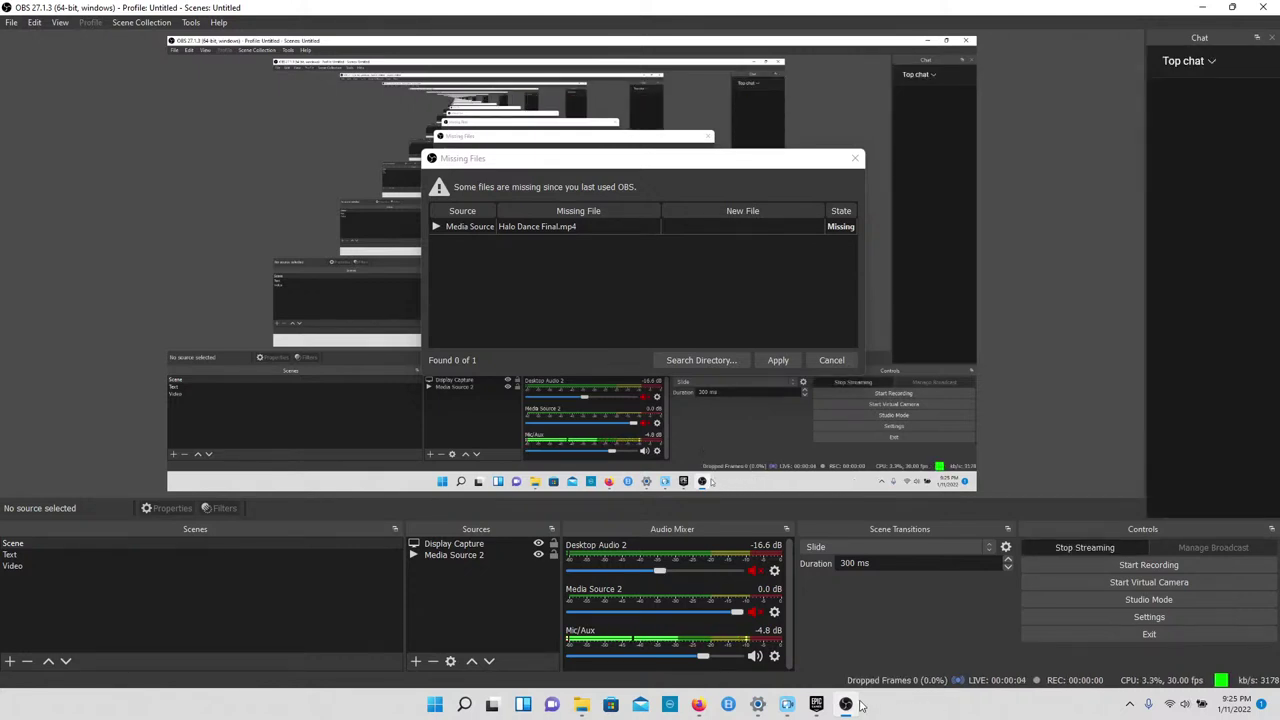
Step: Switch to the Epic Games Launcher, review the Content Examples marketplace page and open the Unreal Engine library
click(816, 704)
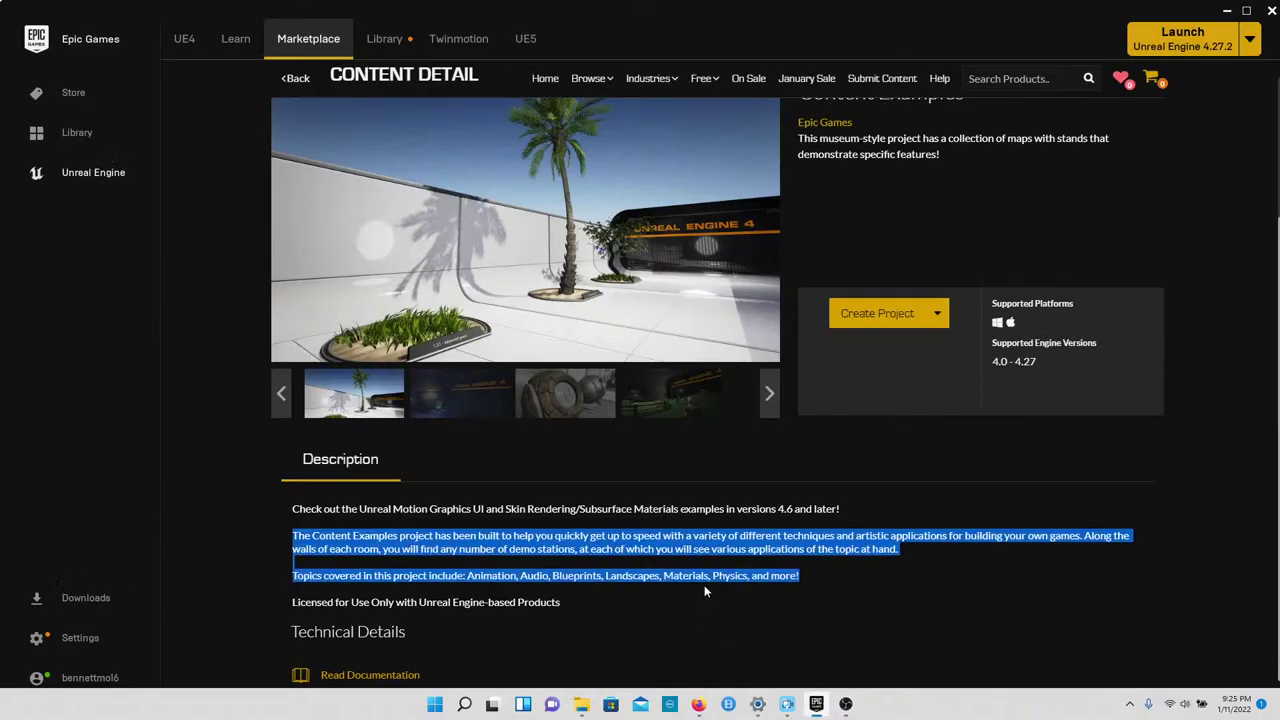
scroll(700, 480, up, 3)
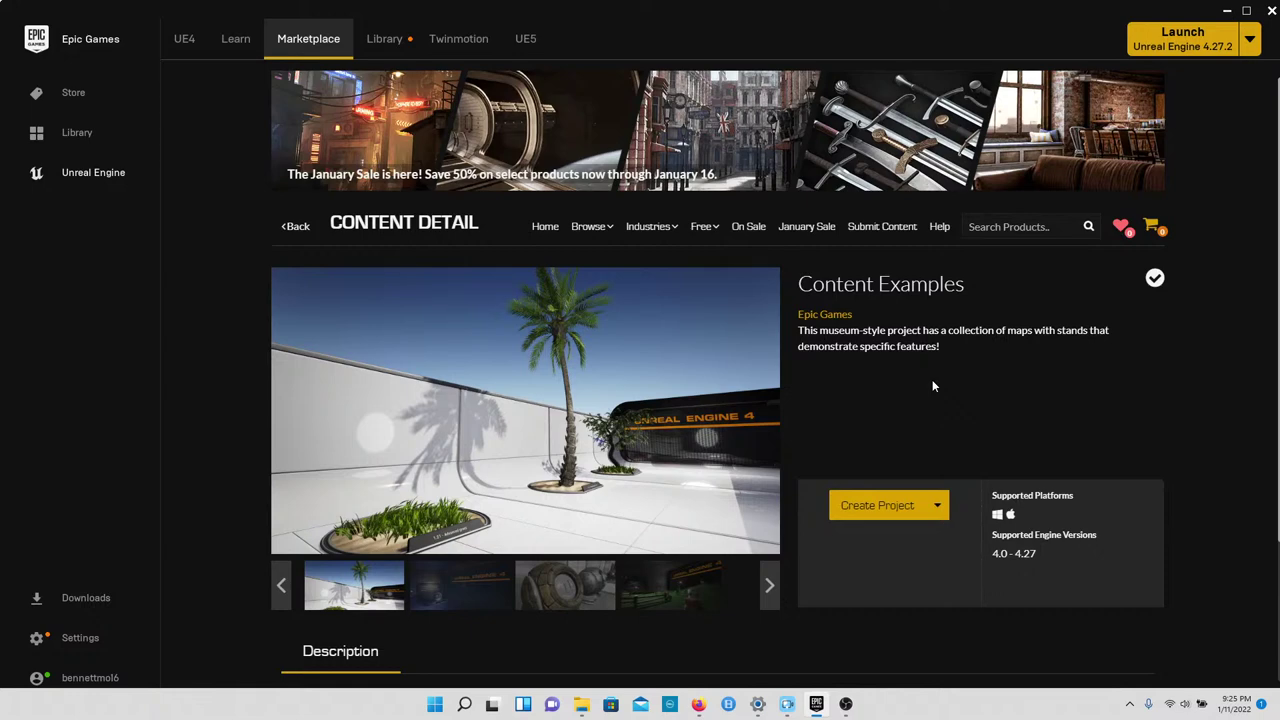
key(ctrl+a)
scroll(908, 377, down, 1)
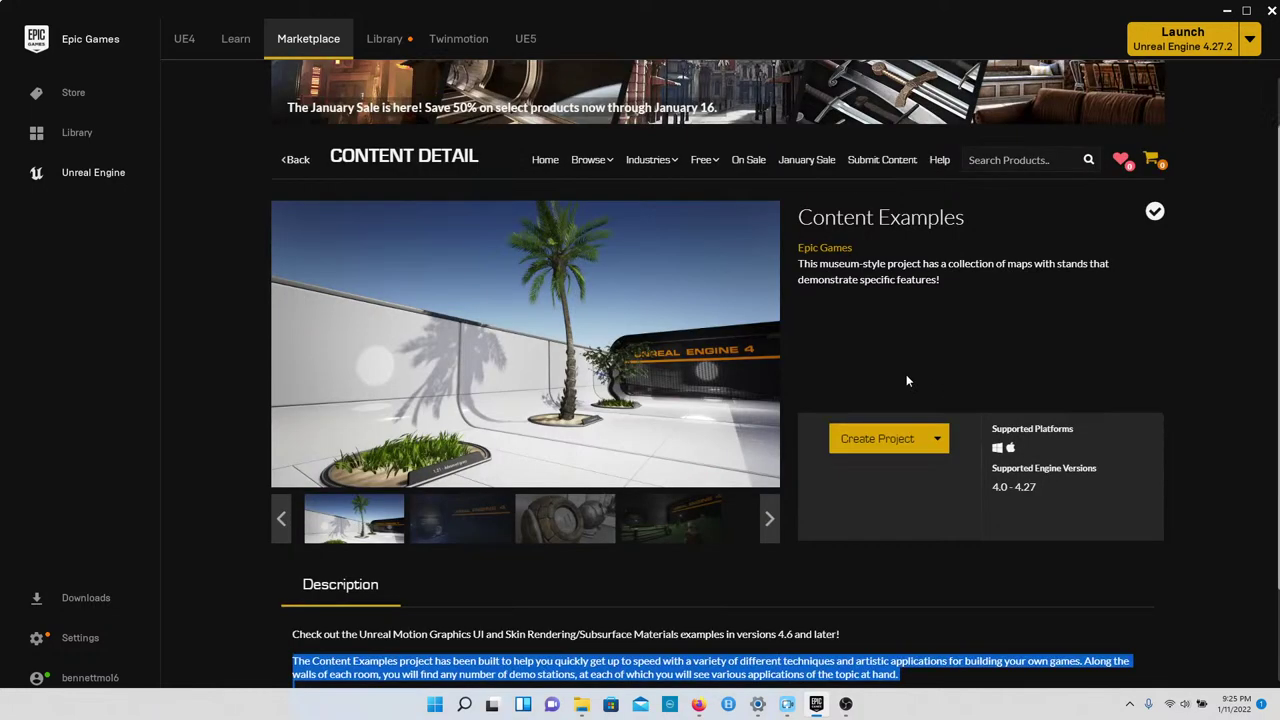
click(590, 450)
click(385, 460)
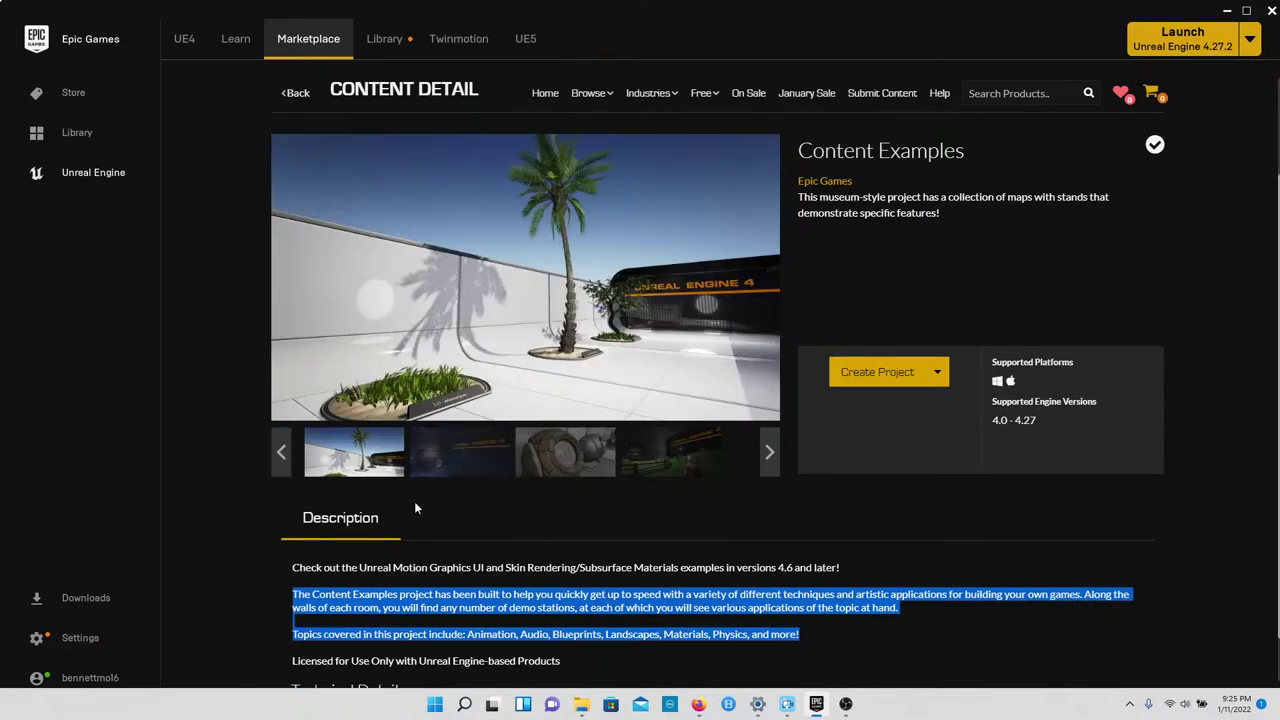
scroll(416, 509, down, 1)
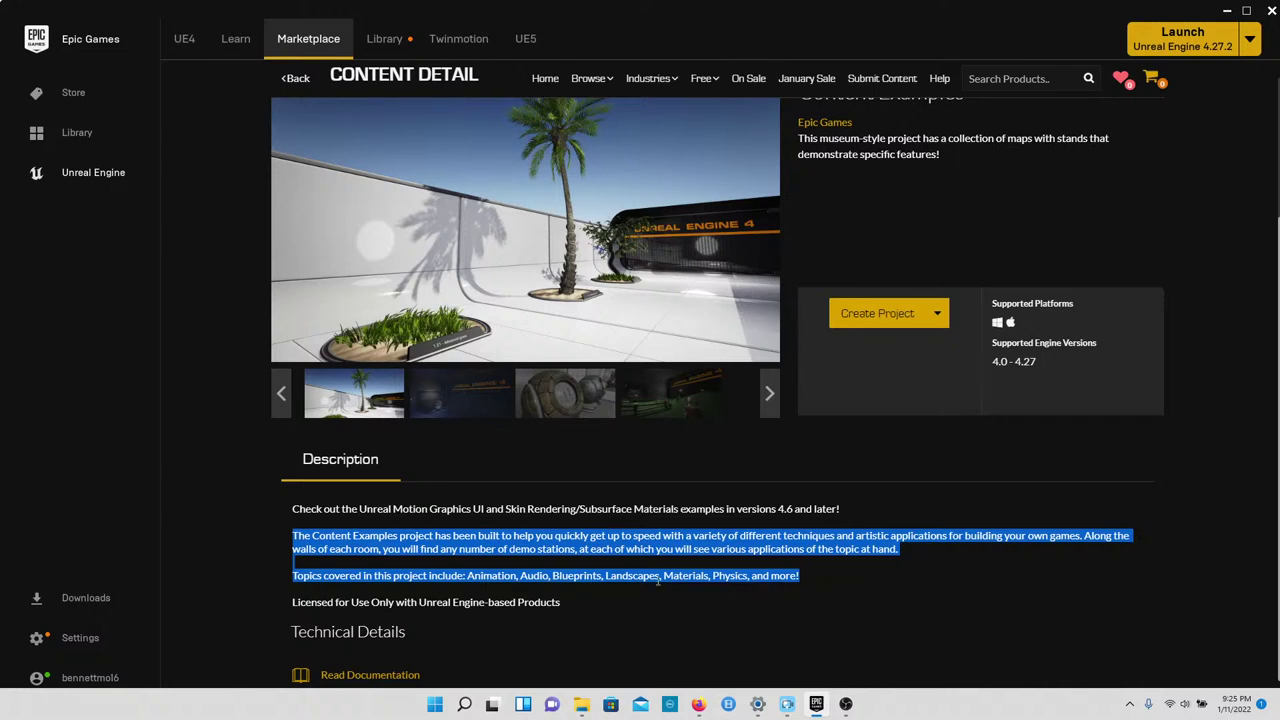
scroll(569, 569, up, 3)
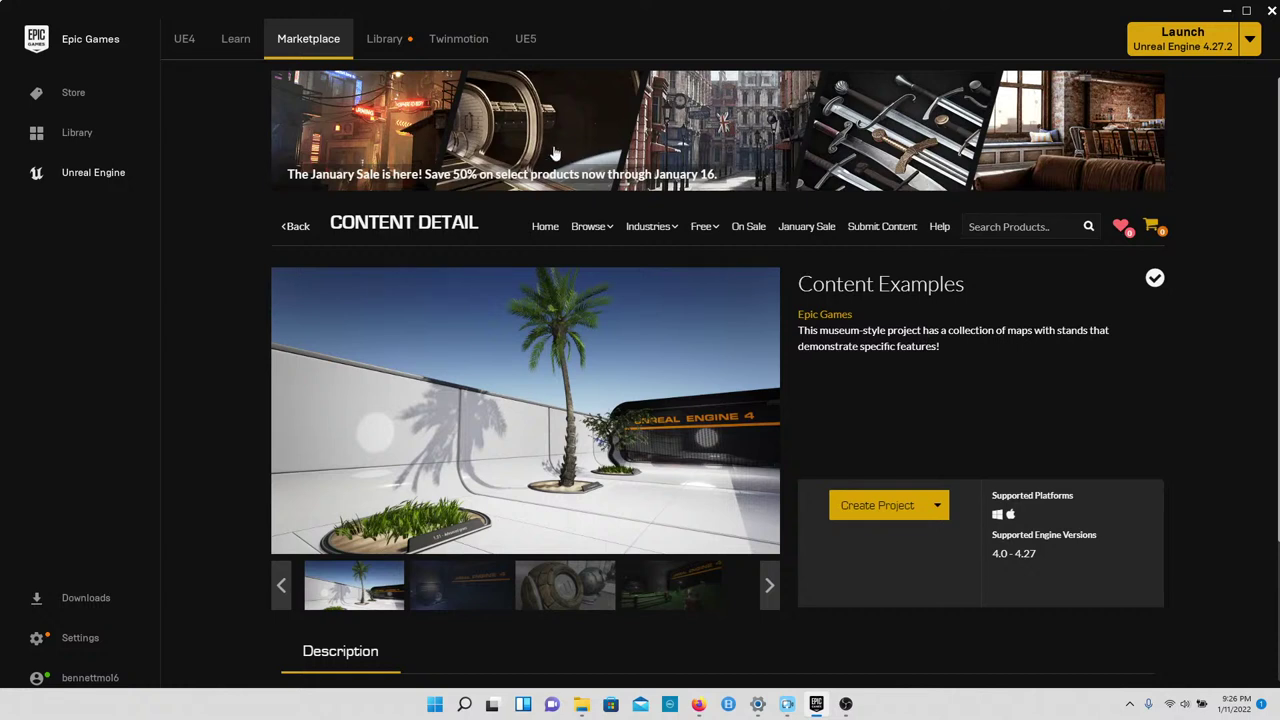
click(393, 42)
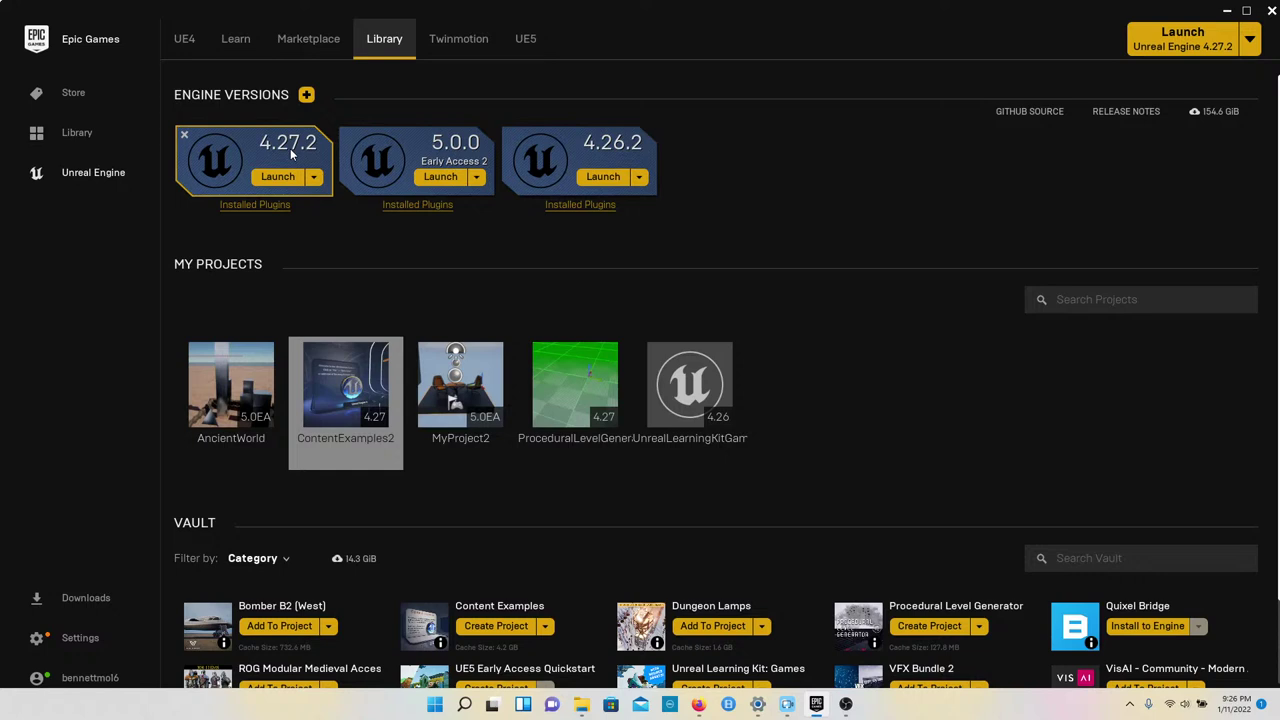
Step: Add a slot for another Unreal Engine version in the library and remove it
click(306, 94)
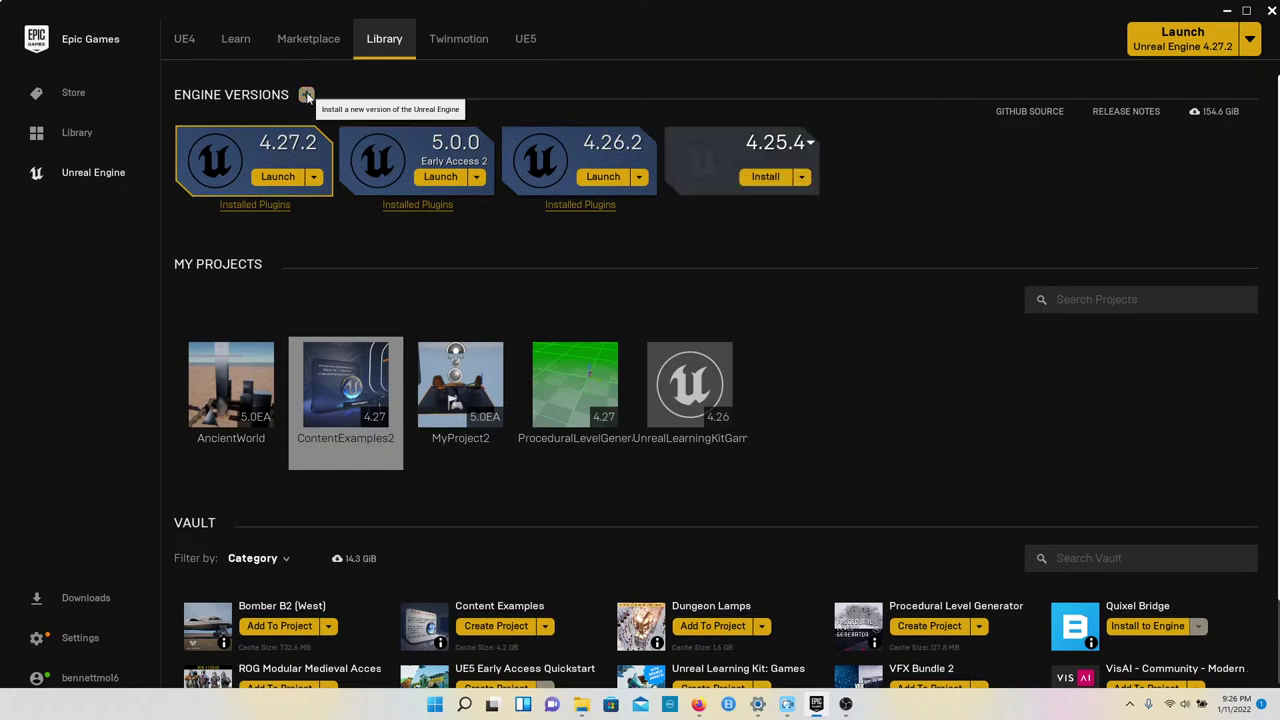
mouse_move(670, 140)
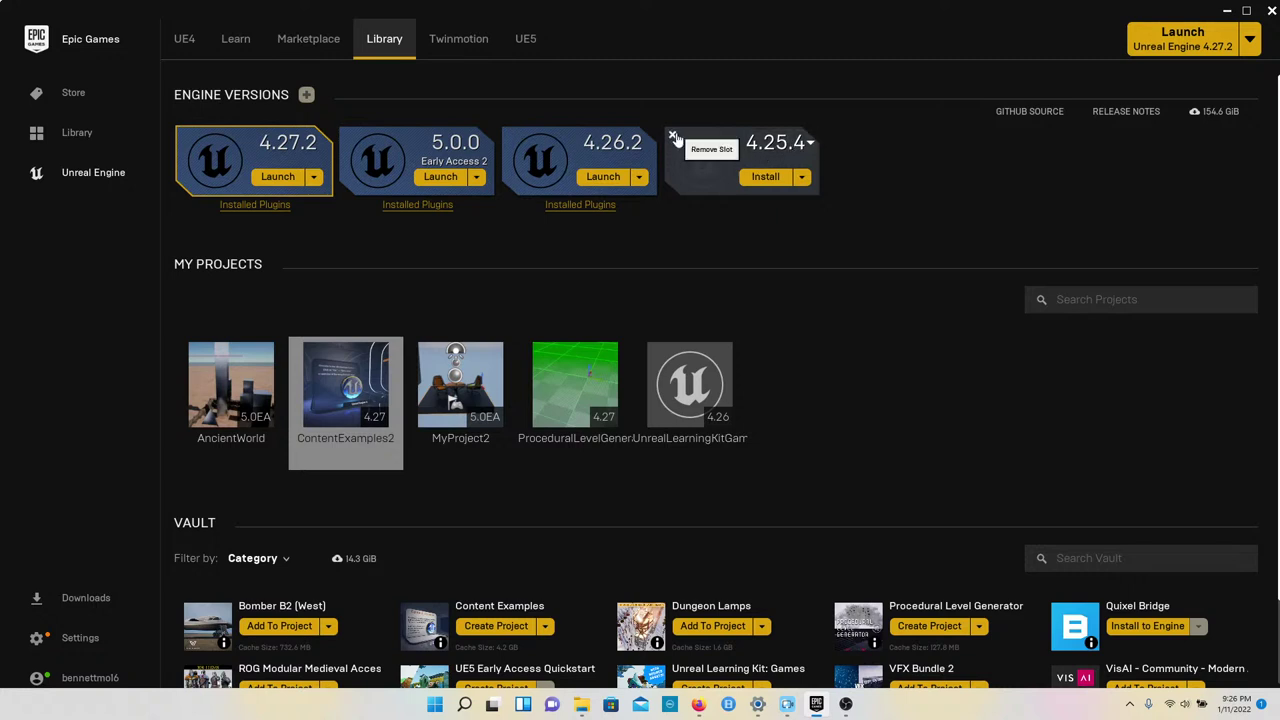
click(673, 135)
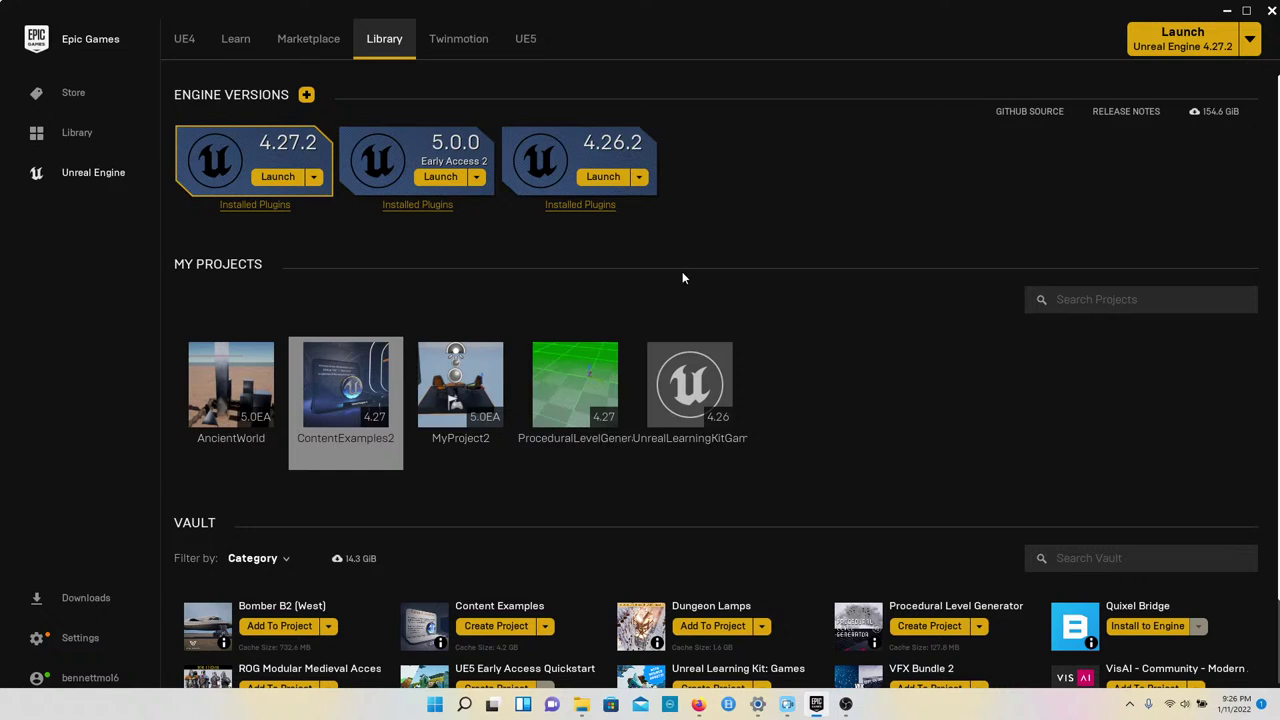
Step: Open the ContentExamples2 project from the library's project list
scroll(690, 314, down, 1)
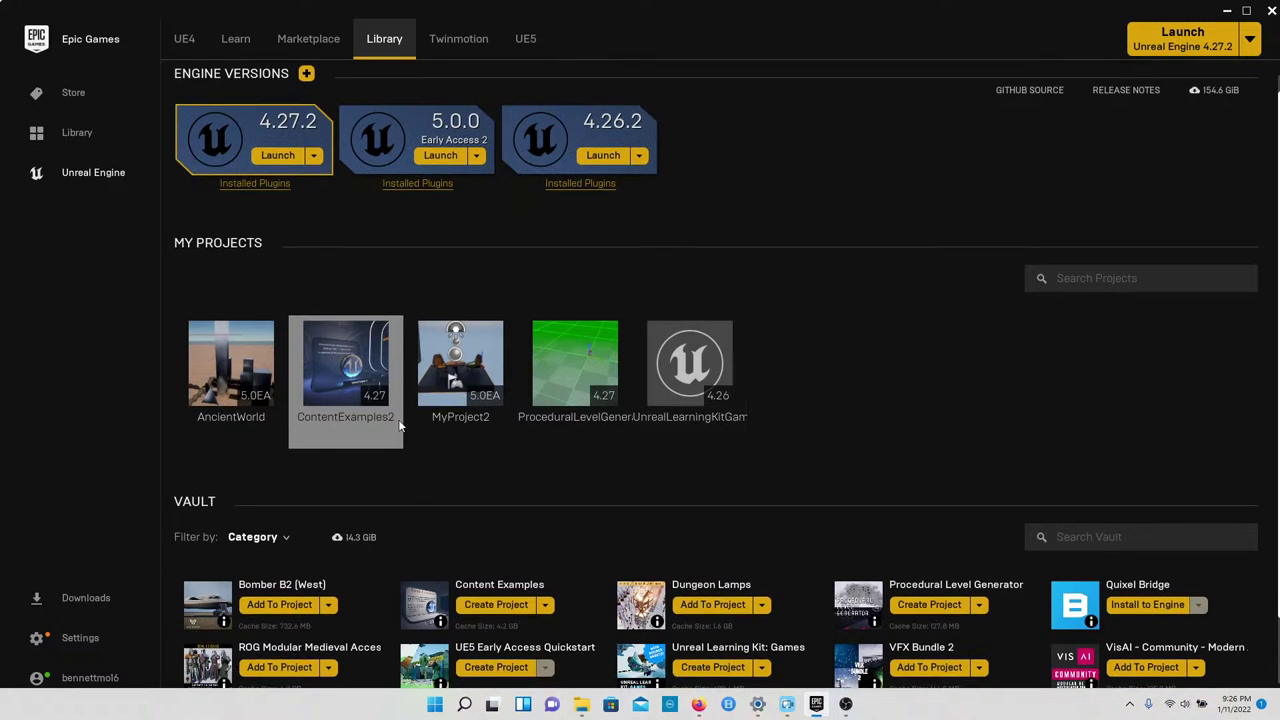
mouse_move(368, 362)
double_click(358, 390)
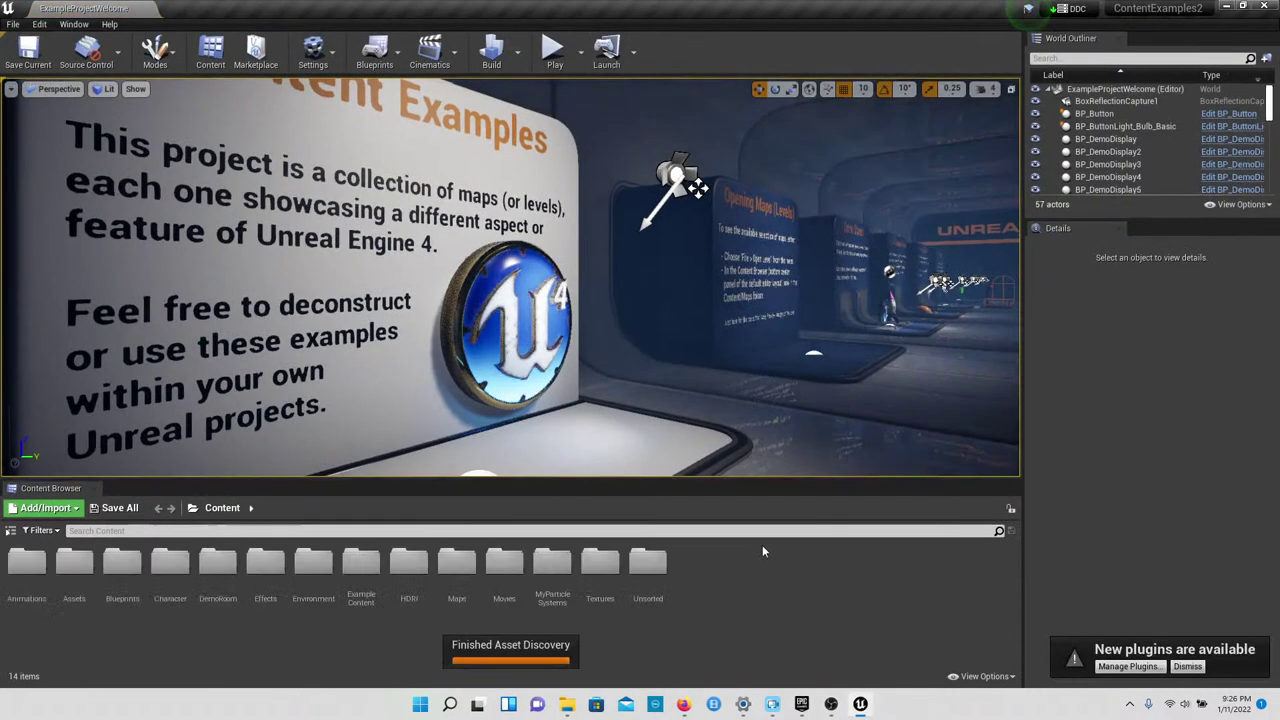
Step: Unmute Desktop Audio 2 in the OBS audio mixer and return to the Unreal Editor
mouse_move(831, 704)
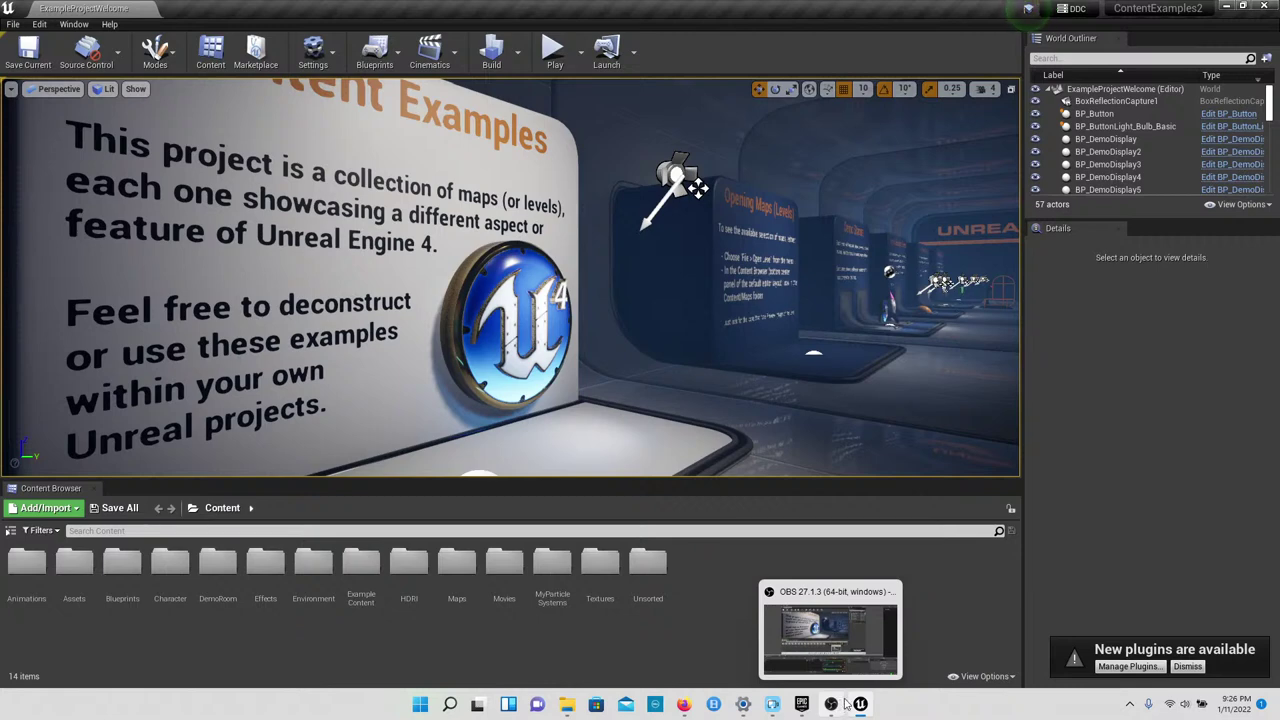
click(840, 704)
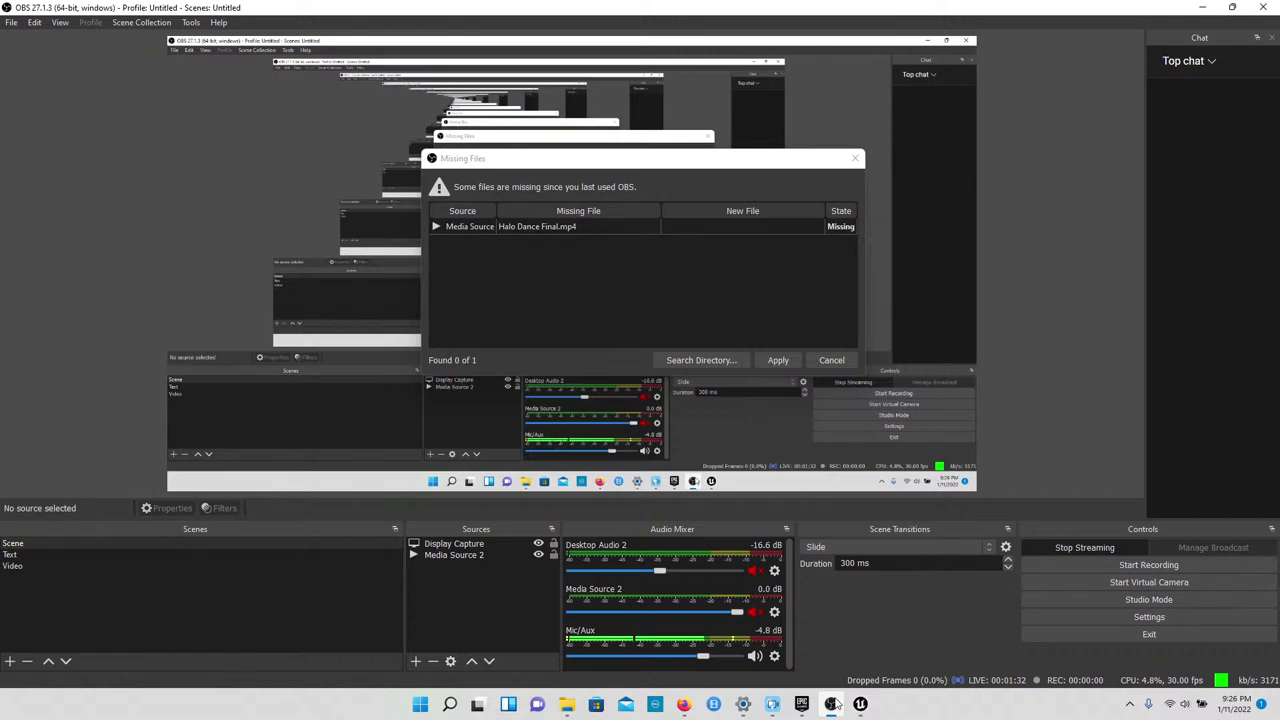
click(844, 698)
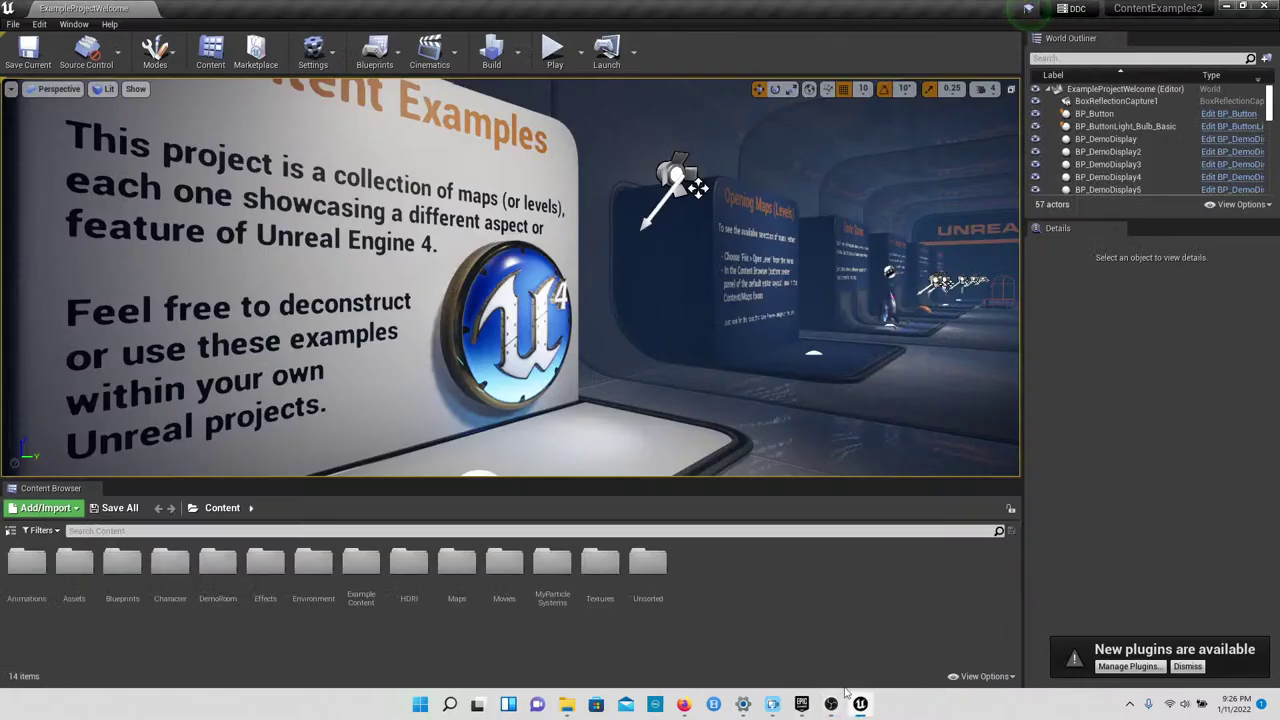
mouse_move(831, 703)
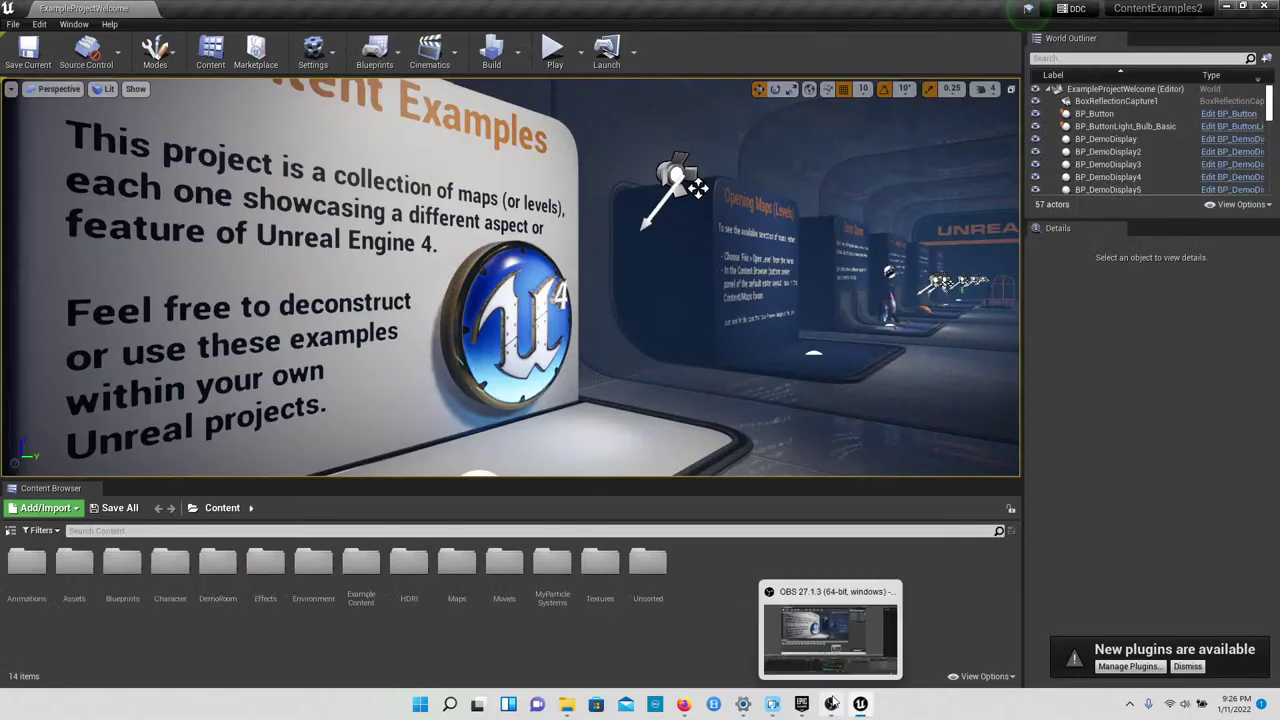
click(830, 630)
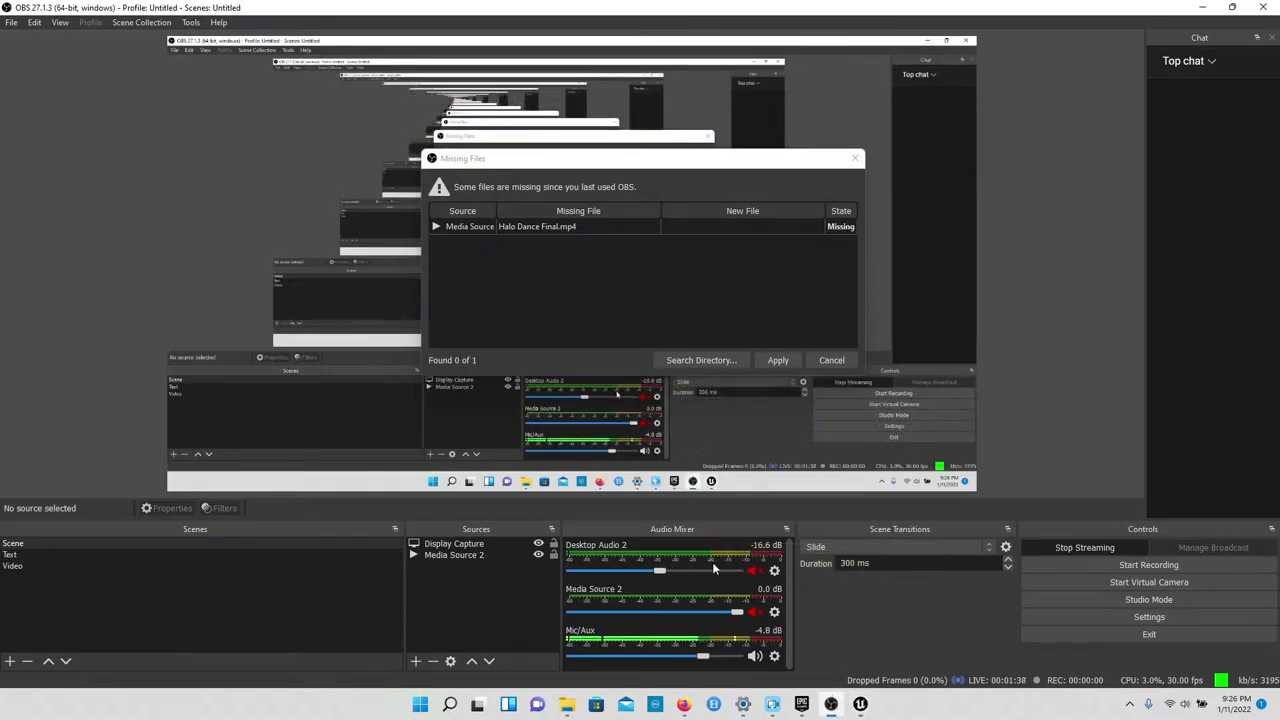
click(754, 570)
click(860, 704)
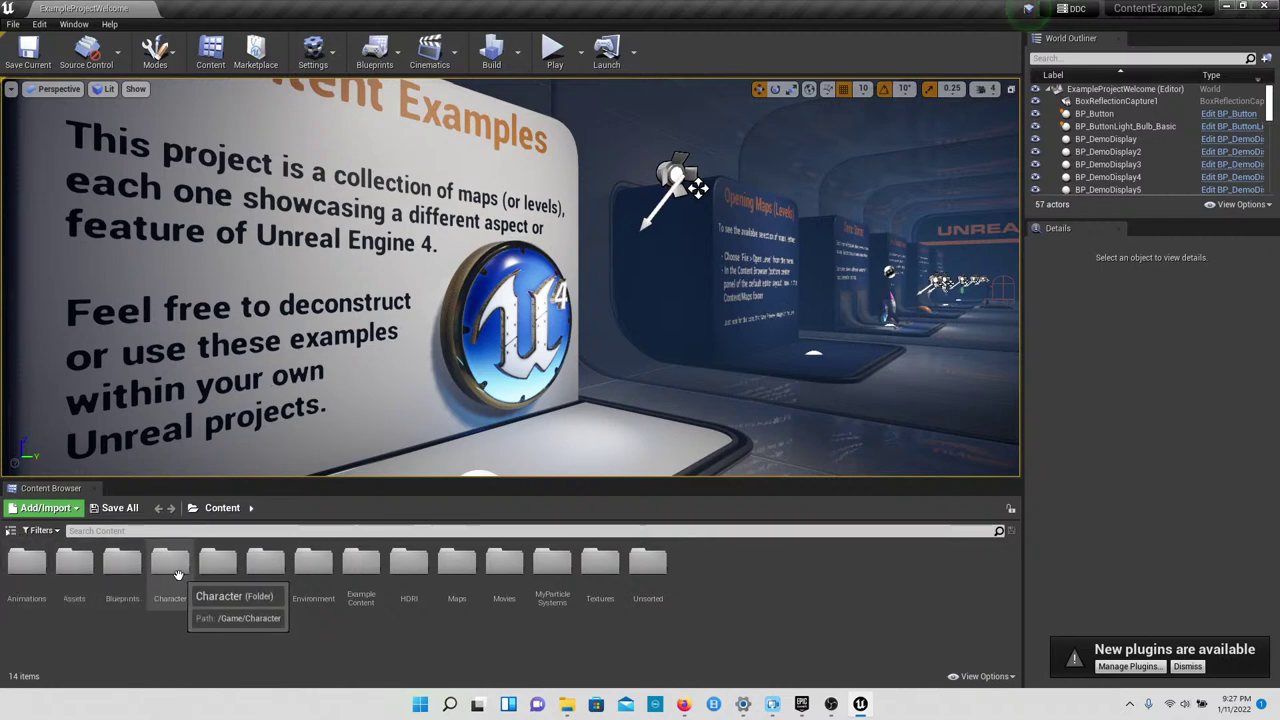
Step: Examine the Content Examples introduction display in the viewport from the front
right_drag(469, 329, 178, 275)
key(w)
key(a)
key(w)
key(s)
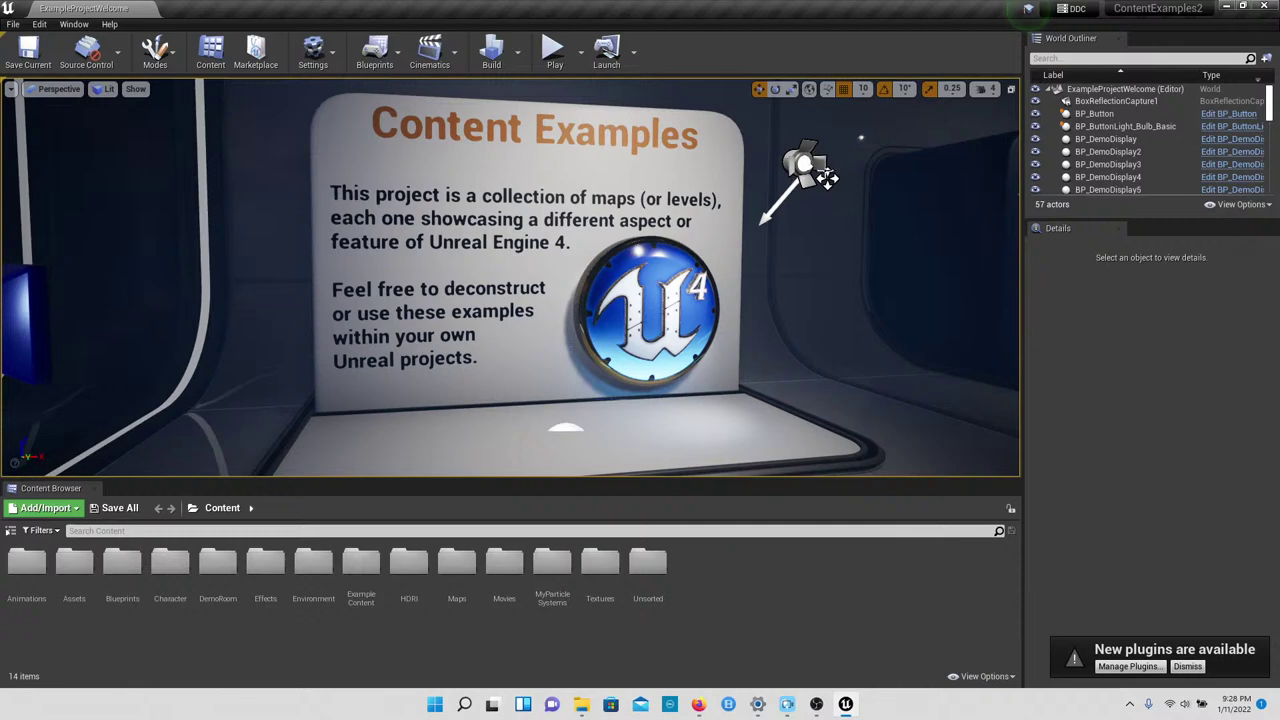
scroll(462, 331, down, 5)
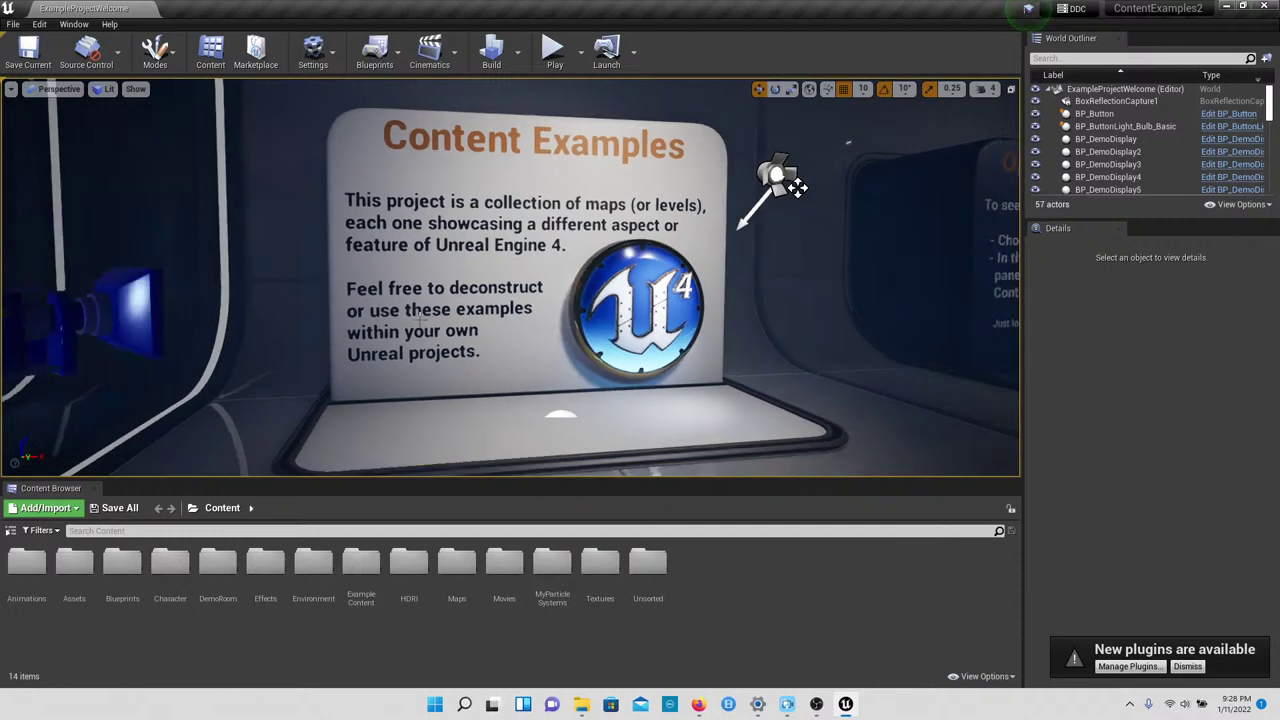
Step: Fly the viewport camera to the Opening Maps (Levels) display and read its instructions
key(w)
right_drag(465, 333, 520, 332)
key(w)
right_drag(510, 277, 504, 282)
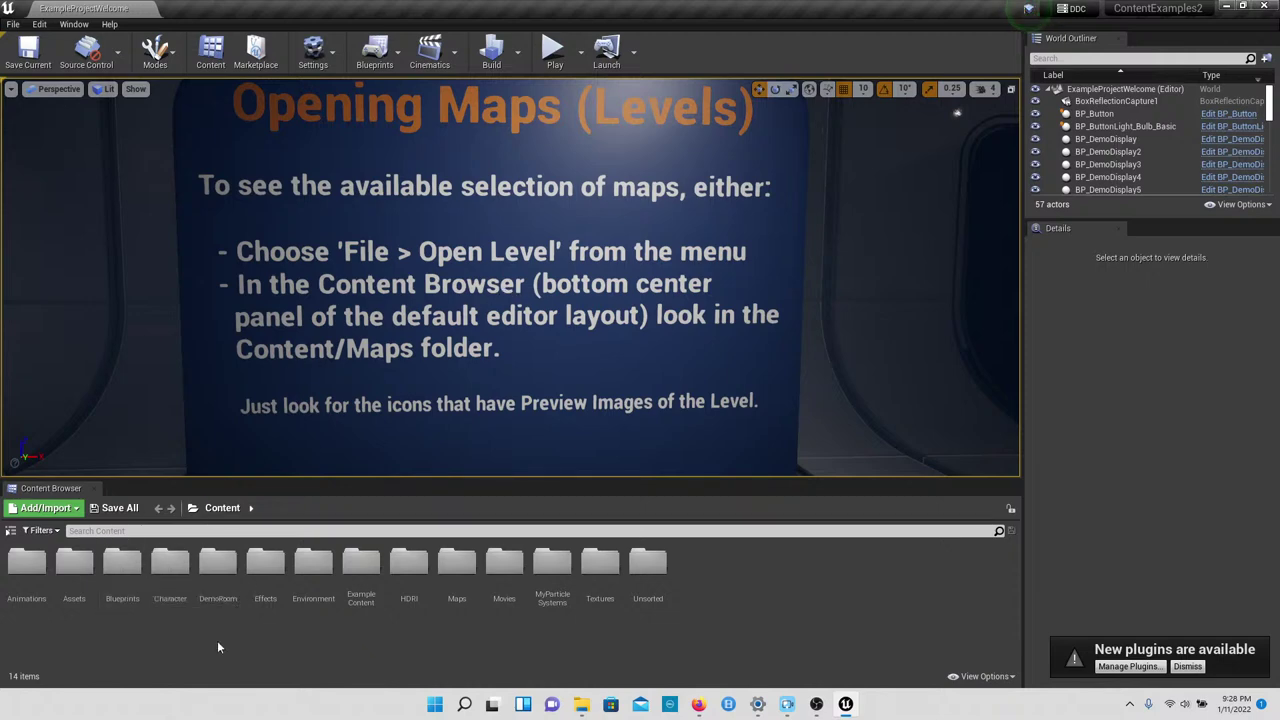
Step: Open the project's Maps content folder and browse through its example levels
double_click(465, 569)
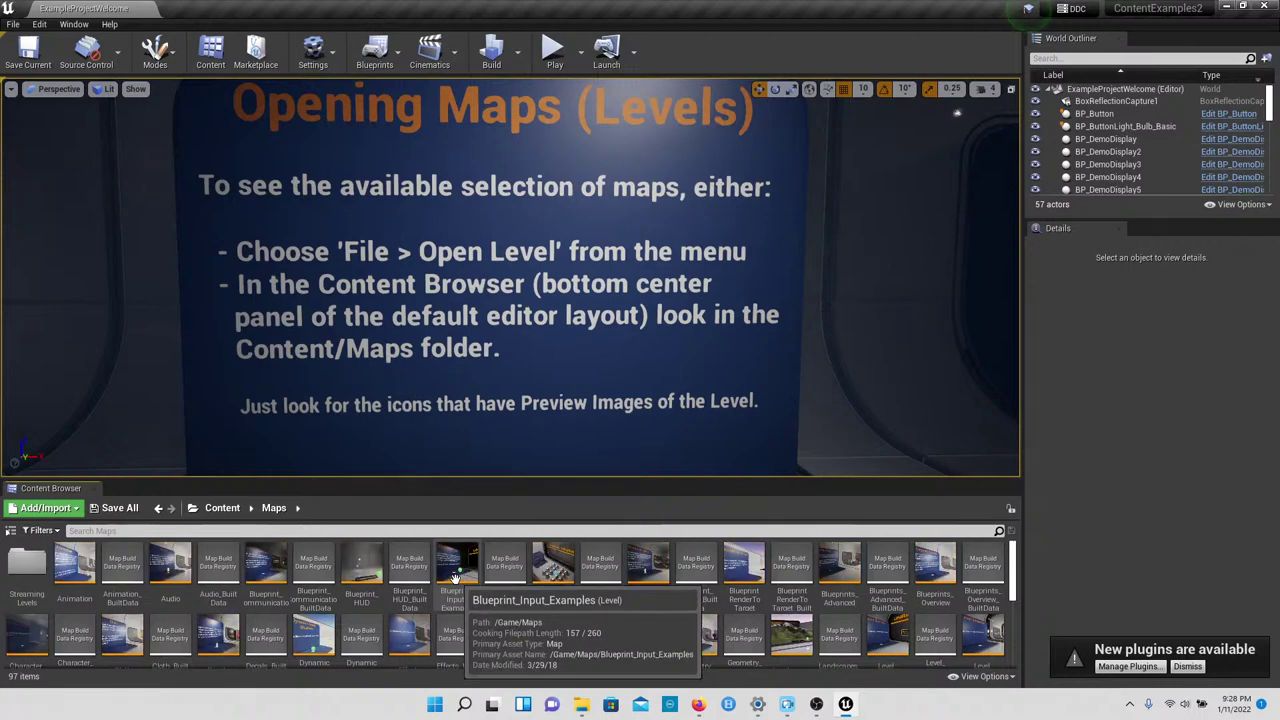
scroll(203, 574, down, 1)
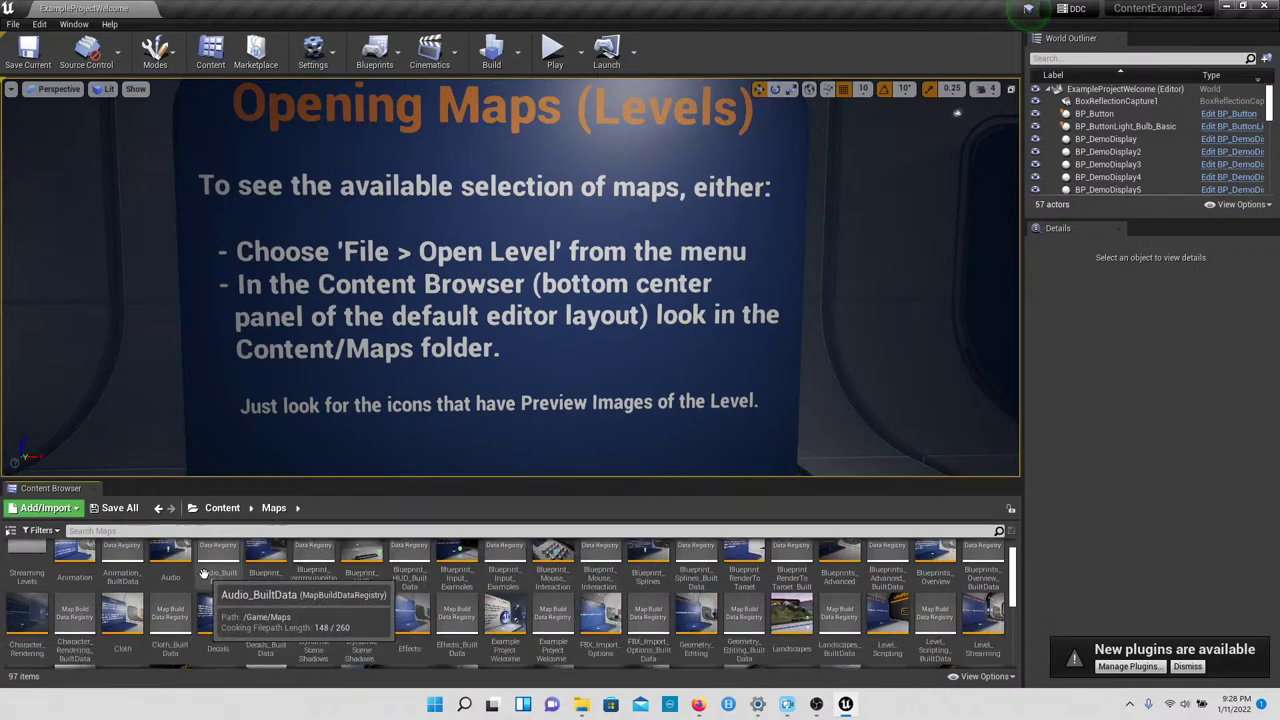
scroll(203, 574, up, 1)
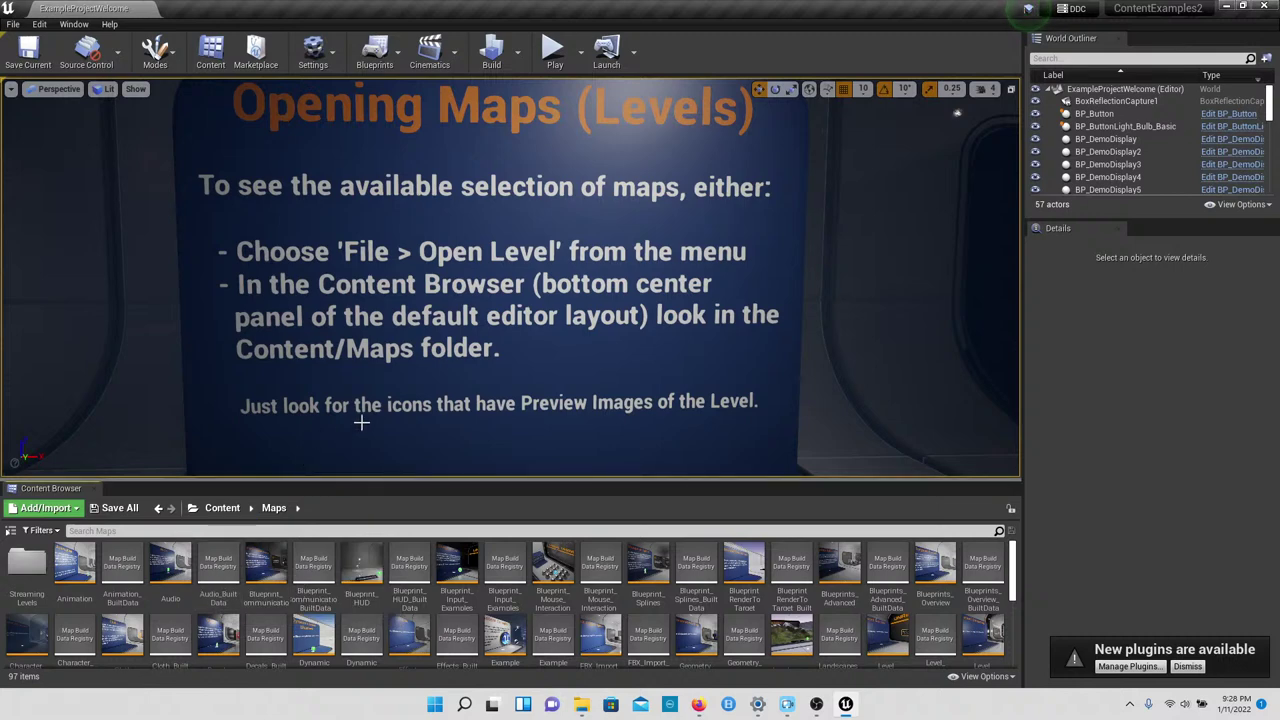
scroll(352, 556, down, 5)
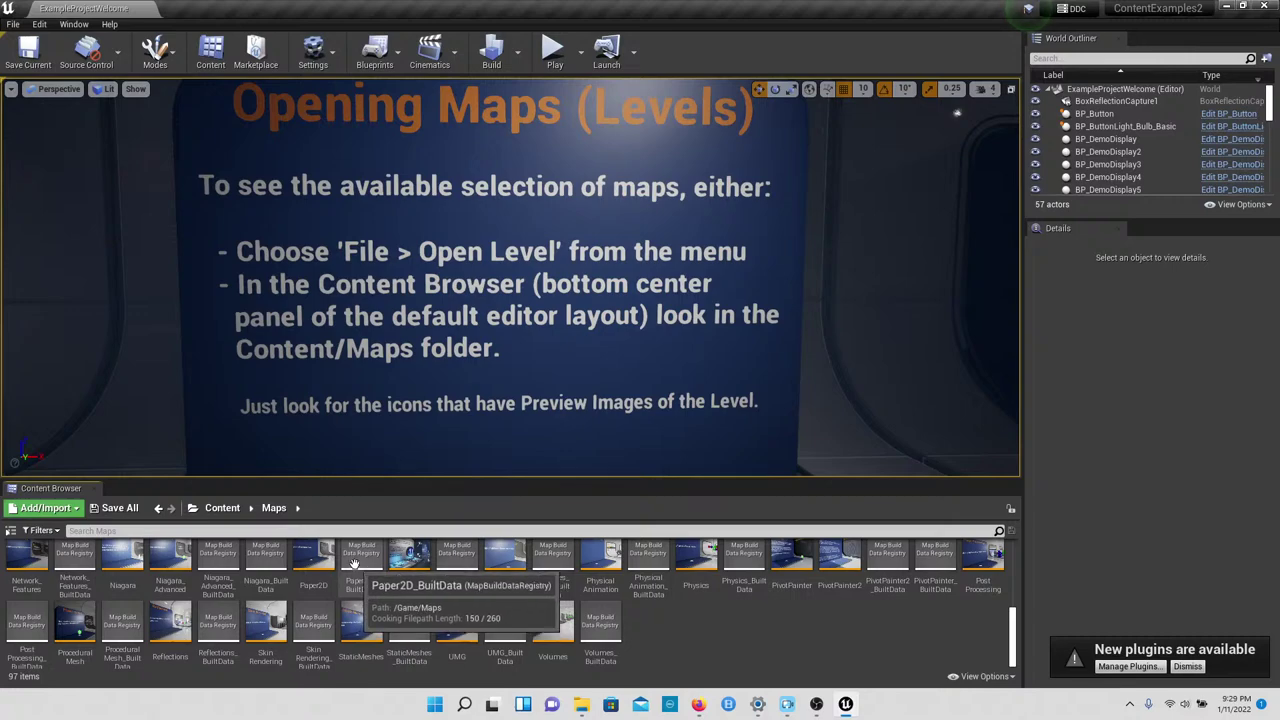
Step: Bring the Demo Stands display into view and enlarge the viewport by shrinking the Content Browser's height
right_drag(532, 197, 554, 224)
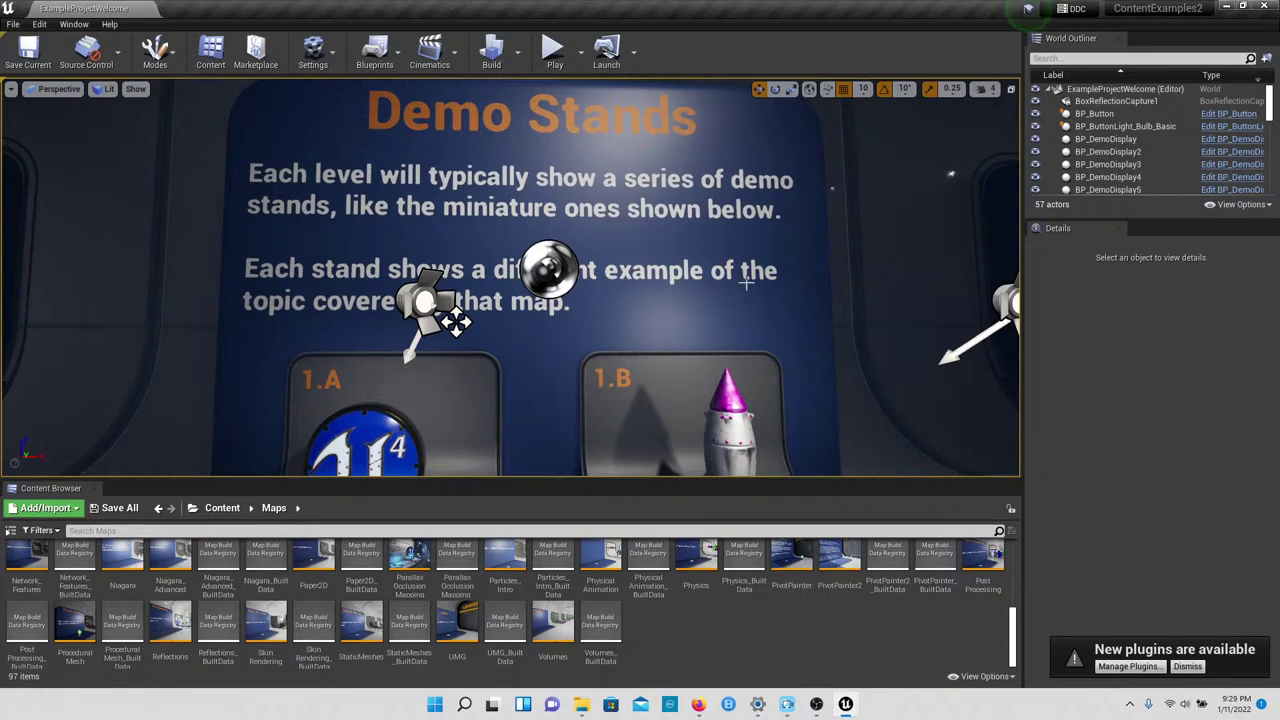
drag(597, 479, 607, 553)
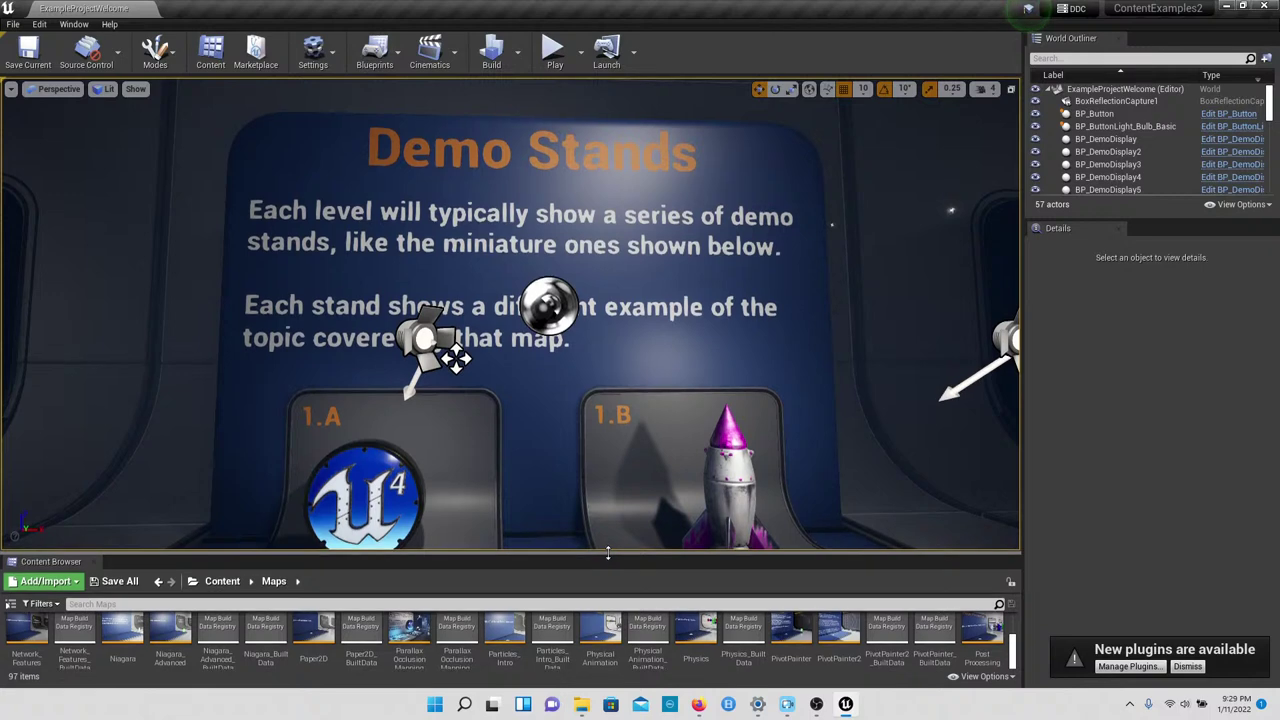
Step: Select the round UE4 logo static mesh on demo stand 1.A
right_drag(511, 310, 346, 245)
key(d)
key(a)
key(a)
key(w)
key(s)
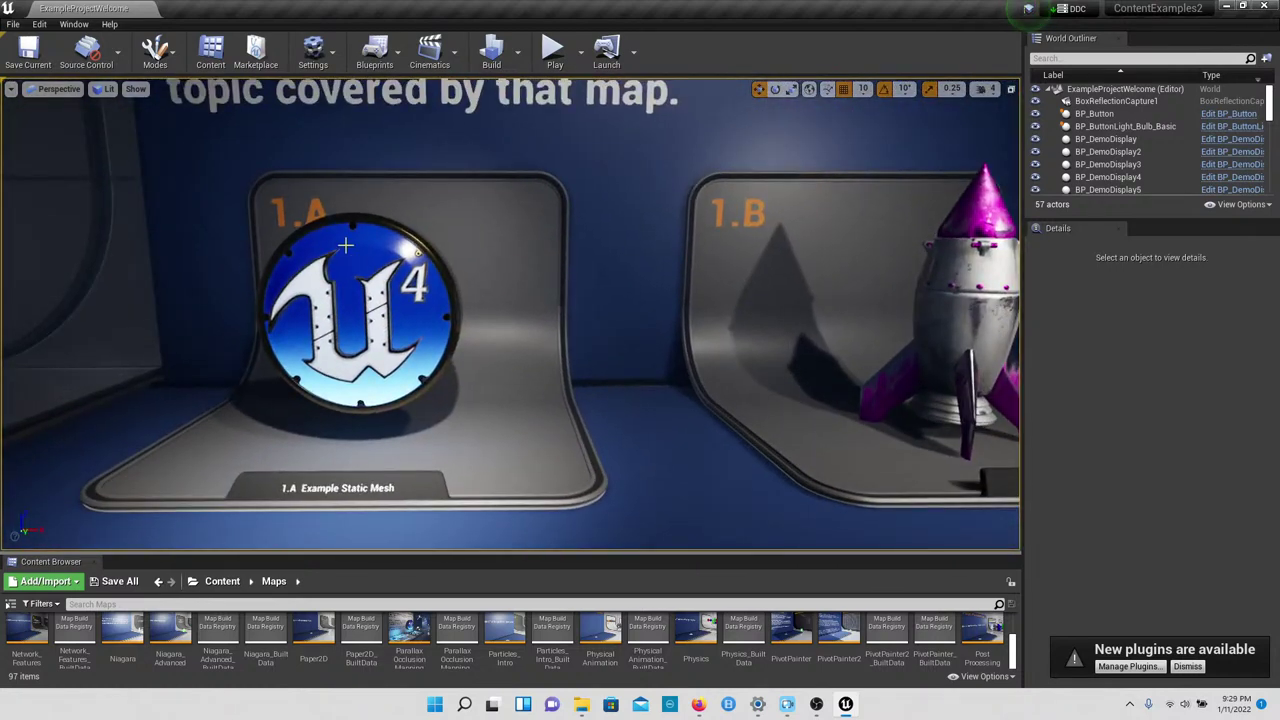
click(357, 271)
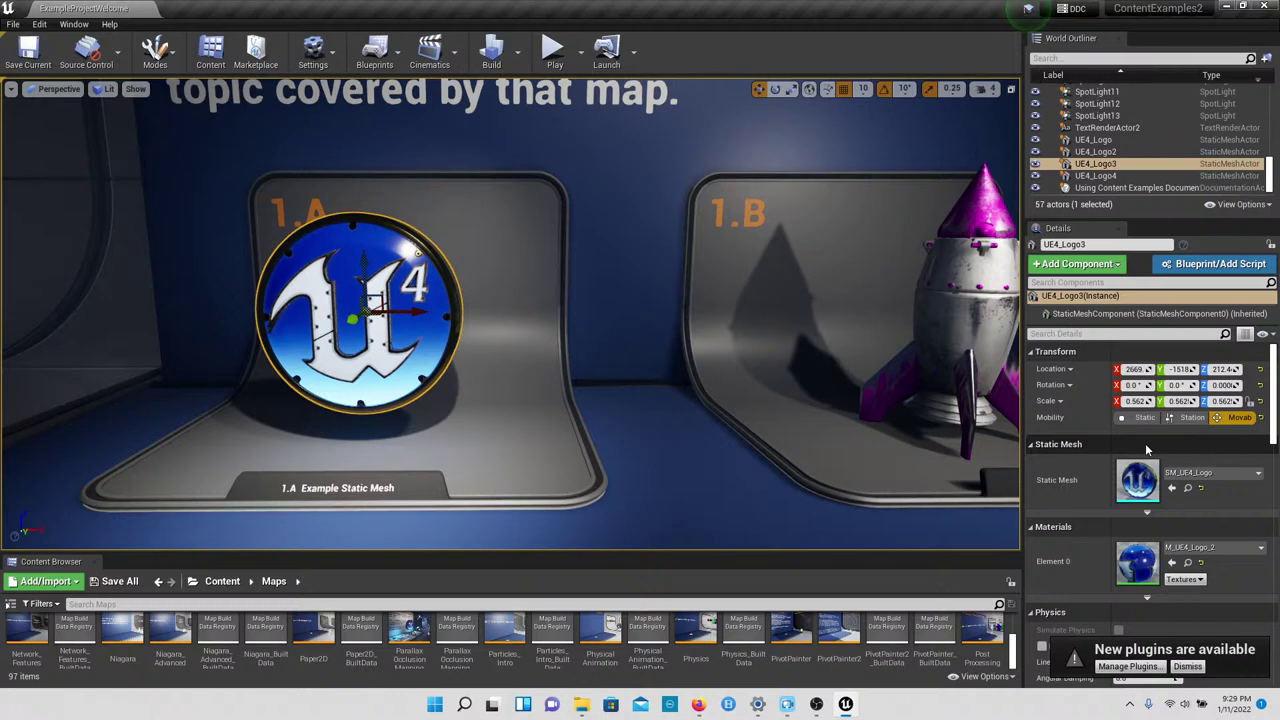
Step: Examine the rocket static mesh on demo stand 1.B and the logo on stand 1.A from the side
right_drag(740, 320, 595, 385)
key(w)
key(s)
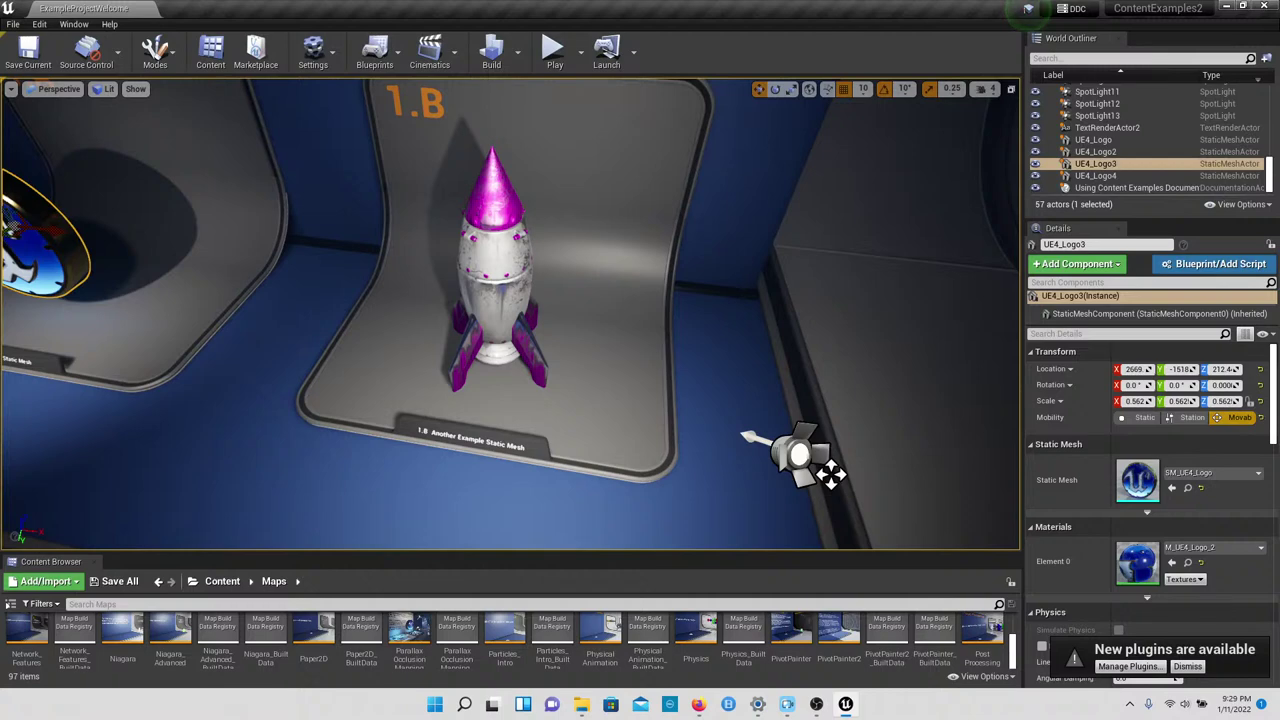
right_drag(500, 300, 482, 304)
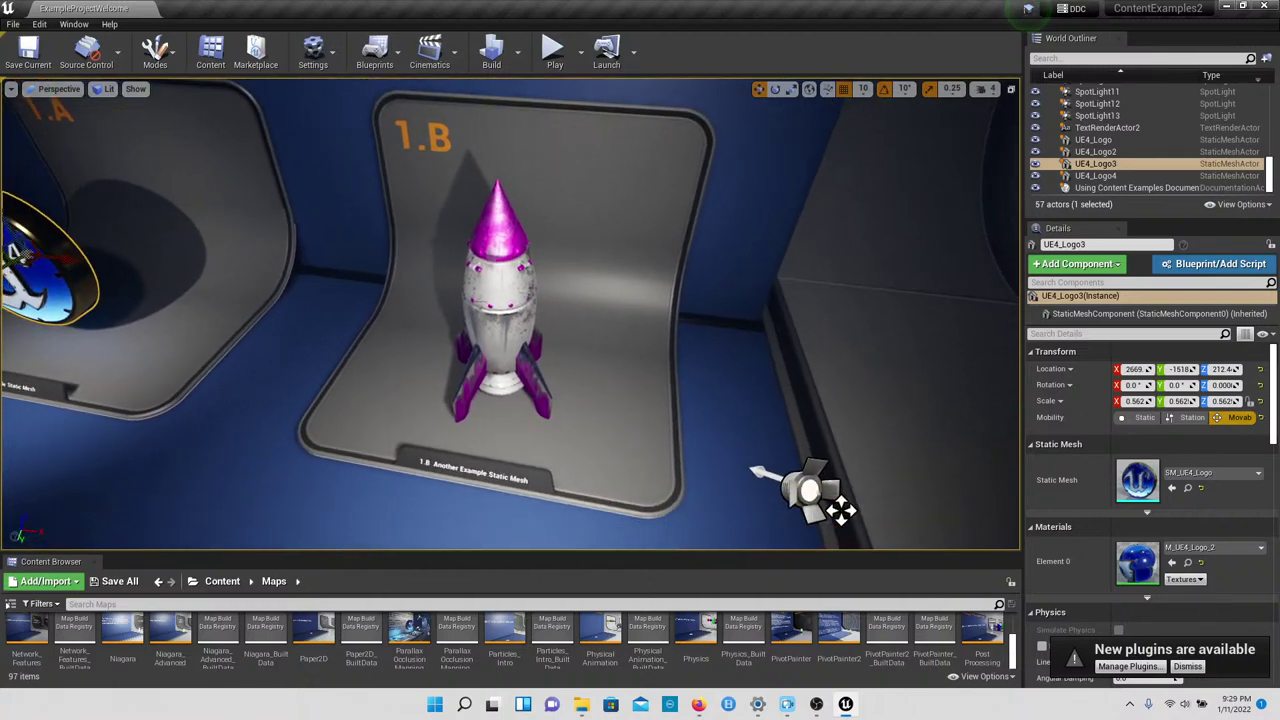
right_drag(510, 315, 370, 318)
key(w)
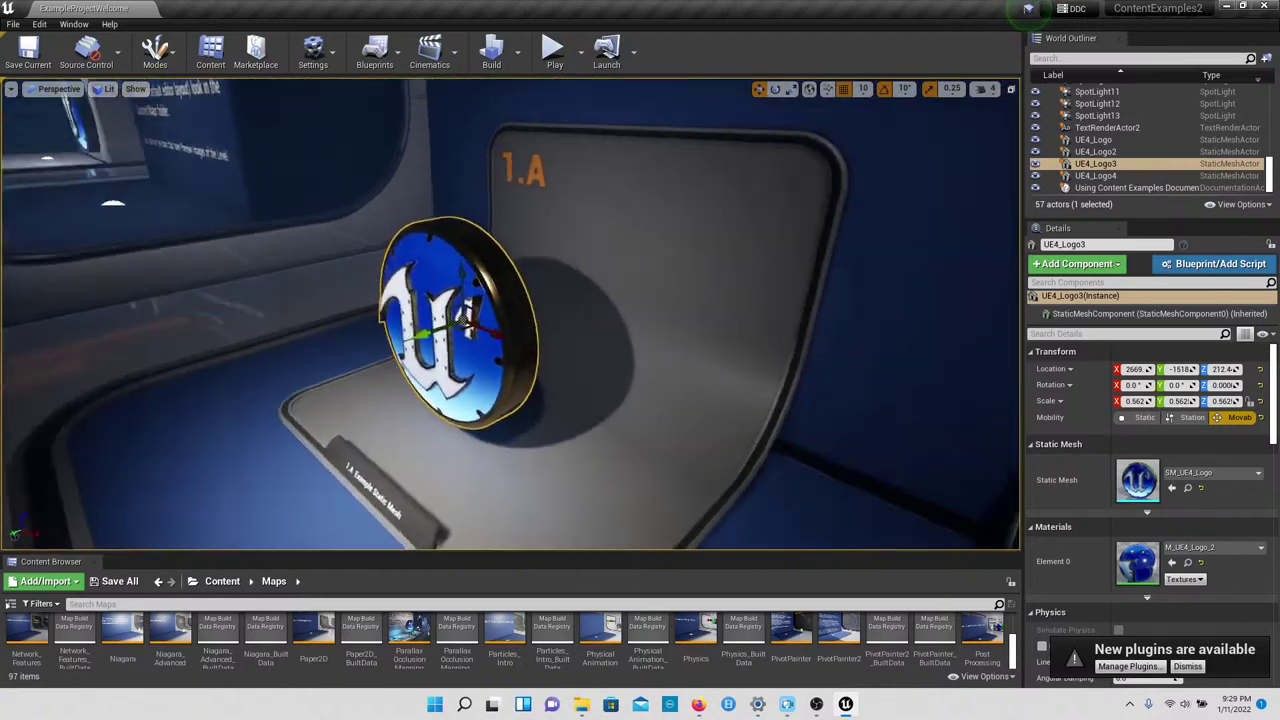
Step: Read the Play or Simulate Stands display at stand 1.C and start playing the level in the editor
right_drag(460, 318, 557, 320)
key(s)
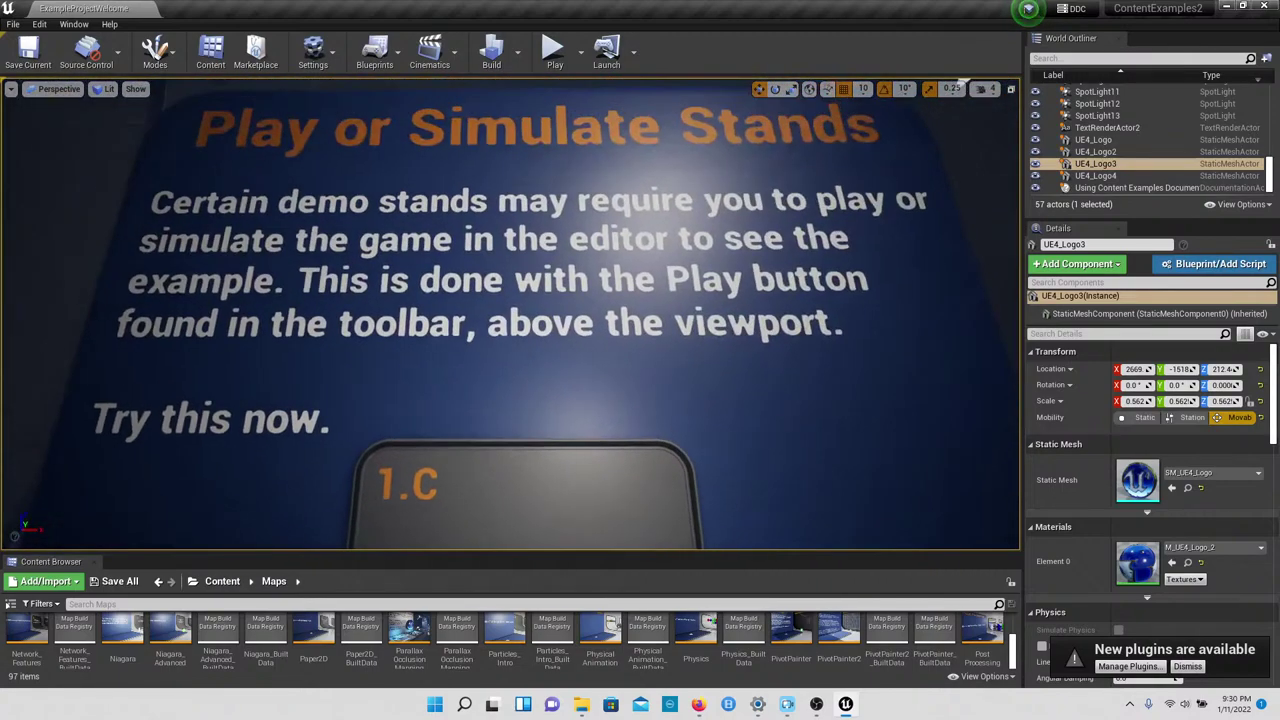
key(s)
key(s)
key(w)
key(a)
right_drag(840, 336, 898, 331)
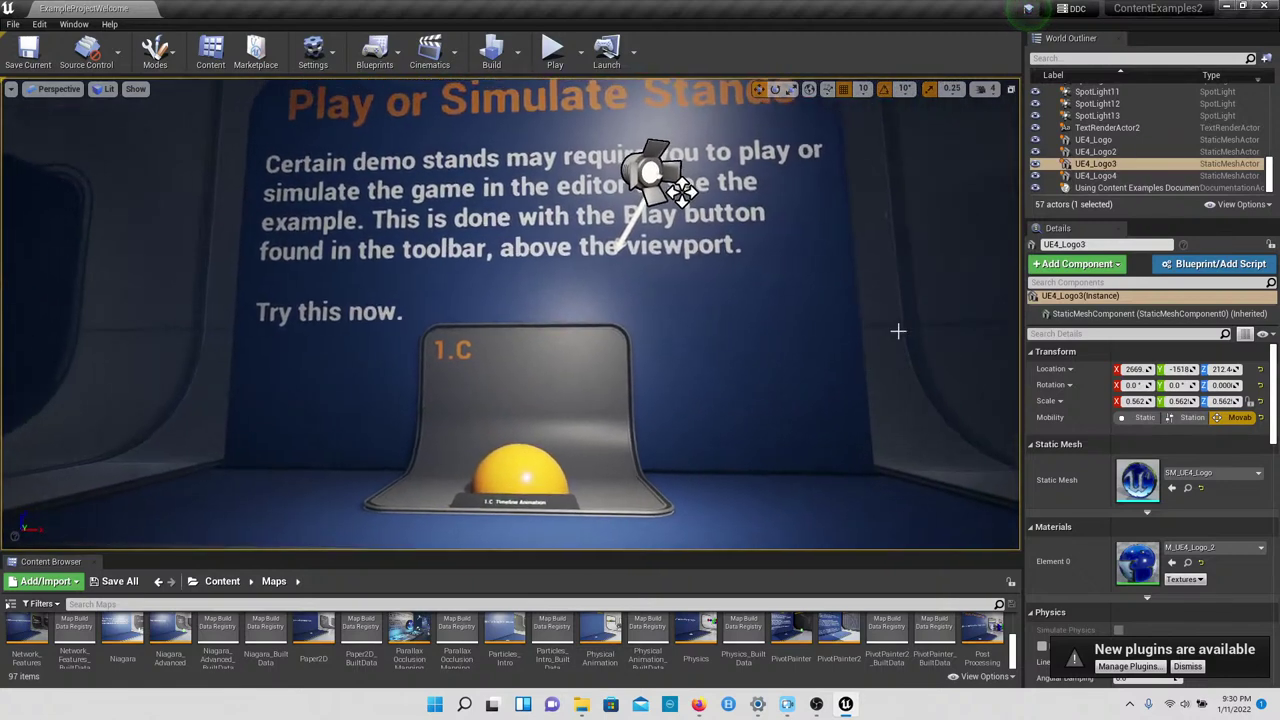
click(556, 58)
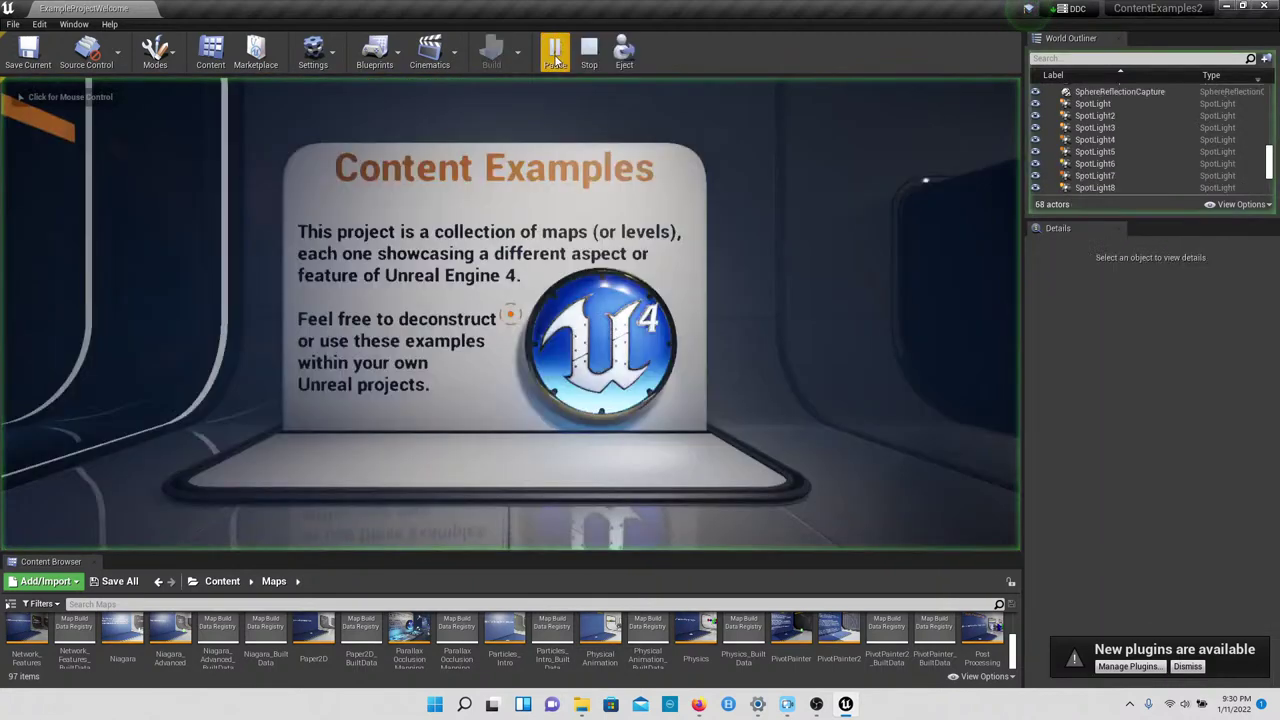
Step: Walk through the playing level to the Play or Simulate Stands display and examine the ball on stand 1.C up close
click(580, 301)
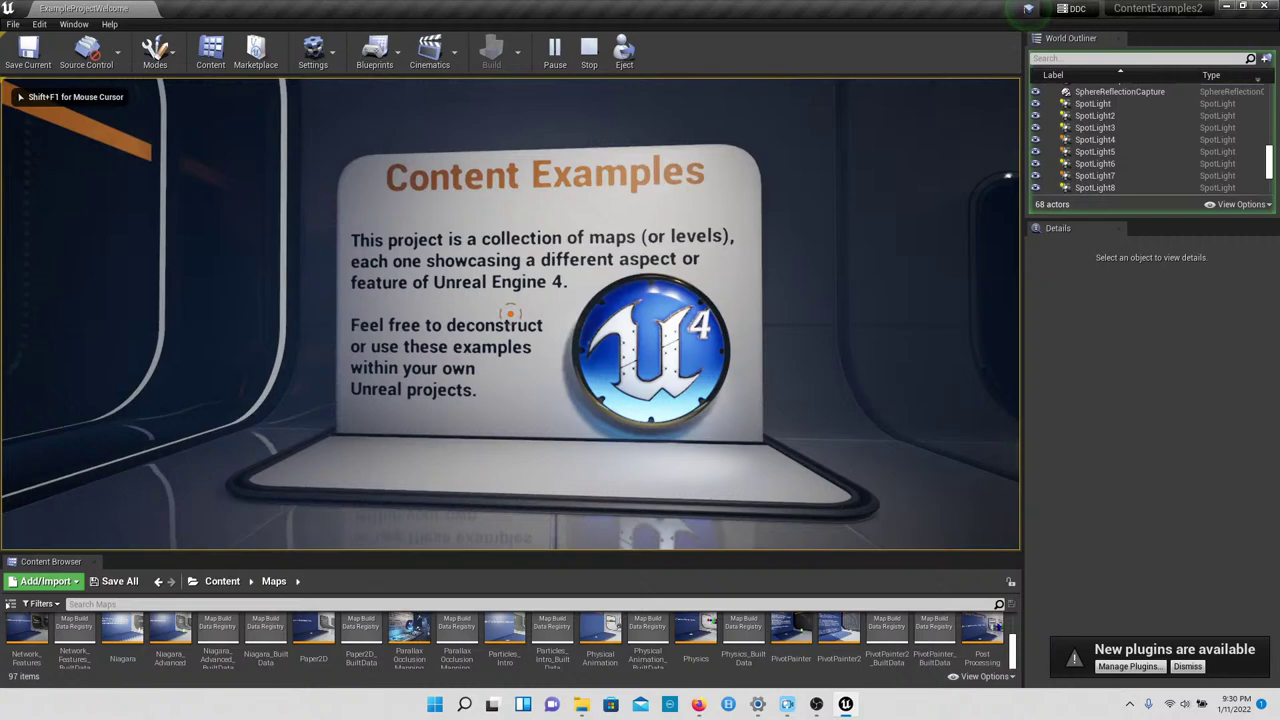
key(w)
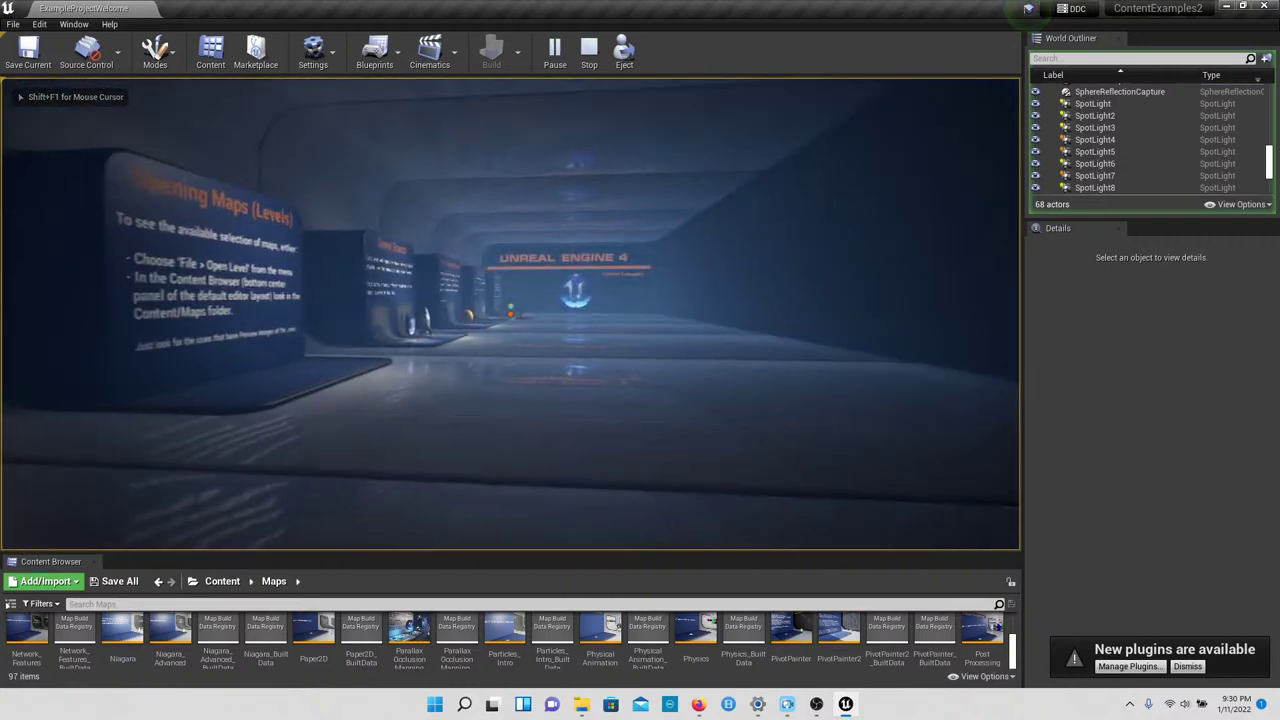
key(w)
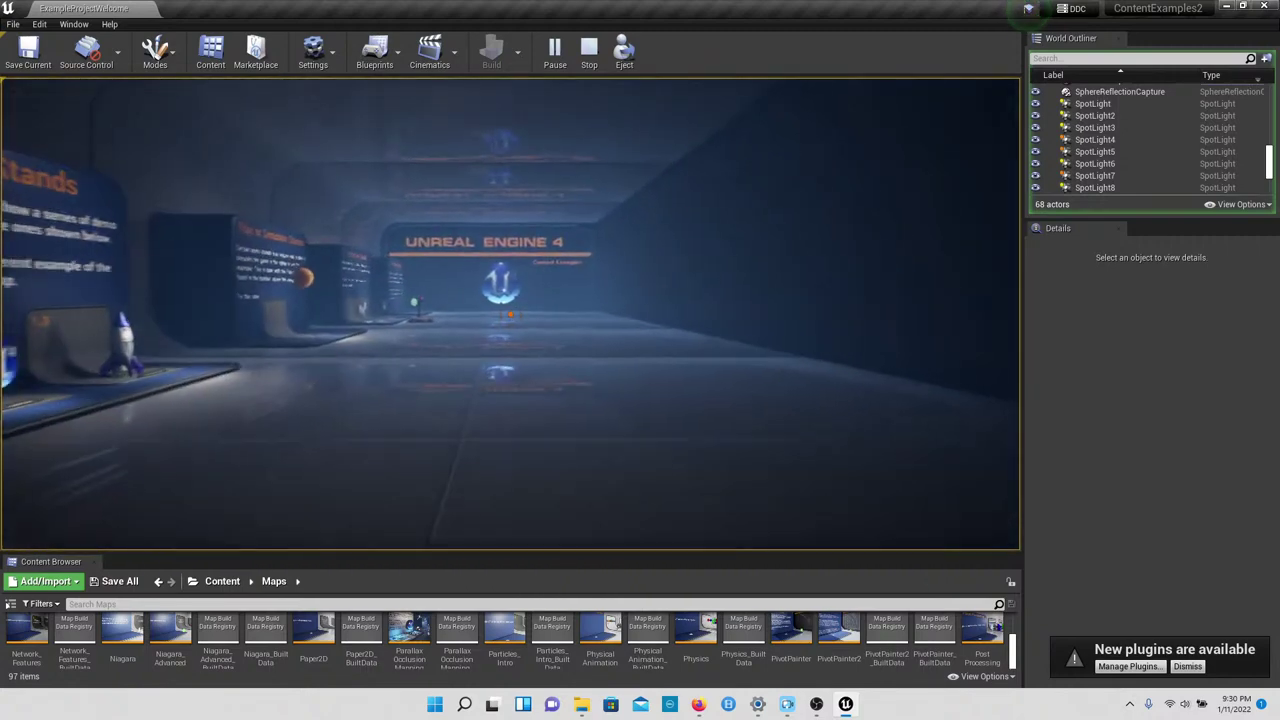
key(w)
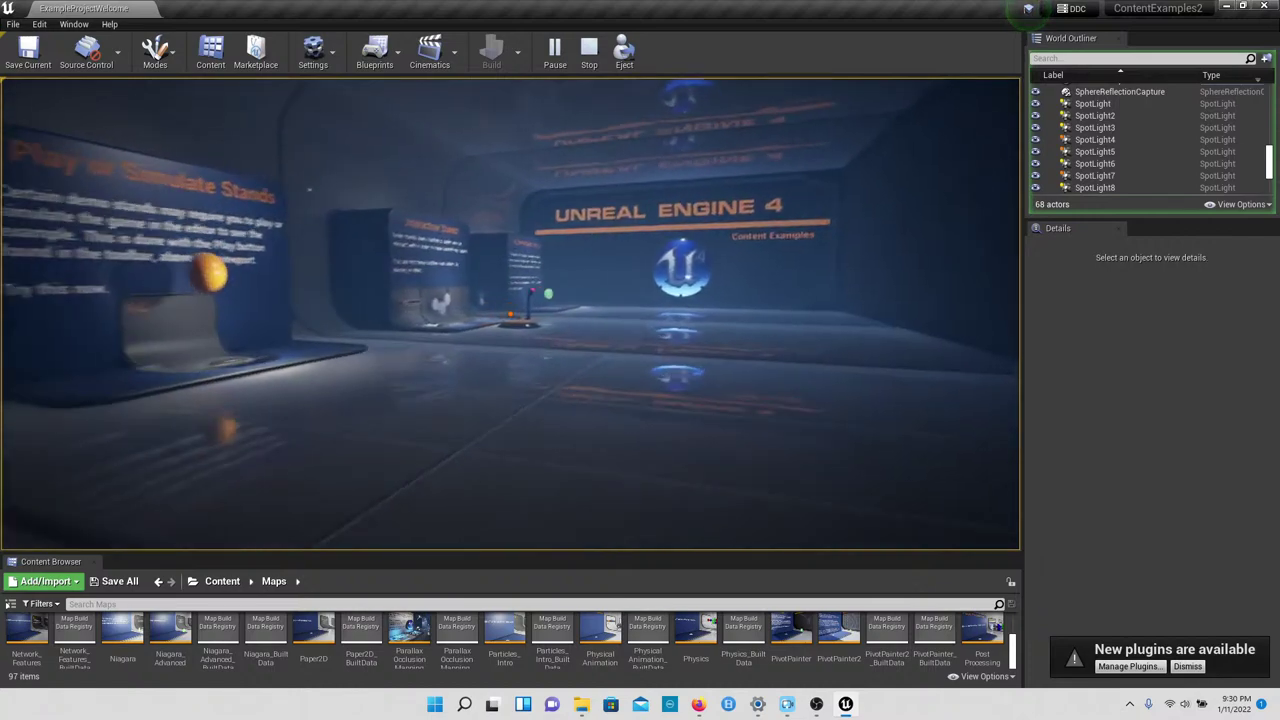
key(w)
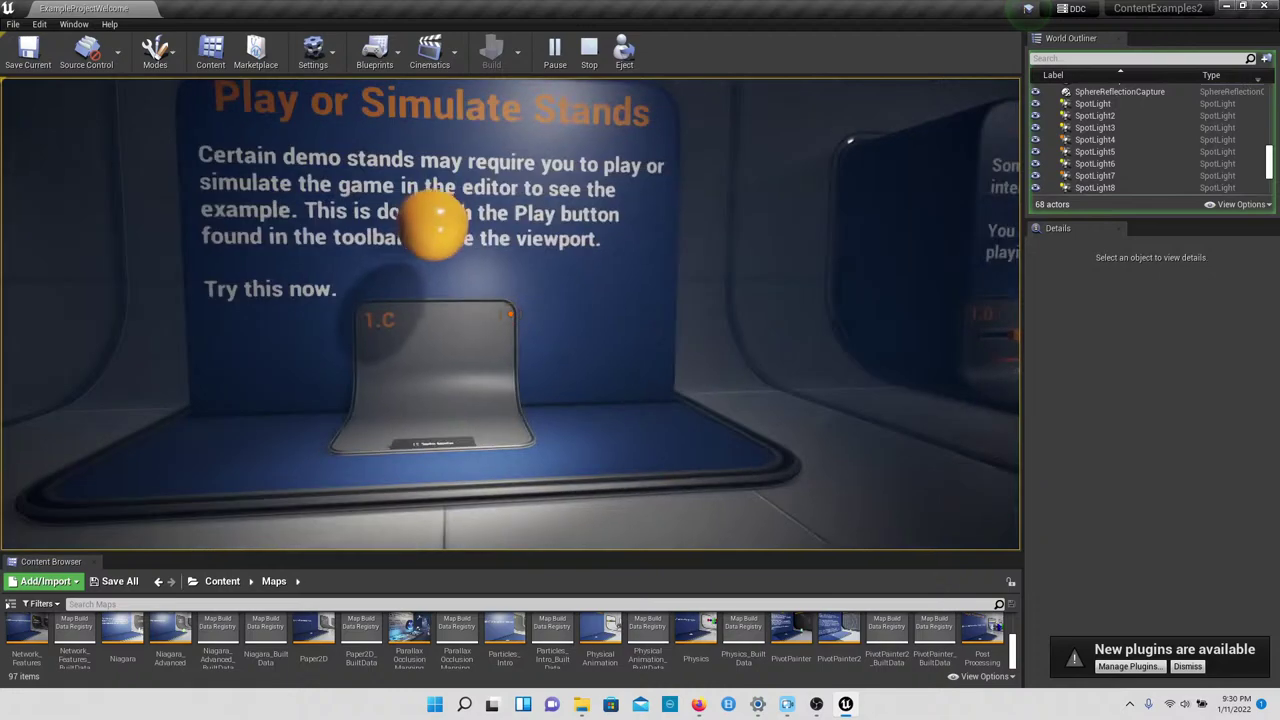
key(w)
key(w)
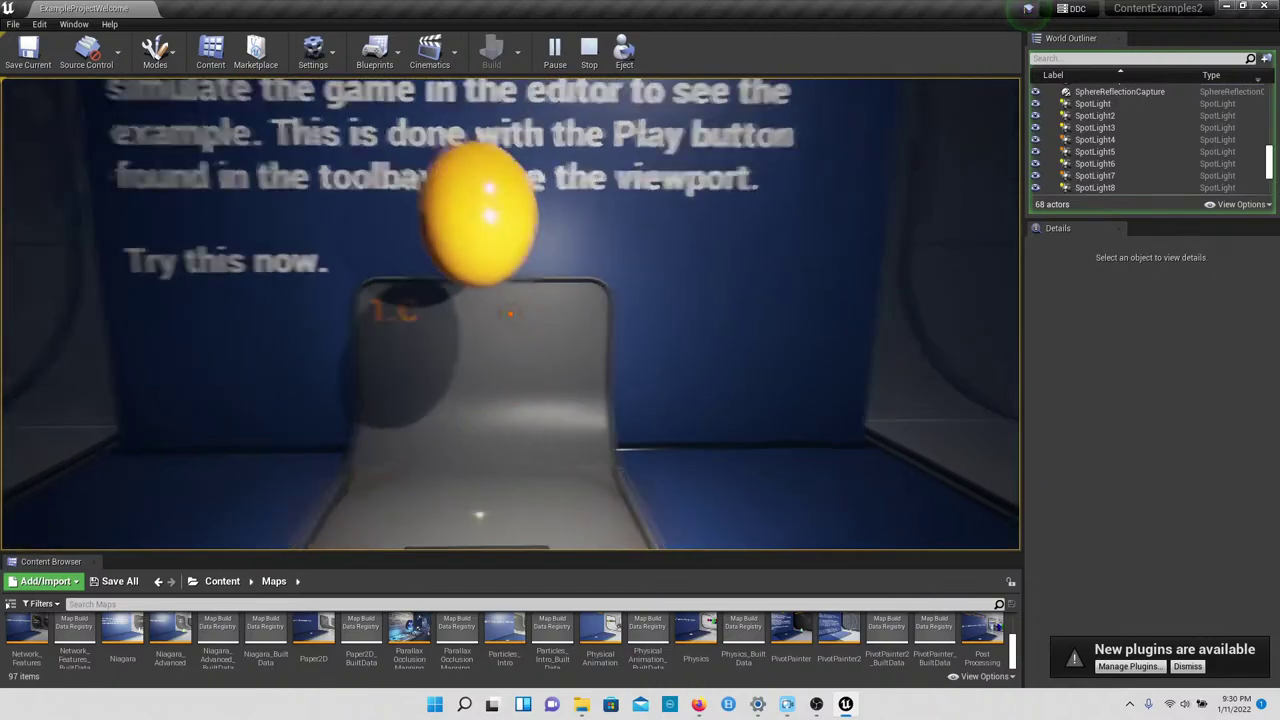
key(w)
Step: Walk to the Interactive Stands display and move the slider on stand 1.D to about 97 pixels in a row
key(w)
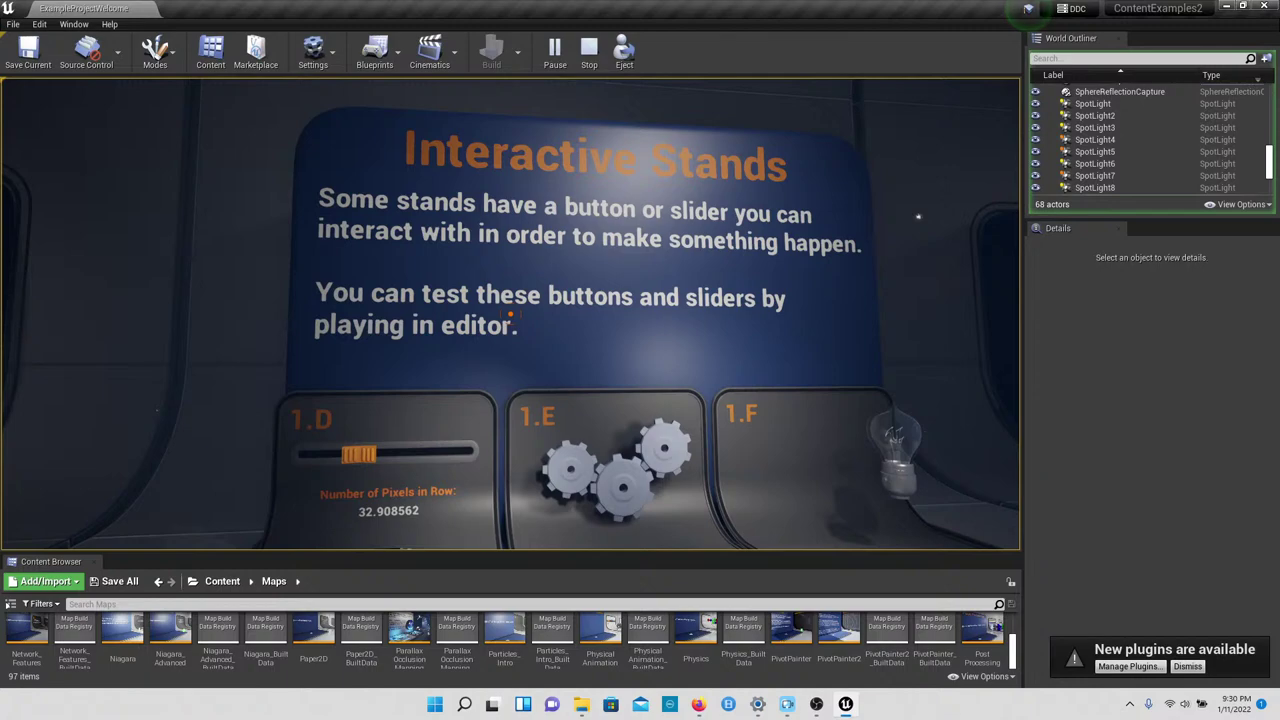
key(w)
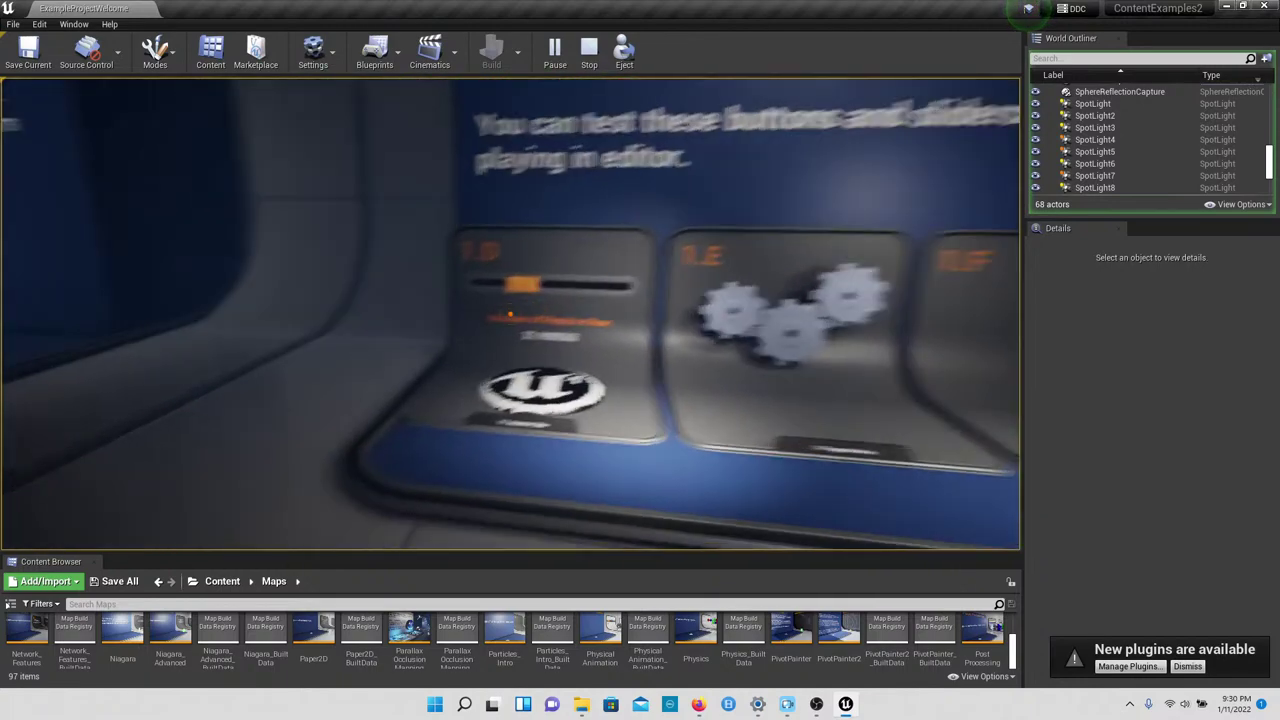
key(w)
key(w)
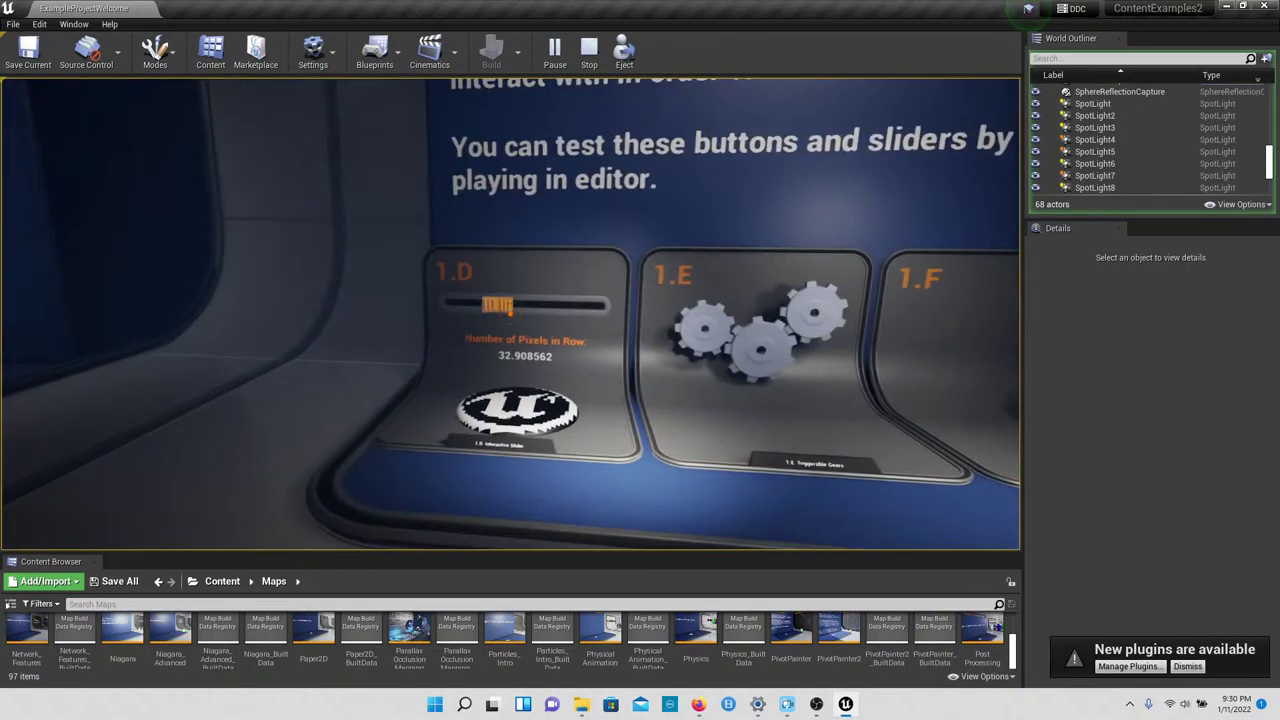
drag(510, 313, 745, 315)
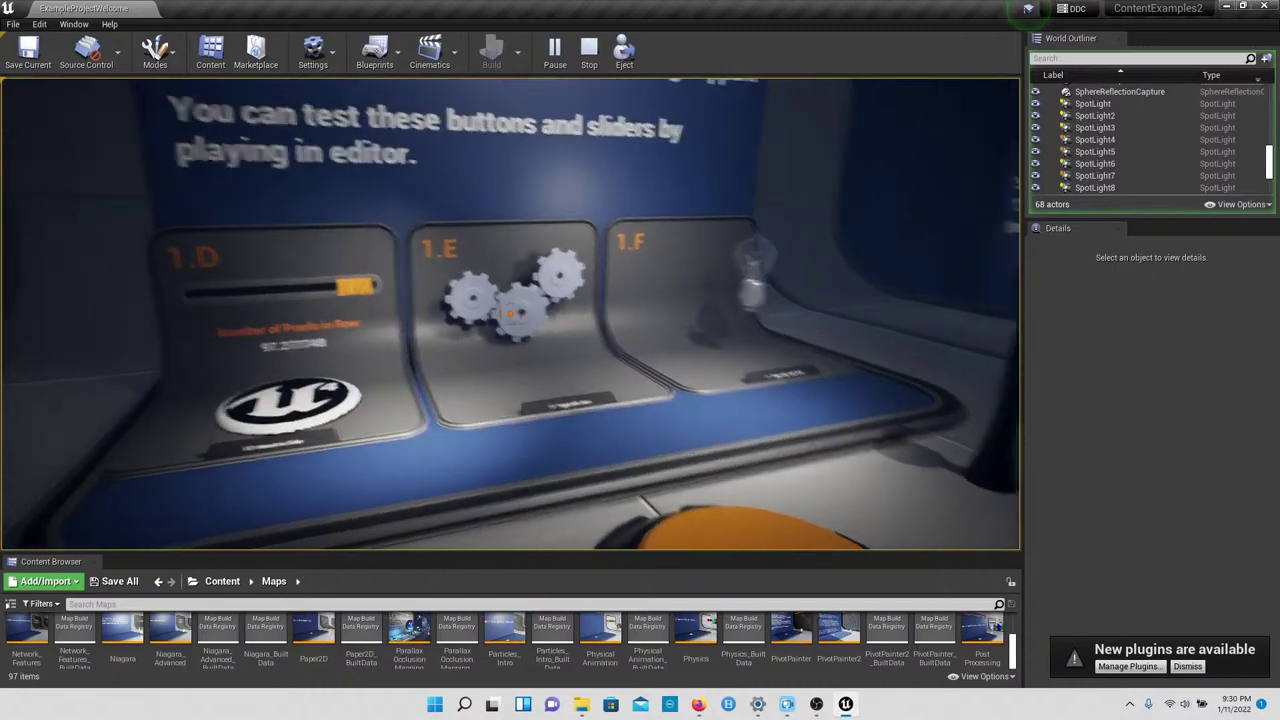
Step: Examine the triggerable gears on stand 1.E and switch on the light bulb on stand 1.F with its trigger
key(w)
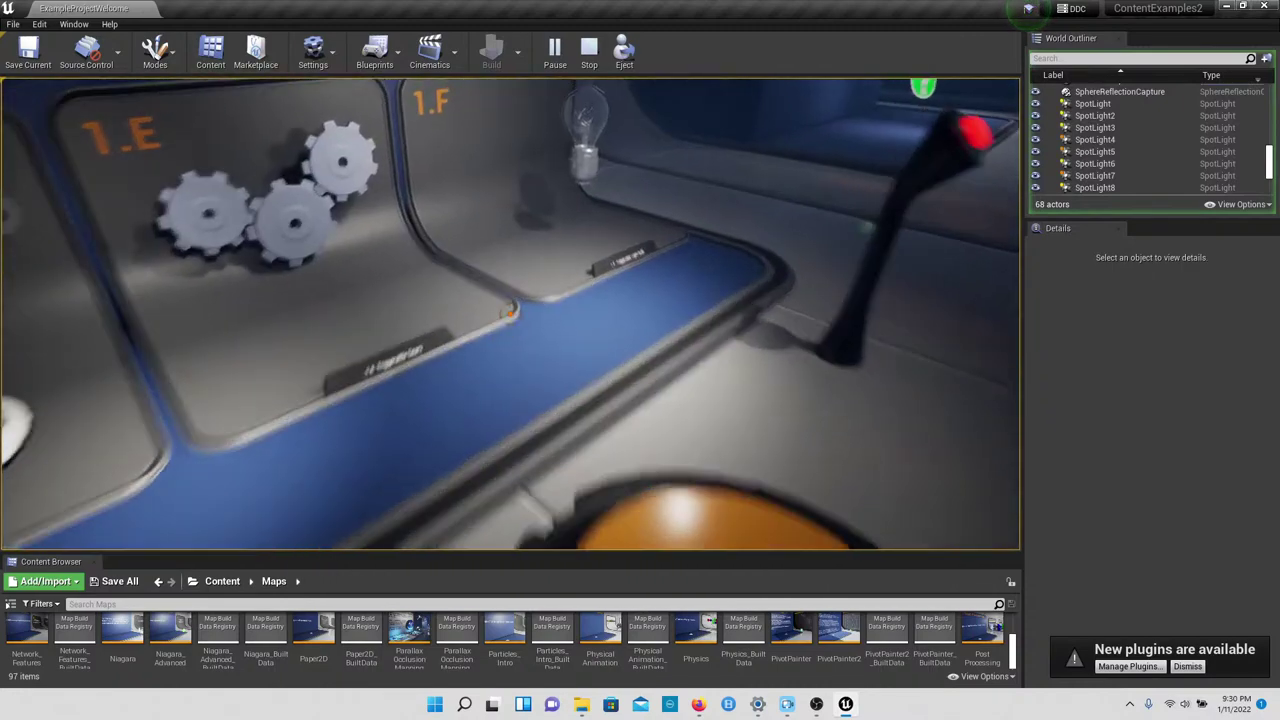
key(s)
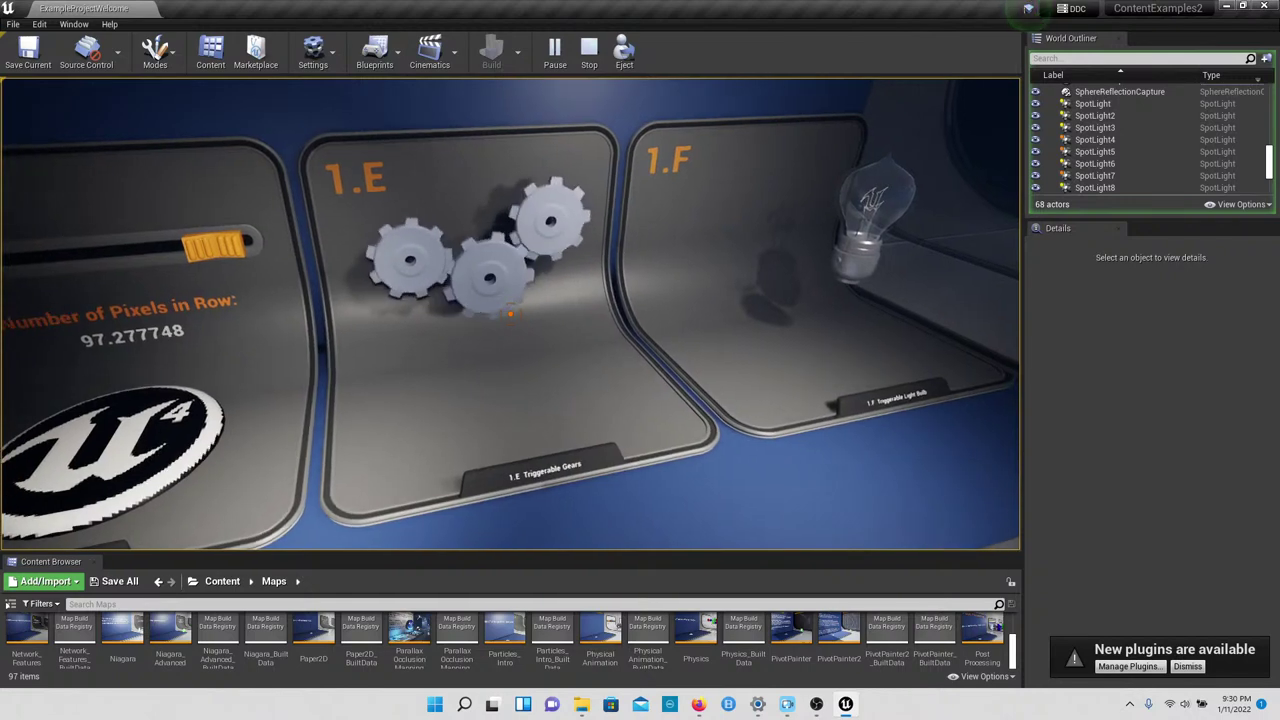
key(w)
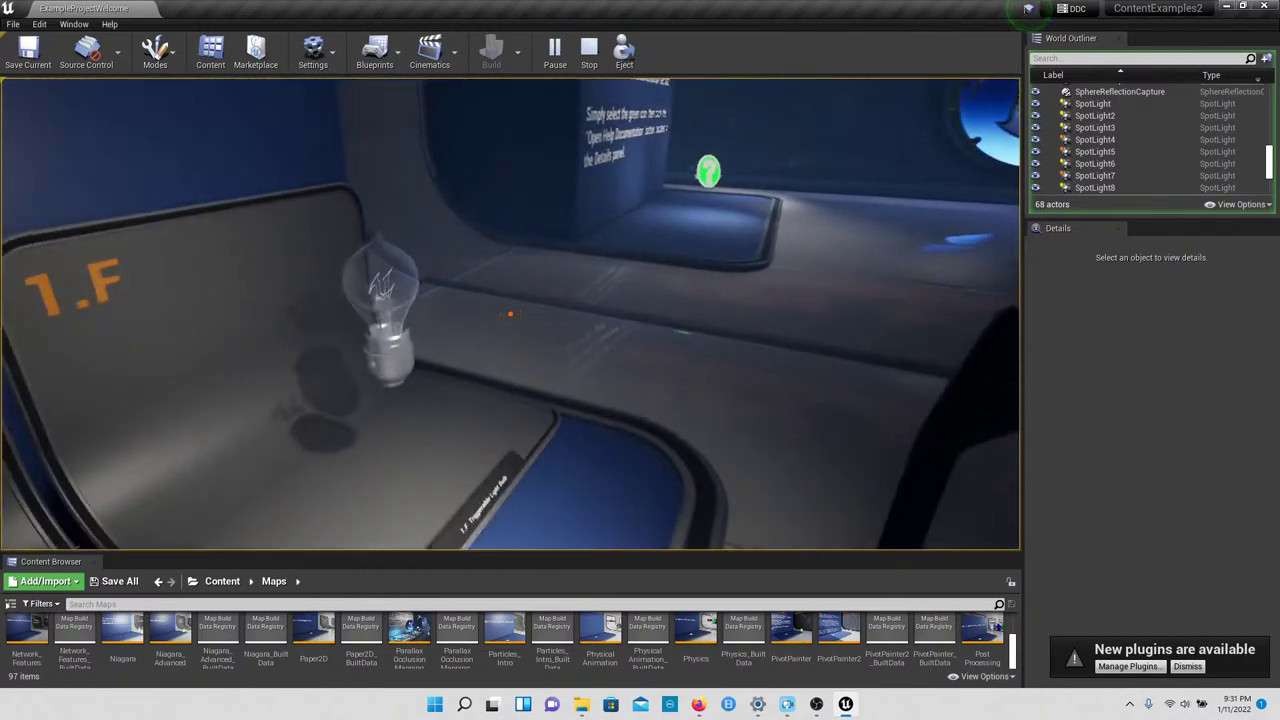
key(w)
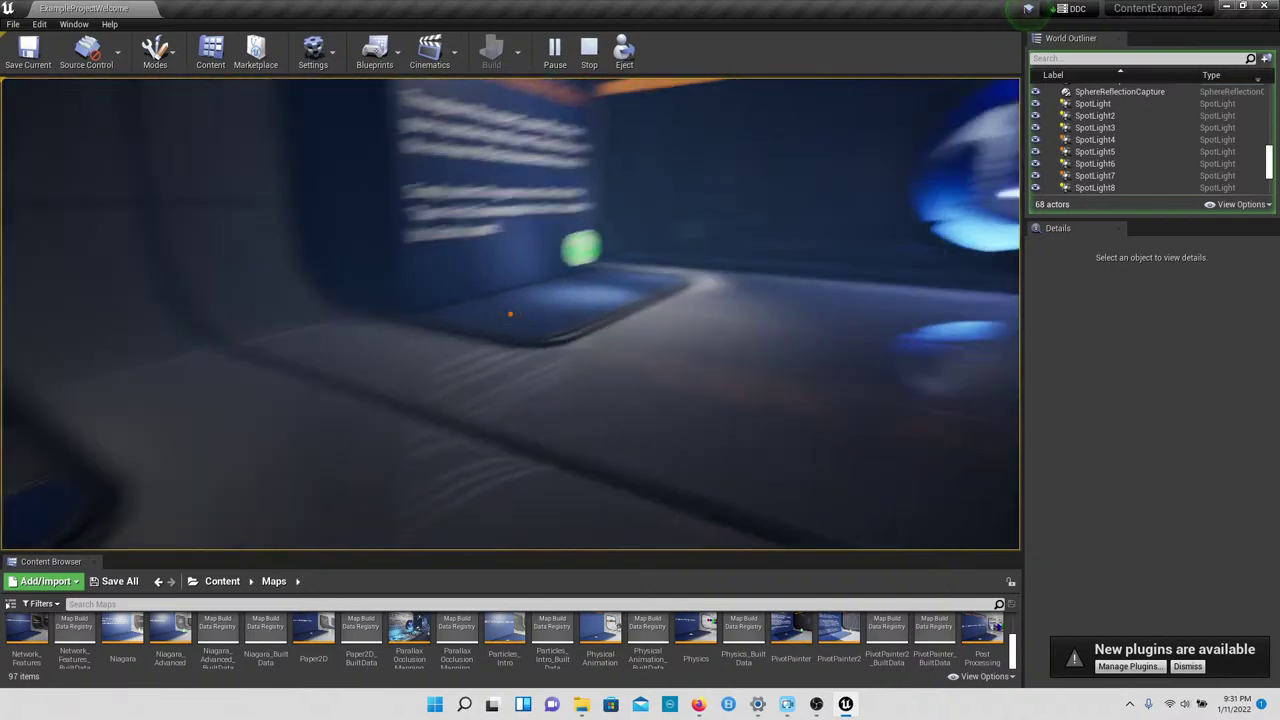
key(w)
click(510, 314)
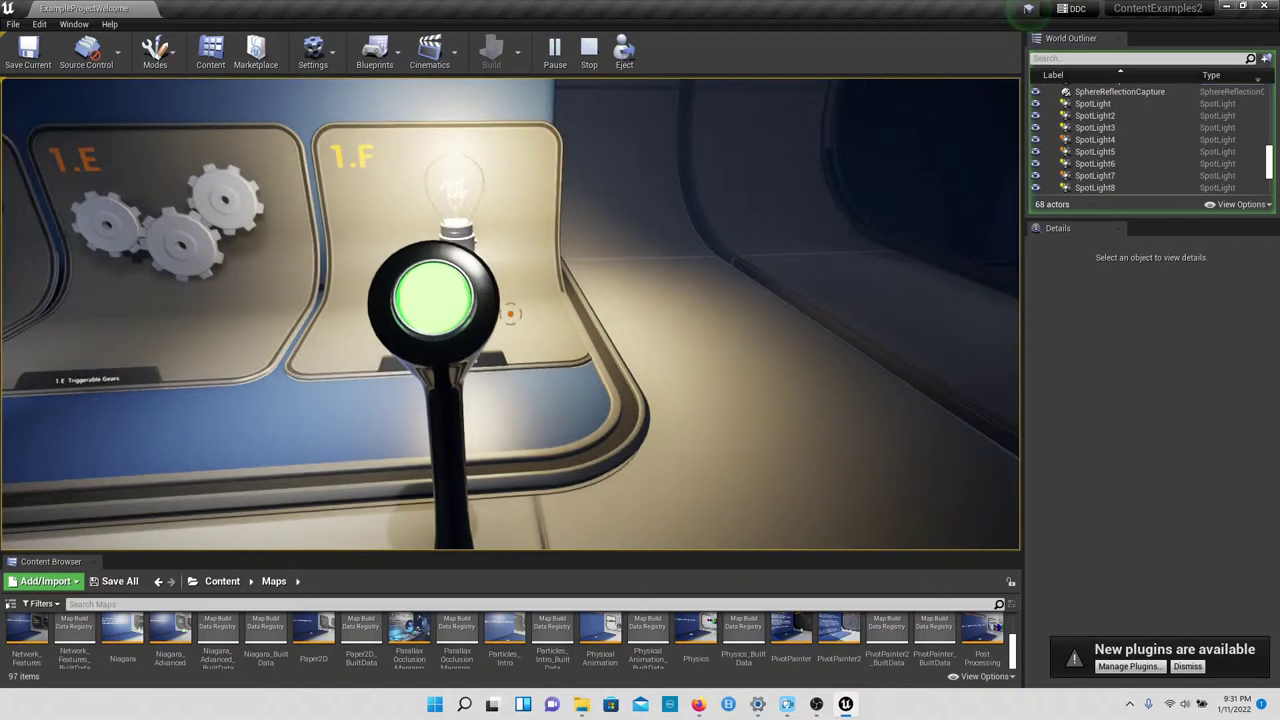
Step: Walk to the Documentation Actors display, view the Unreal Engine 4 end wall and read the display's instructions
key(w)
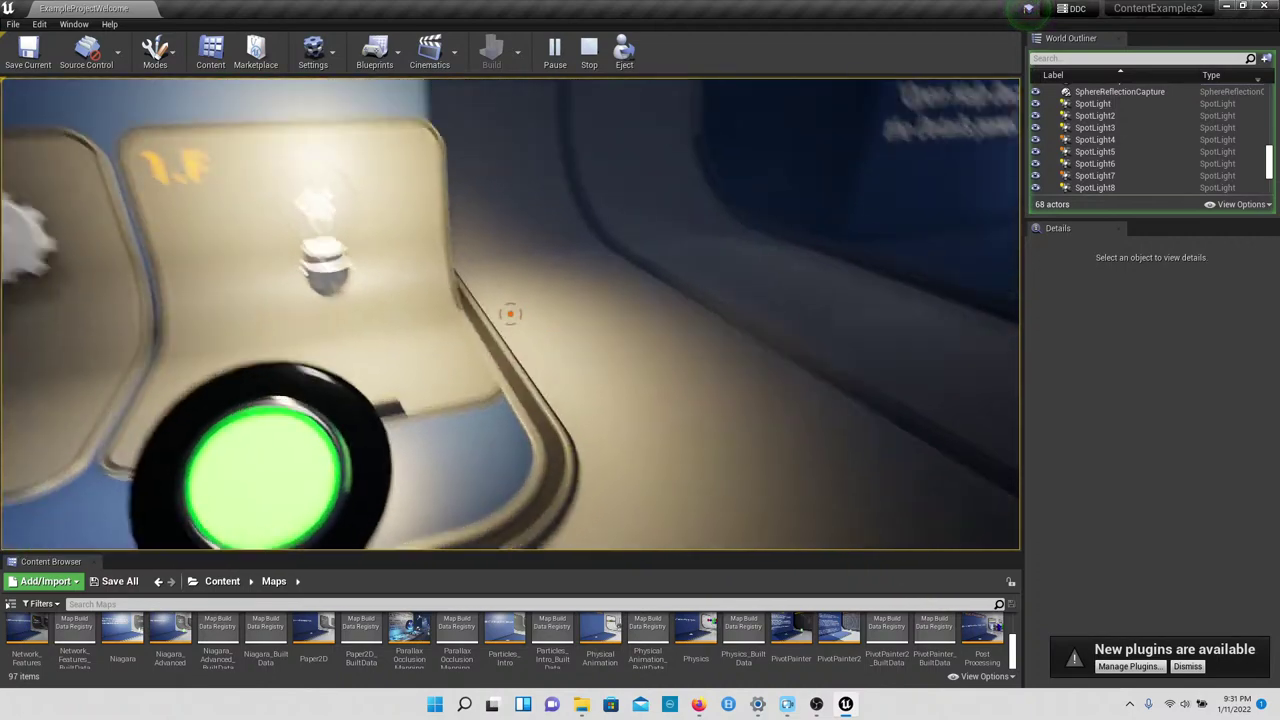
key(s)
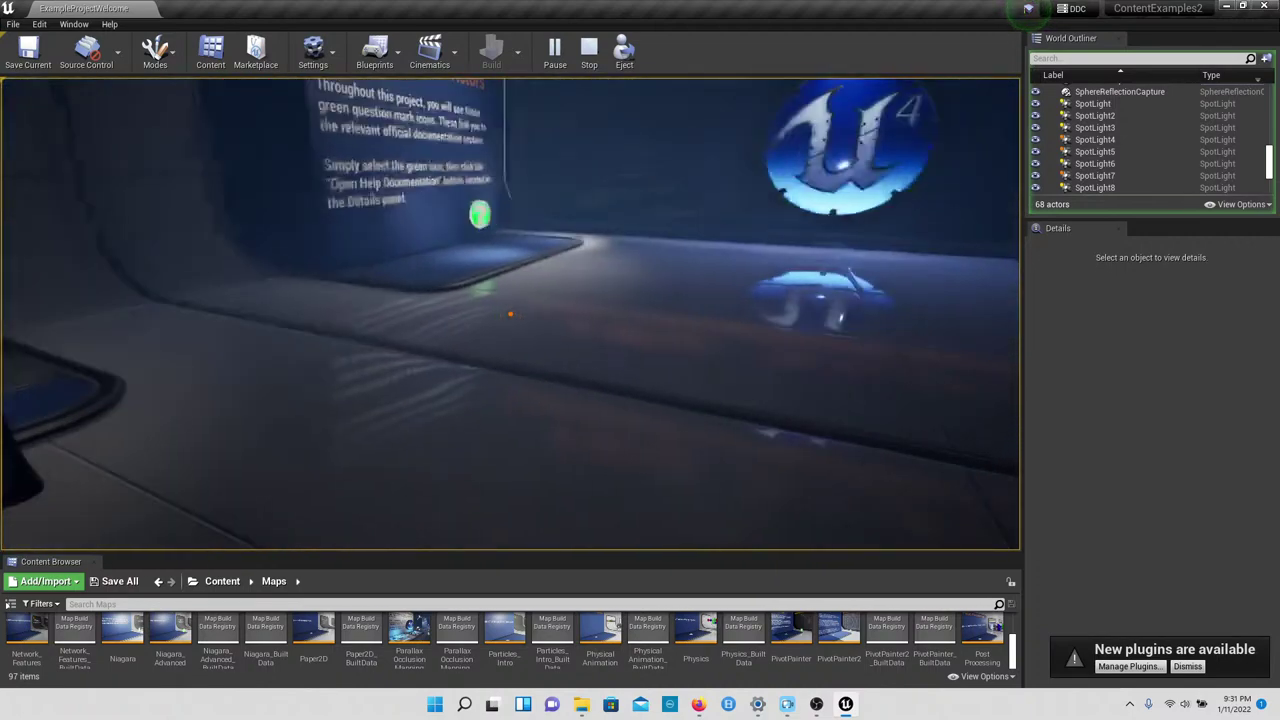
key(w)
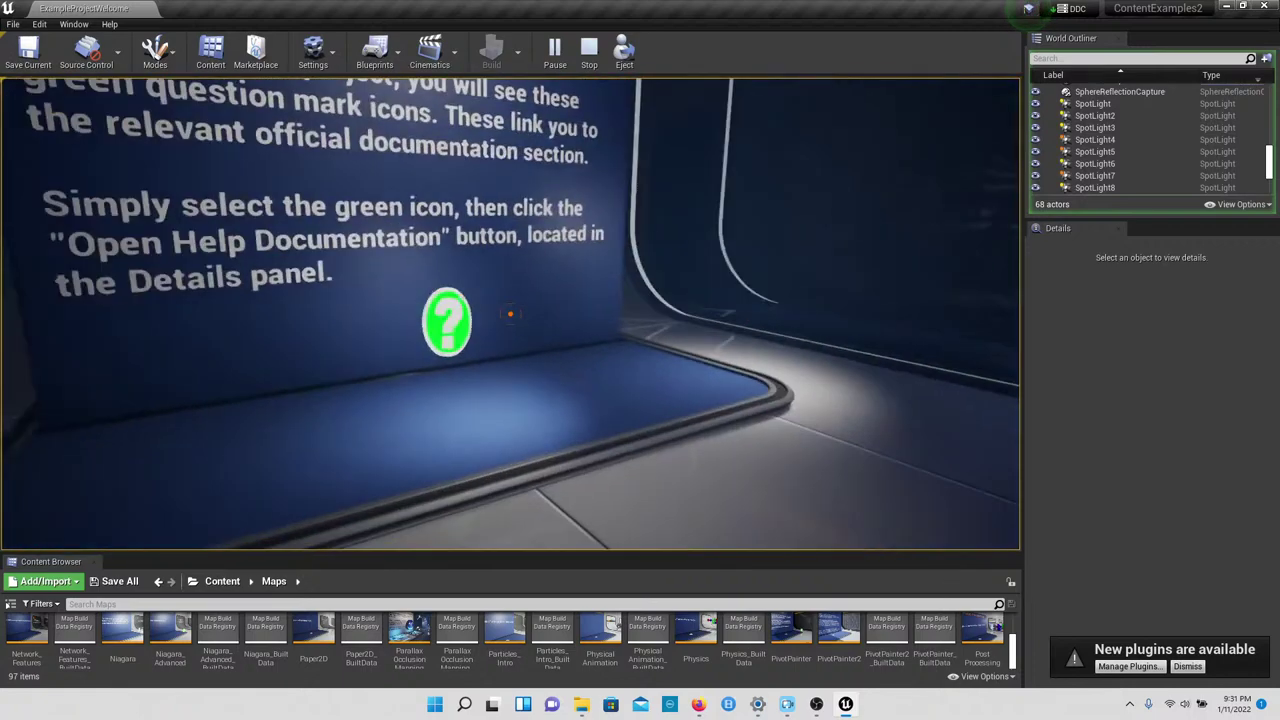
key(d)
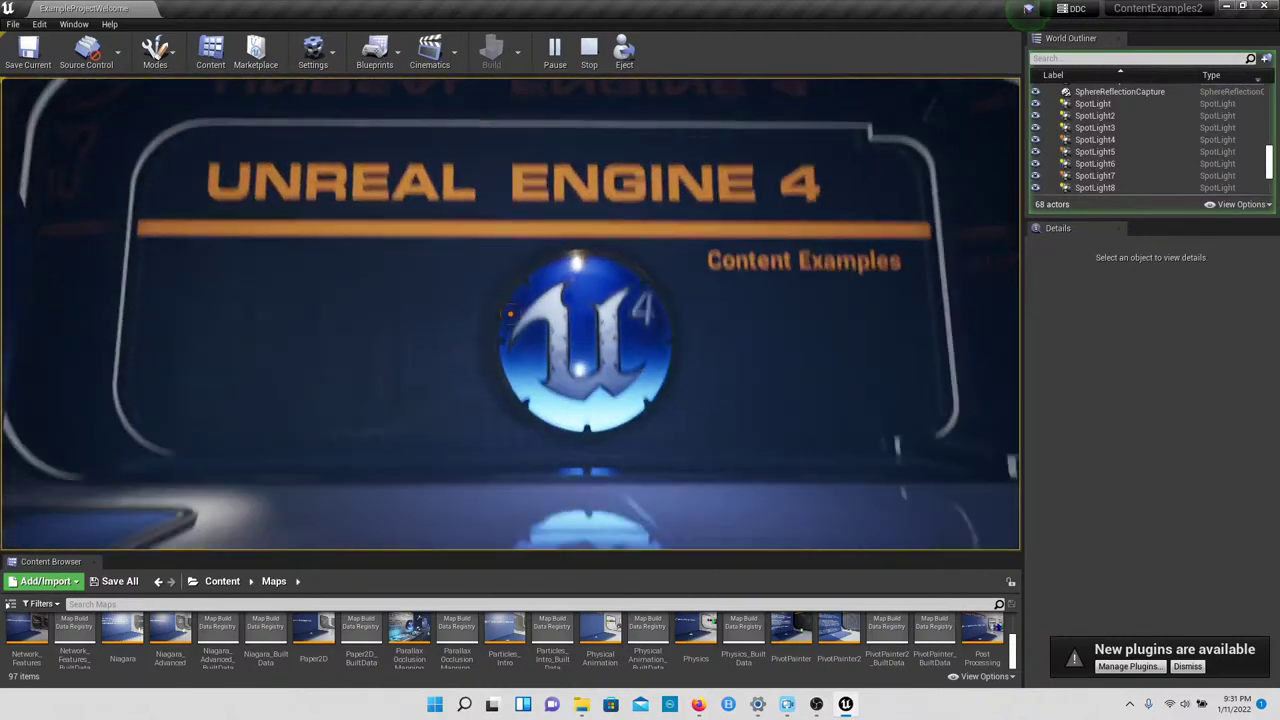
key(w)
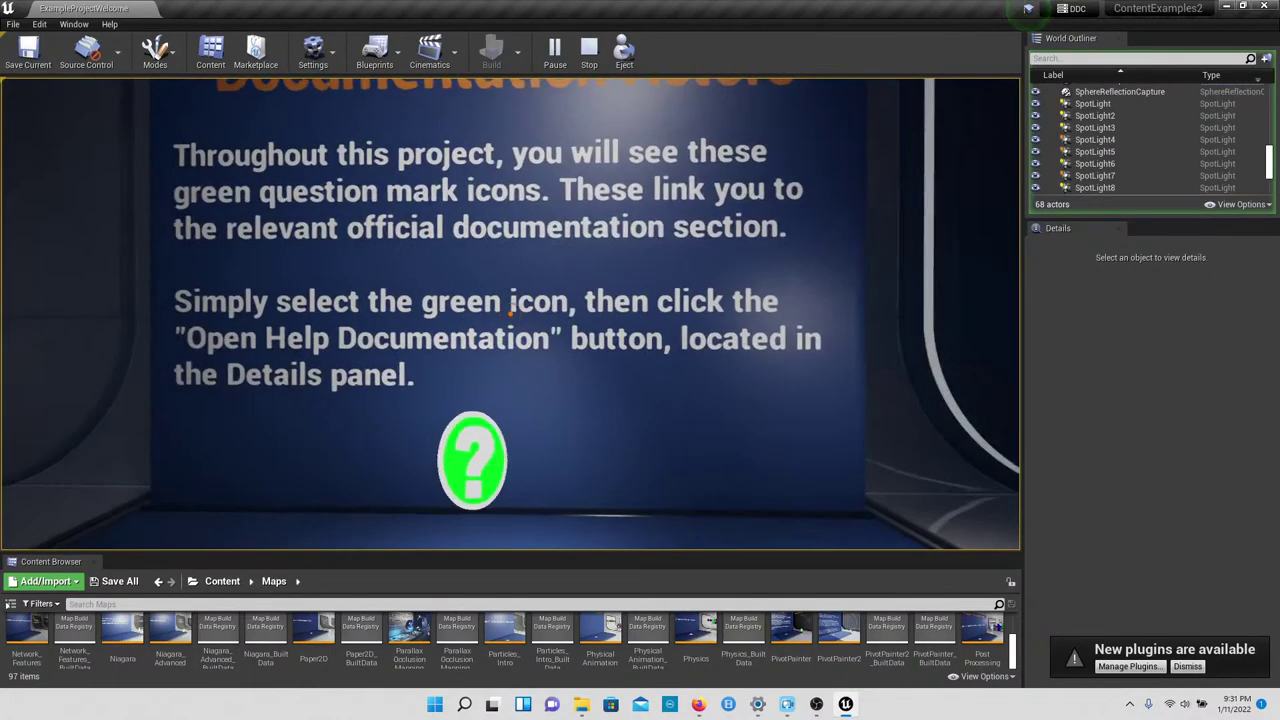
Step: Stop playing the level and open the help documentation of the green question mark actor
key(Escape)
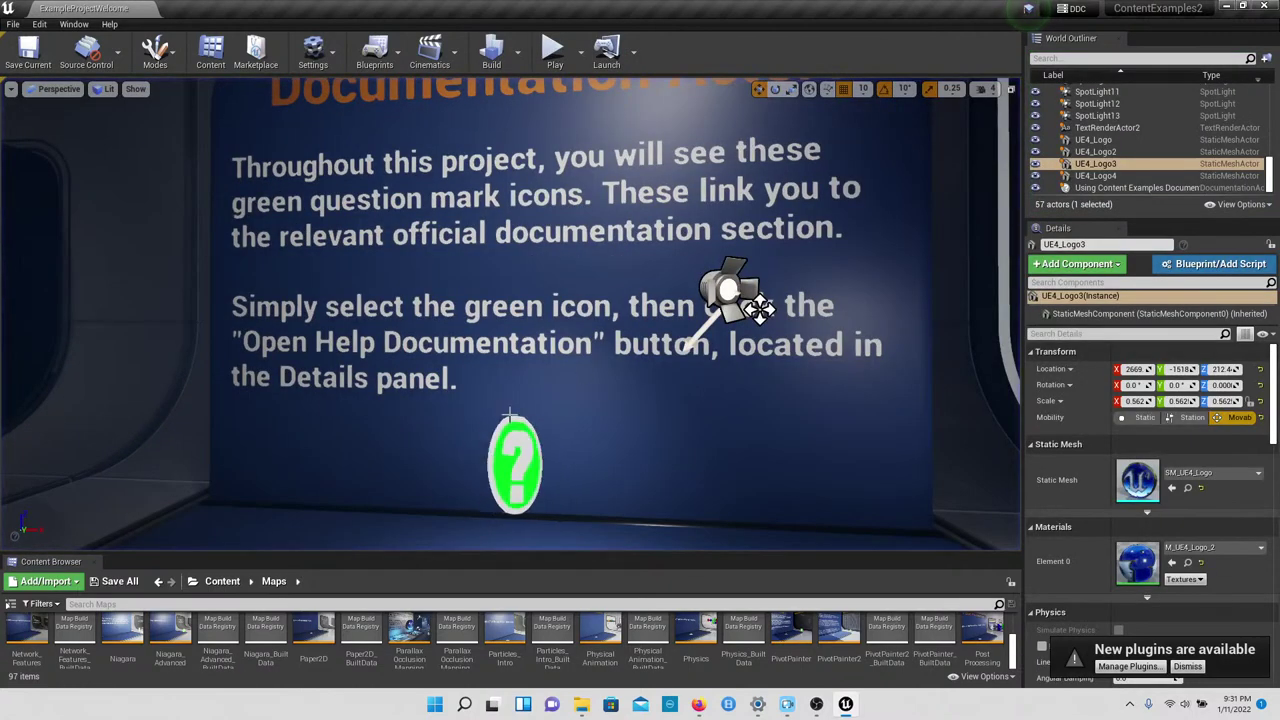
click(505, 465)
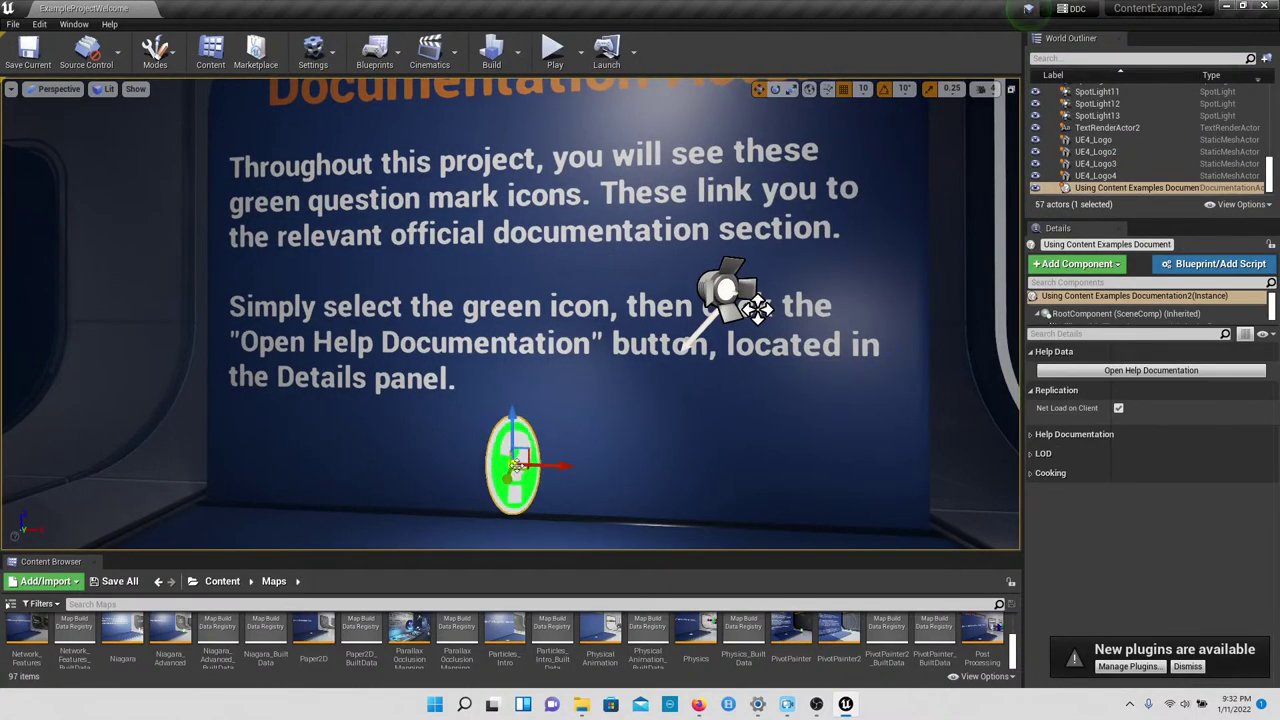
click(1083, 373)
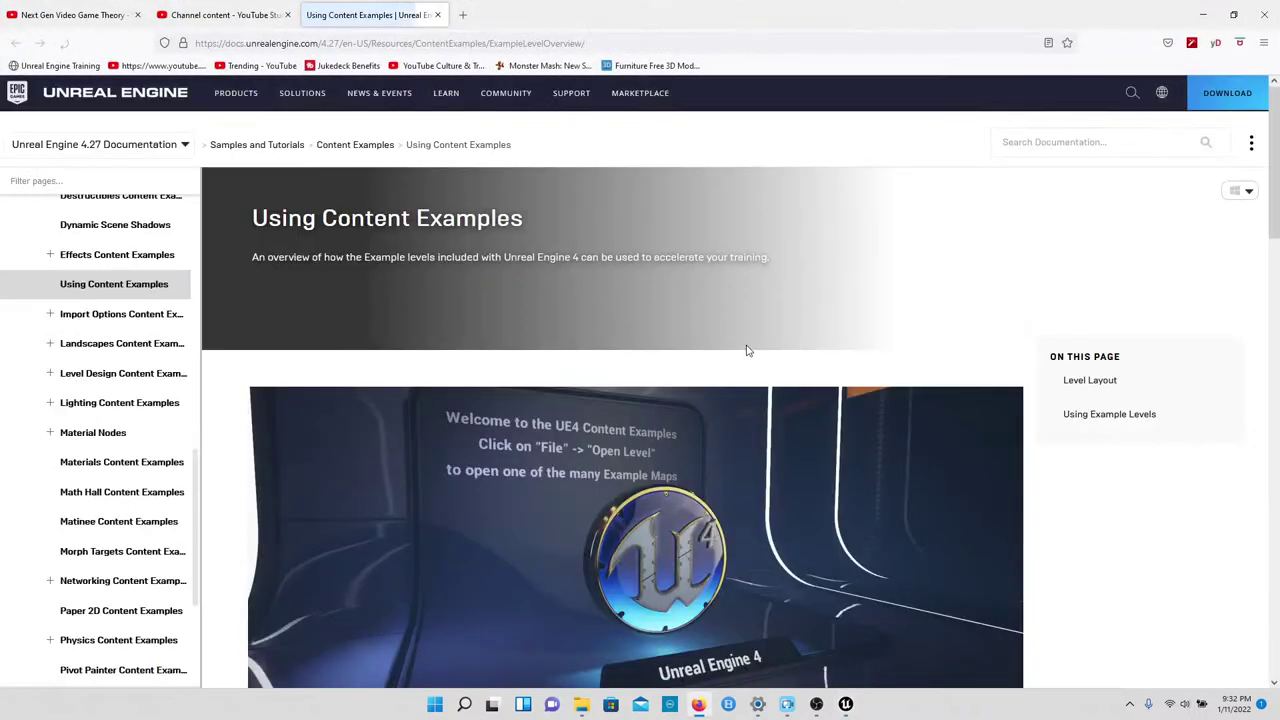
Step: Read the Using Content Examples page, covering Level Layout, Using Example Levels and Cross-Referencing with Documentation
scroll(738, 347, down, 1)
scroll(738, 347, down, 2)
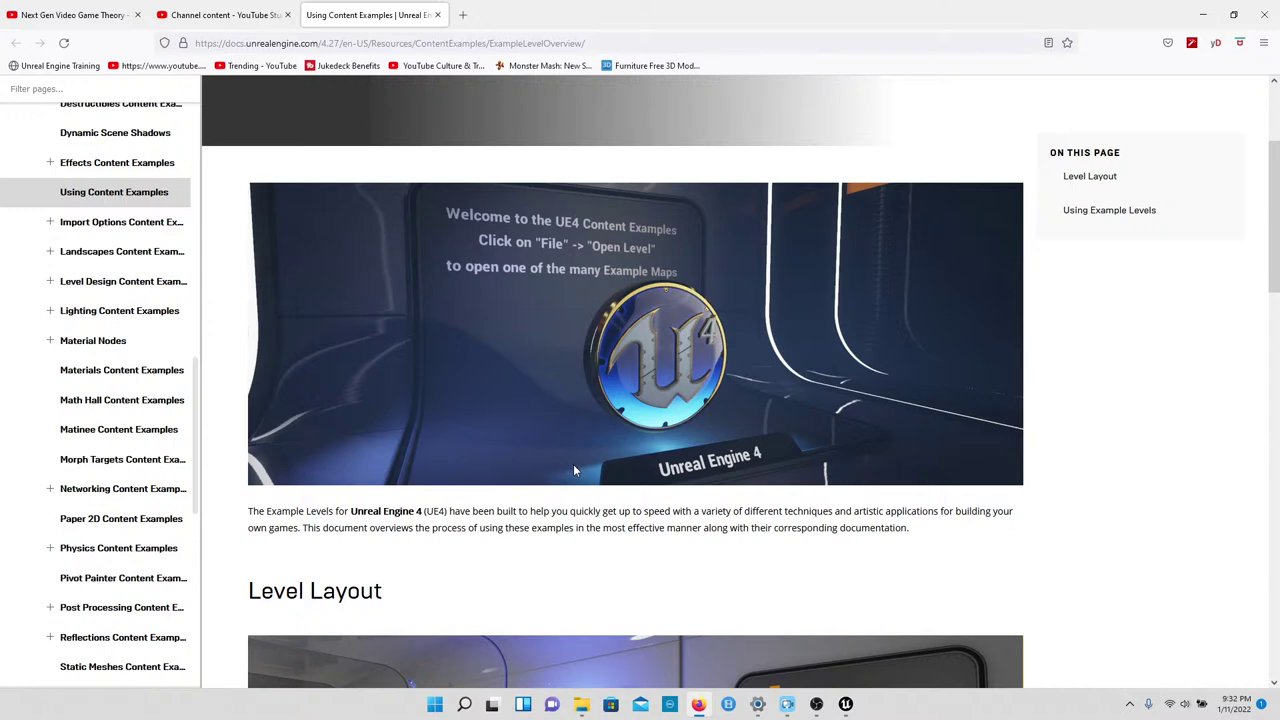
scroll(570, 480, down, 1)
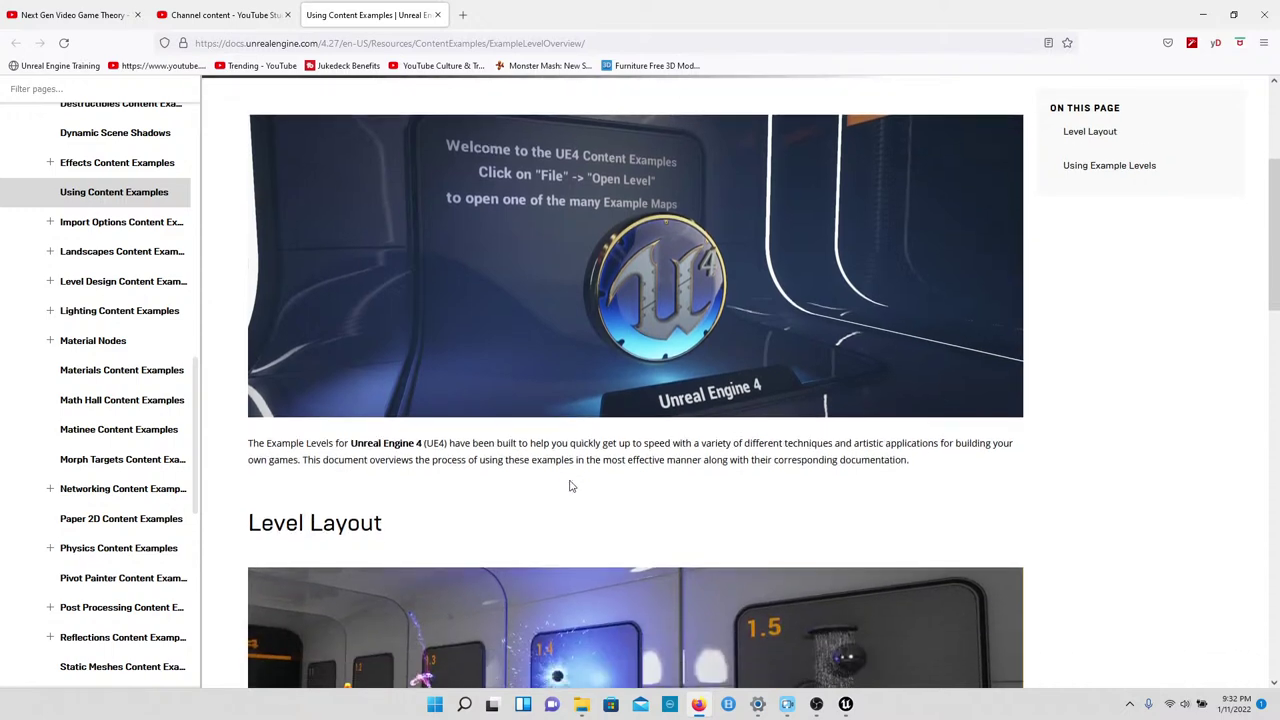
scroll(570, 486, down, 3)
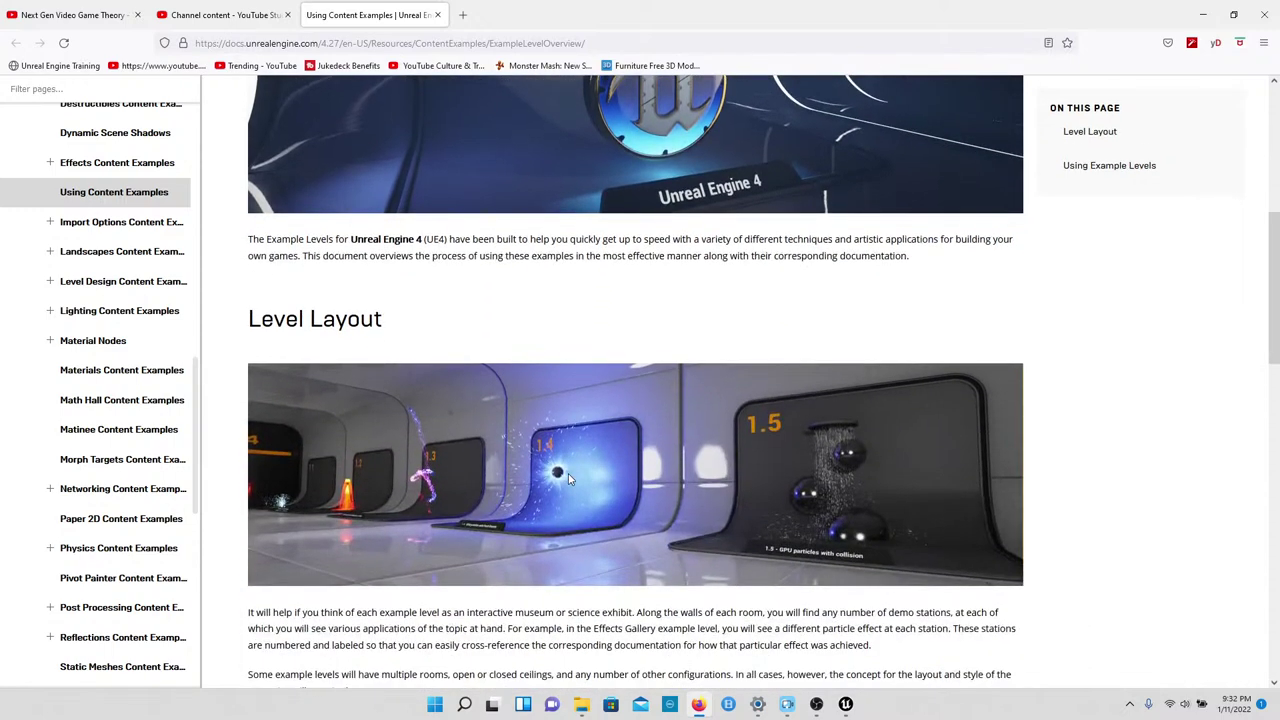
scroll(568, 473, down, 2)
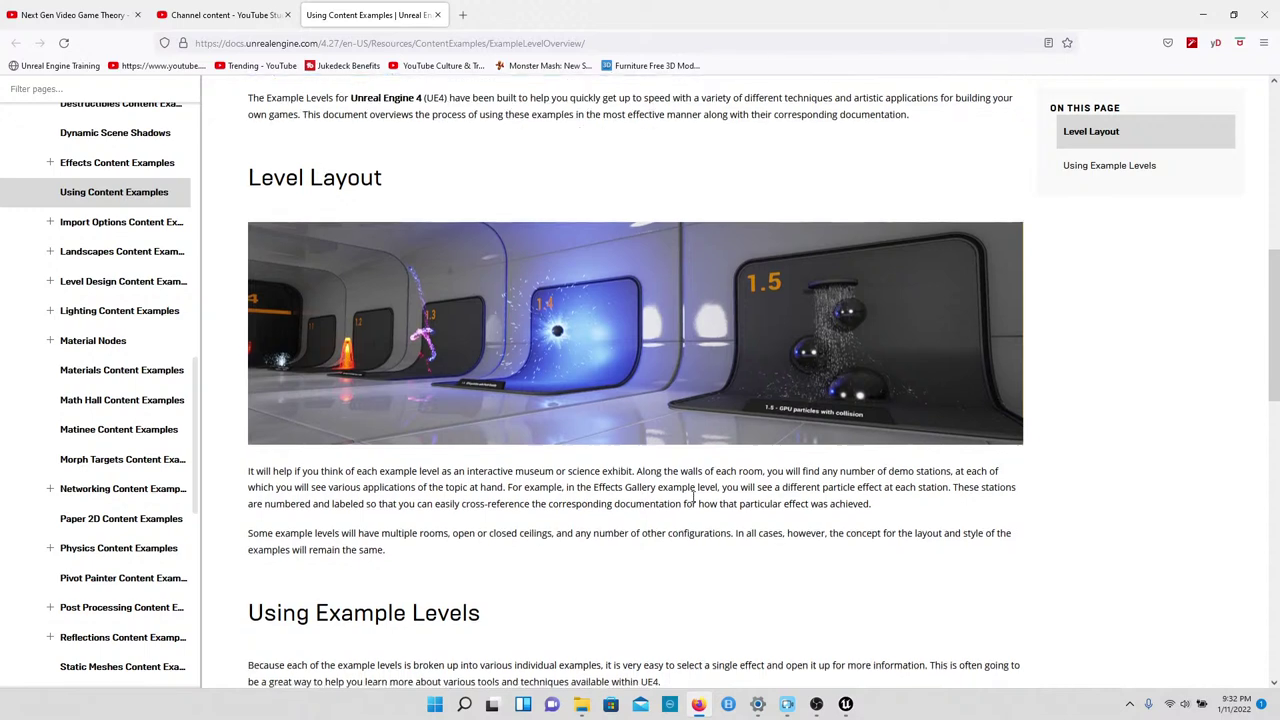
scroll(692, 500, down, 3)
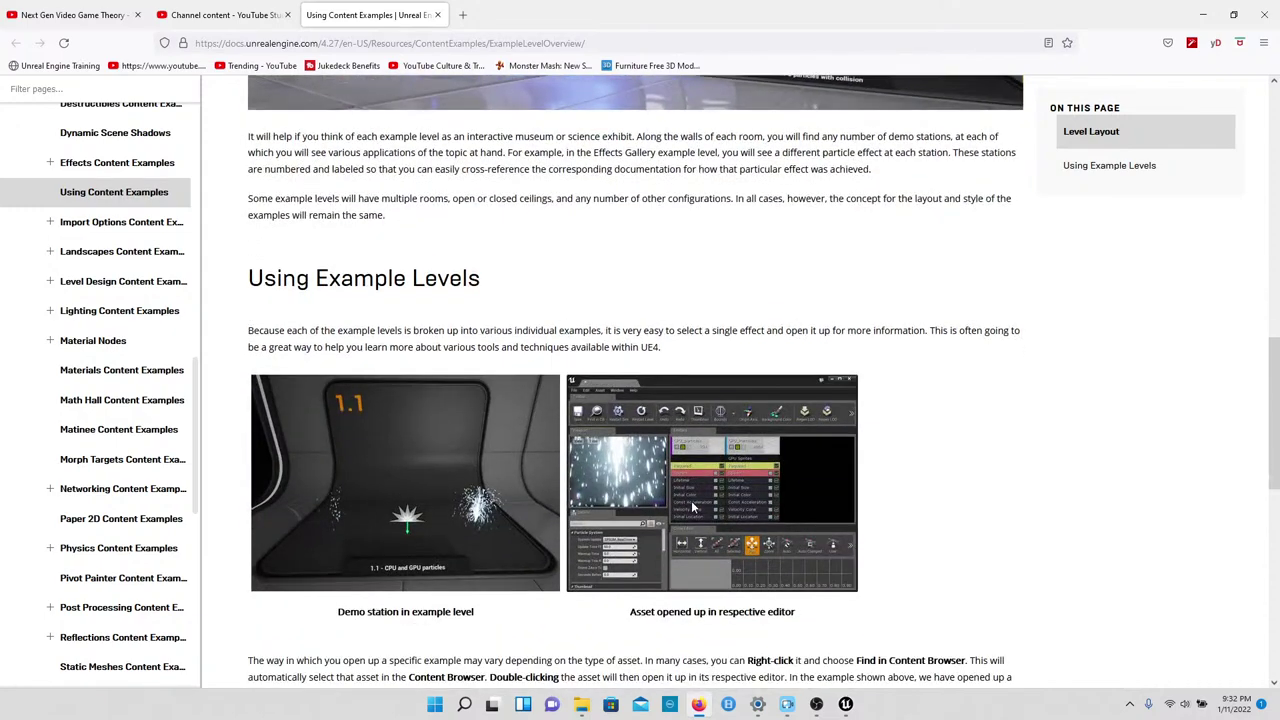
scroll(692, 507, down, 3)
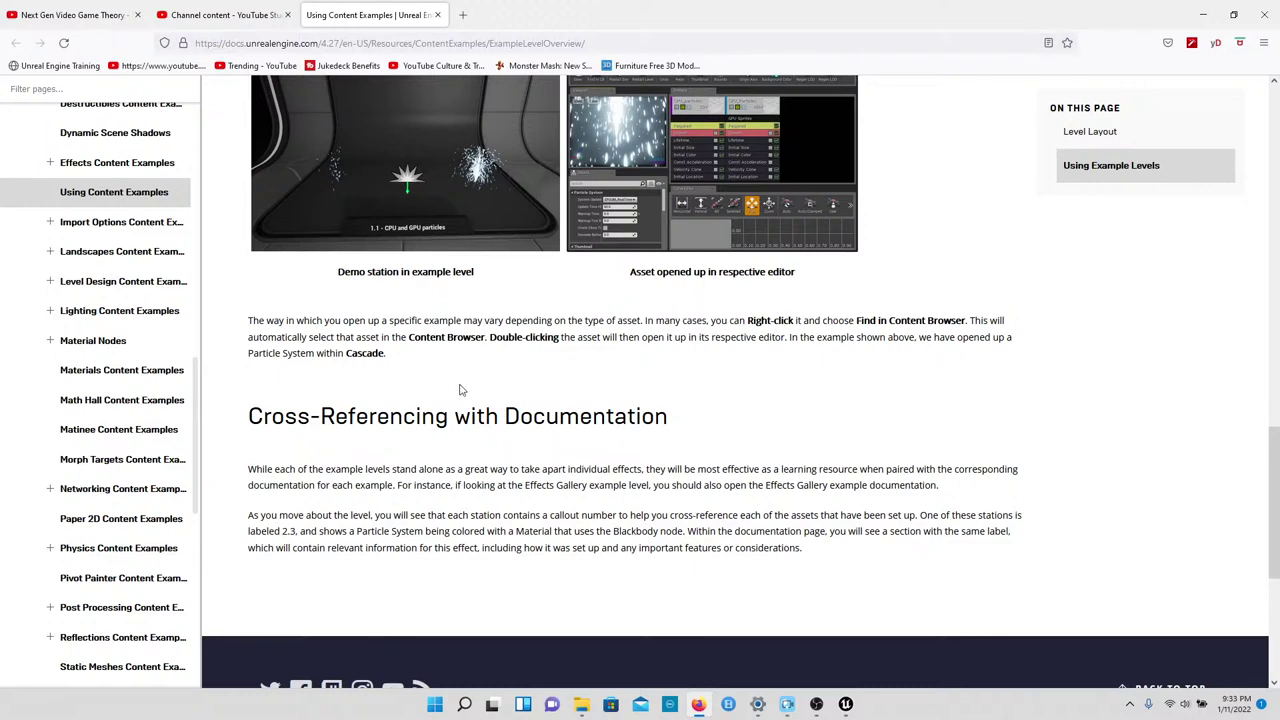
scroll(180, 371, down, 4)
Step: Browse the Unreal Engine 4.27 documentation's page list, including the entries under Content Examples
scroll(170, 380, up, 7)
scroll(180, 370, up, 8)
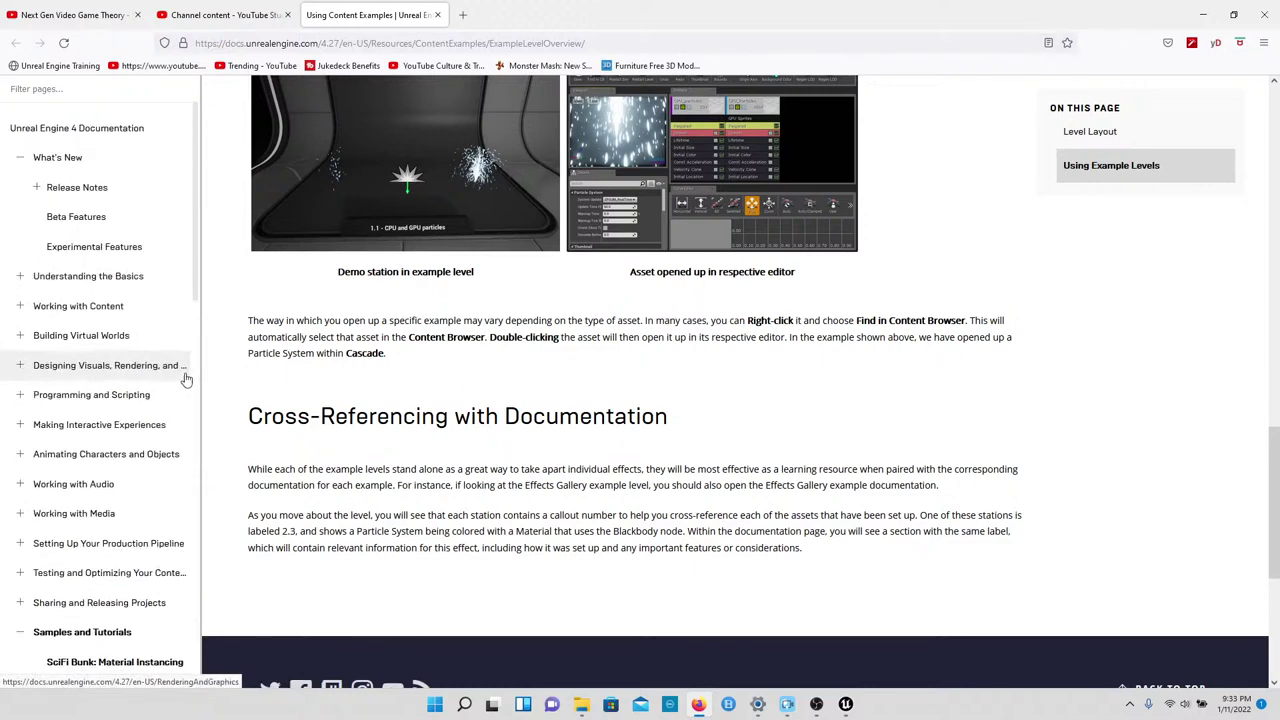
scroll(189, 368, down, 2)
scroll(189, 368, down, 12)
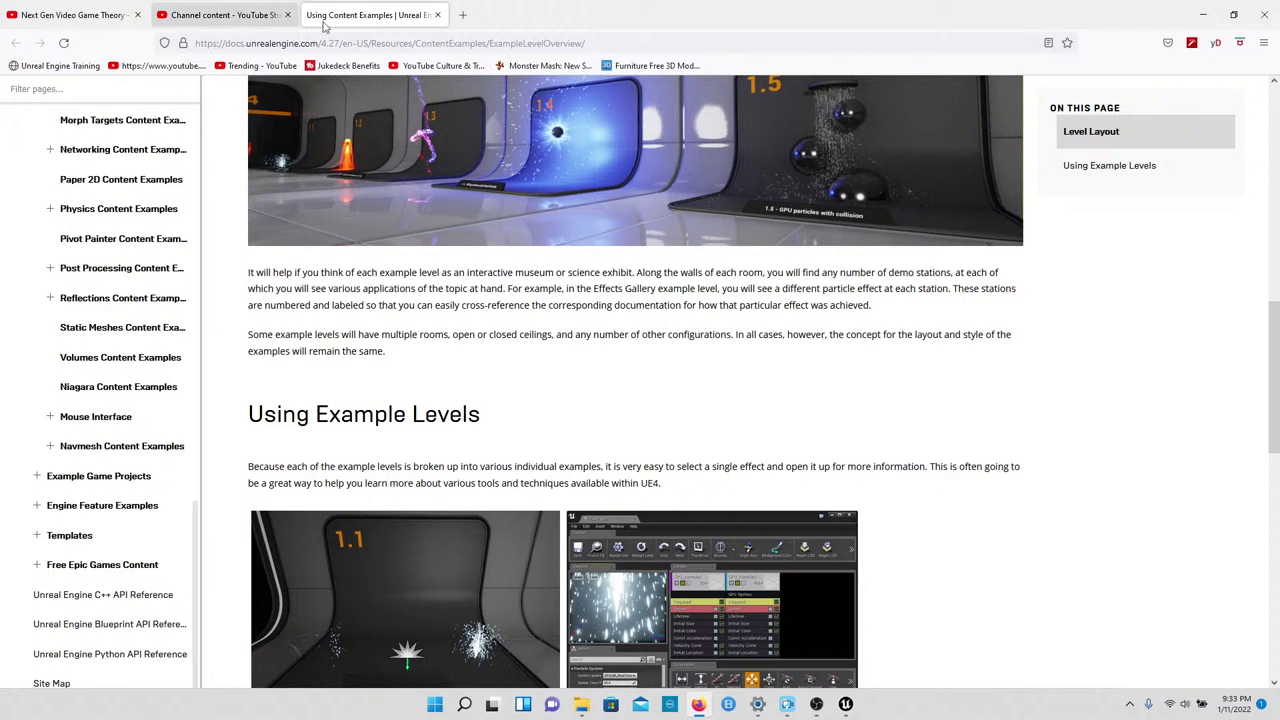
scroll(97, 383, up, 6)
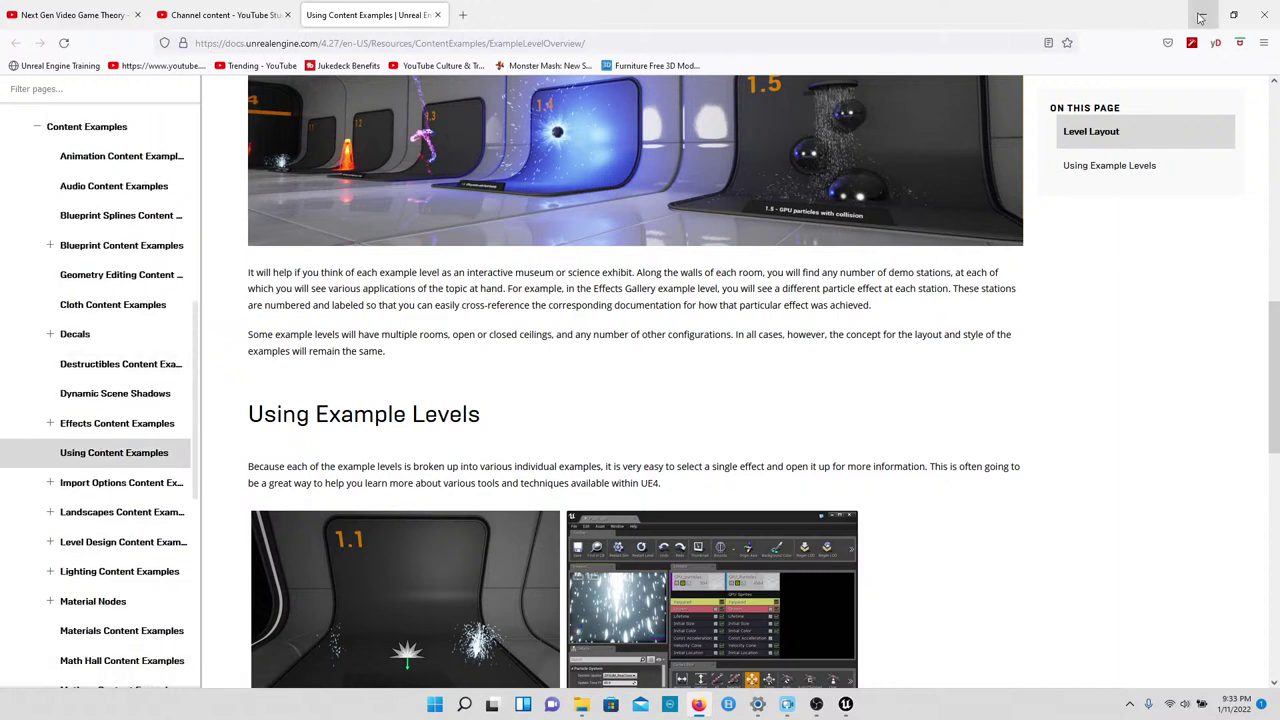
Step: Switch back to Unreal Editor and browse the Maps folder's levels back to the start of the list
click(846, 704)
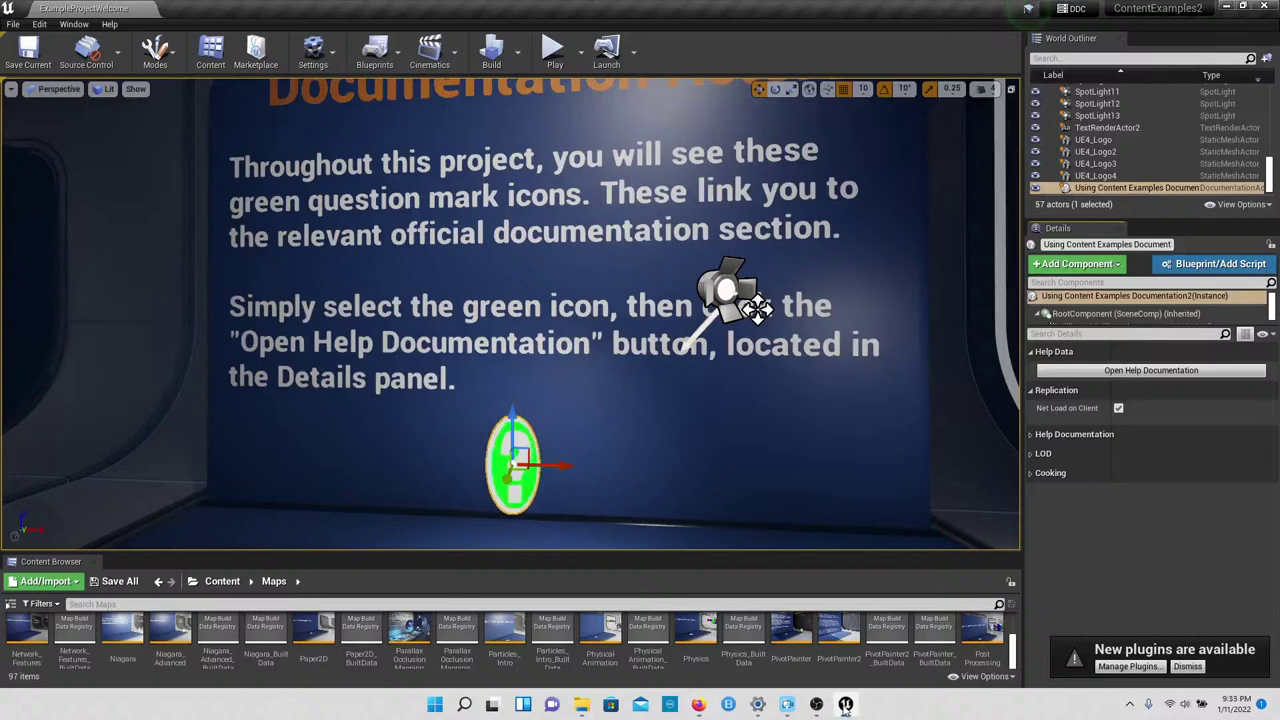
scroll(160, 640, up, 5)
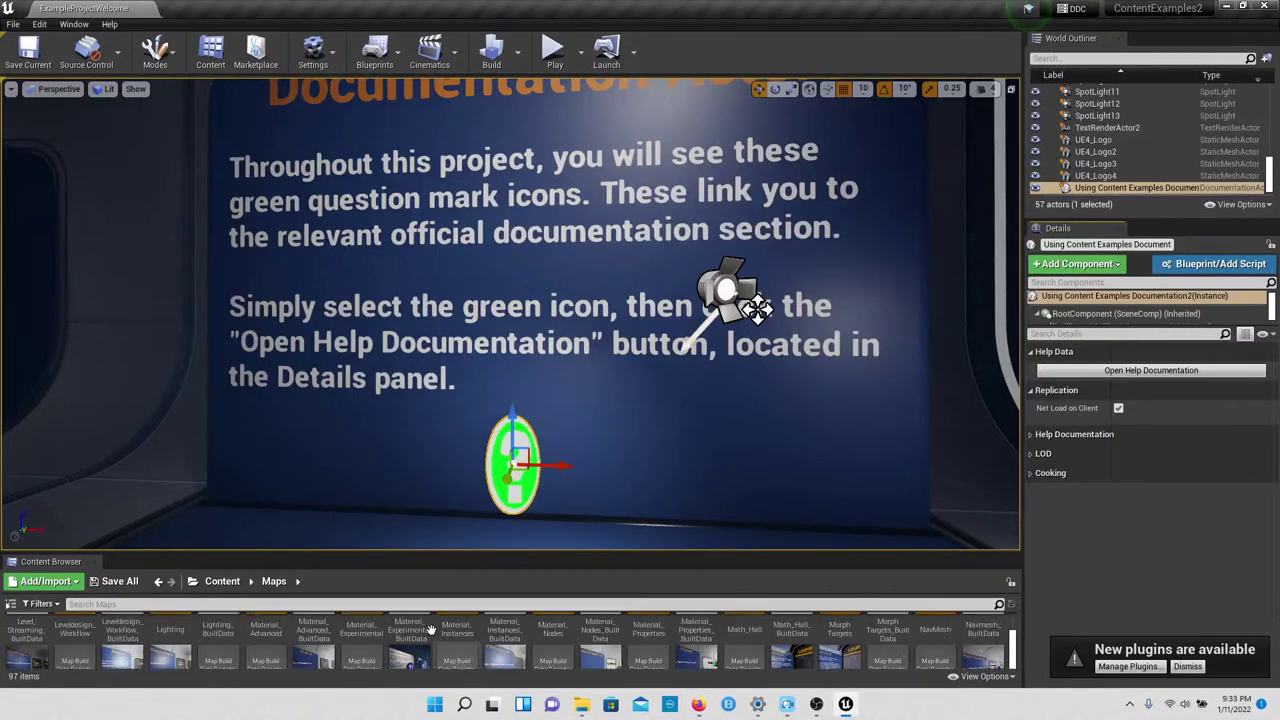
scroll(155, 640, up, 5)
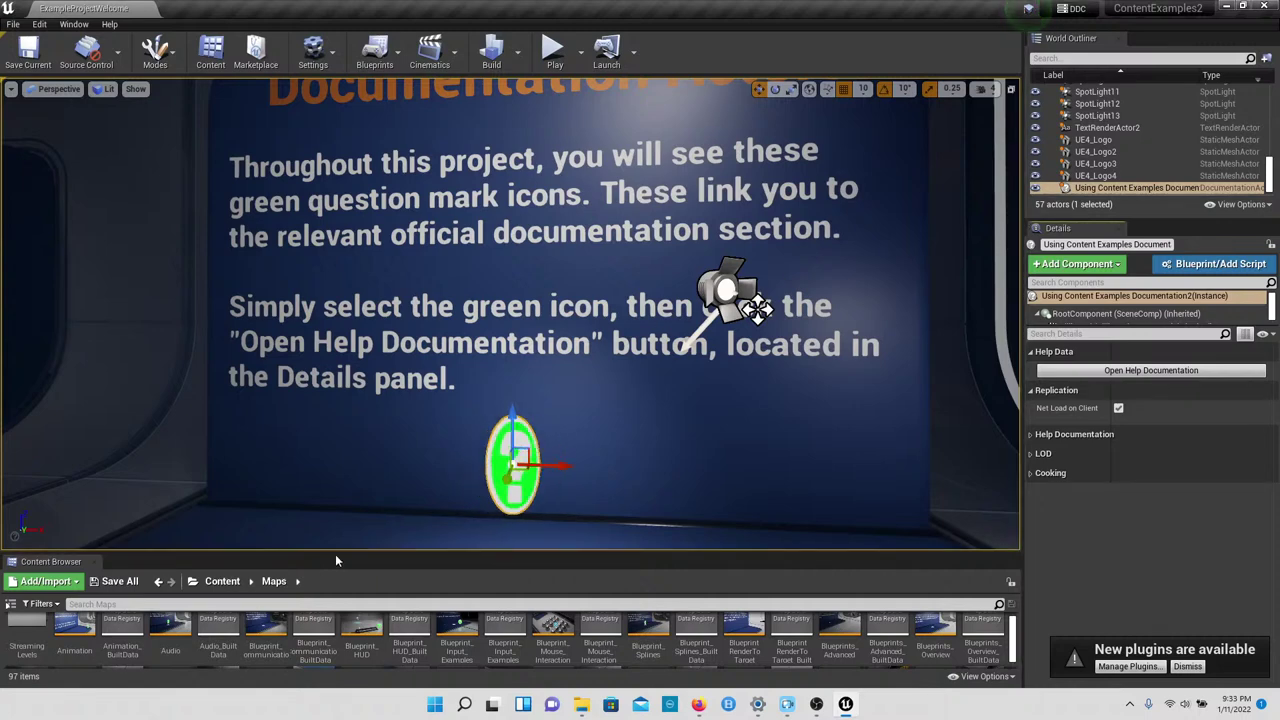
Step: Enlarge the Content Browser and look through the levels in the Maps folder
drag(335, 552, 335, 520)
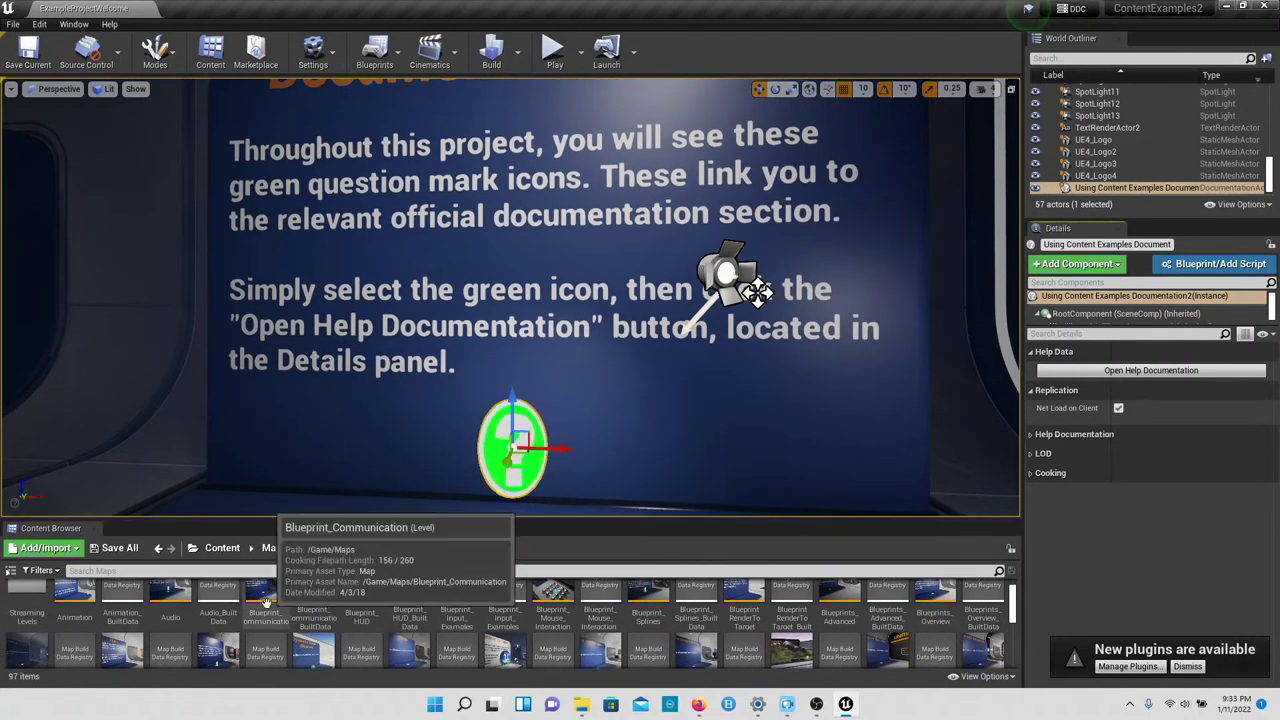
scroll(265, 598, up, 1)
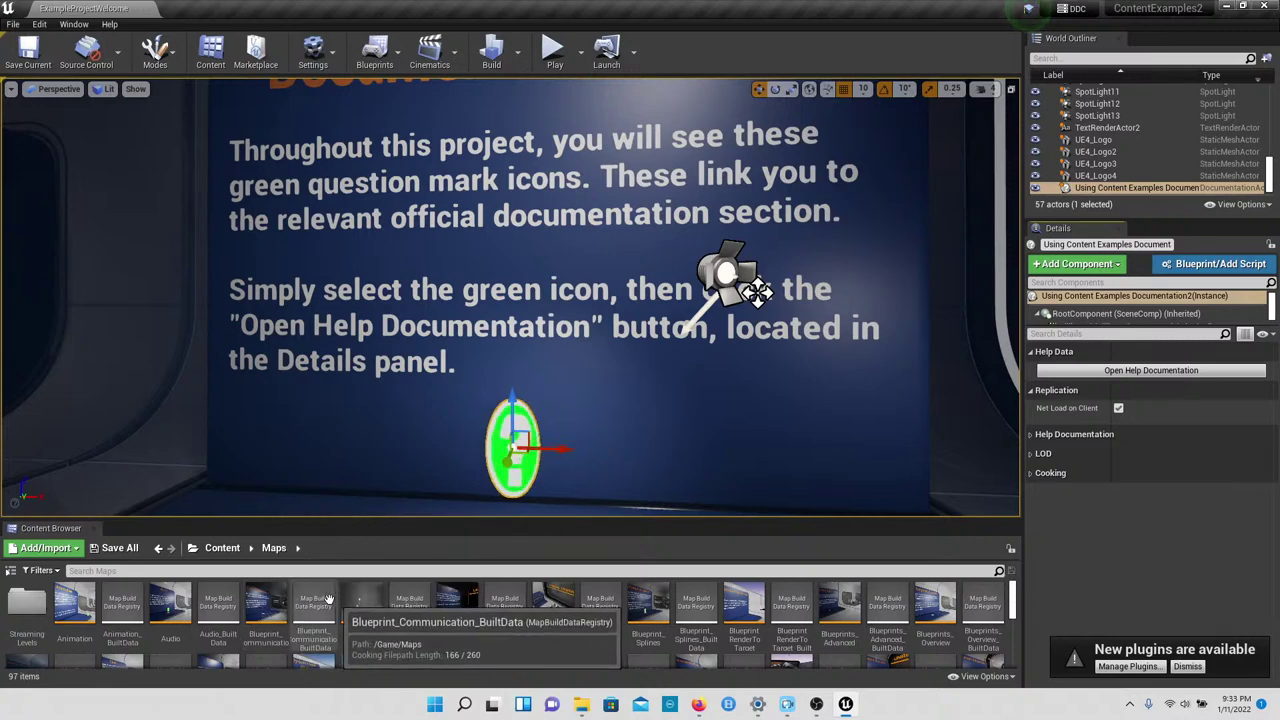
scroll(117, 620, down, 5)
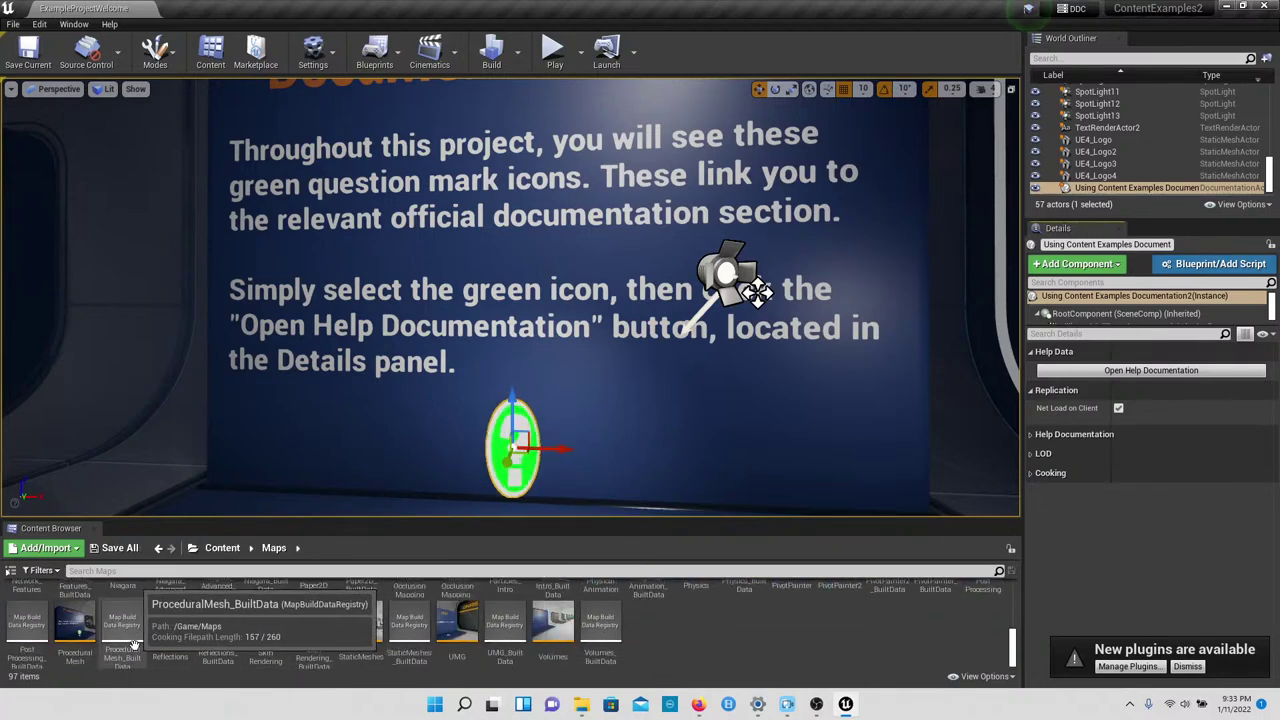
scroll(60, 640, up, 3)
scroll(38, 637, up, 3)
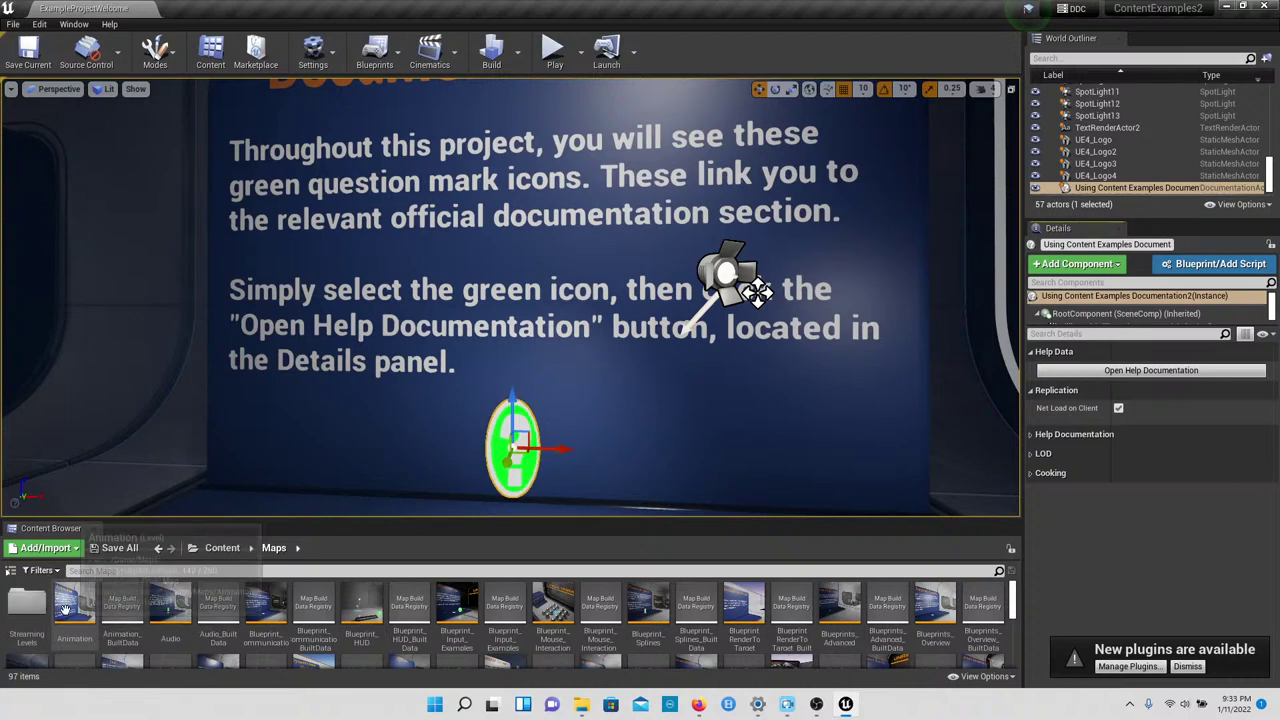
Step: Look into the StreamingLevels folder, return to Maps and open the Animation level
double_click(36, 604)
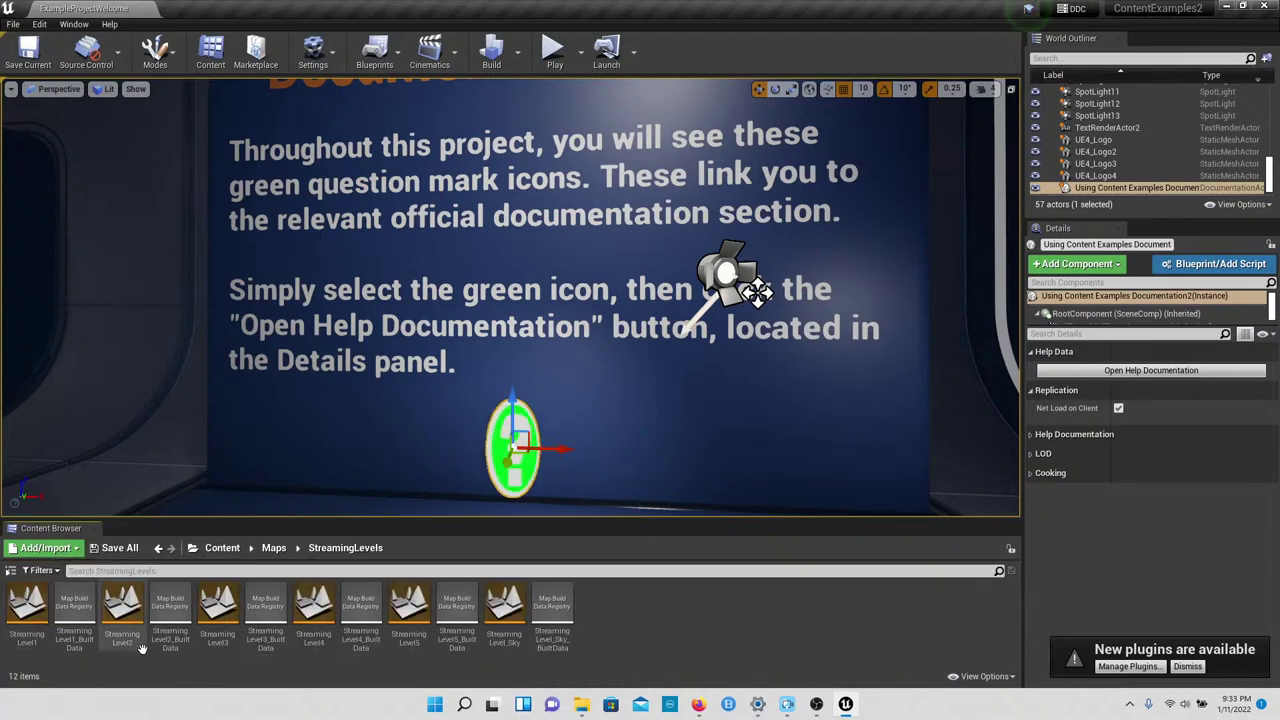
click(273, 548)
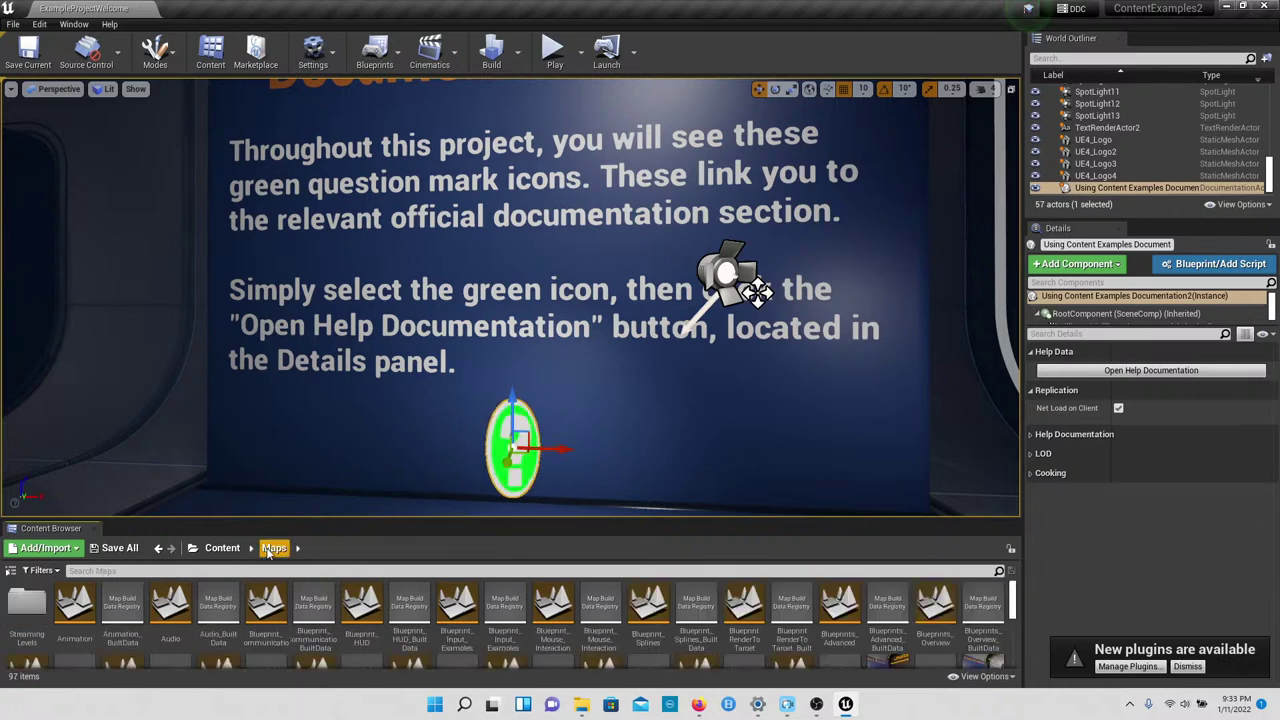
double_click(72, 610)
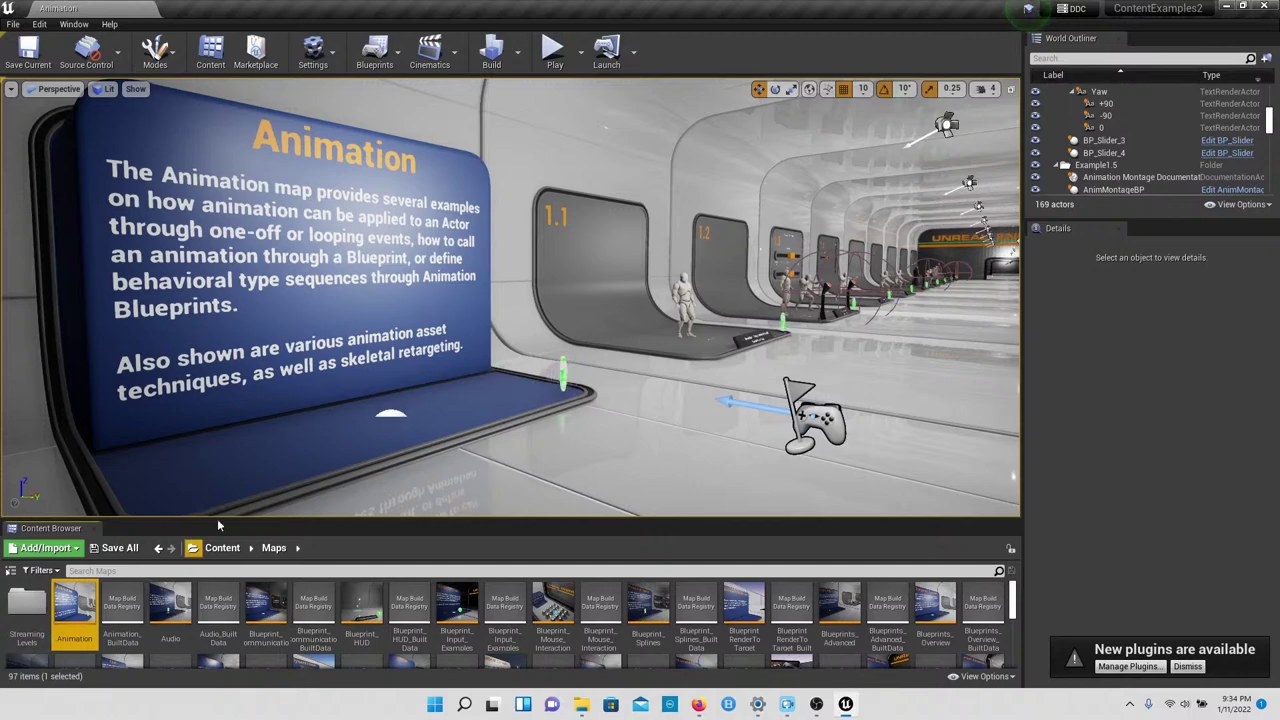
Step: Face the blue Animation intro stand head-on and read its description of the map
right_drag(385, 390, 268, 362)
key(w)
key(s)
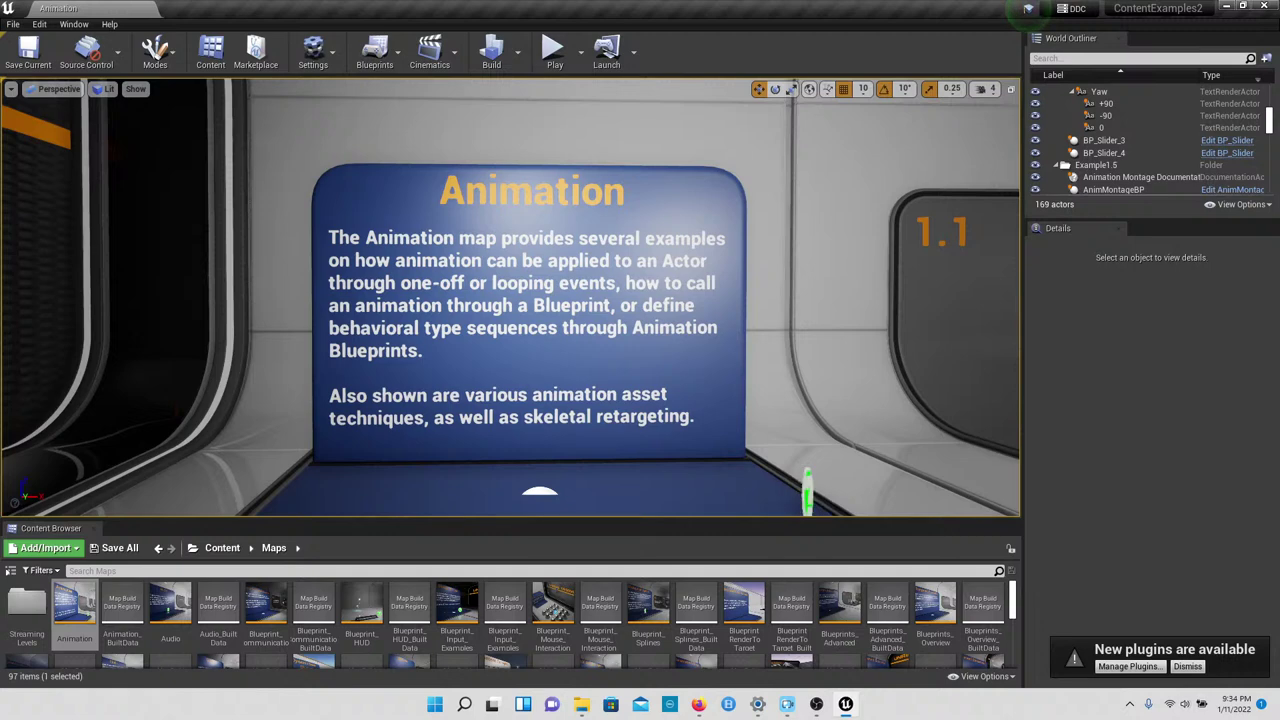
right_drag(268, 362, 270, 370)
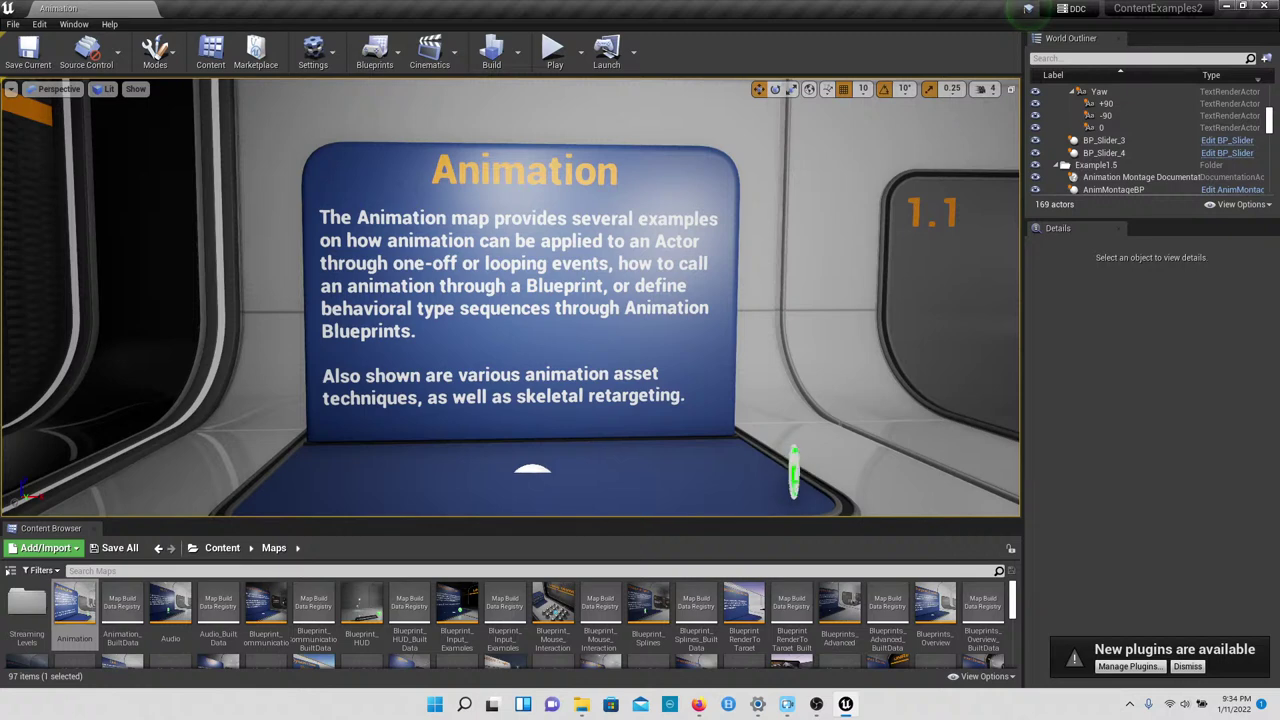
right_drag(510, 300, 515, 328)
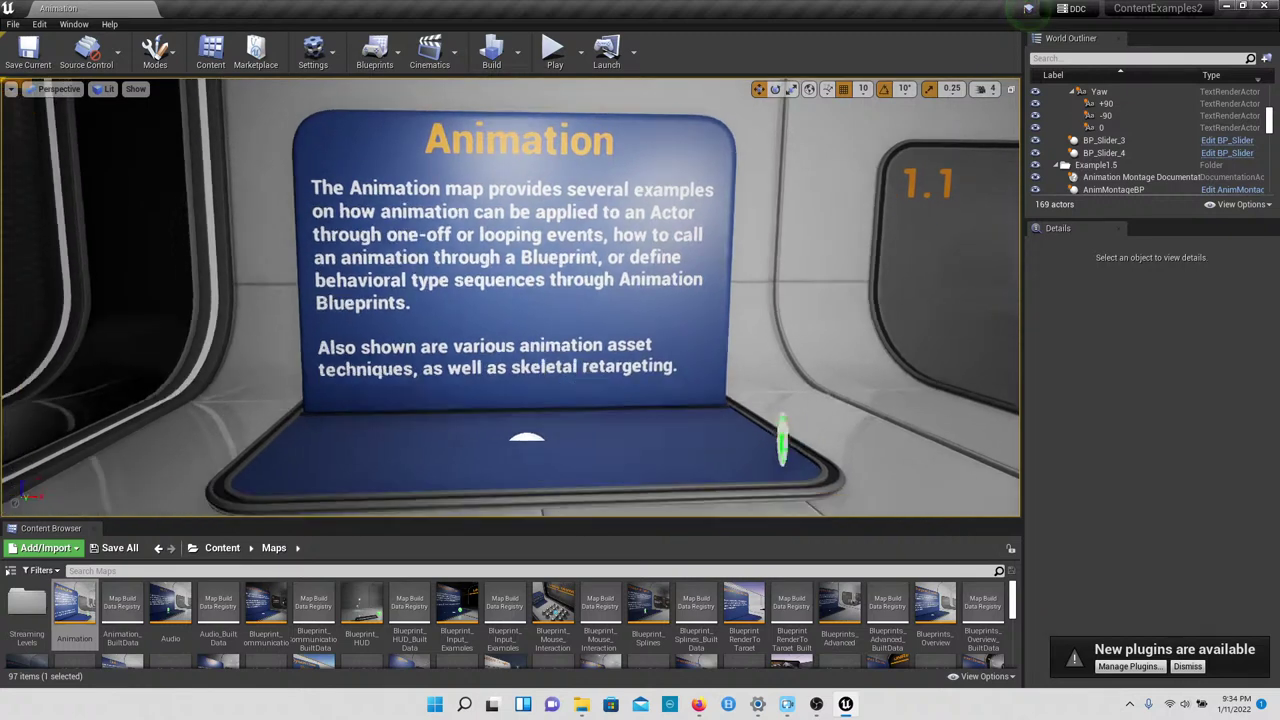
Step: Play the Animation level and walk to stand 1.1, Using Animation Asset, to watch its mannequin
click(552, 48)
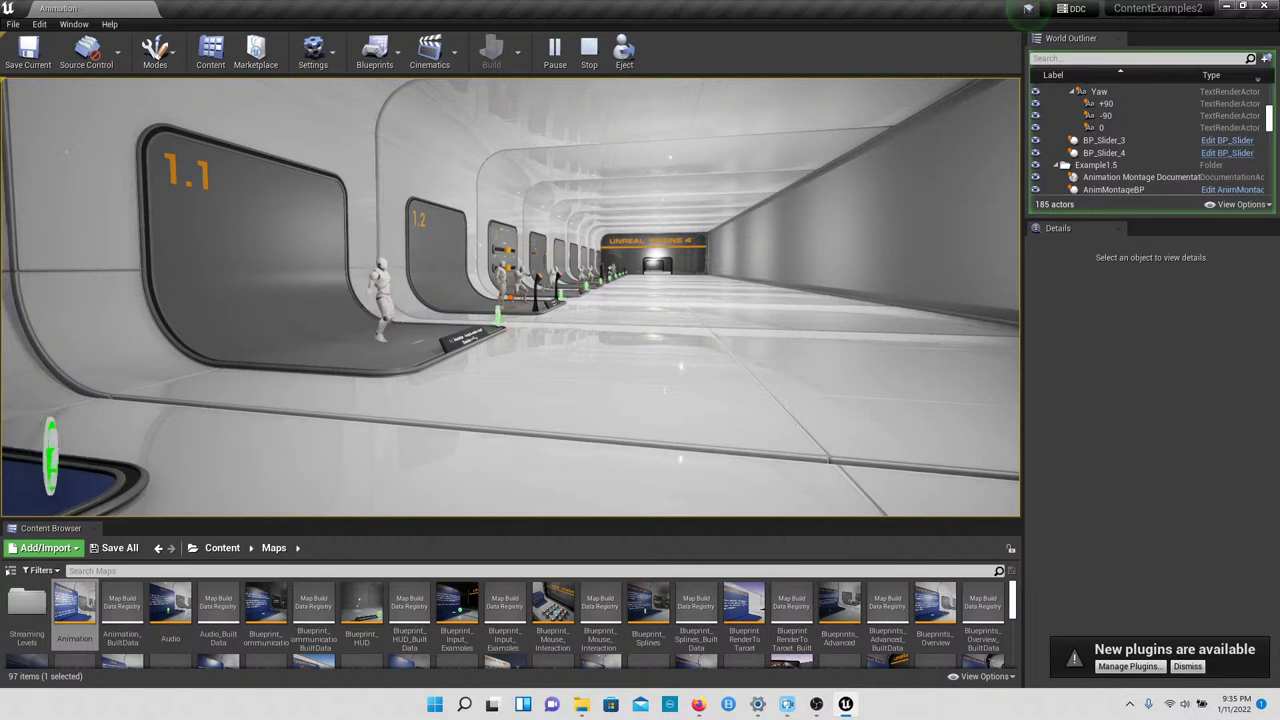
key(w)
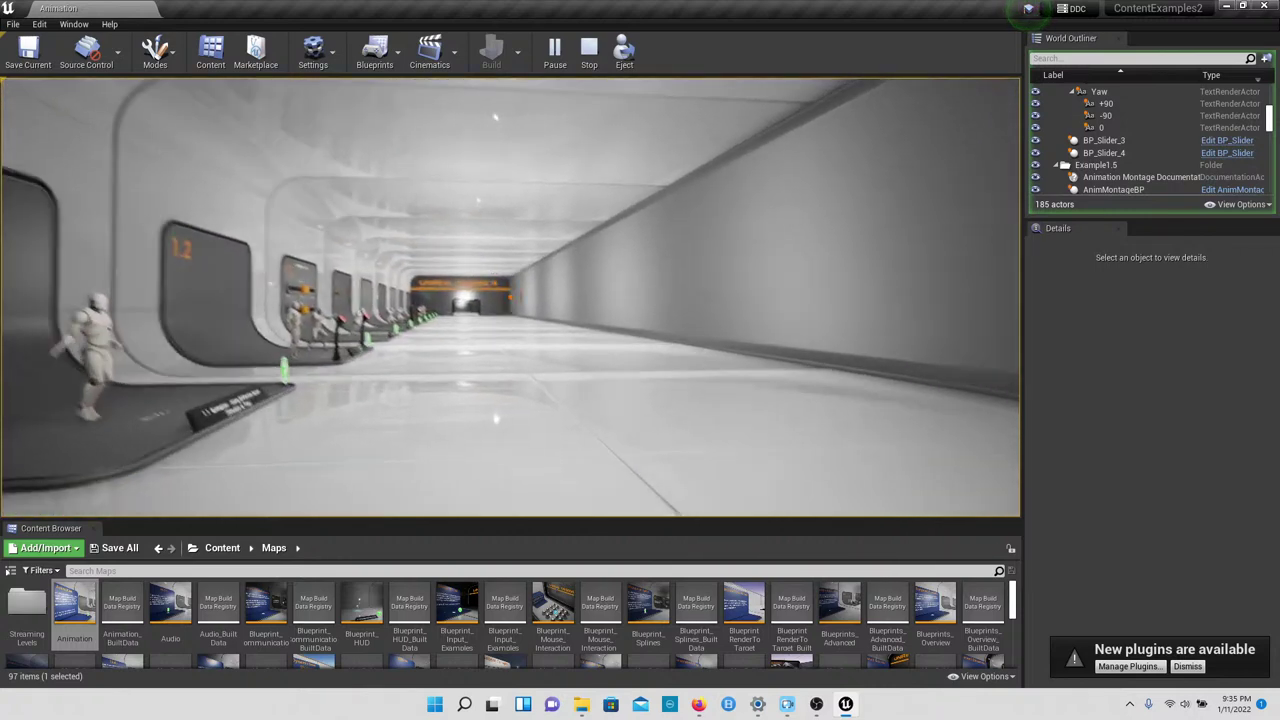
key(s)
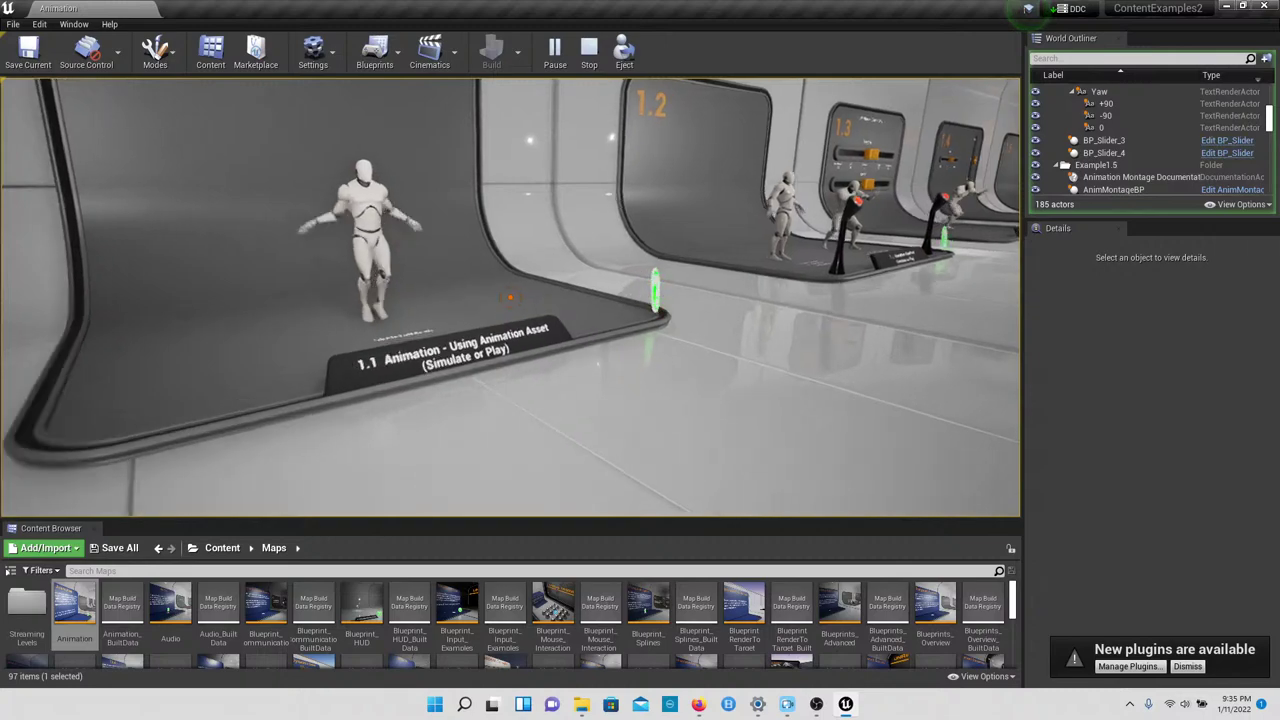
key(w)
key(s)
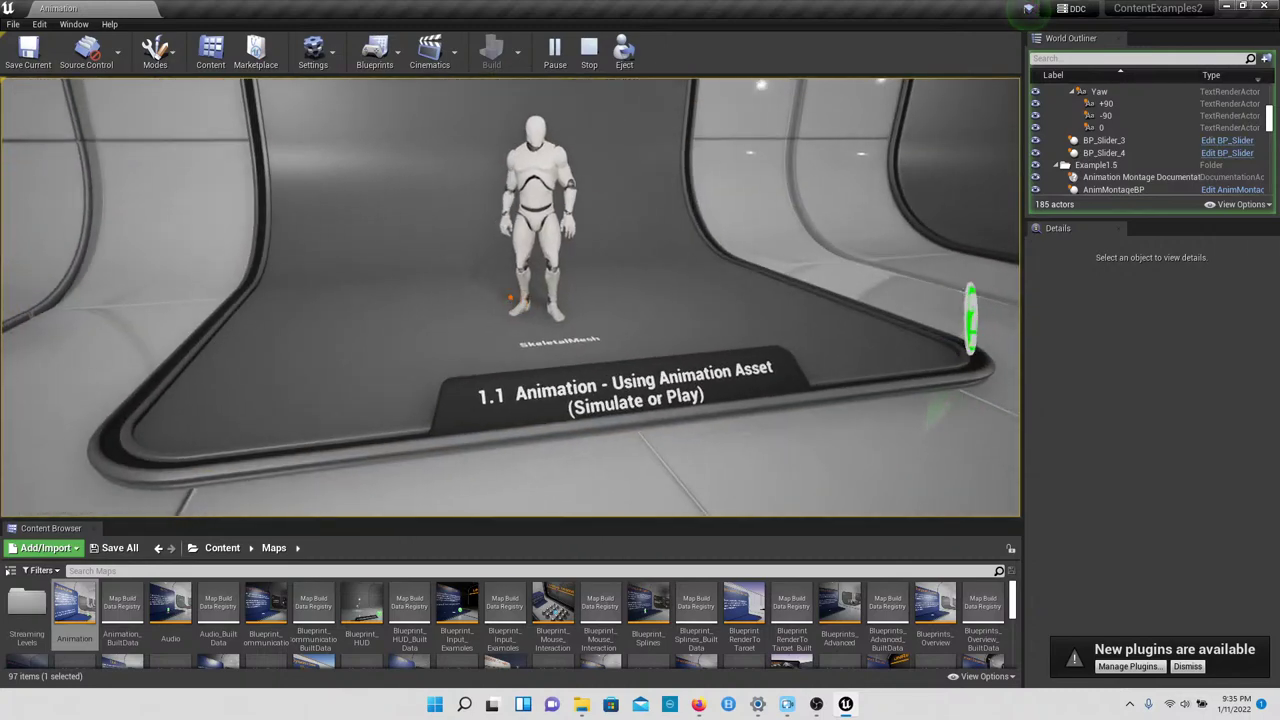
key(a)
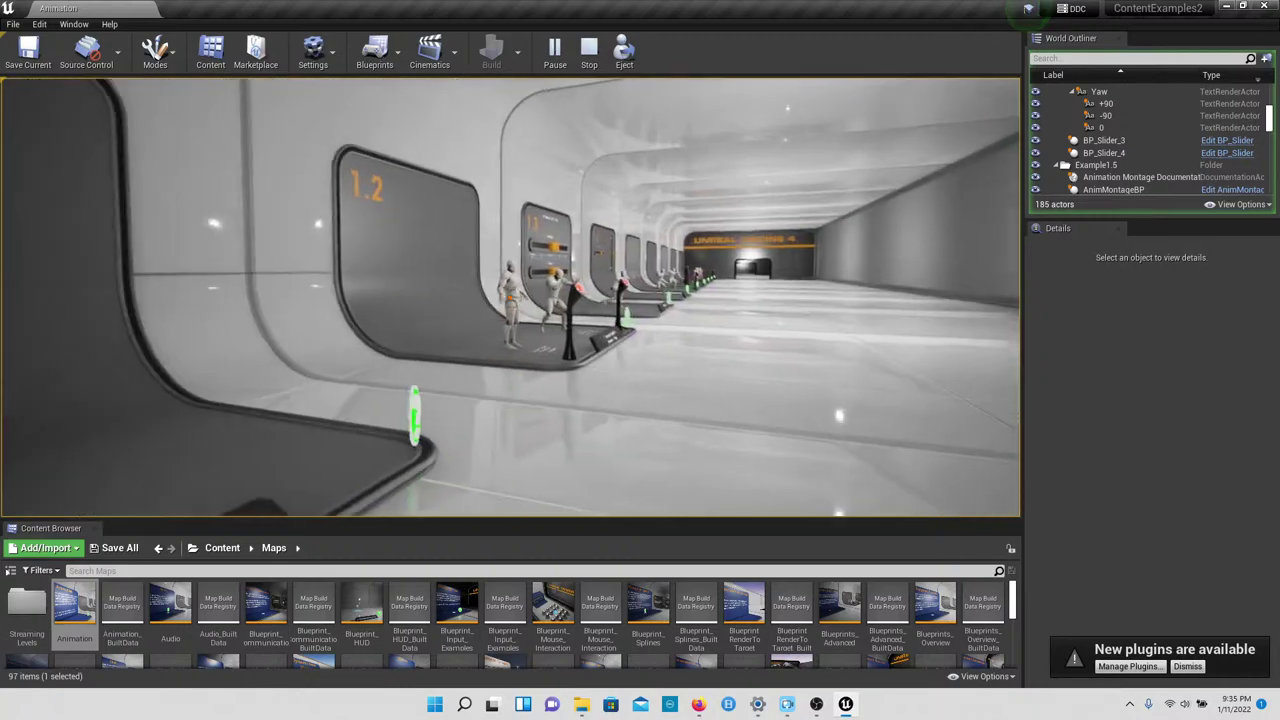
Step: Walk to stand 1.2, Animation BluePrint, and trigger the button for the "Blueprint playing the animation no blending" mannequin
key(w)
key(w)
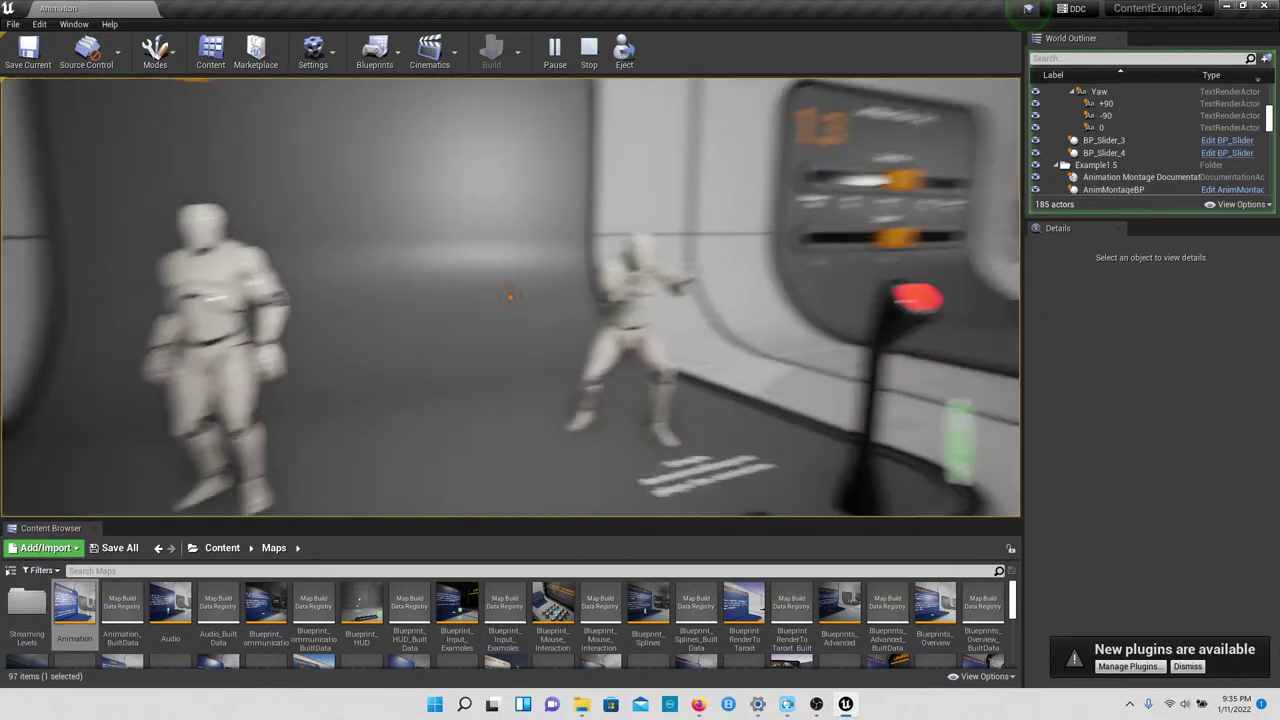
key(s)
key(w)
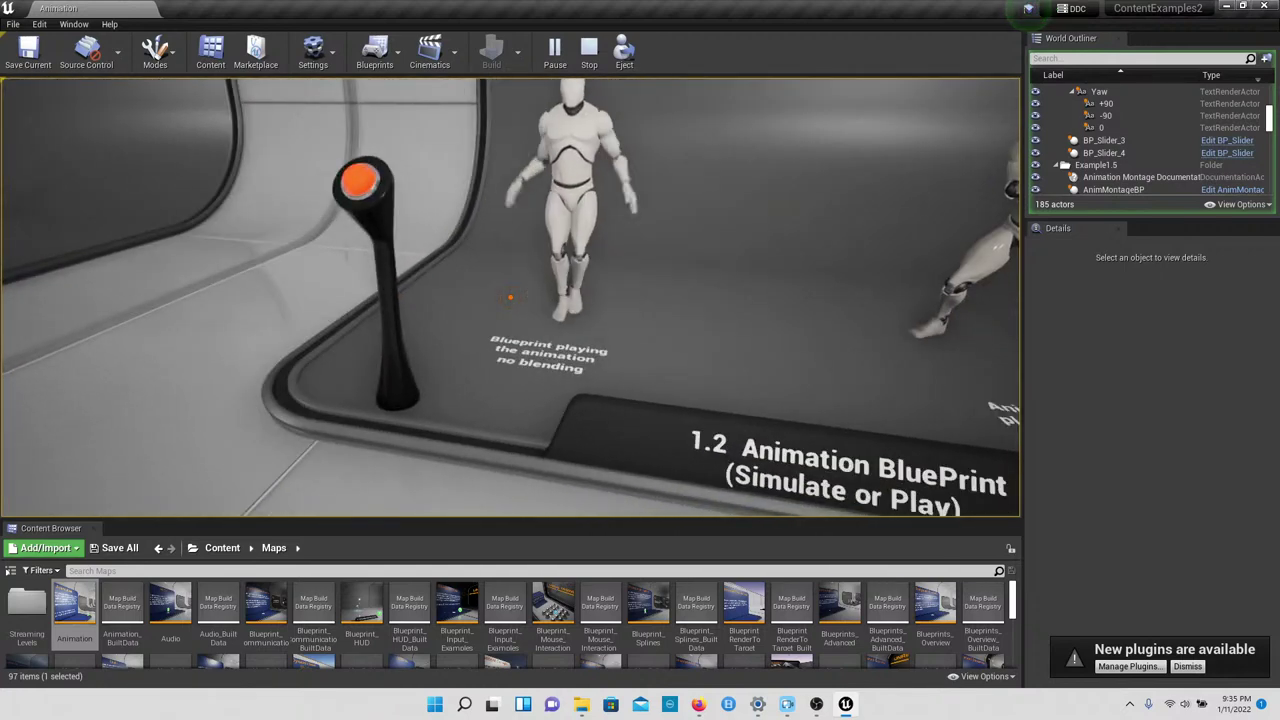
key(s)
key(w)
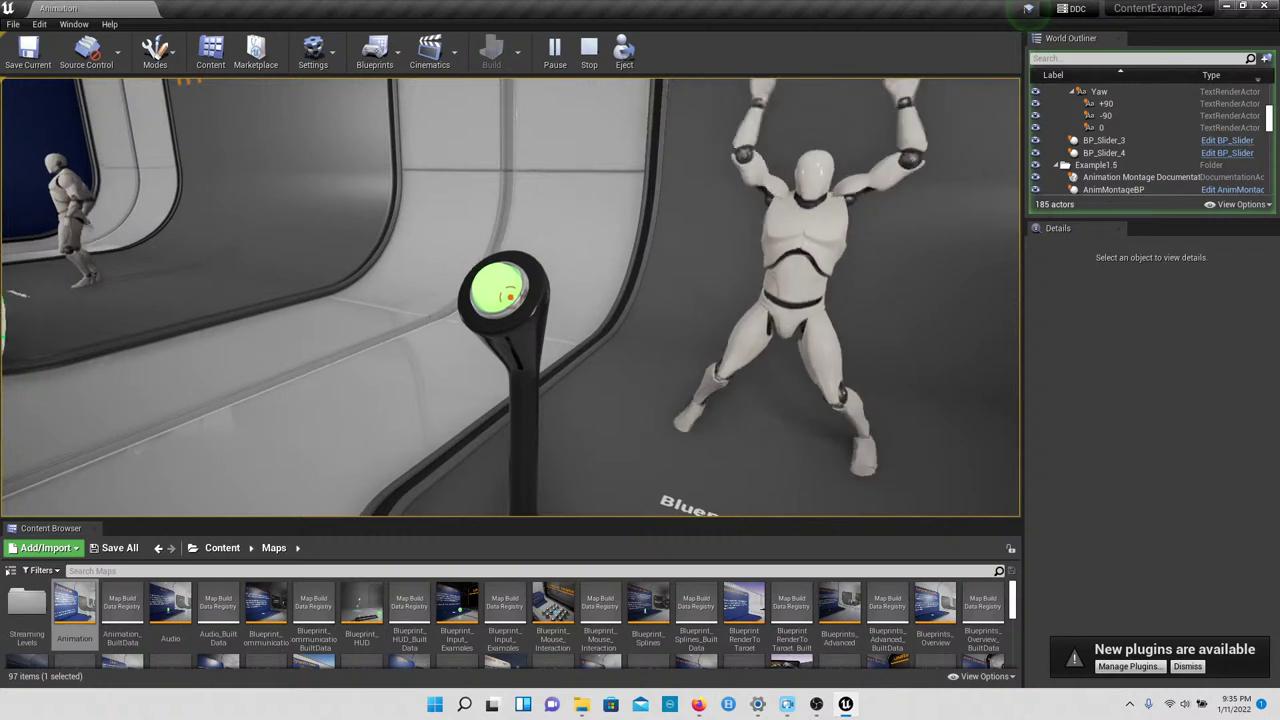
key(s)
key(w)
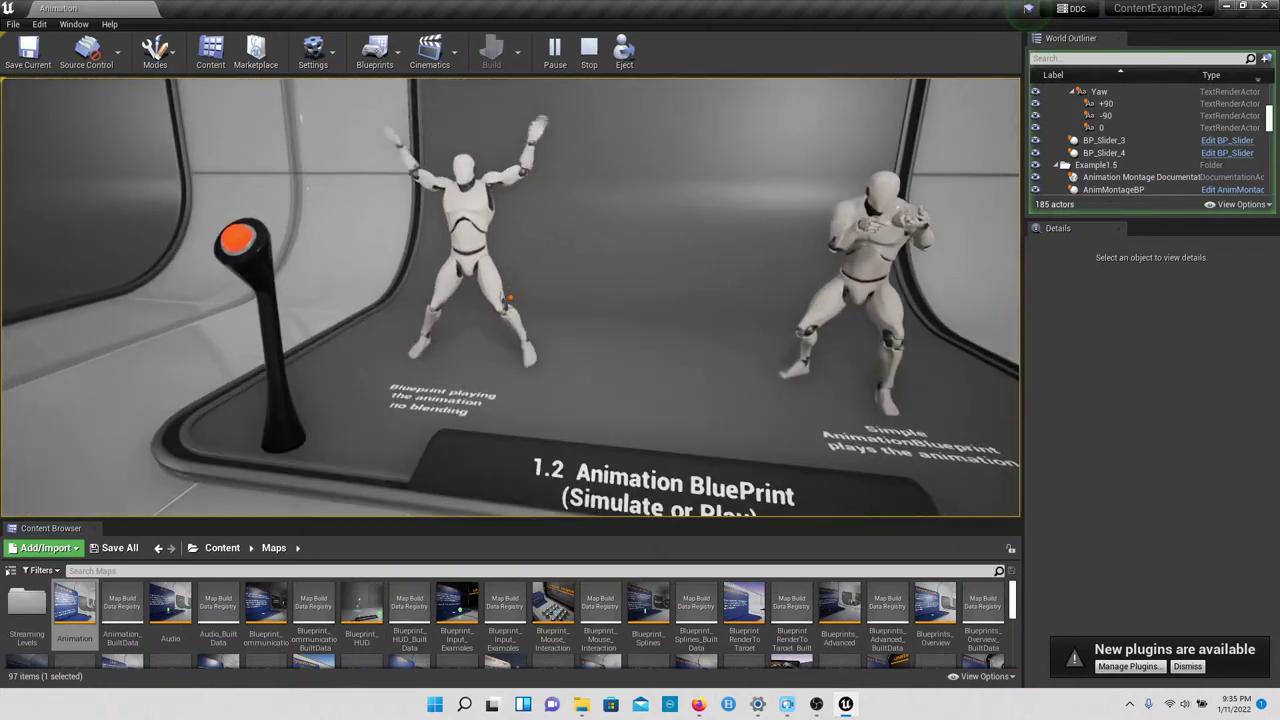
Step: Trigger the button beside the "Simple AnimationBlueprint plays the animation" mannequin on stand 1.2 and watch its animation
key(d)
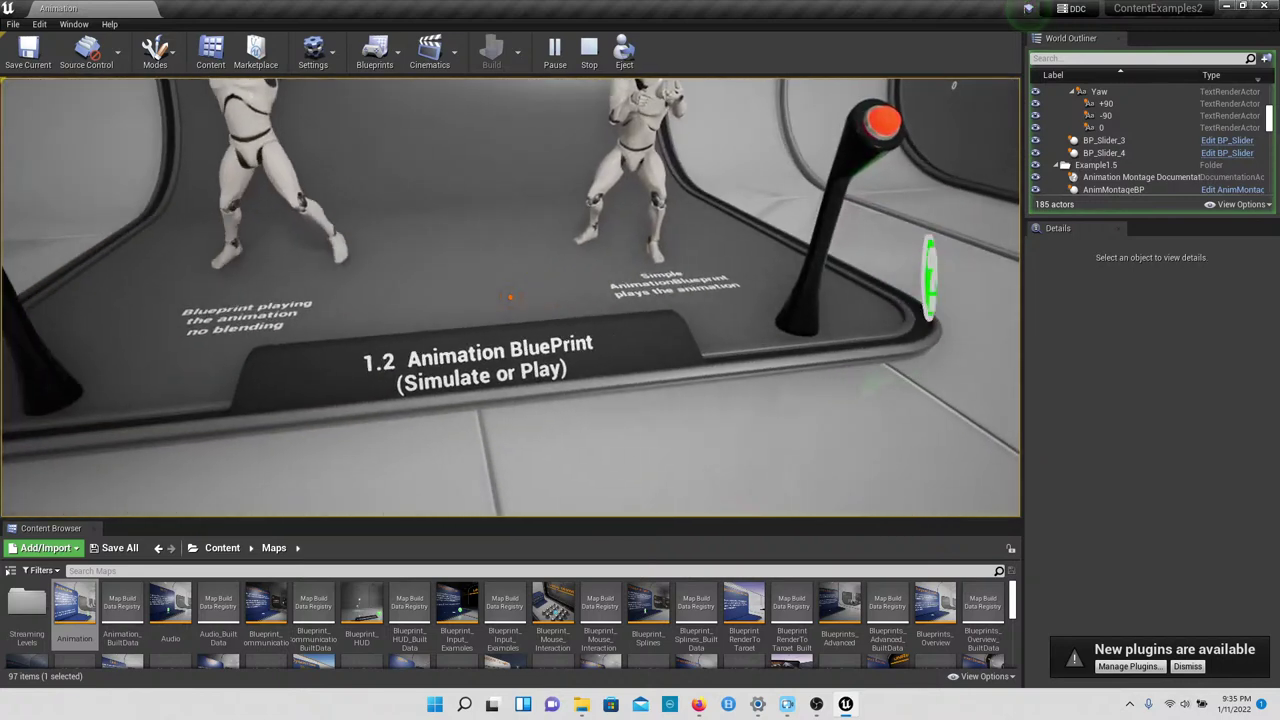
key(w)
key(d)
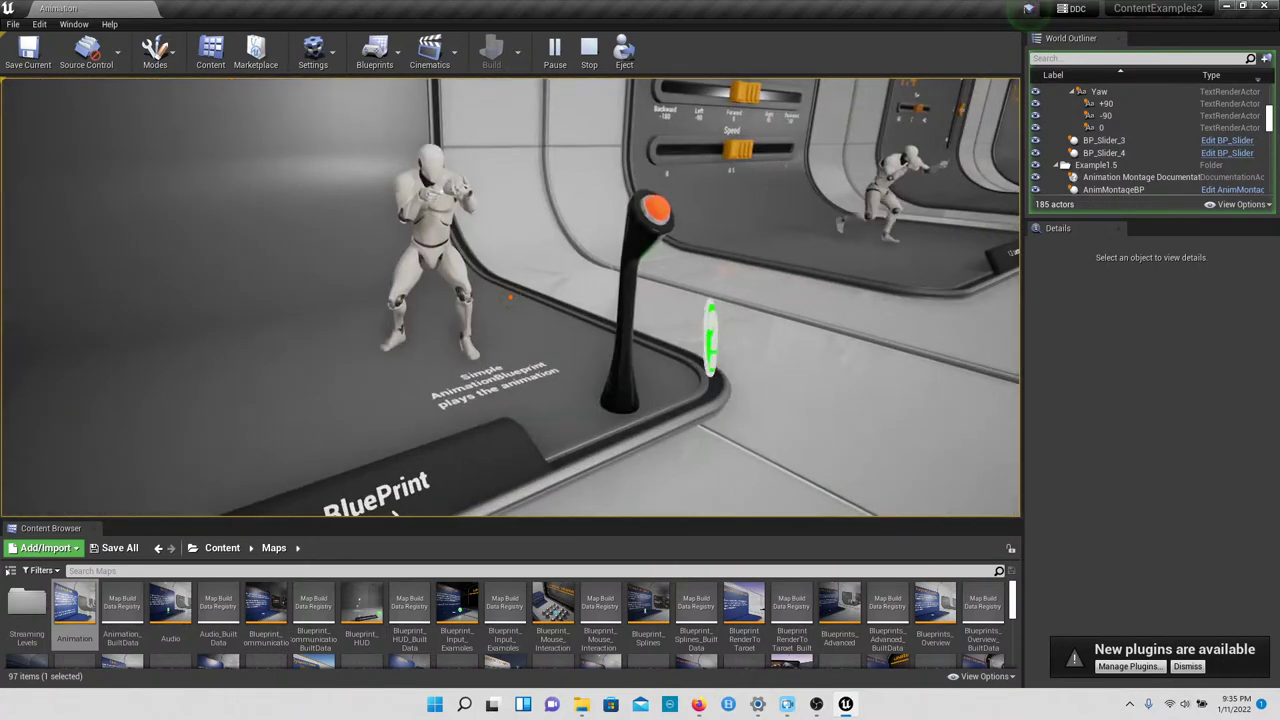
key(w)
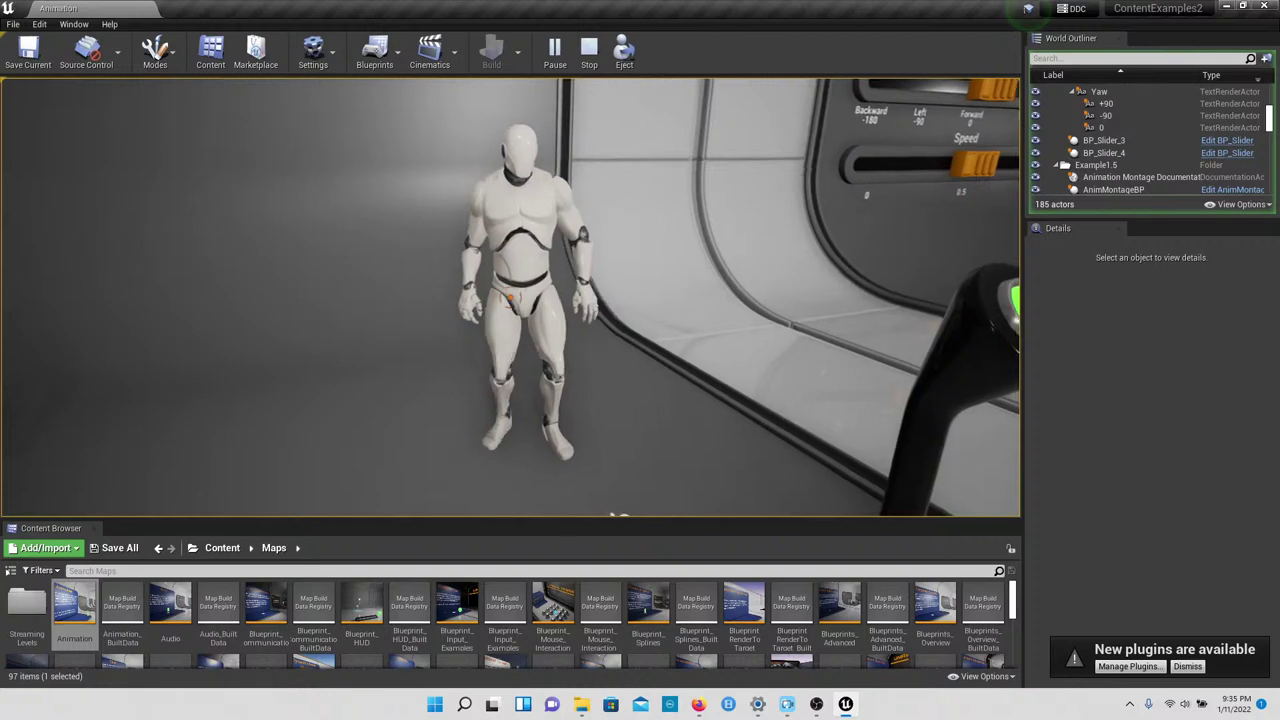
key(s)
key(w)
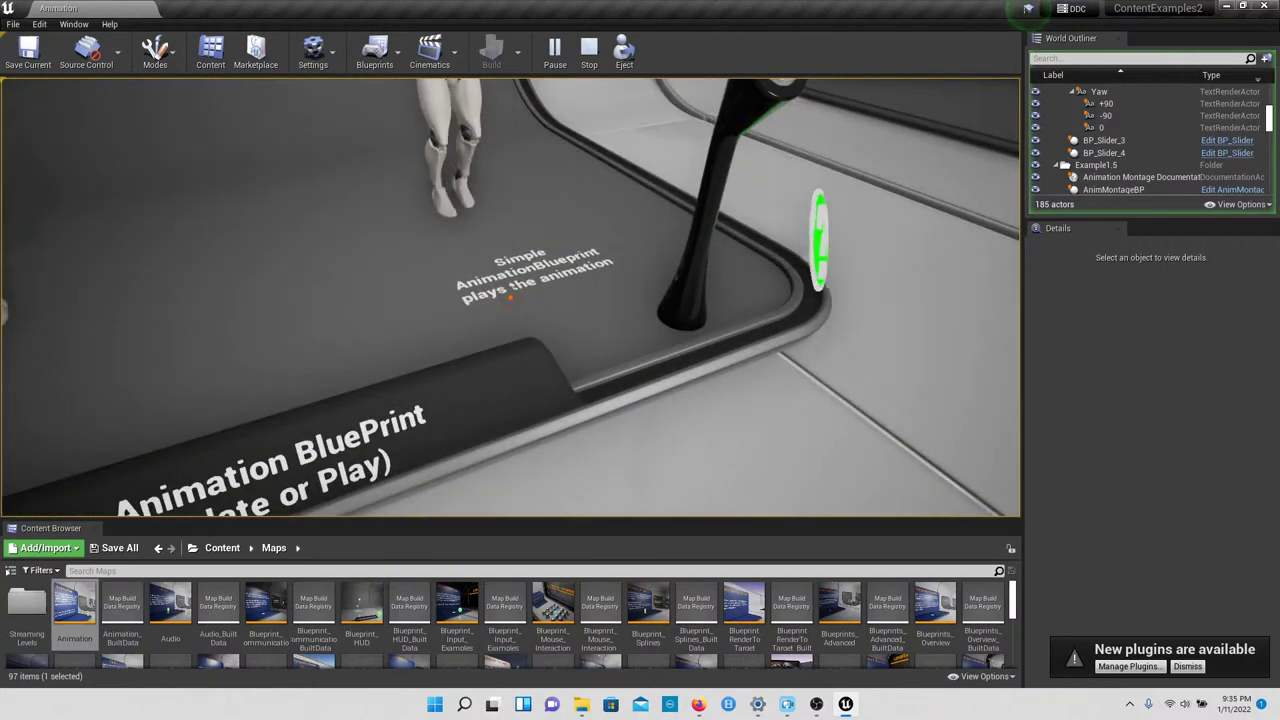
Step: Return to the no-blending mannequin on stand 1.2 and trigger its button twice more for comparison
key(s)
key(a)
key(w)
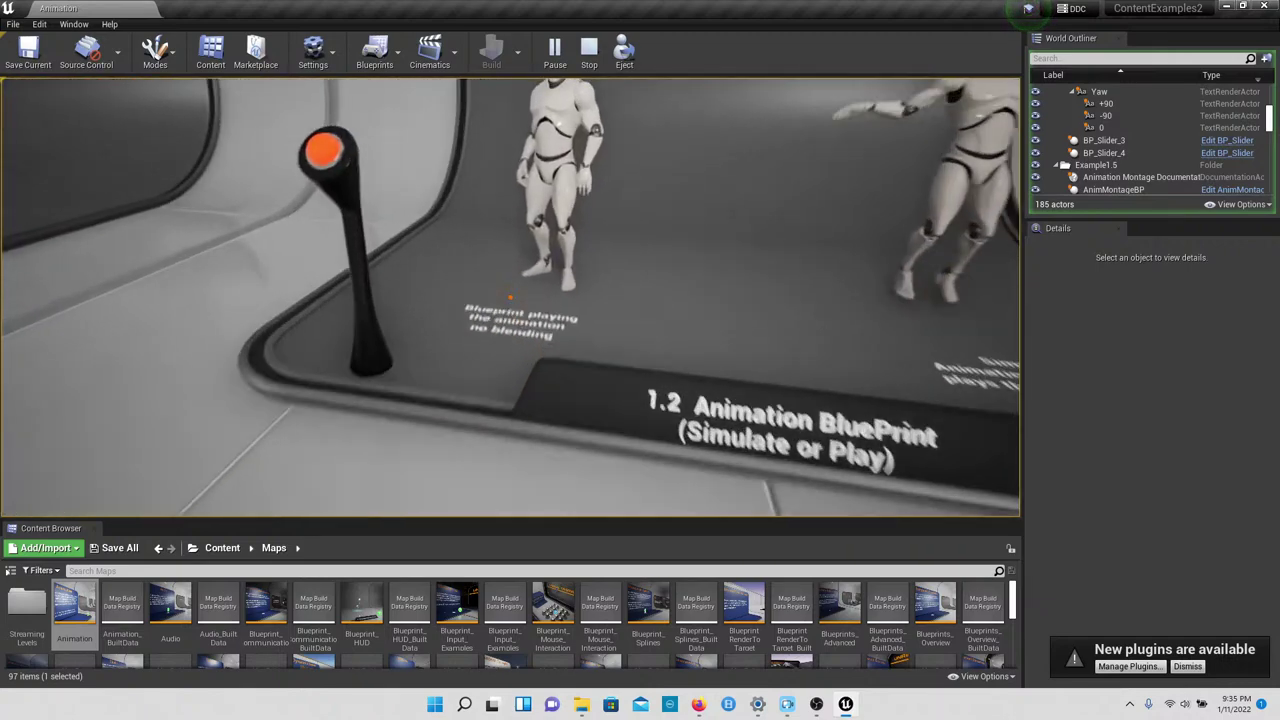
key(w)
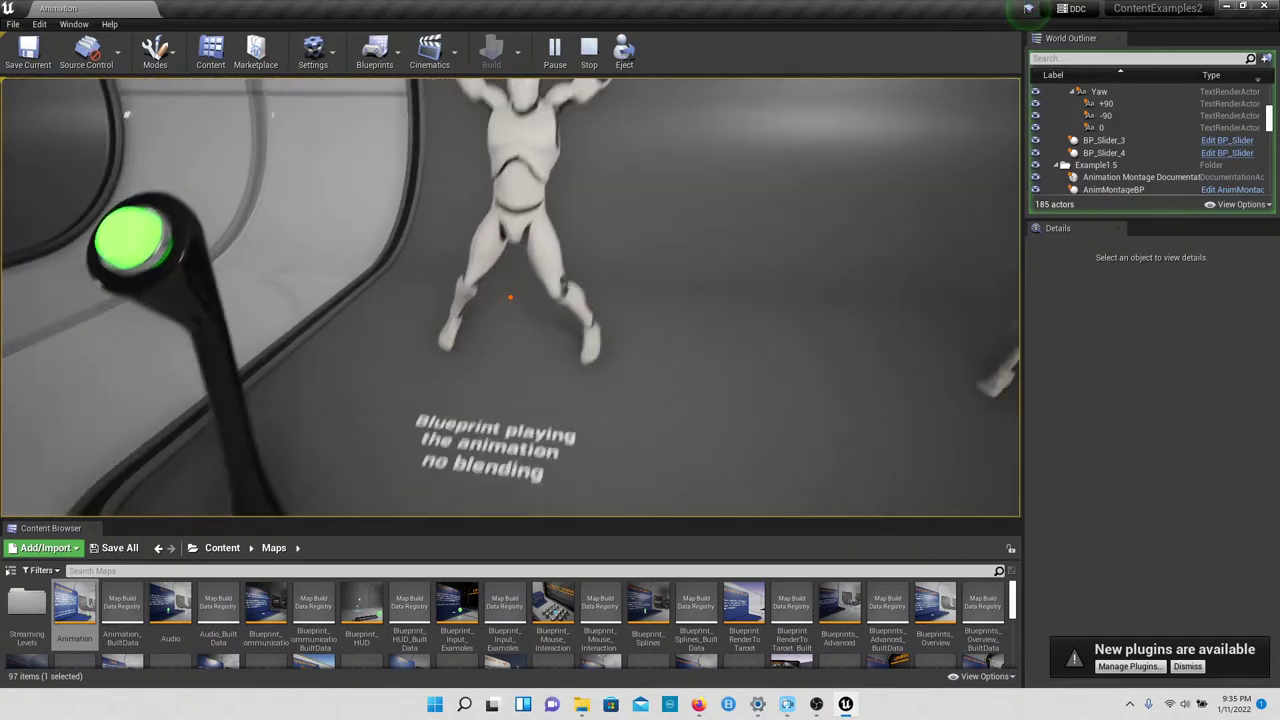
key(s)
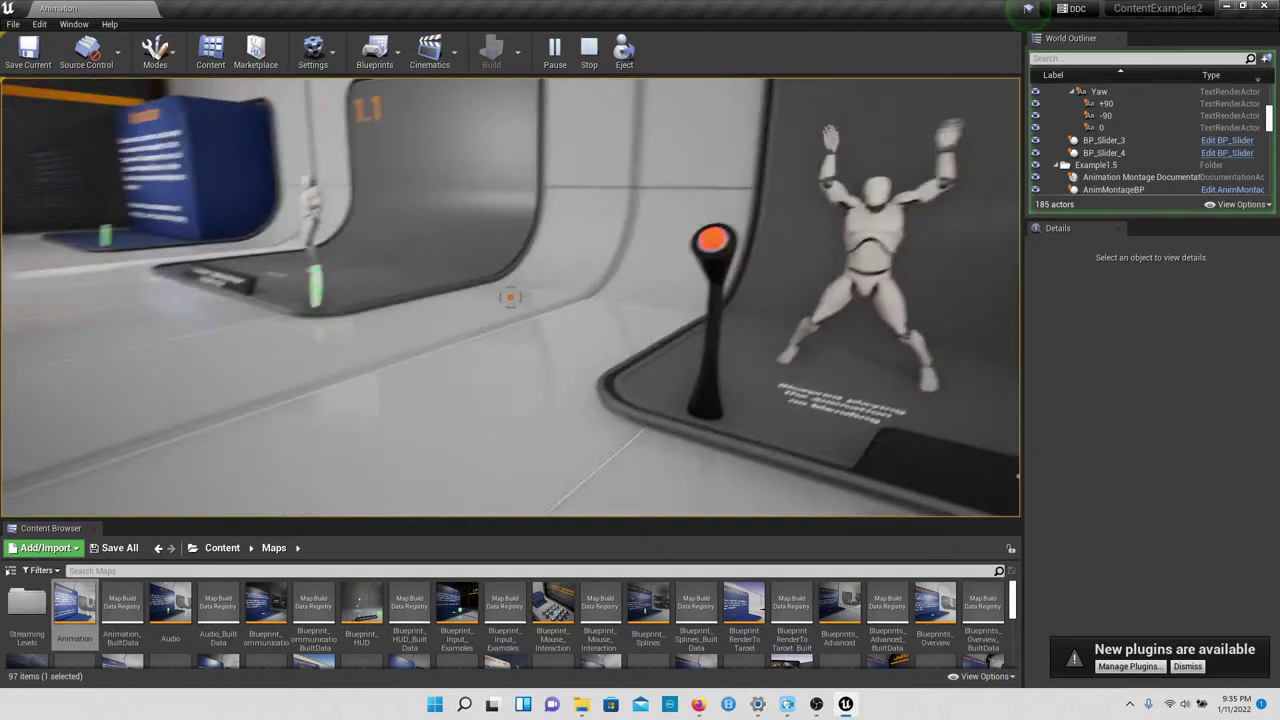
key(w)
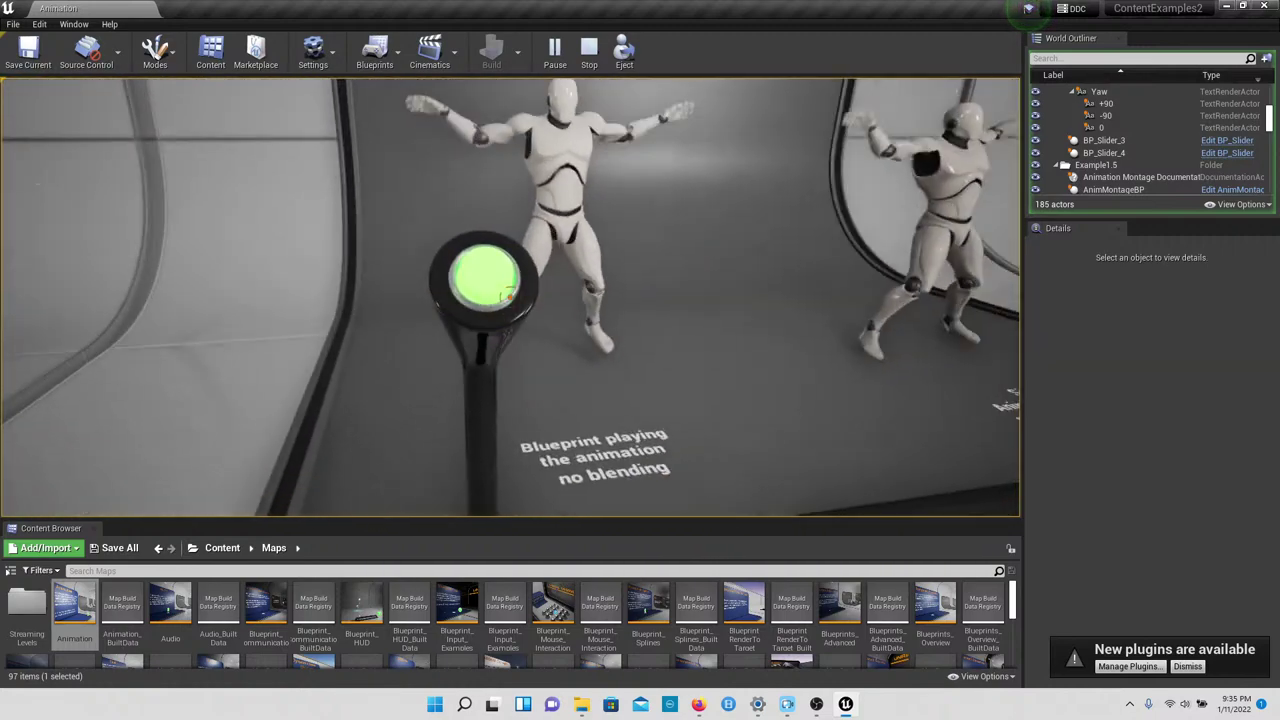
Step: Trigger the Simple AnimationBlueprint mannequin again, approach the nearby green question mark and stop playing the level
key(s)
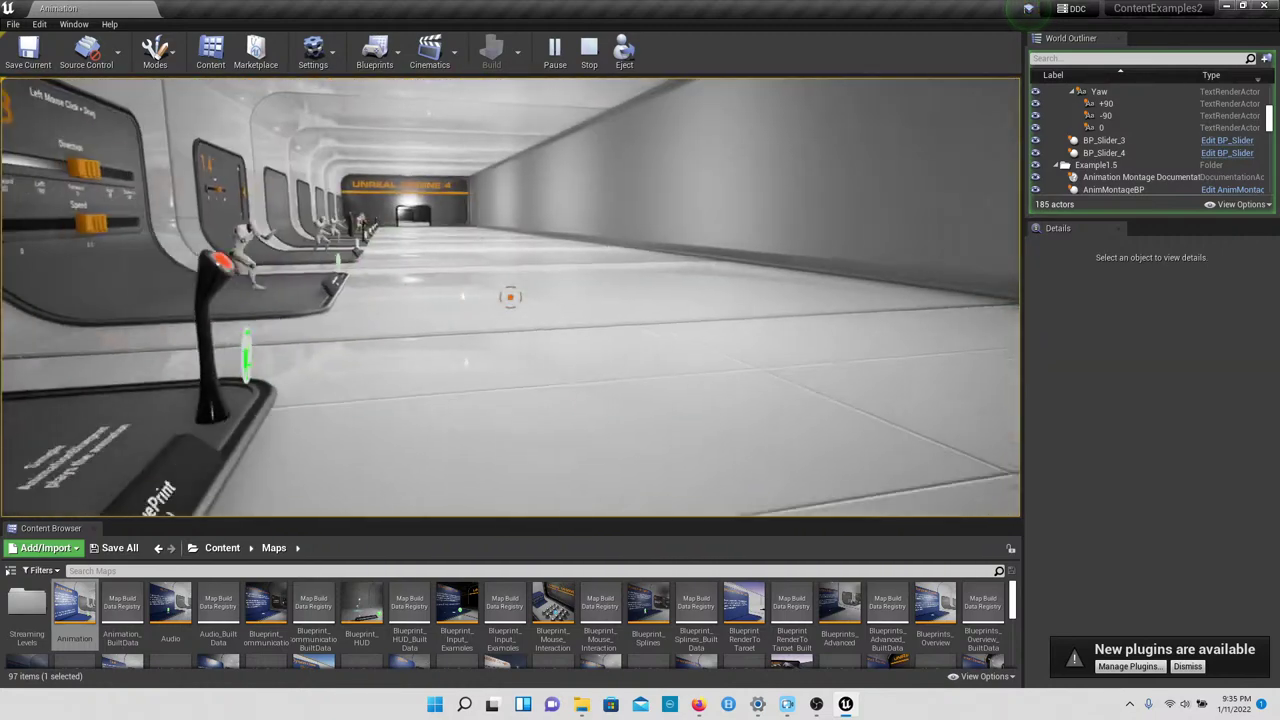
key(w)
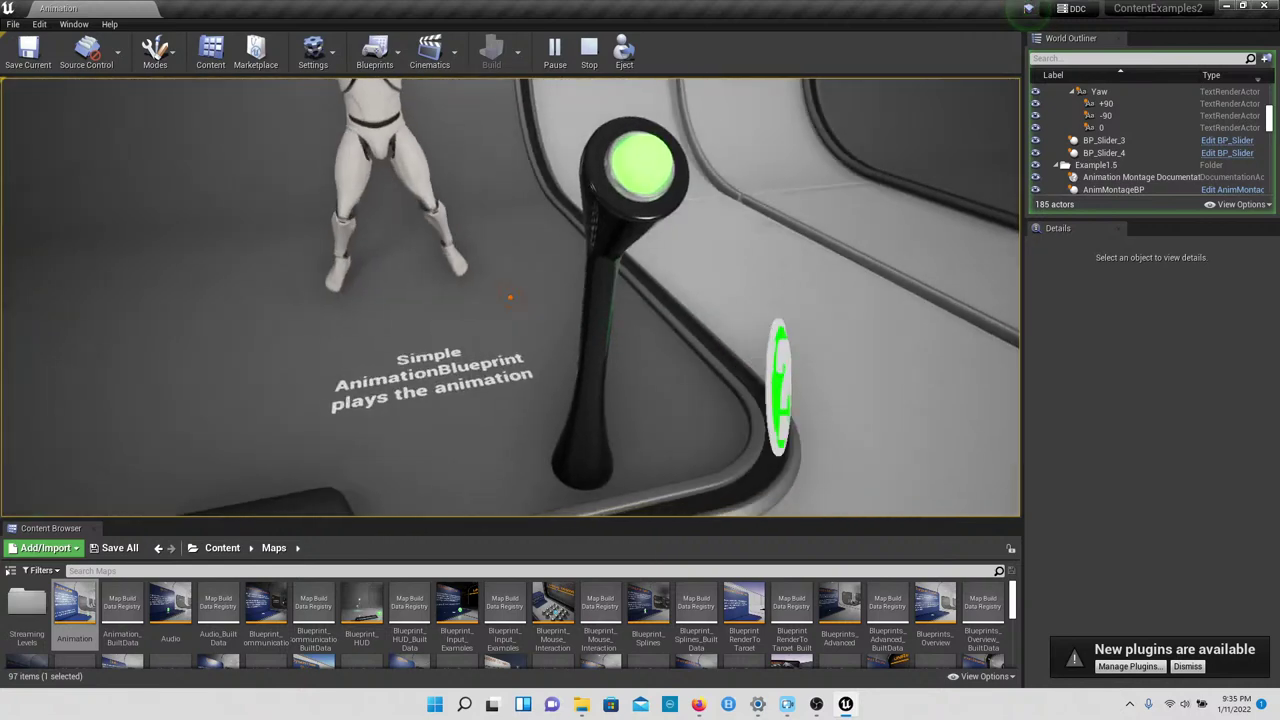
key(w)
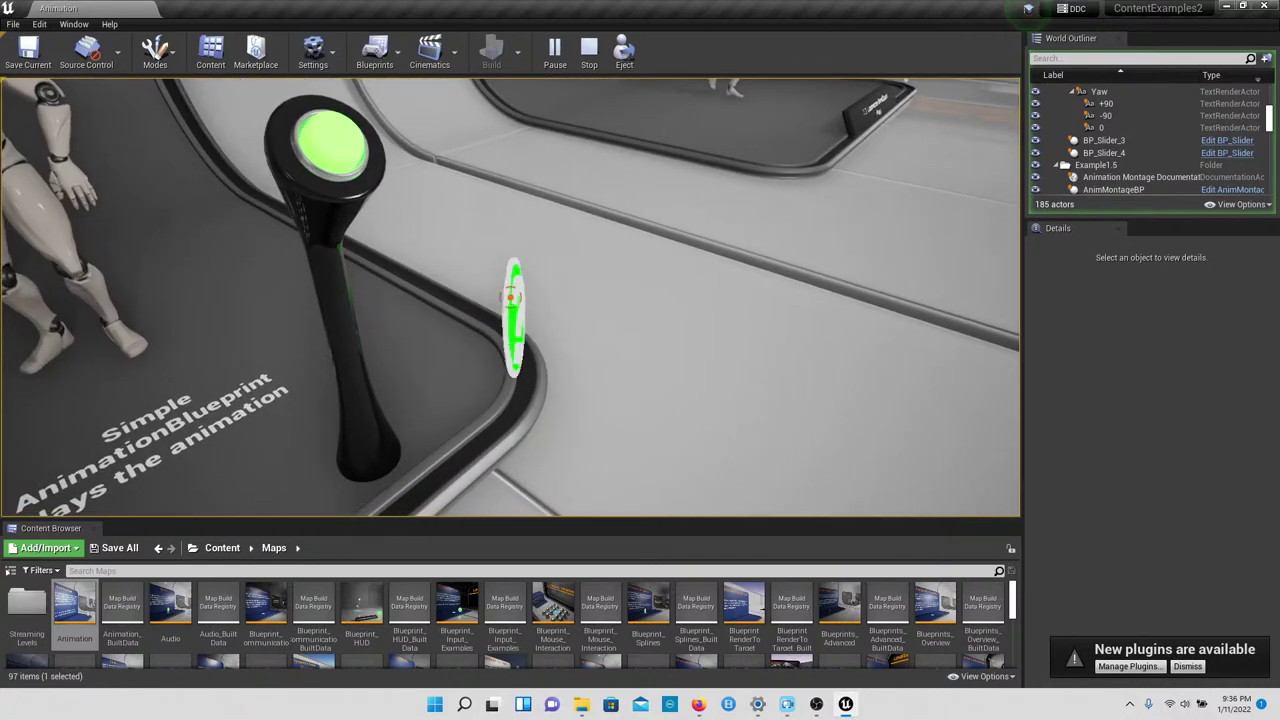
key(Escape)
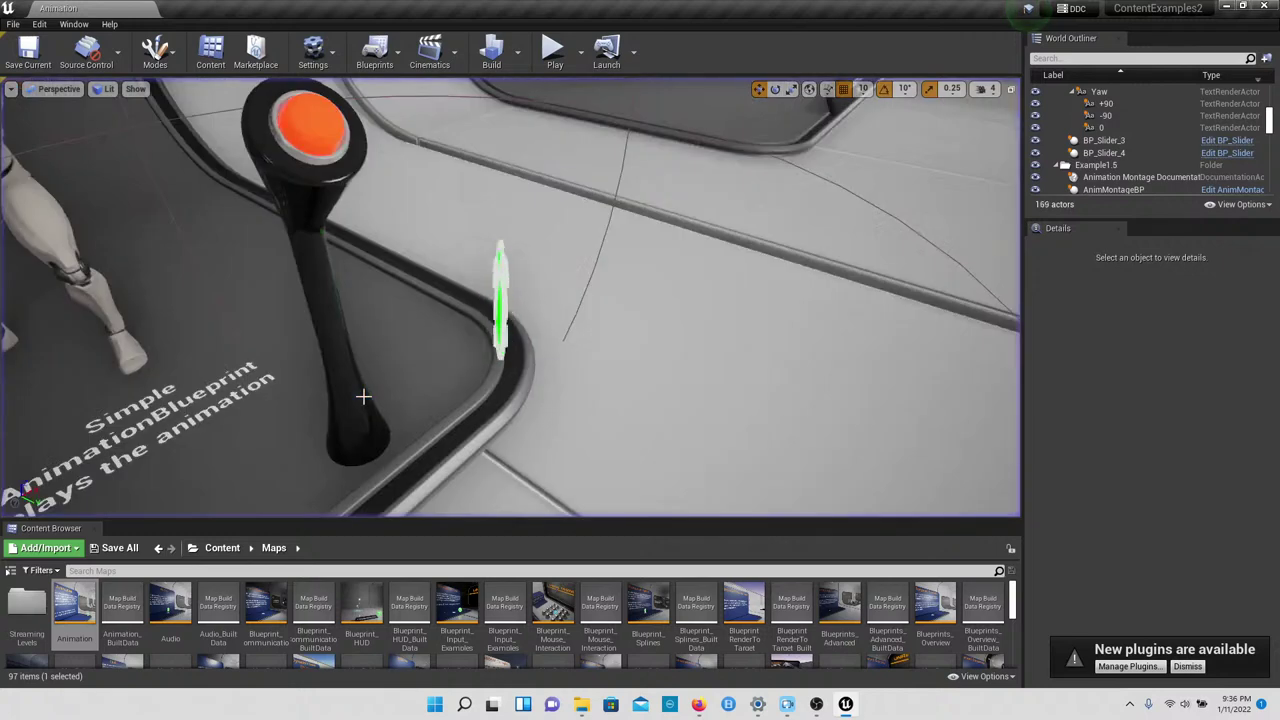
Step: Select stand 1.2's green question mark actor, Animation Blueprint Documentation, and its sprite component
click(485, 311)
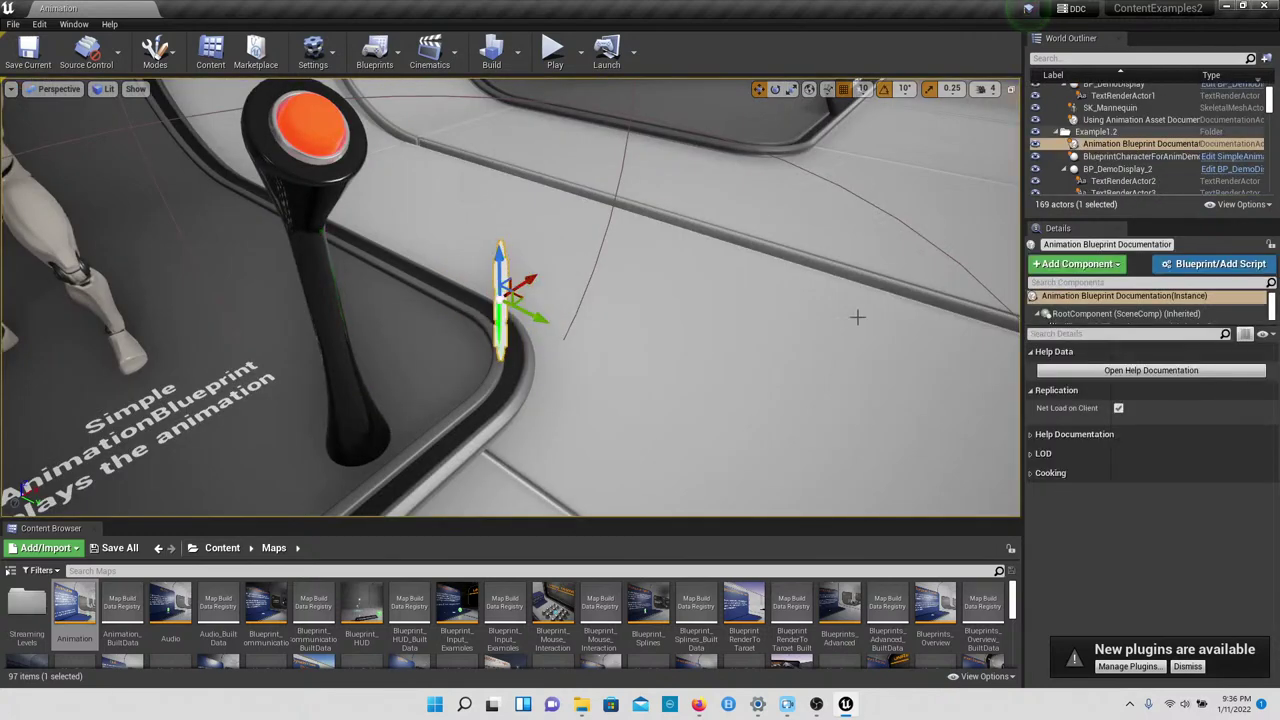
click(521, 322)
double_click(513, 323)
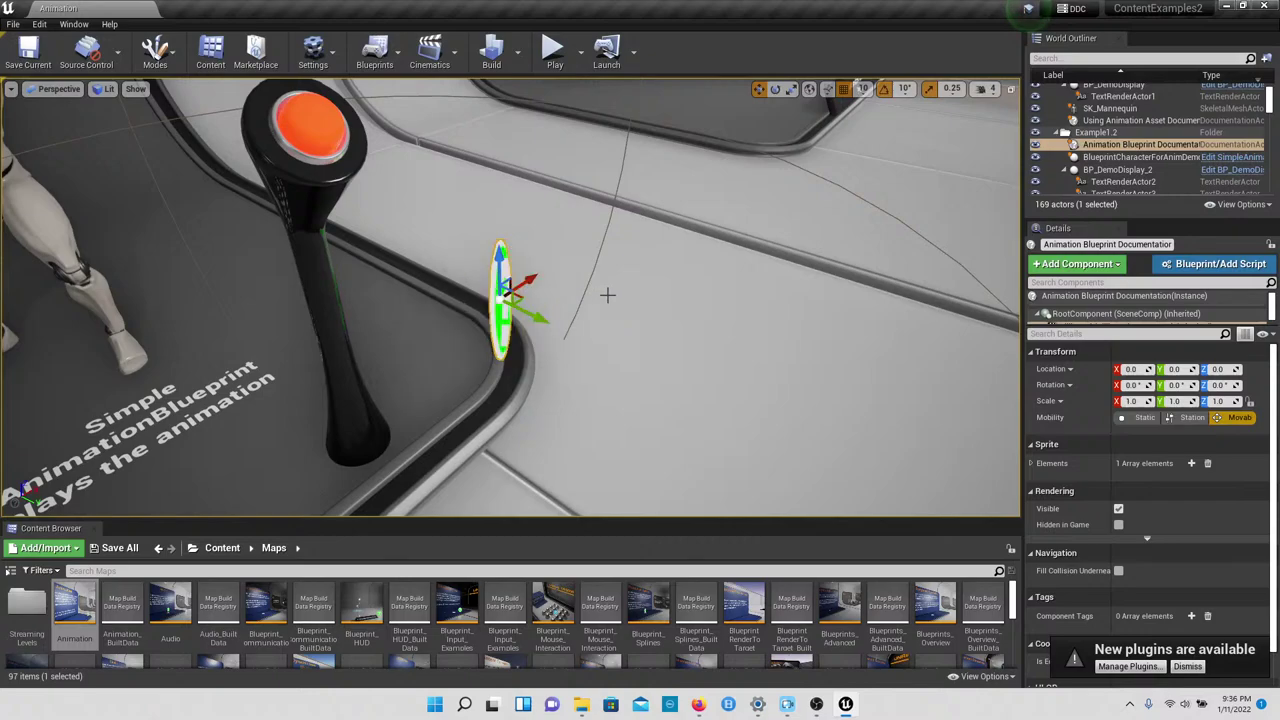
Step: View the whole of stand 1.2 and move along to the Locomotion BlendSpace stand 1.3
right_drag(608, 295, 442, 240)
key(s)
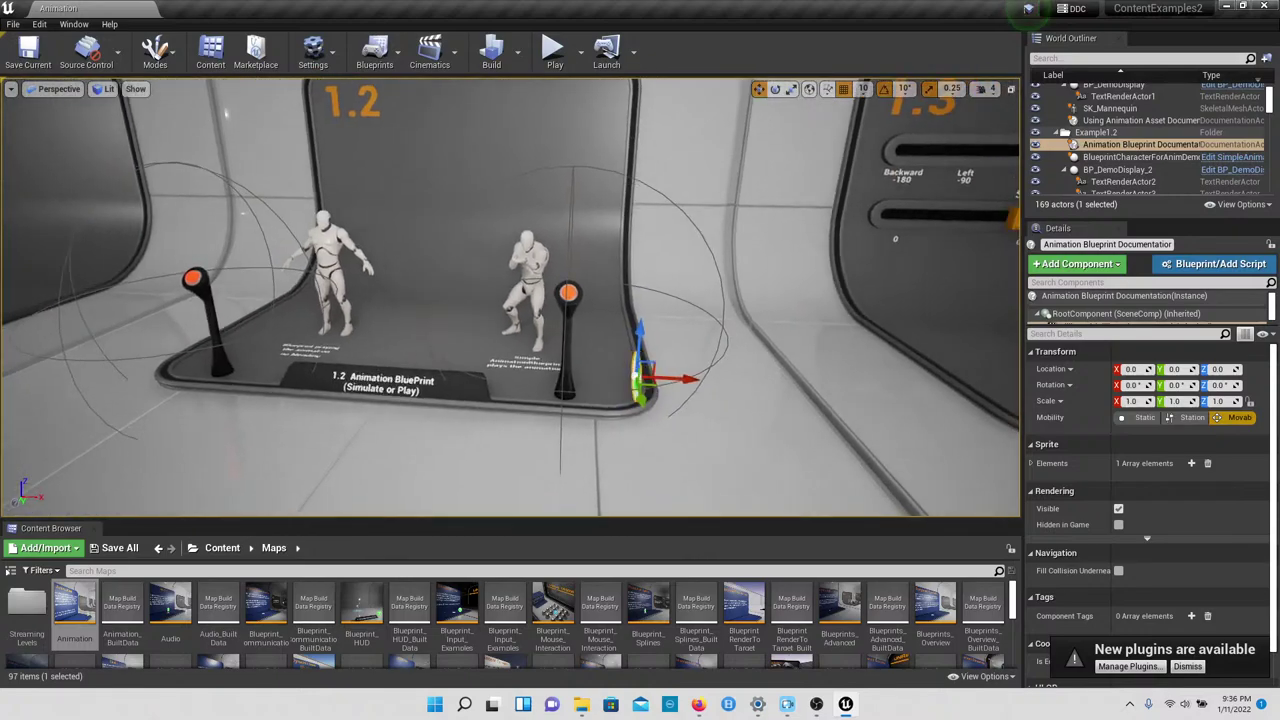
right_drag(571, 282, 704, 290)
key(w)
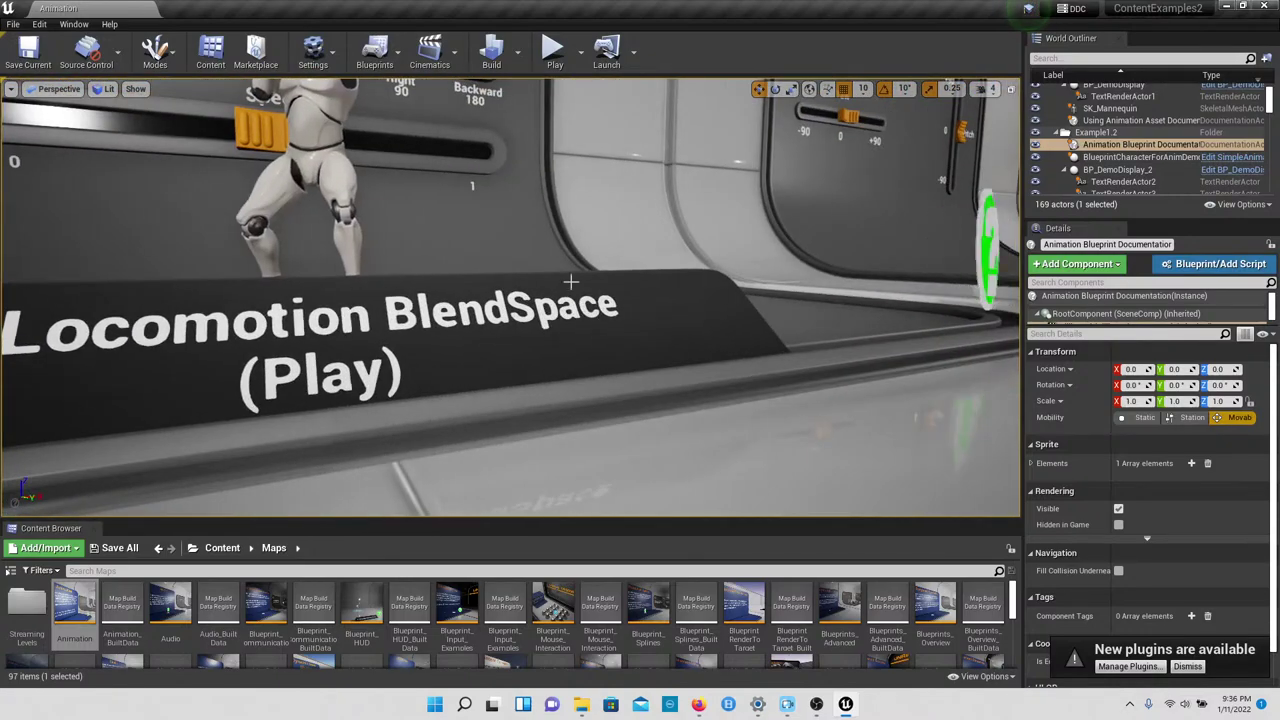
Step: Play the level, walk to the mannequin on stand 1.1 and stop playing in front of it
click(554, 50)
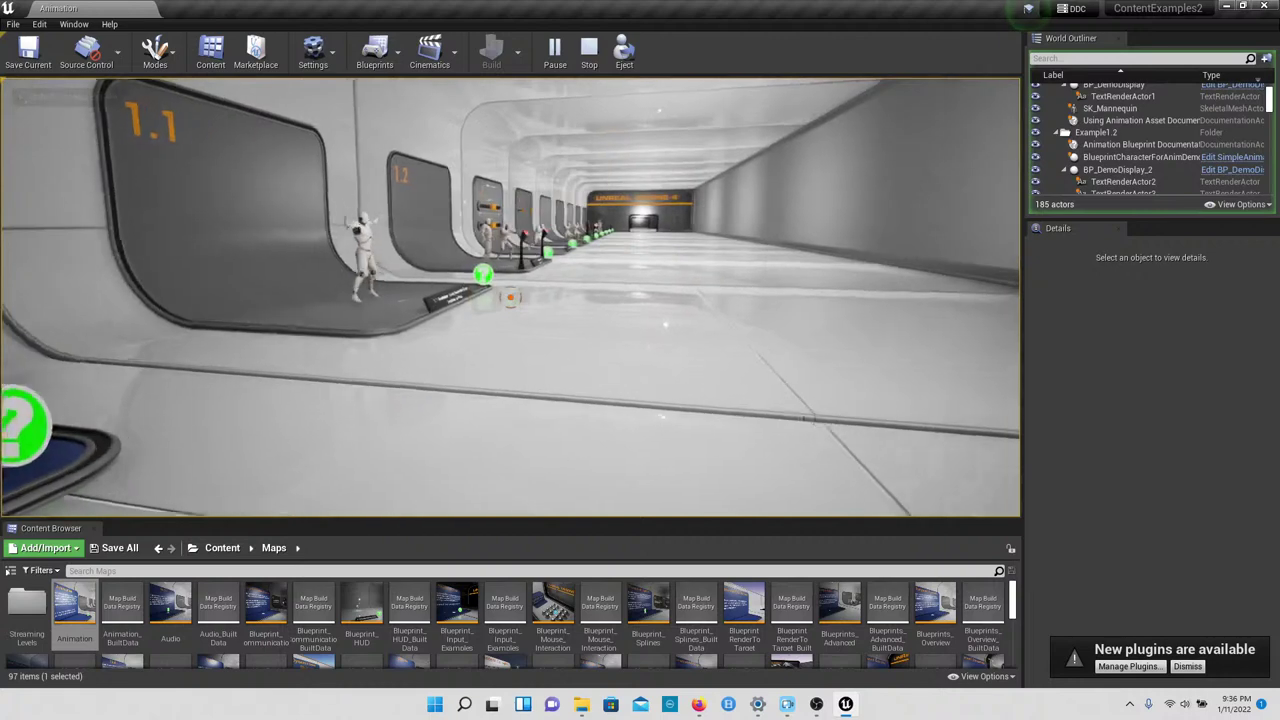
key(w)
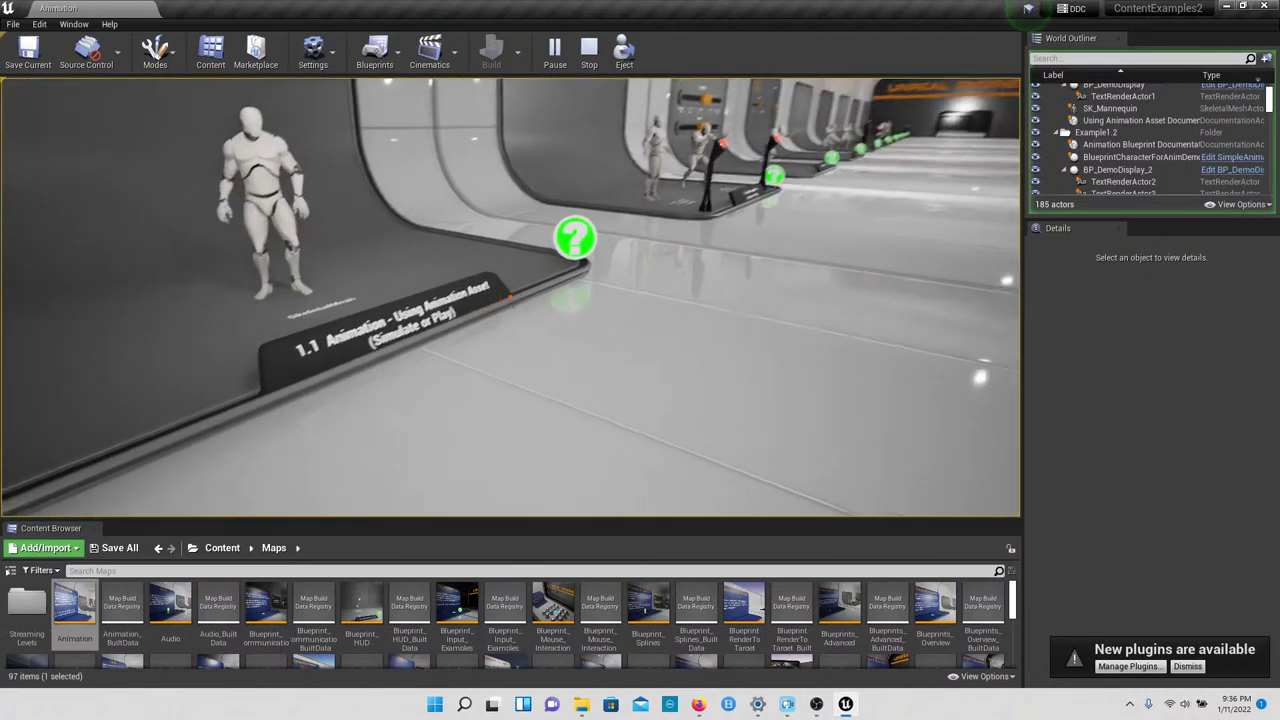
key(w)
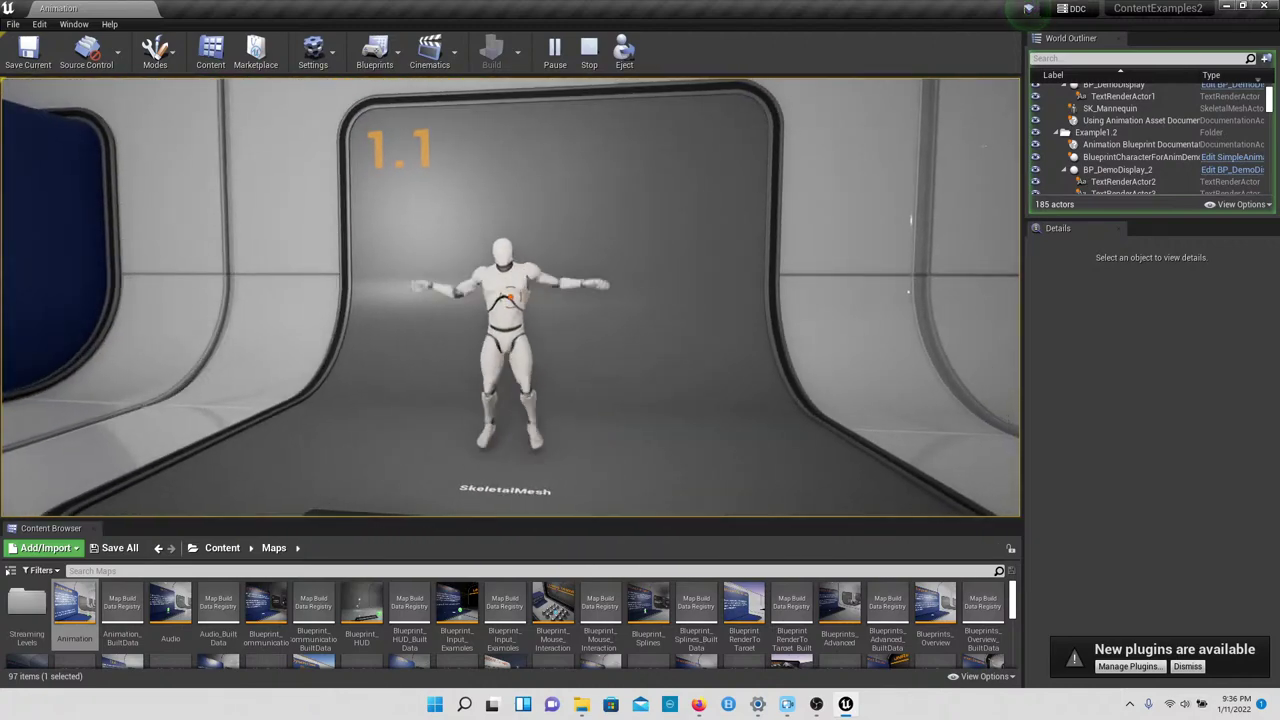
key(Escape)
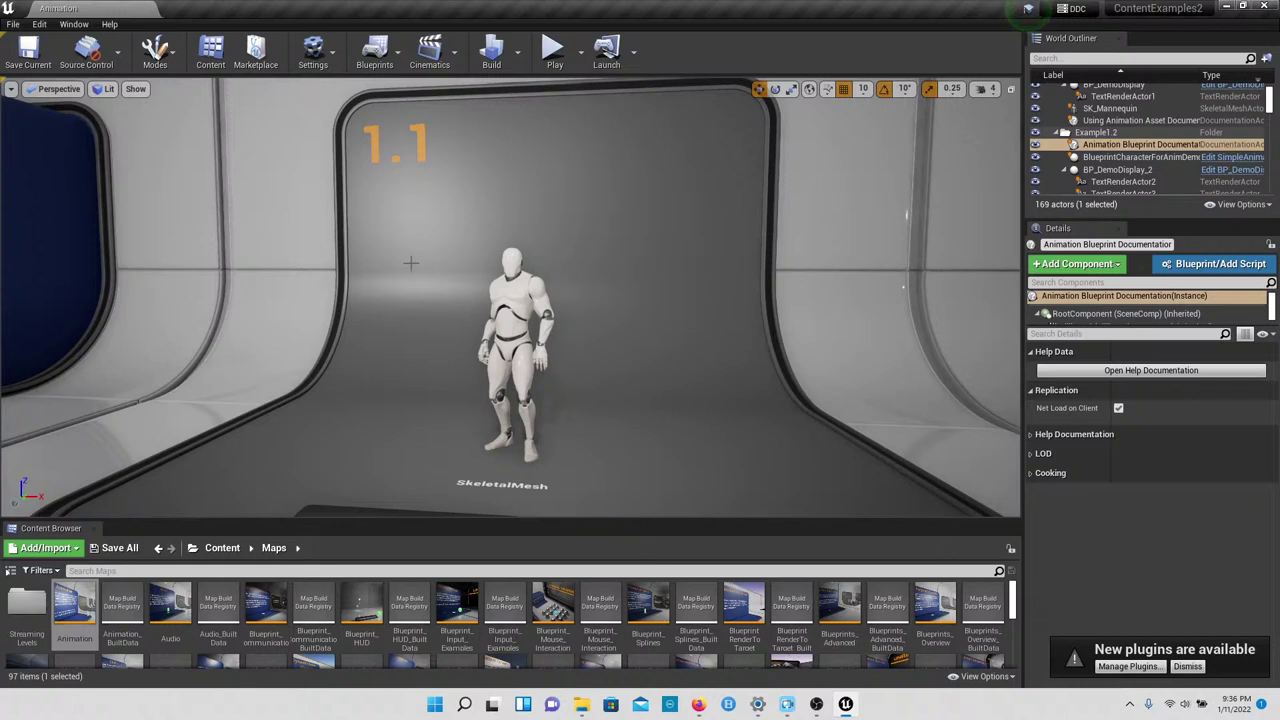
Step: Select stand 1.1's mannequin and set its Anim to Play asset to MontageExample_End_2
click(497, 289)
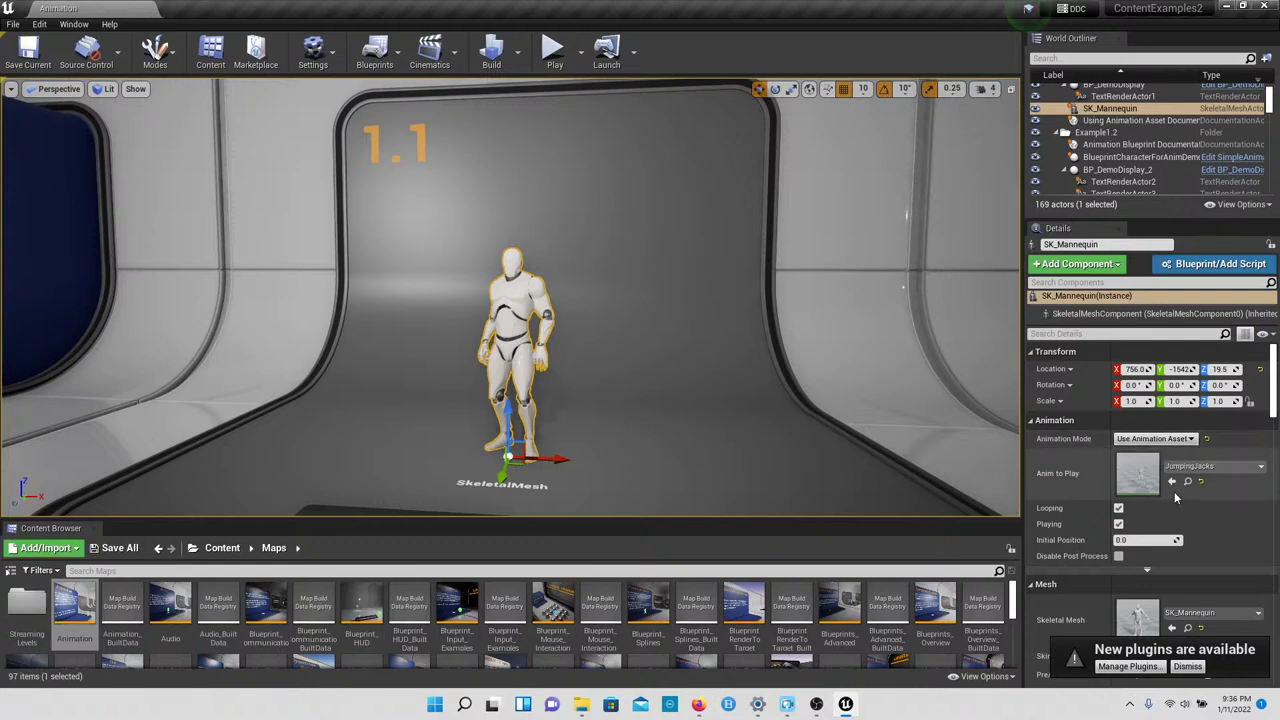
click(1192, 467)
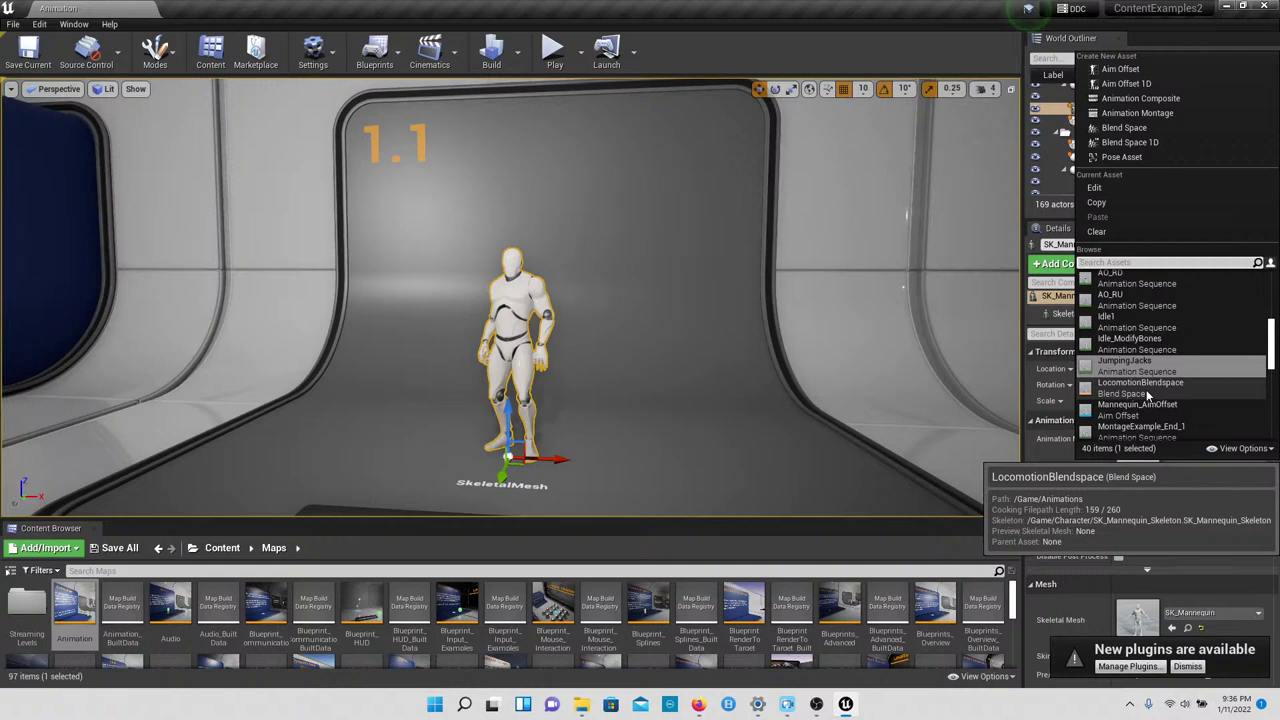
scroll(1147, 395, down, 2)
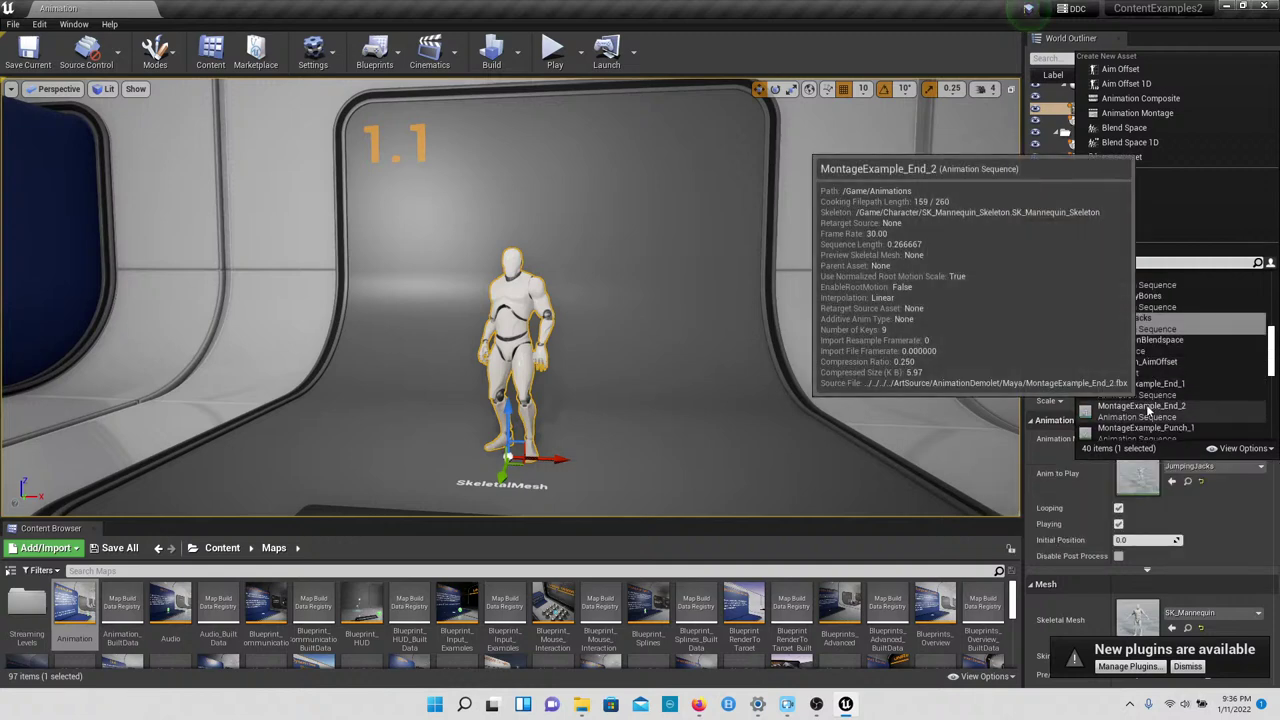
click(1142, 406)
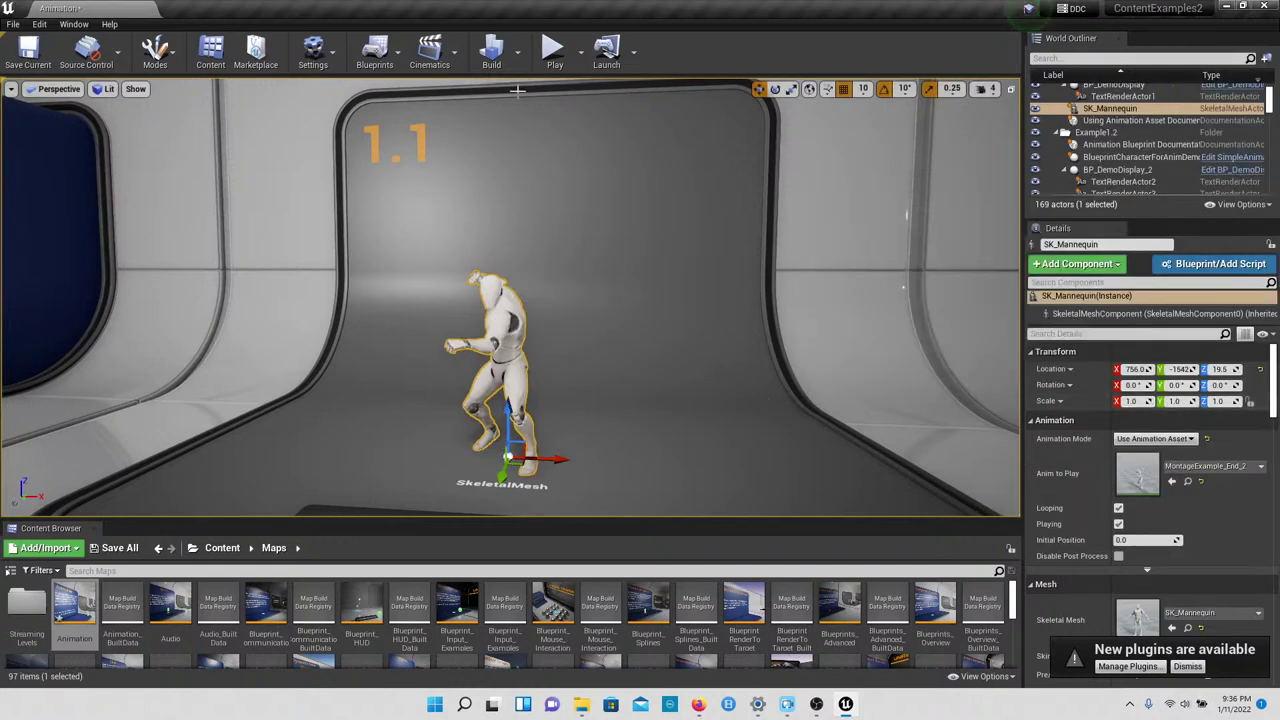
Step: Play the level again and walk up to stand 1.1 to watch the mannequin's new animation
click(554, 50)
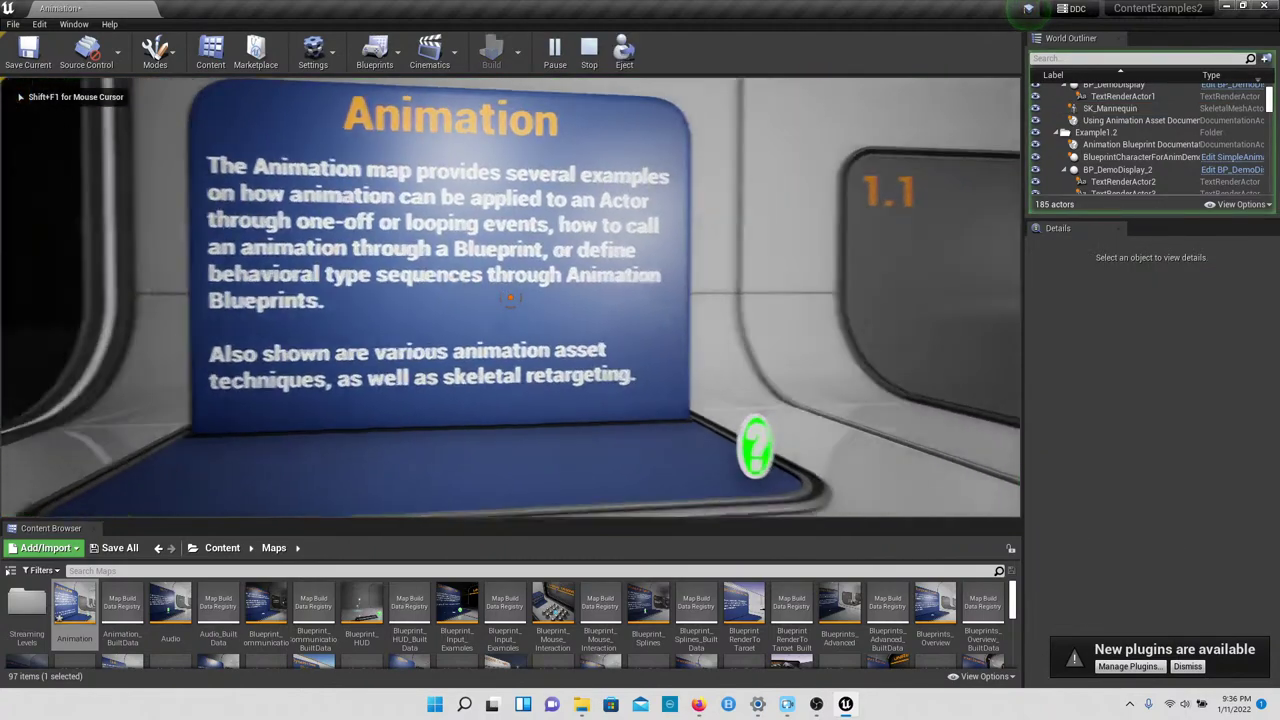
key(w)
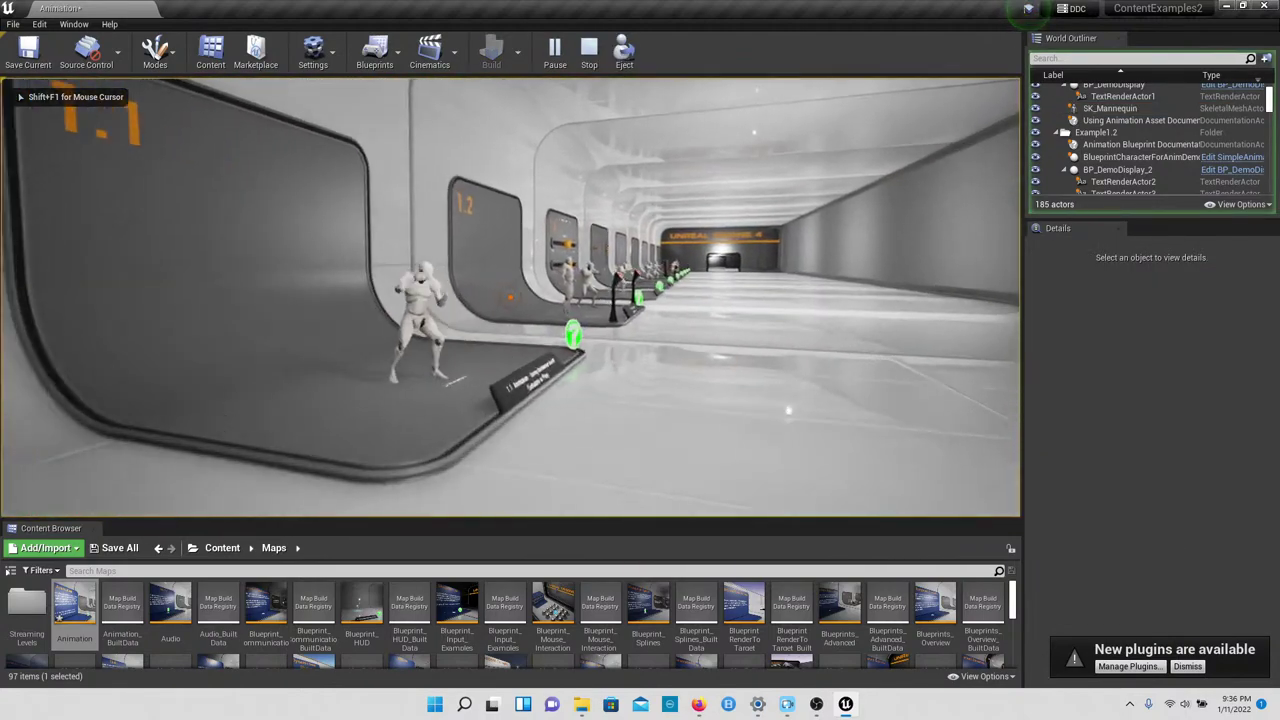
key(w)
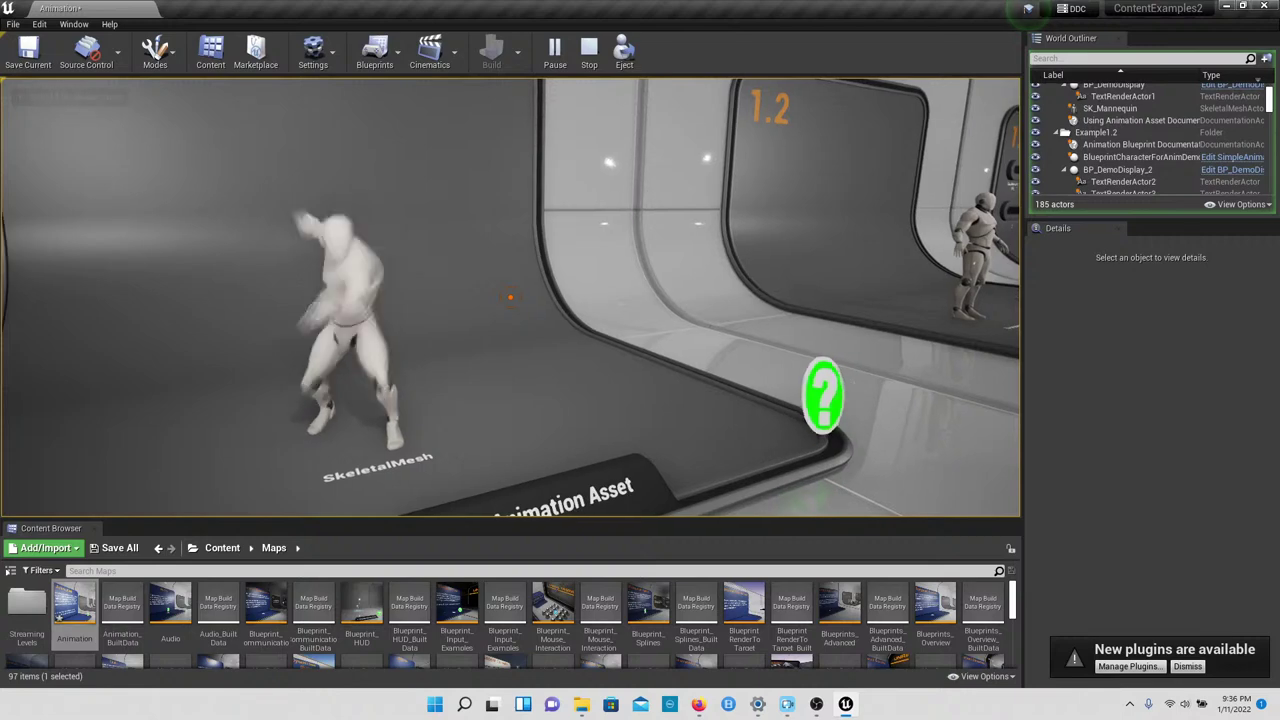
key(Right)
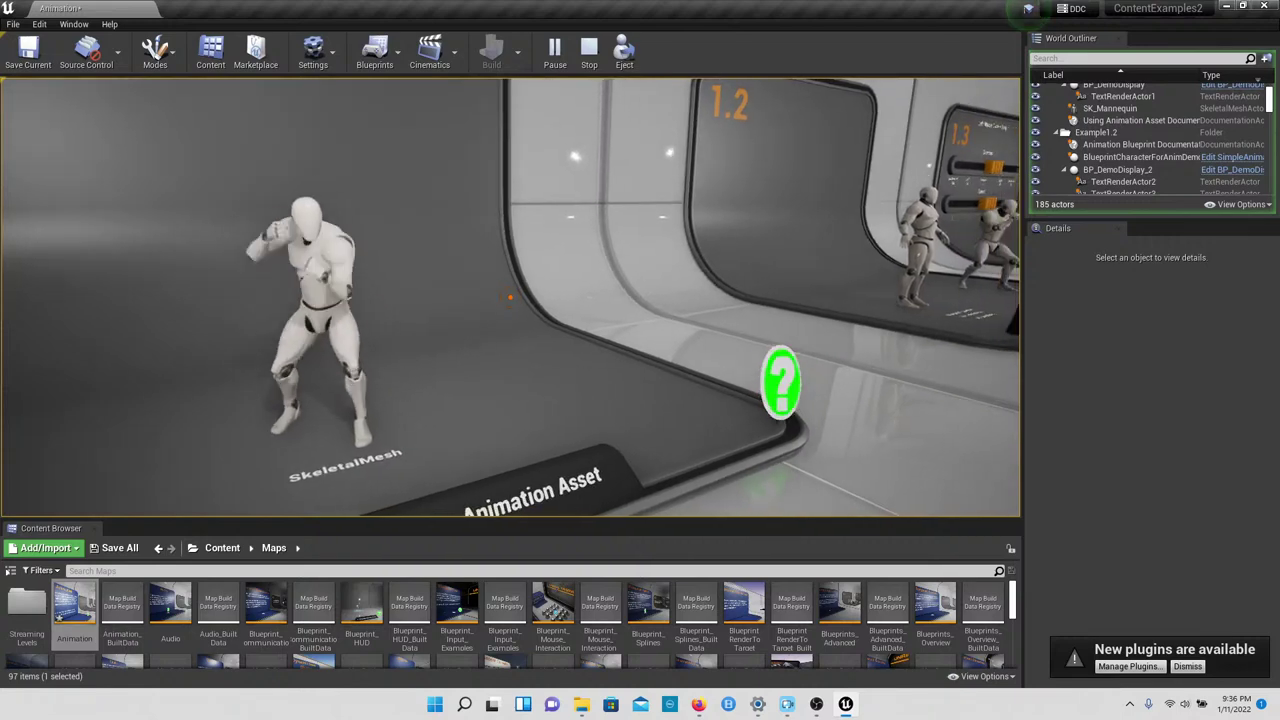
Step: Walk on to stand 1.2, trigger the no-blending mannequin's button and watch its animation
key(w)
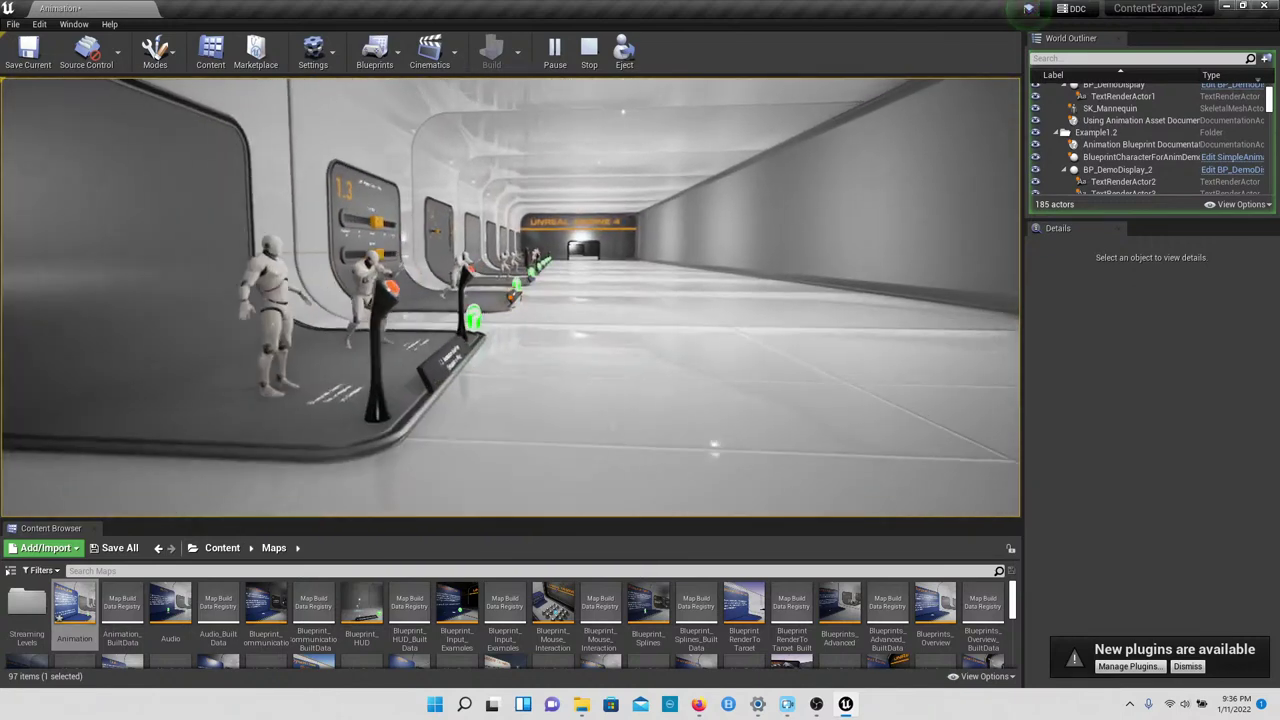
key(w)
key(Left)
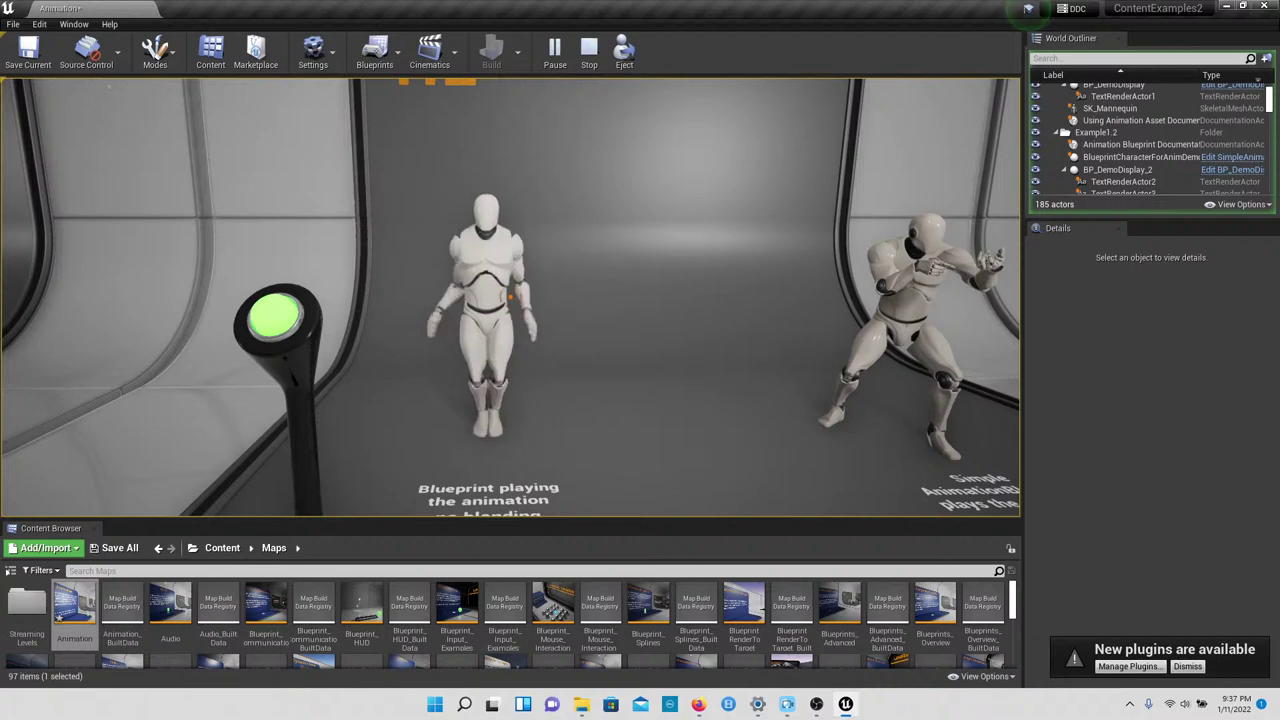
key(w)
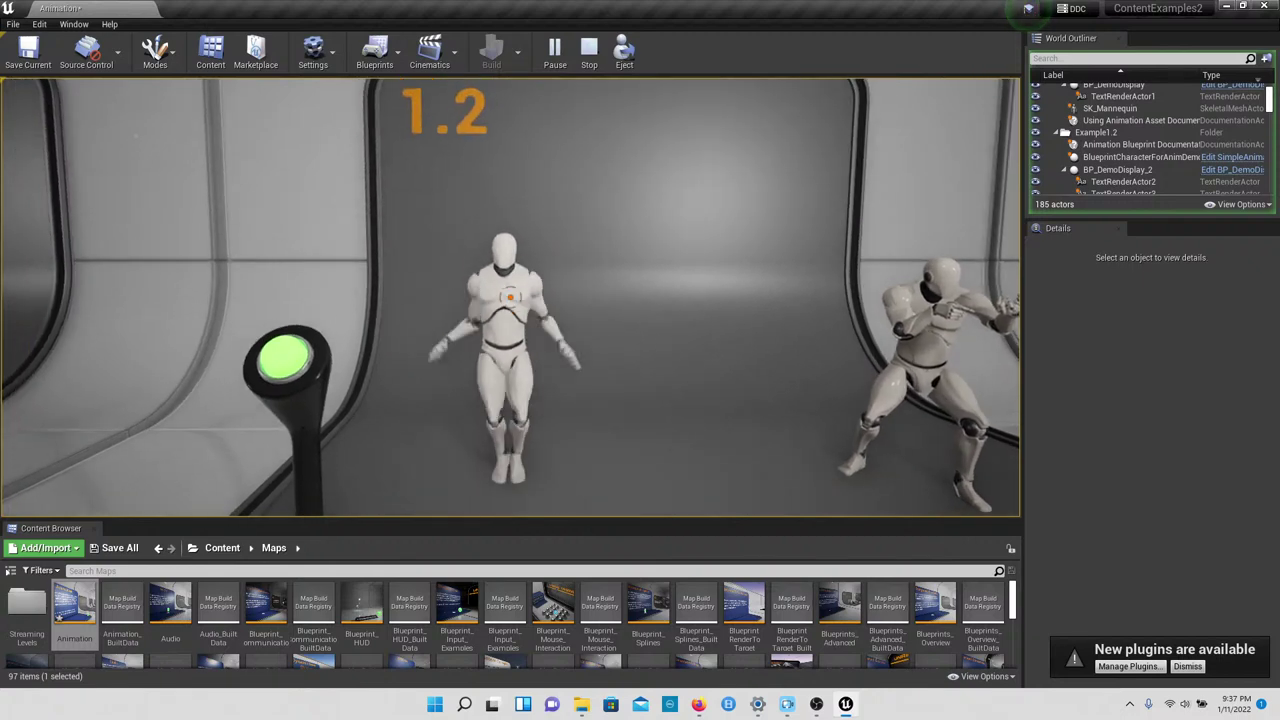
key(s)
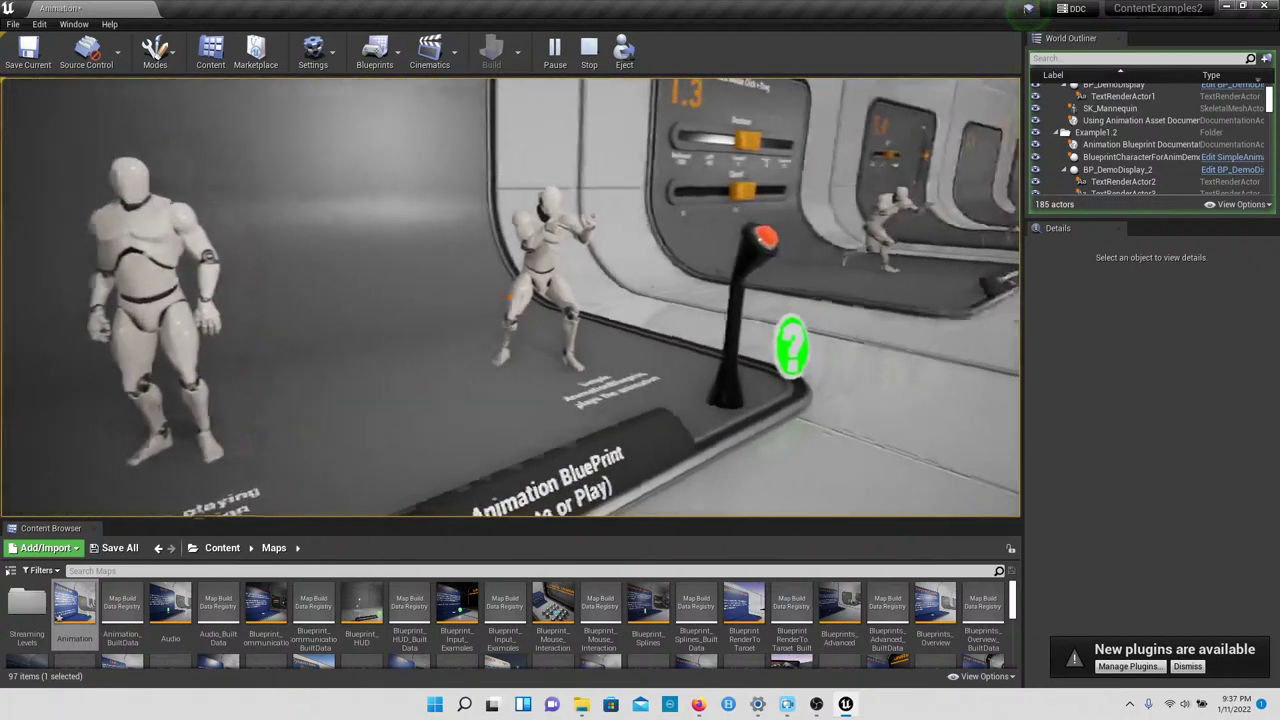
Step: Trigger the button beside stand 1.2's Simple AnimationBlueprint mannequin and watch its blended animation
key(w)
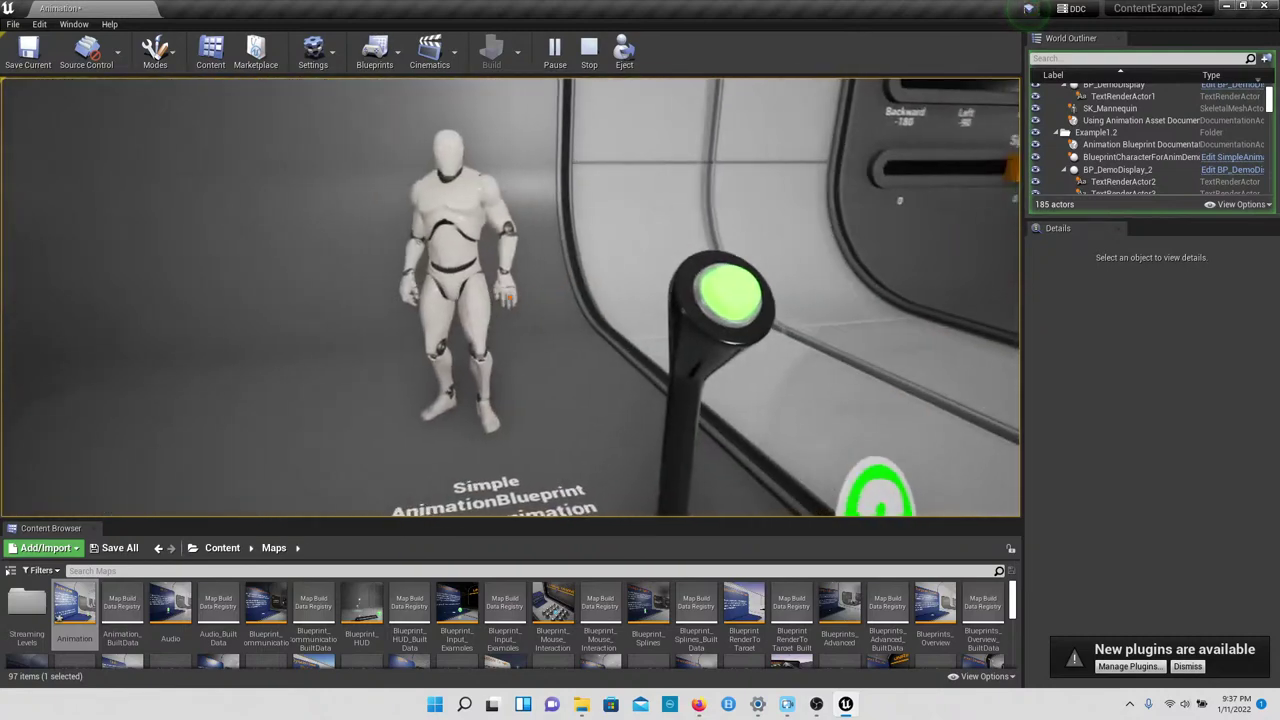
key(w)
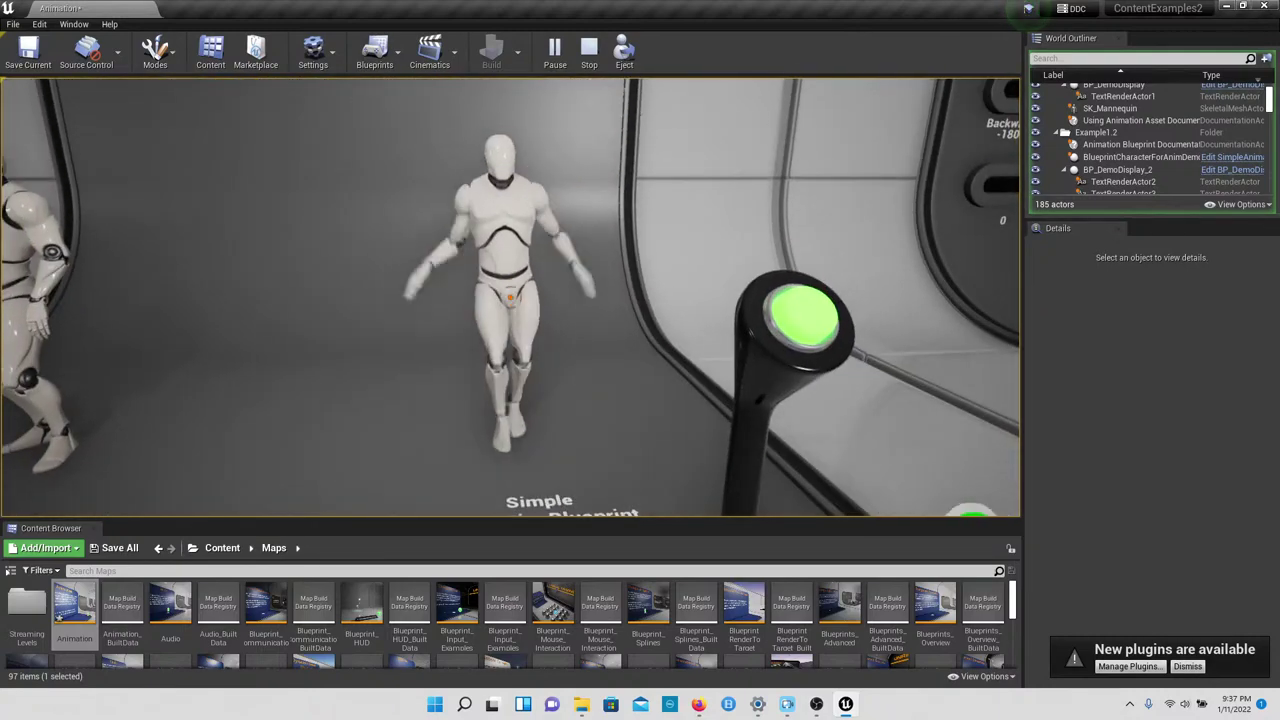
key(s)
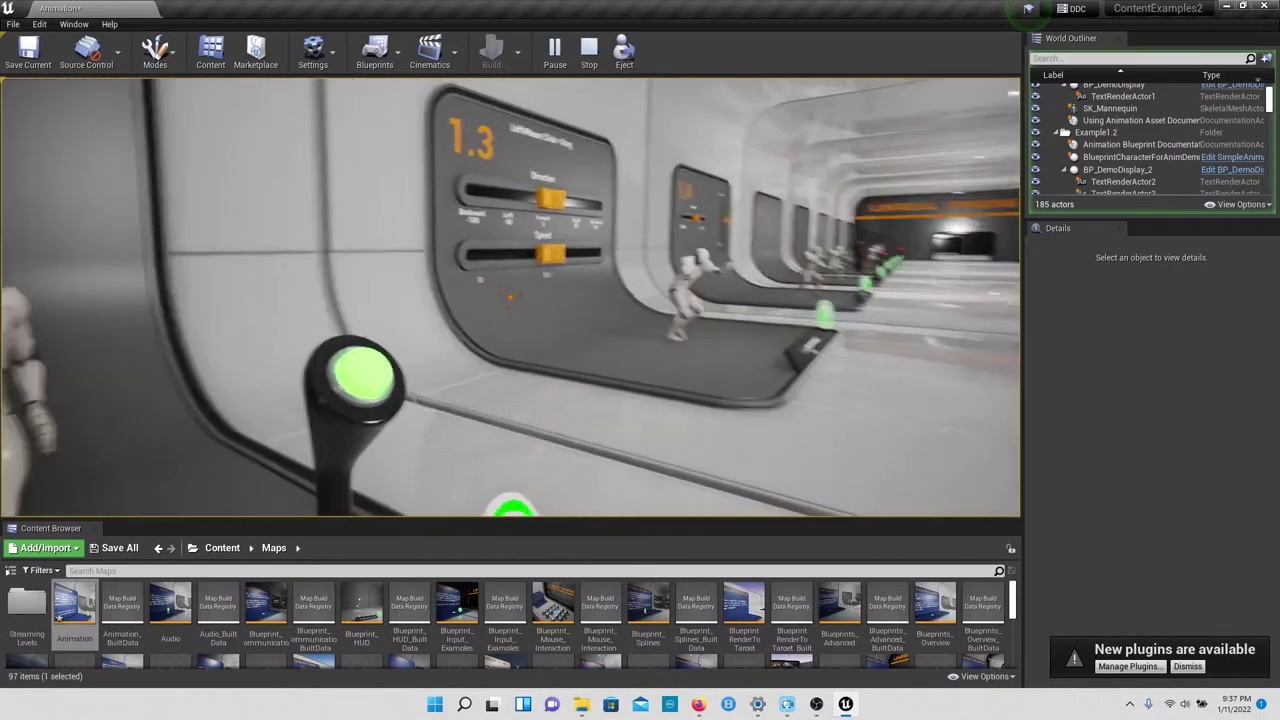
Step: Walk to stand 1.3, Locomotion BlendSpace, and view its mannequin from the front
key(w)
key(w)
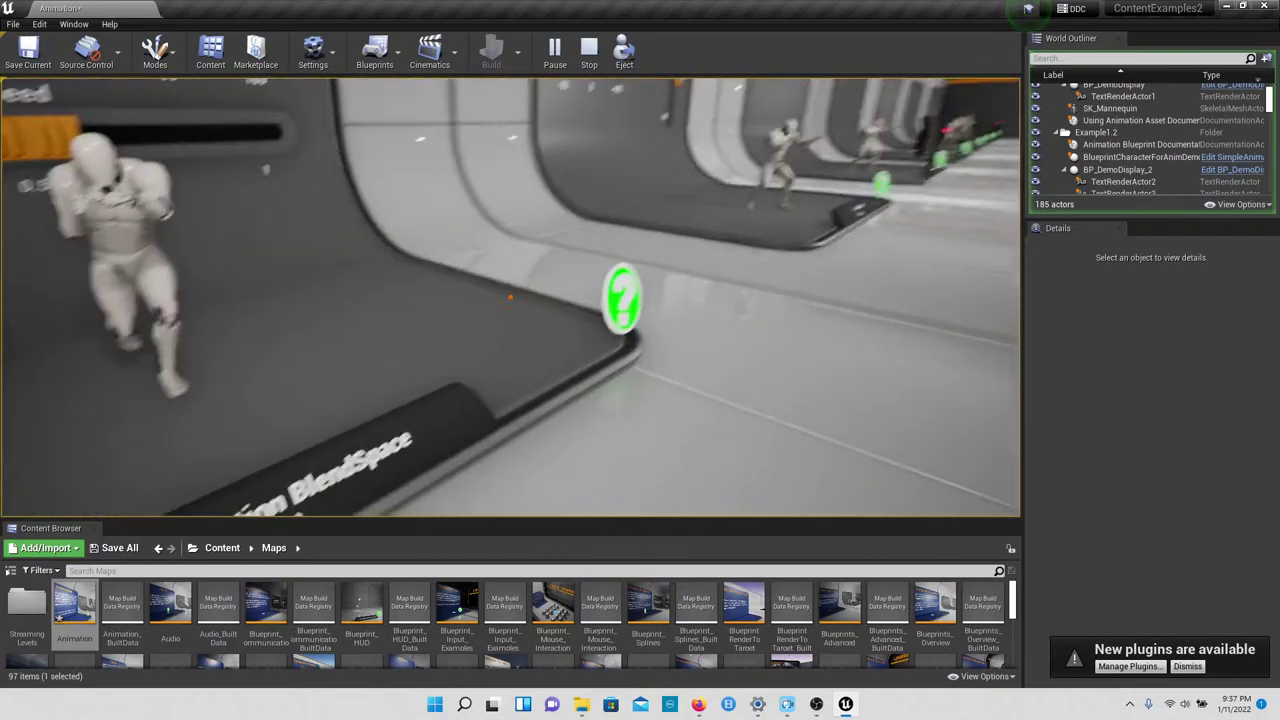
key(w)
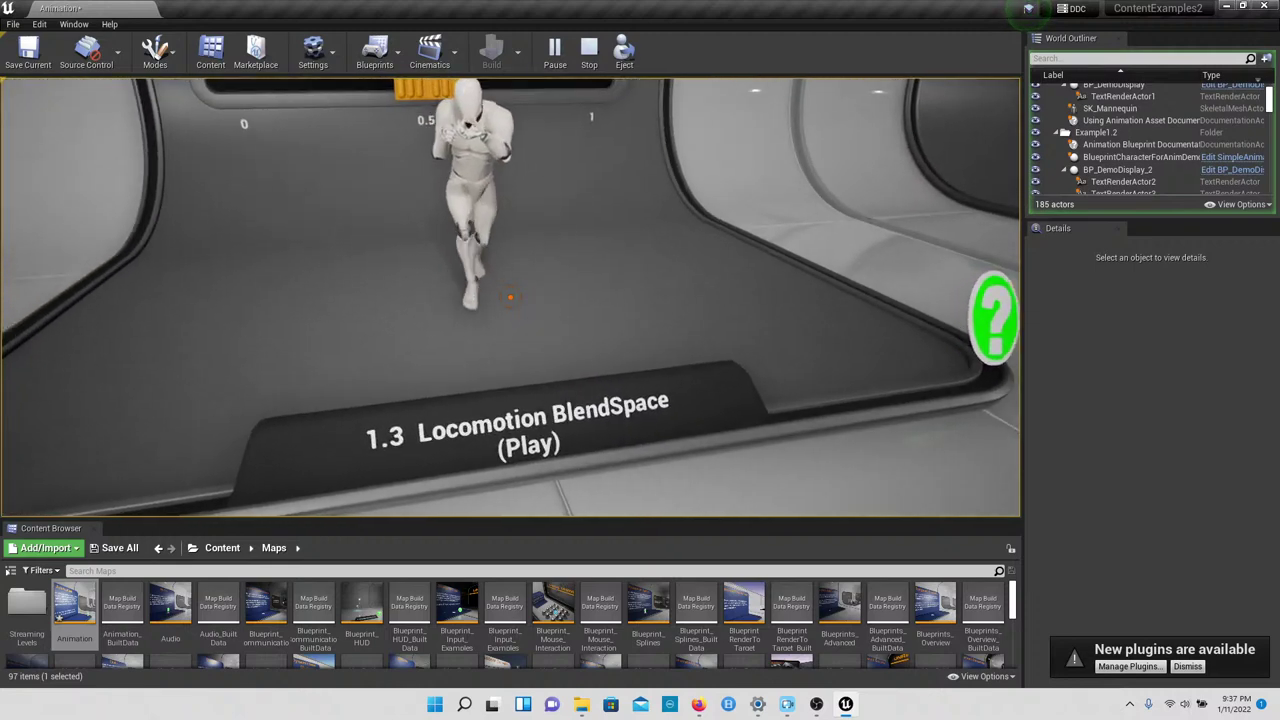
key(s)
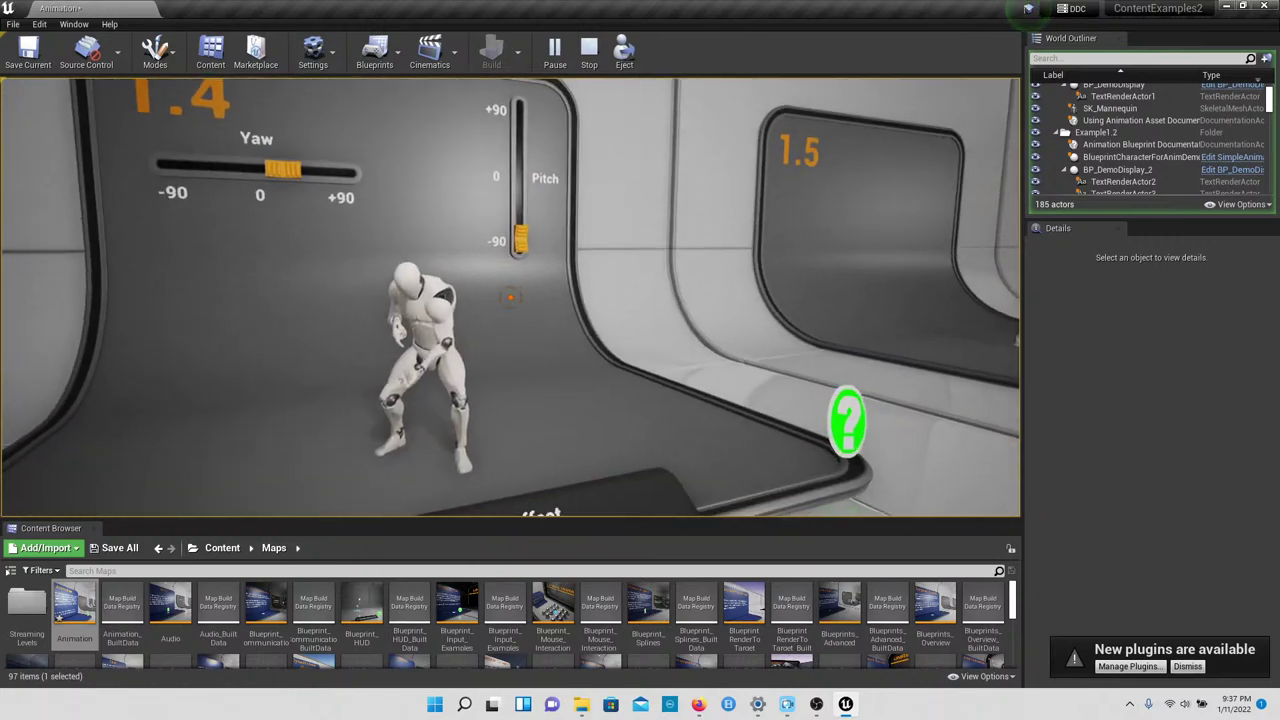
Step: Examine the Aimoffset mannequin with its Yaw and Pitch sliders on stand 1.4 and move along to stand 1.5
key(w)
key(s)
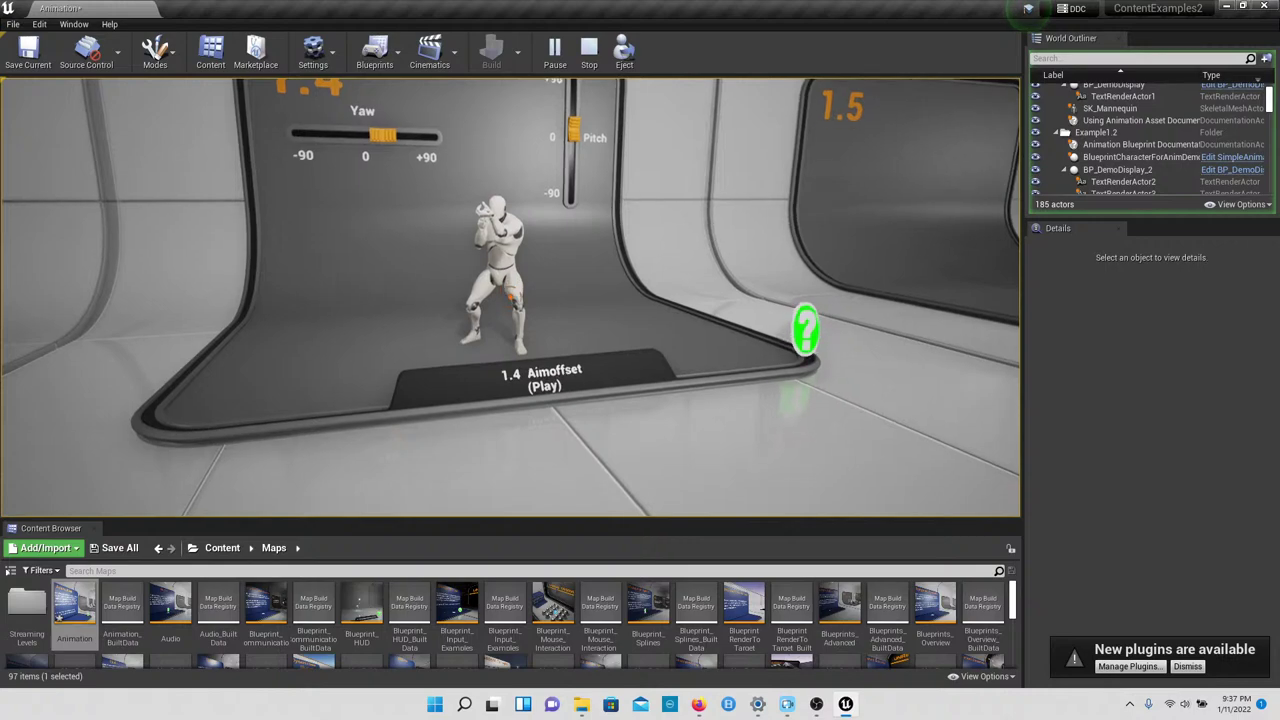
key(w)
key(w)
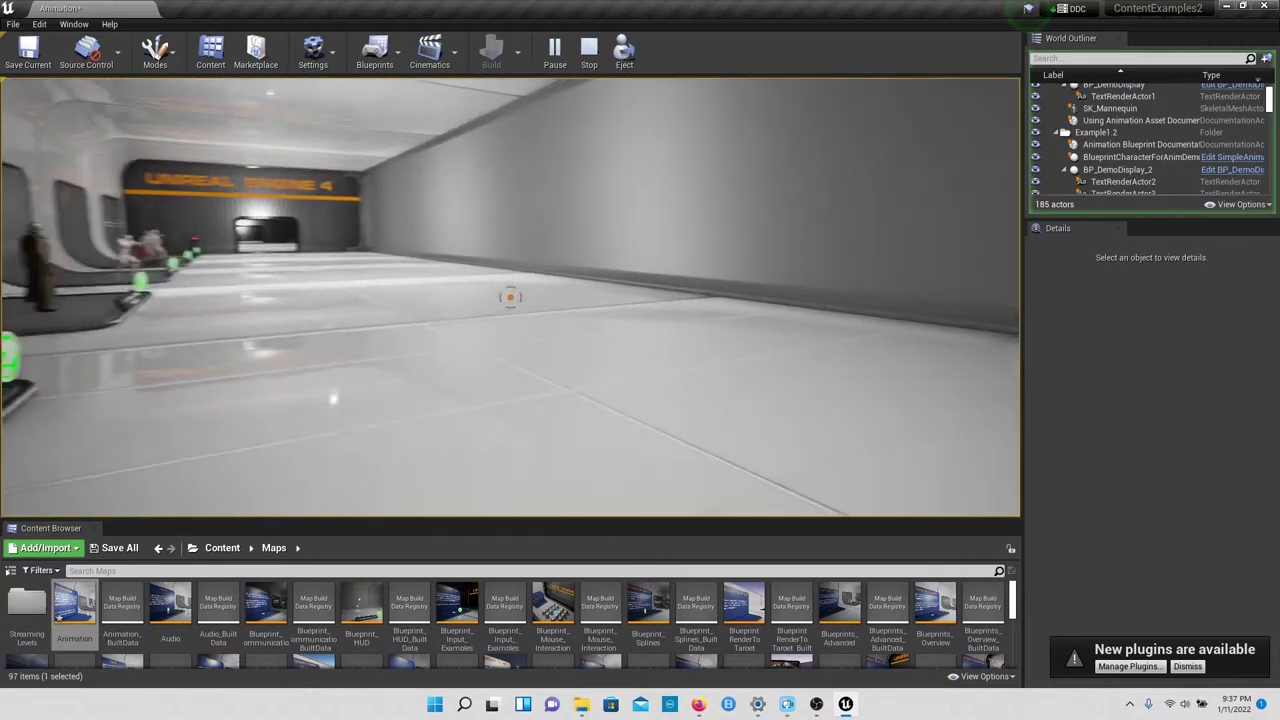
key(s)
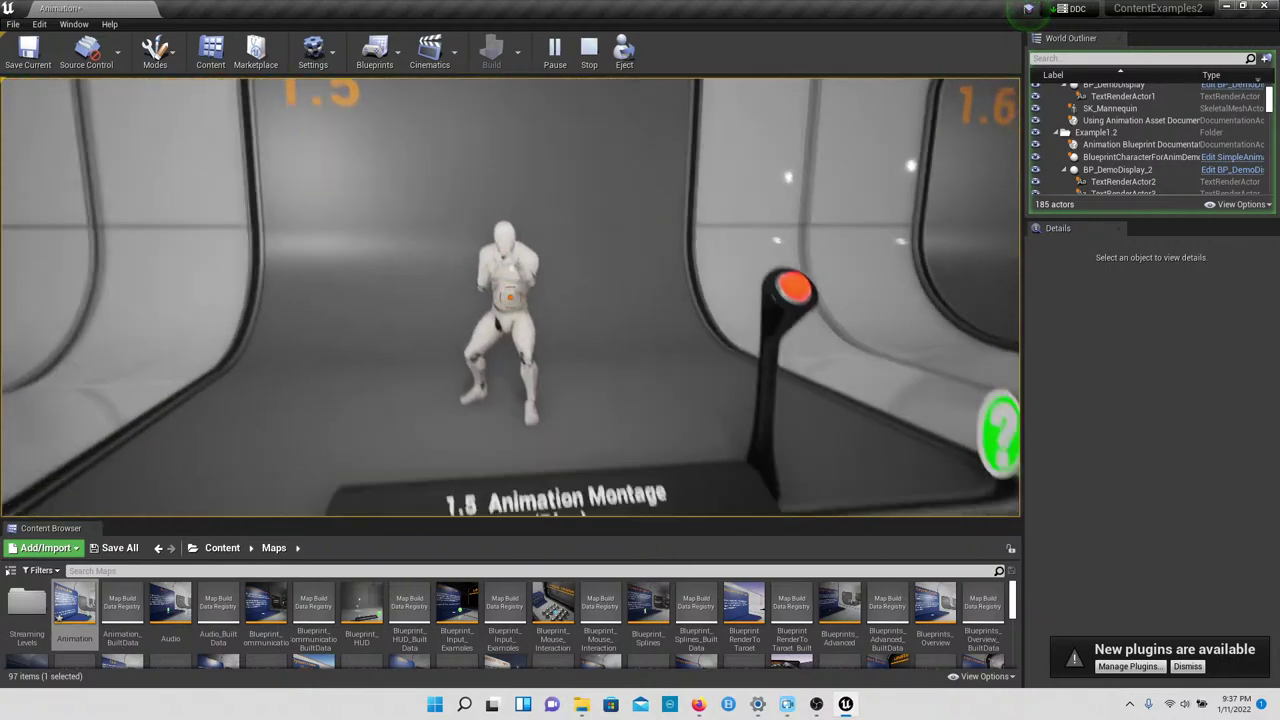
key(d)
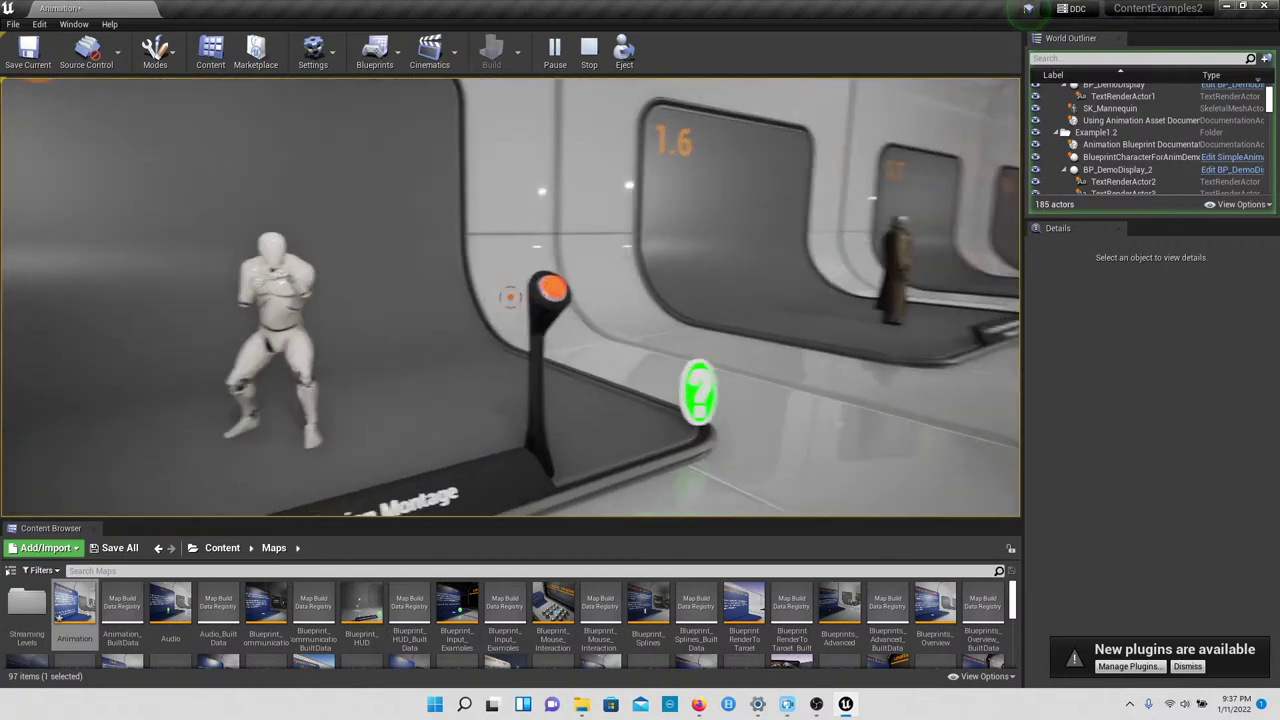
Step: Watch the Animation Montage mannequin on stand 1.5 up close and trigger its button to play the montage
key(w)
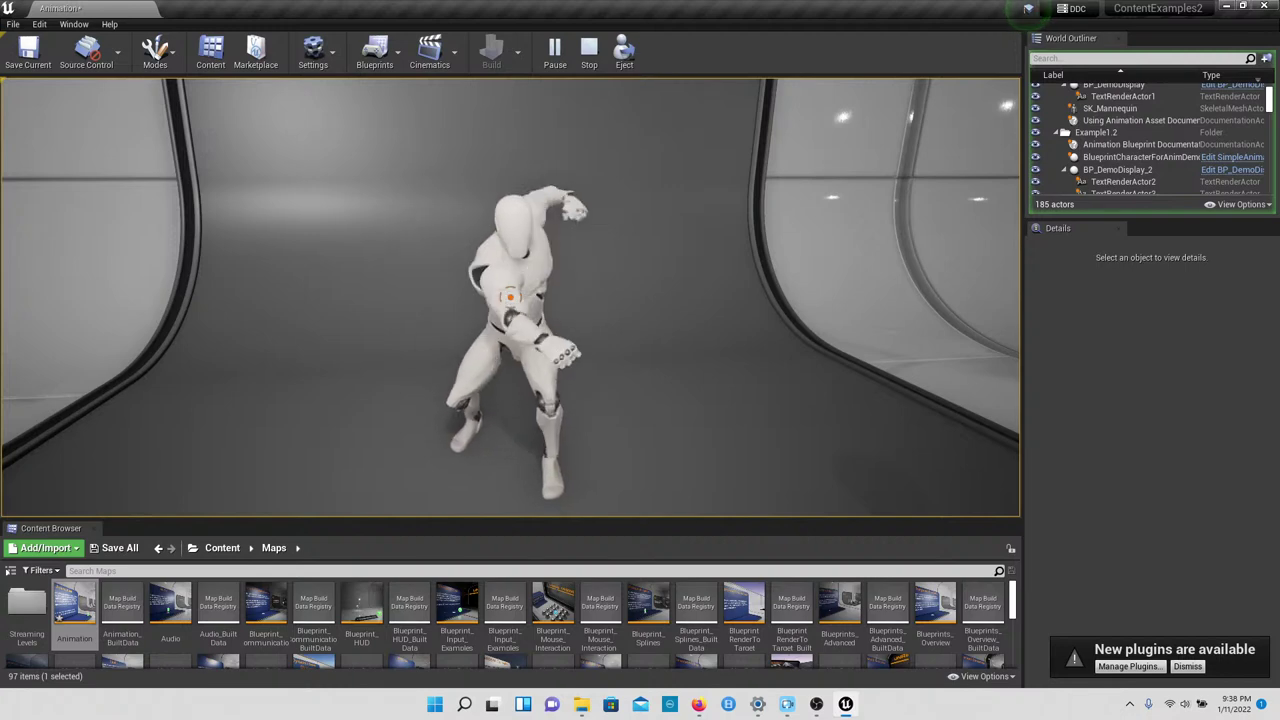
key(s)
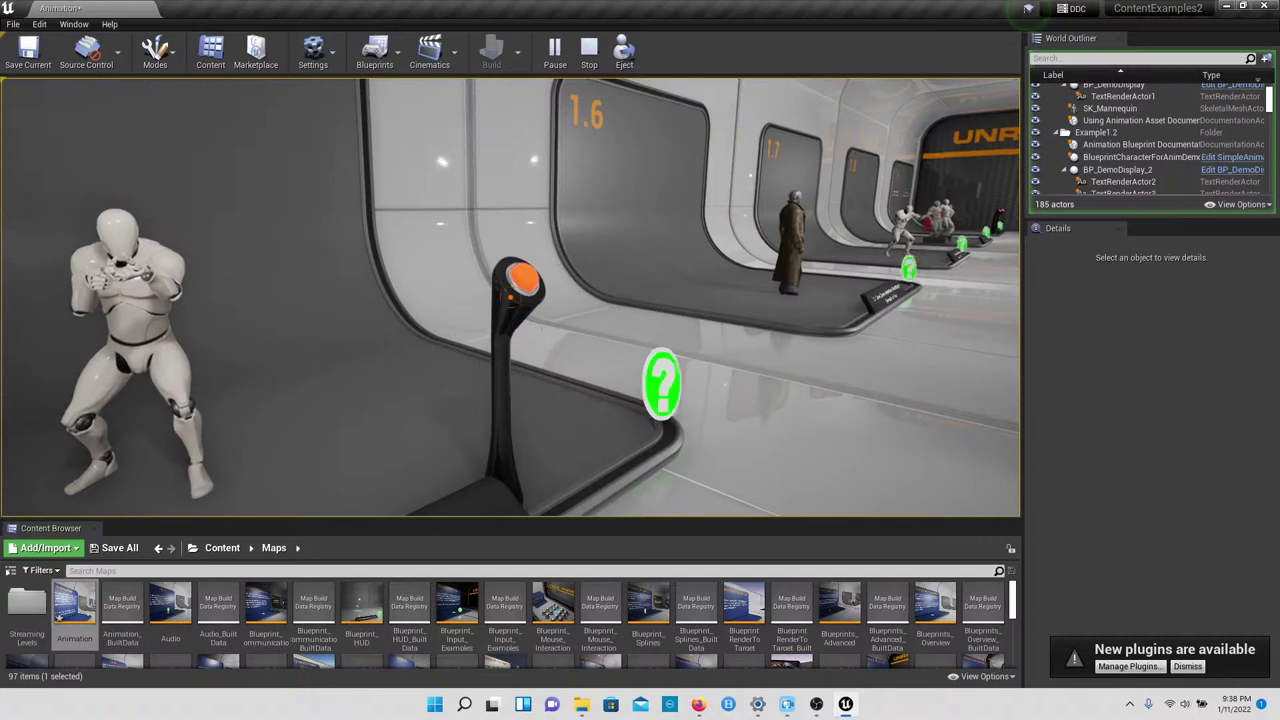
key(w)
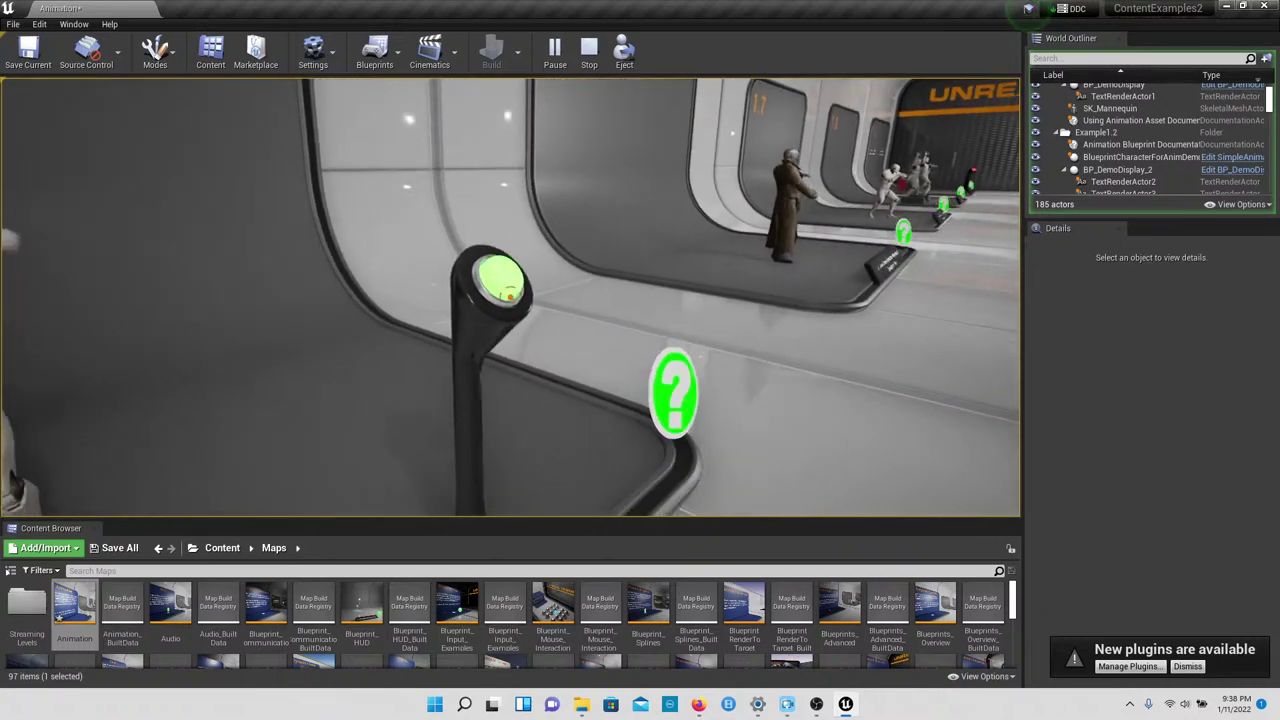
key(w)
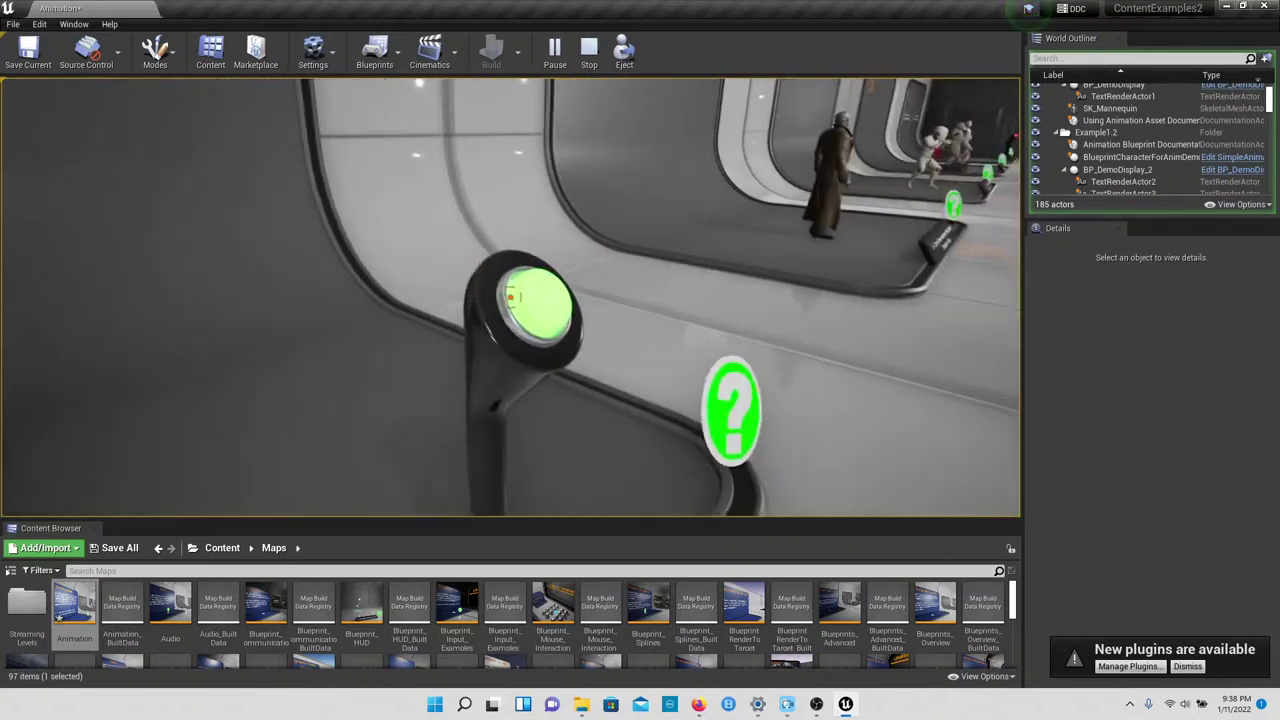
key(s)
key(s)
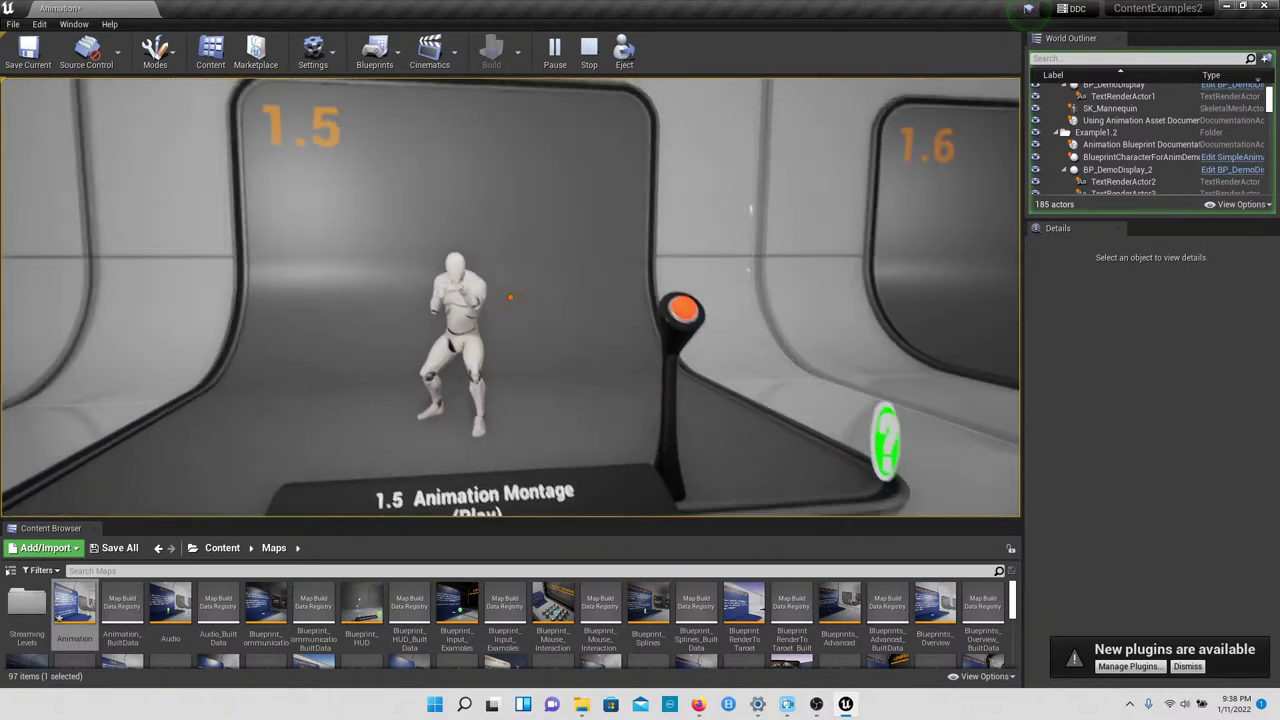
Step: Stop playing beside stand 1.5's green question mark and select that Animation Montage Documentation actor
key(w)
key(w)
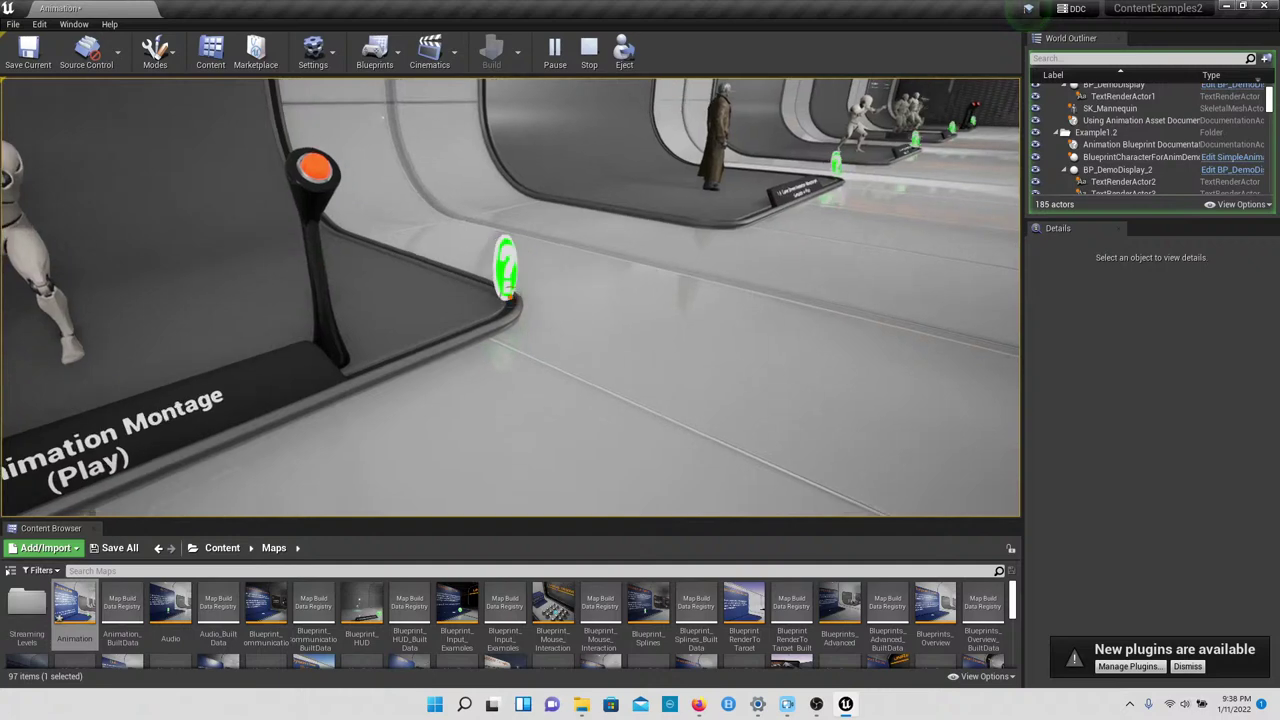
key(Escape)
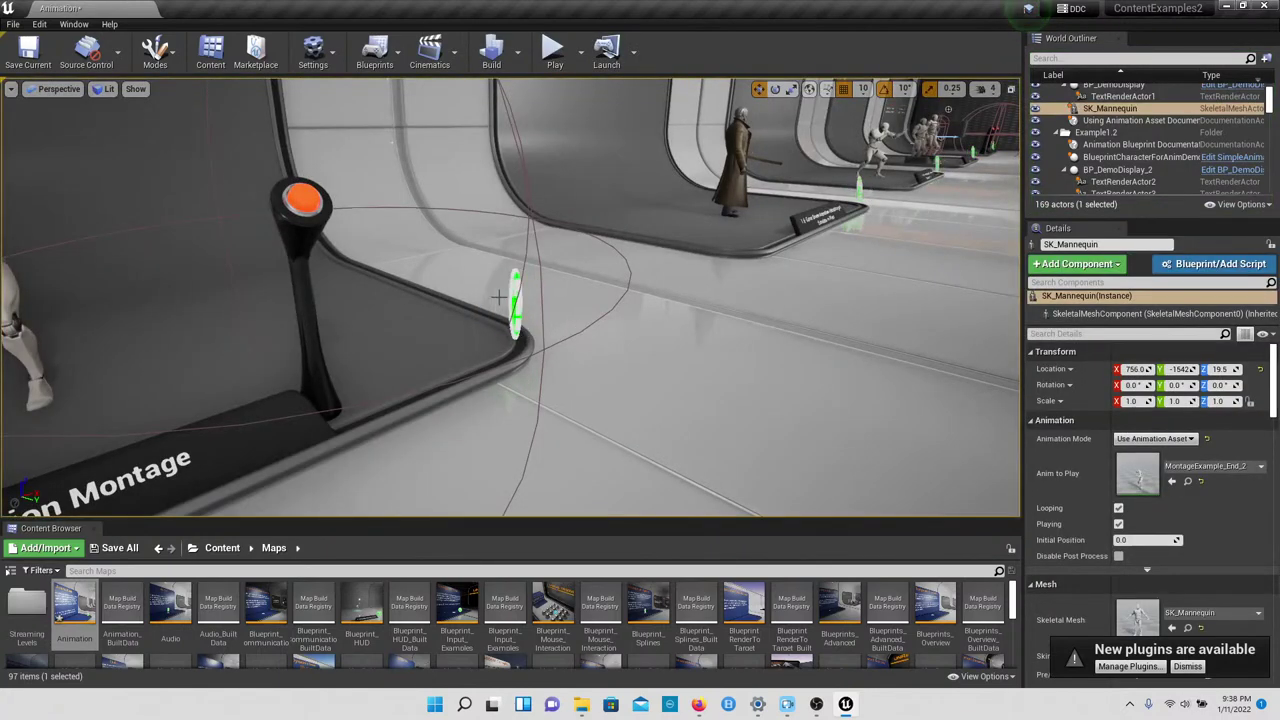
click(500, 296)
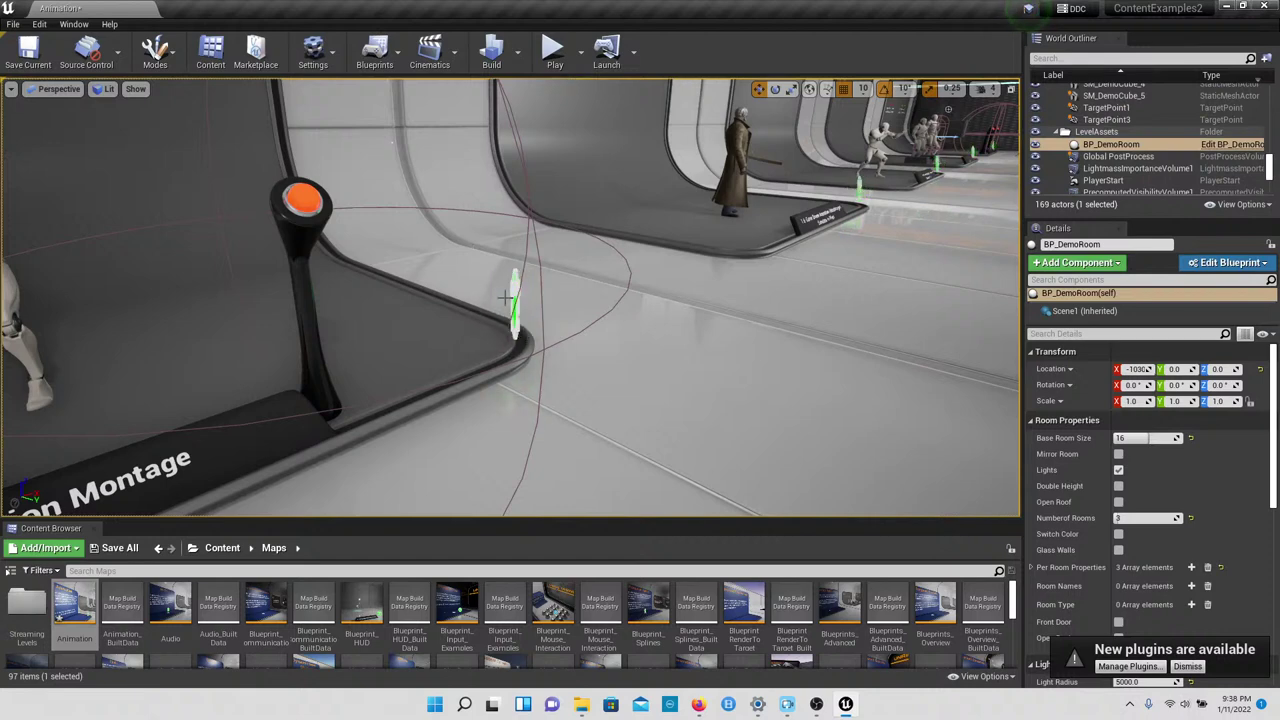
click(503, 296)
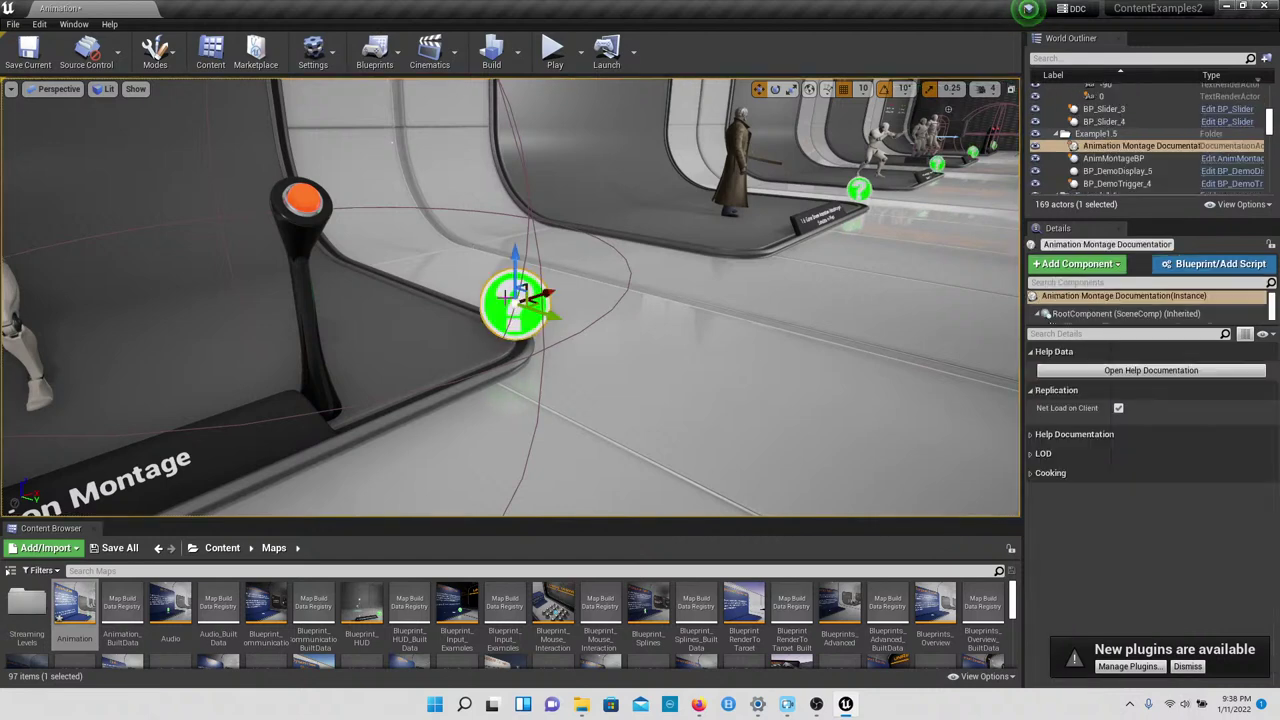
Step: Open the help documentation of the selected Animation Montage actor and look over its page of montage topics
click(1101, 372)
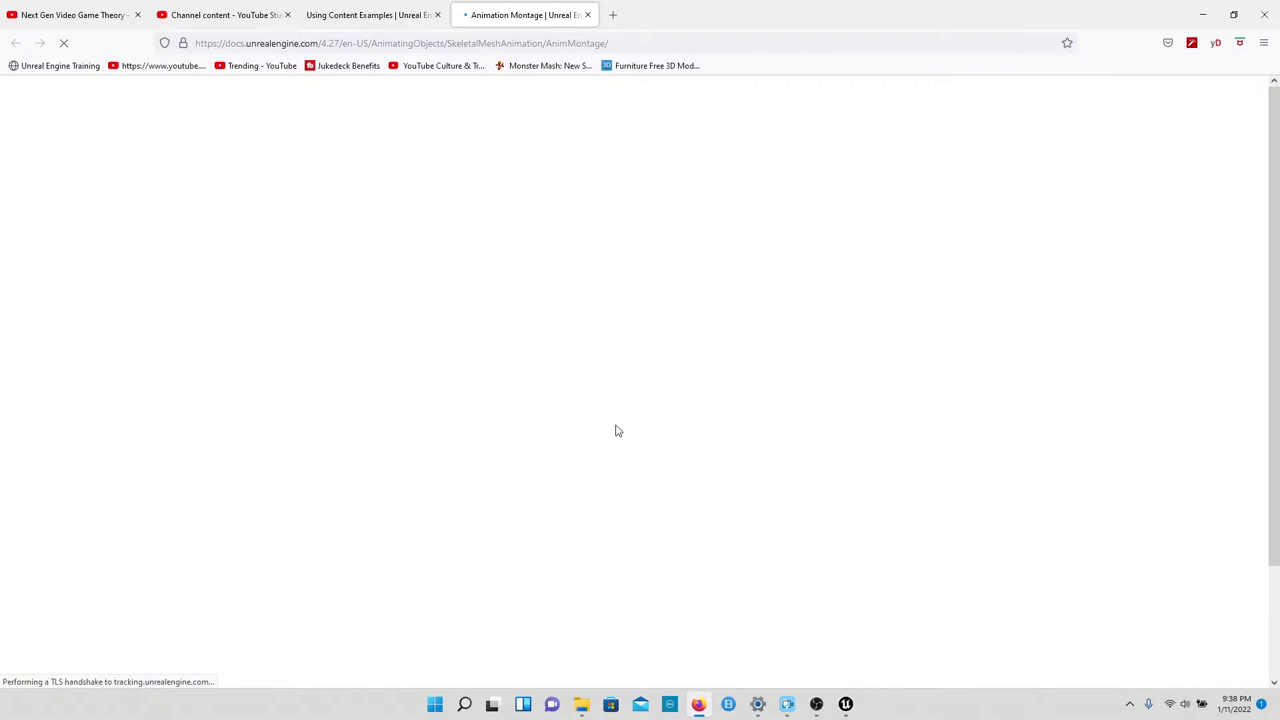
scroll(616, 430, down, 2)
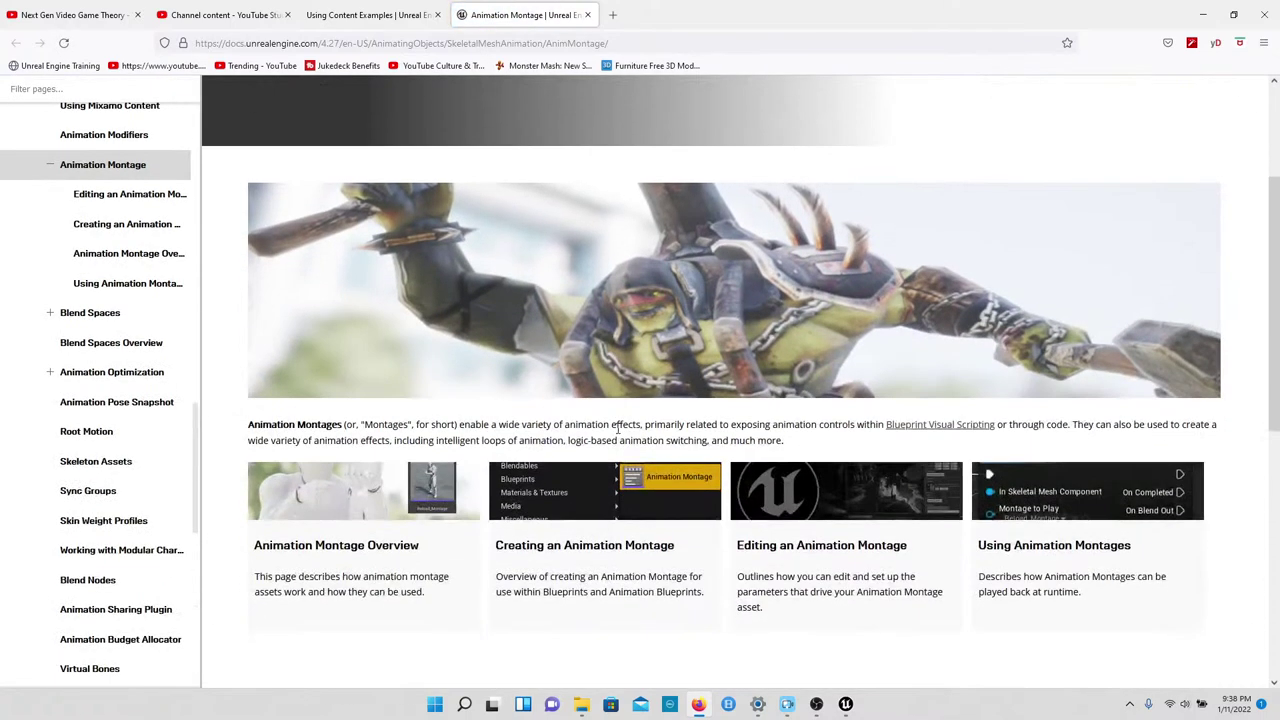
scroll(617, 430, down, 1)
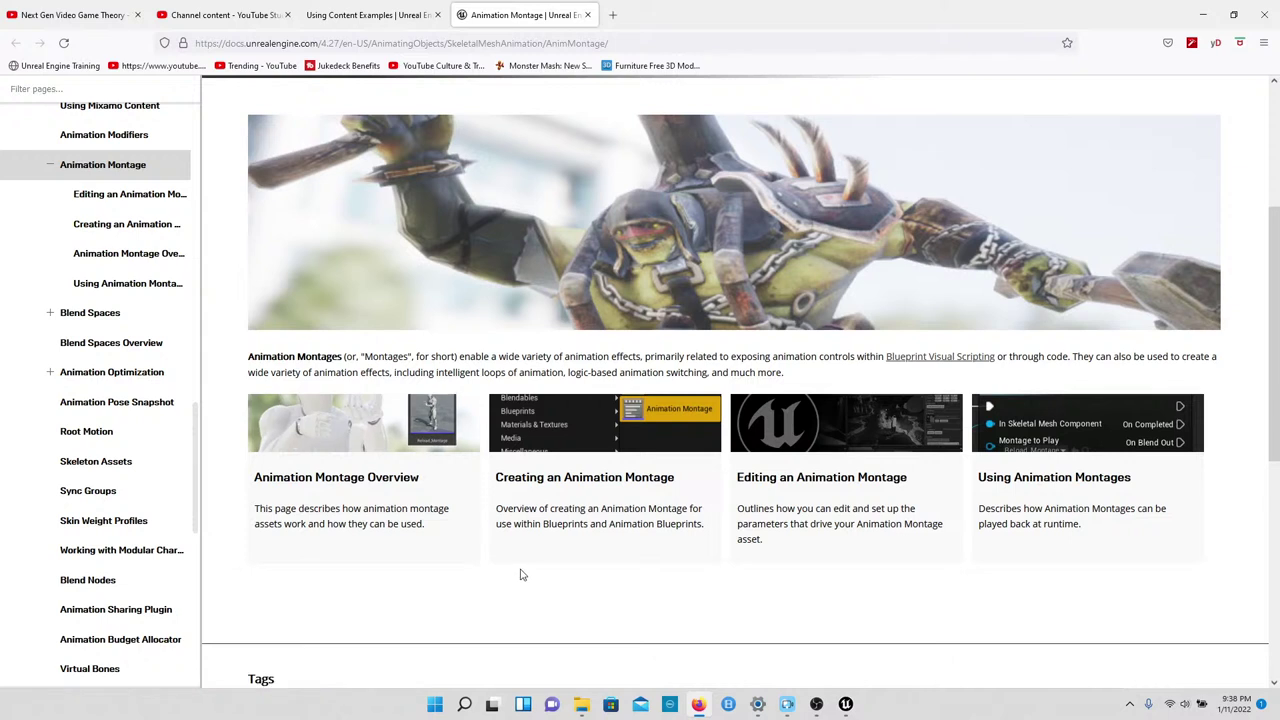
Step: Open the Animation Montage Overview page, skim its Example Montage section and return to the Using Content Examples page
click(354, 537)
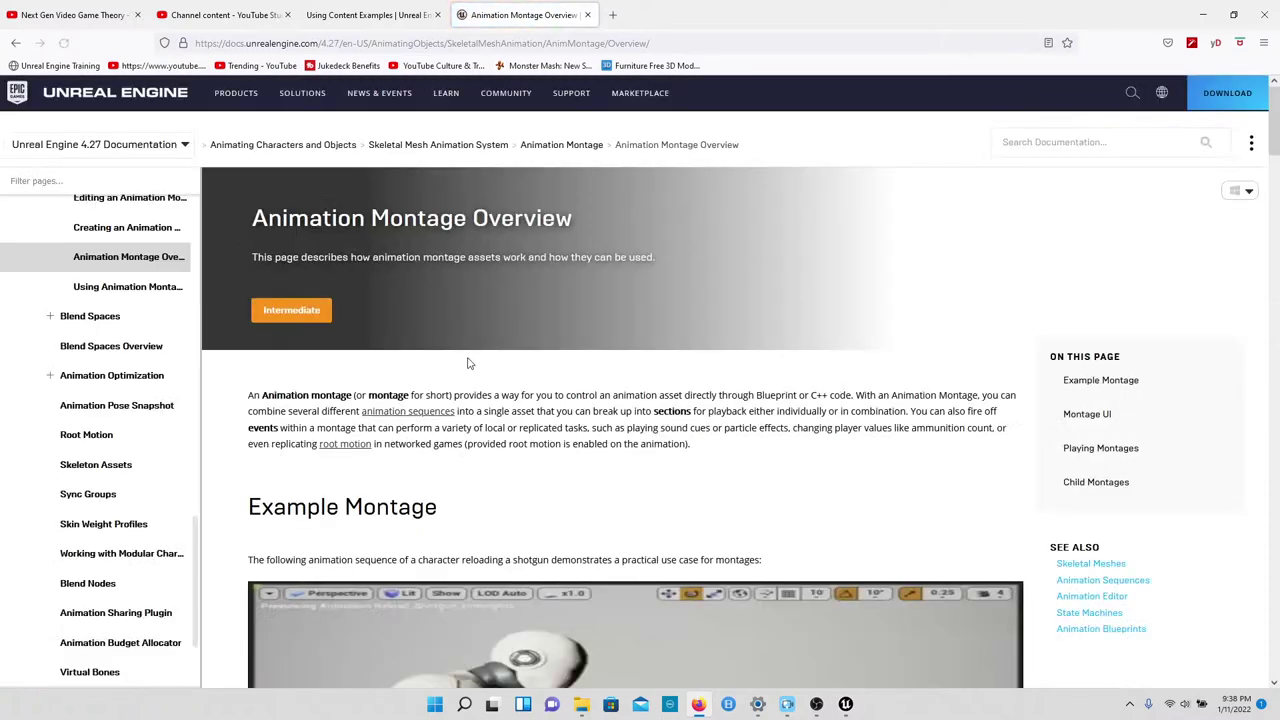
scroll(468, 363, down, 6)
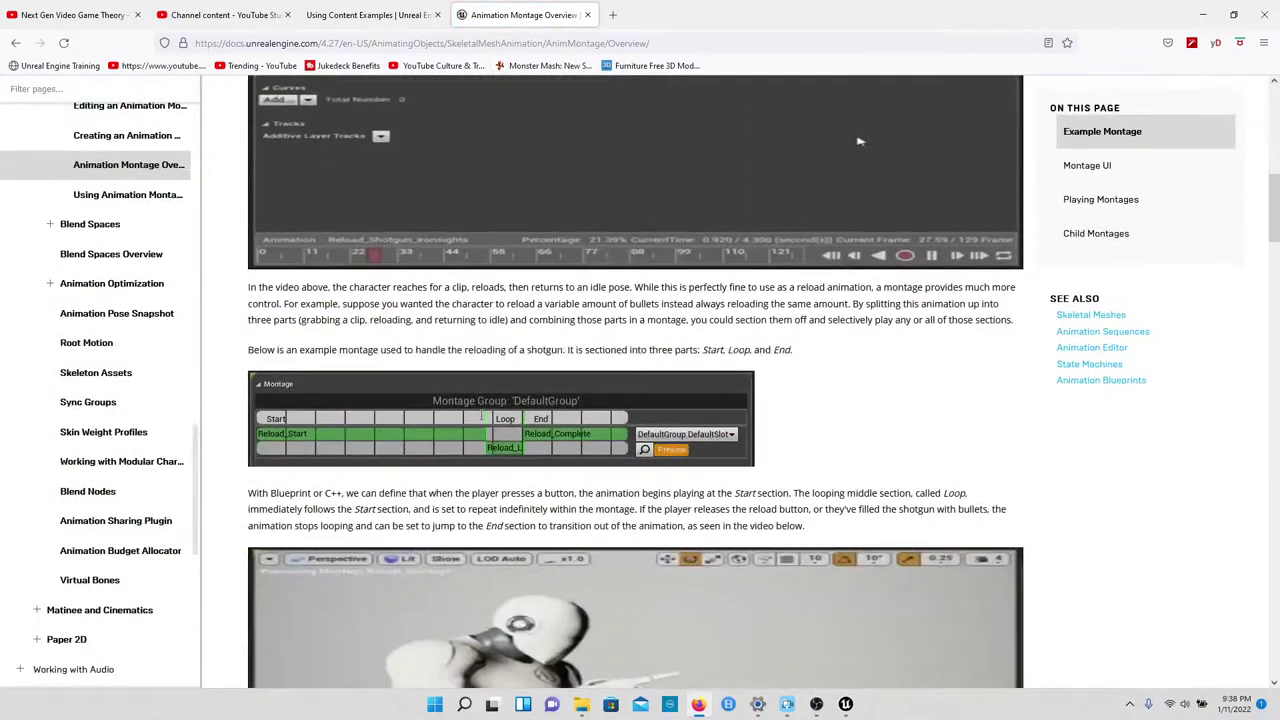
scroll(858, 141, down, 3)
click(375, 15)
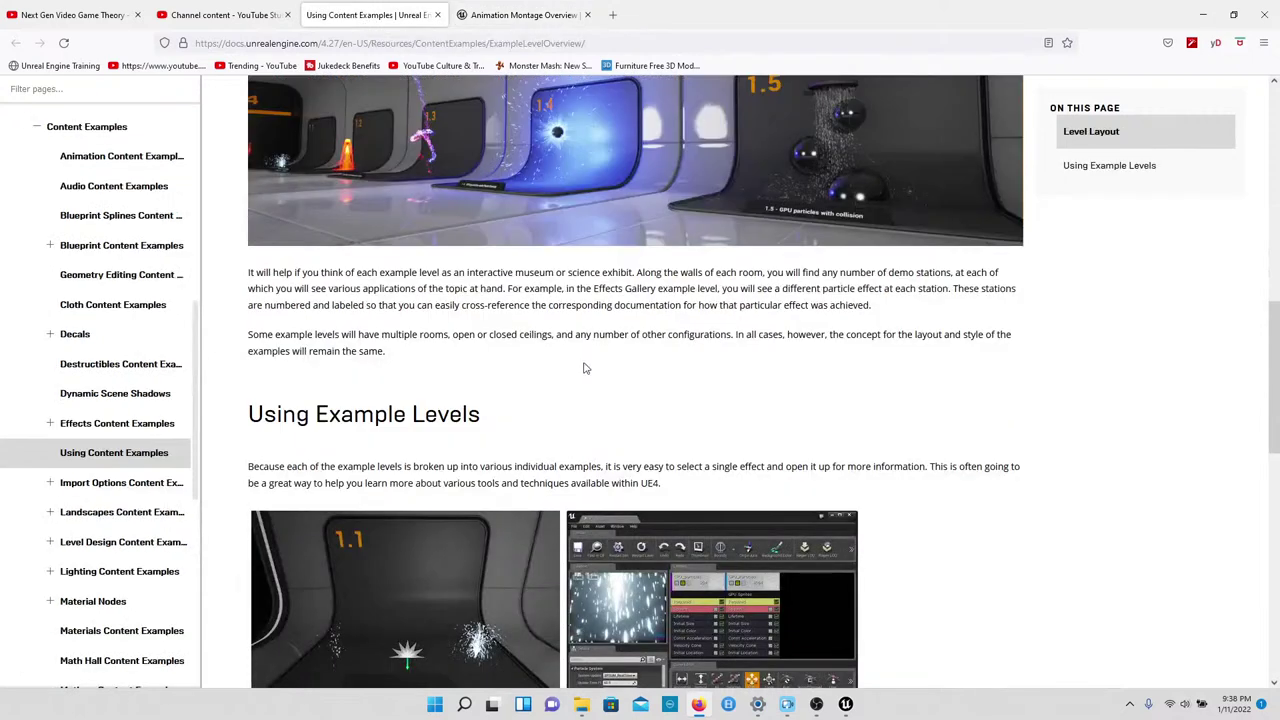
Step: Switch to OBS to check on the stream and return to the Unreal Editor
click(818, 705)
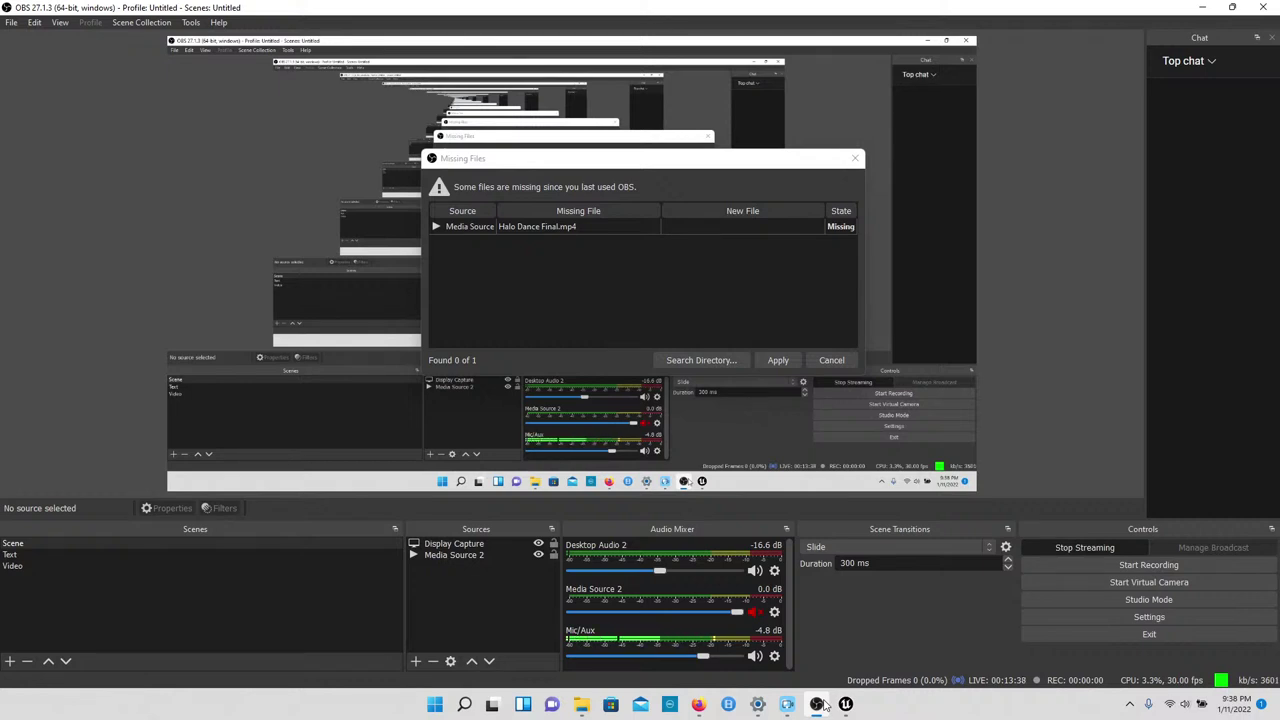
mouse_move(845, 704)
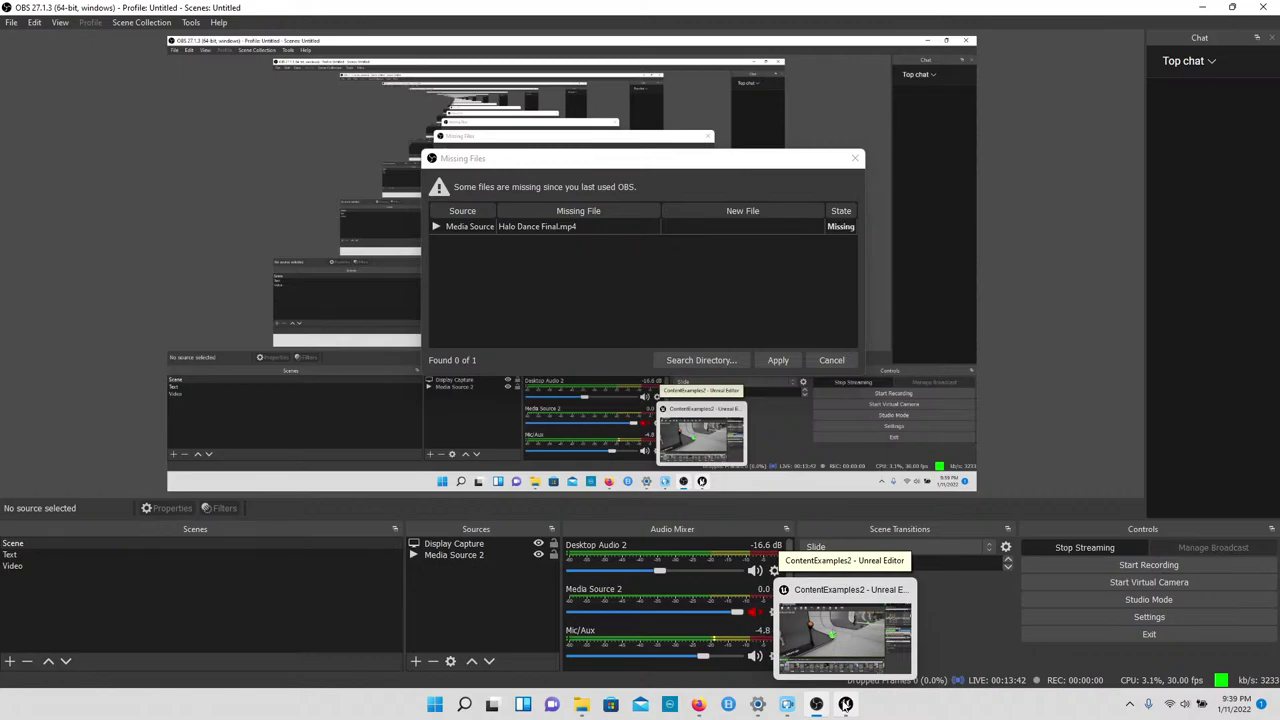
click(845, 704)
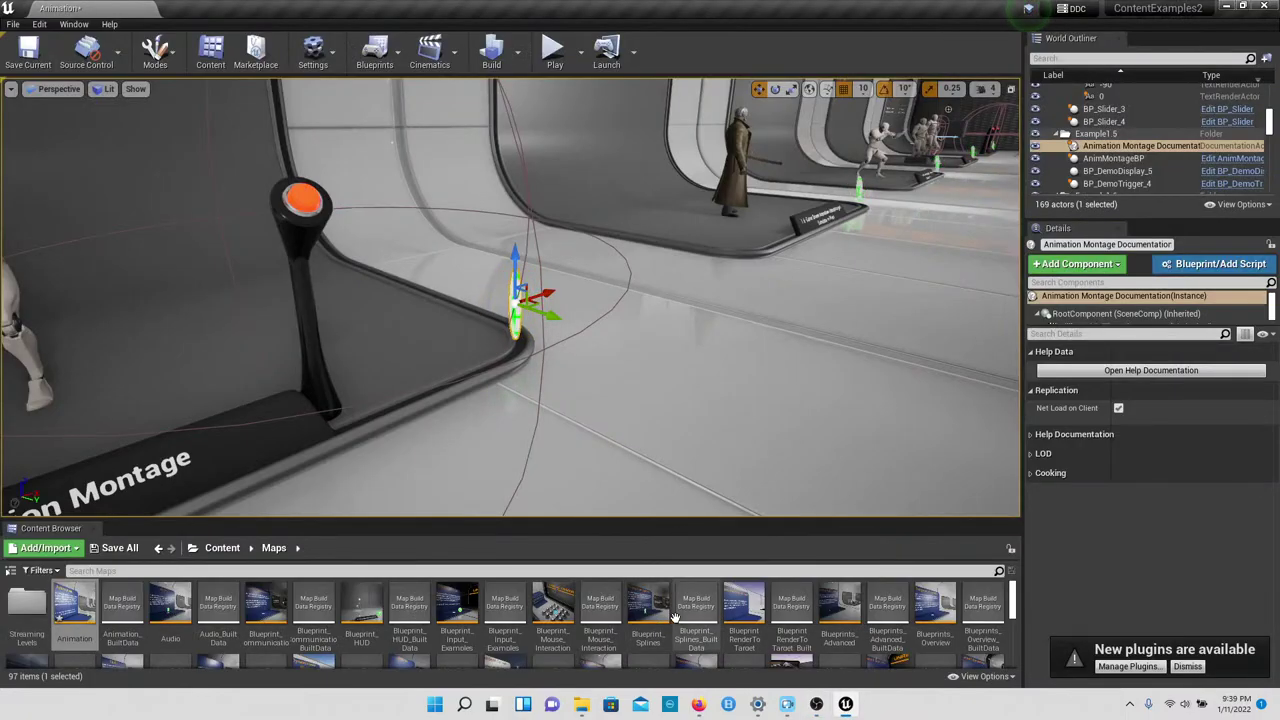
right_click(592, 370)
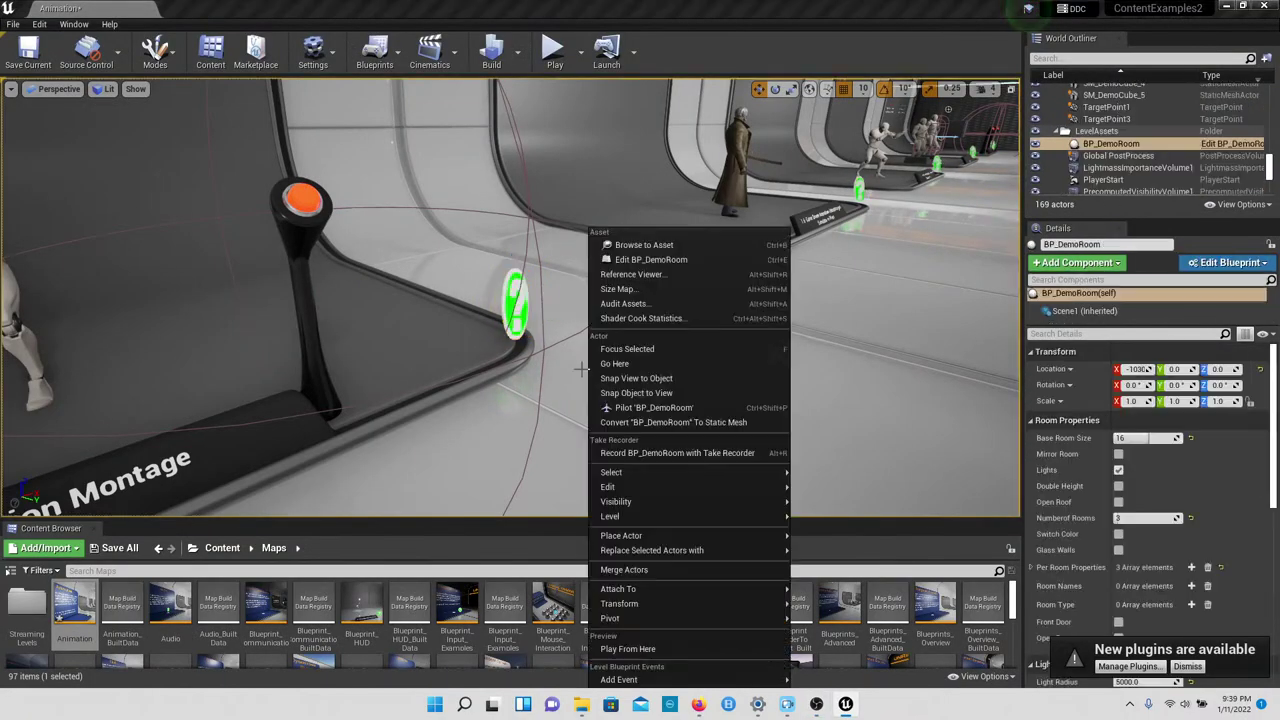
click(626, 219)
right_drag(632, 225, 665, 138)
key(w)
key(w)
Step: Play the Animation map, walk along to the Locomotion BlendSpace on stand 1.3 and stop playing there
click(553, 50)
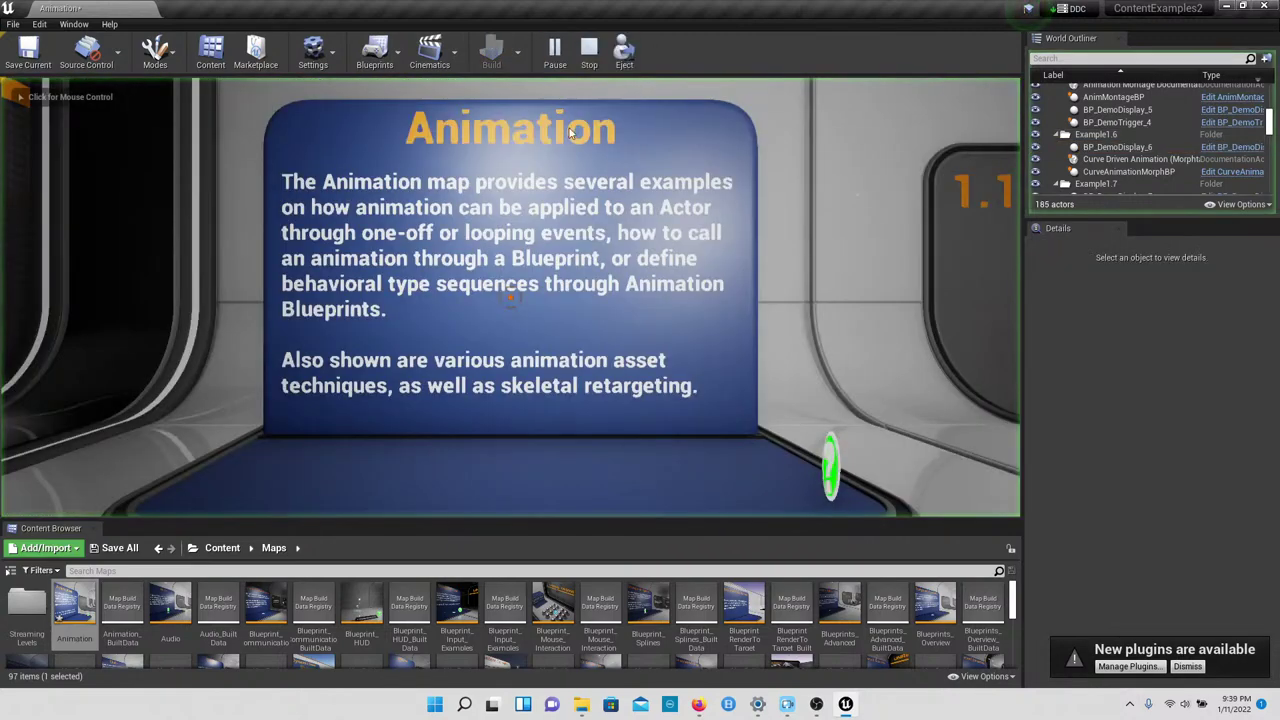
key(w)
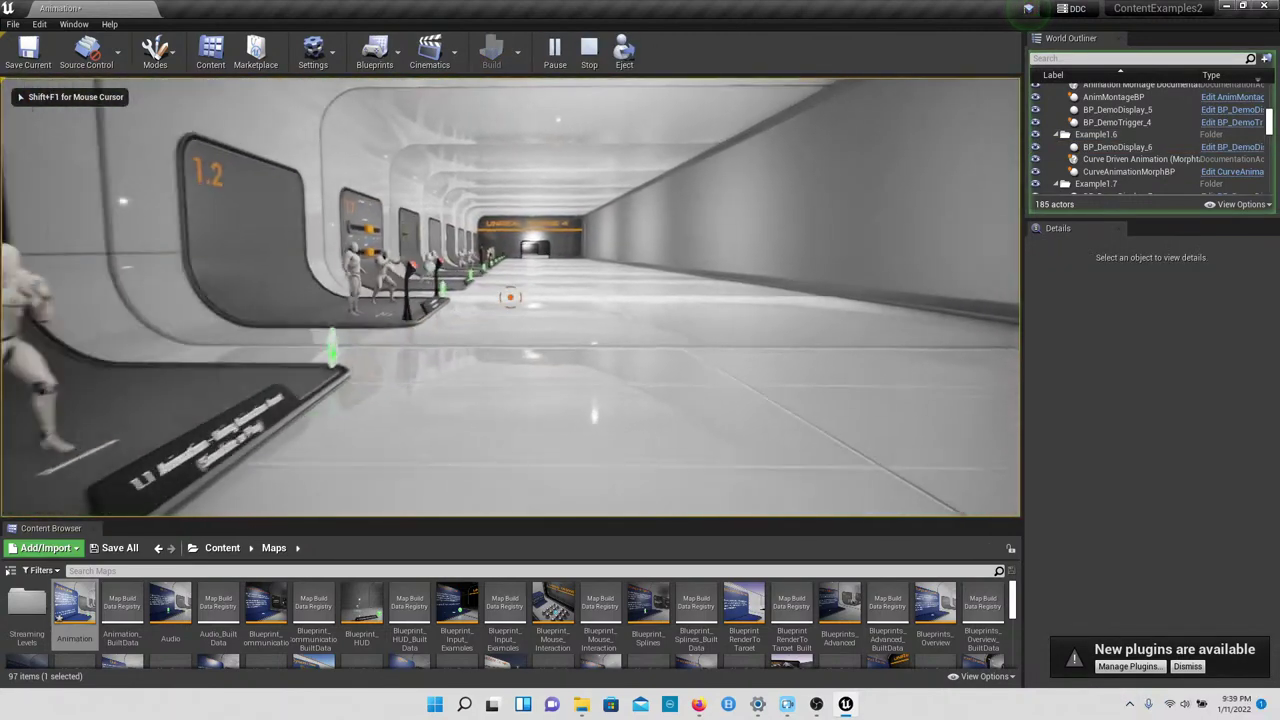
key(w)
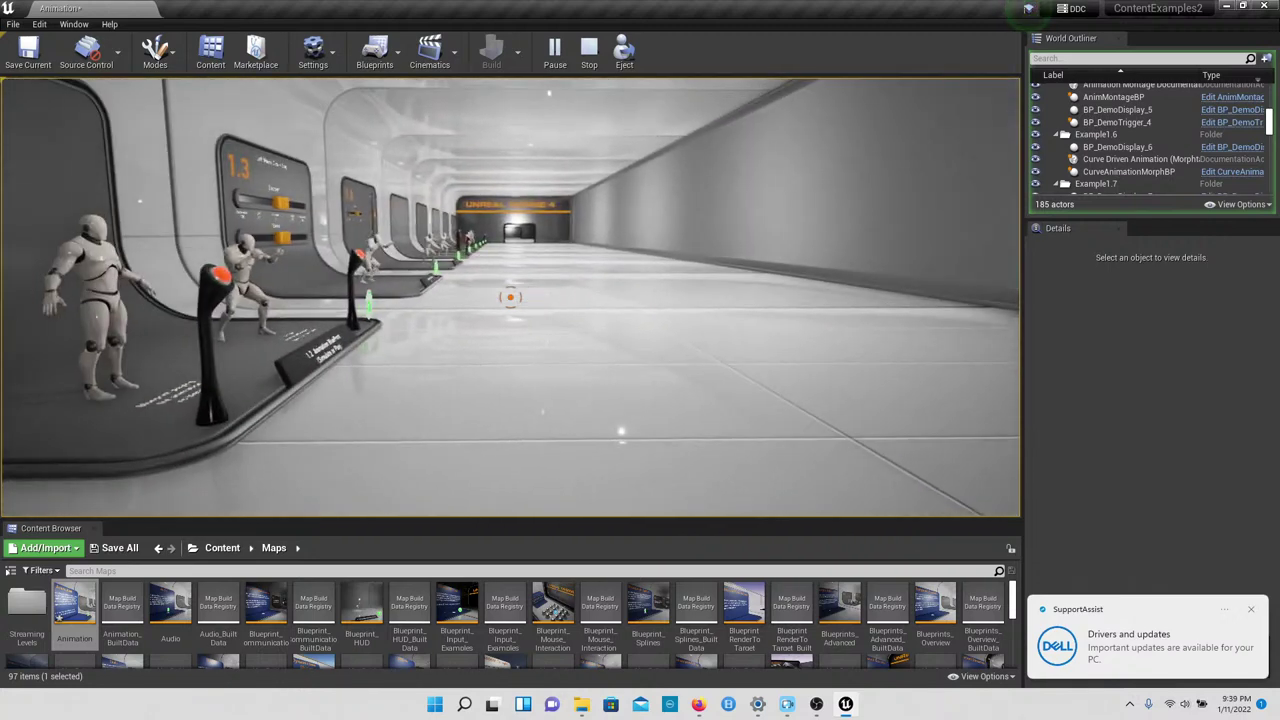
key(w)
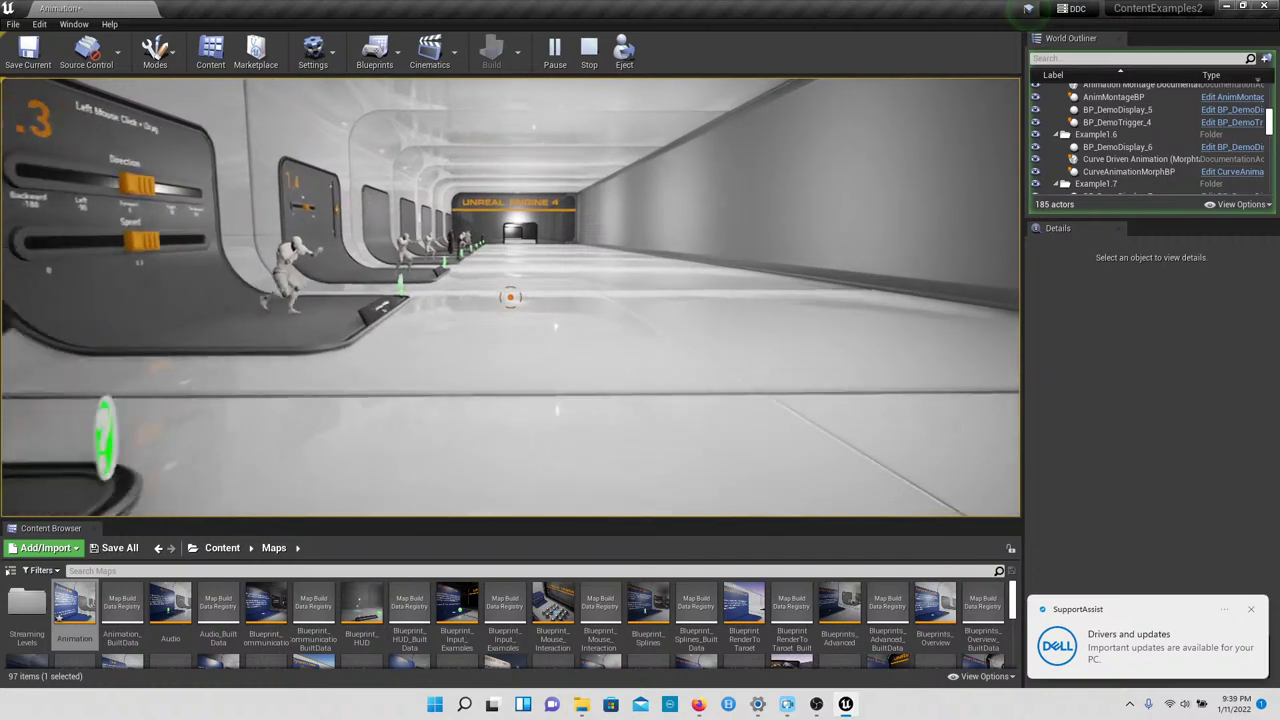
key(w)
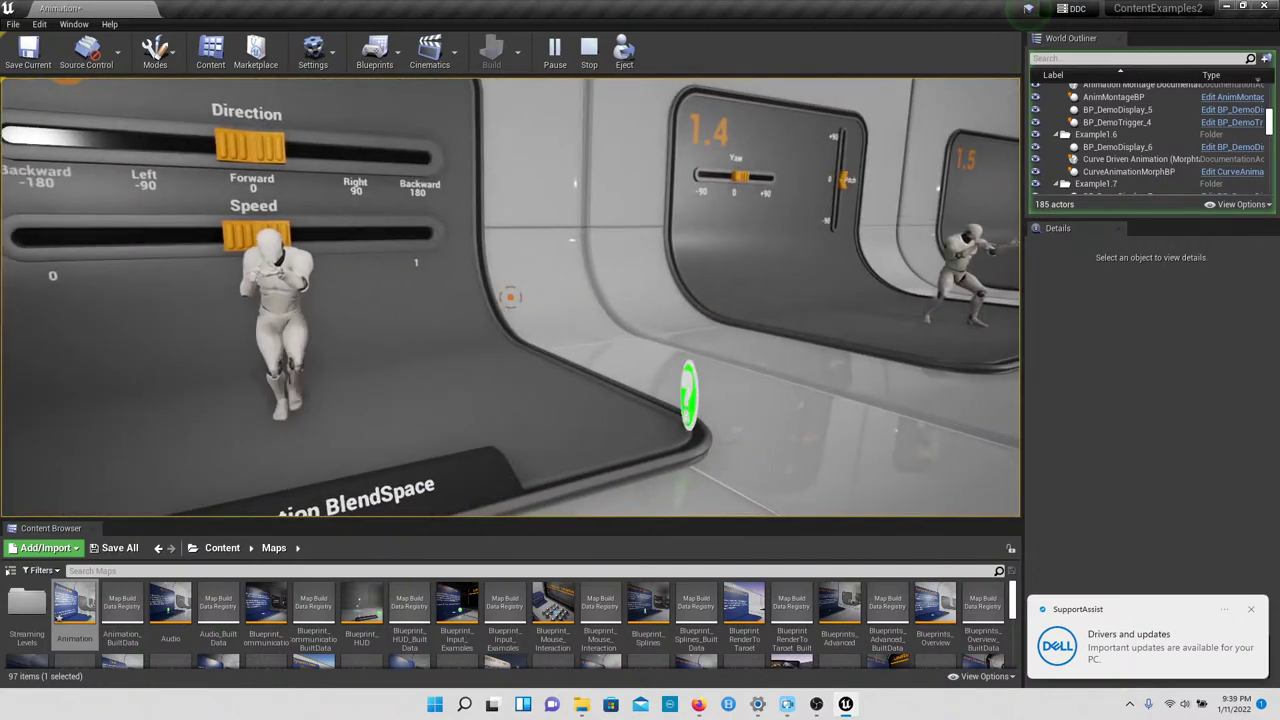
key(Escape)
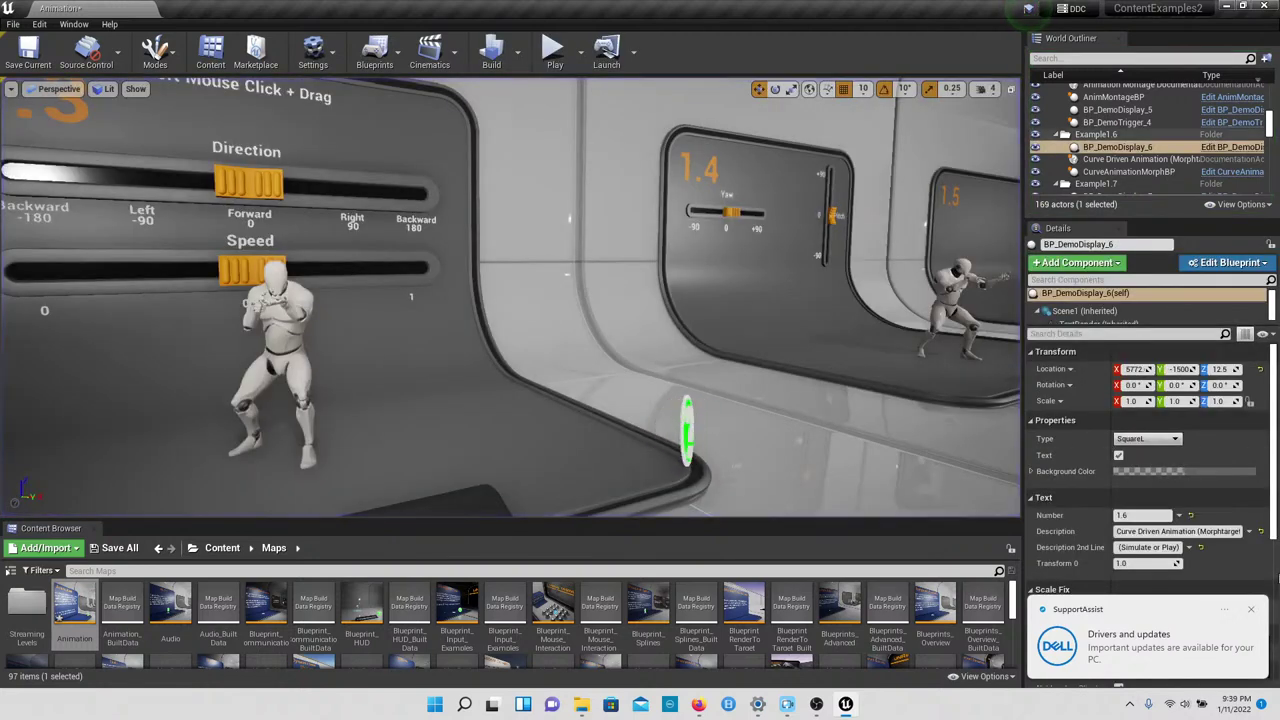
Step: Dismiss the SupportAssist notification, turn off notifications in Windows Settings and return to the Unreal Editor
click(1252, 610)
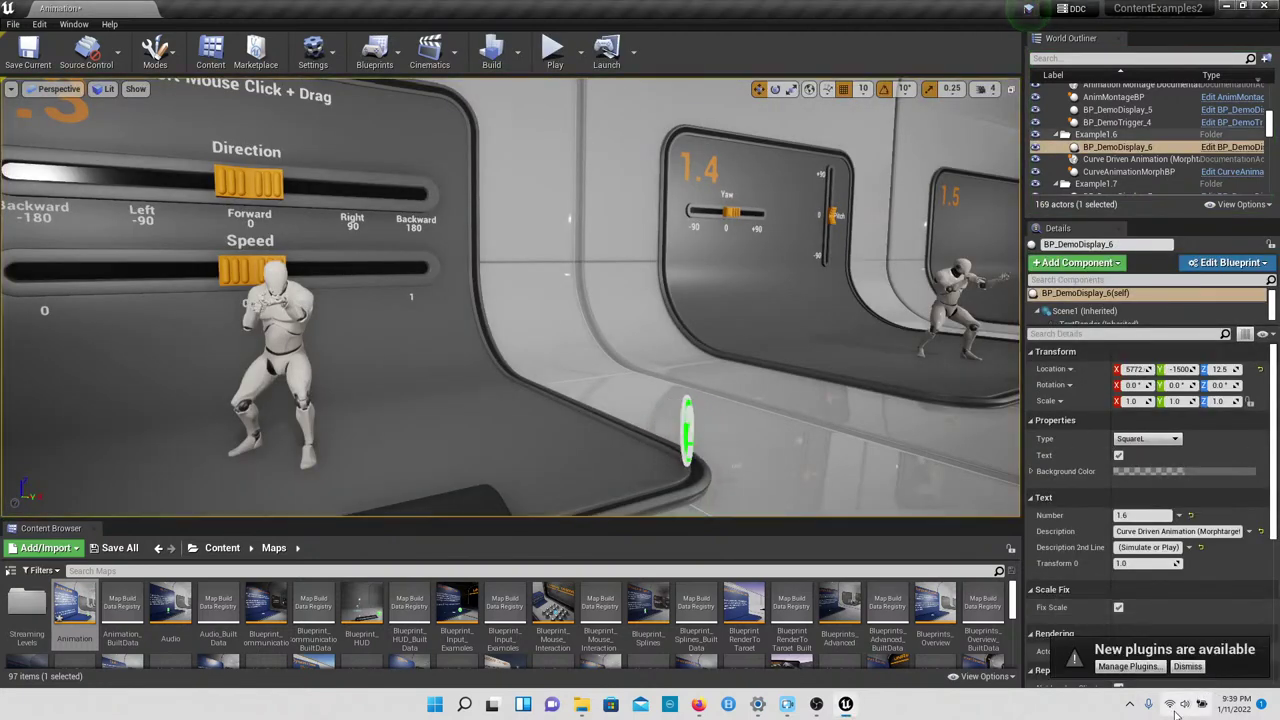
right_click(1246, 706)
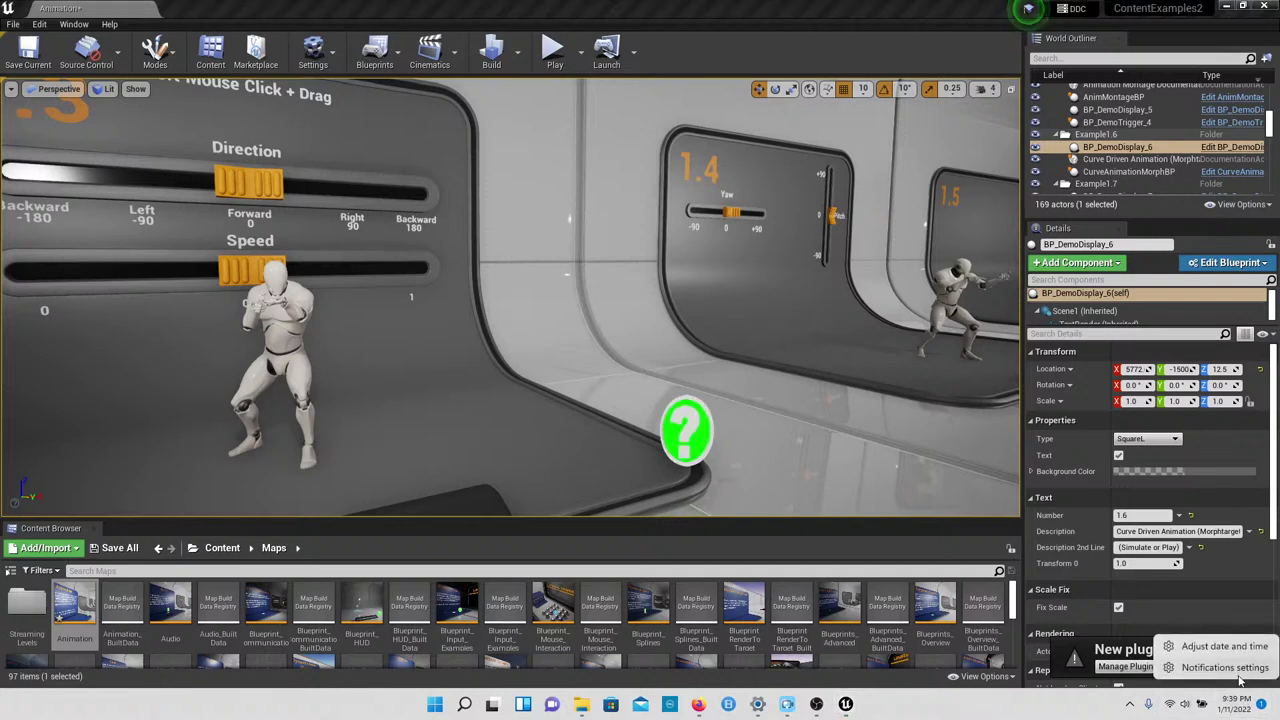
click(1234, 670)
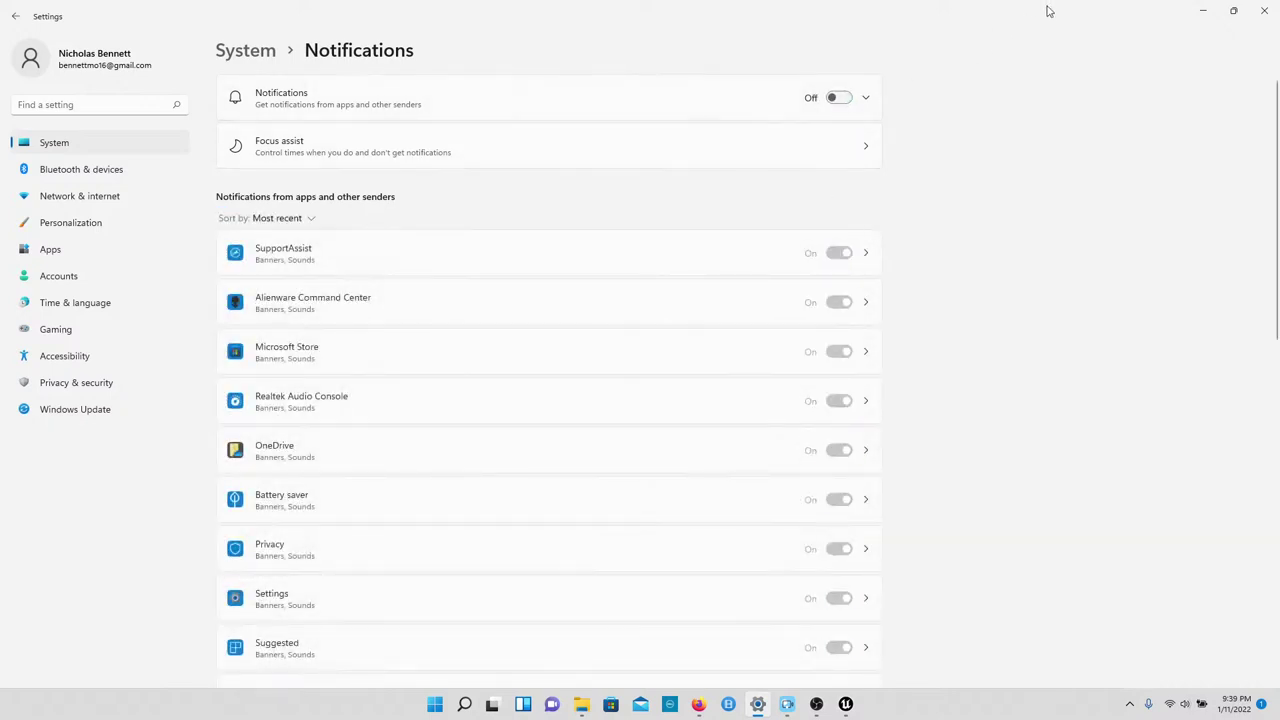
click(15, 16)
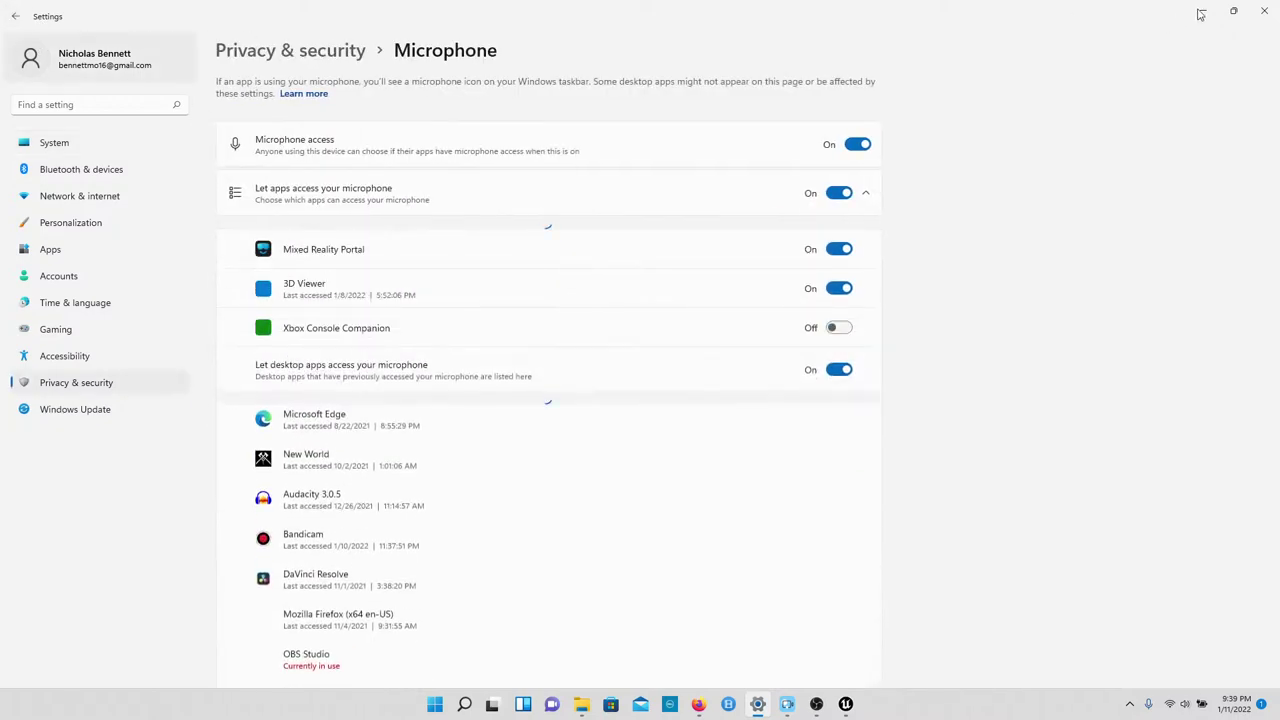
click(1201, 13)
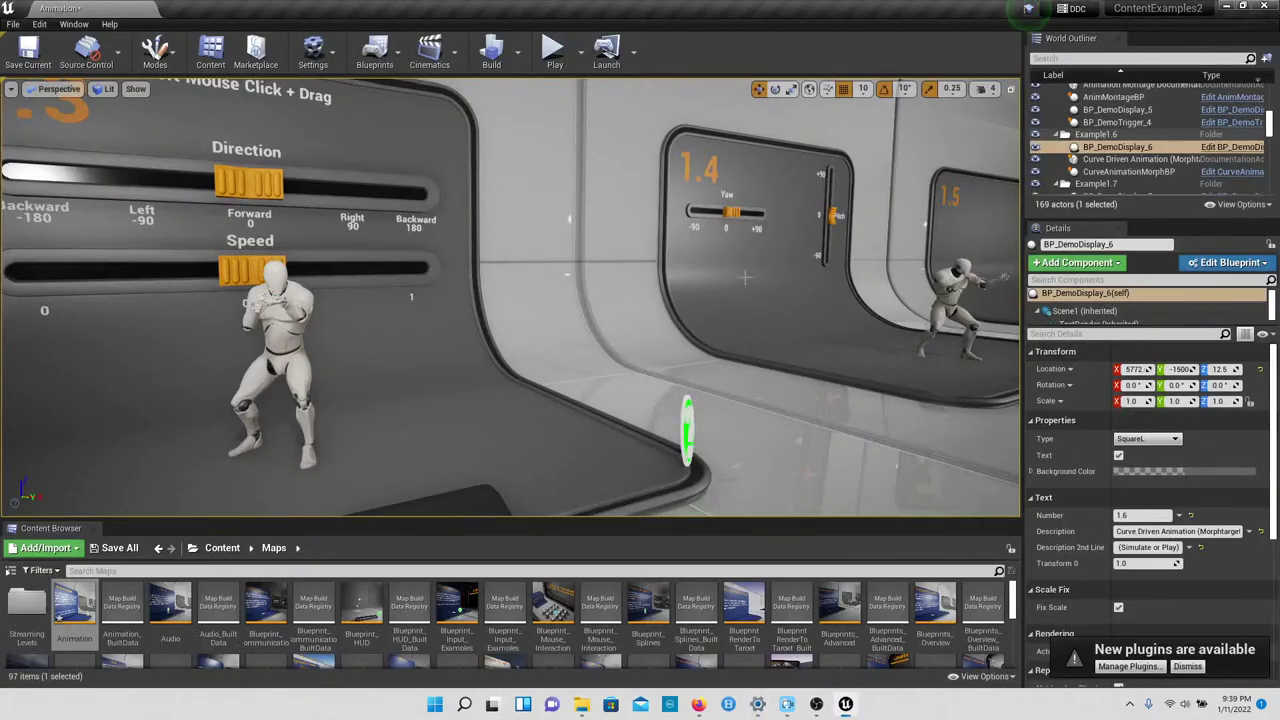
Step: Play the Animation map again, walk to stand 1.4 and try to move its Yaw slider towards -90
right_drag(597, 254, 511, 223)
right_drag(435, 215, 465, 215)
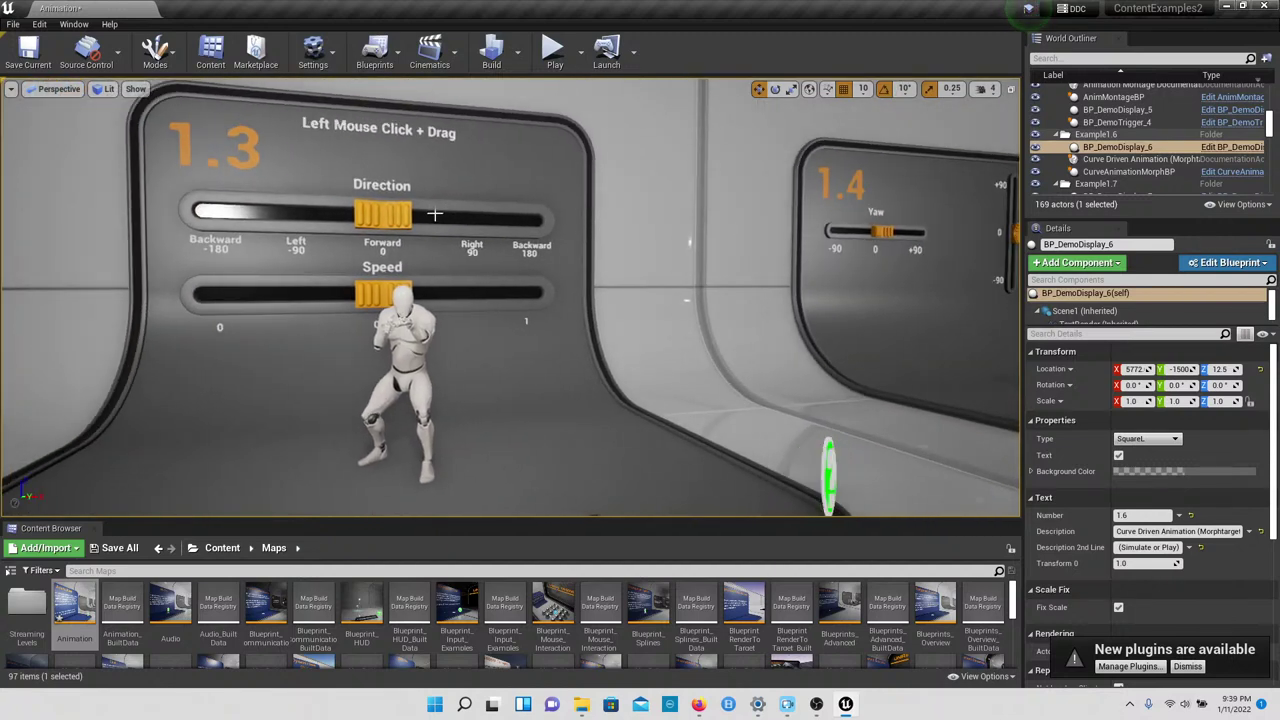
click(555, 48)
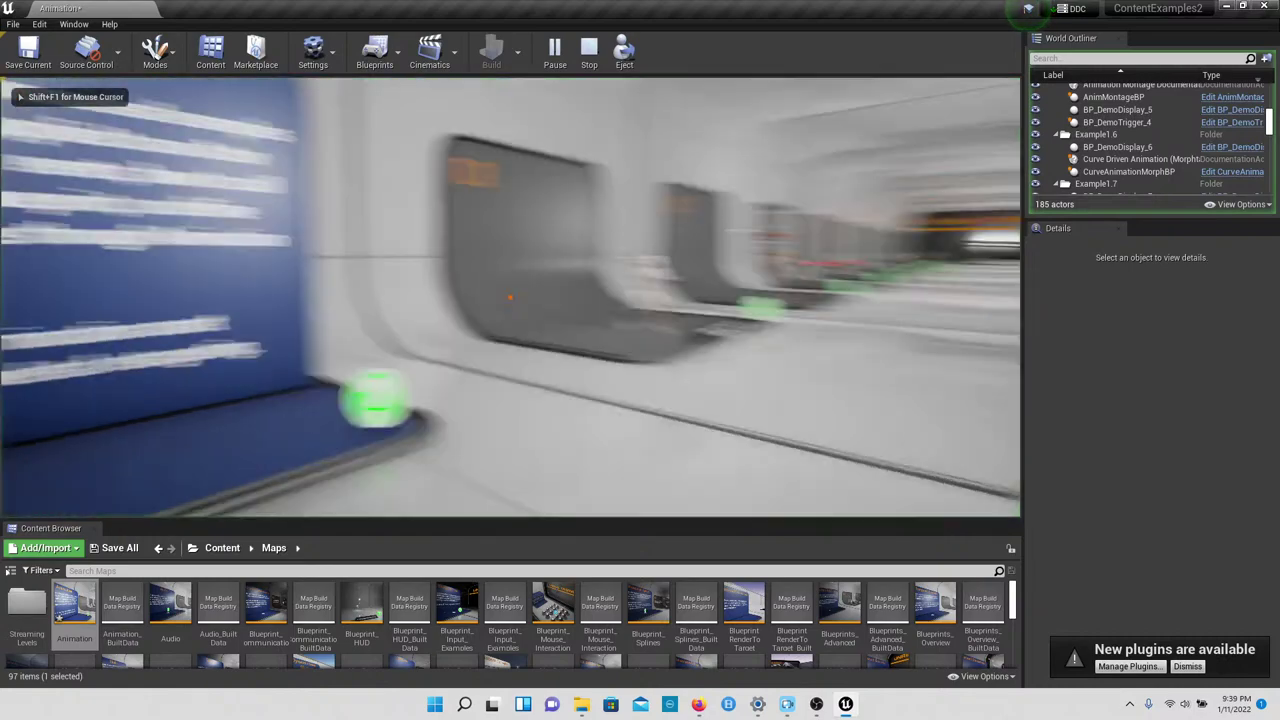
key(w)
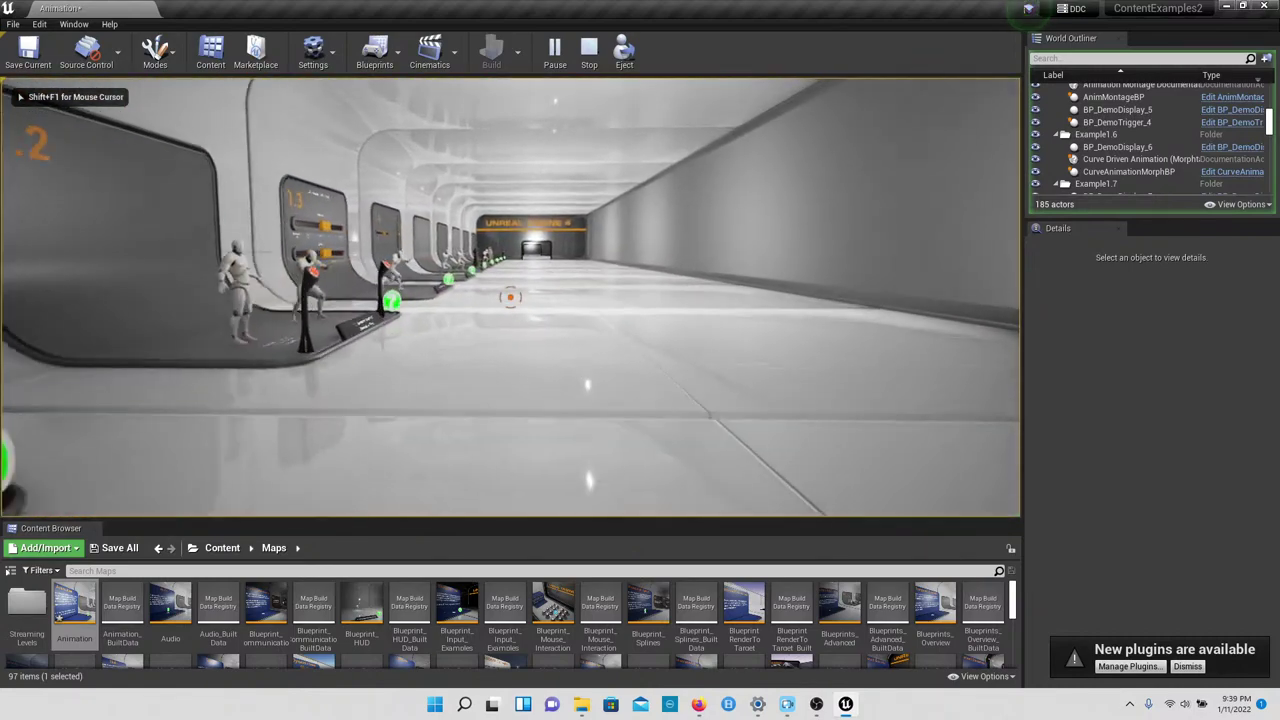
key(w)
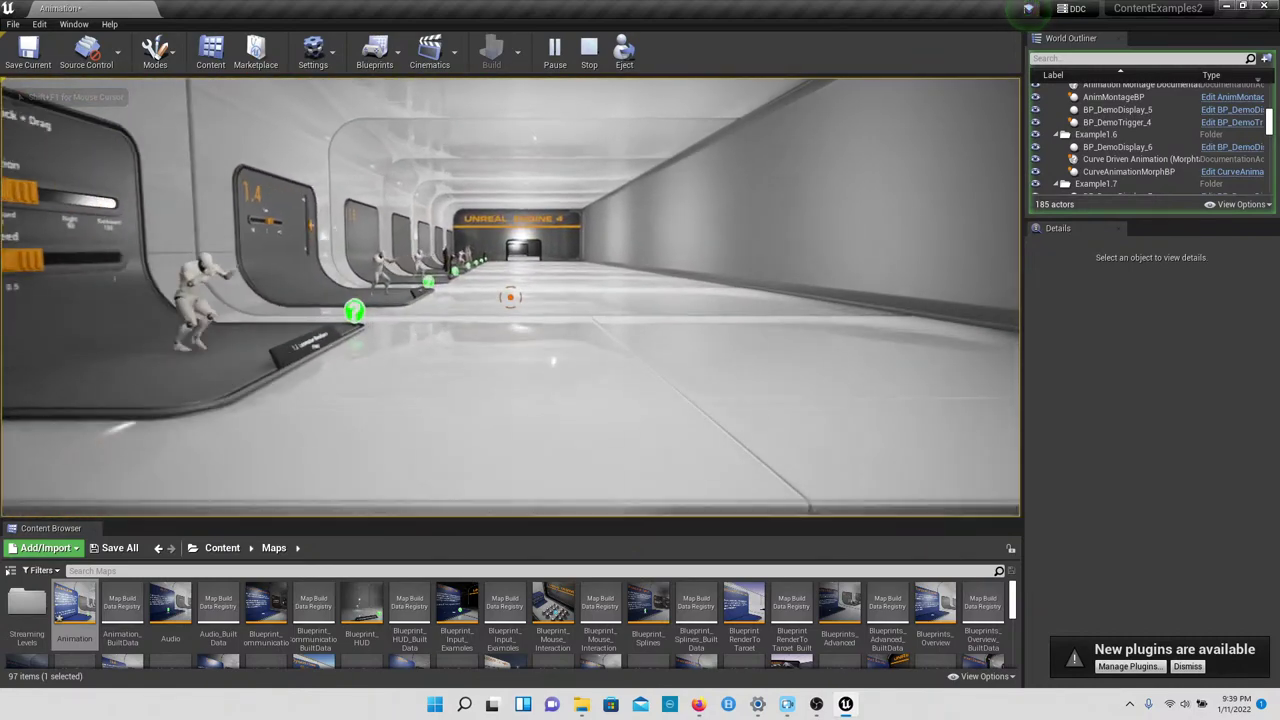
key(w)
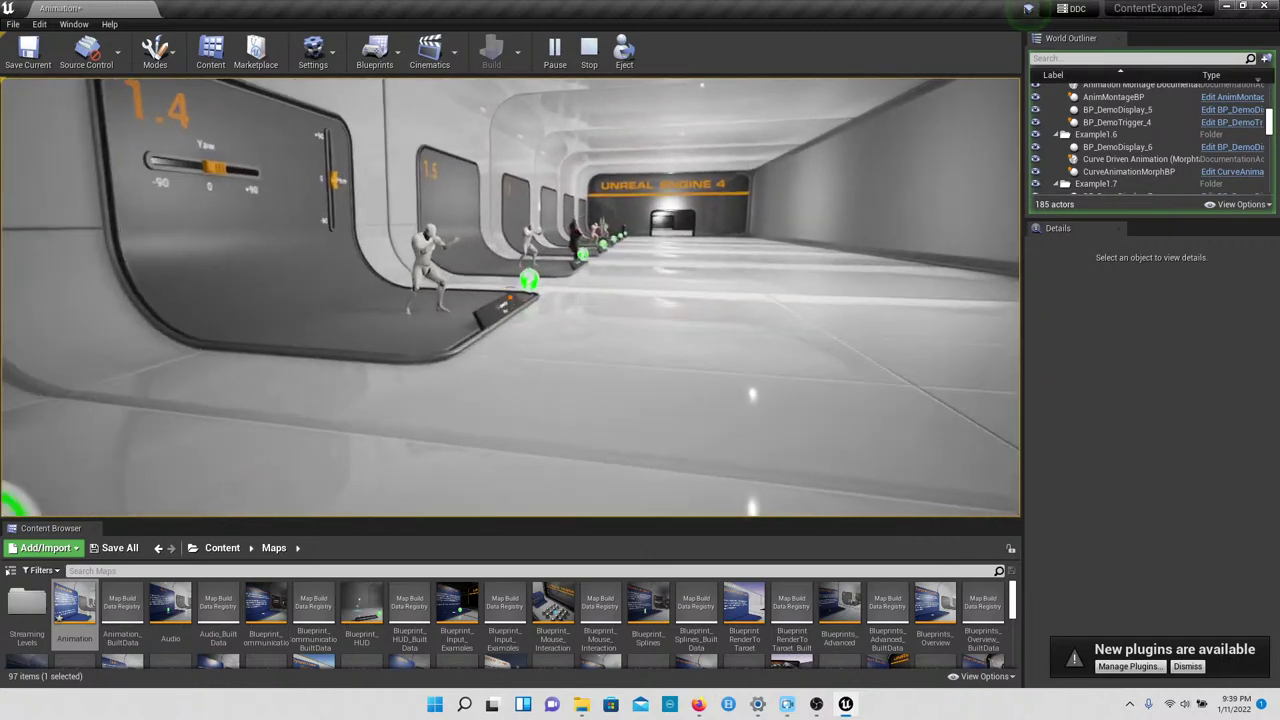
key(w)
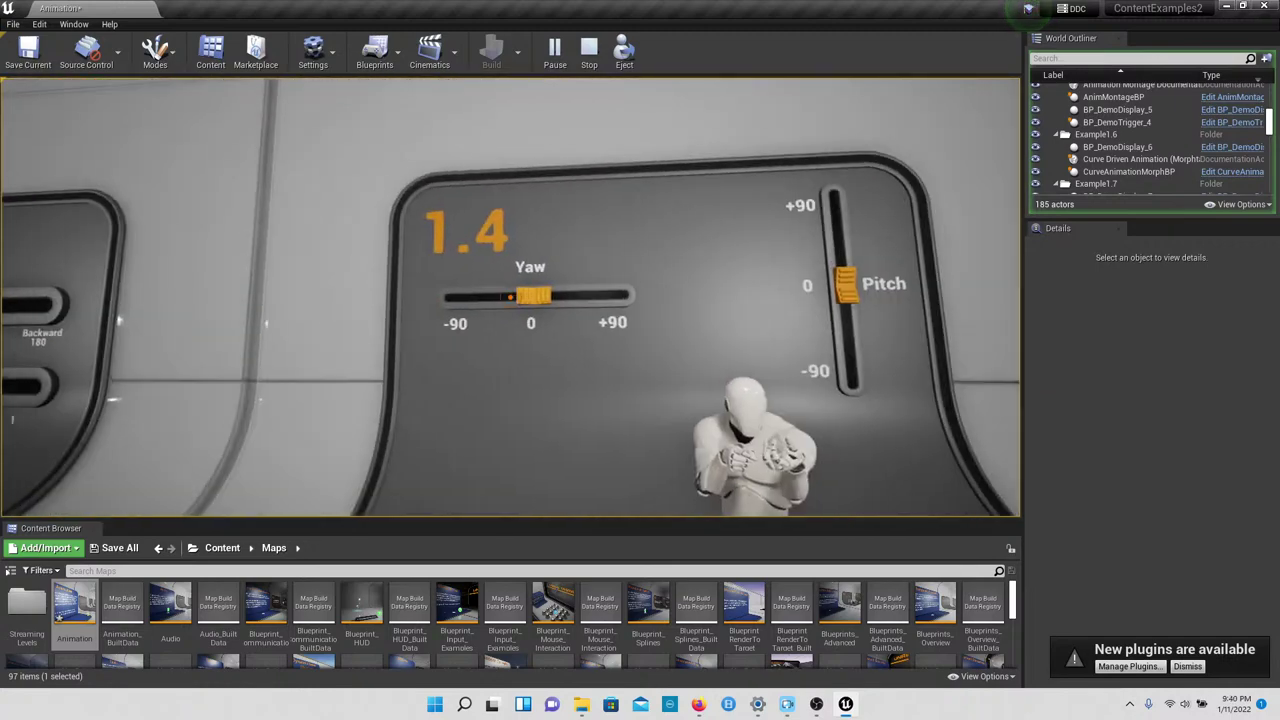
drag(510, 297, 463, 297)
Step: Walk on to stand 1.5 and view its mannequin and trigger button from the front
key(w)
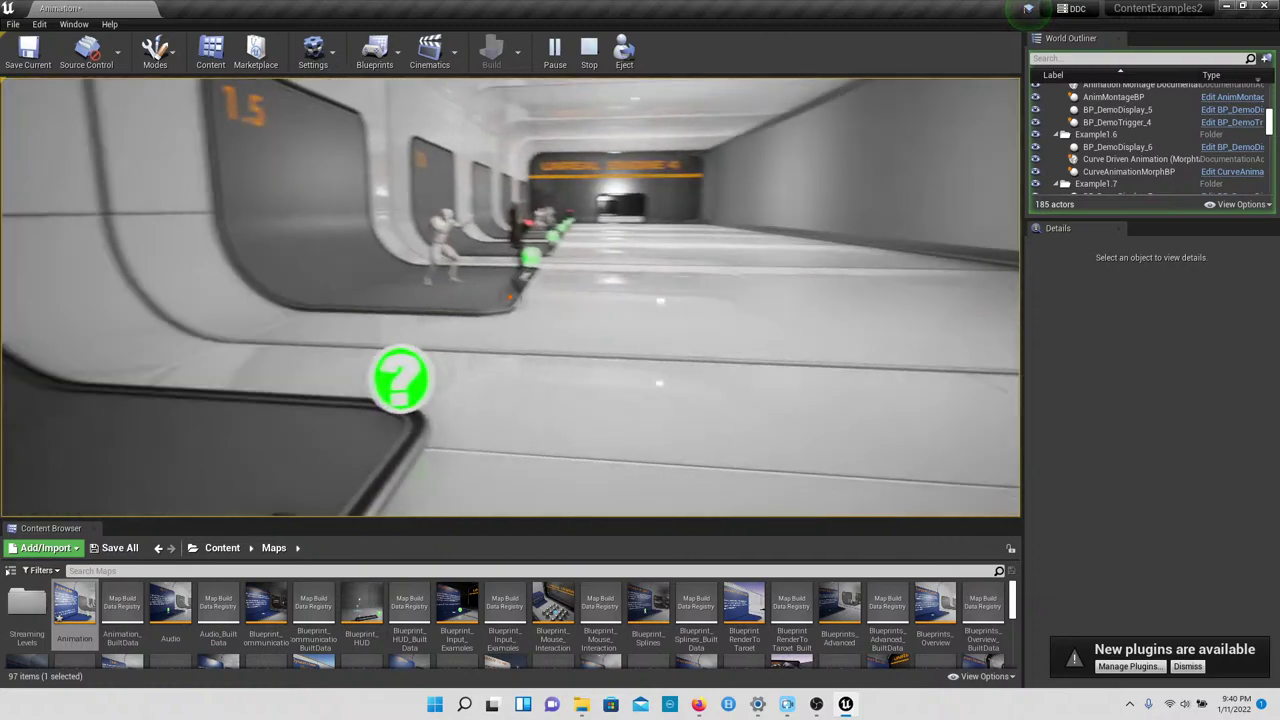
key(w)
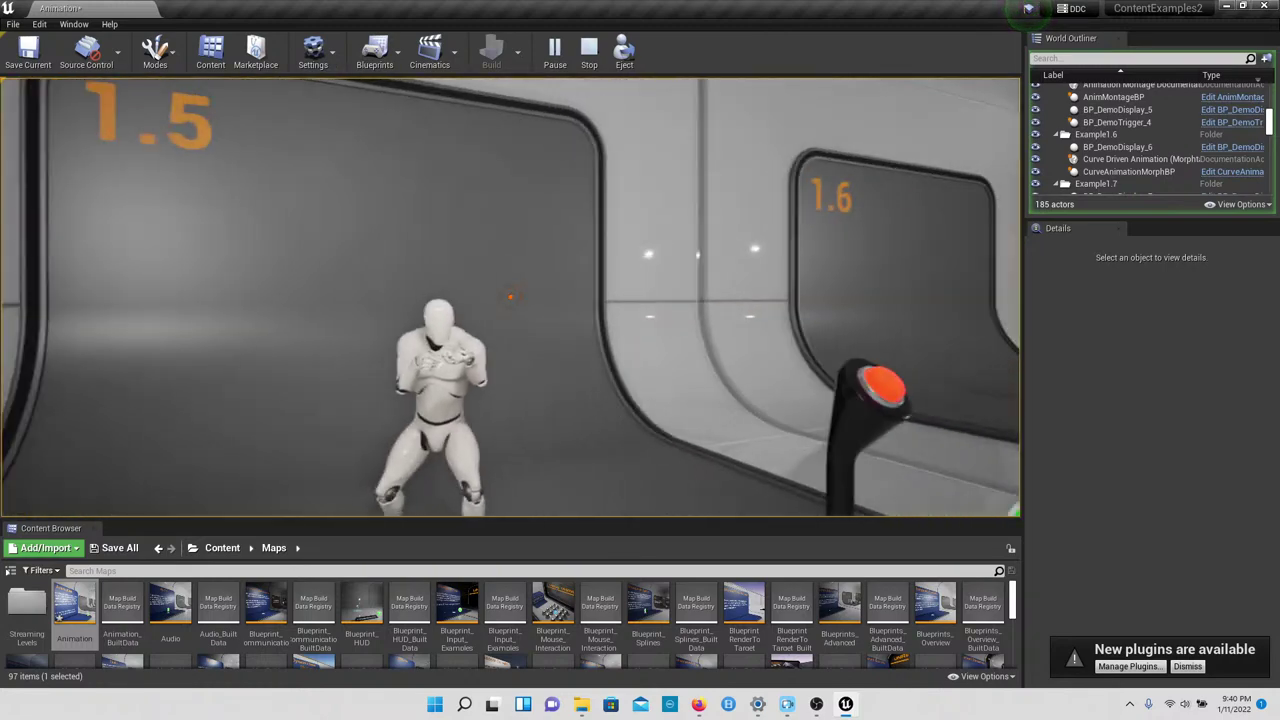
key(w)
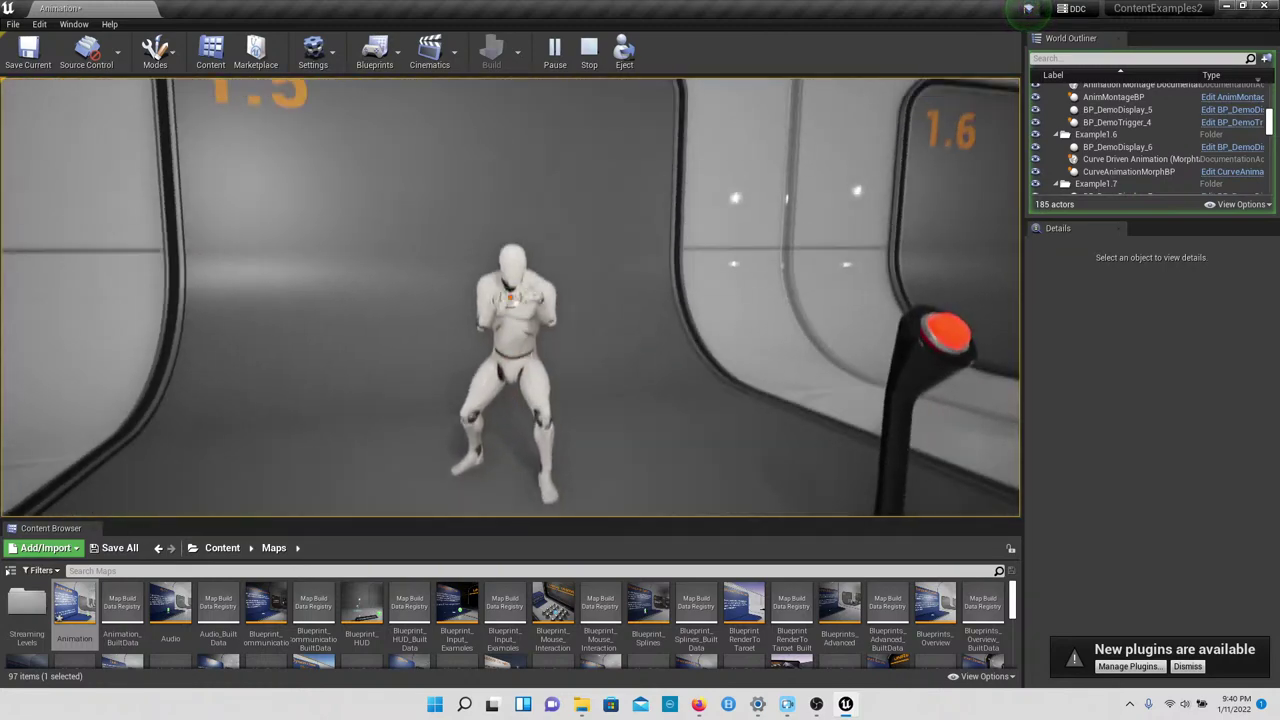
Step: Walk to stand 1.6, Curve Driven Animation (Morphtarget), and watch its character's morphing nose up close
key(w)
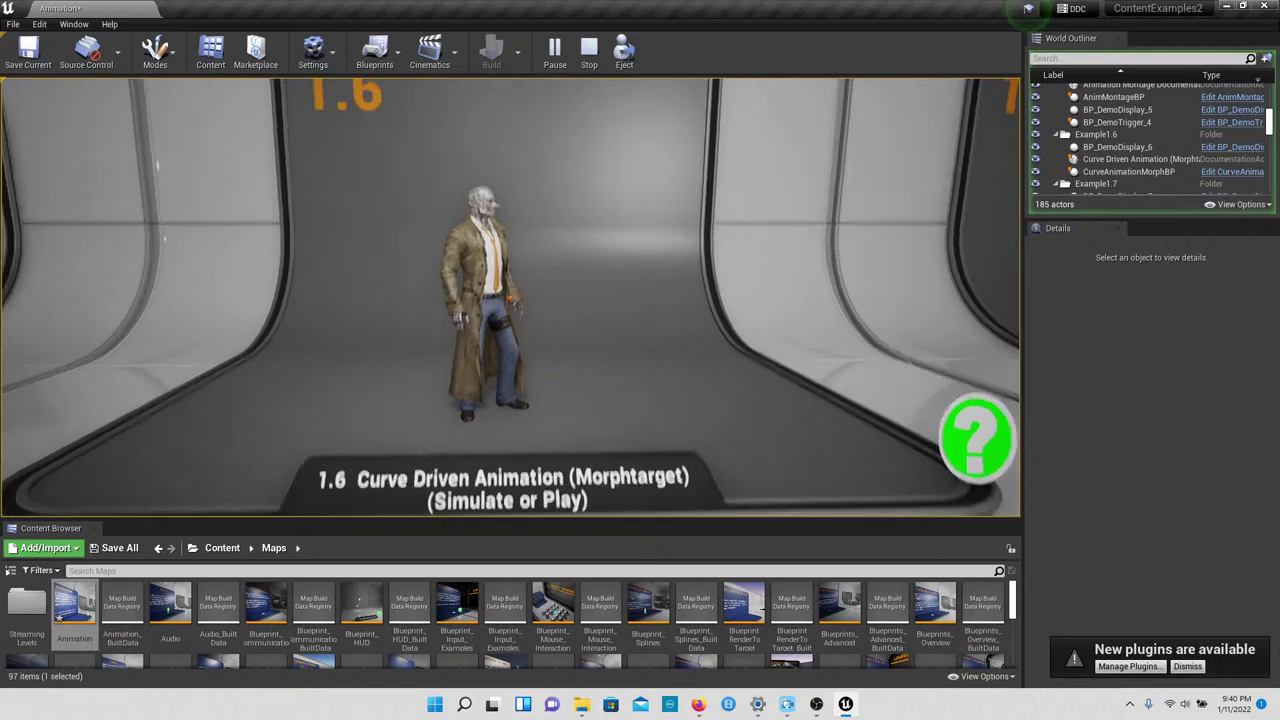
key(w)
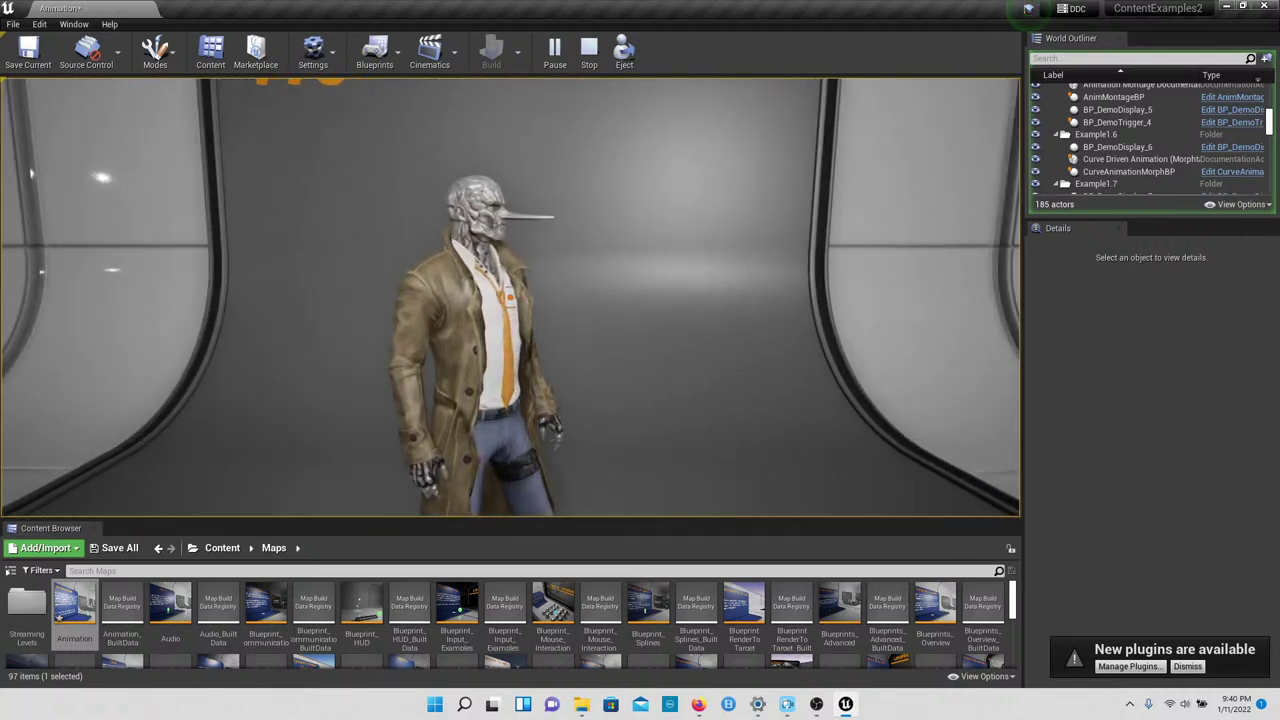
key(s)
key(w)
key(s)
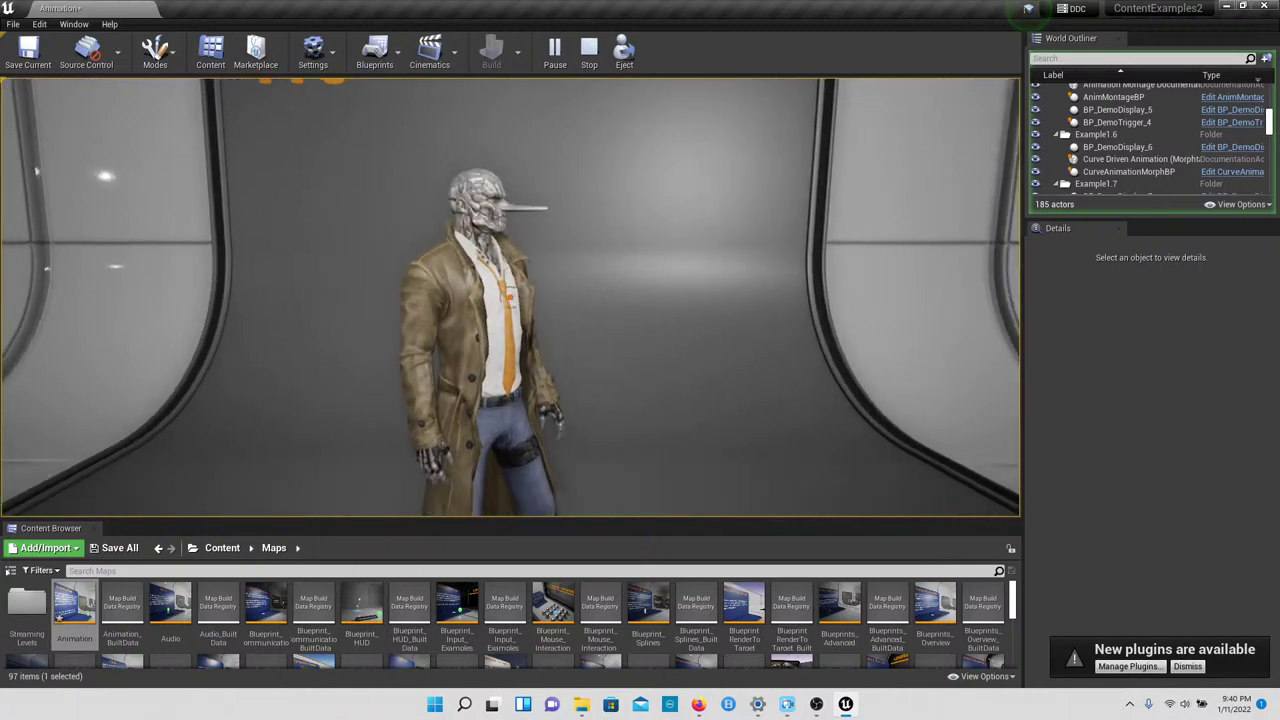
Step: Walk to stand 1.7, Curve Driven Animation (Bone scale), and watch its mannequin from the front
key(w)
key(w)
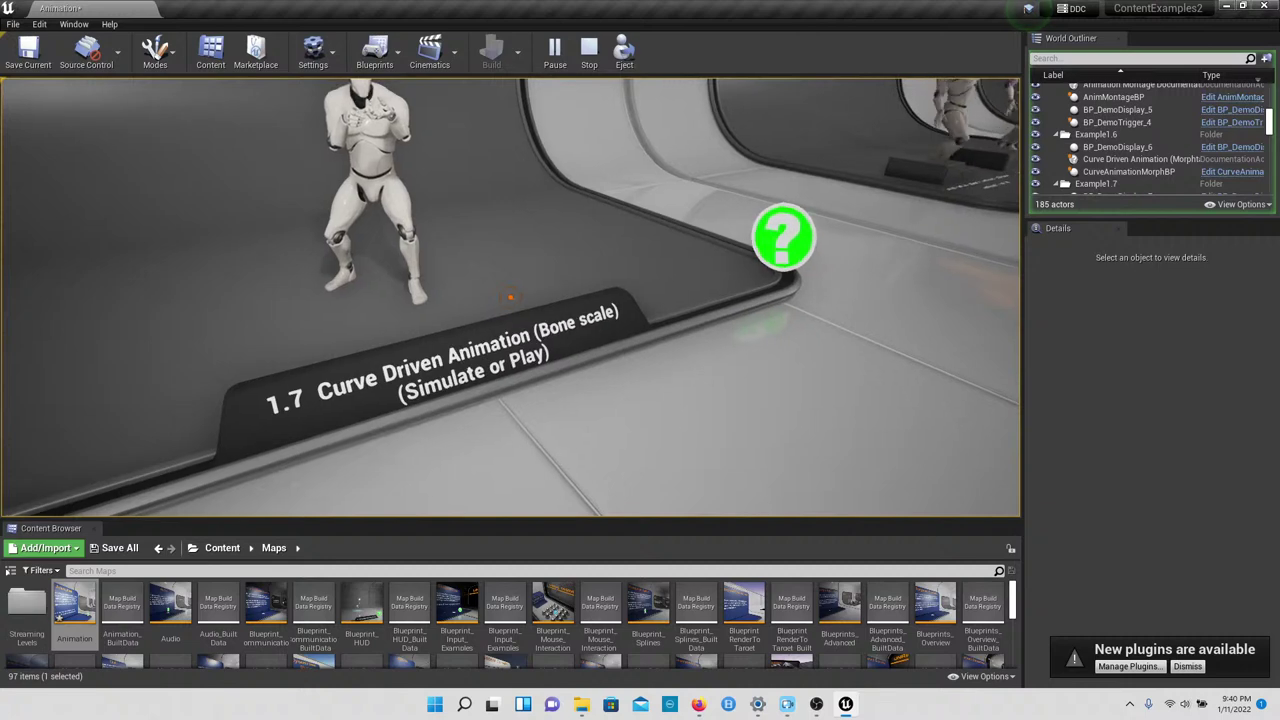
key(w)
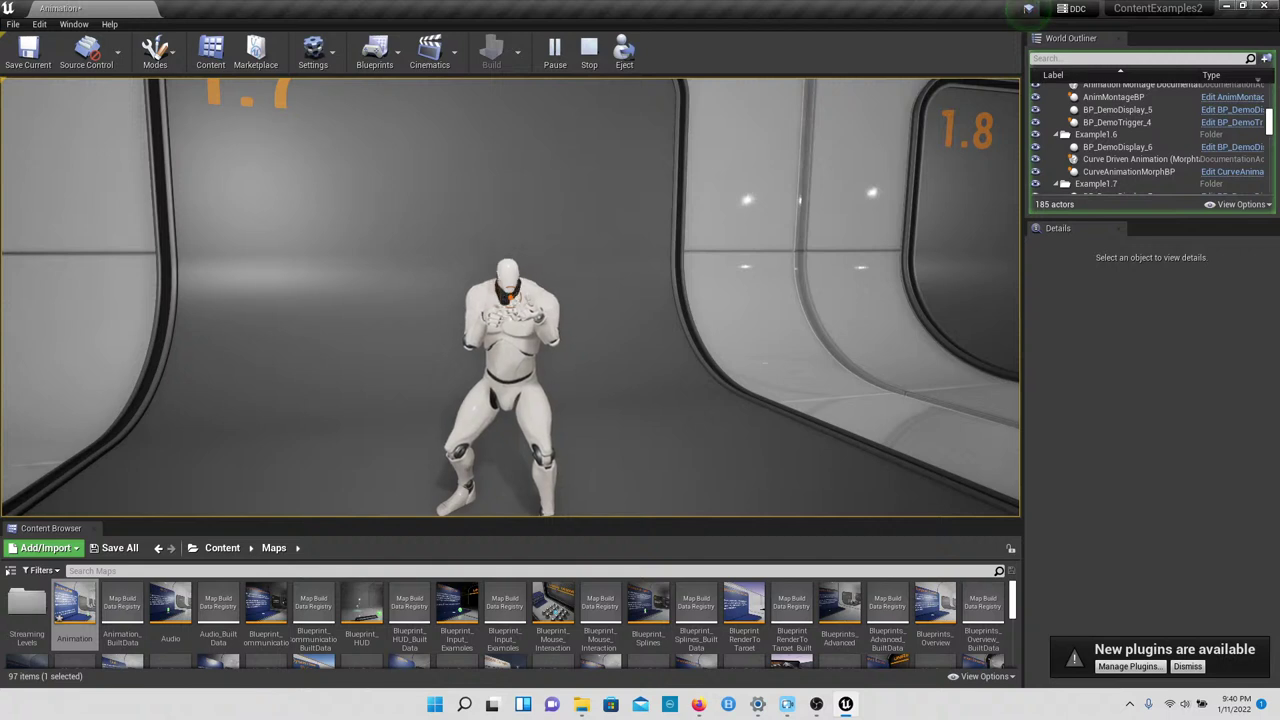
Step: Keep watching the stand 1.7 mannequin's bone scale animation from slightly different distances
key(s)
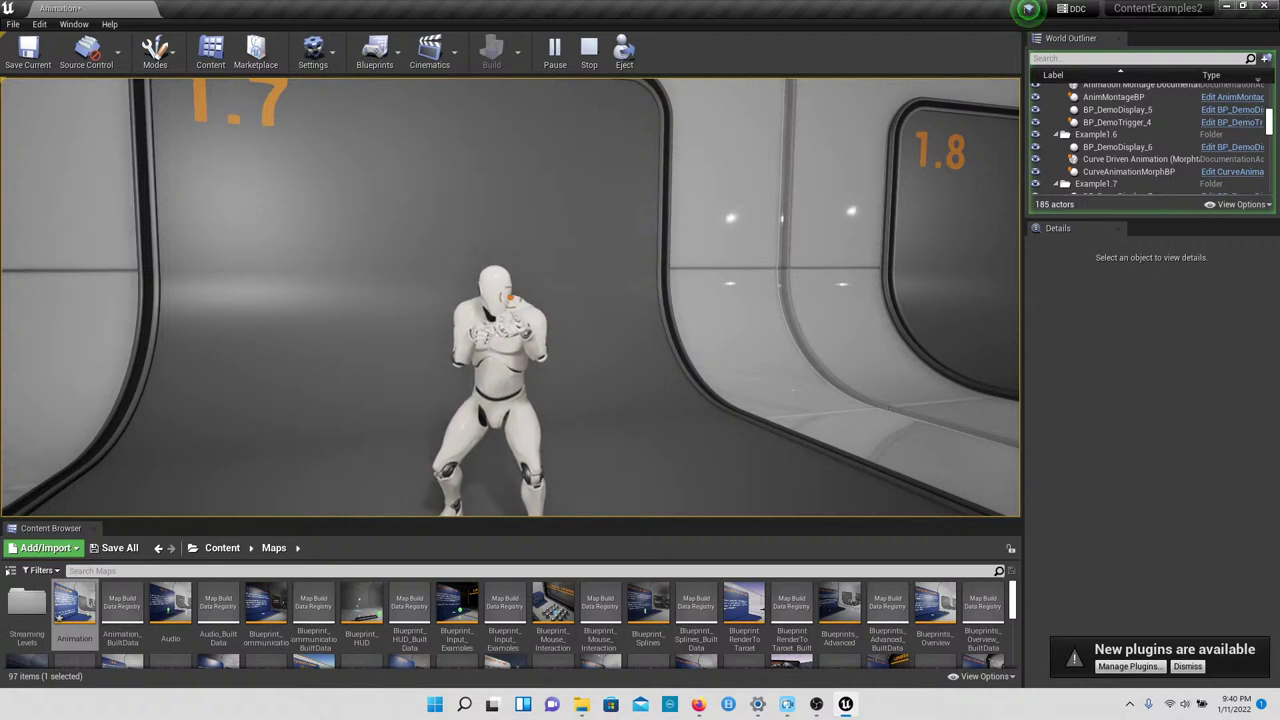
key(w)
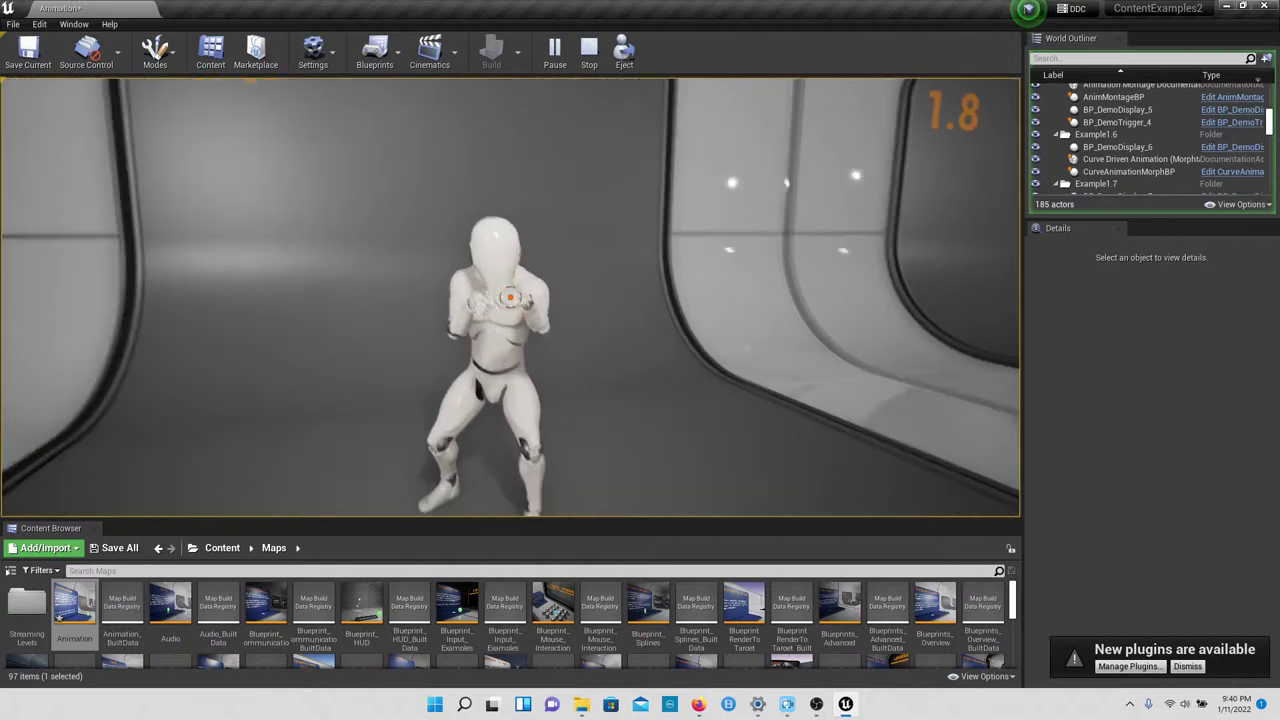
key(s)
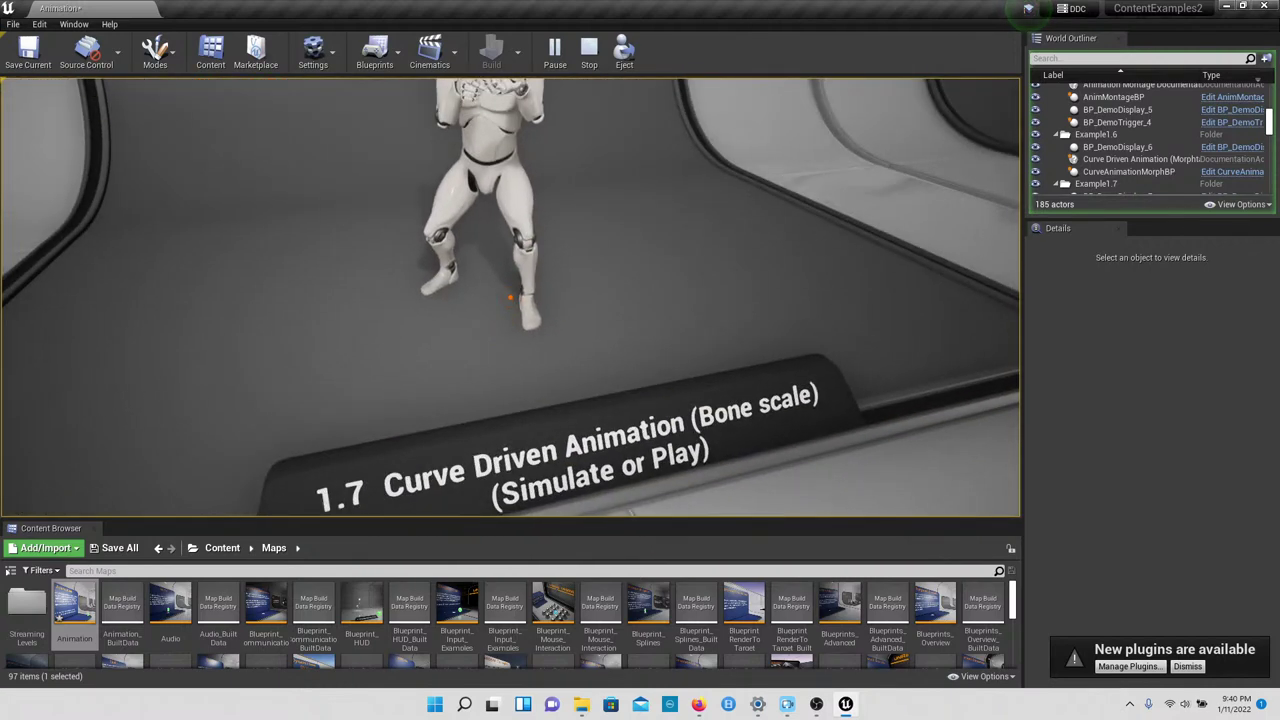
Step: Walk to stand 1.8, IK, and view its foot IK mannequins from the front
key(w)
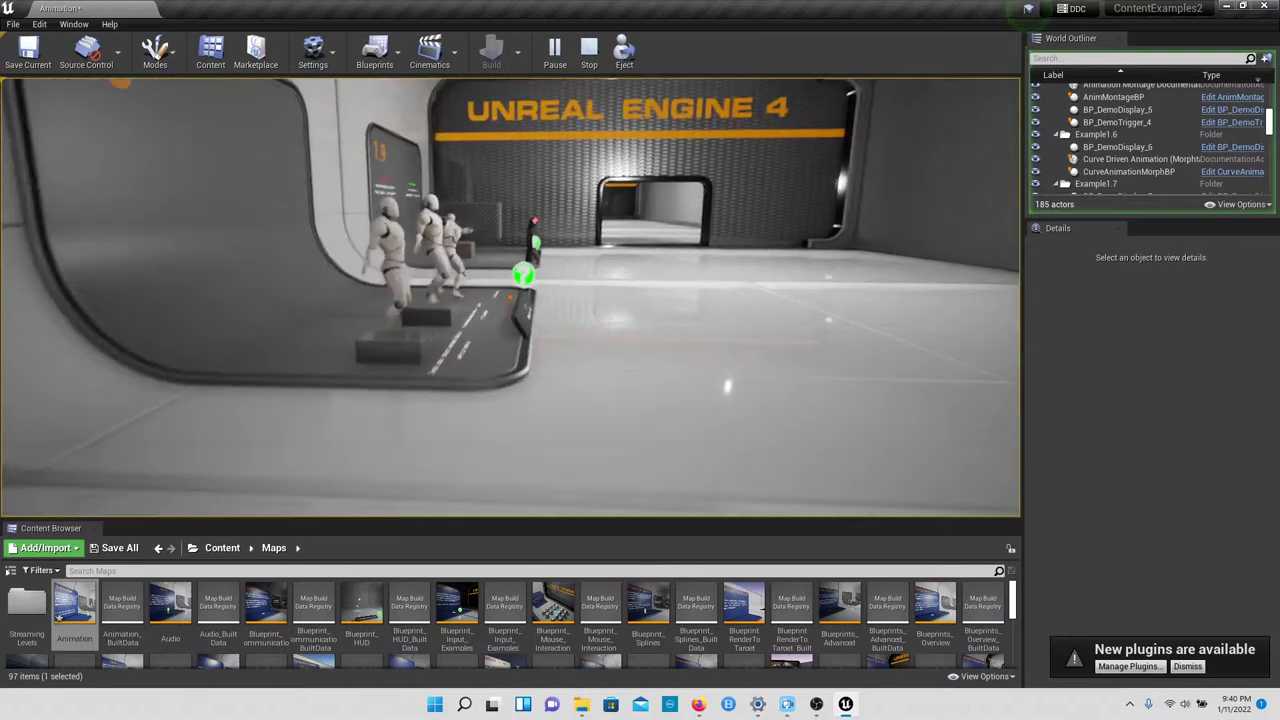
key(w)
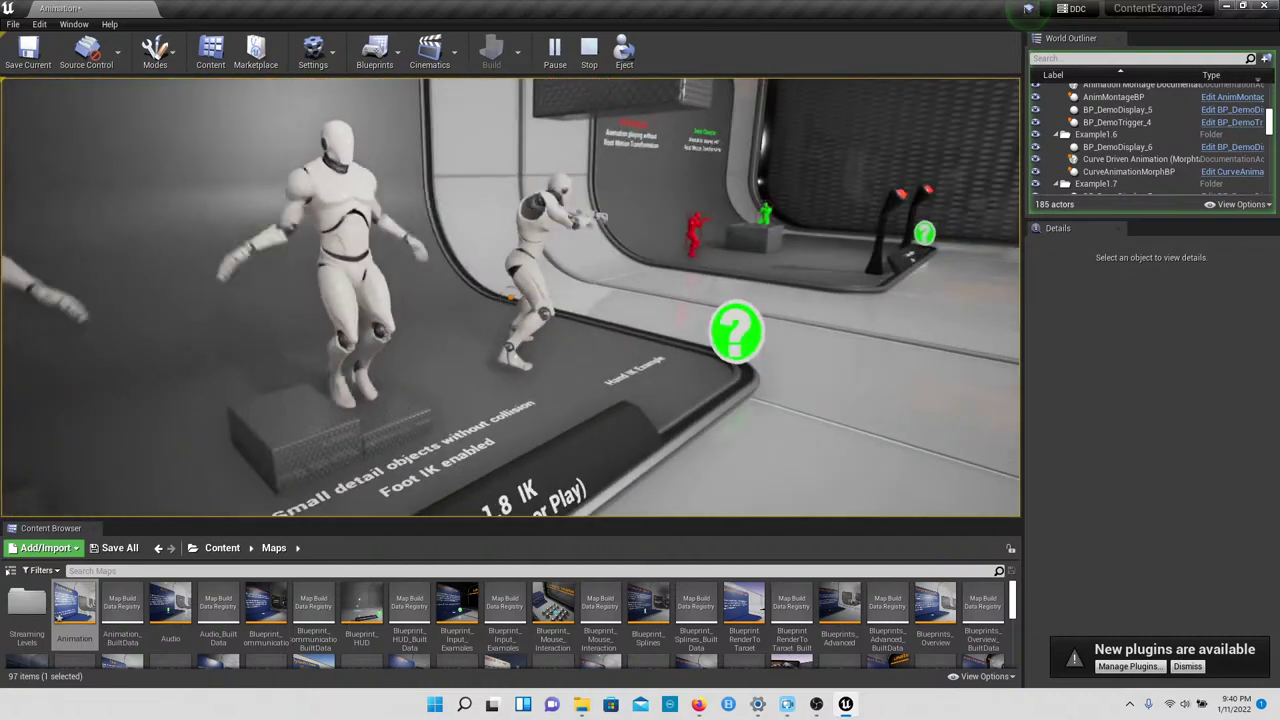
key(Left)
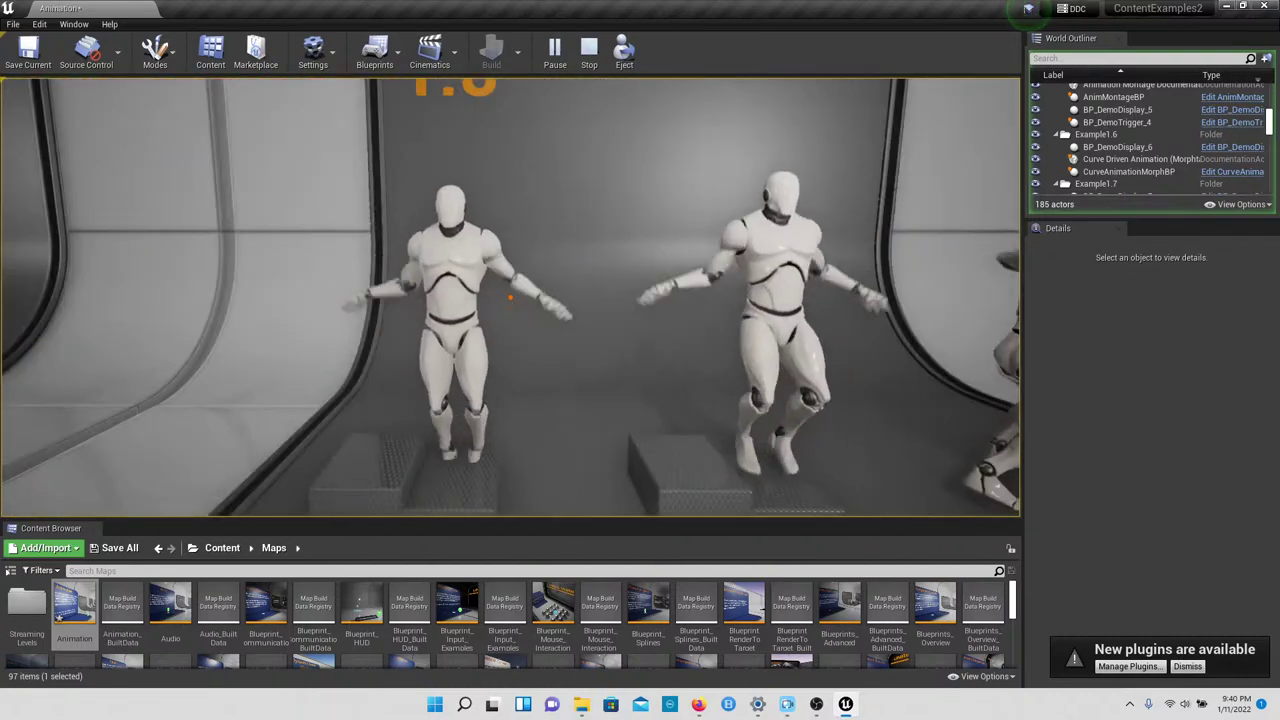
Step: Walk on to stand 1.9, Root Motion, and view its red and green characters and their trigger buttons
key(s)
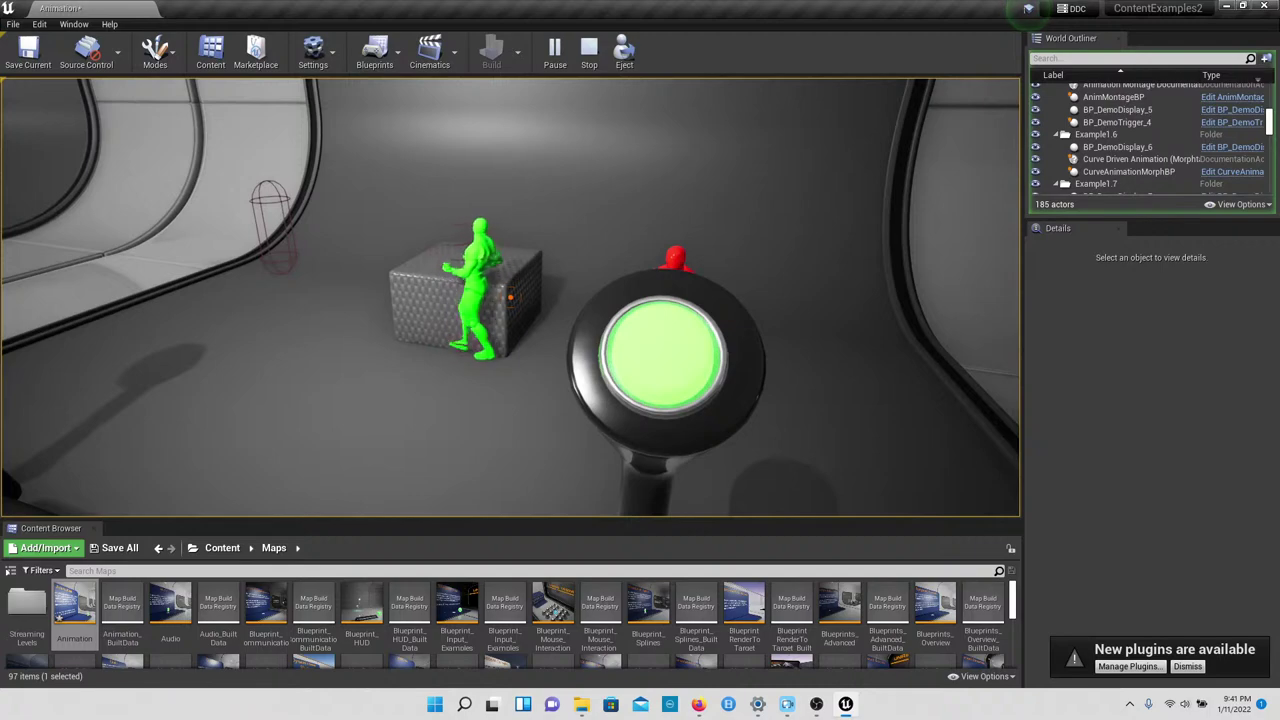
key(d)
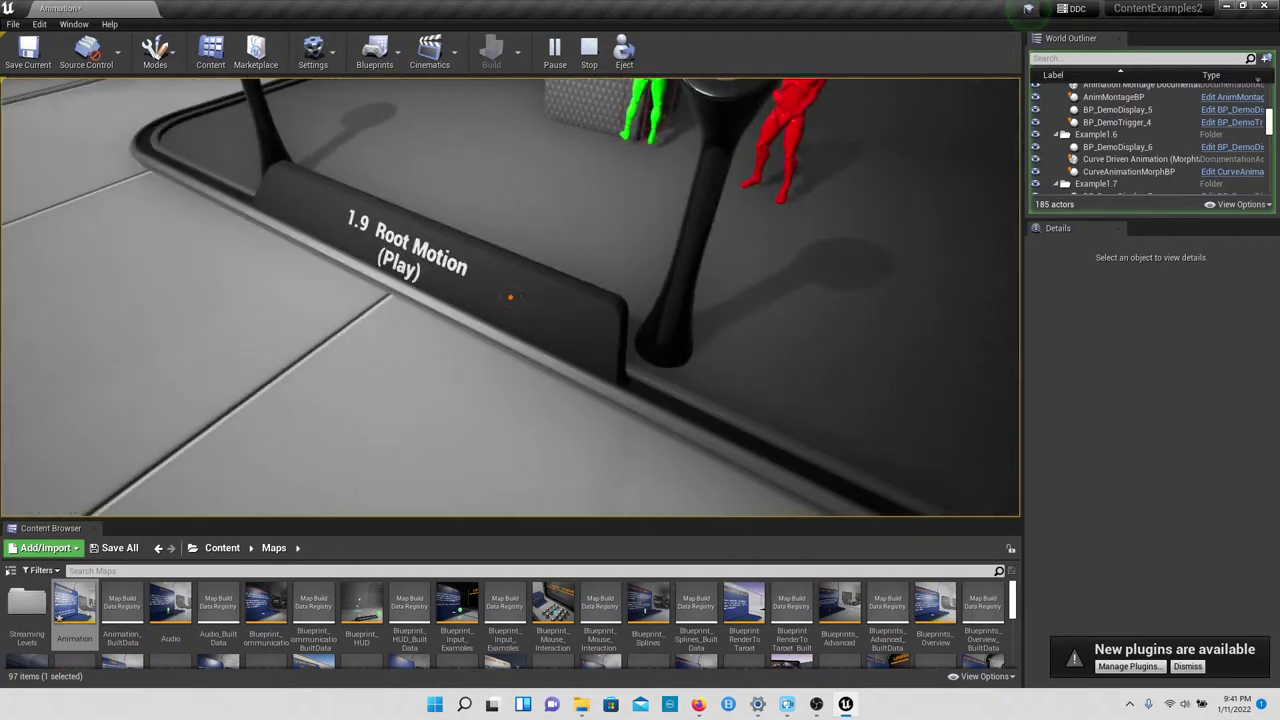
key(w)
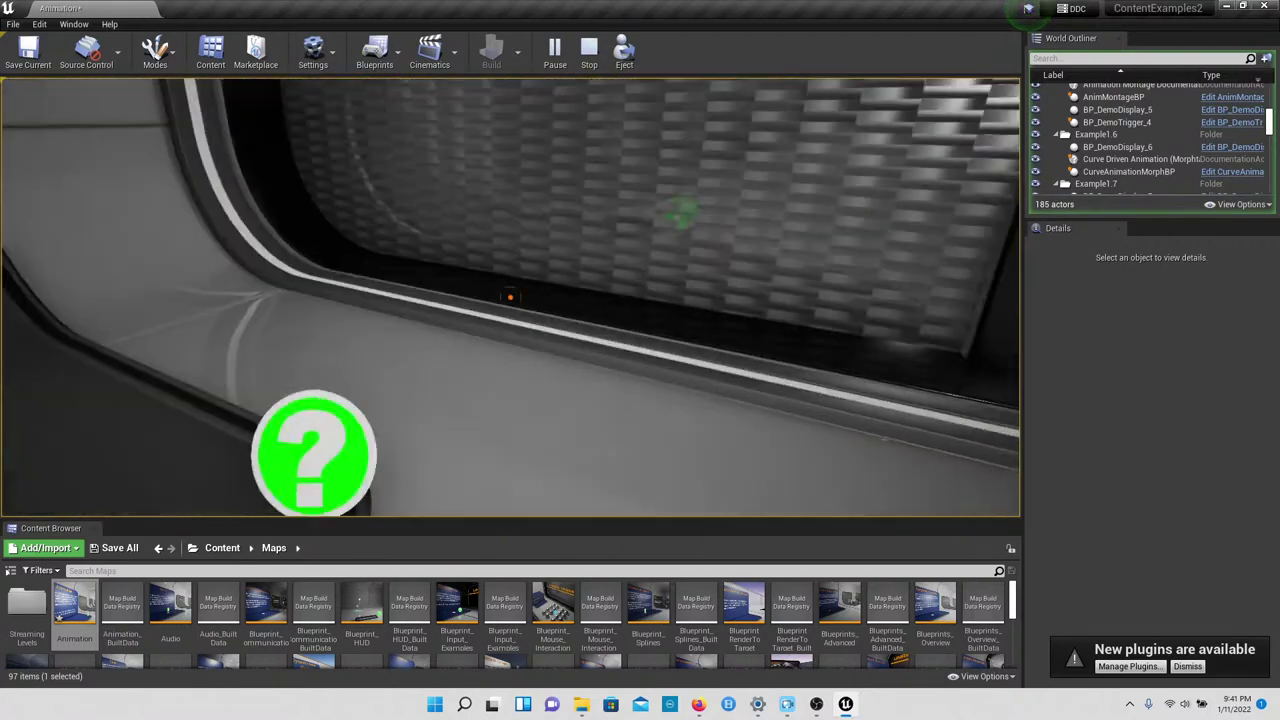
Step: Walk around the corner to stand 2.1, Playable Character Animation Blueprint, and view its mannequin, trigger button and sign
key(w)
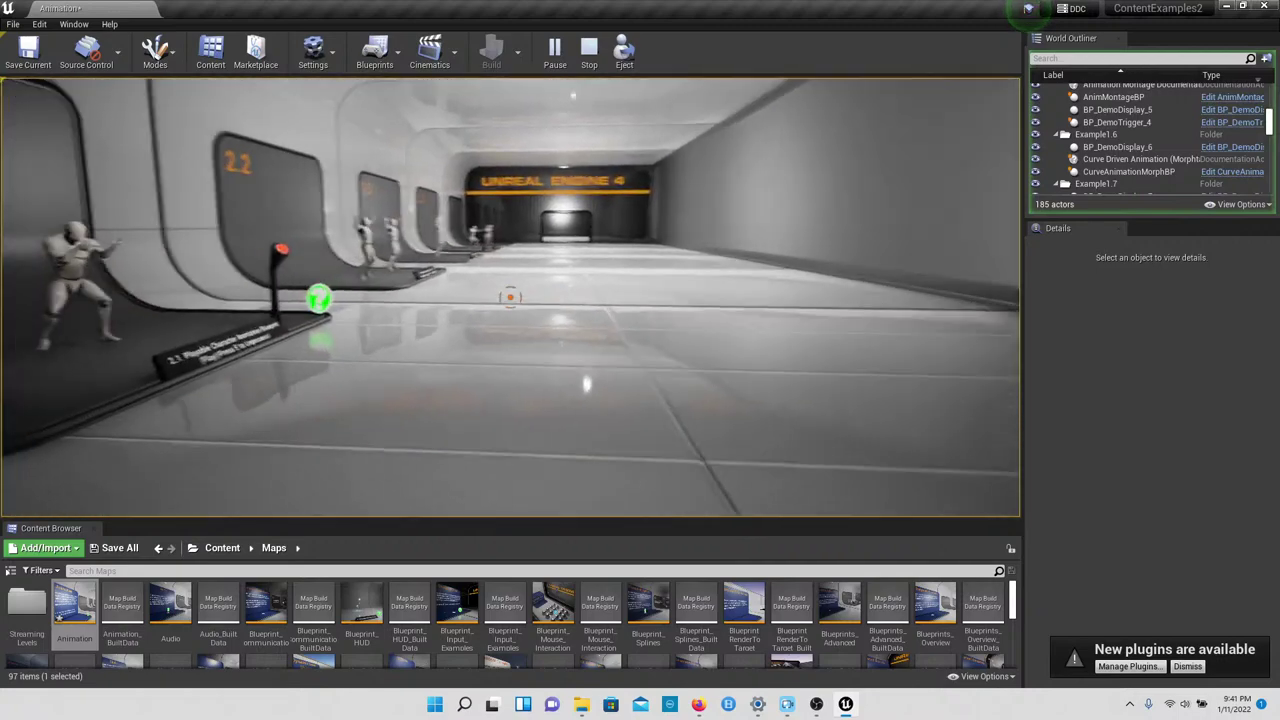
key(w)
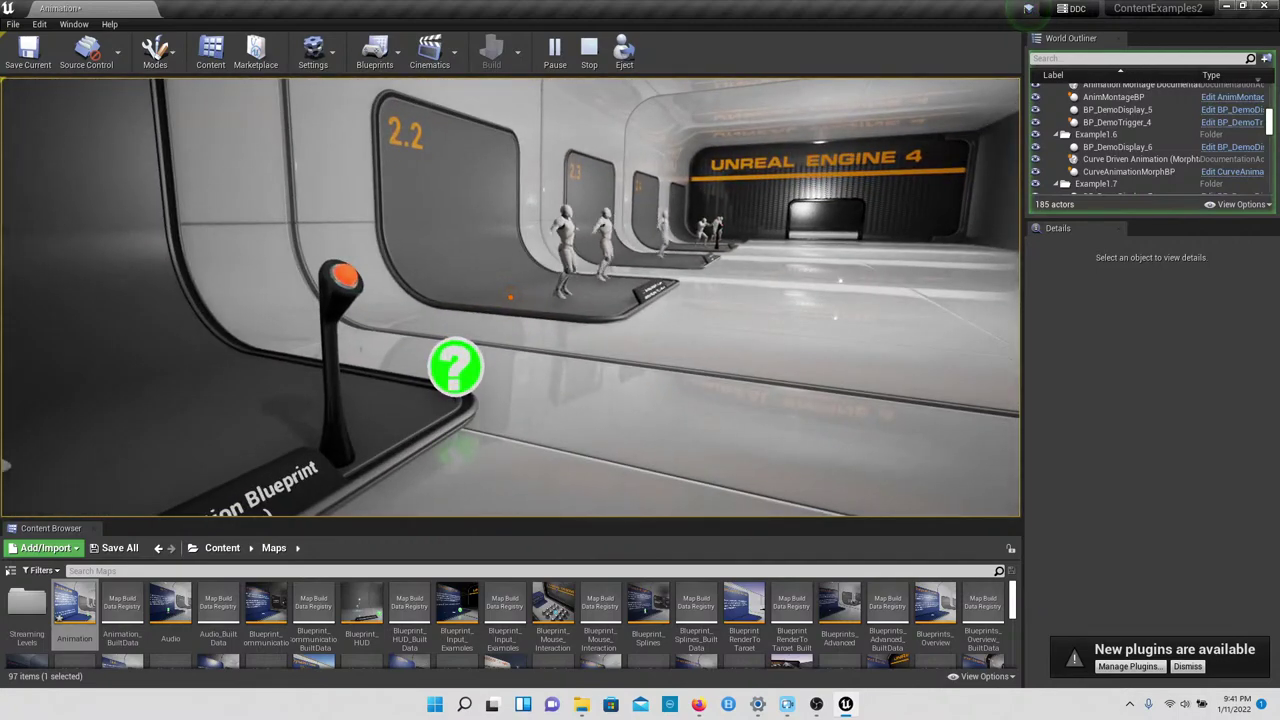
key(w)
key(w)
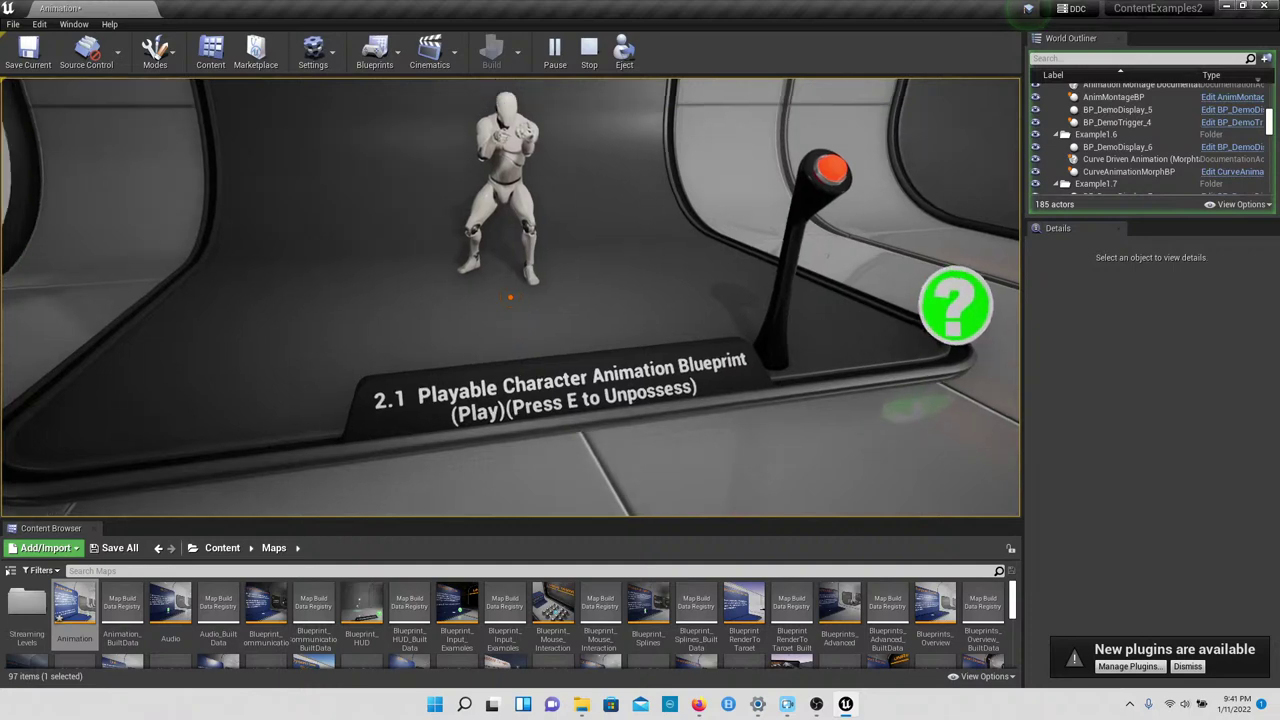
key(w)
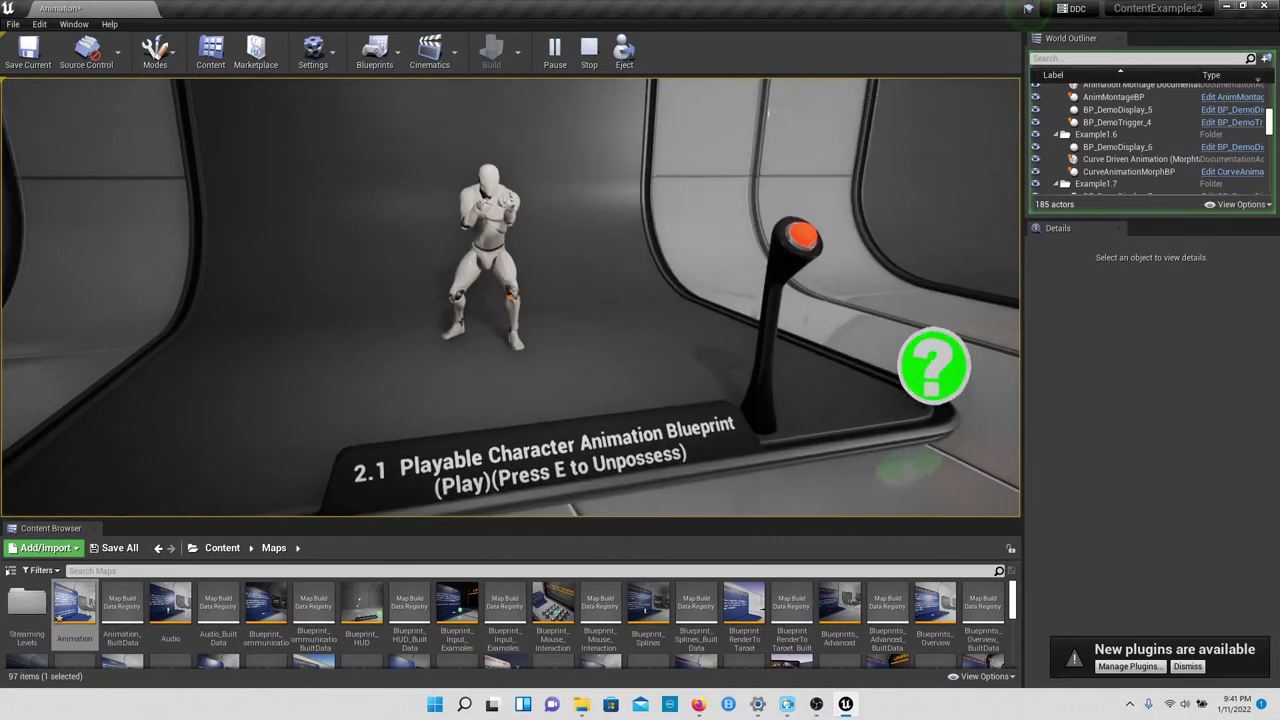
key(s)
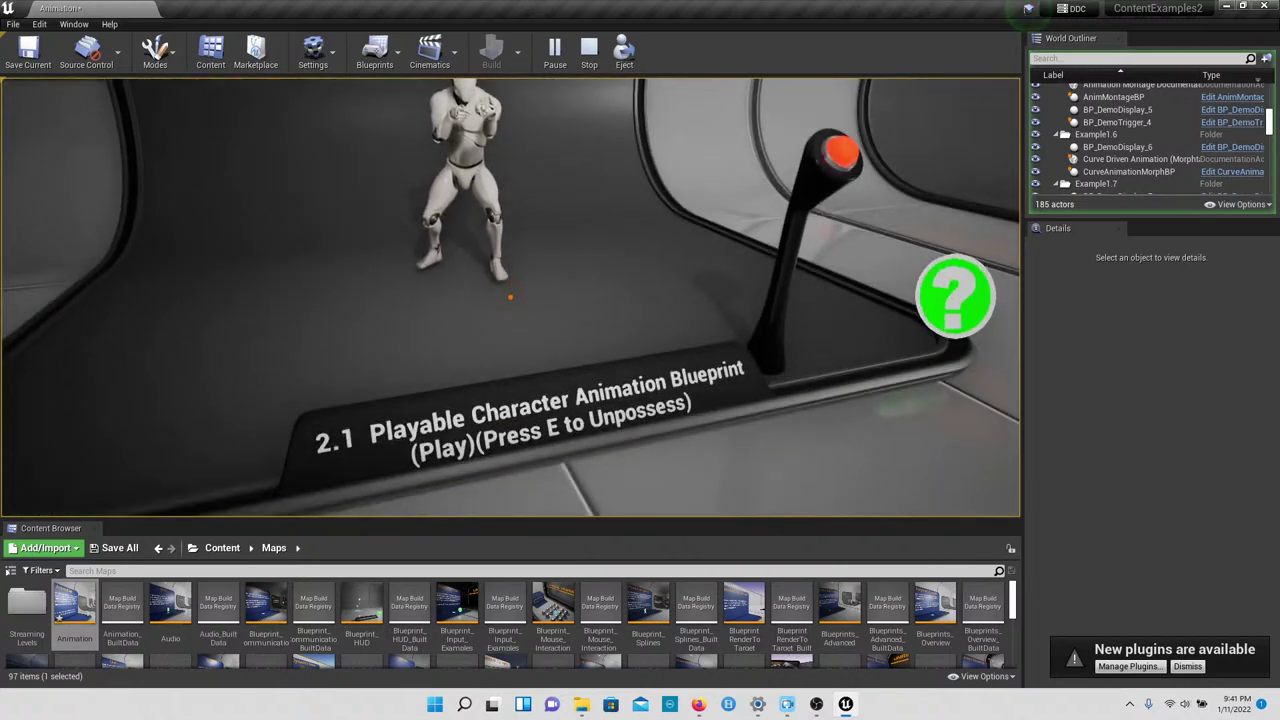
Step: Possess the mannequin at stand 2.1, walk it around the stand, and unpossess it
key(w)
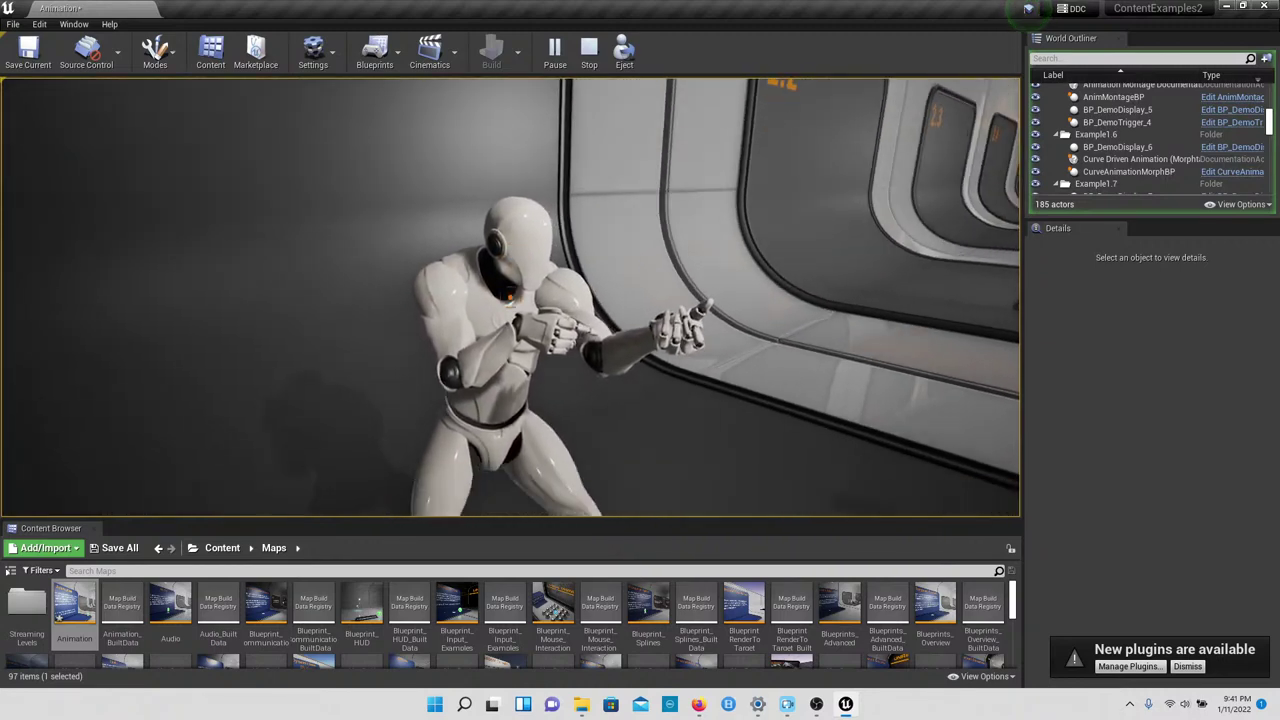
key(s)
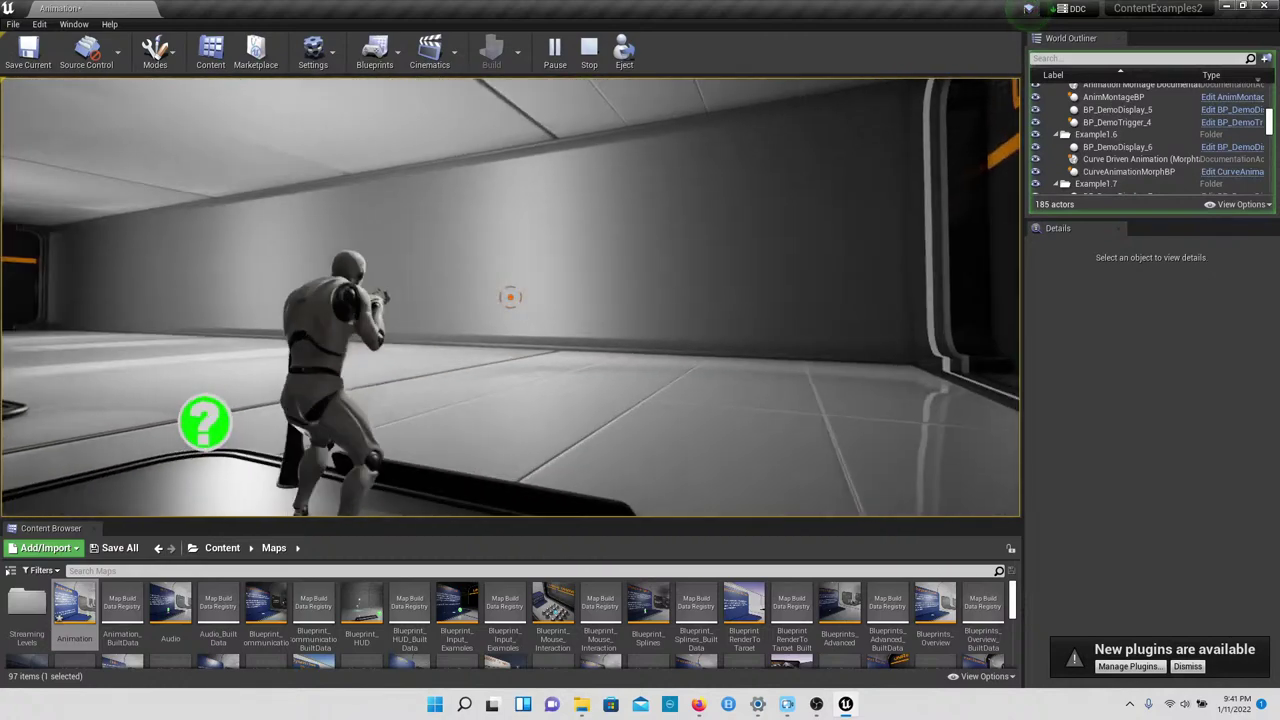
key(w)
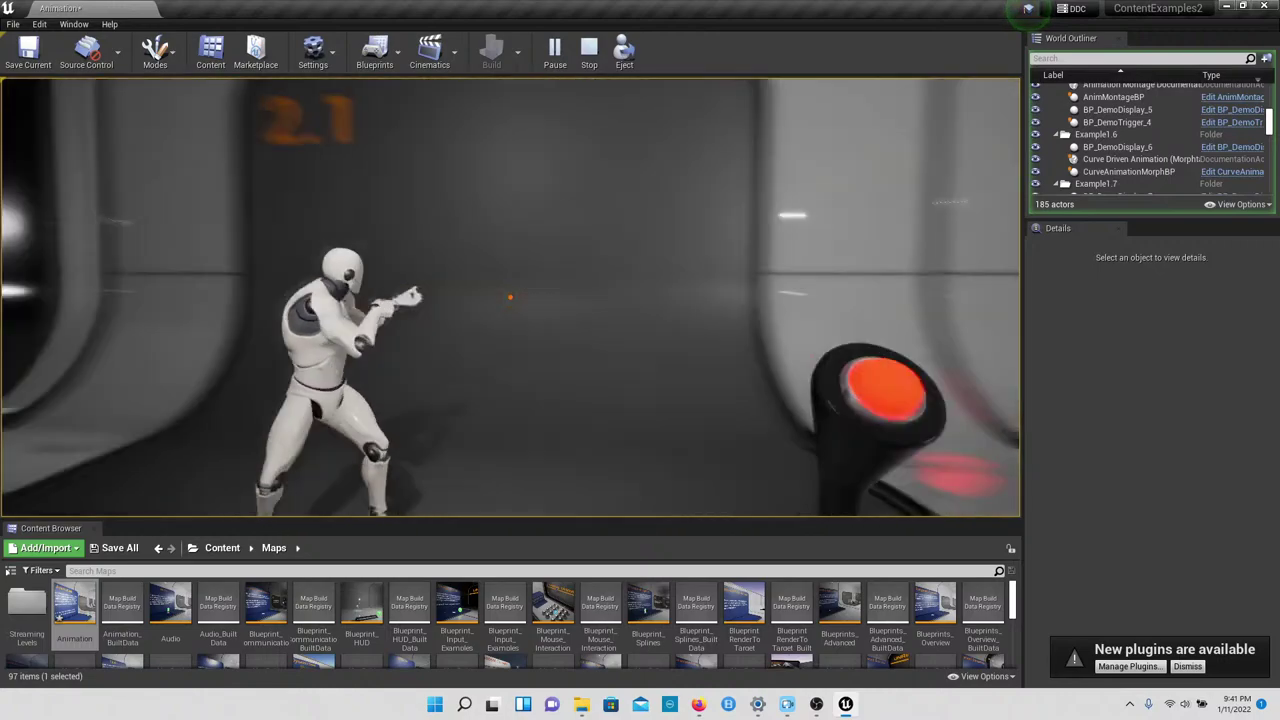
key(w)
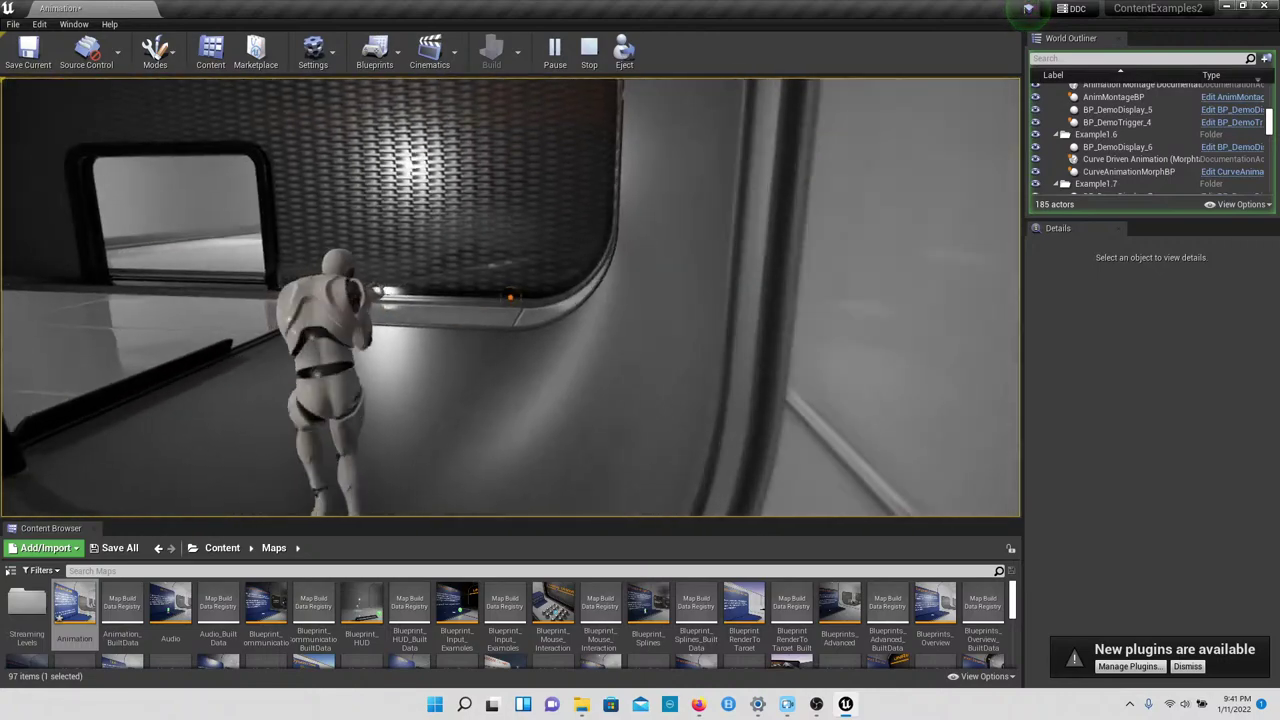
key(w)
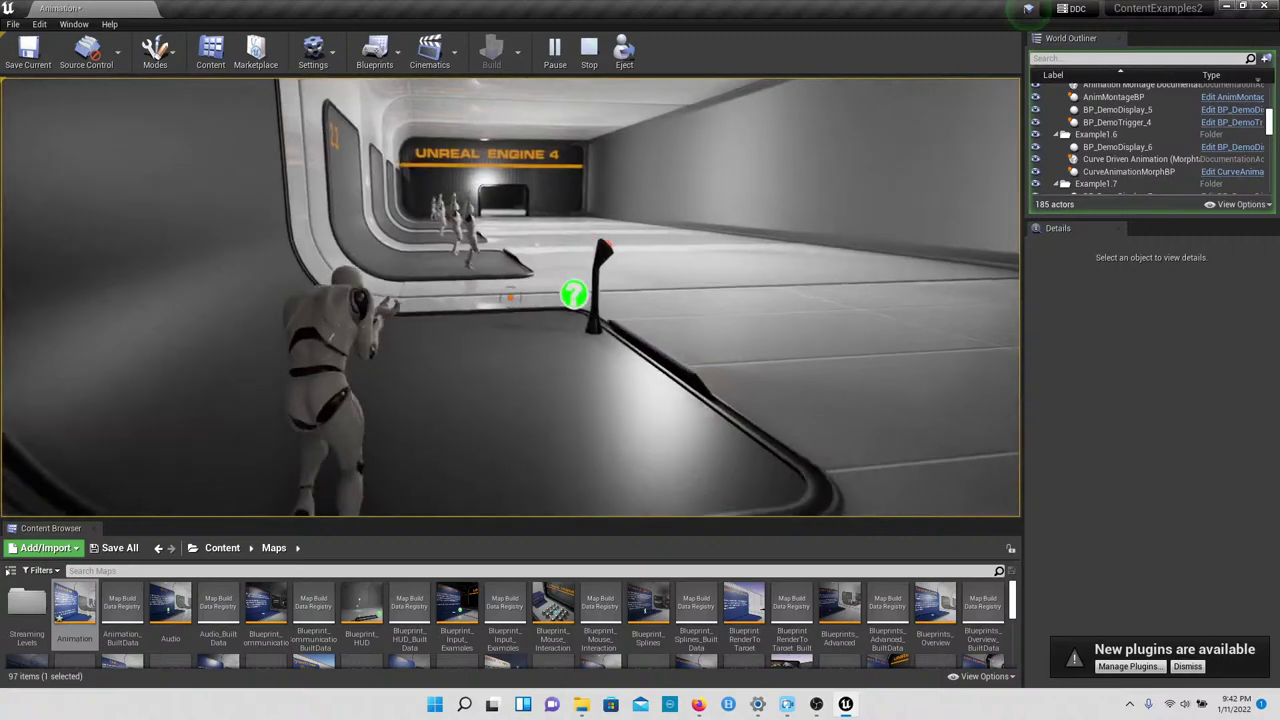
key(e)
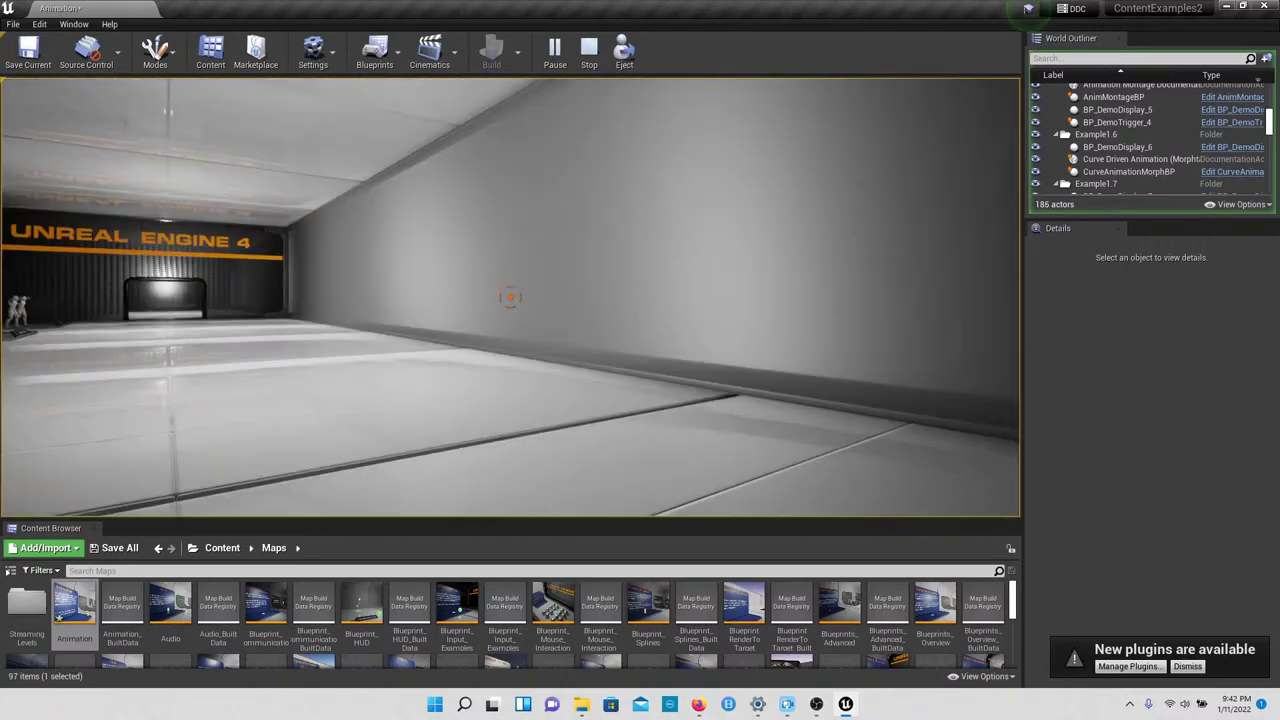
Step: Walk to stand 2.2 and view its two mannequins with derived Blueprint animations
key(s)
key(w)
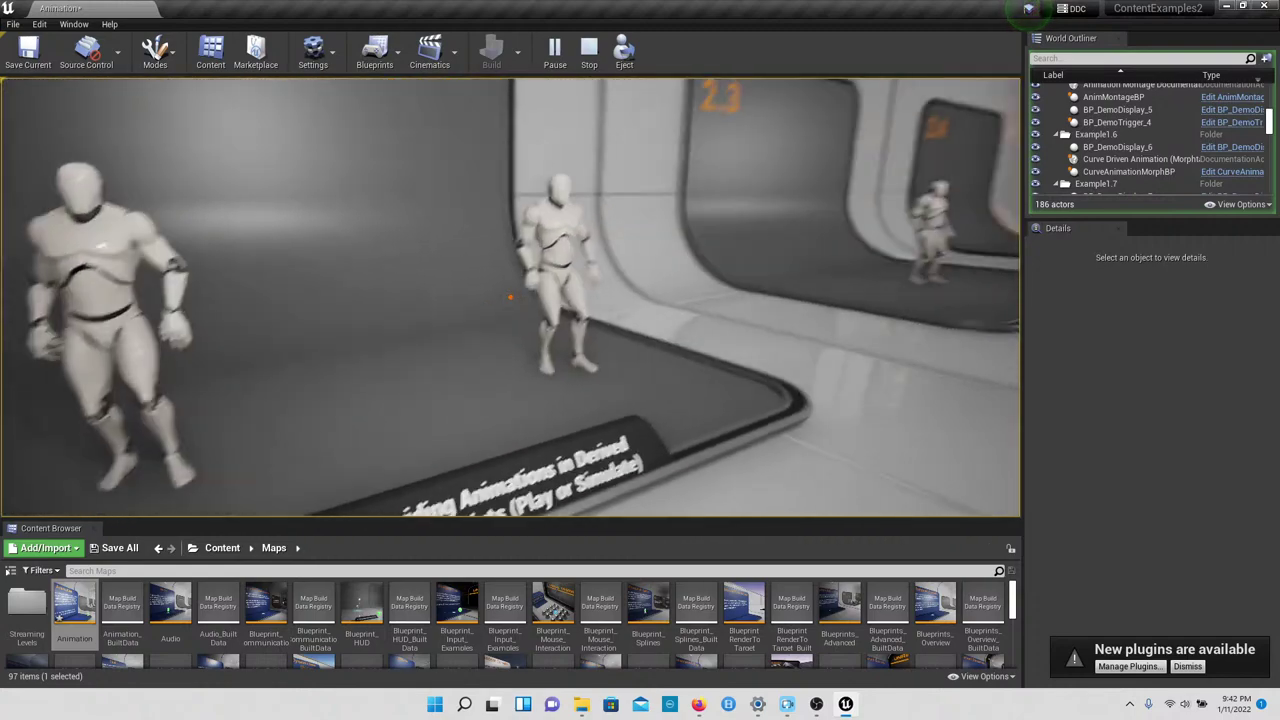
Step: Walk to stand 2.3, Blueprint-controlled anim trails, and watch the trails behind its mannequin's arms from several distances
key(w)
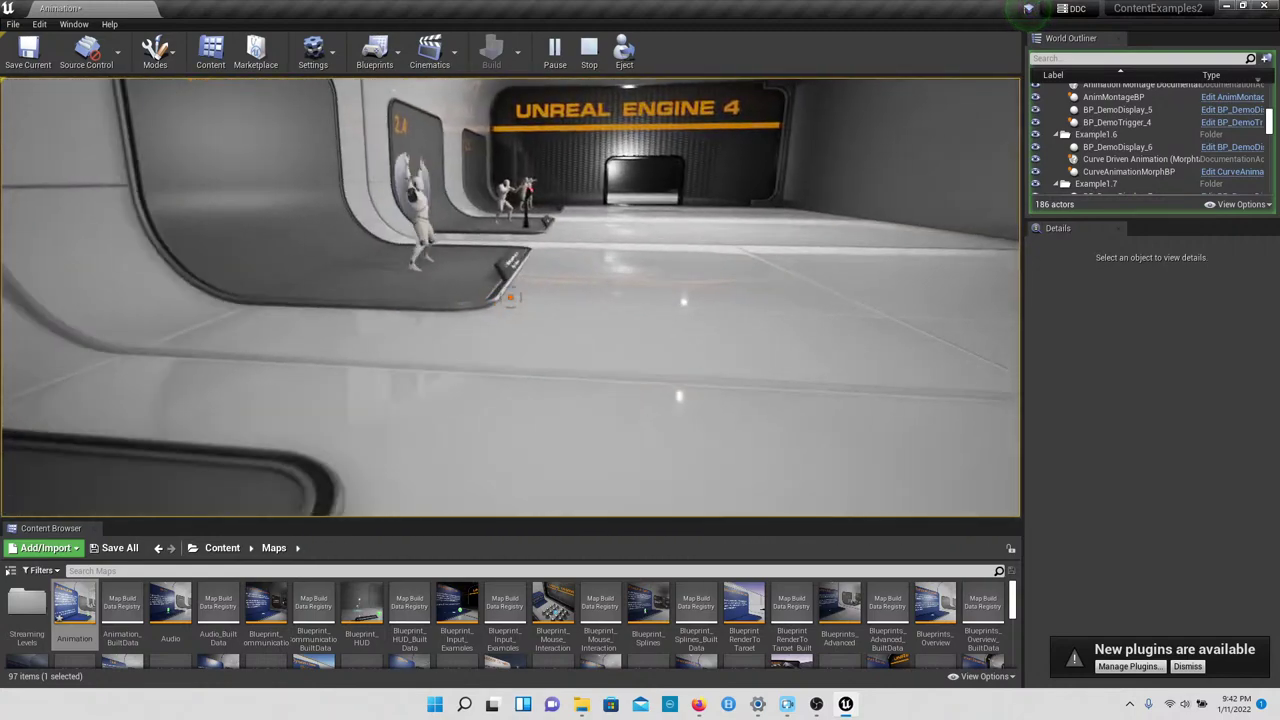
key(w)
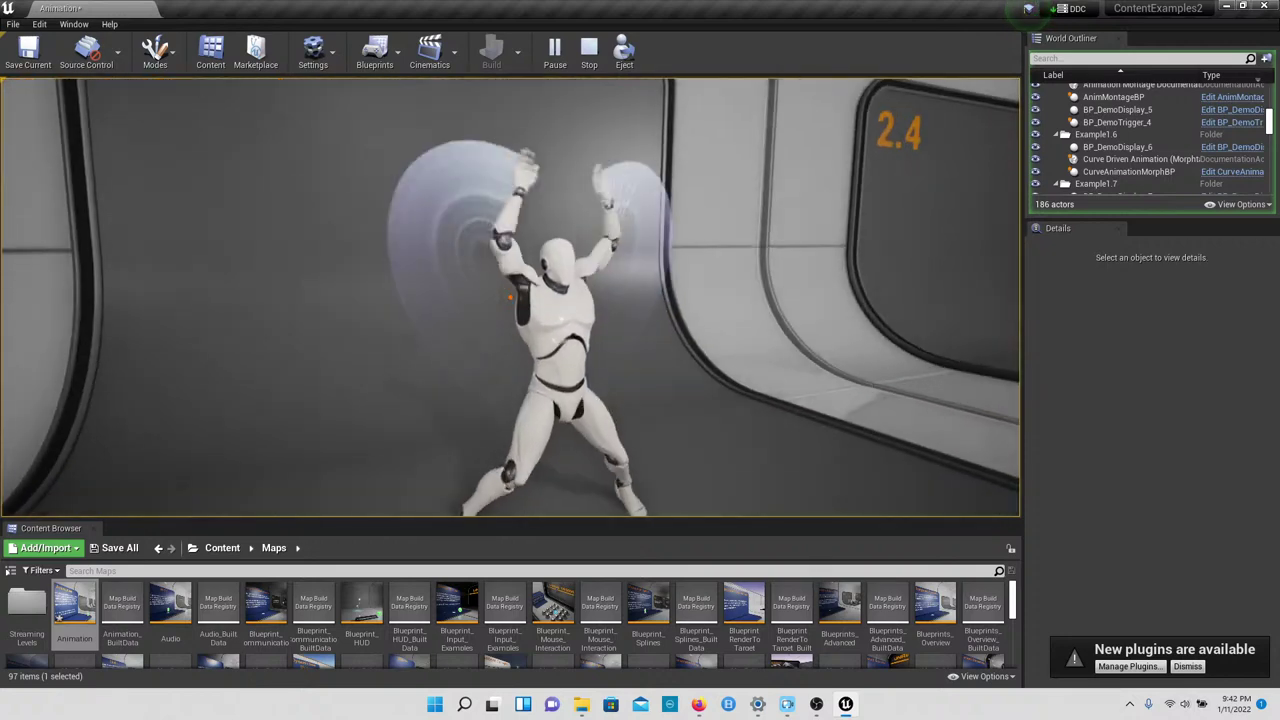
key(s)
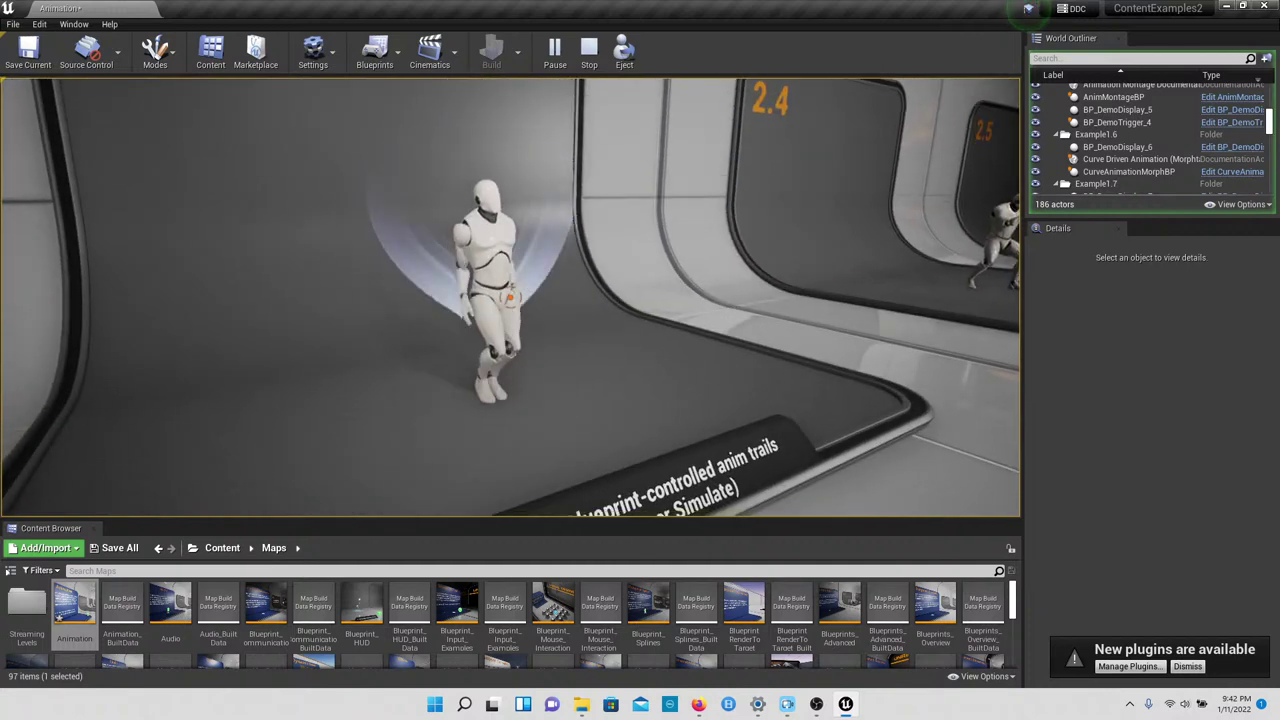
key(w)
key(s)
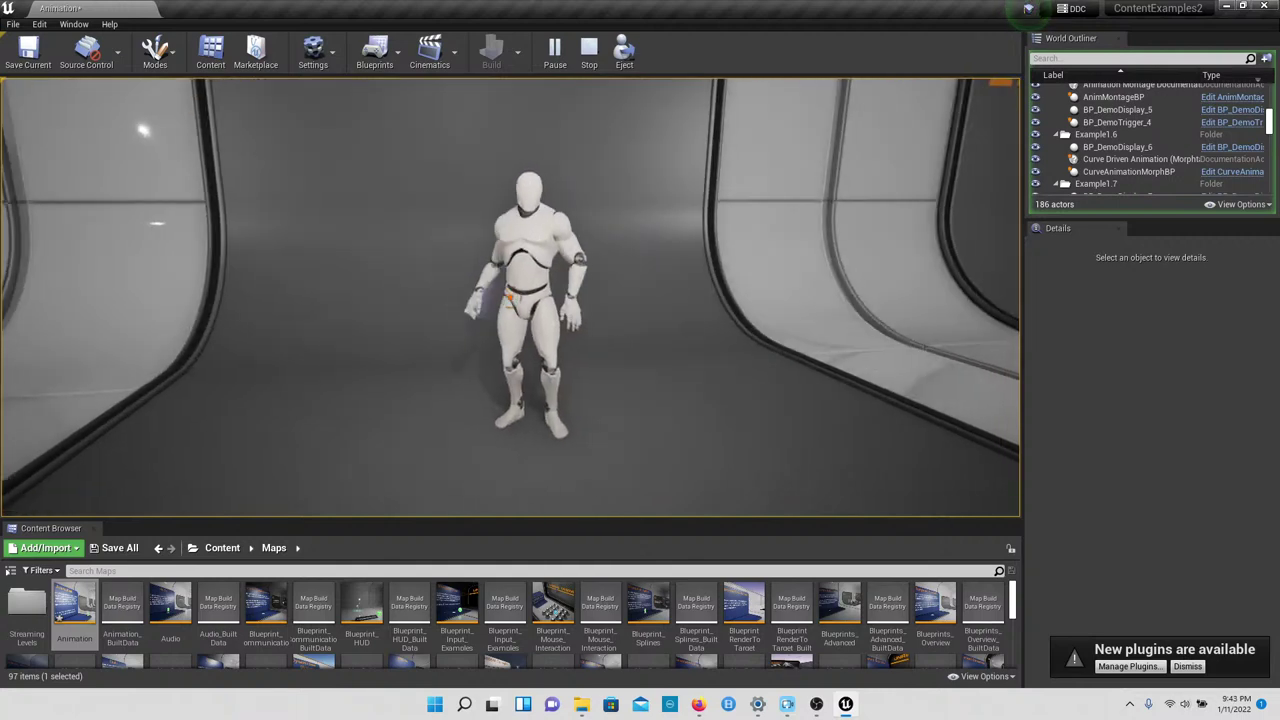
key(d)
key(s)
key(w)
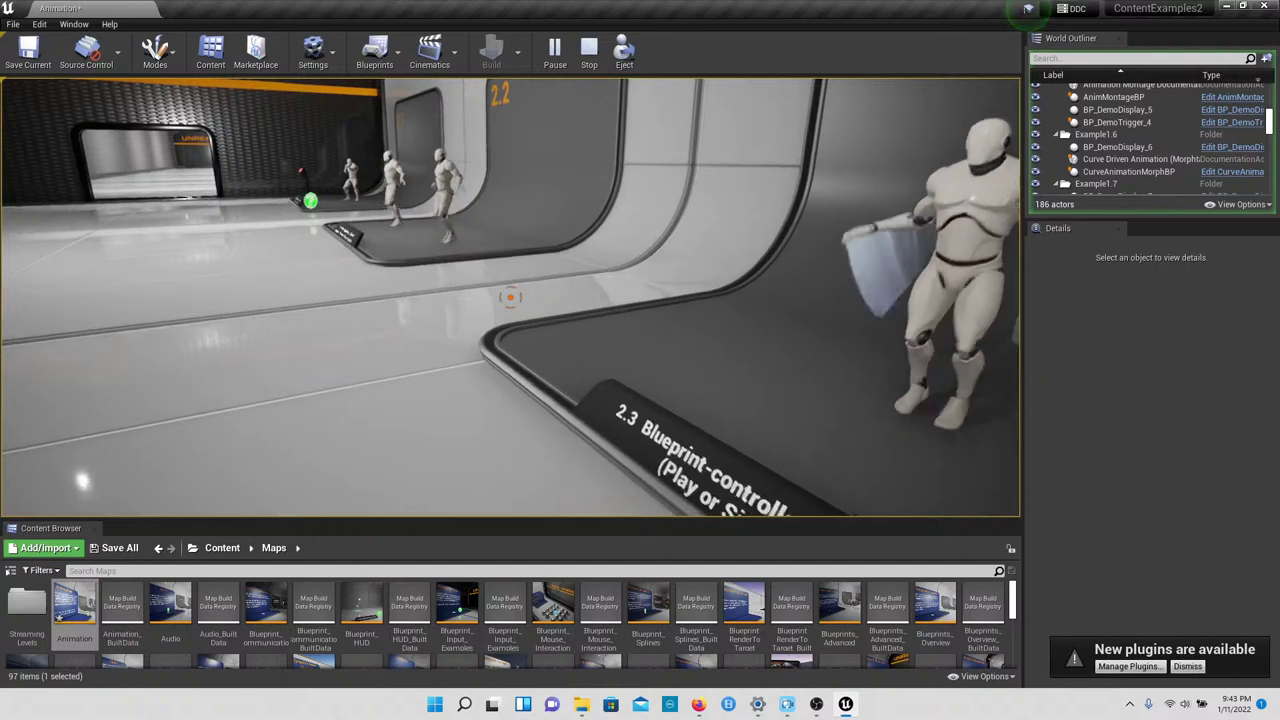
key(s)
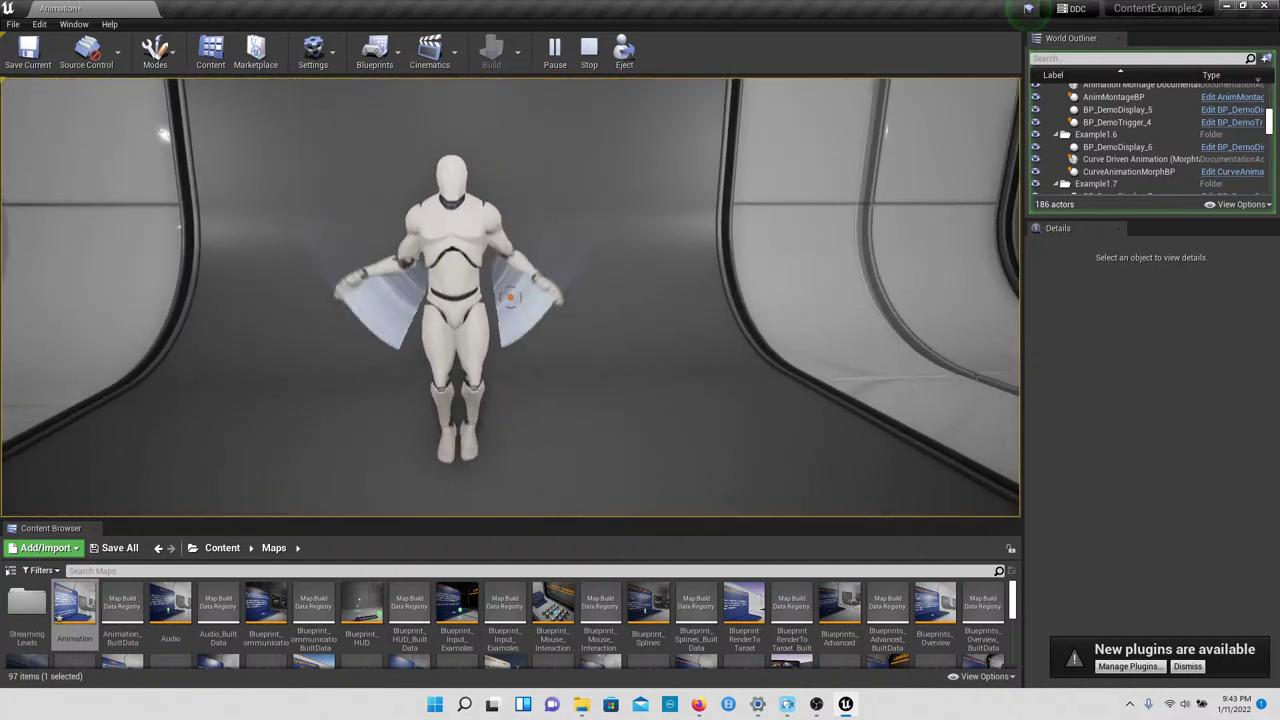
Step: Walk to stand 2.4, Linked Animation Layers, and view its mannequin and trigger button from the front
key(w)
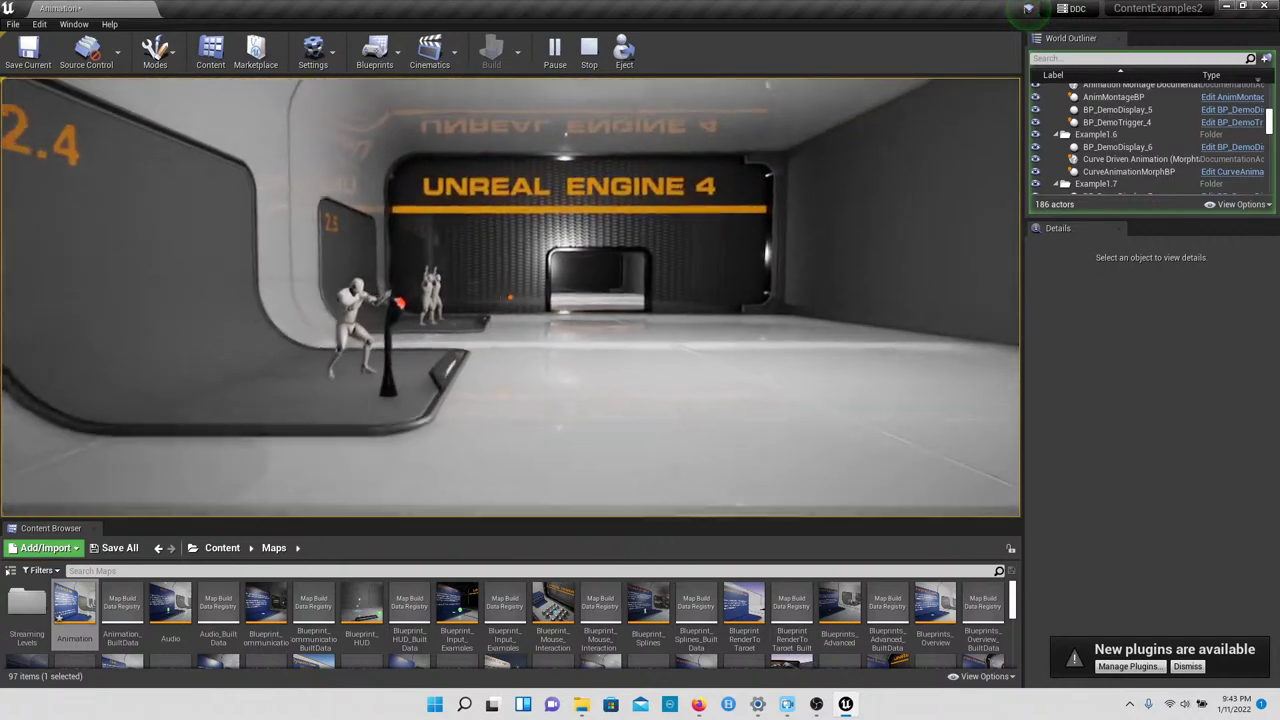
key(w)
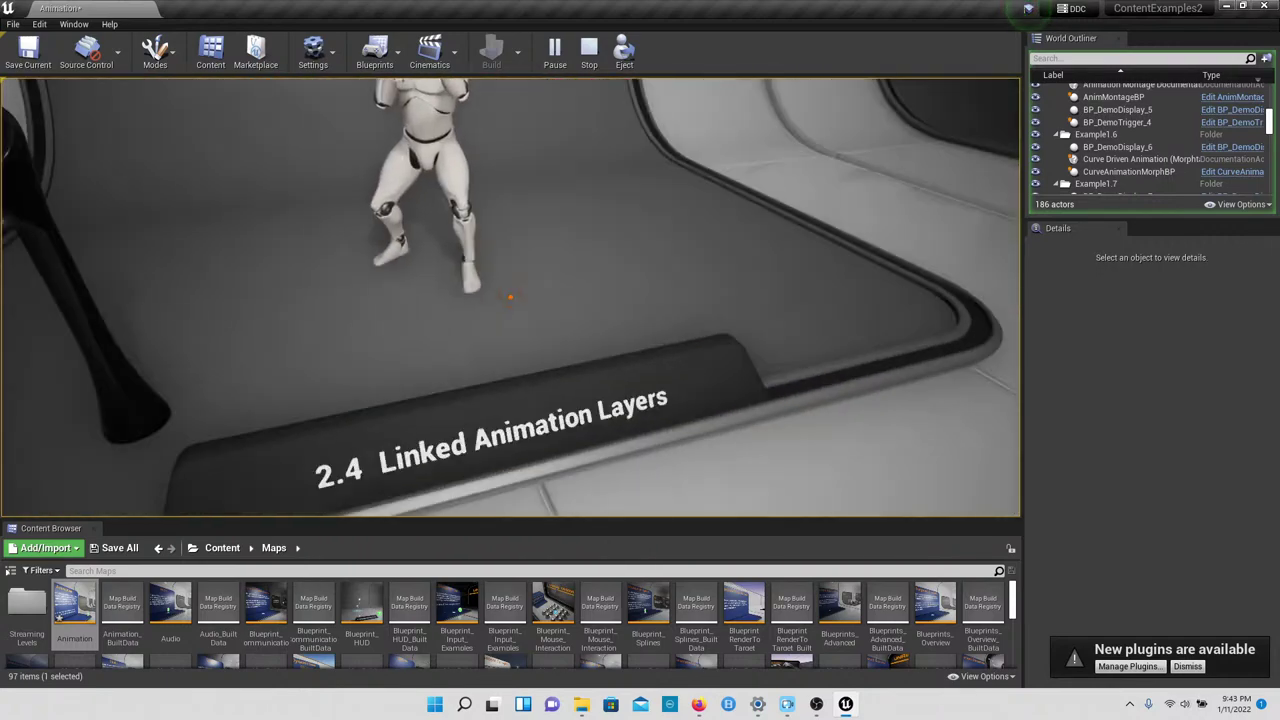
key(s)
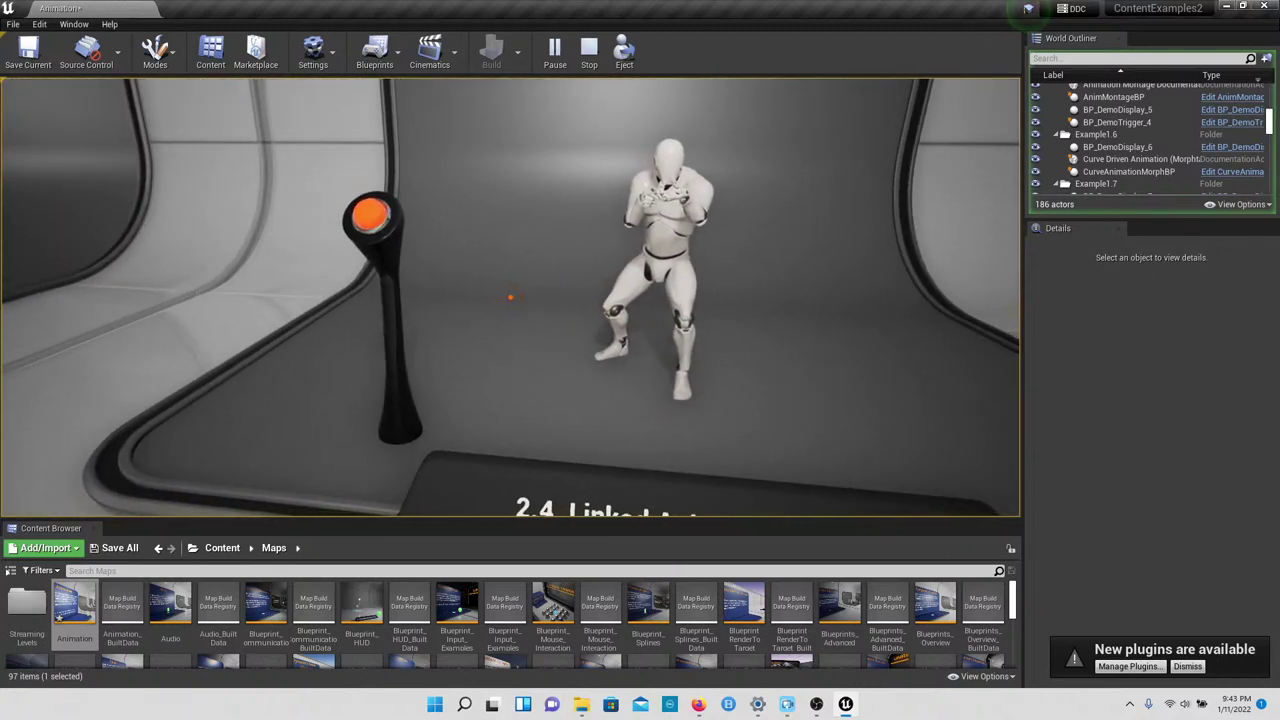
key(s)
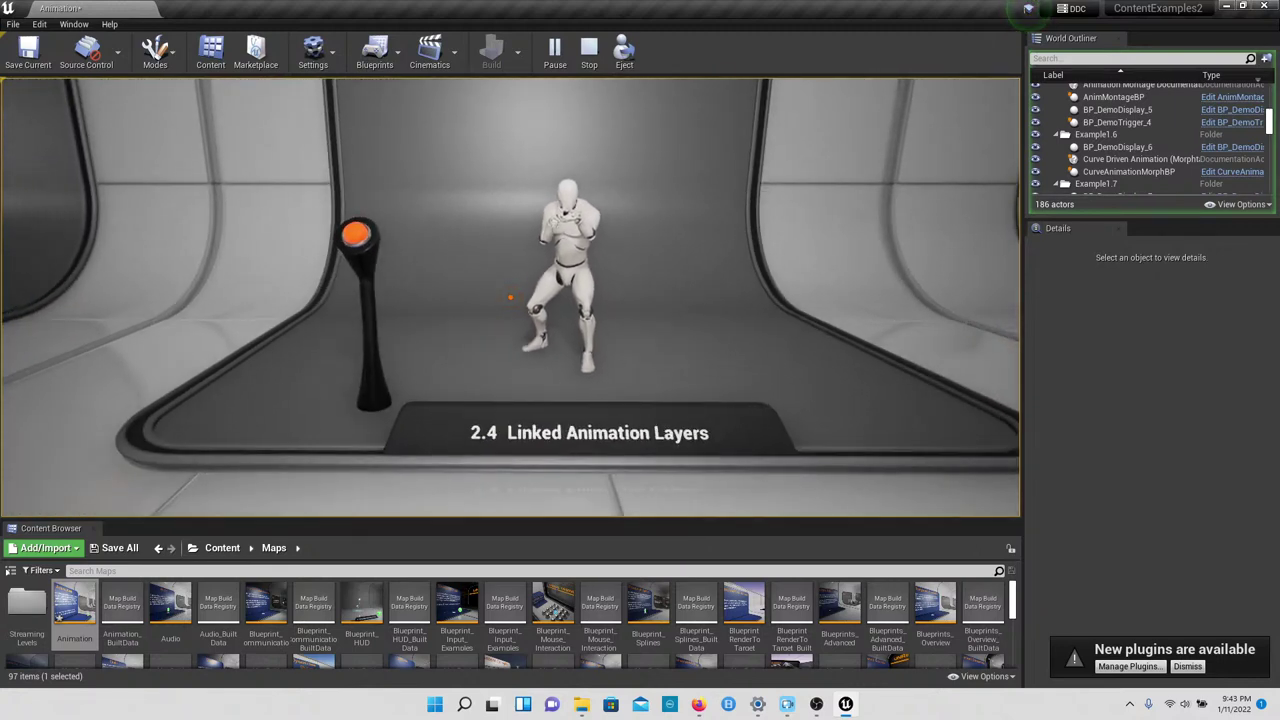
Step: Move in close to the mannequin at stand 2.4 and watch its animation
key(w)
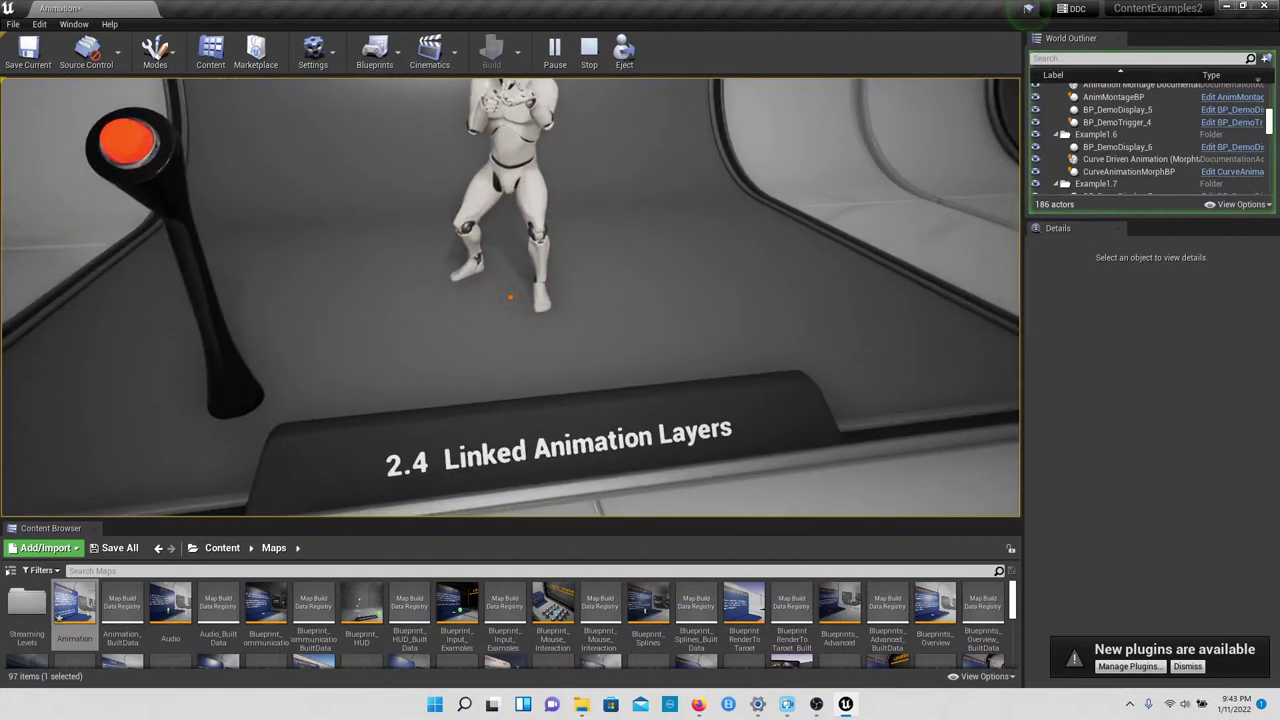
key(w)
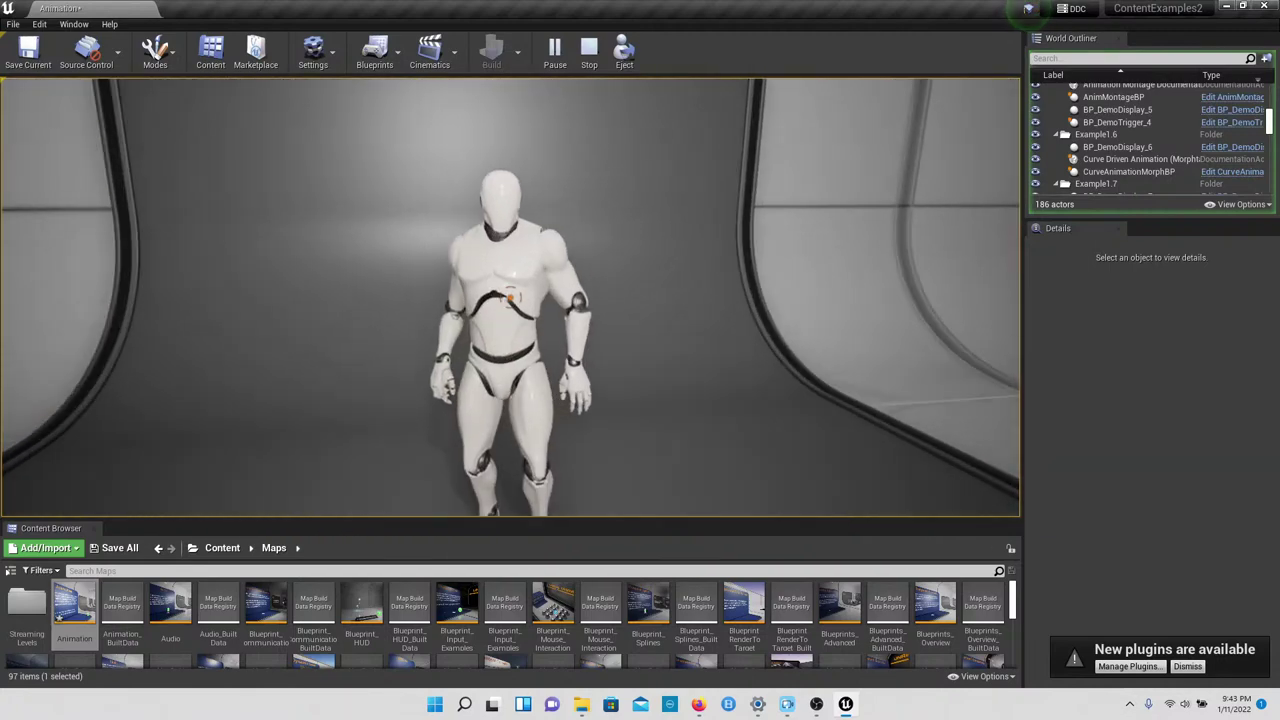
key(s)
key(w)
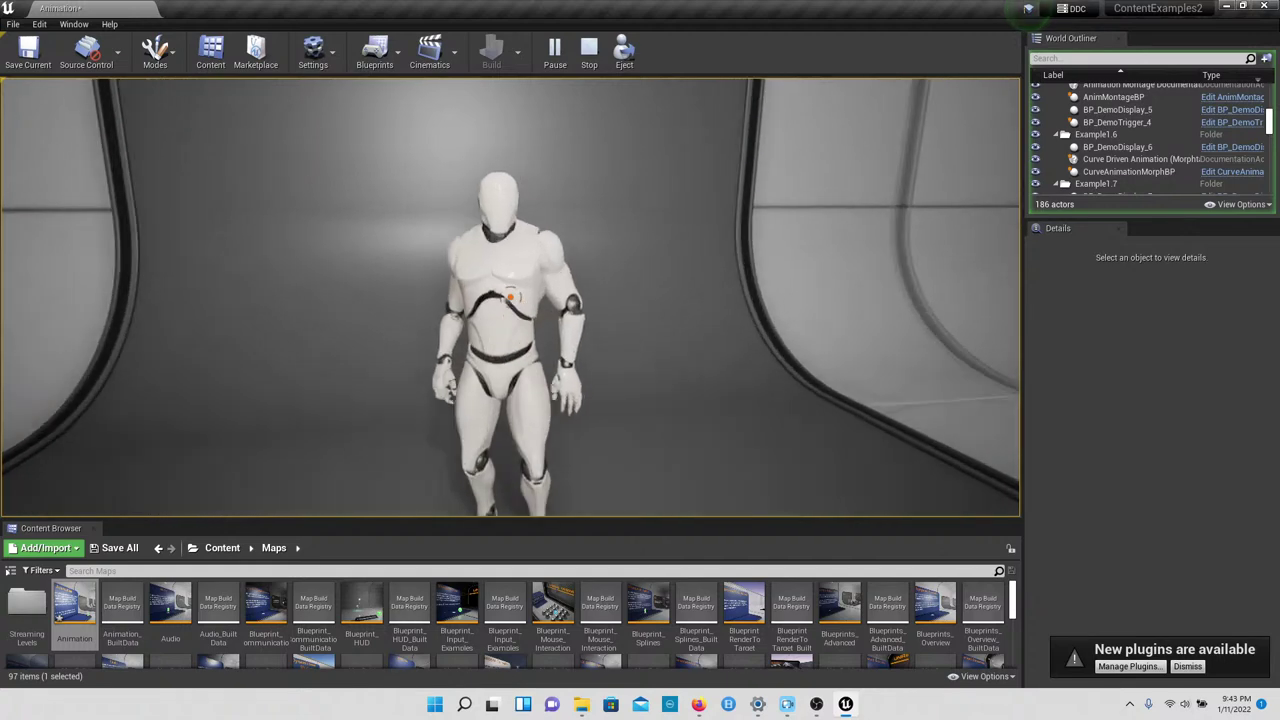
key(s)
key(w)
key(w)
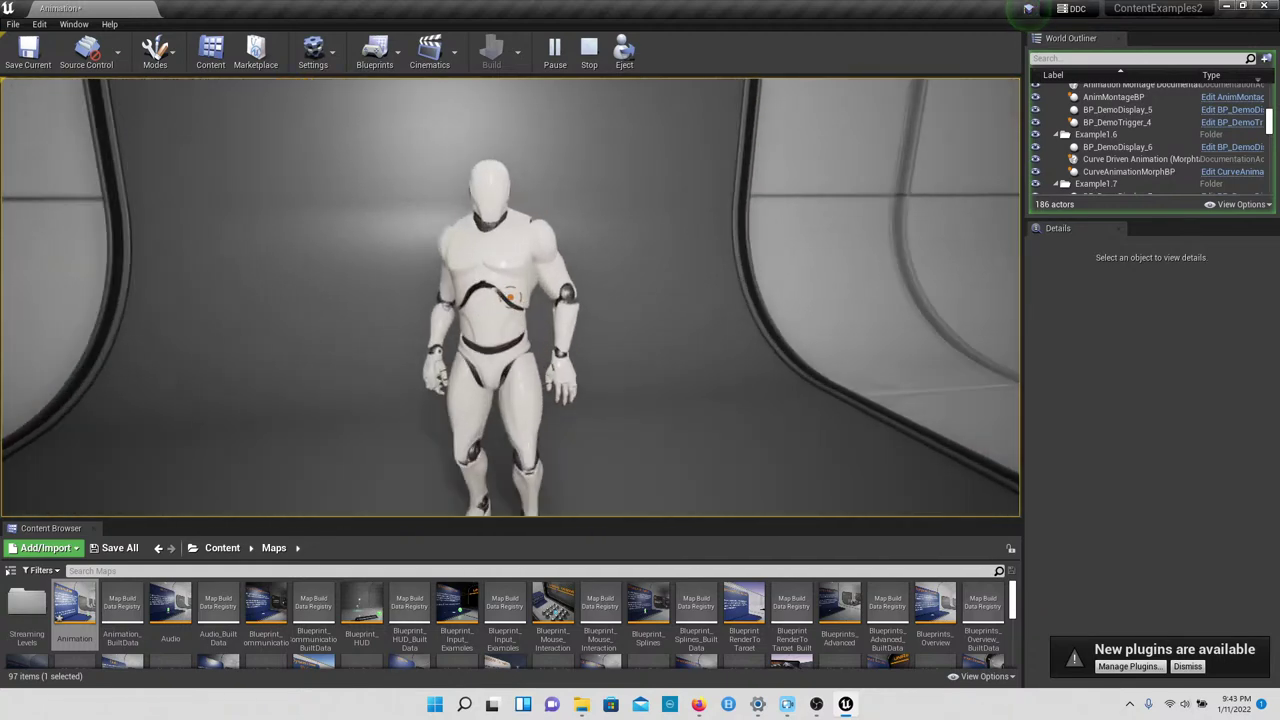
Step: Walk from stand 2.4 to stand 2.5, Inertial Blending, and view its Standard Blending and Inertial Blending mannequins
key(s)
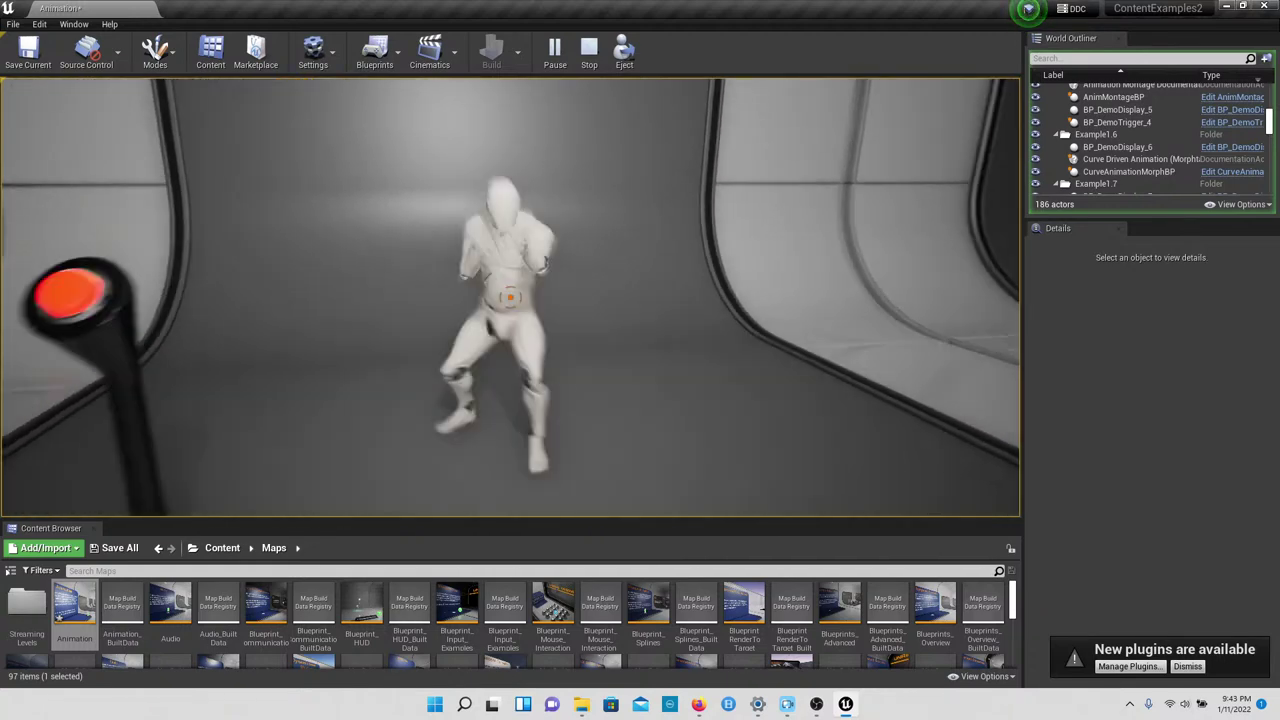
key(w)
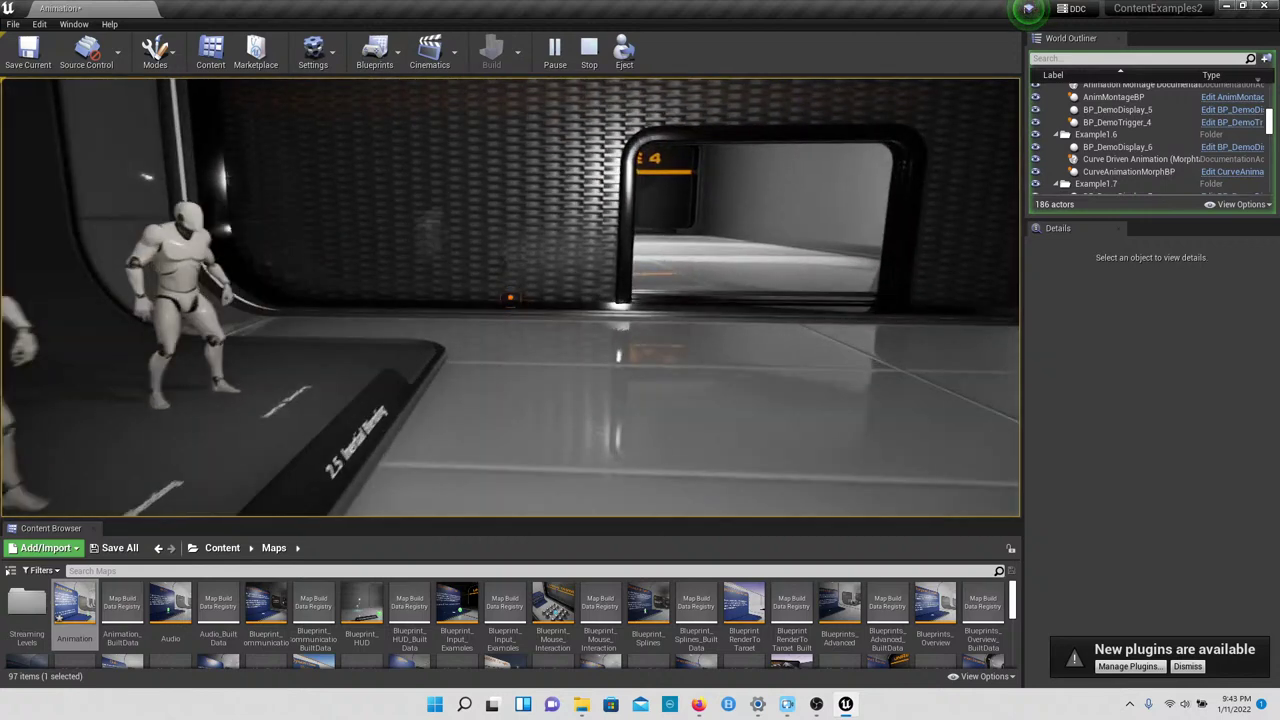
key(w)
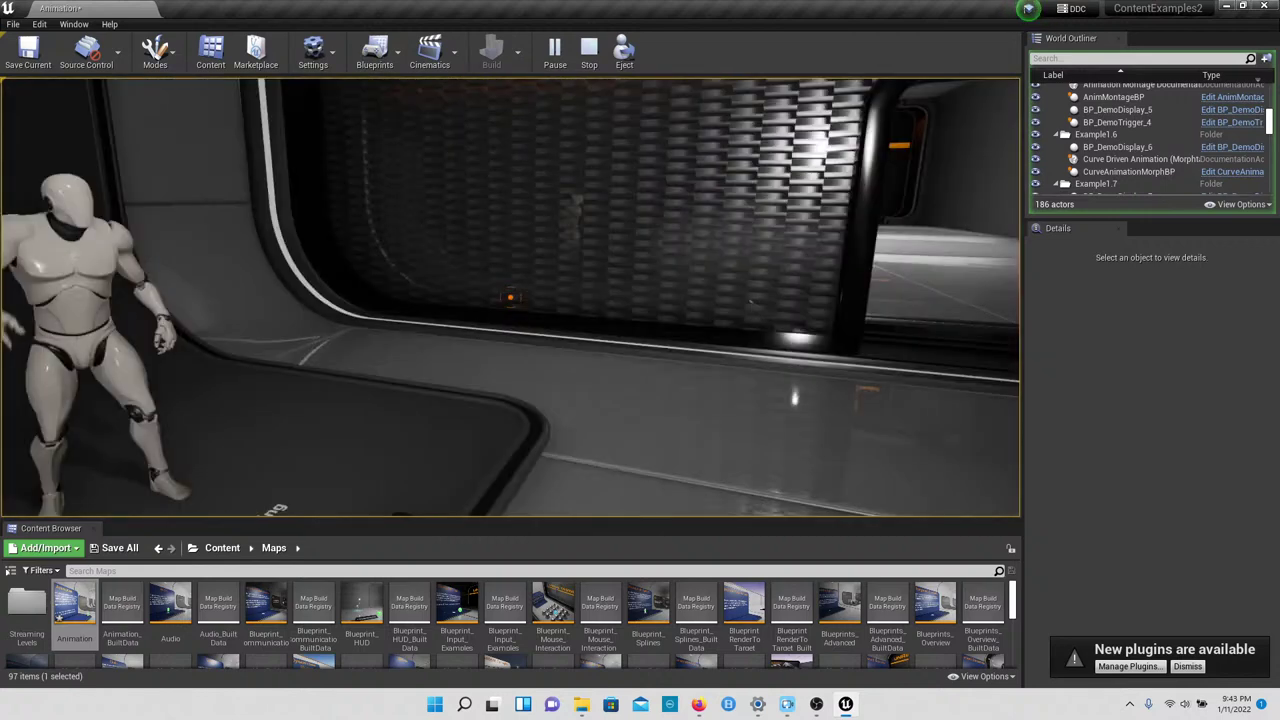
key(w)
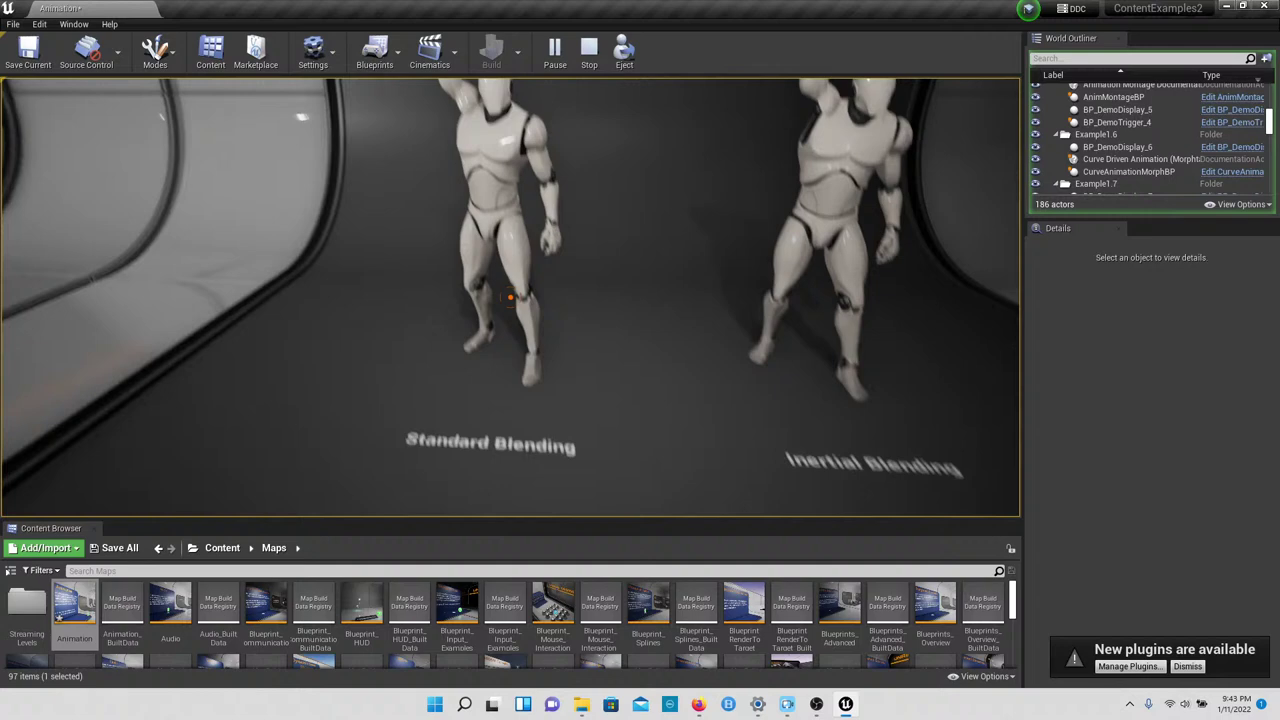
key(w)
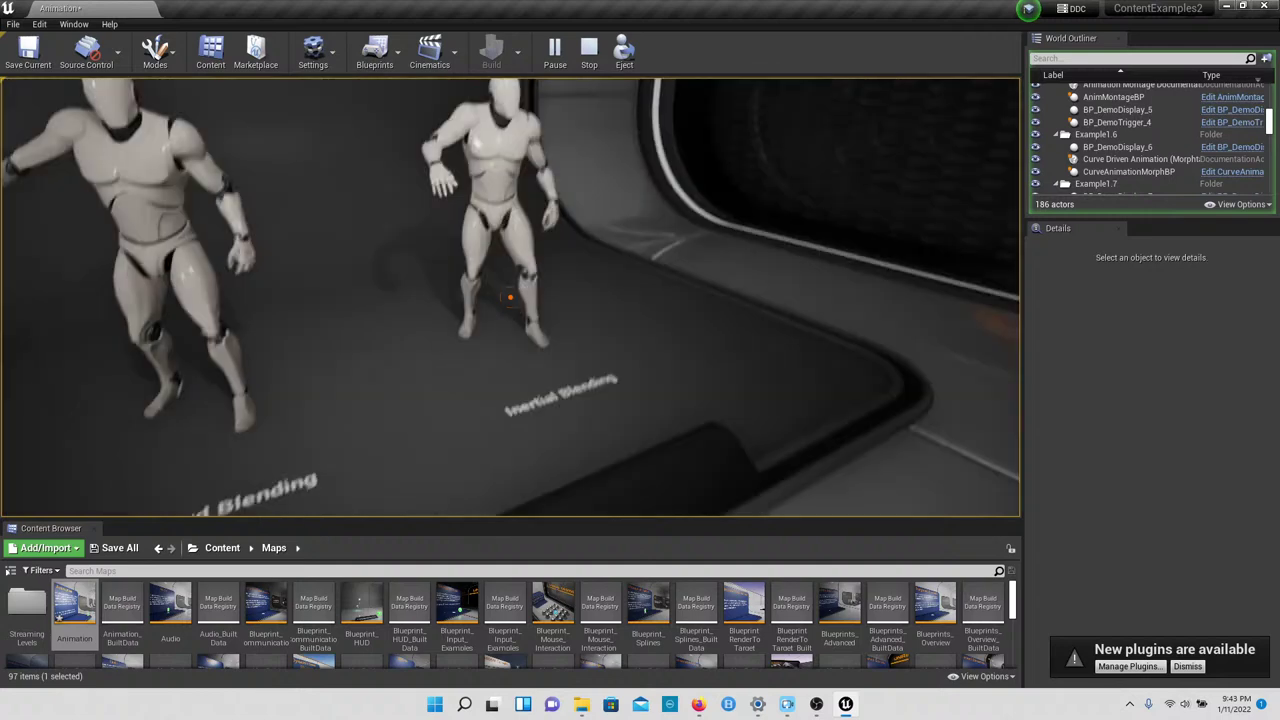
key(s)
key(w)
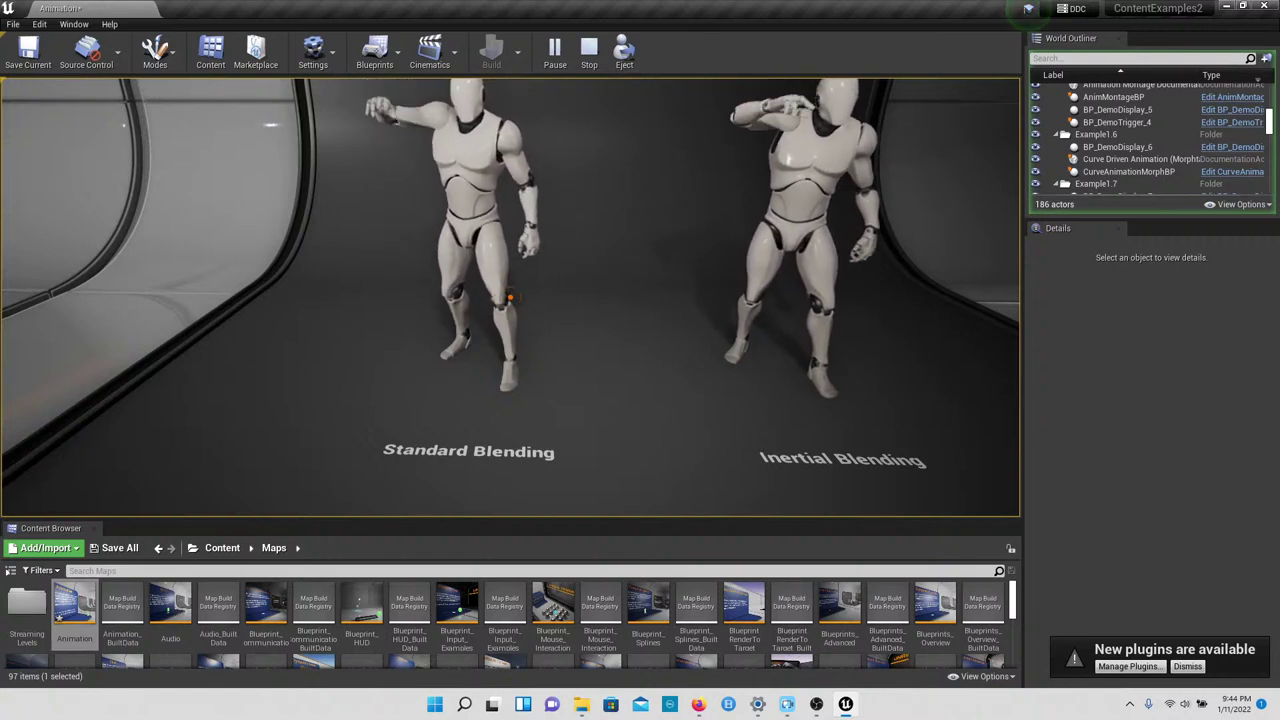
Step: Compare the arm motion of the two mannequins at stand 2.5 up close, then back away from the stand
key(w)
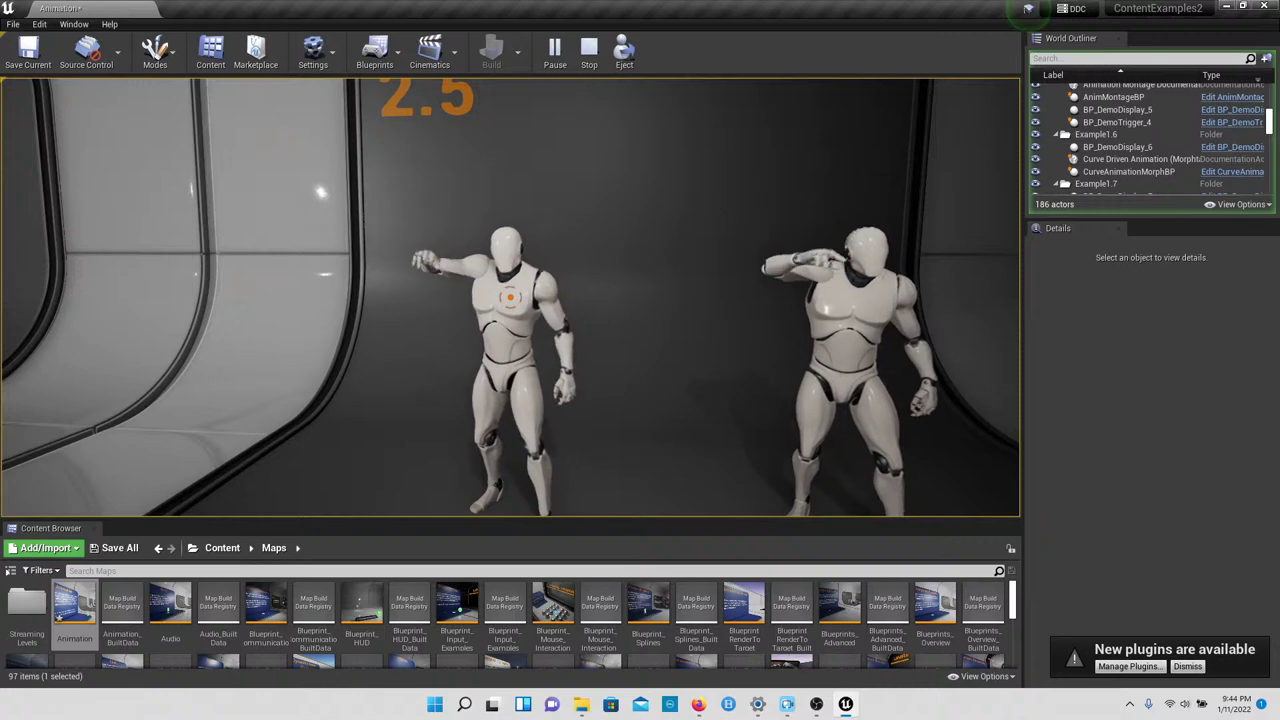
key(a)
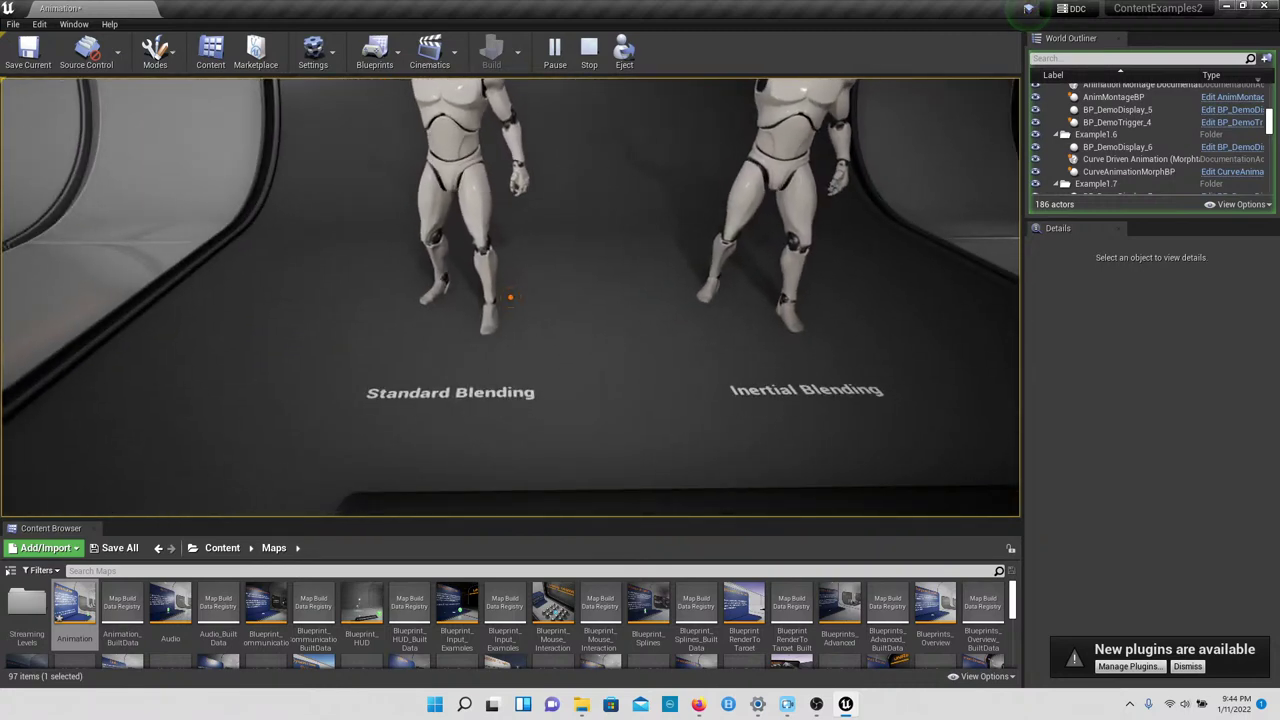
key(w)
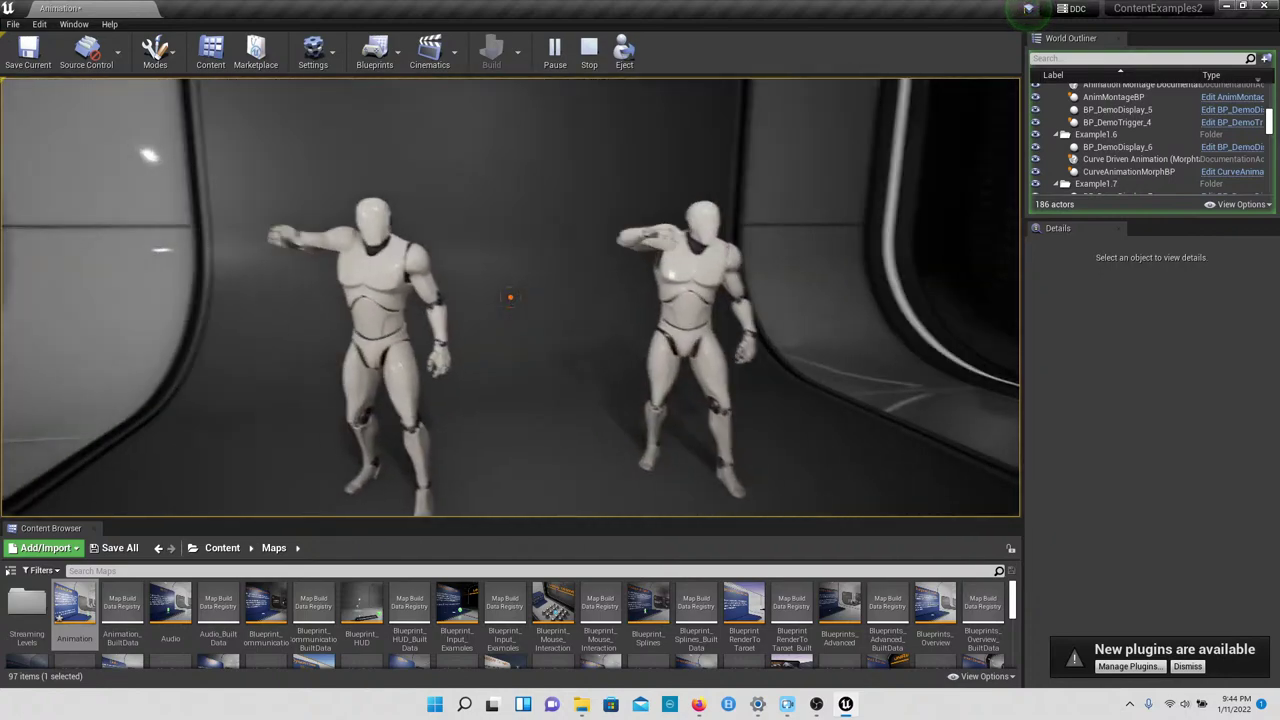
key(d)
key(s)
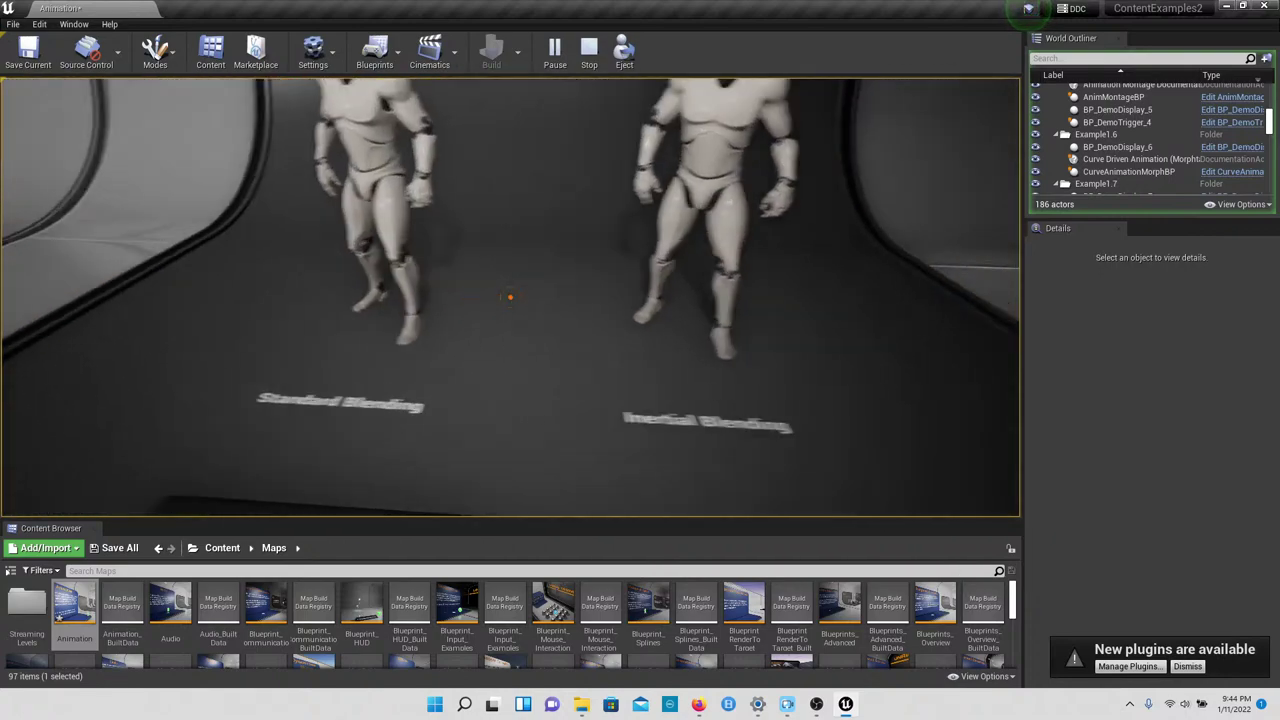
key(s)
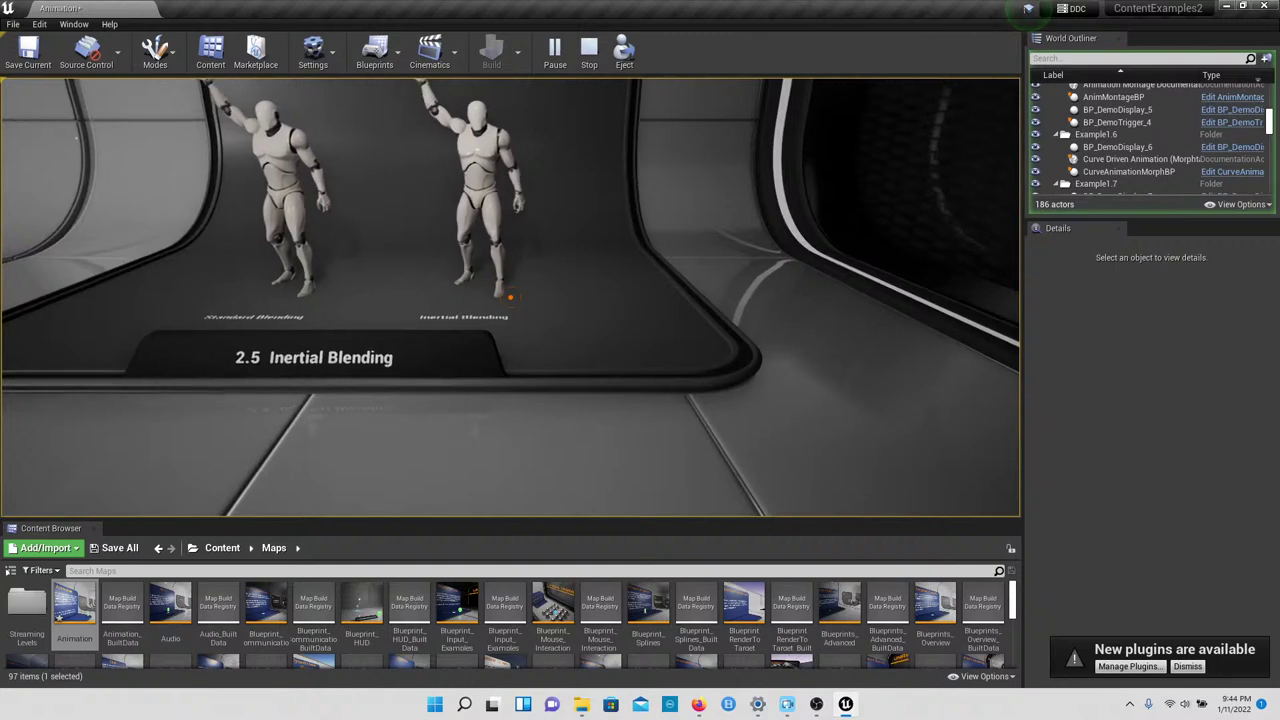
Step: Examine the Standard Blending and Inertial Blending mannequins in turn from different angles and distances
key(a)
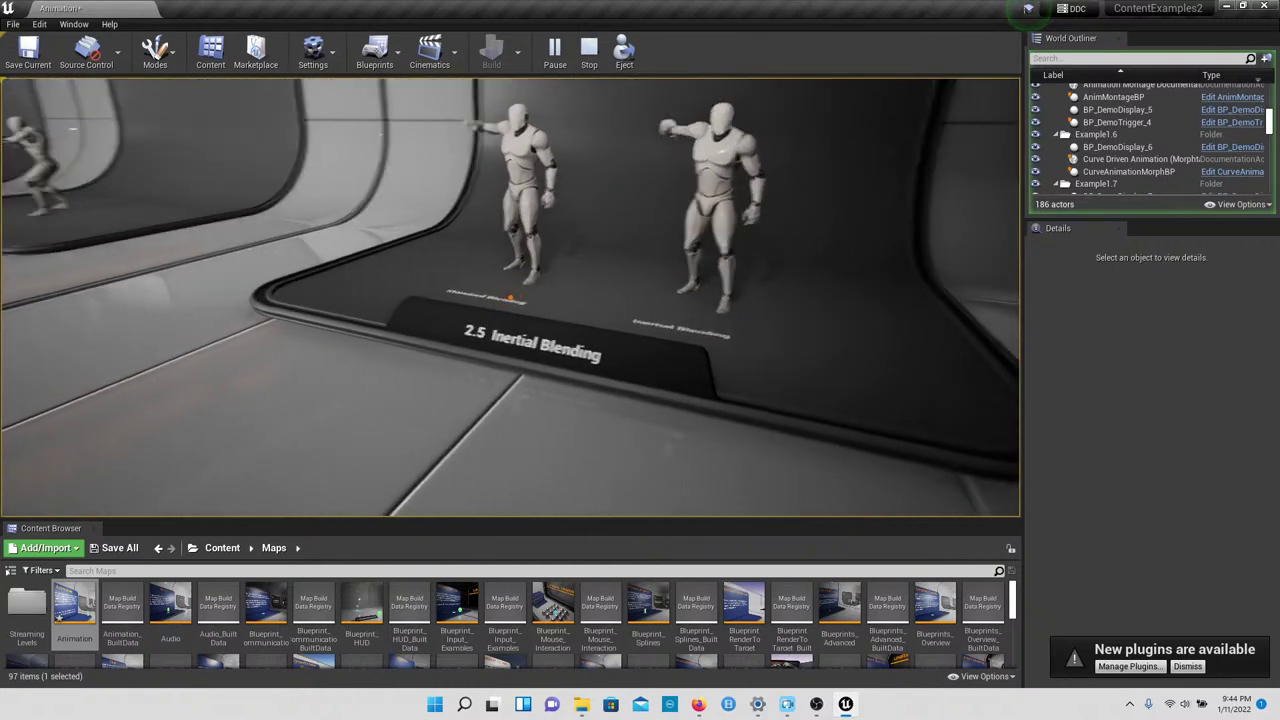
key(a)
key(w)
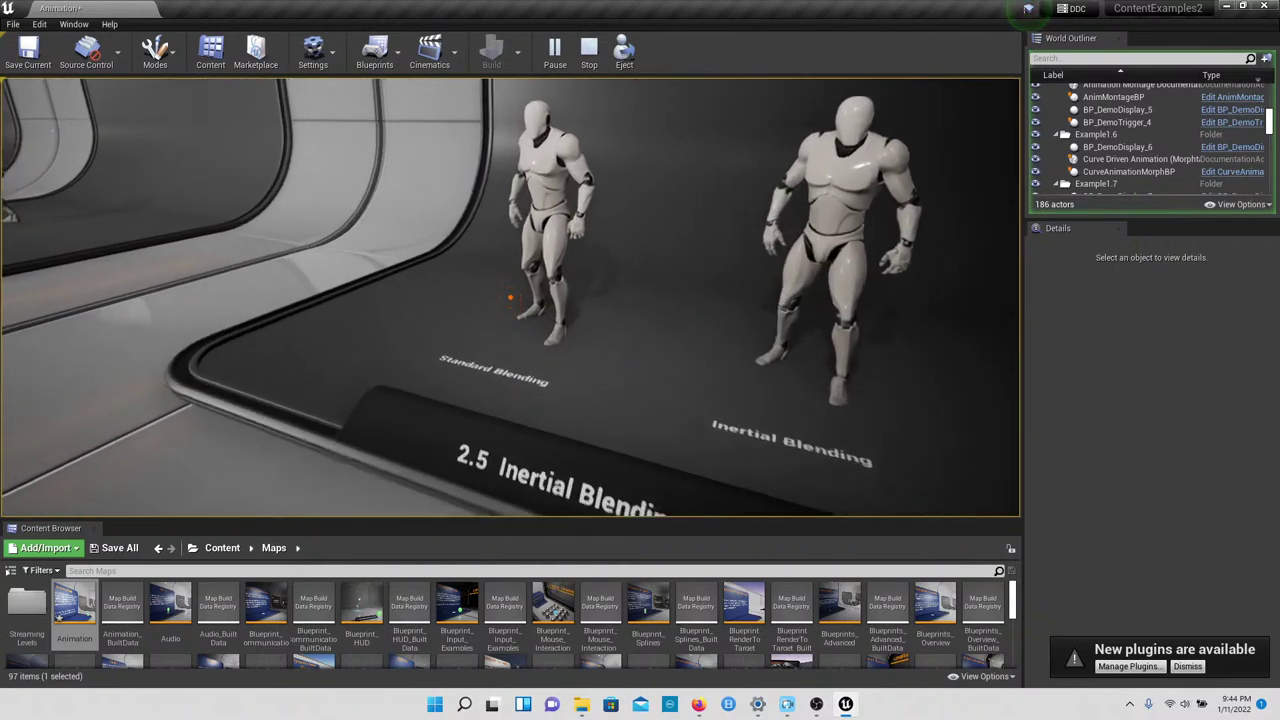
key(w)
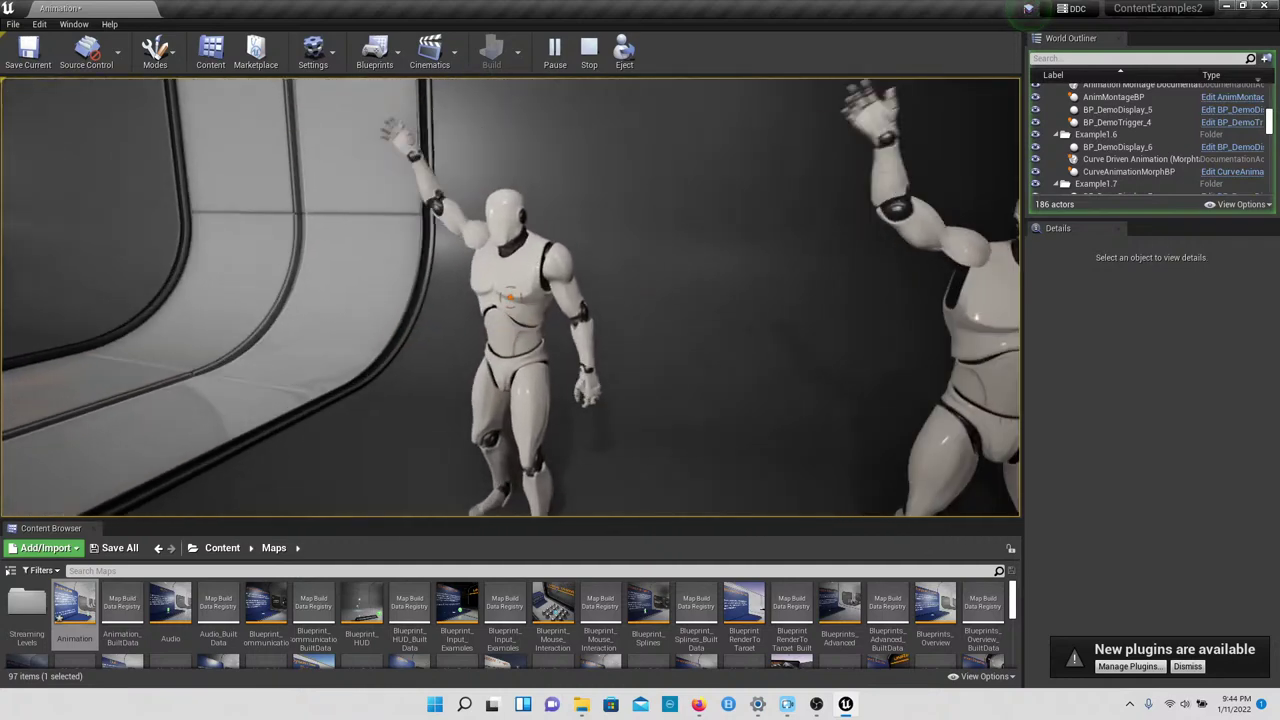
key(s)
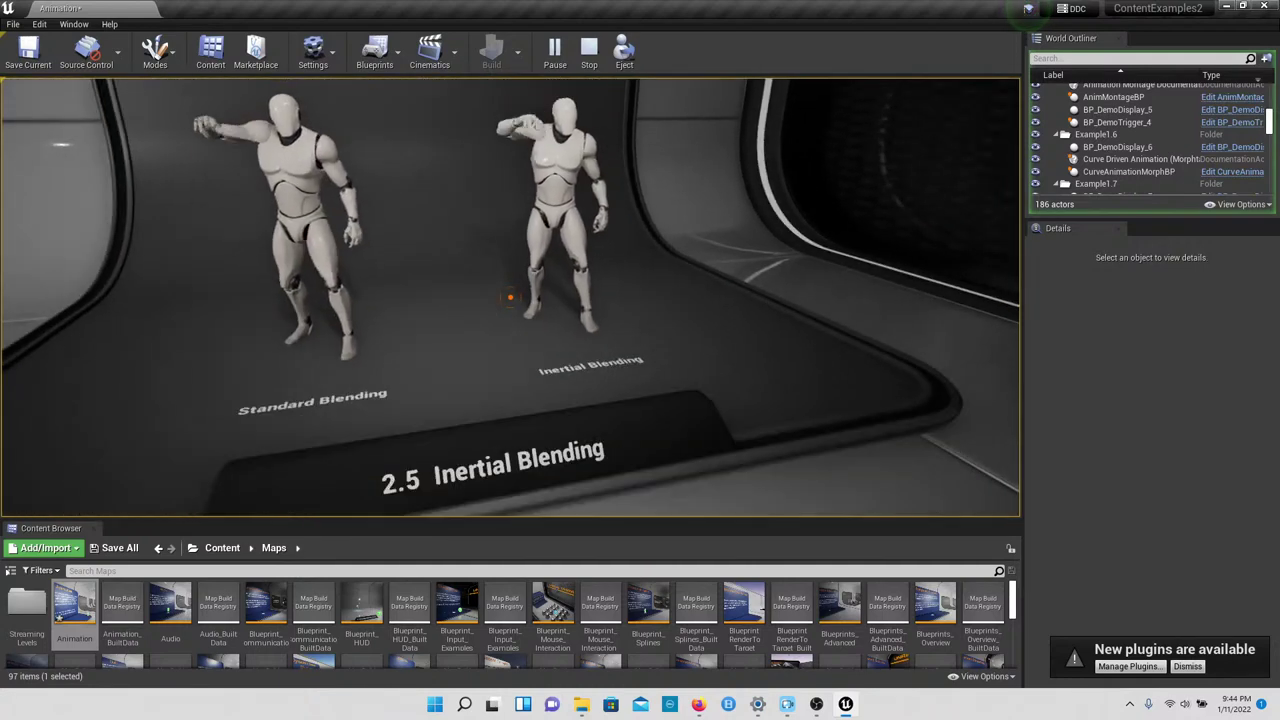
key(w)
key(a)
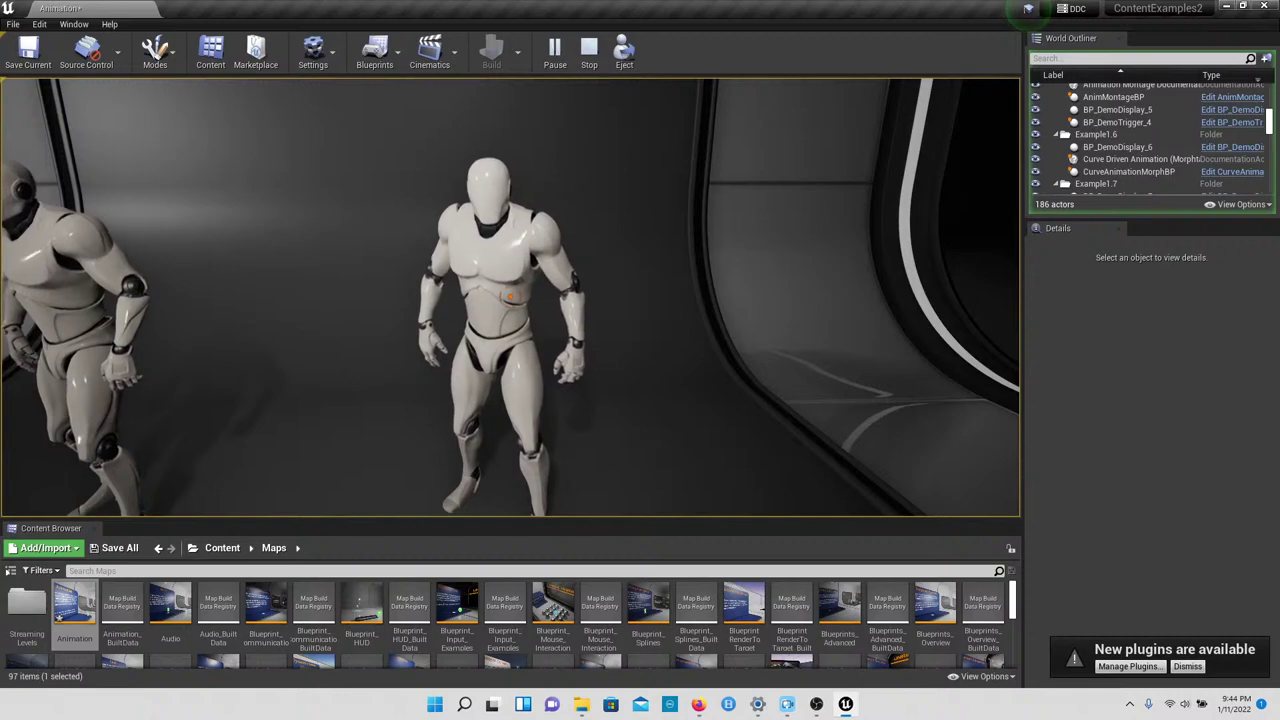
key(s)
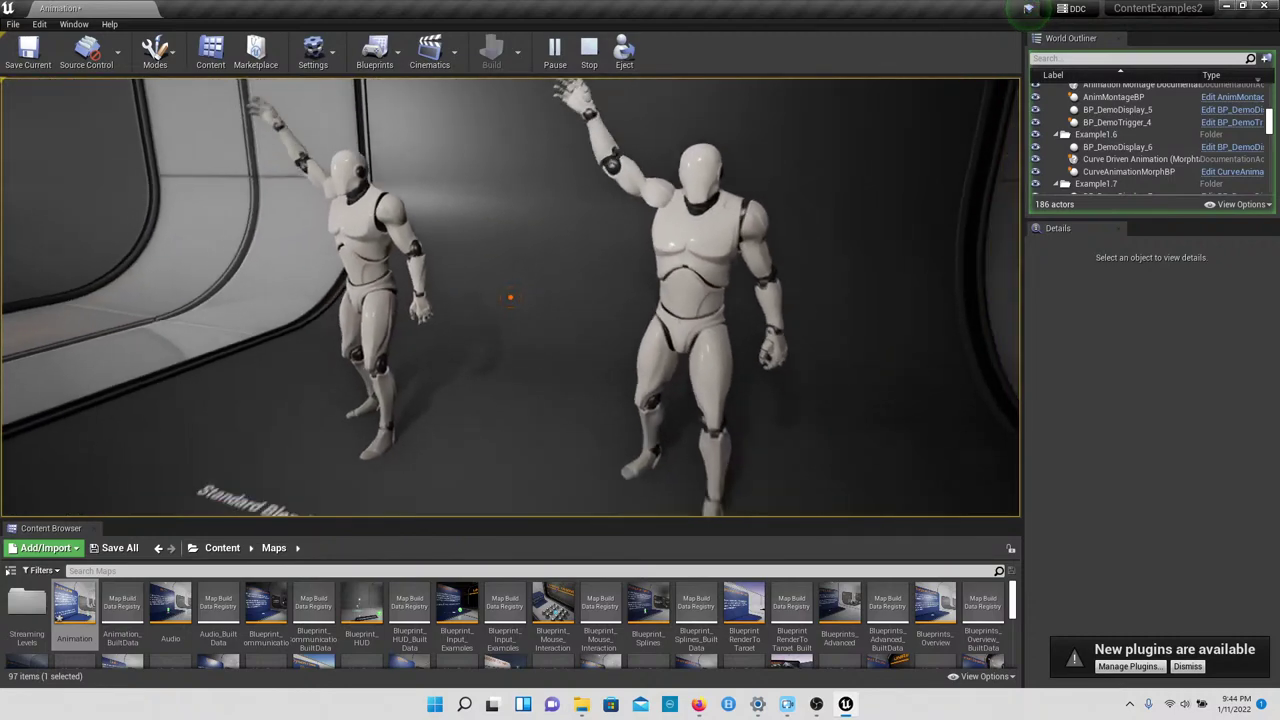
key(w)
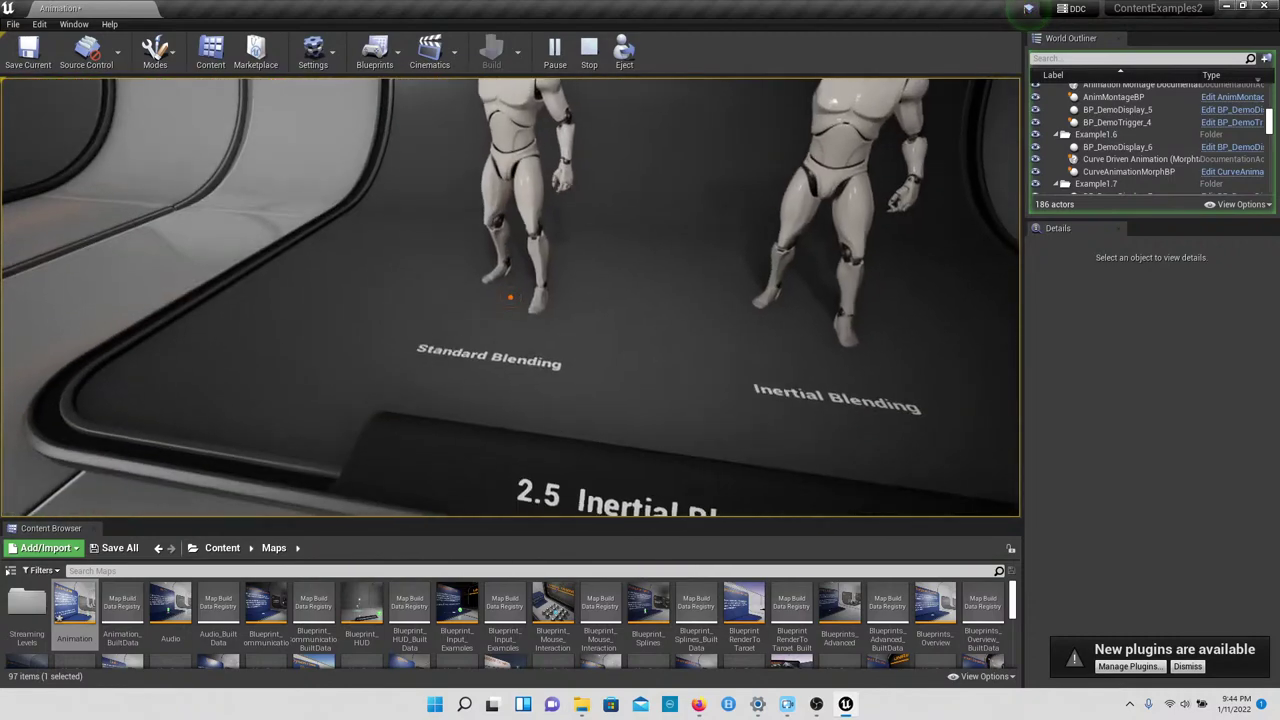
Step: Walk through to the next room and view the three running characters at stand 3.1, Runtime Retargeting
key(w)
key(w)
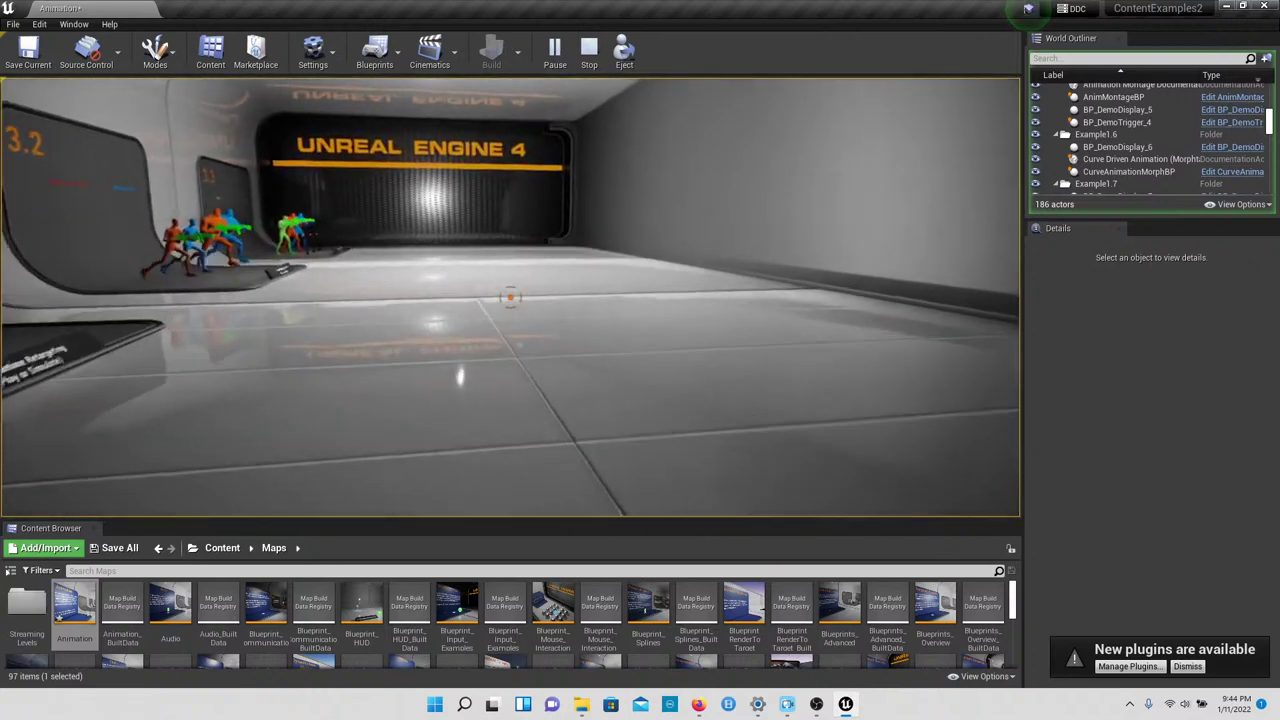
key(a)
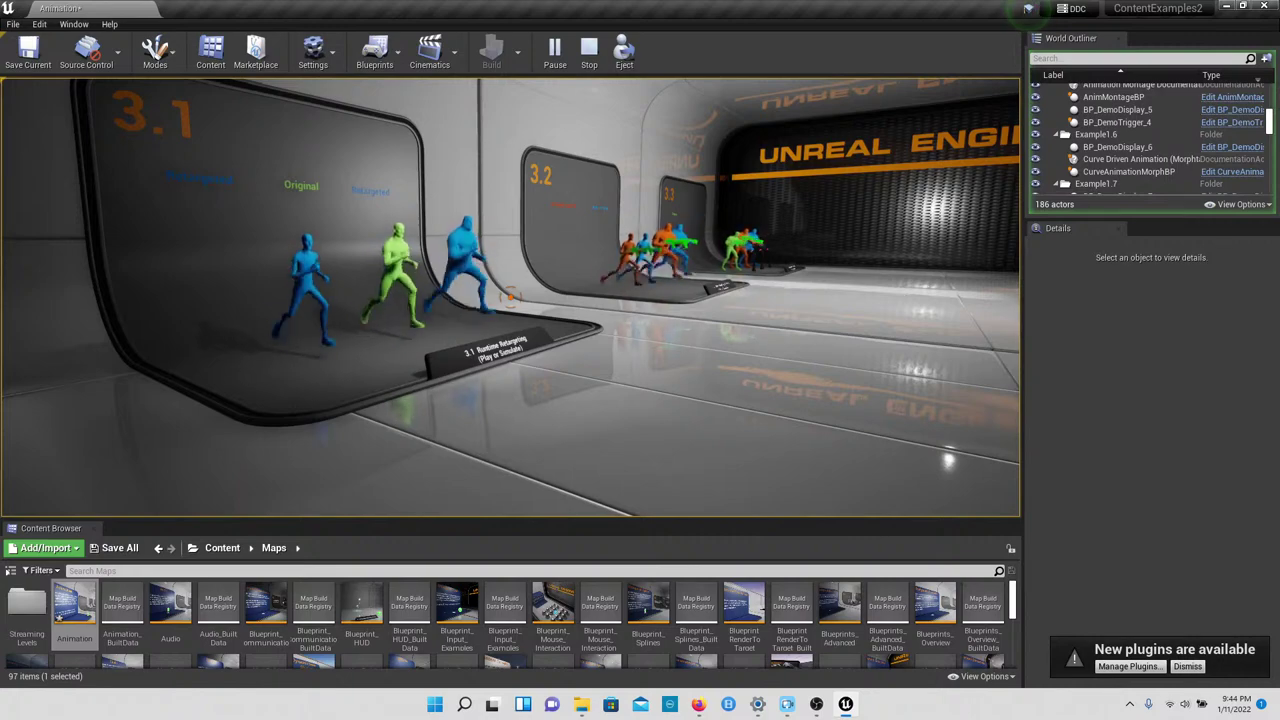
key(w)
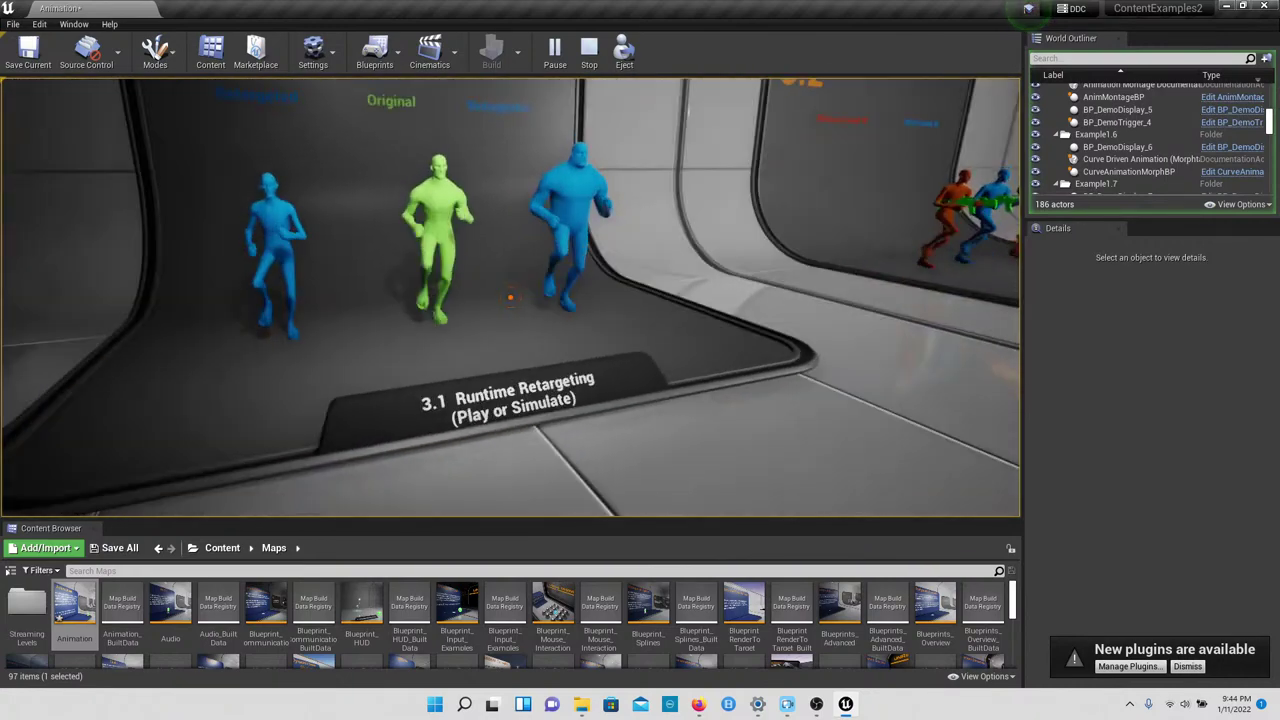
key(d)
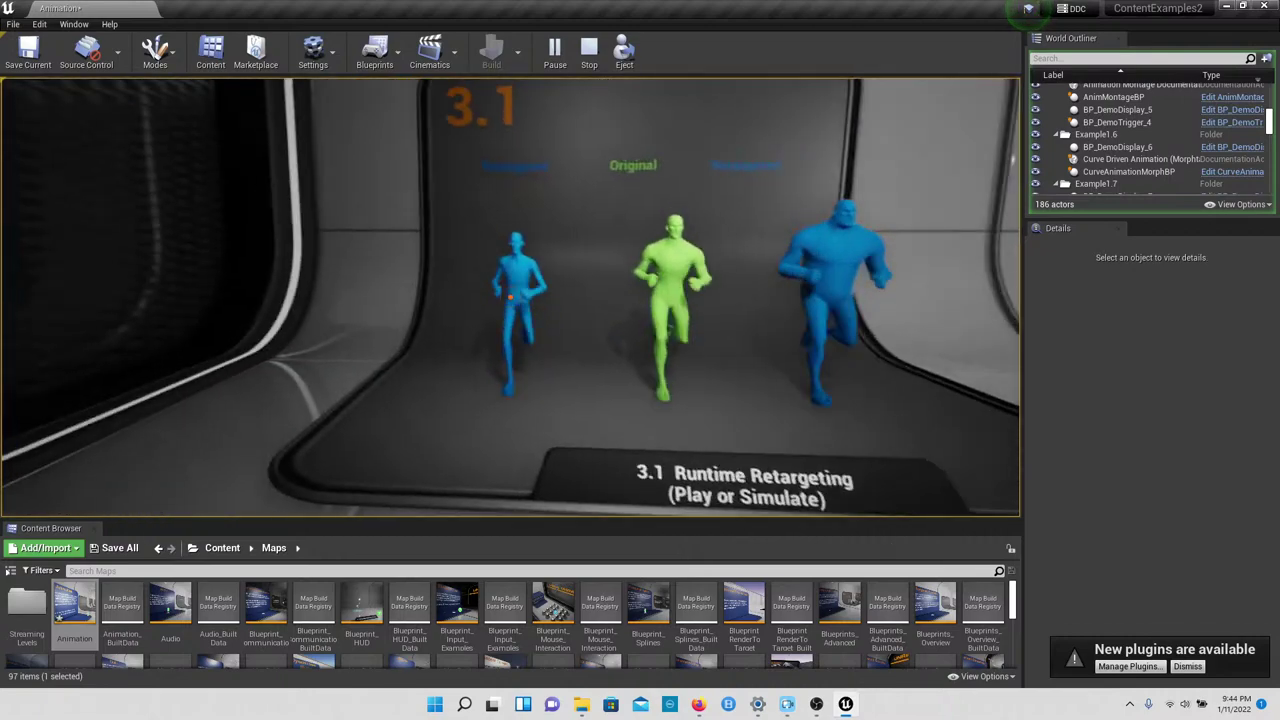
key(w)
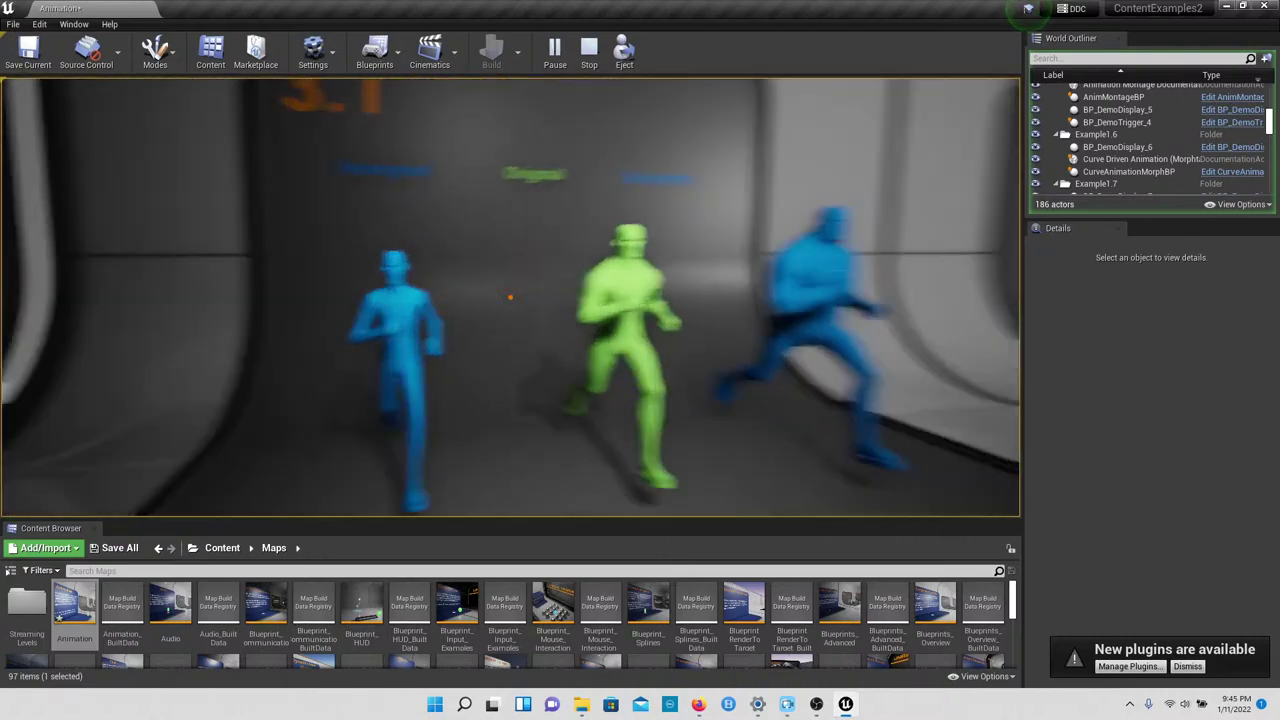
Step: Move in close to the original green character and the retargeted blue characters at stand 3.1 and watch their run animations
key(w)
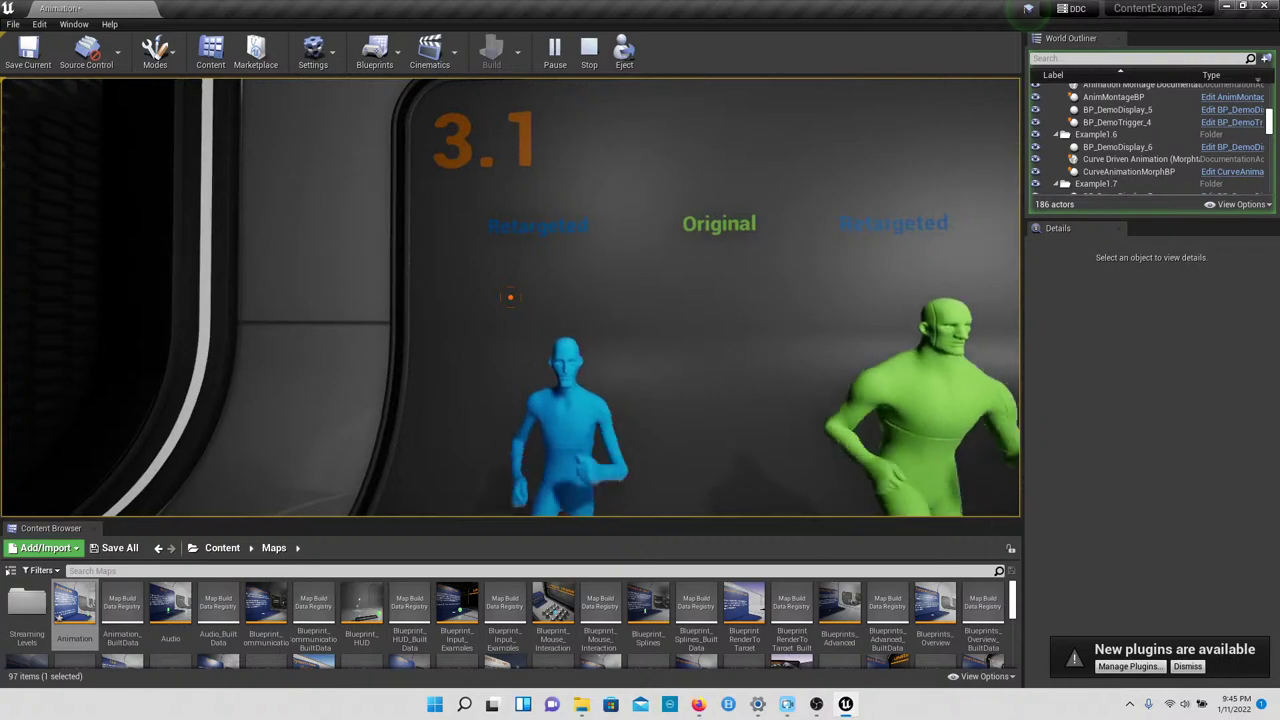
key(w)
key(d)
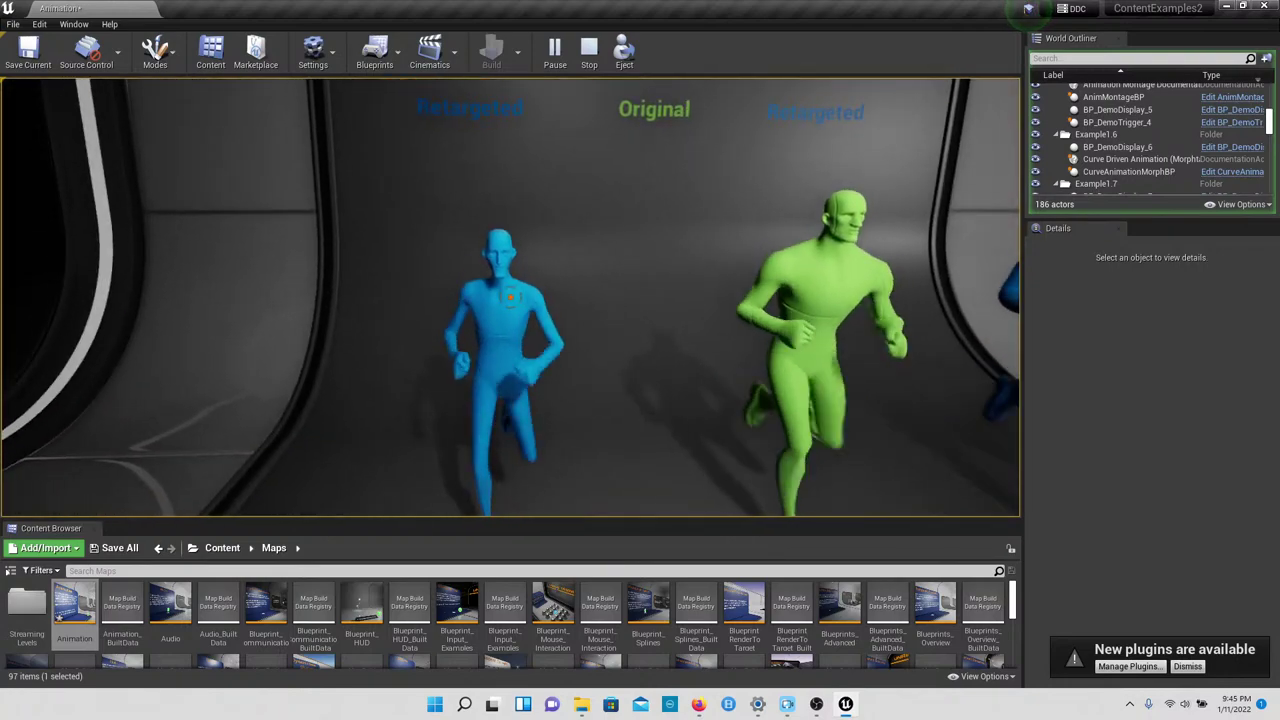
key(s)
key(d)
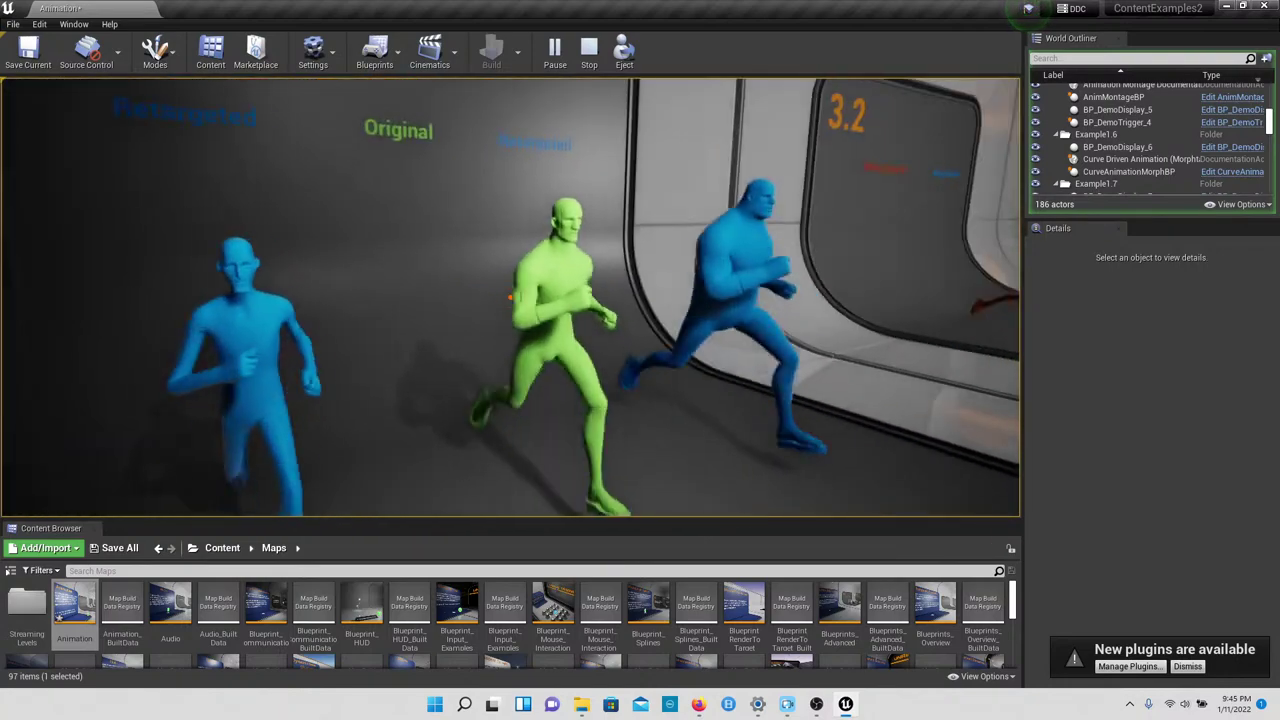
Step: View stand 3.1 from the side and the front, comparing the retargeted characters with the original
key(s)
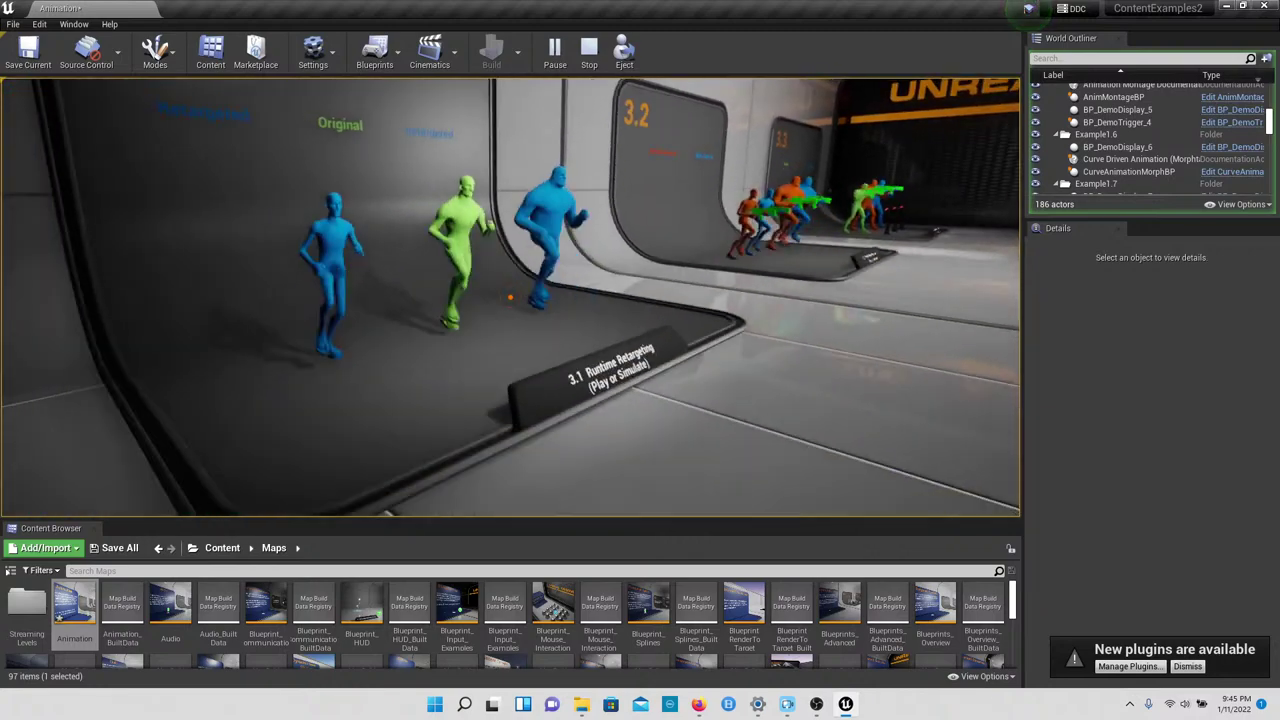
key(d)
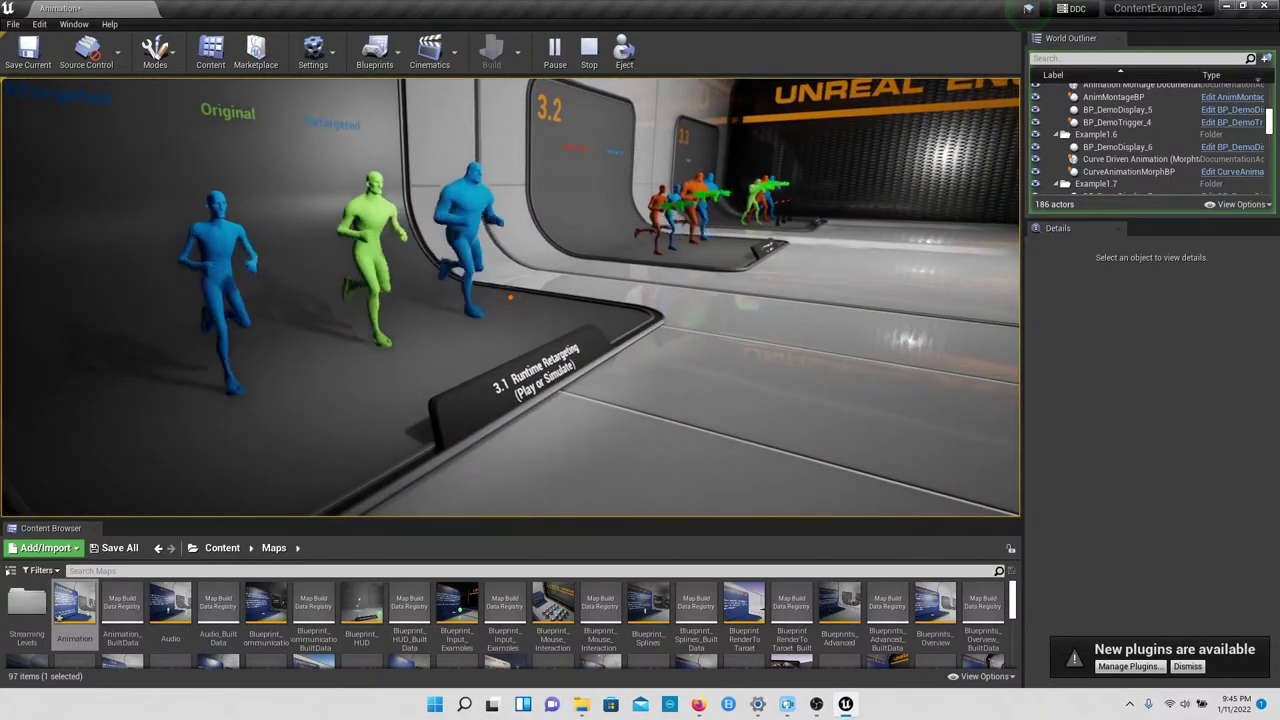
key(w)
key(s)
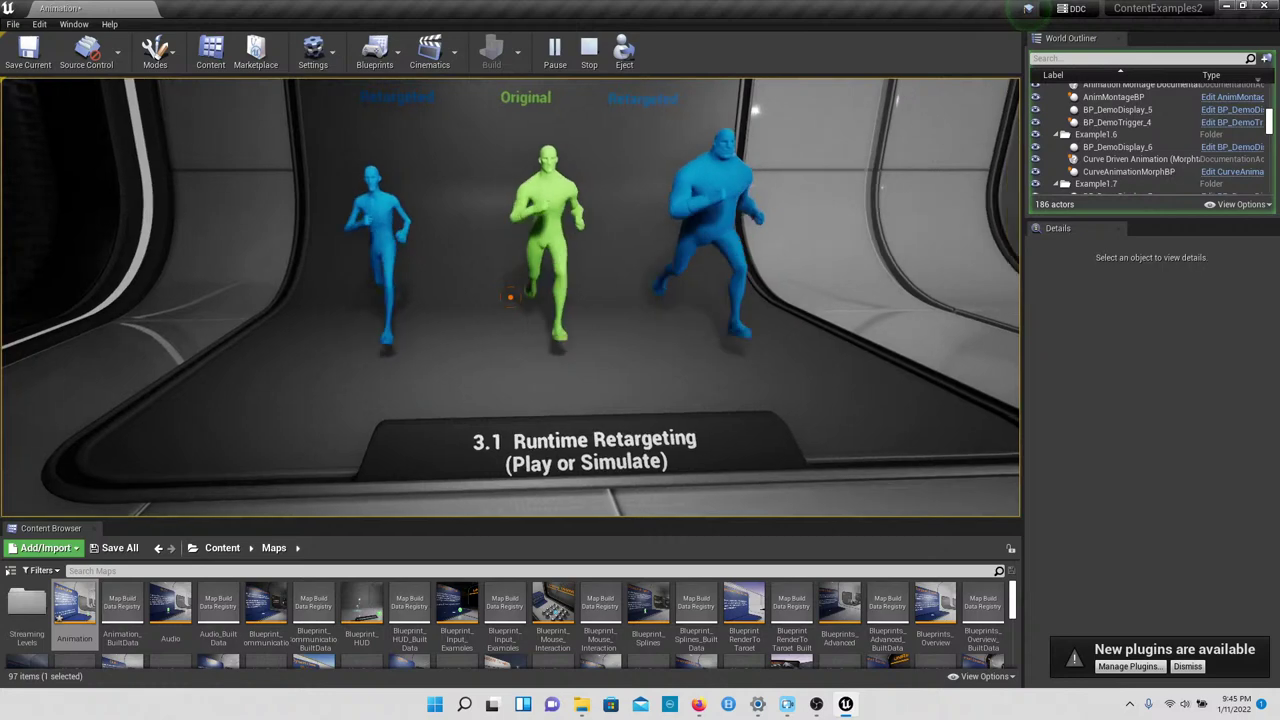
key(w)
key(d)
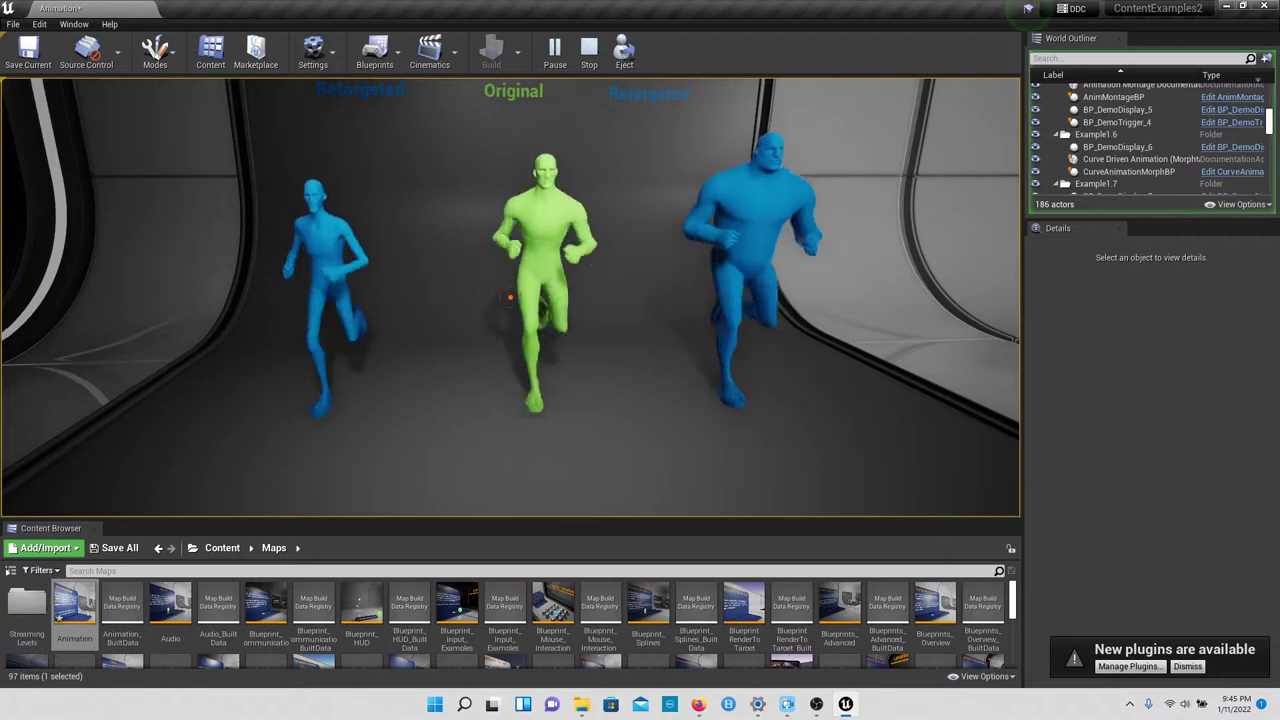
key(a)
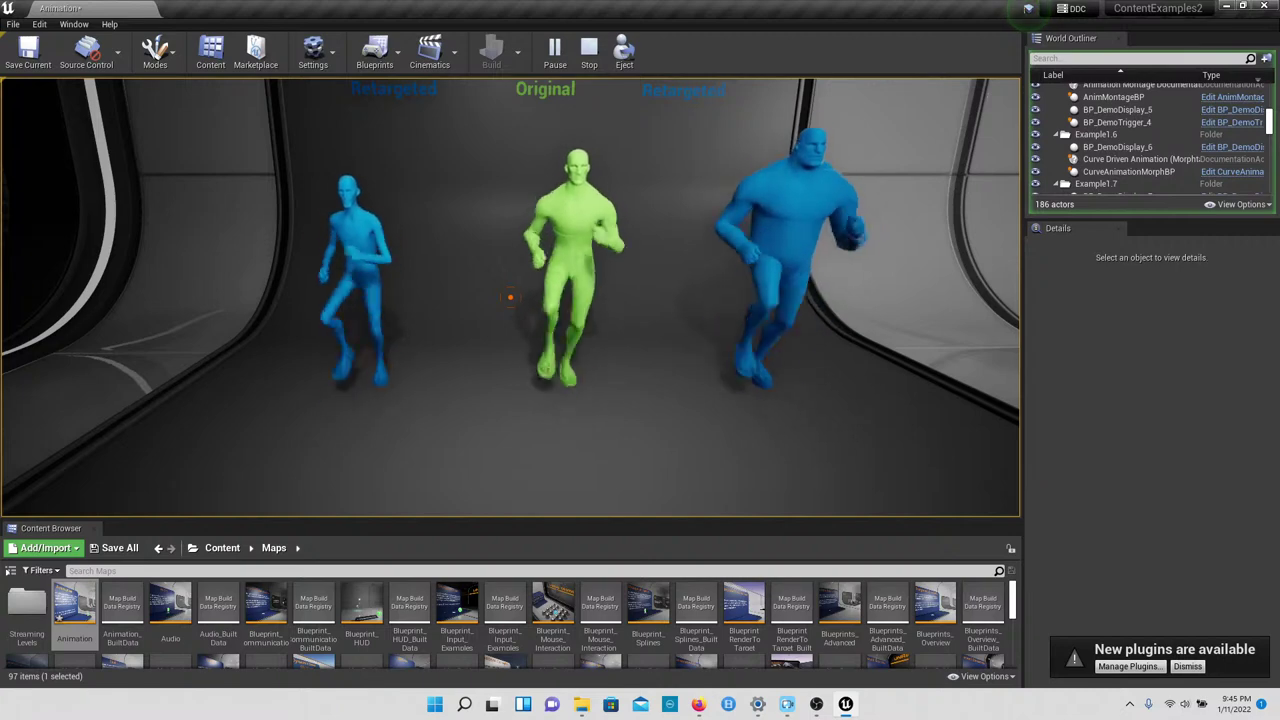
key(s)
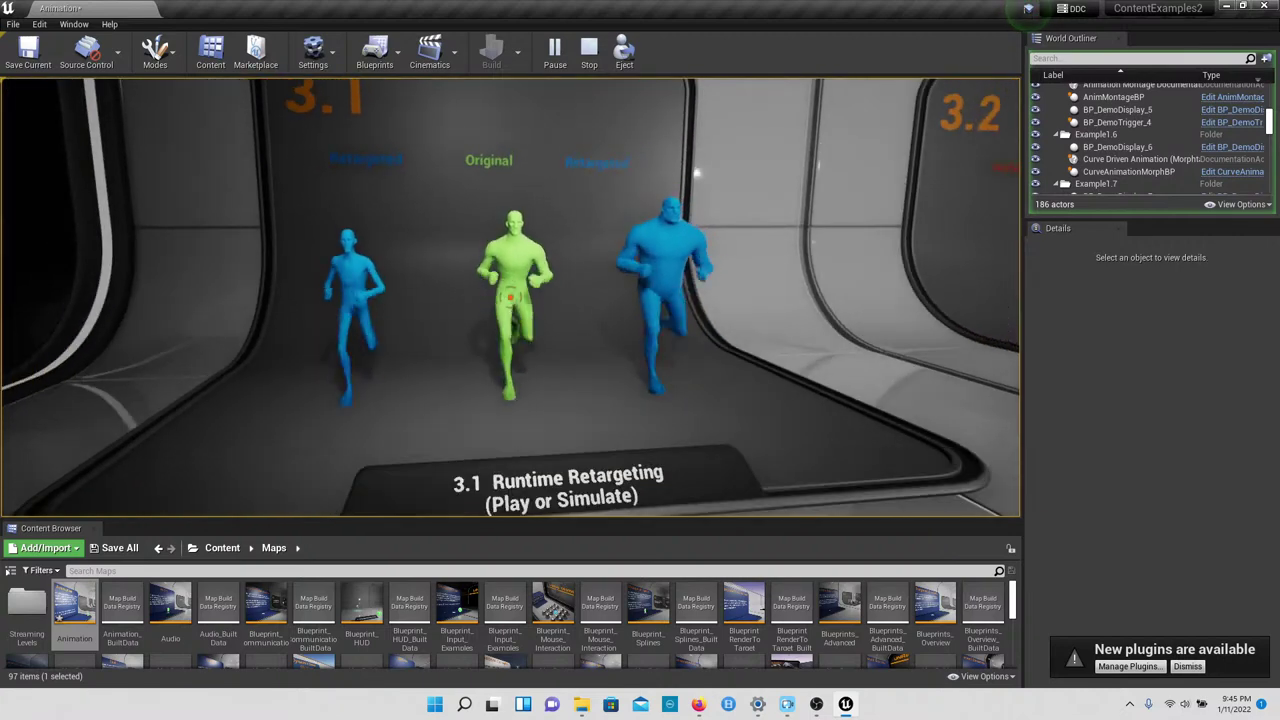
Step: Walk to stand 3.2, Prop retargeting (Hand IK), and view its armed characters without and with Hand IK
key(w)
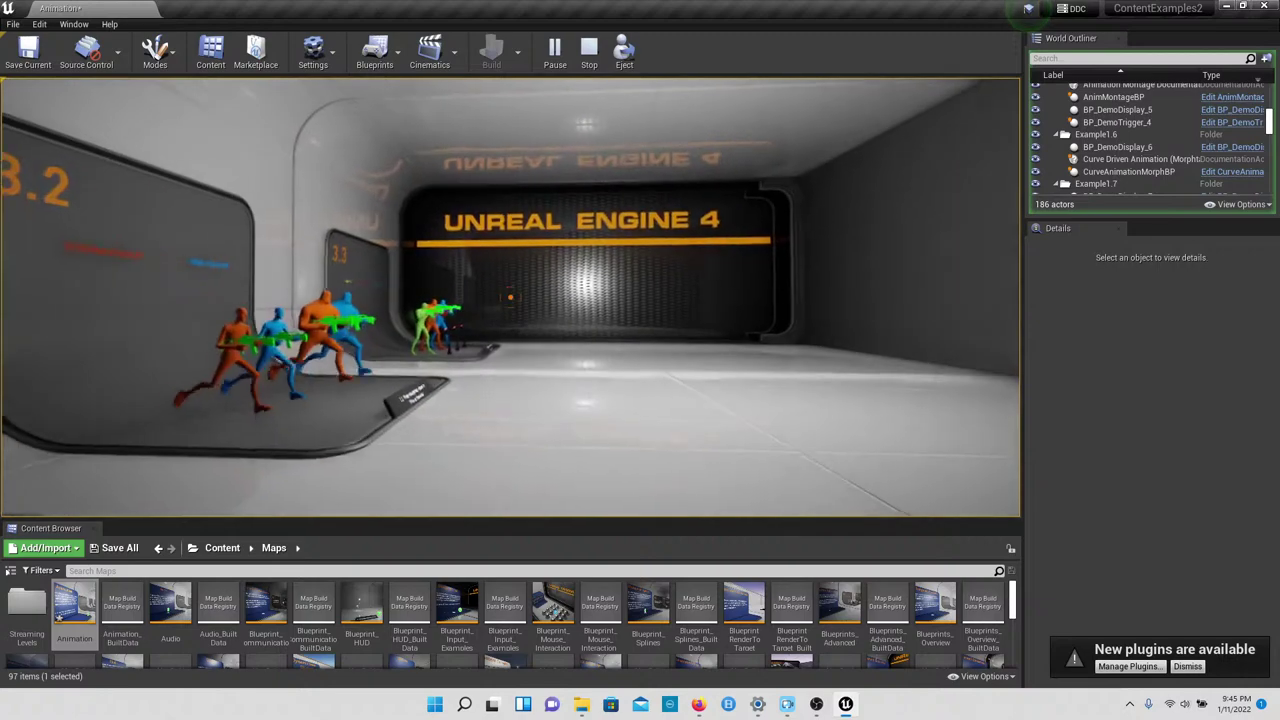
key(Left)
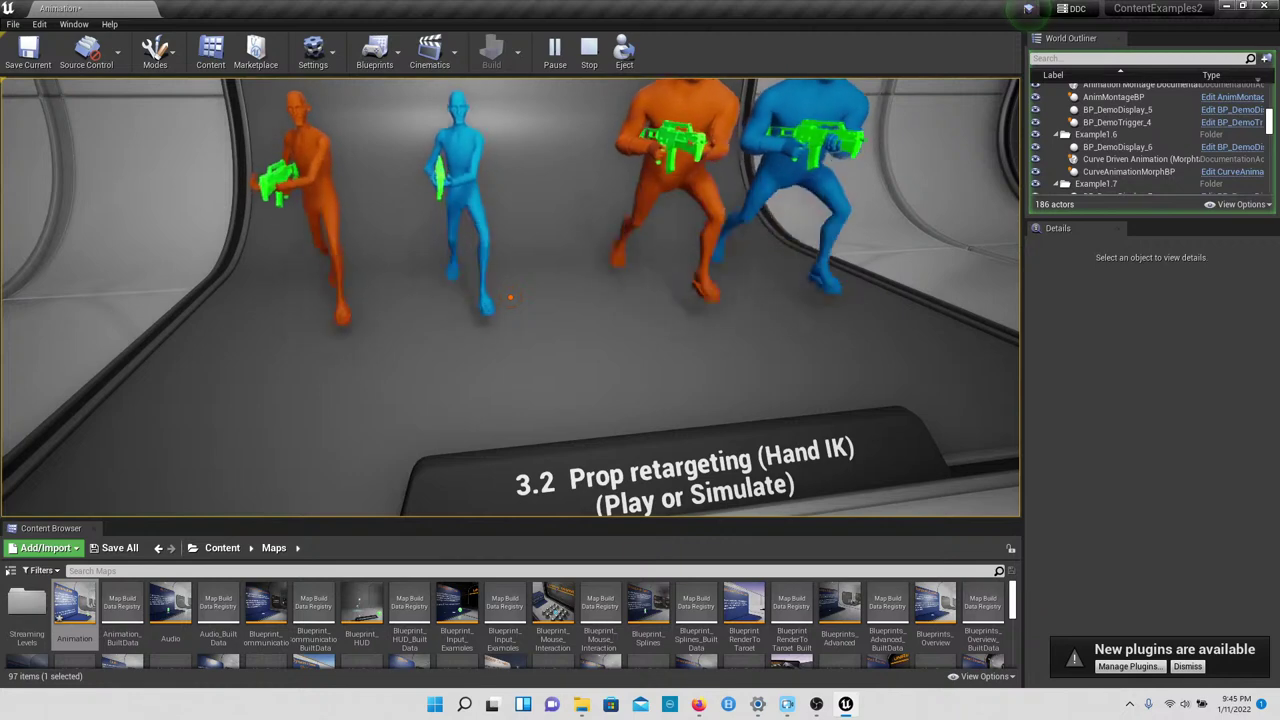
key(Up)
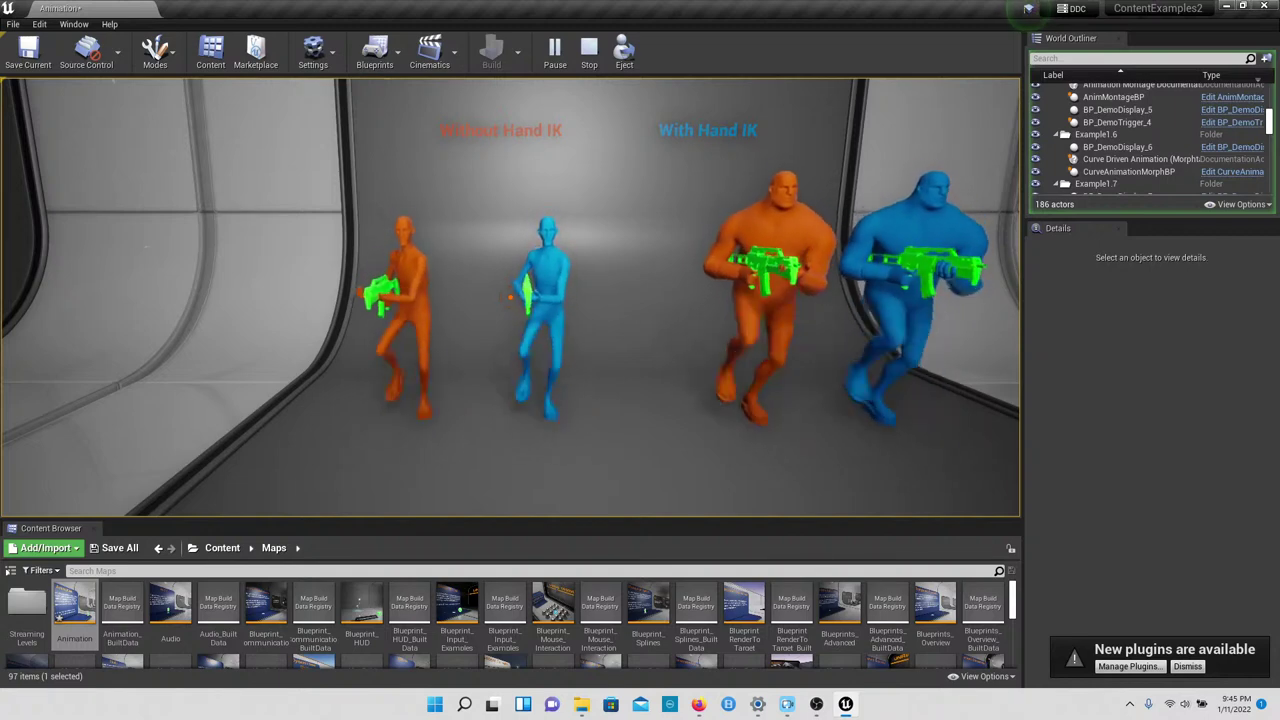
Step: Step back from stand 3.2, Prop retargeting (Hand IK), and examine its label and four armed characters from the front
key(Left)
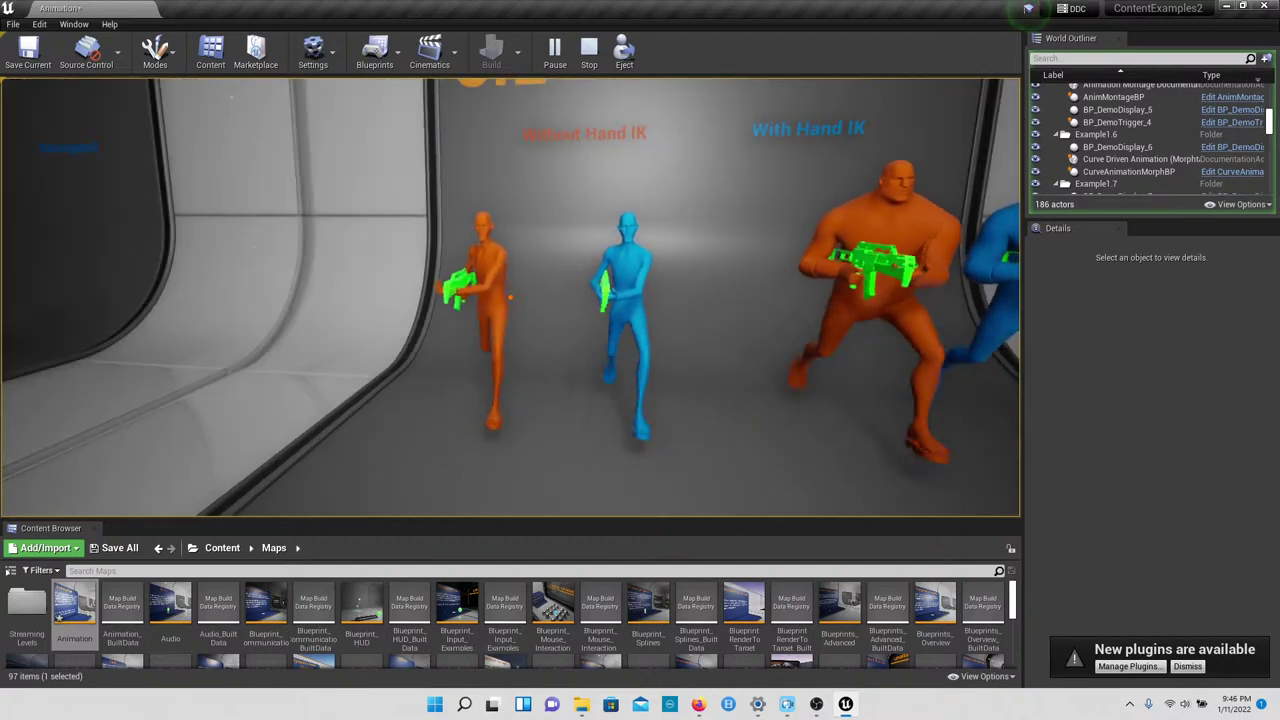
key(Down)
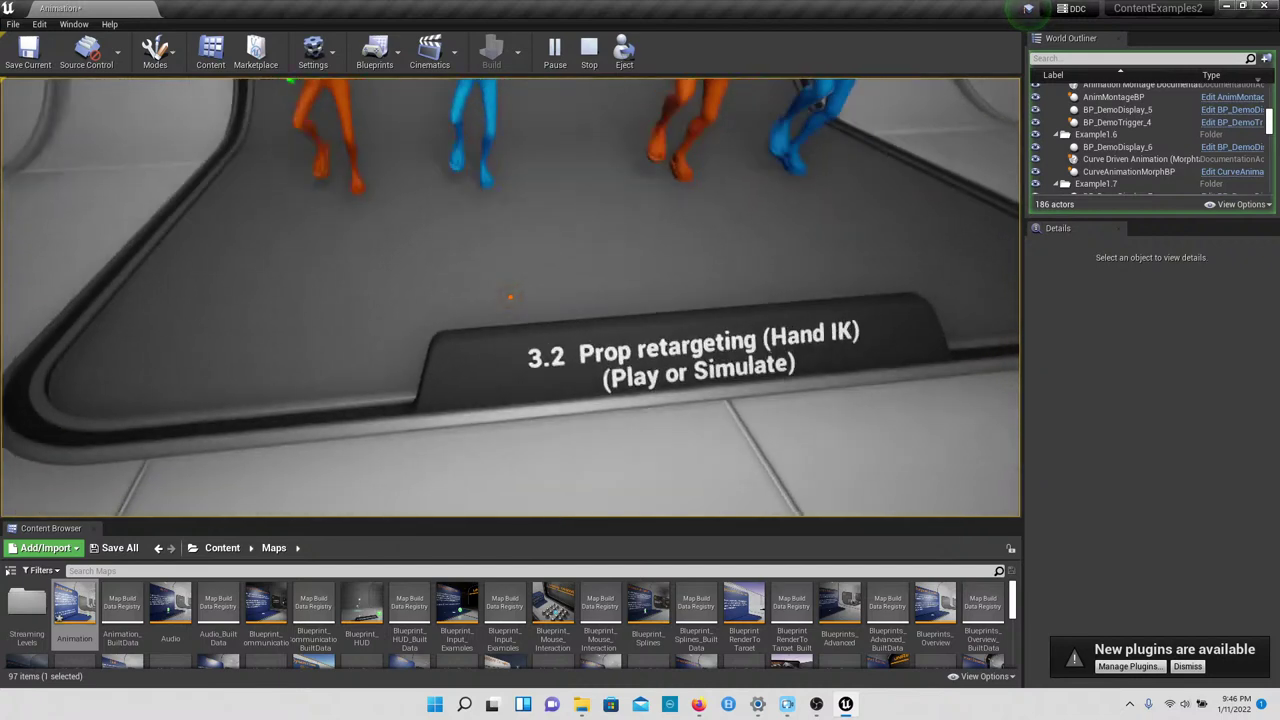
key(s)
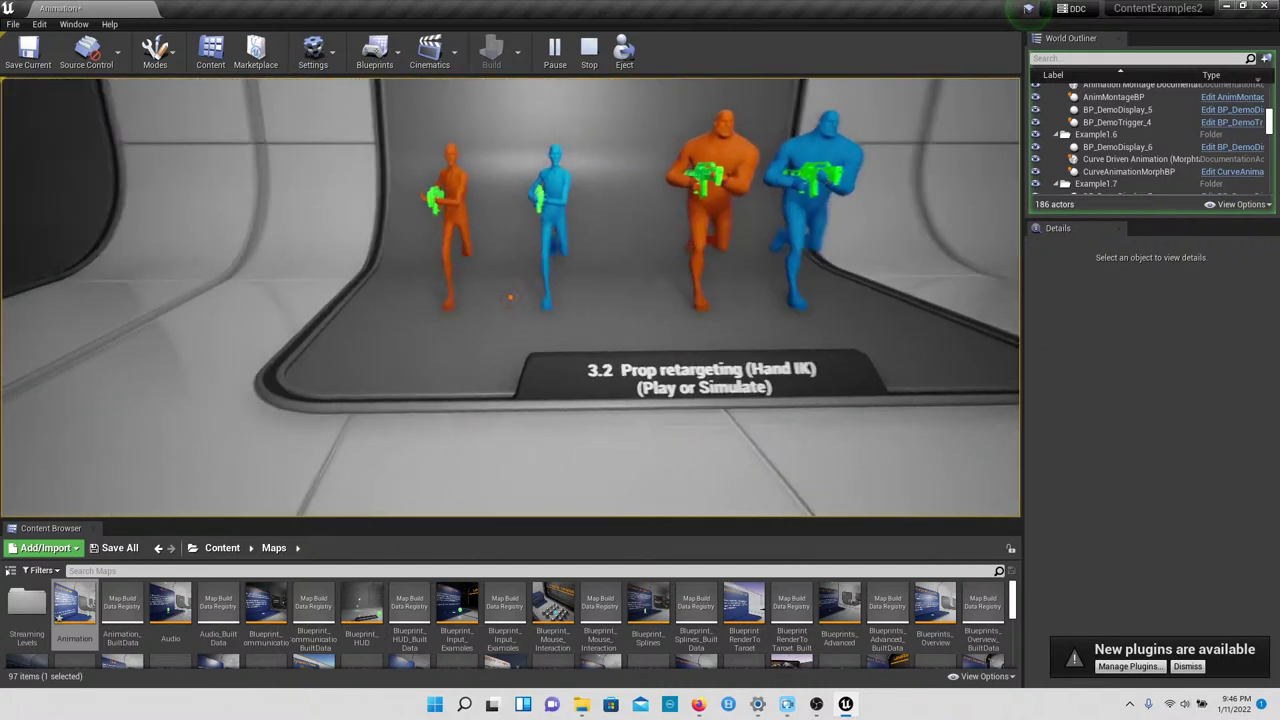
key(w)
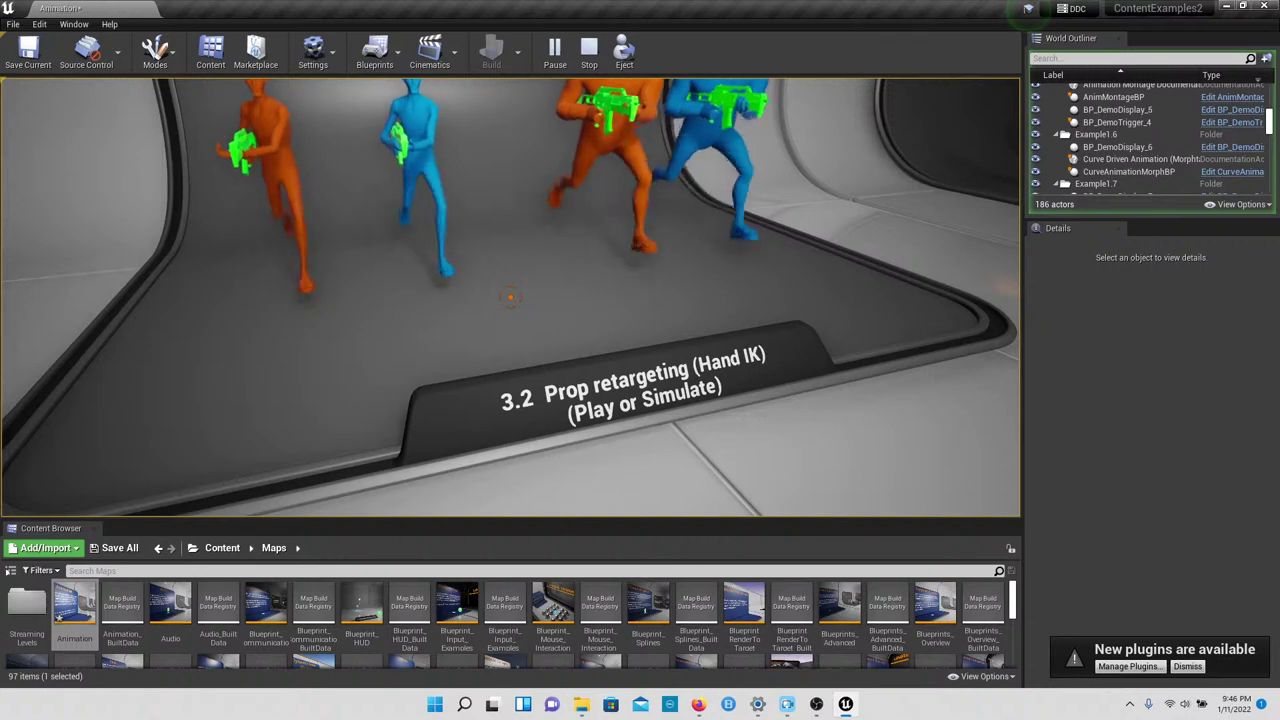
key(Up)
key(Down)
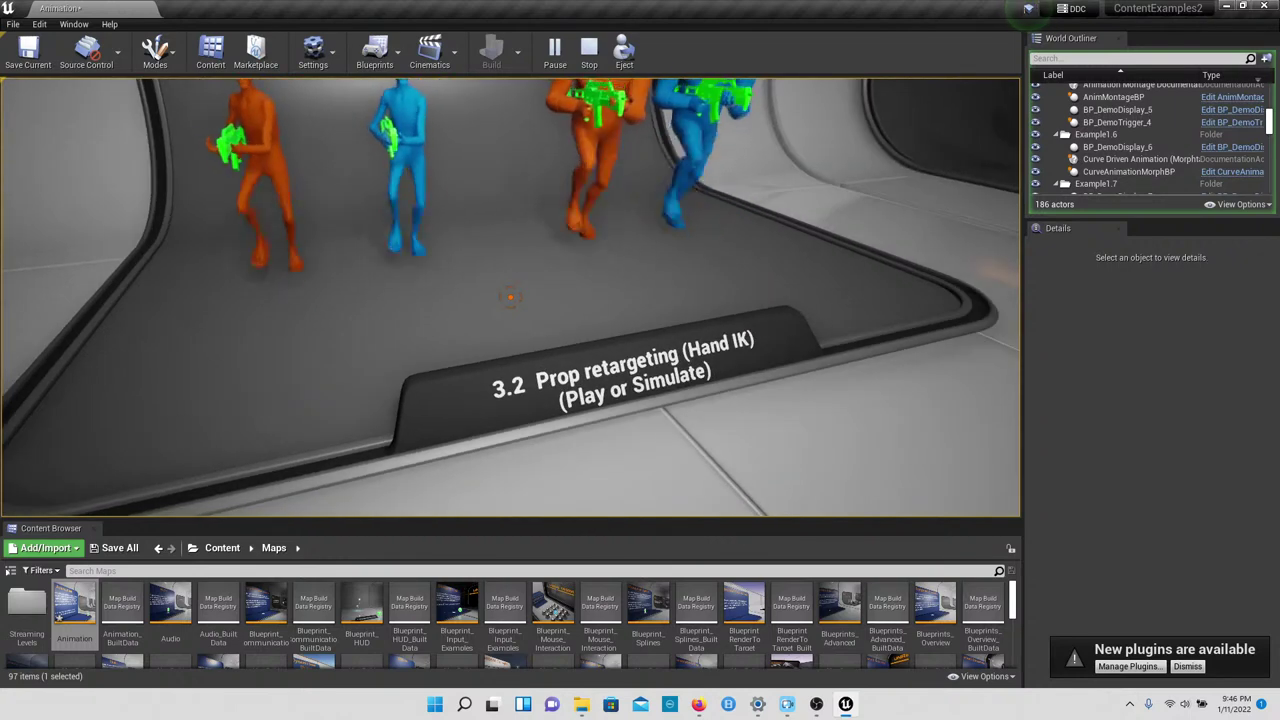
Step: Move in close to the slim orange and blue characters at stand 3.2 and compare how their hands hold the rifle
key(w)
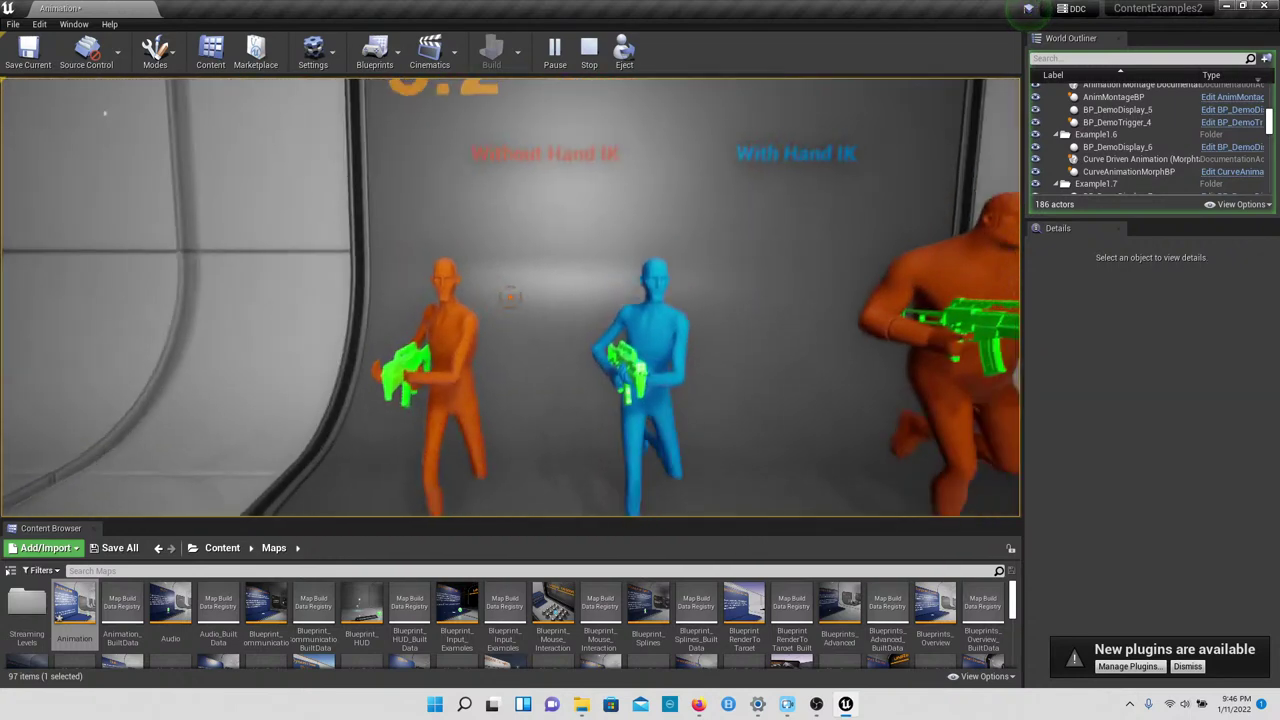
key(Up)
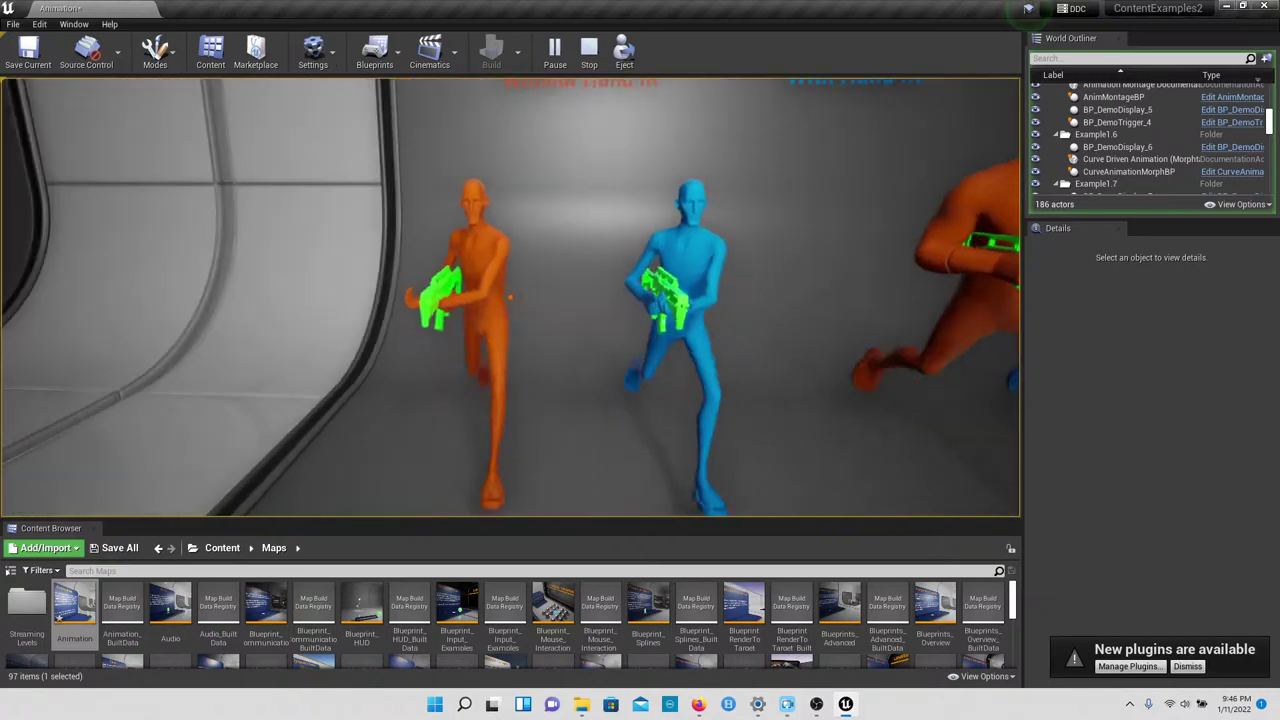
key(a)
key(d)
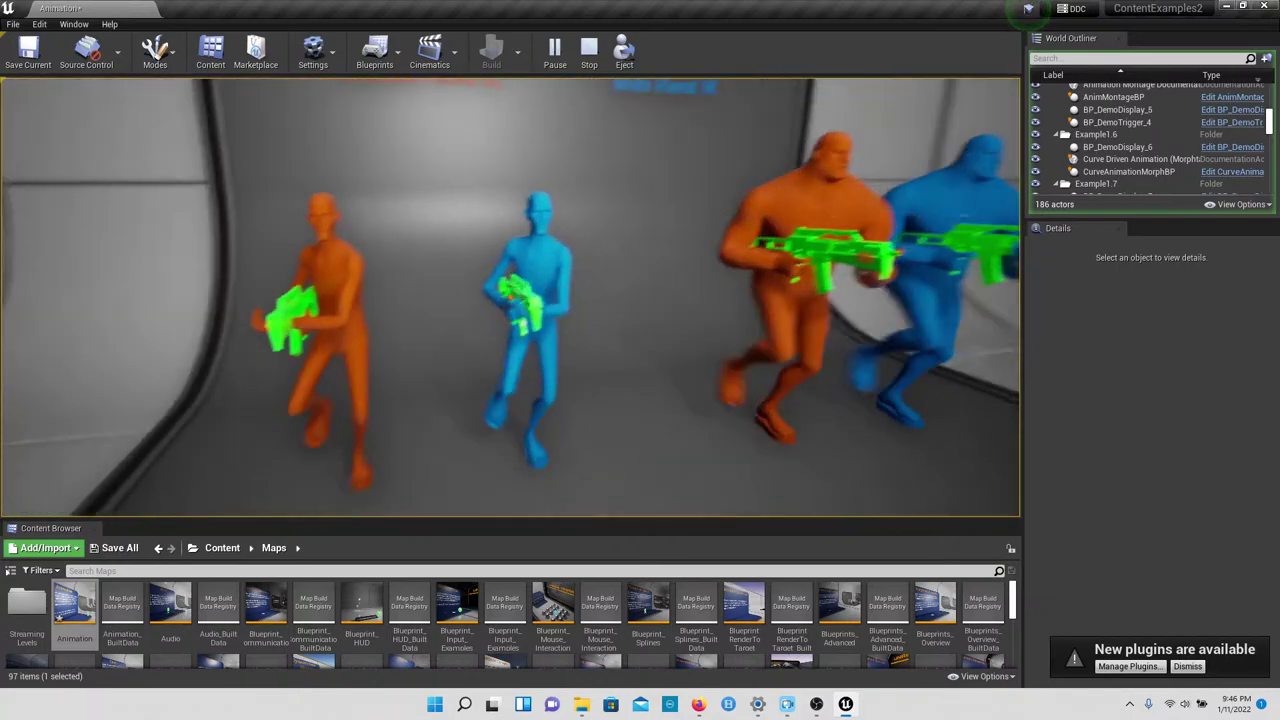
key(Down)
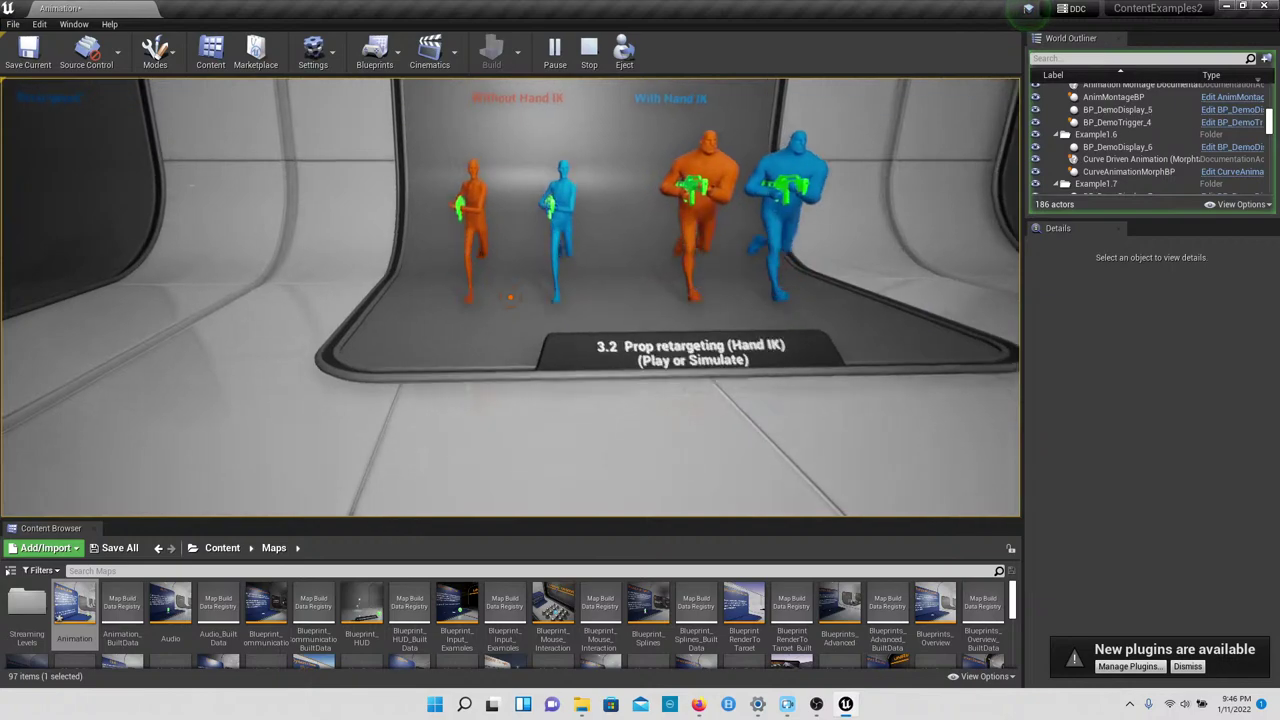
key(Up)
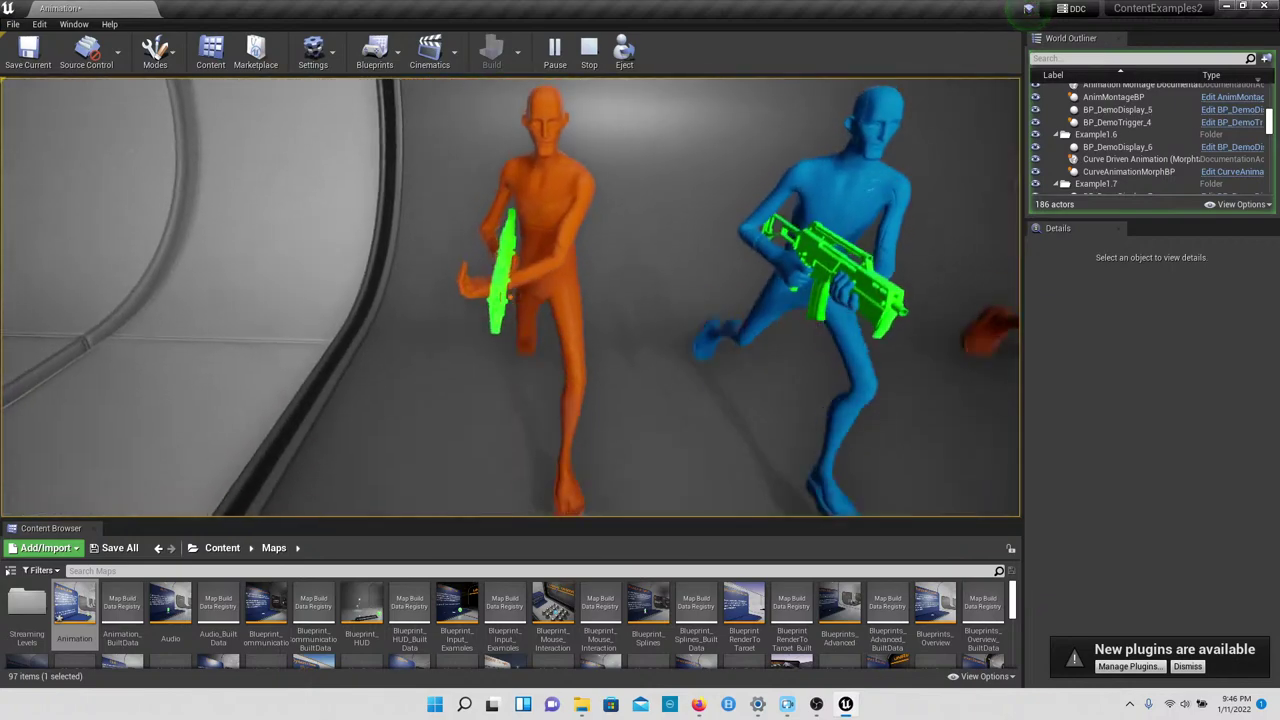
key(Down)
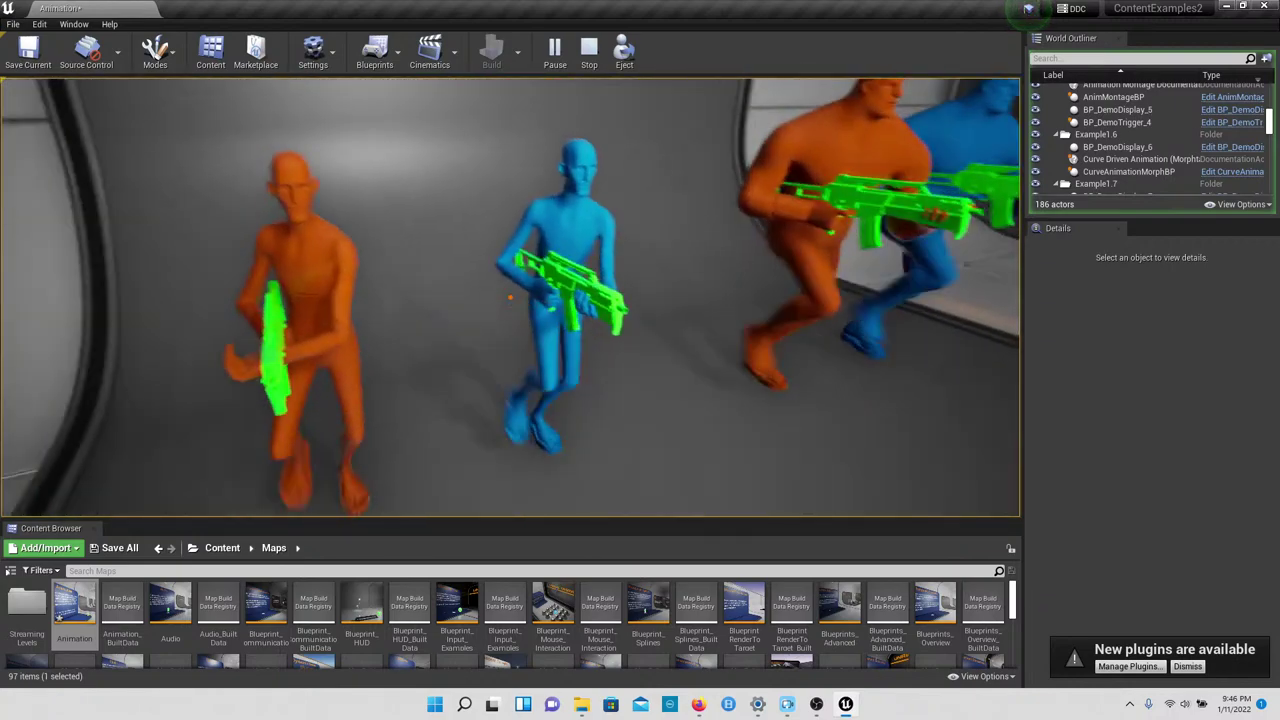
key(Left)
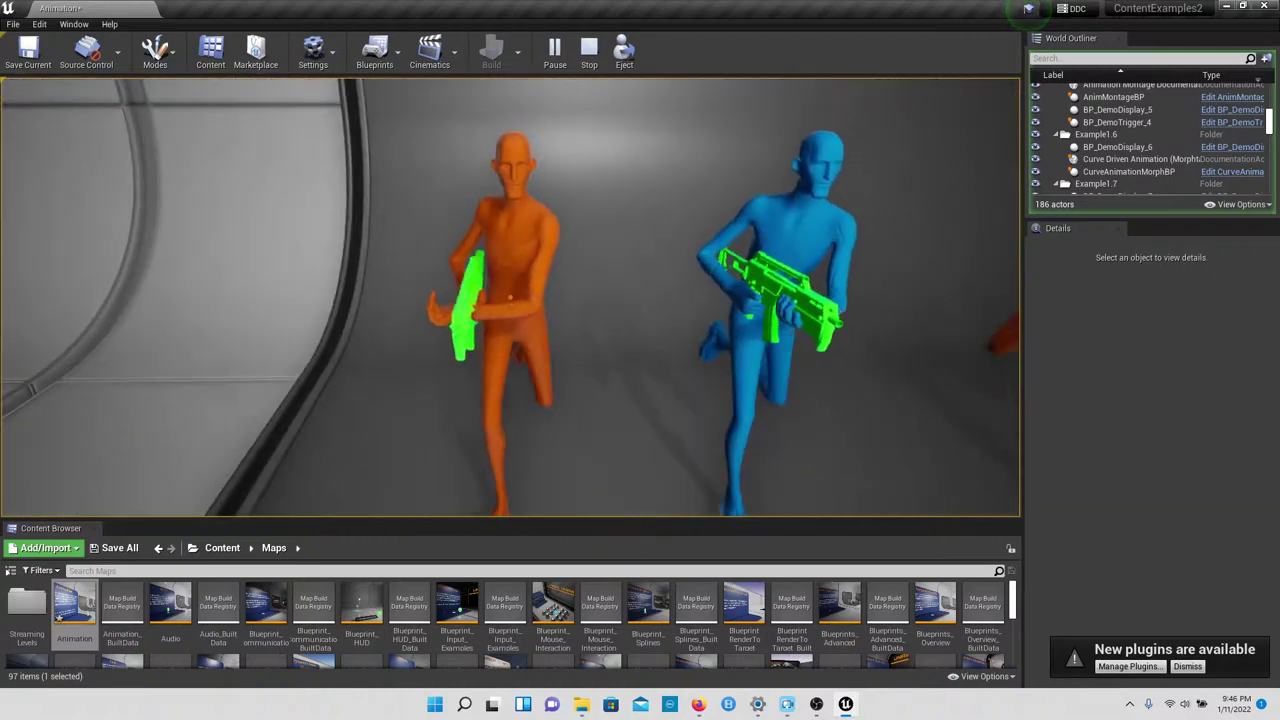
key(Right)
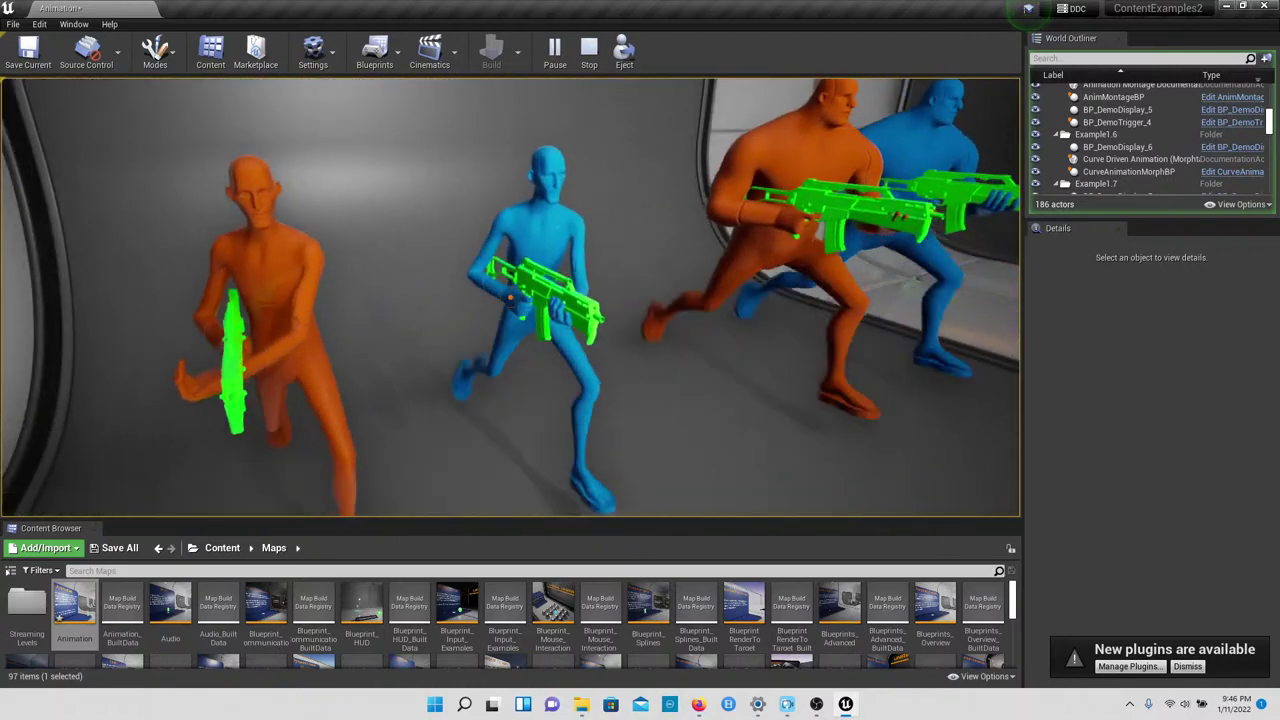
Step: Move over to the large orange and blue characters at stand 3.2 and compare their rifle grips up close
key(s)
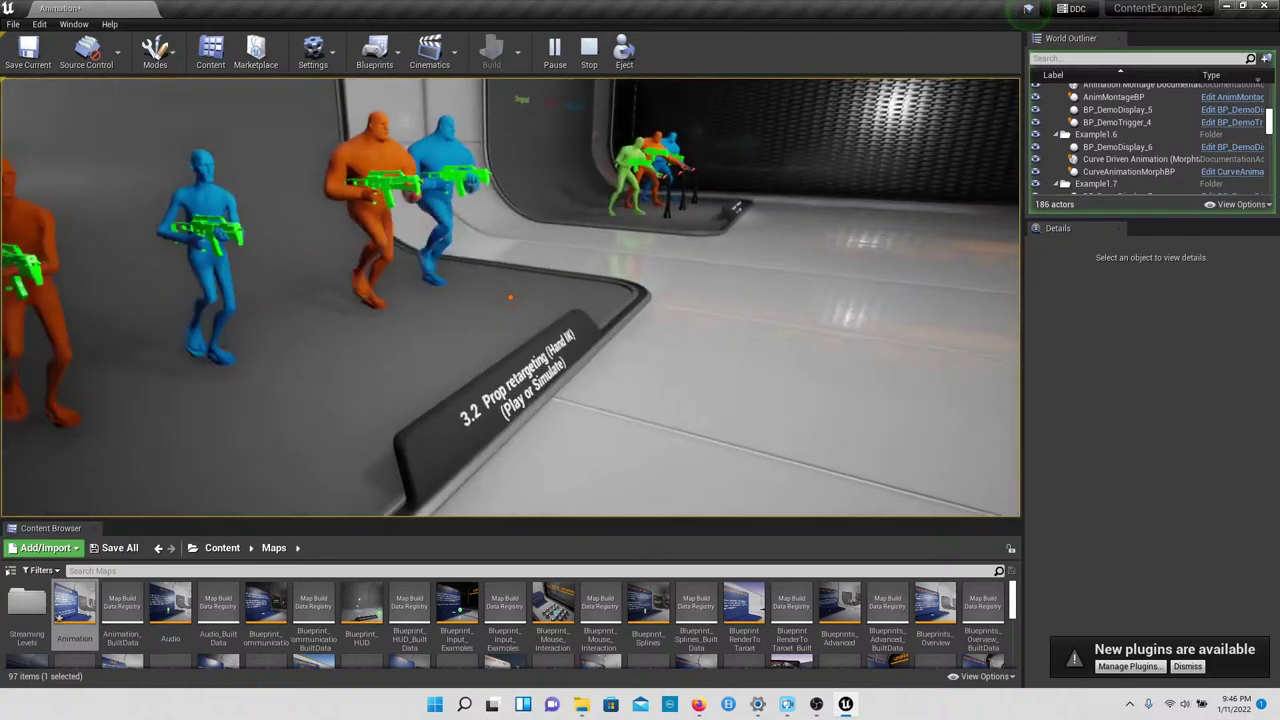
key(w)
key(w)
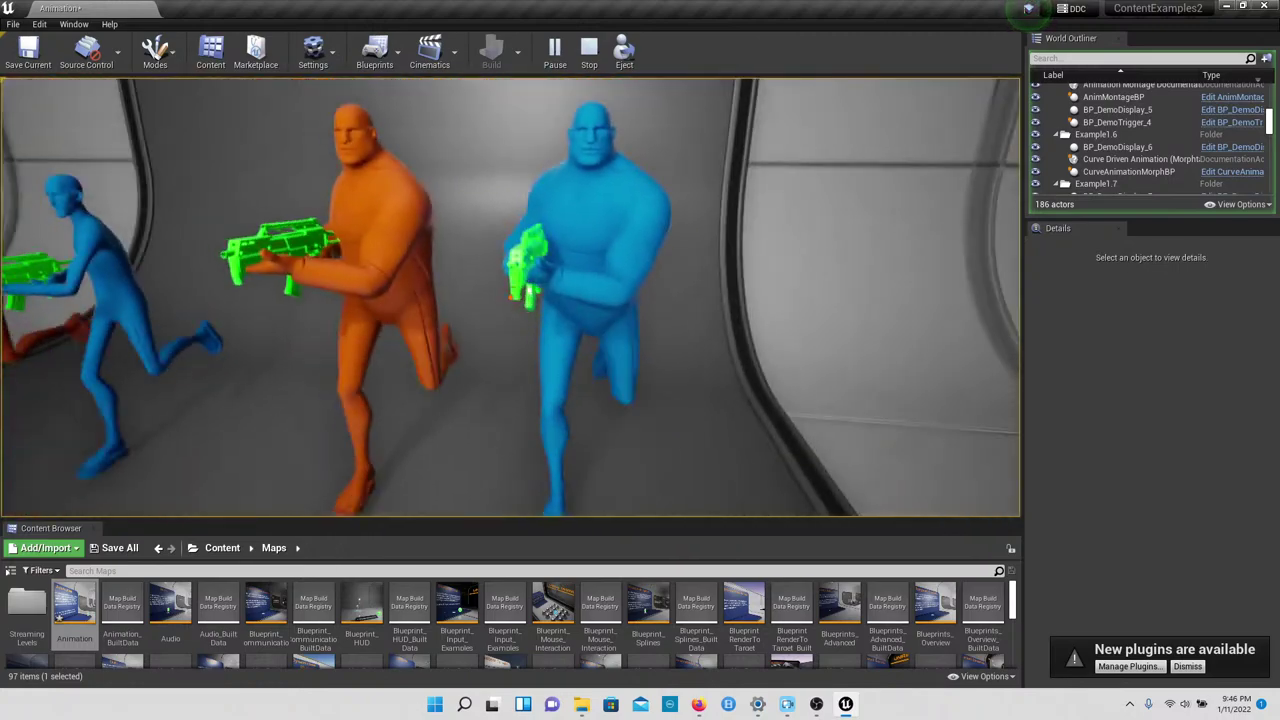
key(w)
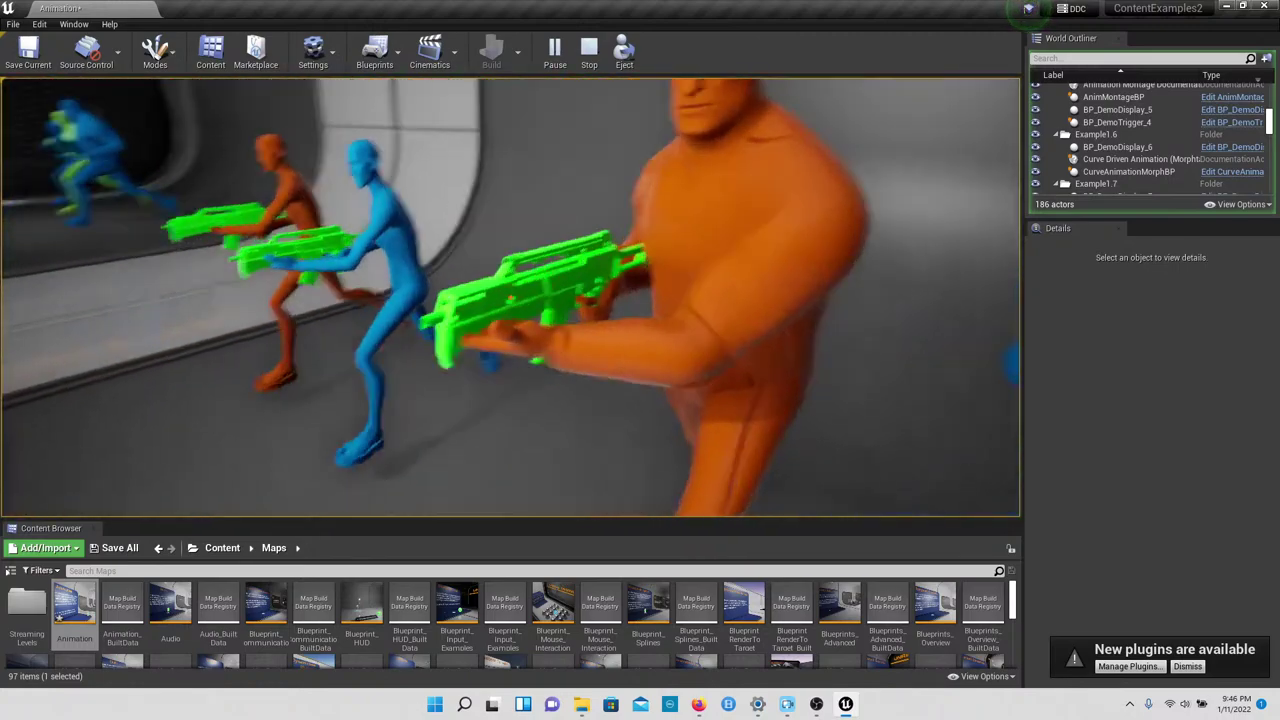
key(s)
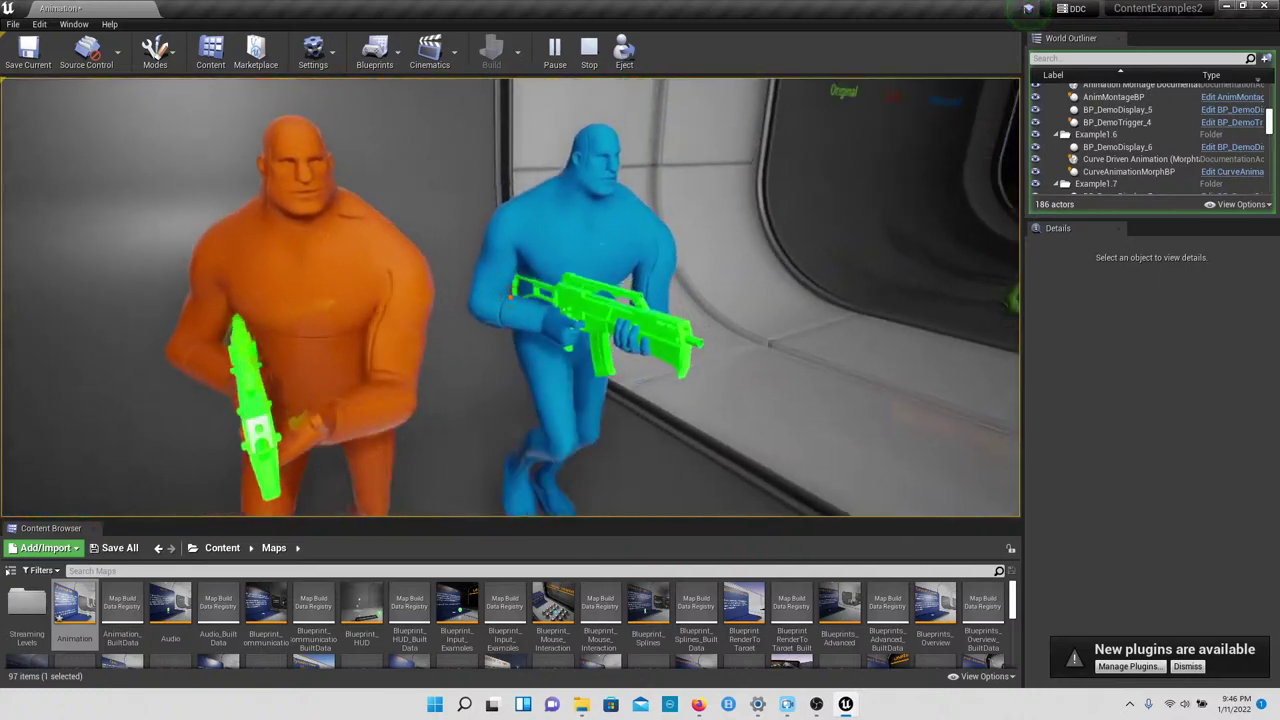
key(w)
key(w)
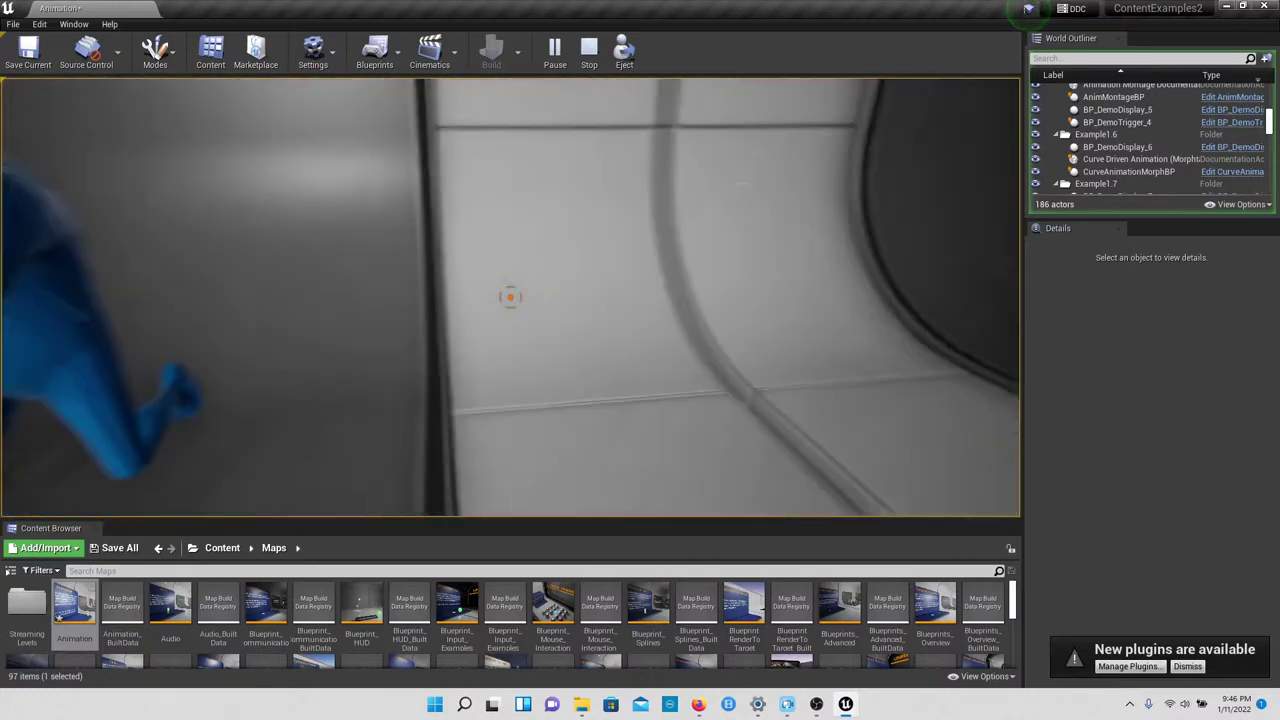
key(s)
key(Down)
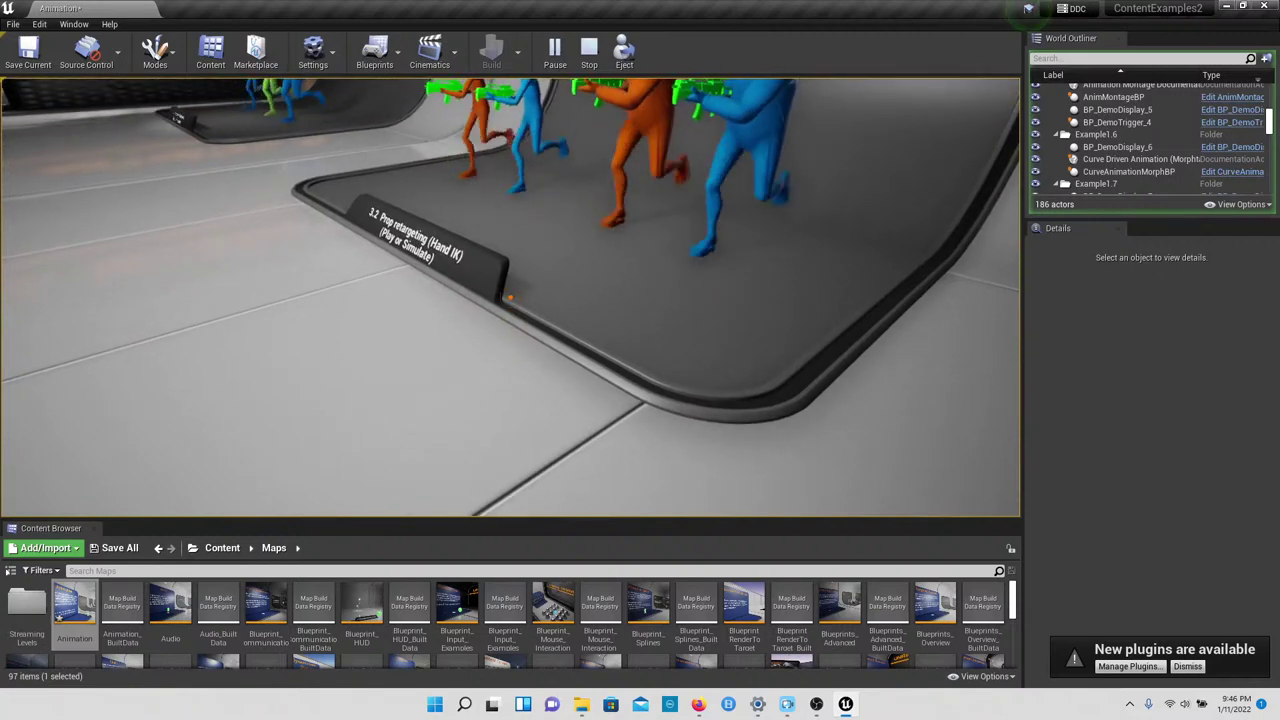
Step: View all four running characters at stand 3.2 together, then glance over at neighbouring stand 3.3
key(w)
key(s)
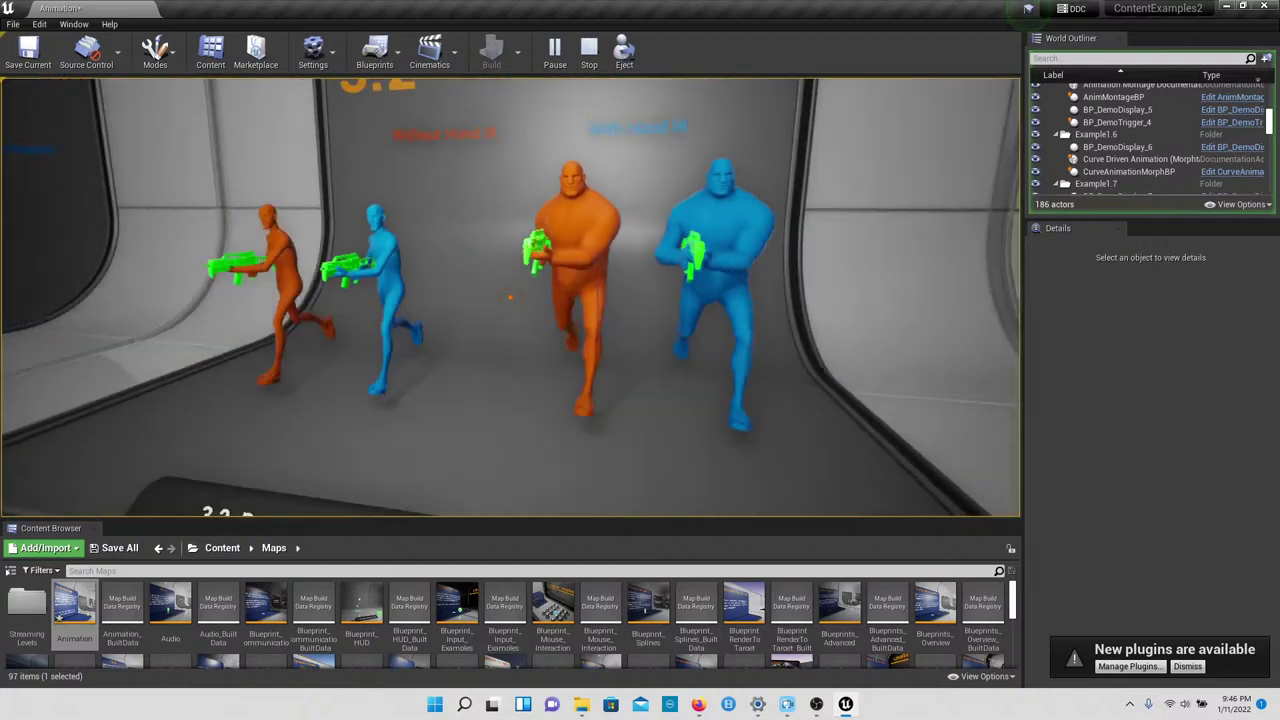
key(Right)
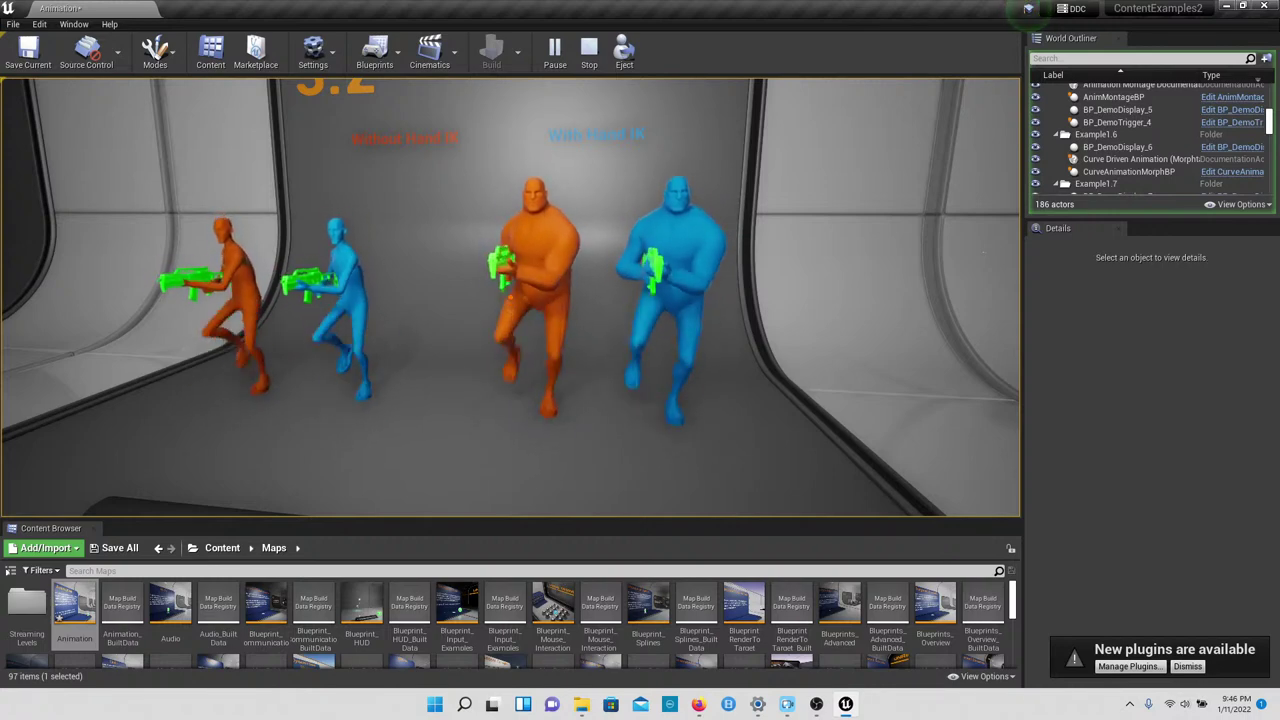
key(w)
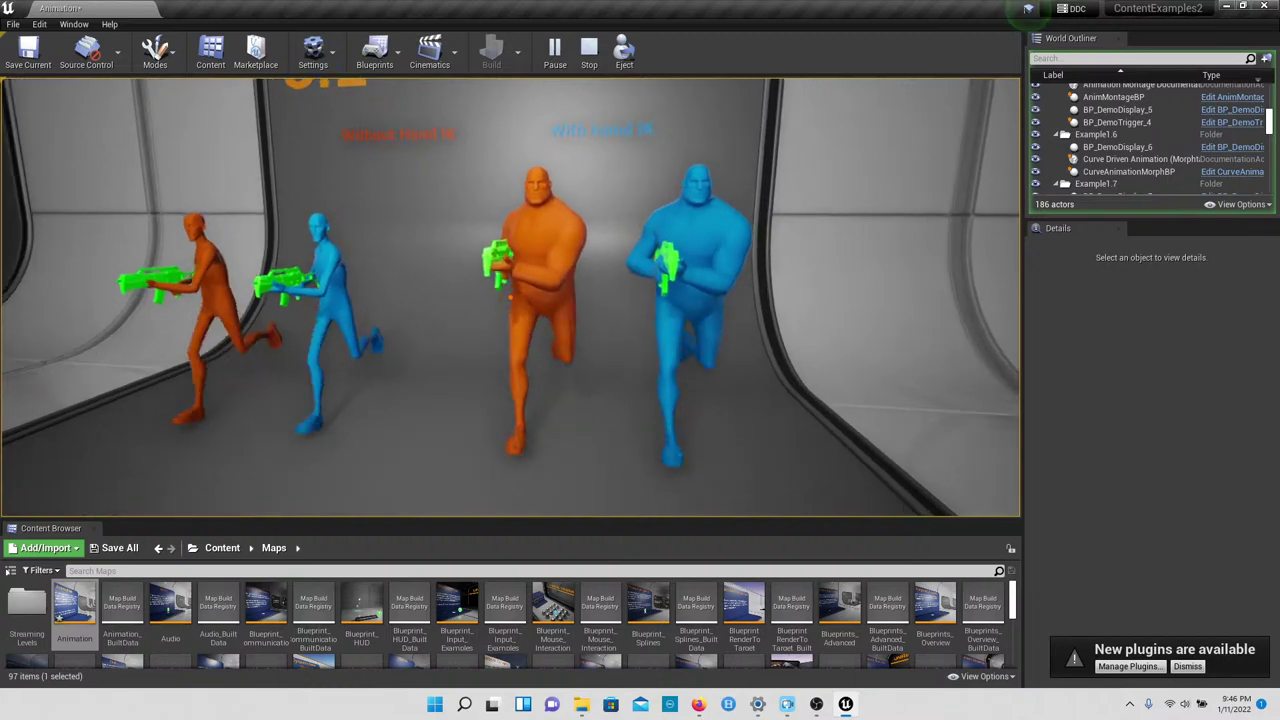
key(Right)
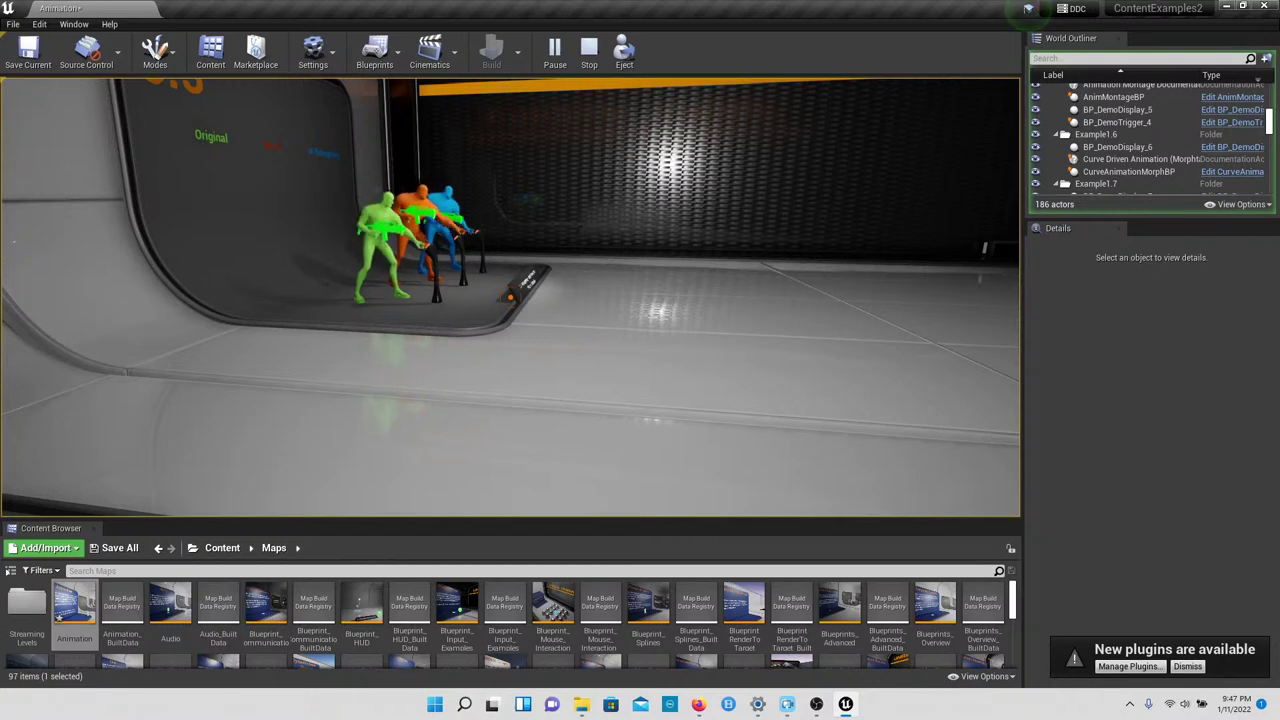
Step: Return to the large characters under the Without Hand IK and With Hand IK labels, then back away to view the whole stand
key(Up)
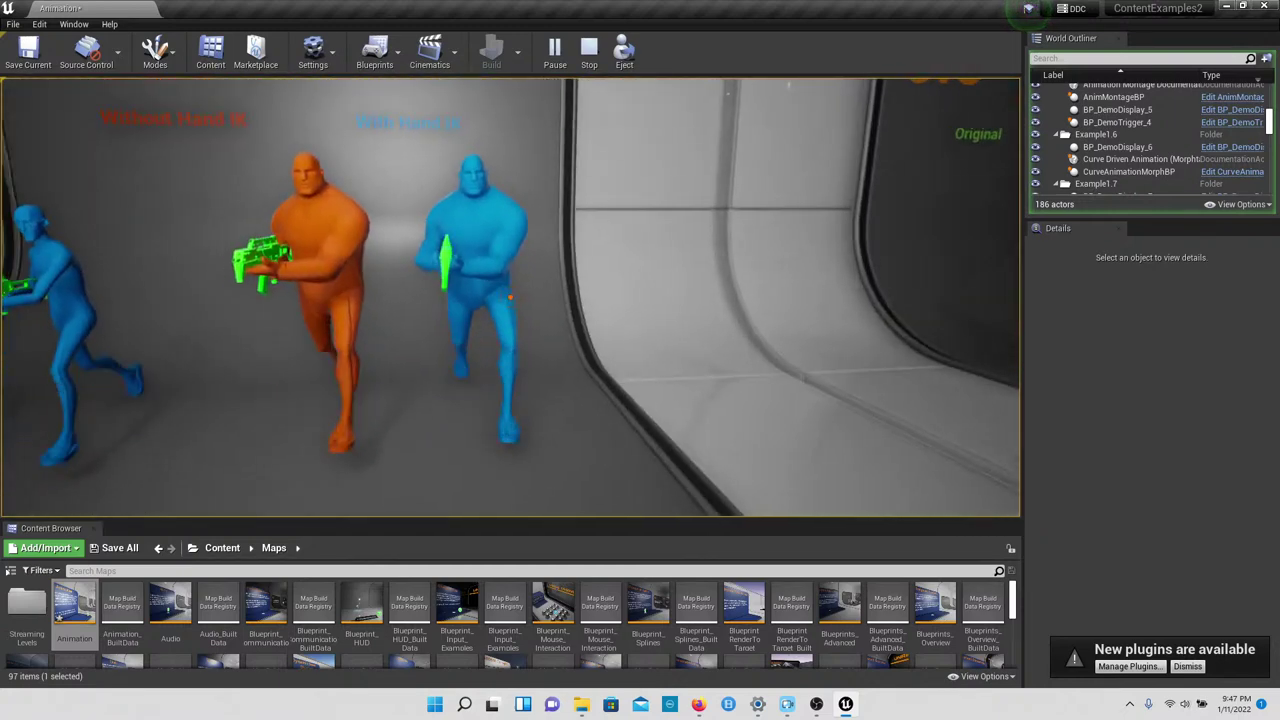
key(w)
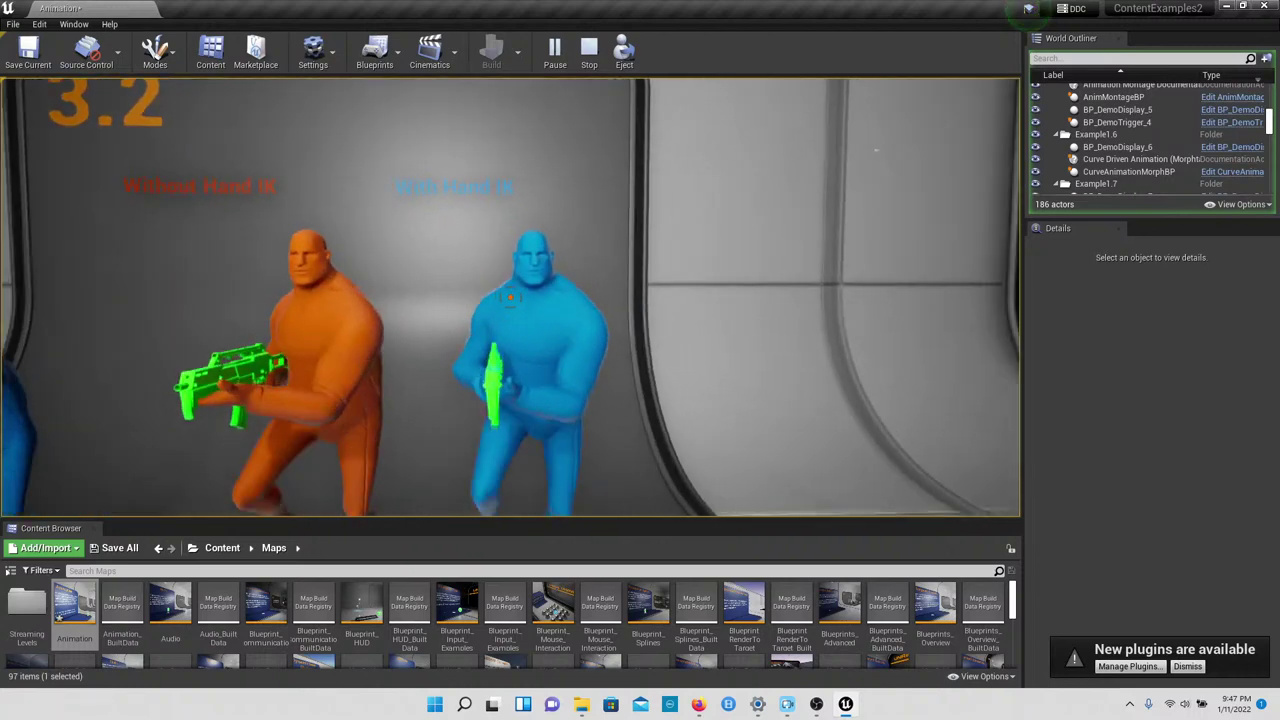
key(Right)
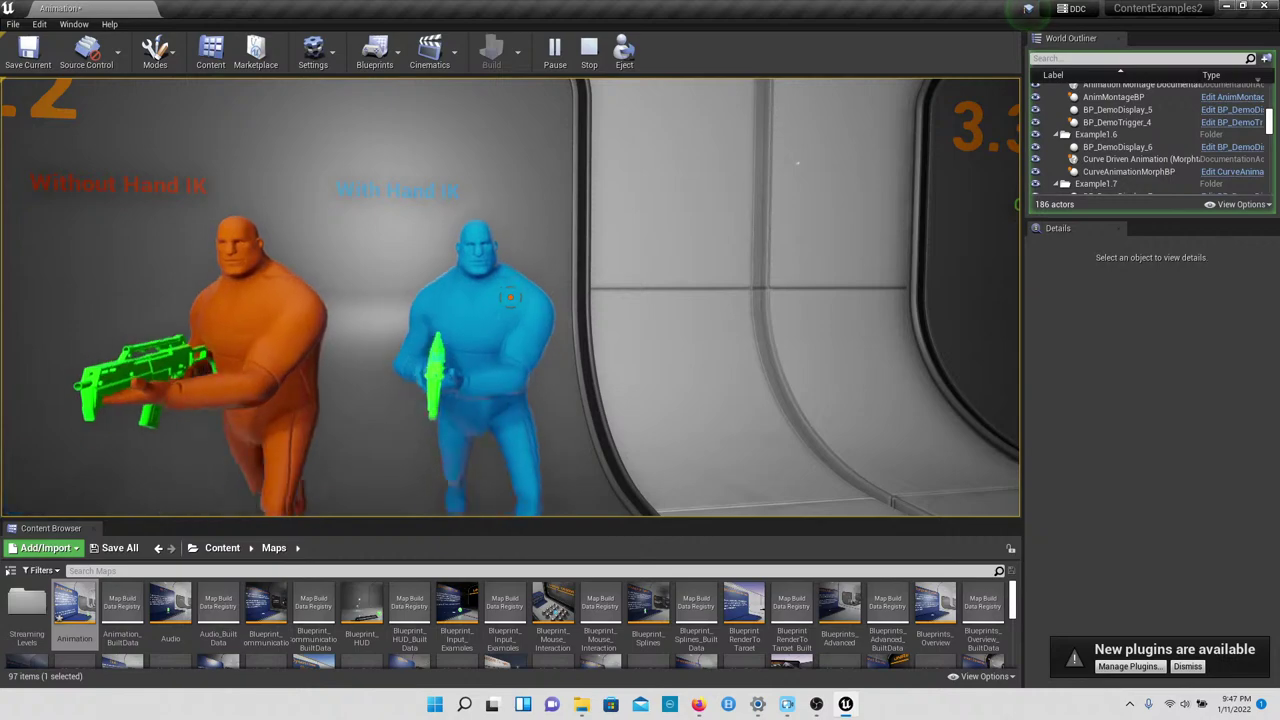
key(Left)
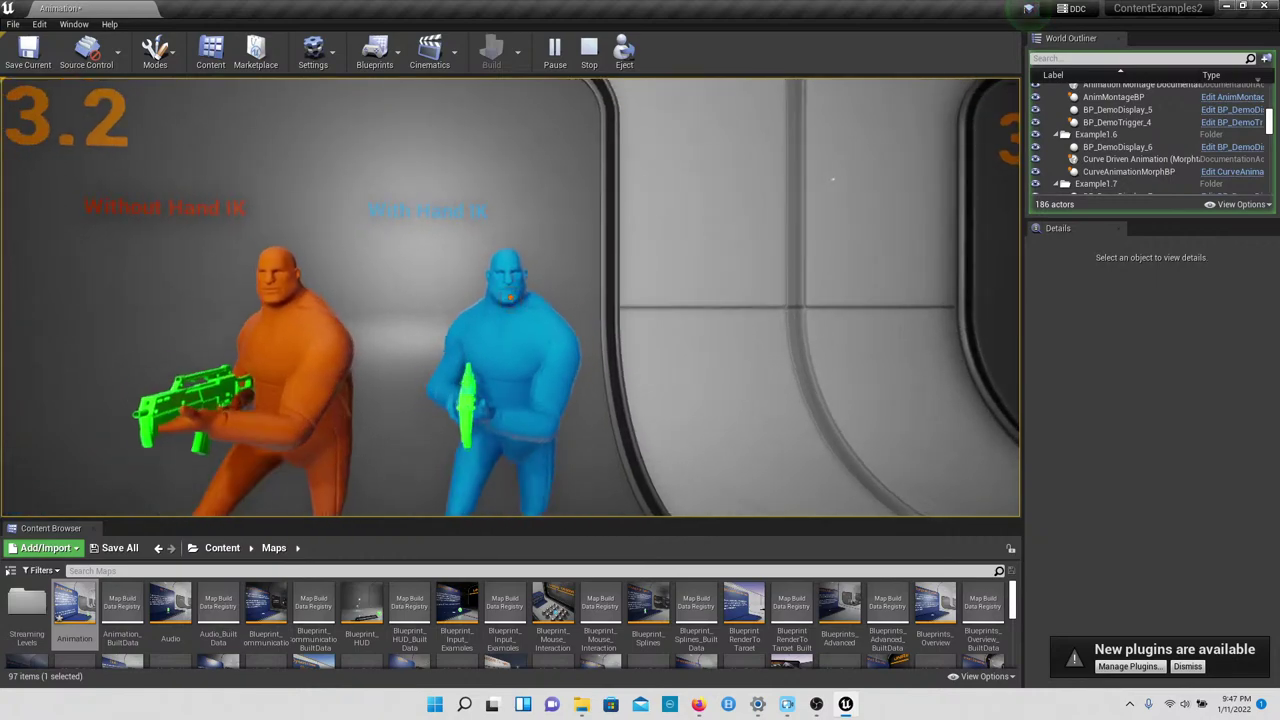
key(Left)
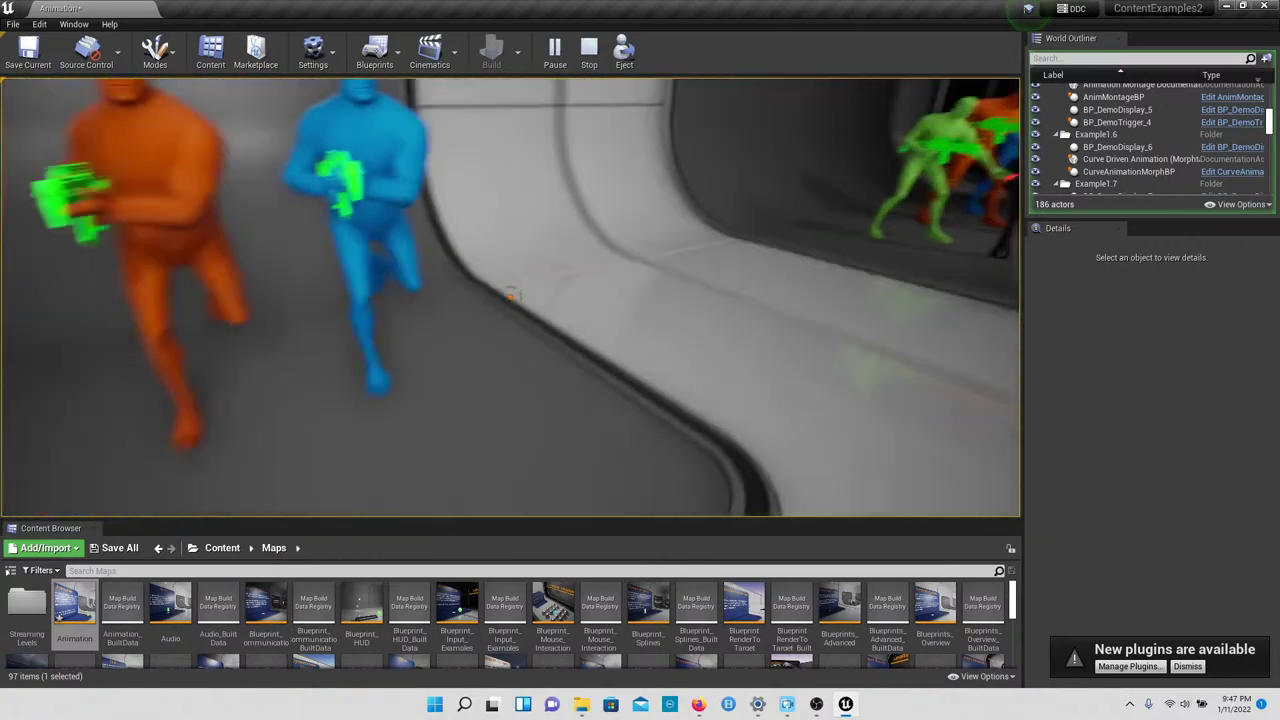
key(s)
key(s)
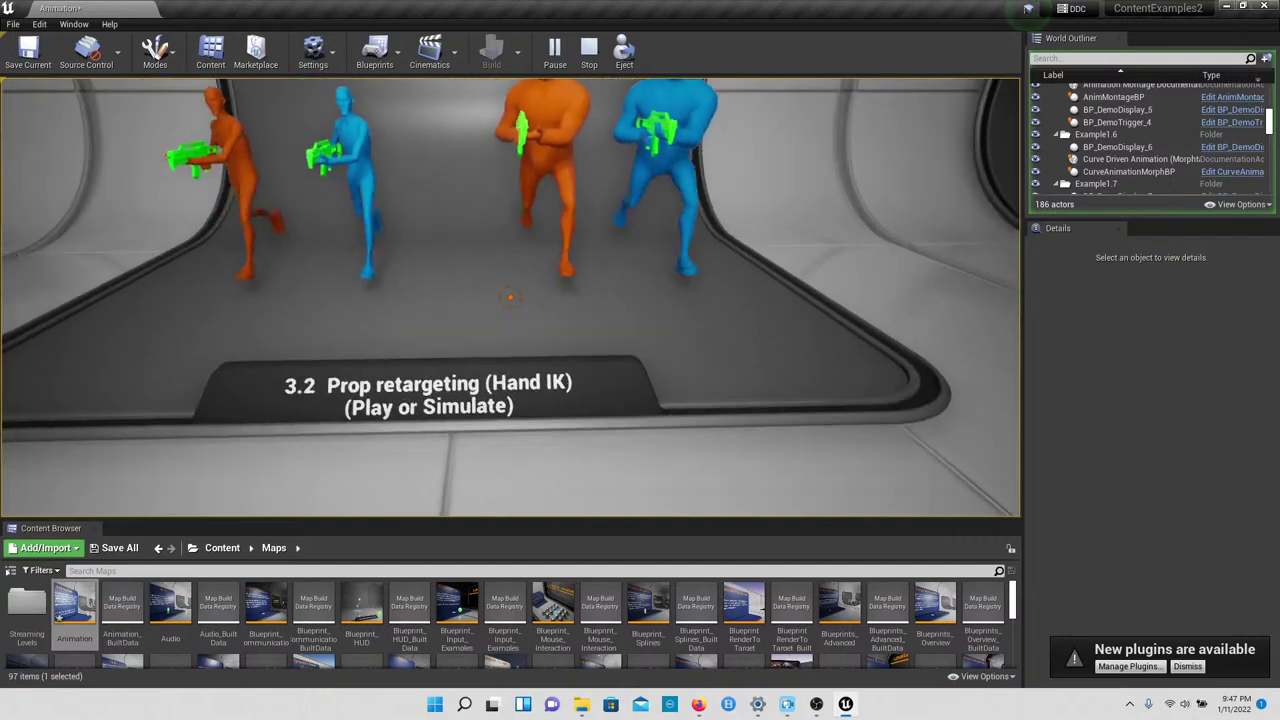
key(Up)
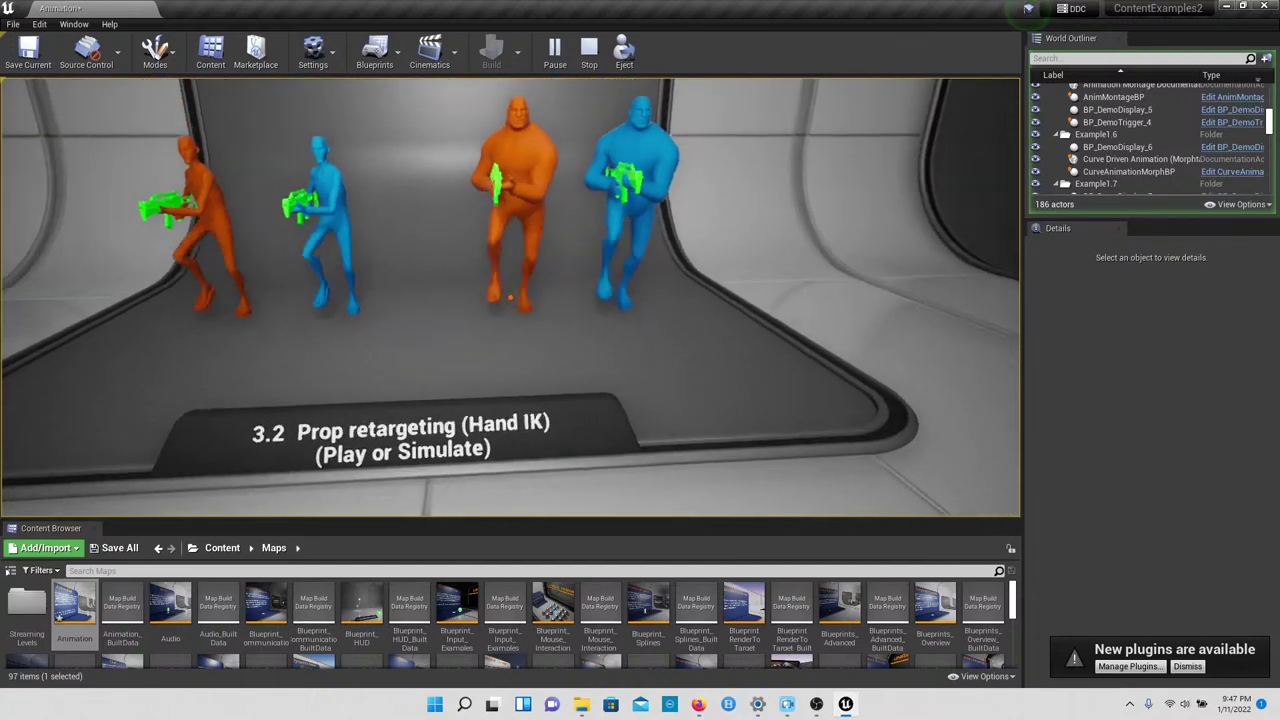
Step: Walk to stand 3.3, Retargeting + World Interaction, and view its green, orange and blue characters reaching for the posts
key(w)
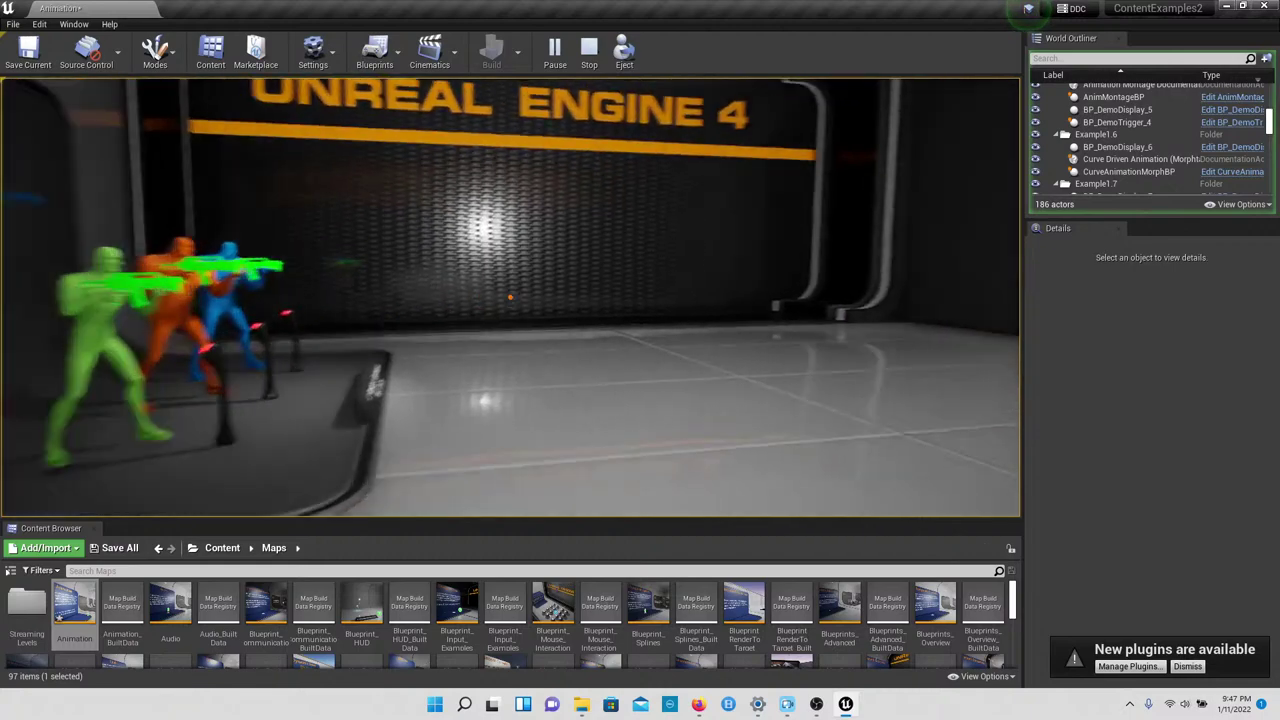
key(s)
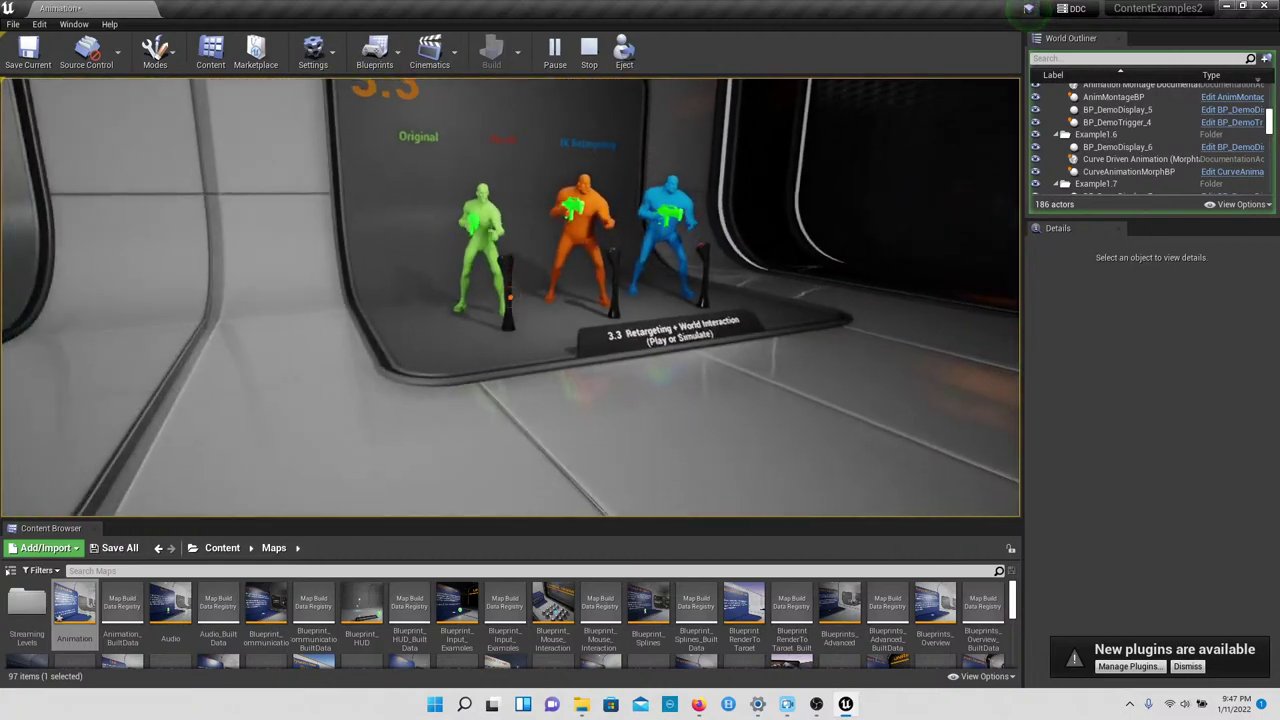
key(Up)
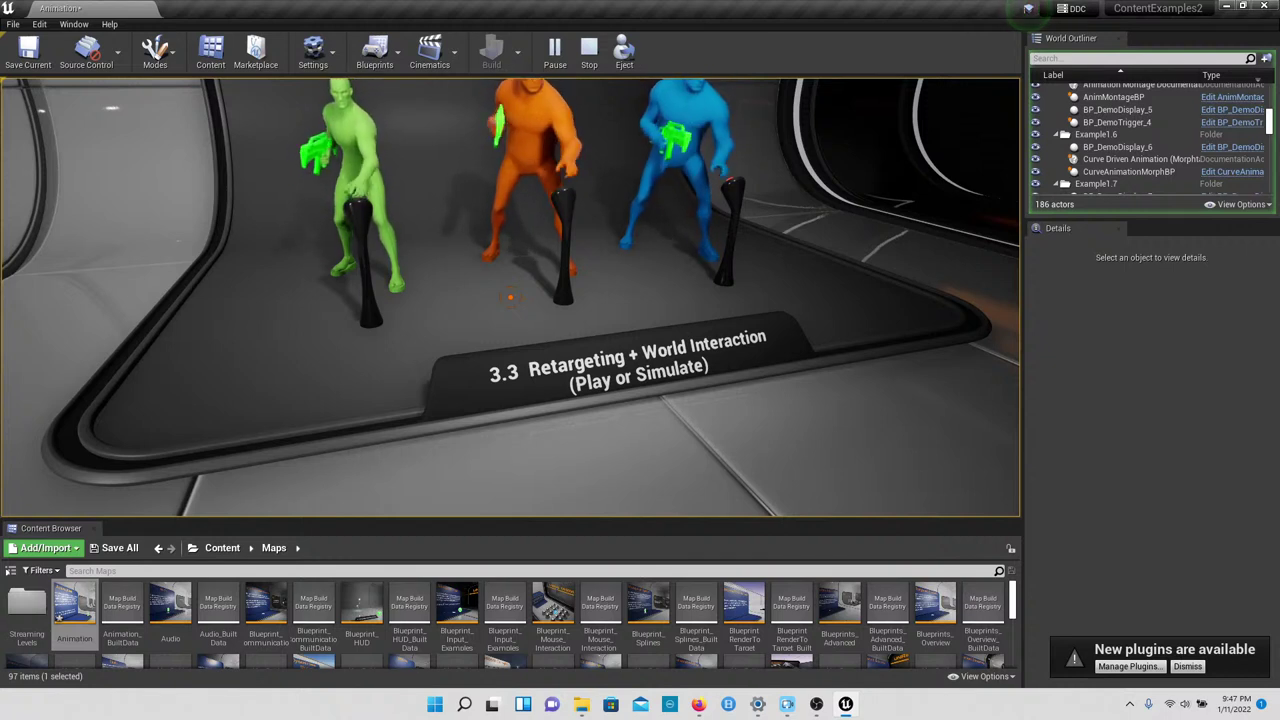
key(w)
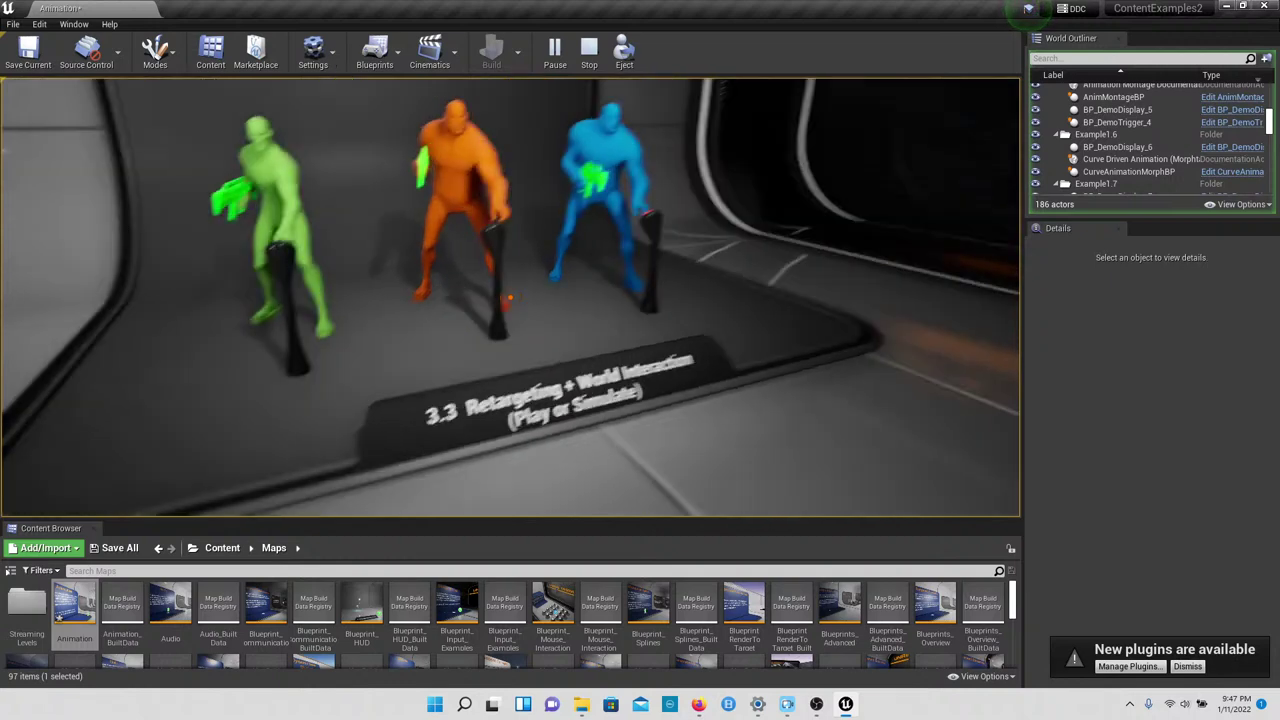
key(w)
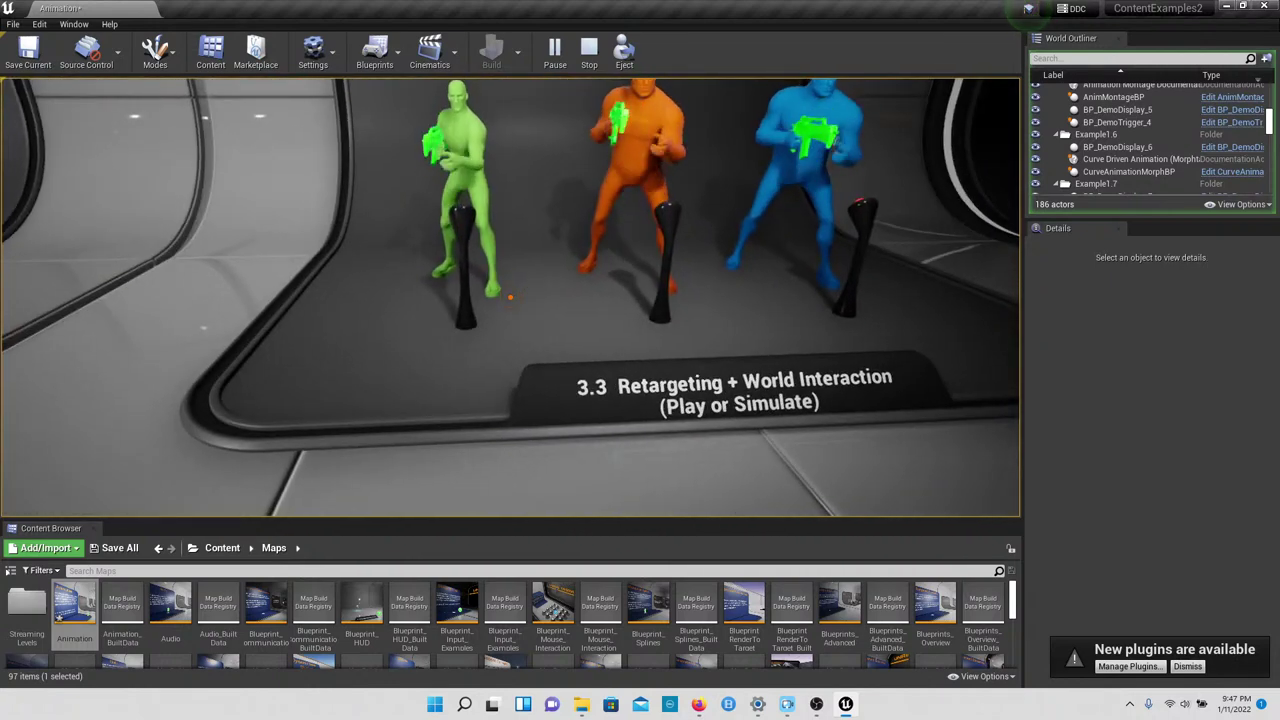
Step: Move closer to the Original and No IK characters at stand 3.3 and compare how their hands reach the buttons
key(w)
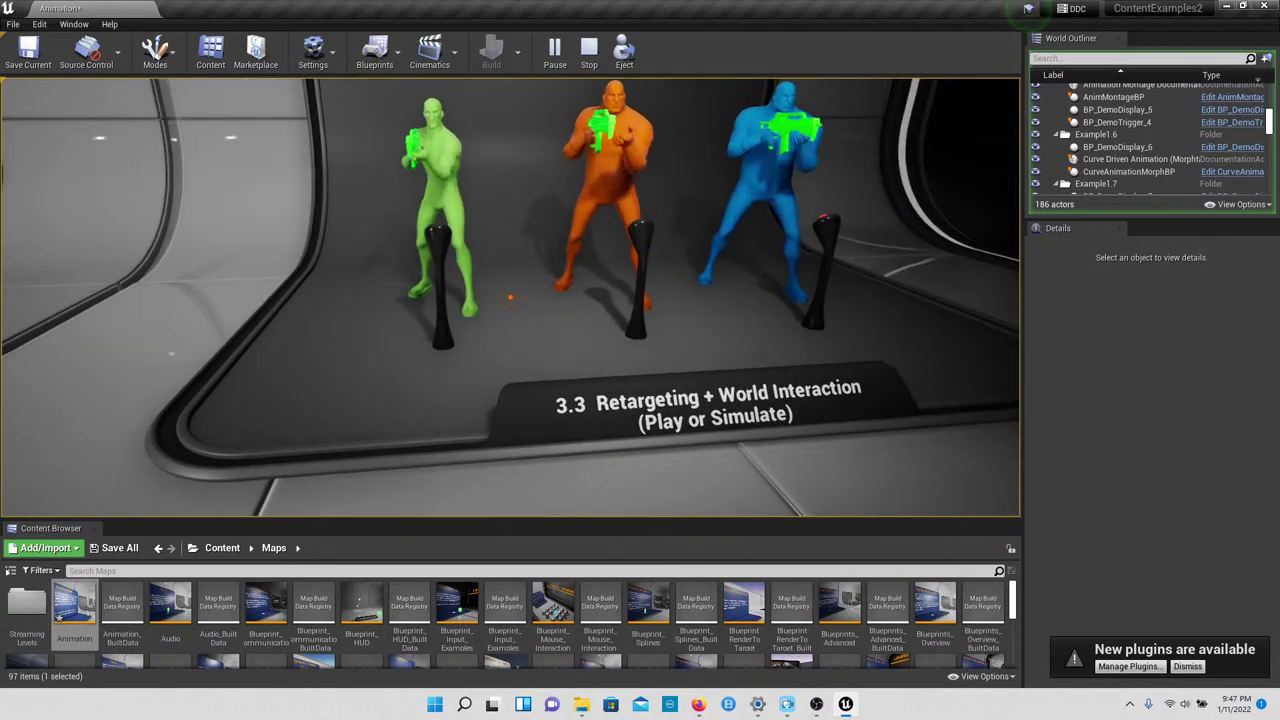
key(w)
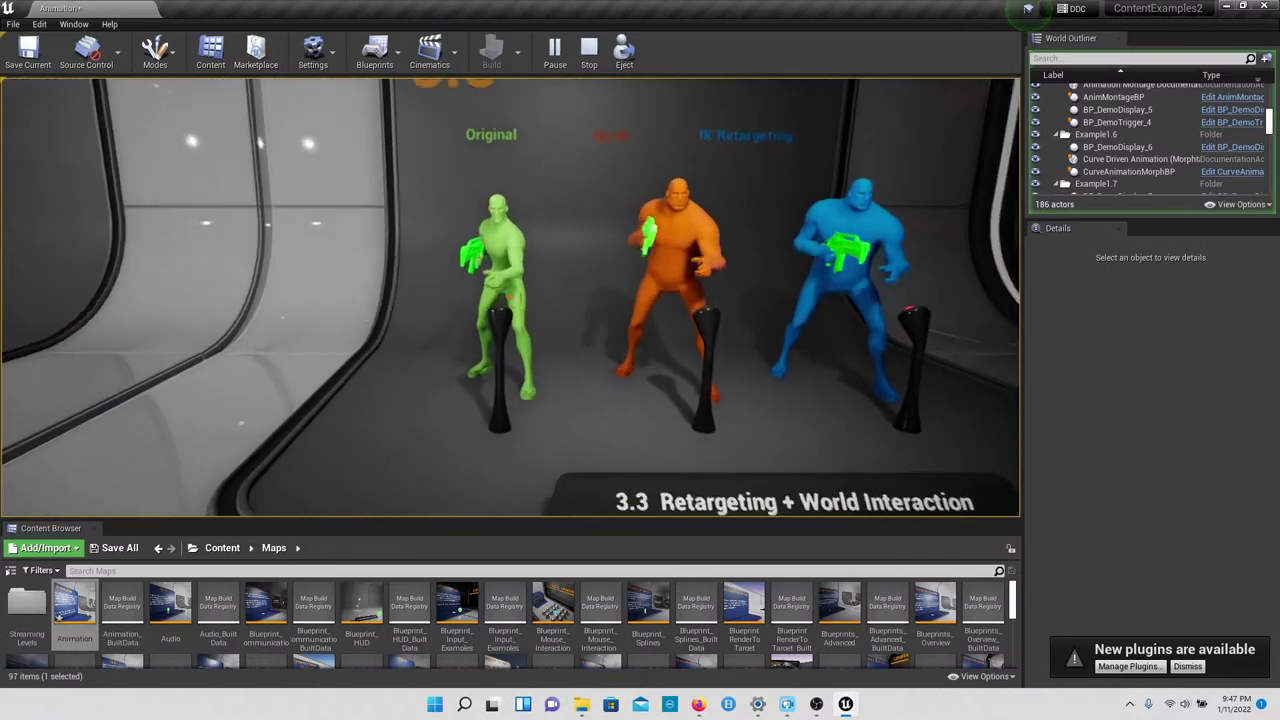
key(w)
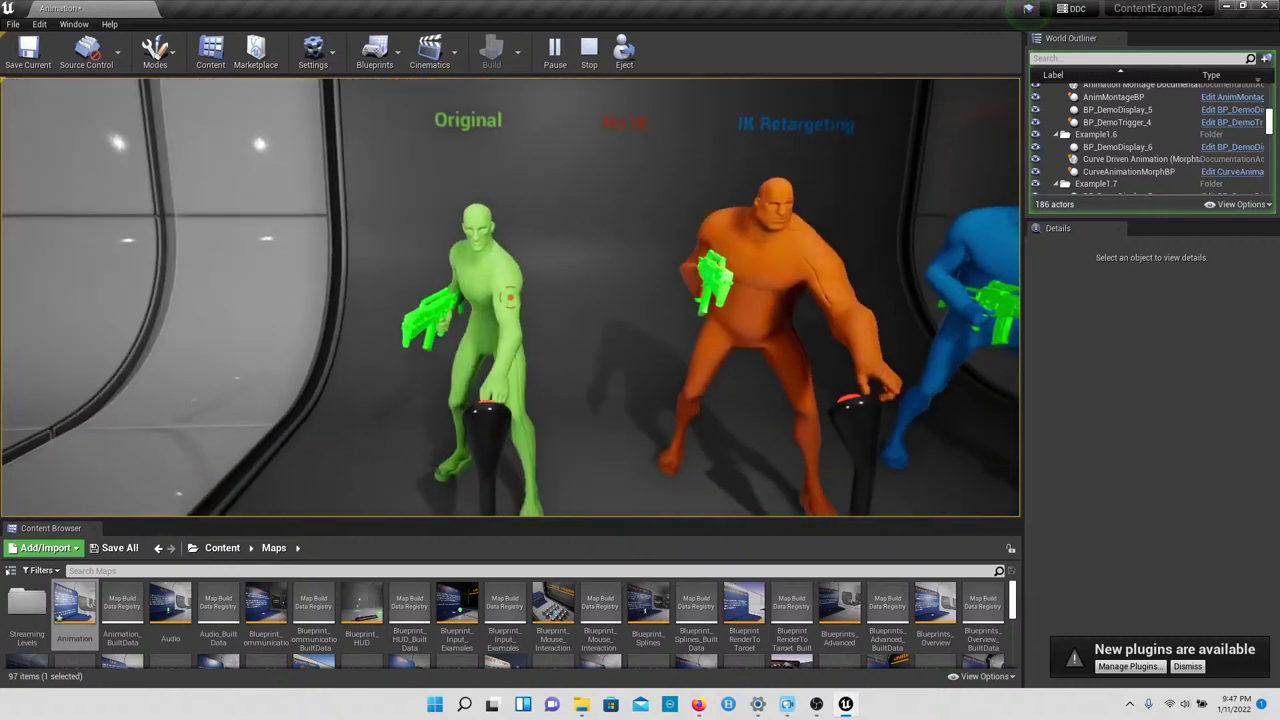
key(w)
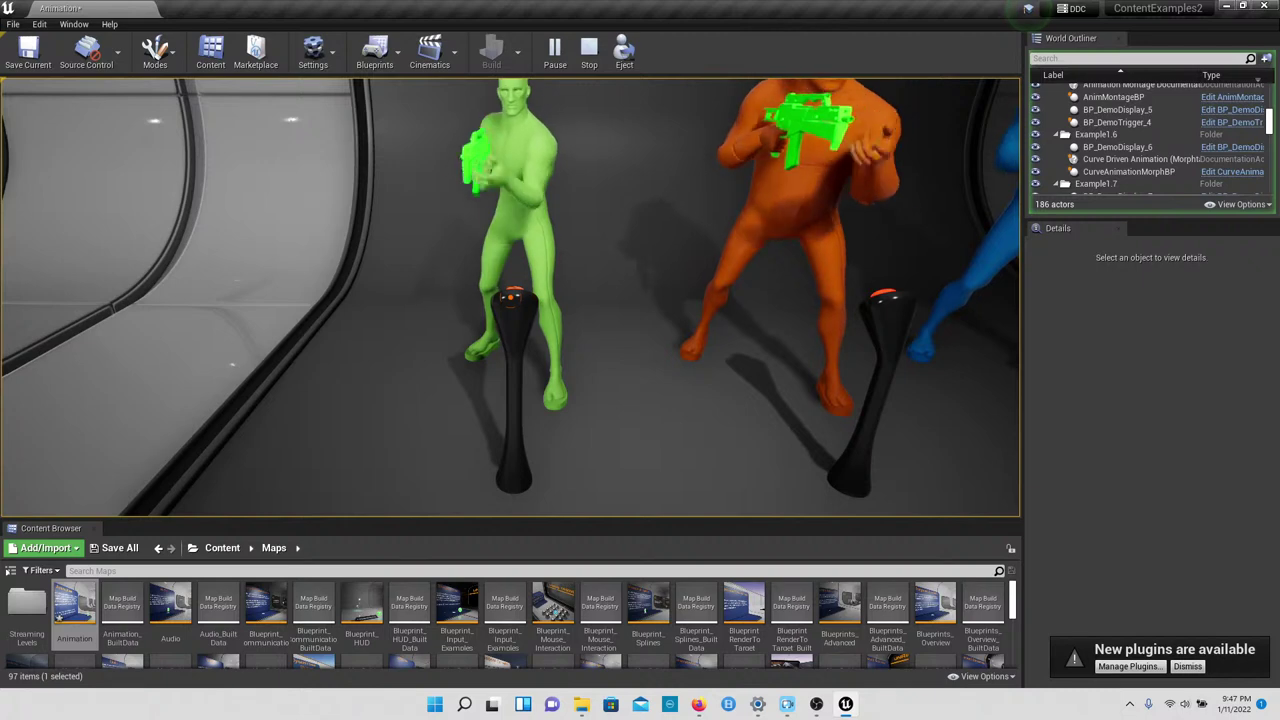
key(s)
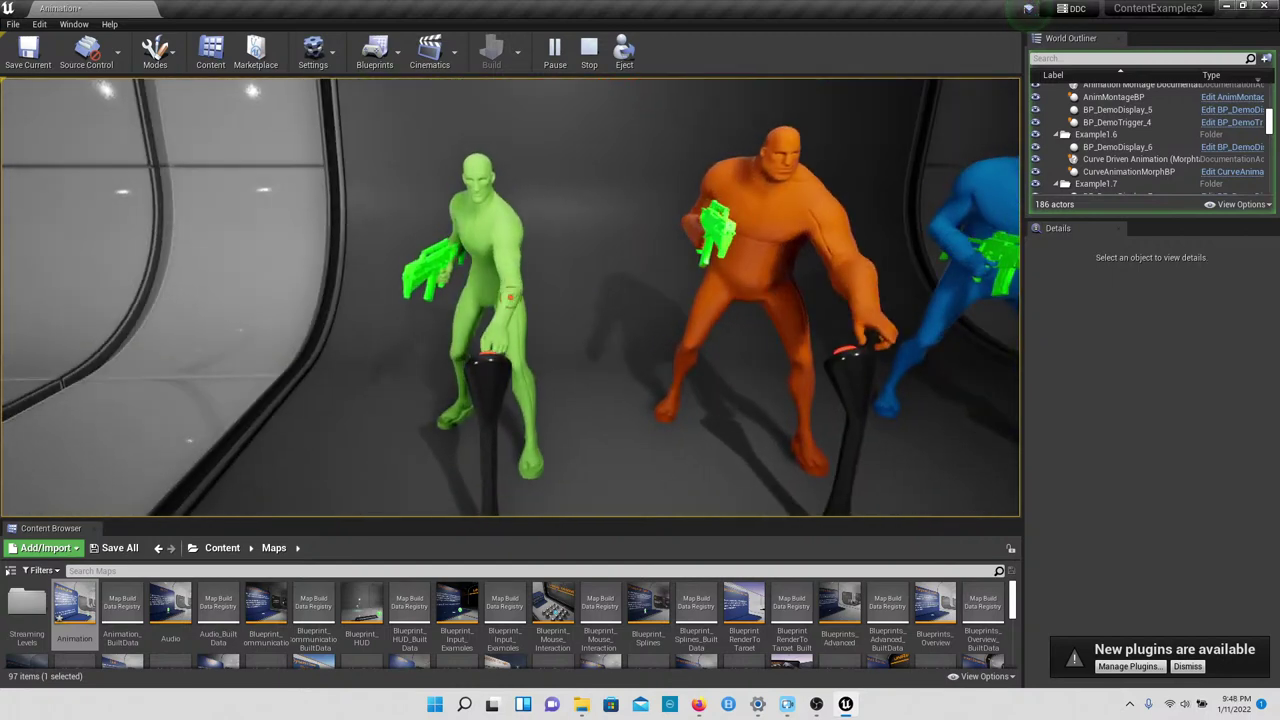
Step: View the green, orange and blue characters at stand 3.3 together from an angle, including the IK Retargeting one
key(d)
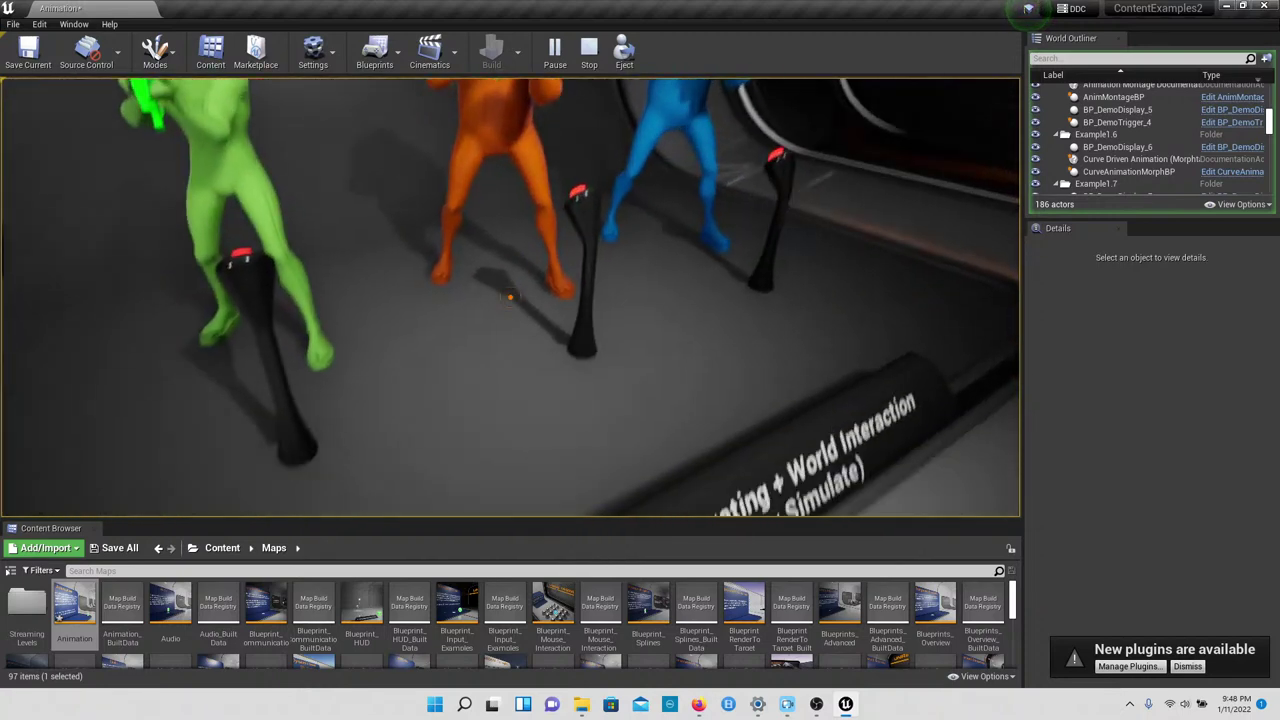
key(s)
key(w)
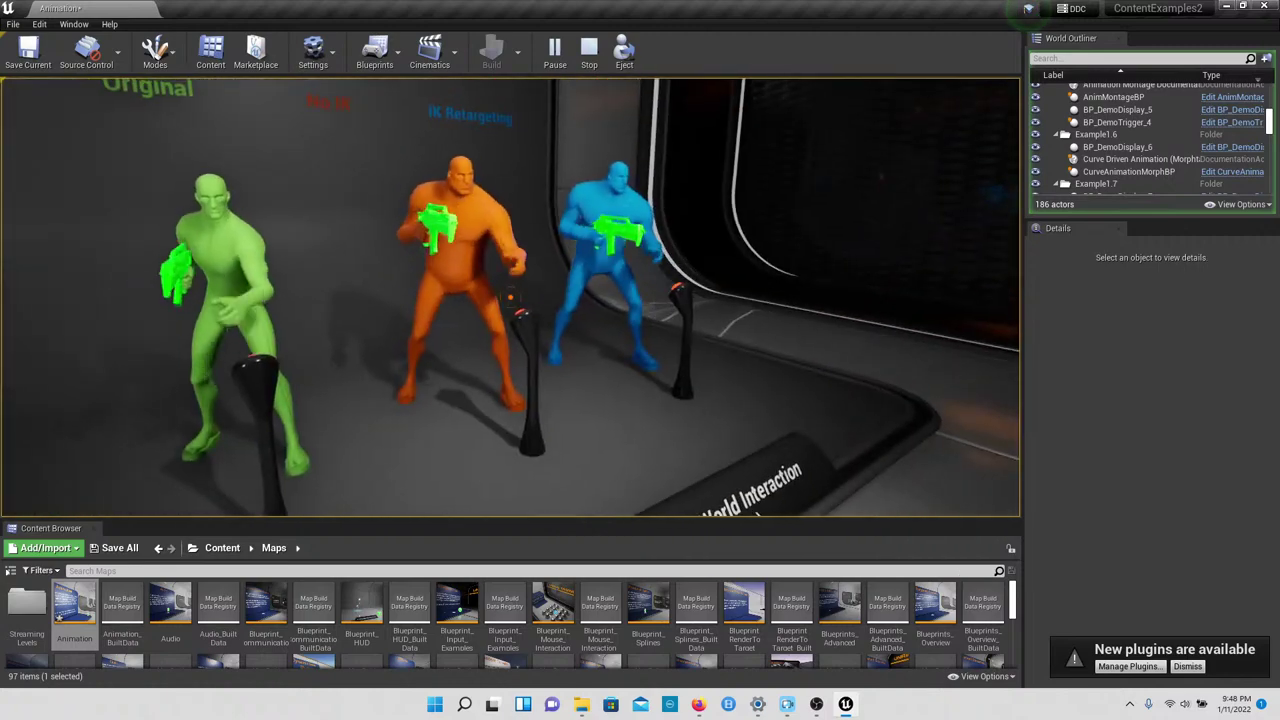
Step: Look around the end of the hall past stand 3.3, then return to face its three characters
key(w)
key(w)
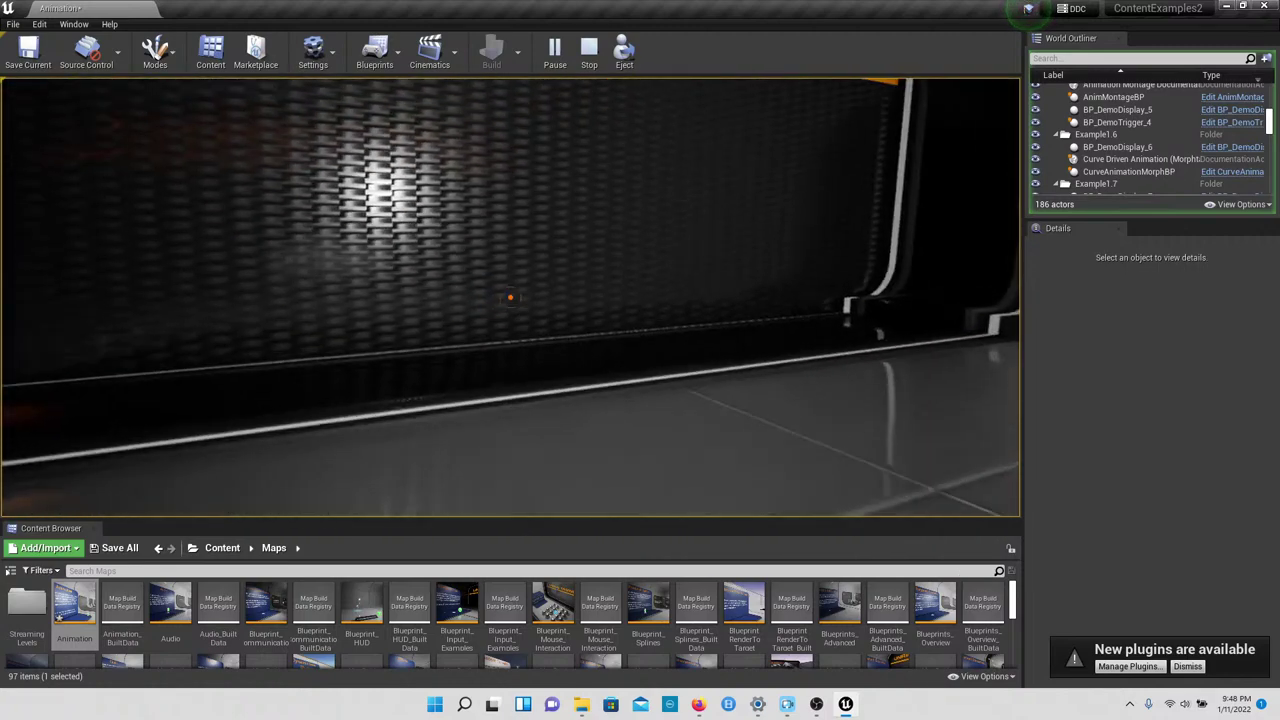
key(w)
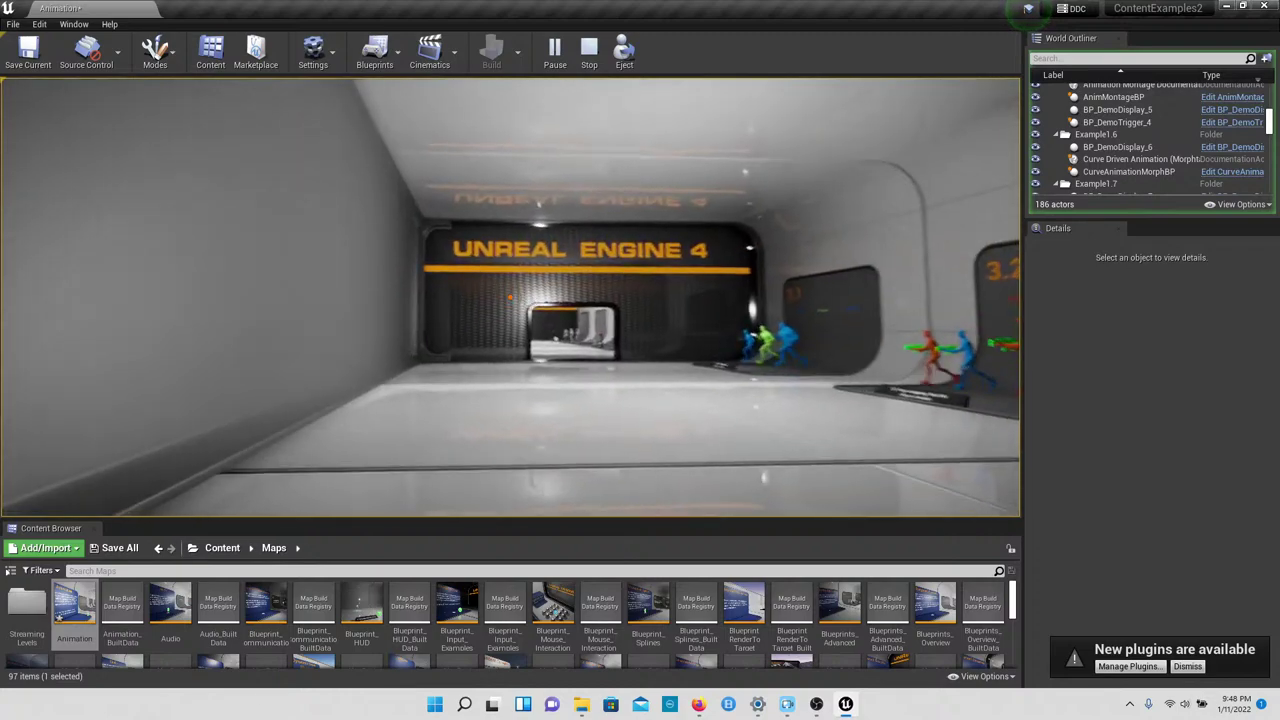
key(w)
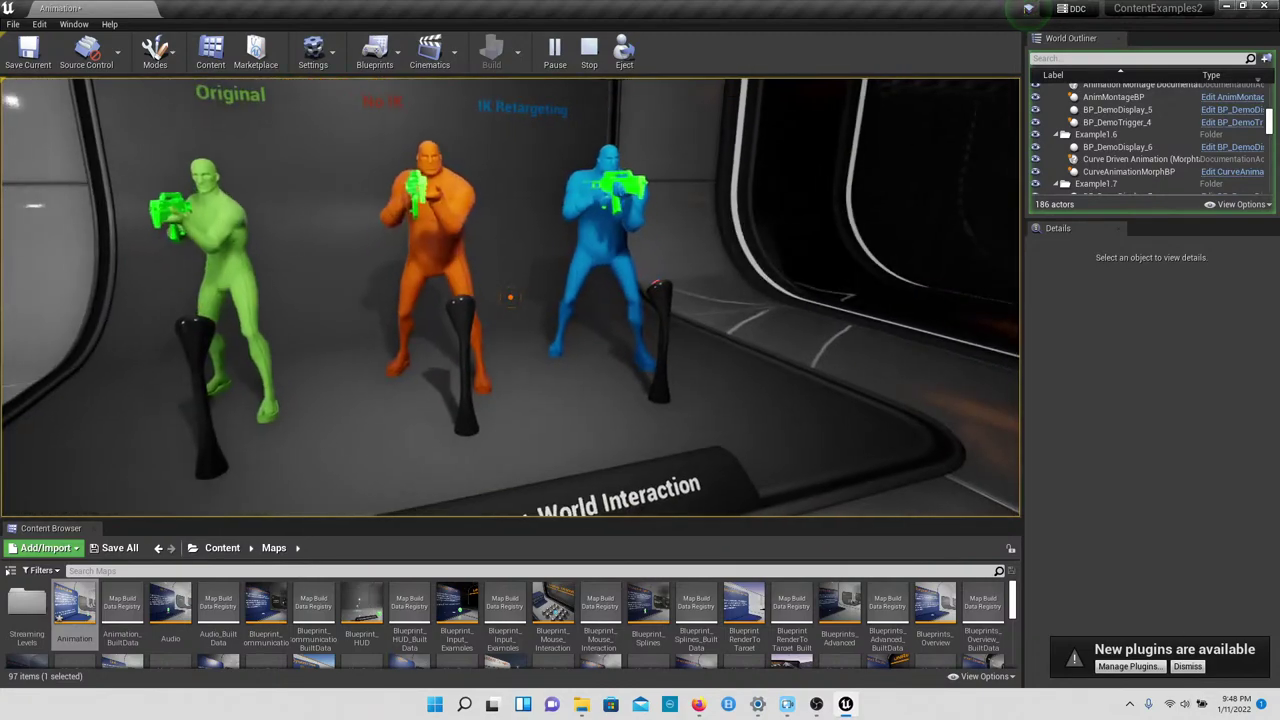
key(w)
key(a)
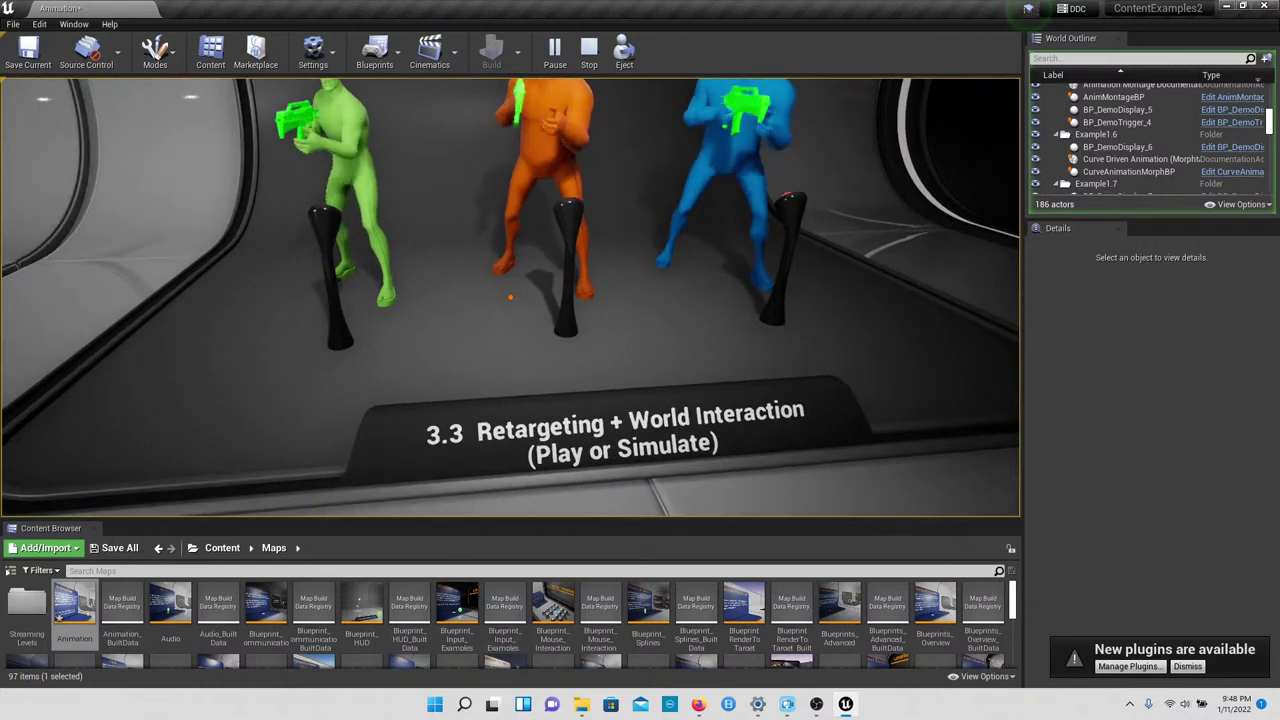
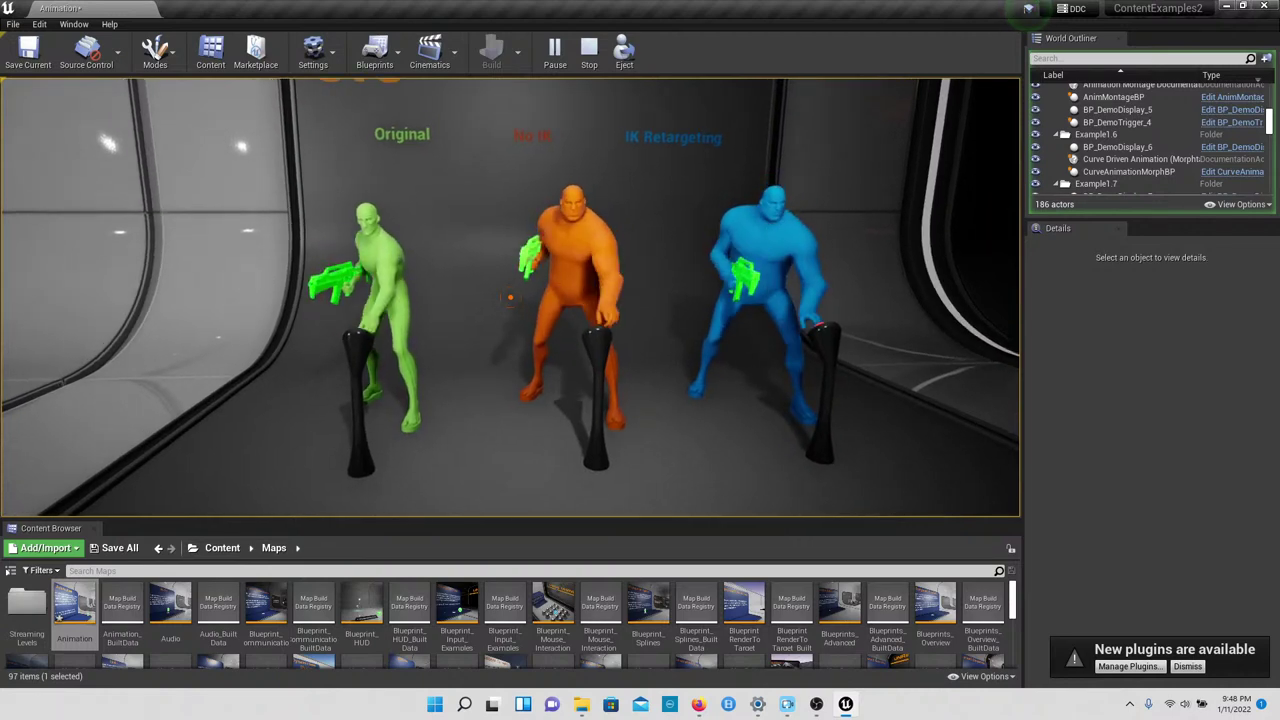
Step: Stop the play session and look through the properties of the selected BP_DemoDisplay_6 actor
key(Escape)
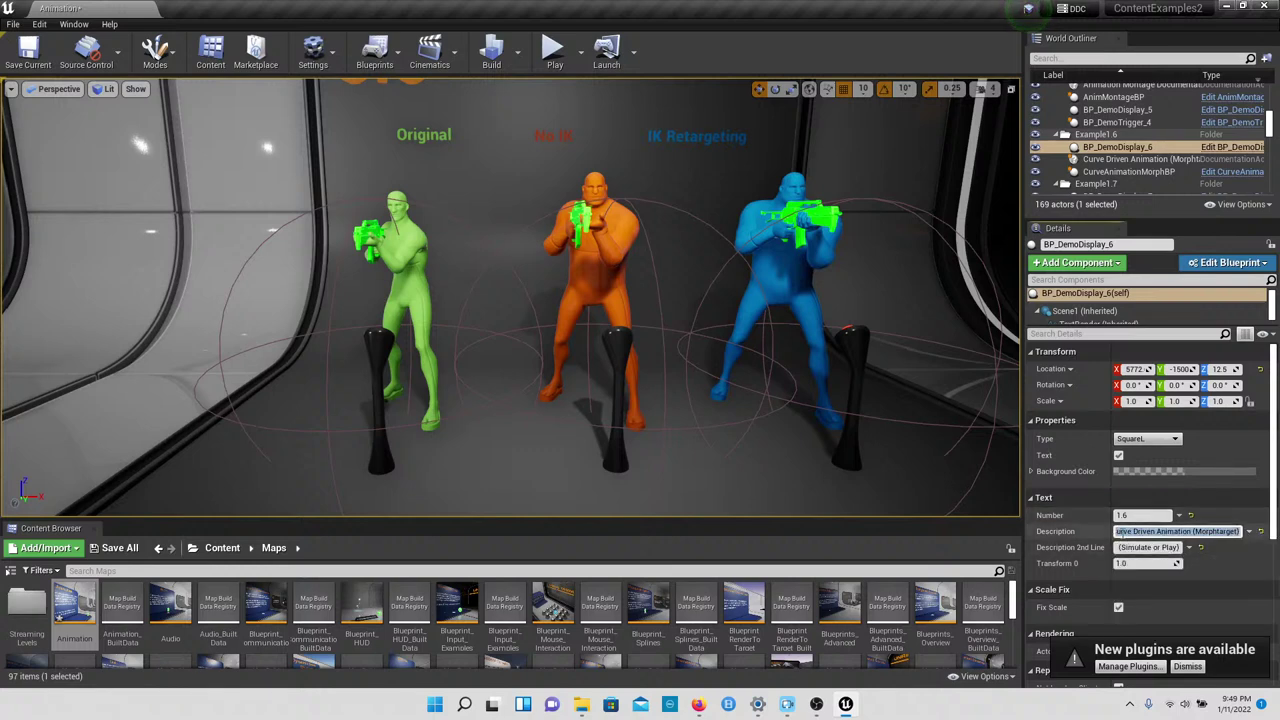
scroll(1110, 584, down, 3)
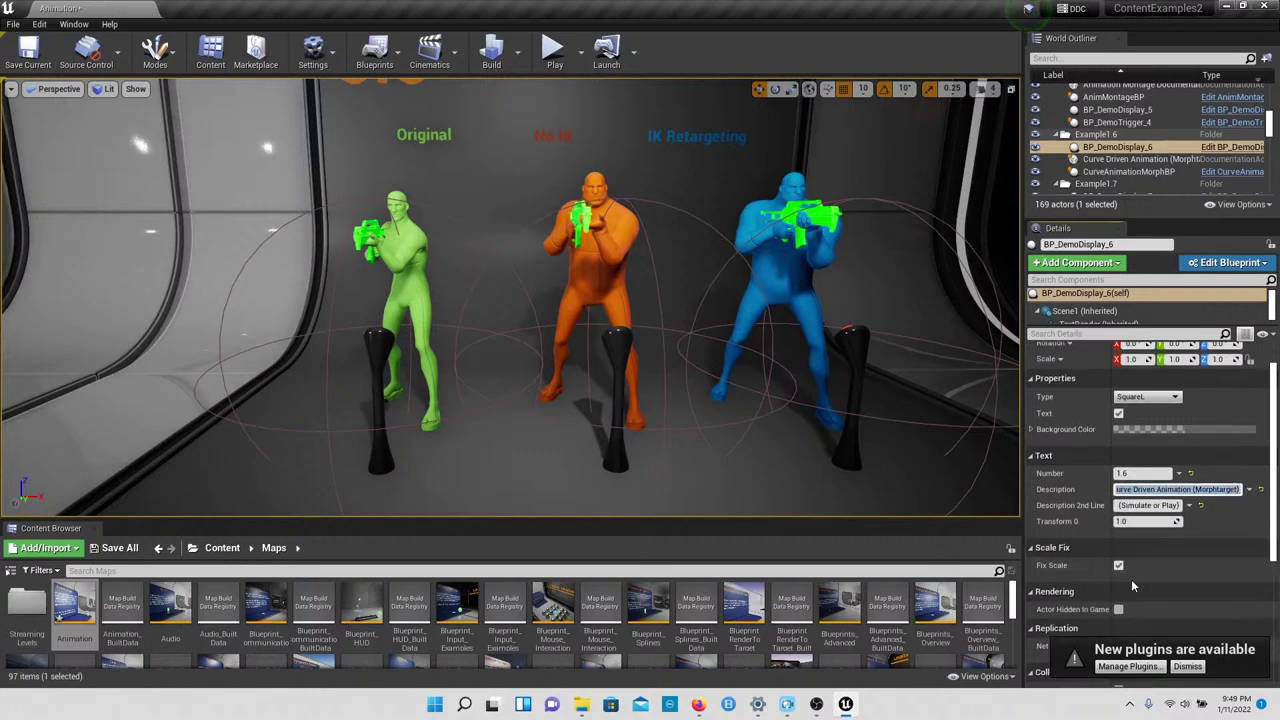
scroll(1105, 565, down, 2)
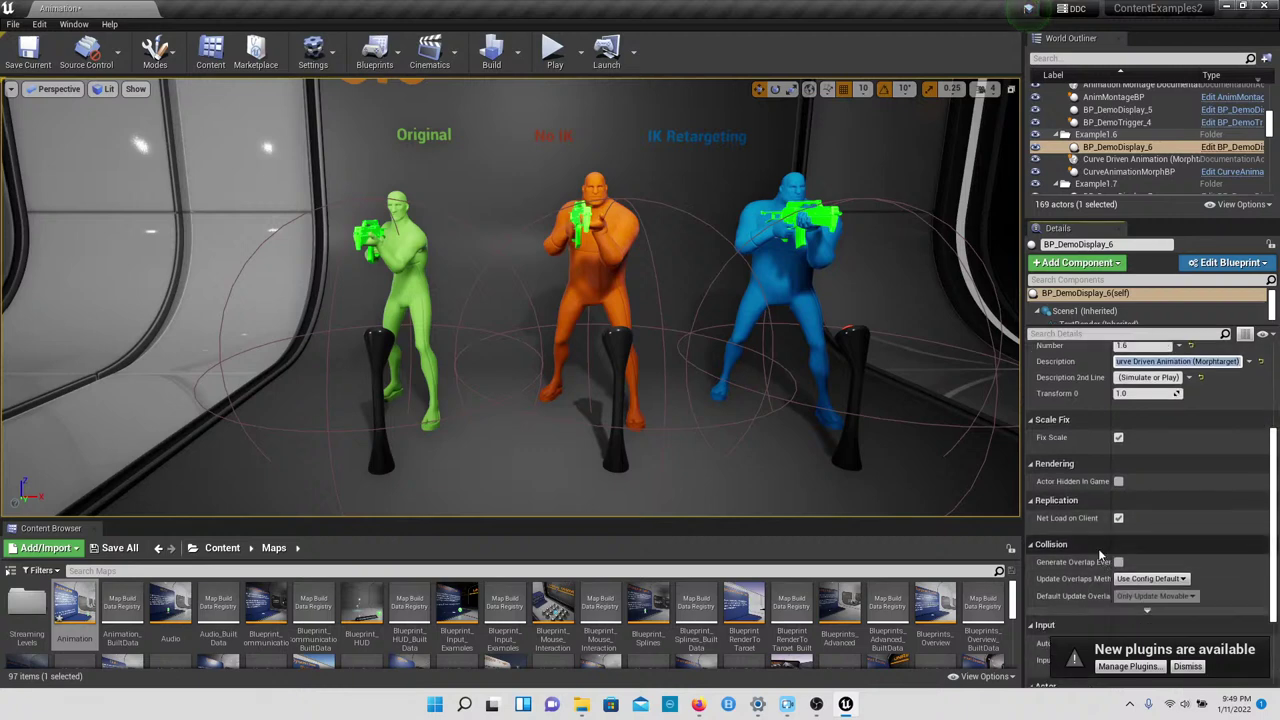
scroll(1085, 540, up, 3)
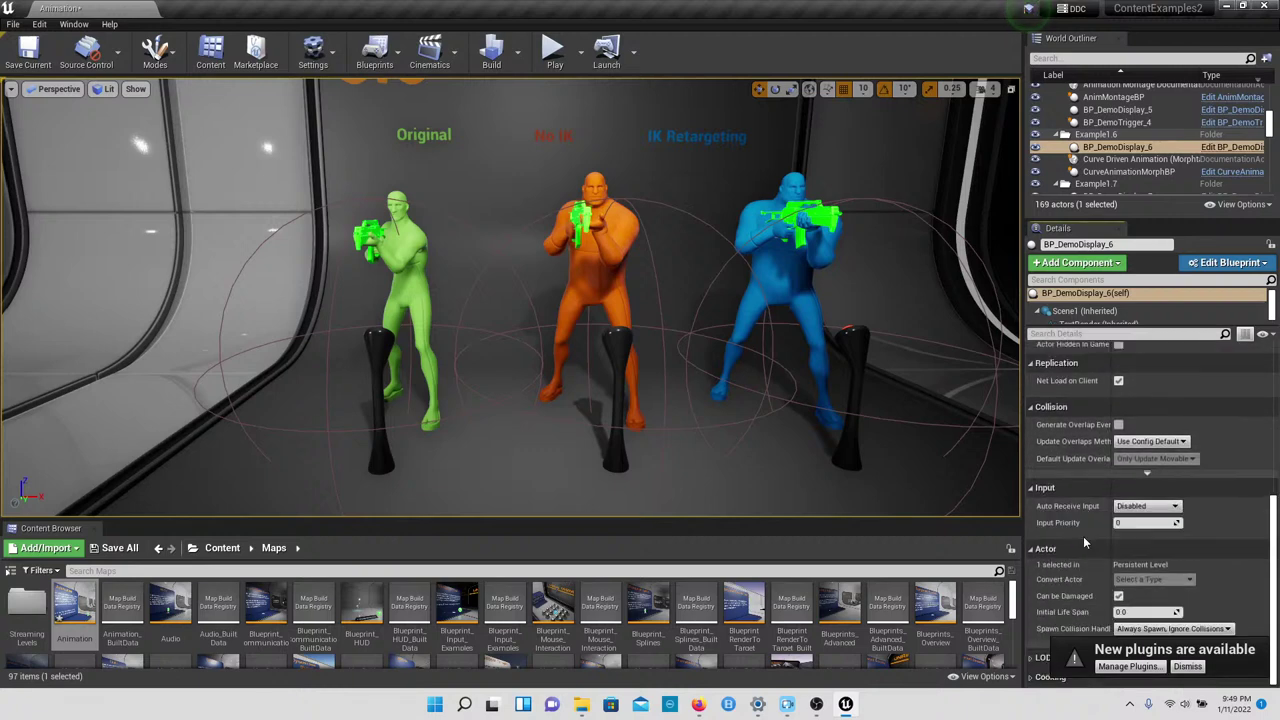
scroll(1081, 540, up, 4)
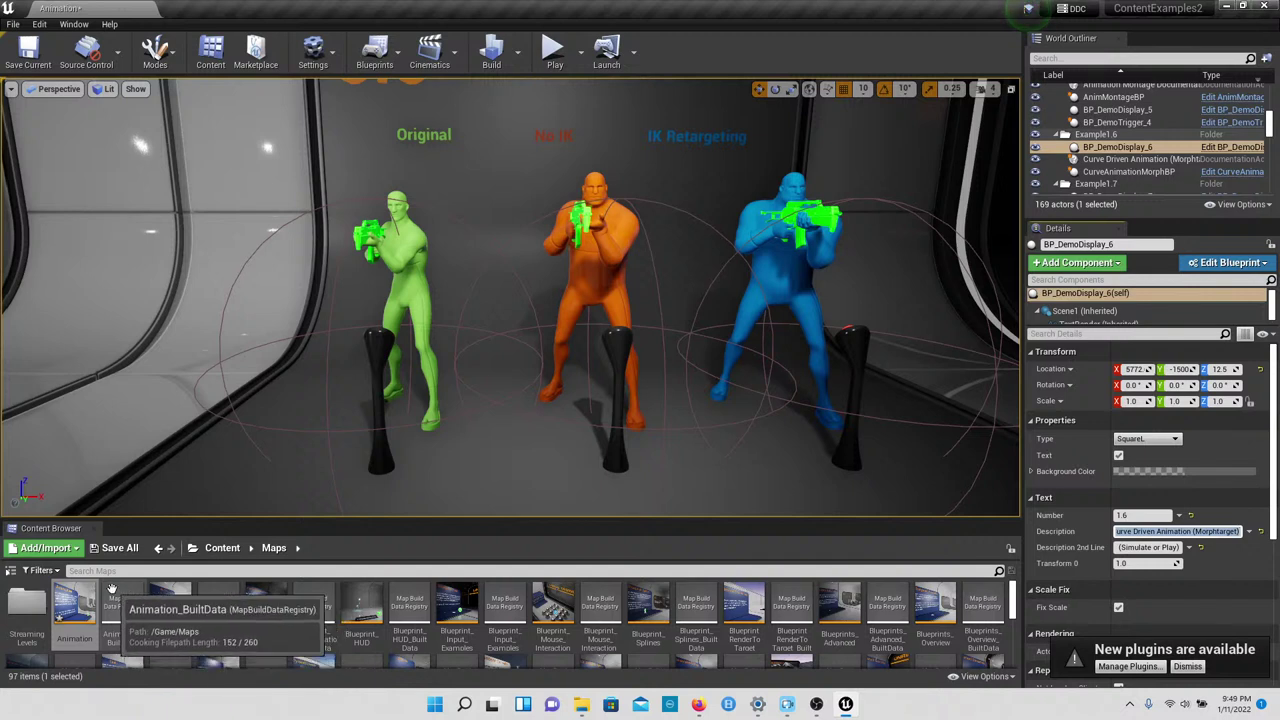
Step: Open the Animation_BuiltData asset to view its lighting quality details, and close it again
click(129, 605)
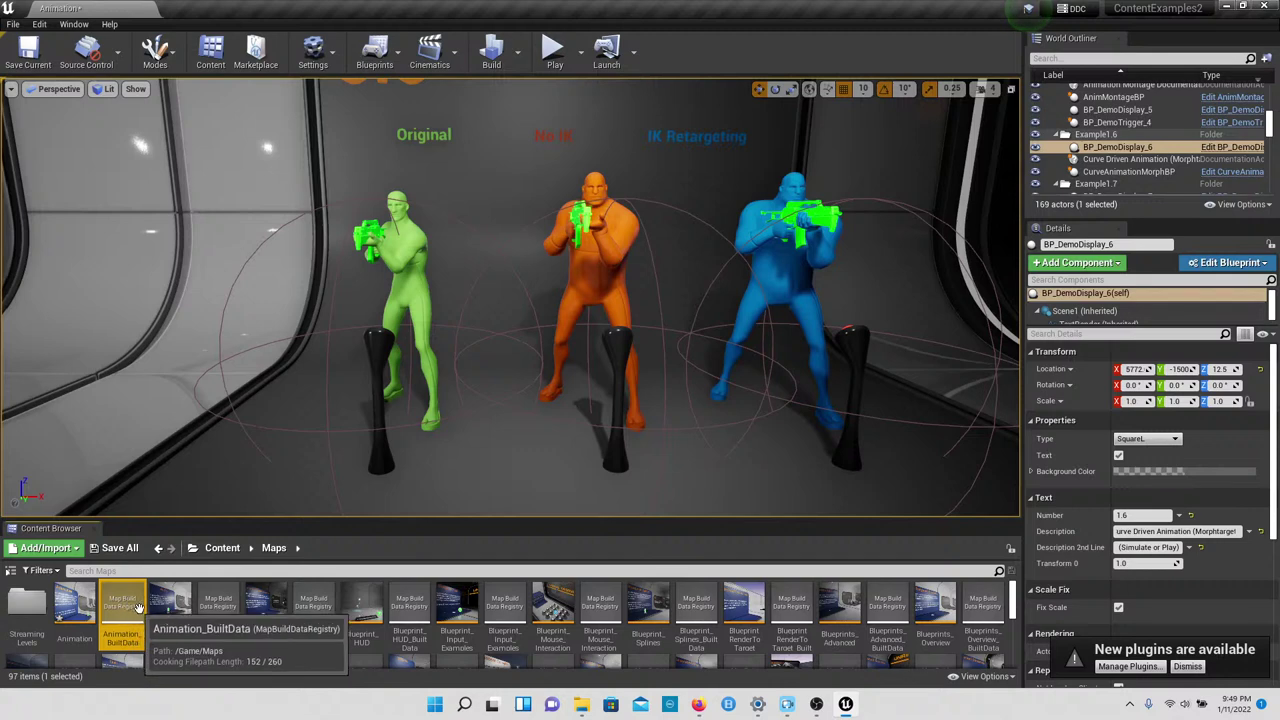
right_click(133, 604)
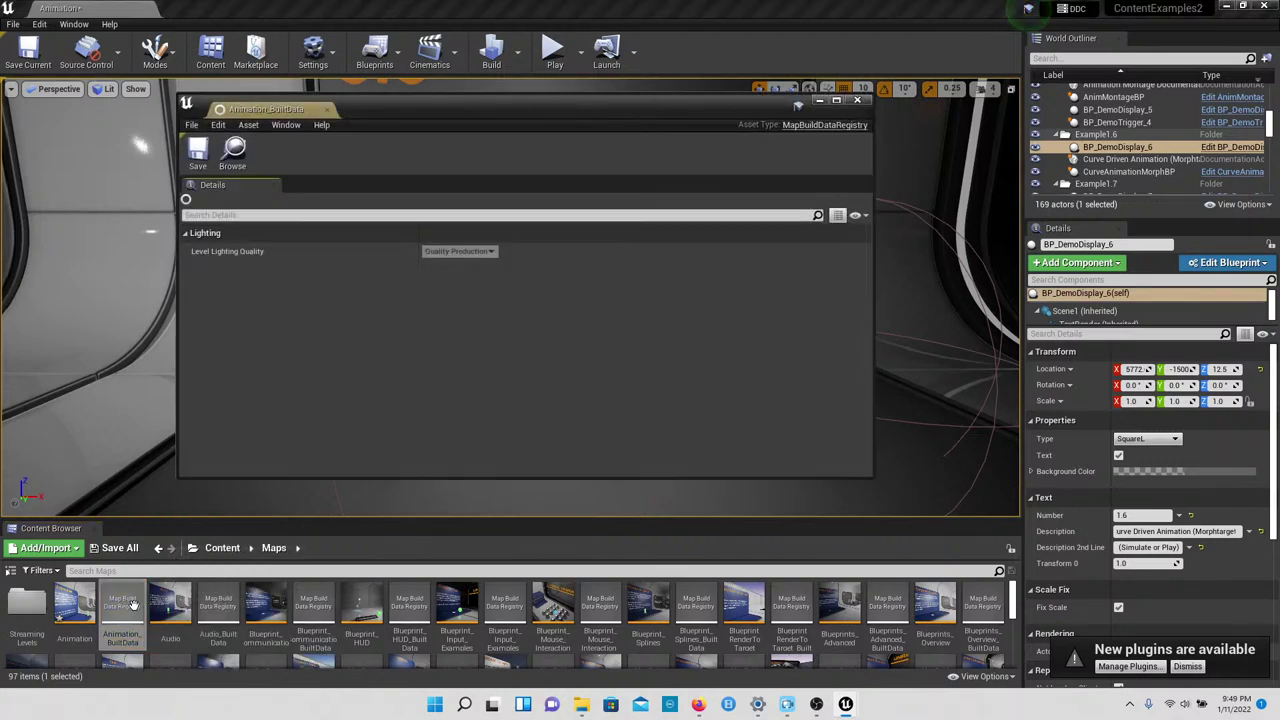
click(859, 102)
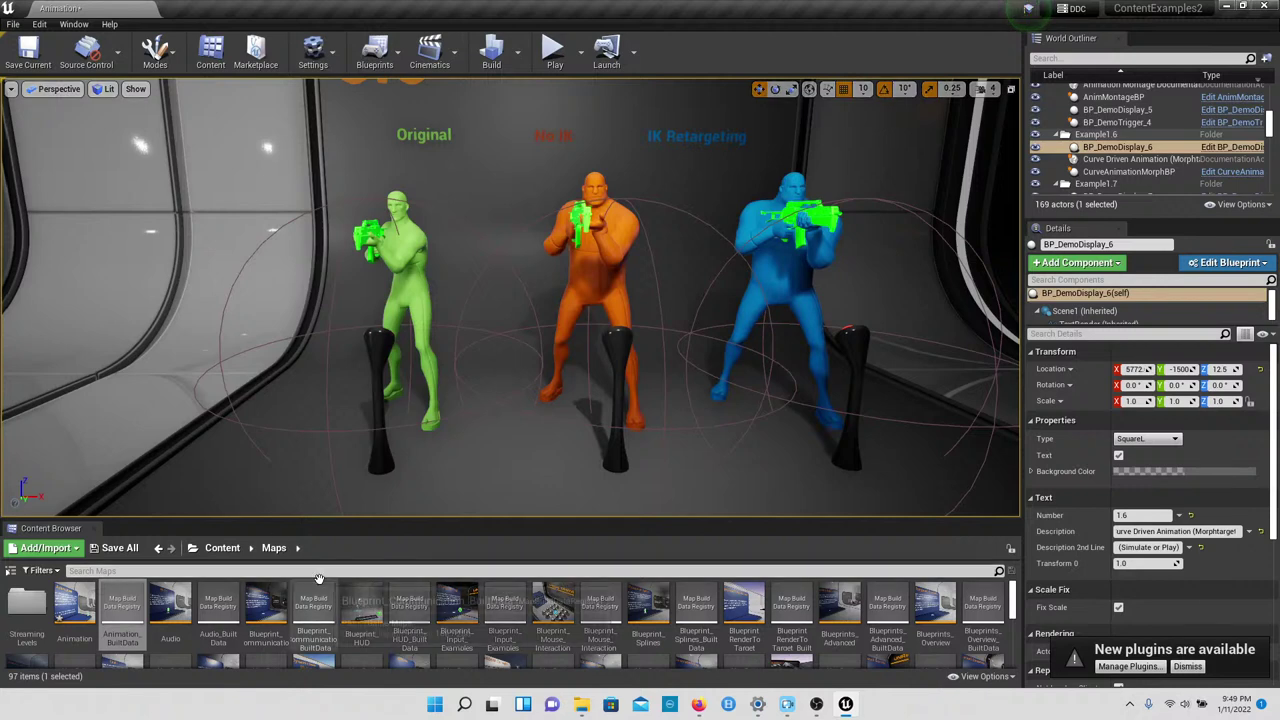
Step: Browse the project's Content folder and its Movies subfolder, then return to the Maps folder
scroll(240, 595, down, 1)
click(222, 548)
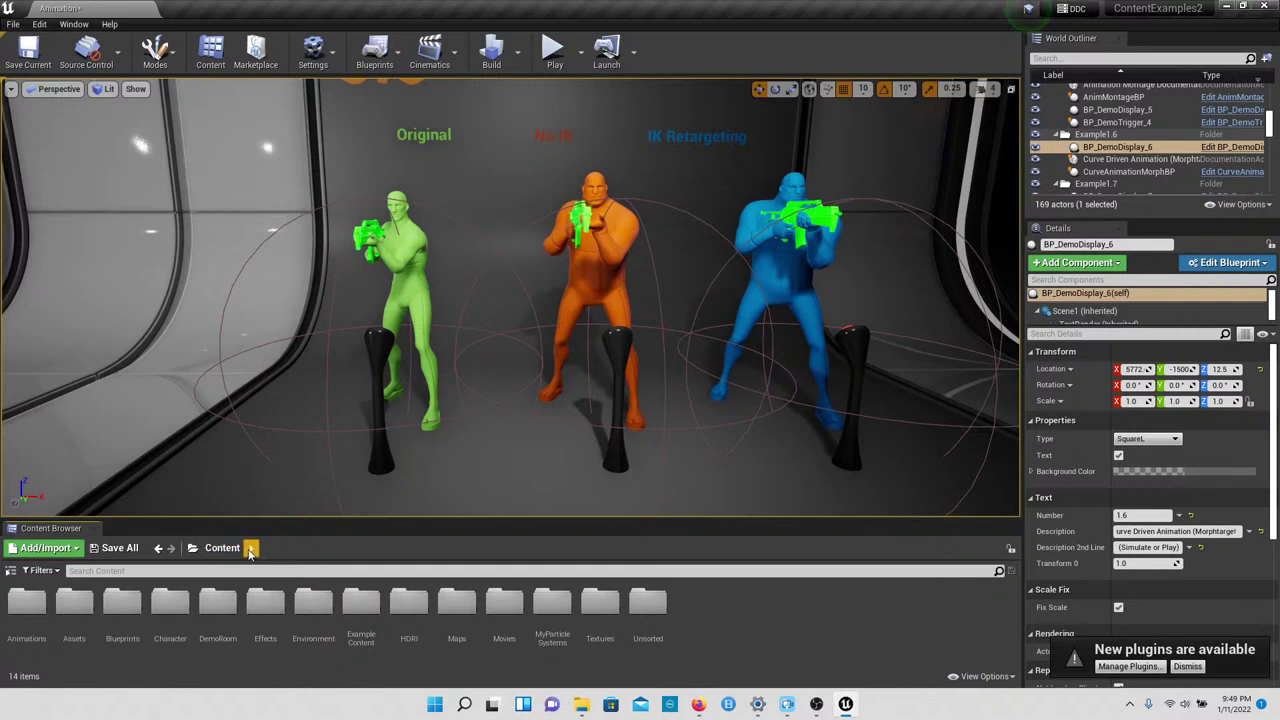
click(251, 549)
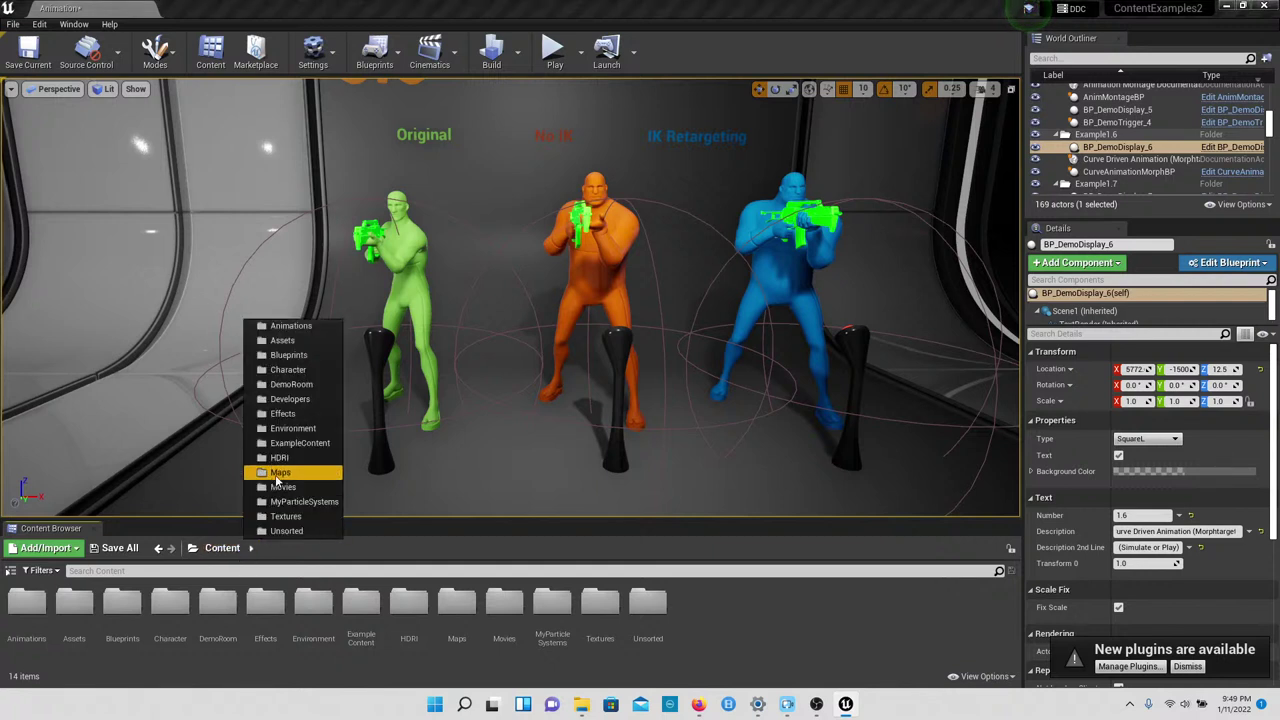
click(274, 489)
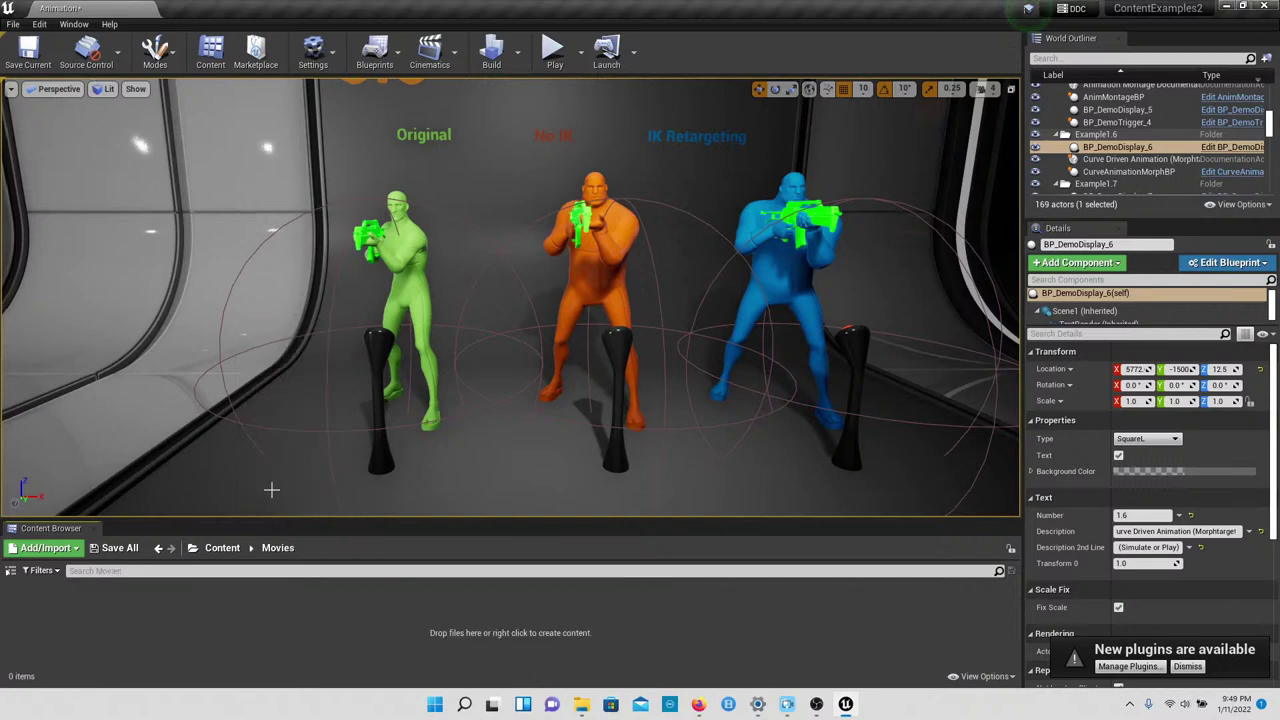
click(223, 548)
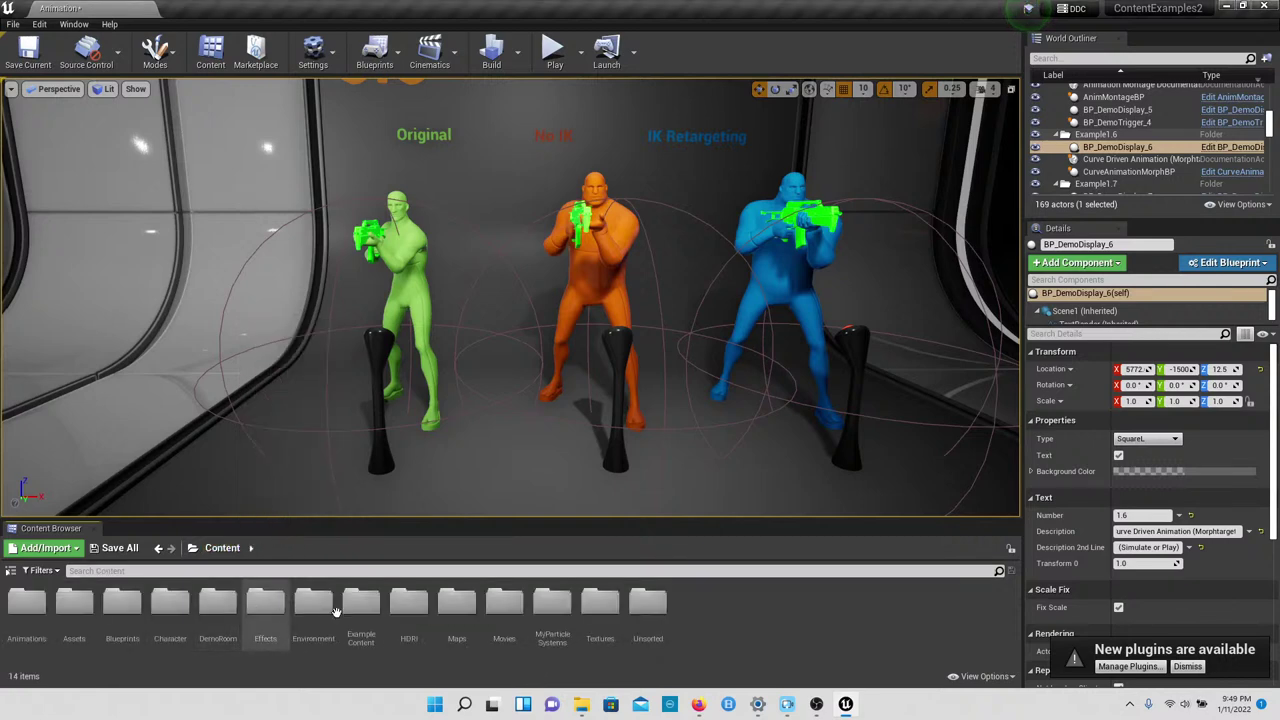
double_click(457, 600)
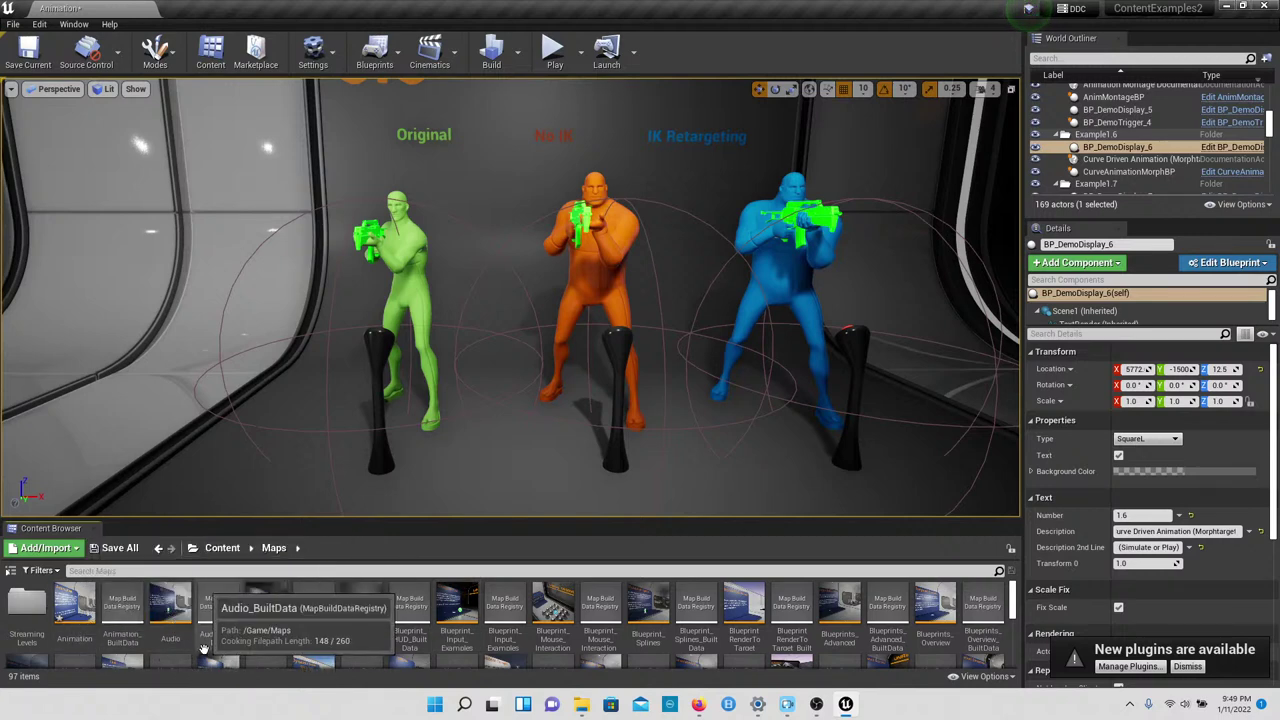
Step: Open the Audio map without saving the changes to the Animation level
double_click(172, 615)
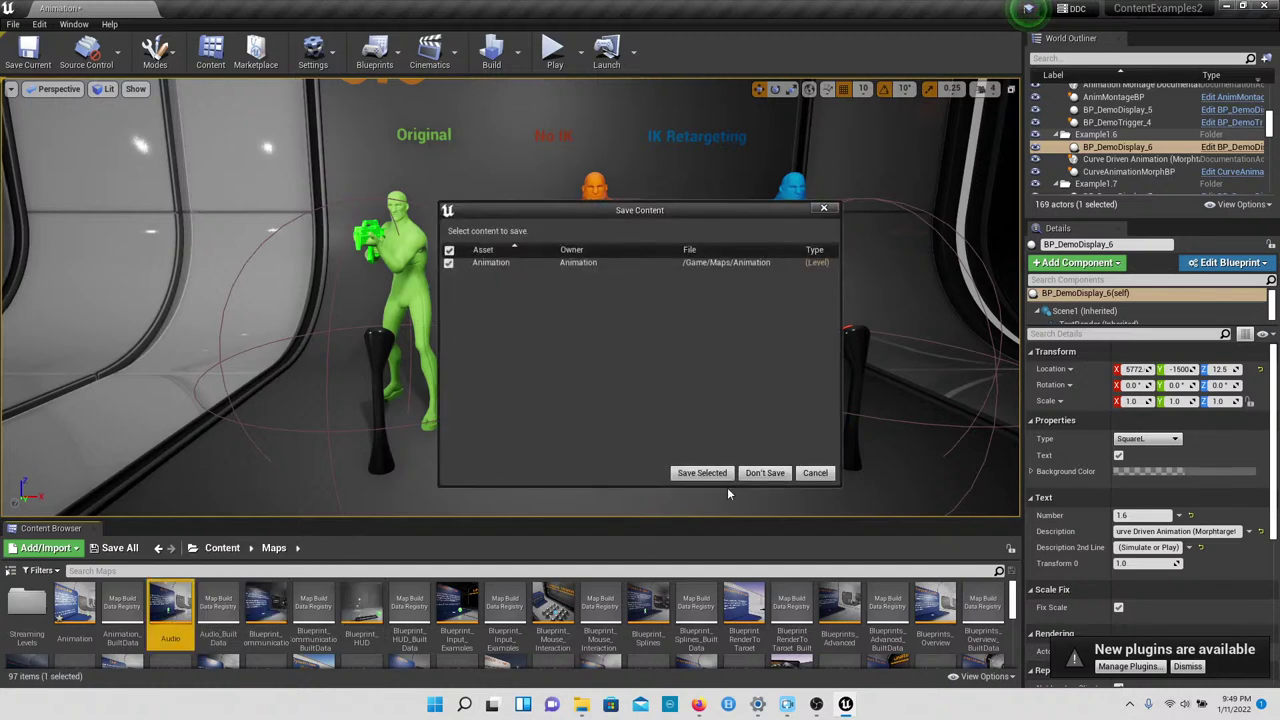
click(811, 474)
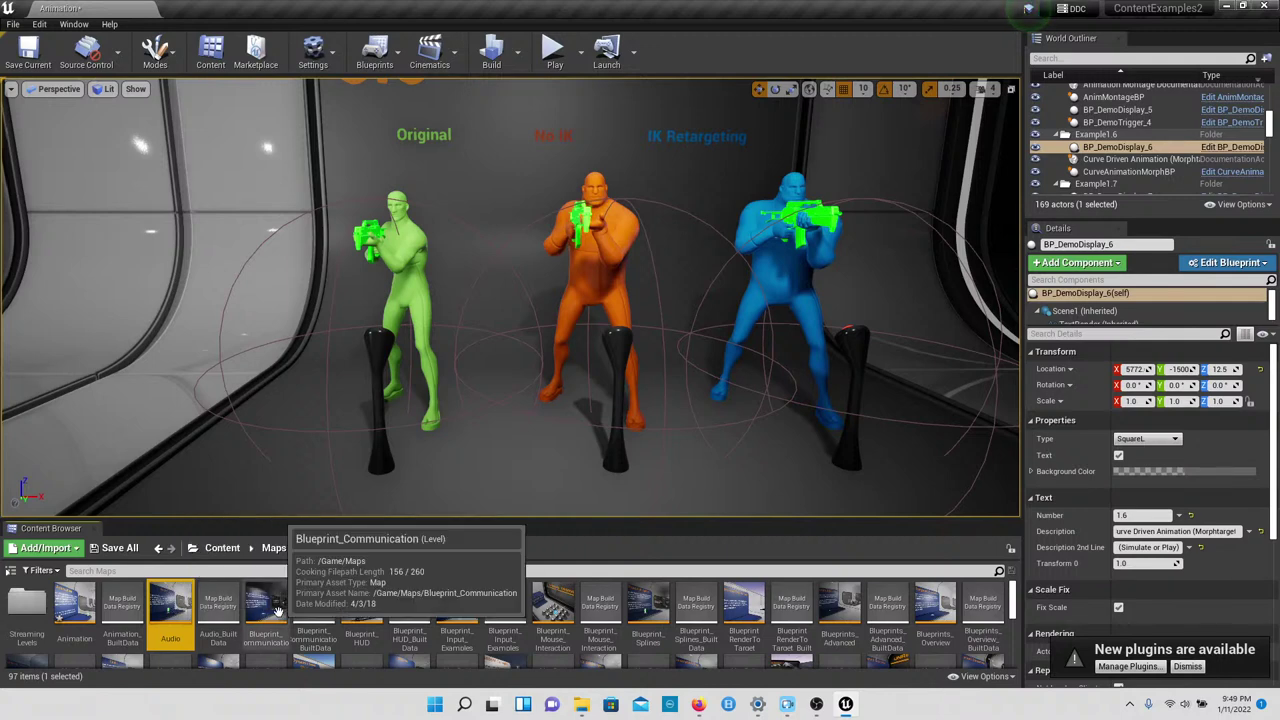
double_click(170, 608)
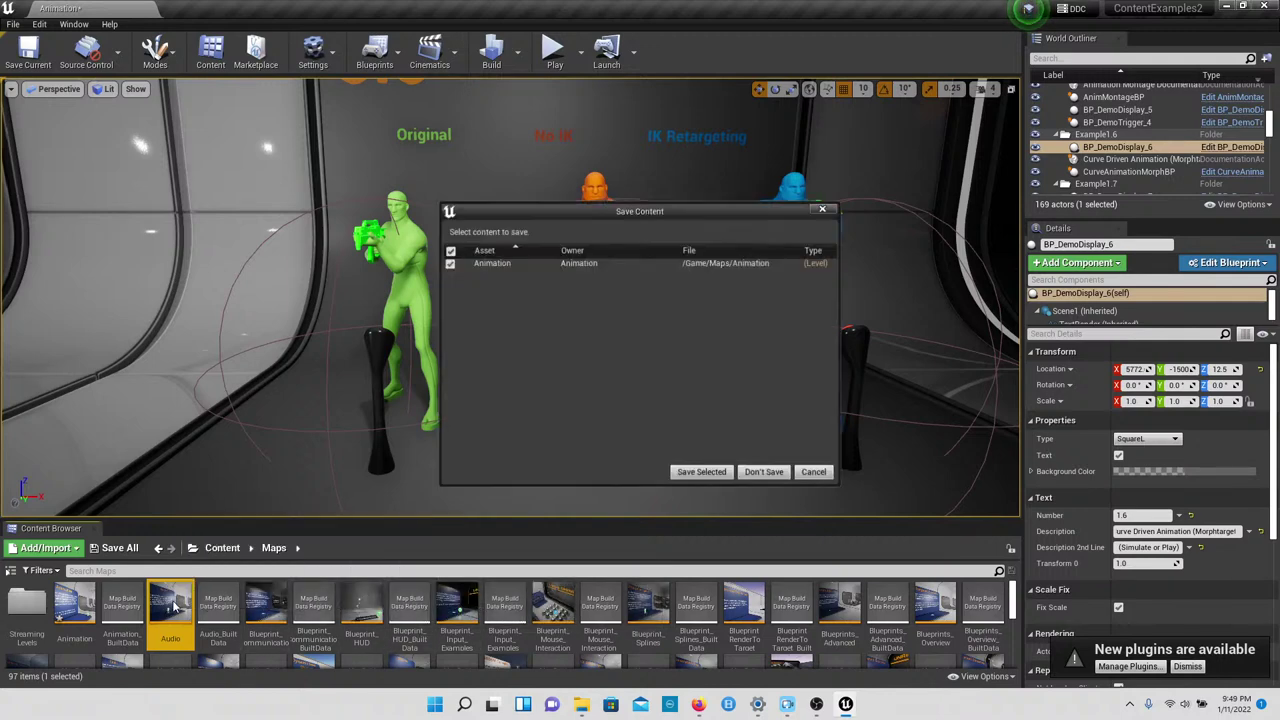
click(748, 476)
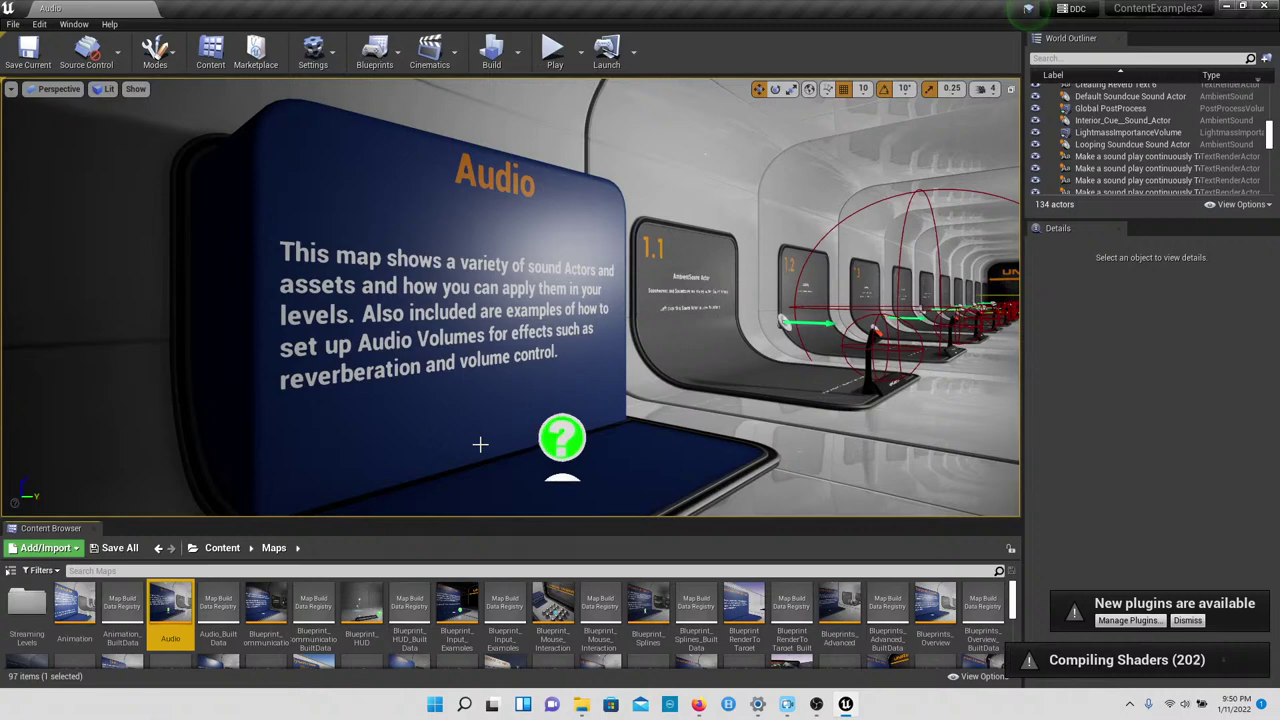
Step: Read the Audio map's introduction panel and look along the row of numbered demo stands
right_drag(480, 444, 435, 444)
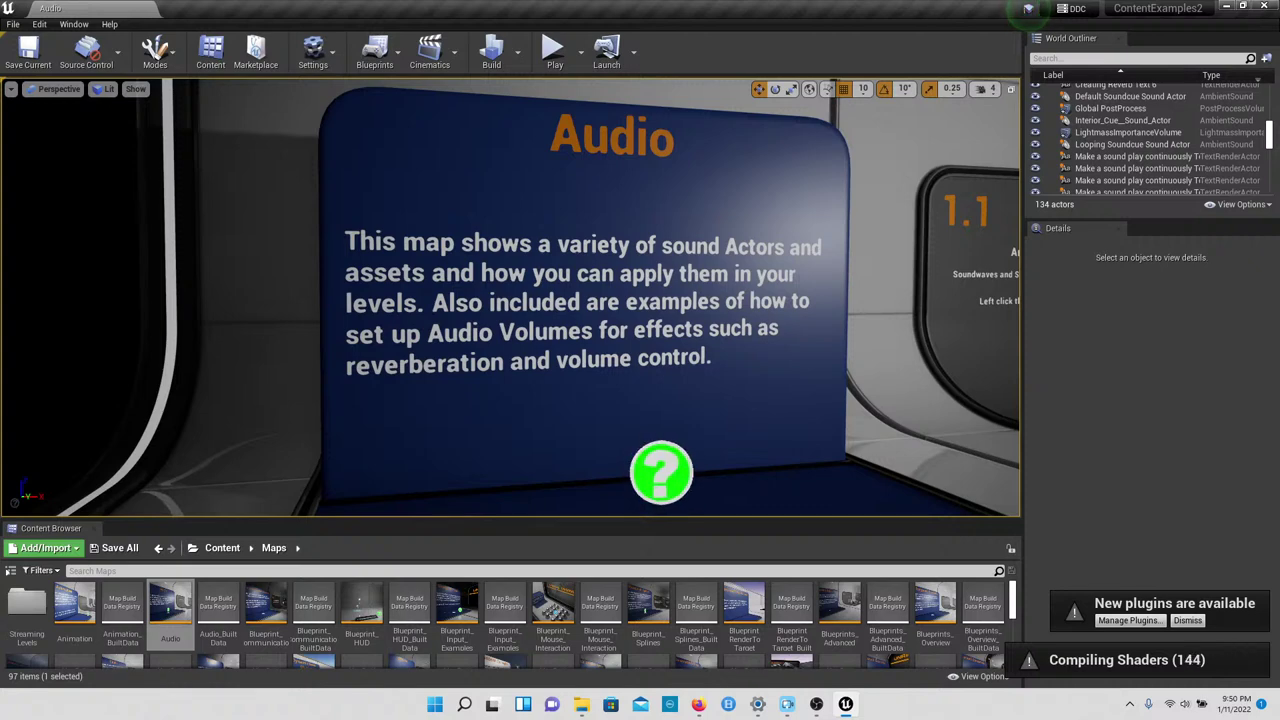
right_drag(435, 444, 467, 458)
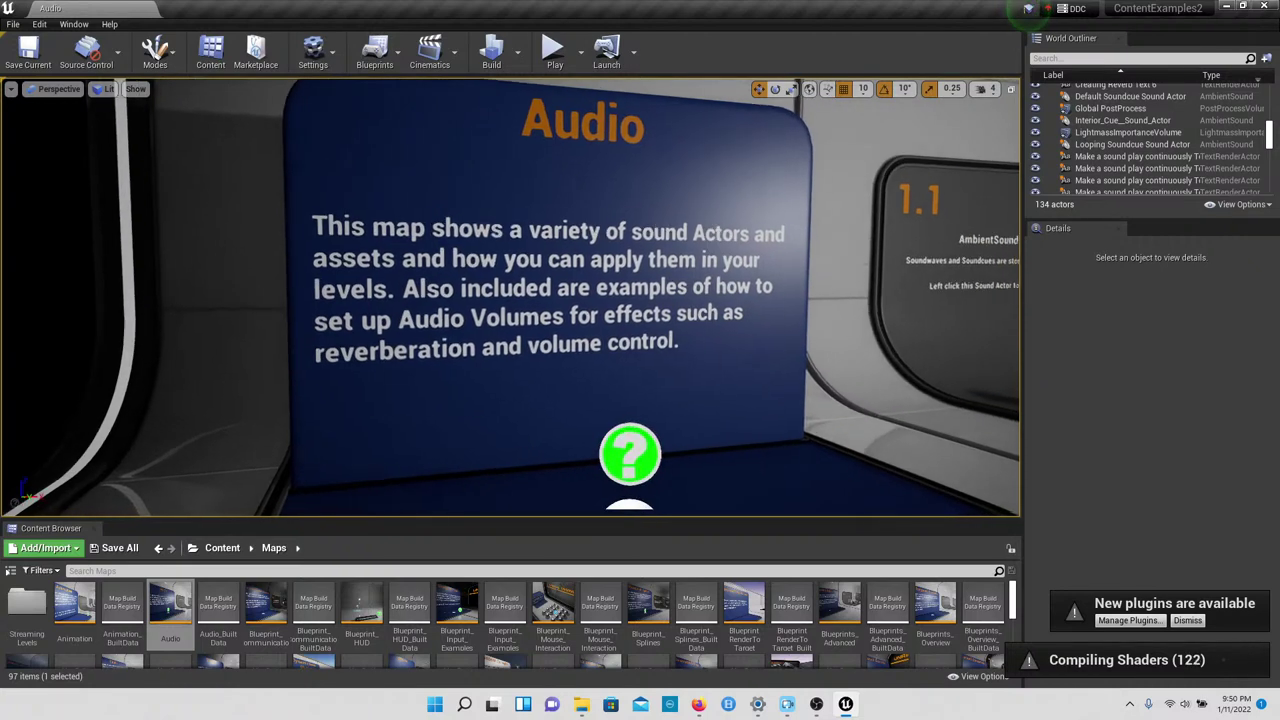
drag(480, 398, 484, 398)
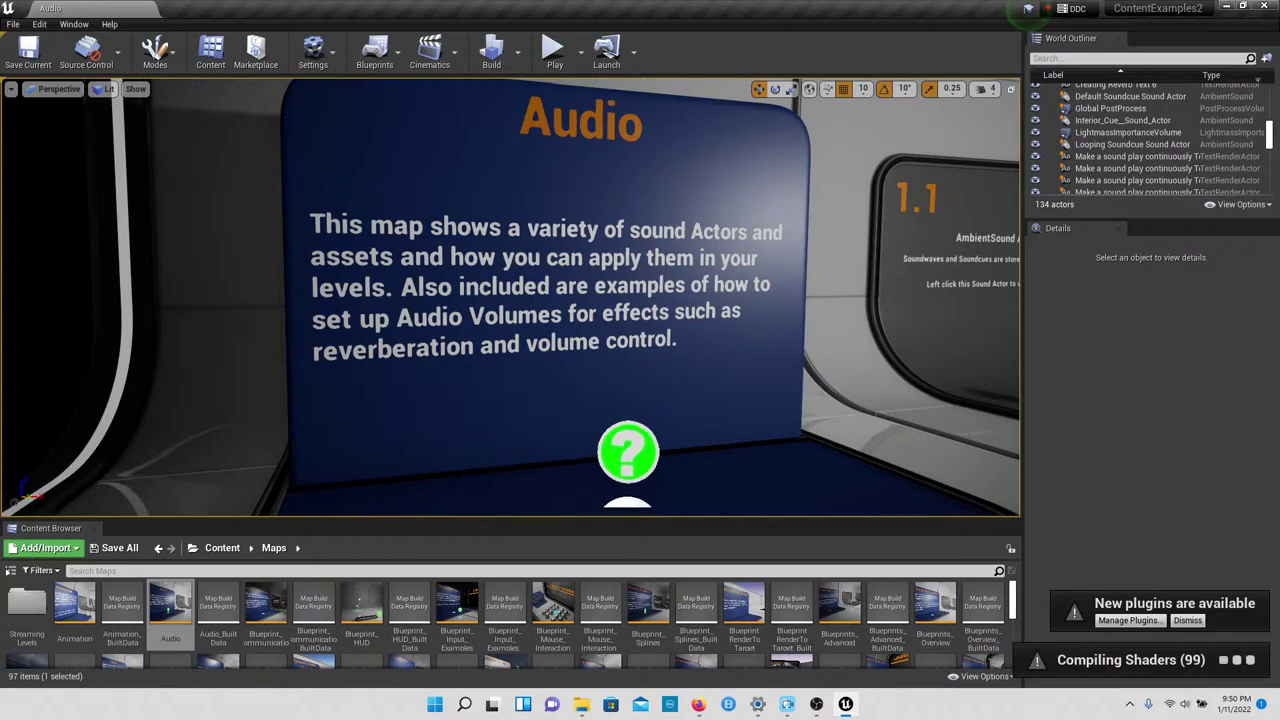
right_drag(484, 398, 637, 434)
key(w)
key(w)
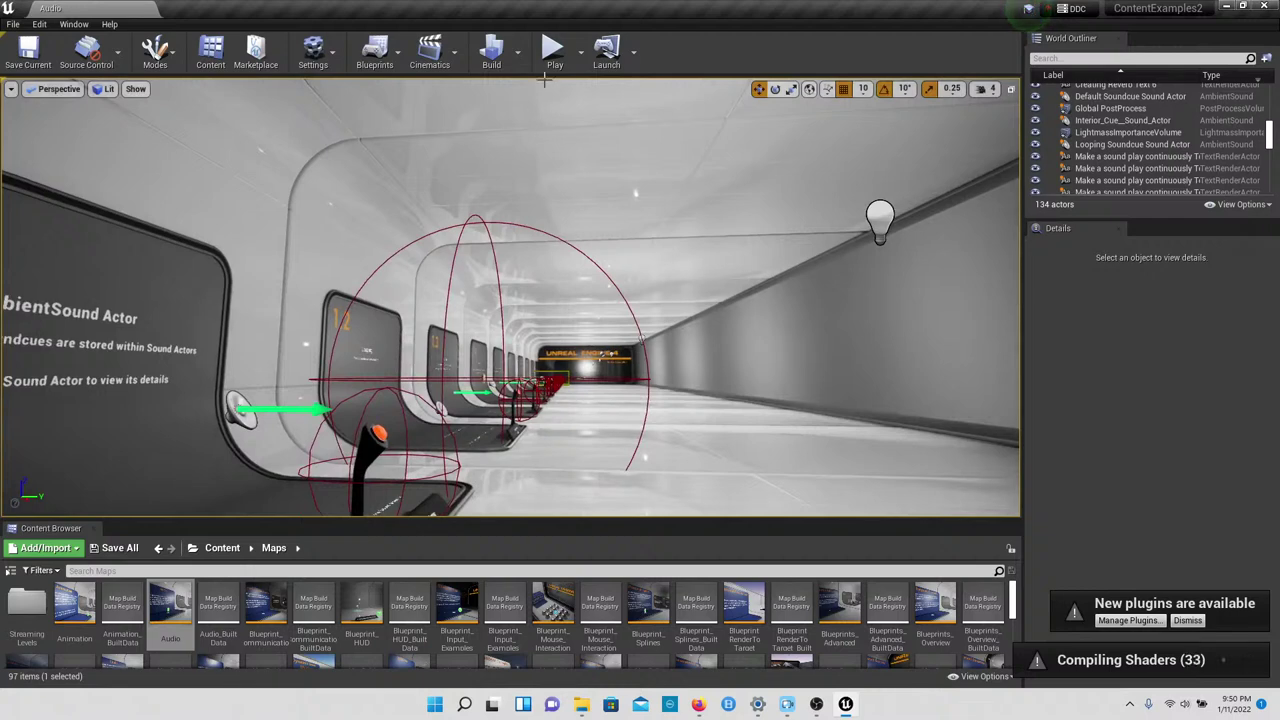
Step: Play the Audio map and walk up to the button at stand 1.1, AmbientSound Actor
key(w)
right_drag(616, 98, 380, 112)
click(555, 50)
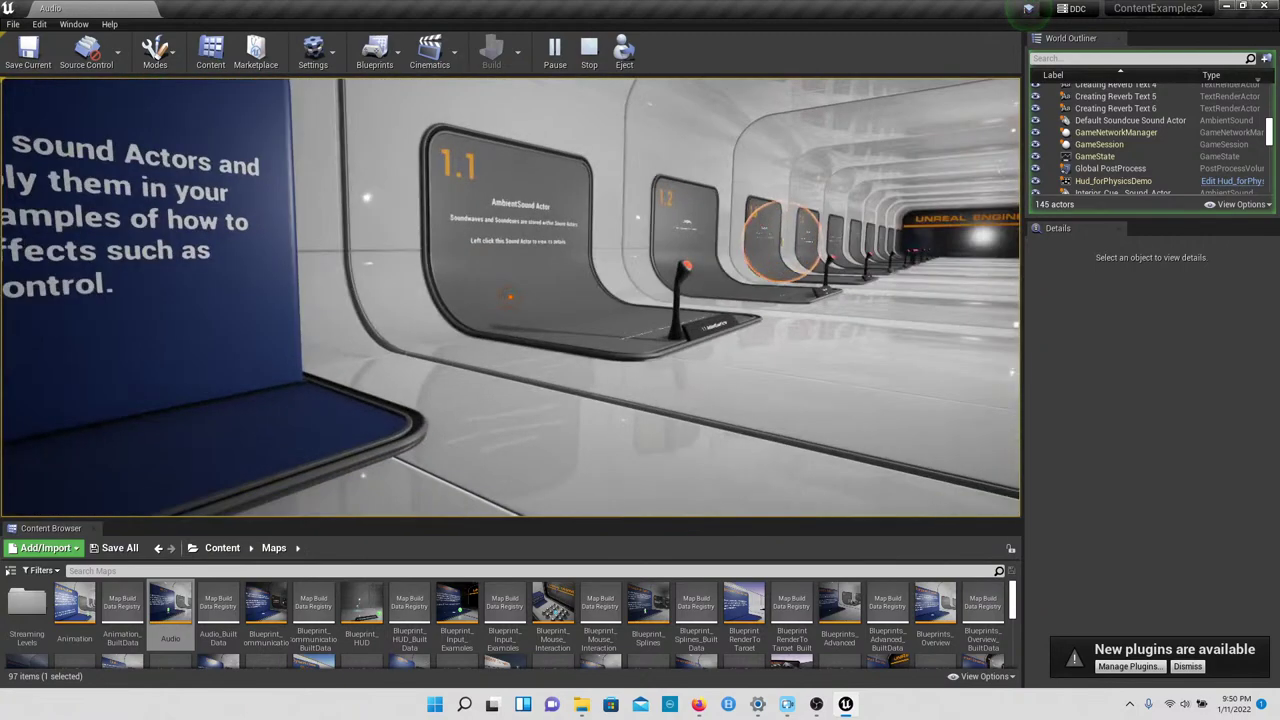
key(w)
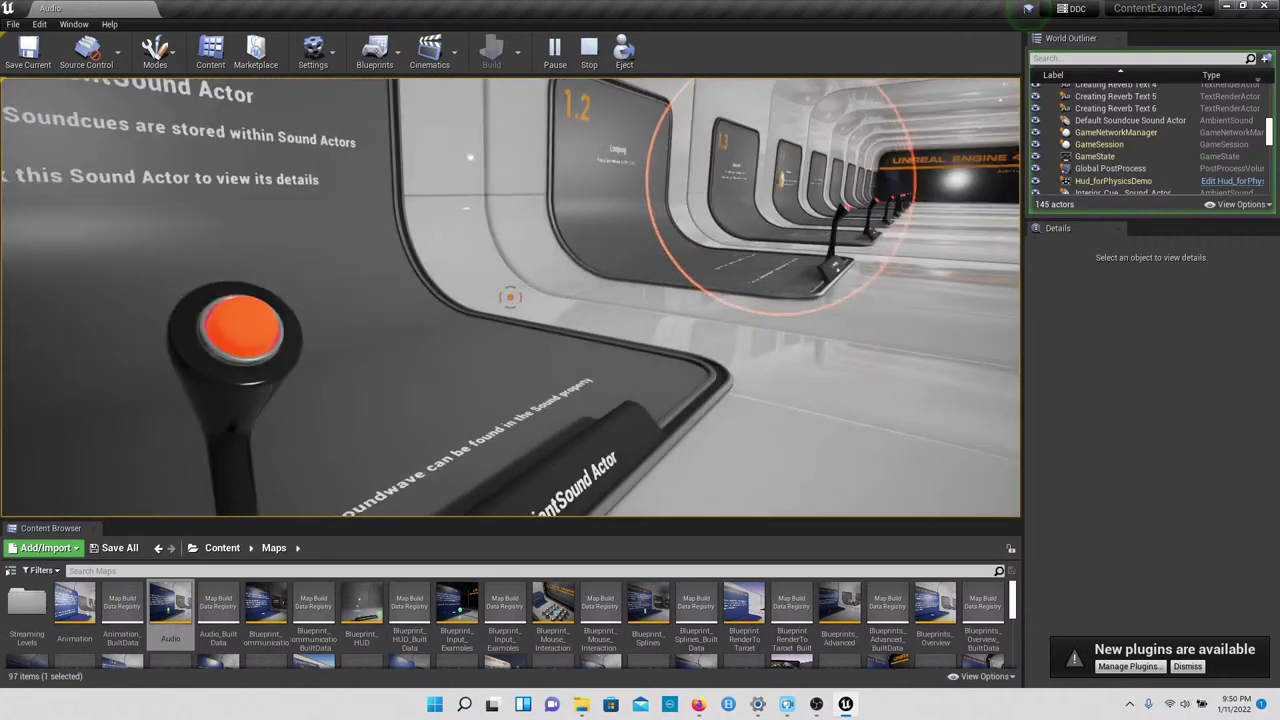
Step: Stop the play session and inspect the properties of the button actor at stand 1.1
key(Escape)
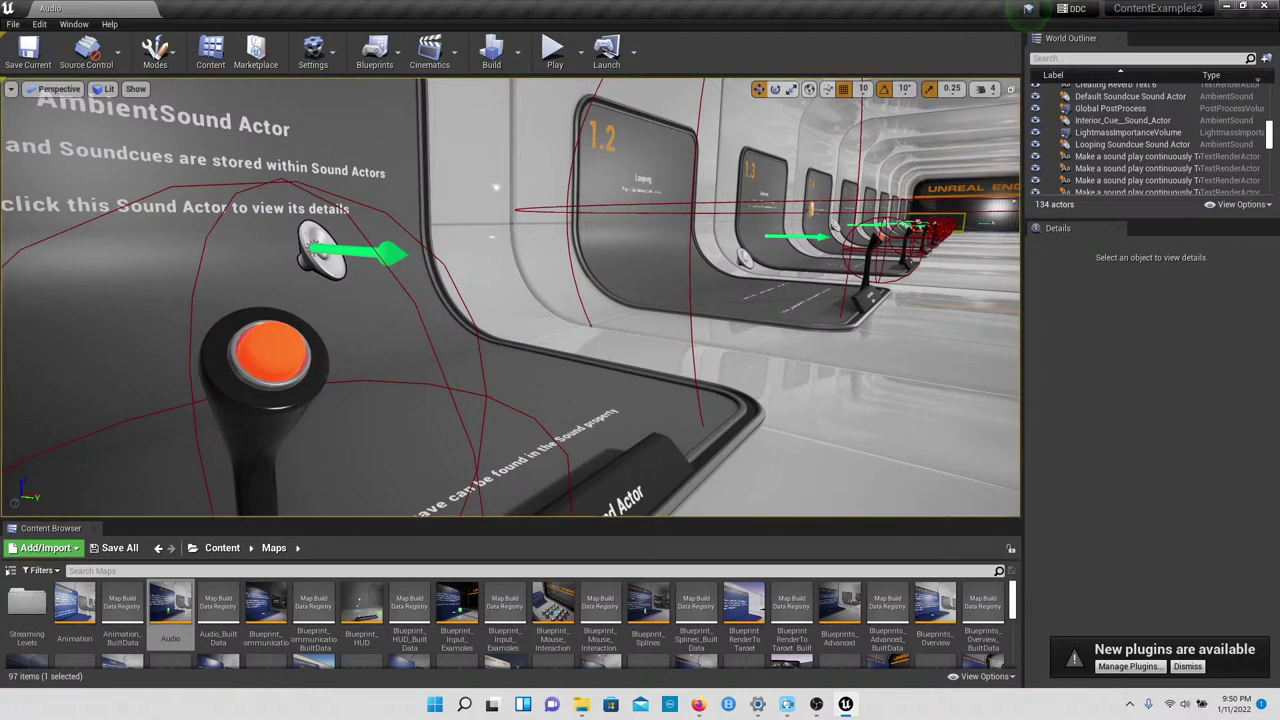
click(284, 328)
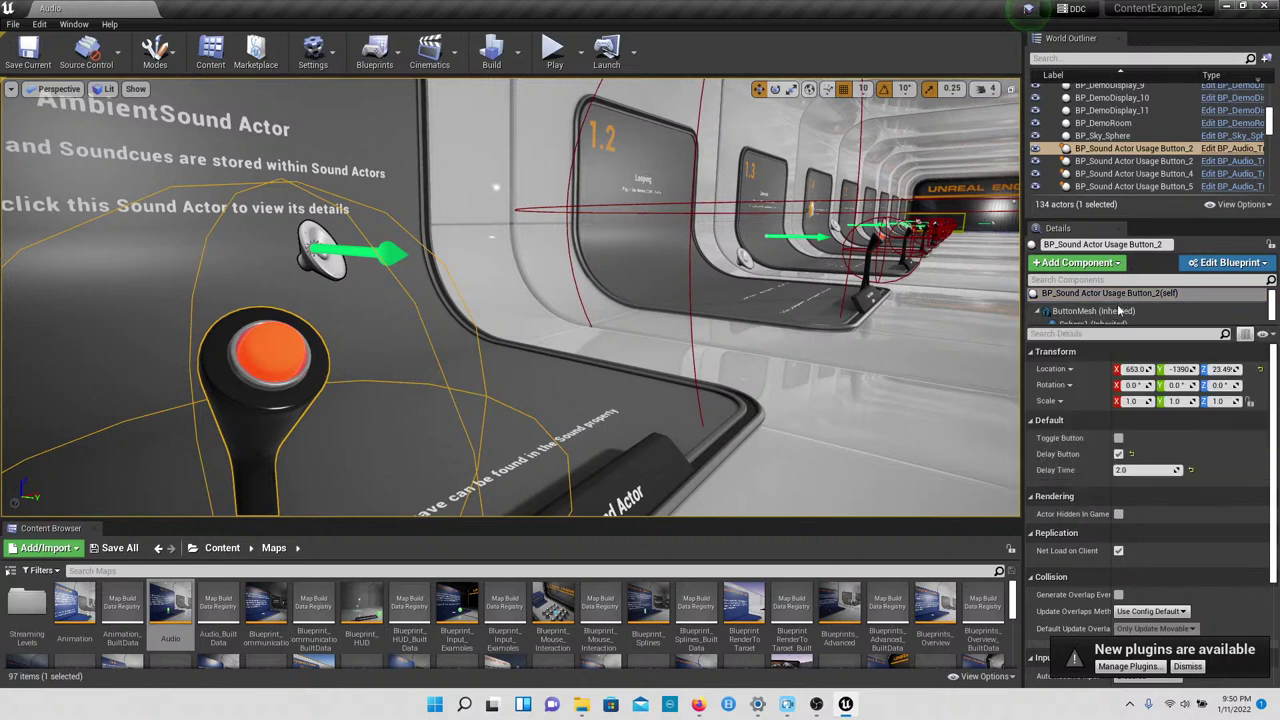
scroll(1121, 443, down, 1)
scroll(1121, 443, down, 3)
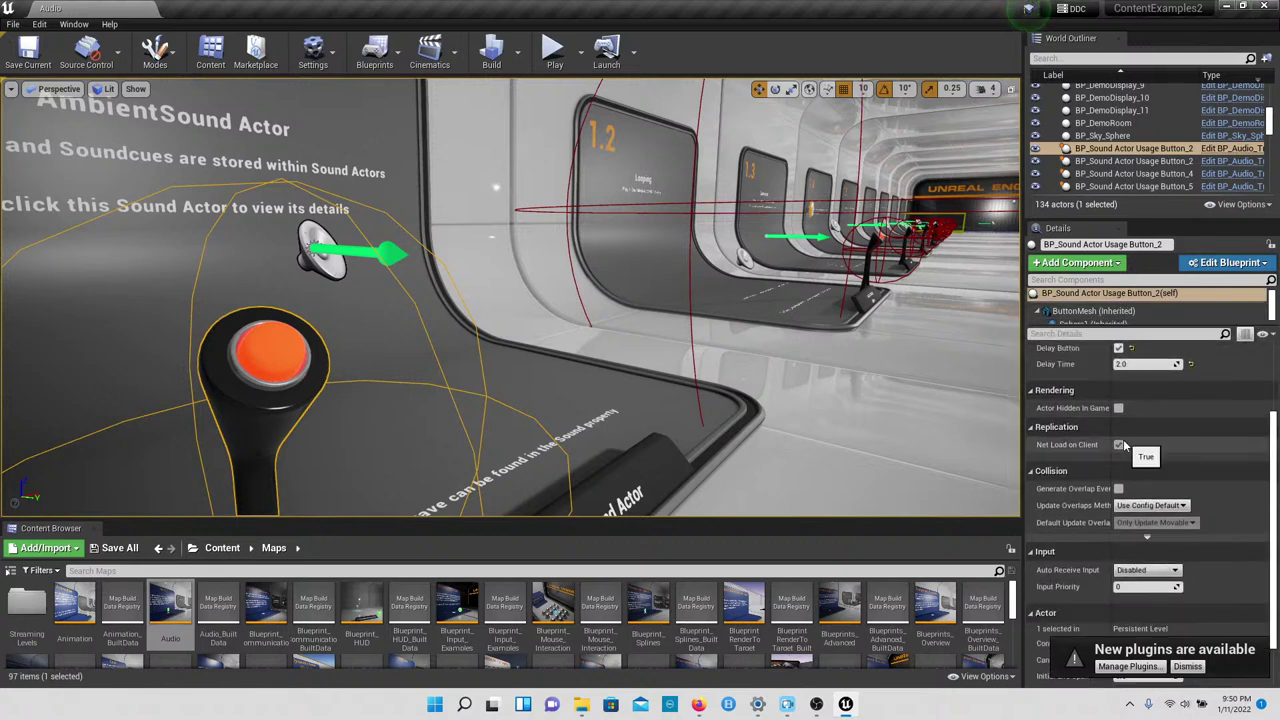
scroll(1121, 443, up, 4)
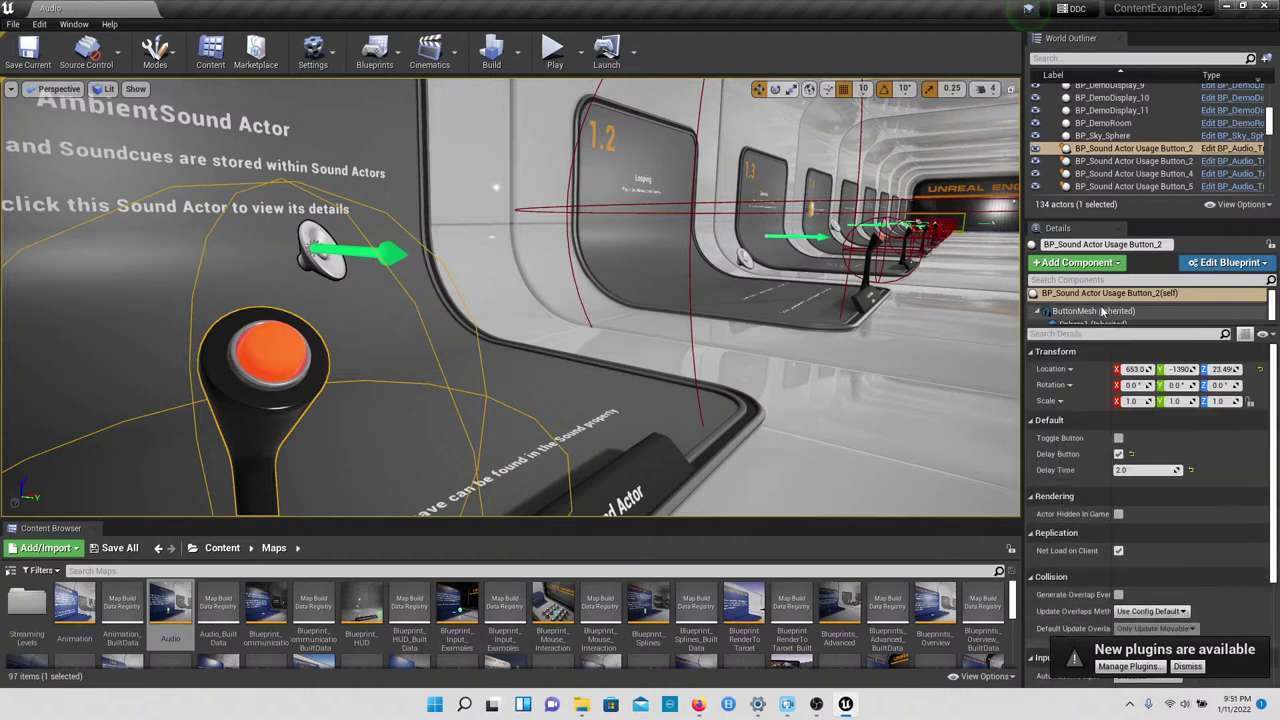
Step: View the component types available to add to the stand 1.1 button without adding one, then return to the button's details
click(1062, 264)
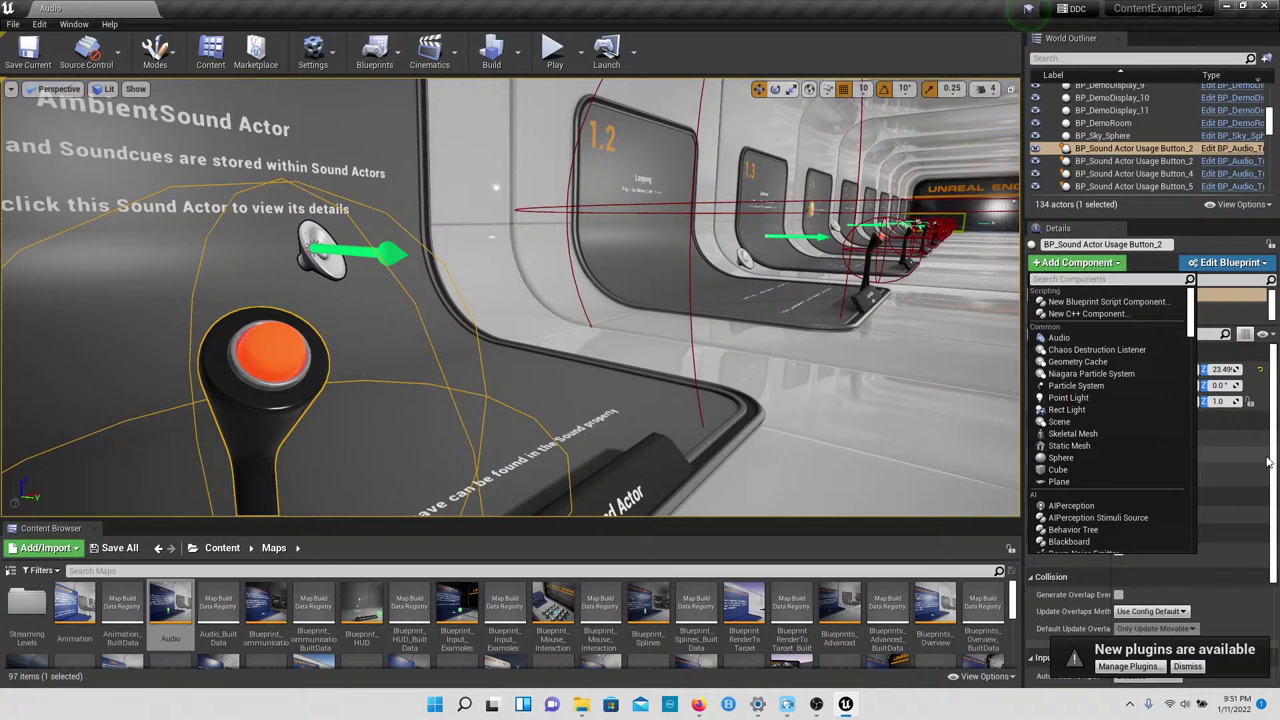
click(880, 358)
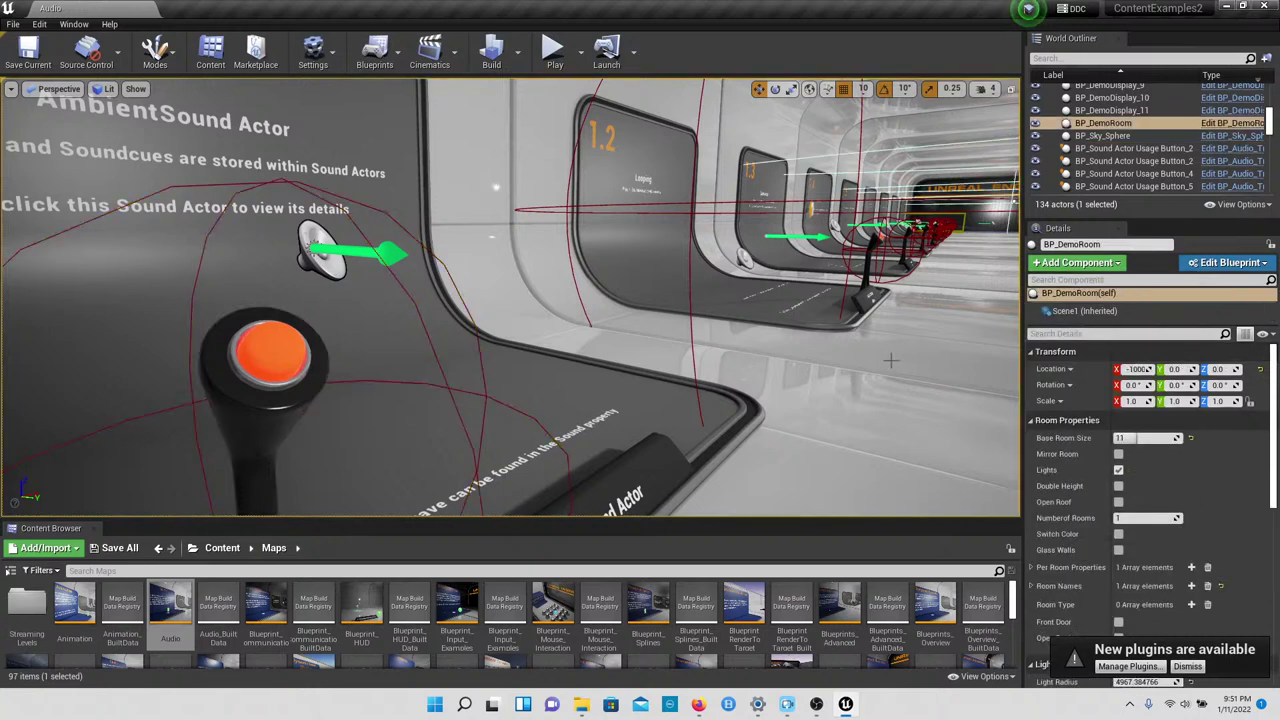
click(310, 377)
scroll(1136, 317, down, 1)
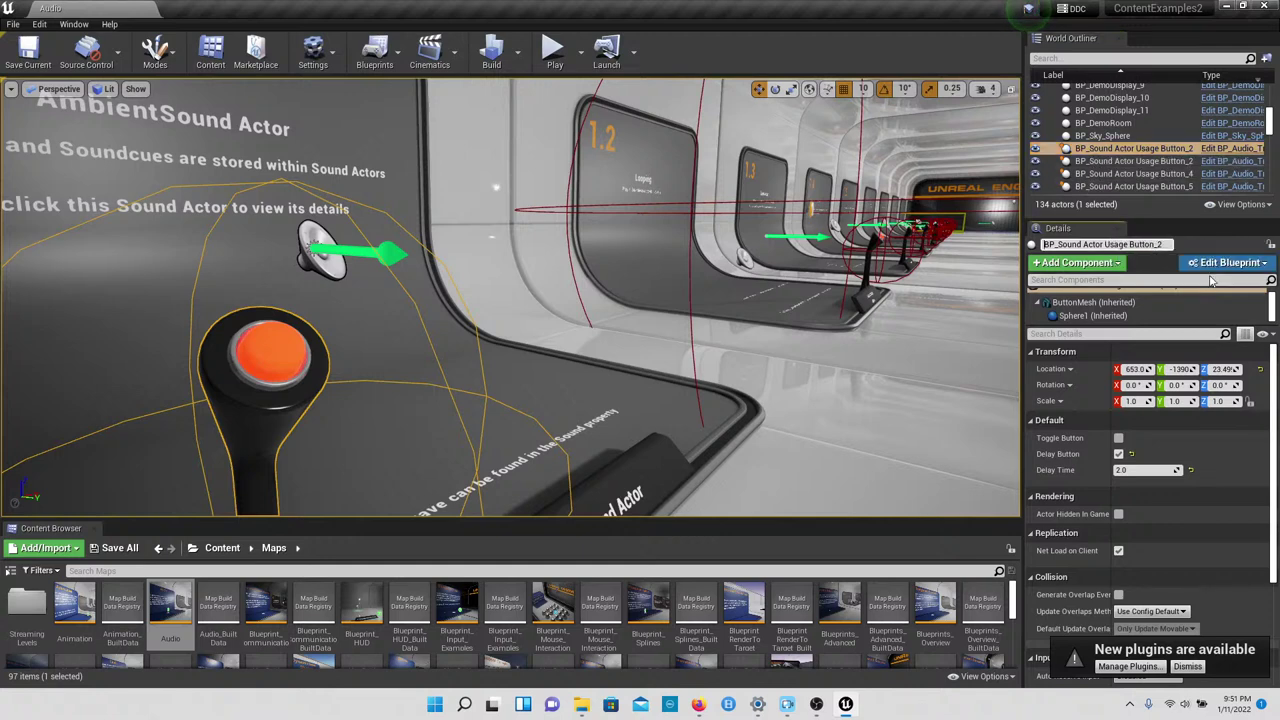
Step: Go to stand 1.2, Looping, and select its sound actor to view its details
right_drag(908, 350, 915, 300)
key(w)
key(f)
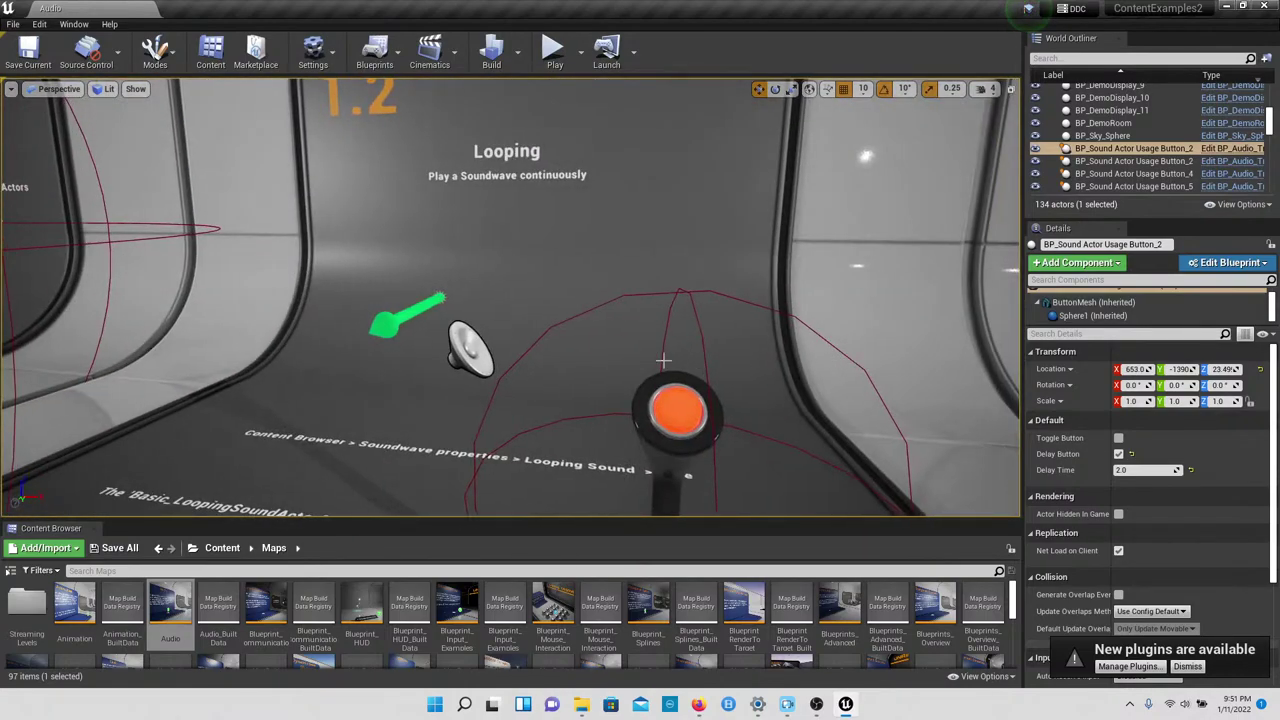
right_drag(675, 408, 692, 408)
click(462, 362)
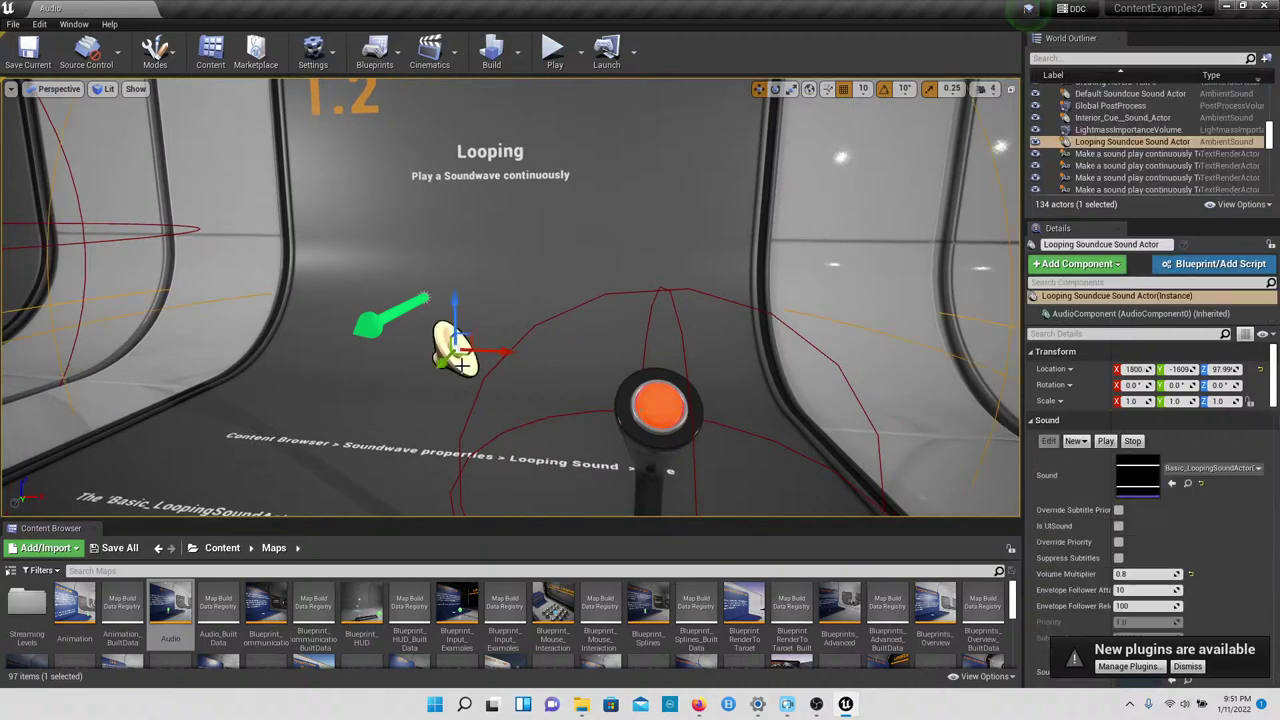
Step: Look around stand 1.2 from several angles and select its button actor to view its properties
right_drag(462, 362, 391, 281)
key(d)
right_drag(391, 380, 152, 369)
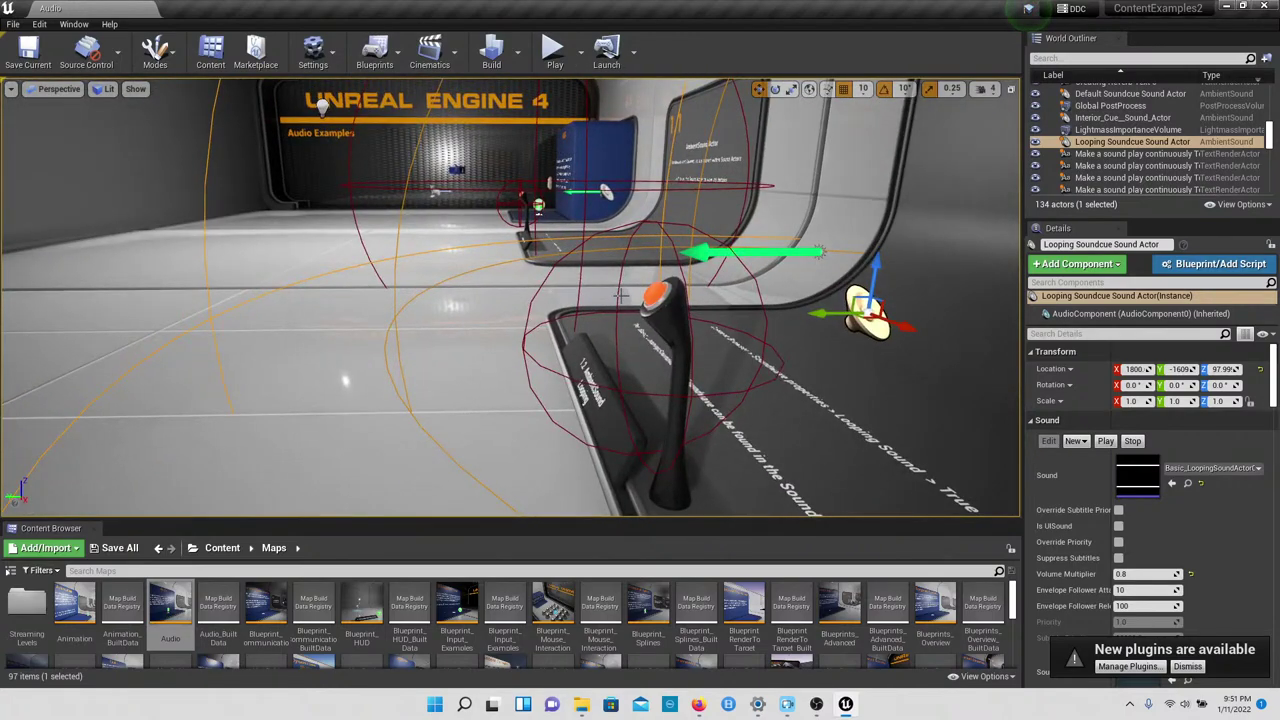
right_drag(634, 296, 783, 275)
key(w)
key(w)
click(797, 401)
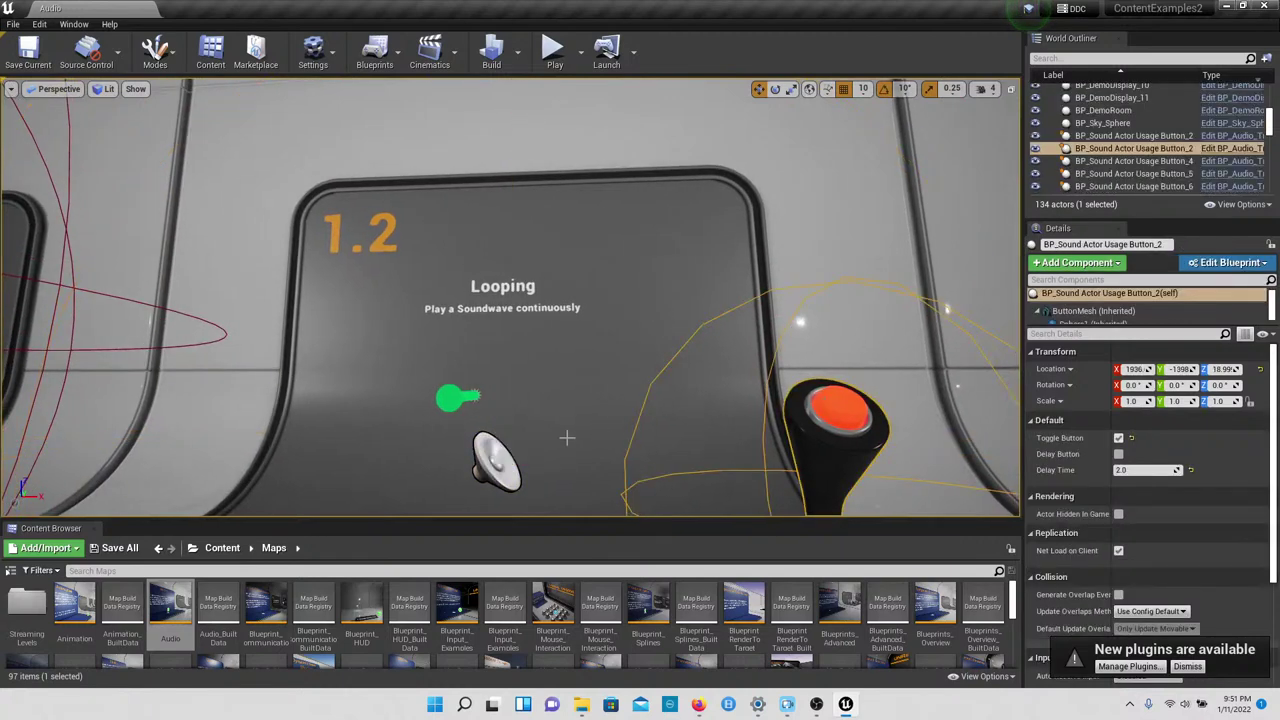
Step: Reselect the looping sound actor at stand 1.2 and view the assets available for its Sound property without changing it
click(483, 462)
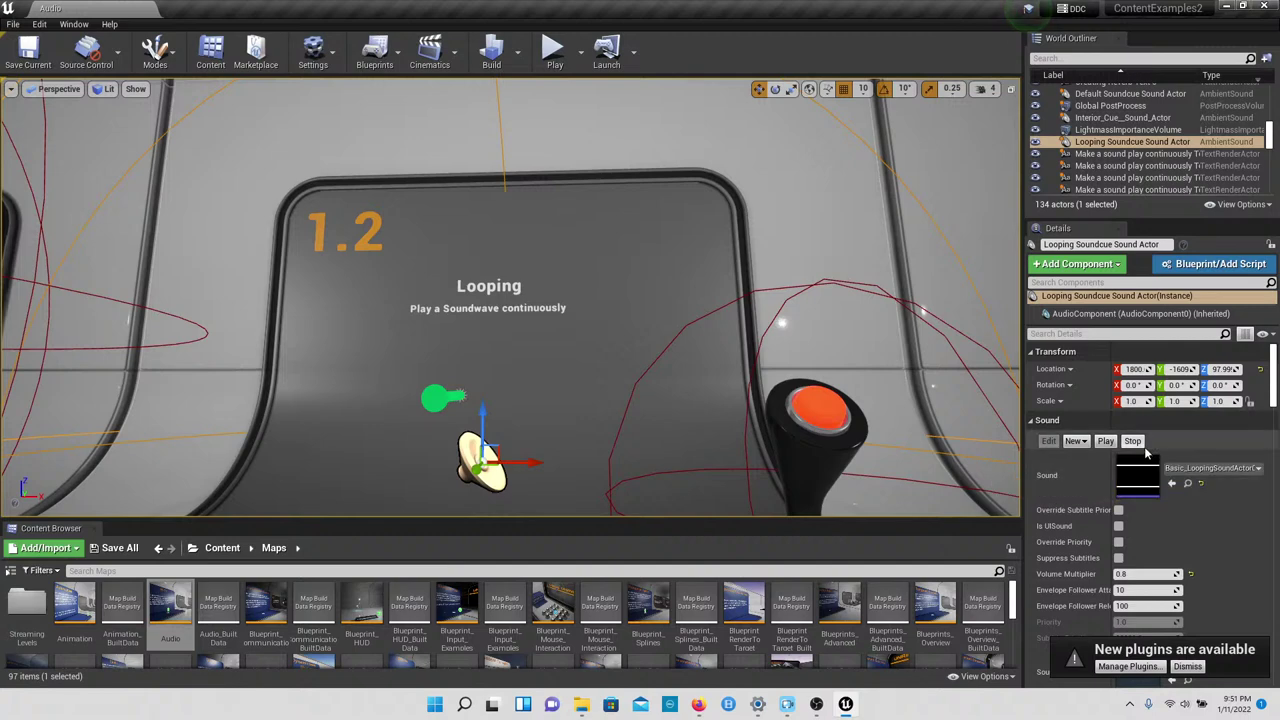
click(1210, 468)
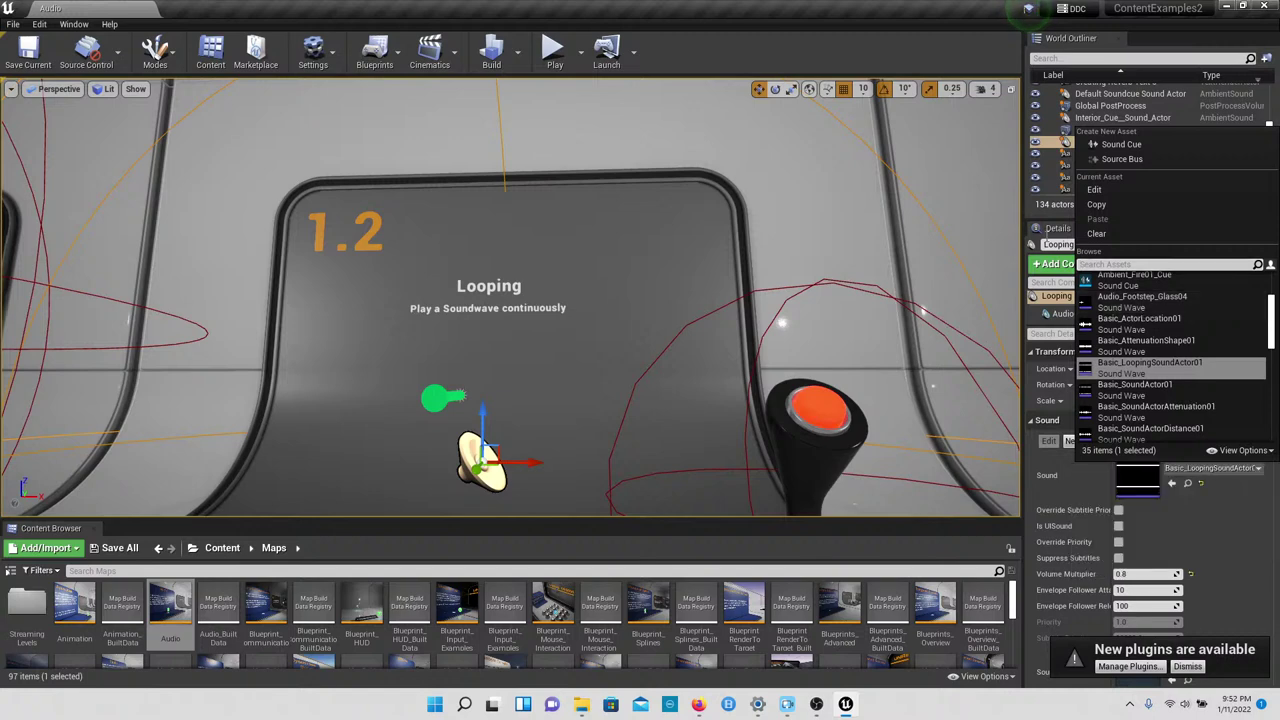
click(860, 272)
click(860, 272)
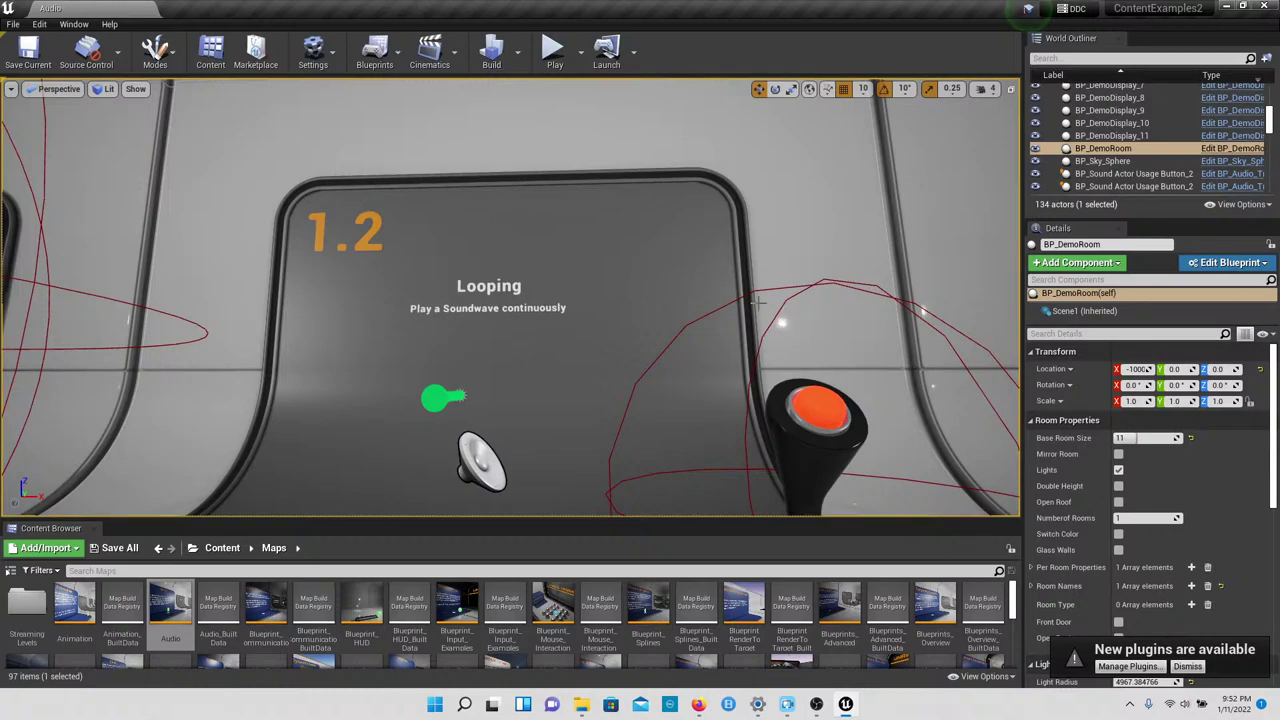
Step: Go to stand 1.3, Spatialize, read its panel and select its sound actor to view the Sound settings
right_drag(759, 303, 579, 327)
key(w)
key(s)
key(w)
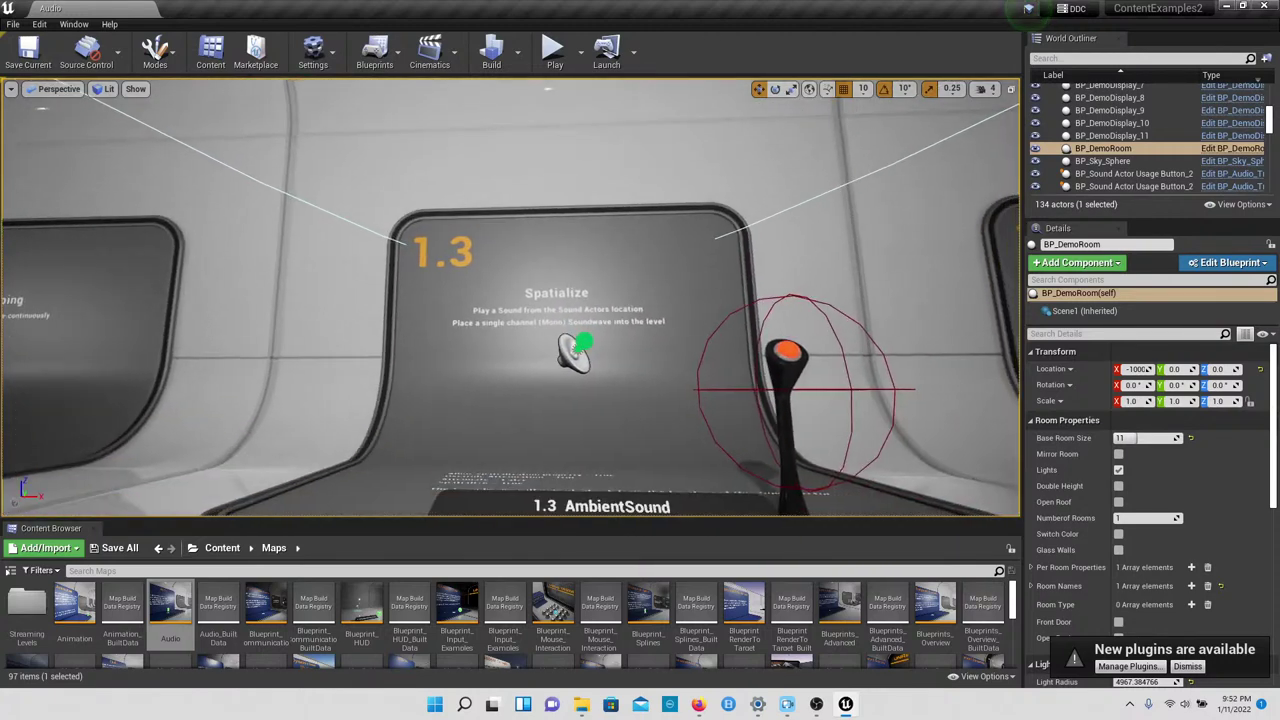
right_drag(504, 305, 516, 305)
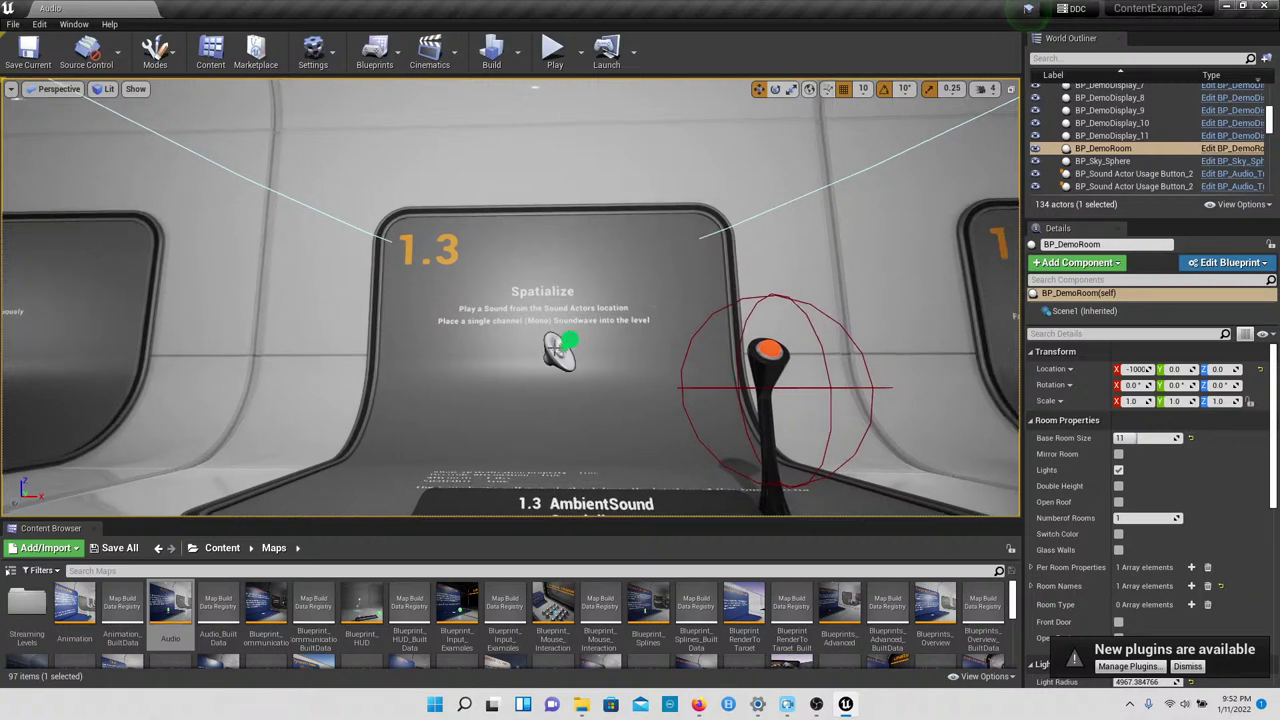
click(558, 350)
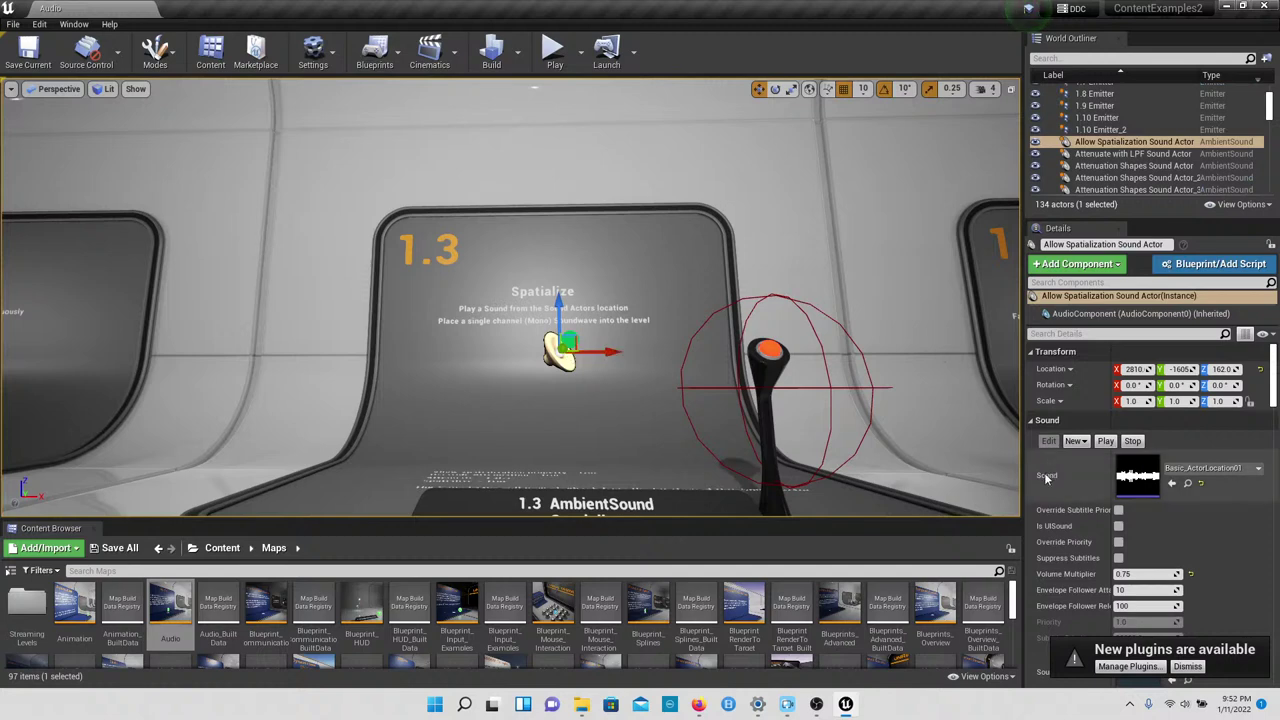
Step: Go to stand 1.4, Attenuation, select its sound actor and examine its attenuation sphere and floor notes
right_drag(752, 352, 713, 341)
key(d)
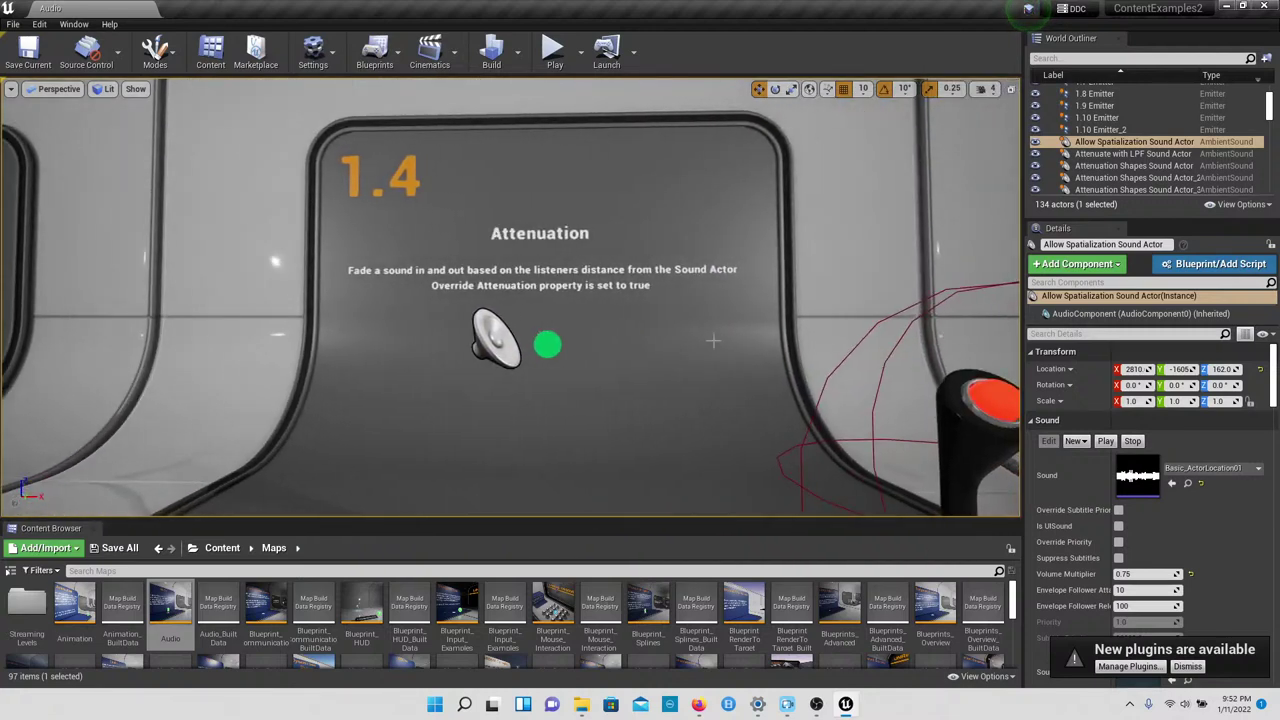
click(499, 340)
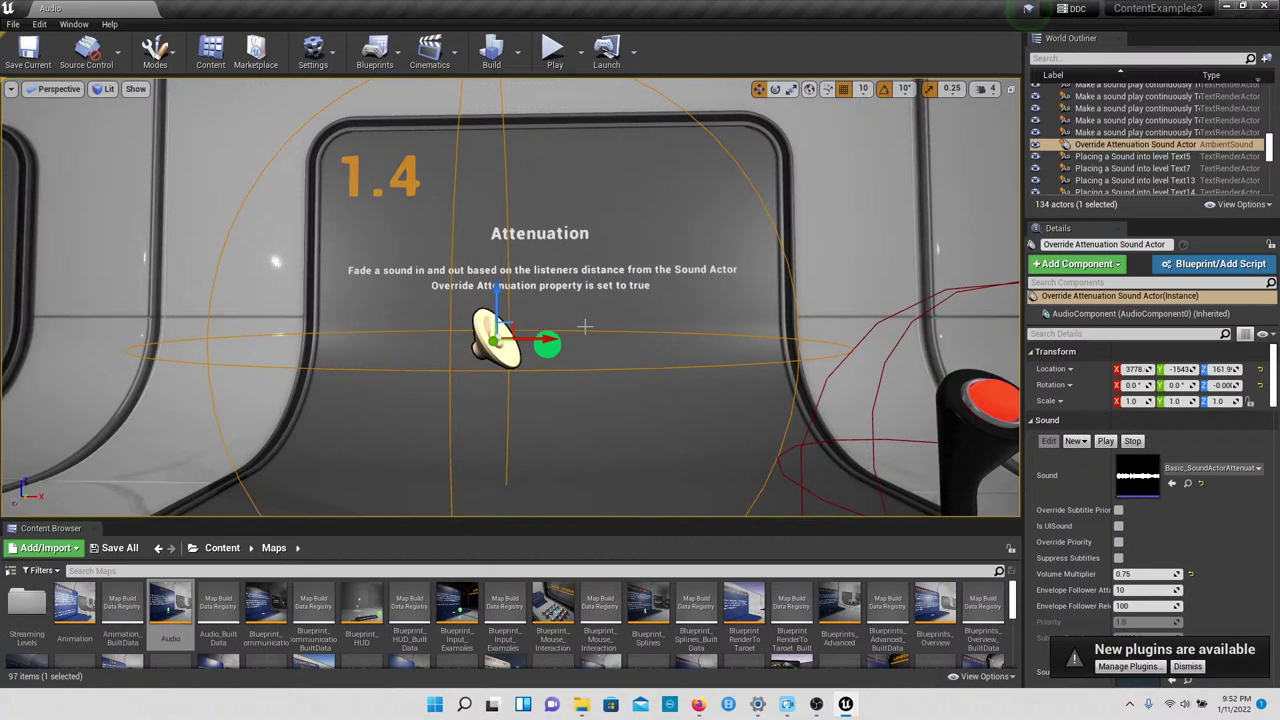
right_drag(617, 322, 1016, 288)
key(w)
right_drag(880, 320, 716, 326)
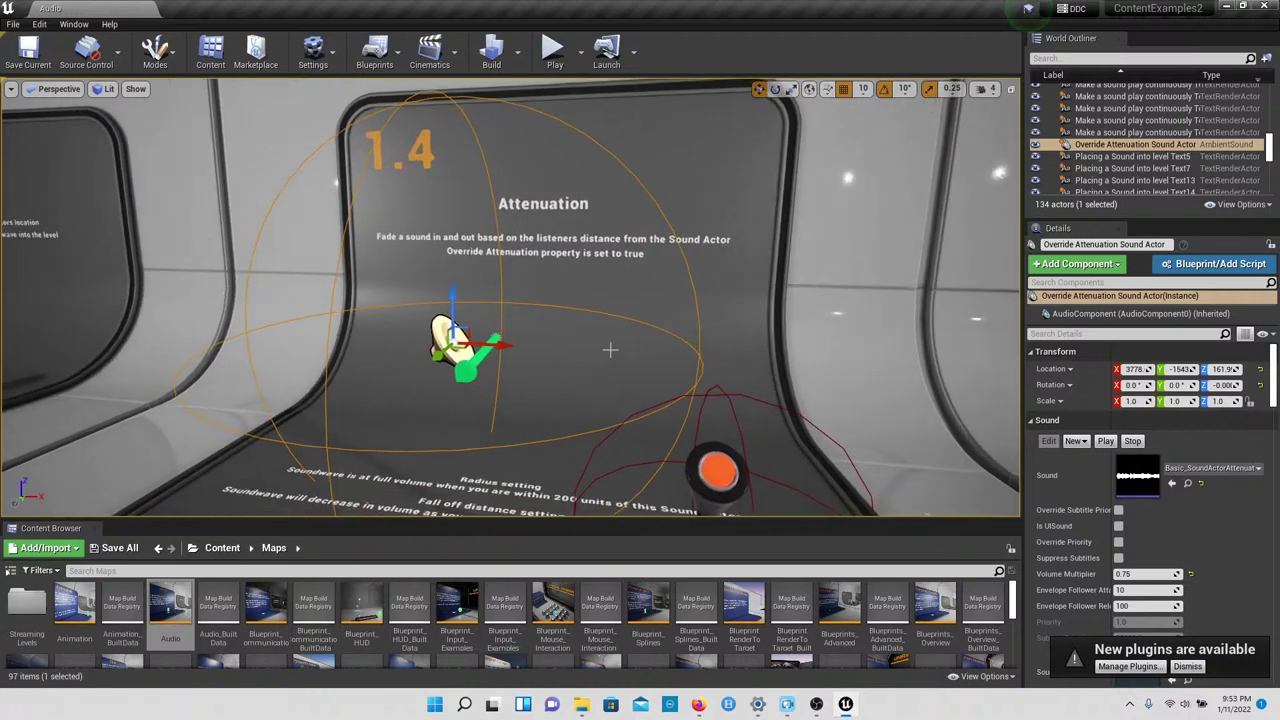
Step: Go to stand 1.5, Low Pass Filter, select its sound actor and read its Sound settings
right_drag(593, 349, 890, 355)
key(f)
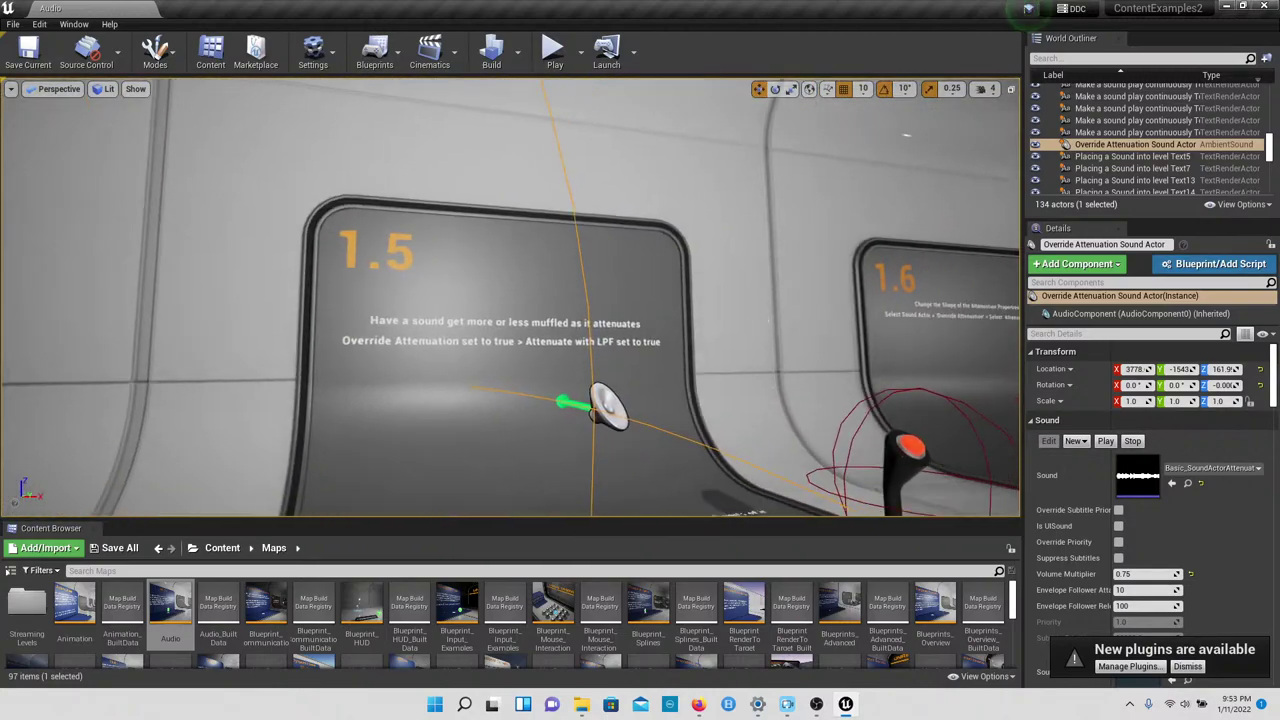
right_drag(510, 300, 588, 362)
click(505, 307)
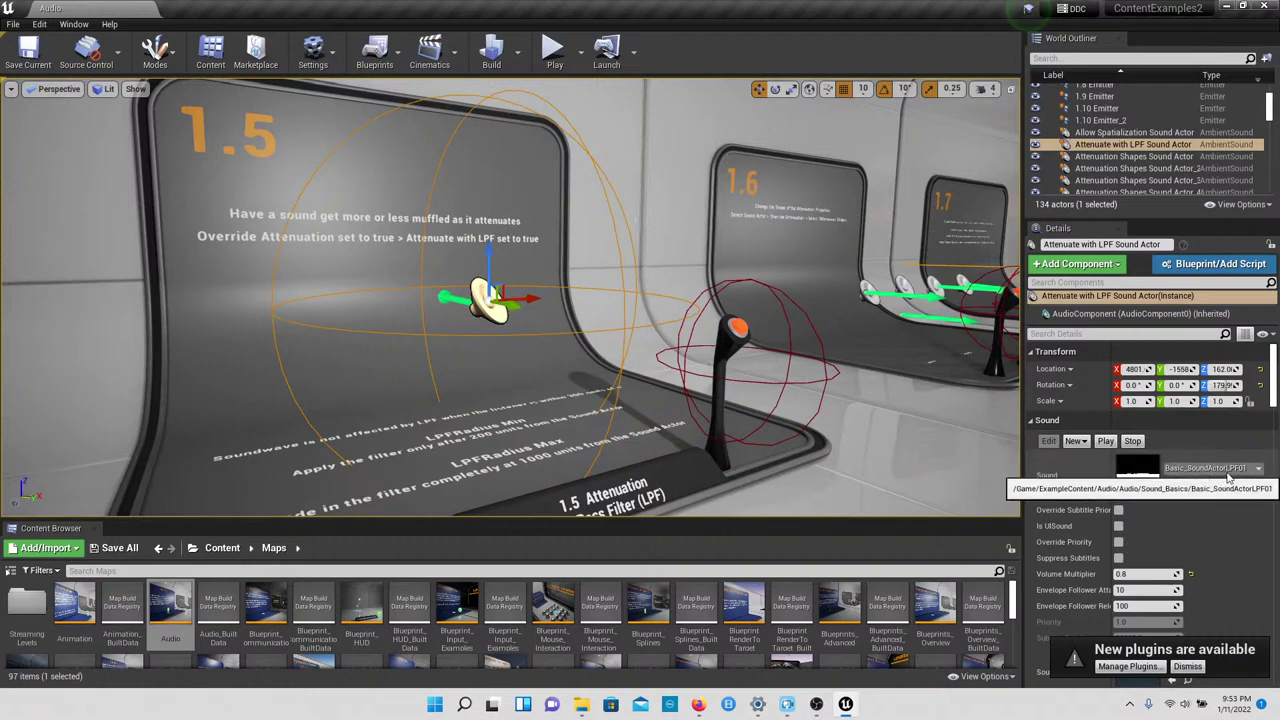
mouse_move(760, 395)
right_down()
mouse_move(870, 402)
mouse_move(740, 445)
mouse_move(747, 380)
right_up()
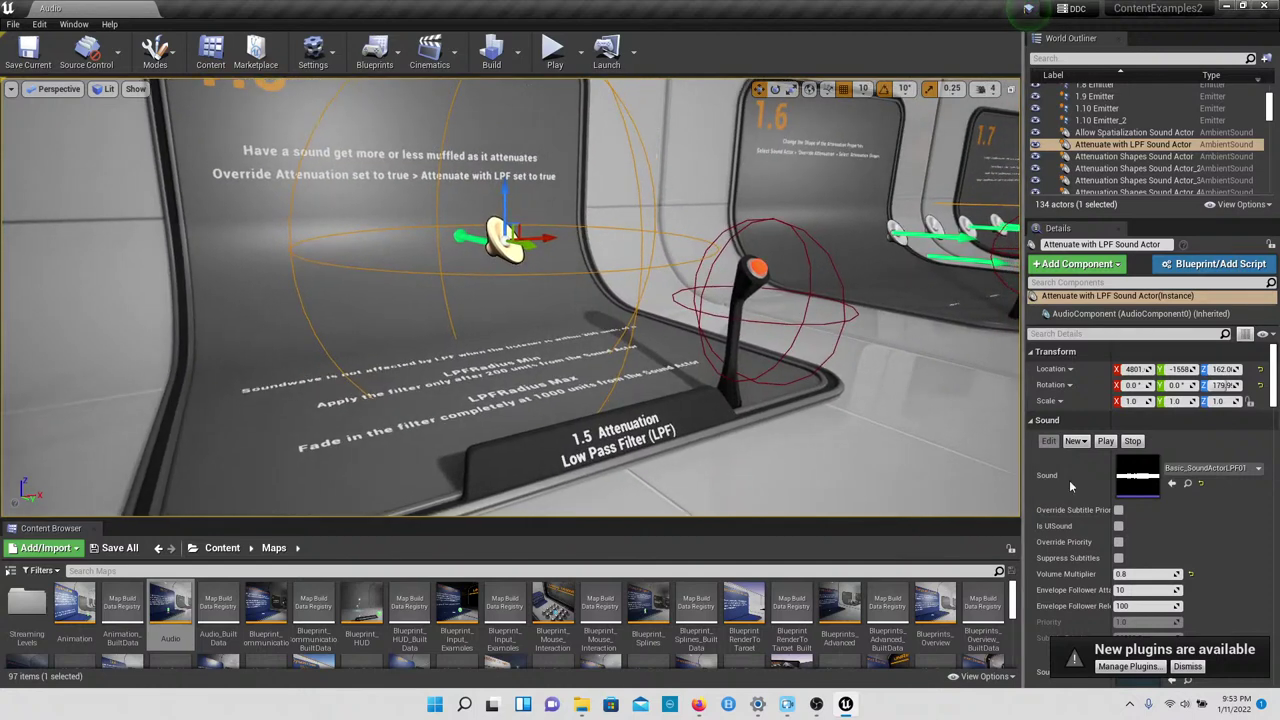
scroll(1150, 515, down, 2)
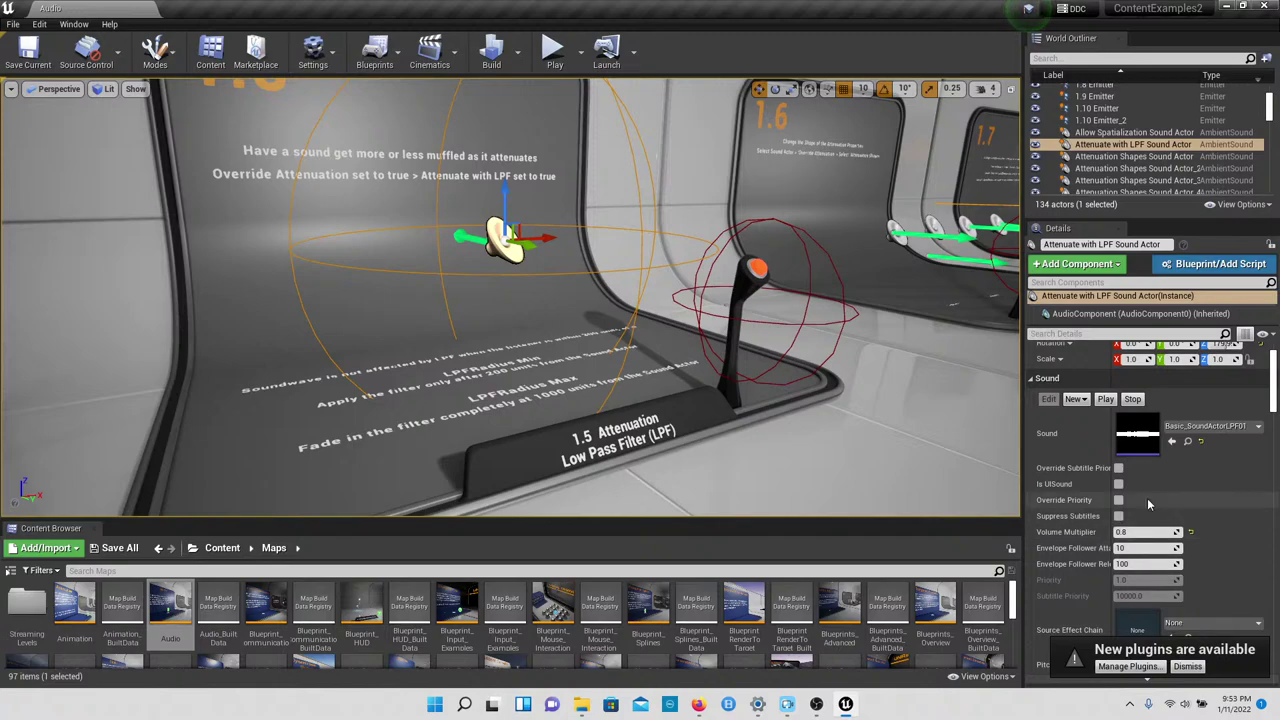
scroll(1147, 505, up, 2)
Step: Look over the attenuation shape demos at stand 1.6 and continue past stand 1.7 to stand 1.8
right_drag(850, 420, 998, 496)
key(w)
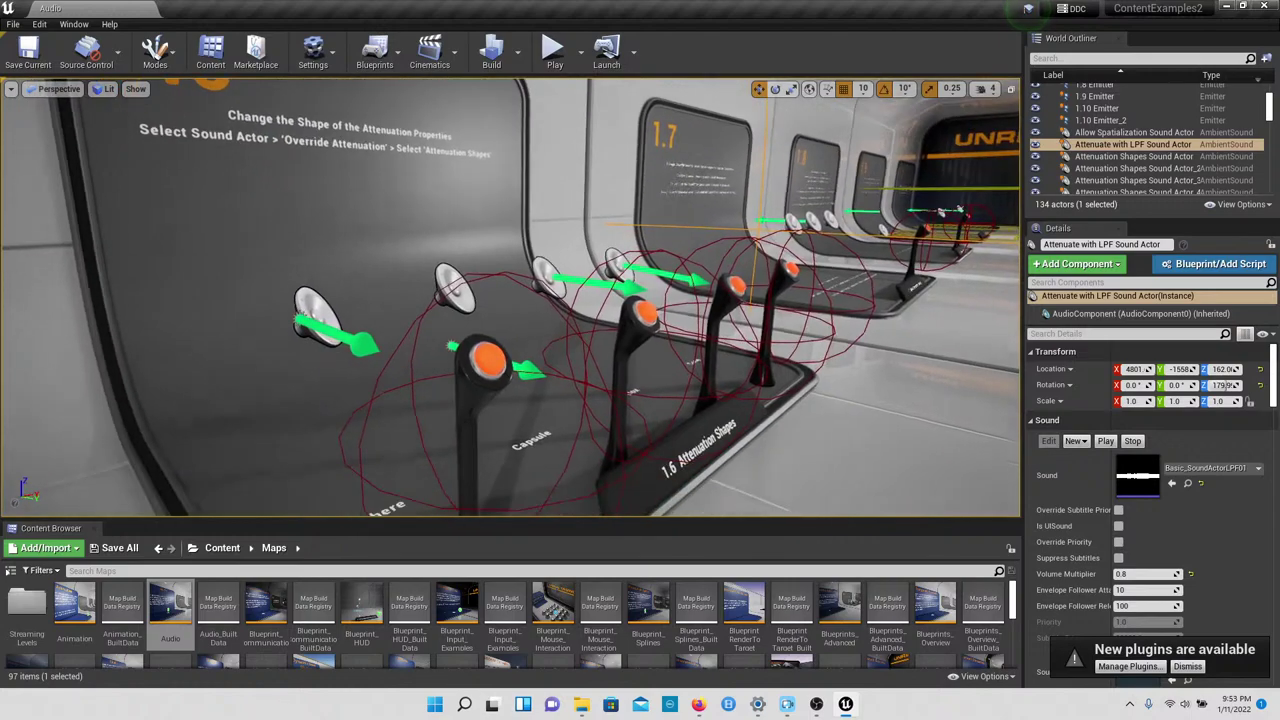
right_drag(590, 300, 704, 308)
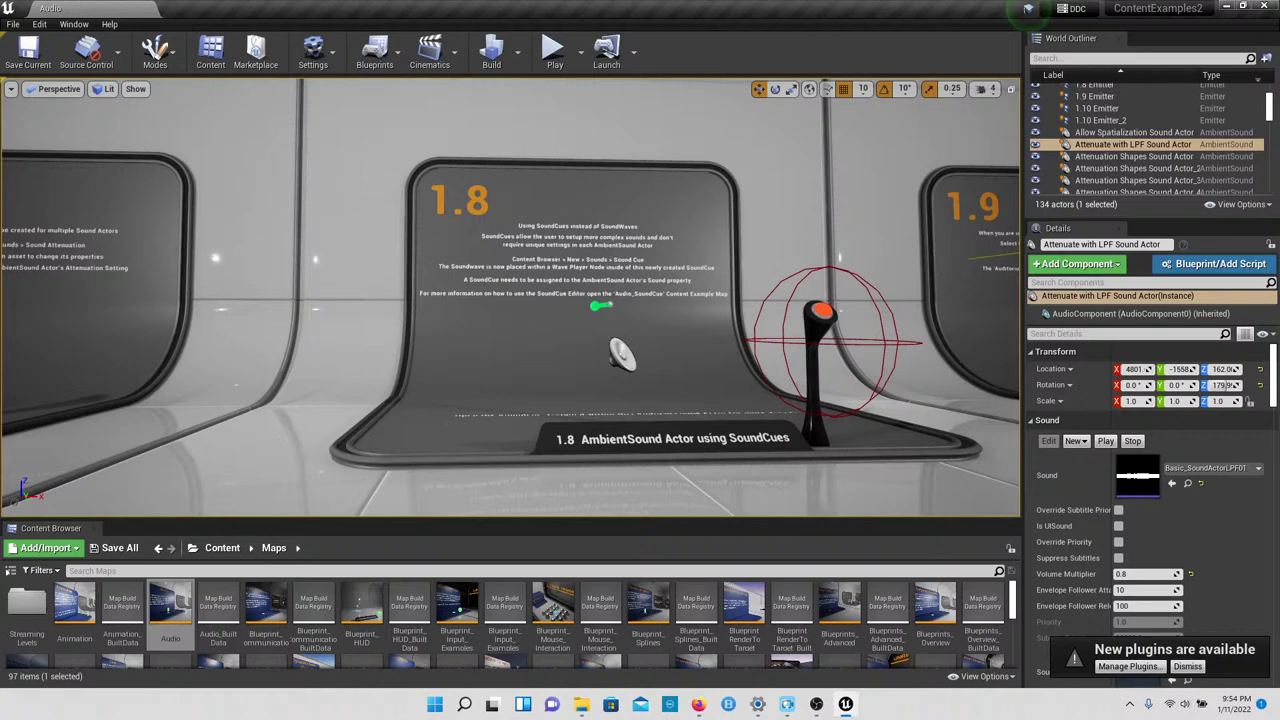
Step: Move in on stand 1.8 and select its sound actor to examine the assigned SoundCue
right_drag(704, 308, 744, 393)
key(w)
right_drag(710, 311, 710, 311)
click(620, 215)
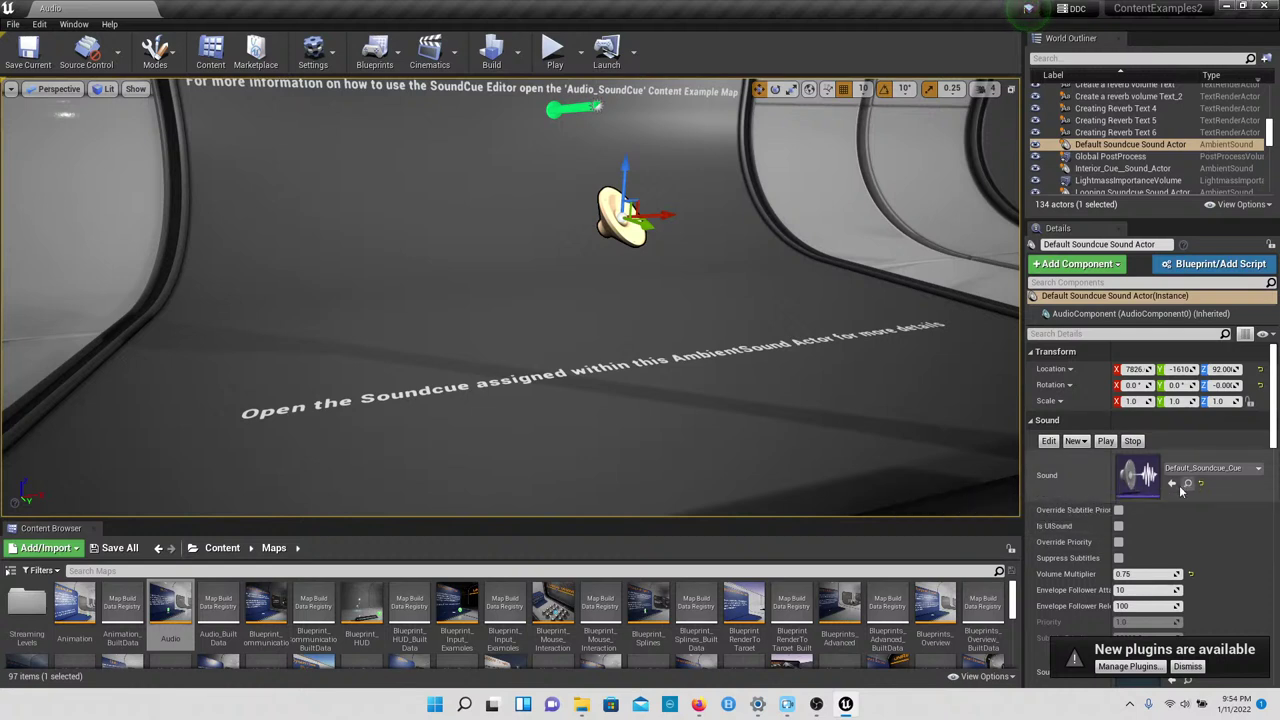
Step: Read the reverb volume stand 1.9 and the ambient zones stand 1.10, and select the particle emitter at stand 1.10
right_drag(800, 335, 830, 300)
mouse_move(1004, 383)
right_down()
mouse_move(1010, 440)
mouse_move(1005, 350)
mouse_move(1004, 383)
right_up()
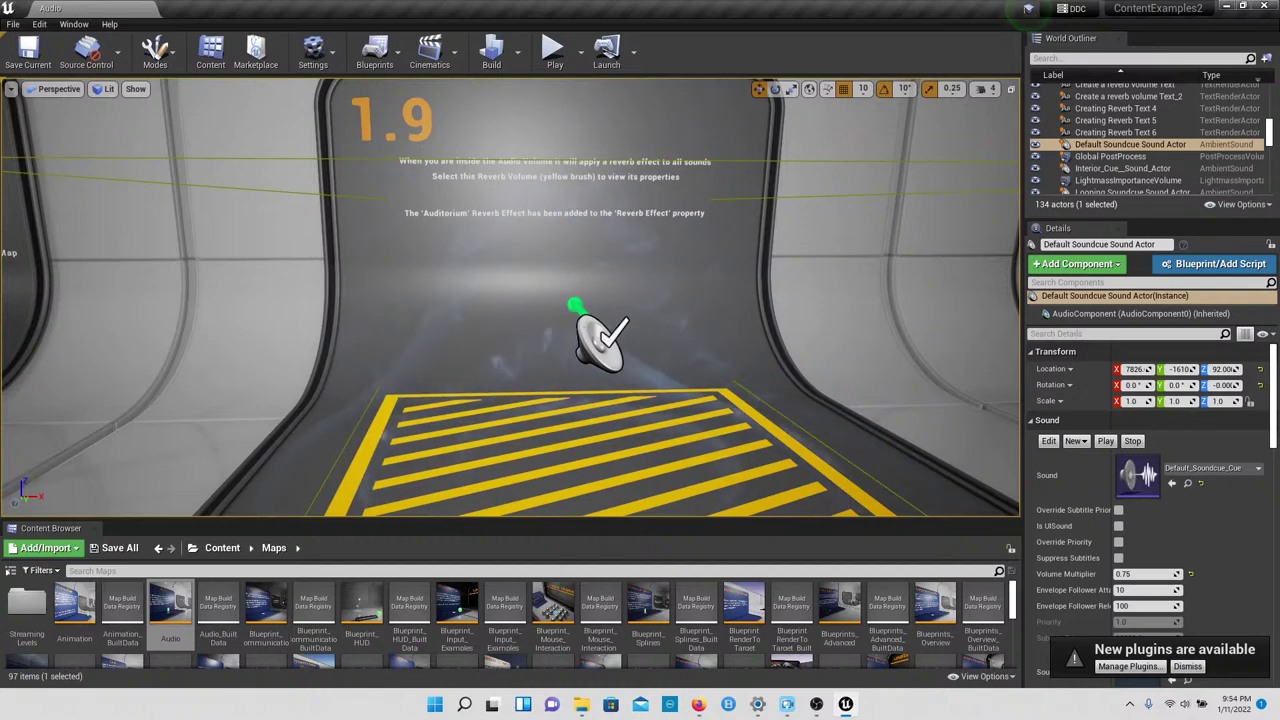
mouse_move(1004, 383)
right_down()
mouse_move(1230, 385)
mouse_move(802, 386)
mouse_move(808, 374)
mouse_move(1004, 383)
right_up()
key(w)
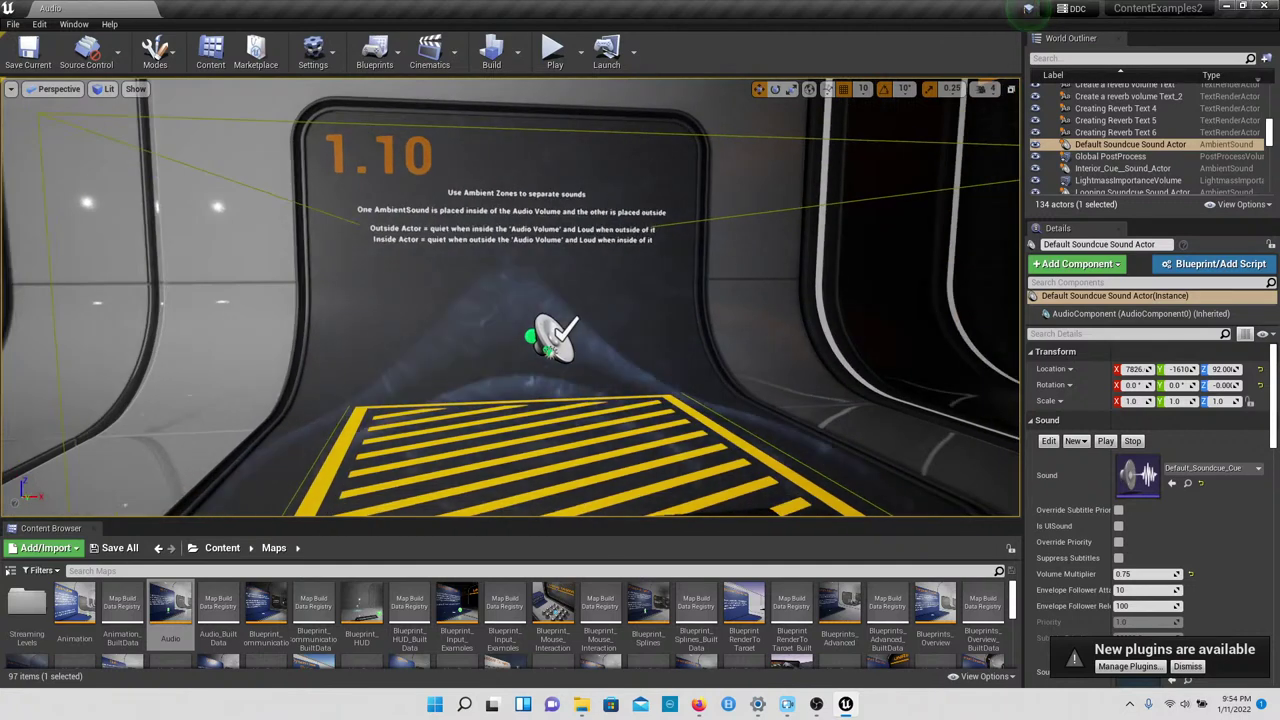
right_drag(851, 322, 851, 322)
right_click(565, 342)
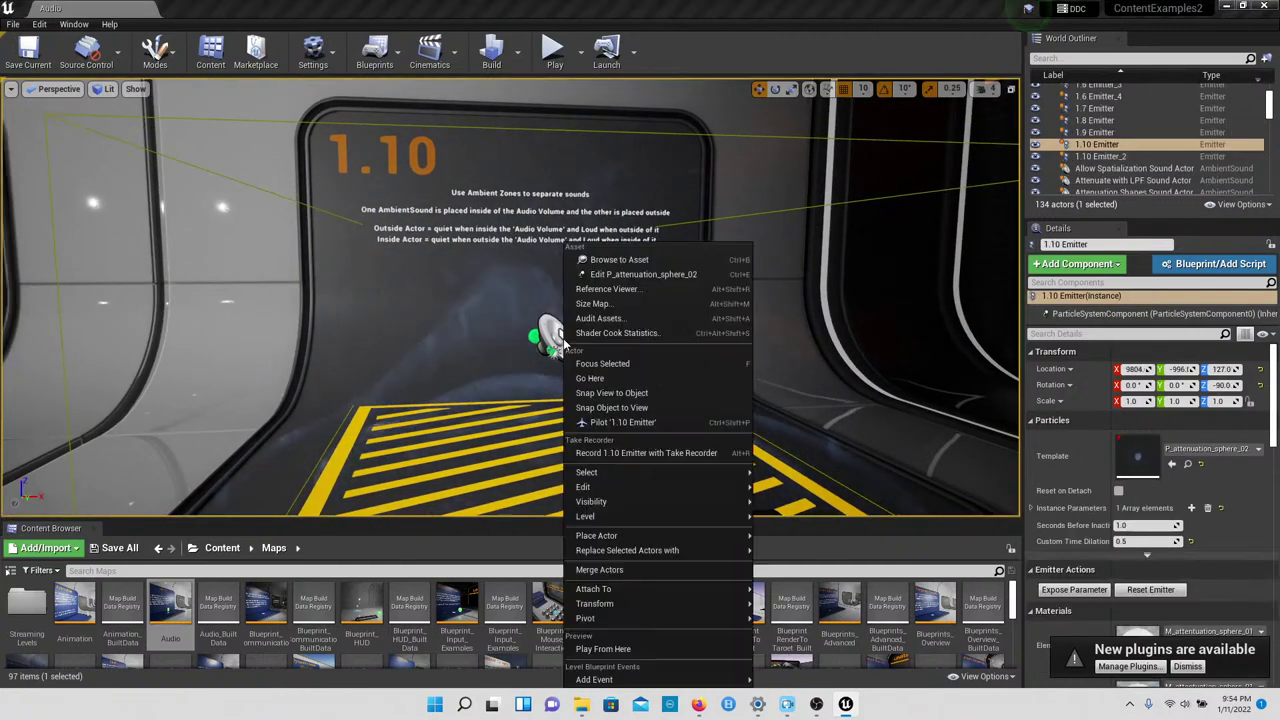
click(557, 334)
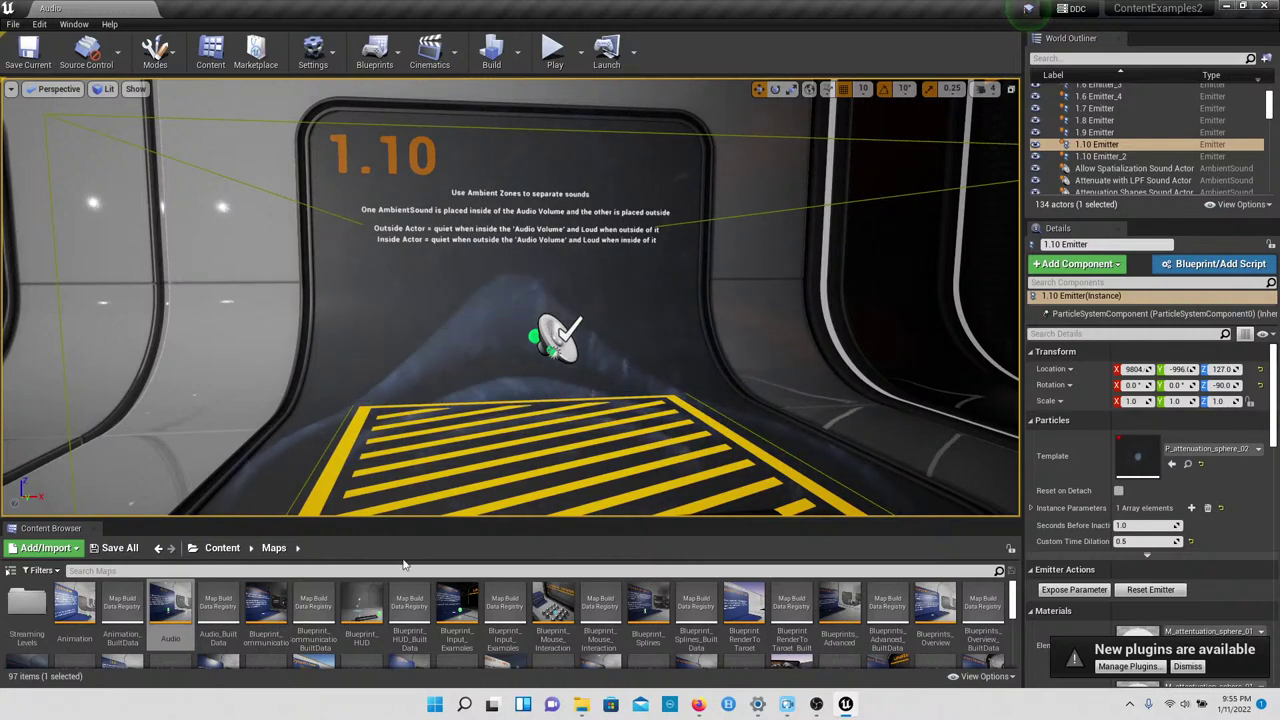
Step: Browse through the Maps folder and open the Blueprint_Communication map
scroll(457, 612, down, 5)
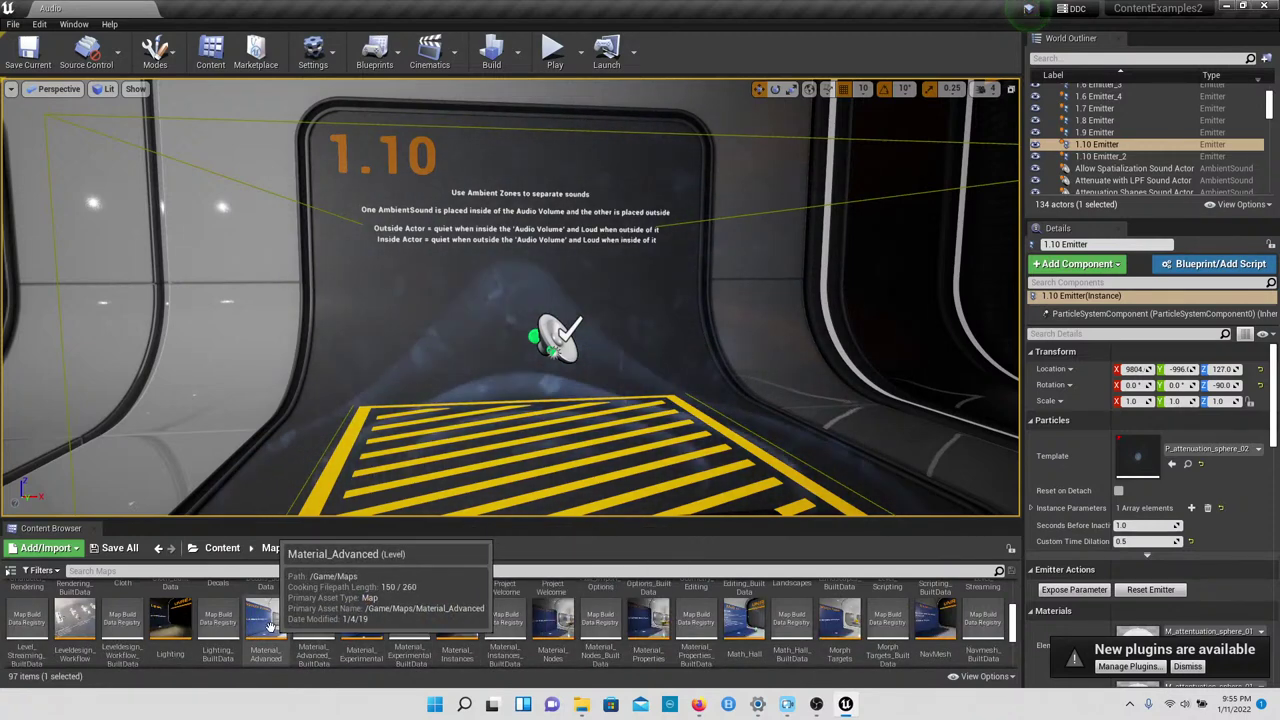
scroll(270, 627, down, 2)
scroll(268, 632, down, 2)
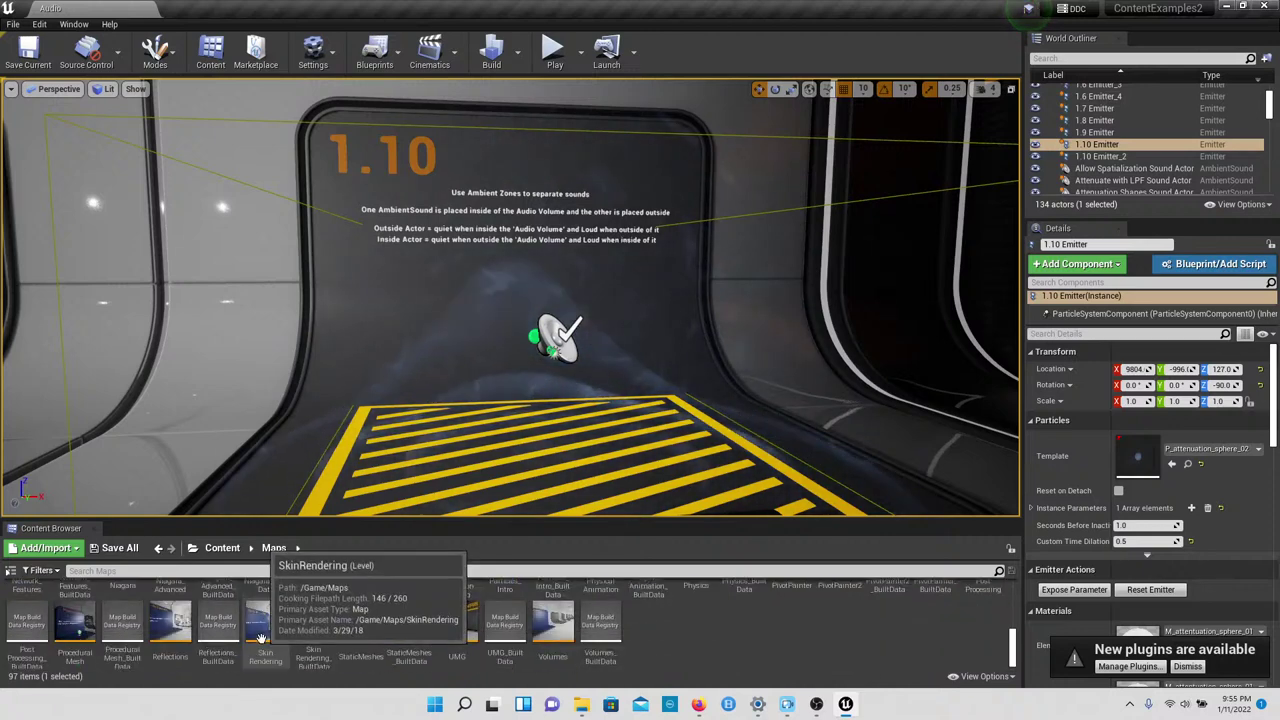
scroll(100, 640, up, 10)
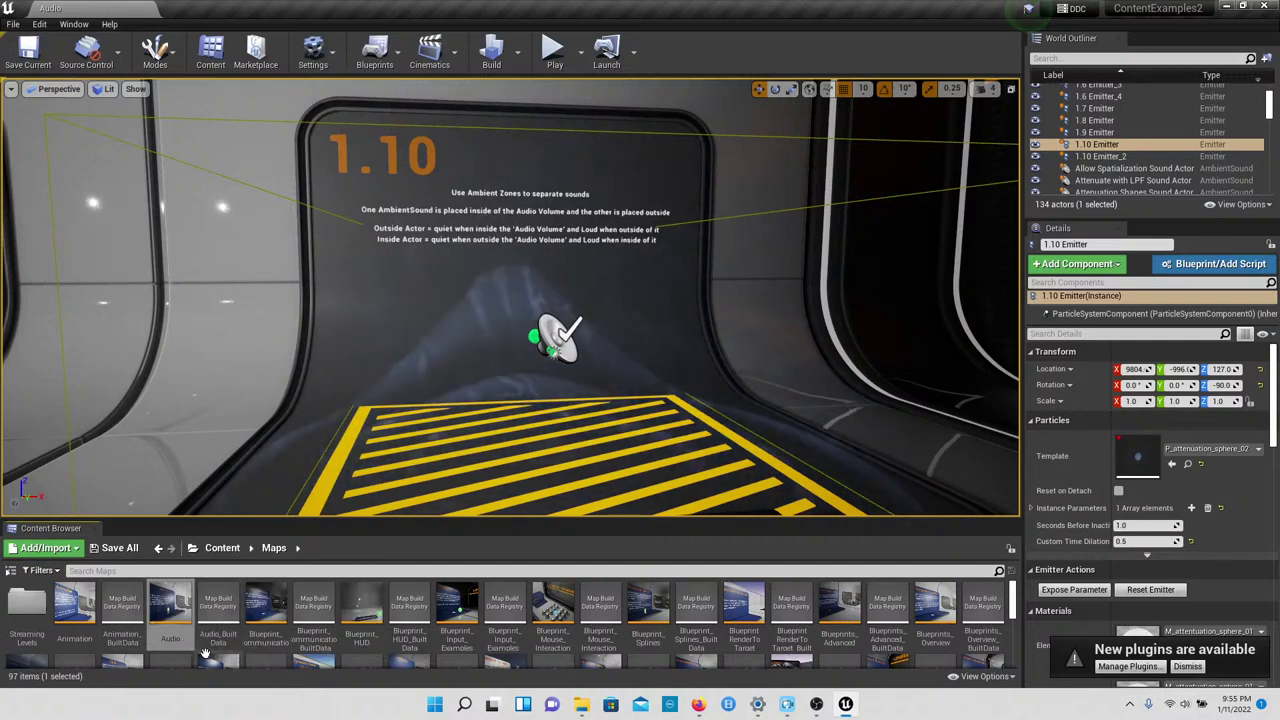
double_click(266, 608)
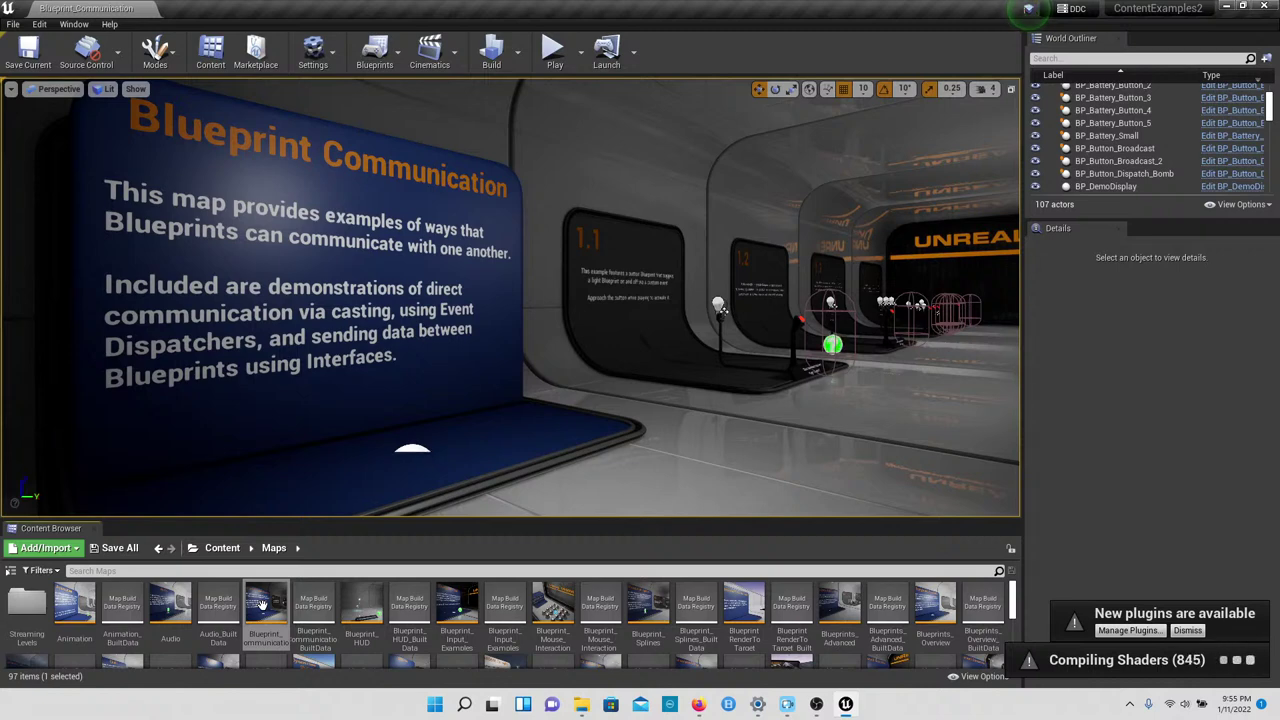
Step: Read the Blueprint Communication intro board, move in on stand 1.1 and select its BP_Generic_Button actor to examine its target light
mouse_move(350, 388)
right_down()
mouse_move(362, 372)
mouse_move(338, 382)
mouse_move(350, 388)
right_up()
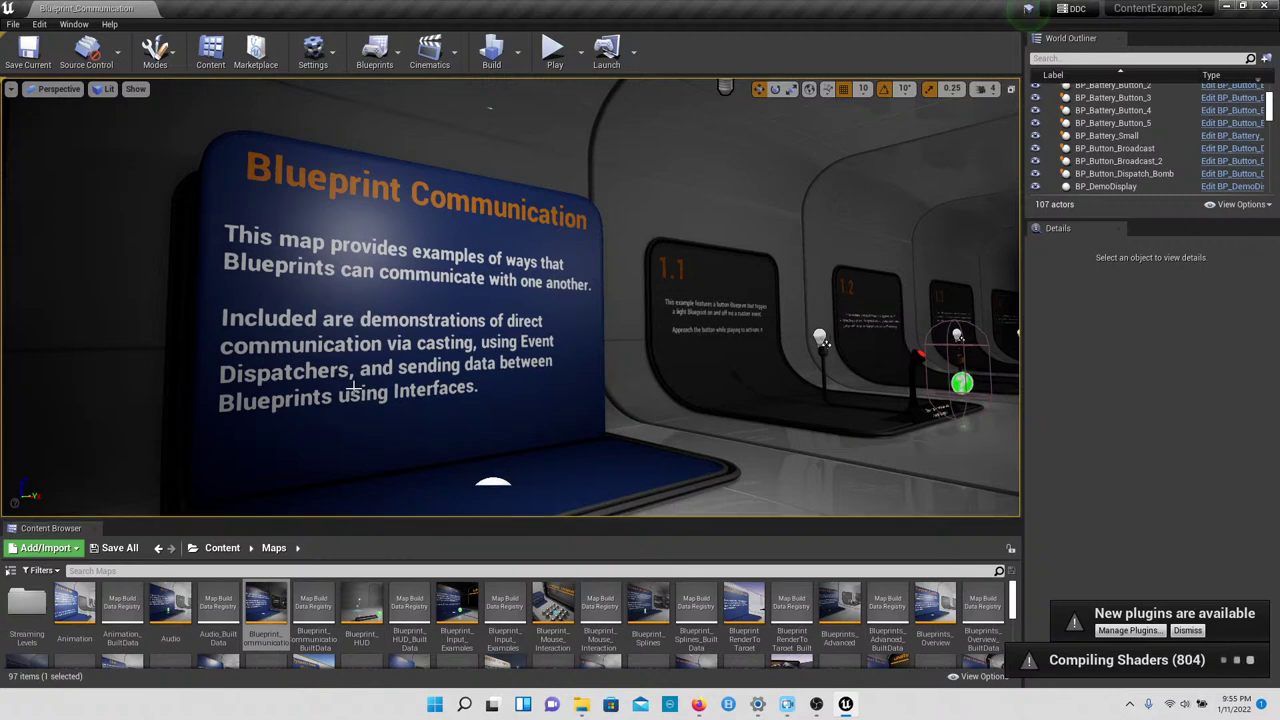
right_drag(510, 300, 540, 360)
key(w)
key(w)
right_drag(355, 392, 392, 412)
click(492, 240)
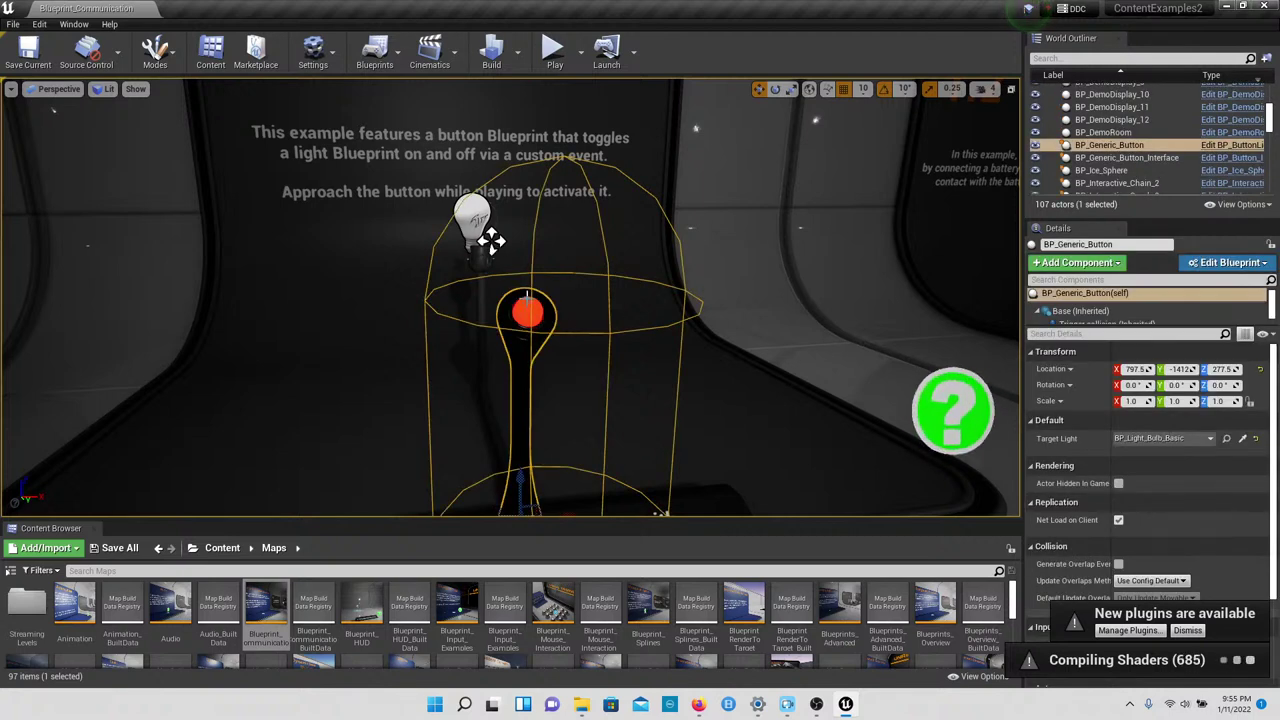
scroll(492, 240, down, 4)
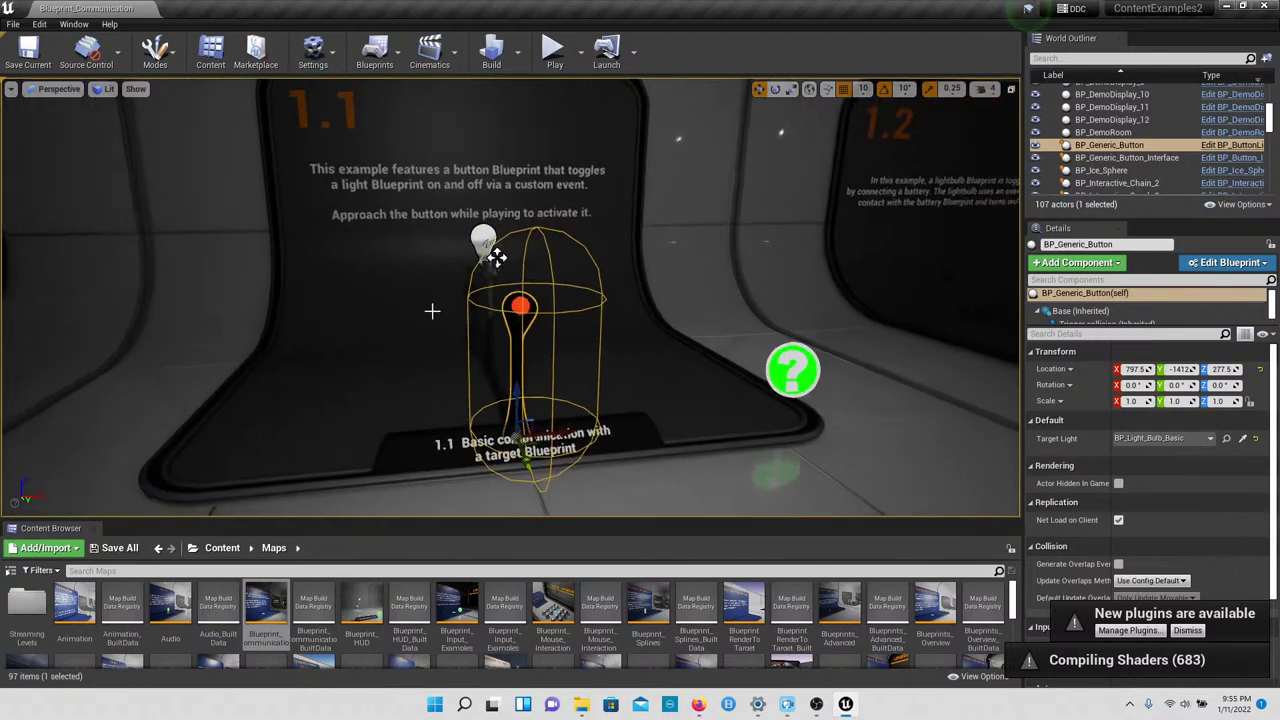
Step: Play the level and walk up to and away from the button at stand 1.1 to test its light toggle
click(554, 58)
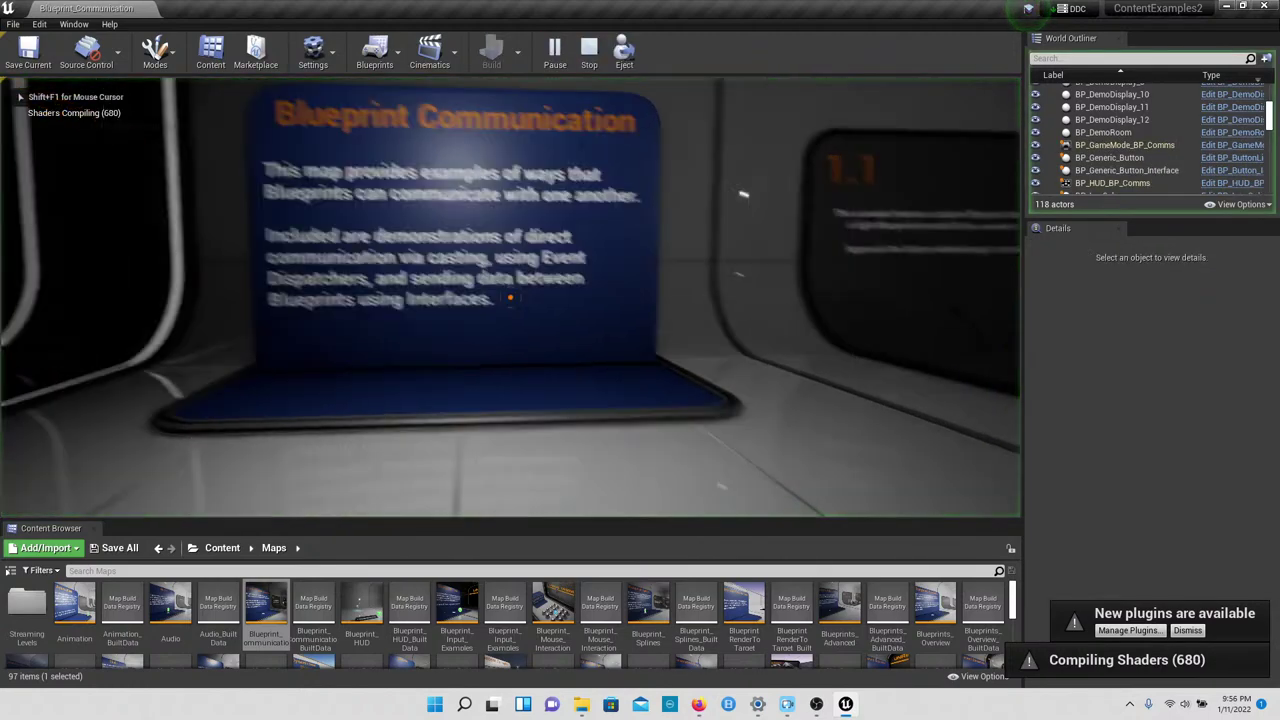
key(w)
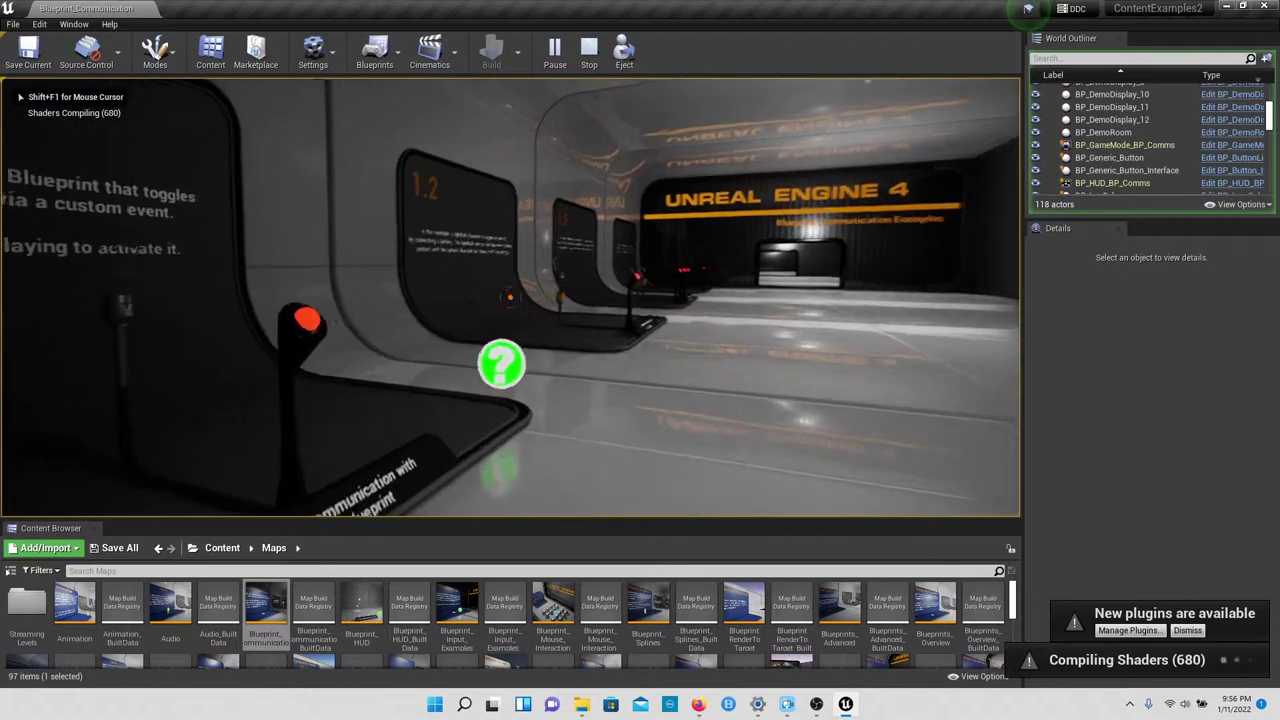
key(s)
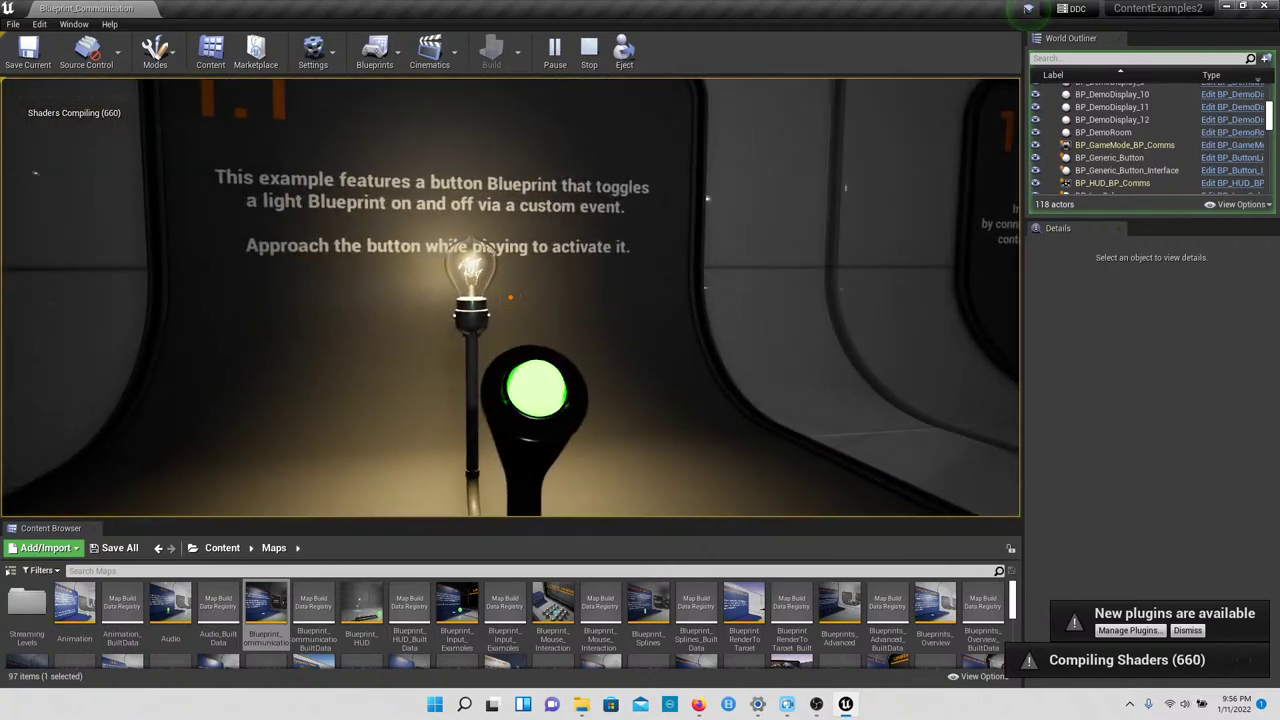
key(s)
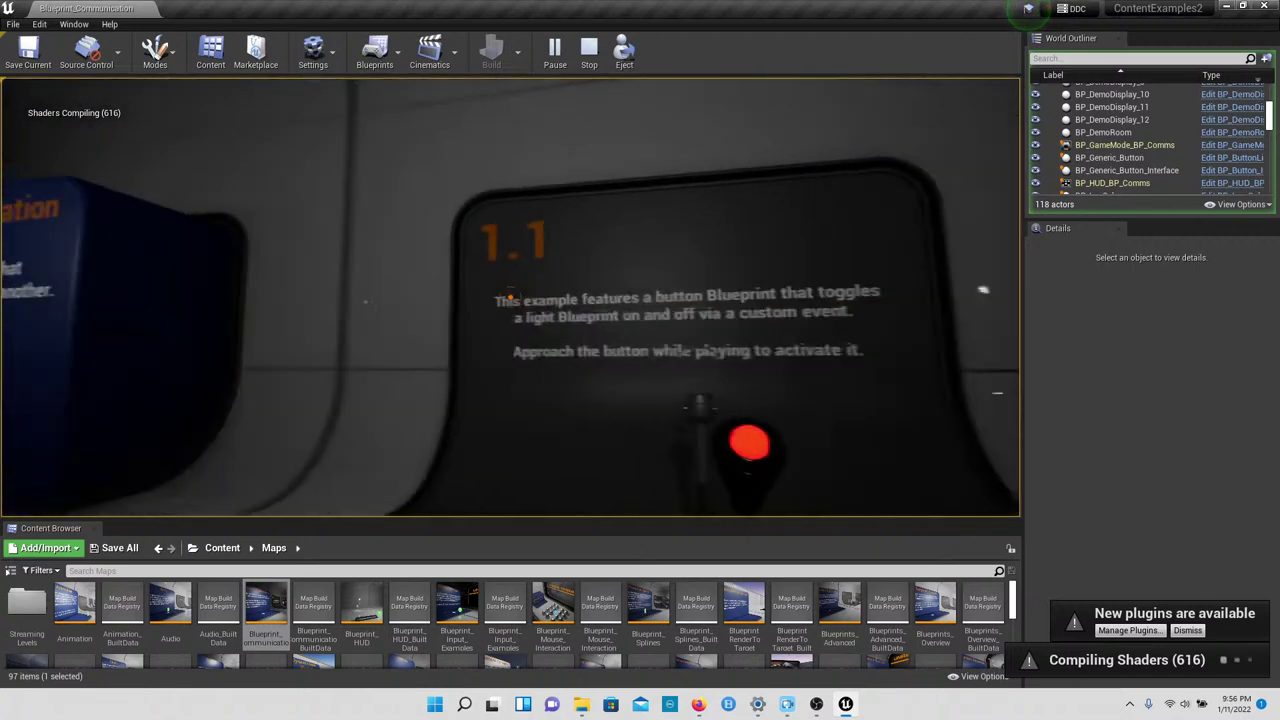
key(w)
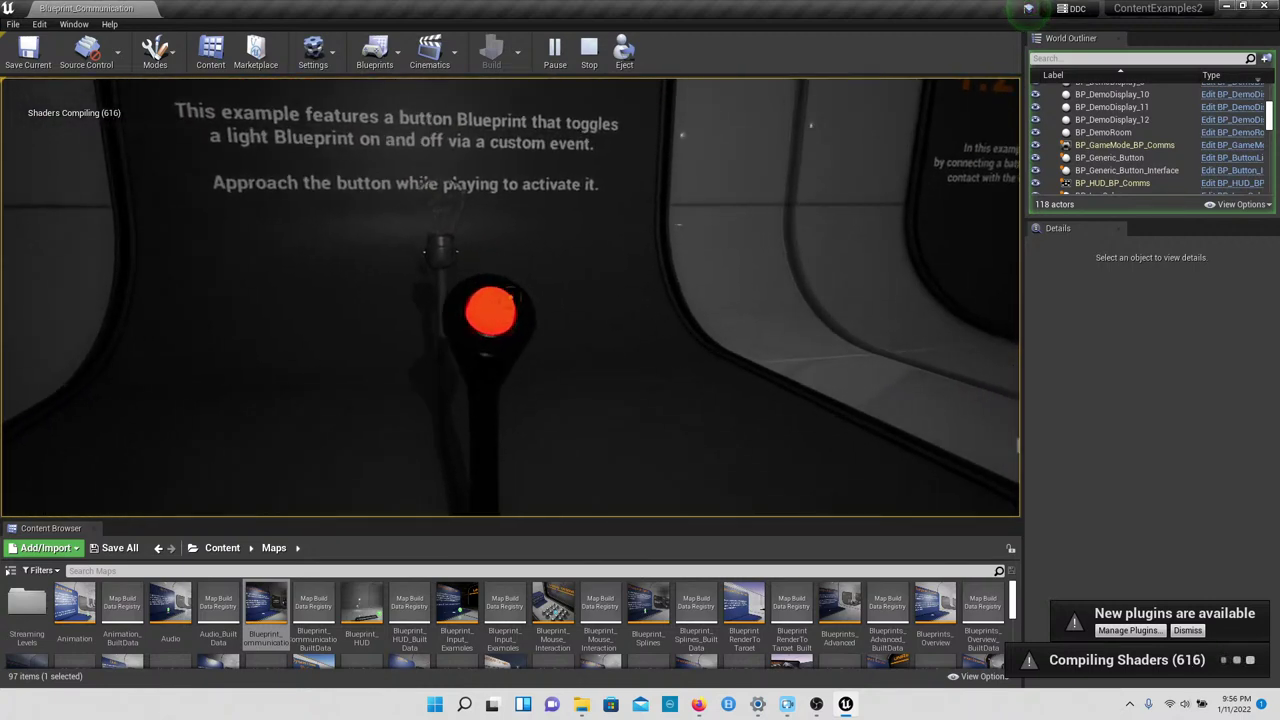
Step: Walk to stand 1.2, test its battery-powered lightbulb by approaching and leaving the button, and view the actor casting label
key(w)
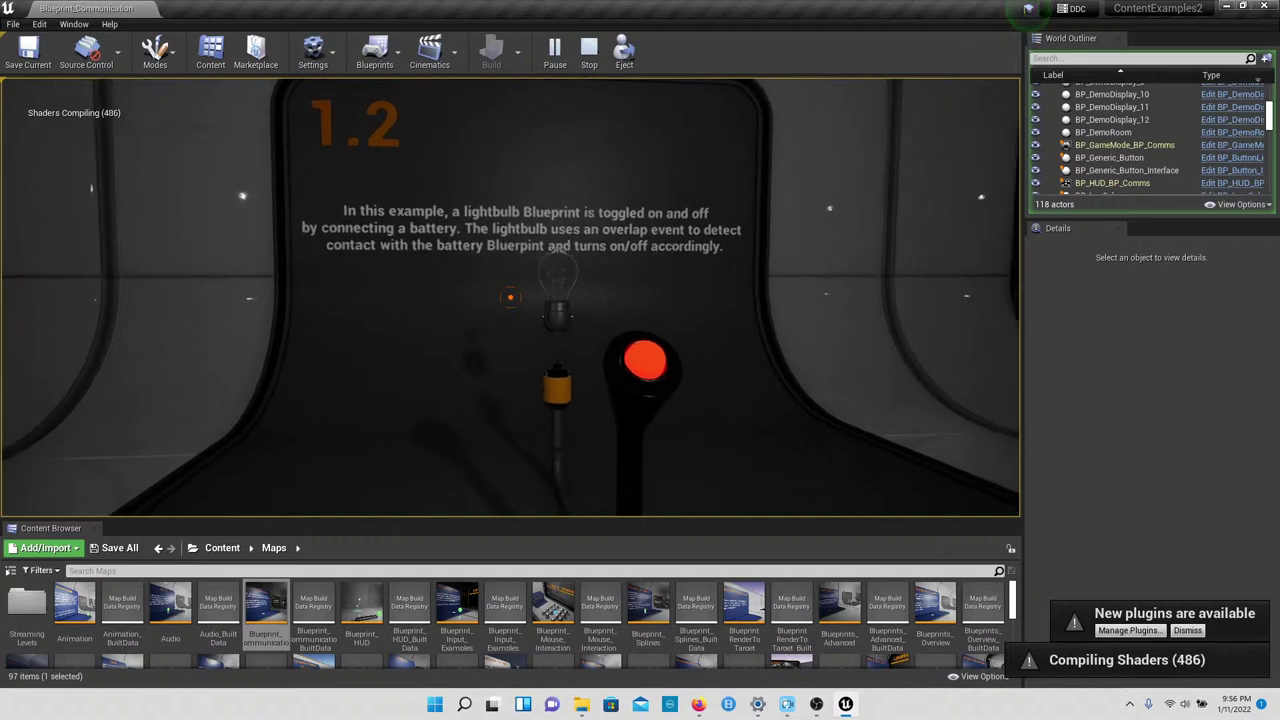
key(s)
key(w)
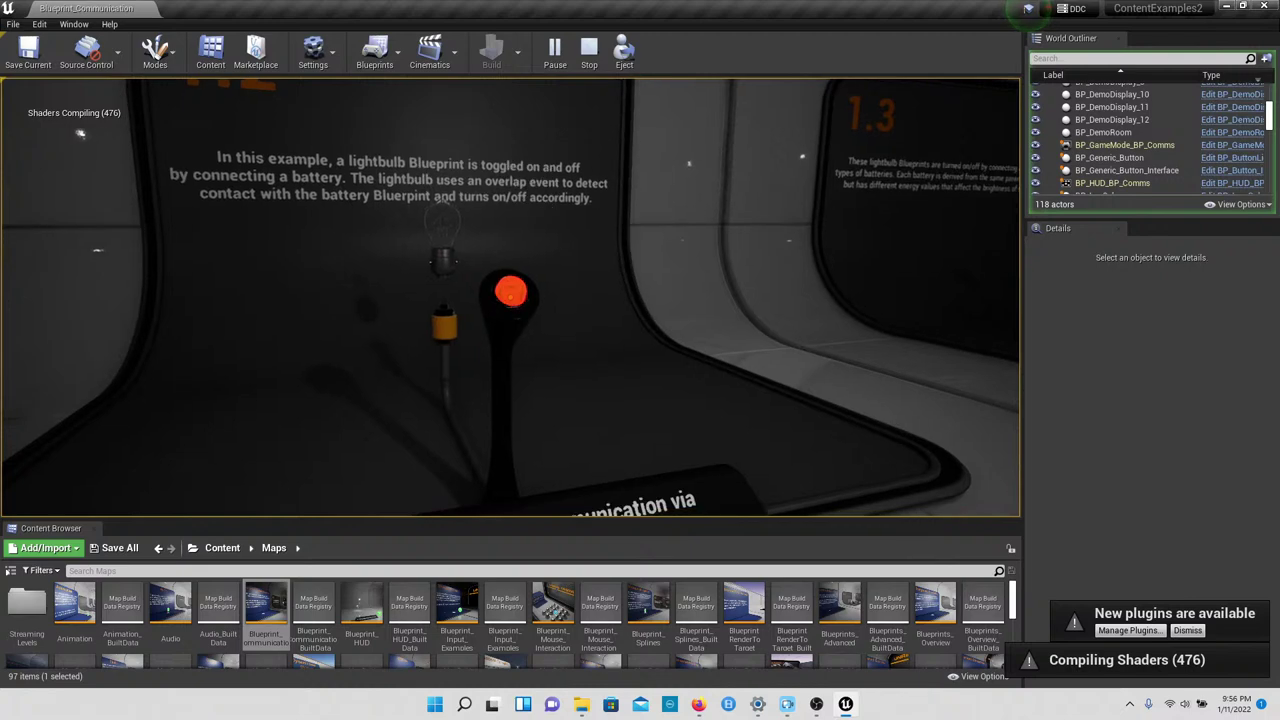
click(510, 297)
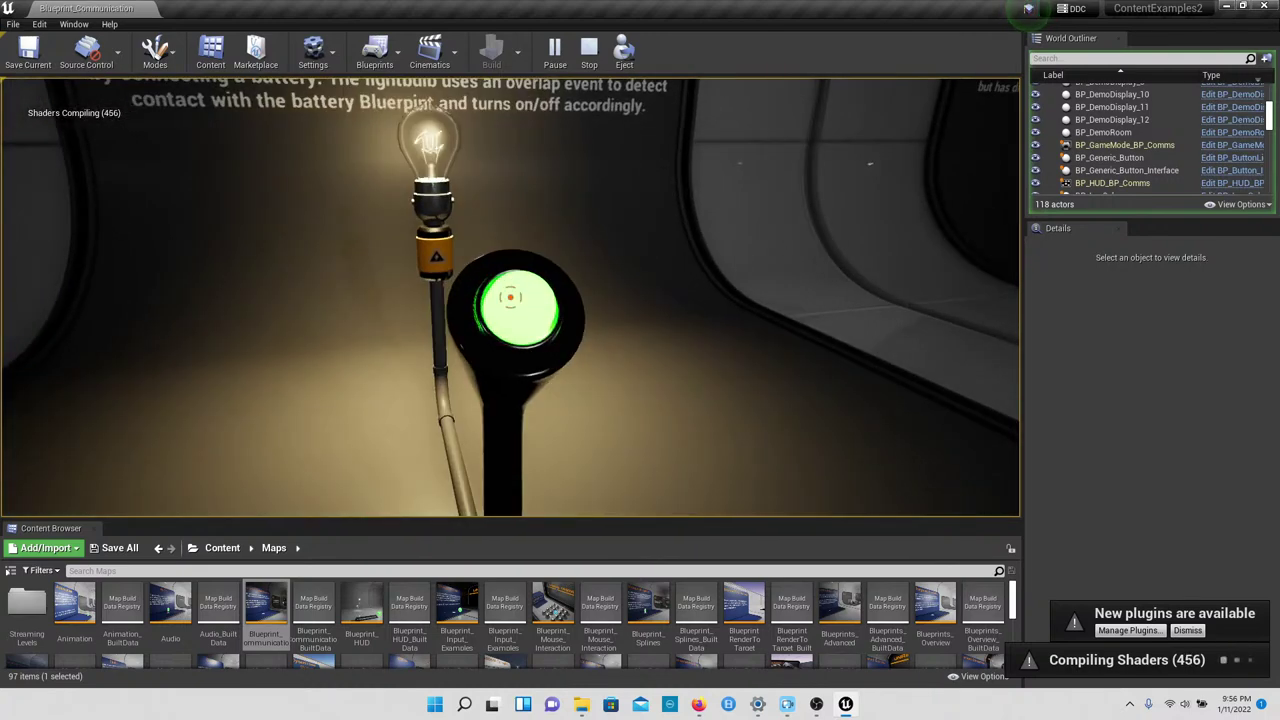
key(s)
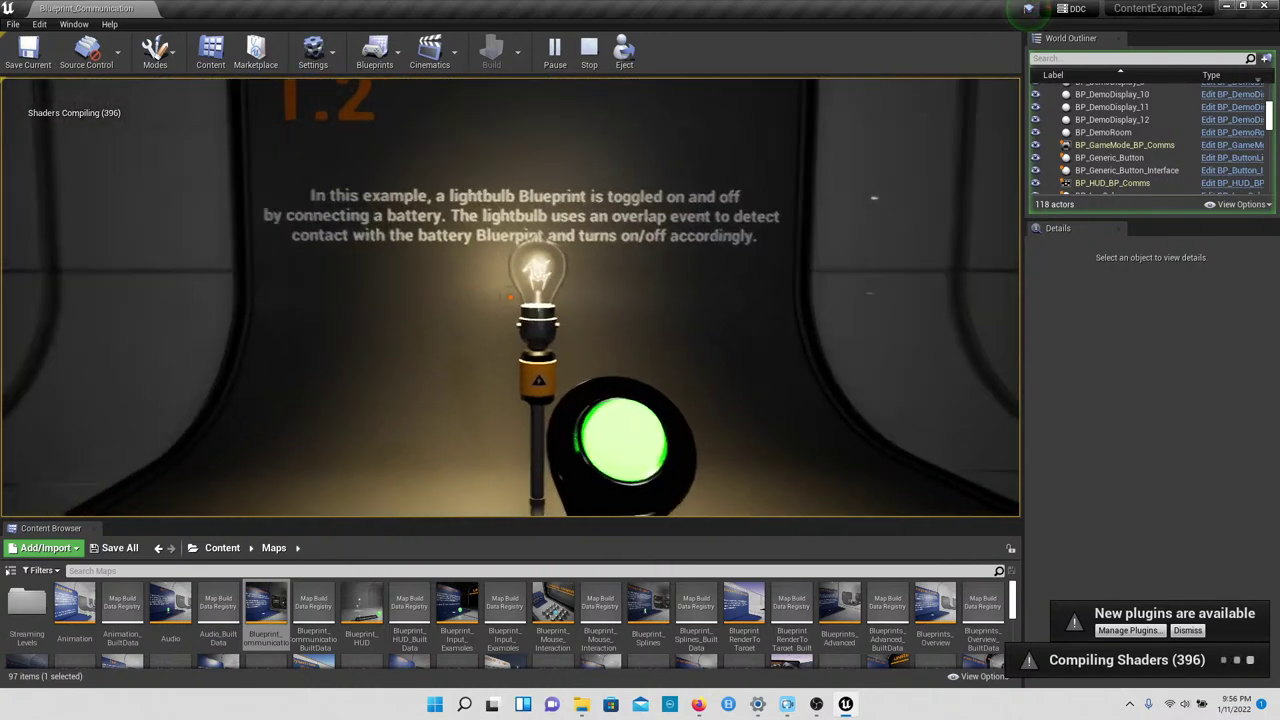
key(s)
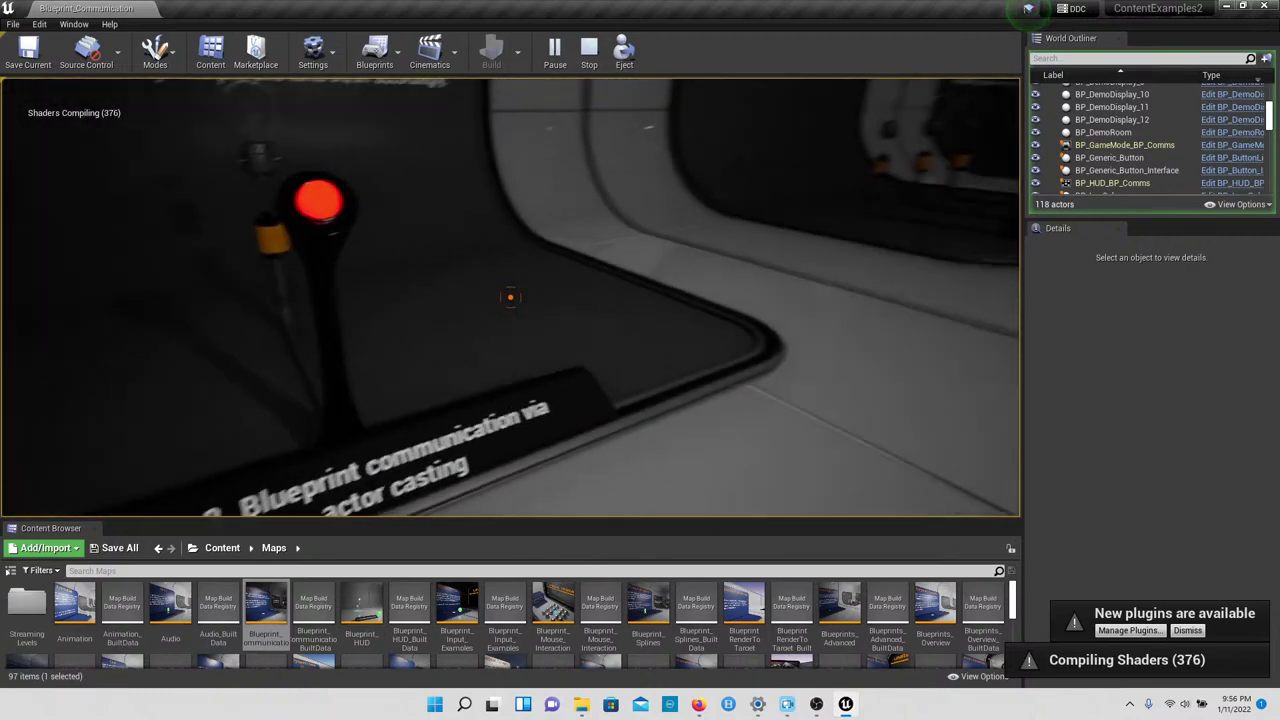
key(w)
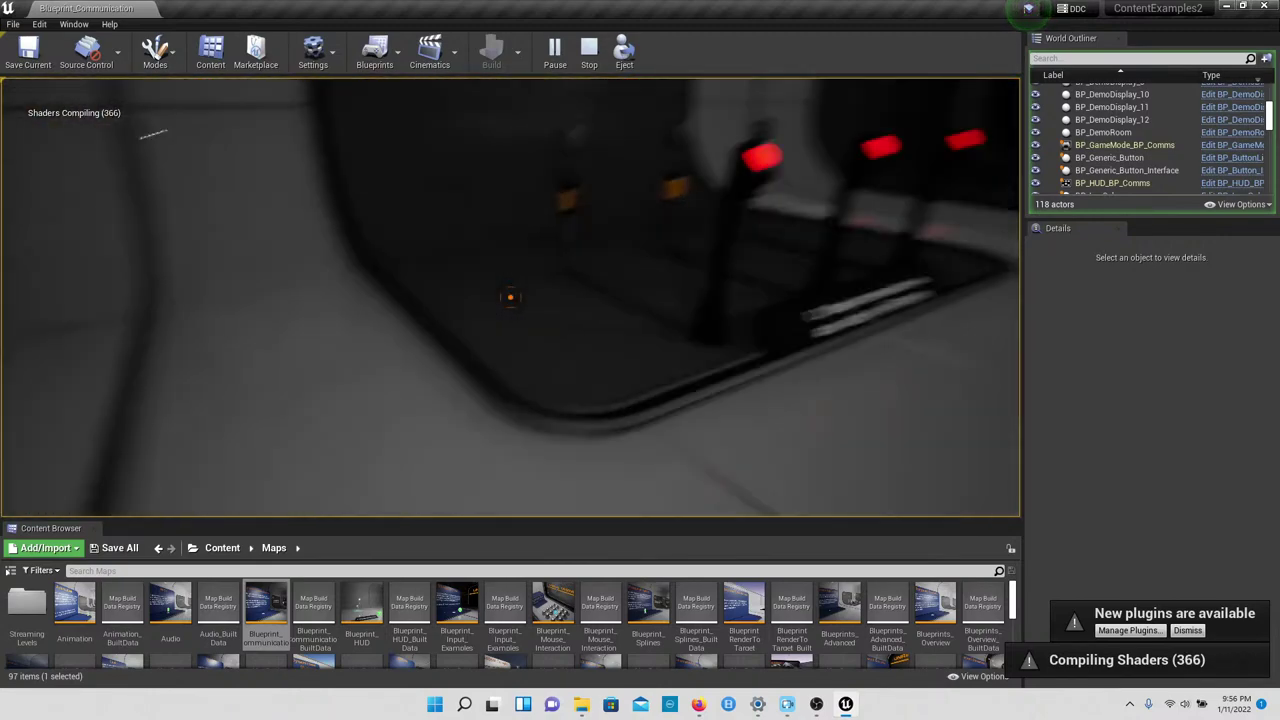
key(w)
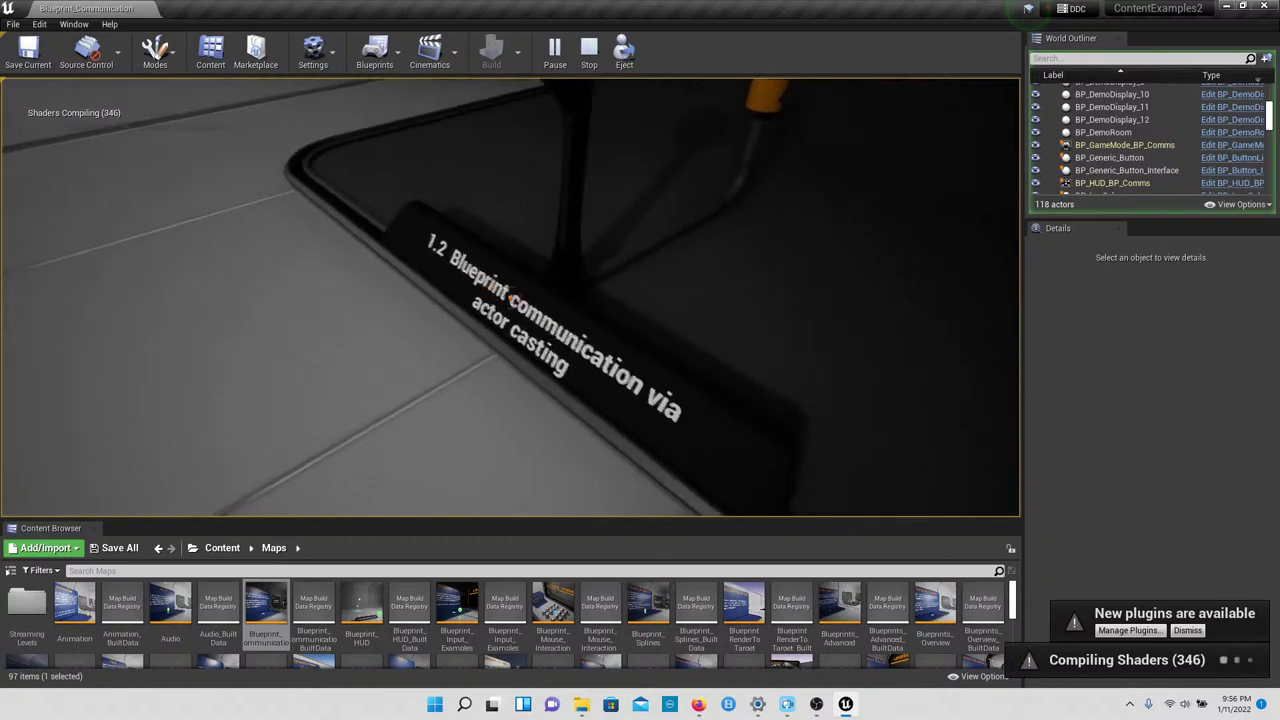
Step: Examine exhibit 1.2 on Blueprint communication via actor casting, including its caption, switch and lightbulb
key(d)
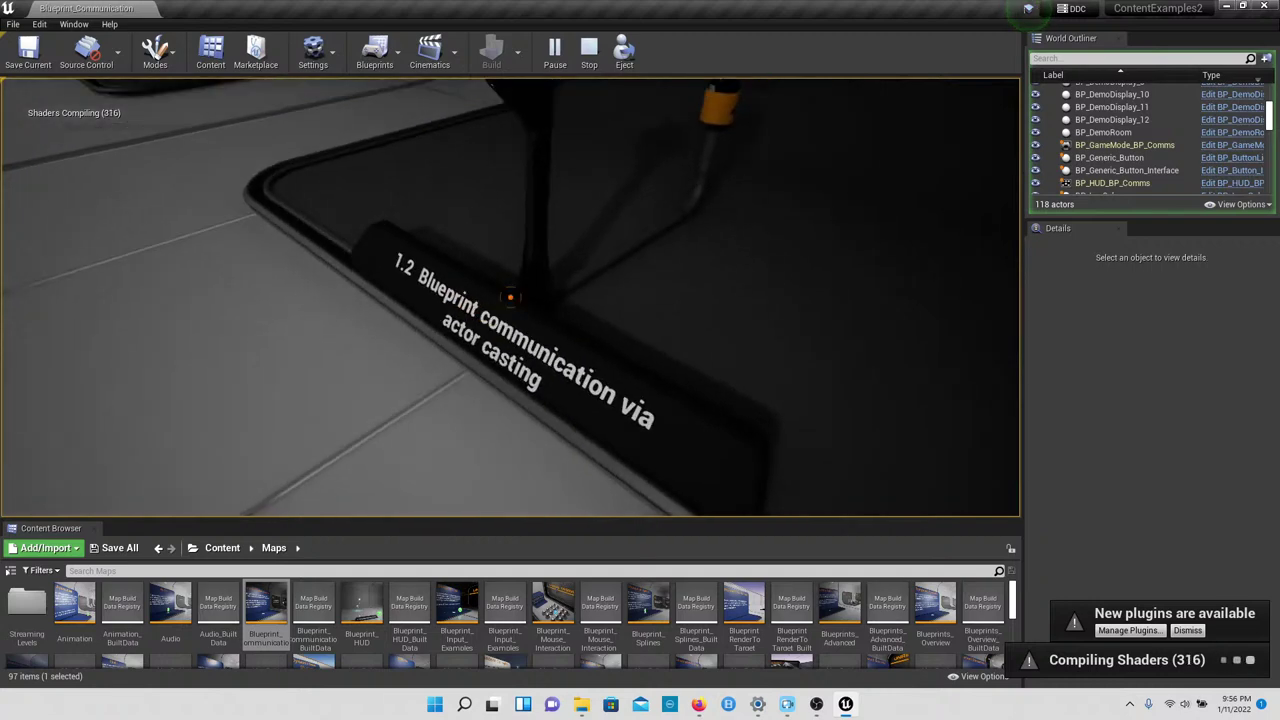
key(d)
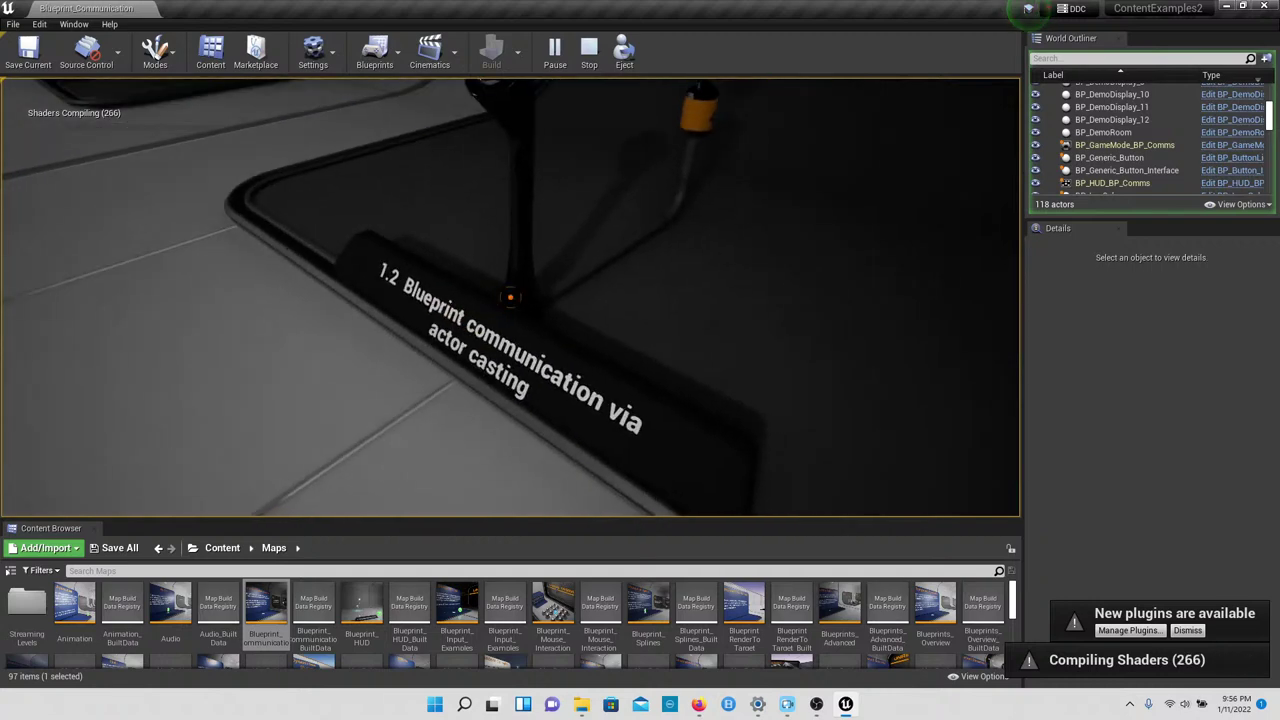
key(s)
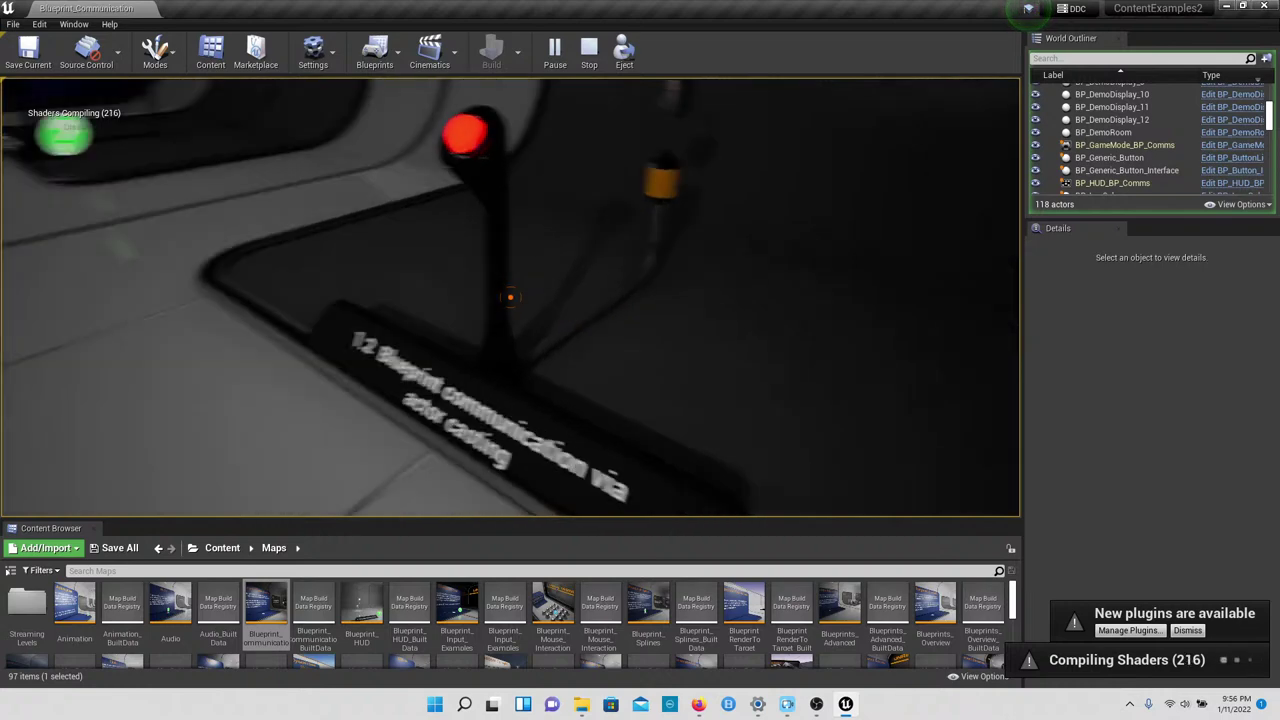
key(s)
key(d)
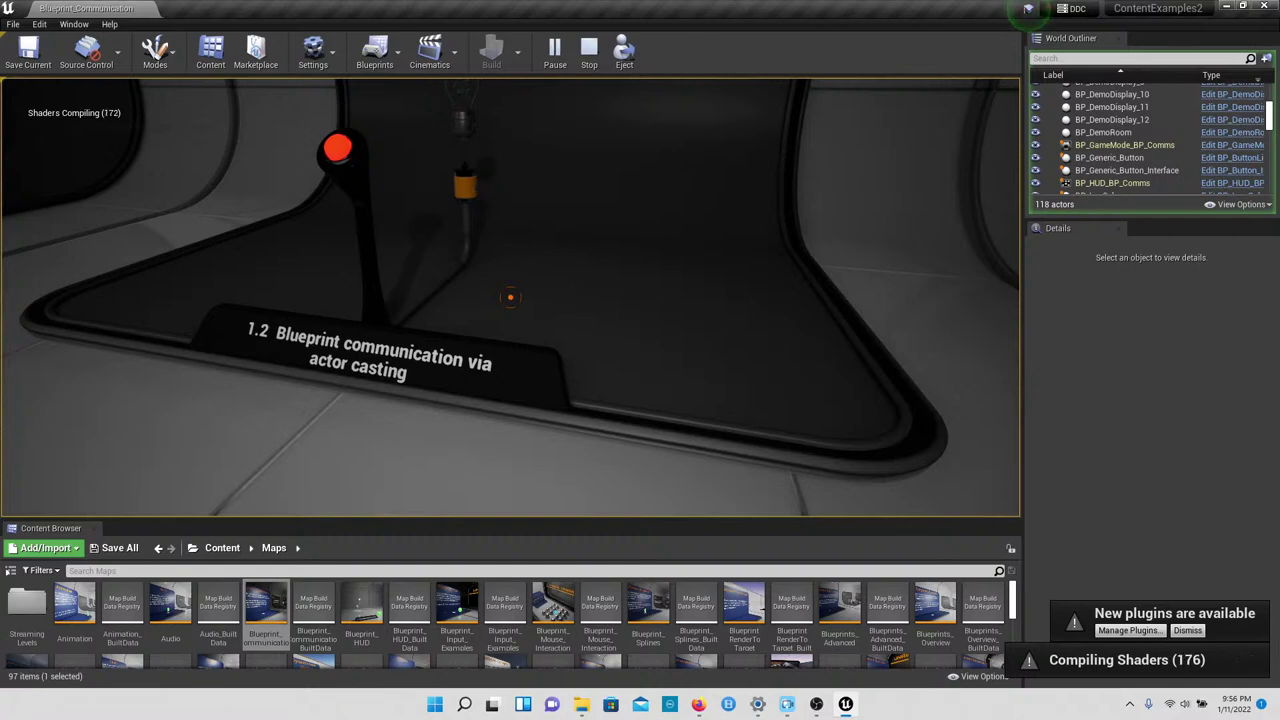
mouse_move(510, 296)
key(s)
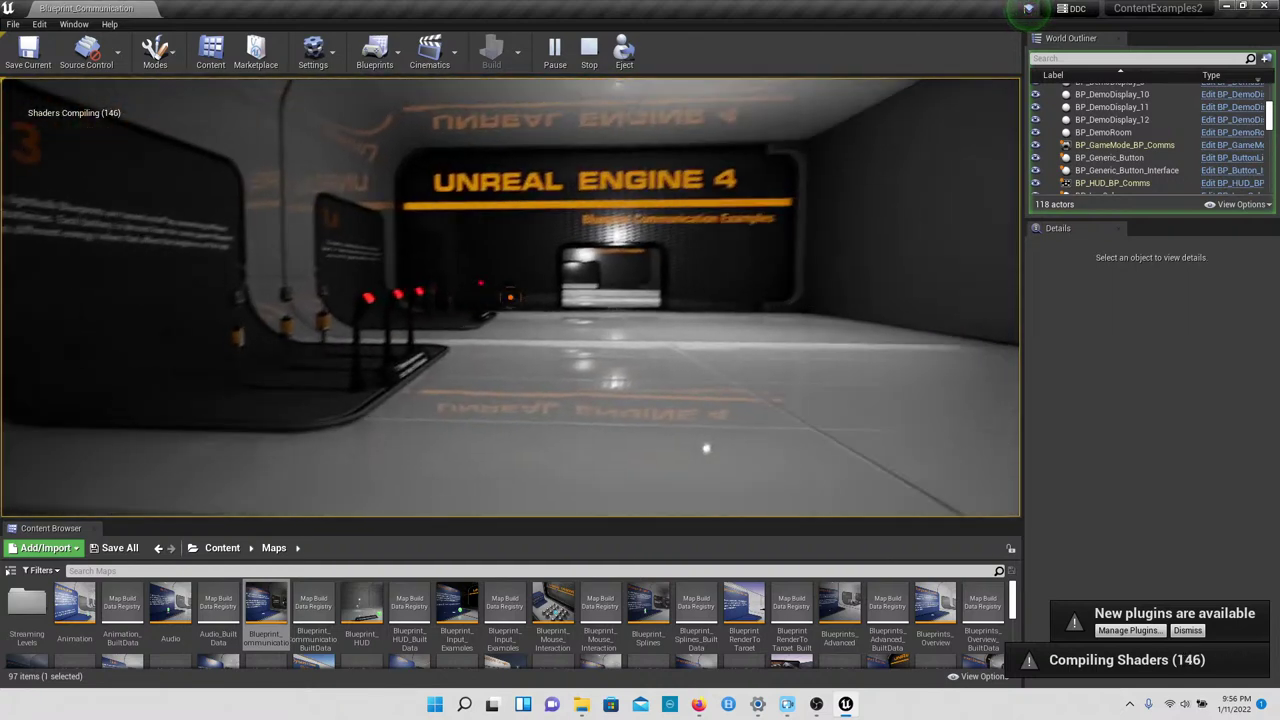
Step: Walk to exhibit 1.3 and connect a battery to light a bulb using one of the exhibit's red switches
key(w)
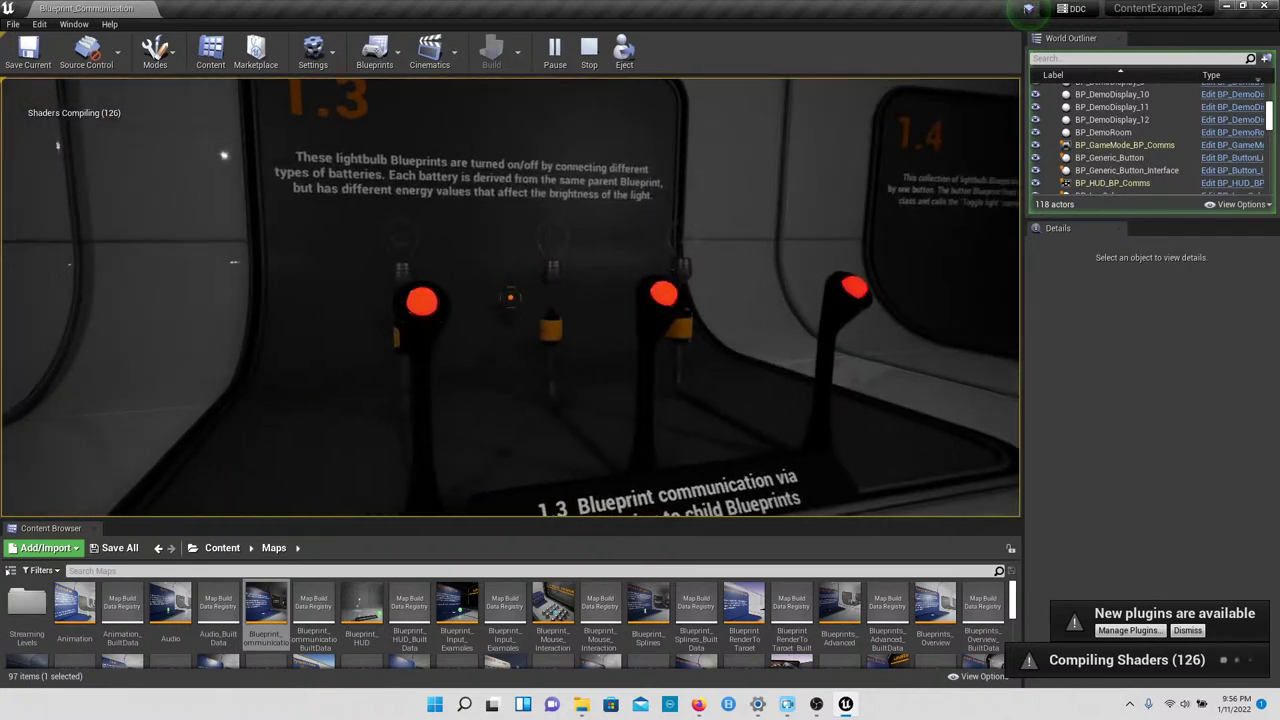
key(a)
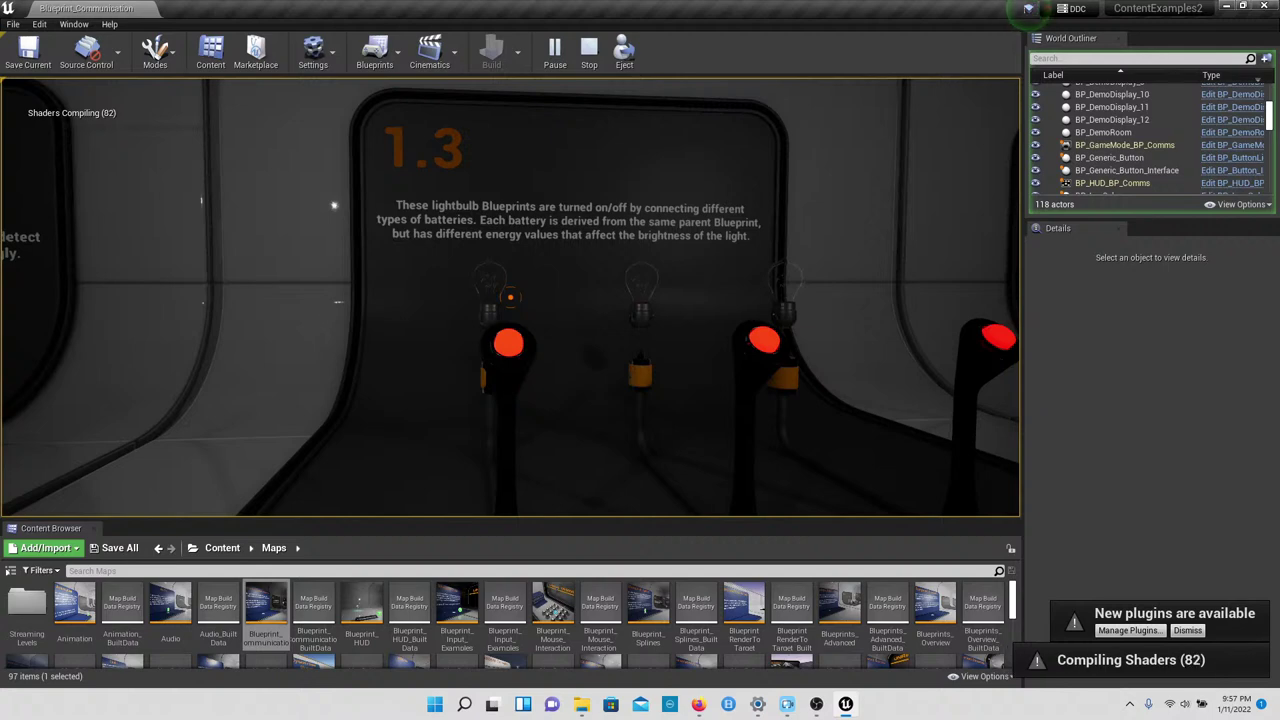
key(w)
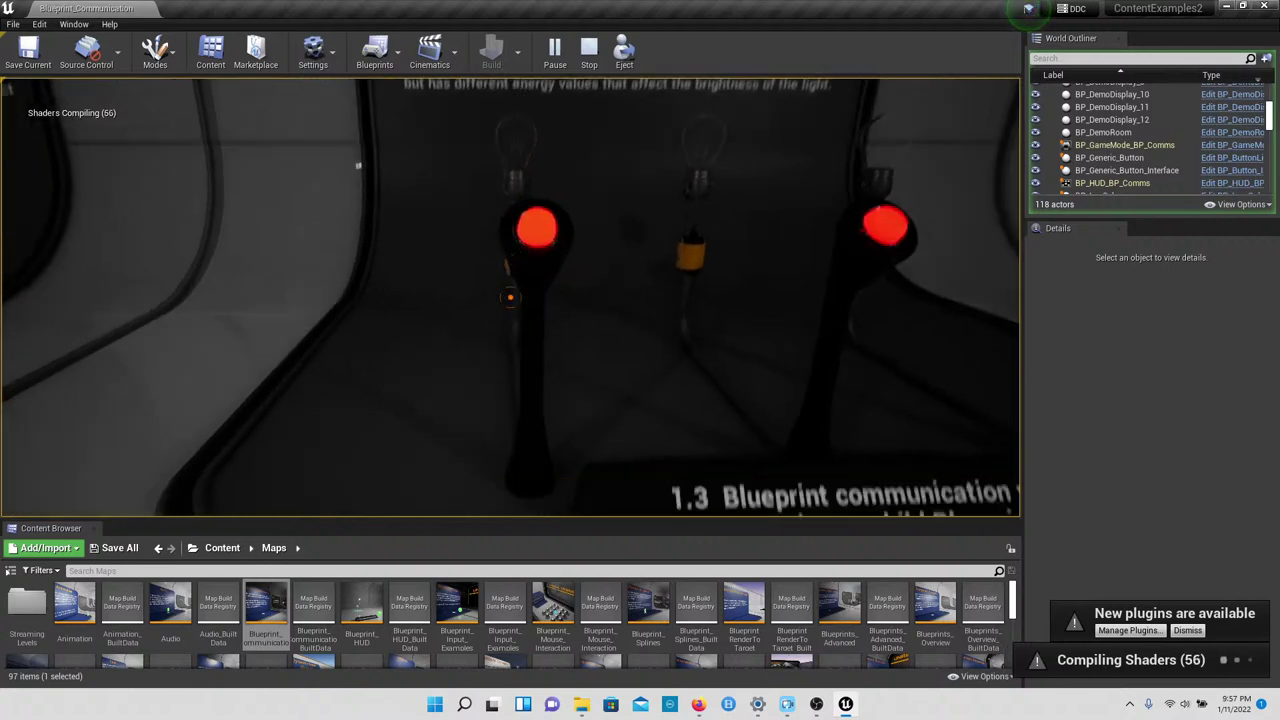
click(510, 297)
key(w)
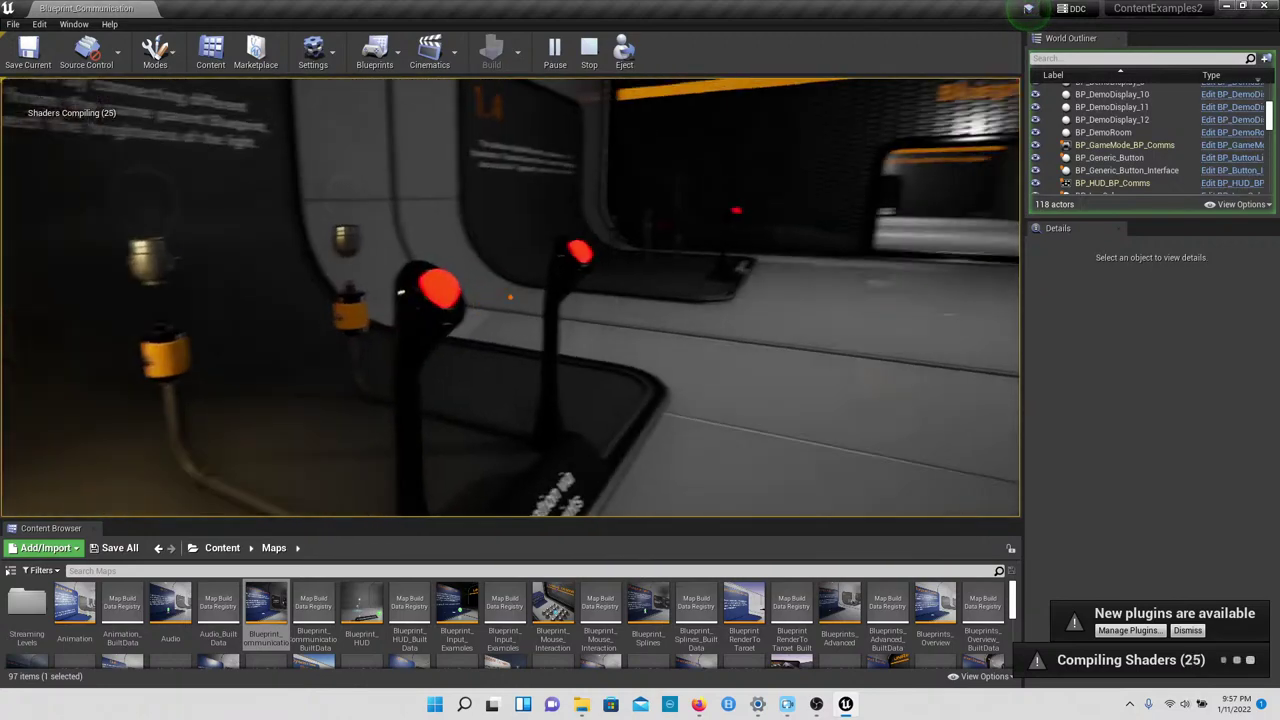
click(510, 297)
key(w)
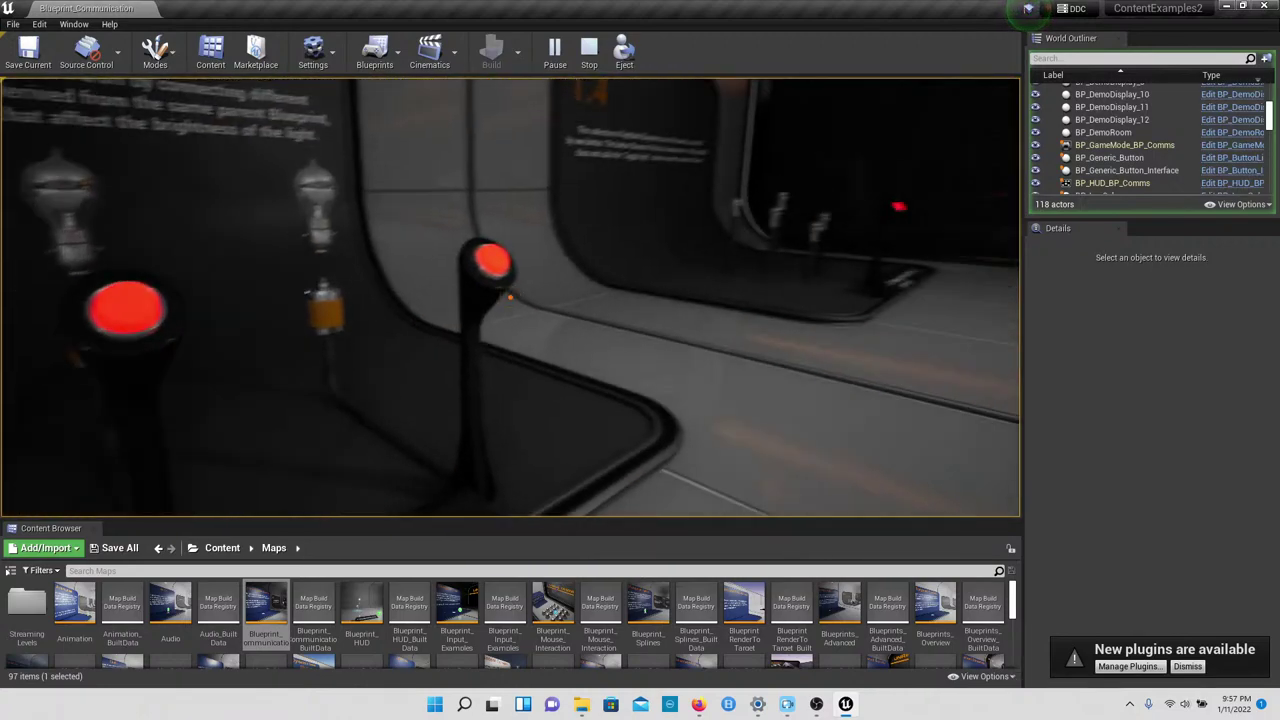
key(e)
key(s)
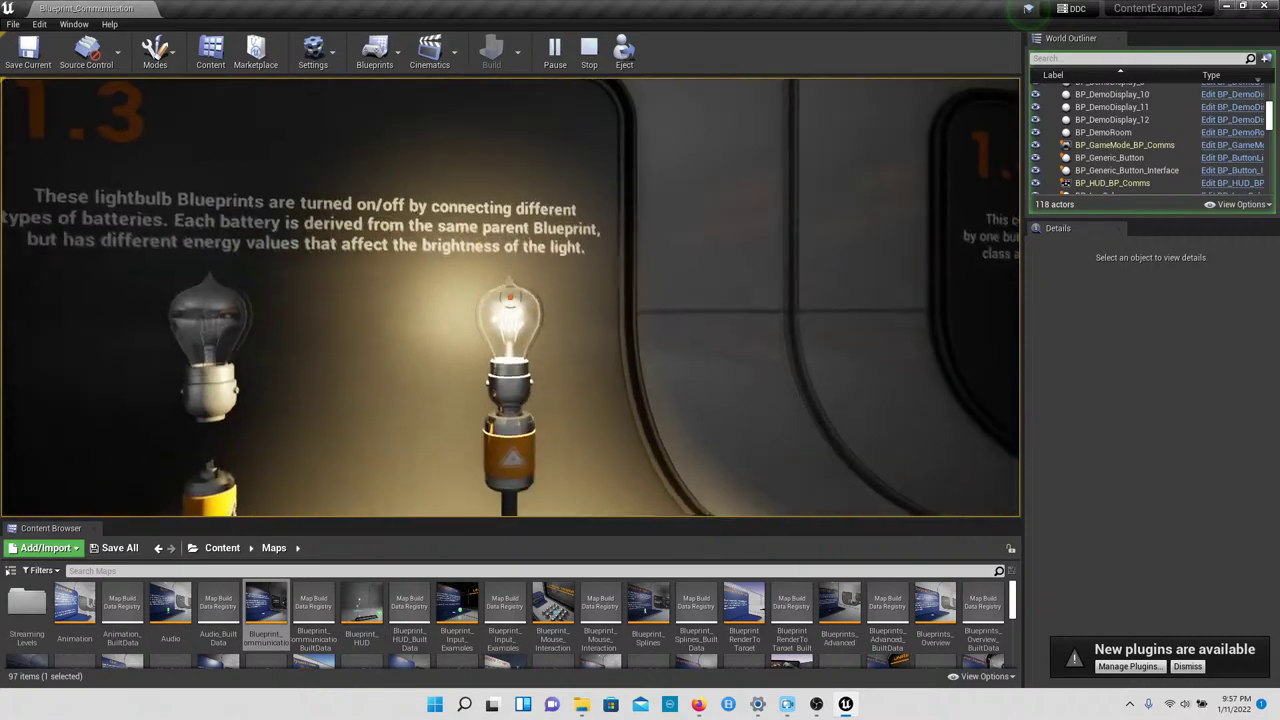
Step: Walk to exhibit 1.4, turn on its whole lightbulb collection with the single switch, and read the panel
key(w)
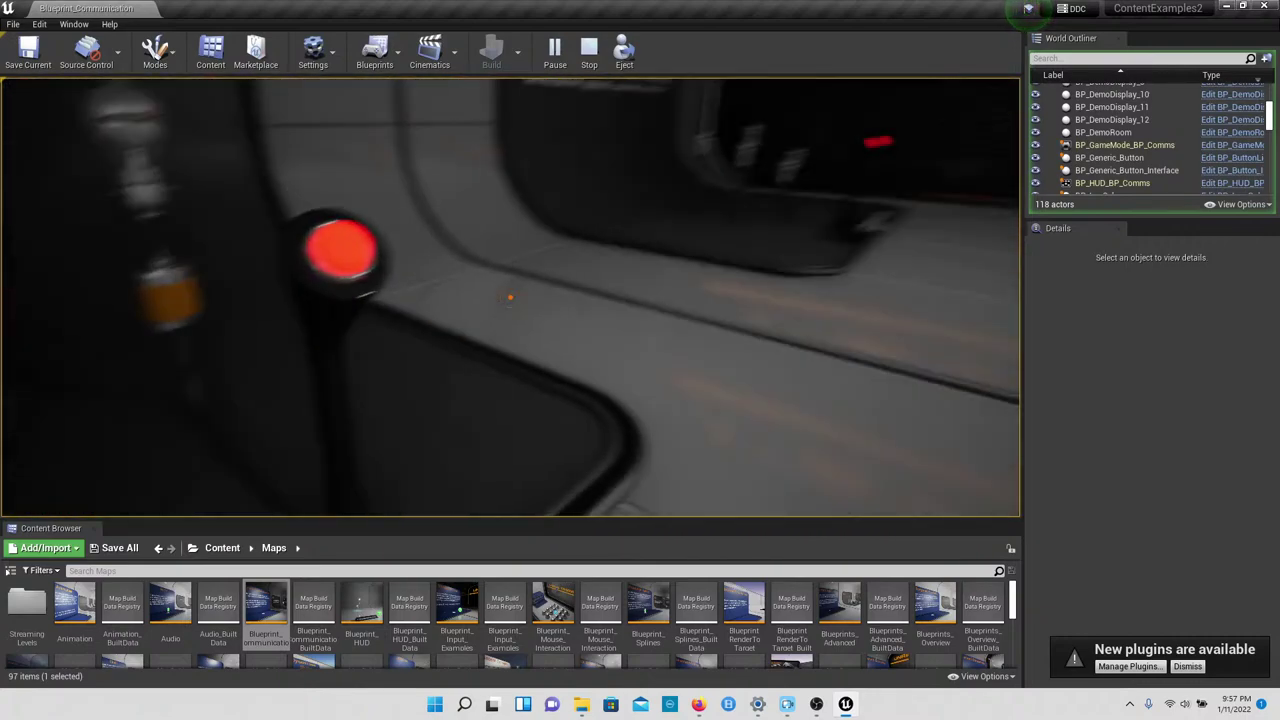
key(w)
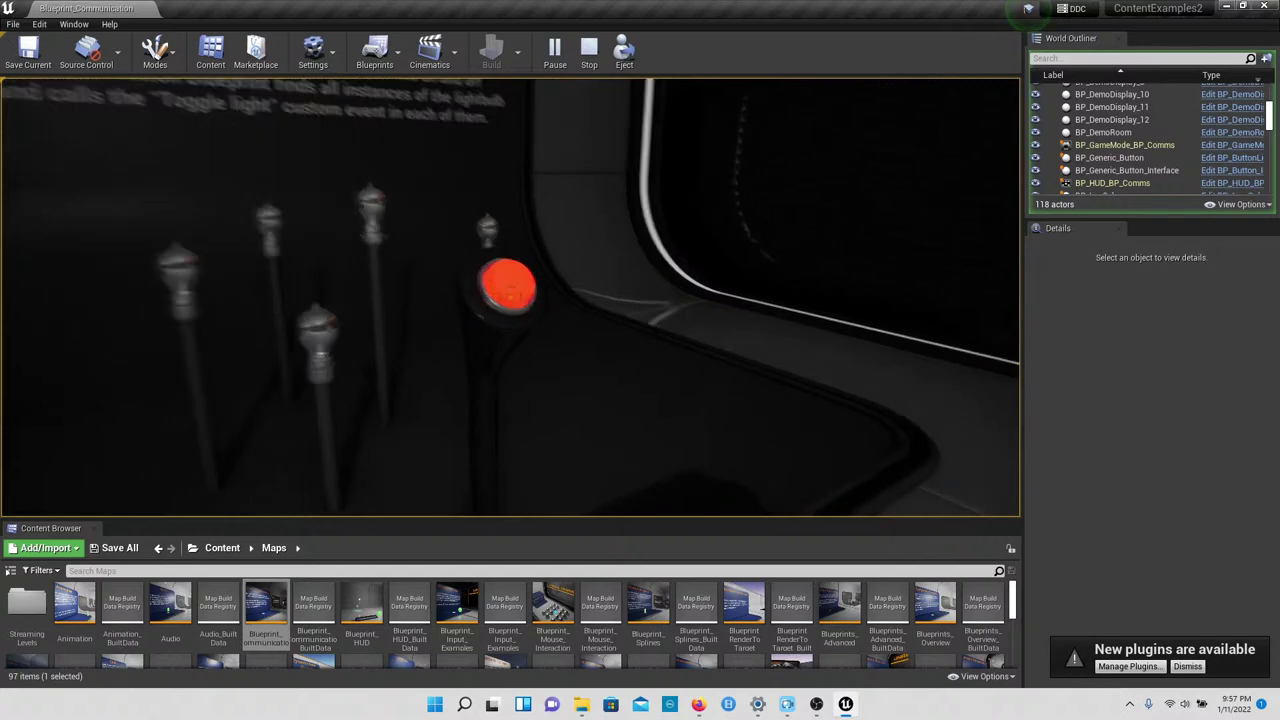
click(510, 297)
key(s)
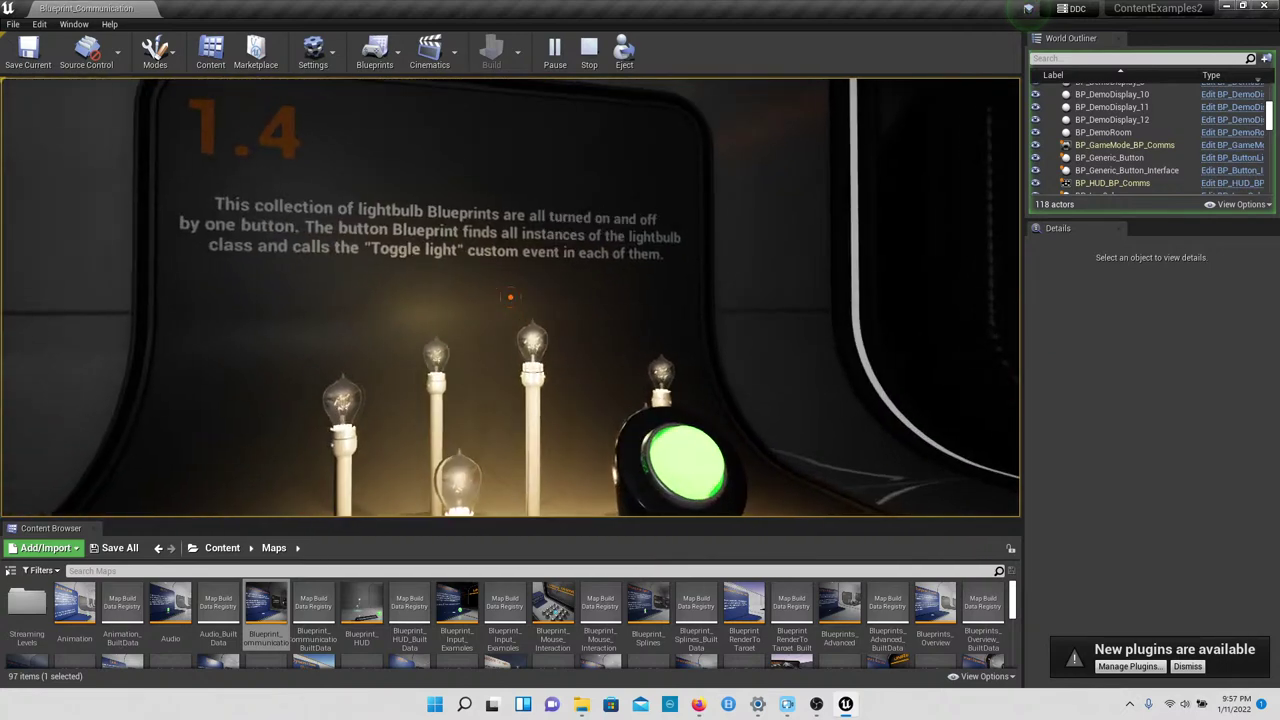
key(a)
key(w)
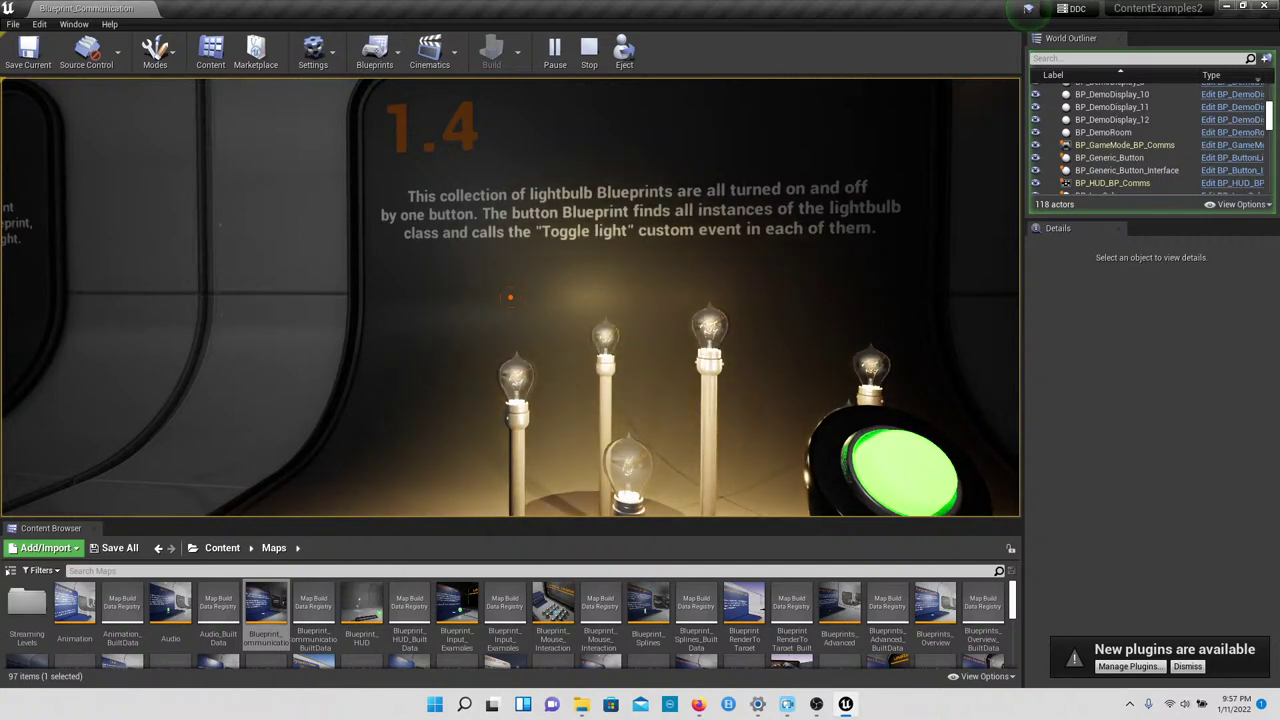
key(d)
mouse_move(510, 297)
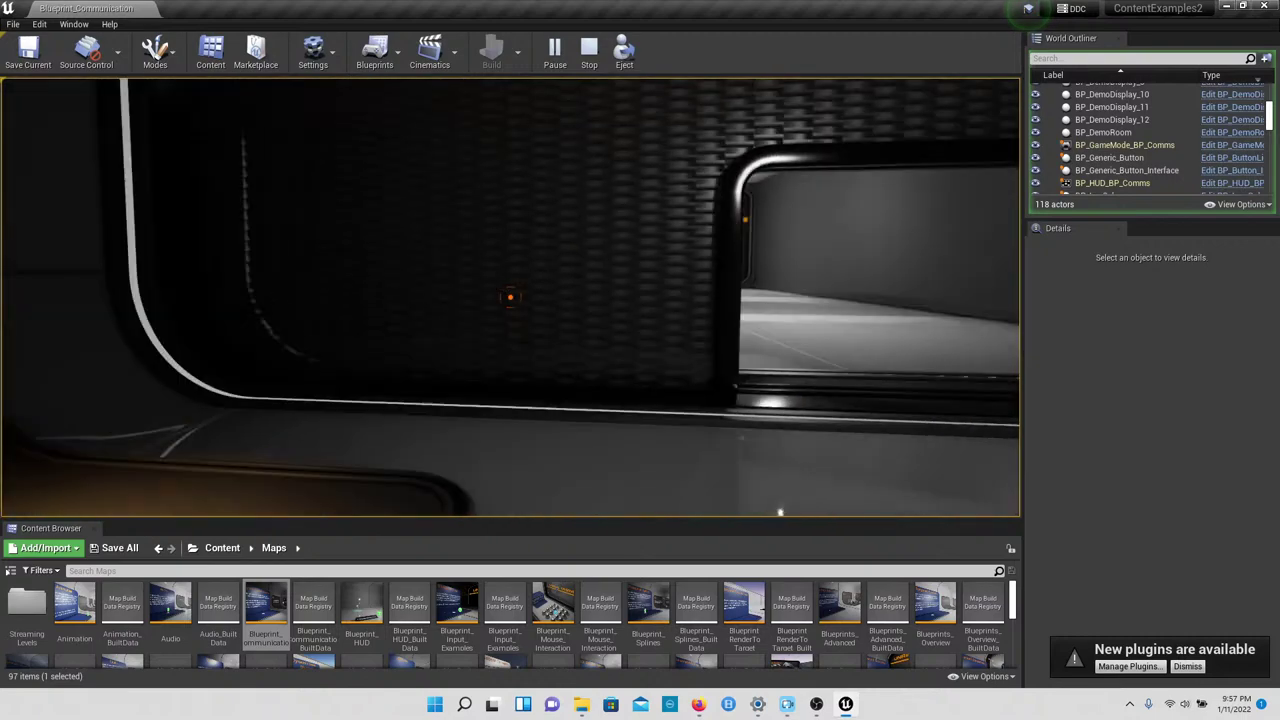
Step: Enter the Event Dispatcher room and toggle exhibit 2.1's lightbulb on and off with its switch
key(w)
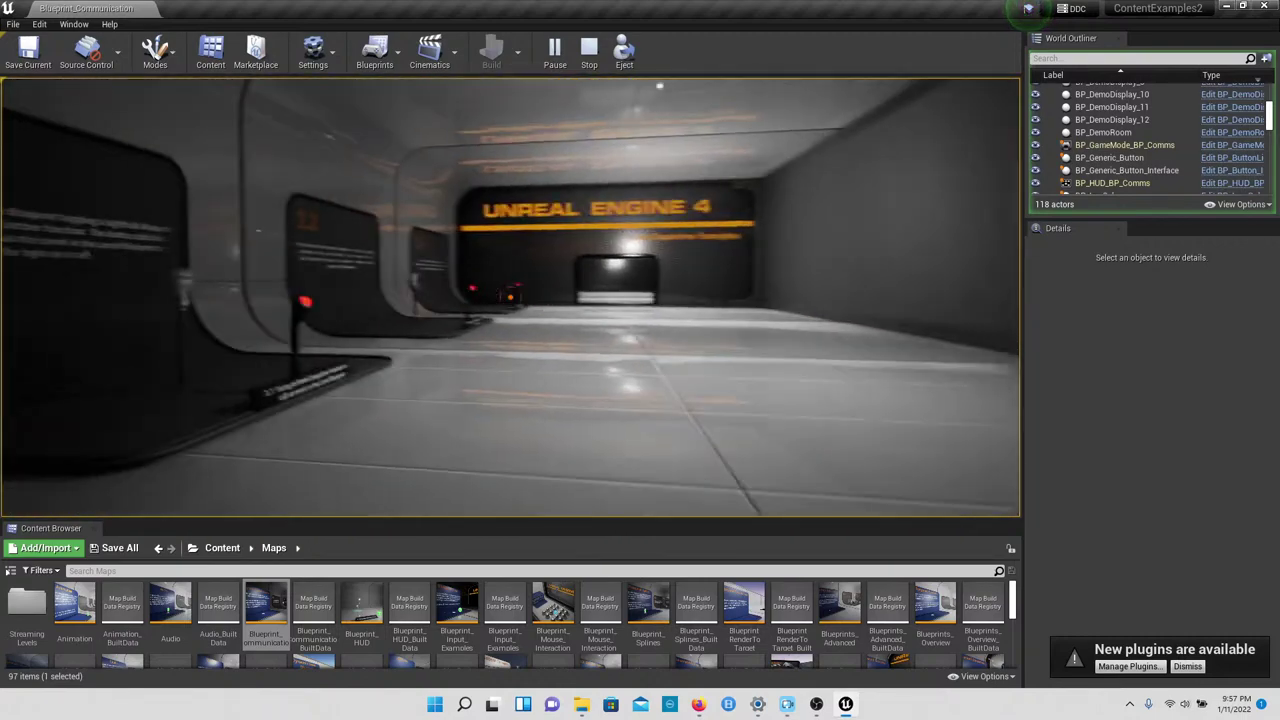
key(w)
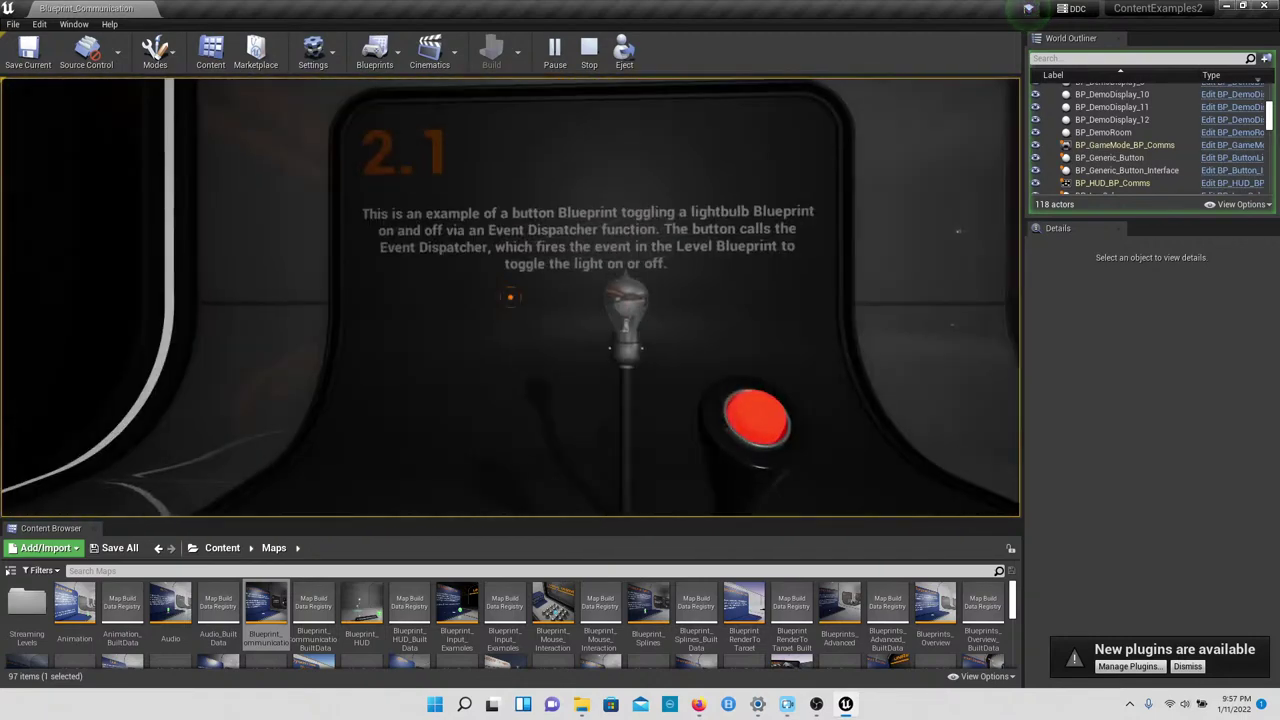
key(d)
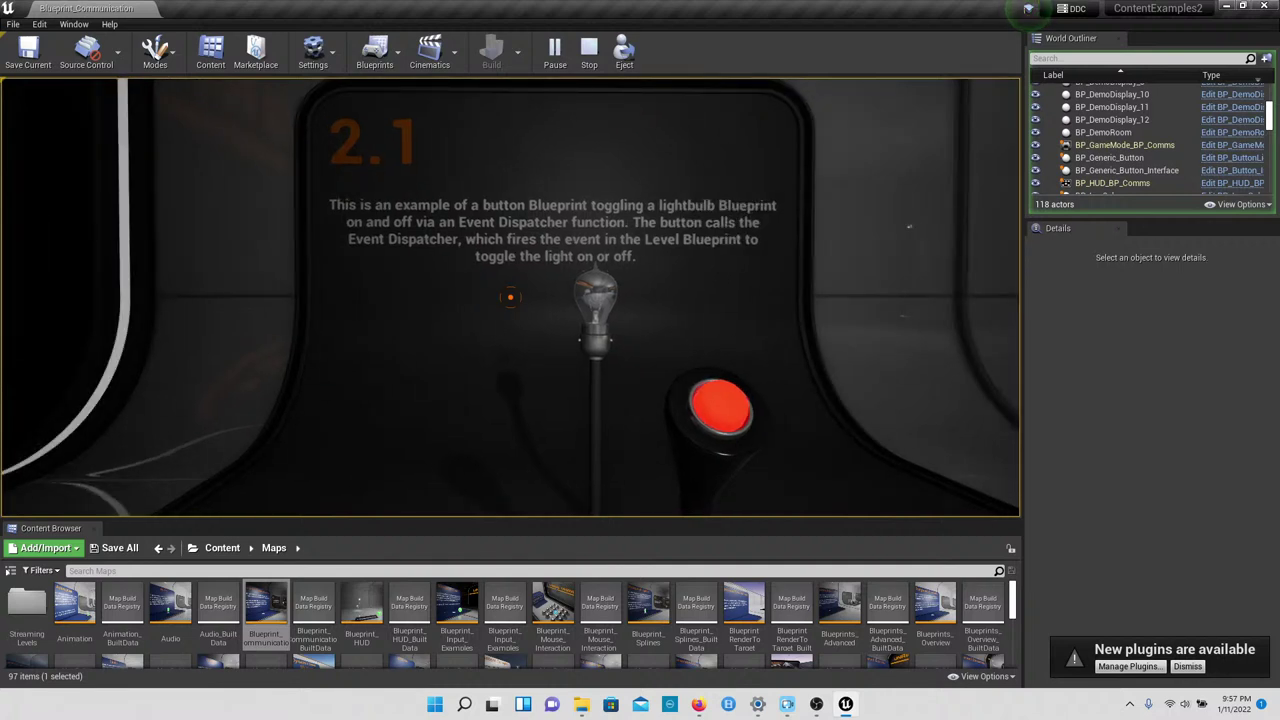
key(d)
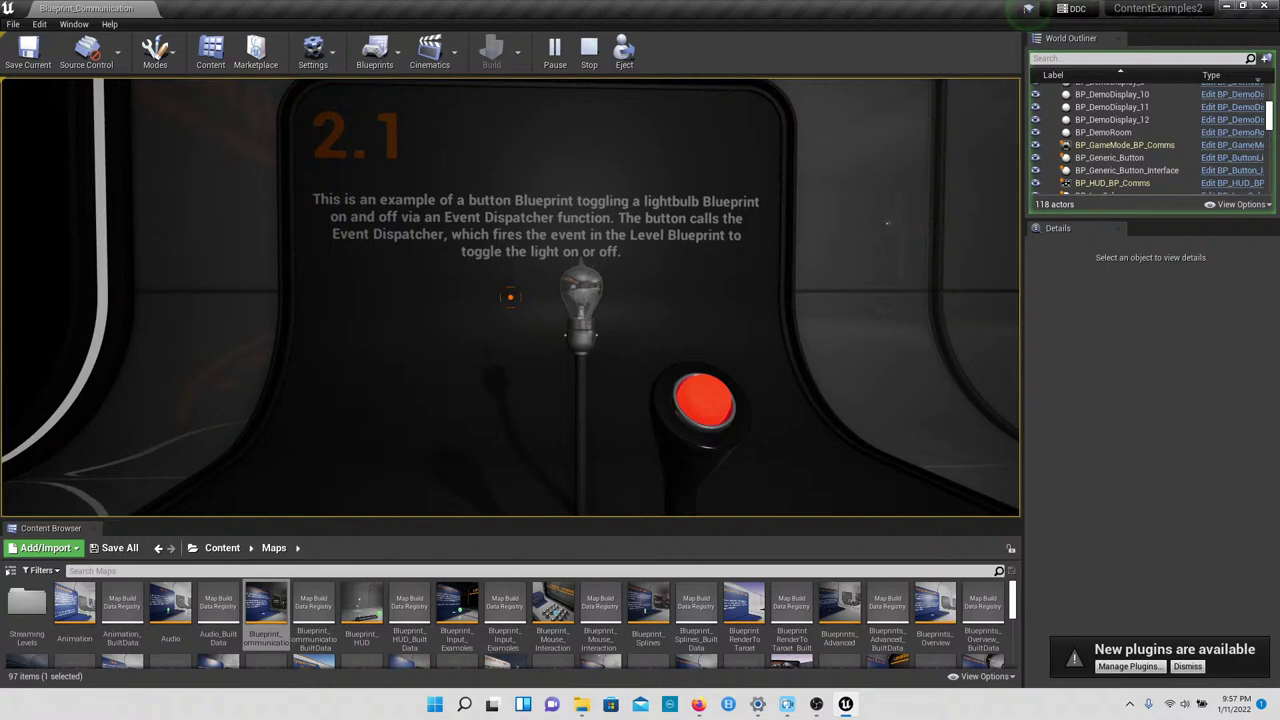
key(d)
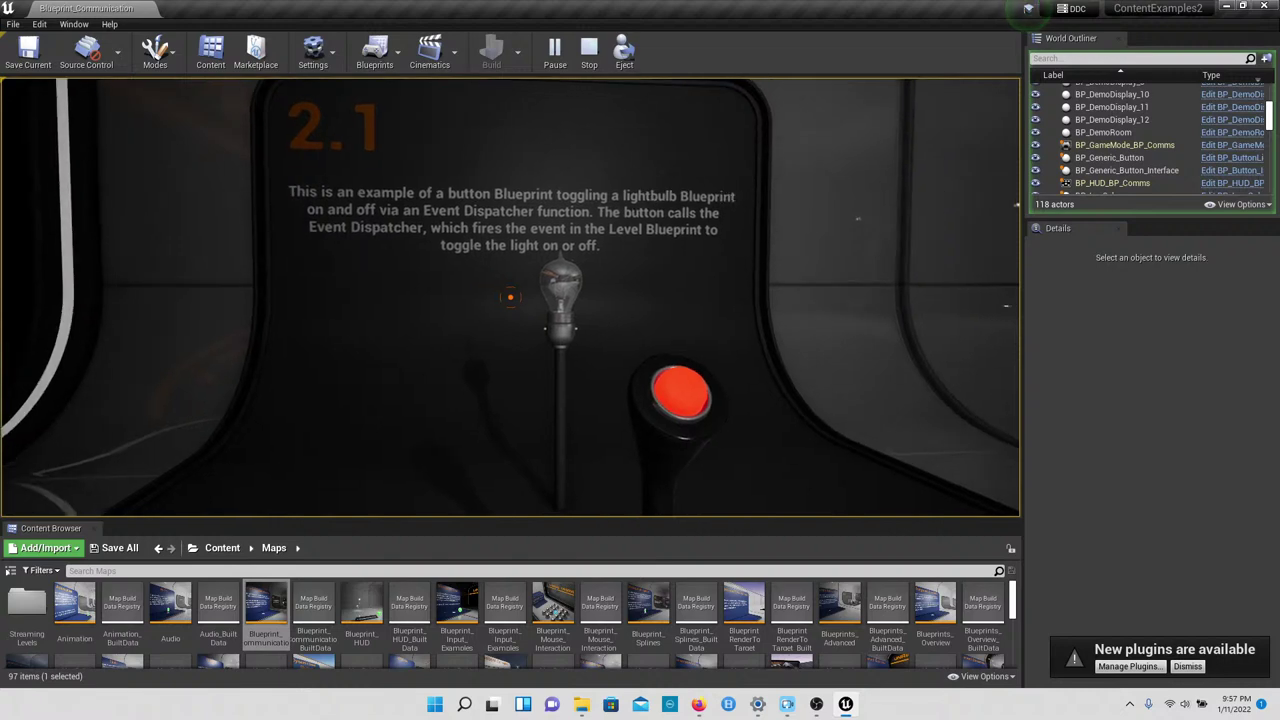
key(w)
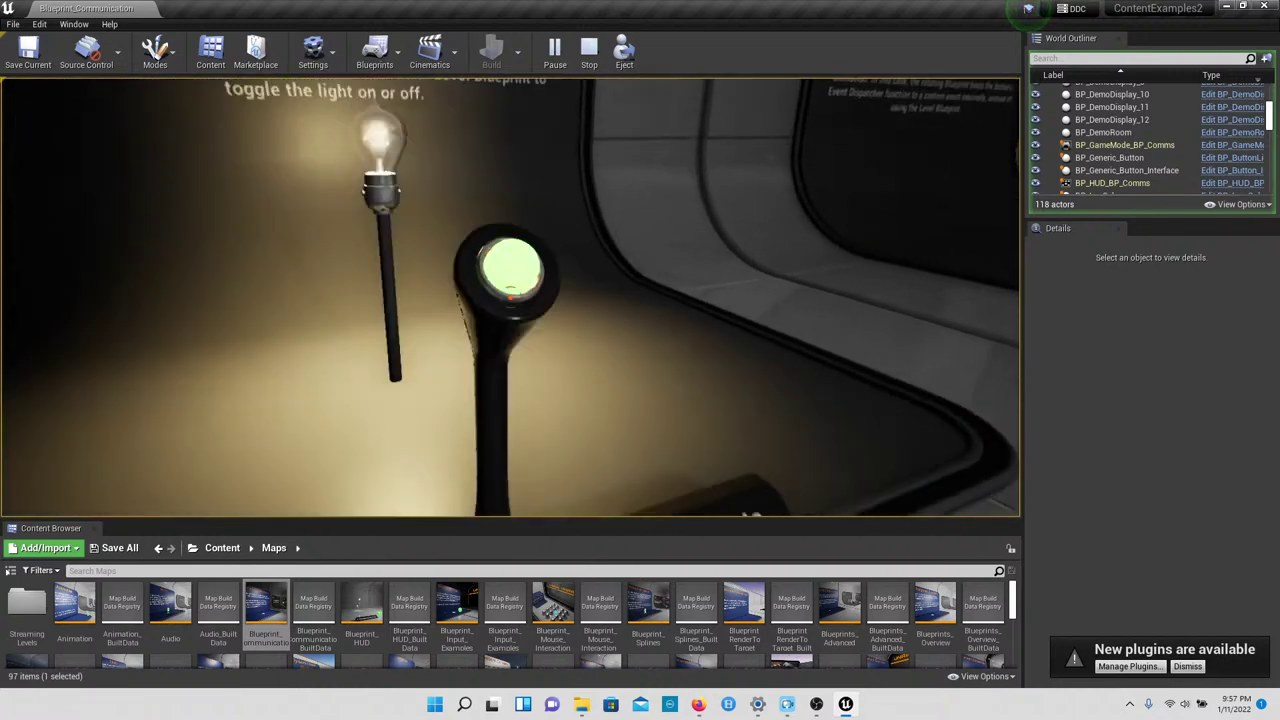
key(s)
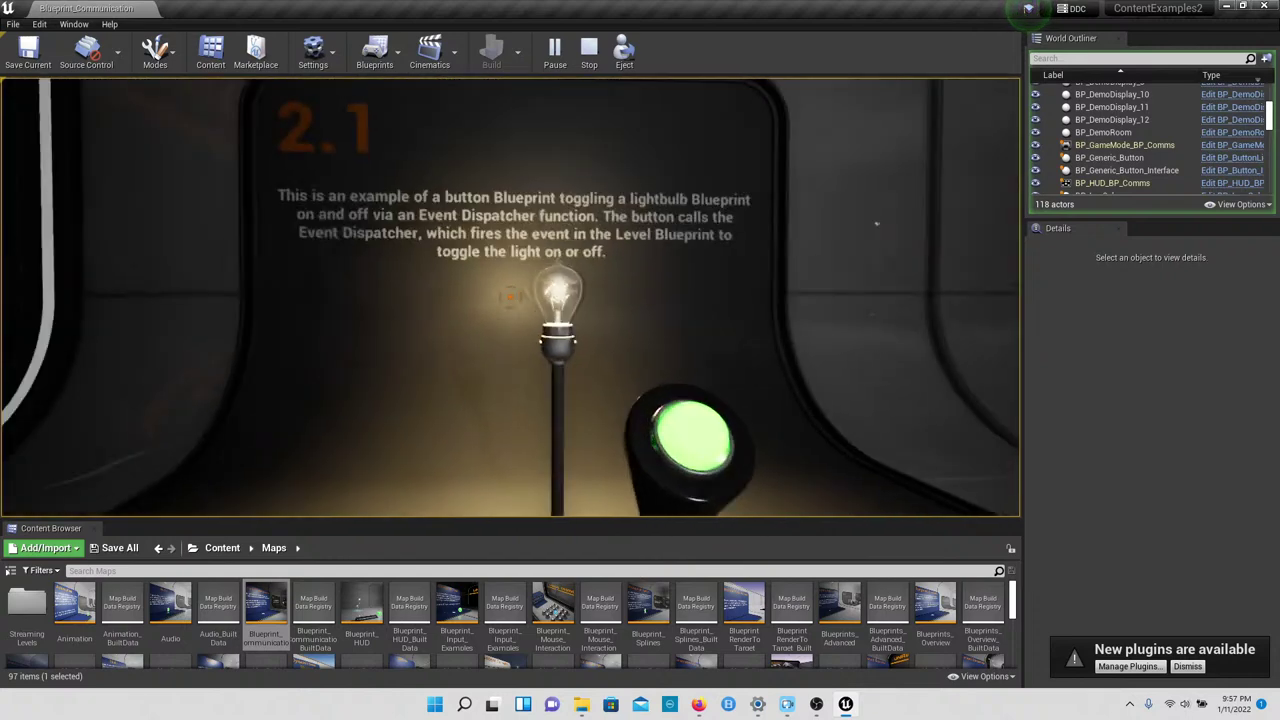
key(s)
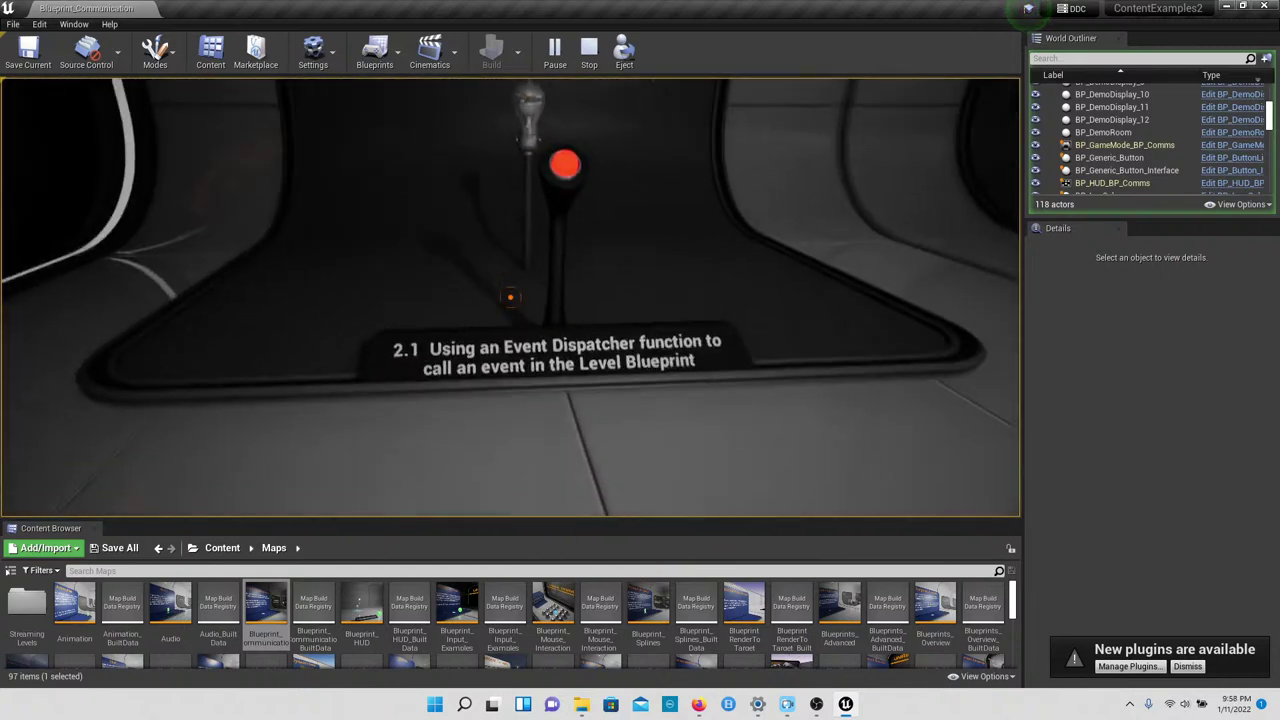
key(w)
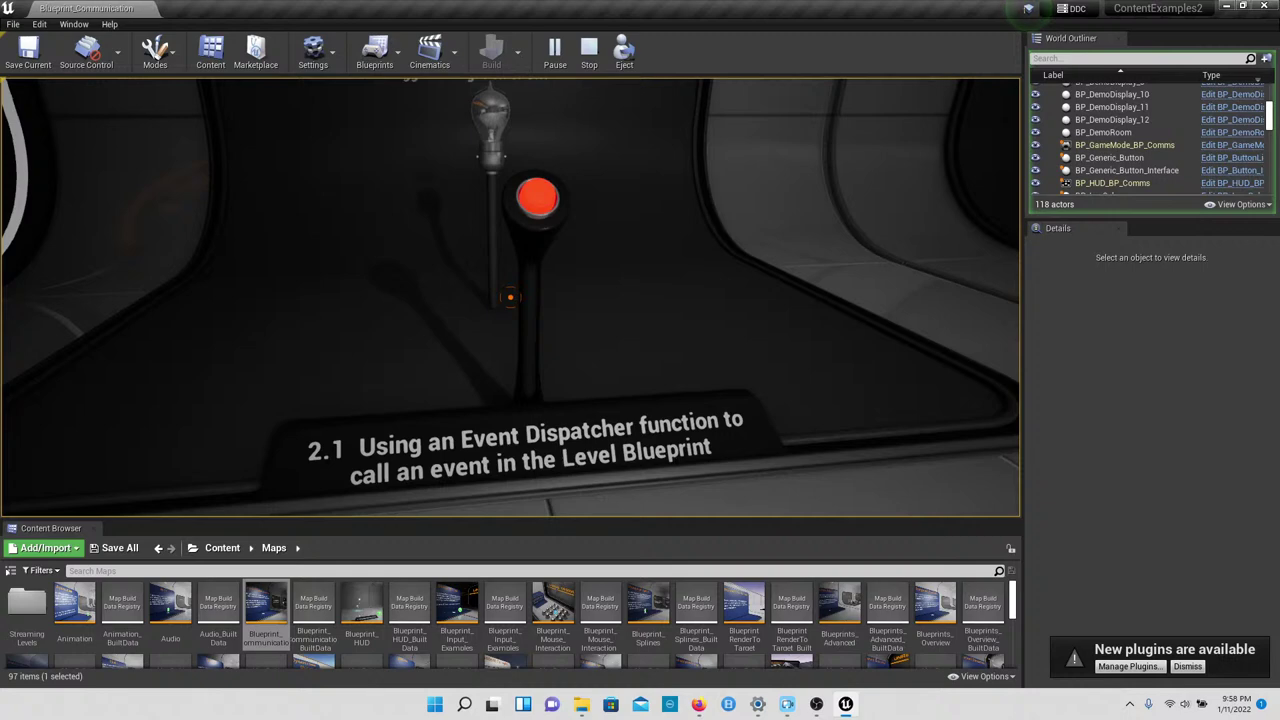
Step: Walk to exhibit 2.2 and use its switch to start and stop the rotating animation
key(w)
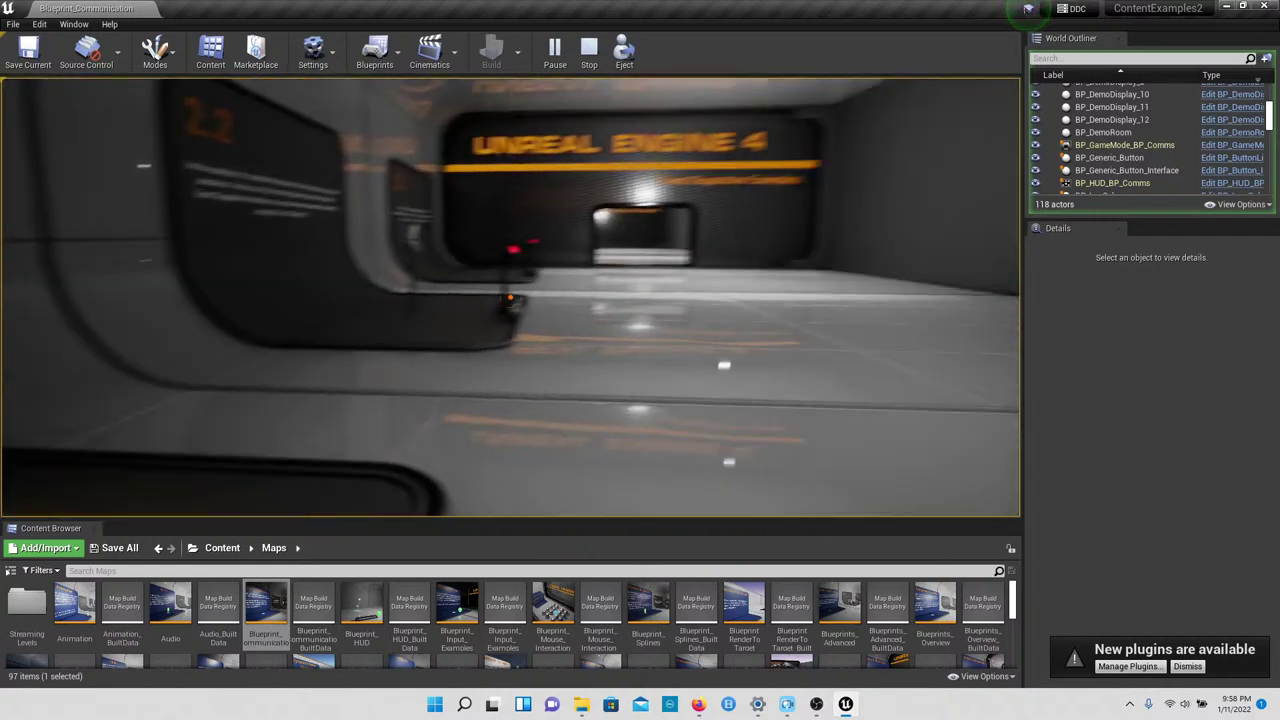
key(w)
key(w)
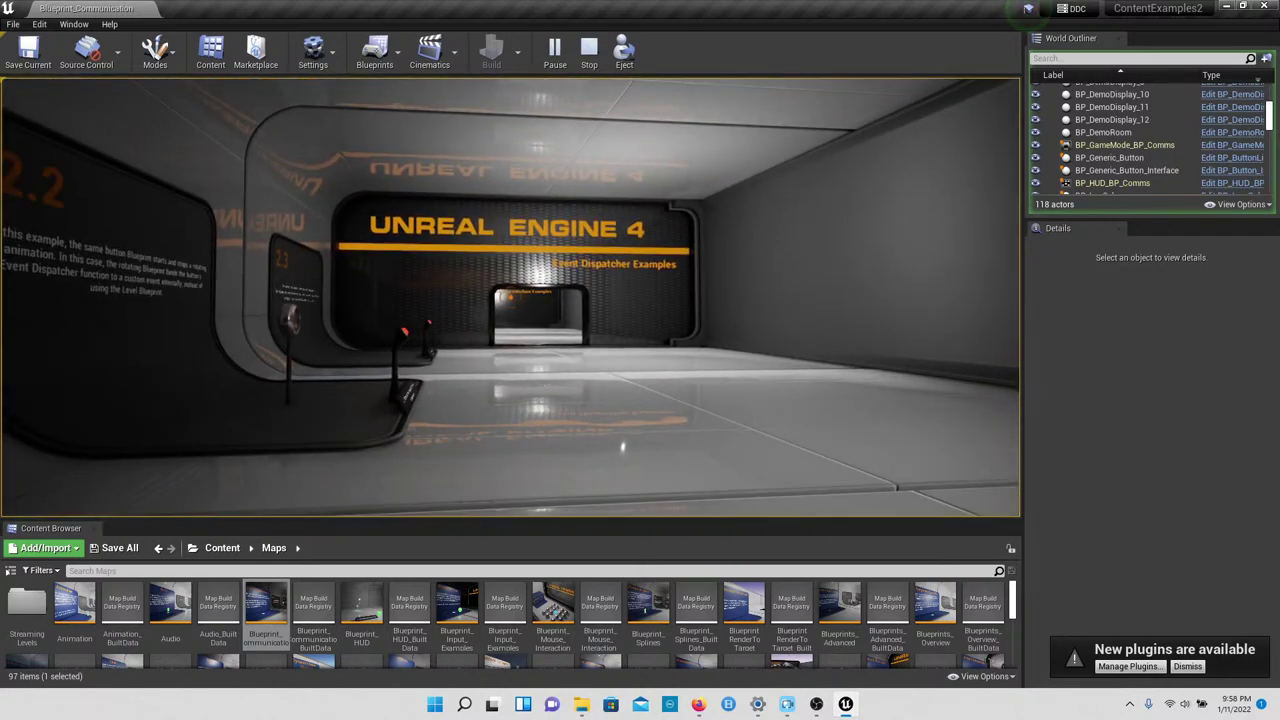
key(w)
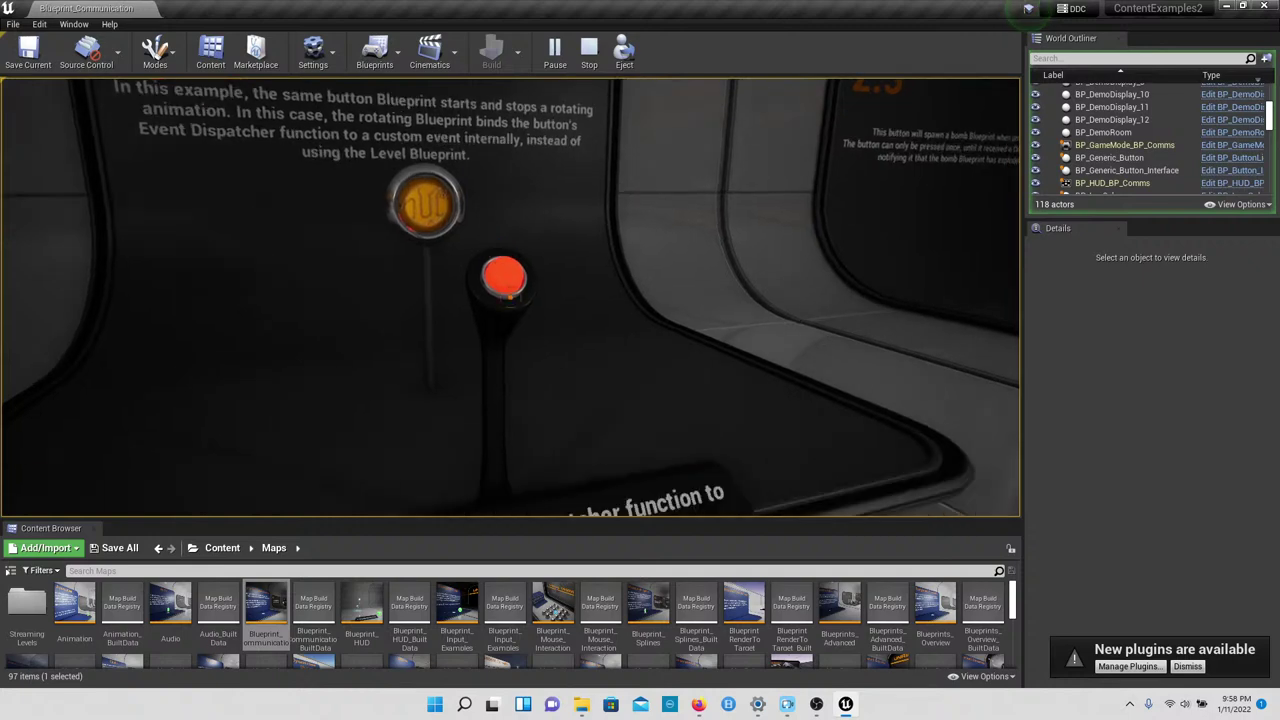
key(w)
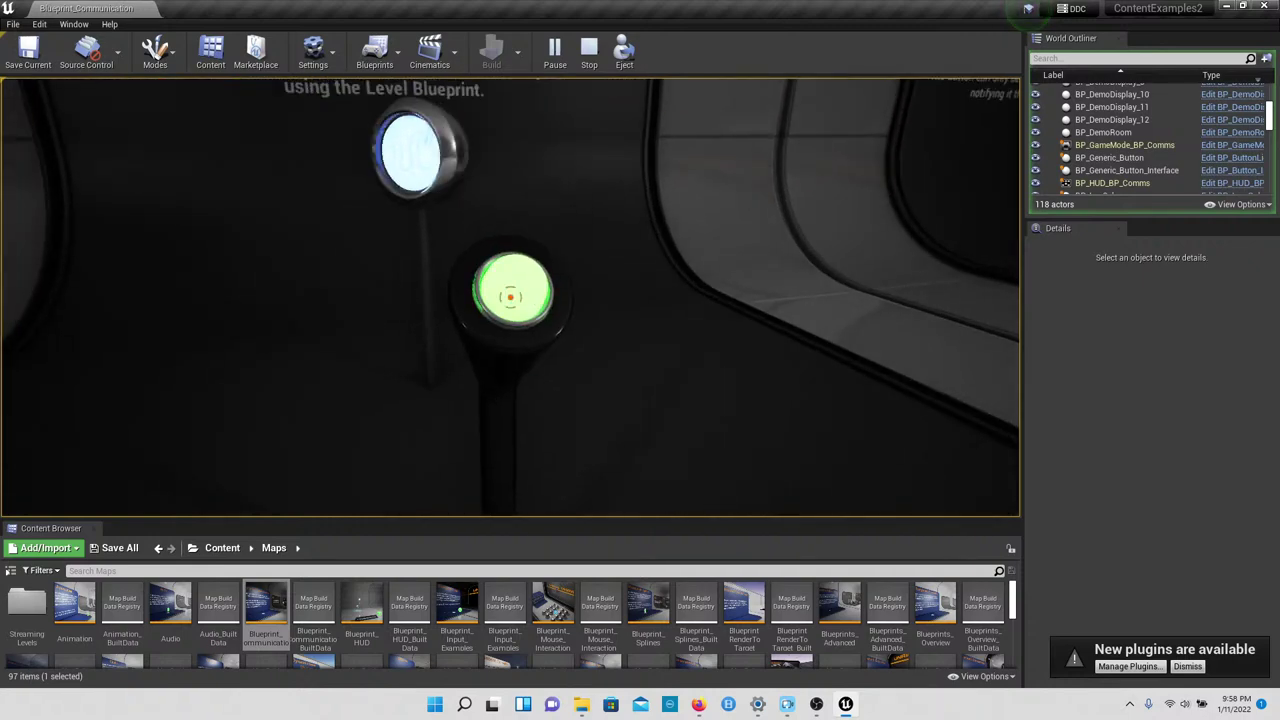
key(e)
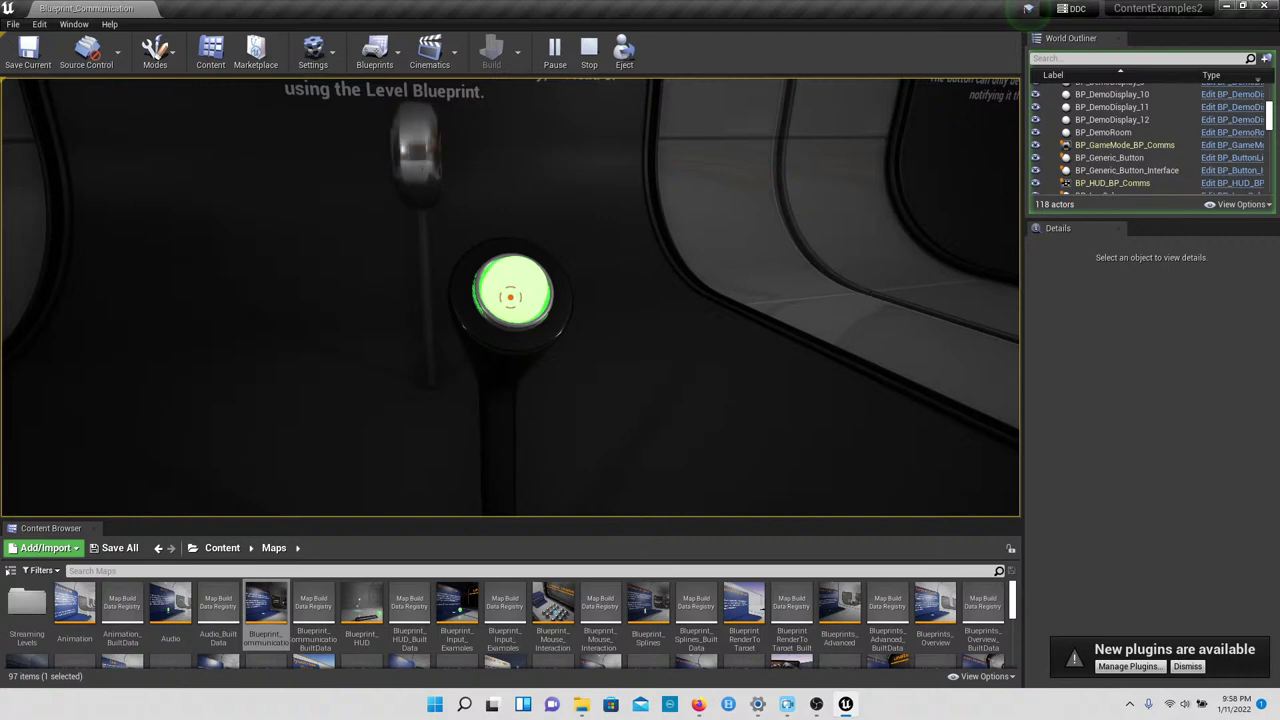
key(s)
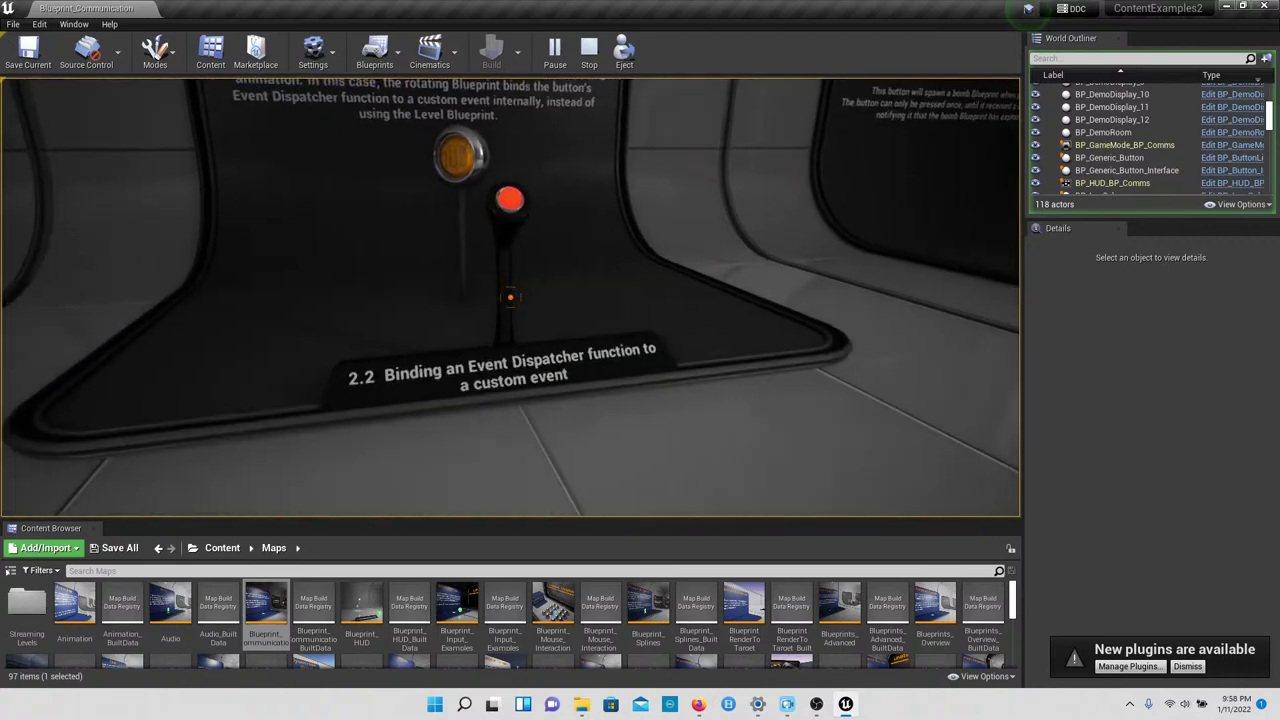
Step: Walk to exhibit 2.3, activate its switch to spawn the bomb Blueprint, and head for the doorway to the next room
key(w)
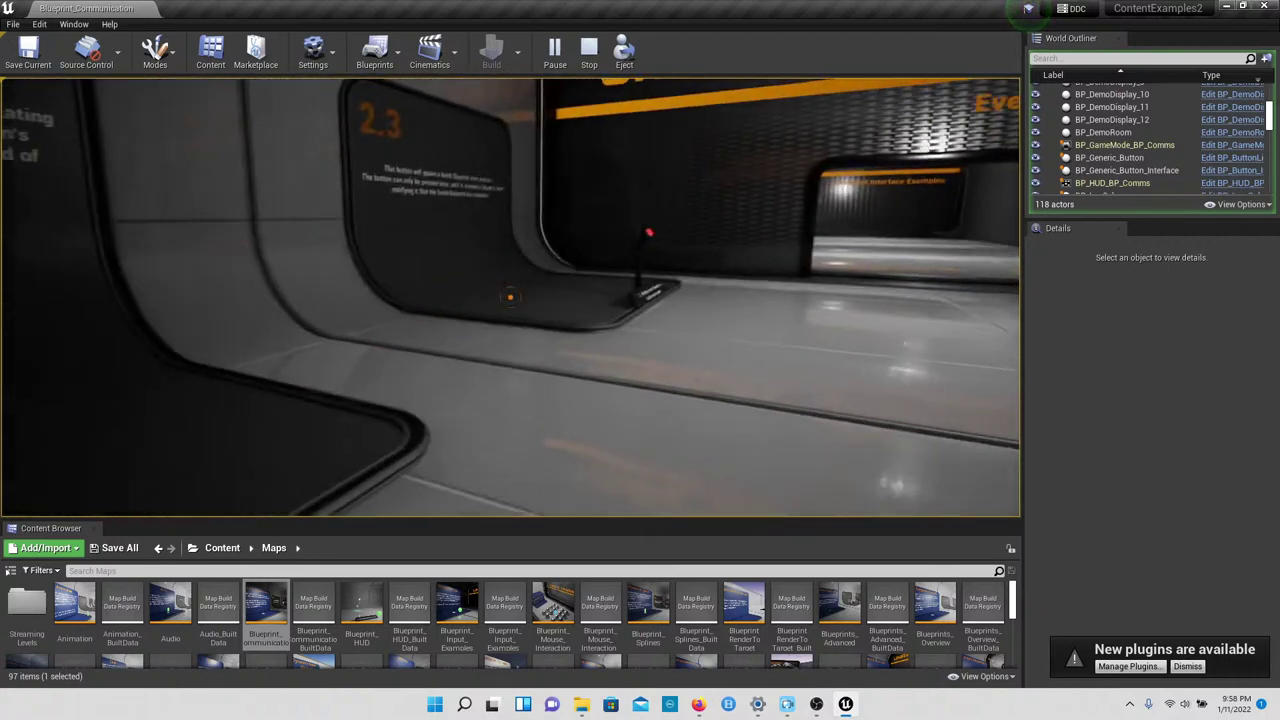
key(w)
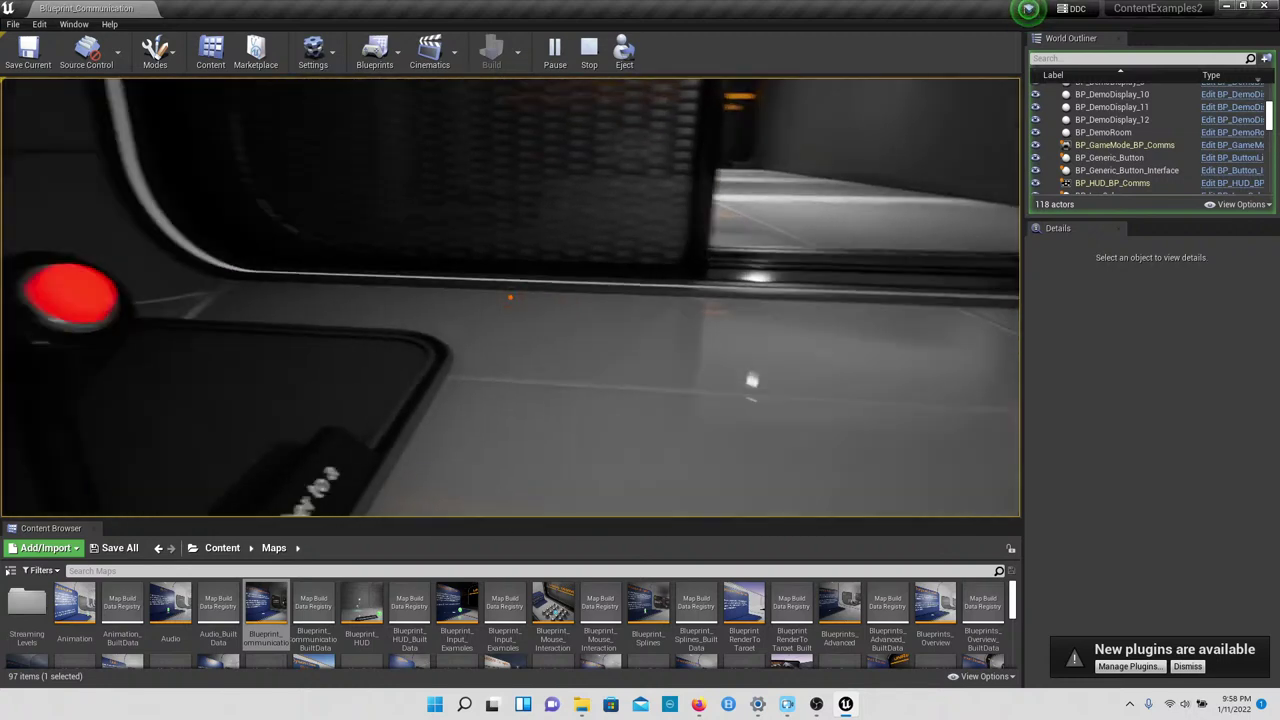
click(510, 297)
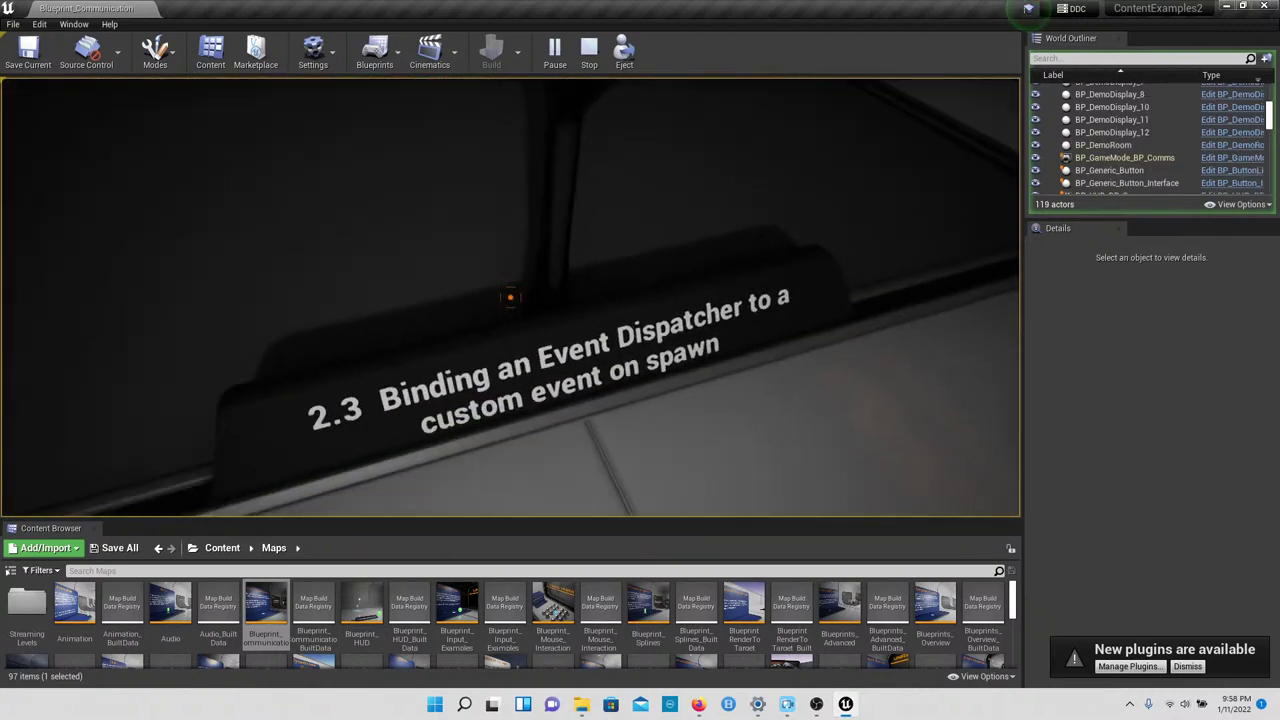
key(w)
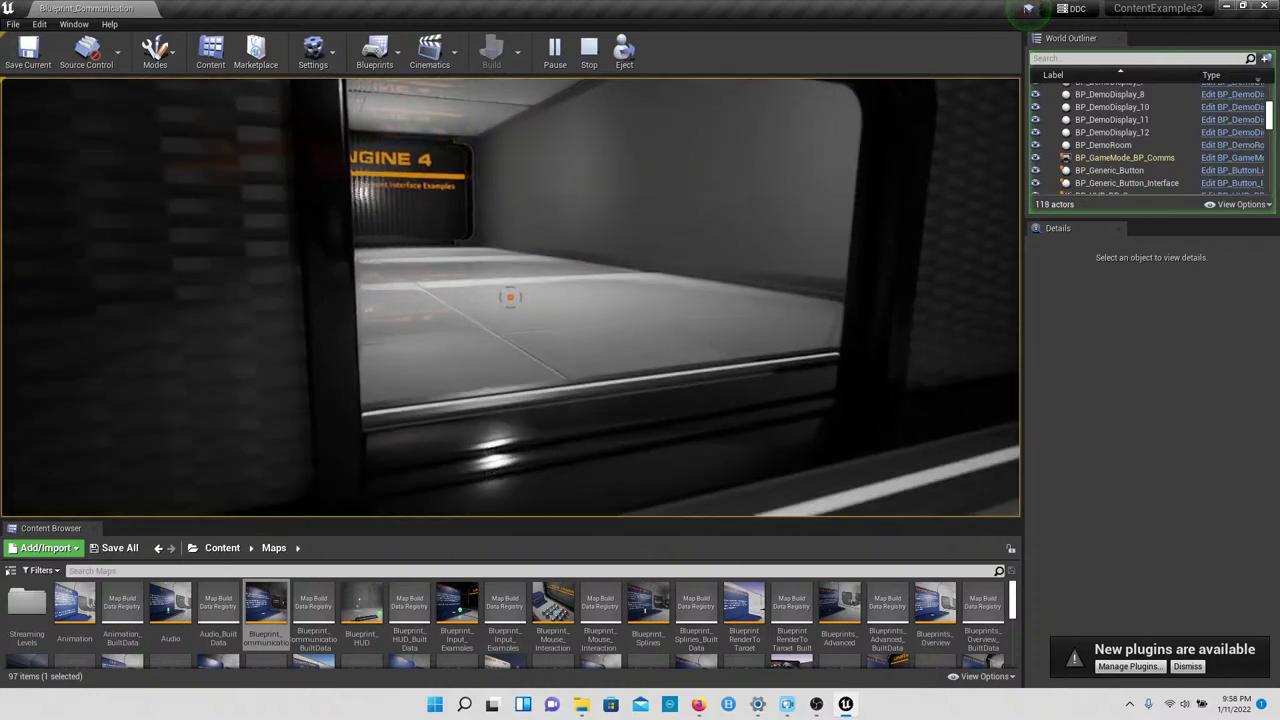
Step: Enter the Blueprint Interface room and toggle exhibit 3.1's three different lights on and off with its single switch
key(w)
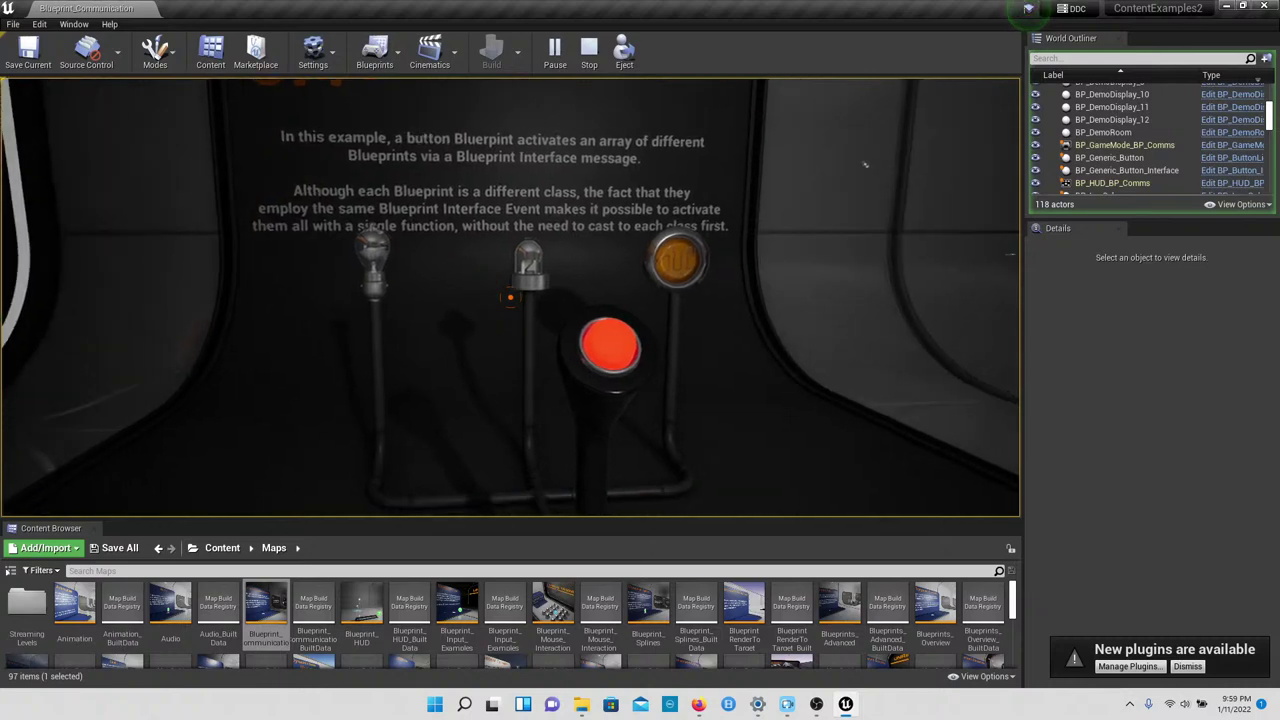
key(w)
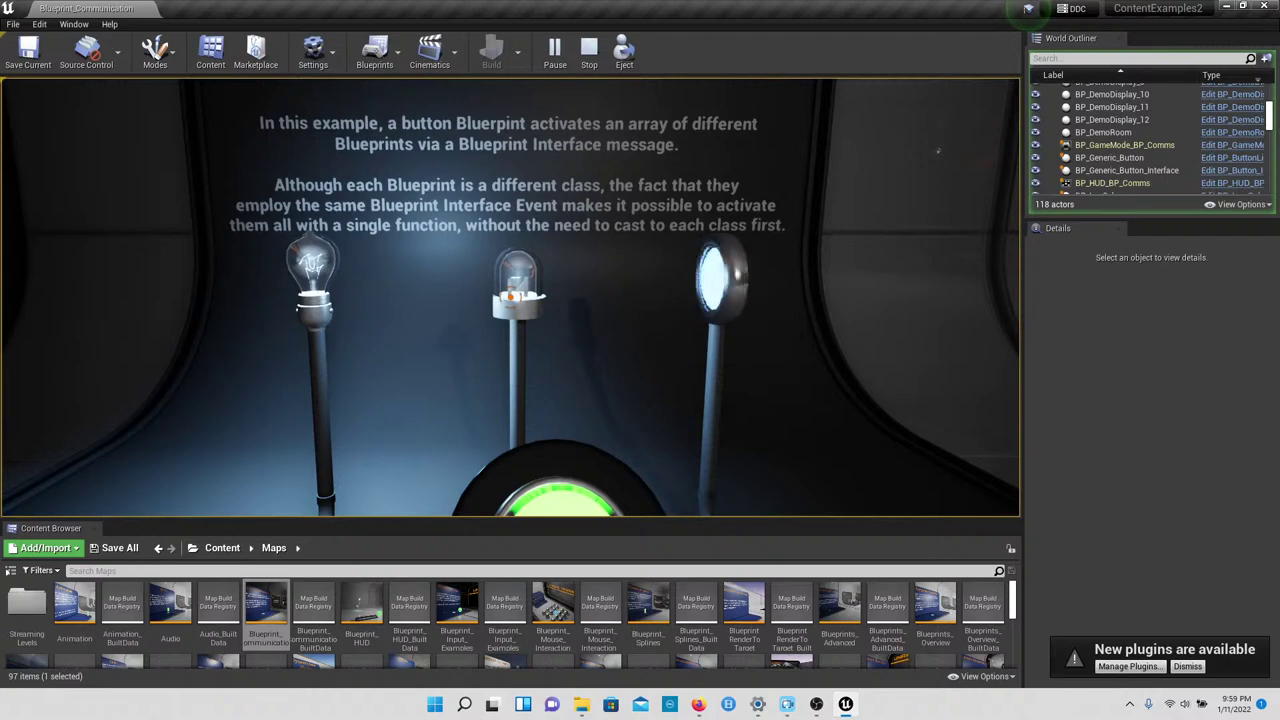
key(s)
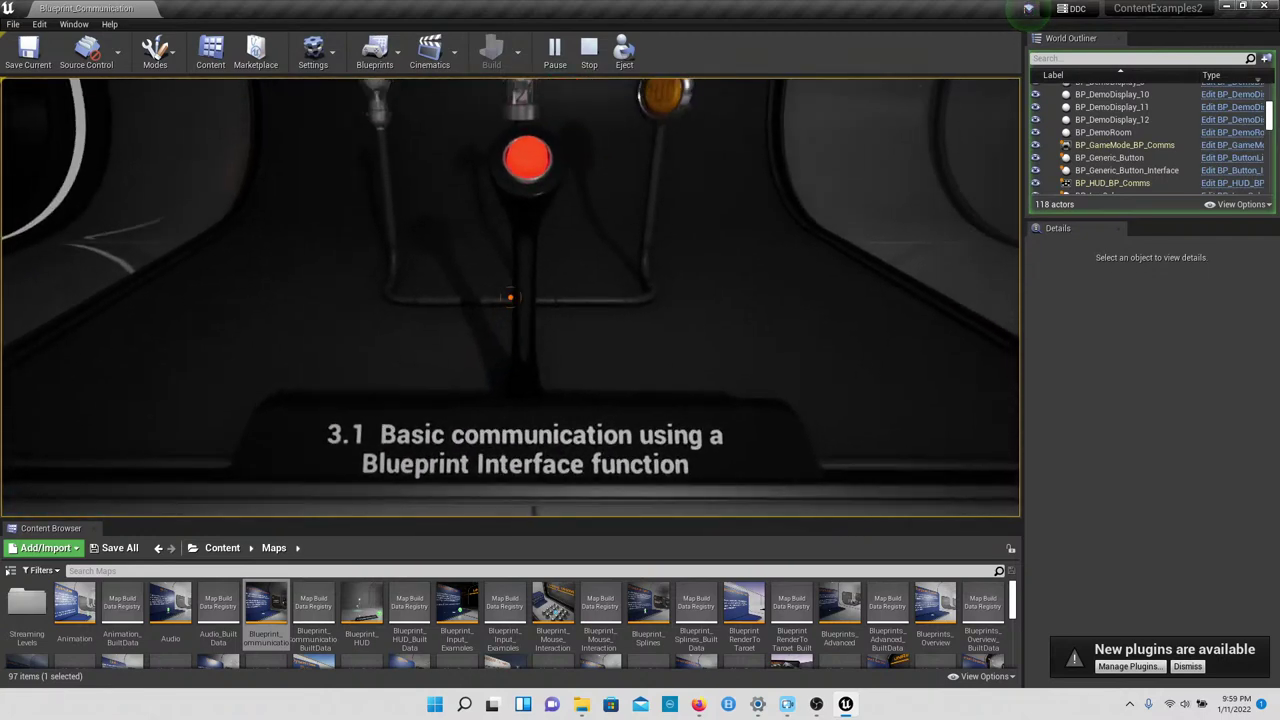
key(w)
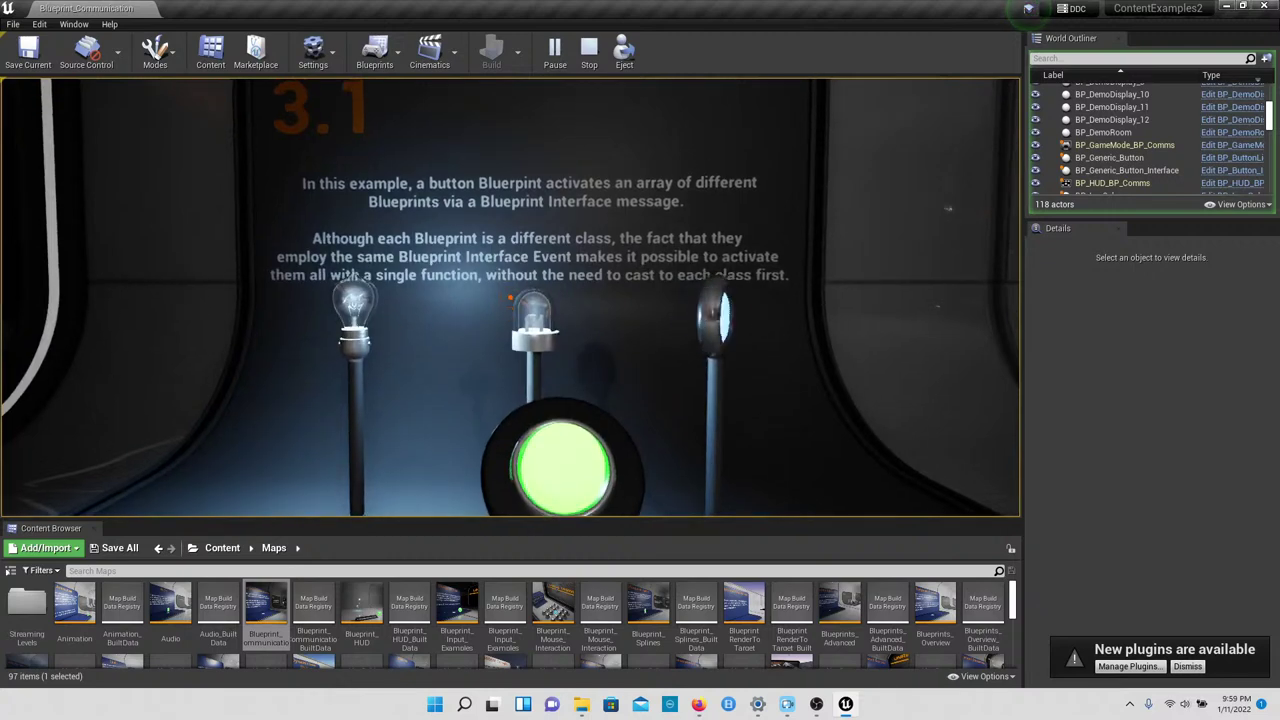
Step: Walk to exhibit 3.2, read its Blueprint Interface panel, and examine its lever, wheel and hanging chain handle from several positions
key(w)
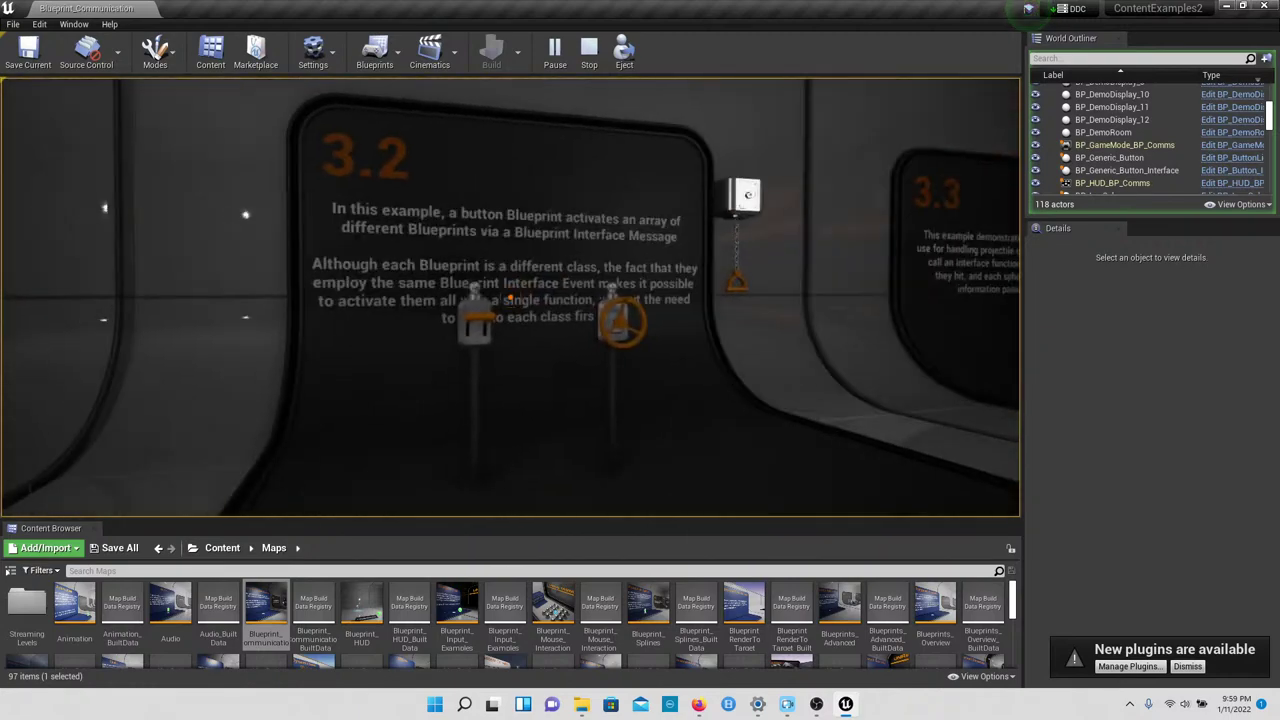
key(w)
key(w)
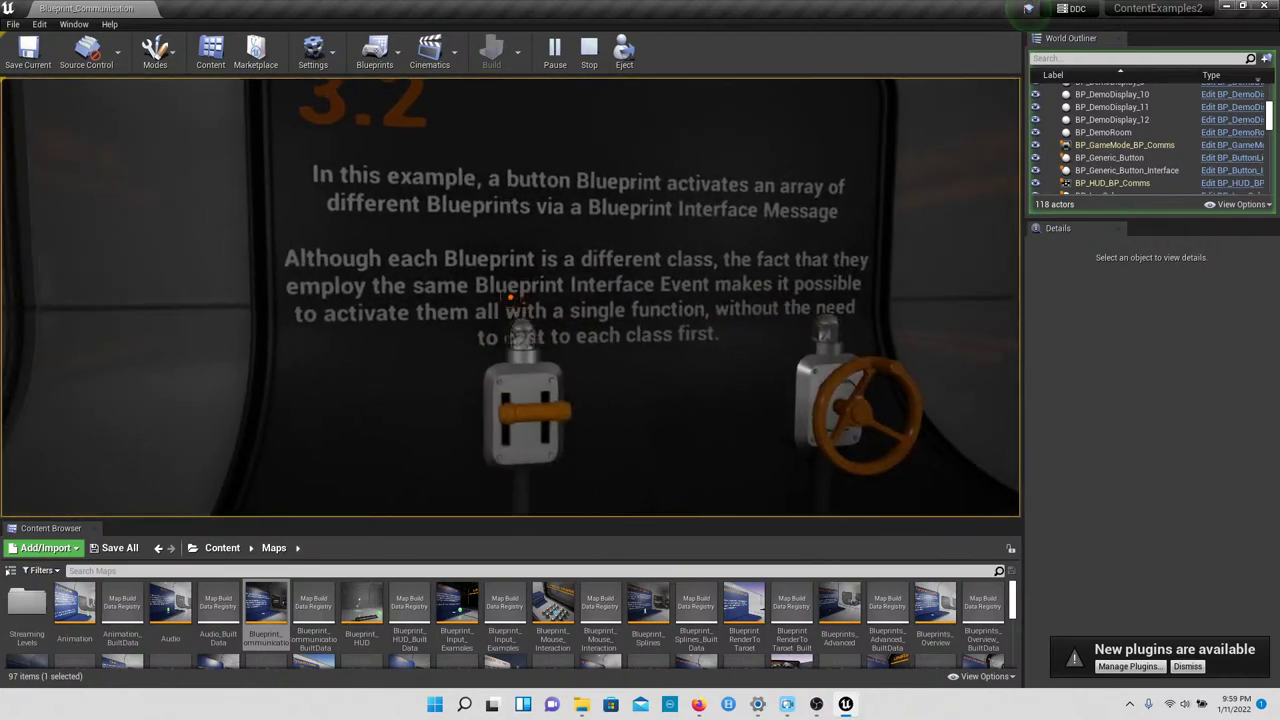
key(s)
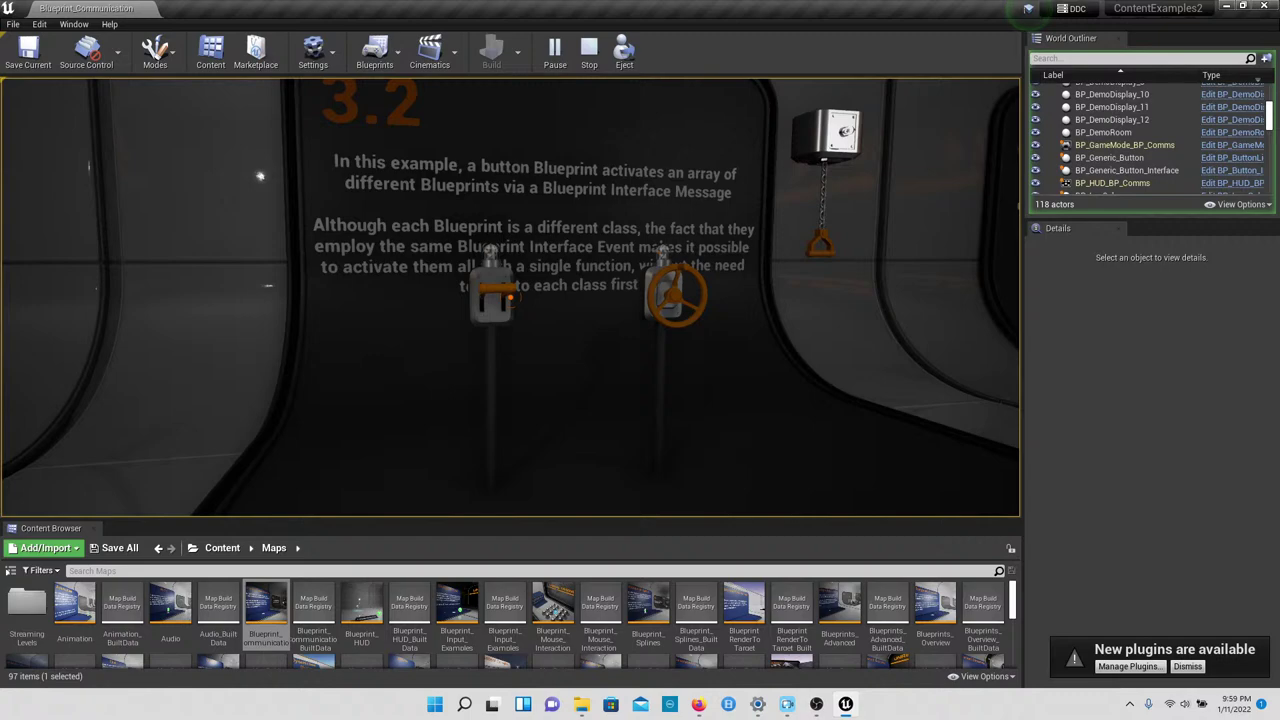
key(w)
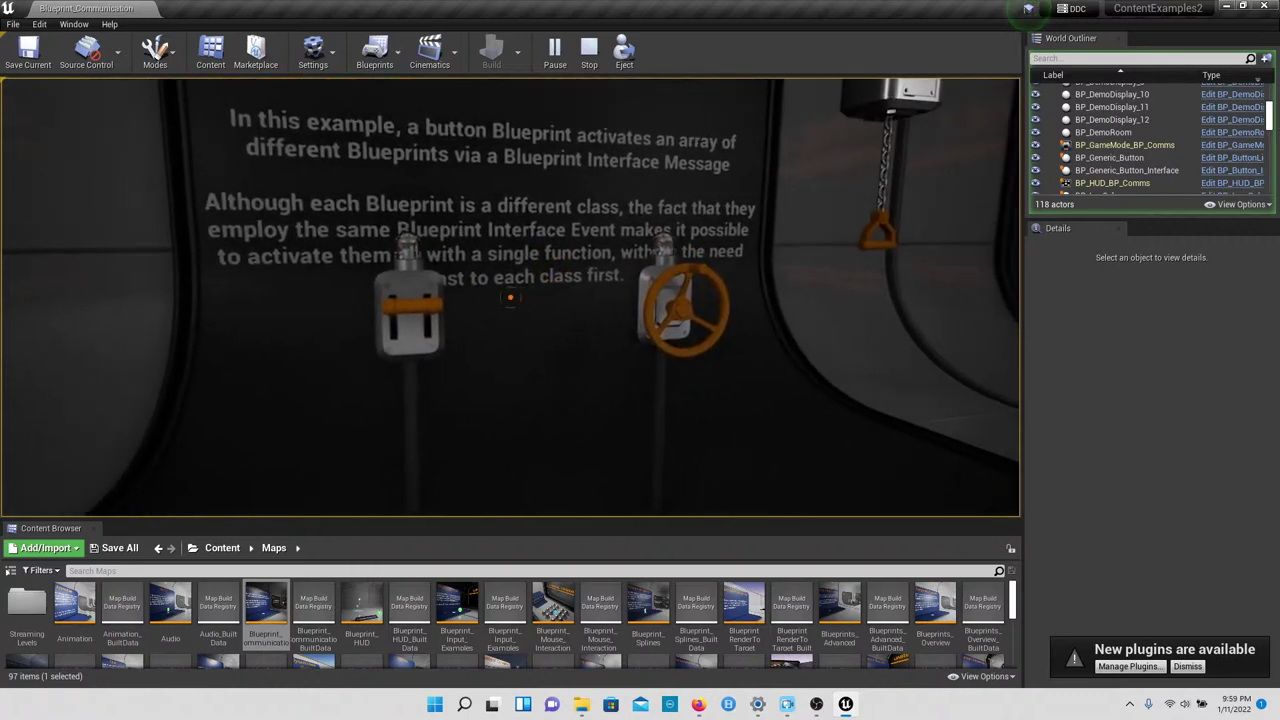
key(s)
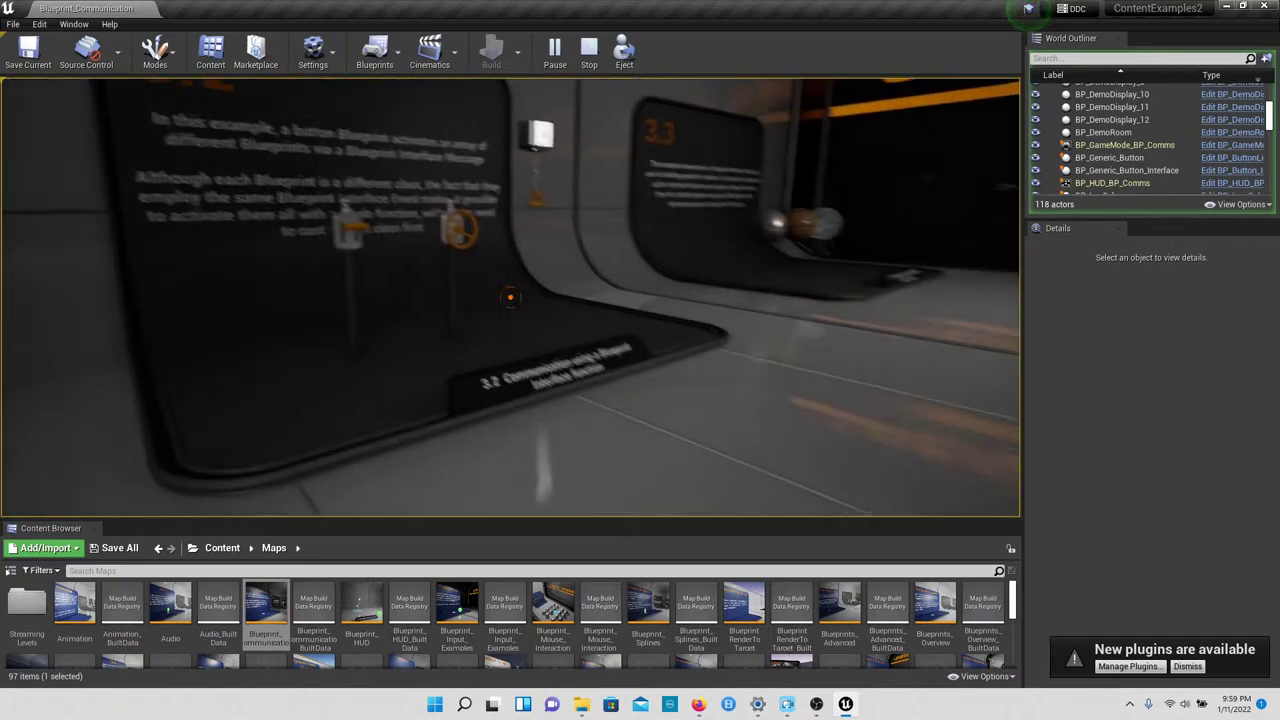
key(w)
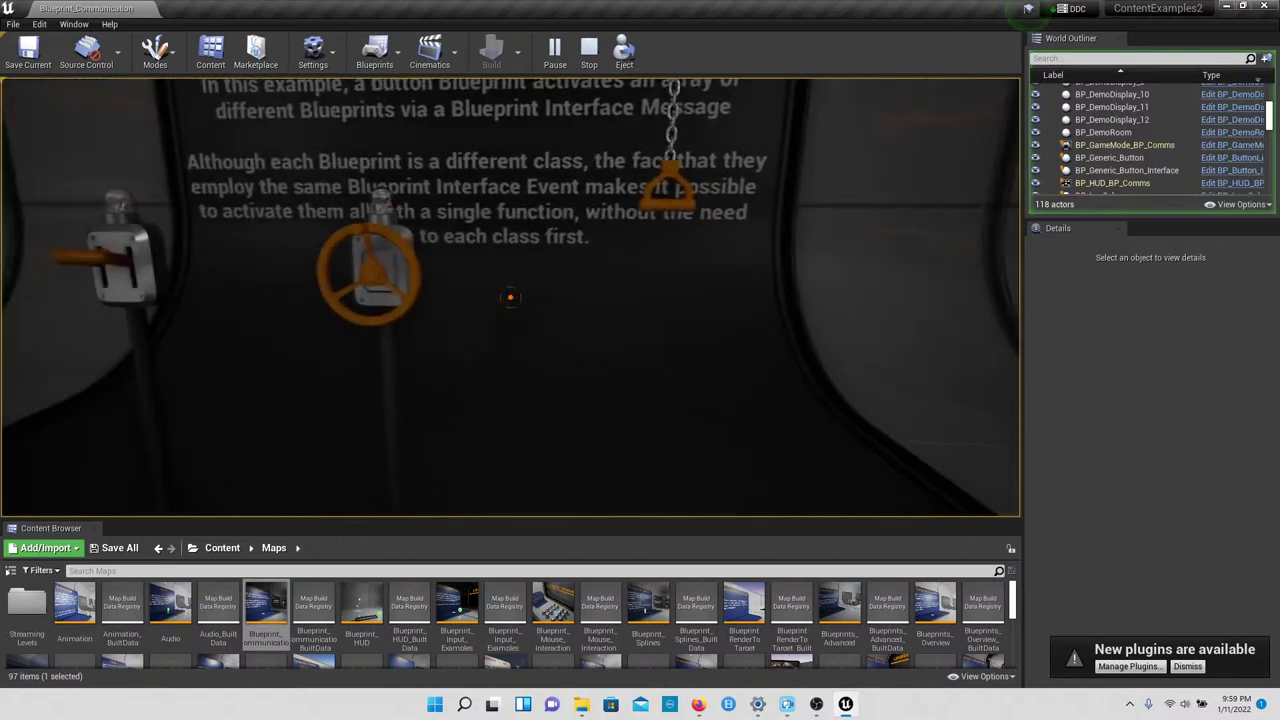
key(d)
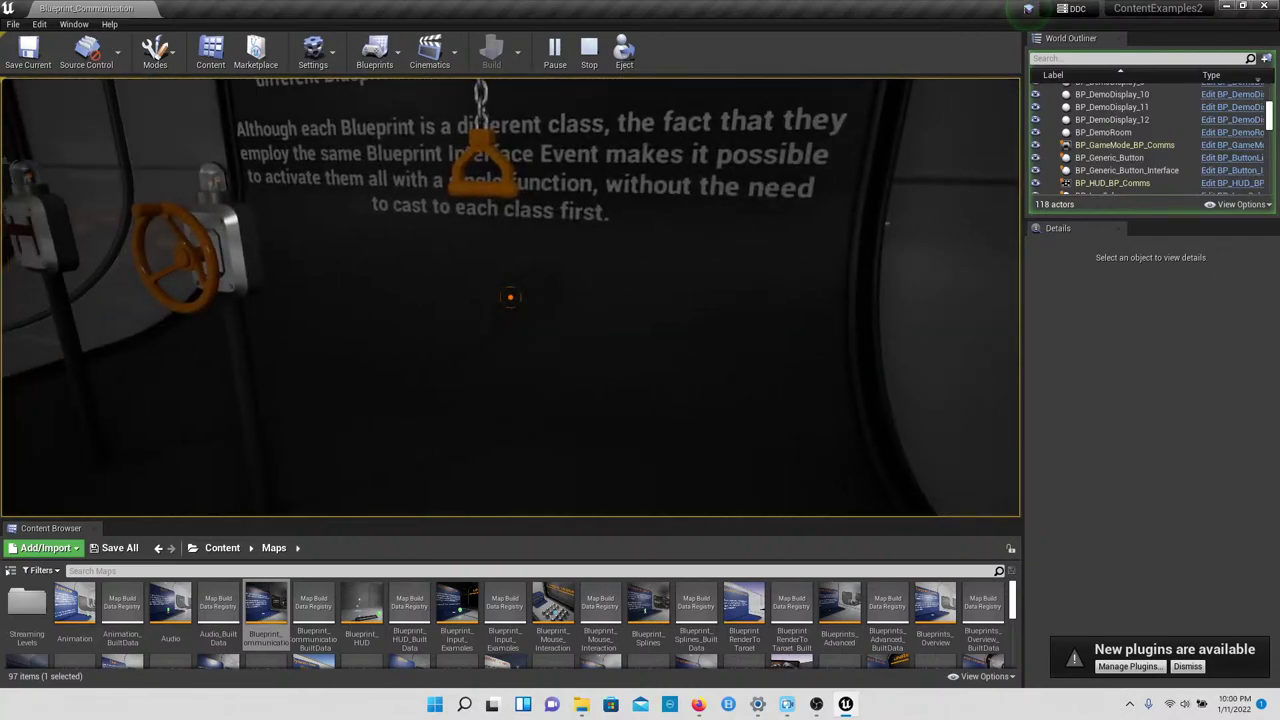
key(s)
key(w)
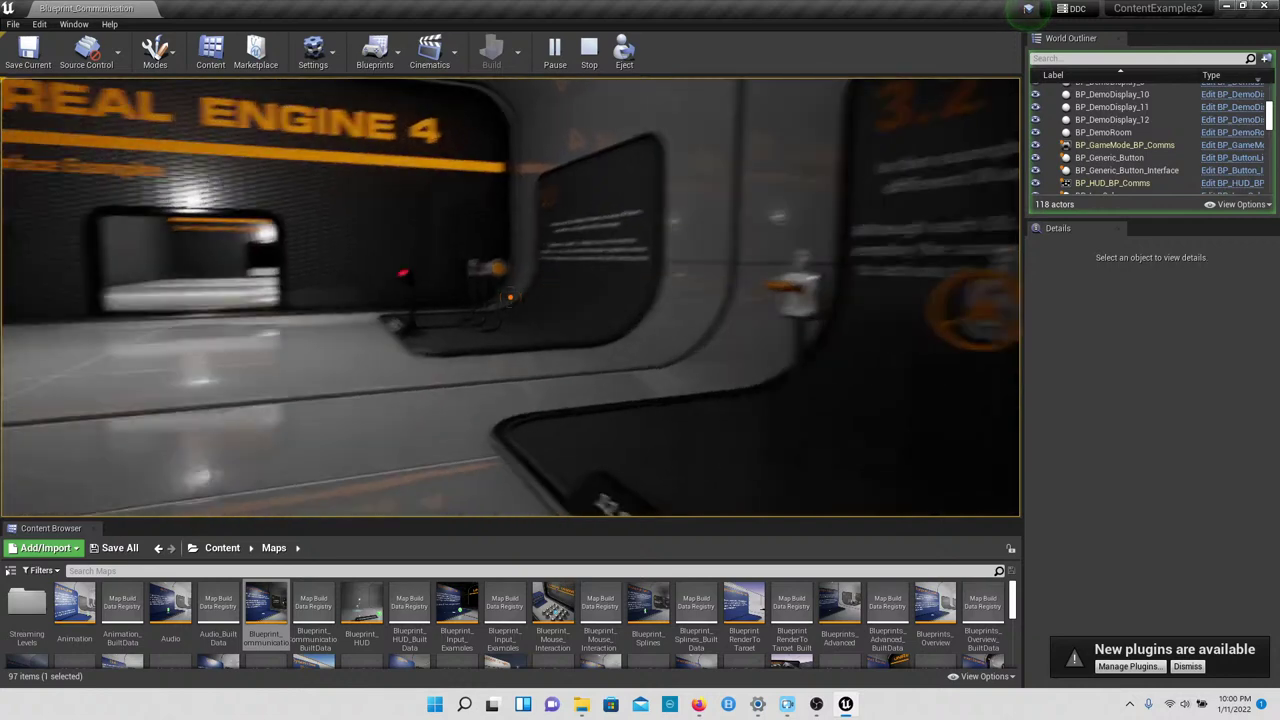
Step: Approach exhibit 3.2's lever, pull it down, and step back from the display
key(w)
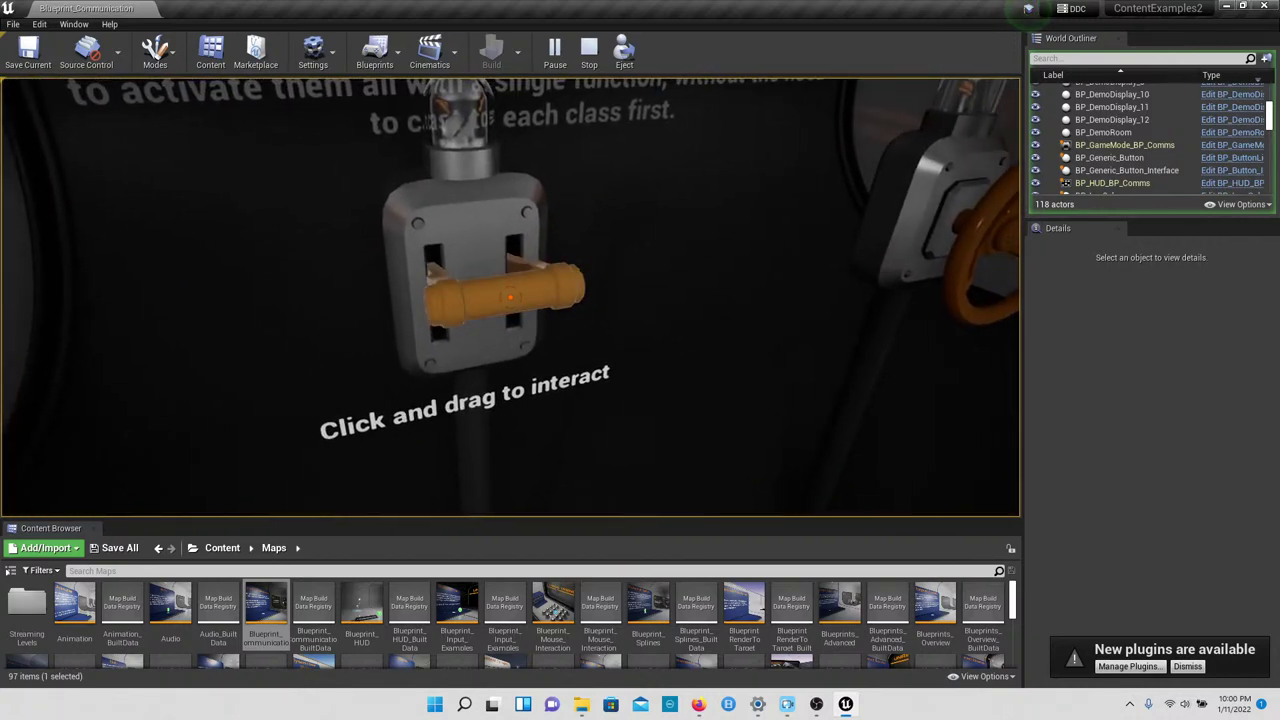
click(510, 297)
drag(510, 297, 510, 405)
key(s)
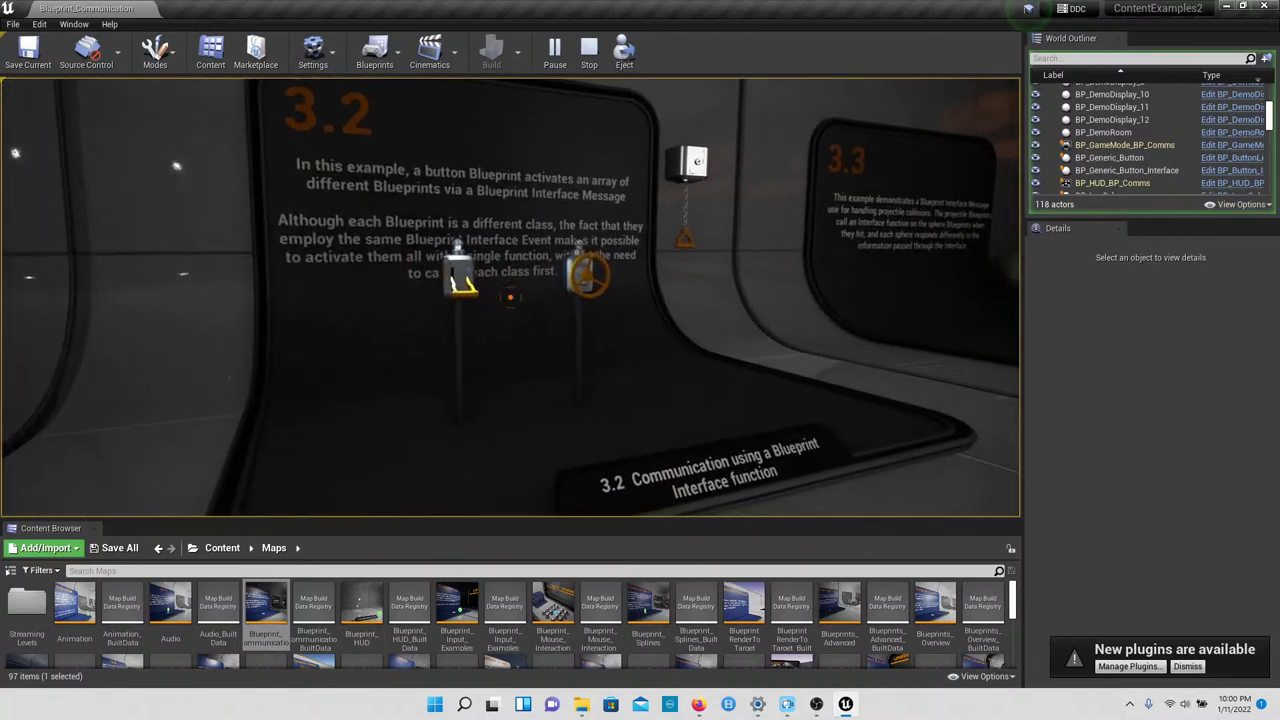
Step: Walk up to exhibit 3.2's hanging chain, pull its handle to switch on the light, and back away
key(w)
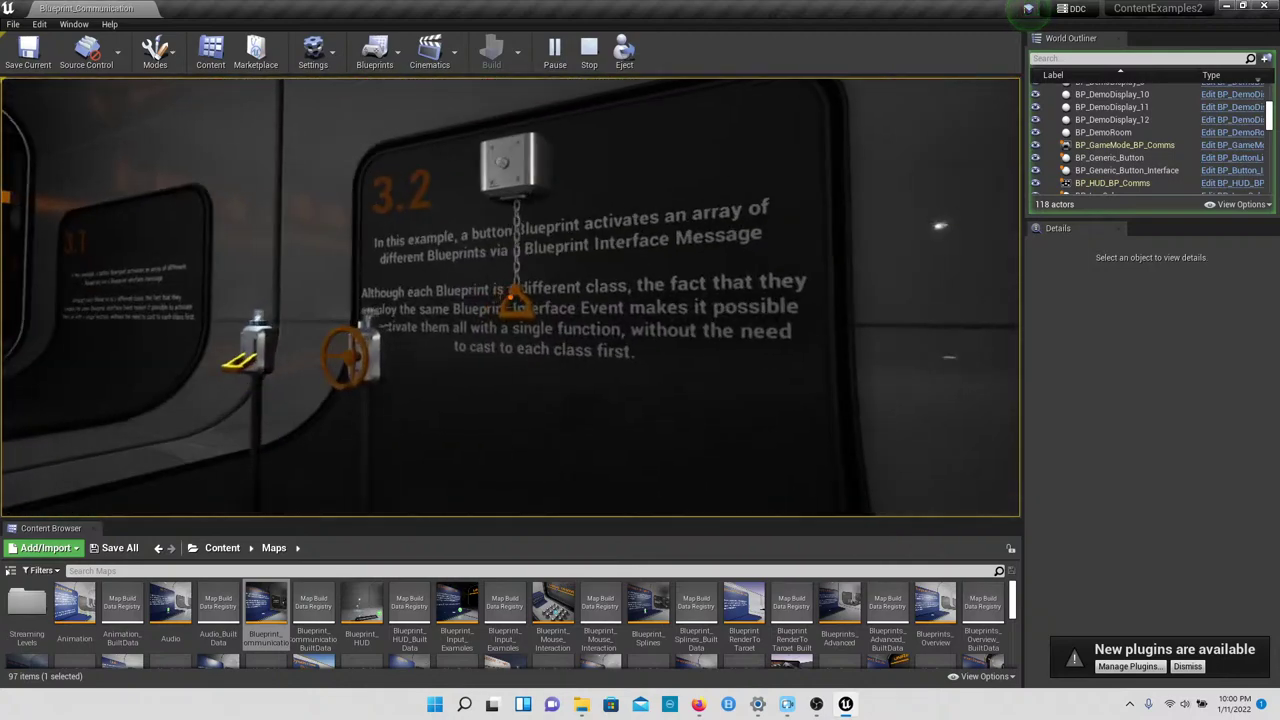
key(w)
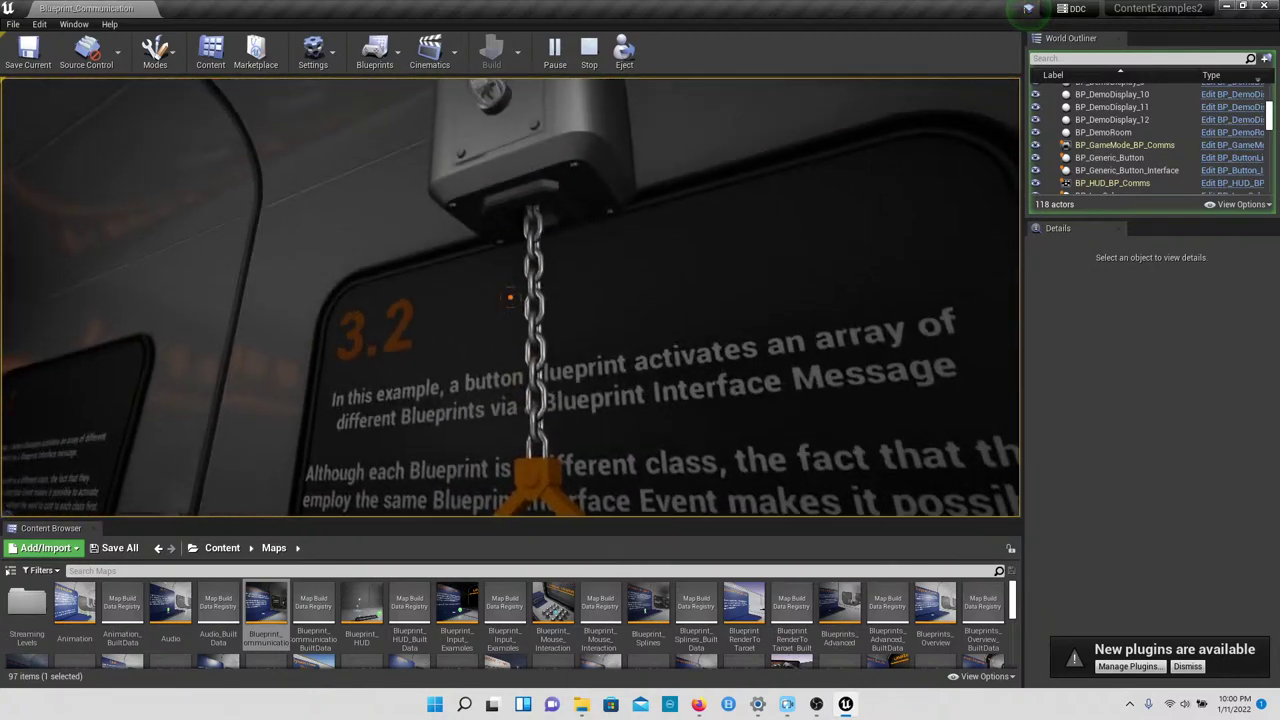
key(w)
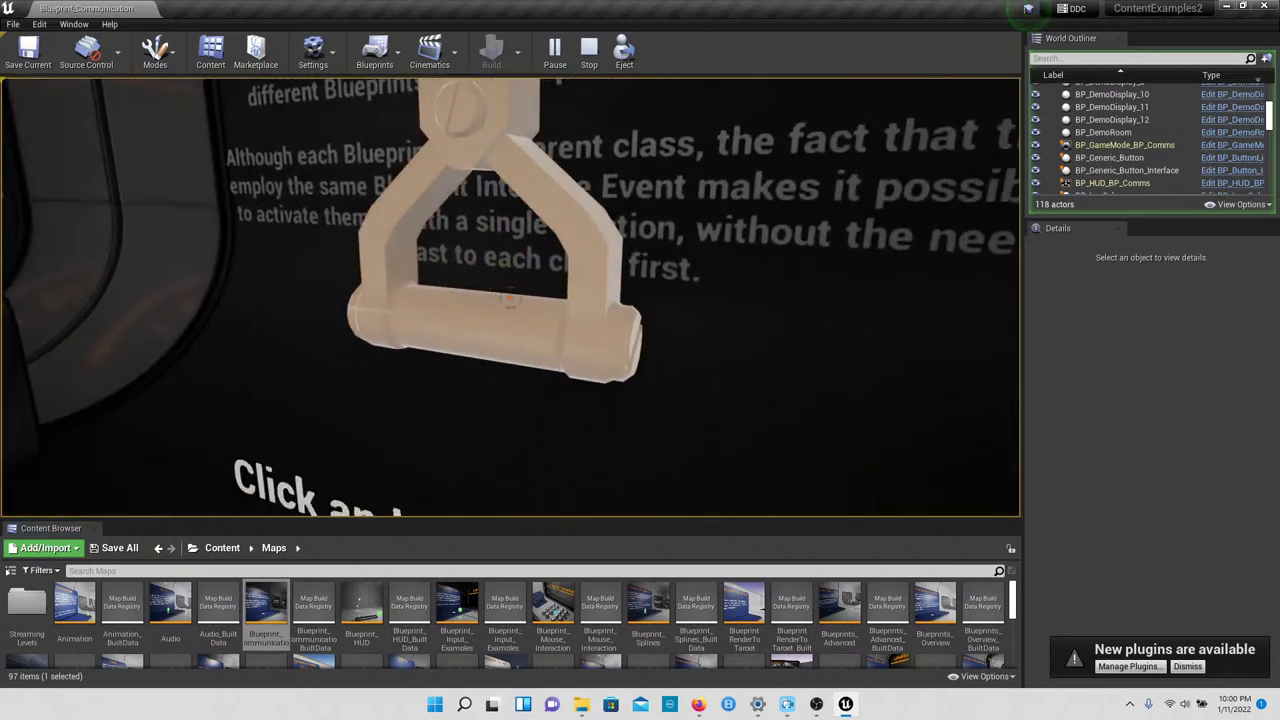
drag(510, 298, 510, 298)
key(s)
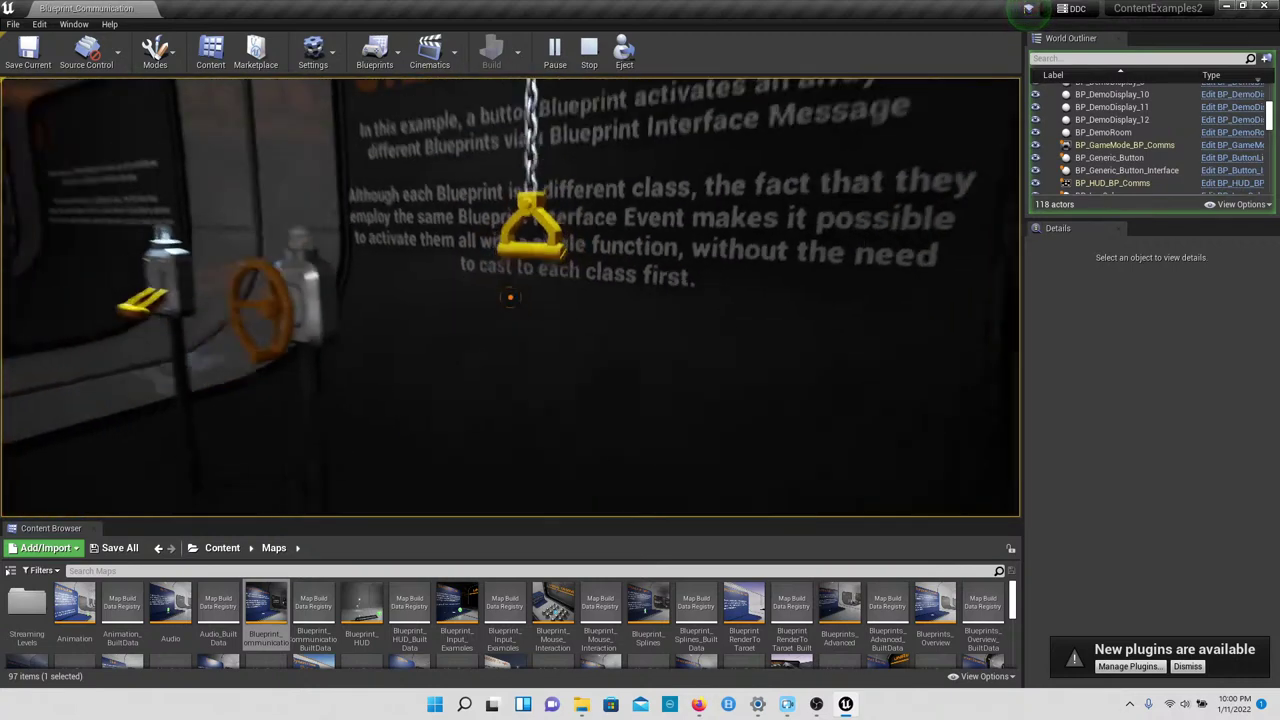
key(s)
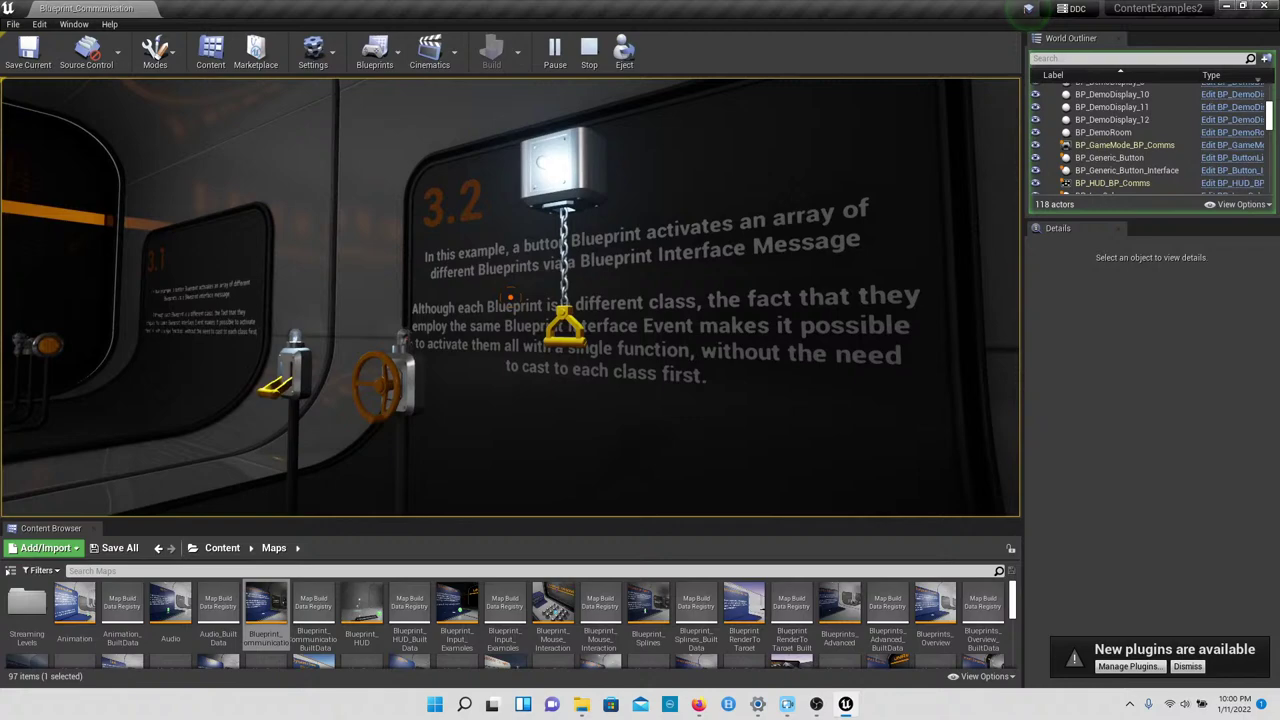
Step: Walk to exhibit 3.3 and shoot fire and water projectiles at its metal, wooden and ice spheres
key(w)
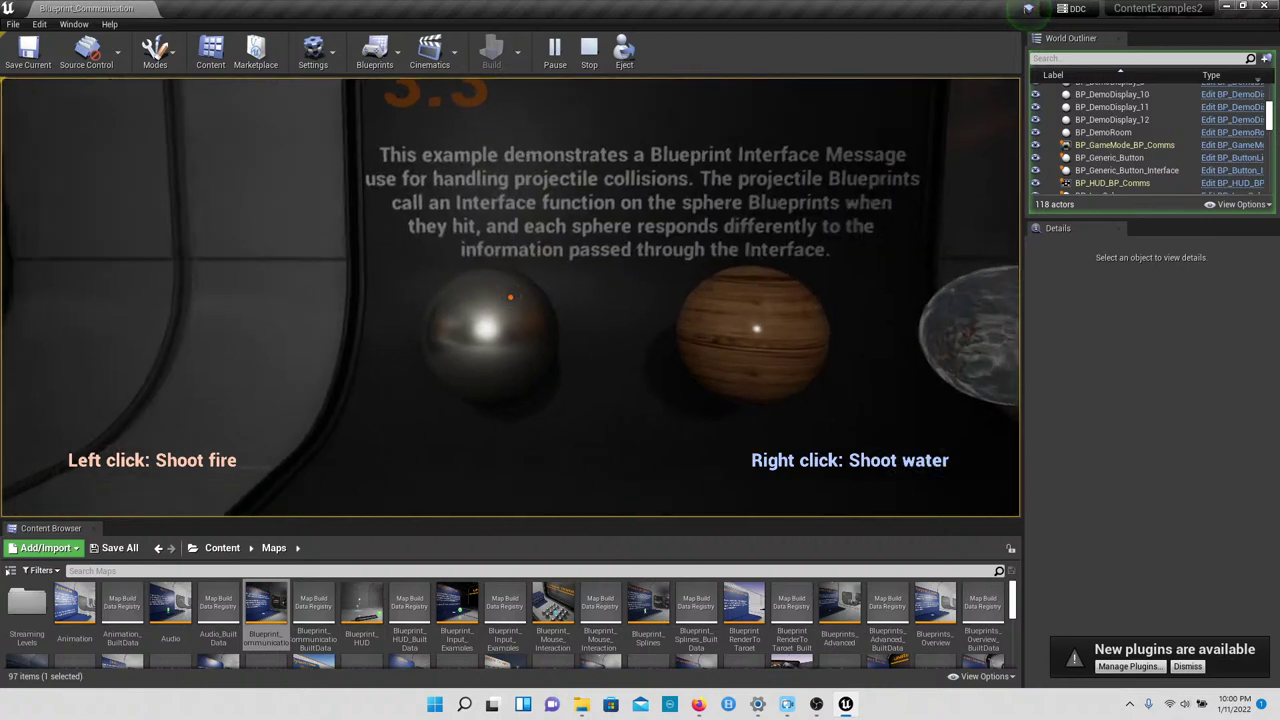
right_click(510, 297)
right_click(510, 297)
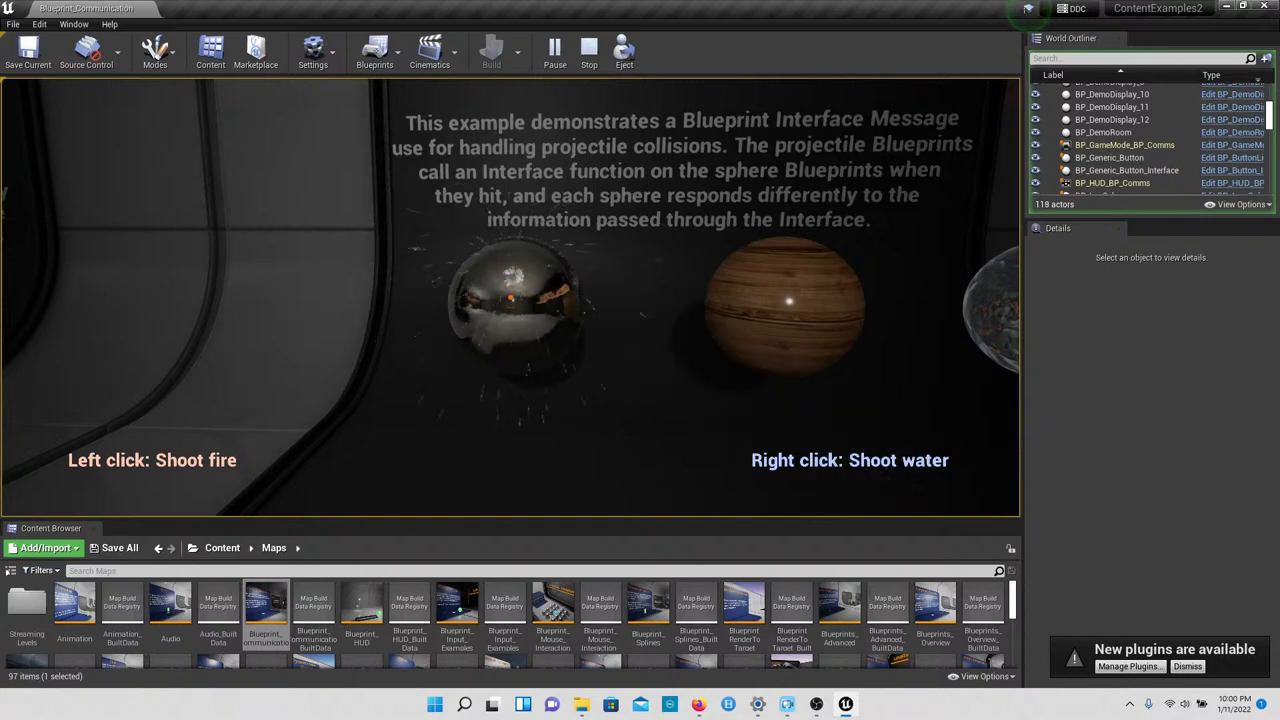
click(510, 296)
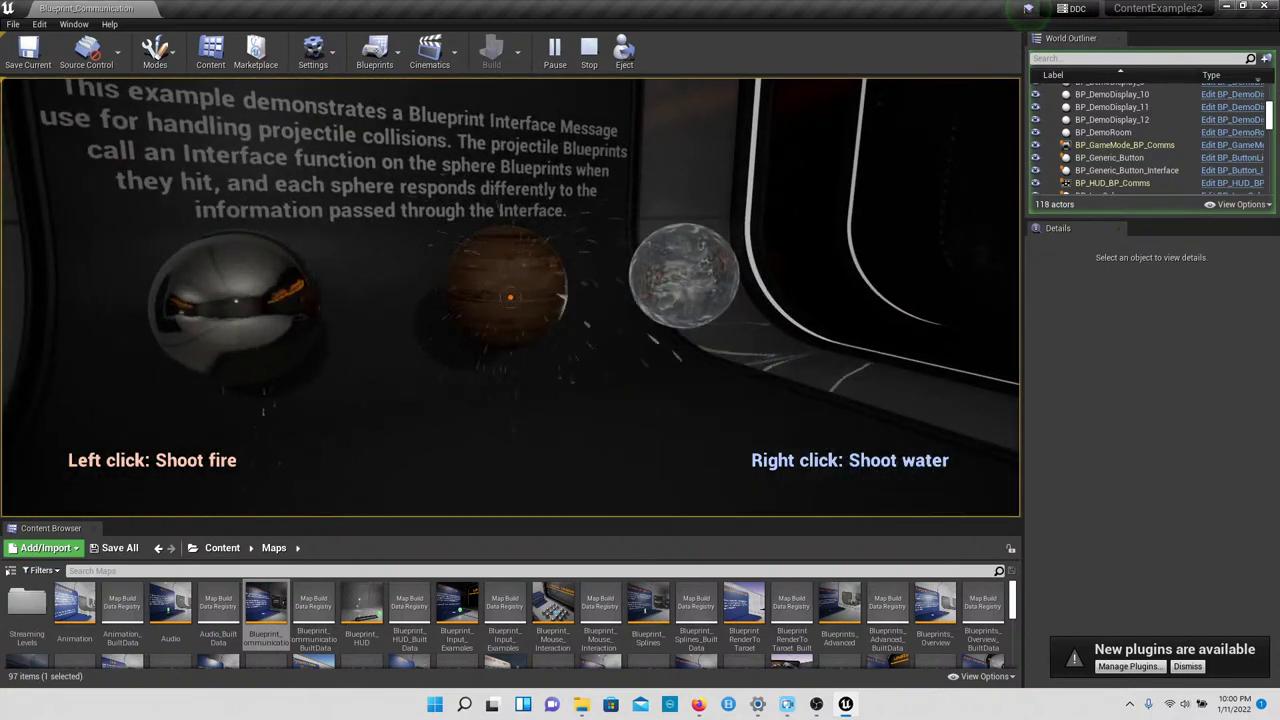
right_click(510, 296)
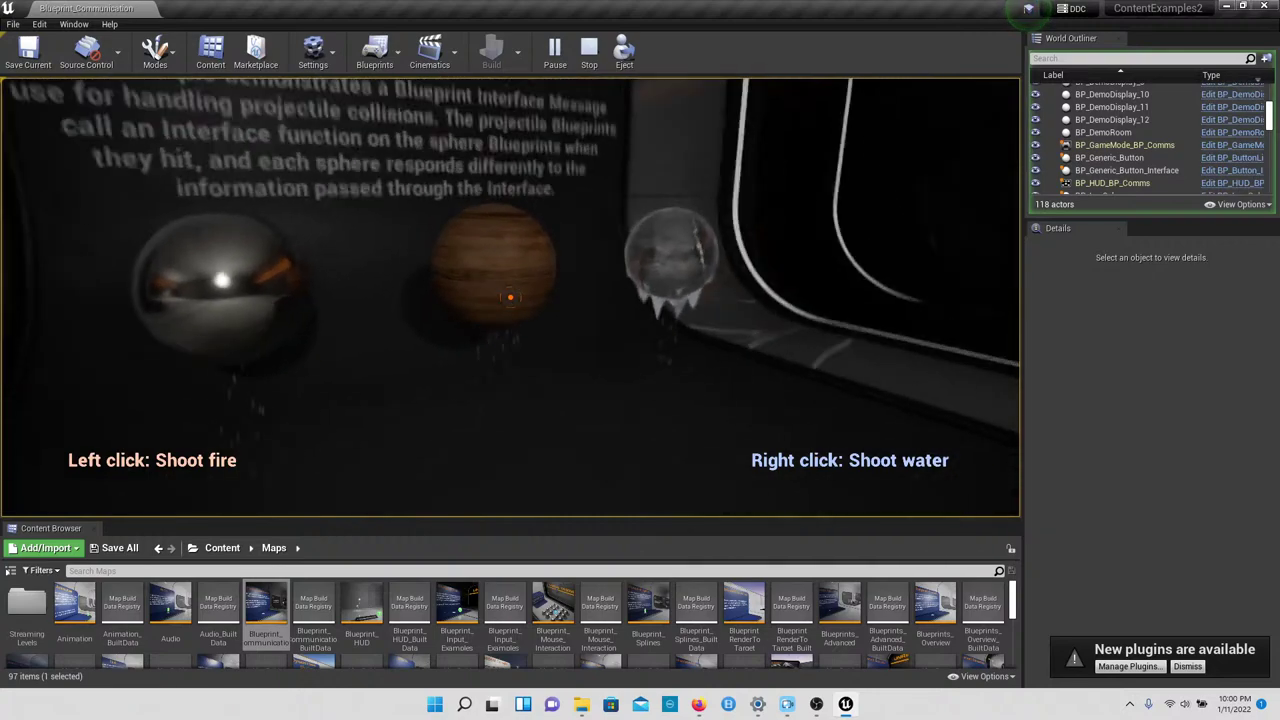
right_click(510, 297)
right_click(510, 297)
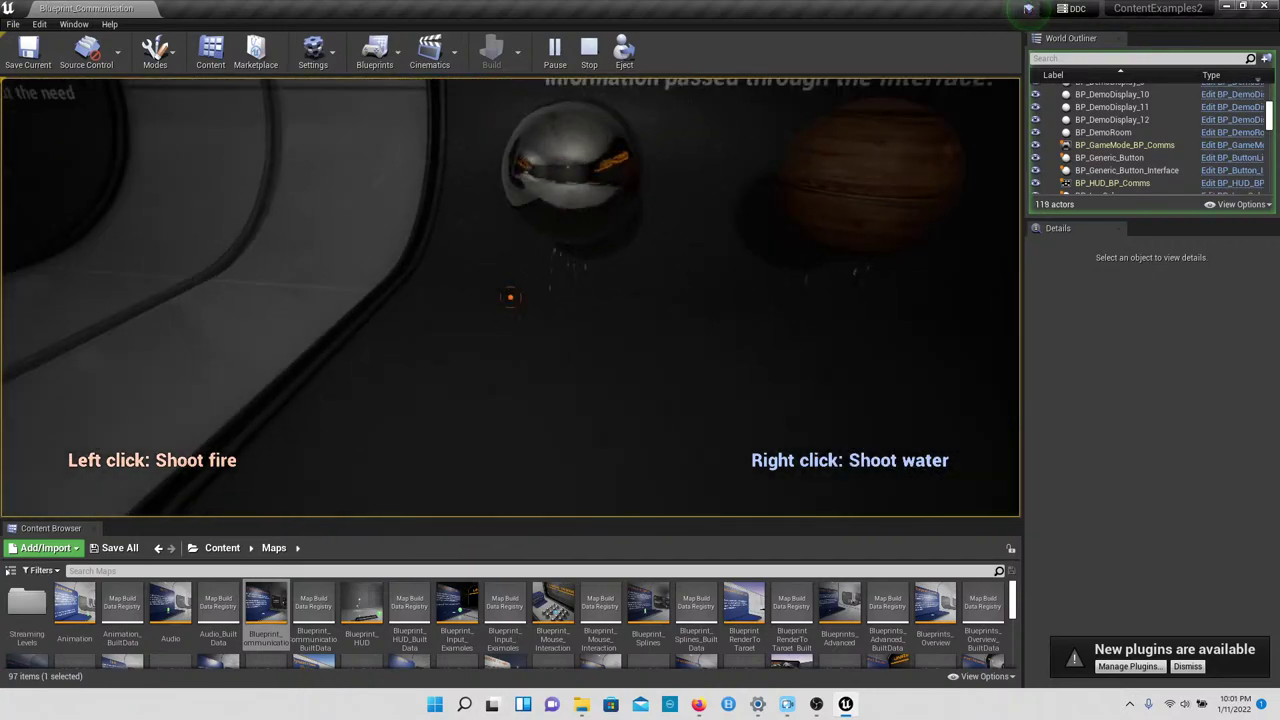
Step: Walk away from exhibit 3.3, end the play session, and select the Blueprint_Input_Examples map asset
key(w)
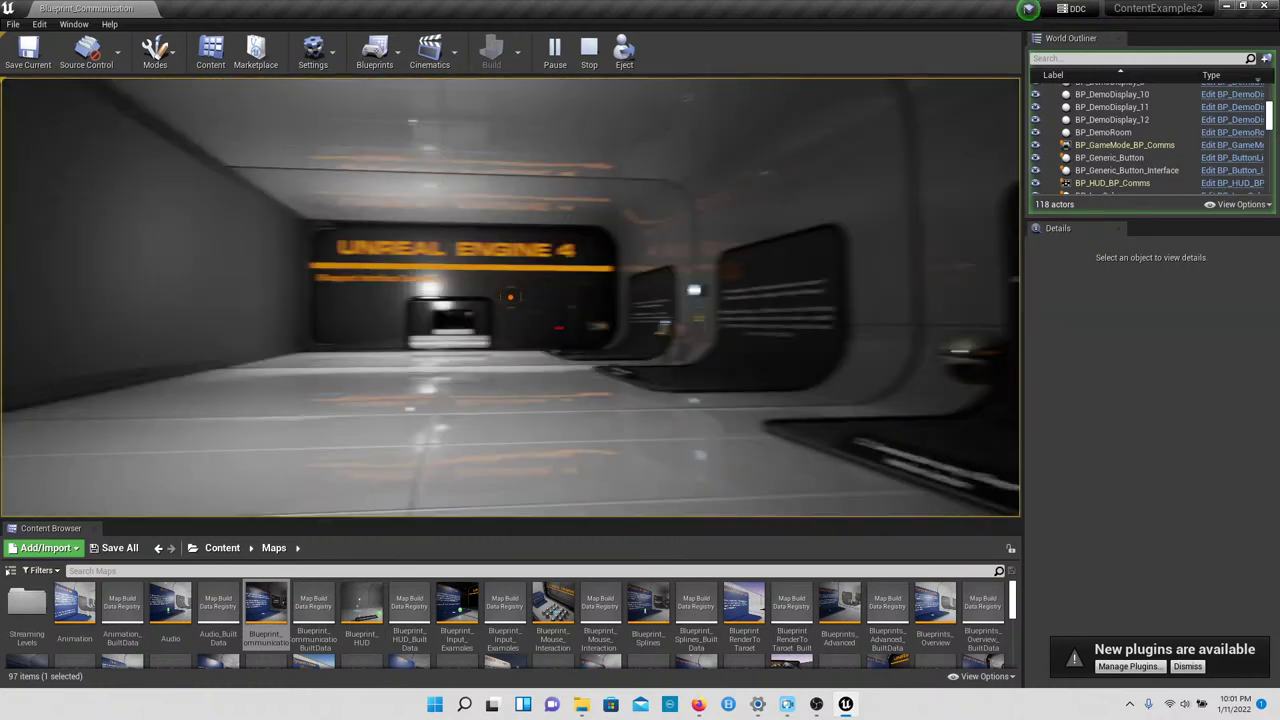
key(w)
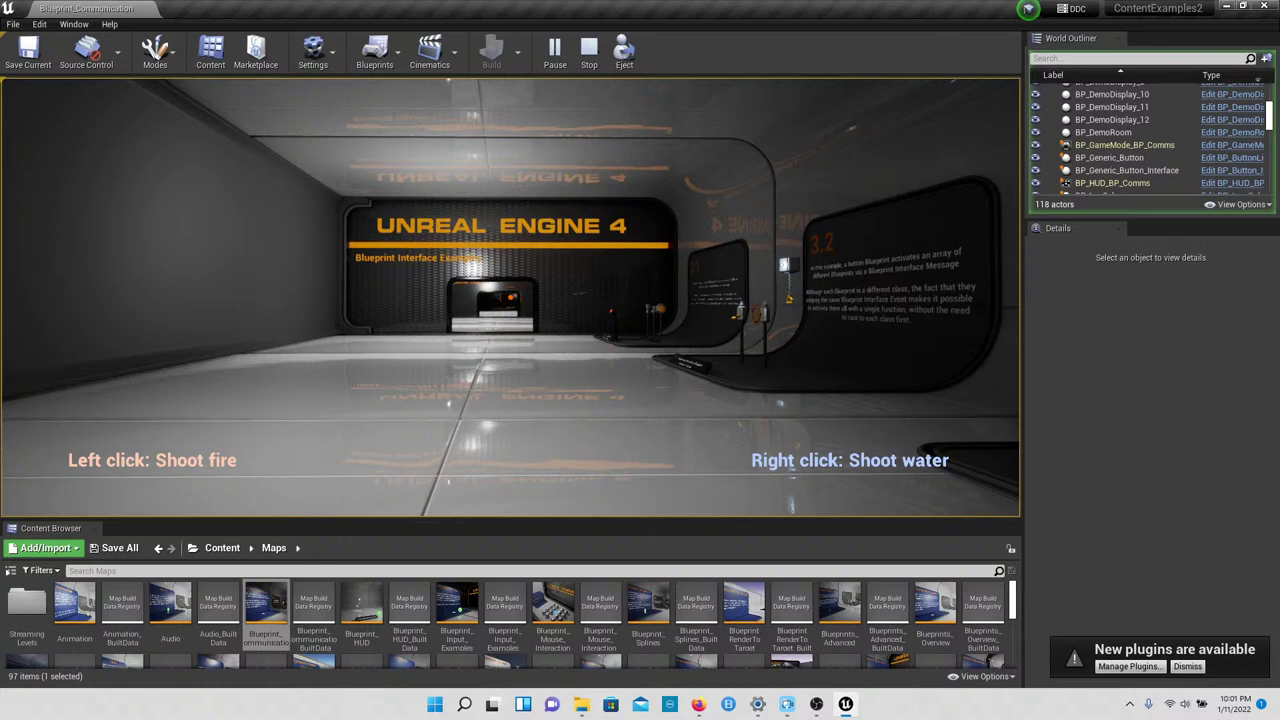
key(Escape)
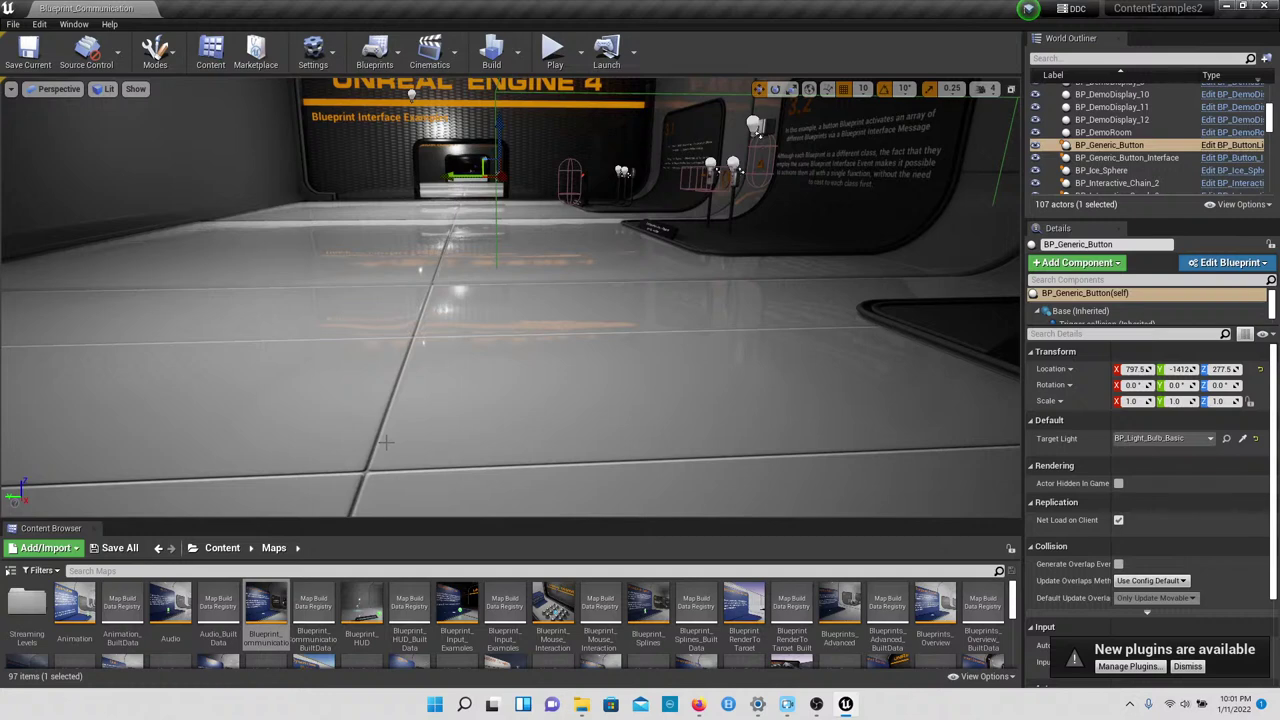
click(457, 601)
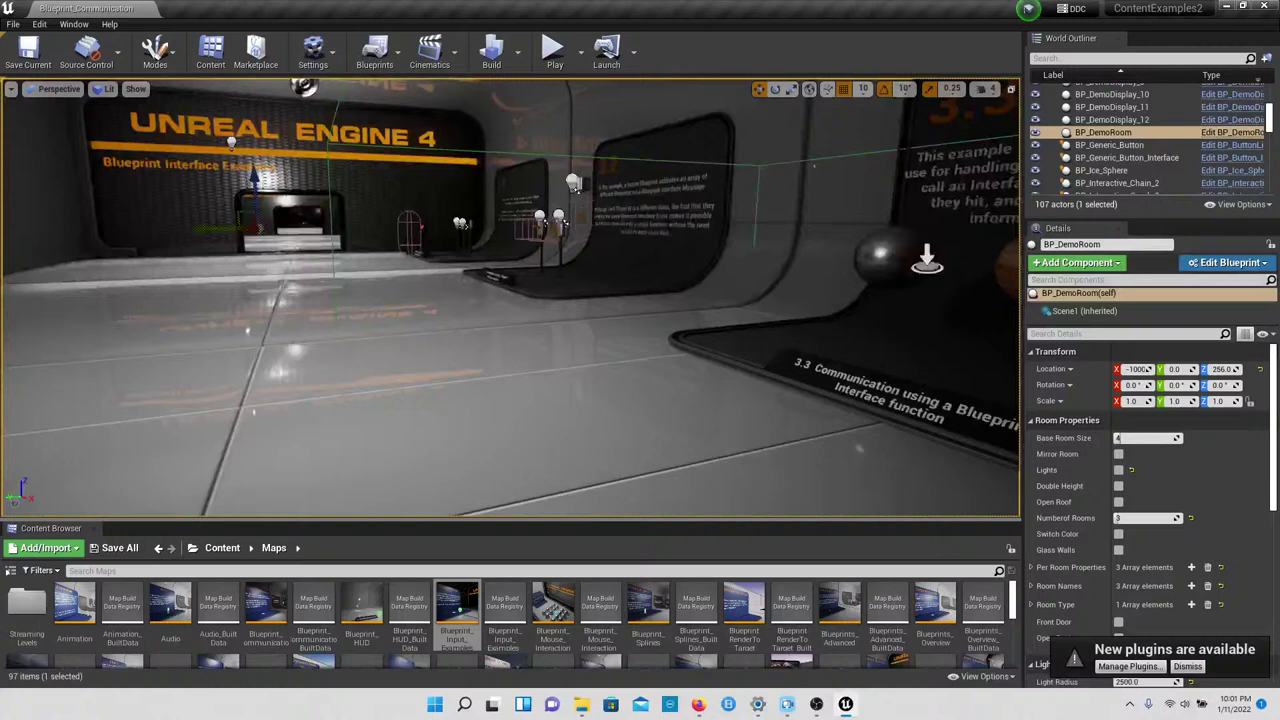
Step: Select BP_Metal_Sphere at exhibit 3.3 and review the properties of its Metal sphere component
right_drag(510, 298, 660, 298)
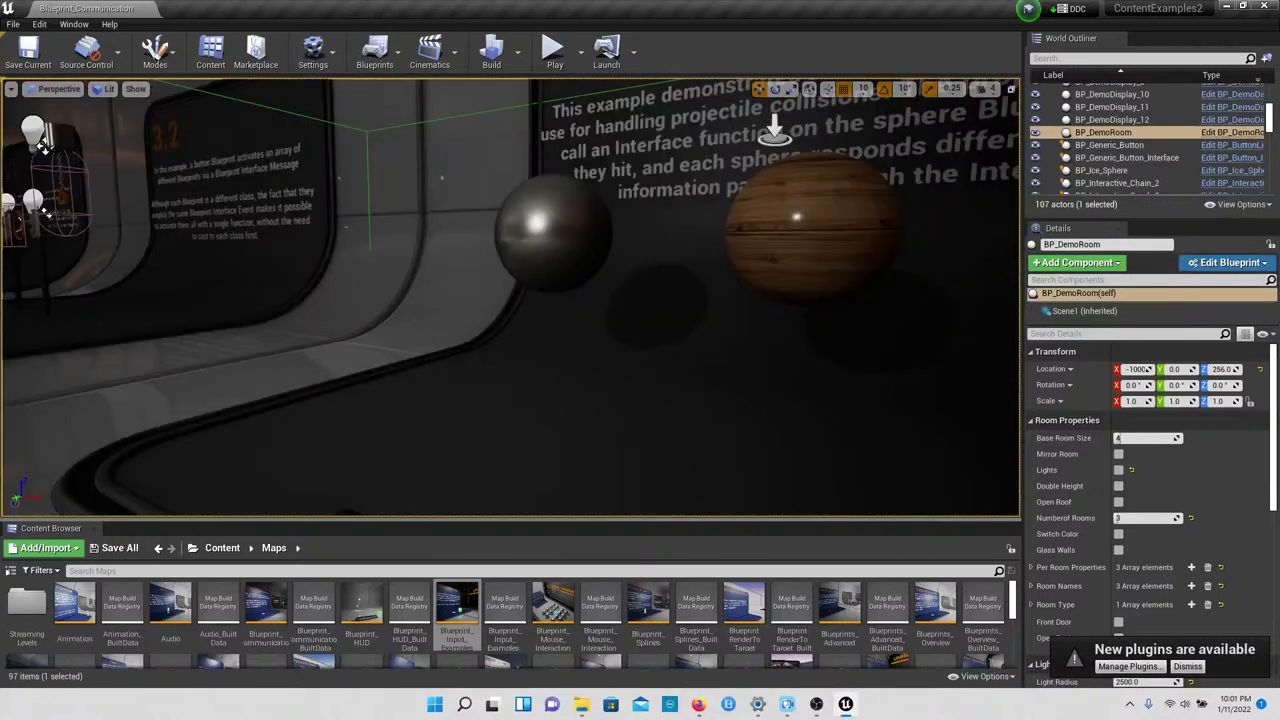
click(552, 228)
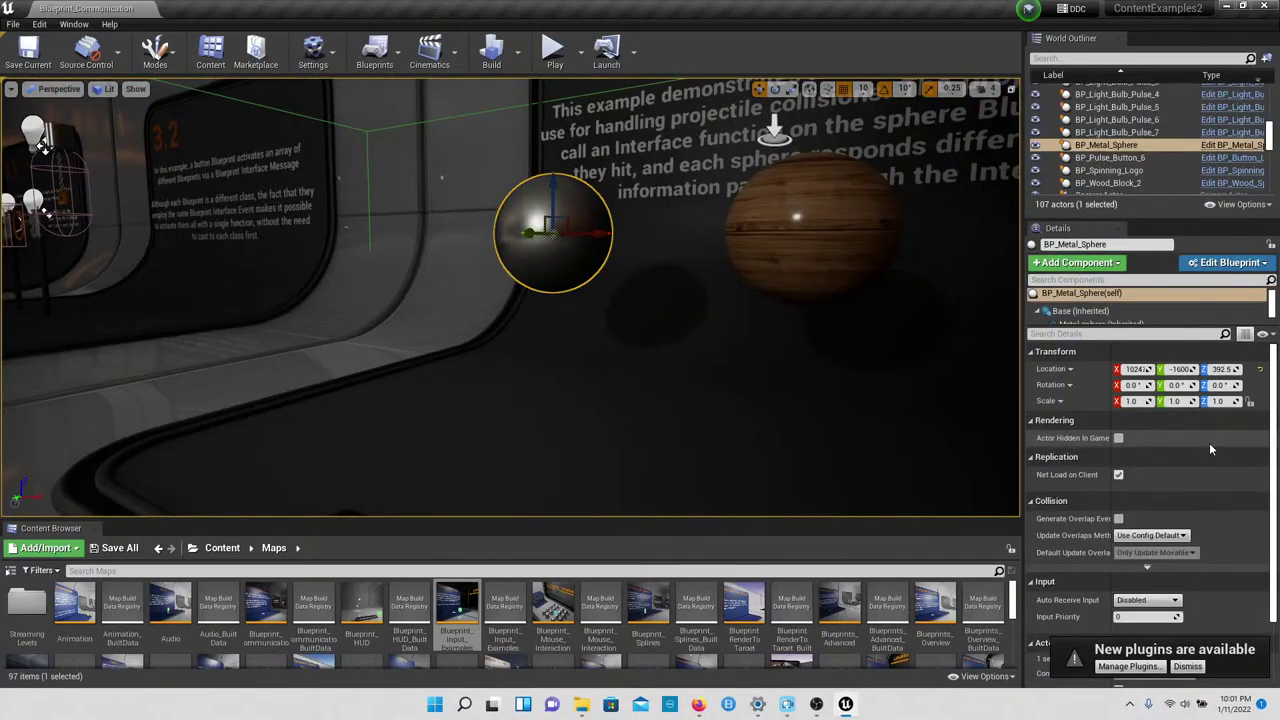
scroll(1143, 318, down, 1)
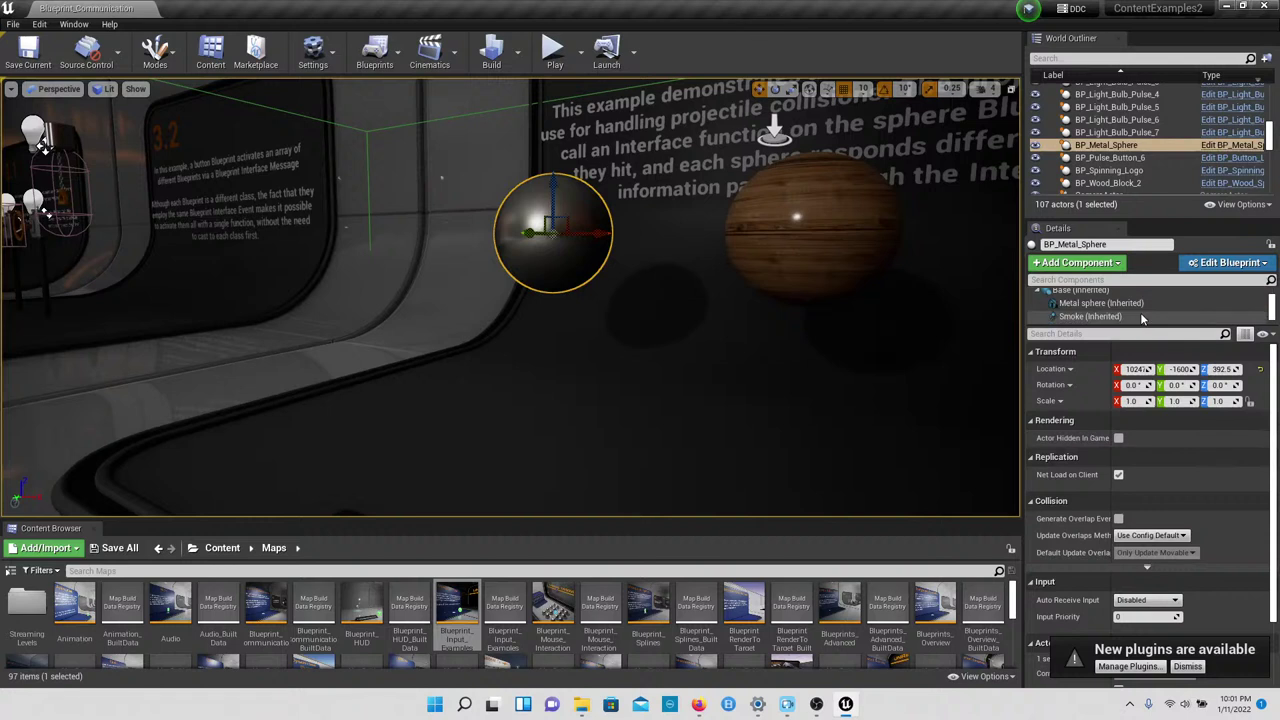
click(568, 248)
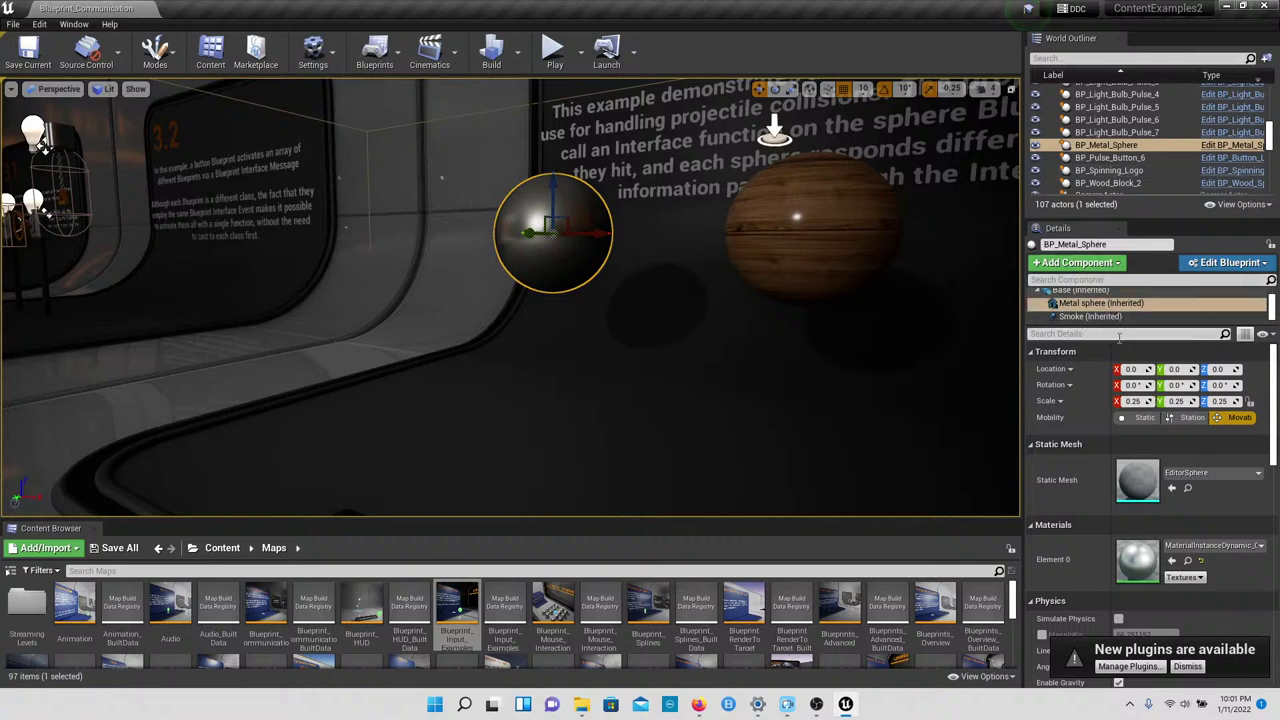
scroll(1110, 390, down, 5)
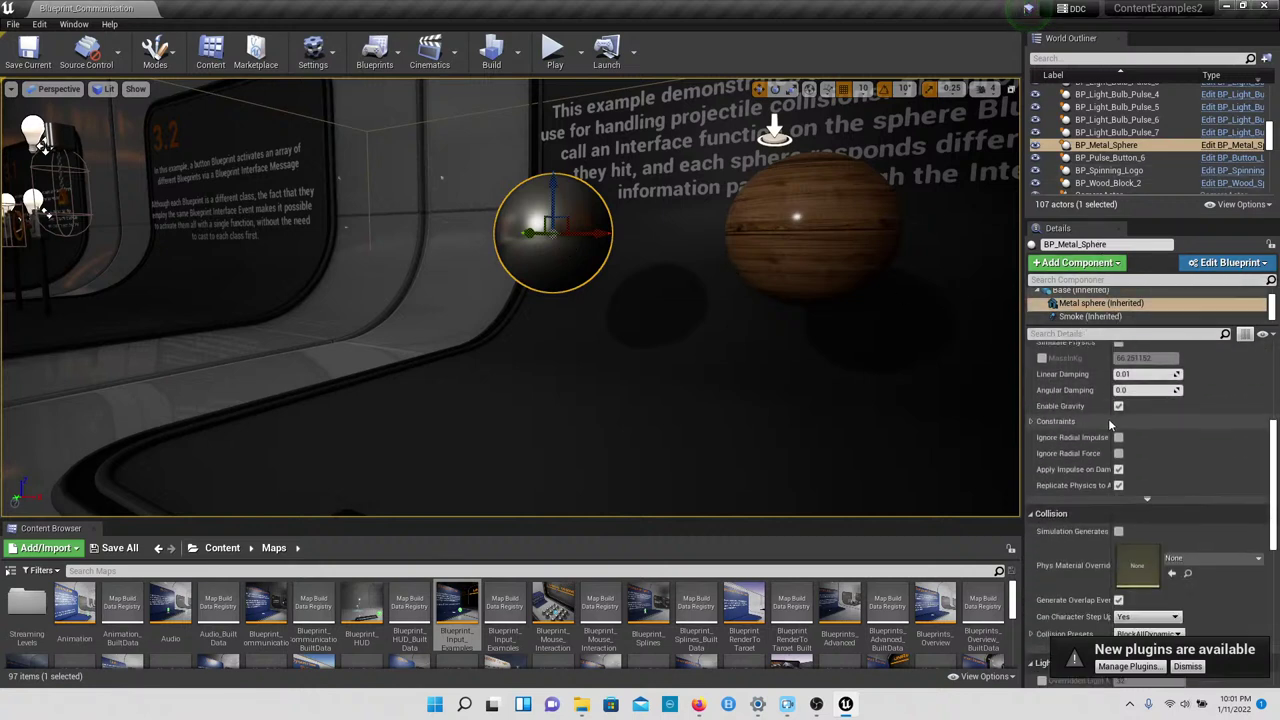
scroll(1110, 425, down, 5)
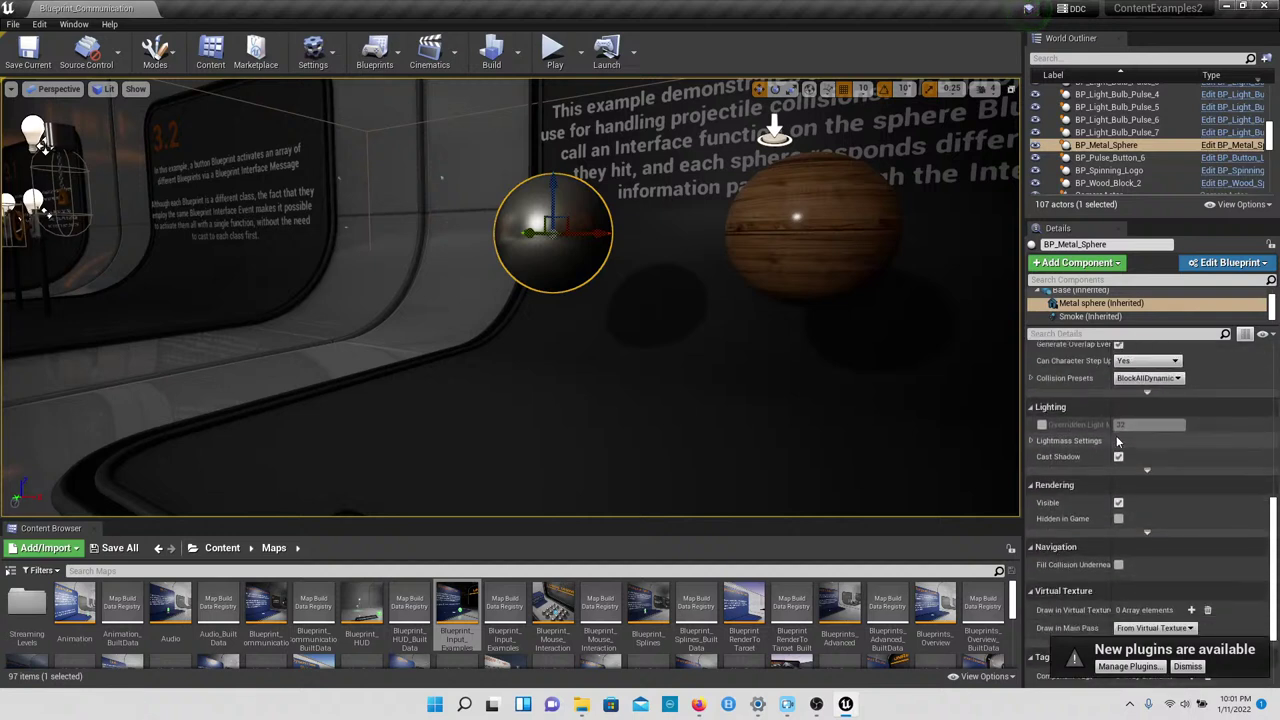
scroll(1112, 440, down, 3)
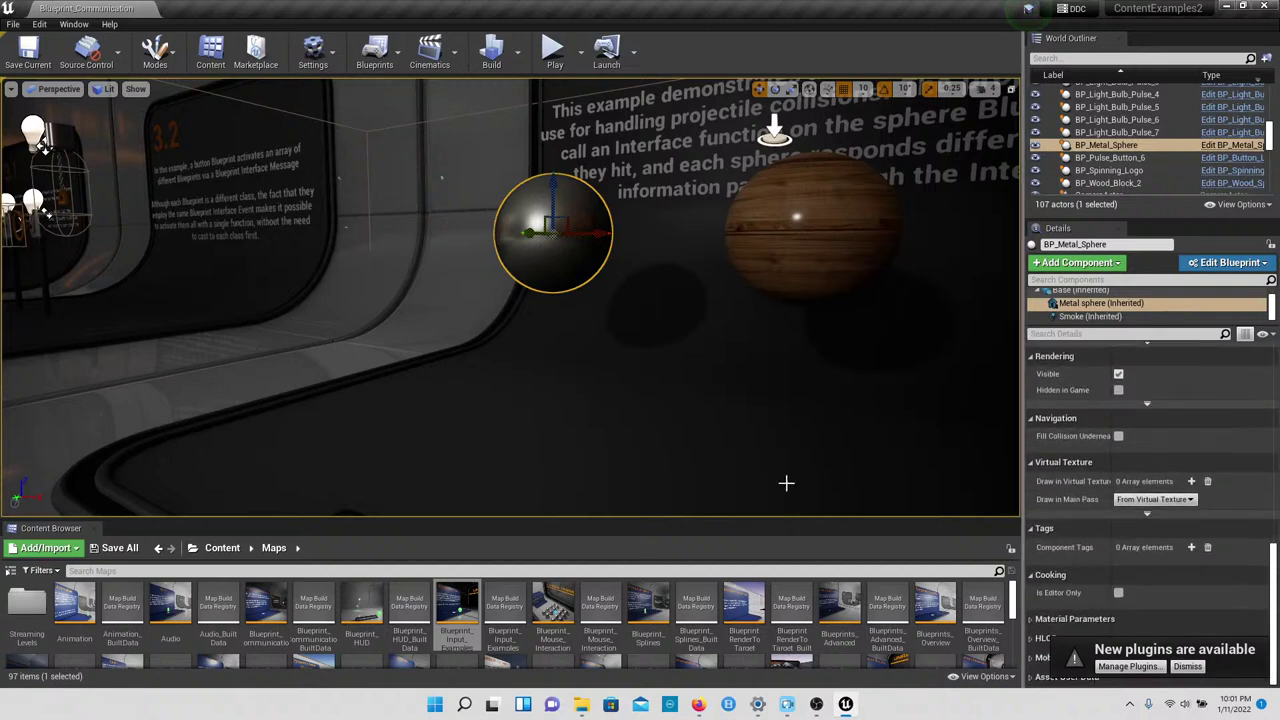
Step: Deselect the metal sphere and open the Blueprint_HUD map at its 1.1 HUD example
key(Escape)
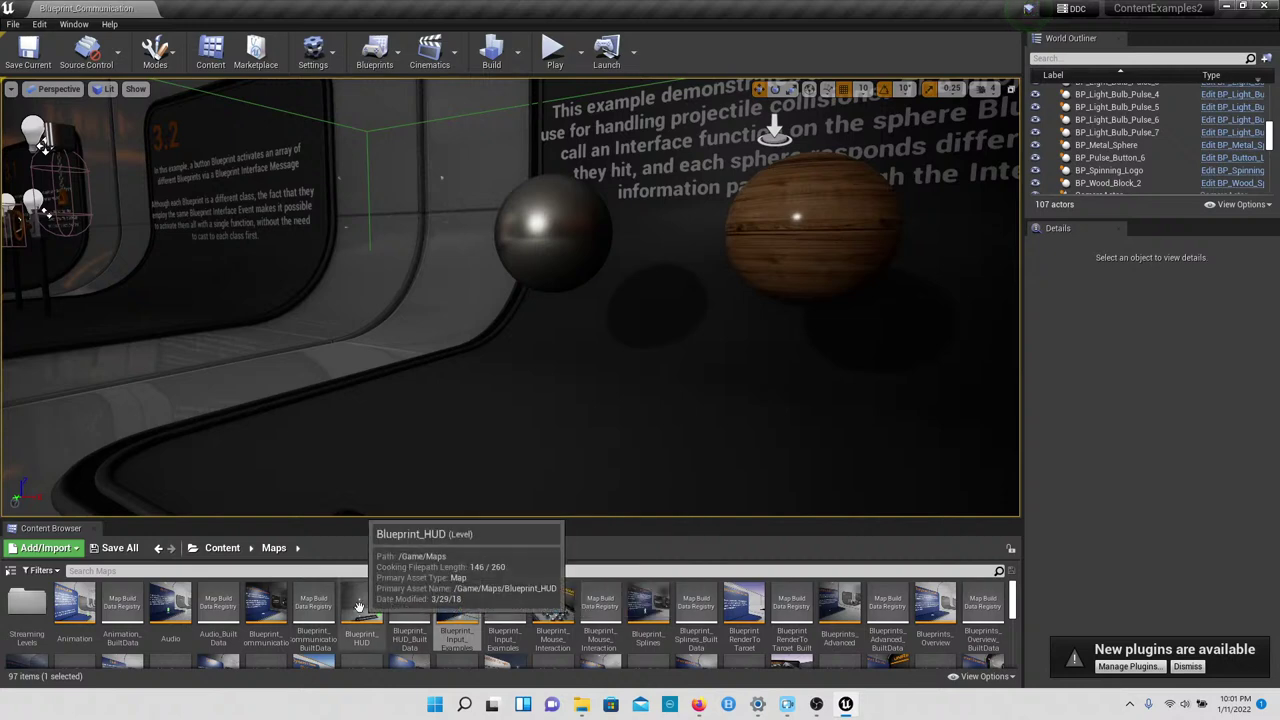
double_click(359, 607)
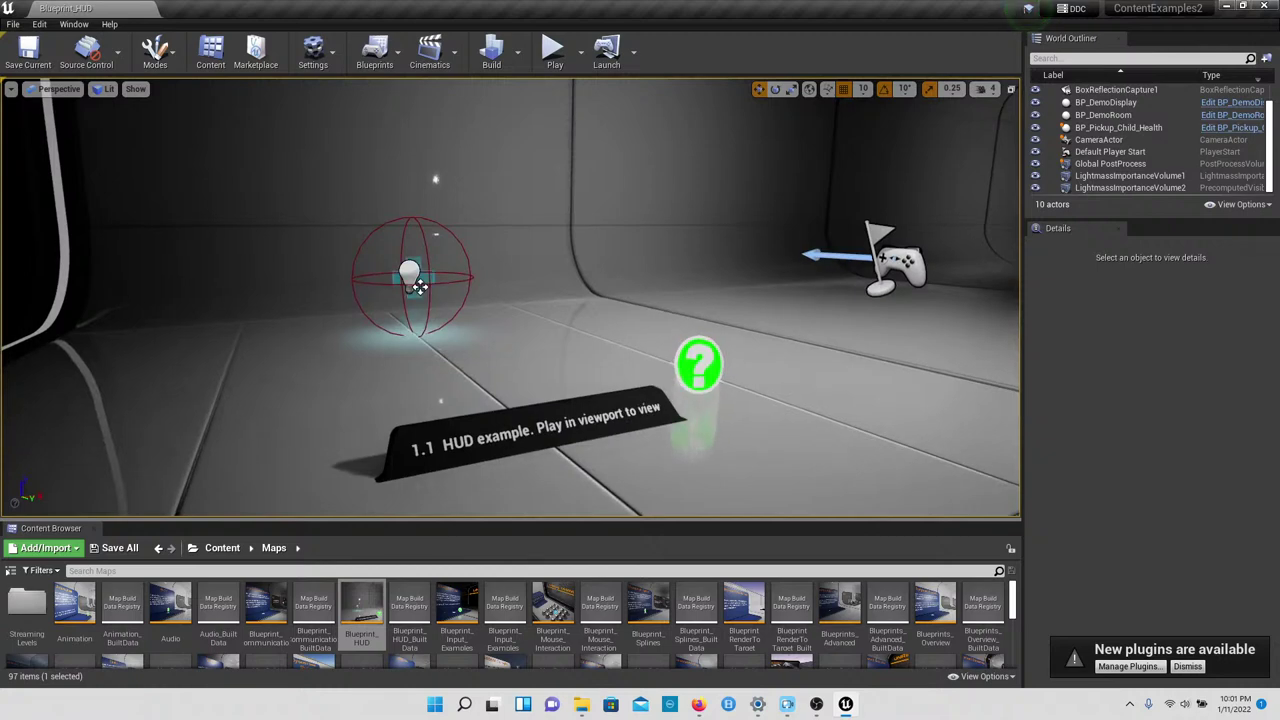
key(w)
mouse_move(559, 150)
right_down()
mouse_move(525, 155)
mouse_move(559, 150)
right_up()
key(s)
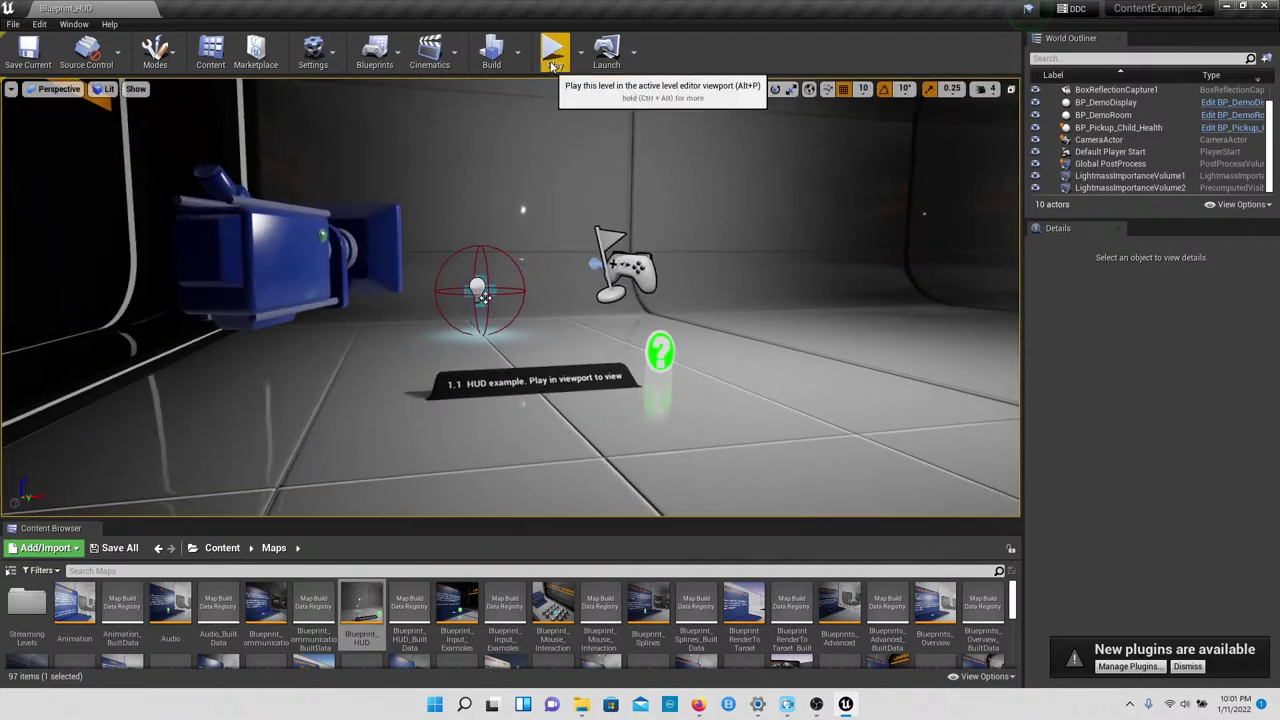
Step: Play the Blueprint_HUD level in the viewport, bring up its in-game pause menu, and resume the game
click(555, 50)
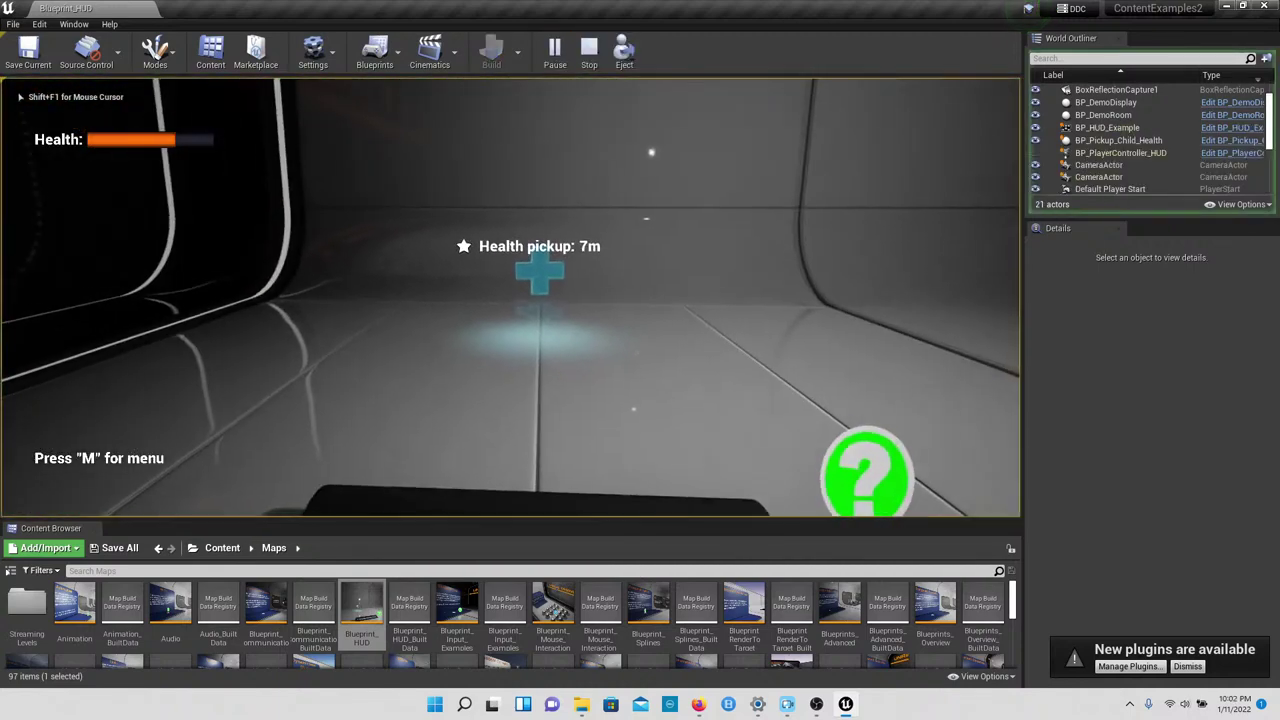
key(w)
key(Left)
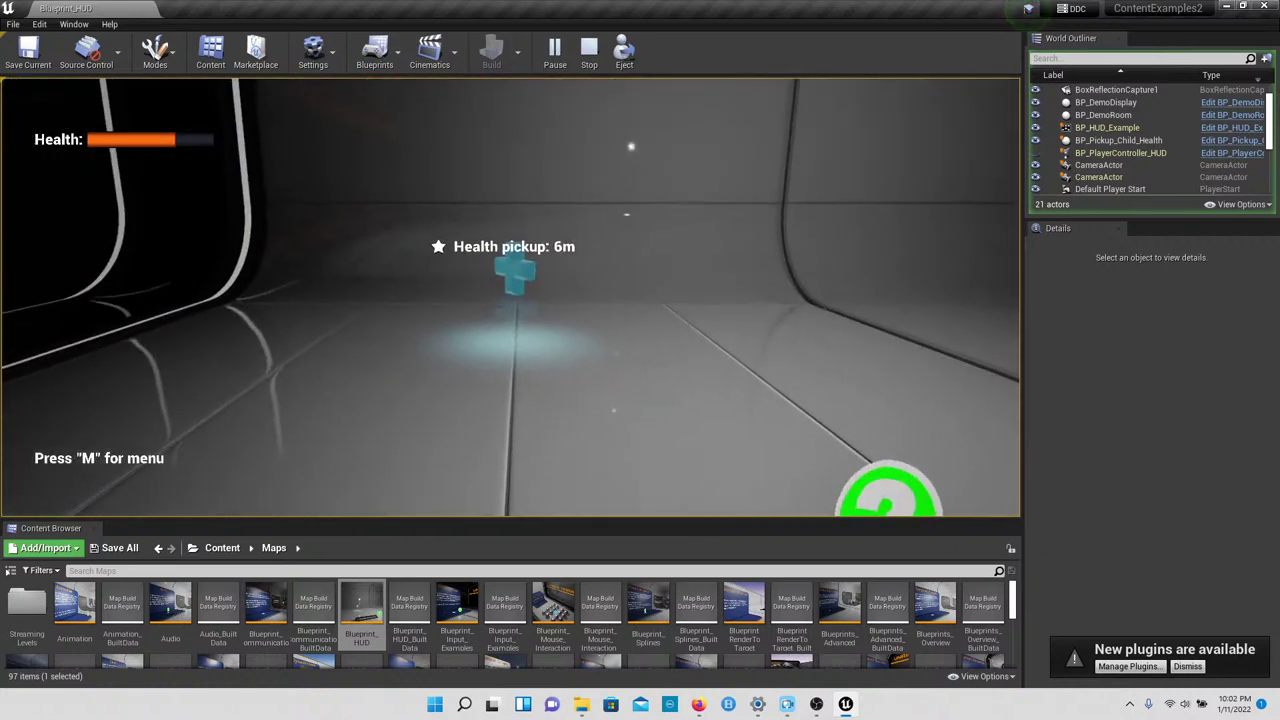
key(m)
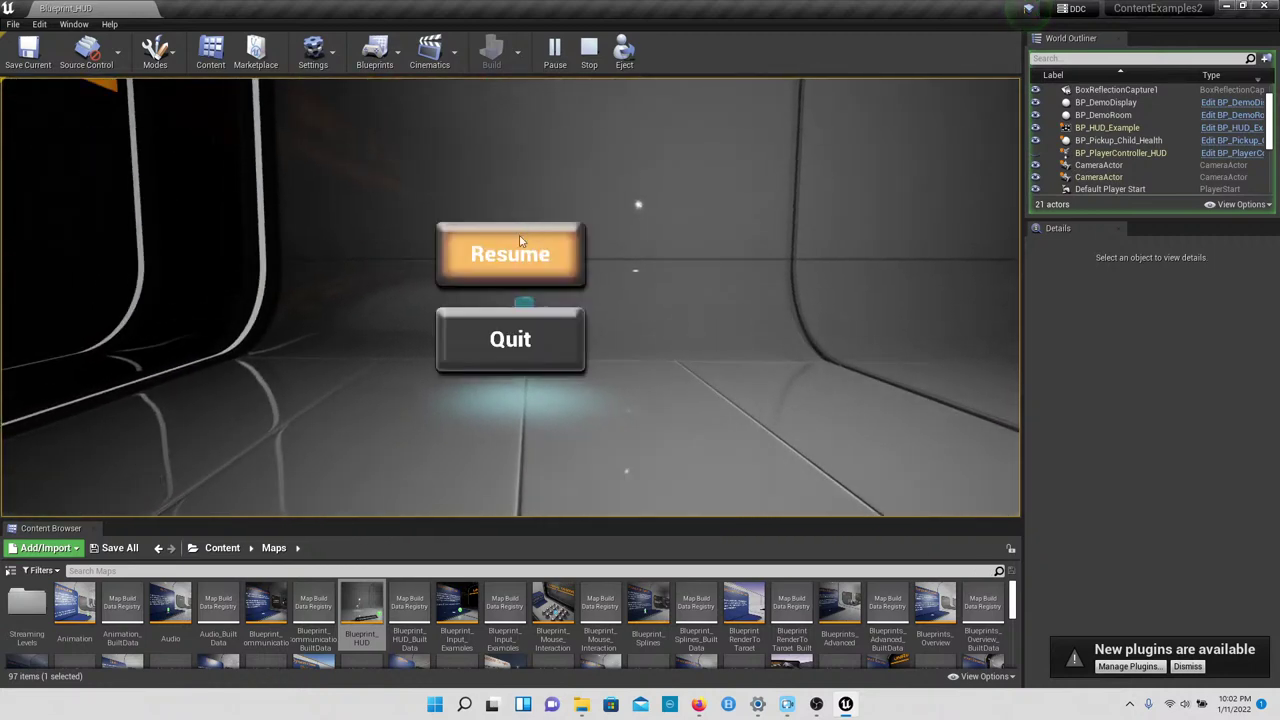
click(519, 254)
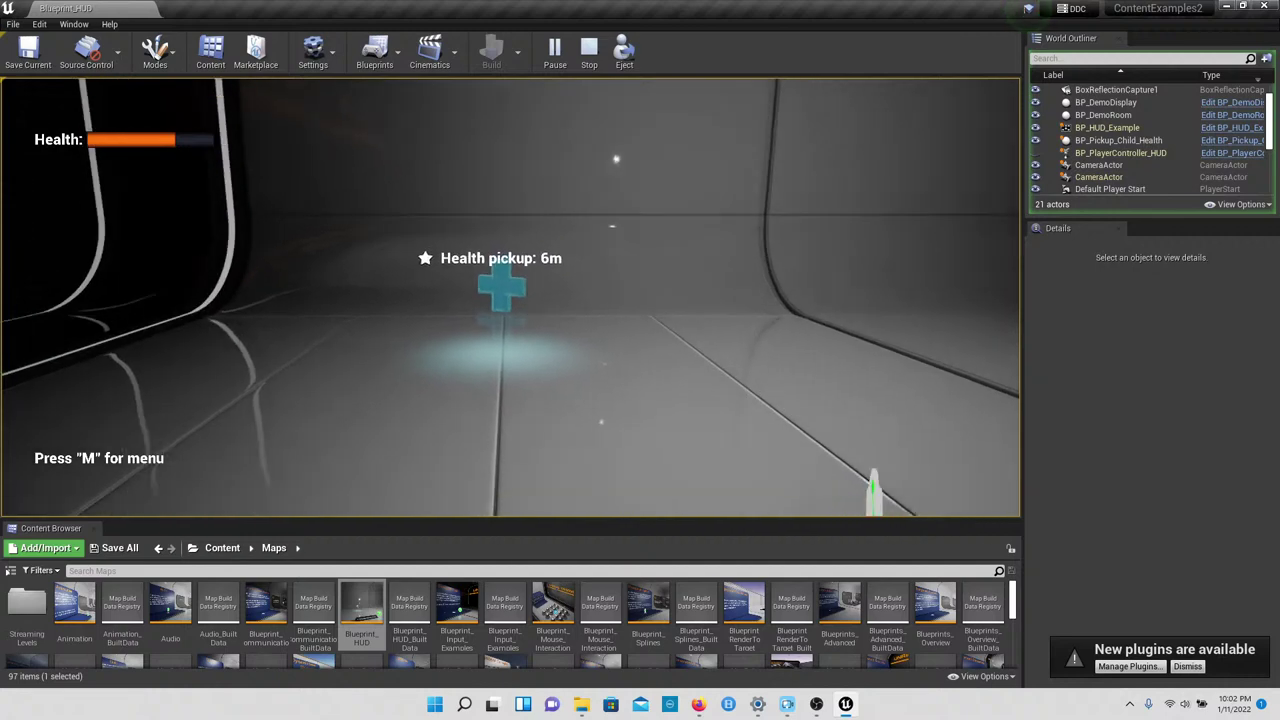
Step: Walk around the HUD example to check the health pickup's distance marker, then end the play session
key(w)
key(s)
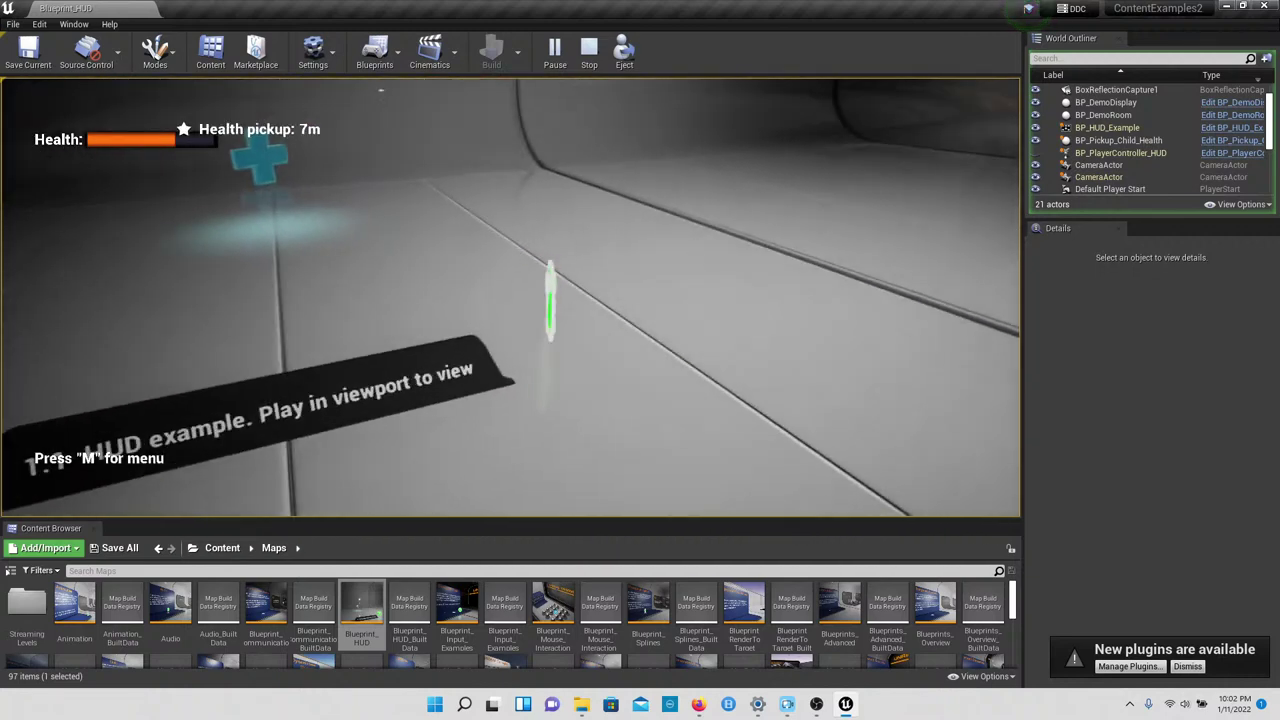
key(w)
key(Escape)
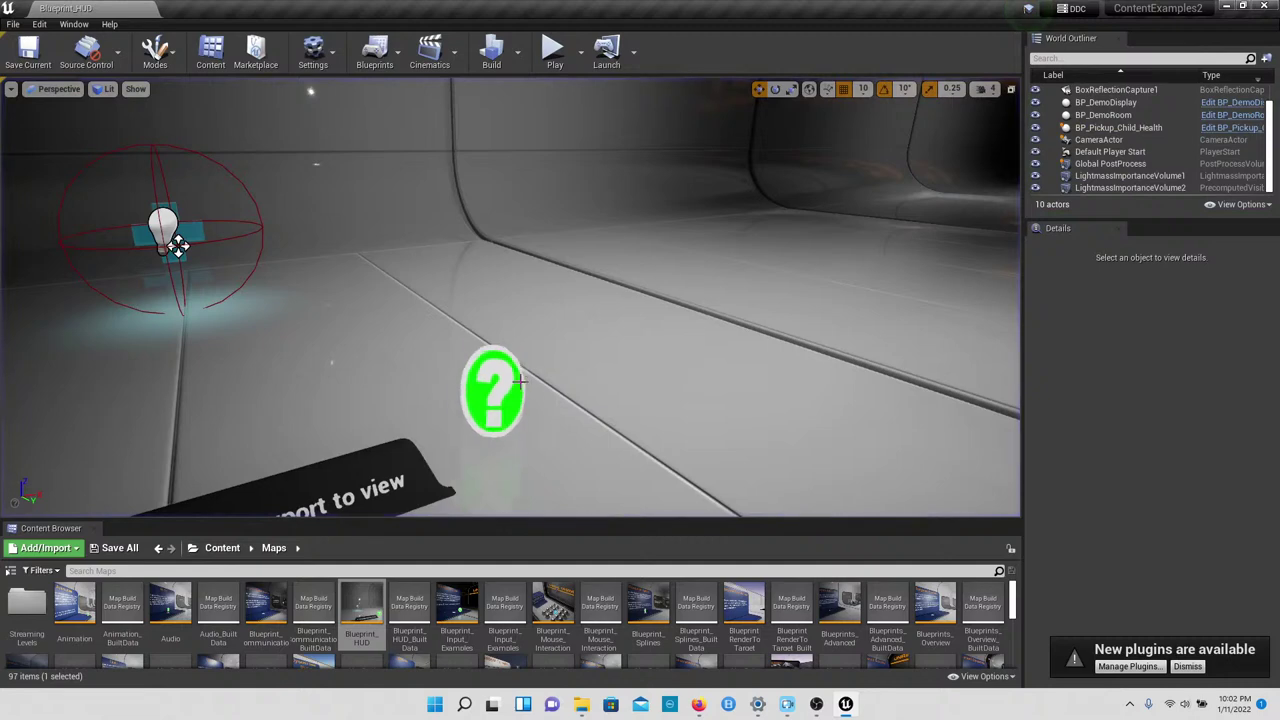
Step: Select the green question-mark help marker beside the HUD example sign and open its help documentation
click(505, 382)
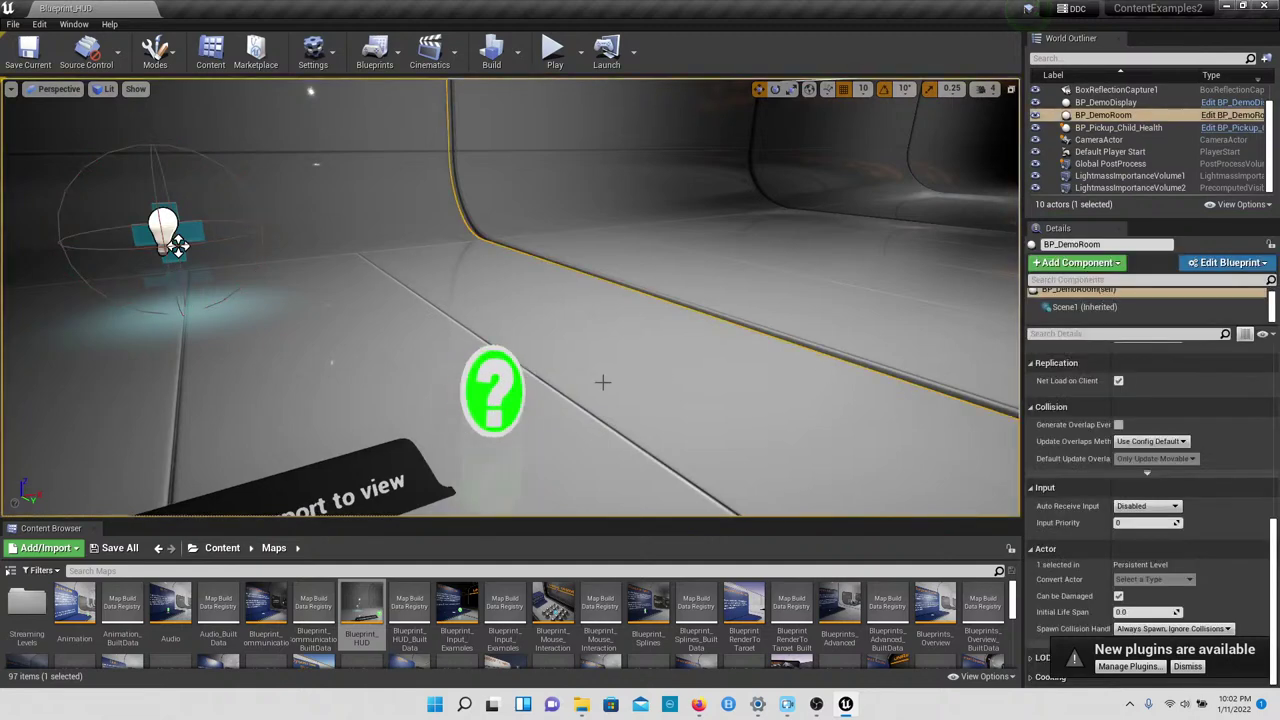
right_drag(488, 395, 491, 366)
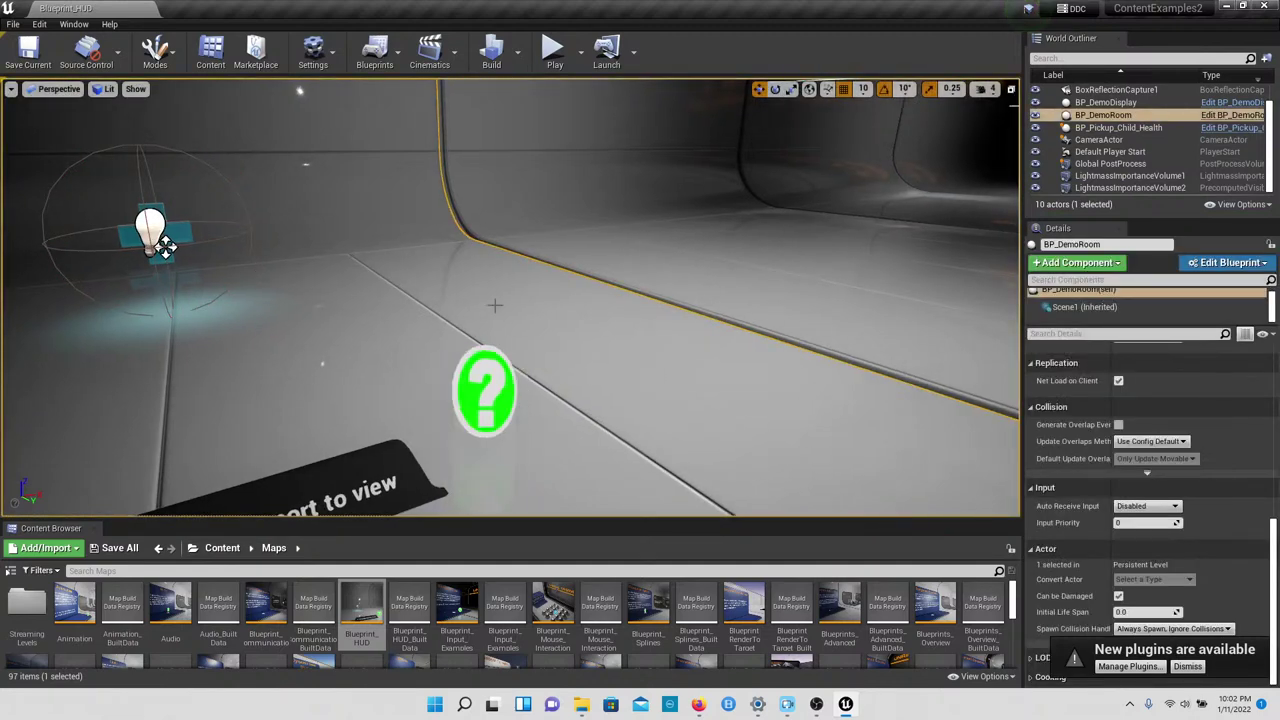
click(481, 399)
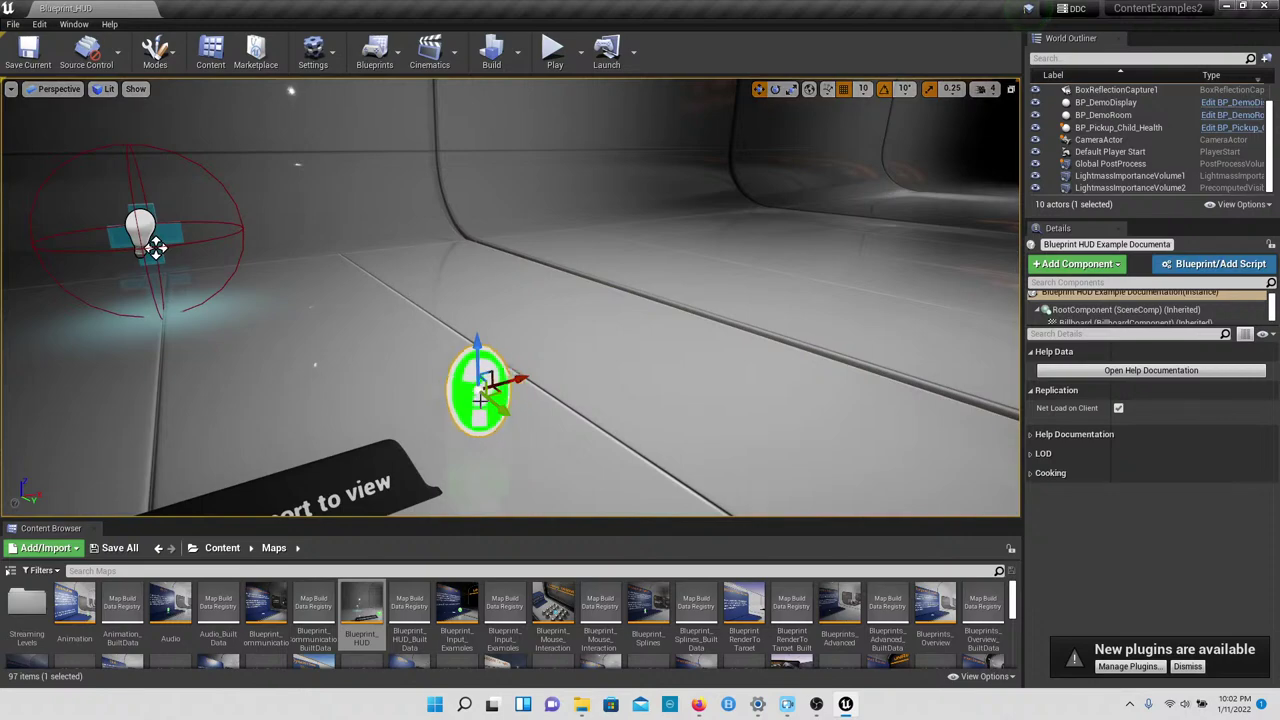
click(1199, 374)
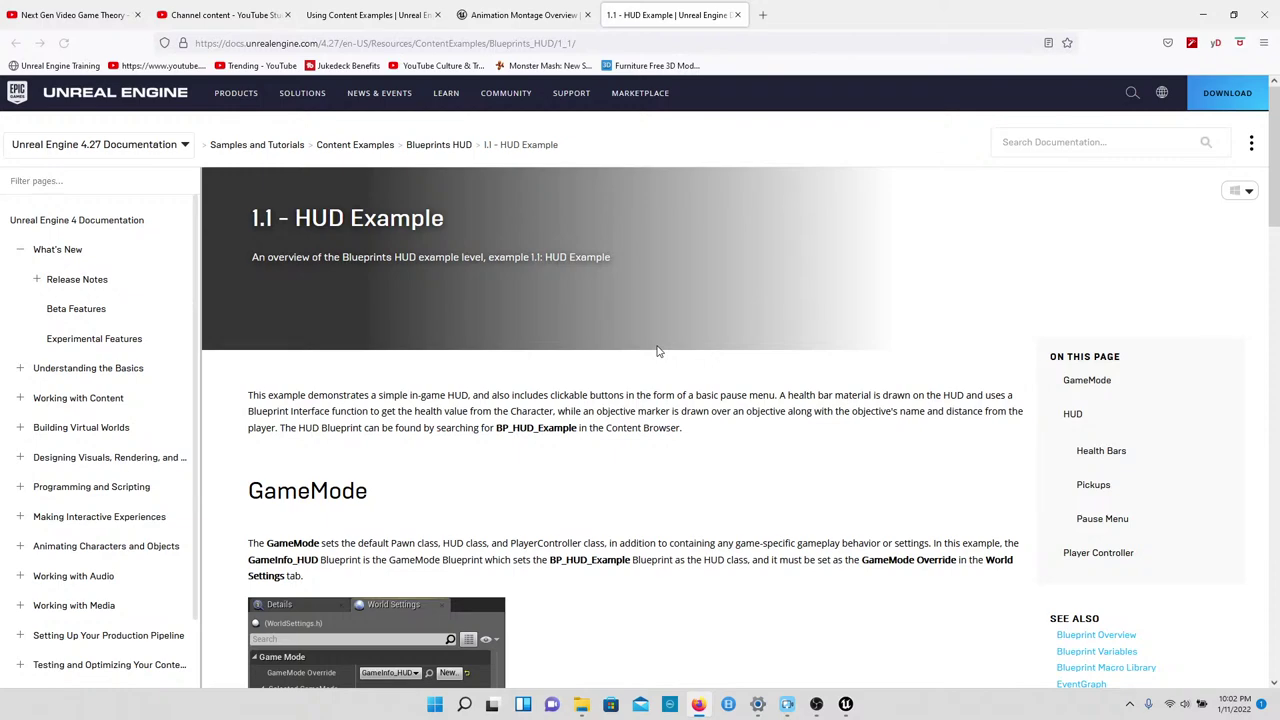
Step: Read the 1.1 HUD Example page from GameMode through Player Controller, then return to the Unreal Editor
scroll(658, 453, down, 2)
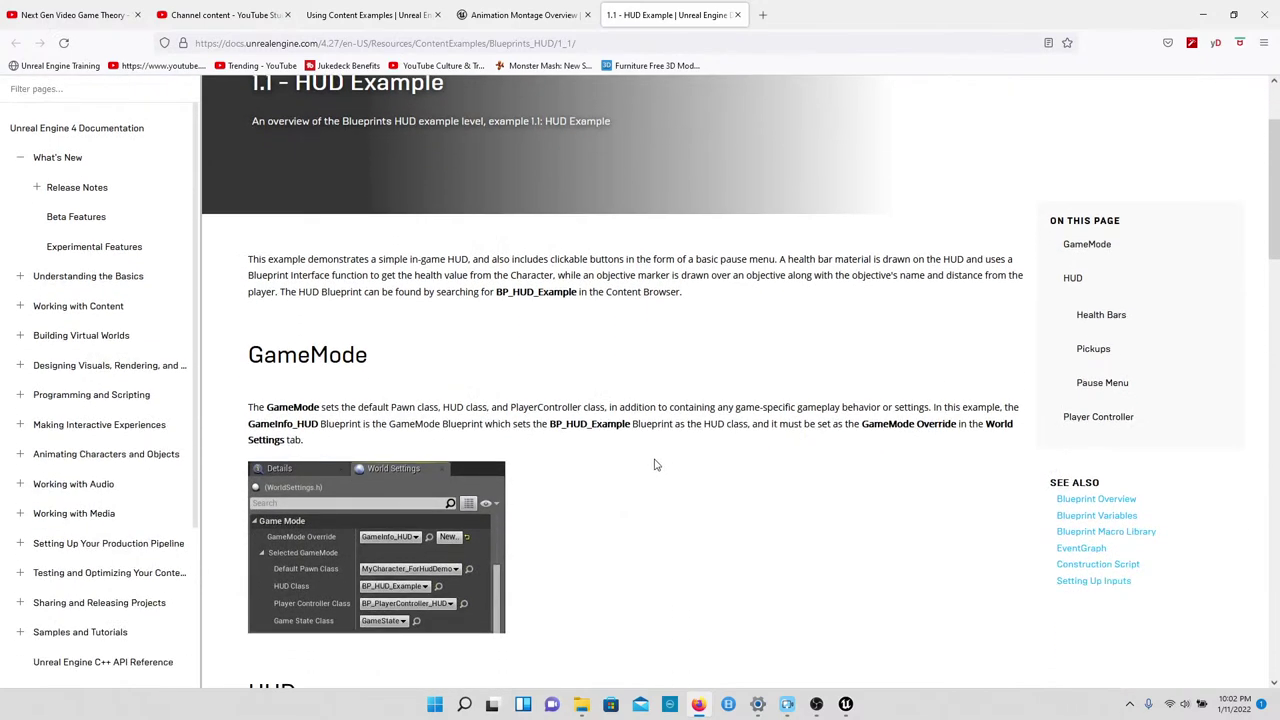
scroll(656, 454, down, 6)
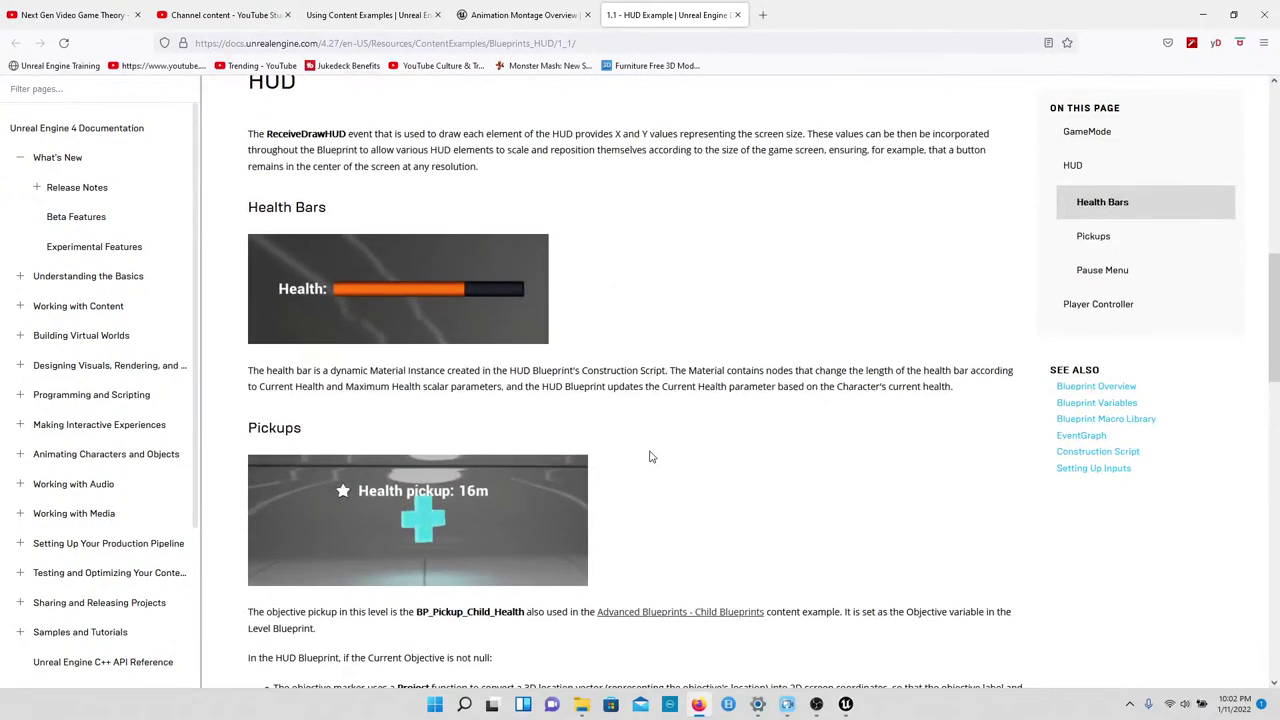
scroll(650, 460, down, 3)
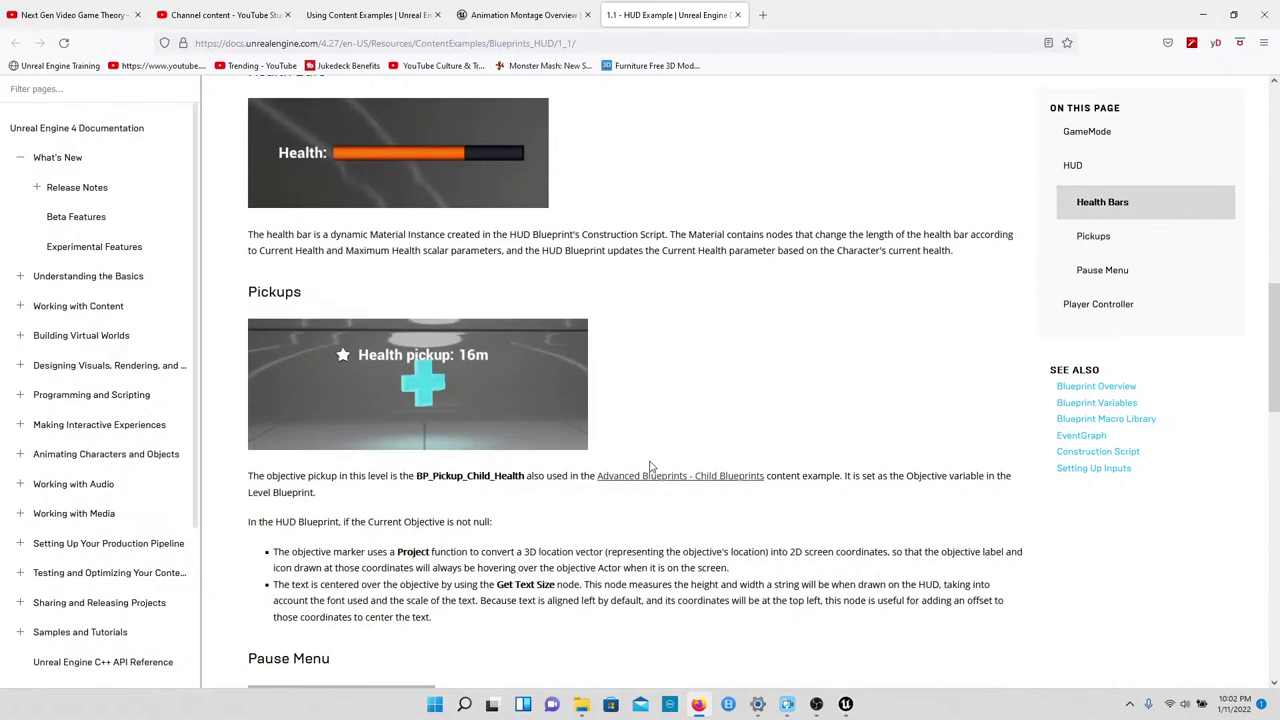
scroll(650, 470, down, 4)
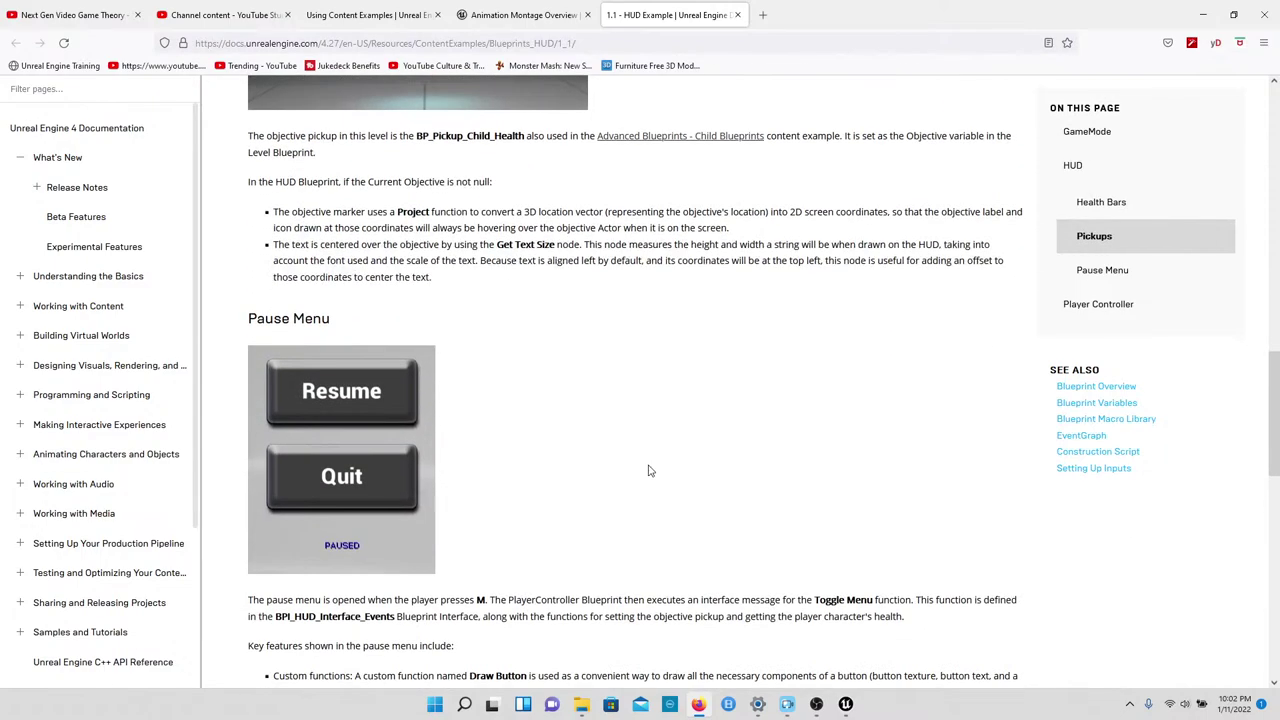
scroll(650, 470, down, 5)
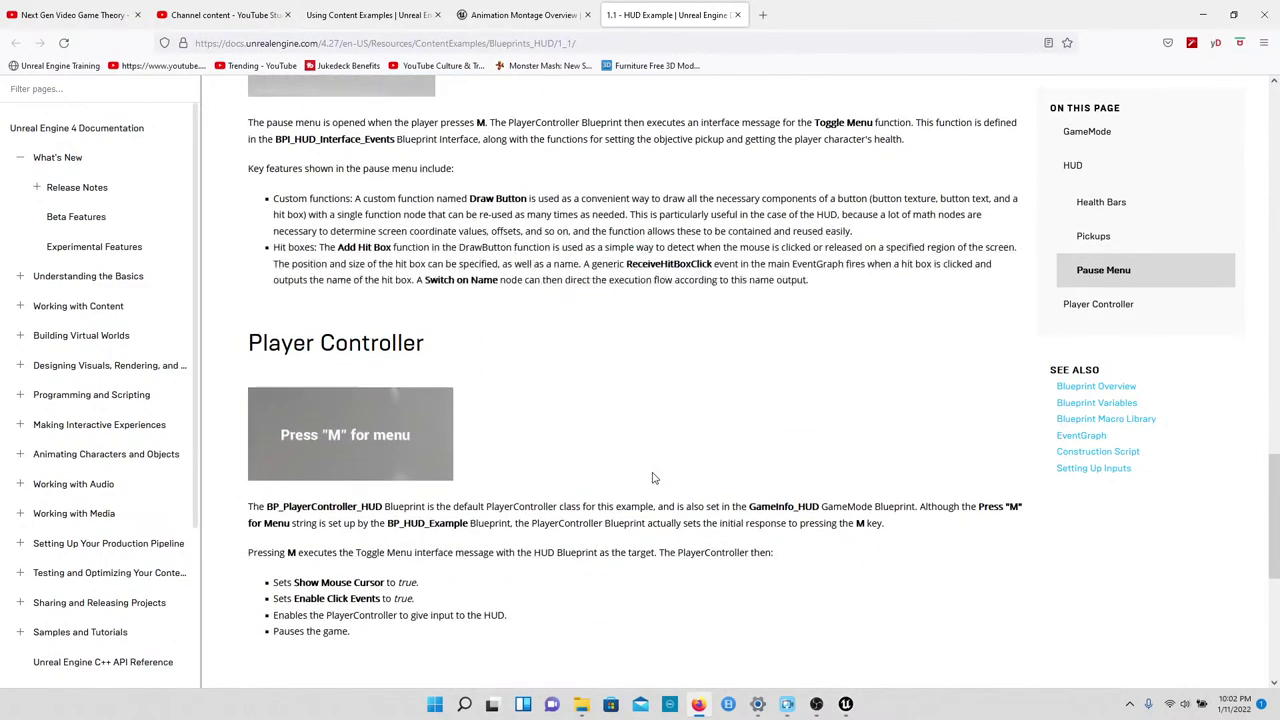
scroll(650, 490, up, 7)
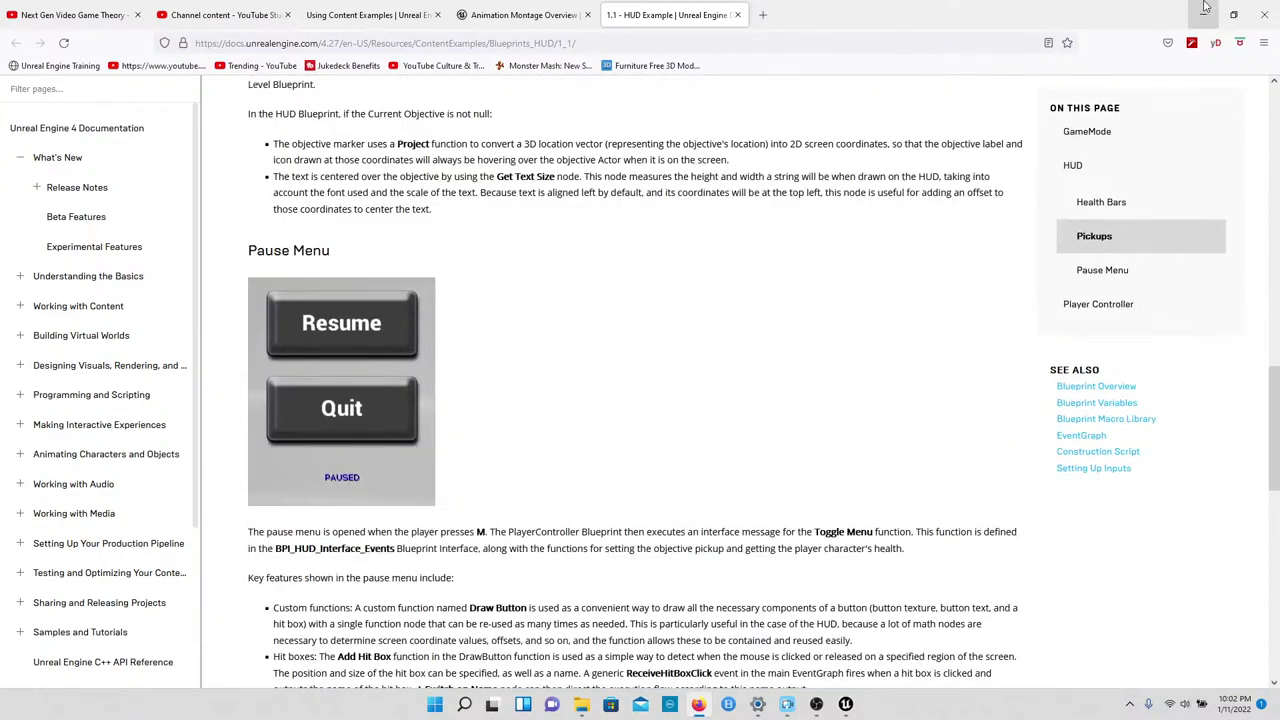
click(1205, 10)
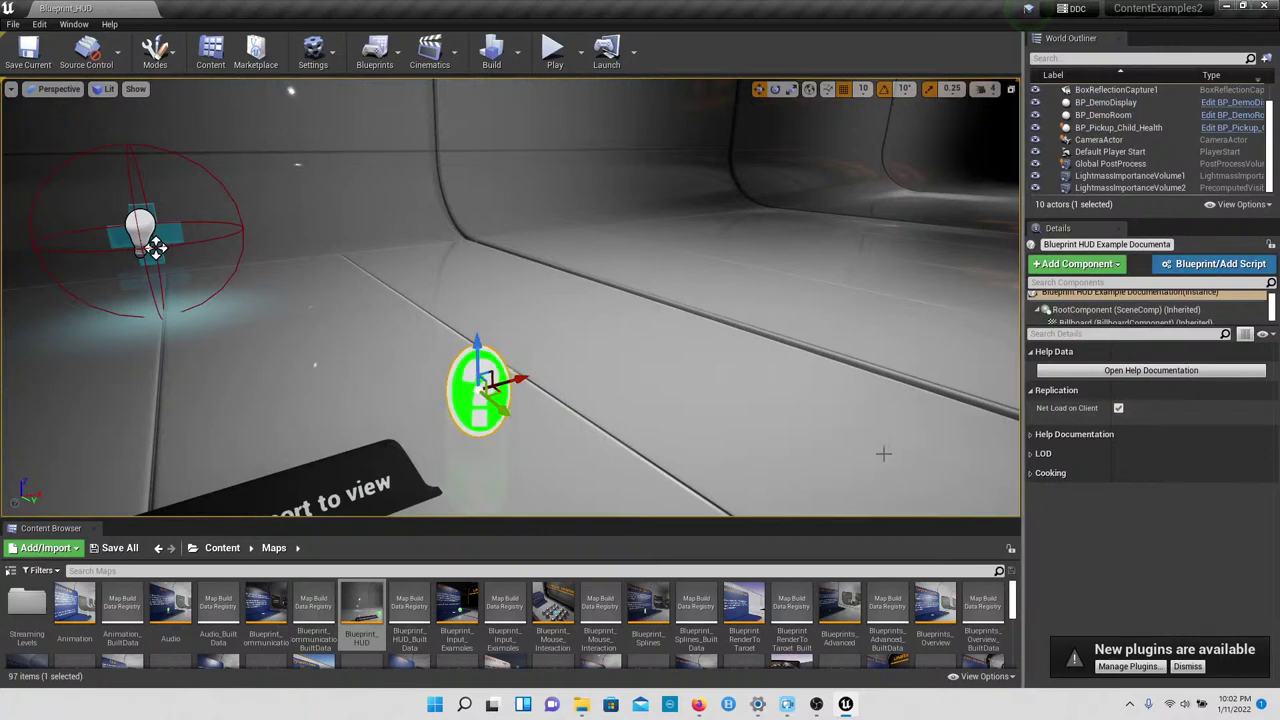
Step: Open the Blueprint_Input_Examples map and view its Blueprint Input introduction sign up close
double_click(457, 612)
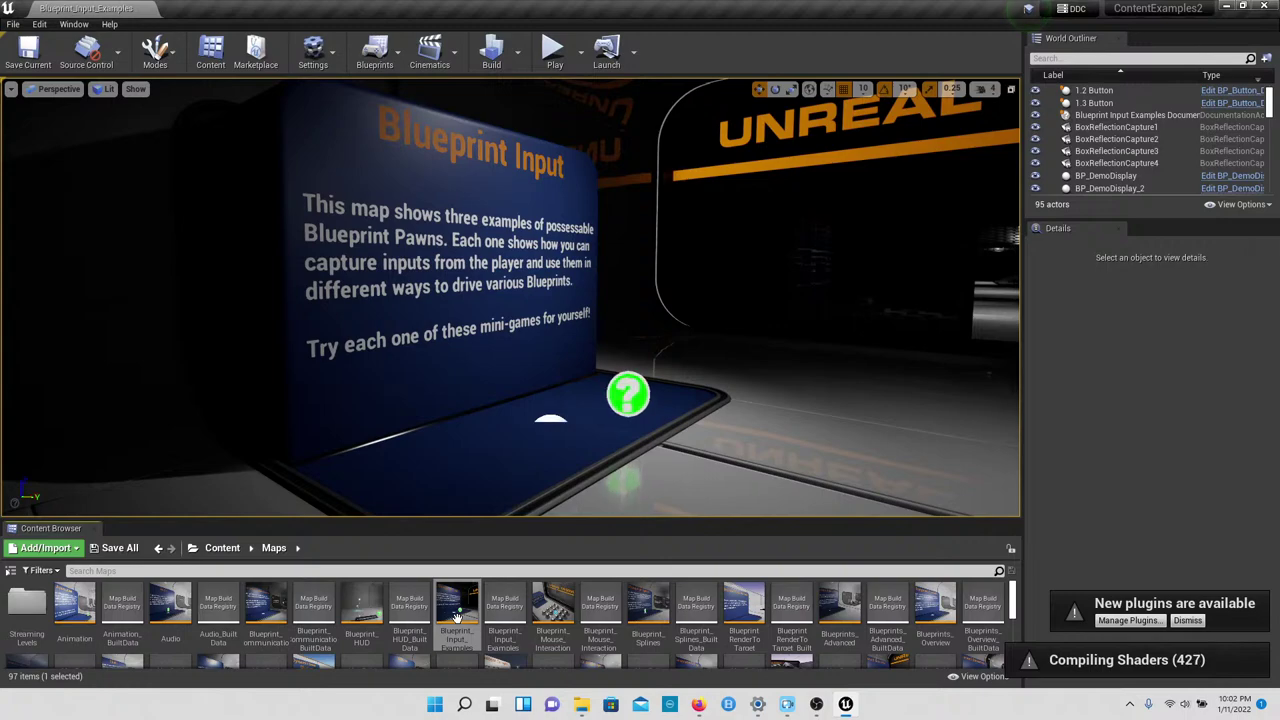
right_drag(538, 474, 984, 479)
key(w)
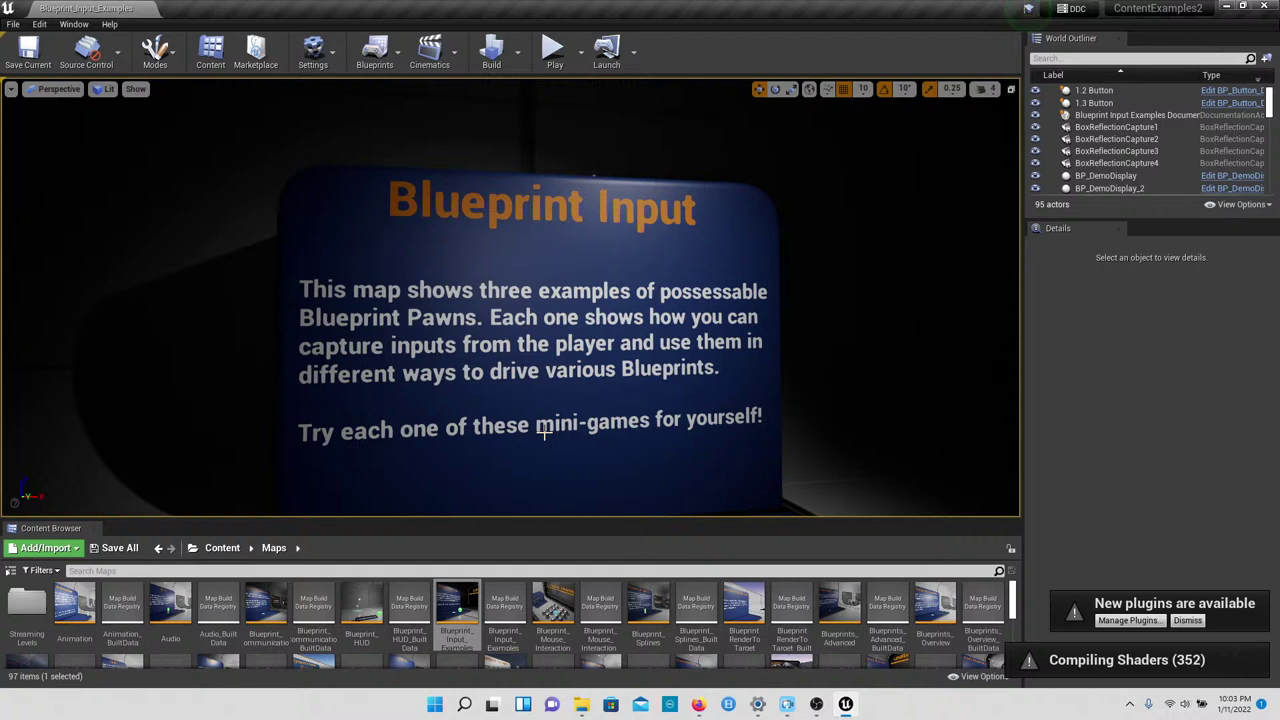
right_drag(544, 430, 572, 448)
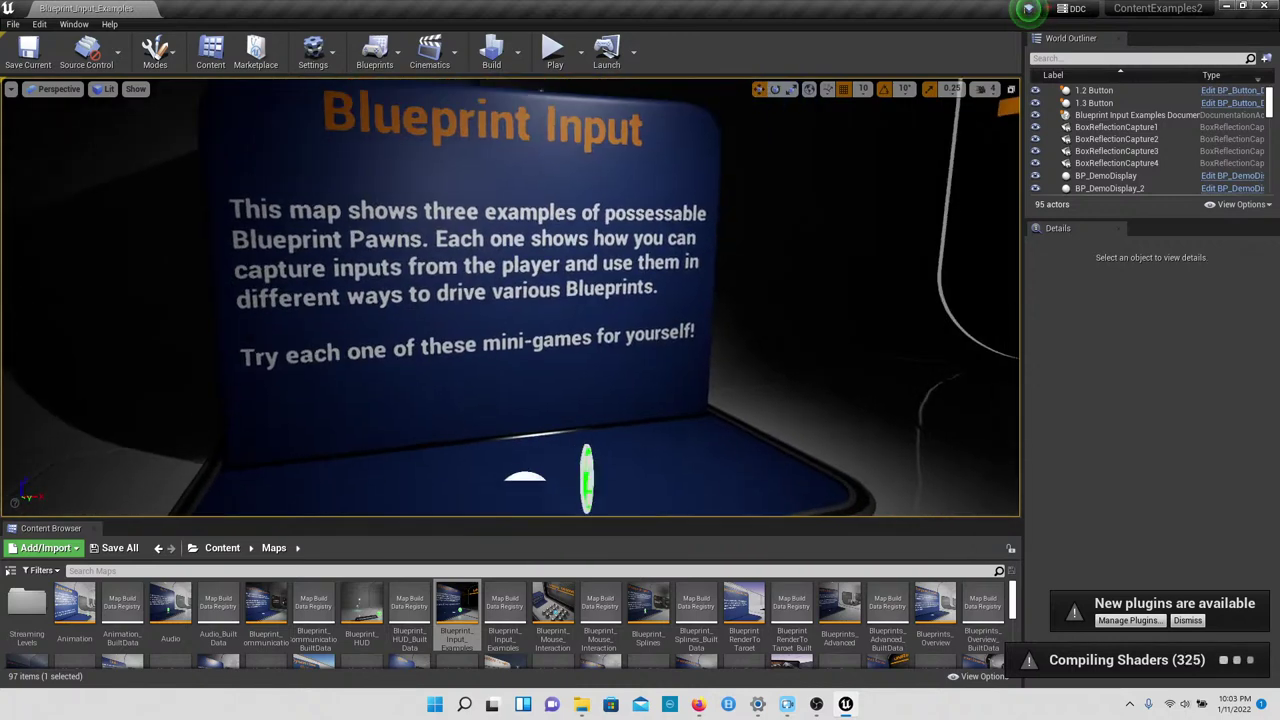
Step: Play the level, walk to exhibit 1.1, and step onto its orange button to take control of the blue character
click(554, 52)
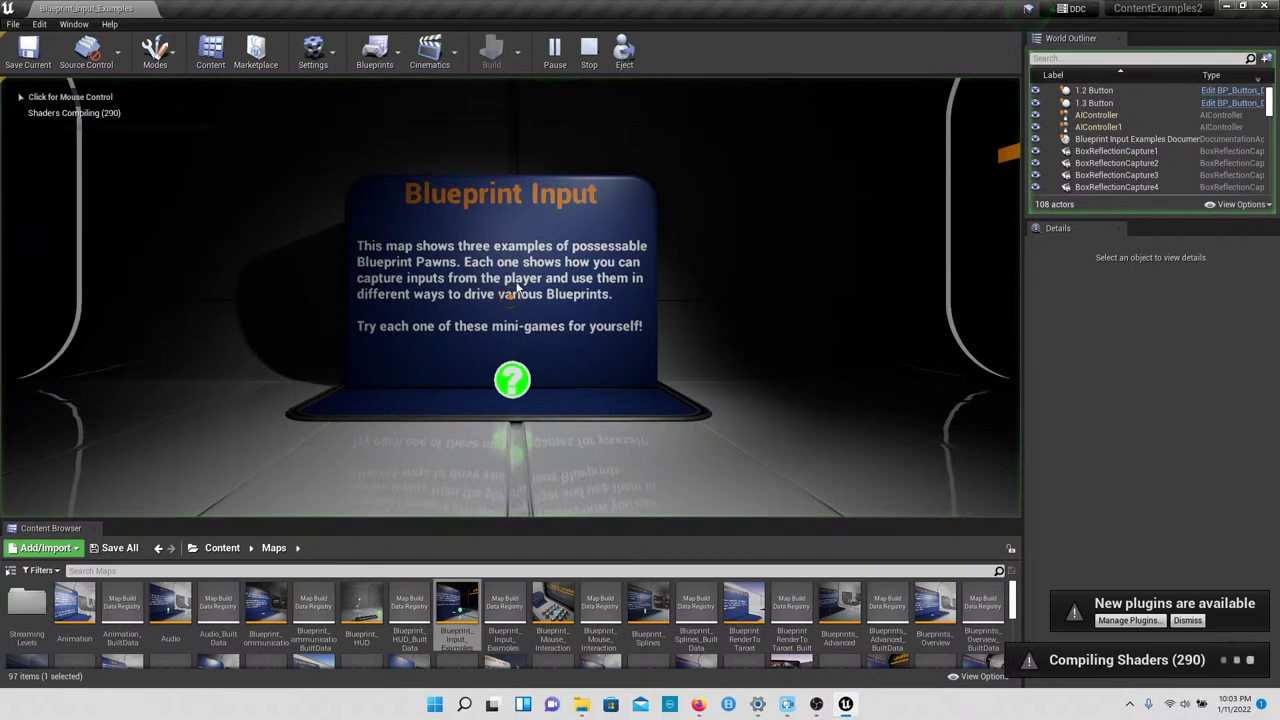
click(643, 365)
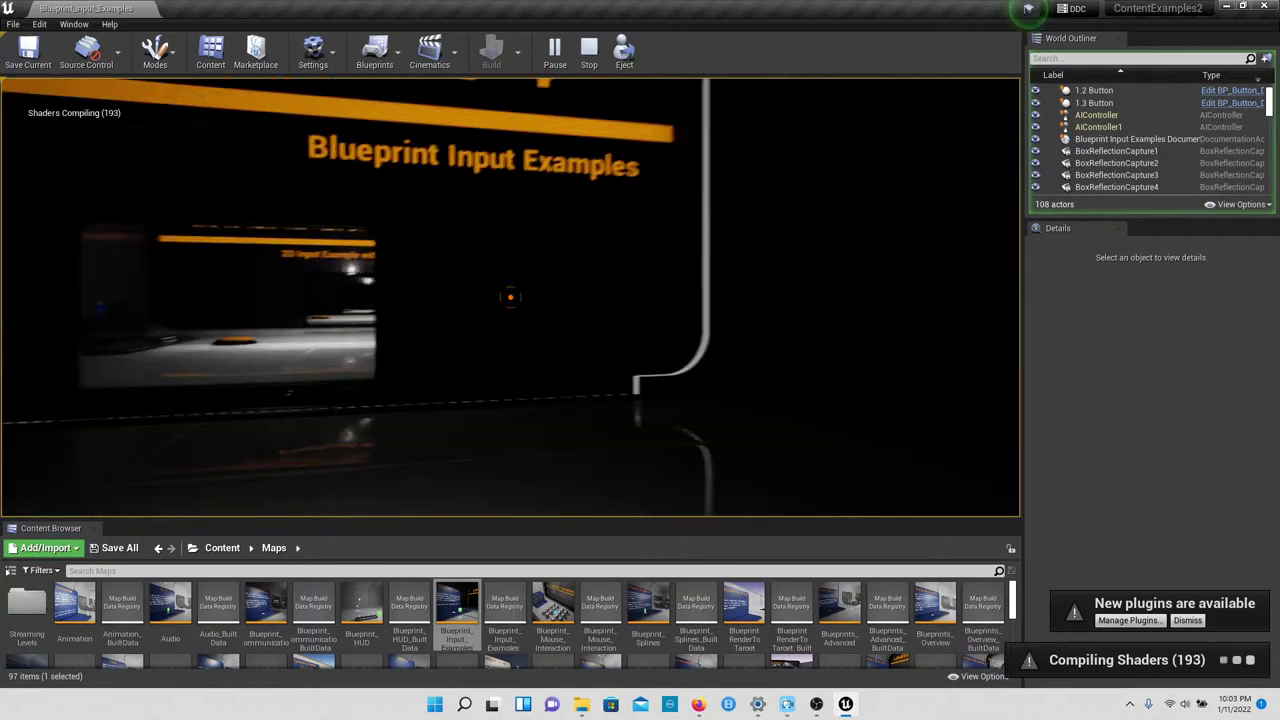
key(w)
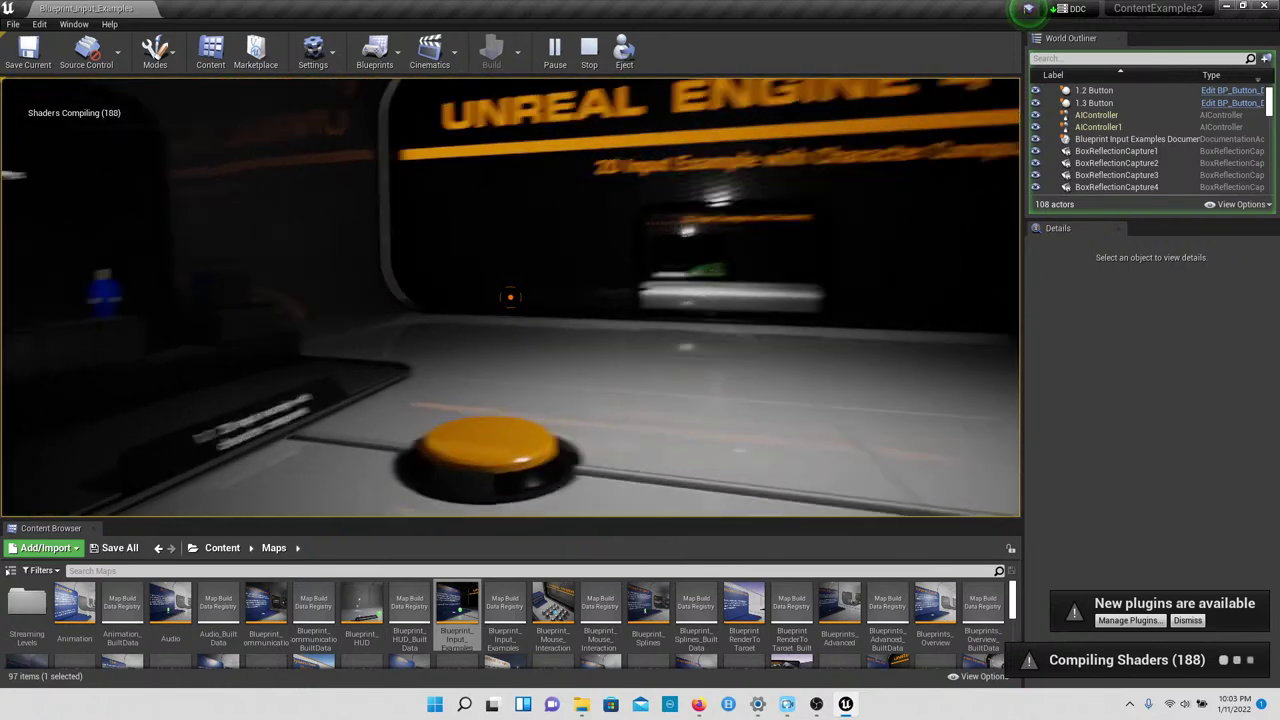
key(w)
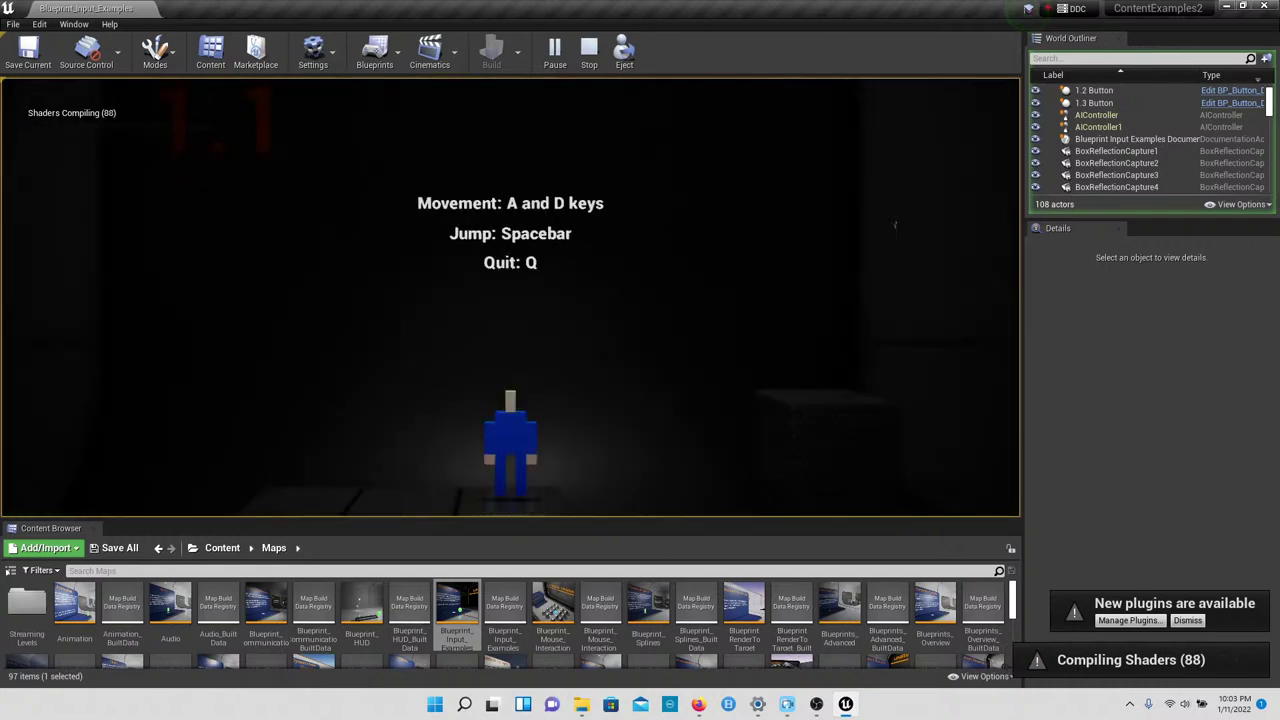
Step: Run and jump the blue character back and forth over the blocks of exhibit 1.1 to try its movement controls
key(space)
key(a)
key(d)
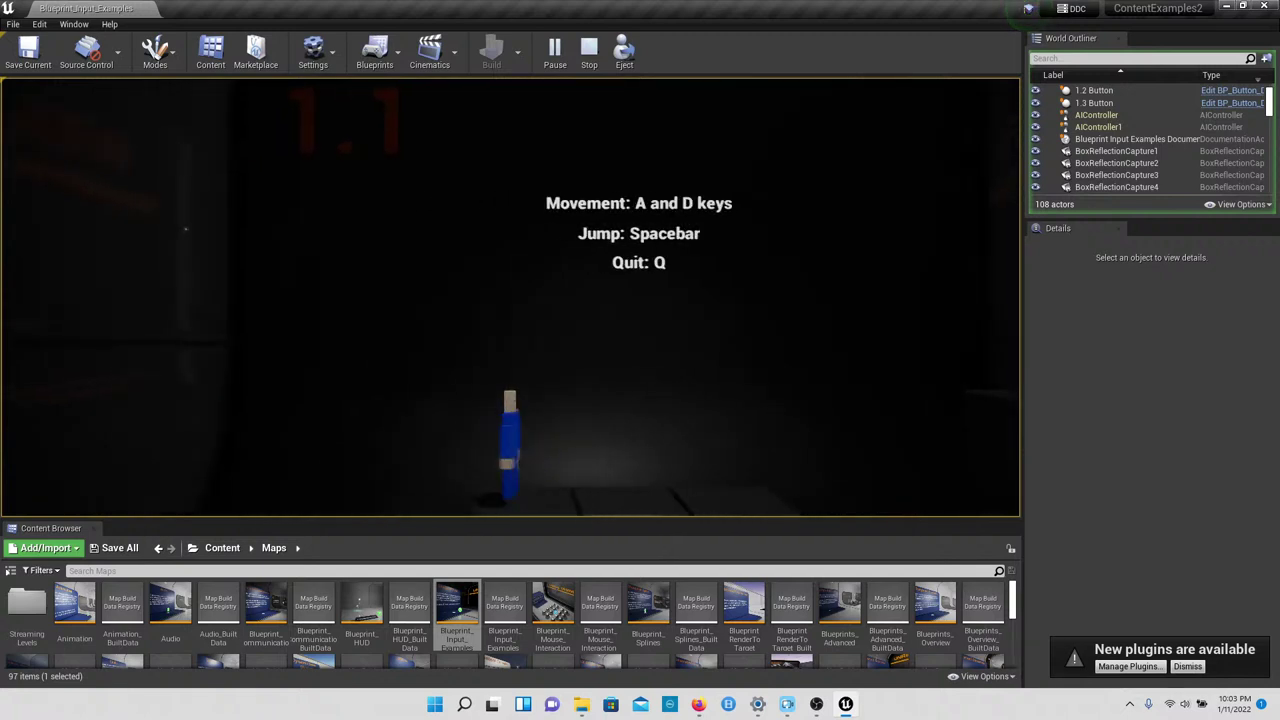
key(d)
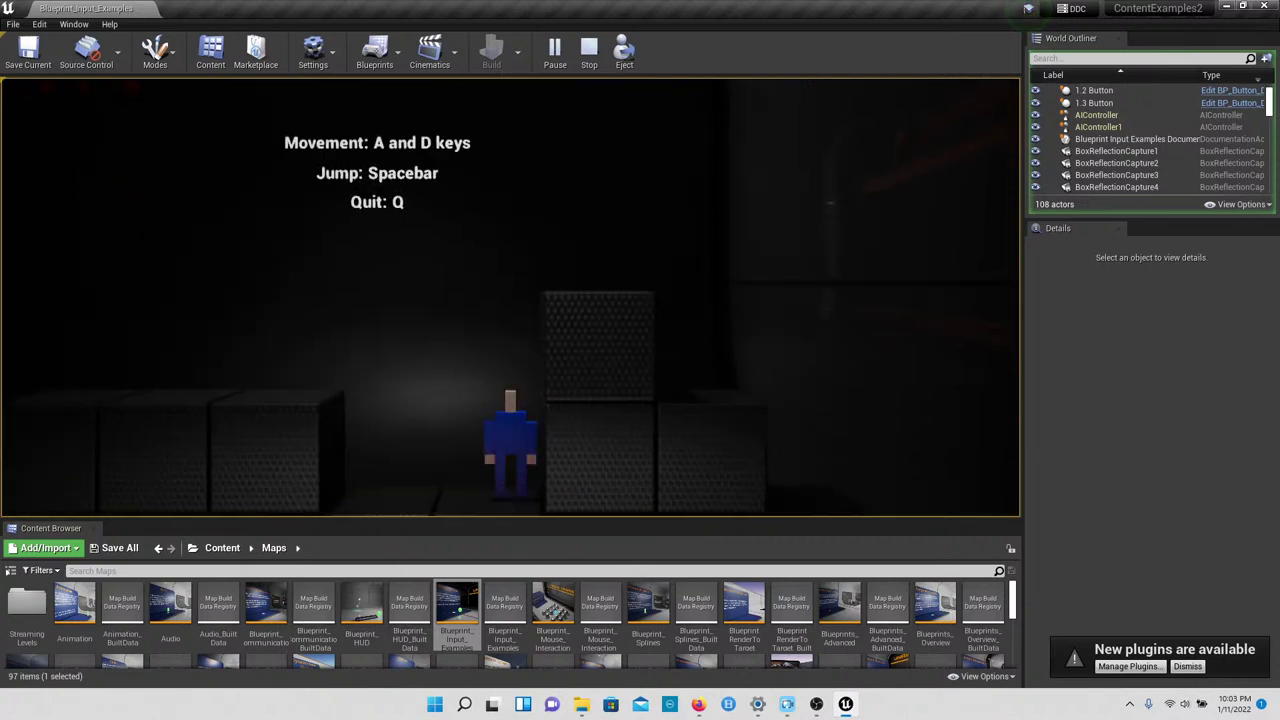
key(a)
key(d)
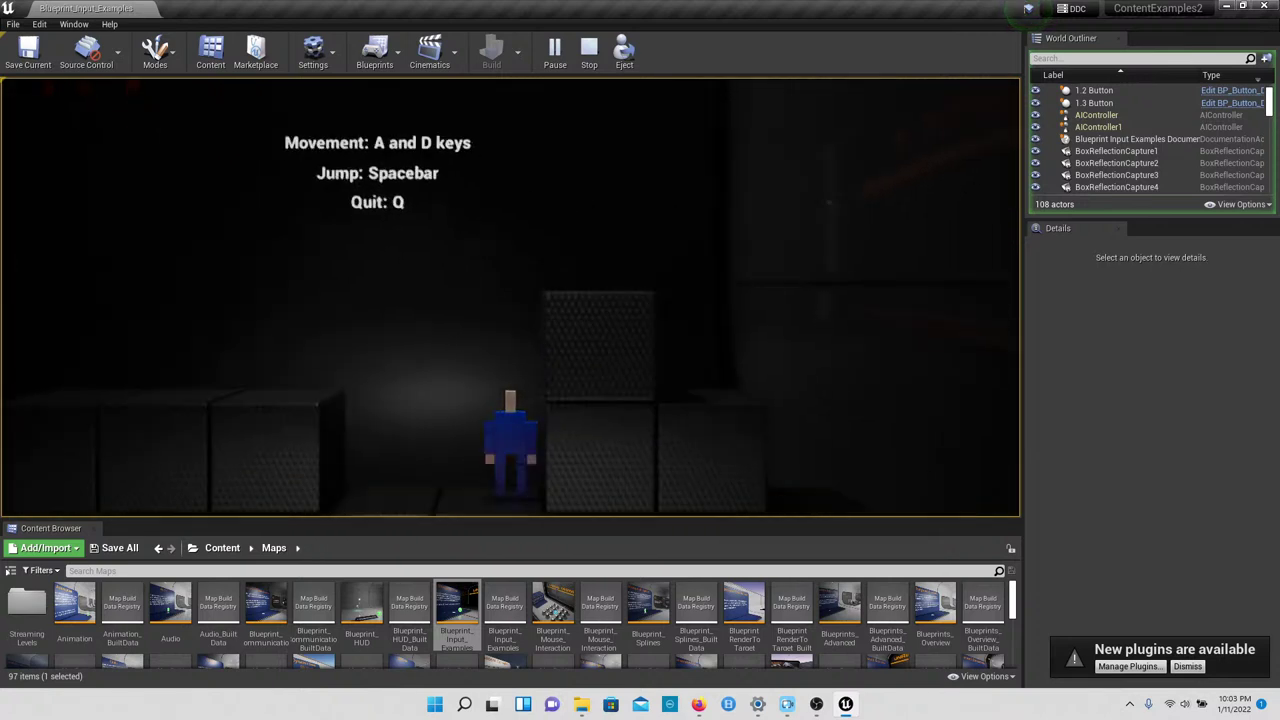
key(a)
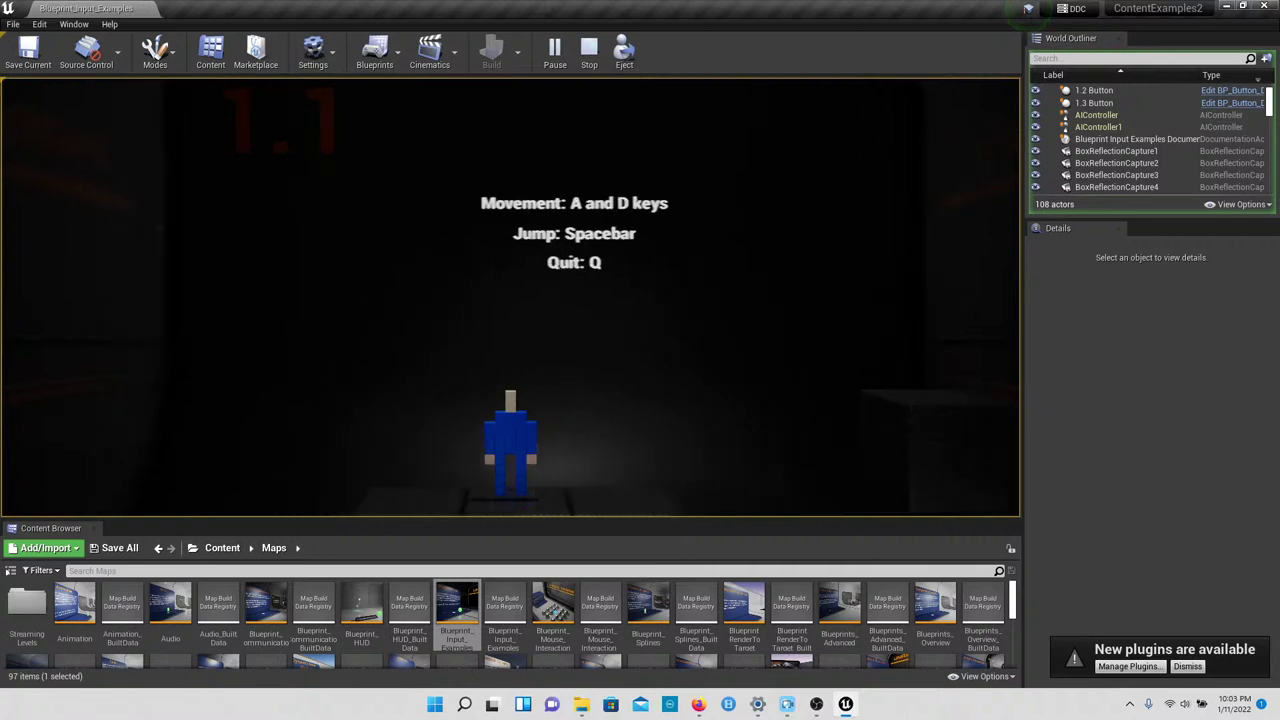
key(d)
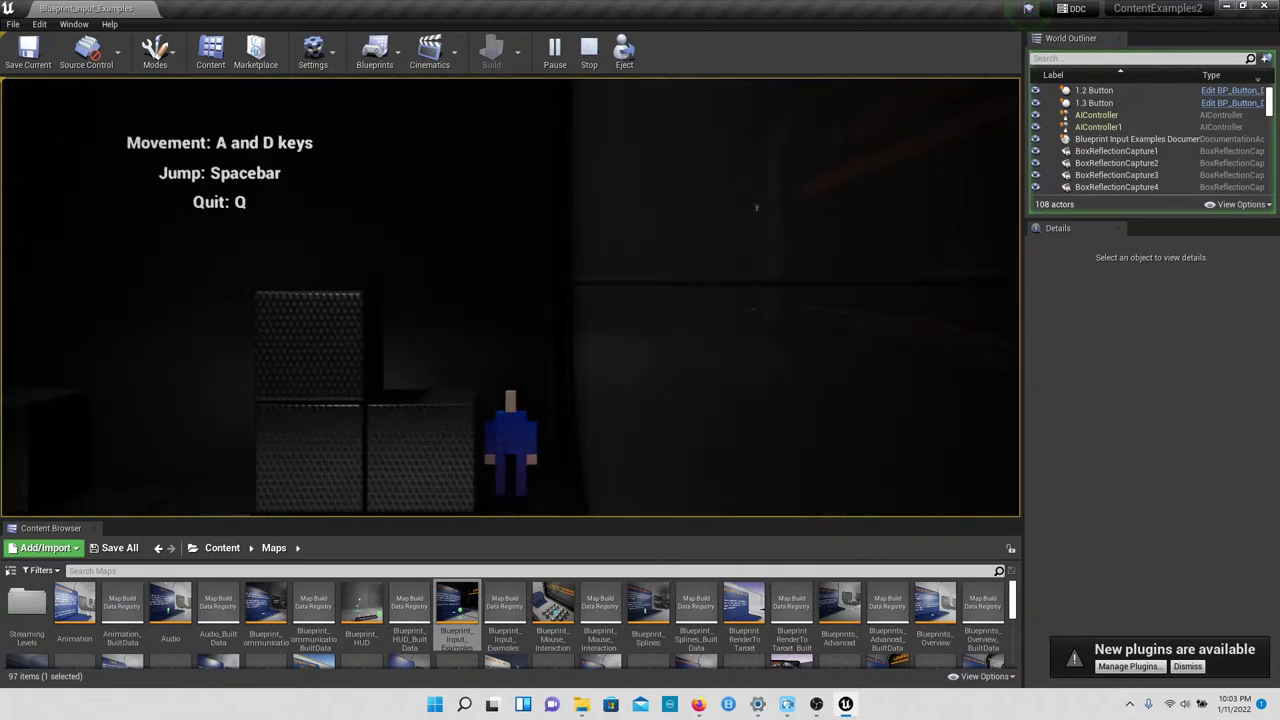
key(a)
key(a)
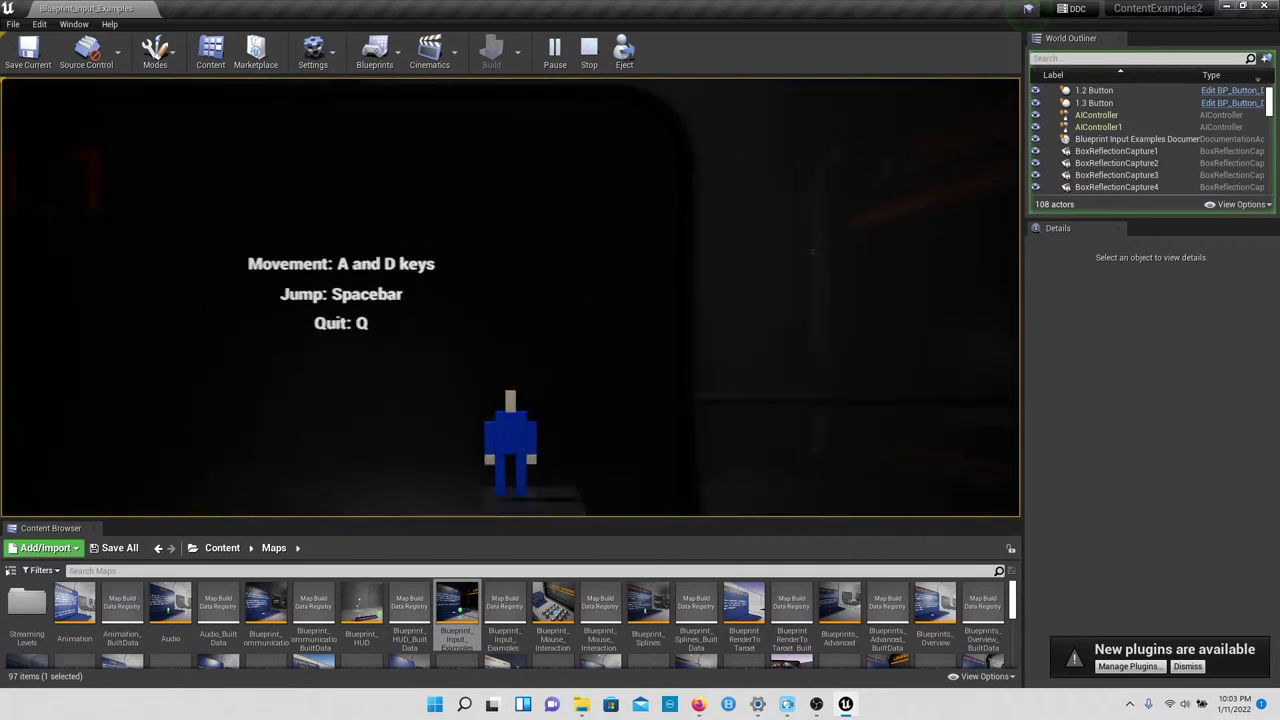
key(space)
key(a)
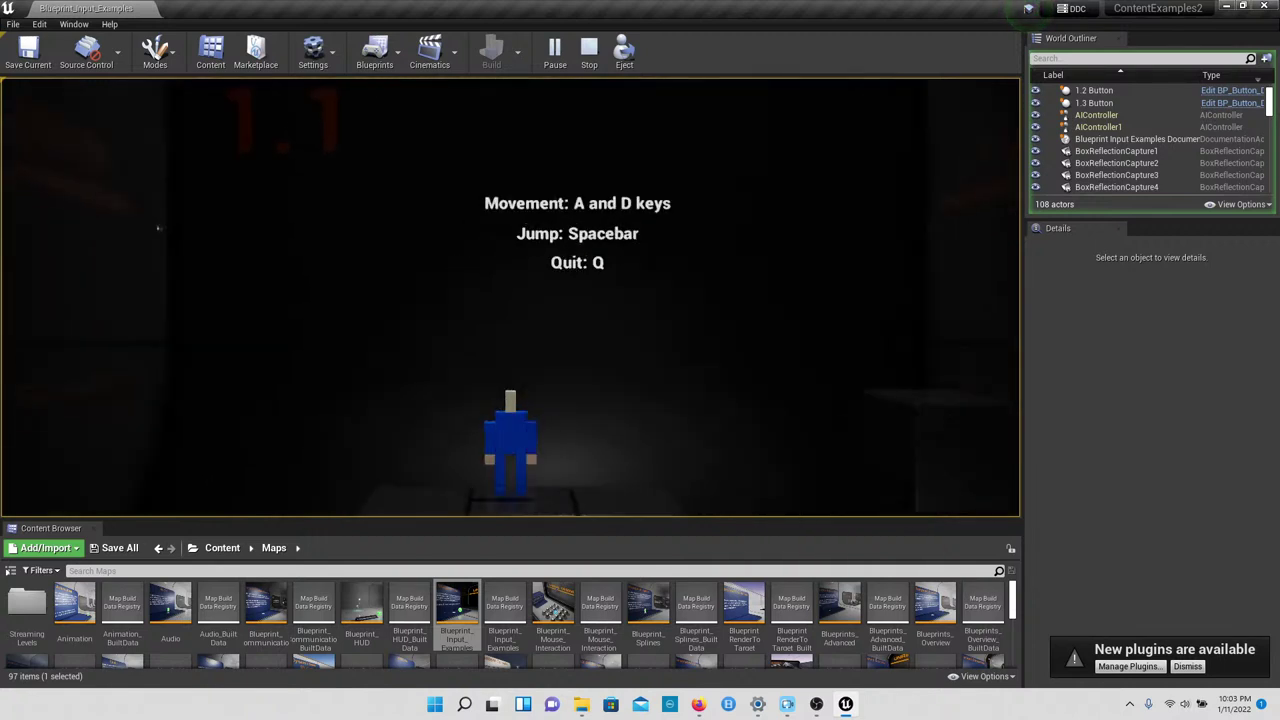
key(d)
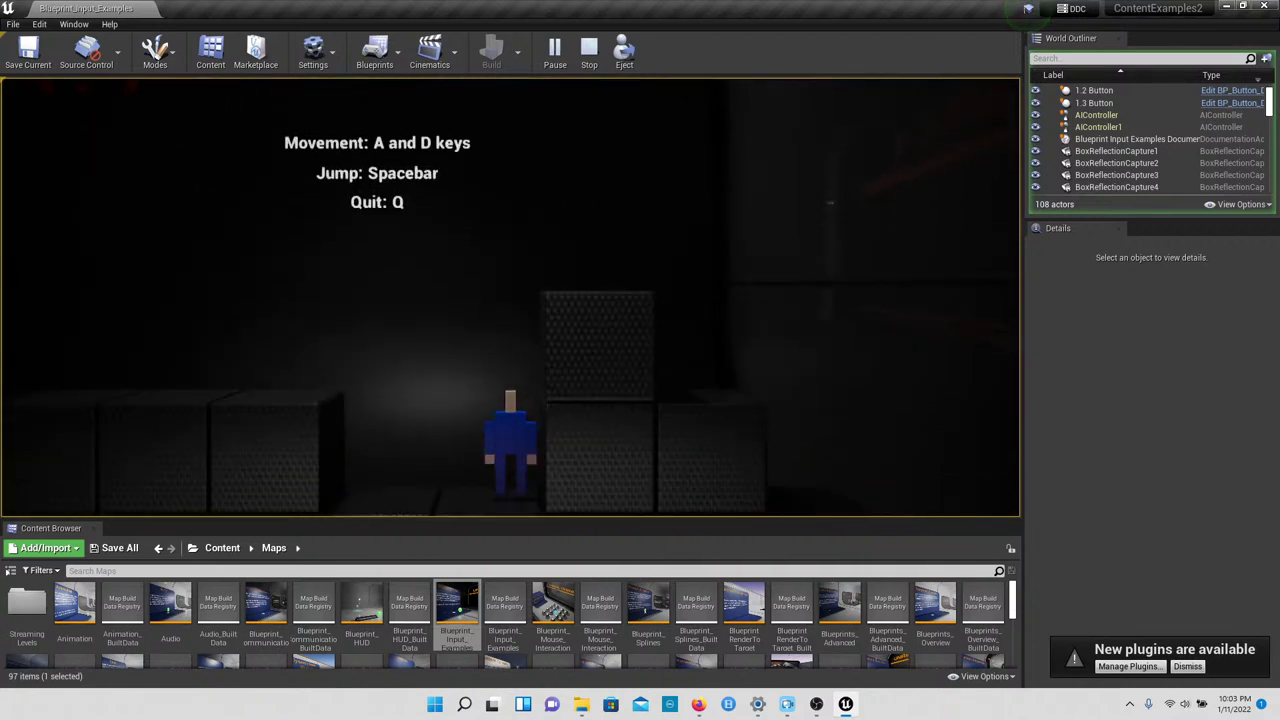
key(space)
key(a)
key(space)
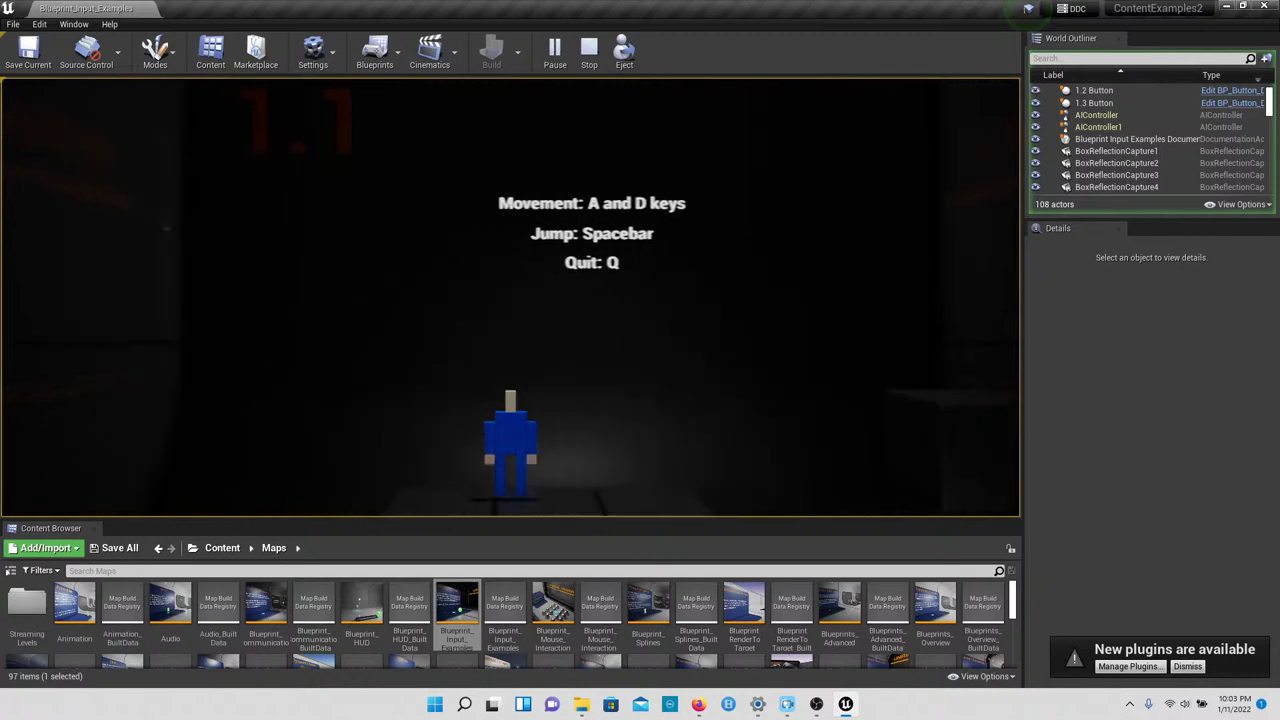
key(d)
key(a)
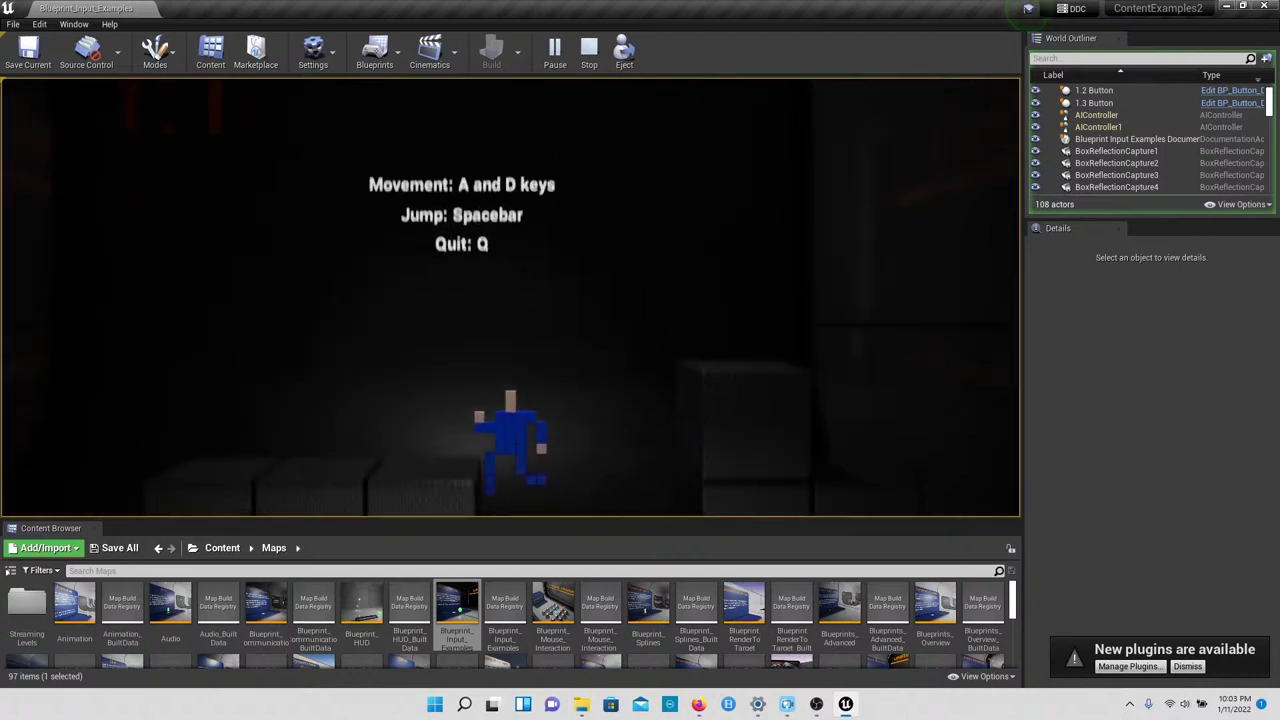
key(d)
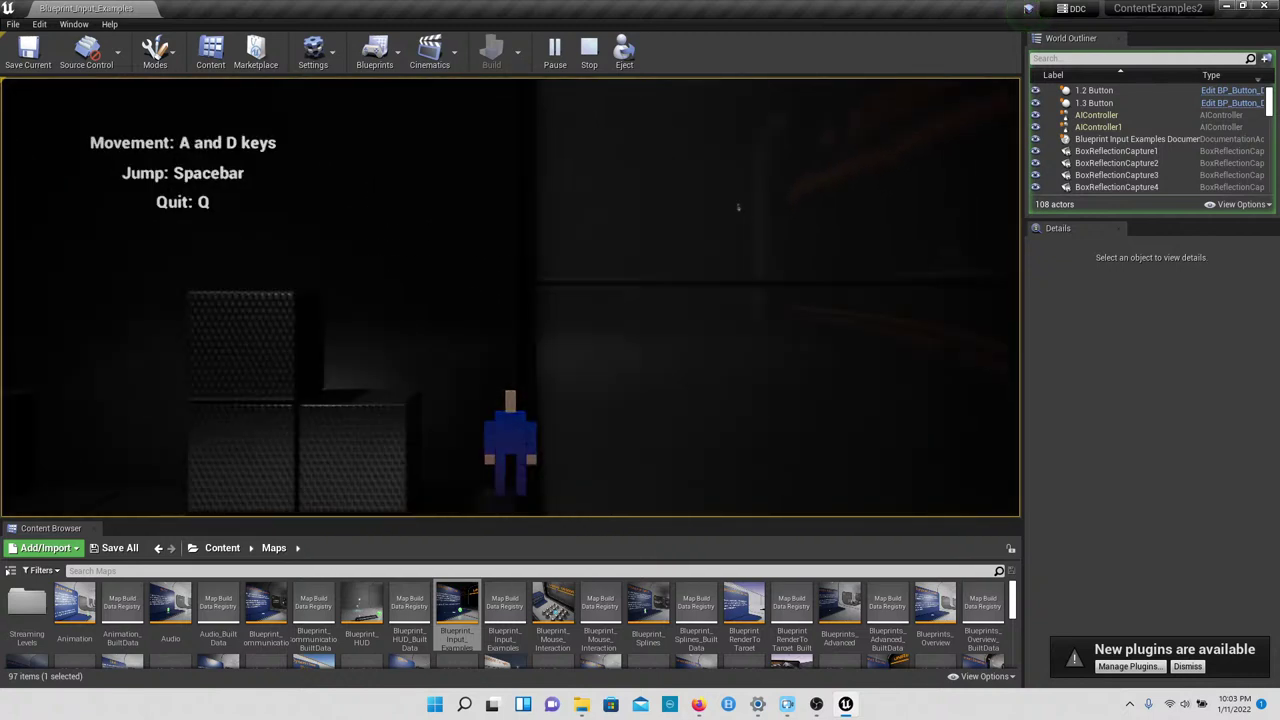
Step: Walk the blue character past the blocks to the exhibit's outer wall and back, and end the play session
key(d)
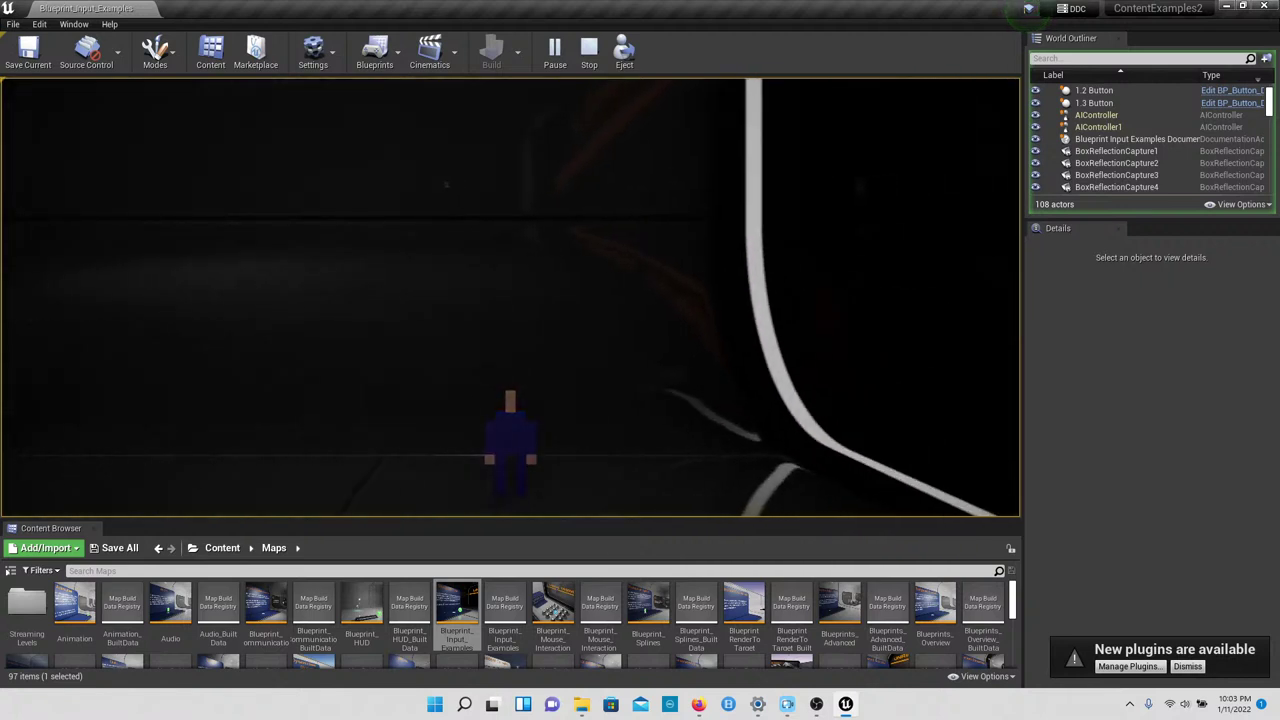
key(d)
key(a)
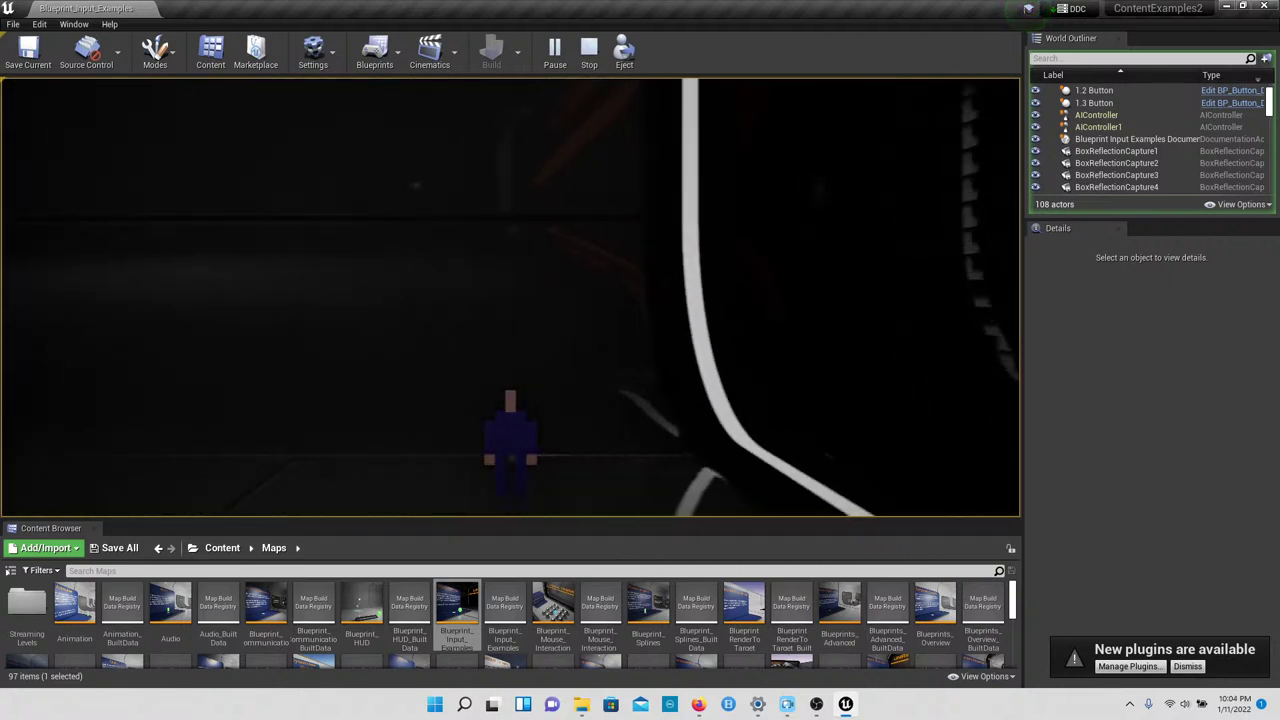
key(a)
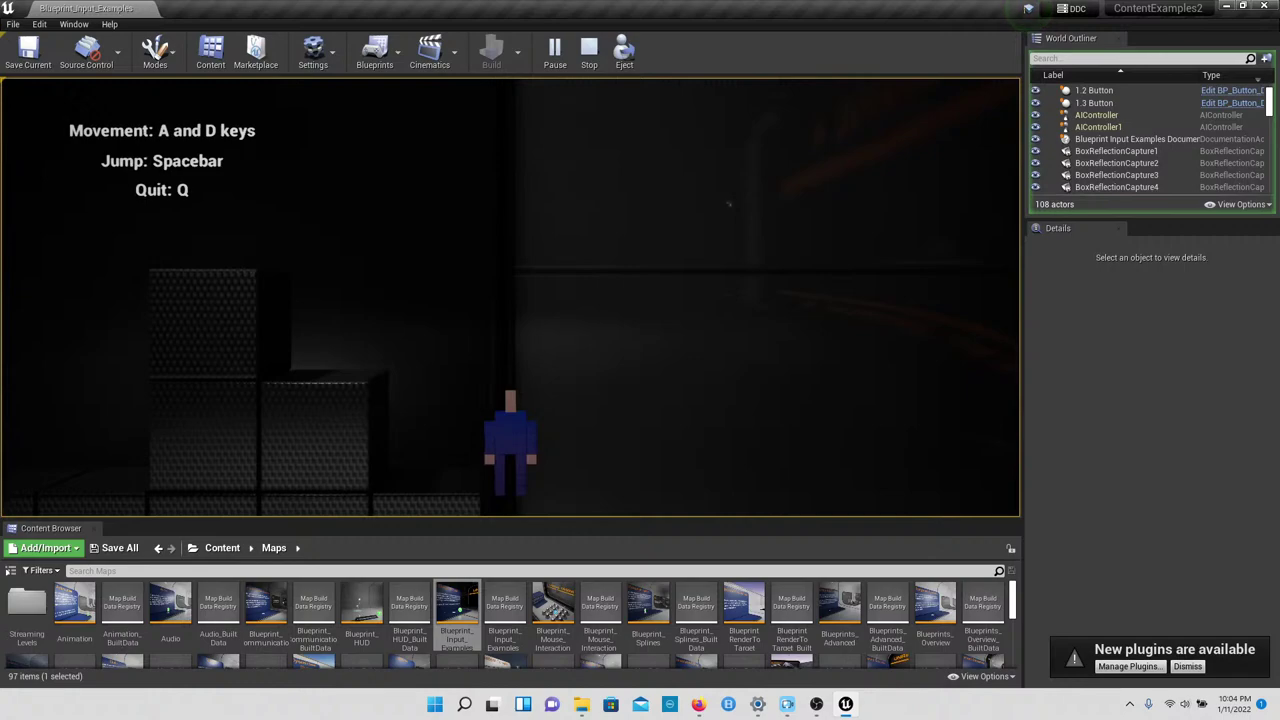
key(Escape)
Step: Examine the 1.2 2D input example with shooting exhibit, including its orange button, sign and display, in the editor viewport
right_drag(366, 382, 406, 450)
key(w)
key(w)
key(w)
key(s)
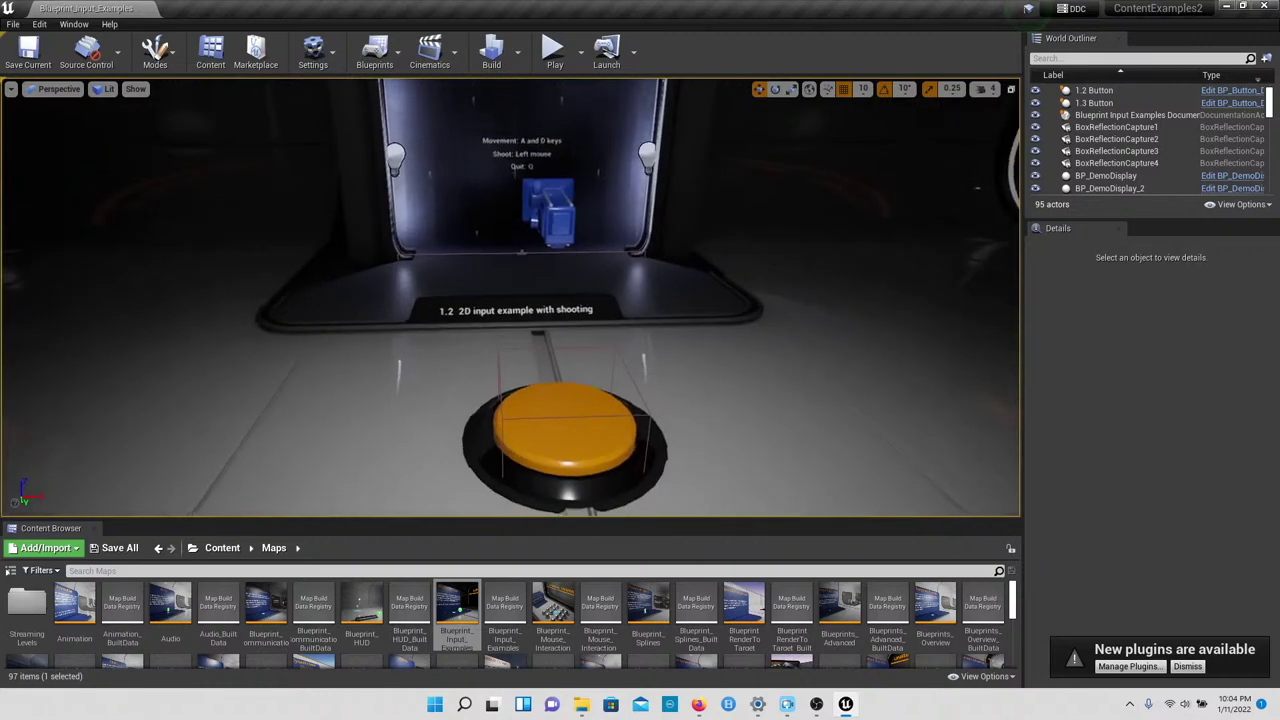
scroll(510, 300, up, 4)
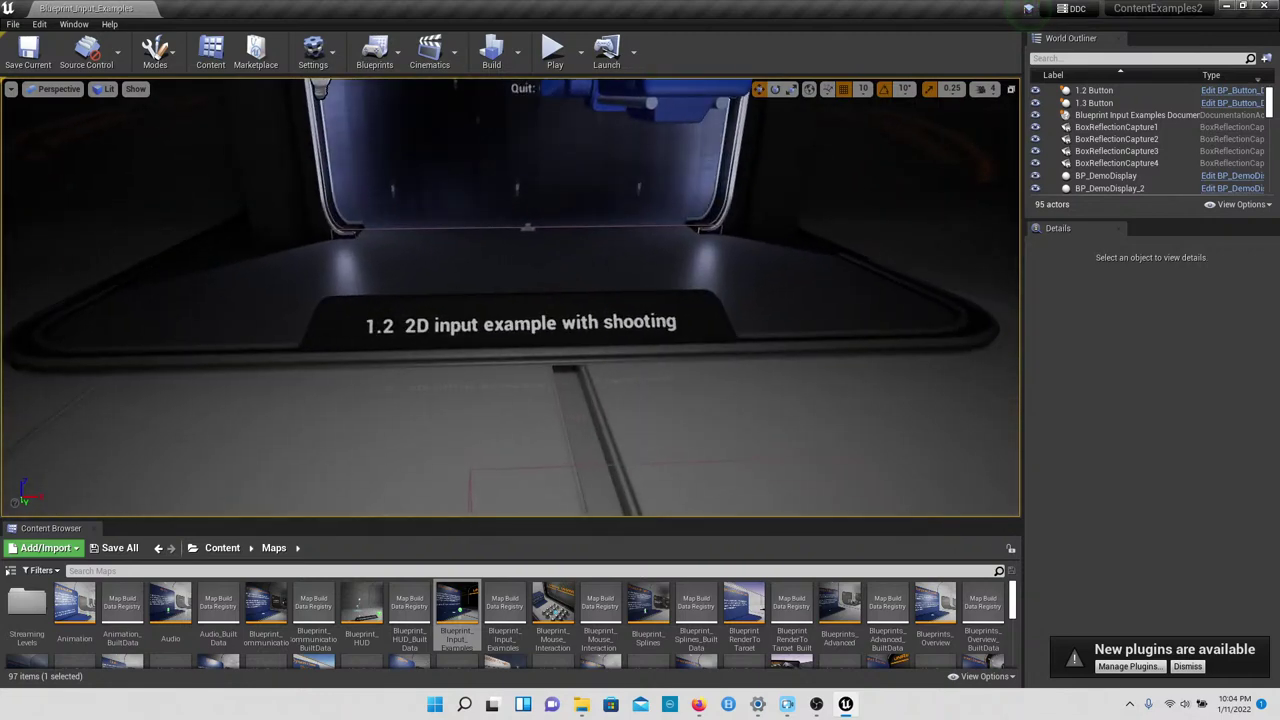
right_drag(366, 375, 366, 352)
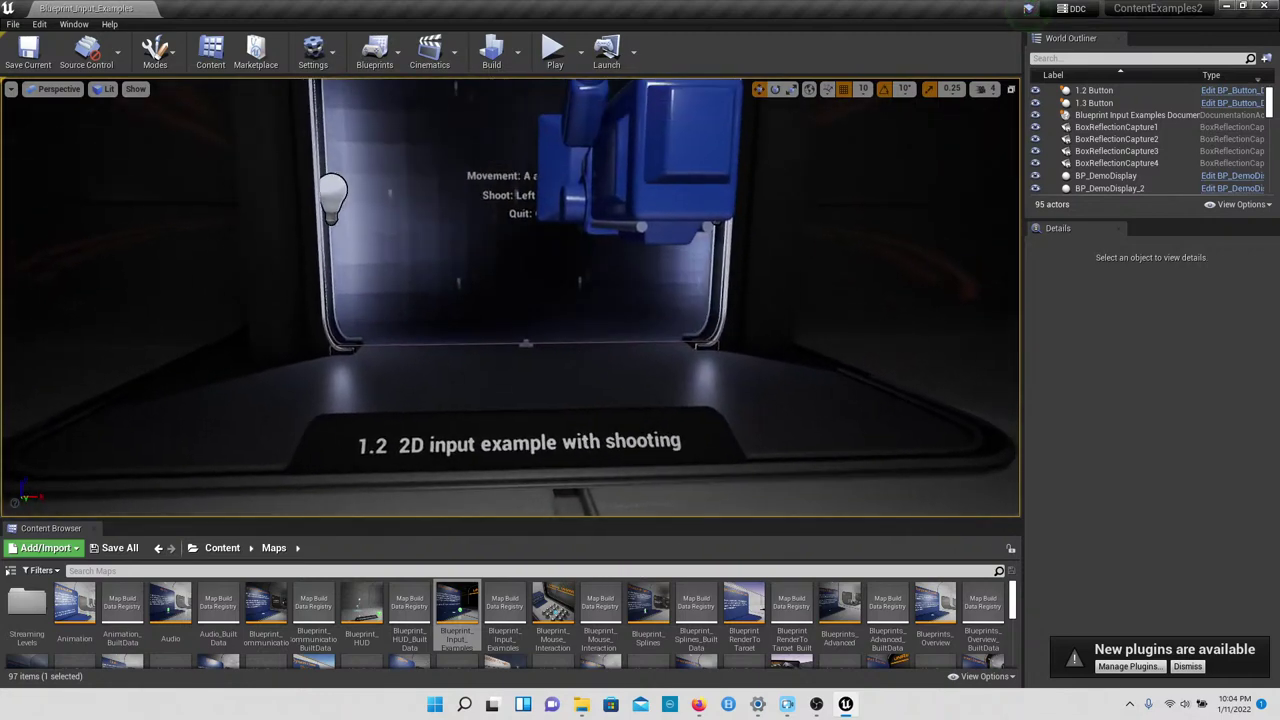
scroll(363, 362, up, 5)
scroll(361, 360, down, 8)
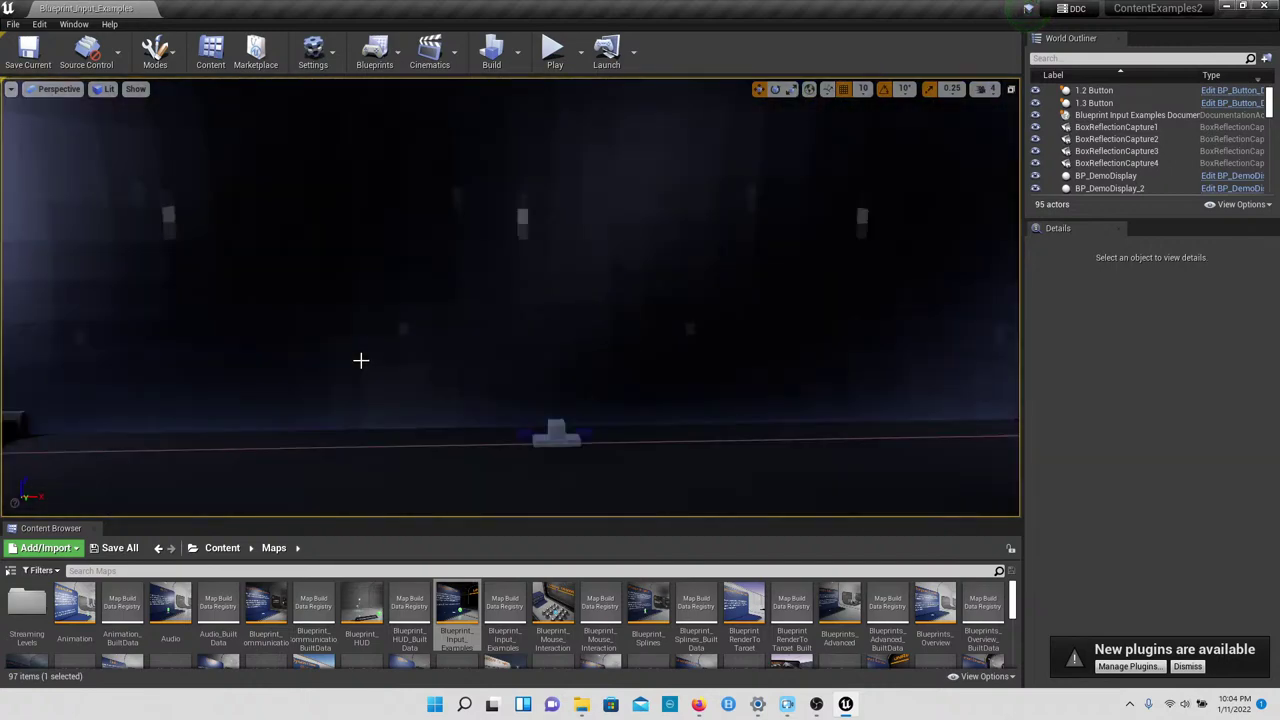
Step: Play the level again, take control of the character from exhibit 1.1's orange button, and quit that example
click(554, 50)
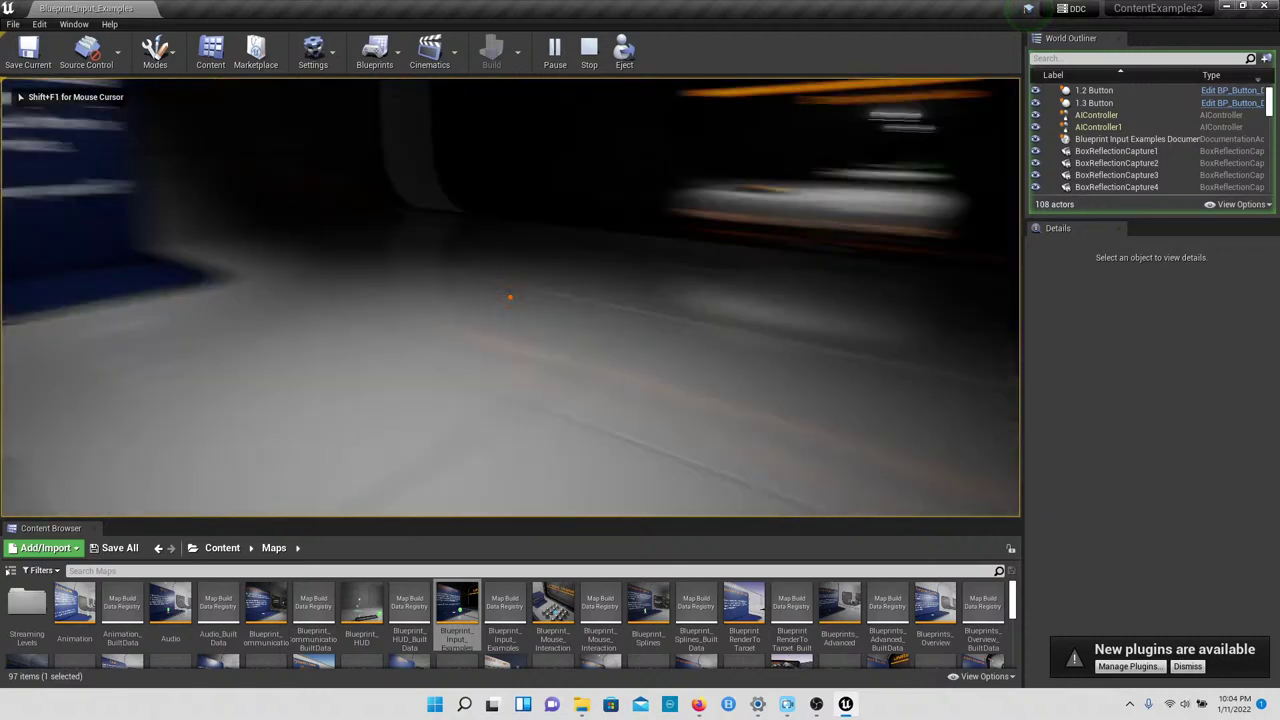
key(w)
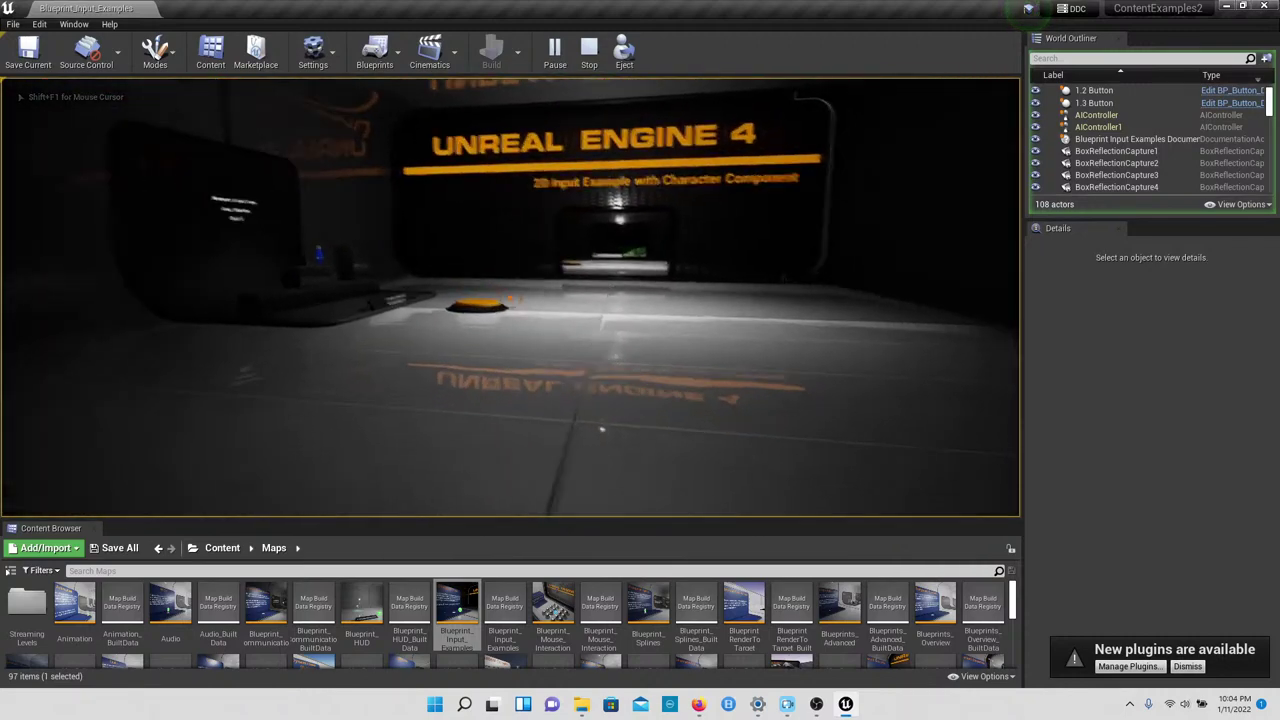
key(w)
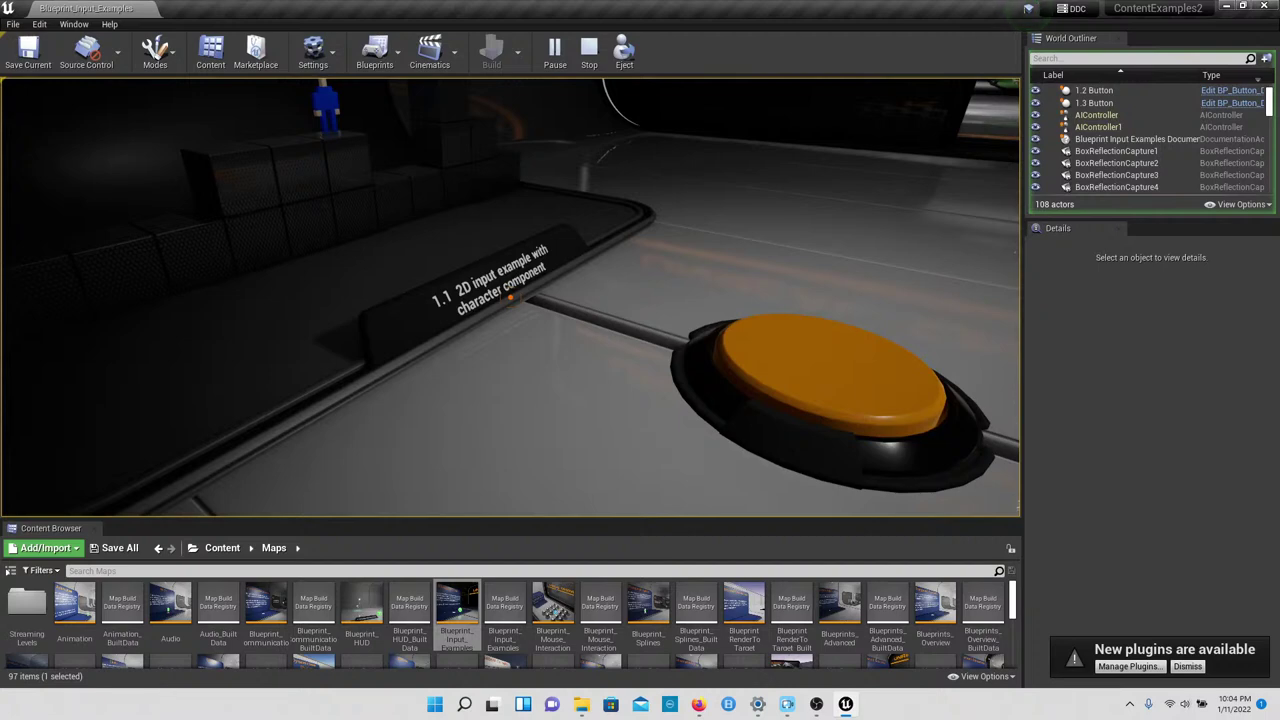
key(w)
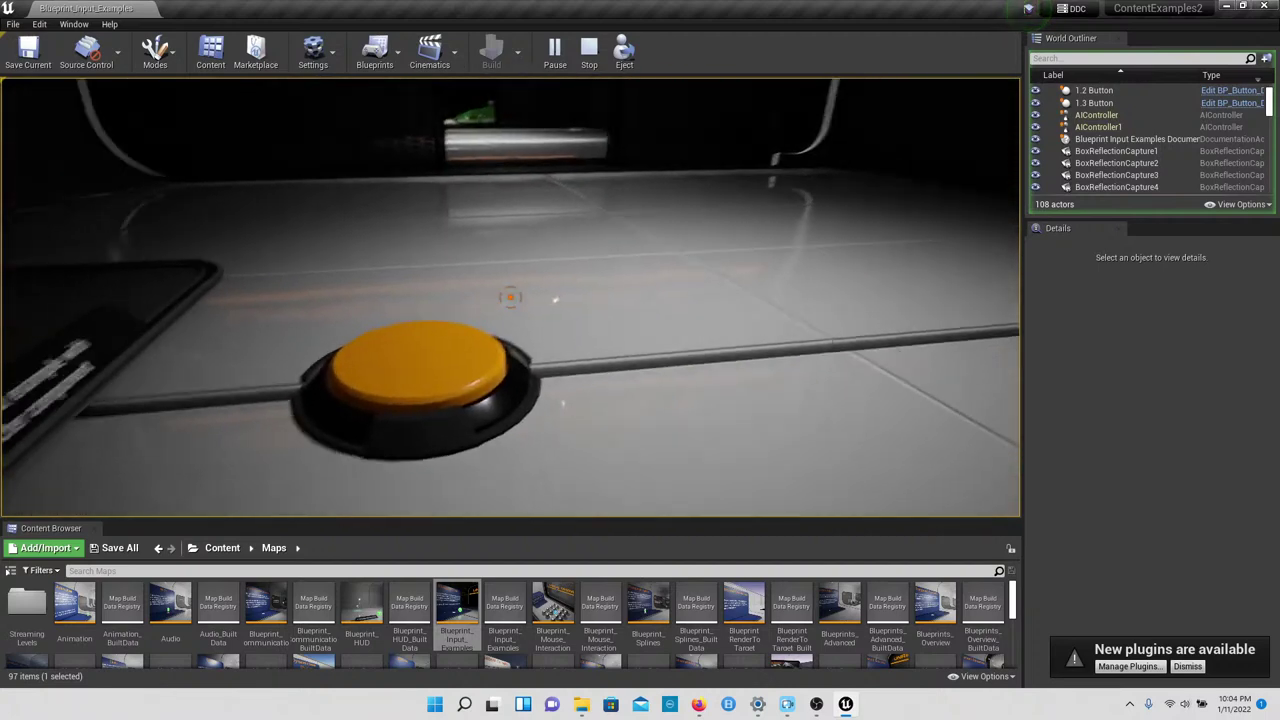
key(w)
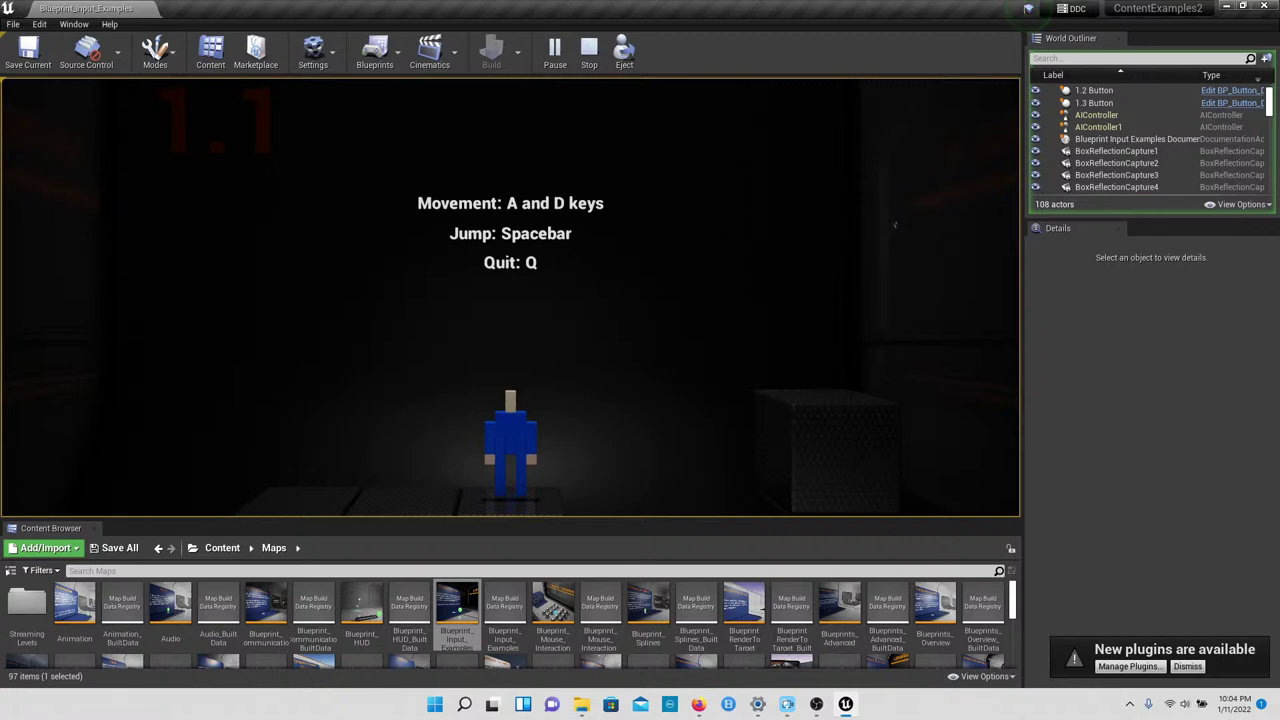
key(q)
Step: Walk to exhibit 1.2, step onto its orange button to play the spaceship shooting example, and quit it
key(w)
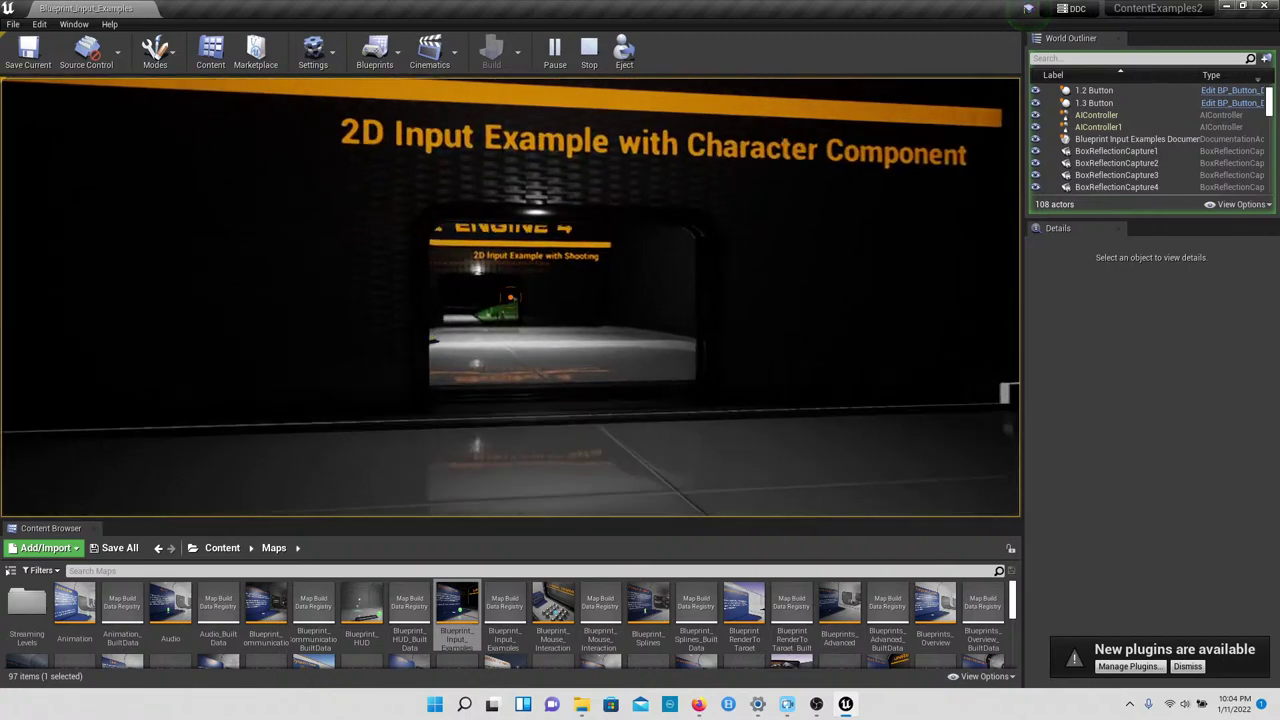
key(w)
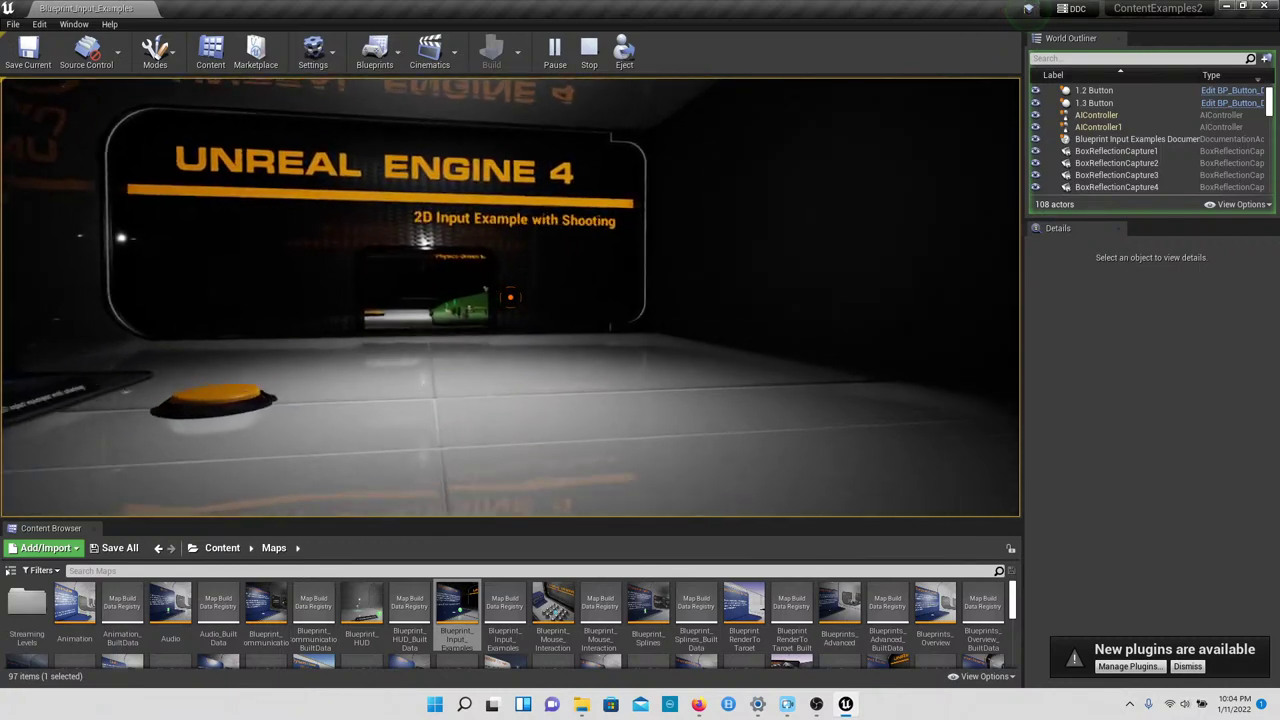
key(w)
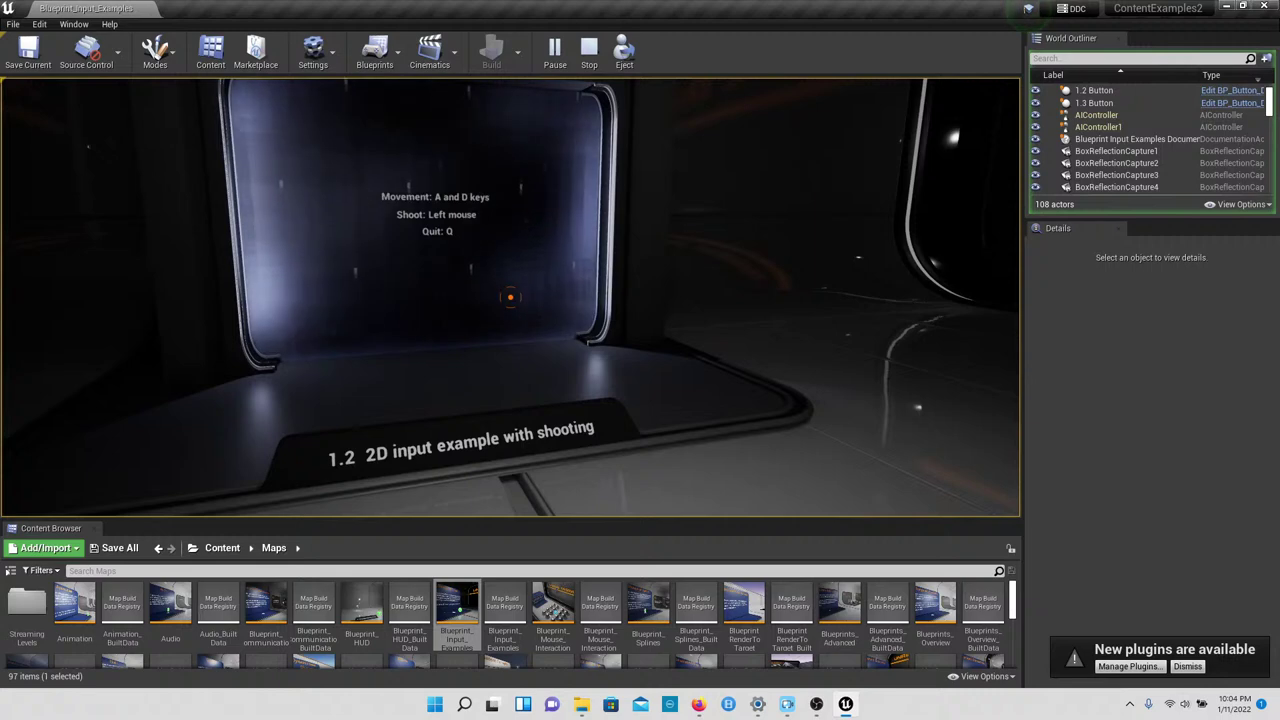
key(w)
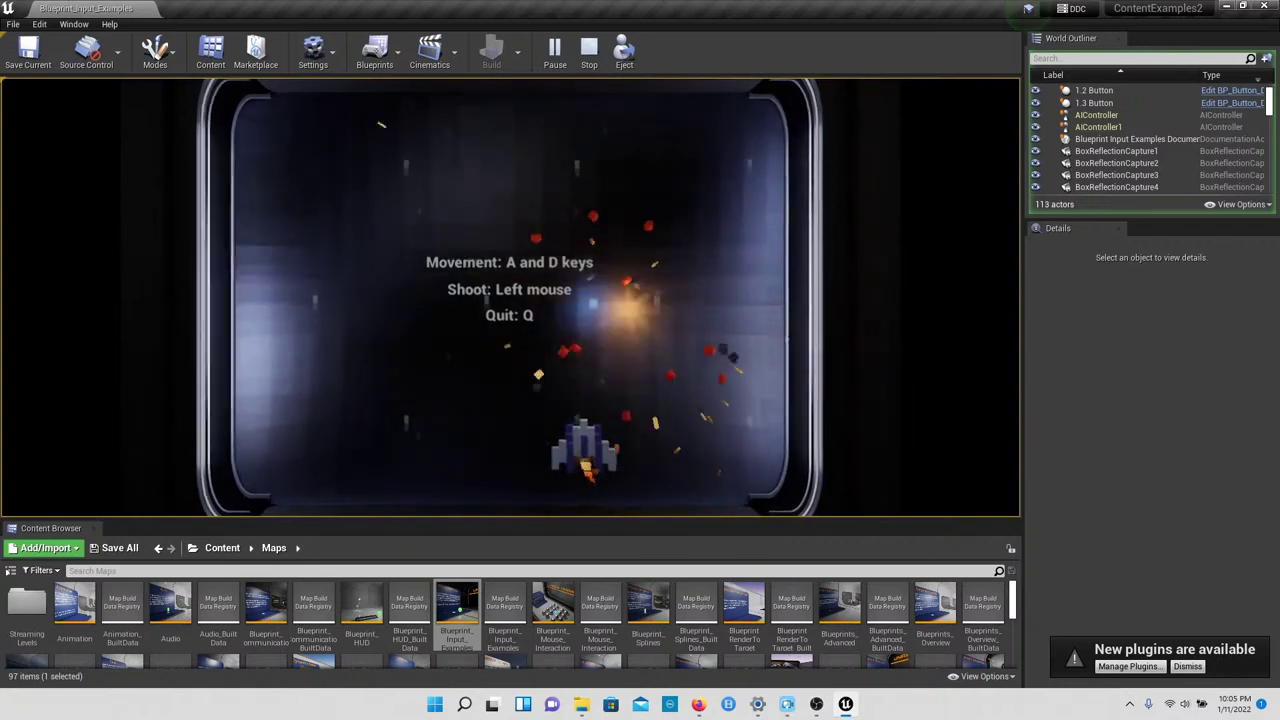
key(q)
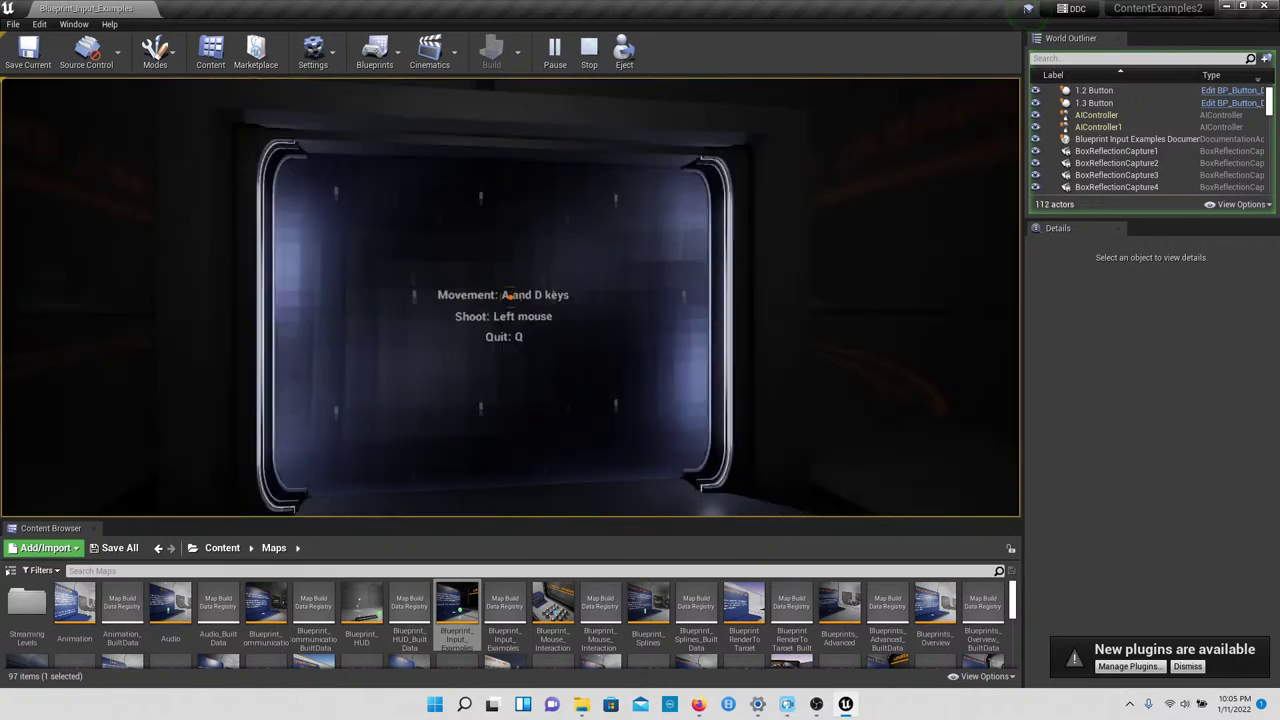
Step: Walk to exhibit 1.3 Physics-driven movement example and view its flying saucer and control instructions up close
key(s)
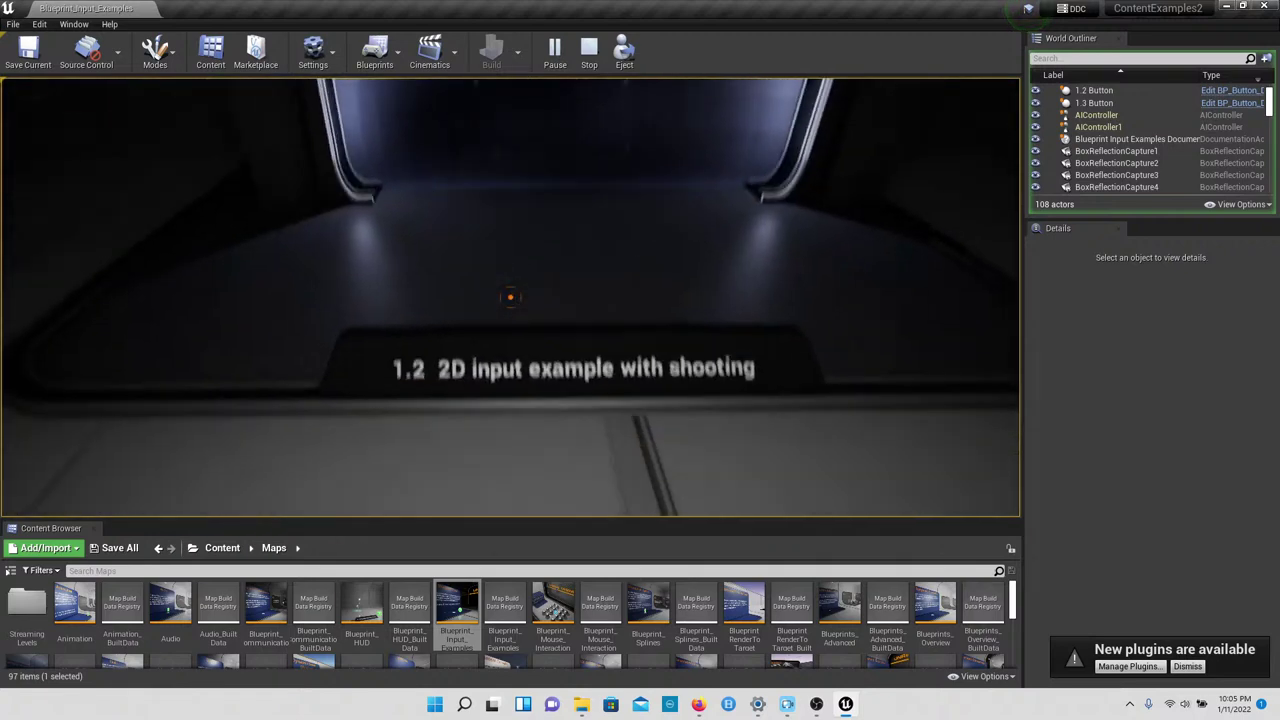
key(w)
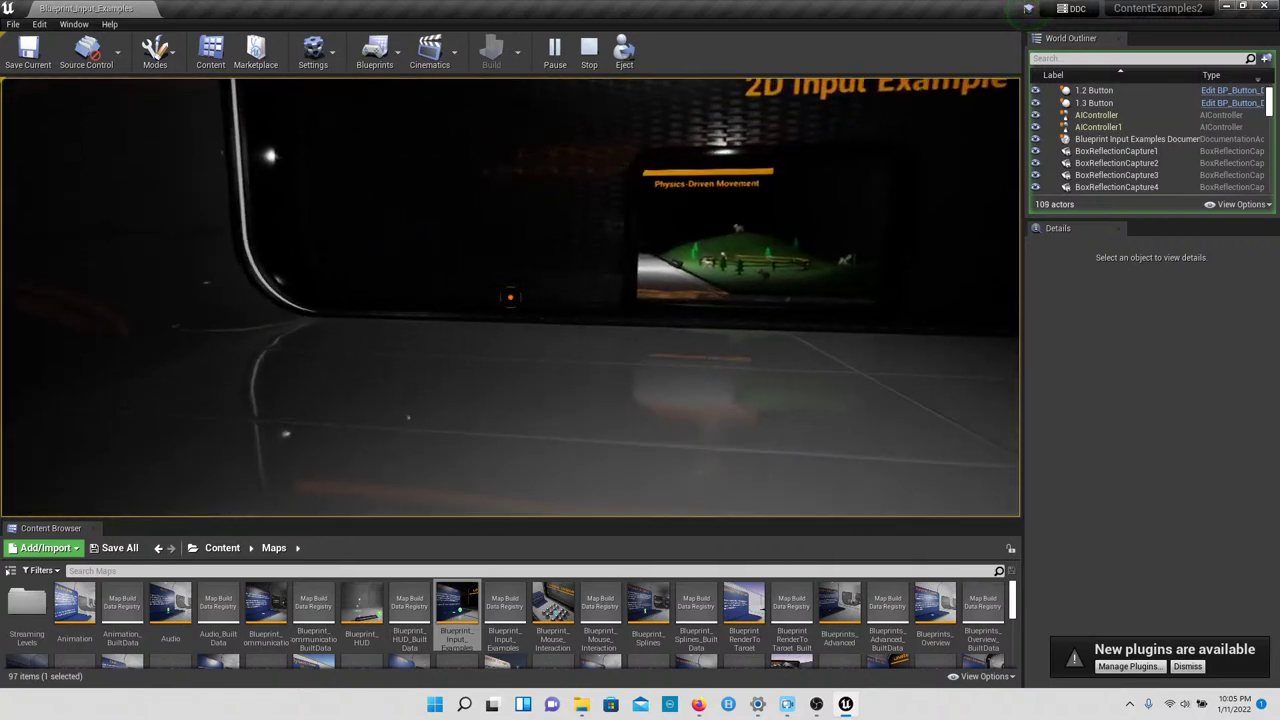
key(w)
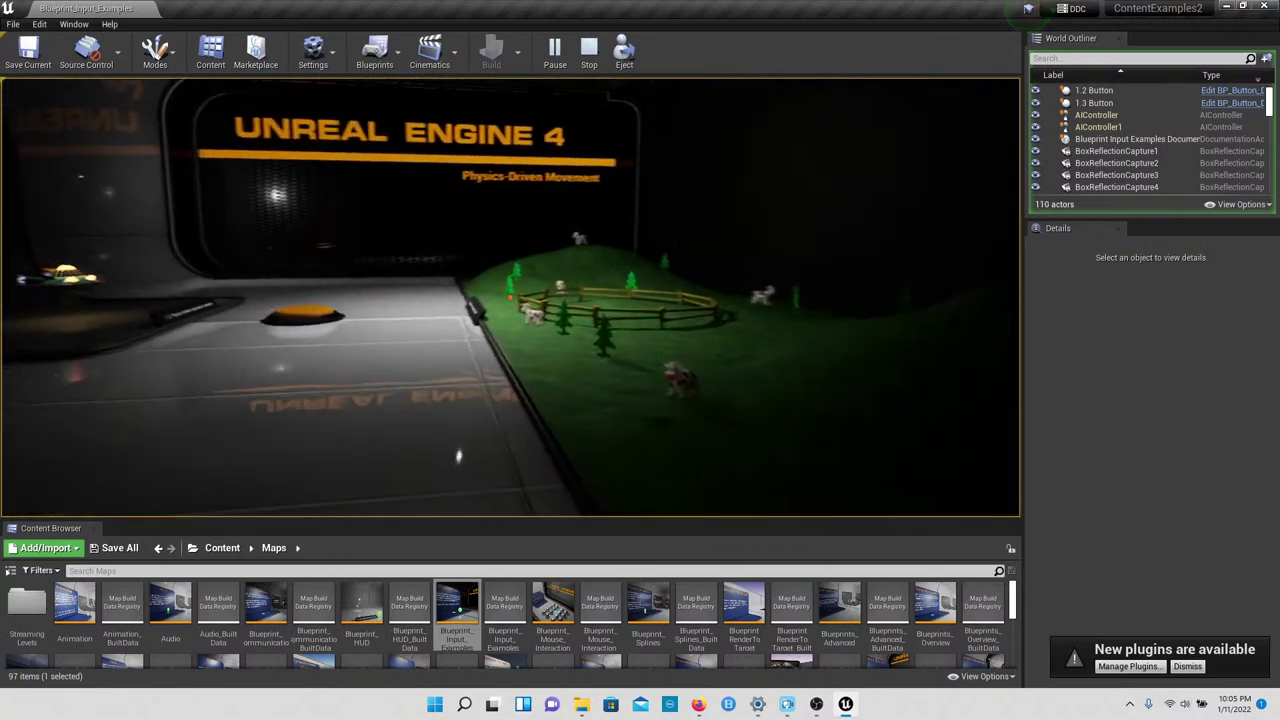
key(w)
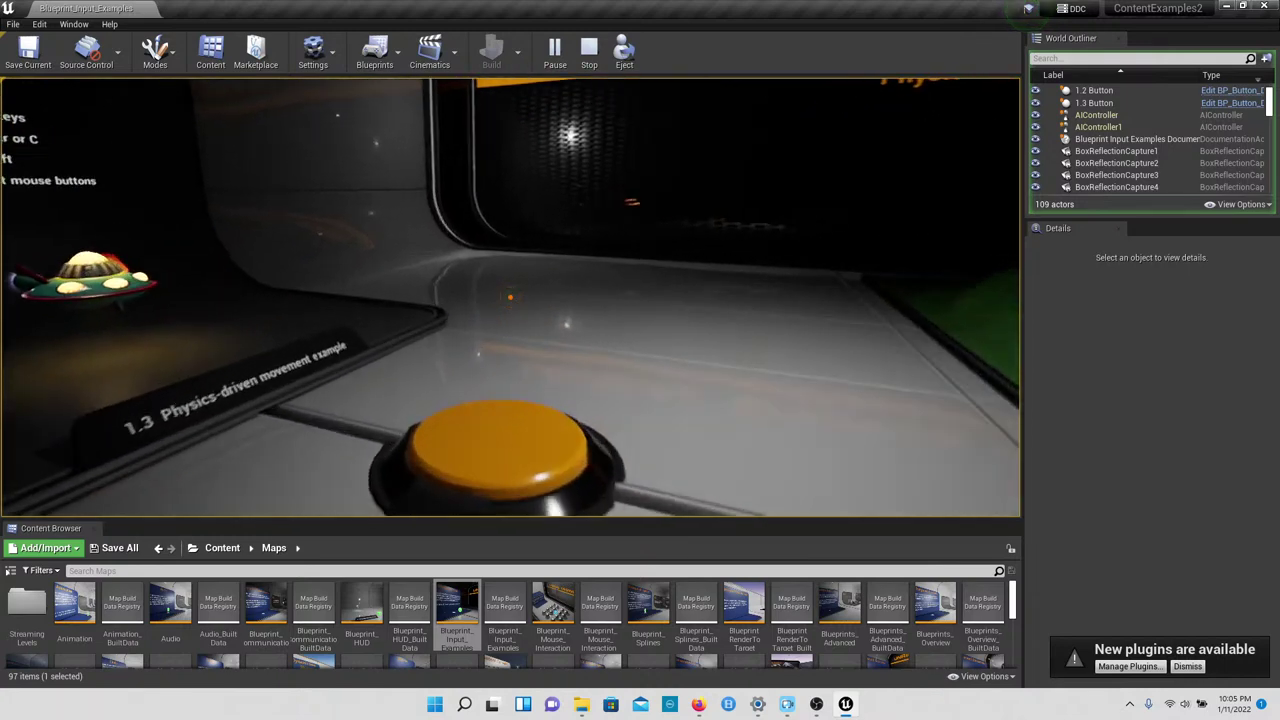
key(w)
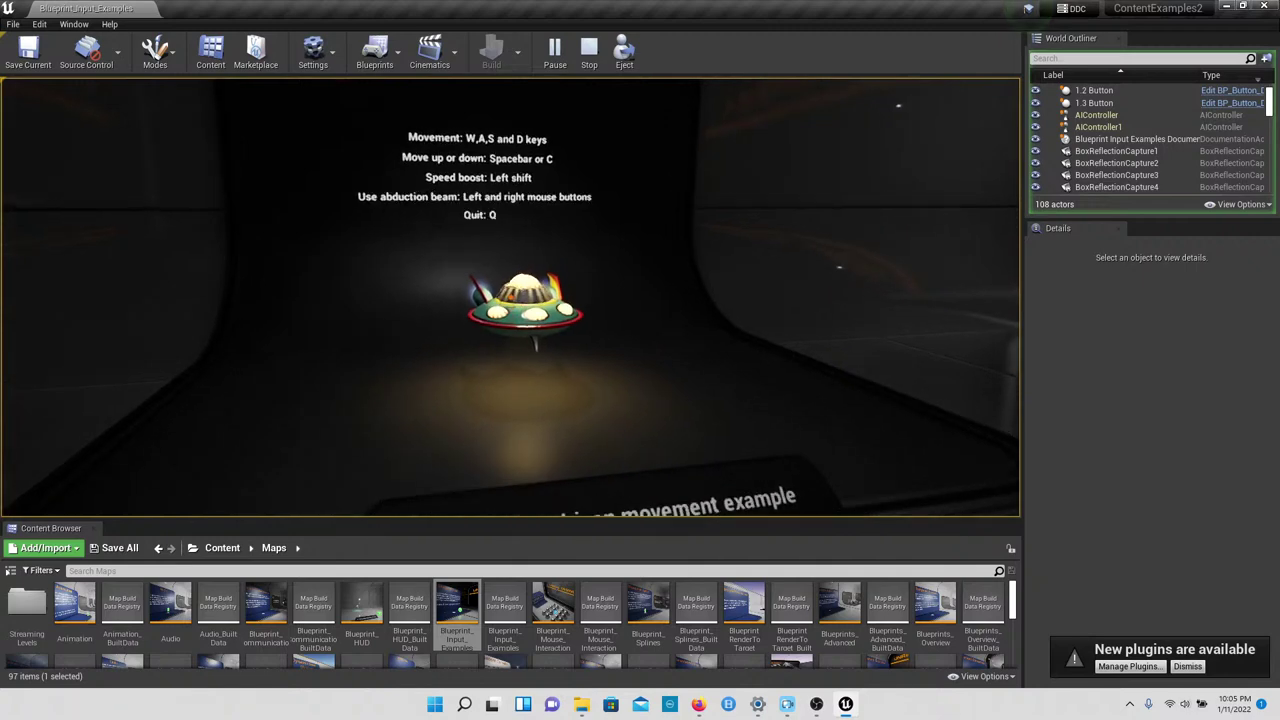
key(w)
key(s)
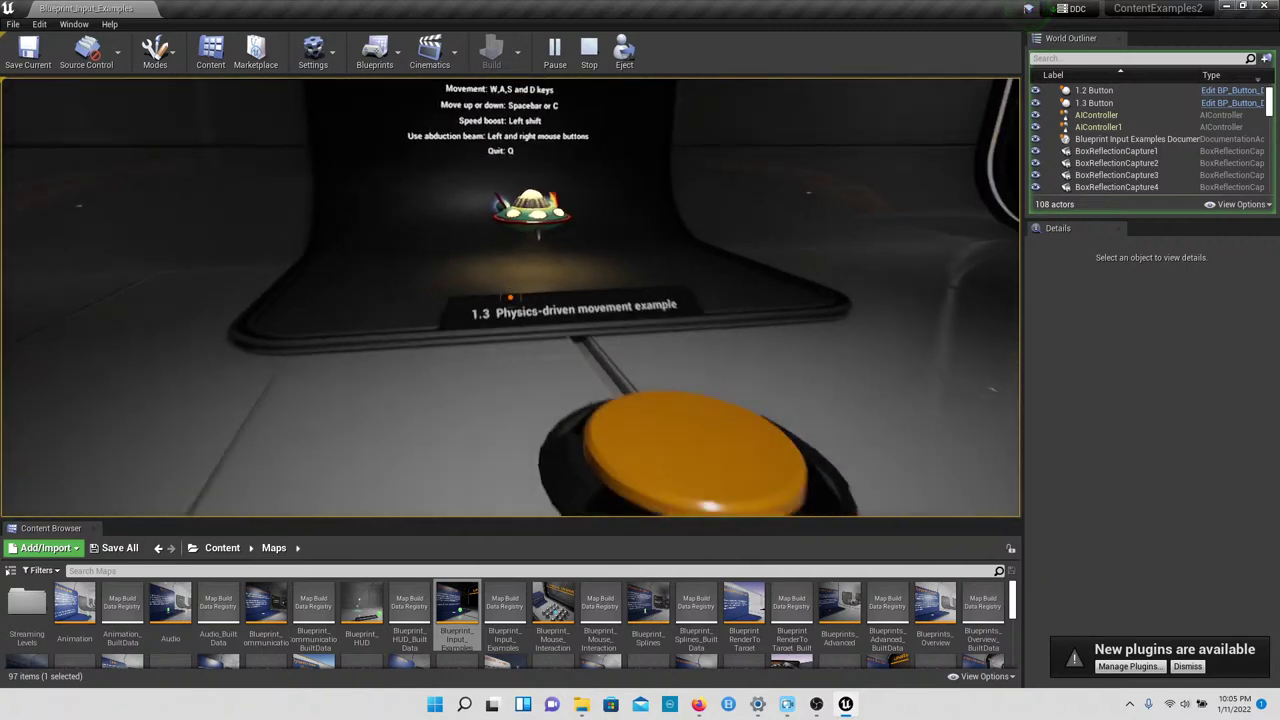
key(w)
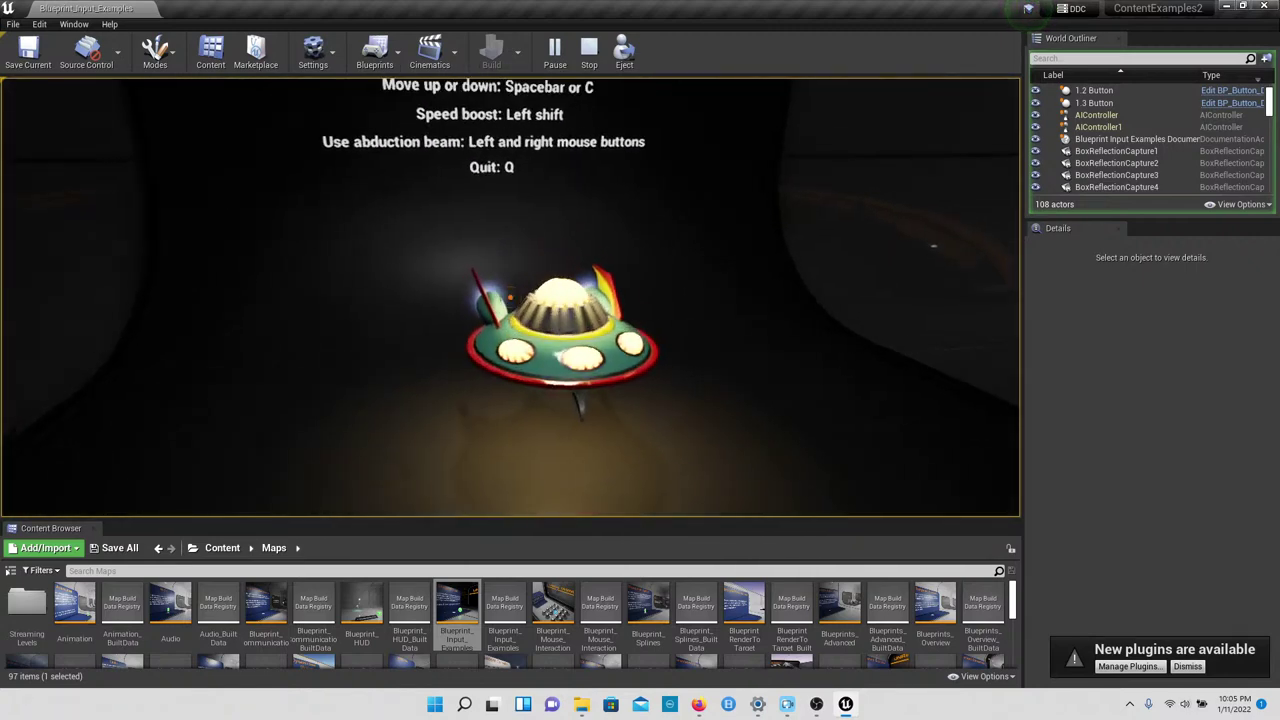
Step: Take control of the flying saucer from exhibit 1.3's orange button and fly it toward the fenced cow pasture
key(s)
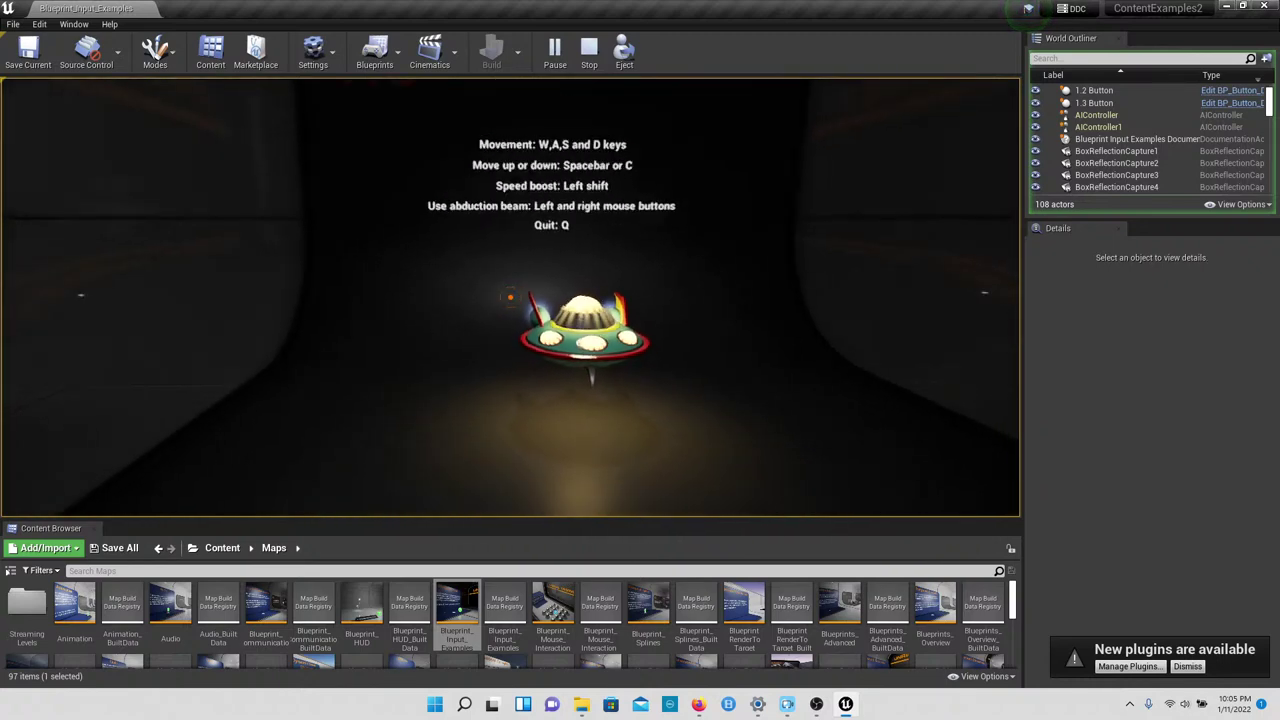
key(e)
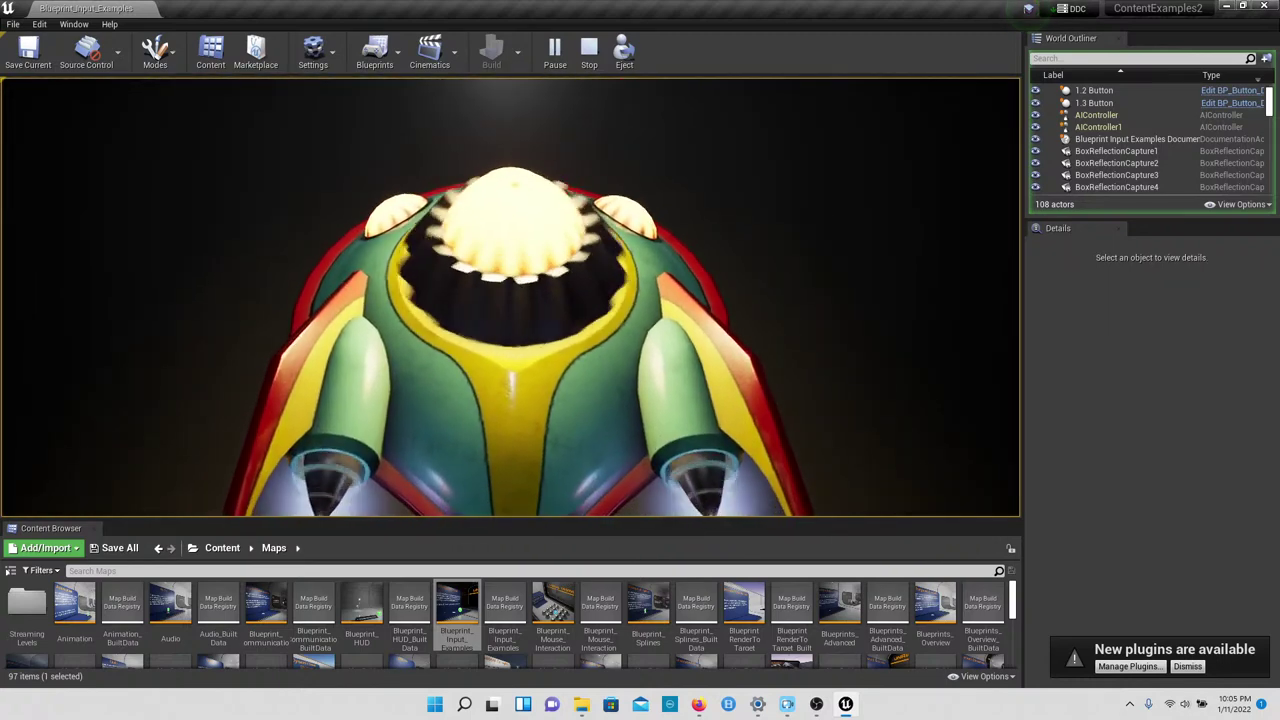
key(s)
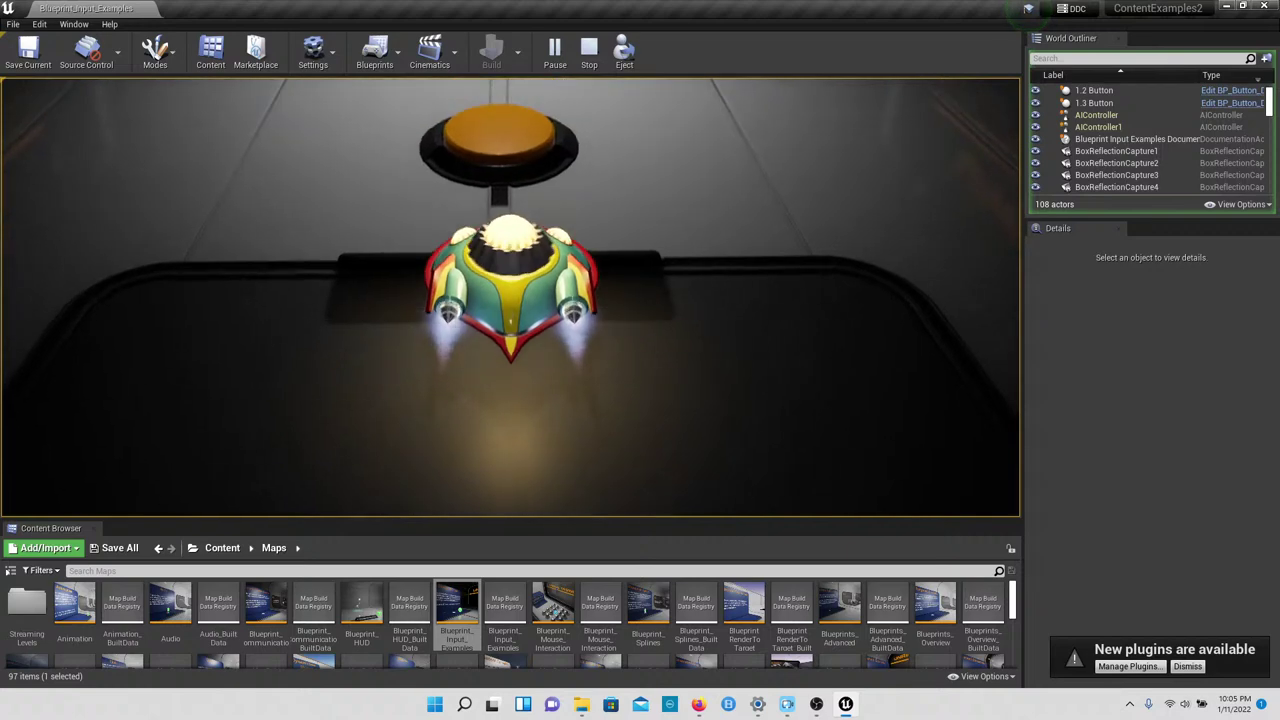
key(w)
key(s)
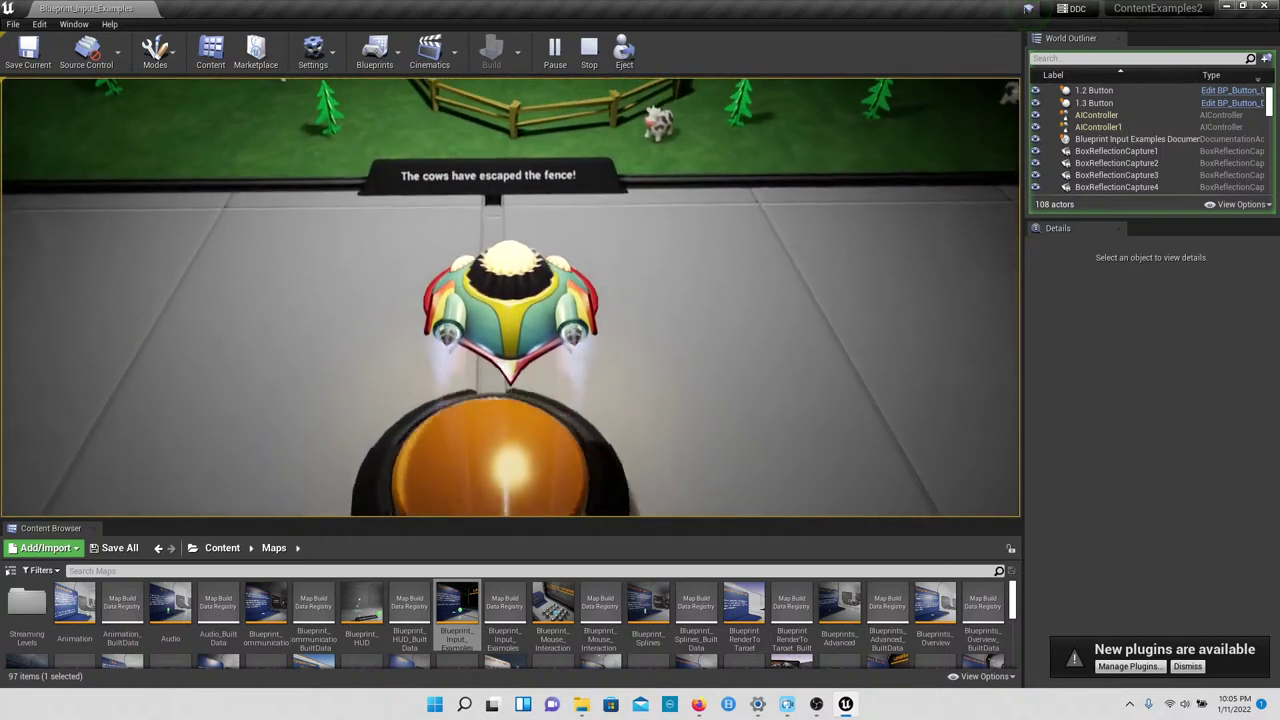
key(s)
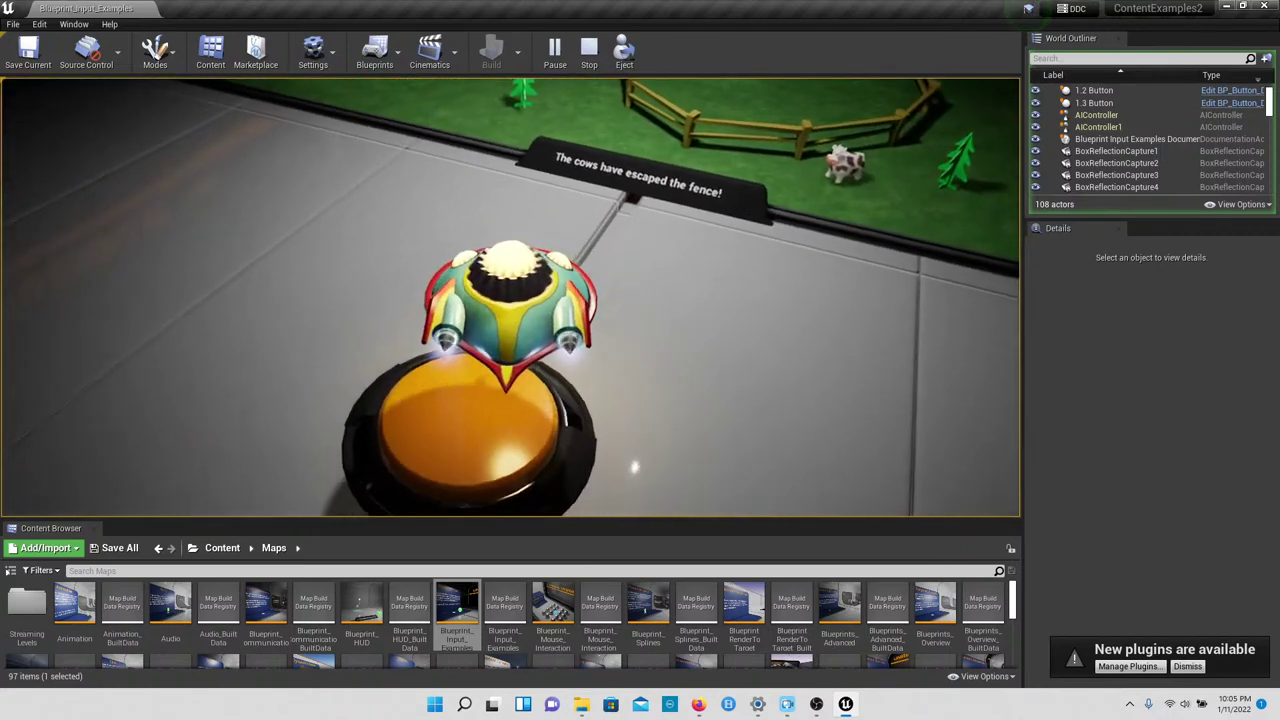
key(w)
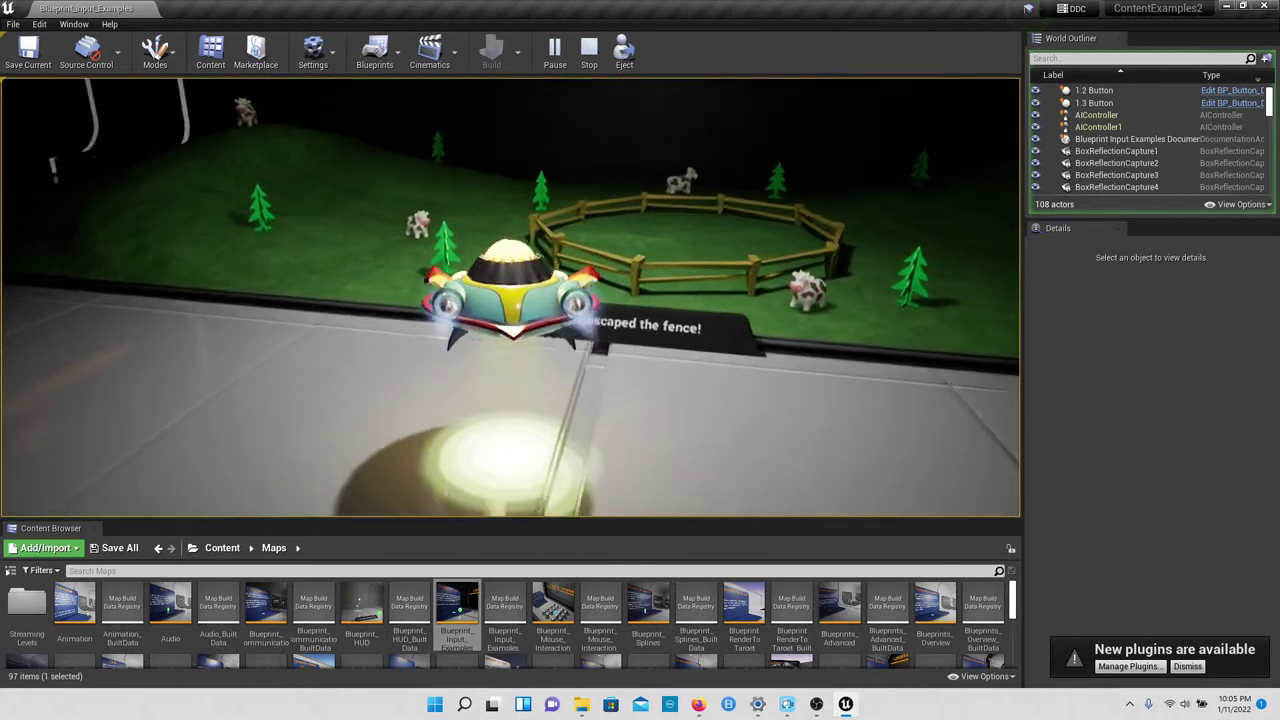
Step: Fly the saucer around the cow pasture and over the hill, using the abduction beam on the trees and cows
key(a)
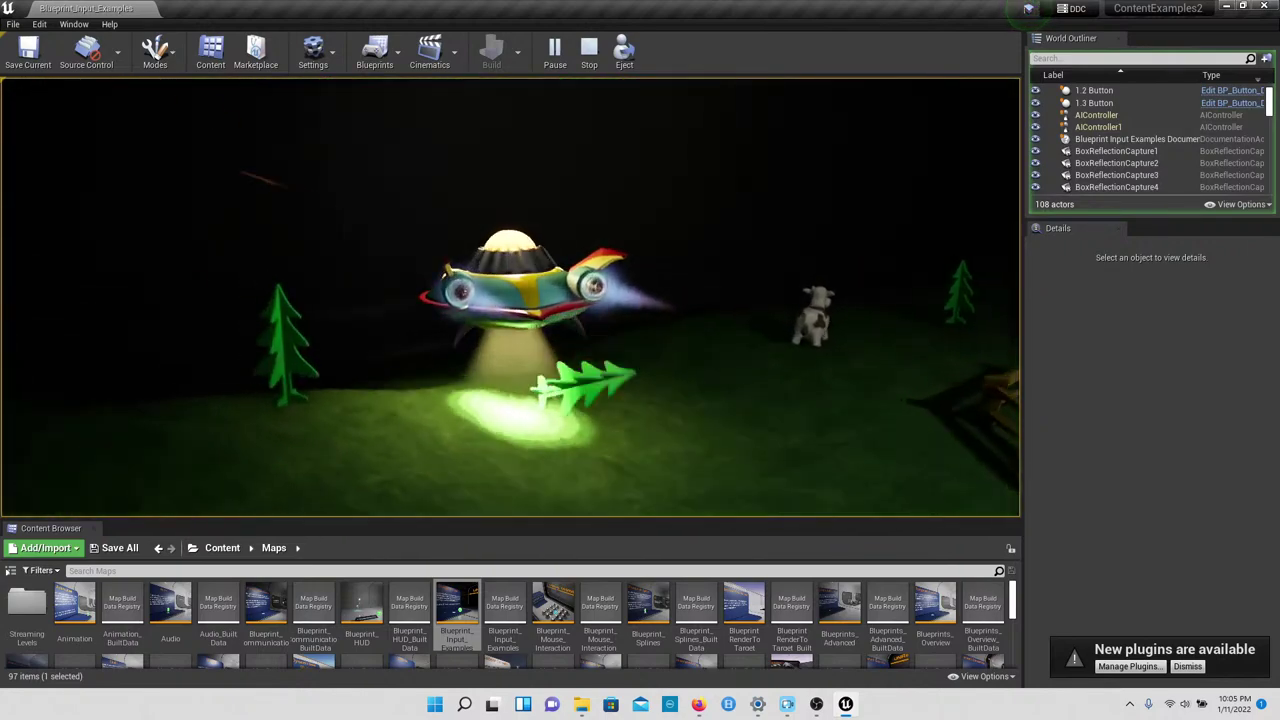
key(w)
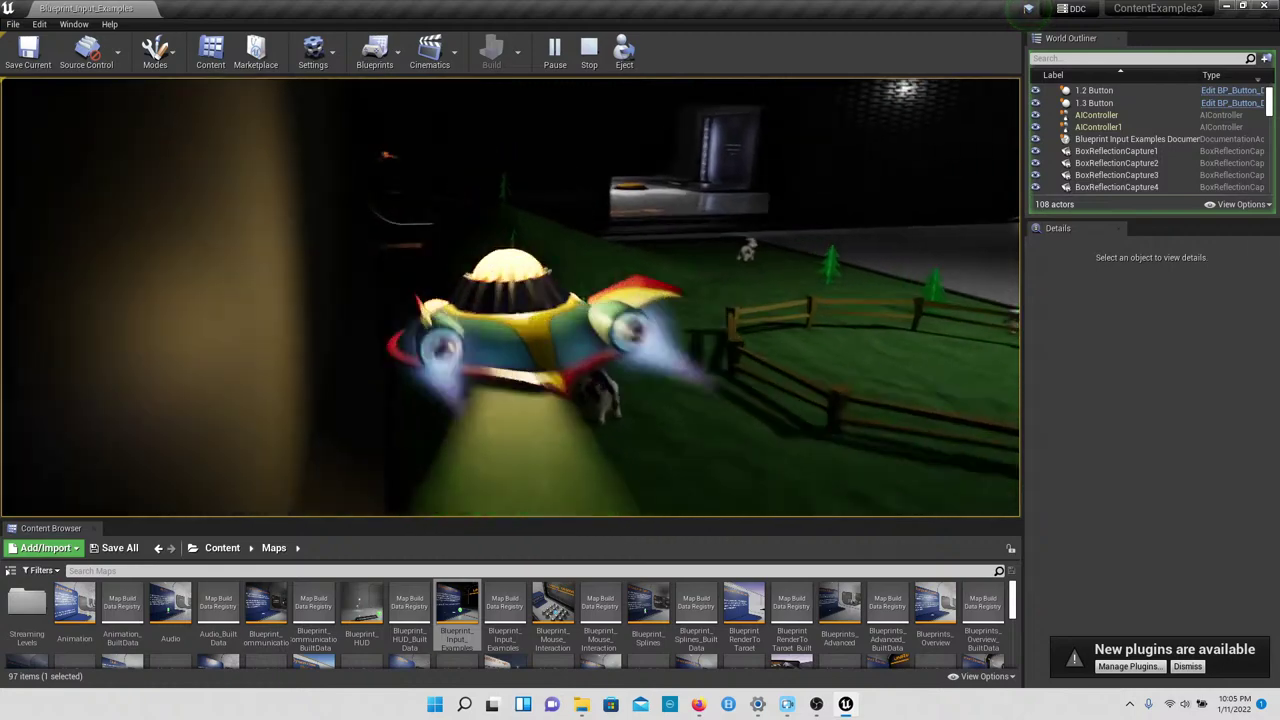
key(a)
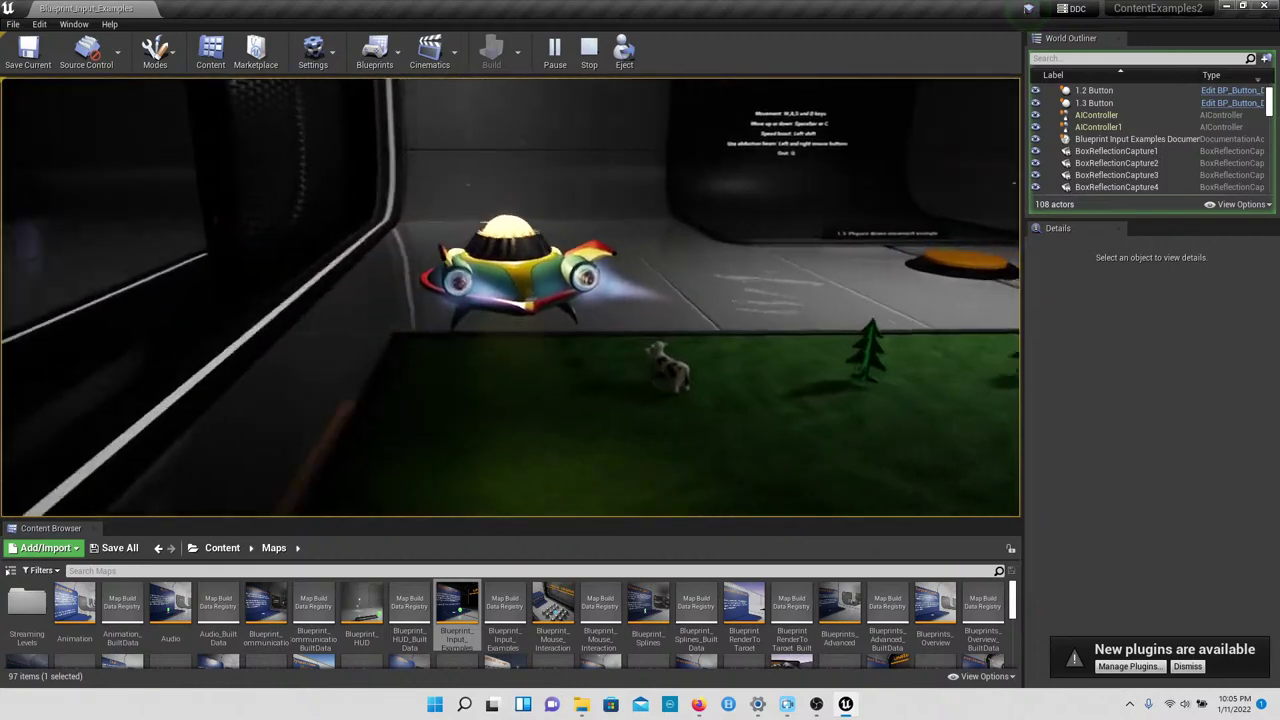
key(d)
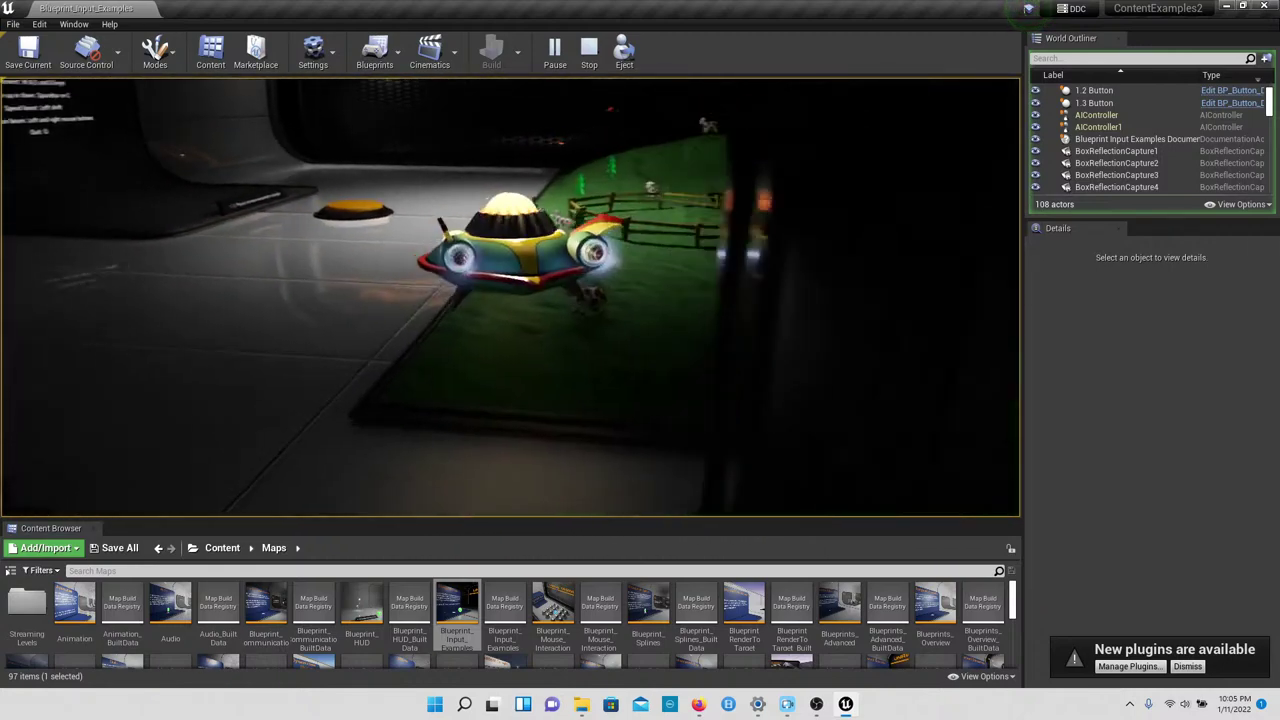
click(510, 298)
key(w)
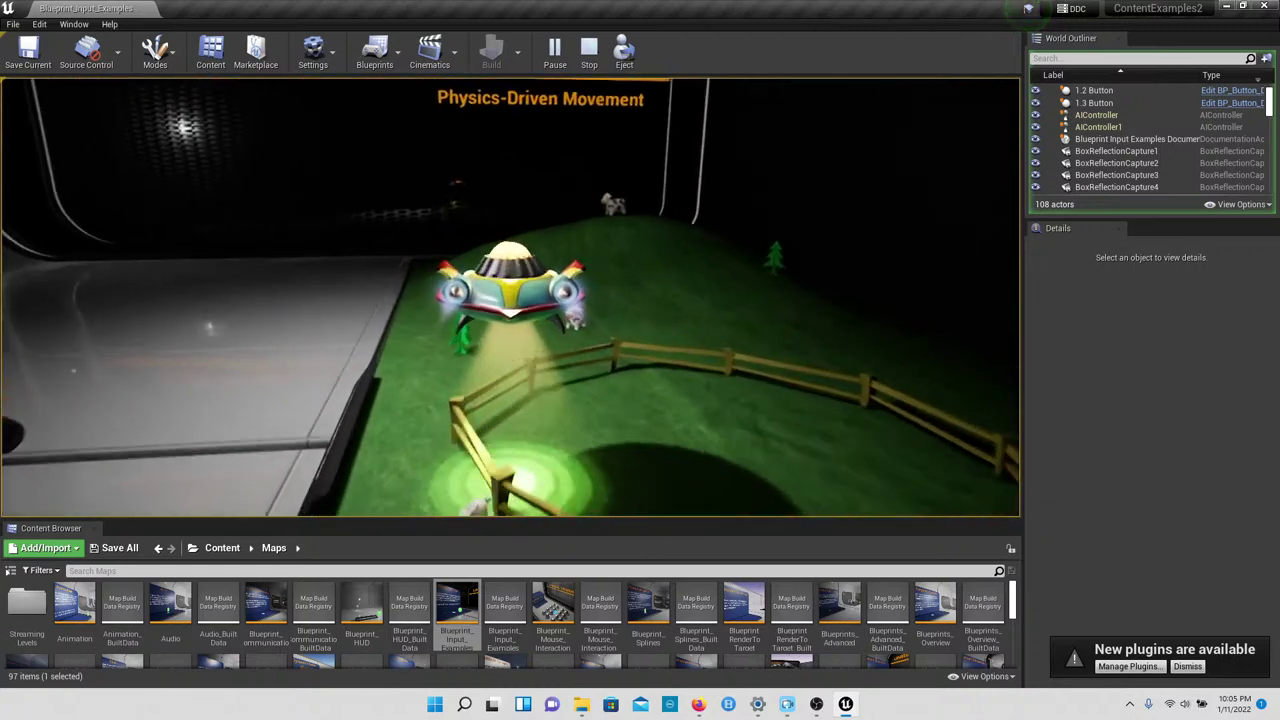
key(w)
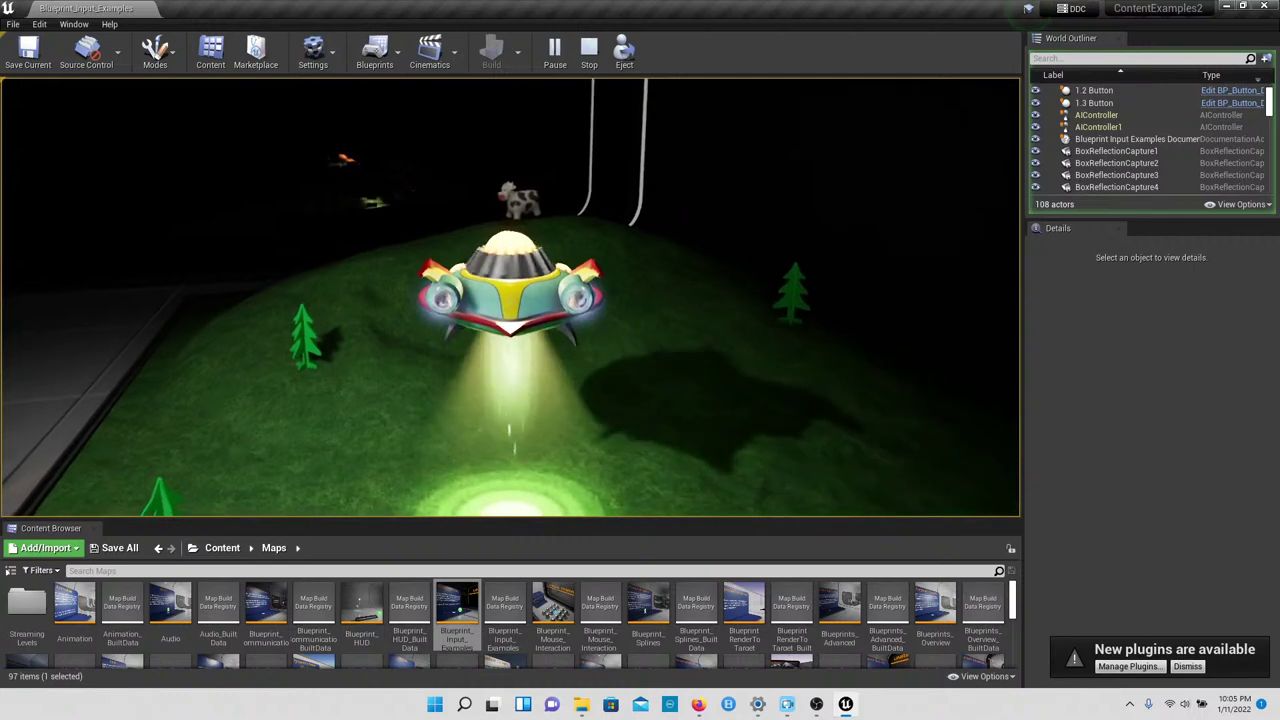
key(space)
key(w)
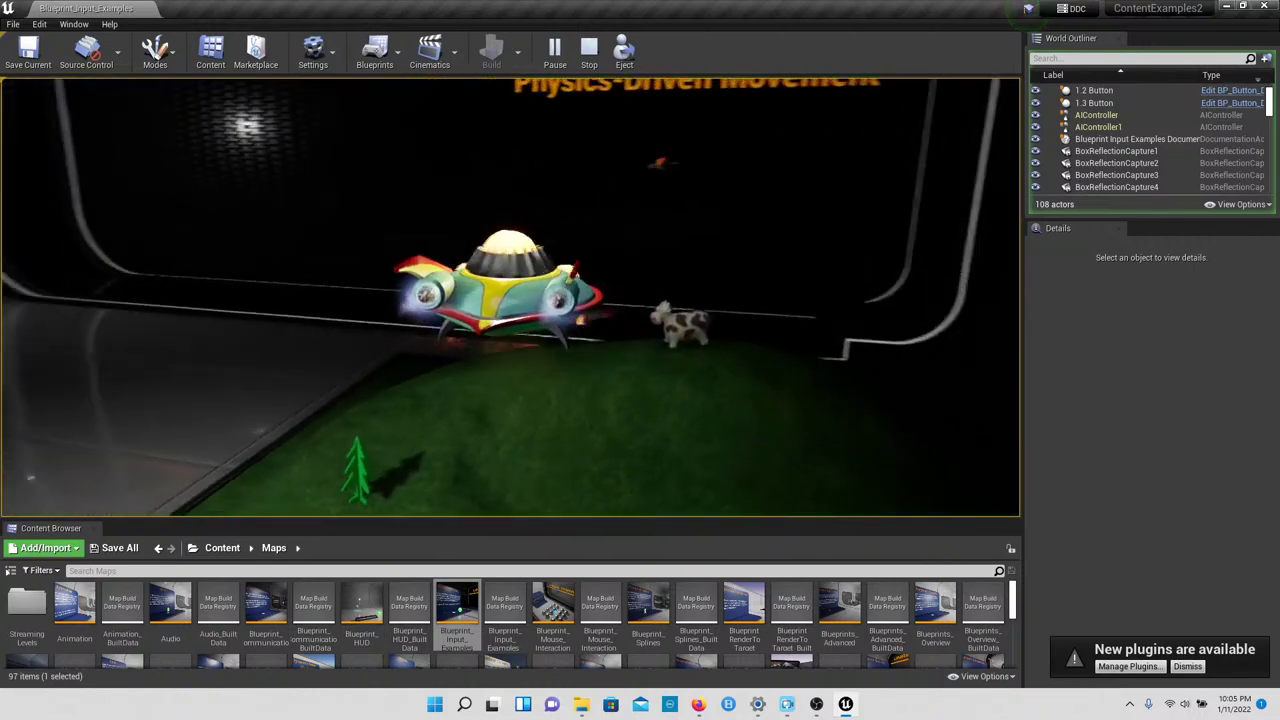
key(a)
key(w)
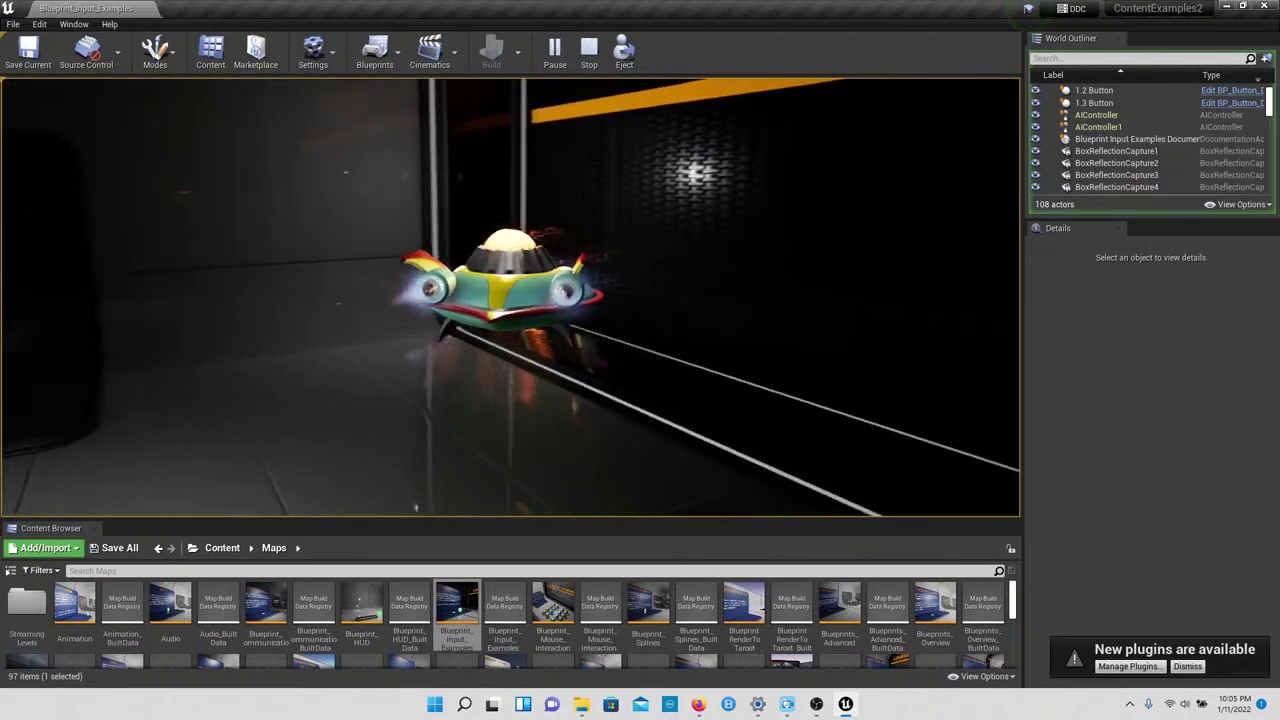
Step: Quit the saucer example, look around exhibit 1.3 as the walking character, and stop playing the level
key(e)
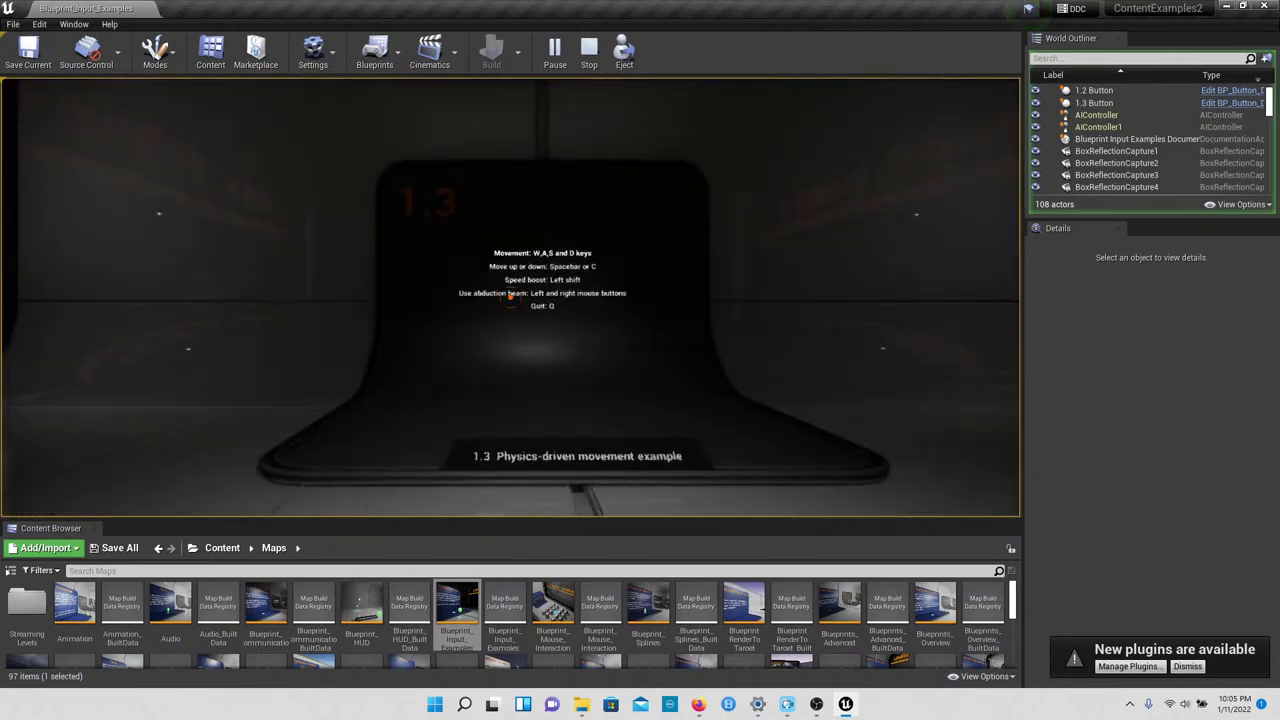
key(a)
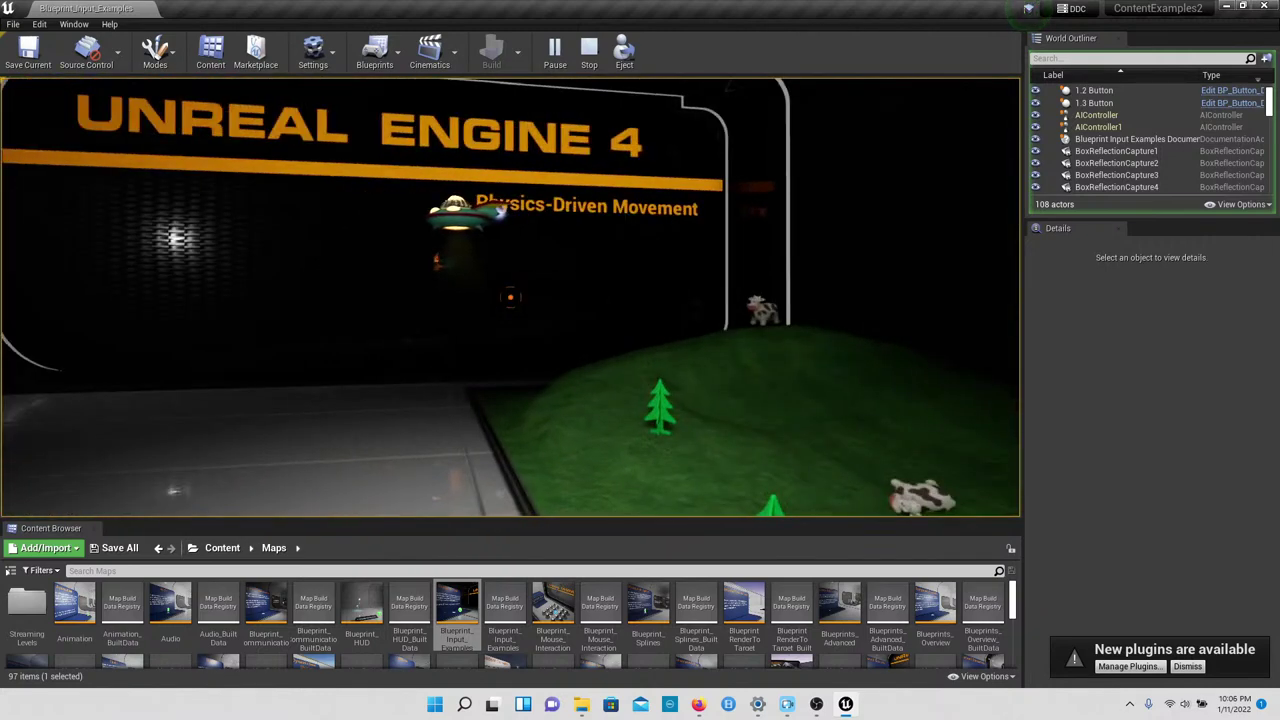
key(a)
key(w)
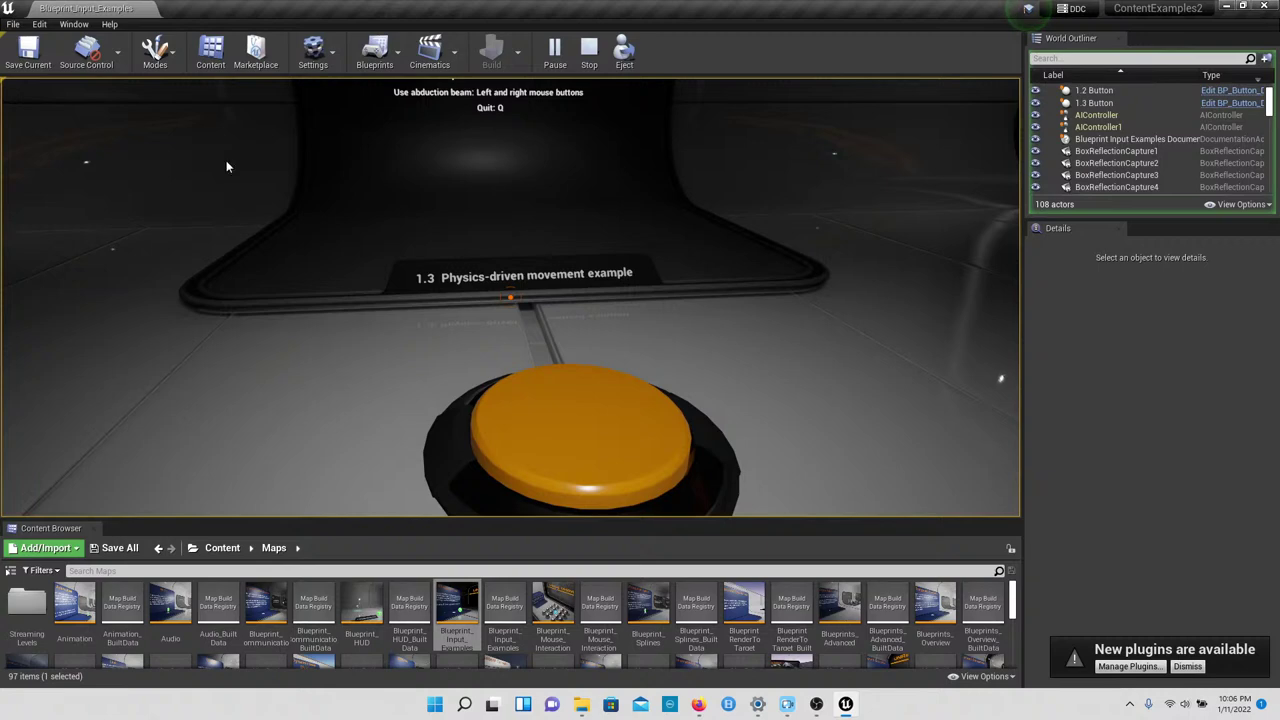
key(Escape)
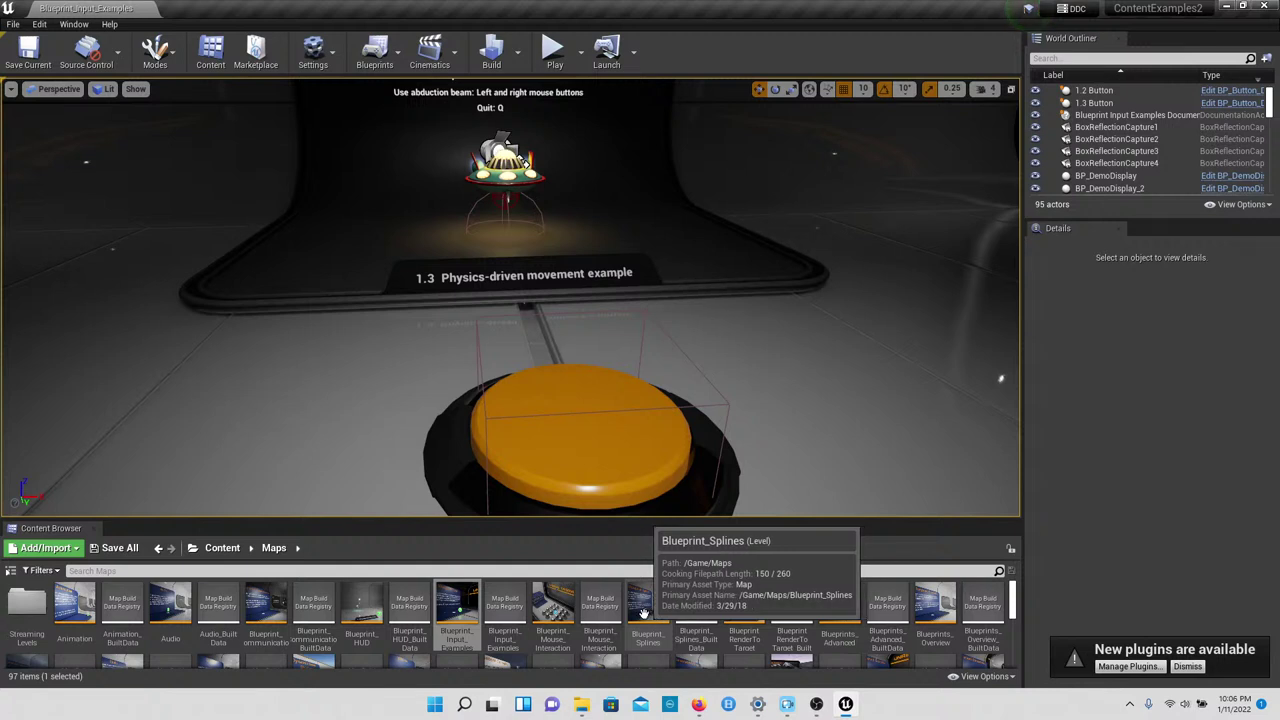
Step: Open the Blueprint_Mouse_Interaction map, view its Blueprint Mouse Input sign, and select the nearest sphere among the rows
double_click(554, 608)
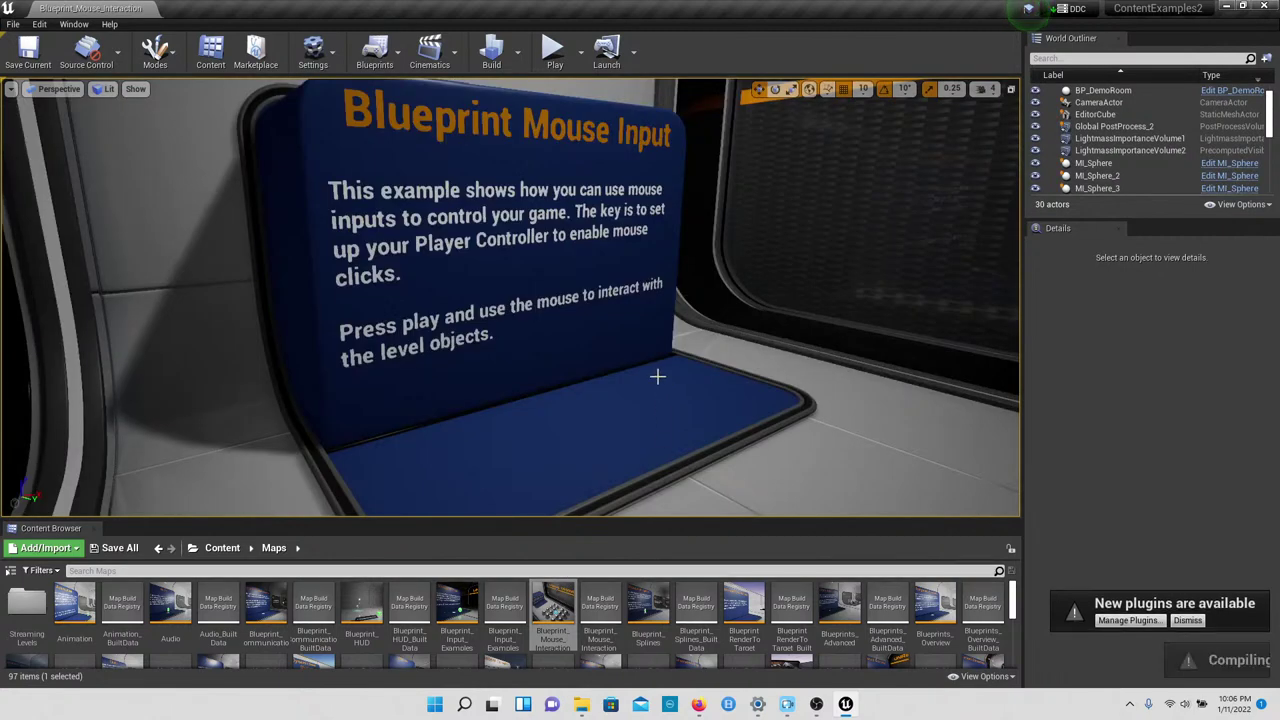
right_drag(510, 300, 465, 277)
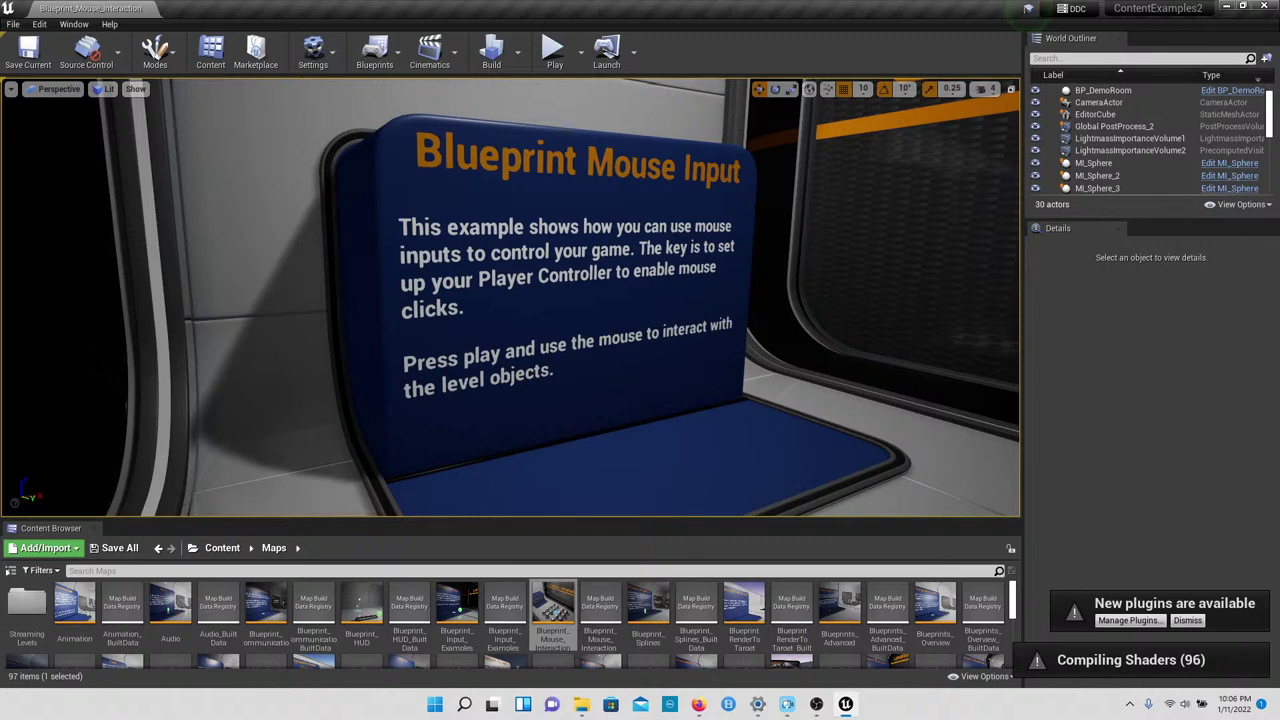
right_drag(510, 300, 754, 350)
click(620, 437)
scroll(620, 433, down, 6)
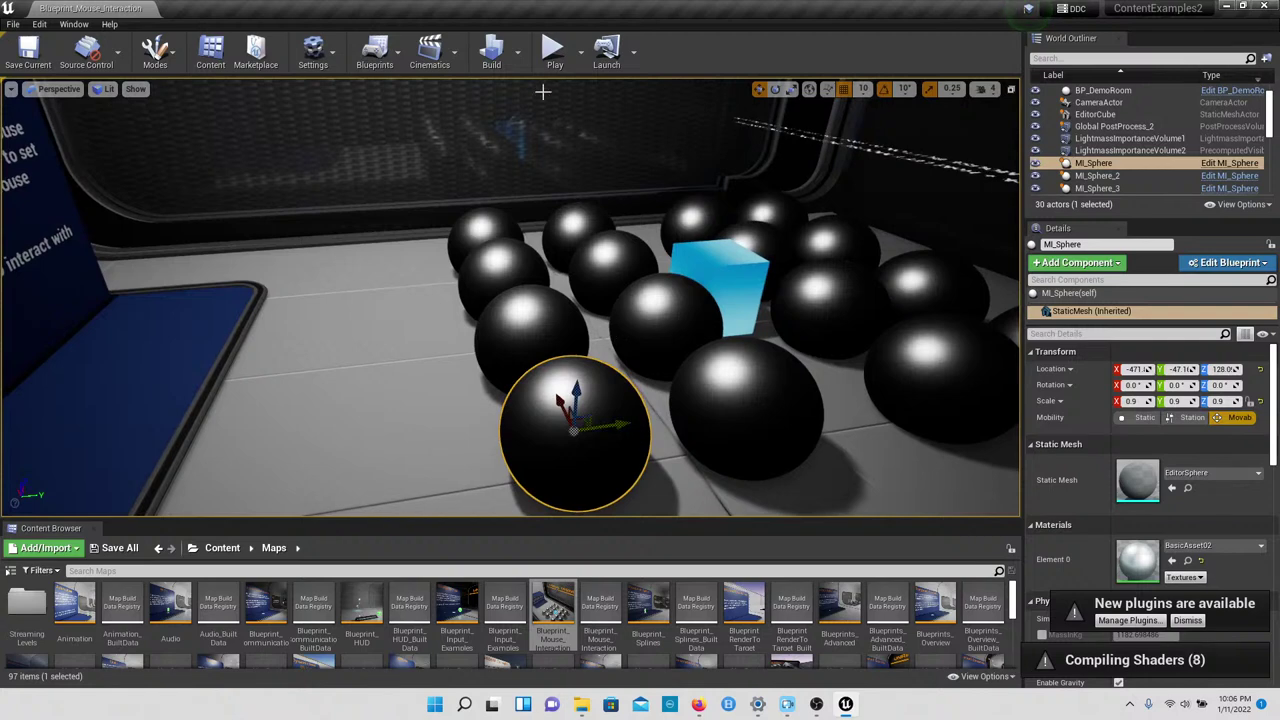
Step: Play the mouse interaction level, move several spheres to new spots around the moving blue cube, and stop playing
click(554, 50)
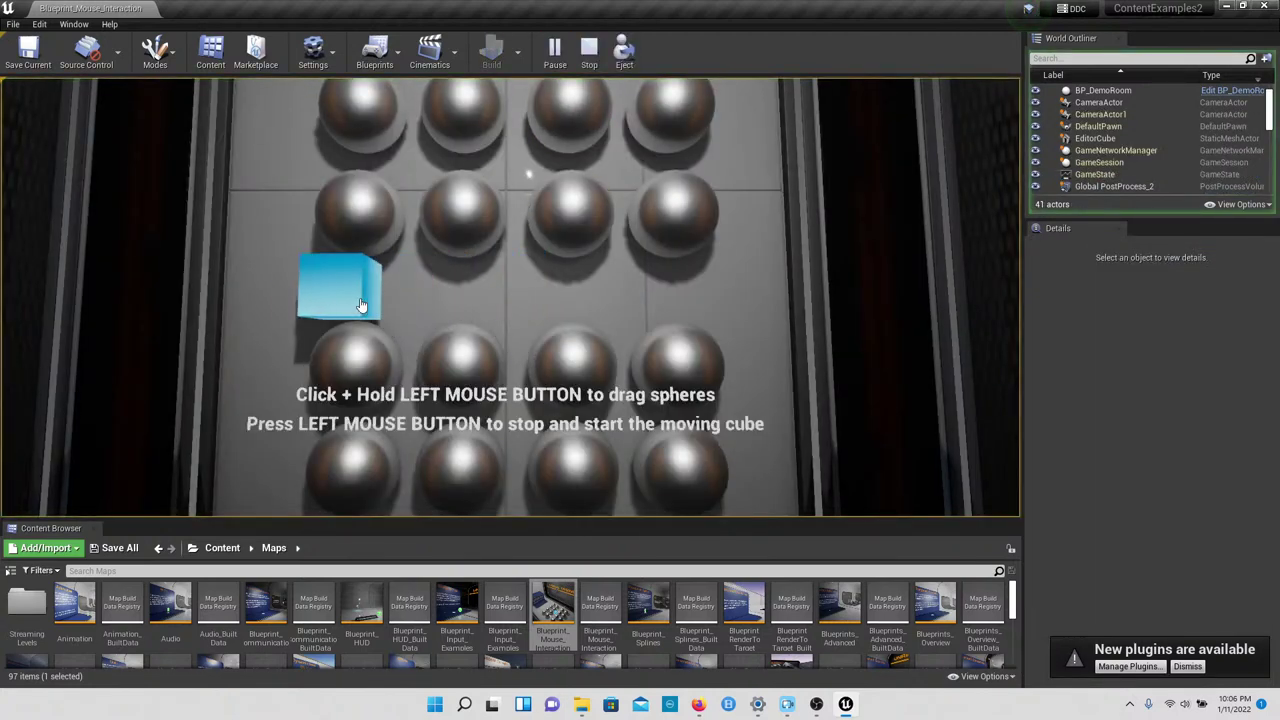
drag(466, 363, 547, 137)
drag(457, 211, 660, 149)
drag(530, 247, 553, 128)
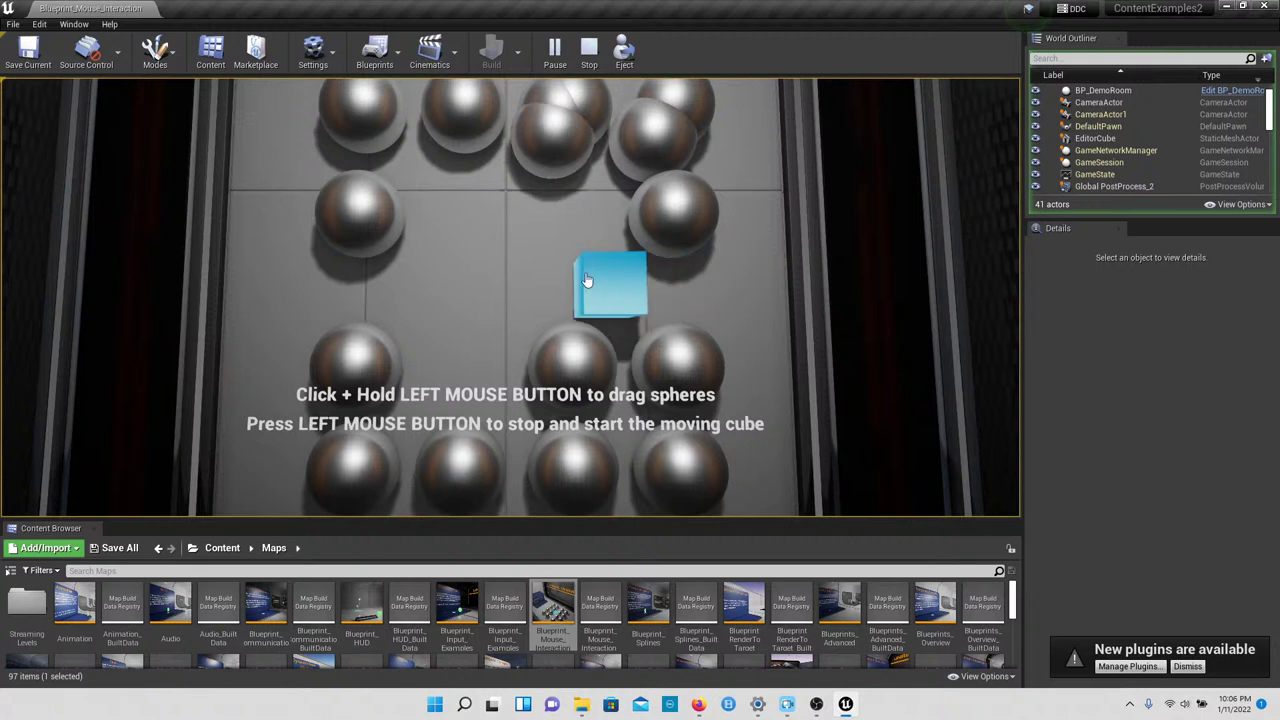
drag(358, 430, 575, 232)
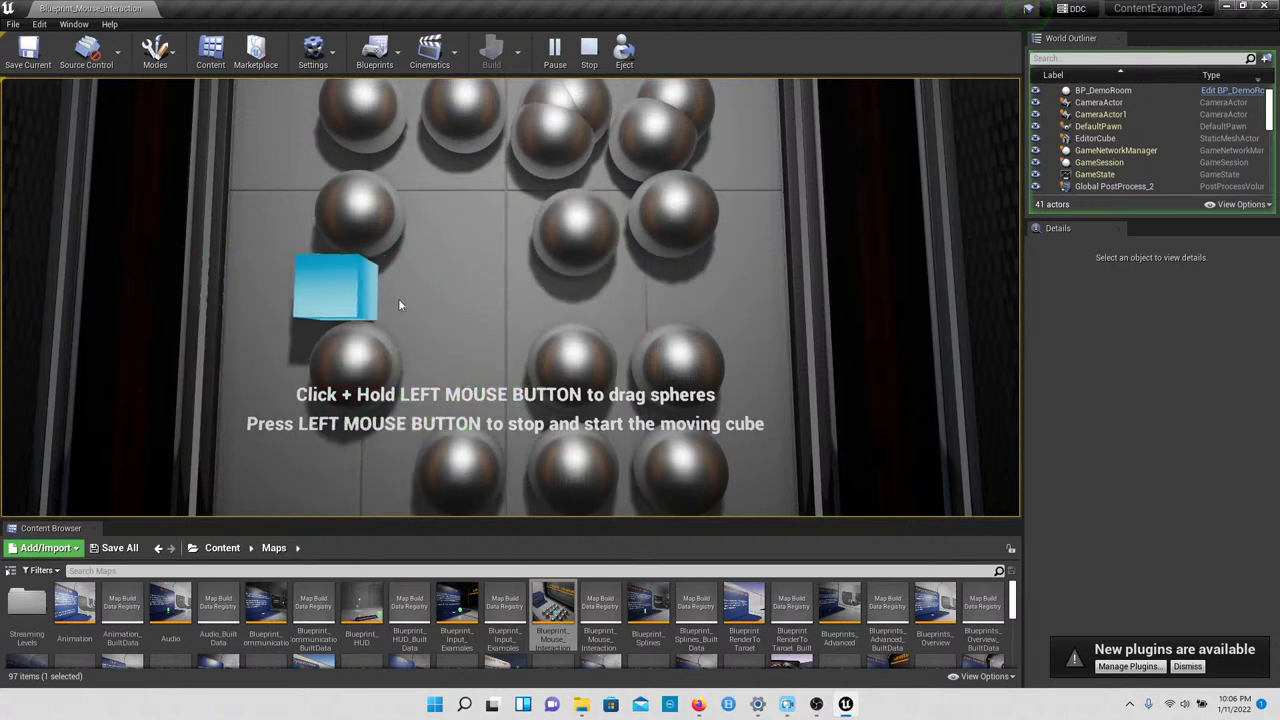
drag(572, 232, 460, 232)
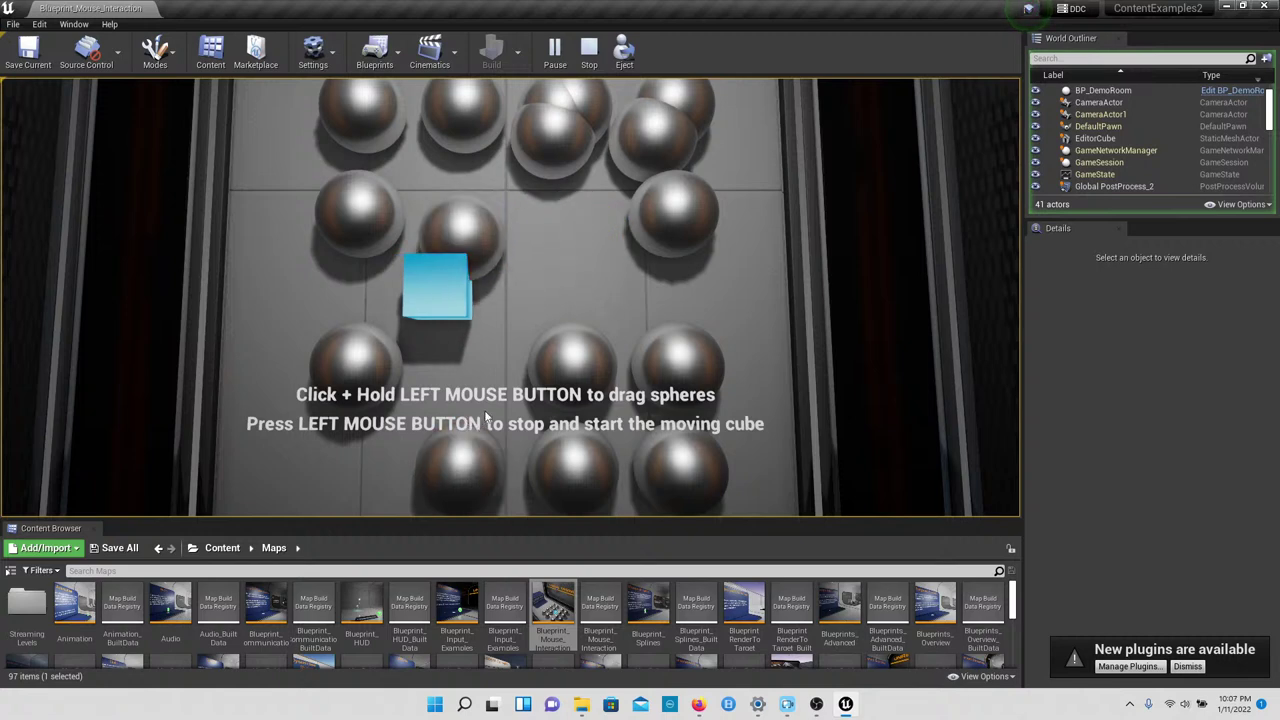
key(Escape)
Step: View the Blueprint Mouse Input sign again in the editor viewport, and briefly play and stop the level
right_drag(485, 410, 510, 330)
right_drag(325, 307, 368, 469)
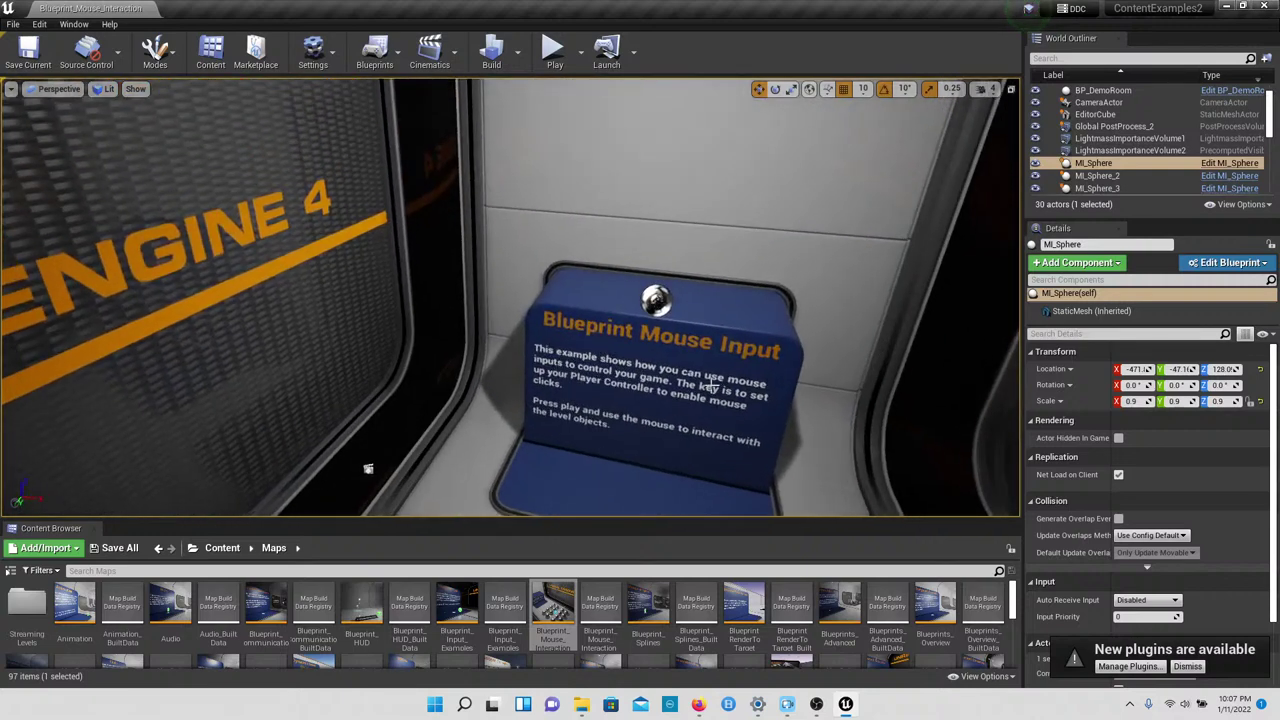
right_drag(722, 377, 717, 374)
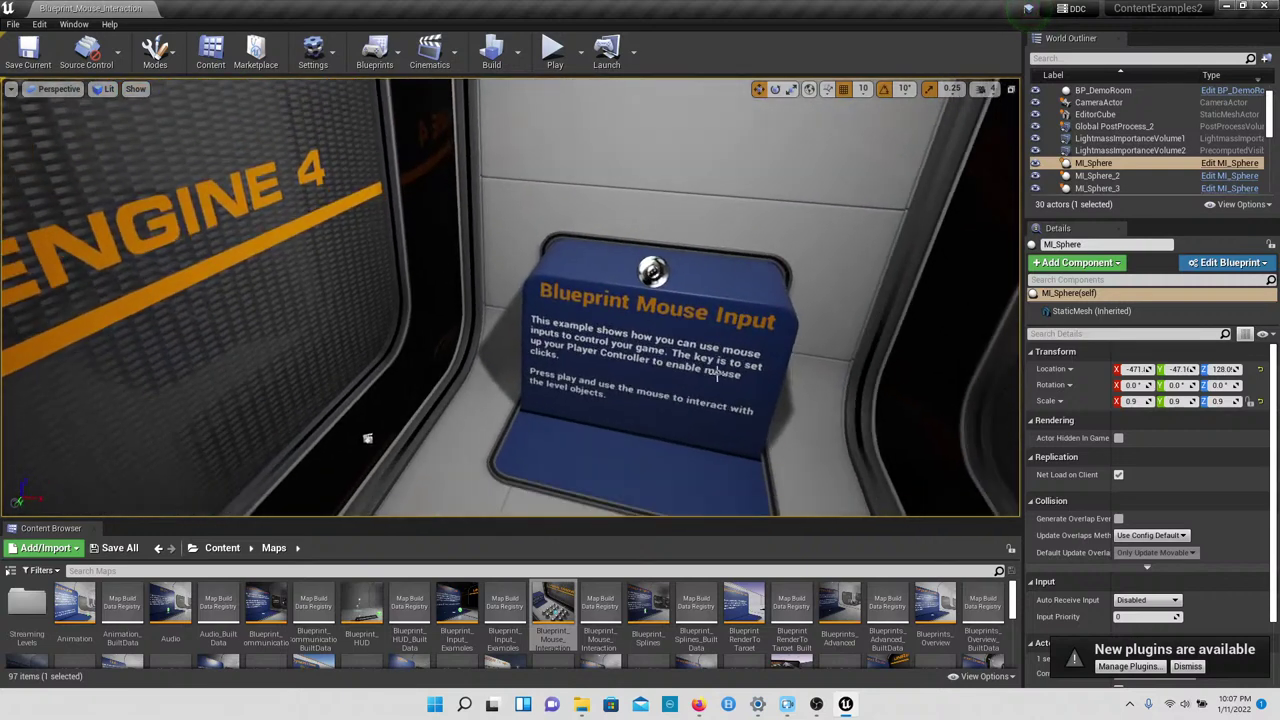
click(553, 50)
key(Escape)
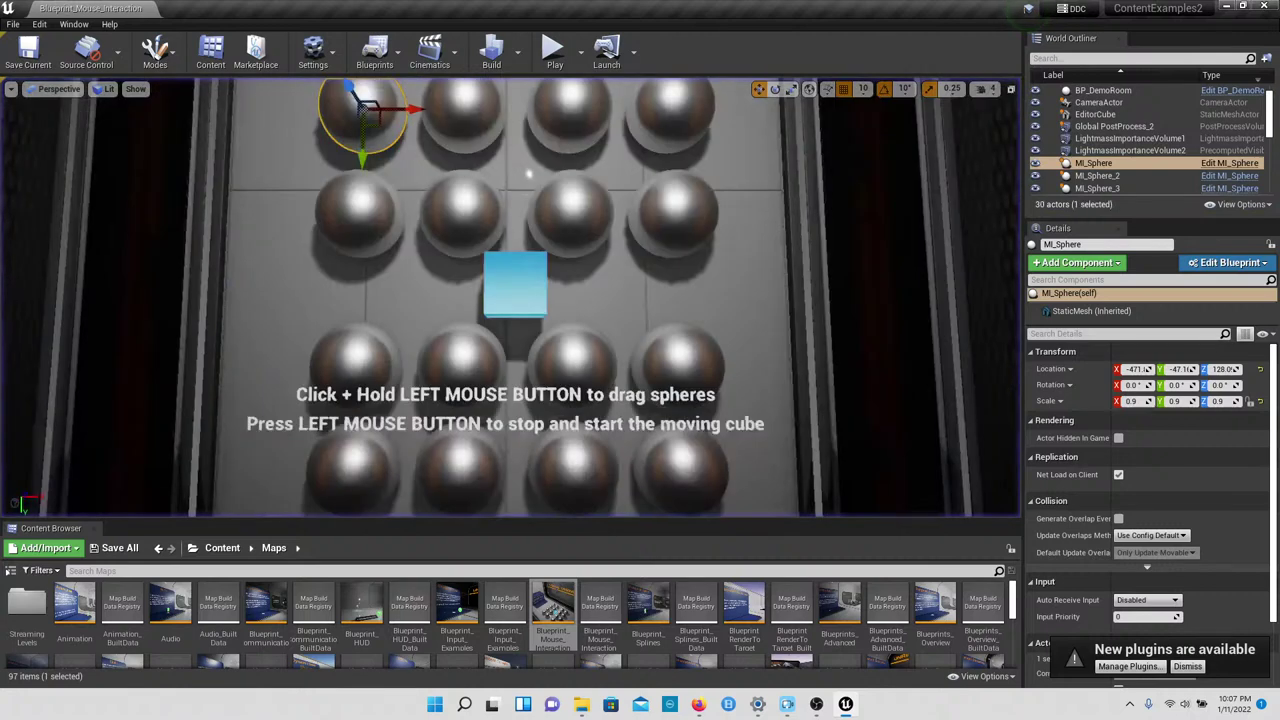
Step: Select the blue EditorCube between the spheres and review its mesh, material, physics and collision settings
mouse_move(454, 343)
right_down()
mouse_move(500, 366)
mouse_move(460, 346)
right_up()
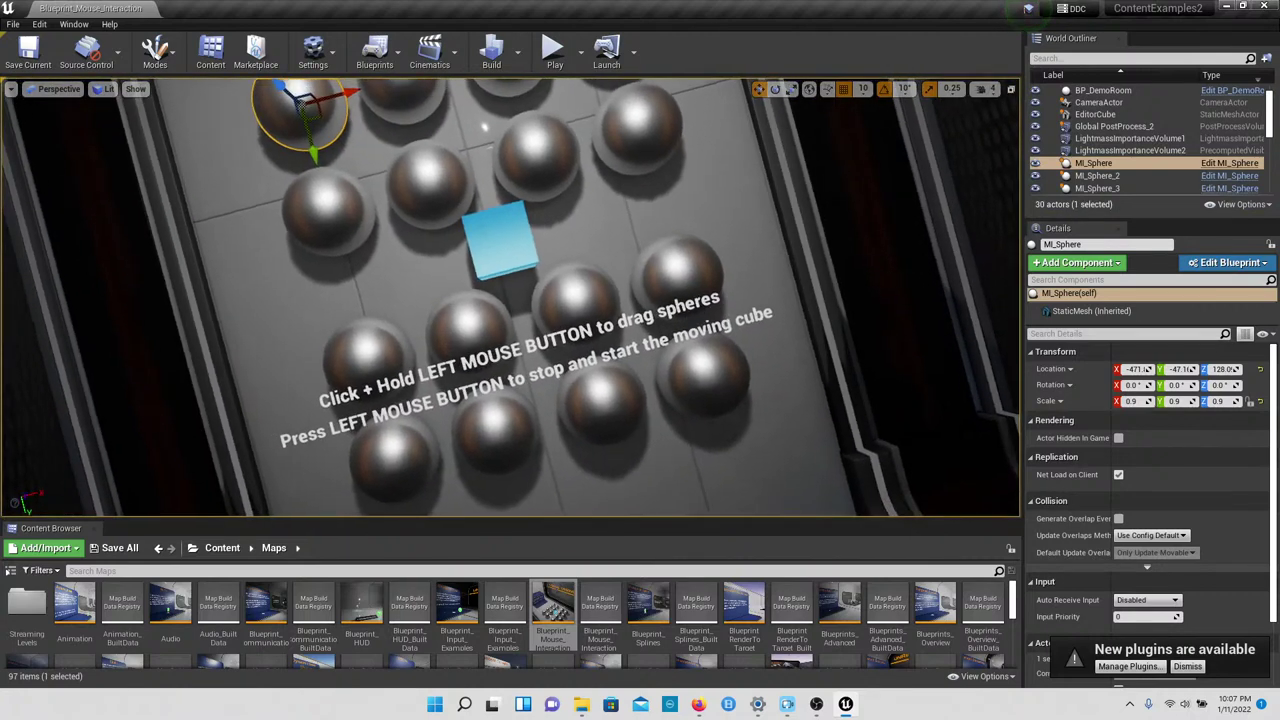
click(486, 259)
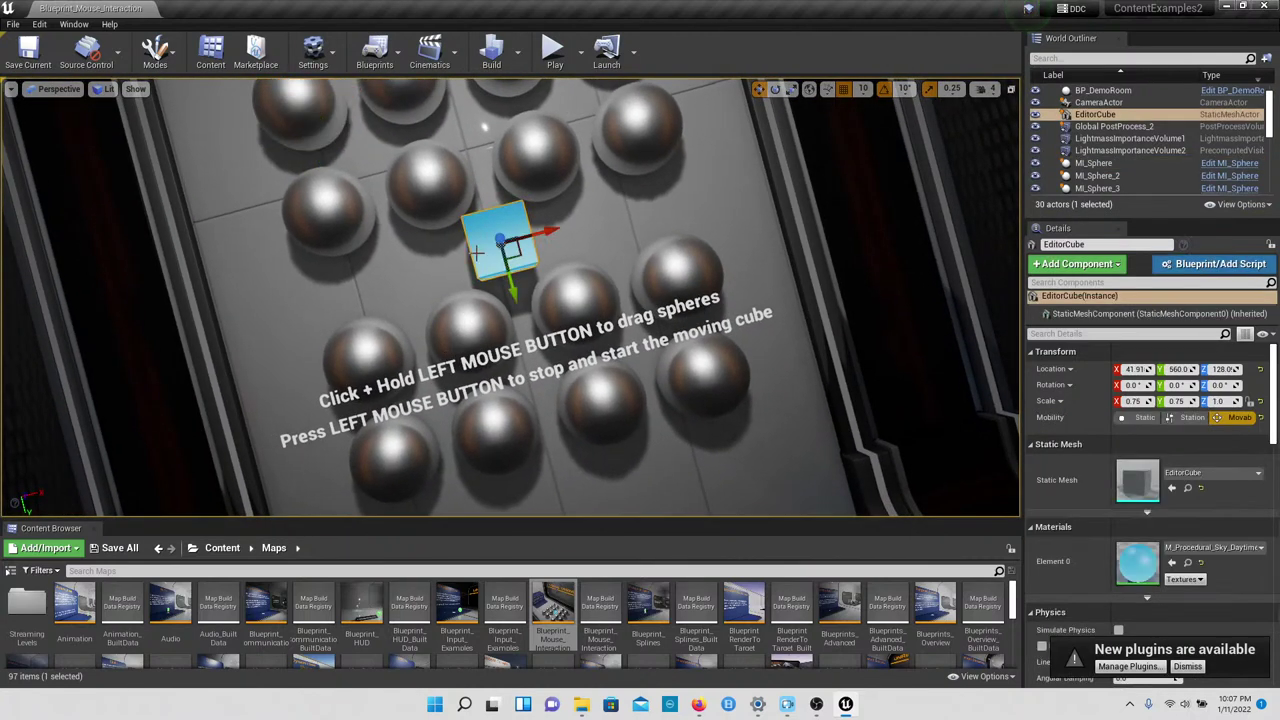
scroll(1214, 438, down, 5)
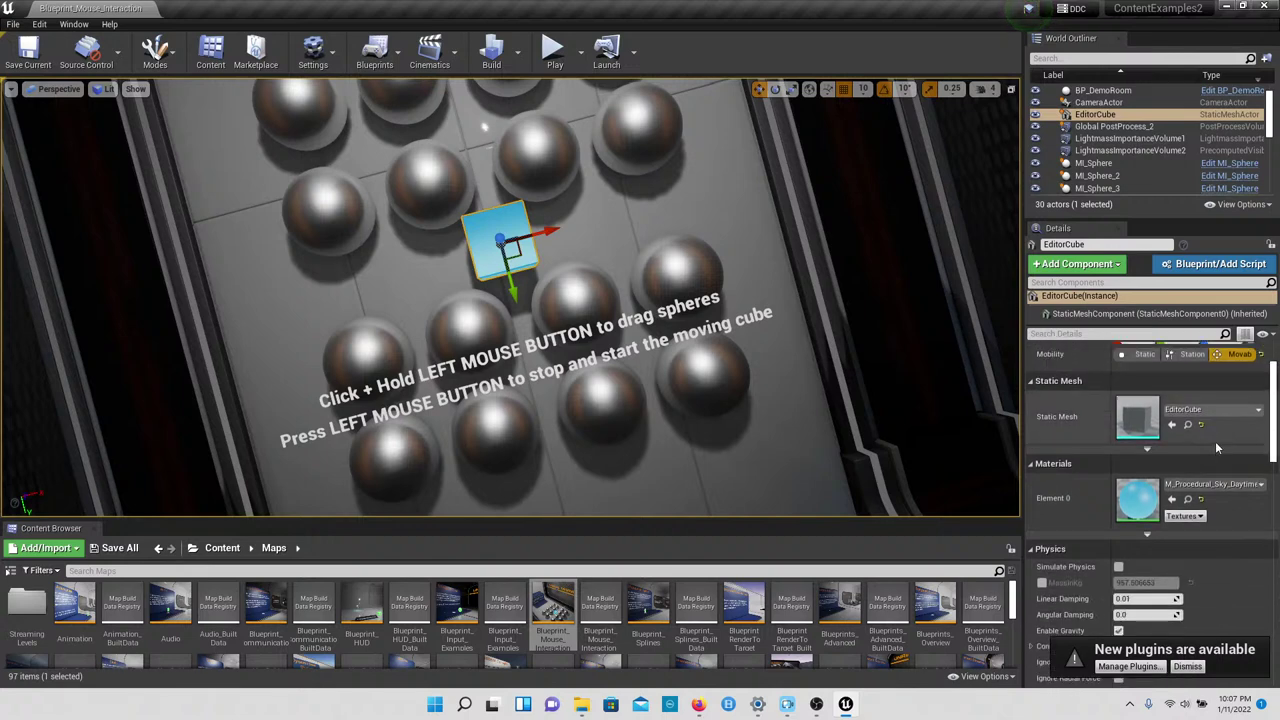
scroll(1219, 463, down, 2)
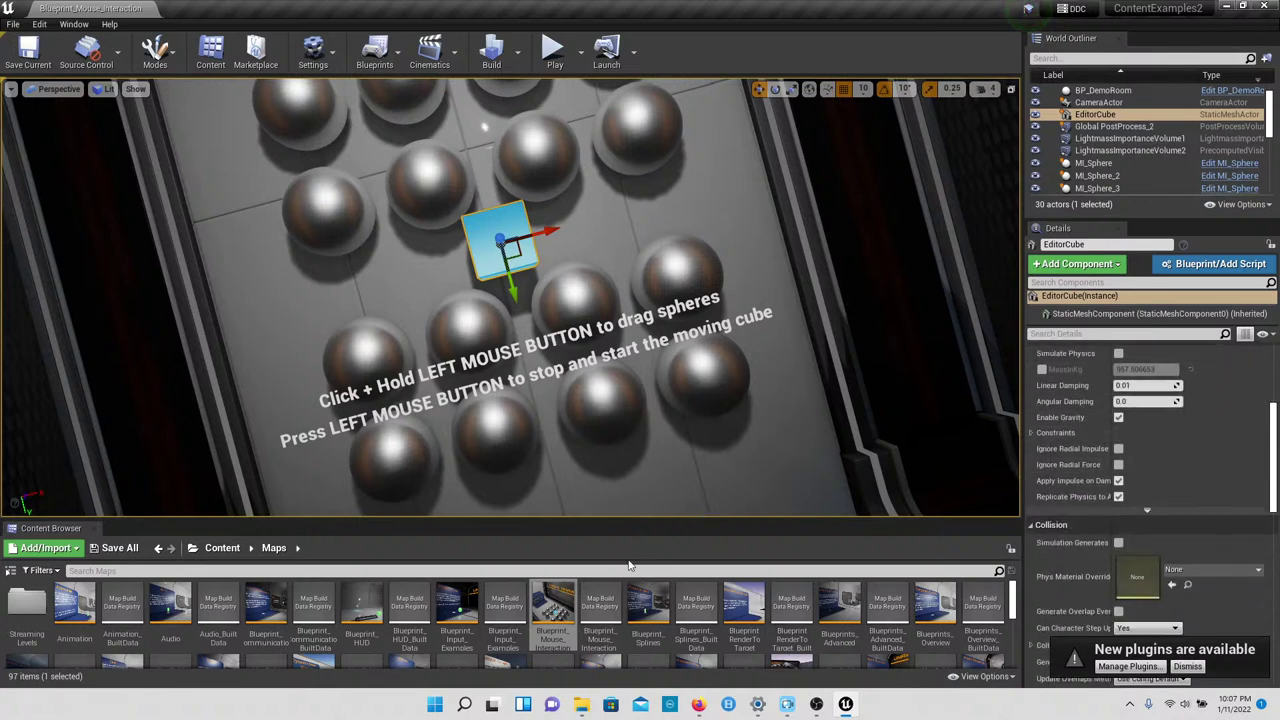
Step: Open the Blueprint_Splines map and frame its Blueprint Splines introduction sign in the viewport
click(647, 594)
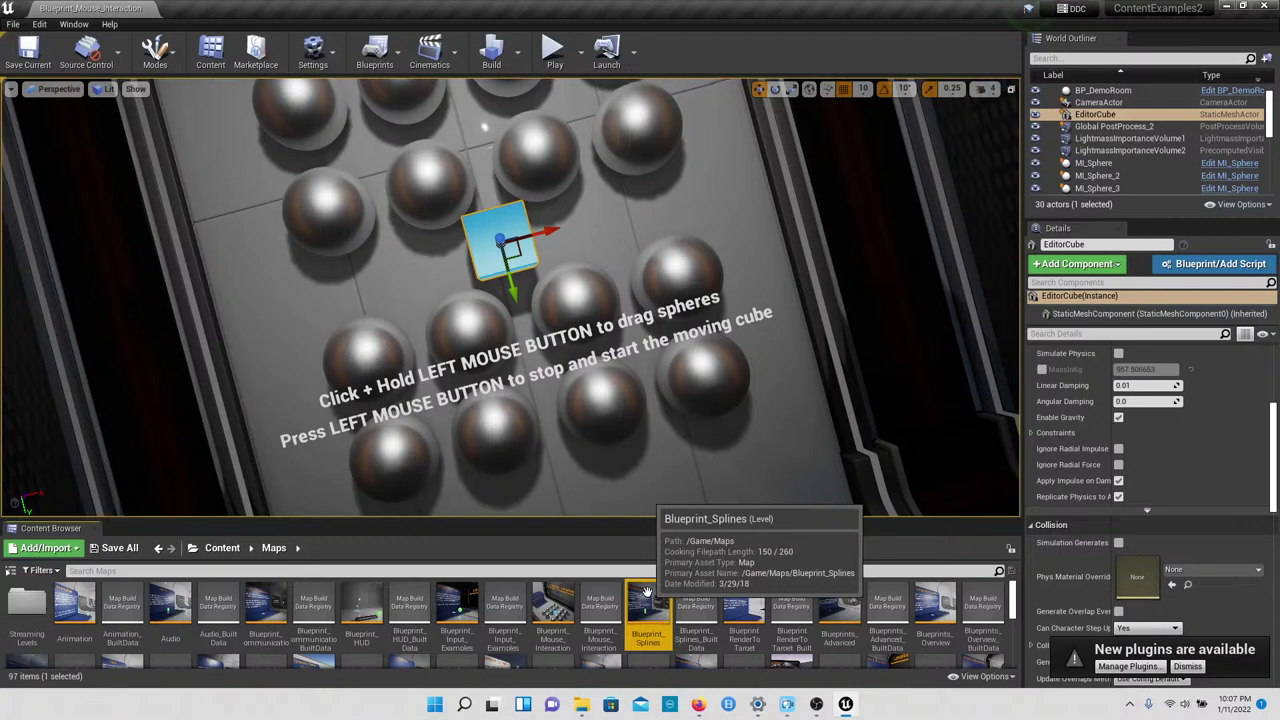
double_click(647, 596)
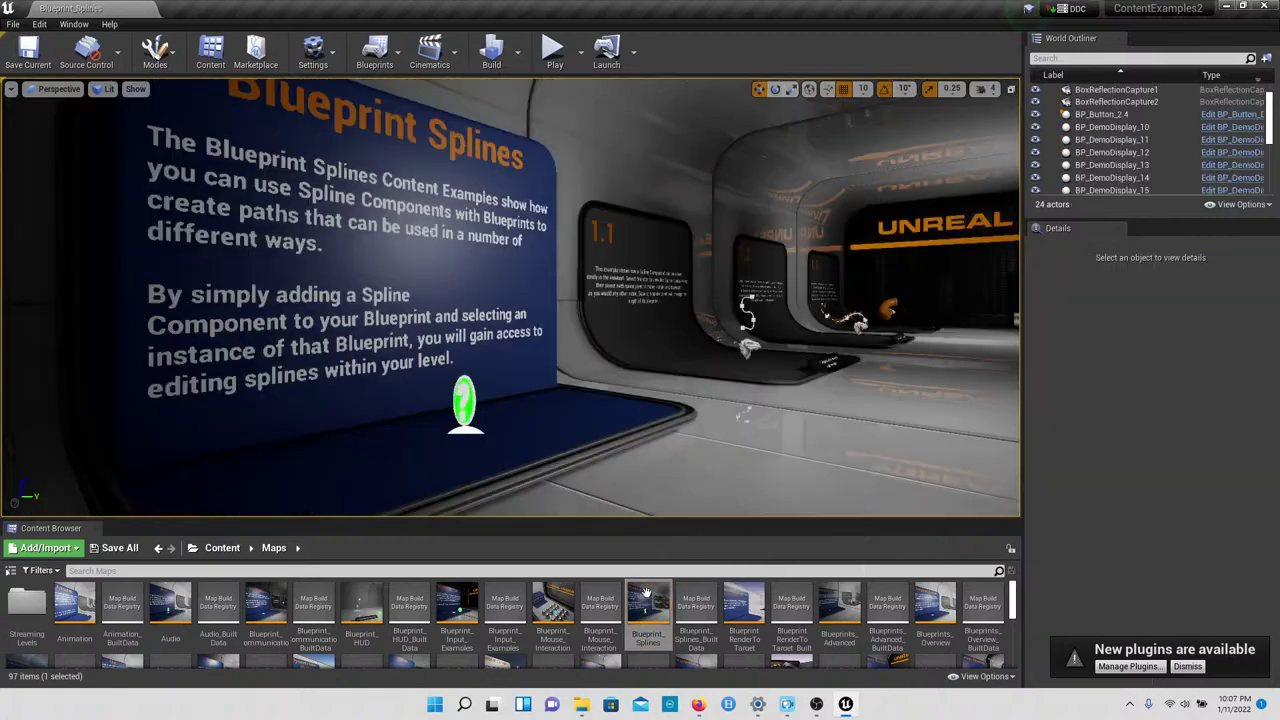
right_drag(587, 479, 512, 479)
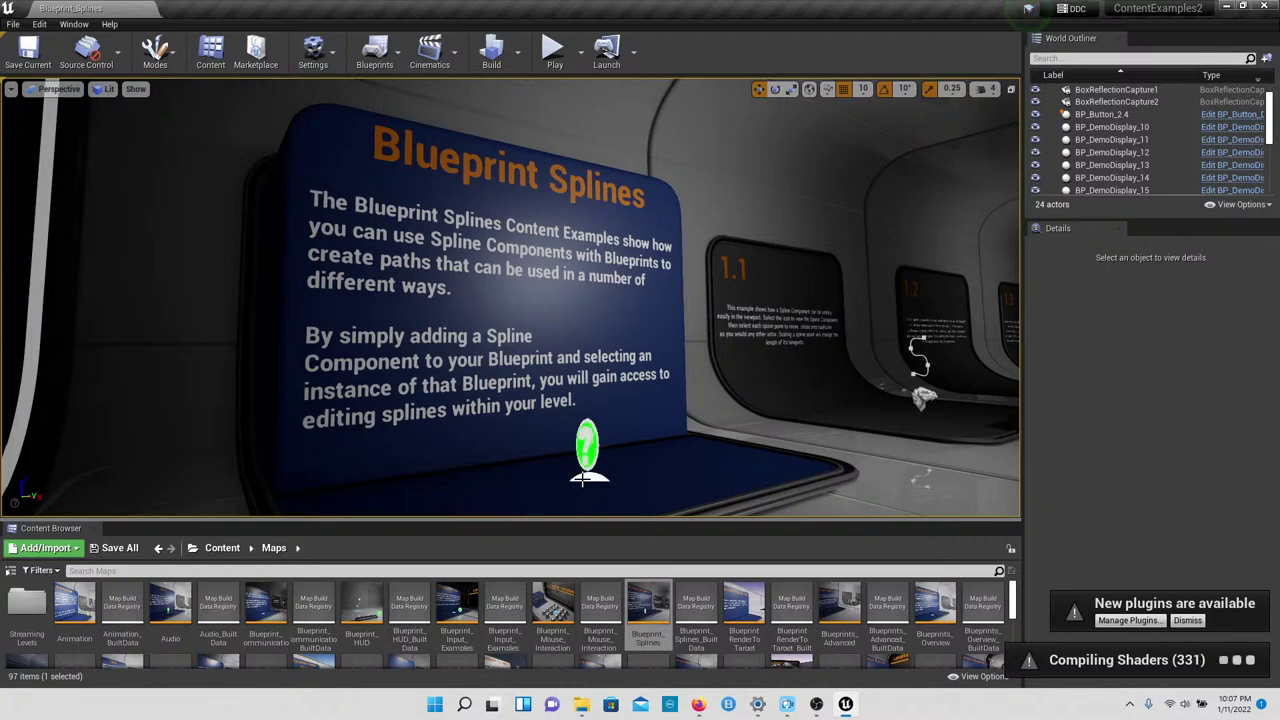
Step: Frame the 1.1 spline component display in the editor viewport and select its Blueprint icon
right_drag(637, 443, 528, 446)
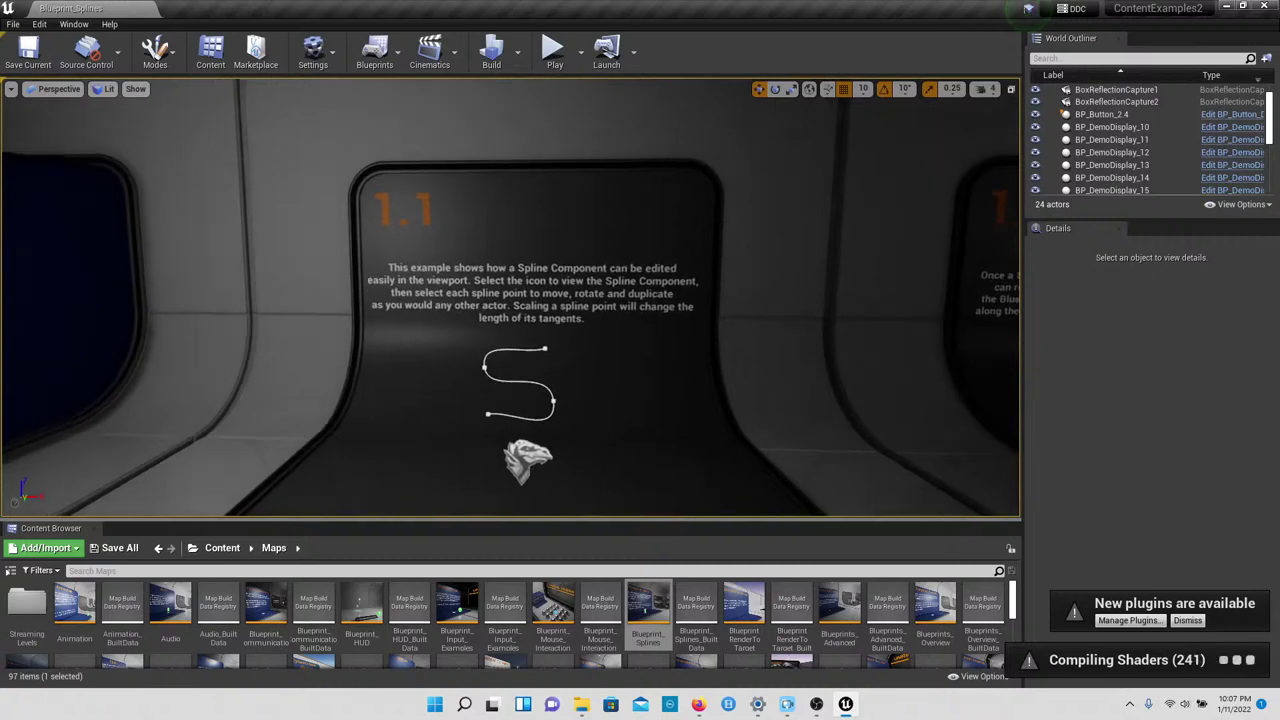
right_drag(666, 380, 658, 445)
scroll(660, 379, up, 3)
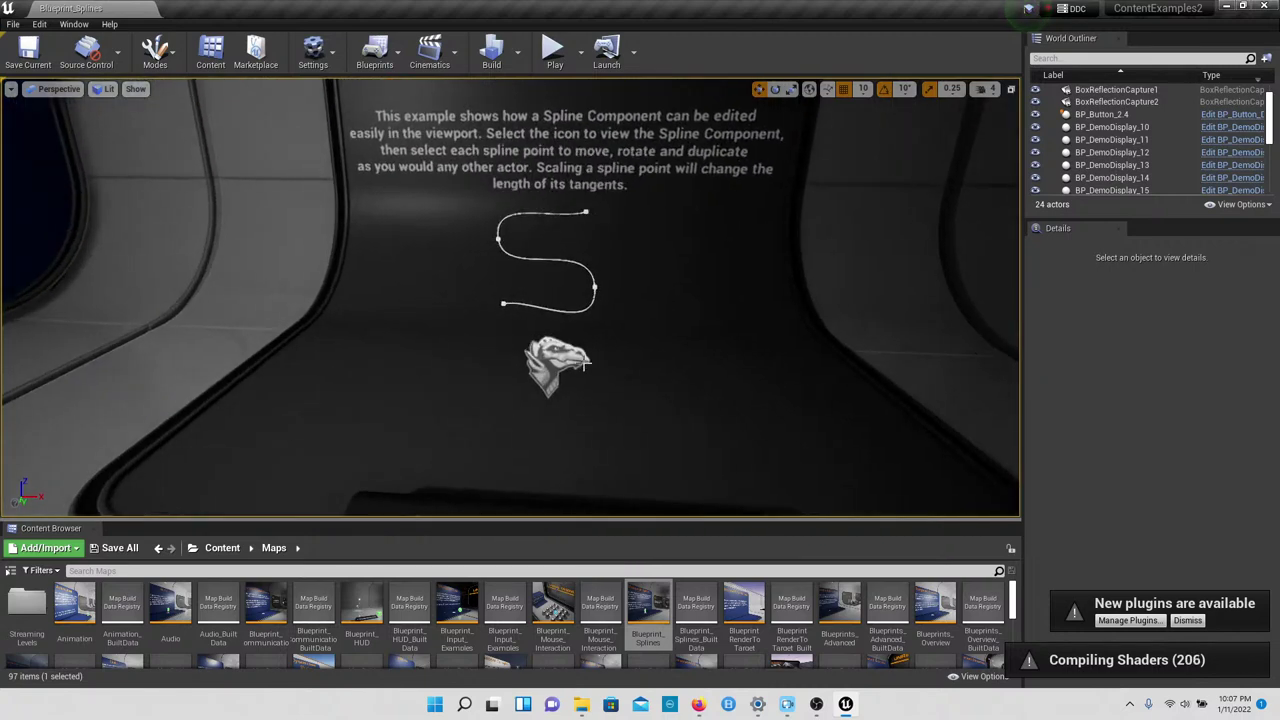
click(583, 363)
Step: Play the Blueprint_Splines level and examine the 1.1 Blueprint spline component display up close from several angles
click(554, 52)
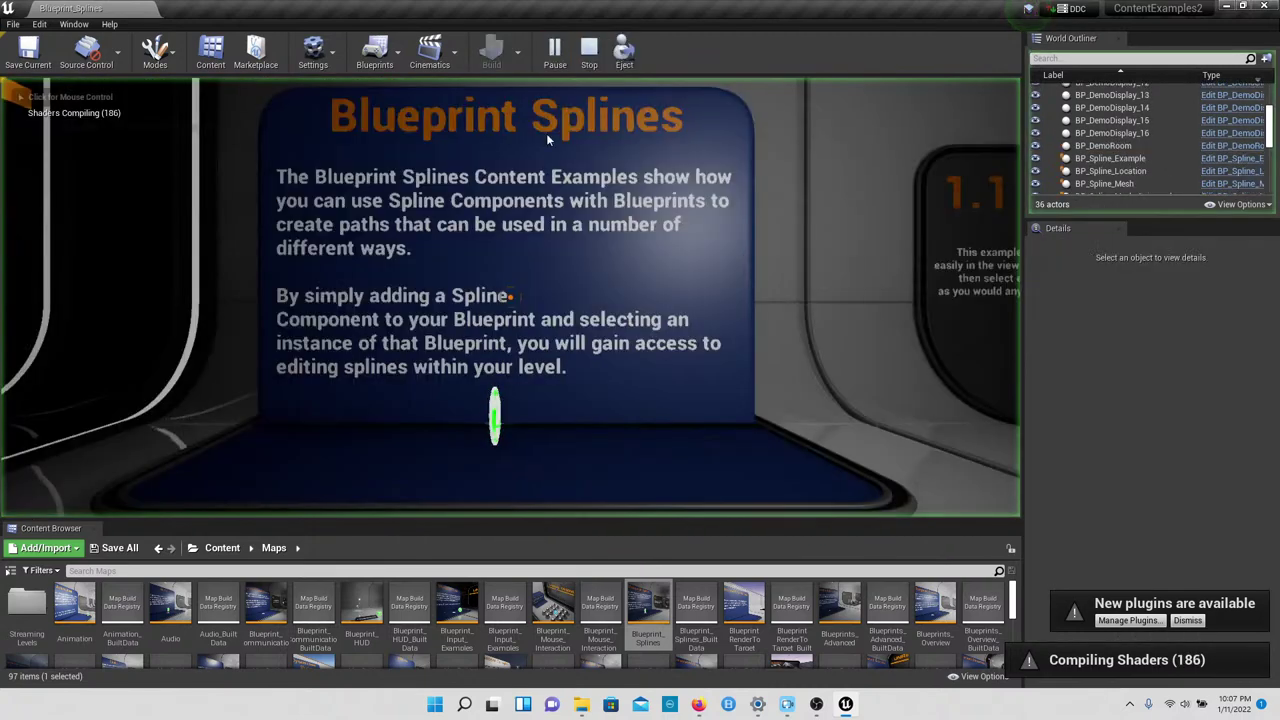
key(w)
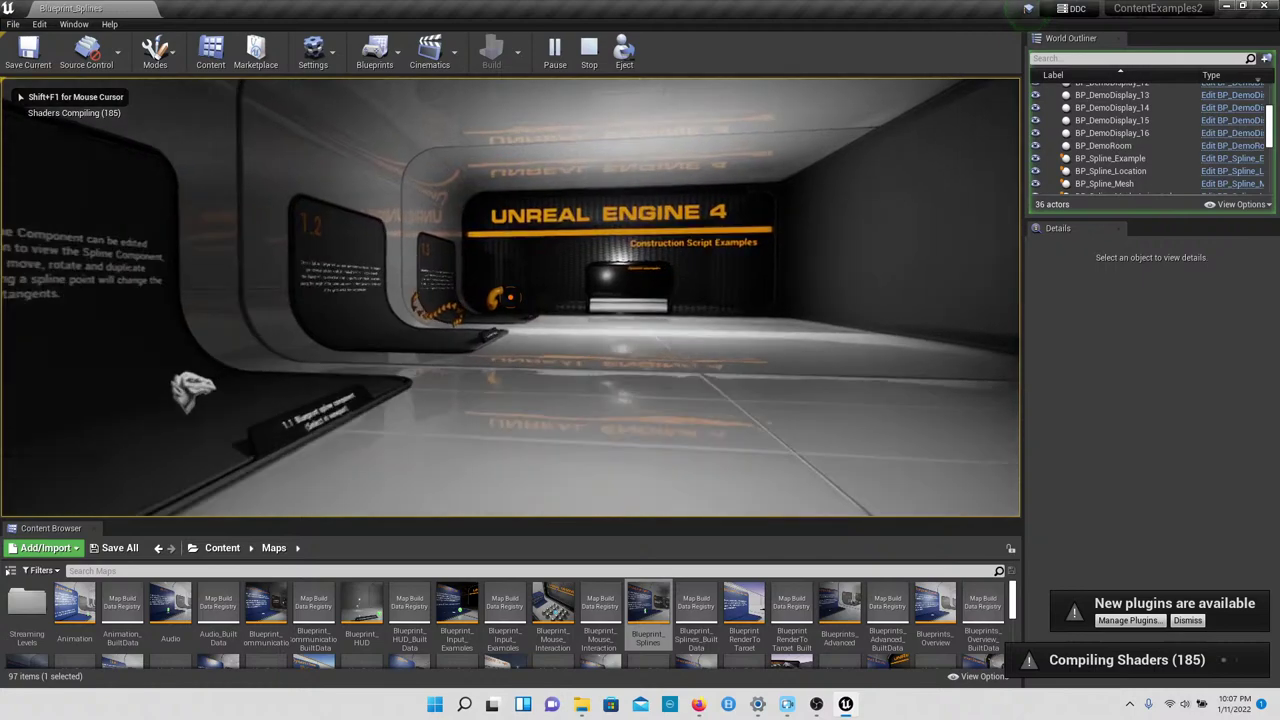
key(w)
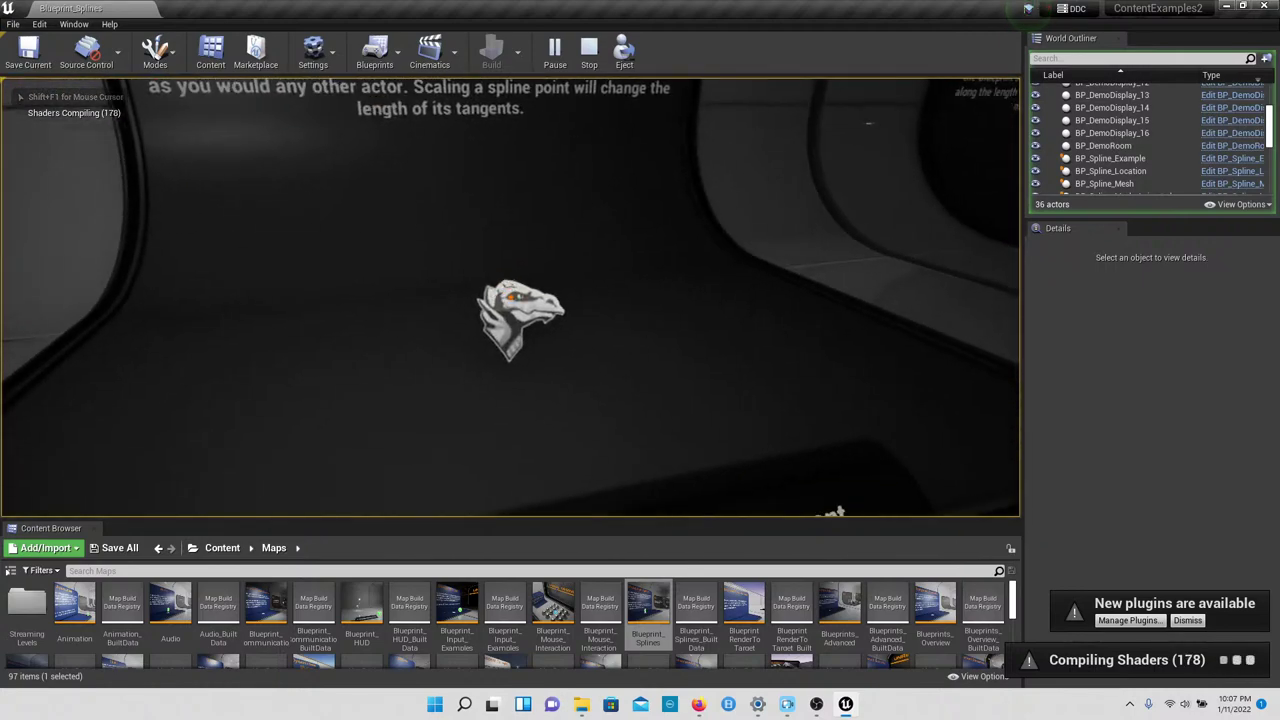
key(w)
key(s)
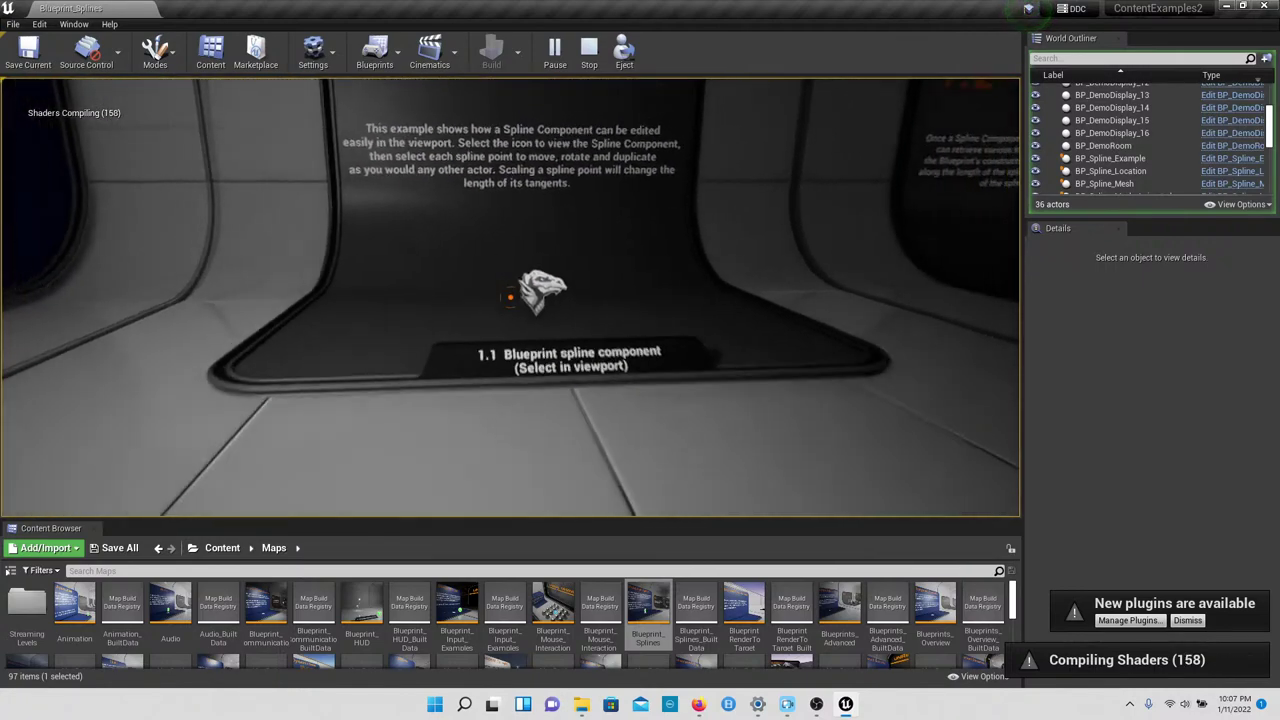
key(w)
key(w)
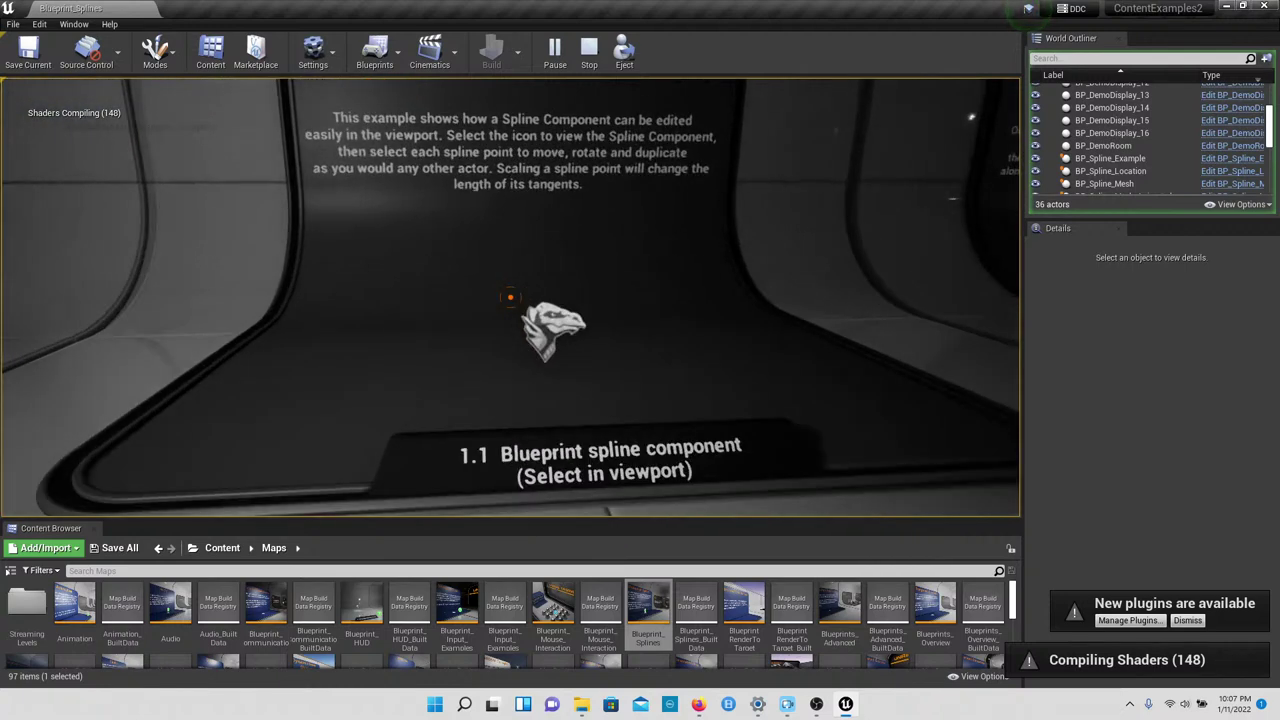
key(d)
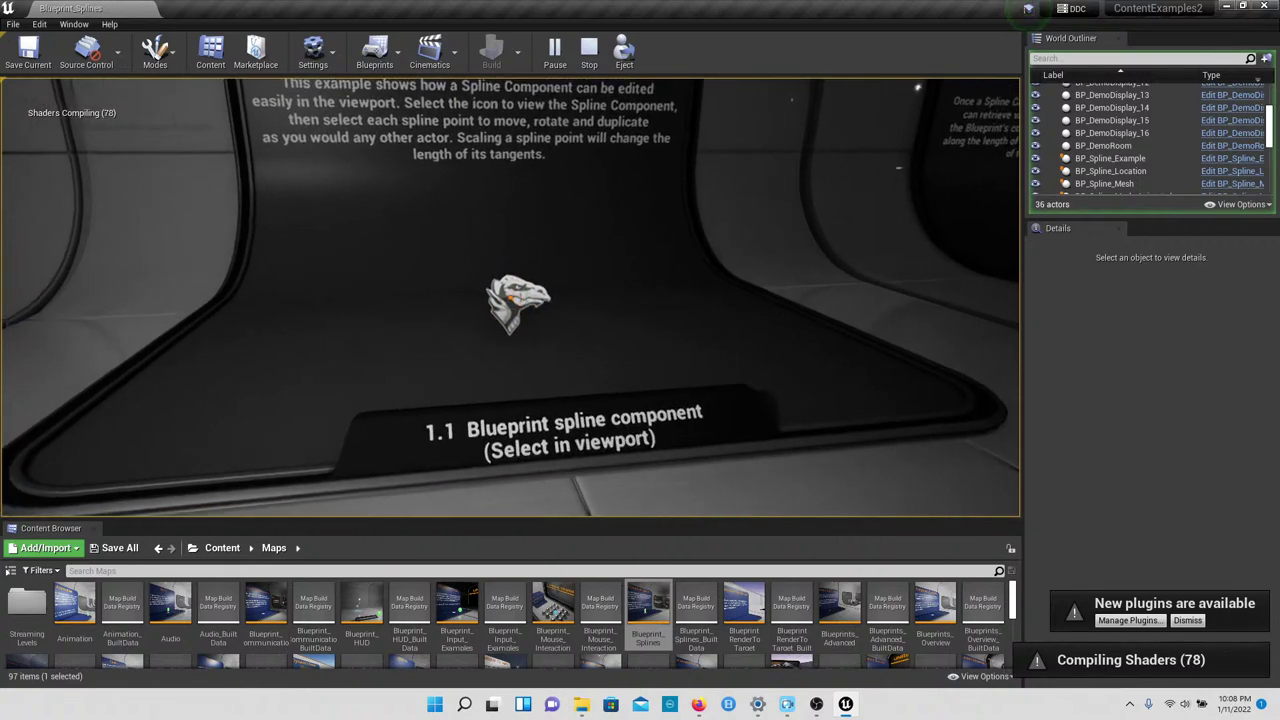
key(w)
key(s)
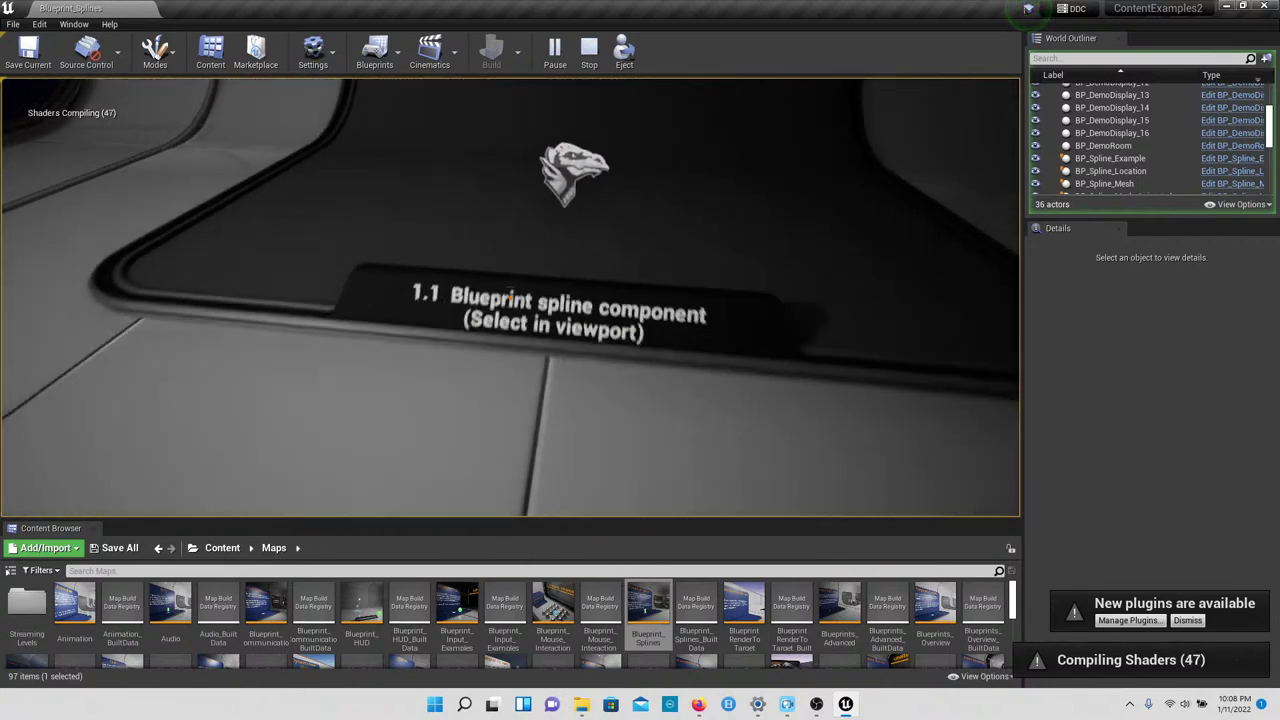
key(w)
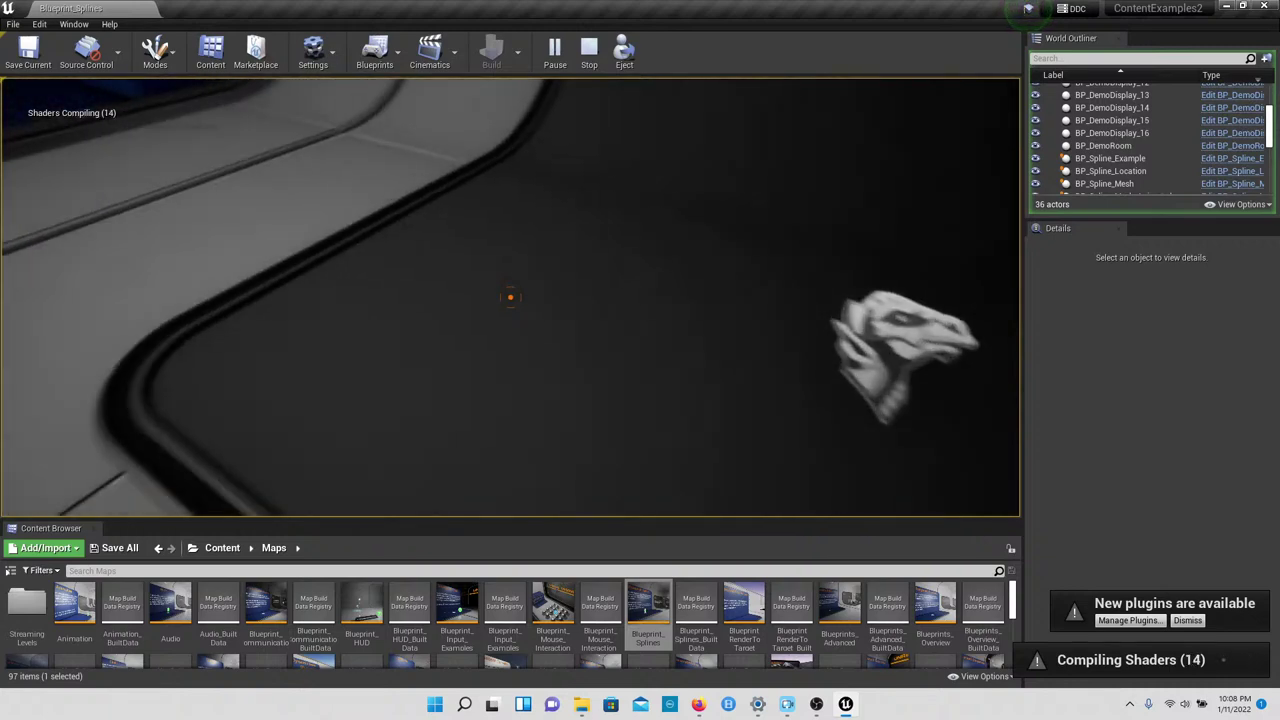
Step: Walk past the 1.2 display with the orange arrows and examine the 1.3 spline mesh sign and pipe
key(w)
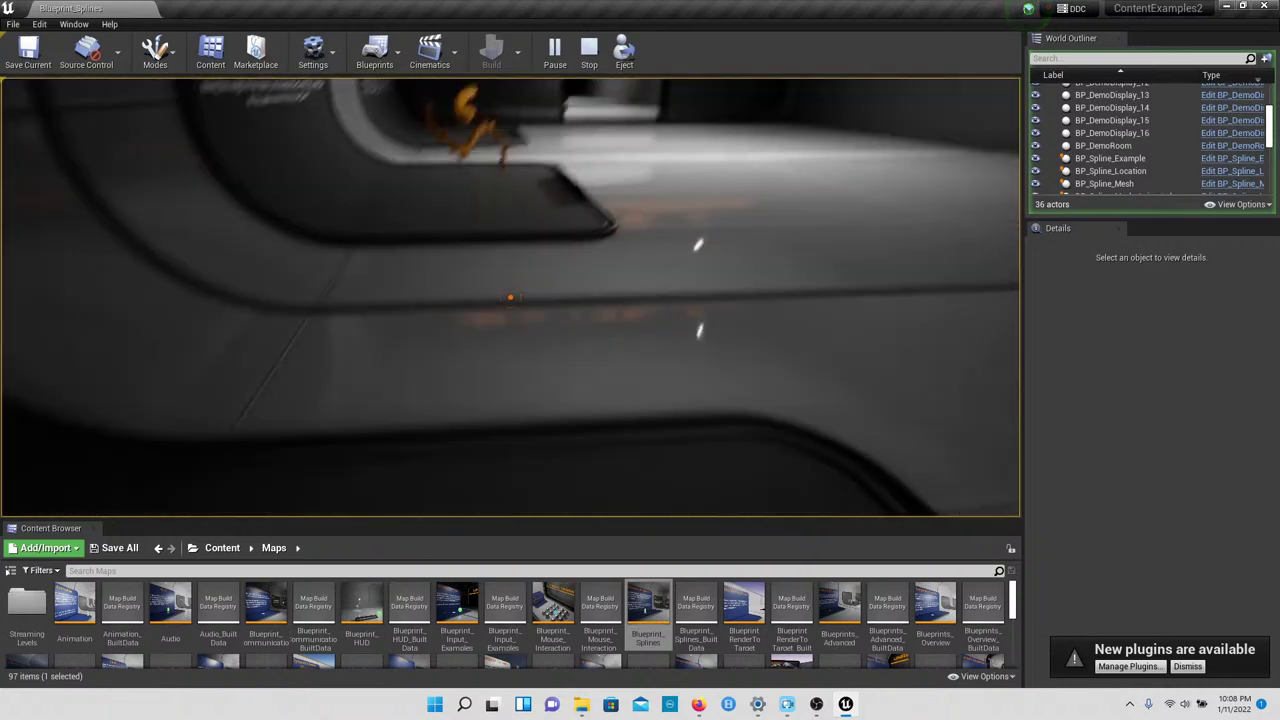
key(w)
key(s)
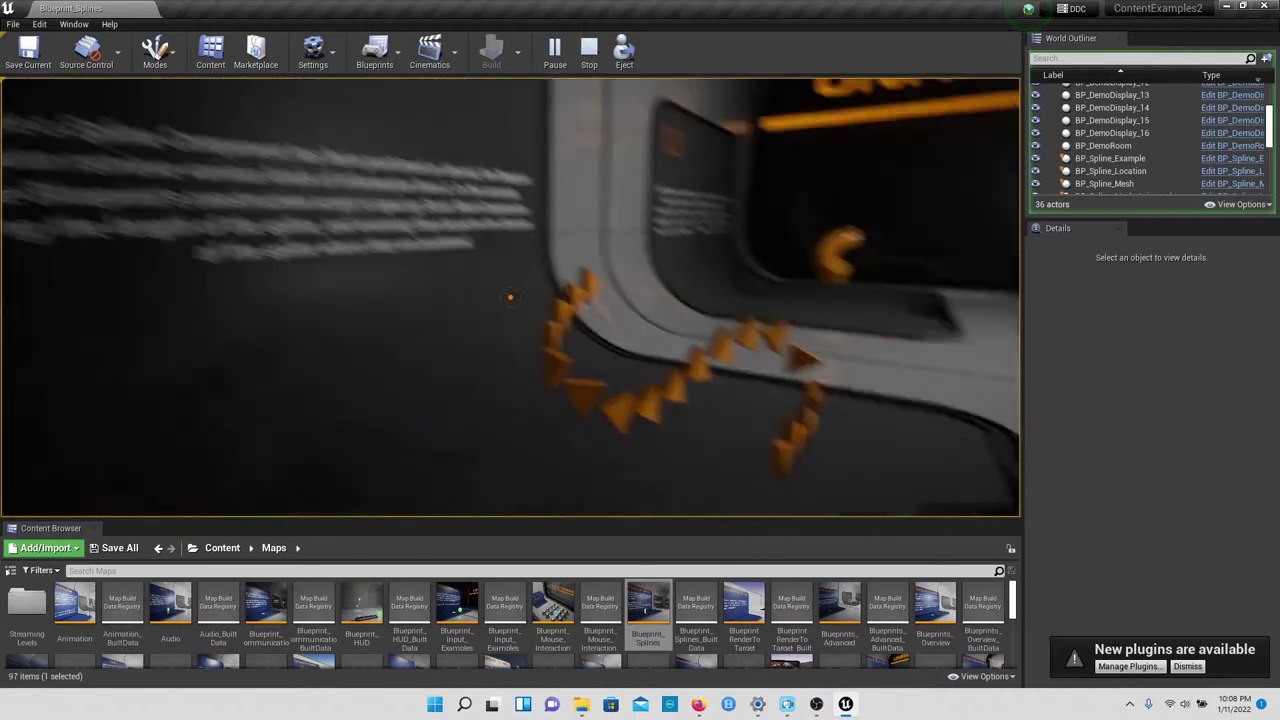
key(w)
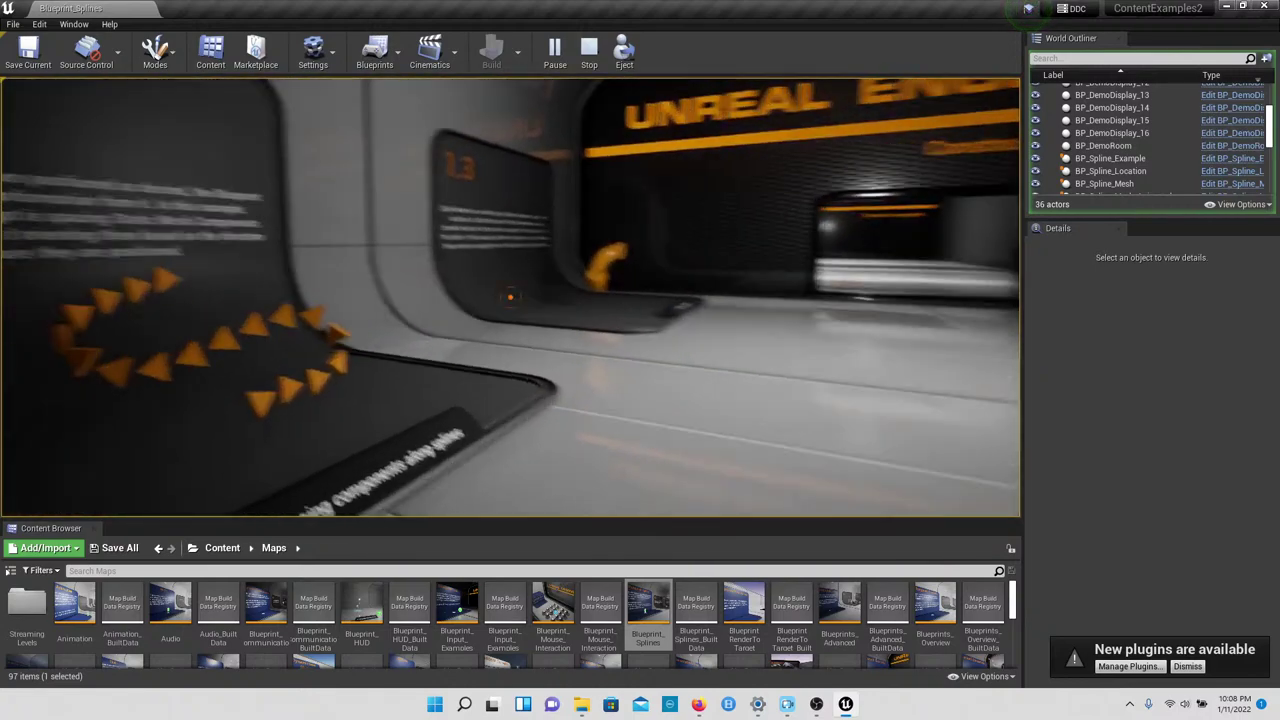
key(w)
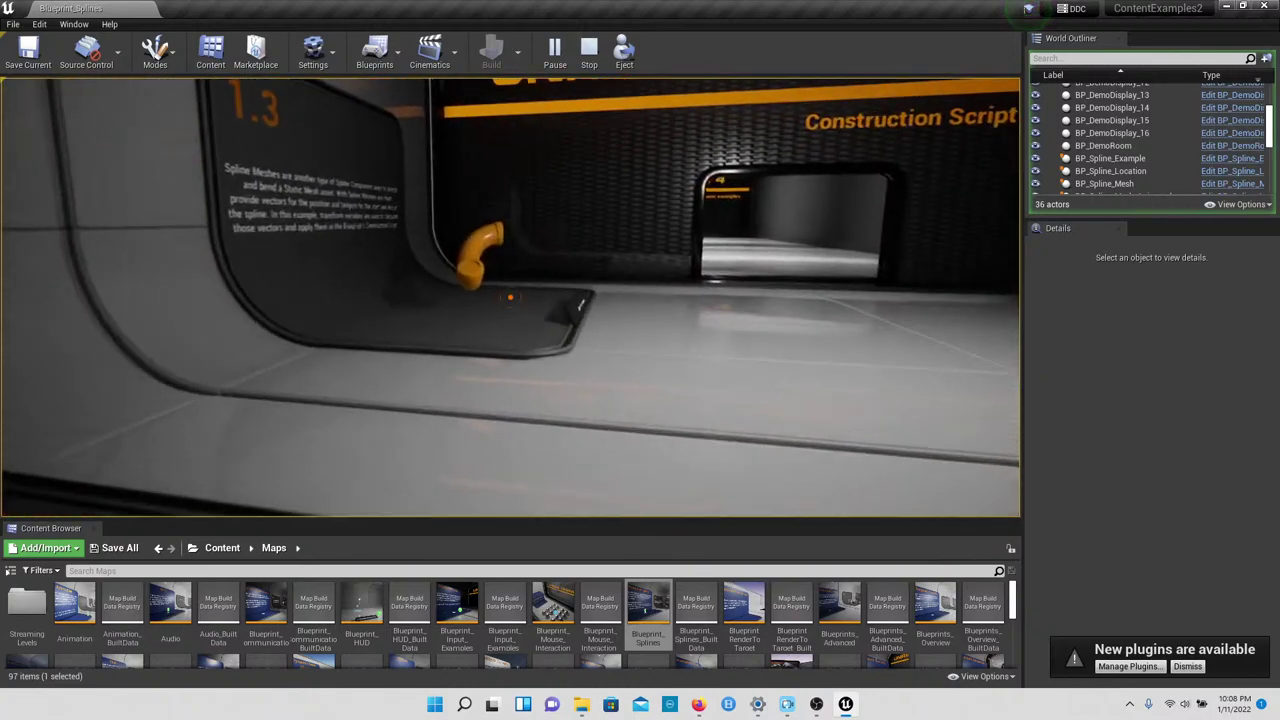
key(d)
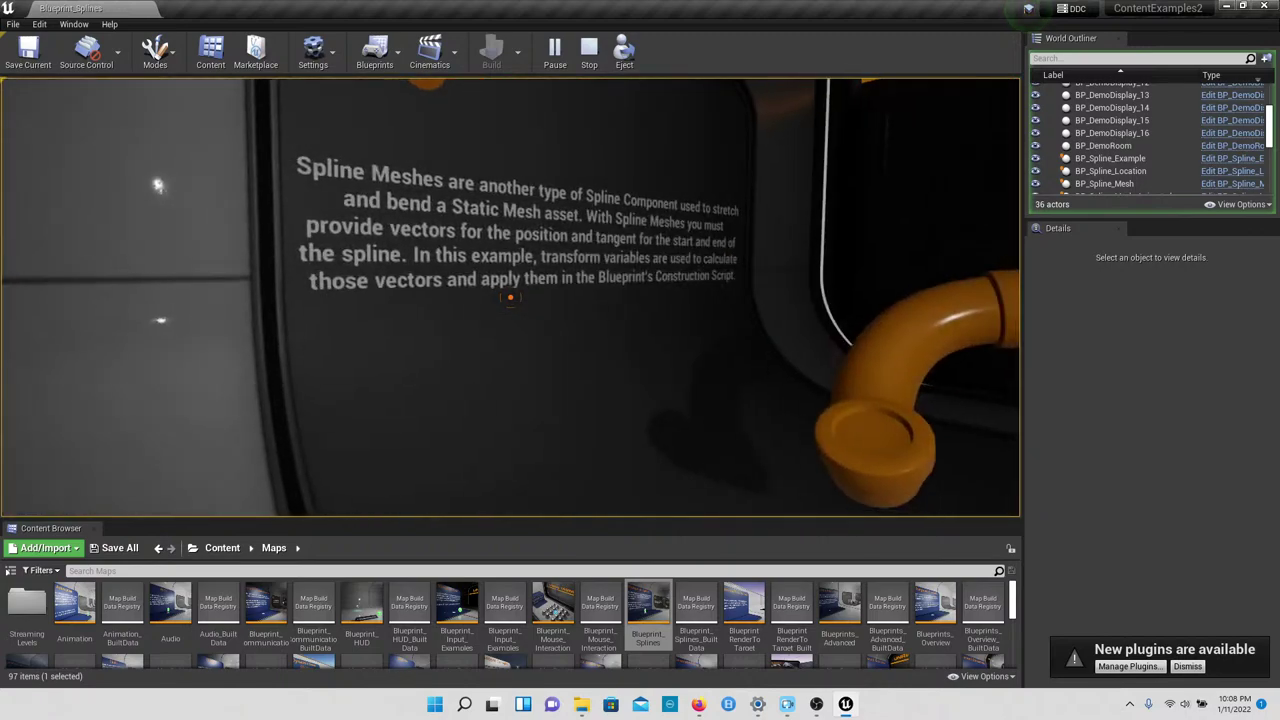
Step: Go through the Construction Script Examples doorway and view the 2.1 display on using a spline as a path
key(d)
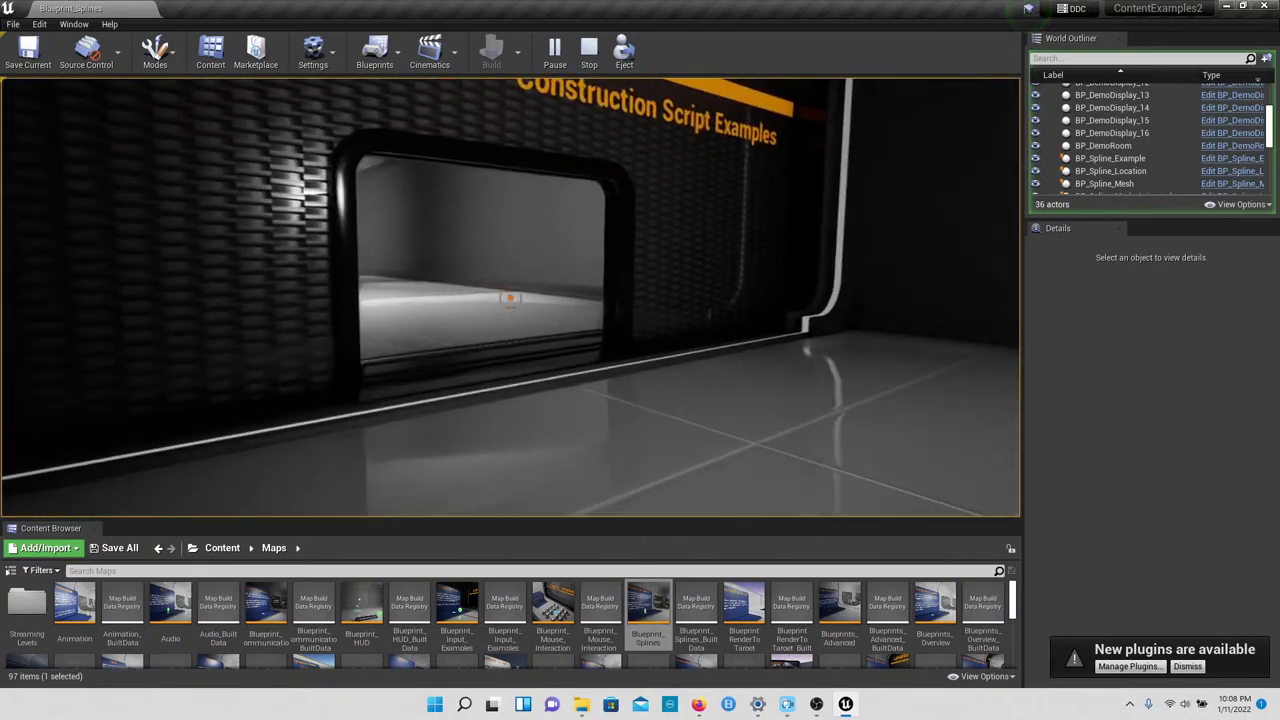
key(w)
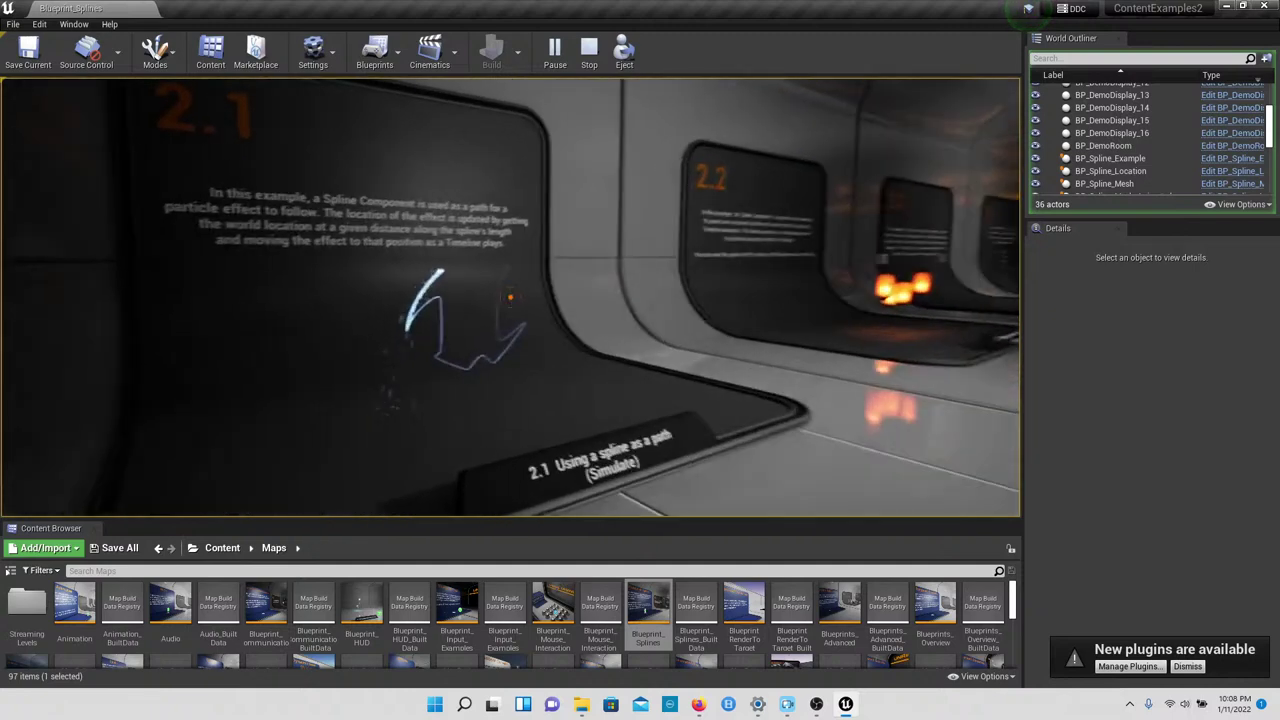
key(w)
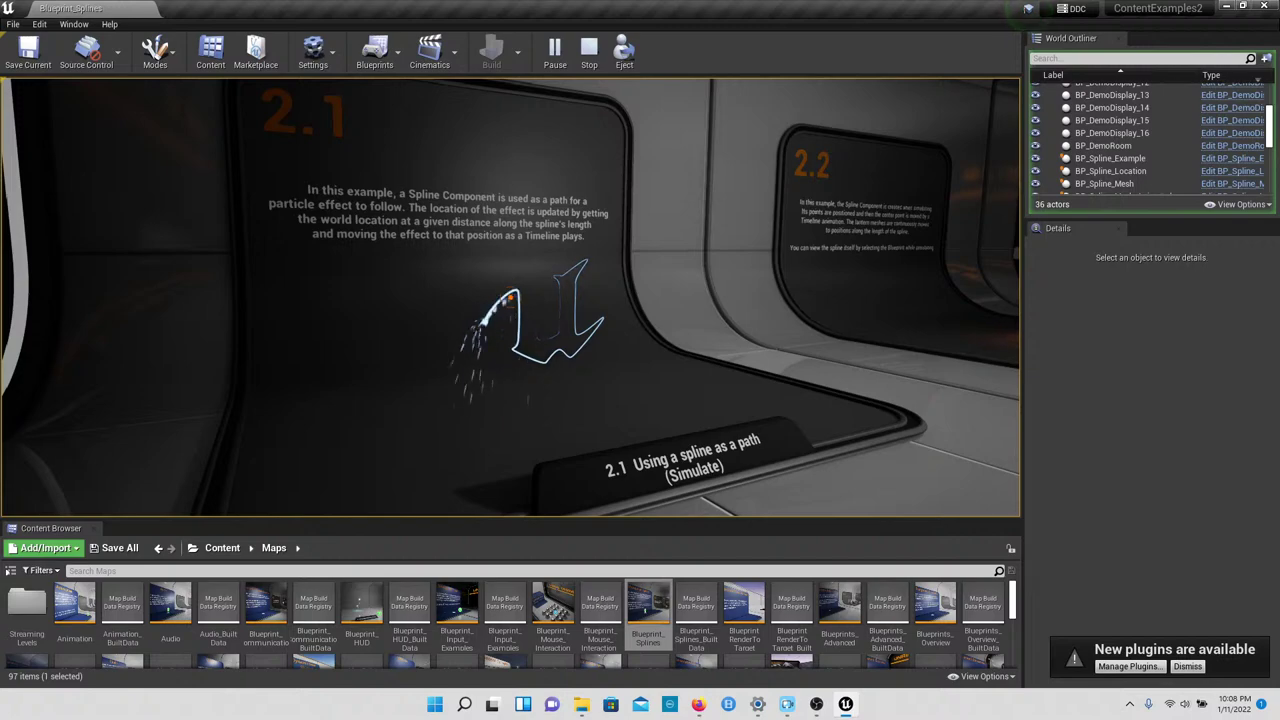
Step: Walk to the 2.2 display and examine its lanterns and the text on changing splines while simulating
key(w)
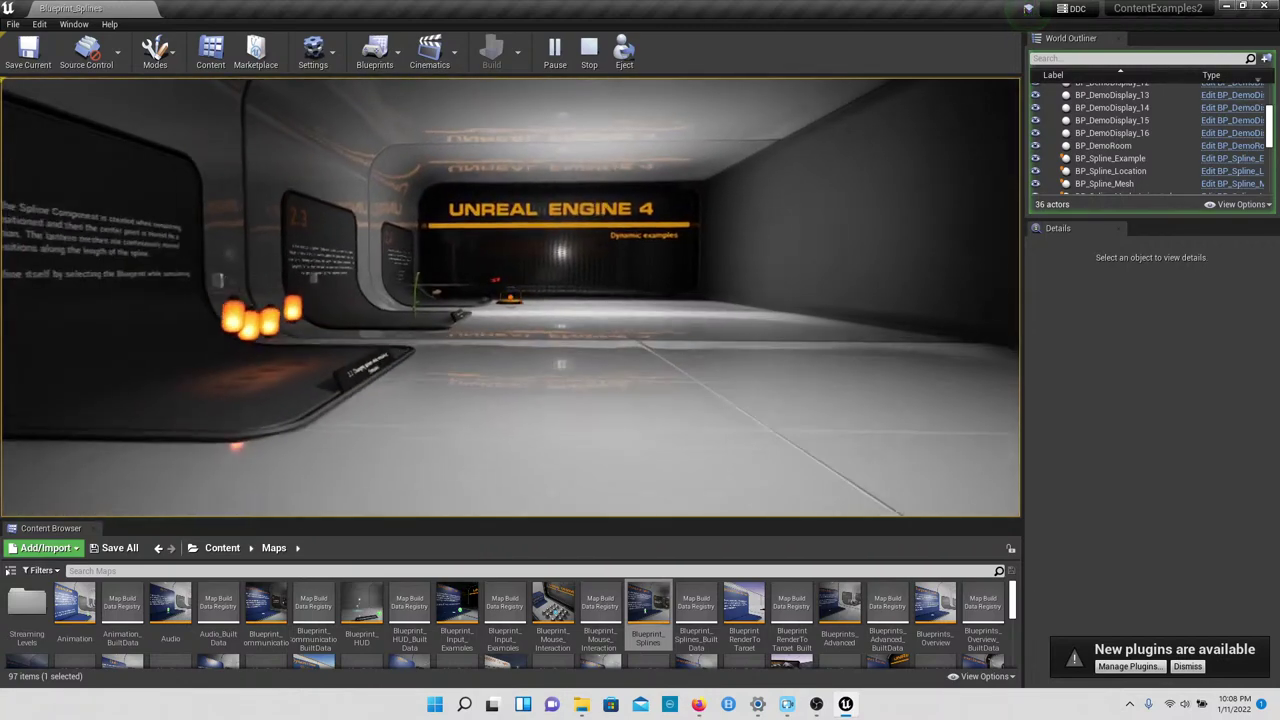
key(w)
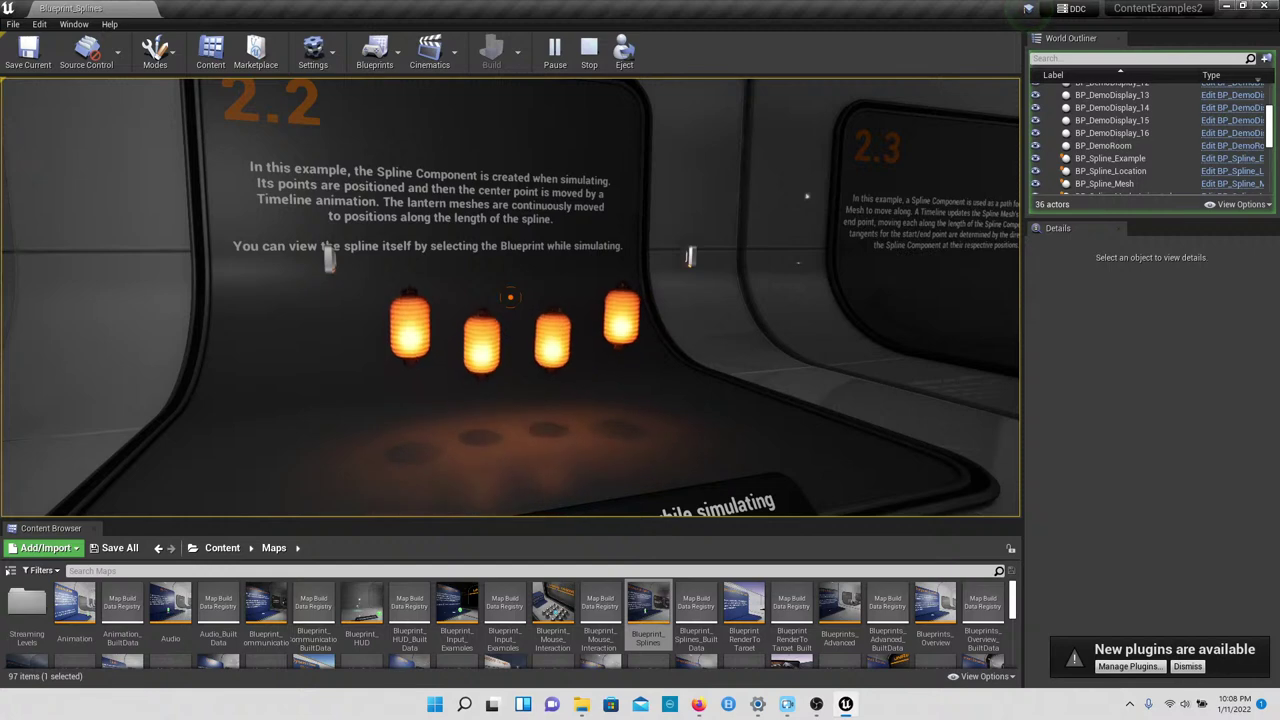
mouse_move(510, 297)
right_down()
mouse_move(510, 315)
mouse_move(517, 293)
right_up()
key(w)
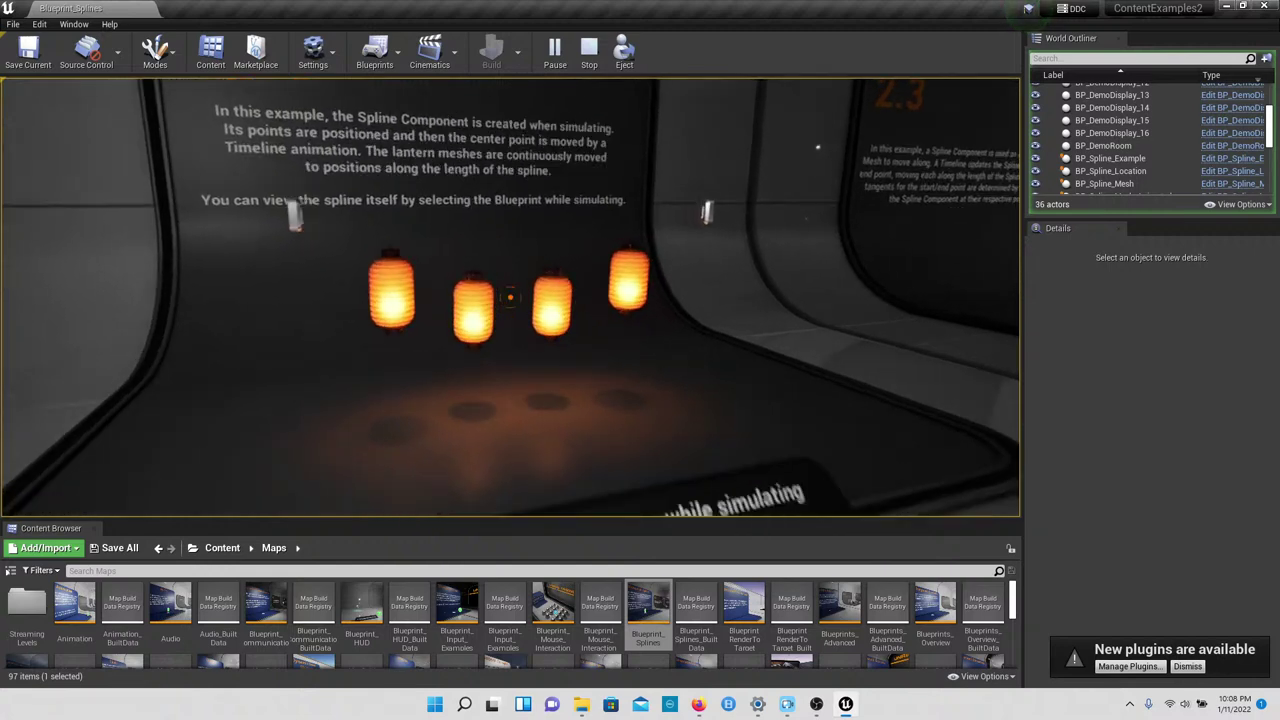
key(s)
key(s)
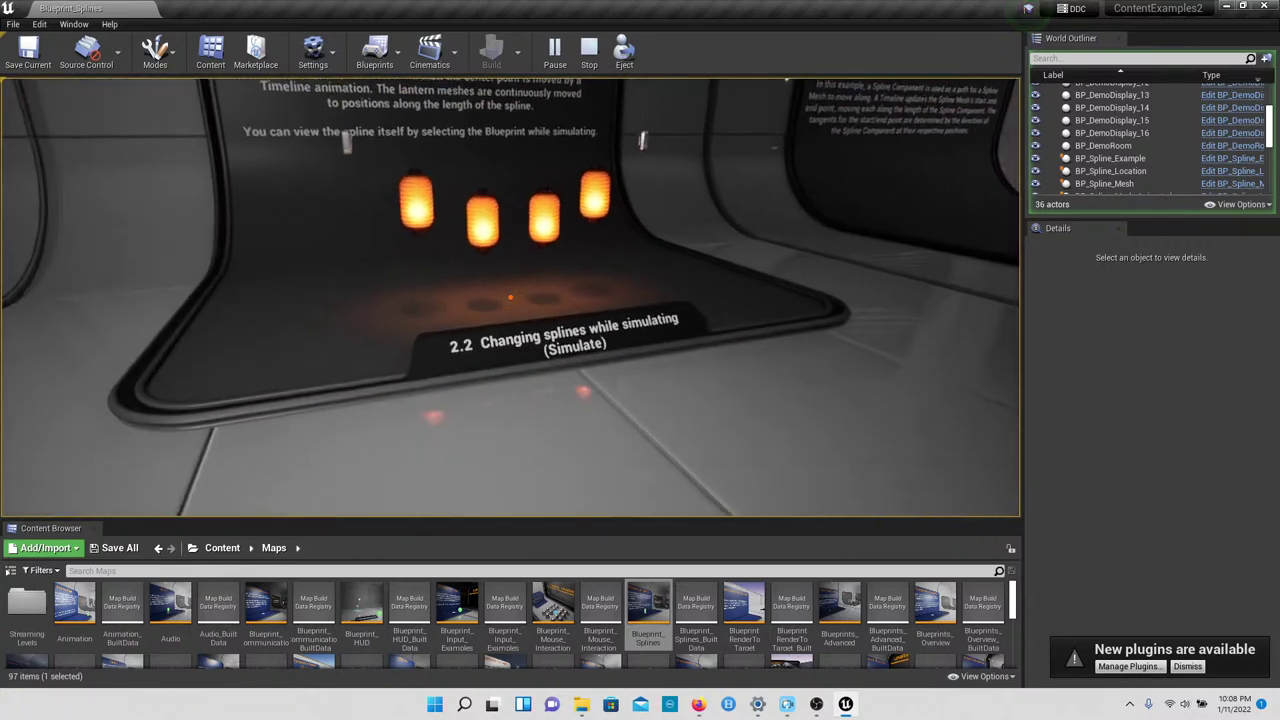
right_drag(510, 297, 510, 297)
Step: Free the mouse from the running level and select the BP_Spline_Location actor, followed by BP_Spline_Example
key(super)
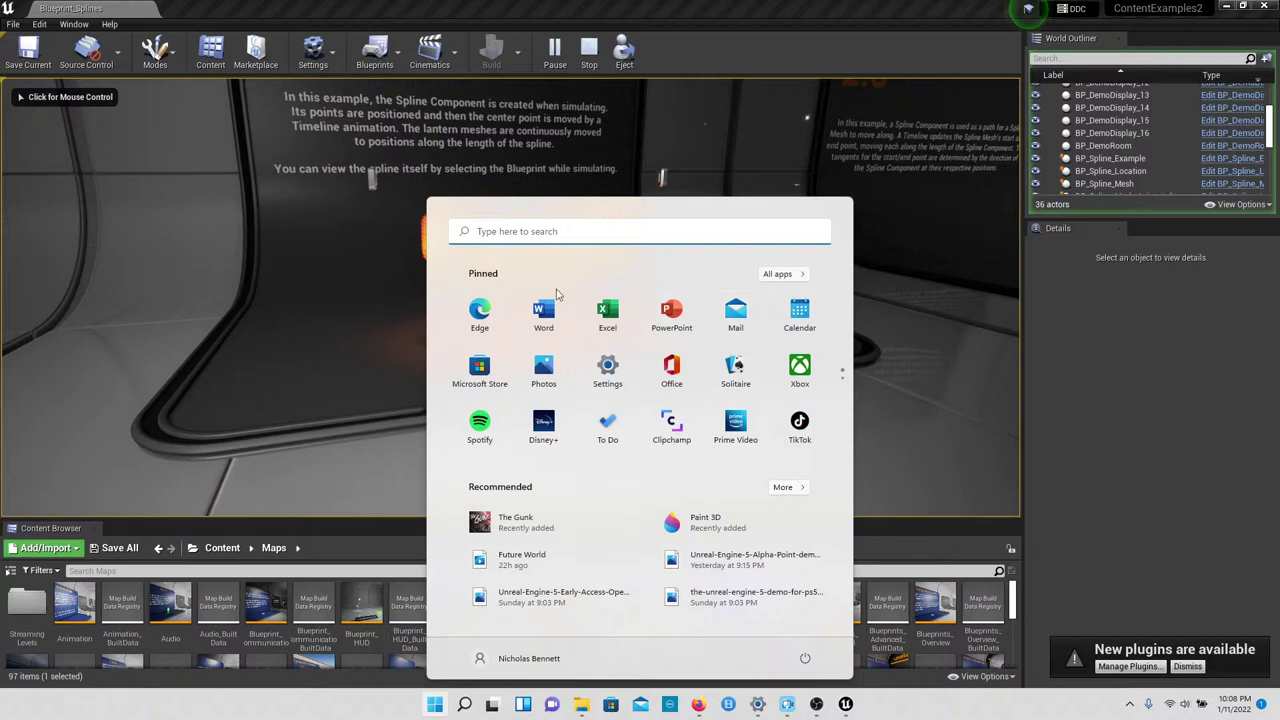
click(1077, 328)
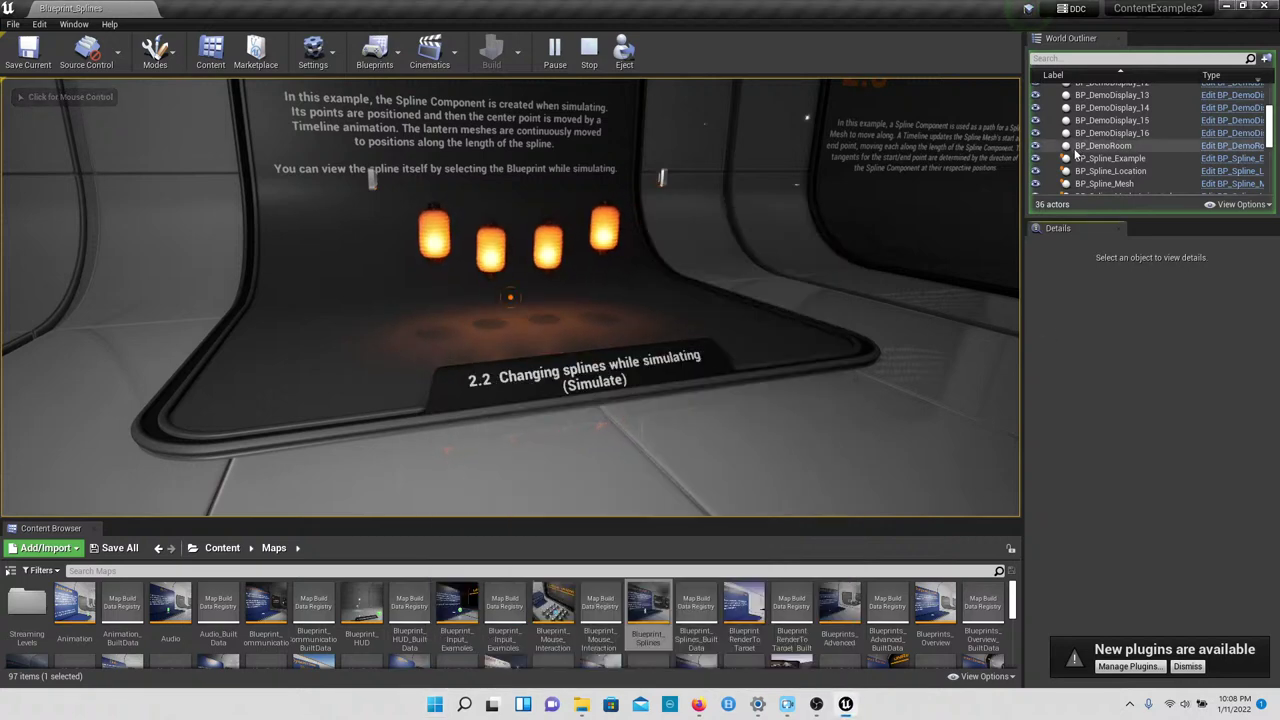
click(1077, 171)
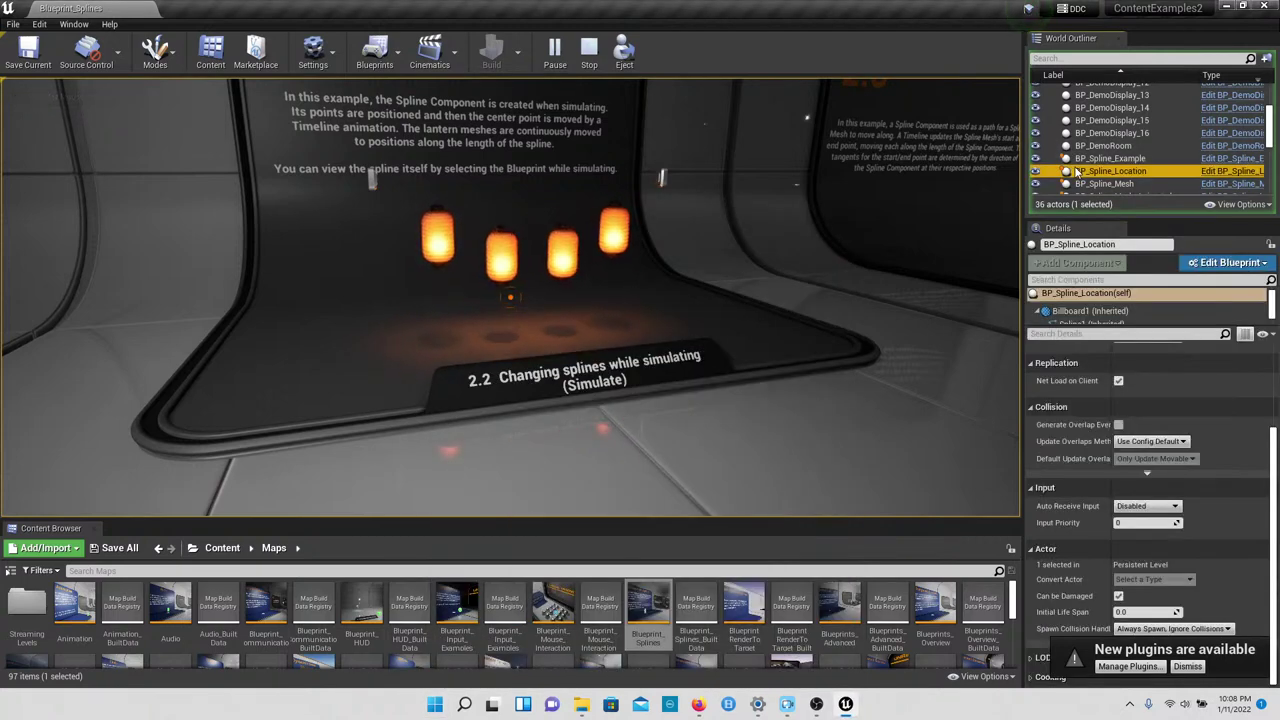
click(1110, 158)
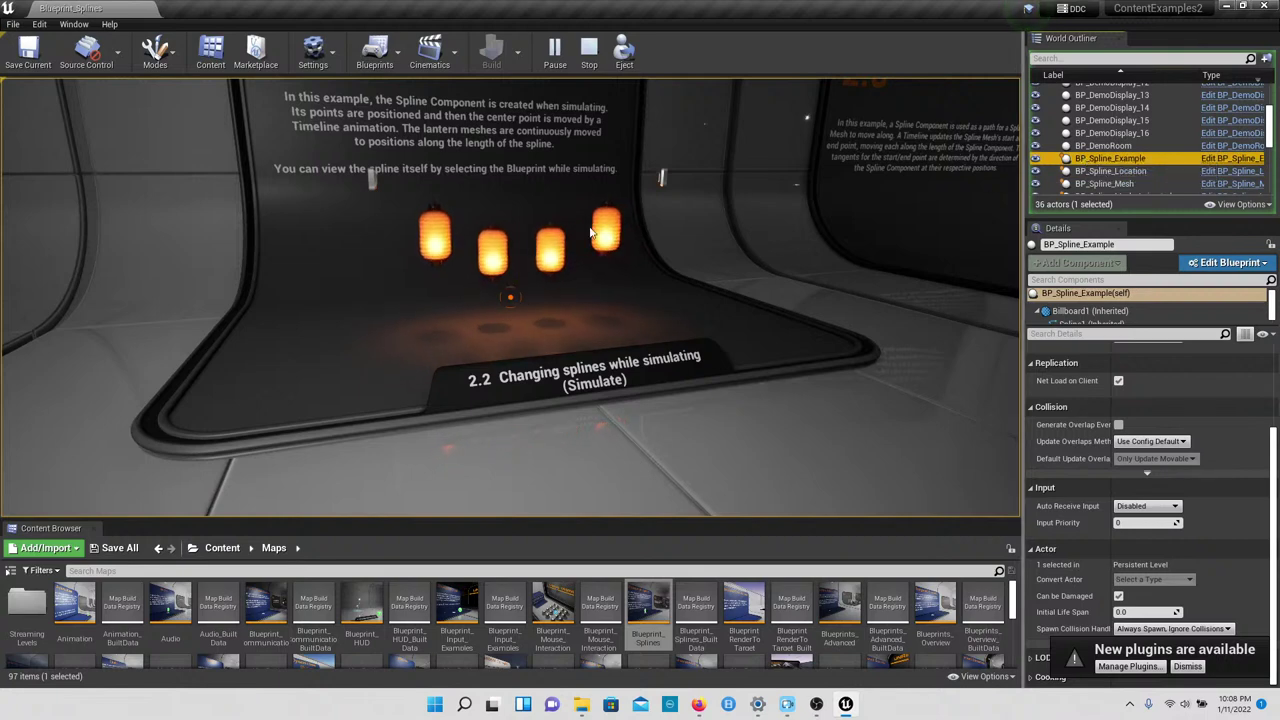
Step: Back away from the 2.2 display, stop playing, and select its lantern Blueprint in the editor viewport
key(s)
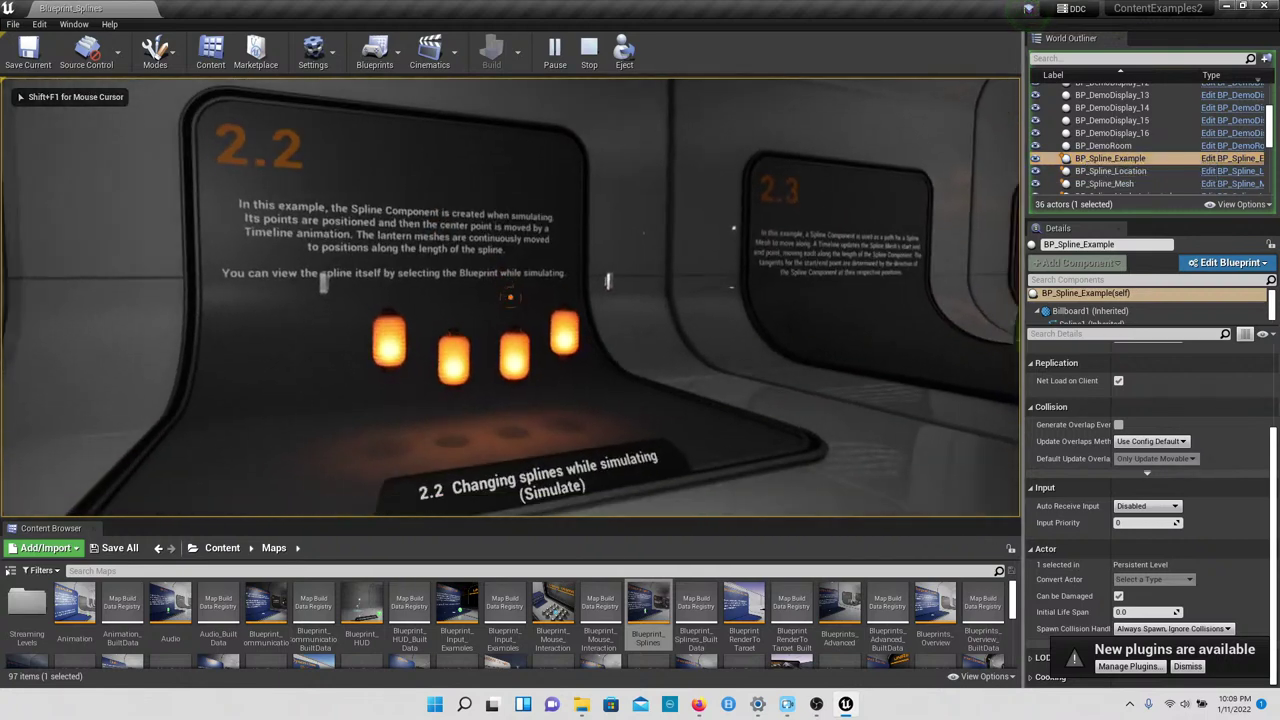
key(Escape)
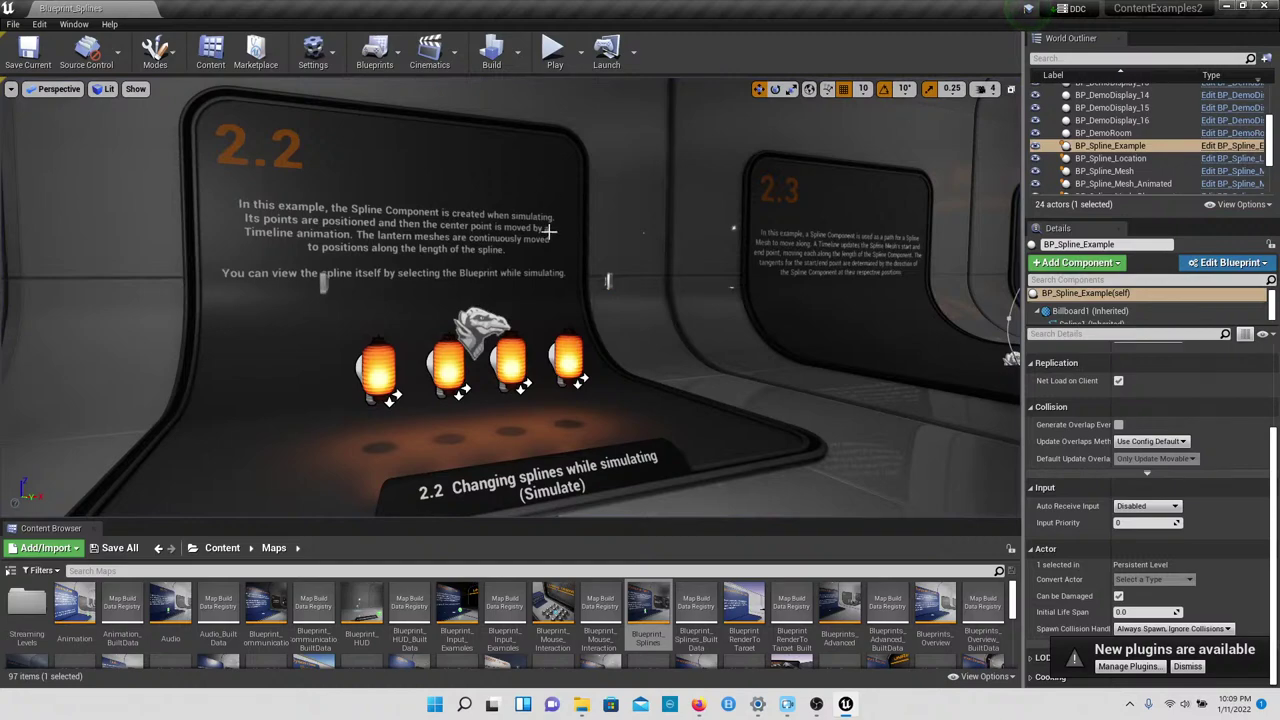
click(517, 353)
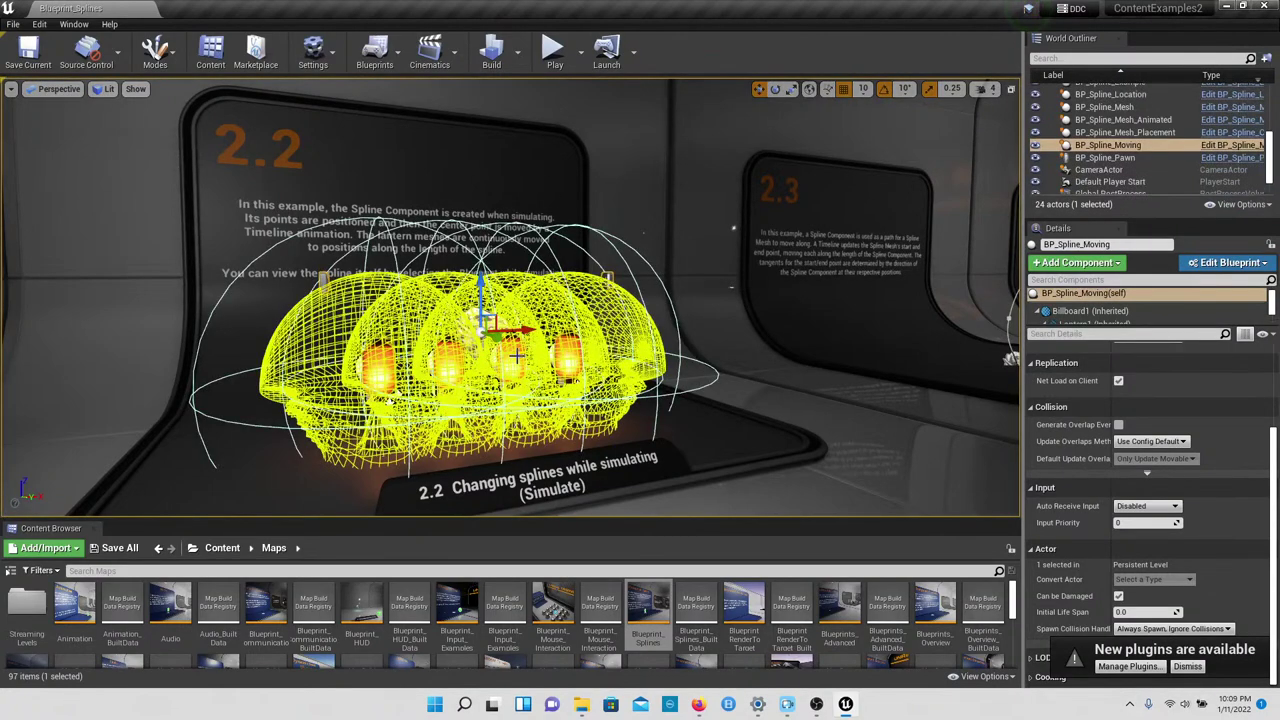
Step: Frame the 2.3 Animating a spline mesh display in the editor viewport
mouse_move(517, 353)
right_down()
mouse_move(500, 353)
mouse_move(800, 353)
mouse_move(540, 348)
right_up()
key(w)
key(s)
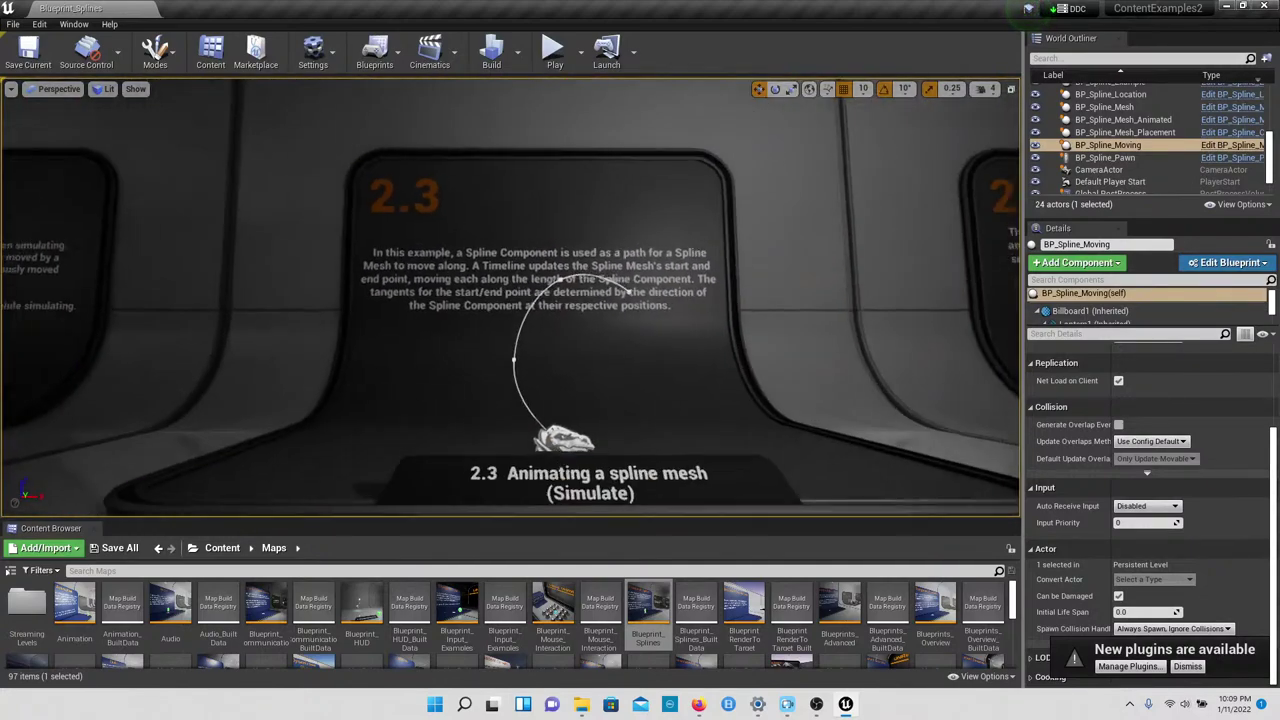
Step: Play the level again and walk through the doorway to the 2.3 display on animating a spline mesh
click(554, 55)
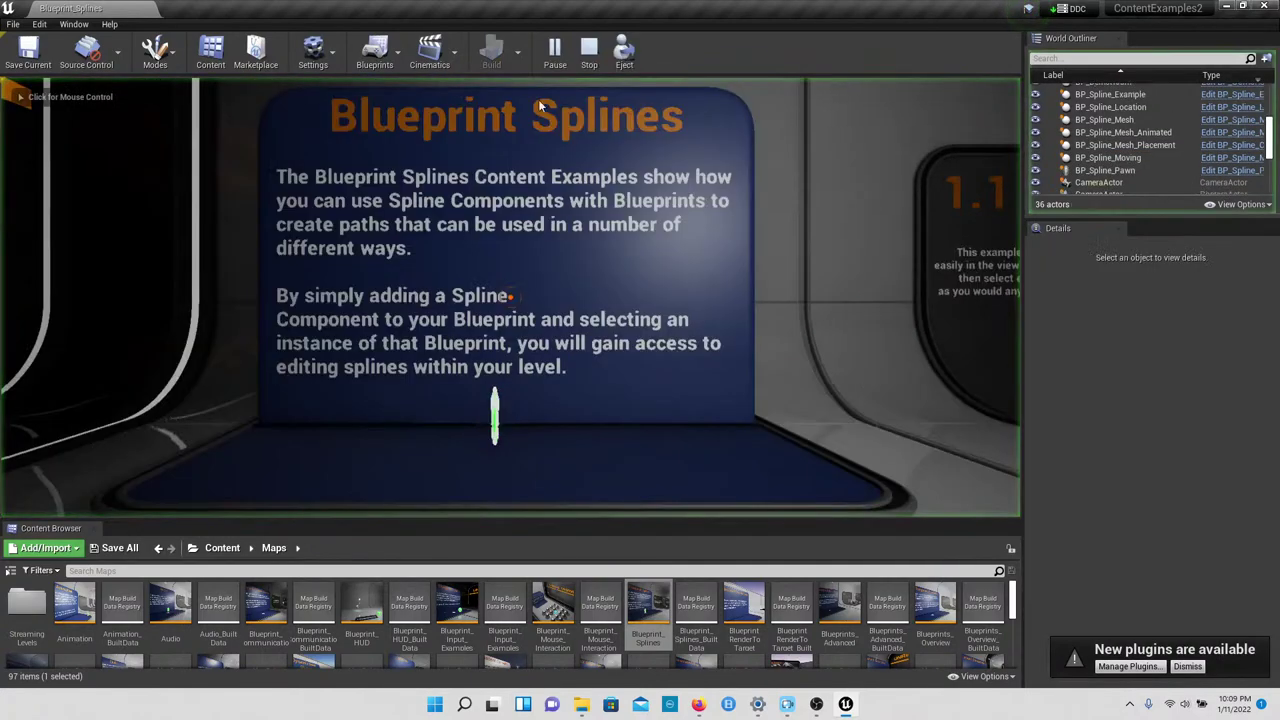
key(w)
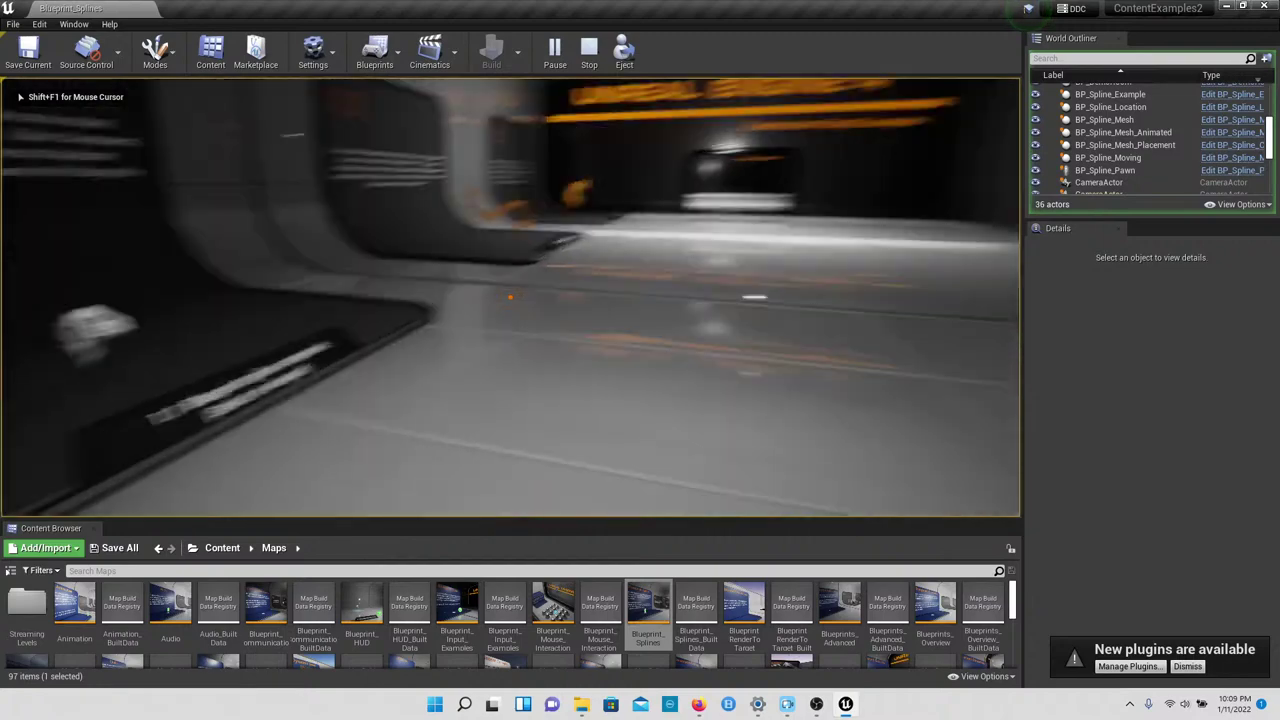
key(w)
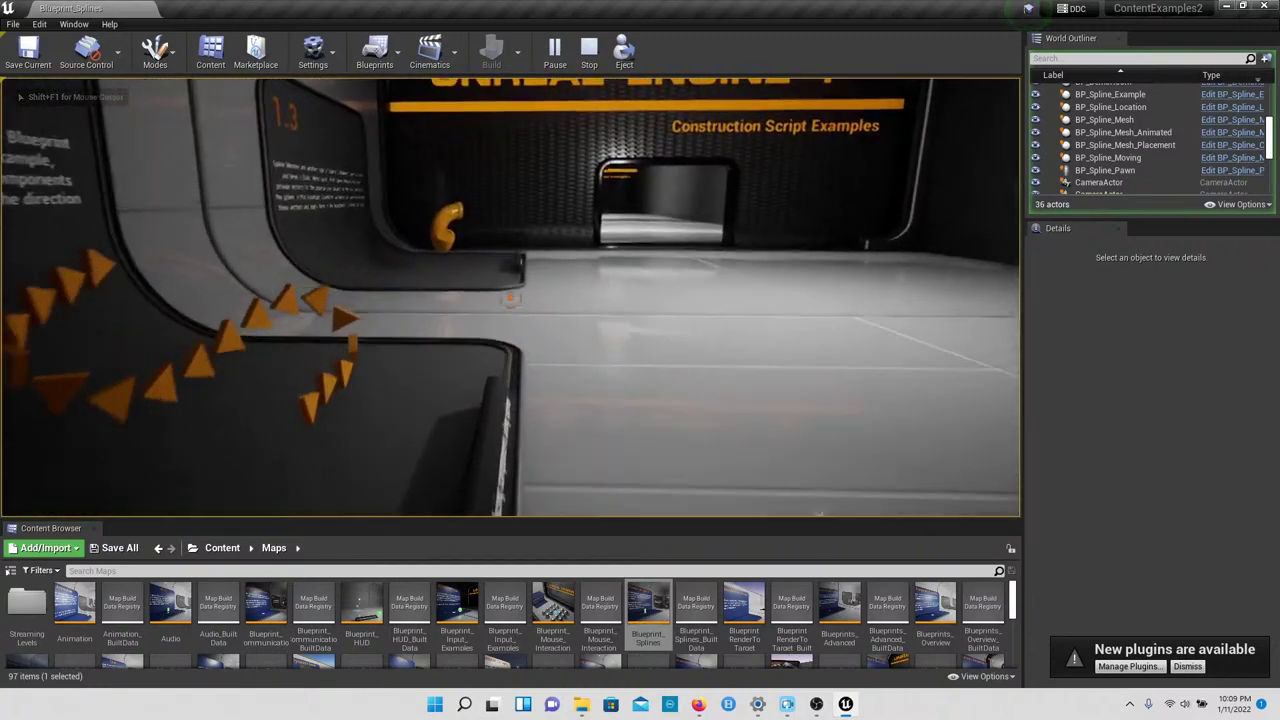
key(w)
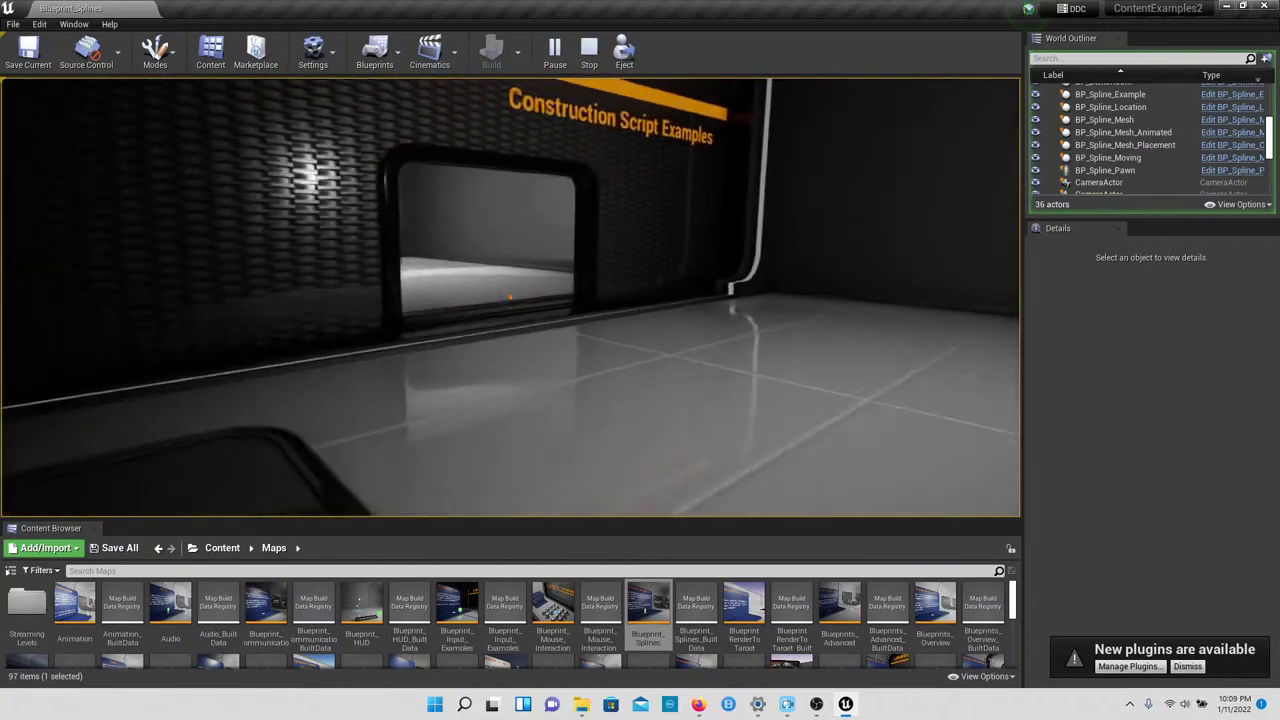
key(w)
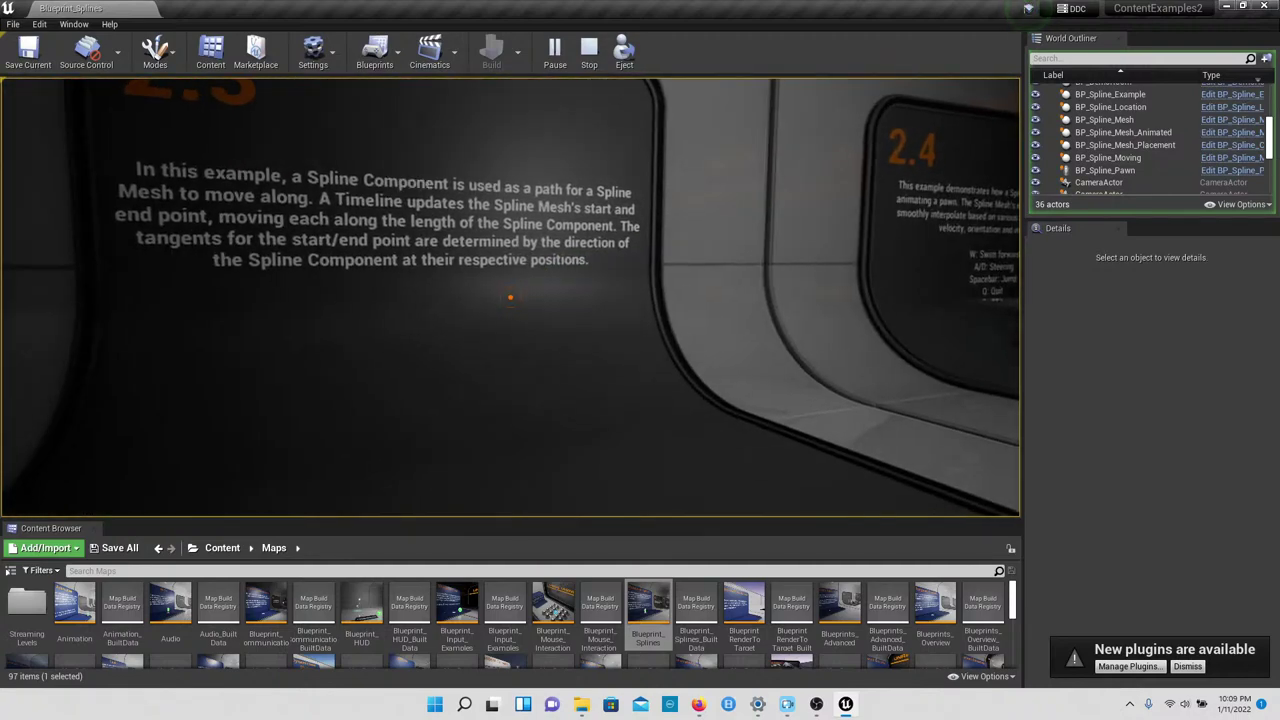
Step: Back away from the 2.3 display and walk up to the 2.4 display on animating a pawn with a spline mesh
key(s)
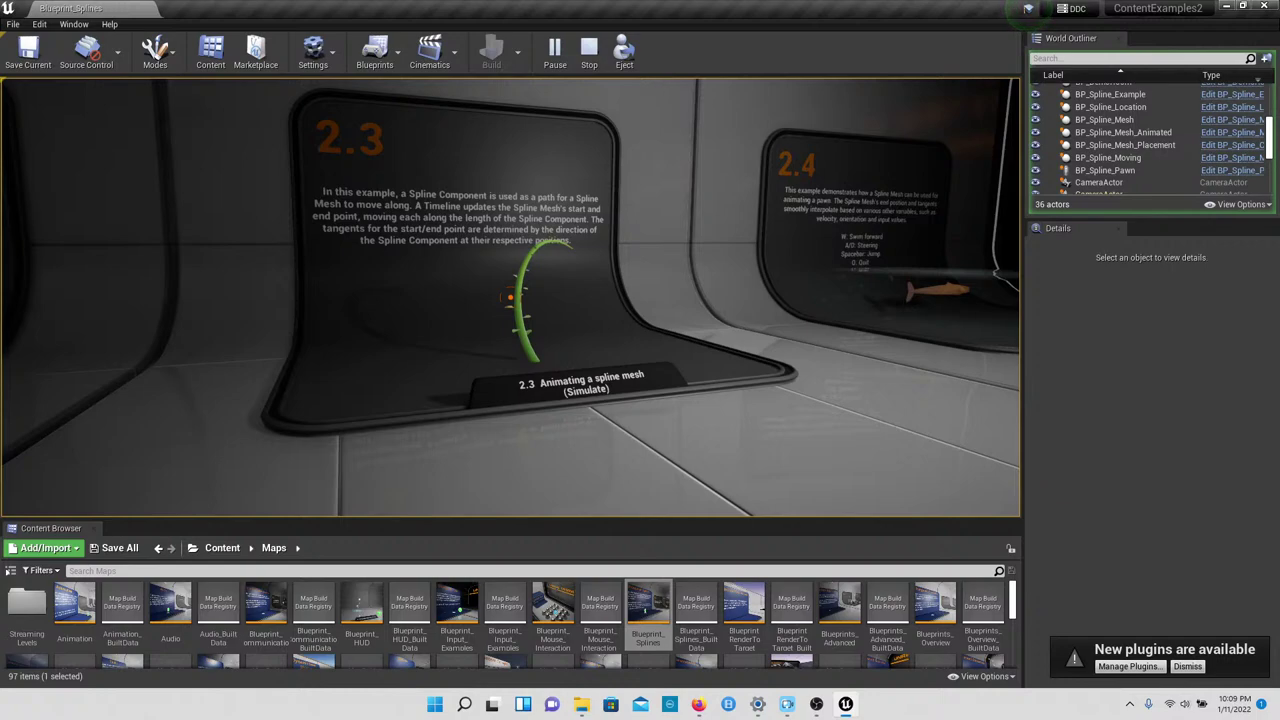
key(w)
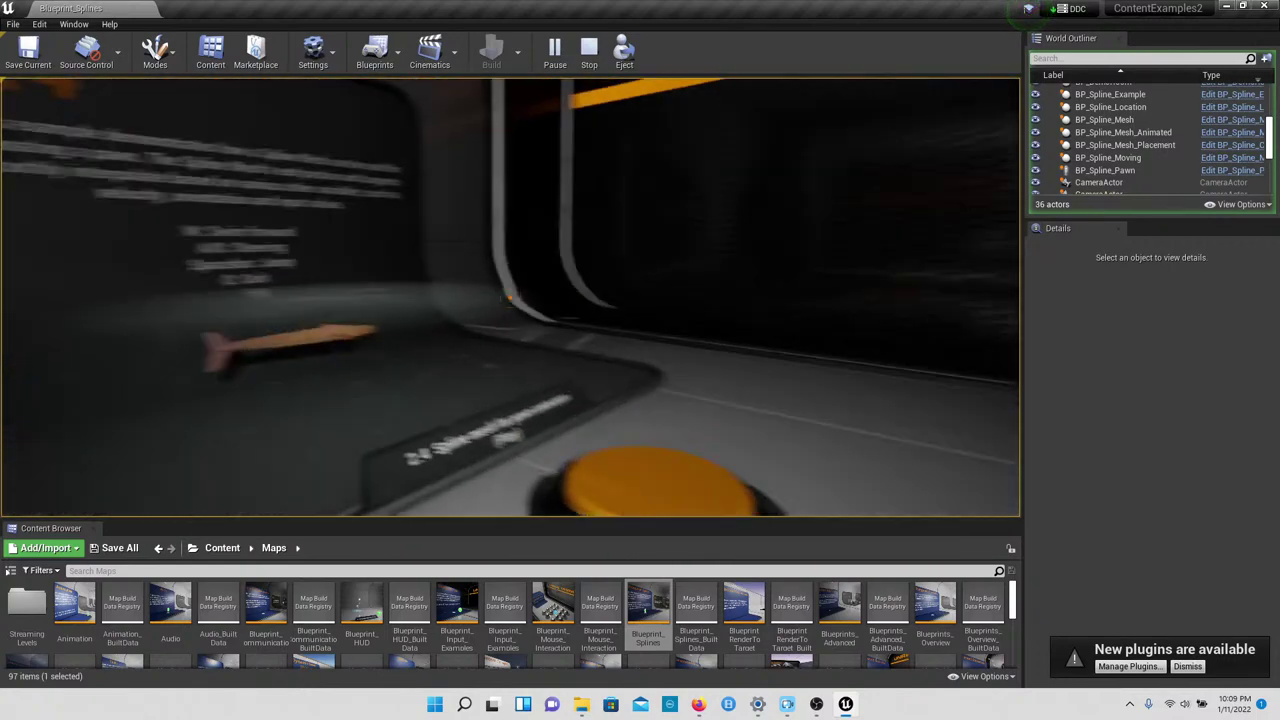
key(w)
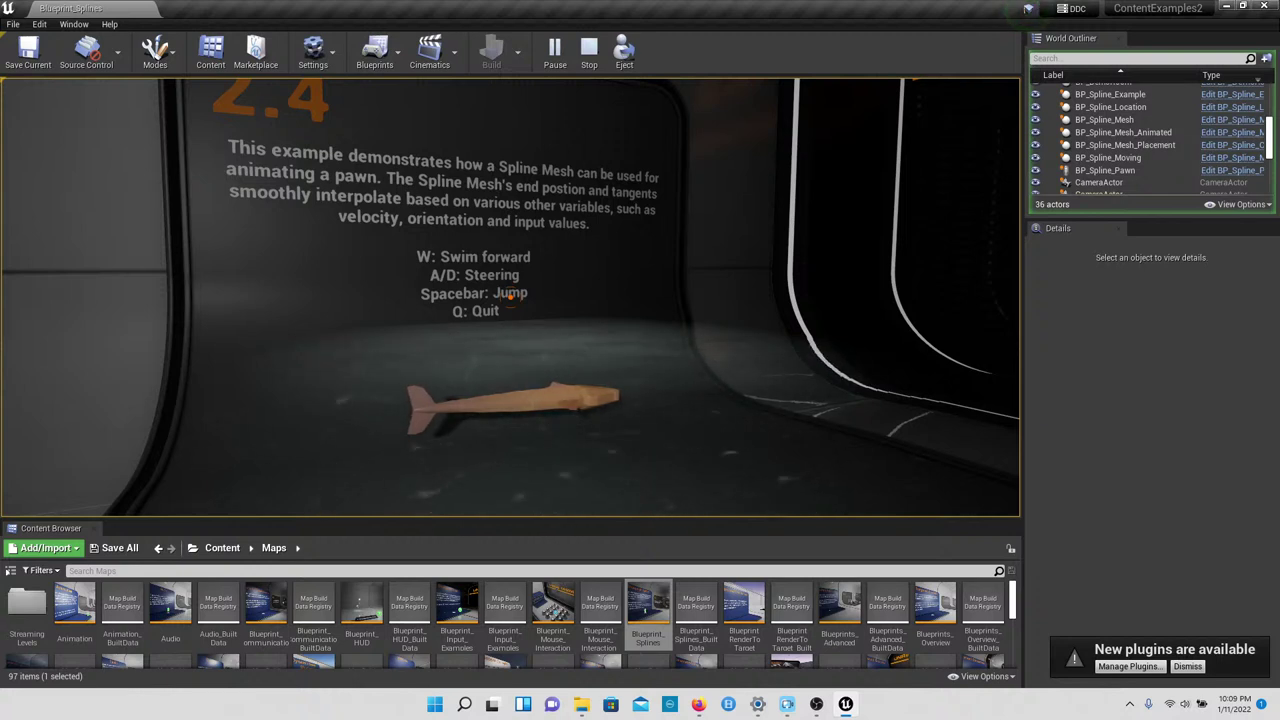
key(w)
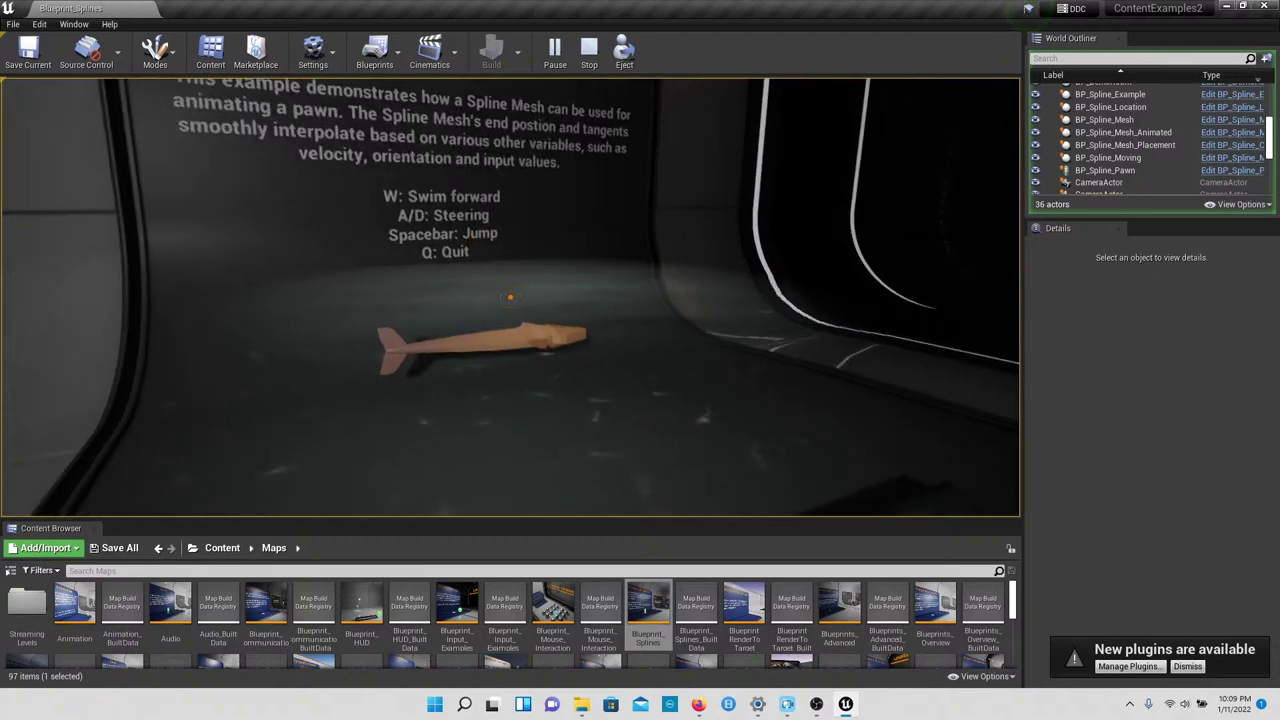
Step: Take control of the fish pawn at the 2.4 display, swim it forward and steer it around in left-hand circles
key(e)
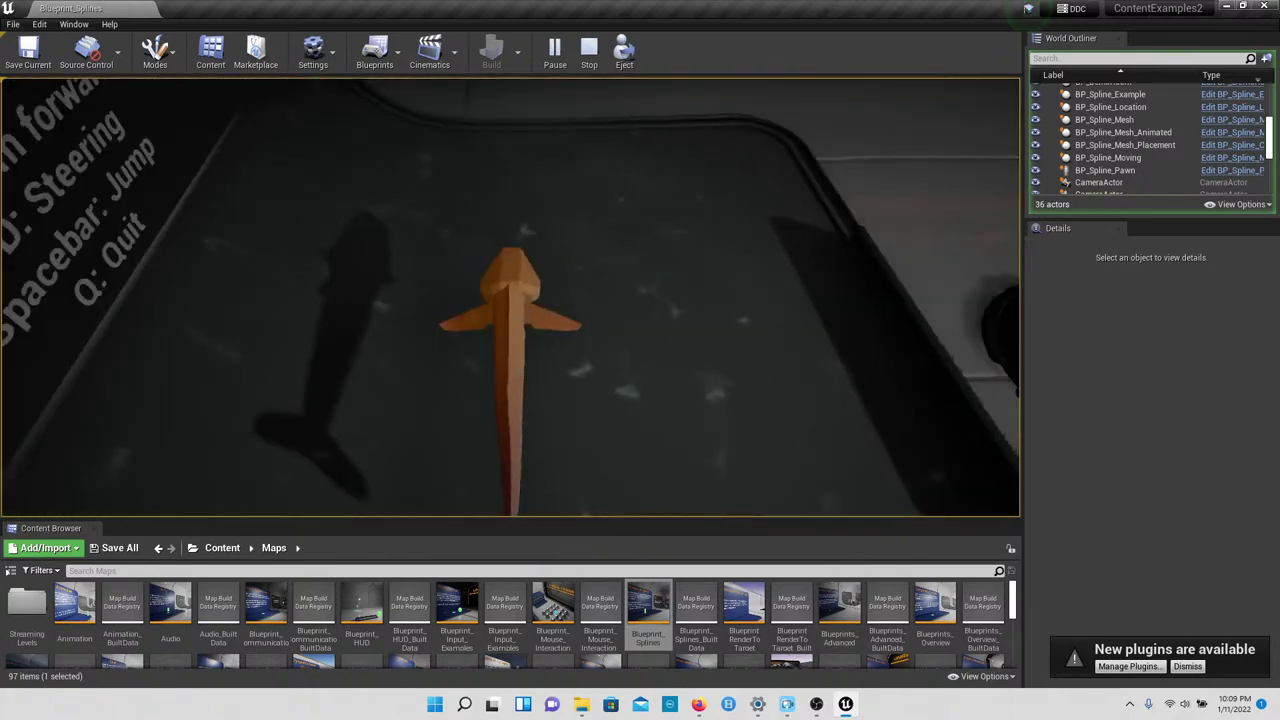
key(w)
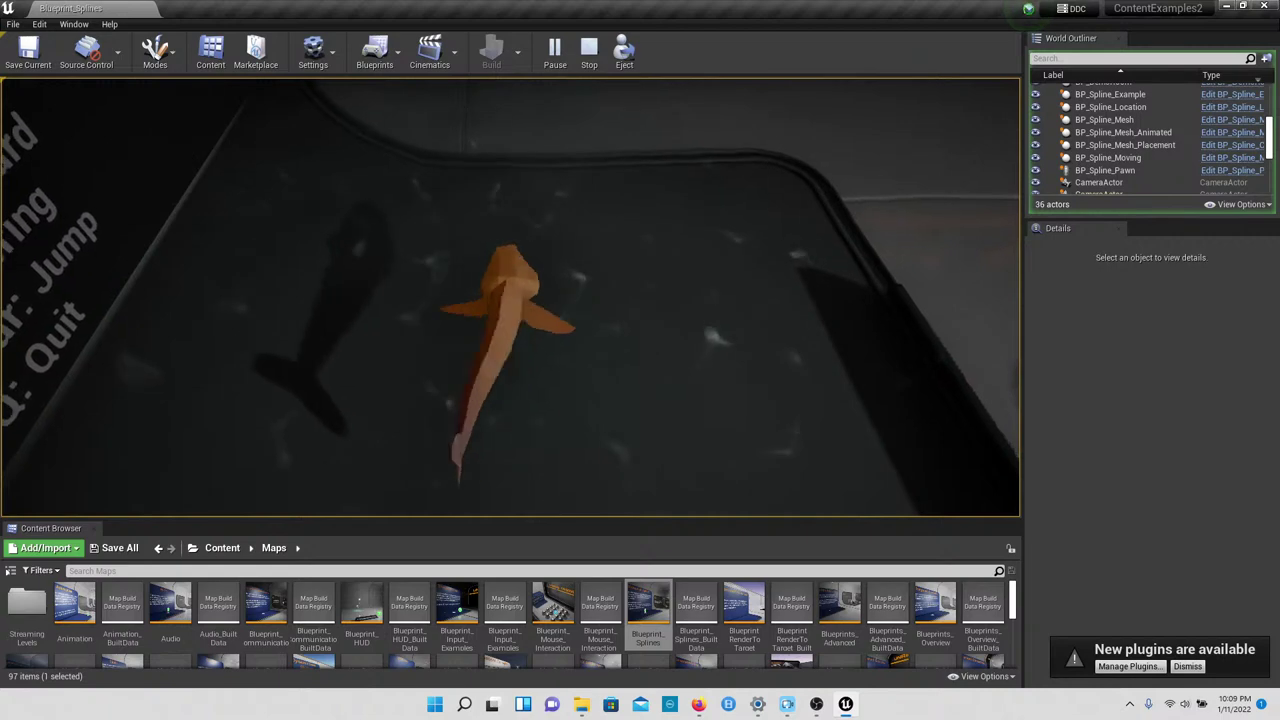
key(a)
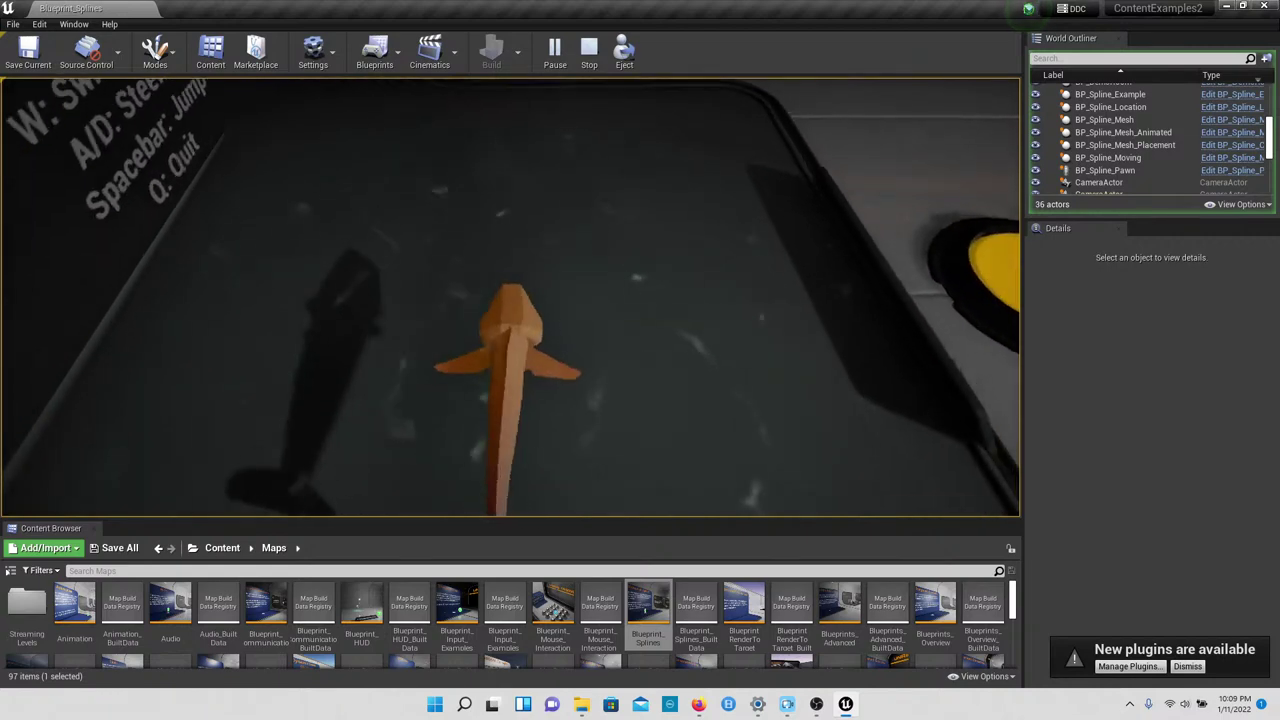
key(a)
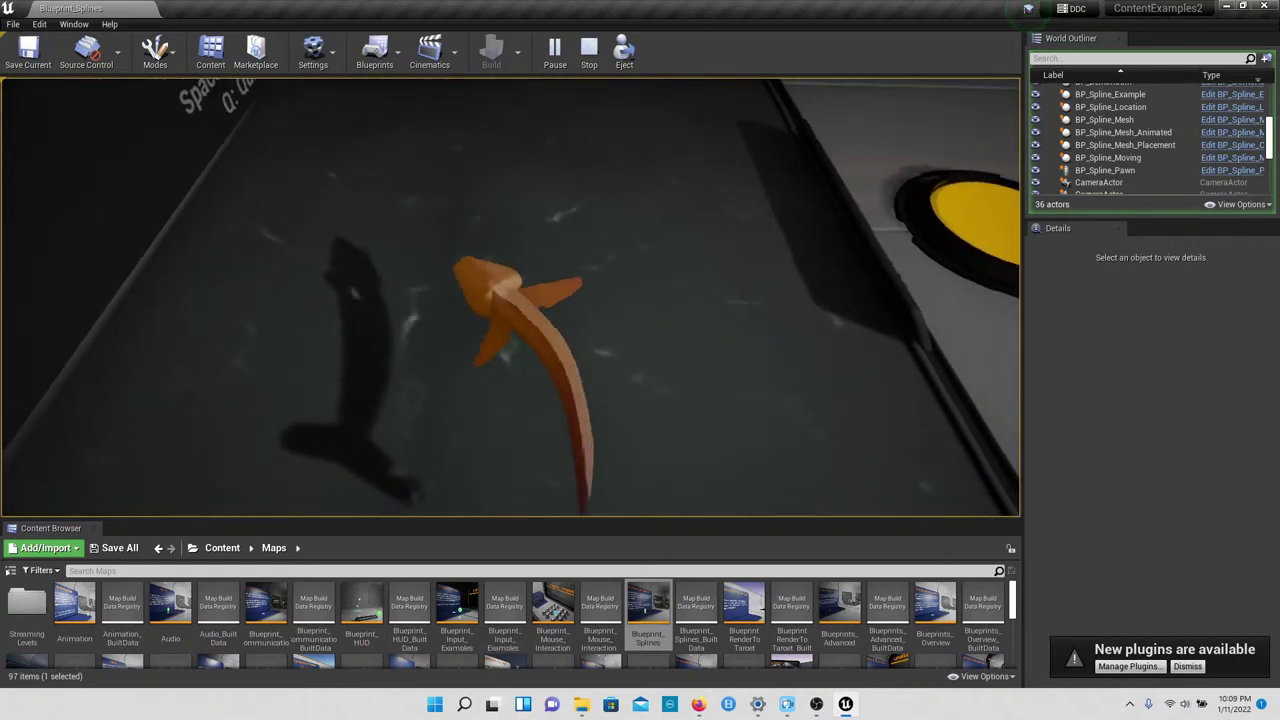
key(a)
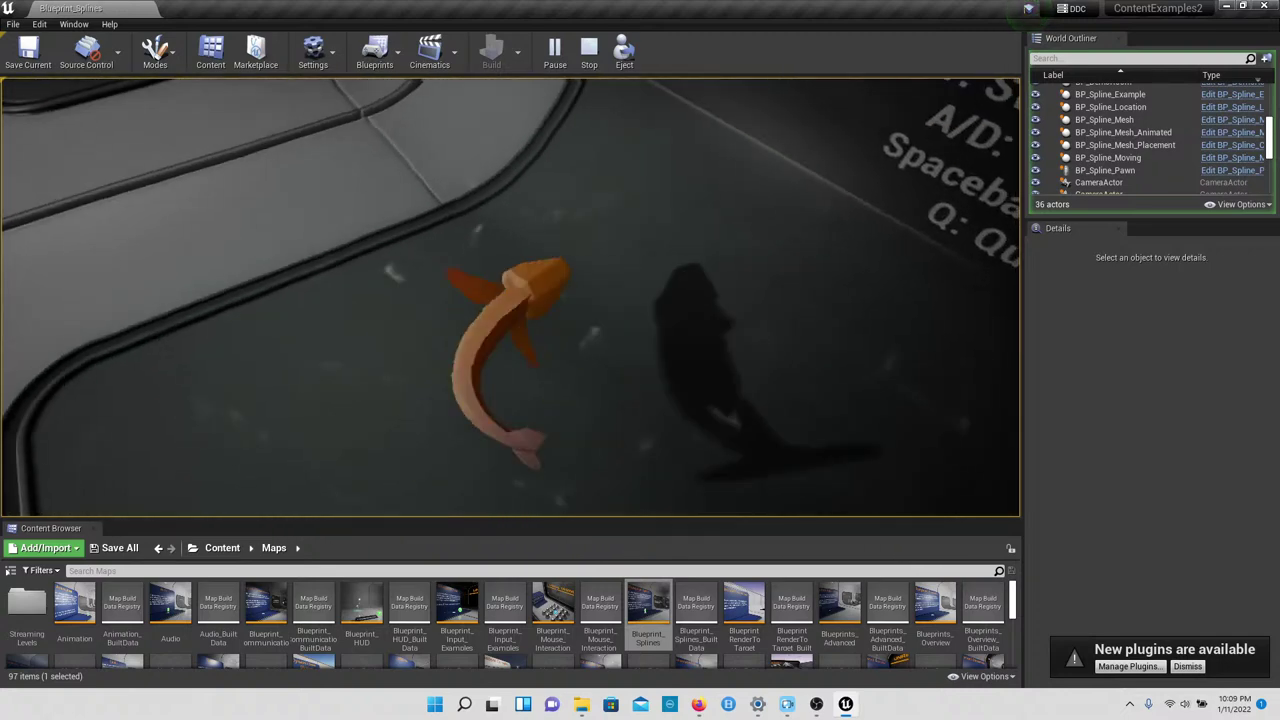
key(a)
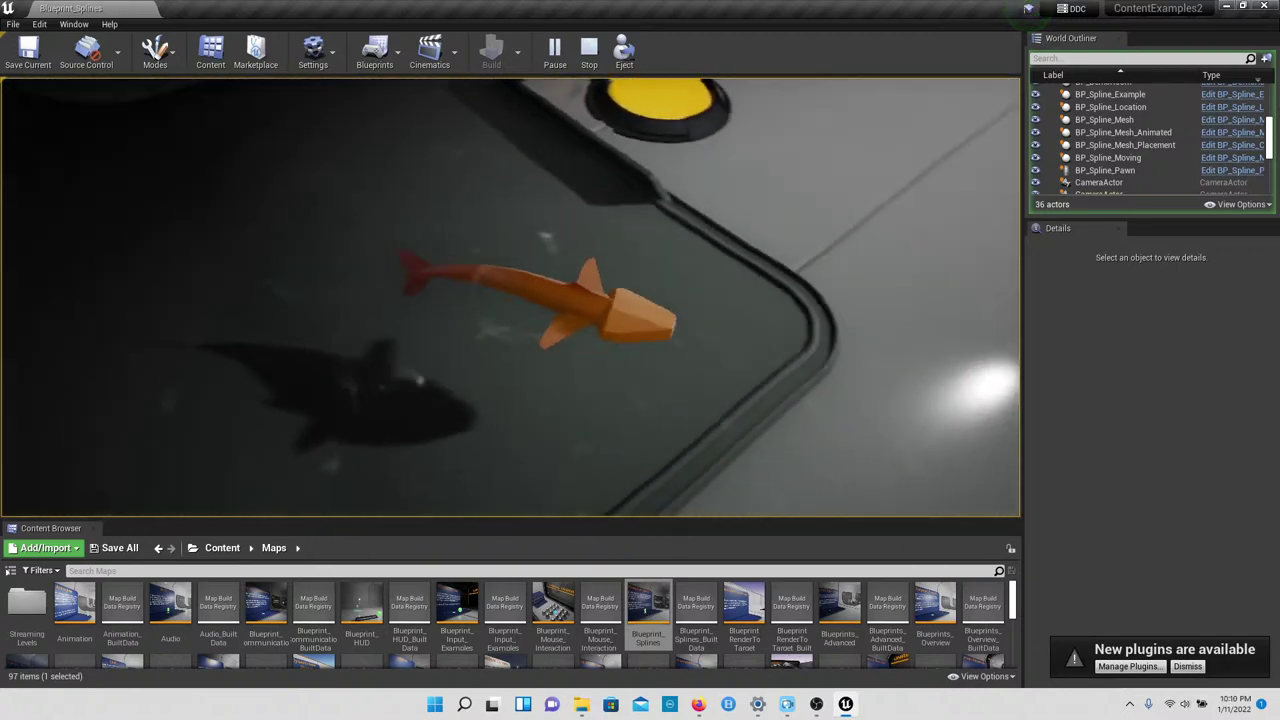
key(a)
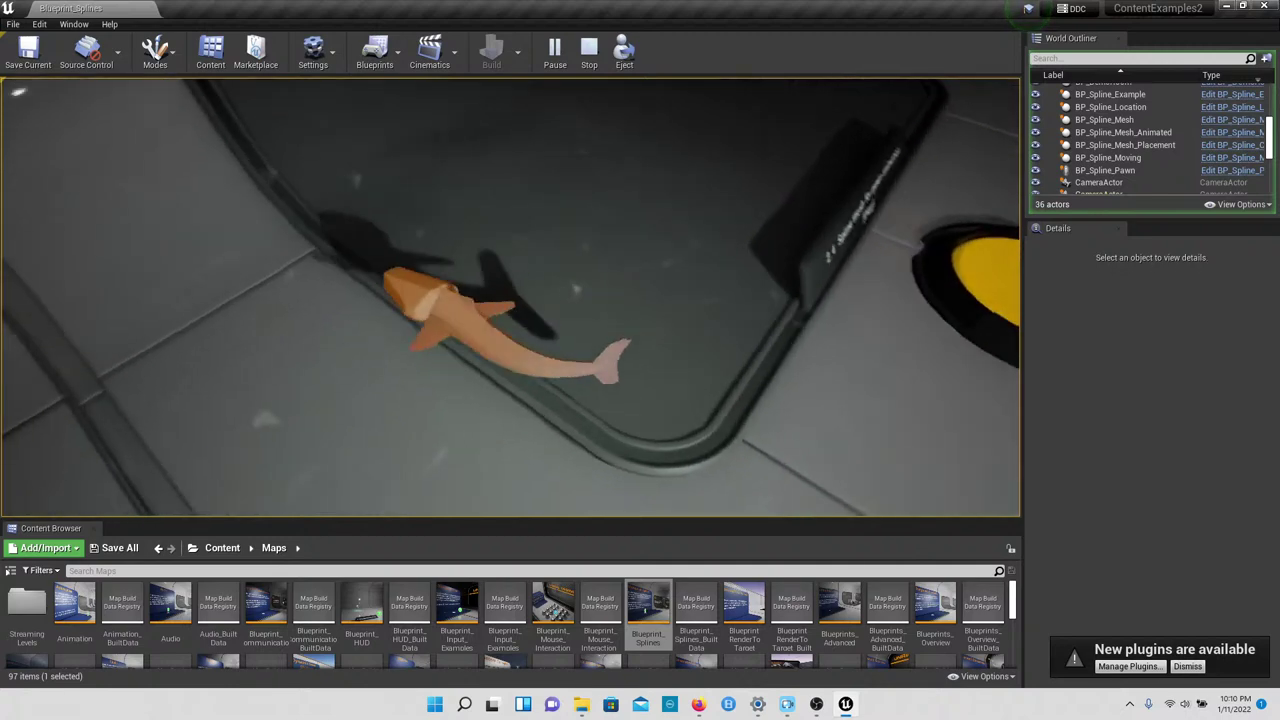
key(a)
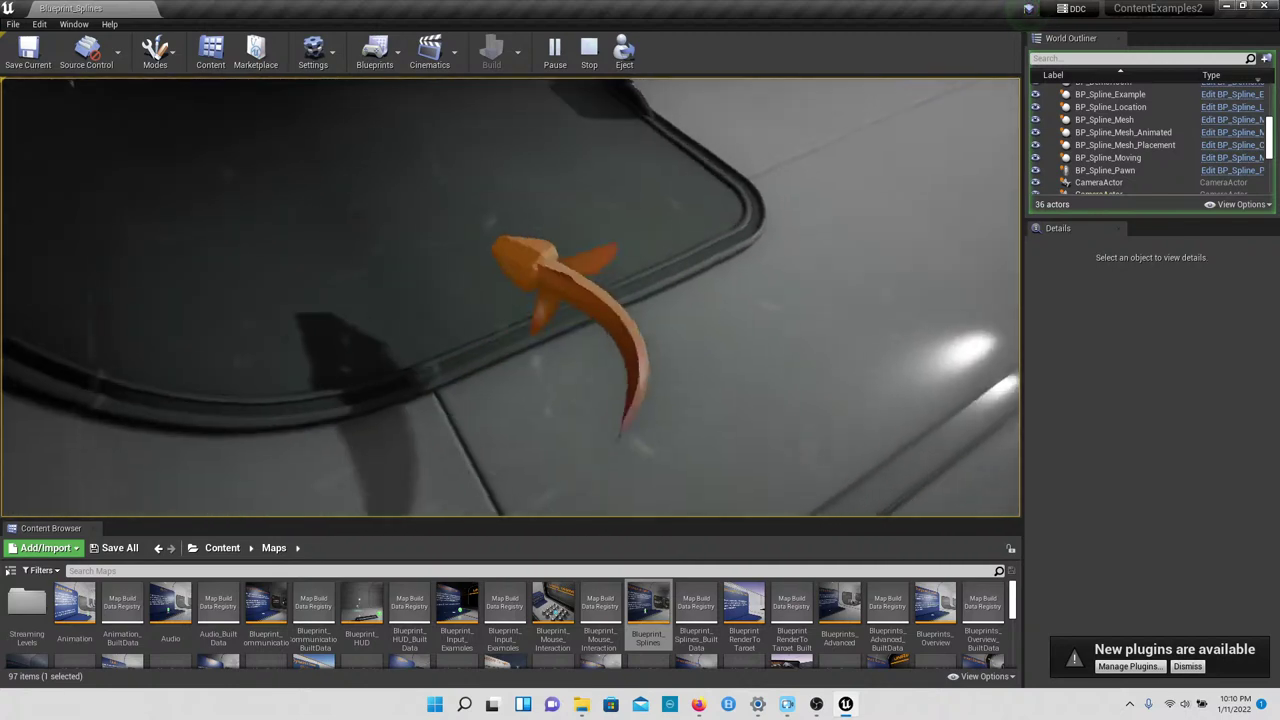
Step: Stop playing the splines level and open the BlueprintRenderToTarget map
key(Escape)
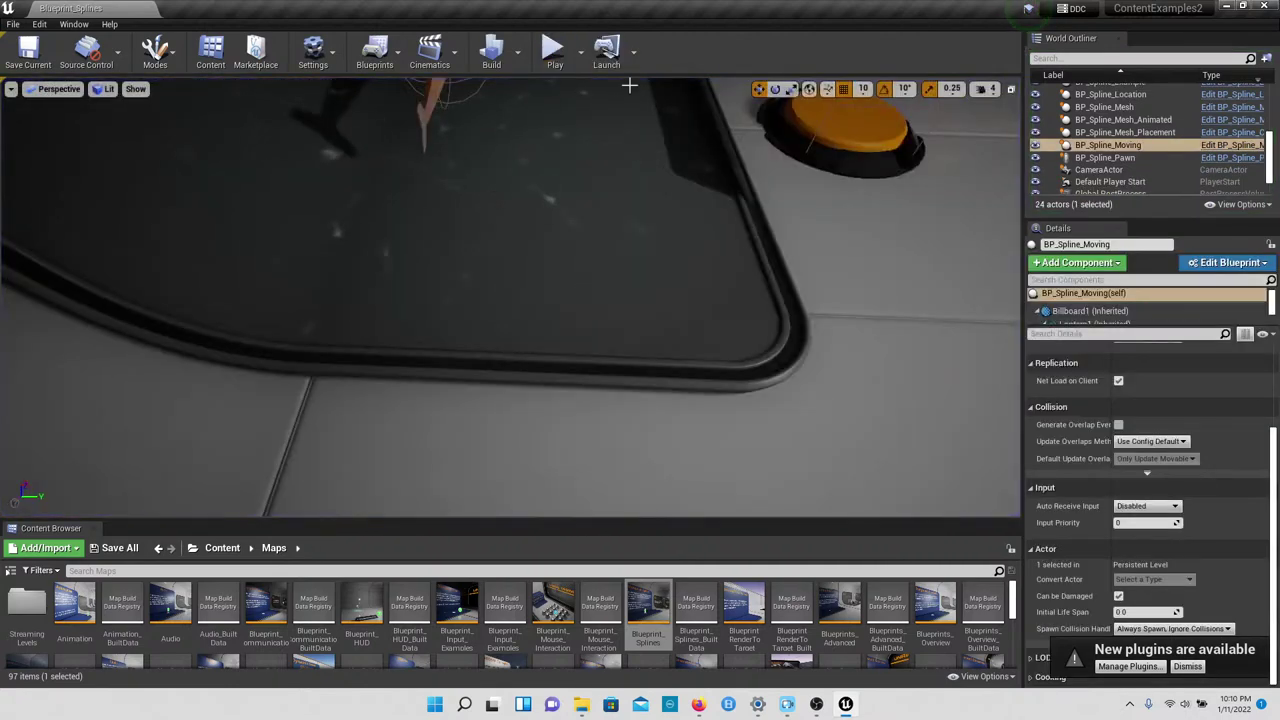
scroll(666, 295, down, 5)
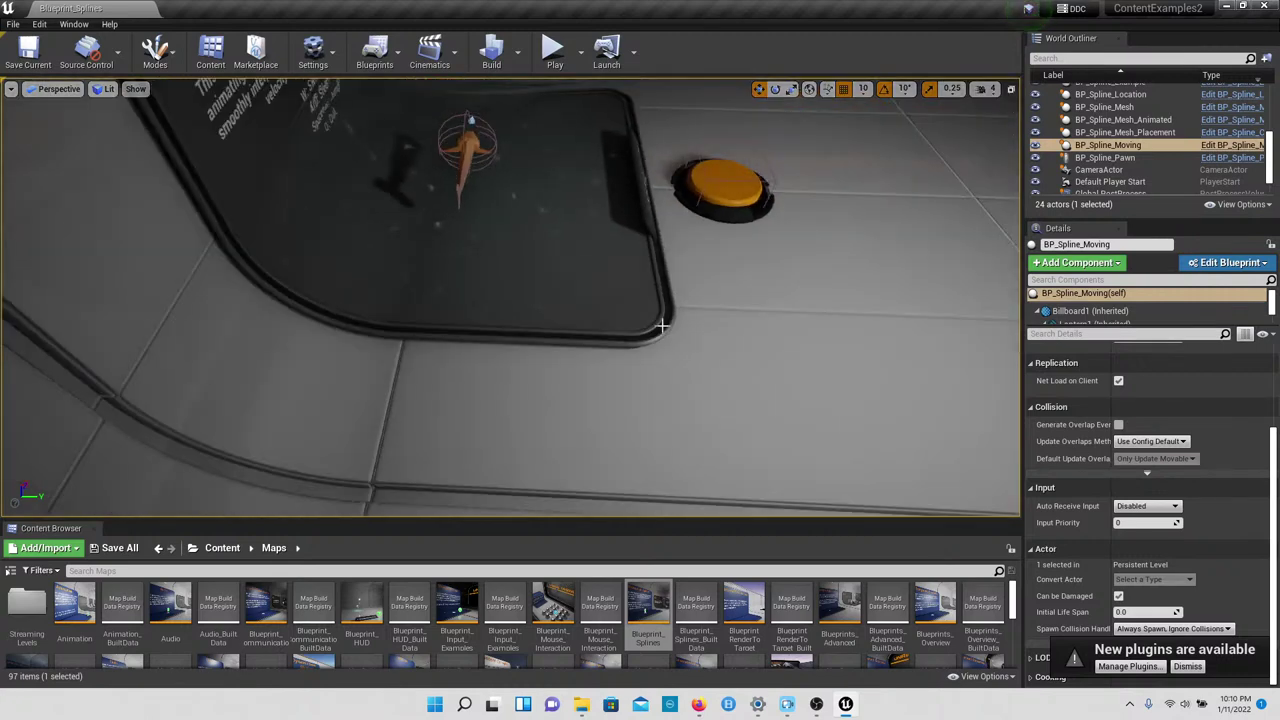
scroll(643, 336, down, 10)
scroll(640, 332, up, 5)
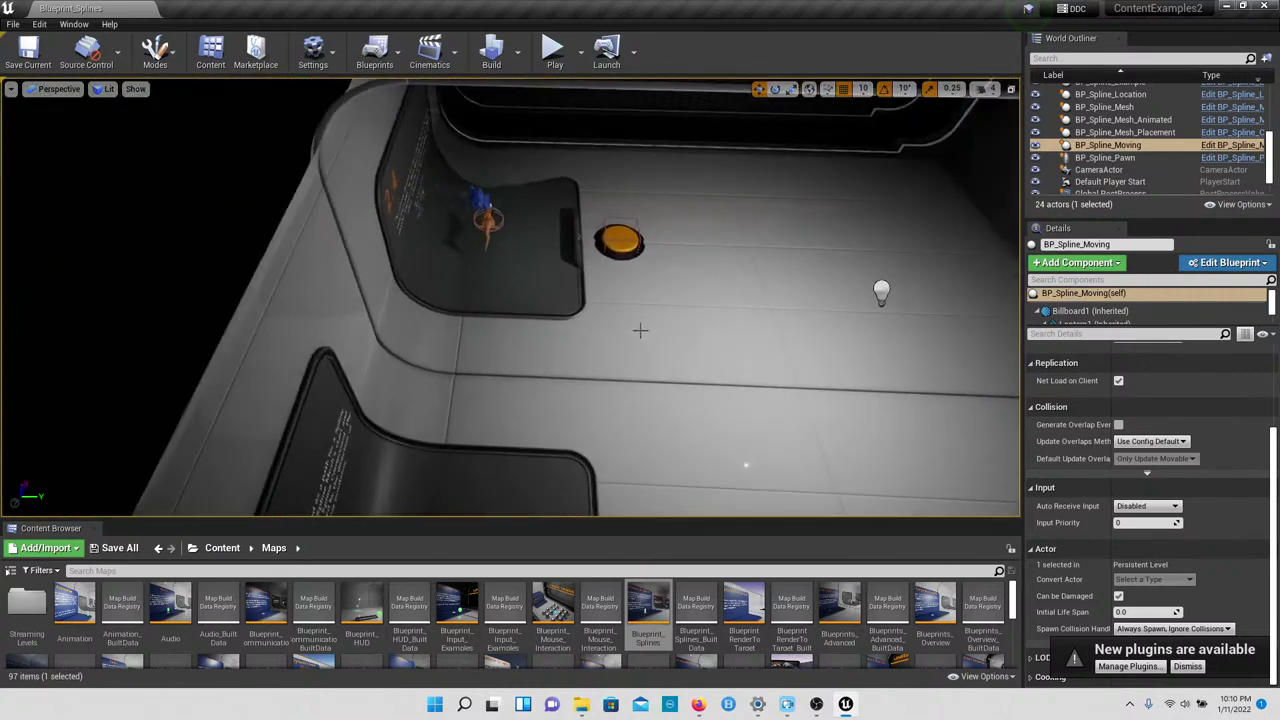
double_click(739, 598)
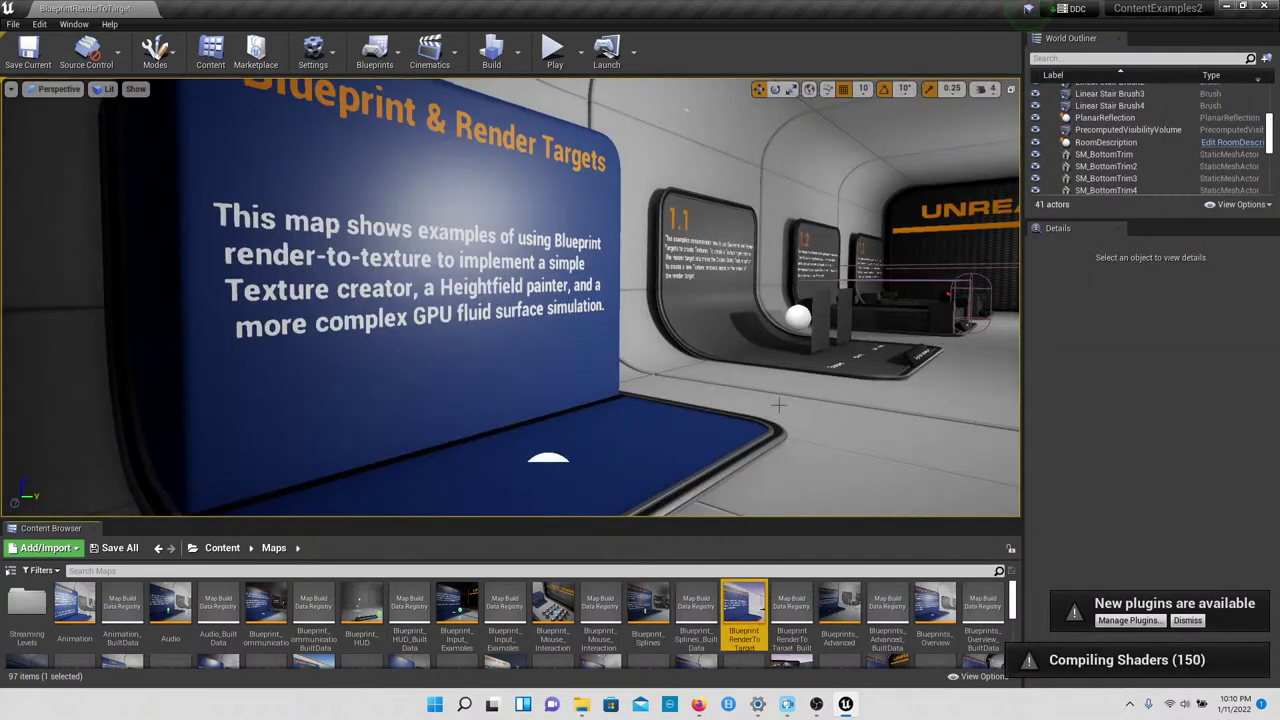
Step: Look over the Blueprint & Render Targets introduction display and the hall beyond it in the editor viewport
right_drag(773, 416, 722, 415)
key(s)
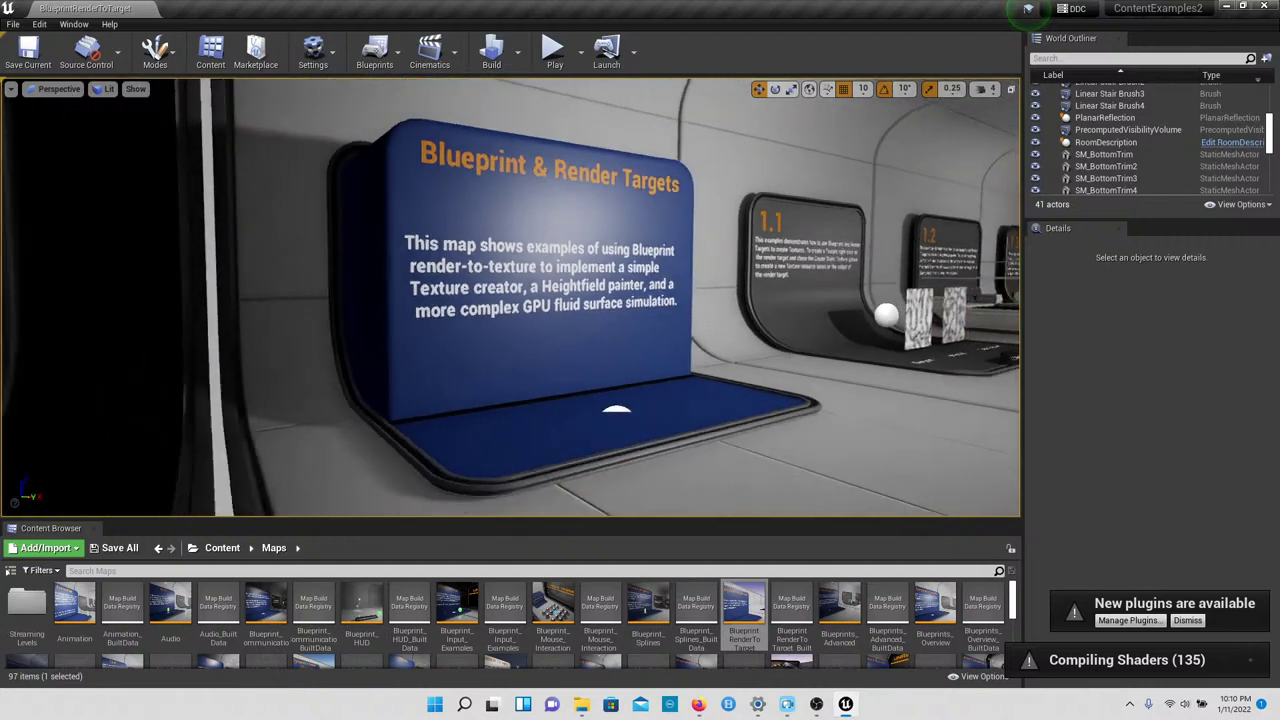
key(w)
right_drag(722, 415, 932, 405)
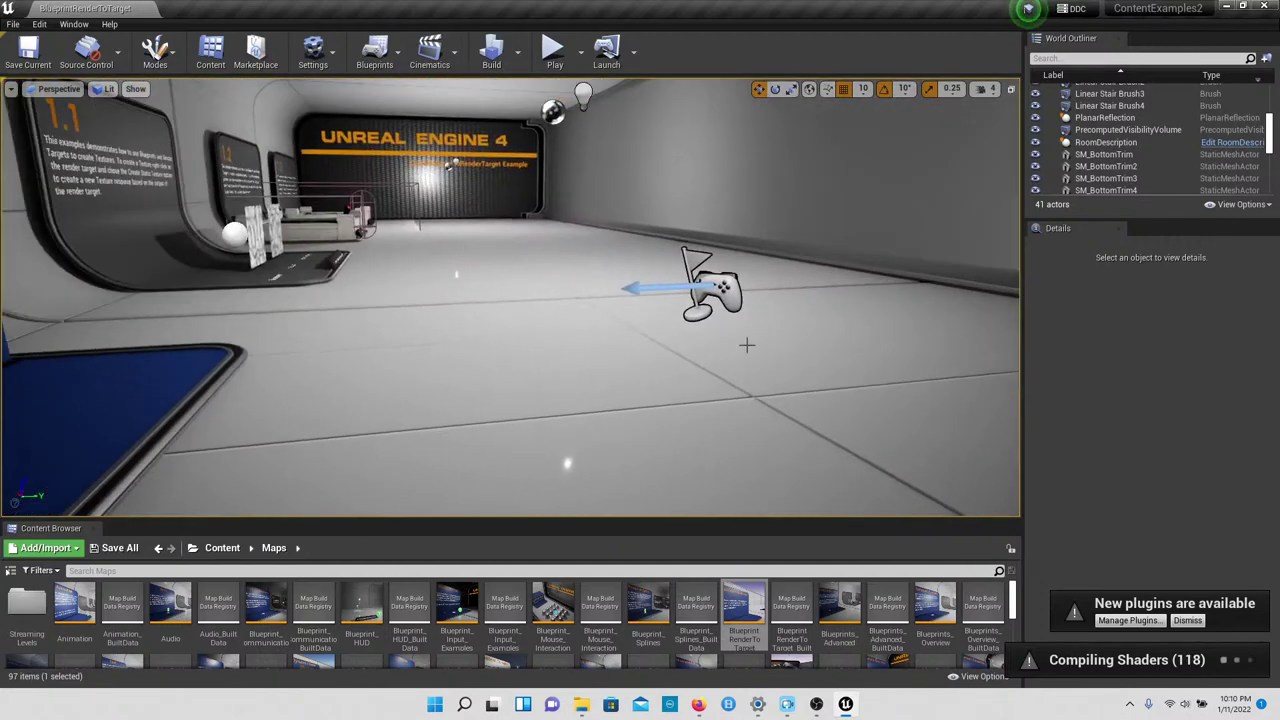
Step: Play the level and walk to the 1.1 display on creating textures using render targets
click(555, 50)
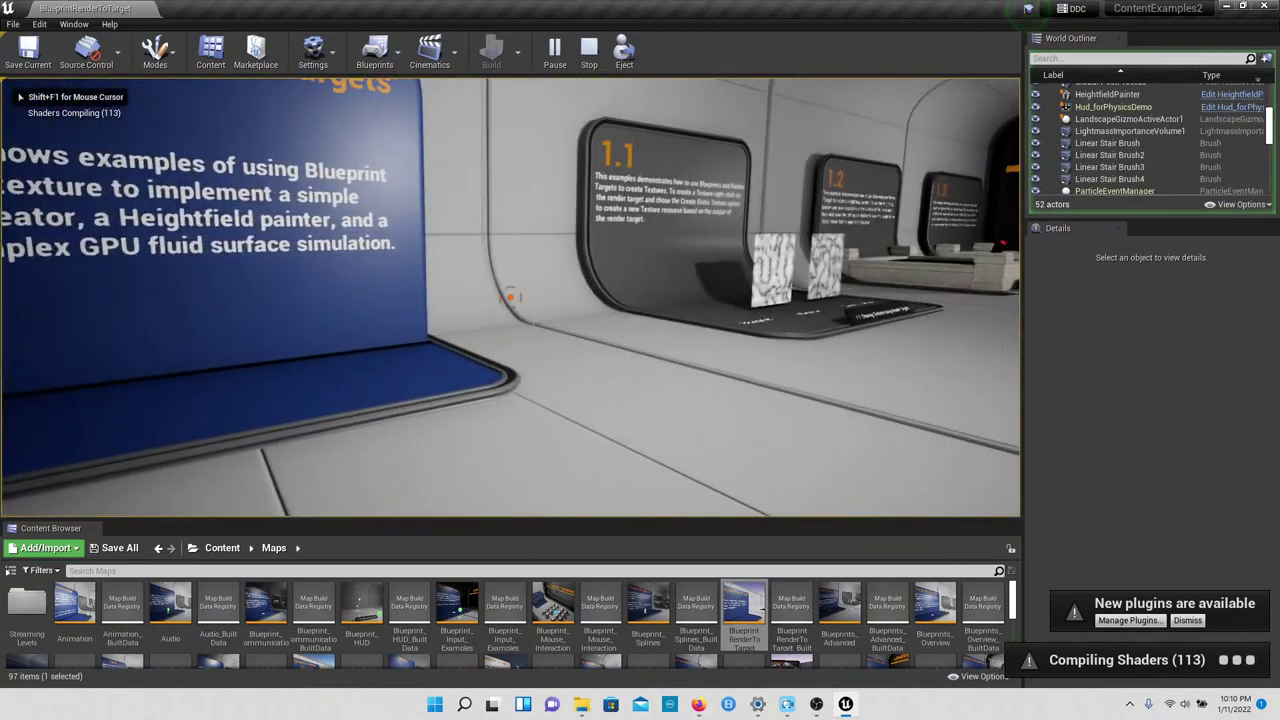
key(w)
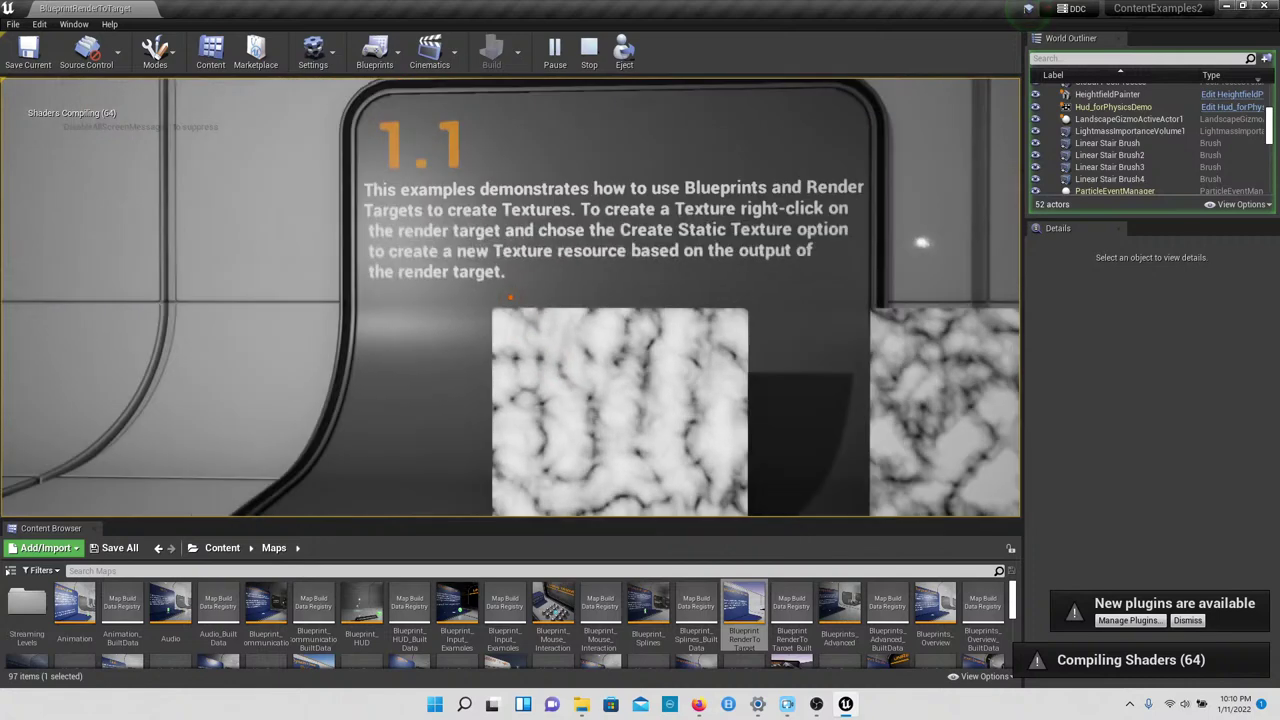
key(s)
key(s)
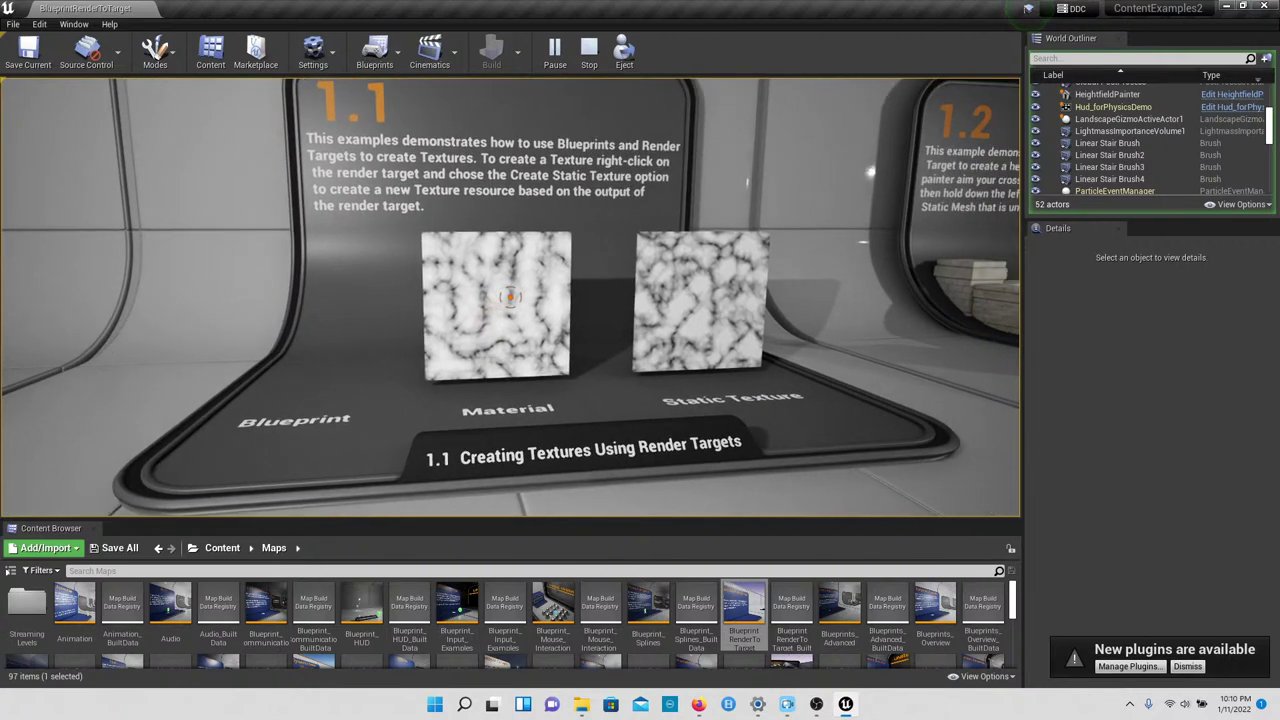
Step: Examine the Material and Static Texture samples of the 1.1 display from nearby
key(w)
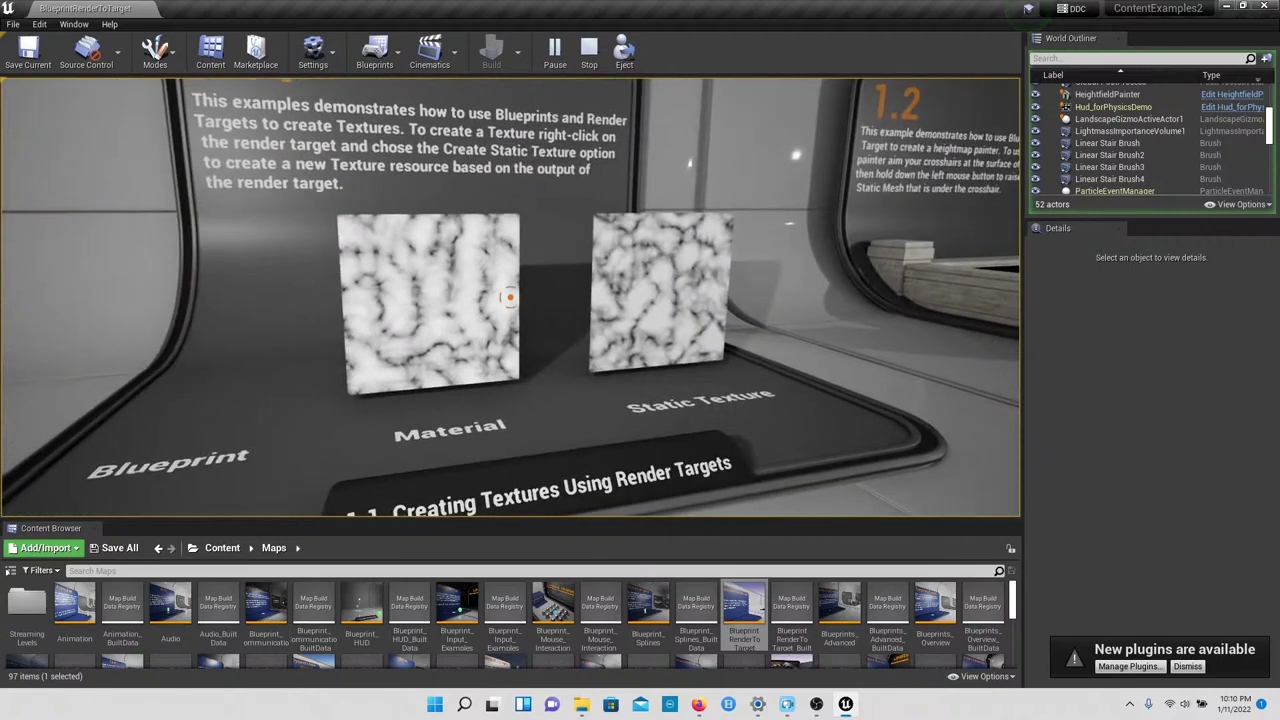
key(w)
key(s)
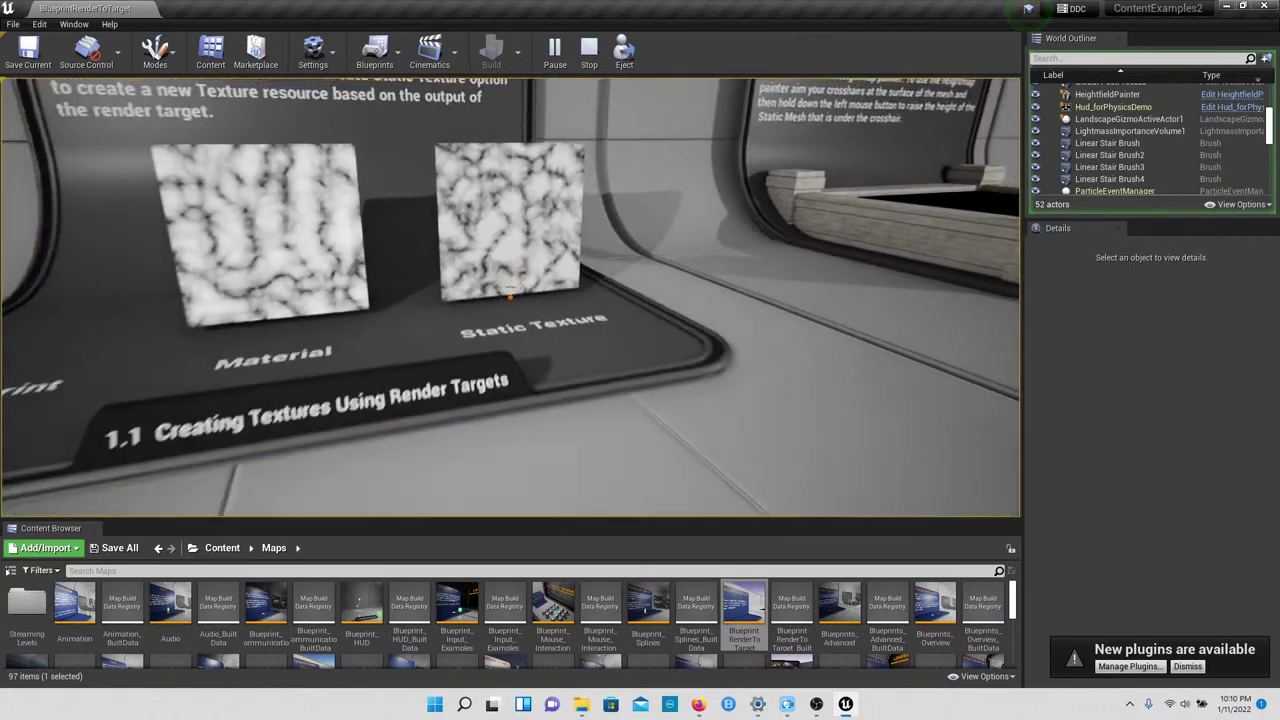
key(w)
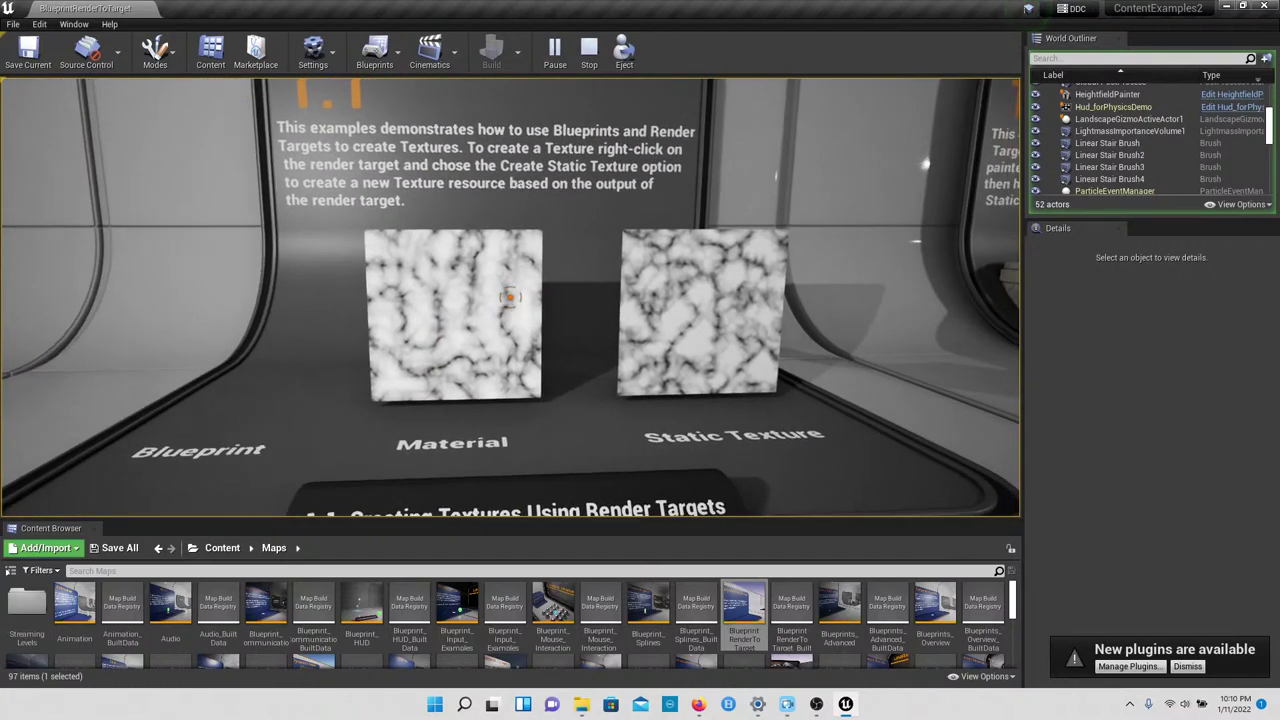
Step: Walk over to the 1.2 Height Map Painter display and back up until its description is readable
key(d)
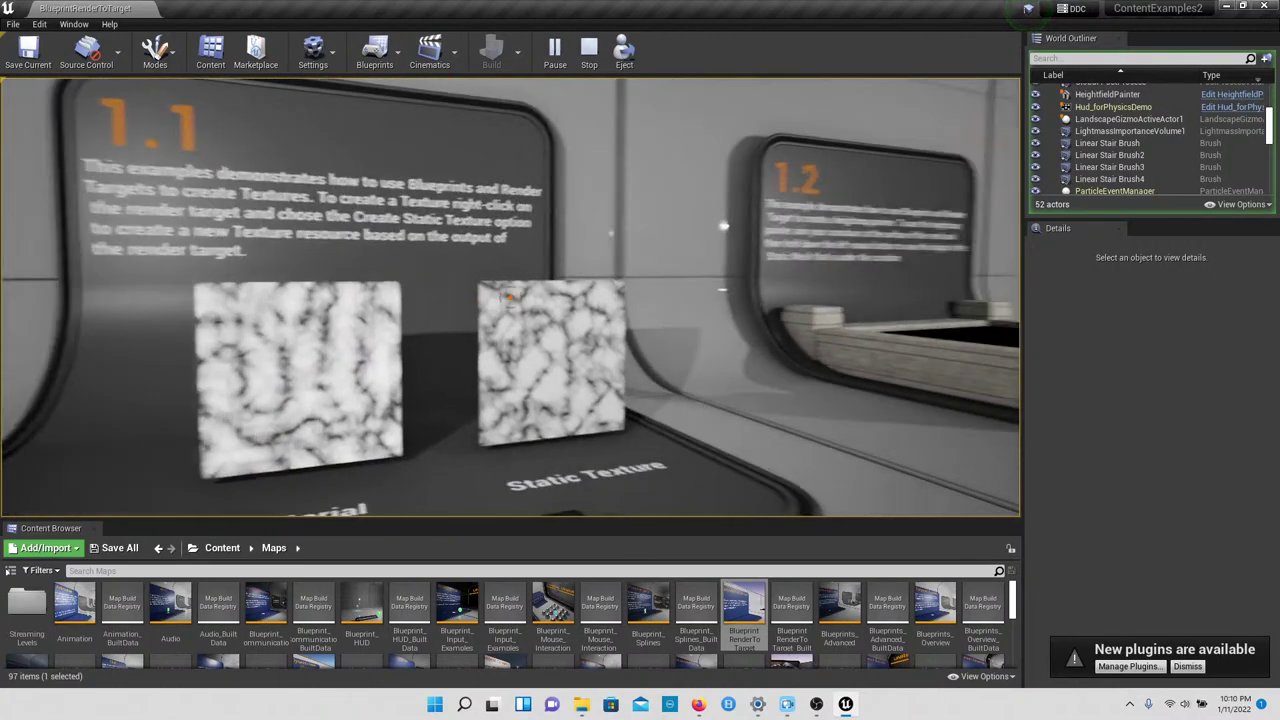
key(w)
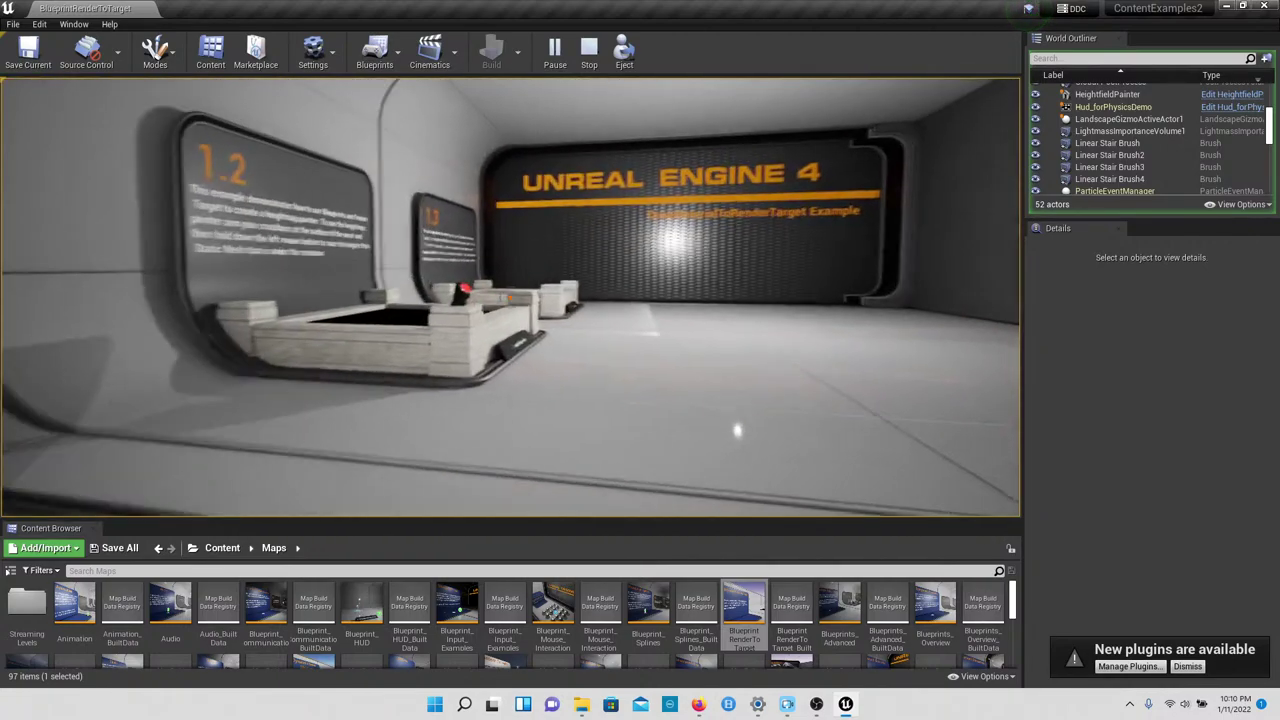
key(s)
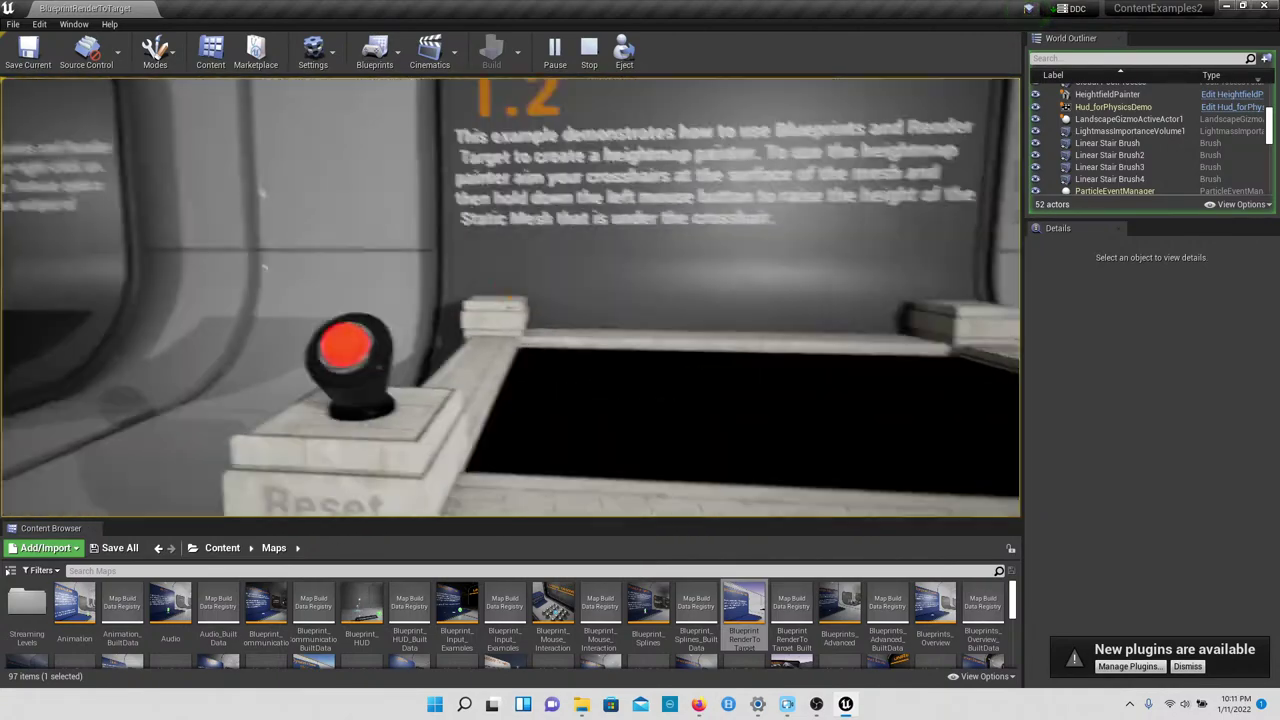
key(s)
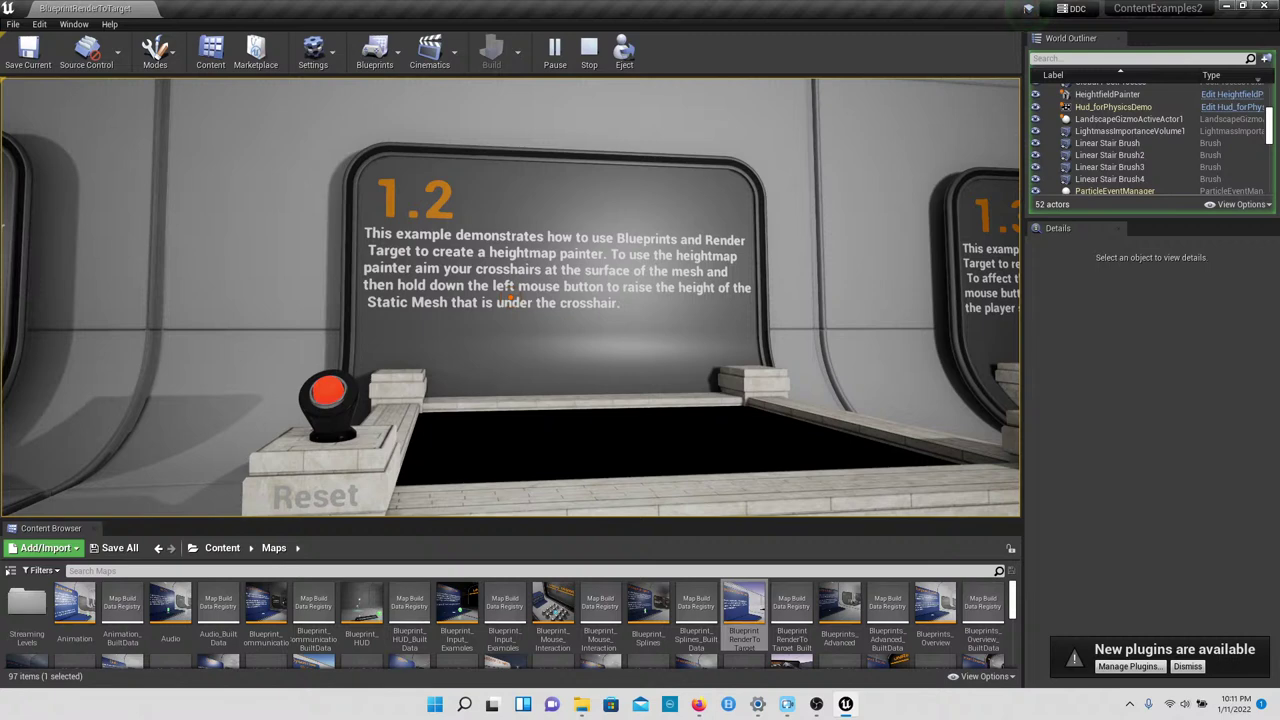
Step: Raise several peaks across the black surface of the 1.2 Height Map Painter by shooting at different spots
mouse_move(510, 296)
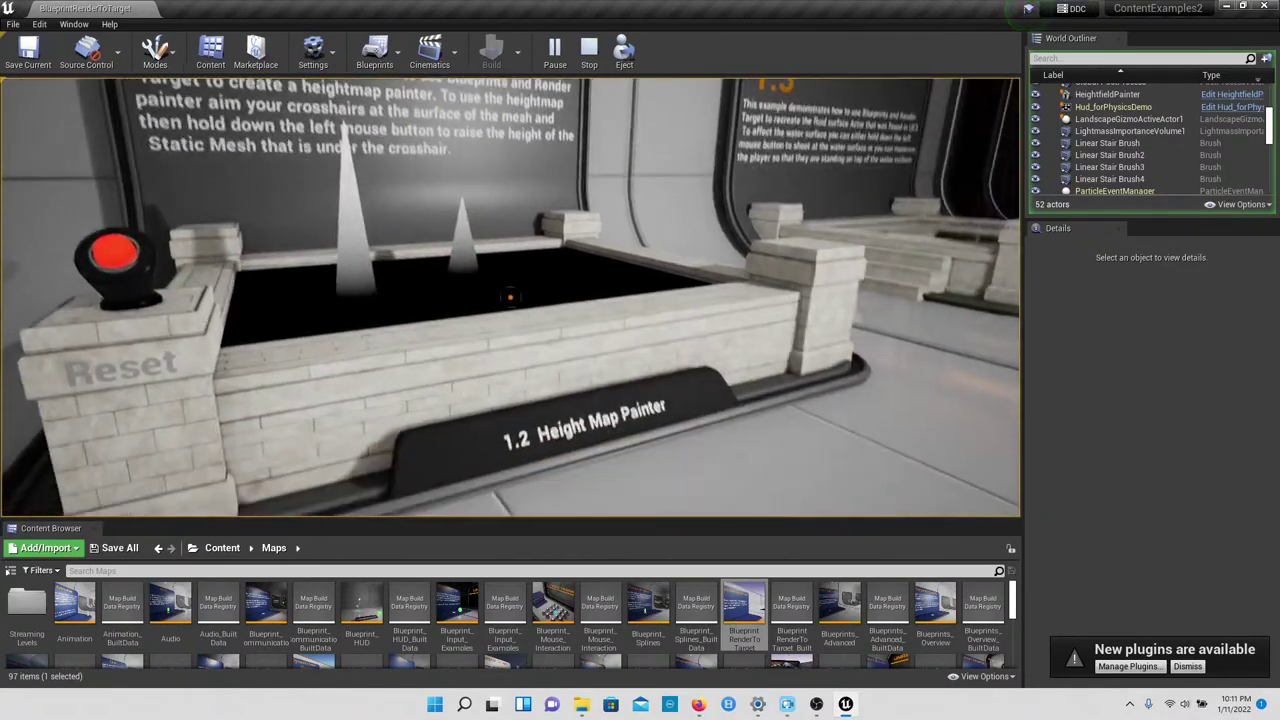
click(510, 297)
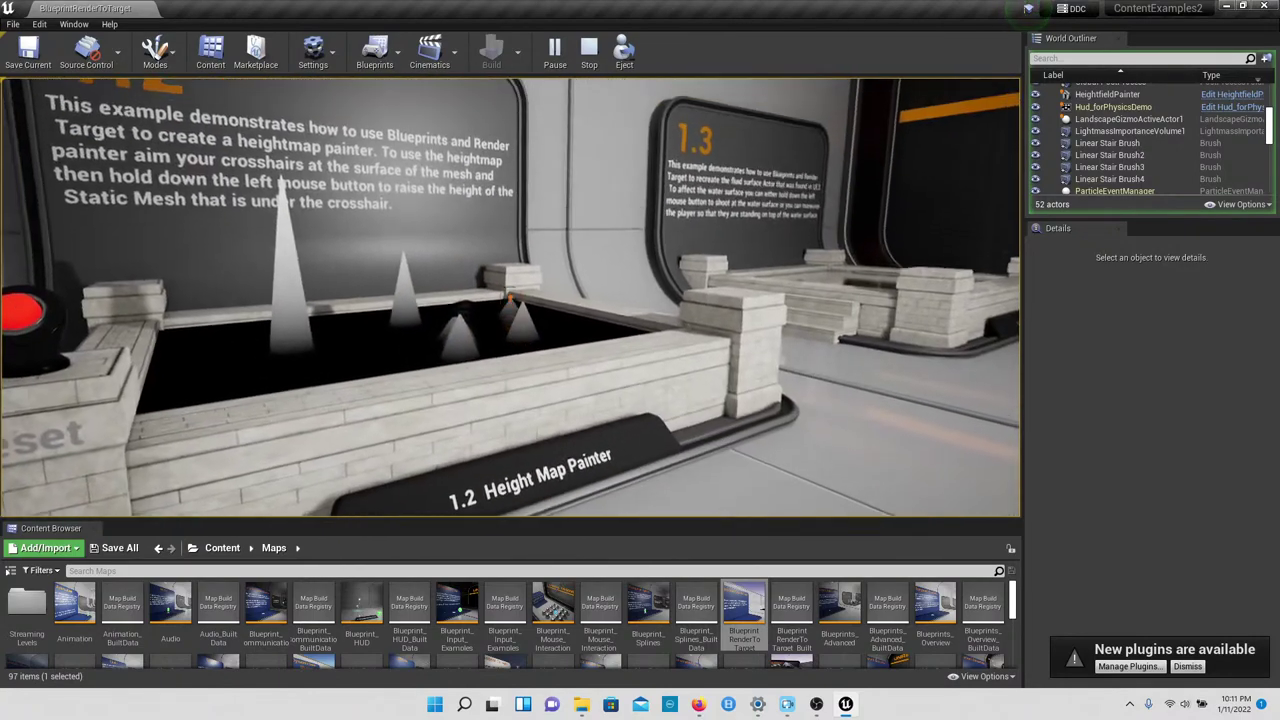
mouse_move(510, 296)
key(a)
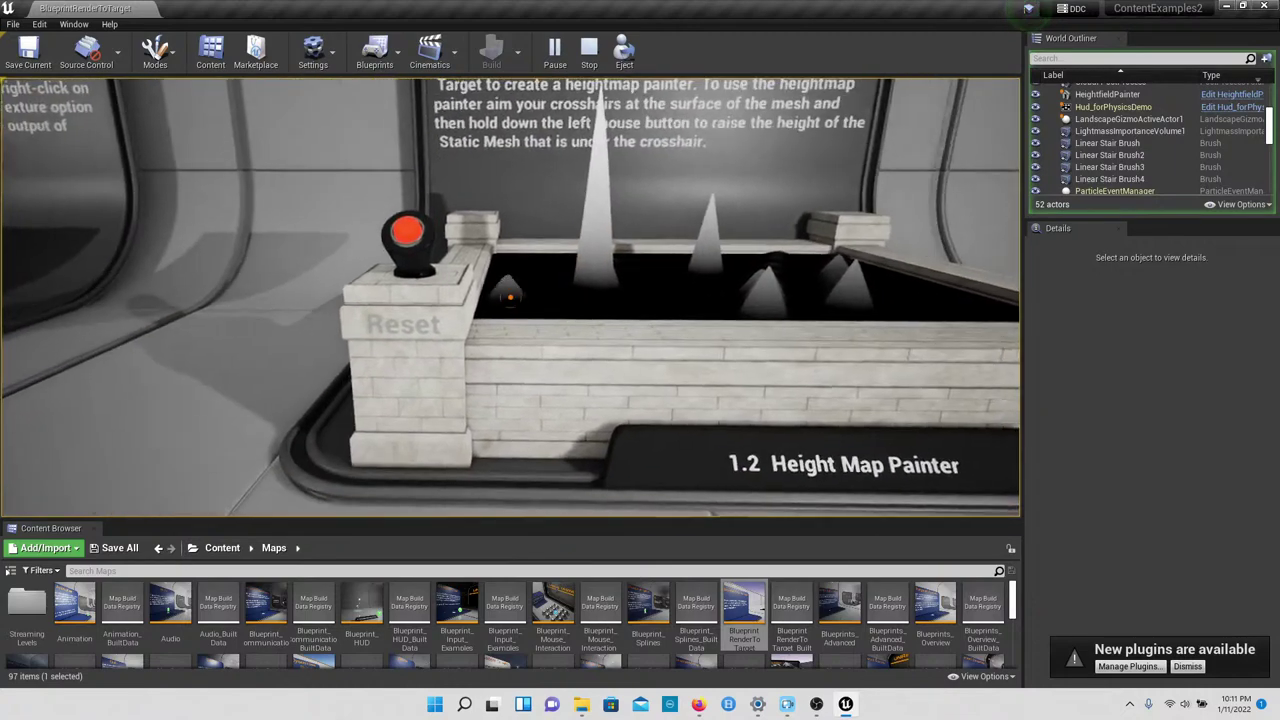
key(d)
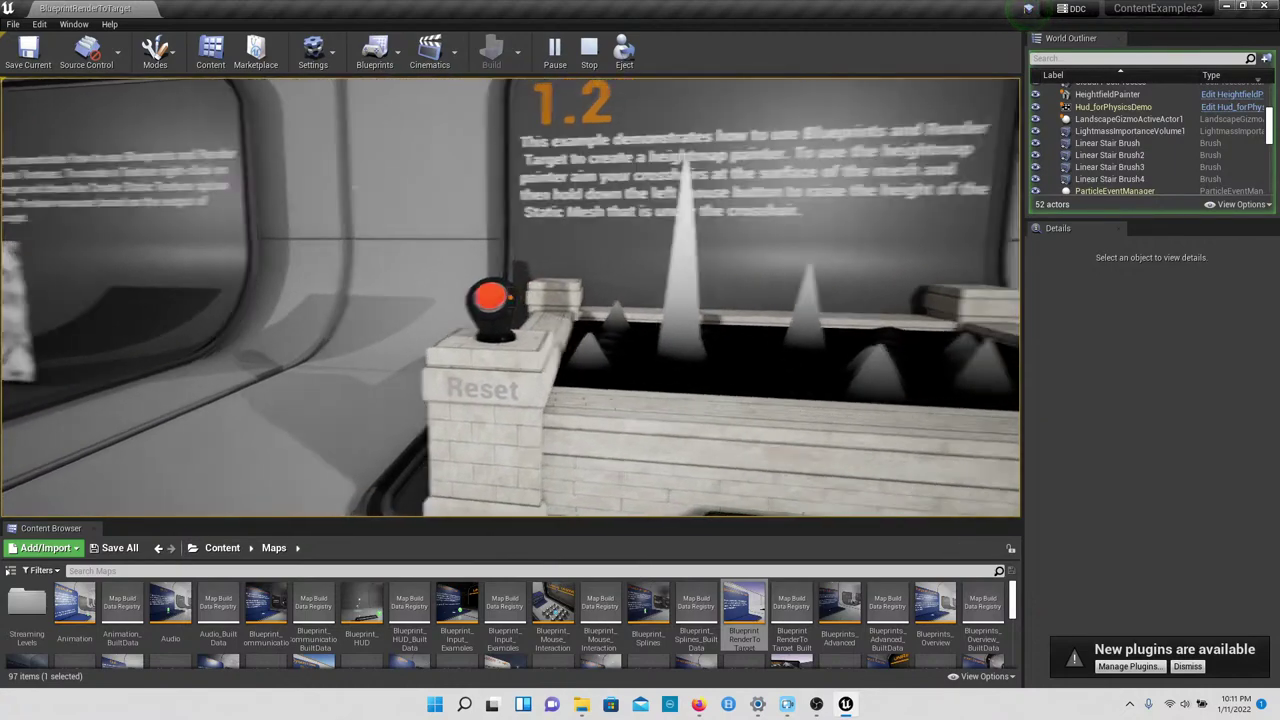
key(w)
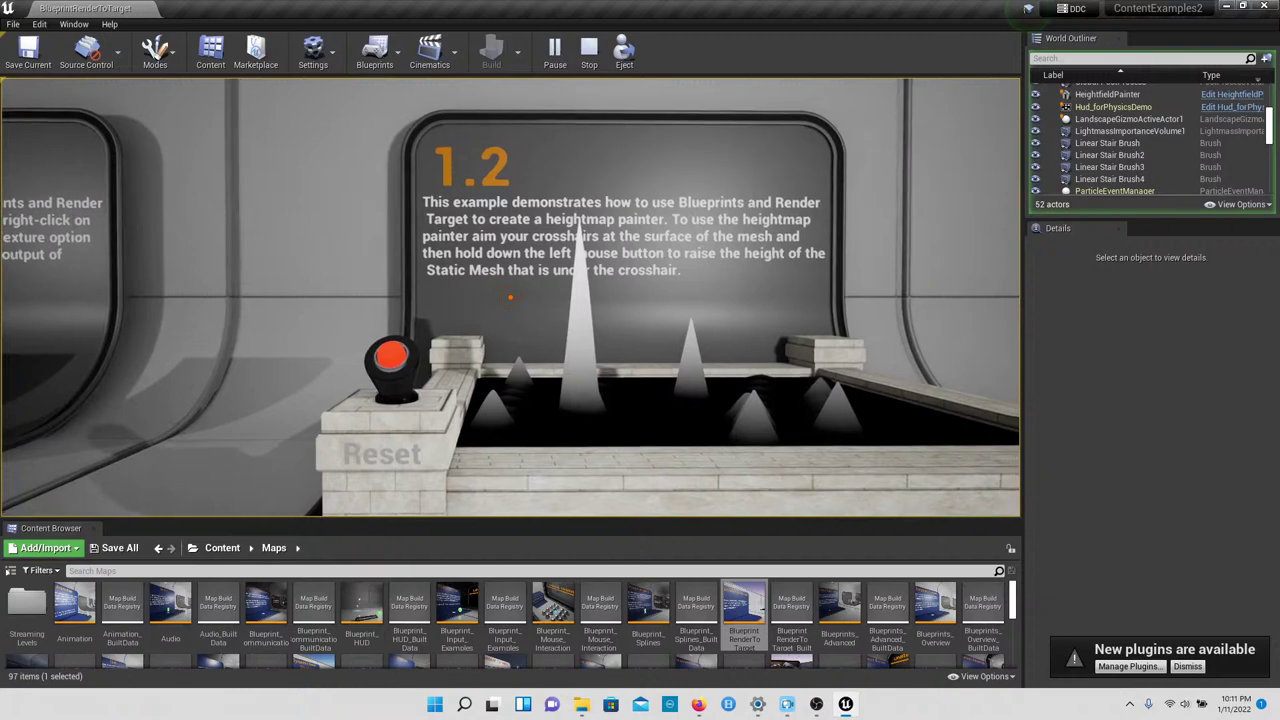
Step: Move along the Height Map Painter and walk on to the 1.3 display on the fluid water surface
key(d)
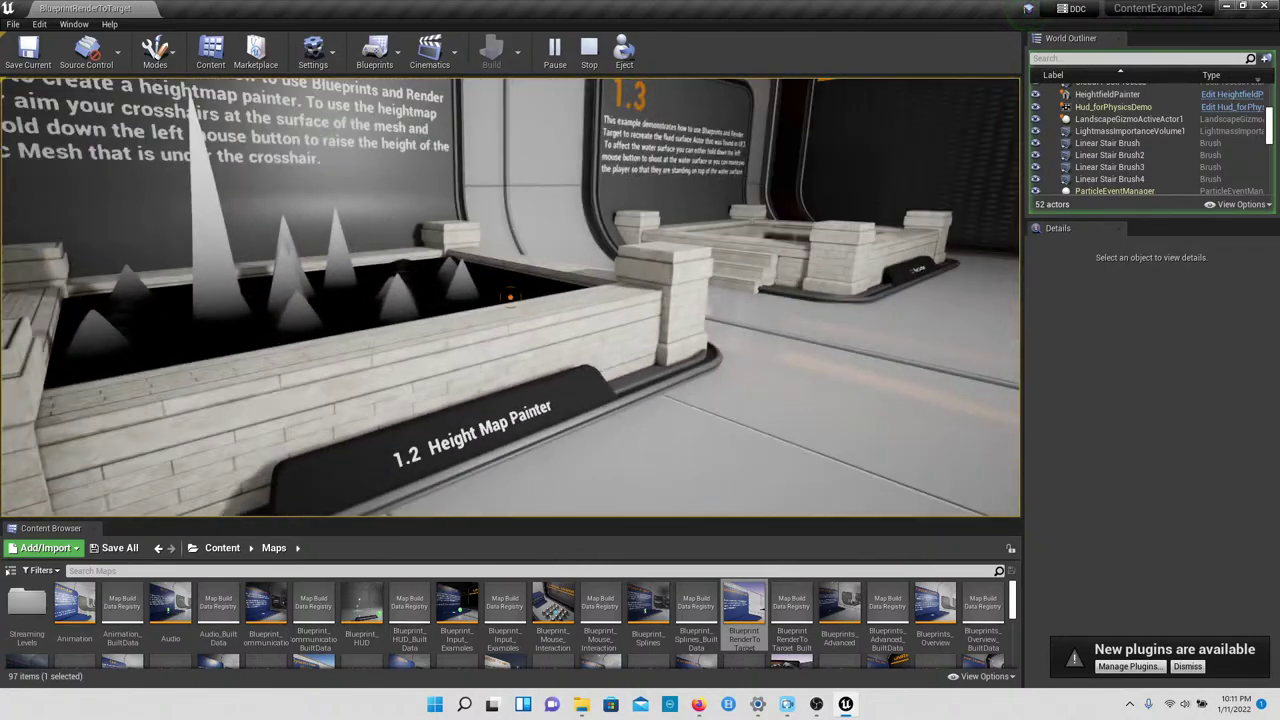
key(w)
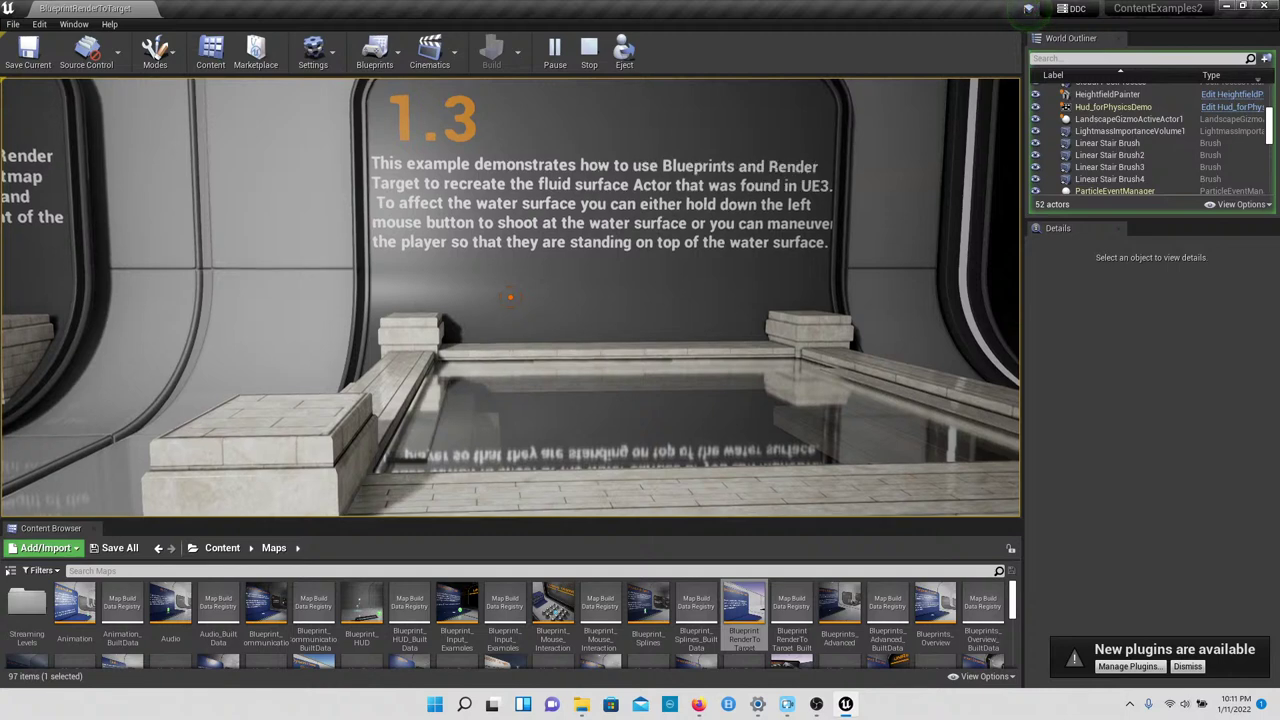
Step: Shoot repeatedly at different spots of the 1.3 Fluid Surface pool to send ripples across the water
key(w)
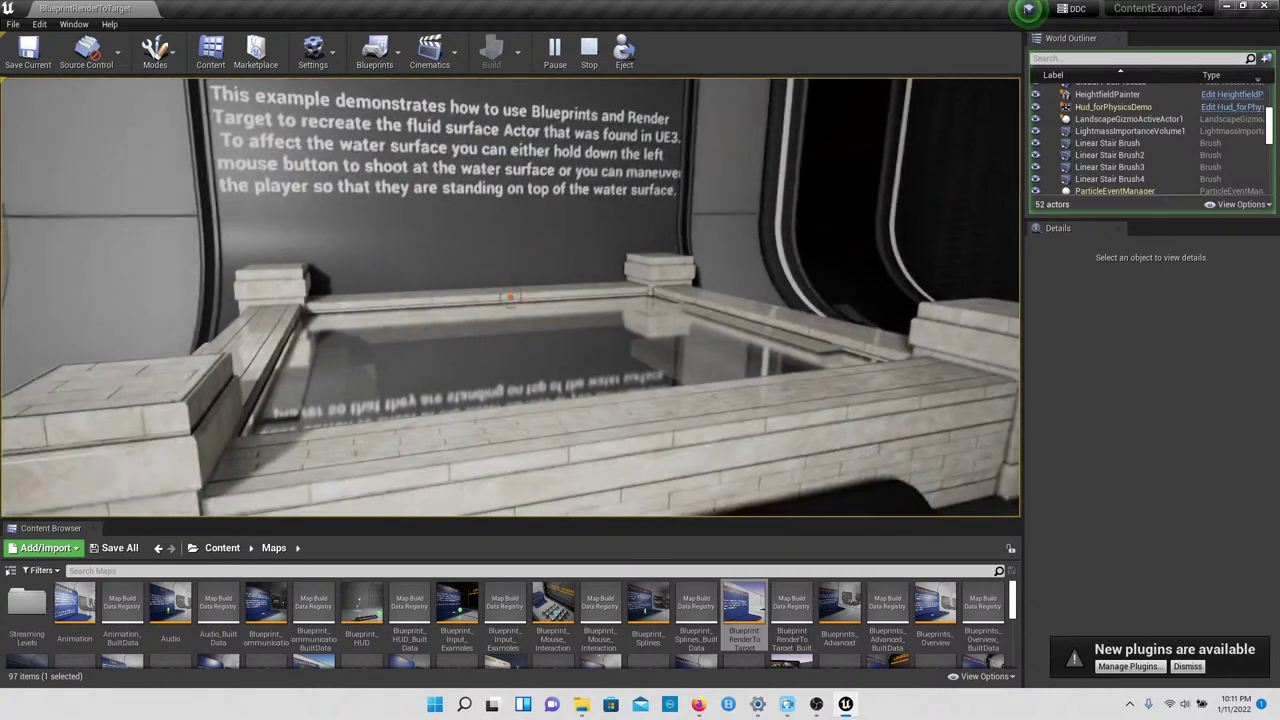
click(510, 298)
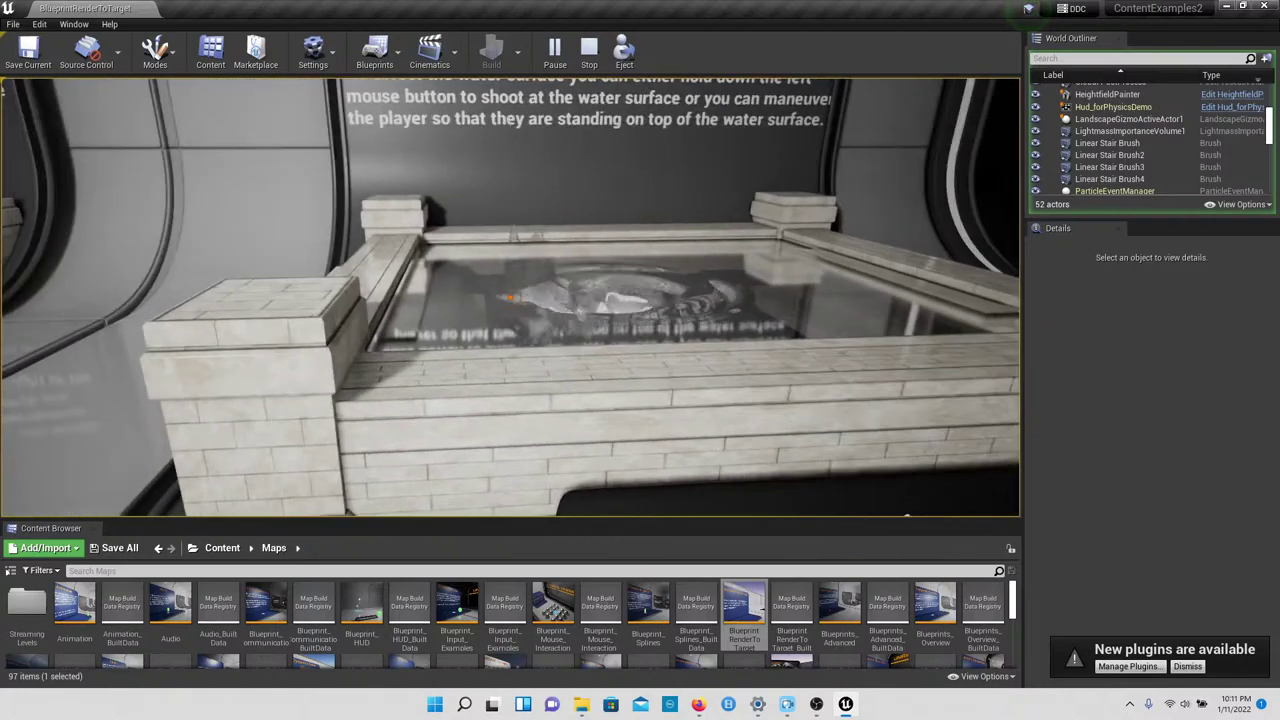
click(510, 298)
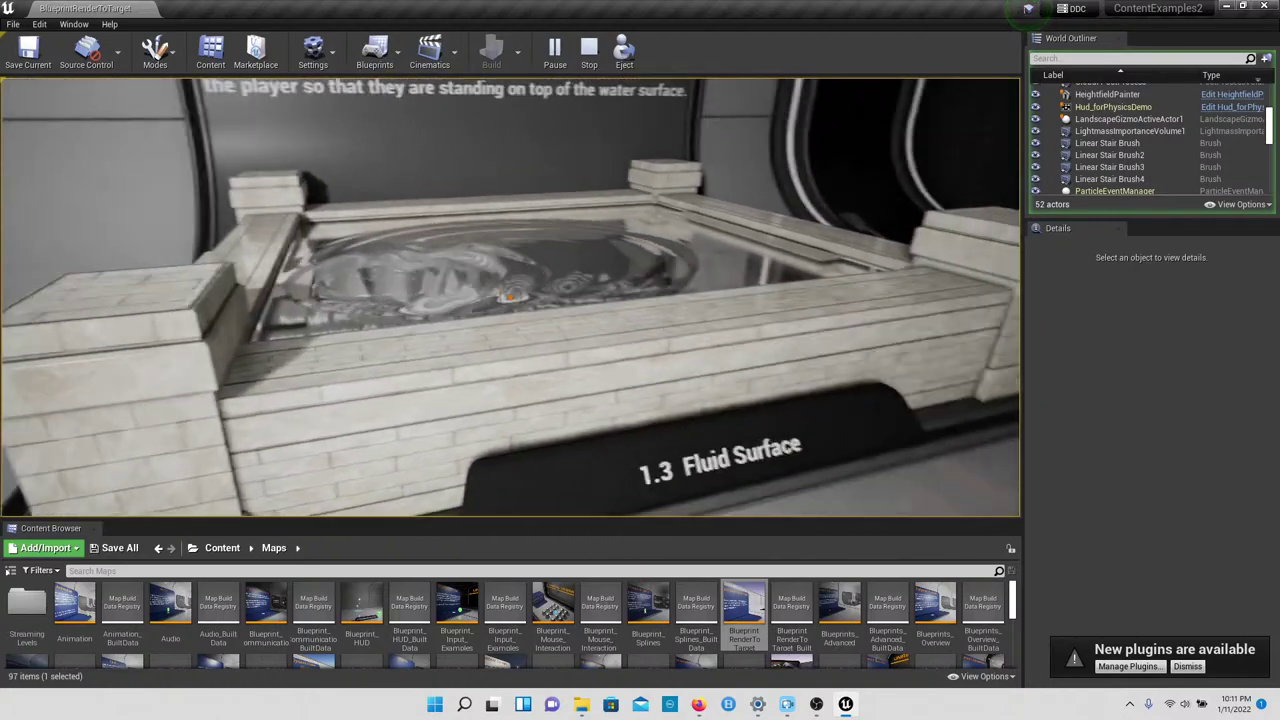
click(510, 298)
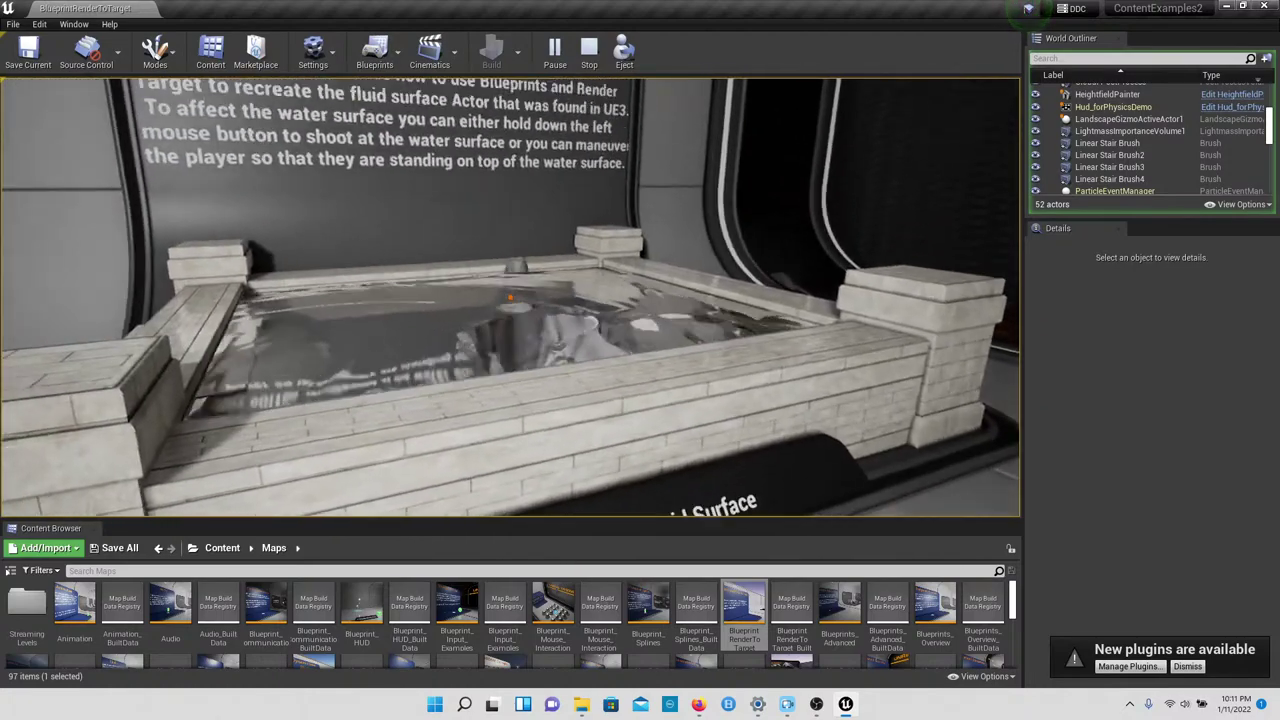
click(510, 298)
click(510, 298)
Step: Walk on to the end wall, end the play session and open the Blueprints_Advanced map
key(w)
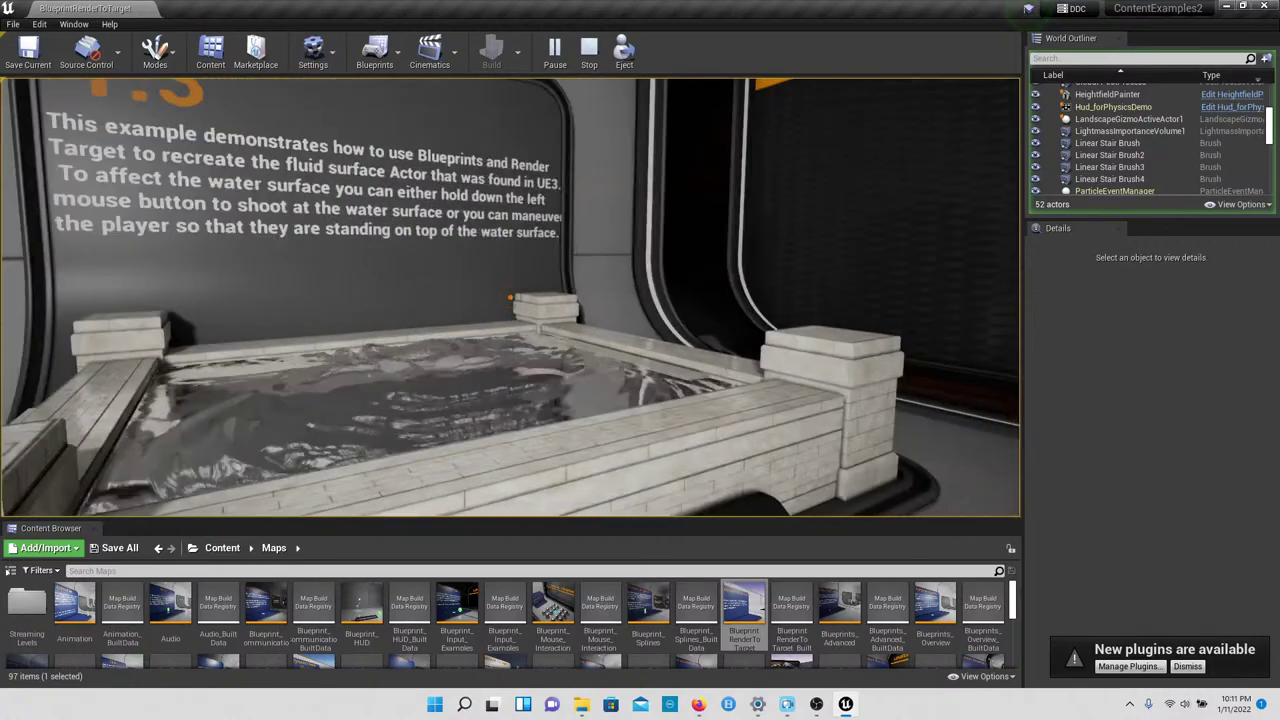
key(w)
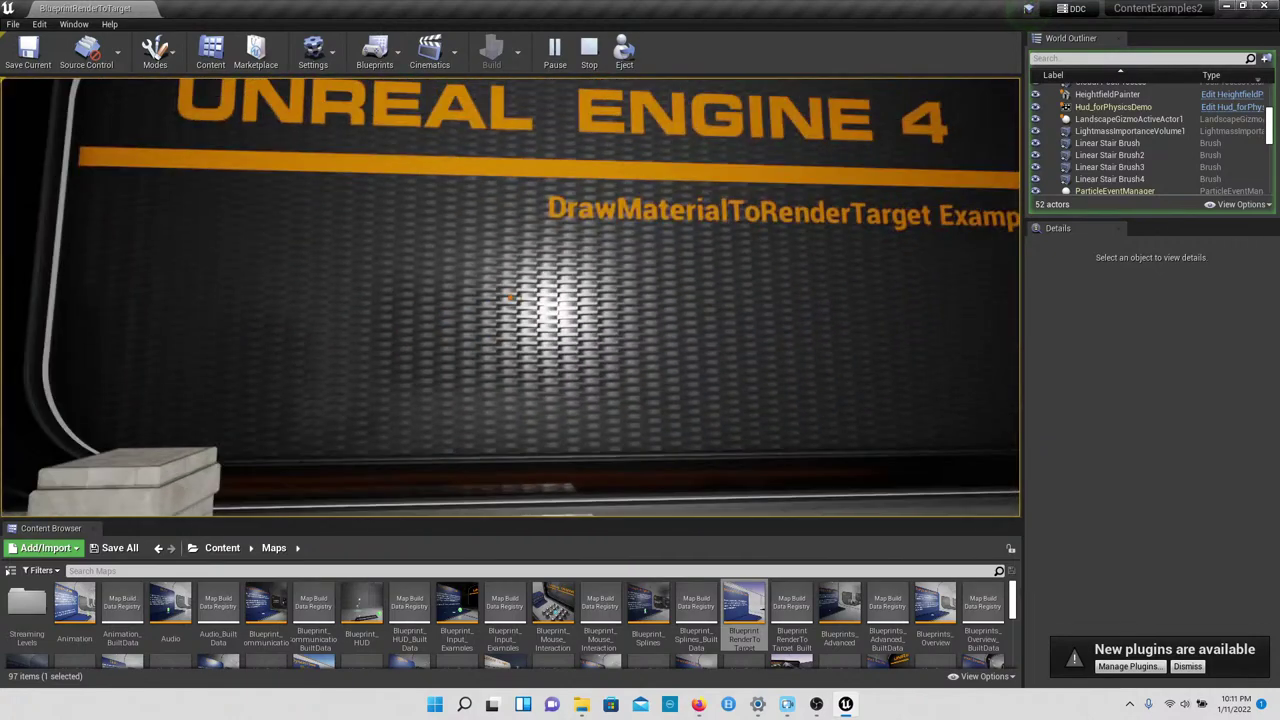
key(Escape)
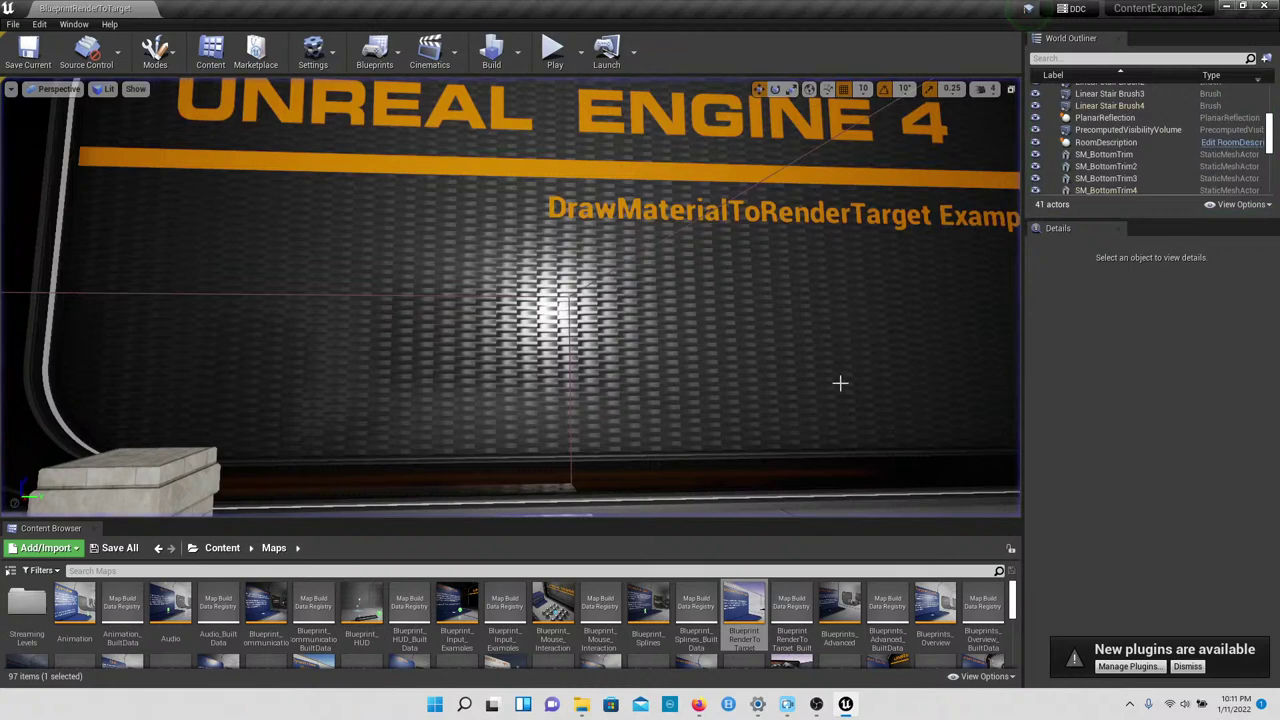
double_click(837, 612)
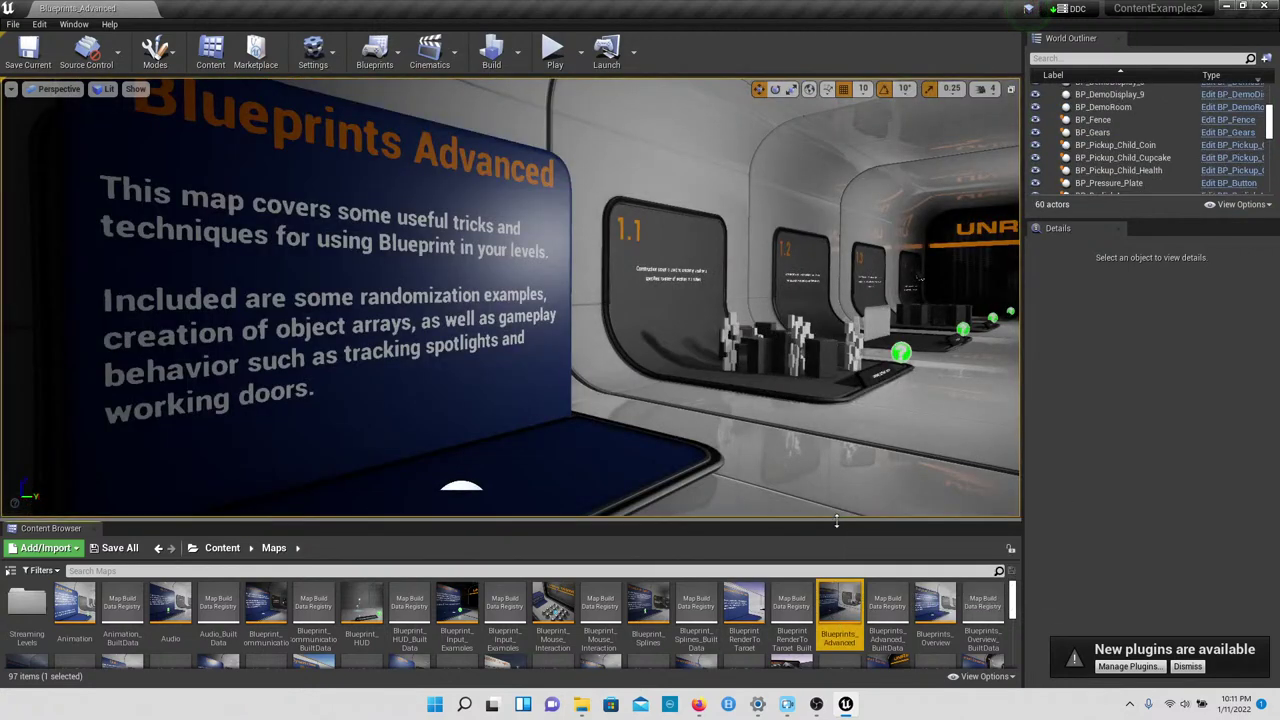
Step: Look at the Blueprints Advanced introduction sign and start playing the map in front of it
right_drag(660, 306, 604, 297)
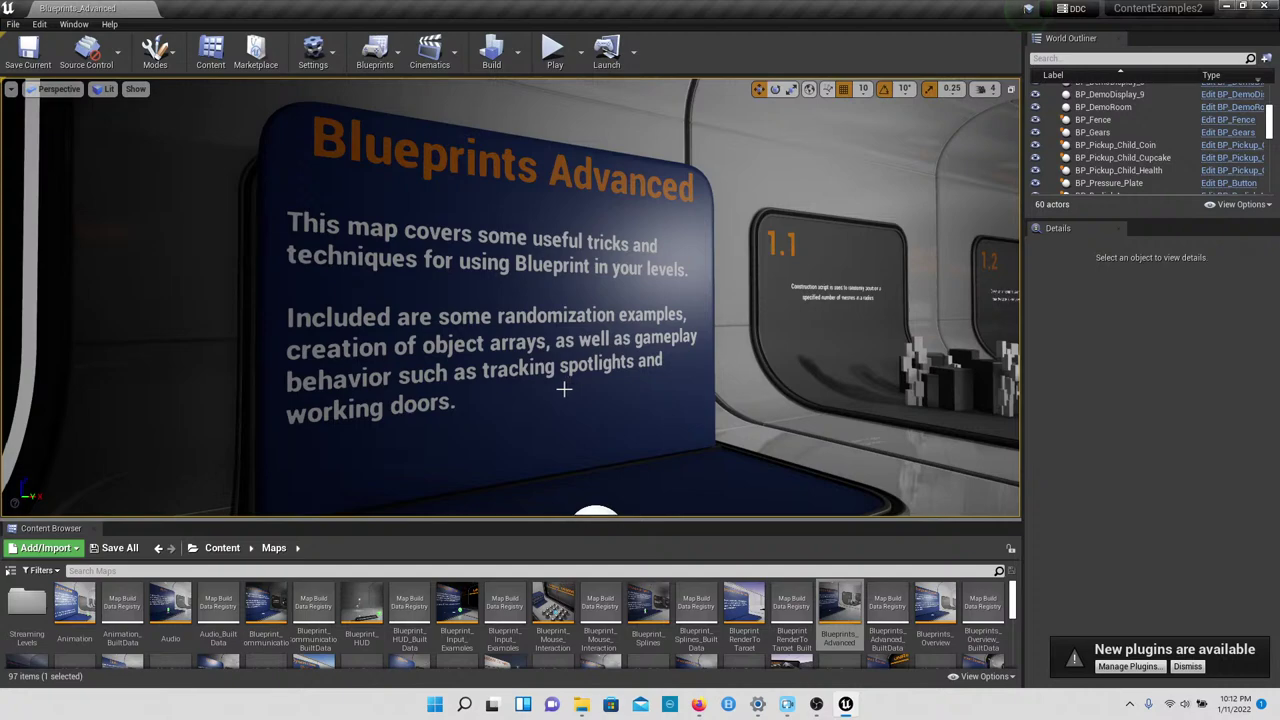
right_drag(560, 394, 575, 475)
scroll(560, 394, up, 4)
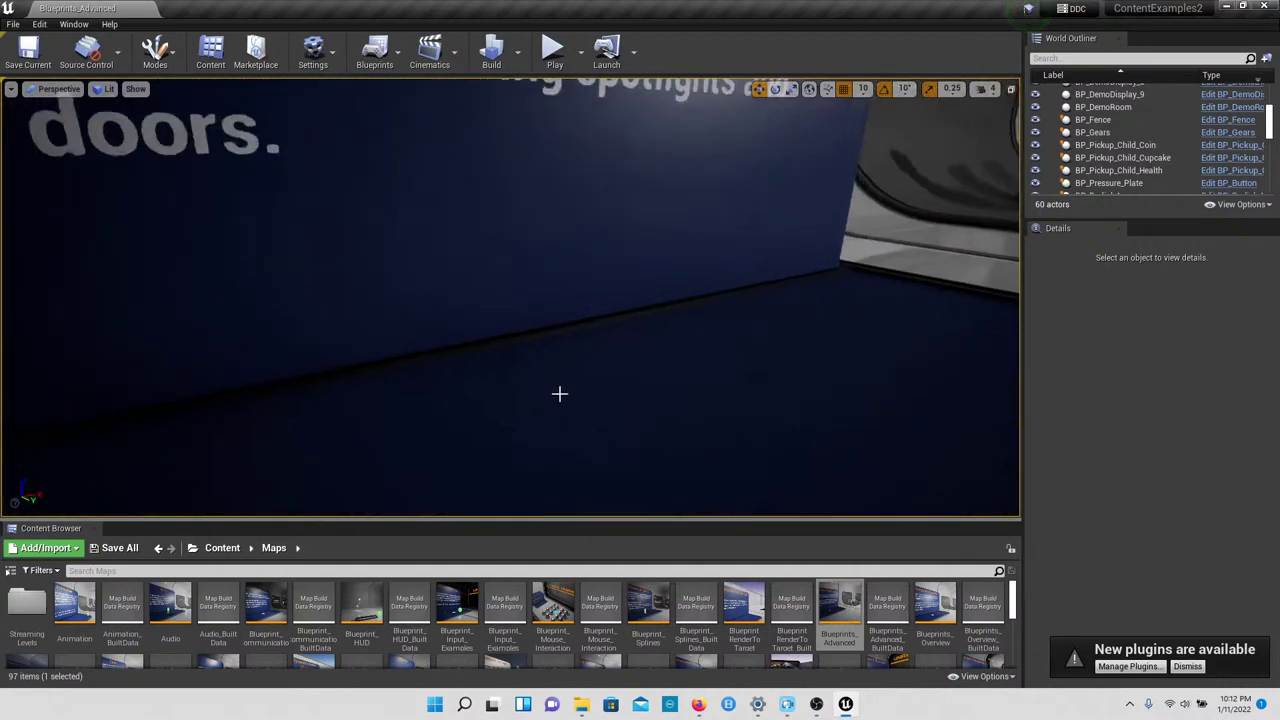
right_drag(560, 394, 745, 300)
click(554, 50)
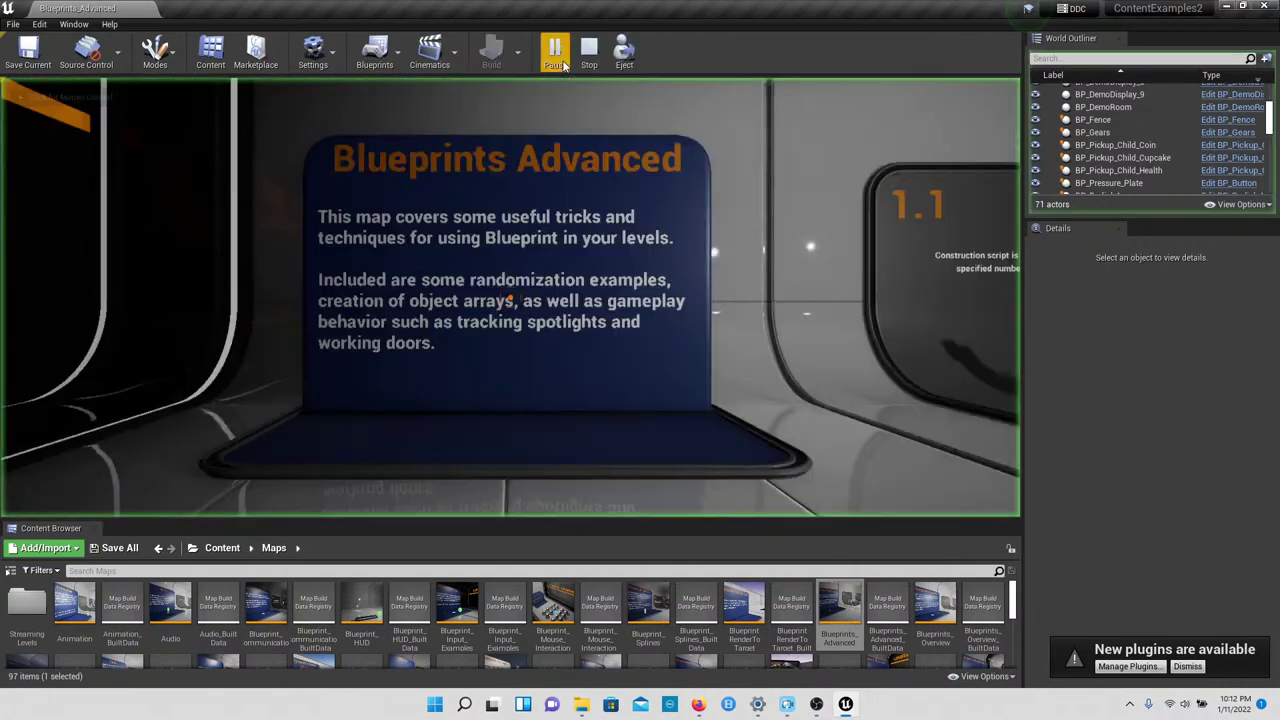
Step: Walk up to the 1.1 Randomly scattered meshes display and examine its description and block clusters from near and far
key(w)
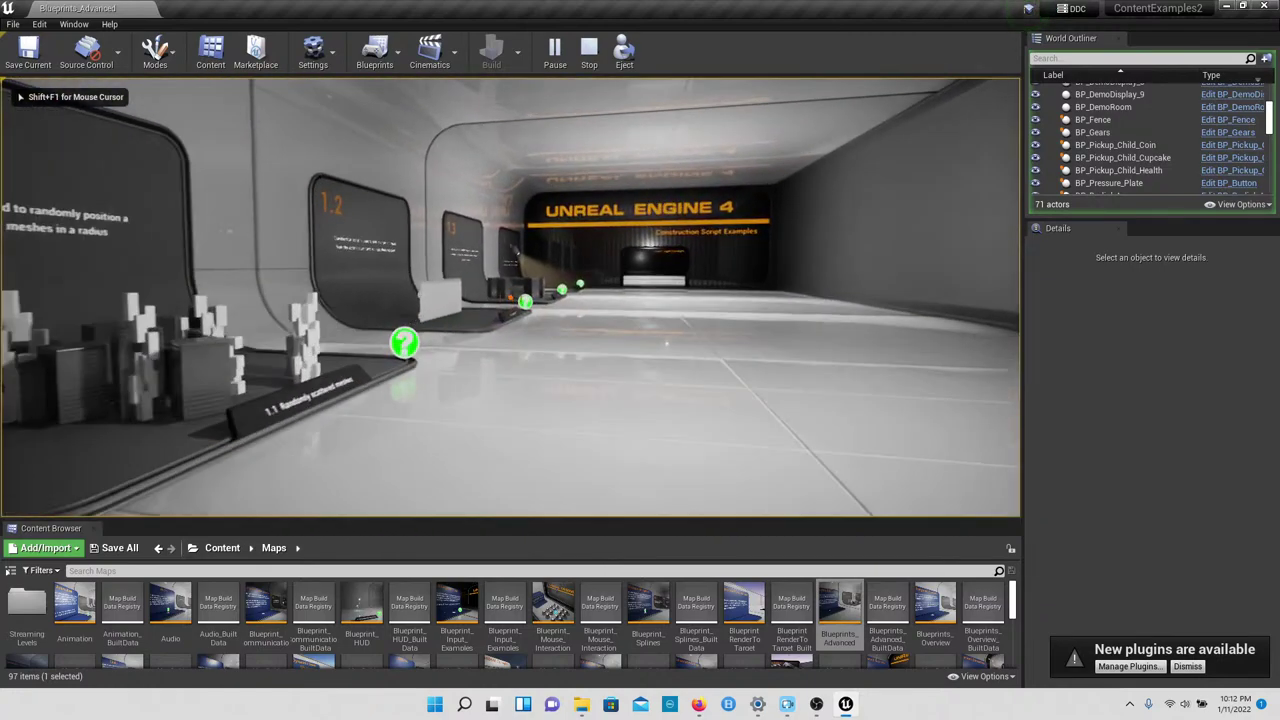
key(w)
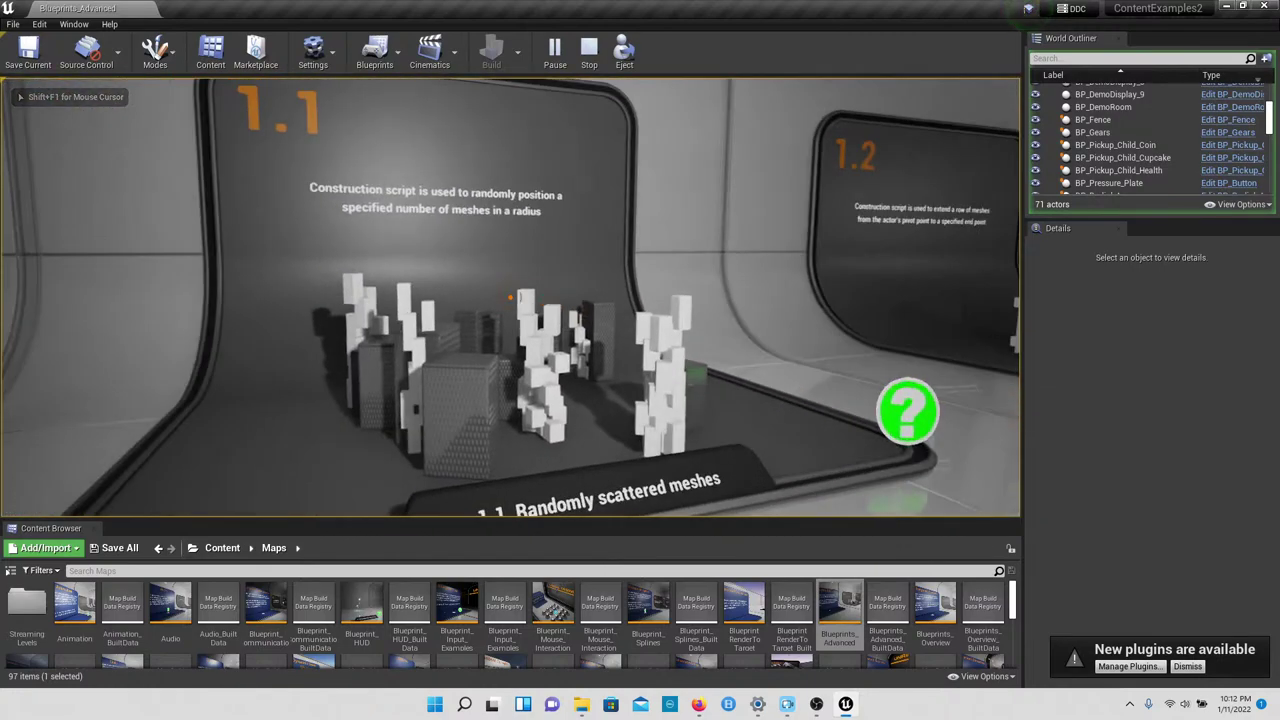
key(s)
key(w)
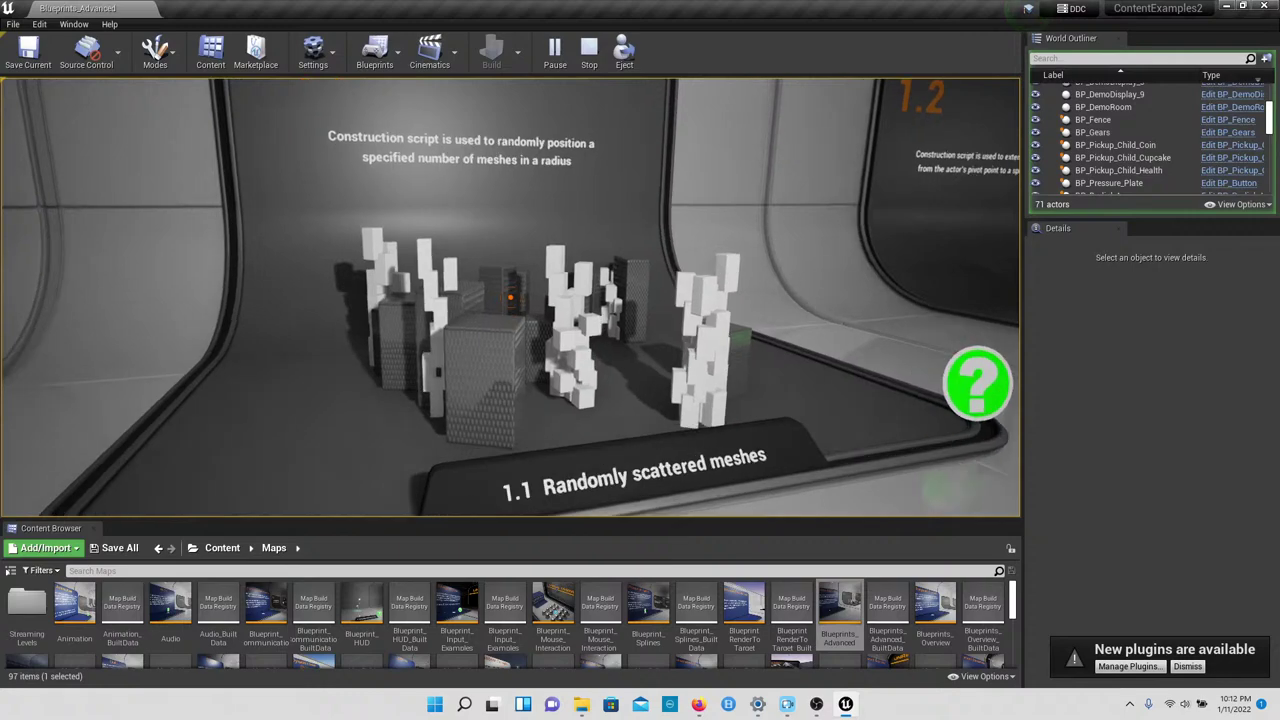
key(w)
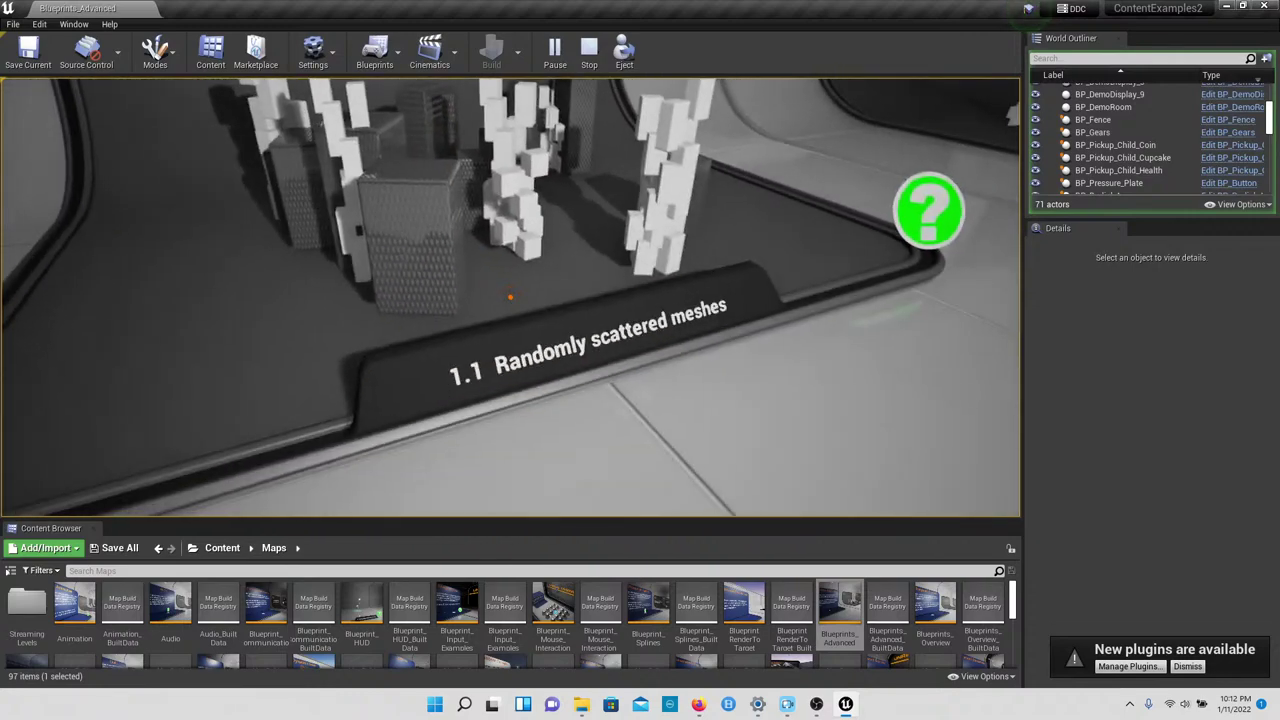
key(w)
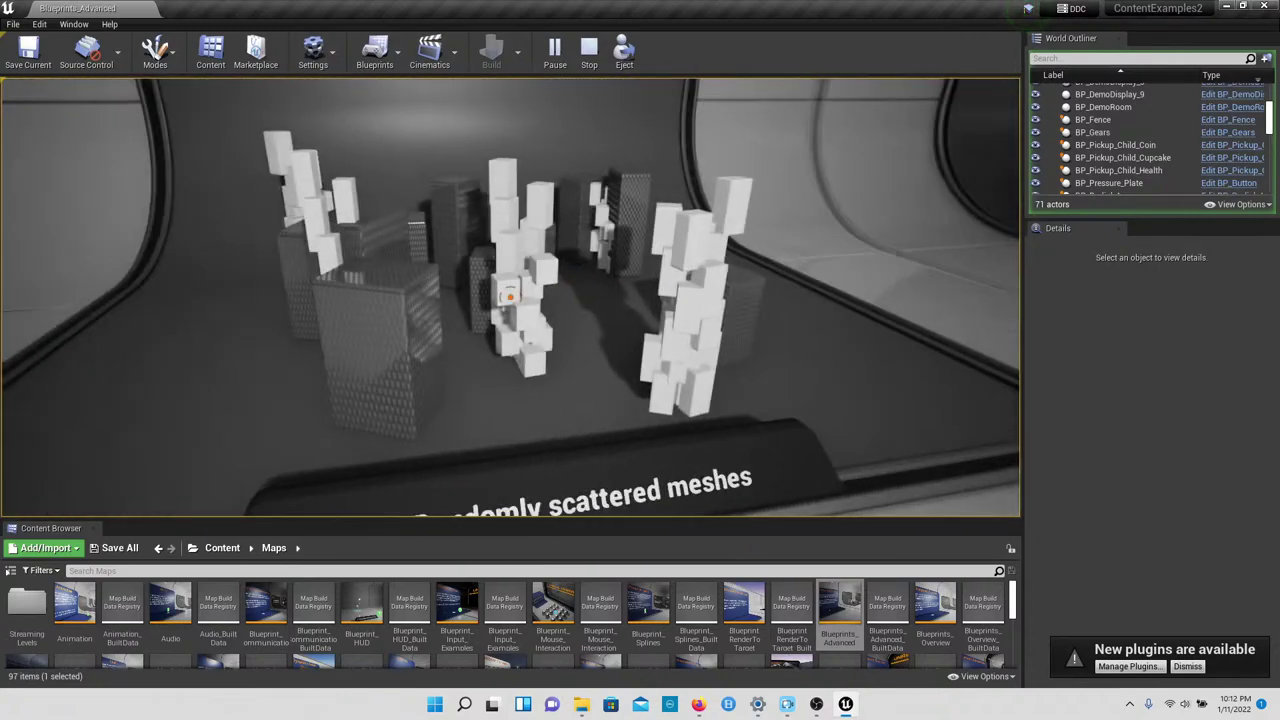
key(s)
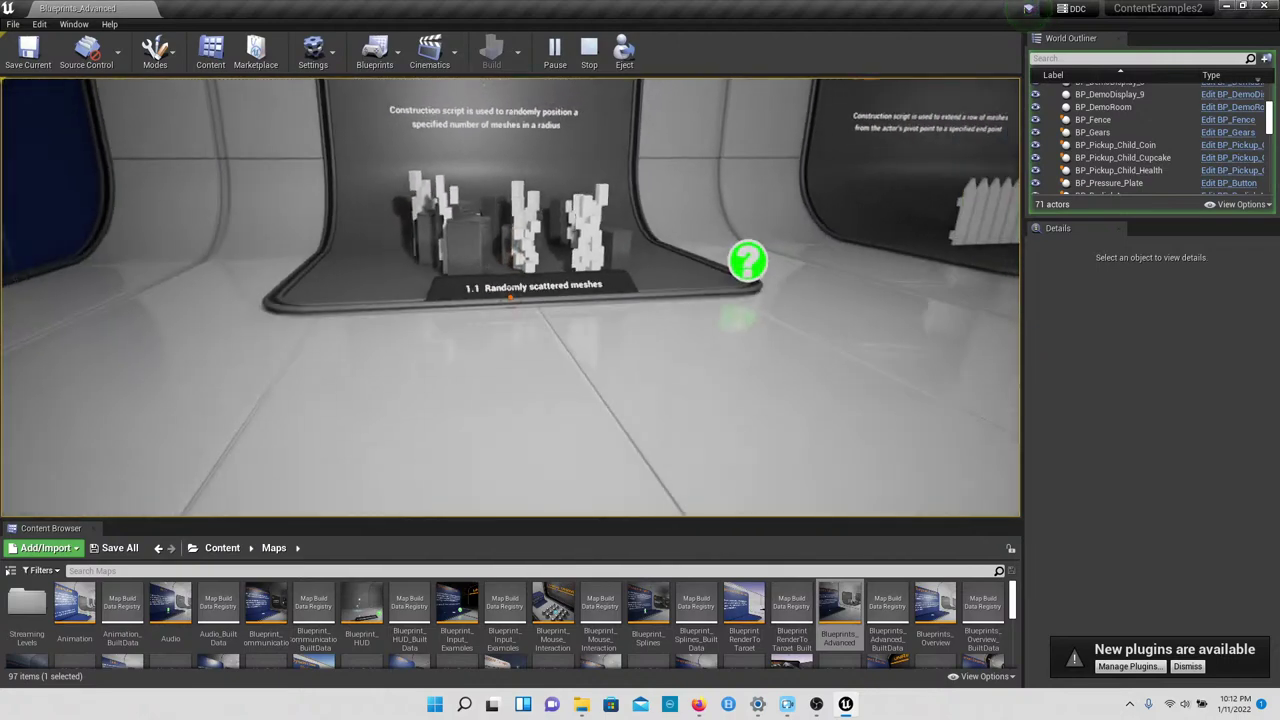
key(w)
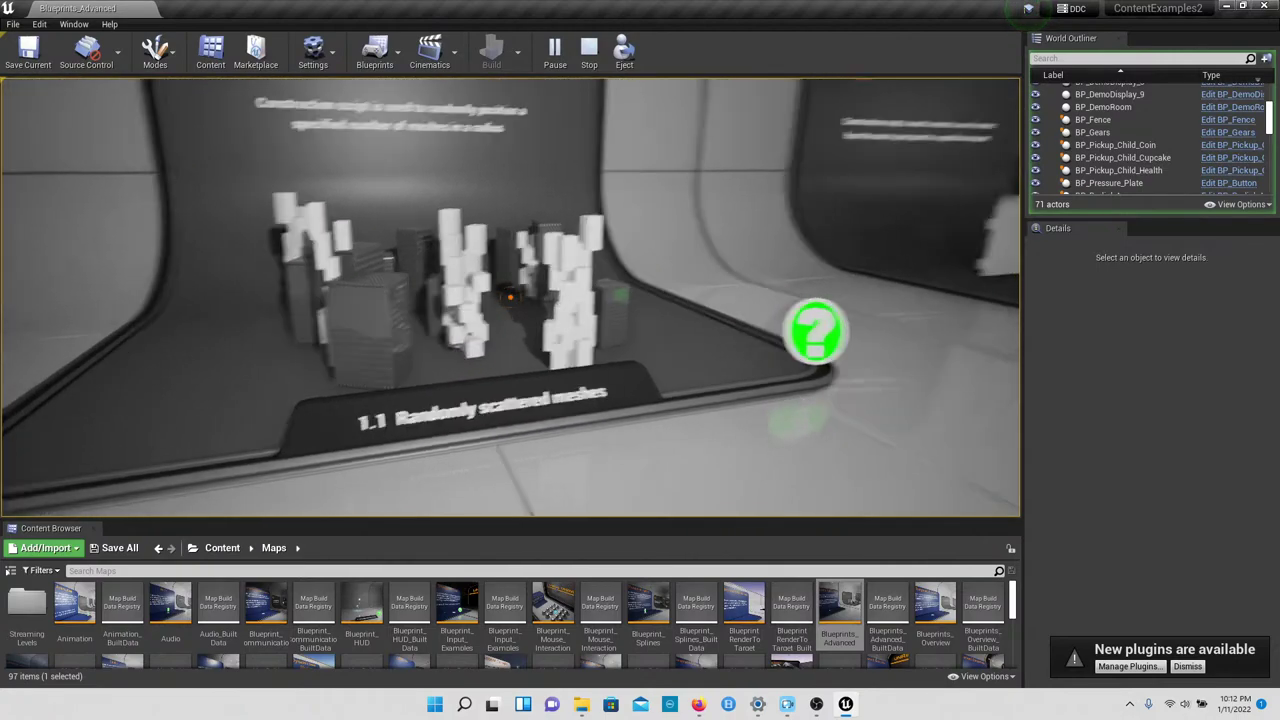
Step: Walk on to the 1.2 Automatic wall display and examine its description and picket fence
key(w)
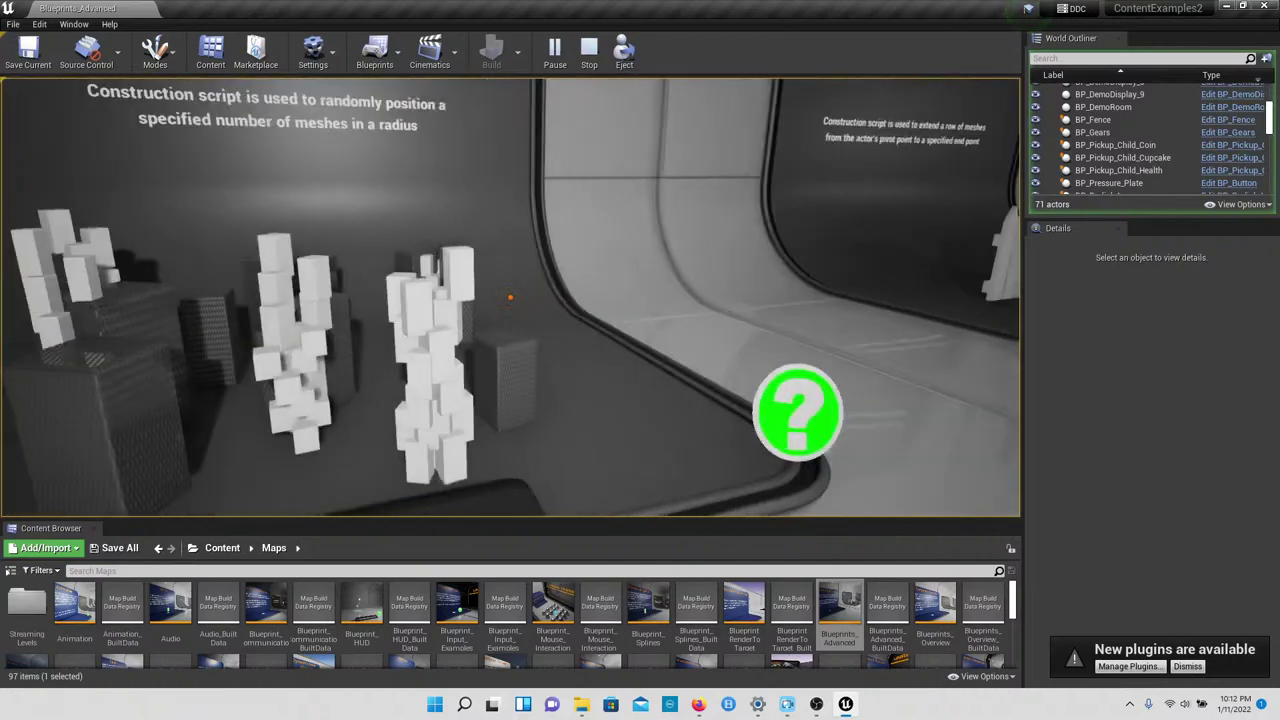
key(w)
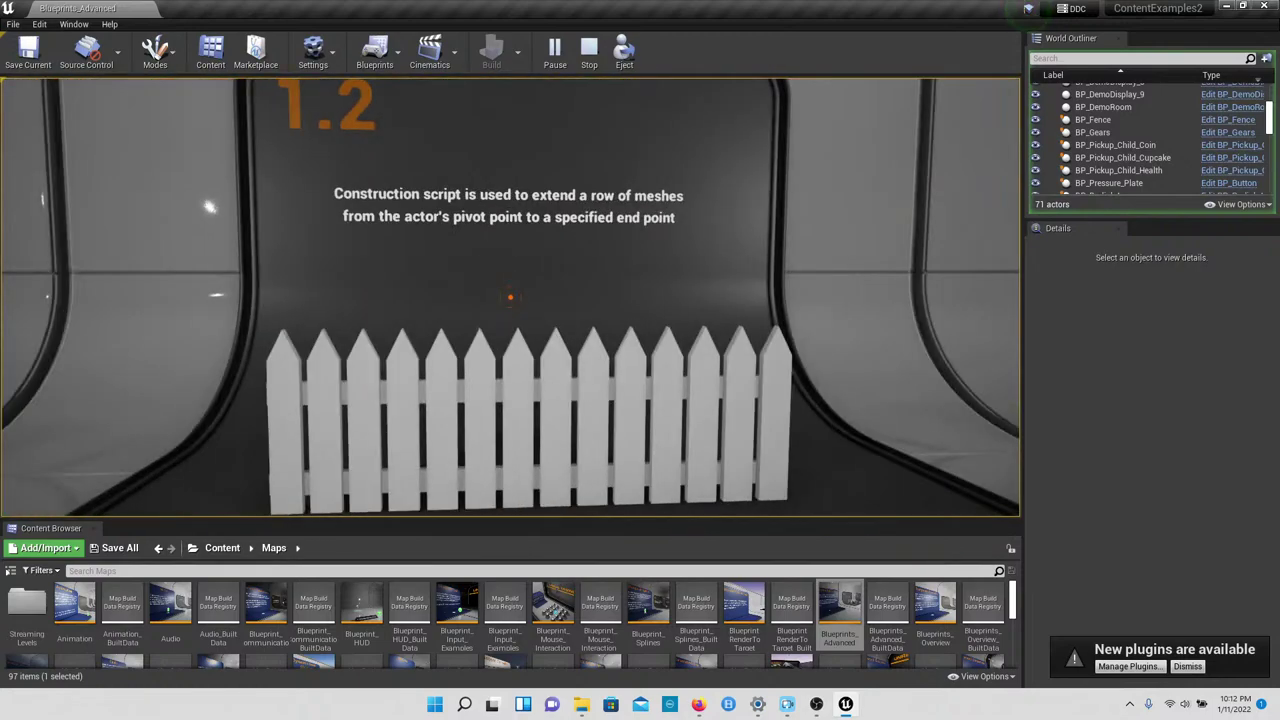
key(w)
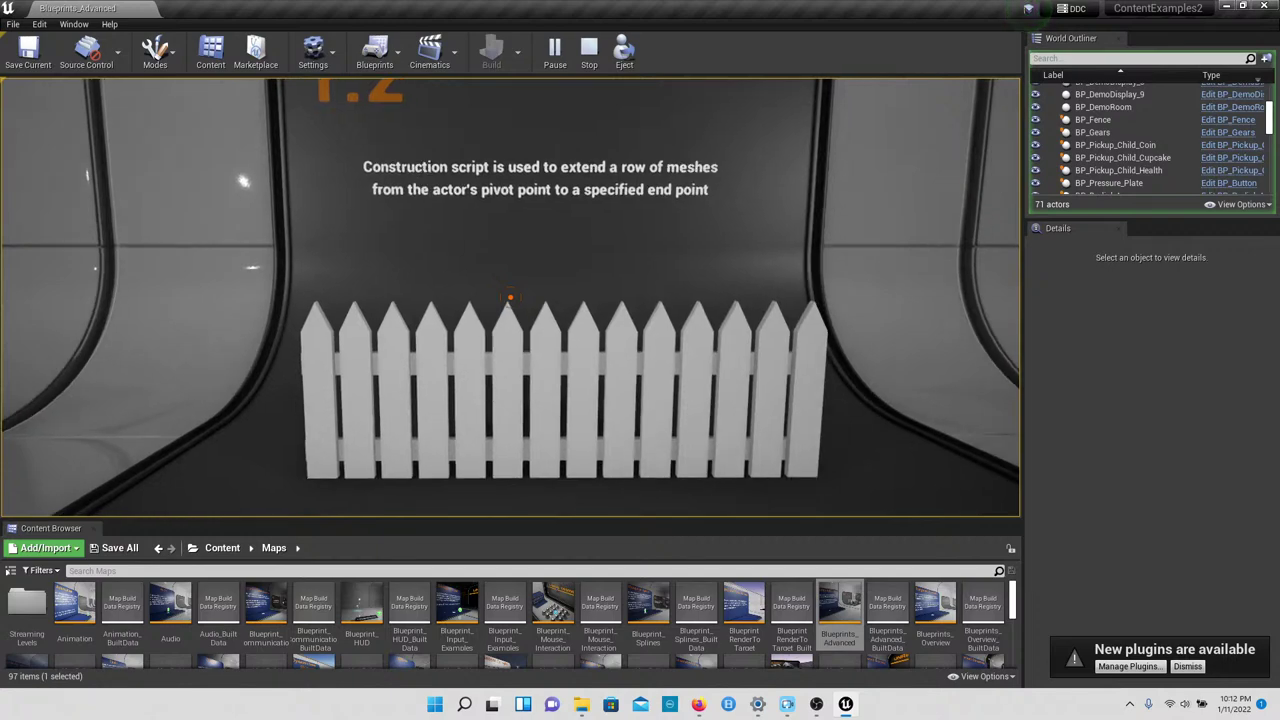
key(s)
key(w)
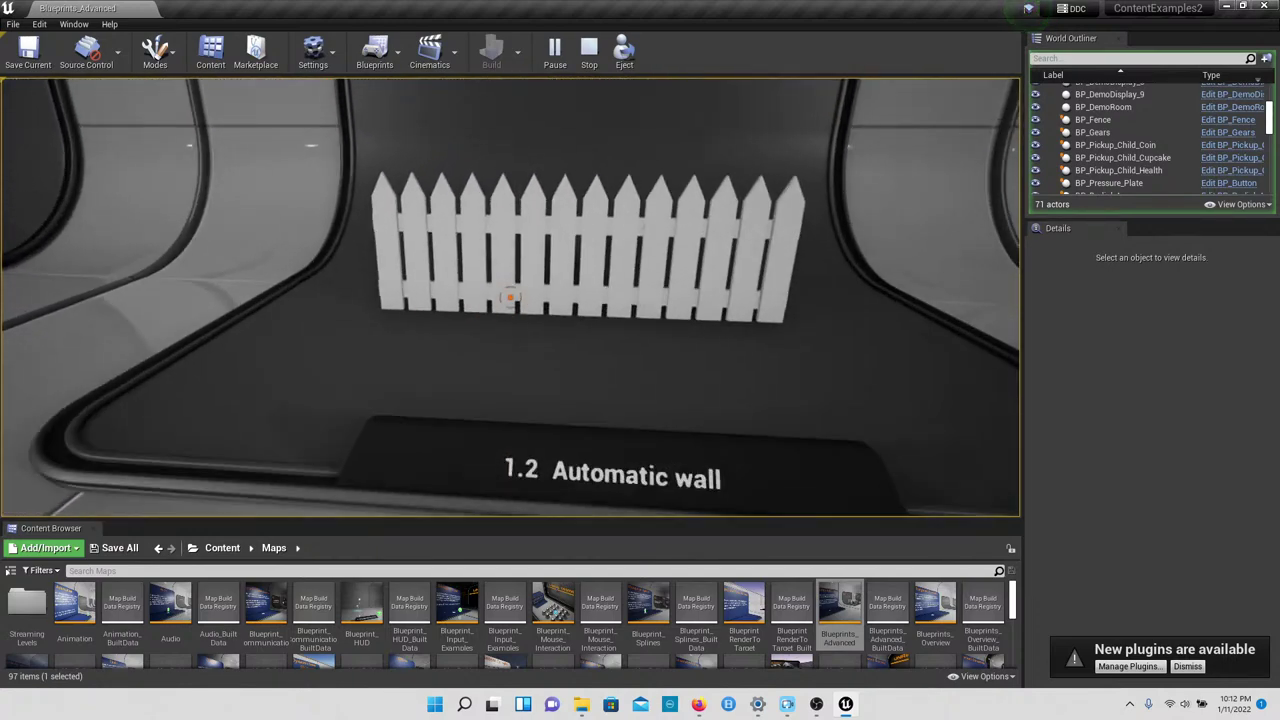
Step: Walk along the hall to the 1.3 display and examine its description and the circle of meshes
key(d)
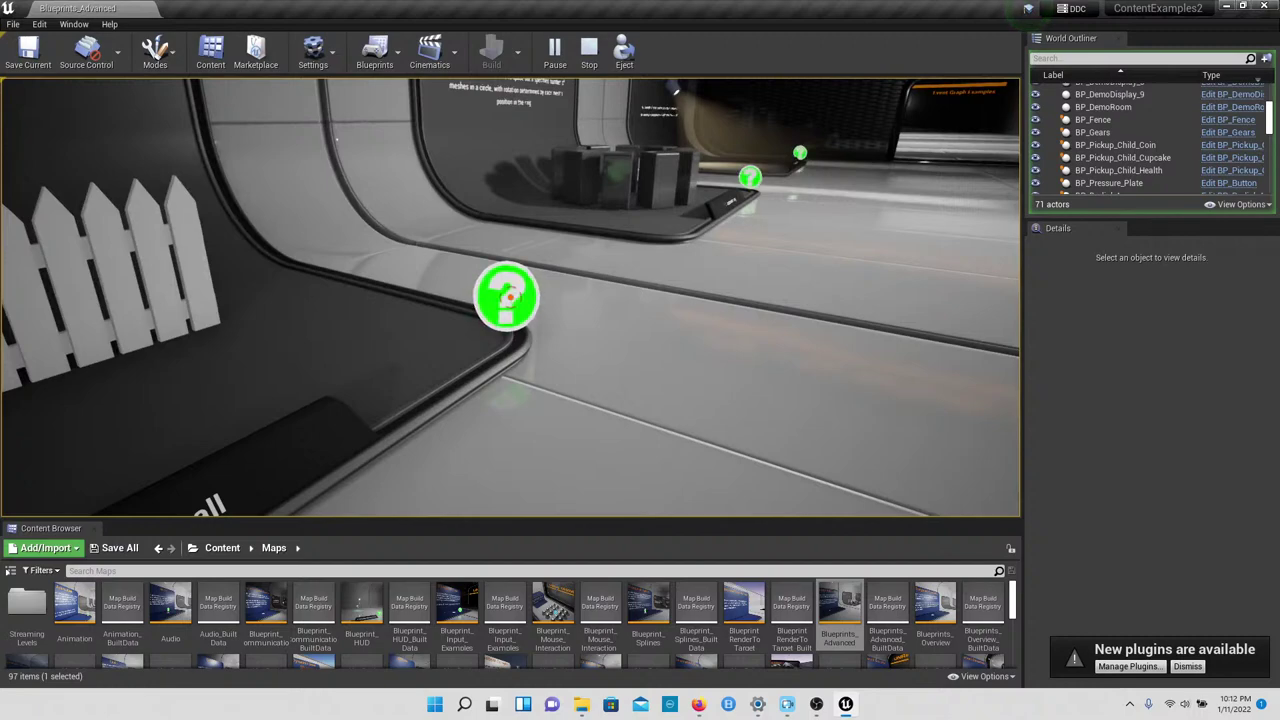
key(w)
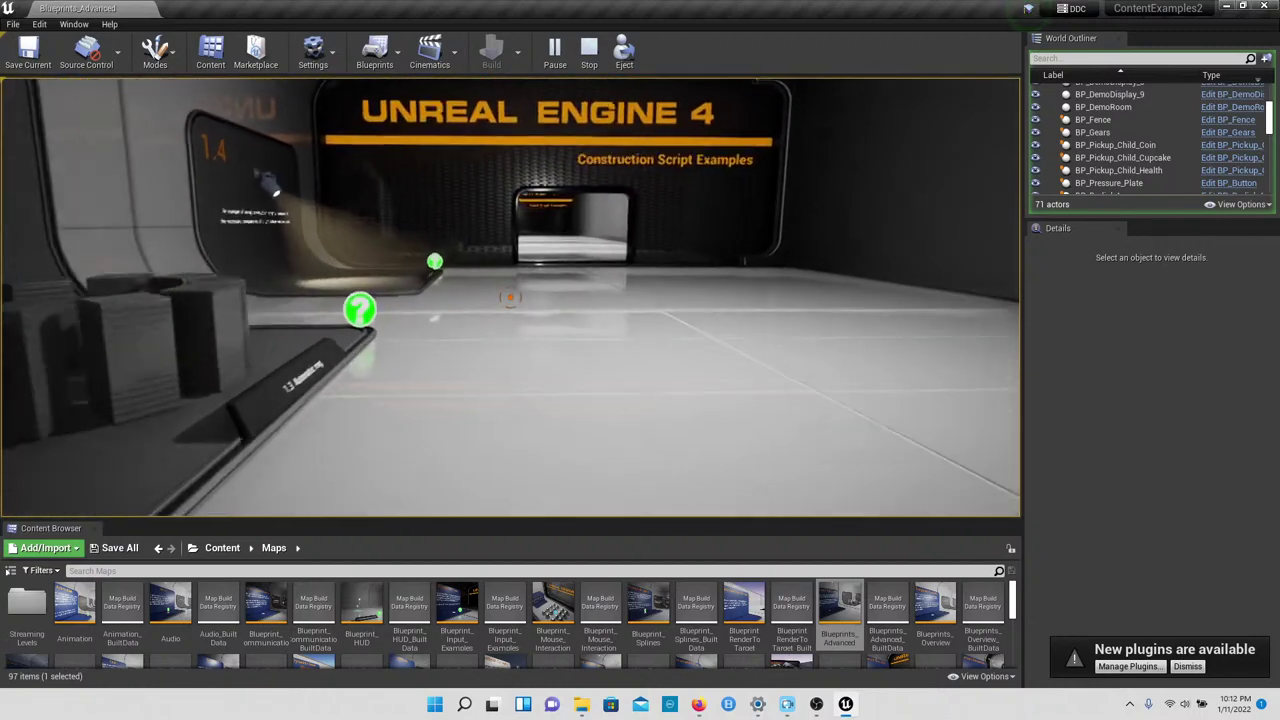
key(w)
key(a)
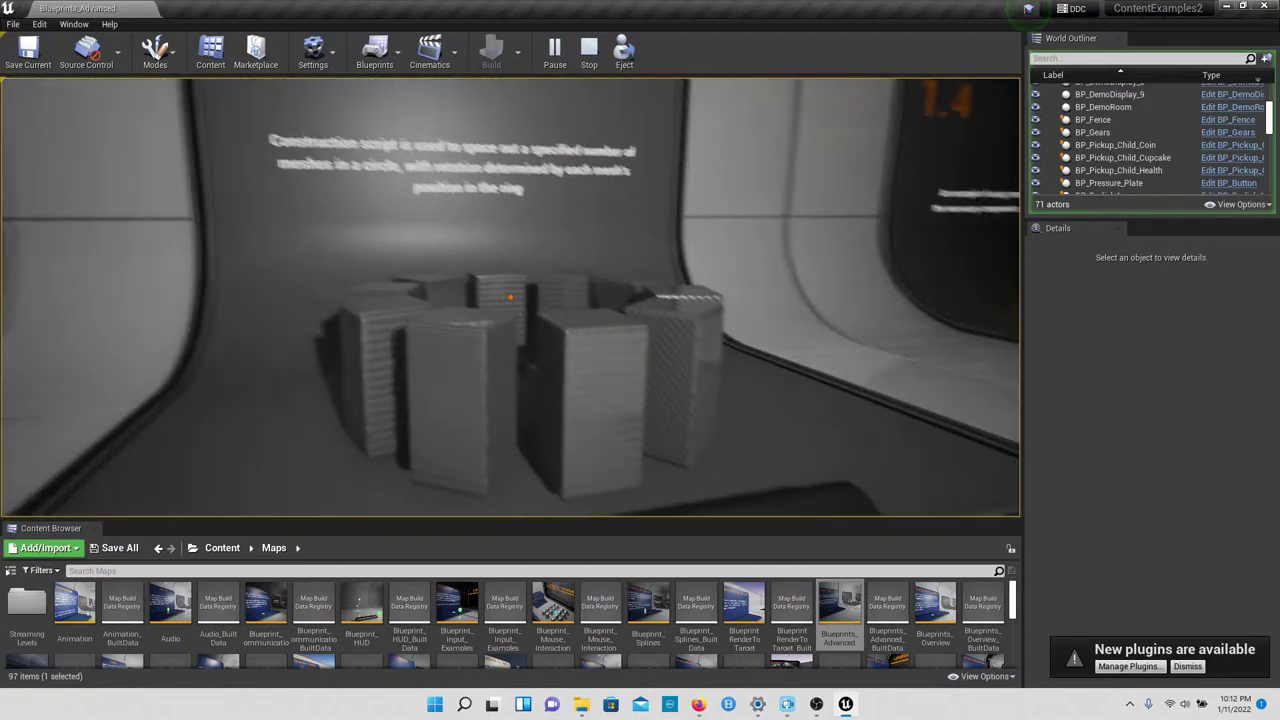
key(d)
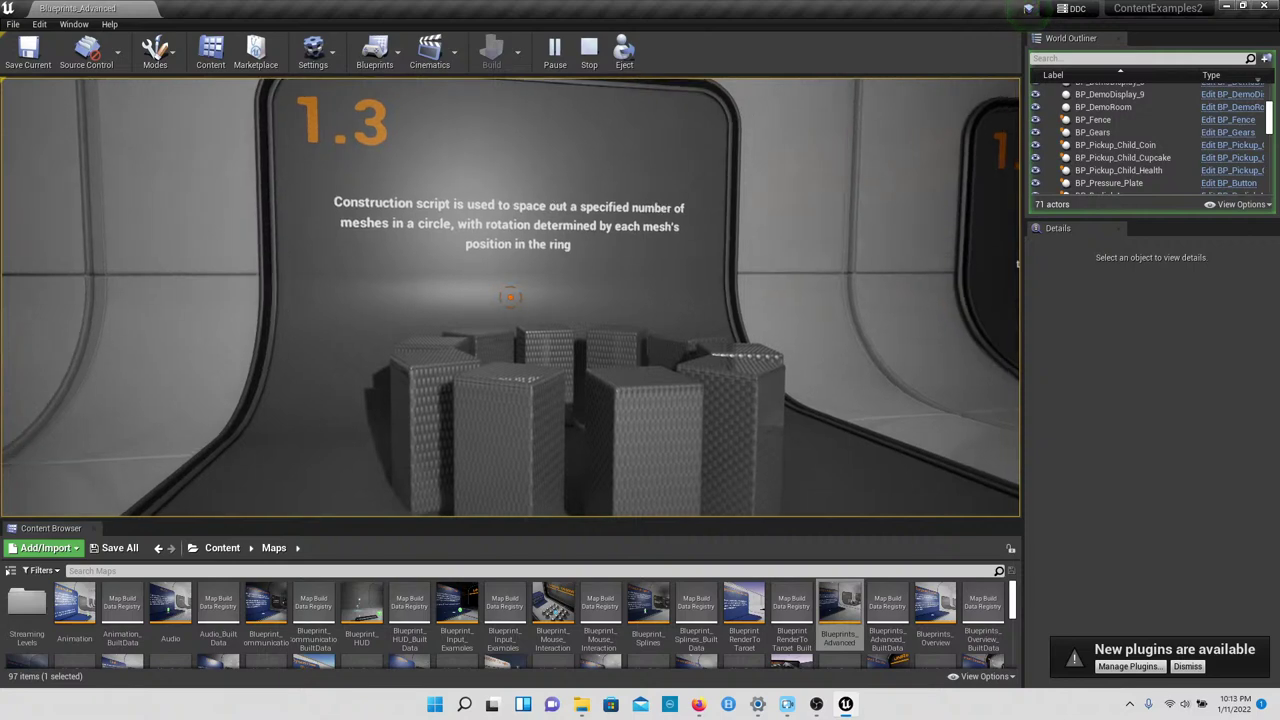
key(w)
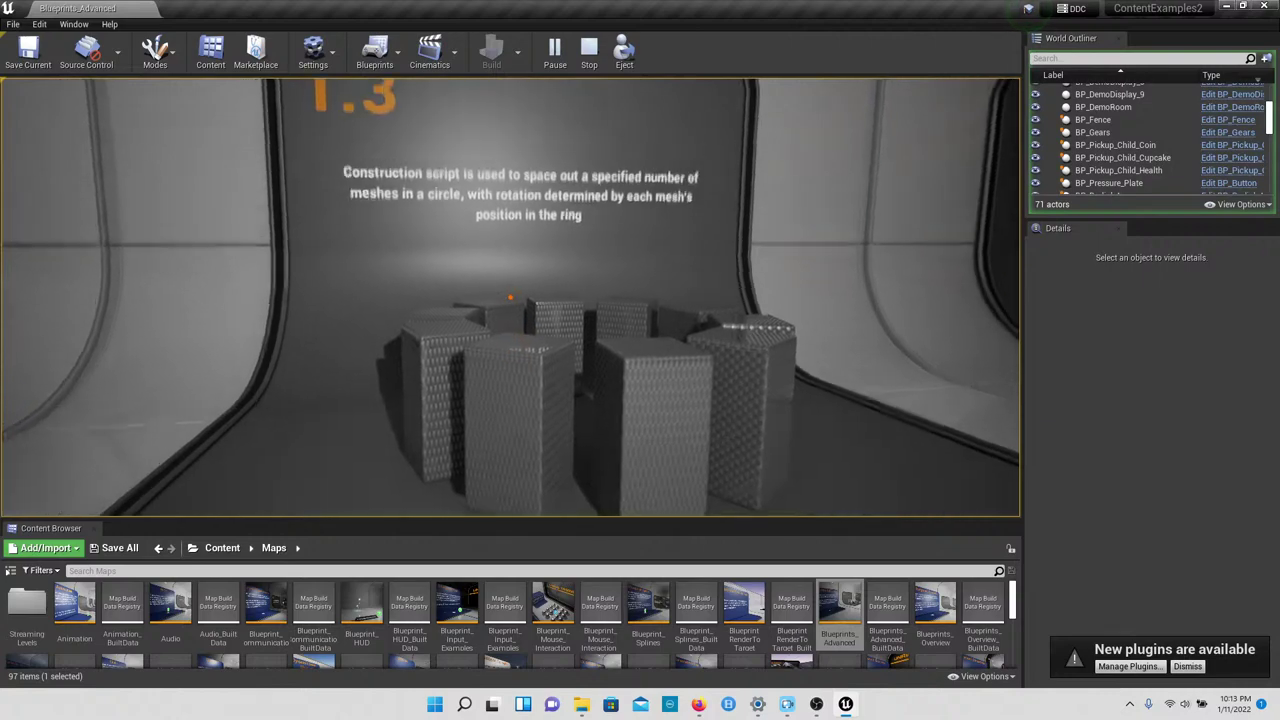
Step: Walk on to the 1.4 display and face its light fixture until the description is readable
key(w)
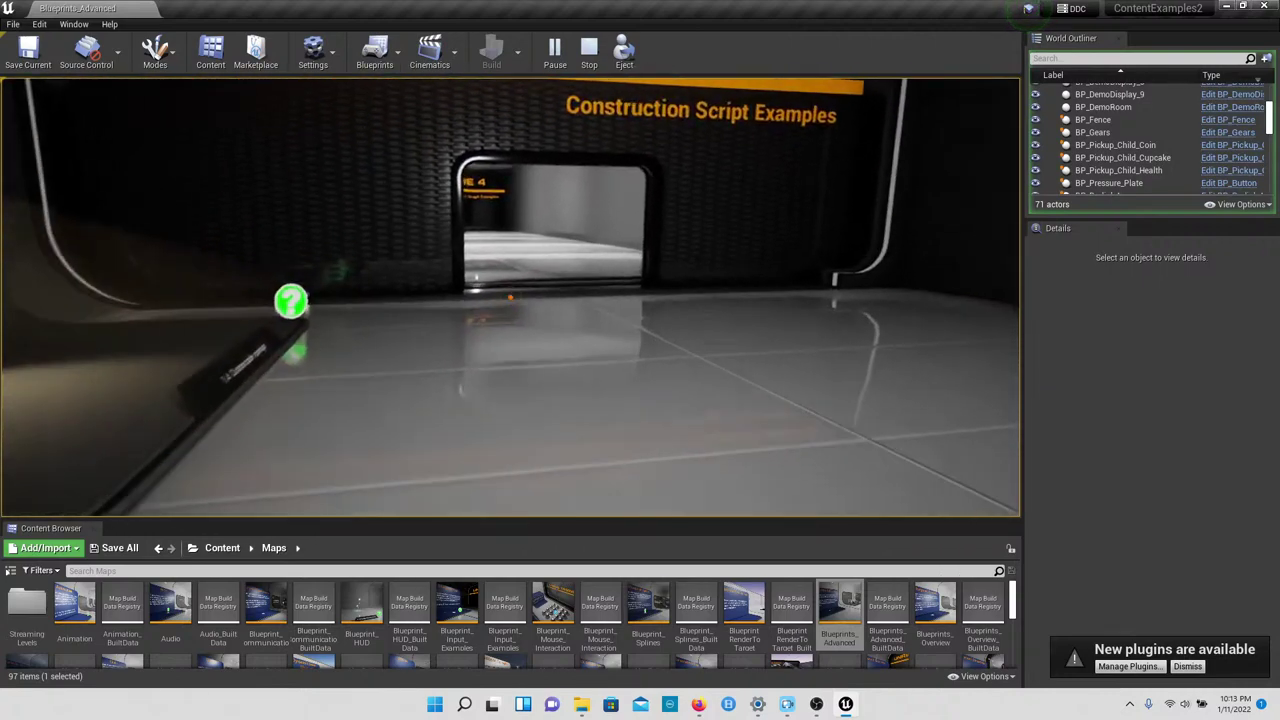
key(w)
key(s)
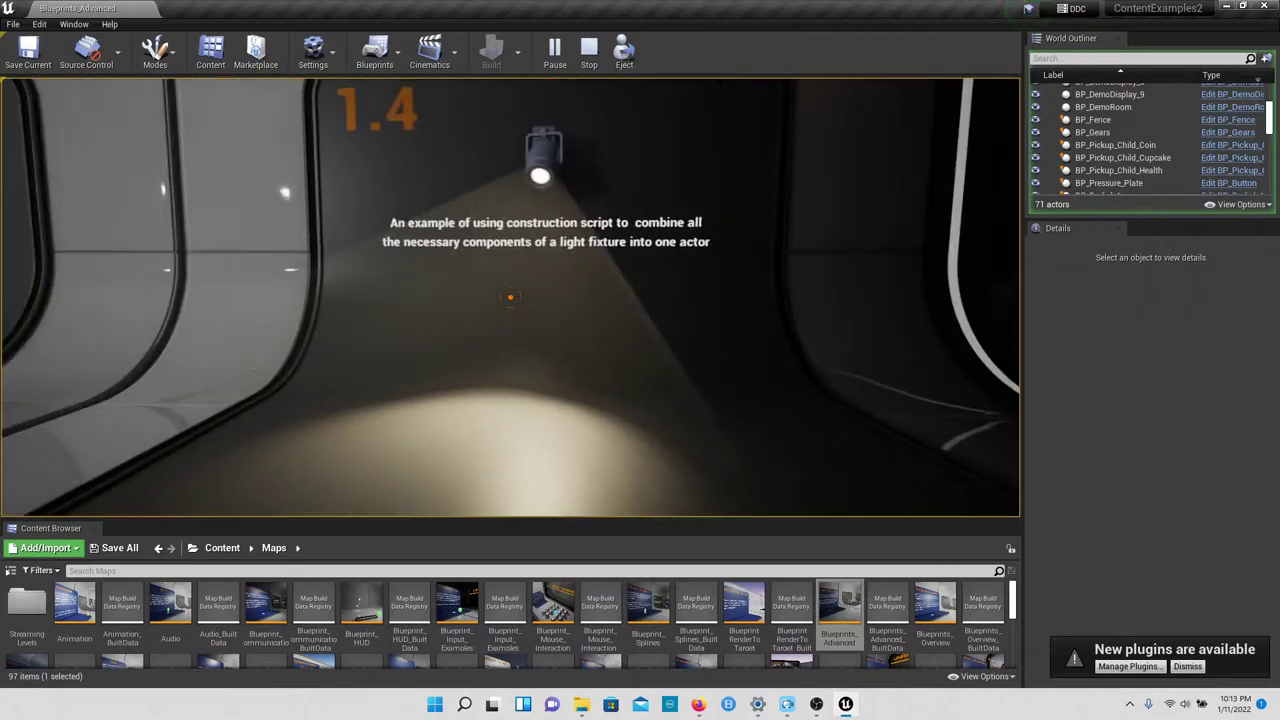
Step: End the play session and select the BP_Spotlight fixture at the 1.4 display
key(Escape)
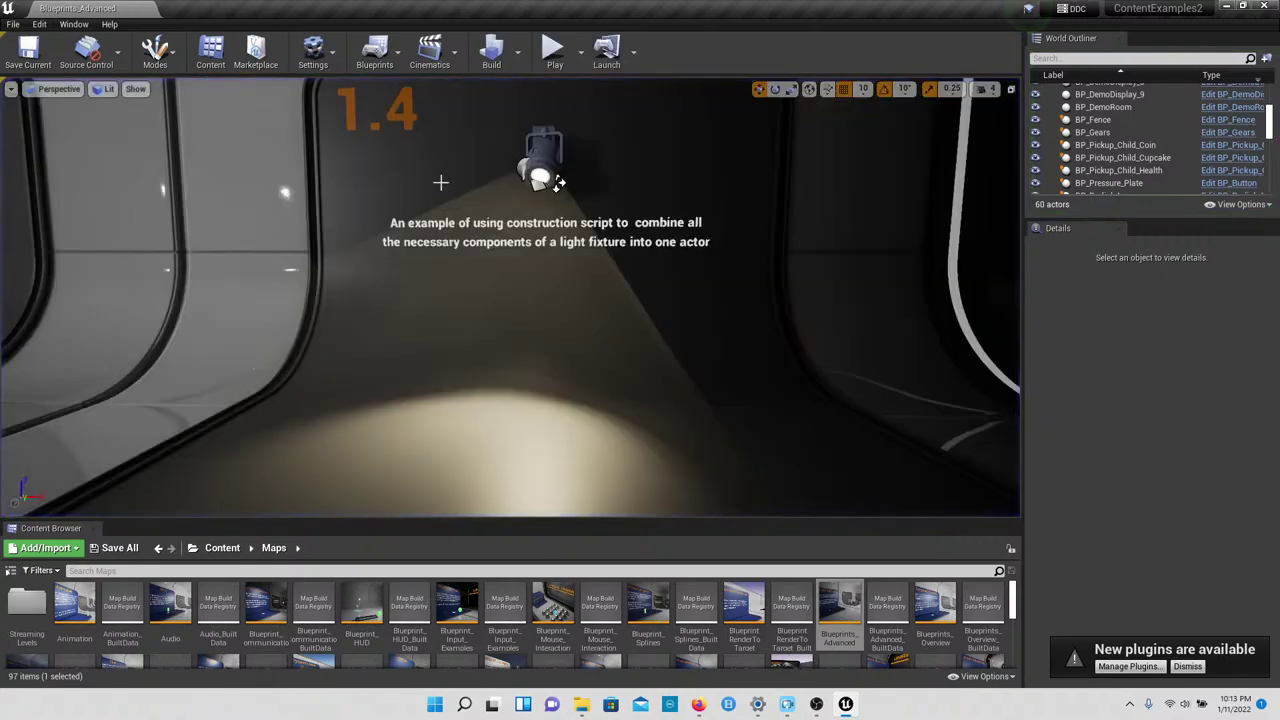
right_drag(532, 220, 560, 240)
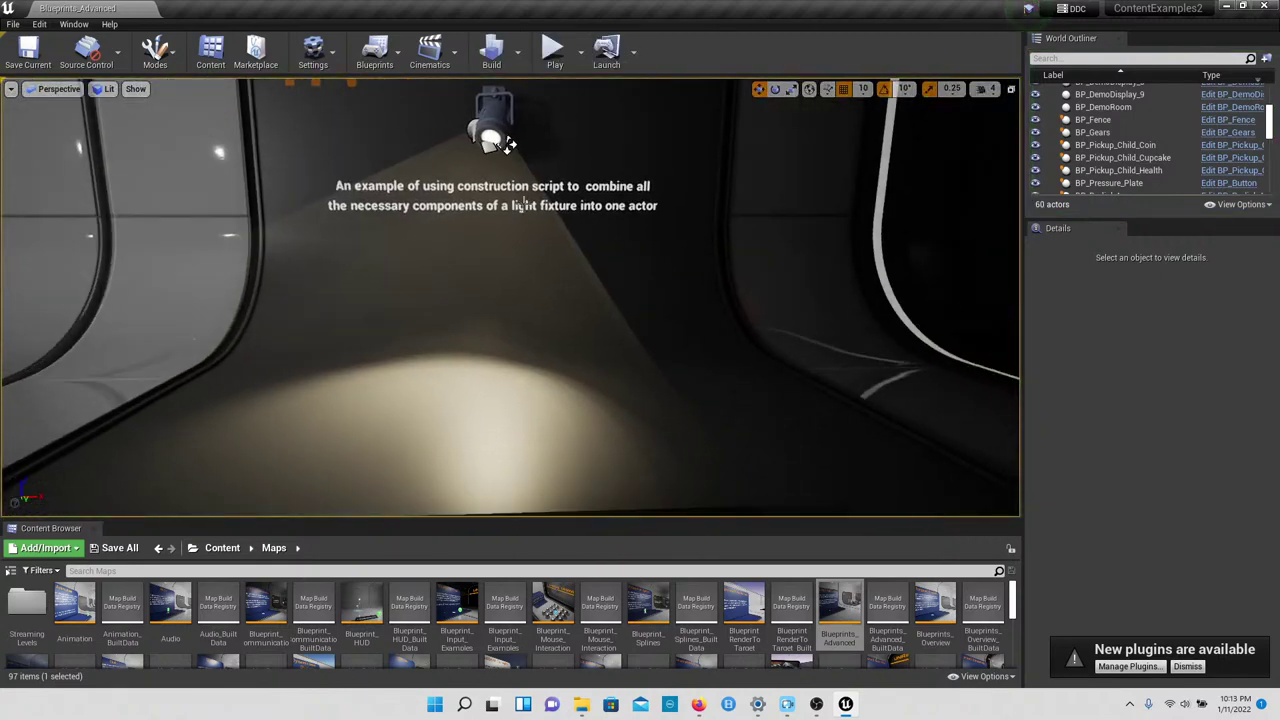
click(509, 144)
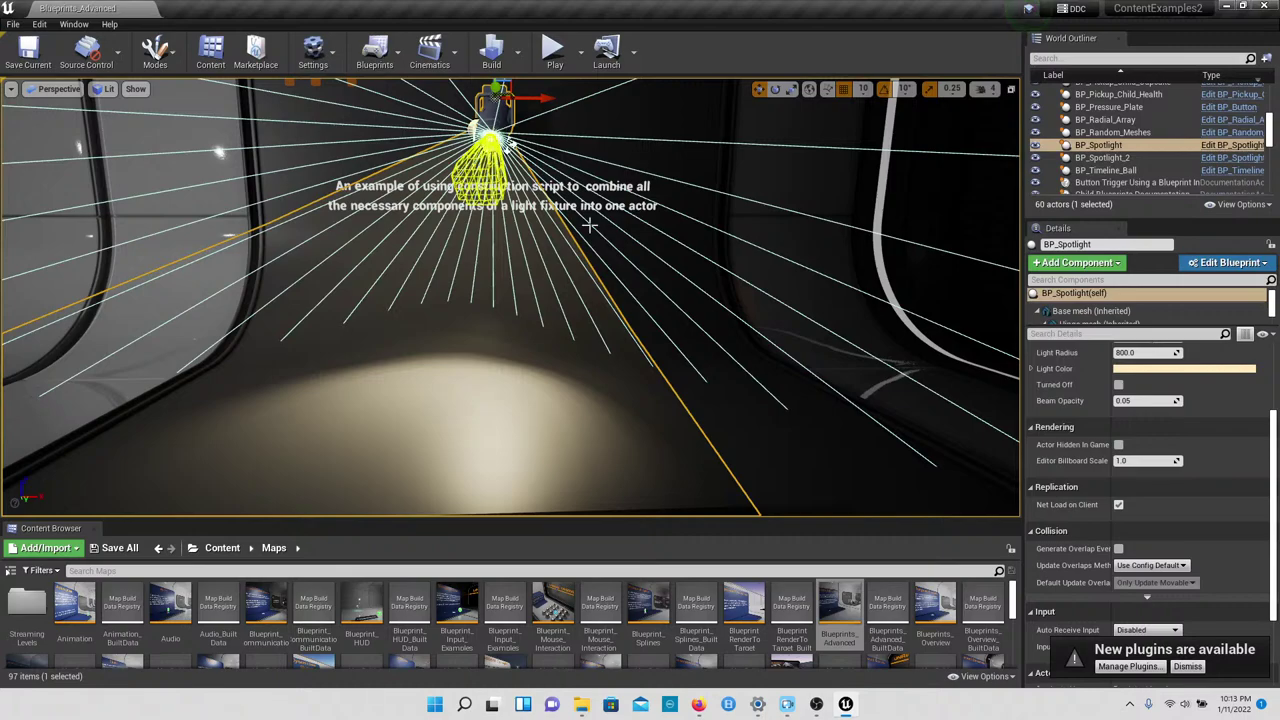
Step: Select the ring of meshes at the 1.3 display and inspect its default settings, including number of meshes and radius
right_drag(611, 288, 594, 326)
click(587, 339)
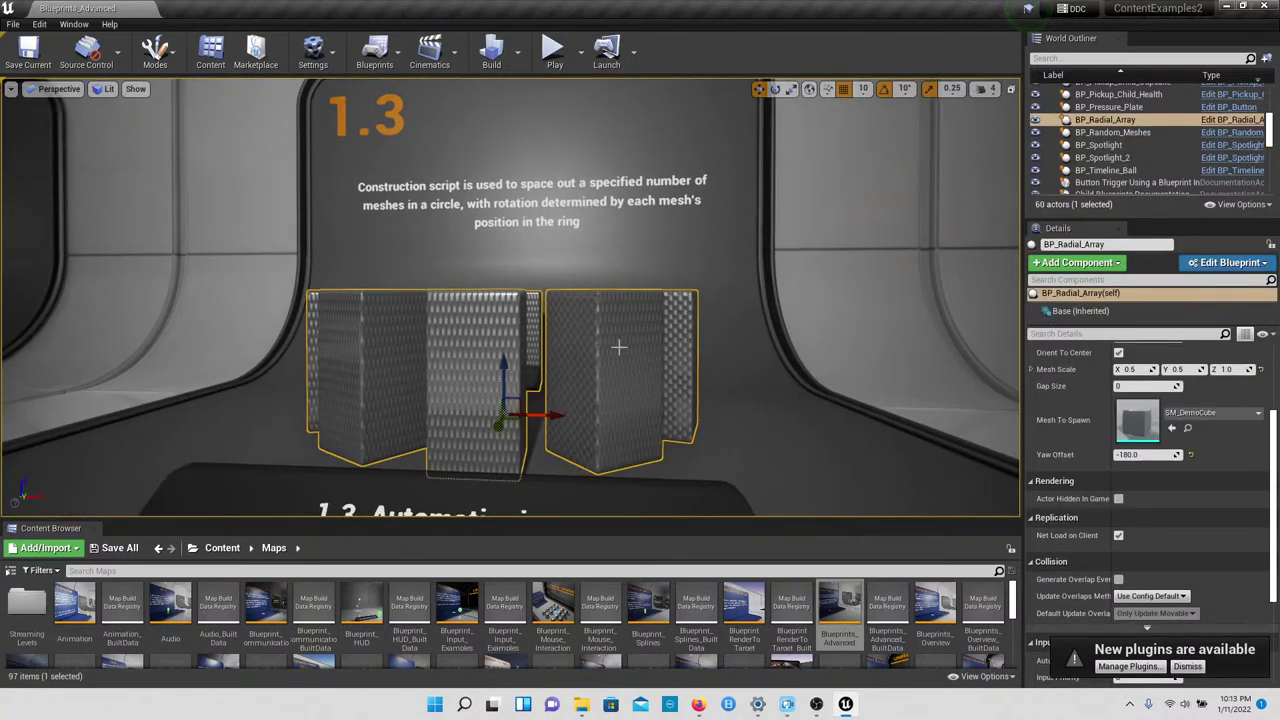
scroll(1148, 402, up, 2)
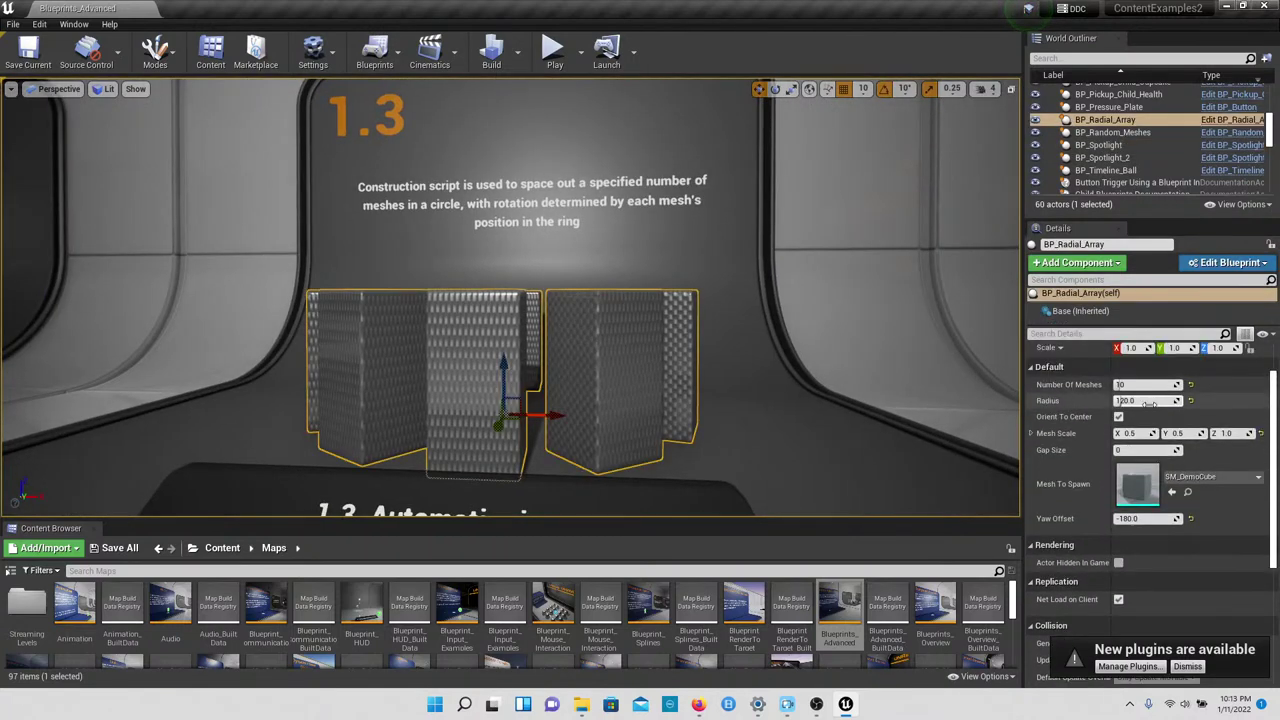
scroll(814, 451, down, 5)
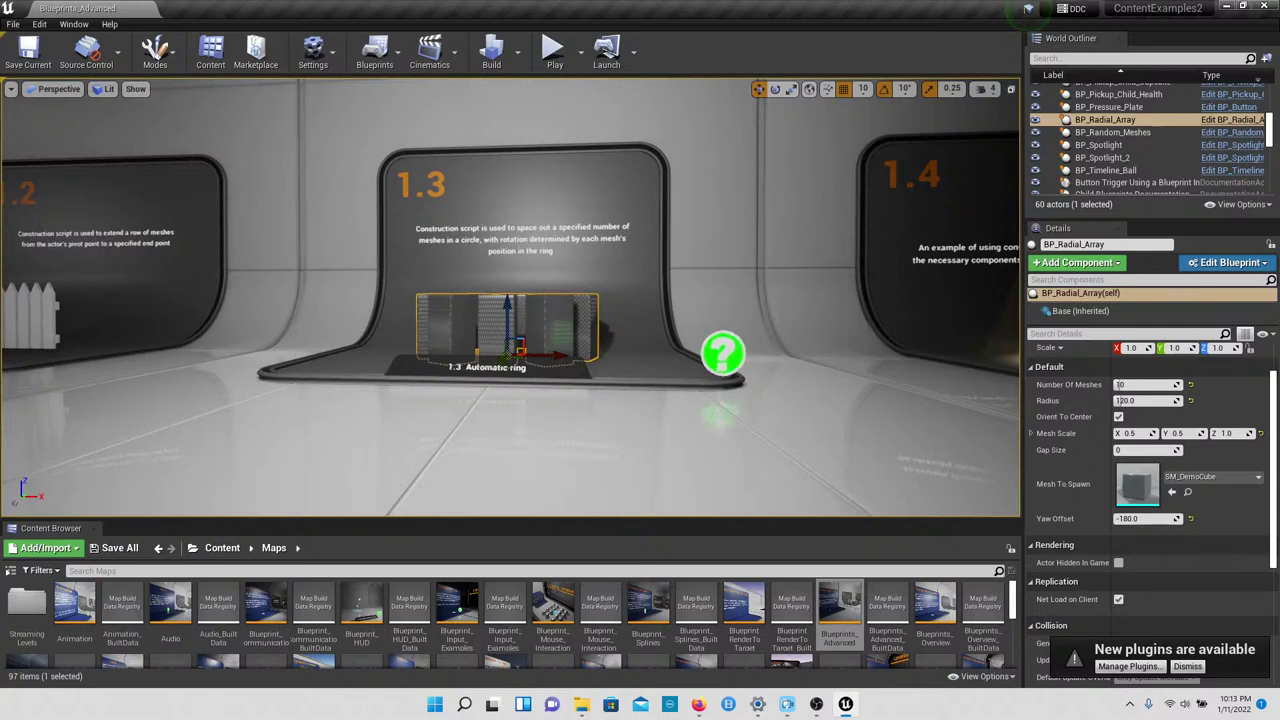
Step: Open the help documentation of the 1.3 Automatic Ring display and read through its description and Construction Script section
click(722, 352)
click(1092, 374)
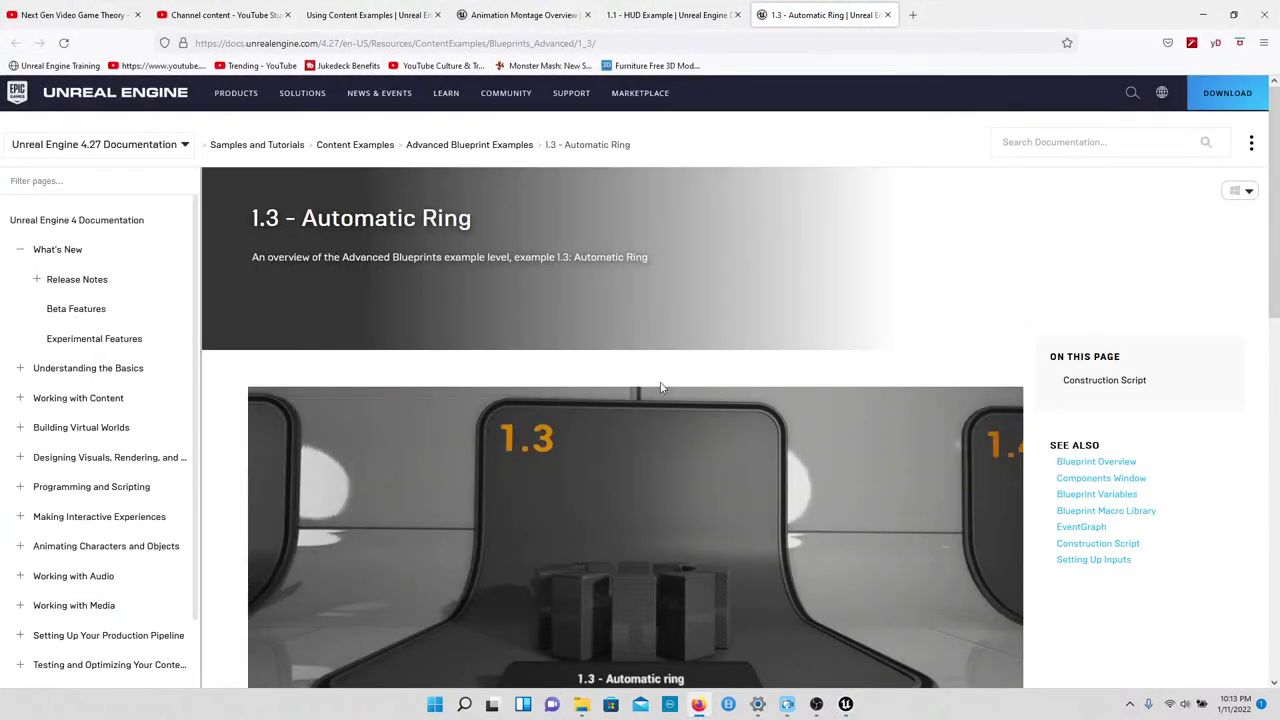
scroll(728, 450, down, 3)
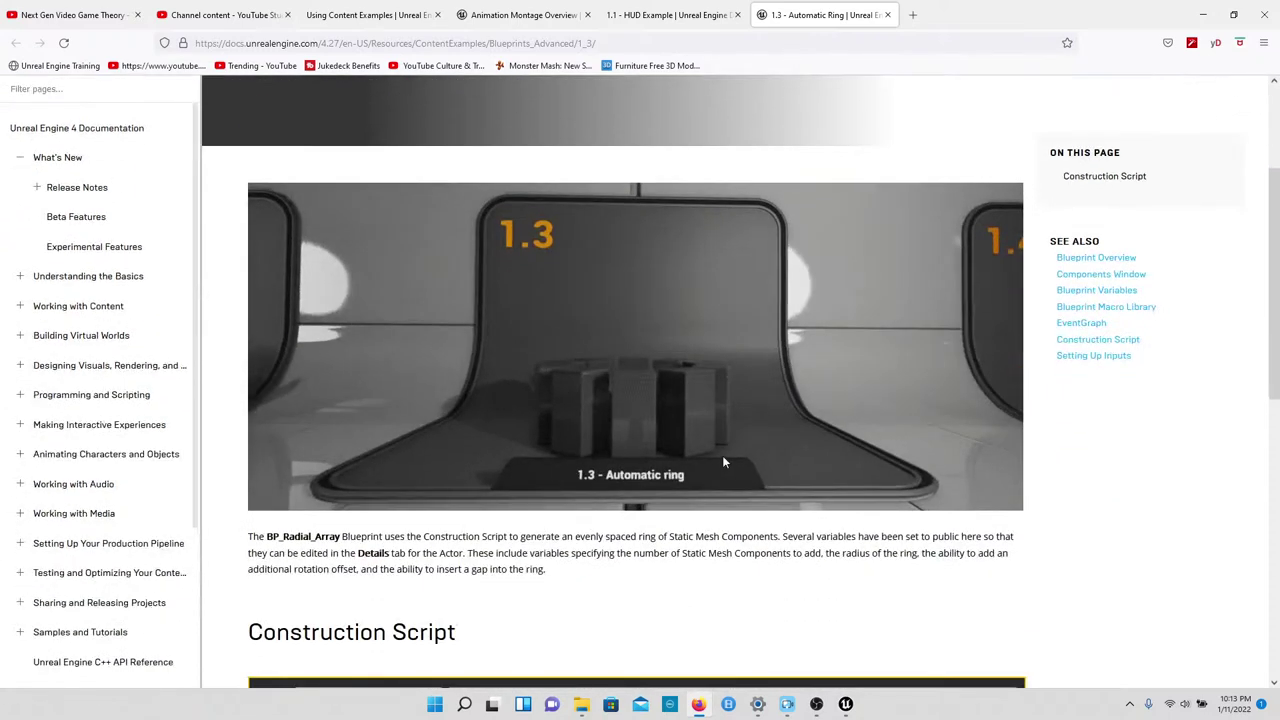
scroll(722, 455, down, 5)
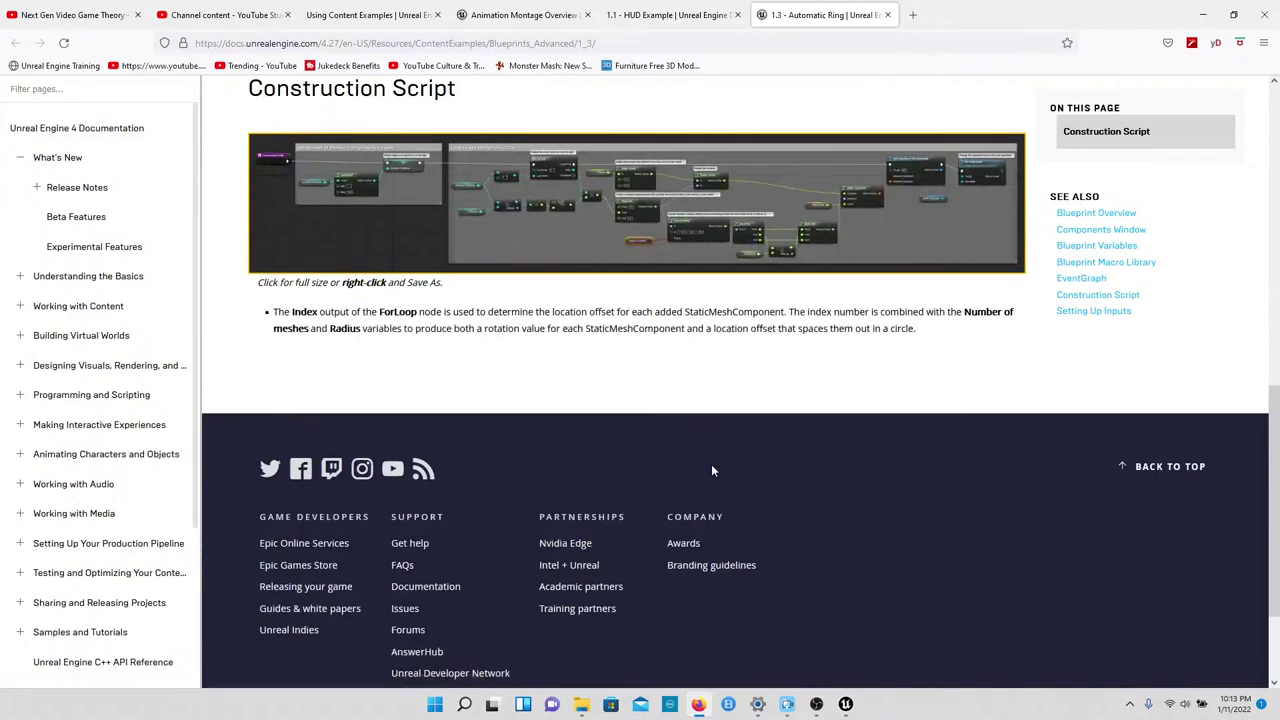
scroll(711, 464, up, 5)
scroll(705, 462, up, 1)
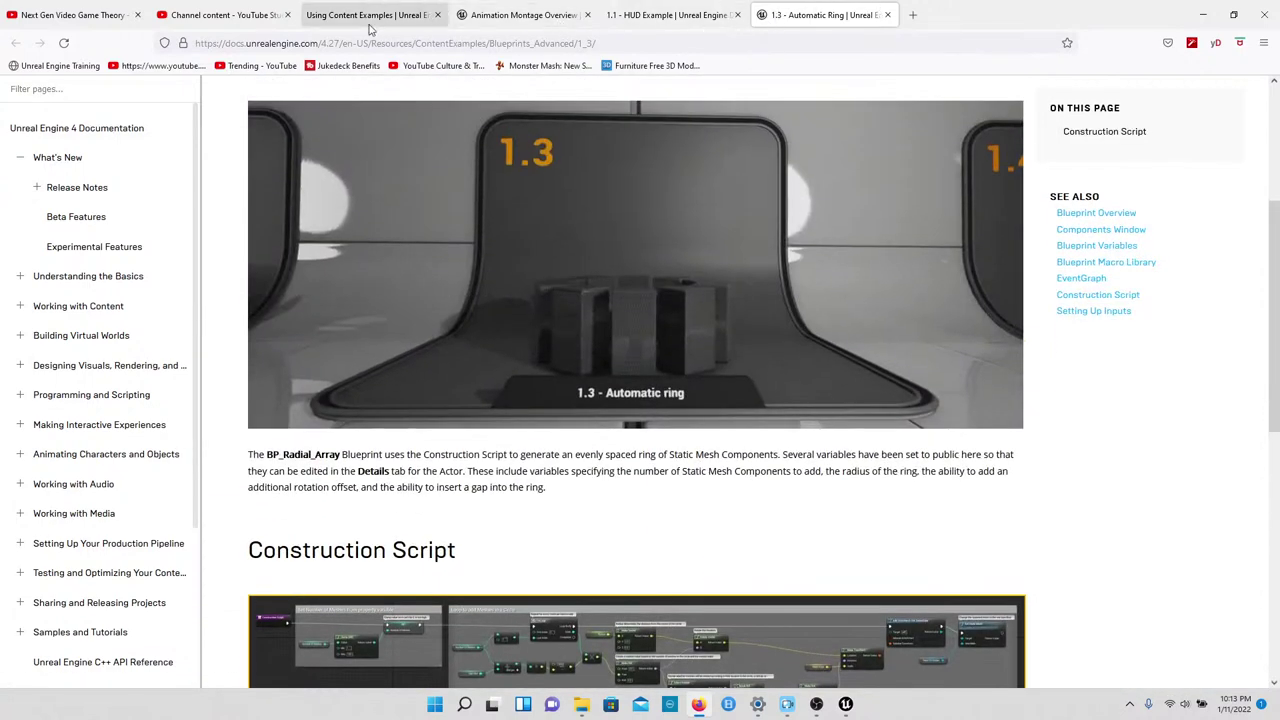
Step: Close the two YouTube pages plus the HUD Example and Automatic Ring documentation pages, and return to the Unreal Editor
click(286, 17)
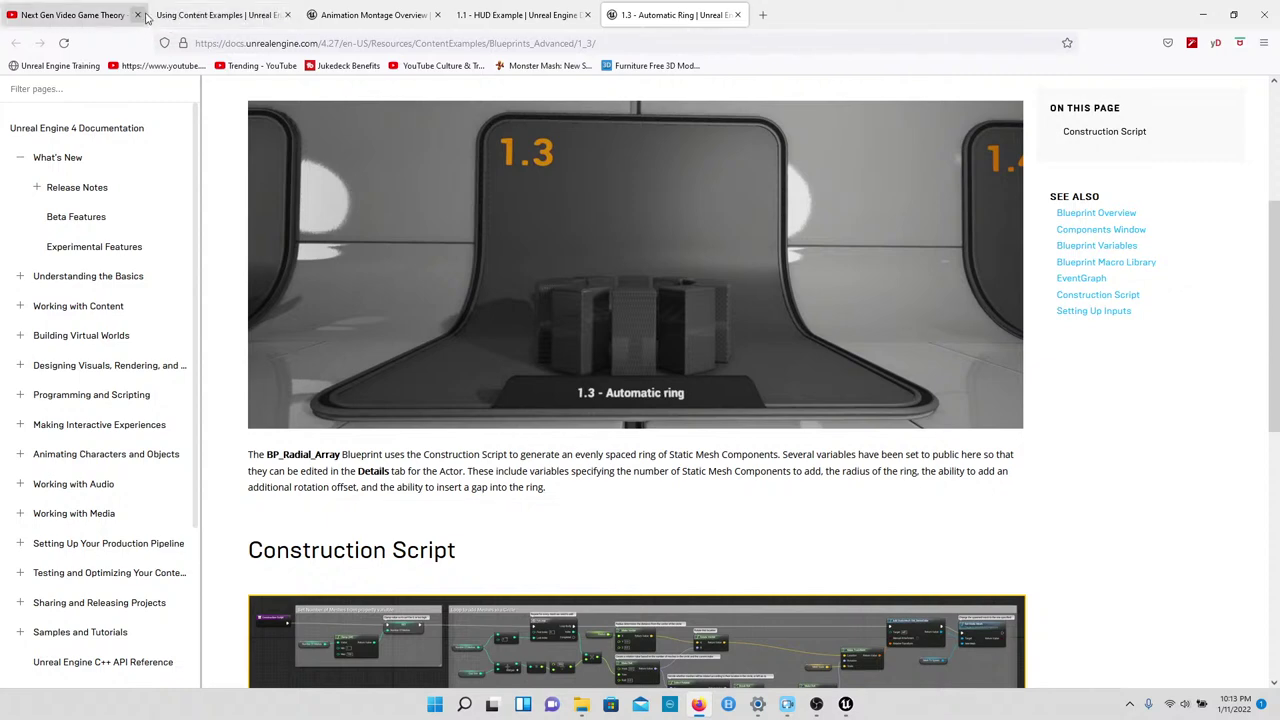
click(142, 16)
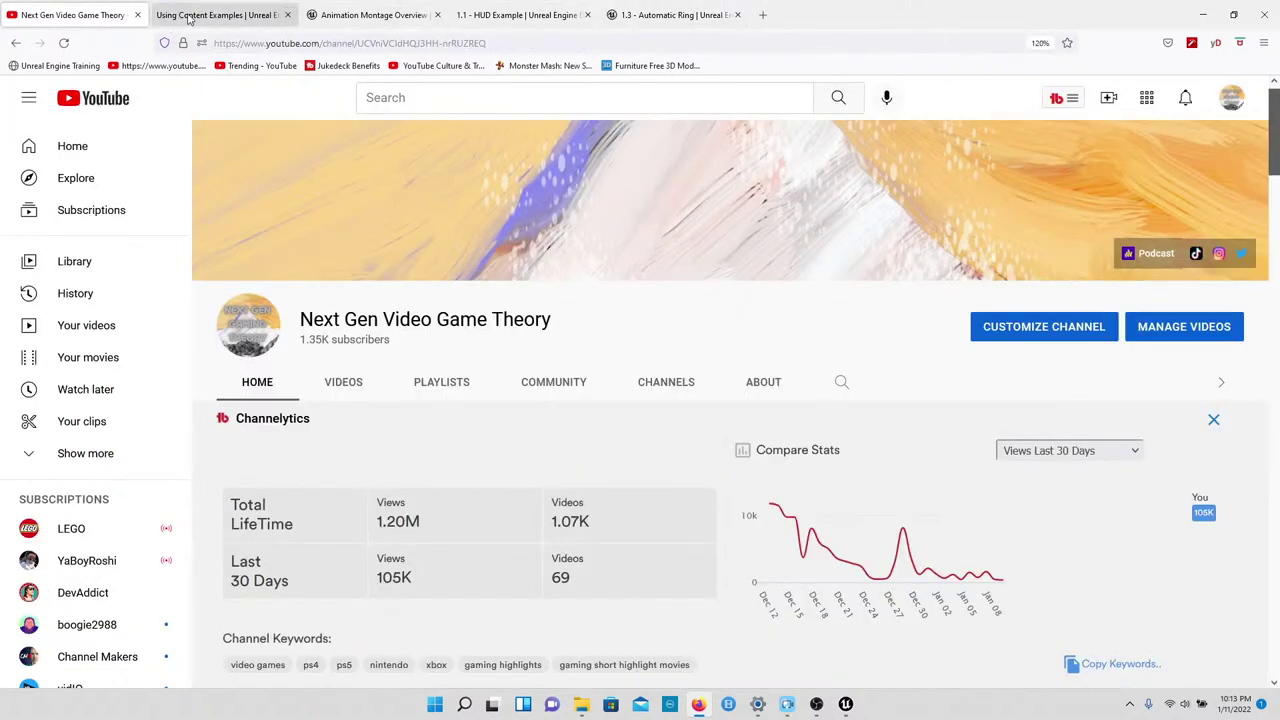
click(138, 15)
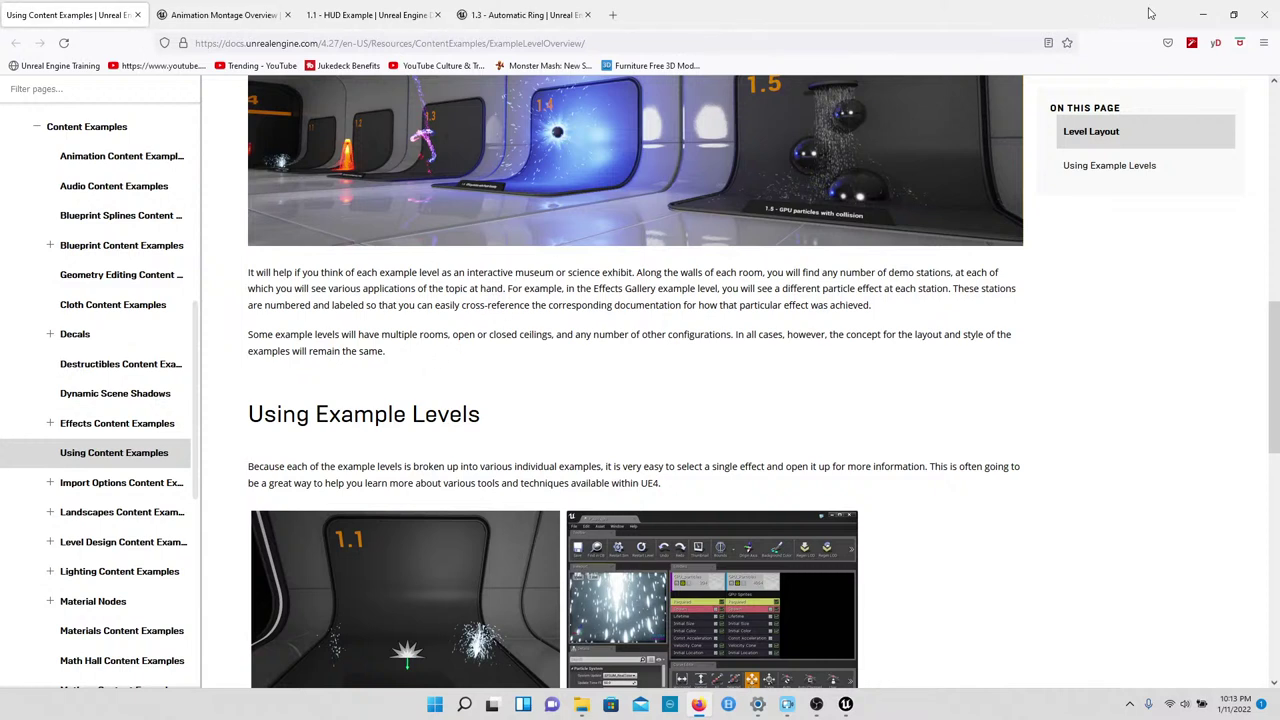
click(437, 15)
click(437, 15)
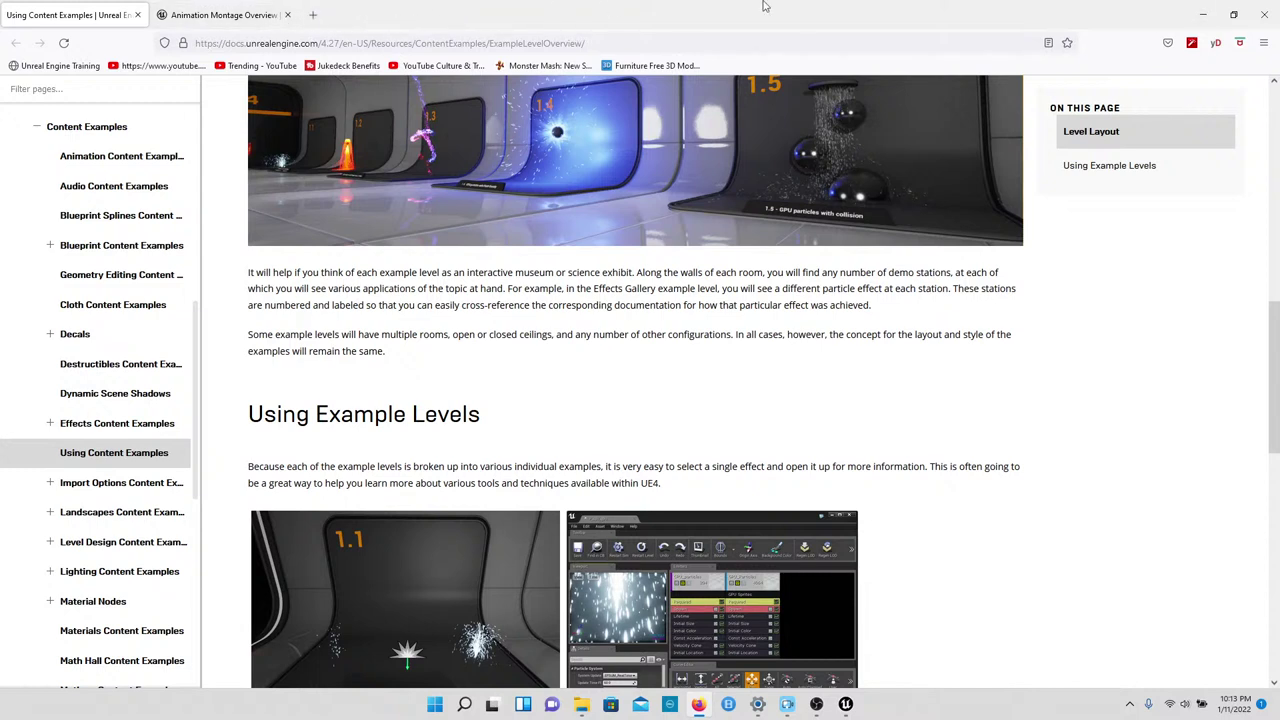
click(1201, 15)
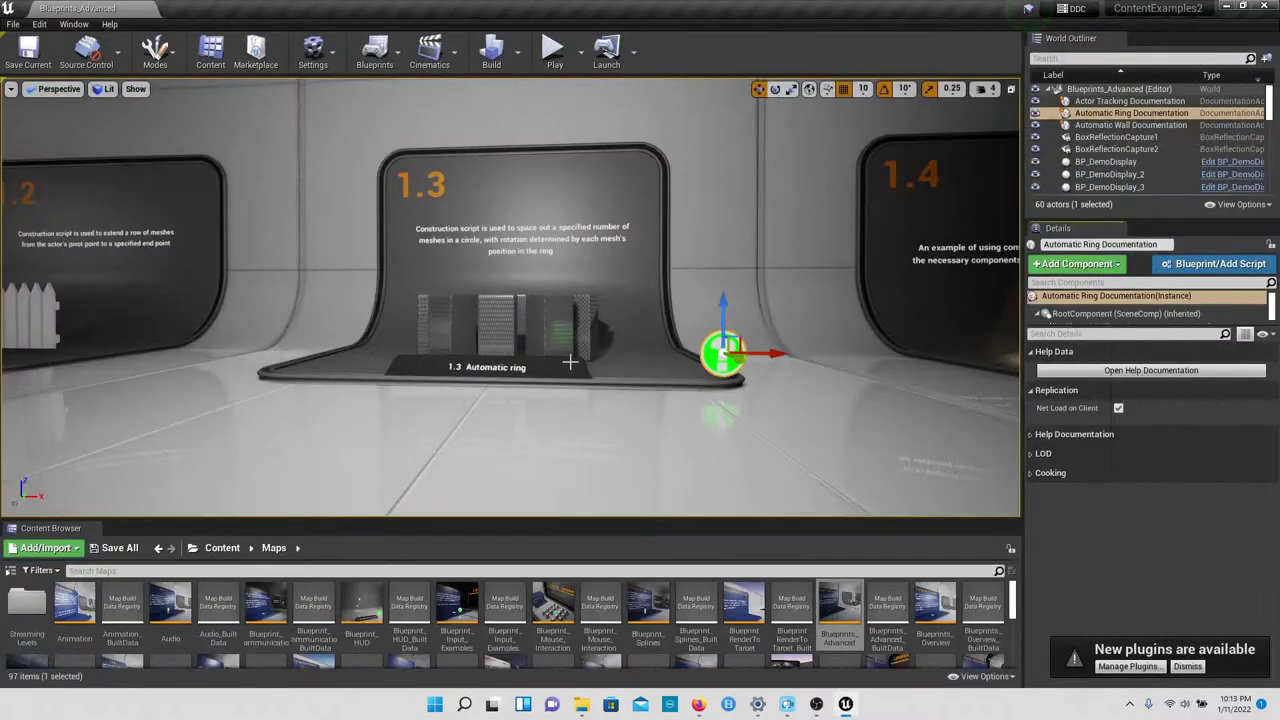
Step: Fly along the hall from the 1.3 display past 1.4 and 2.1 to the gears of the 2.3 display
right_drag(583, 357, 330, 358)
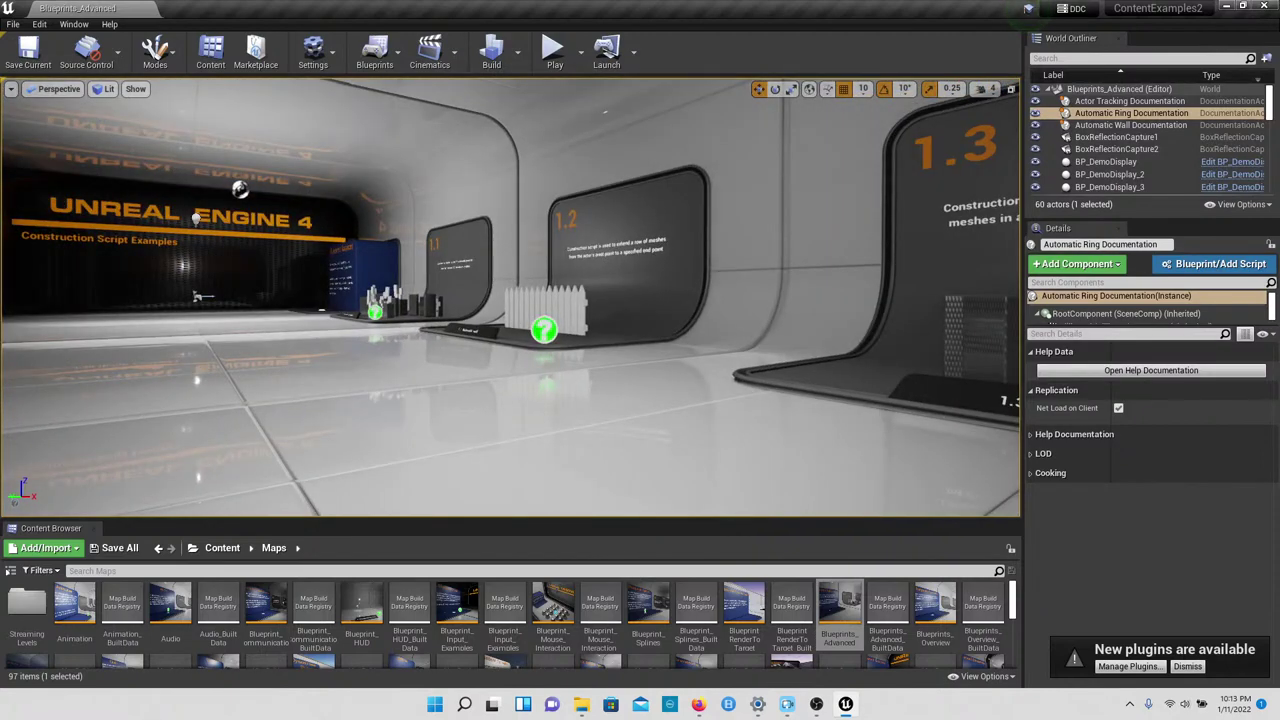
right_drag(450, 340, 743, 346)
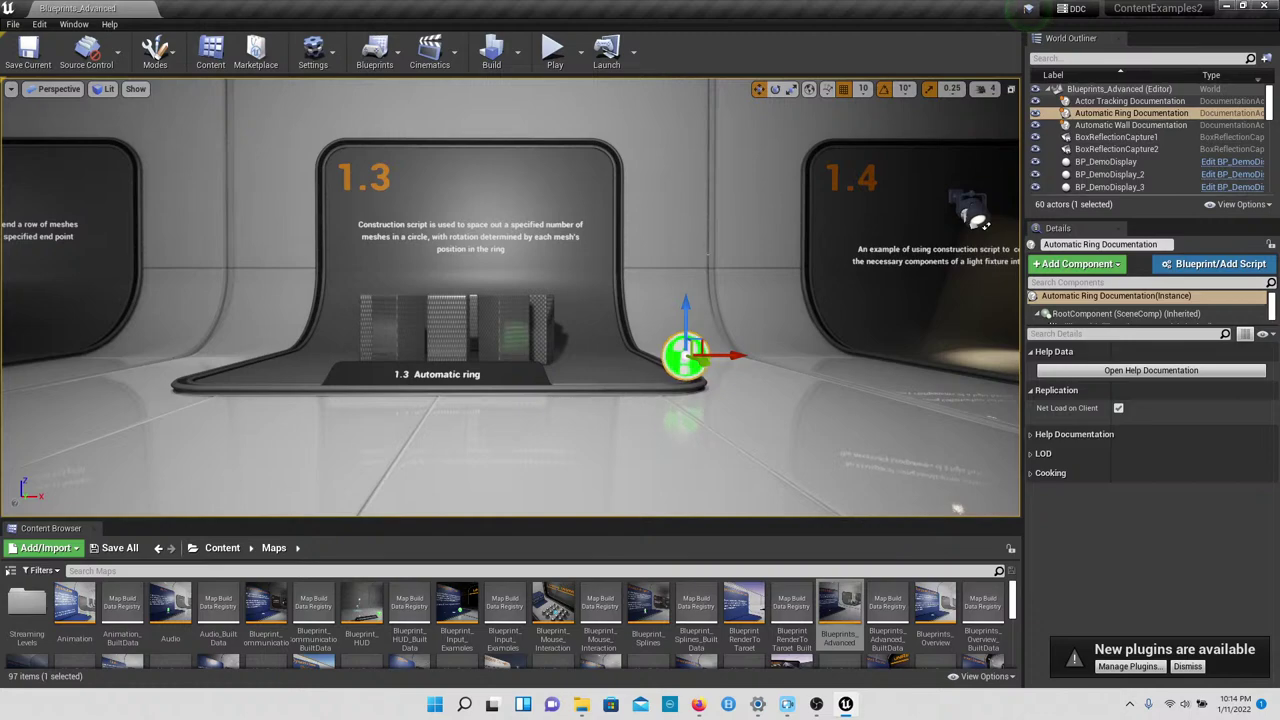
right_drag(589, 349, 735, 349)
right_drag(733, 260, 705, 262)
key(w)
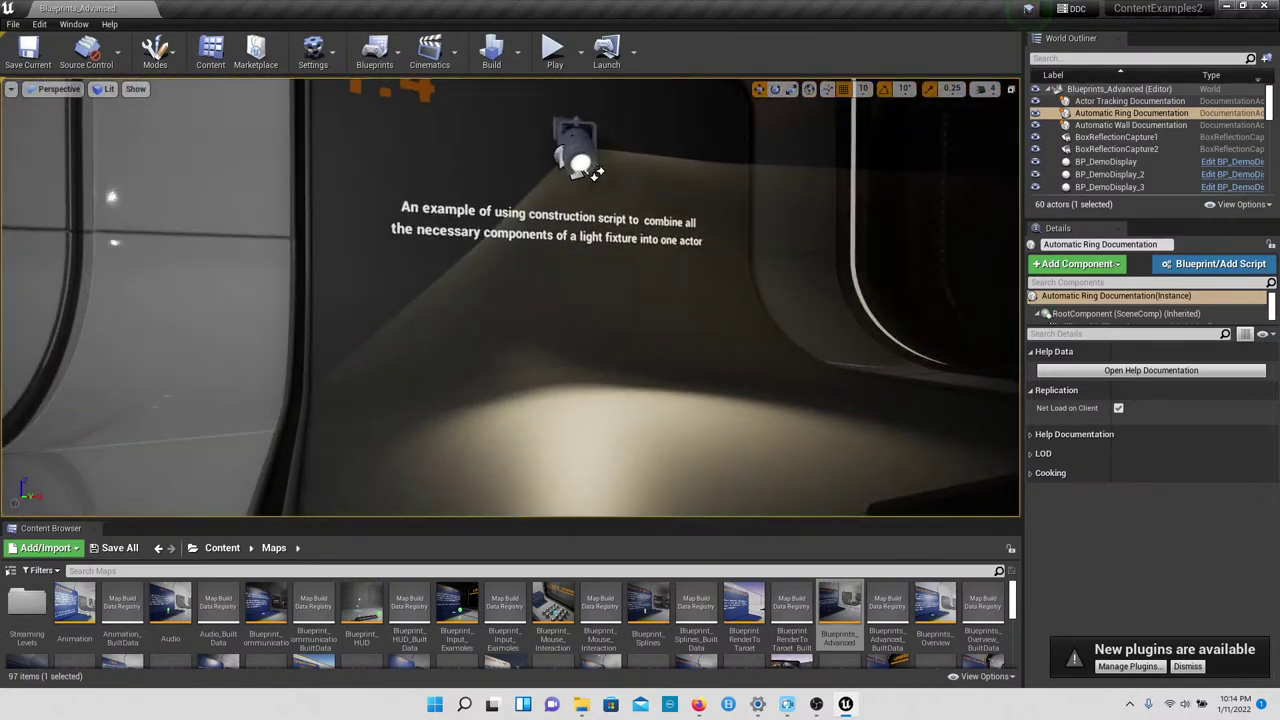
right_drag(595, 172, 830, 210)
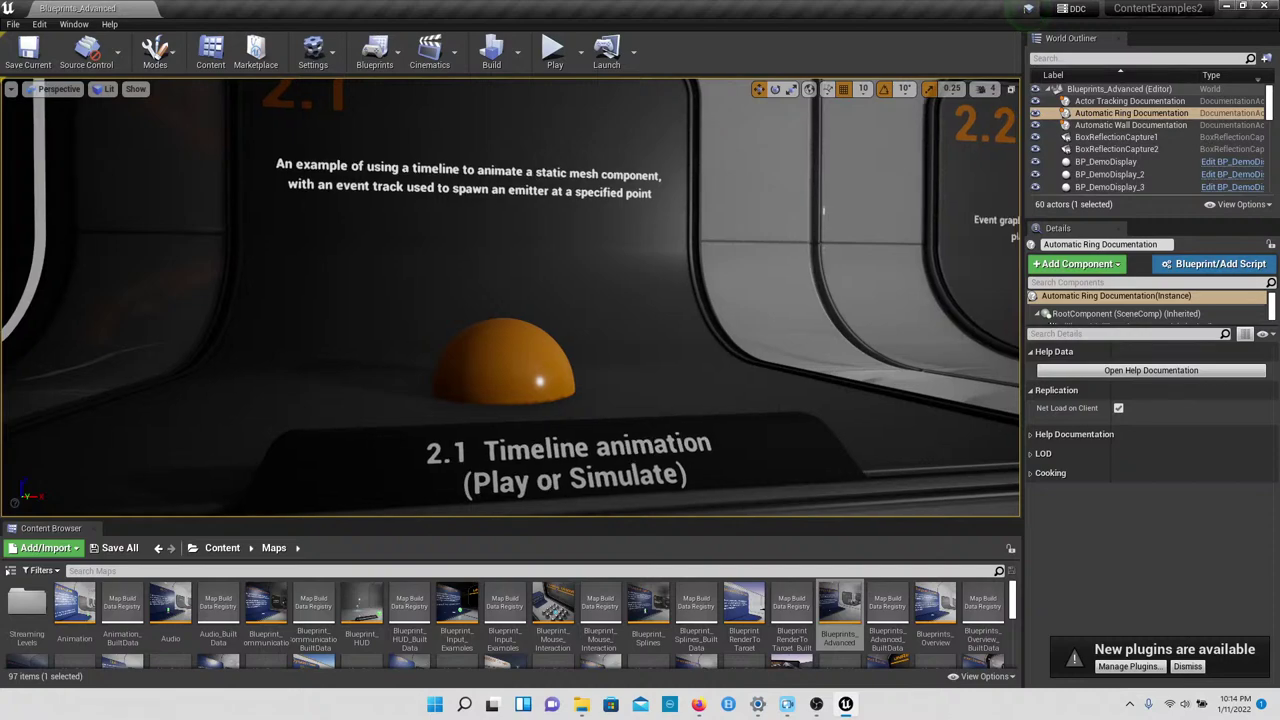
right_drag(811, 211, 937, 203)
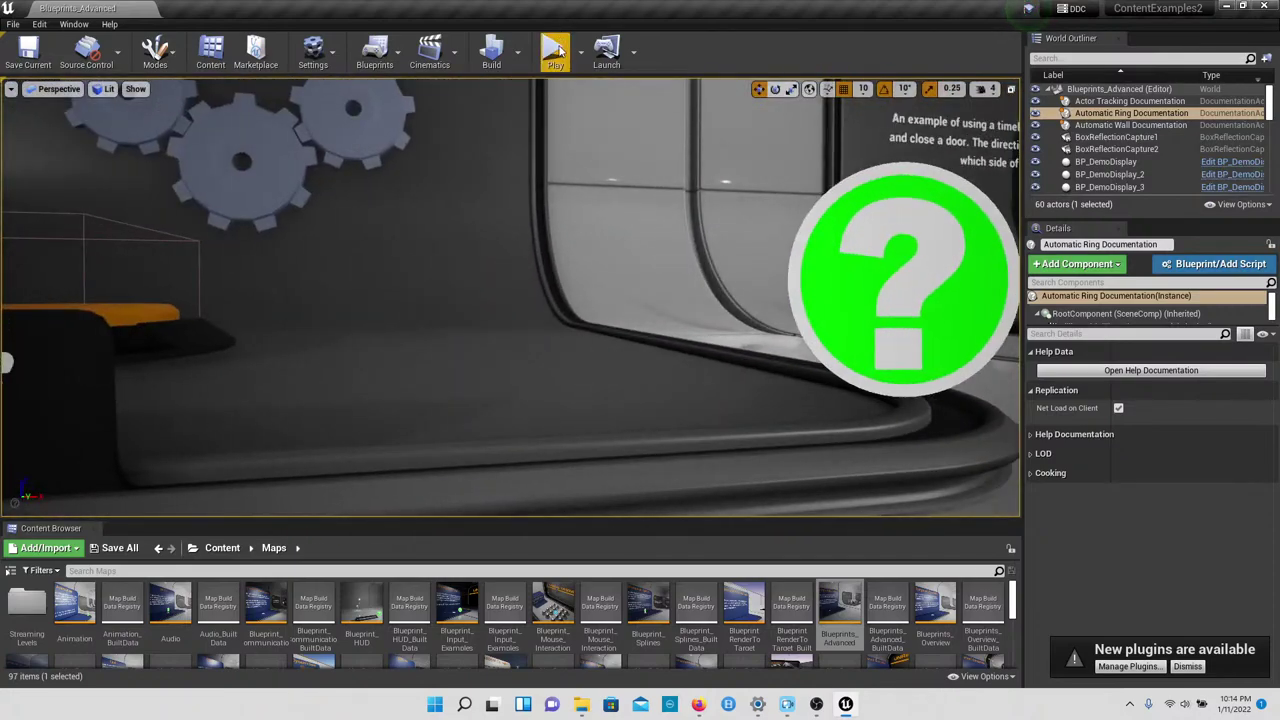
Step: Start a play session and walk past the 1.4 display to examine the timeline-animated ball at the 2.1 display
click(556, 52)
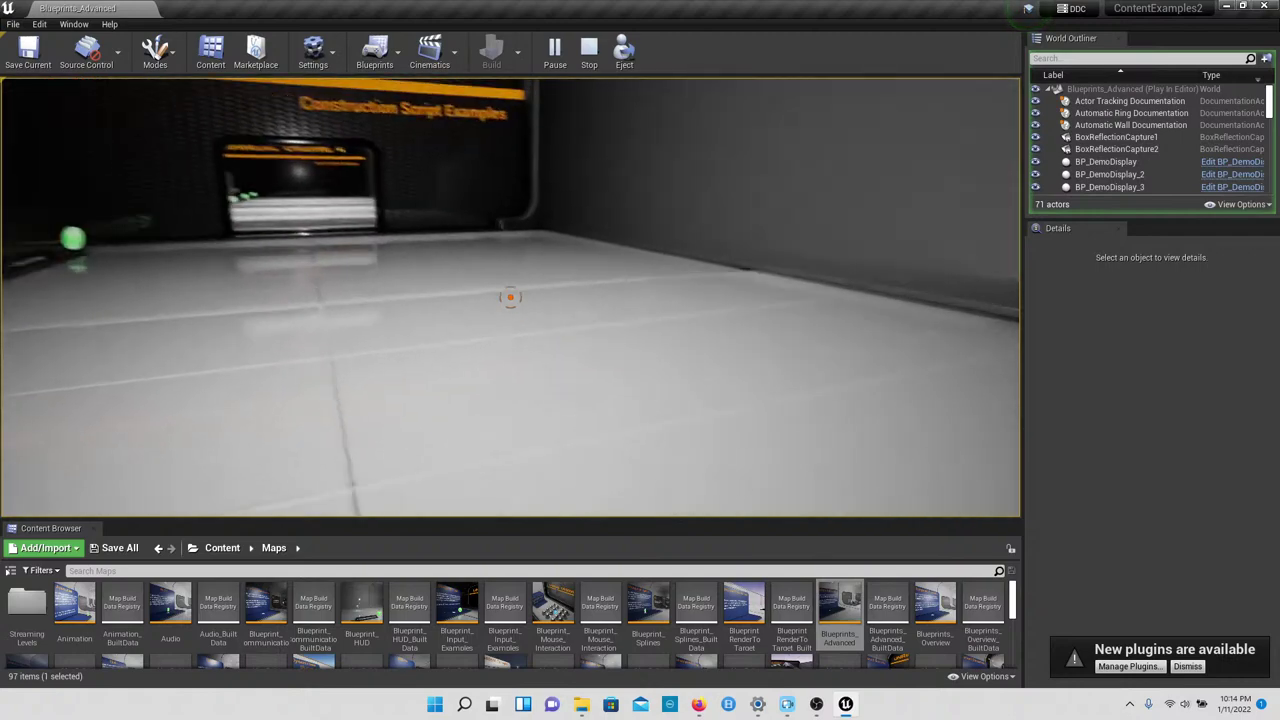
key(w)
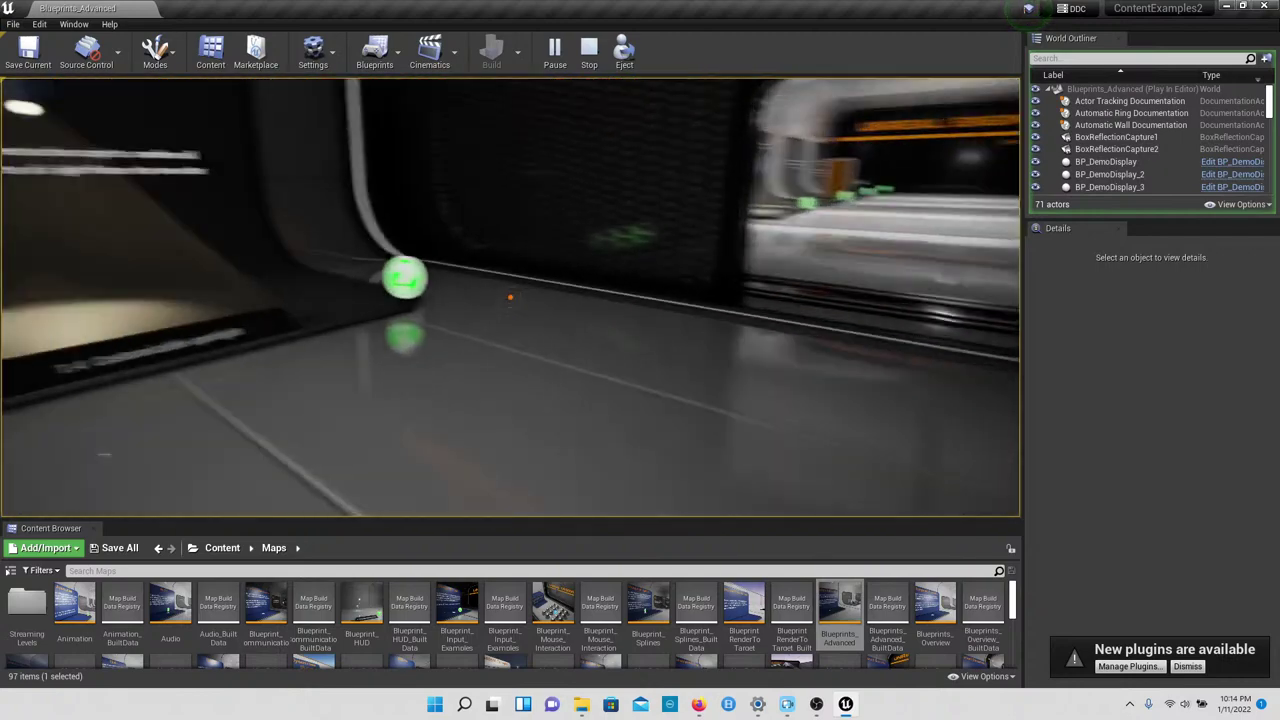
key(w)
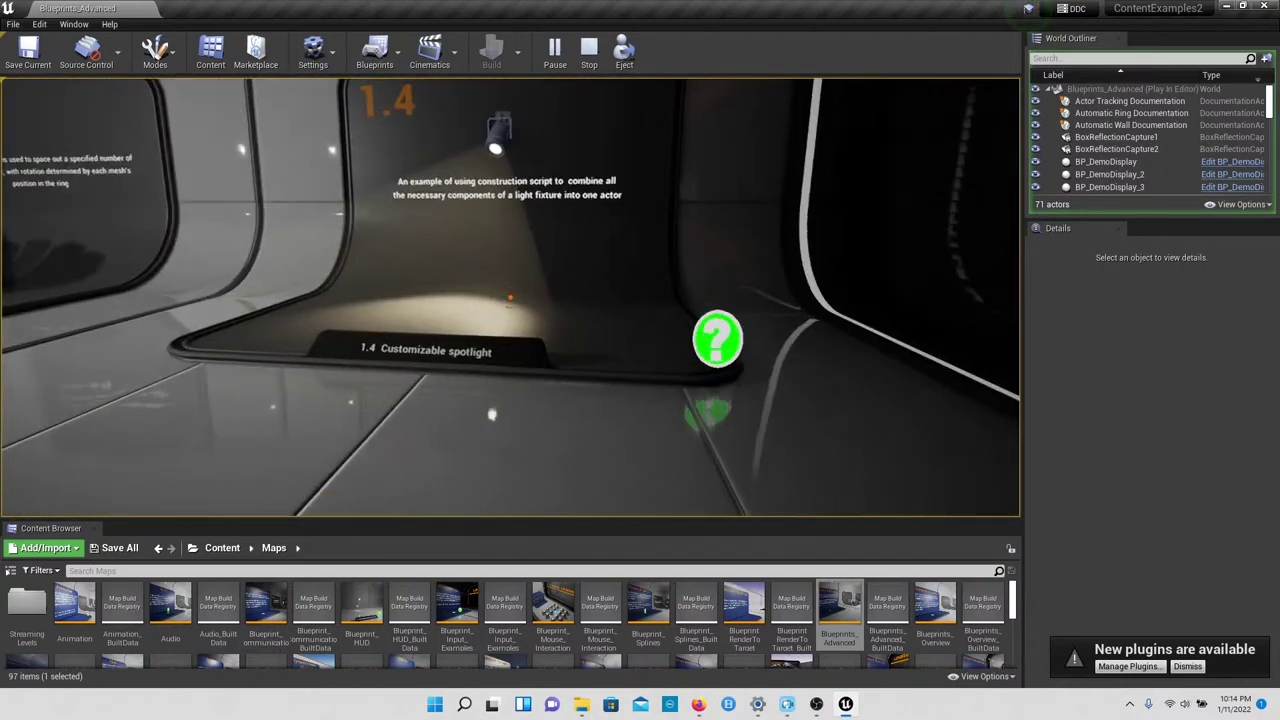
key(w)
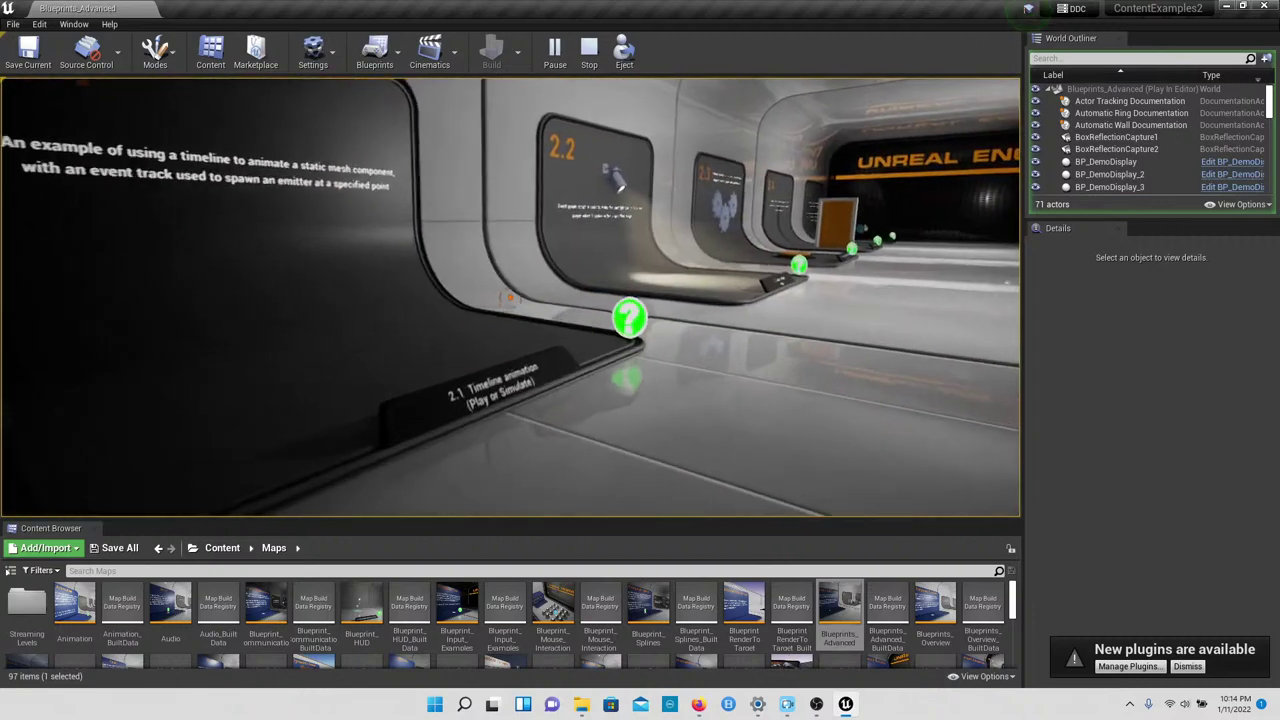
key(s)
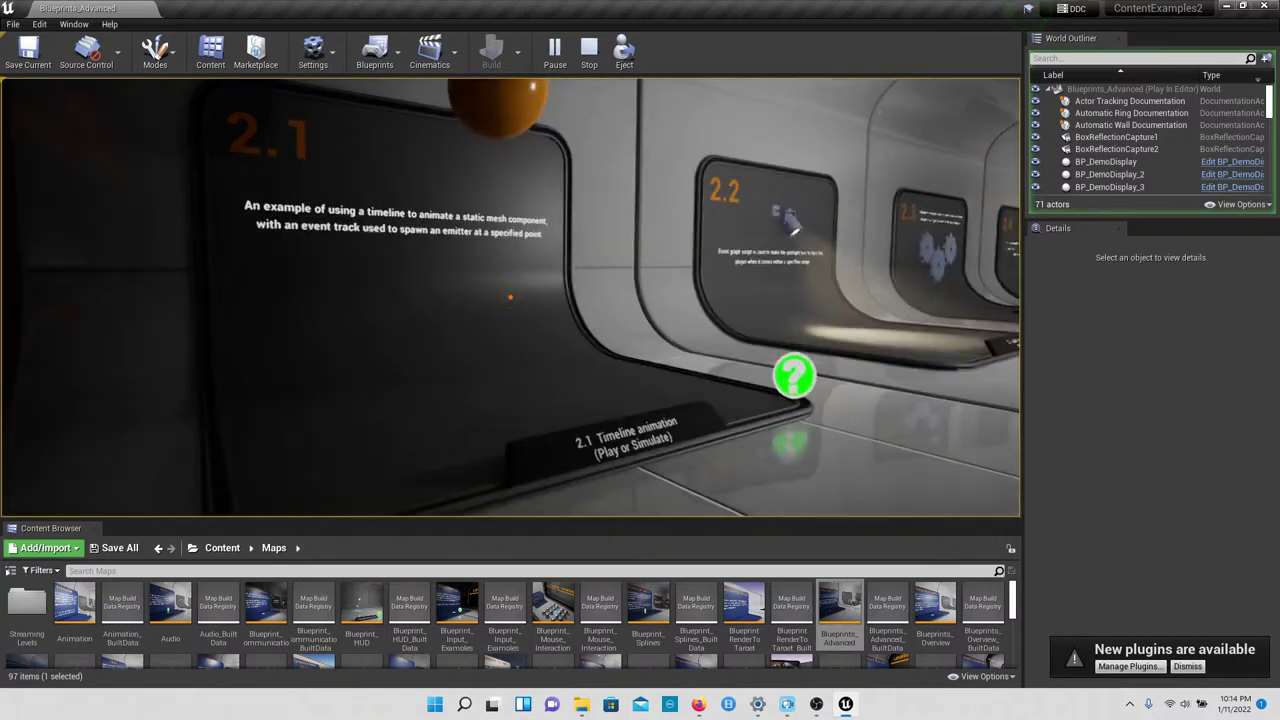
key(w)
key(w)
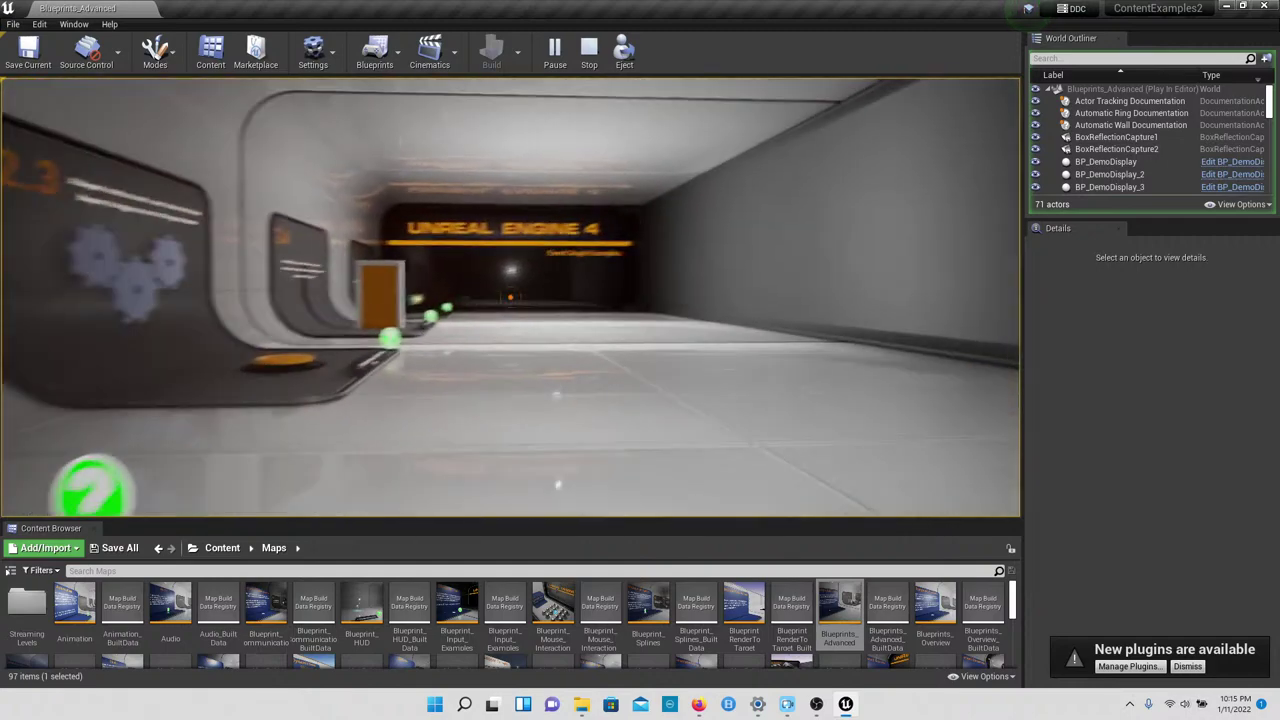
Step: Walk to the 2.3 display and step onto its button to test triggering the gears through the blueprint interface
key(w)
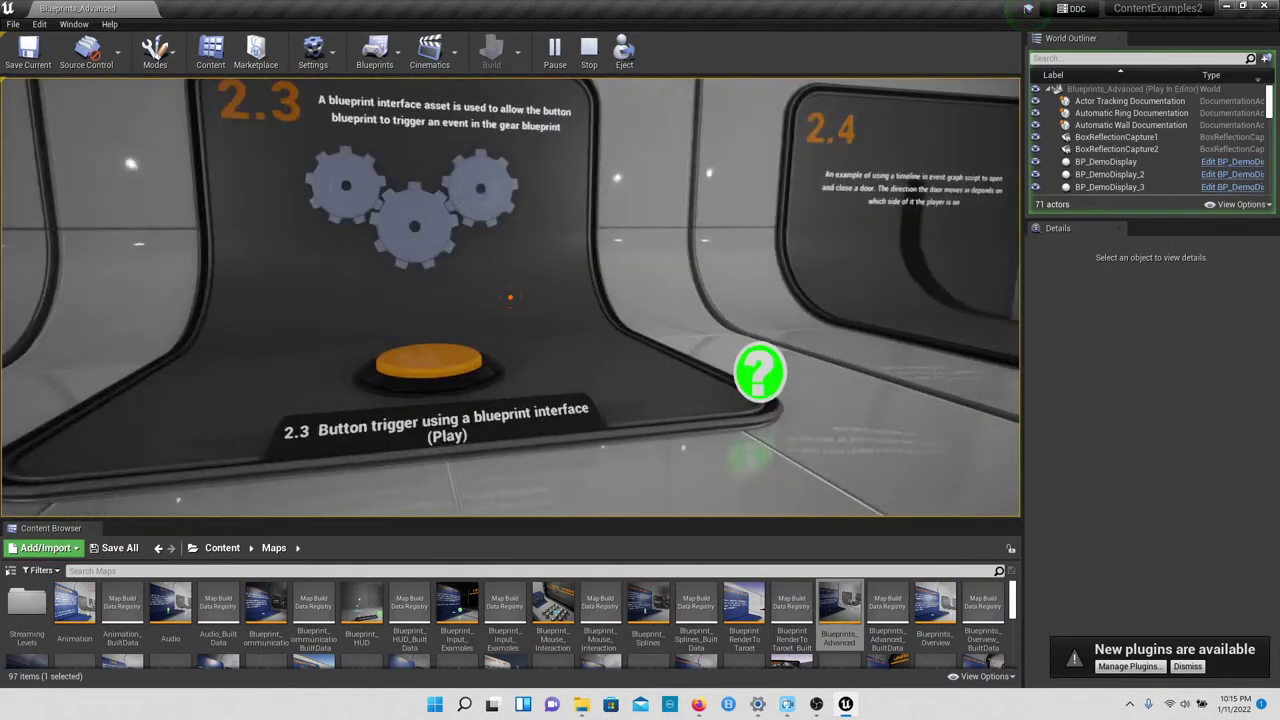
key(w)
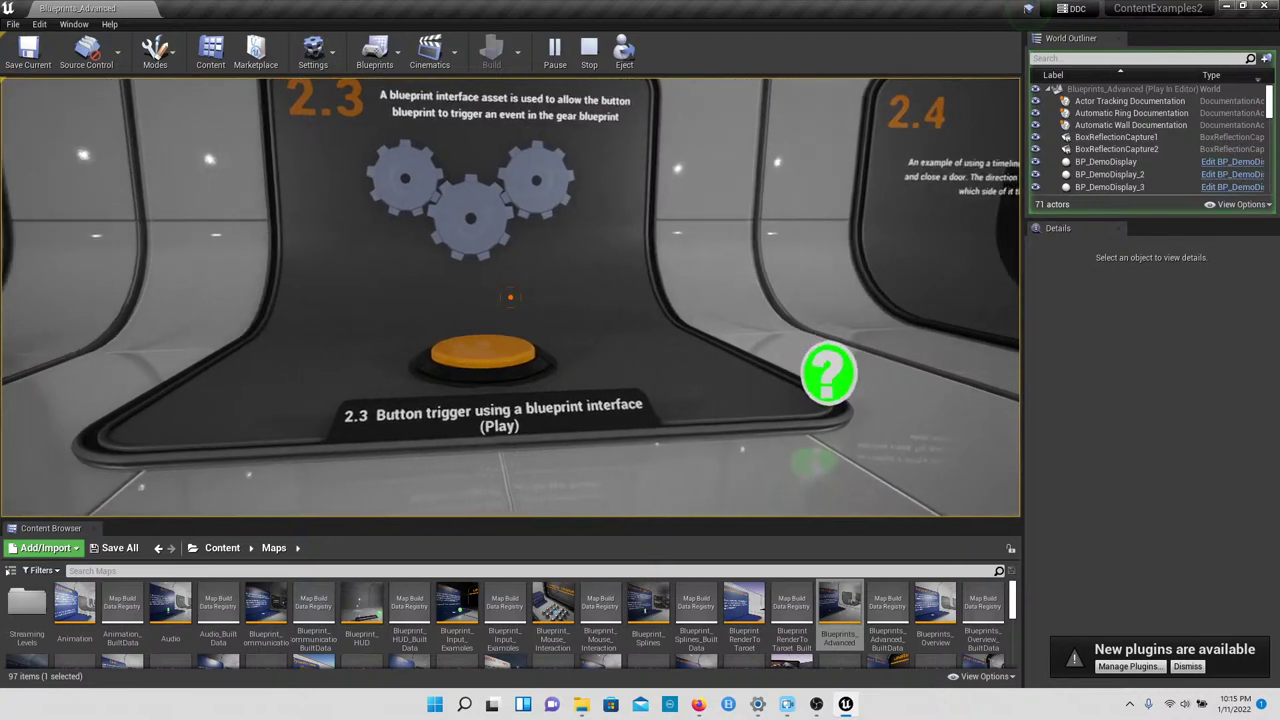
key(w)
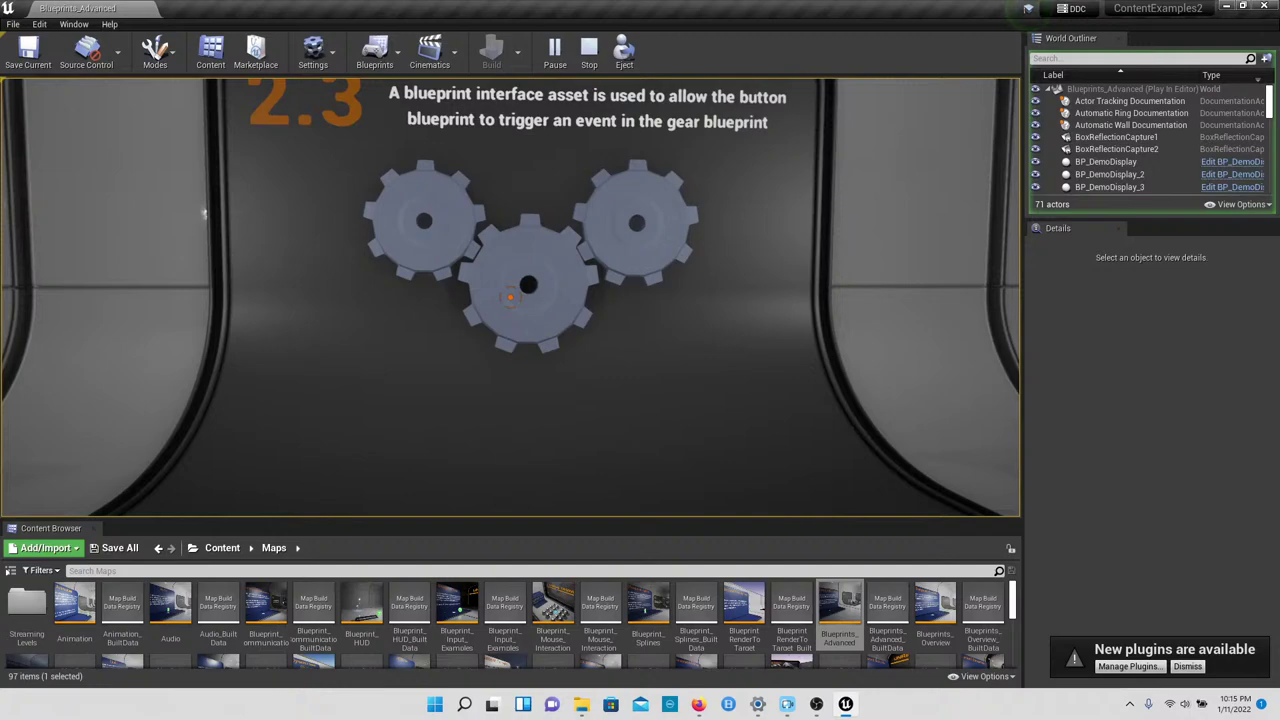
key(s)
key(w)
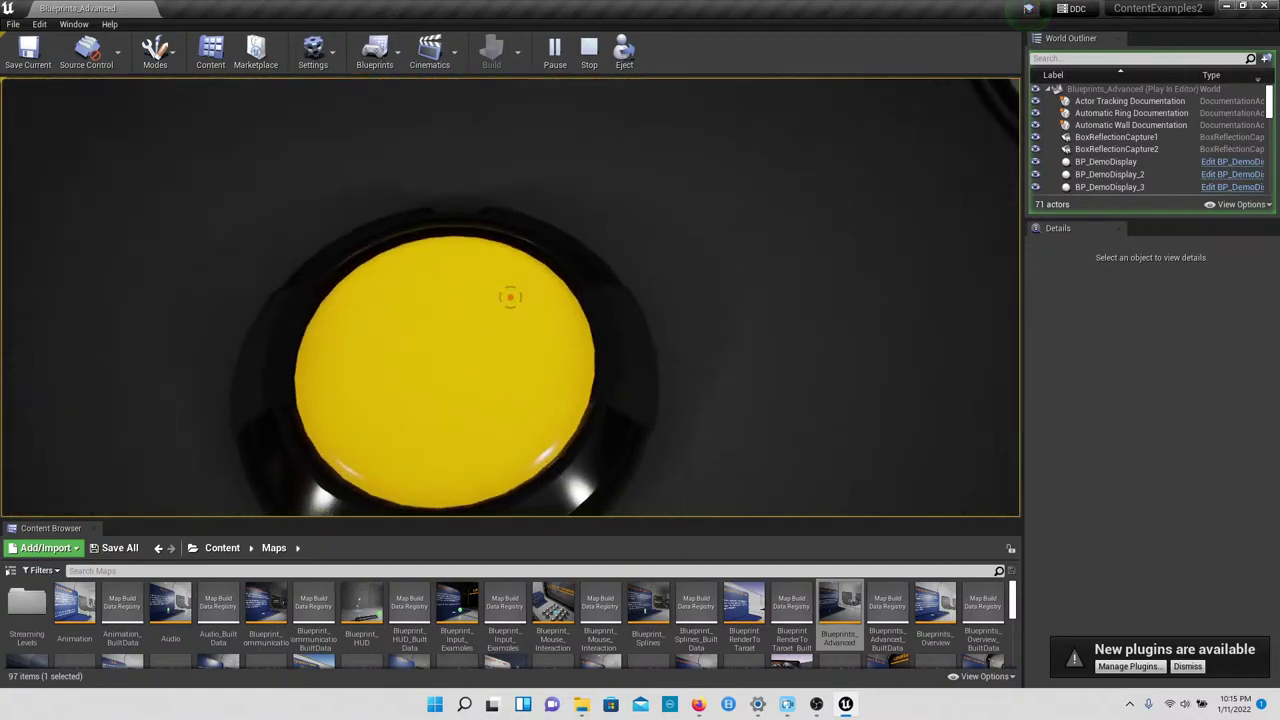
key(e)
key(s)
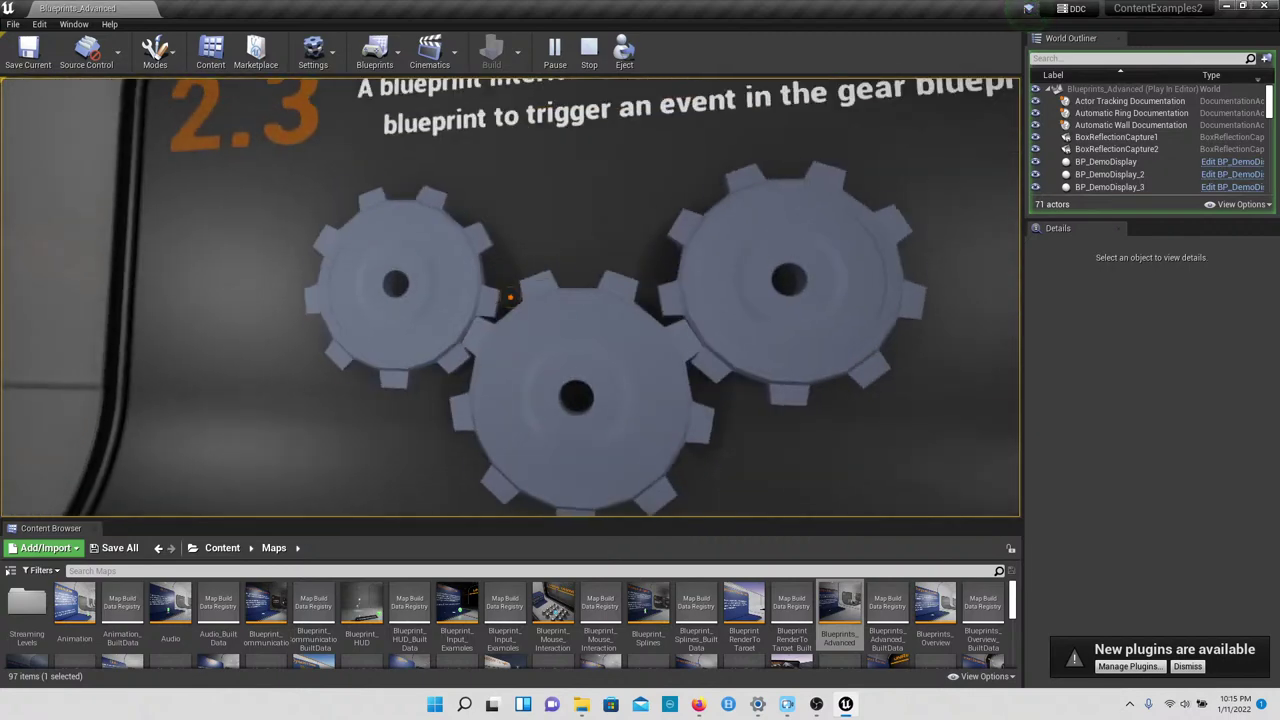
Step: Walk on to the 2.4 display and examine its description and the timeline-driven door
key(w)
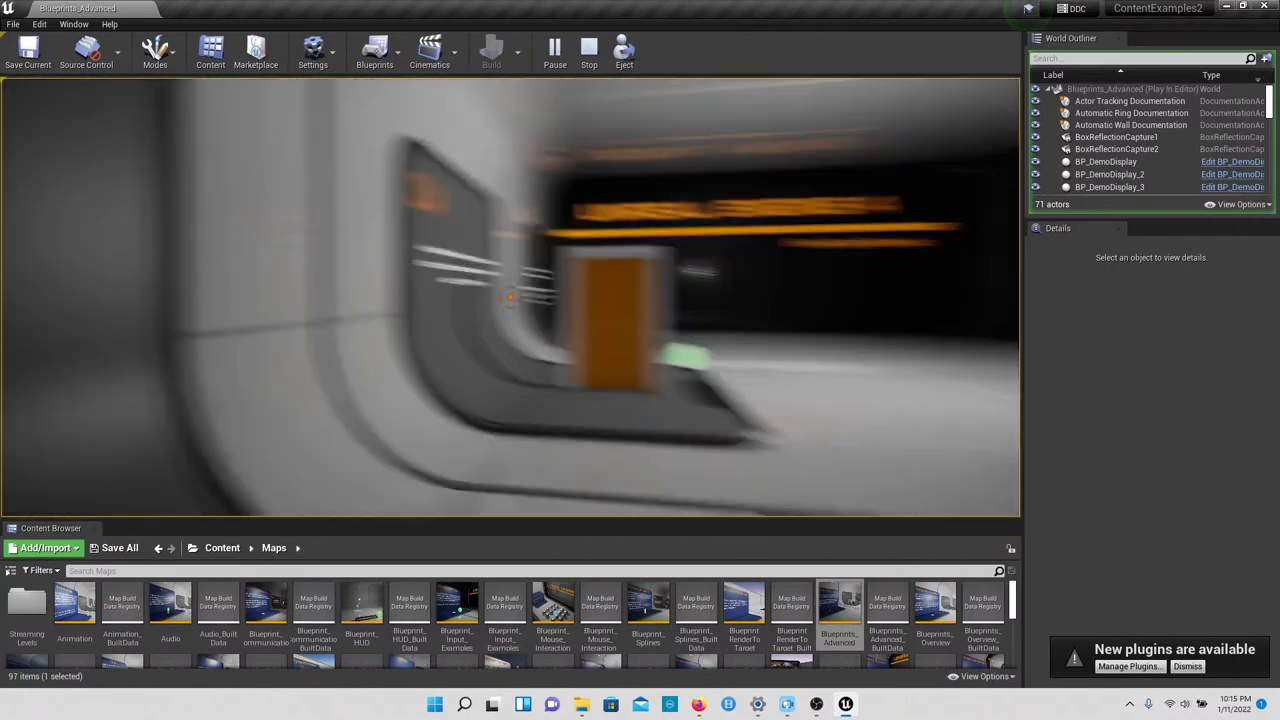
key(w)
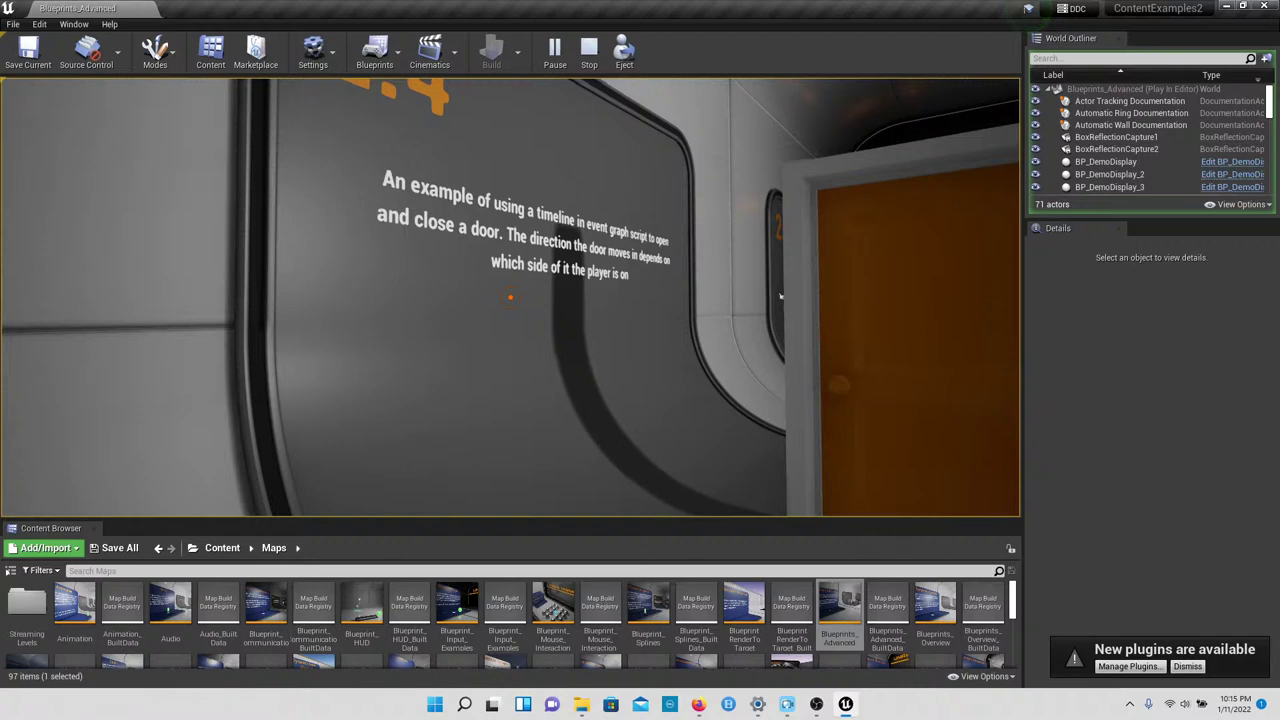
key(a)
key(d)
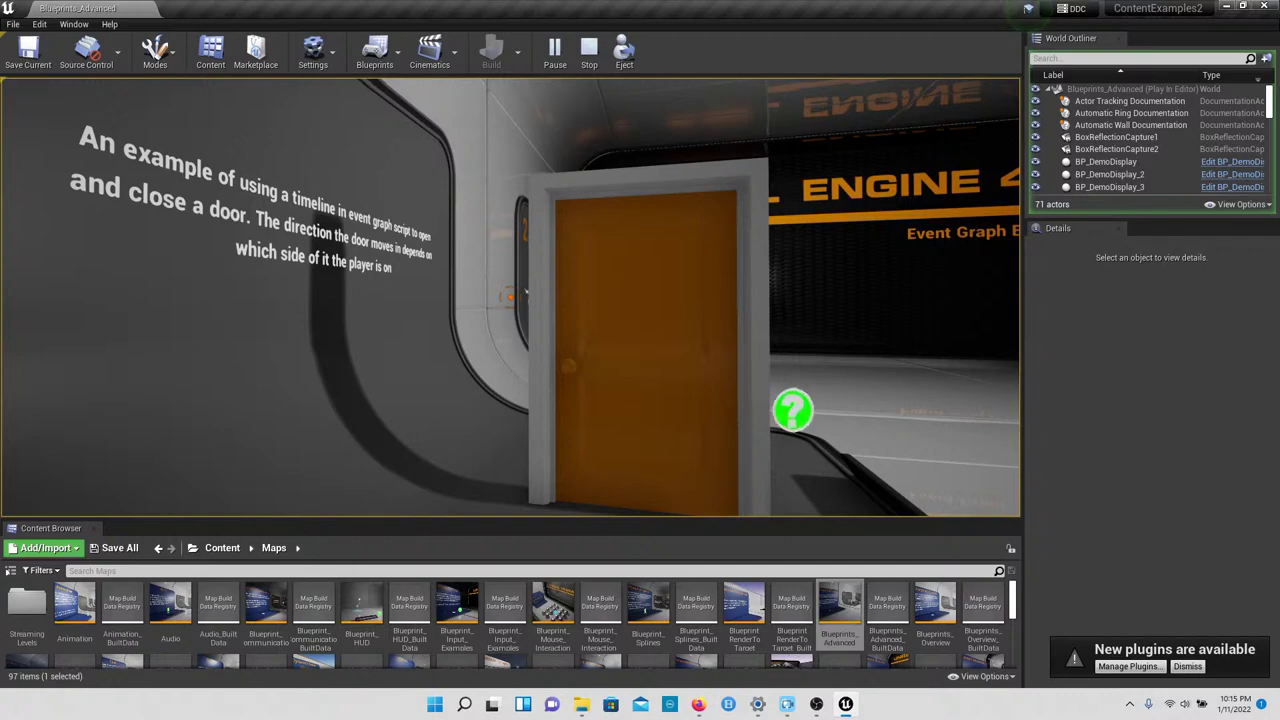
key(w)
key(d)
Step: Walk to the 2.5 Child Blueprints display, look over its pickups, and end the play session
key(w)
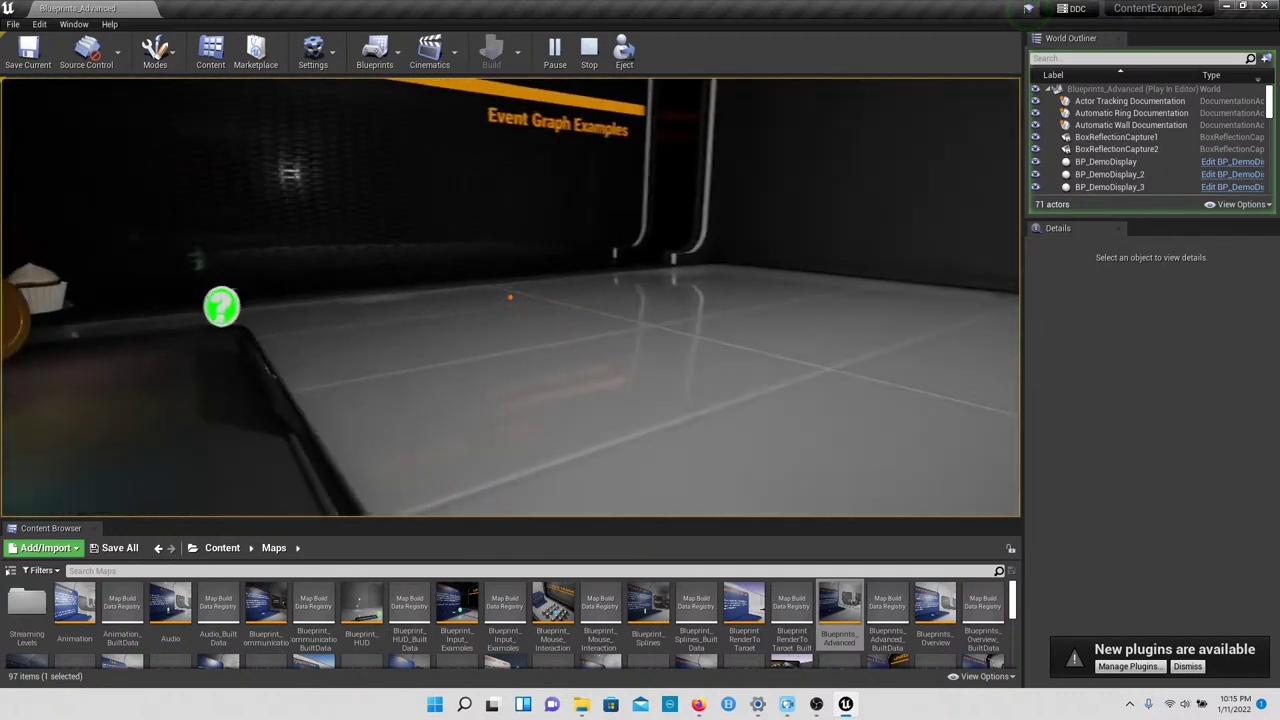
key(w)
key(s)
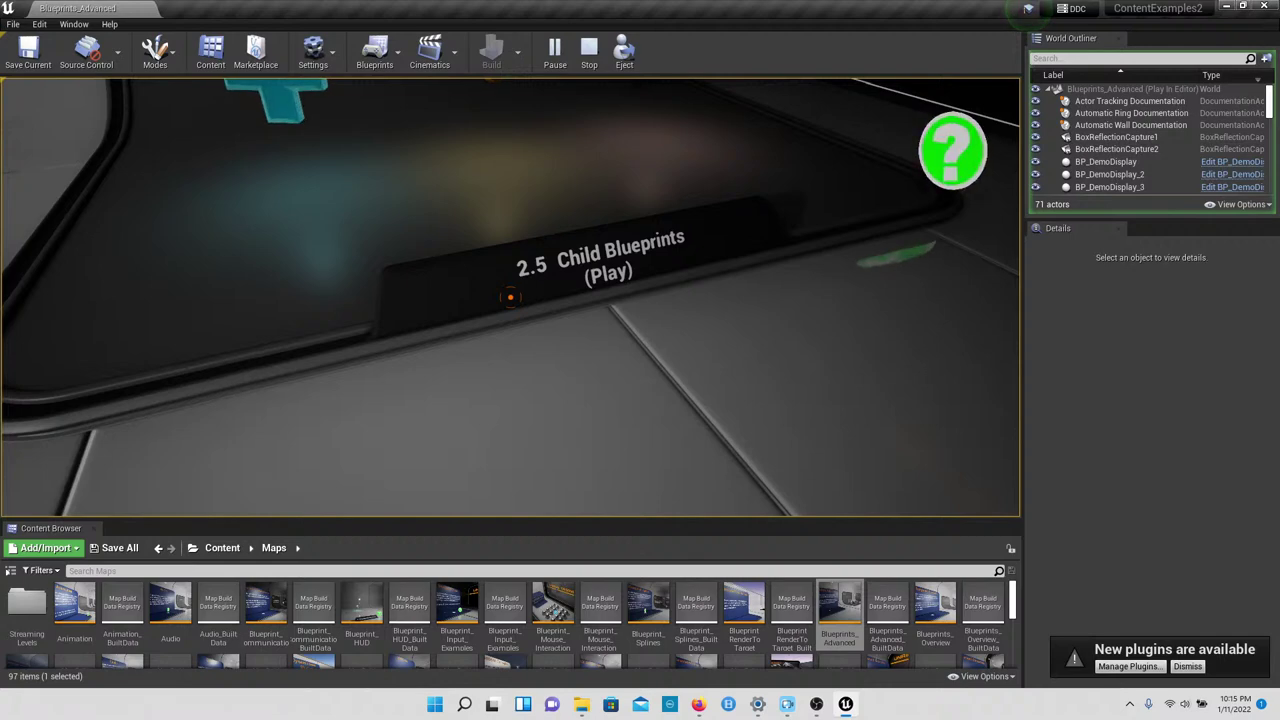
key(a)
key(d)
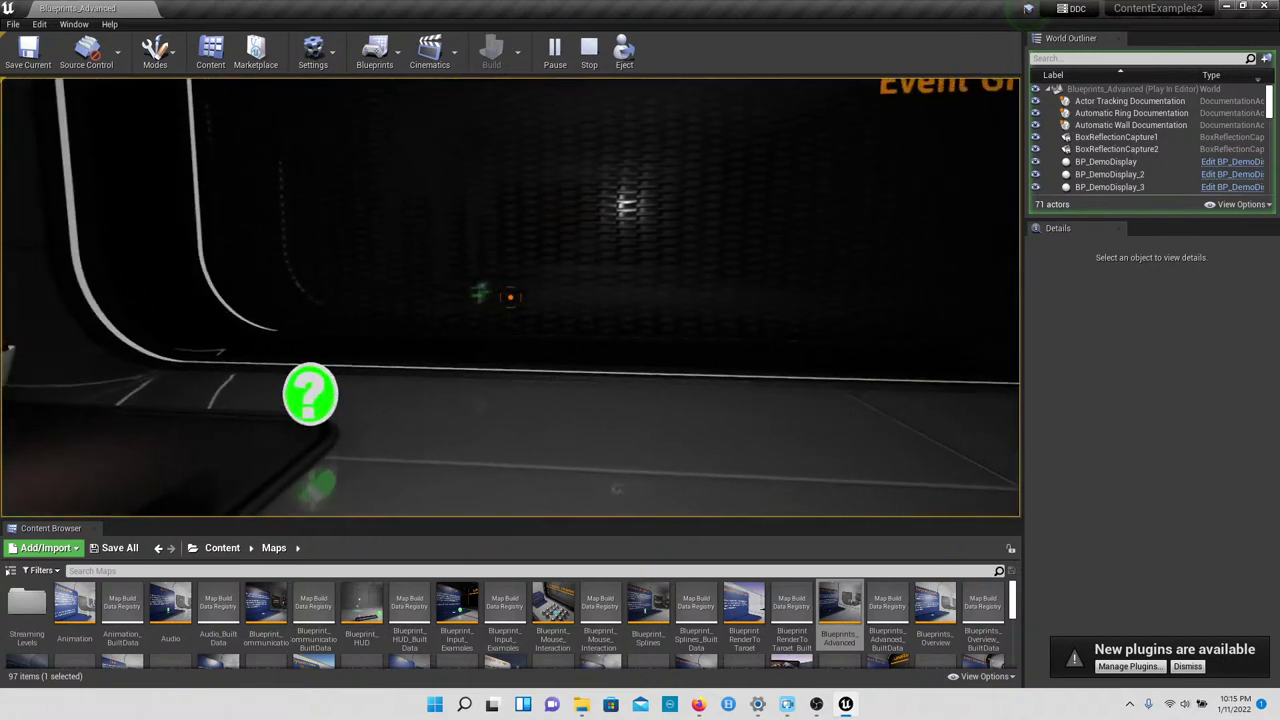
key(Escape)
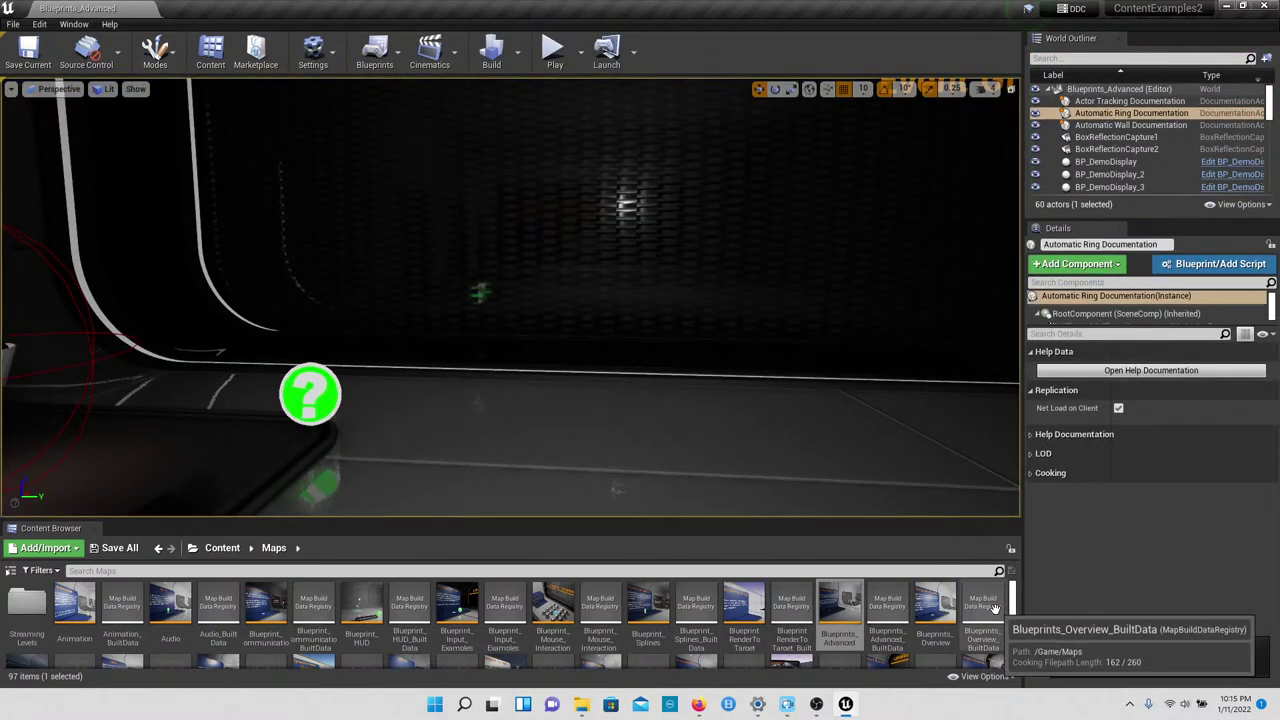
Step: Open the Blueprints_Overview map and face the Blueprint Overview introduction sign so that its full text is readable
double_click(943, 604)
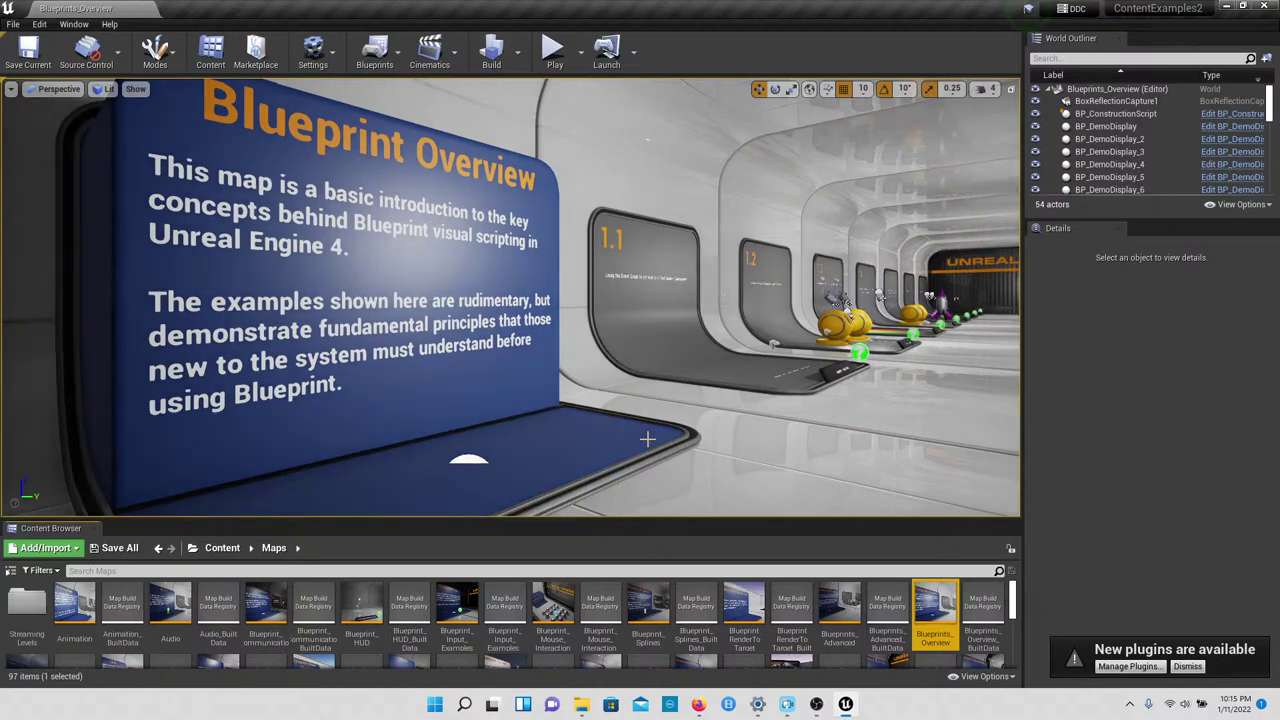
right_drag(648, 439, 711, 426)
mouse_move(570, 438)
right_down()
mouse_move(558, 438)
mouse_move(586, 445)
mouse_move(561, 435)
right_up()
key(s)
key(w)
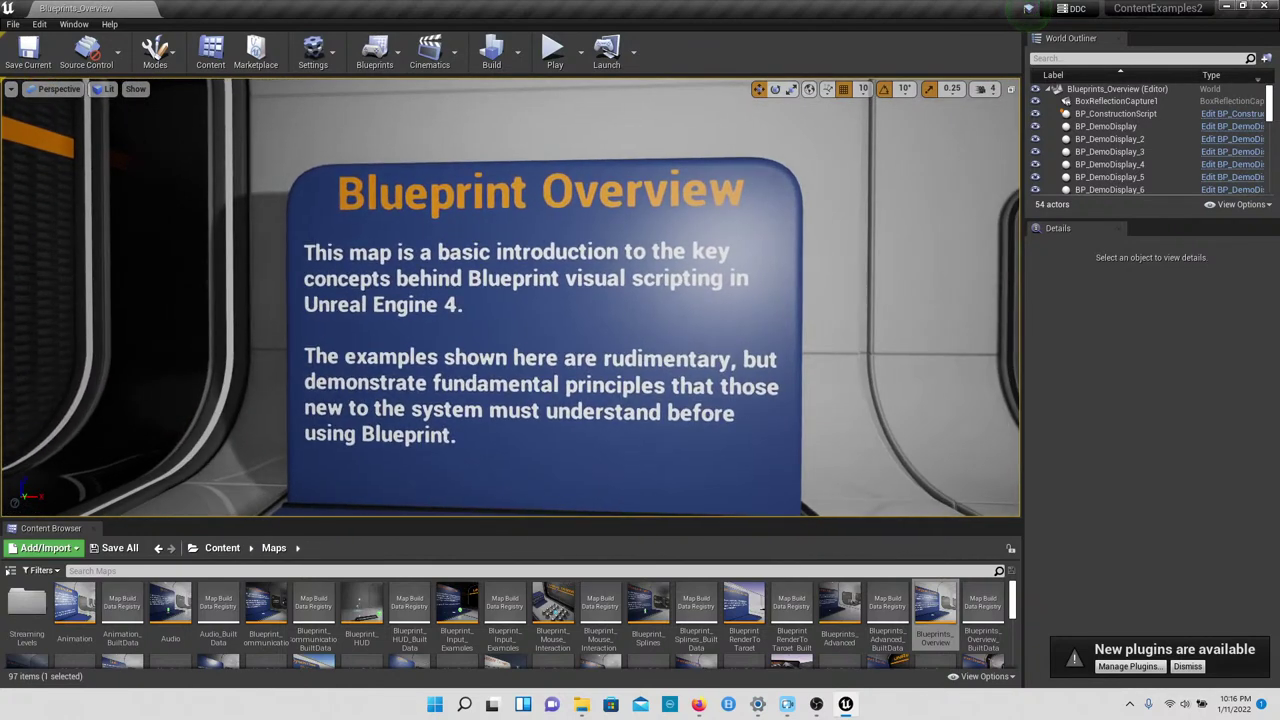
right_drag(561, 435, 568, 462)
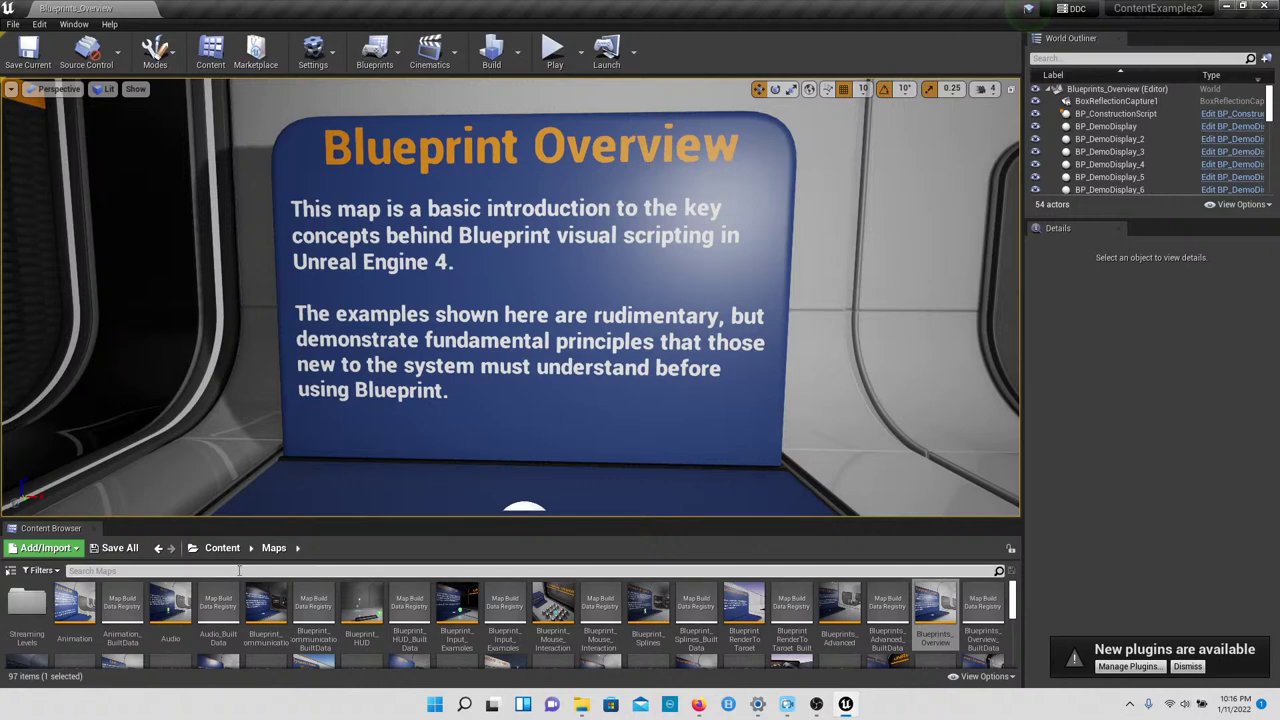
Step: Start playing the Blueprints_Overview map and walk to the 1.1 Hello World display to read its description
click(553, 50)
click(546, 160)
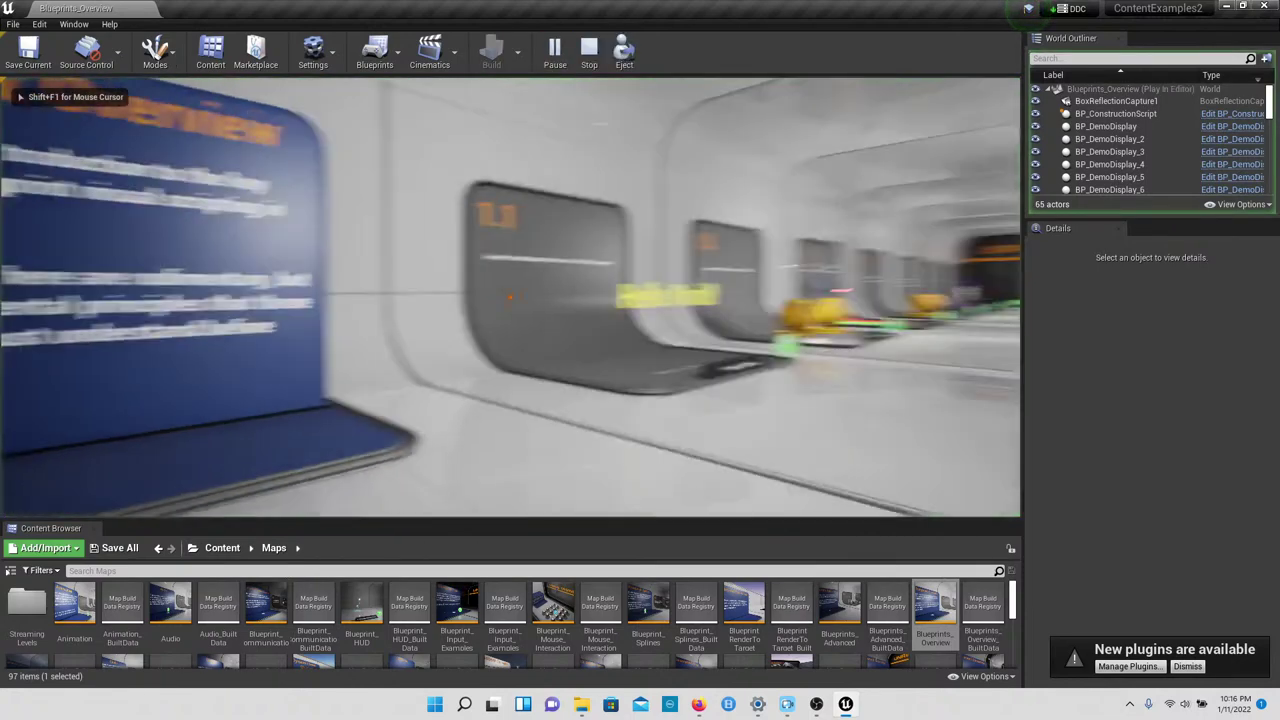
key(w)
key(w)
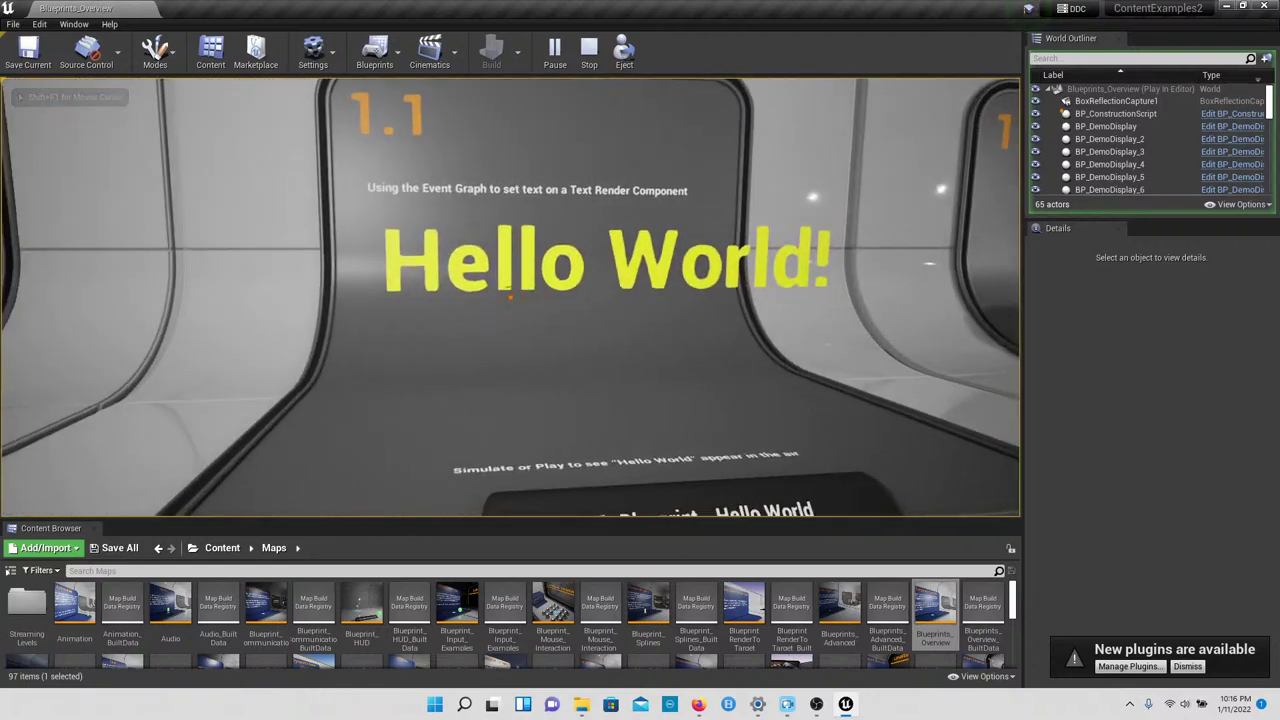
key(w)
mouse_move(510, 297)
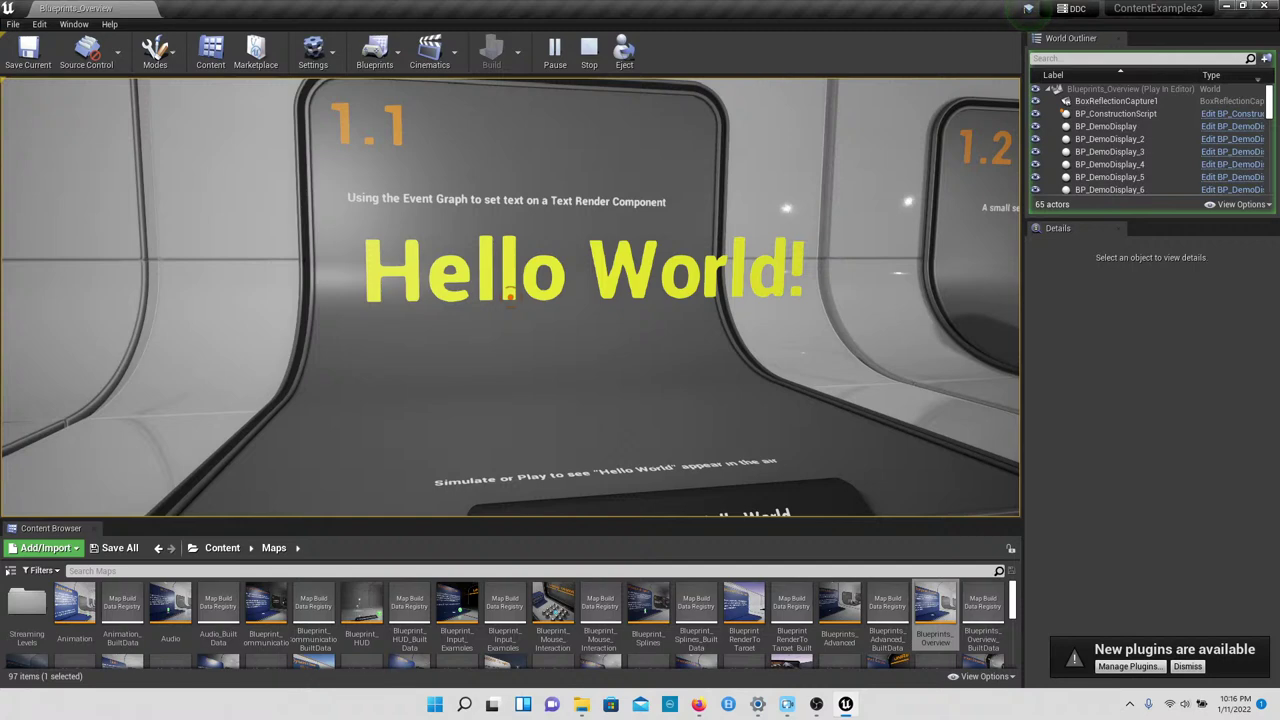
key(w)
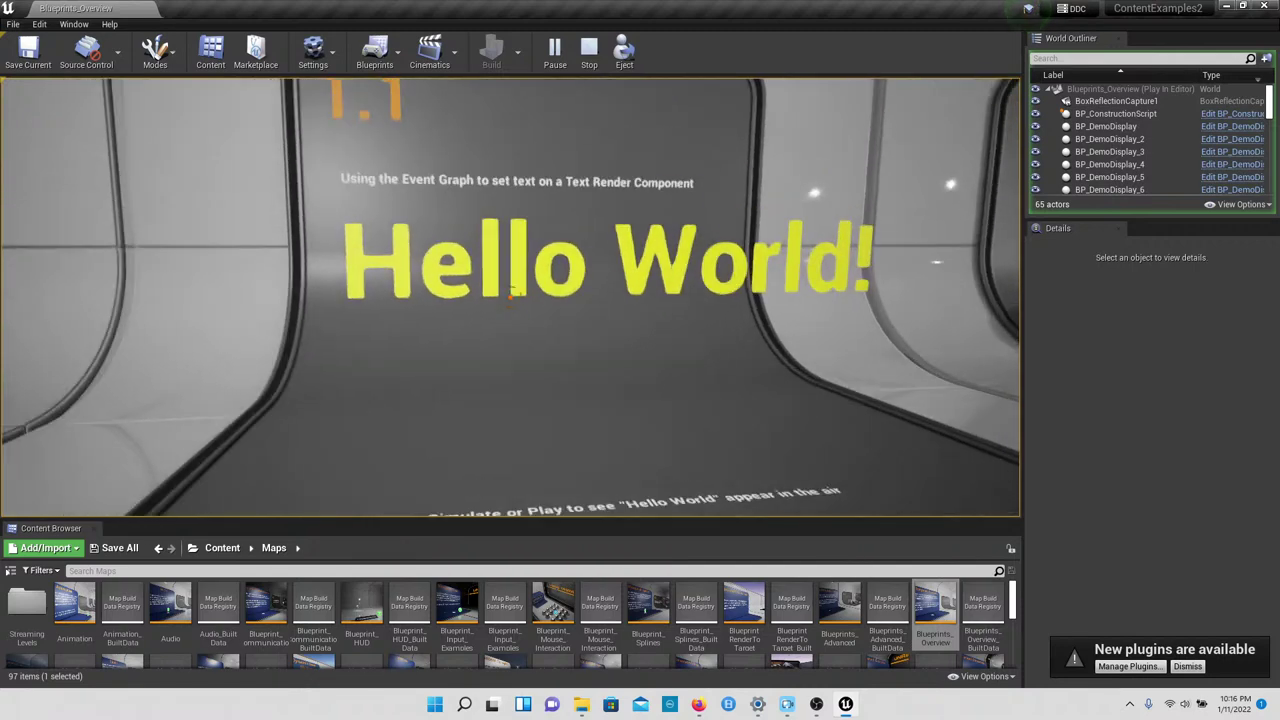
key(s)
key(w)
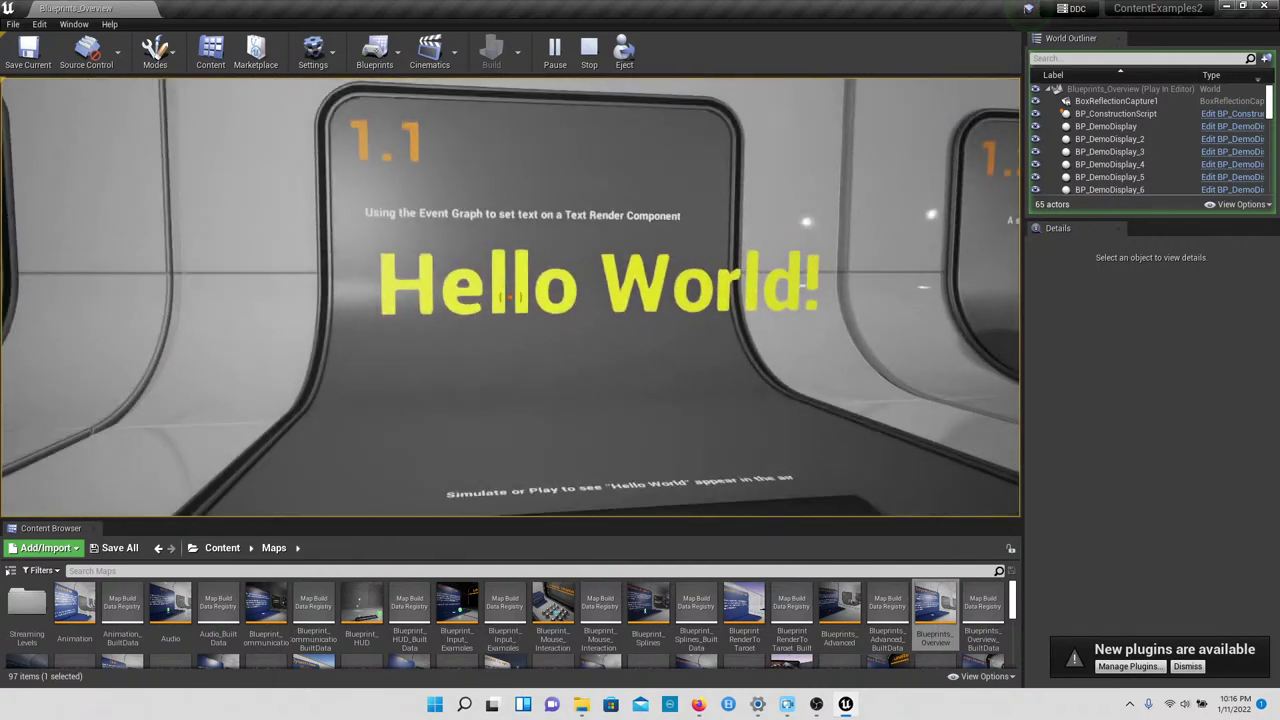
Step: Walk to the 1.2 Components display to look over its labelled examples, and continue to the public and private lights at 1.3
key(w)
key(w)
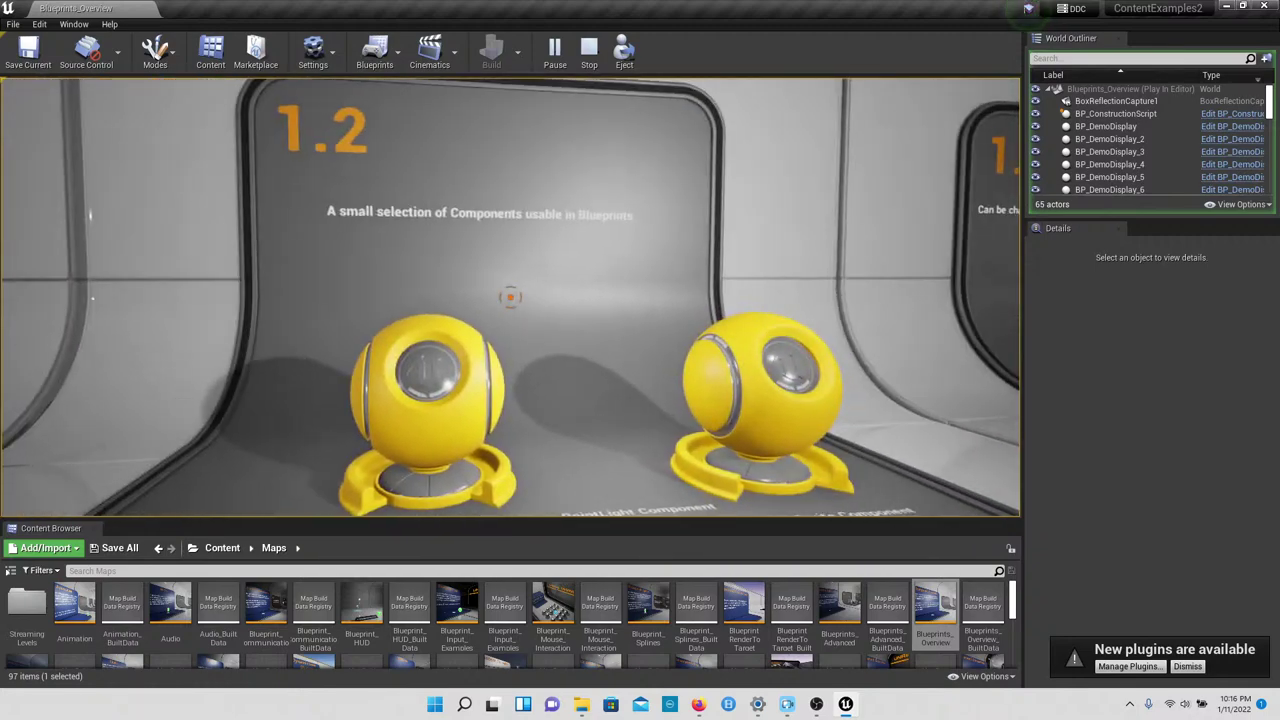
key(w)
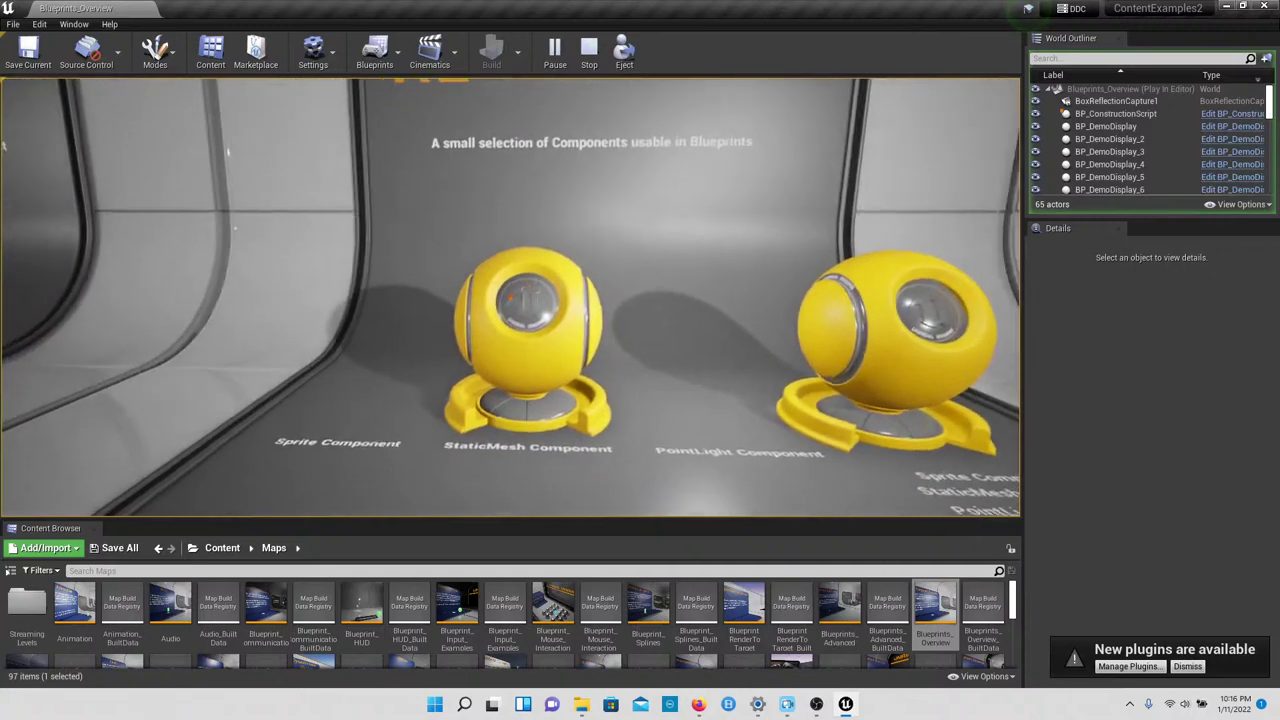
key(d)
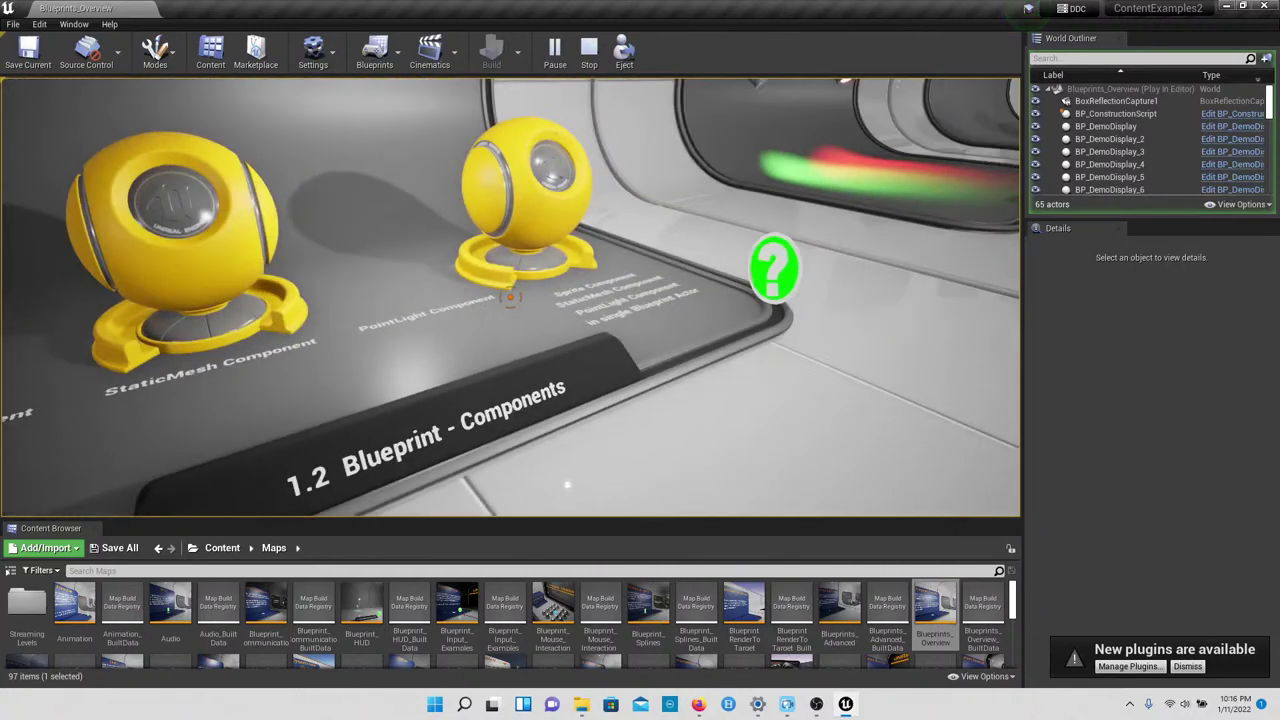
key(w)
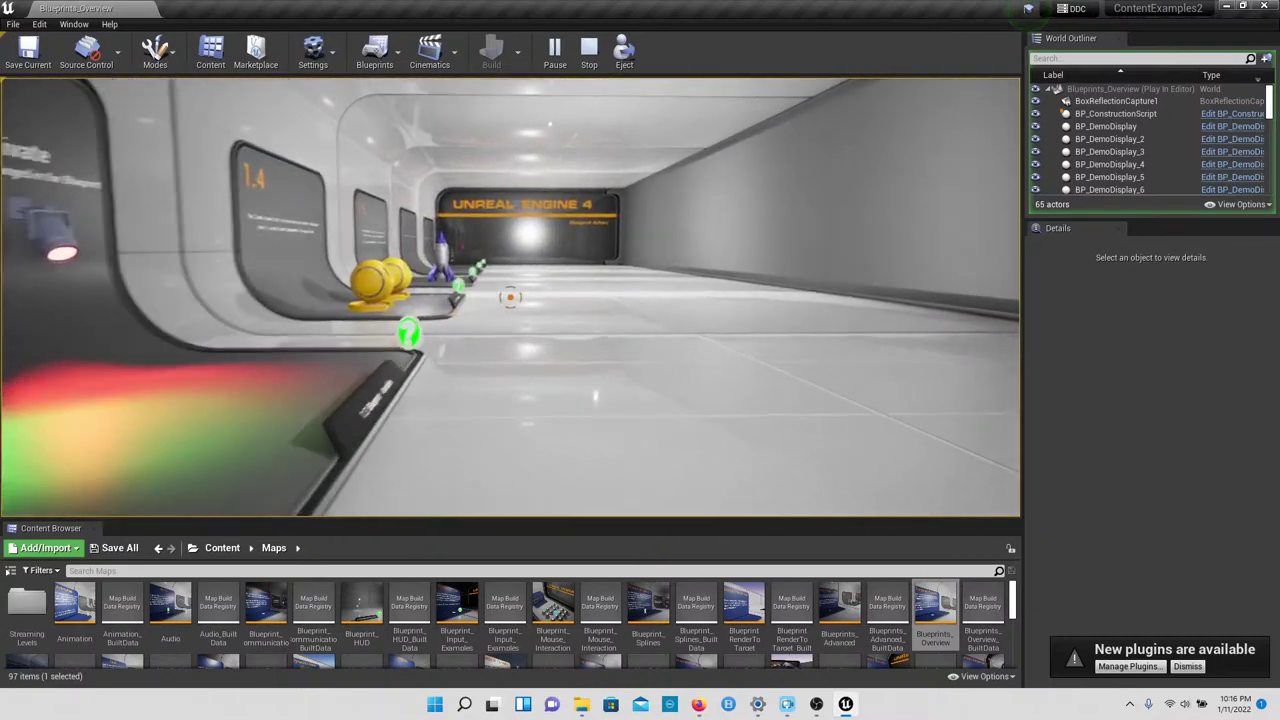
key(w)
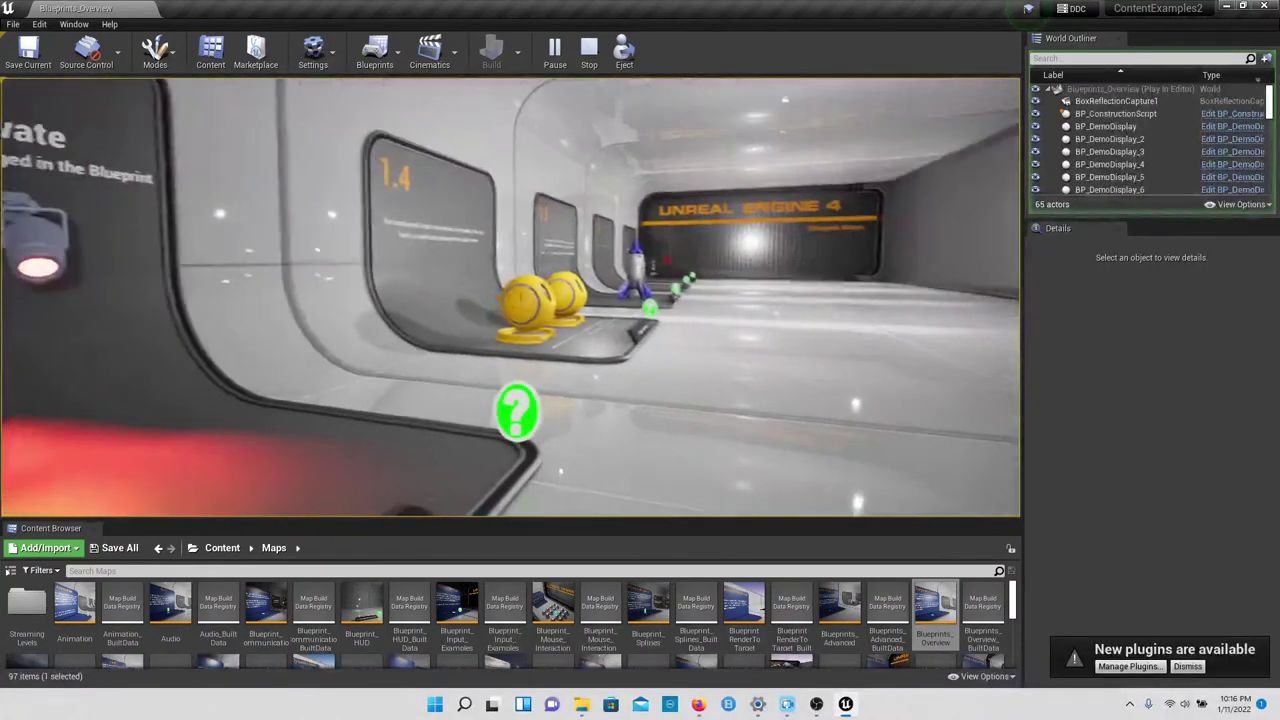
Step: Walk to the 1.4 ConstructionScript display and examine its description and both yellow models
key(w)
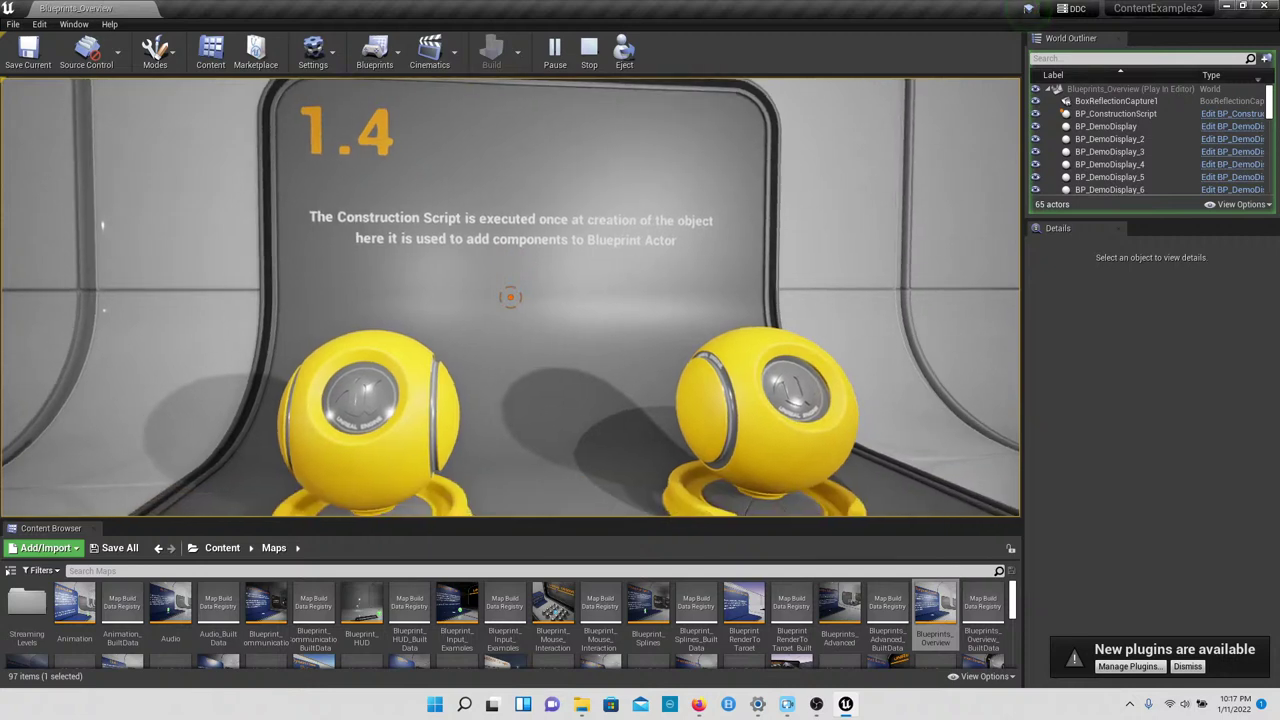
key(w)
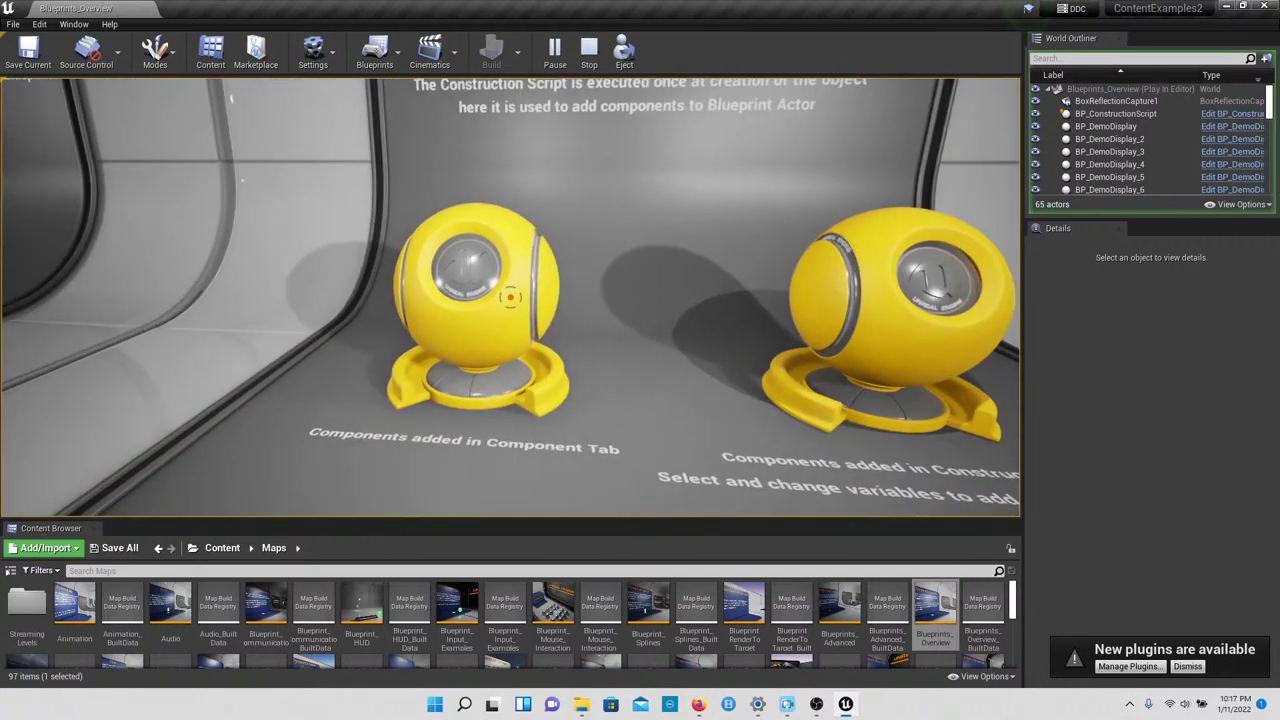
key(d)
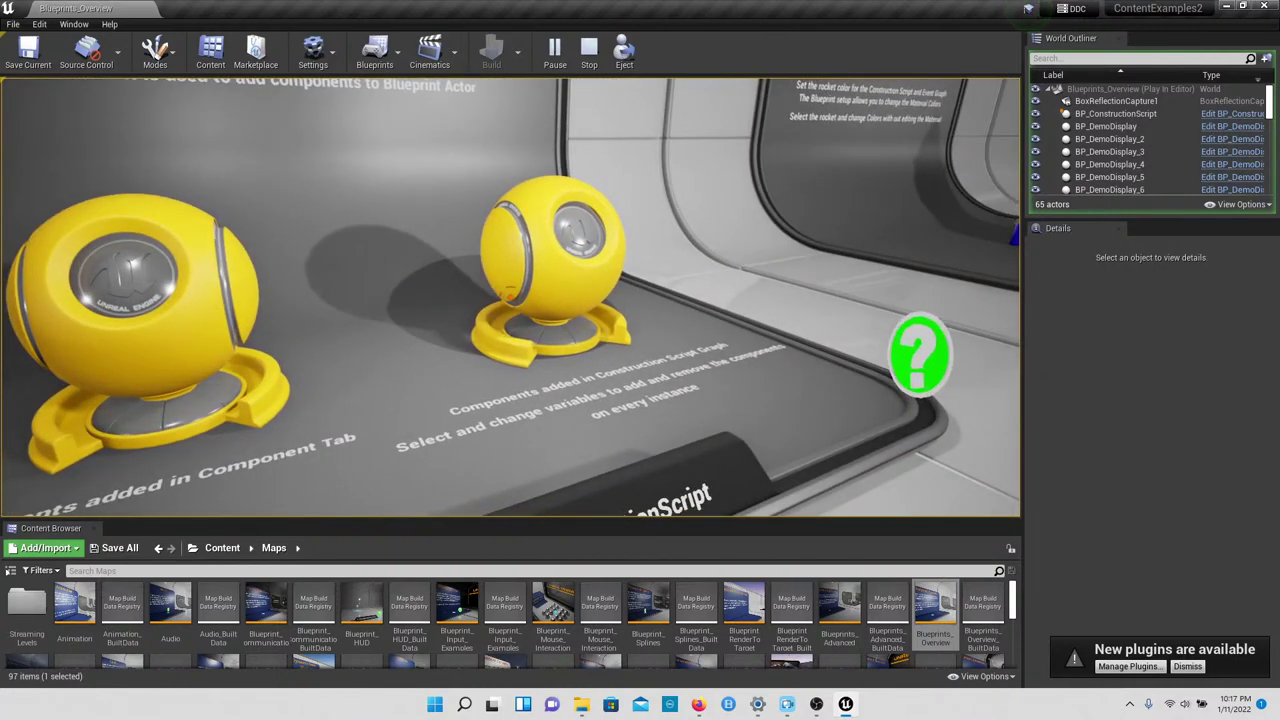
key(s)
key(a)
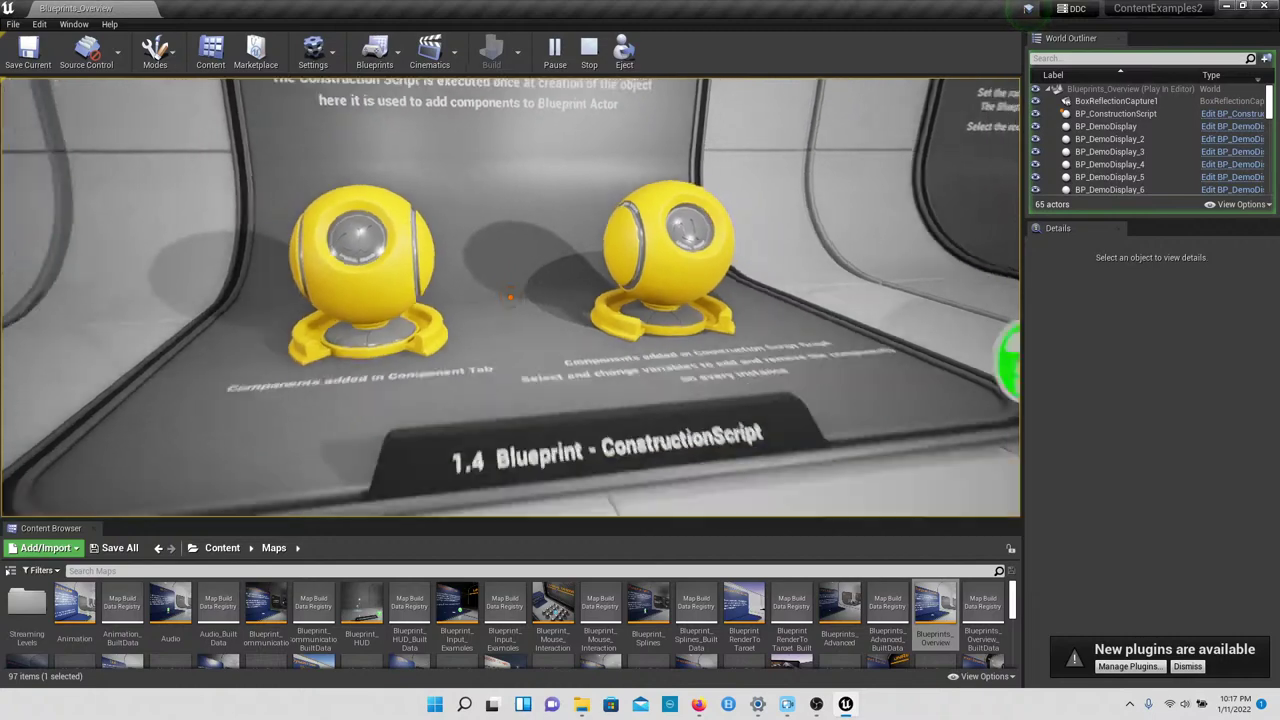
Step: Move in close at display 1.4 to read the Construction Script Graph floor label and compare that model with the Component Tab one
key(d)
key(w)
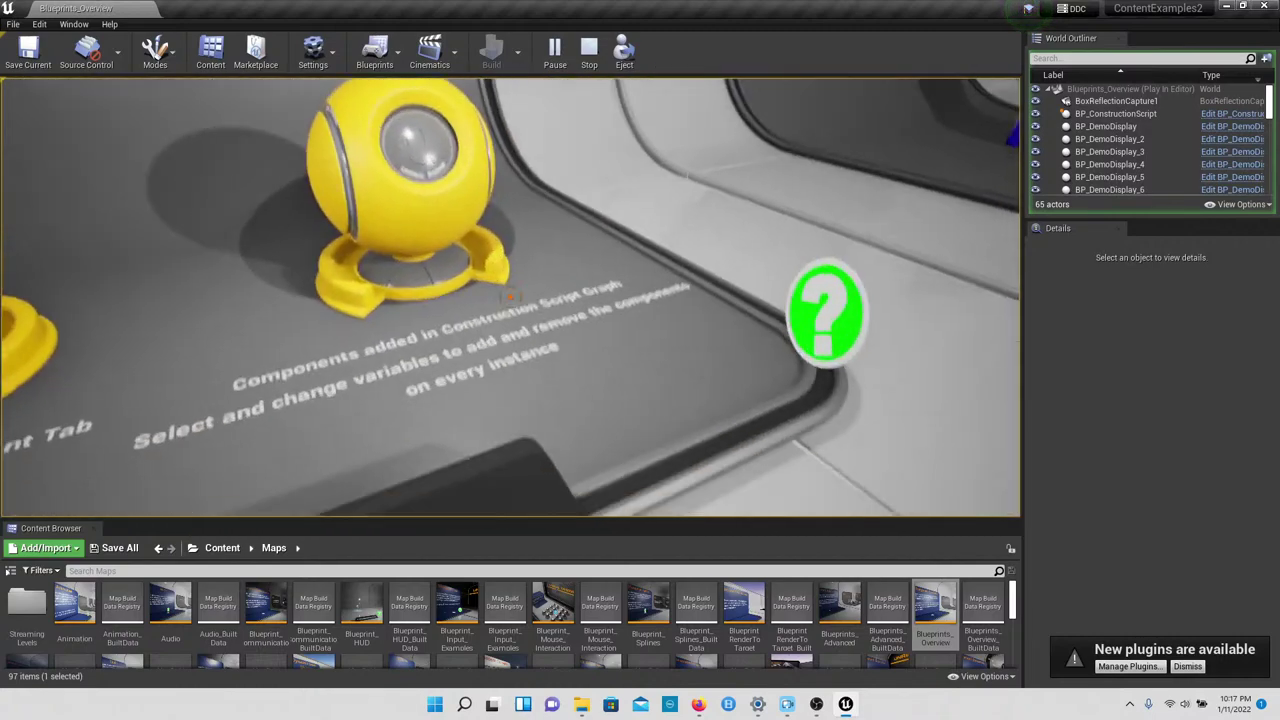
key(w)
key(a)
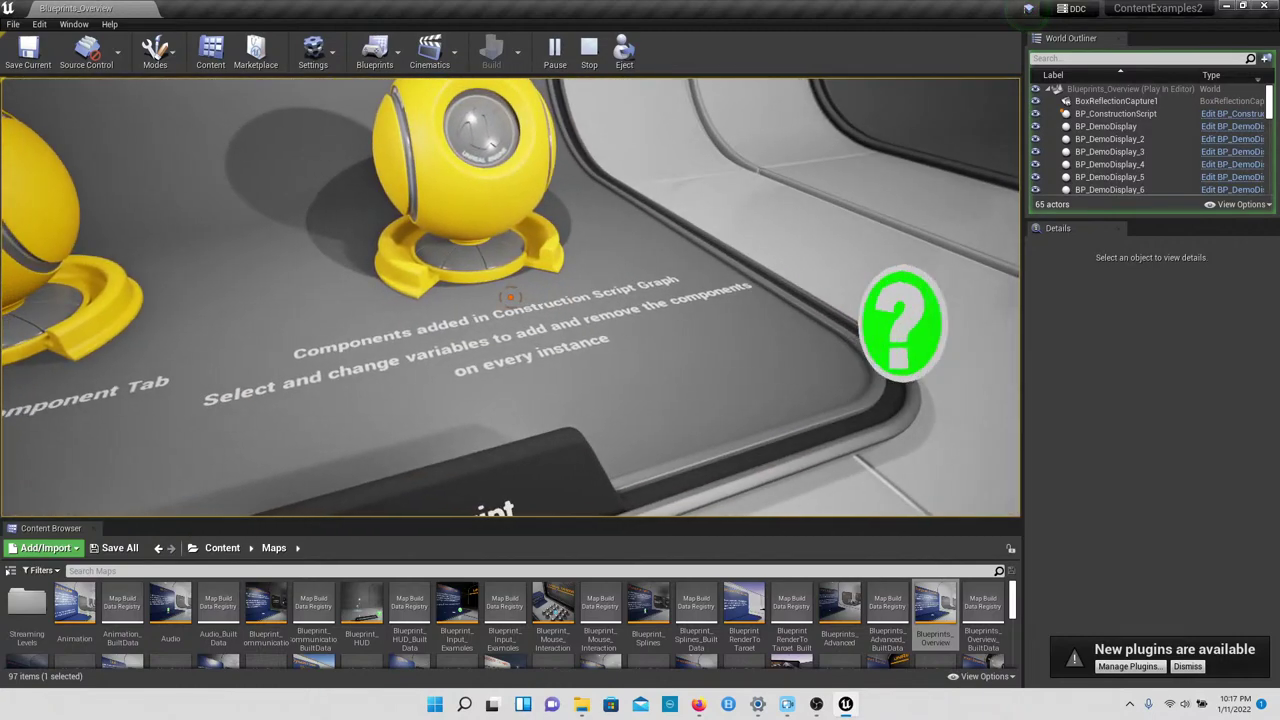
key(s)
key(w)
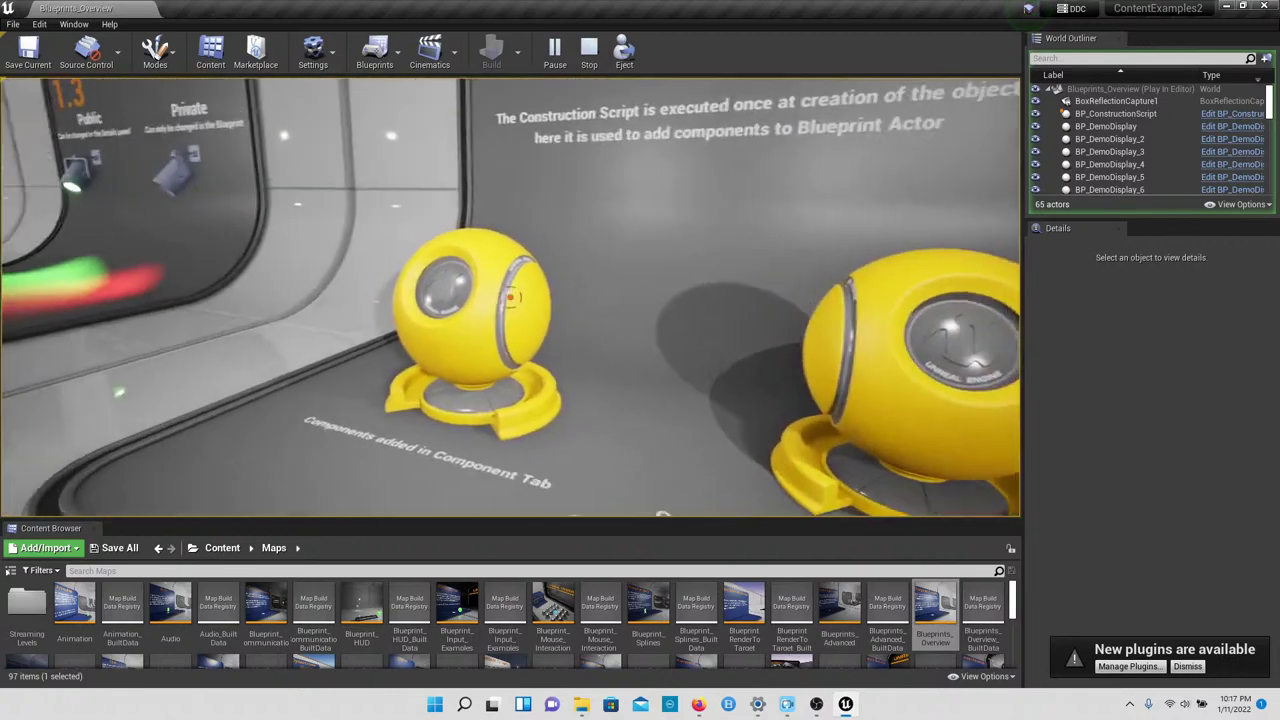
key(s)
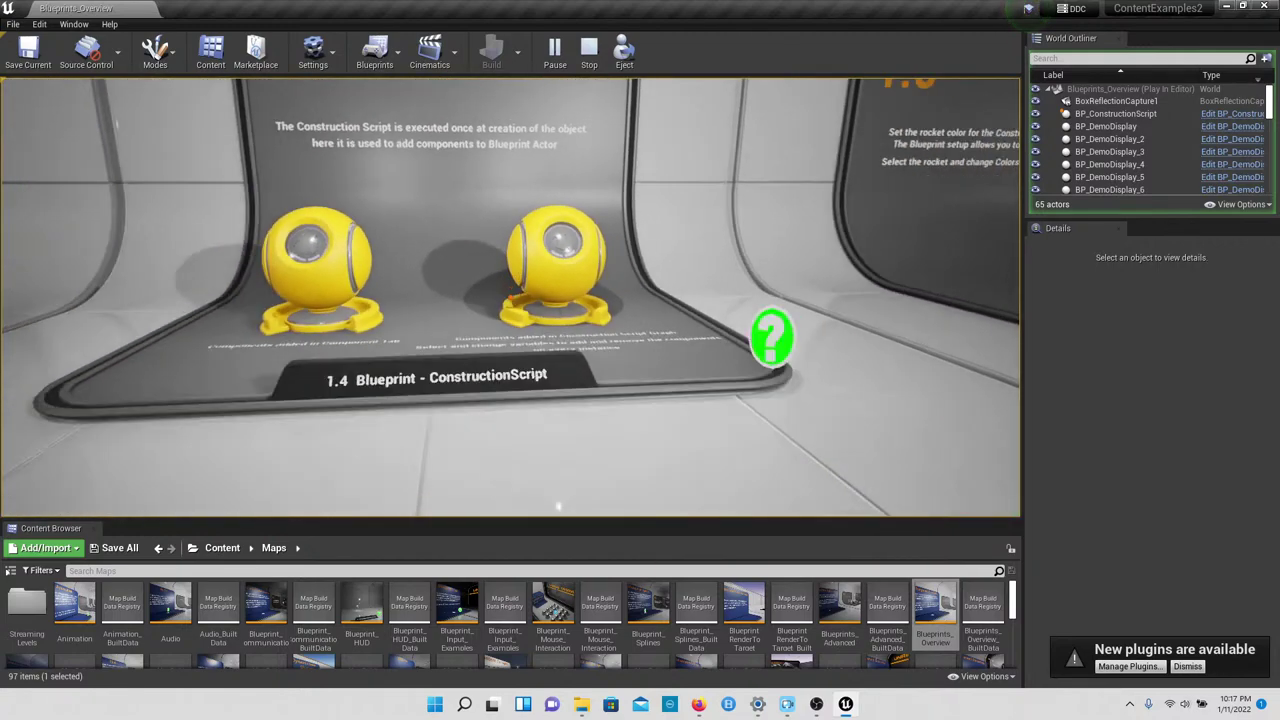
key(d)
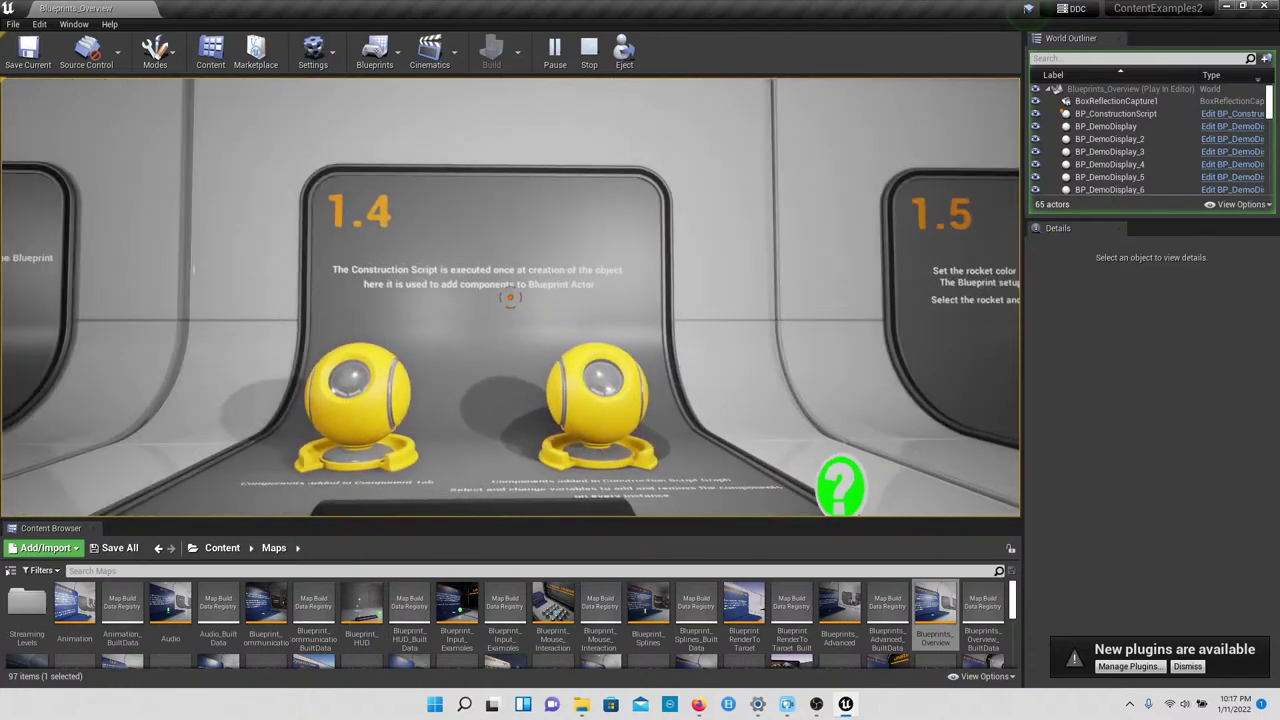
key(w)
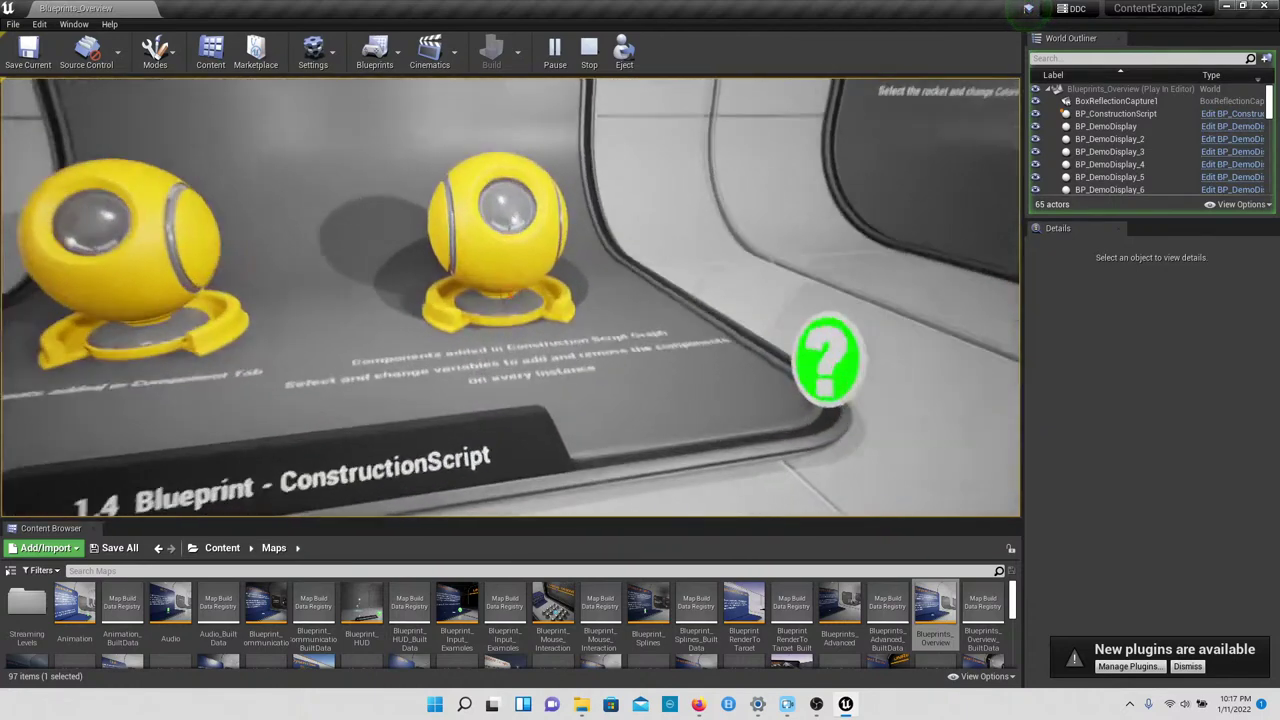
Step: Walk to the 1.5 Event Graph display and view the whole stand with its blue and silver rocket
key(w)
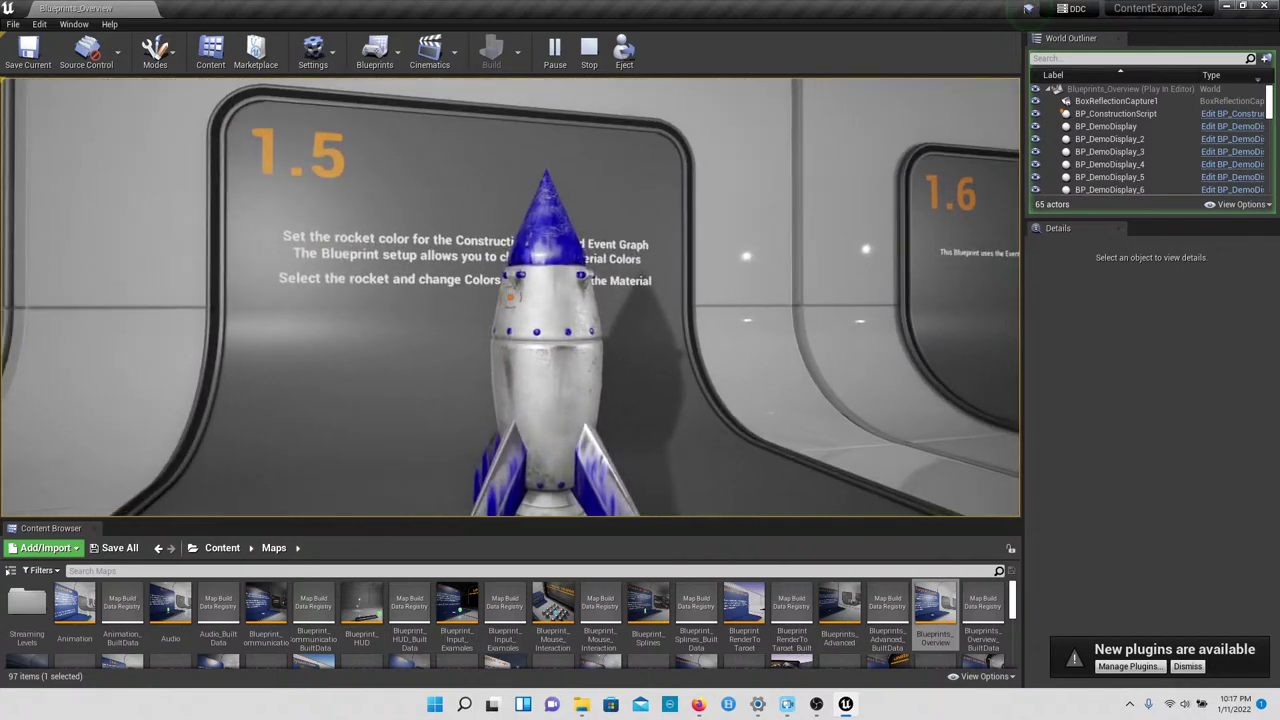
key(s)
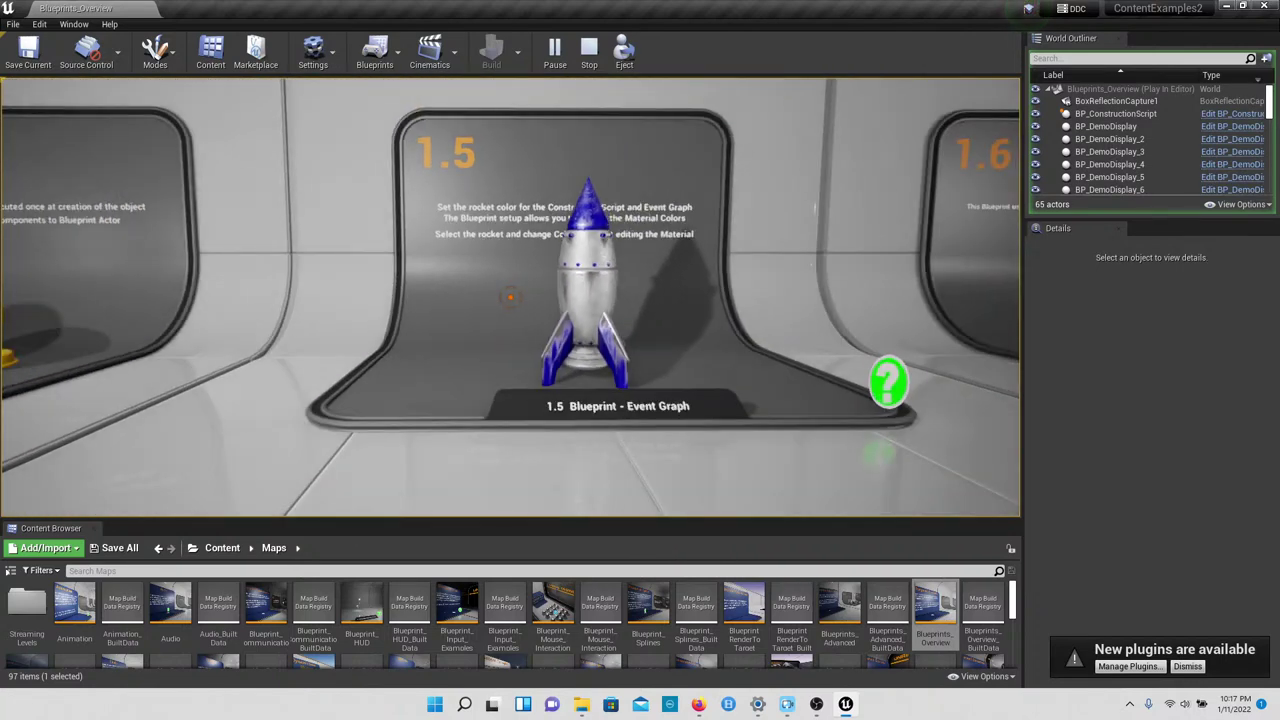
key(w)
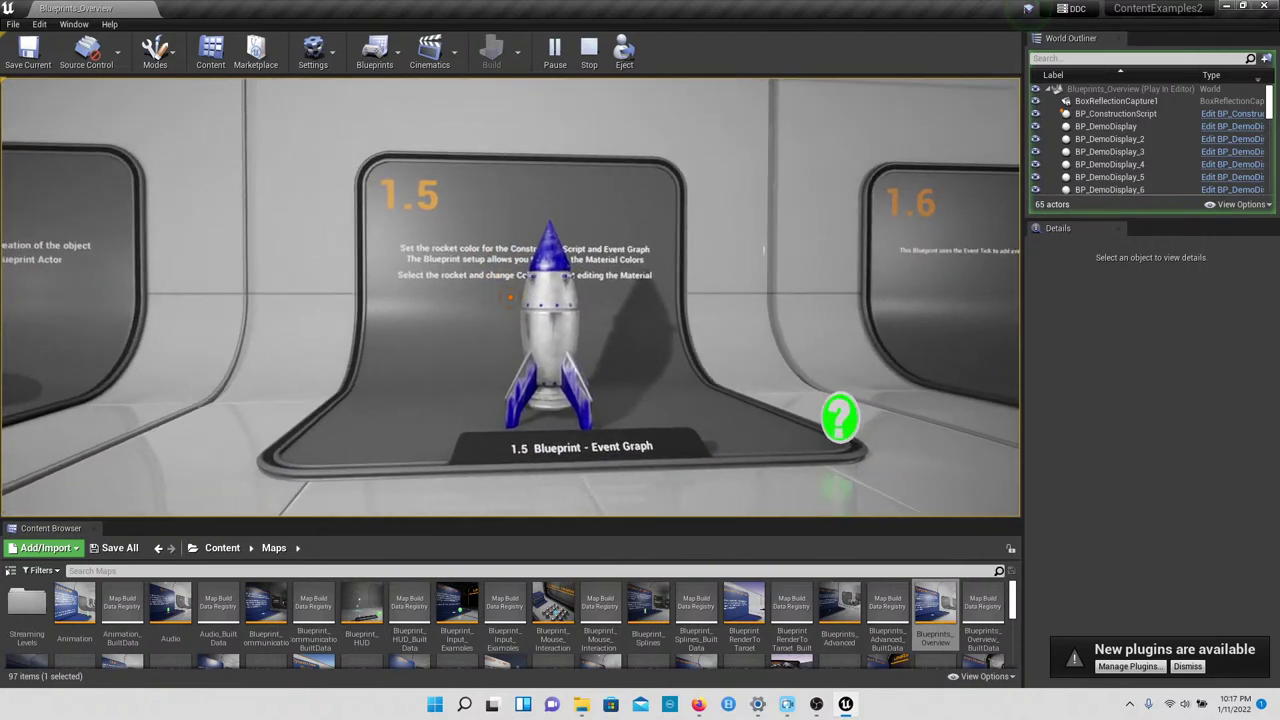
key(w)
key(a)
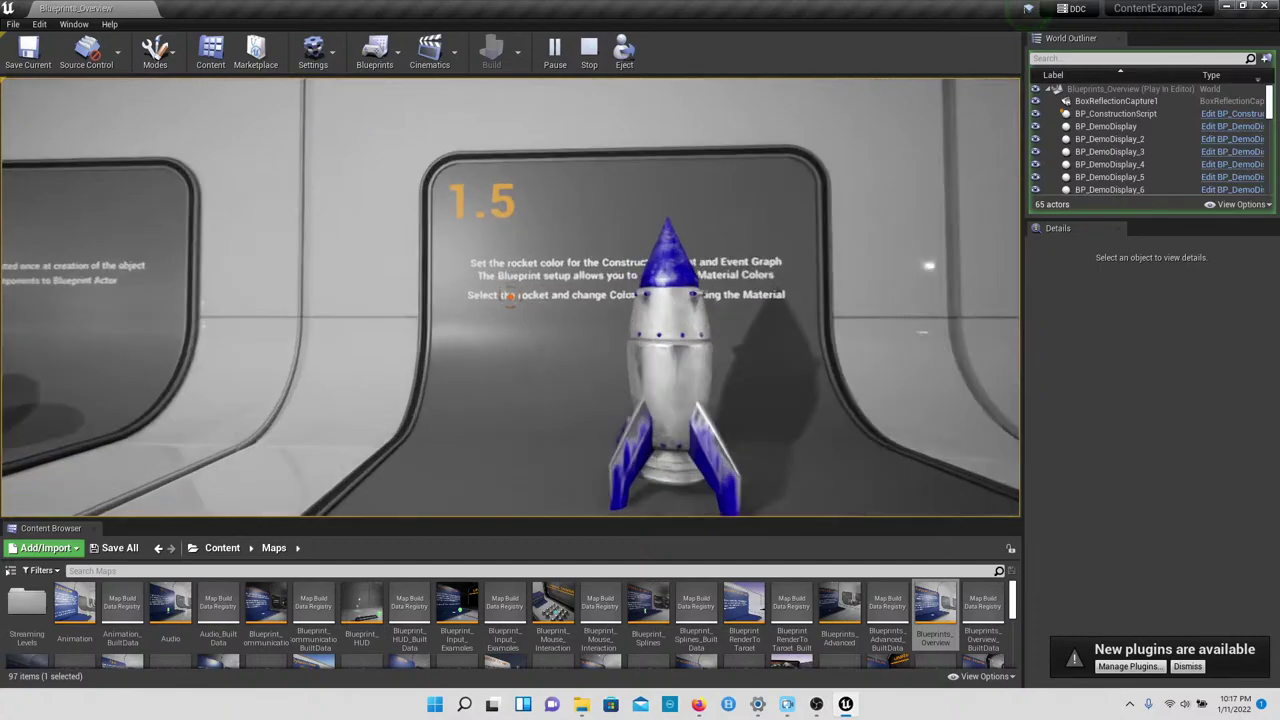
Step: Move around the rocket at display 1.5 to read the full rocket-color description on the wall unobstructed
key(w)
key(a)
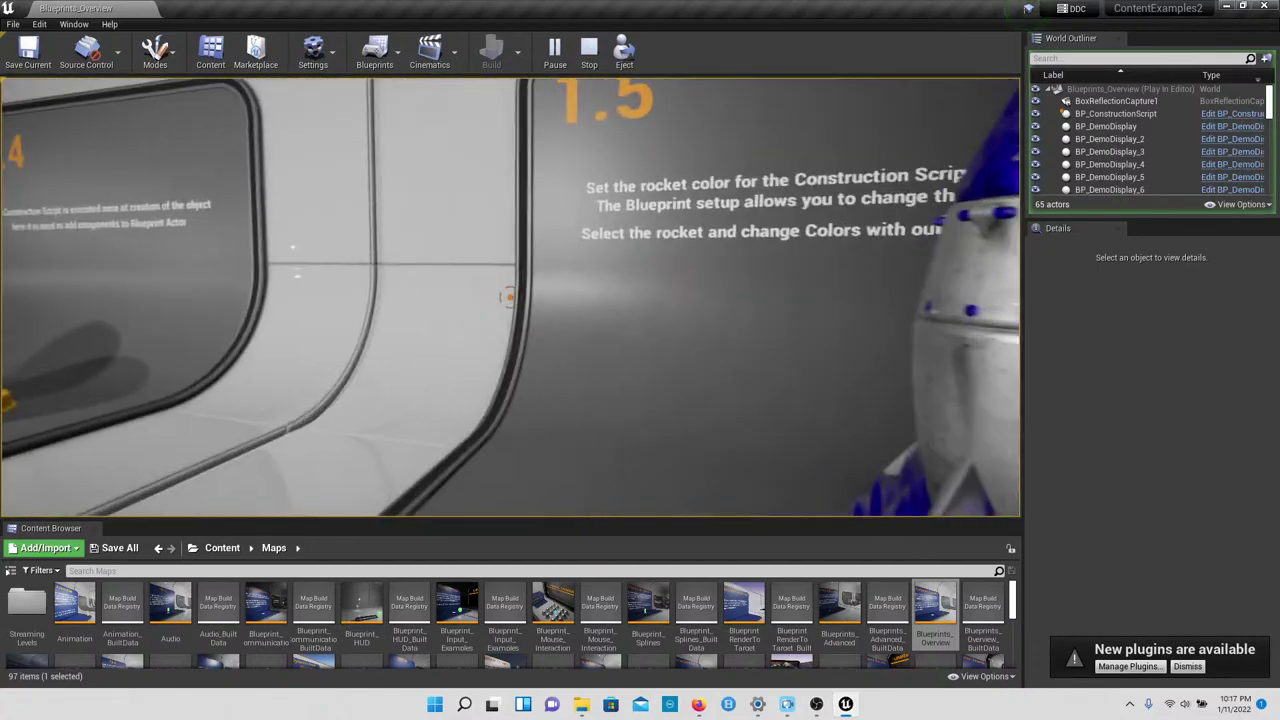
key(w)
key(a)
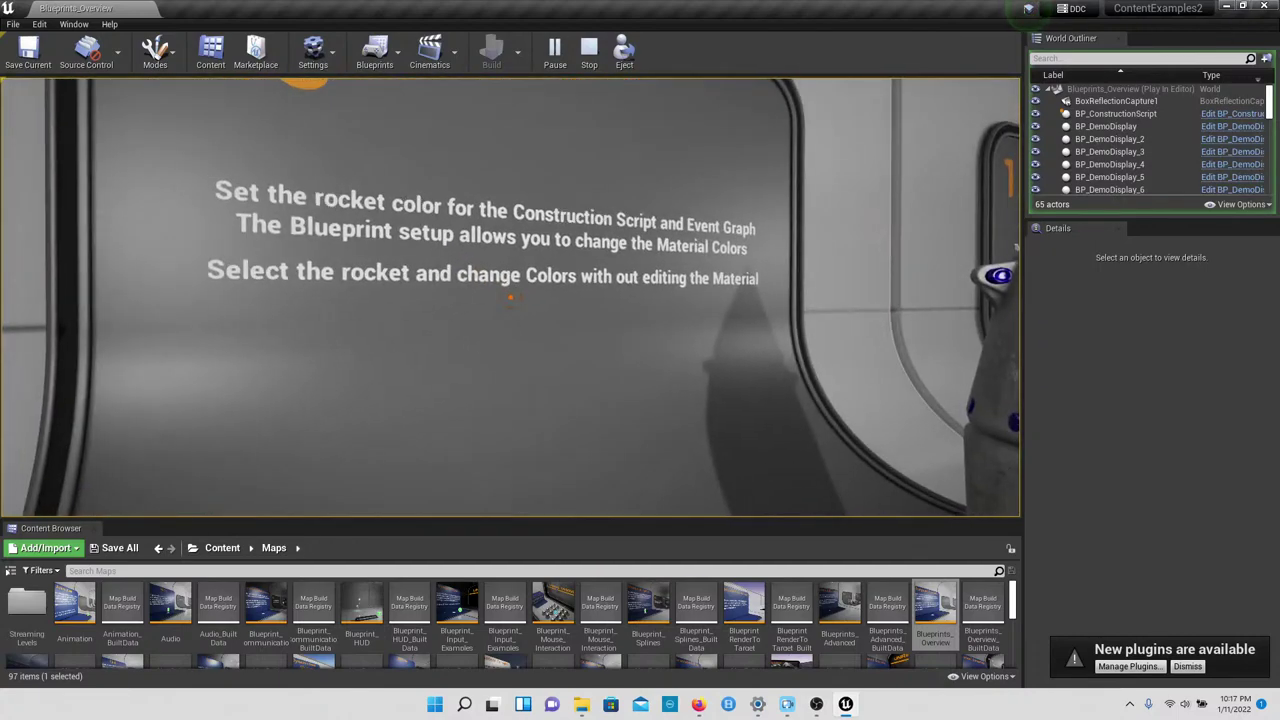
key(a)
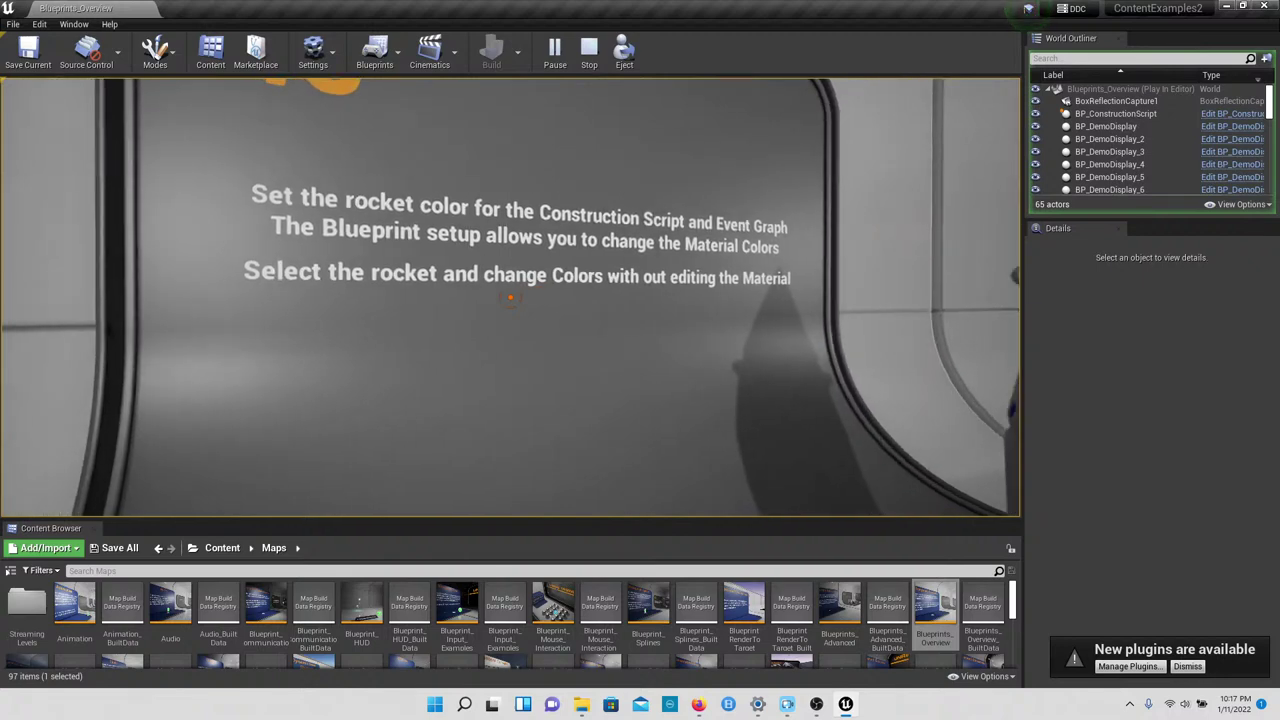
Step: Back away to view the 1.5 rocket from the side, and walk on to the 1.6 display to examine its Event Tick counter
key(s)
key(d)
key(a)
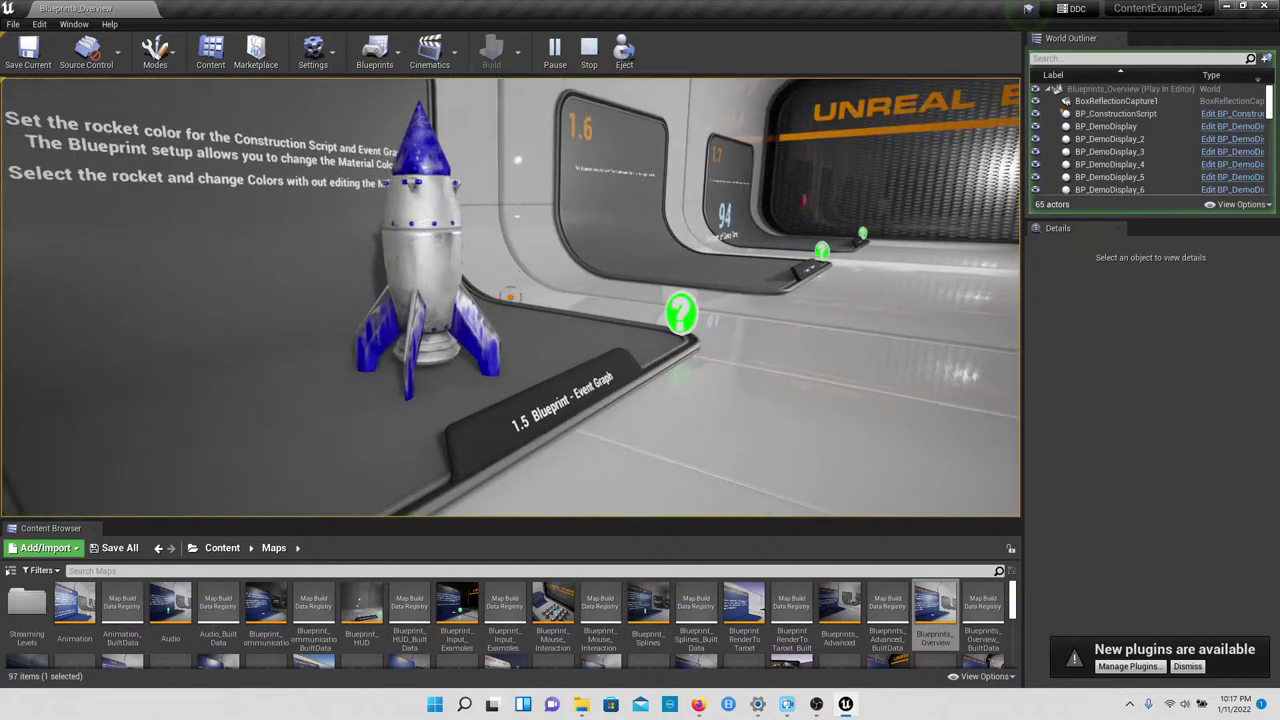
key(a)
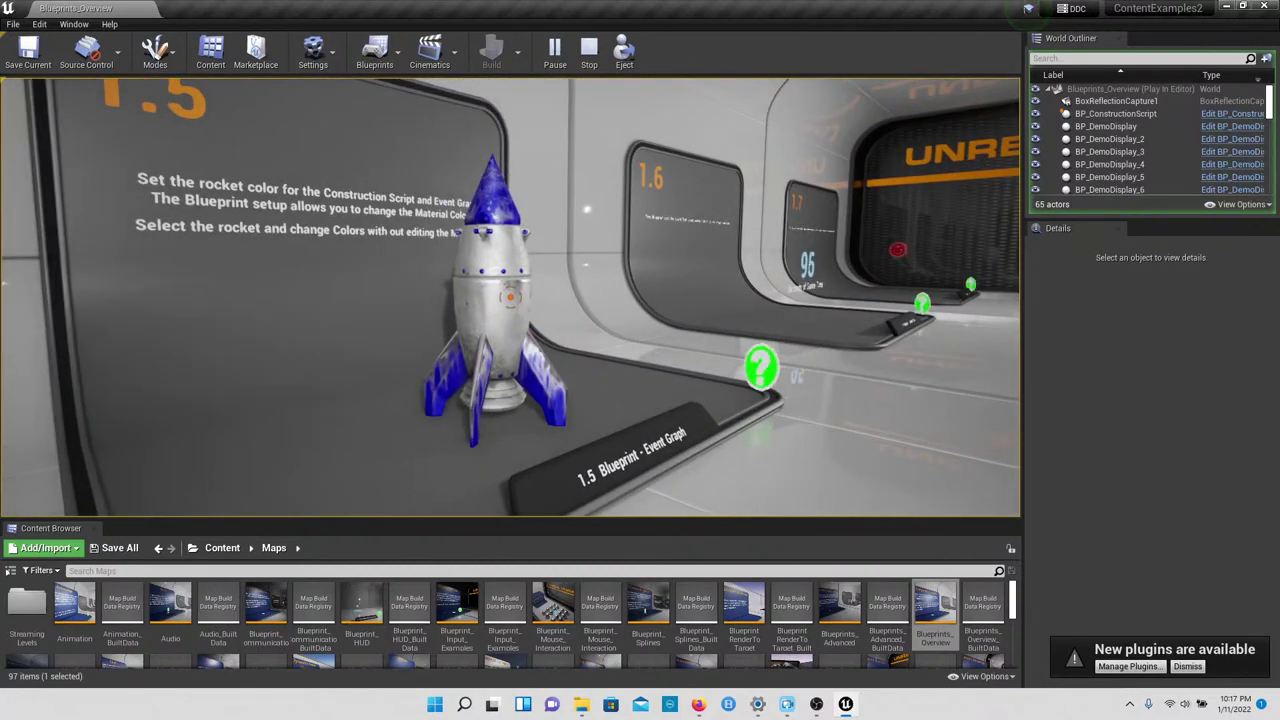
key(w)
key(w)
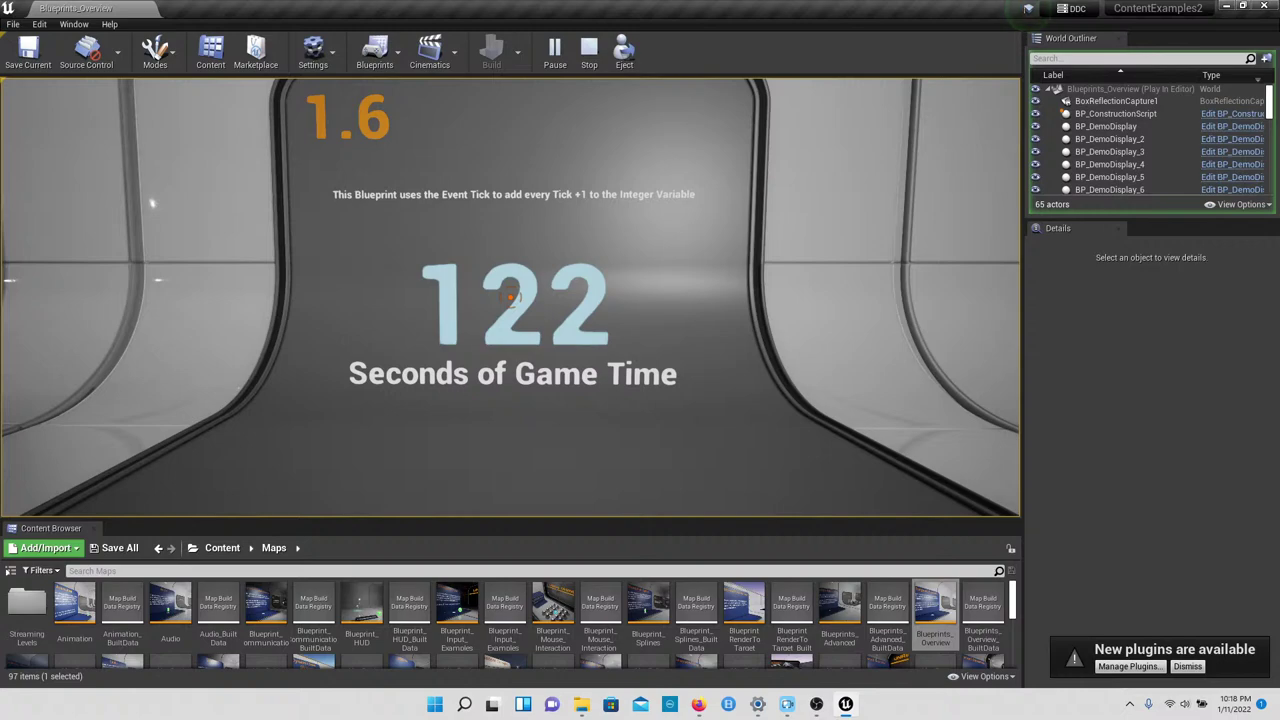
Step: Walk to the 1.7 Flow Control display, examine its description and moving red coin, and end the play session
key(w)
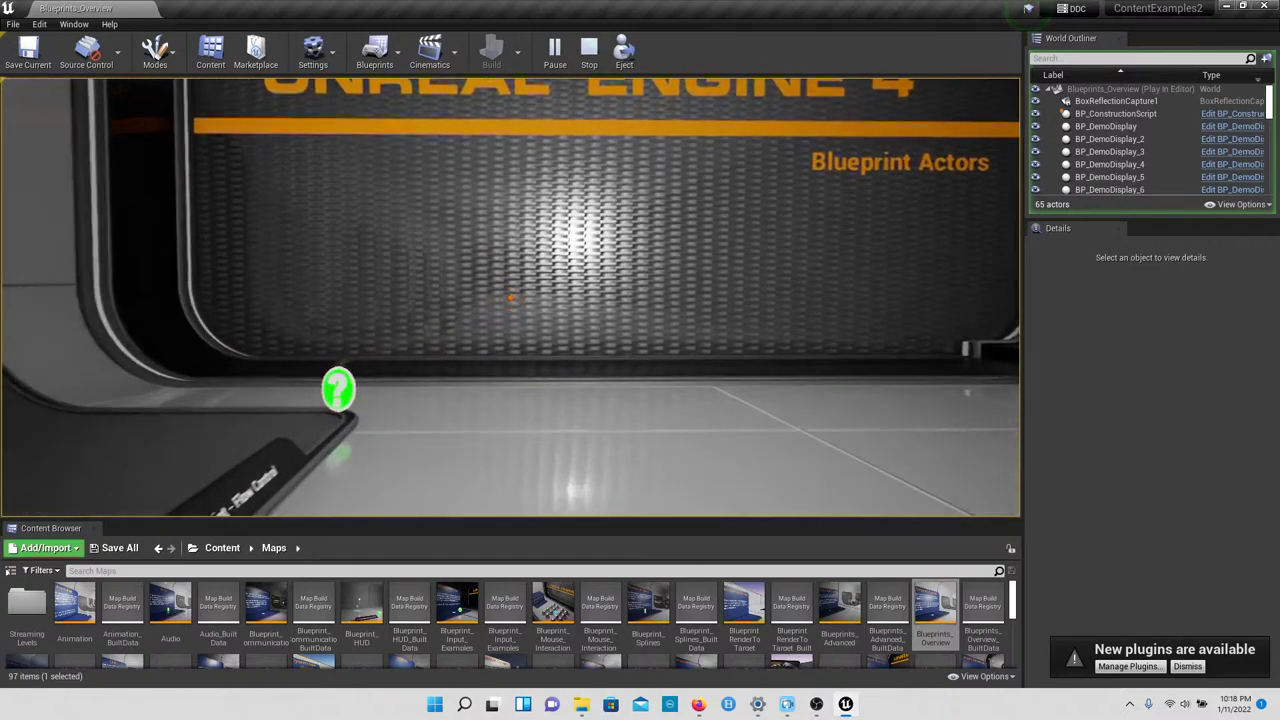
key(w)
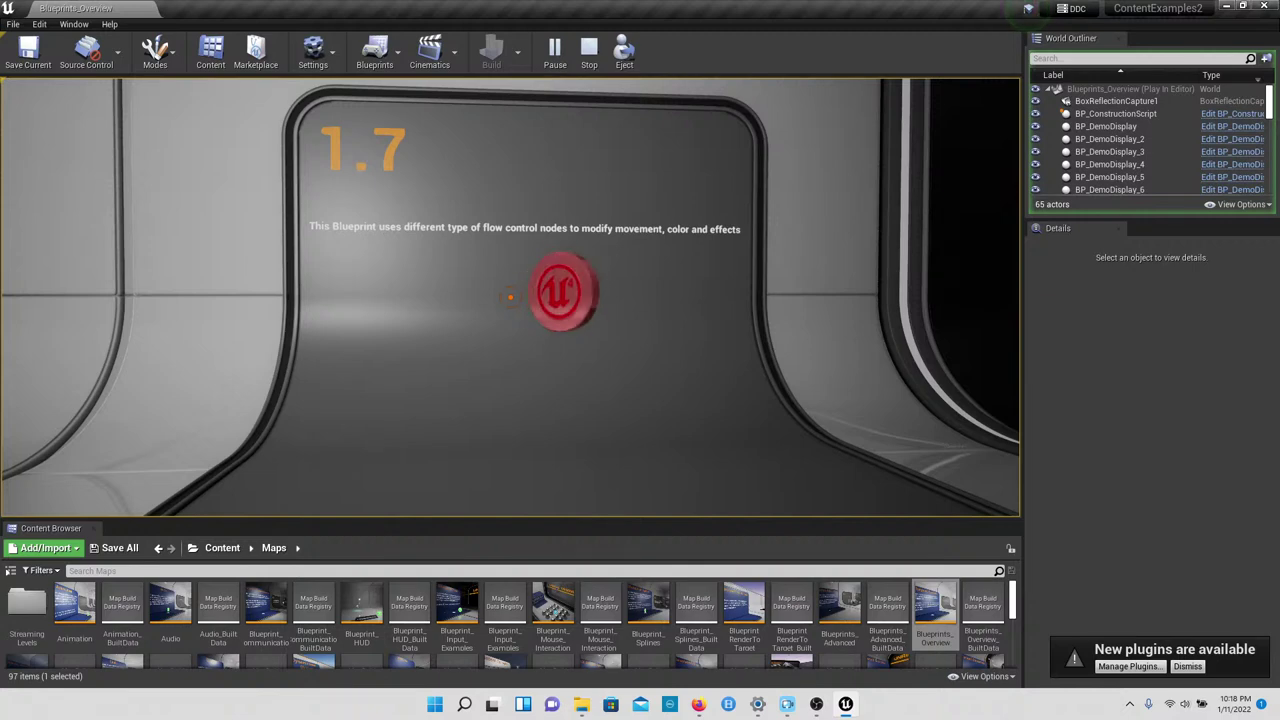
key(d)
key(s)
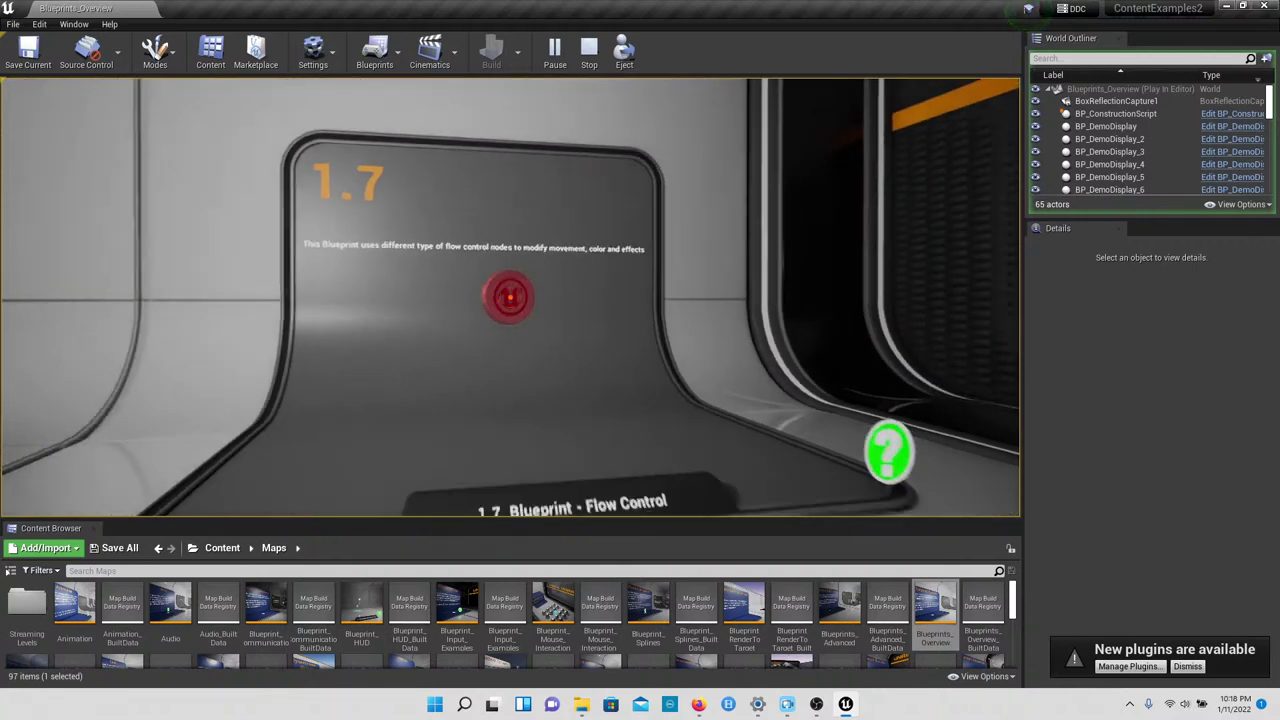
key(w)
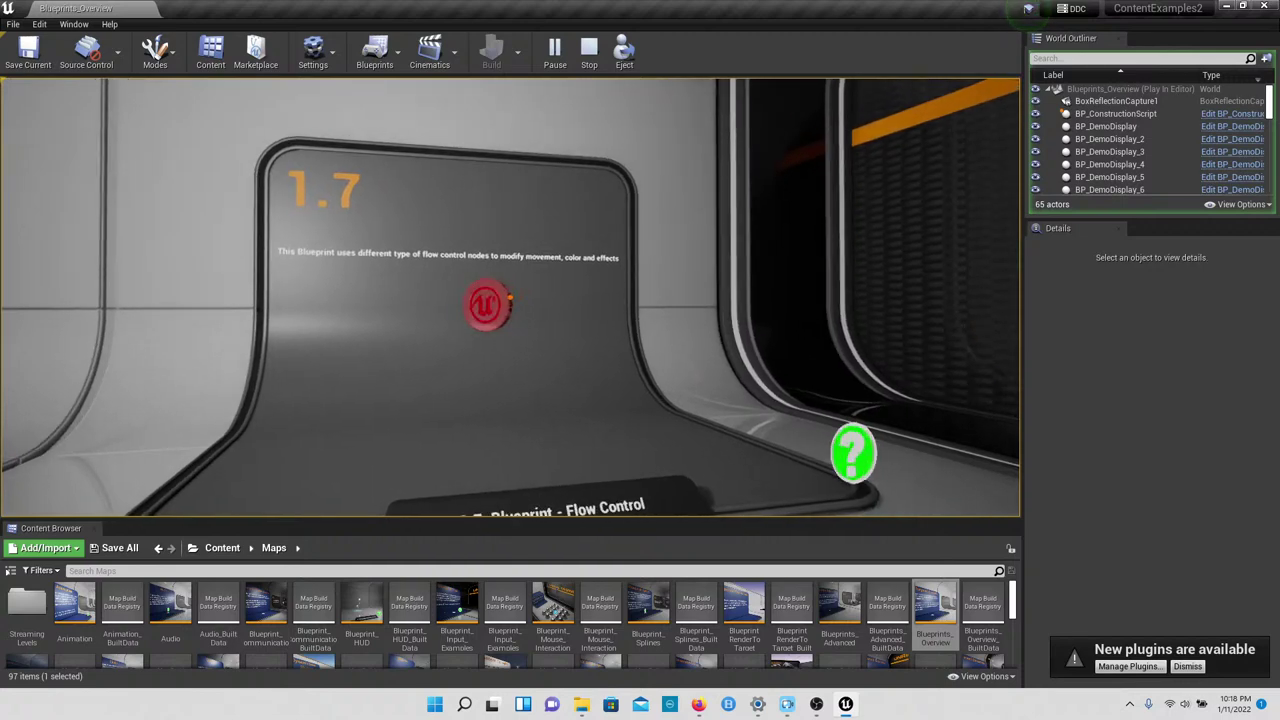
key(Escape)
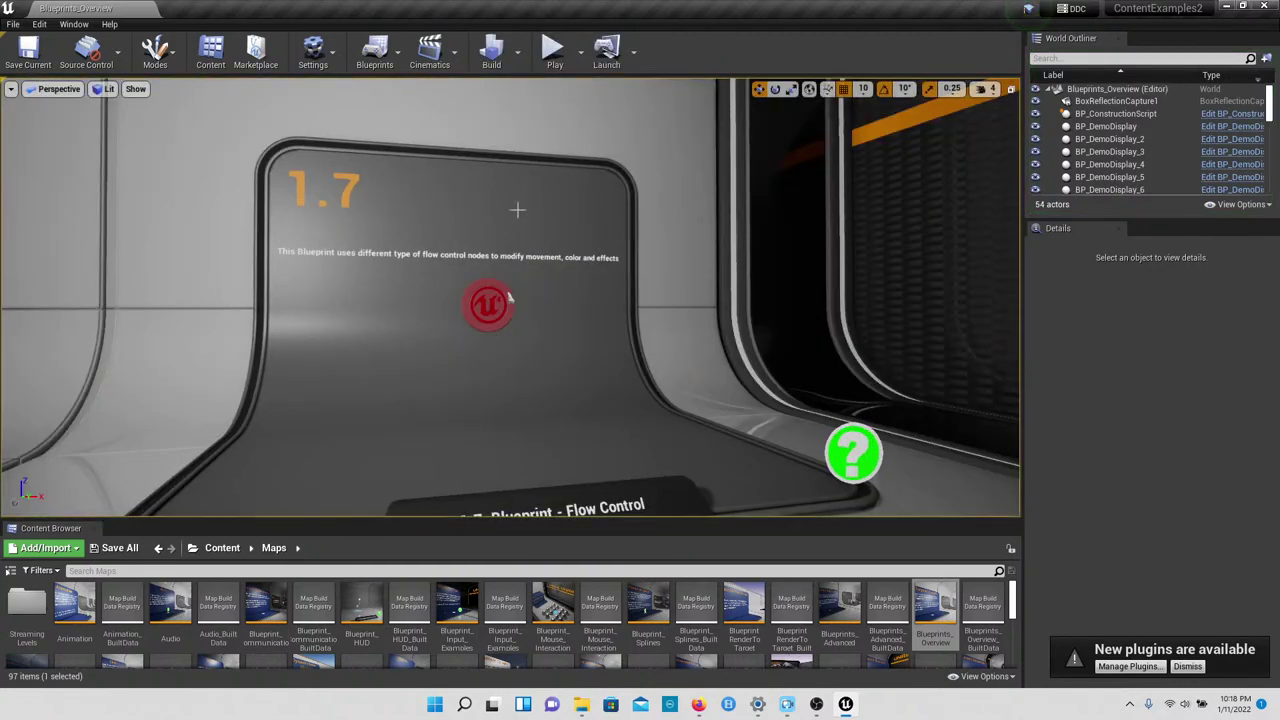
Step: Select the red coin actor at display 1.7 and inspect the details of its Sprite1 and Coin components
click(482, 310)
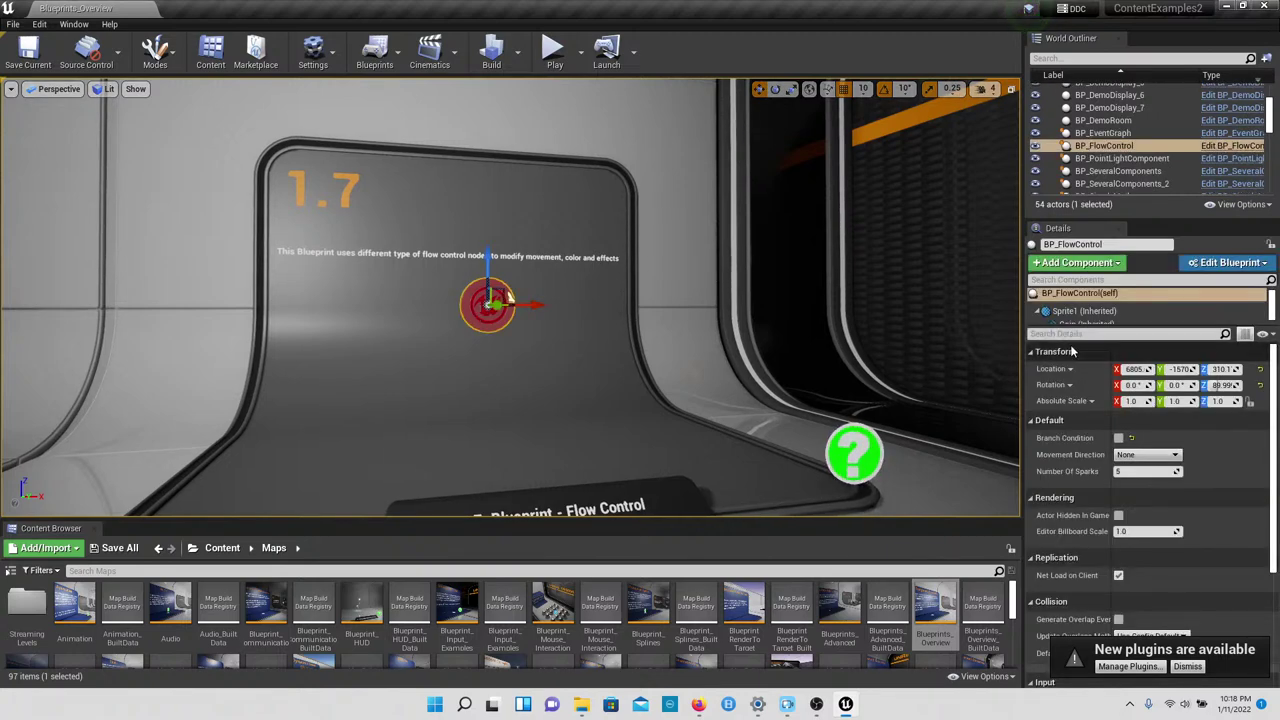
click(1086, 312)
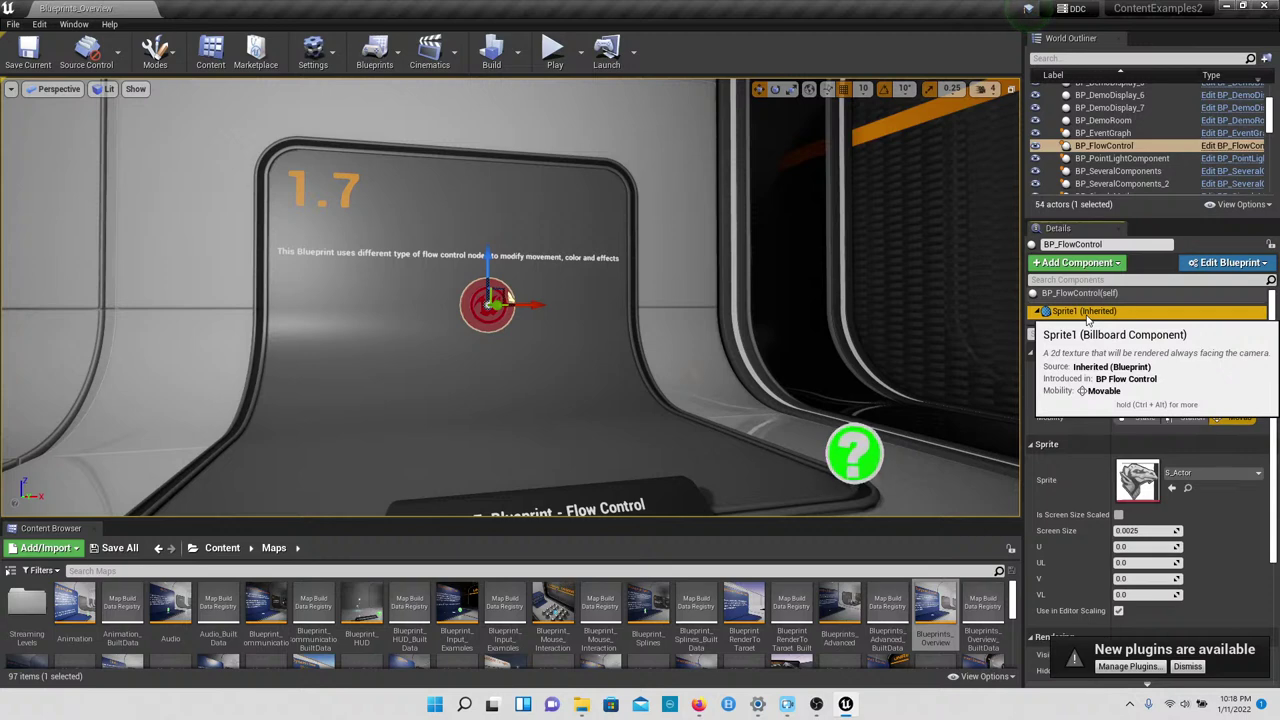
scroll(1107, 315, down, 1)
click(1087, 315)
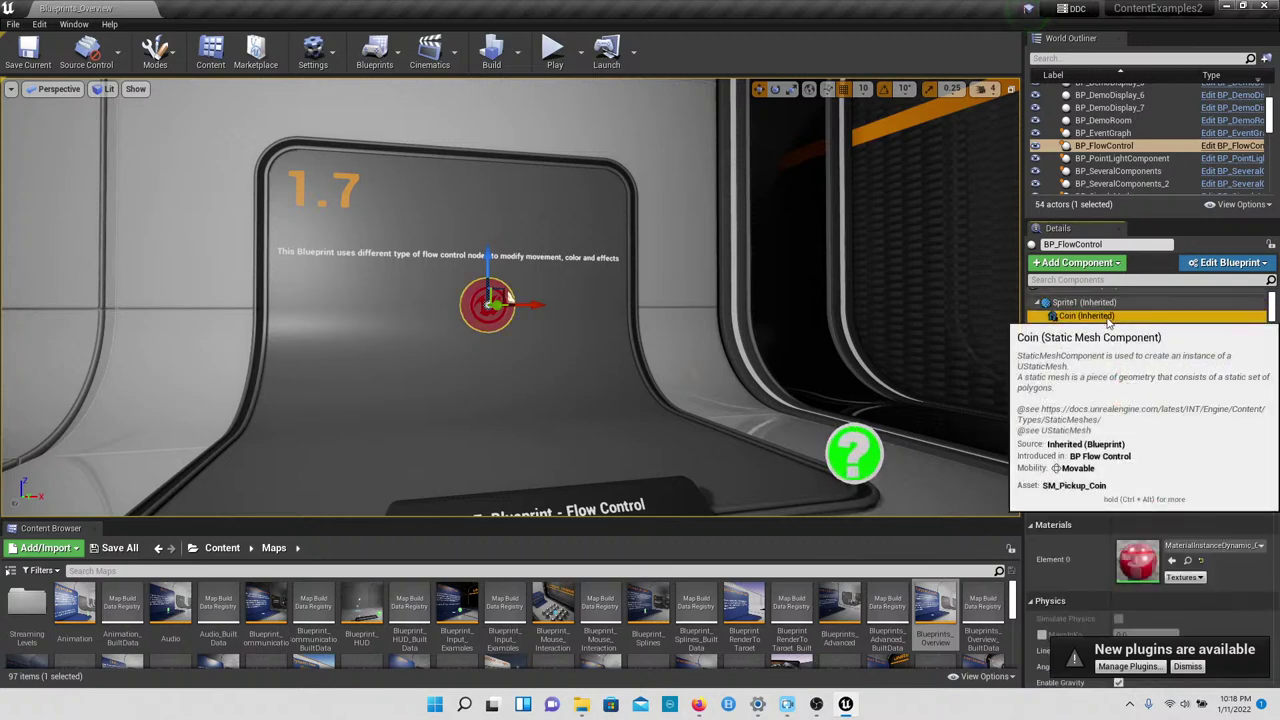
click(1100, 303)
scroll(1104, 313, up, 1)
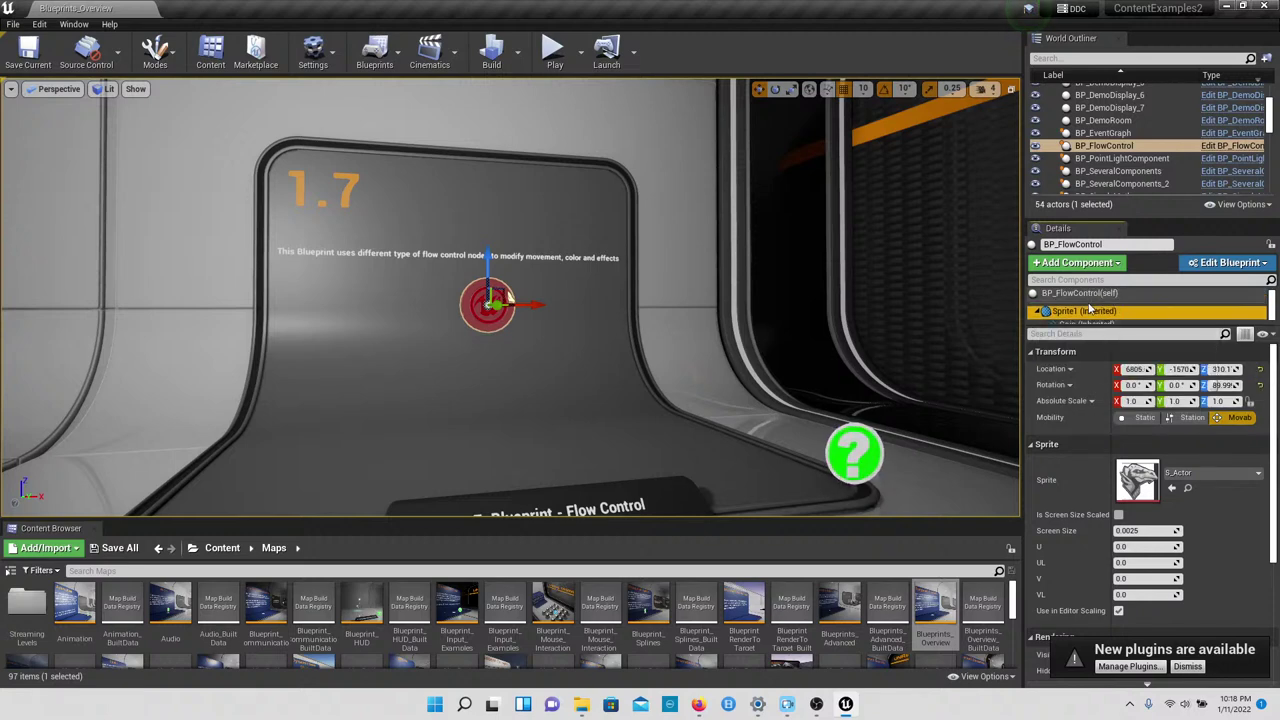
scroll(1090, 311, down, 1)
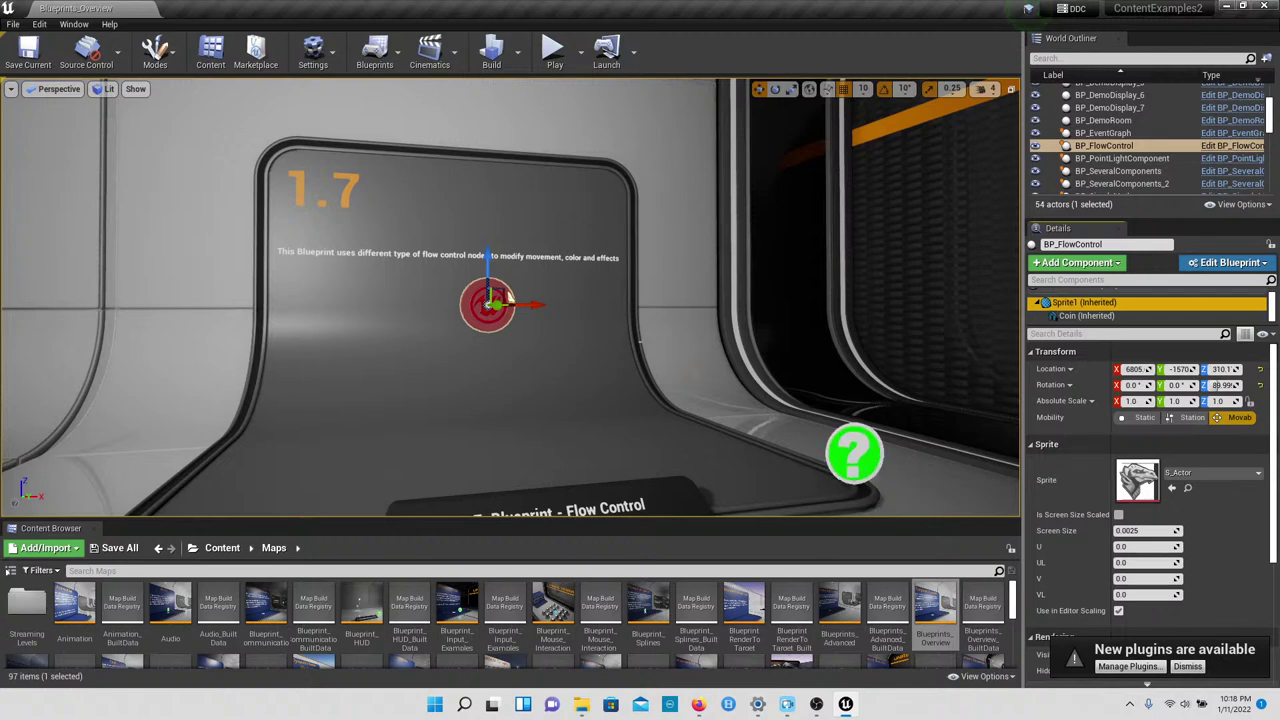
right_drag(740, 285, 672, 294)
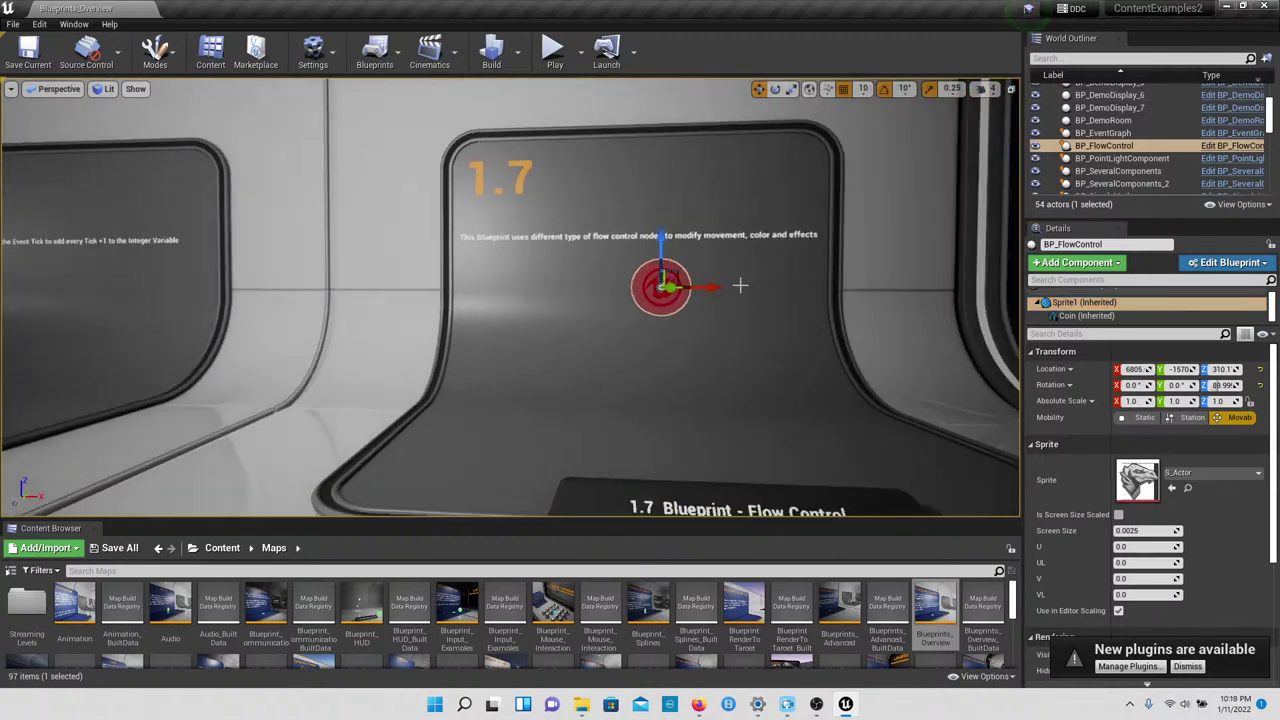
Step: Browse the Maps folder, open the Character_Rendering level, and restore the viewport's larger height
scroll(838, 610, down, 1)
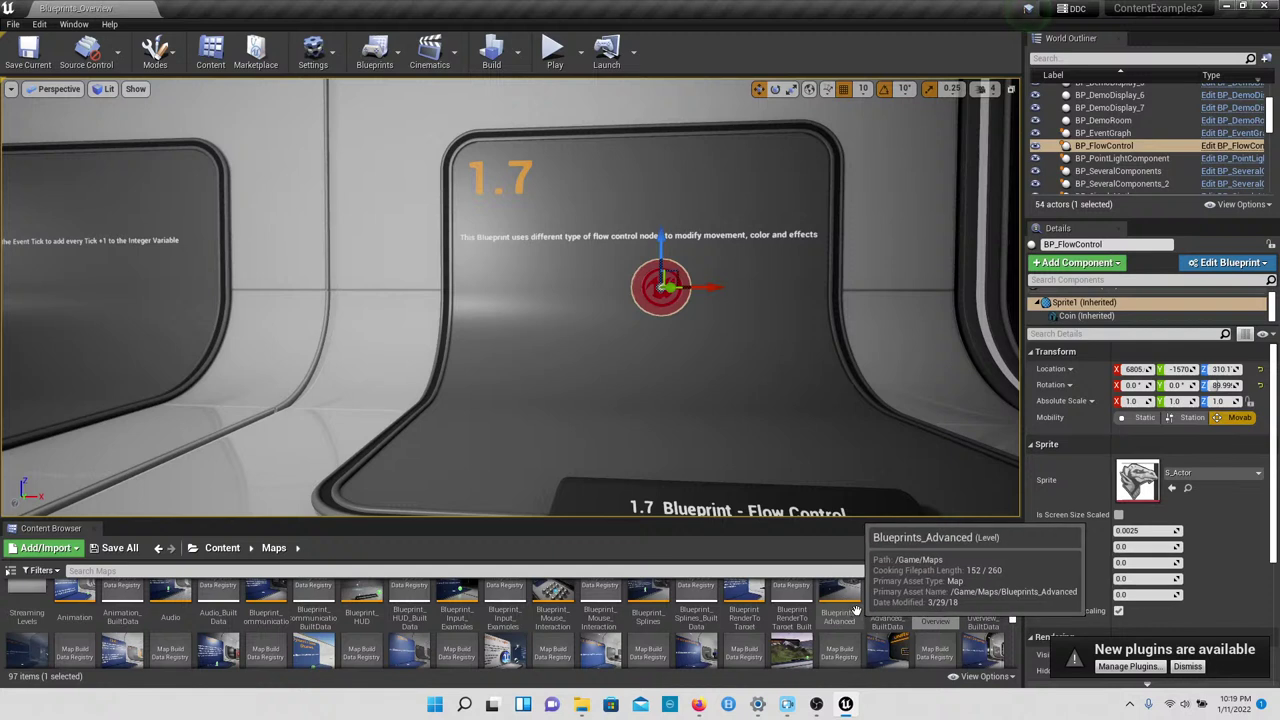
scroll(835, 612, up, 1)
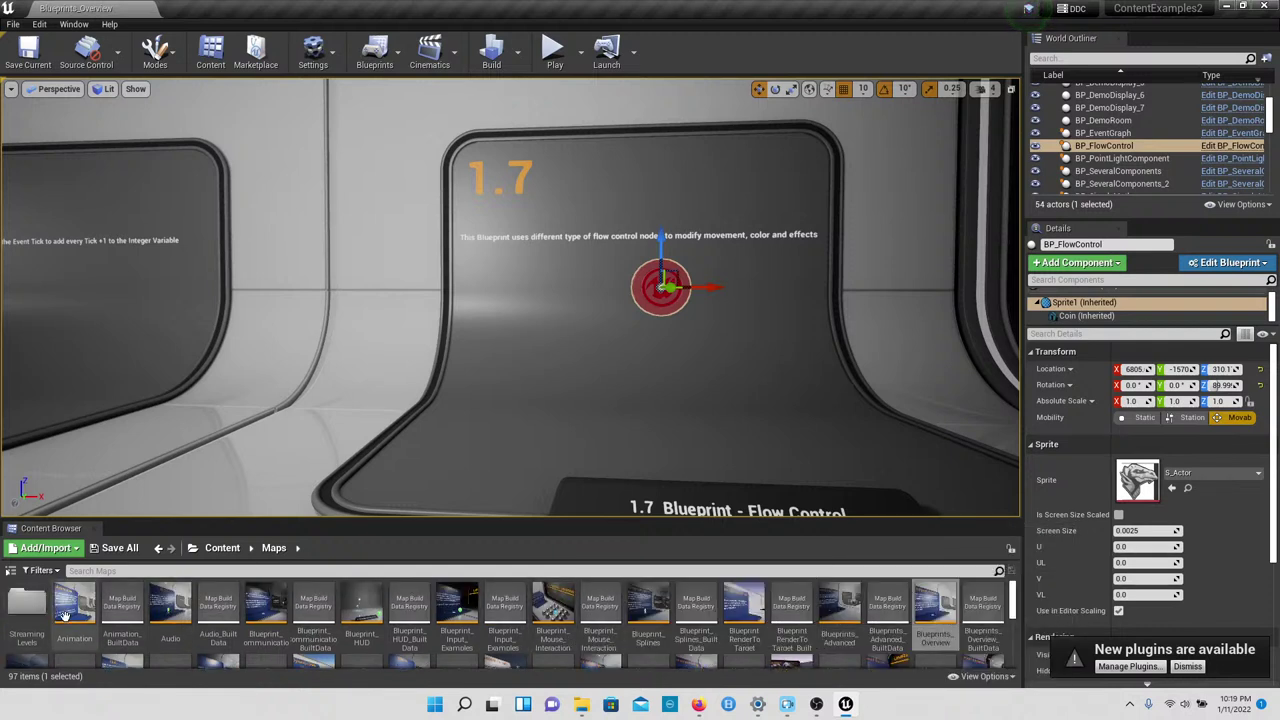
scroll(107, 609, down, 1)
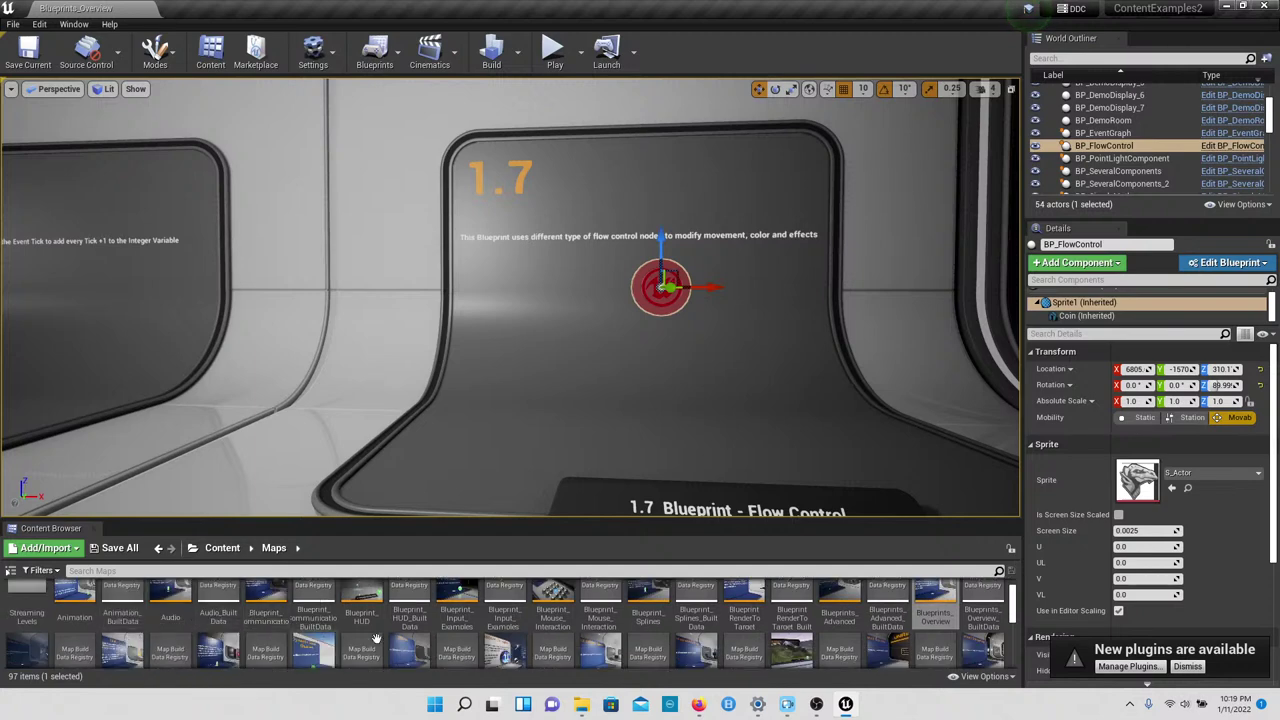
scroll(387, 624, up, 1)
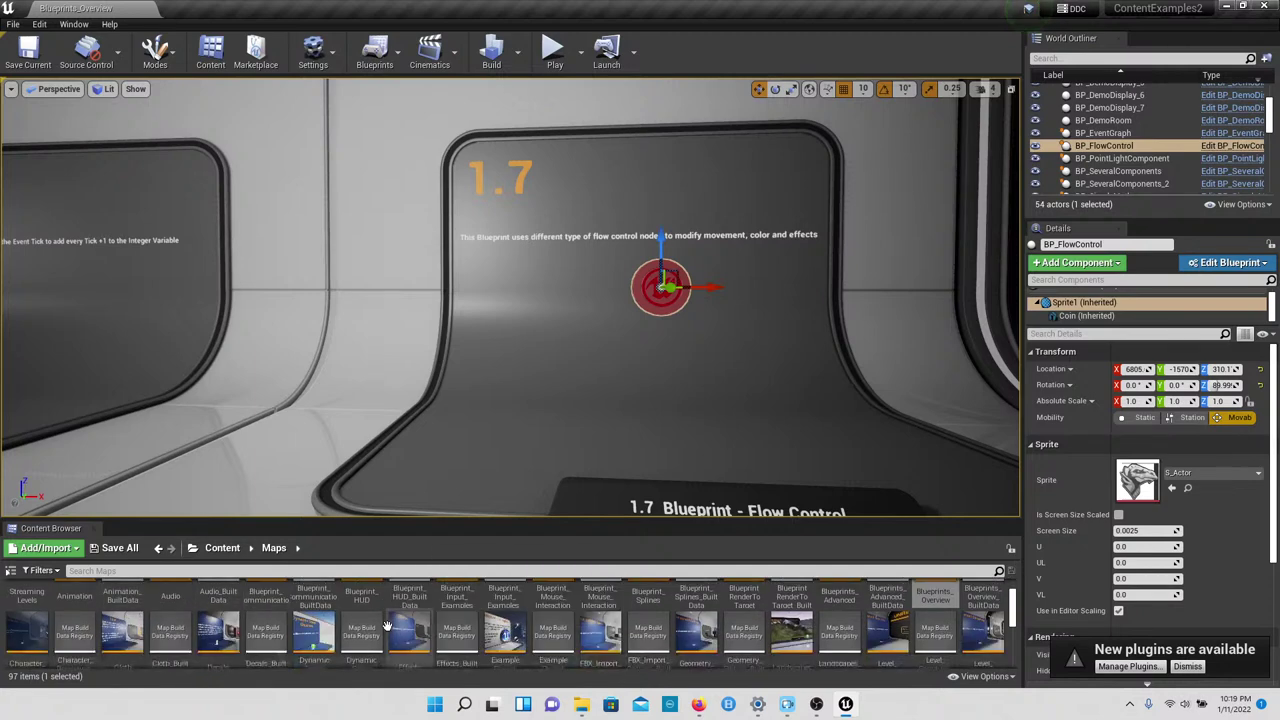
click(449, 512)
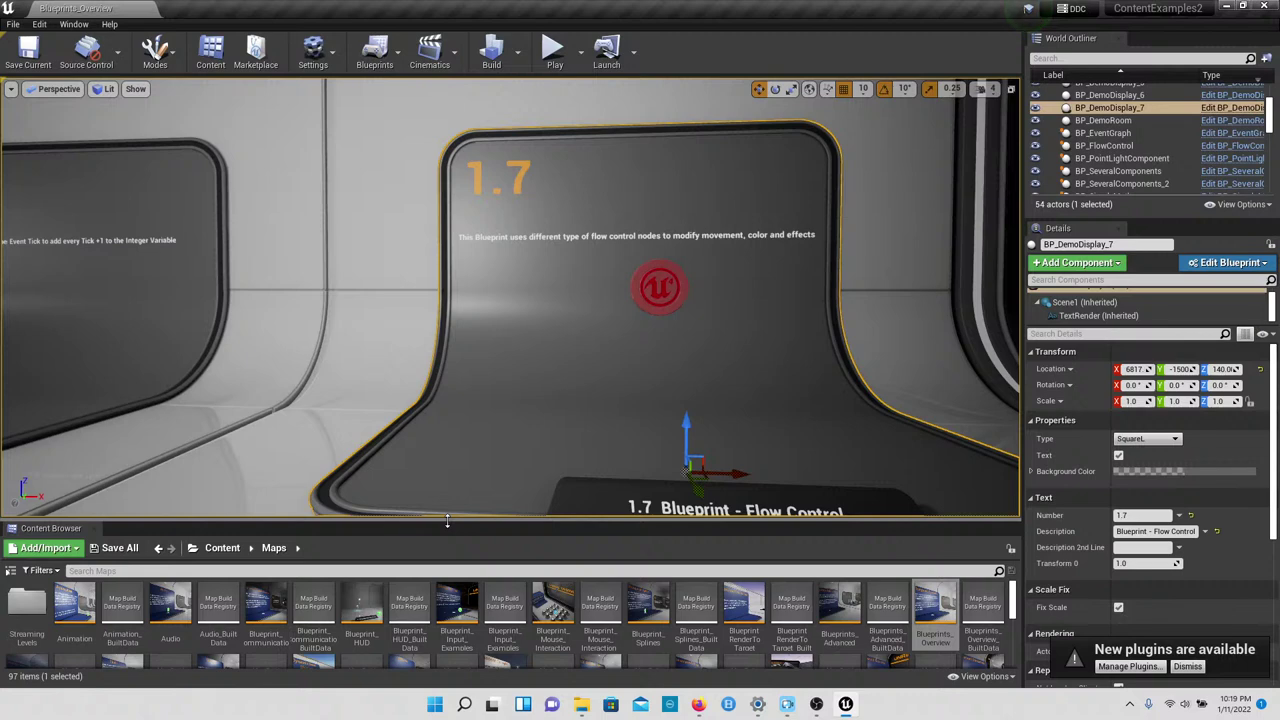
drag(448, 521, 438, 443)
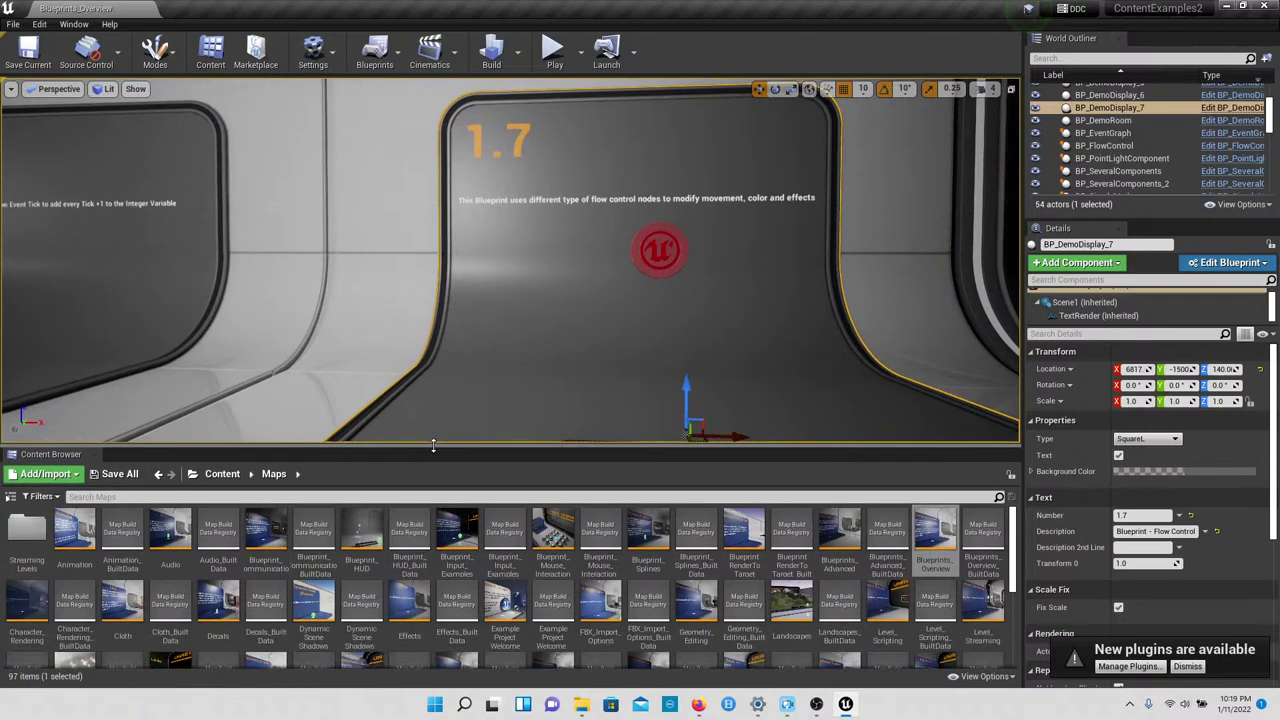
click(30, 595)
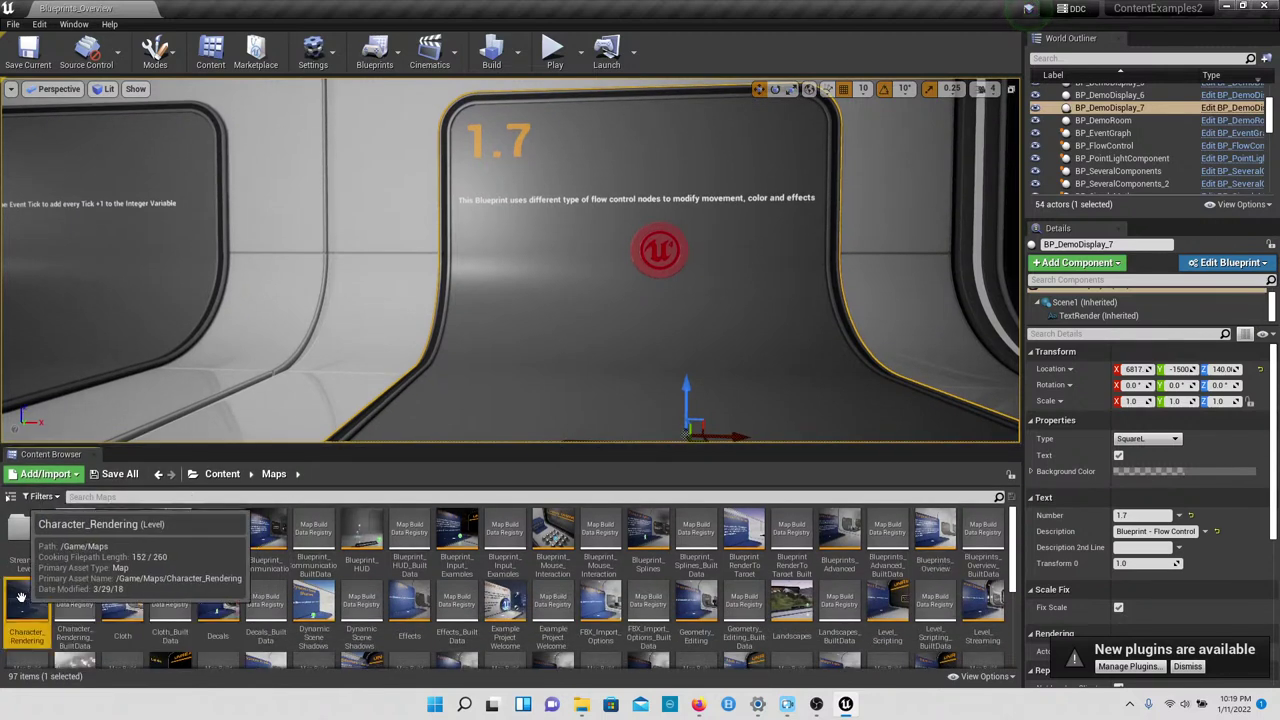
double_click(20, 597)
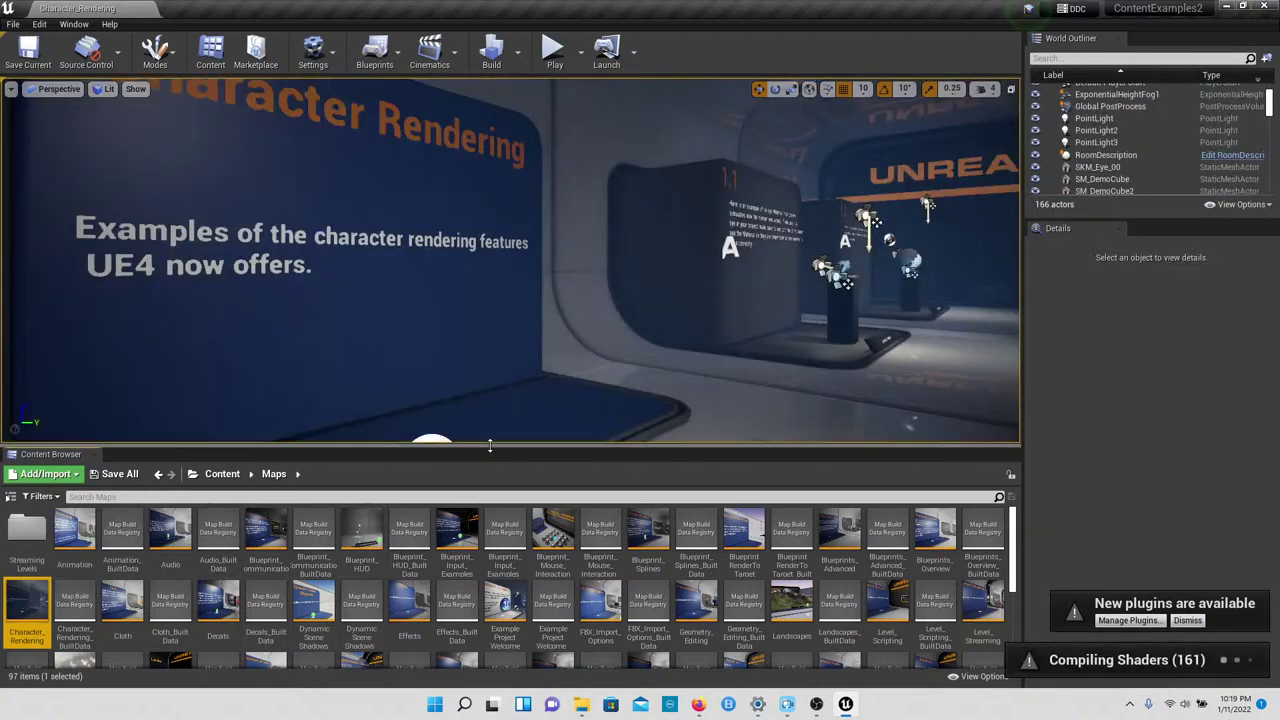
drag(490, 445, 491, 531)
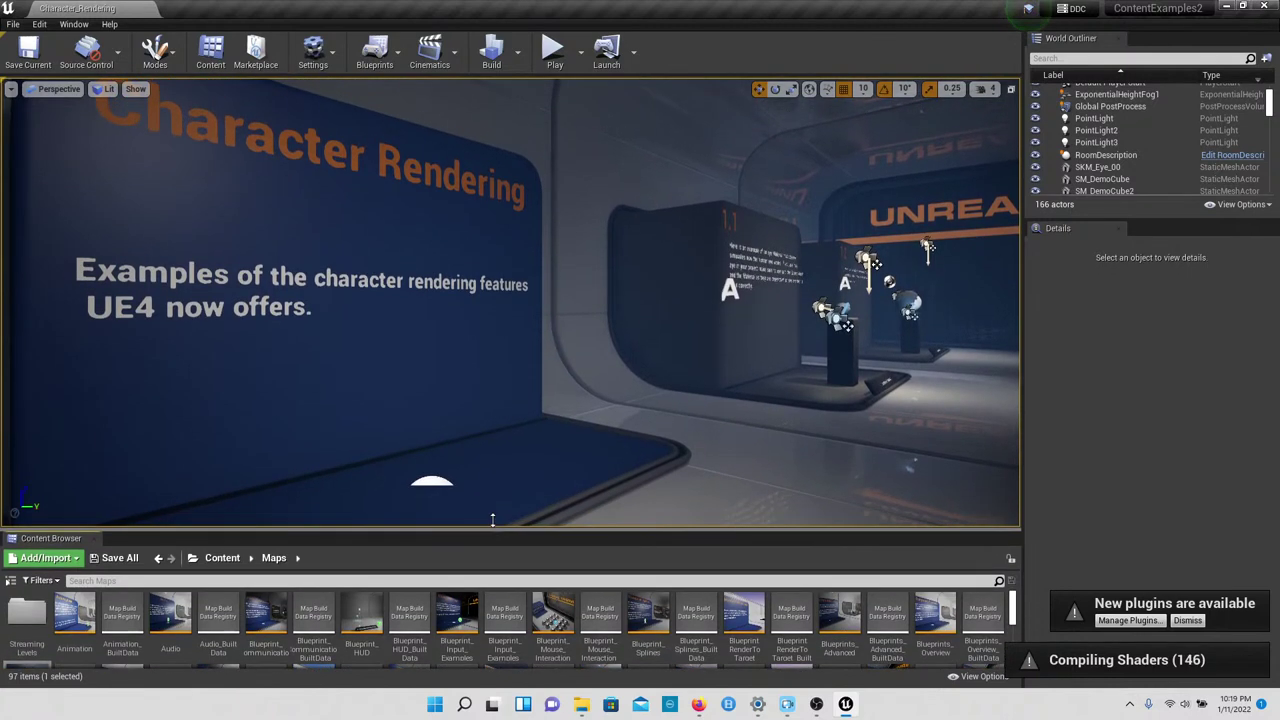
Step: Play the Character_Rendering level and walk to the 1.1 display to read its eye Material description
right_drag(582, 410, 555, 251)
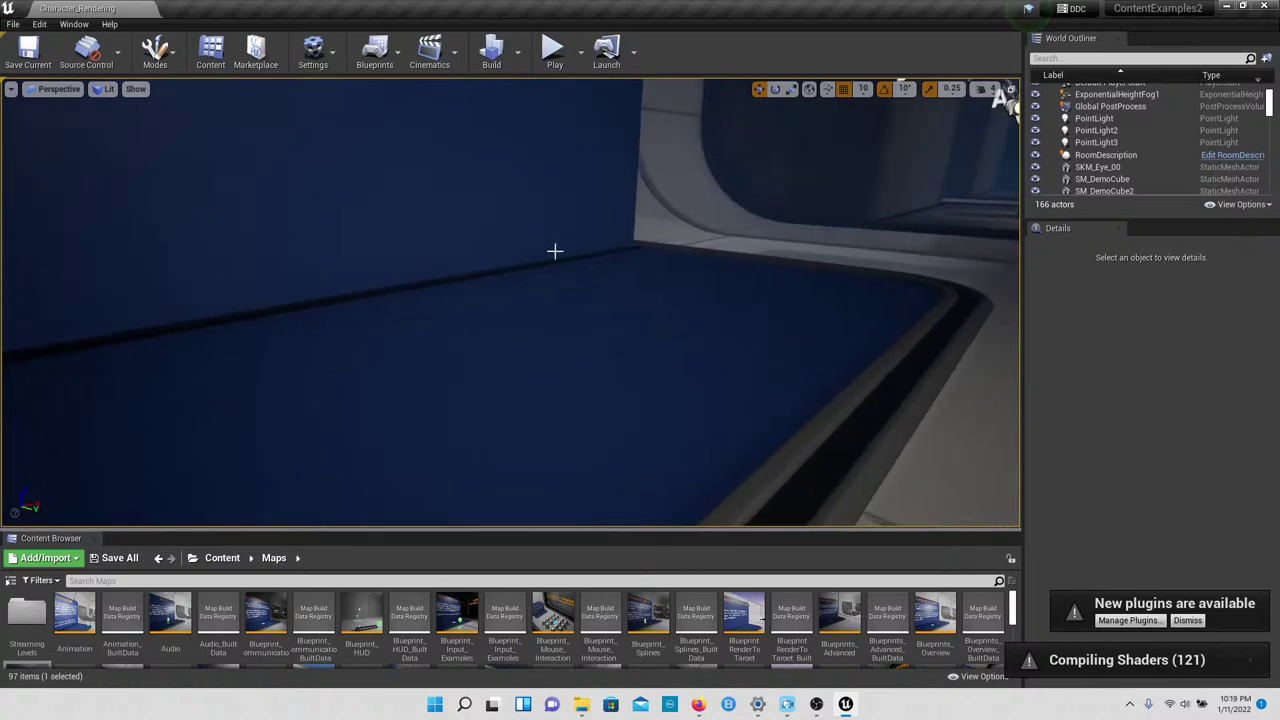
click(554, 50)
key(w)
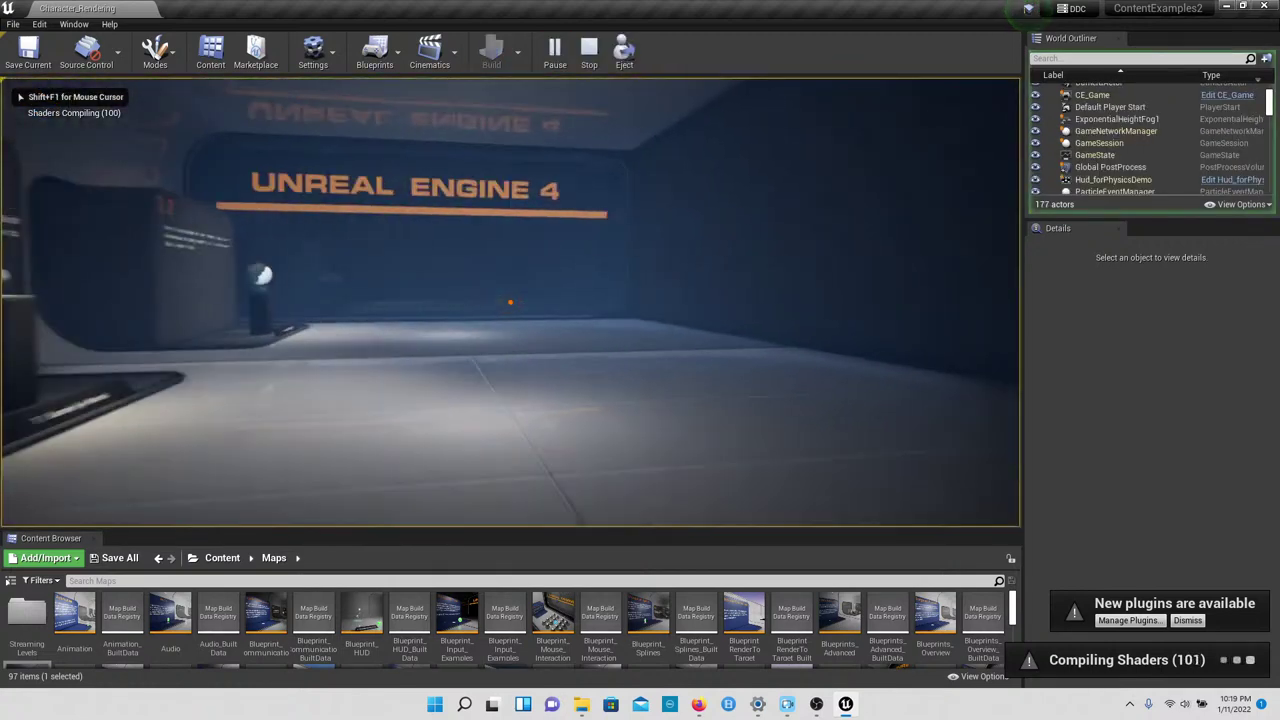
key(w)
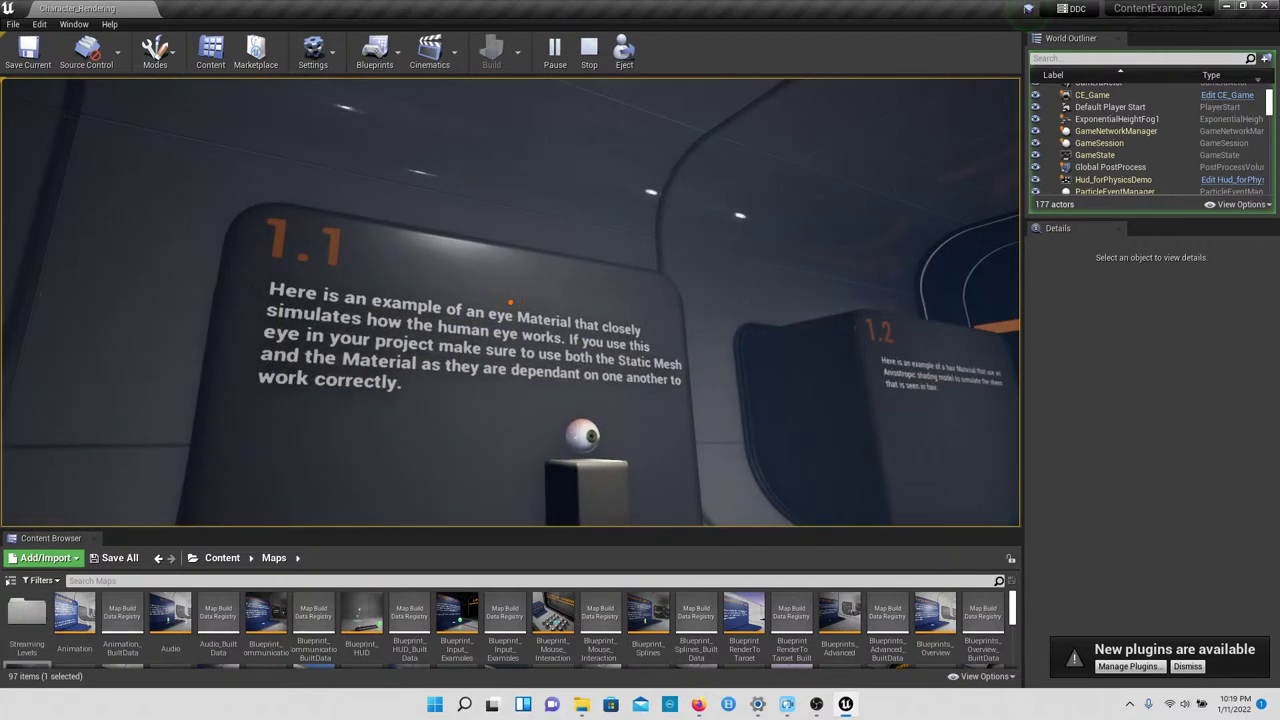
key(d)
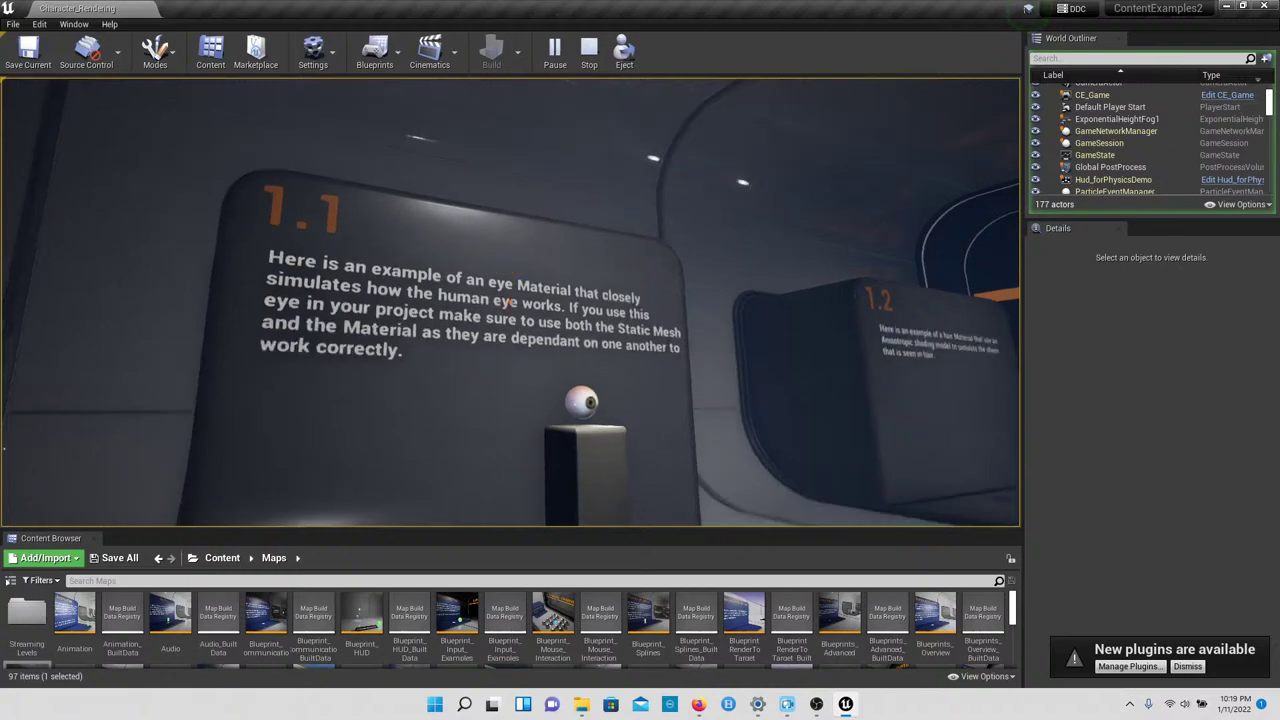
Step: View the 1.1 eyeball up close, and walk on to the 1.2 display to examine its hair Material example
key(w)
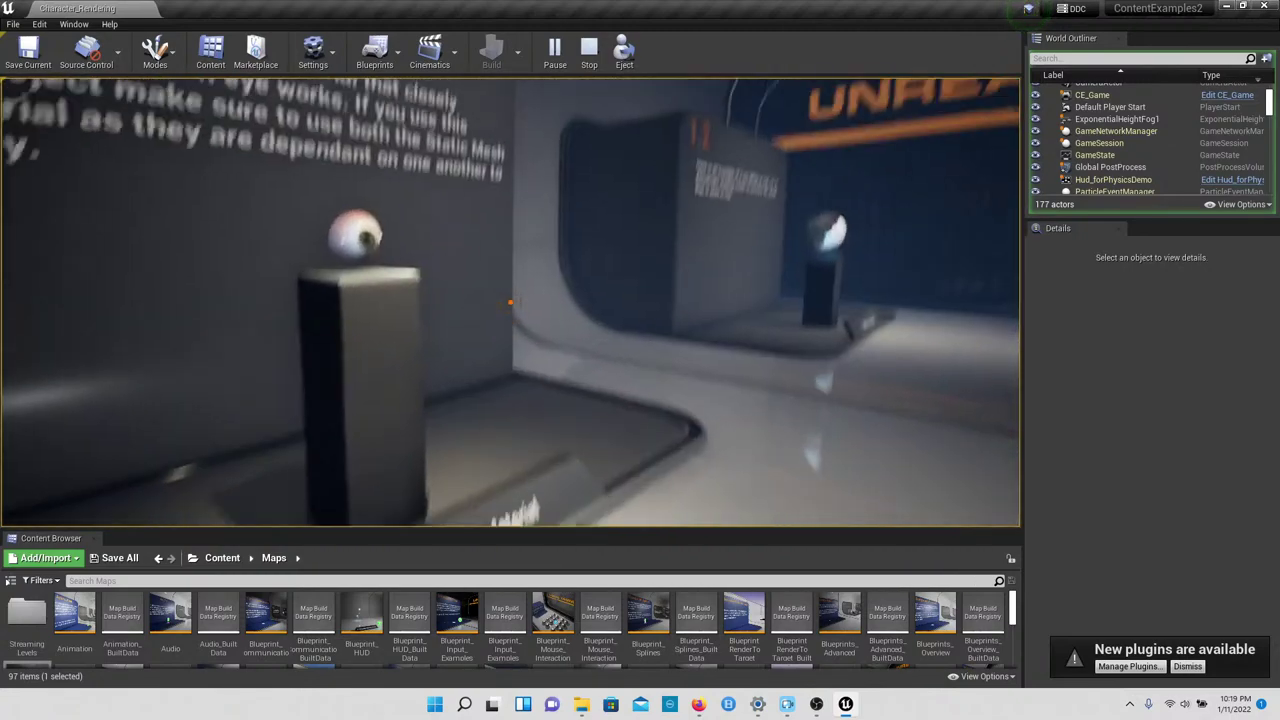
key(w)
key(s)
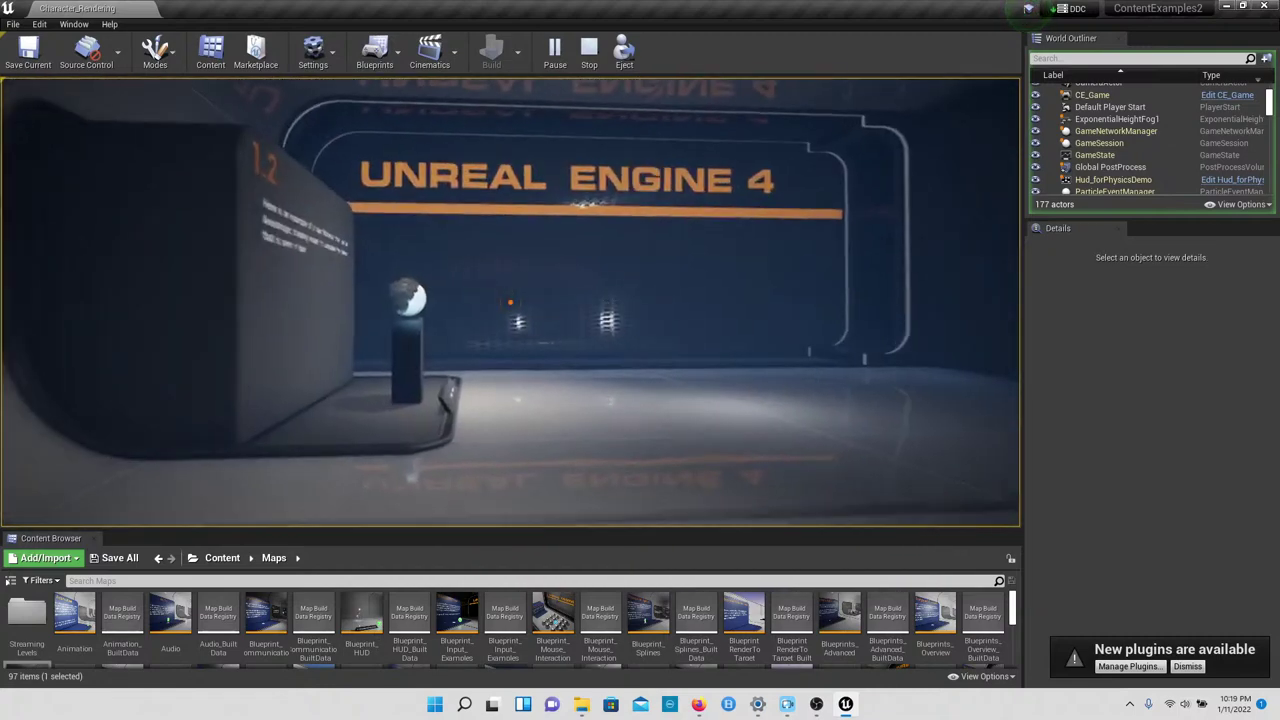
key(w)
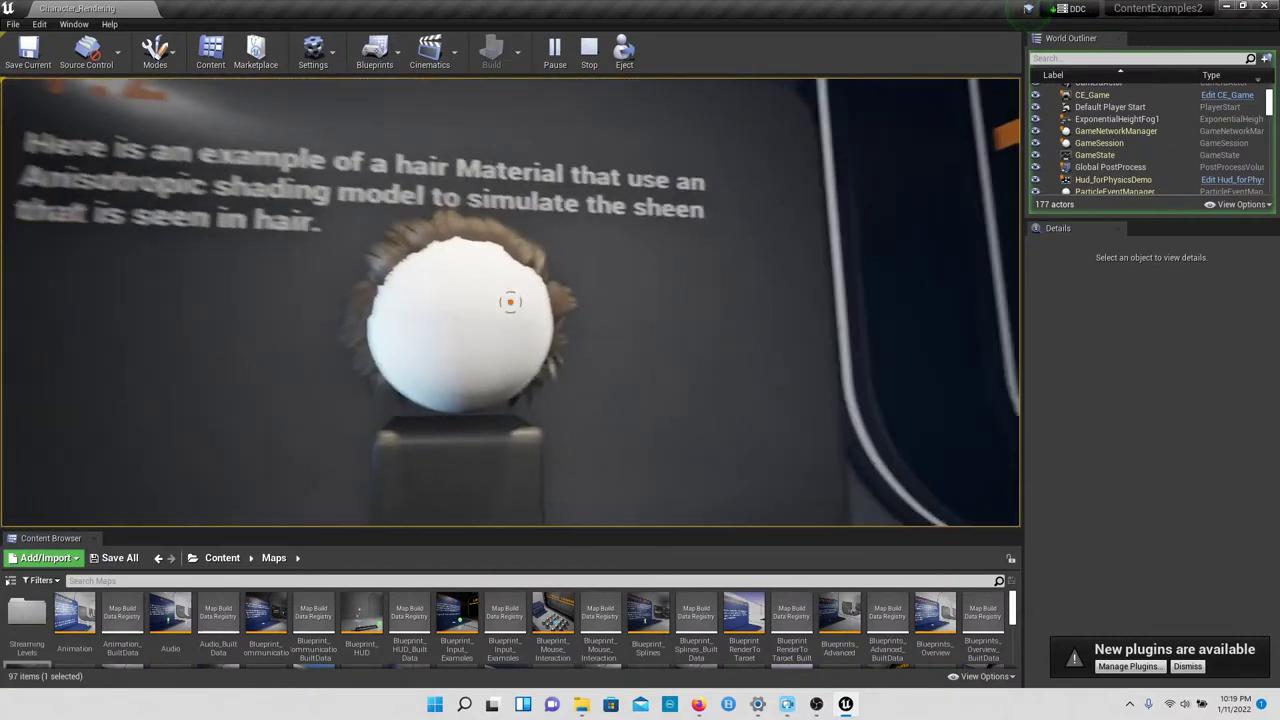
Step: Inspect the hair material sphere at exhibit 1.2 from several distances and angles, and end the play session
key(s)
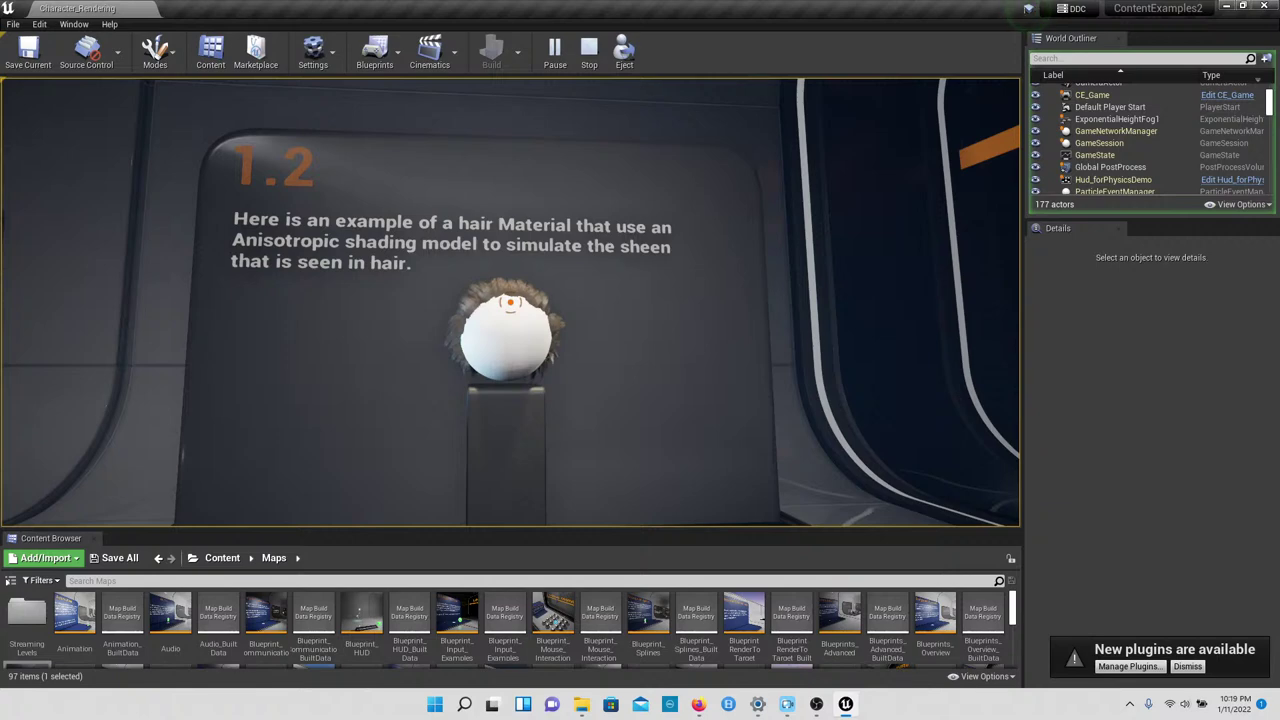
key(w)
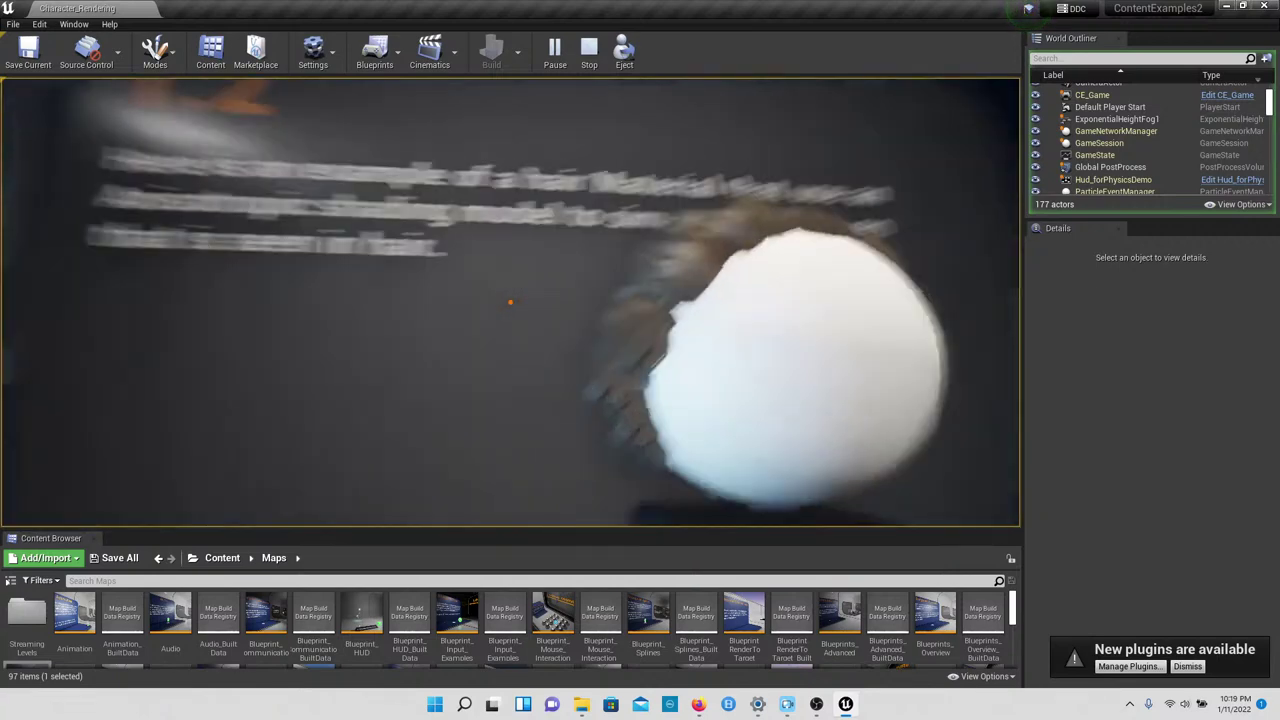
key(w)
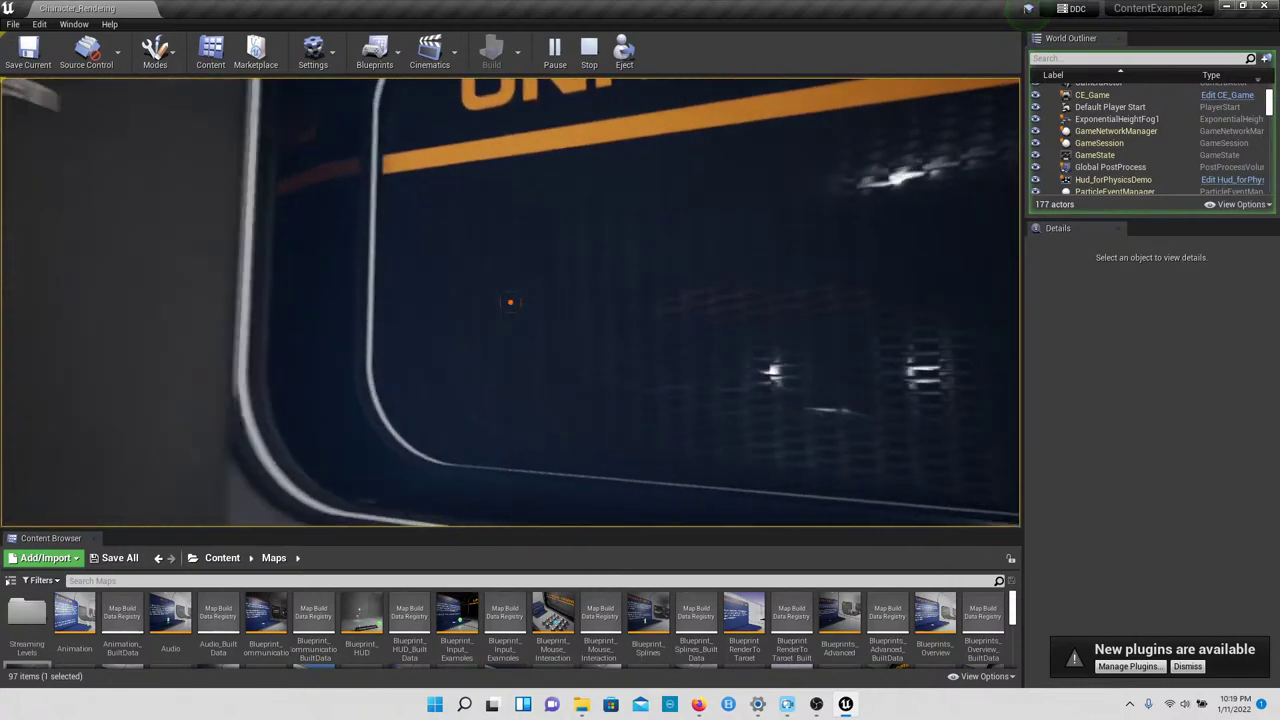
key(w)
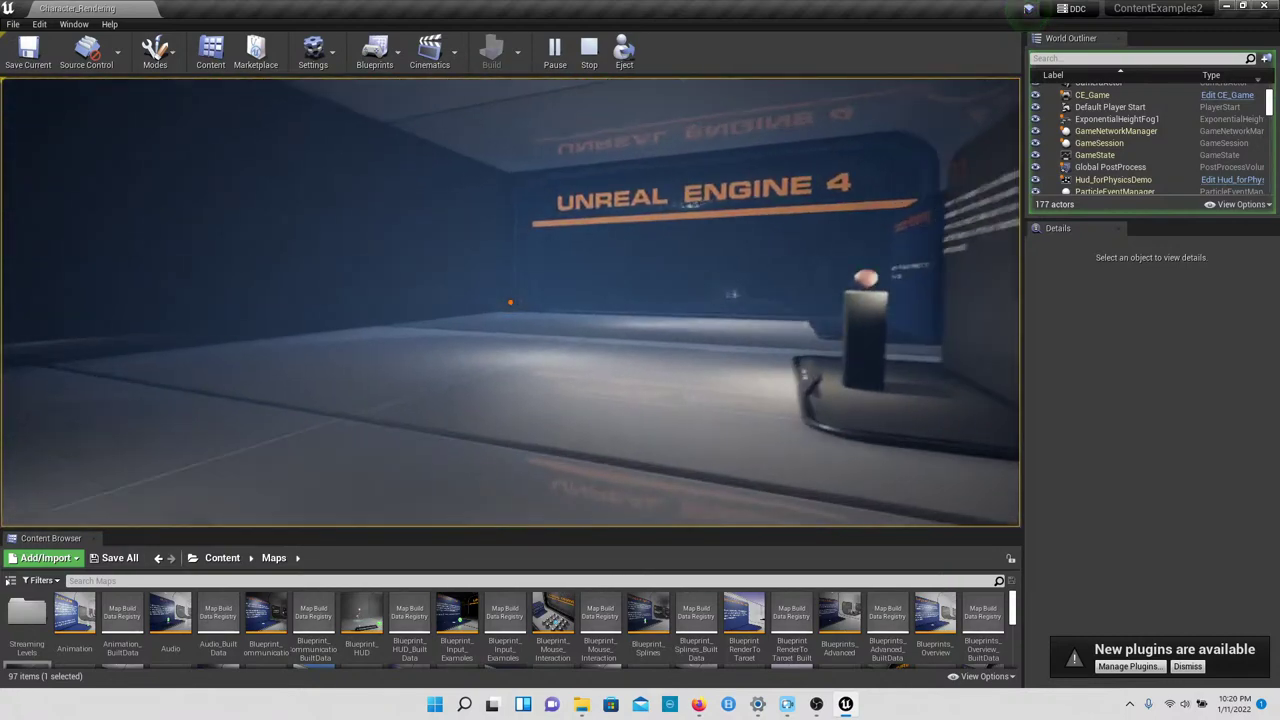
key(Right)
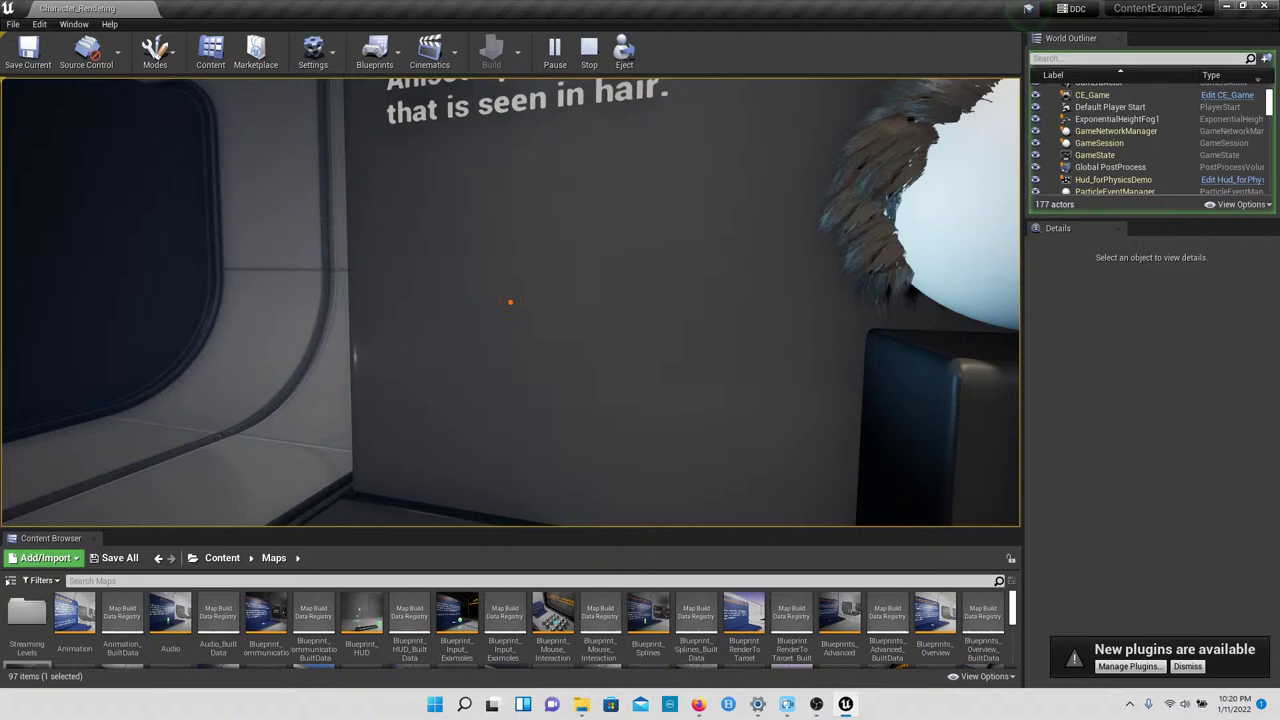
key(Right)
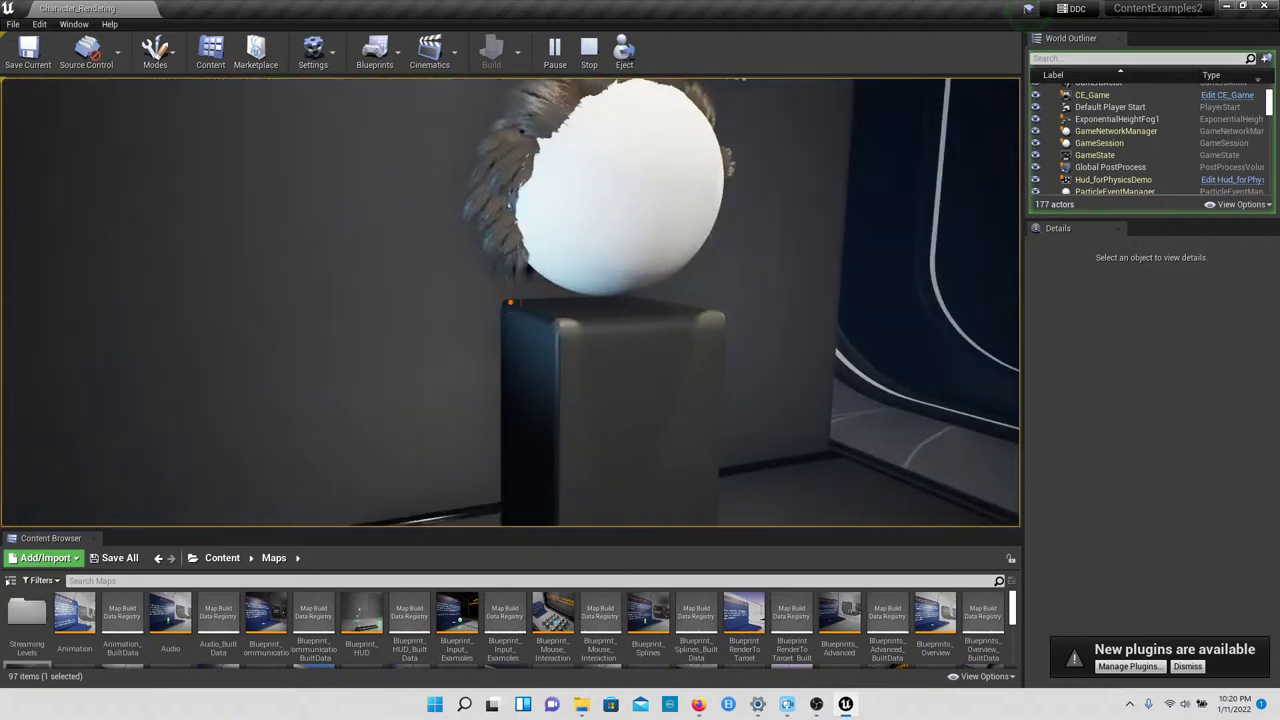
key(Escape)
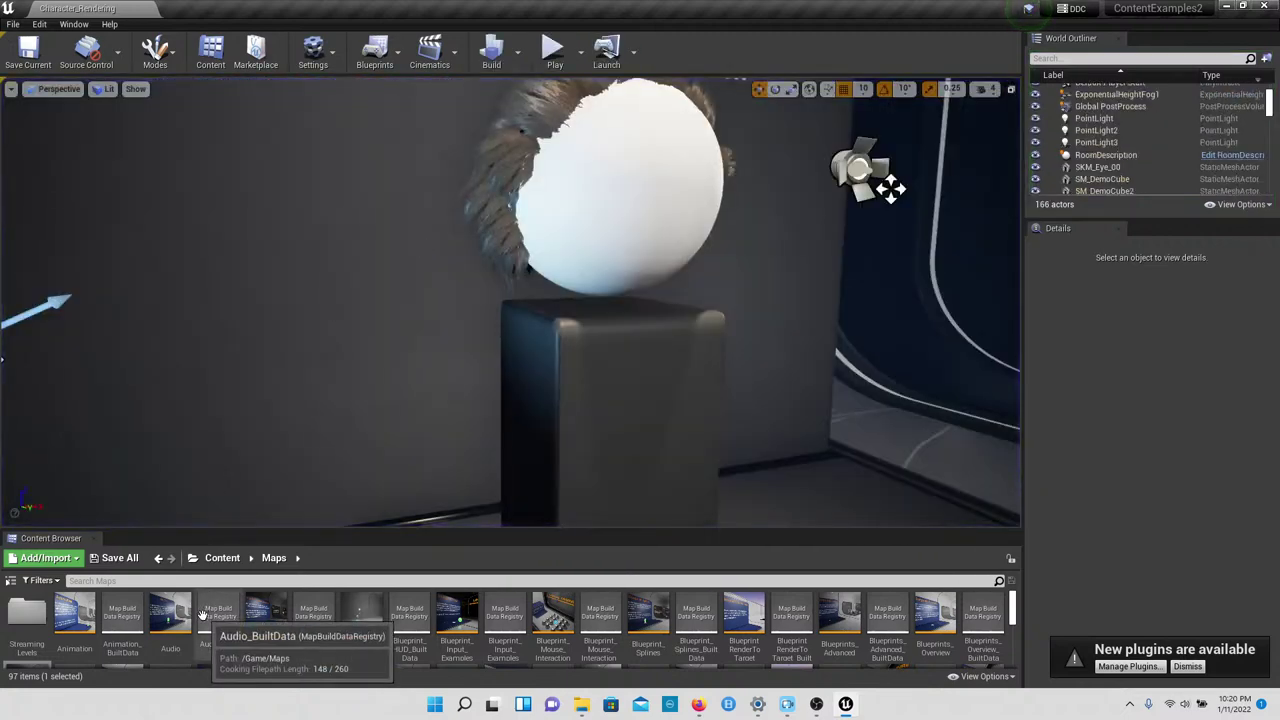
Step: Open the Cloth map from the project's Maps folder
scroll(183, 601, down, 1)
scroll(149, 628, down, 1)
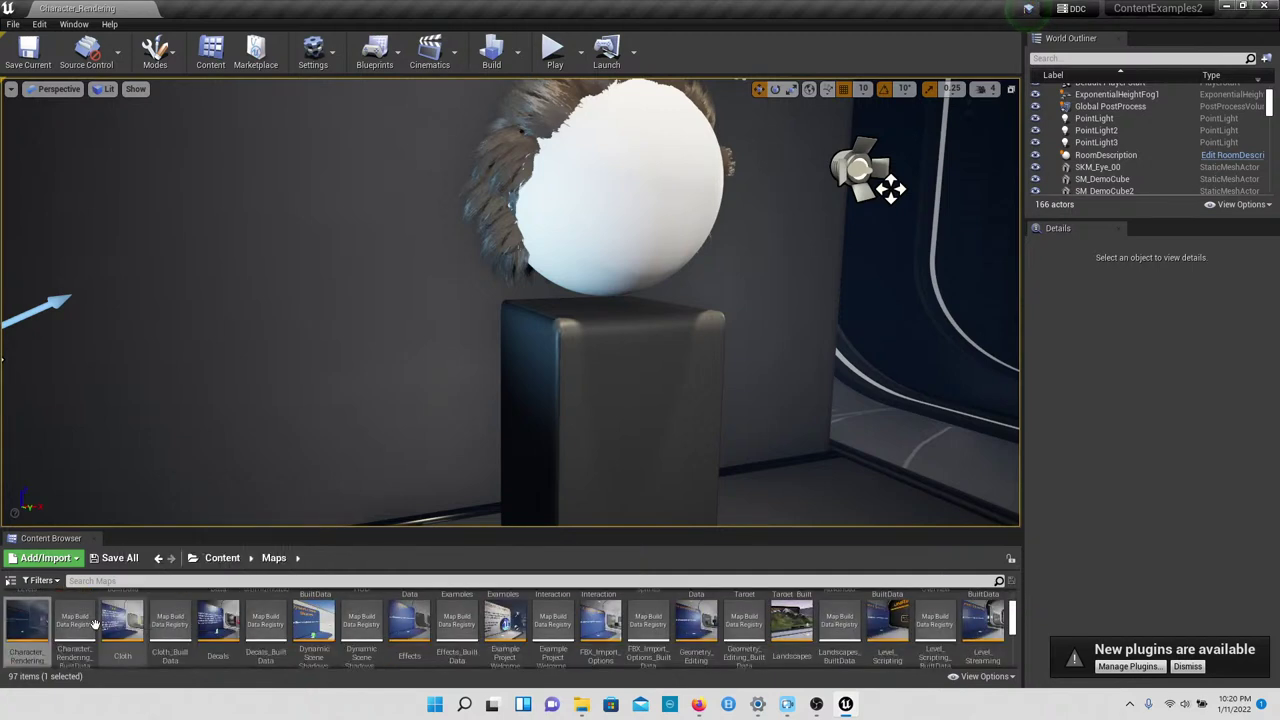
scroll(150, 625, down, 1)
double_click(124, 621)
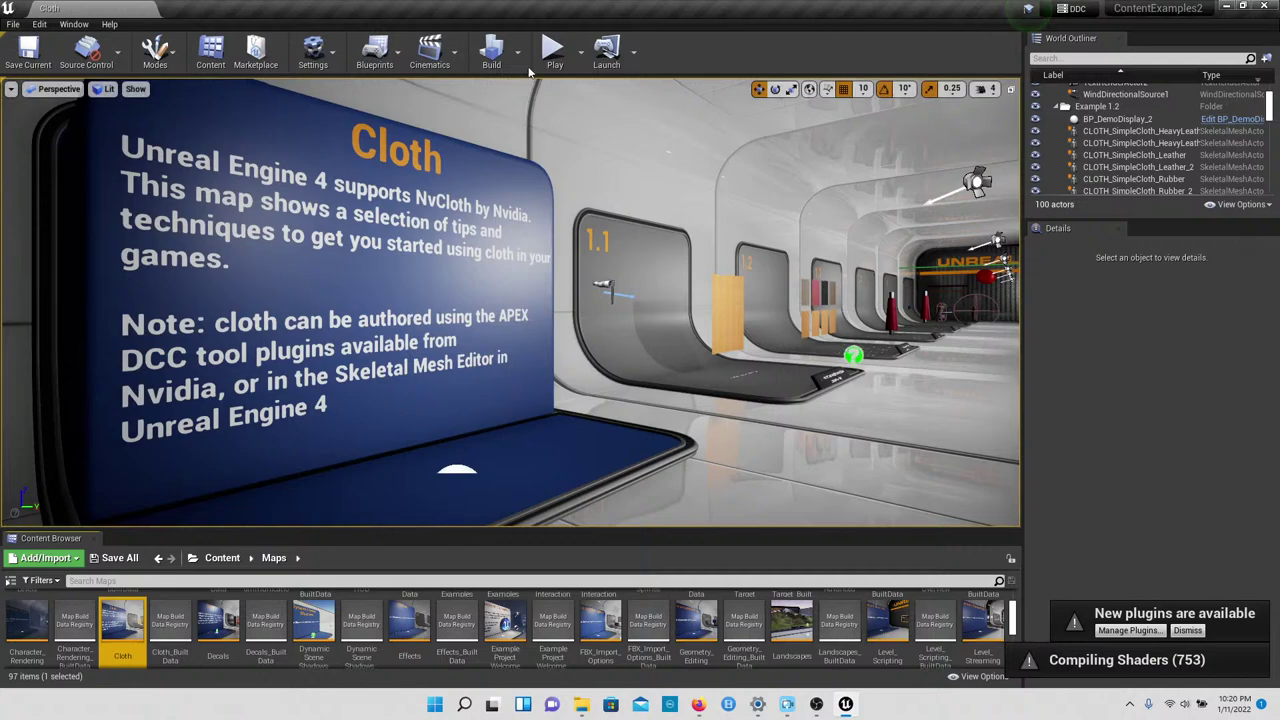
Step: Play the Cloth level, inspect the wind-blown cloth at display 1.1, and end the play session
click(549, 50)
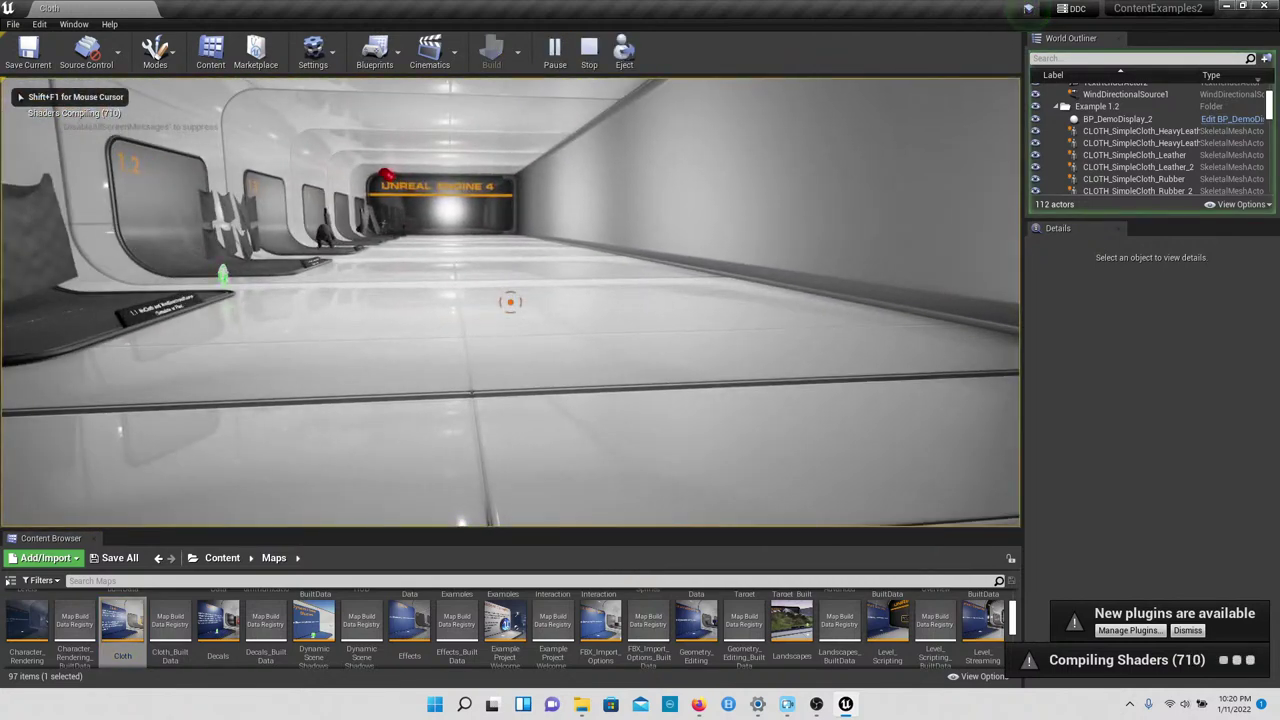
key(w)
key(w)
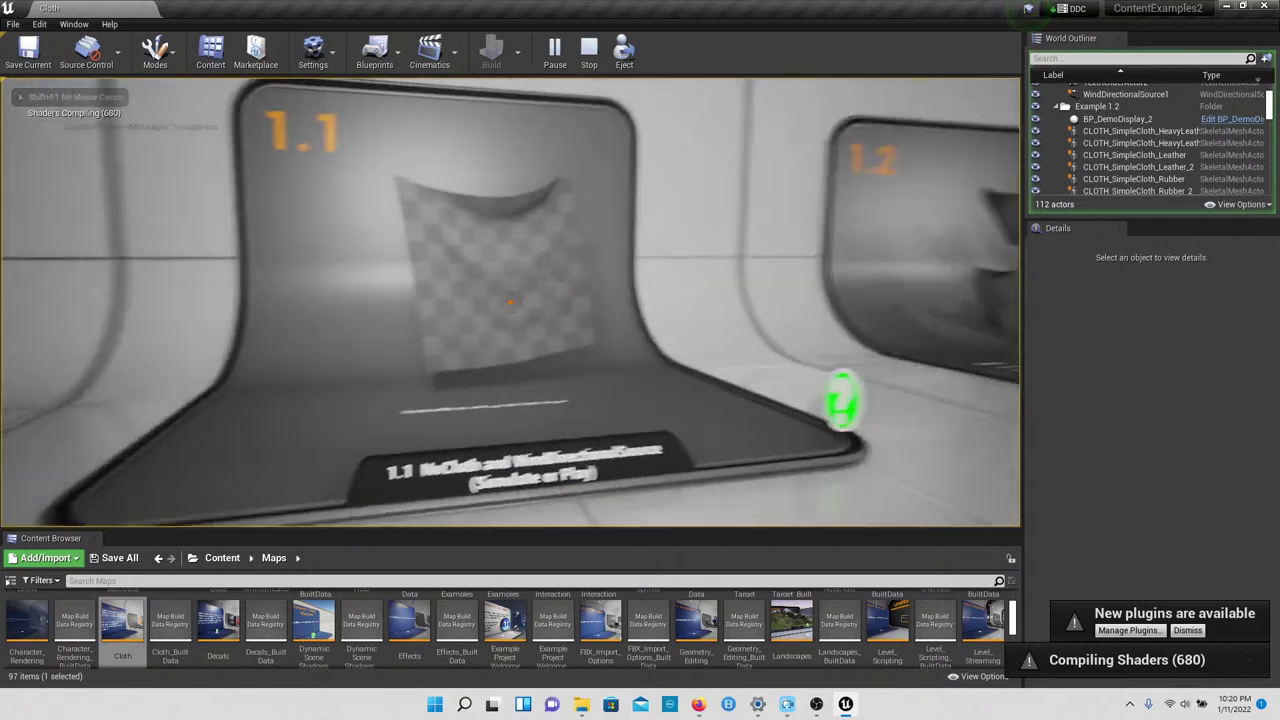
key(s)
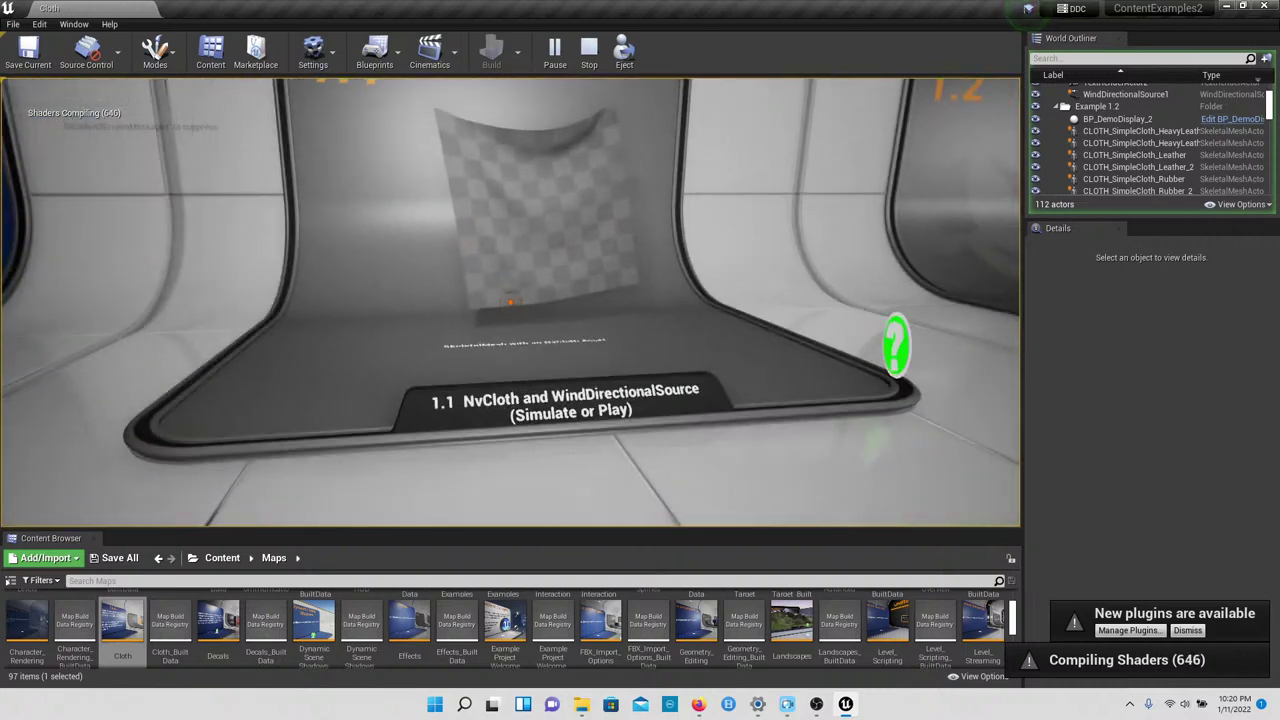
key(w)
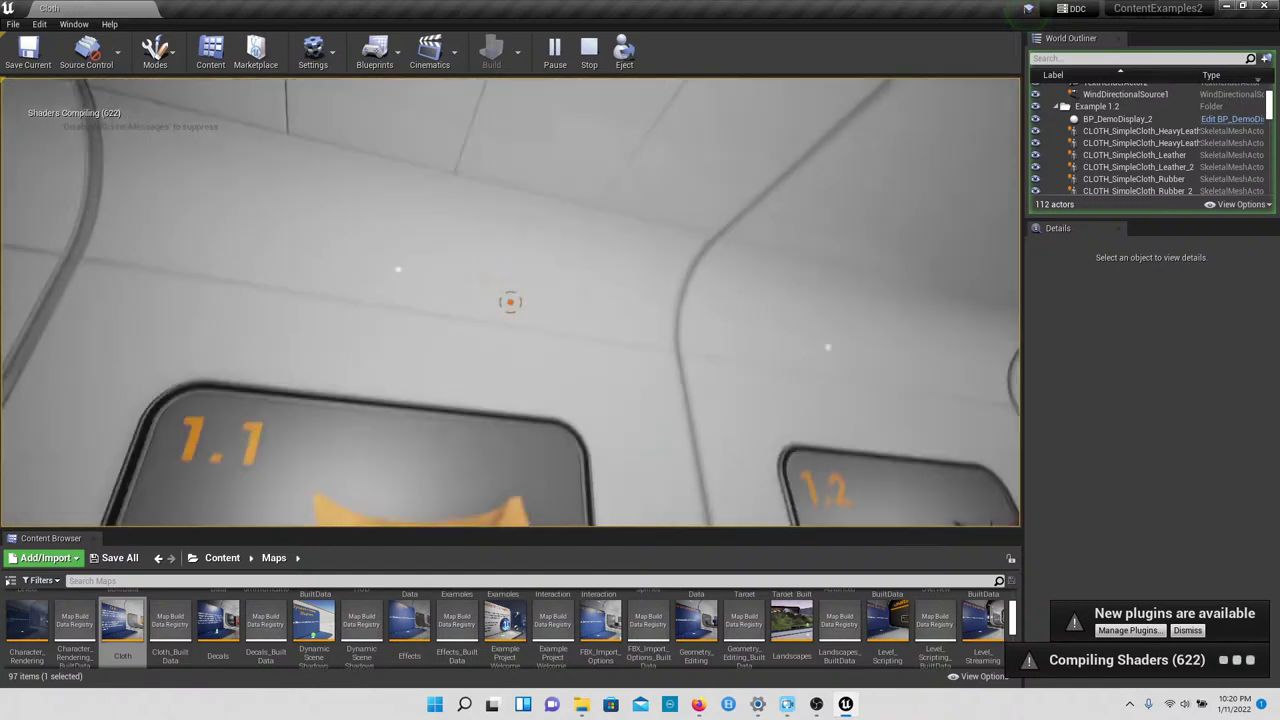
key(Escape)
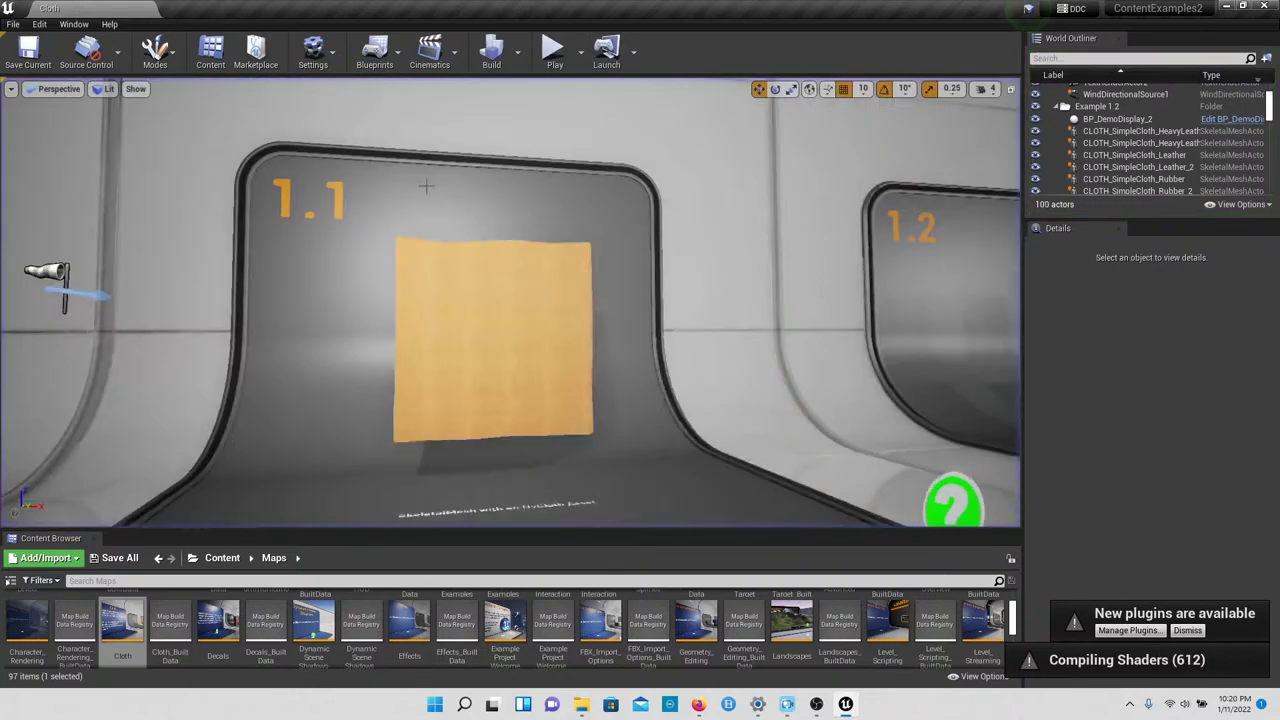
Step: Inspect the display 1.1 cloth actor's details and its SkeletalMeshComponent, and clear the selection
click(443, 289)
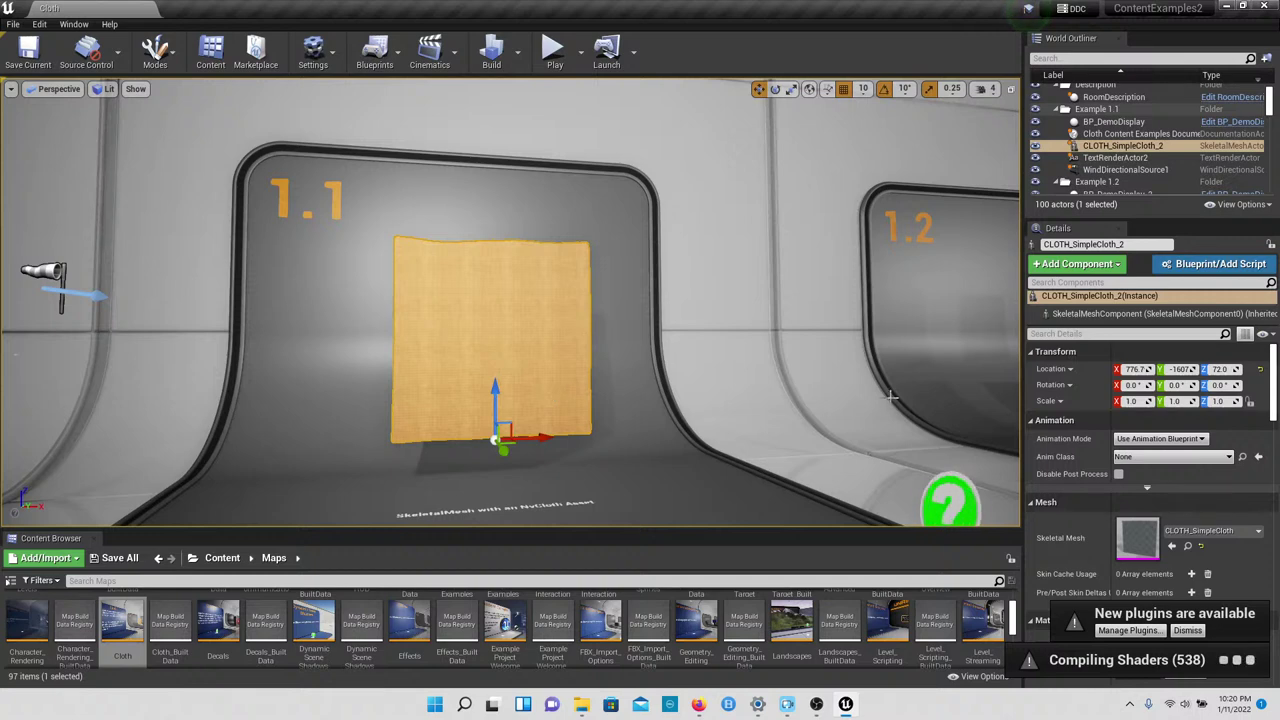
click(1057, 318)
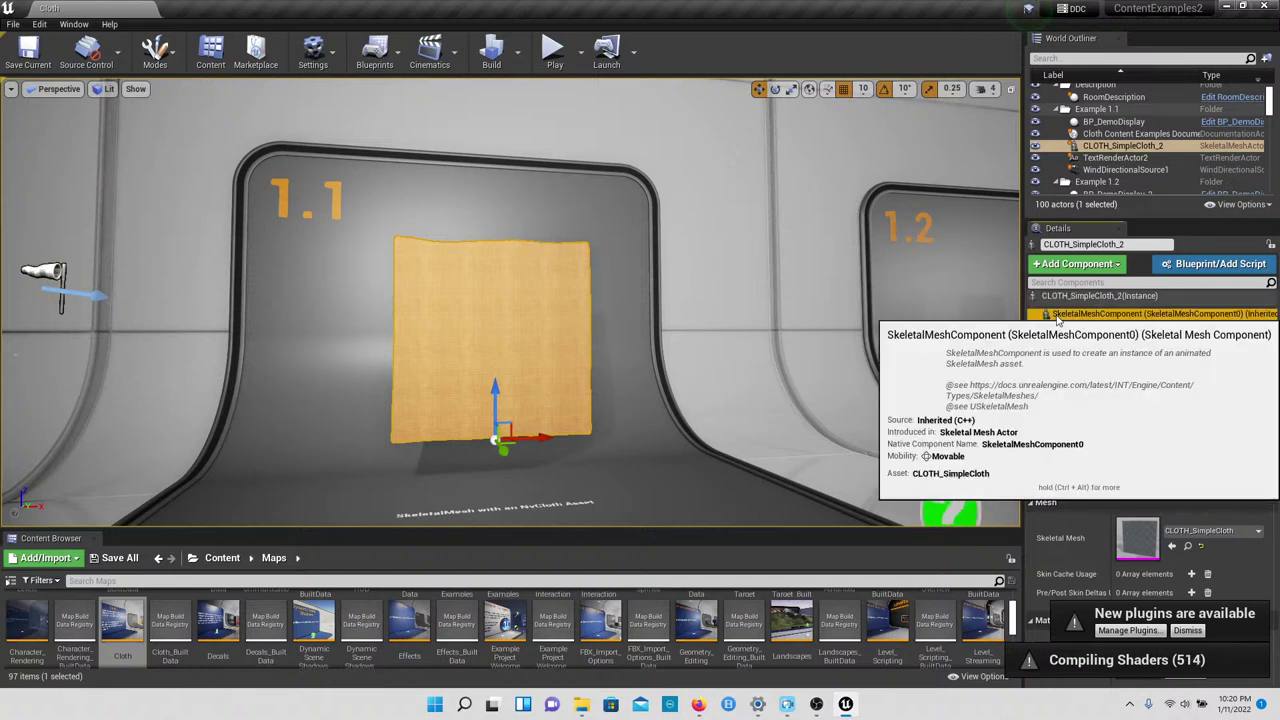
key(Escape)
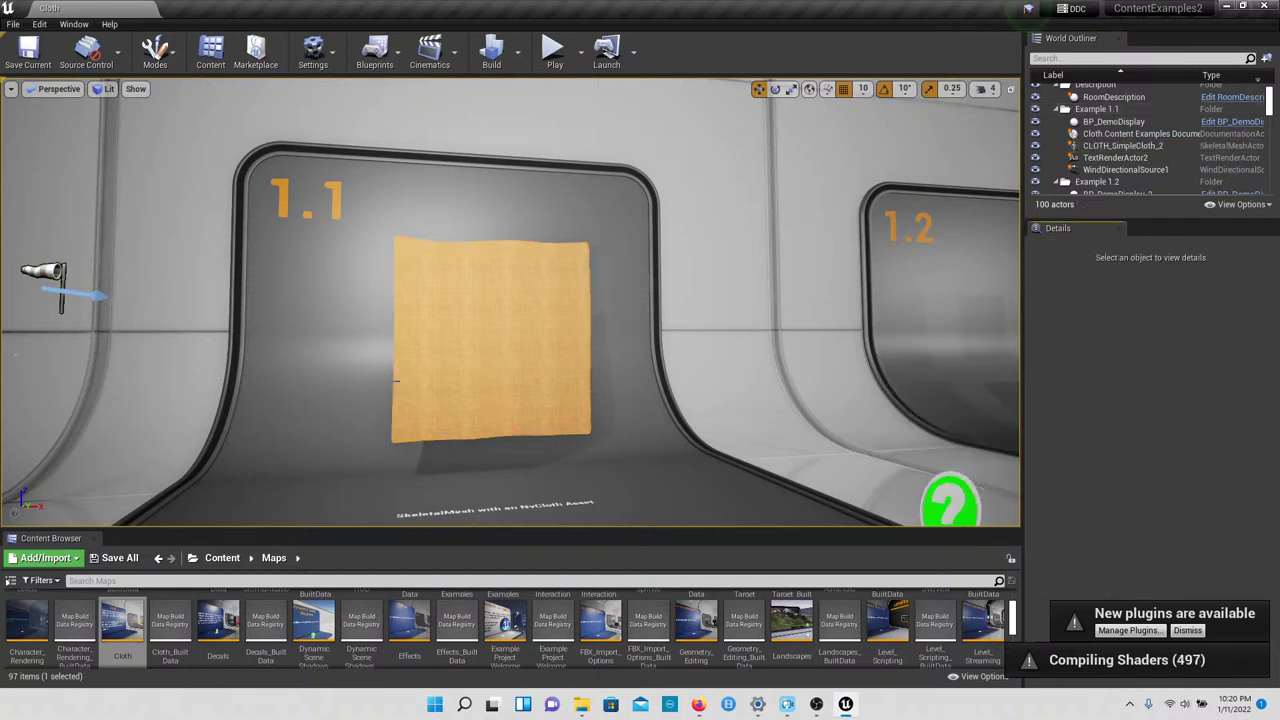
Step: Play the Cloth level again and examine the Burlap, Silk, Rubber and Heavy Leather samples at display 1.2 NvCloth Properties
click(553, 50)
click(558, 184)
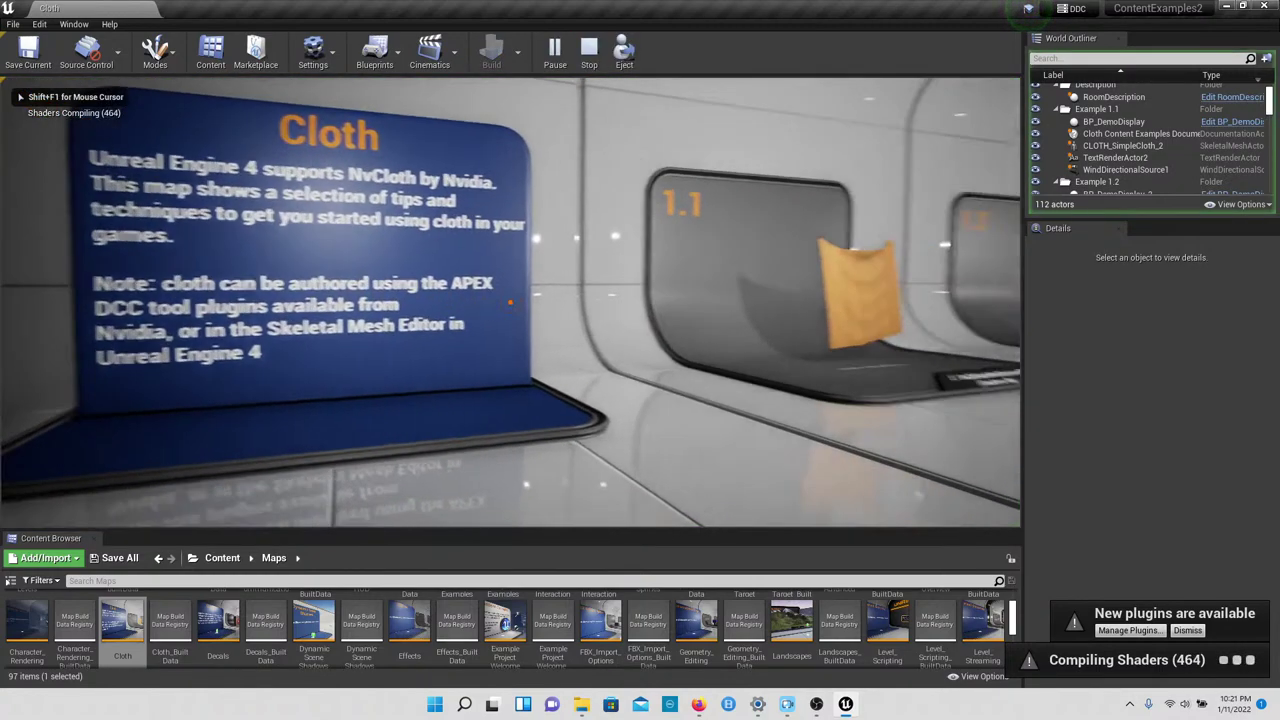
key(w)
key(w)
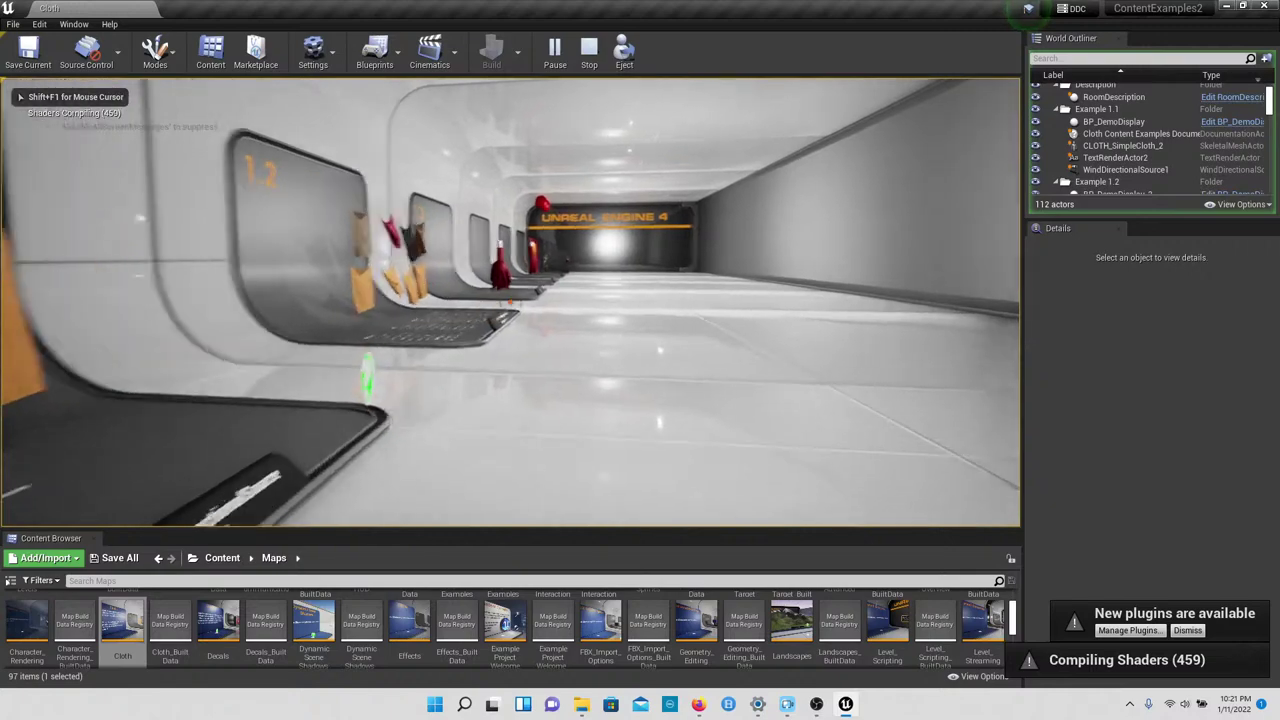
key(w)
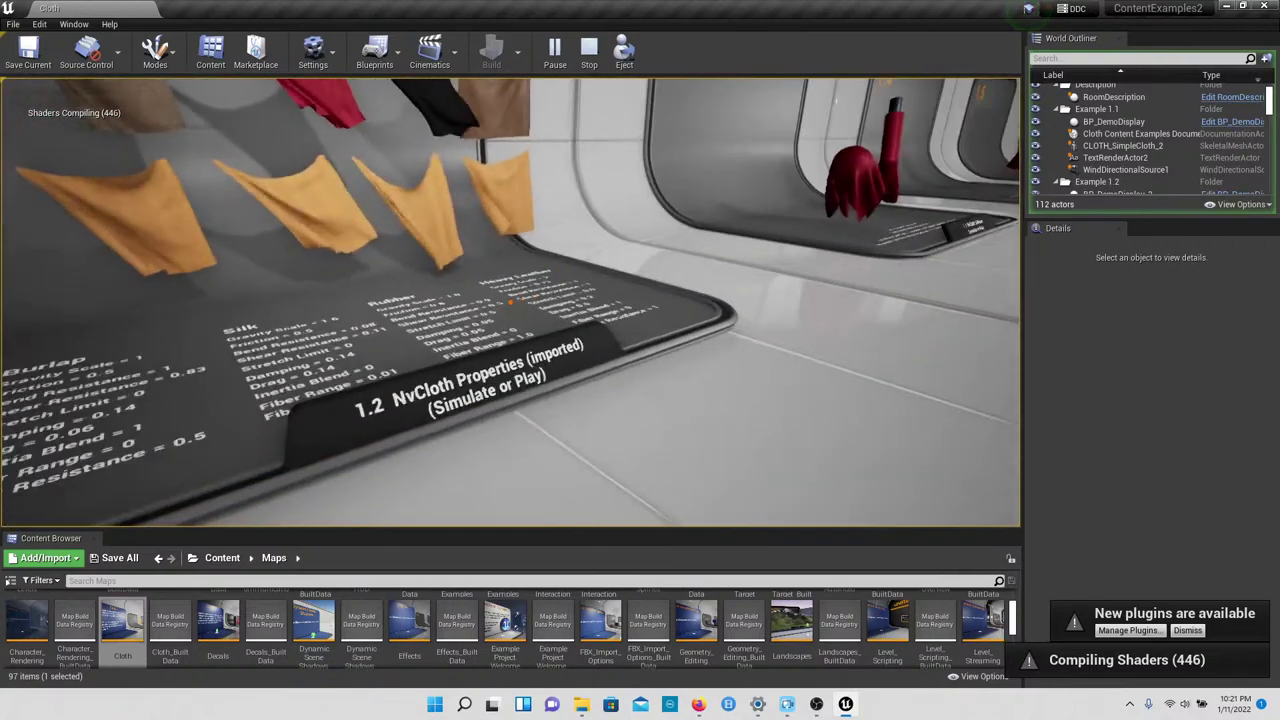
mouse_move(510, 300)
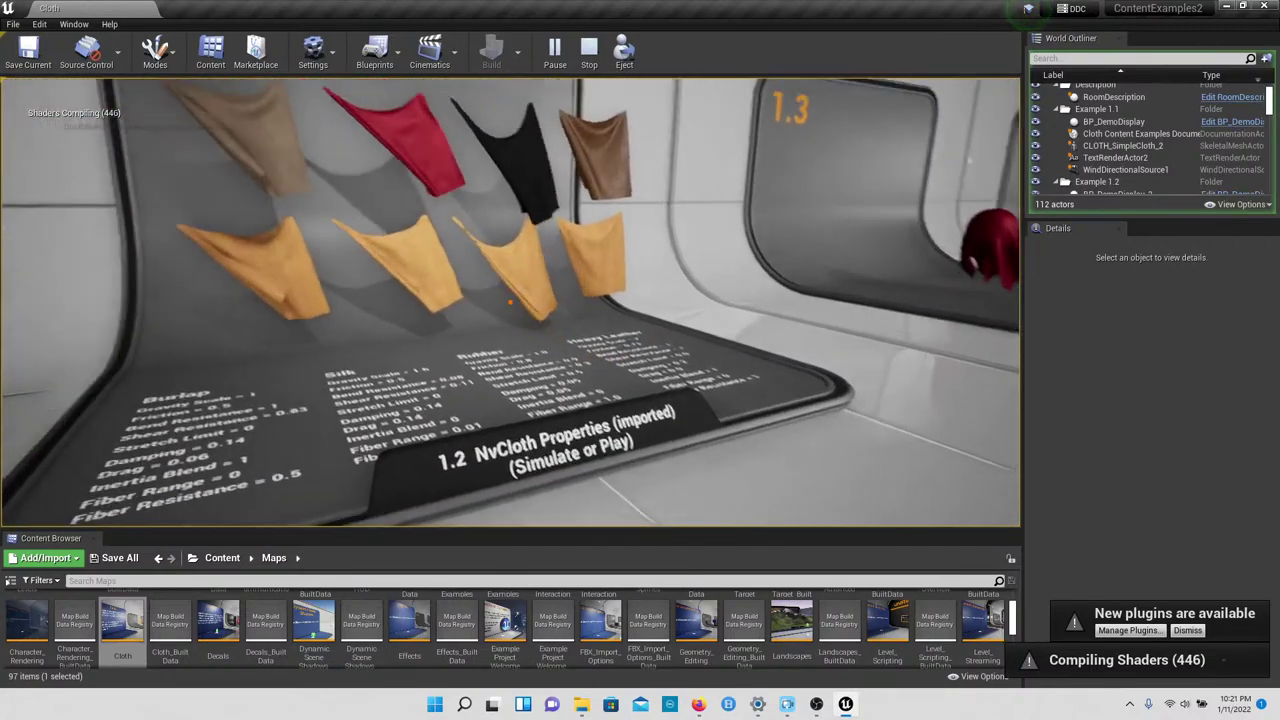
key(w)
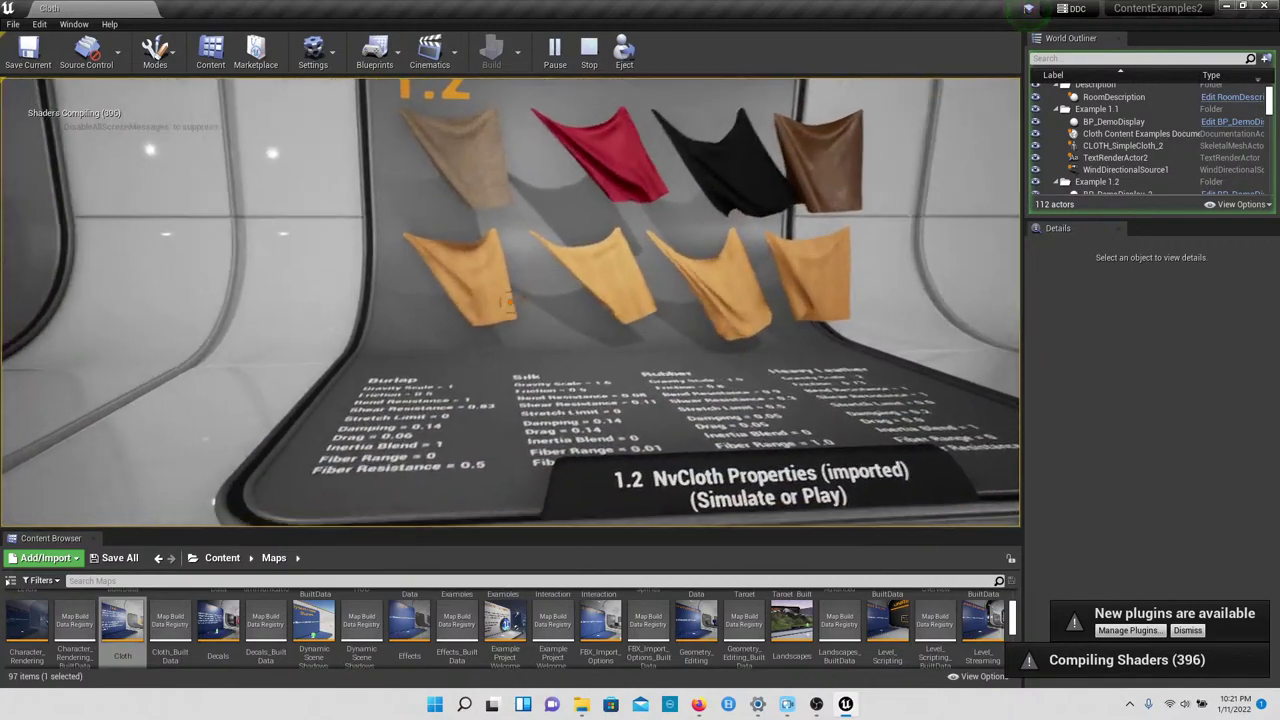
key(w)
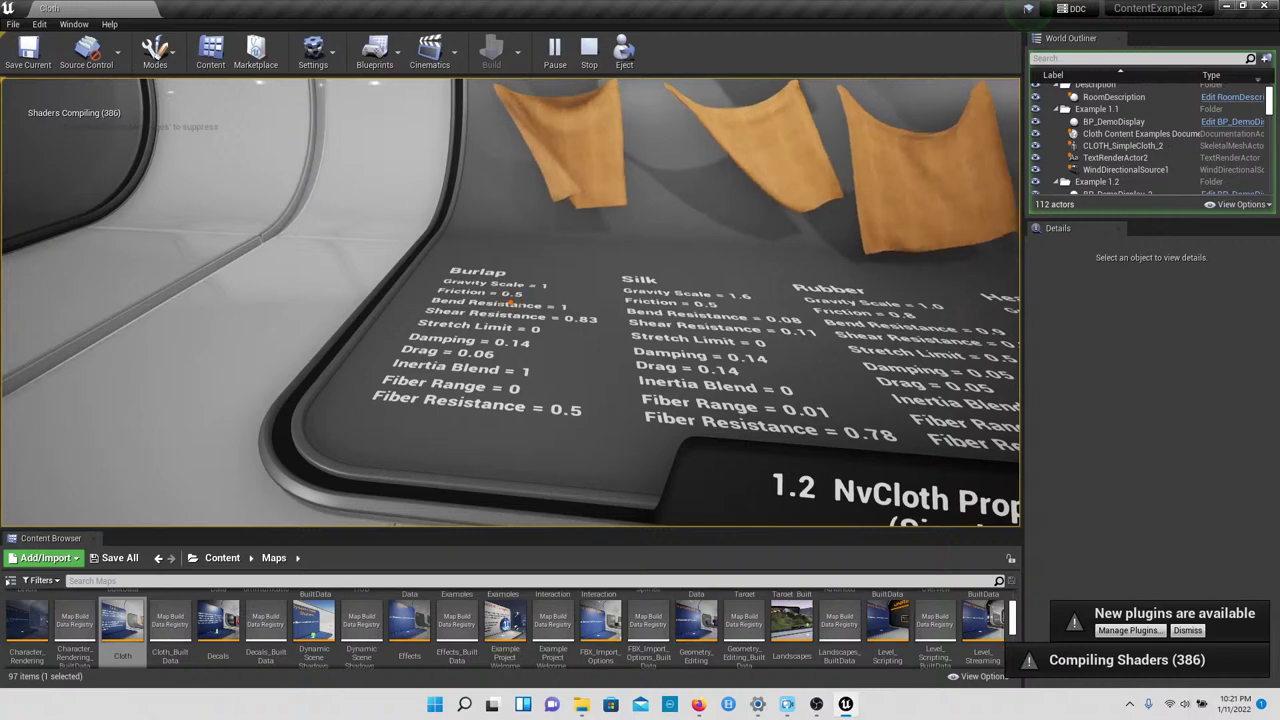
key(s)
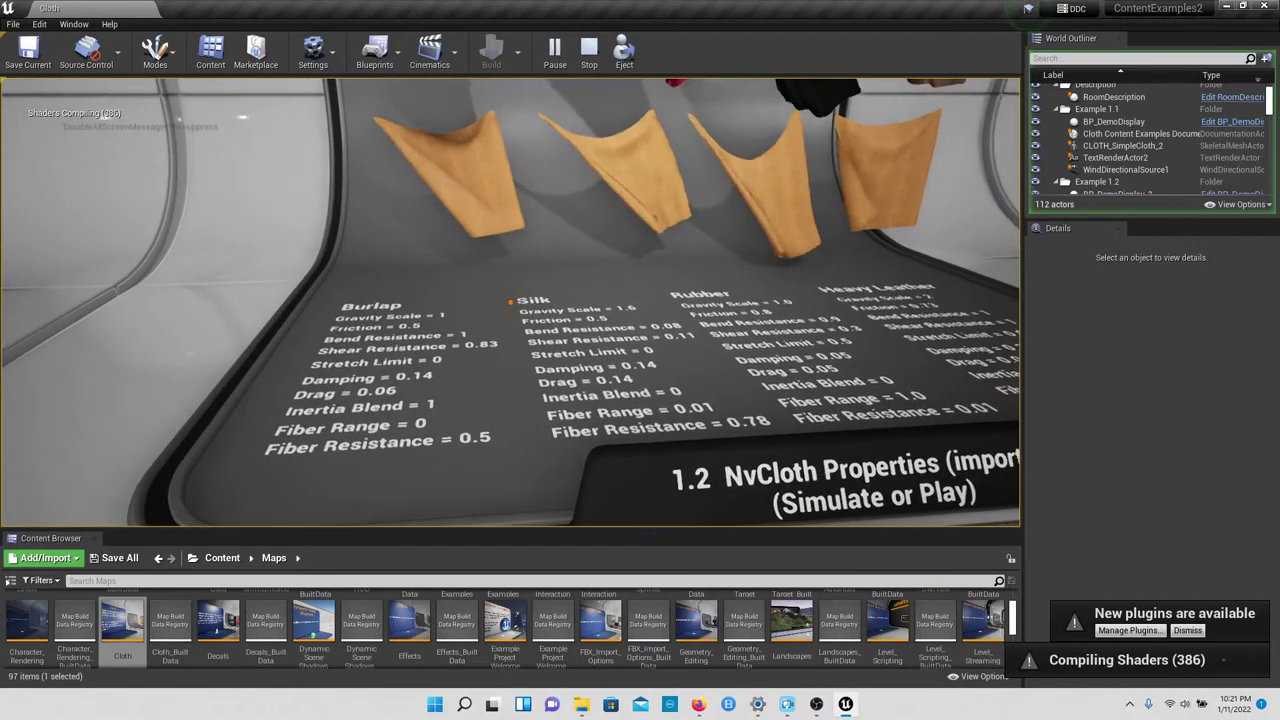
key(d)
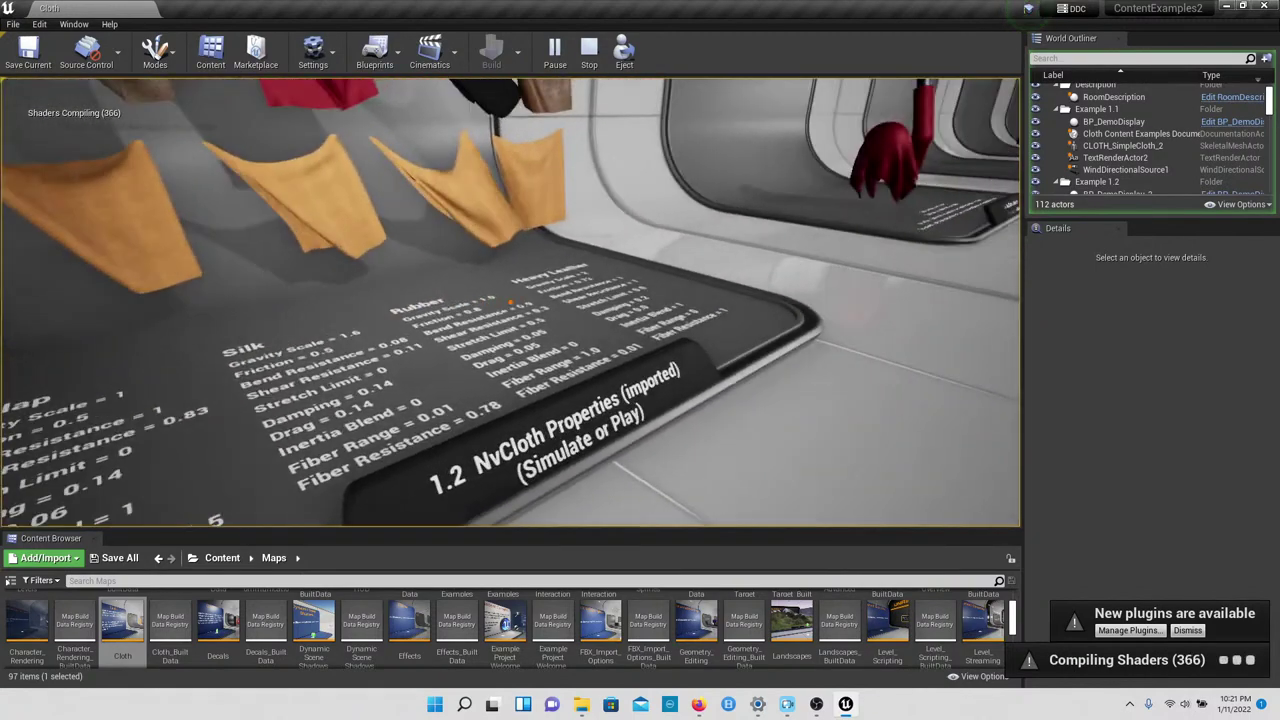
Step: Walk to display 1.3 NvCloth Collision and examine the red cloths over the sphere and the cylinder
key(w)
key(w)
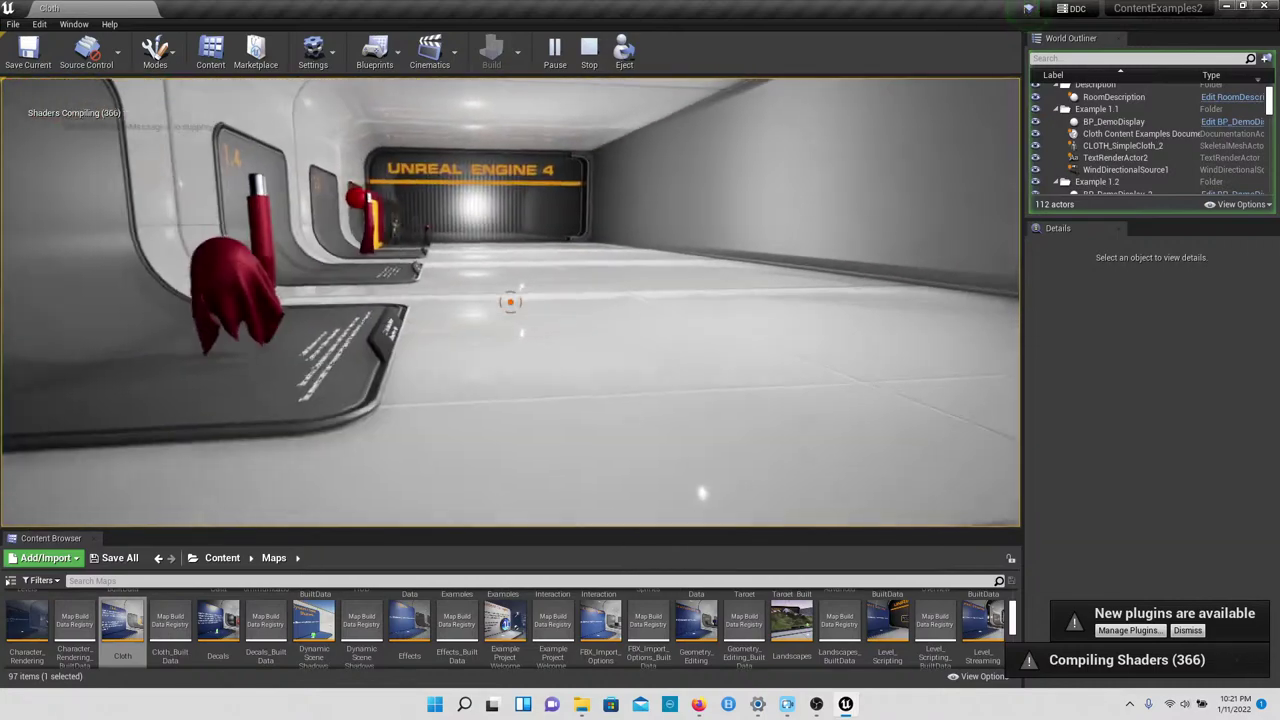
key(a)
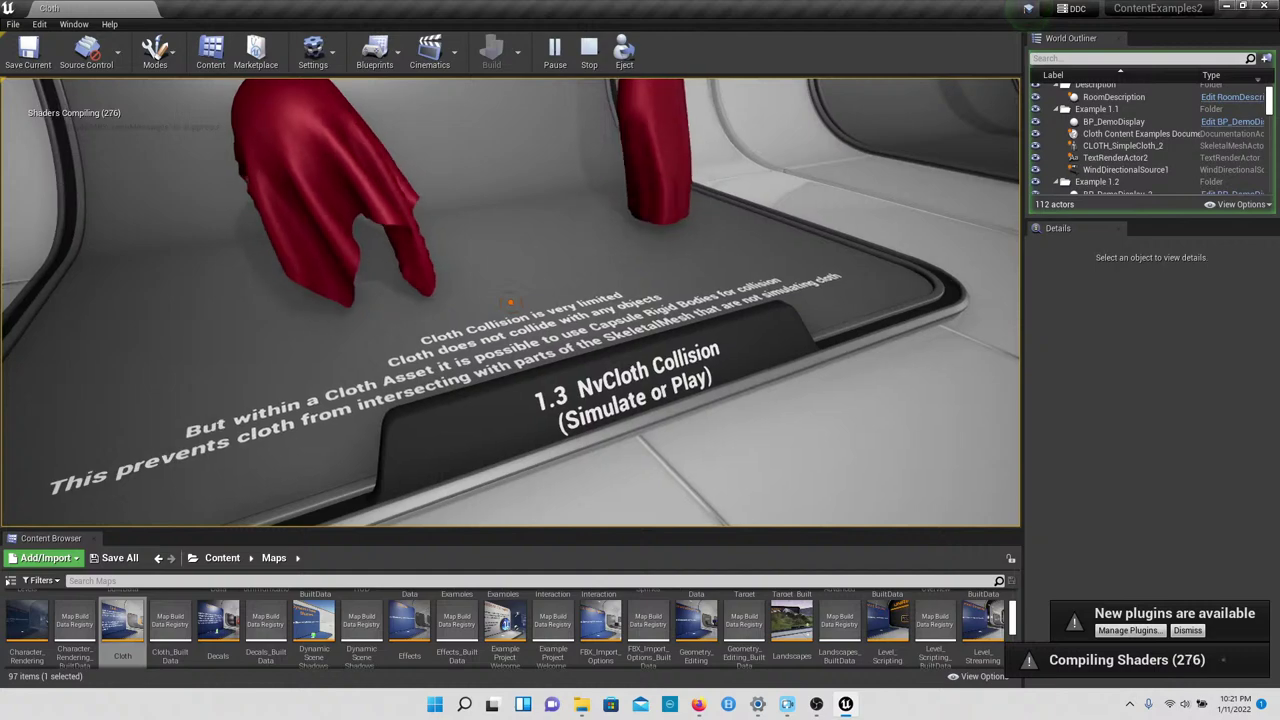
key(w)
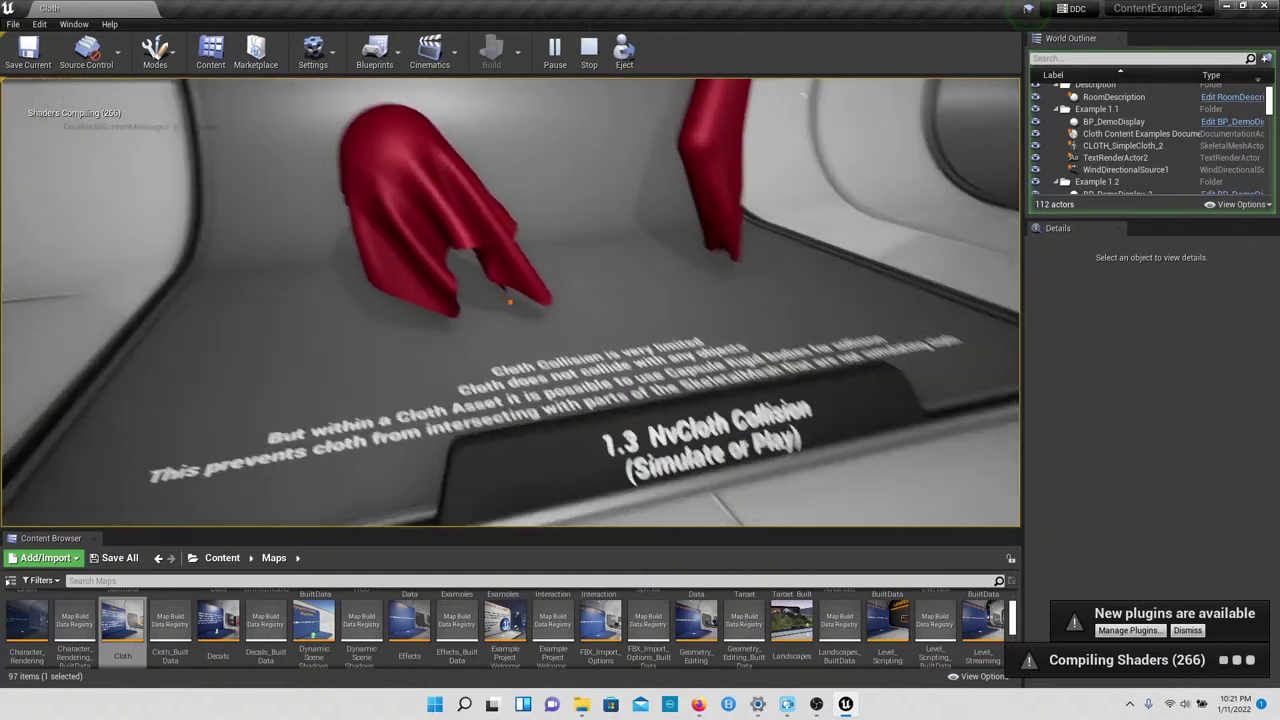
key(w)
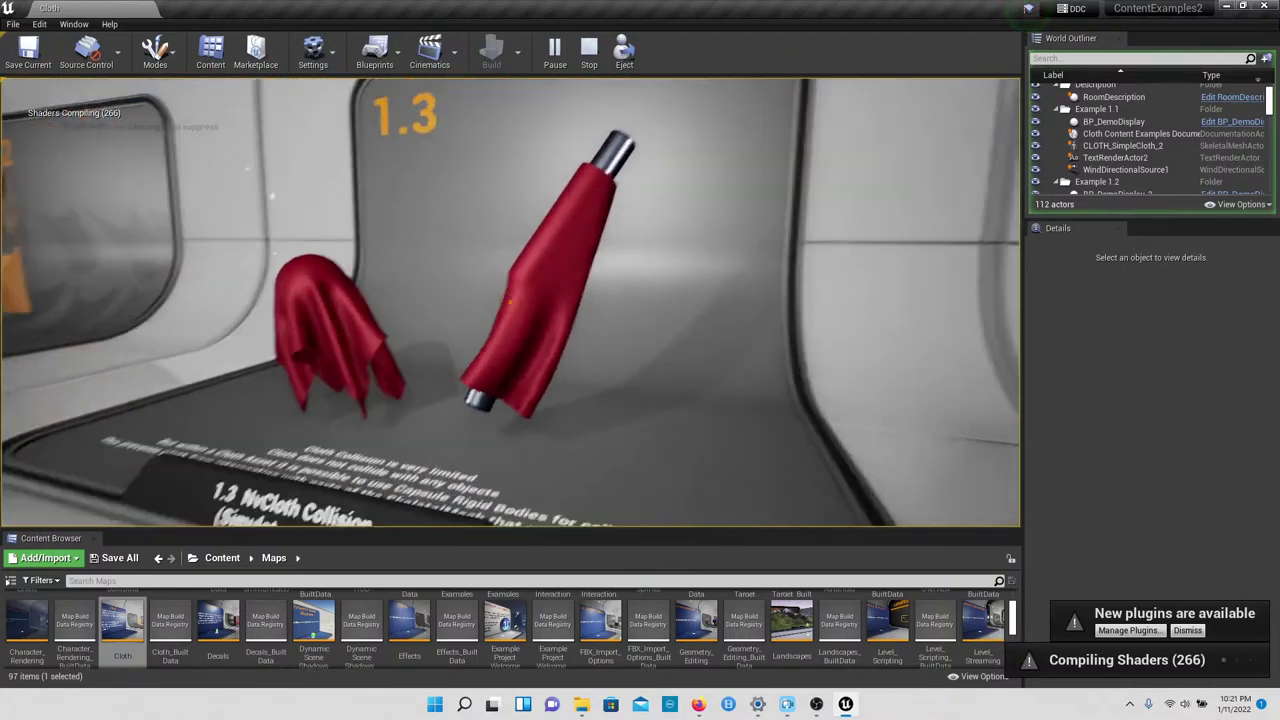
Step: Walk past display 1.4 BackStop and compare the cloth panels at display 1.5 Self Collision
key(w)
key(w)
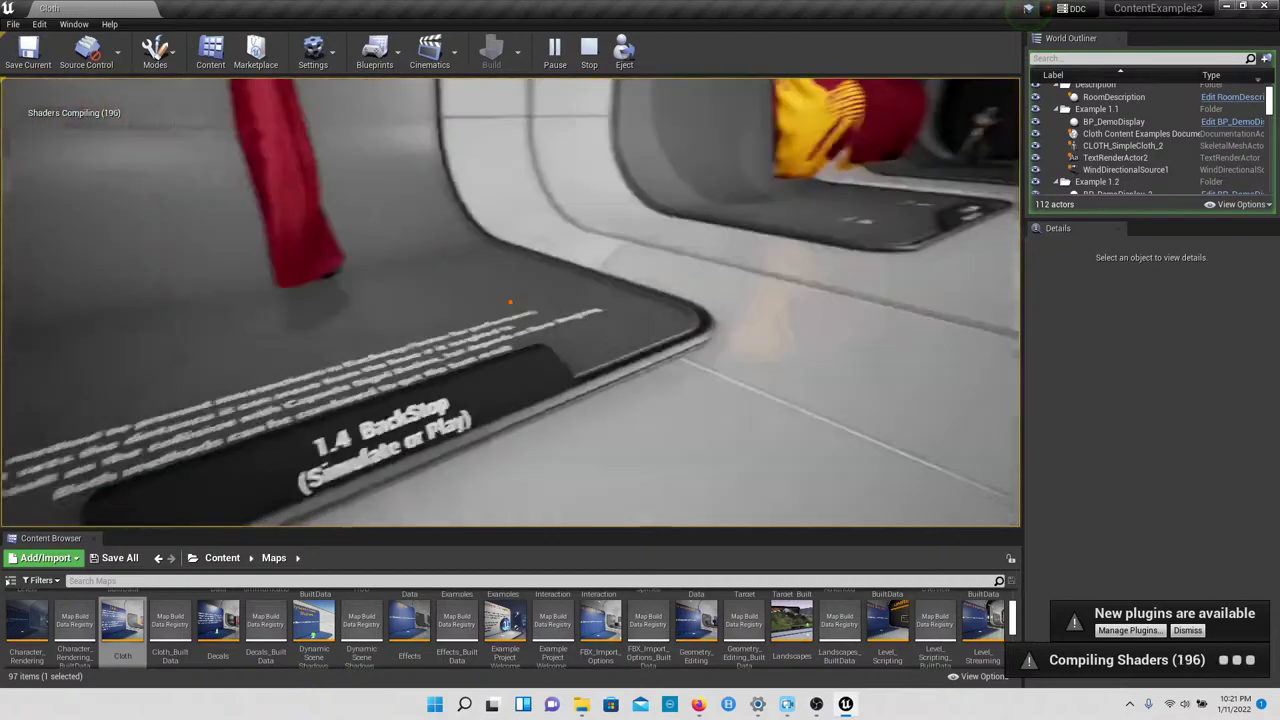
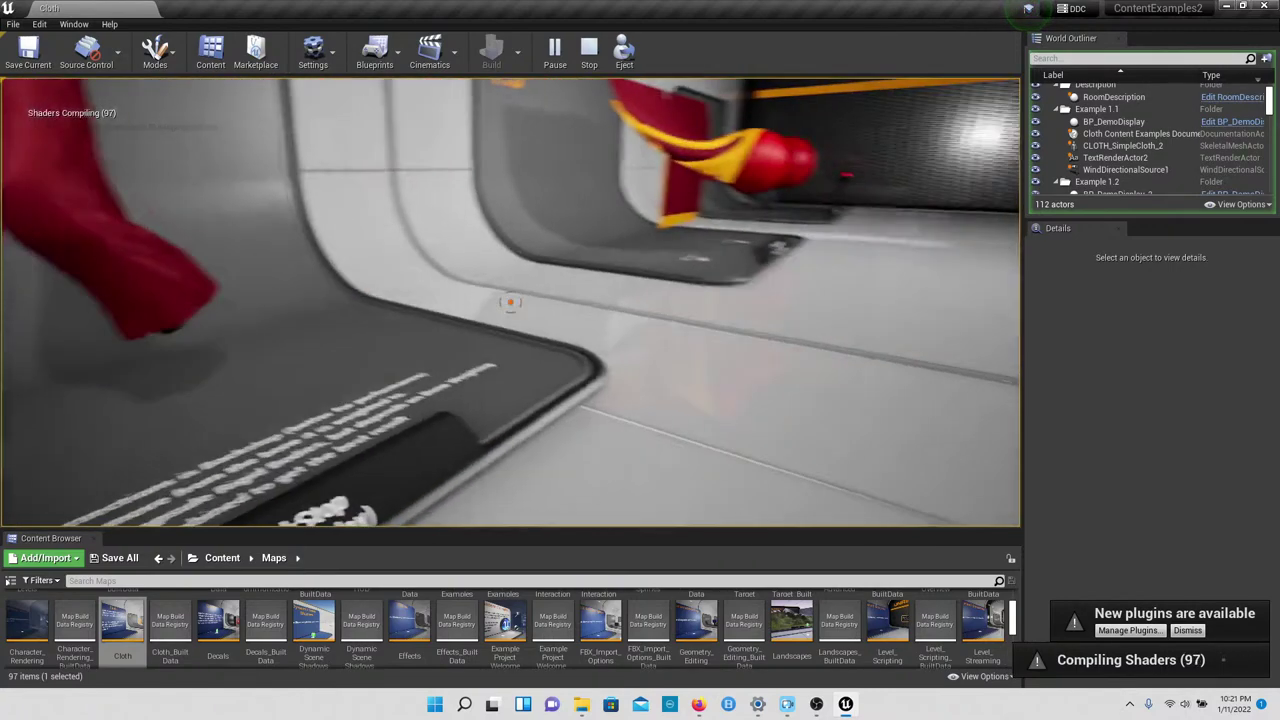
key(w)
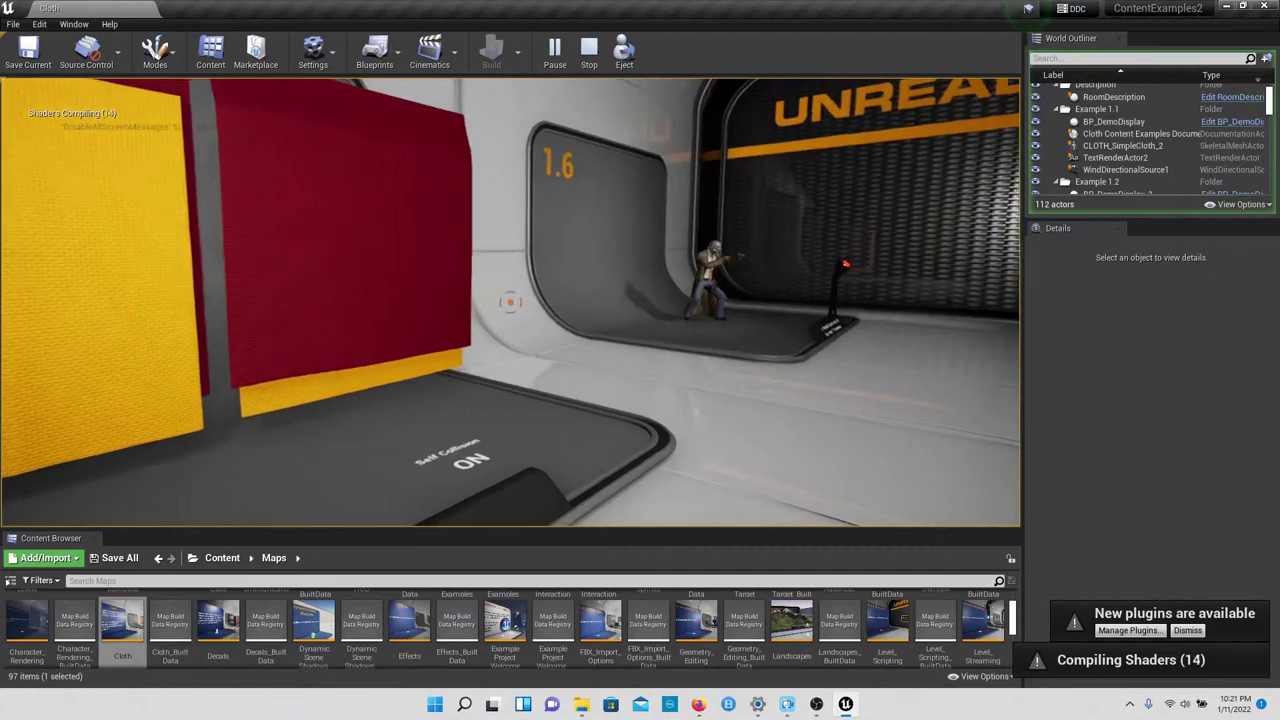
key(w)
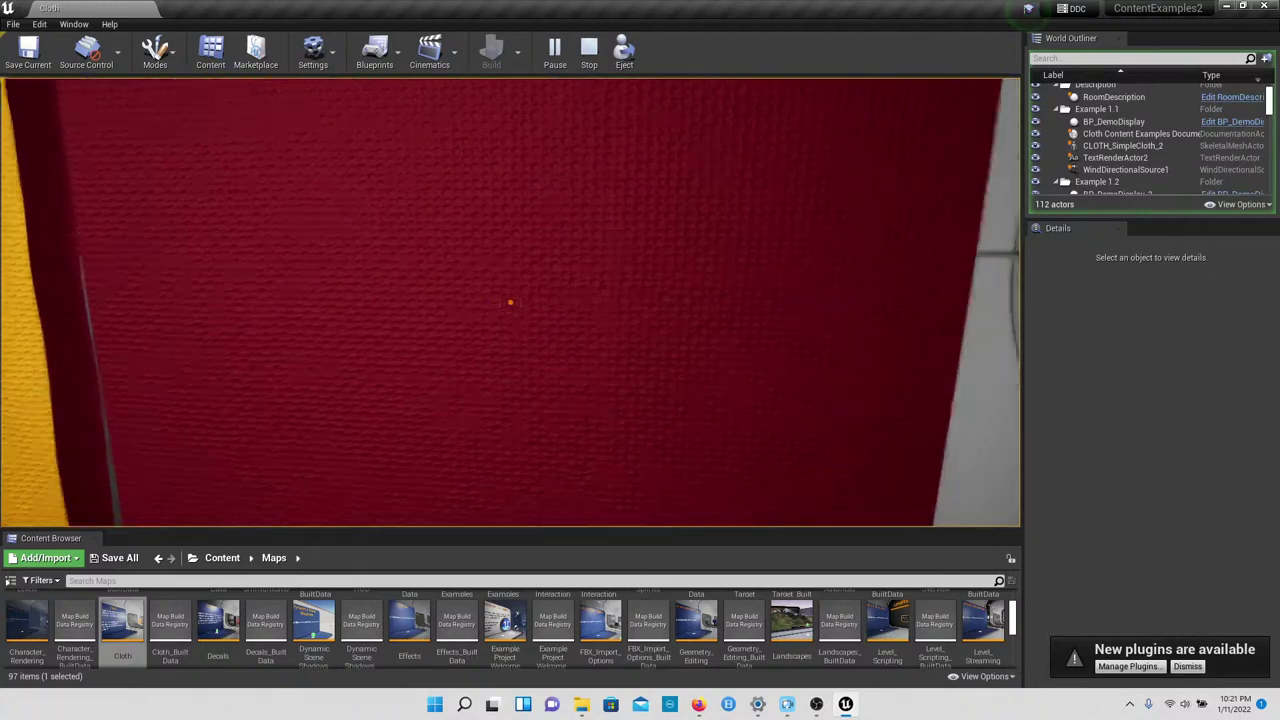
key(s)
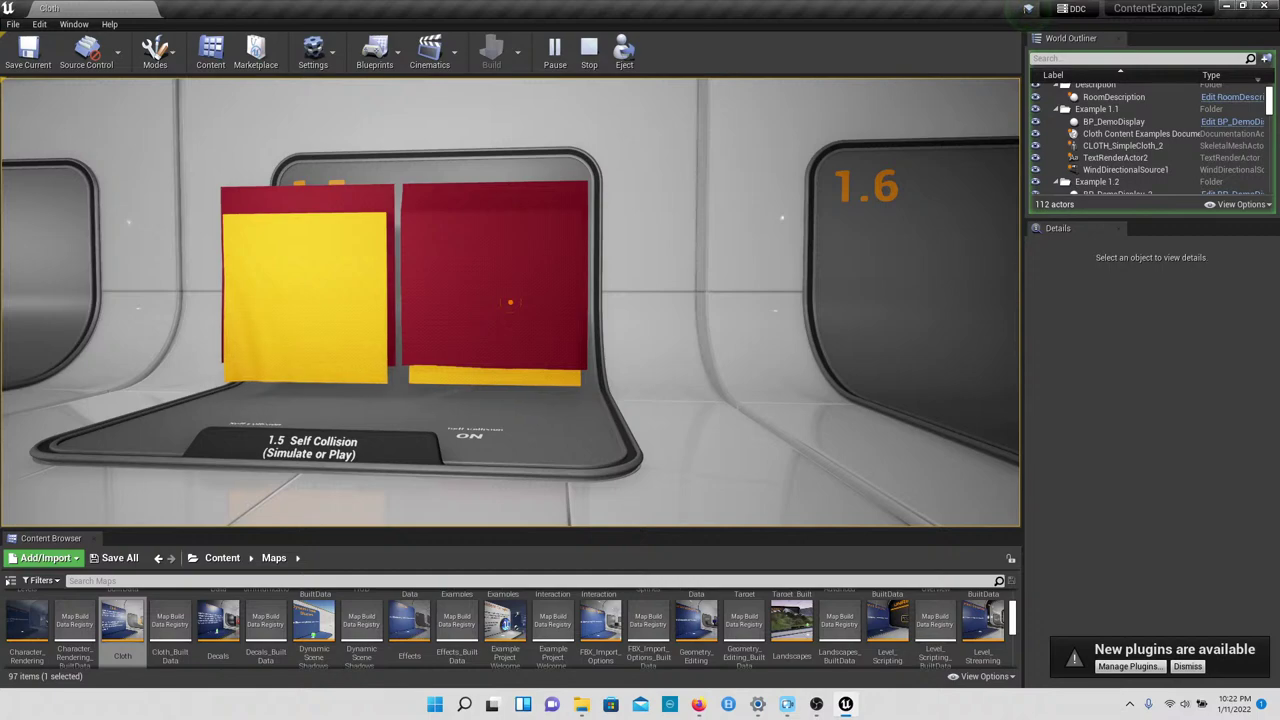
key(d)
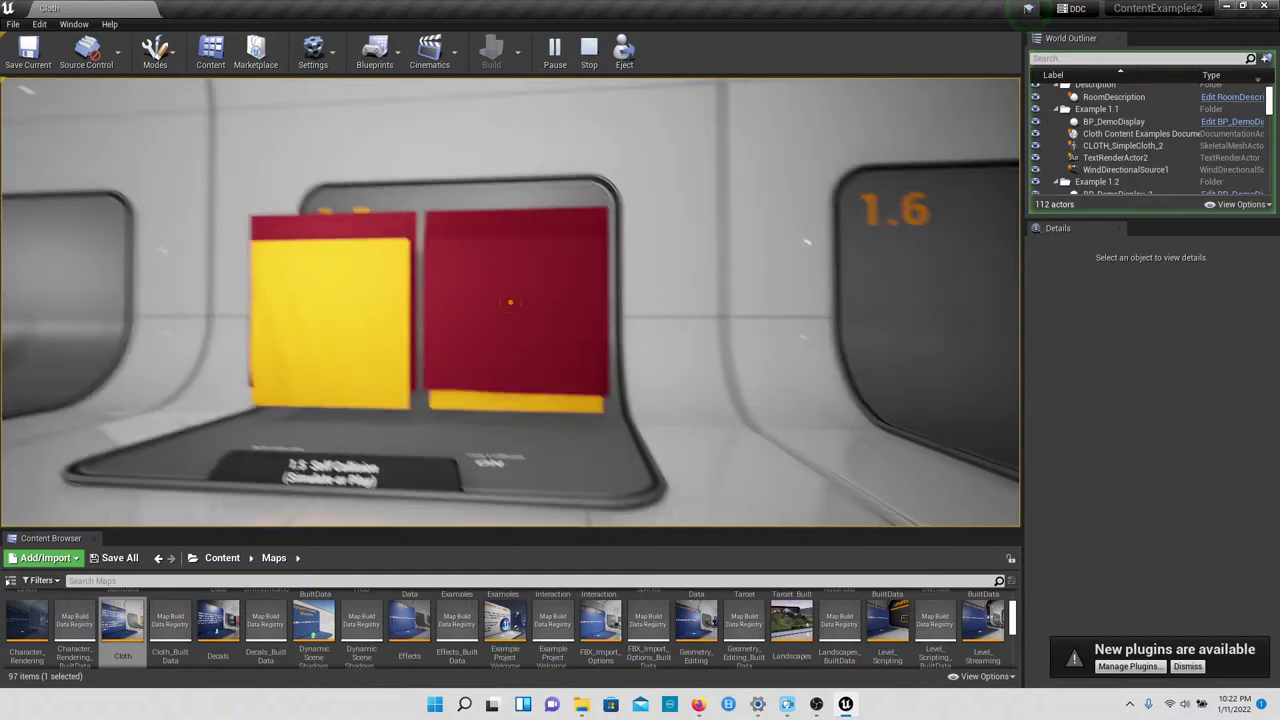
Step: Walk to display 1.6 Playable Character with Cloth and examine its label, the coated character and the button stand
key(a)
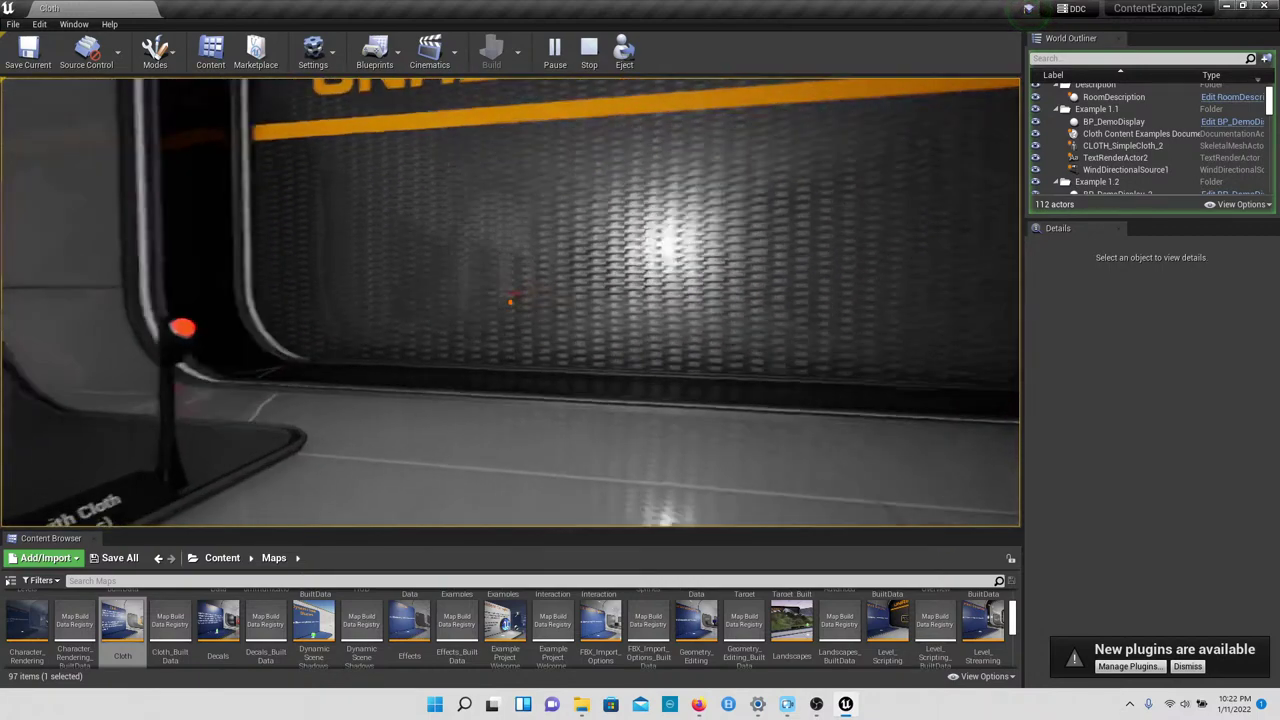
key(w)
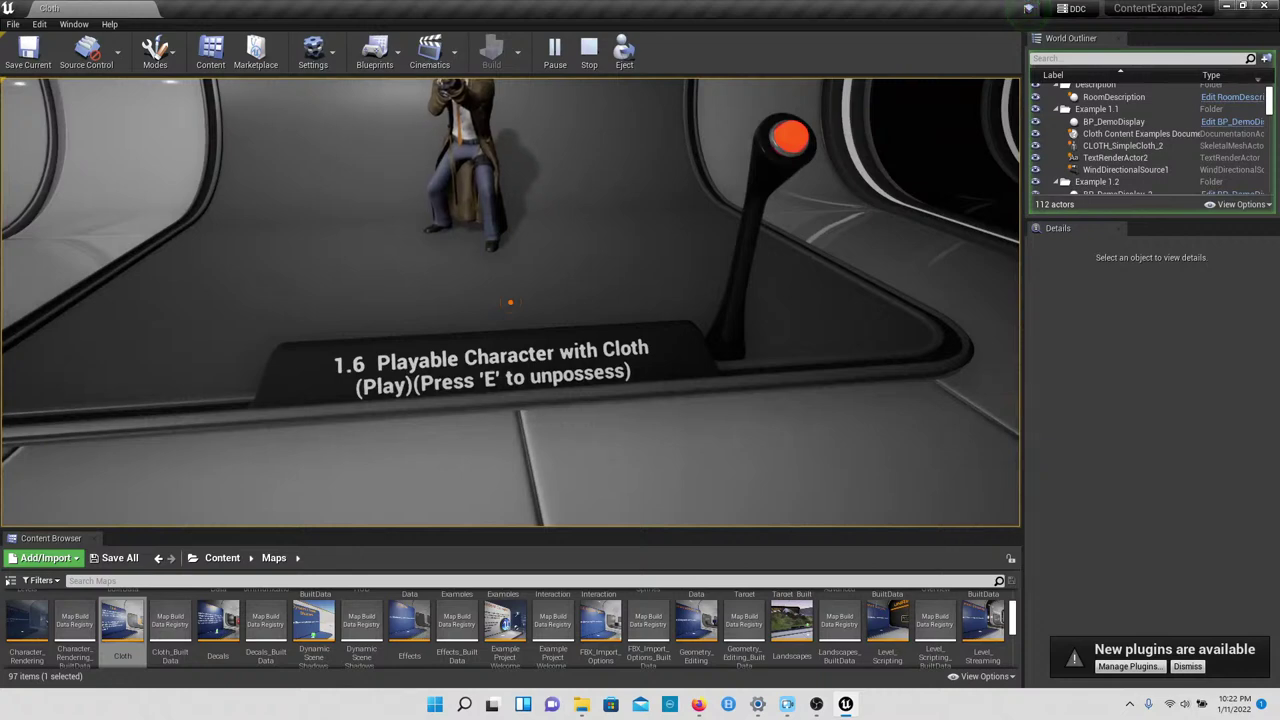
key(s)
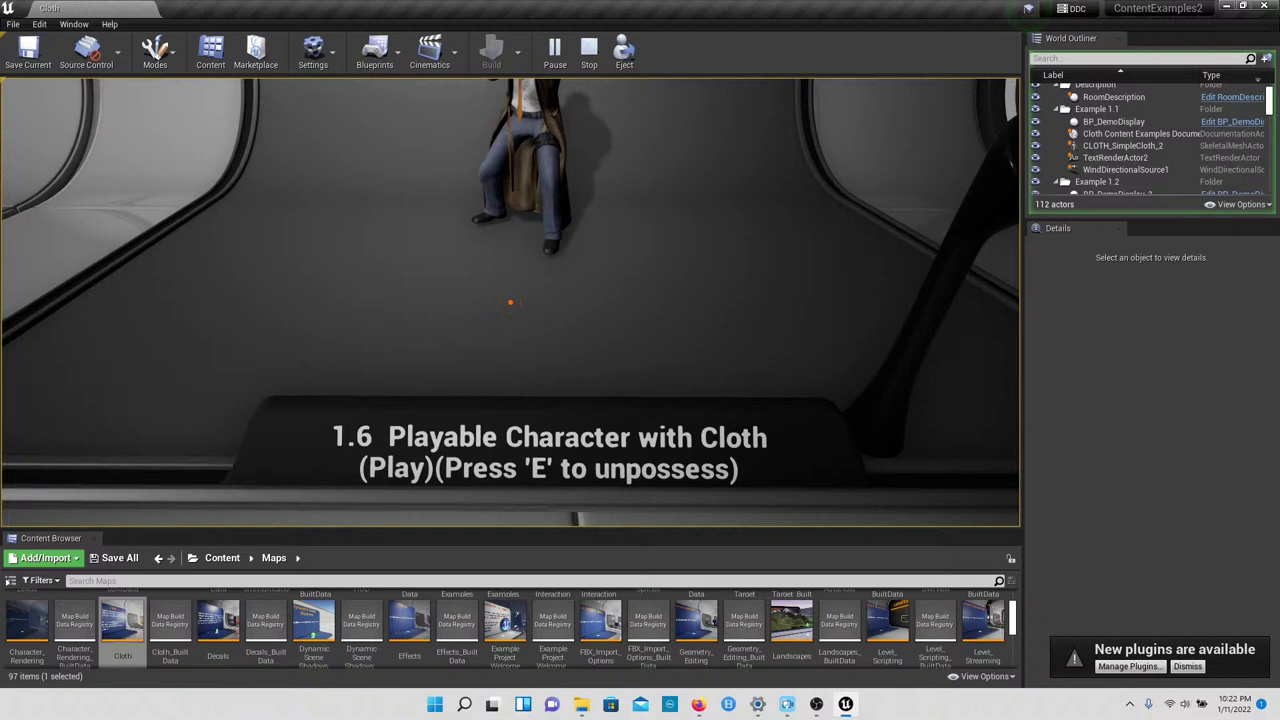
key(d)
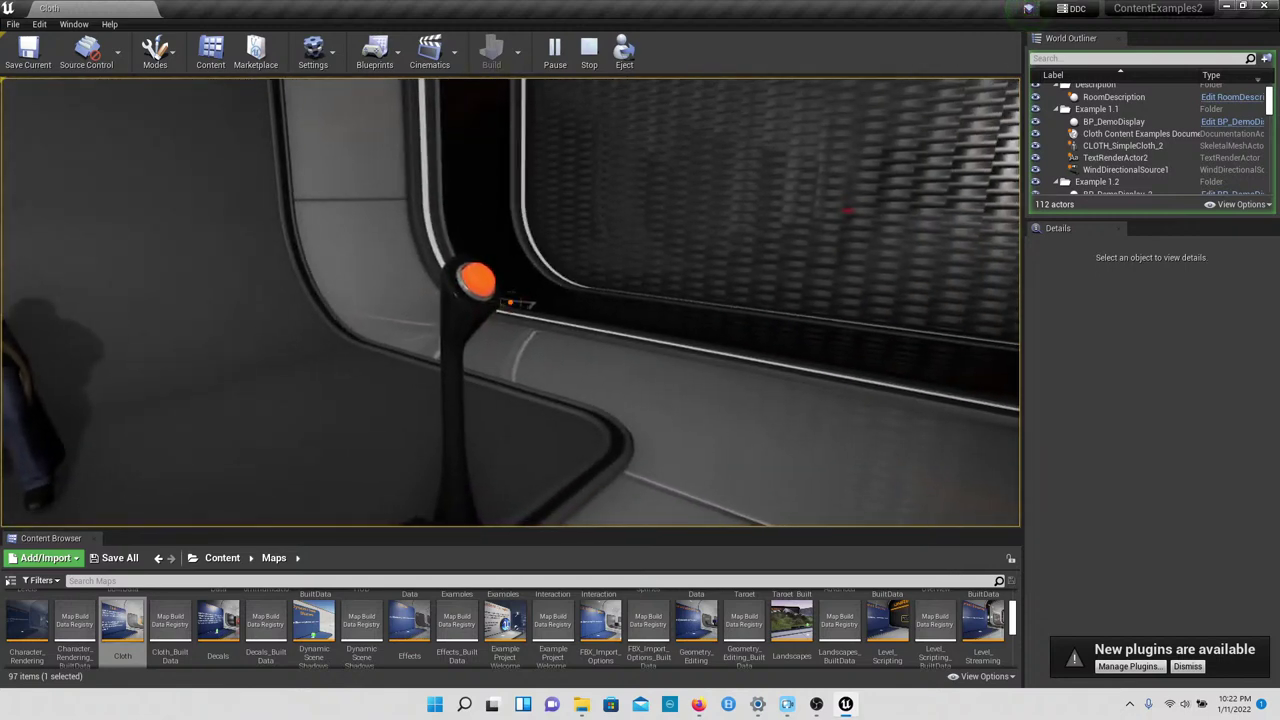
key(w)
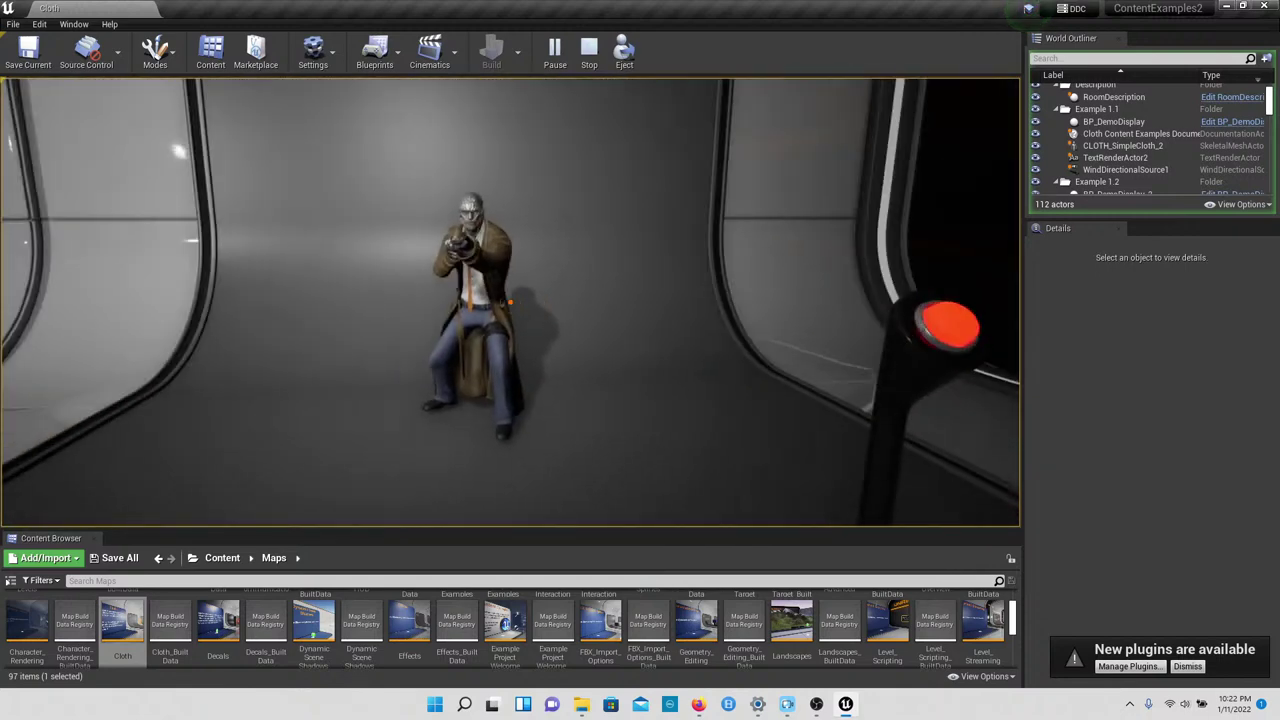
Step: Take control of the display 1.6 character and run it around the hall to examine how its coat cloth moves
key(w)
key(w)
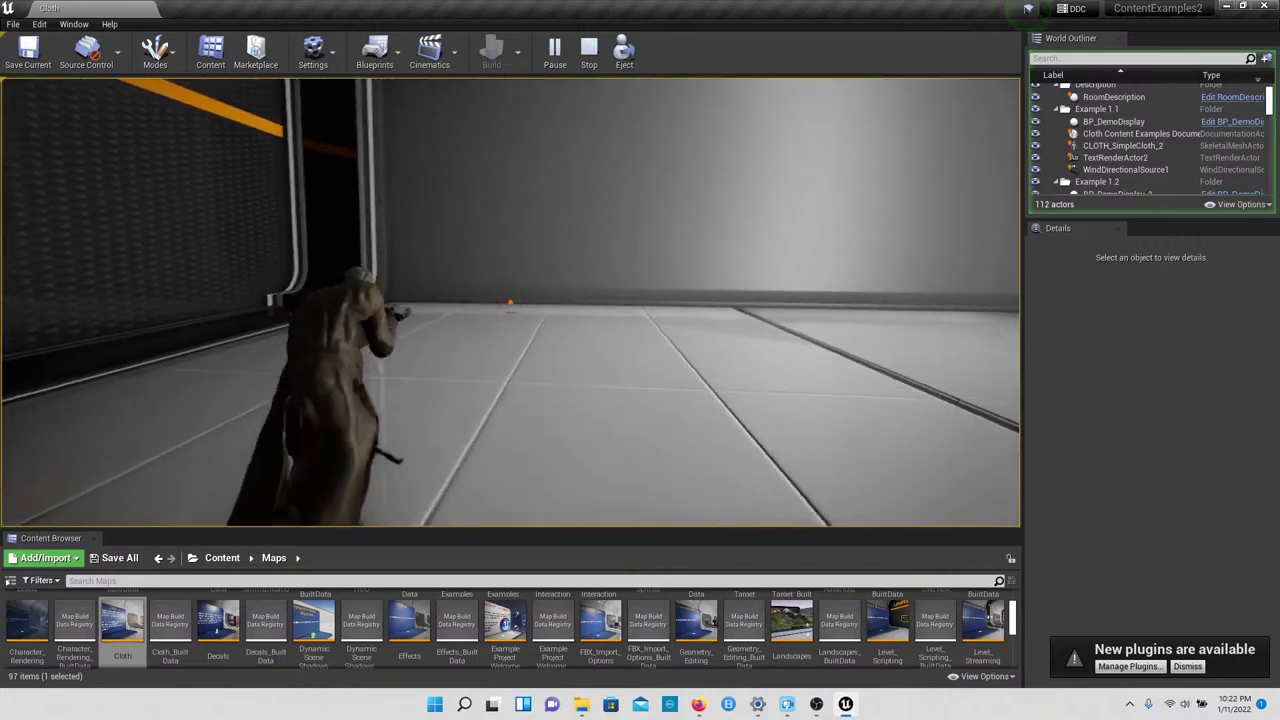
key(Left)
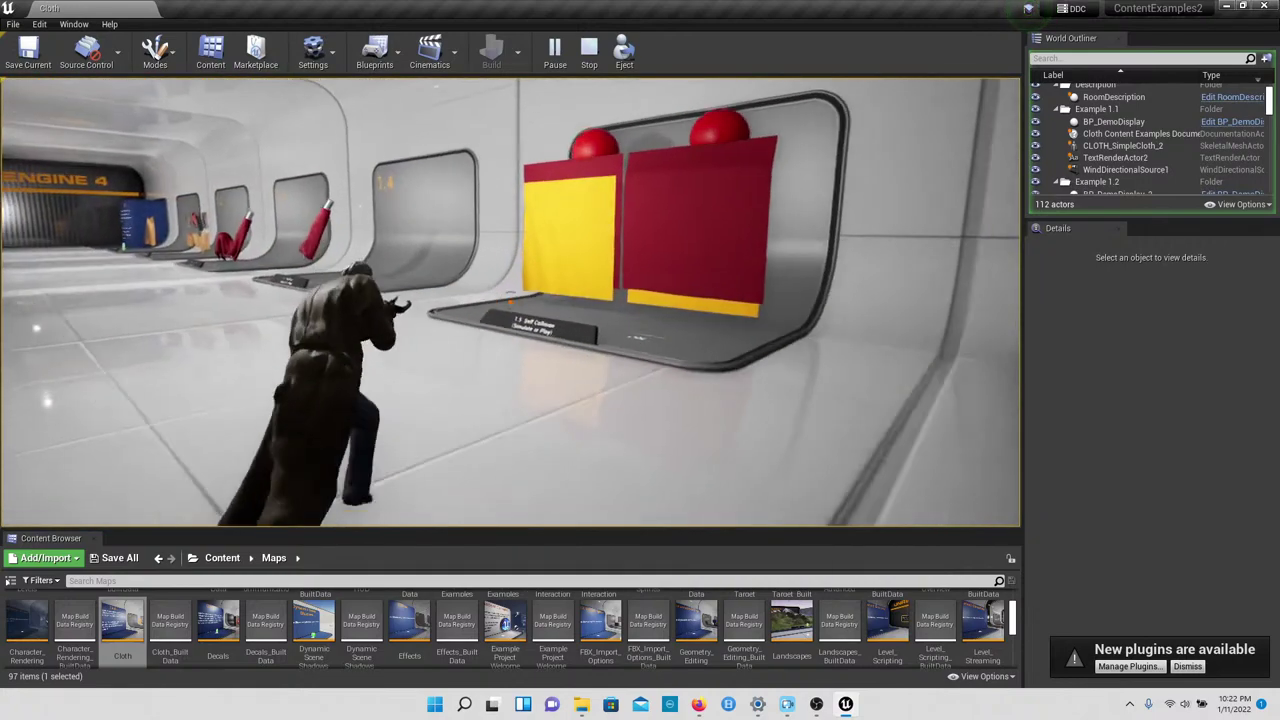
key(w)
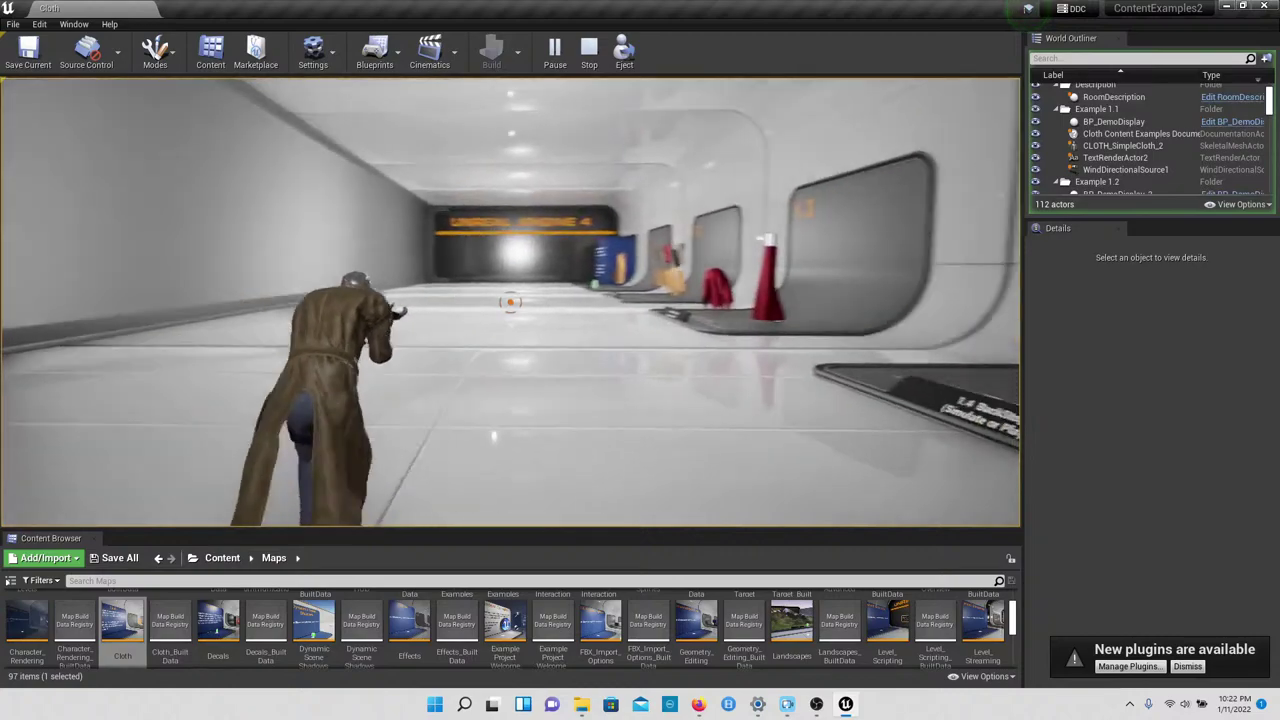
key(w)
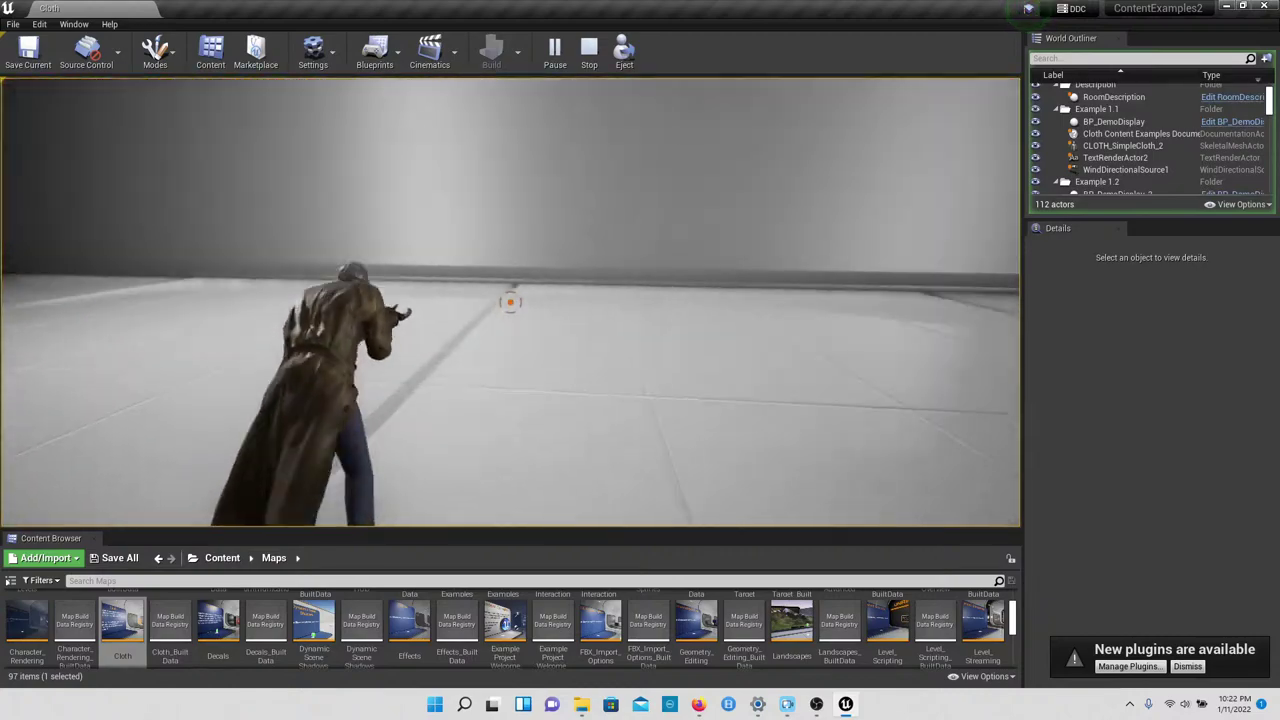
key(w)
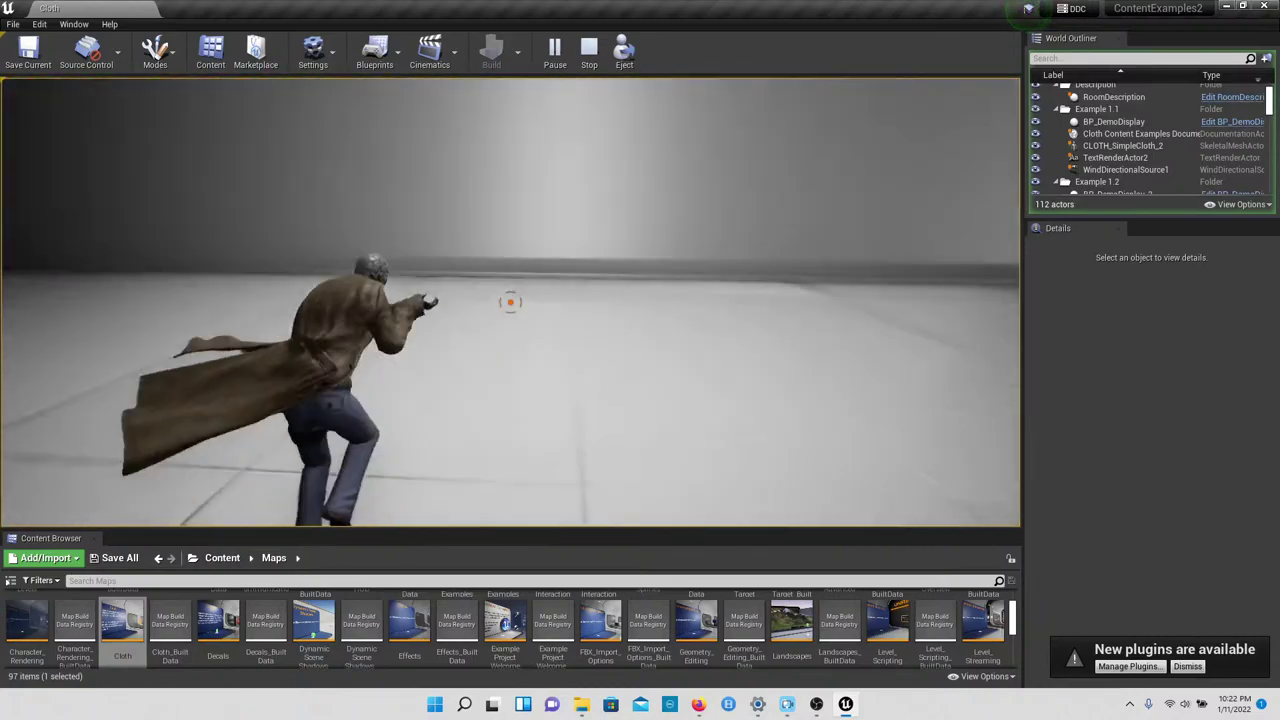
key(w)
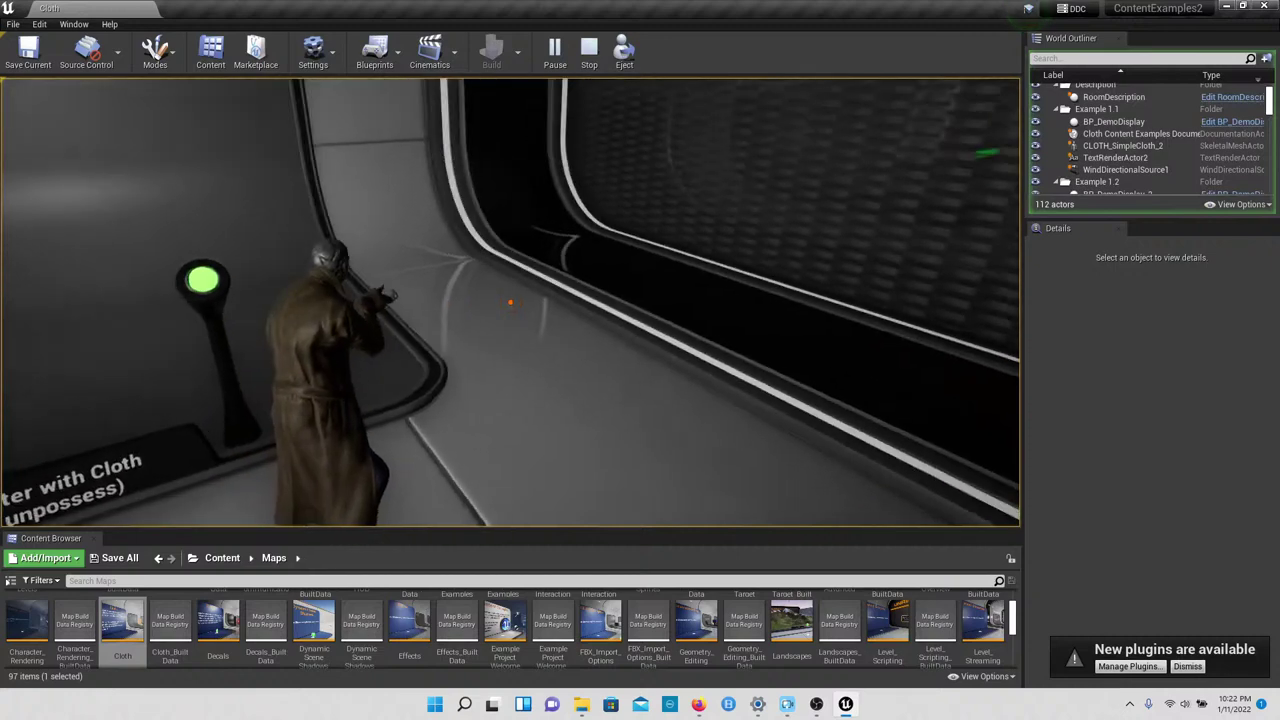
Step: Stop playing the Cloth level and open the Decals level from the Maps folder
key(Escape)
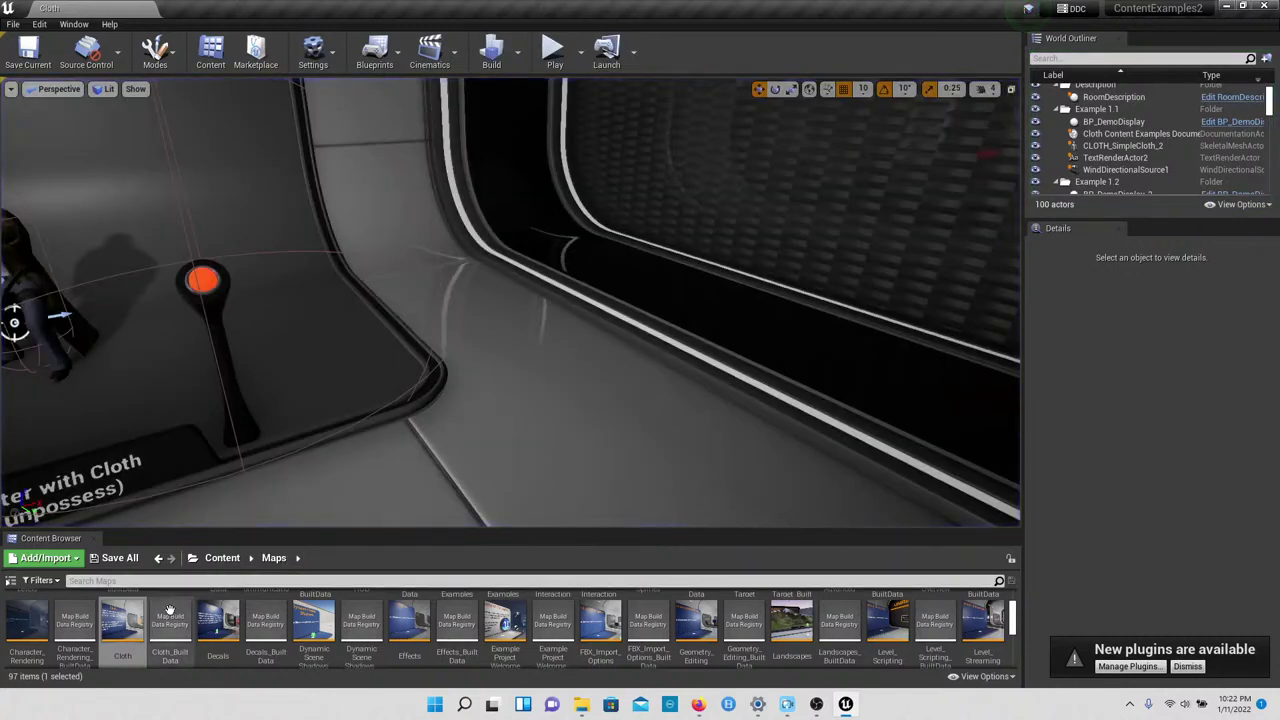
click(228, 621)
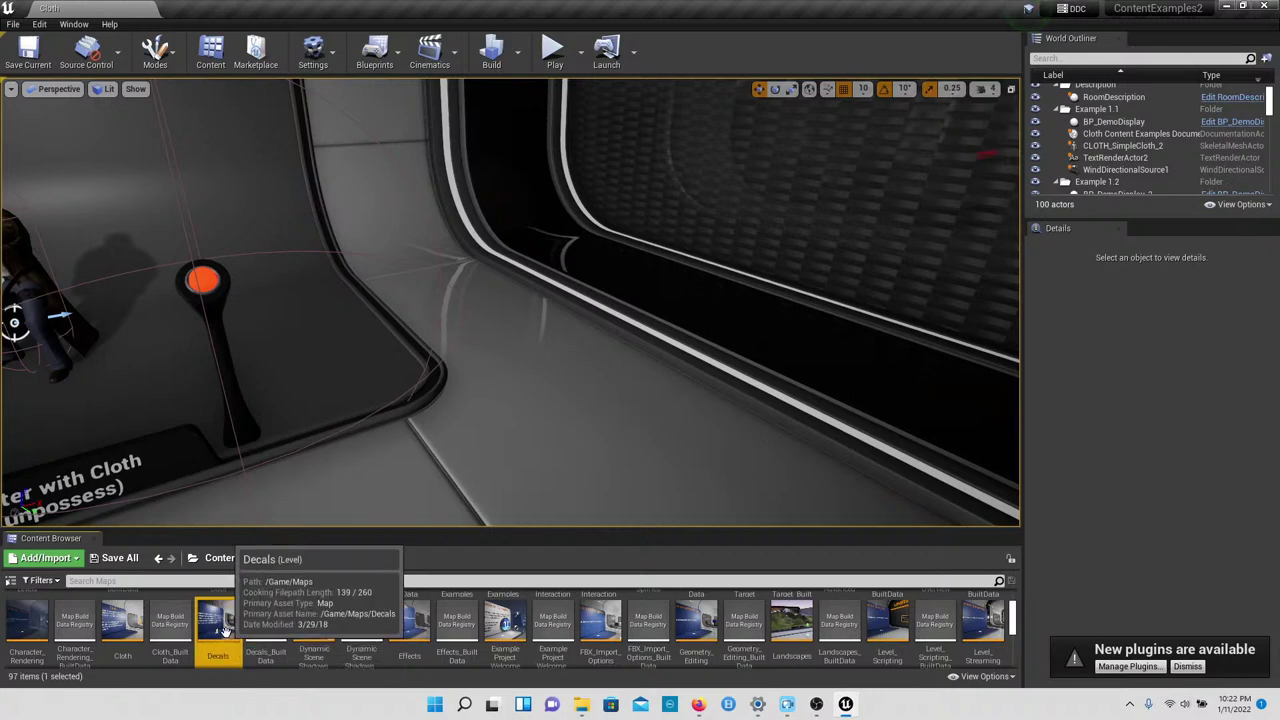
double_click(228, 636)
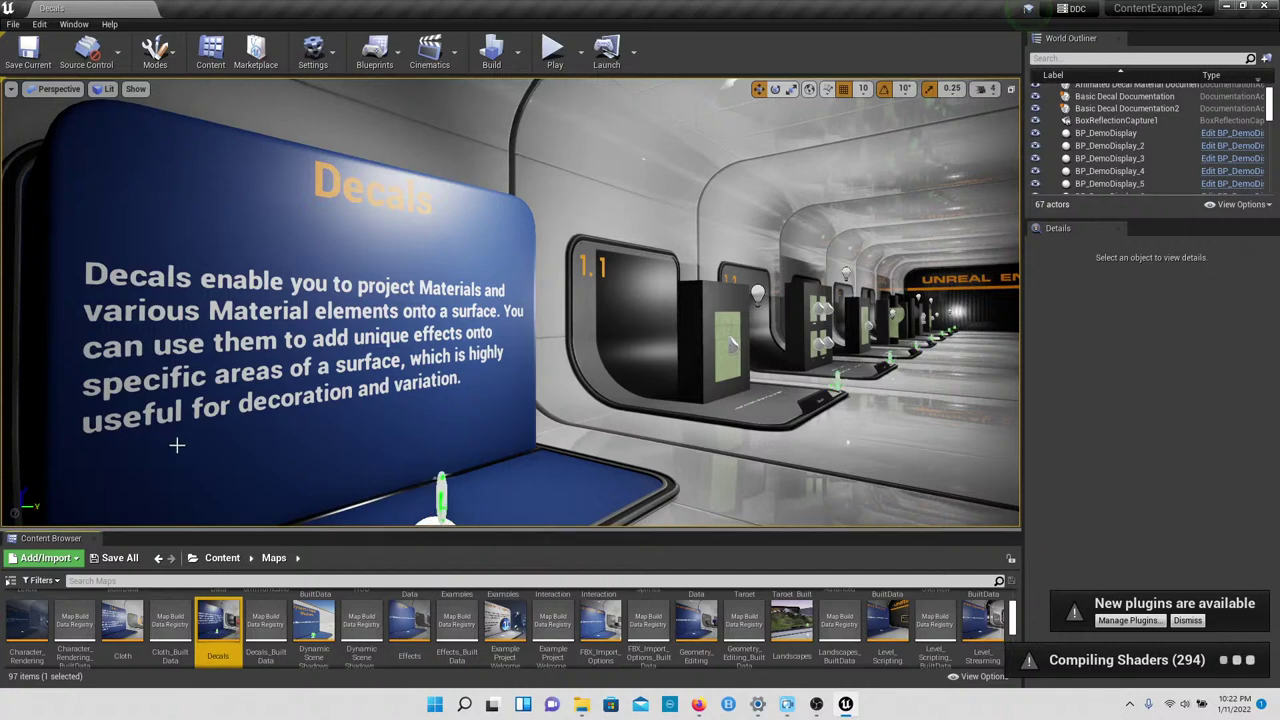
Step: Read the Decals introduction panel and look over displays 1.1 and 1.2 in the editor viewport
right_drag(262, 281, 232, 292)
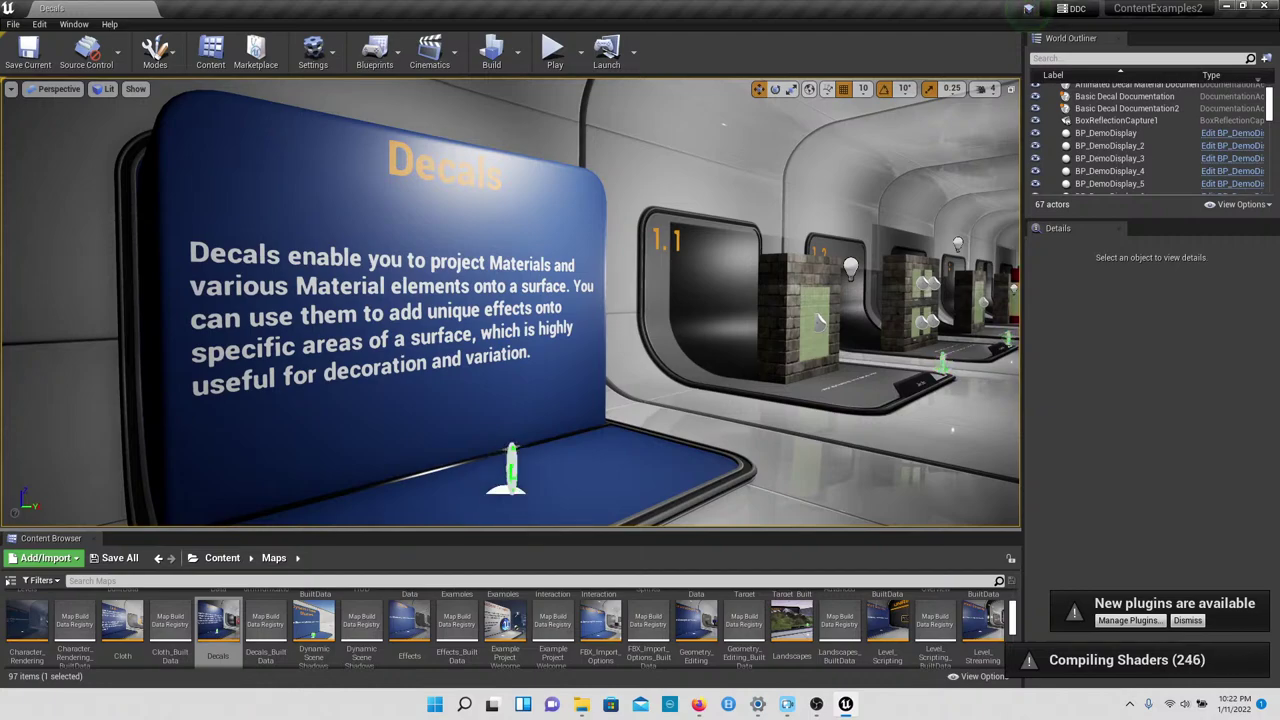
key(w)
right_drag(510, 300, 550, 302)
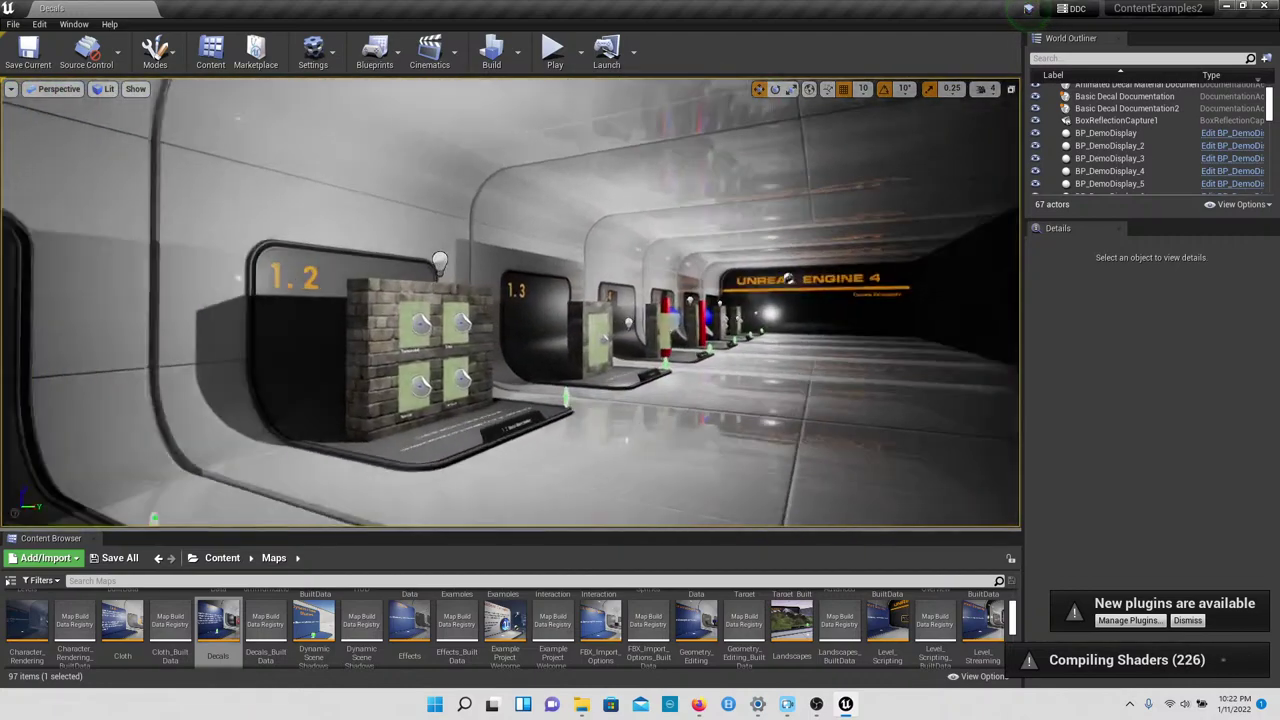
right_drag(787, 279, 205, 386)
Step: Play the Decals level and examine the Translucent, Stain, Normal and Emissive samples at display 1.2 Decal Blend Modes
click(553, 50)
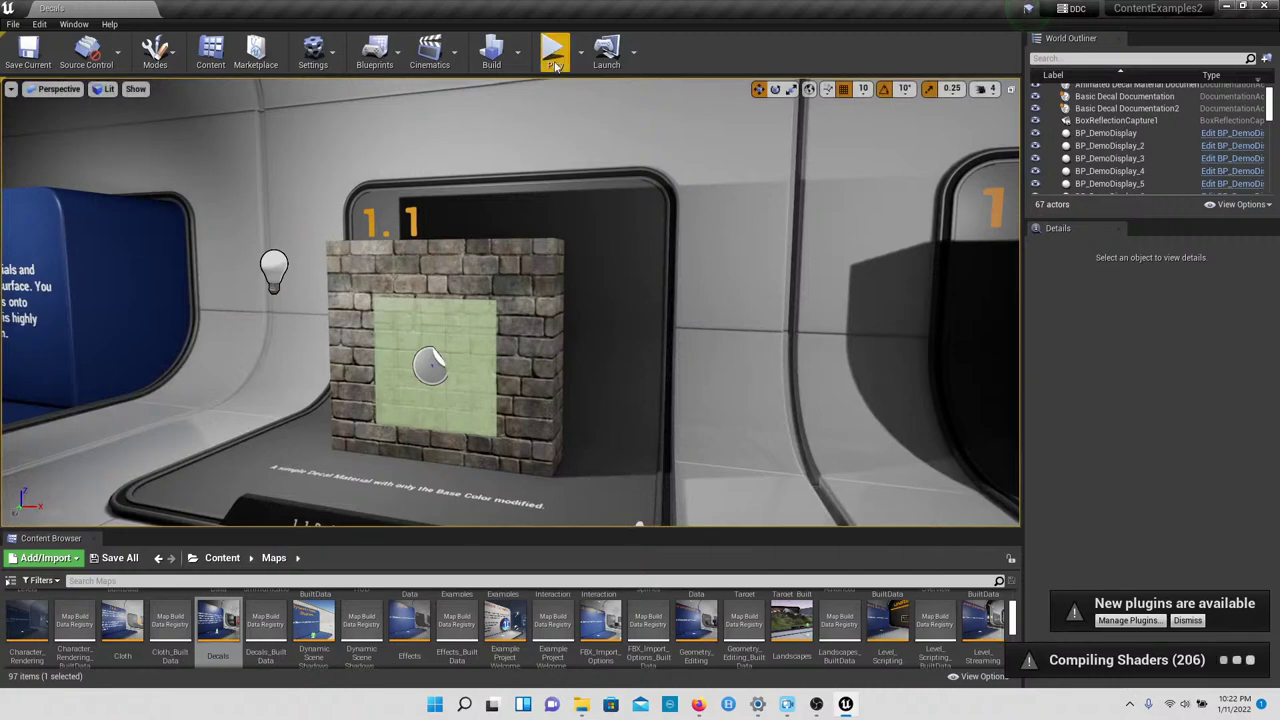
key(w)
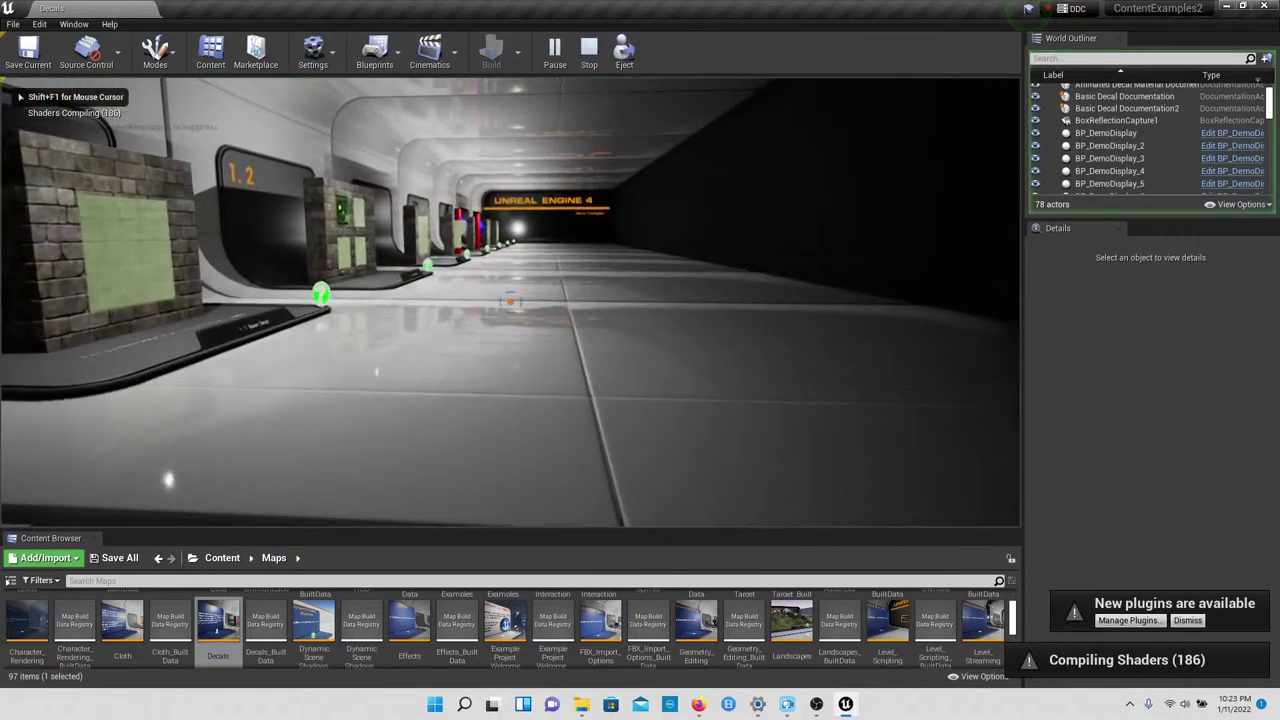
key(w)
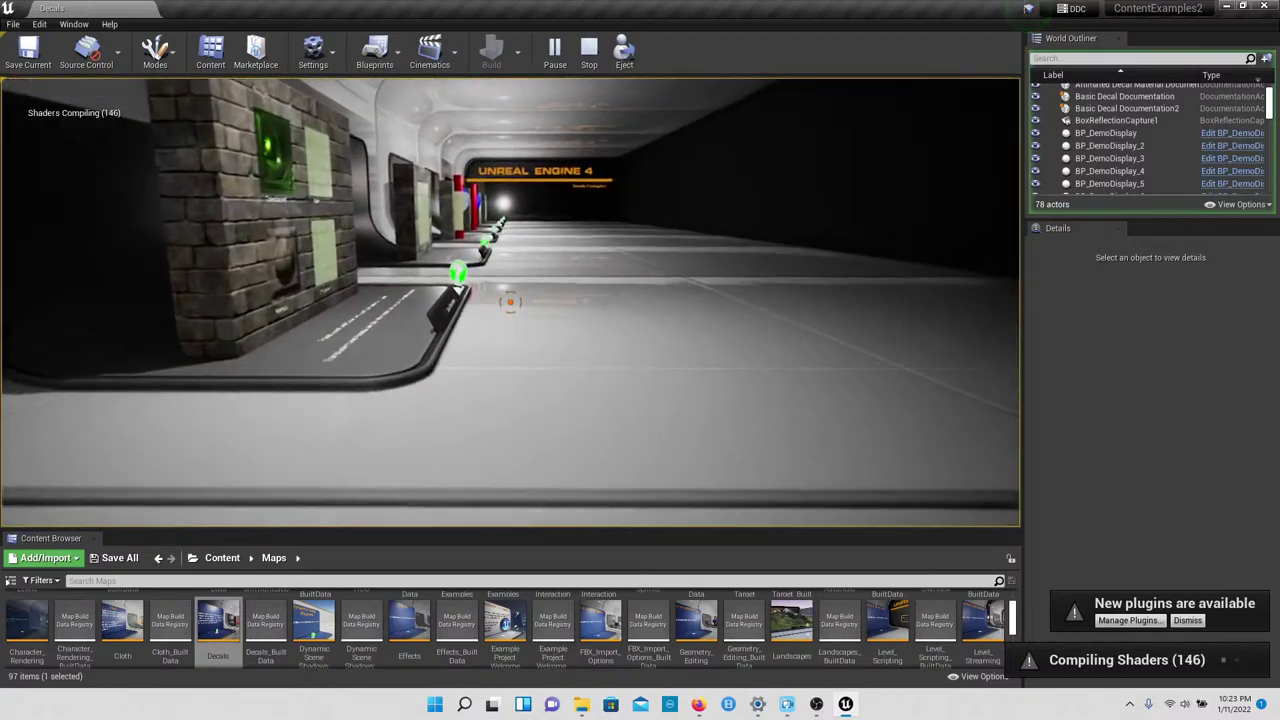
key(w)
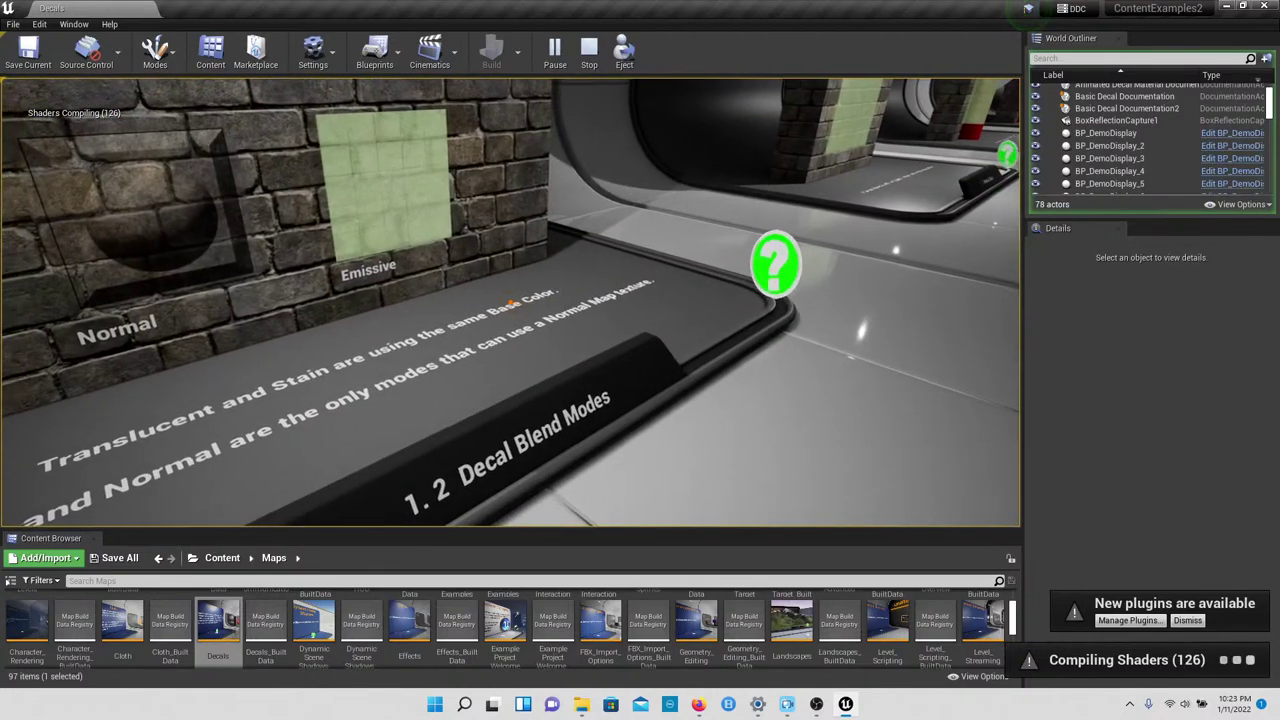
key(w)
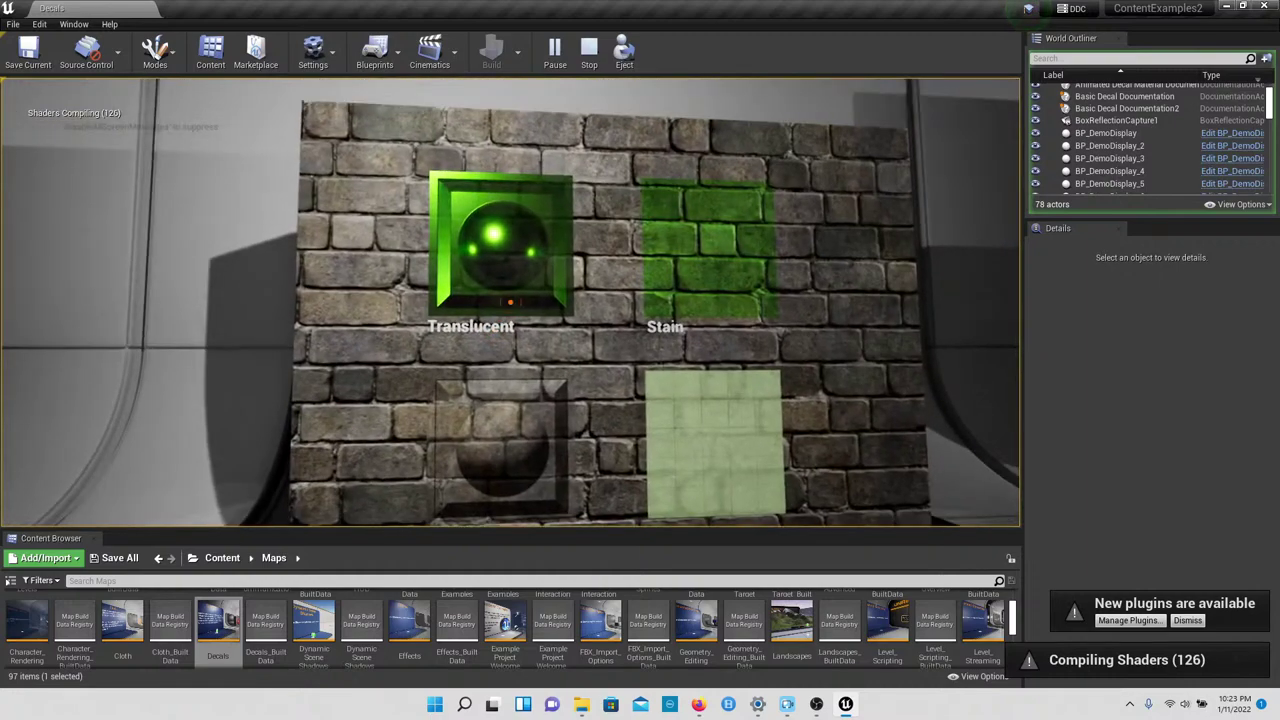
key(s)
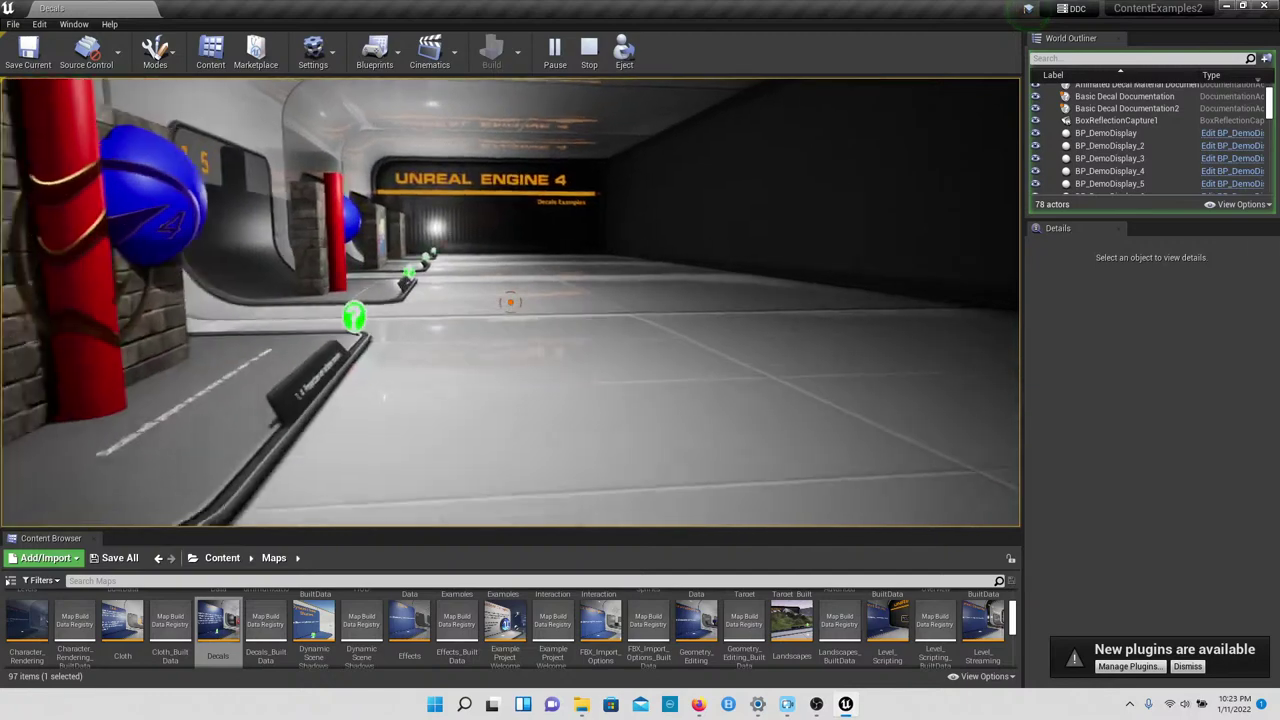
Step: Examine the logo decal projected over the wall, cylinder and sphere at display 1.4 Projection on multiple meshes
key(w)
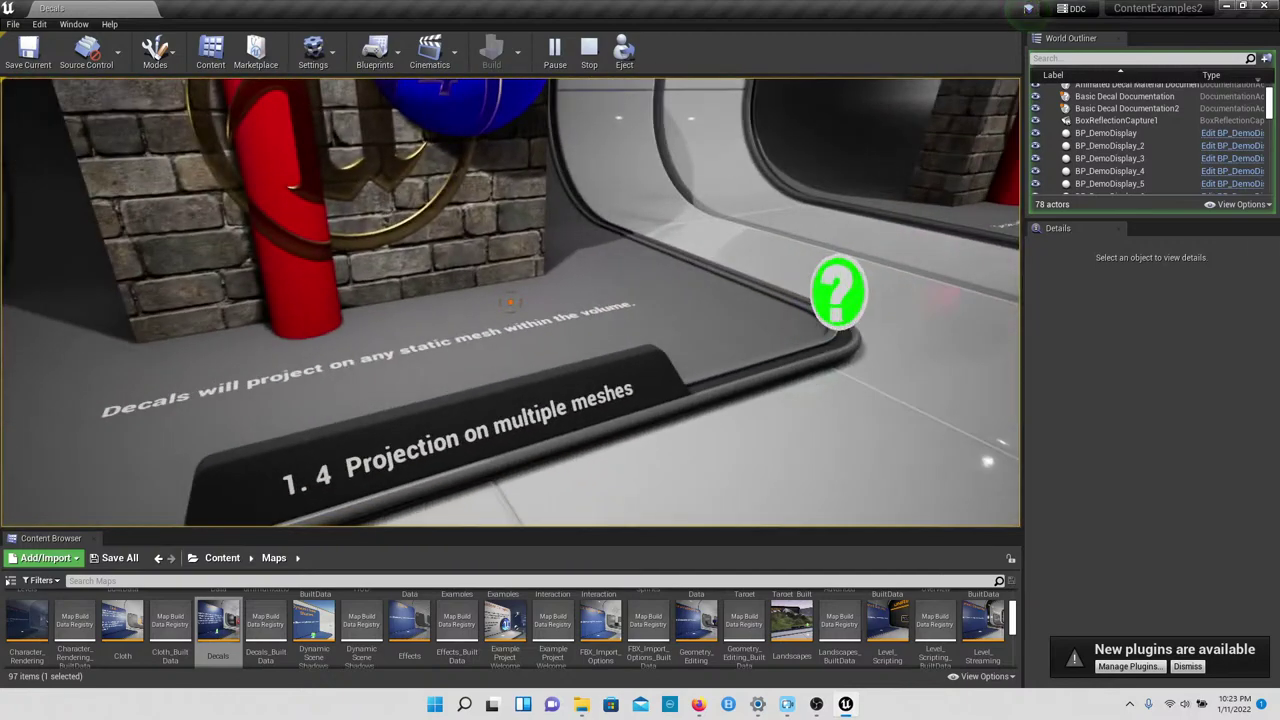
key(w)
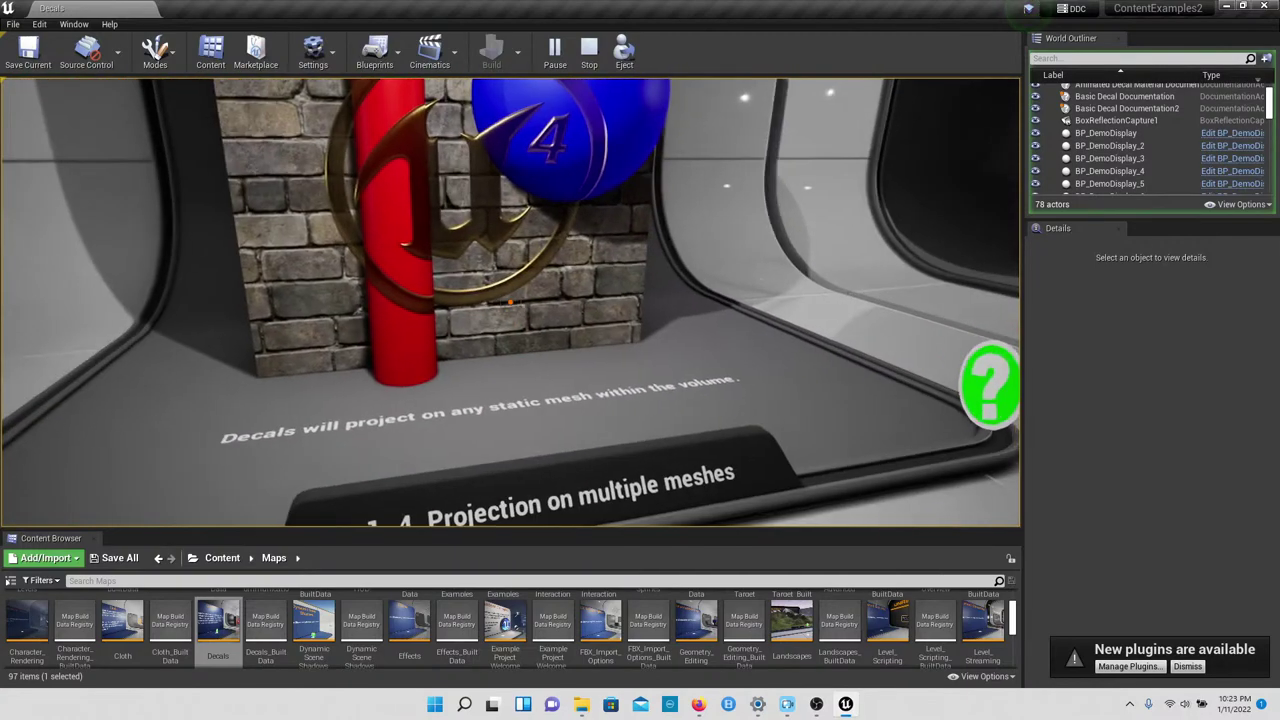
key(w)
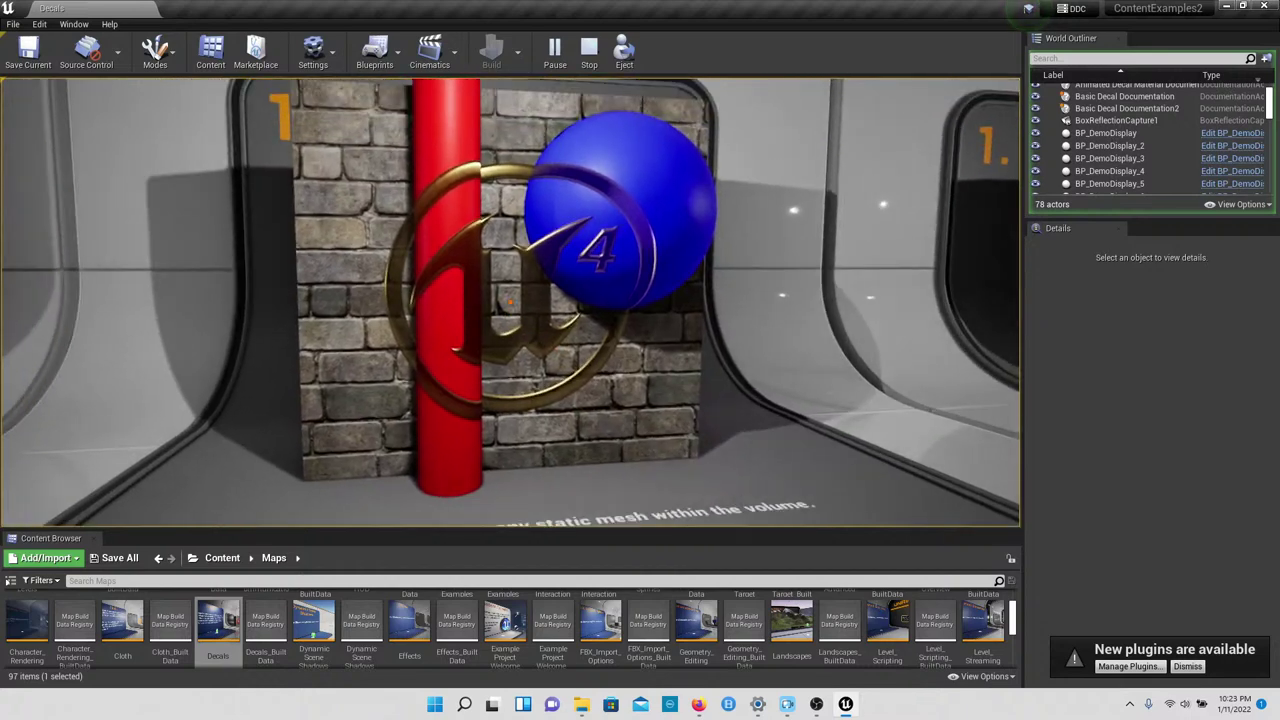
key(w)
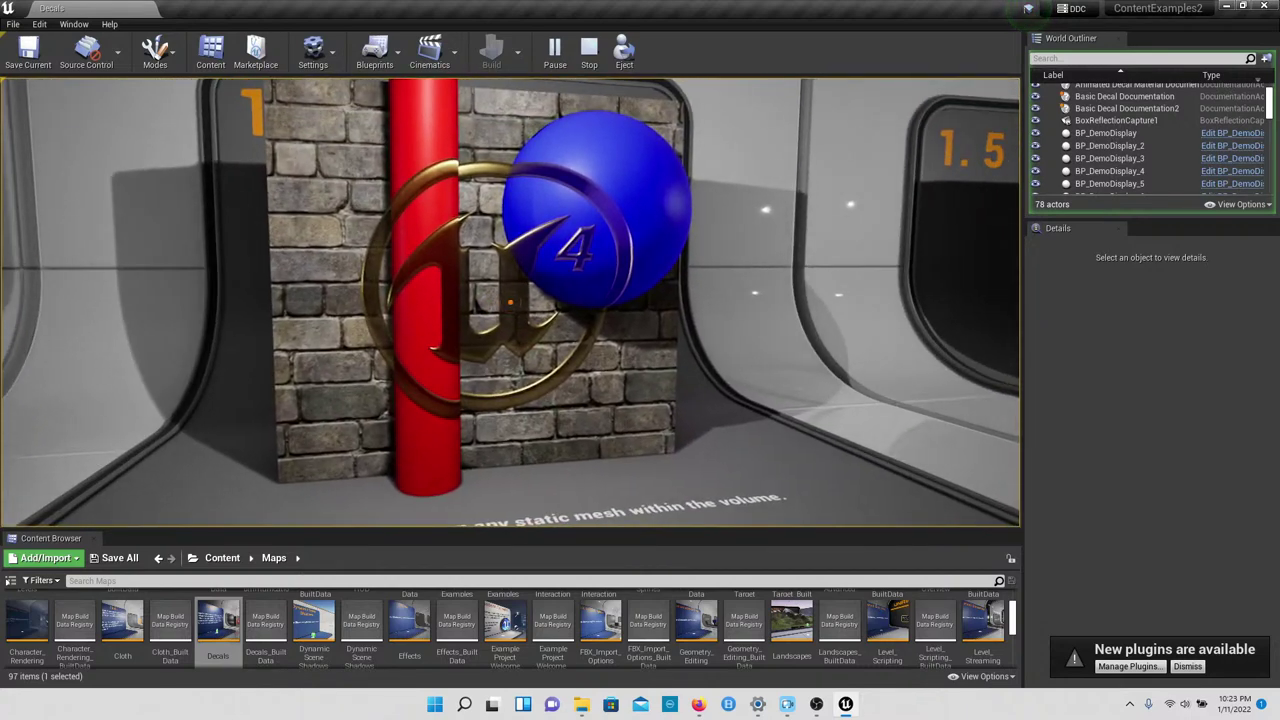
key(w)
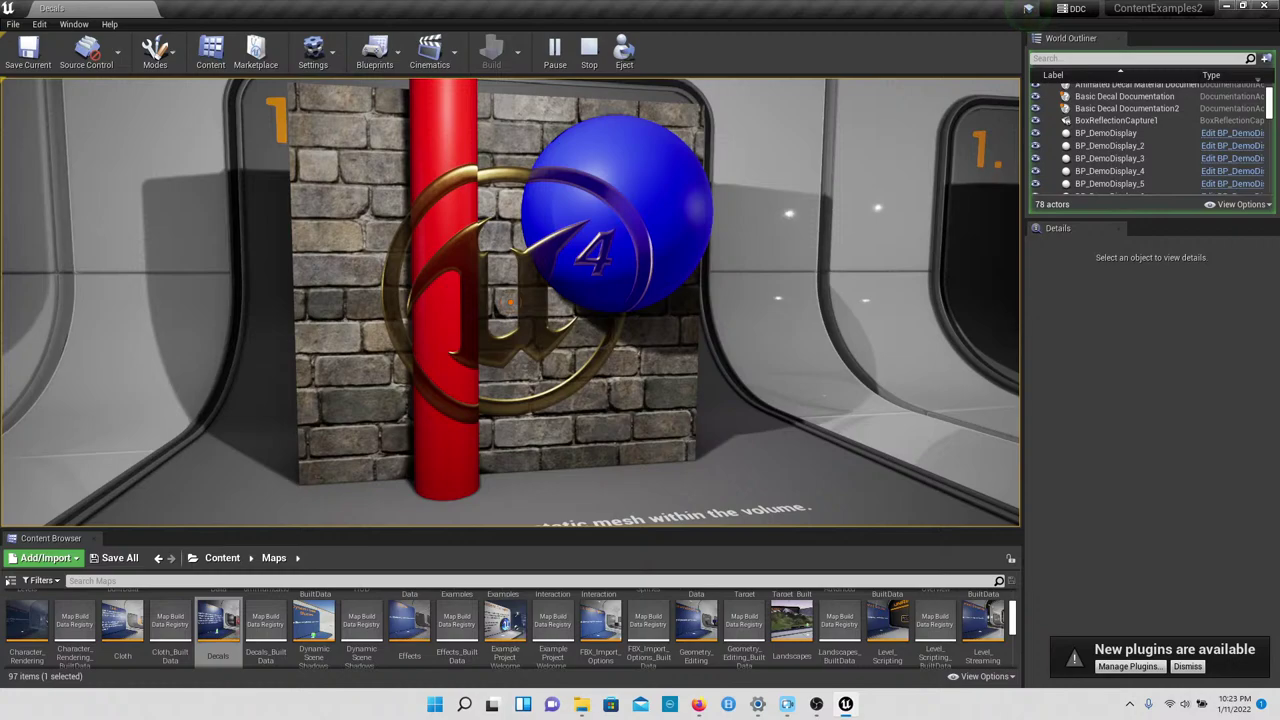
Step: Walk to display 1.5 Receives Decals off, examine its cylinder and sphere, and compare them with display 1.4
key(w)
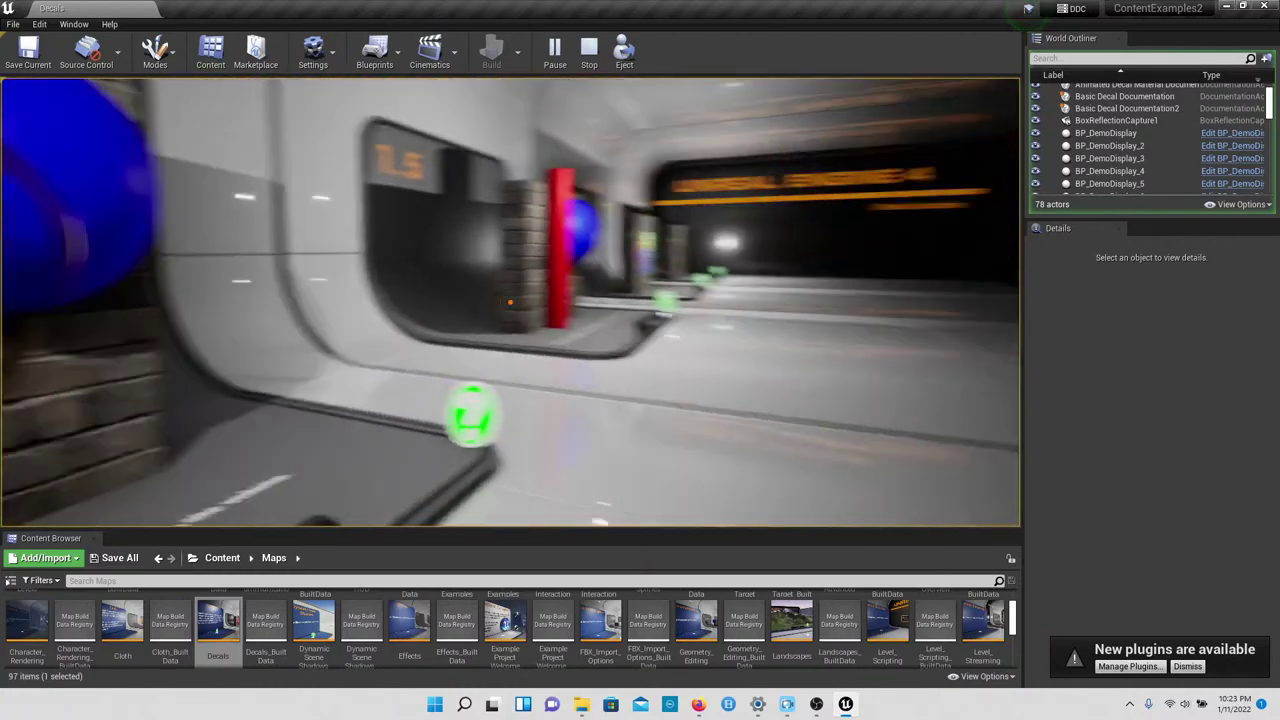
key(w)
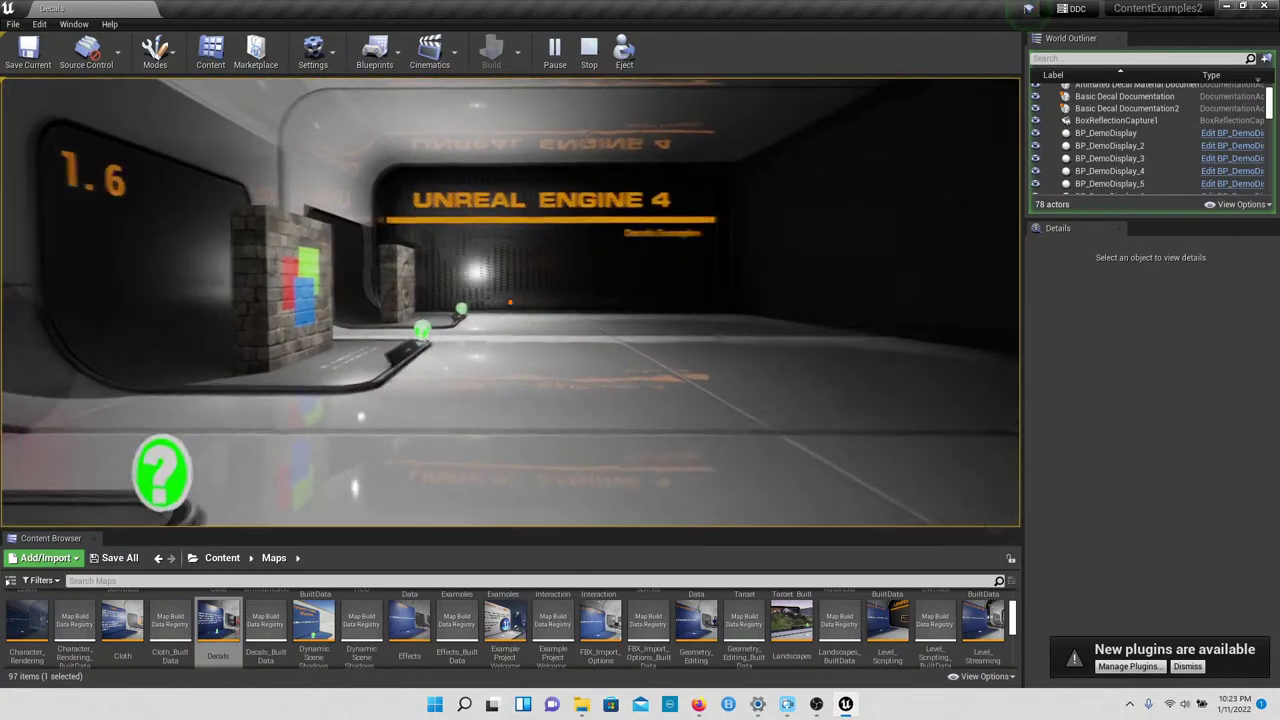
key(w)
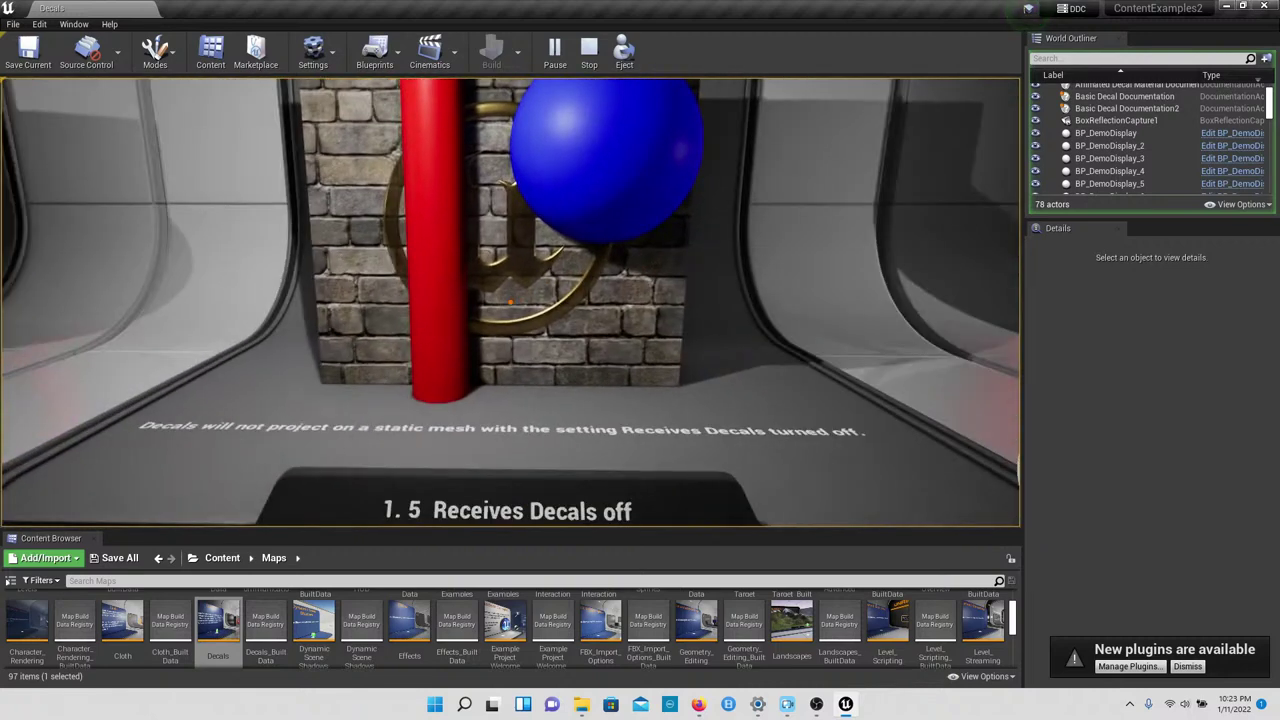
key(d)
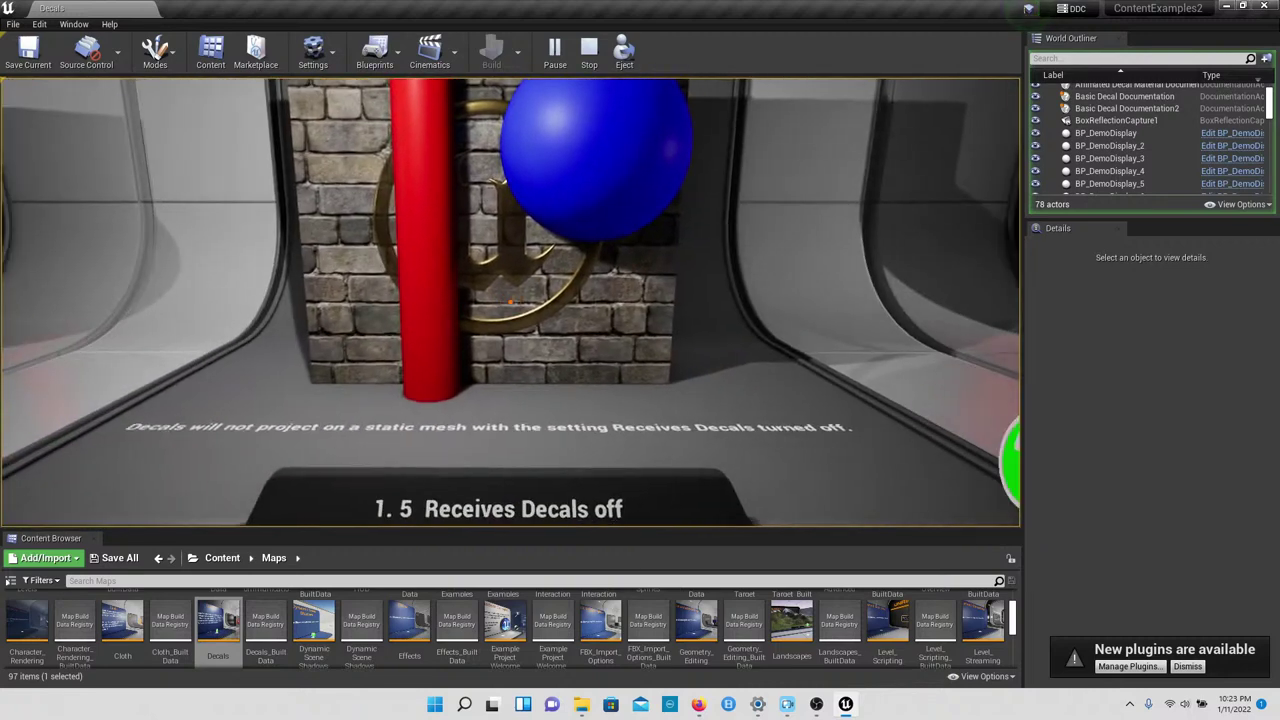
key(s)
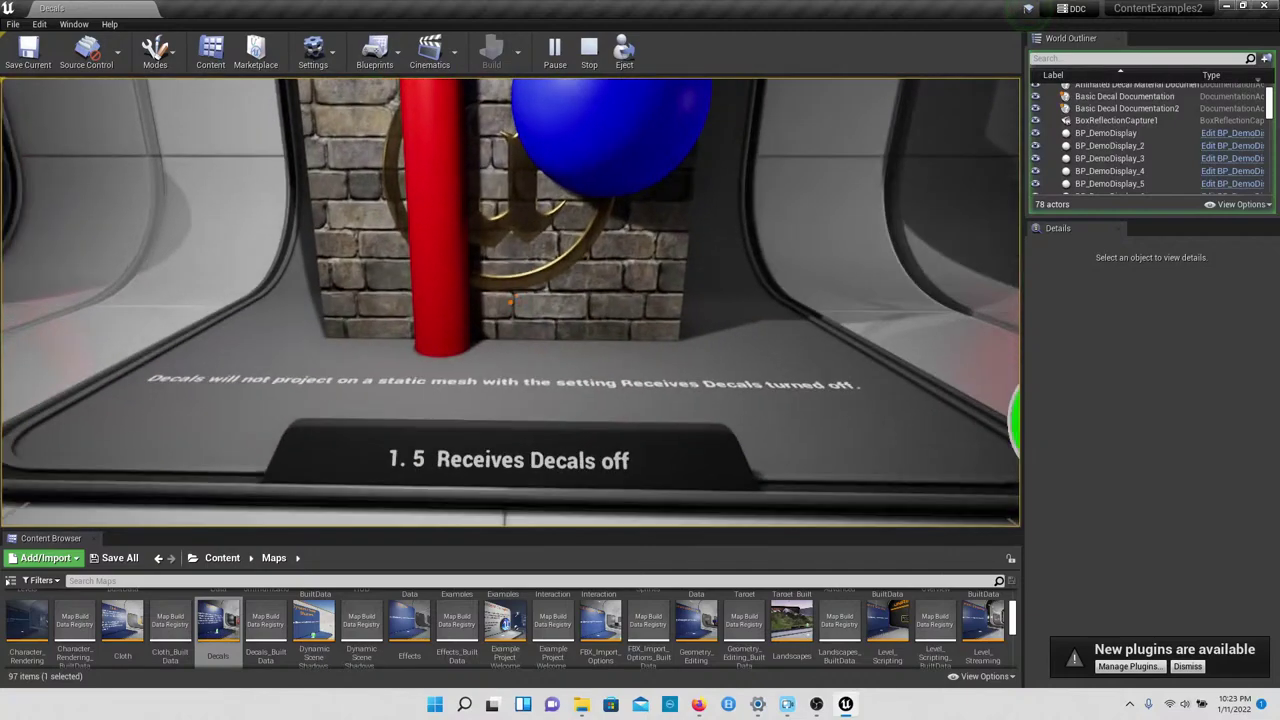
key(w)
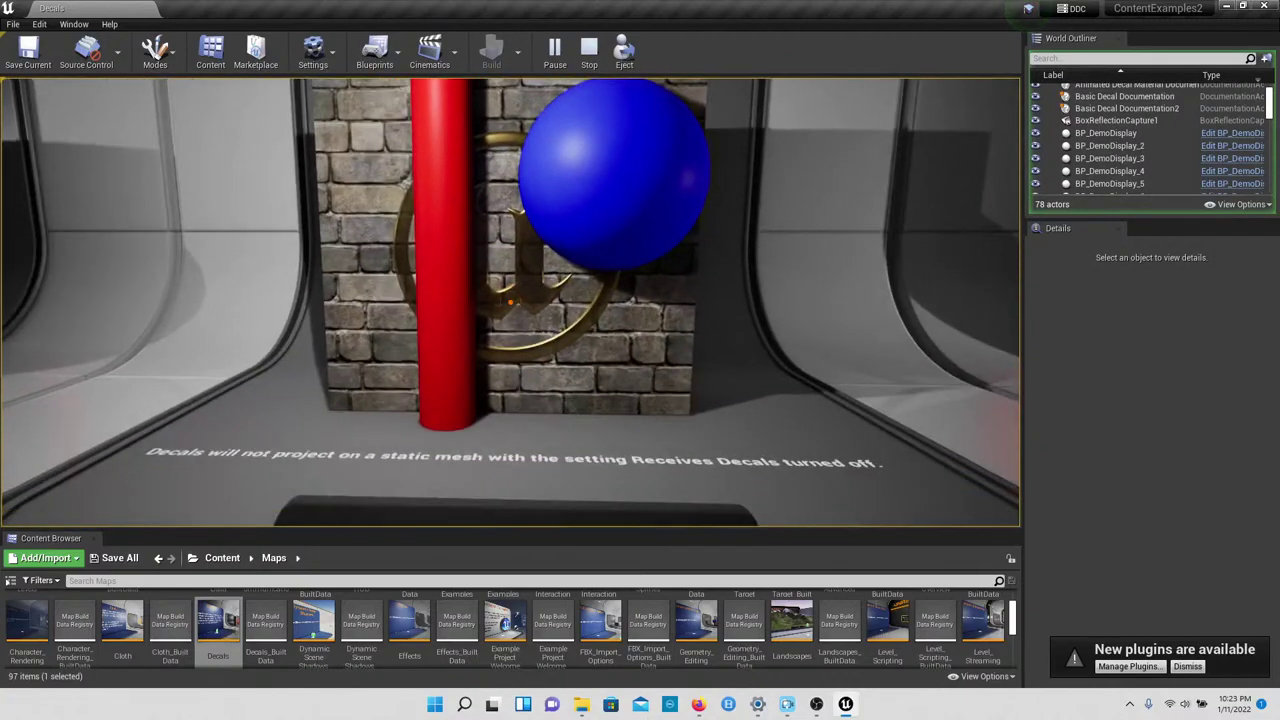
key(s)
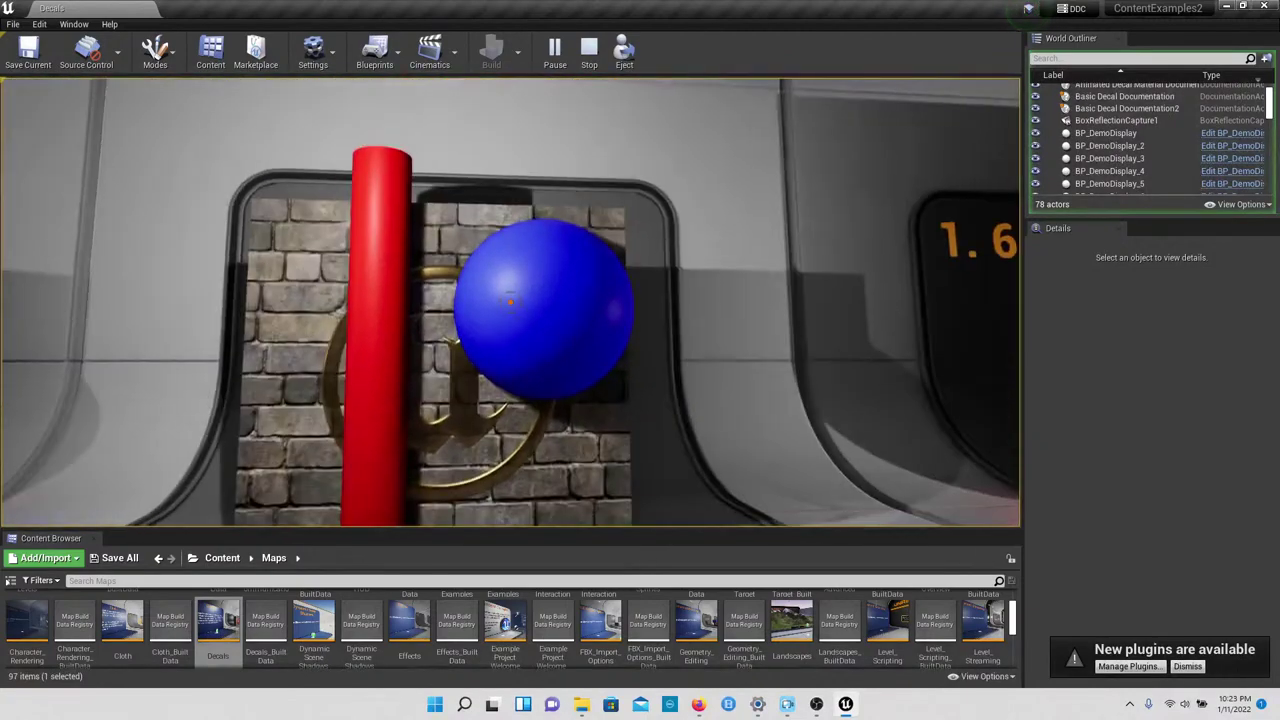
key(w)
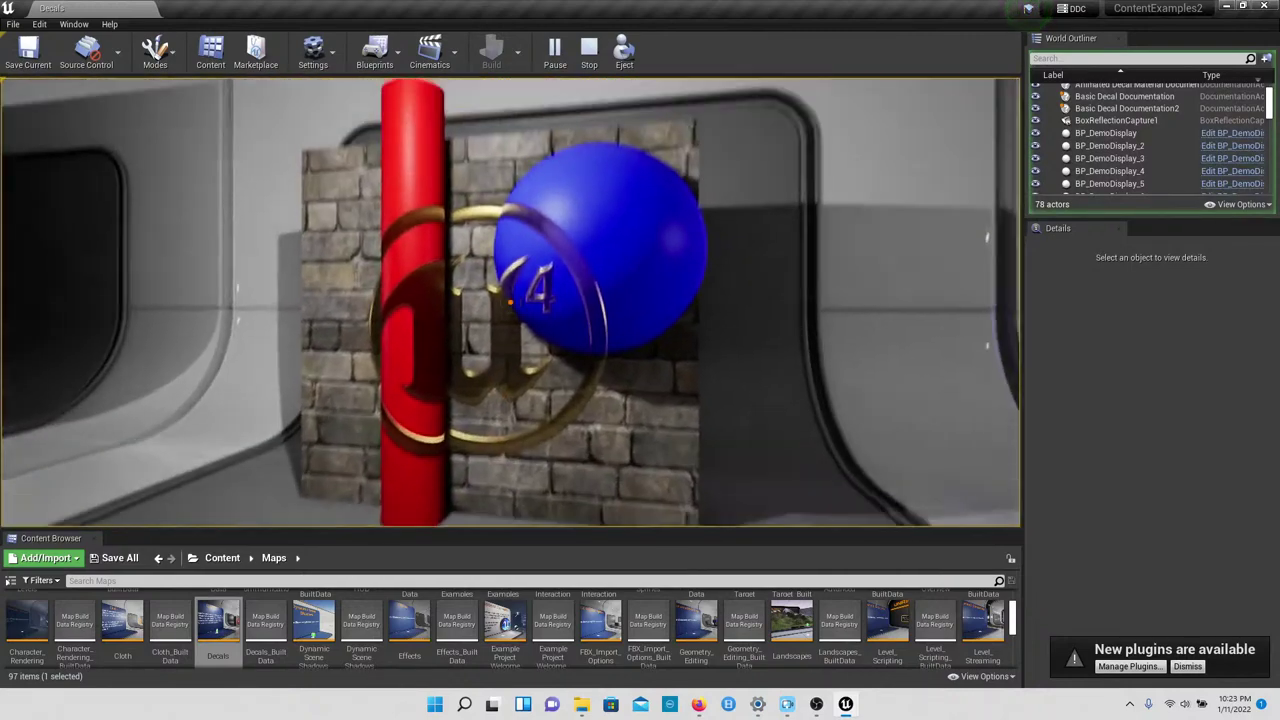
Step: Take a closer look at the logo decal wrapping over the cylinder and sphere at display 1.4
key(w)
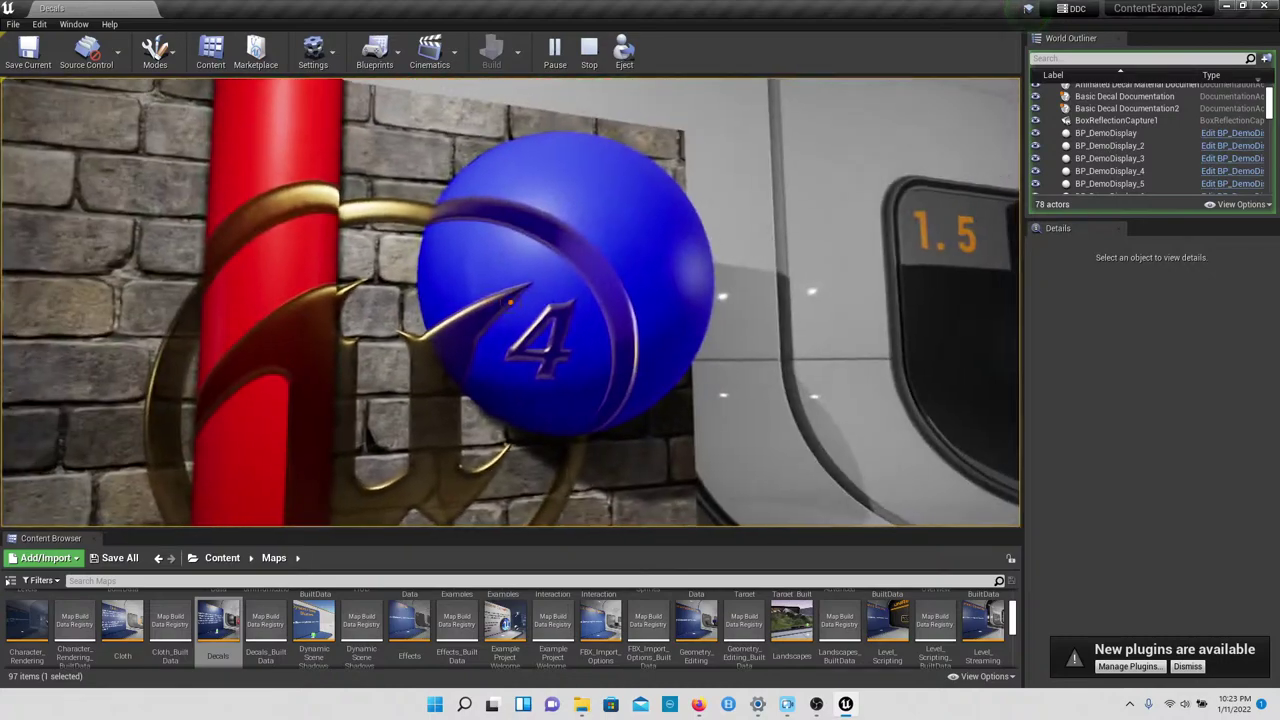
key(s)
key(w)
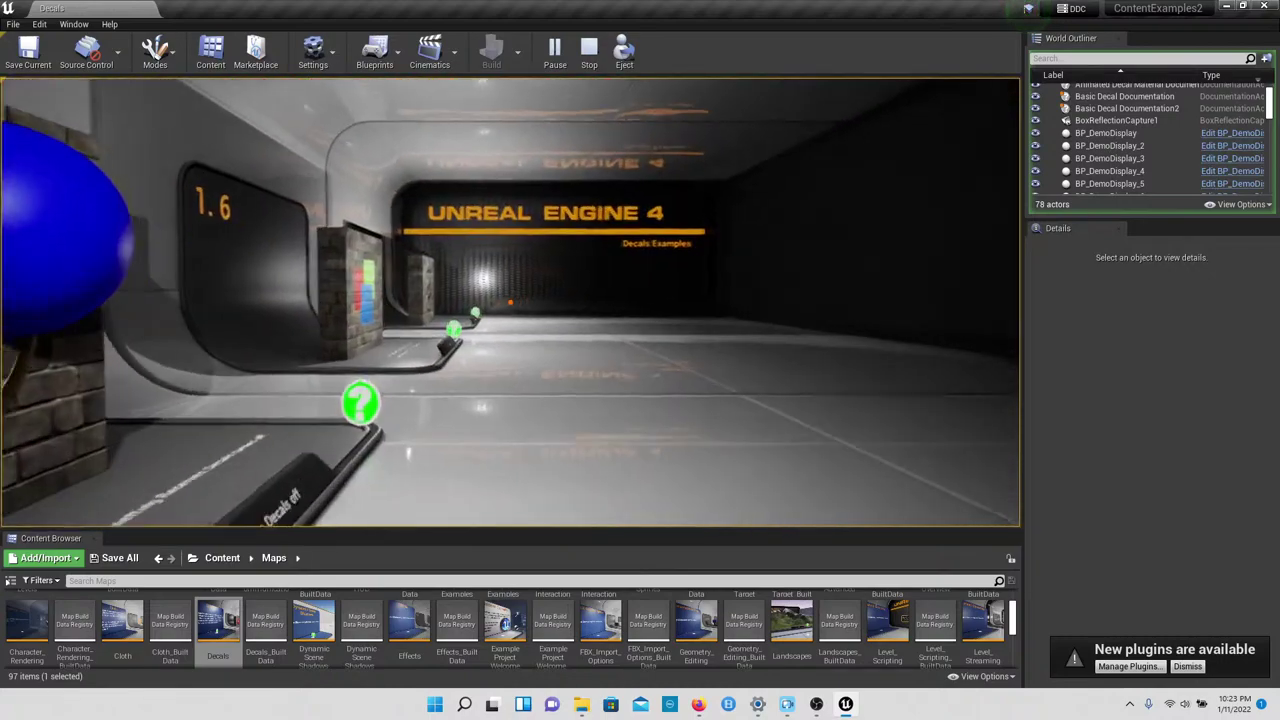
Step: Walk to display 1.6 Sort Order and examine how the red, green and blue decals overlap on the brick wall
key(w)
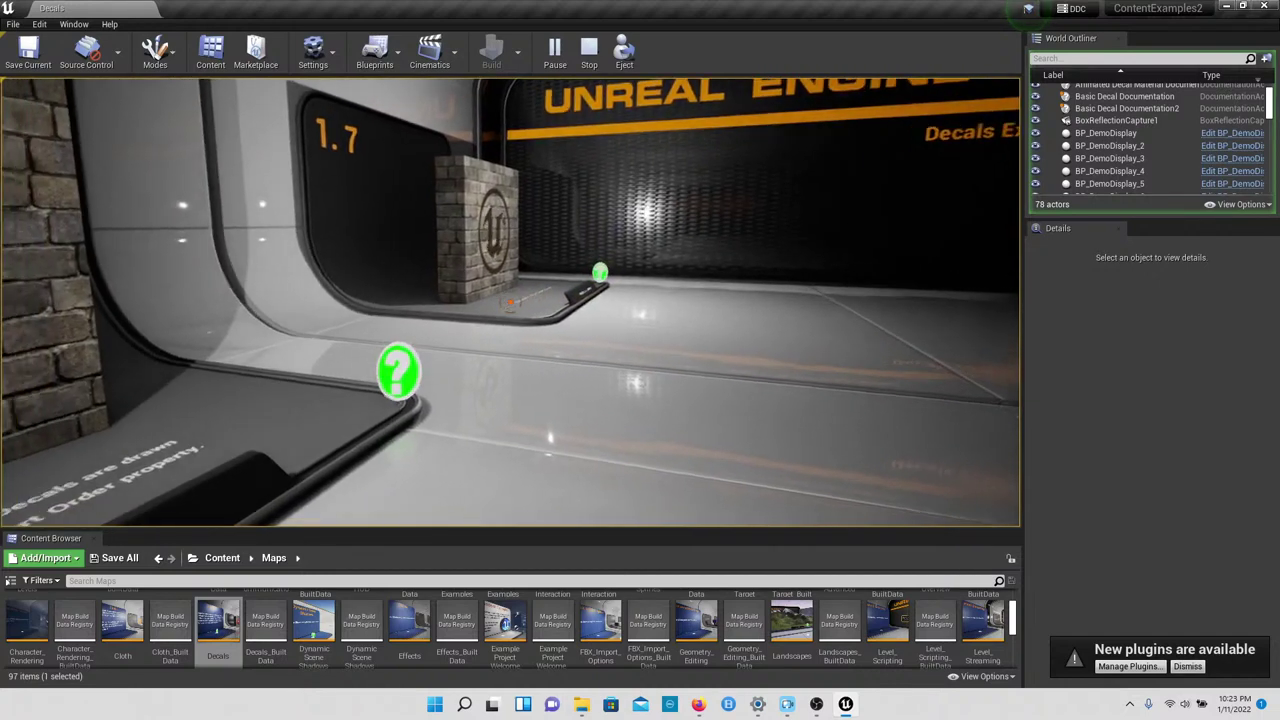
key(w)
key(w)
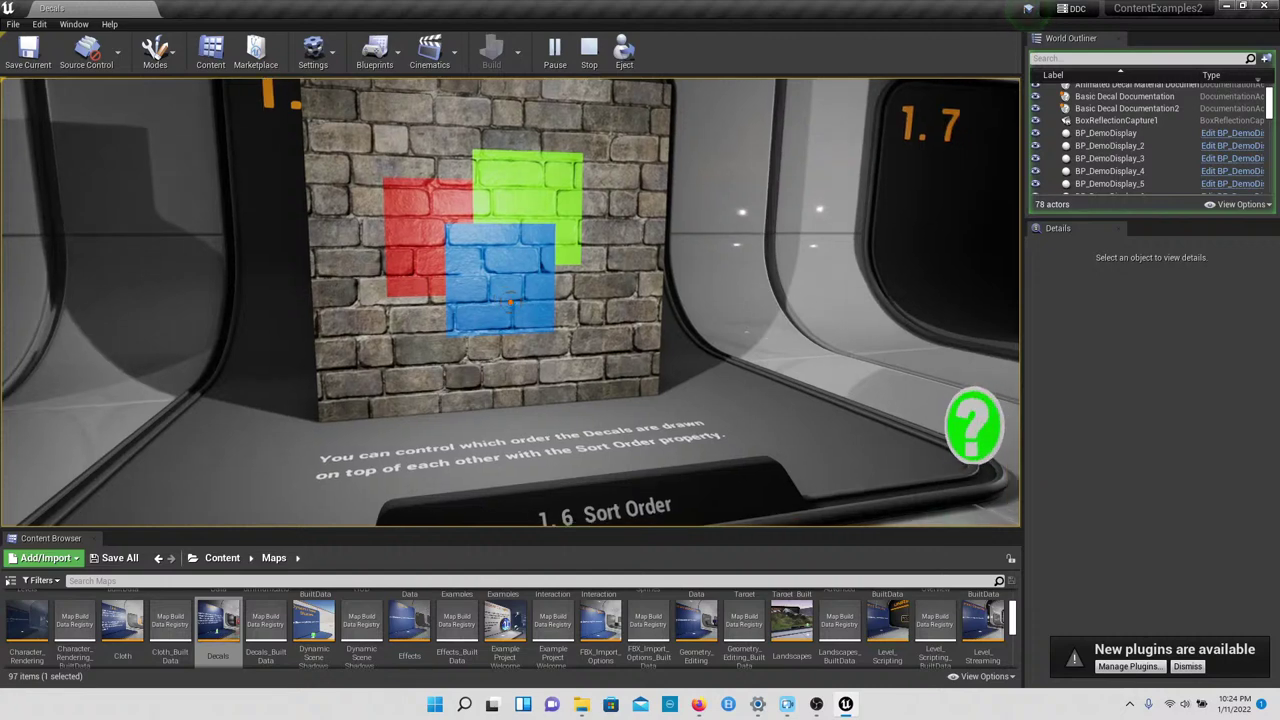
key(d)
key(d)
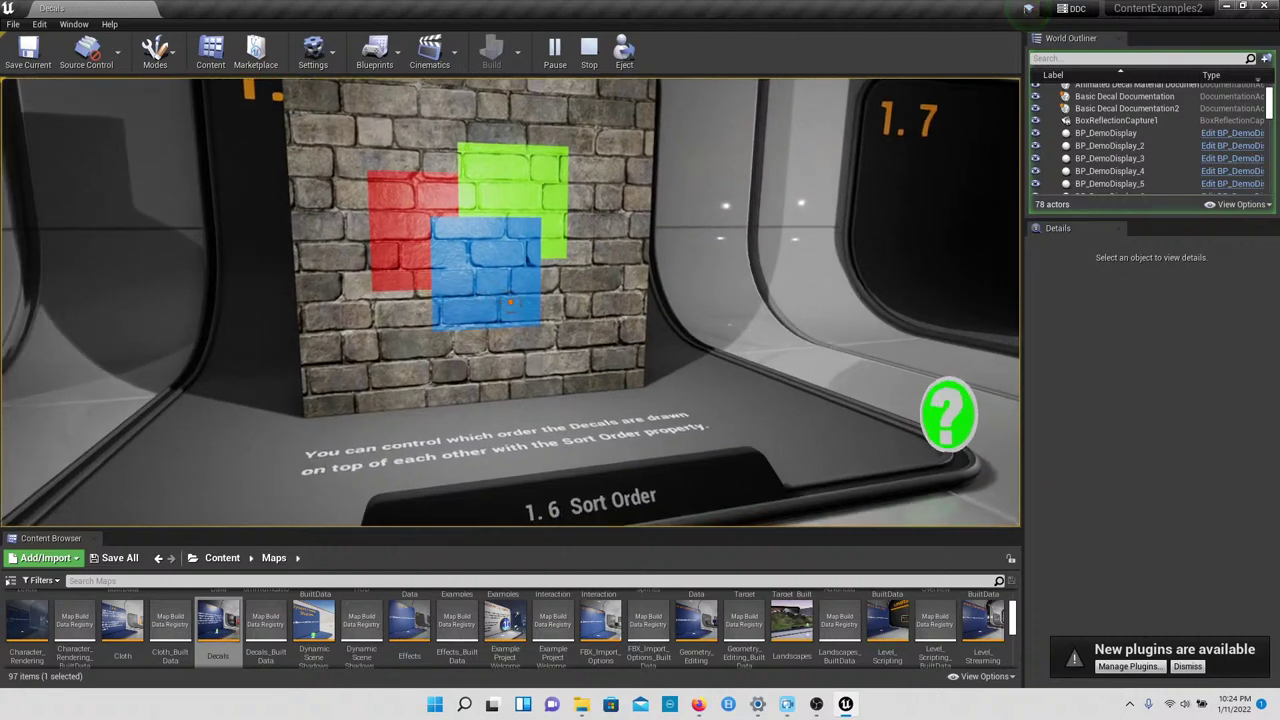
key(a)
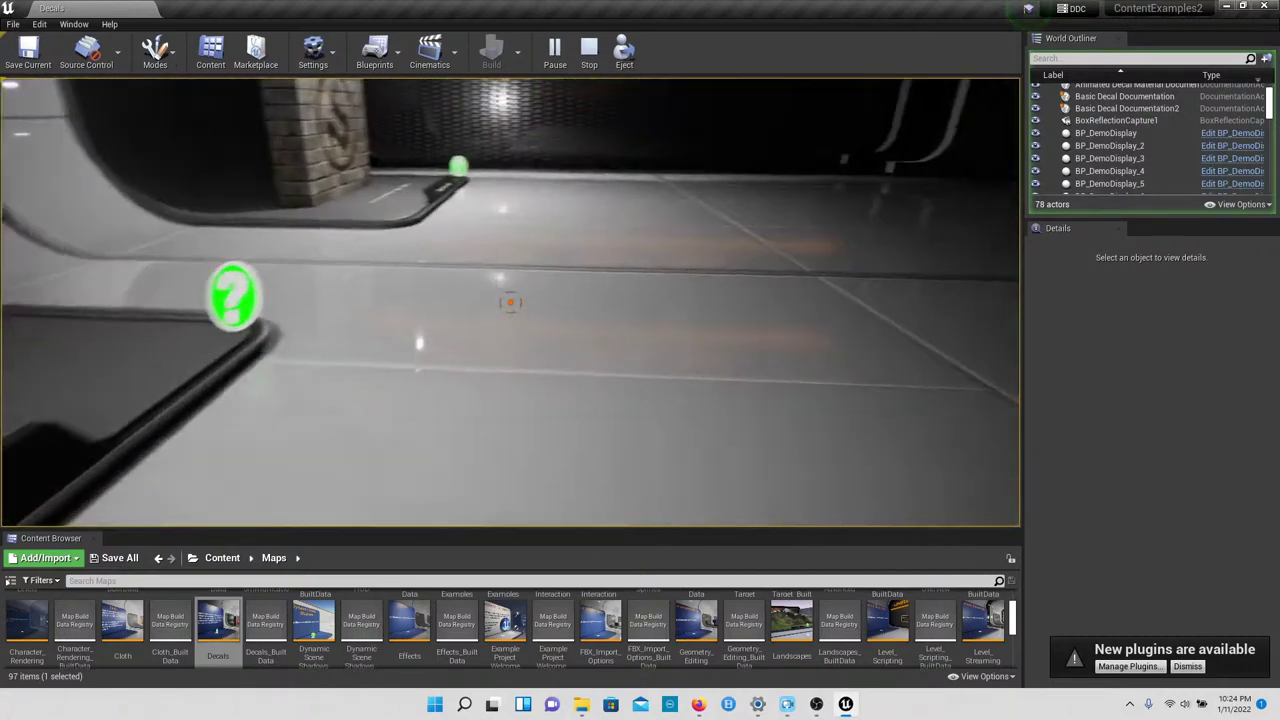
Step: Walk to display 1.7 Animated Decal Material and examine the rotating logo decal on the brick wall
key(w)
key(w)
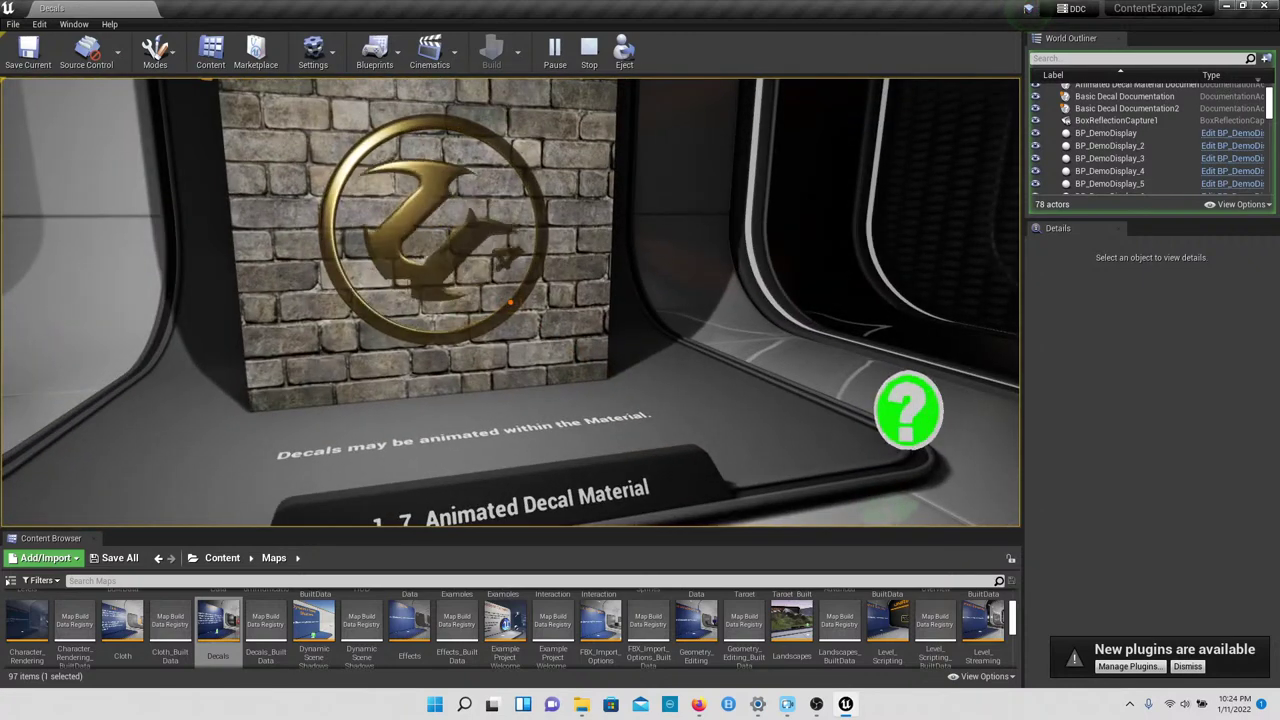
key(a)
key(w)
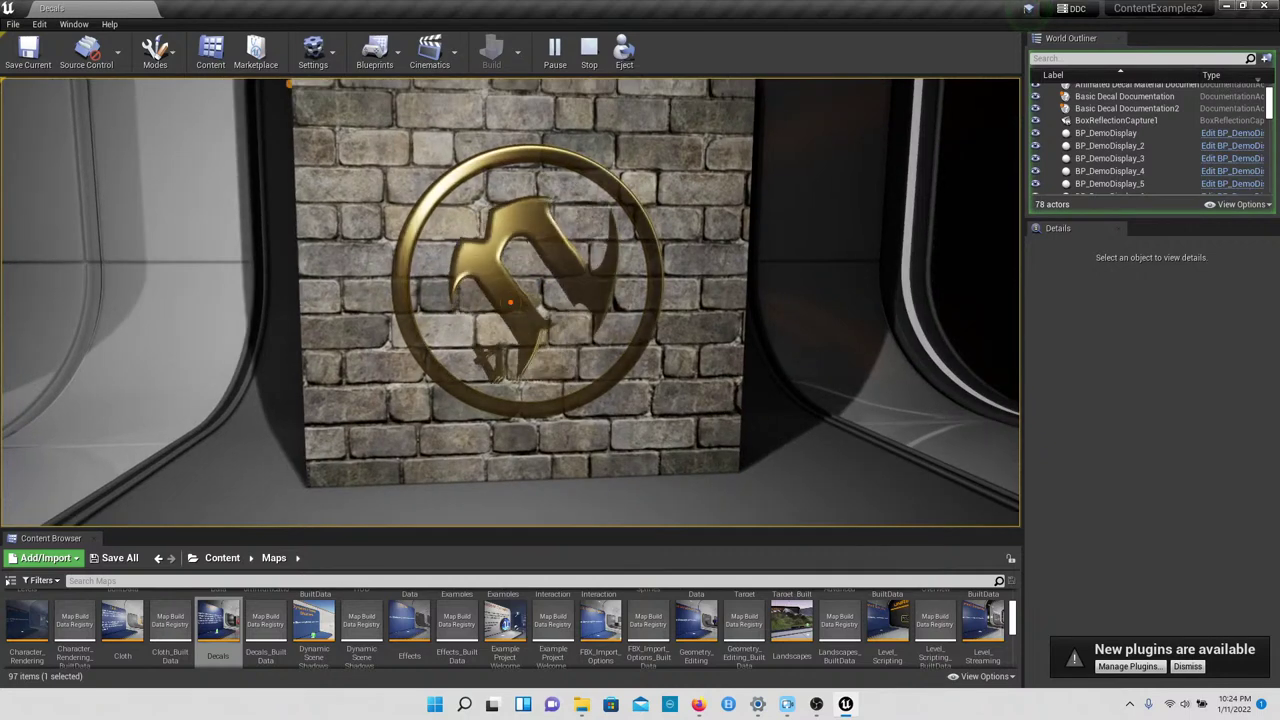
Step: Stop playing the Decals level, select display 1.7's brick wall cube and look through all its detail properties
key(Escape)
click(638, 480)
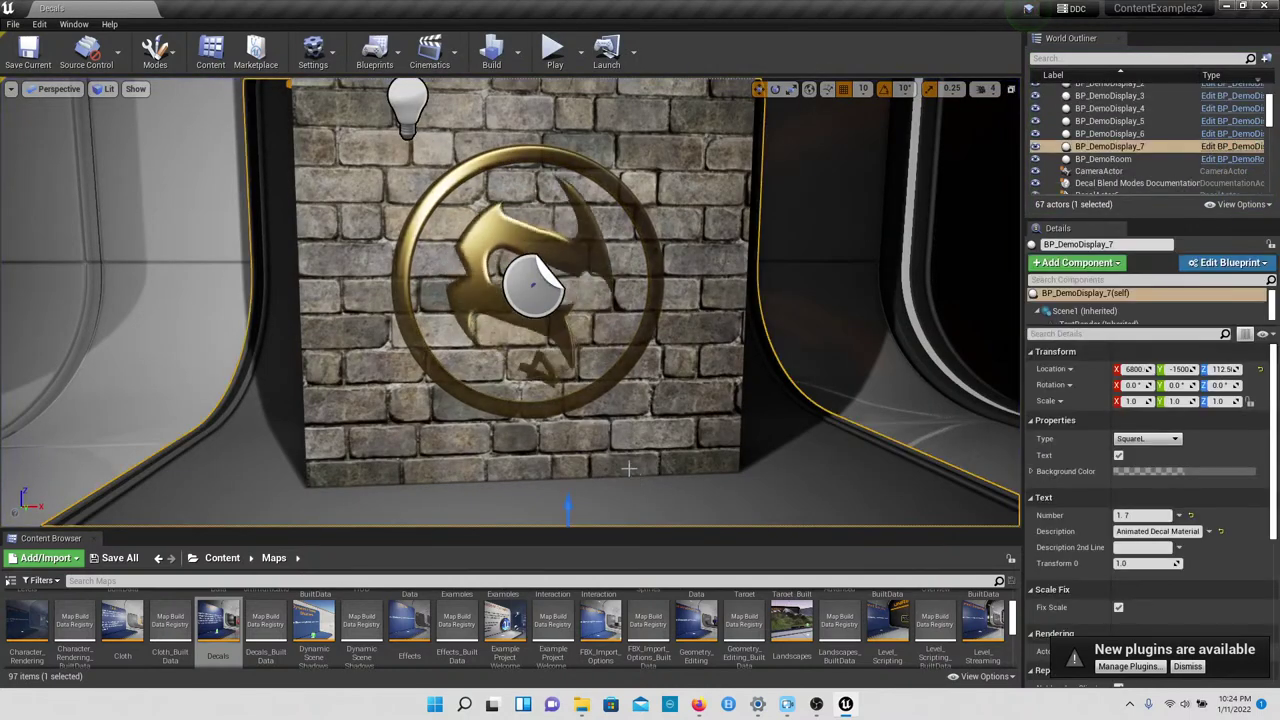
click(580, 393)
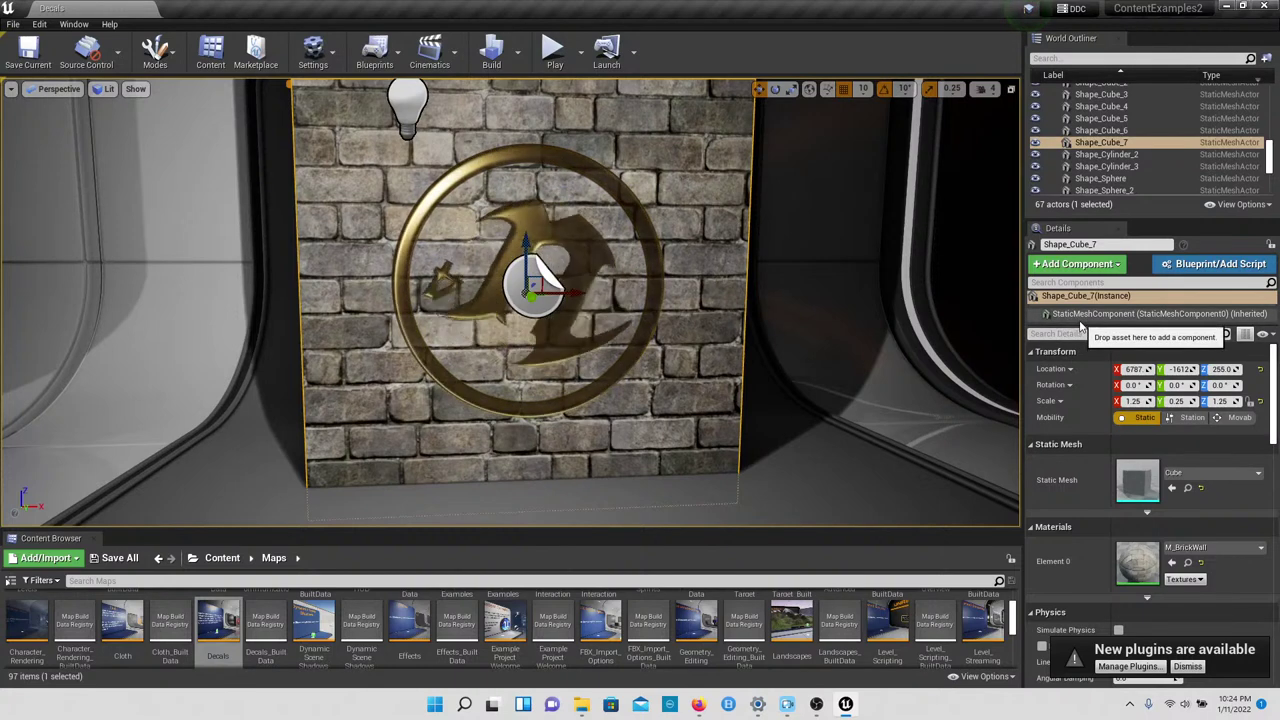
scroll(1099, 422, down, 3)
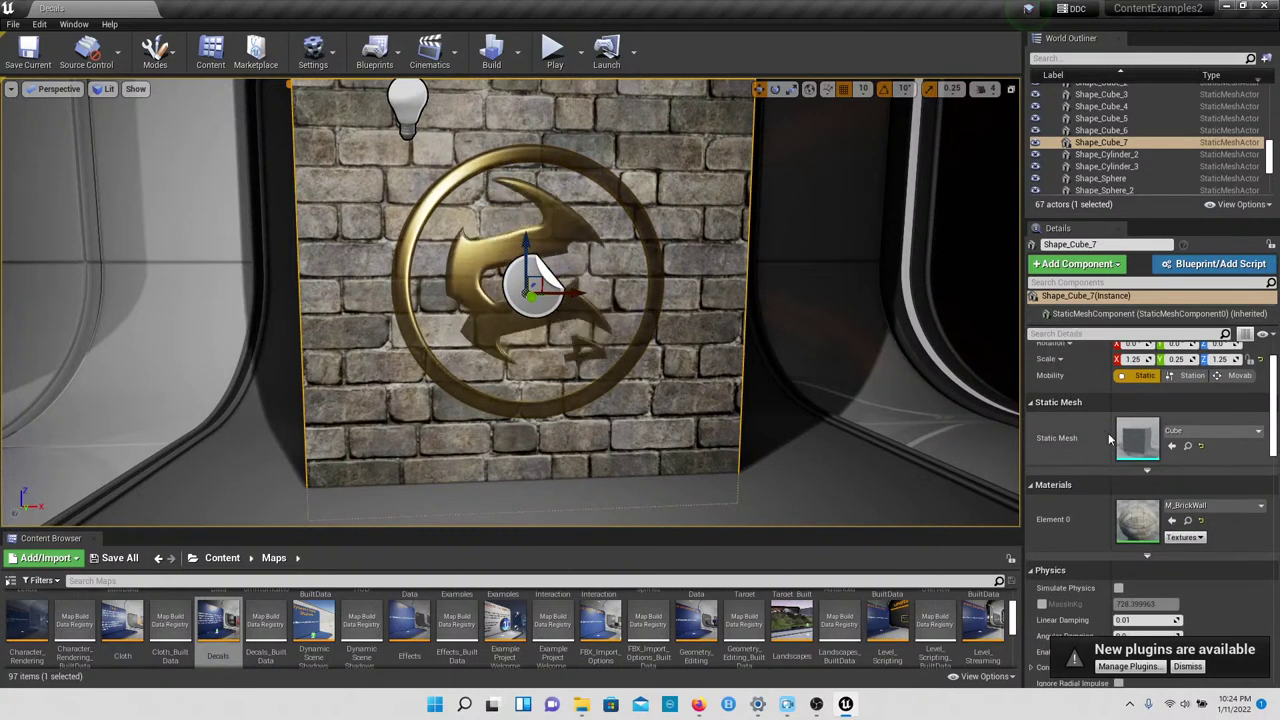
scroll(1108, 435, down, 10)
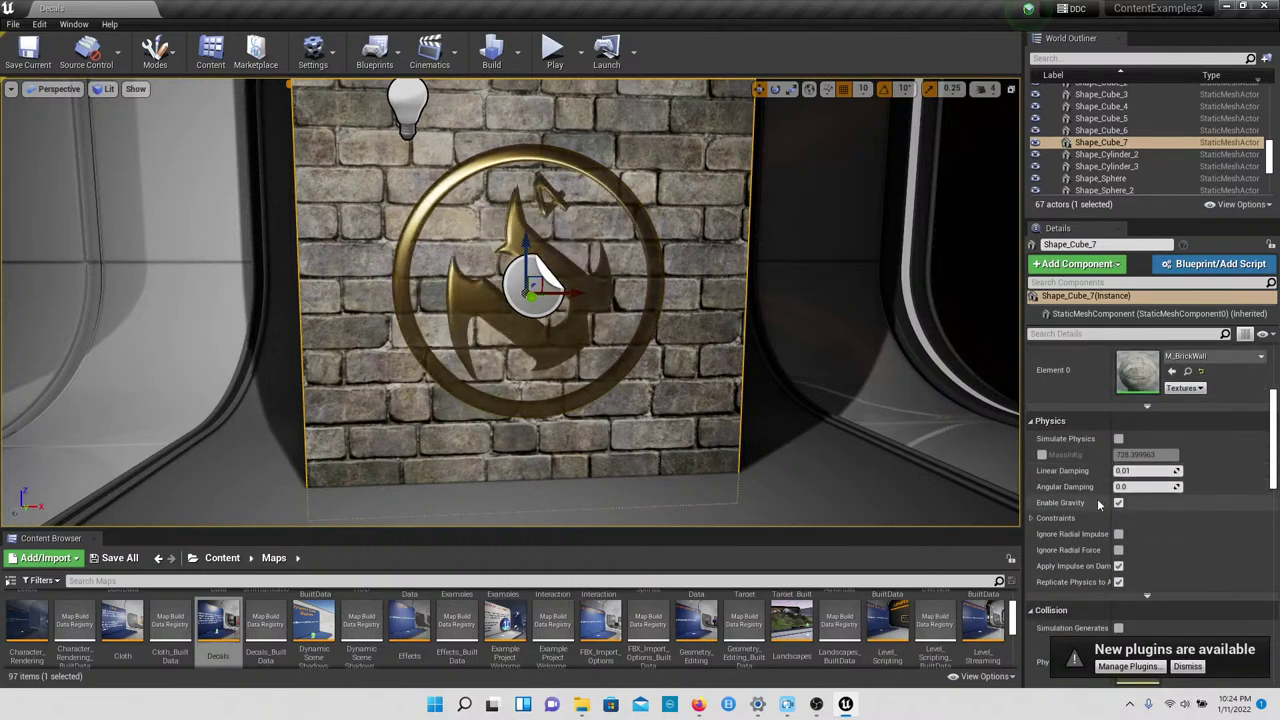
scroll(1087, 526, down, 12)
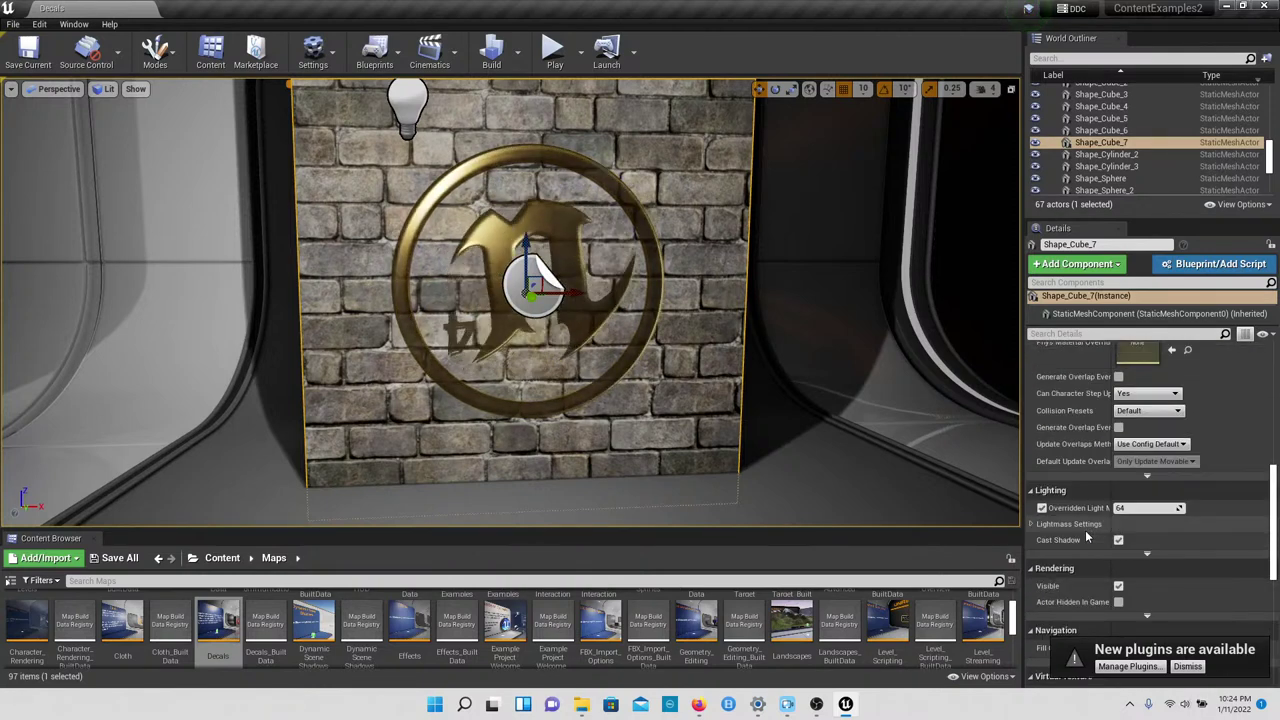
scroll(1085, 540, down, 8)
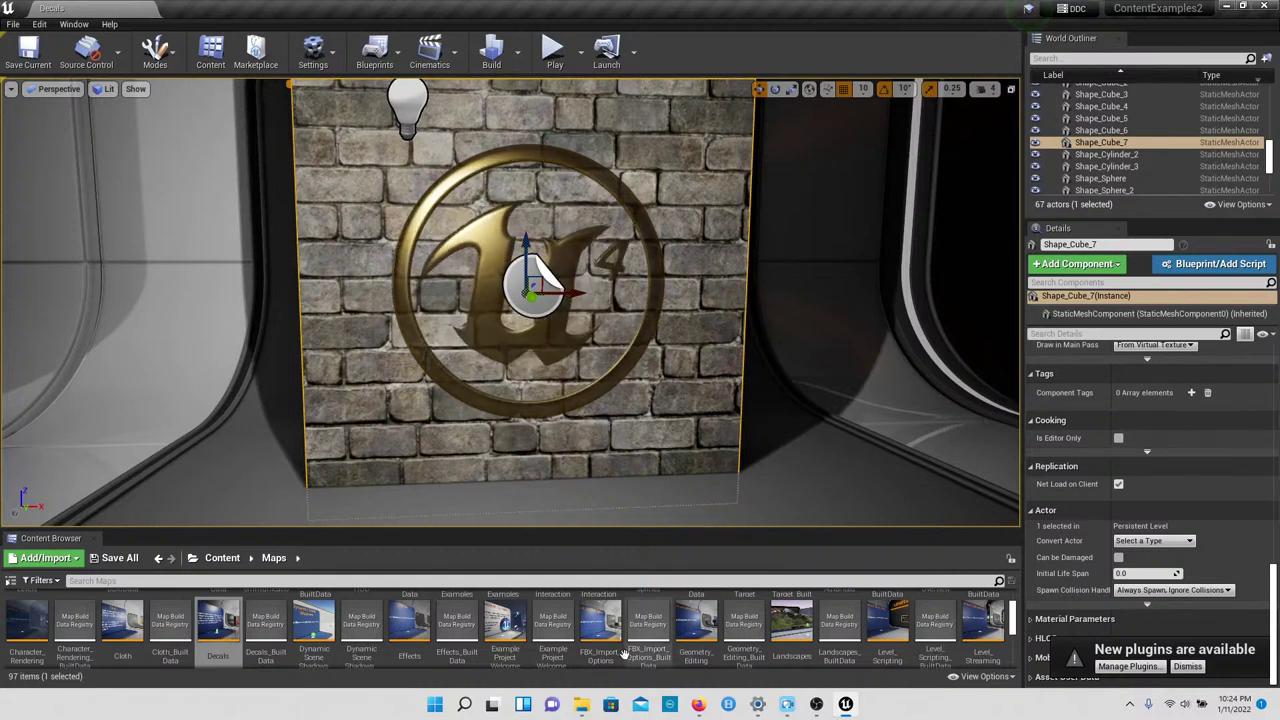
Step: Open the Dynamic Scene Shadows map and read its introduction panel on Cascading Shadow Maps
double_click(331, 614)
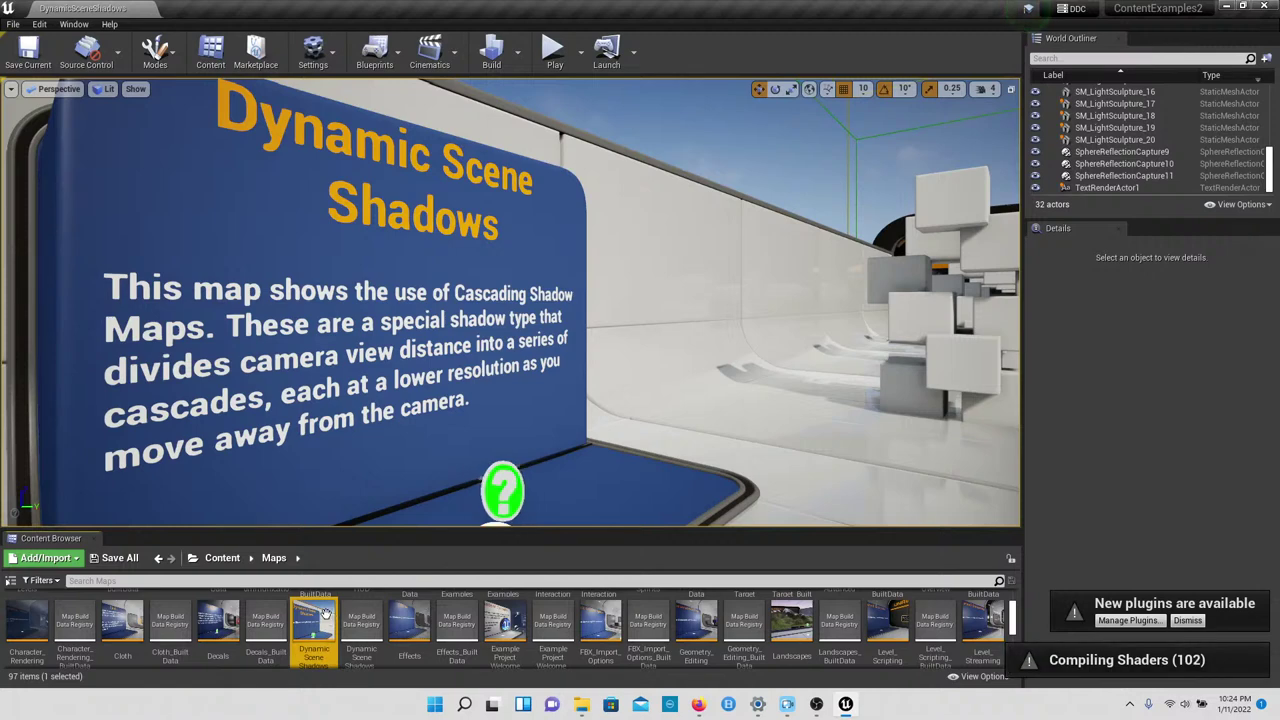
right_drag(442, 400, 416, 418)
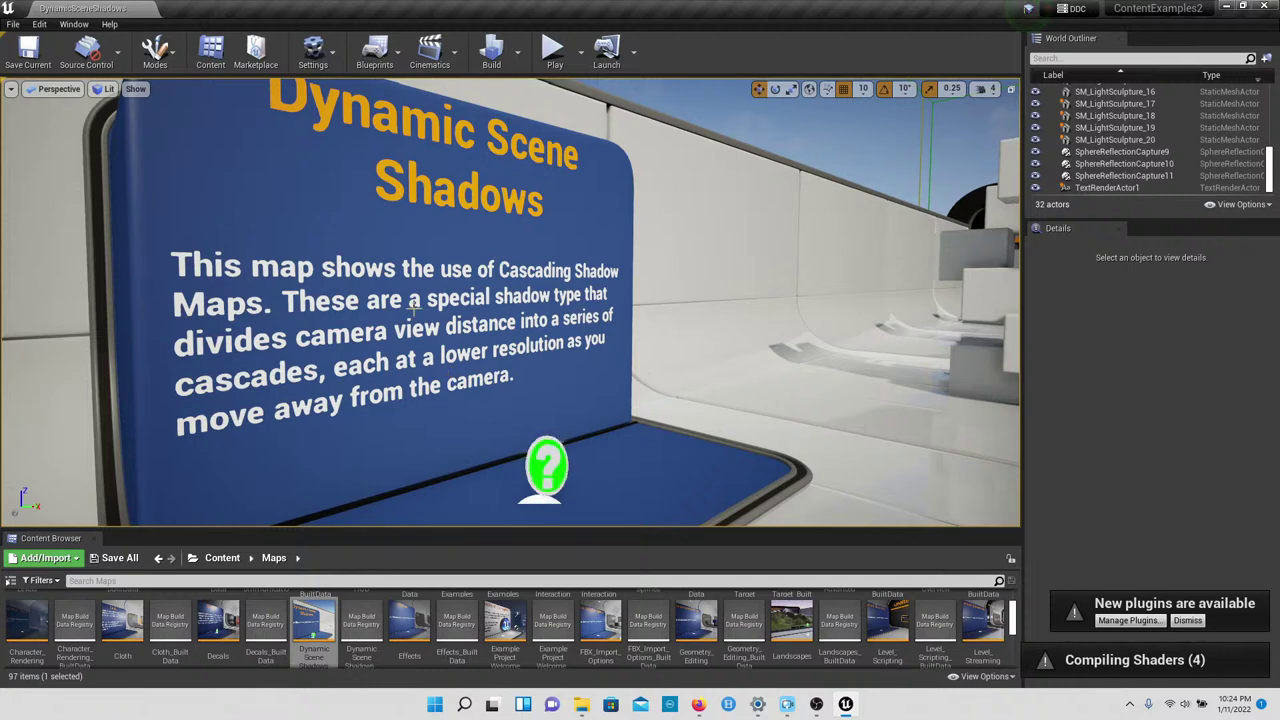
Step: Play the Dynamic Scene Shadows level and read the floor text at display 1.1 Cascading Shadow Maps
click(552, 55)
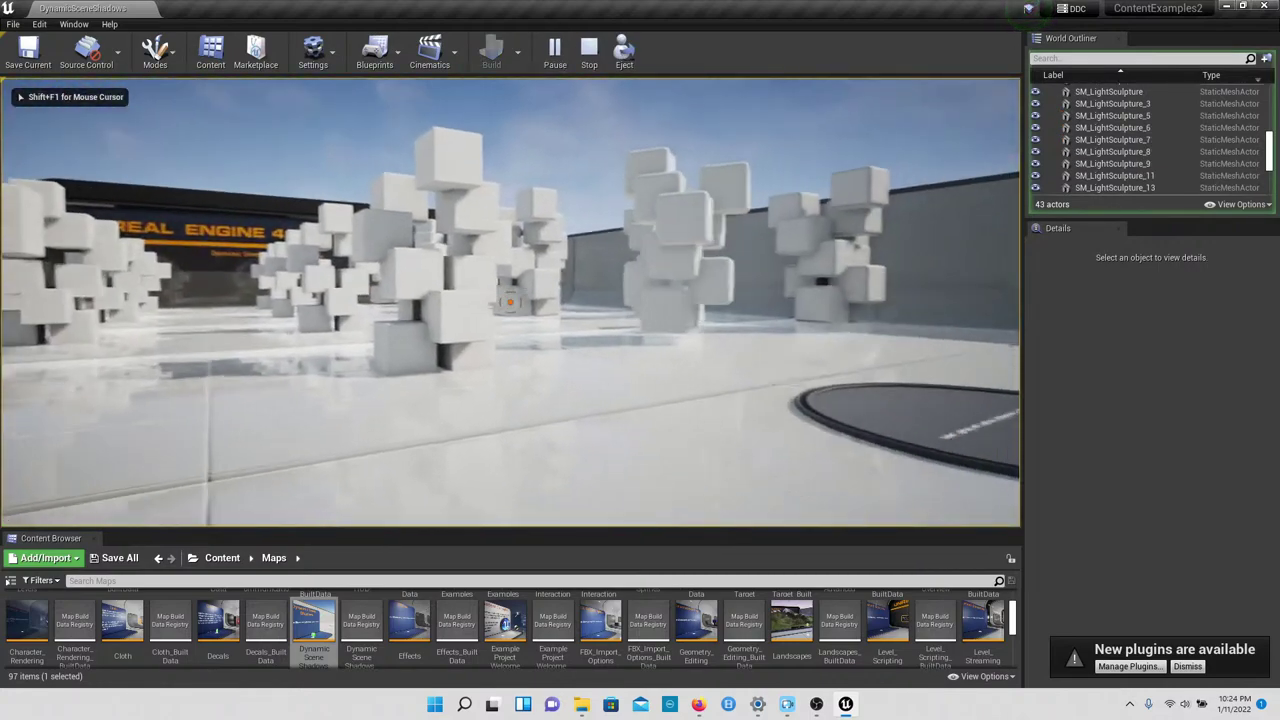
key(w)
key(w)
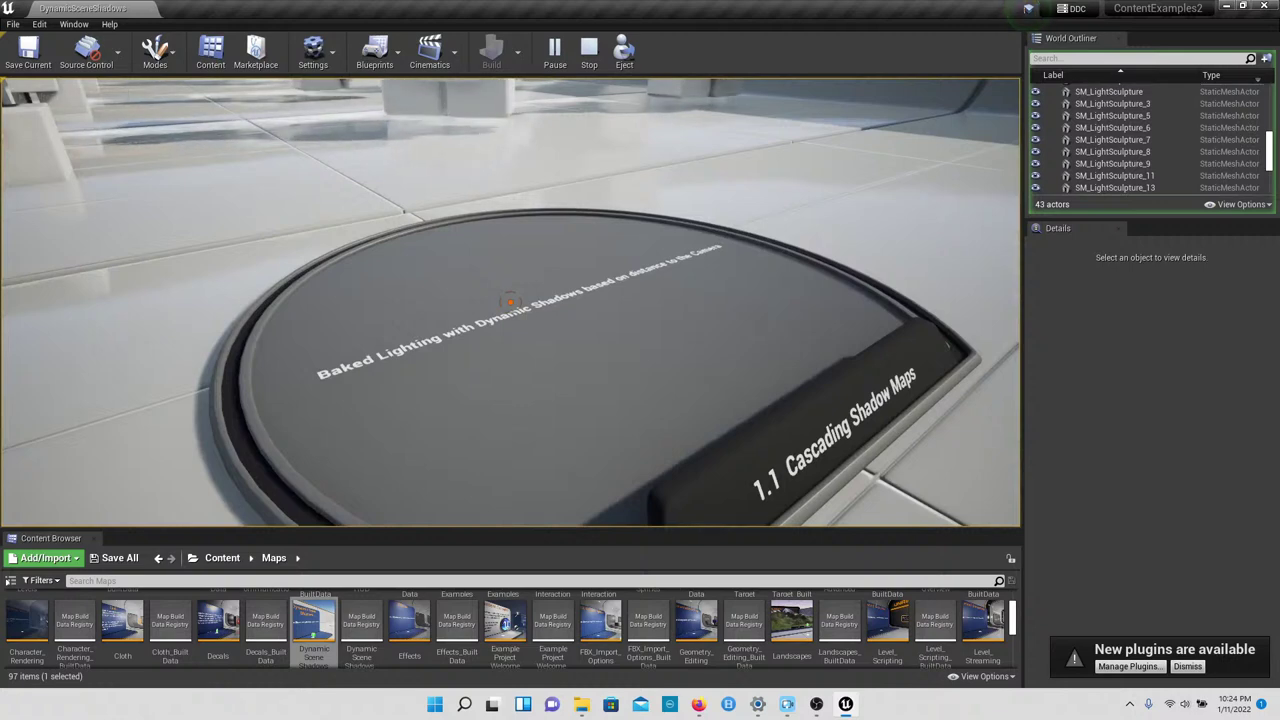
Step: Walk among the white cube sculptures and examine the dynamic shadows they cast at different camera distances
key(w)
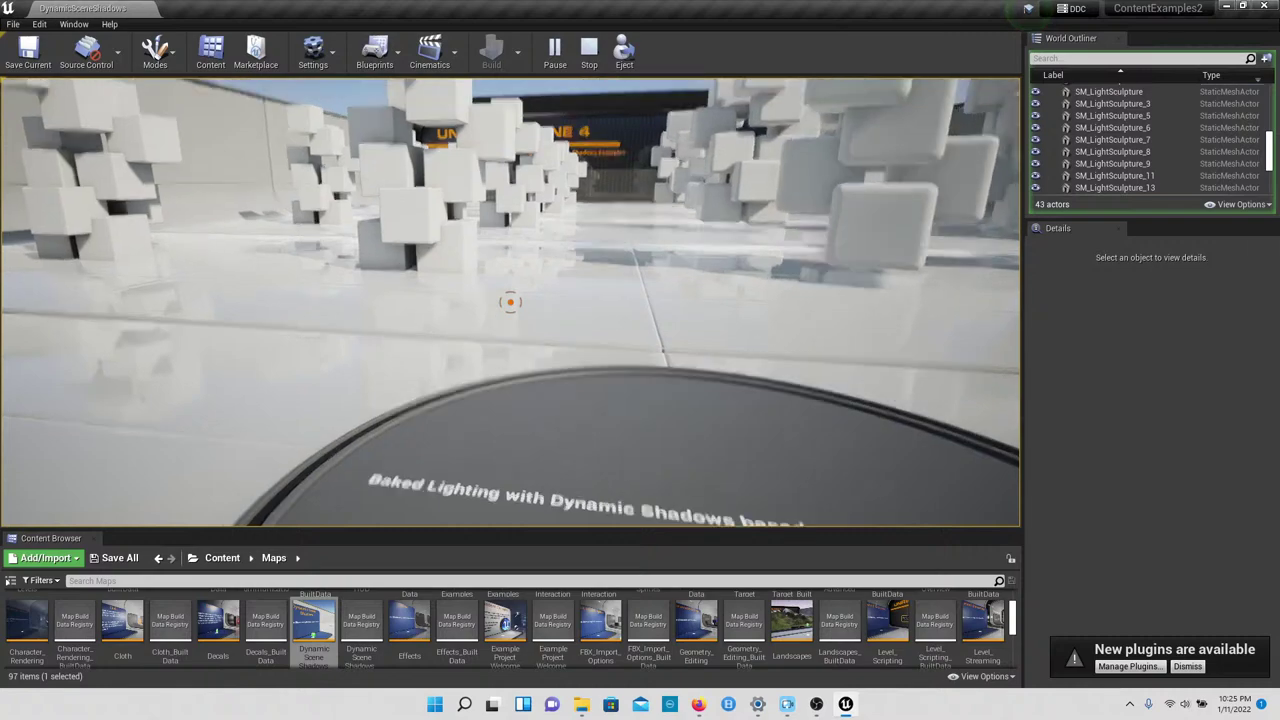
key(w)
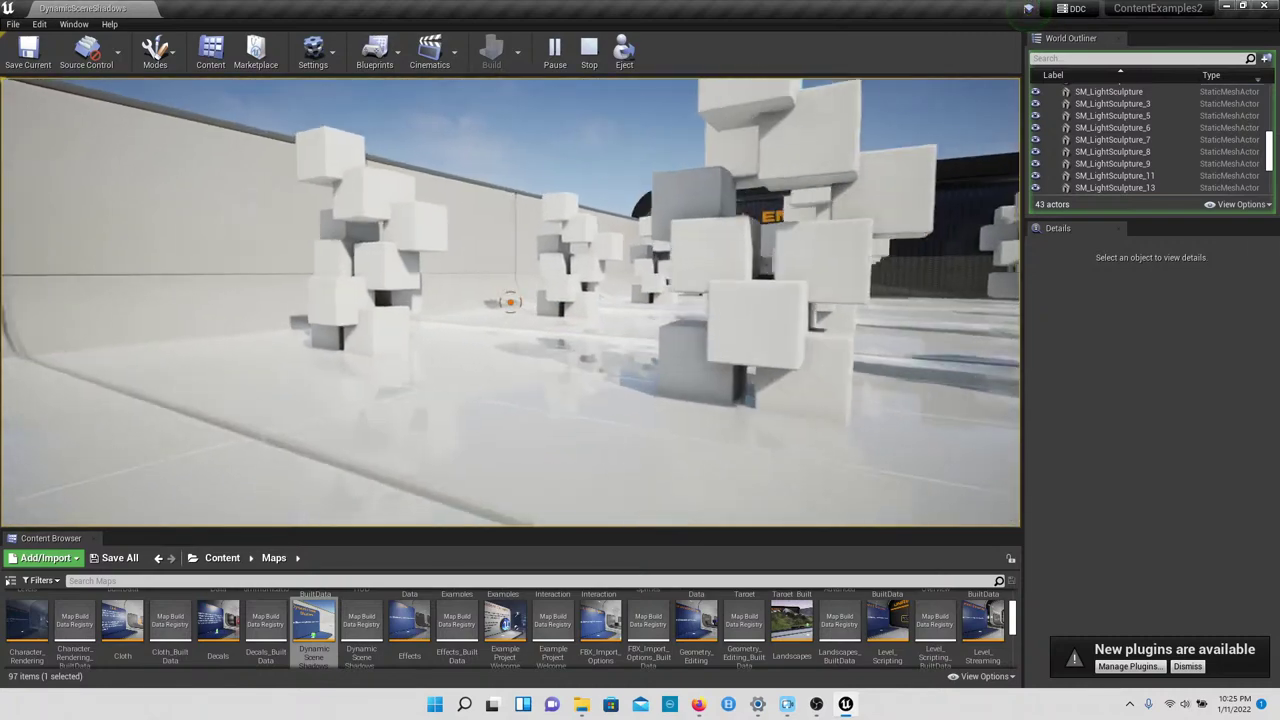
key(w)
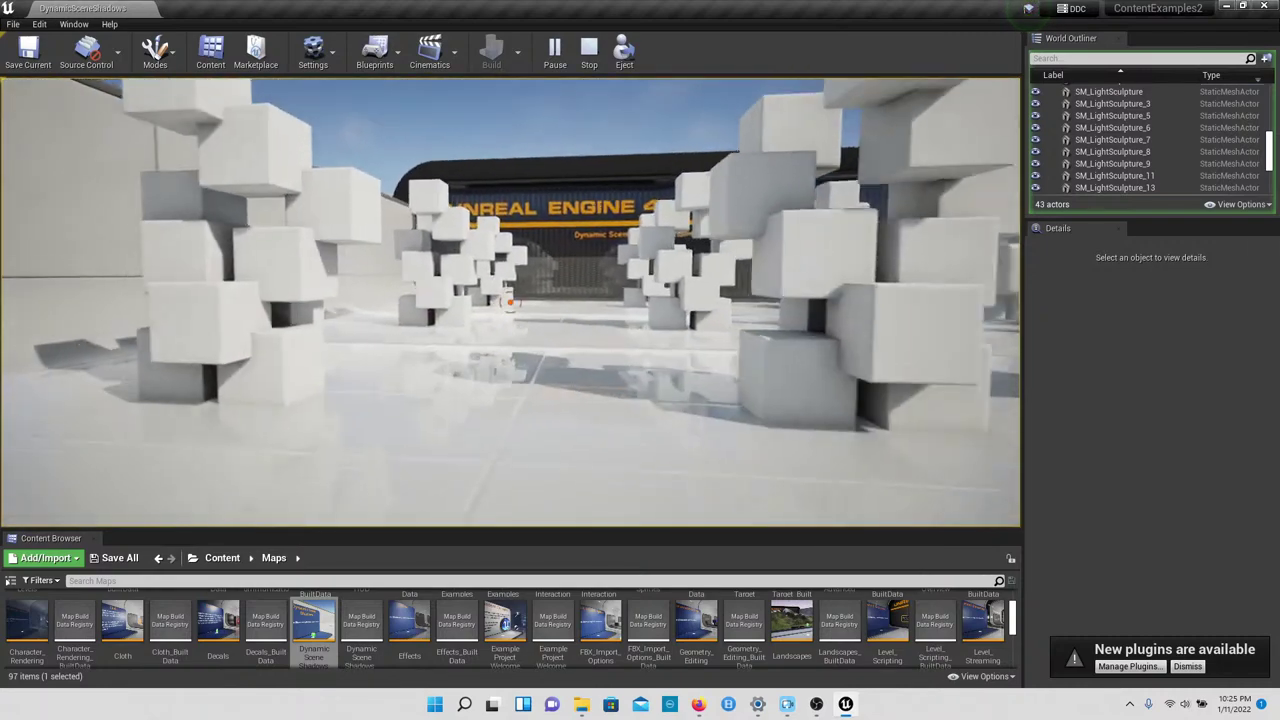
key(w)
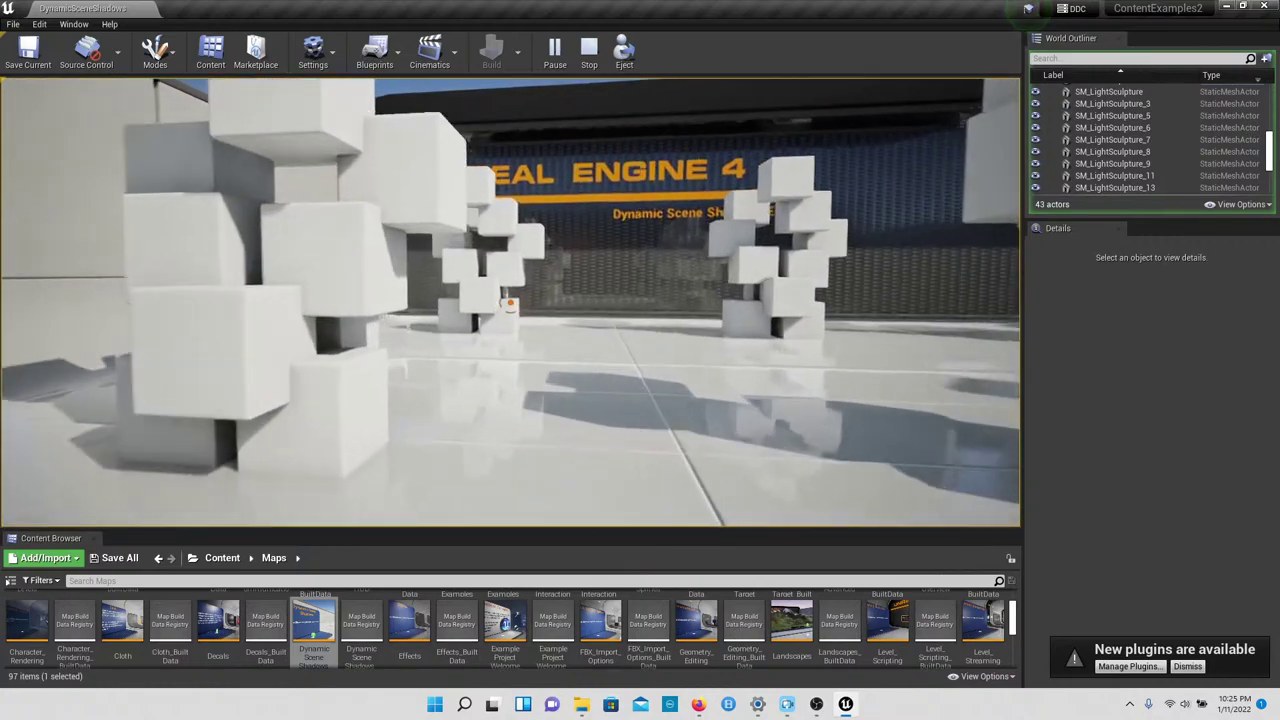
key(w)
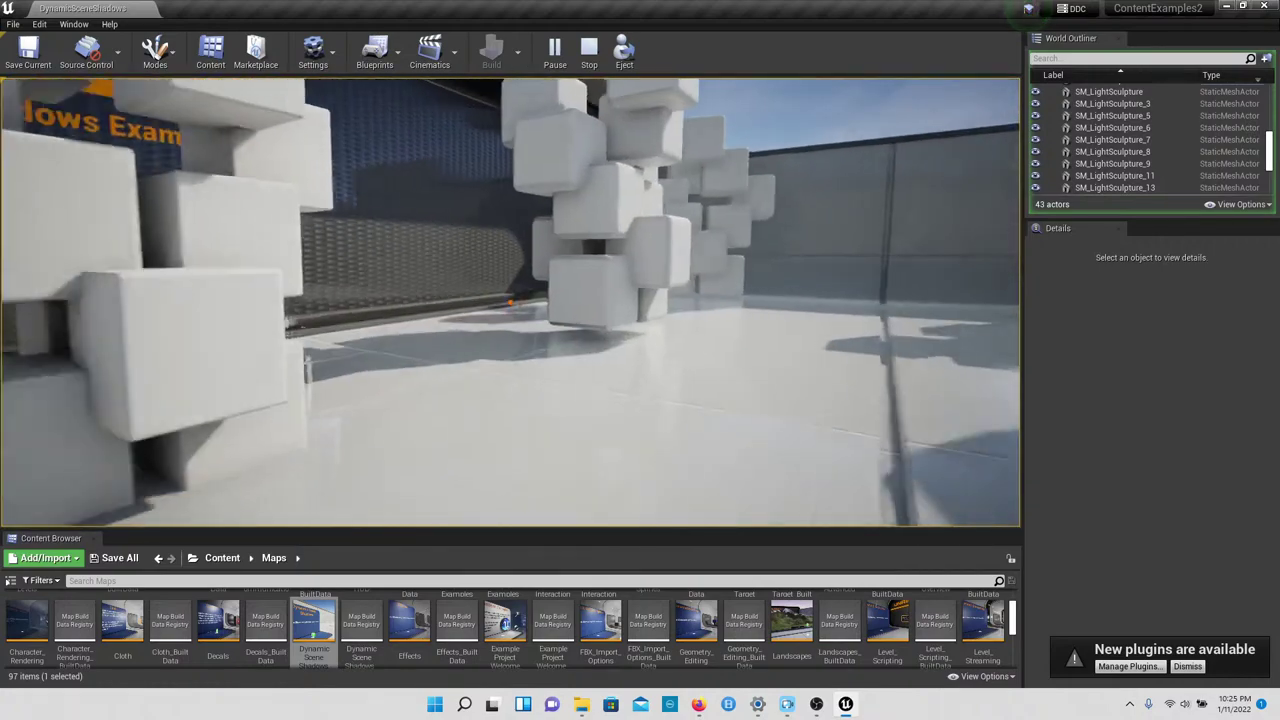
key(w)
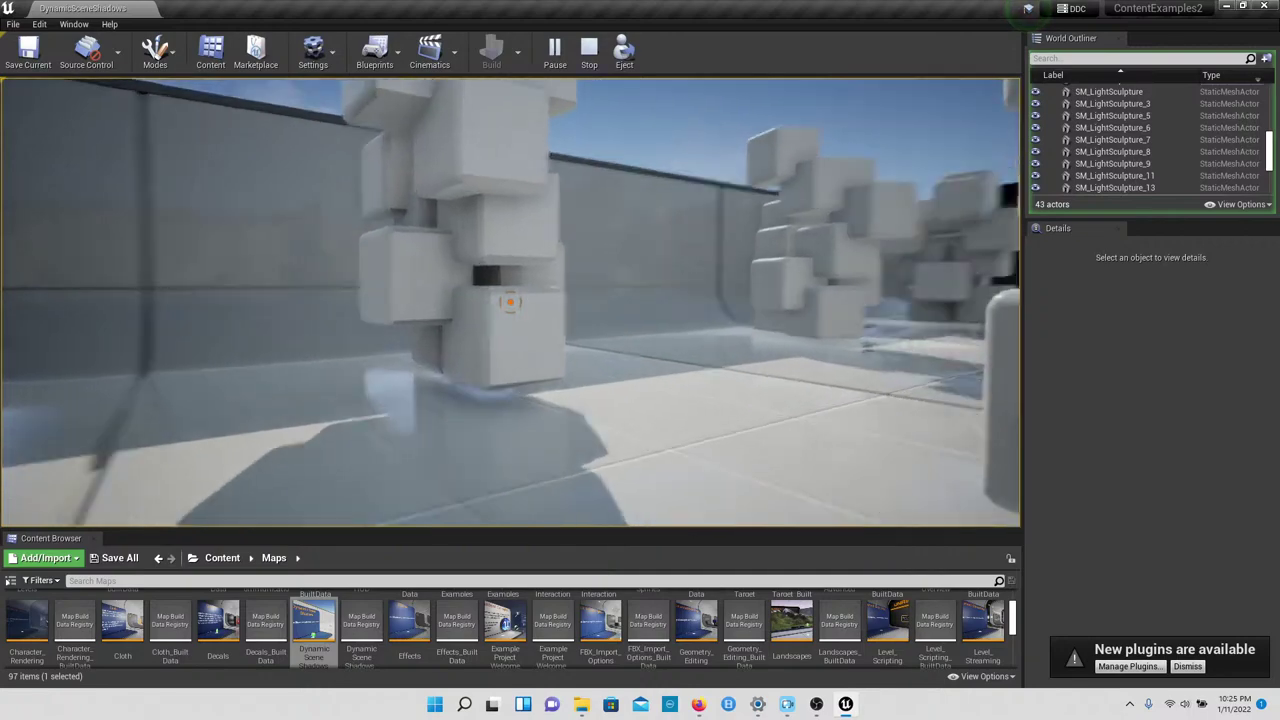
key(w)
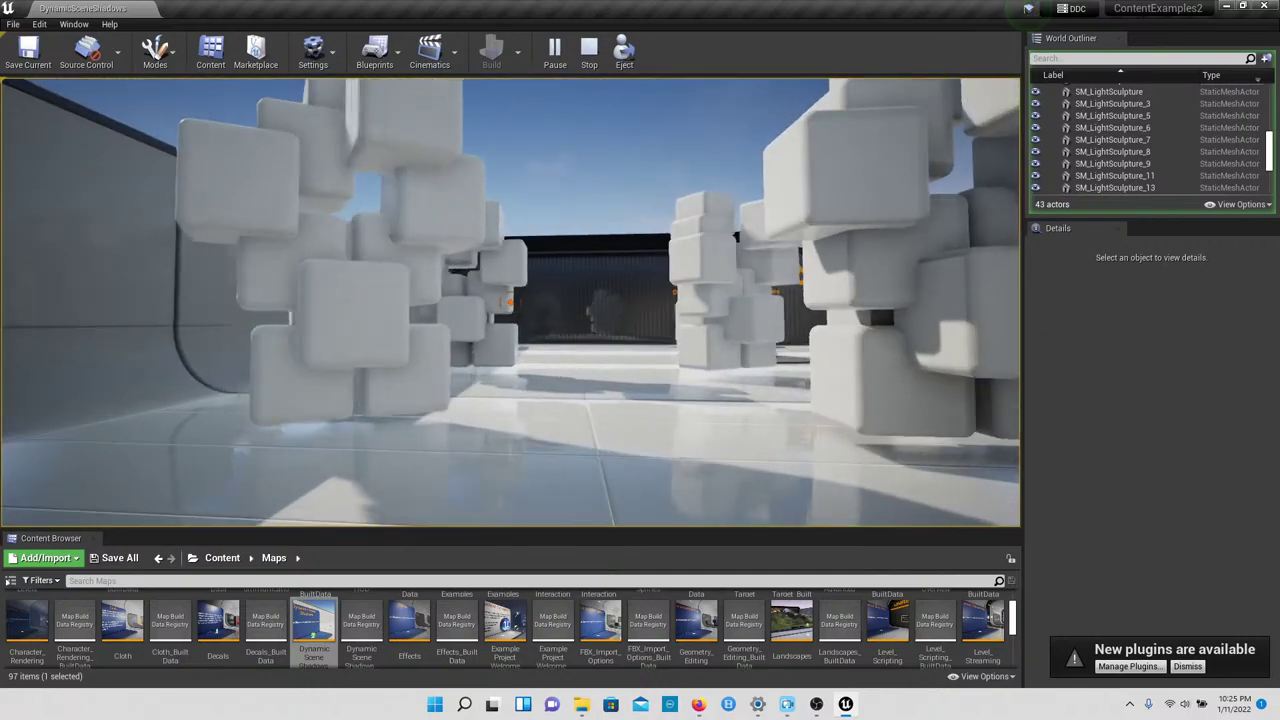
key(w)
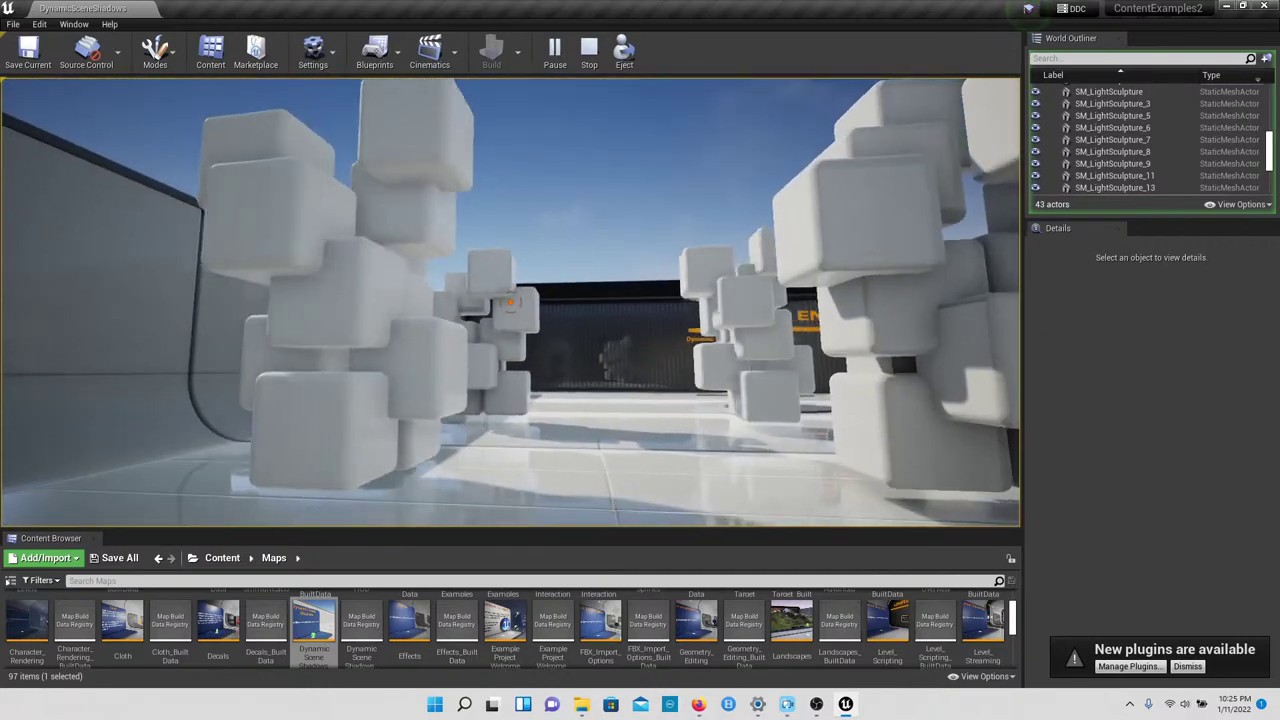
Step: Stop playing the shadows level, open the Effects map and read its introduction panel
key(Escape)
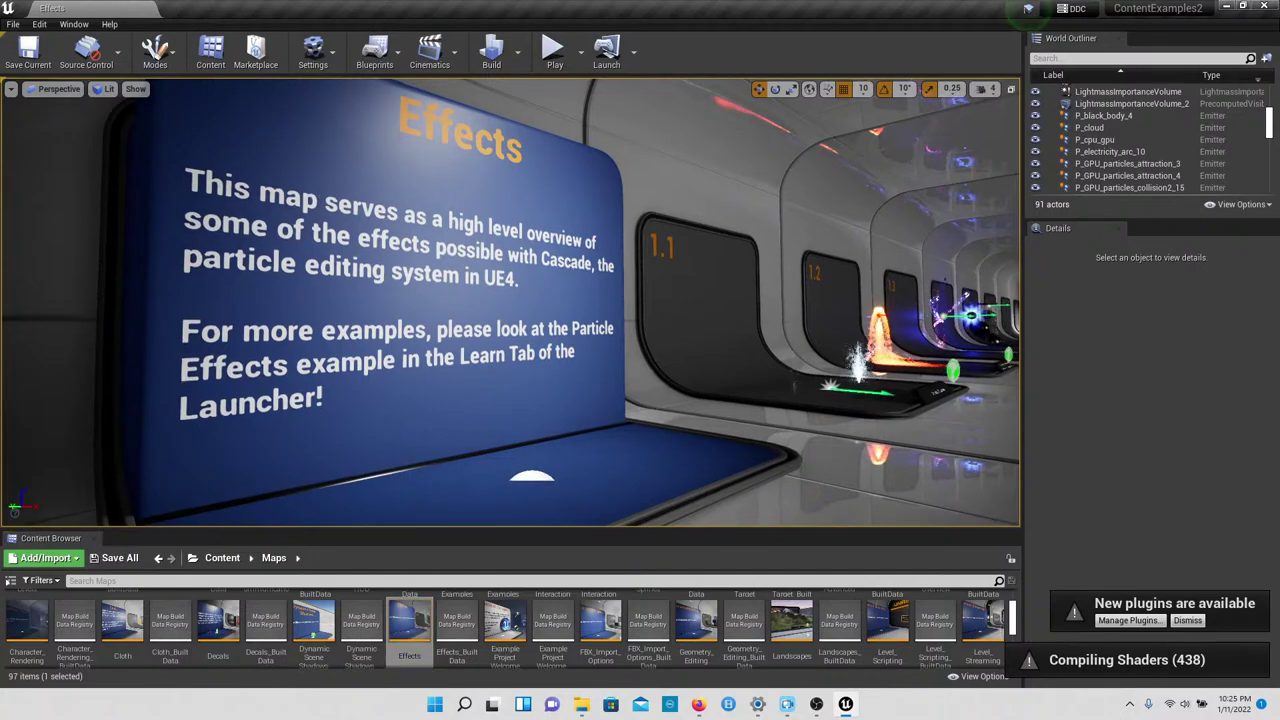
right_drag(510, 302, 478, 308)
key(w)
Step: Play the Effects level, pass display 1.1 and examine the fiery particles at display 1.2 GPU particles with Velocity Cone module
click(566, 40)
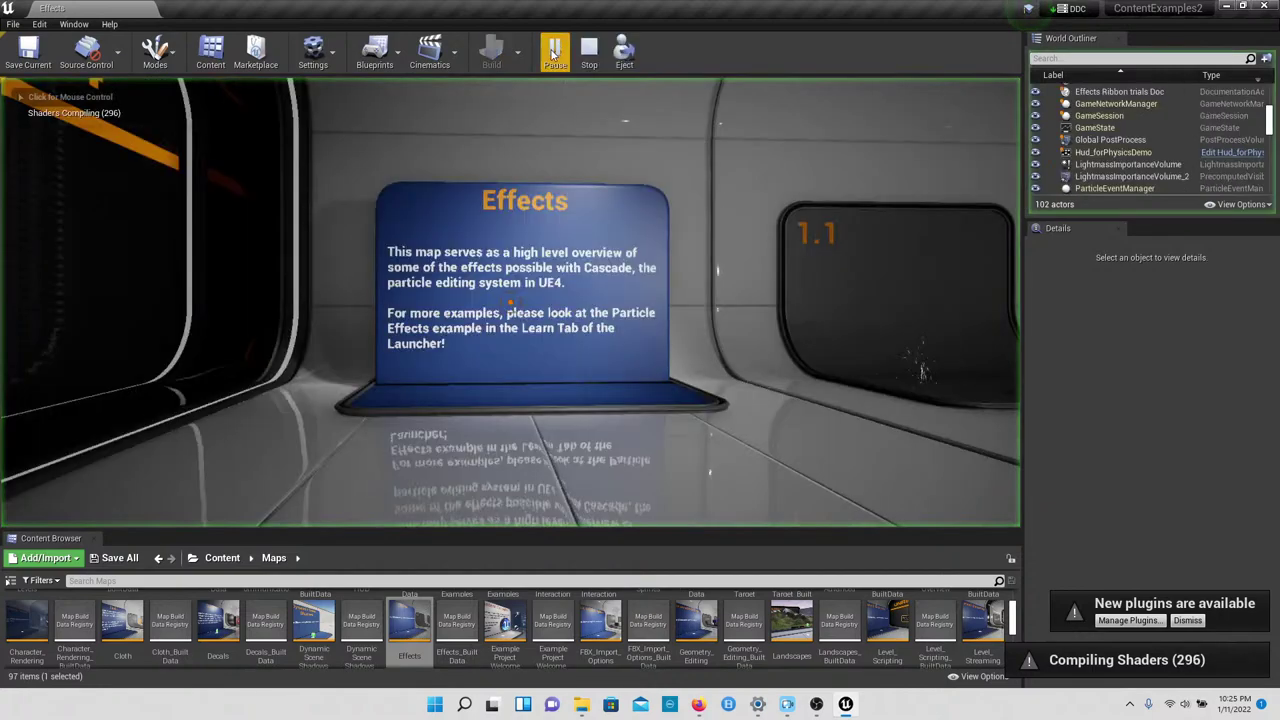
click(478, 227)
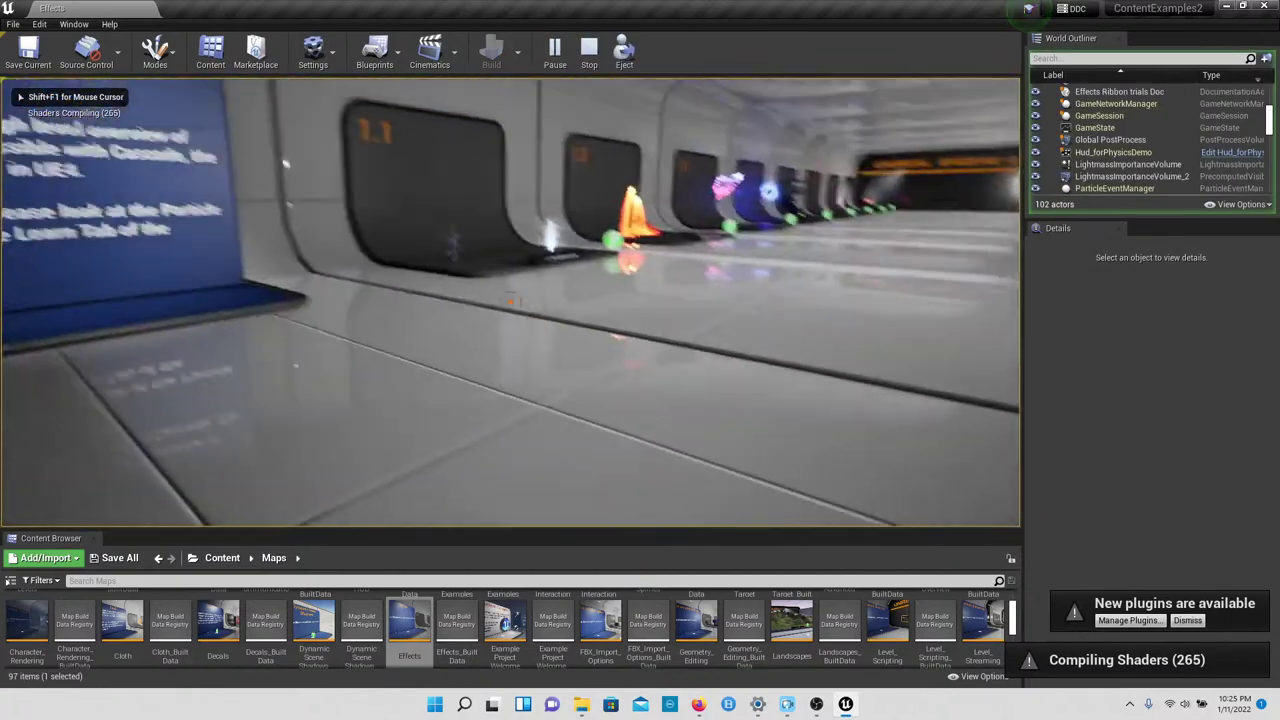
key(w)
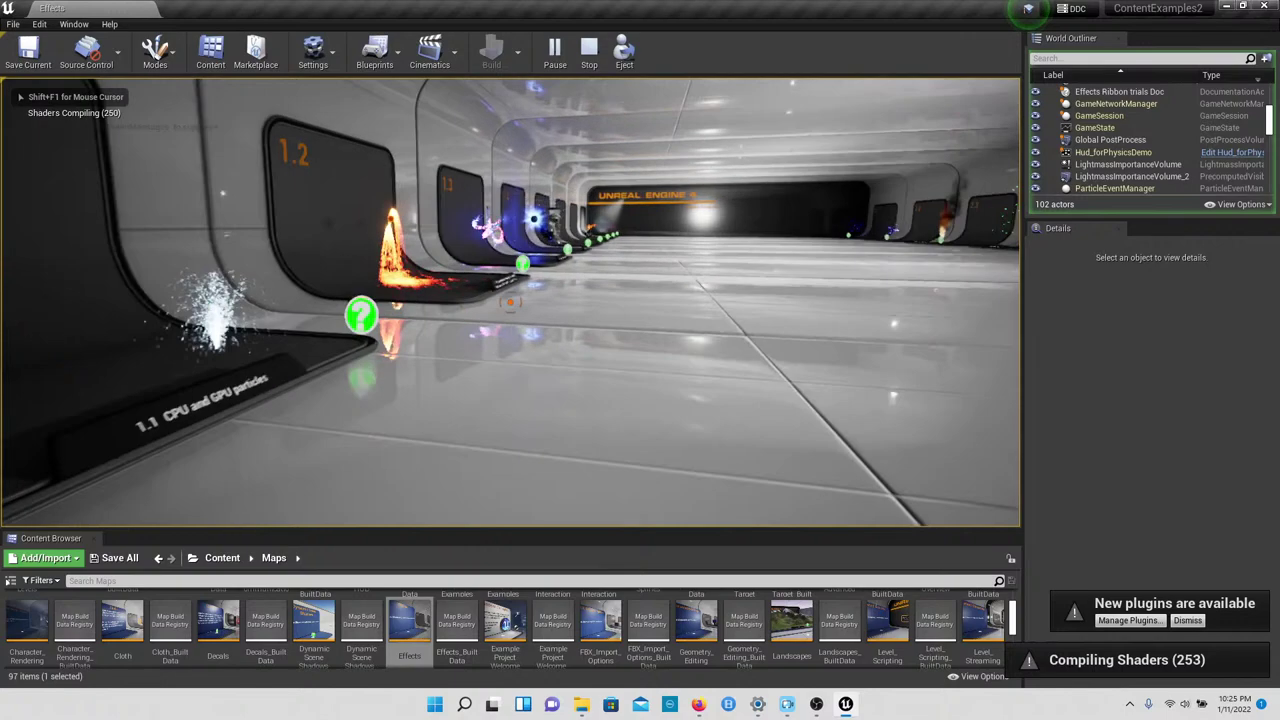
key(w)
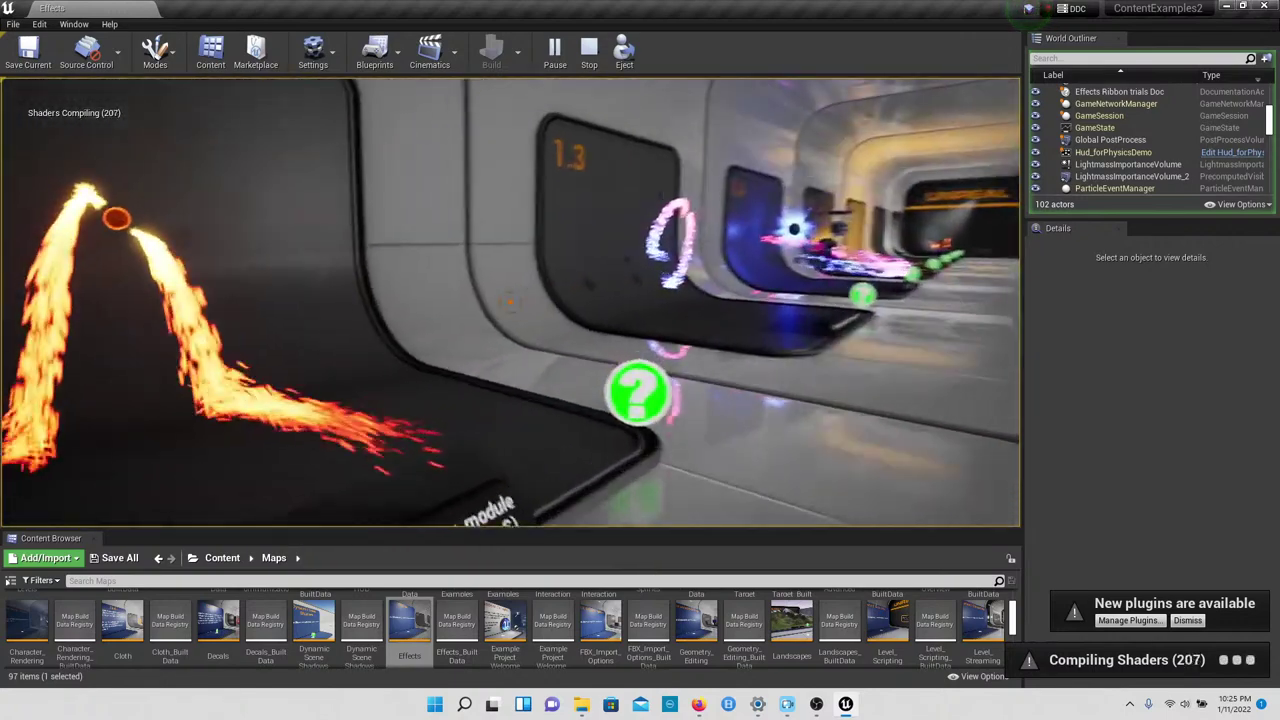
key(s)
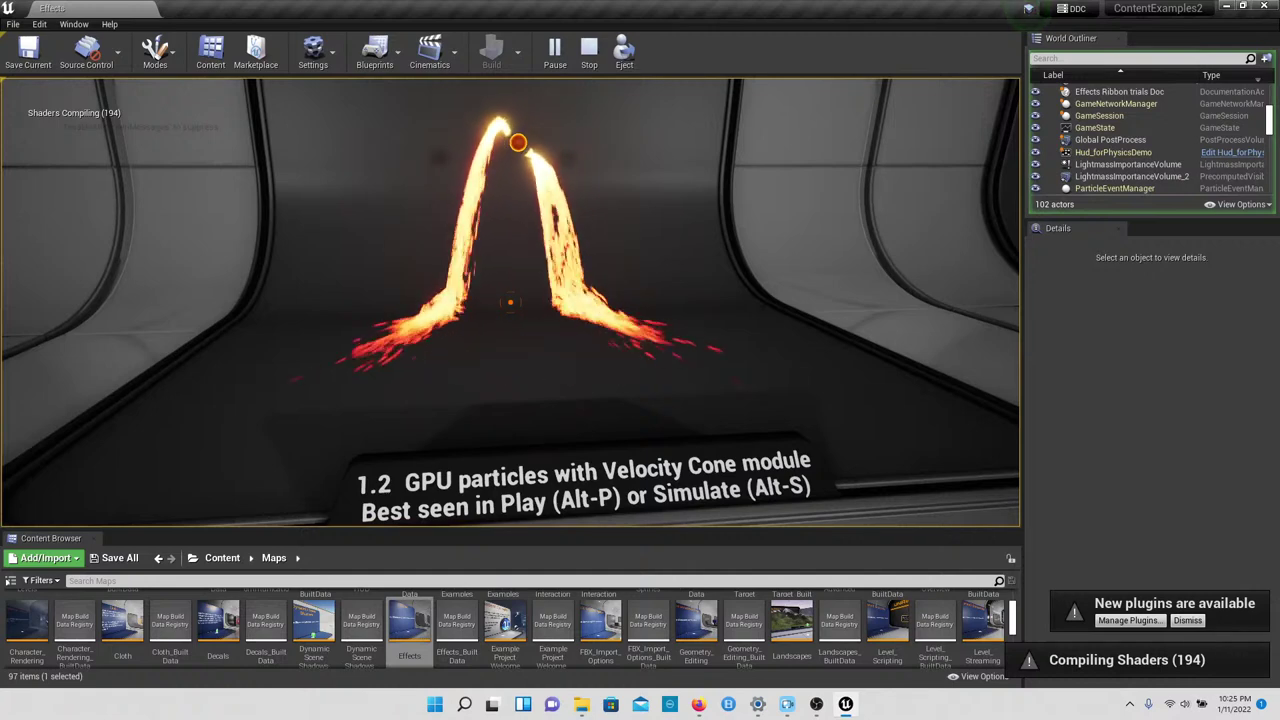
key(w)
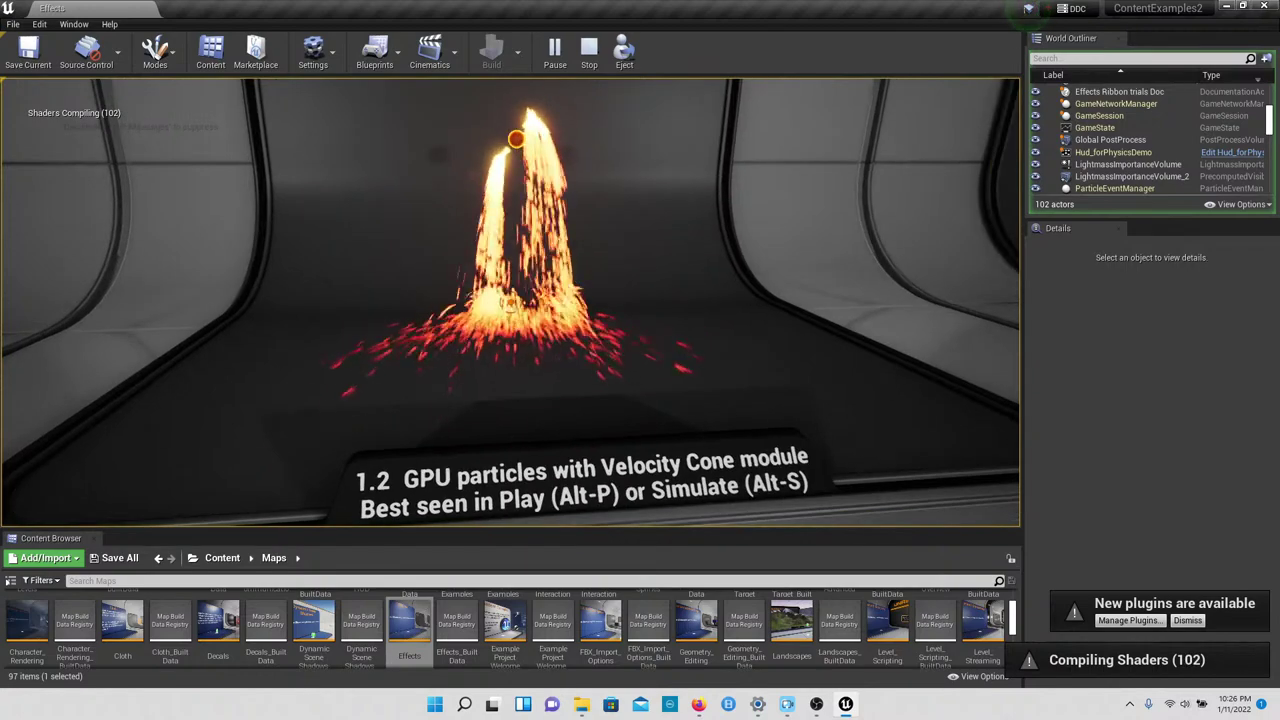
Step: Walk on to display 1.3 GPU particles with Emitter Initial Location and examine its swirling particle trails
key(w)
key(w)
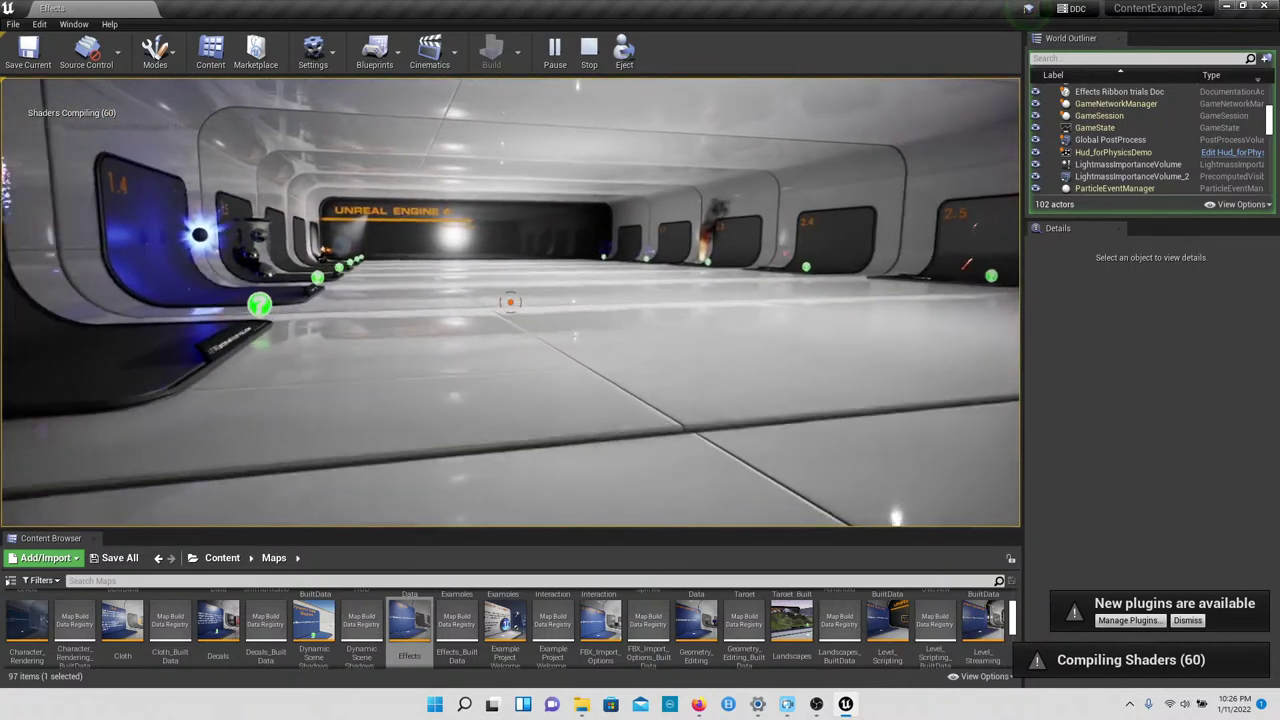
key(w)
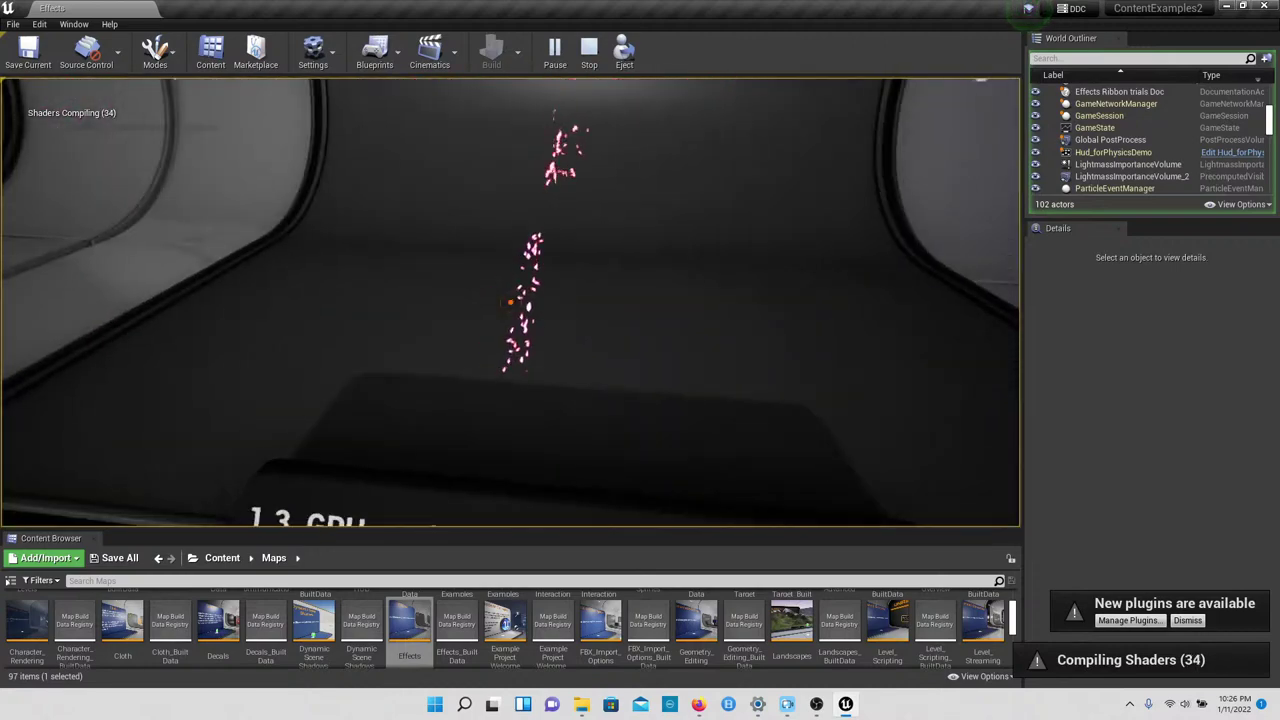
key(s)
key(w)
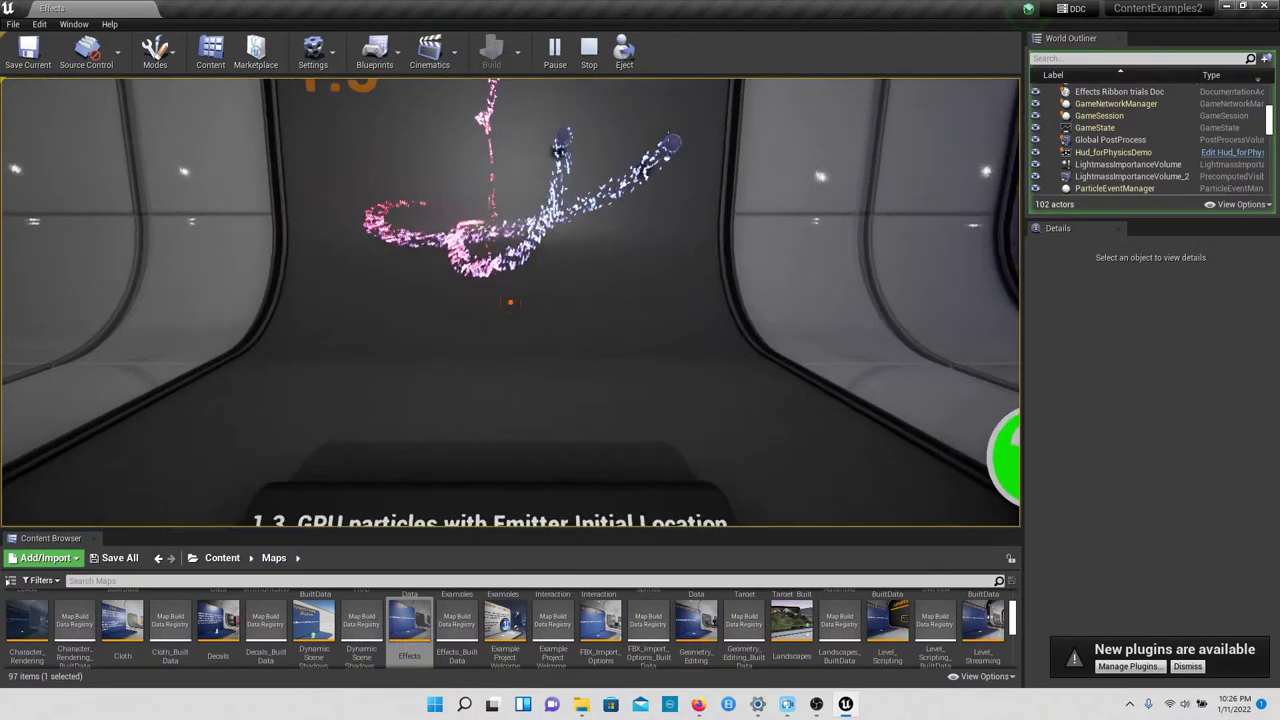
key(s)
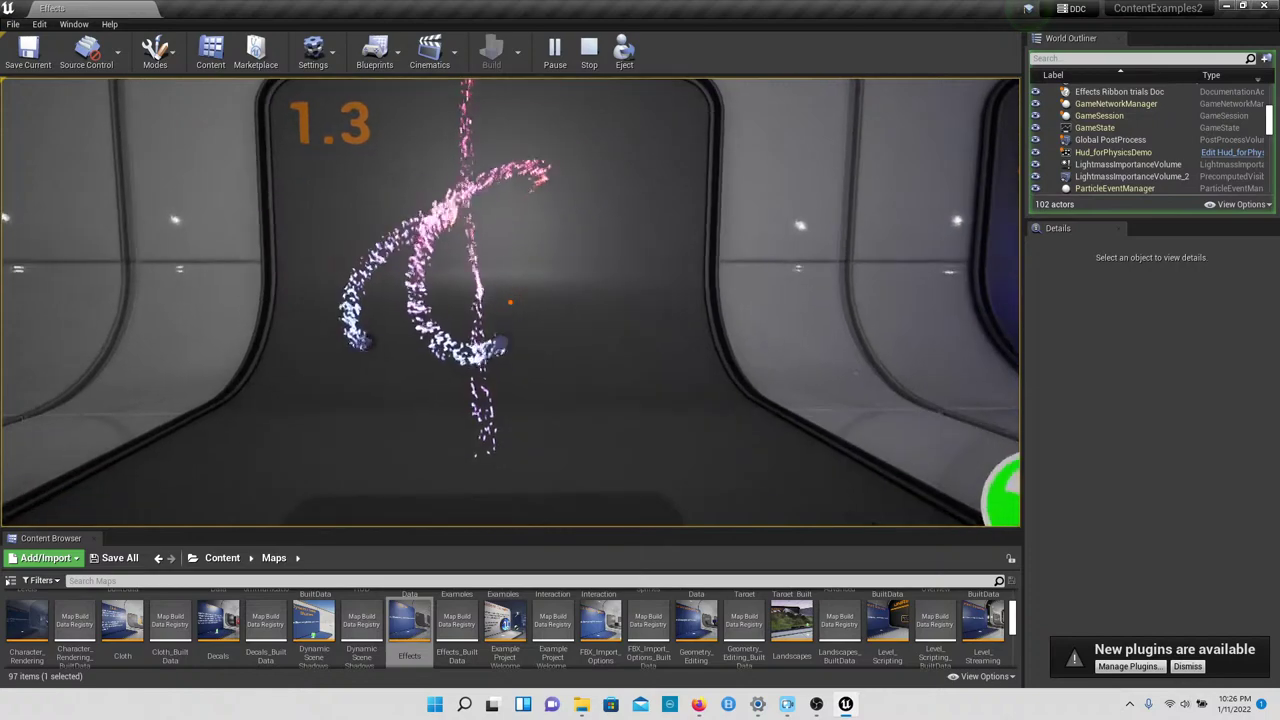
key(w)
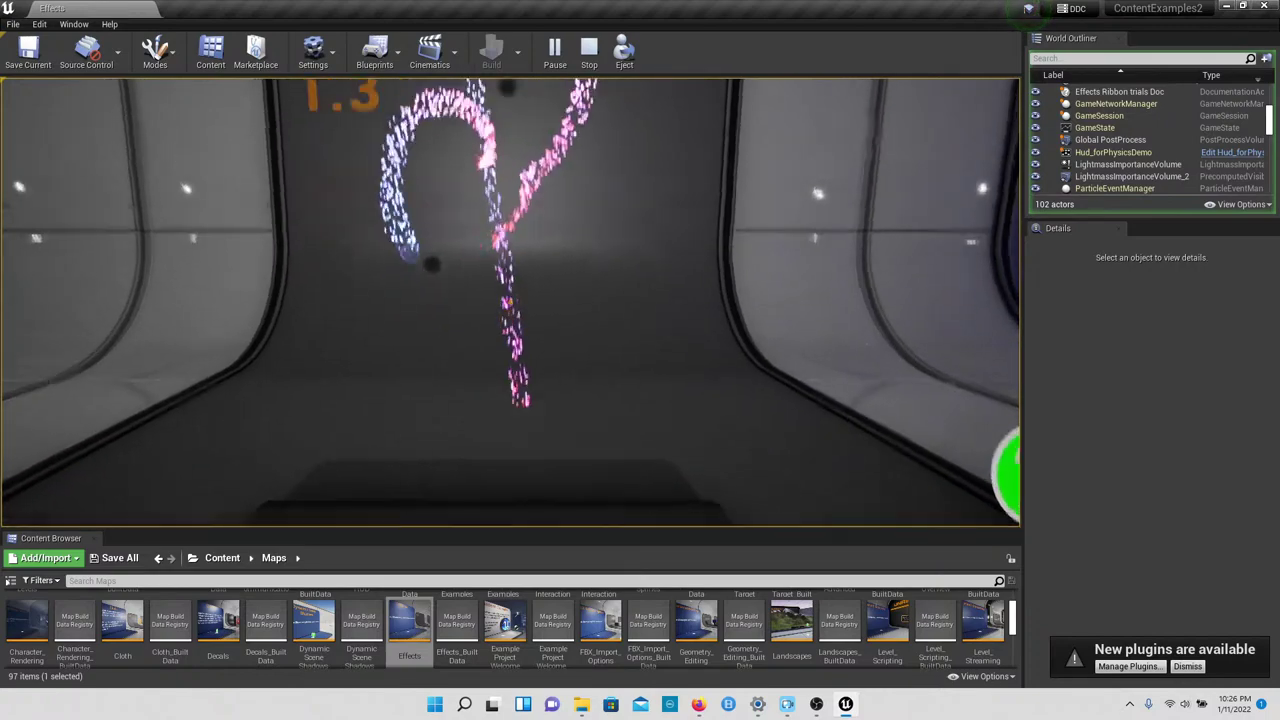
Step: Examine the glowing Point Gravity particles at display 1.4 and the particles falling onto spheres at display 1.5 GPU particles with collision
key(w)
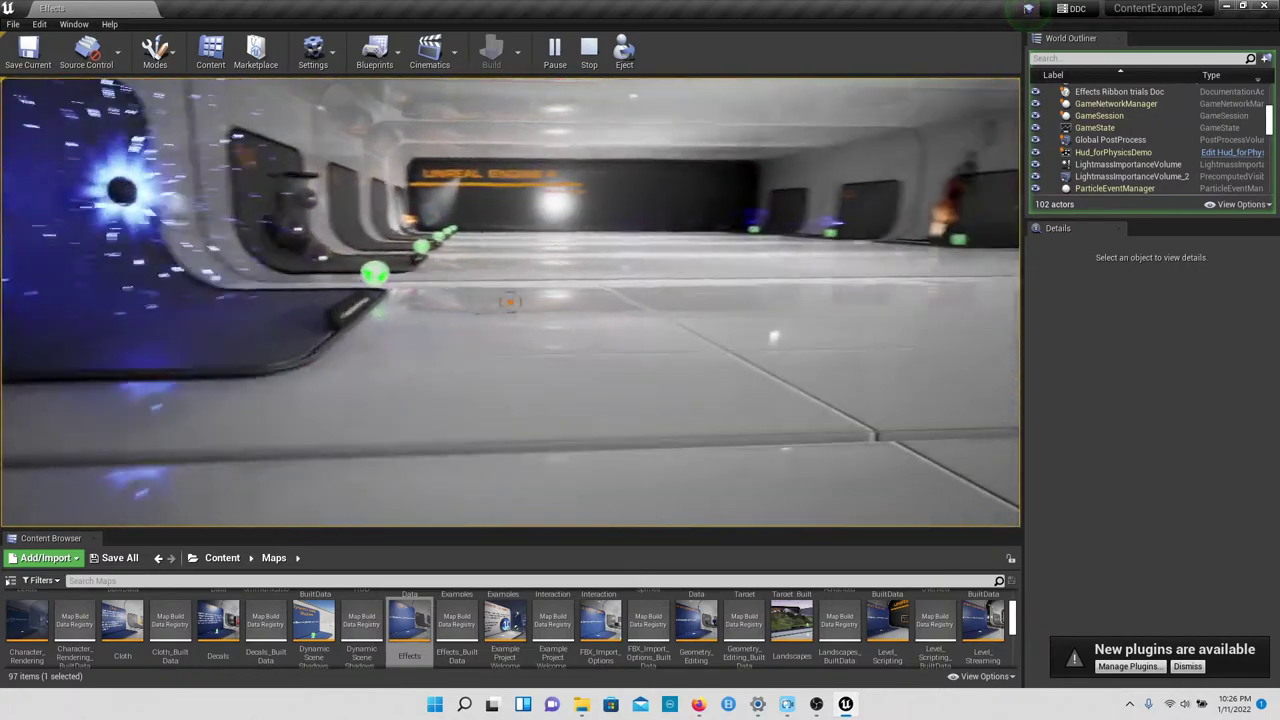
key(s)
key(s)
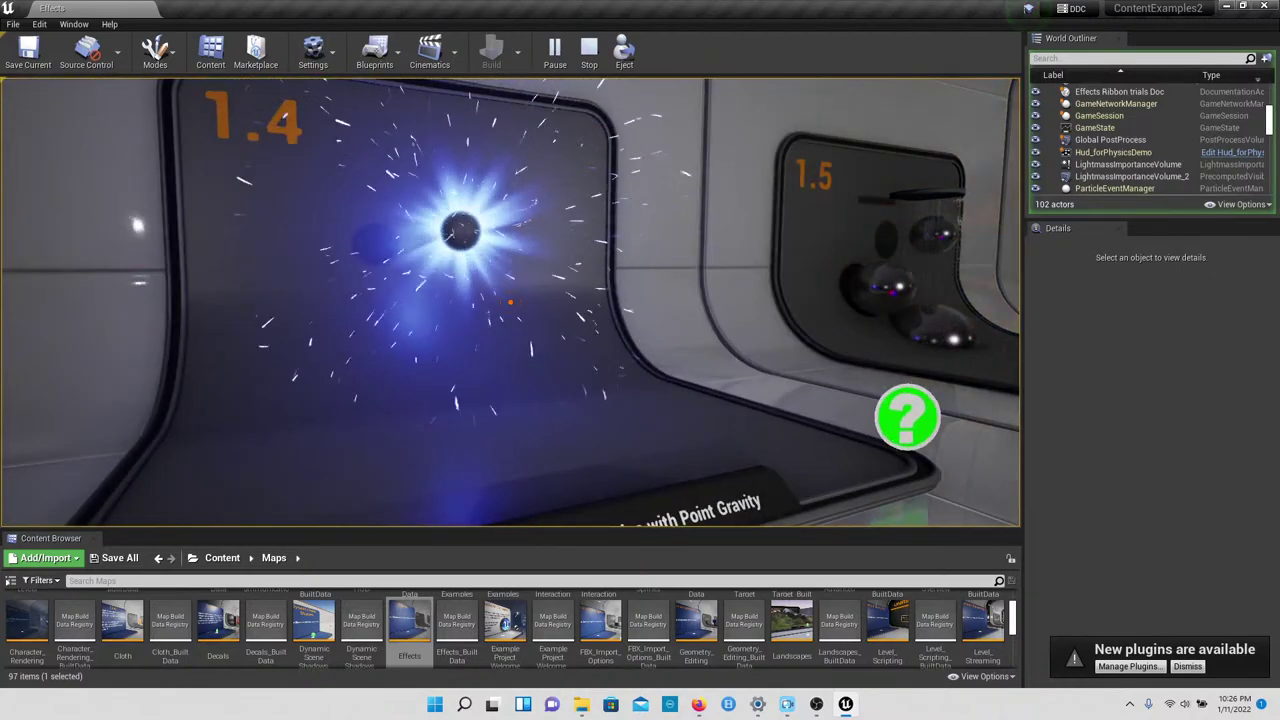
key(w)
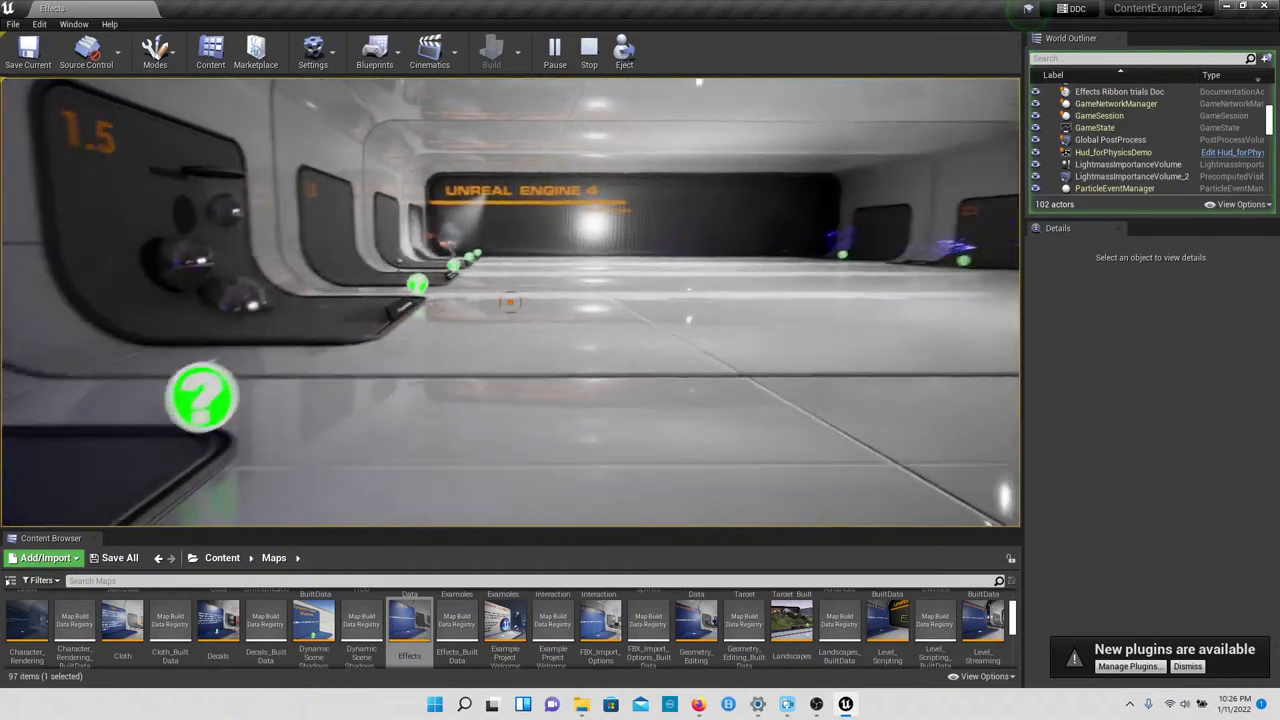
key(w)
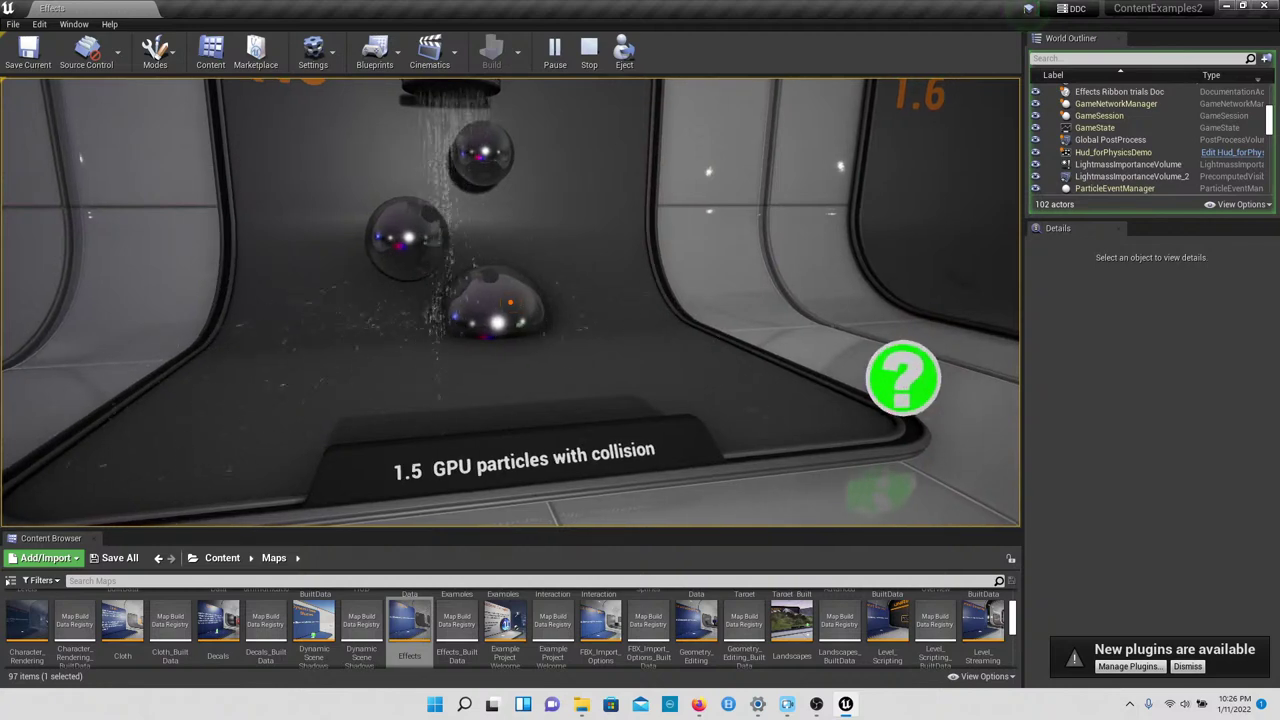
key(a)
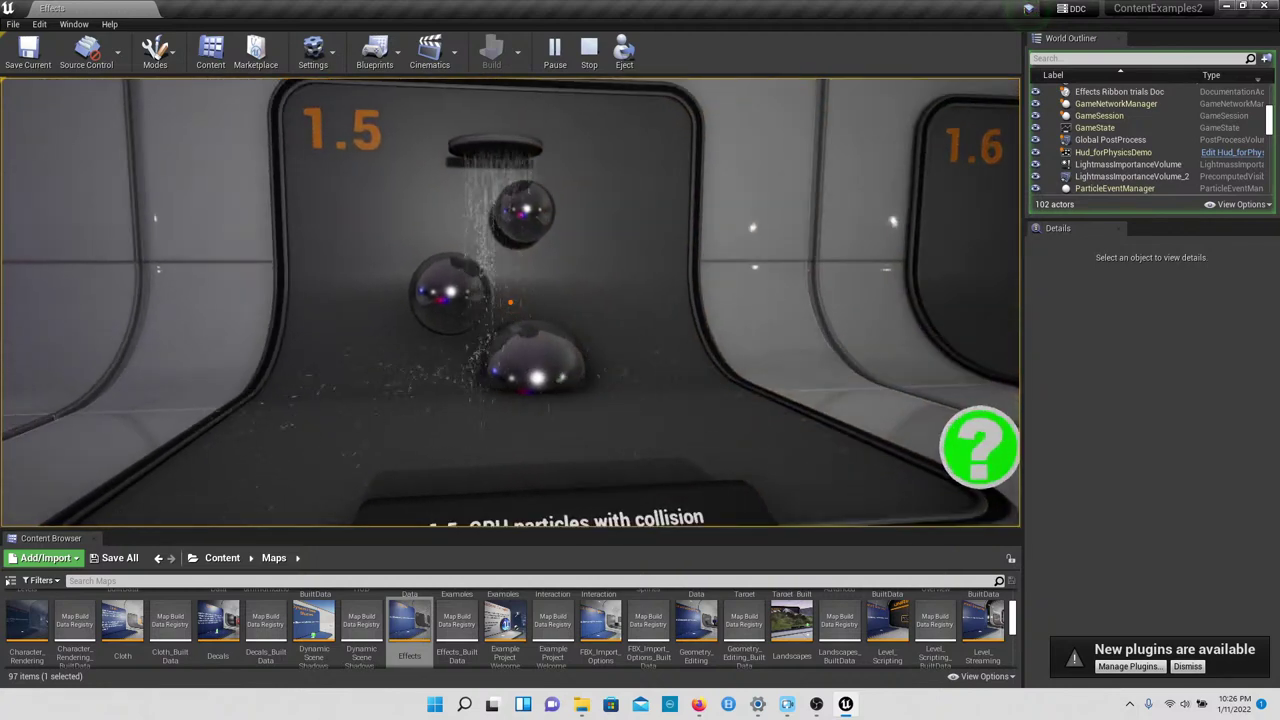
key(w)
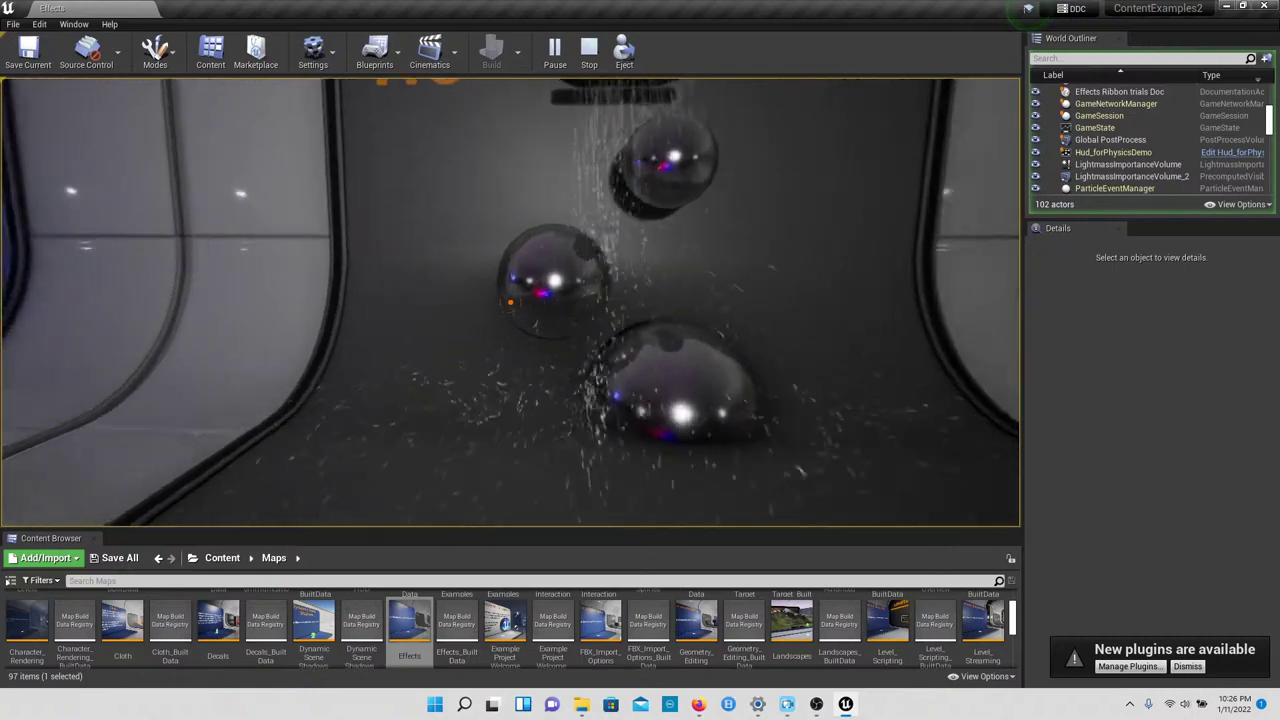
Step: Walk to display 1.6 and examine the Blueprint with random burst of particles, light and sound
key(w)
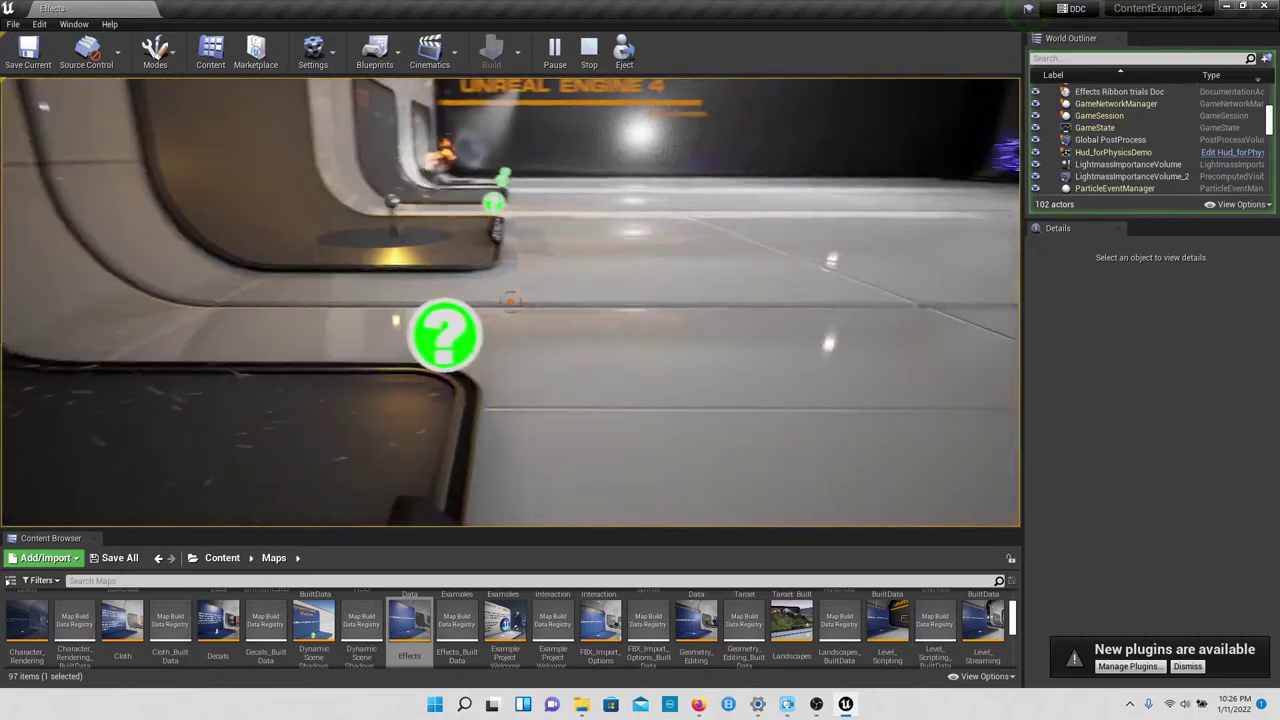
key(w)
key(Left)
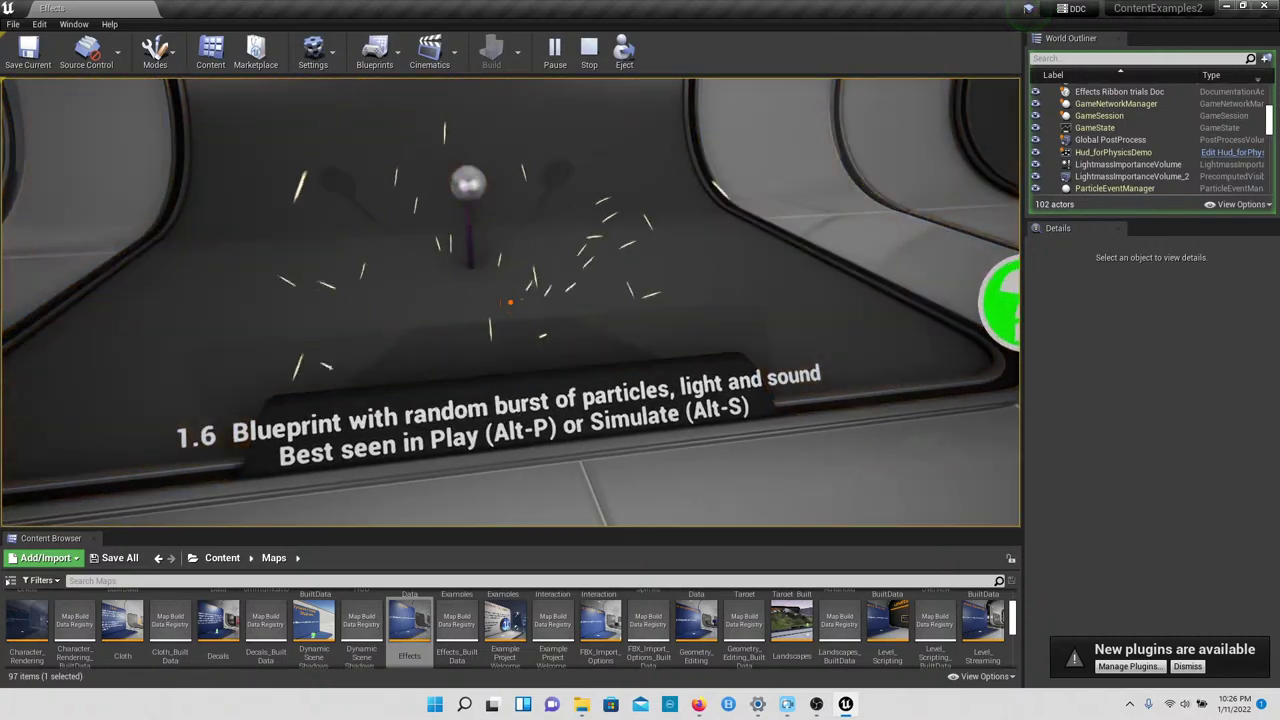
key(w)
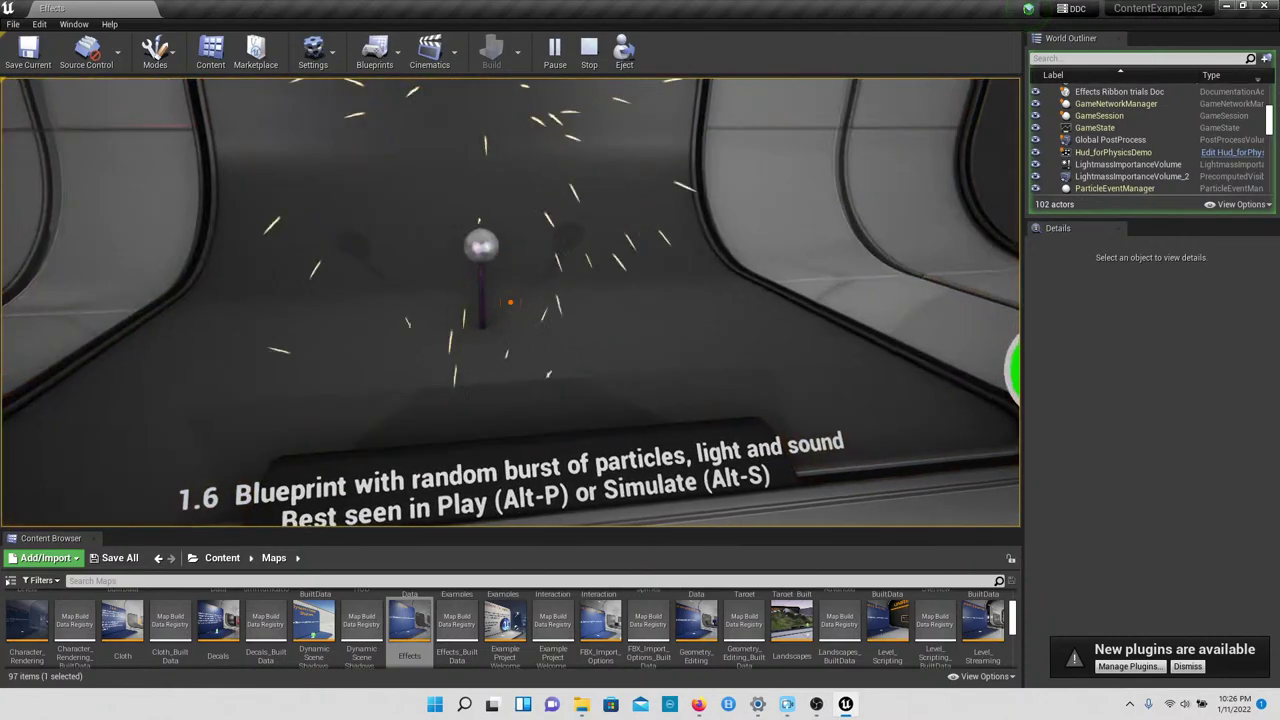
key(w)
key(s)
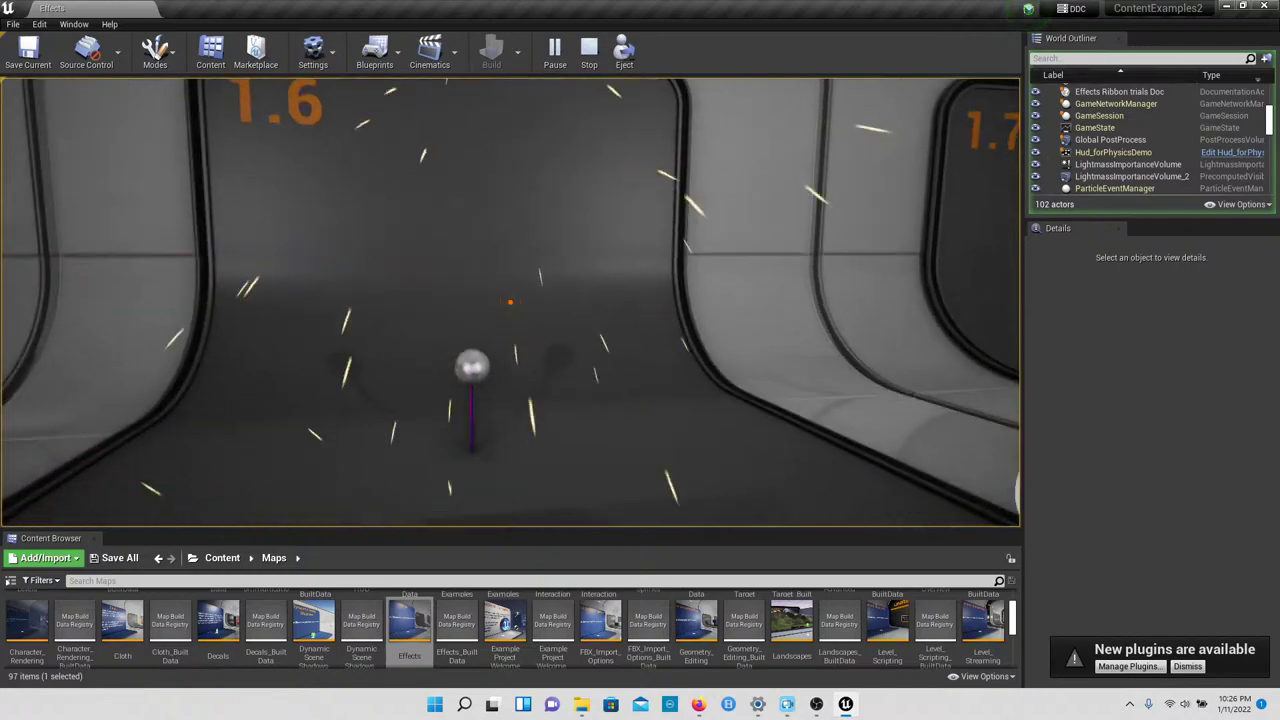
Step: Examine the burning figure at display 1.7 Particle emission from bone and the smoke at display 1.8 Particle Shadow Casting
key(w)
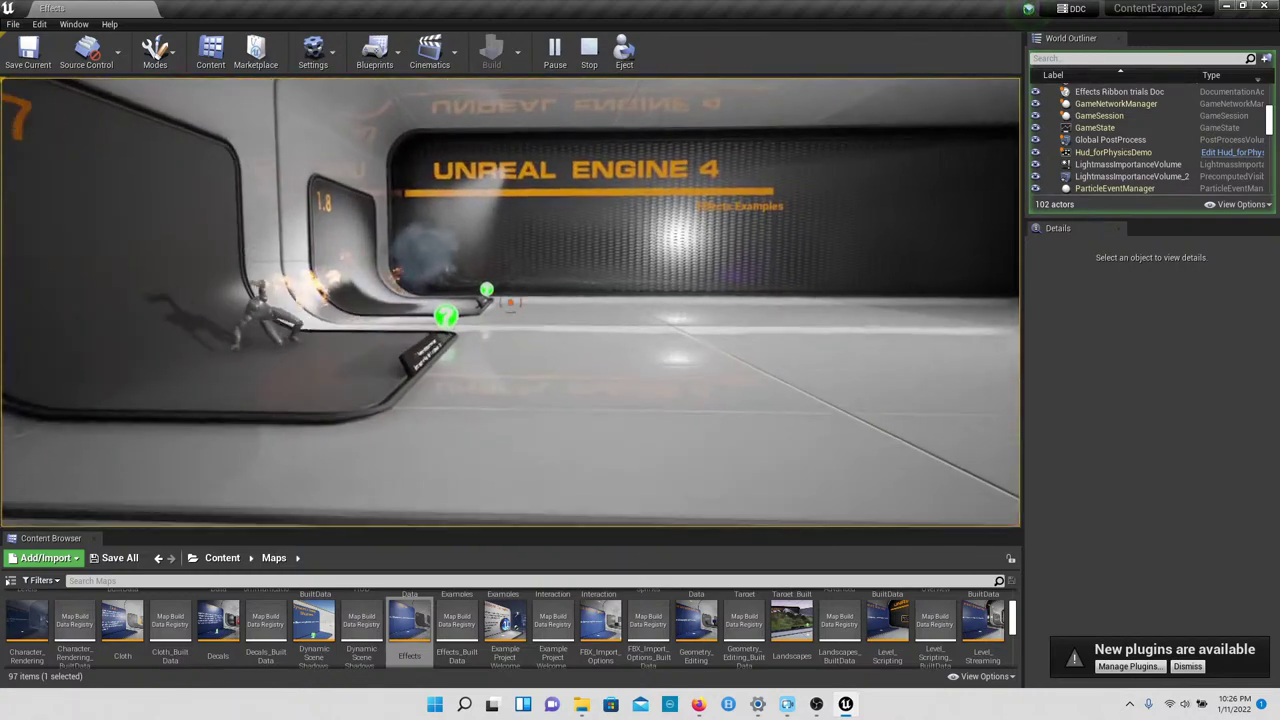
key(s)
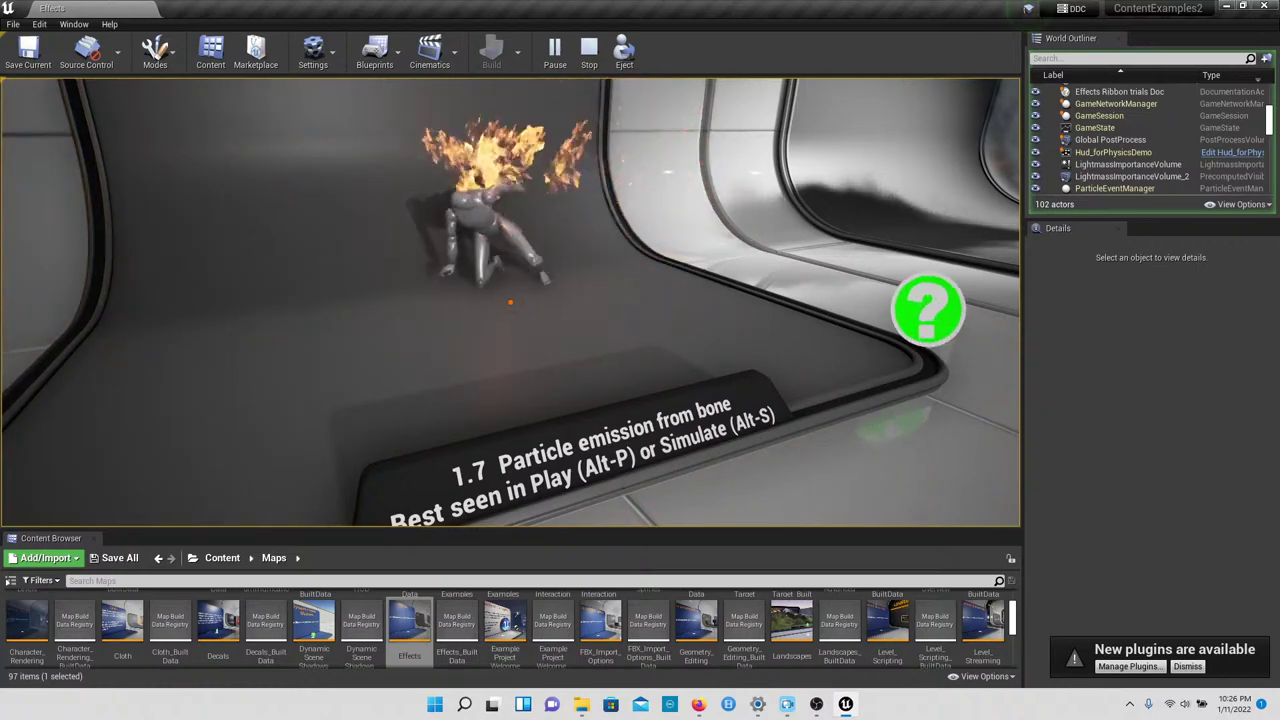
key(w)
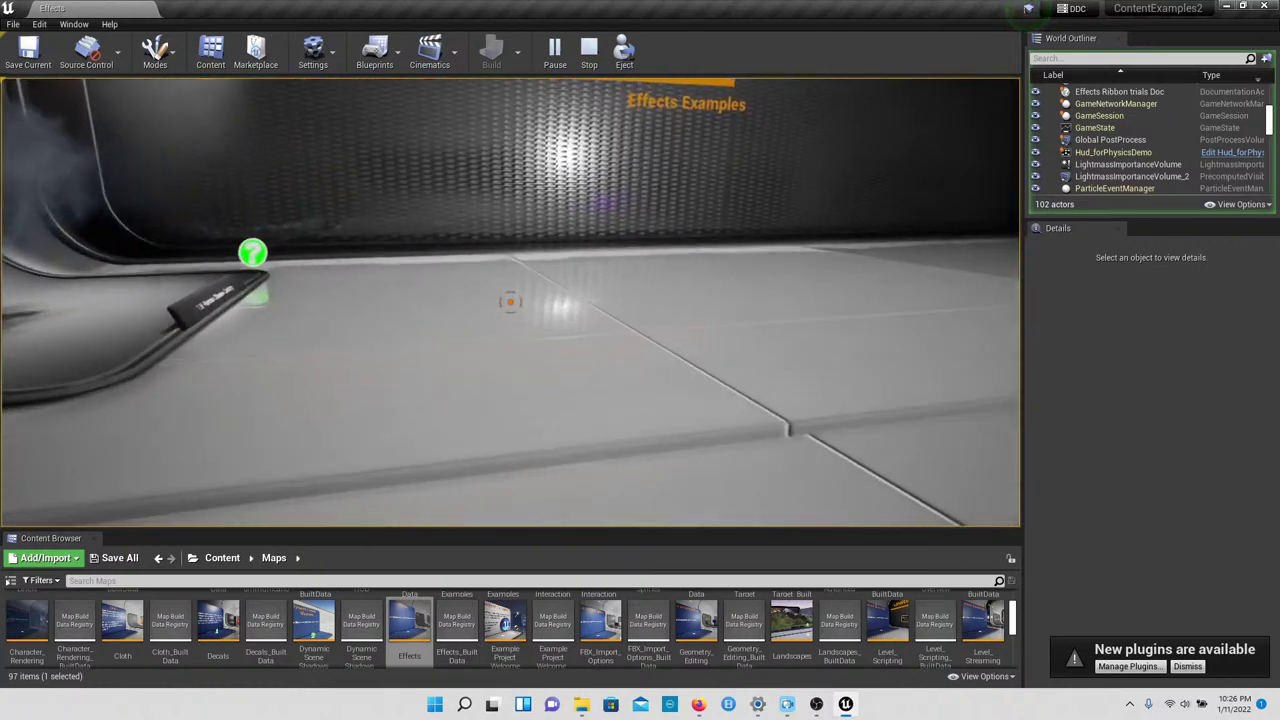
key(w)
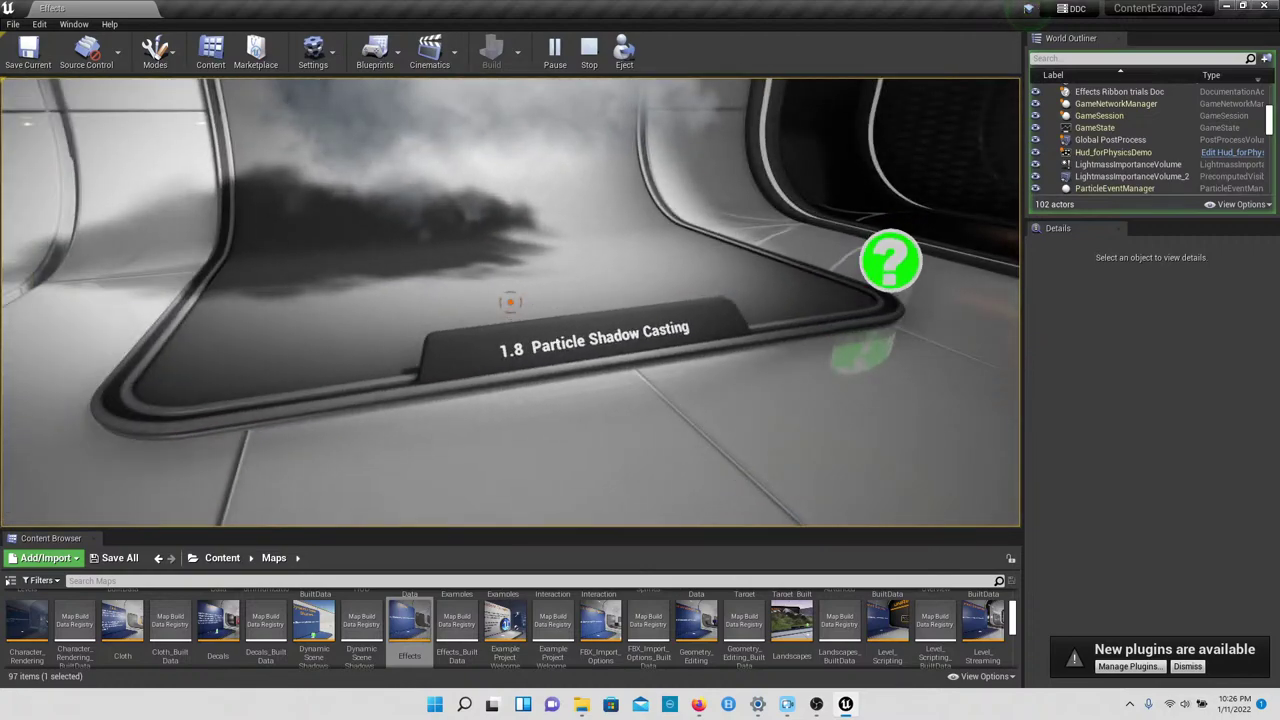
key(w)
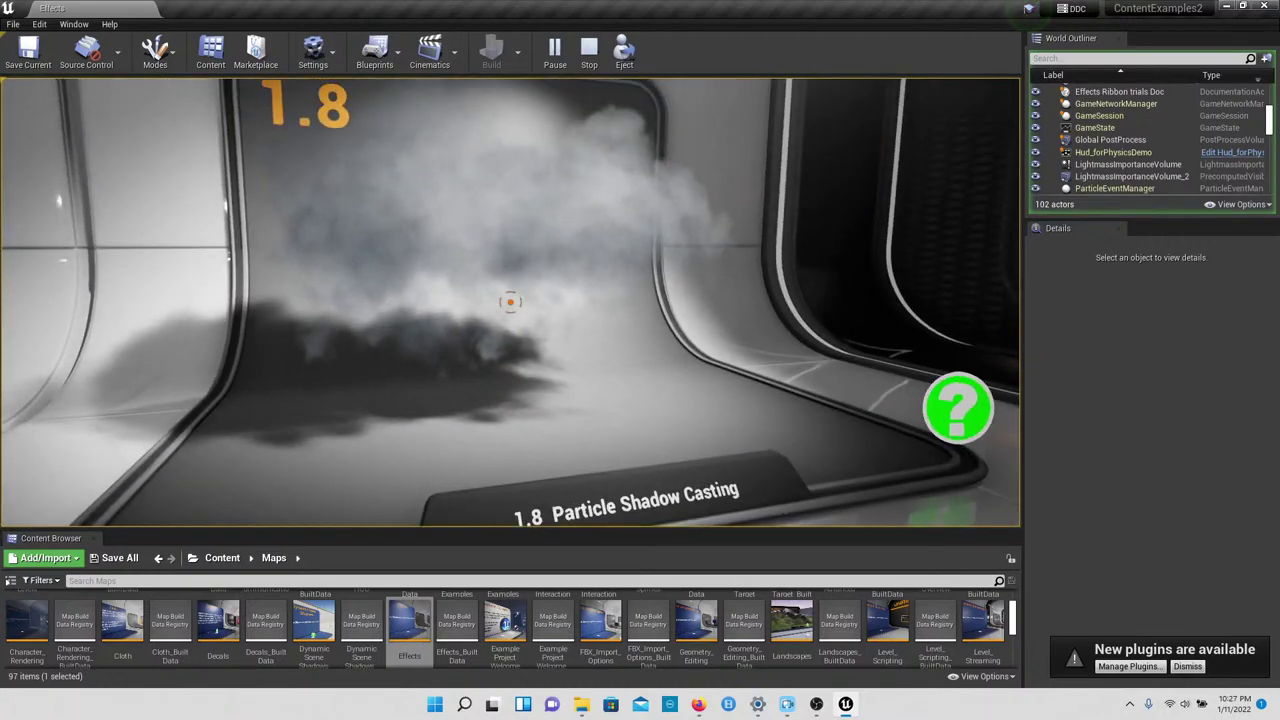
Step: Cross the hall to display 2.1 Local Vector Field and examine its swirling purple particles
key(Right)
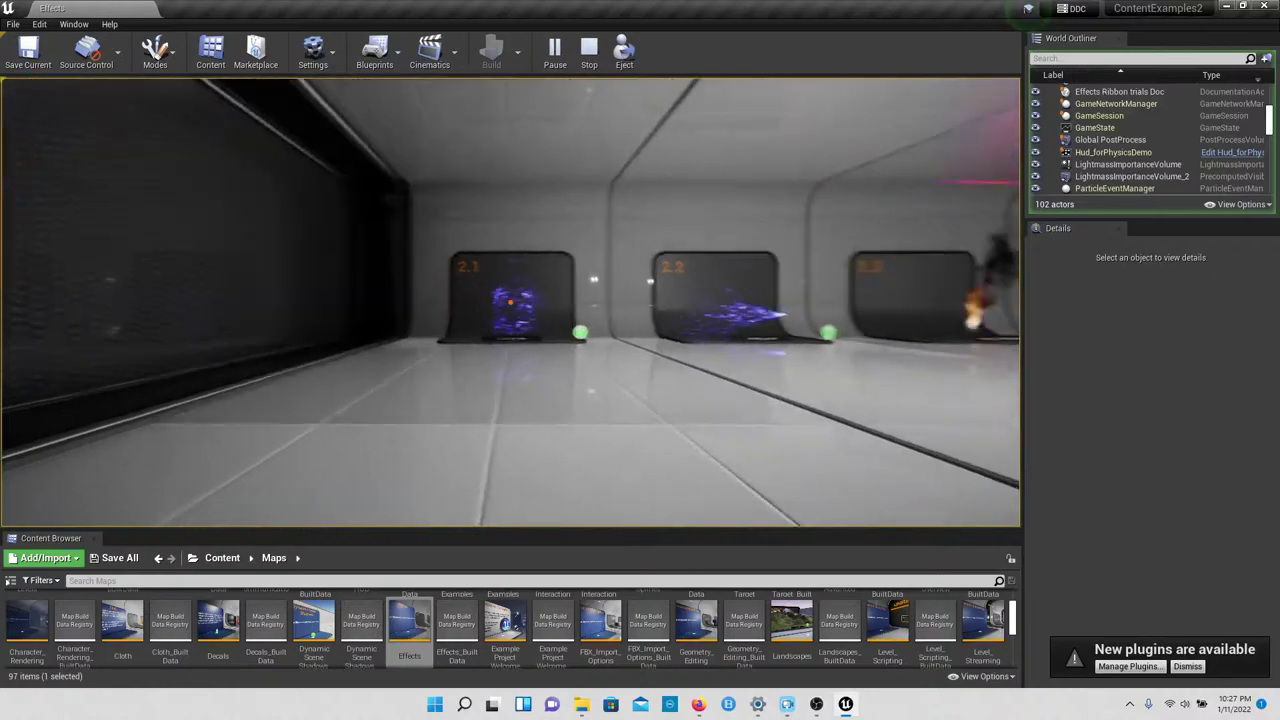
key(Up)
key(Left)
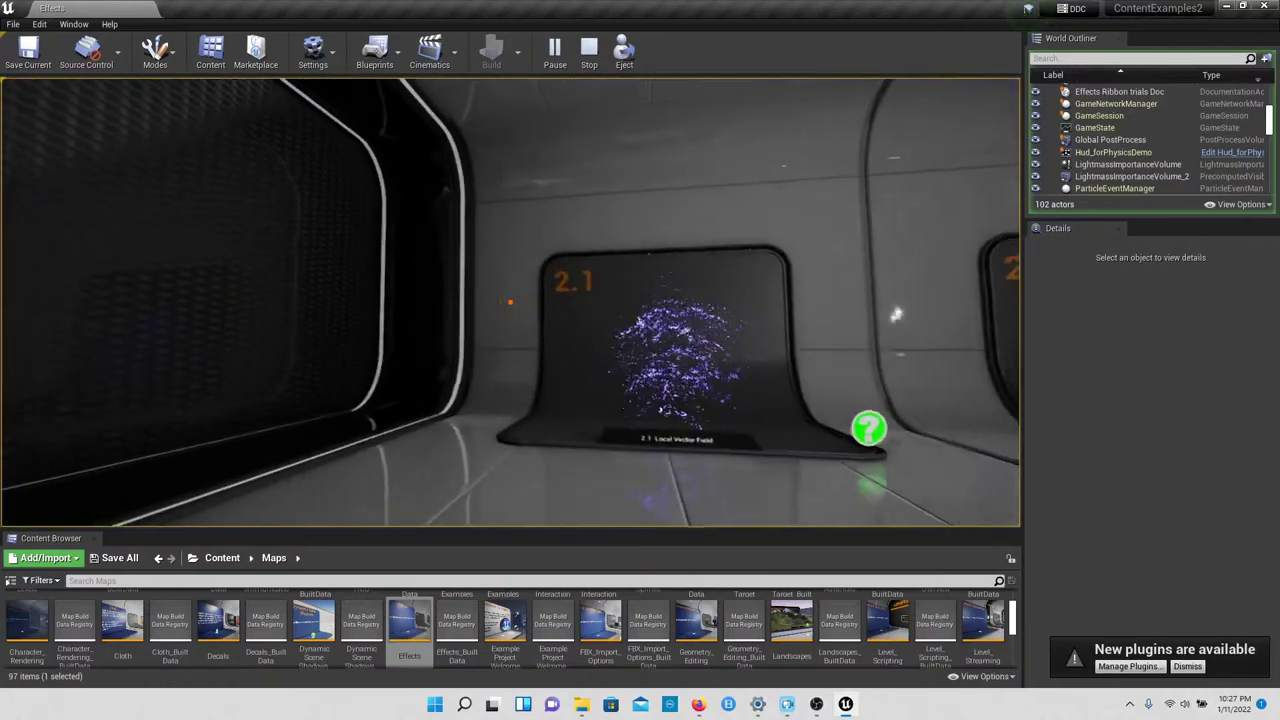
key(Up)
key(Left)
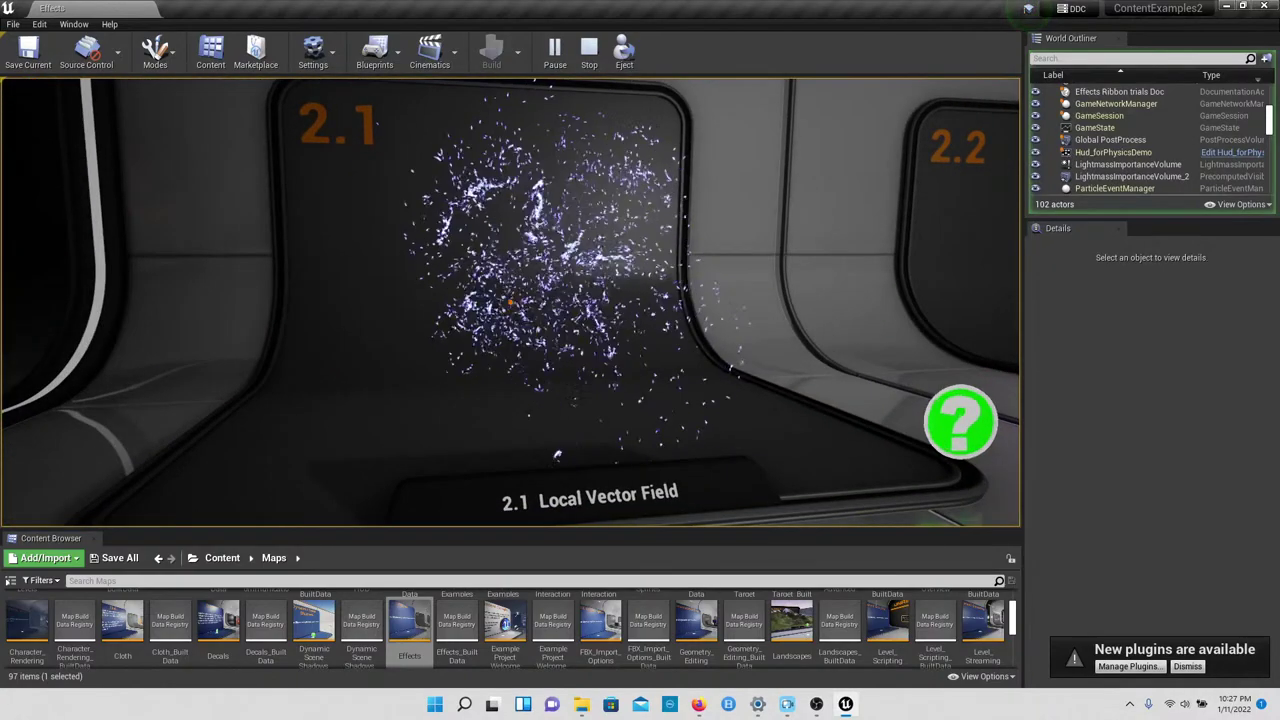
Step: Continue along the second row and examine display 2.7 CPU particles emitting light and the electric beams at display 2.8
key(Right)
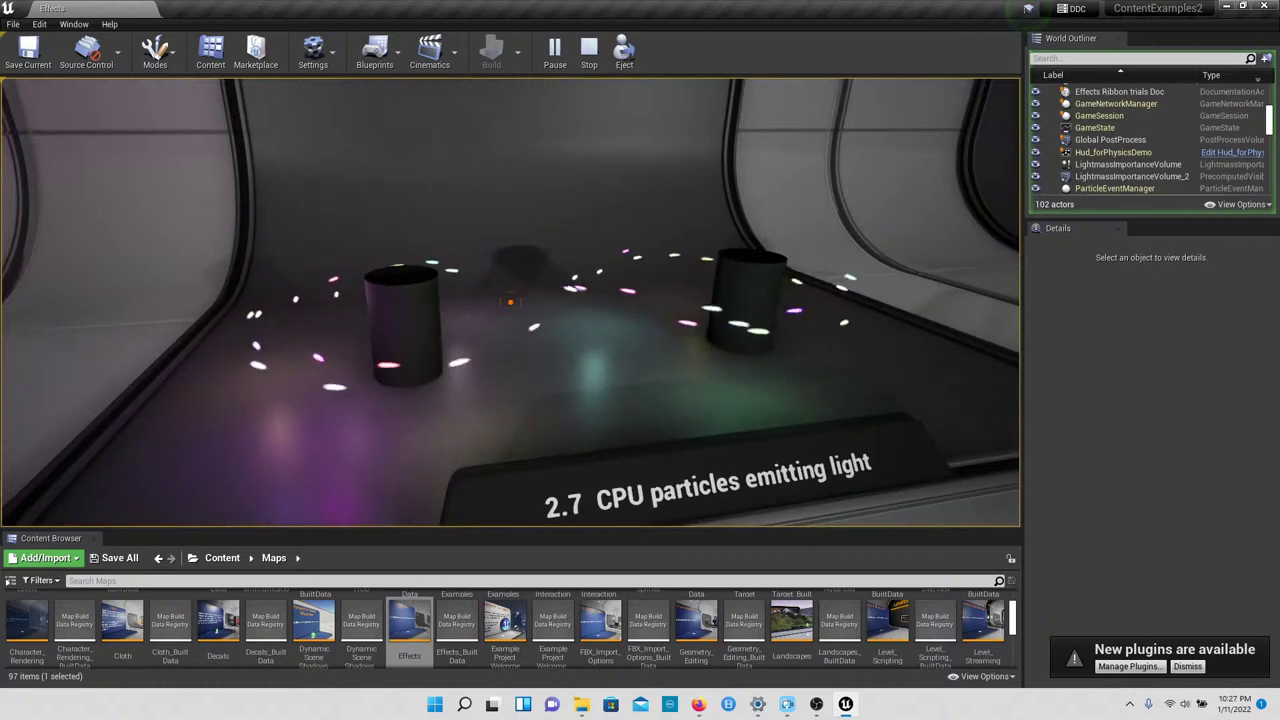
key(w)
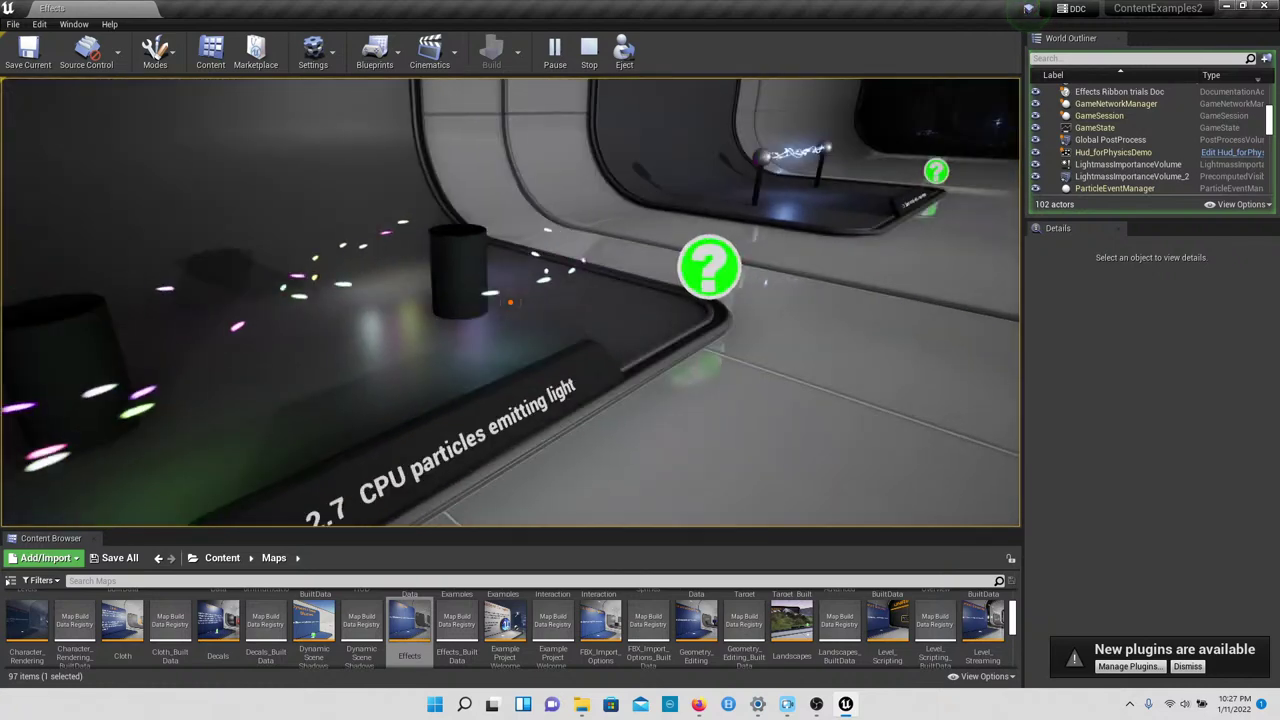
key(w)
key(w)
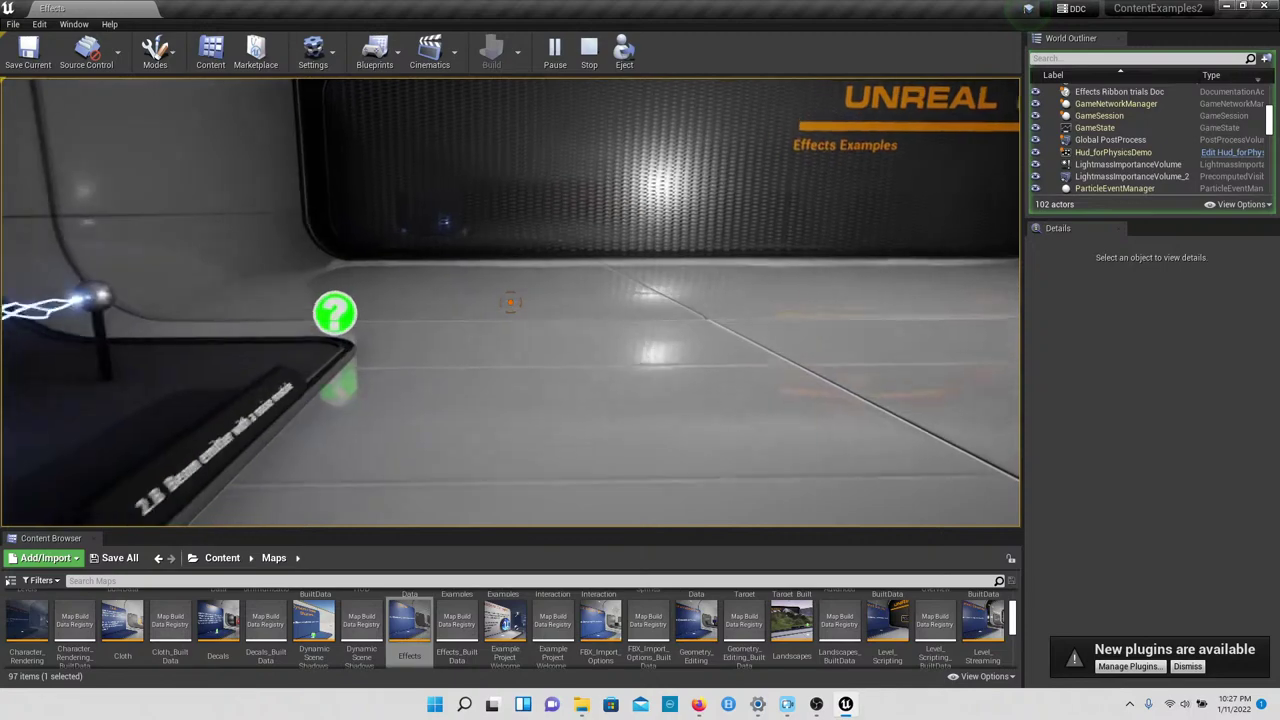
key(Left)
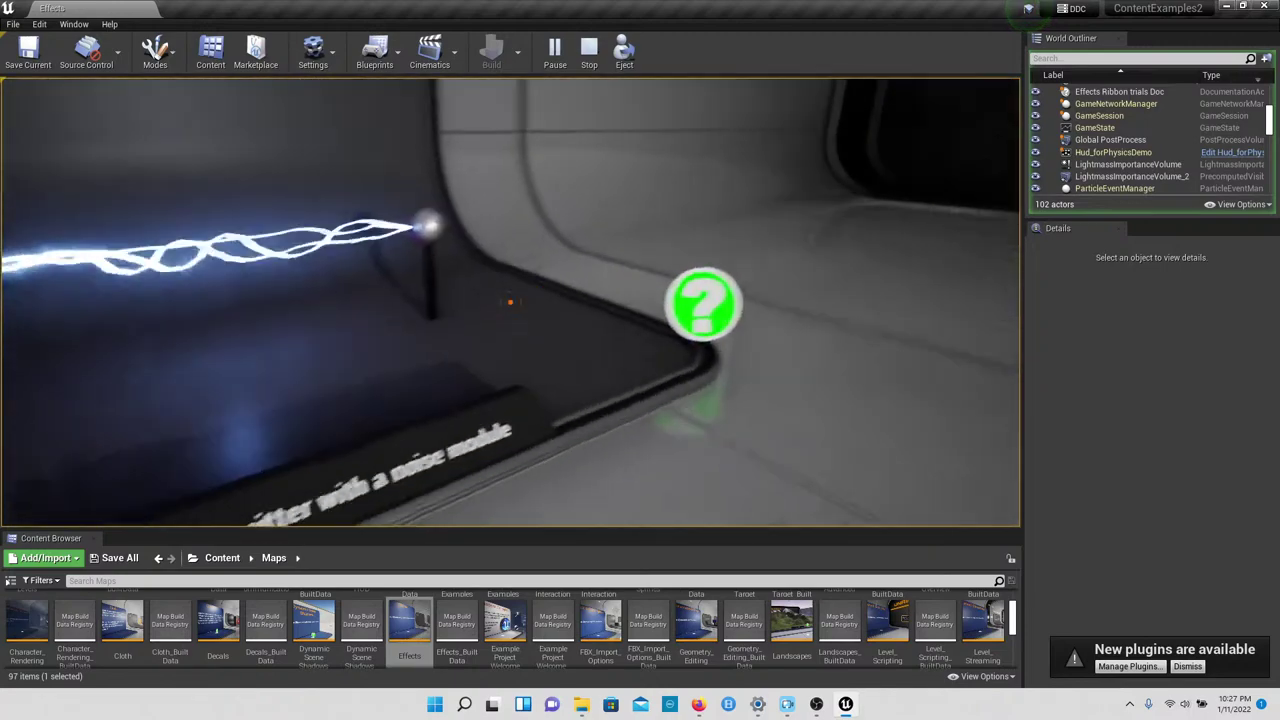
key(Left)
key(w)
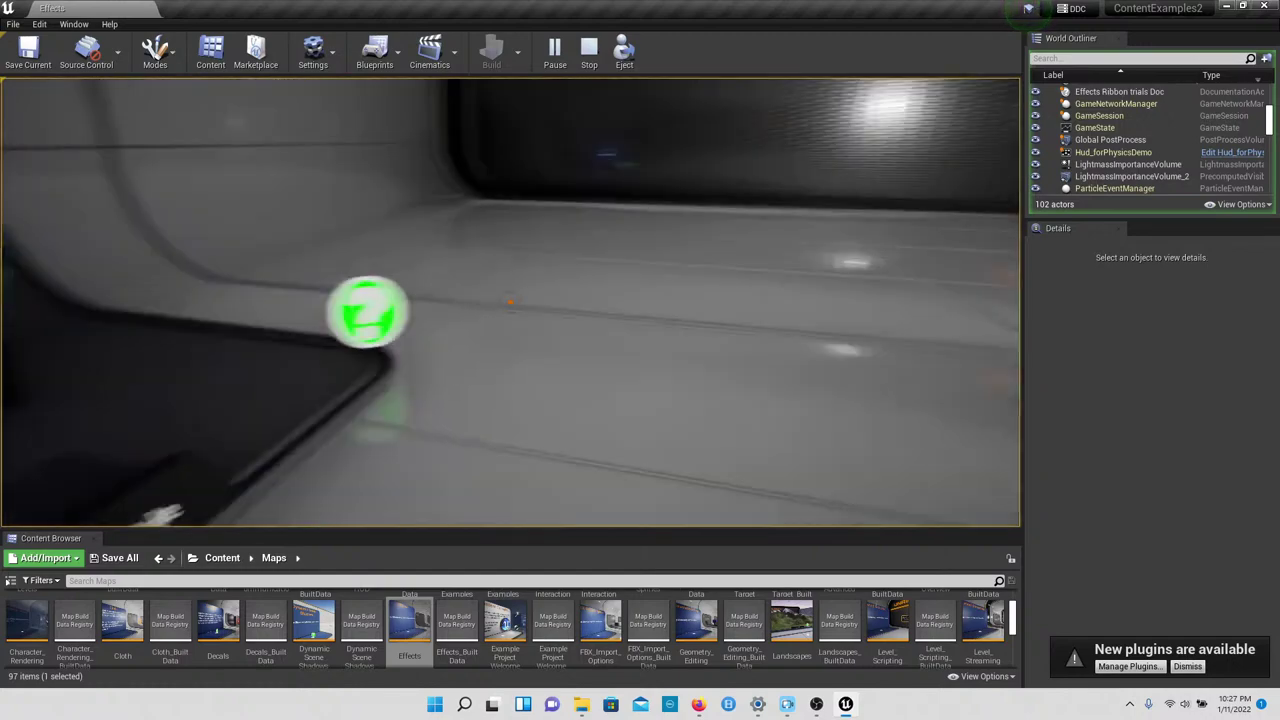
Step: Return to the Effects introduction panel, stop playing the level and open the ExampleProjectWelcome map
key(w)
key(Right)
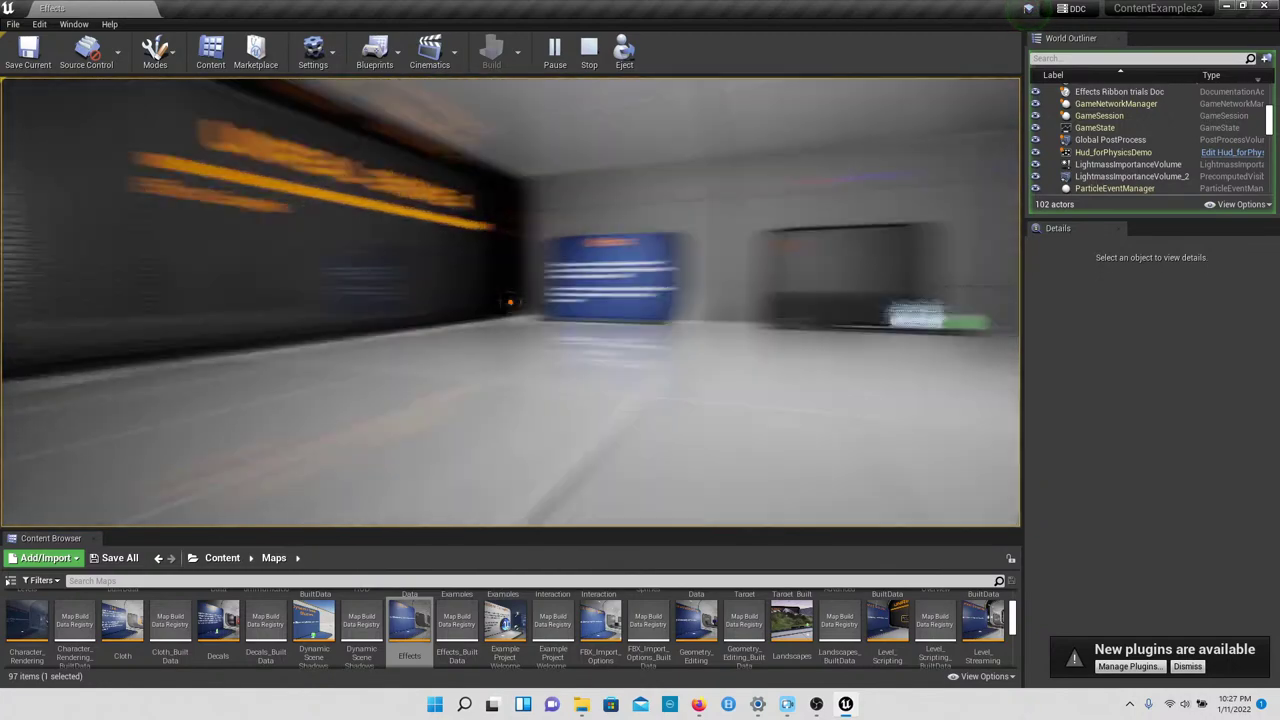
key(Escape)
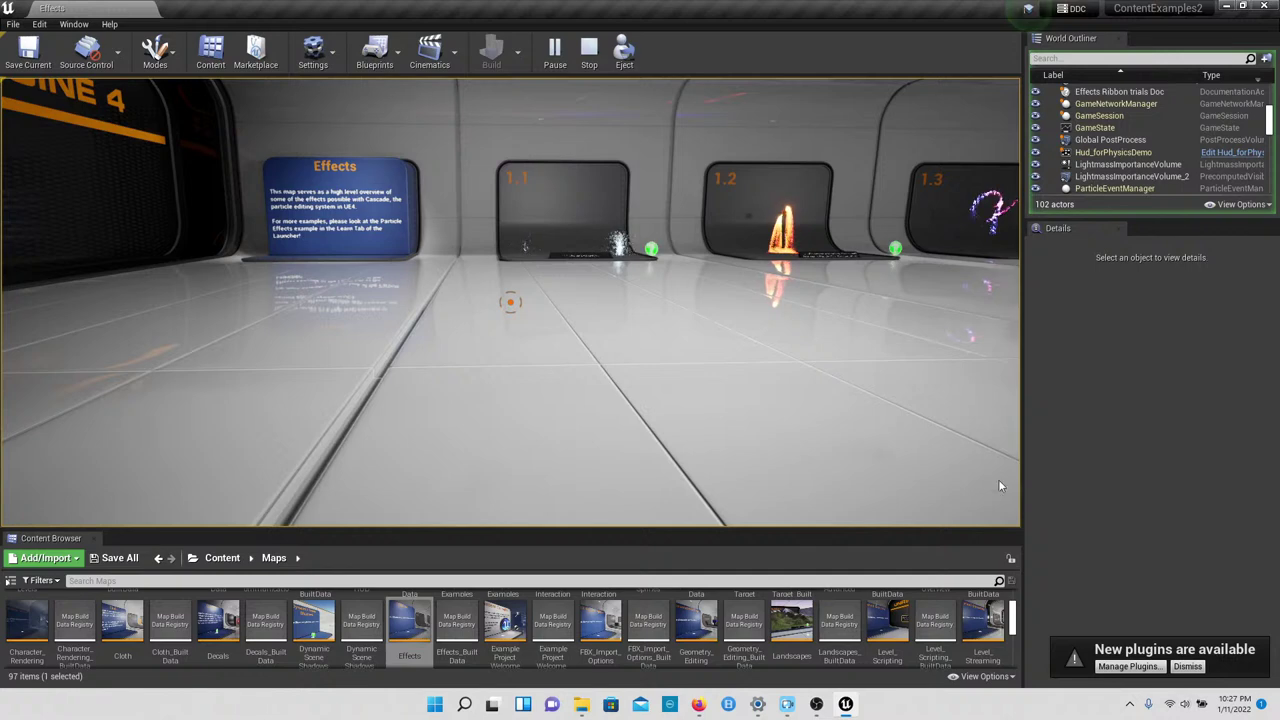
double_click(505, 622)
right_click(505, 622)
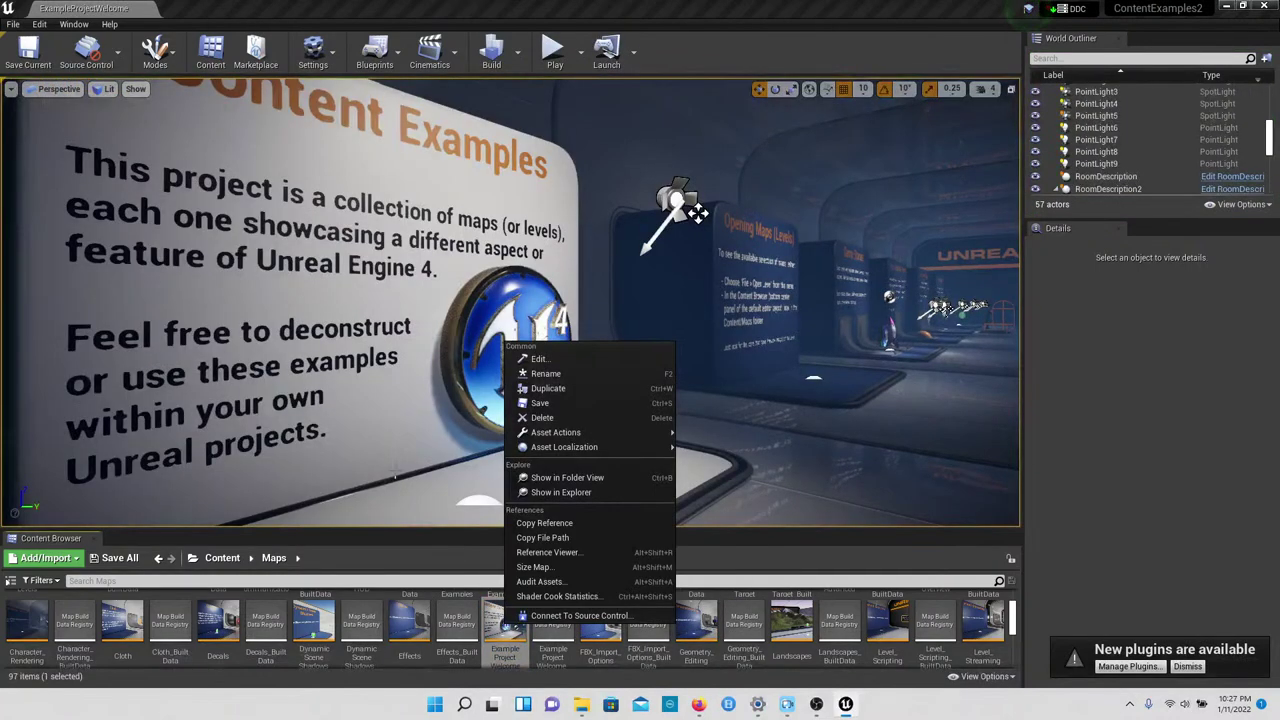
click(344, 436)
Step: Read the Content Examples introduction panel, look down the welcome hall and start playing the level
right_drag(336, 423, 326, 421)
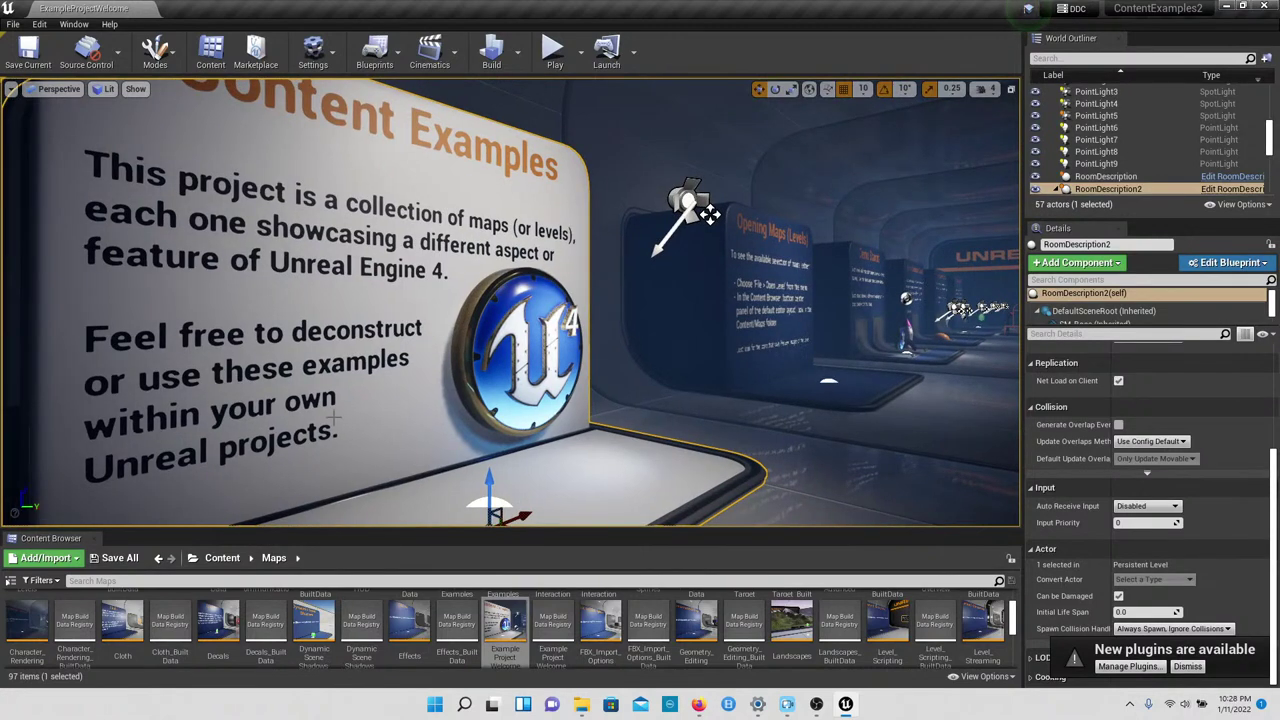
mouse_move(334, 416)
right_down()
mouse_move(391, 414)
mouse_move(310, 420)
right_up()
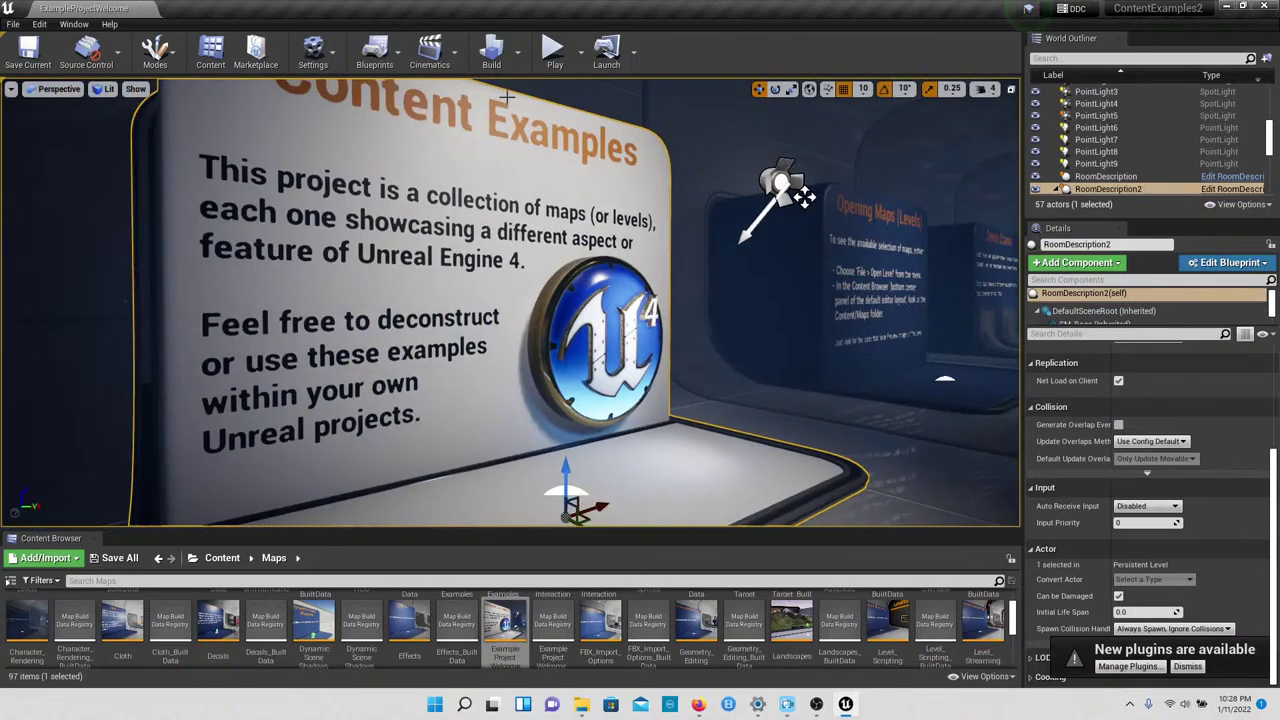
right_drag(495, 177, 740, 192)
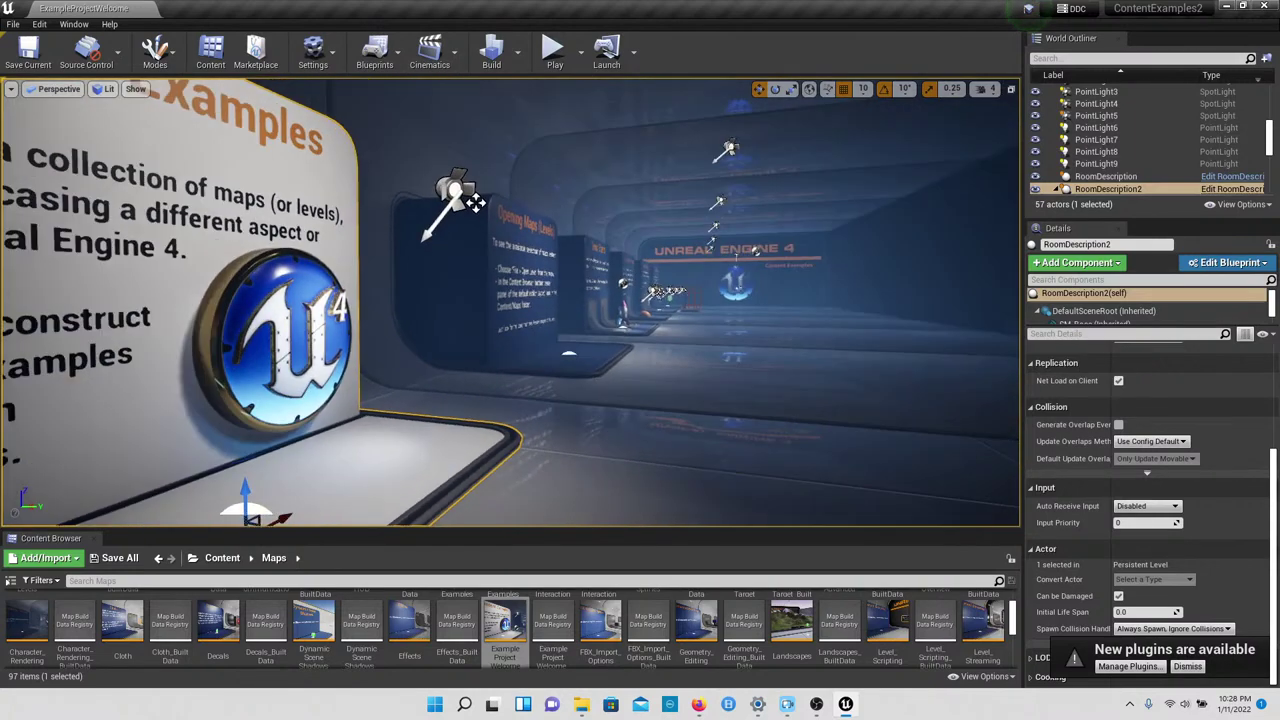
click(554, 50)
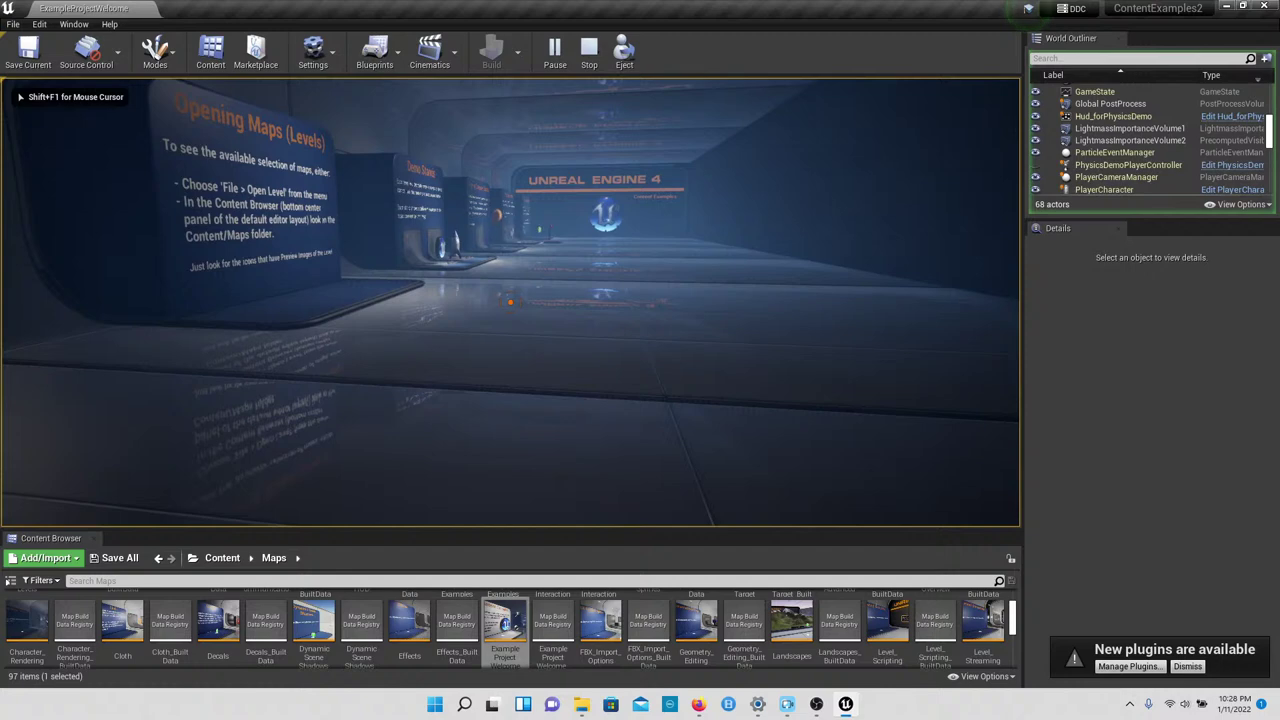
Step: Stop playing the ExampleProjectWelcome level and open the FBX_Import_Options map
key(Escape)
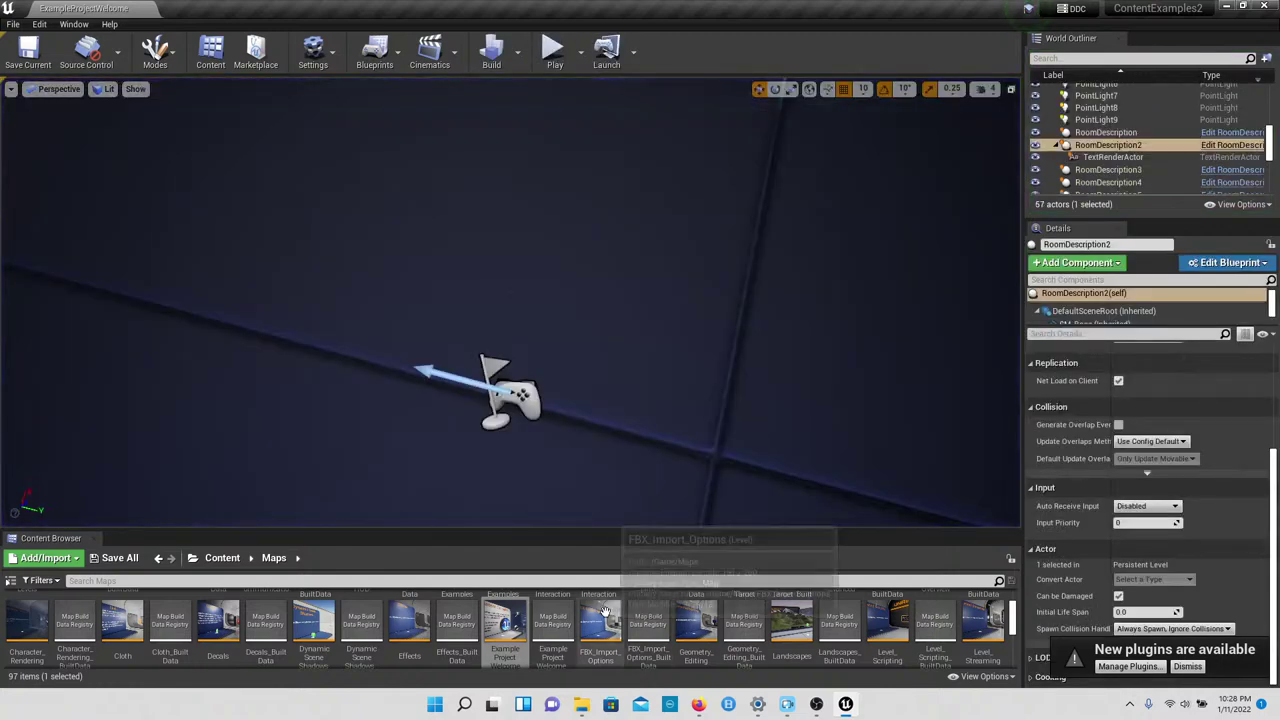
double_click(604, 615)
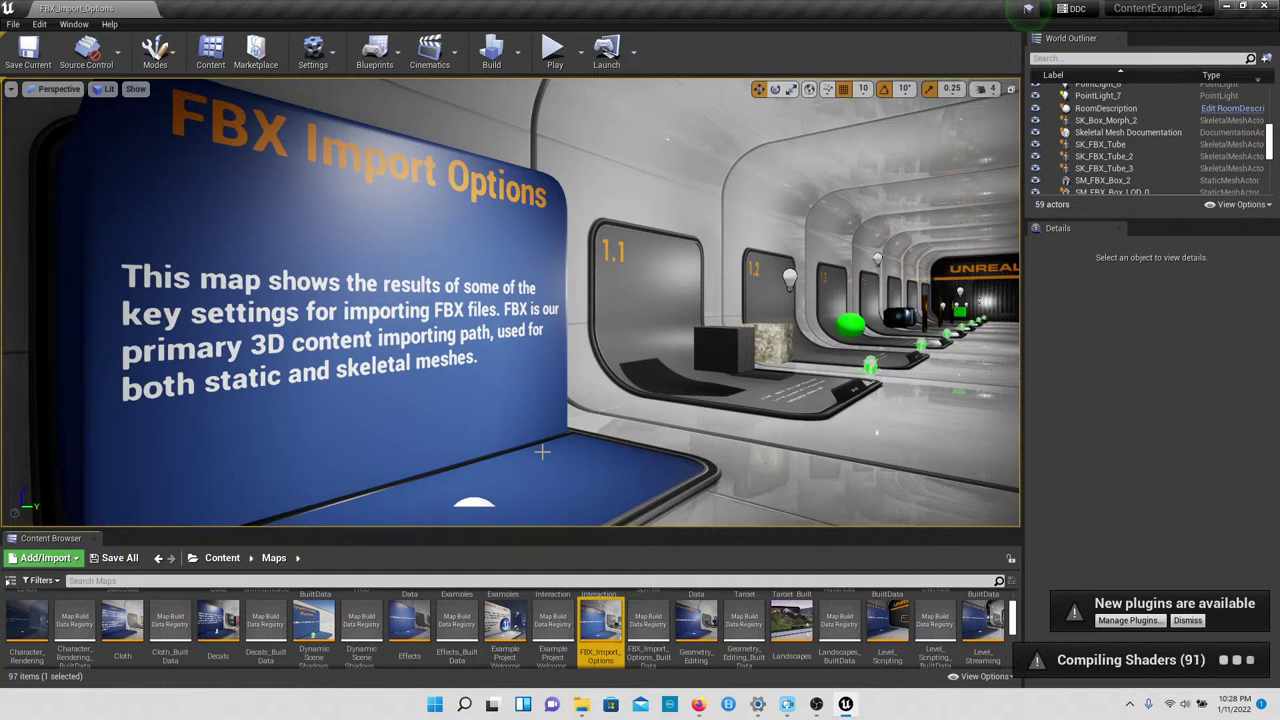
Step: Move past the introduction panel to display 1.2 Import Mesh LODs and compare its mesh from close up and farther away
mouse_move(510, 302)
right_down()
mouse_move(720, 302)
mouse_move(650, 300)
mouse_move(390, 350)
mouse_move(440, 350)
mouse_move(360, 348)
mouse_move(498, 346)
mouse_move(508, 316)
mouse_move(590, 316)
mouse_move(510, 344)
mouse_move(500, 318)
mouse_move(516, 318)
right_up()
key(w)
key(s)
key(w)
key(a)
key(d)
right_drag(512, 302, 610, 322)
key(w)
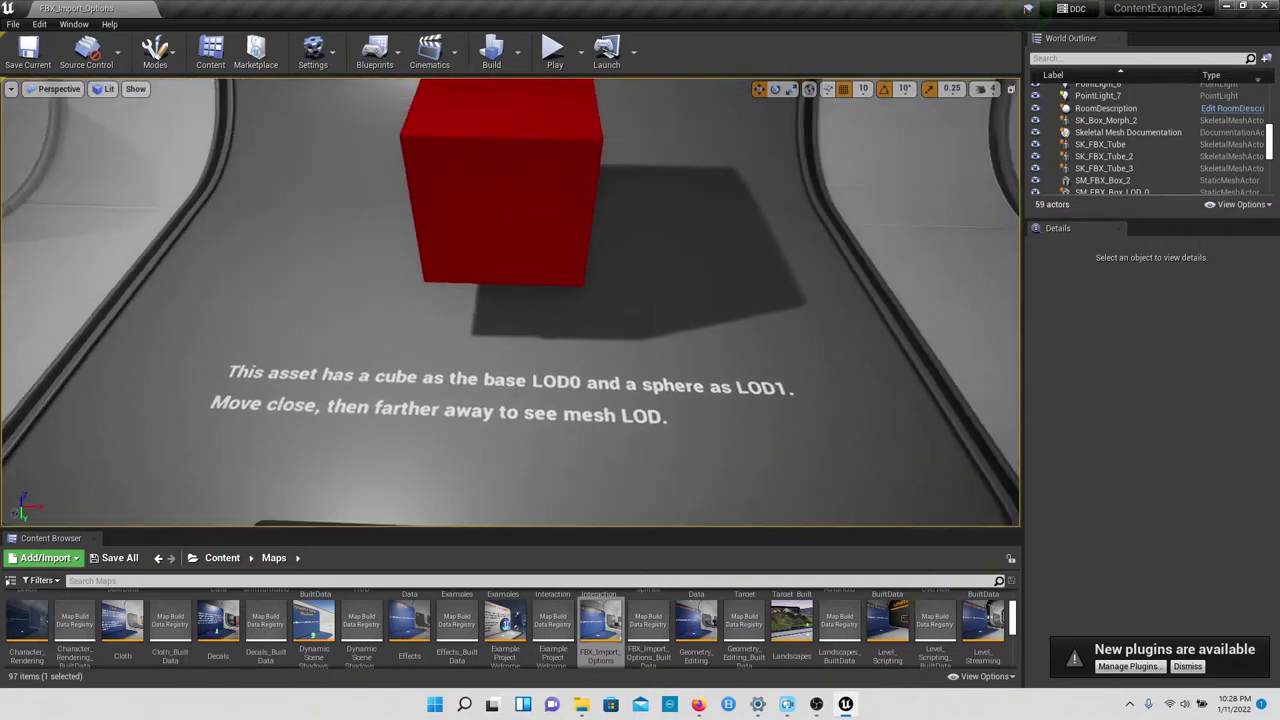
key(Up)
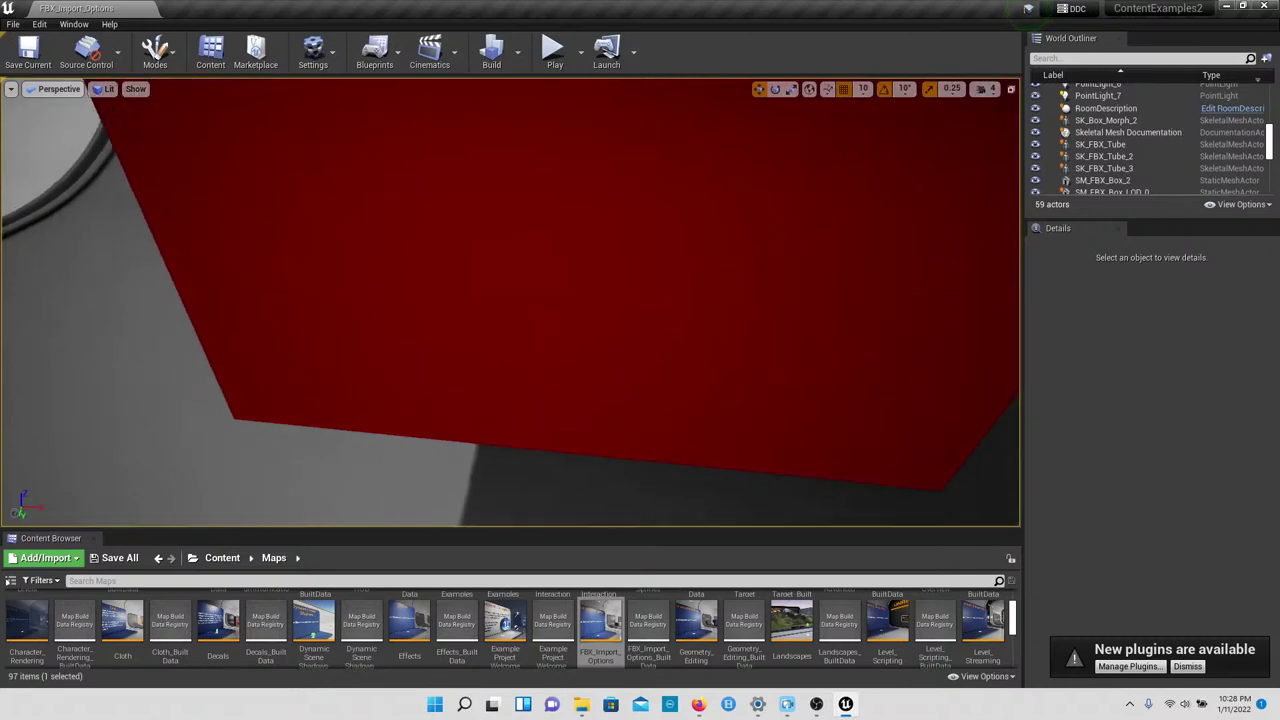
key(Down)
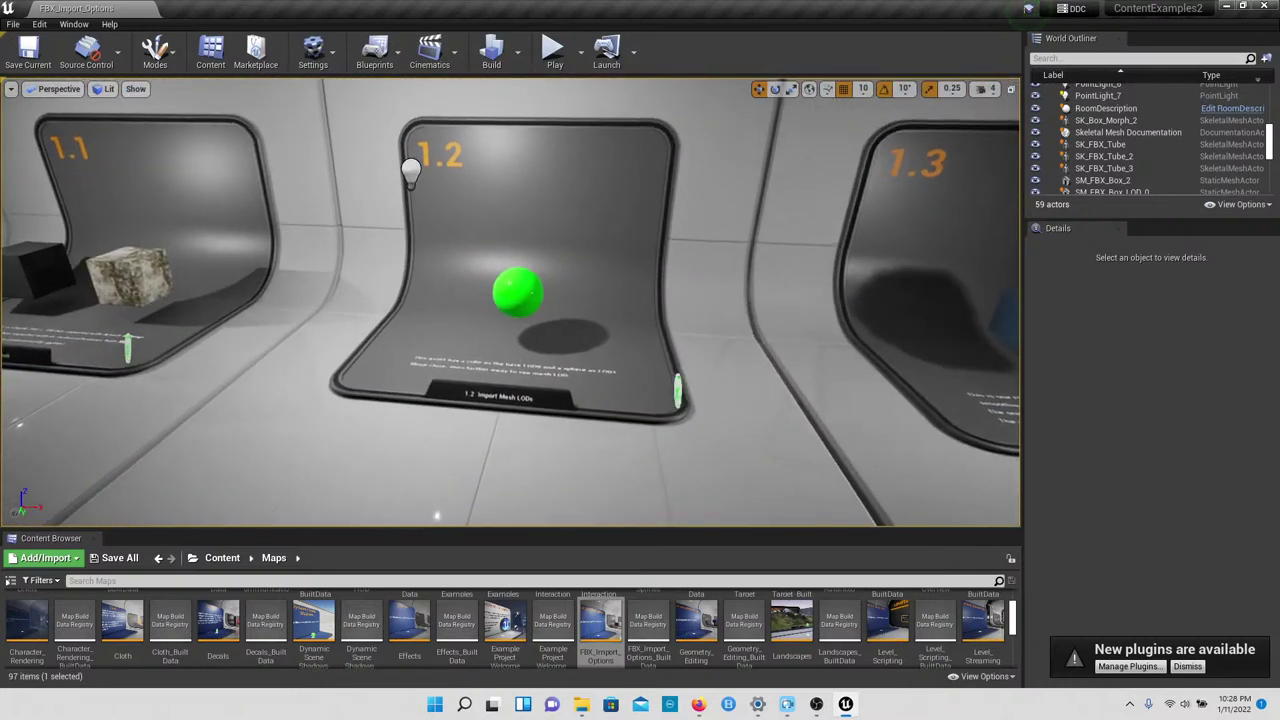
key(Up)
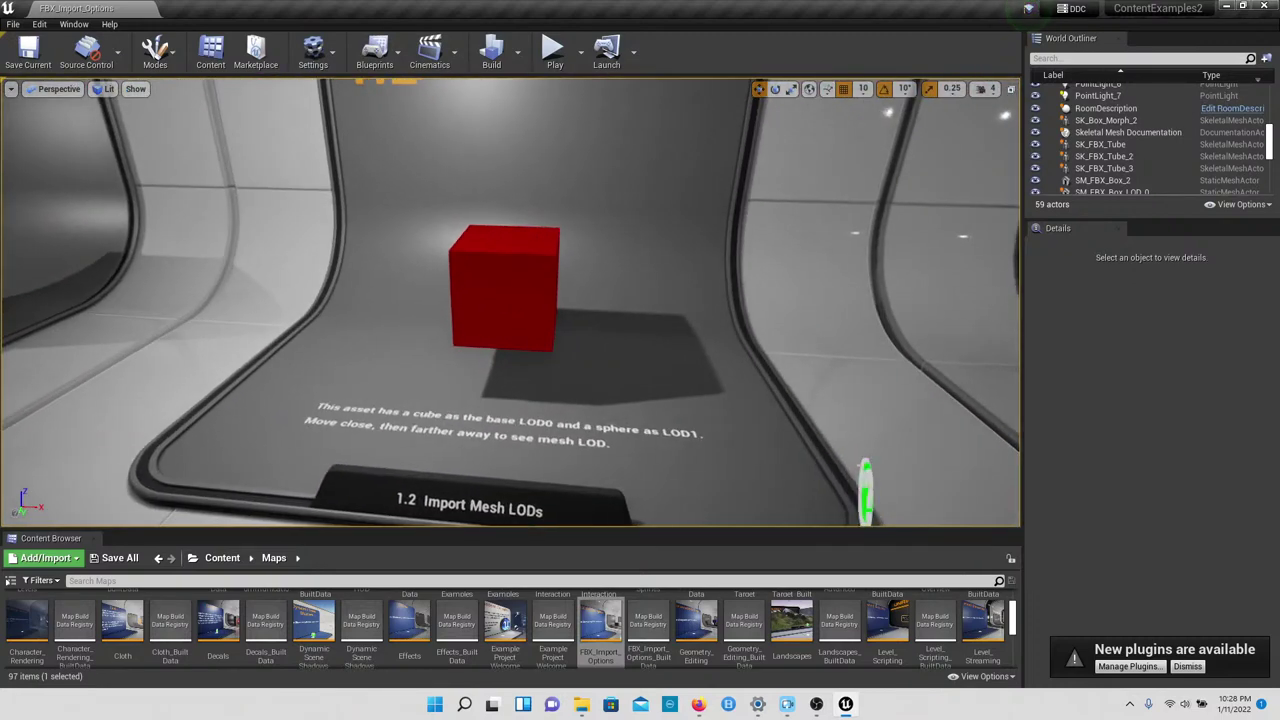
Step: Read display 1.3 Import Normals, comparing its two boxes, and continue to the golden tube at display 1.4
right_drag(510, 302, 510, 380)
right_drag(510, 302, 425, 315)
key(w)
key(a)
mouse_move(367, 519)
right_down()
mouse_move(328, 519)
mouse_move(398, 519)
mouse_move(357, 517)
right_up()
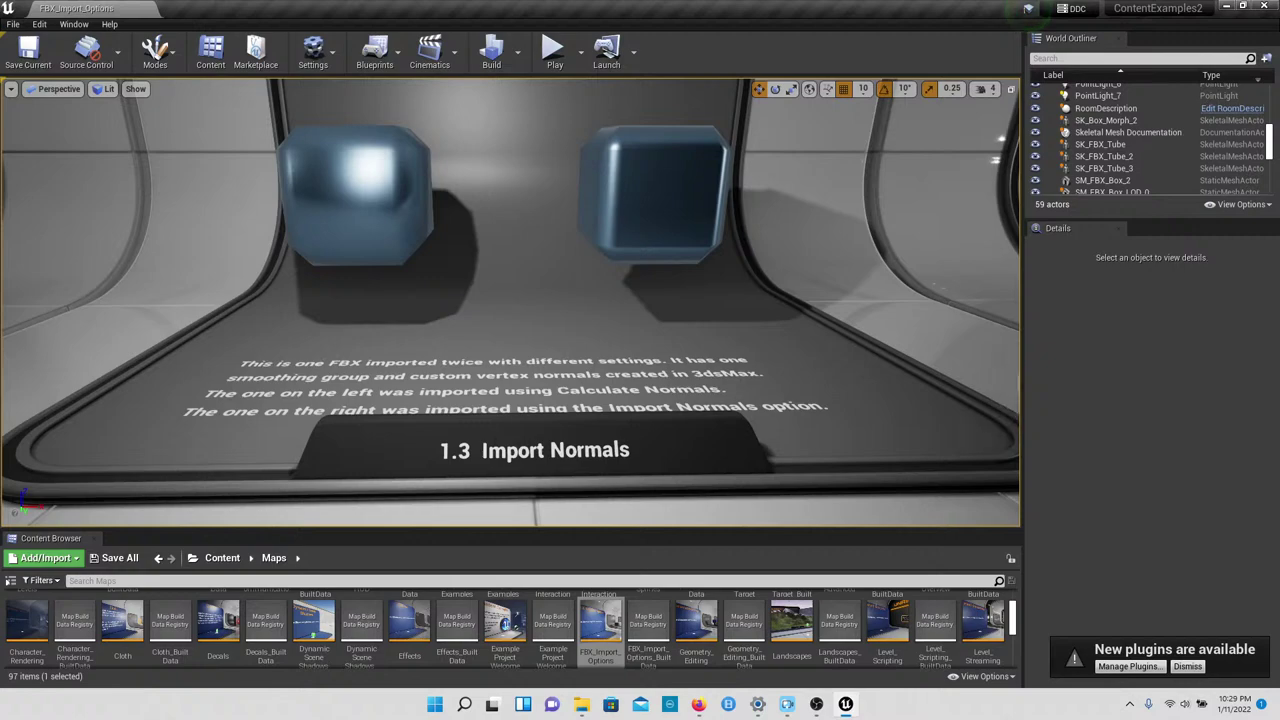
right_drag(510, 302, 490, 295)
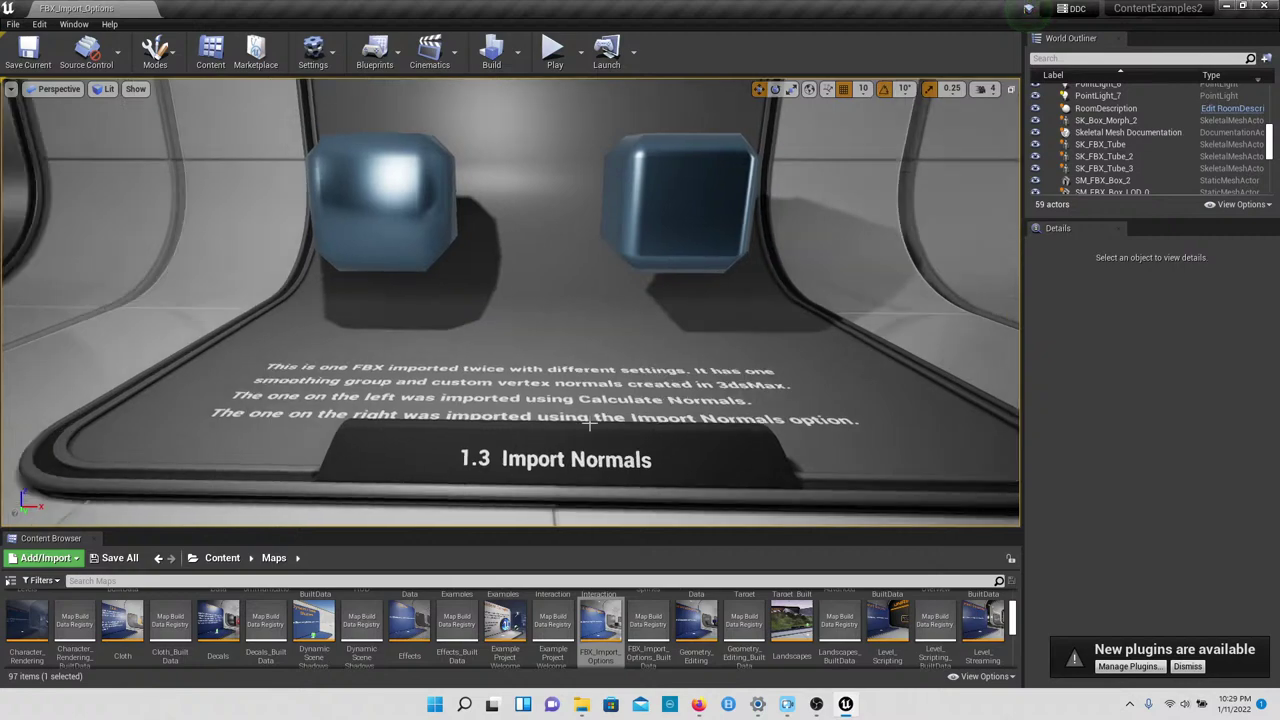
mouse_move(590, 424)
right_down()
mouse_move(770, 428)
mouse_move(765, 395)
mouse_move(630, 395)
mouse_move(589, 424)
right_up()
key(w)
key(w)
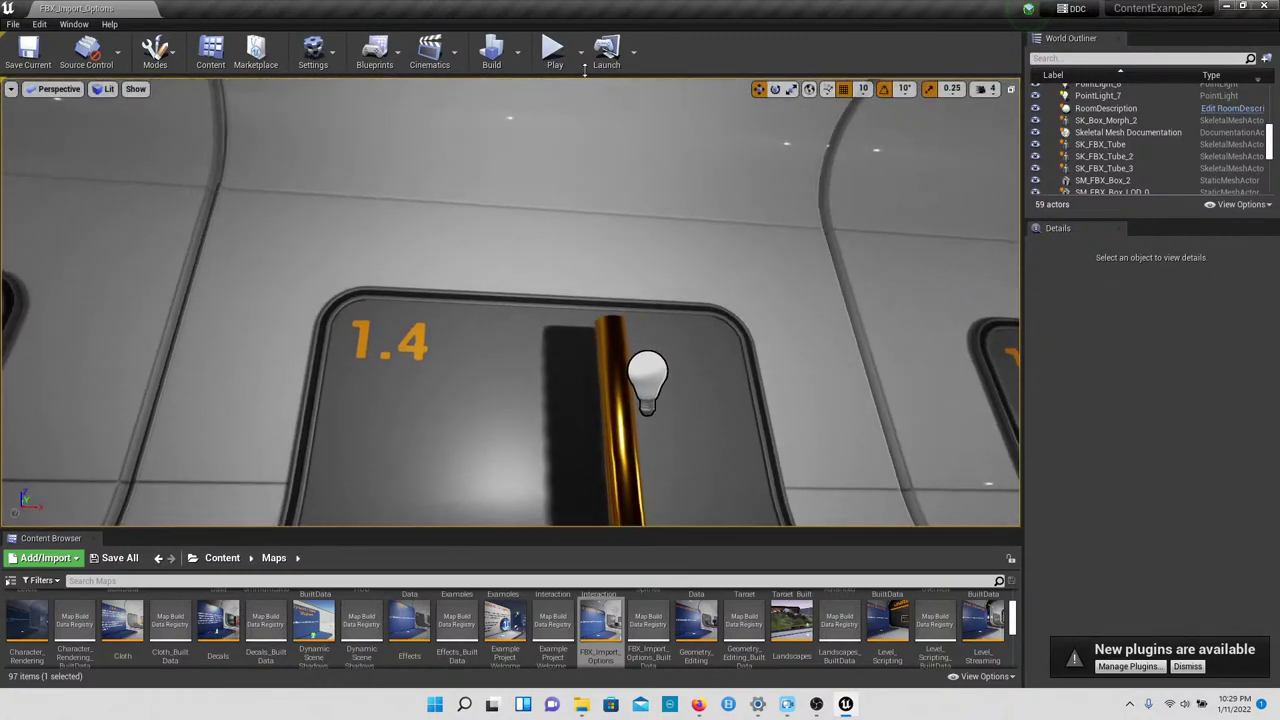
Step: Start playing the level and walk along the hall past display 1.2 Import Mesh LODs toward display 1.3
click(554, 50)
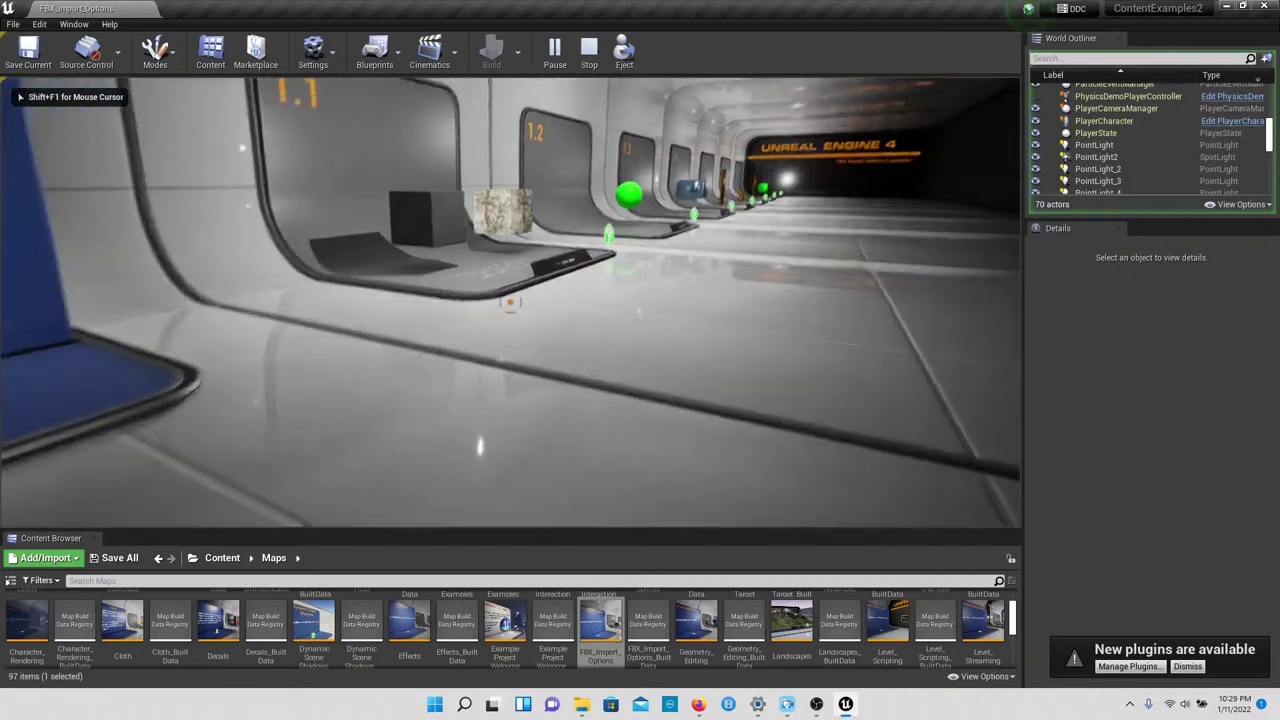
key(w)
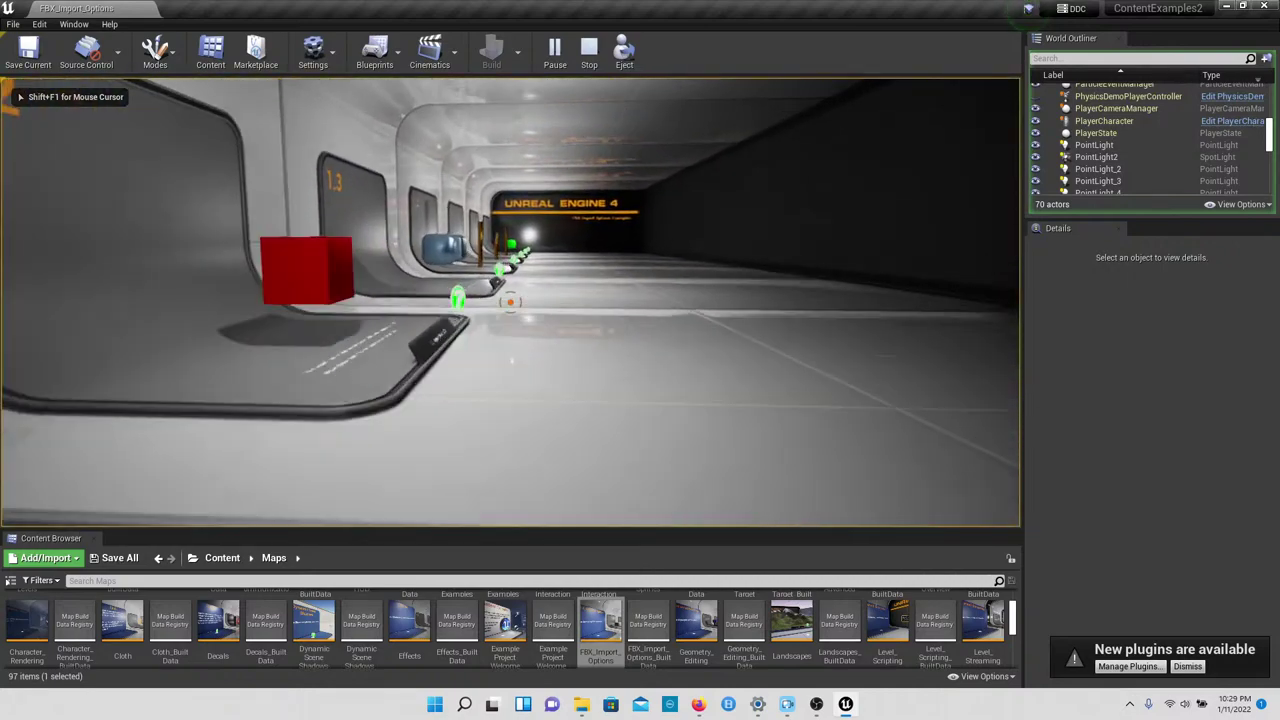
key(w)
key(s)
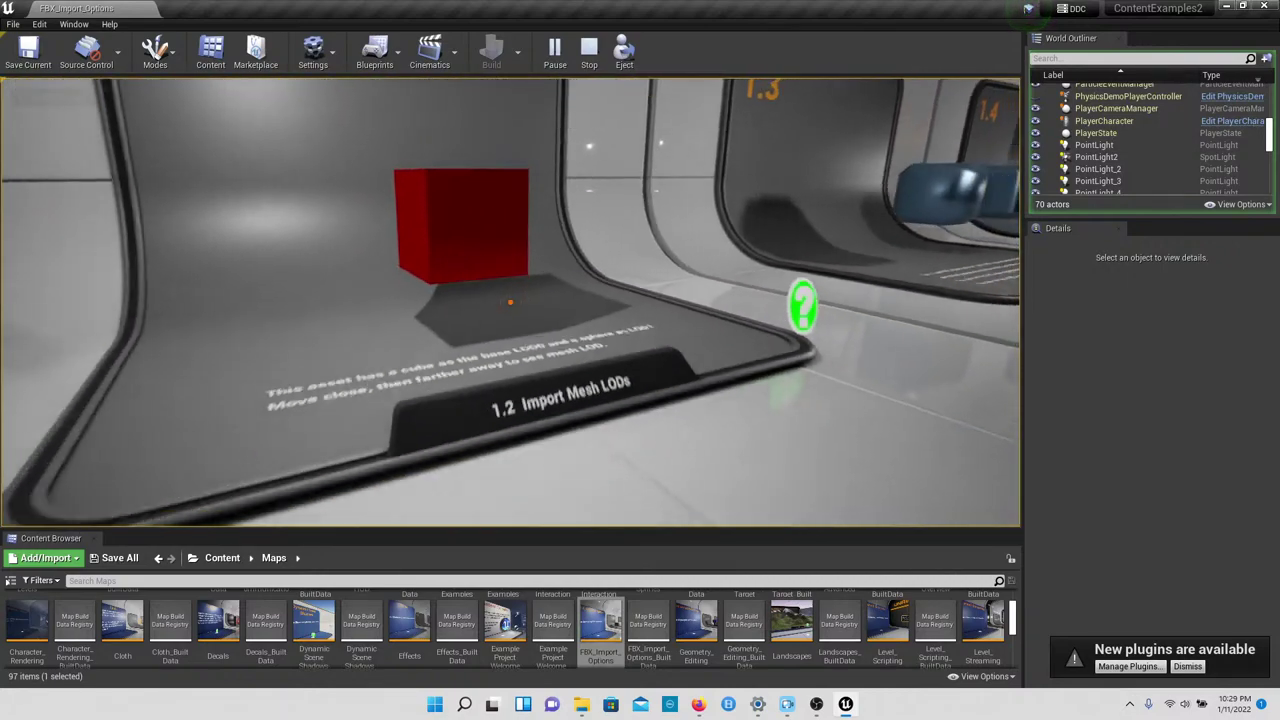
key(w)
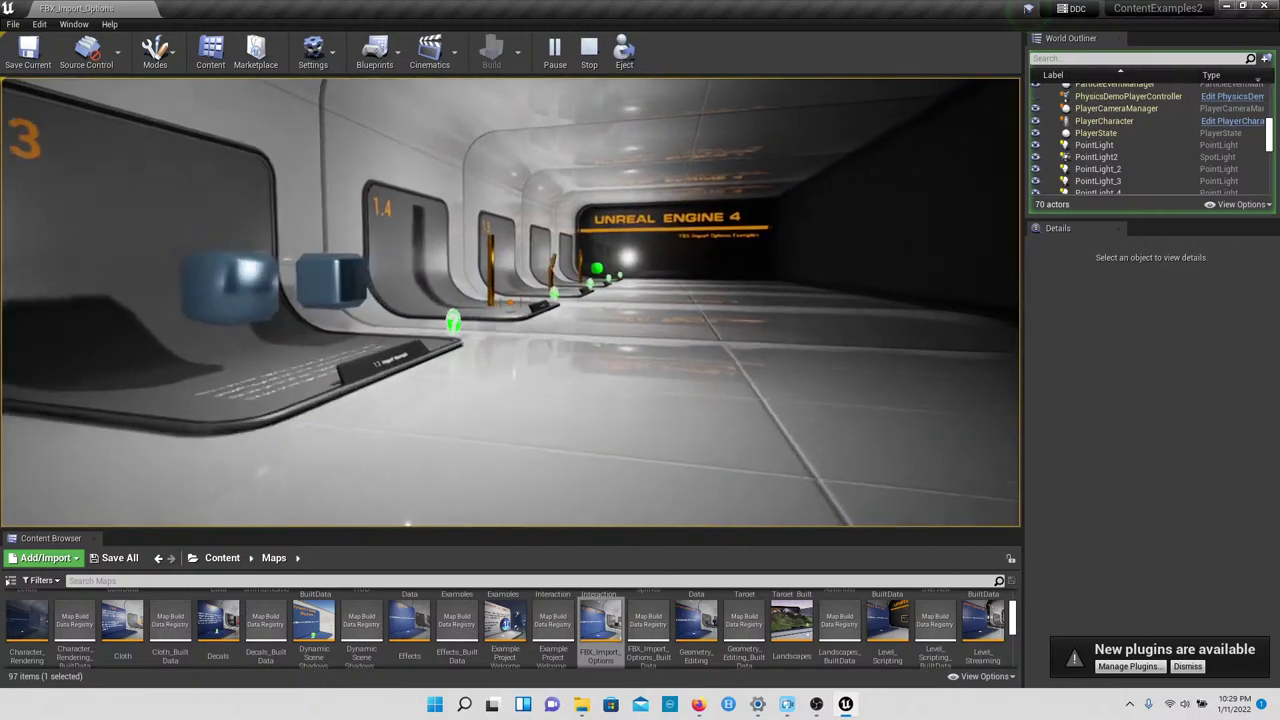
Step: Examine the golden tube and read the description at display 1.4 Skeletal Mesh
key(w)
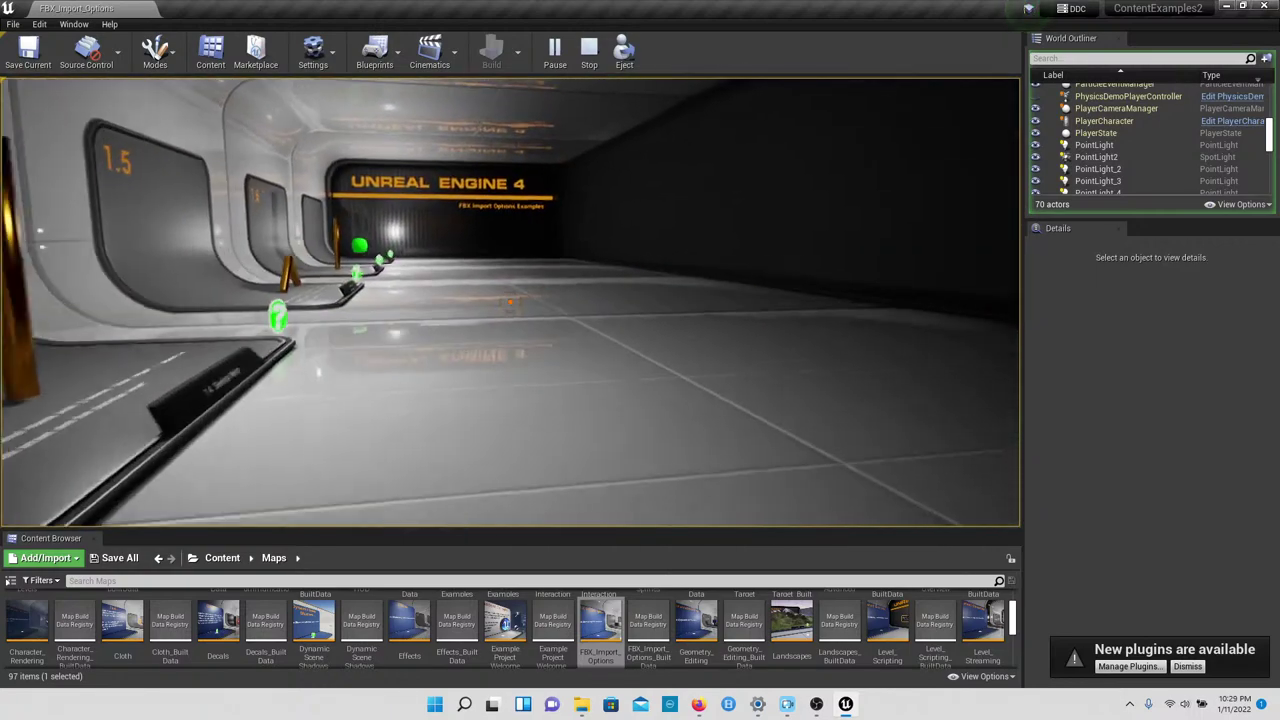
key(w)
key(s)
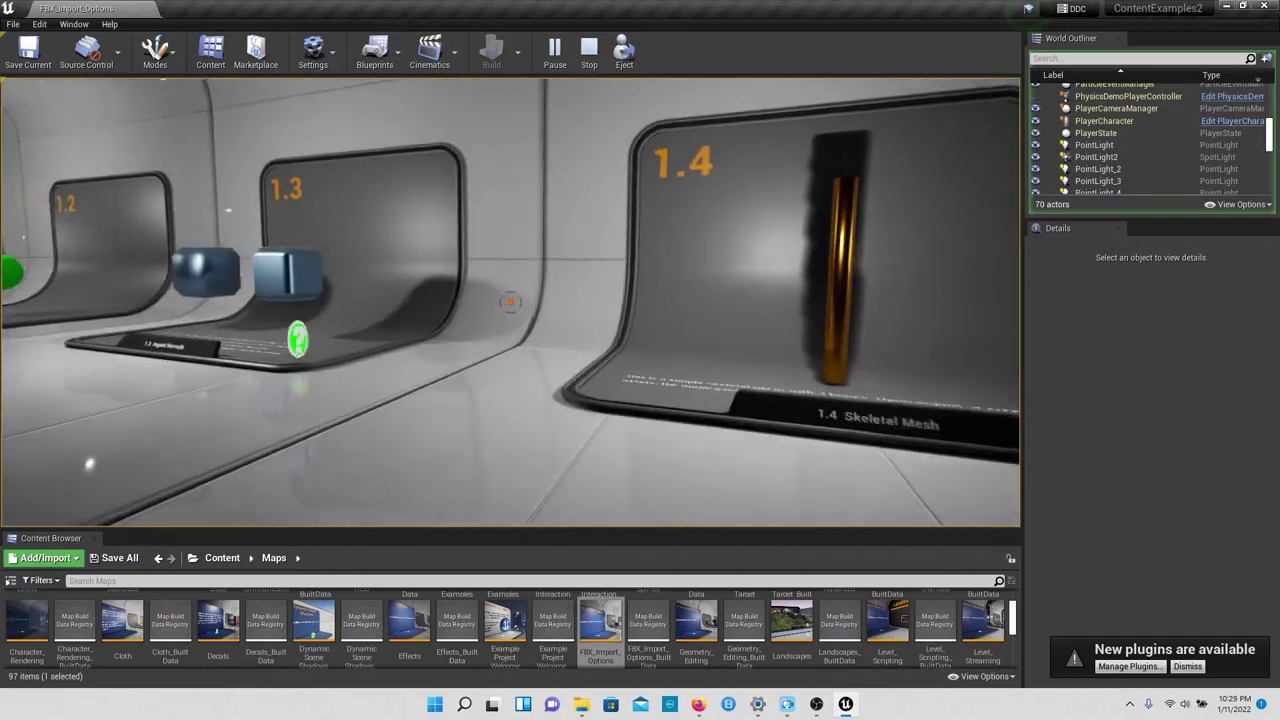
key(w)
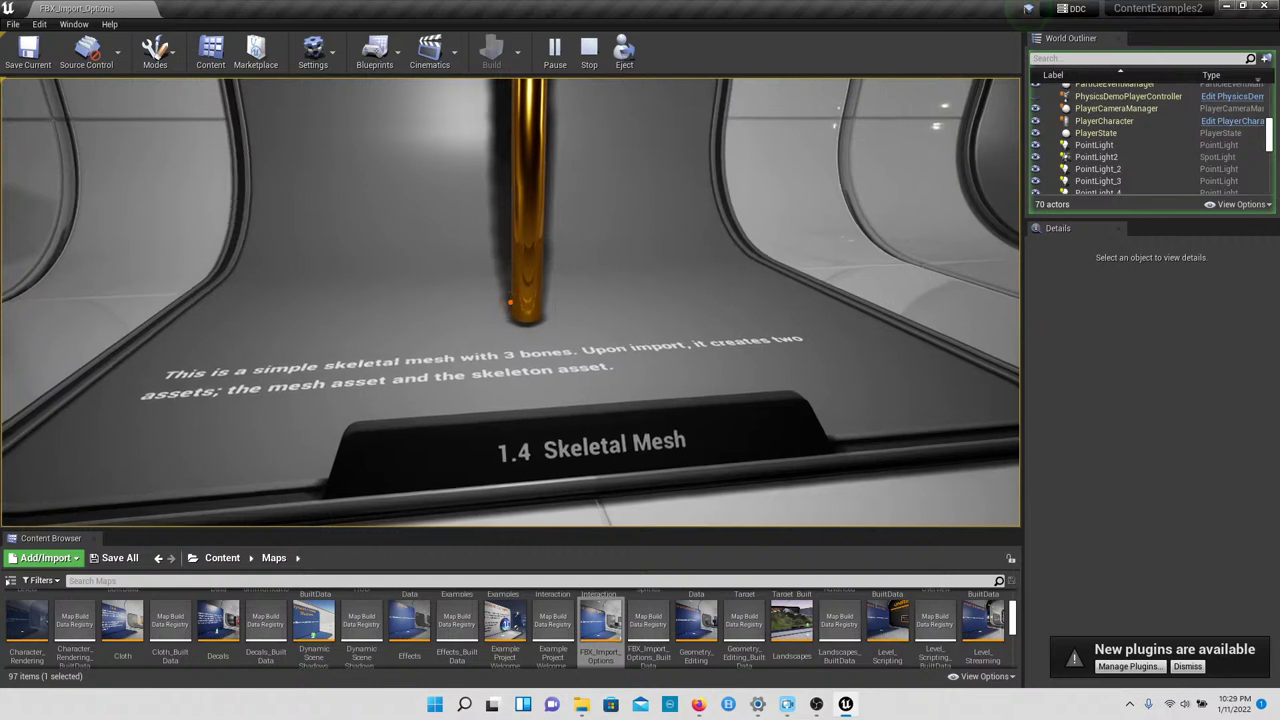
key(w)
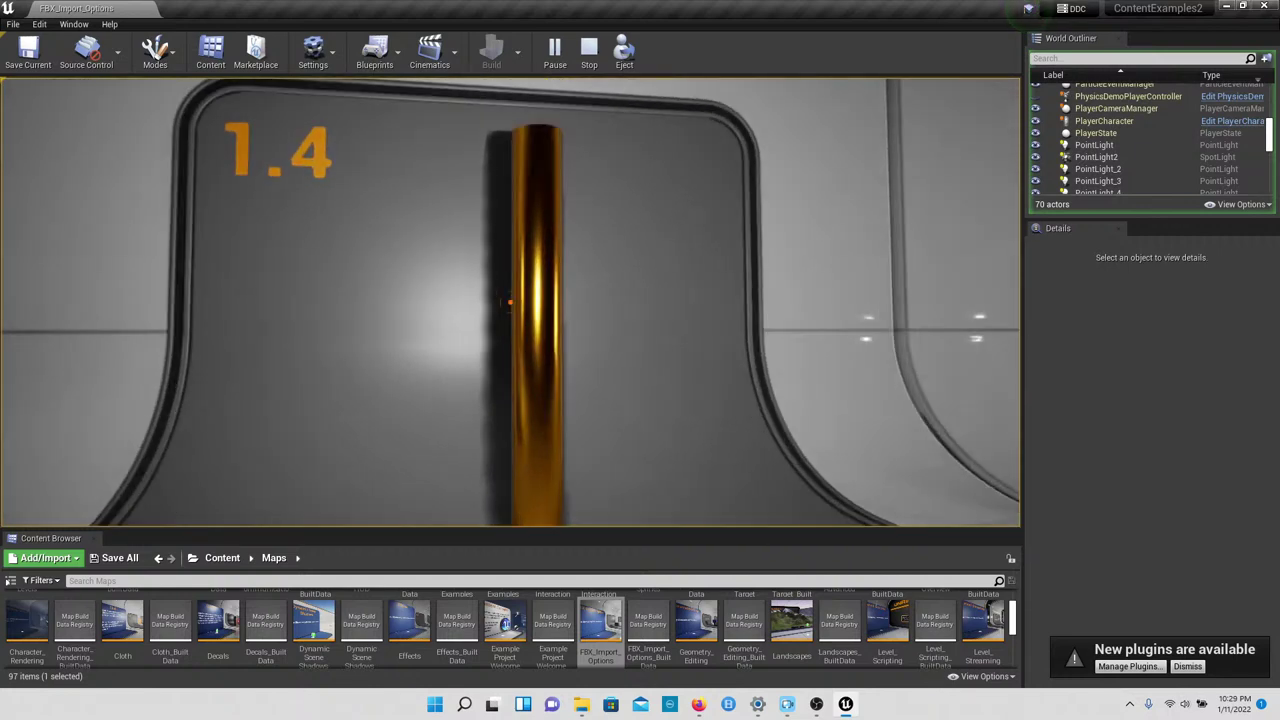
Step: Walk to display 1.5 Animation, watch the bending tube and read how to import an animation
key(w)
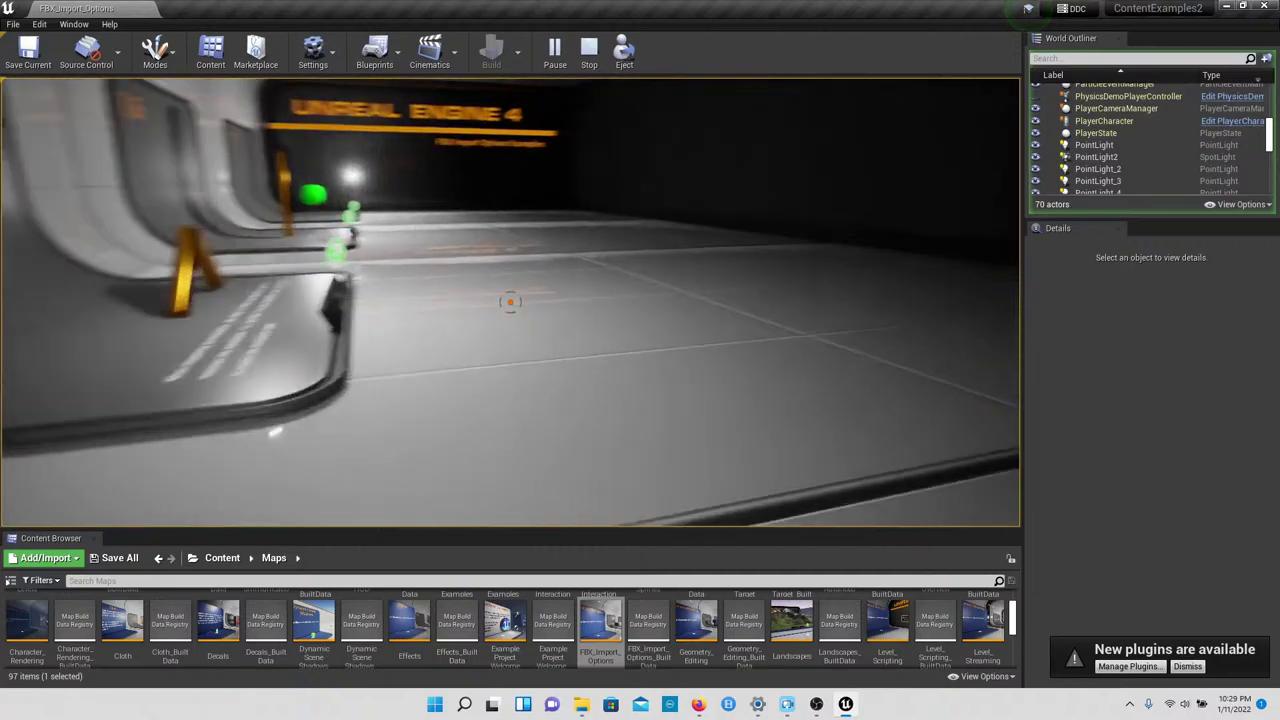
key(w)
key(s)
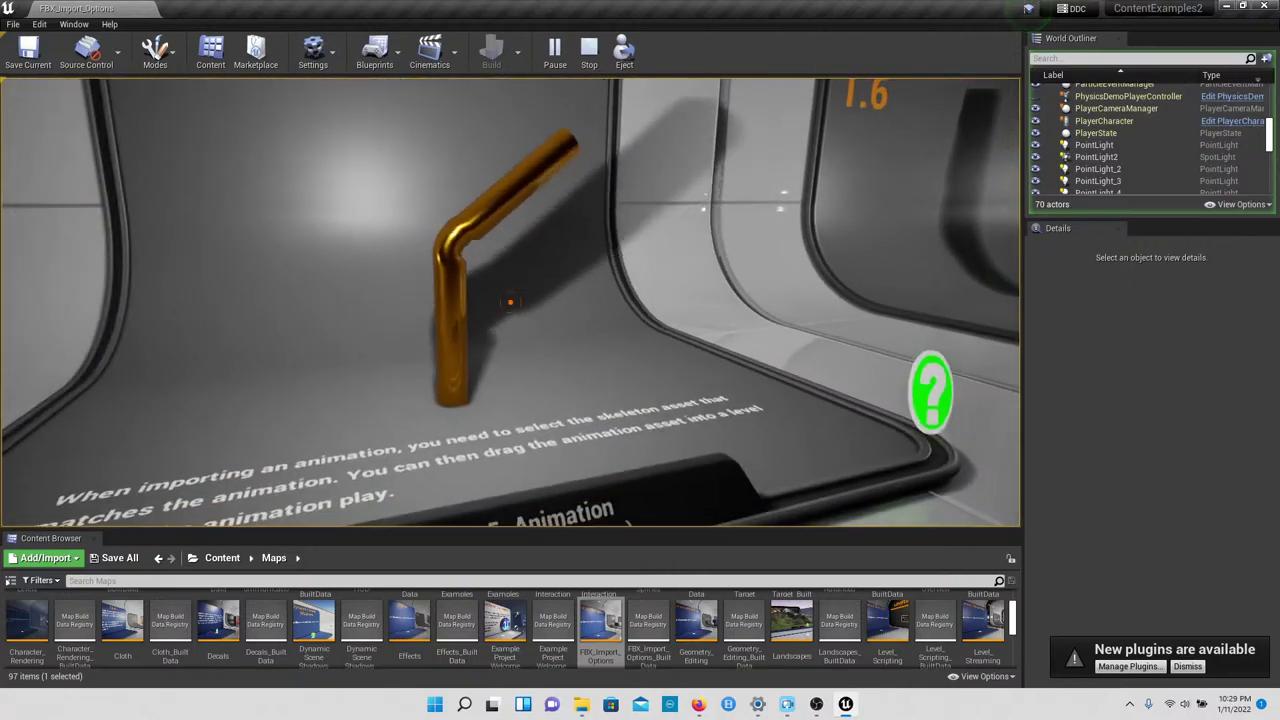
key(s)
key(Left)
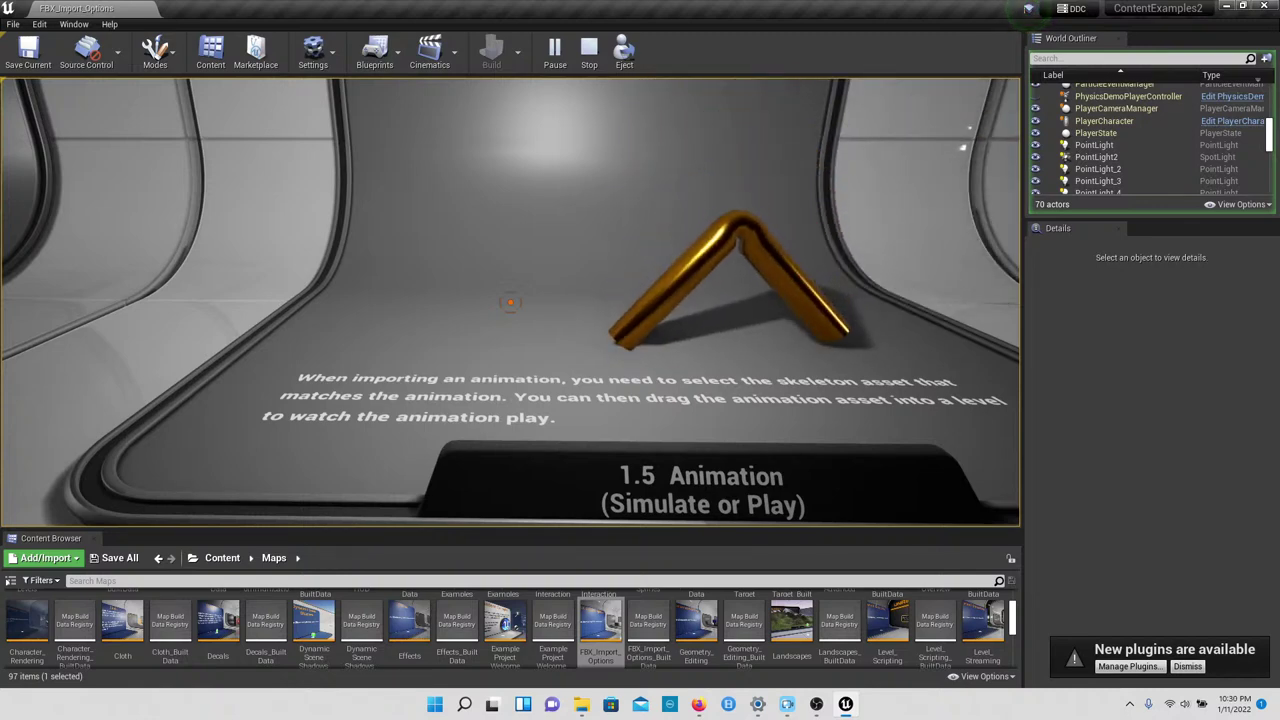
key(Right)
key(Right)
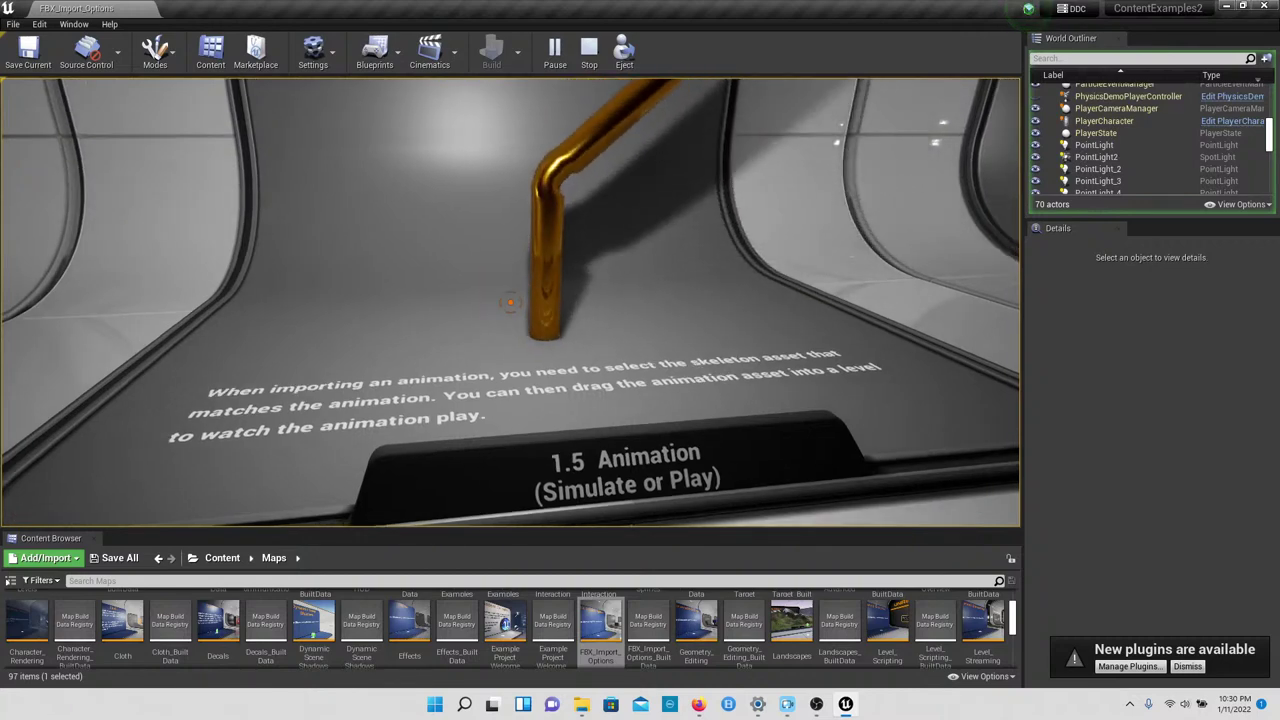
key(Left)
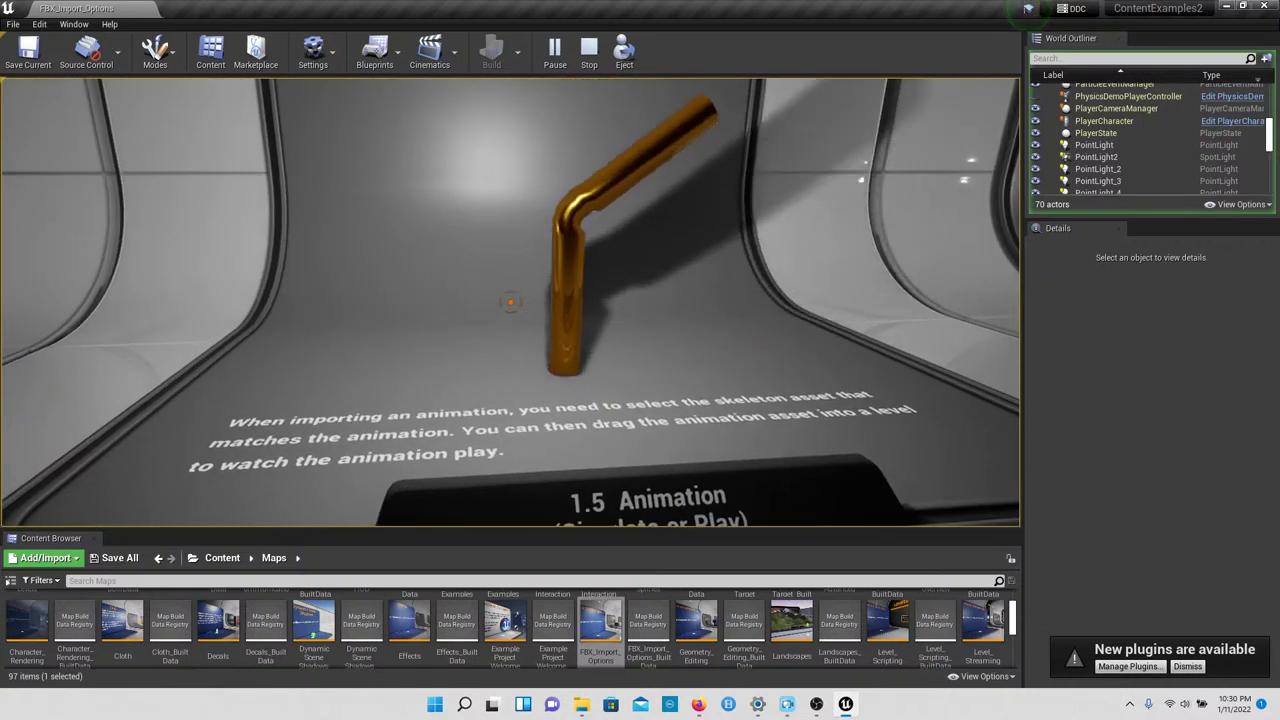
key(Right)
Step: Move on to display 1.6 Drag and drop animation and read its instructions
key(w)
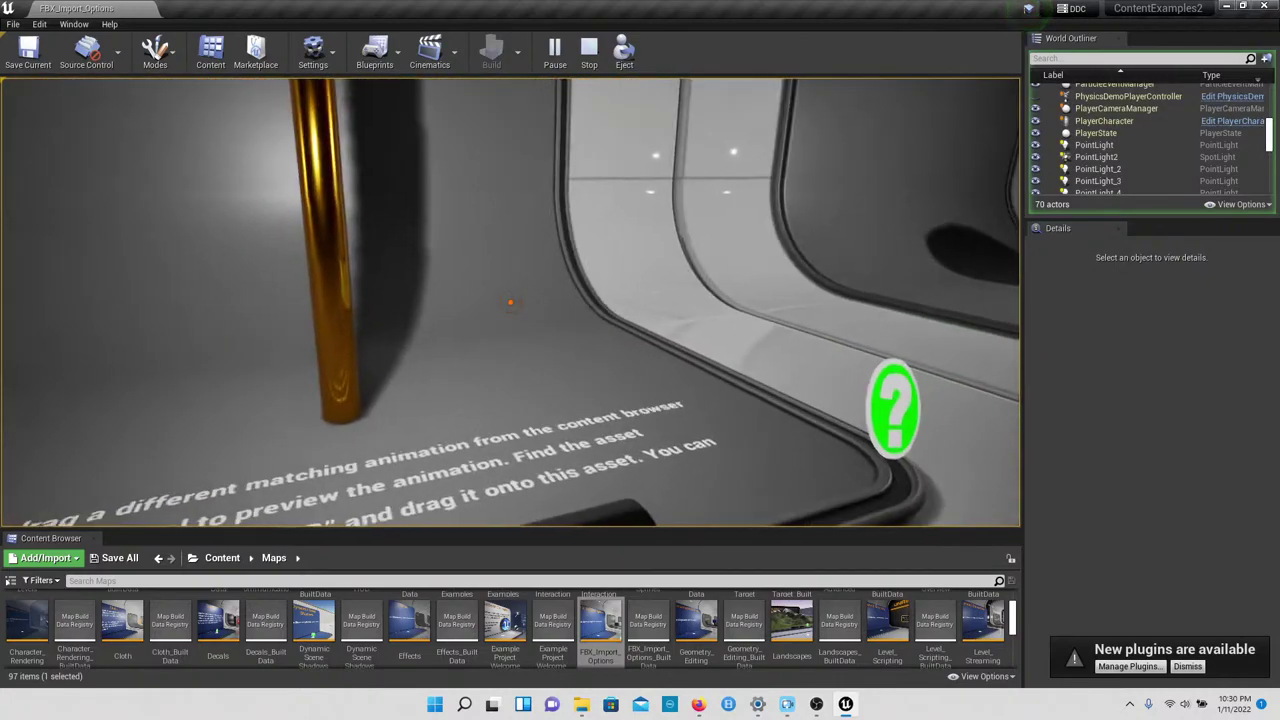
key(s)
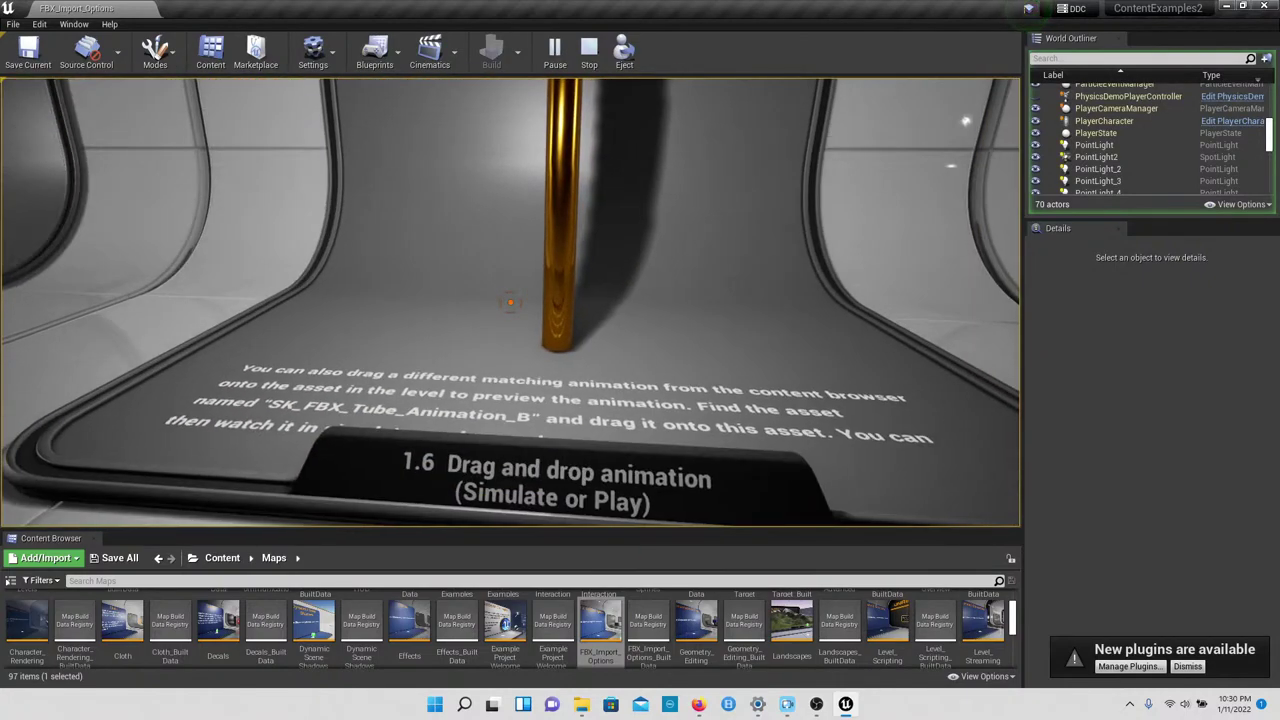
key(Right)
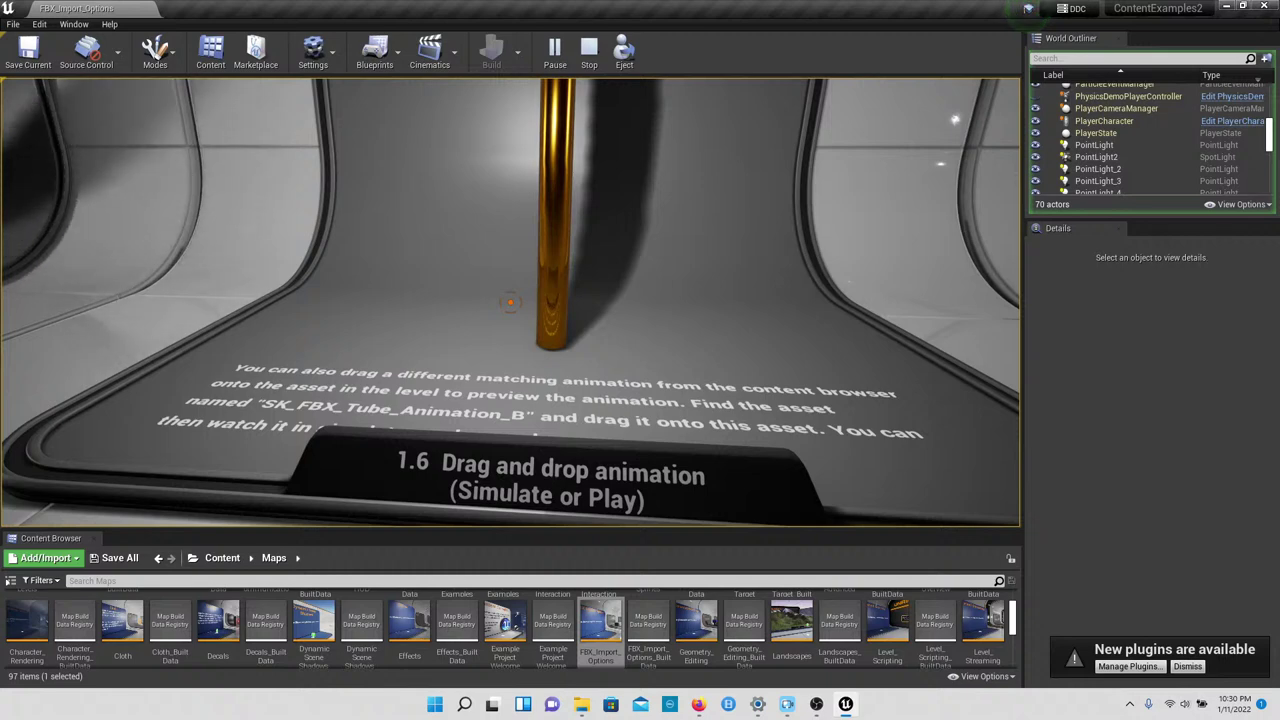
key(Down)
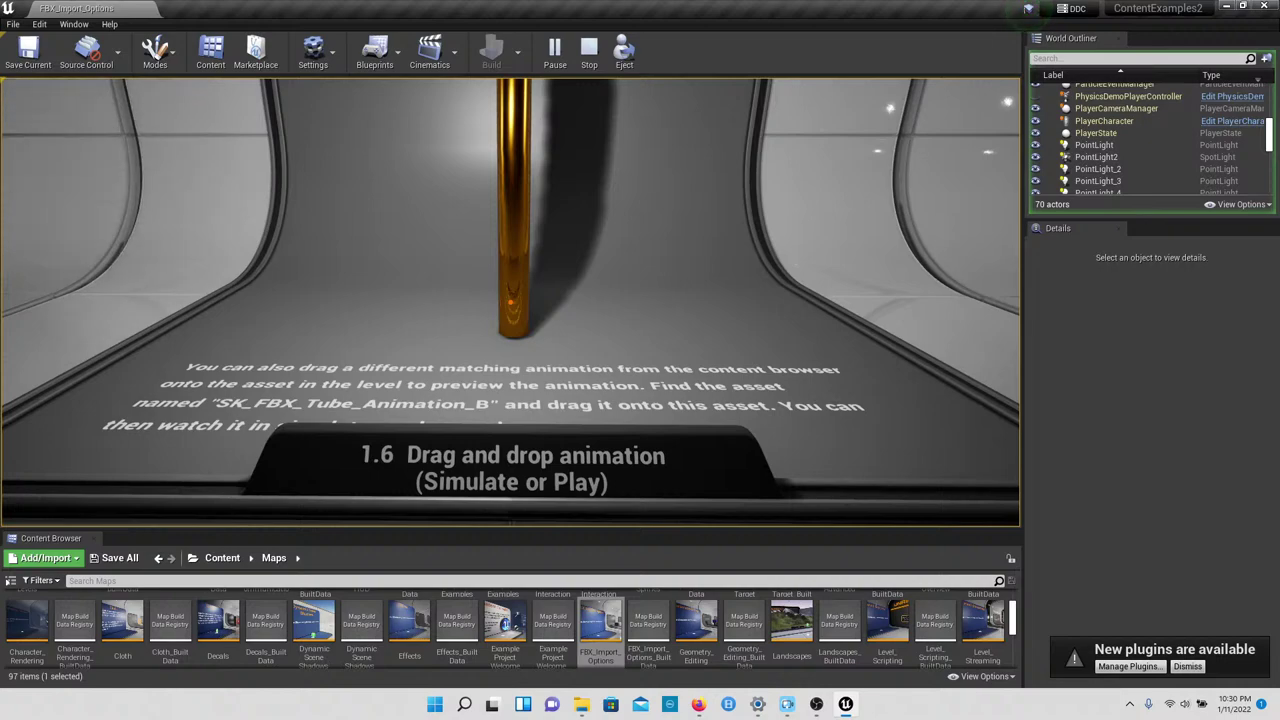
Step: Walk to display 1.7 near the end of the hall and watch its morph target mesh animate
key(w)
key(w)
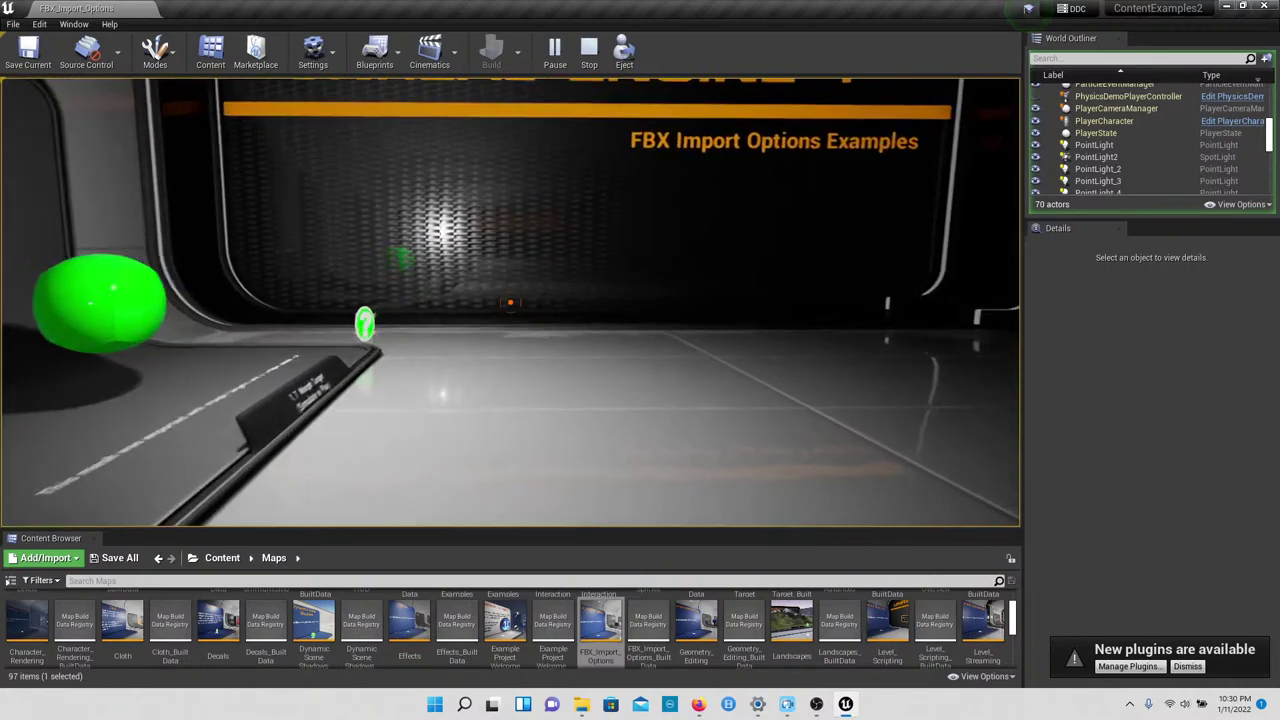
key(w)
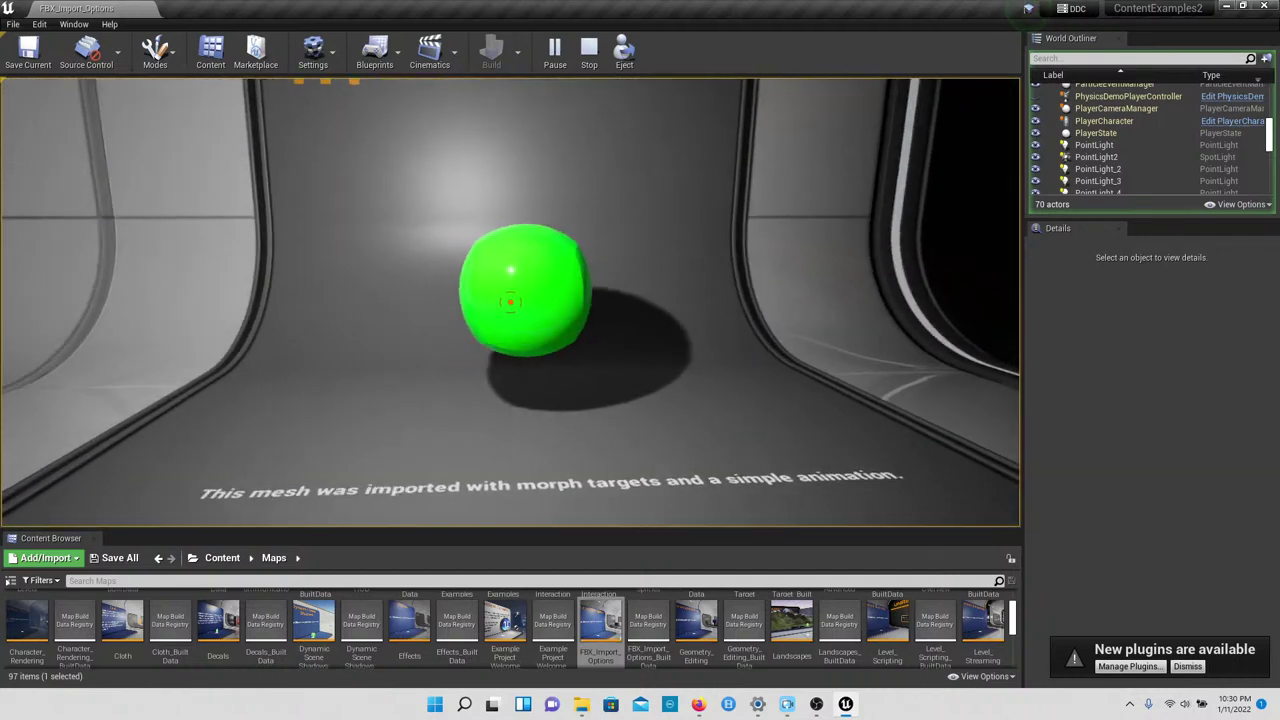
Step: Stop playing the level at display 1.6 and change the golden tube's skeletal mesh to SK_L_Male_Base
key(w)
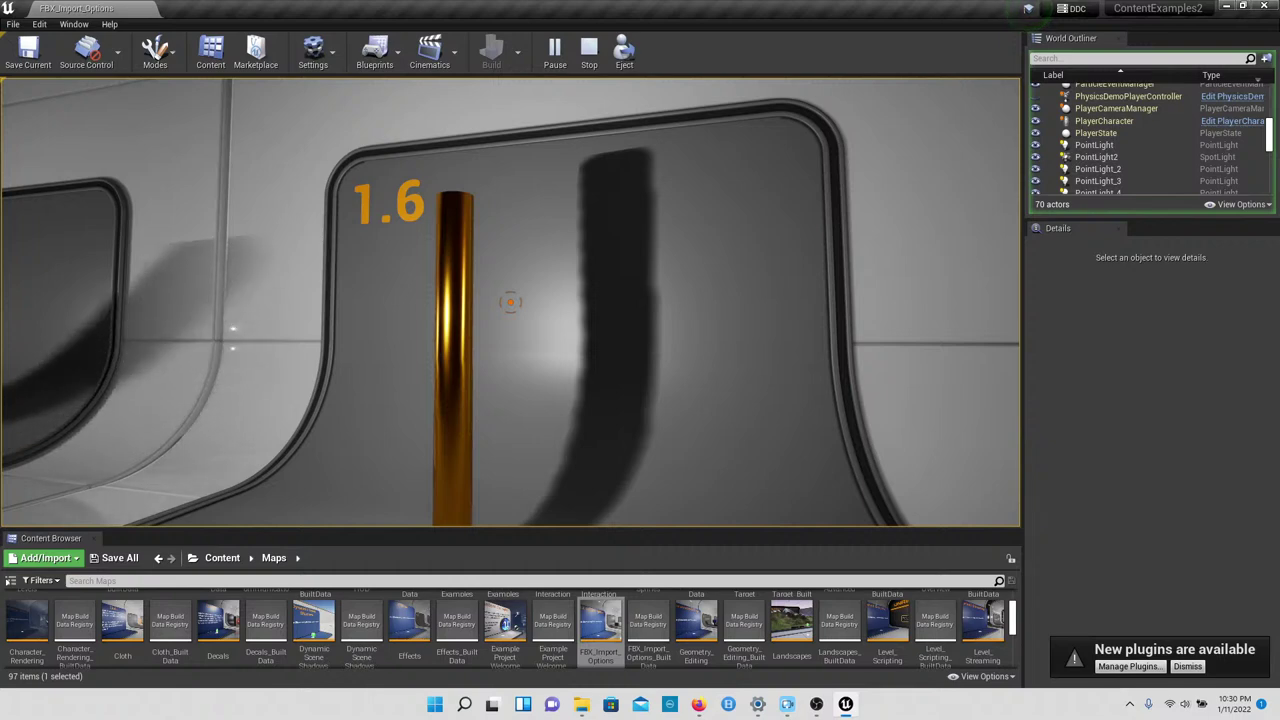
key(Escape)
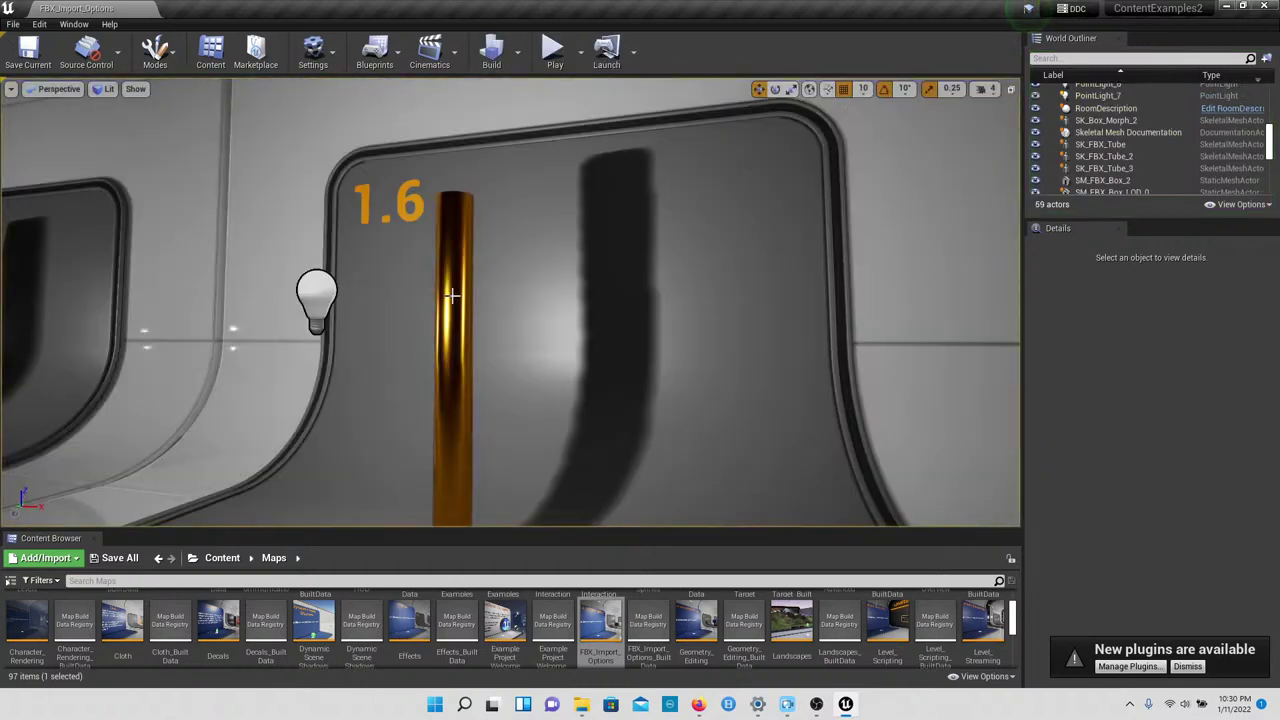
click(452, 297)
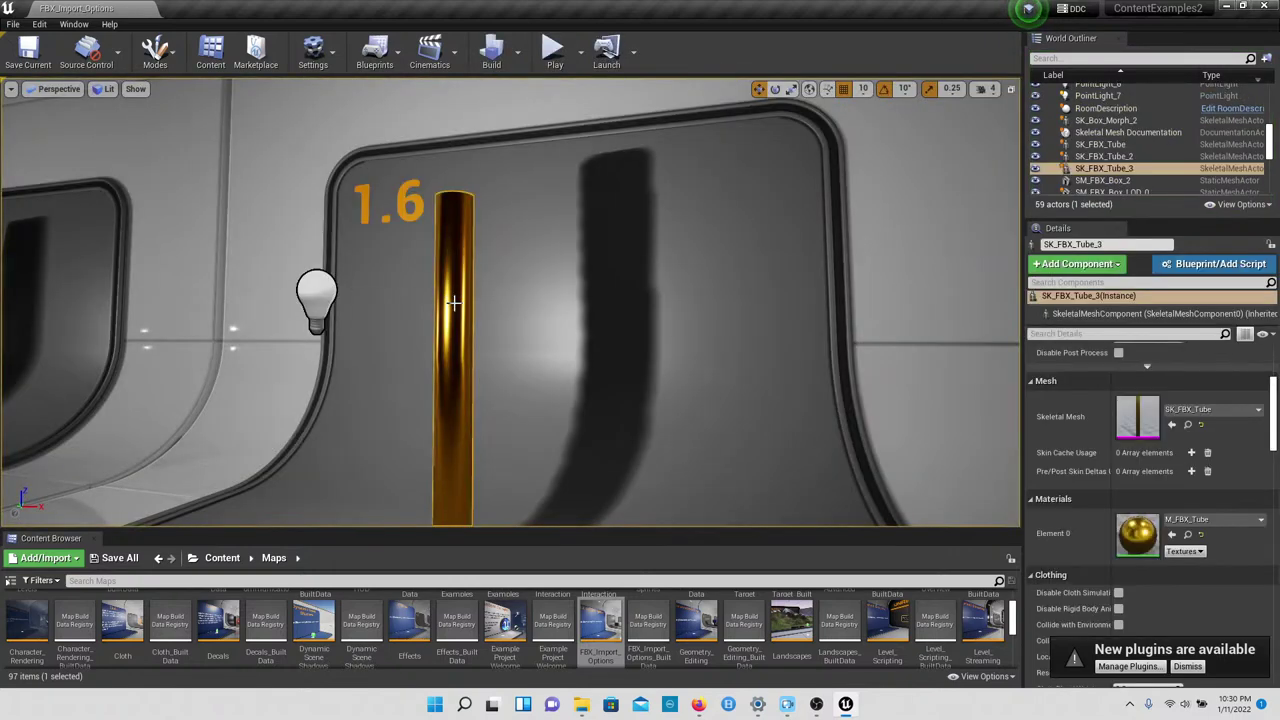
click(1200, 410)
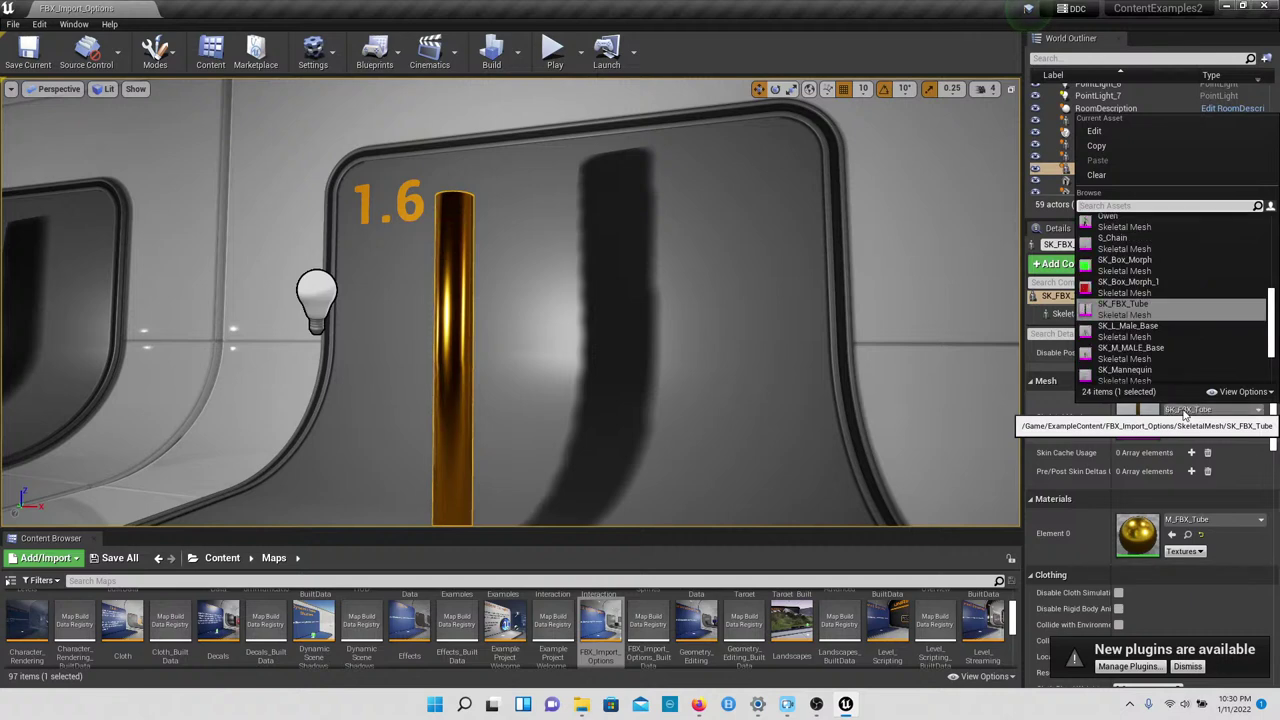
click(1134, 334)
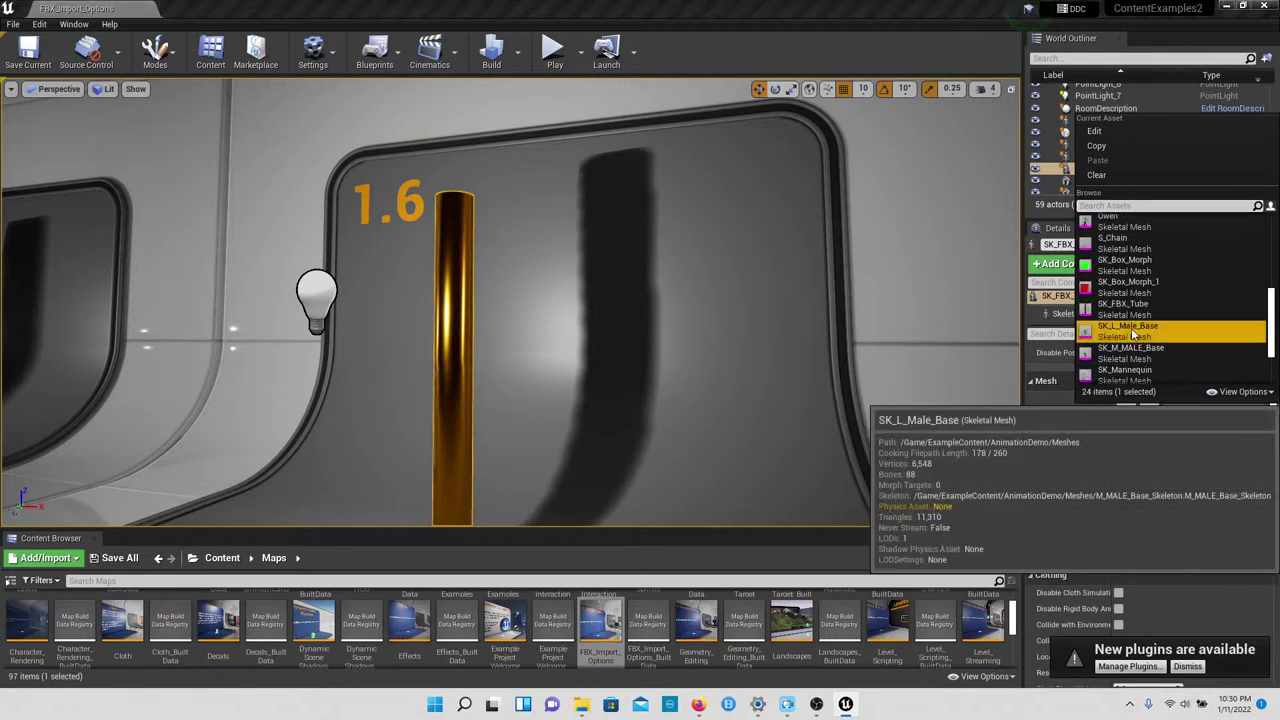
right_drag(743, 367, 693, 465)
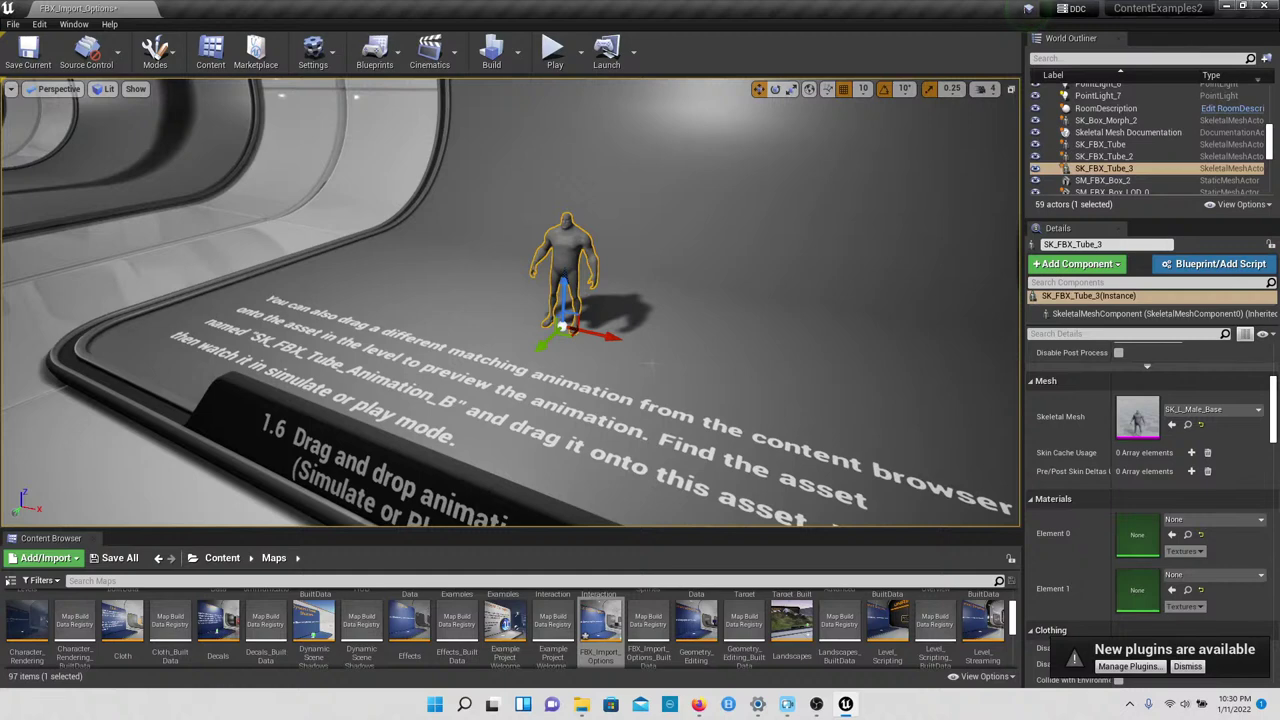
Step: Play the level, walk down the hall to display 1.6 to examine the swapped male mesh, and stop playing
click(581, 64)
click(566, 56)
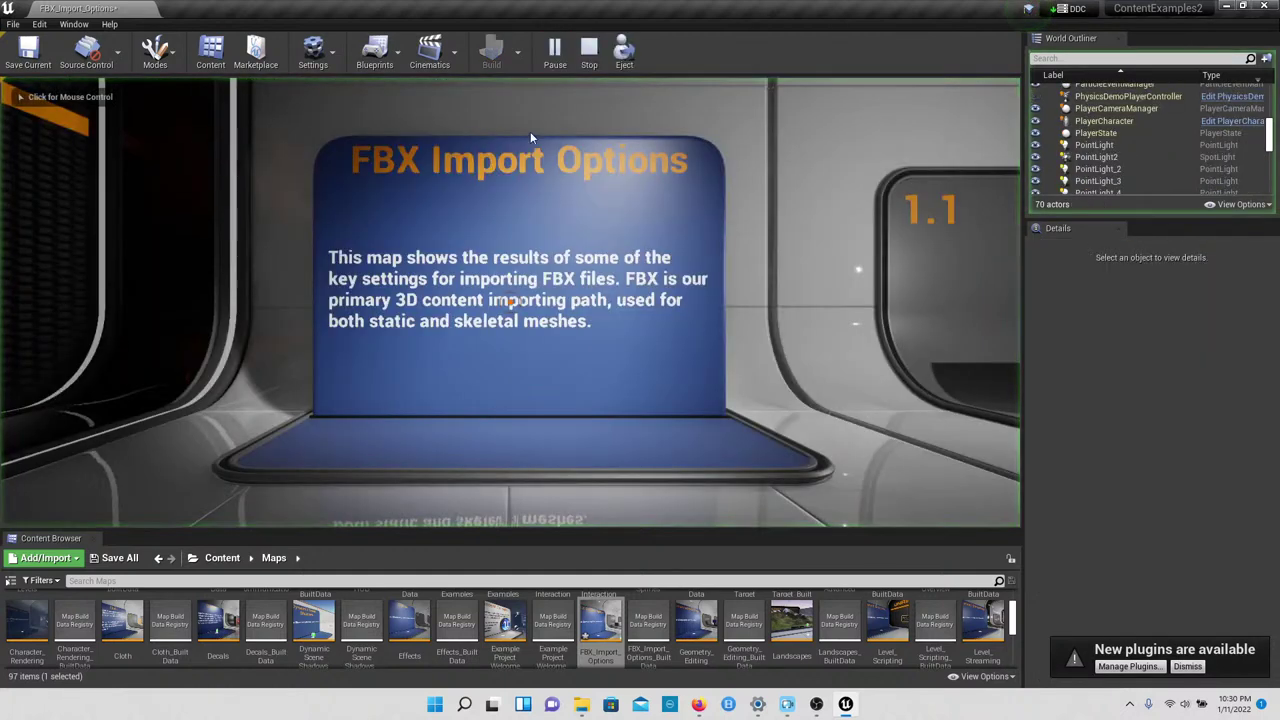
key(w)
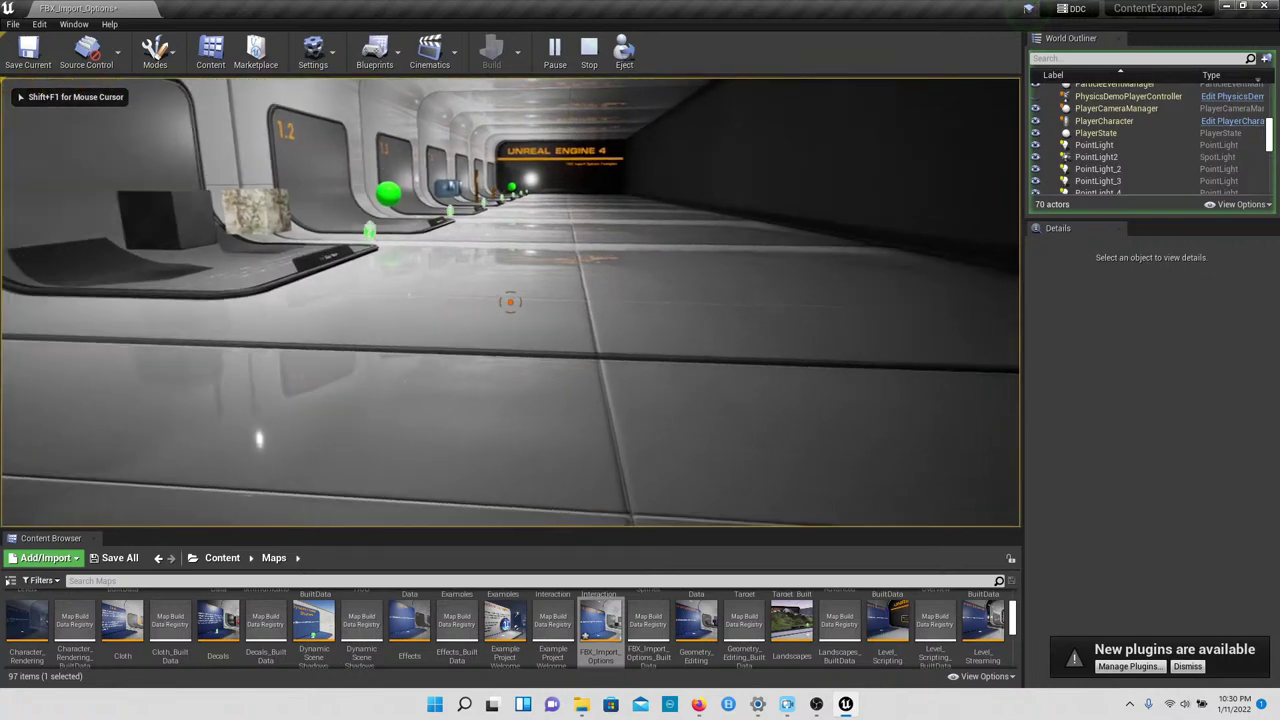
key(w)
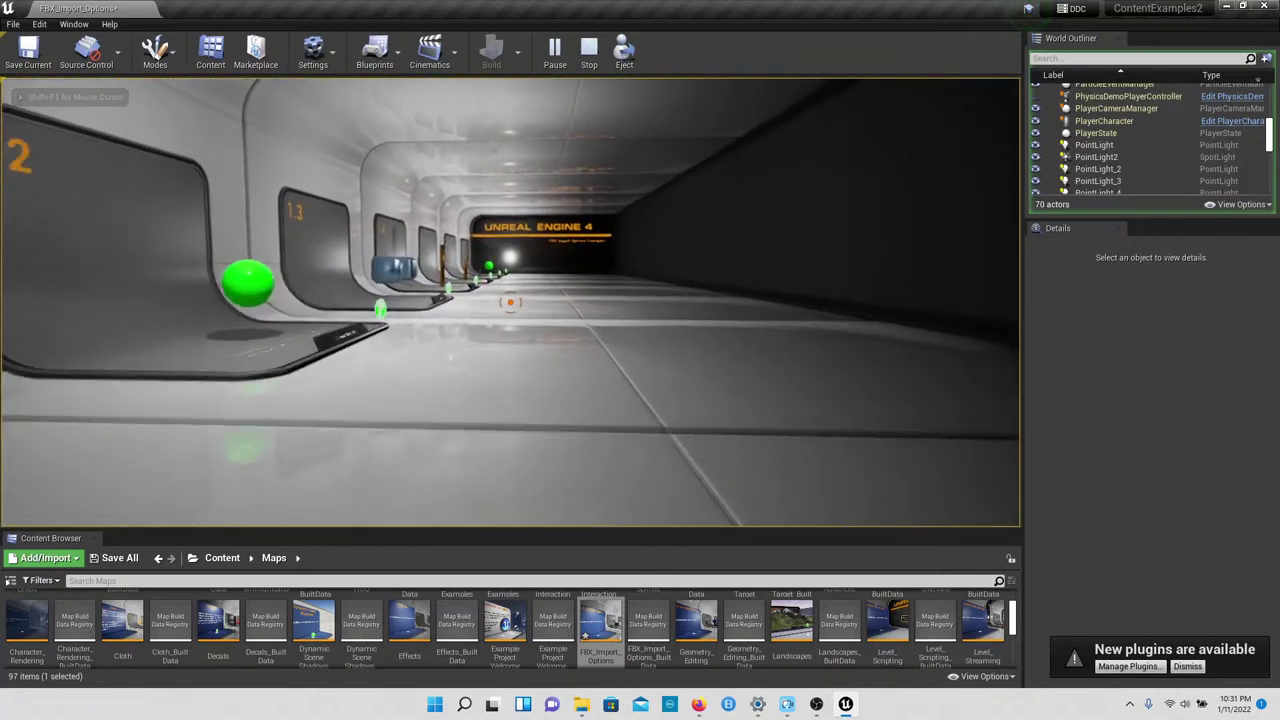
key(w)
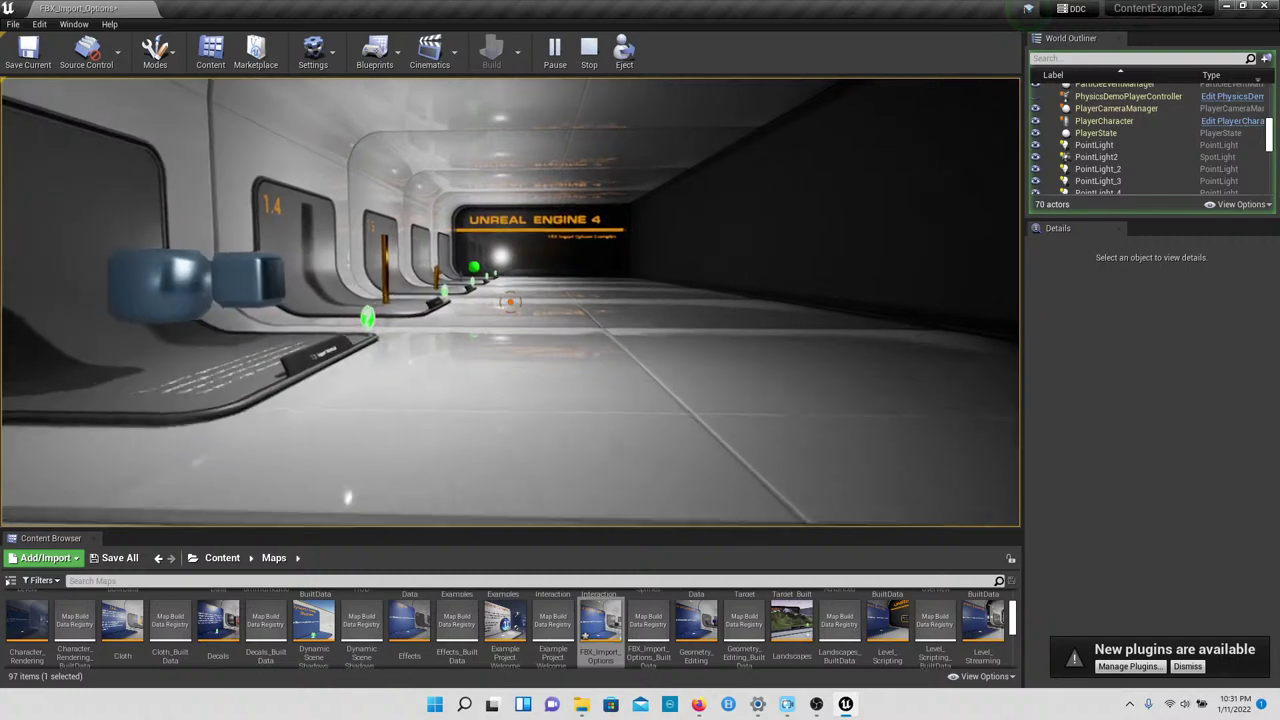
key(w)
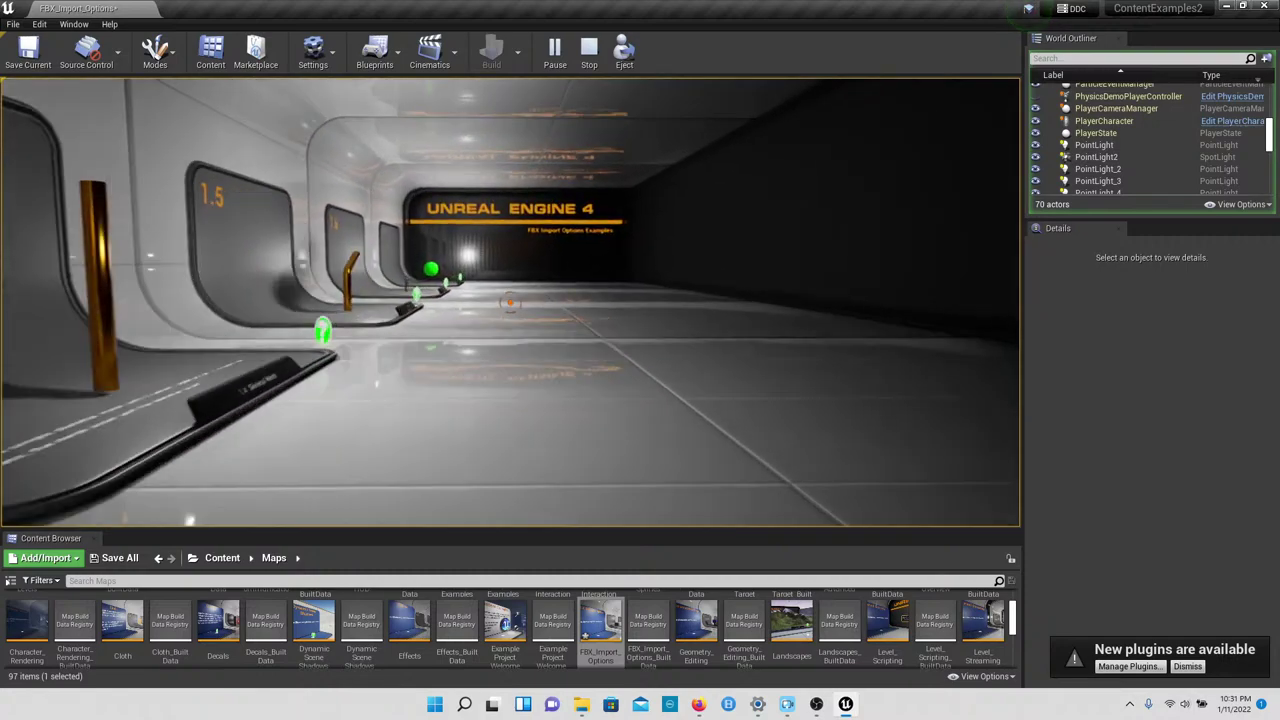
key(w)
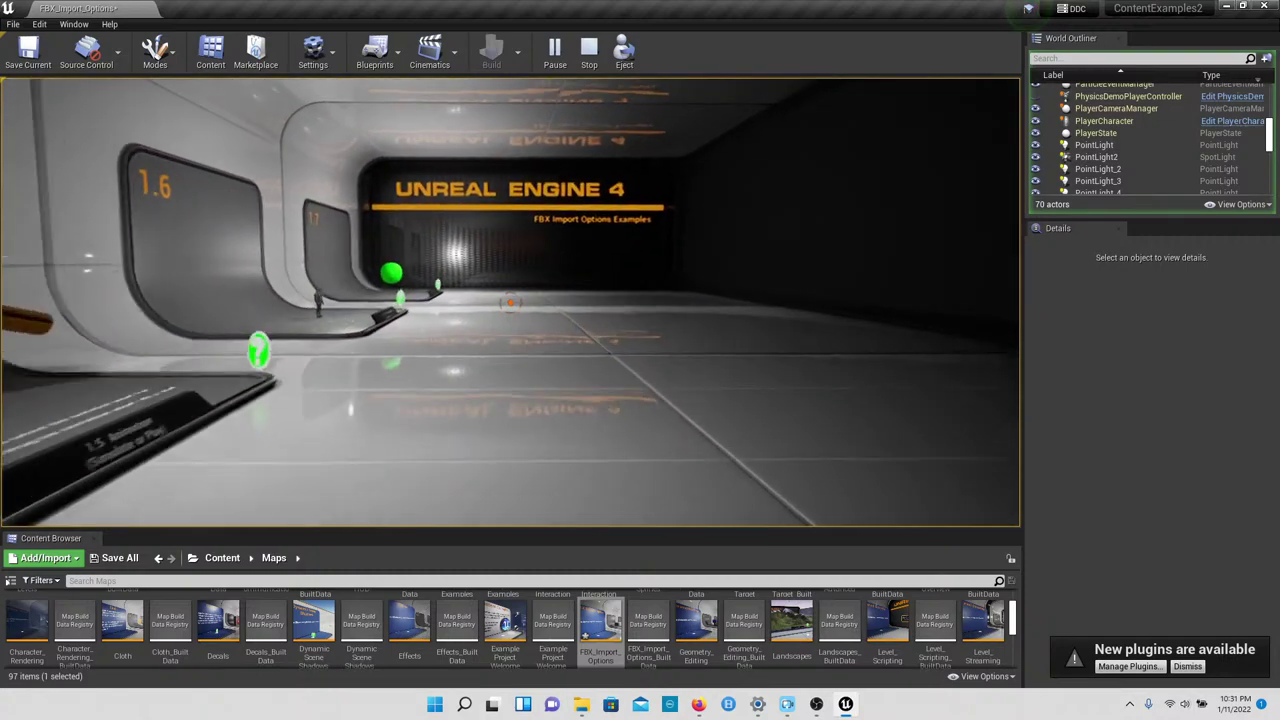
key(w)
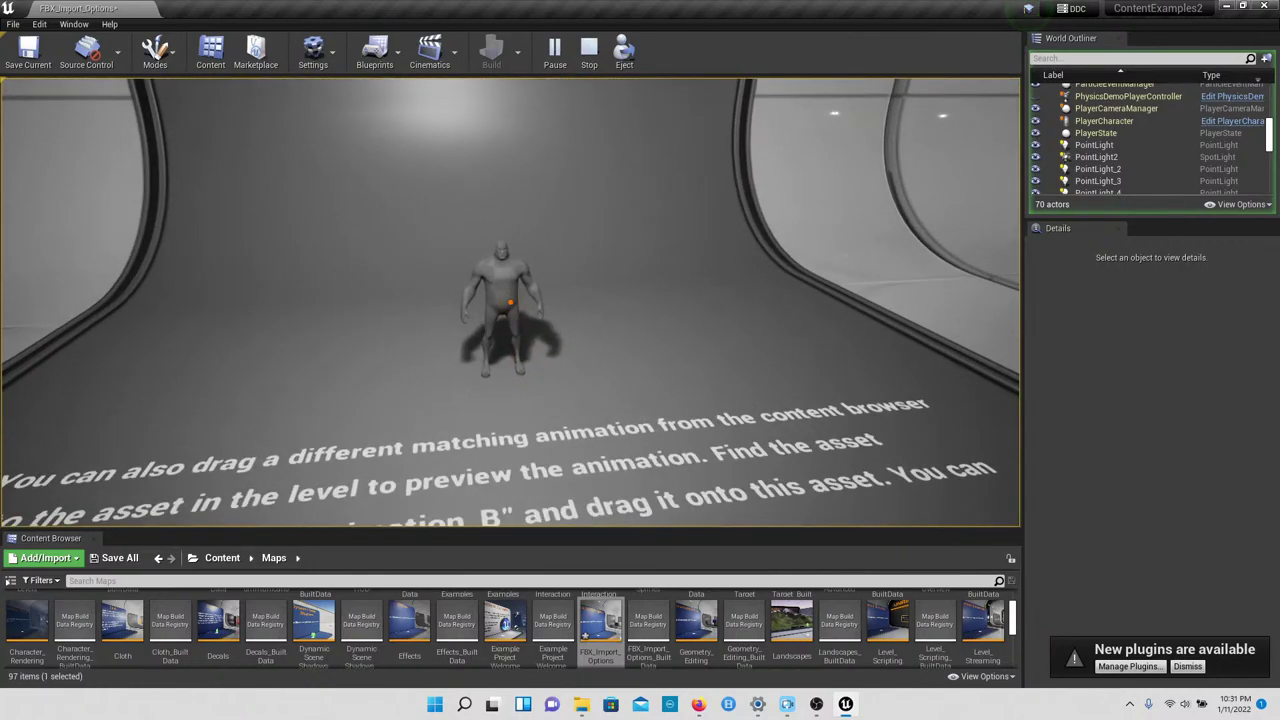
key(s)
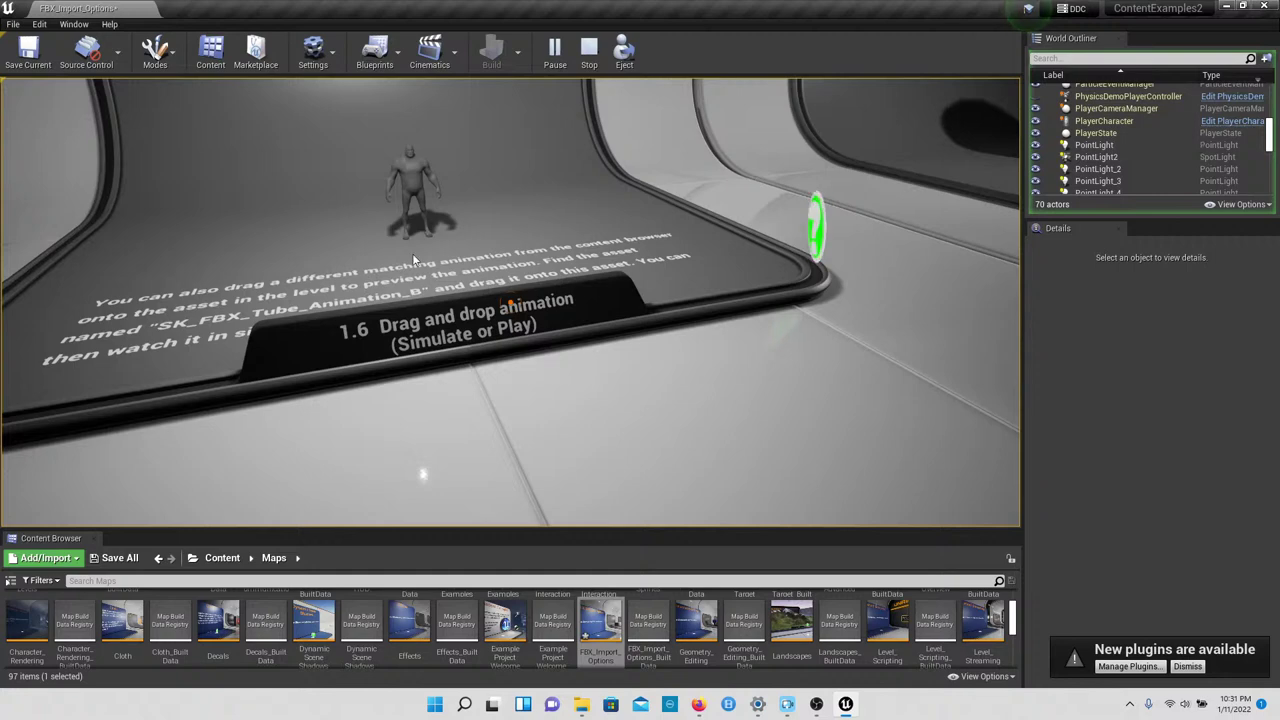
key(Escape)
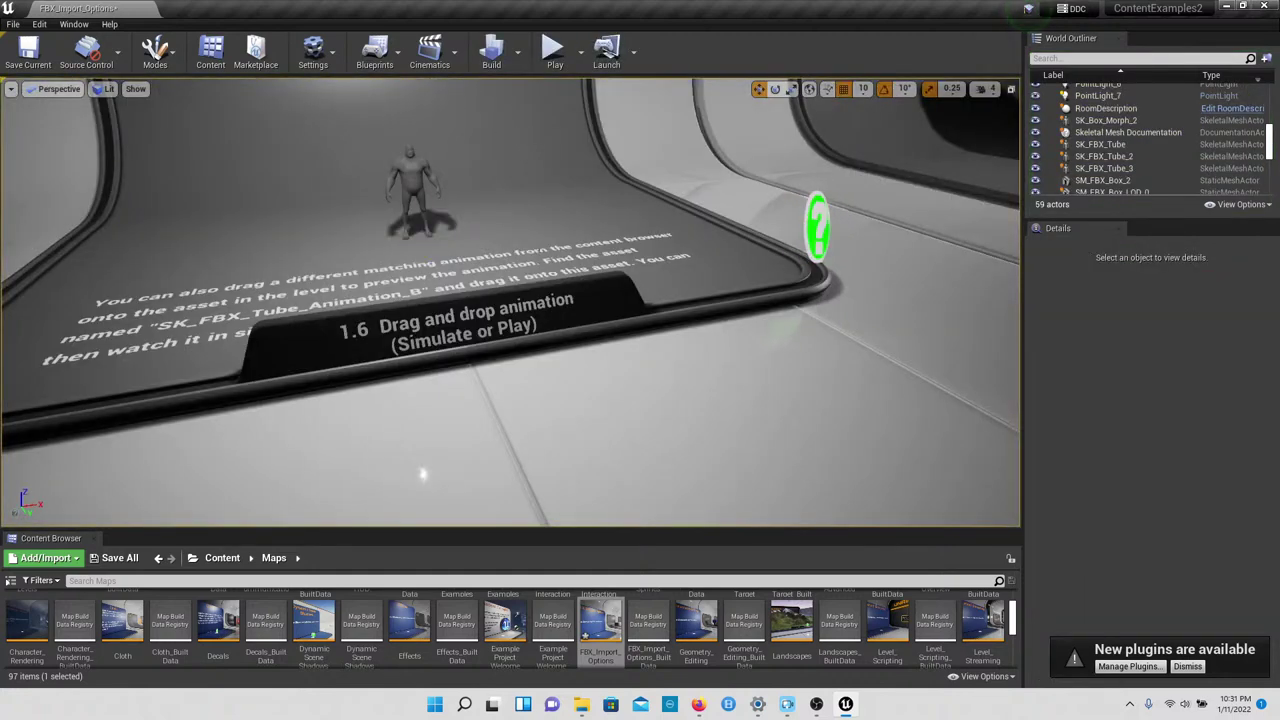
Step: Open the Geometry_Editing map without saving the FBX_Import_Options changes and read its introduction panel
double_click(697, 626)
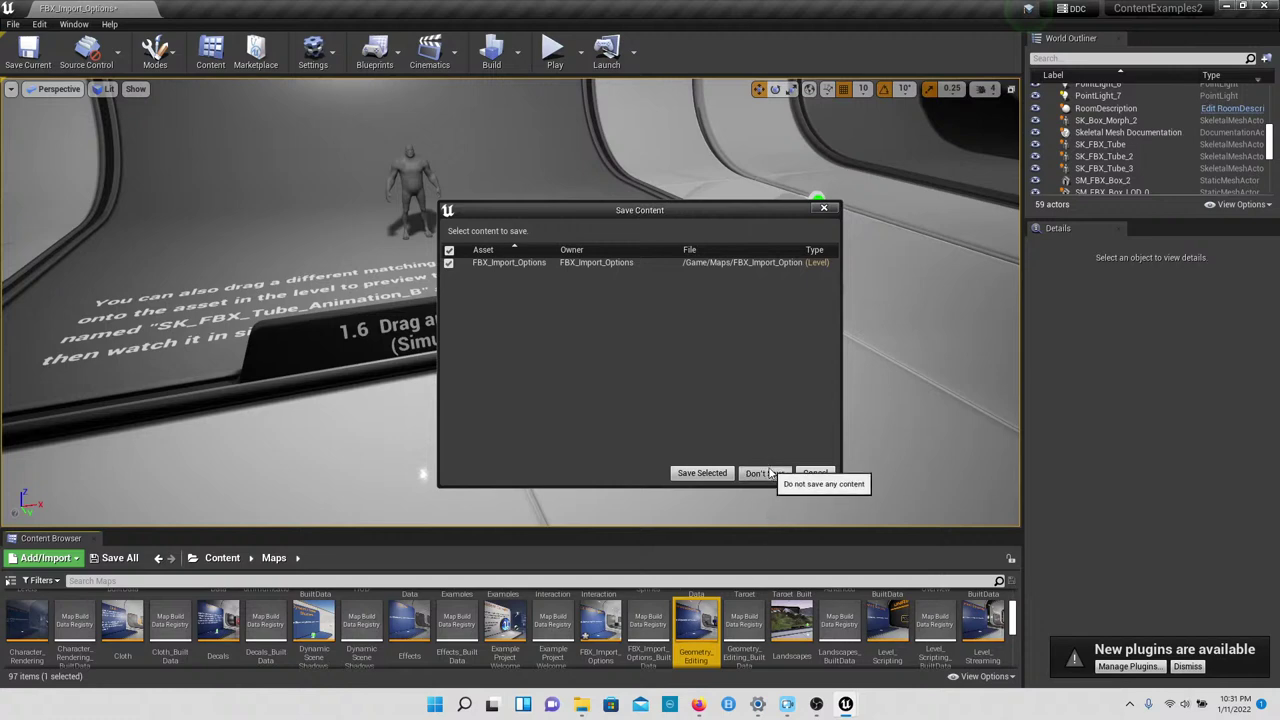
click(768, 473)
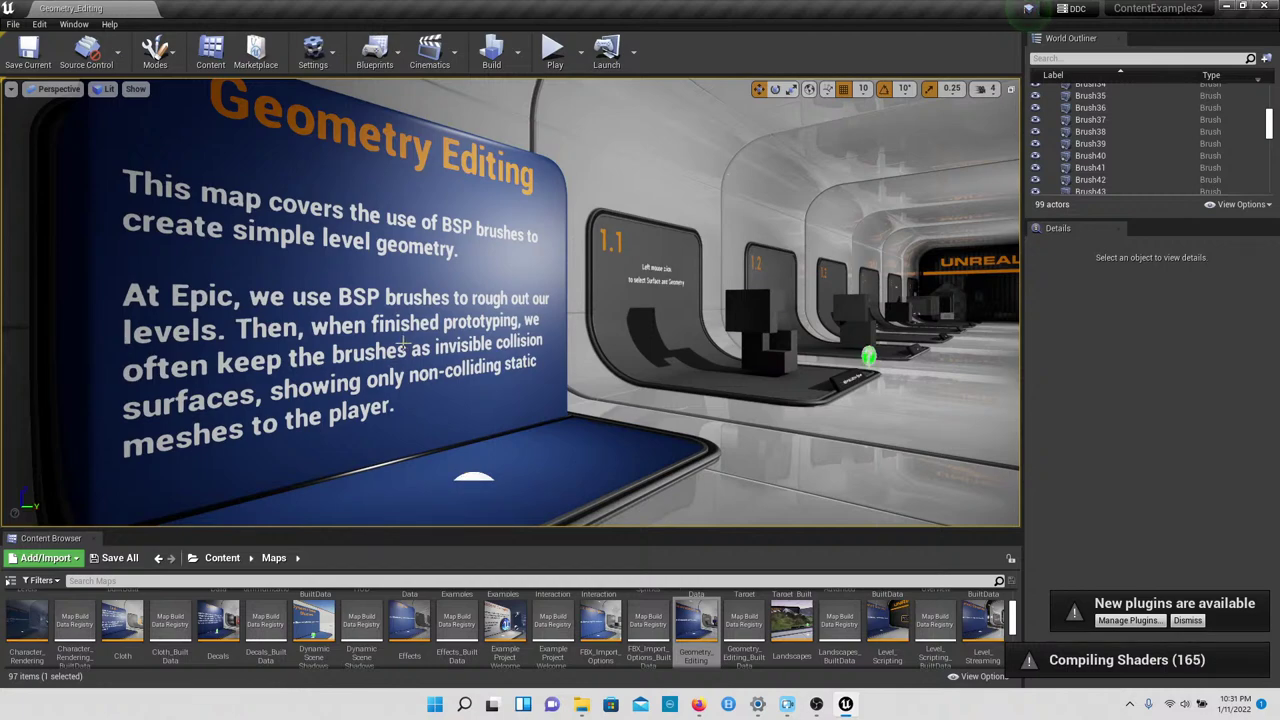
right_drag(510, 302, 446, 318)
key(s)
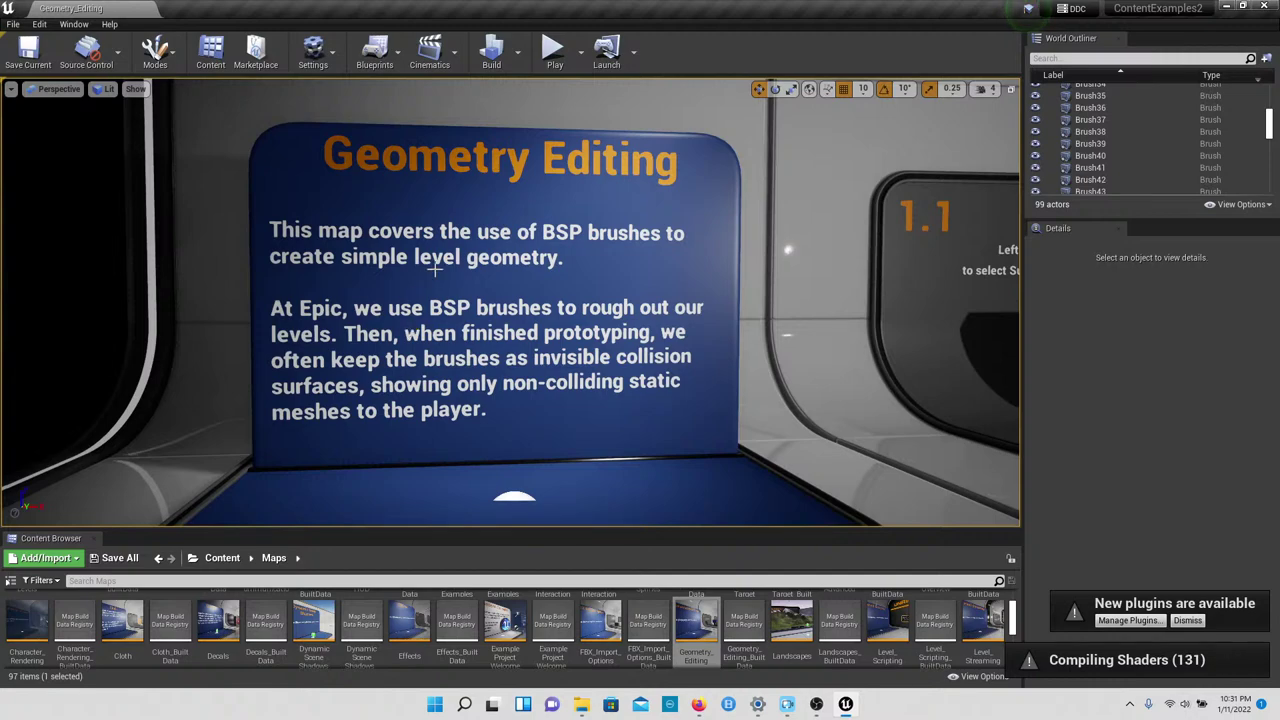
Step: View display 1.1 Additive and Subtractive Geometry, then play the level and walk up to its blocks
right_drag(435, 269, 543, 247)
key(w)
key(s)
key(w)
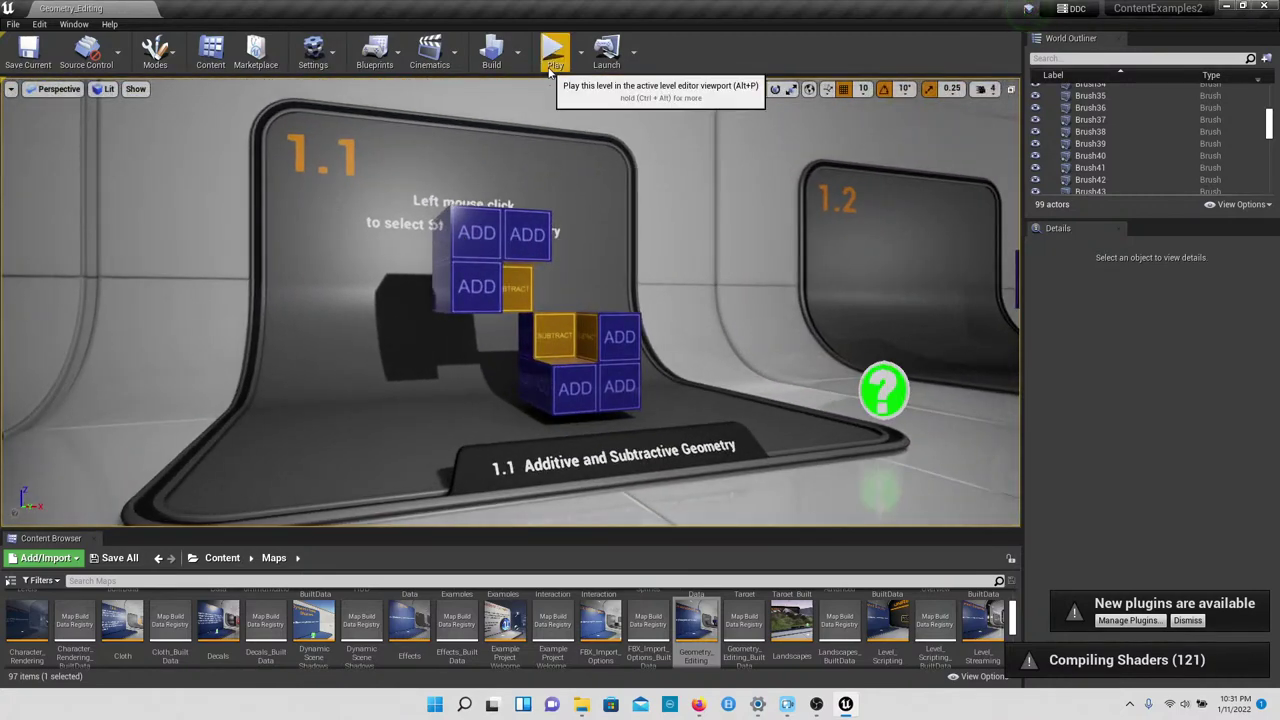
click(553, 52)
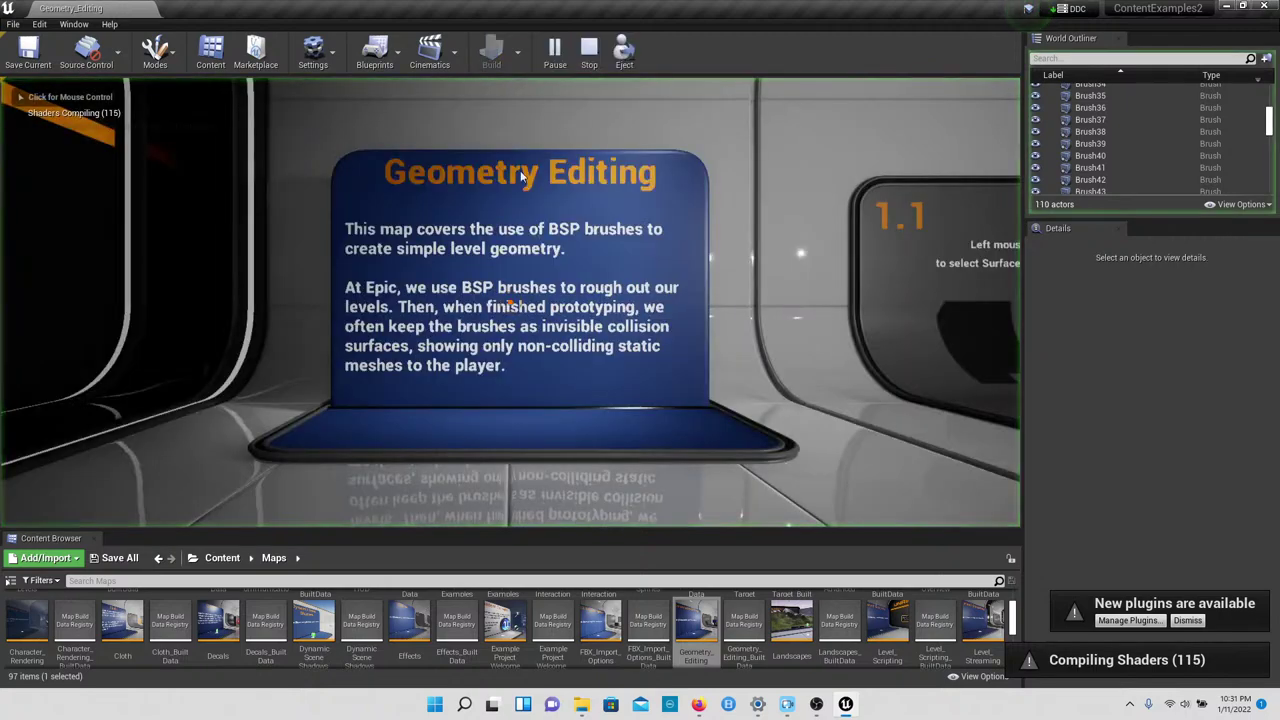
key(w)
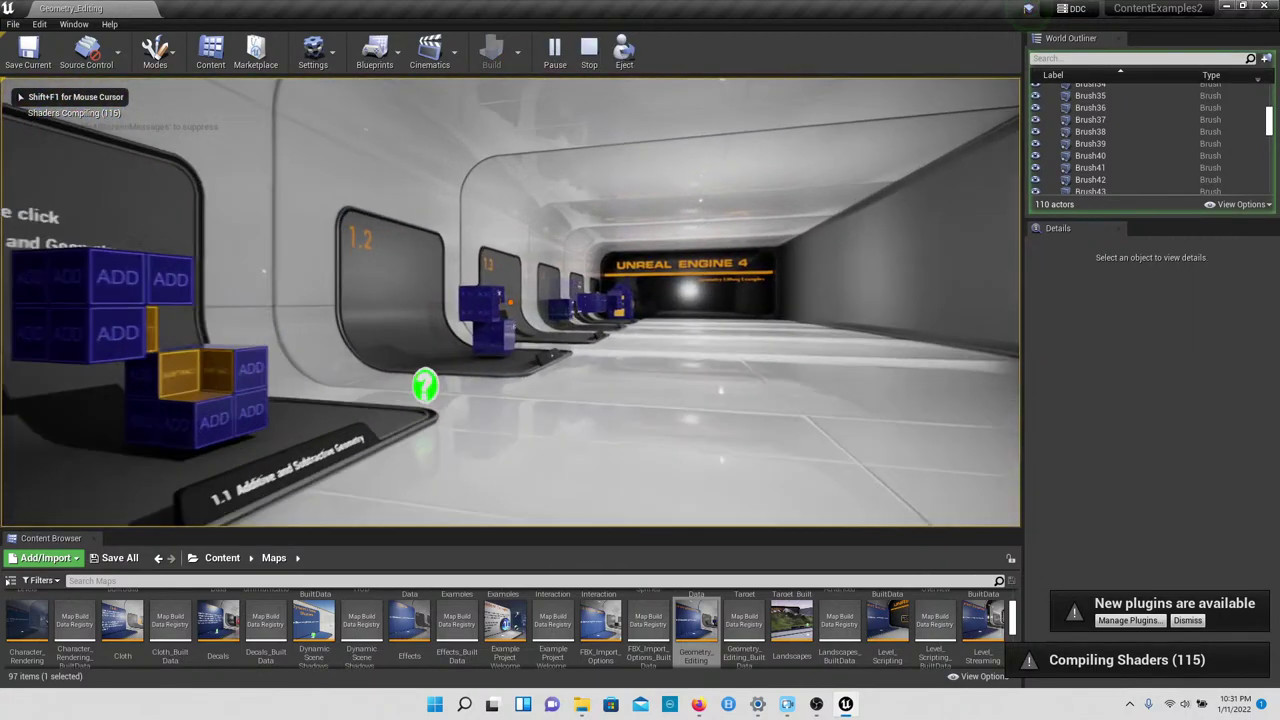
key(w)
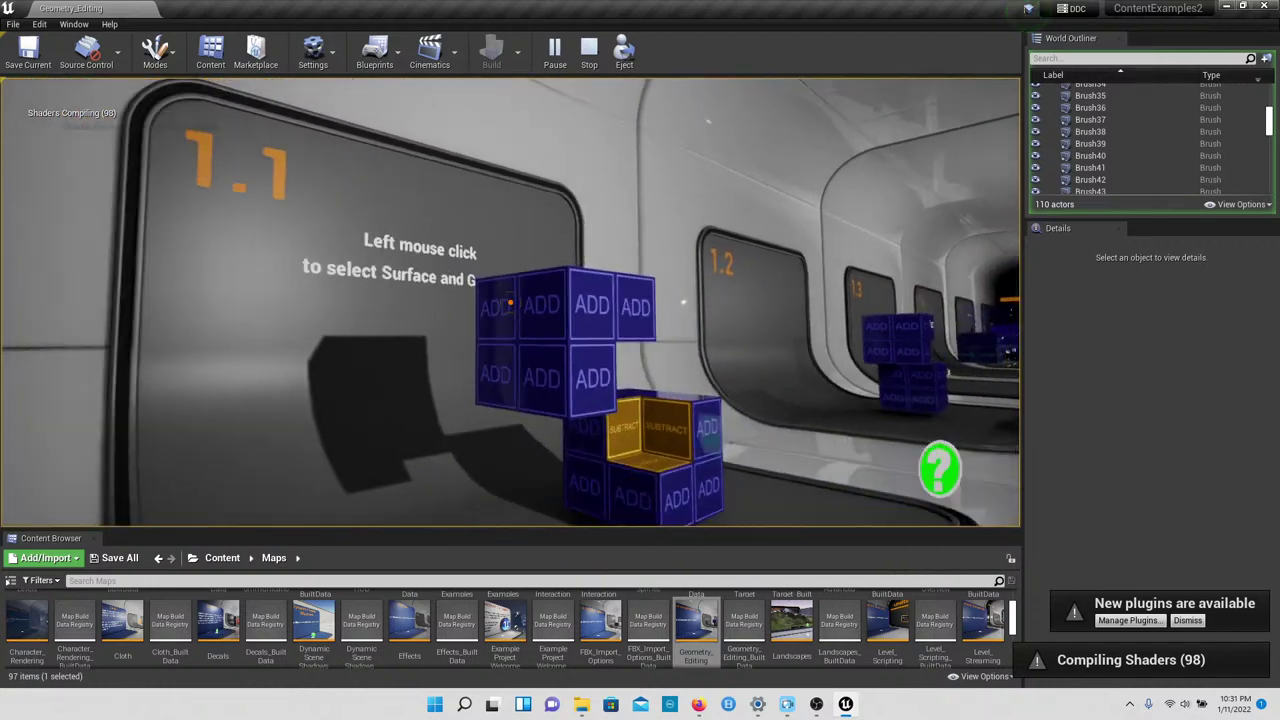
Step: Stop playing and select the upper and lower box brushes at display 1.1 in turn to inspect their geometry
right_drag(611, 210, 578, 248)
click(635, 240)
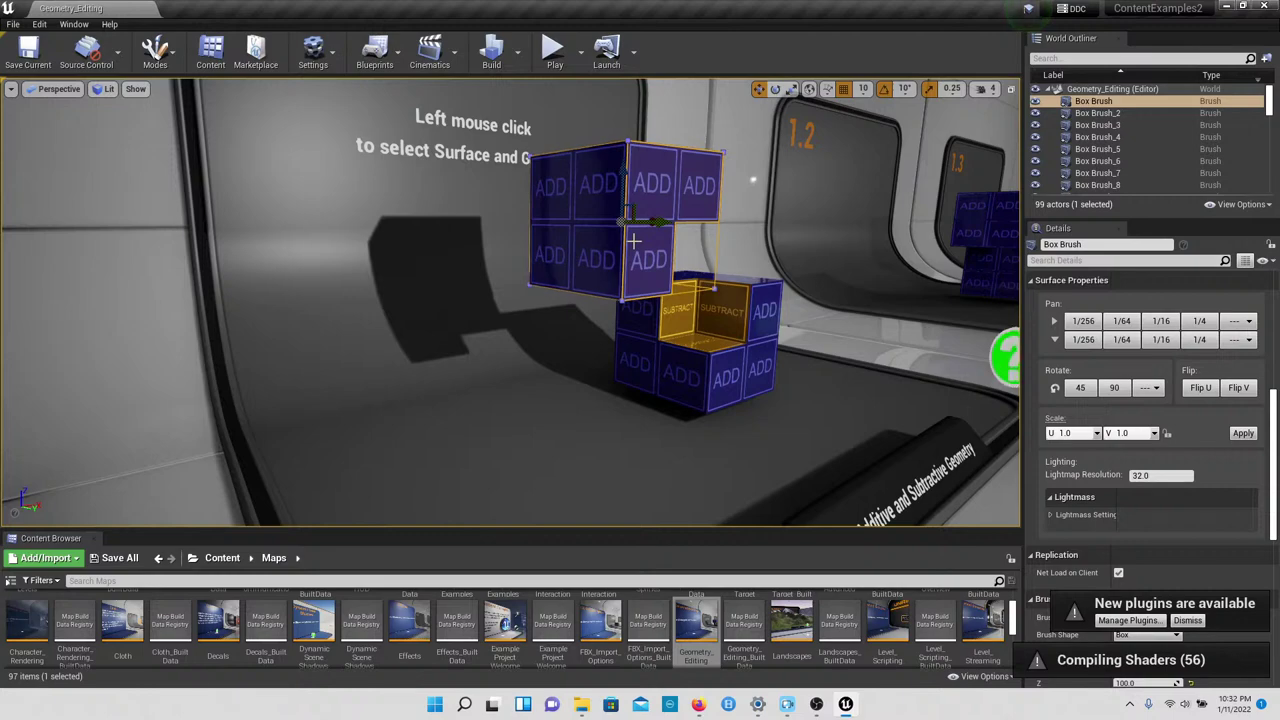
scroll(634, 241, down, 10)
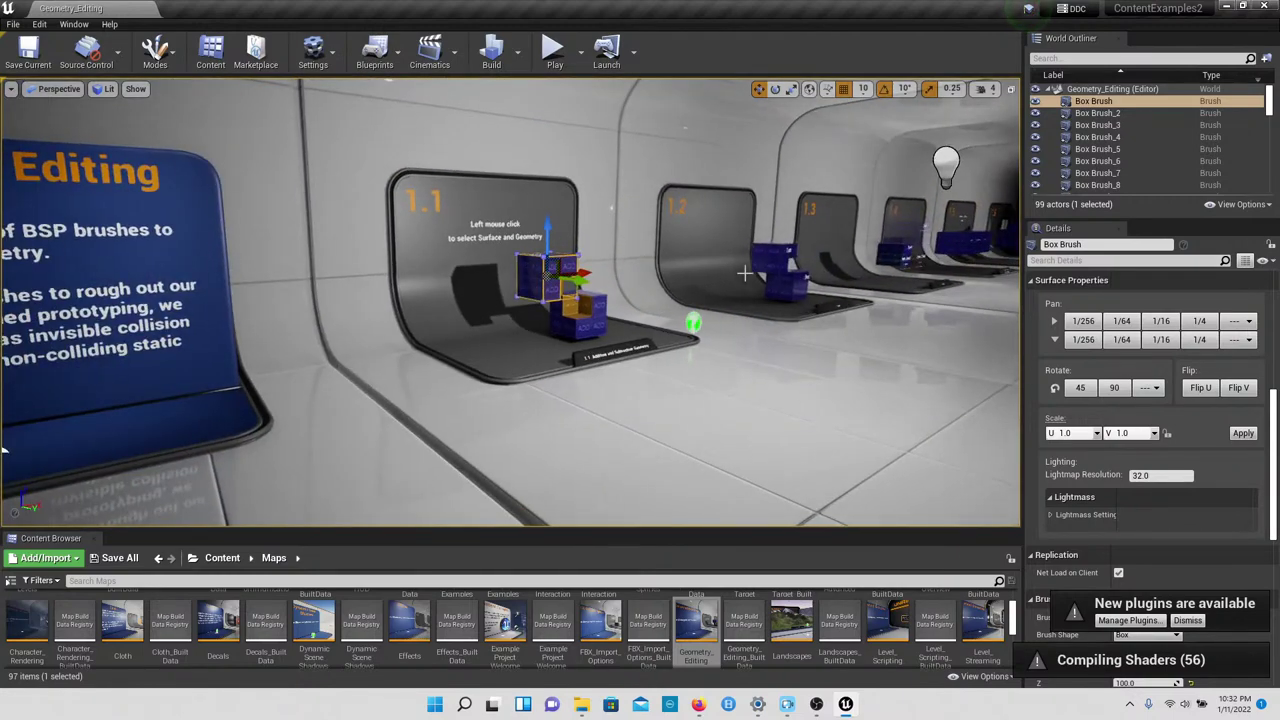
right_drag(746, 274, 790, 279)
key(f)
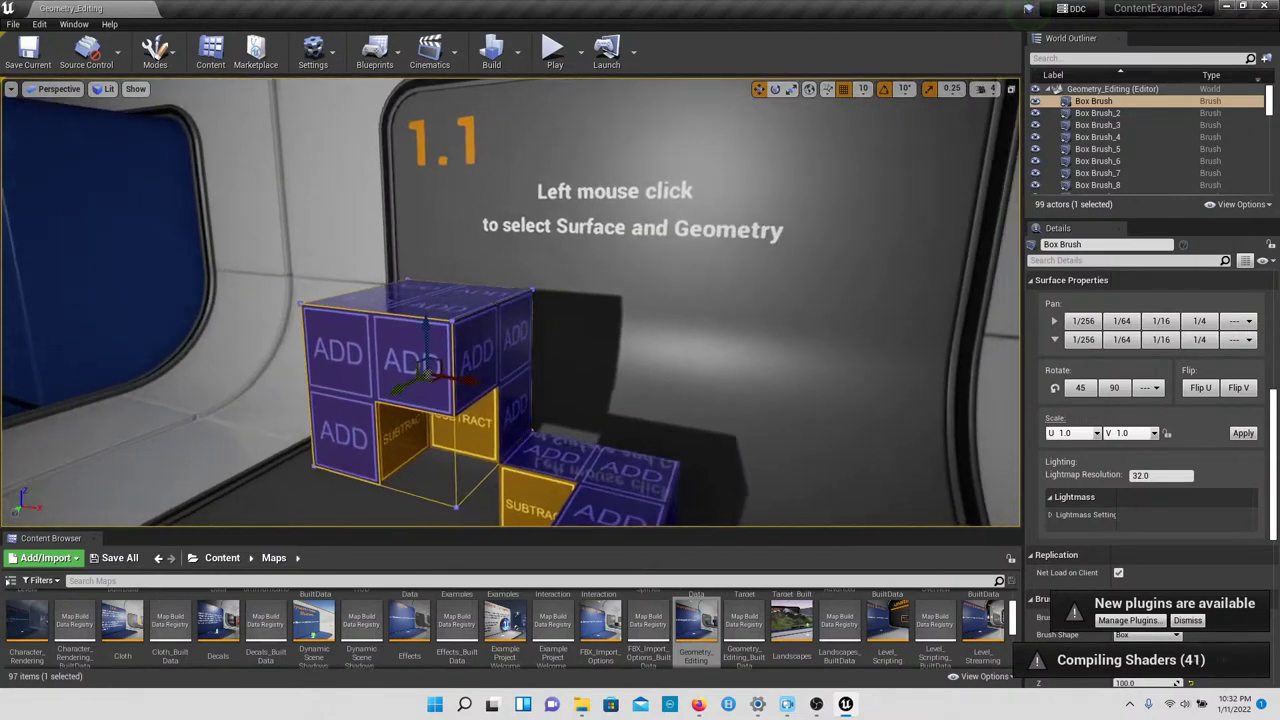
scroll(681, 376, down, 5)
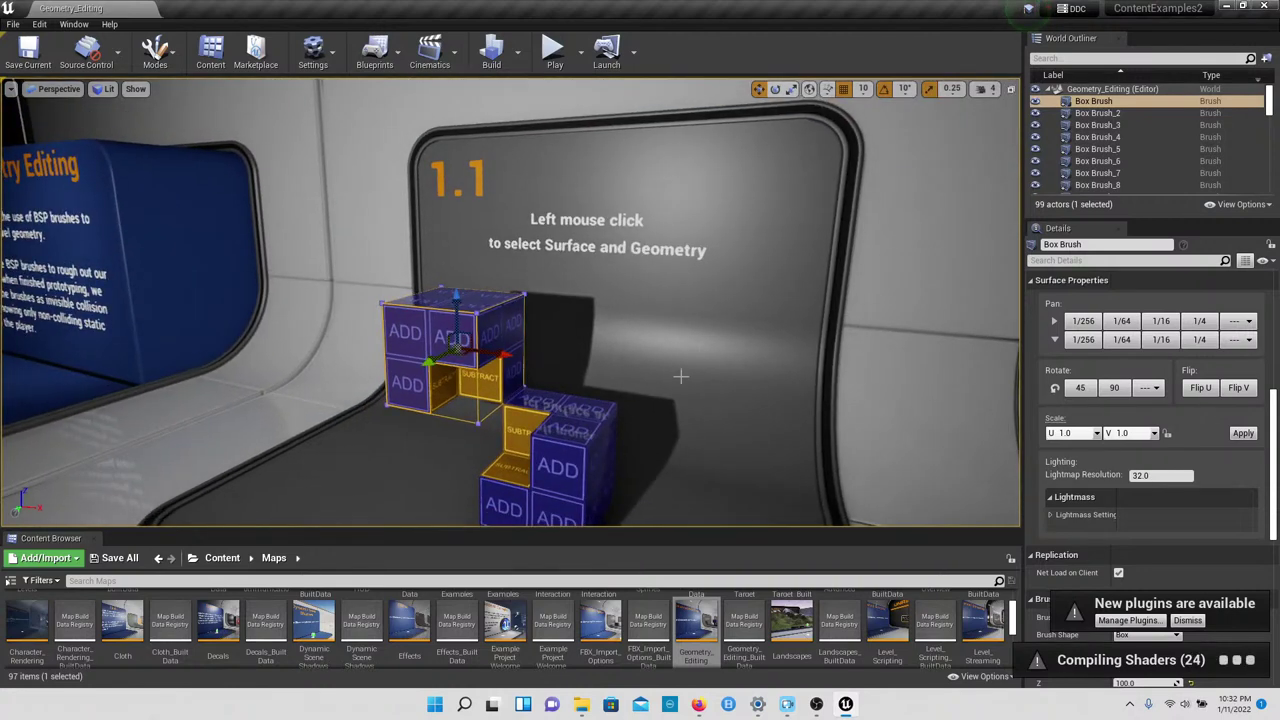
click(559, 425)
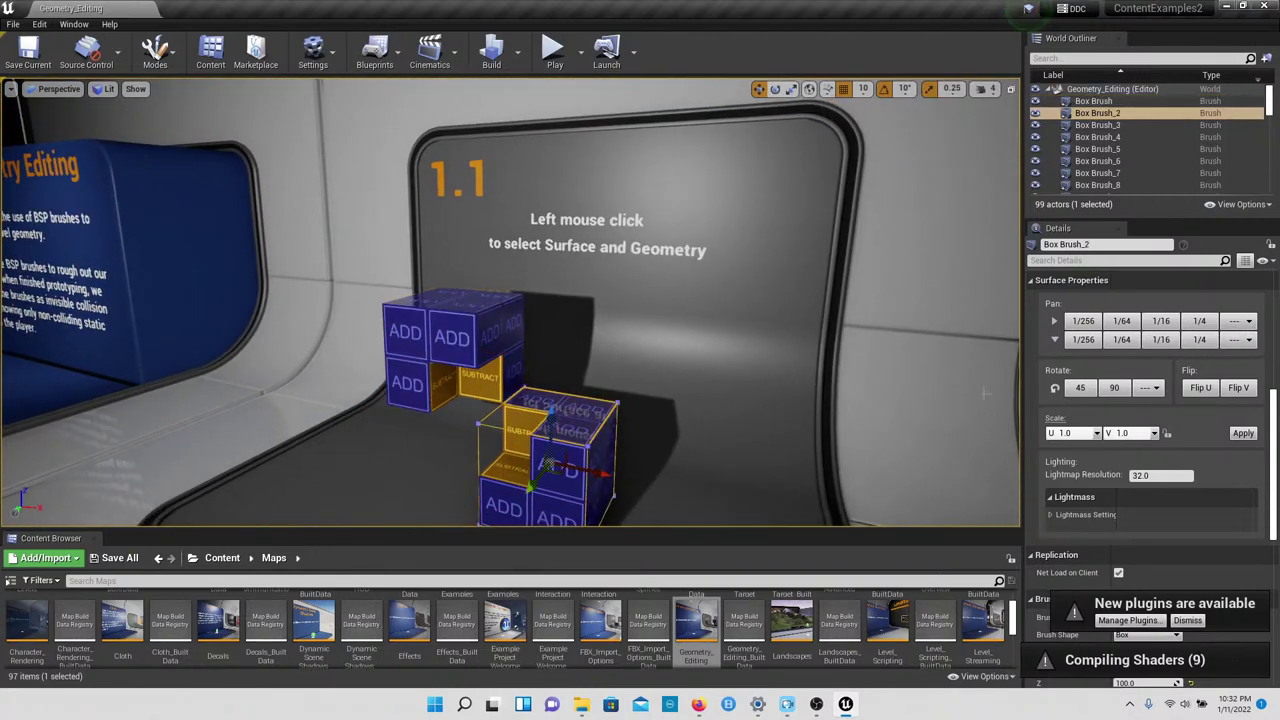
Step: Move to display 1.2 Order and select the brushes labelled 1st and 3rd in turn
scroll(694, 374, down, 6)
right_drag(694, 374, 890, 378)
scroll(611, 374, up, 5)
click(455, 391)
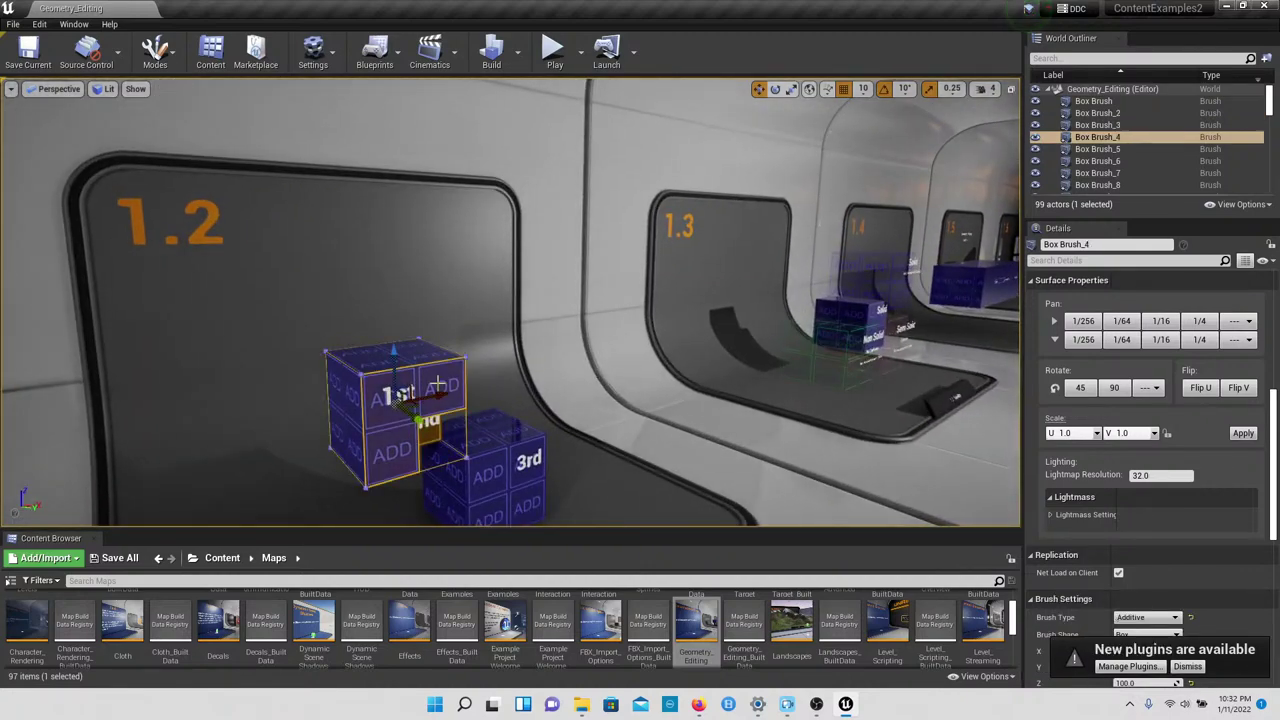
scroll(455, 392, down, 3)
scroll(456, 392, down, 1)
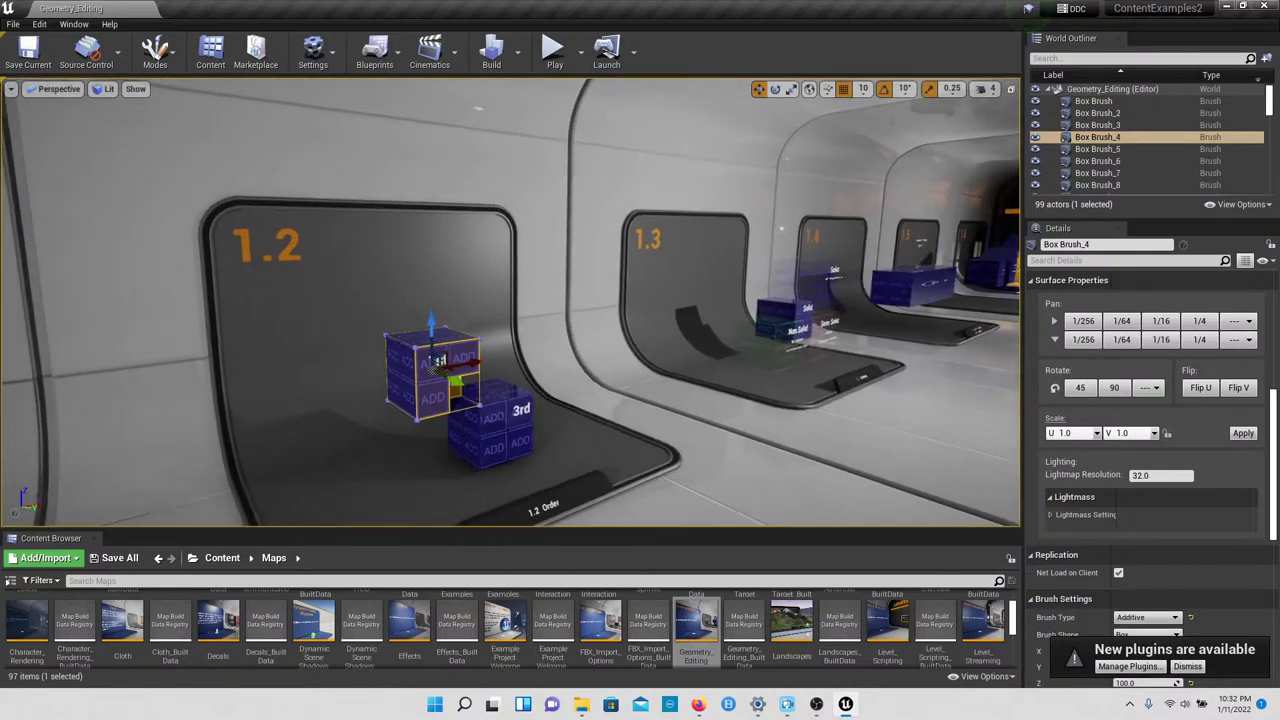
click(490, 420)
Step: Move to display 1.3 Solidity and select the opaque Solid box brush to inspect it
right_drag(490, 420, 600, 420)
key(f)
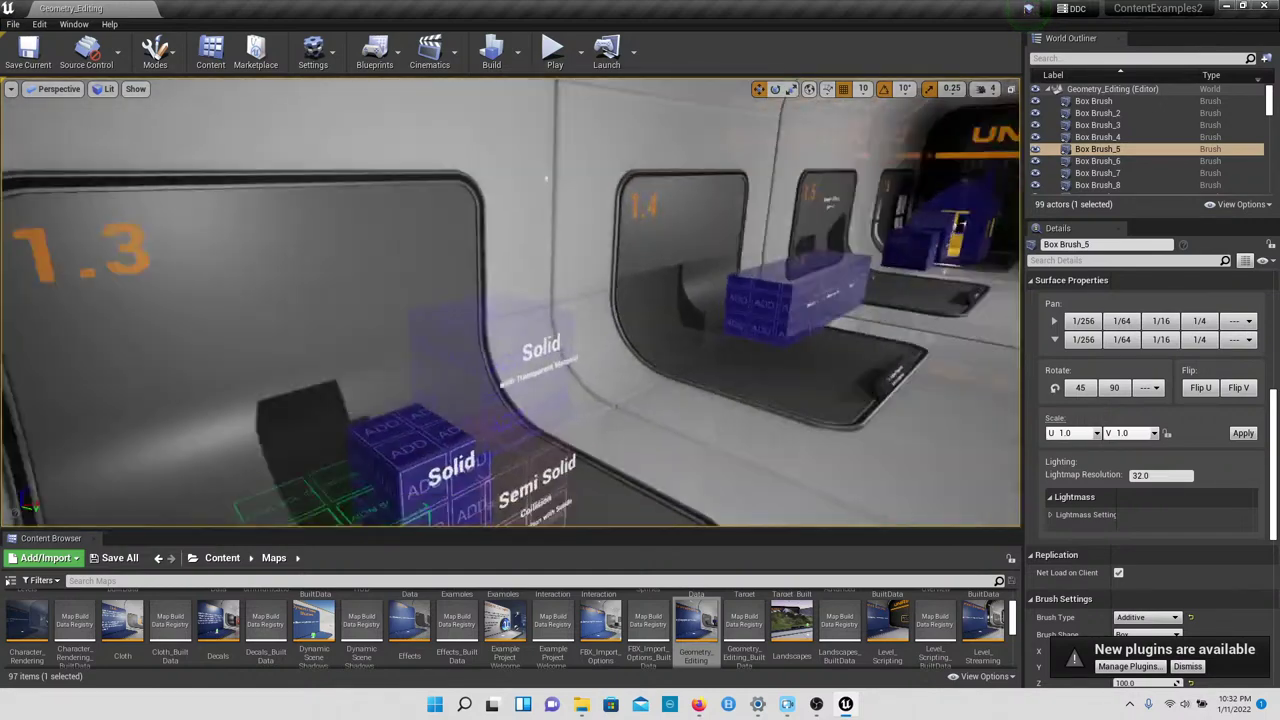
click(570, 390)
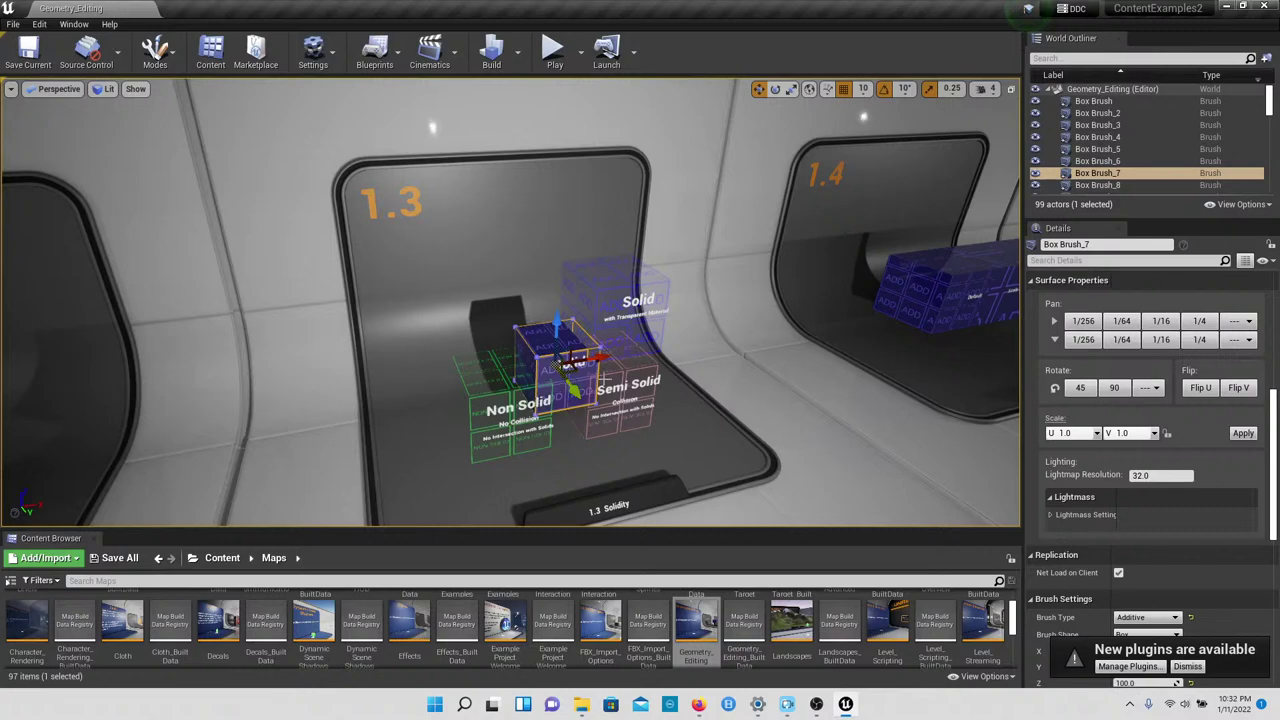
Step: Select the Scale and Pan block at display 1.4, try the Subtractive brush type and return it to Additive
right_drag(604, 379, 774, 371)
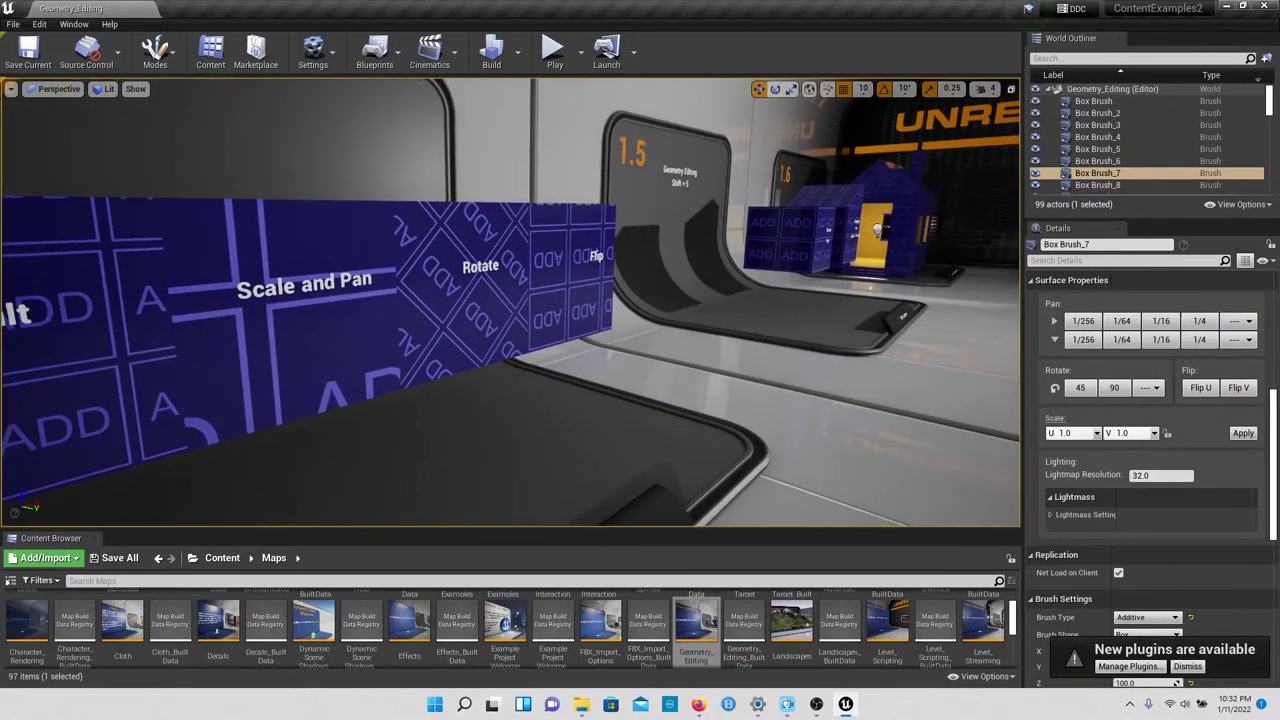
right_drag(690, 362, 680, 351)
click(683, 352)
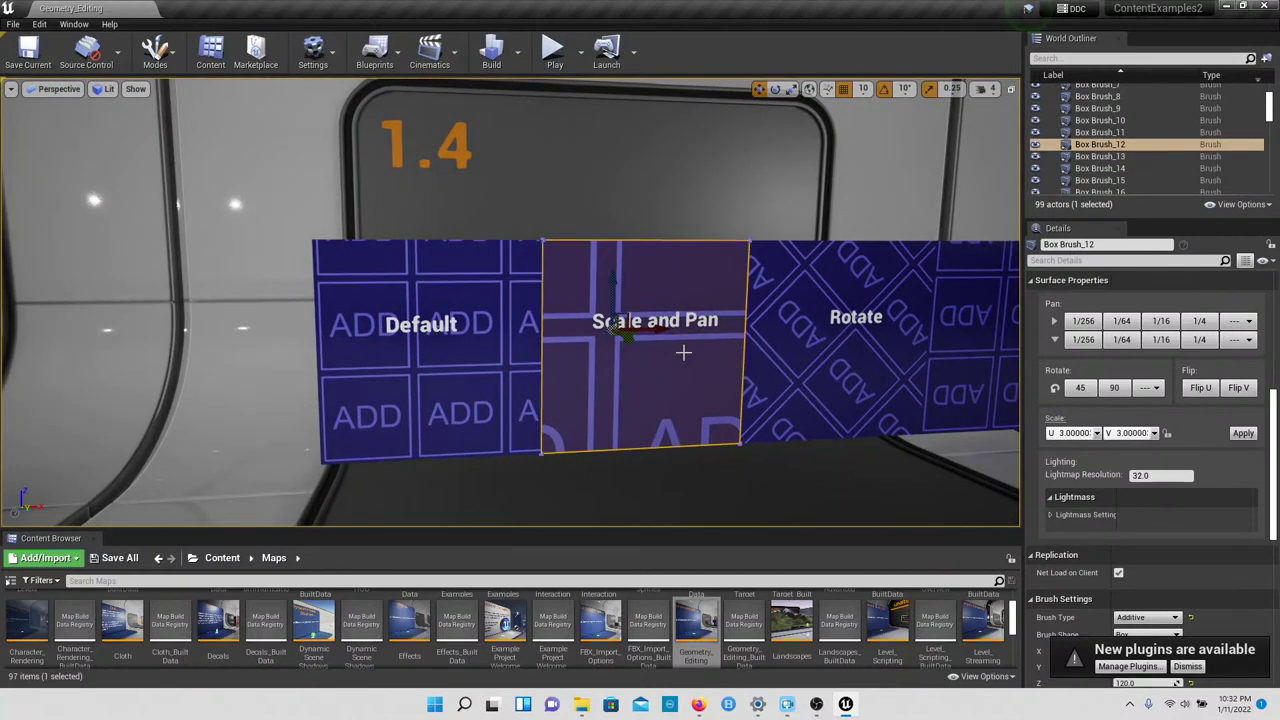
scroll(1208, 443, down, 5)
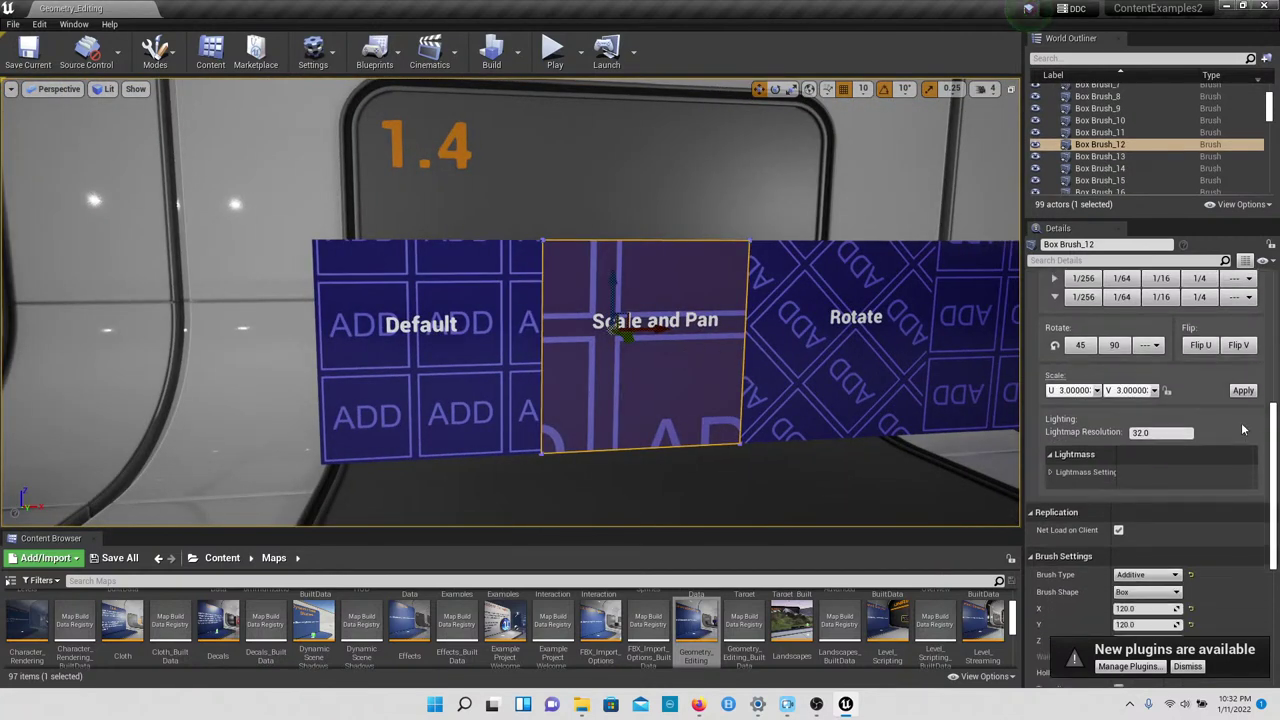
scroll(1208, 442, down, 2)
click(1160, 468)
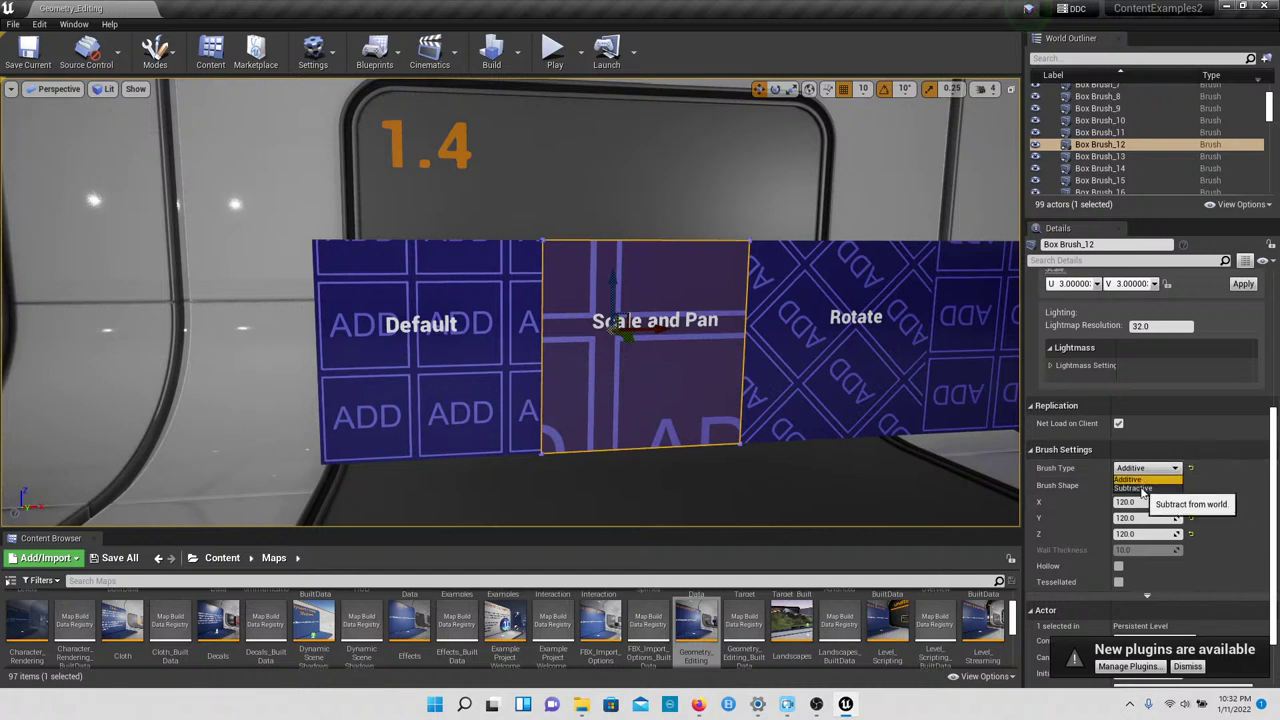
click(1140, 488)
click(1140, 469)
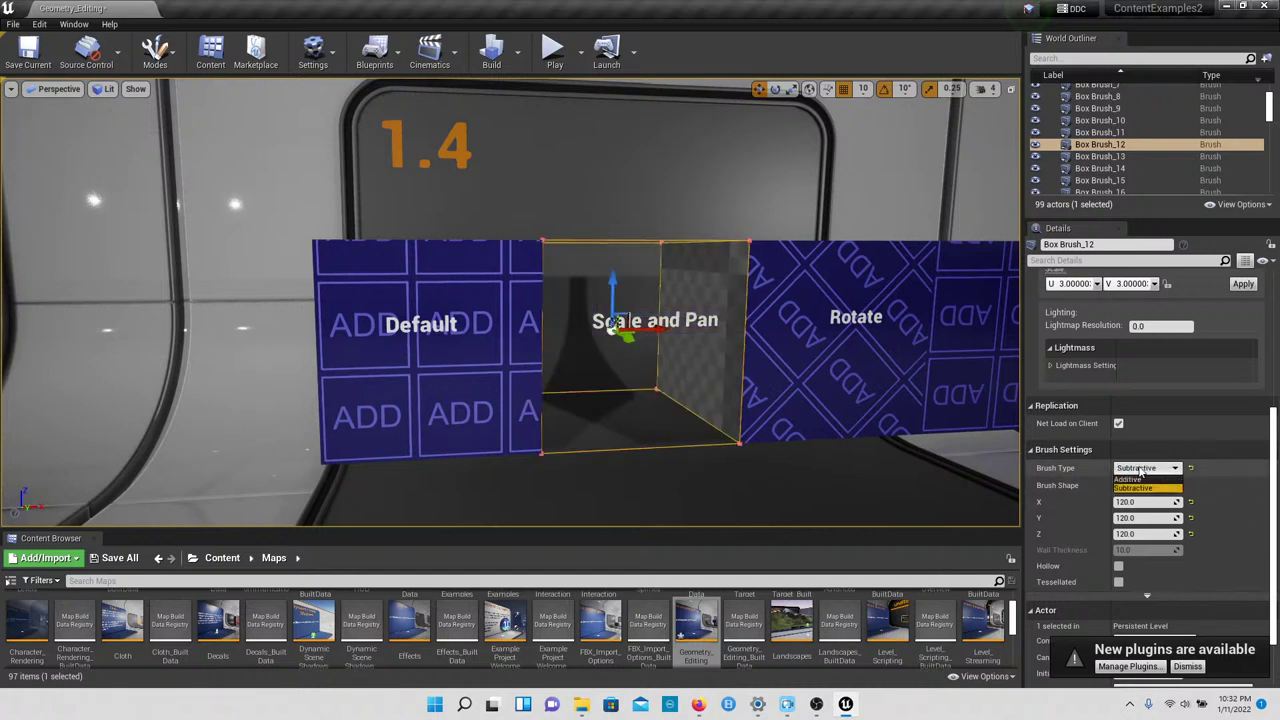
click(1136, 481)
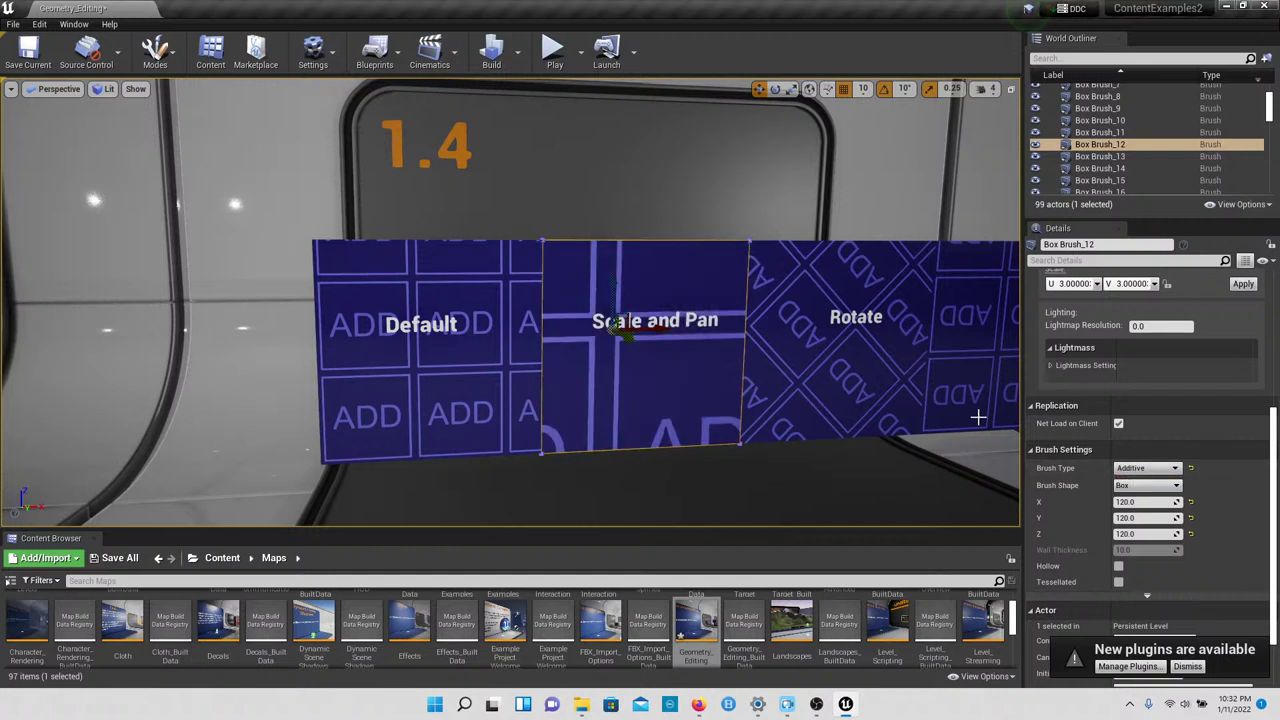
Step: Toggle the Tessellated option on and off for the Scale and Pan block
scroll(1091, 535, down, 1)
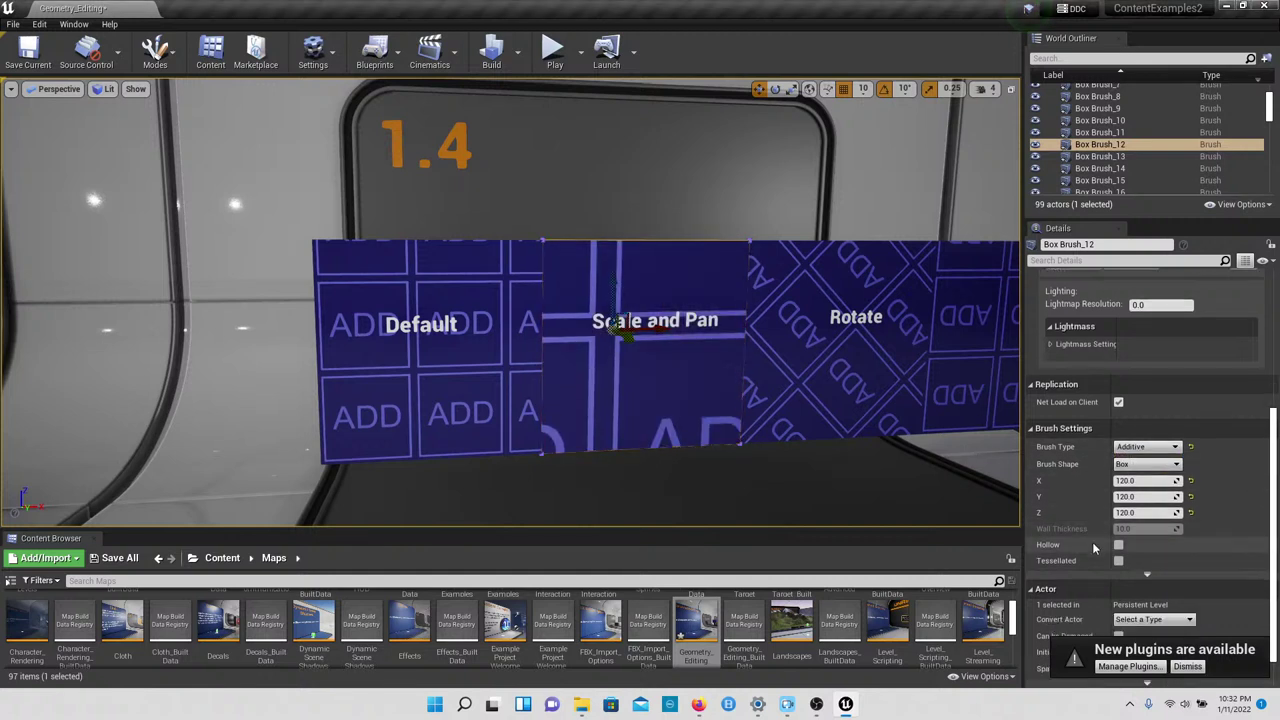
click(1118, 560)
click(1118, 560)
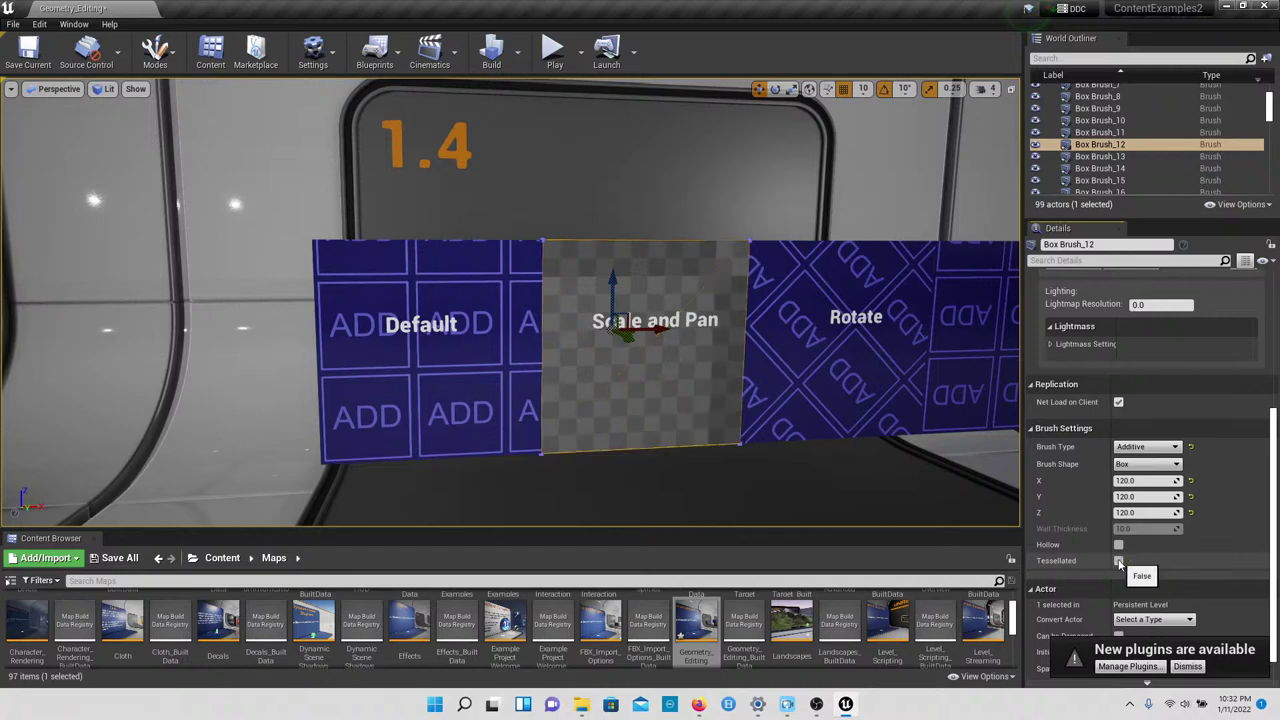
Step: Move to display 1.5 Edit Geometry and compare the default box with the box with edited vertices
mouse_move(760, 400)
right_down()
mouse_move(1000, 388)
mouse_move(760, 380)
mouse_move(772, 380)
mouse_move(776, 415)
right_up()
key(w)
key(s)
key(s)
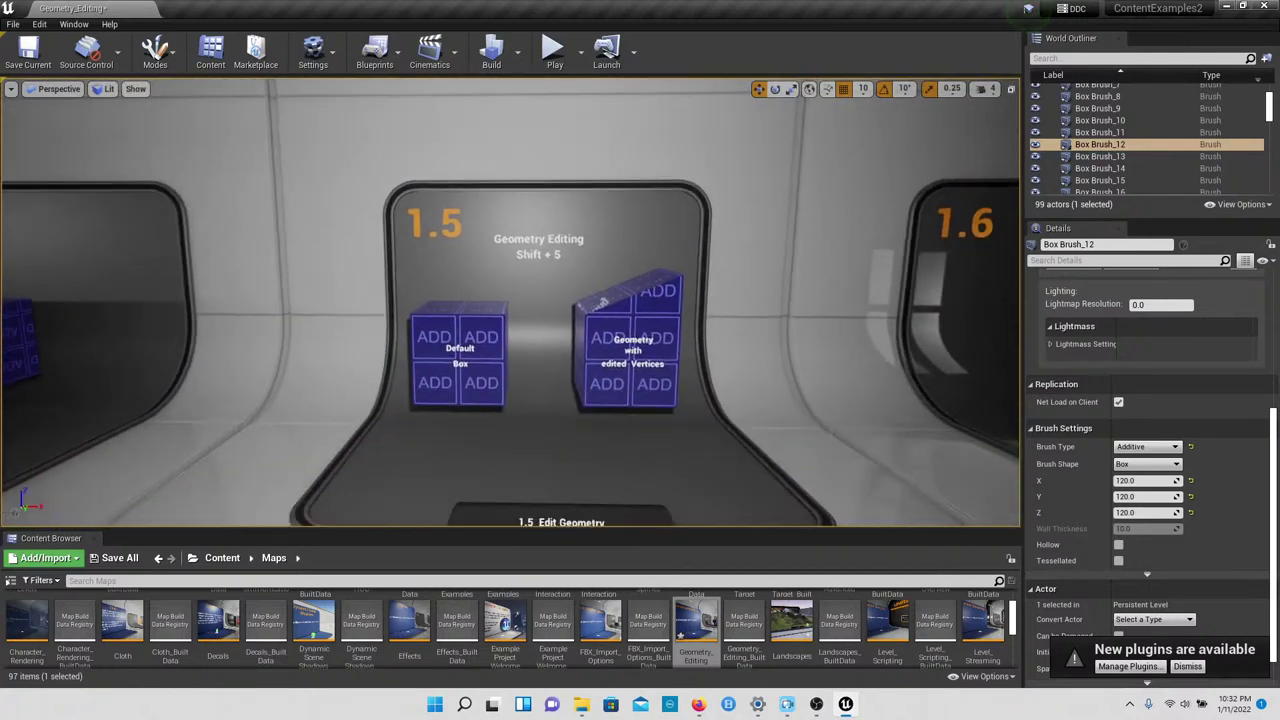
right_drag(921, 467, 943, 455)
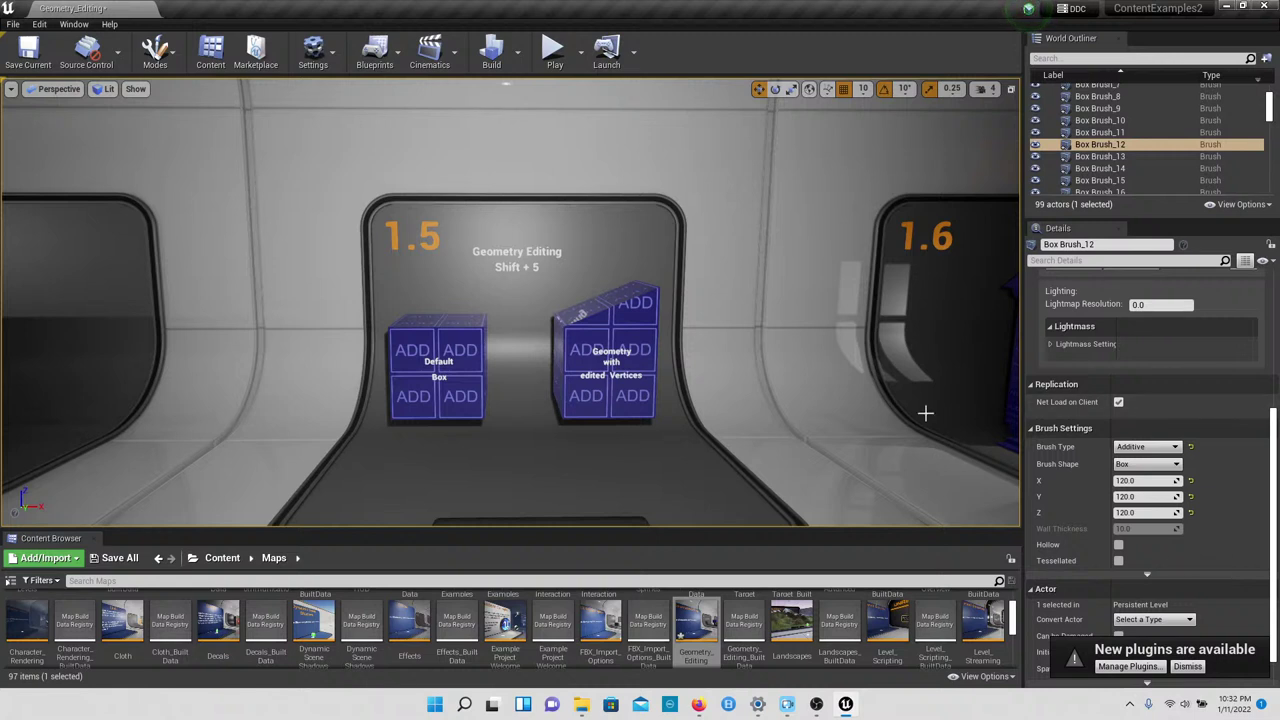
Step: Select the box with edited vertices, switch to Mesh Paint mode and set the color view mode to RGB Channels
click(588, 370)
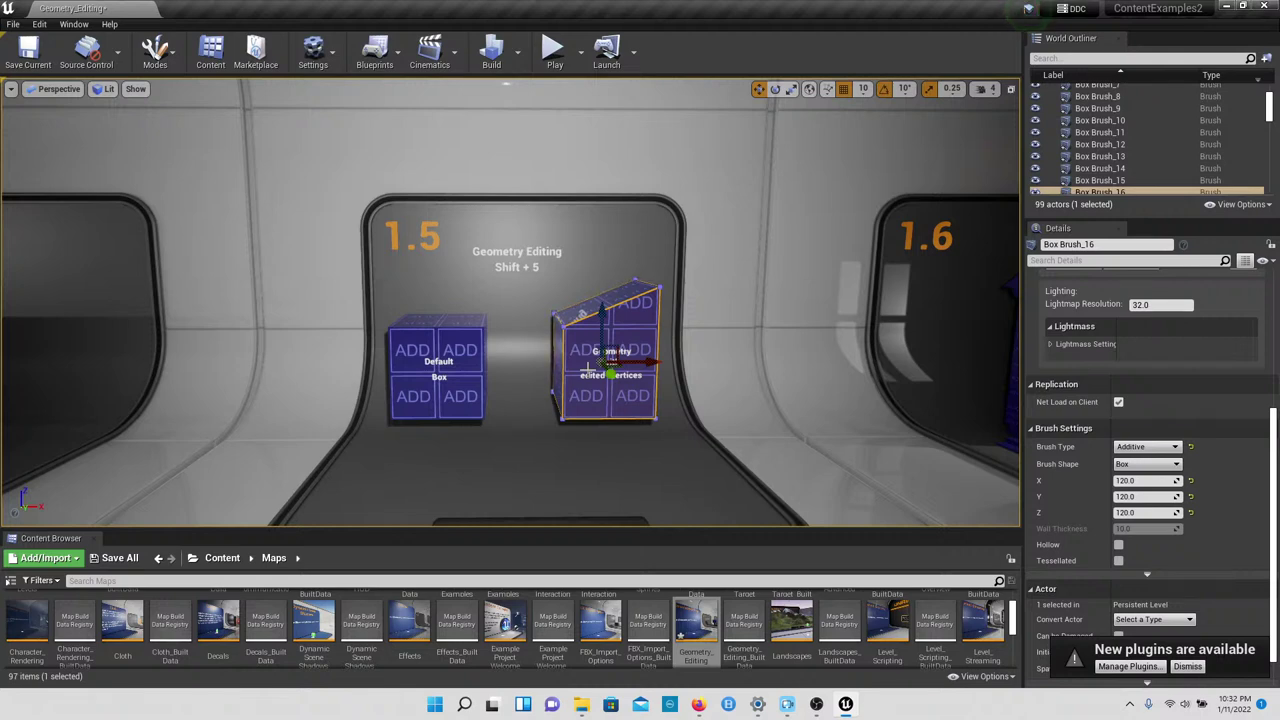
key(shift+2)
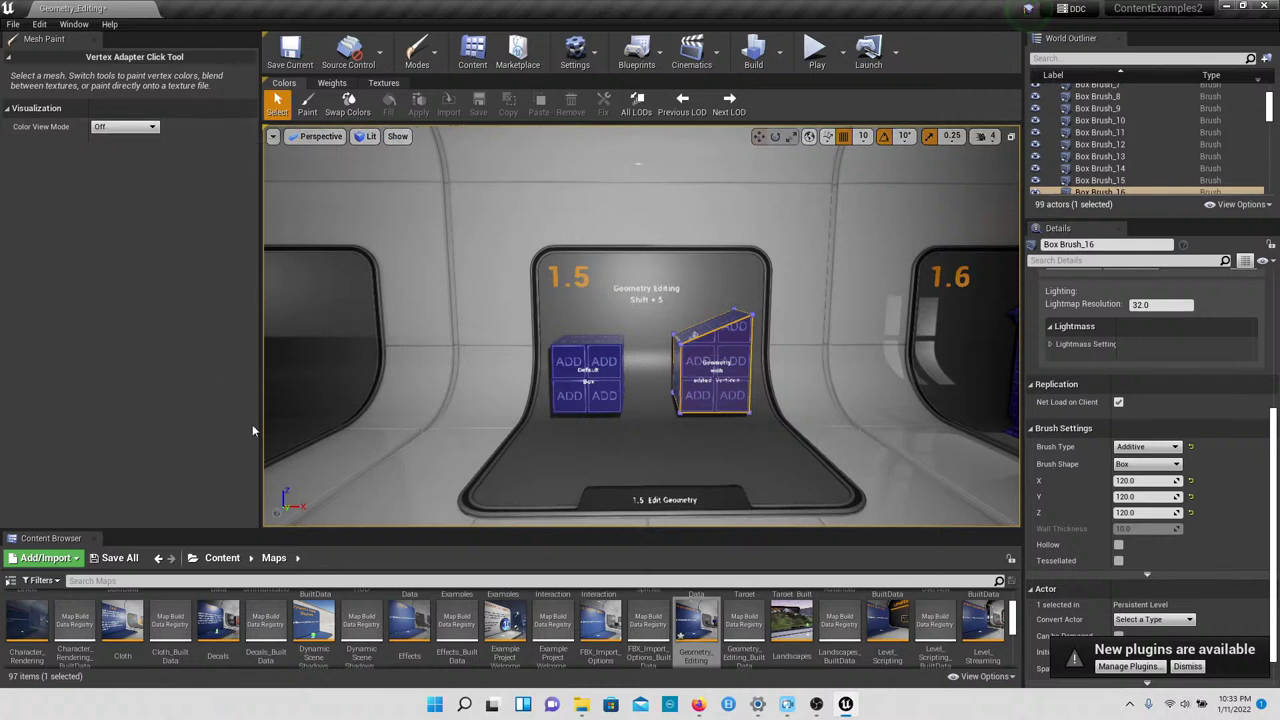
click(125, 127)
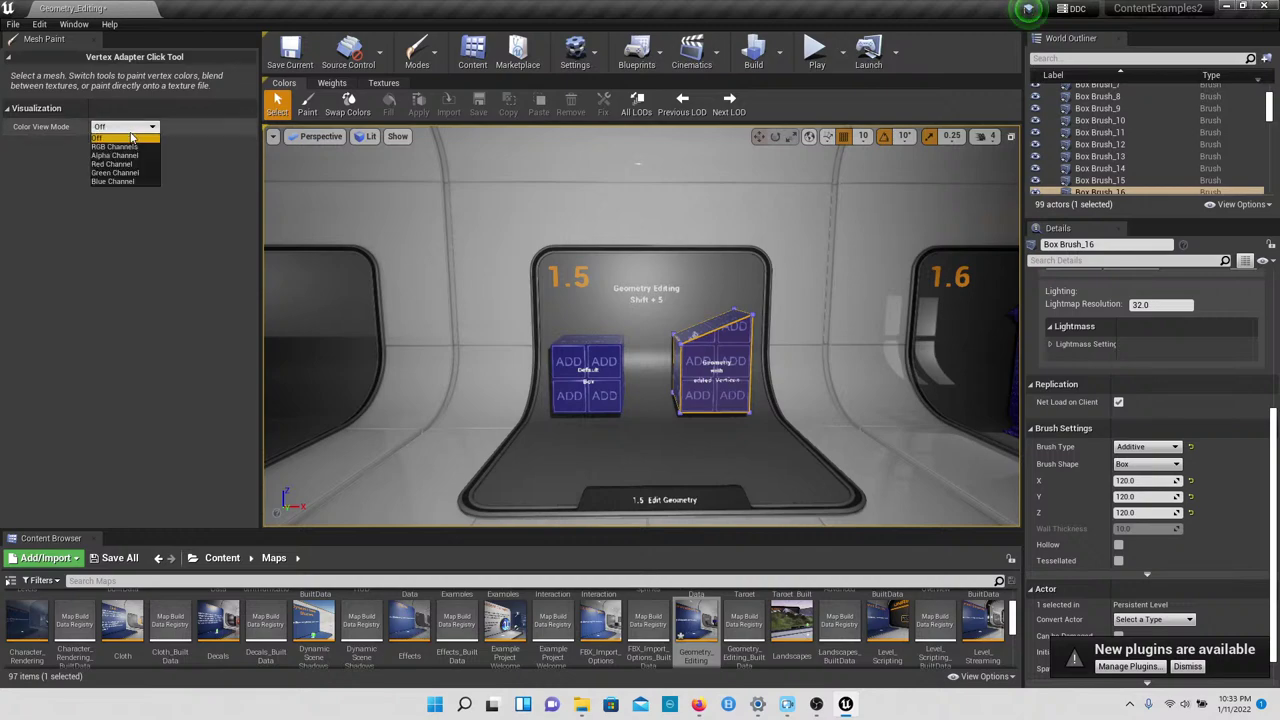
click(126, 146)
Step: Move to the example house at display 1.6, select its front roof-edge brush and activate the Mesh Paint mode's Paint tool
right_drag(545, 249, 840, 285)
right_drag(640, 325, 484, 310)
key(w)
key(s)
mouse_move(609, 222)
right_down()
mouse_move(500, 226)
mouse_move(609, 222)
right_up()
key(w)
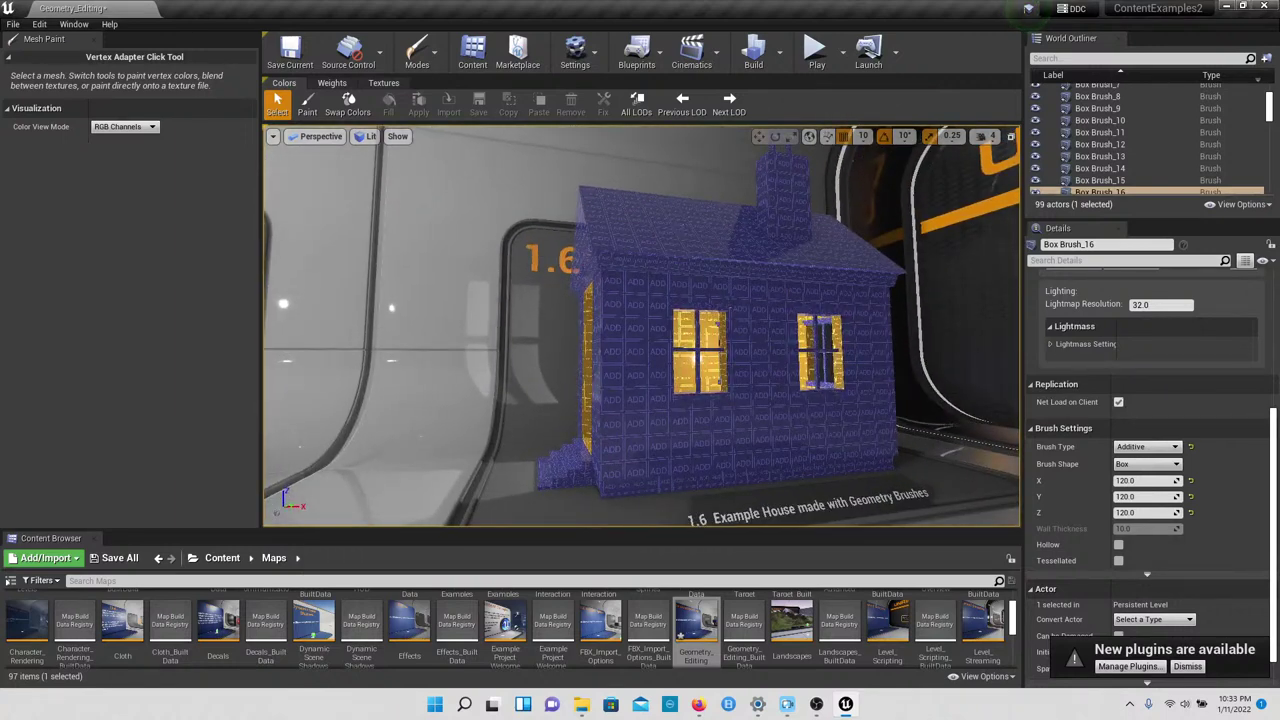
click(677, 237)
click(673, 270)
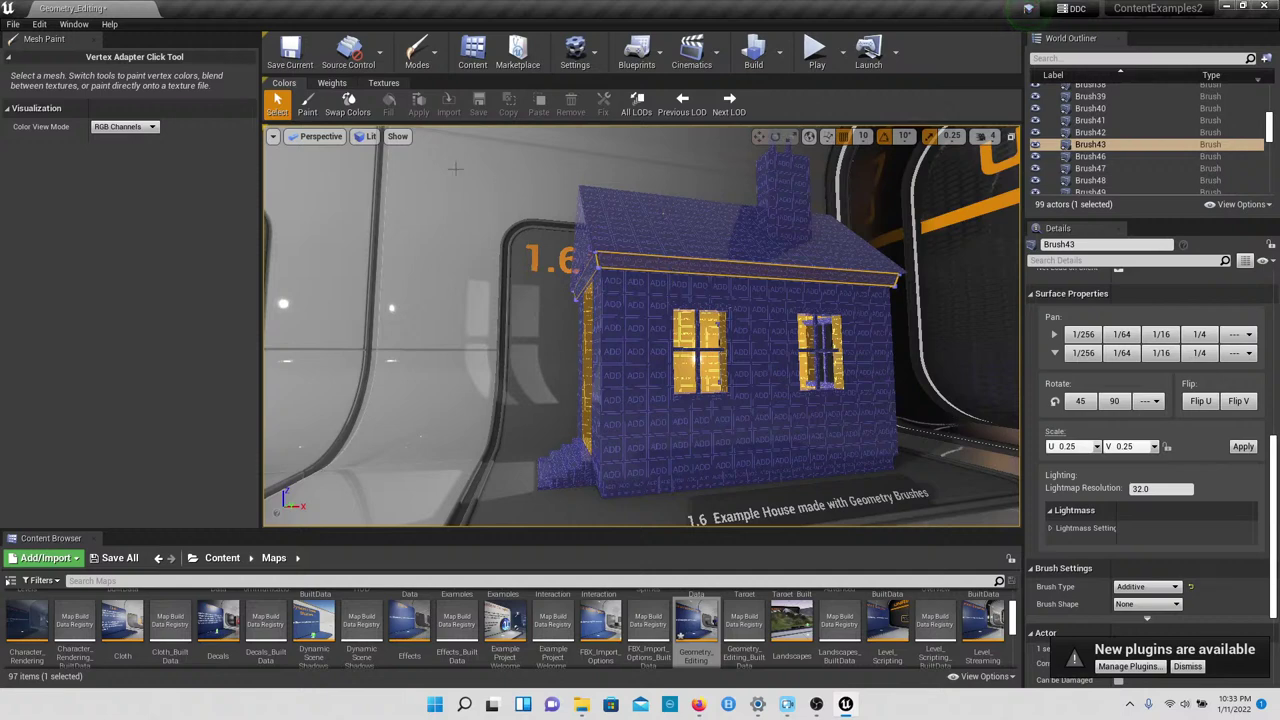
click(307, 103)
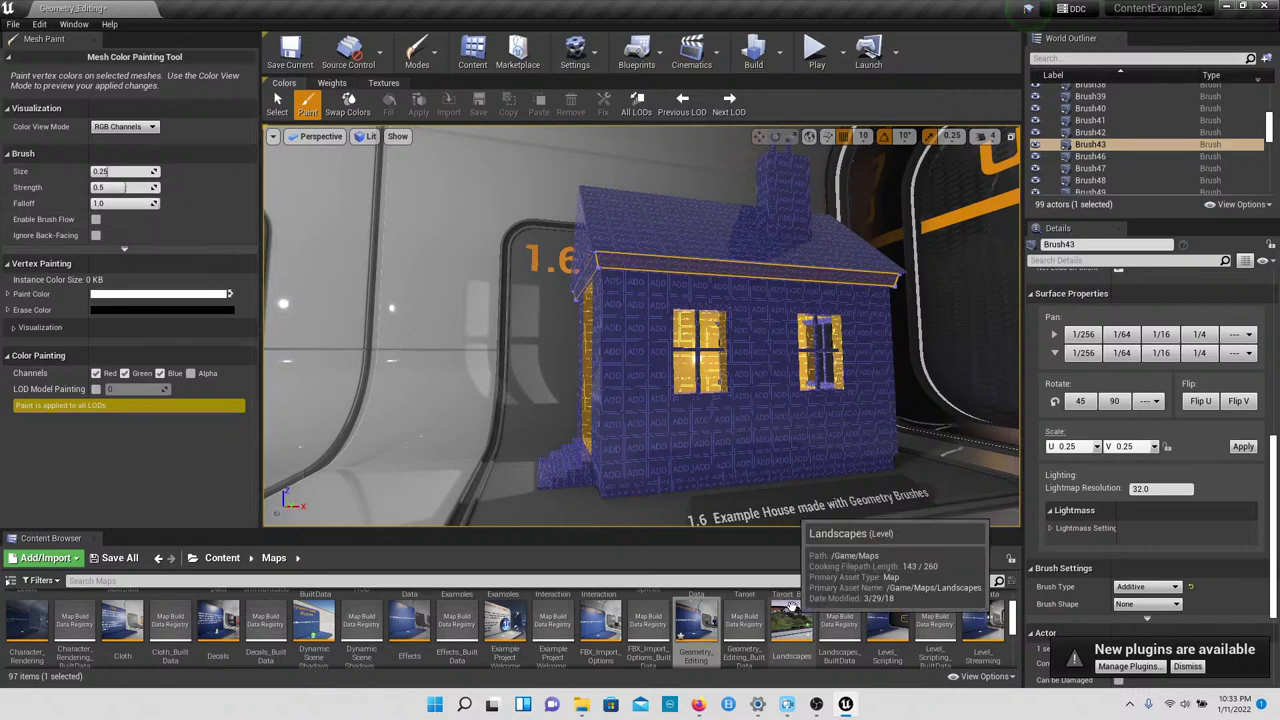
double_click(797, 636)
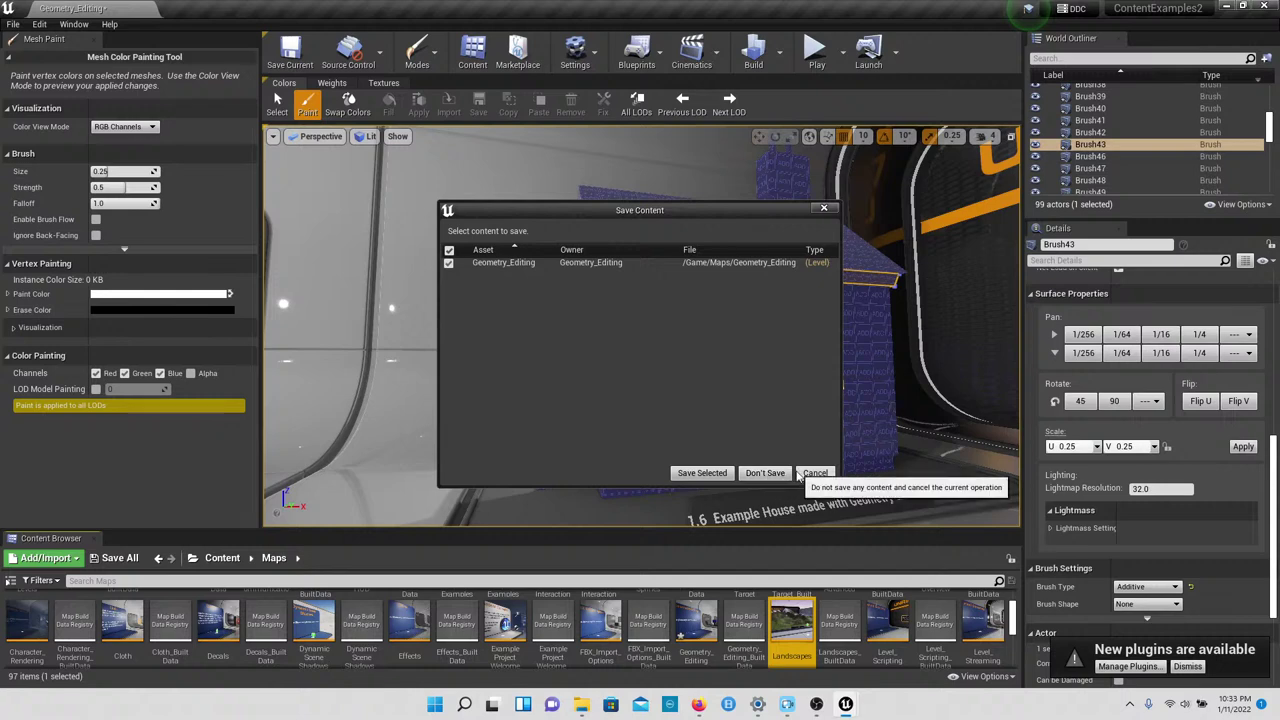
click(815, 473)
right_drag(800, 465, 950, 455)
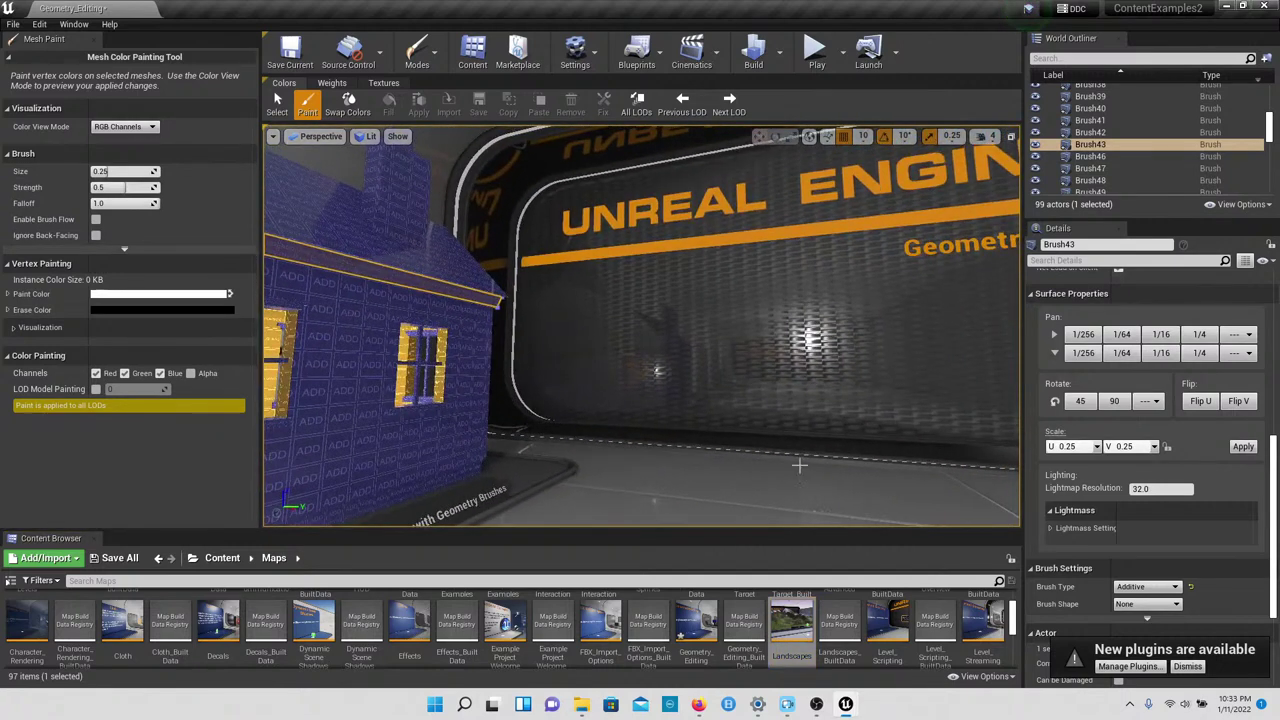
Step: Open the Landscapes map without saving Geometry_Editing and view its introduction sign
double_click(797, 612)
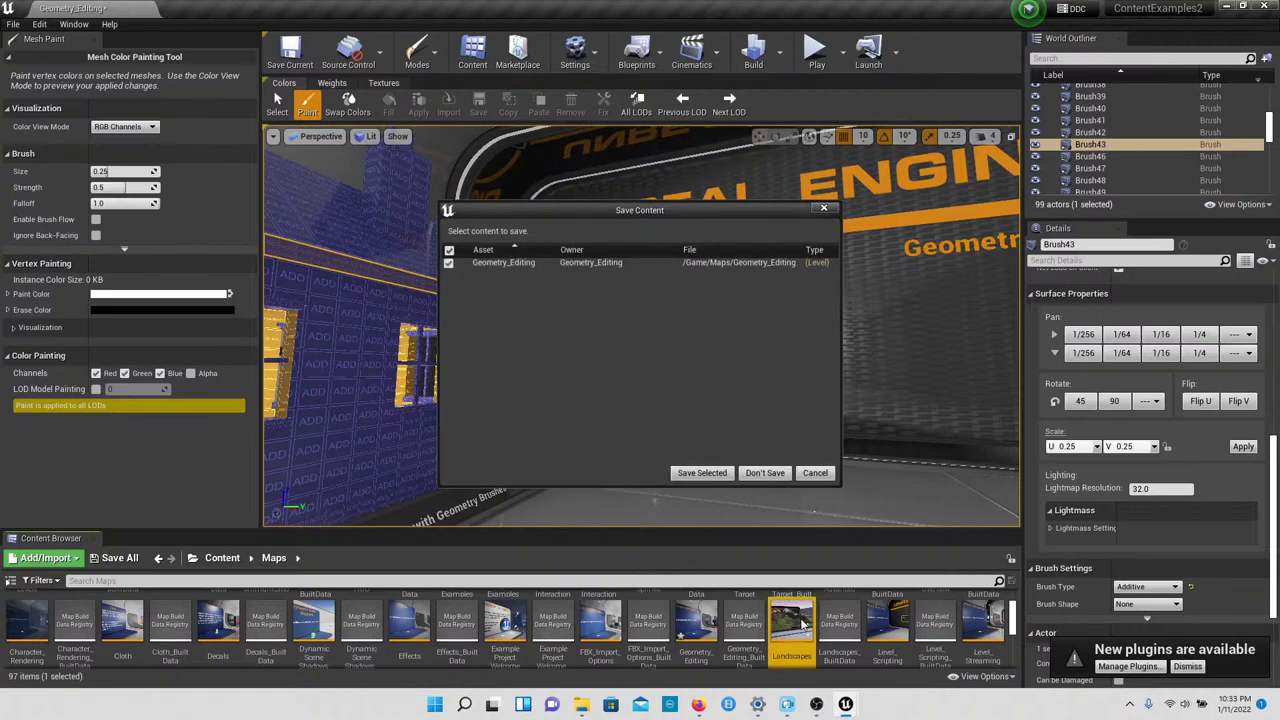
click(765, 474)
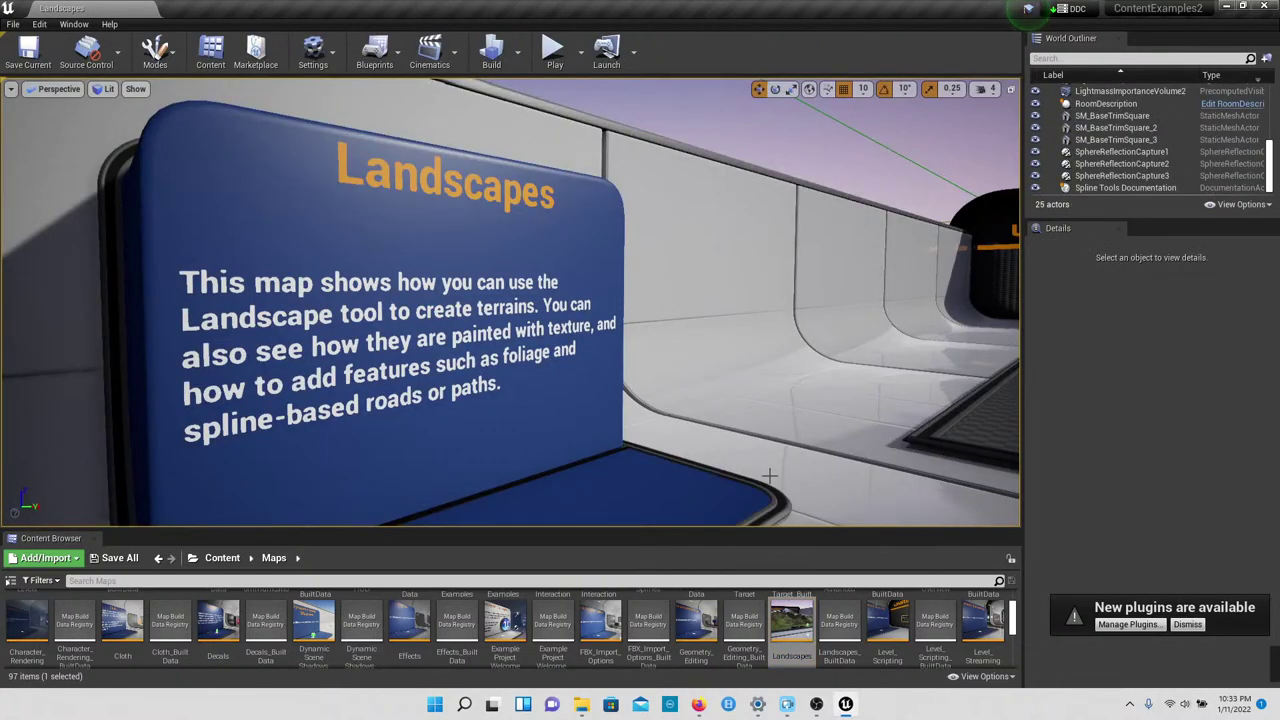
right_drag(547, 386, 552, 434)
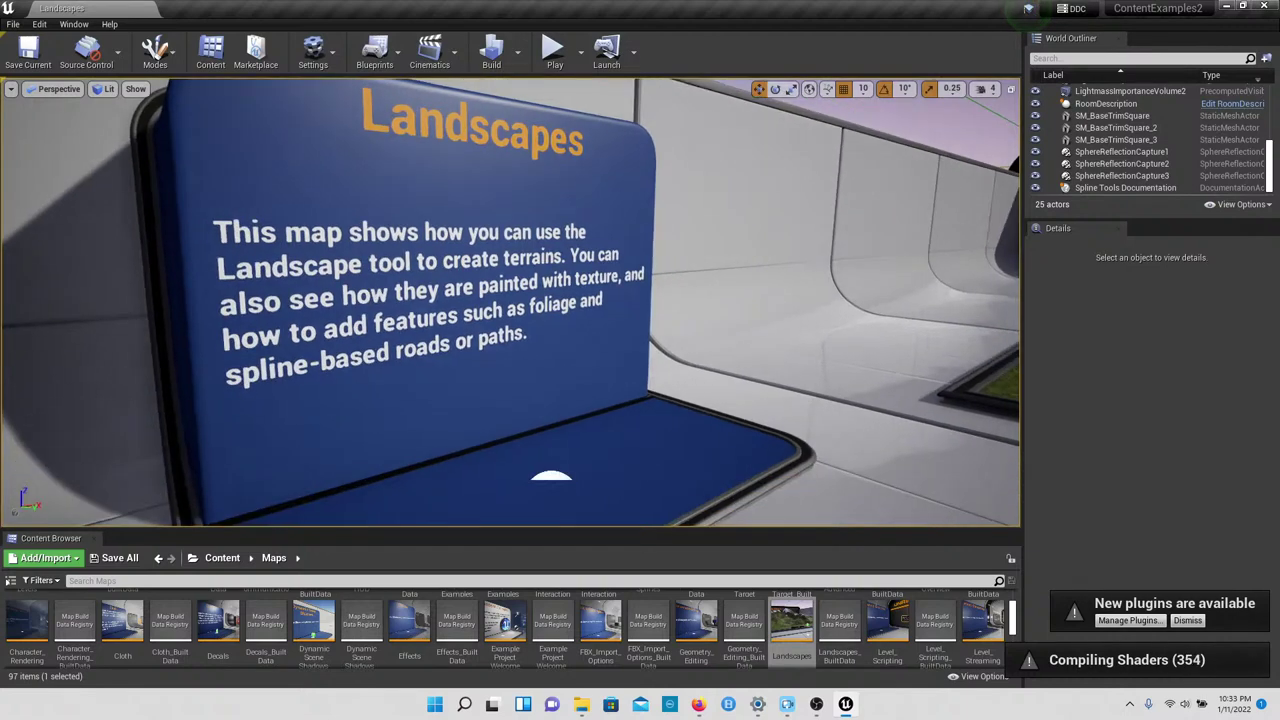
middle_drag(505, 436, 528, 456)
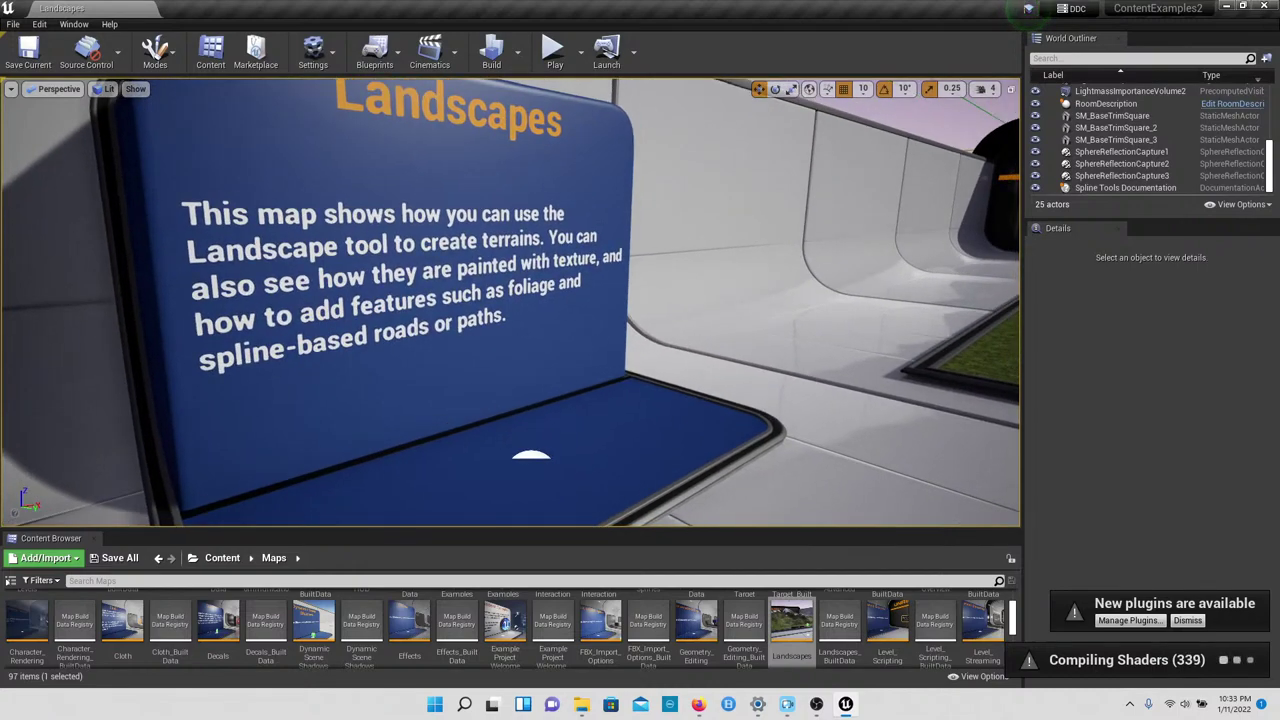
right_drag(528, 456, 400, 432)
Step: Play the Landscapes level and walk past display 1.1 Landscape through the doorway in the end wall
click(557, 62)
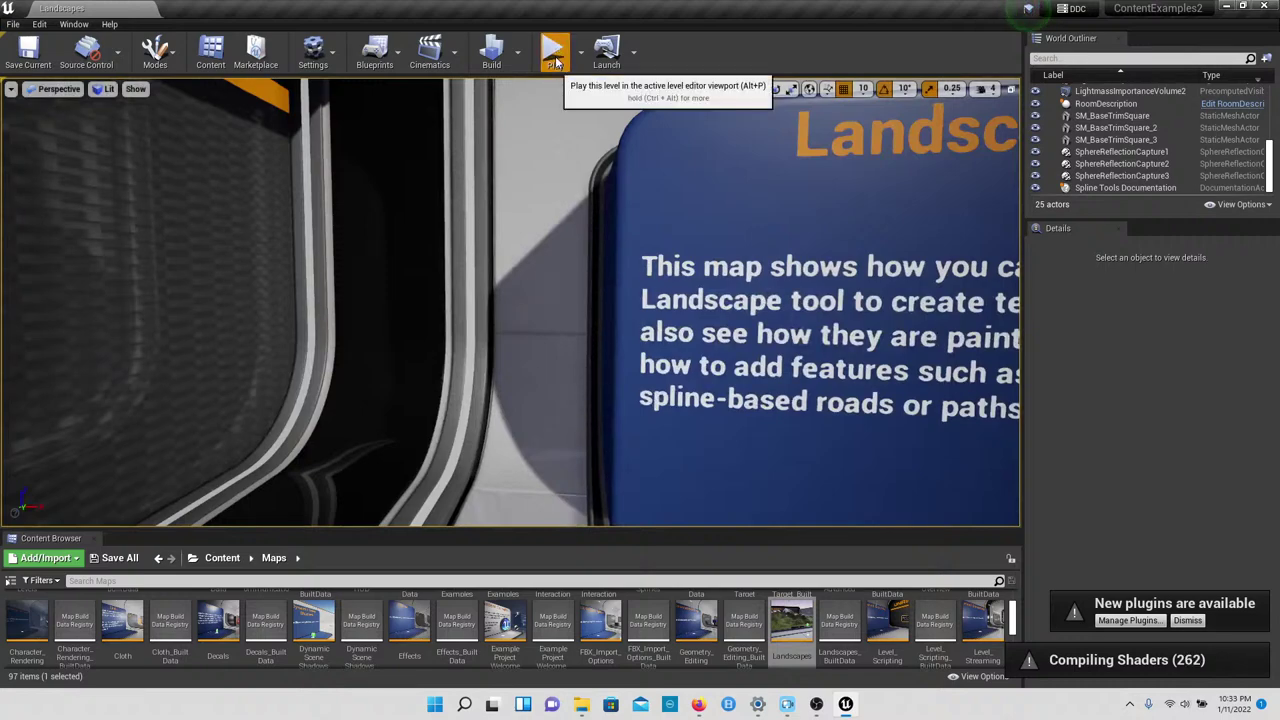
click(554, 50)
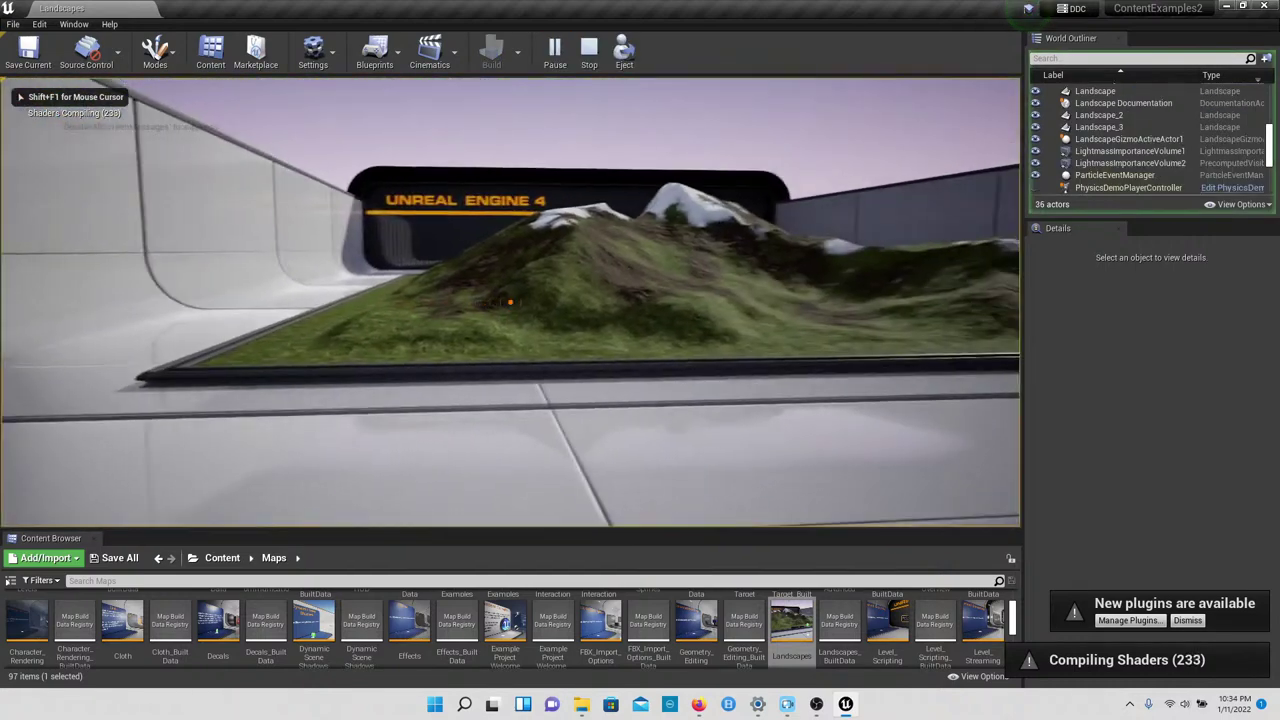
key(w)
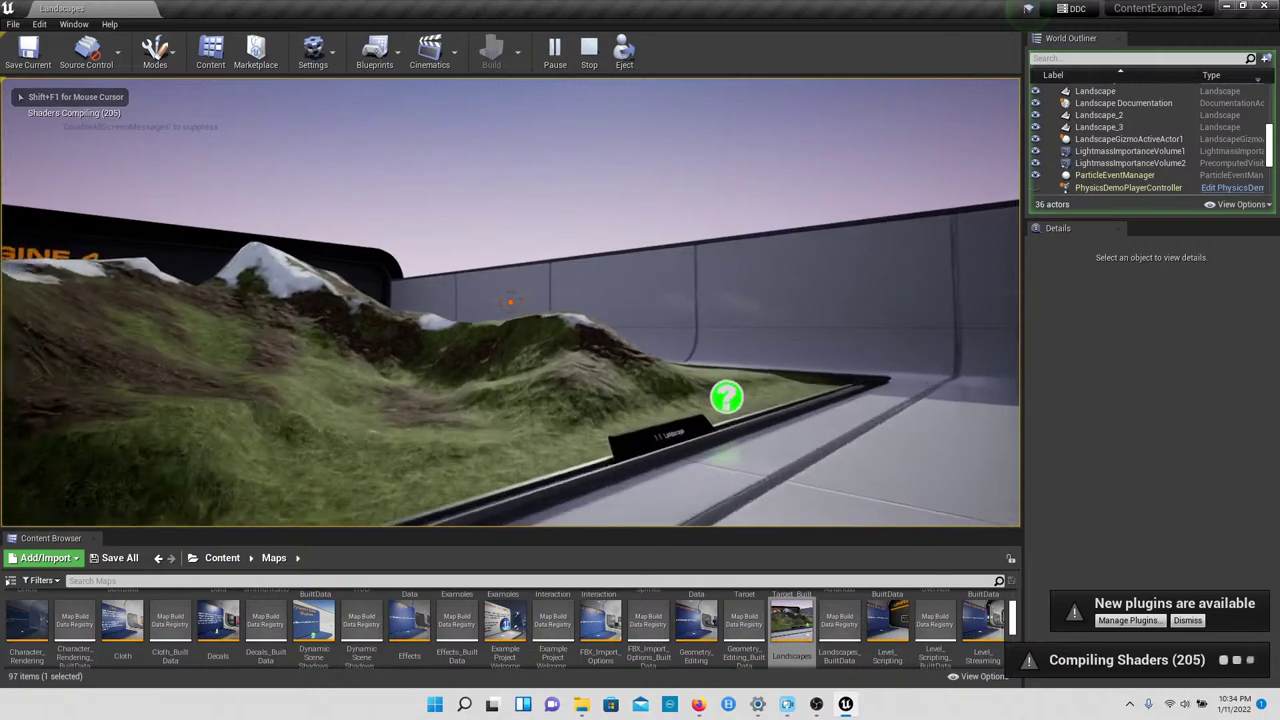
key(w)
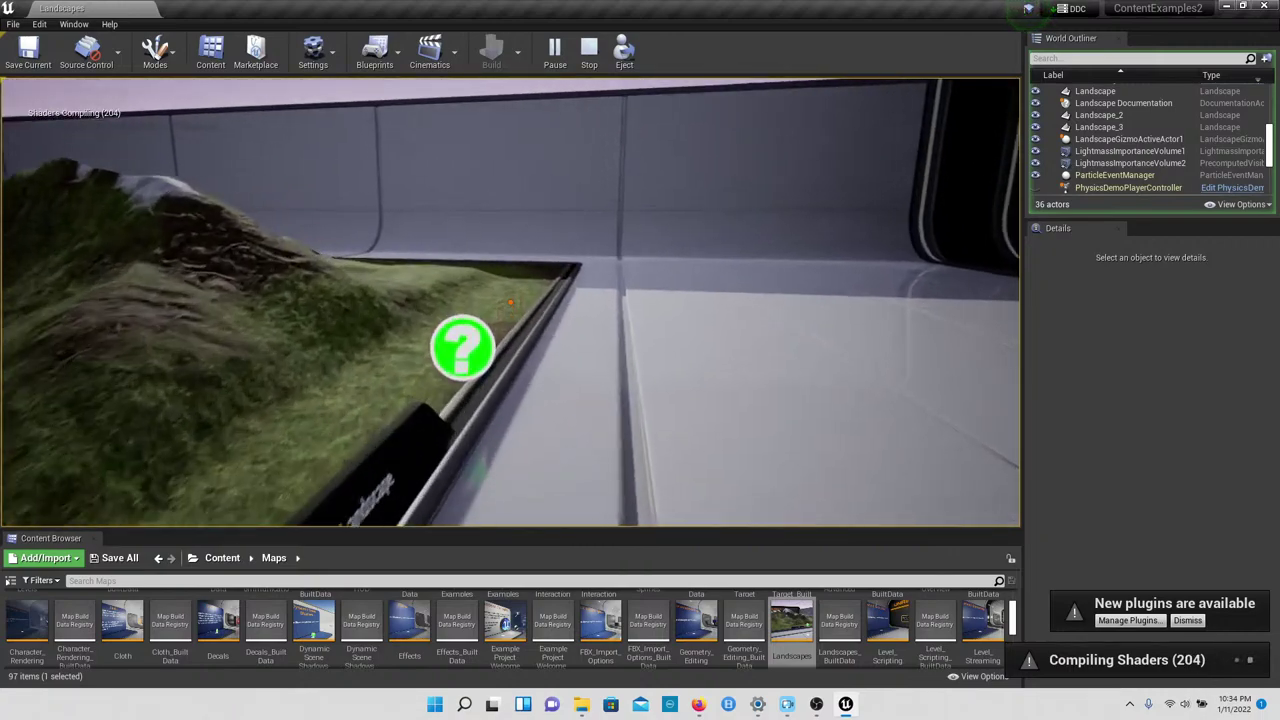
key(s)
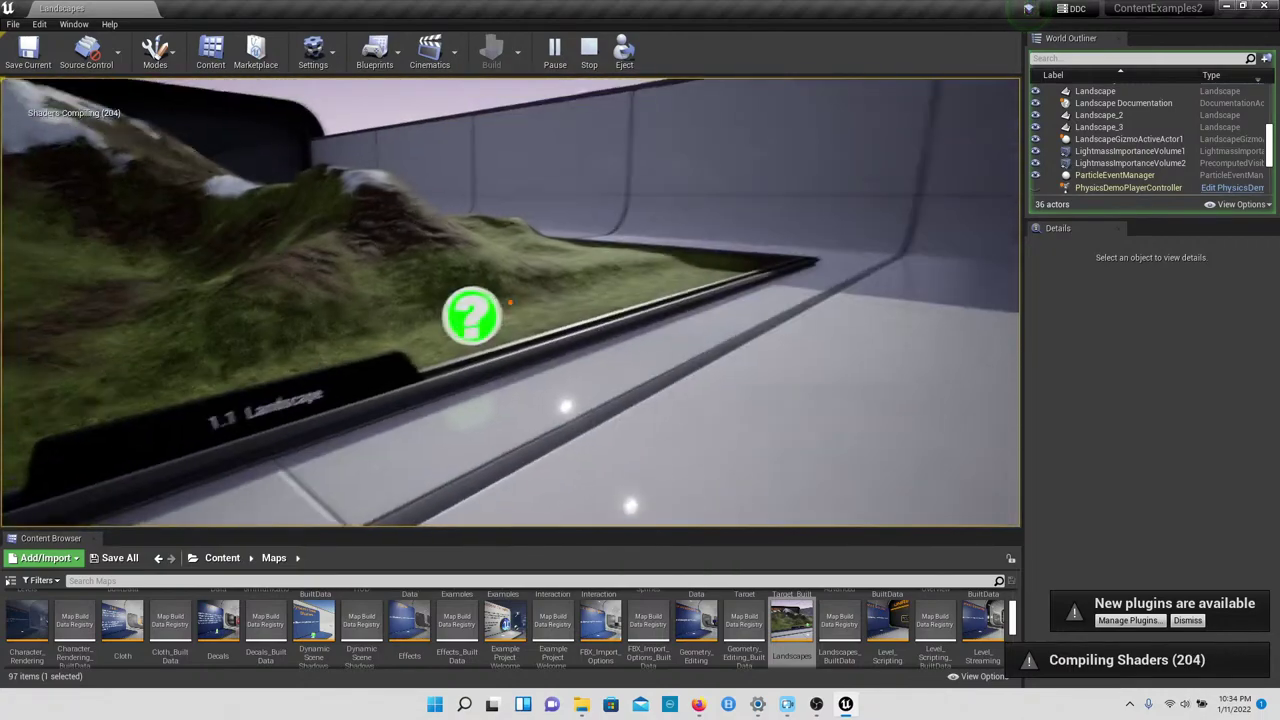
key(w)
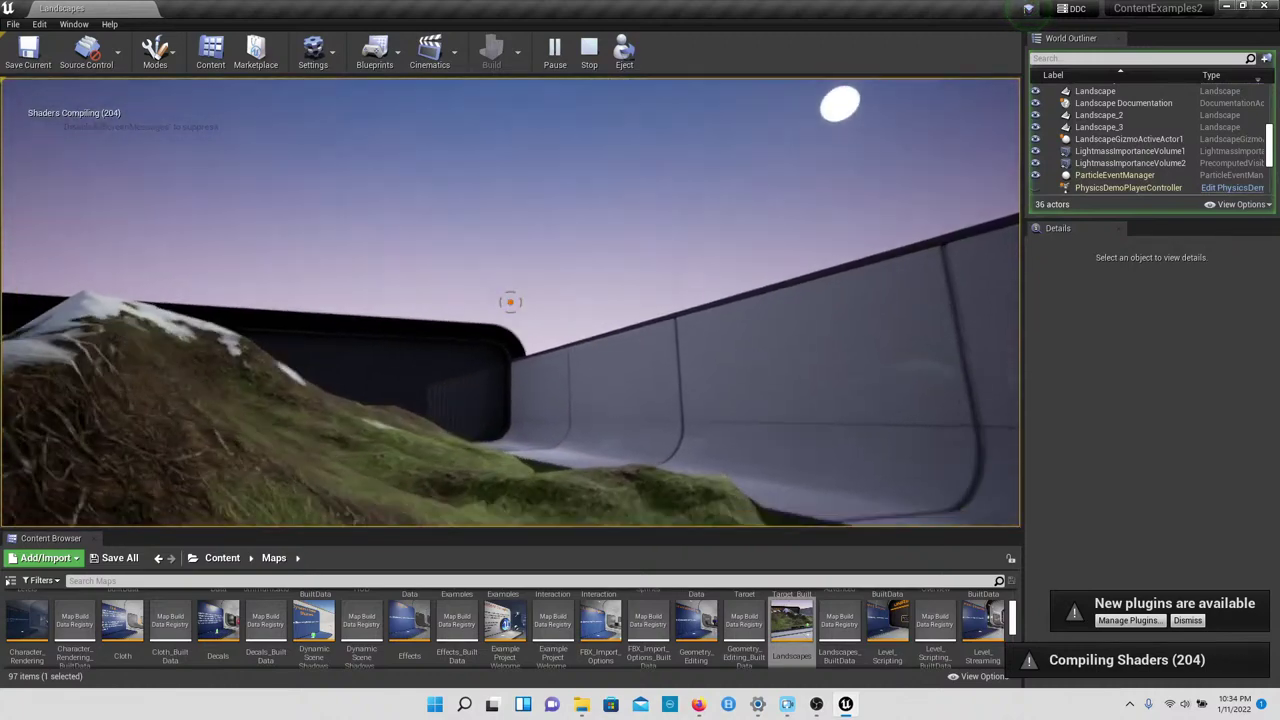
key(w)
key(s)
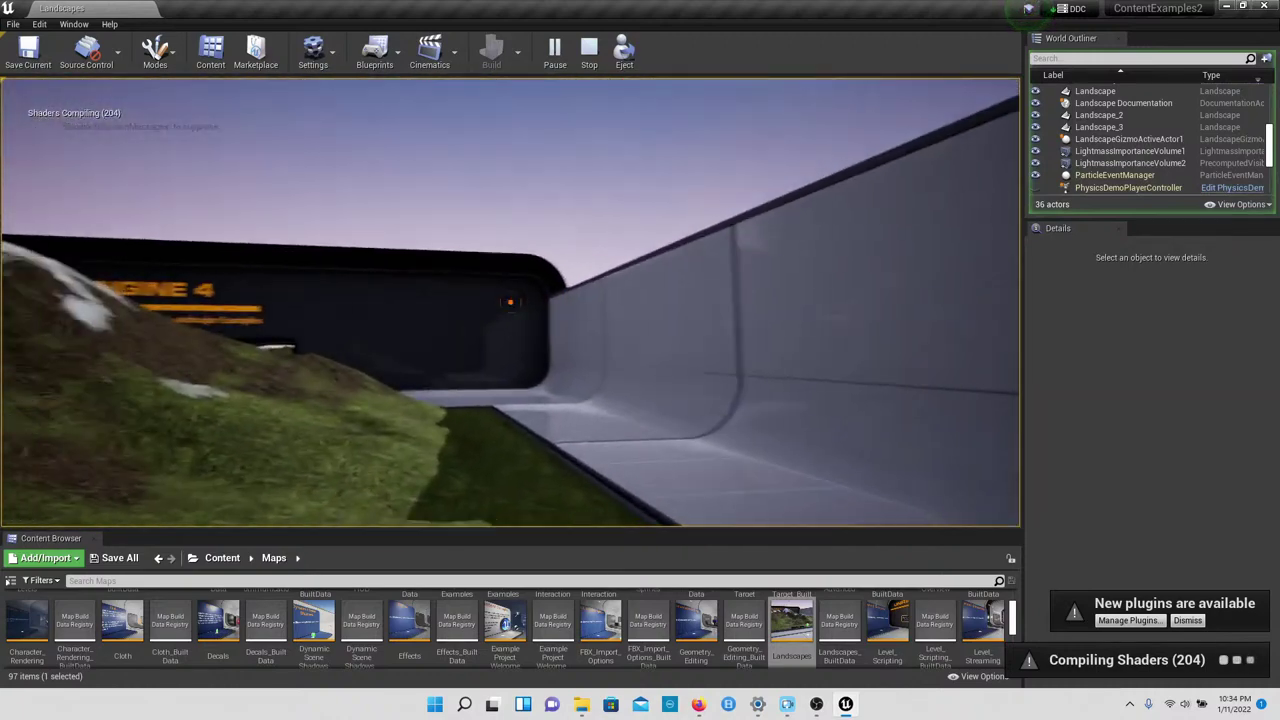
key(w)
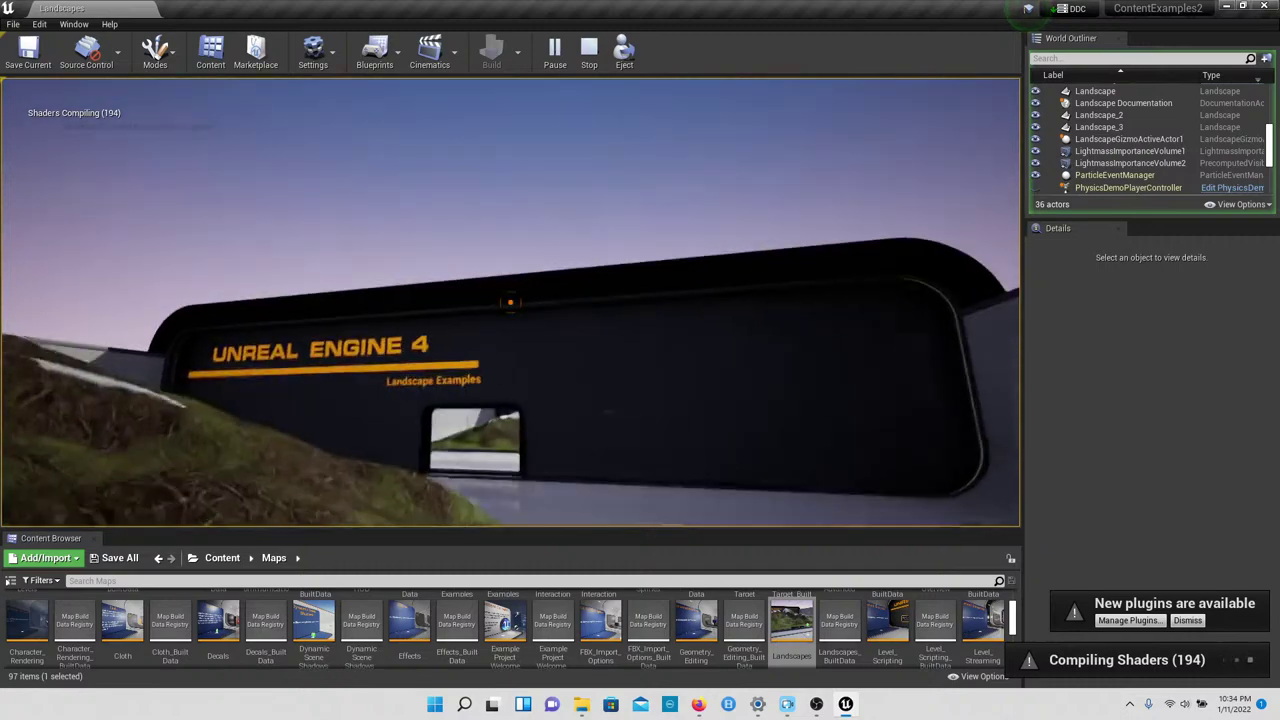
key(w)
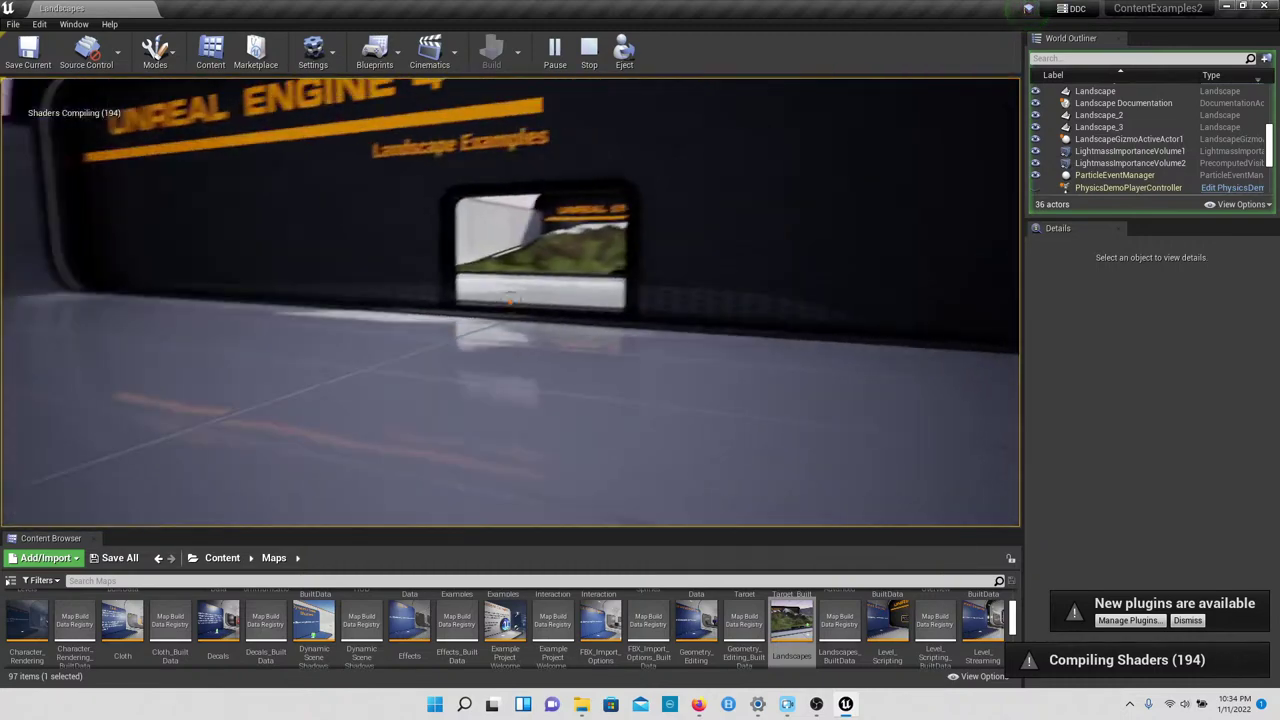
key(w)
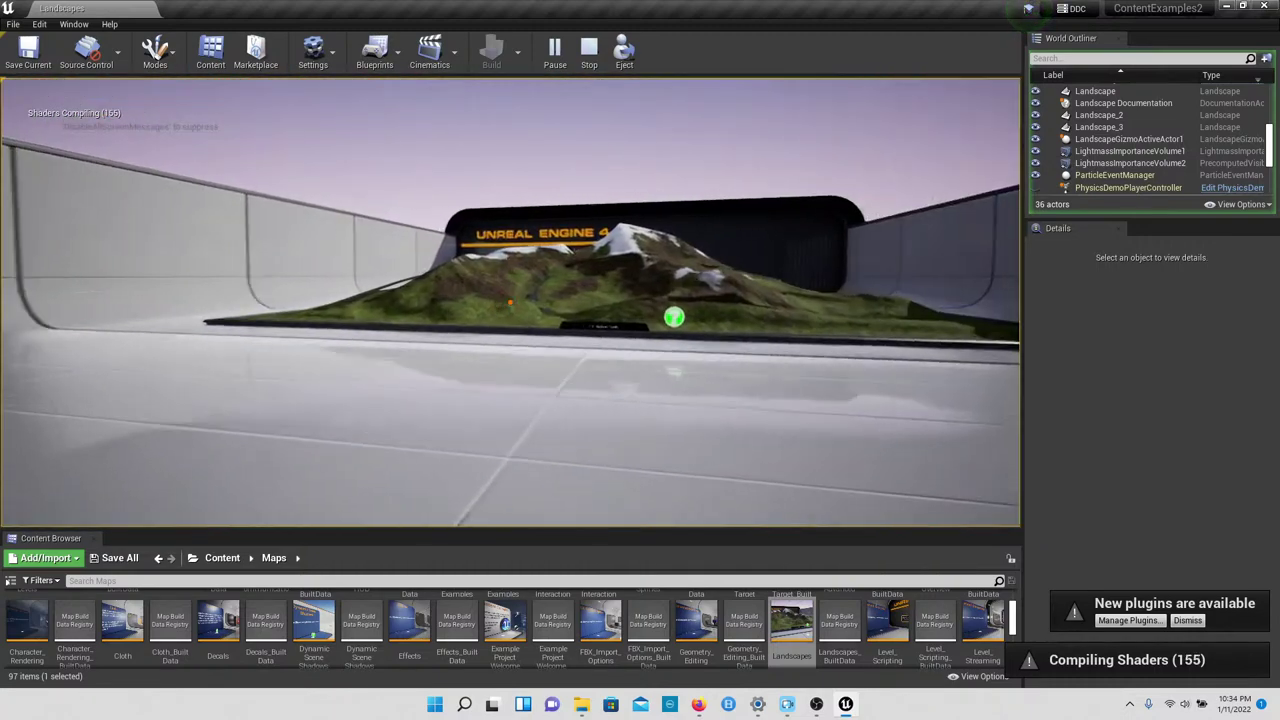
Step: Walk up to display 1.2 Spline Tools, examine the road across the terrain and stop playing the level
key(w)
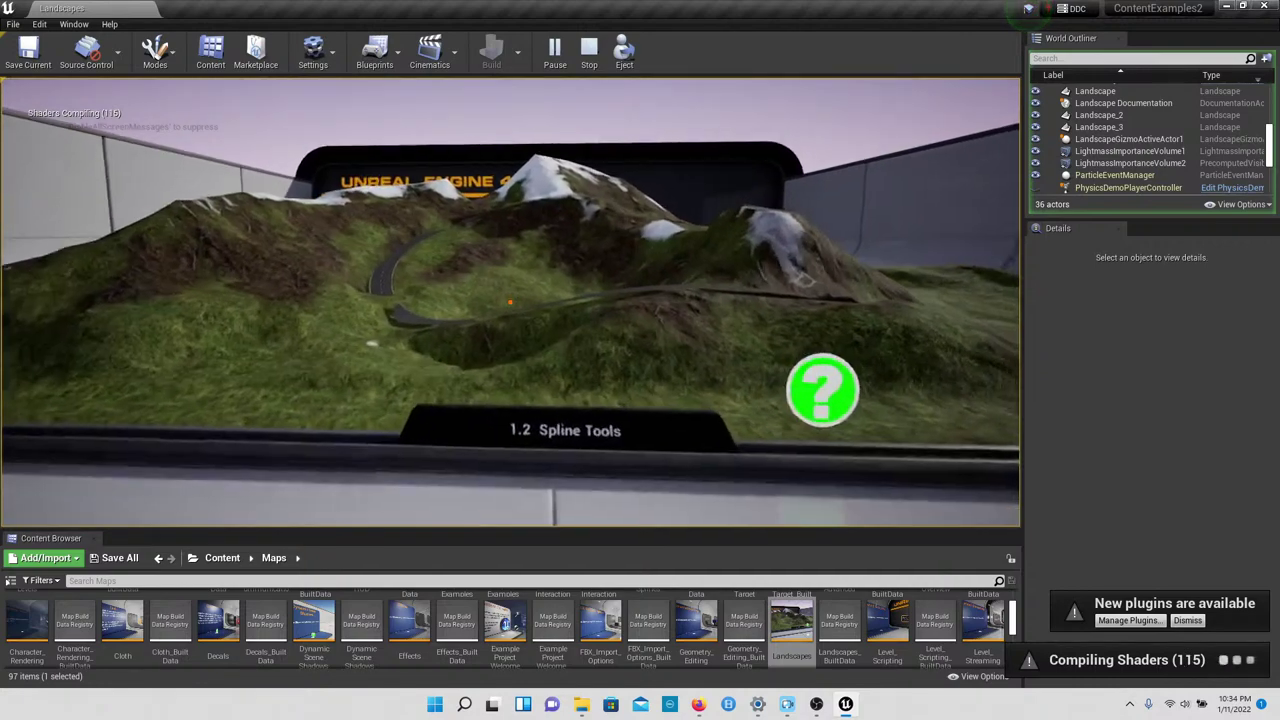
key(w)
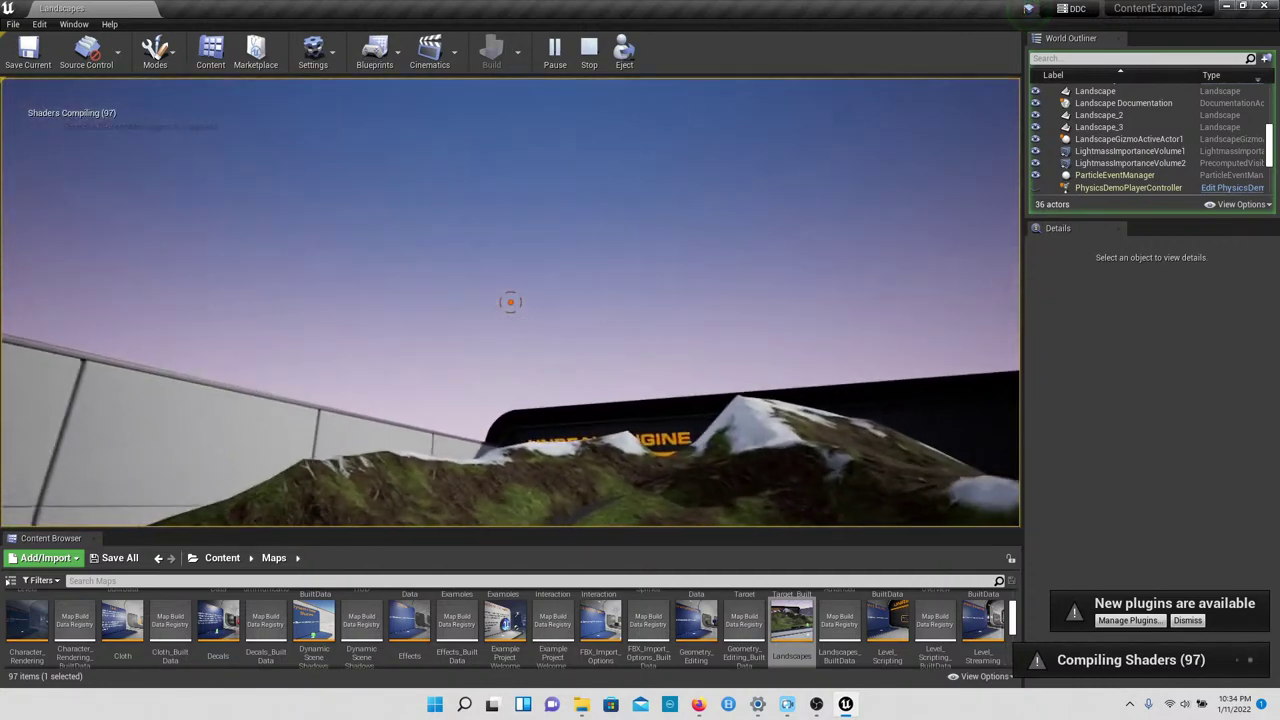
key(s)
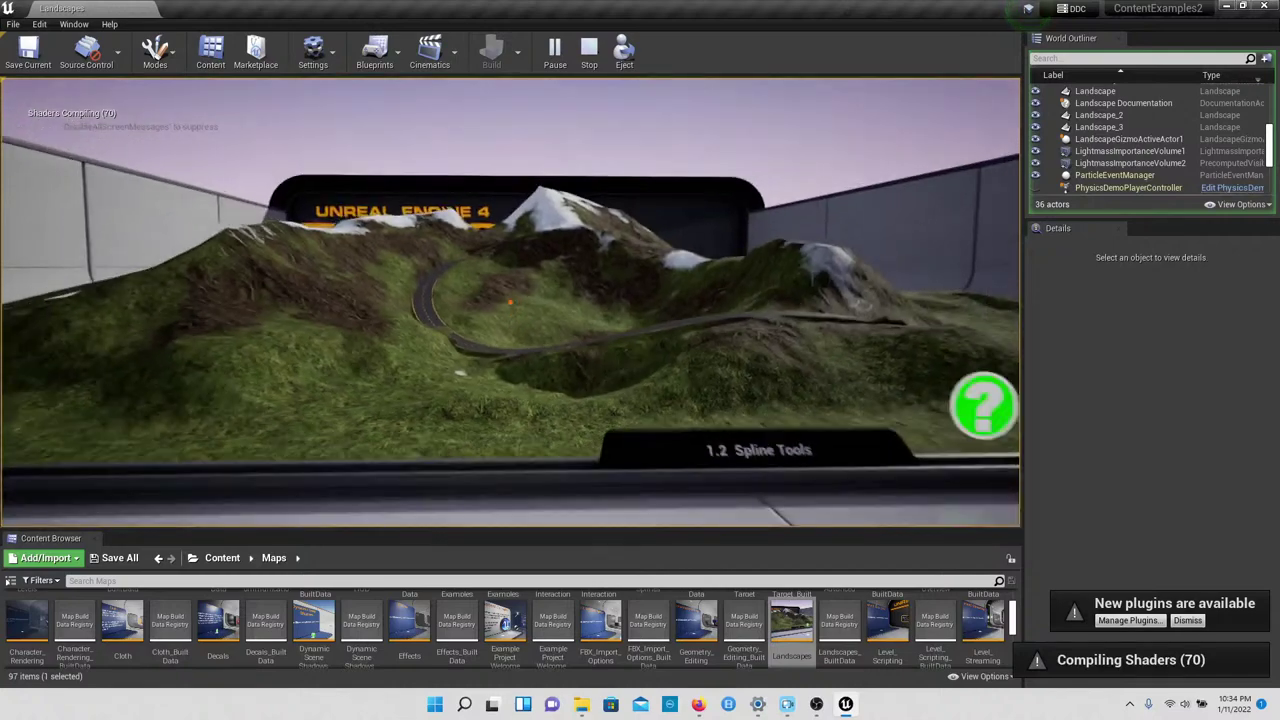
key(w)
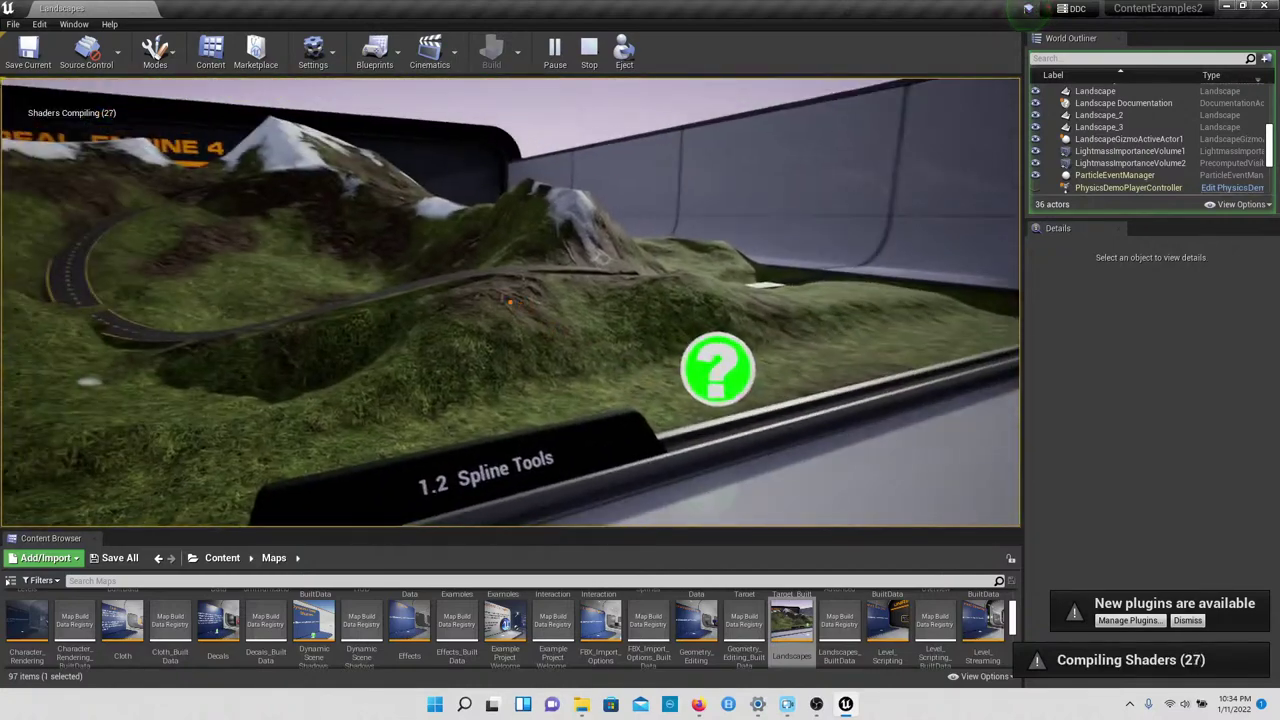
key(Escape)
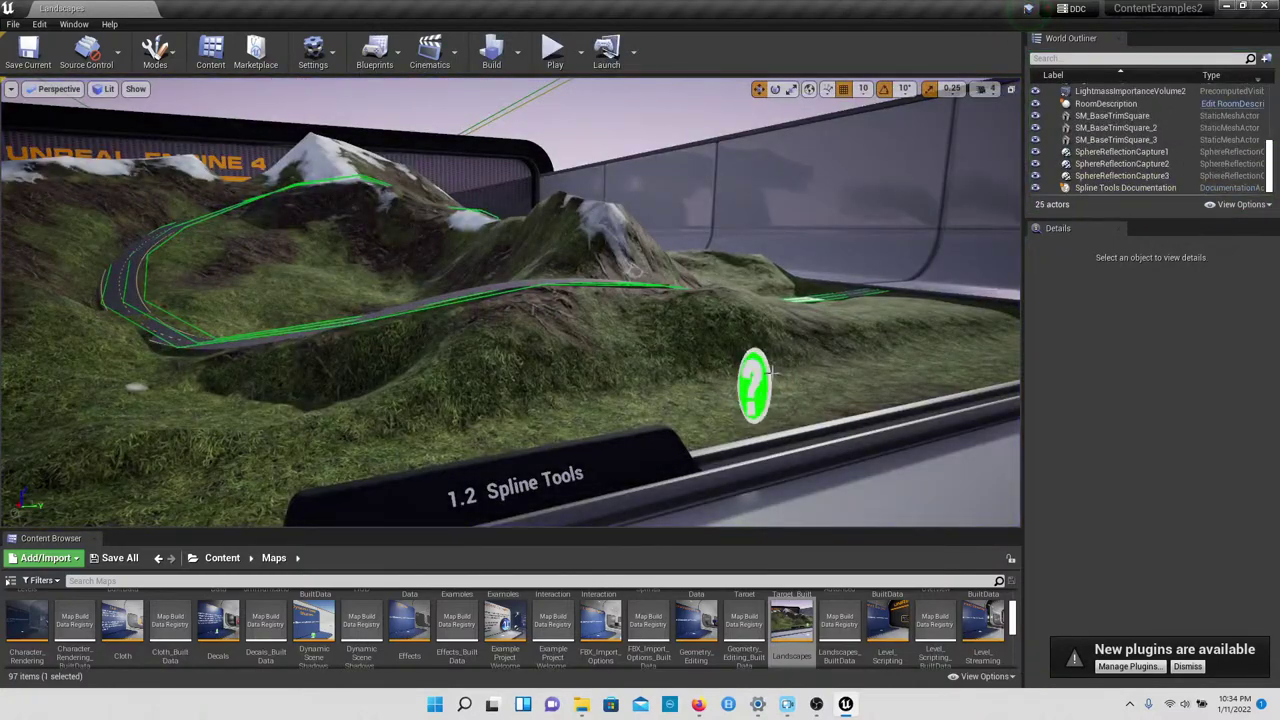
Step: Select the help marker at display 1.2 and open its Spline Tools documentation page in the web browser
click(766, 374)
click(755, 381)
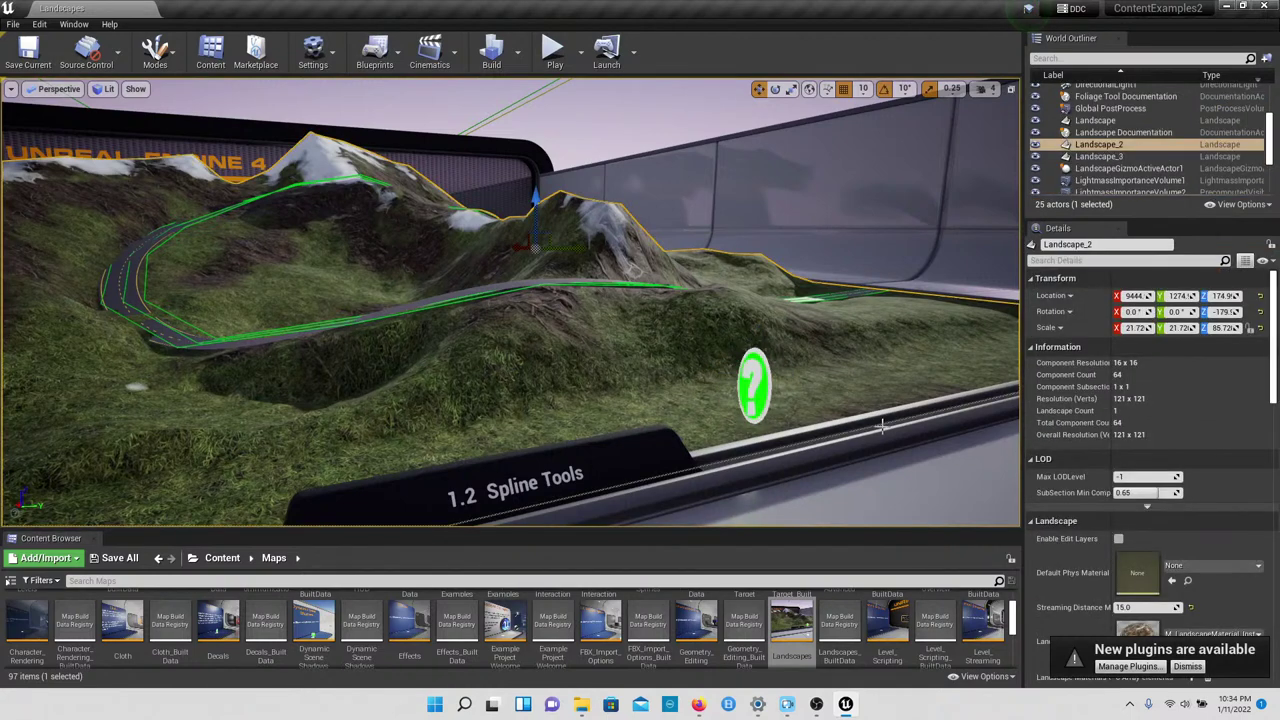
drag(513, 352, 507, 364)
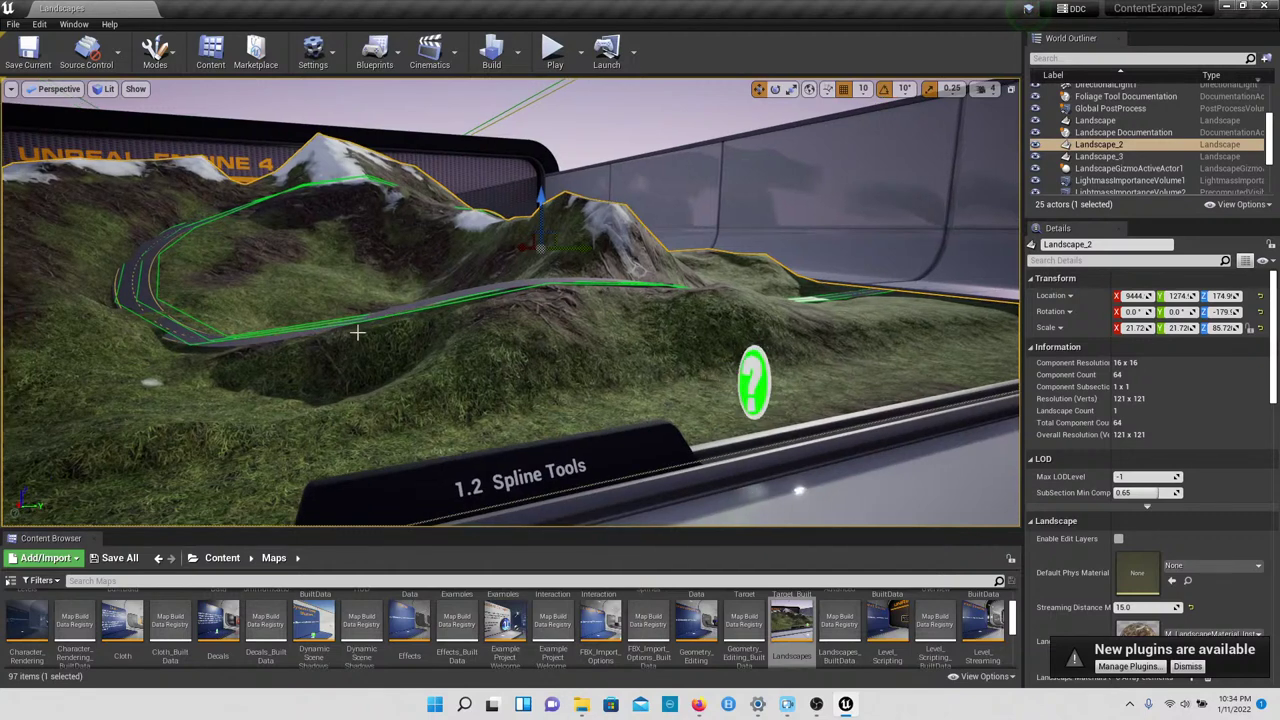
click(754, 380)
click(1063, 370)
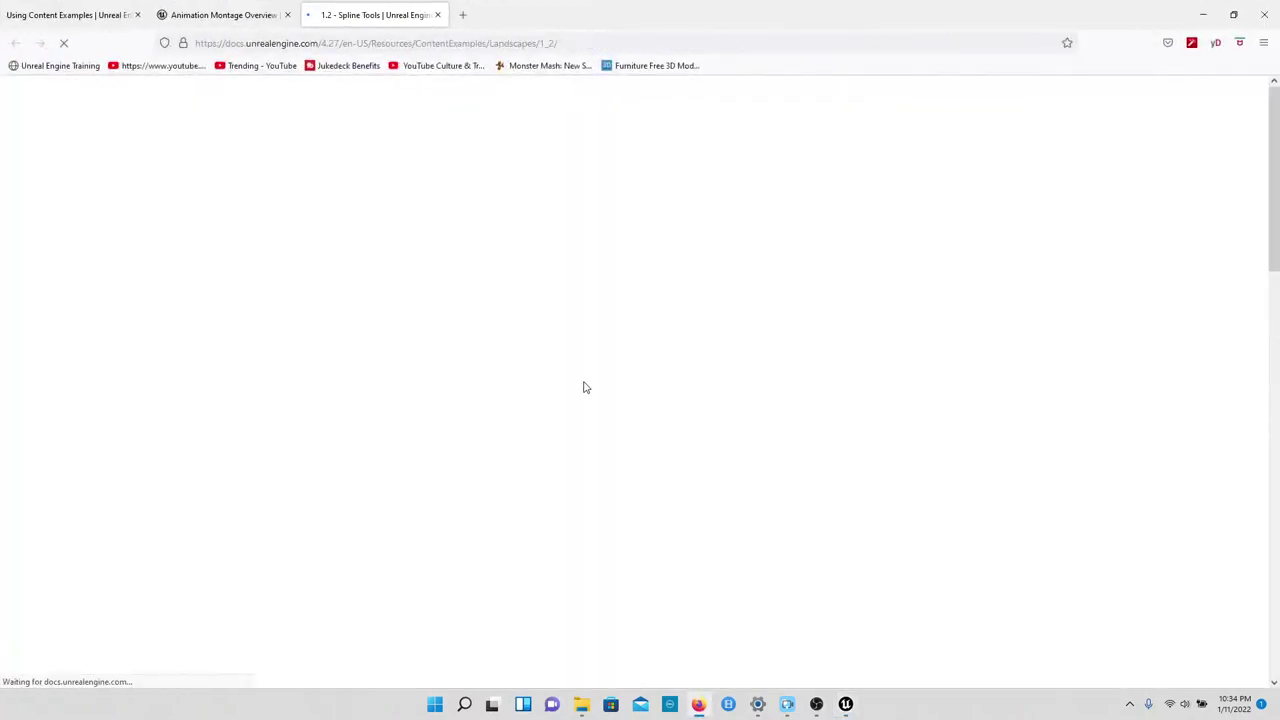
Step: Read the Spline Tools documentation page, including the landscape spline description and the road example images
scroll(590, 440, down, 1)
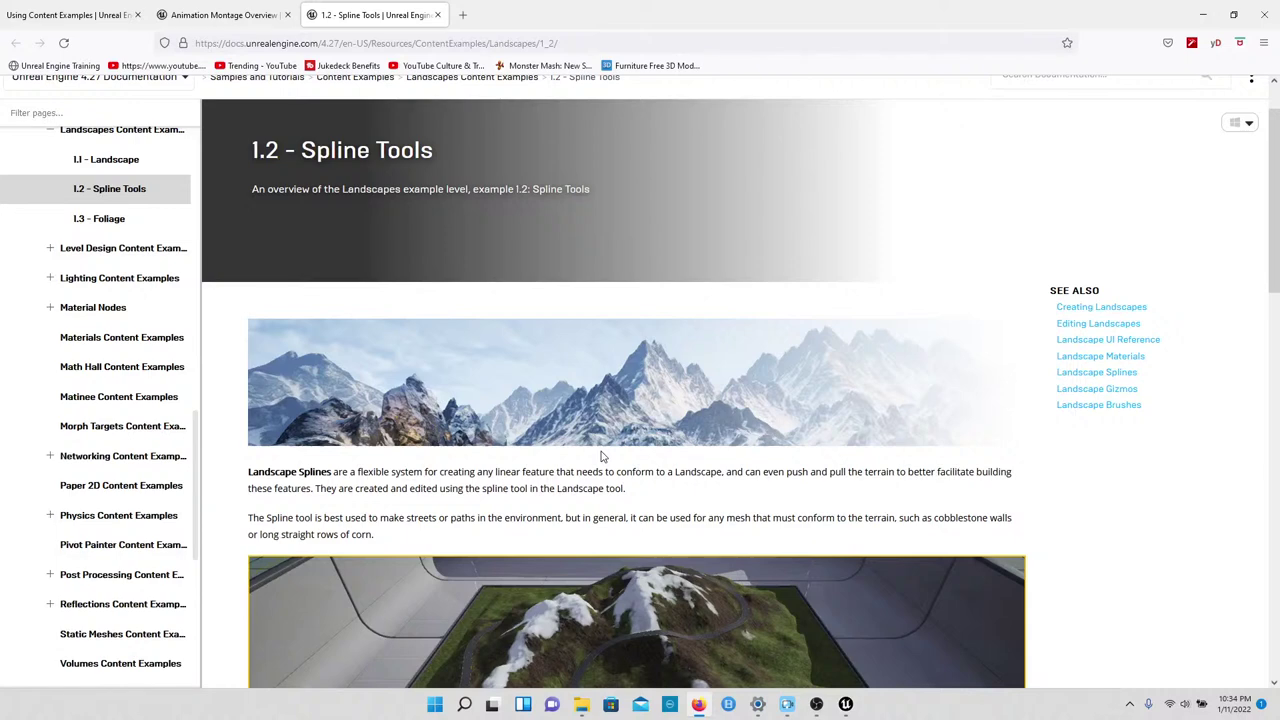
scroll(602, 457, down, 1)
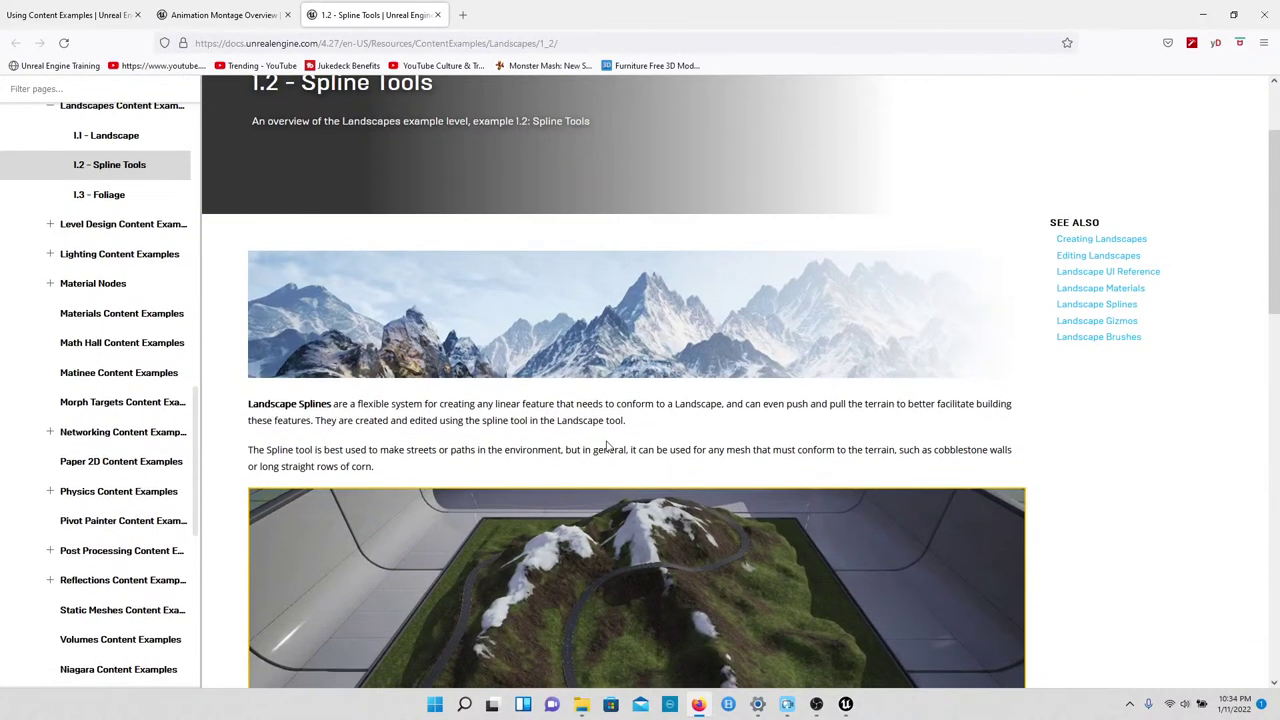
scroll(606, 447, down, 2)
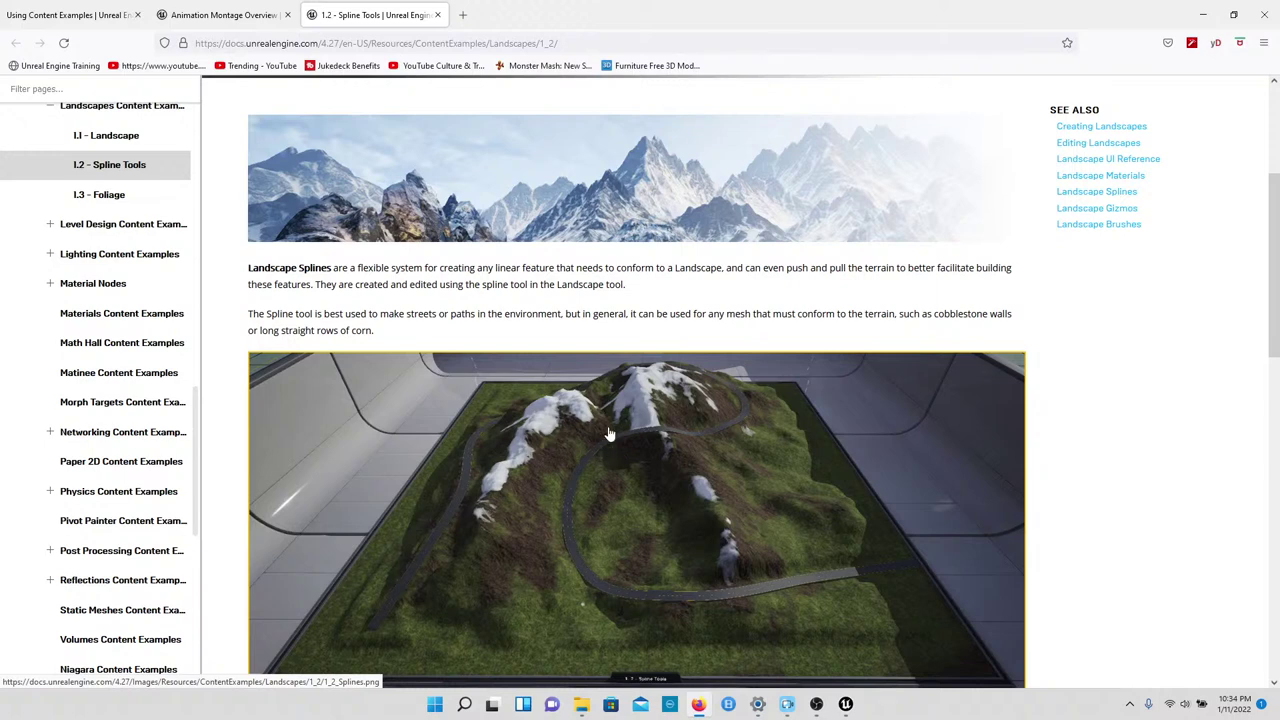
scroll(557, 393, down, 1)
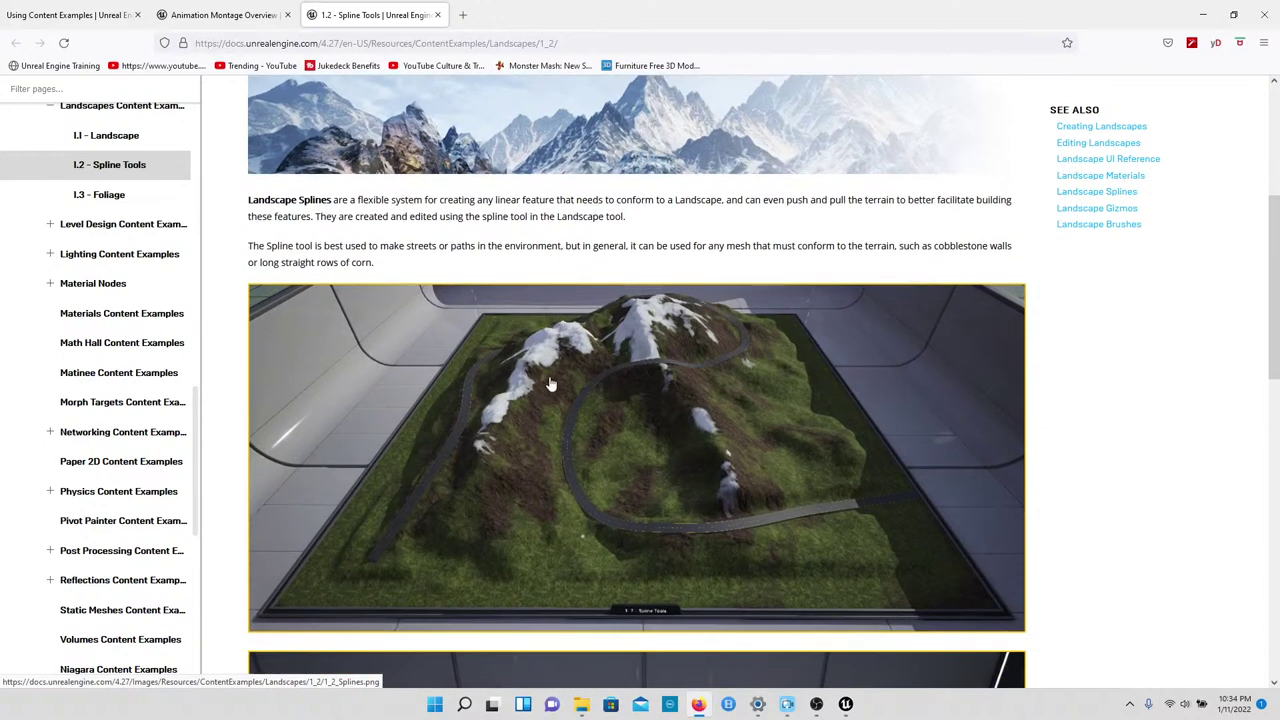
scroll(549, 383, down, 5)
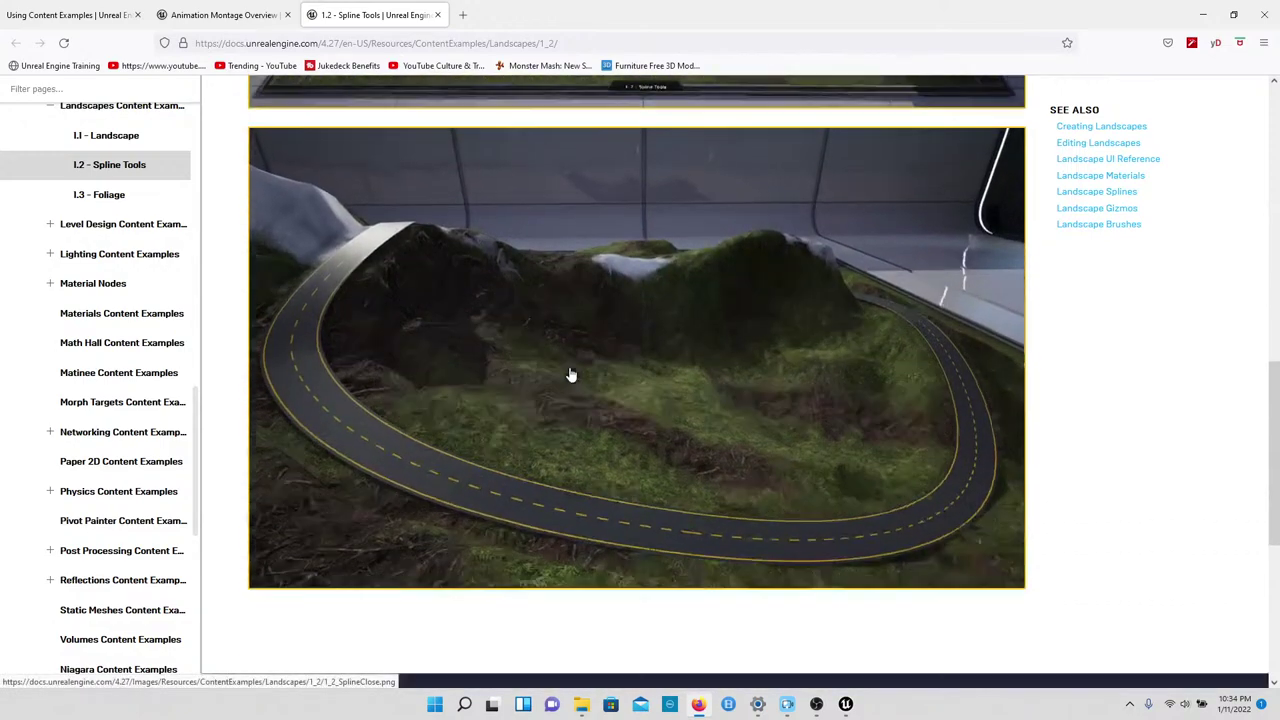
Step: Review the road images and landscape spline description on the Spline Tools page, returning to its beginning
scroll(567, 375, down, 3)
scroll(566, 378, up, 3)
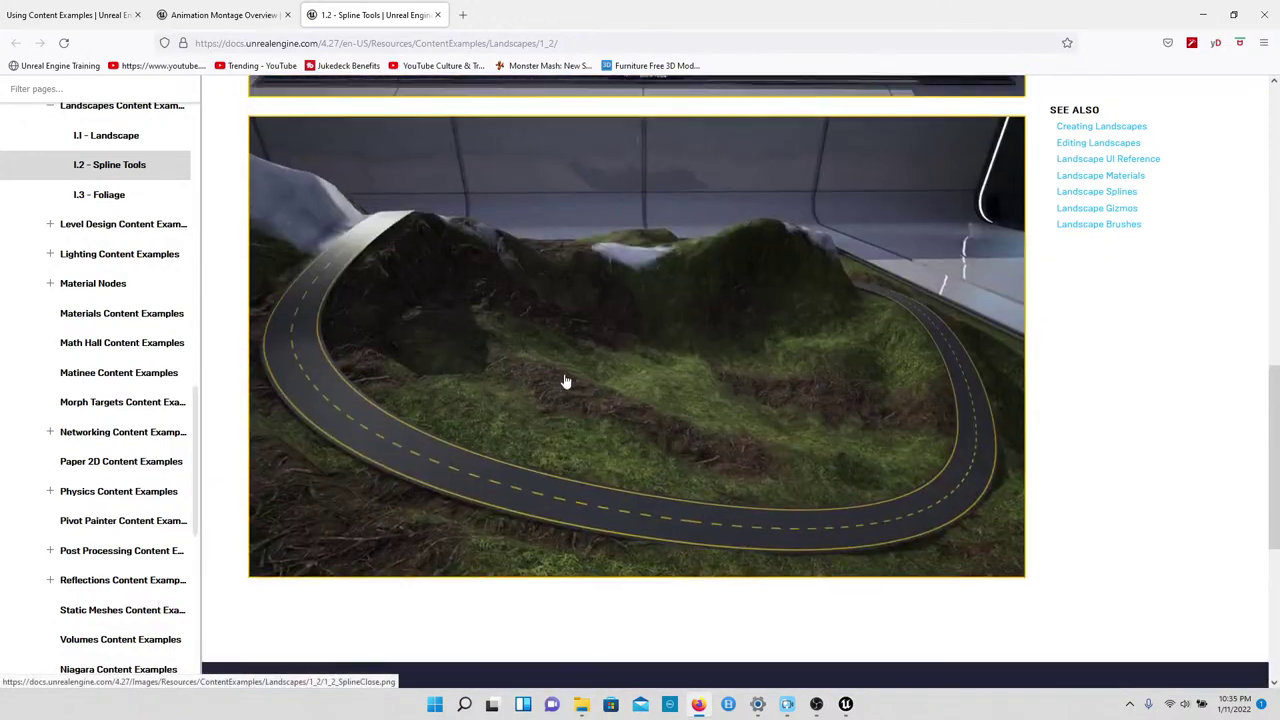
scroll(565, 381, up, 5)
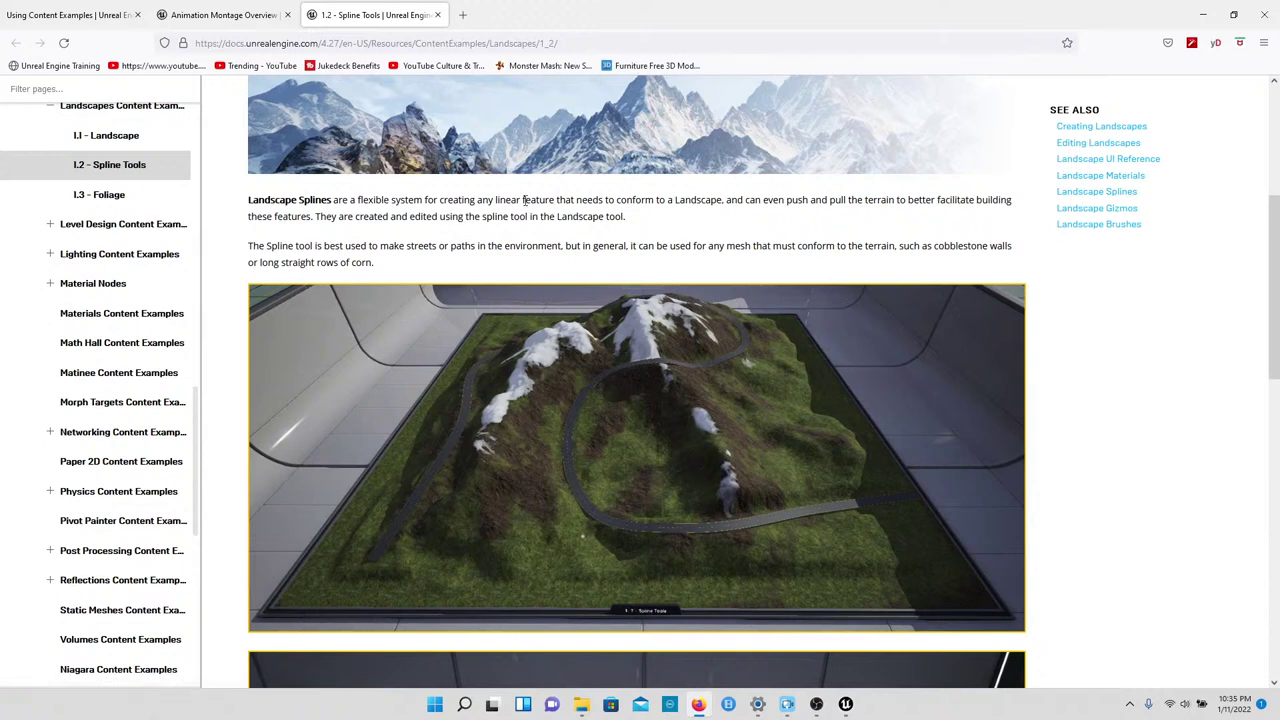
scroll(518, 212, up, 3)
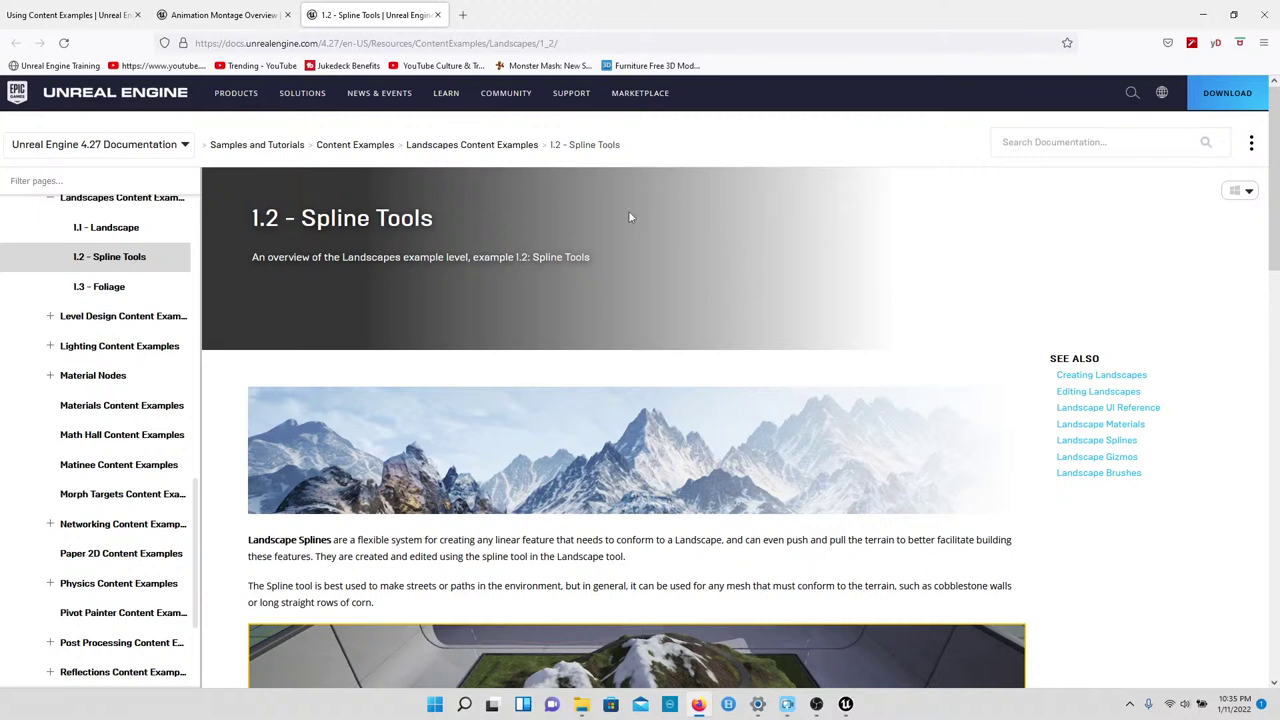
Step: Open the related Landscape Gizmos documentation page and read the introduction and the section on accessing the Gizmo tool
click(1100, 457)
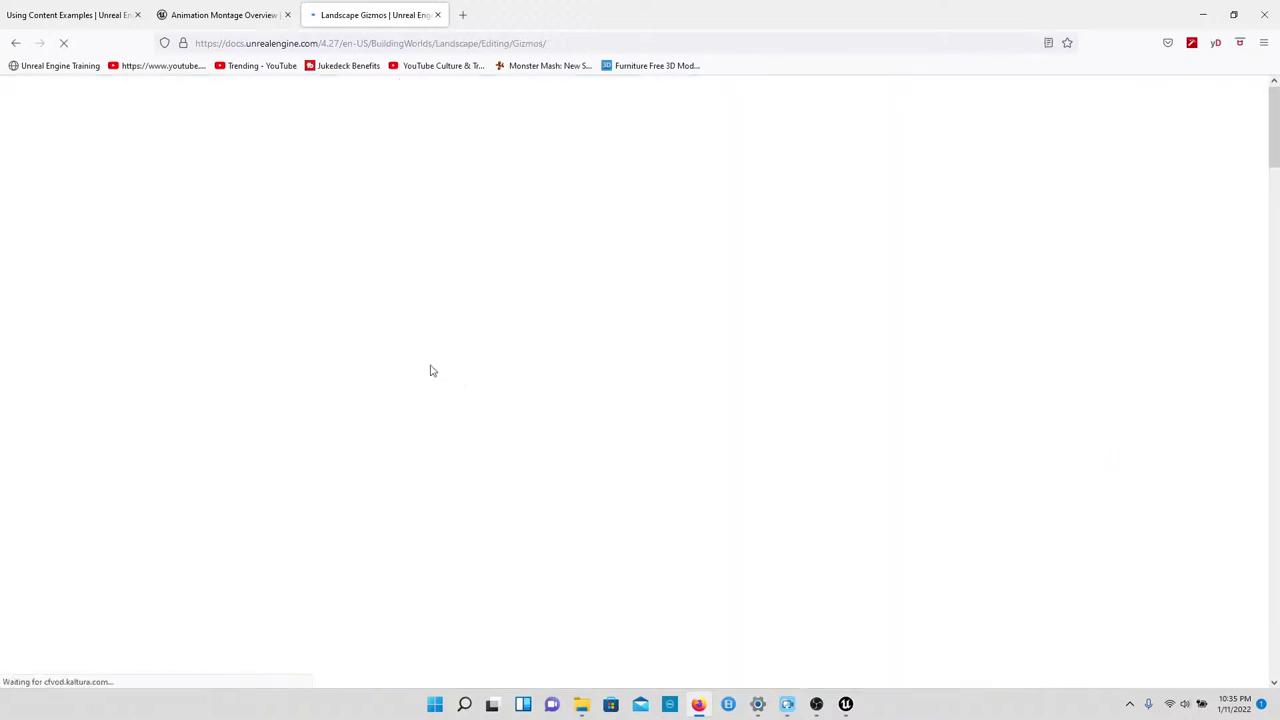
scroll(465, 400, down, 1)
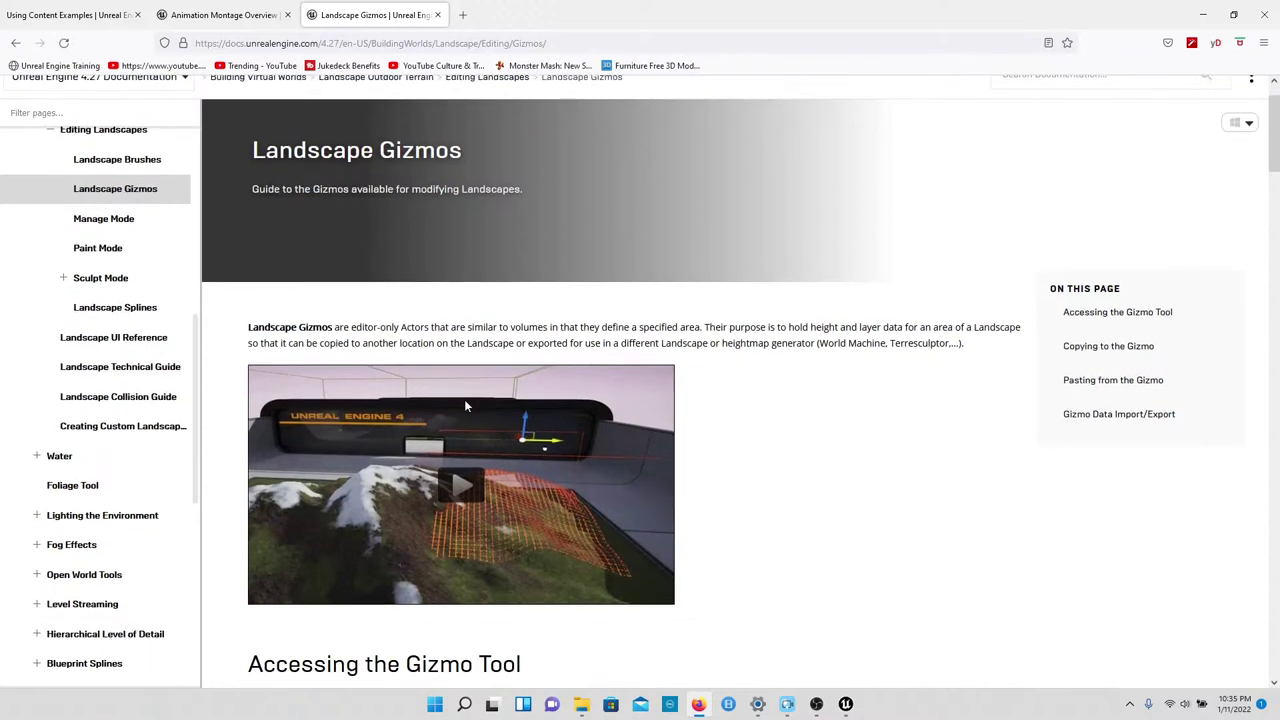
scroll(464, 398, down, 4)
scroll(461, 404, down, 1)
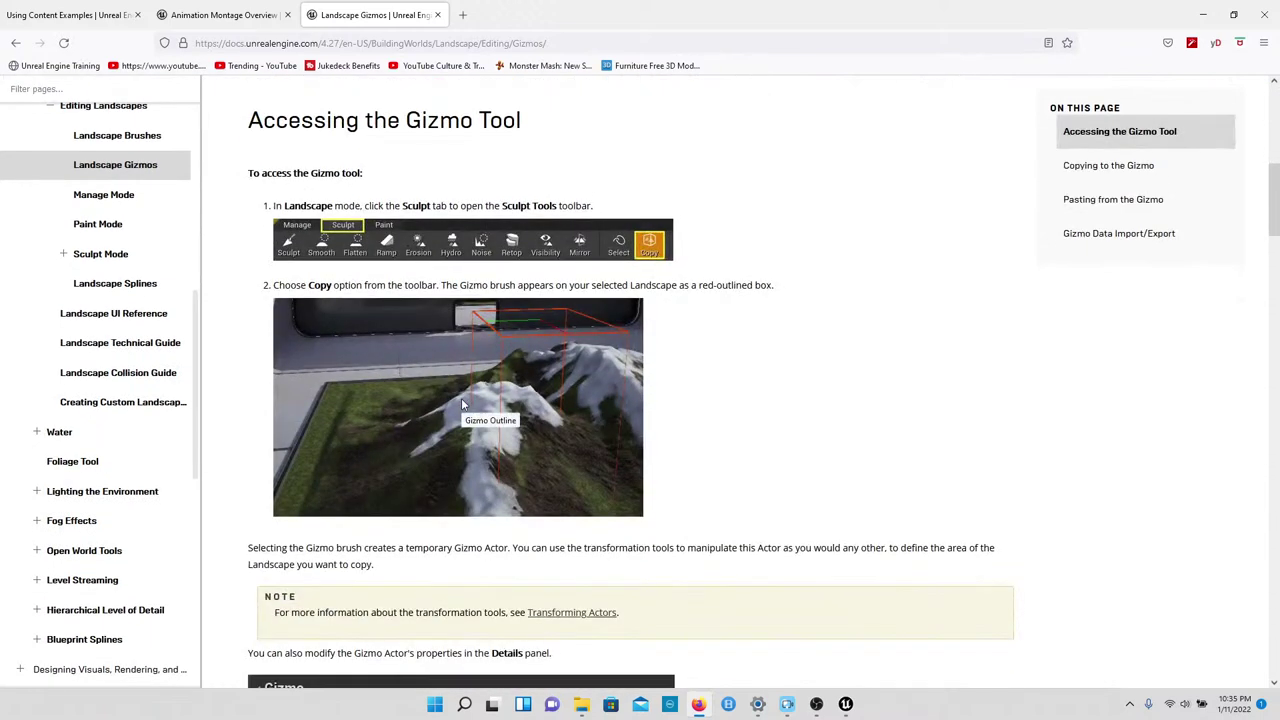
scroll(268, 300, down, 4)
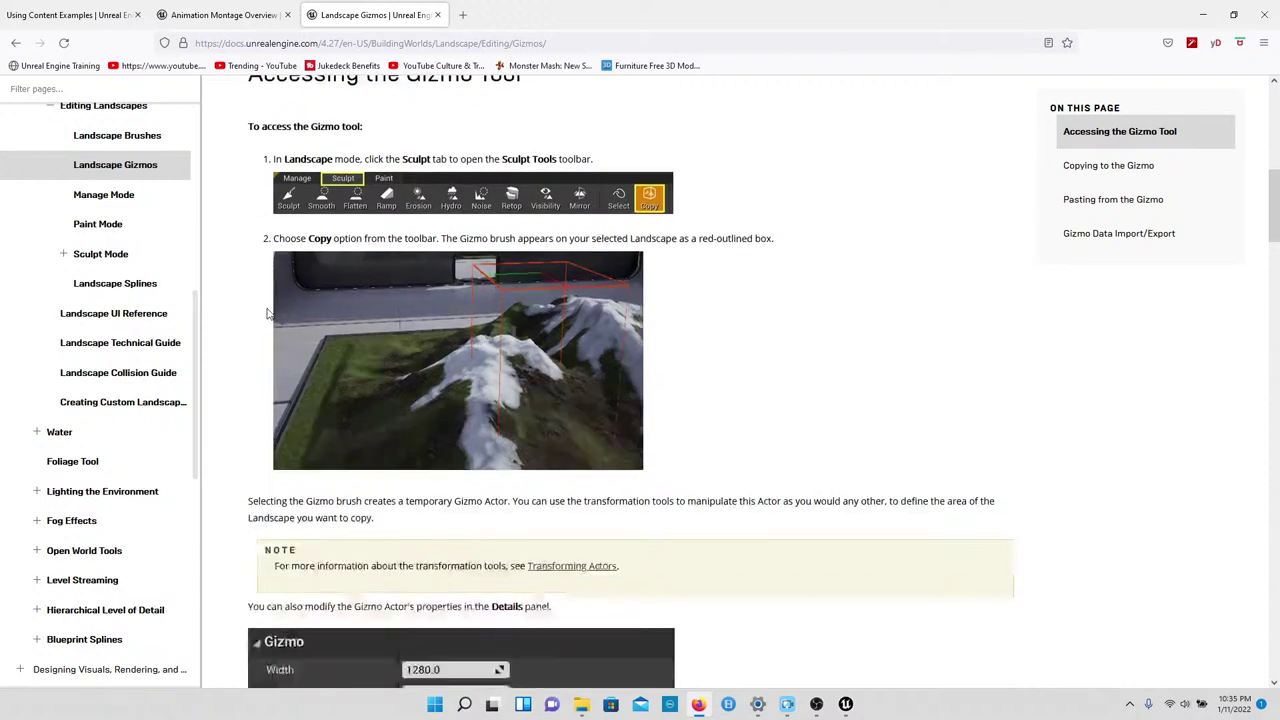
Step: Close the Landscape Gizmos and Animation Montage Overview pages and switch back to the Unreal Editor
click(437, 15)
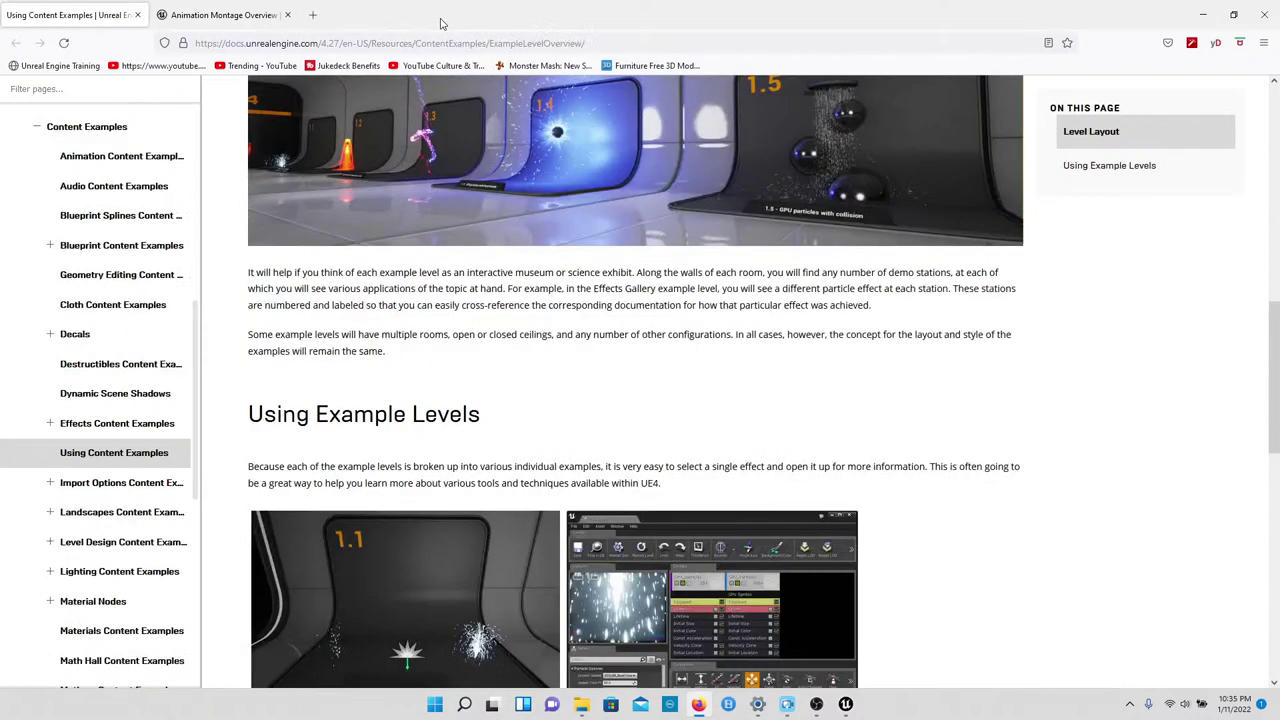
click(287, 15)
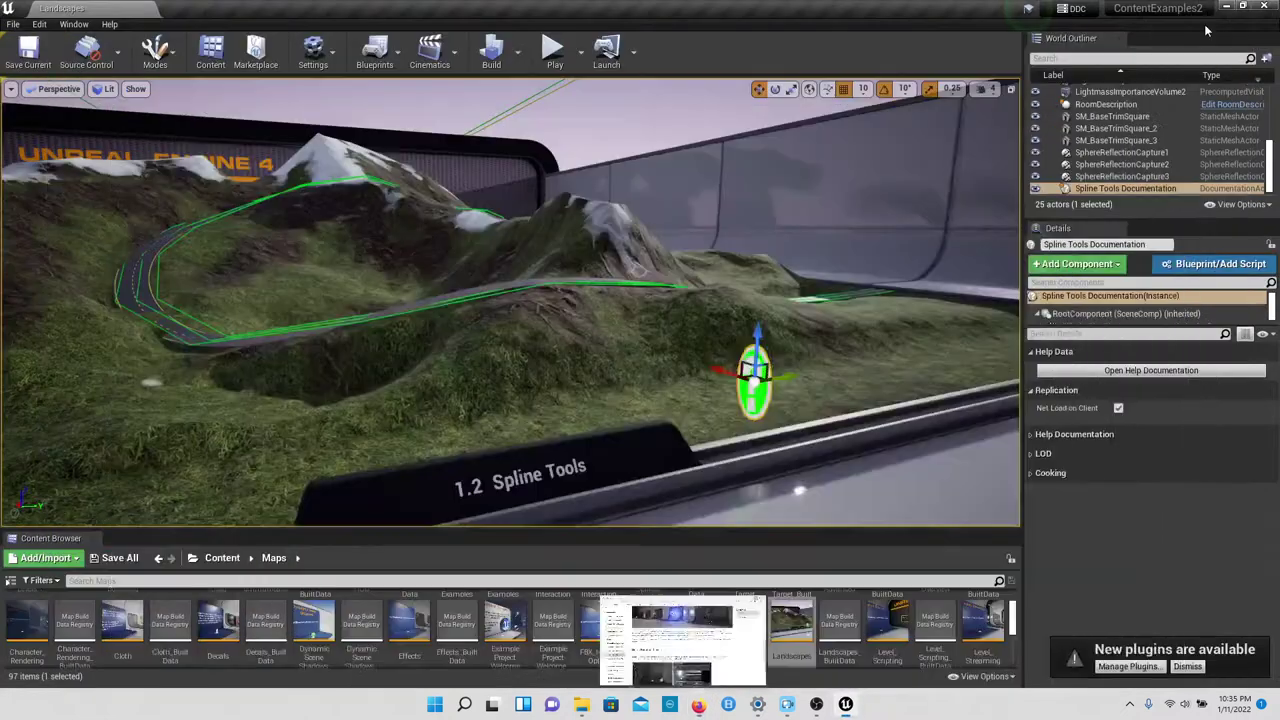
click(1203, 14)
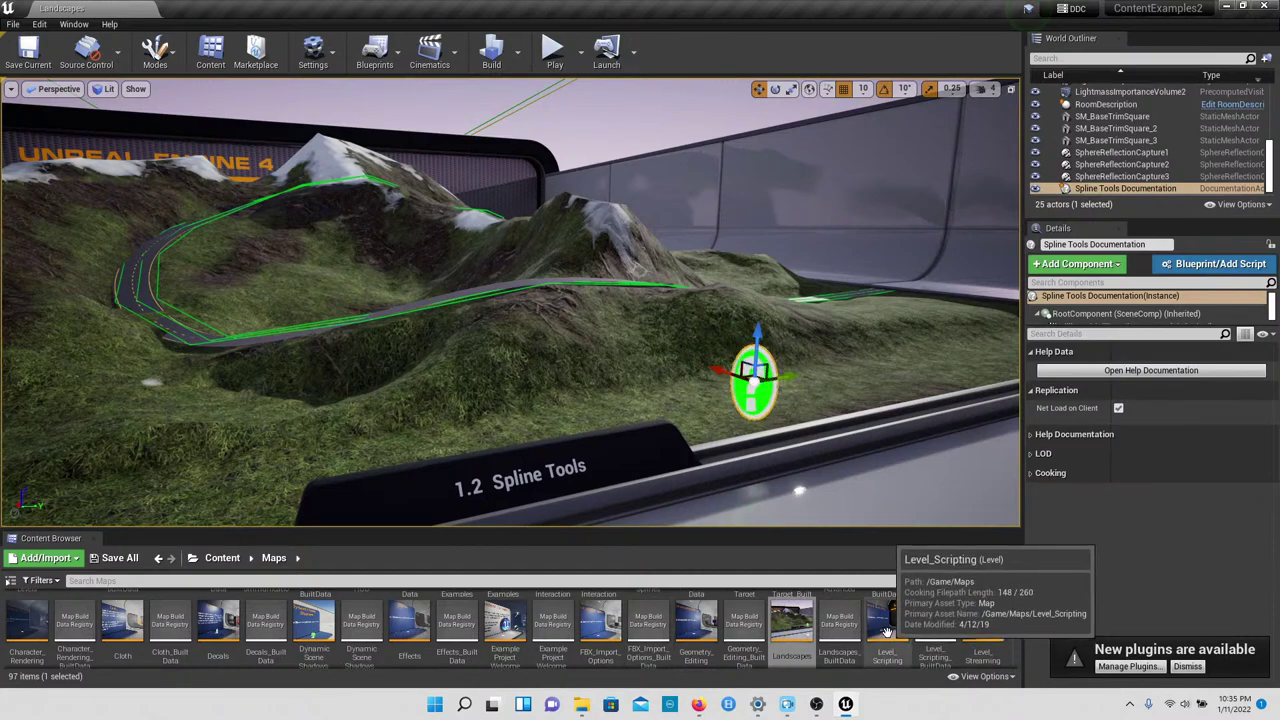
Step: Open the Level_Scripting map and examine the trigger description sign and the Trigger Box Example door
double_click(886, 632)
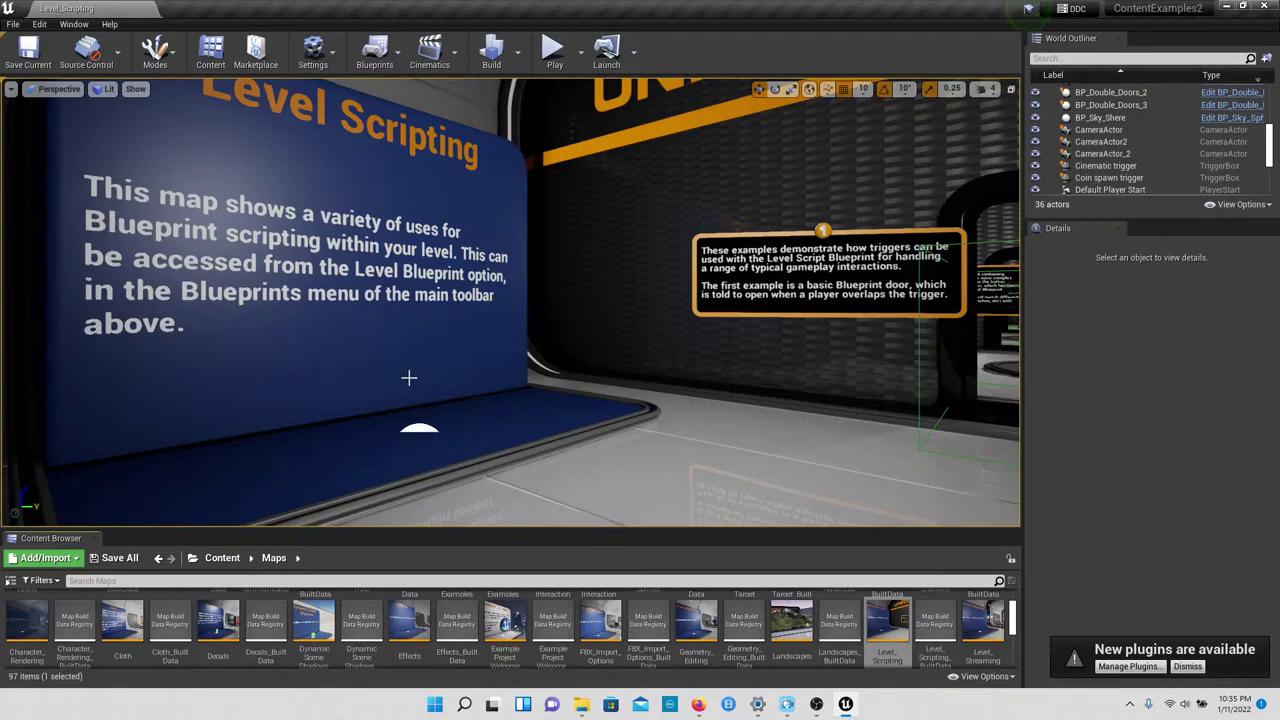
right_drag(409, 378, 535, 378)
key(w)
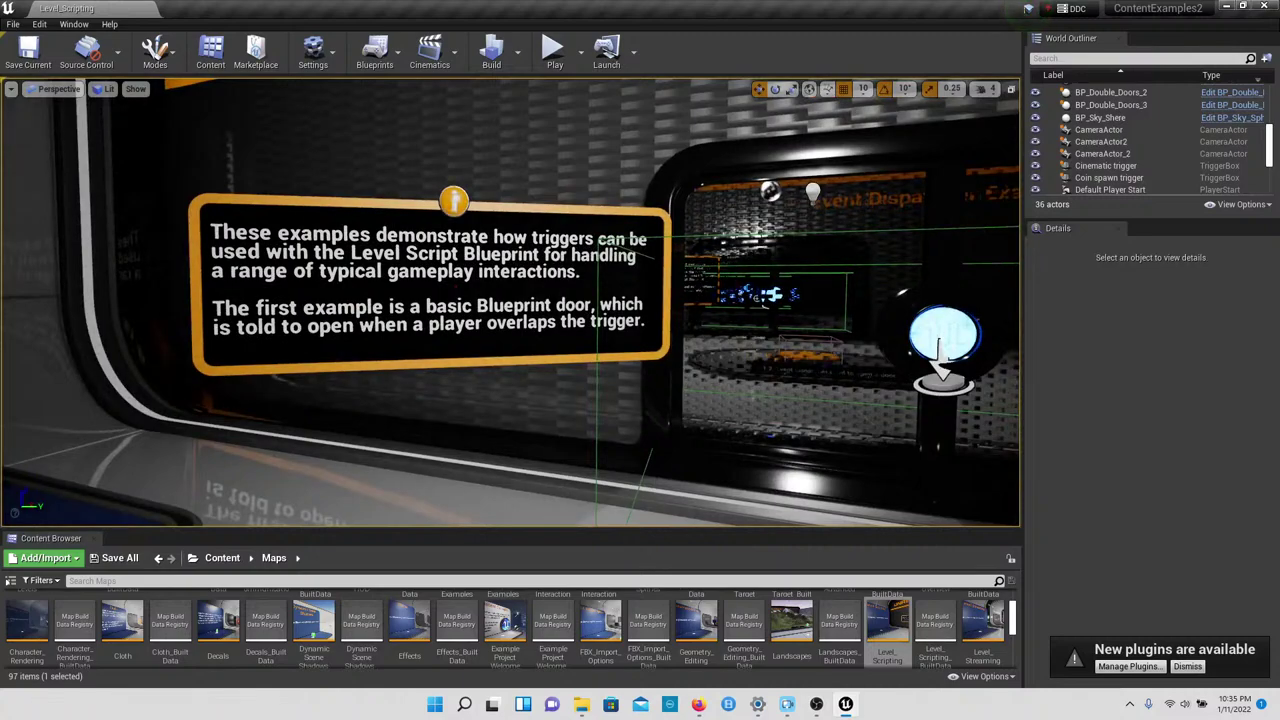
right_drag(450, 398, 458, 398)
right_drag(309, 417, 485, 414)
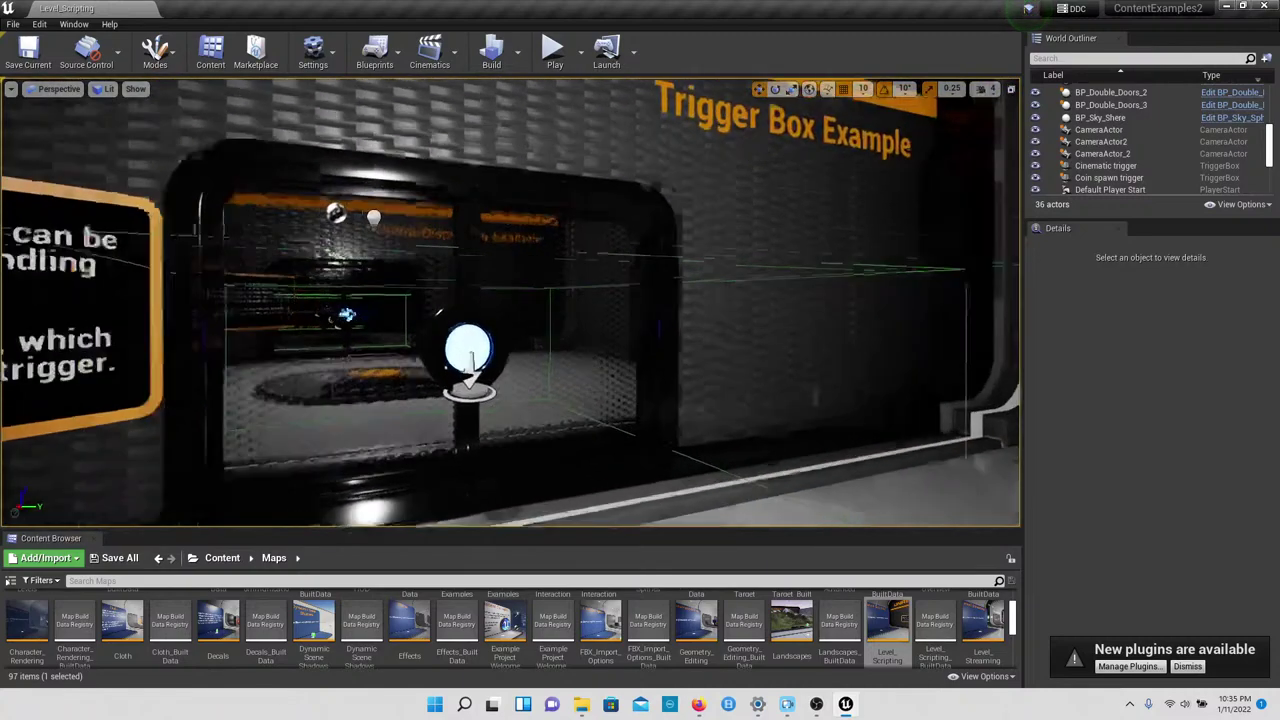
scroll(309, 417, up, 5)
scroll(270, 430, down, 3)
scroll(231, 440, down, 1)
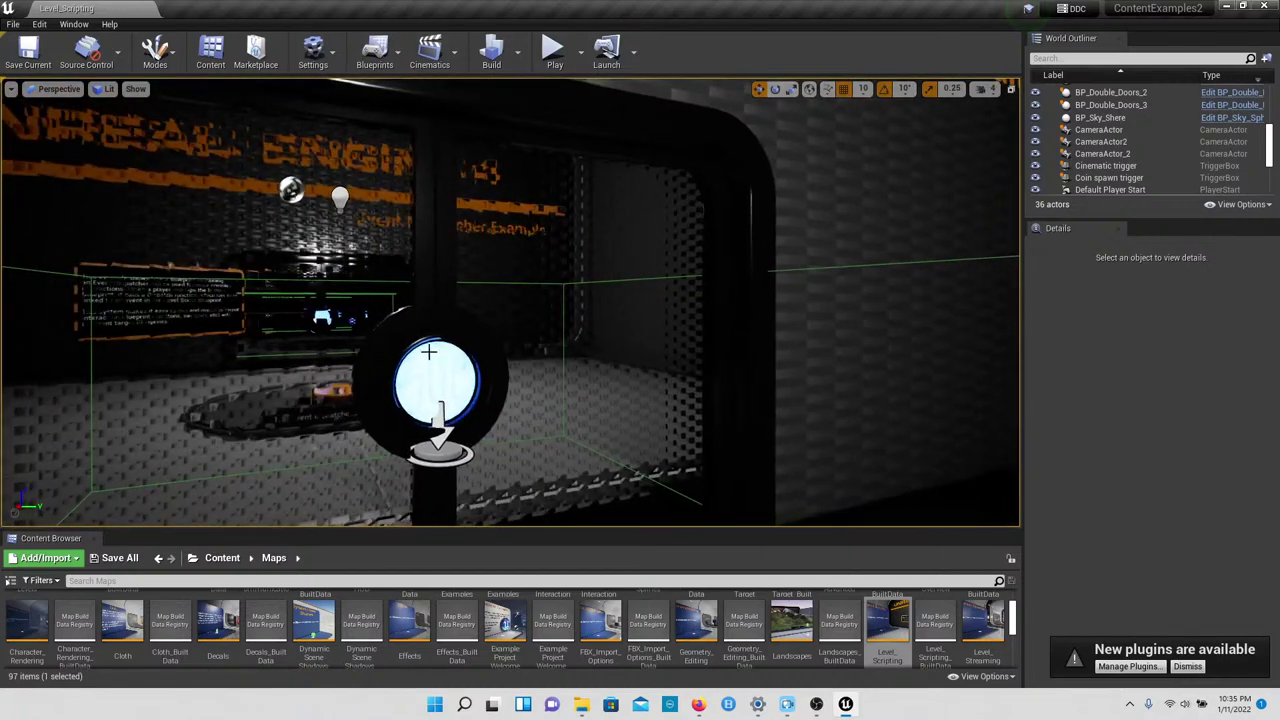
Step: Play the Level_Scripting level and walk through the Trigger Box Example door to display 1.2
click(580, 55)
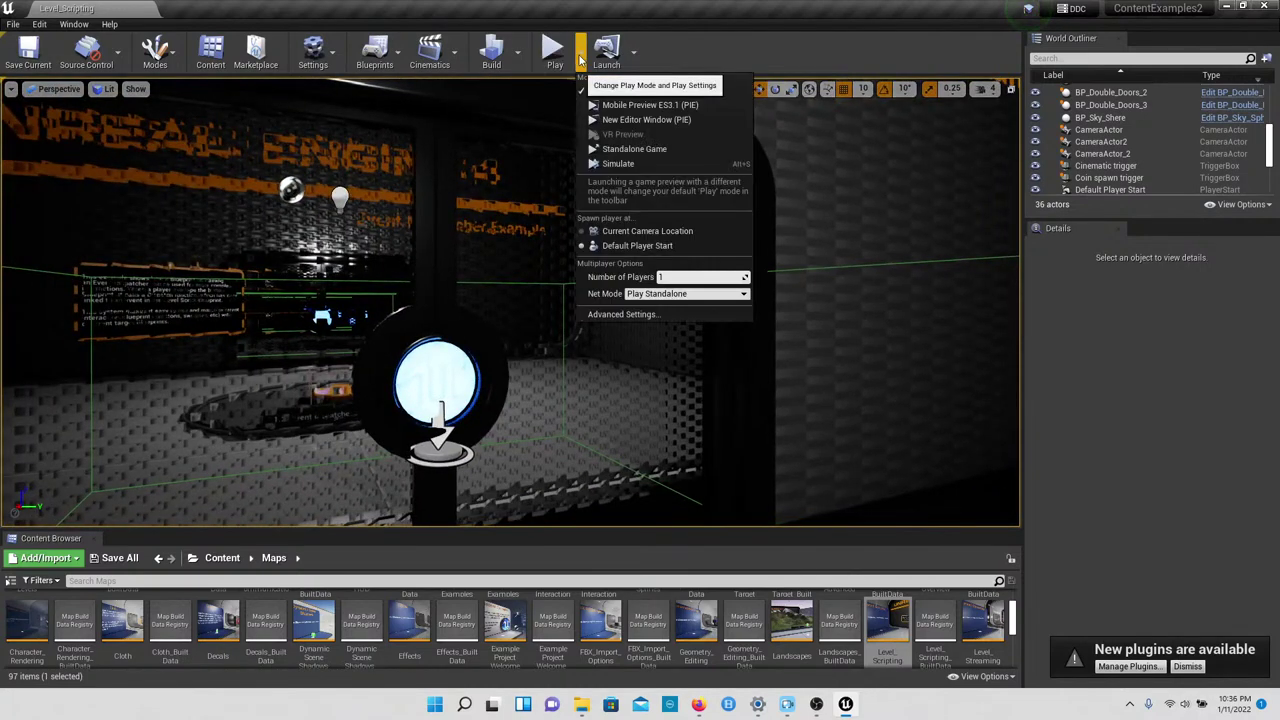
click(556, 52)
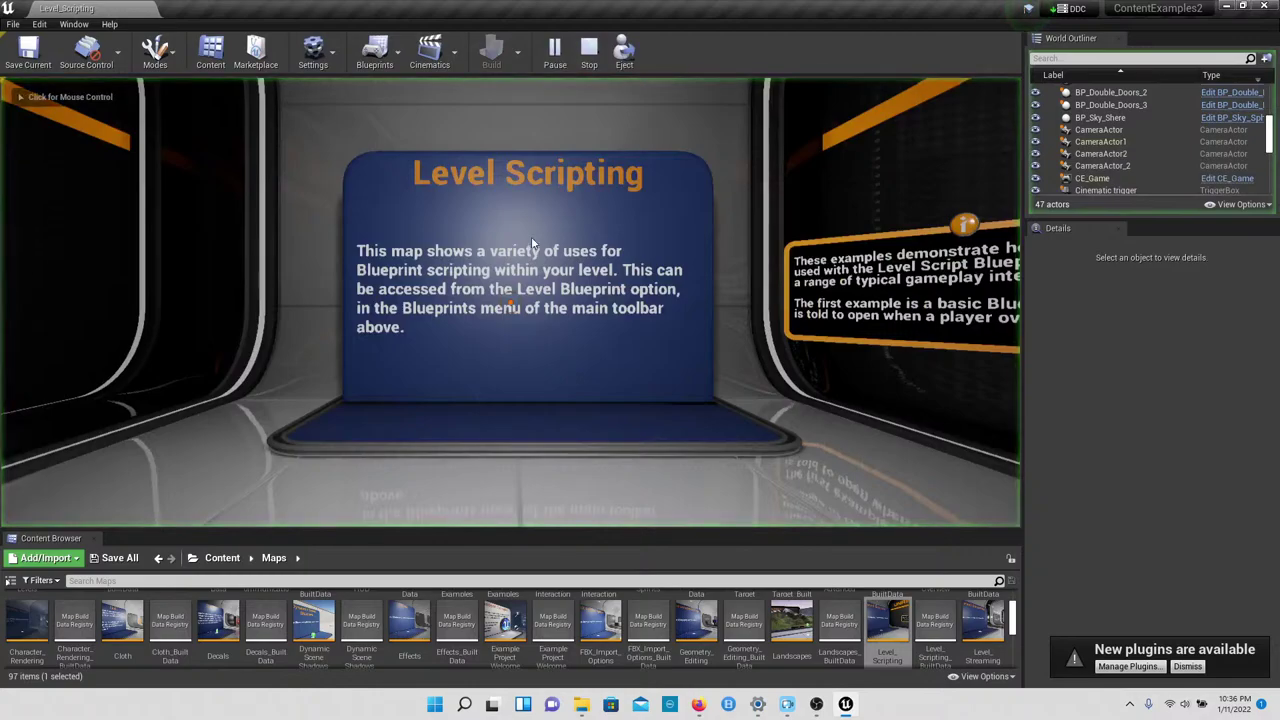
key(w)
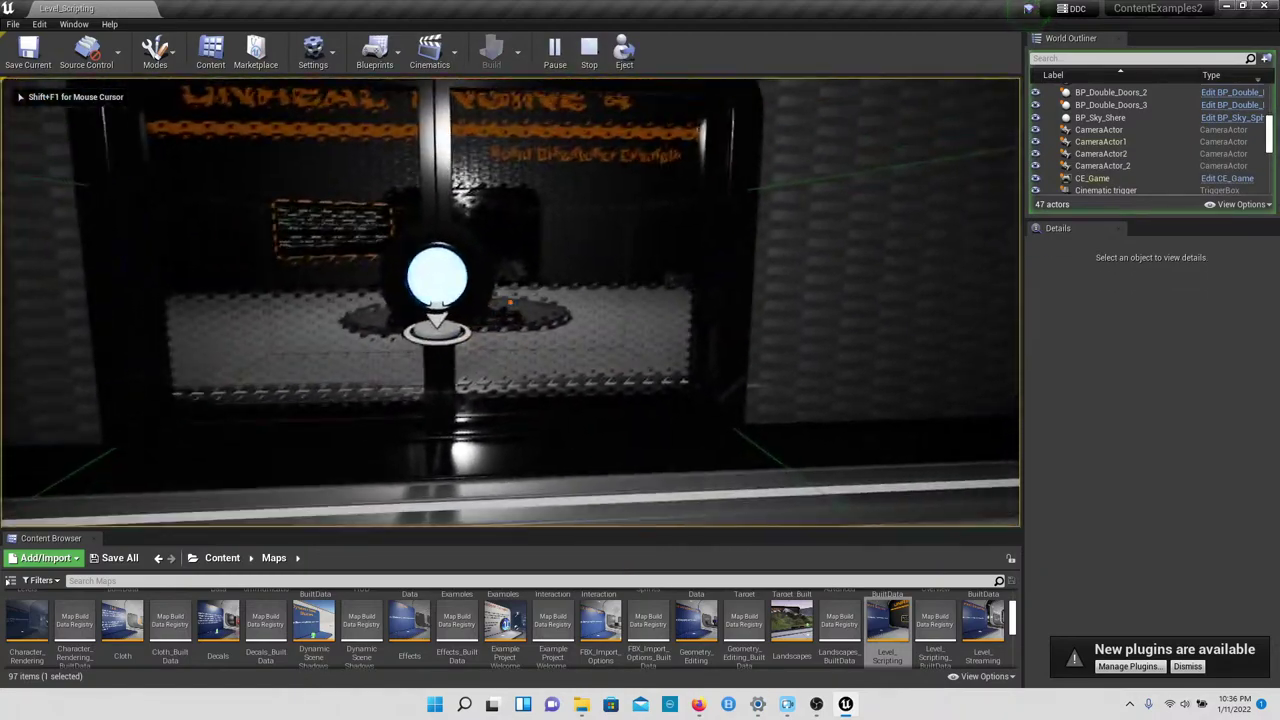
key(s)
key(w)
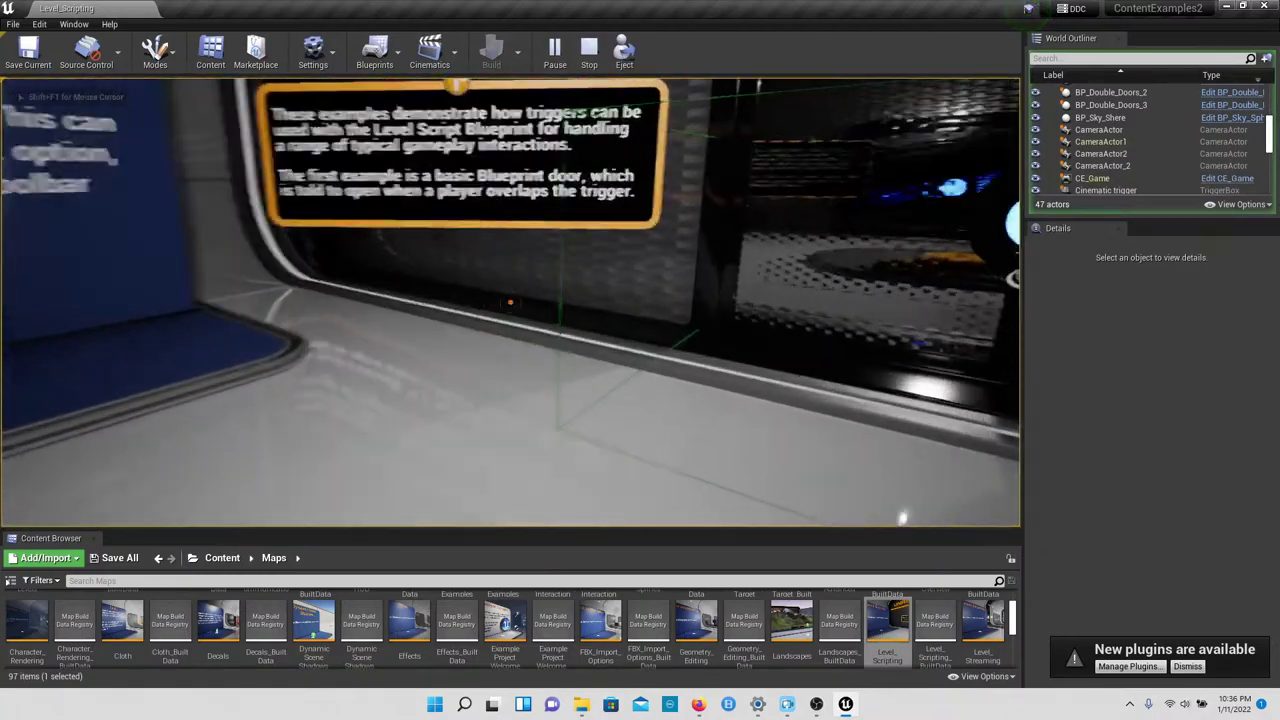
key(w)
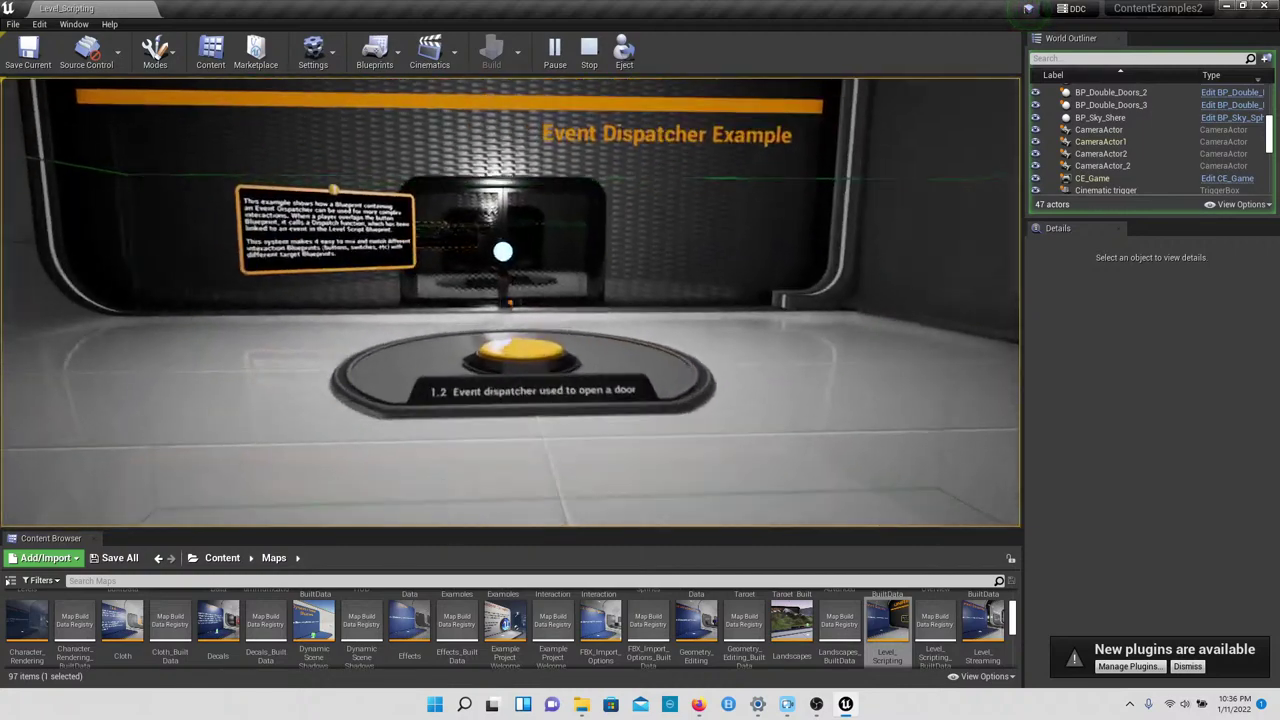
Step: Read the Event Dispatcher sign, step on the yellow button and walk through the door to display 1.3
key(w)
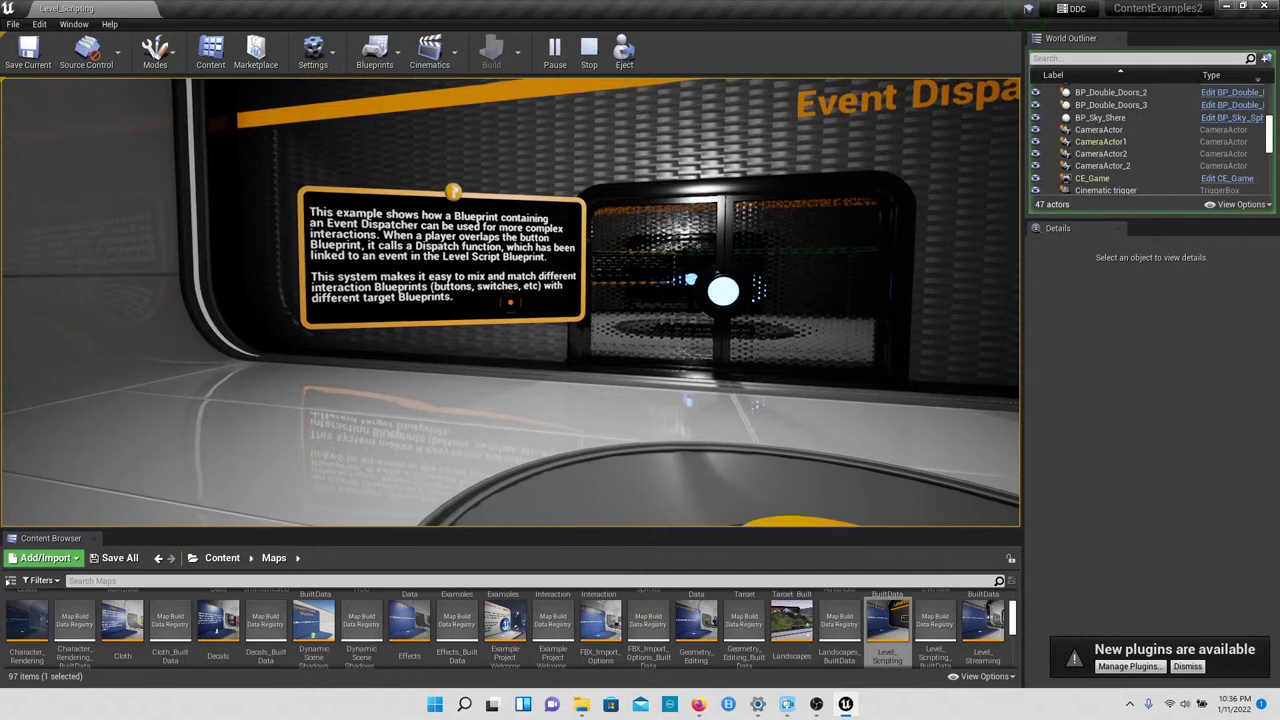
key(s)
key(w)
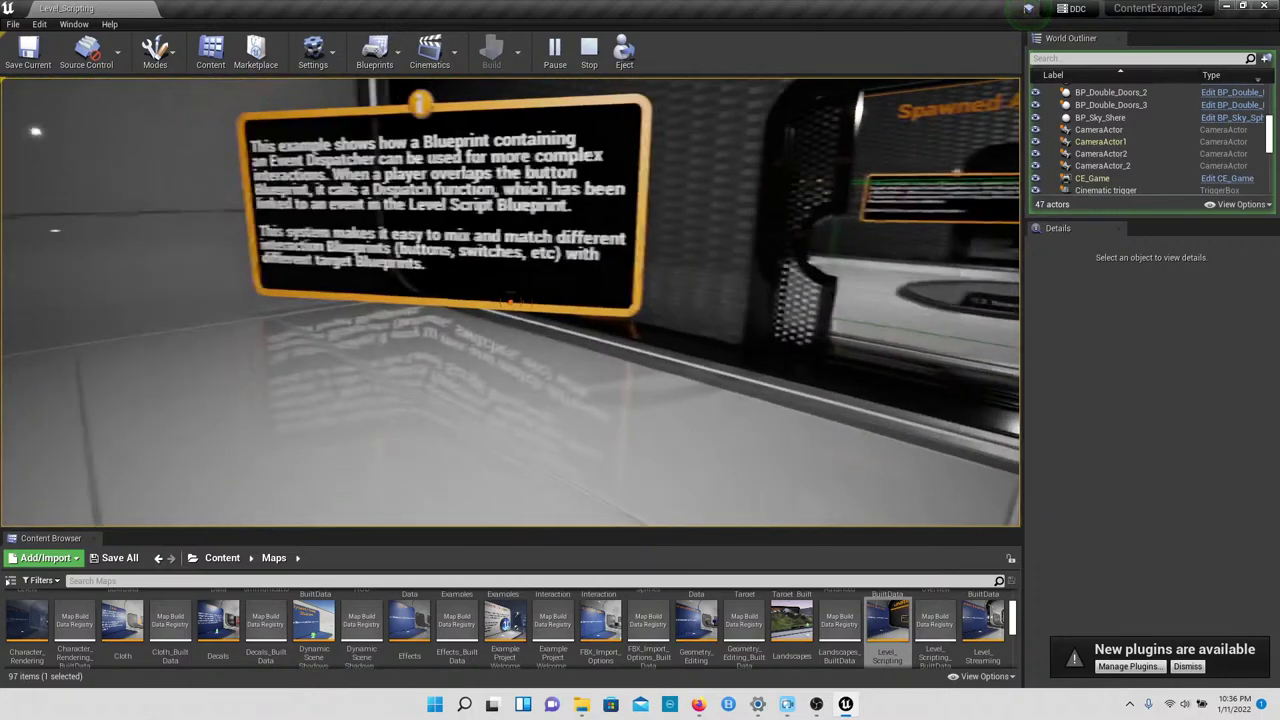
key(w)
key(w)
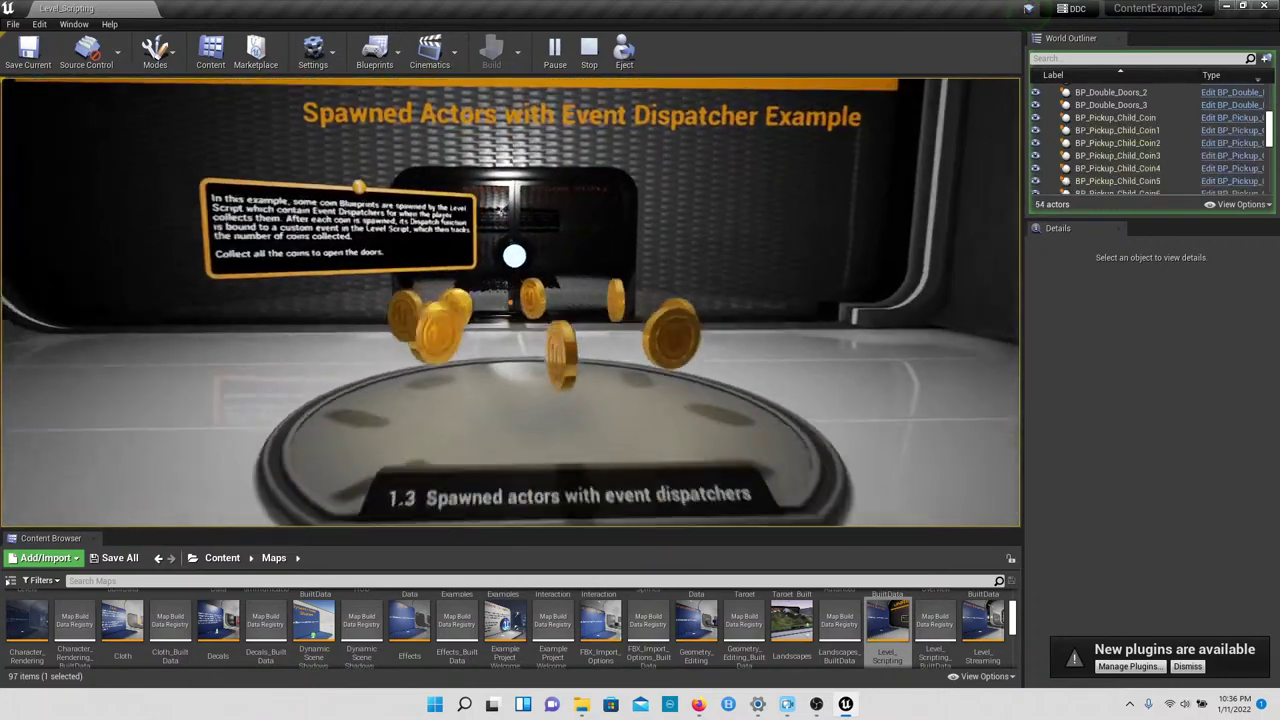
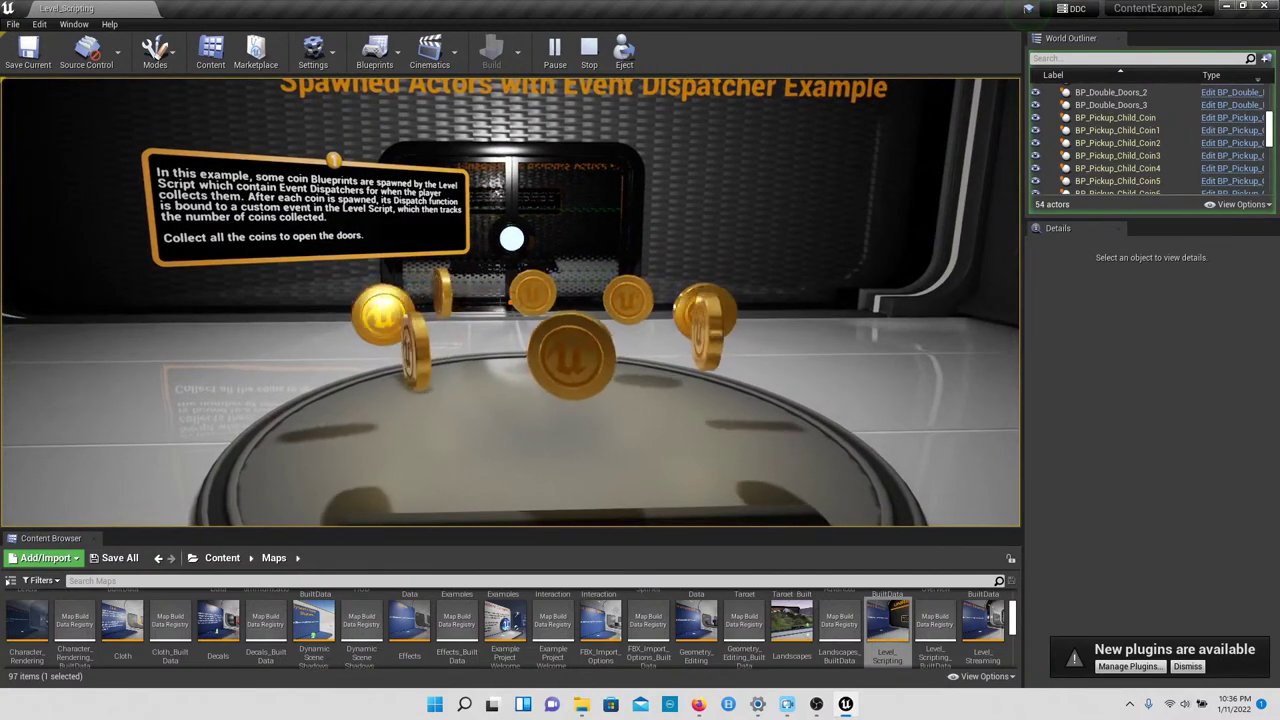
Step: Collect all the spawned coins at display 1.3 and walk through the doors to display 1.4
key(w)
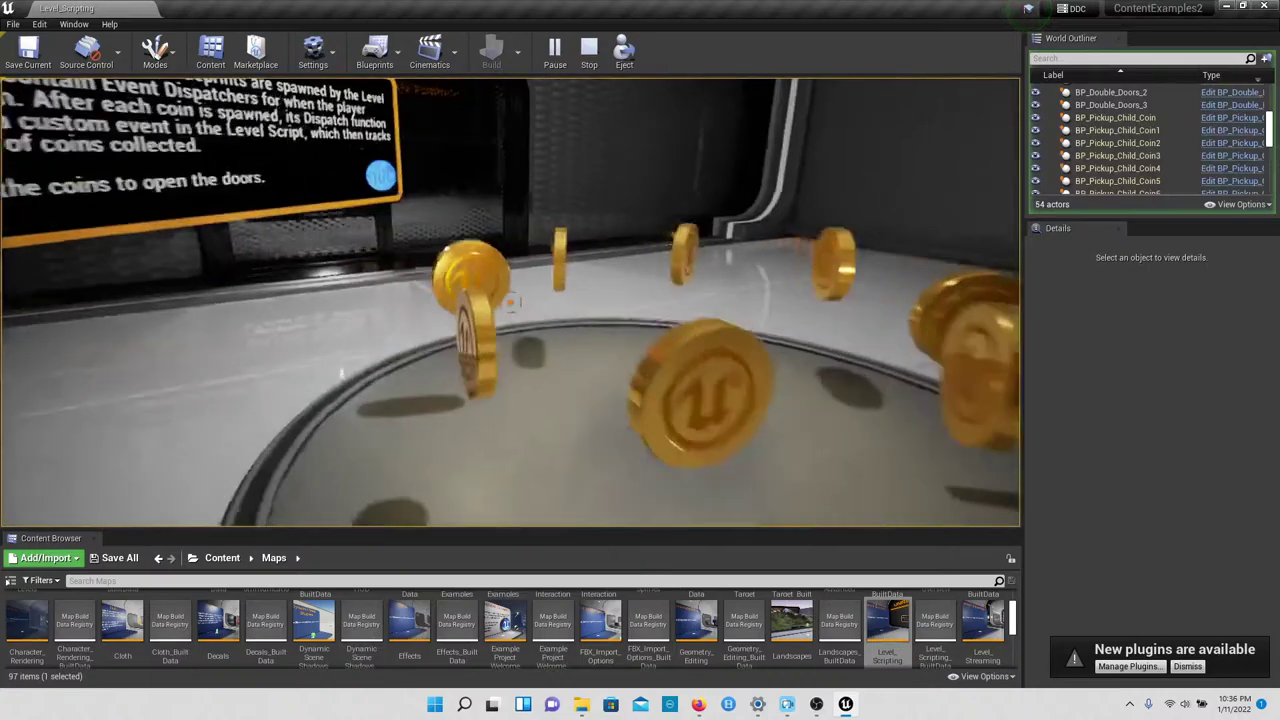
key(w)
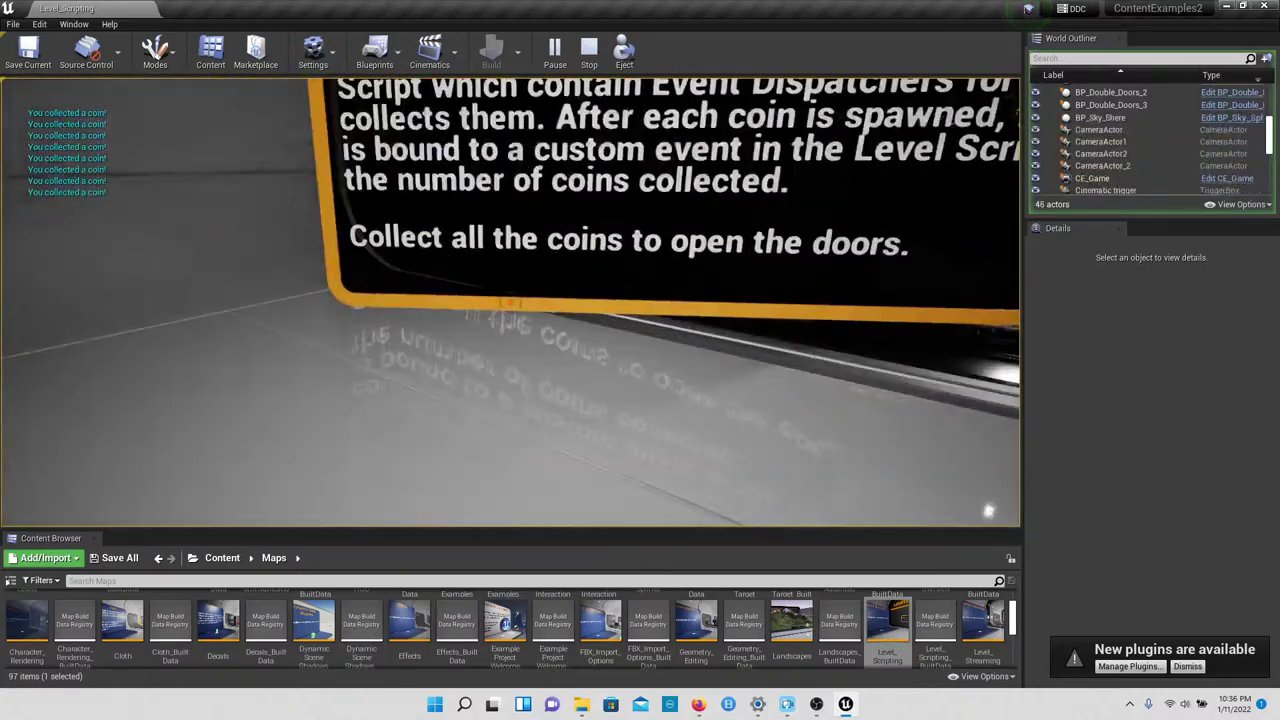
key(w)
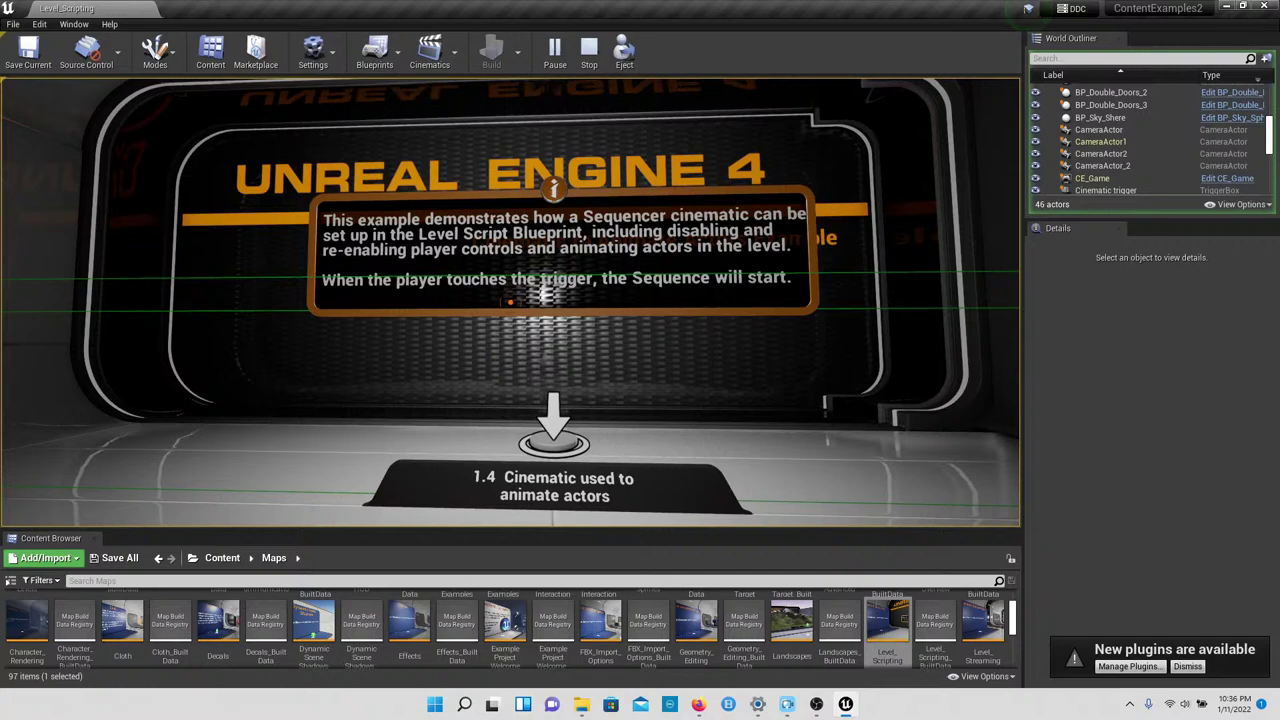
Step: Walk into the trigger at display 1.4 to run the Sequencer cinematic, and stop playing the level
key(w)
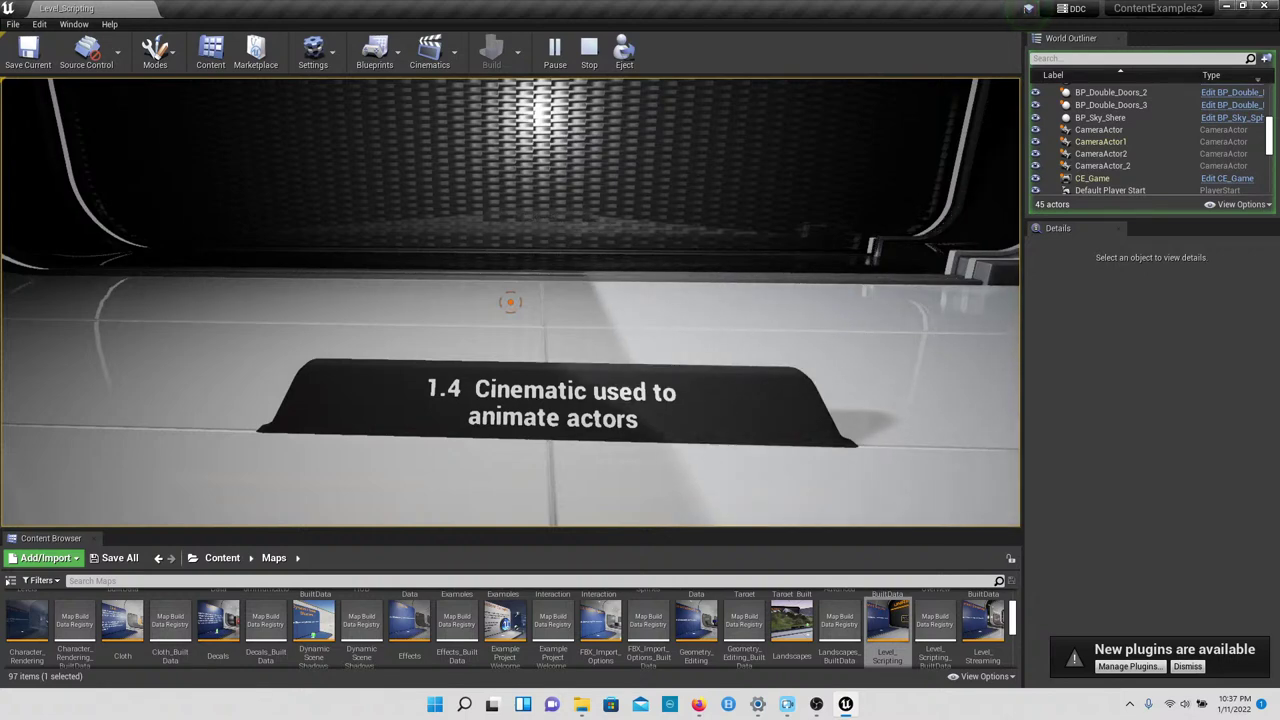
key(Escape)
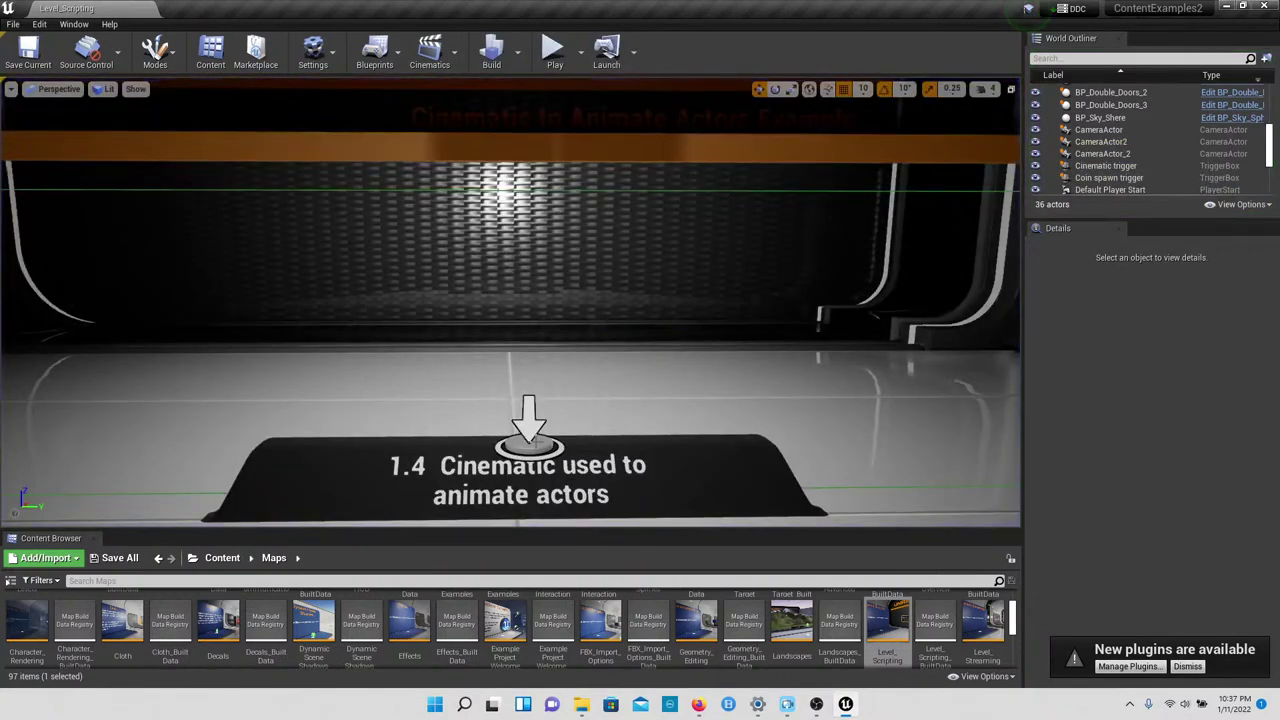
Step: Select the Cinematic trigger at display 1.4 and inspect the settings of its CollisionComponent
click(532, 438)
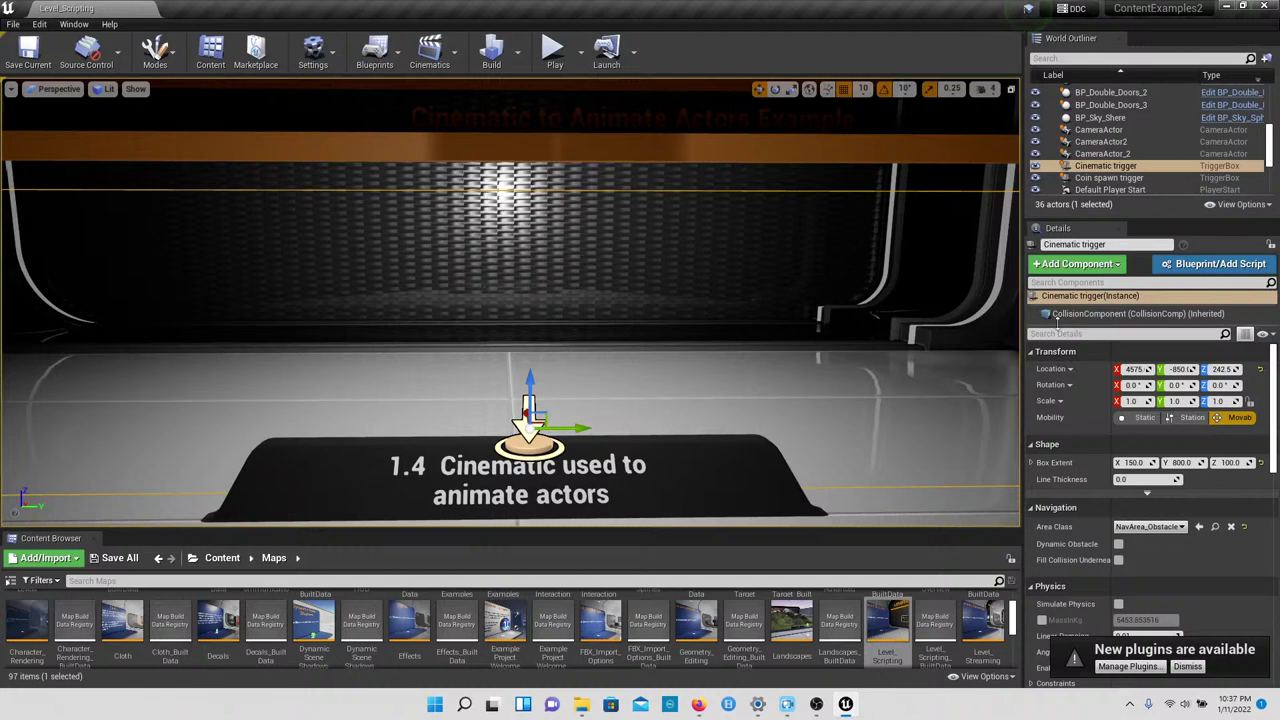
scroll(947, 351, down, 4)
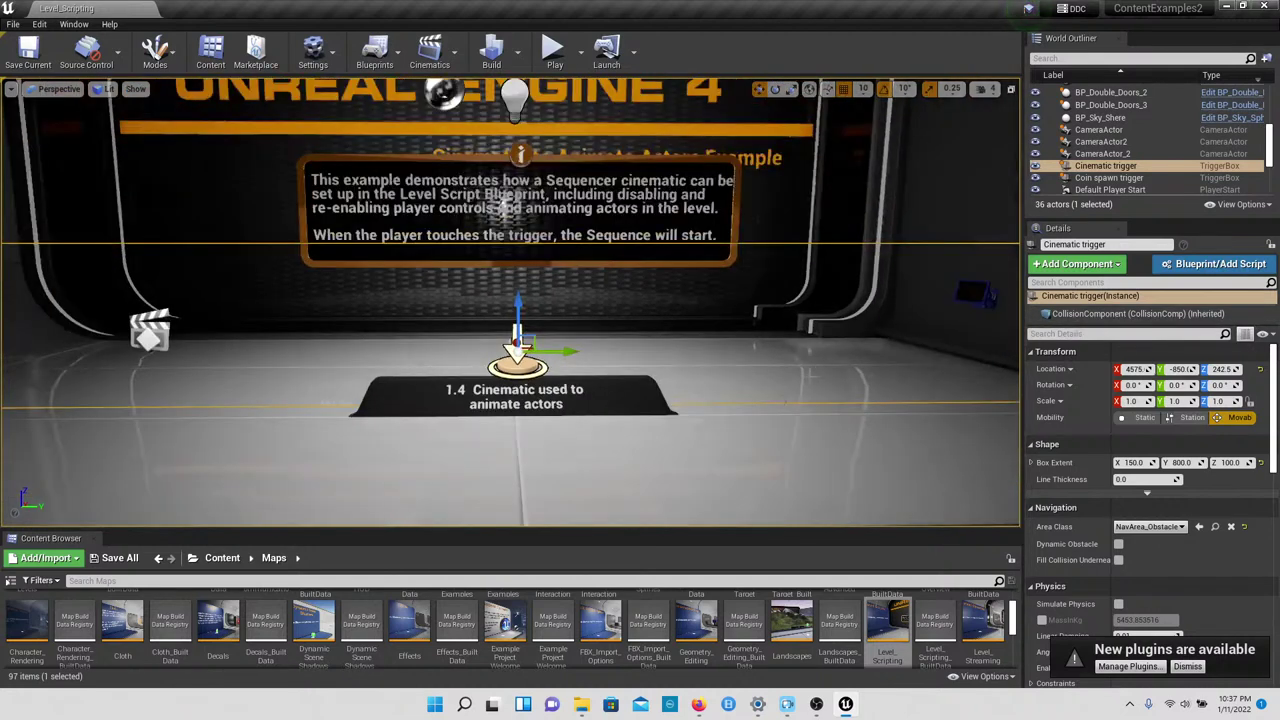
click(1120, 316)
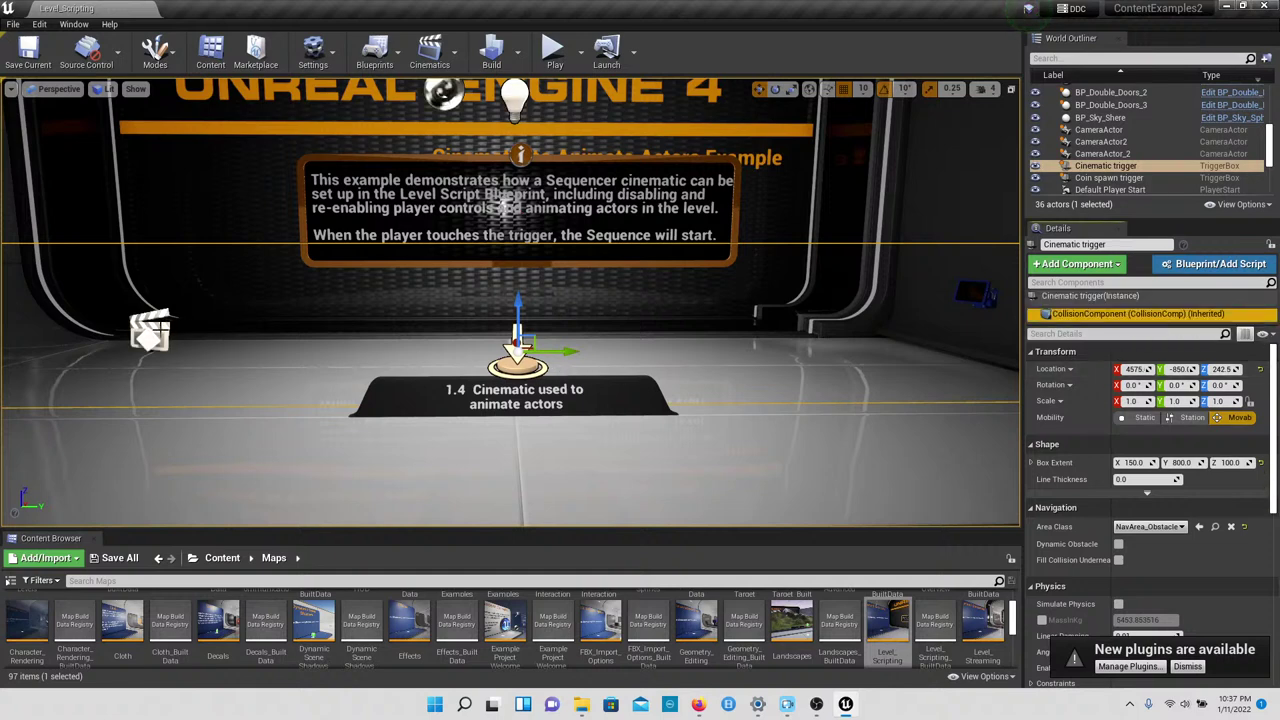
Step: Open the level sequence of the LevelScripting_Master actor, inspect its camera cuts and close Sequencer
click(160, 328)
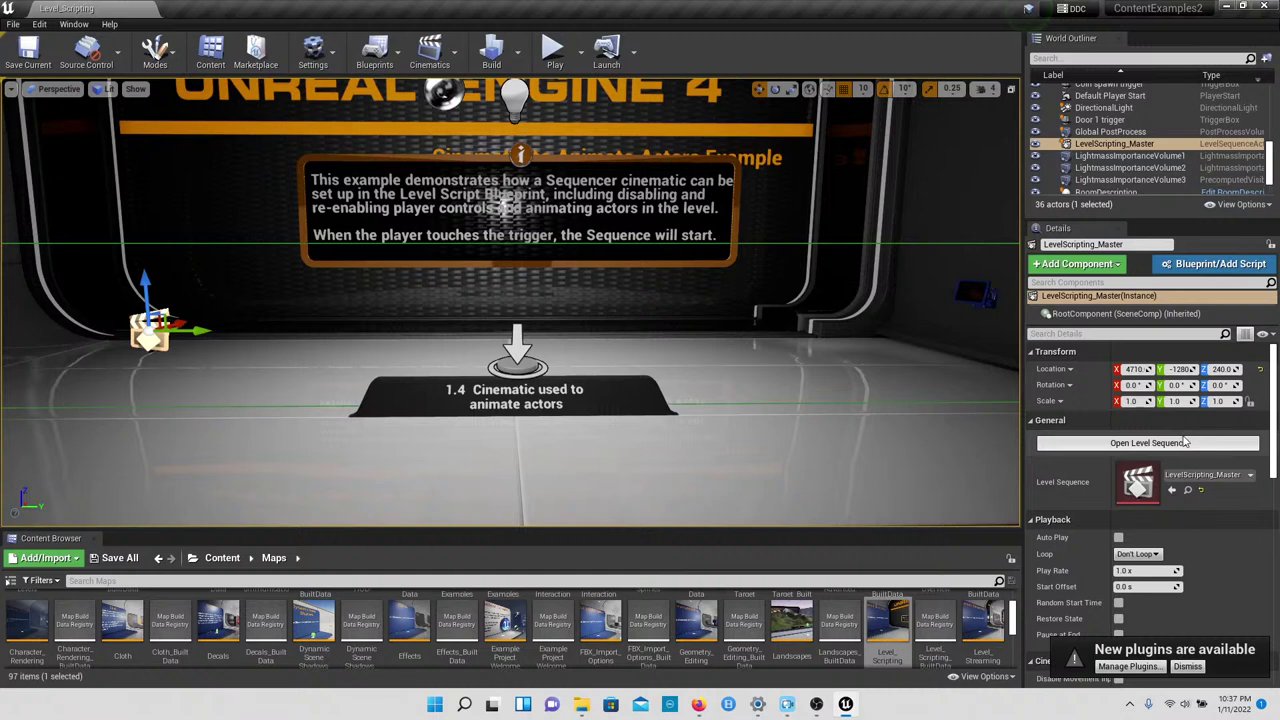
click(1150, 443)
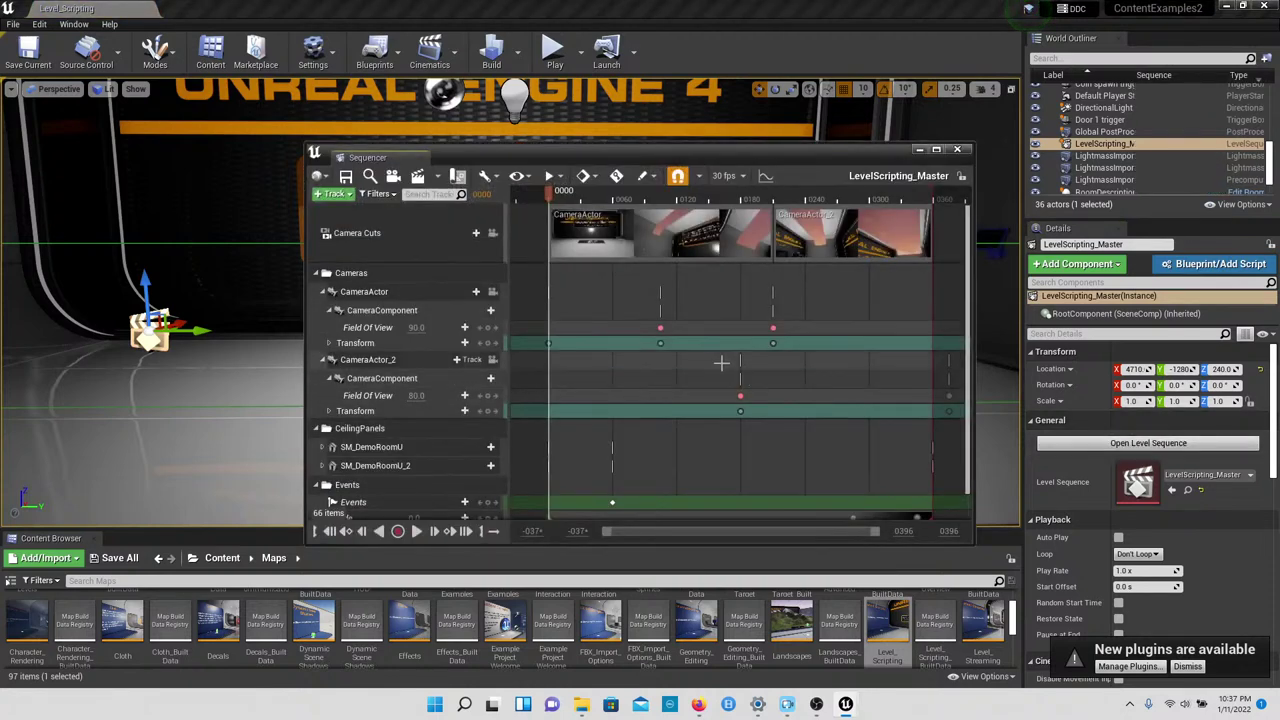
click(630, 238)
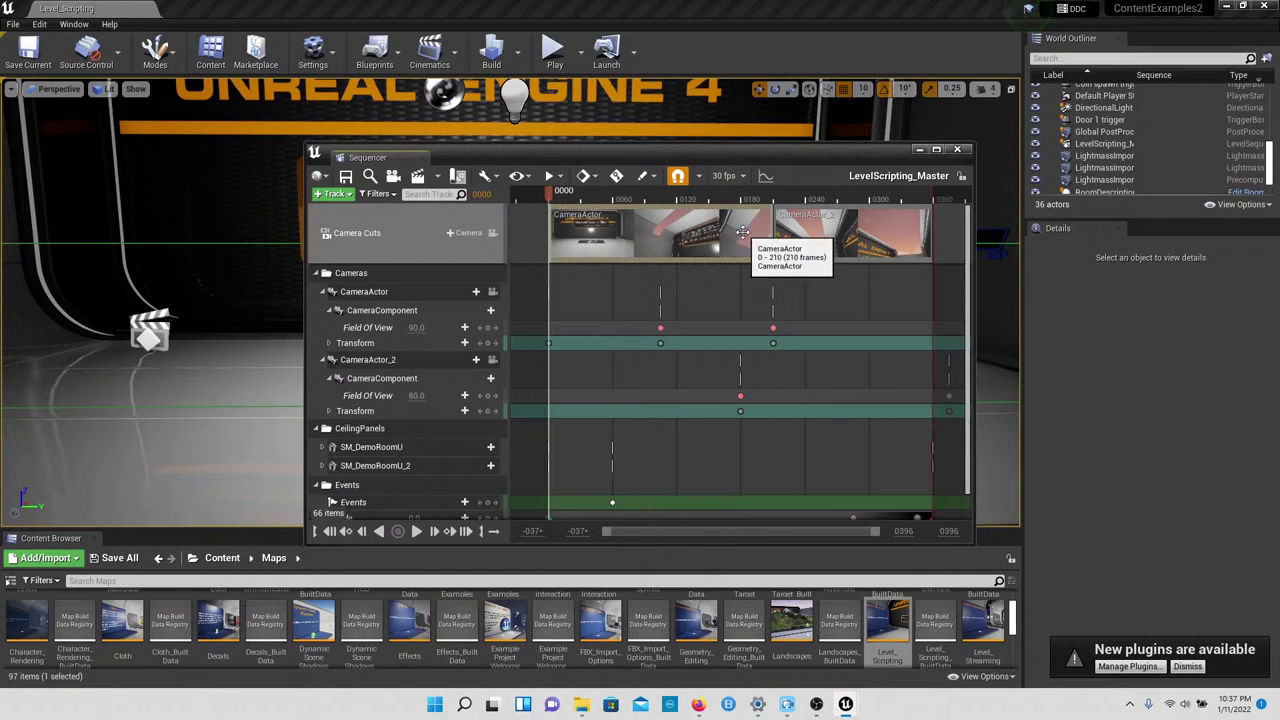
click(957, 149)
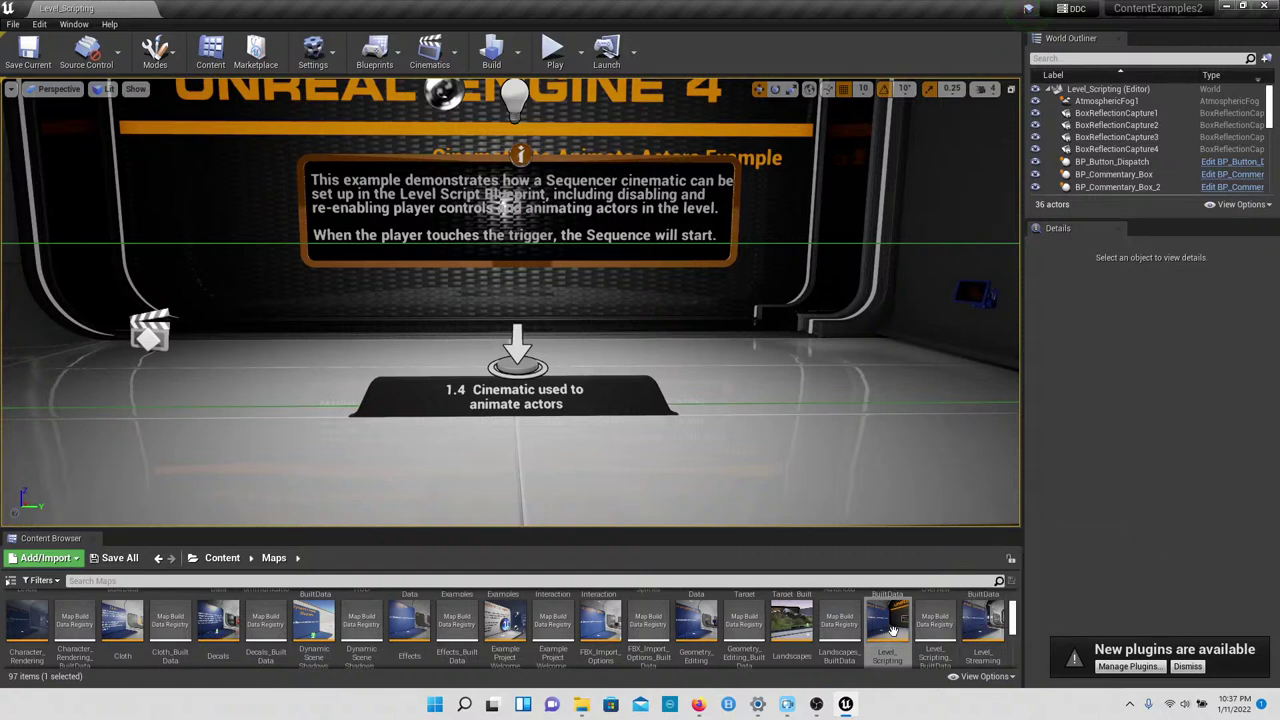
Step: Open the Level_Streaming map without saving the changes to LevelScripting_Master
click(982, 625)
double_click(982, 625)
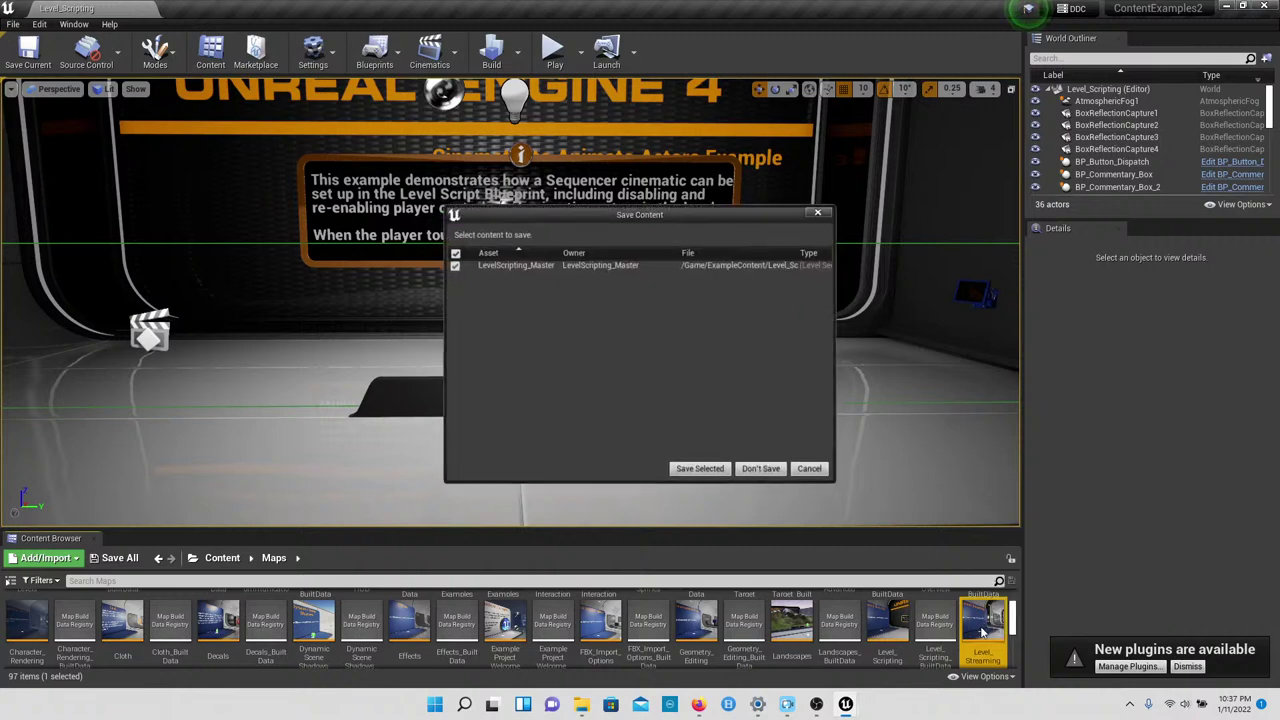
click(762, 474)
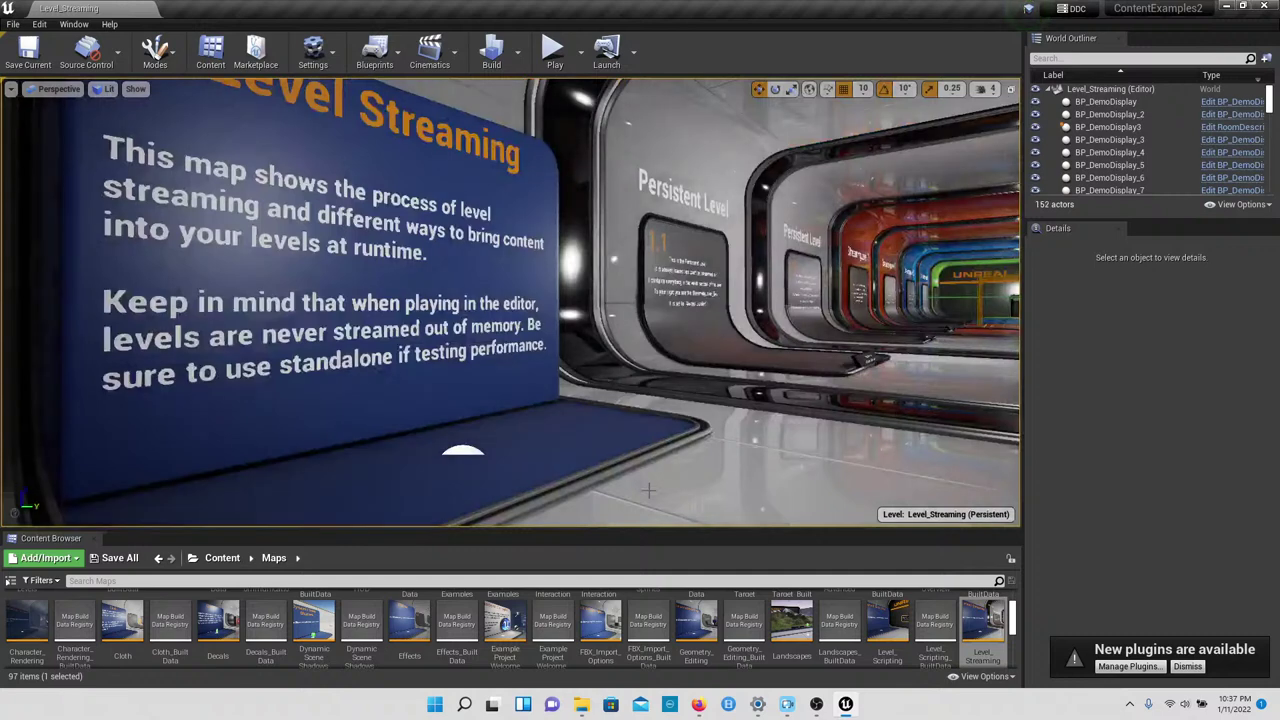
Step: Examine the Level Streaming introduction panel and display 1.1 on persistent and always loaded levels
right_drag(510, 302, 480, 290)
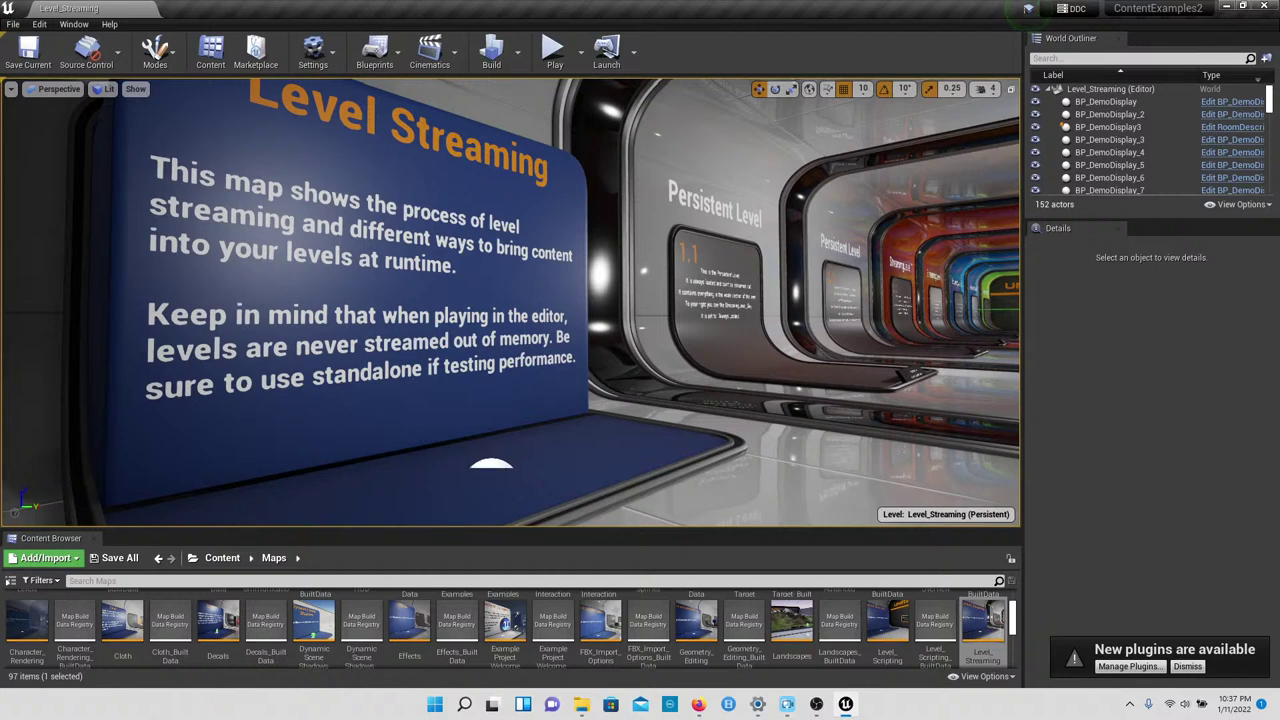
right_drag(510, 302, 338, 312)
key(w)
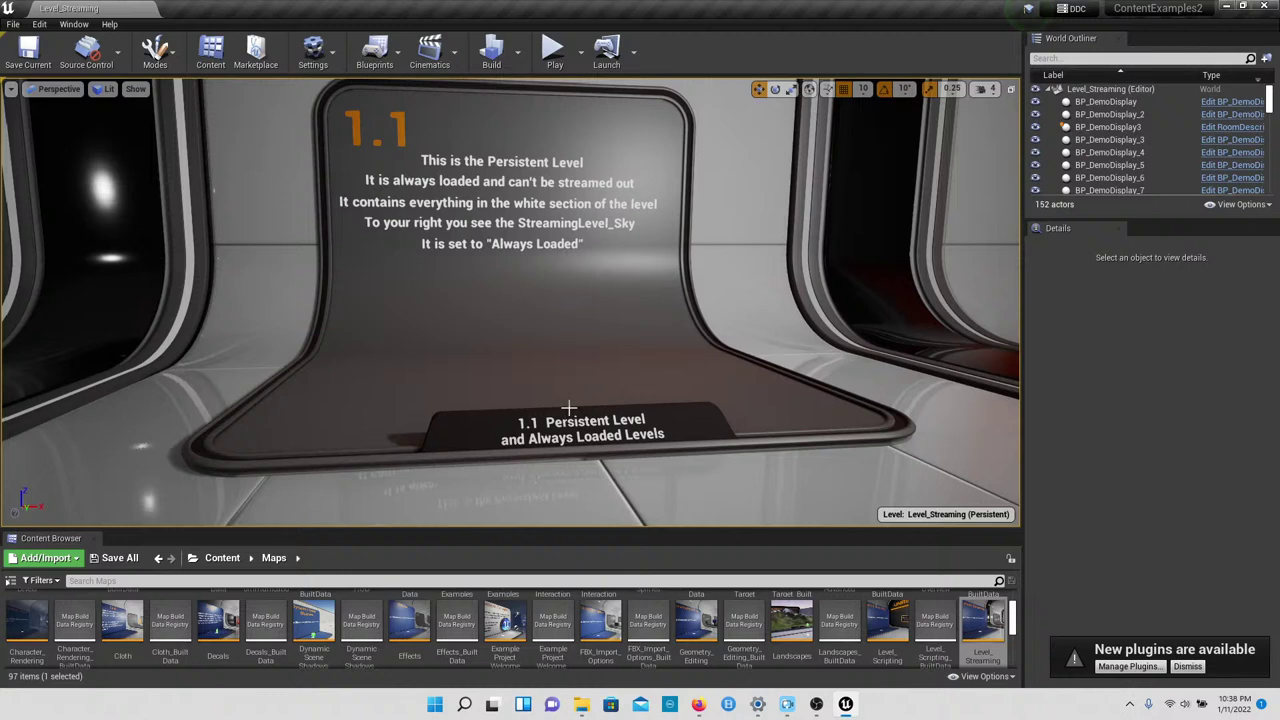
right_drag(510, 302, 508, 300)
right_click(563, 233)
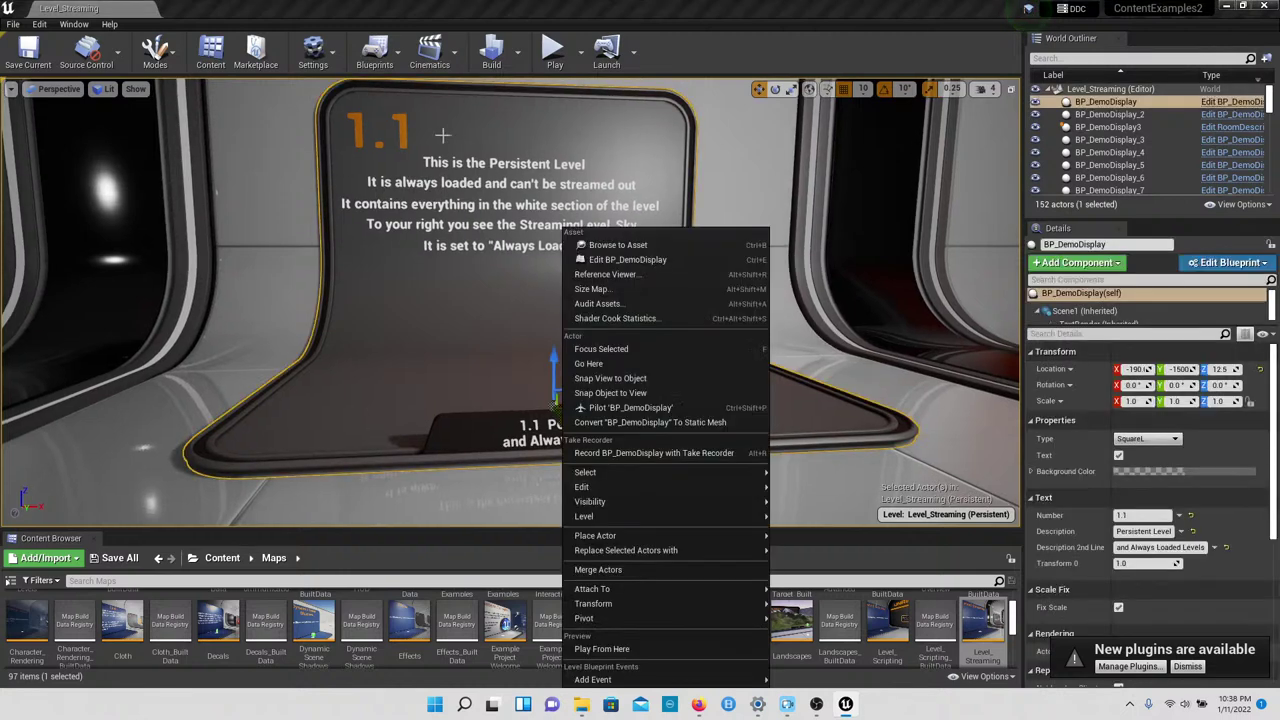
key(Escape)
Step: Play the level and walk past display 1.1 to display 2.1, LevelStreamingVolume
click(554, 58)
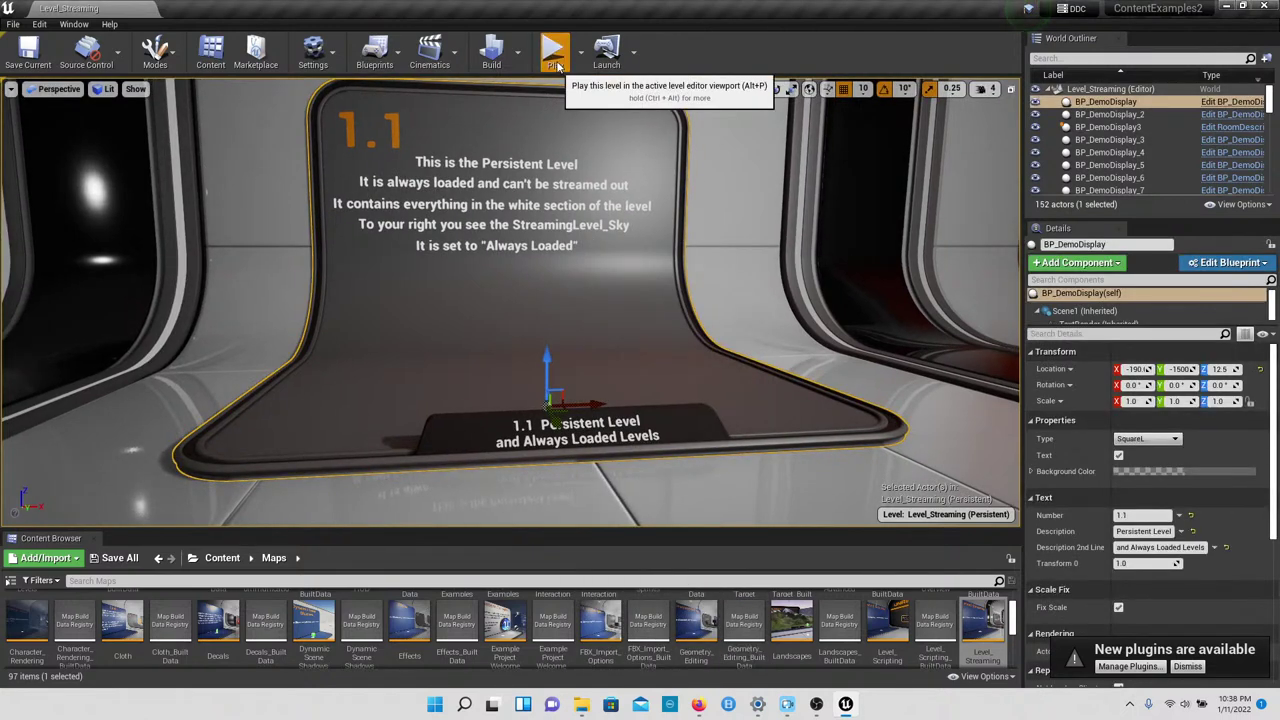
click(555, 180)
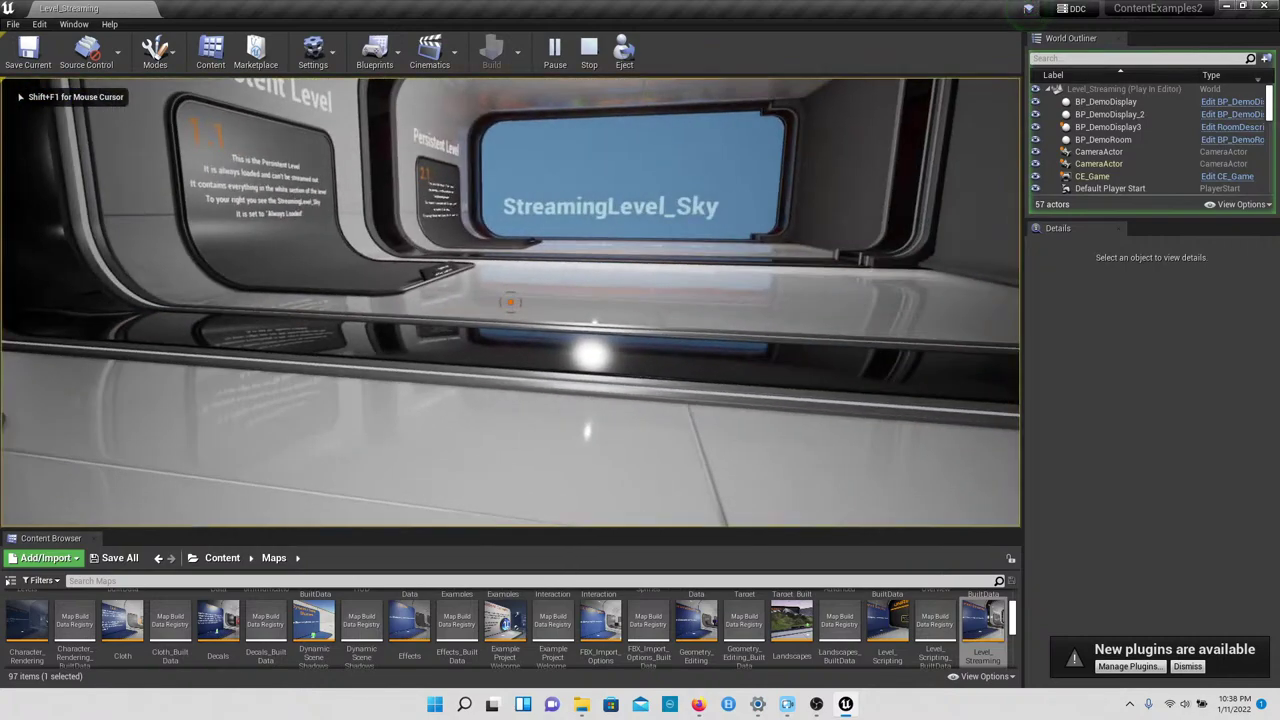
key(w)
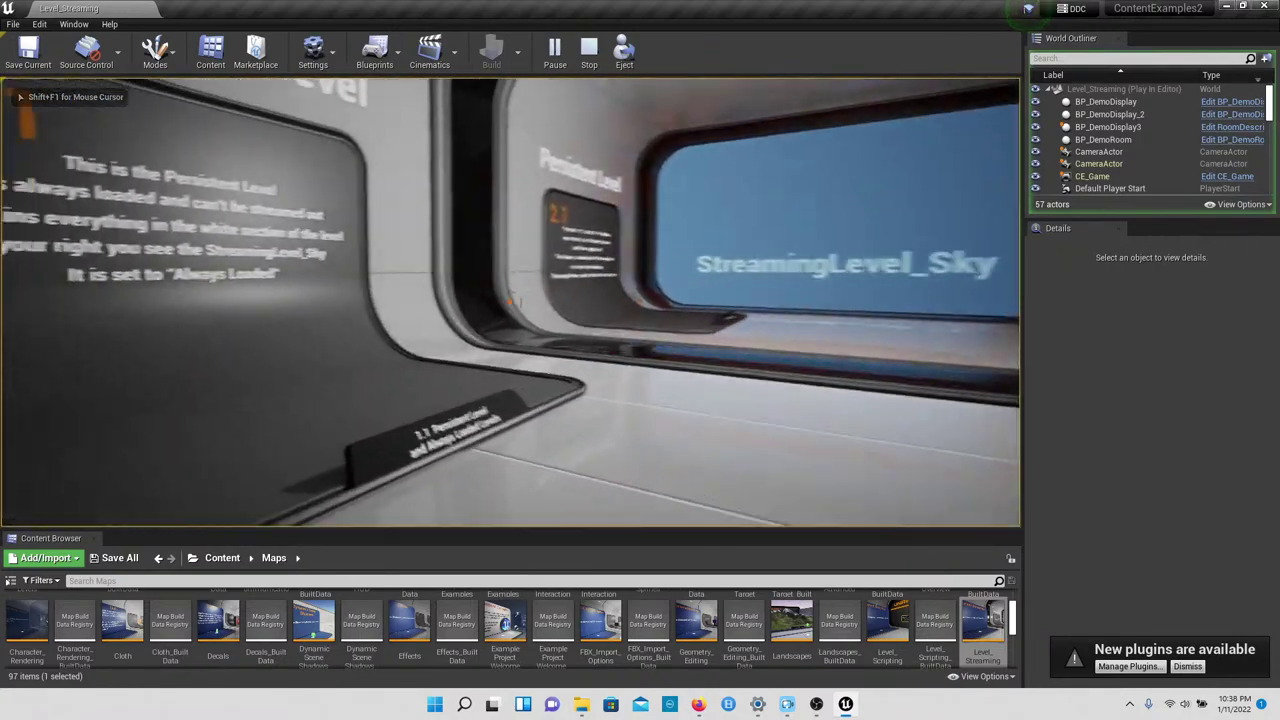
key(w)
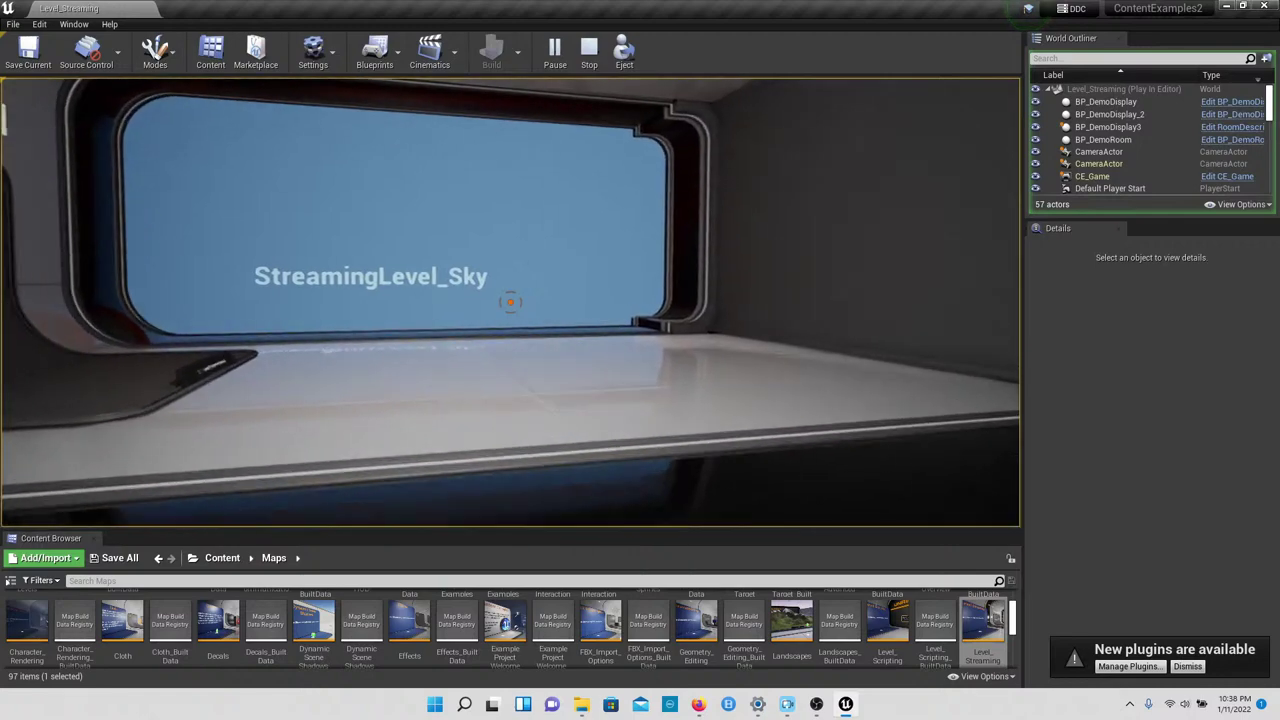
key(w)
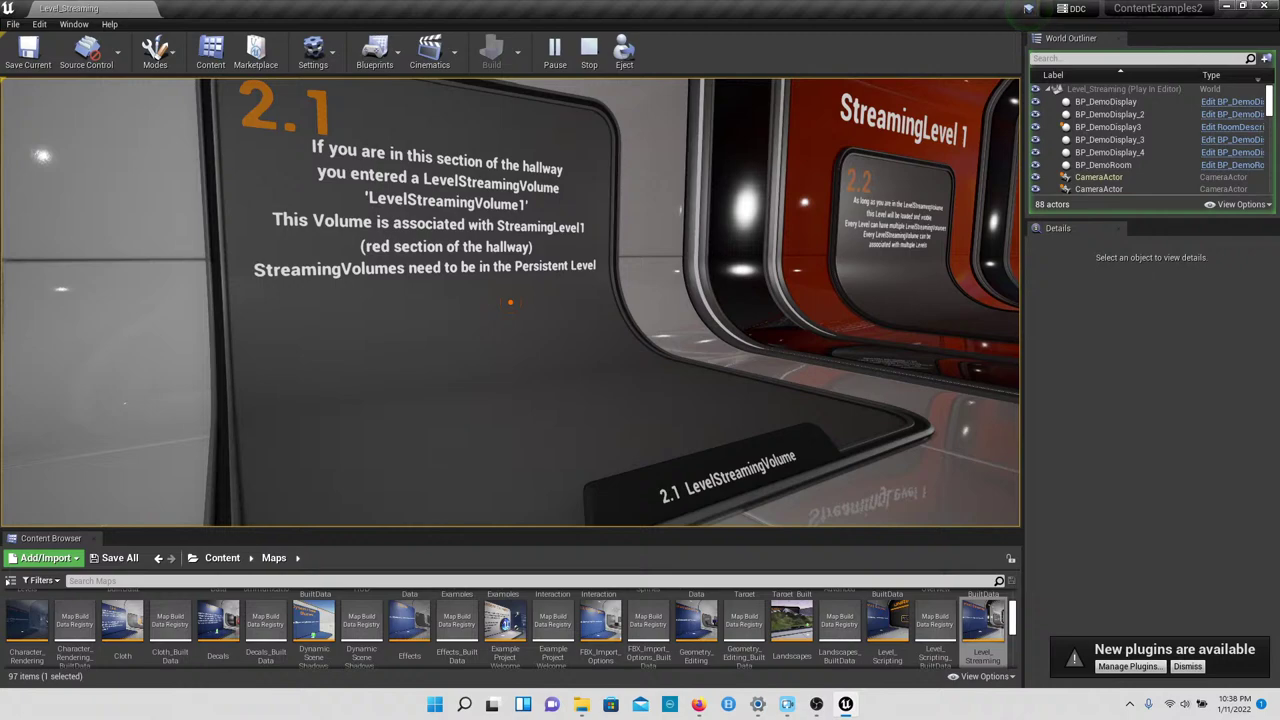
Step: Walk into the red StreamingLevel 1 section and read displays 2.2 and 2.3
key(w)
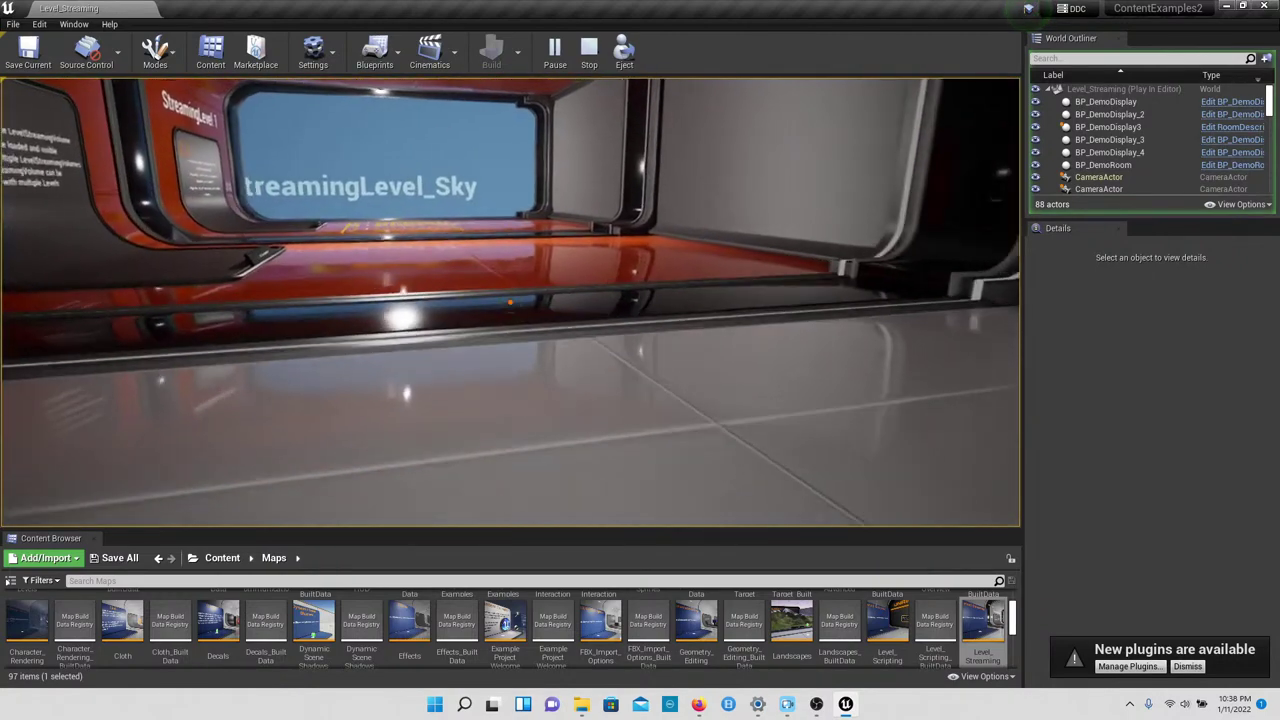
key(w)
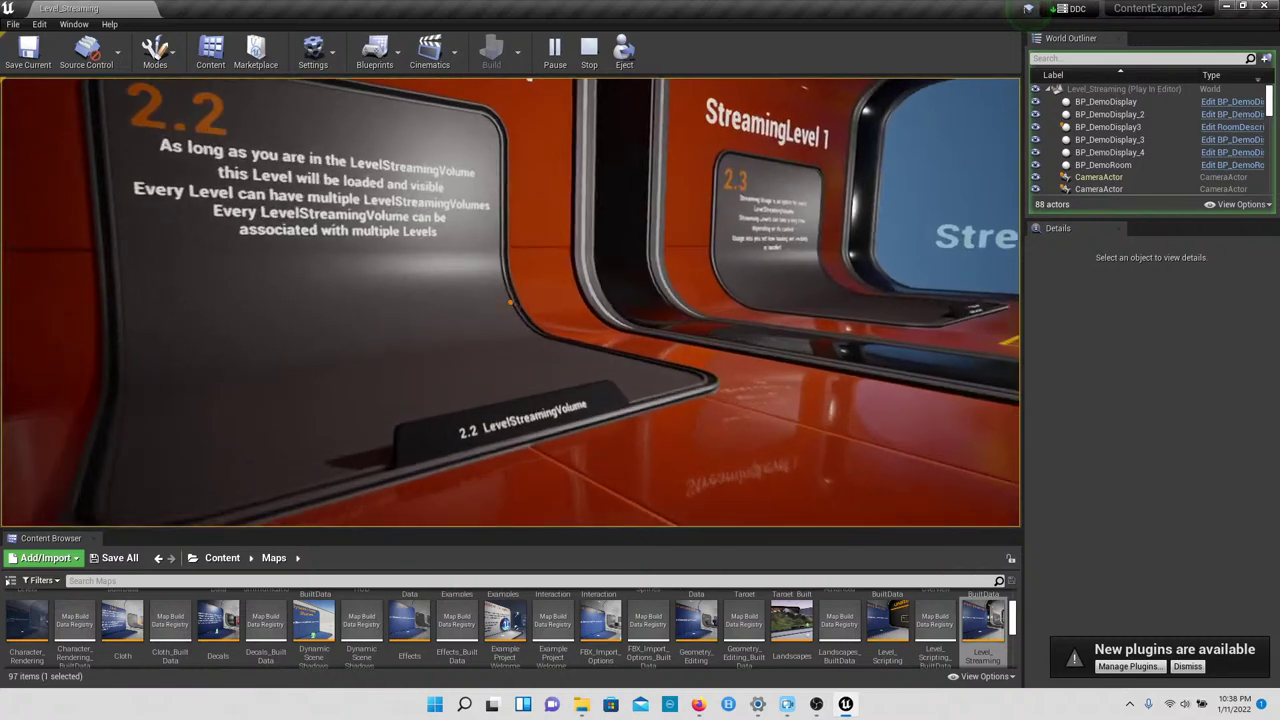
key(w)
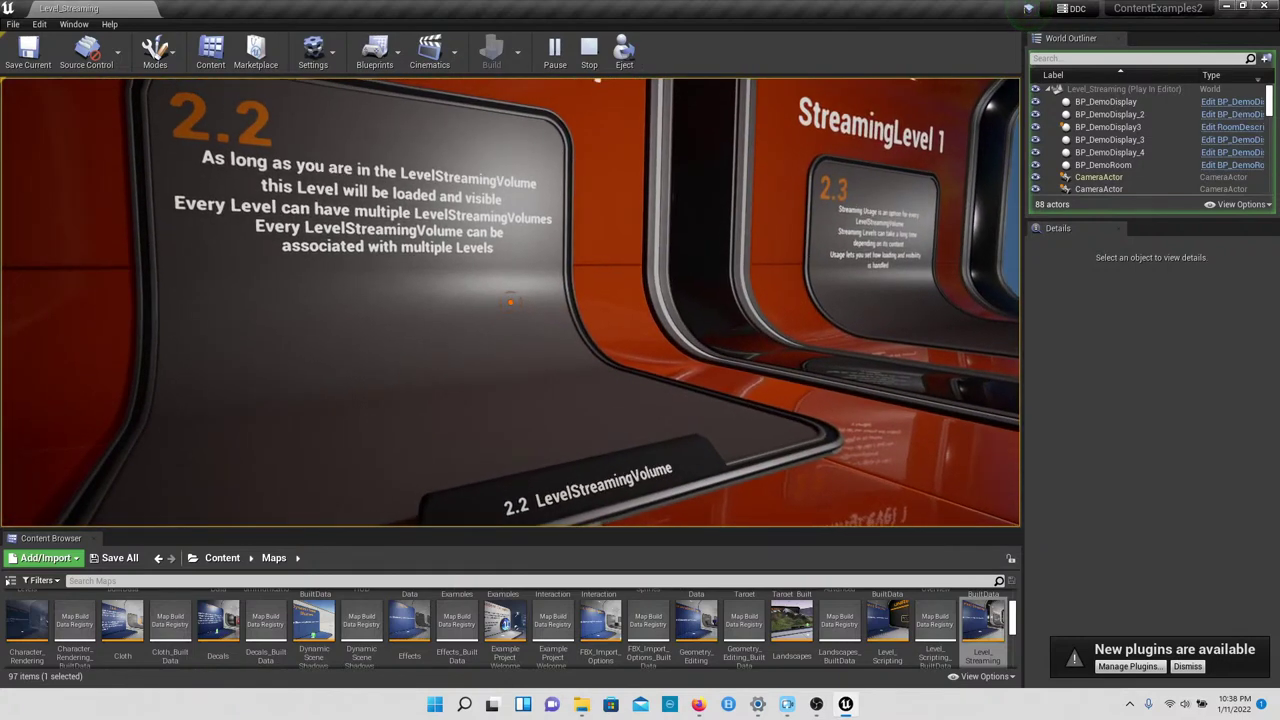
key(a)
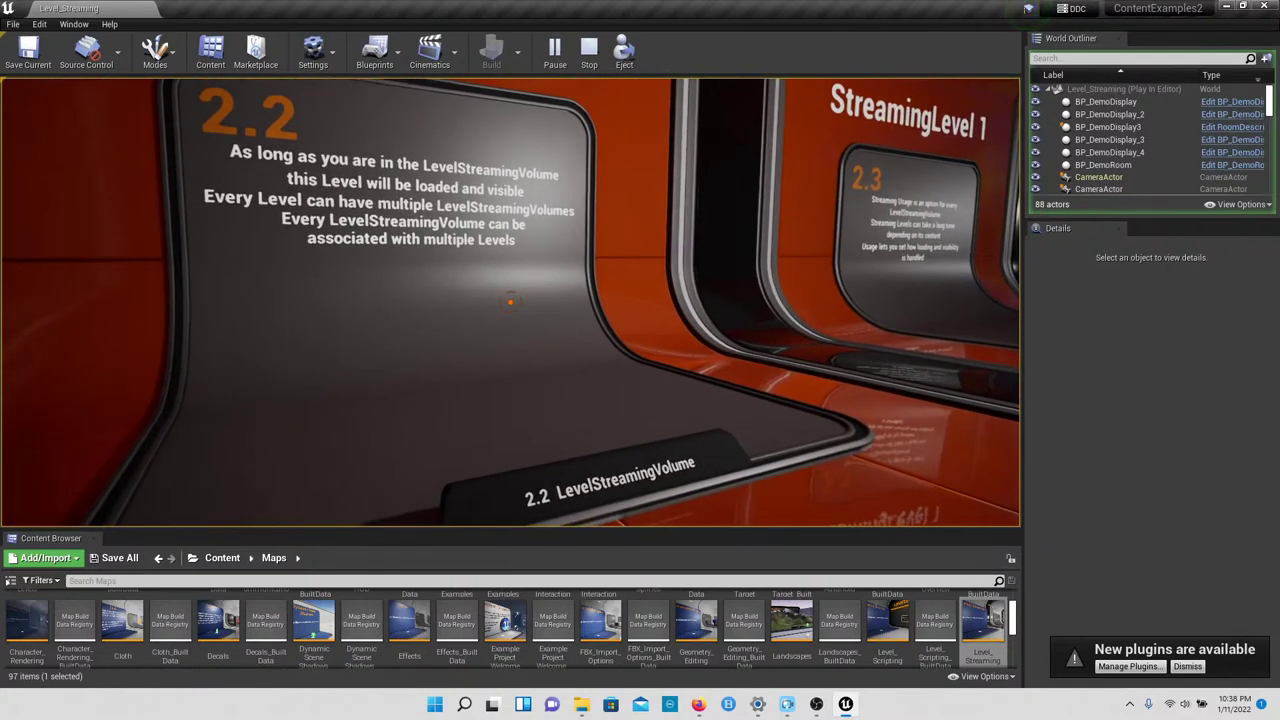
key(d)
key(w)
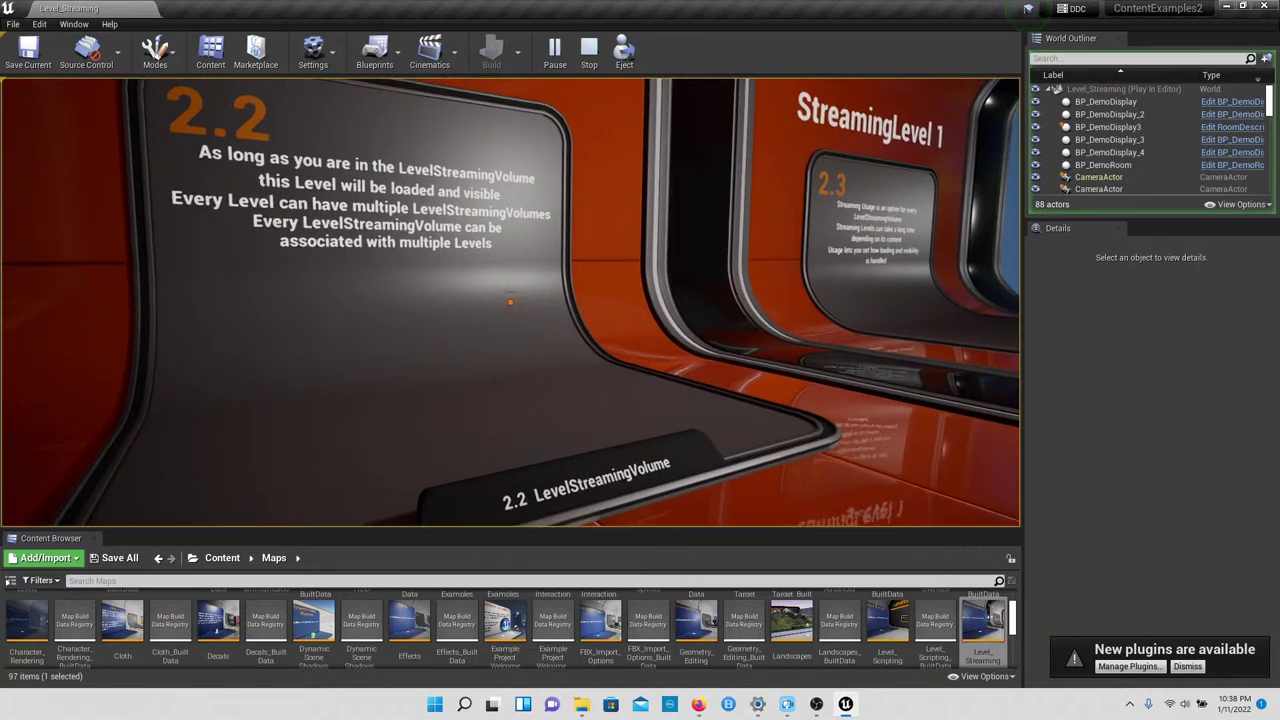
key(w)
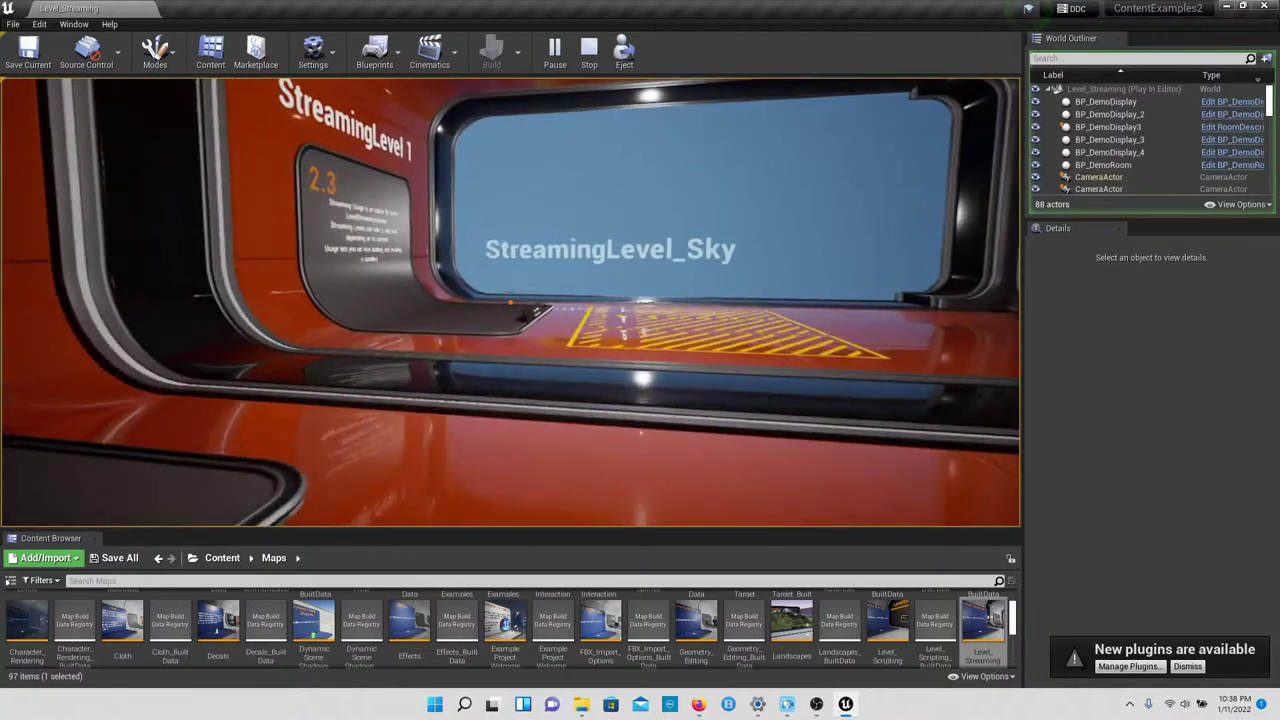
key(w)
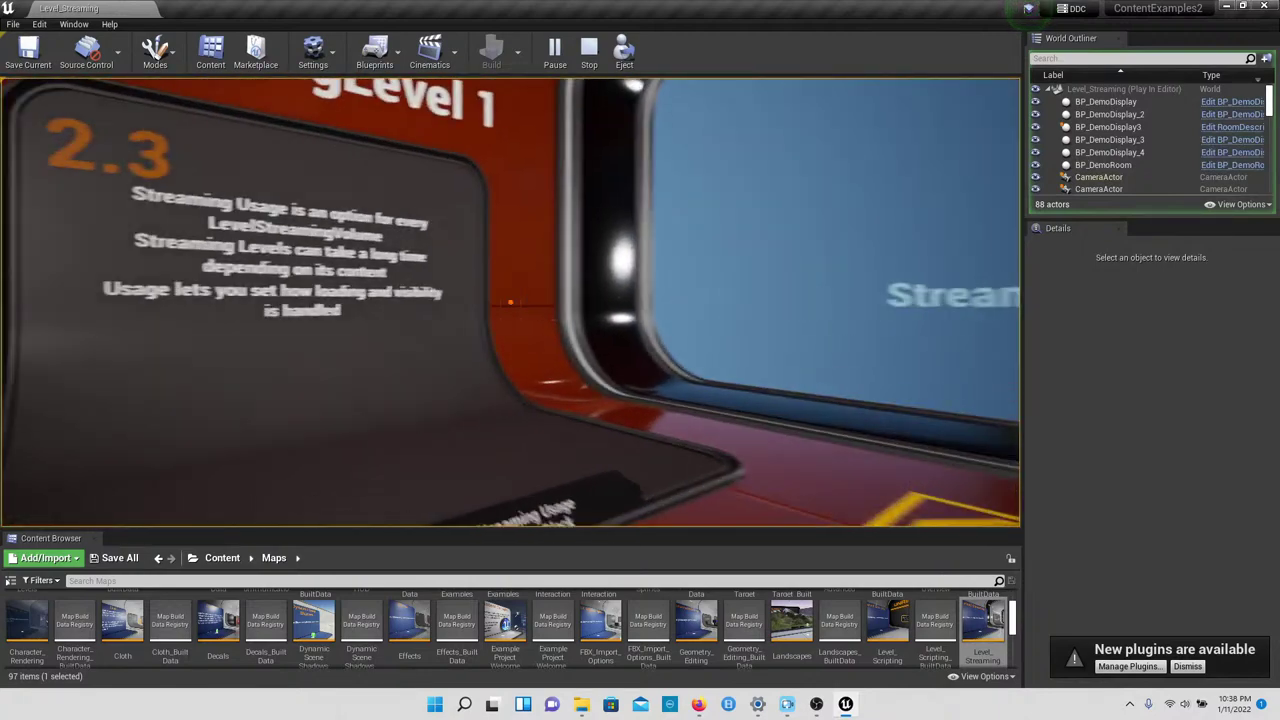
mouse_move(510, 302)
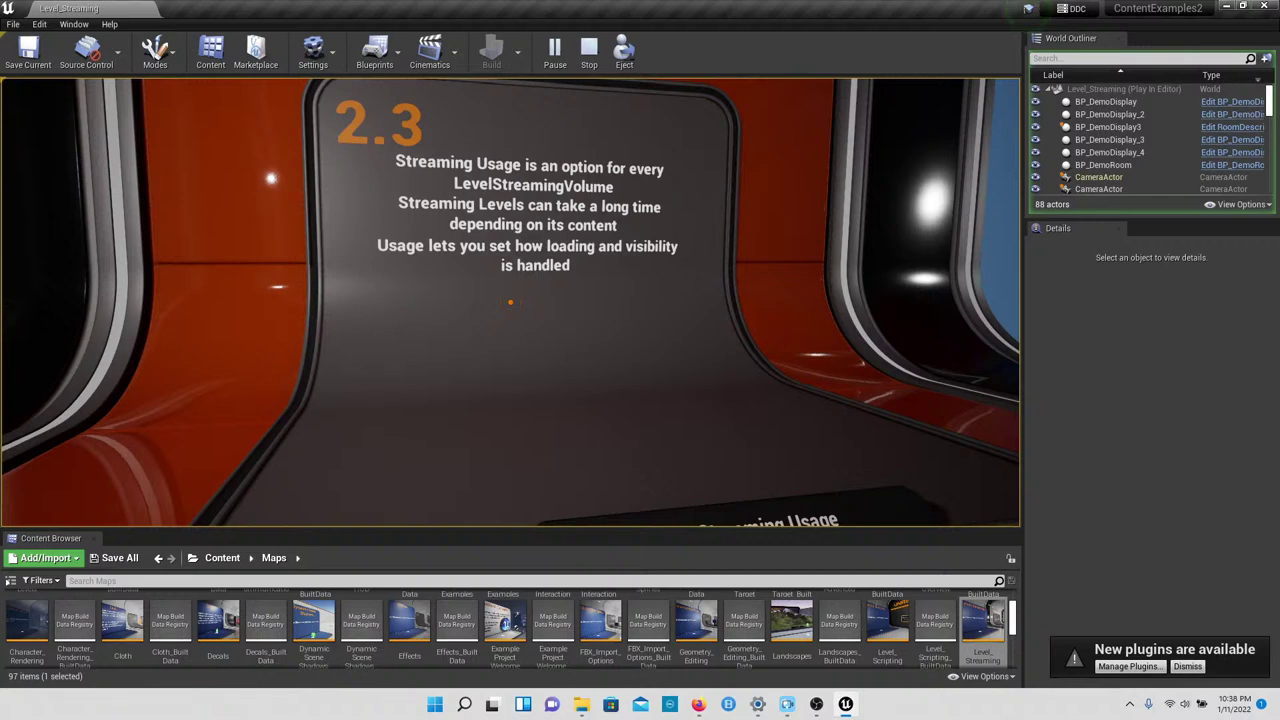
Step: Walk on to display 2.4 in the blue StreamingLevel2 section, read it and stop playing the level
key(w)
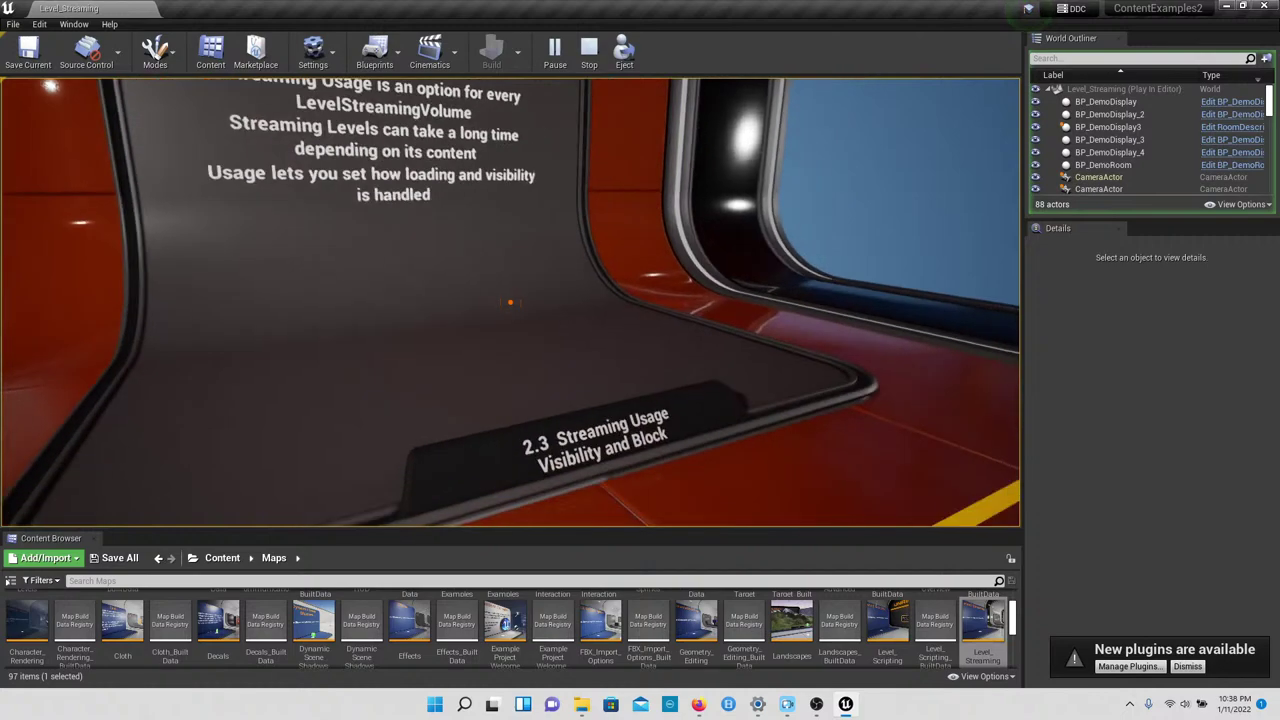
key(w)
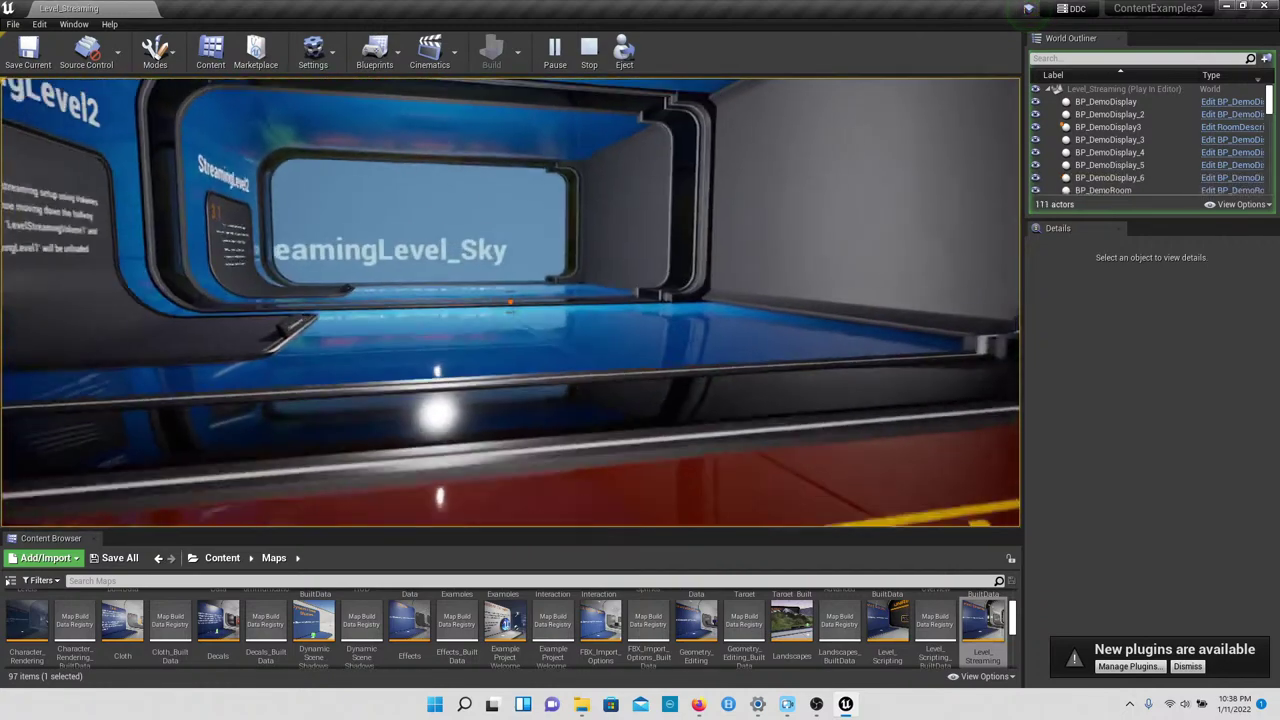
key(w)
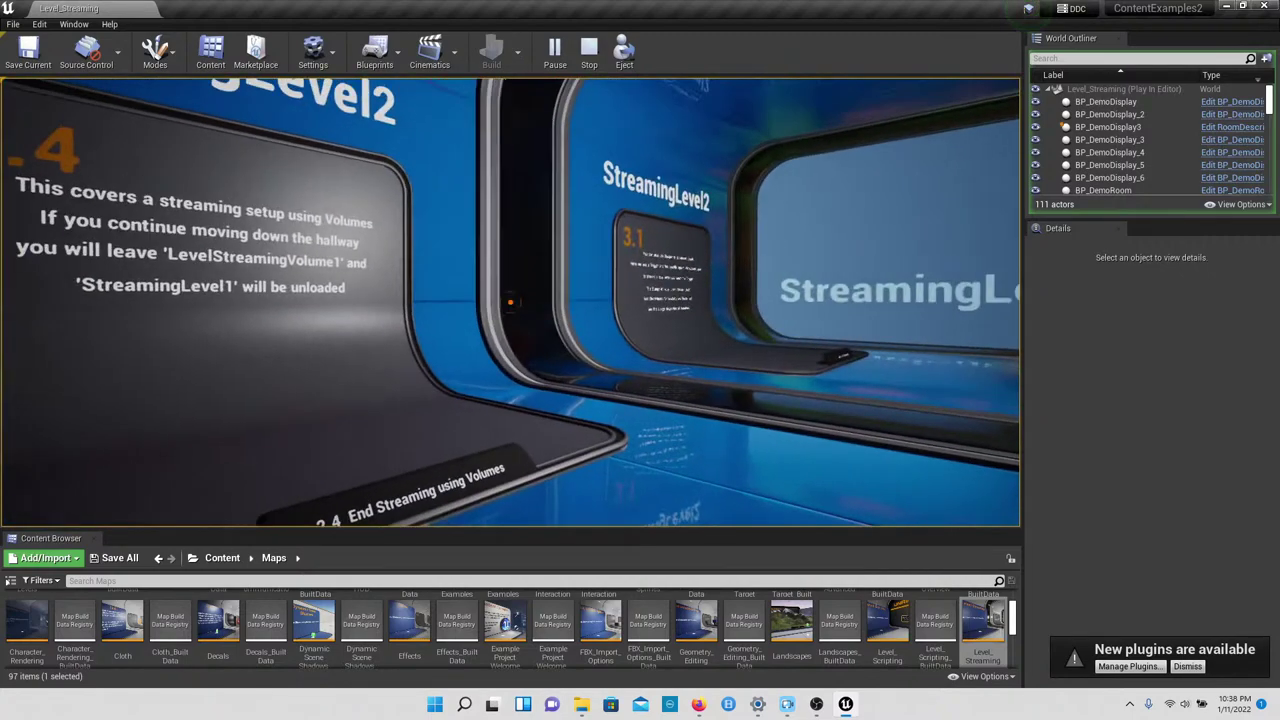
key(Escape)
Step: Look through the next maps in the Maps folder and make the Content Browser taller
scroll(850, 640, down, 1)
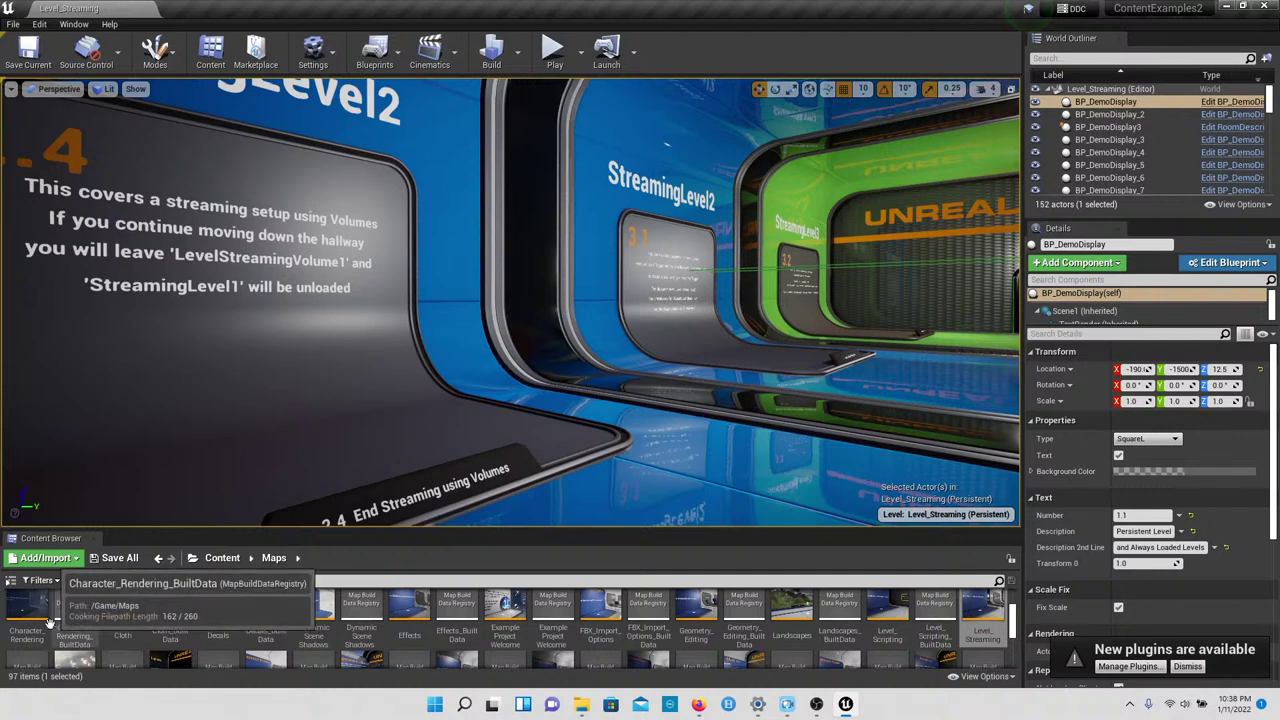
scroll(242, 640, down, 1)
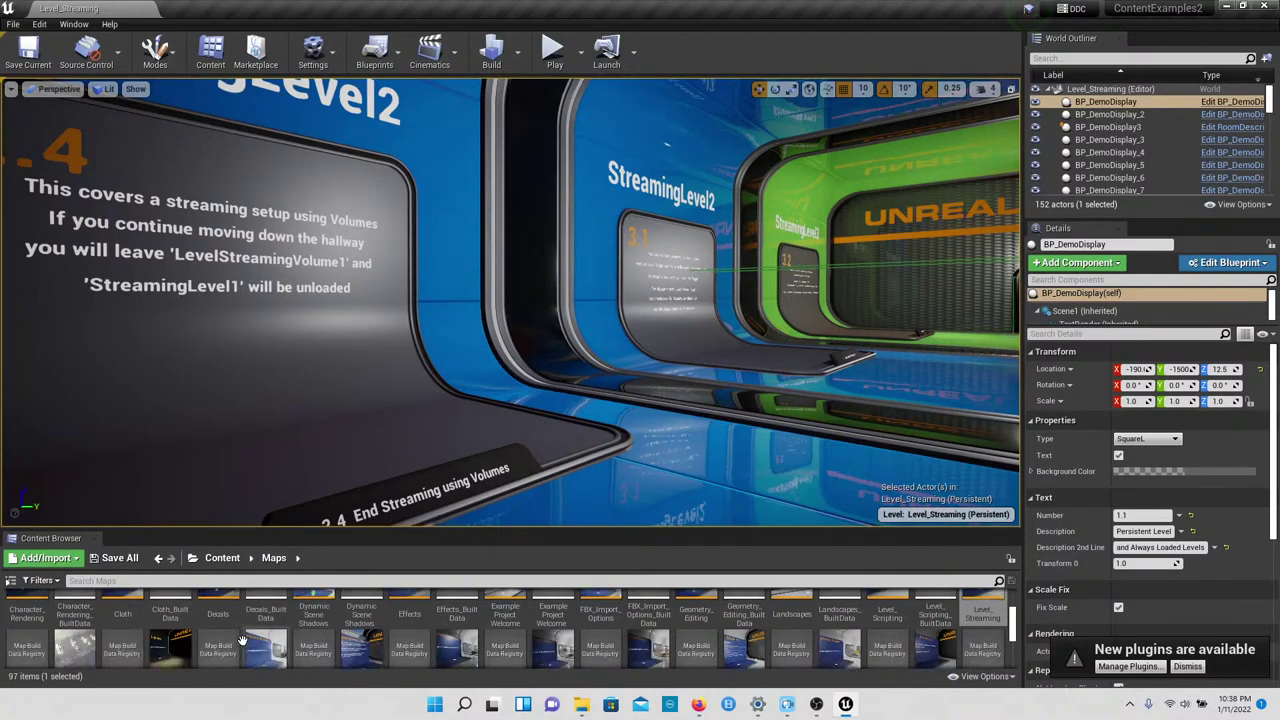
scroll(242, 640, down, 1)
scroll(242, 640, down, 1)
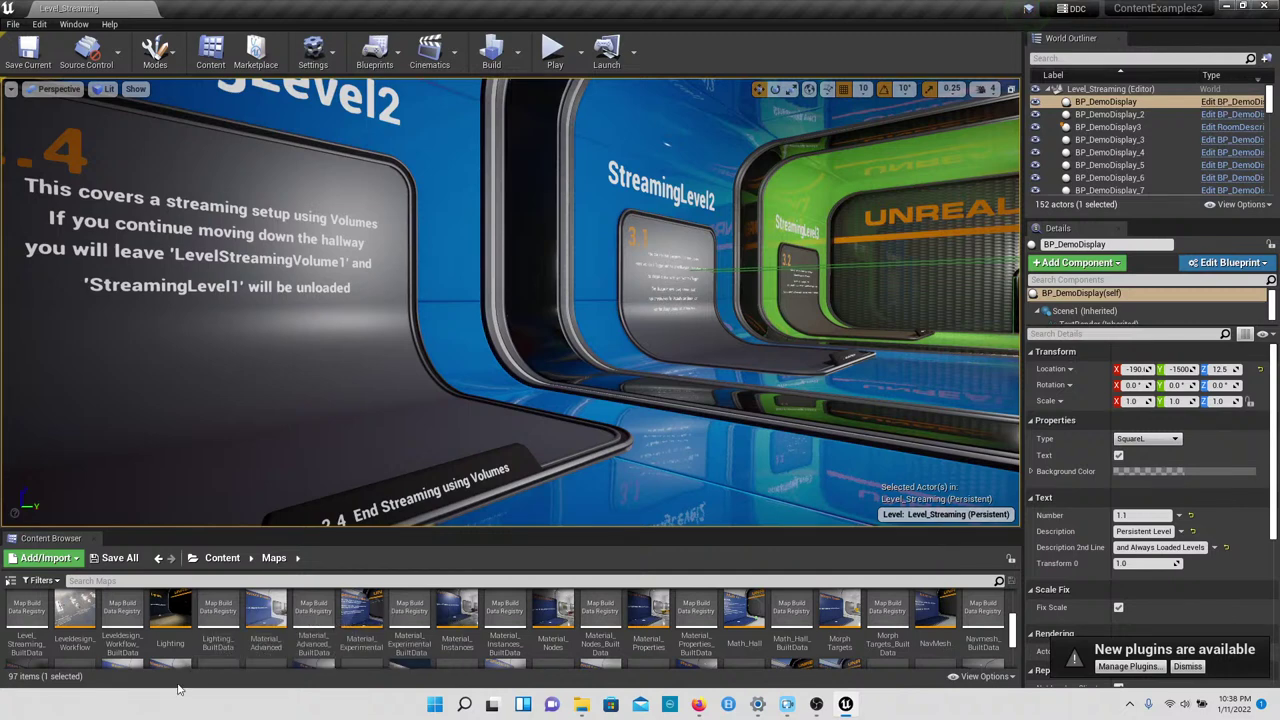
scroll(265, 635, up, 1)
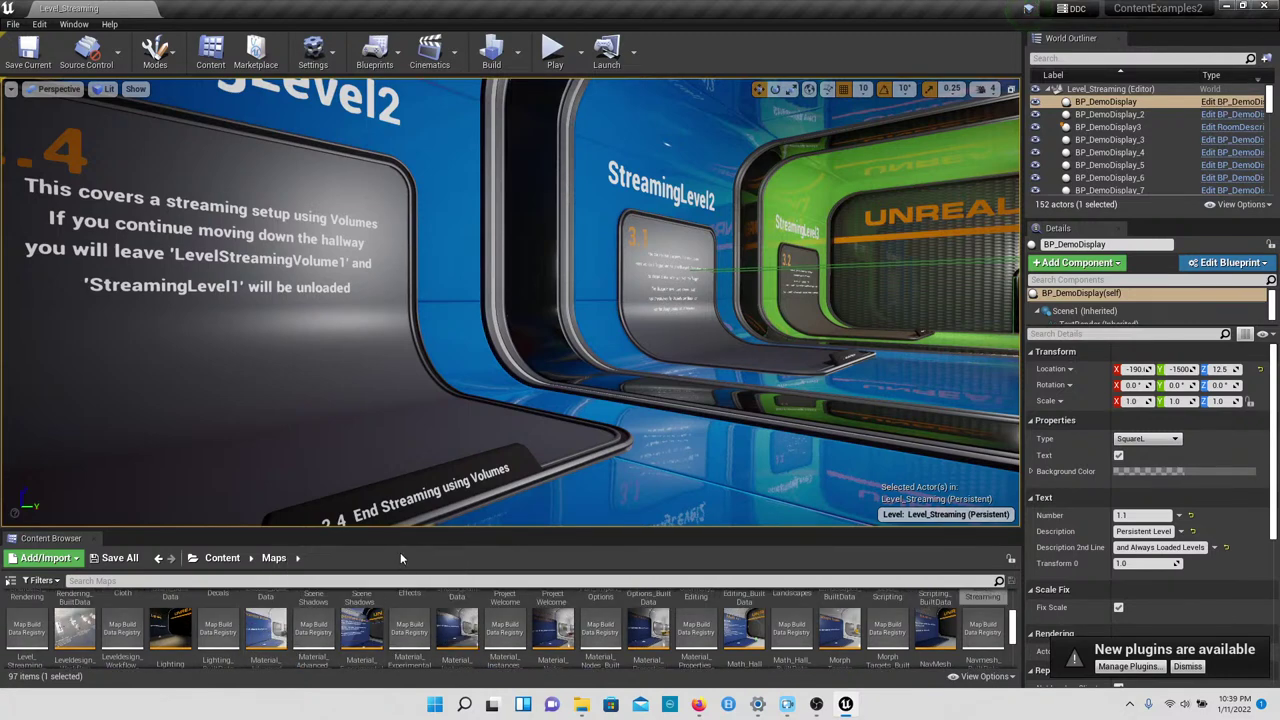
drag(410, 527, 416, 492)
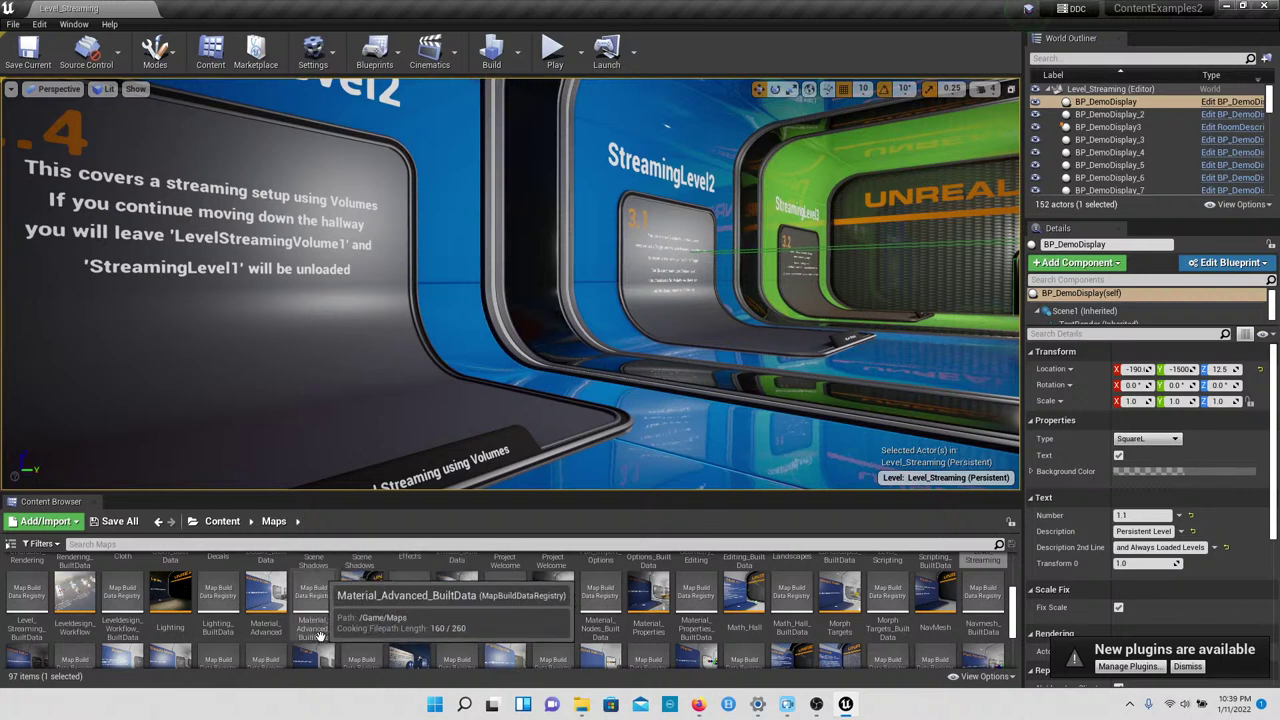
Step: Open the Leveldesign_Workflow map without saving LevelScripting_Master, and minimize the Message Log
scroll(320, 636, down, 2)
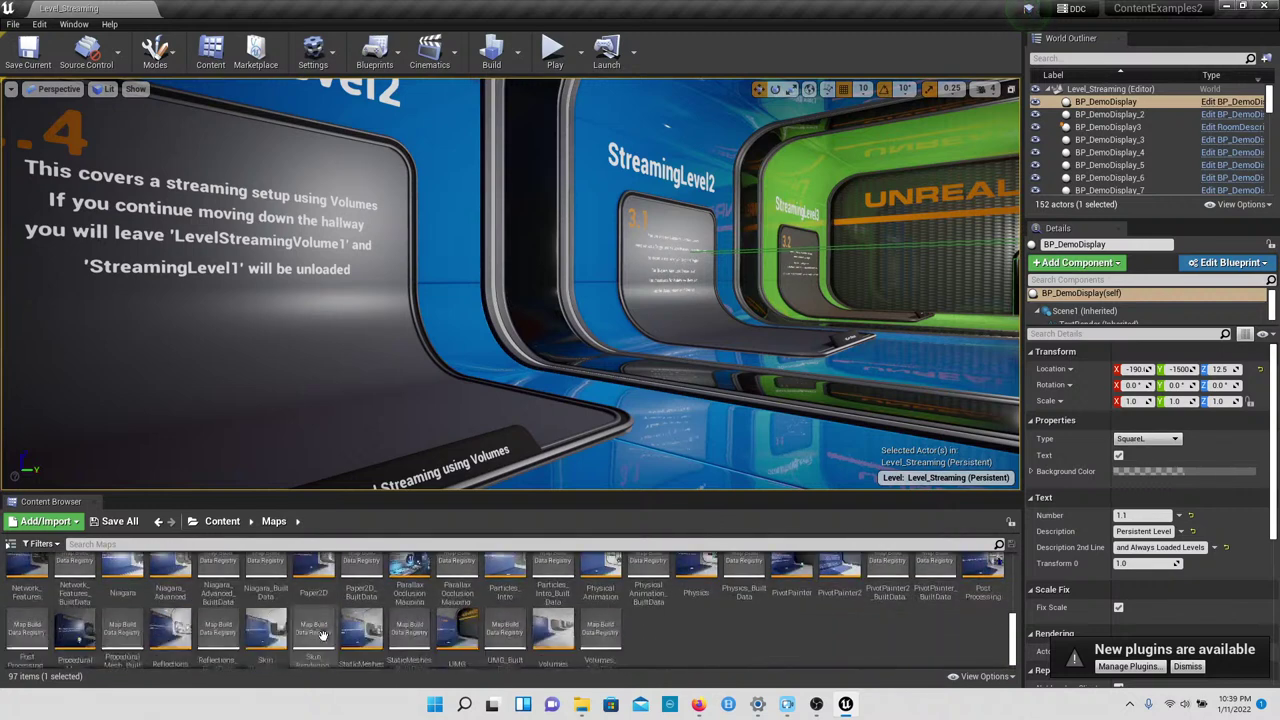
scroll(320, 636, up, 1)
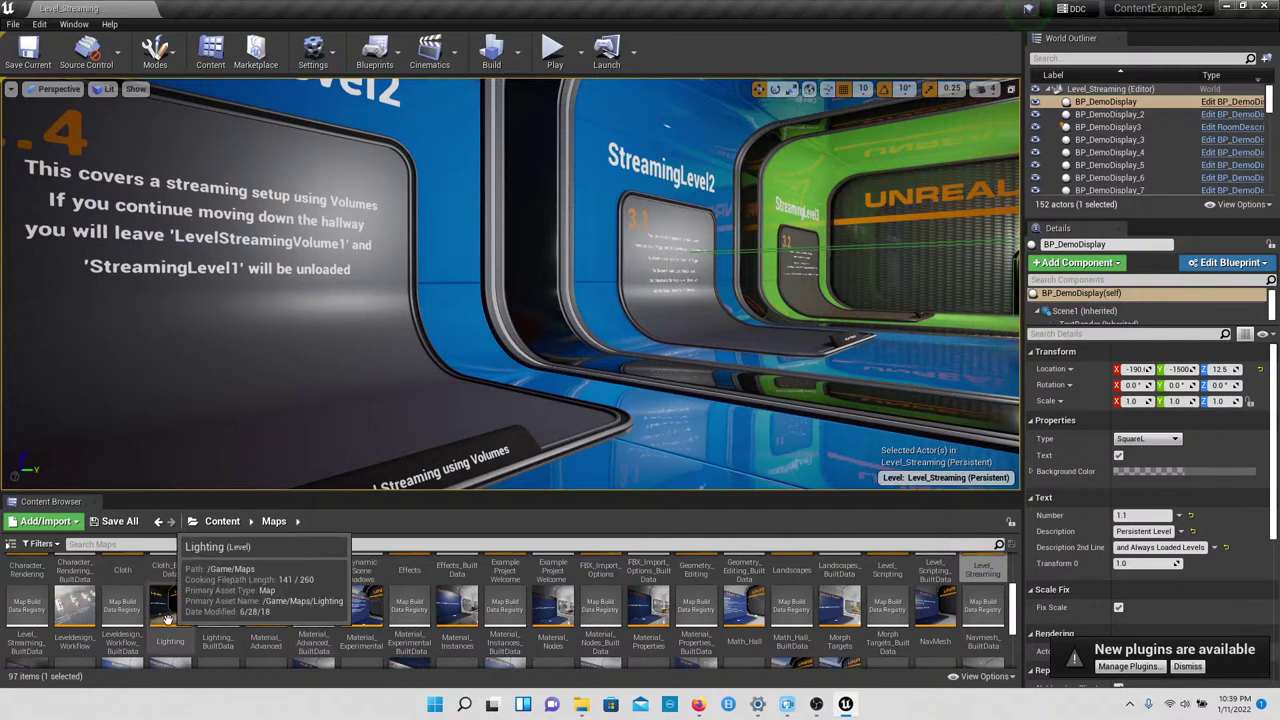
double_click(82, 624)
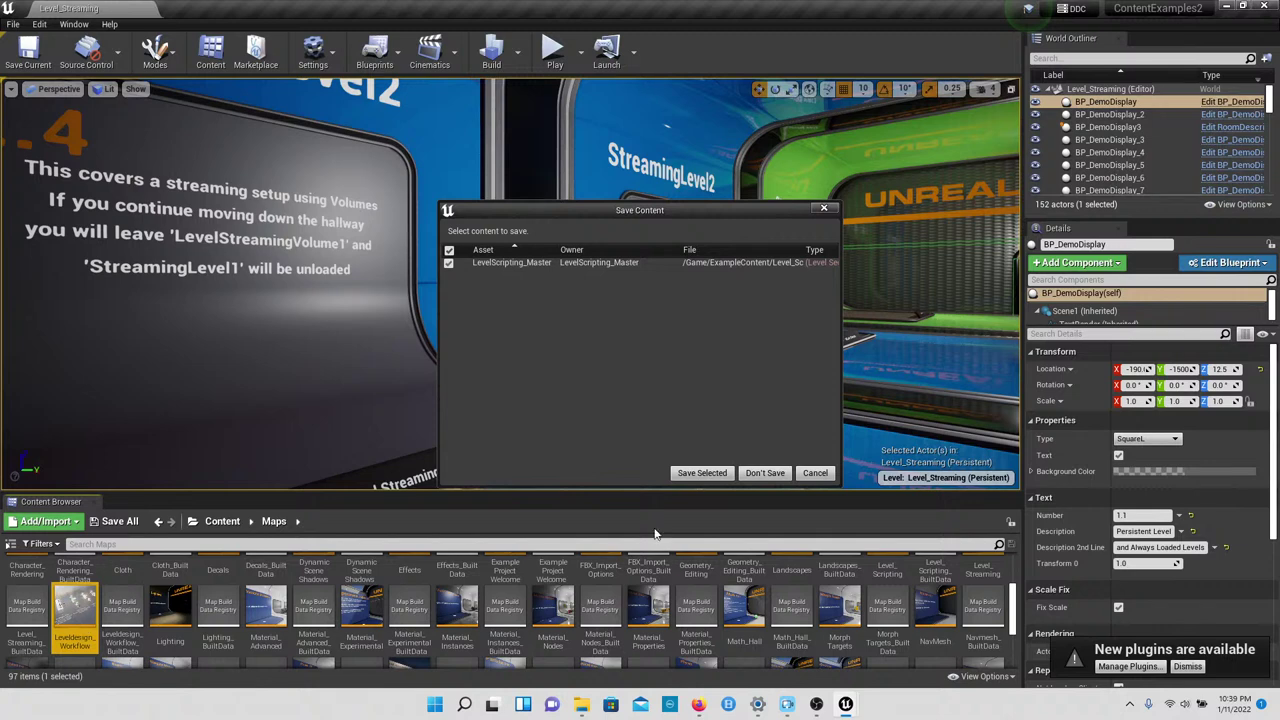
click(765, 474)
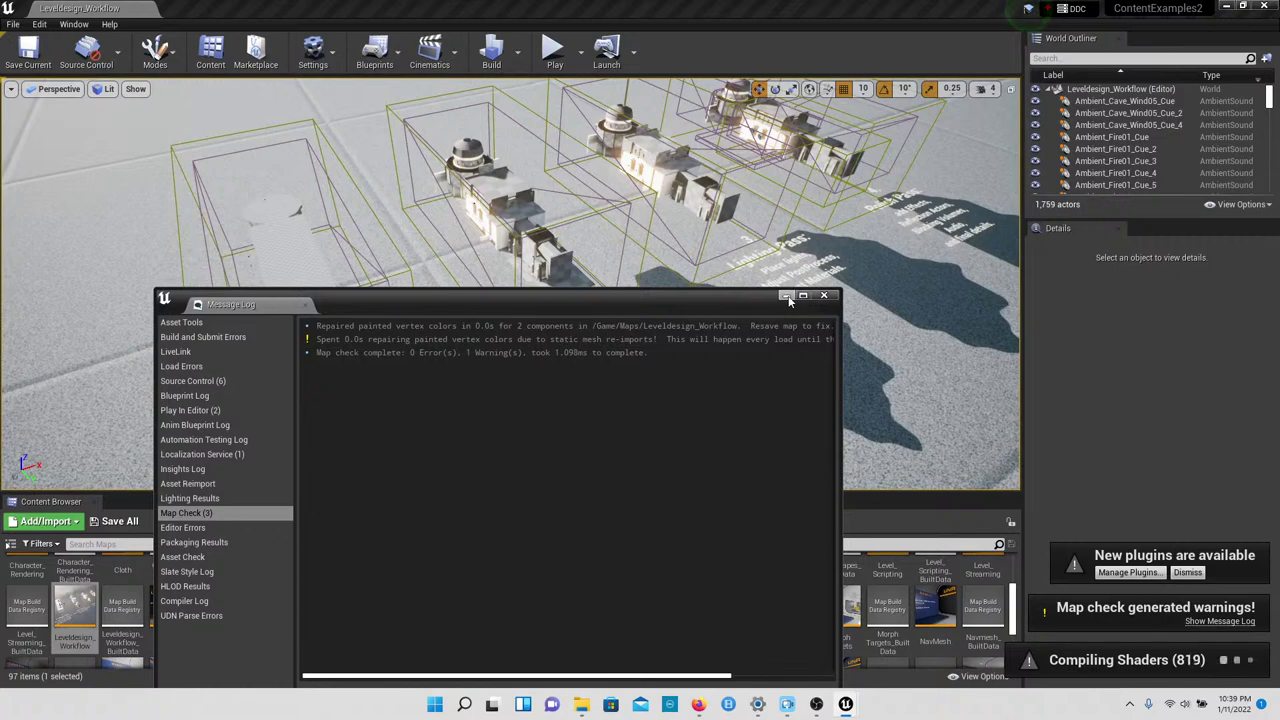
click(787, 296)
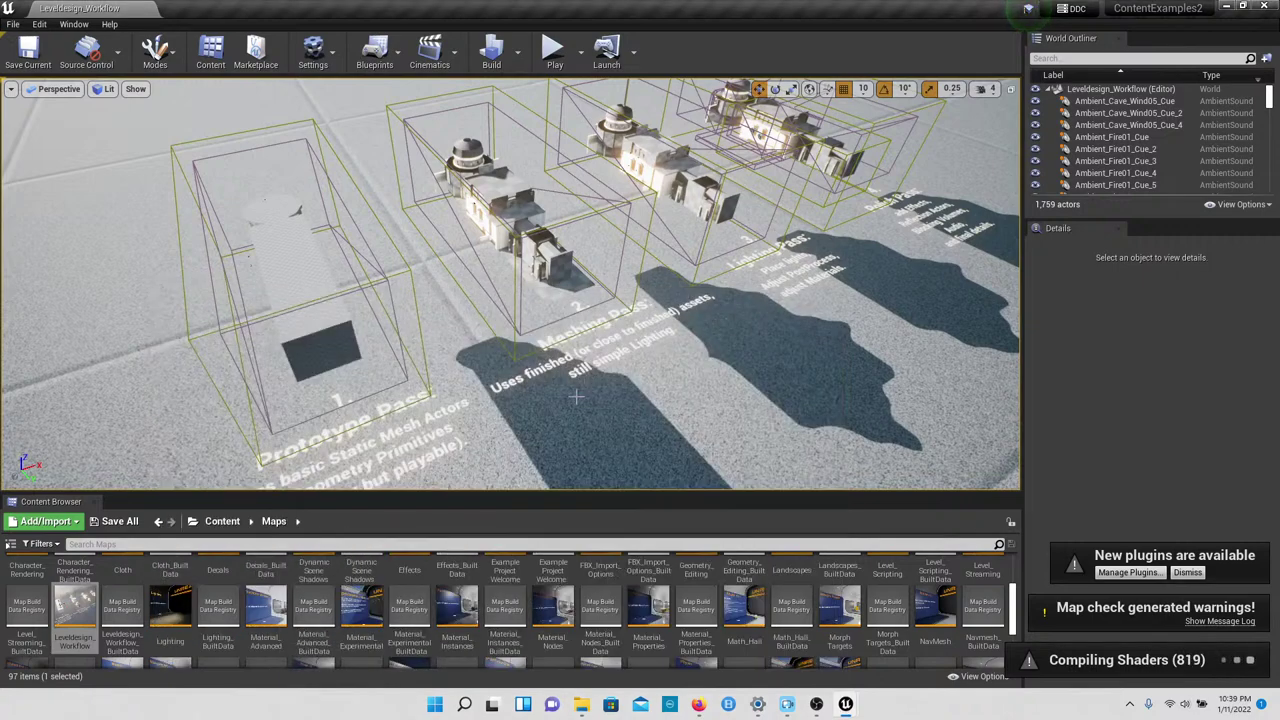
Step: Fly along the level design stages and examine the Prototype, Meshing and Lighting passes with their descriptions
right_drag(576, 397, 486, 489)
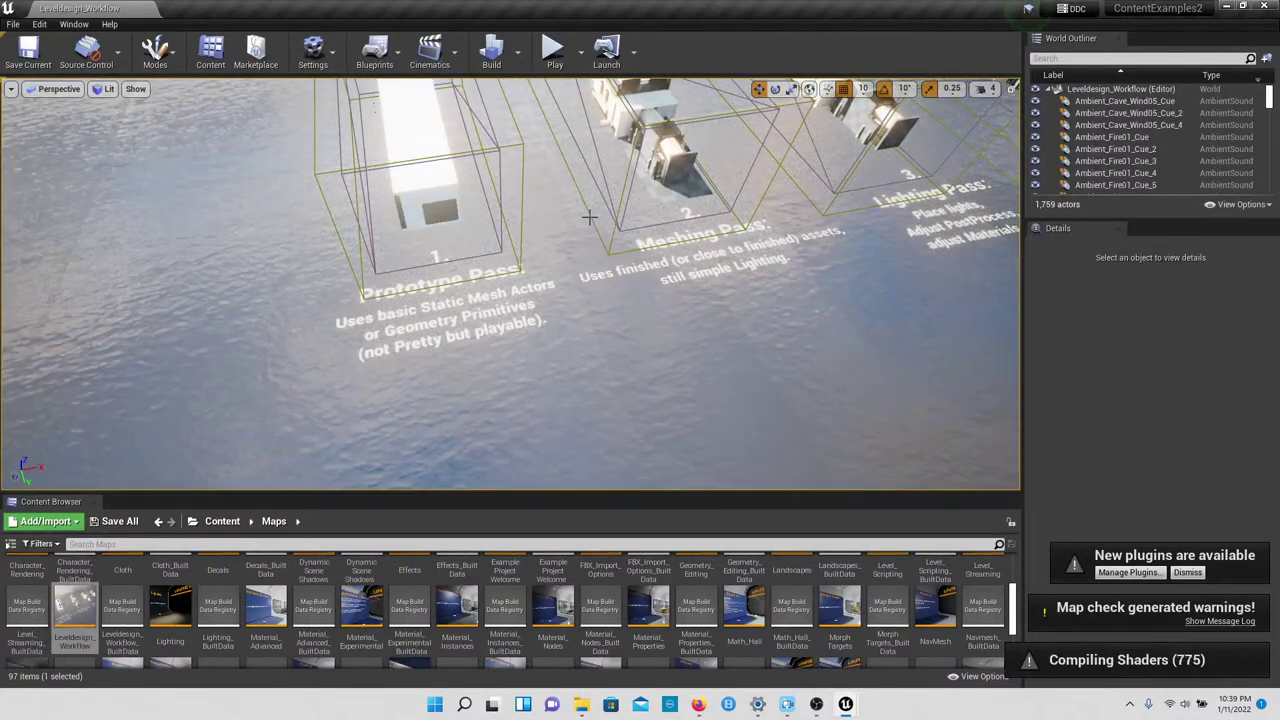
right_drag(520, 279, 508, 252)
key(w)
key(s)
key(s)
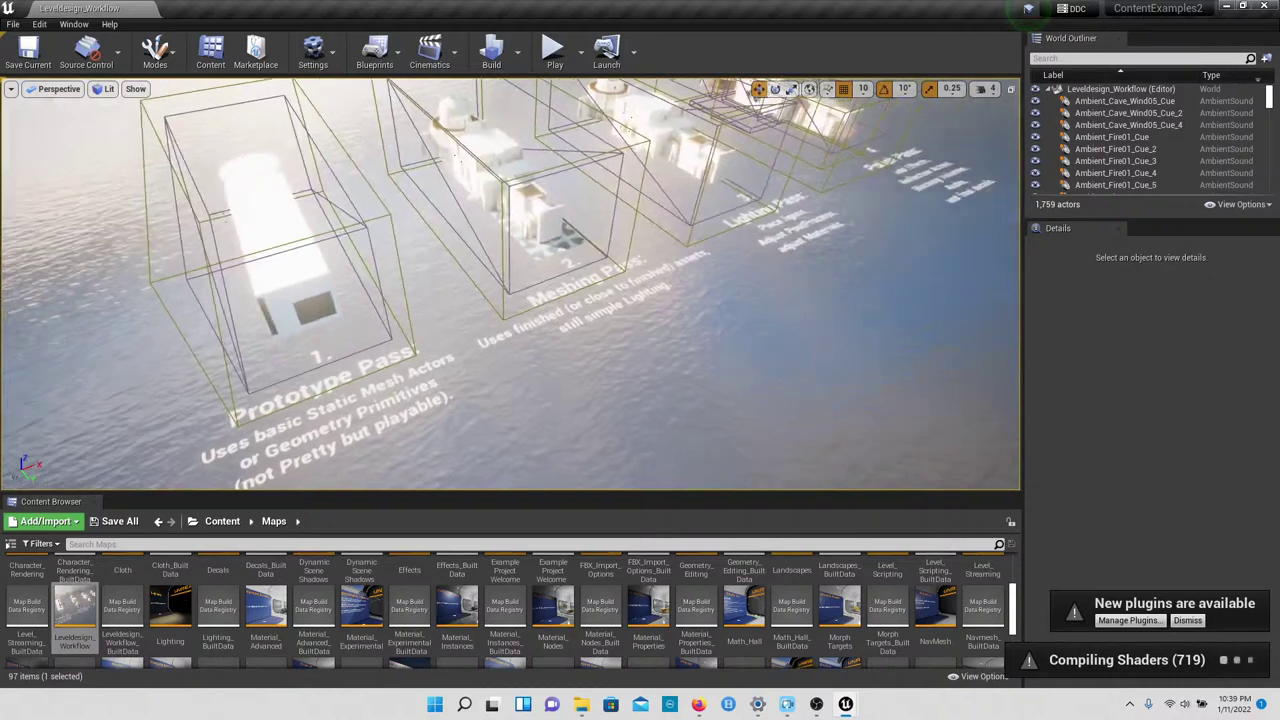
right_drag(508, 252, 598, 232)
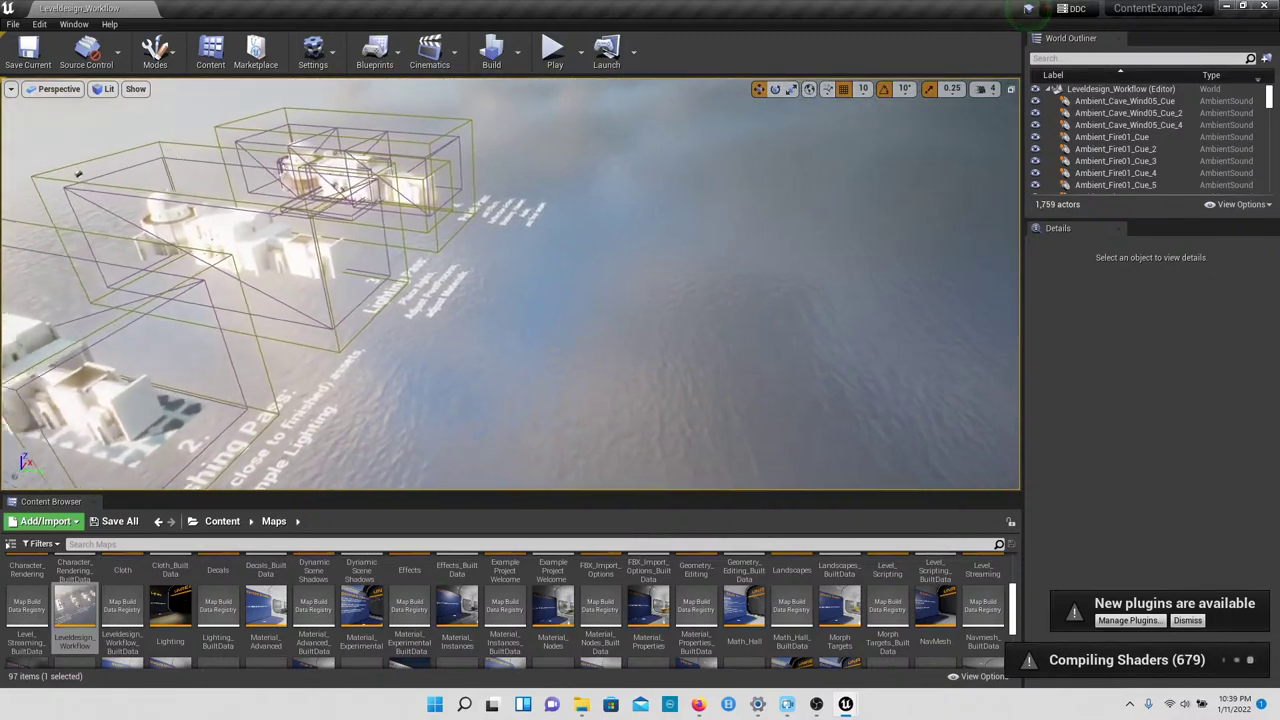
right_drag(508, 252, 472, 246)
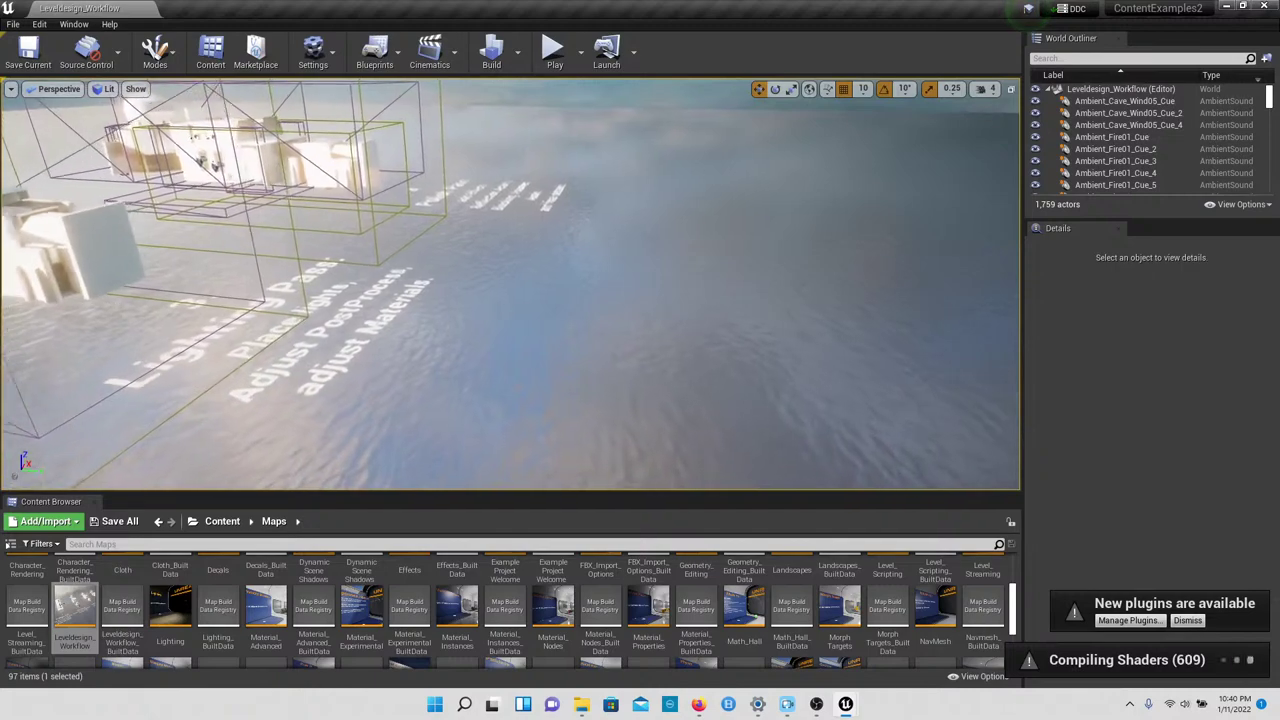
Step: Examine the Polish Pass stage and its description, and survey all the level design stages together
right_drag(508, 284, 560, 240)
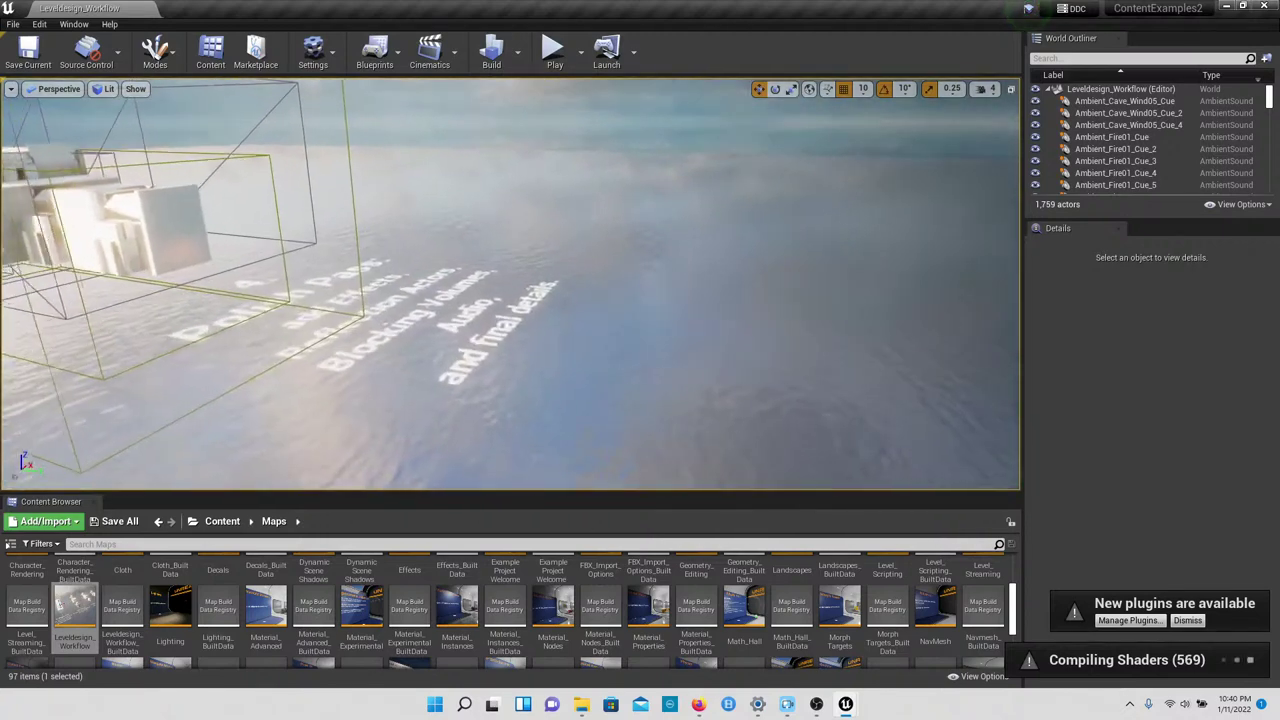
right_drag(633, 315, 586, 328)
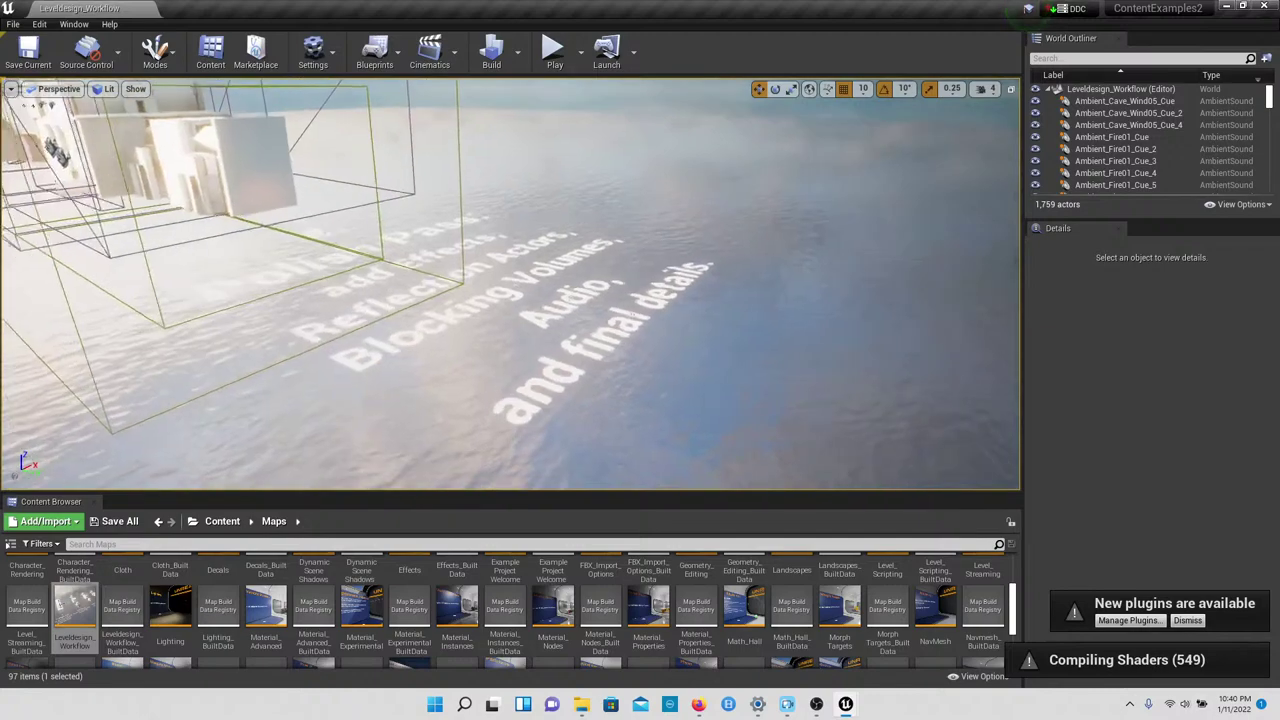
key(s)
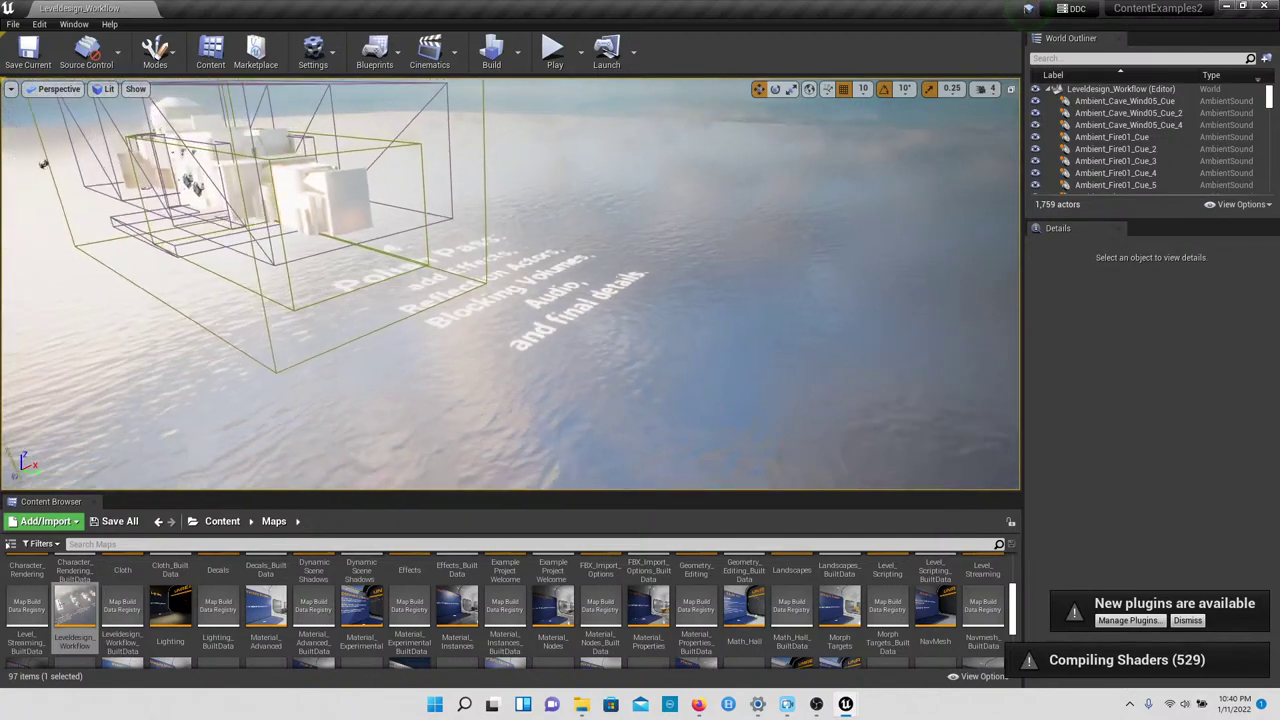
mouse_move(586, 328)
right_down()
mouse_move(330, 335)
mouse_move(340, 300)
mouse_move(585, 304)
right_up()
key(w)
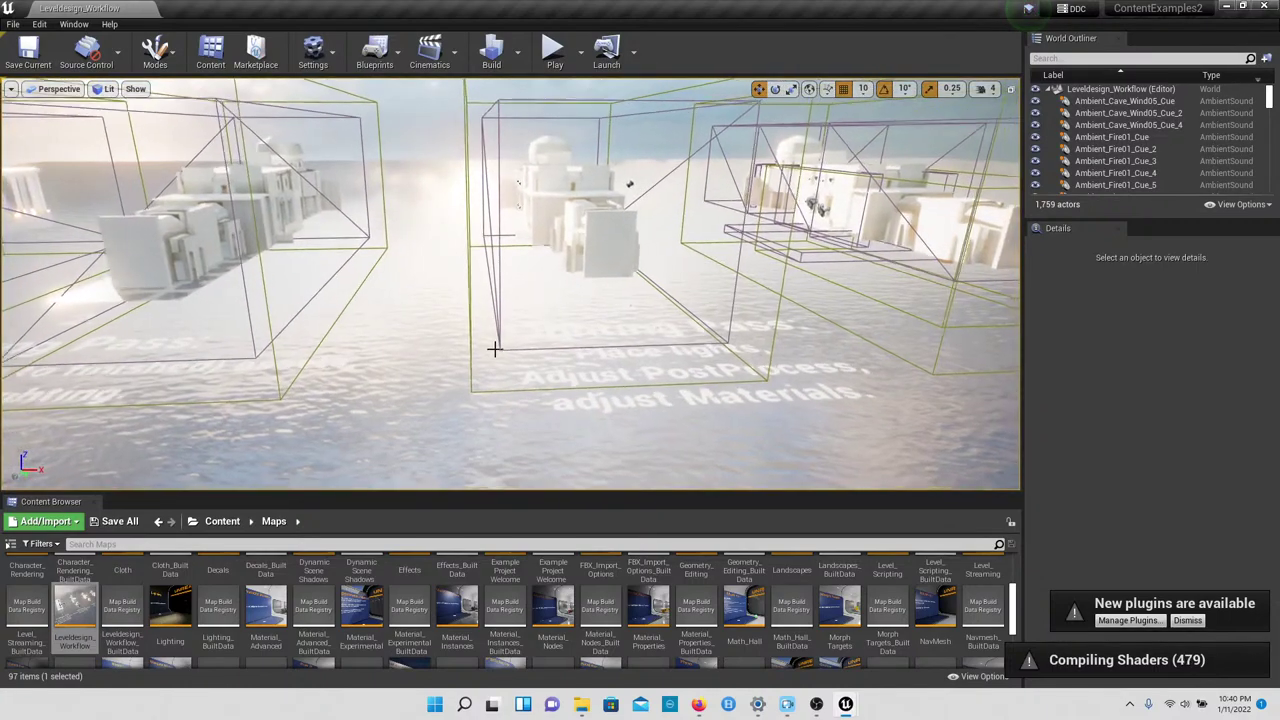
right_drag(494, 348, 508, 349)
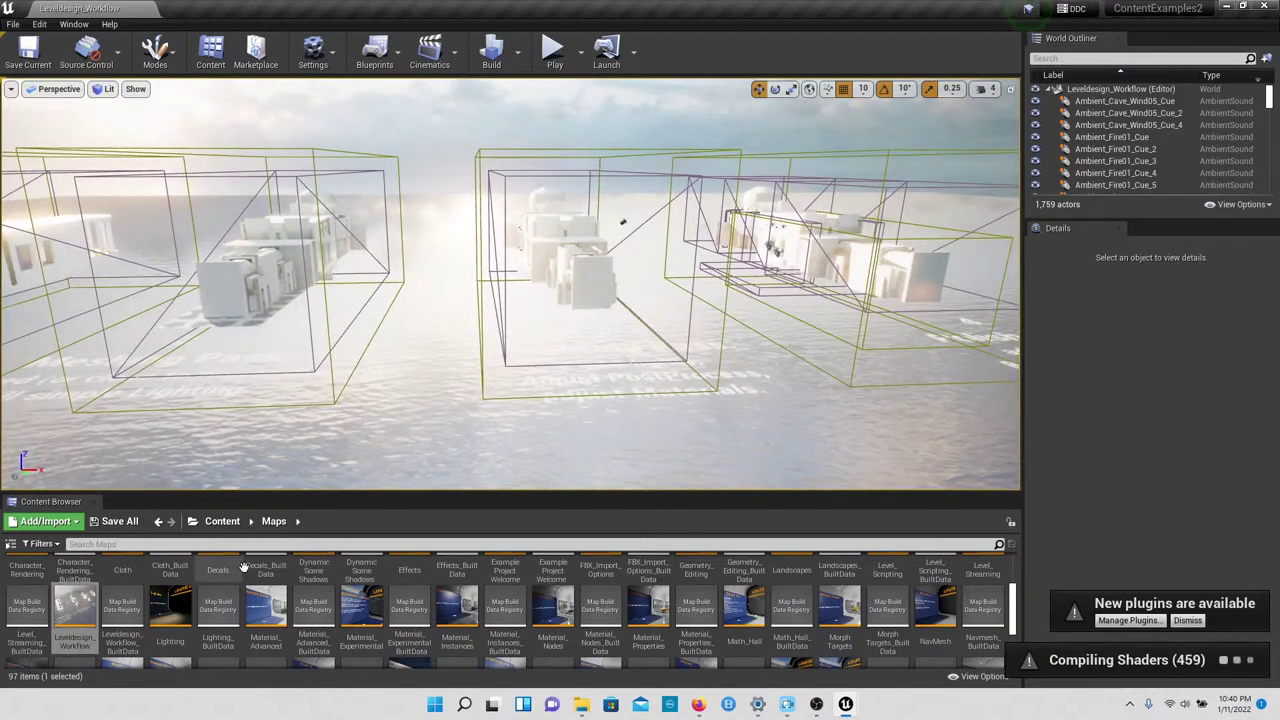
Step: Open the Lighting map without saving LevelScripting_Master, and view its introduction and the 1.1 Point Light display
double_click(172, 605)
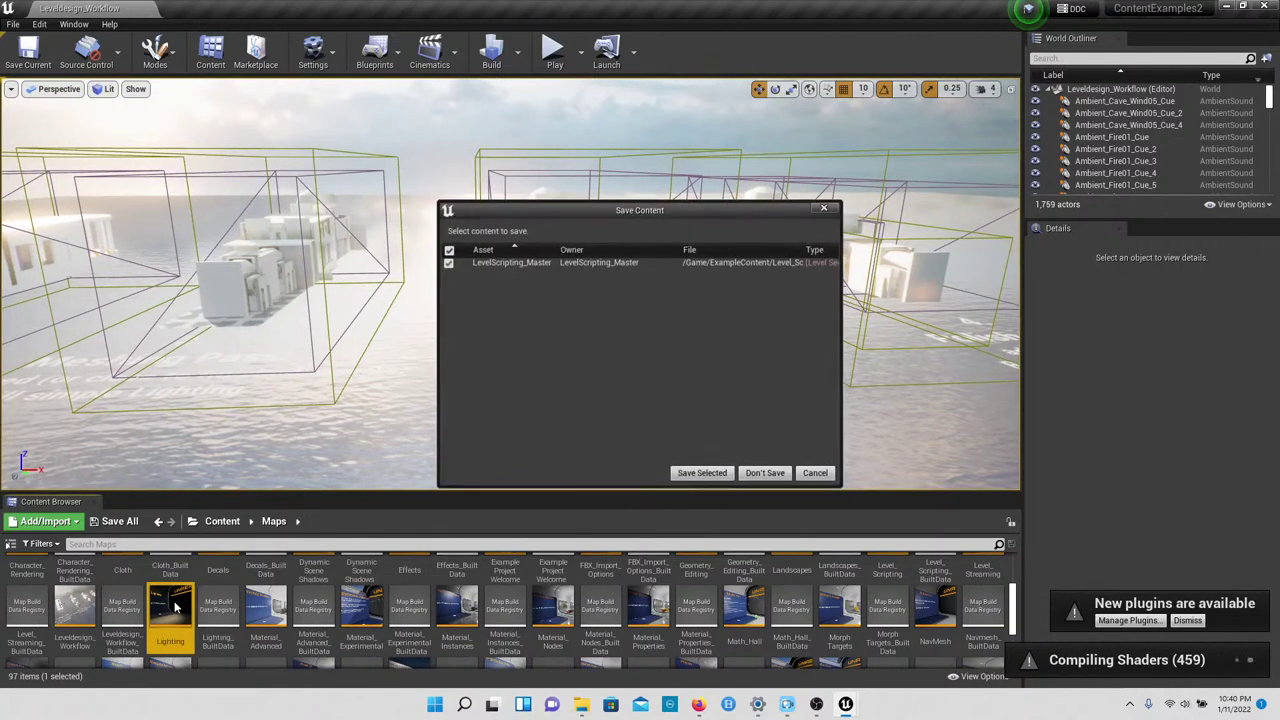
click(765, 474)
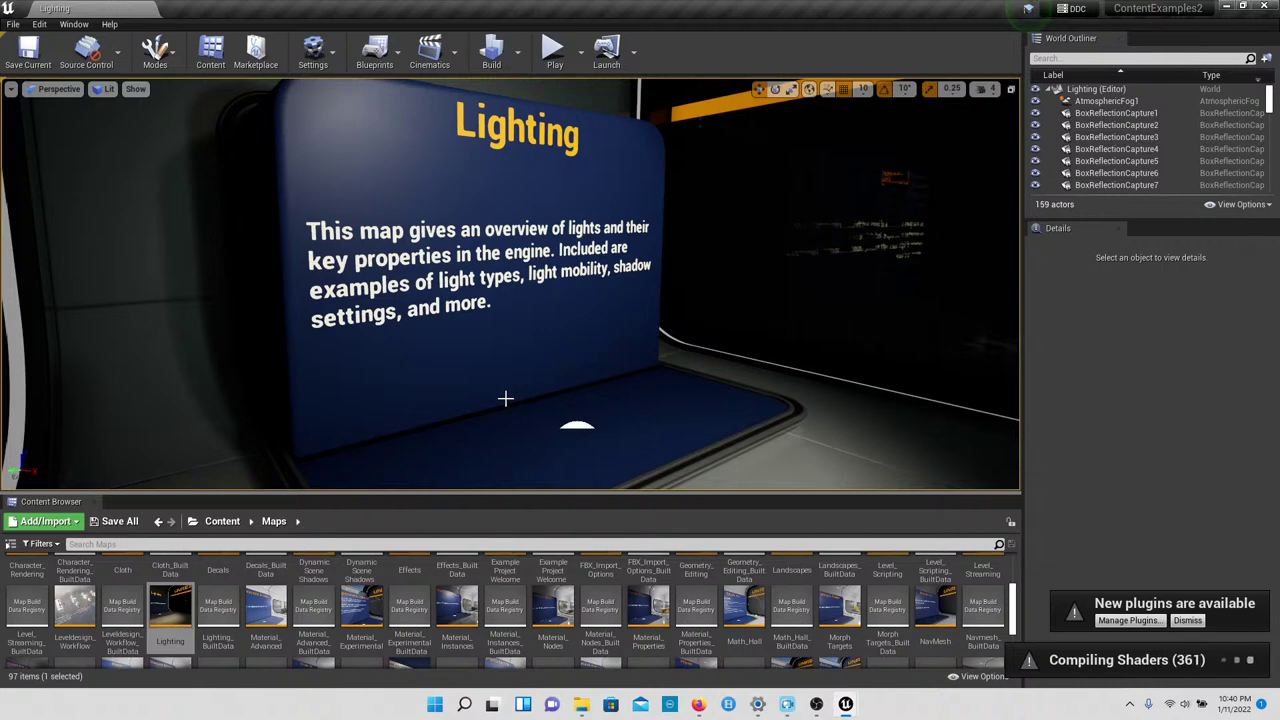
right_drag(396, 386, 570, 382)
key(s)
key(w)
key(w)
key(s)
mouse_move(445, 184)
right_down()
mouse_move(385, 184)
mouse_move(445, 184)
right_up()
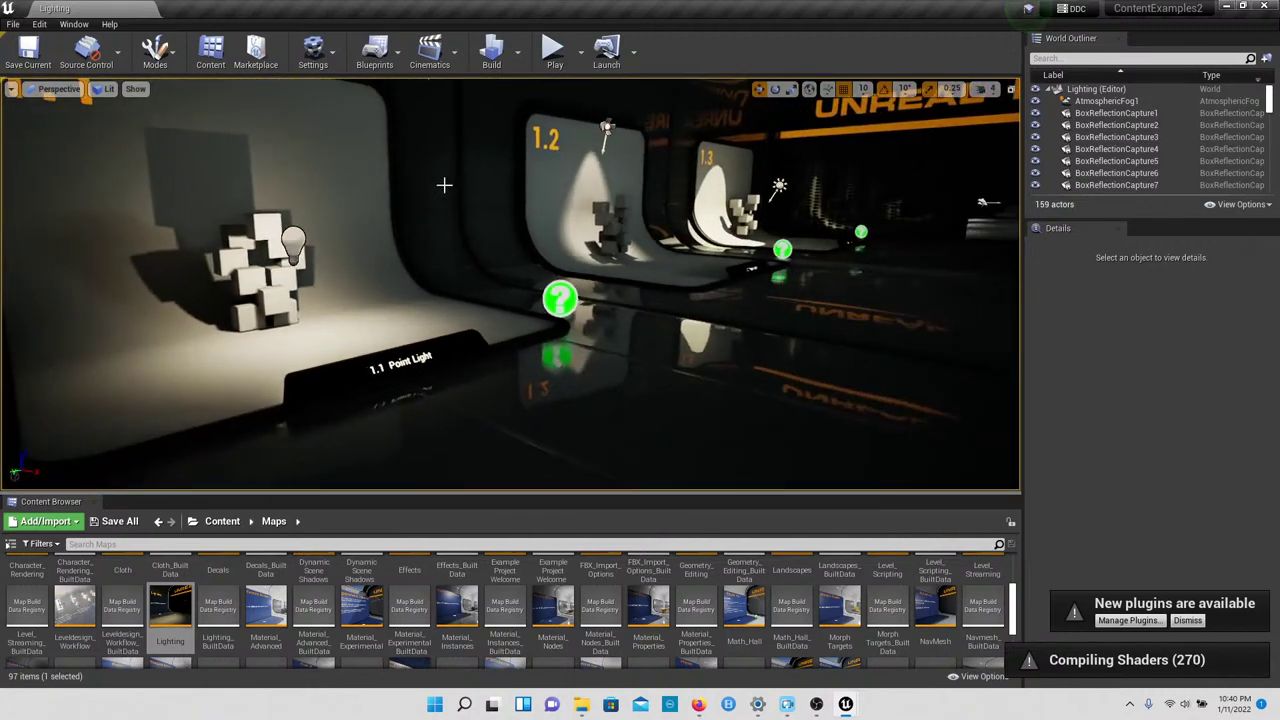
Step: Play the level, walk to the 1.2 Spot Light display and stop playing
click(548, 62)
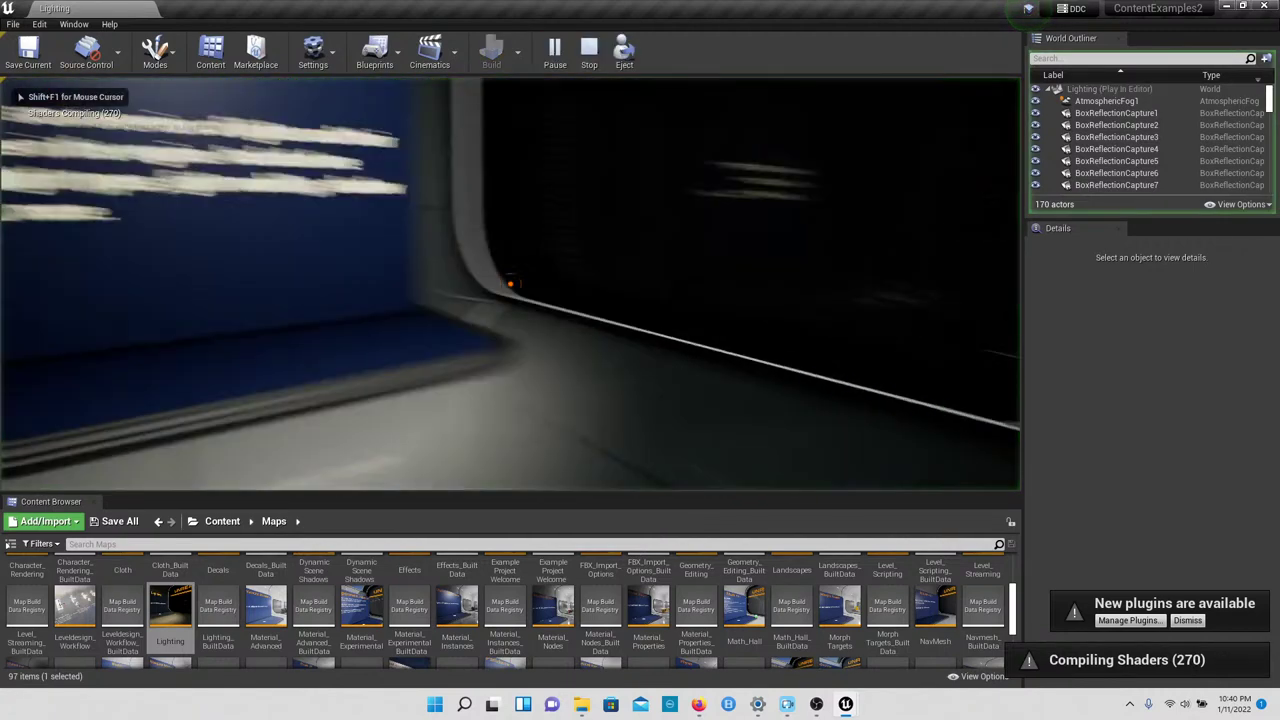
key(w)
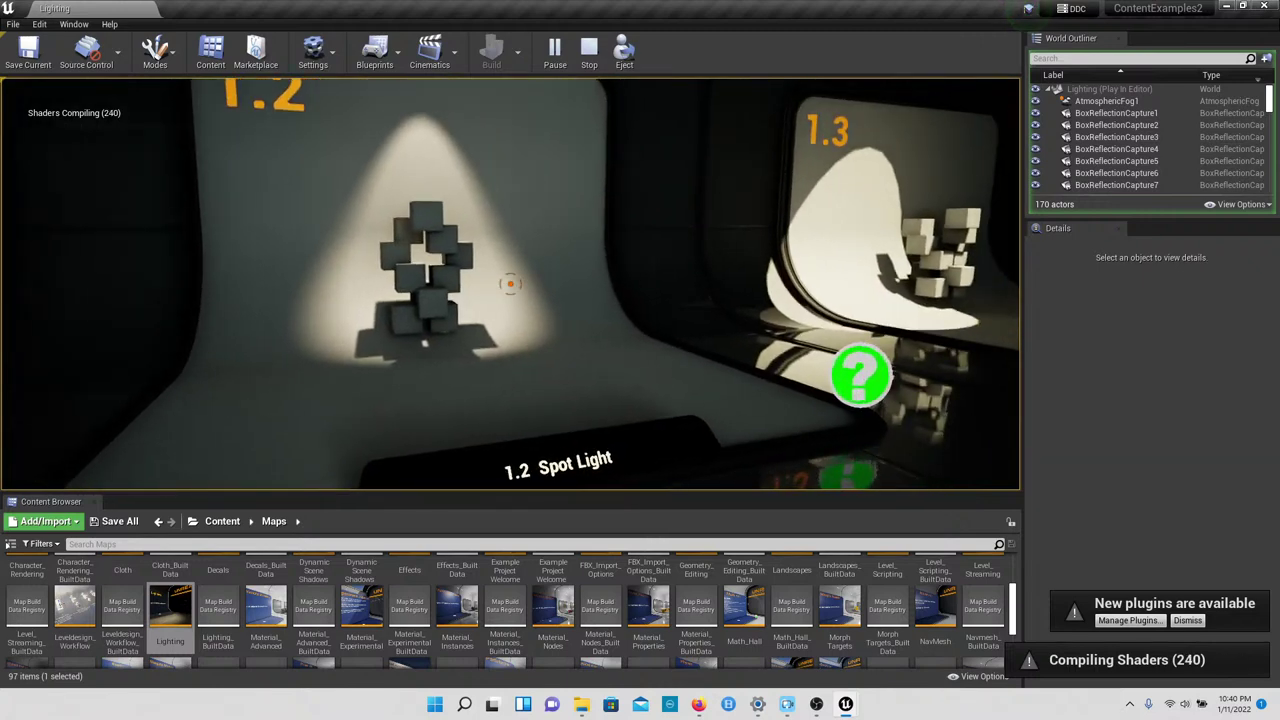
key(Escape)
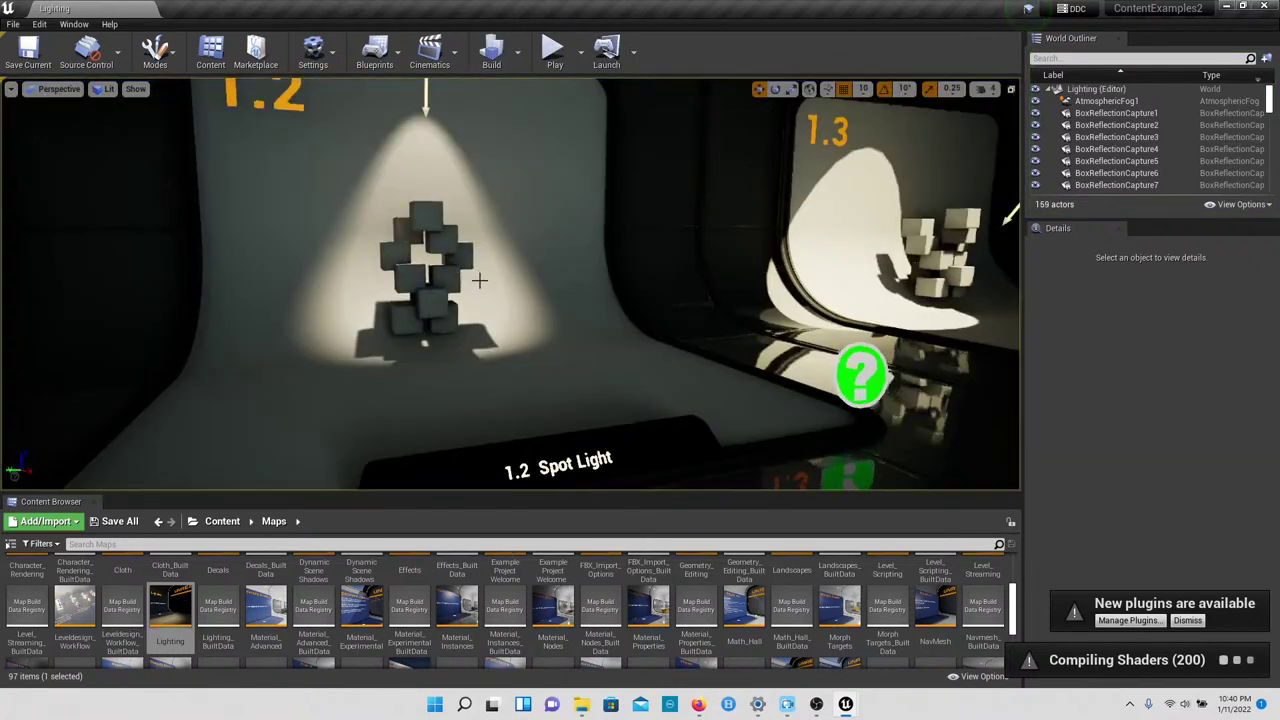
Step: Fly past the remaining light type displays and examine the light mobility displays through 2.2 Stationary Light and 2.3 Movable Light
right_drag(480, 281, 407, 255)
key(s)
key(w)
key(w)
key(w)
key(w)
right_drag(353, 209, 369, 212)
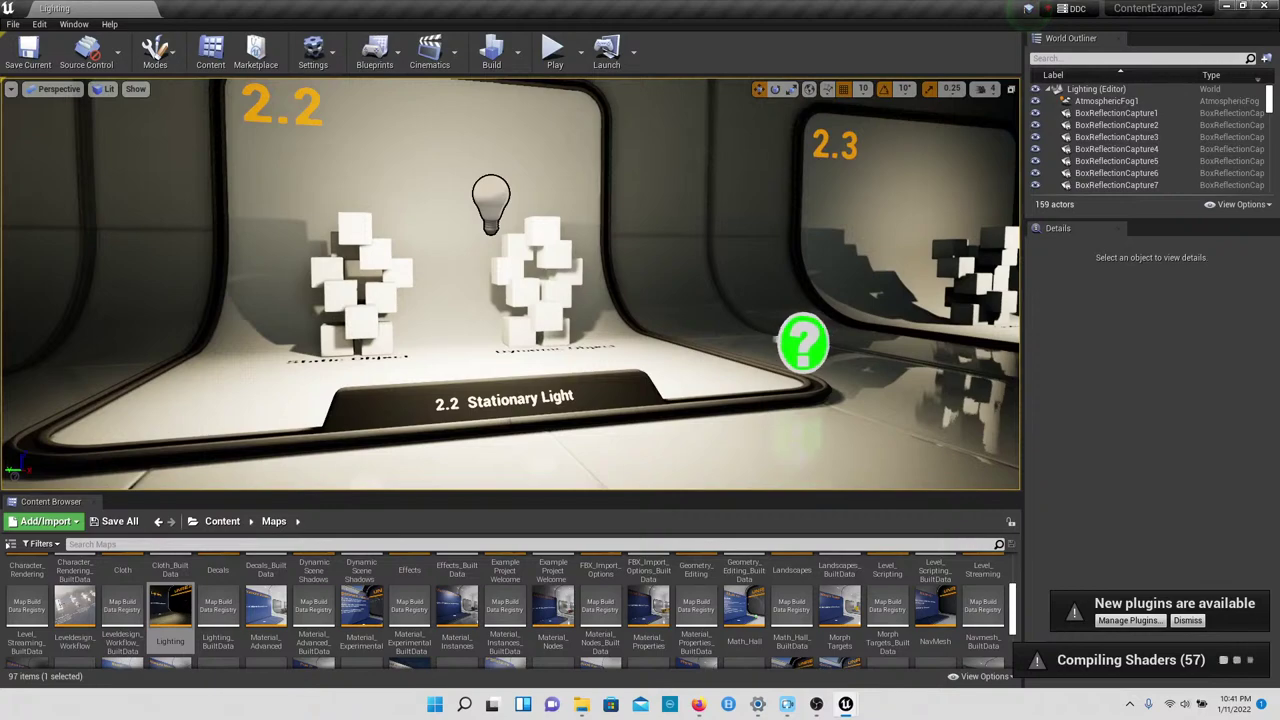
mouse_move(256, 224)
right_down()
mouse_move(150, 224)
mouse_move(256, 224)
right_up()
right_drag(377, 214, 481, 222)
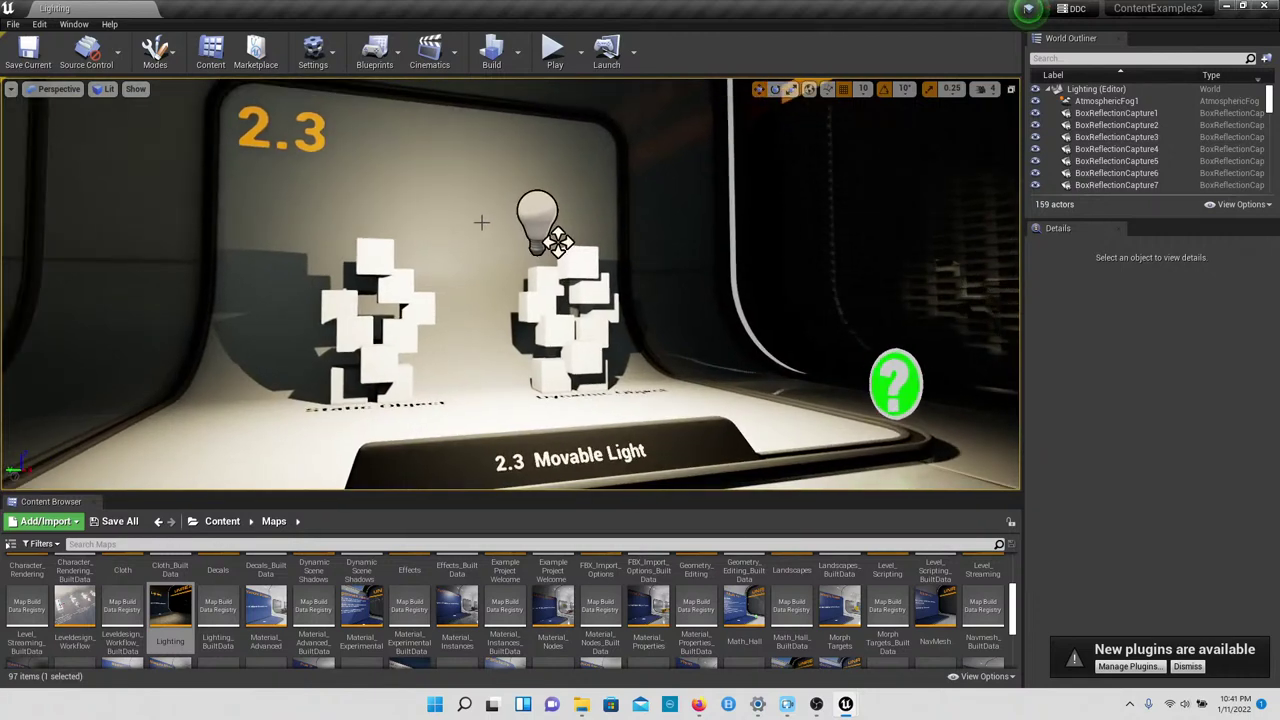
Step: Move the movable light in display 2.3 sideways toward the static object
click(555, 238)
drag(555, 240, 437, 242)
key(w)
Step: Shift the spotlight above display 3.1 to an X location of about -810 to see its light pattern move
right_drag(521, 291, 510, 366)
right_drag(612, 238, 558, 231)
click(500, 175)
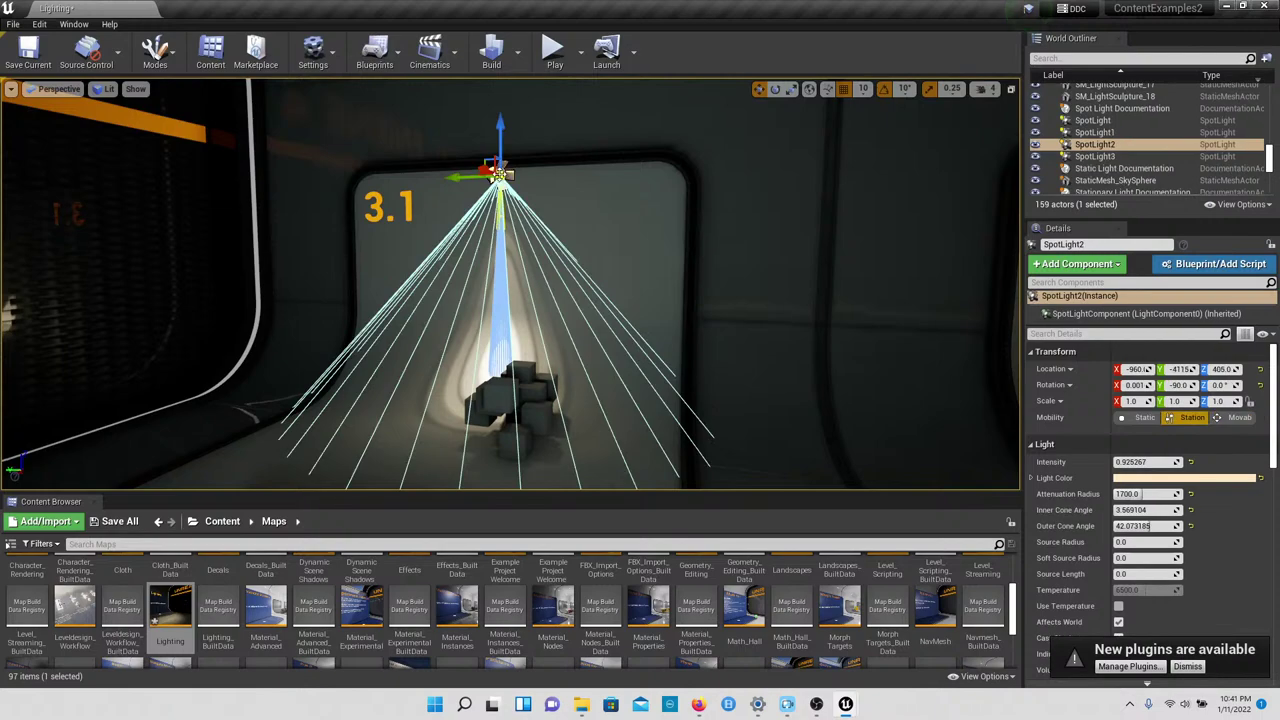
drag(508, 177, 468, 161)
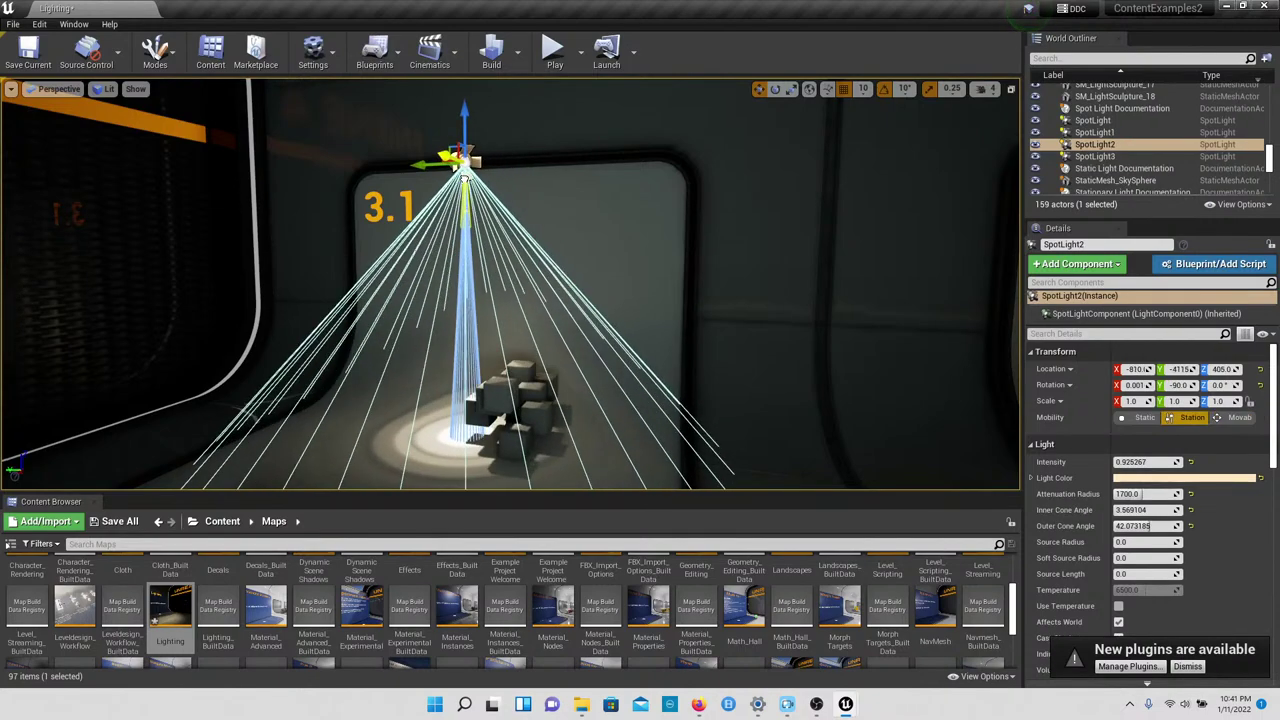
click(441, 364)
Step: Select the spotlight above display 3.2 and examine its light settings
right_drag(584, 281, 640, 262)
right_drag(547, 159, 543, 155)
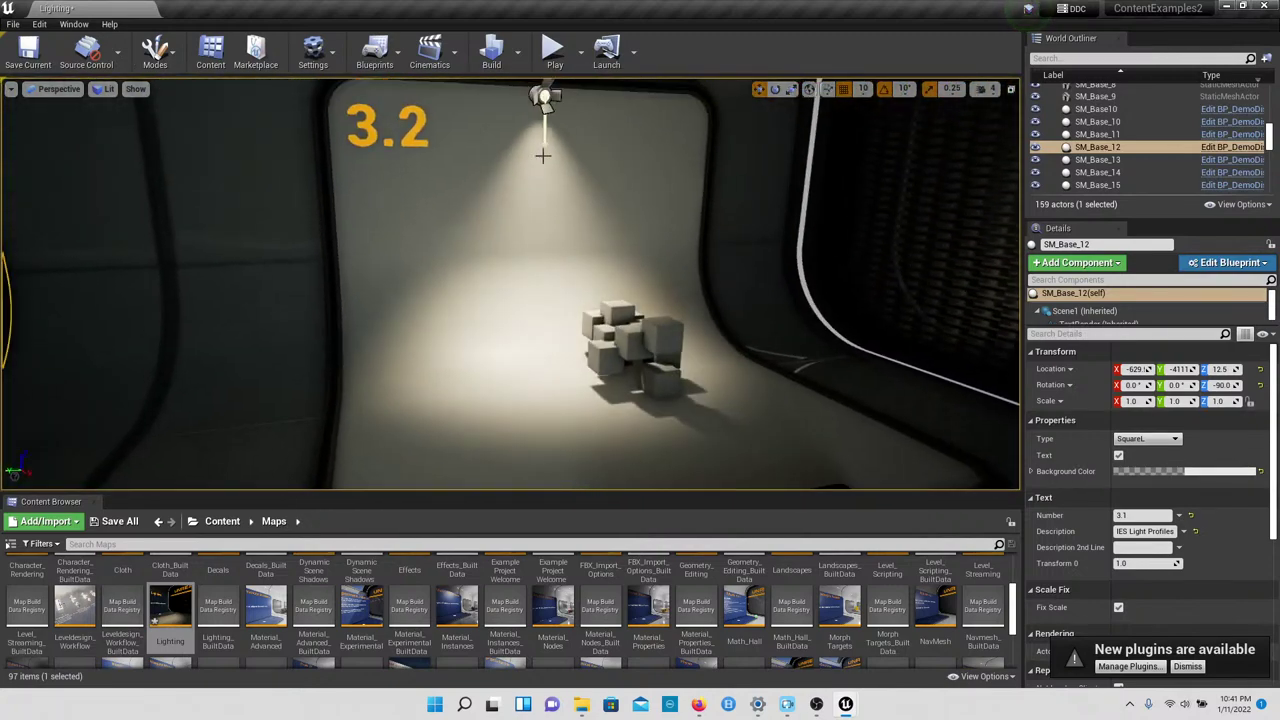
click(545, 98)
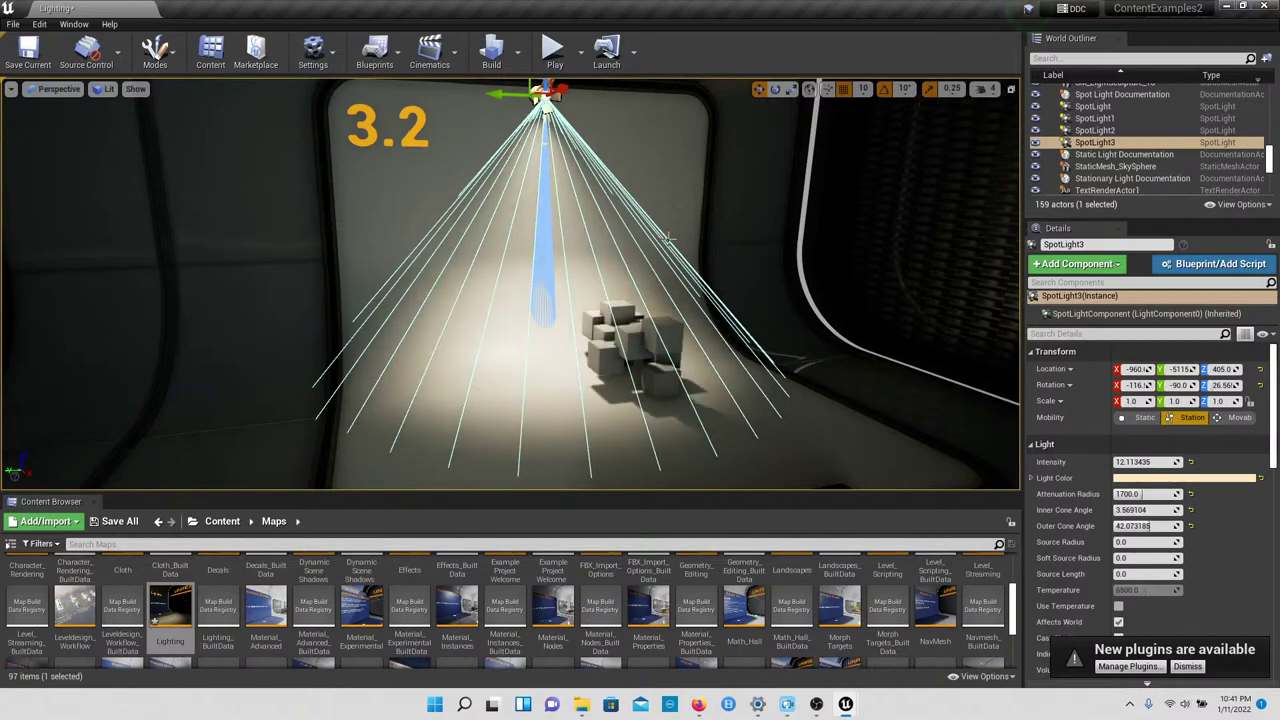
Step: Examine displays 4.1 Falloff Exponent, 4.2 and 4.3 Indirect Lighting with its static and dynamic objects
right_drag(668, 238, 730, 216)
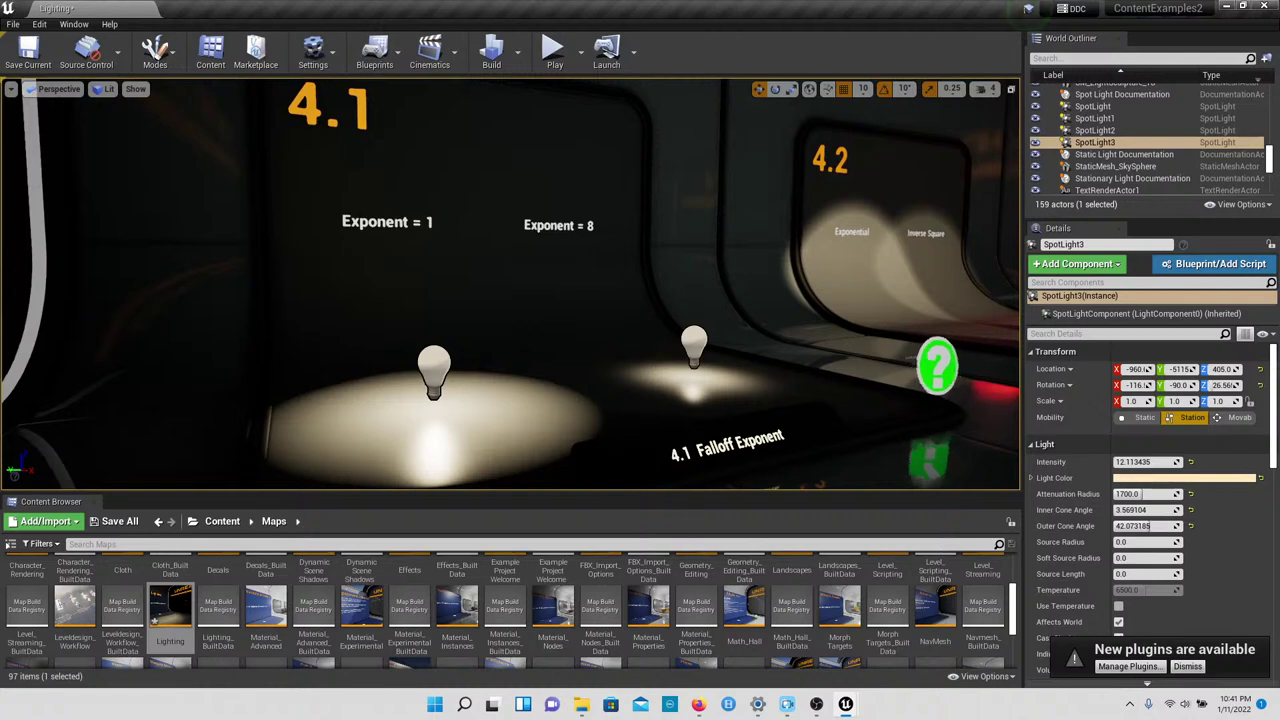
right_drag(560, 255, 560, 255)
drag(510, 290, 660, 240)
right_drag(510, 285, 510, 340)
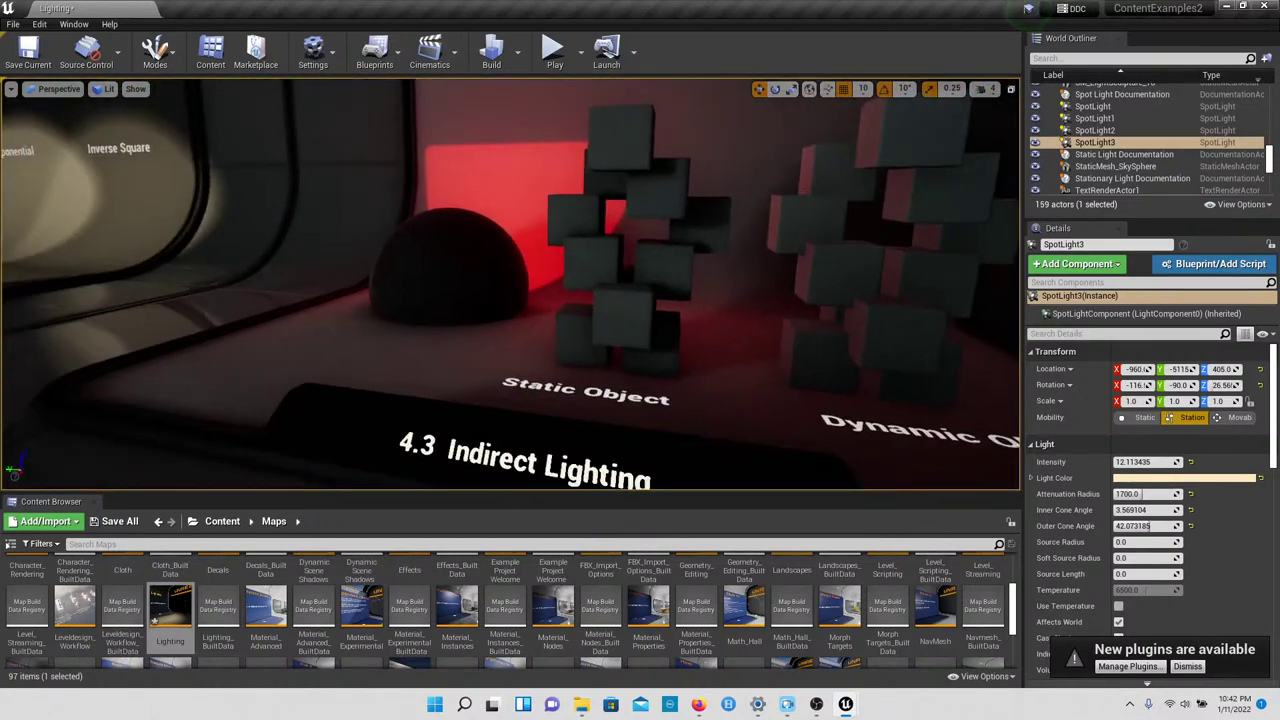
right_drag(510, 285, 615, 268)
right_drag(510, 285, 535, 260)
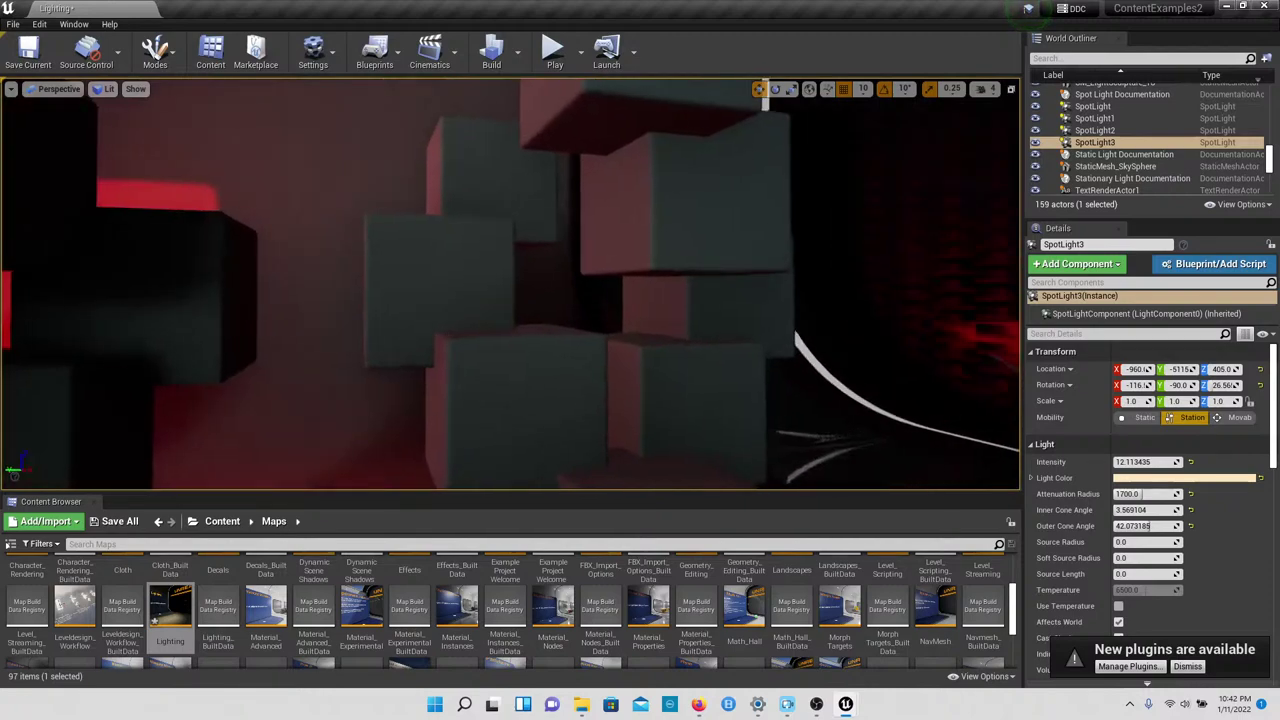
Step: Examine the source radius displays from 5.1 Source Radius (Static Lights) through 5.4 Soft Source Radius
key(s)
right_drag(510, 285, 640, 280)
right_drag(510, 285, 375, 287)
key(w)
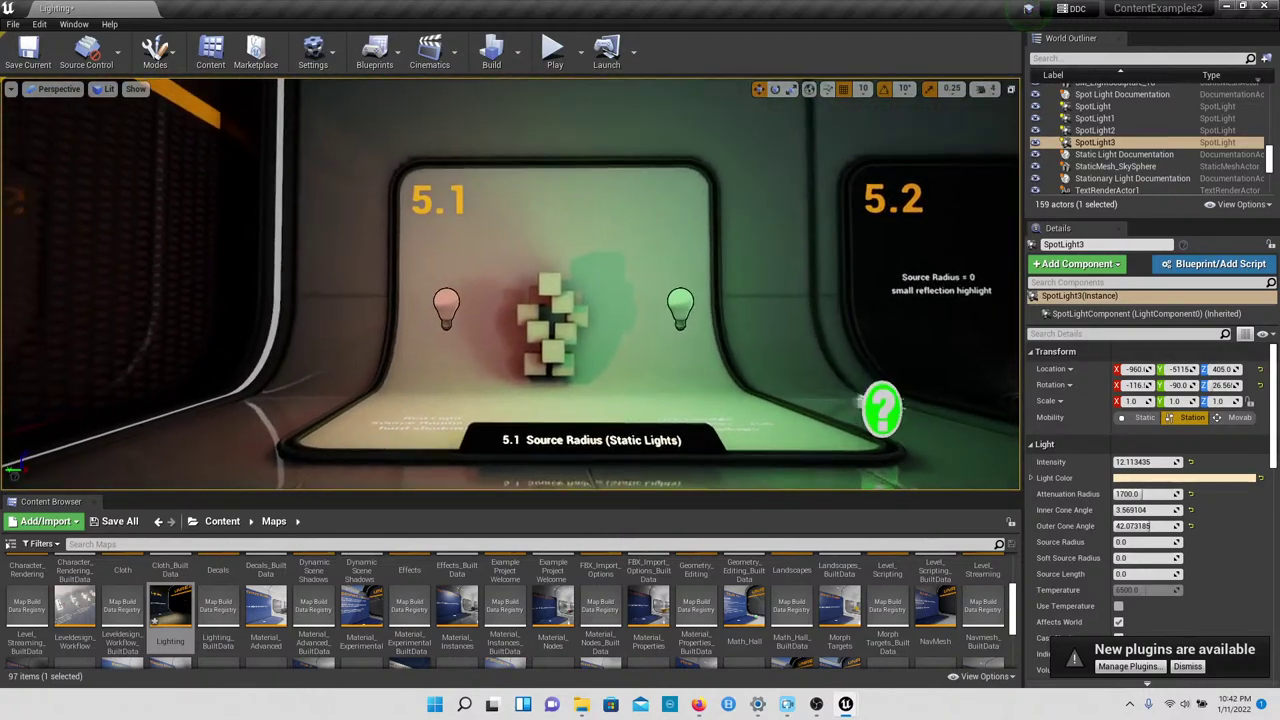
right_drag(510, 285, 746, 286)
key(w)
key(s)
key(w)
key(w)
key(w)
key(s)
key(w)
key(w)
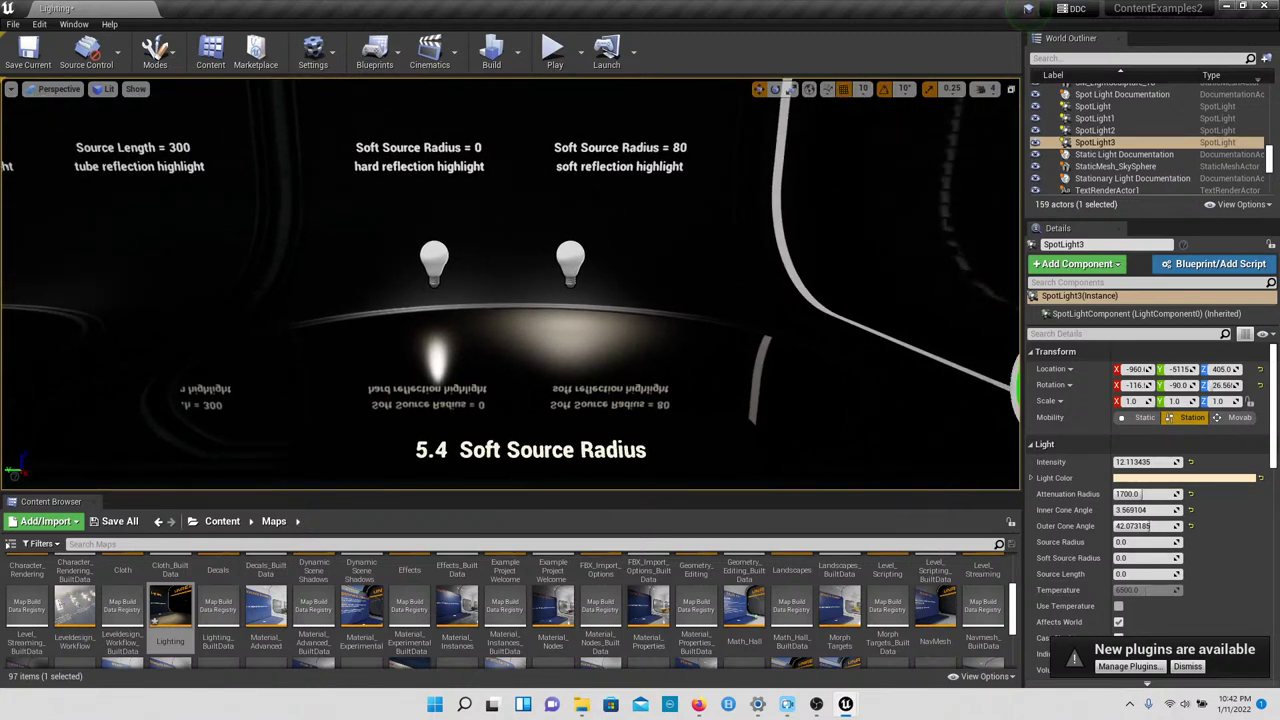
Step: Examine the shadow bias display and 6.2 Shadow Filter Sharpen (Movable Lights), and clear the selection
right_drag(510, 285, 552, 250)
key(w)
key(w)
key(w)
key(s)
mouse_move(700, 284)
right_down()
mouse_move(890, 286)
mouse_move(875, 265)
mouse_move(838, 287)
mouse_move(765, 245)
mouse_move(990, 255)
mouse_move(730, 258)
mouse_move(835, 268)
mouse_move(825, 262)
right_up()
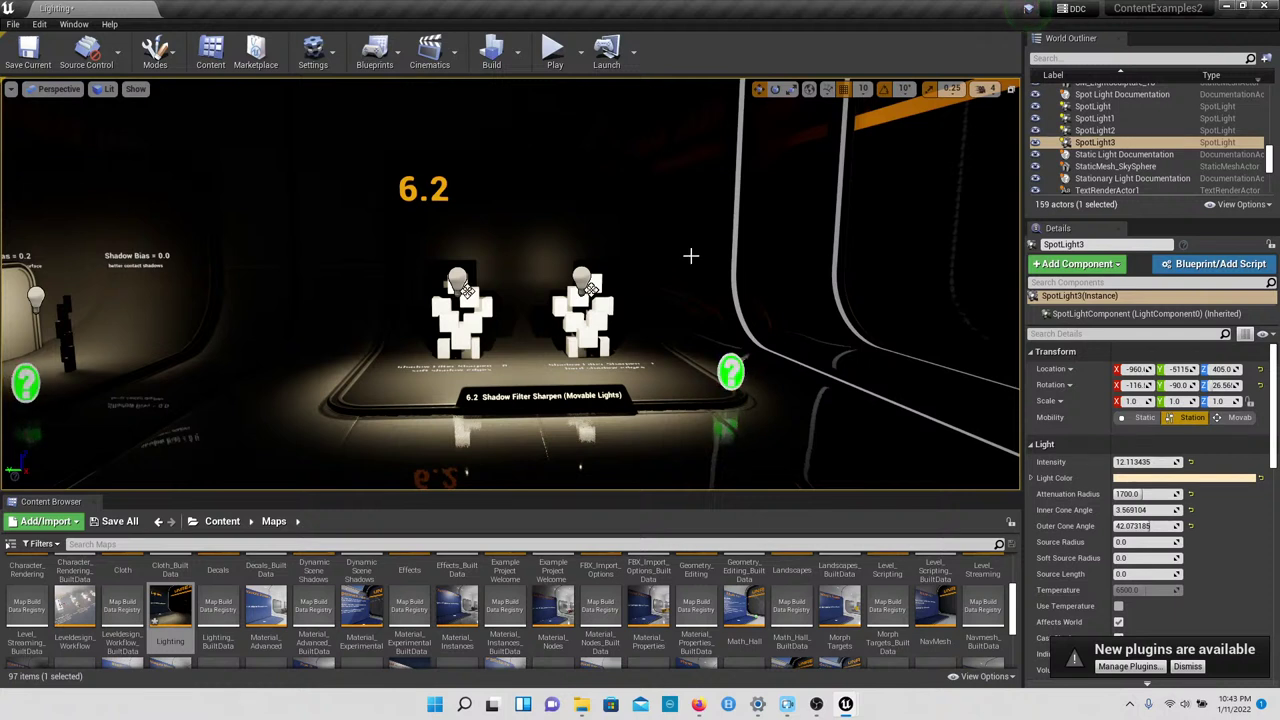
key(Escape)
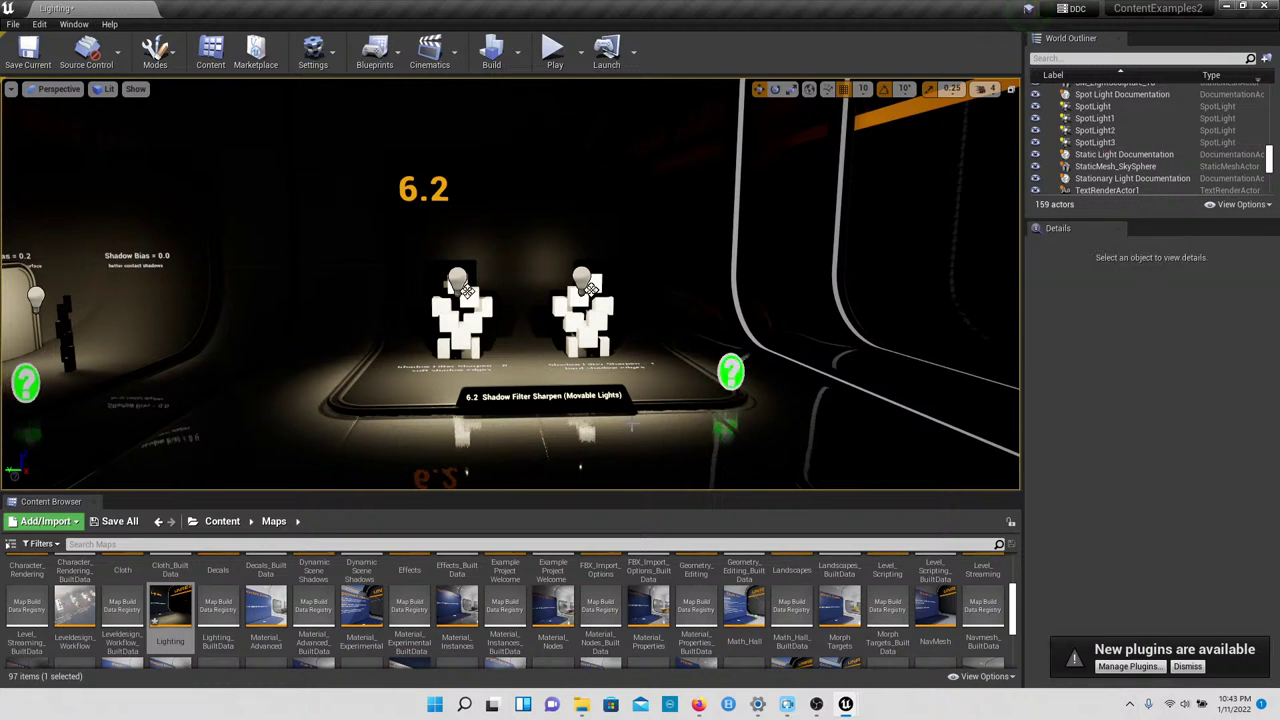
Step: Open the Material_Advanced map without saving the pending changes, and view the master material and instances in display 1.1
double_click(270, 605)
click(752, 474)
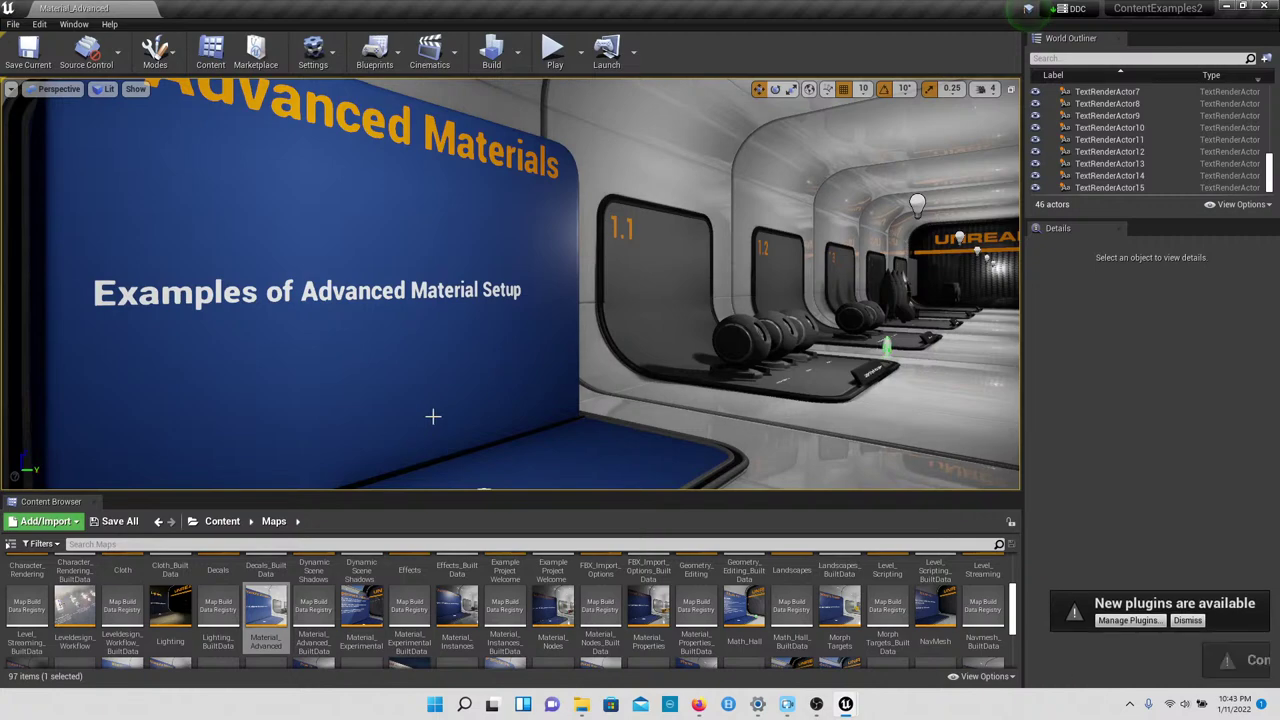
right_drag(486, 371, 347, 480)
key(s)
key(w)
key(w)
key(a)
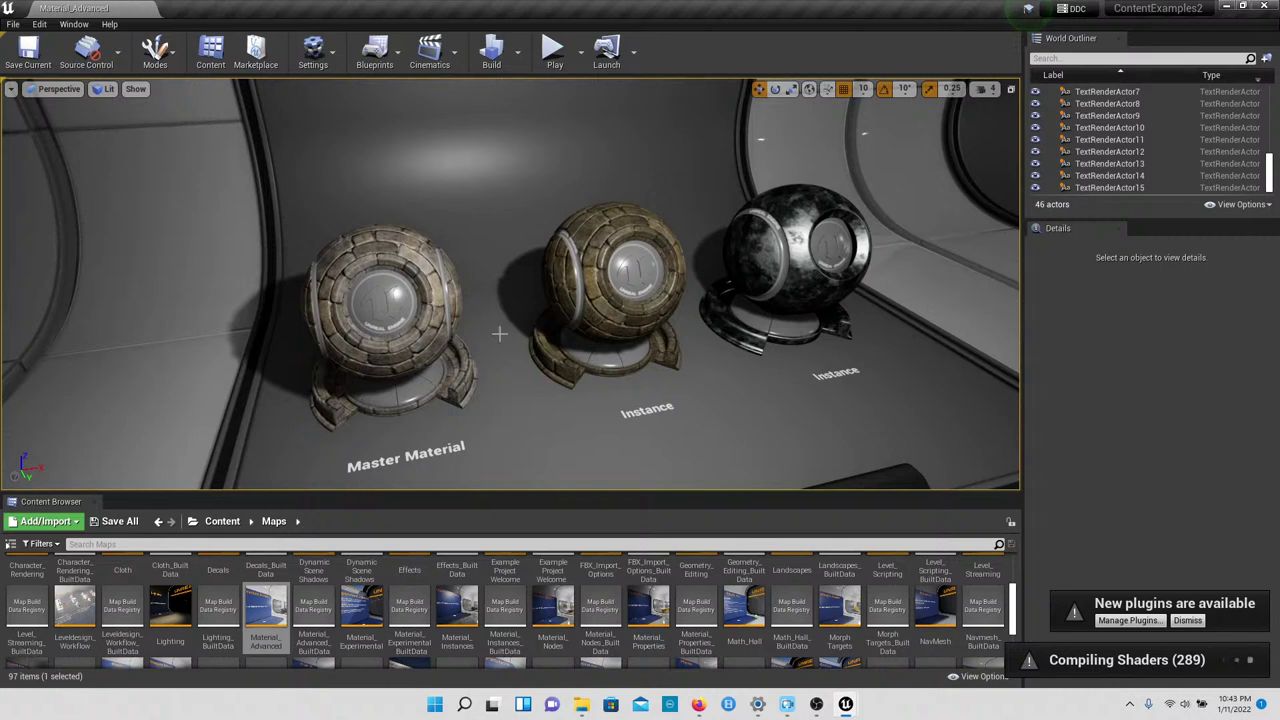
Step: Select the master material and instance preview meshes in turn and compare their assigned materials
click(591, 256)
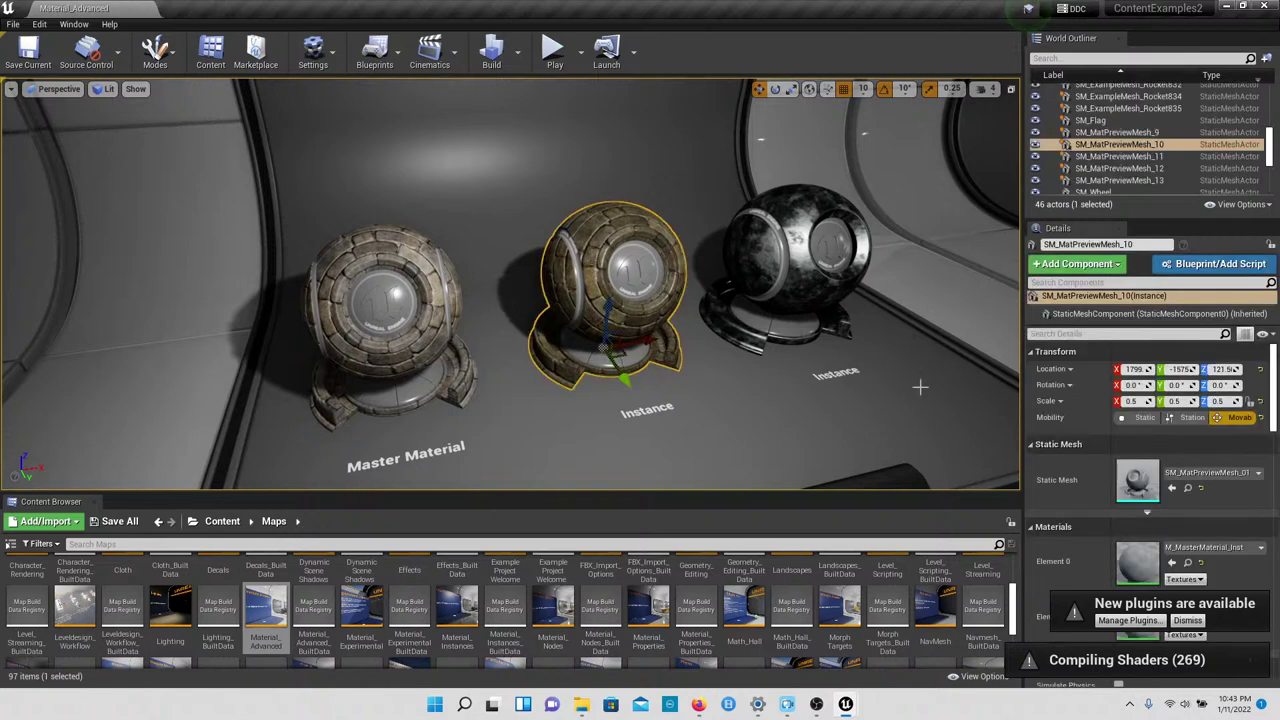
scroll(1150, 480, down, 2)
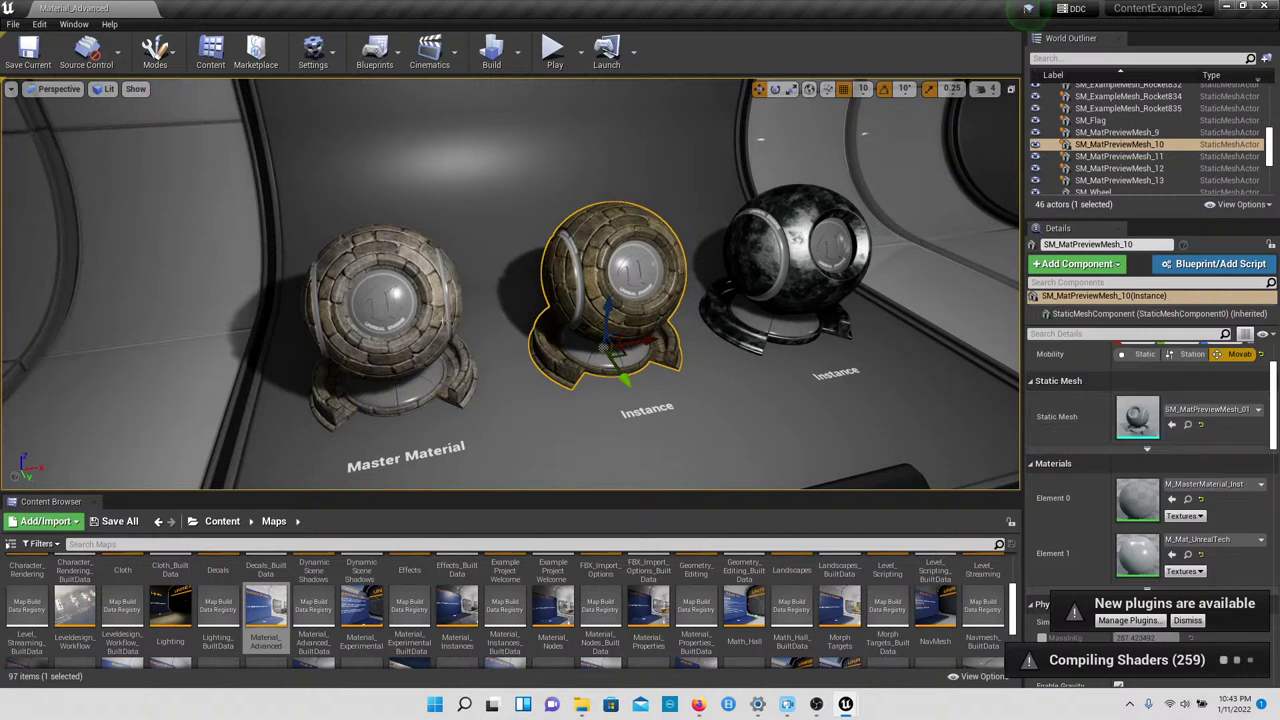
click(444, 322)
click(564, 301)
click(824, 271)
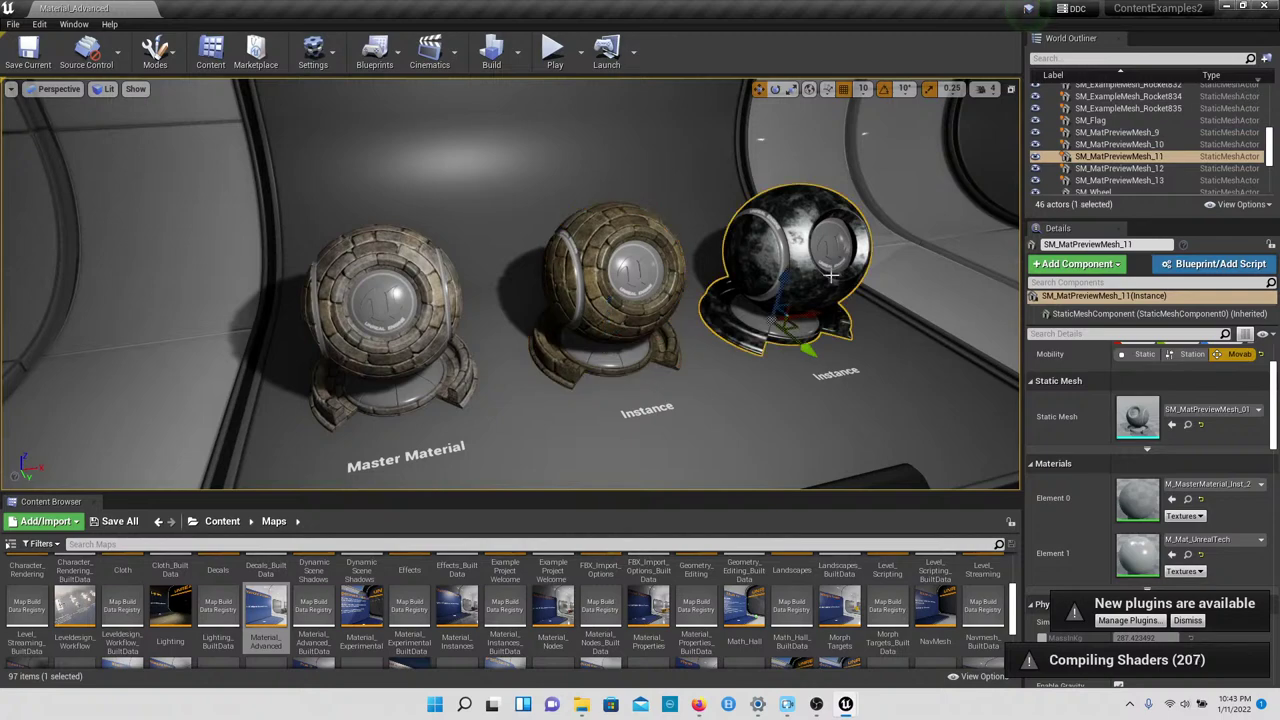
scroll(713, 327, down, 5)
Step: Examine the two preview meshes in display 1.2, with and without MaterialFunction
right_drag(713, 327, 900, 300)
key(w)
key(a)
mouse_move(690, 255)
right_down()
mouse_move(716, 257)
mouse_move(697, 243)
right_up()
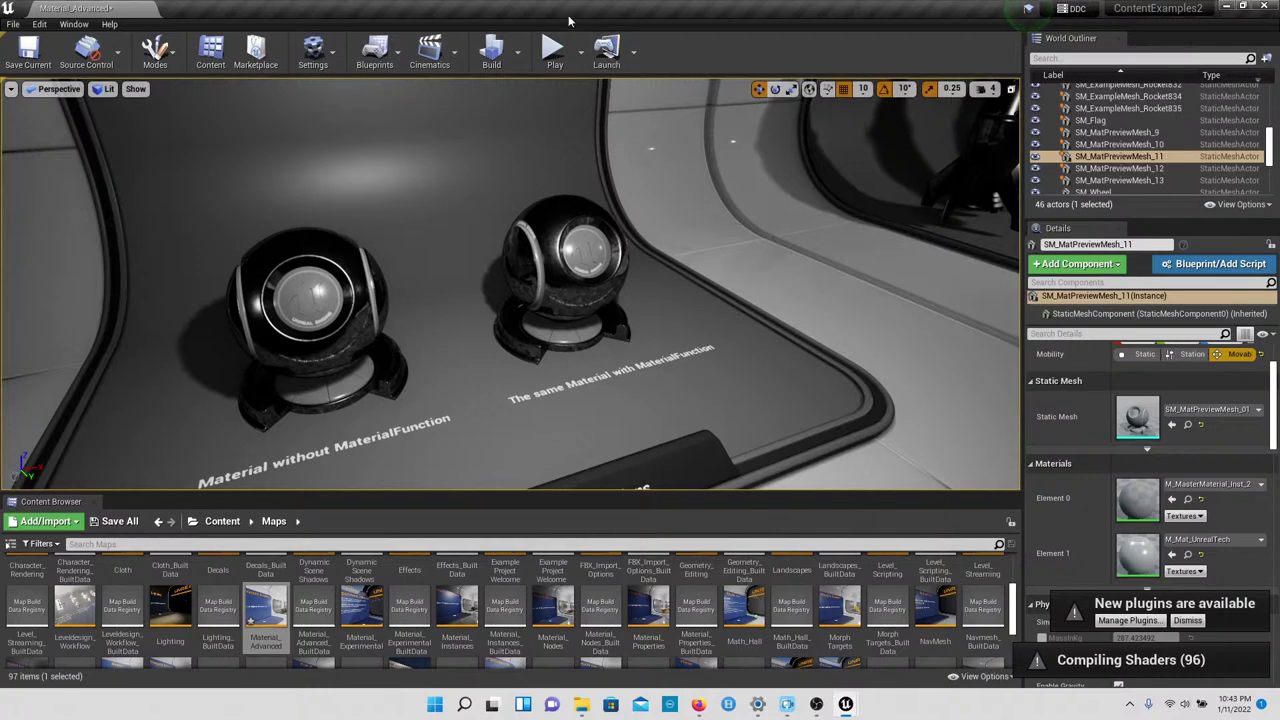
Step: Play the level and walk past display 1.1 to examine the 1.2 Material Functions display
click(554, 50)
key(w)
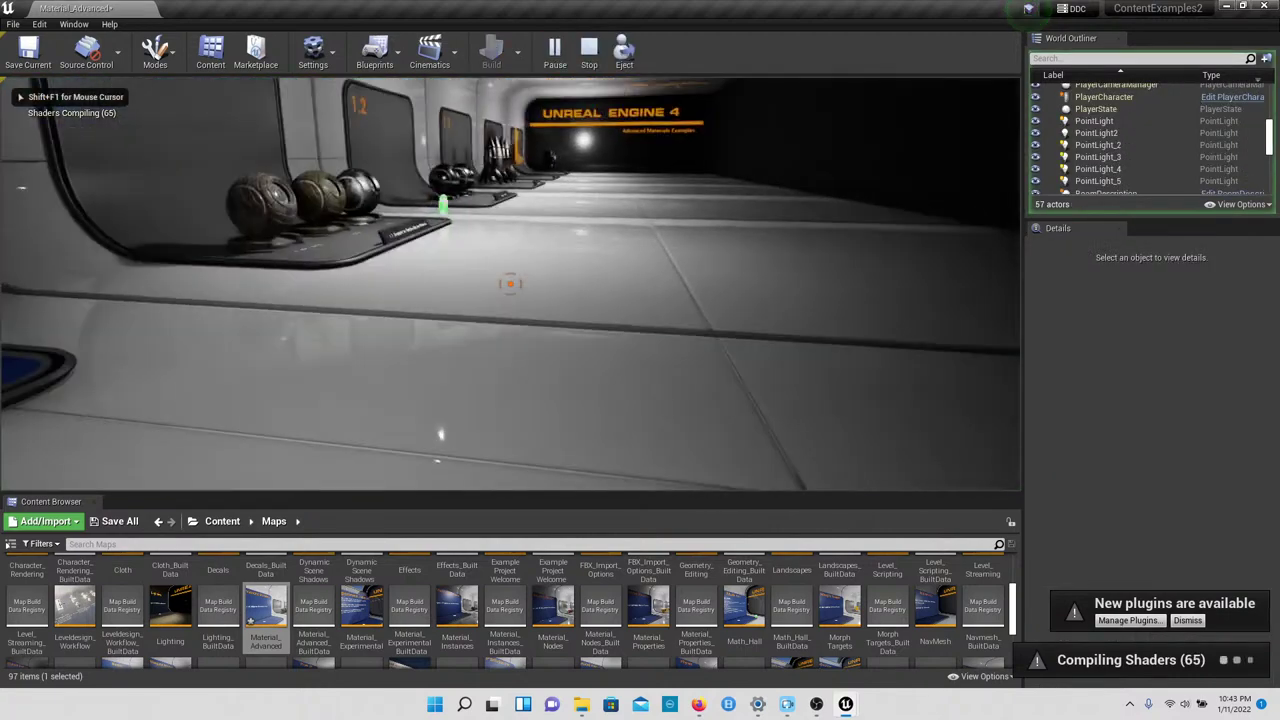
key(w)
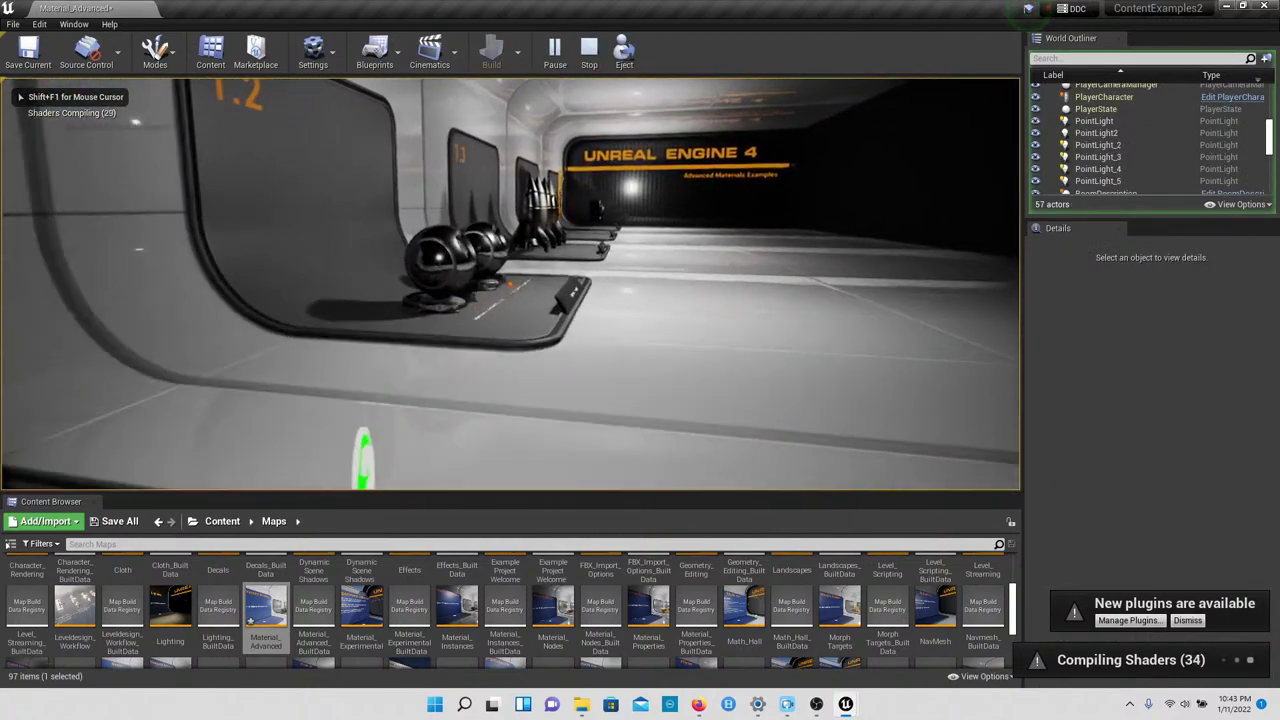
key(s)
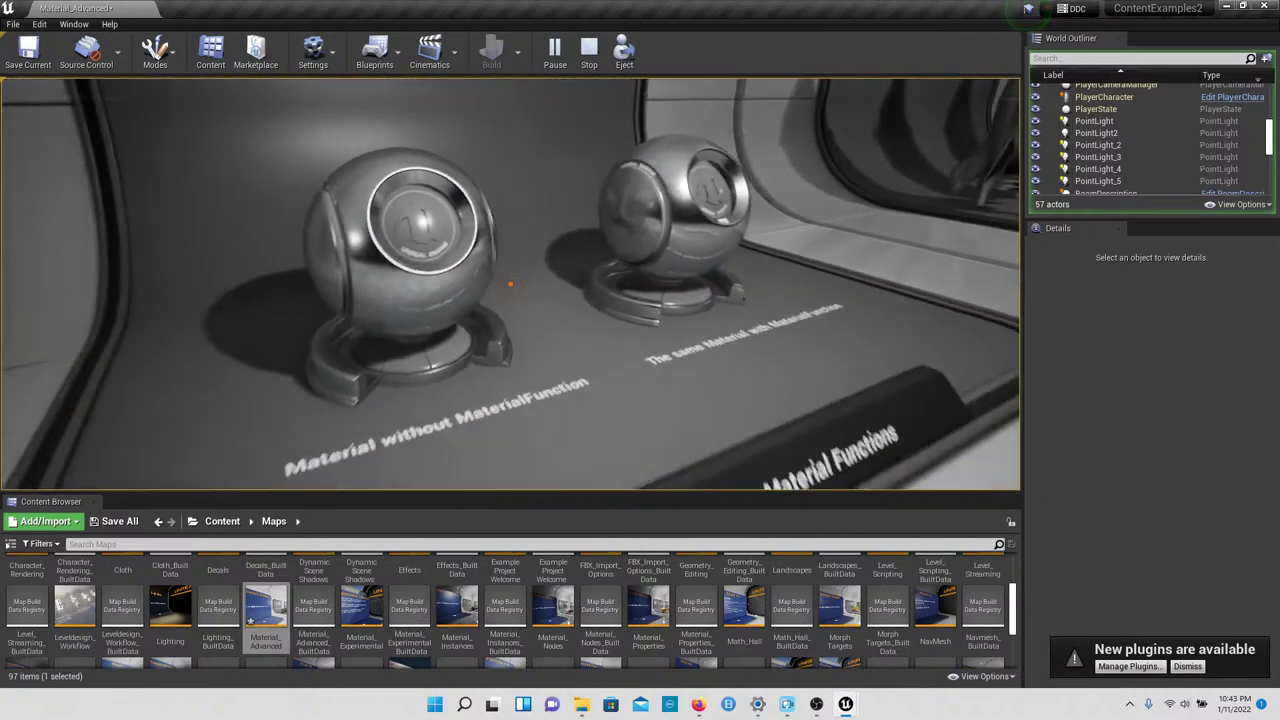
key(d)
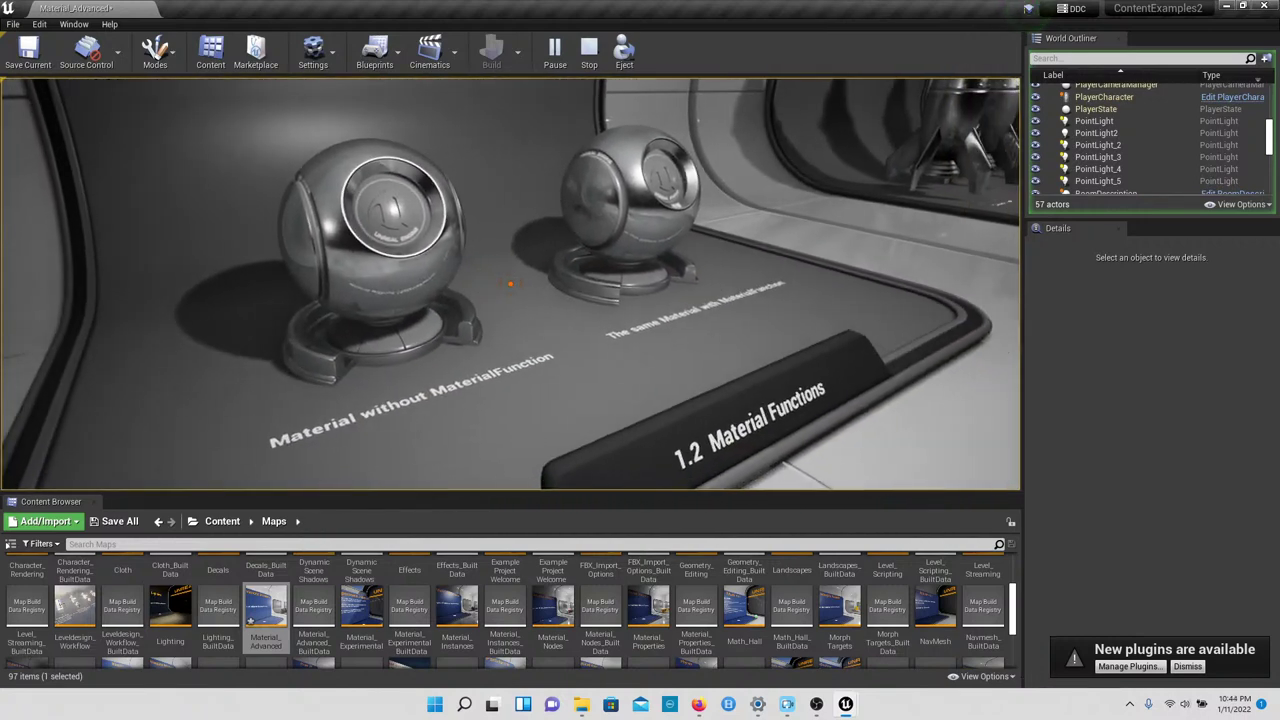
key(w)
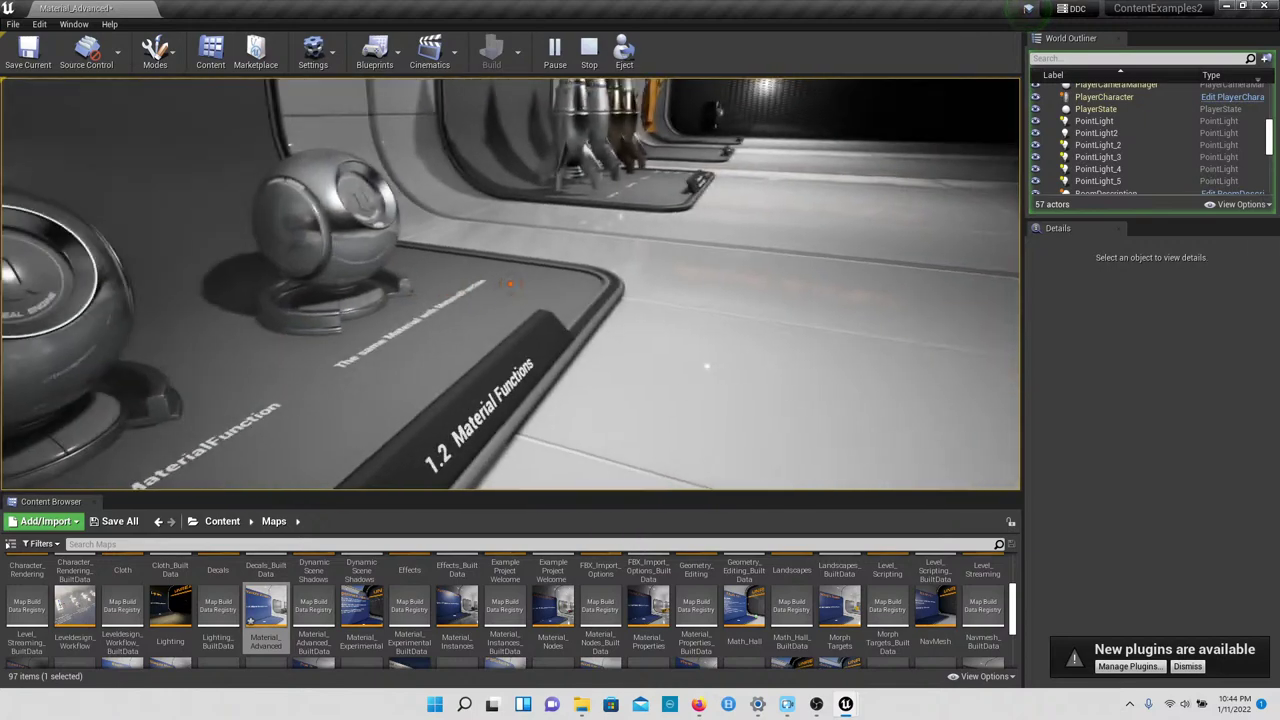
Step: Compare the preview meshes with and without MaterialFunction in display 1.2 from several viewpoints
key(s)
key(s)
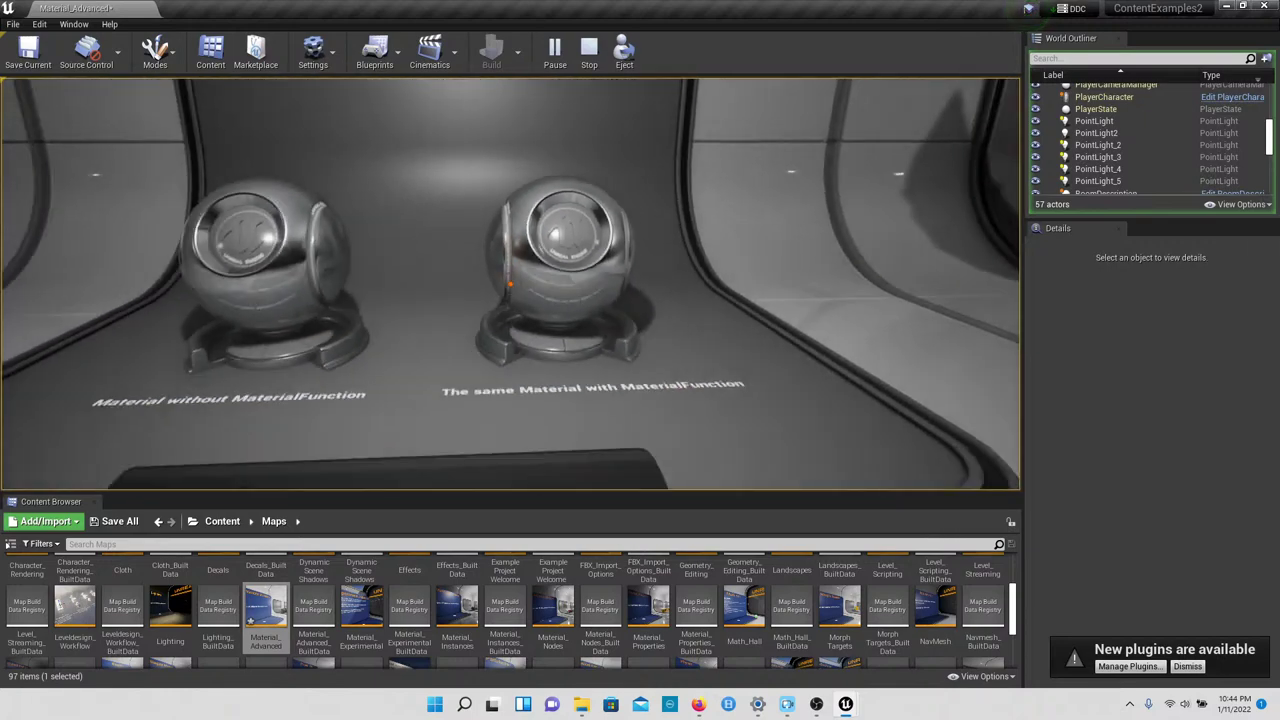
key(w)
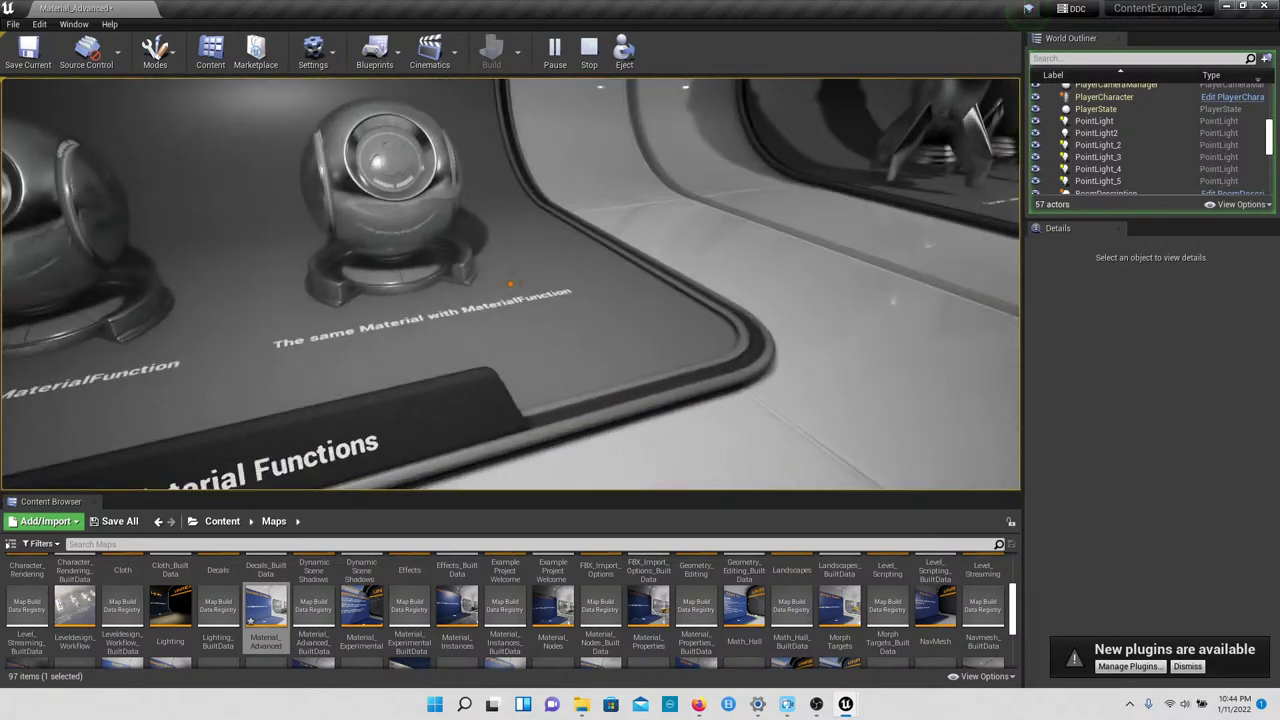
key(d)
key(s)
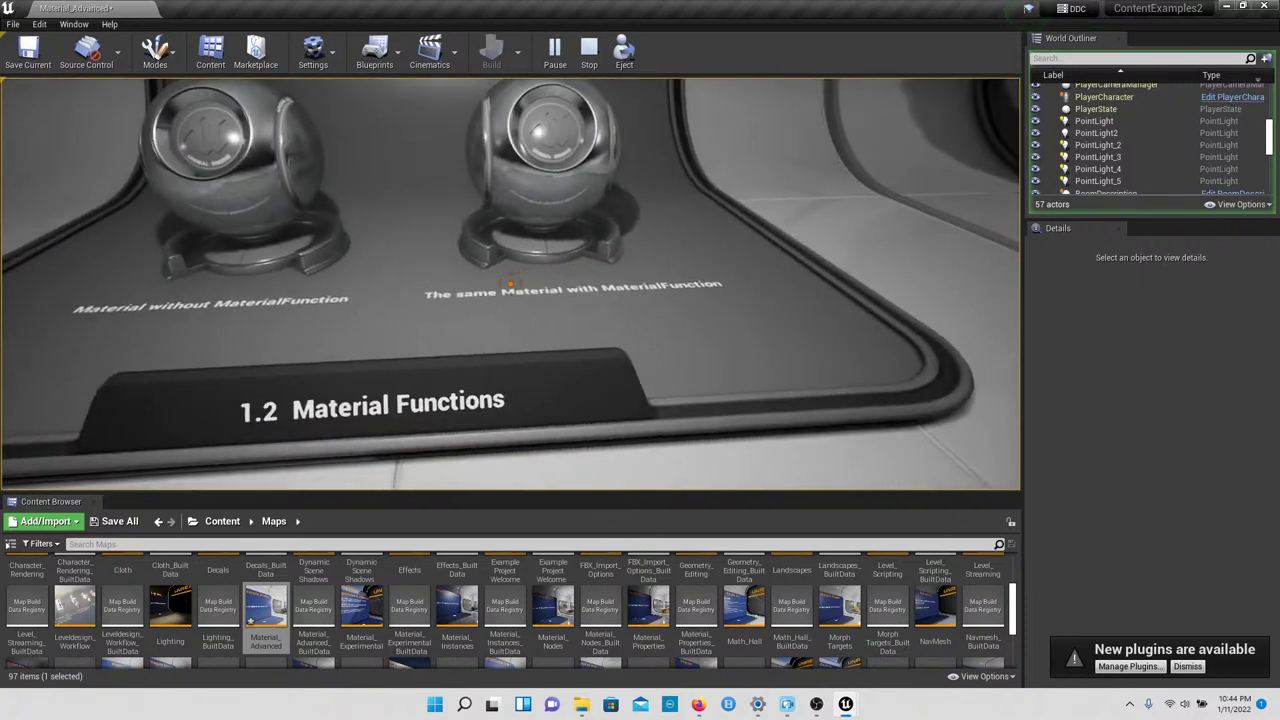
Step: Walk on past the waving flag in display 1.4 and examine the two wheels in the 1.5 Radial Motion Blur display
key(d)
key(w)
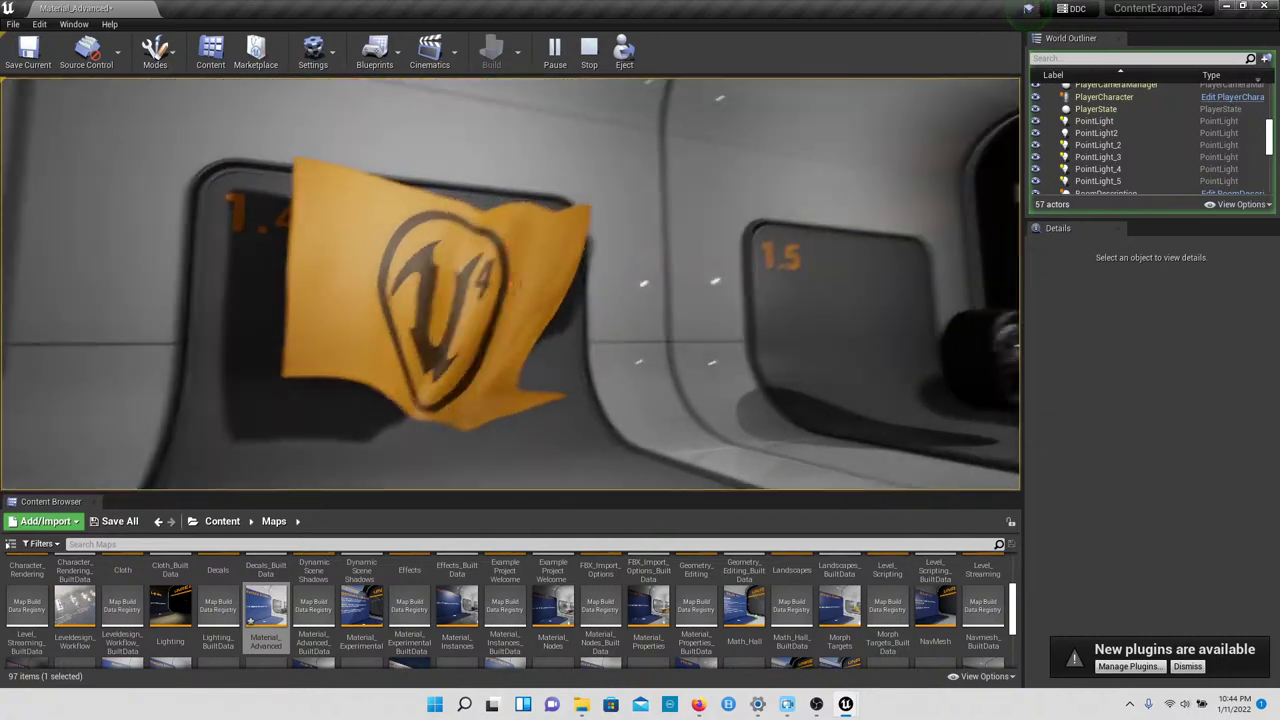
key(w)
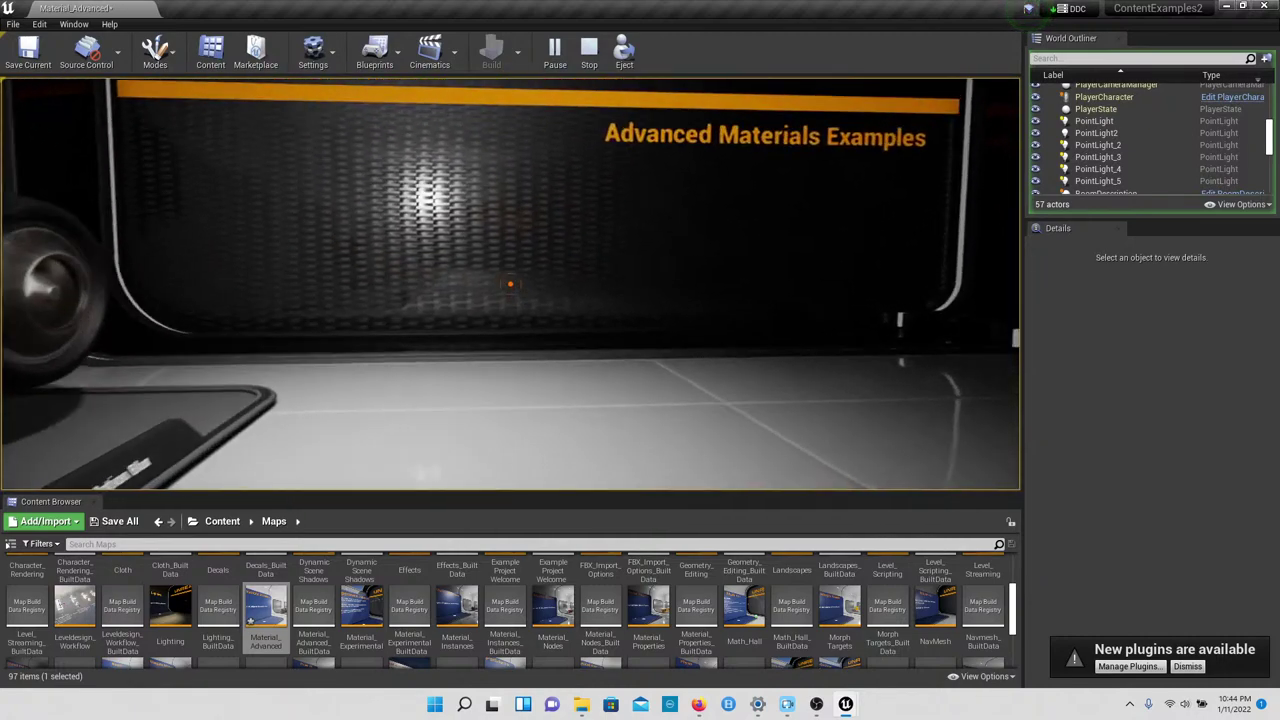
key(w)
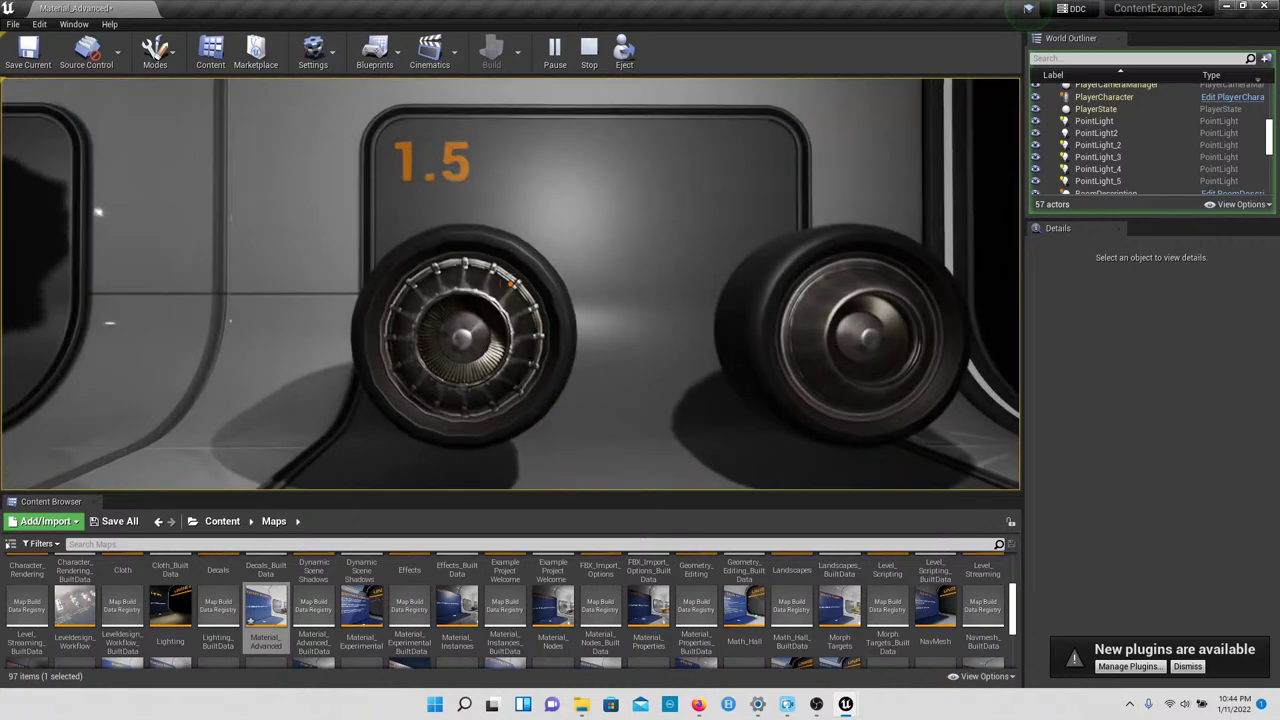
key(d)
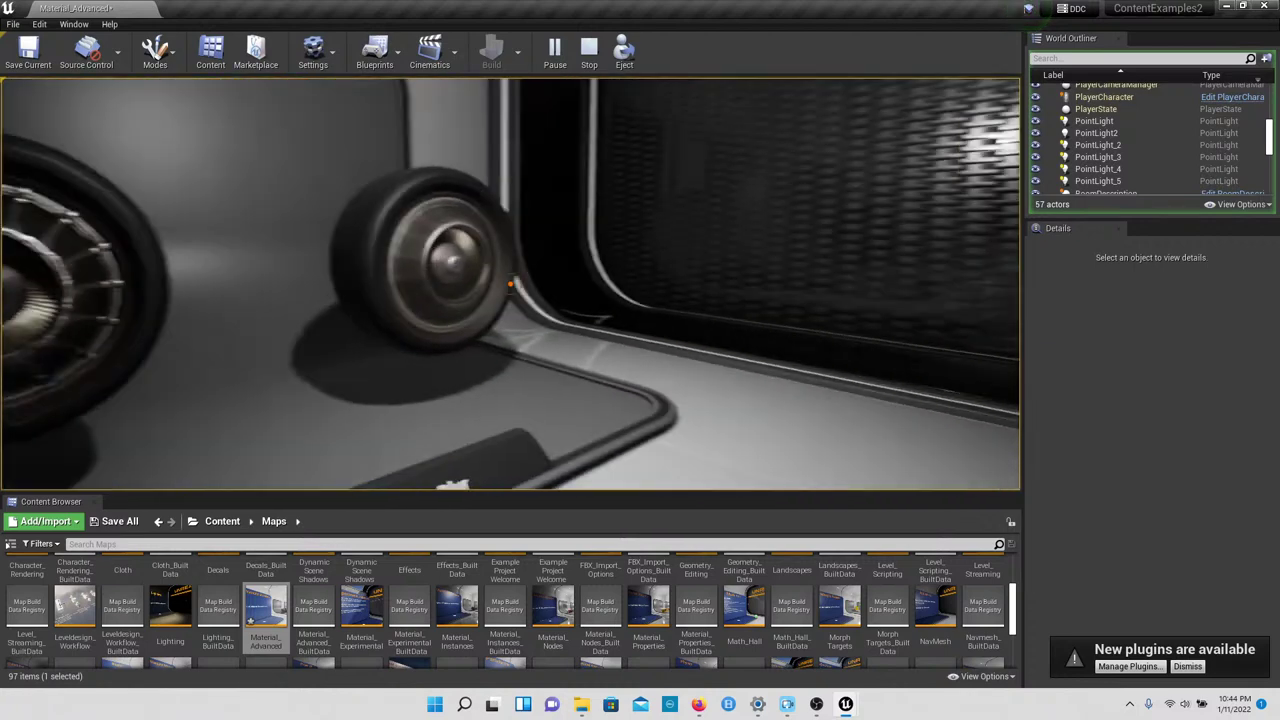
key(w)
key(s)
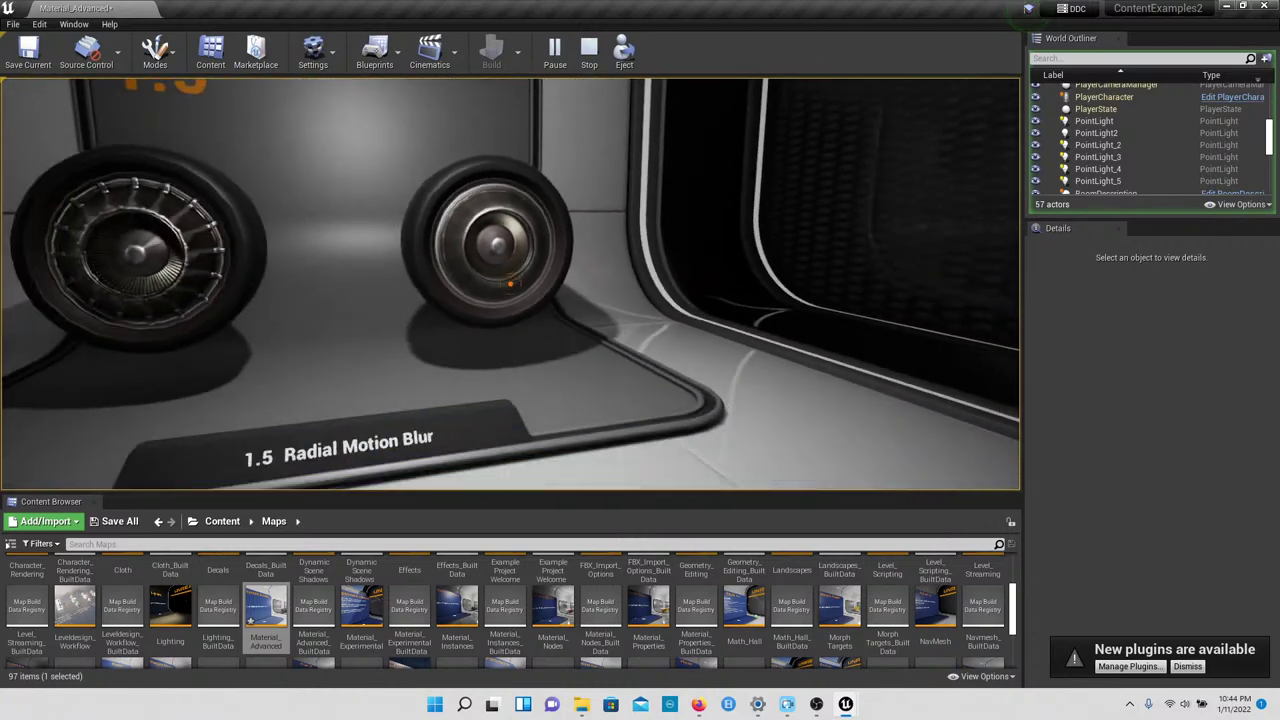
key(s)
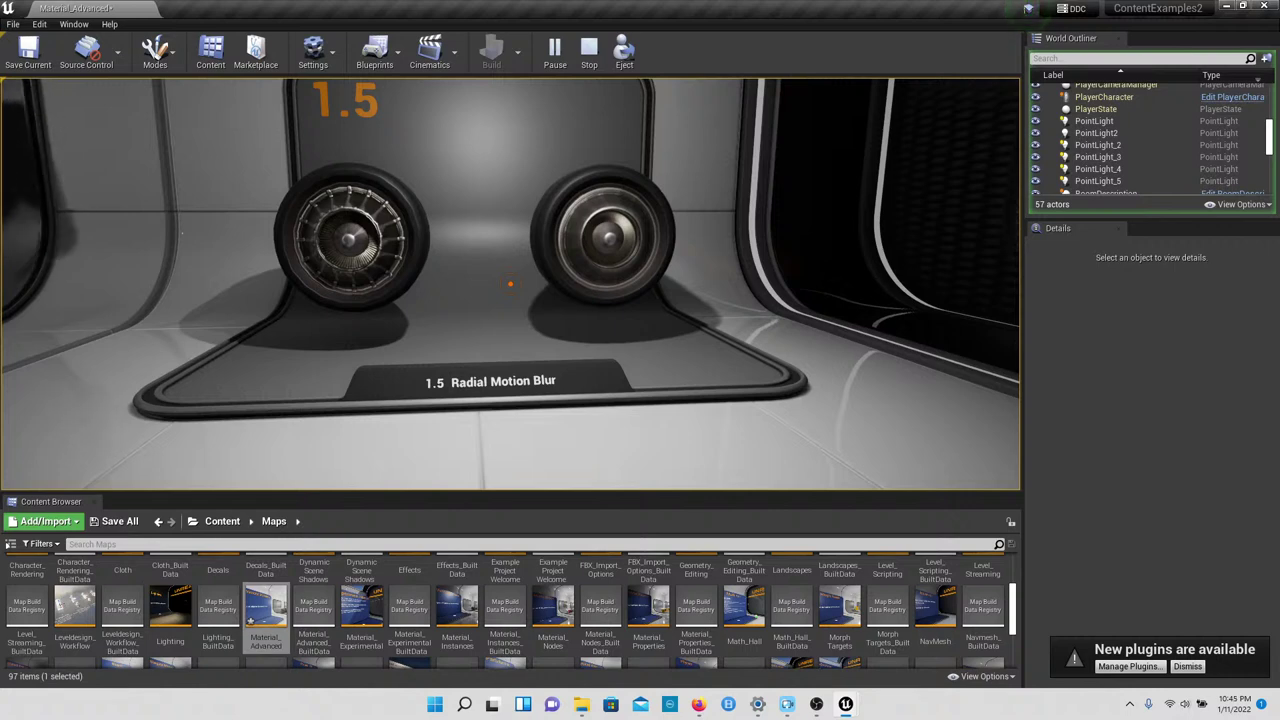
key(w)
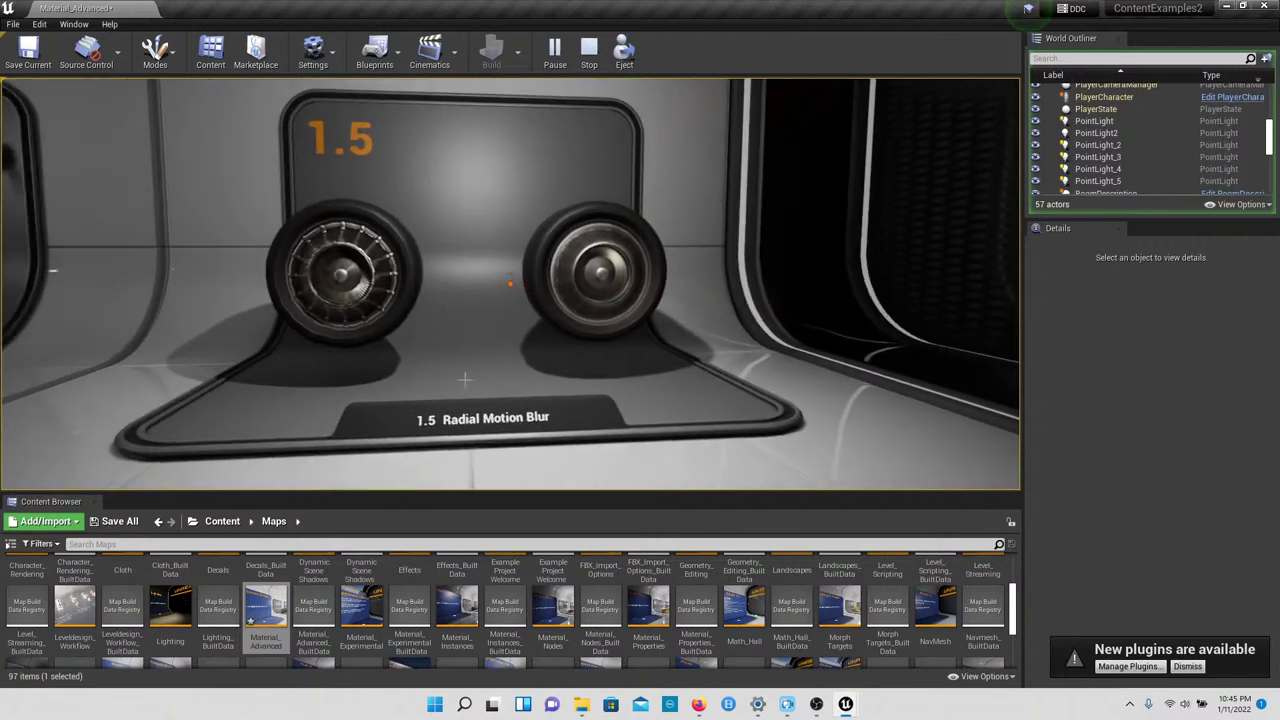
Step: Stop playing the level and open the Material_Experimental map without saving the pending changes
key(Escape)
double_click(361, 610)
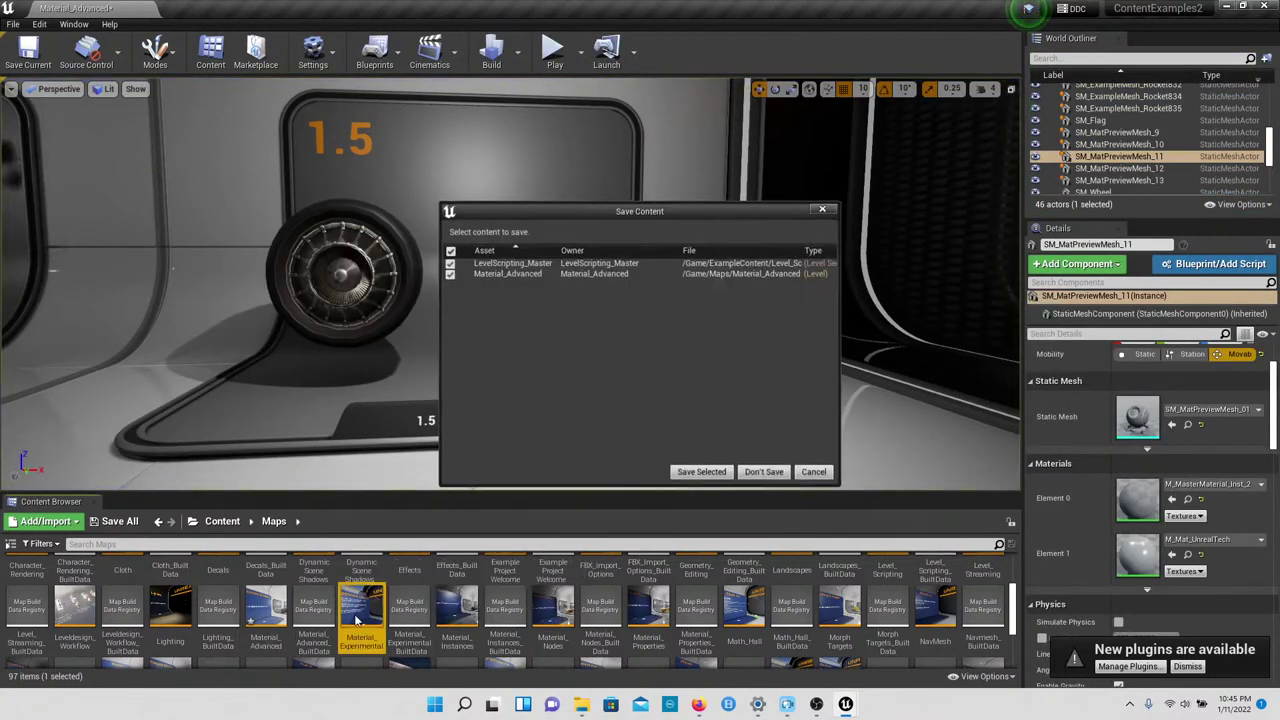
click(745, 473)
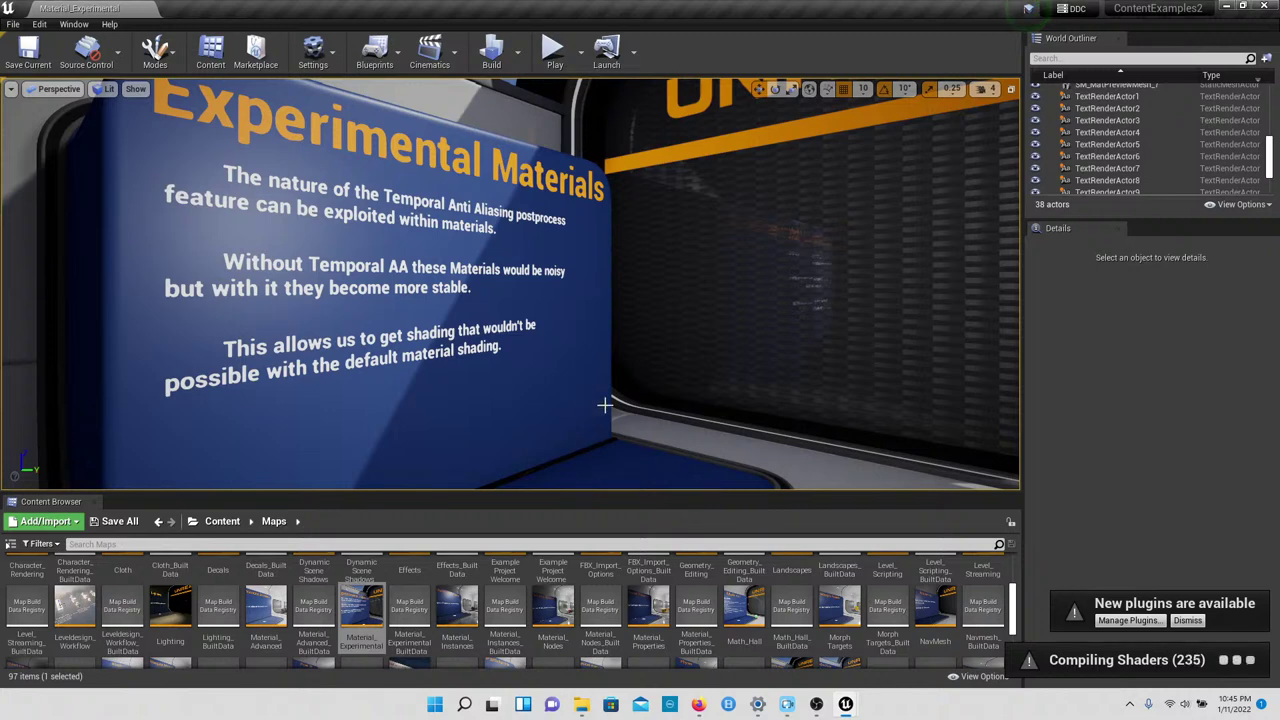
Step: Read the Experimental Materials introduction and examine the masked-material translucency meshes and notes in display 1.1
right_drag(554, 383, 520, 412)
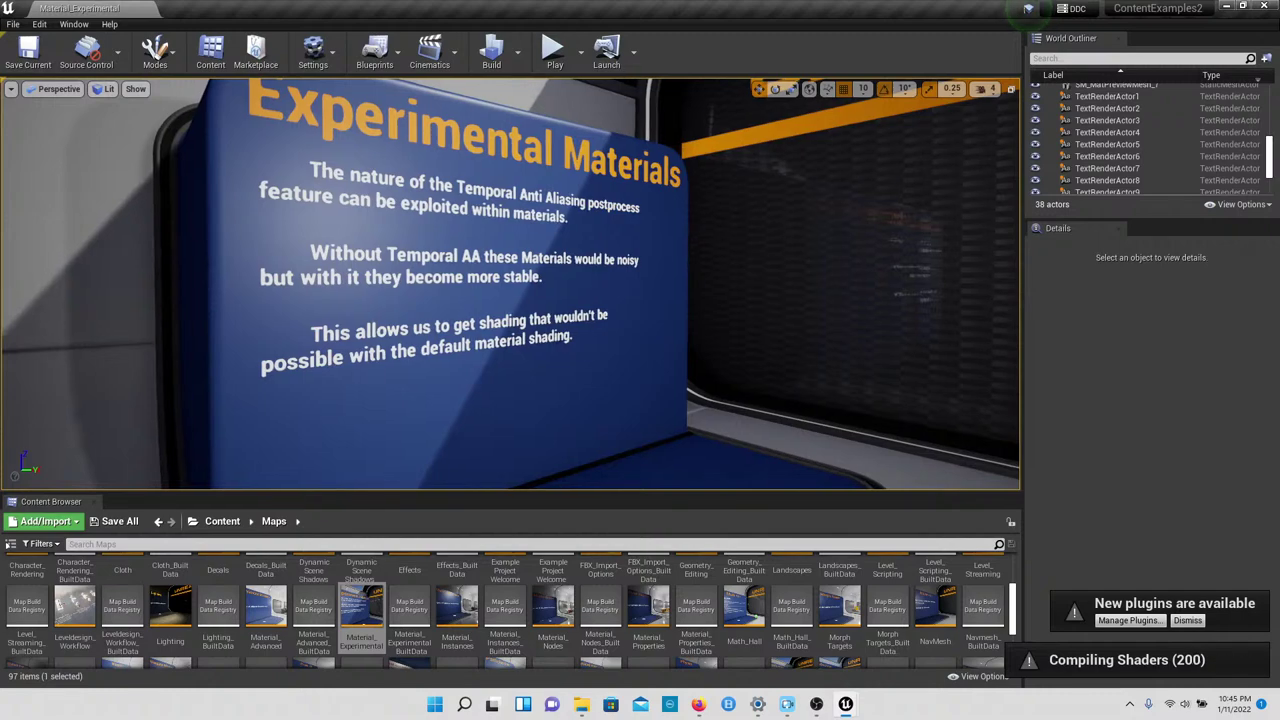
key(w)
right_drag(510, 284, 440, 290)
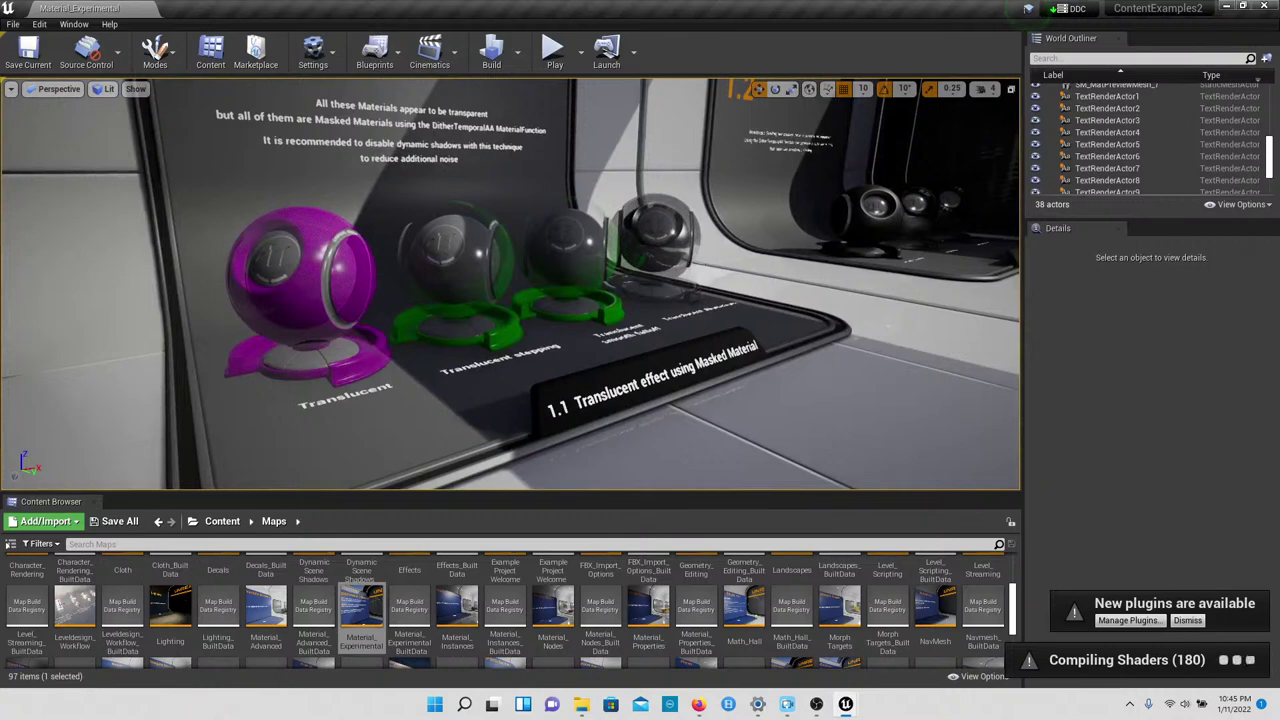
right_drag(490, 455, 455, 455)
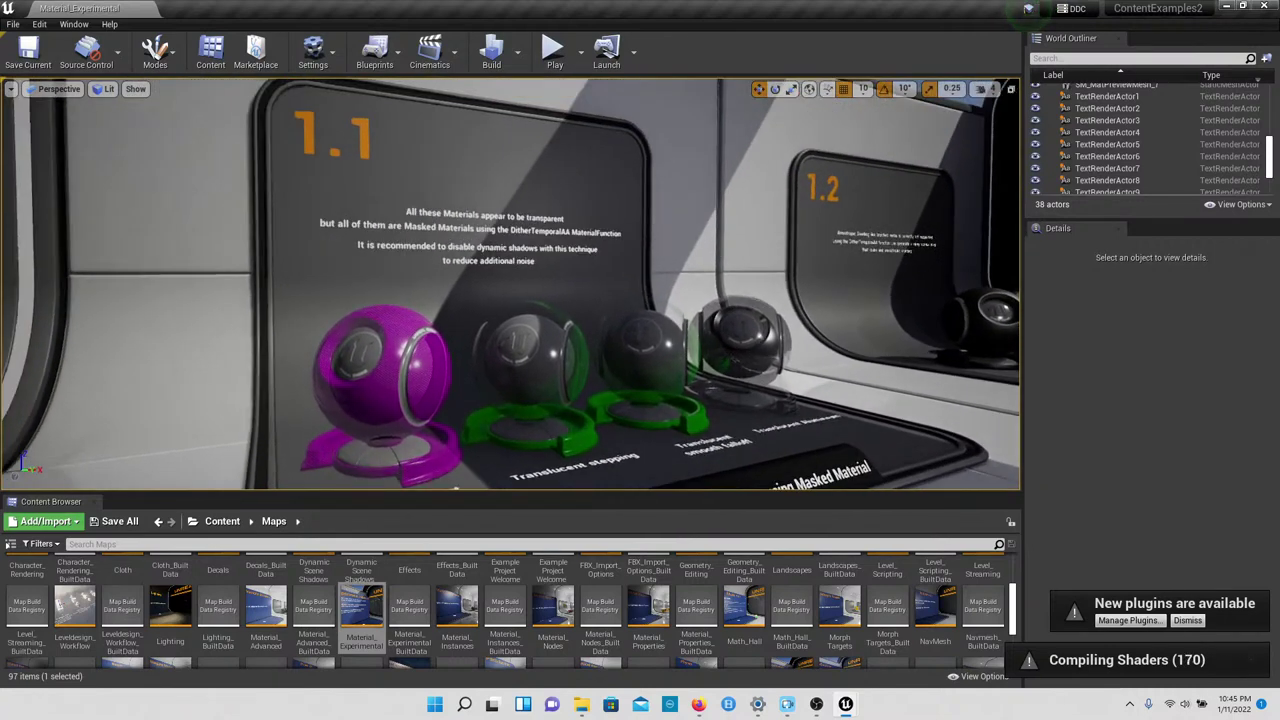
key(w)
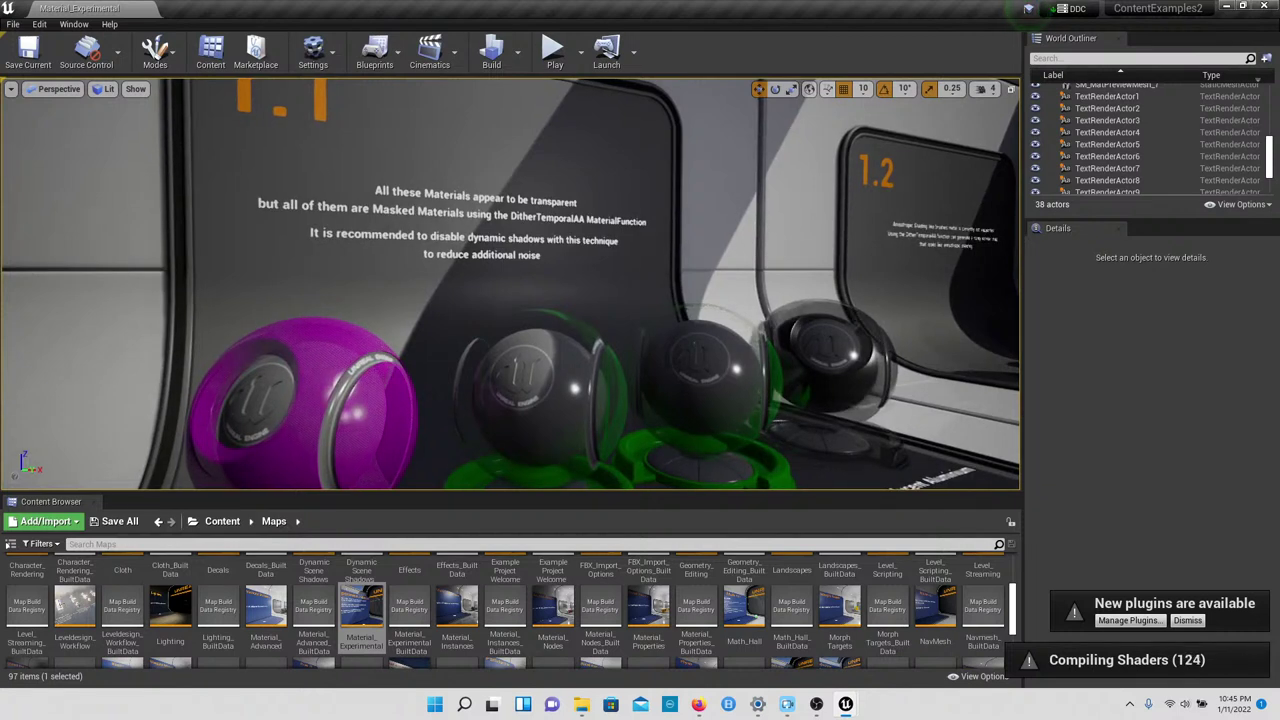
right_drag(455, 455, 455, 455)
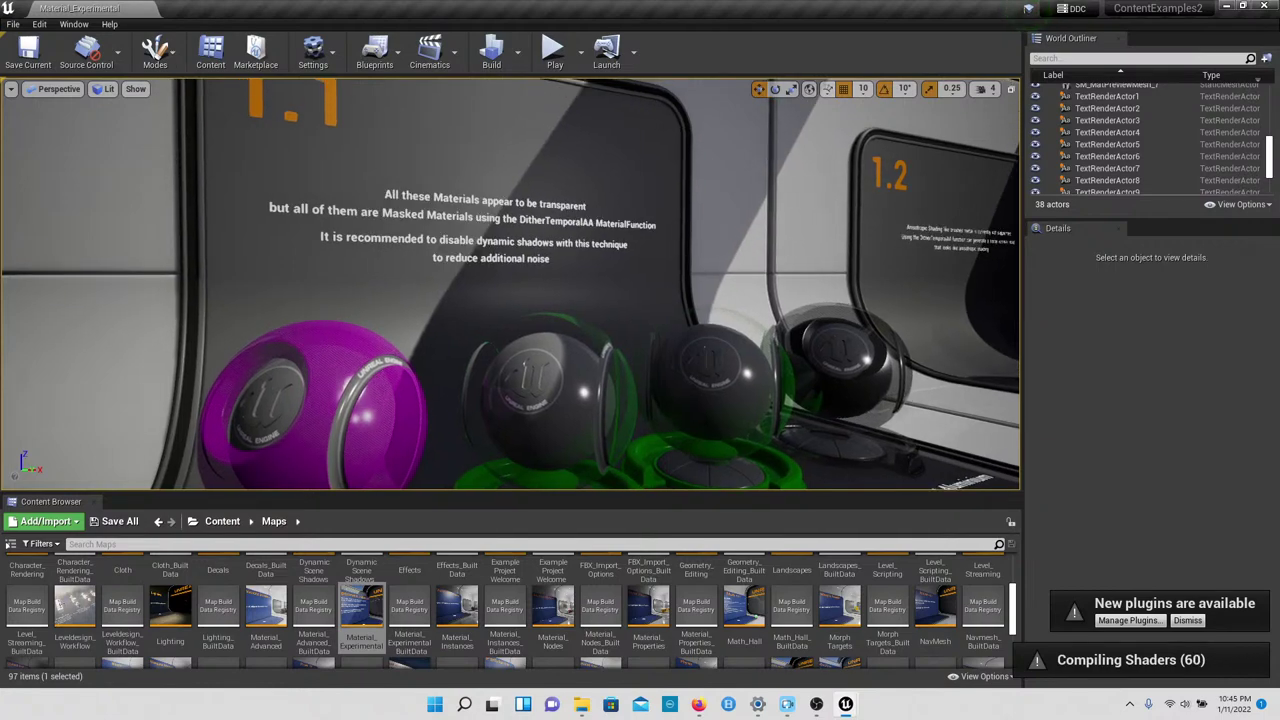
Step: Move on to display 1.2 and examine the Anisotropic Shading preview meshes
key(s)
right_drag(455, 455, 432, 486)
key(w)
key(w)
key(s)
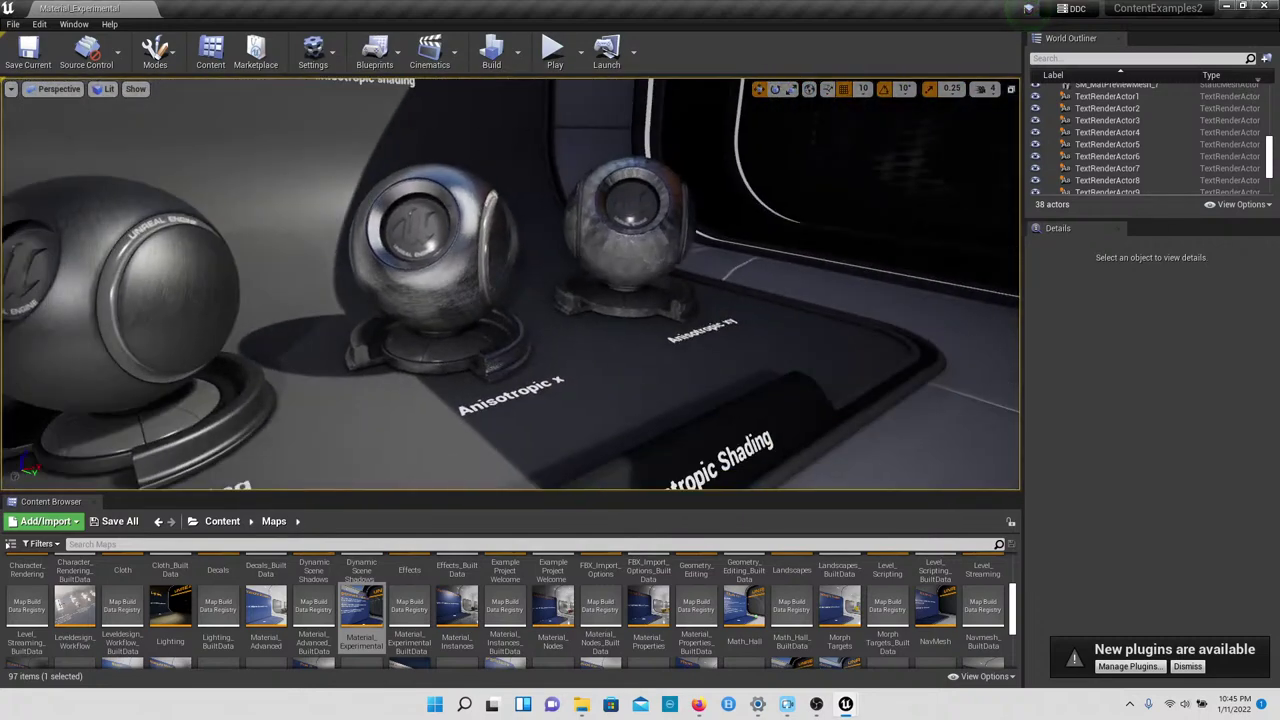
Step: Examine the default, anisotropic x and anisotropic xy preview meshes in the 1.2 Anisotropic Shading exhibit
mouse_move(510, 285)
right_down()
mouse_move(462, 272)
mouse_move(590, 290)
mouse_move(410, 285)
mouse_move(640, 290)
mouse_move(620, 265)
mouse_move(800, 265)
mouse_move(955, 288)
right_up()
key(w)
key(w)
key(s)
key(w)
key(s)
right_drag(430, 285, 543, 374)
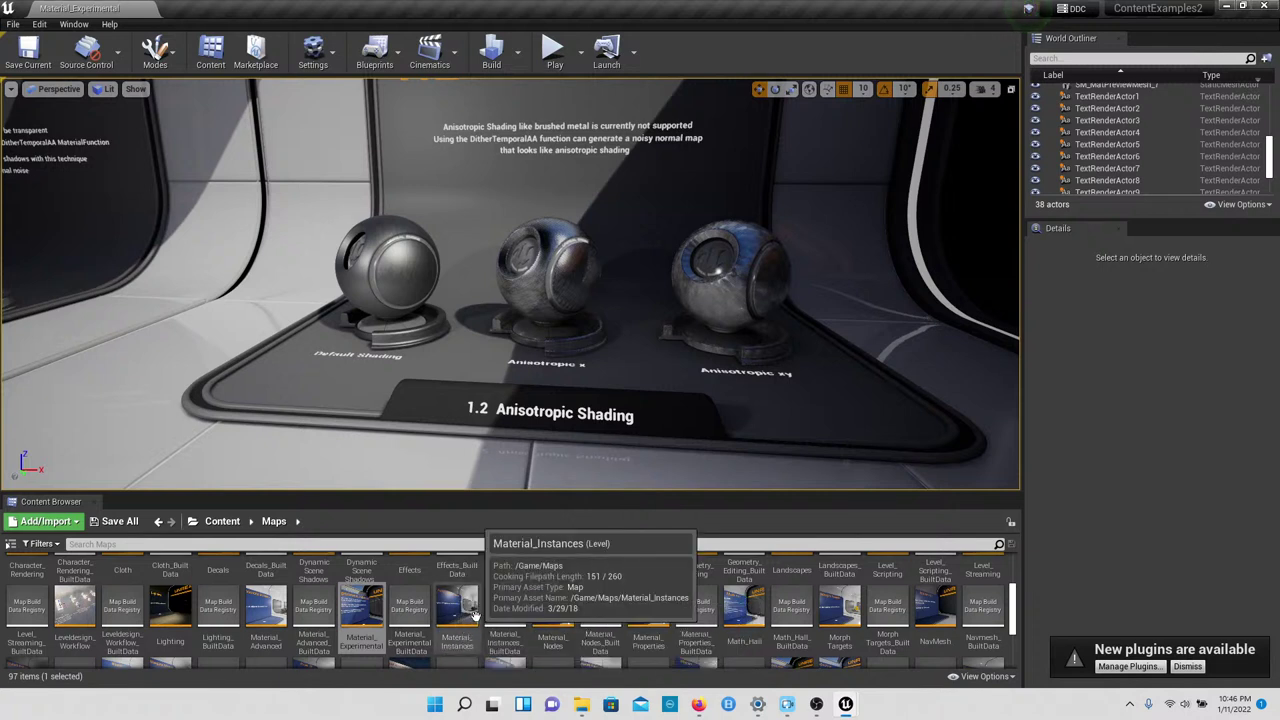
Step: Open the Material_Instances level without saving the pending changes and view its first exhibit with the Master Material mesh
double_click(474, 615)
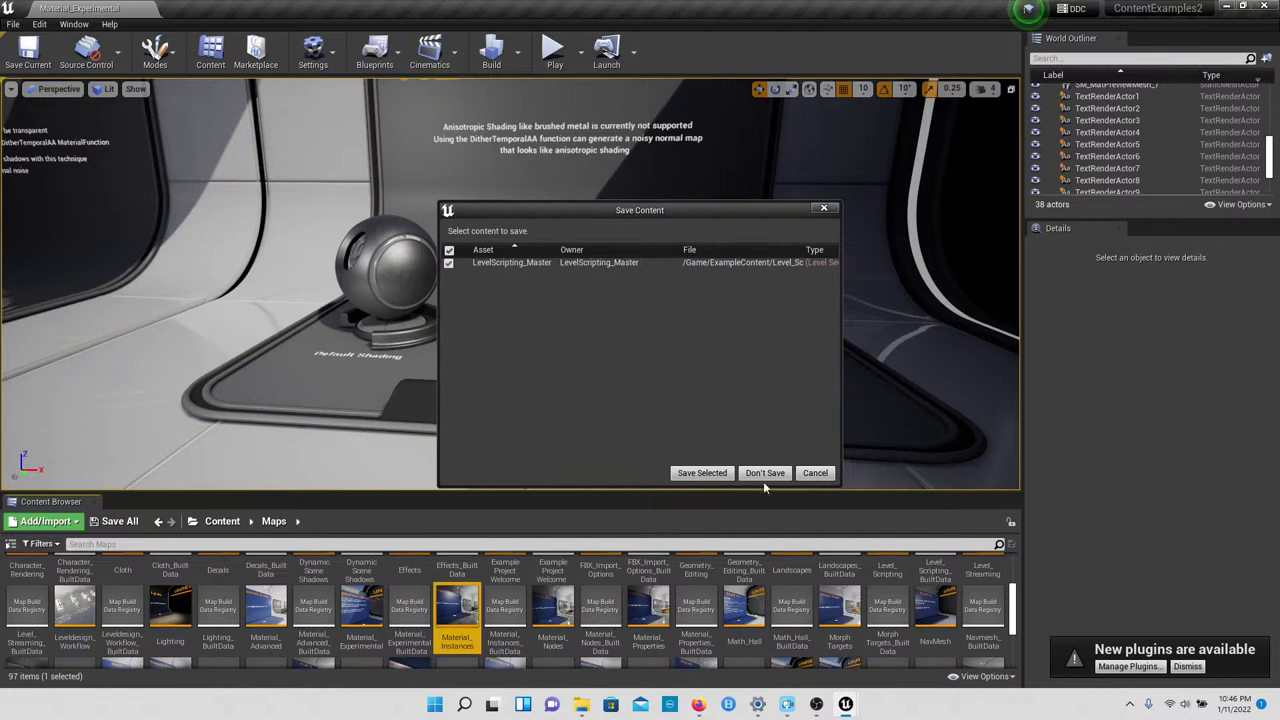
click(764, 473)
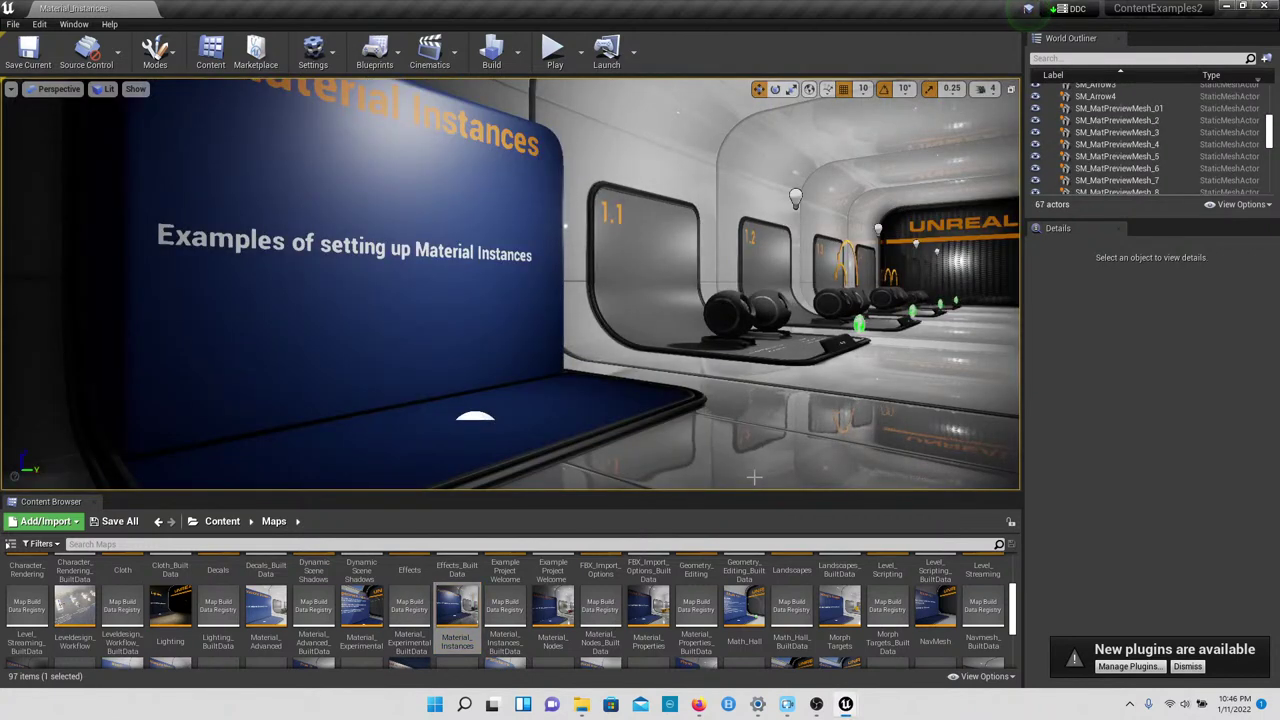
right_drag(708, 471, 667, 519)
key(w)
key(w)
key(s)
key(w)
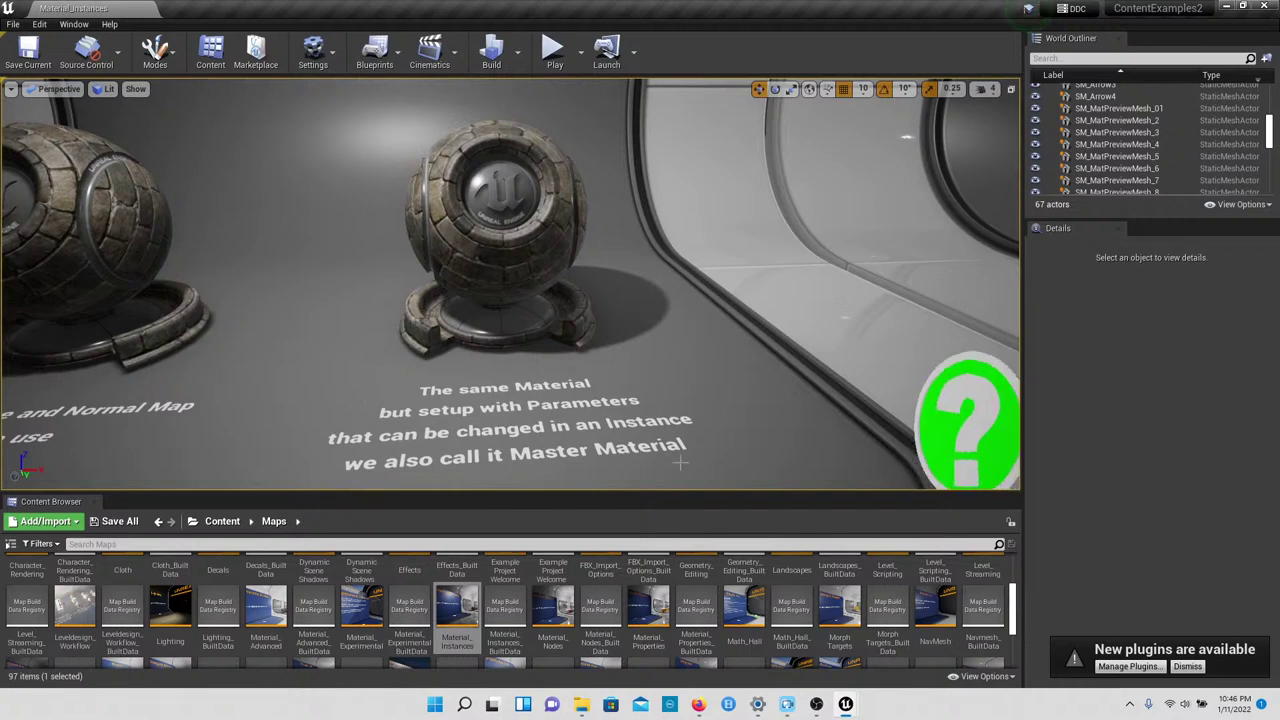
Step: Select the parent preview mesh labelled Master Material with Parameter in the neighbouring exhibit
right_drag(660, 424, 706, 418)
key(w)
drag(700, 282, 706, 284)
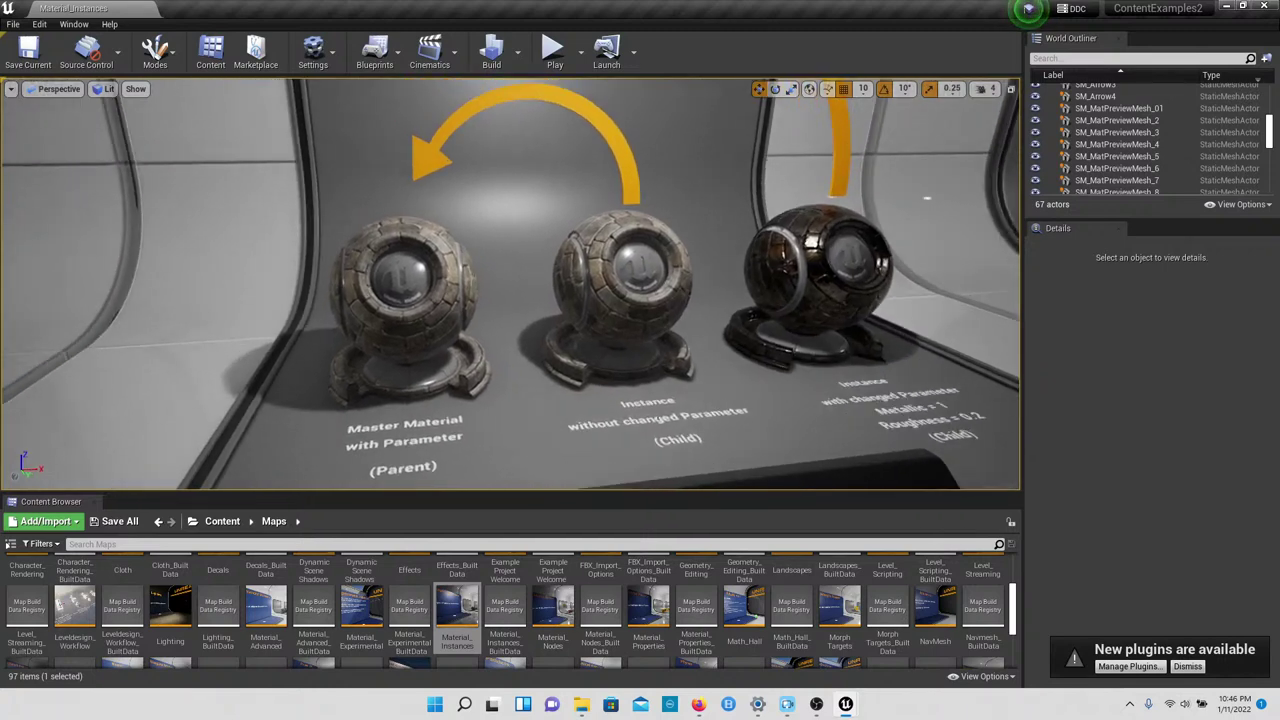
click(633, 328)
click(464, 316)
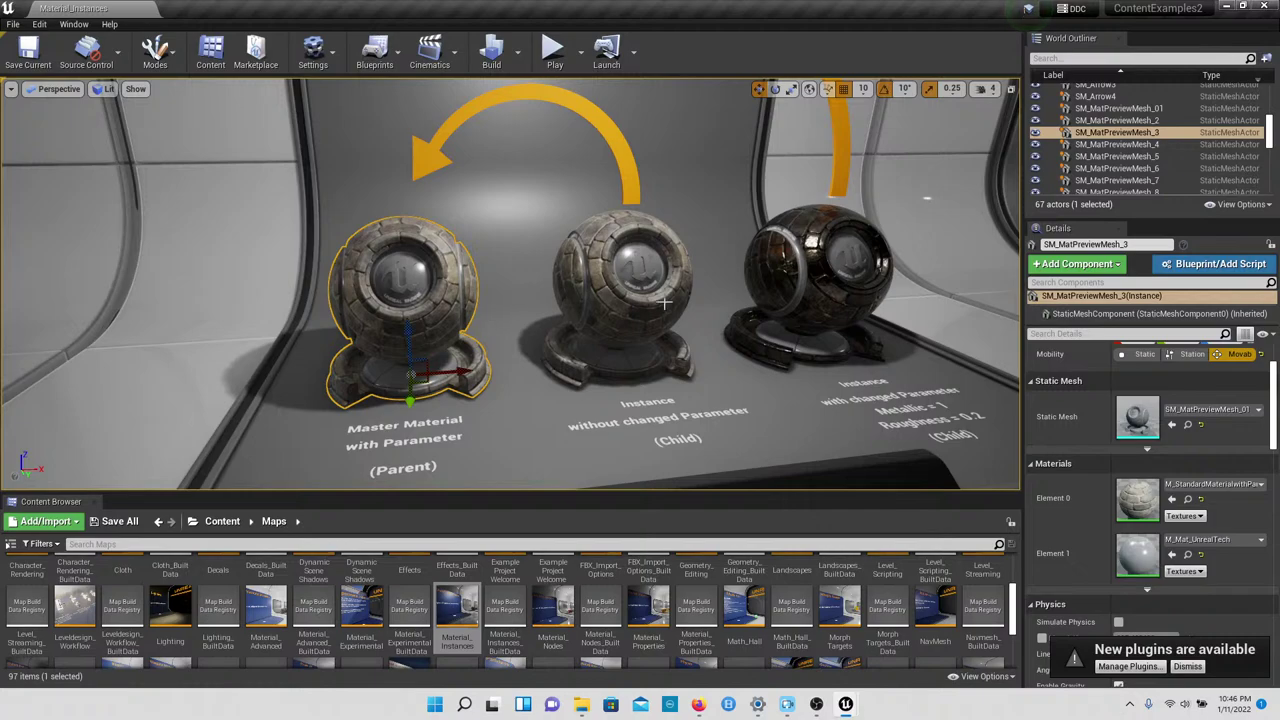
Step: Examine the 1.3 Instance of an Instance exhibit and the 1.4 Groups exhibit
right_drag(664, 303, 1035, 300)
key(w)
key(s)
key(s)
key(w)
key(w)
key(w)
drag(600, 282, 728, 284)
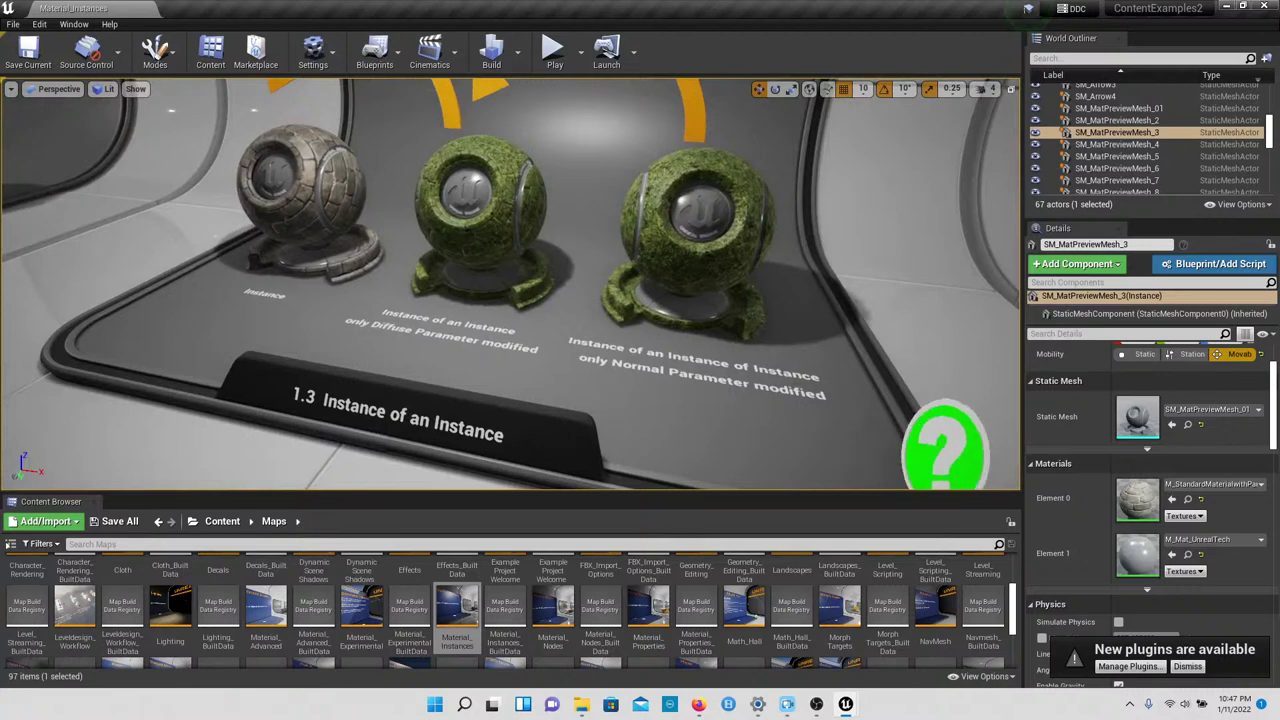
mouse_move(728, 284)
right_down()
mouse_move(823, 255)
mouse_move(1018, 244)
mouse_move(770, 274)
mouse_move(975, 246)
mouse_move(790, 256)
mouse_move(815, 274)
mouse_move(806, 298)
mouse_move(750, 281)
right_up()
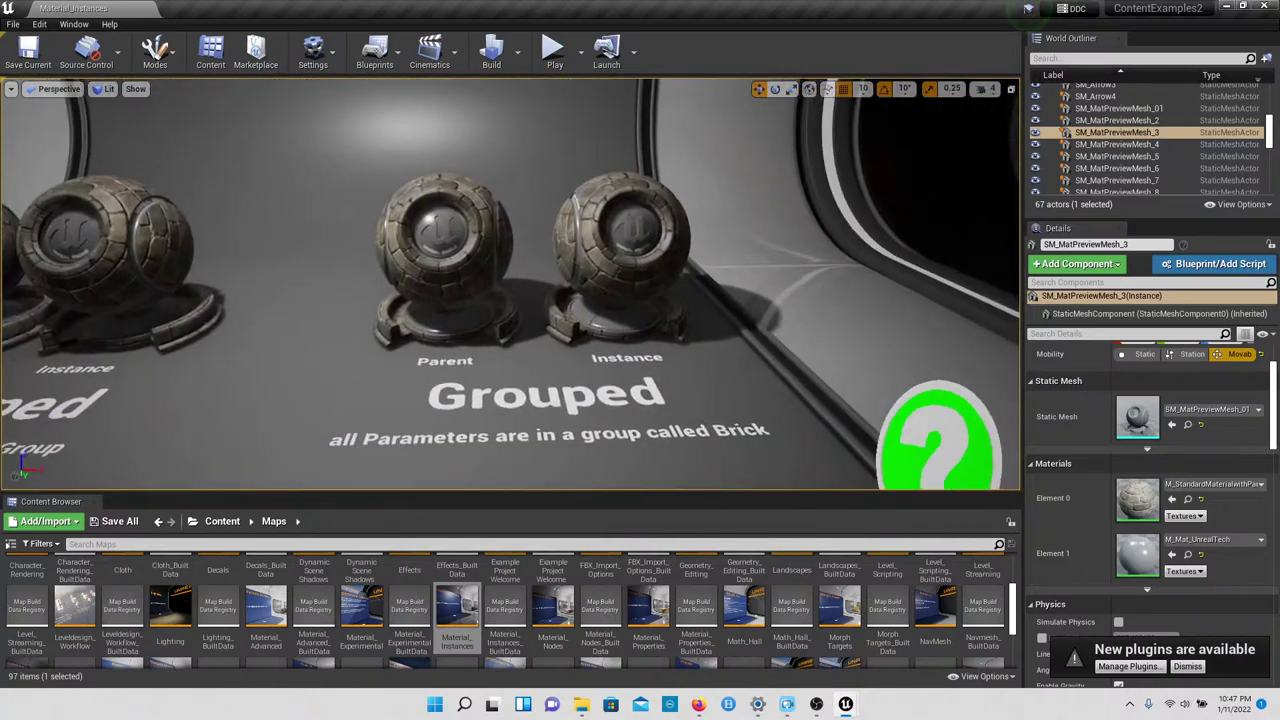
key(s)
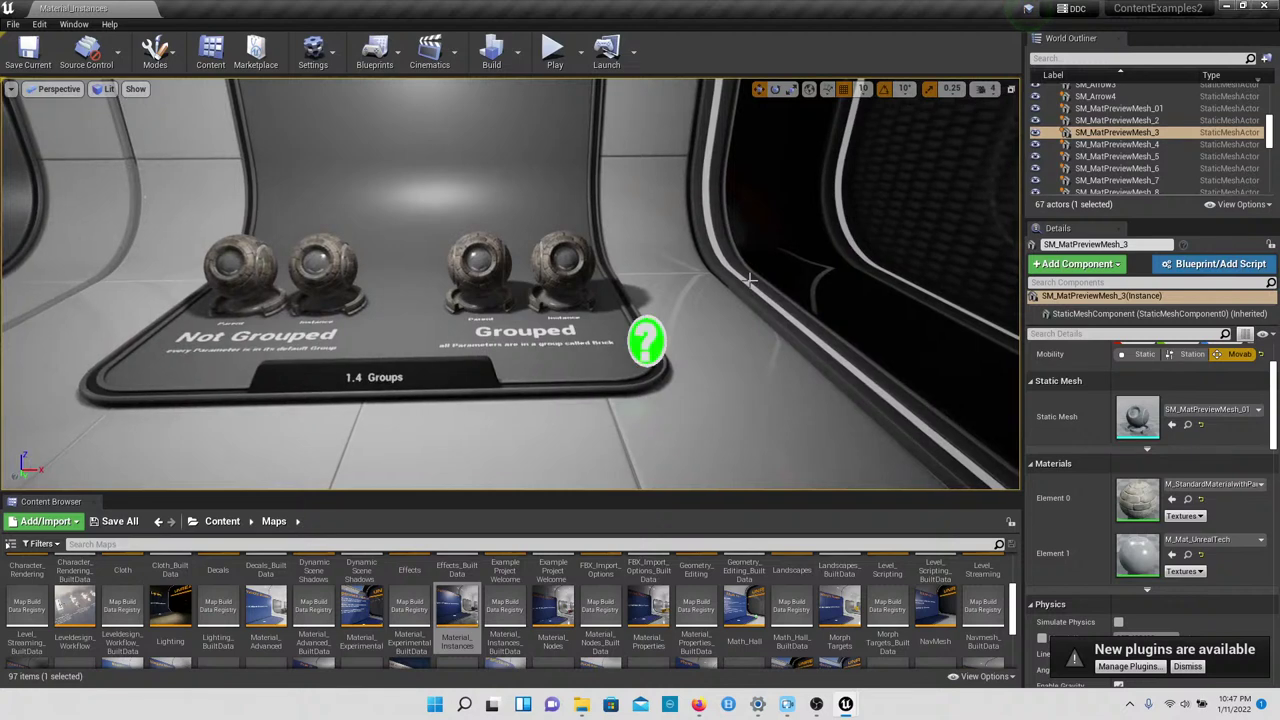
Step: Open the Material_Nodes level without saving the pending changes and examine its 1.1 BaseColor exhibit
double_click(560, 620)
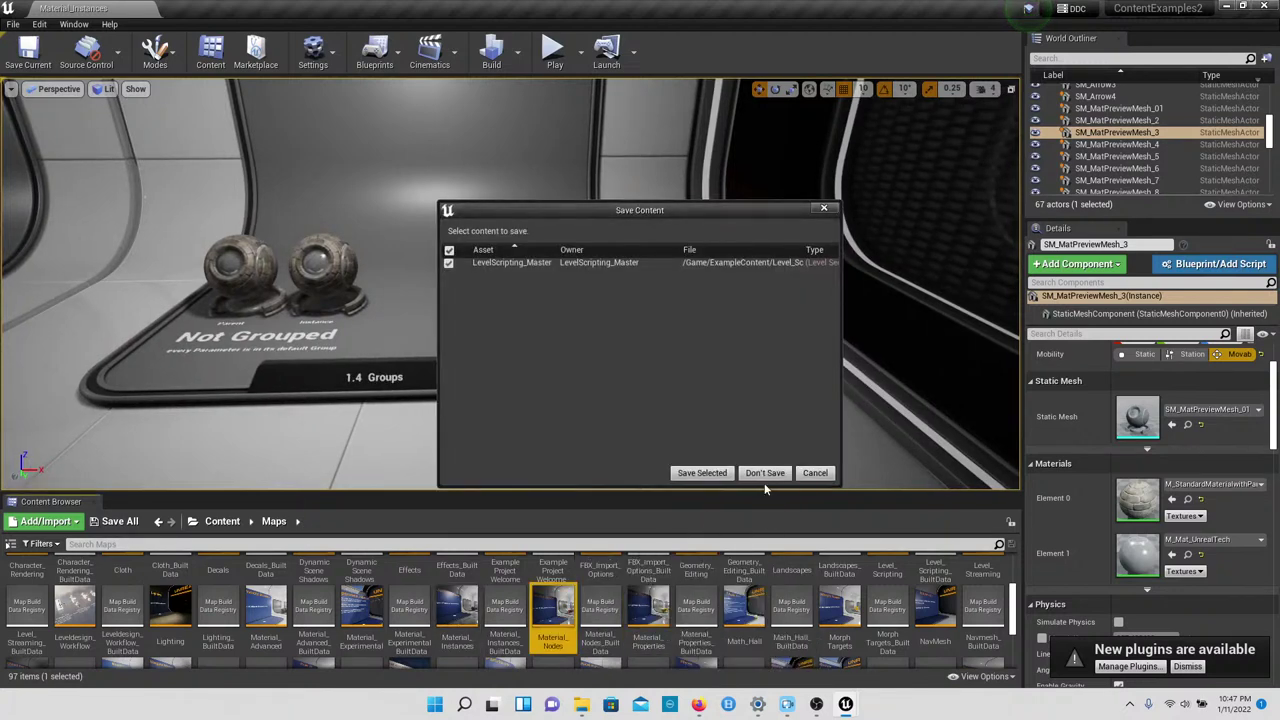
click(766, 476)
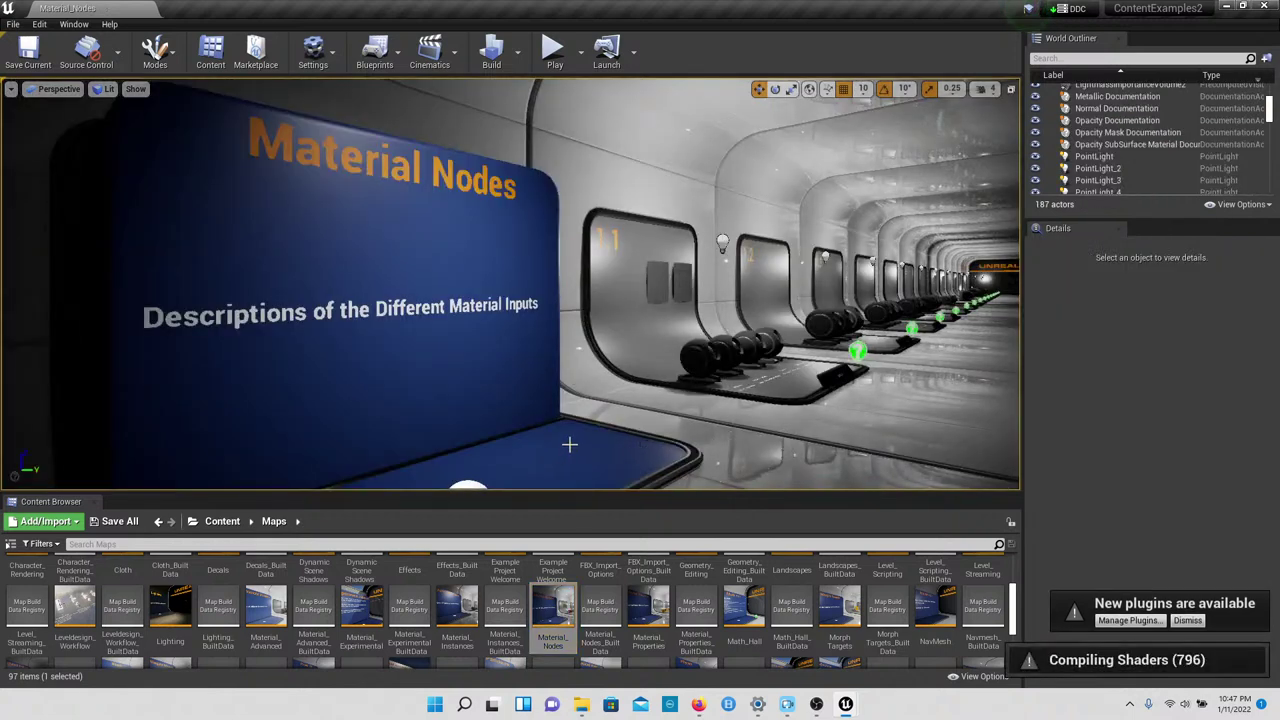
key(w)
right_drag(590, 443, 455, 484)
key(w)
key(s)
drag(217, 163, 280, 190)
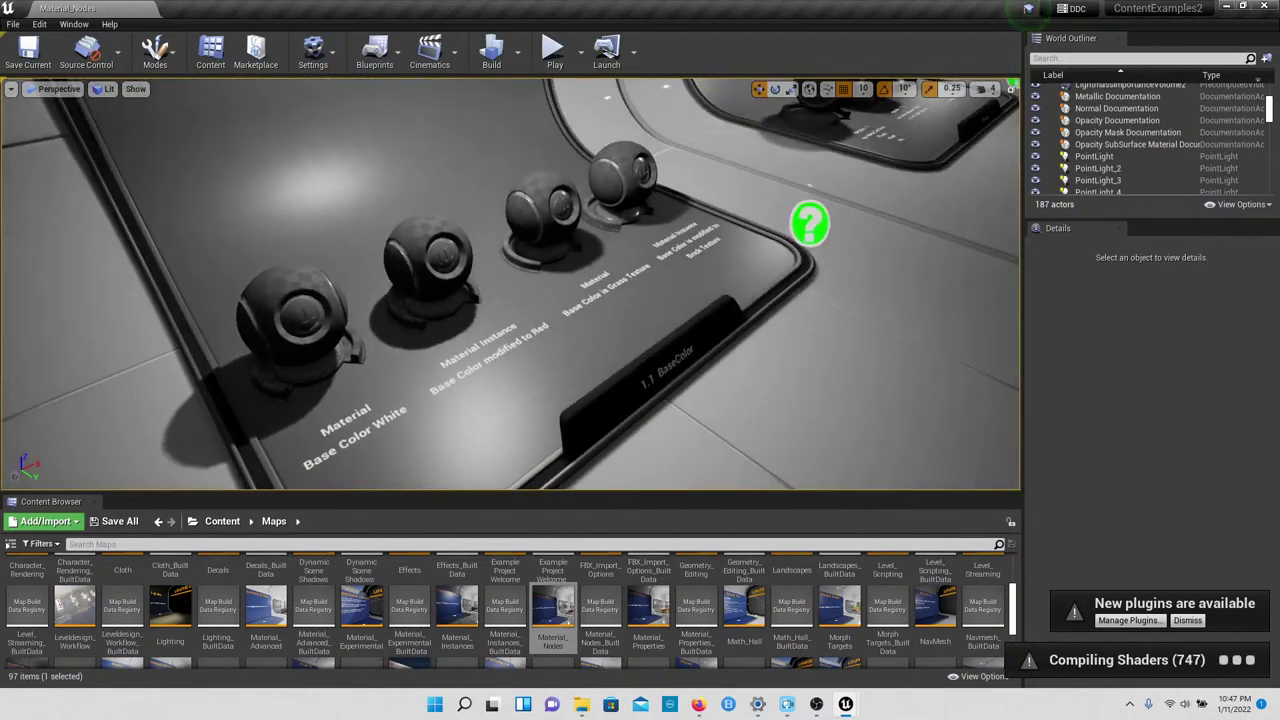
right_drag(400, 329, 457, 304)
key(w)
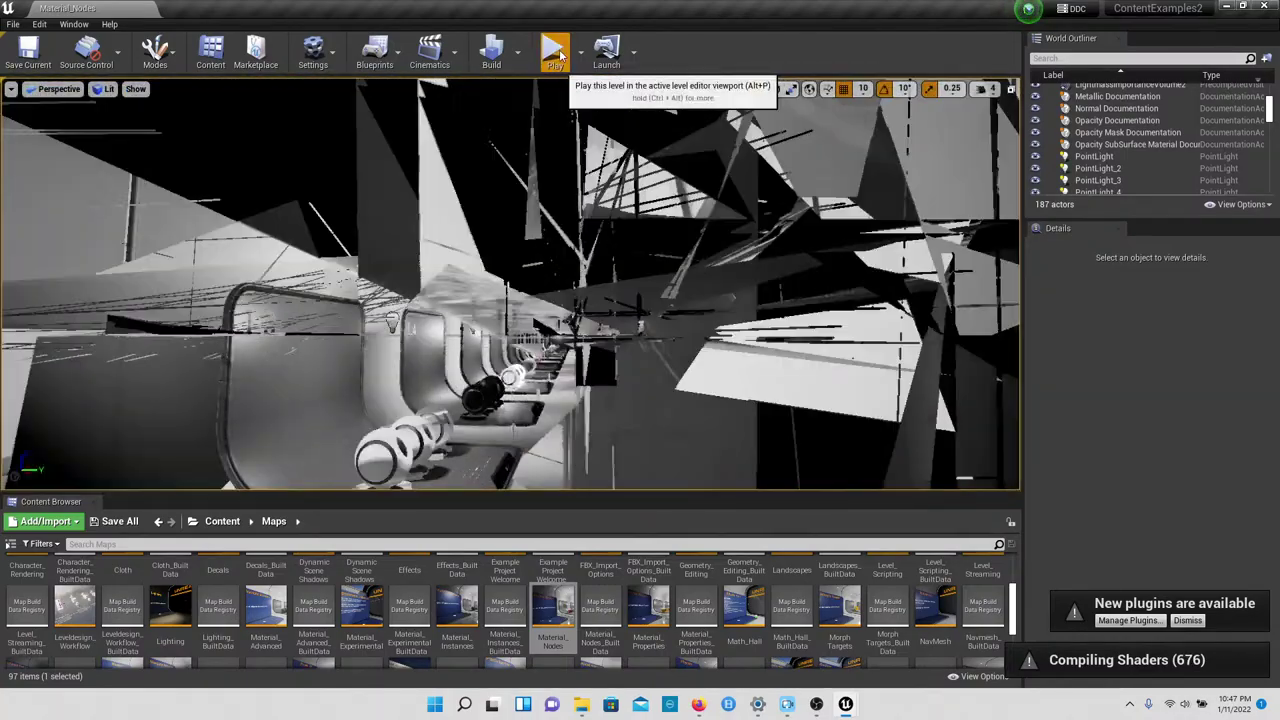
Step: Play the Material_Nodes level in the viewport, walk forward past the first exhibit and end the play session
click(556, 52)
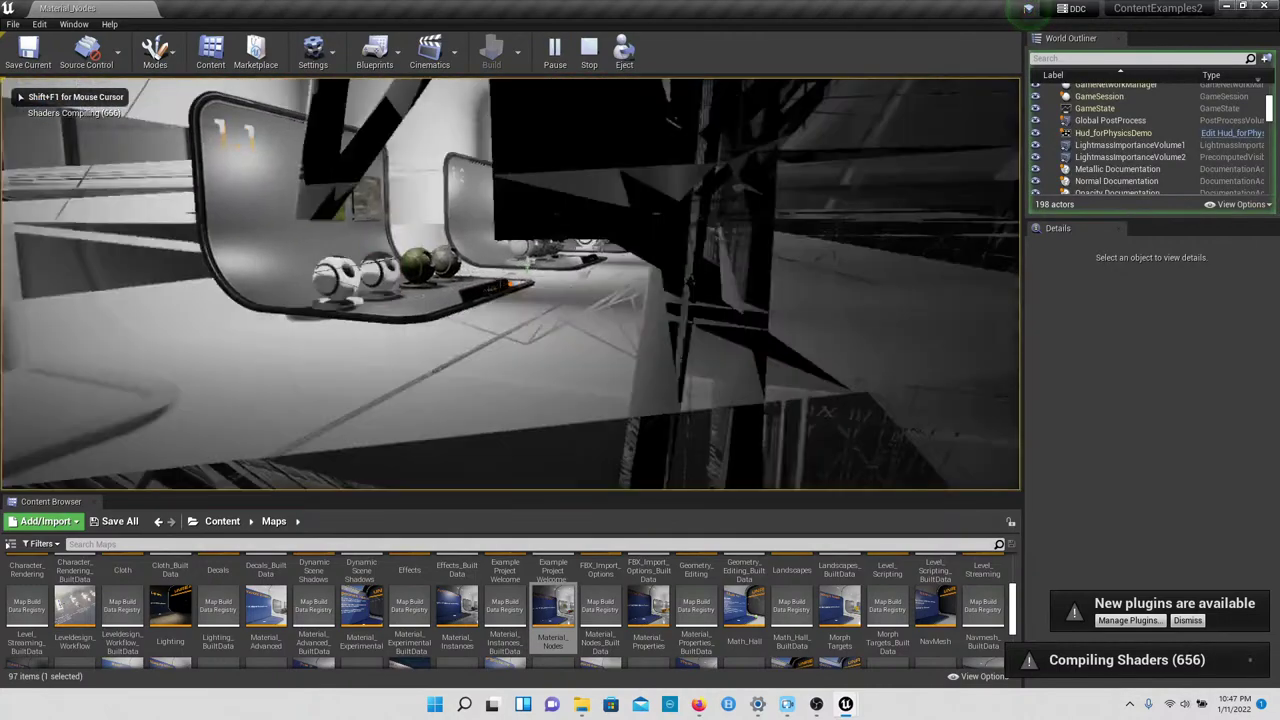
key(w)
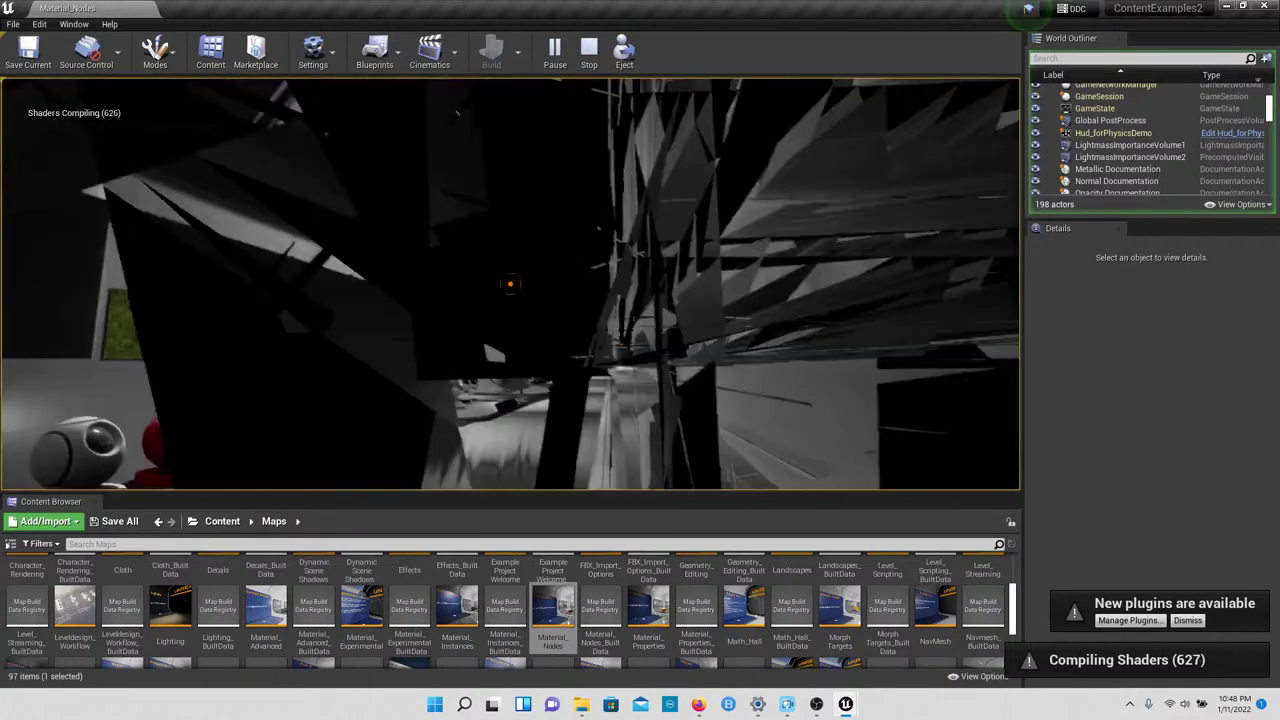
key(Escape)
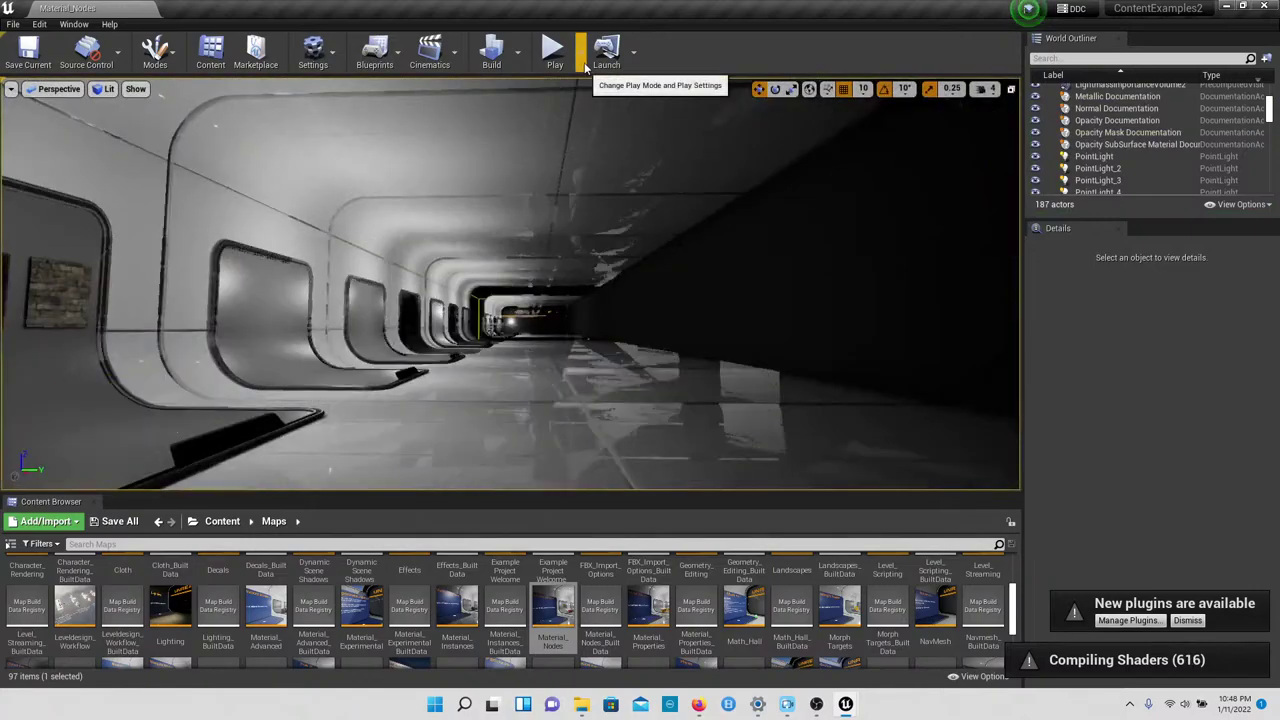
Step: Set the lighting build quality to Medium
click(580, 55)
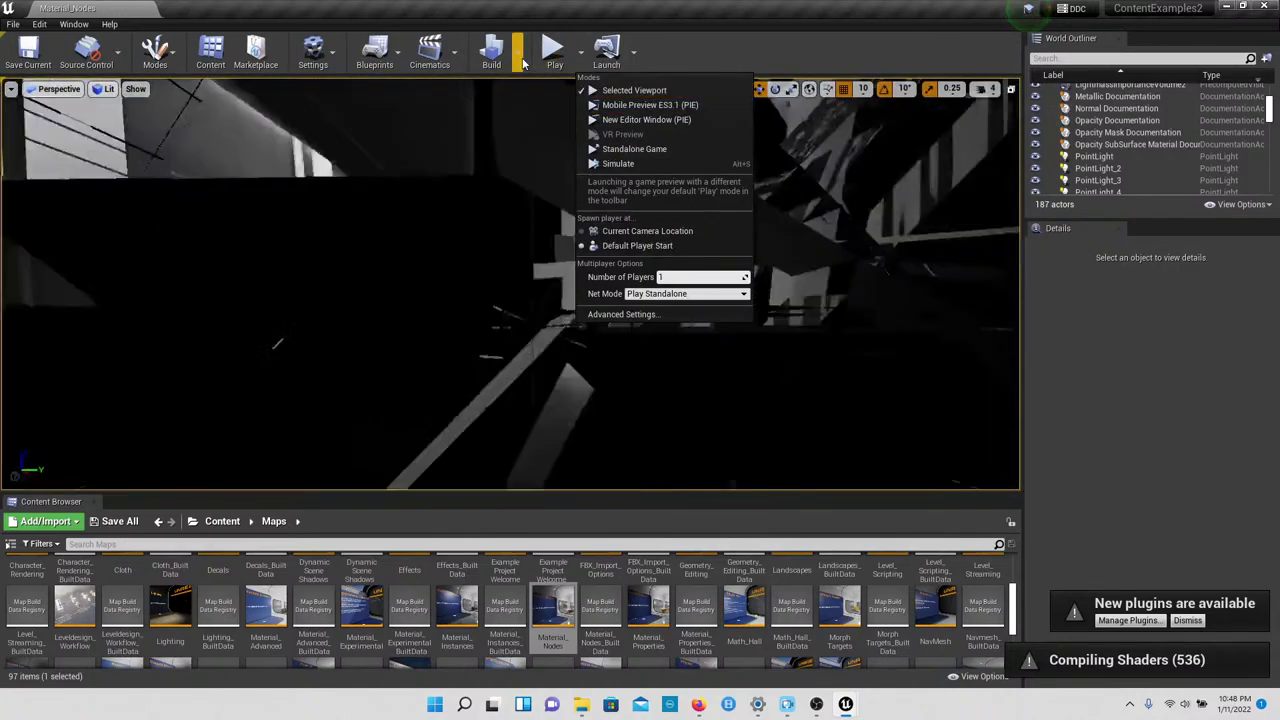
click(517, 51)
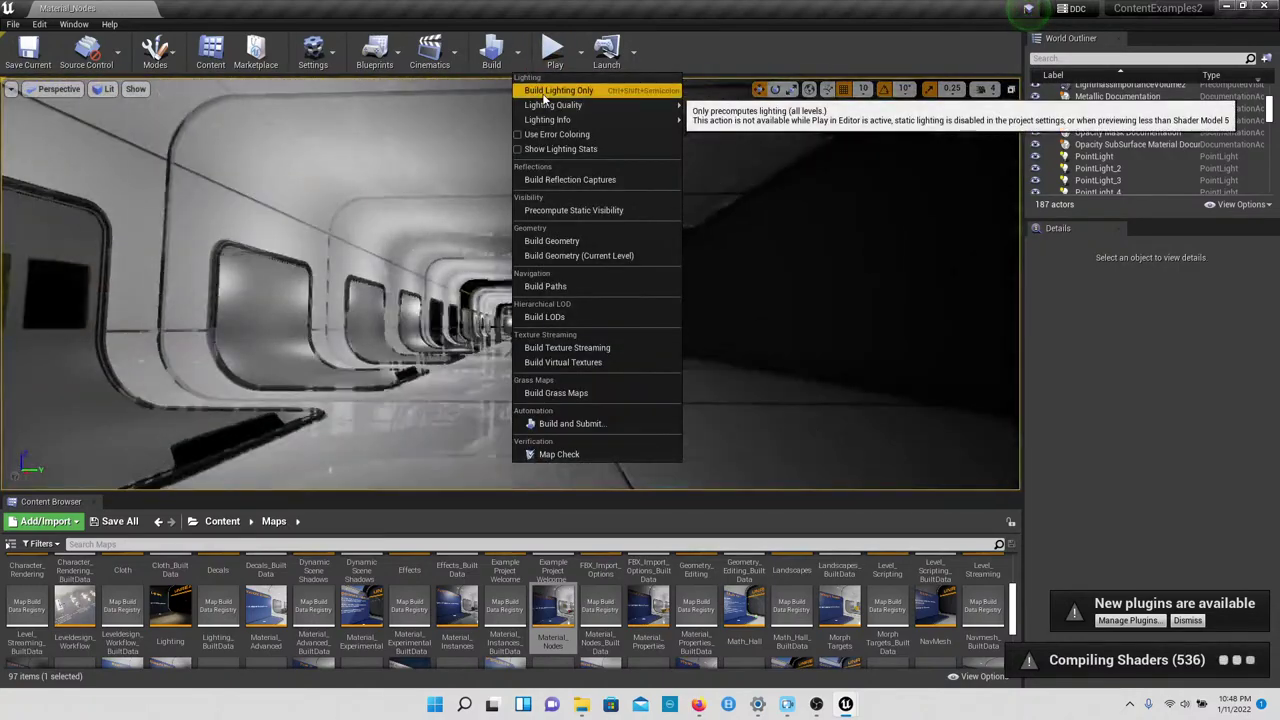
mouse_move(600, 105)
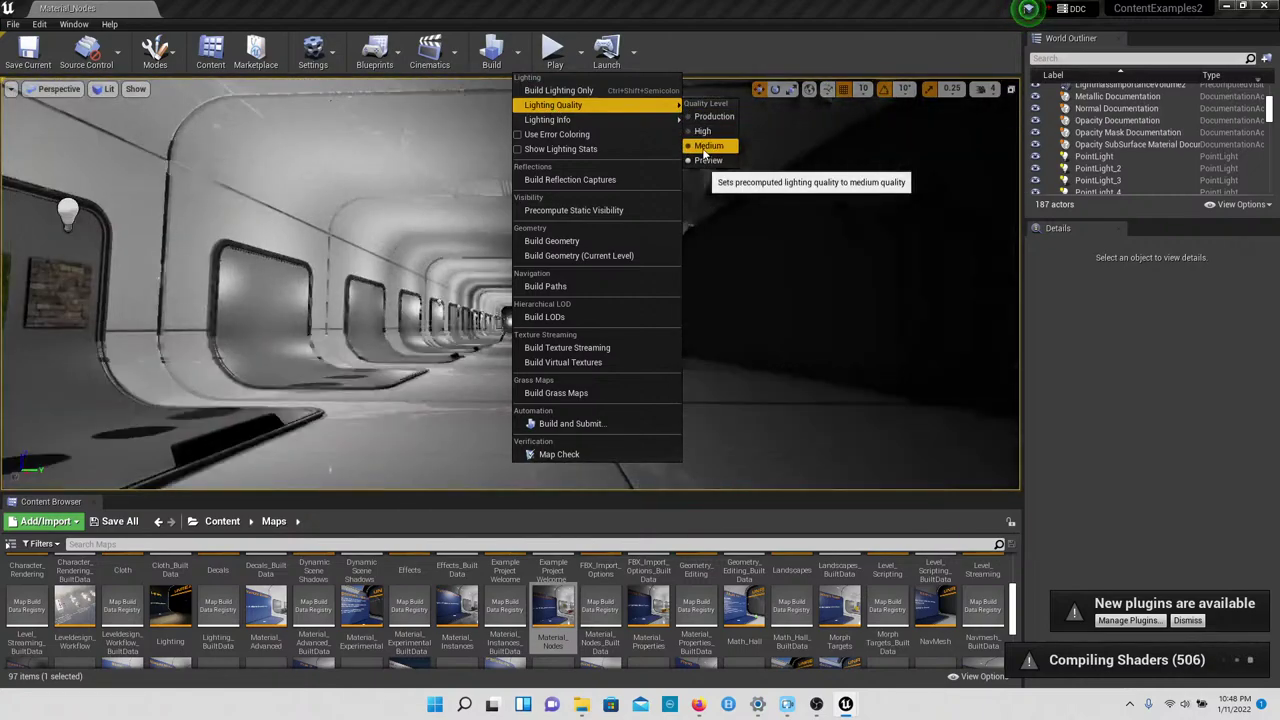
click(706, 147)
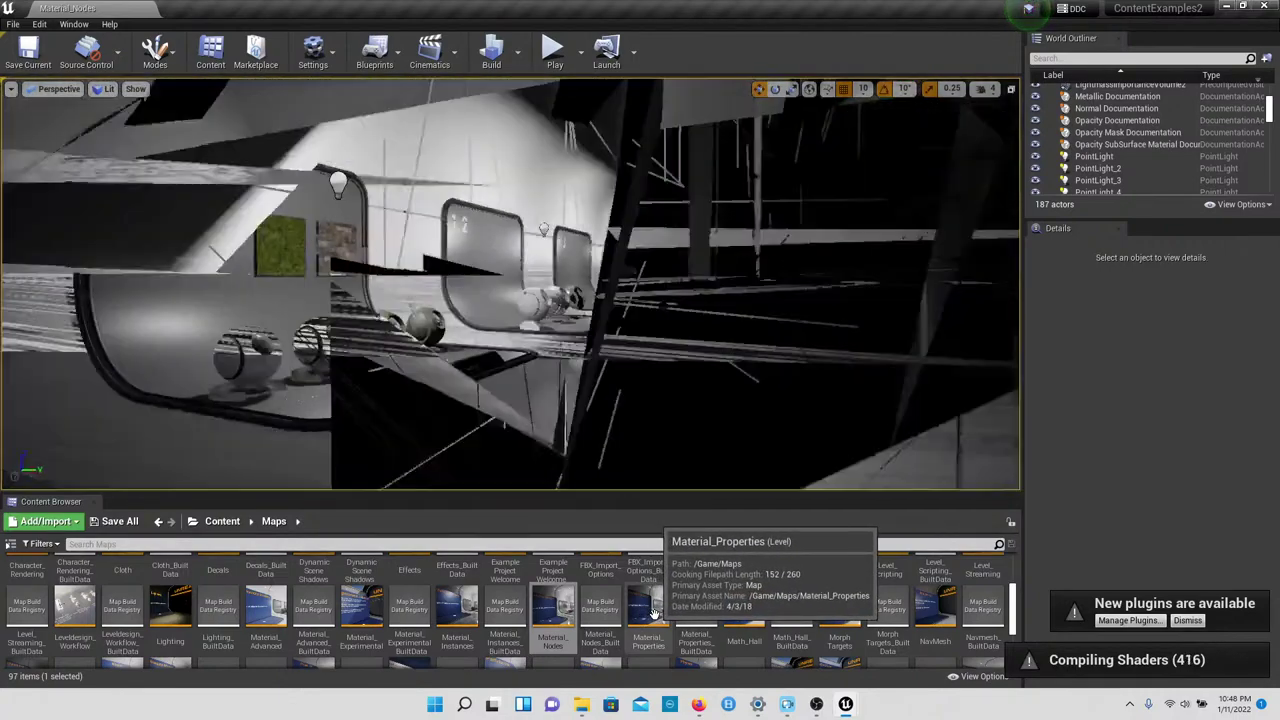
Step: Open the Material_Properties level without saving the pending LevelScripting_Master changes
double_click(648, 612)
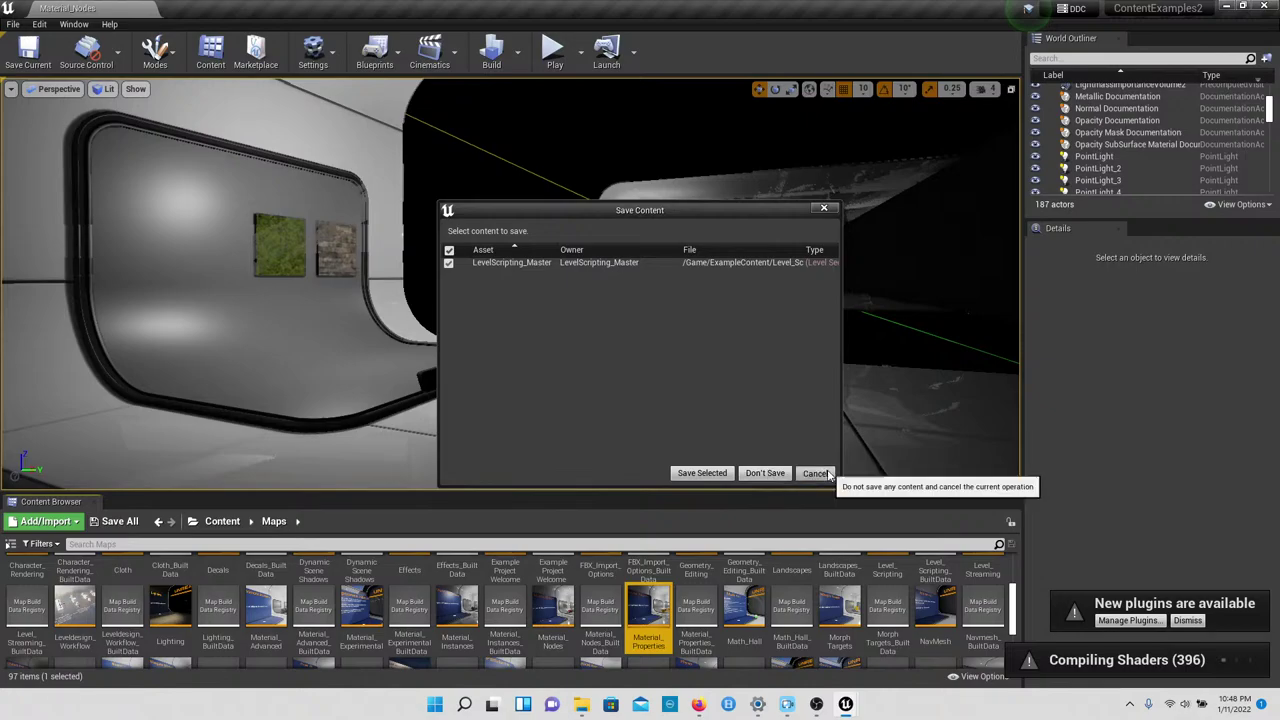
click(830, 474)
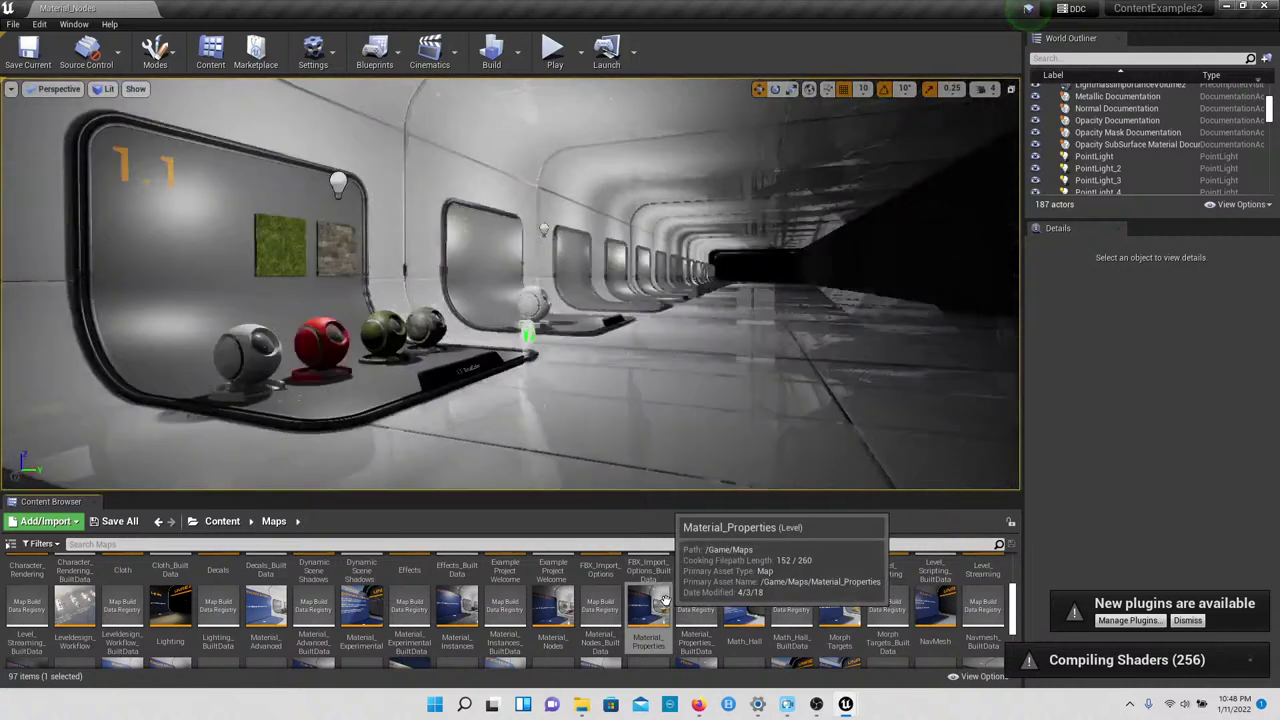
double_click(655, 600)
click(764, 473)
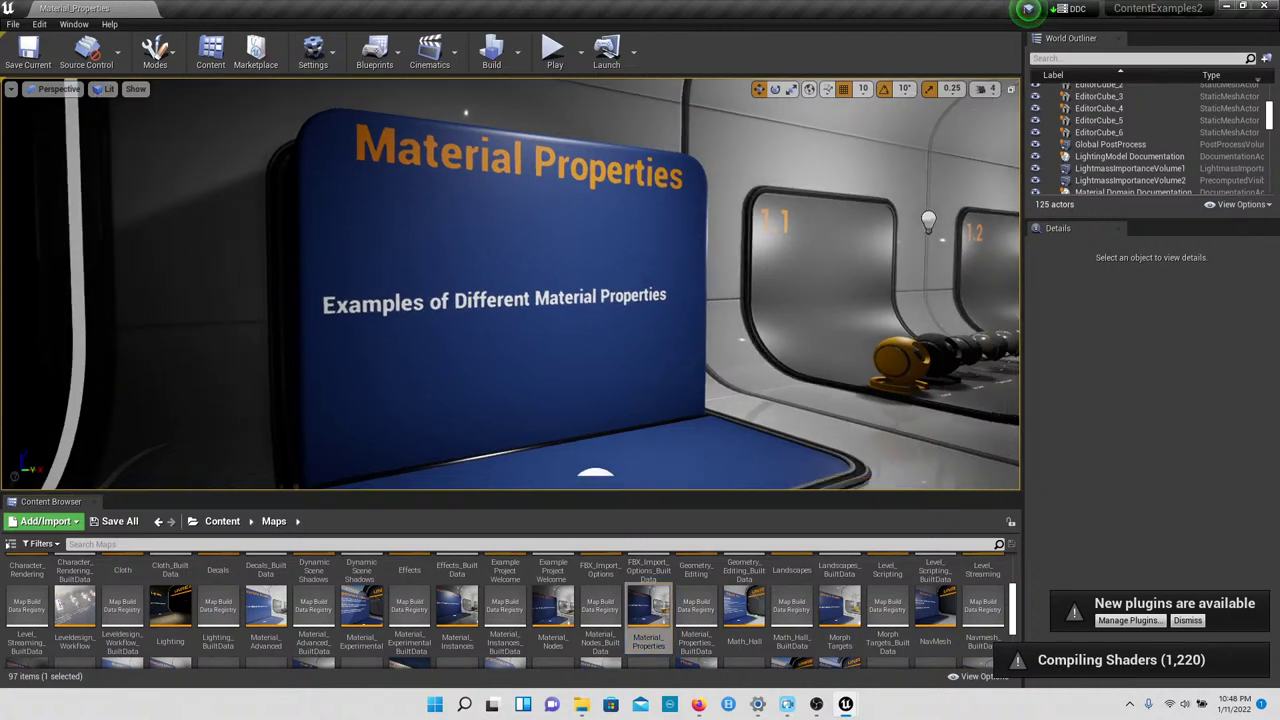
Step: Examine the translucent, additive and modulated preview meshes in the first exhibit of the level
right_drag(560, 300, 622, 366)
key(w)
key(w)
key(w)
key(s)
key(w)
right_drag(535, 242, 614, 337)
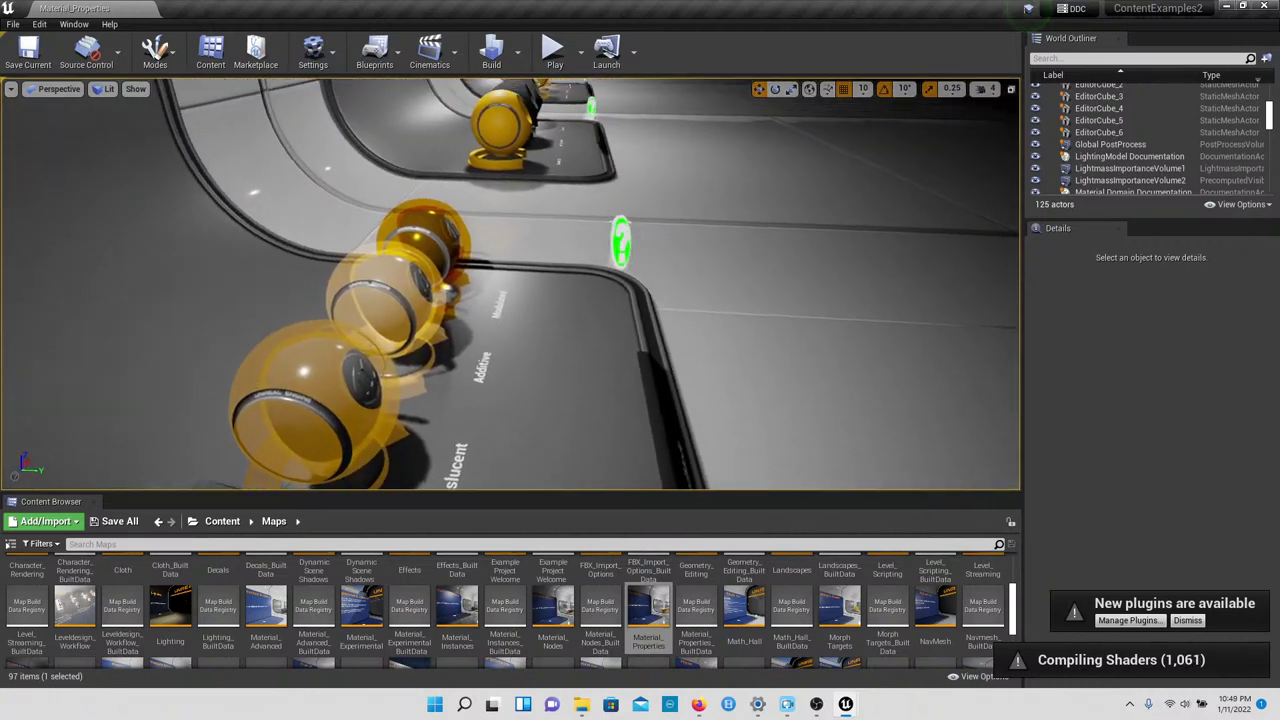
Step: Play the Material_Properties level and walk through the hall to the decal, light function and post process samples in the Material Domain exhibit
click(554, 52)
key(w)
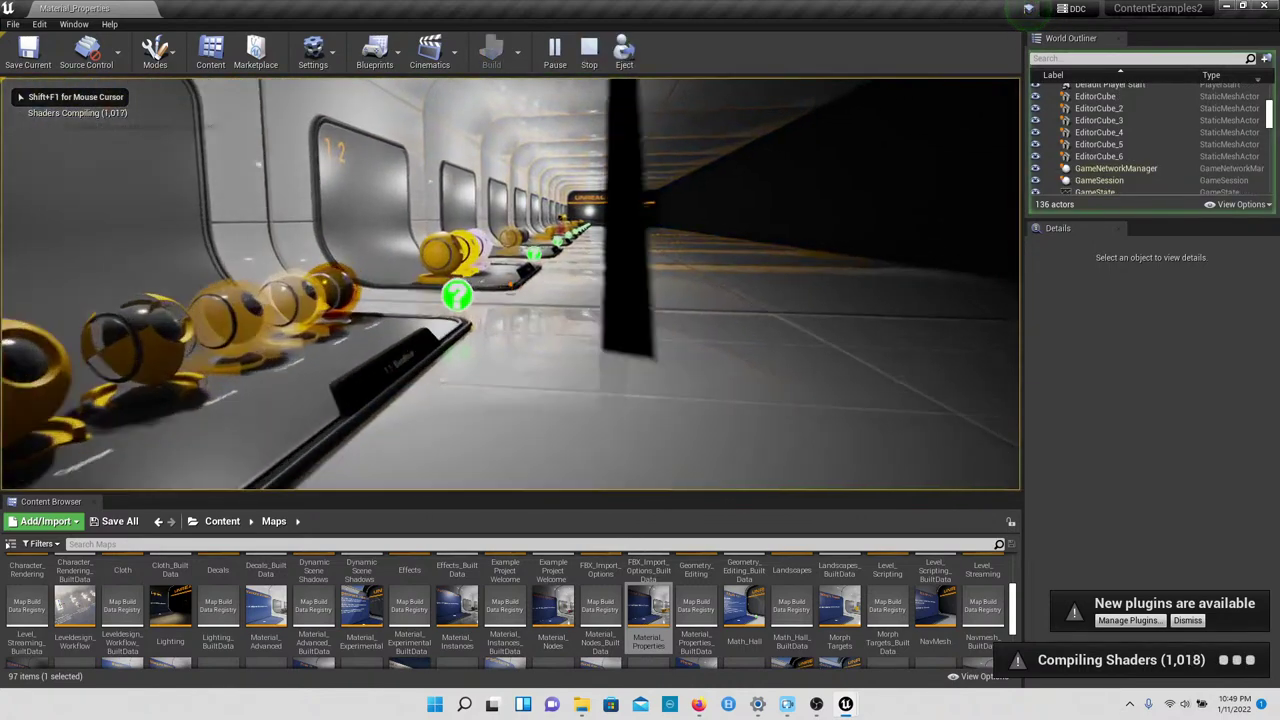
key(w)
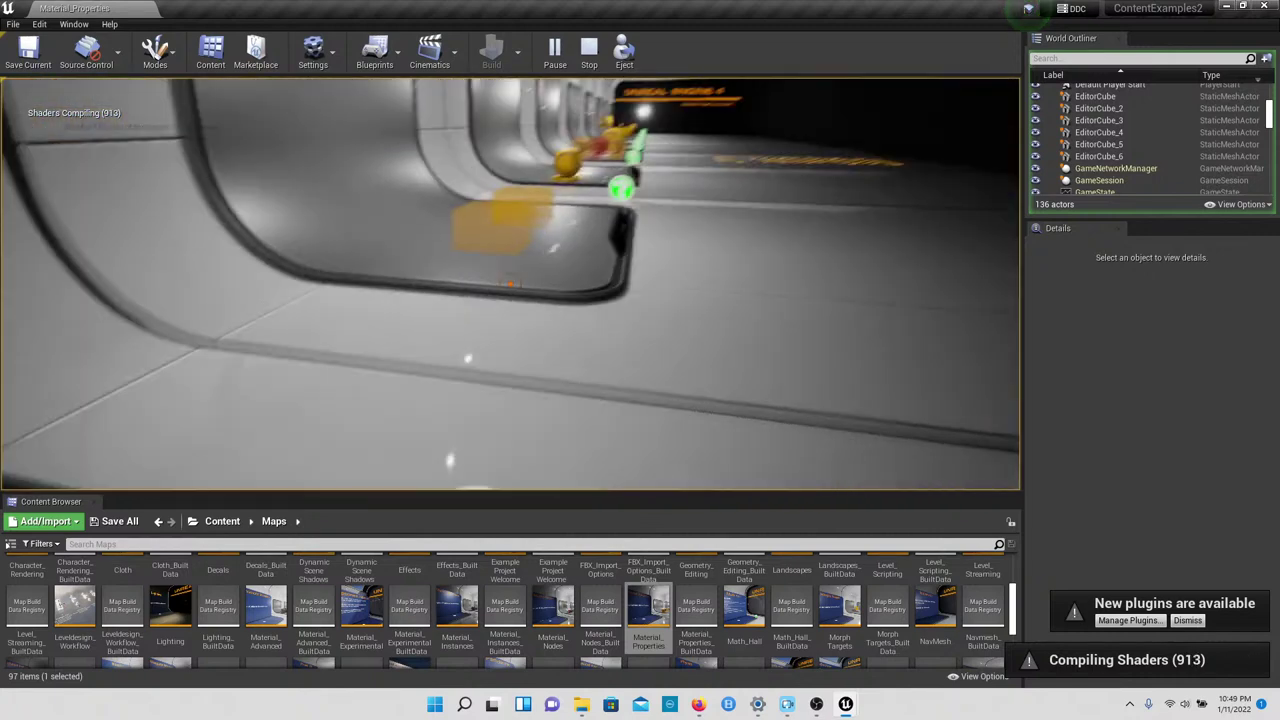
key(w)
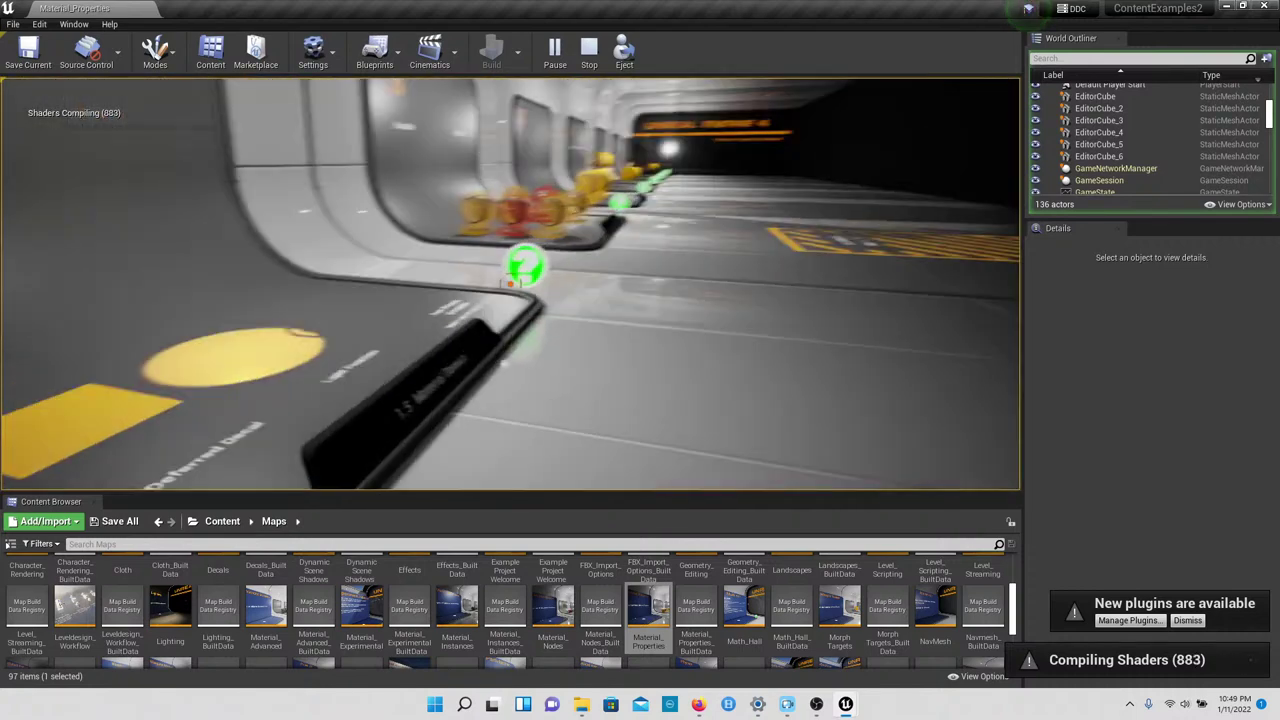
key(s)
key(w)
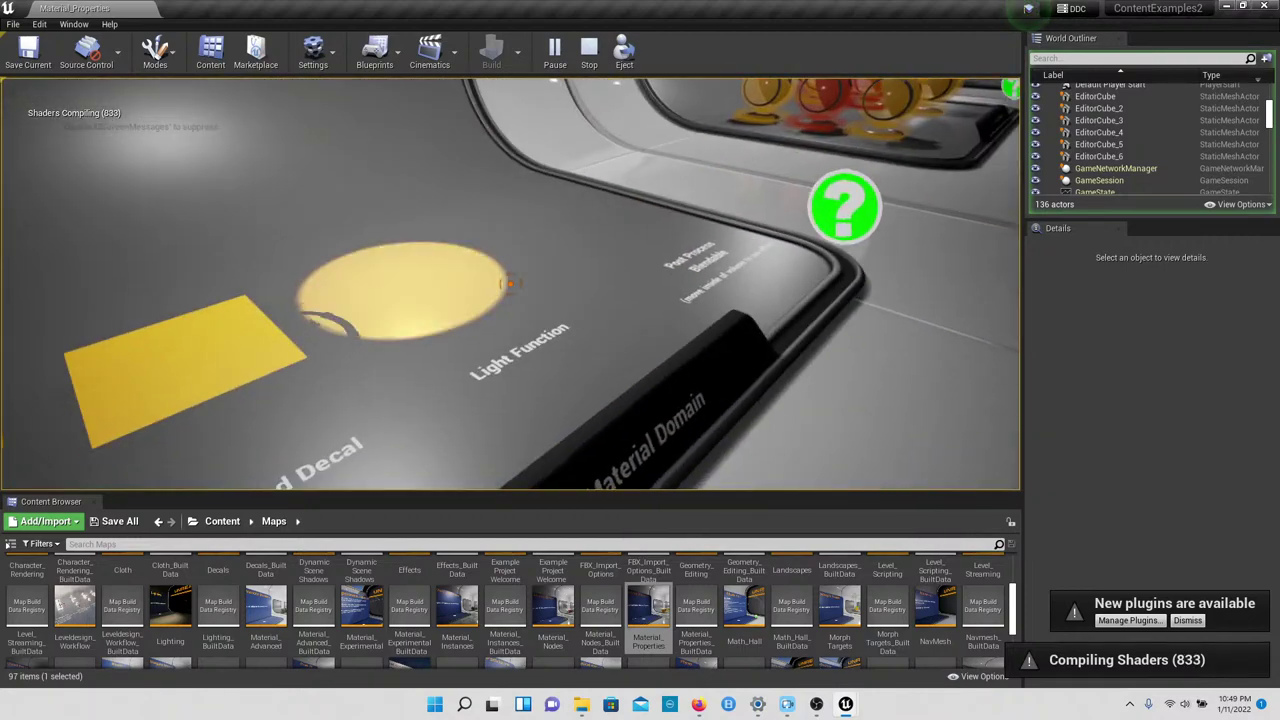
key(w)
key(w)
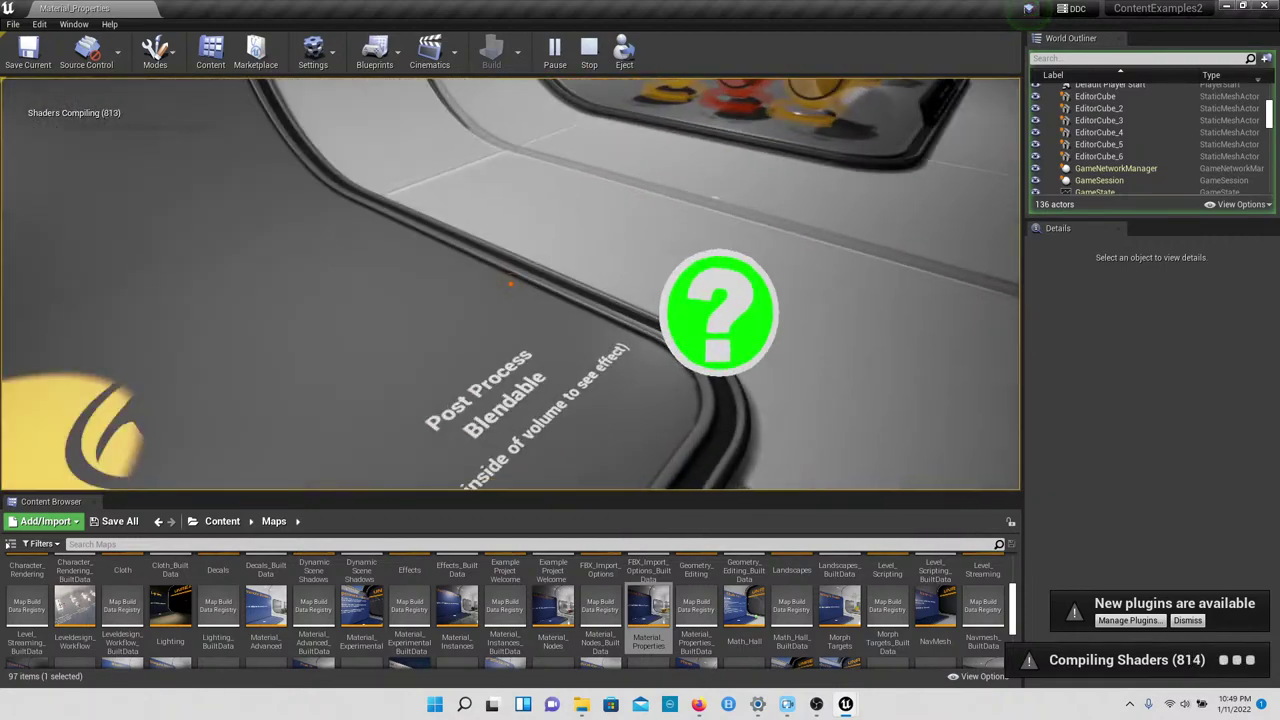
Step: Walk on through the hall past the 1.8 Tessellation exhibit to the 1.10 Cast Translucent Shadow as Masked exhibit
key(w)
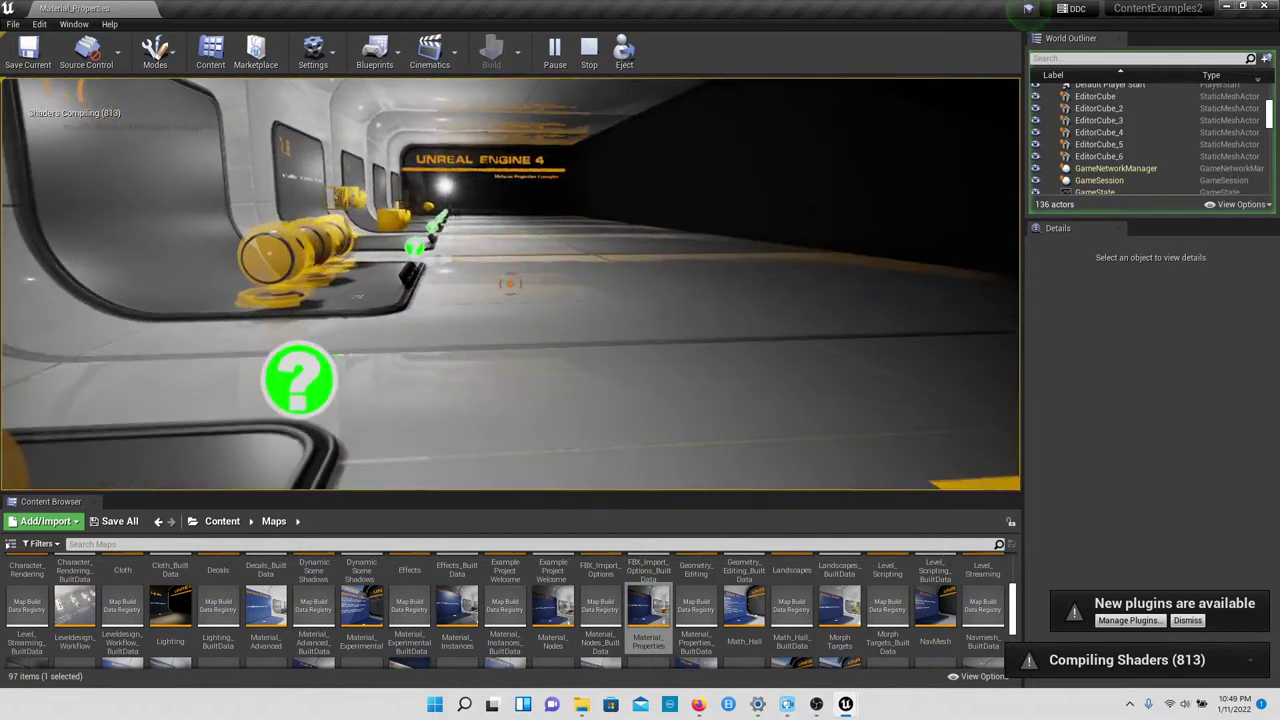
key(w)
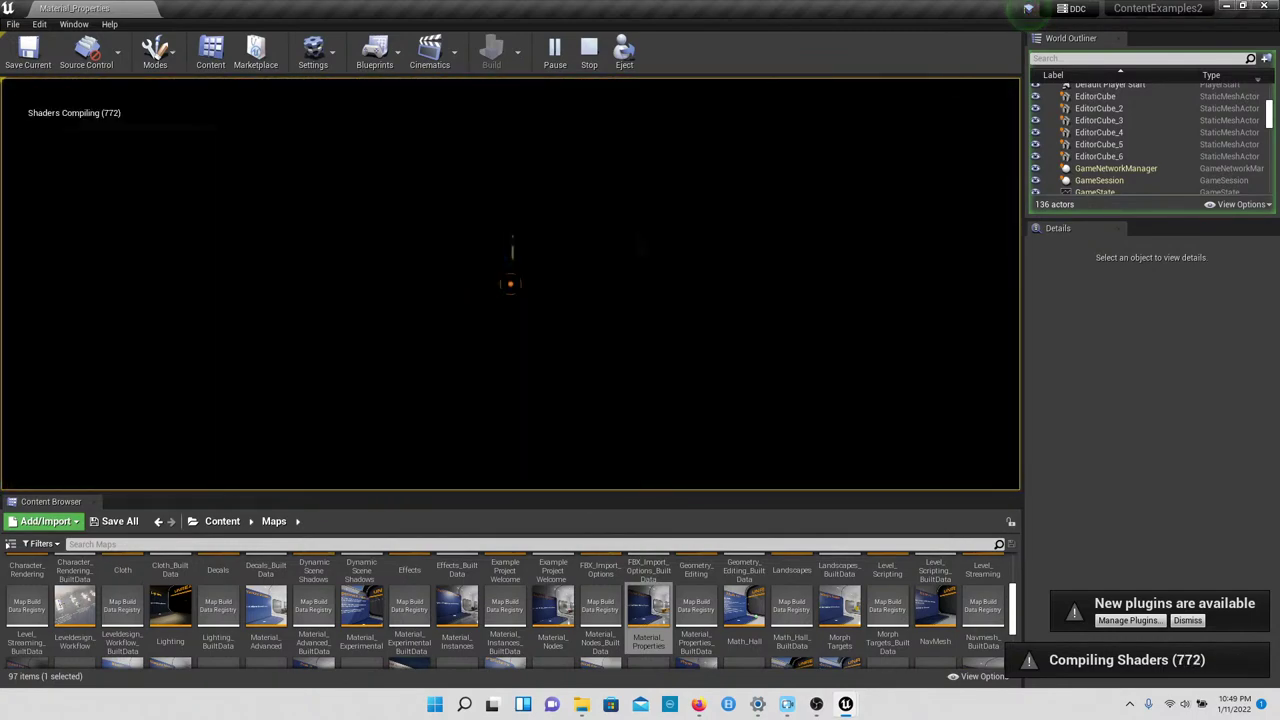
key(w)
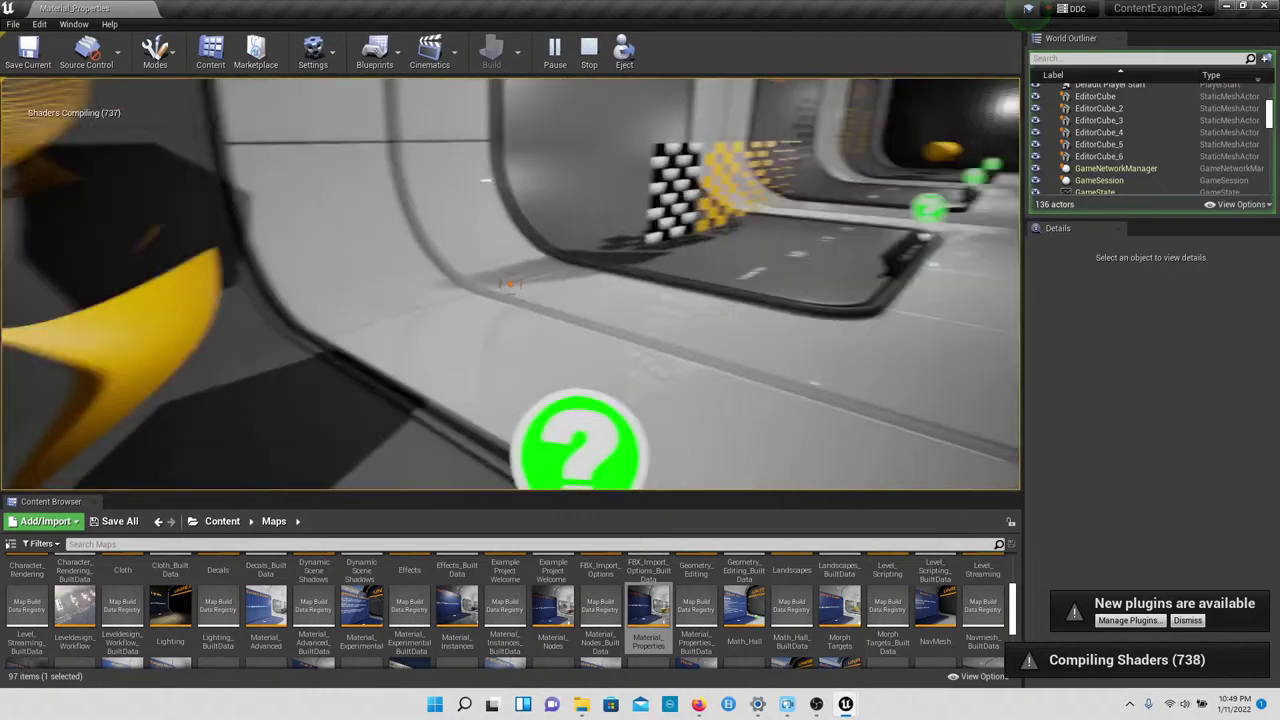
key(w)
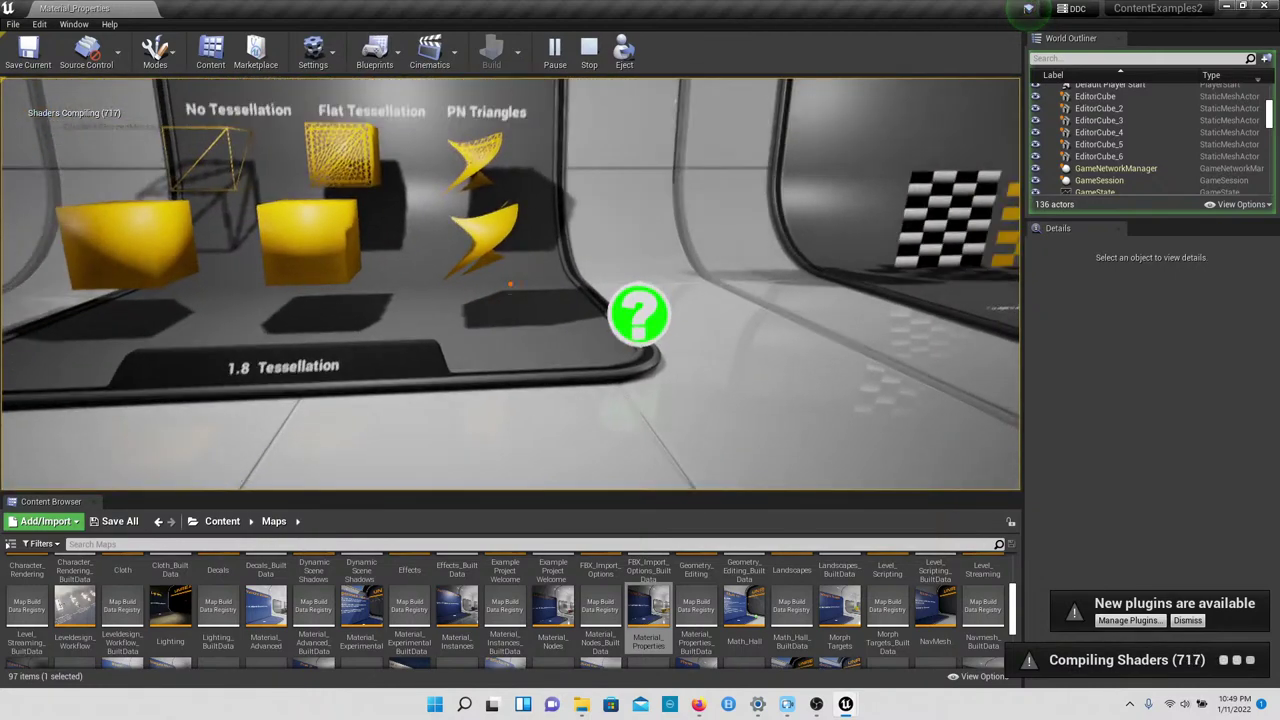
key(a)
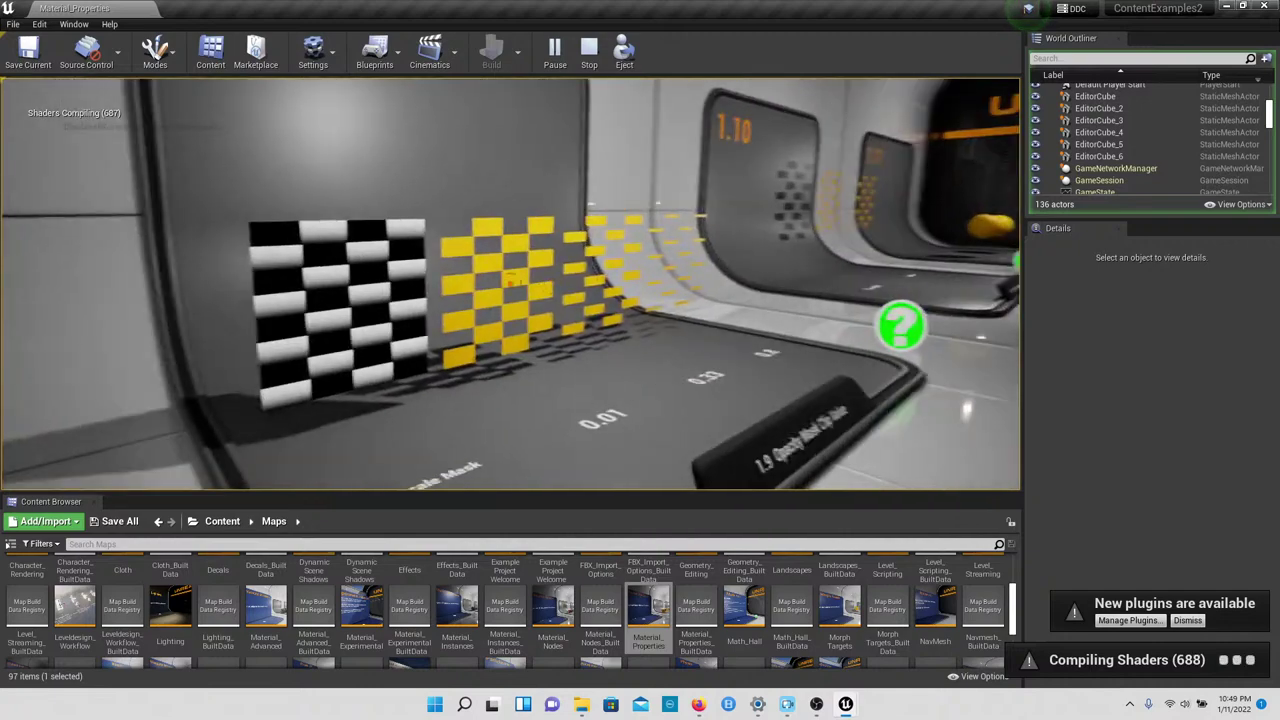
key(s)
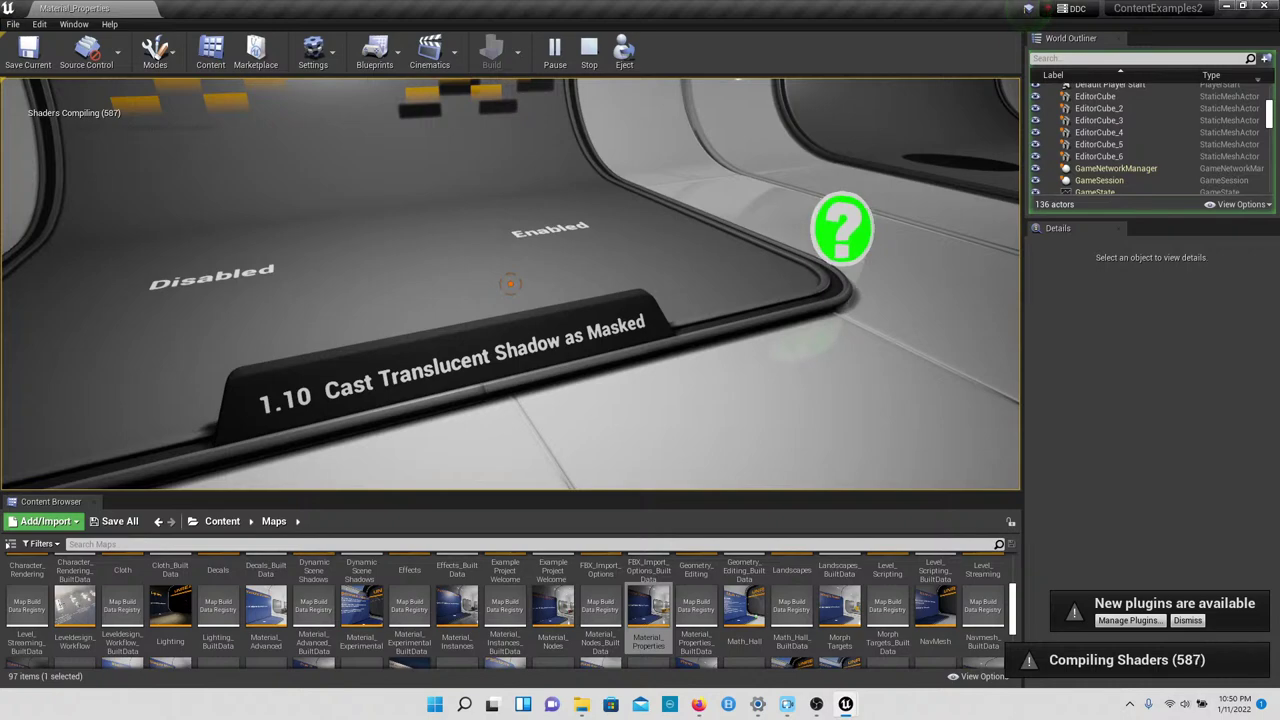
Step: Walk on through the hall to the 1.11 Refraction Depth Bias exhibit, examine its two yellow spheres and end the play session
key(w)
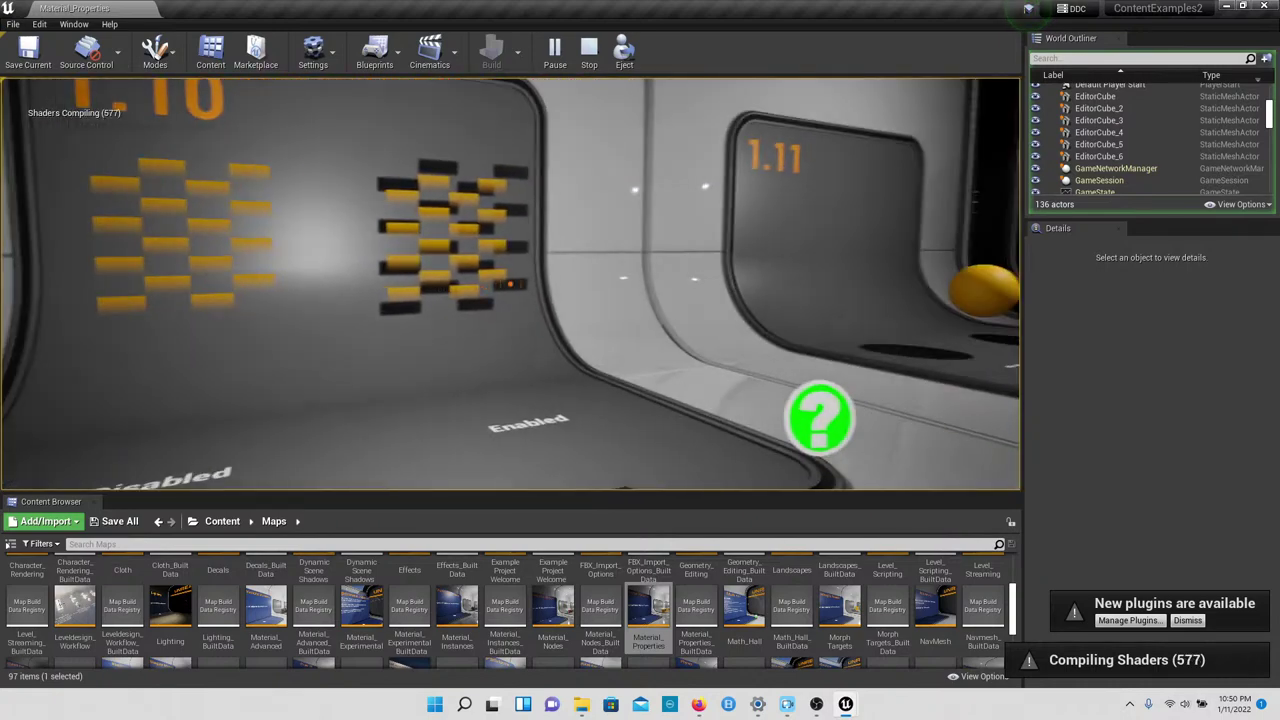
key(w)
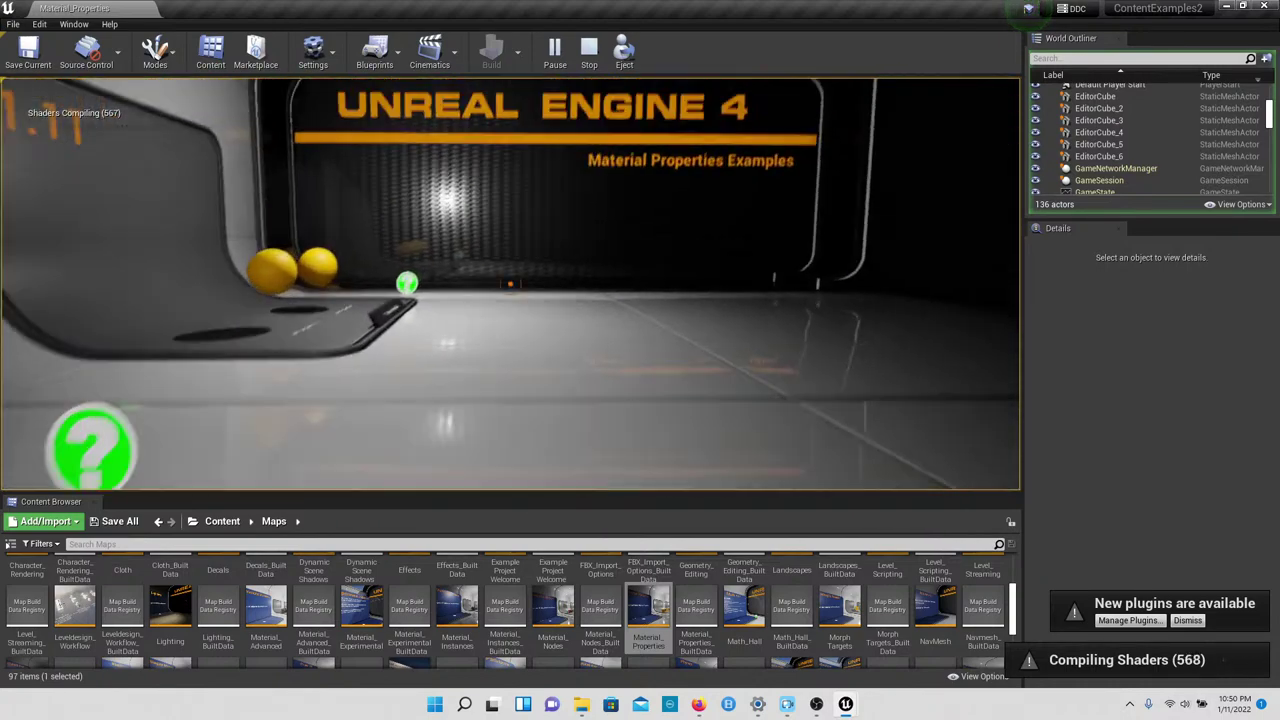
key(w)
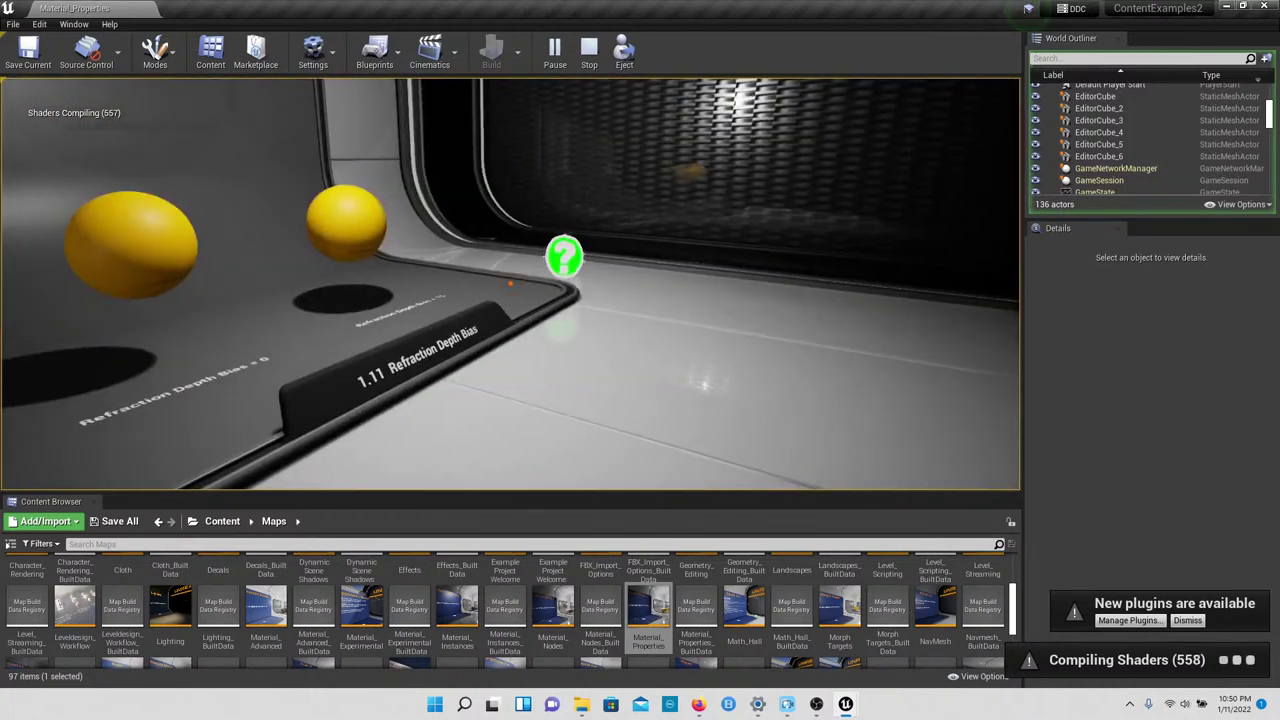
key(s)
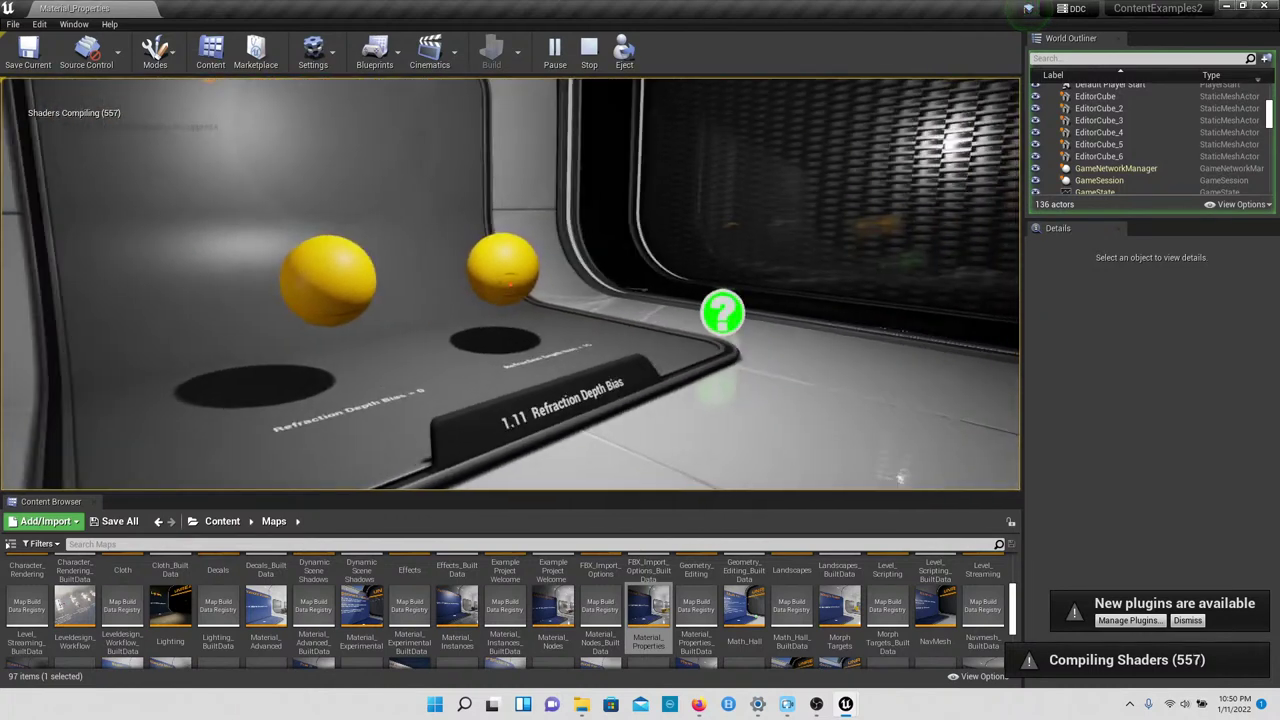
key(w)
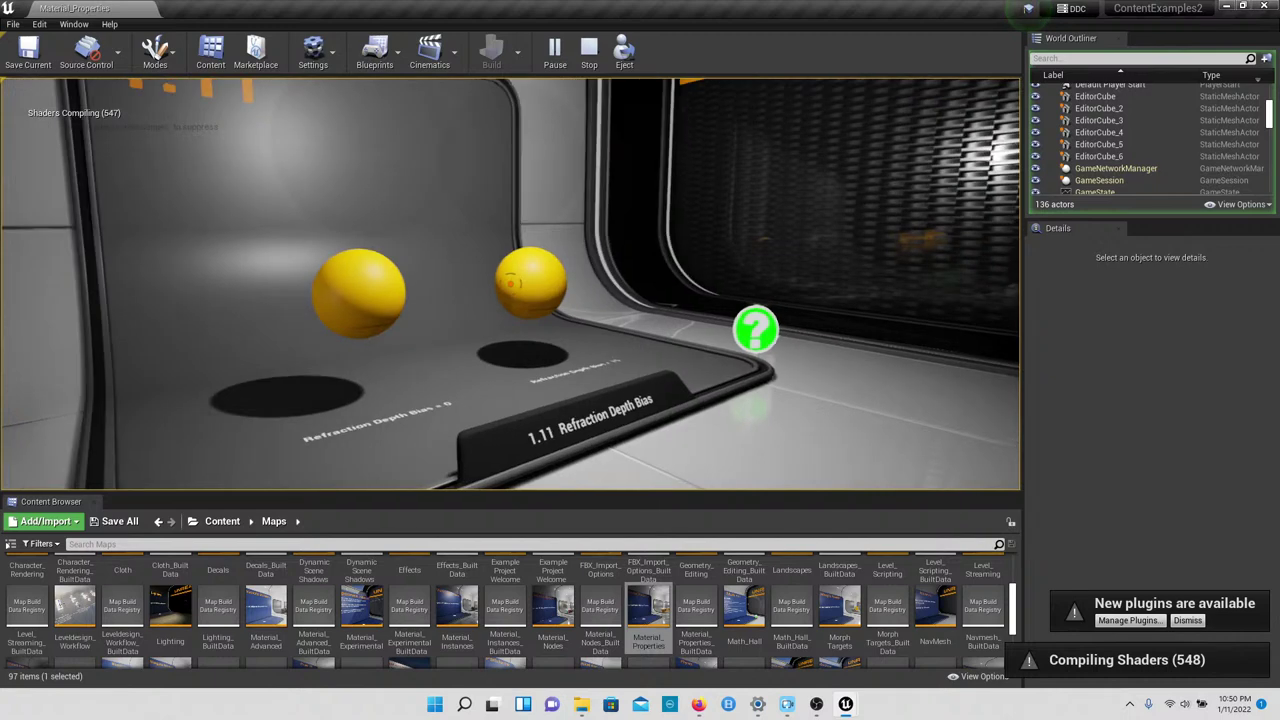
key(Escape)
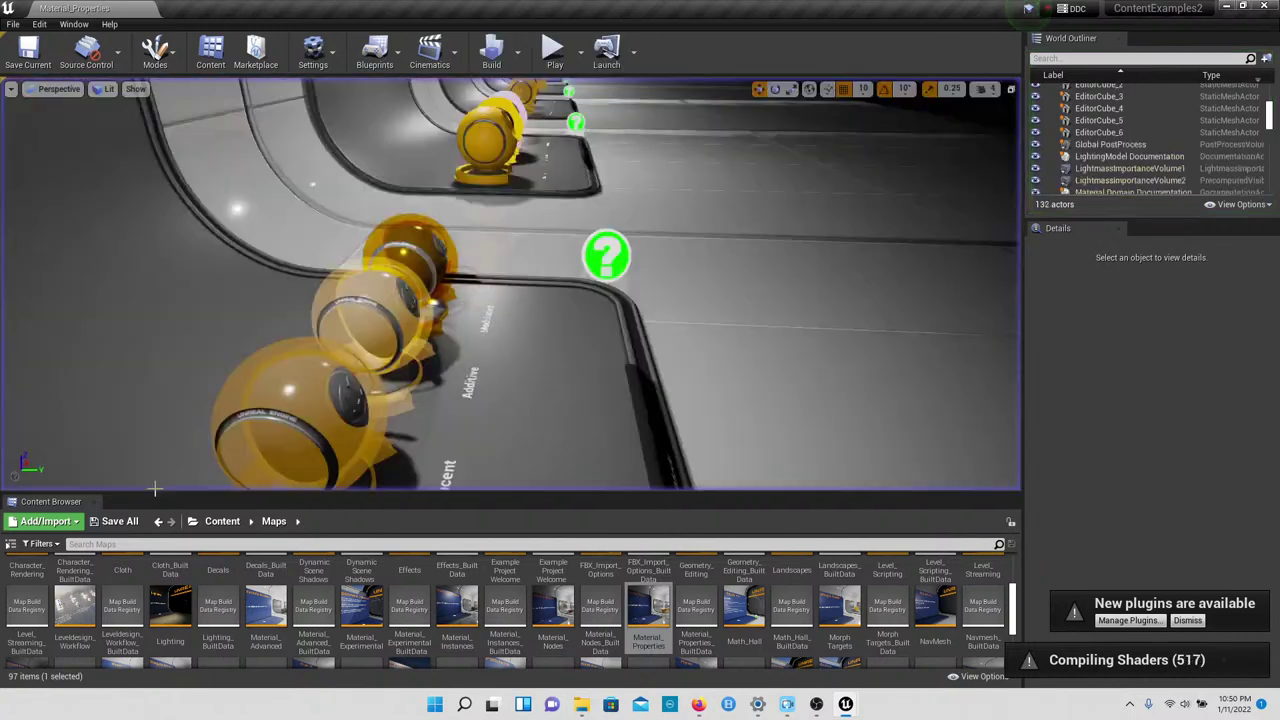
Step: Open the Math_Hall level without saving the pending LevelScripting_Master changes
scroll(741, 609, down, 1)
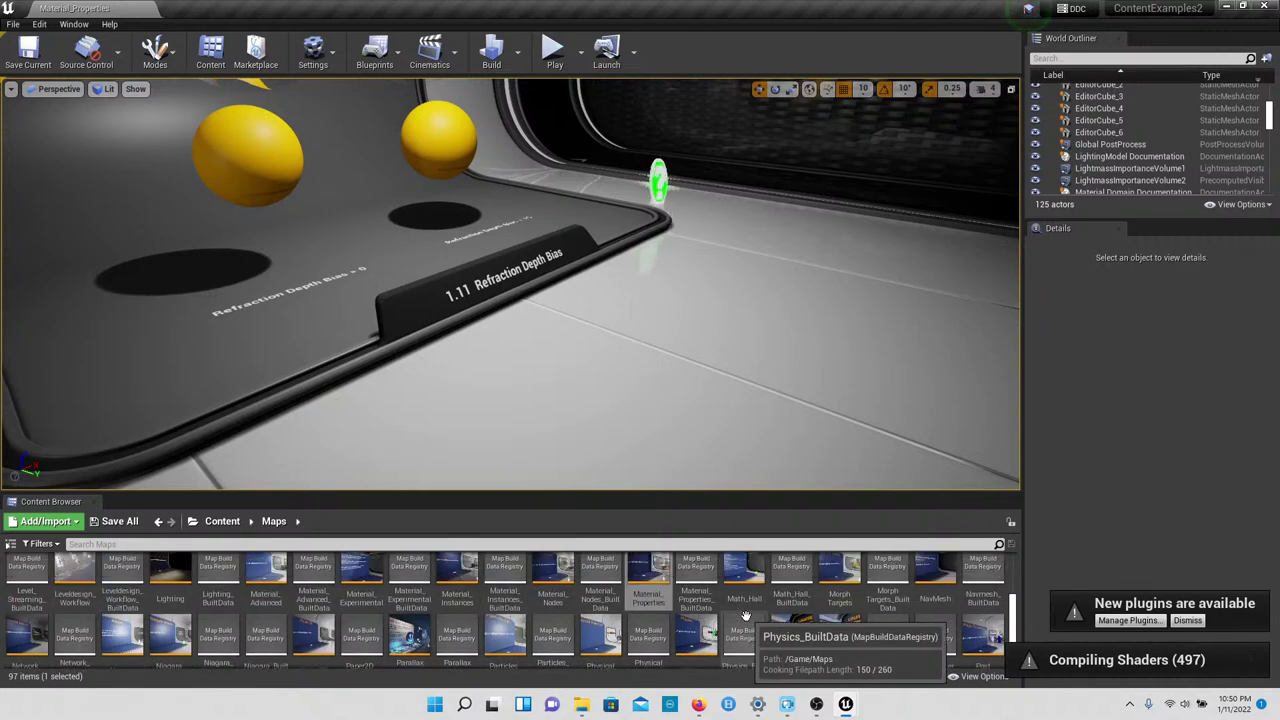
double_click(745, 588)
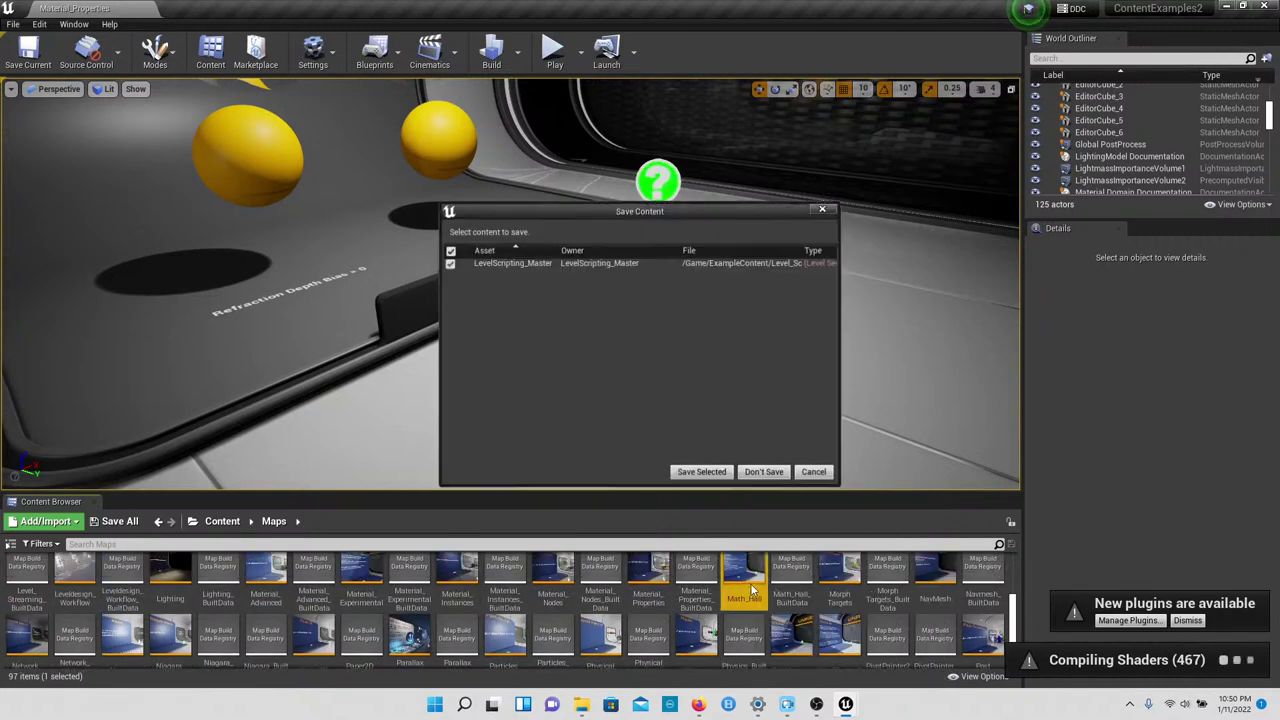
click(766, 473)
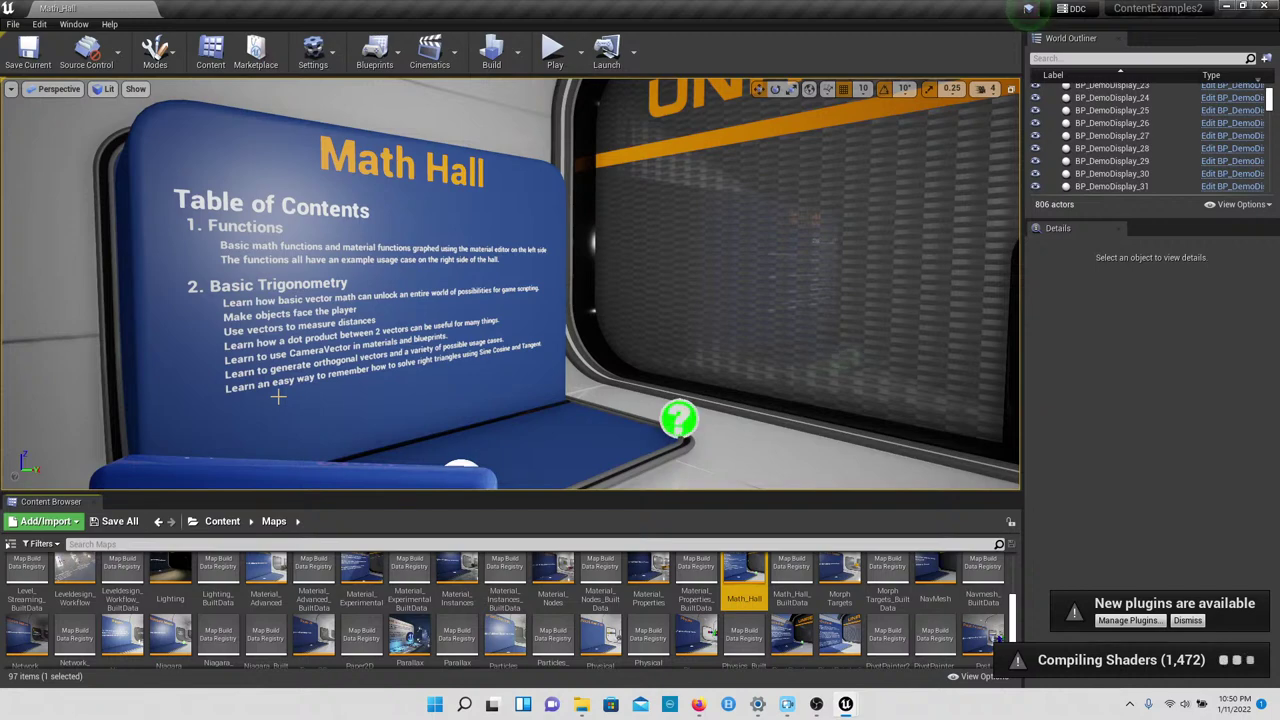
Step: Examine the 1.1 introduction exhibit of the Math Hall, which explains the function charts and range sliders
right_drag(497, 276, 696, 283)
key(w)
key(w)
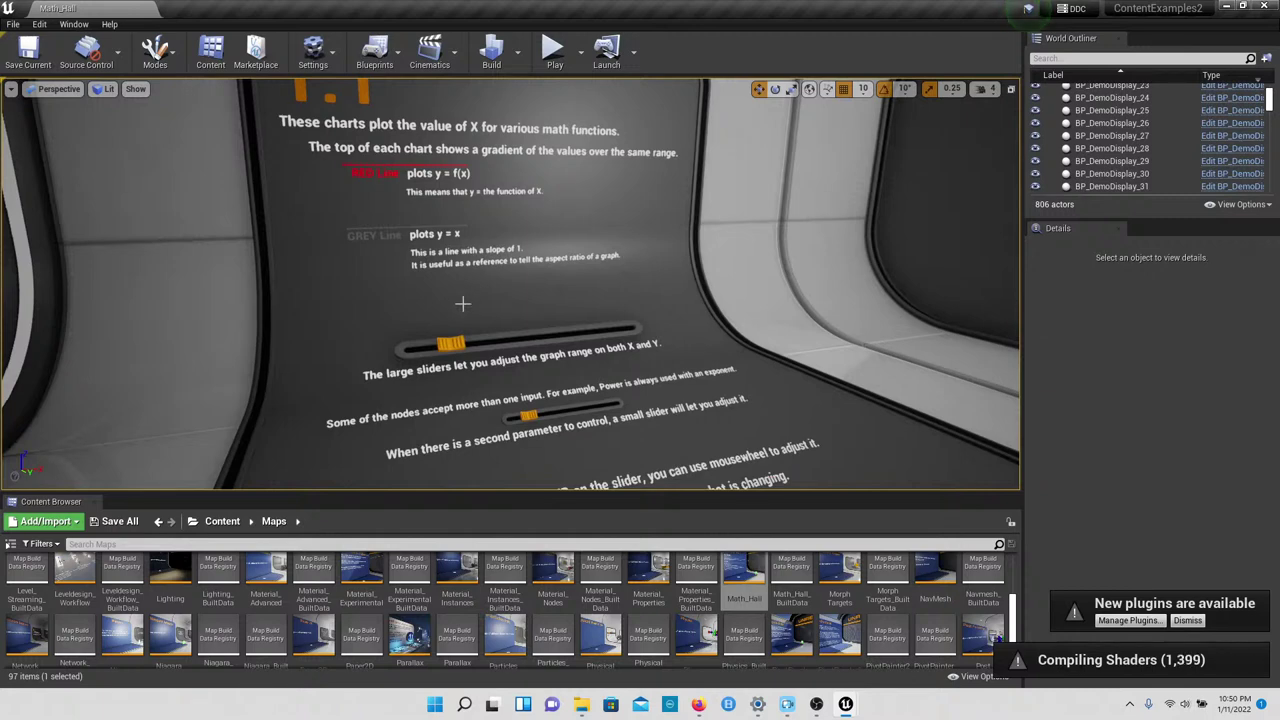
right_drag(453, 344, 480, 344)
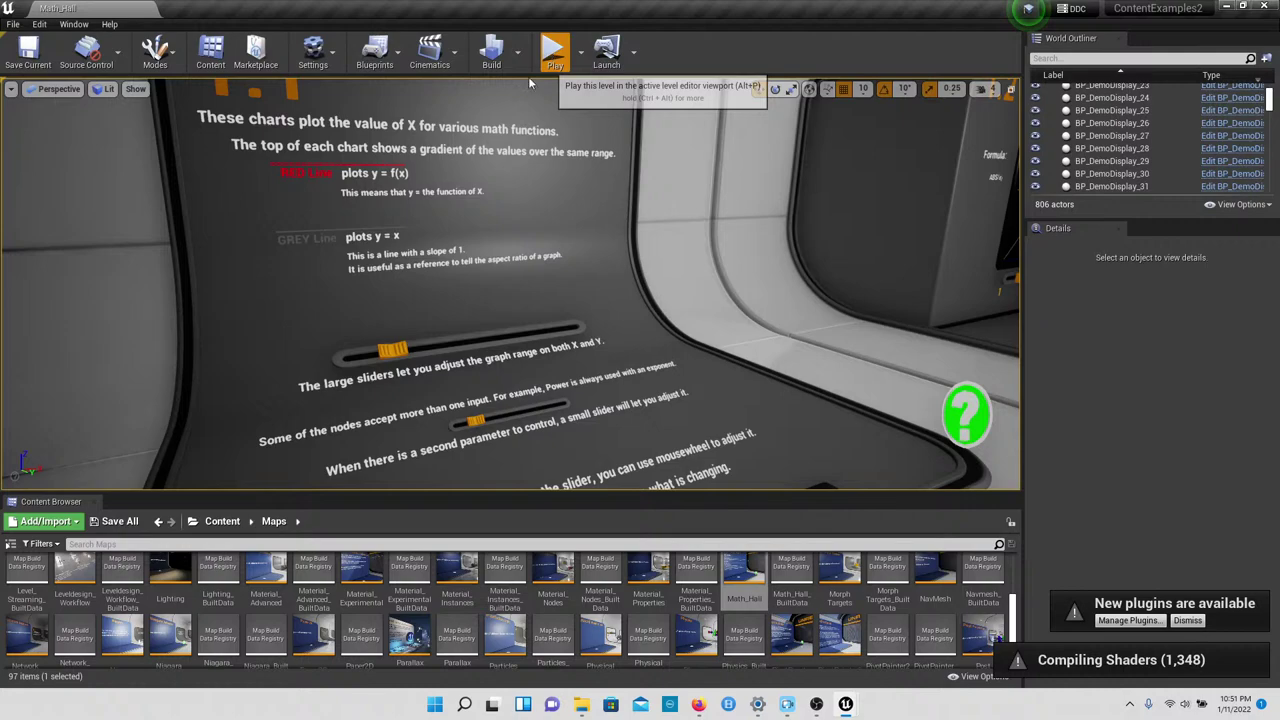
Step: Play the Math_Hall level and move the large sample slider in the 1.1 introduction exhibit past the middle of its track
click(553, 52)
click(488, 252)
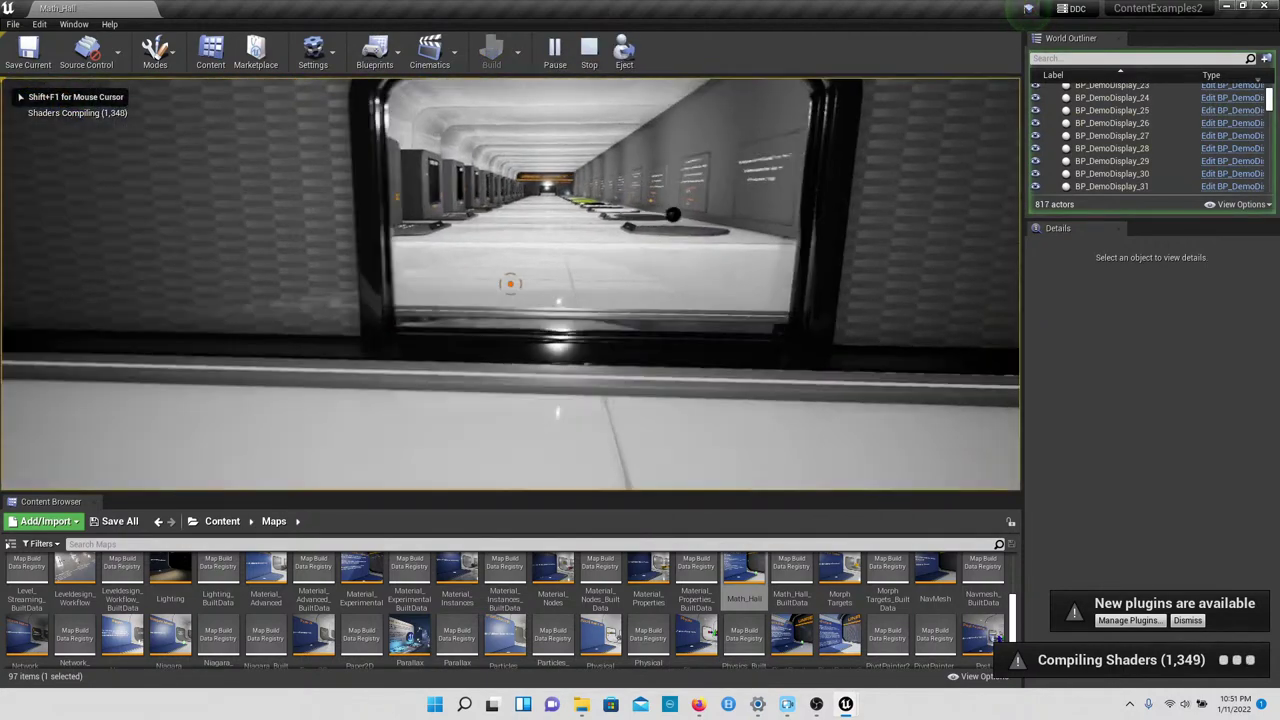
key(w)
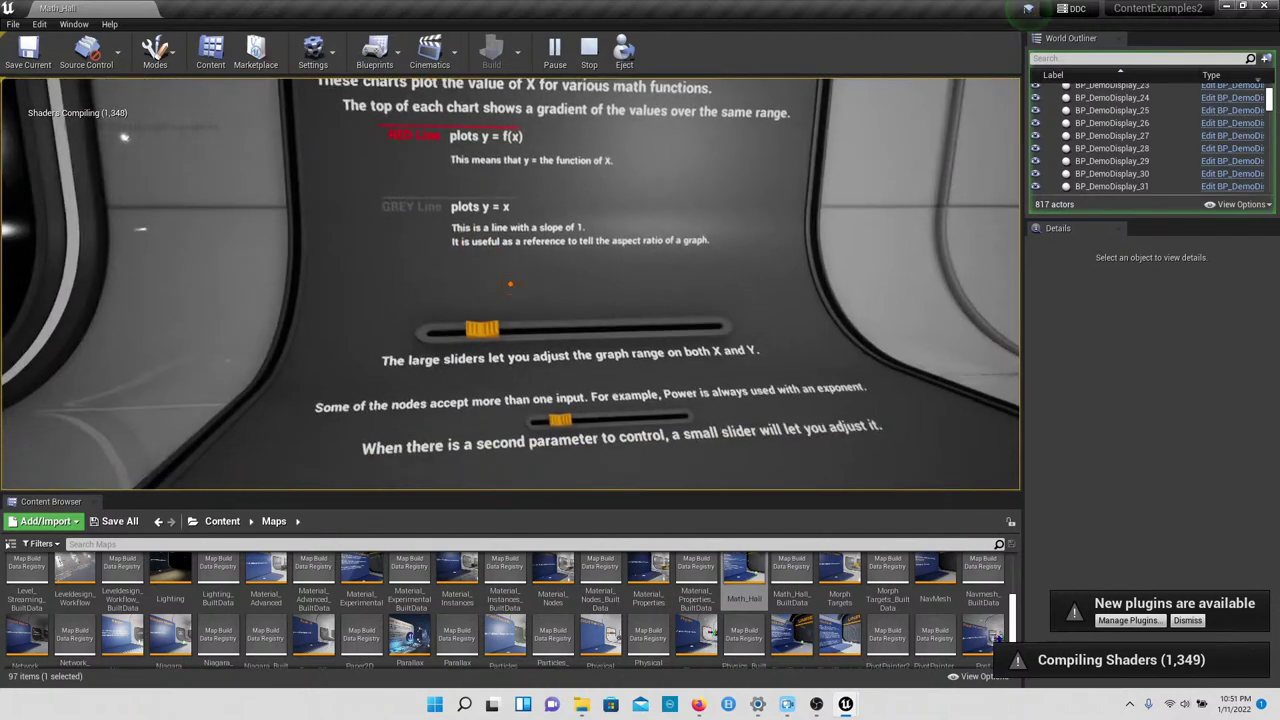
click(510, 284)
drag(510, 284, 550, 286)
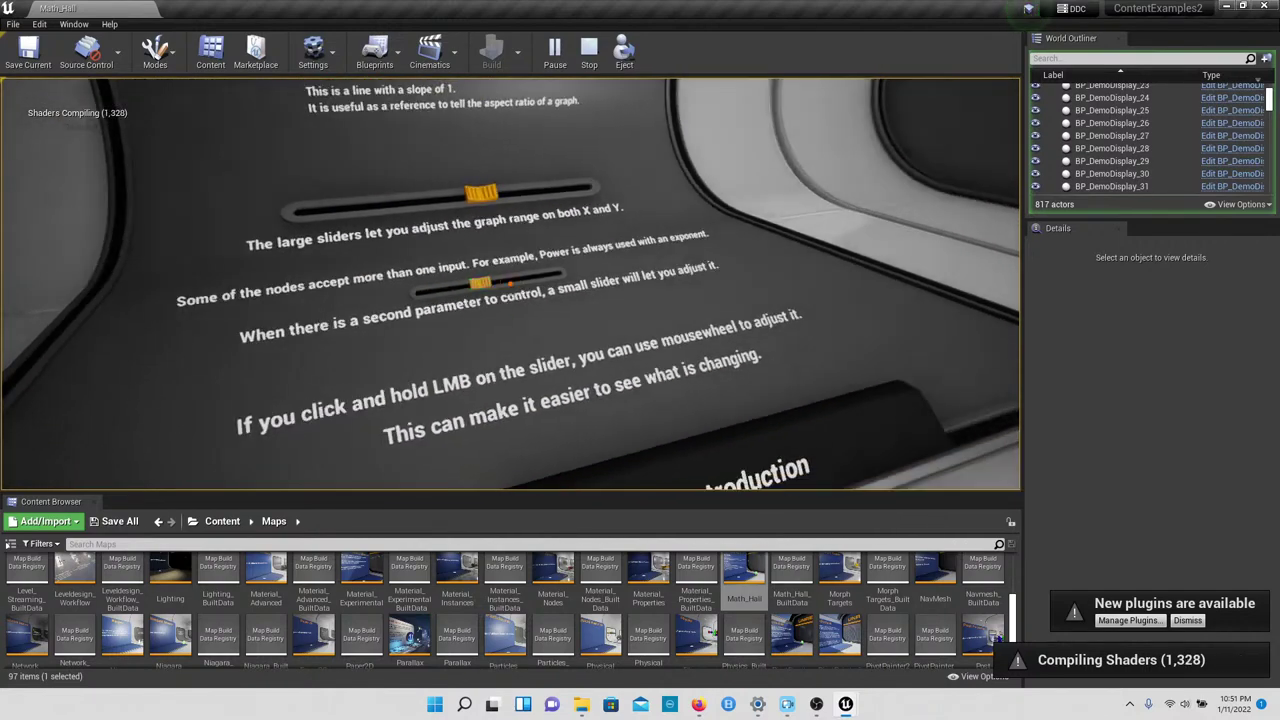
Step: Walk to the 1.2 ABS bouncing ball example and turn to the ABS graph across the hall
key(w)
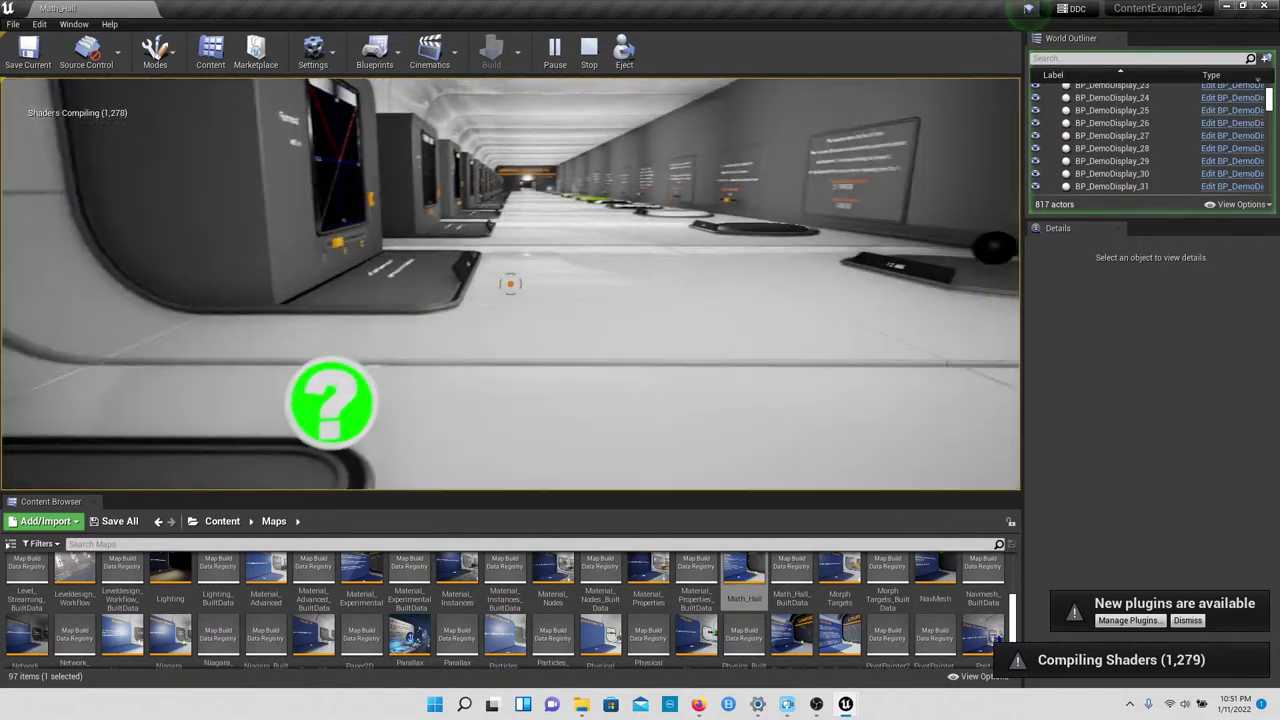
key(w)
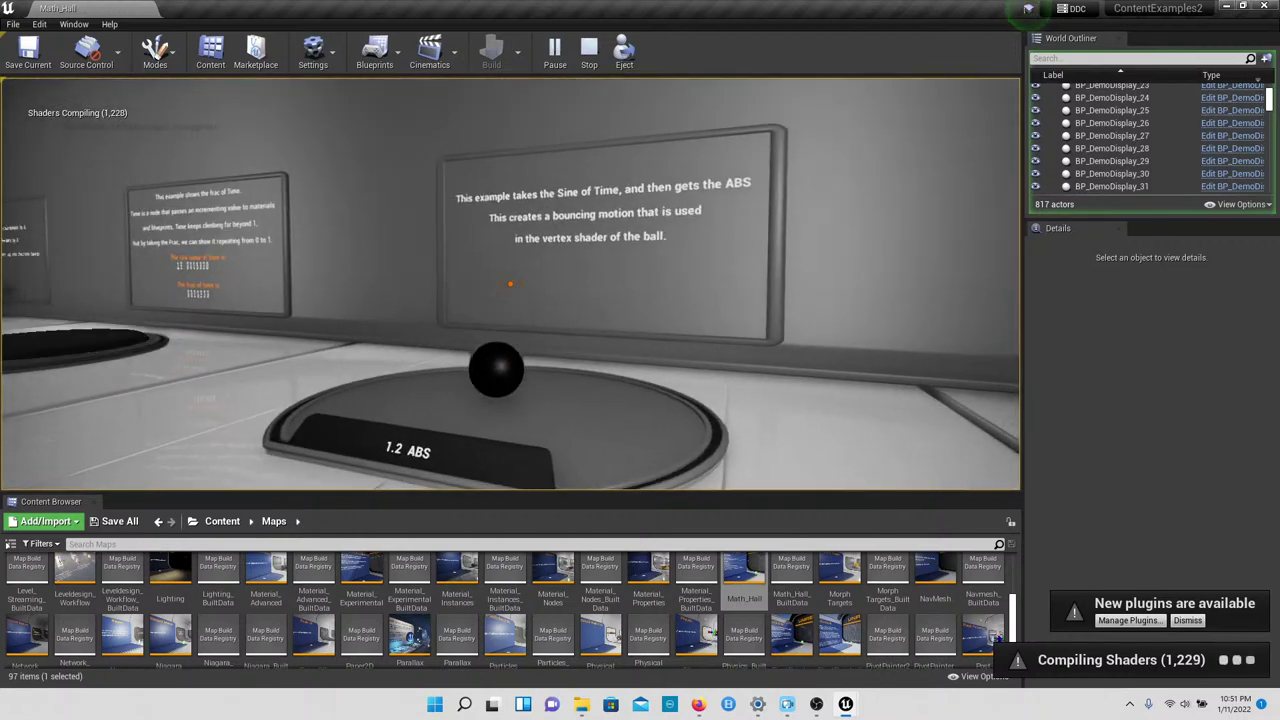
key(w)
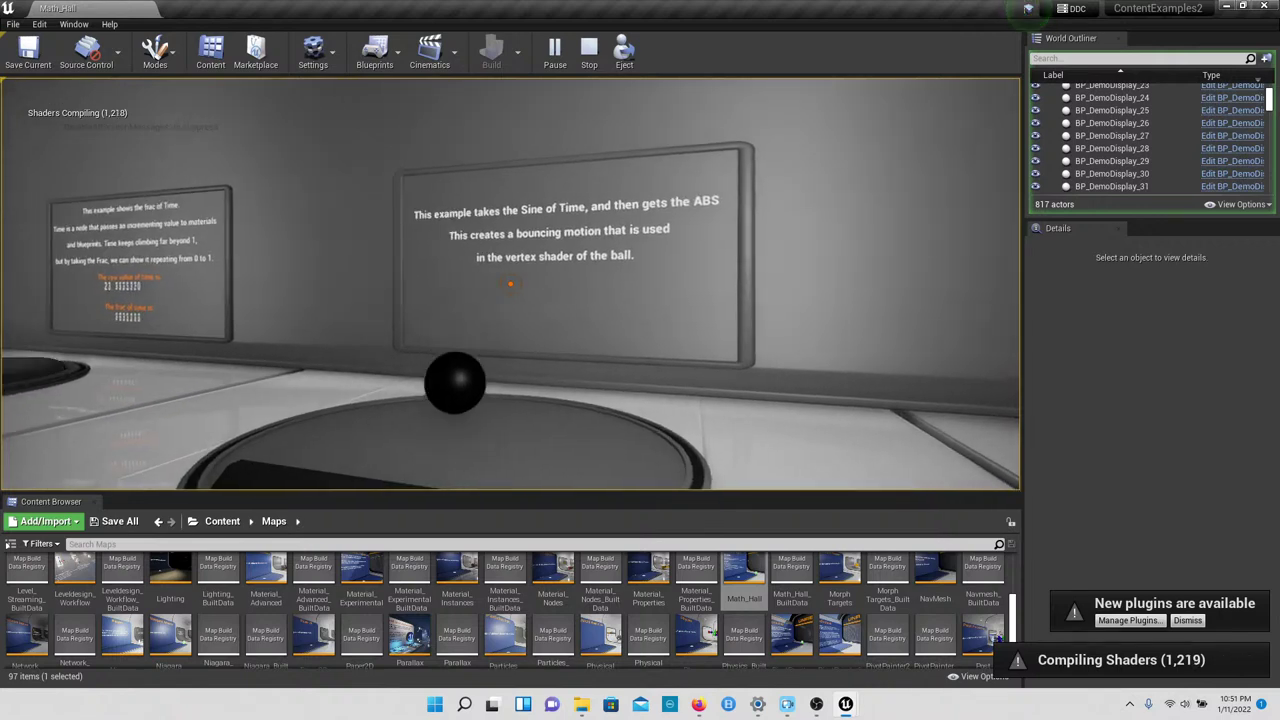
key(Left)
key(Left)
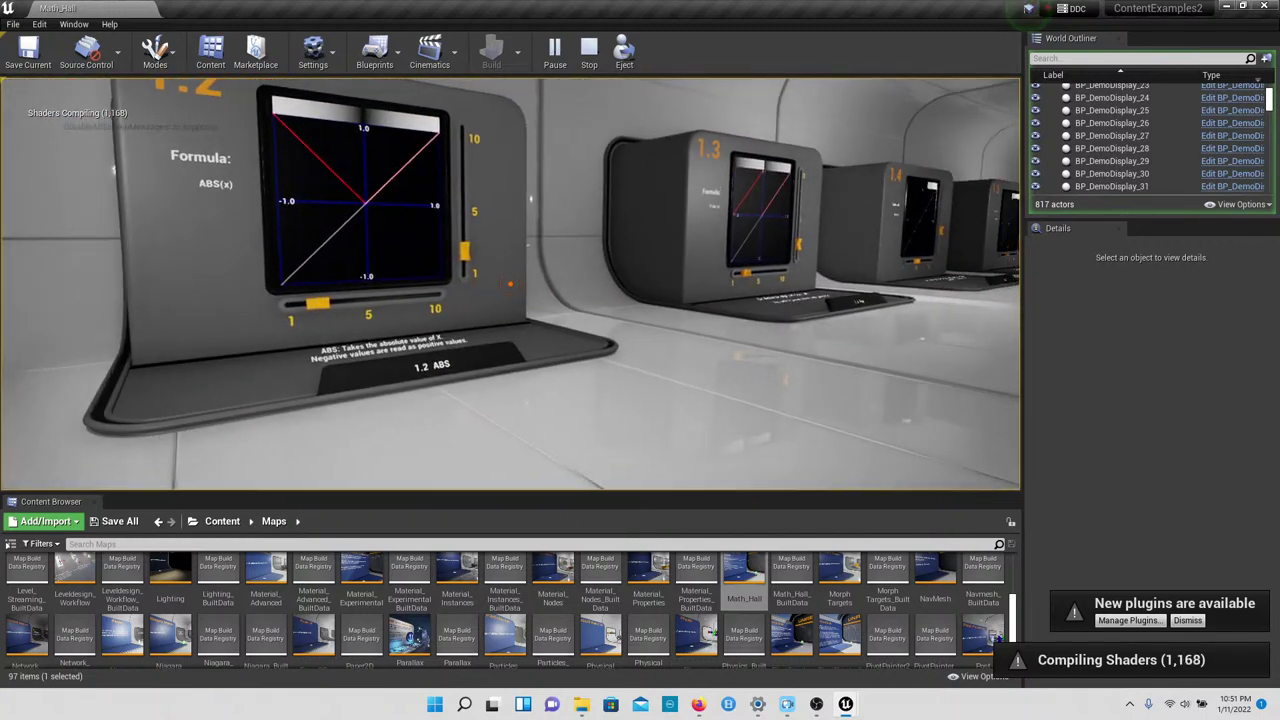
Step: Approach the 1.2 ABS chart and raise its horizontal graph range slider to about 10
key(Right)
key(Up)
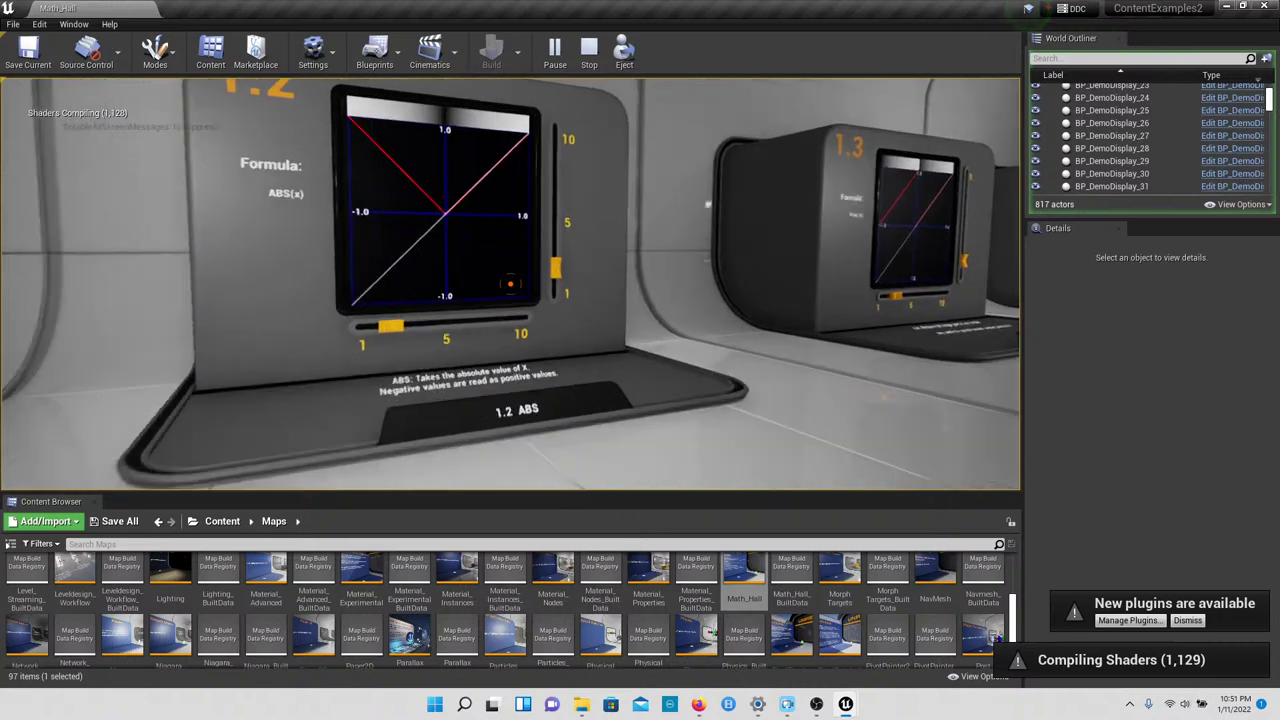
key(Up)
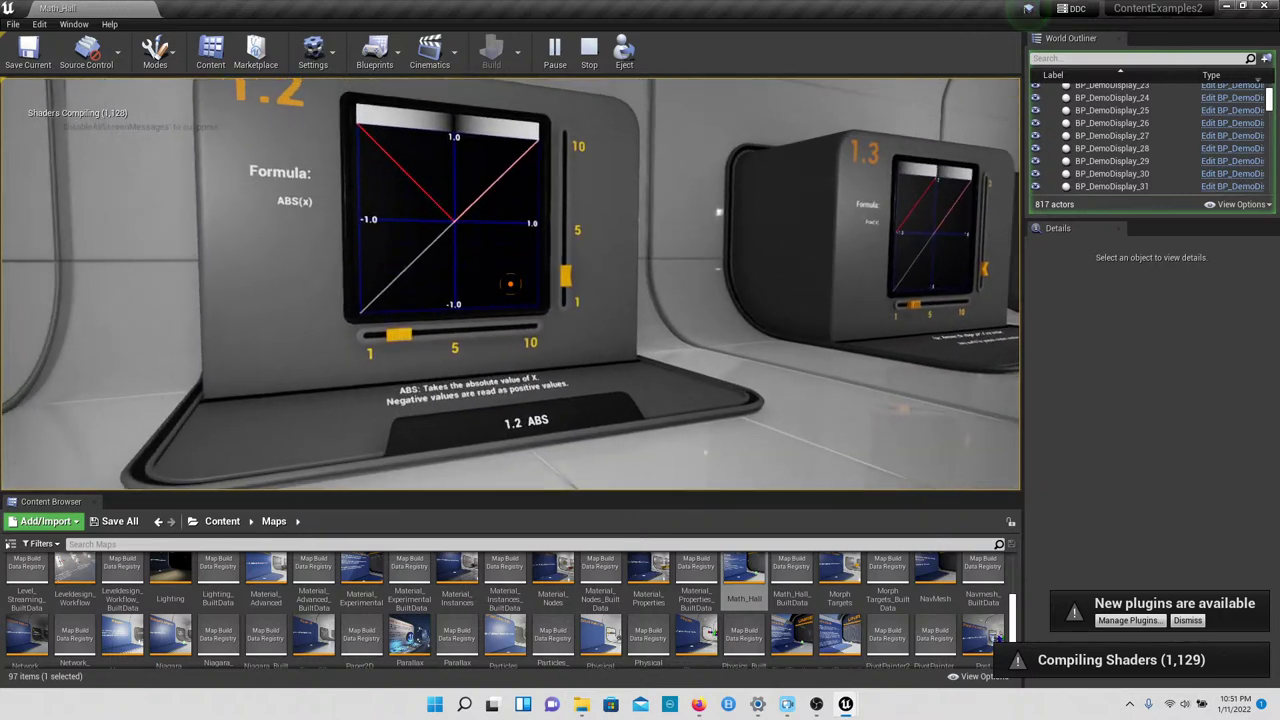
key(Up)
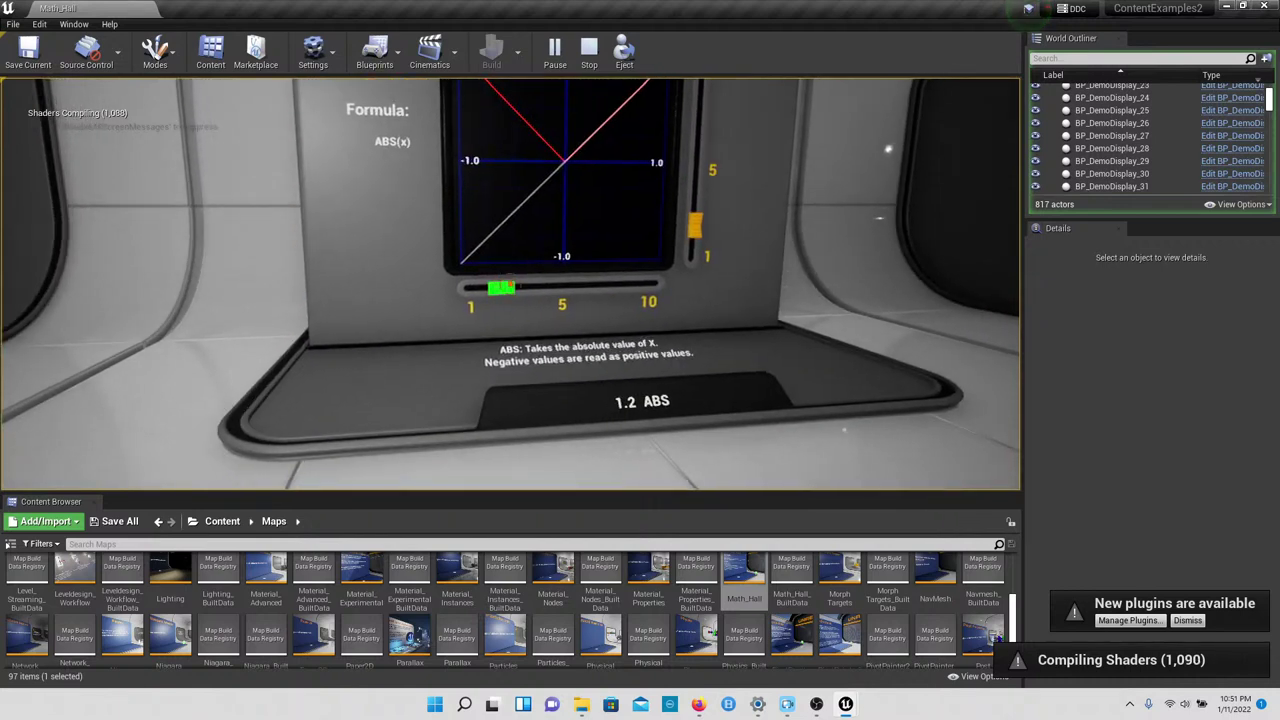
drag(510, 284, 710, 284)
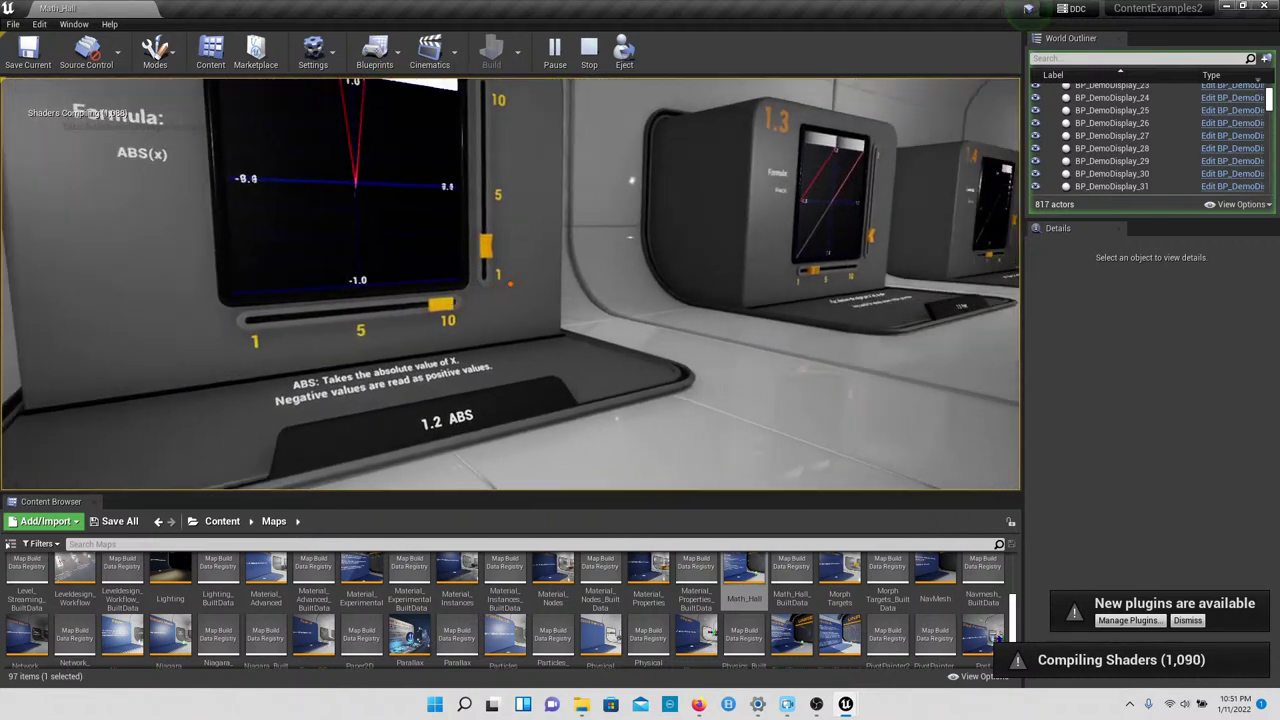
Step: Walk on to examine the 1.3 Frac chart, the UV bands example and the 1.4 Floor chart
key(w)
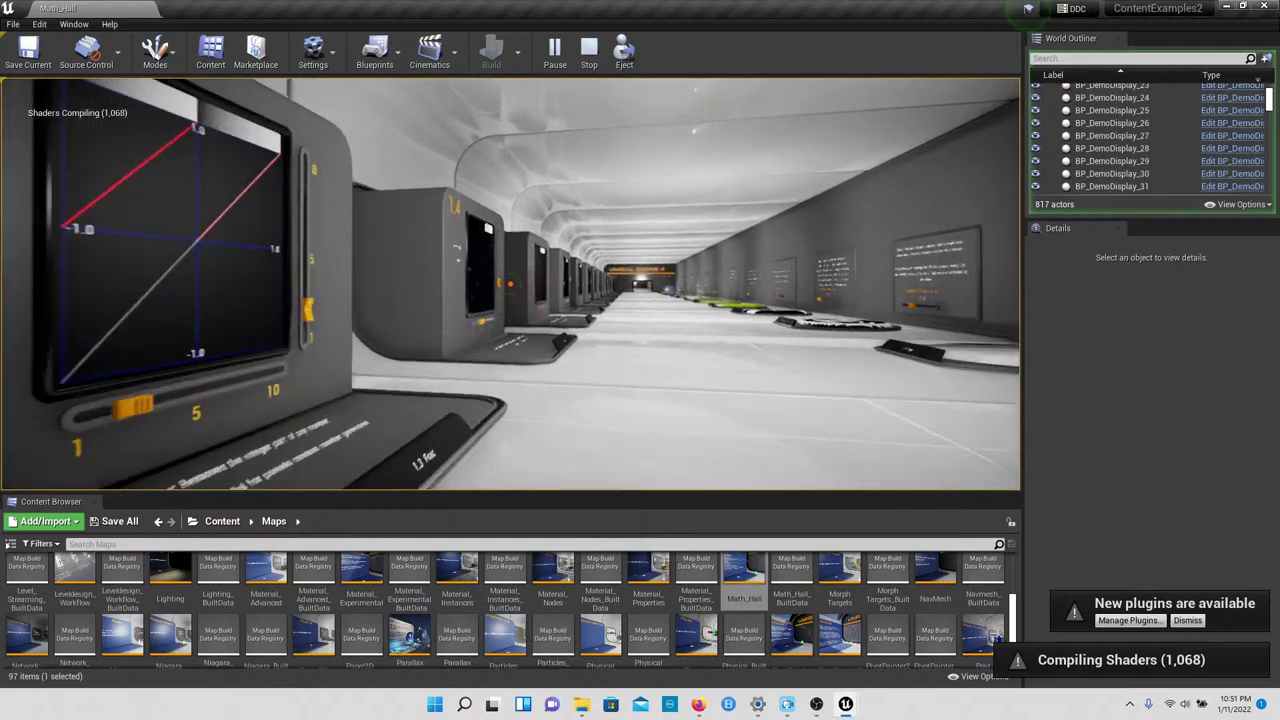
key(s)
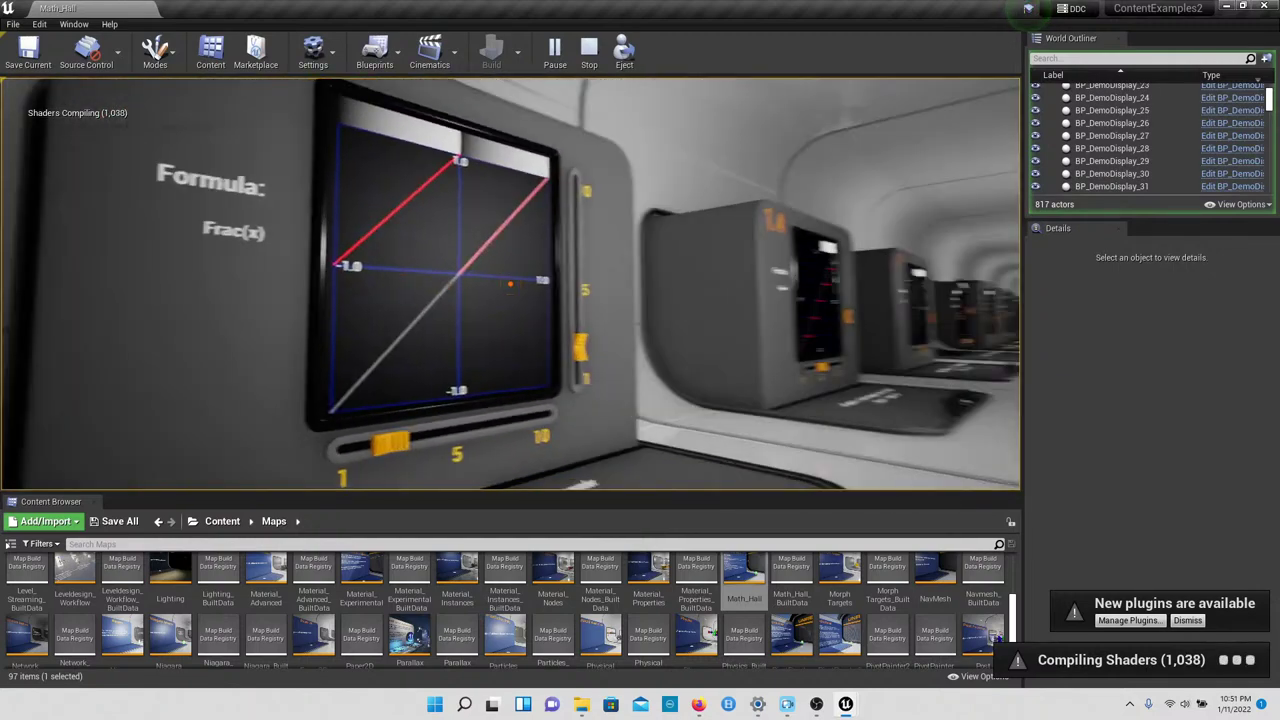
key(w)
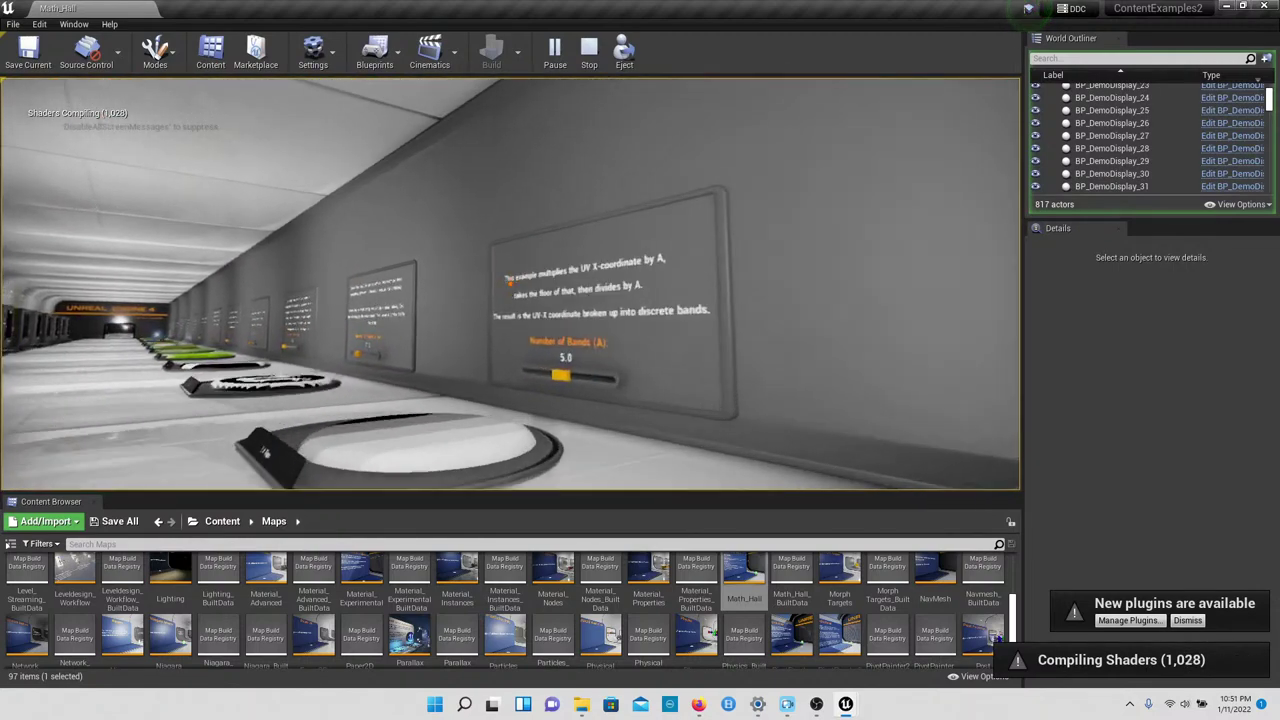
key(w)
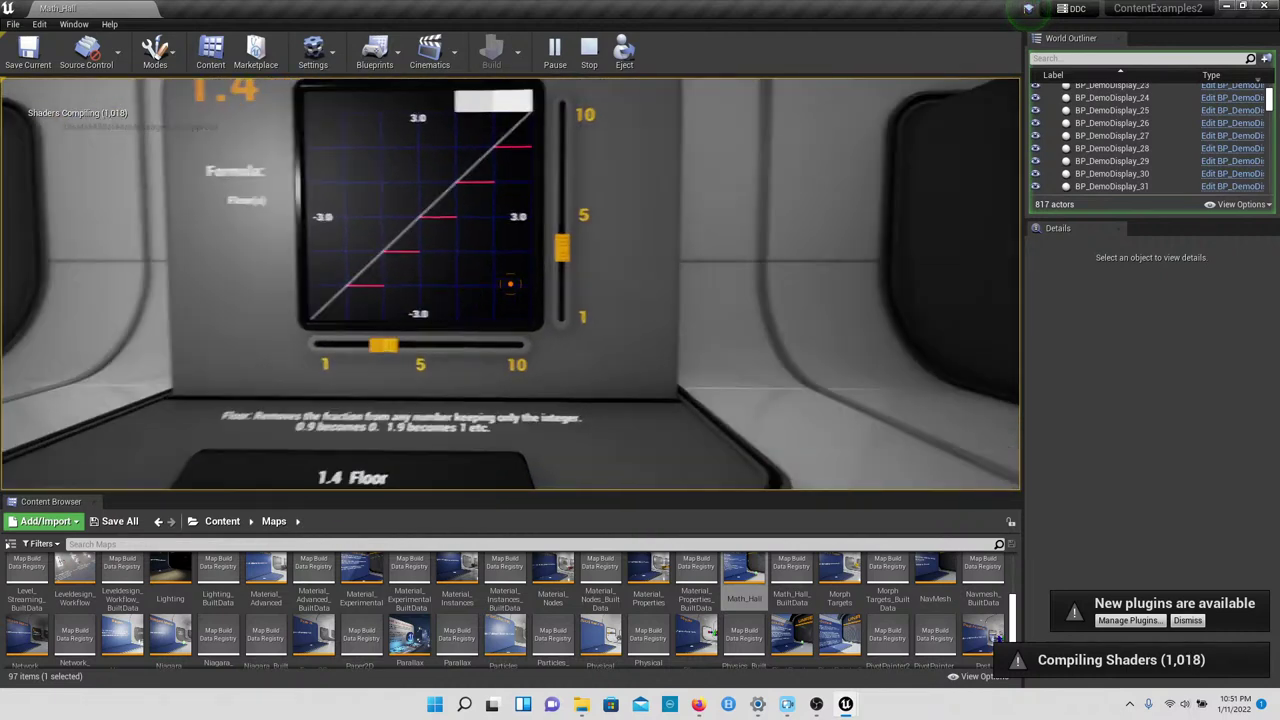
key(Right)
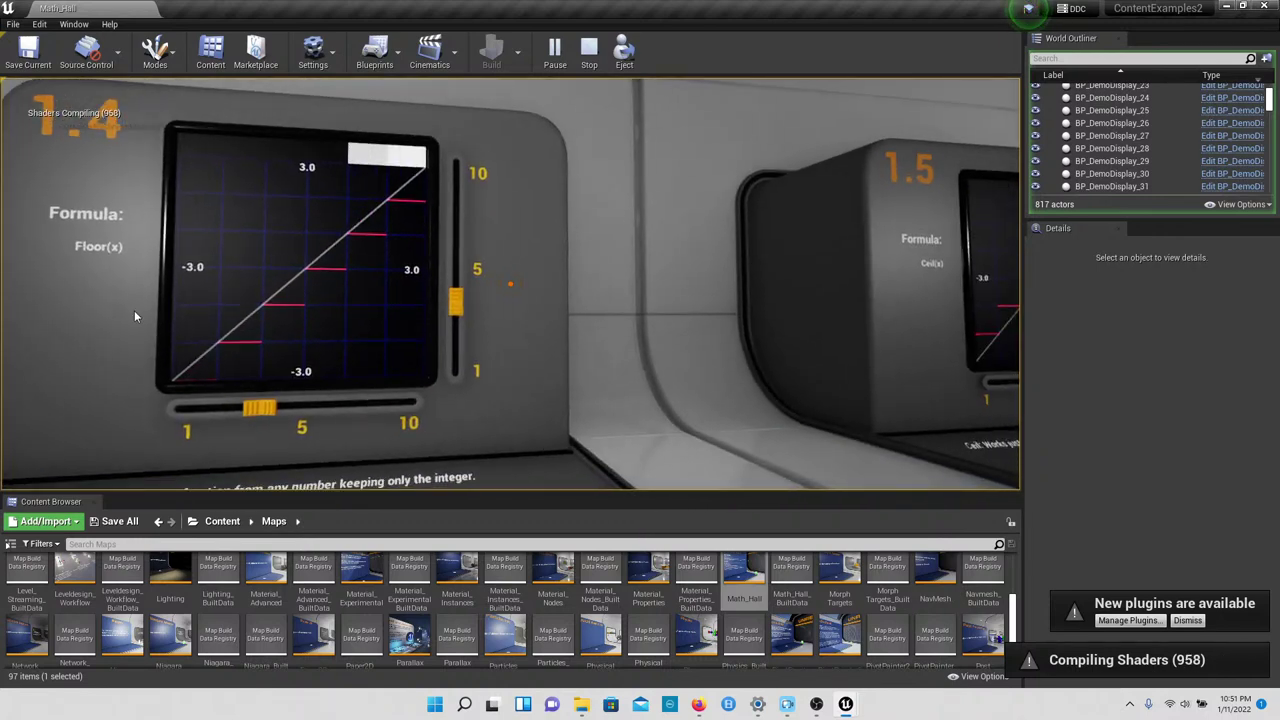
Step: End the play session and open the MorphTargets level without saving the pending changes
key(Escape)
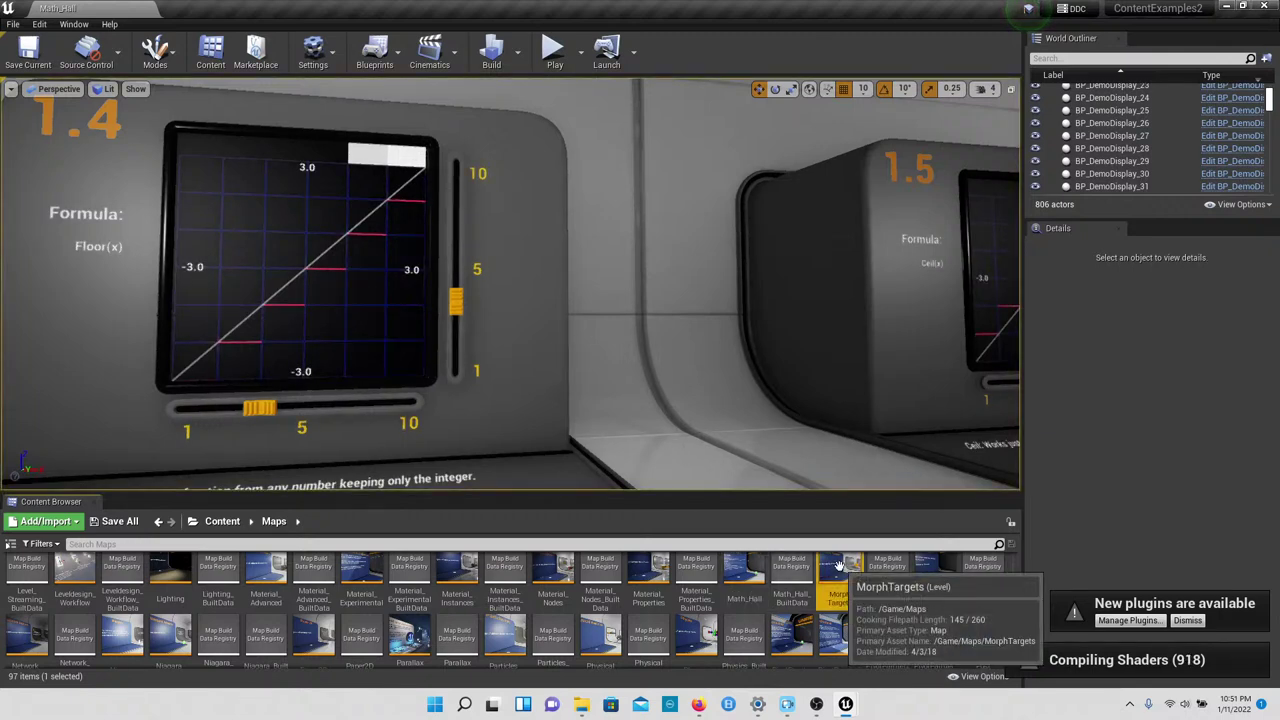
double_click(840, 578)
click(764, 477)
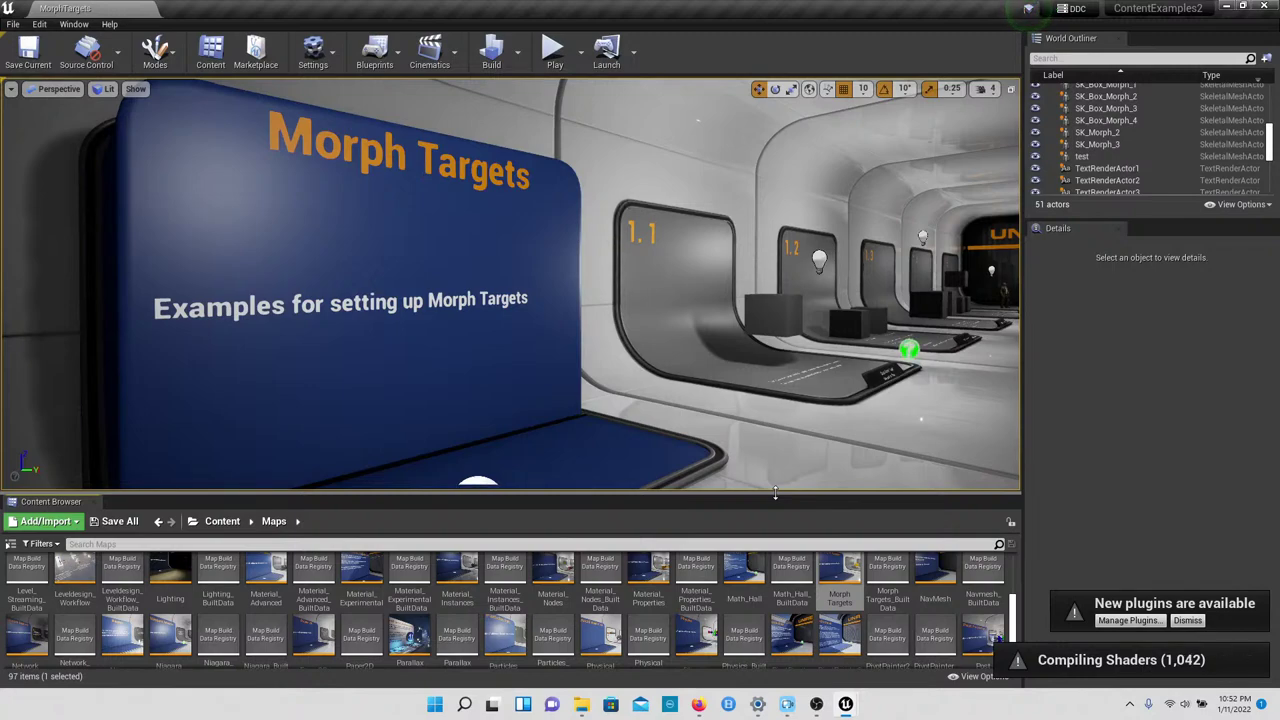
Step: Examine the 1.1 Basic Morph Target exhibit with its checkered cube and select the exhibit's display stand
right_drag(675, 421, 554, 449)
key(w)
key(s)
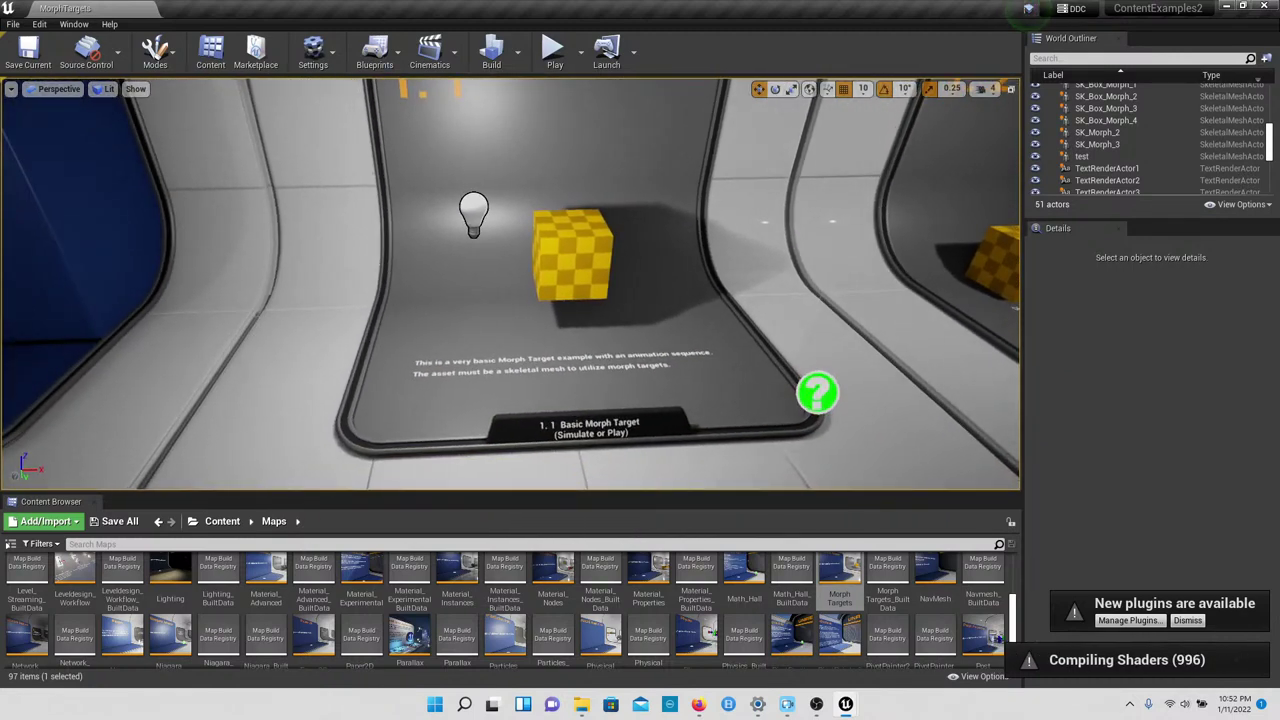
drag(680, 352, 716, 308)
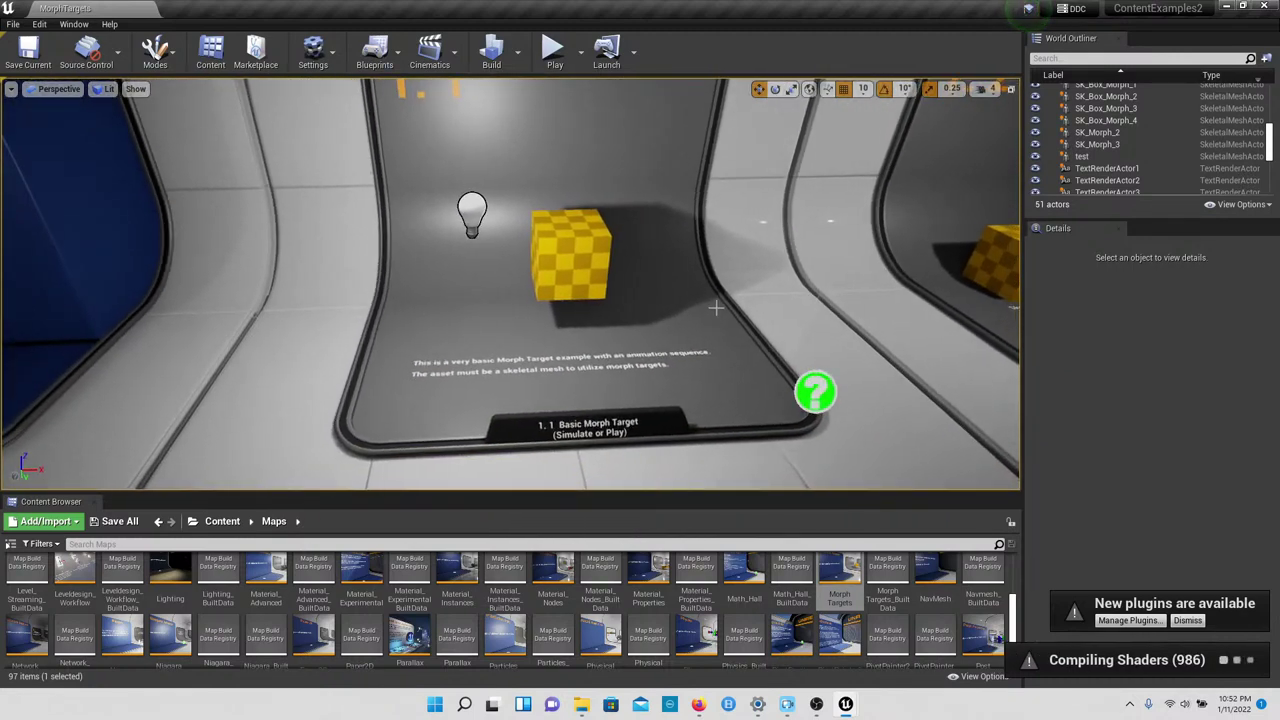
right_click(588, 266)
click(556, 318)
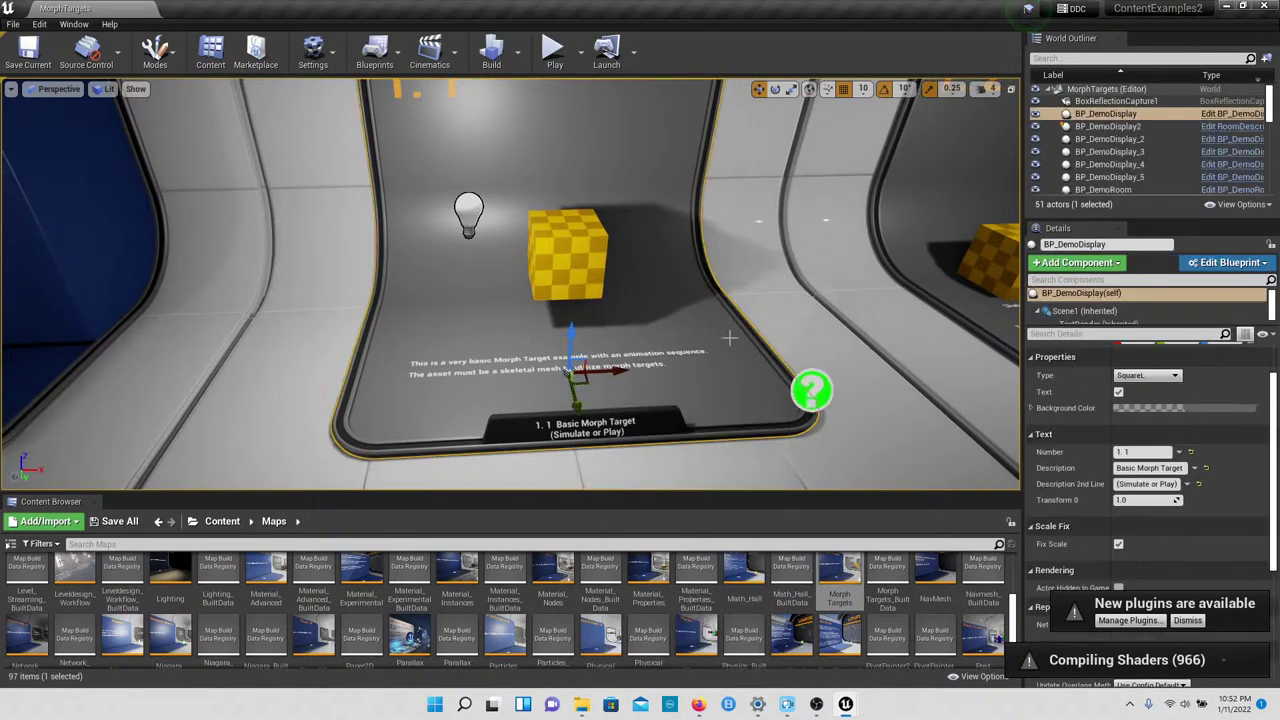
Step: Play the MorphTargets level and walk up to the animated cube in the 1.1 Basic Morph Target exhibit
click(554, 50)
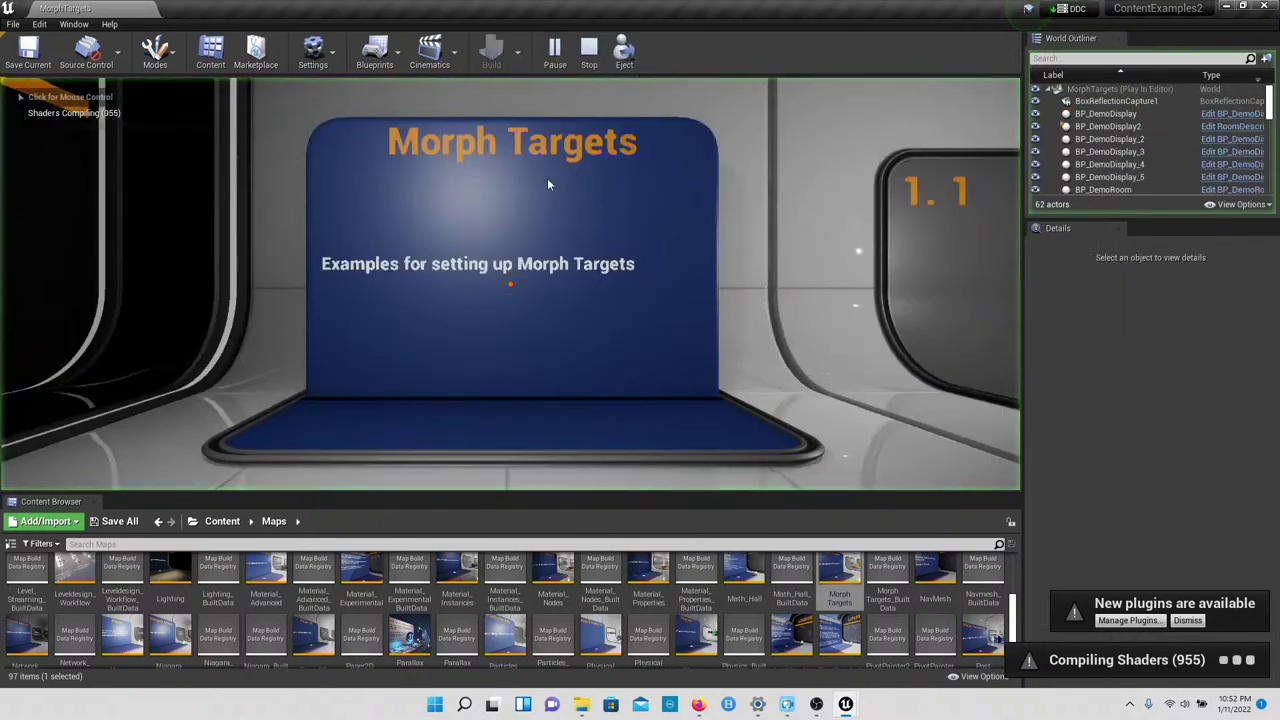
click(548, 184)
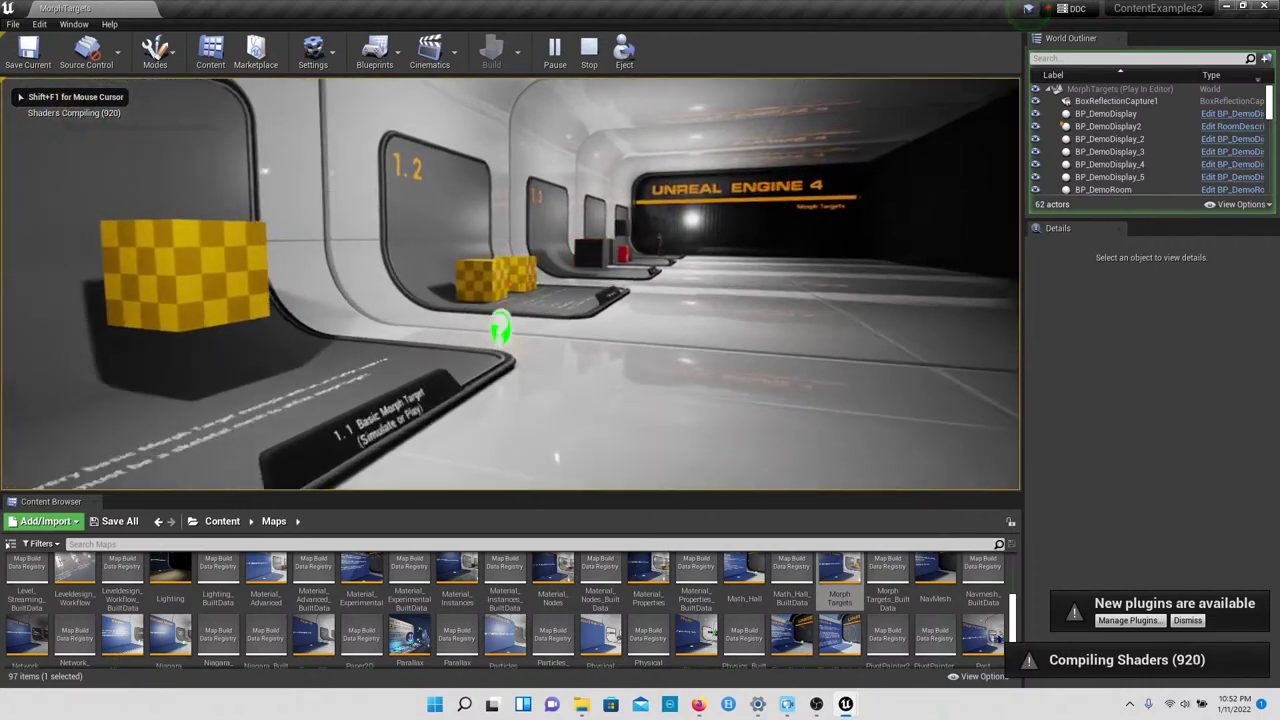
key(w)
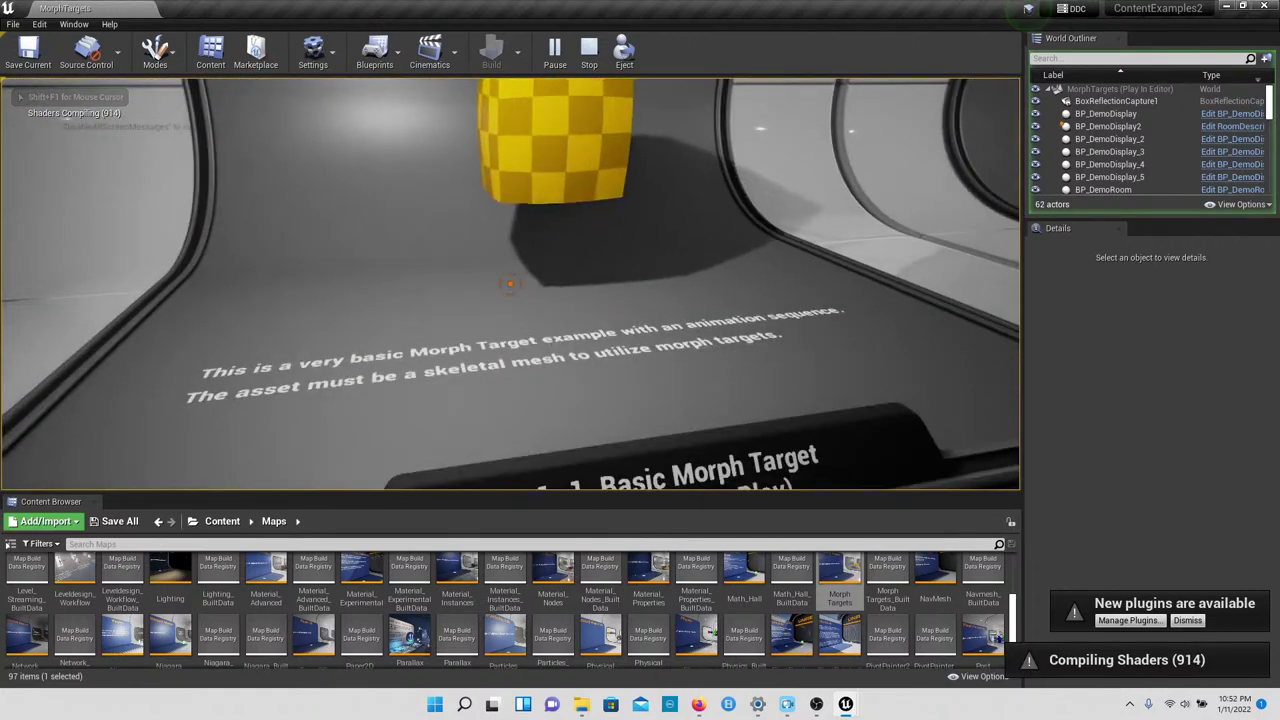
Step: Walk on to the 1.2 Morph Target Assets exhibit and examine its two checkered cubes and the list of required assets
key(w)
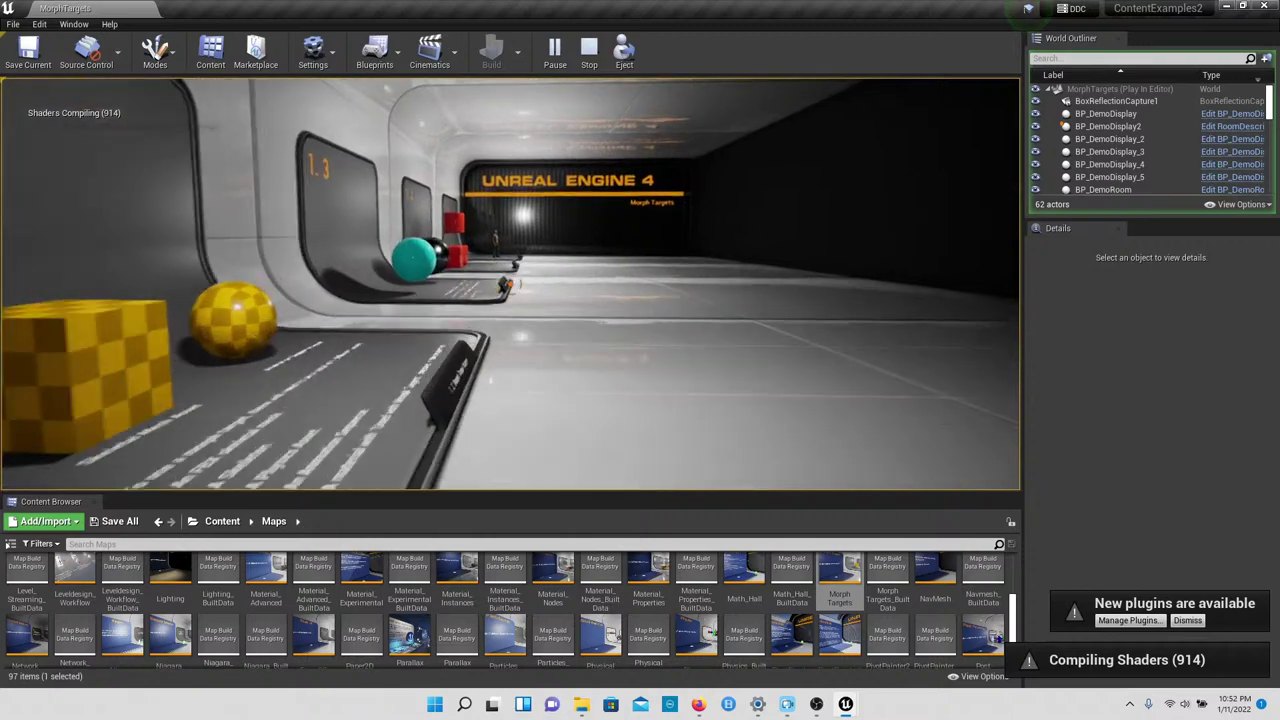
key(w)
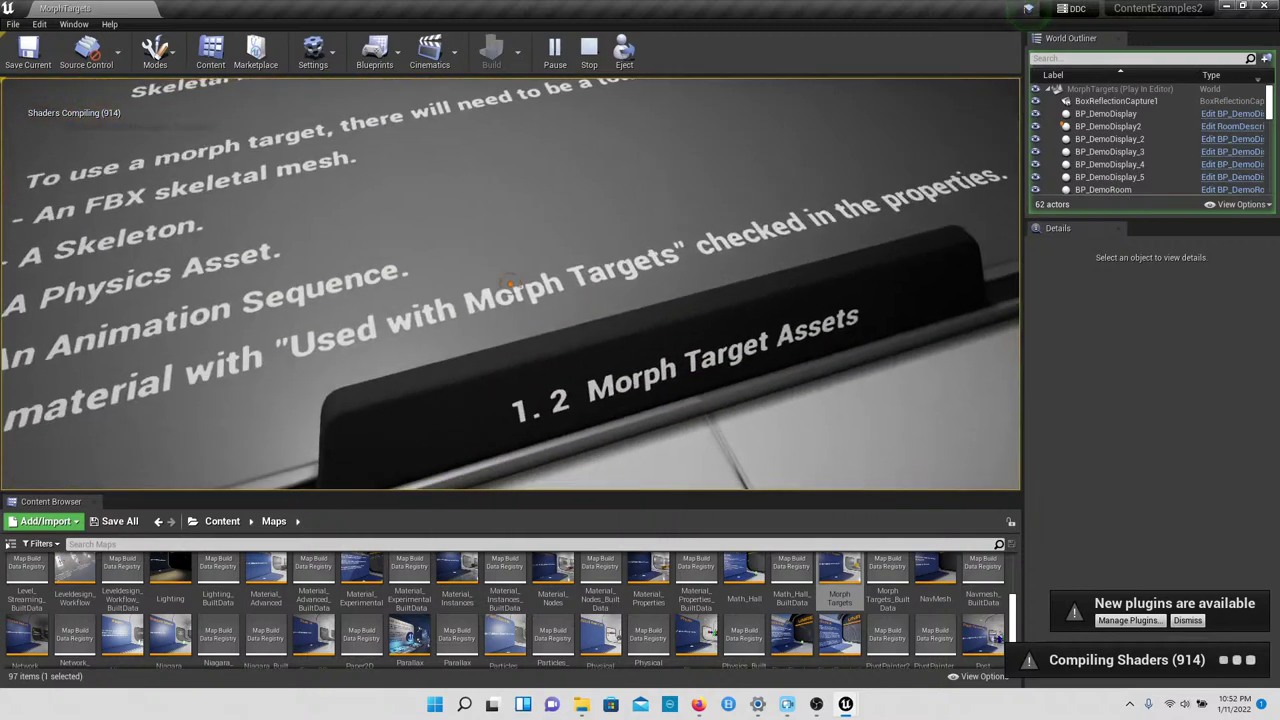
key(s)
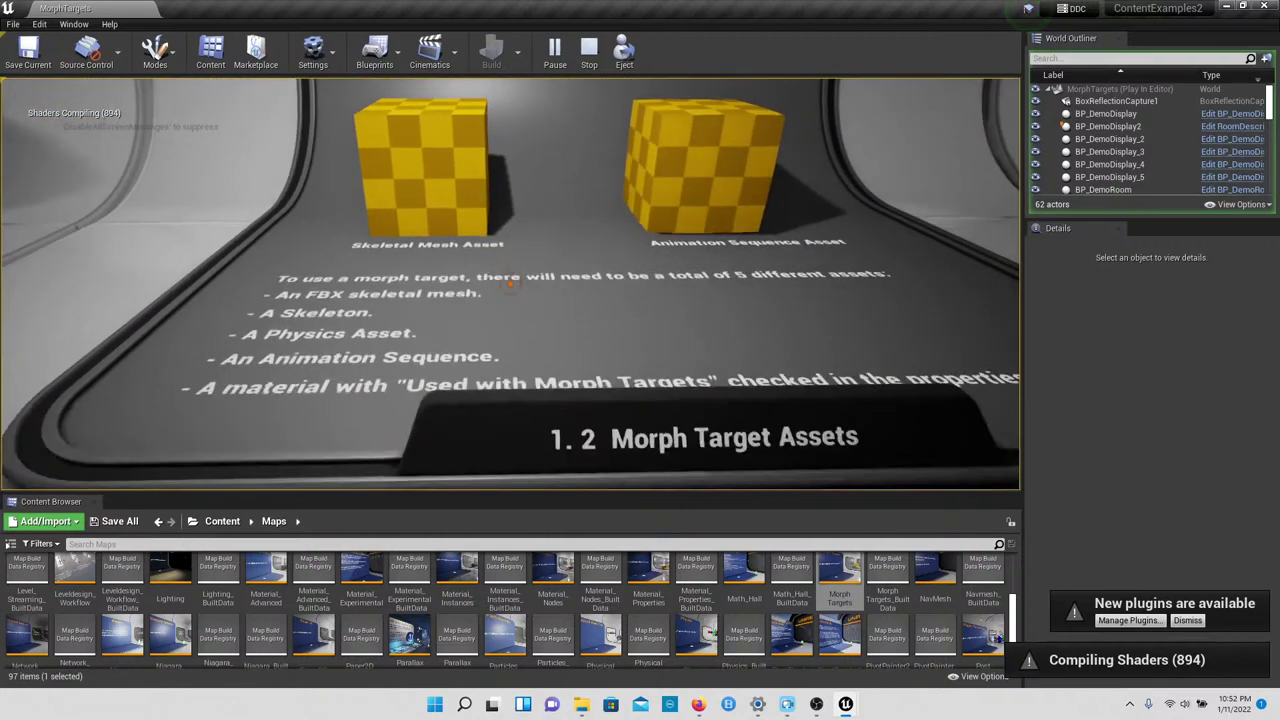
key(w)
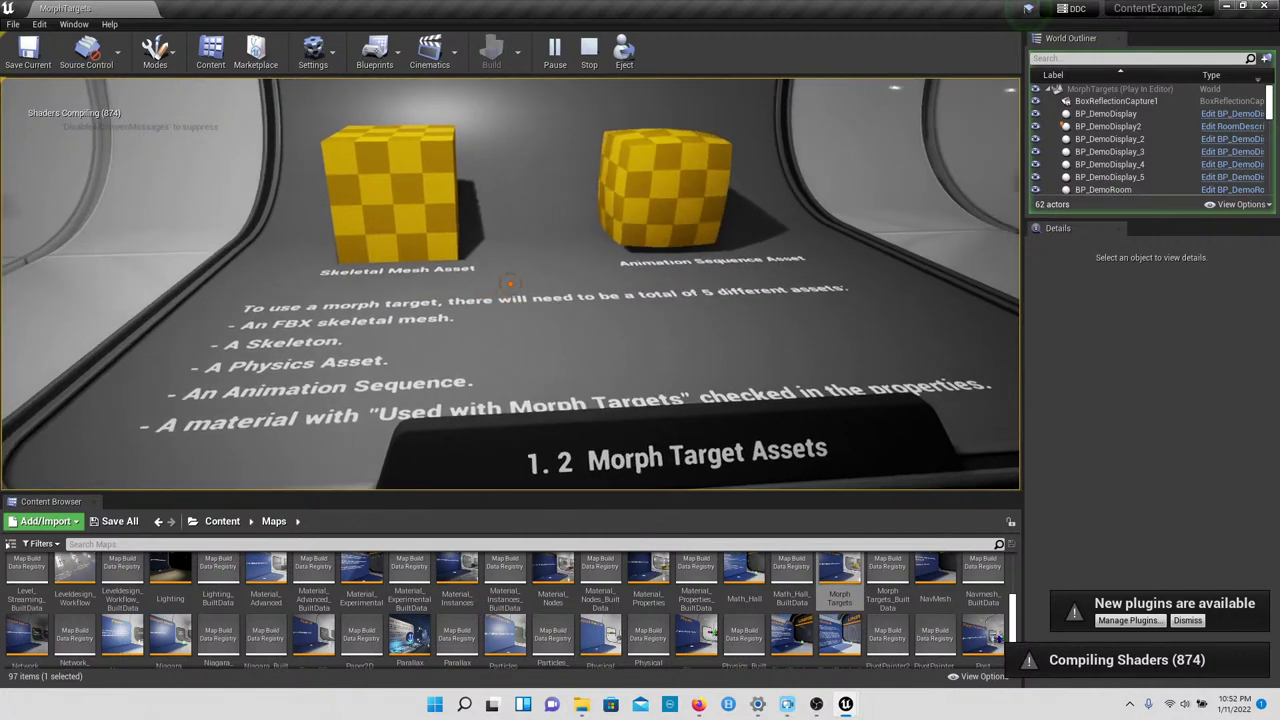
mouse_move(510, 283)
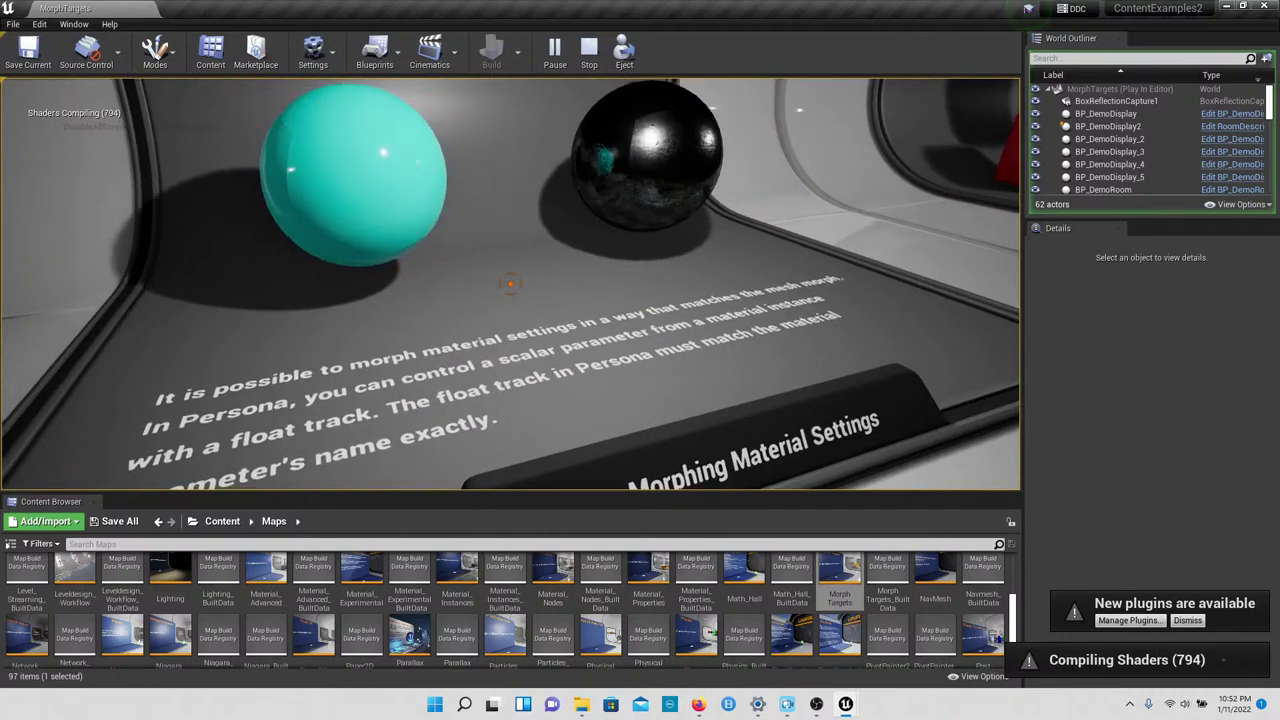
Step: Examine the morphing shapes and the explanatory text of the 1.3 Morphing Material Settings exhibit
key(s)
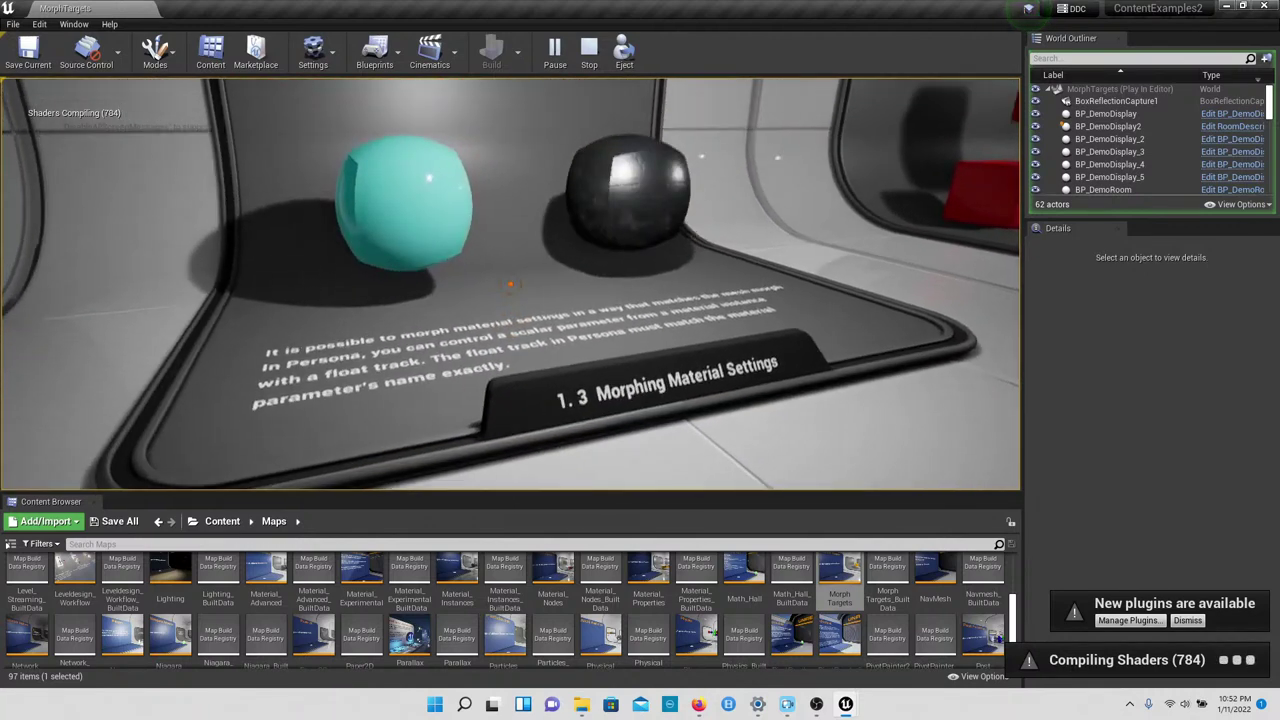
key(d)
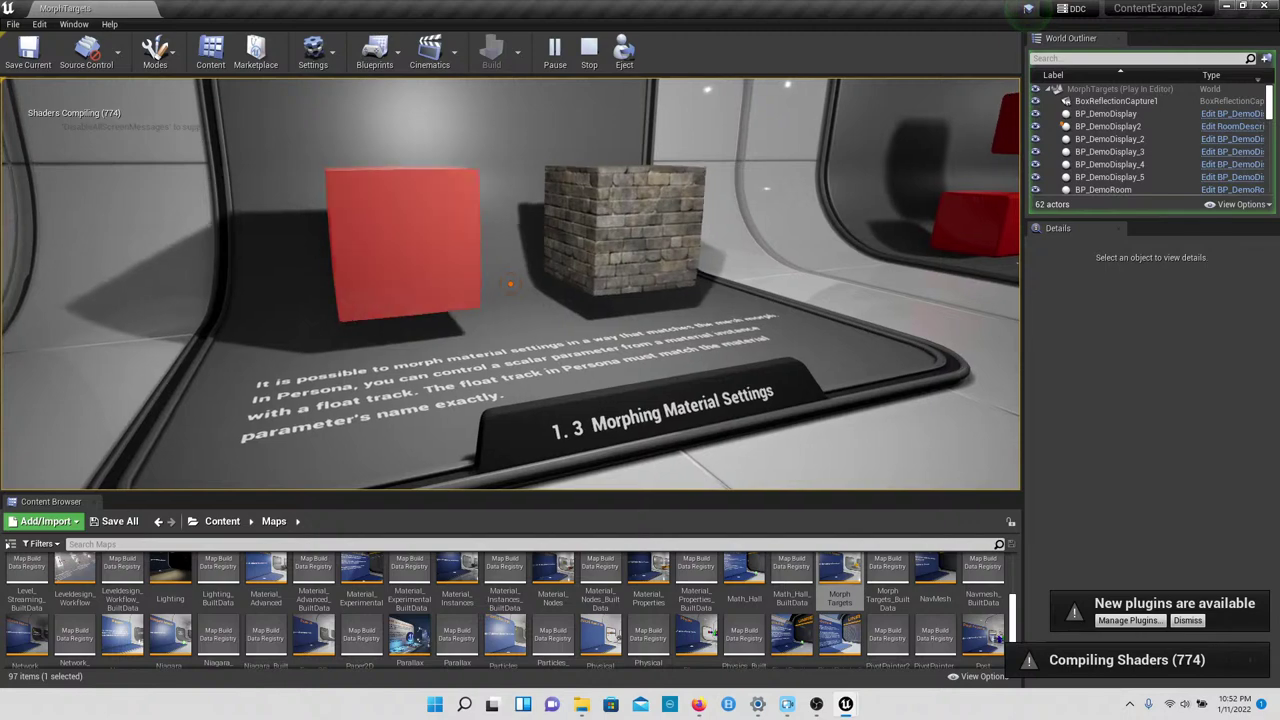
key(w)
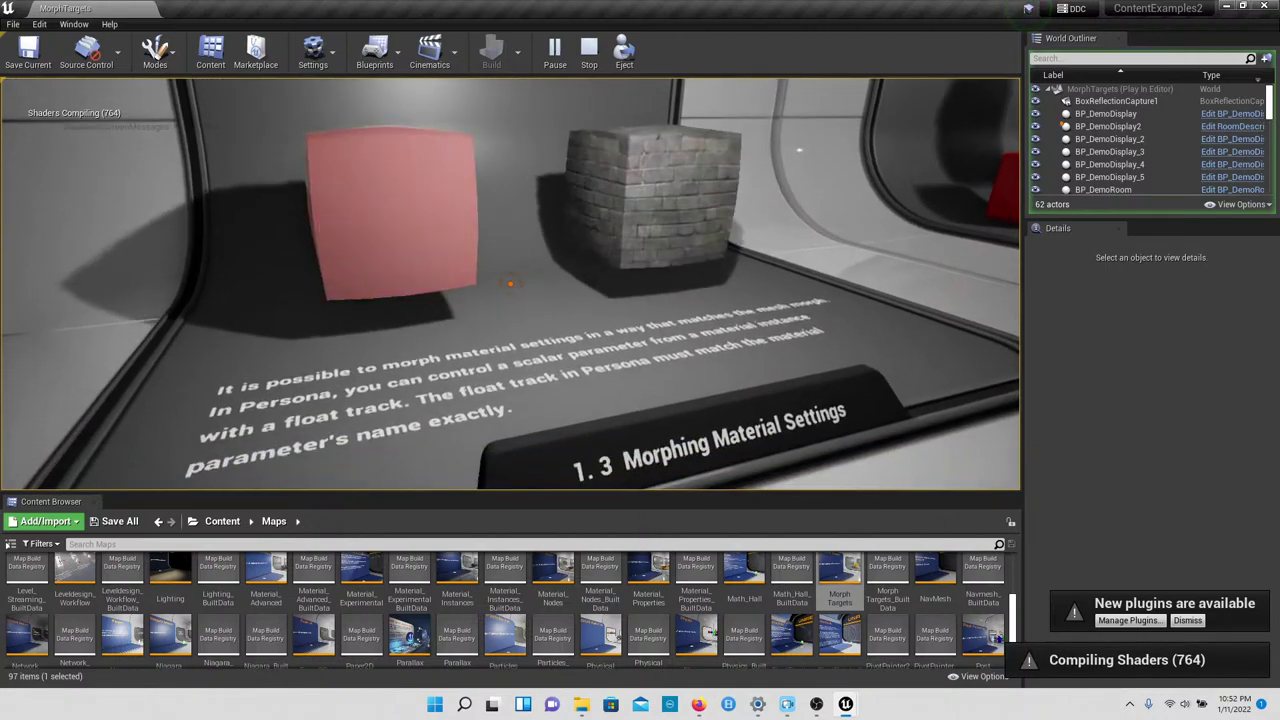
Step: Walk to the 1.4 Vertex Normals exhibit and compare the base mesh with the morph target cube
key(w)
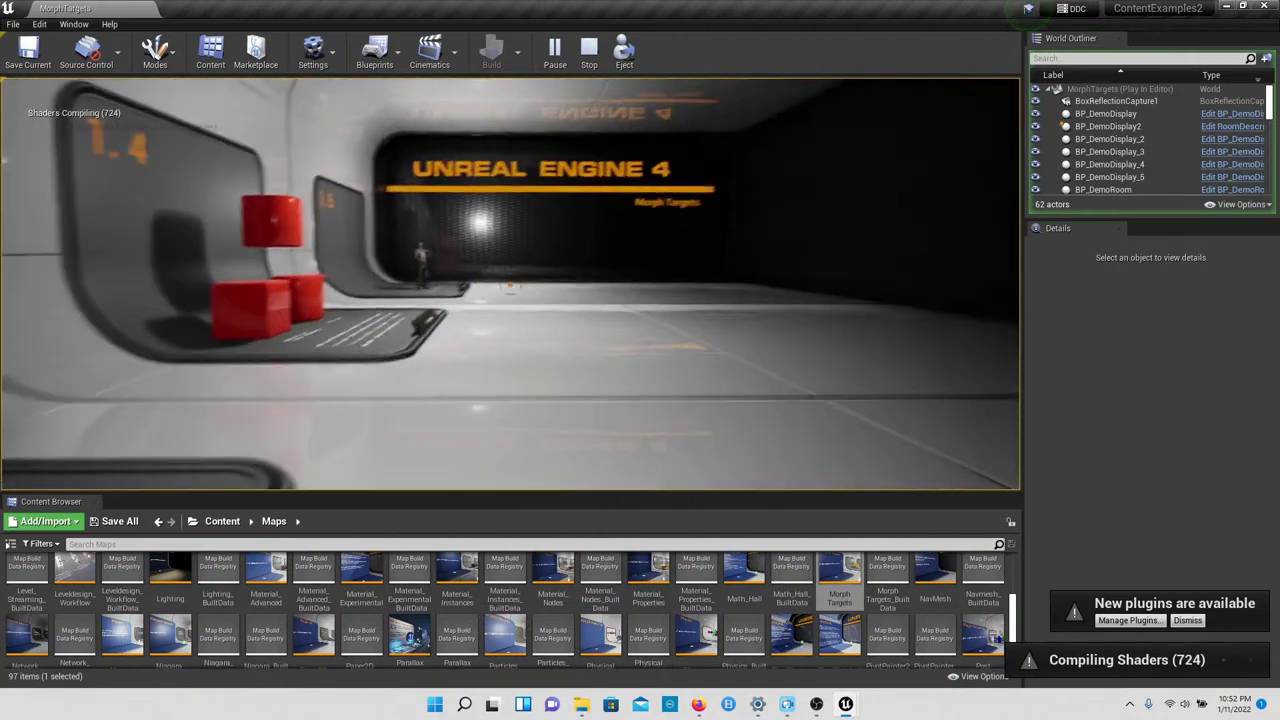
key(w)
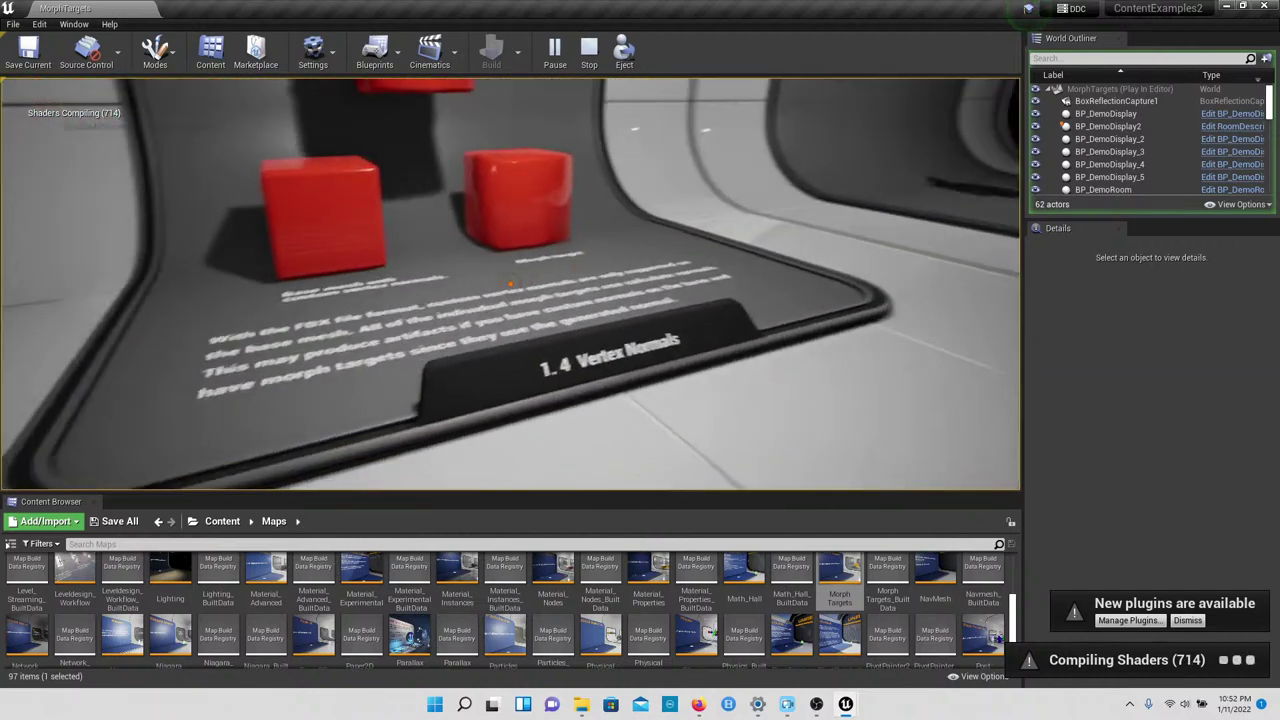
key(w)
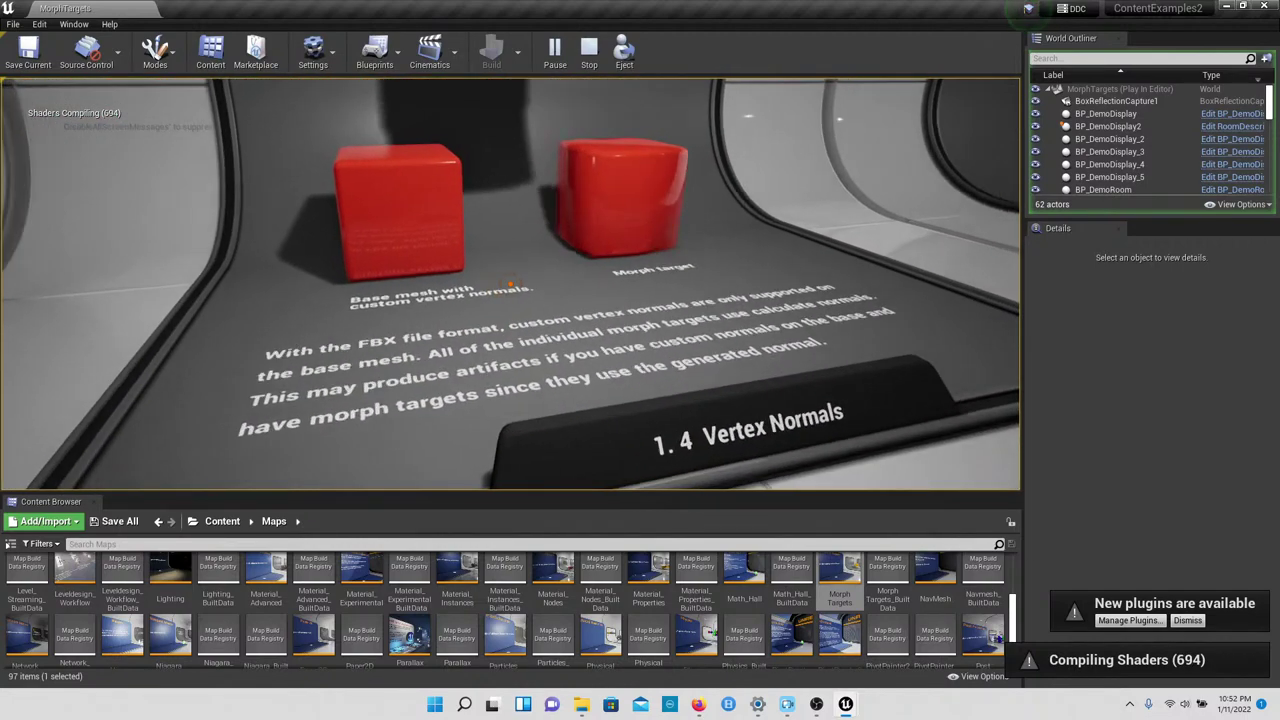
key(w)
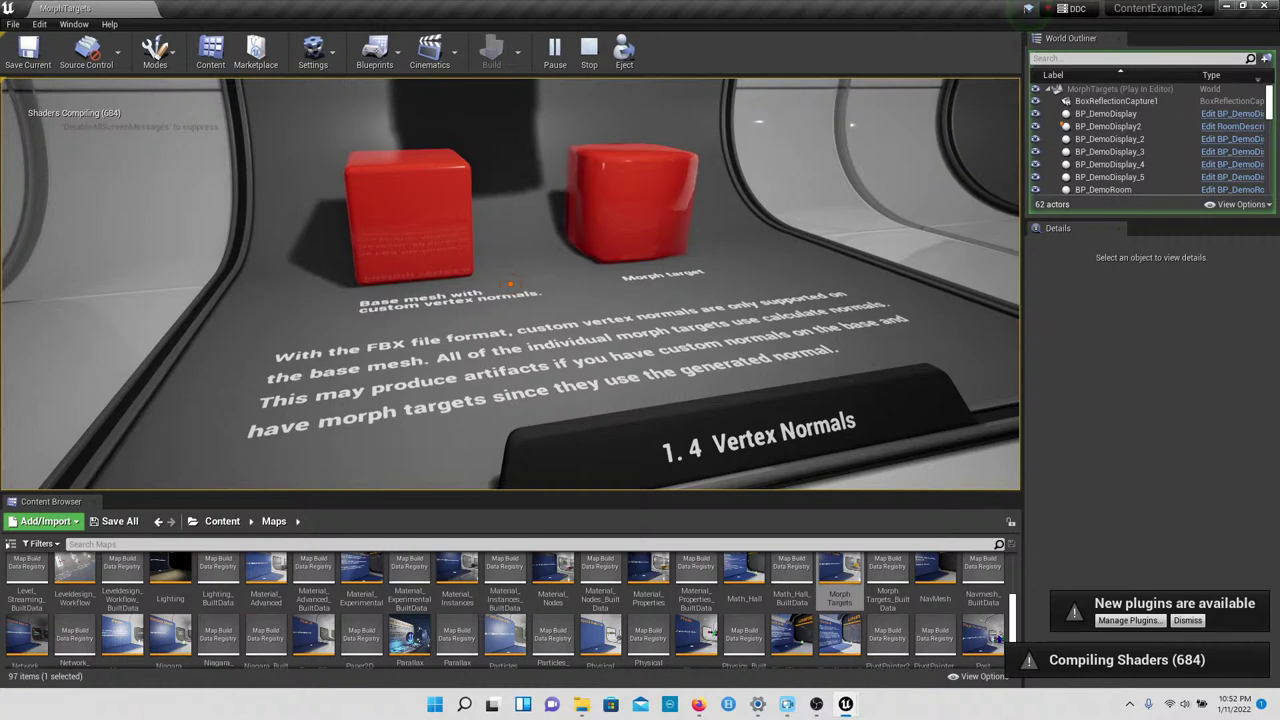
key(w)
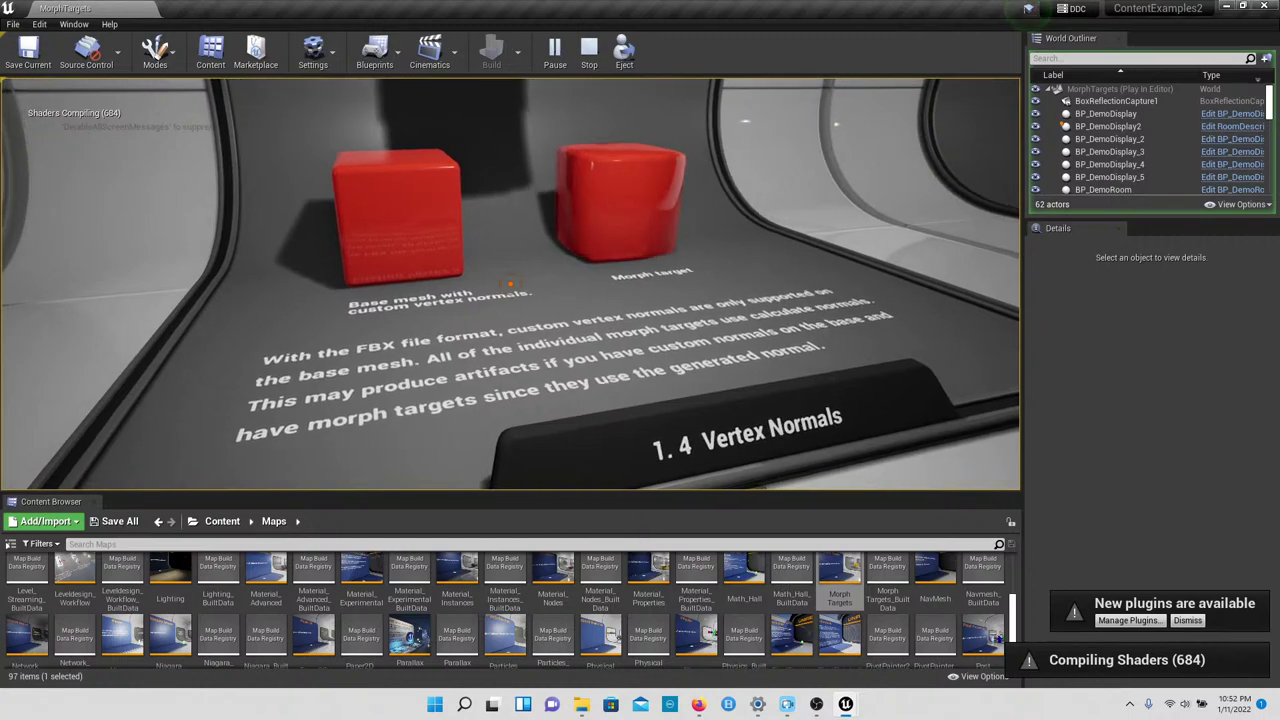
Step: Walk to the 1.5 Morph Targets on Skeletal Mesh exhibit and examine the character with the morphing head
key(w)
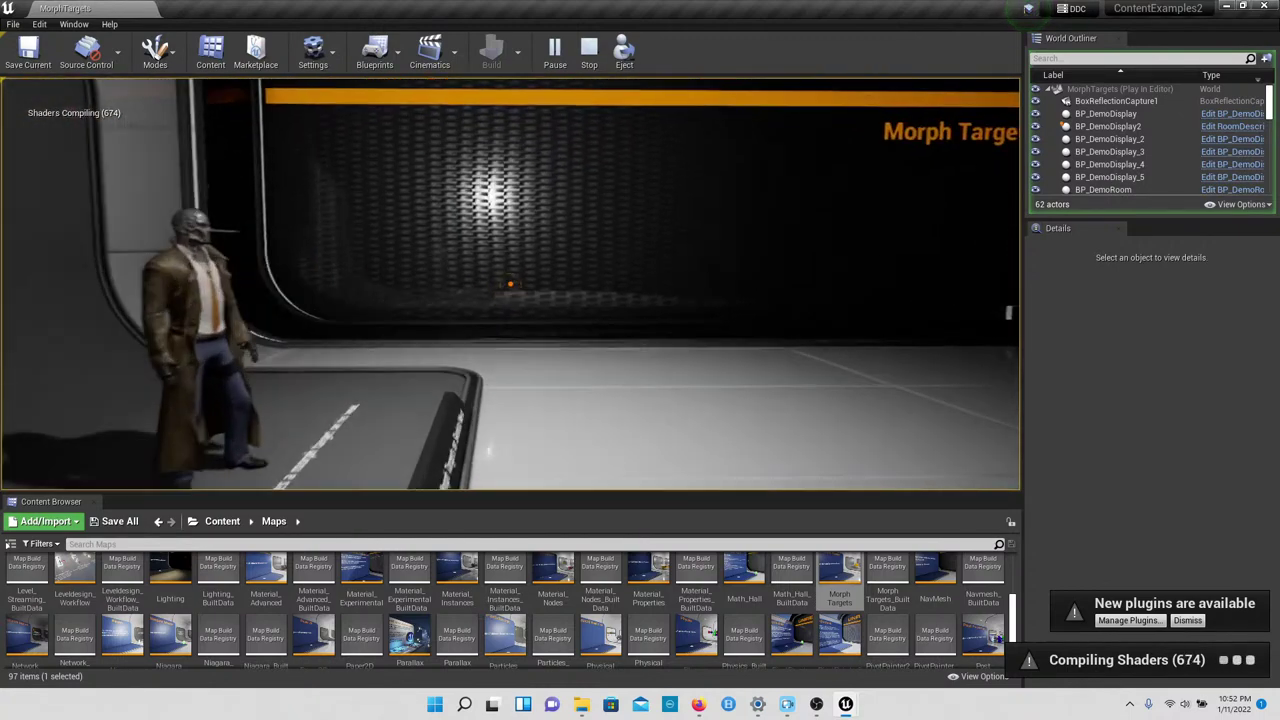
key(a)
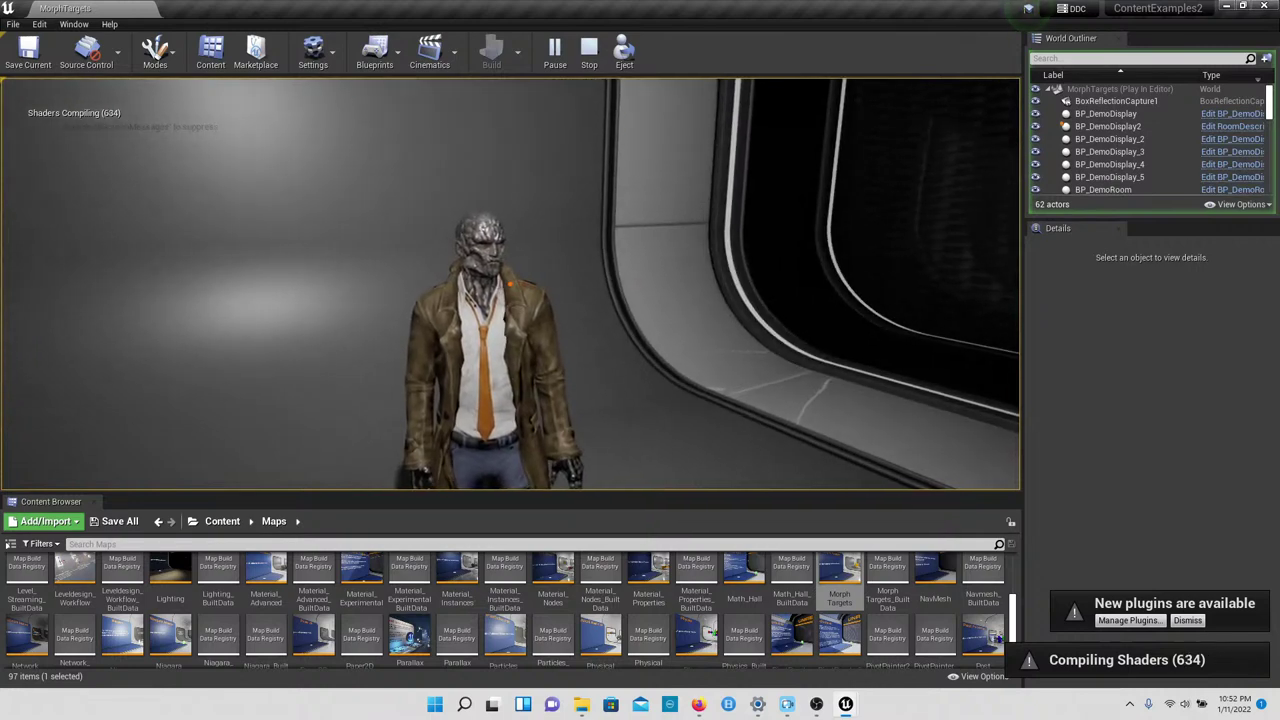
key(s)
key(w)
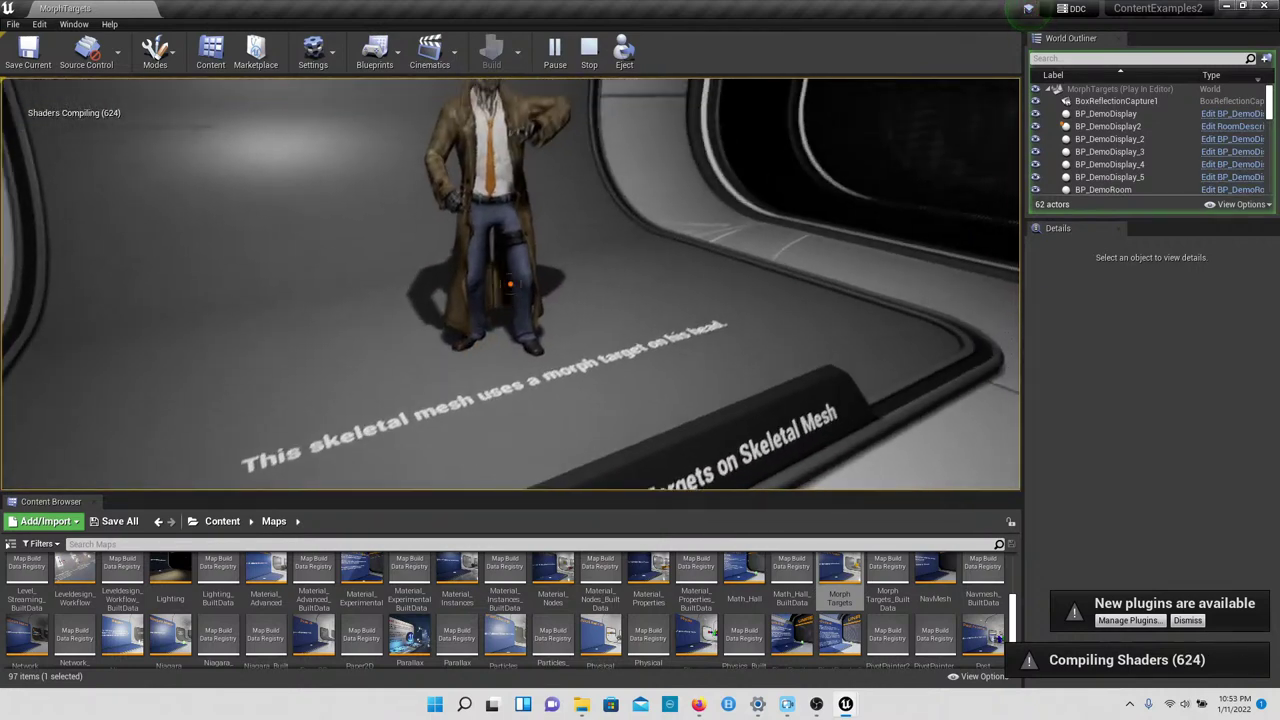
key(s)
key(s)
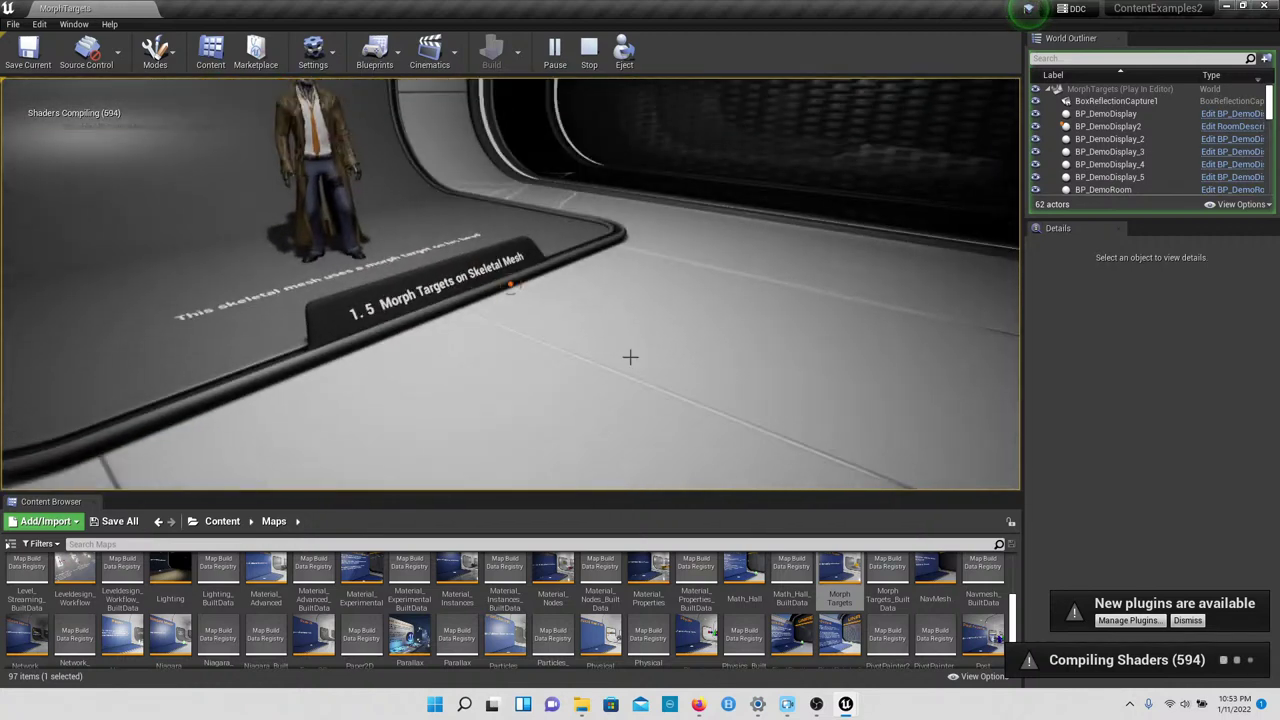
Step: End the play session and open the NavMesh level without saving the pending changes
key(Escape)
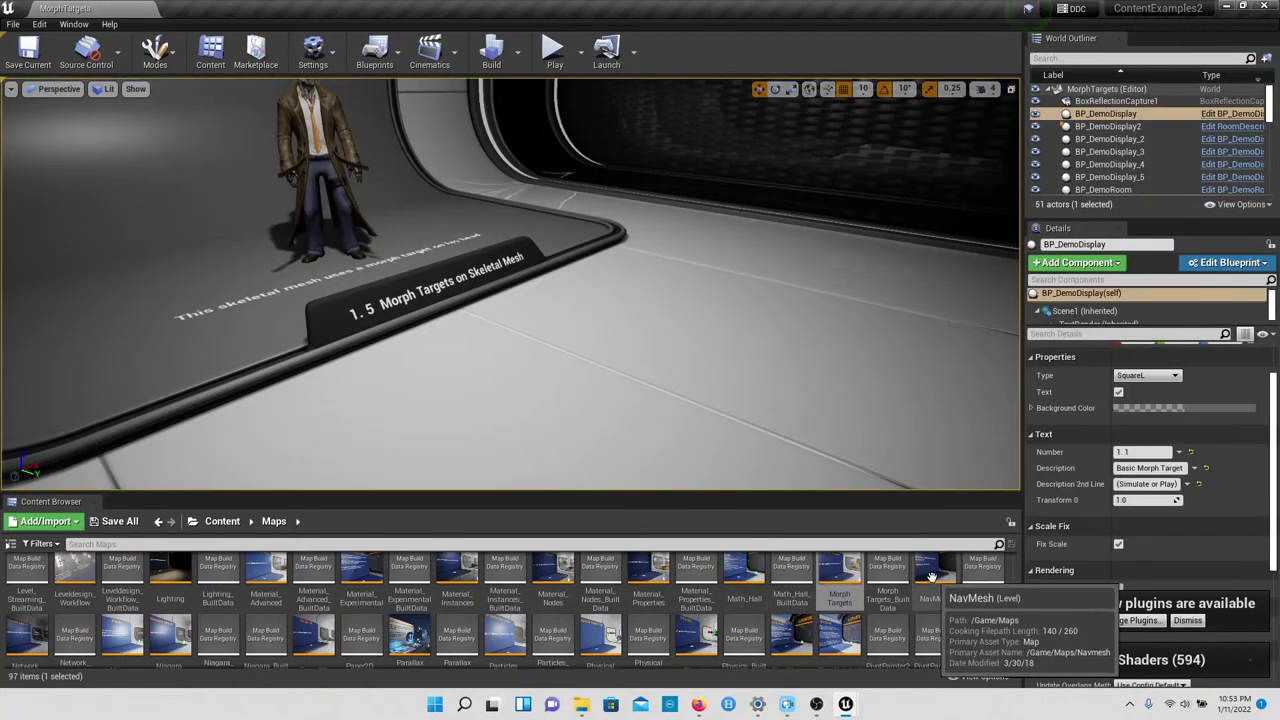
double_click(934, 585)
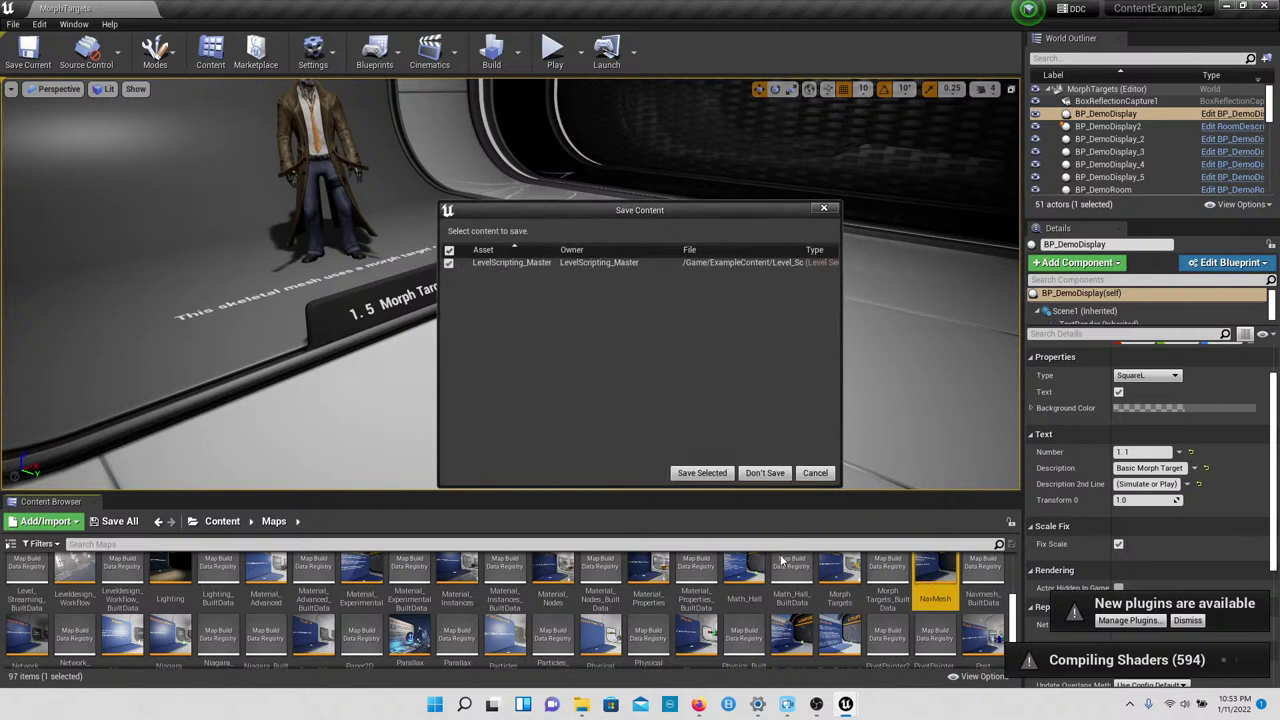
click(766, 472)
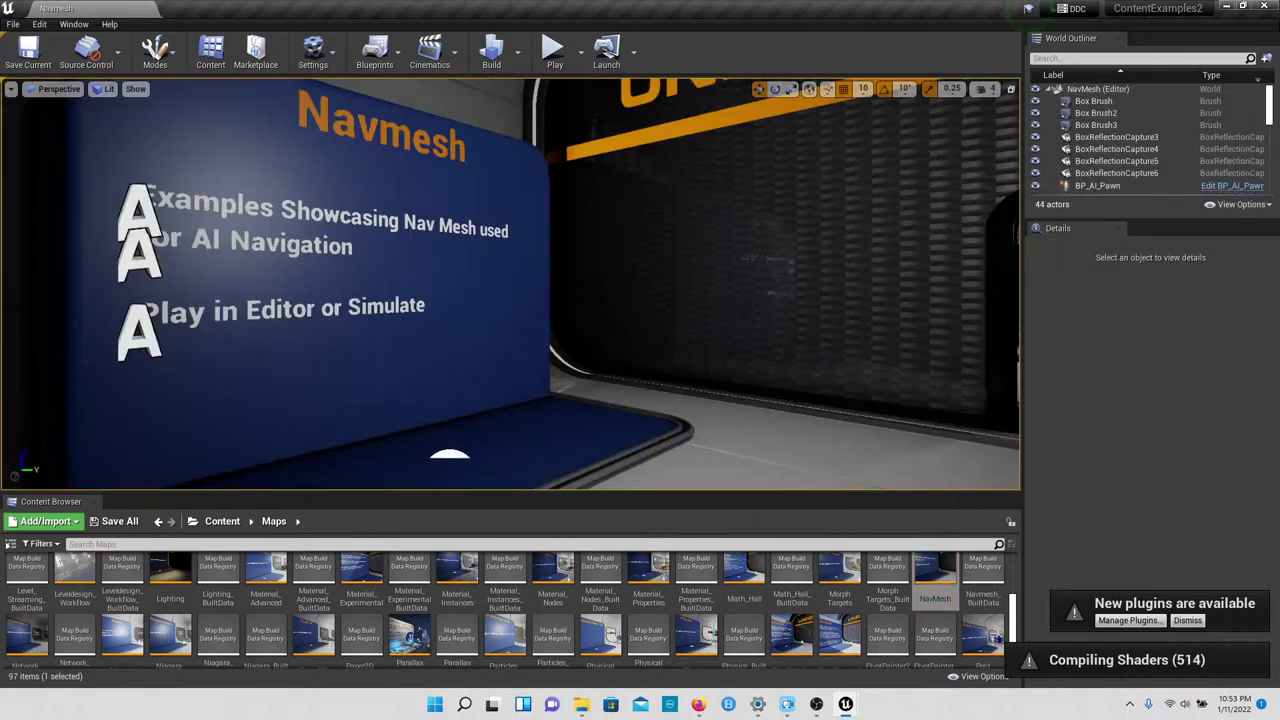
Step: Look around the NavMesh level from the intro panel to the doorway of the first navigation room
mouse_move(635, 386)
right_down()
mouse_move(225, 390)
mouse_move(575, 390)
mouse_move(735, 375)
mouse_move(648, 376)
right_up()
key(w)
key(s)
key(s)
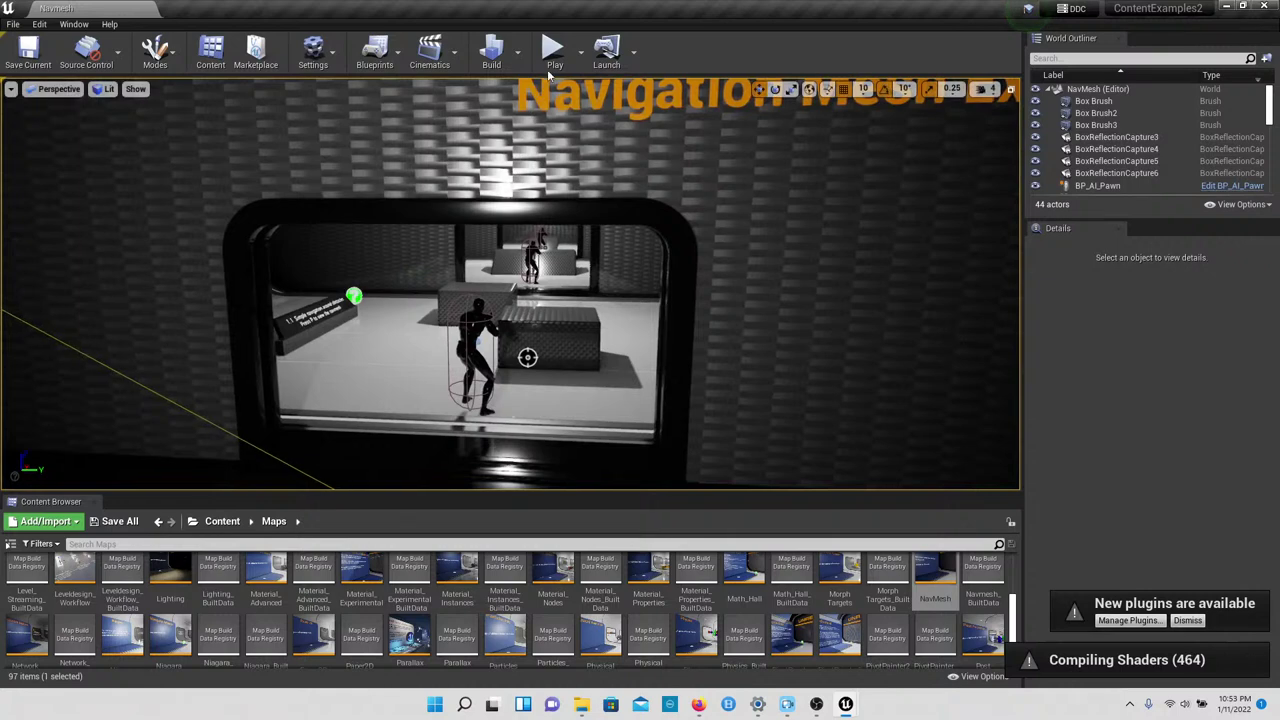
Step: Play the NavMesh level and walk past the intro panel into the first Navigation Mesh Examples room
click(553, 55)
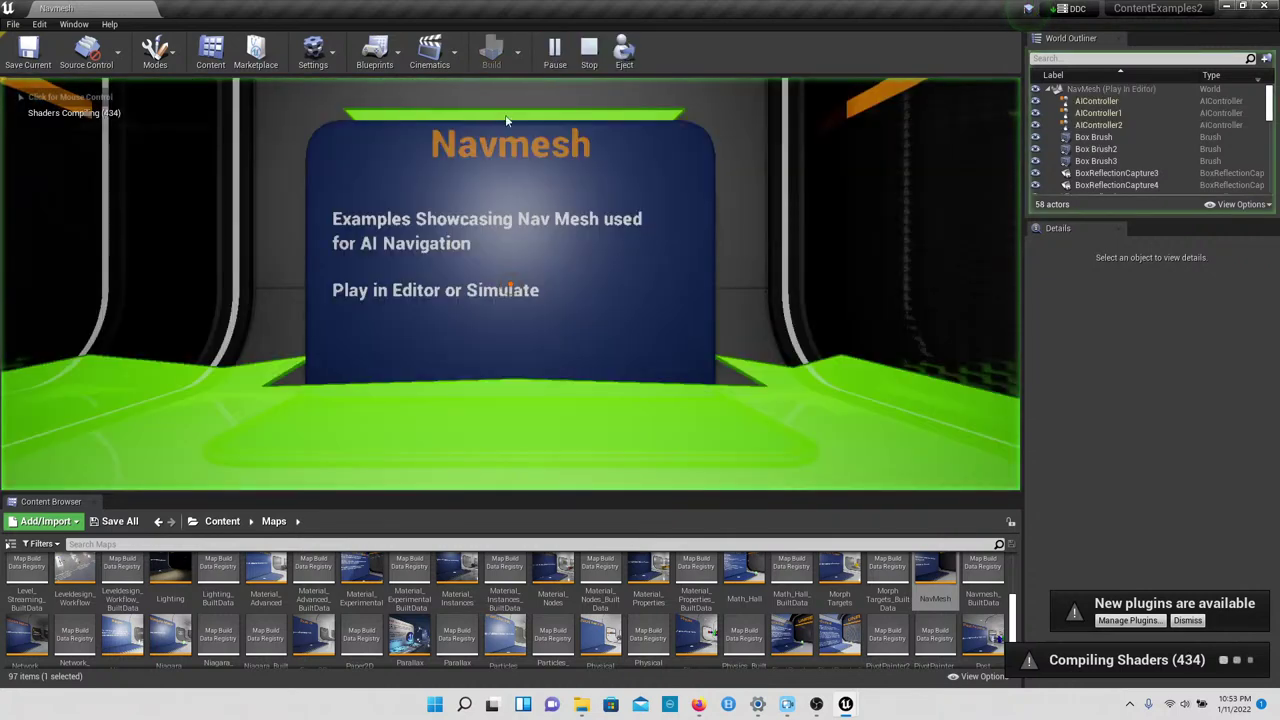
click(491, 340)
key(w)
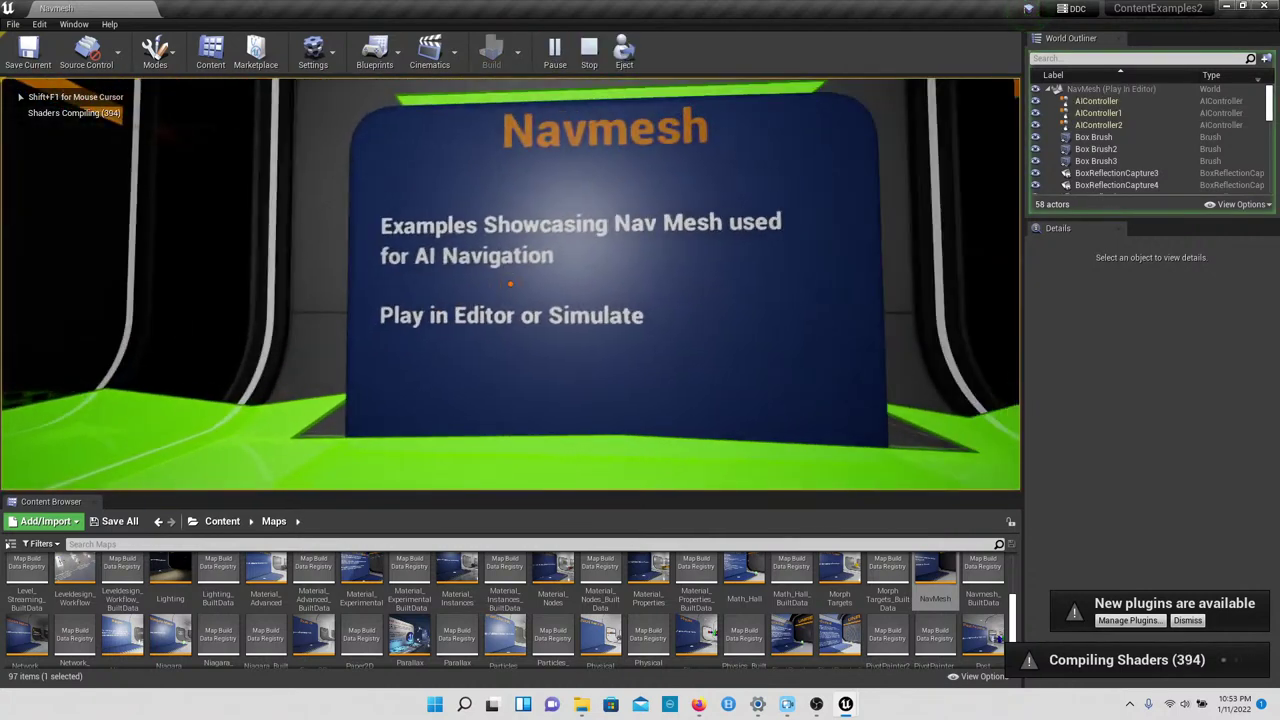
key(w)
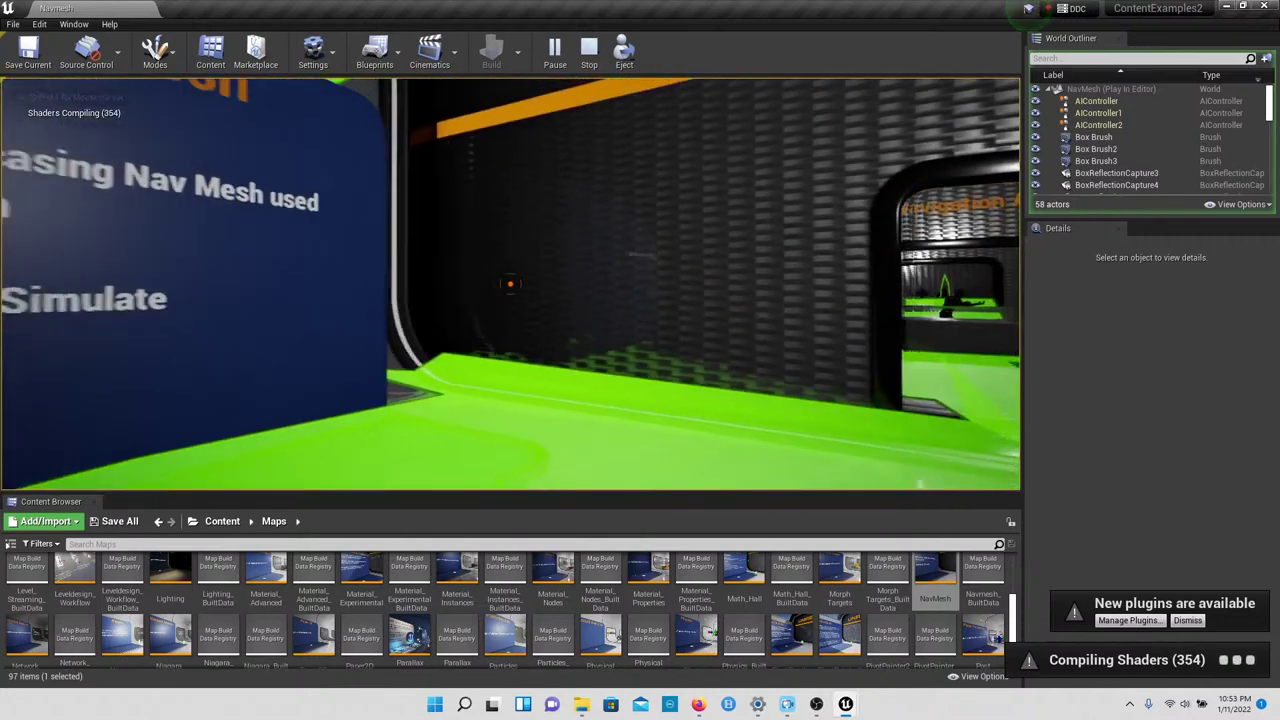
key(w)
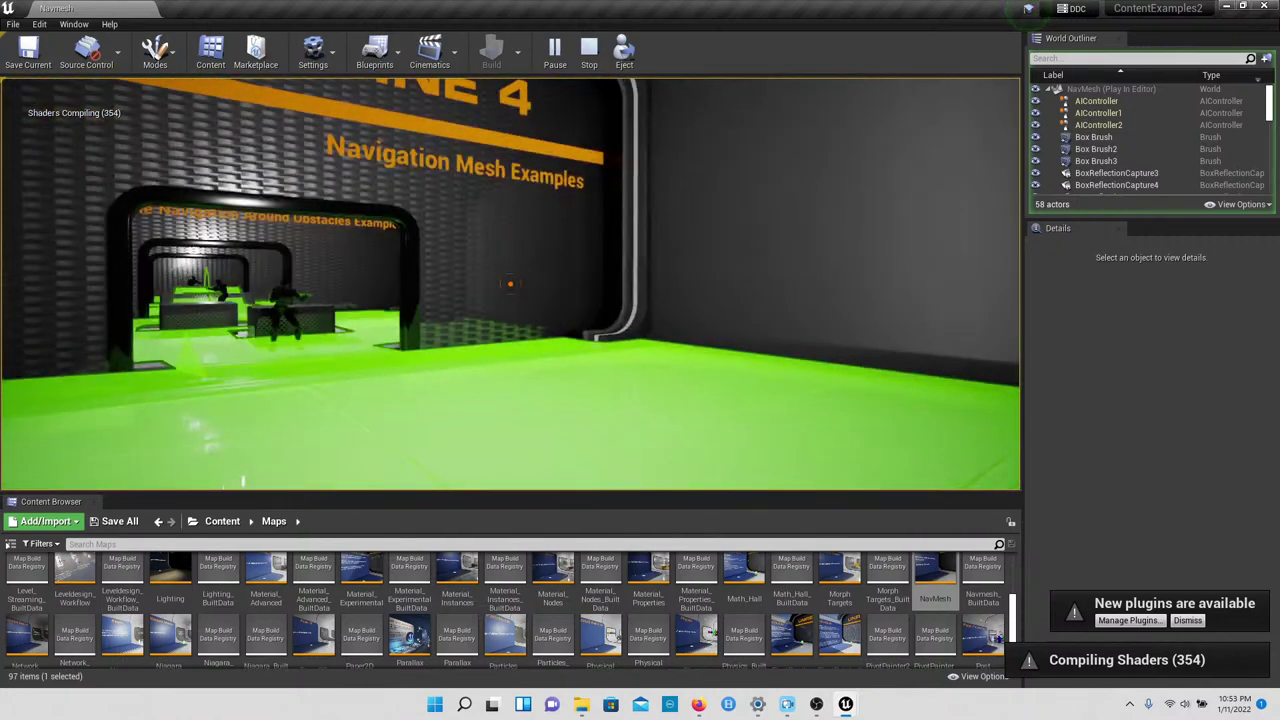
Step: Examine the AI character and obstacles of the 1.1 Simple navigation around obstacles exhibit, and end the play session
key(w)
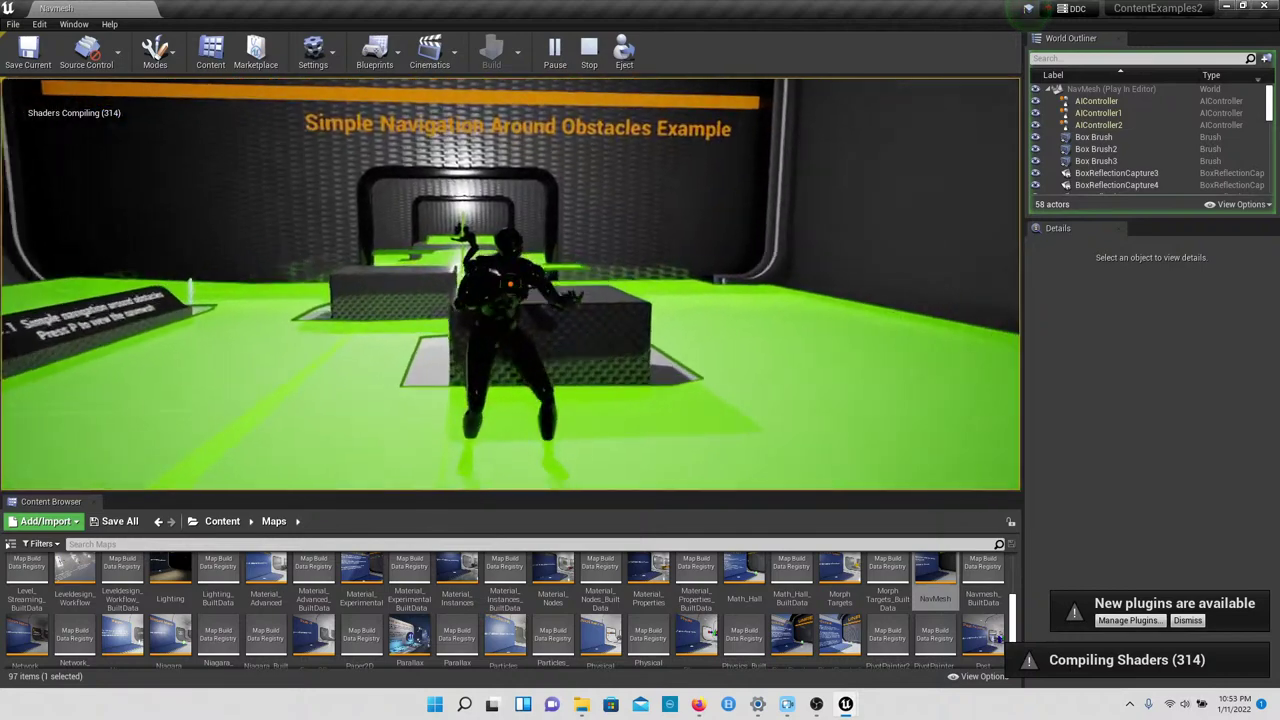
key(w)
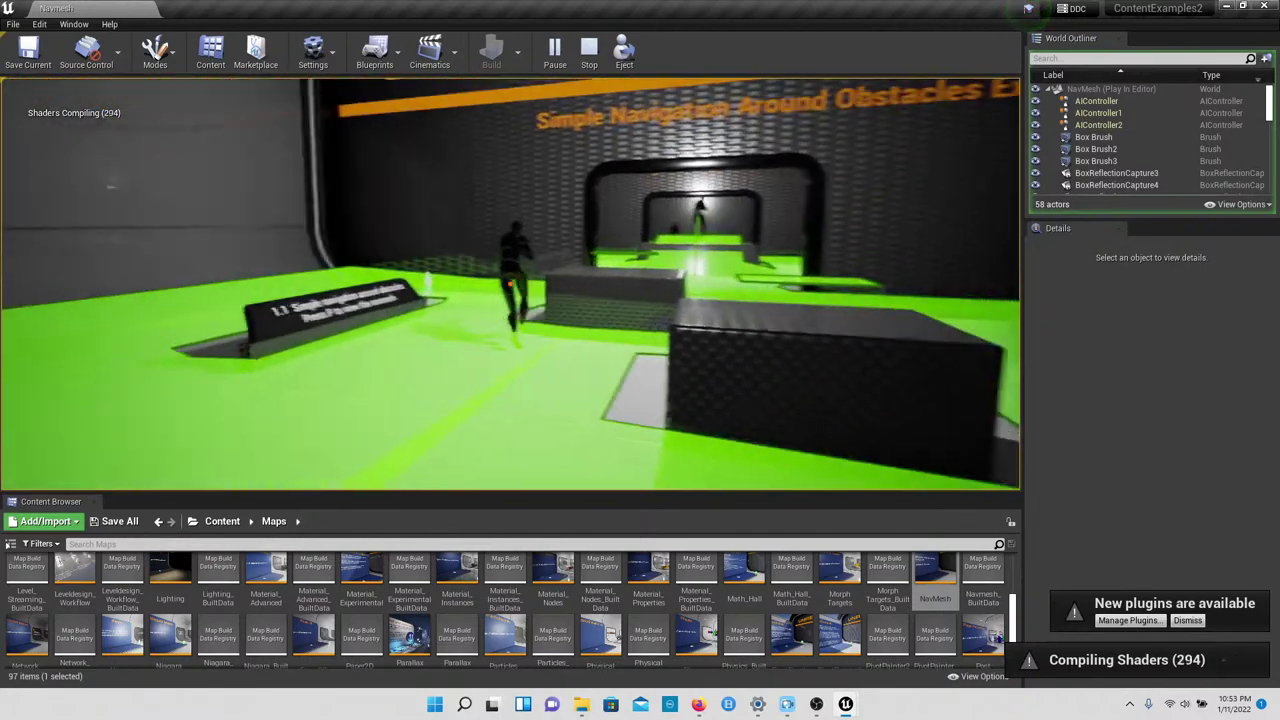
key(w)
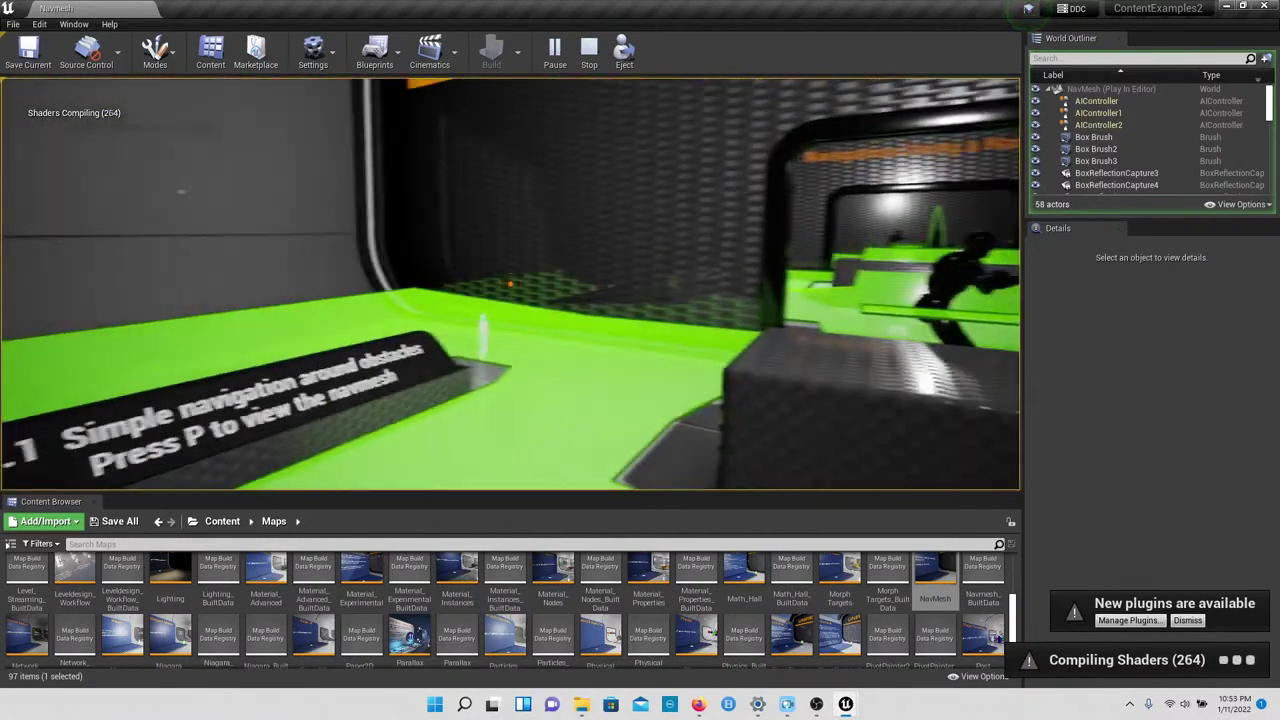
key(s)
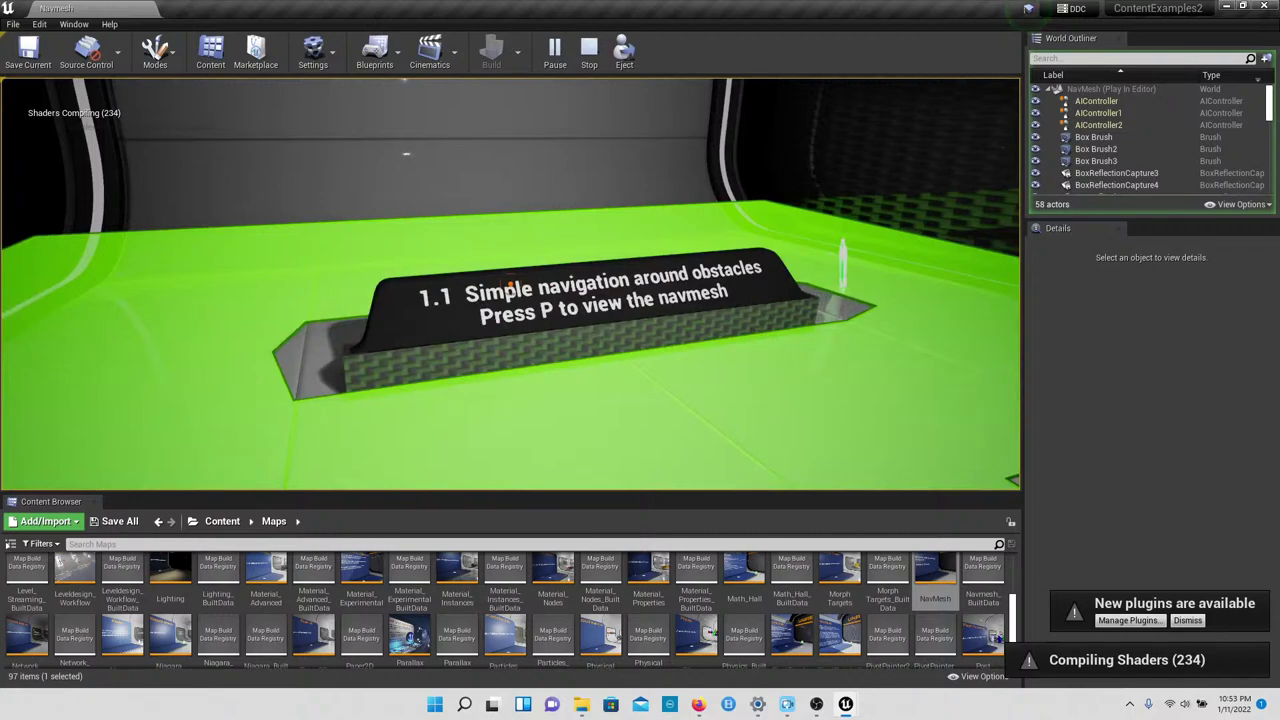
key(w)
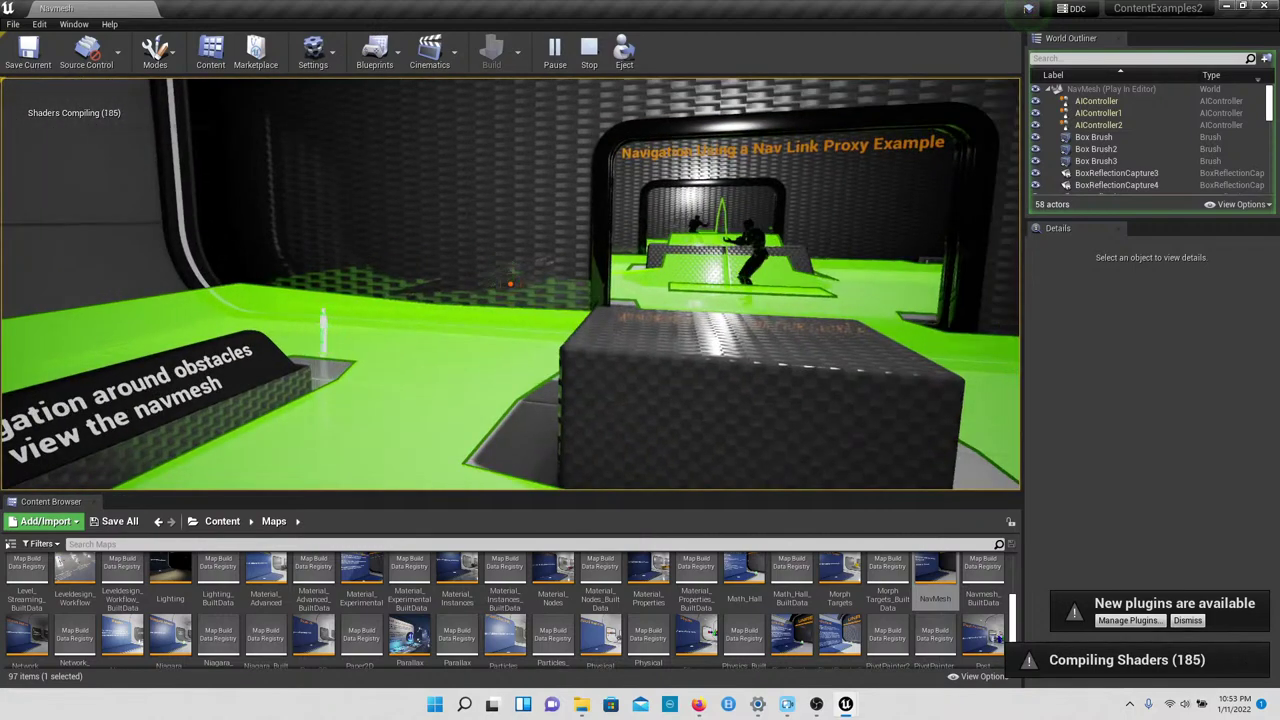
key(w)
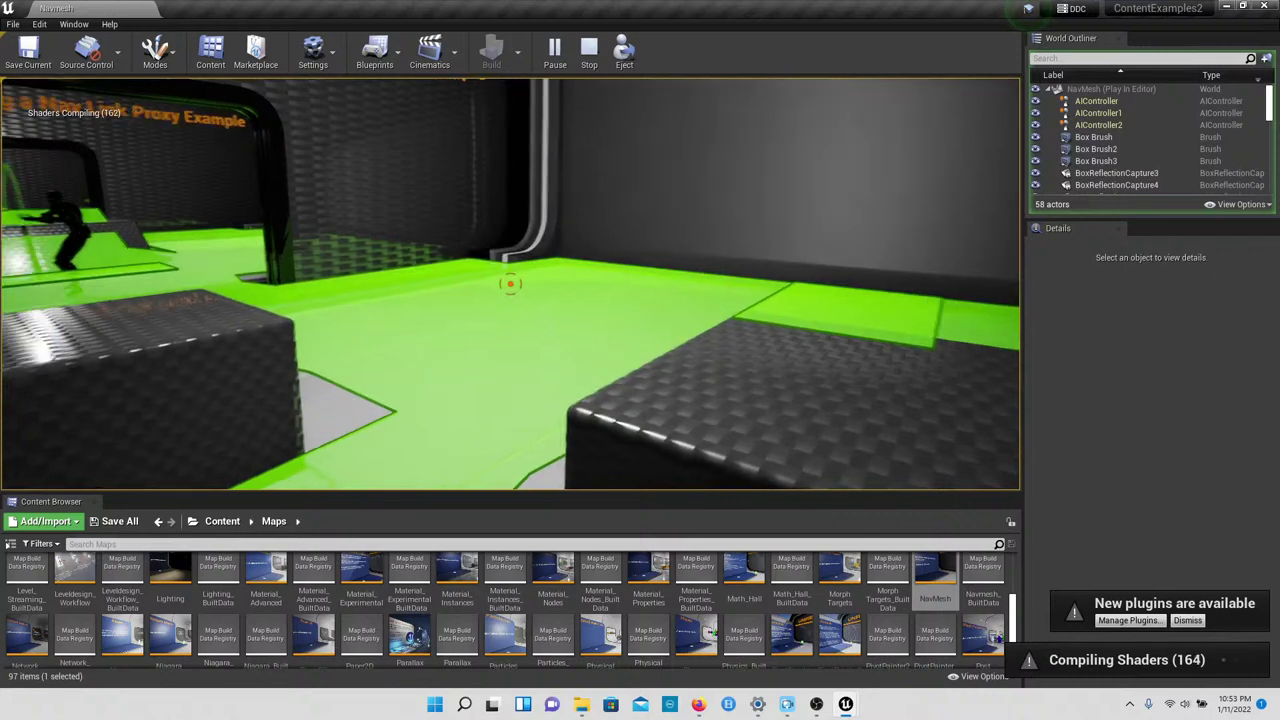
key(Left)
key(Escape)
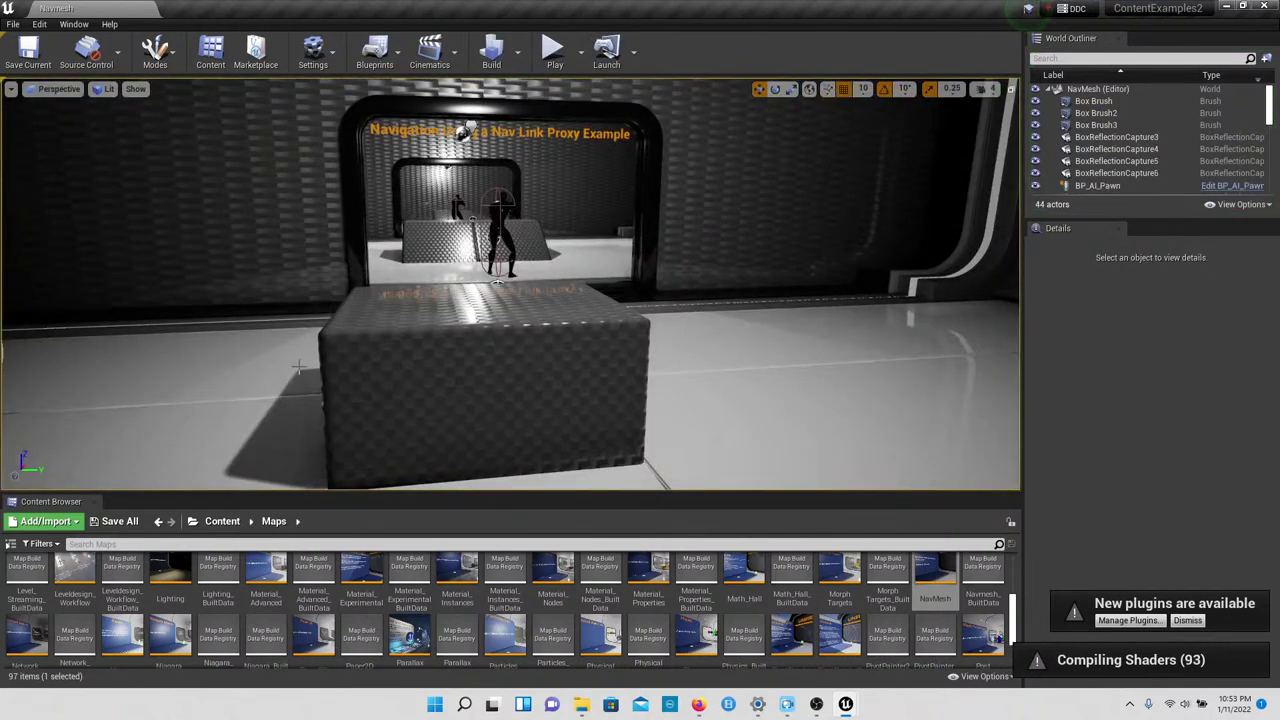
Step: Show the navigation mesh in the editor viewport and examine the 1.3 Navmesh rebuild after moving actors exhibit
key(p)
key(w)
mouse_move(329, 342)
right_down()
mouse_move(327, 312)
mouse_move(300, 370)
mouse_move(330, 341)
right_up()
key(s)
key(w)
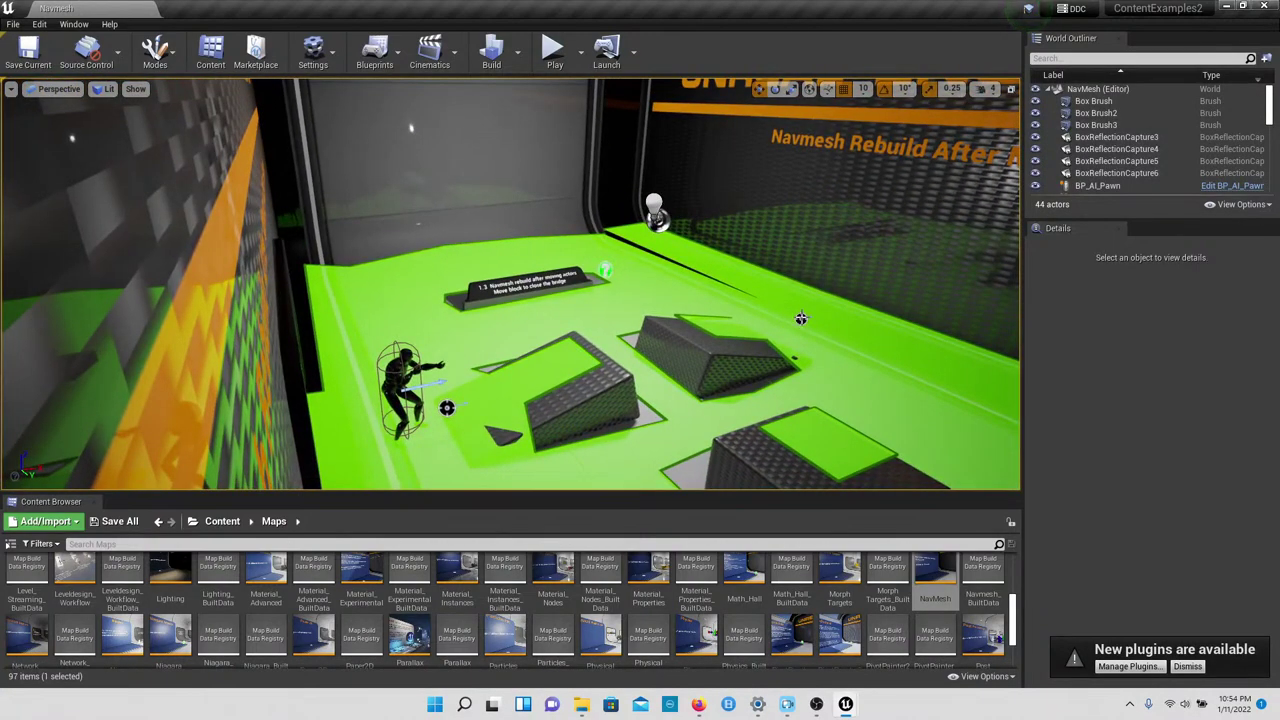
Step: Inspect the target point beyond the ramps in the 1.3 exhibit by selecting it, and select the surrounding demo room
click(800, 318)
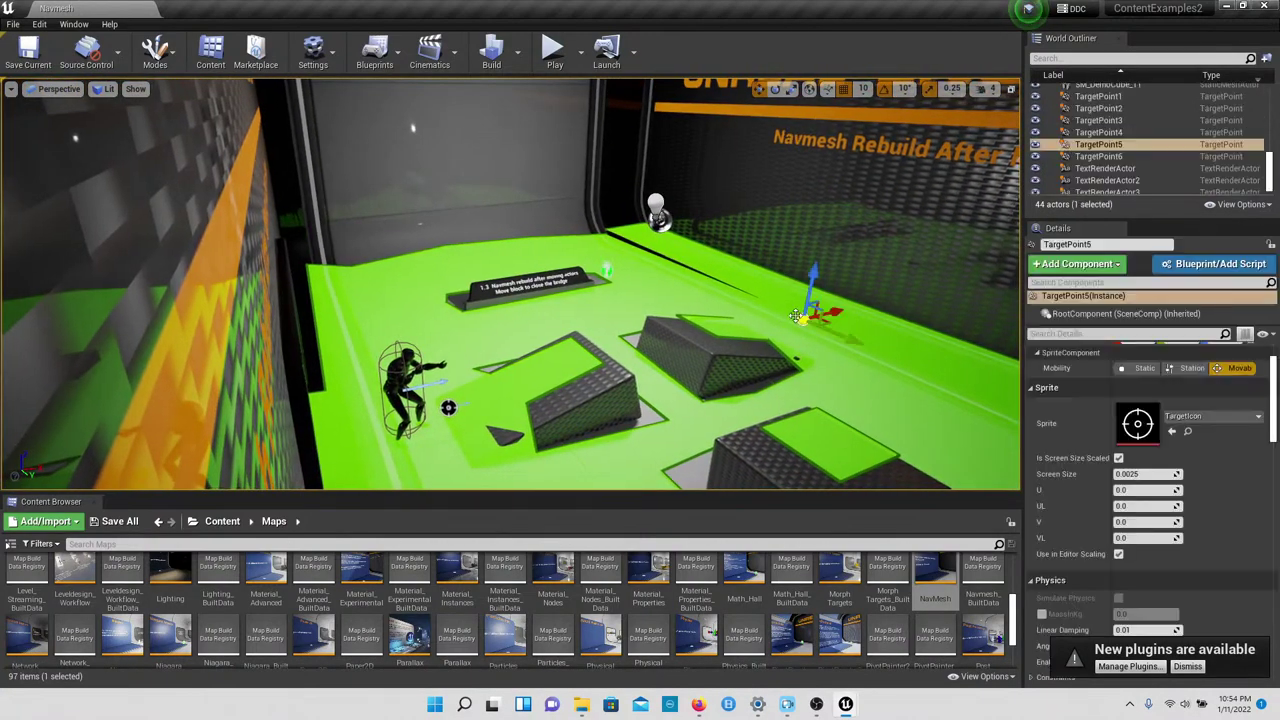
right_drag(440, 396, 512, 309)
click(433, 386)
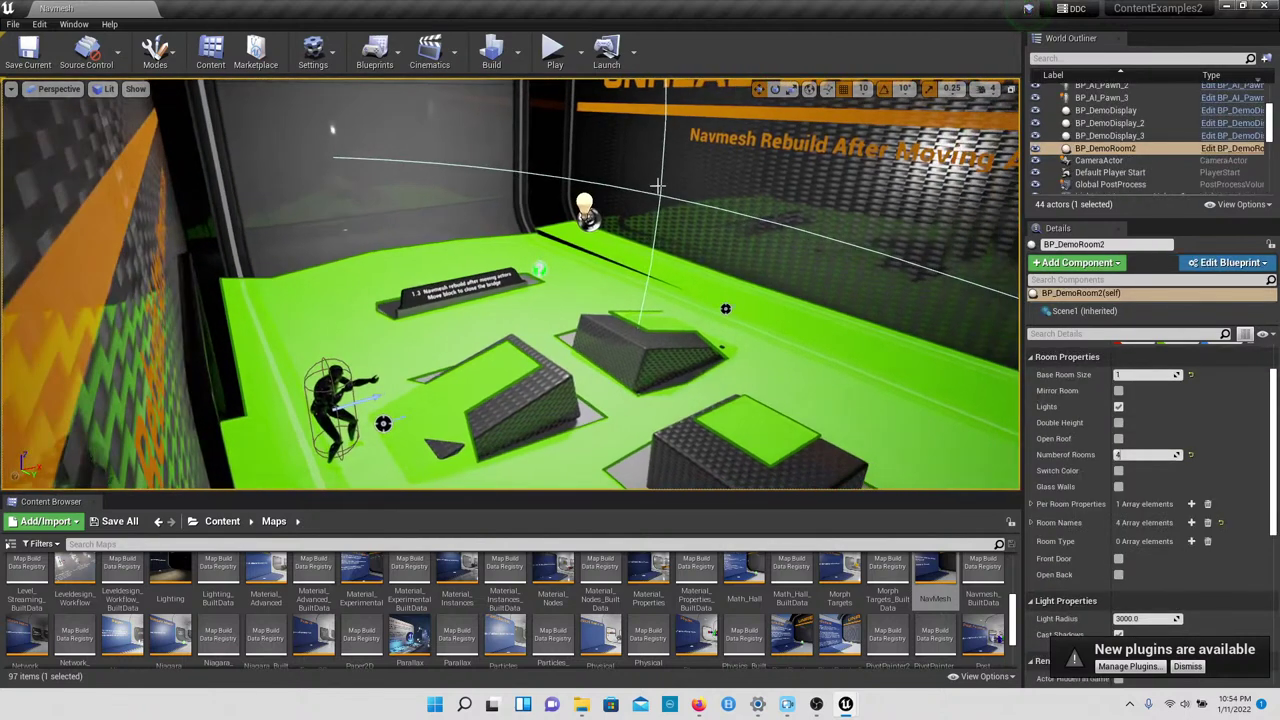
Step: Play the NavMesh level, walk through the Nav Link Proxy room to the 1.3 Navmesh rebuild exhibit, and end the play session
click(555, 52)
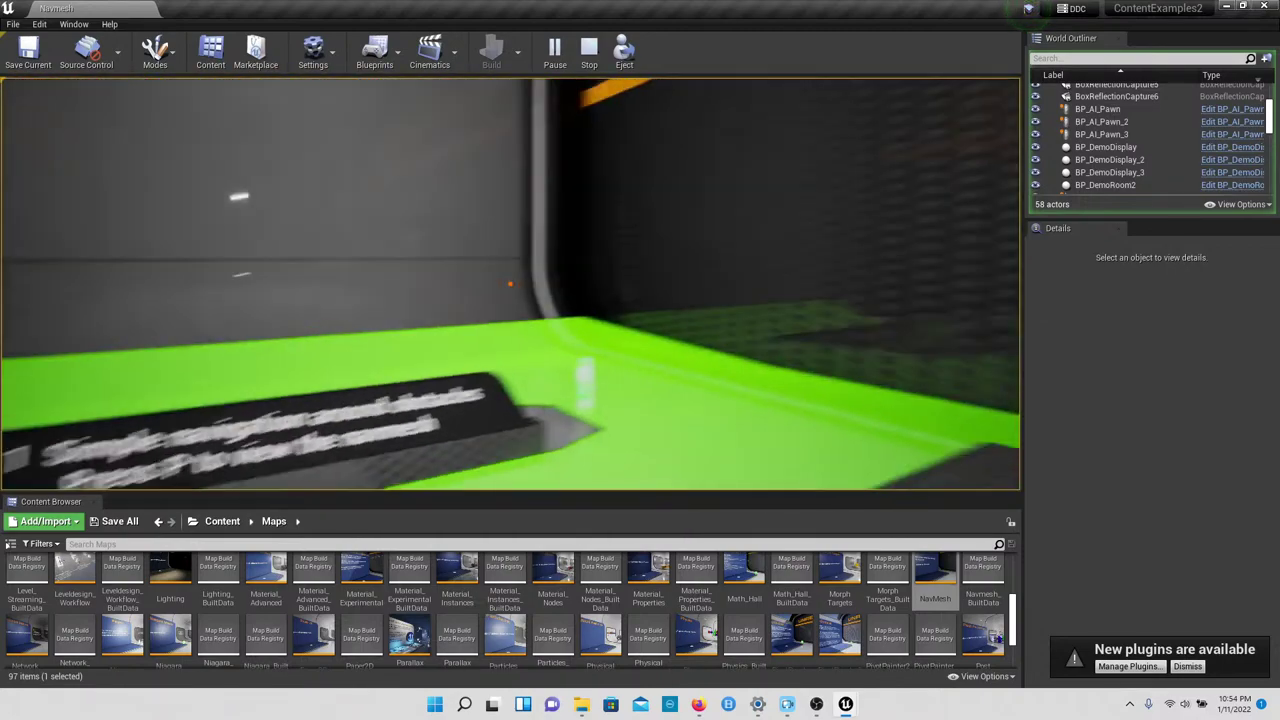
key(w)
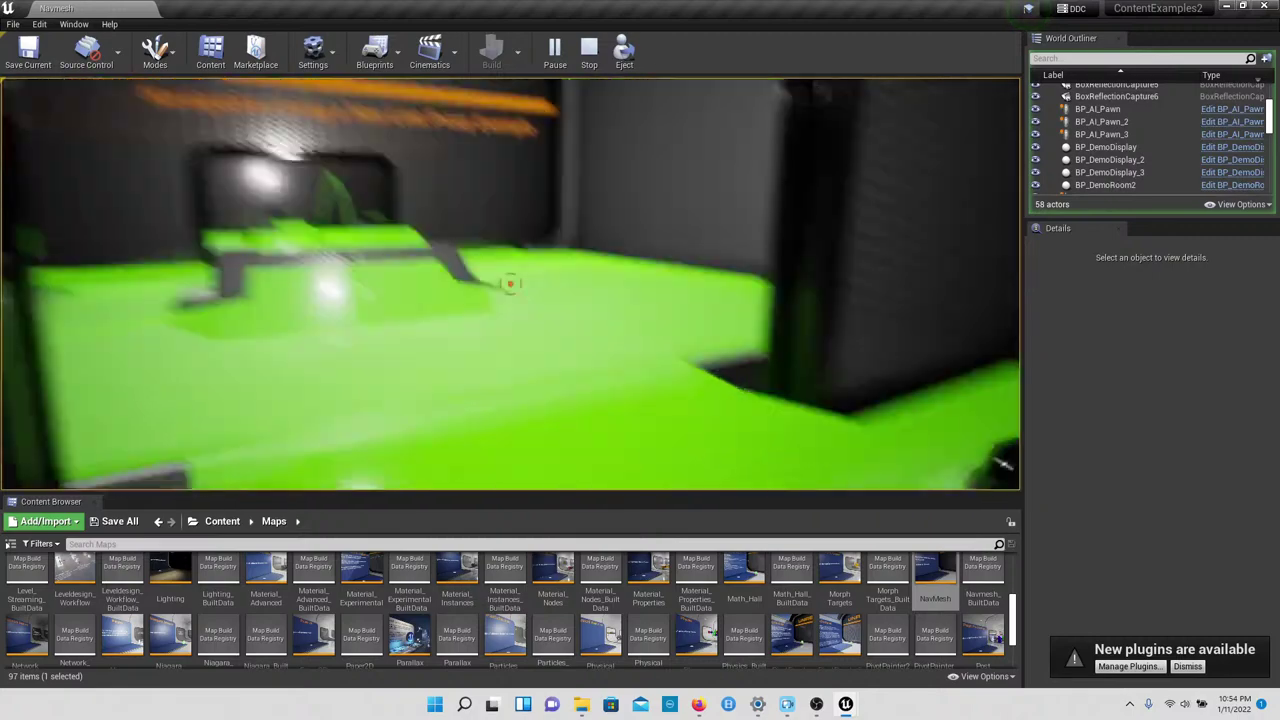
key(w)
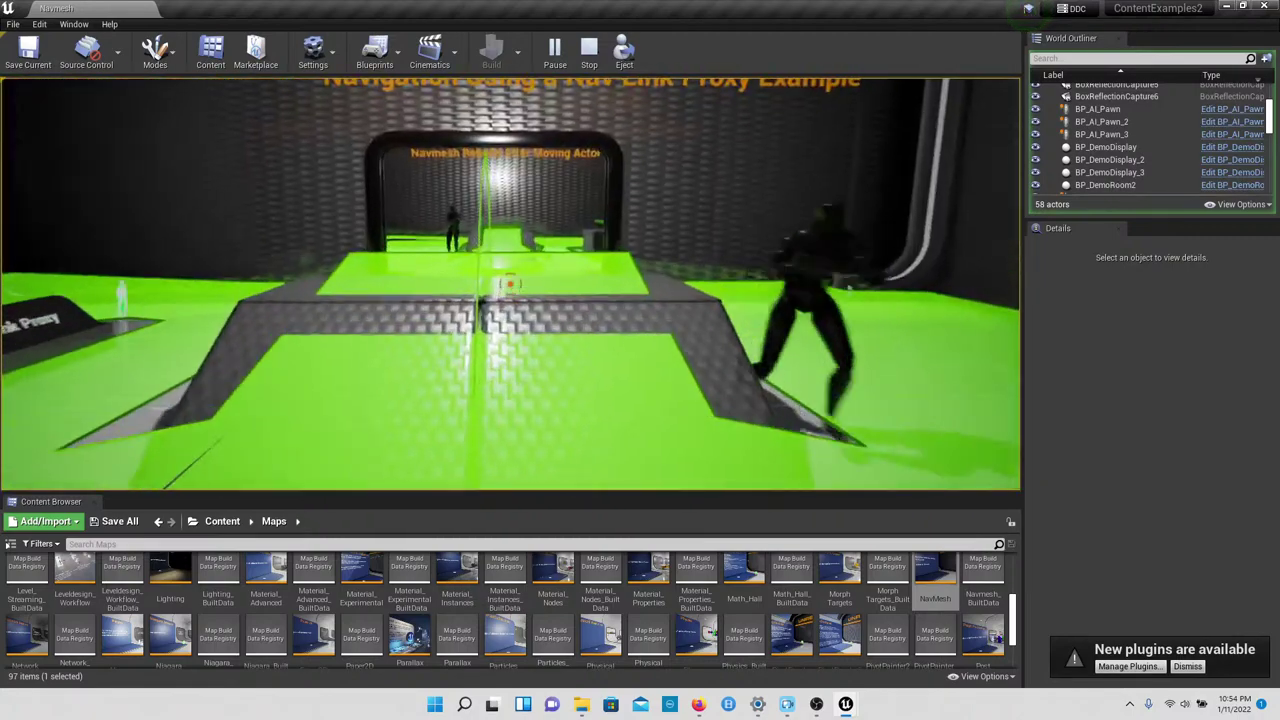
key(w)
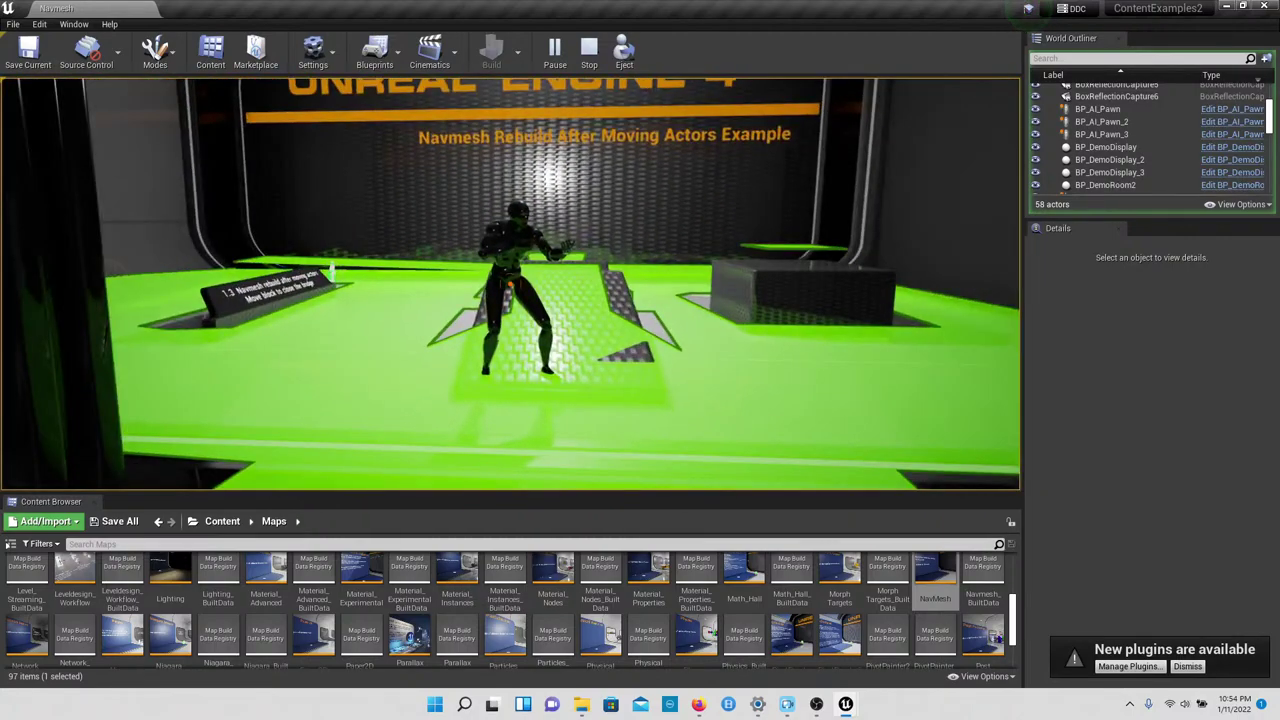
key(w)
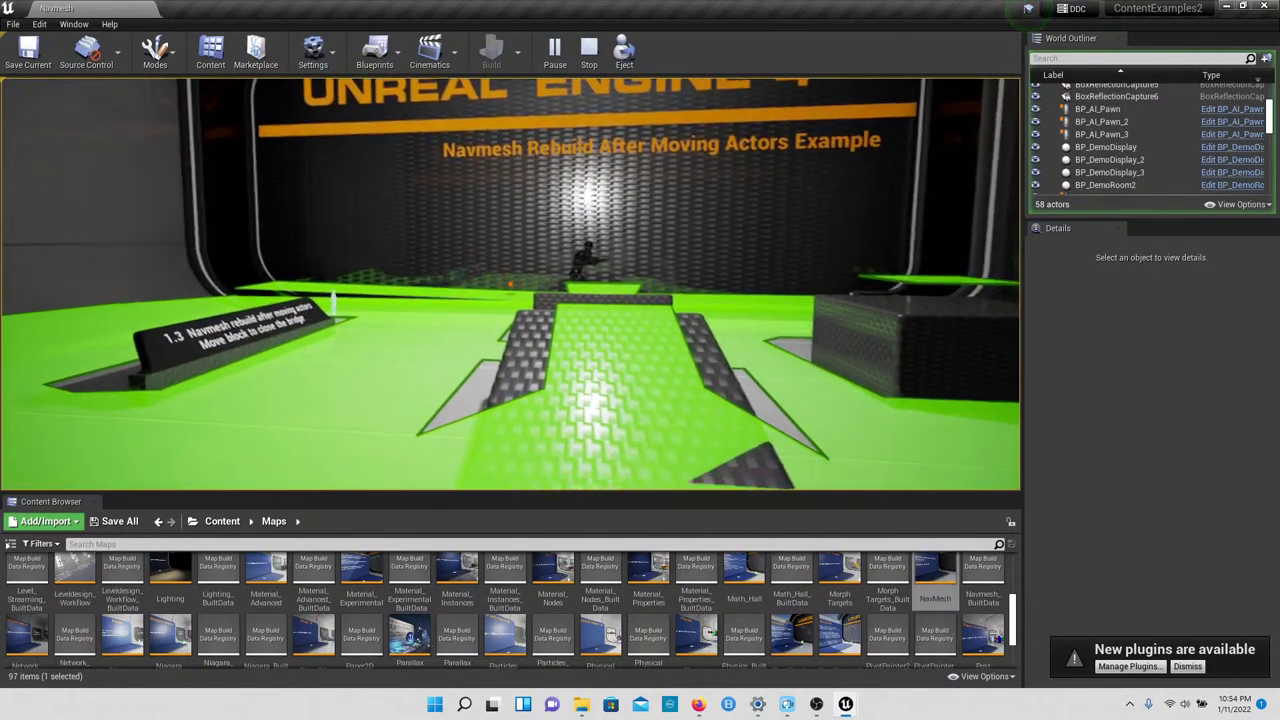
key(Escape)
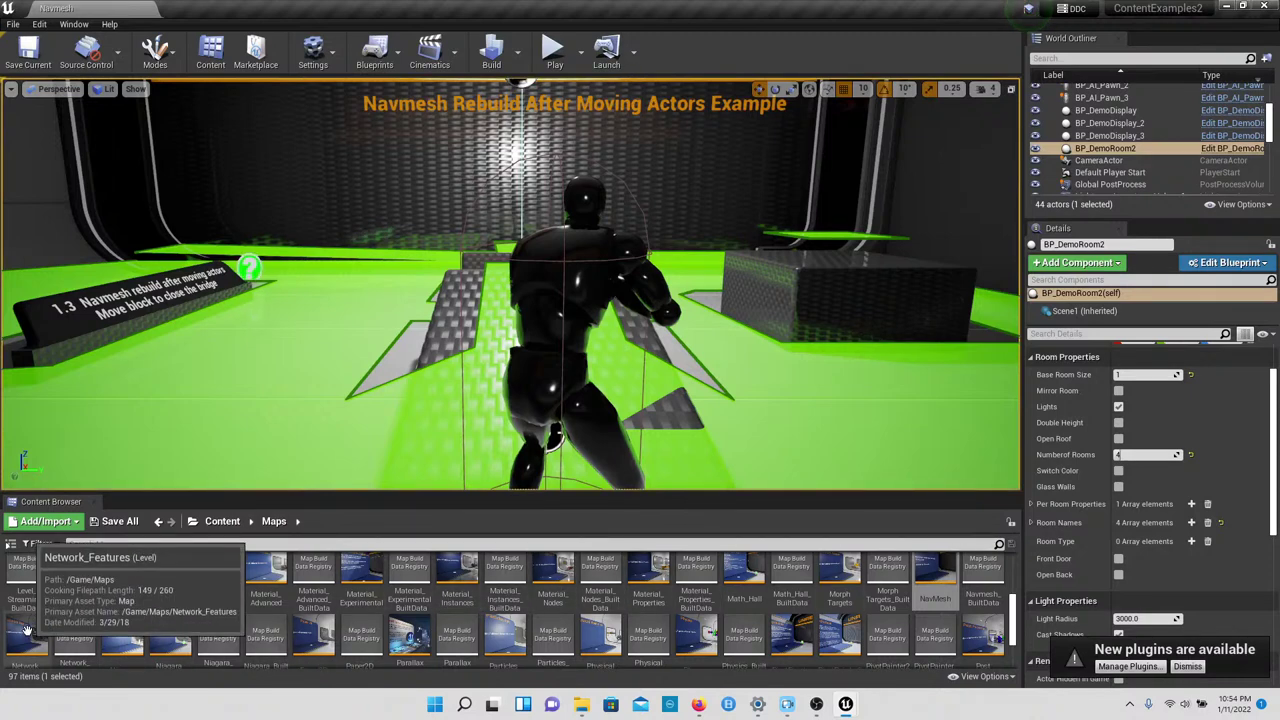
Step: Open the Network_Features level without saving the LevelScripting_Master changes
scroll(27, 629, down, 1)
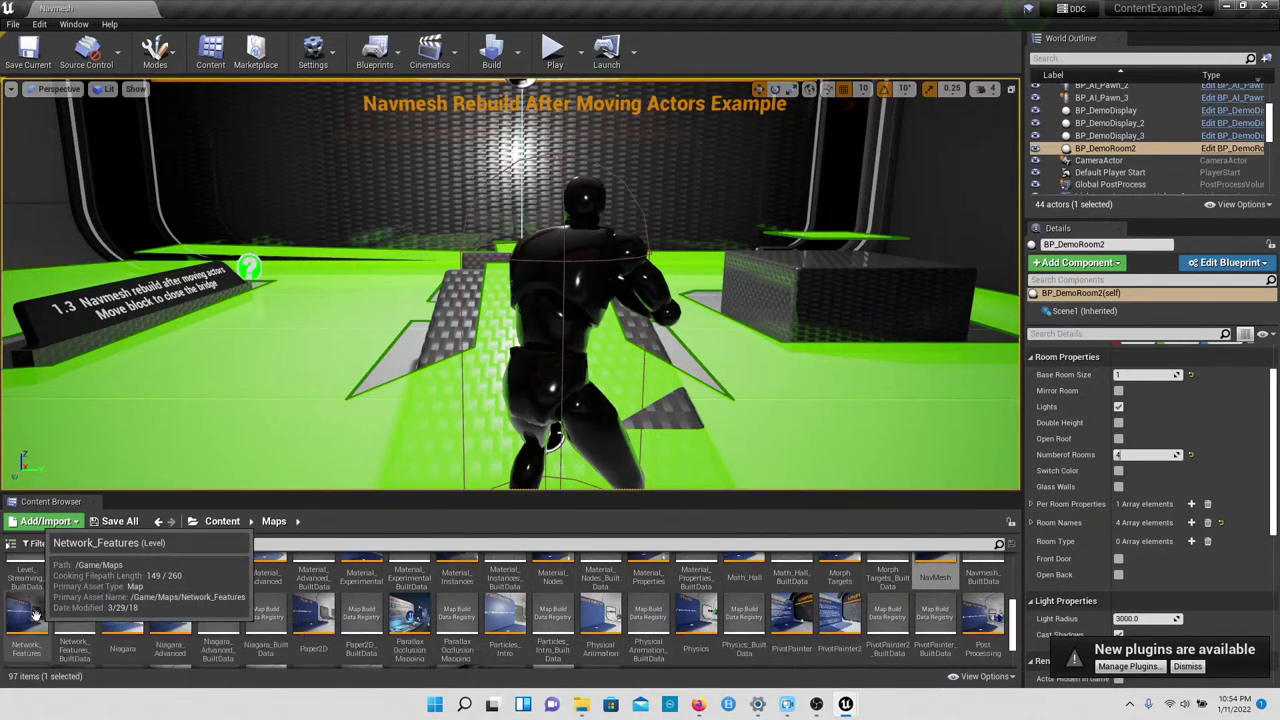
click(35, 613)
double_click(35, 614)
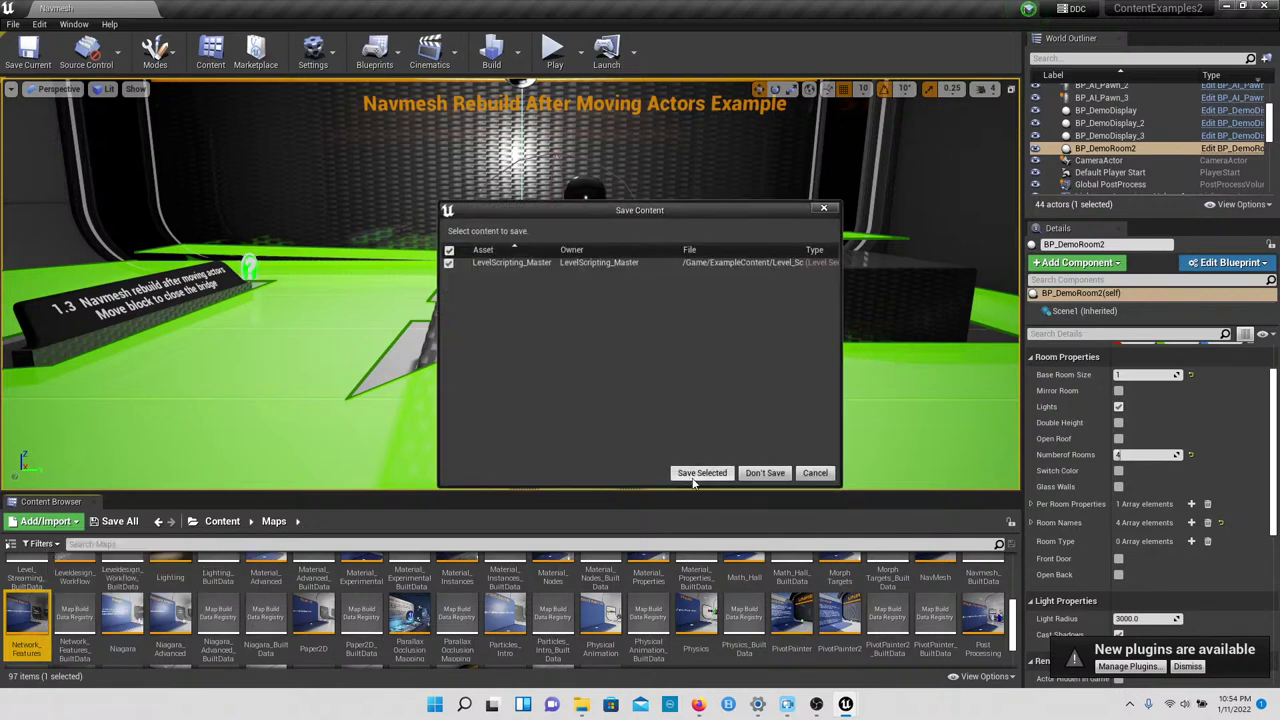
click(749, 472)
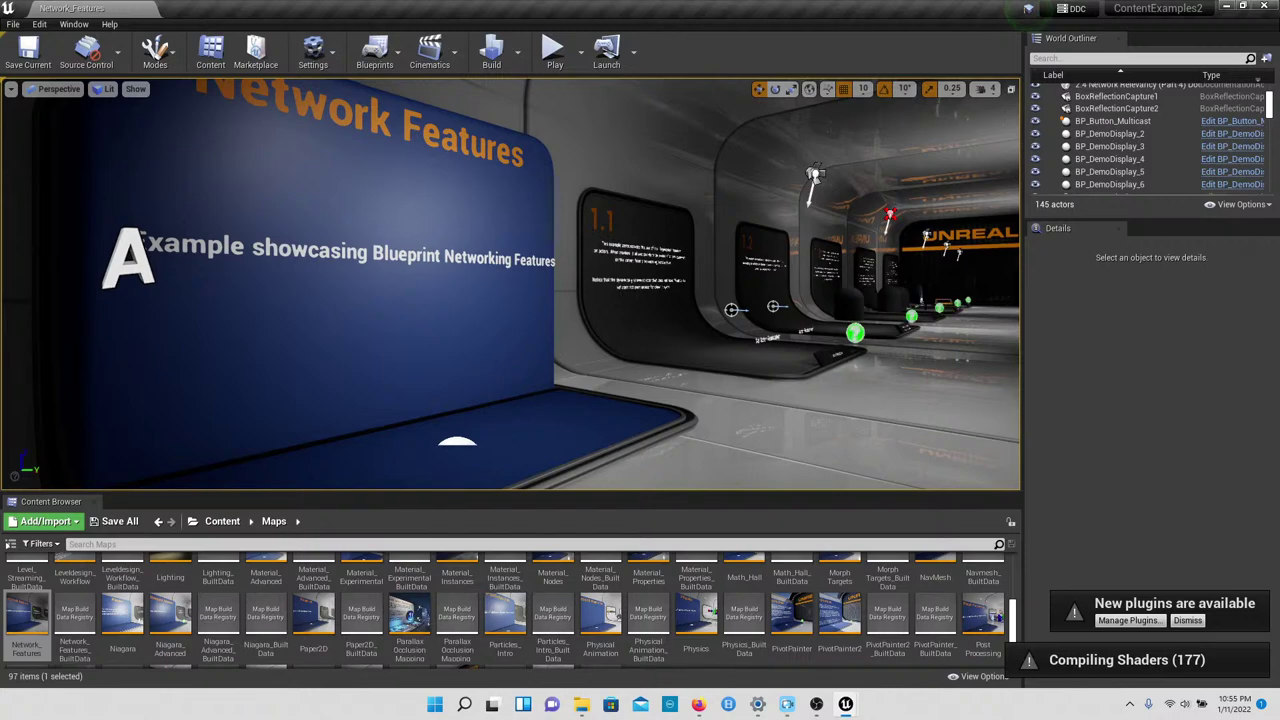
Step: Examine the 1.1 exhibit comparing No Actor Replication with Actor Replication in the Network Features hall
right_drag(418, 342, 312, 291)
key(w)
key(s)
key(w)
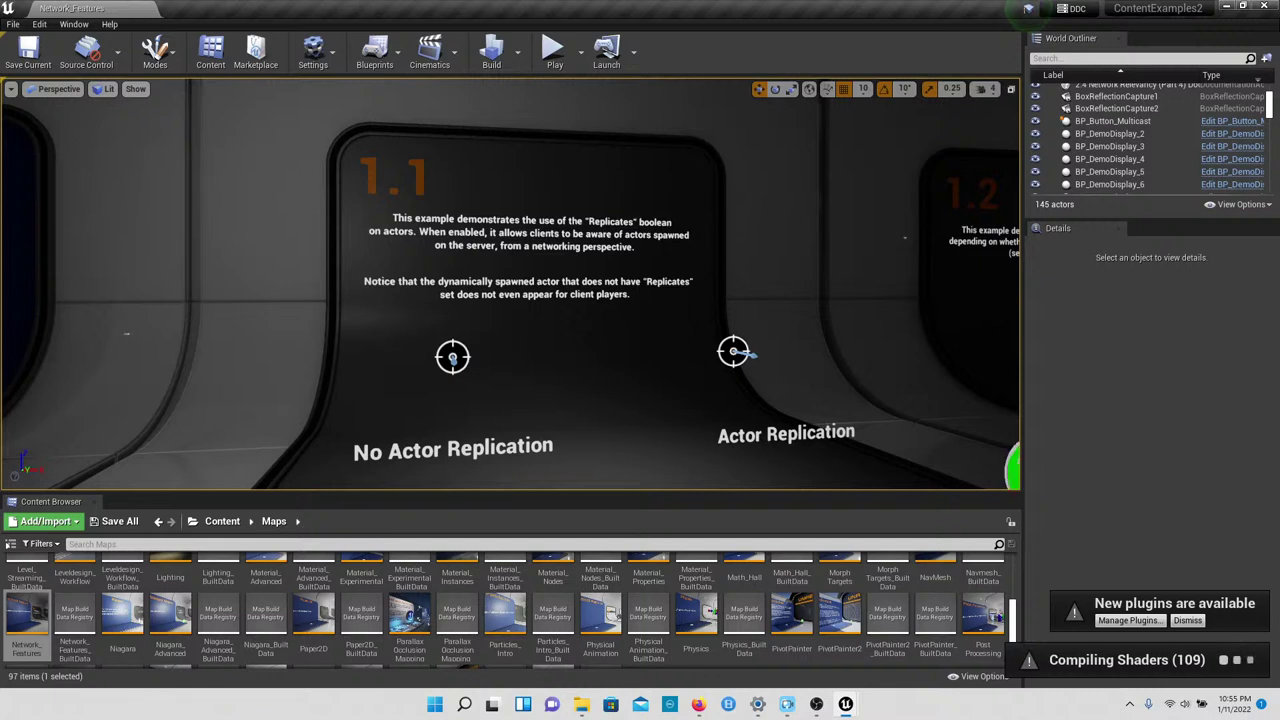
right_drag(312, 291, 328, 293)
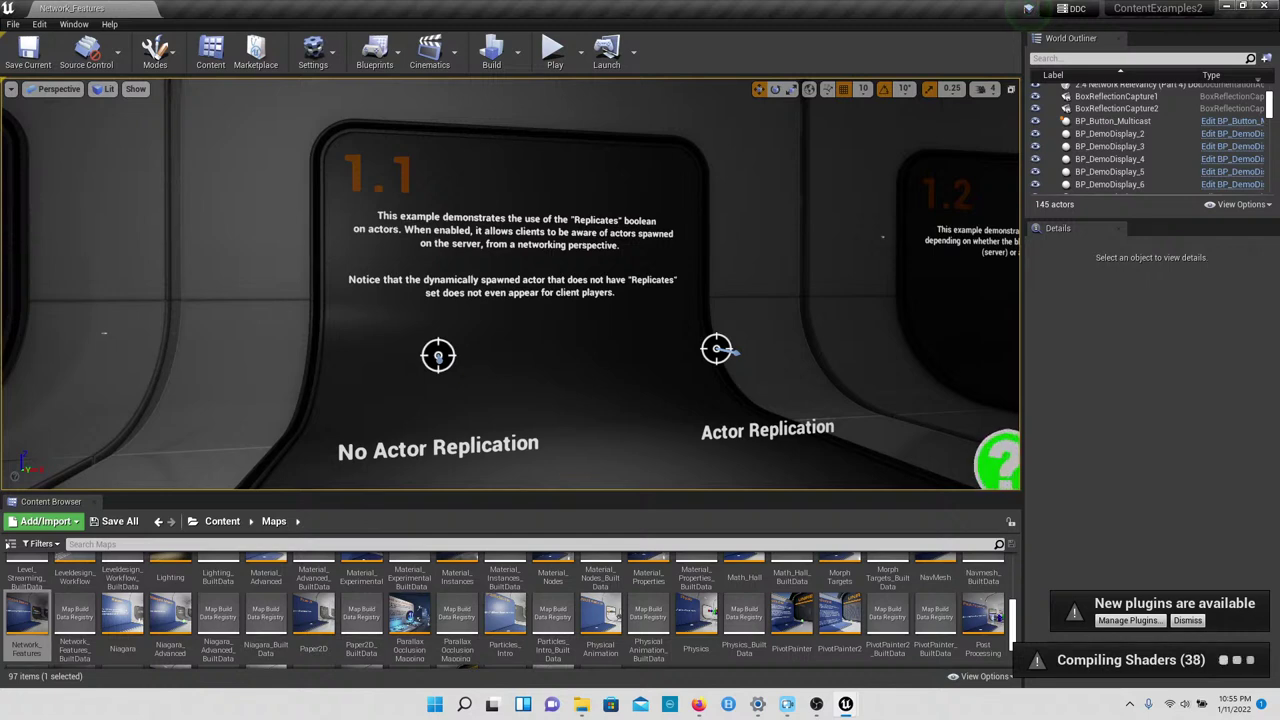
Step: Examine the 1.2 Detecting Network Authority and Remote Clients exhibit and the two ghosts of the 1.3 Variable Replication exhibit
right_drag(510, 285, 602, 346)
key(w)
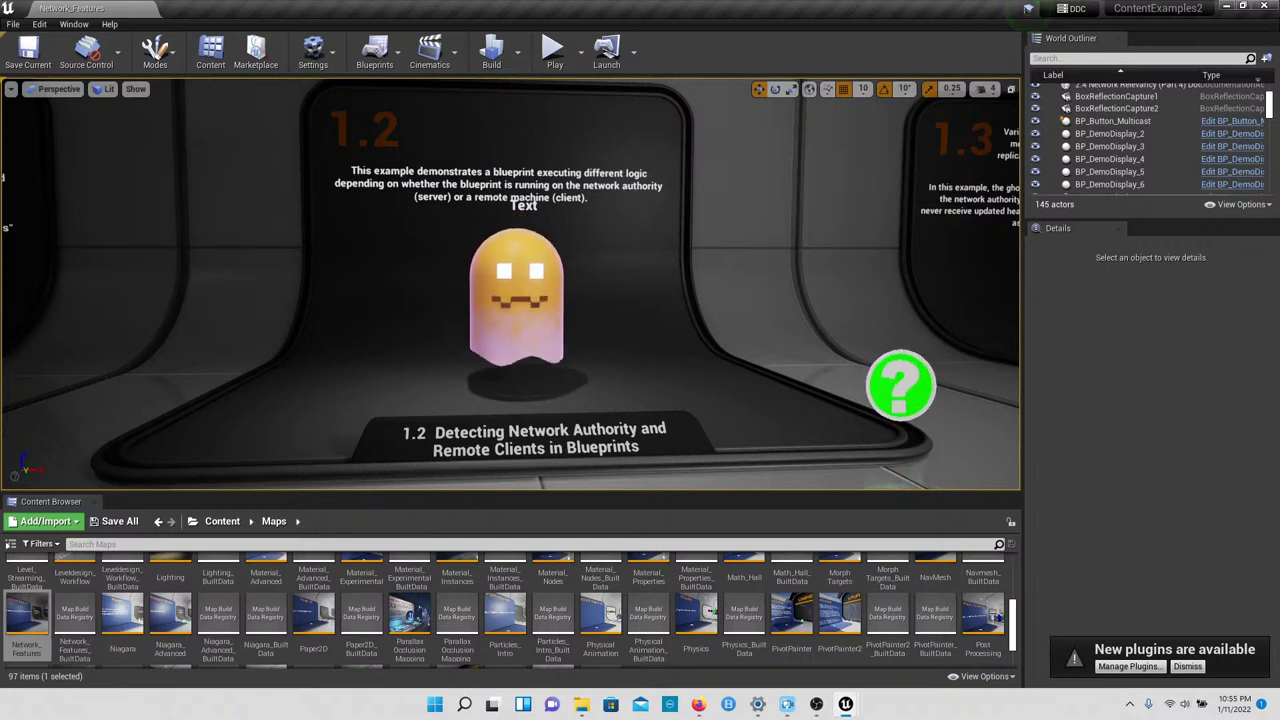
mouse_move(602, 346)
right_down()
mouse_move(798, 345)
mouse_move(598, 345)
mouse_move(610, 334)
mouse_move(600, 330)
right_up()
key(w)
key(s)
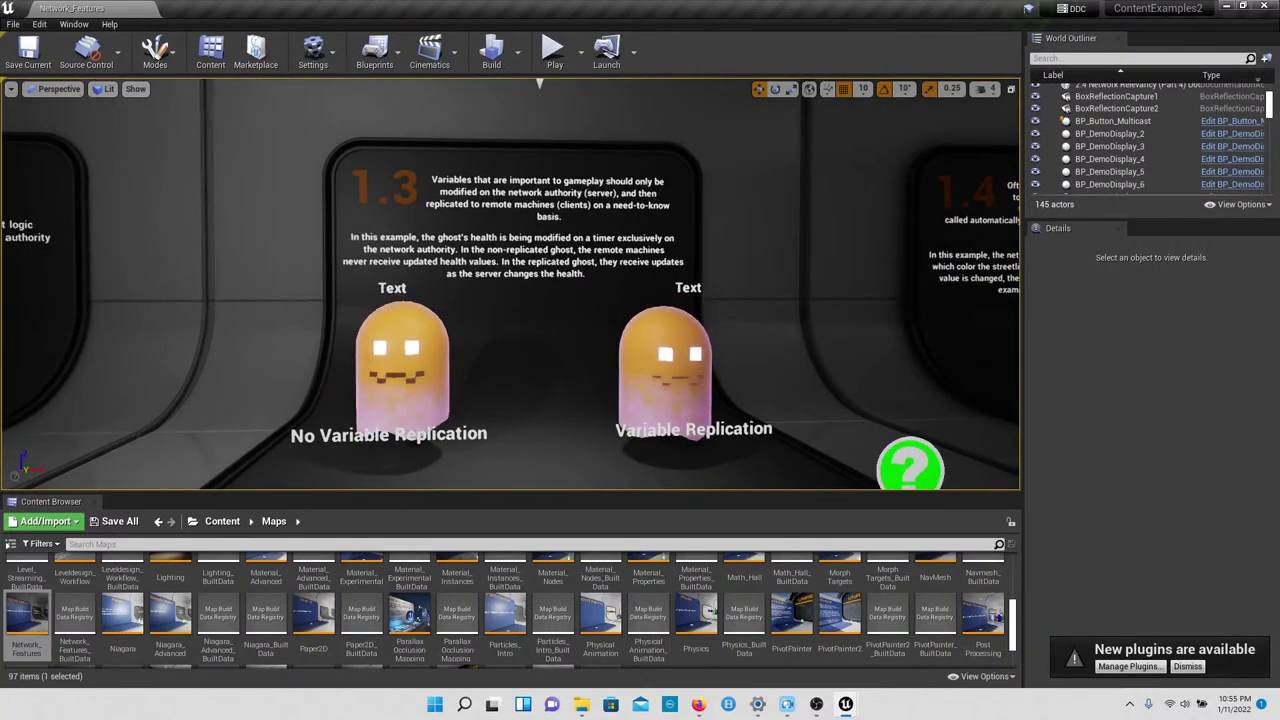
right_drag(600, 330, 600, 328)
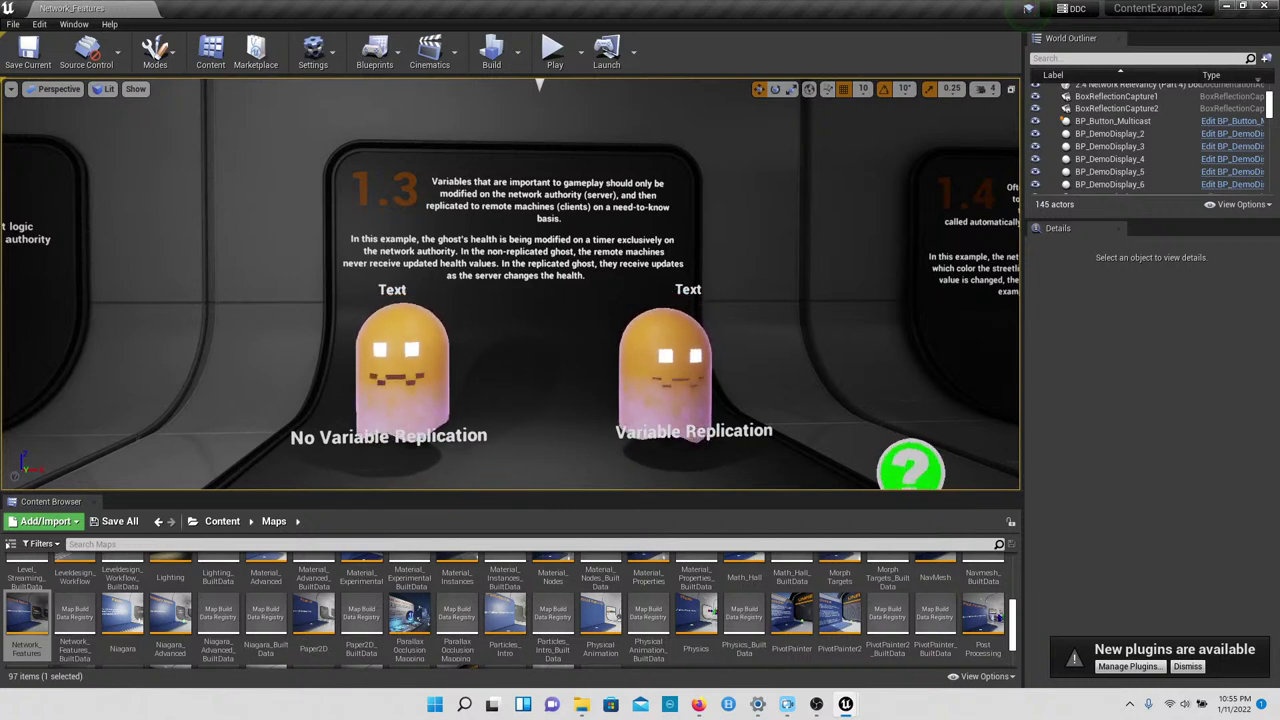
right_drag(600, 330, 538, 316)
right_drag(603, 92, 644, 96)
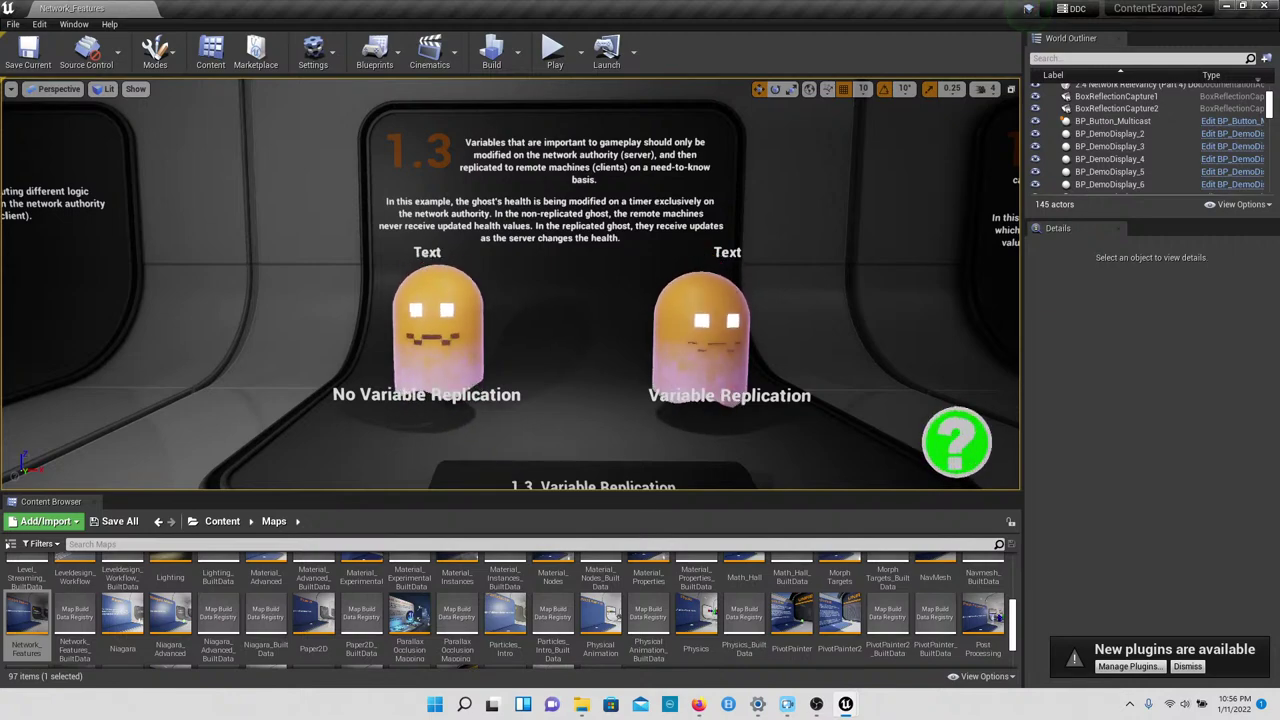
Step: Examine the 2.1 network relevancy exhibit with the unreplicated chest and the further chest panel about the replicated boolean
right_drag(510, 284, 426, 296)
key(w)
key(s)
key(w)
key(w)
right_drag(593, 86, 630, 104)
key(w)
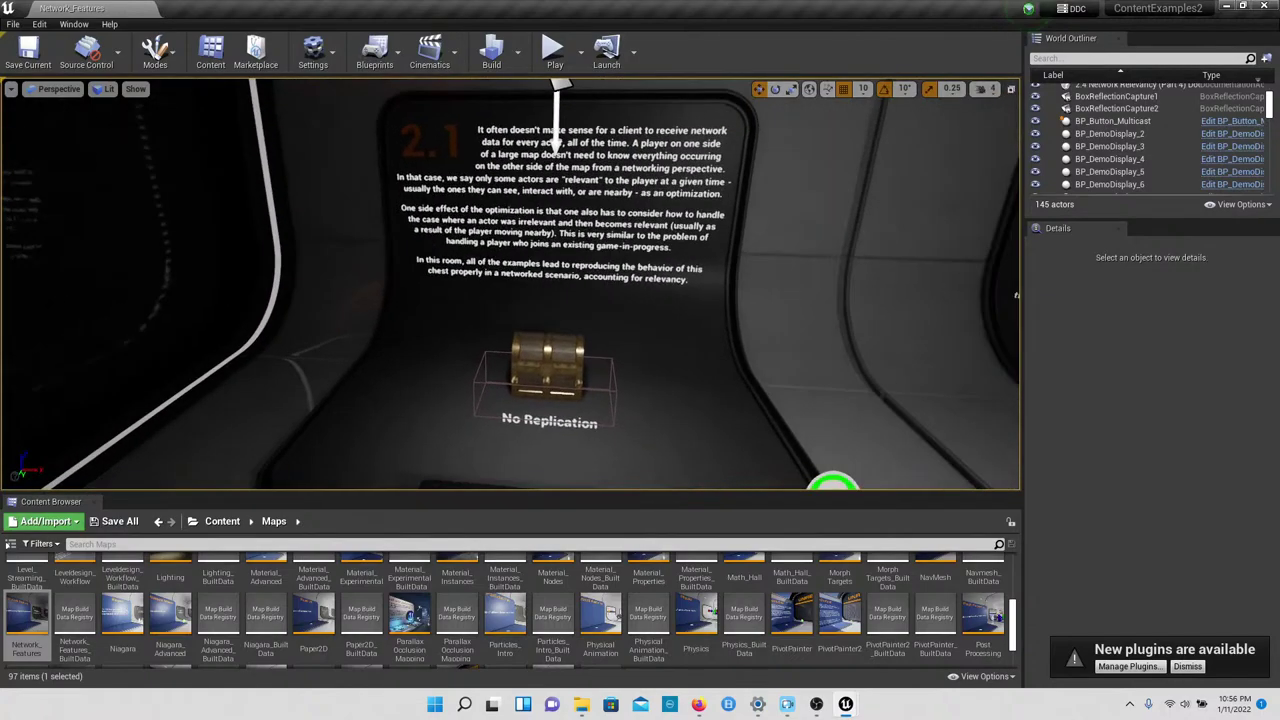
right_drag(510, 285, 890, 285)
key(w)
right_drag(670, 305, 417, 340)
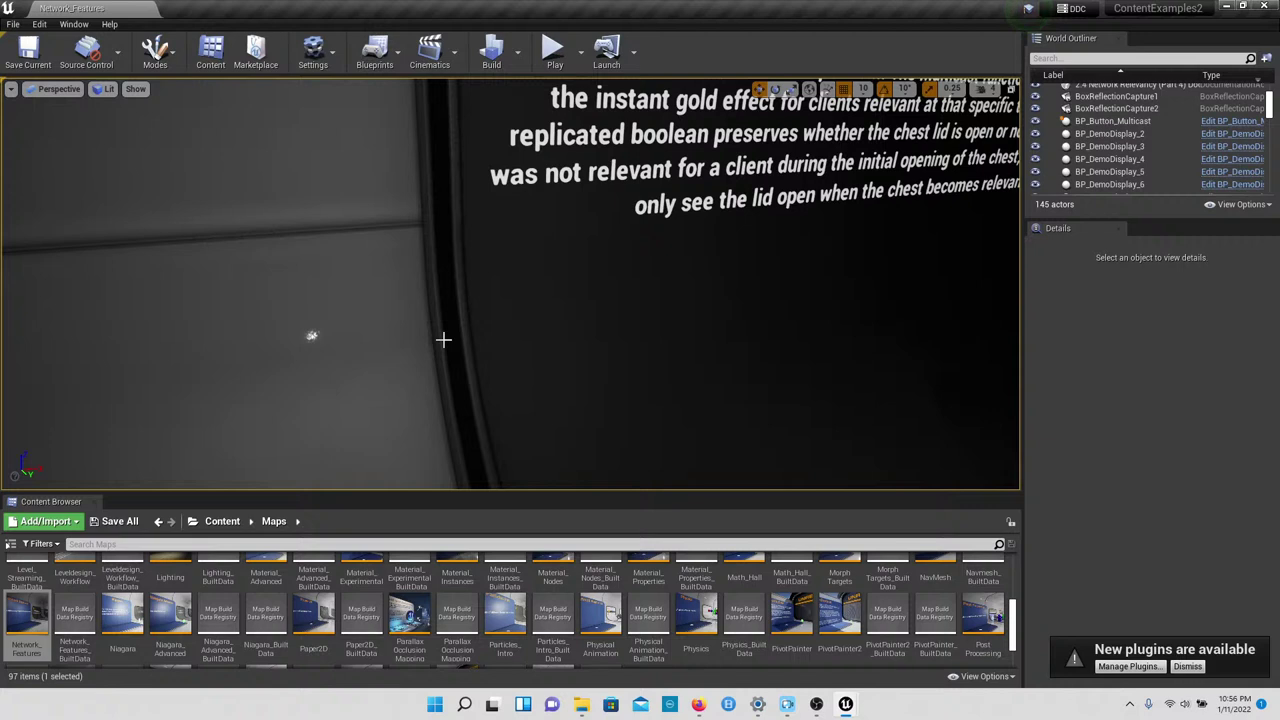
Step: Open the Niagara level without saving the LevelScripting_Master changes
click(125, 616)
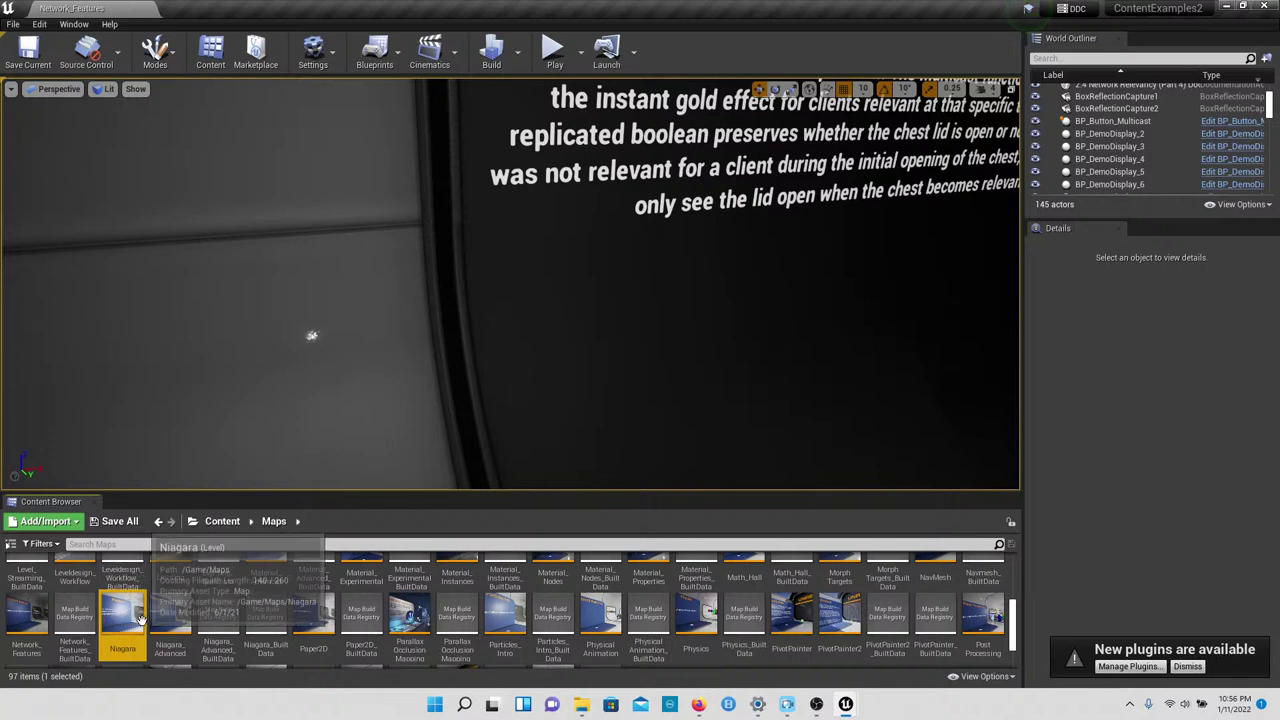
double_click(142, 624)
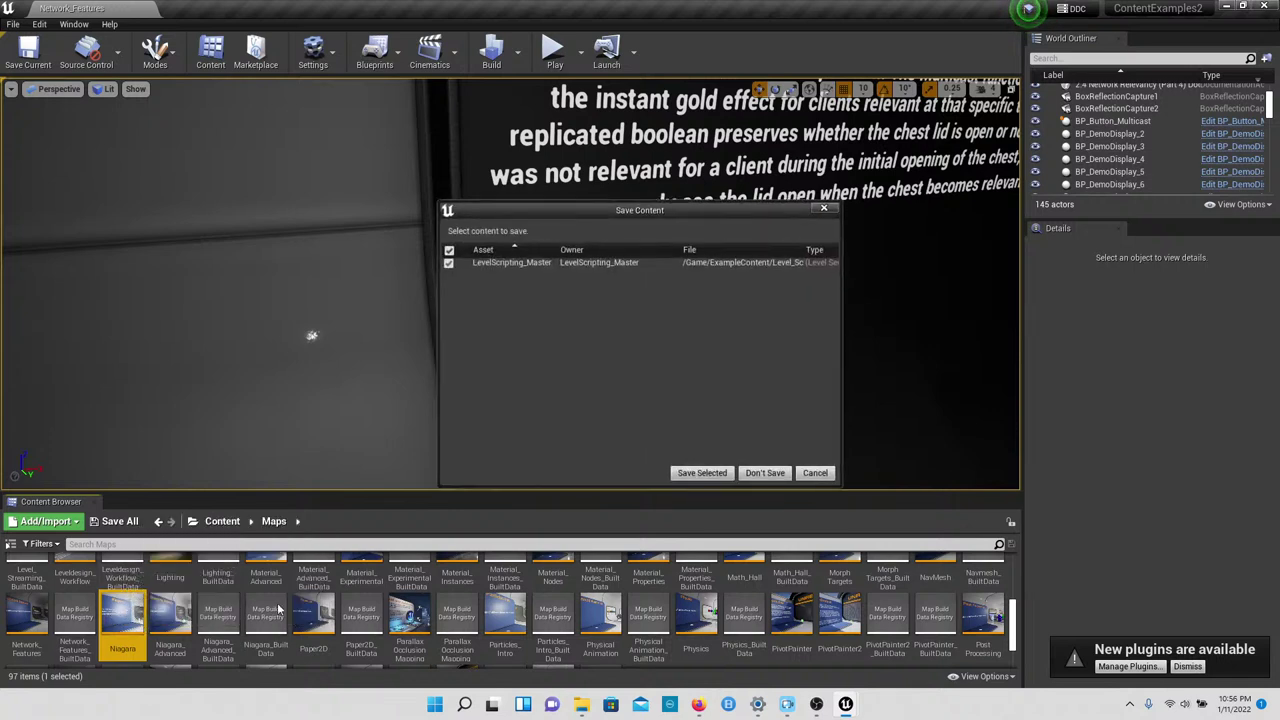
click(765, 474)
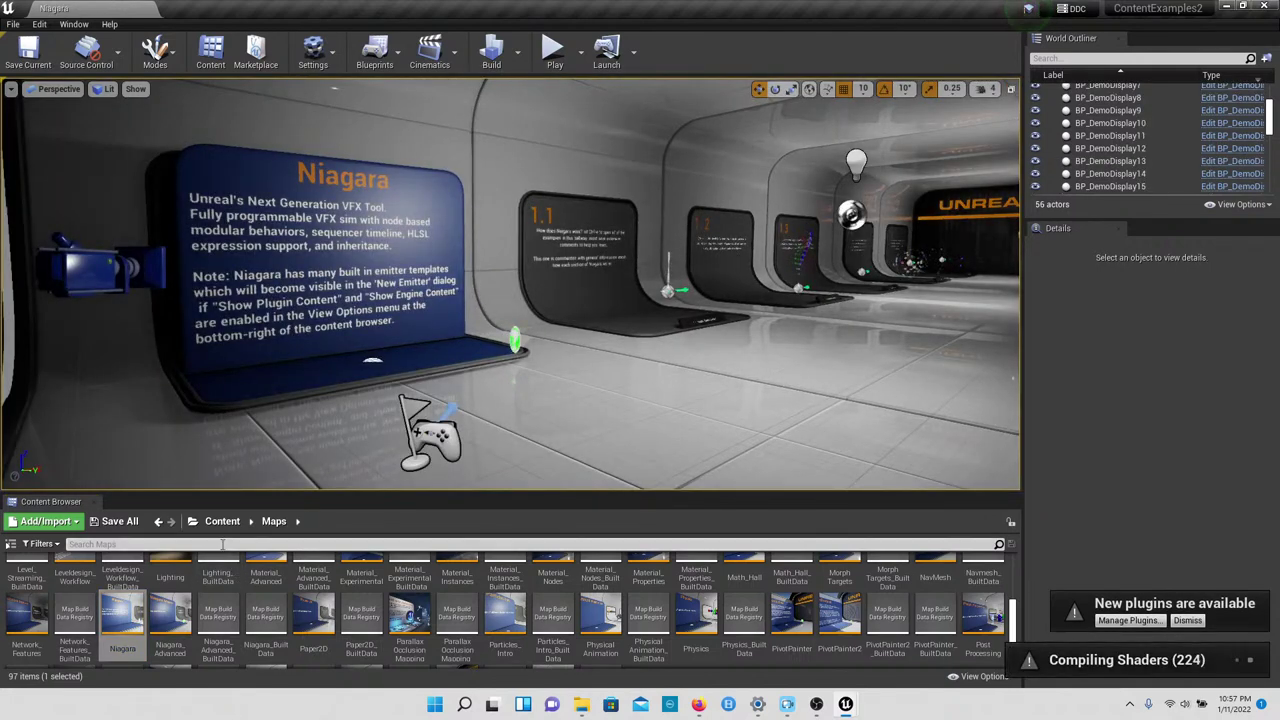
Step: Examine the Niagara intro panel and the text and particle emitter of the 1.1 exhibit
right_drag(430, 376, 350, 360)
key(w)
key(w)
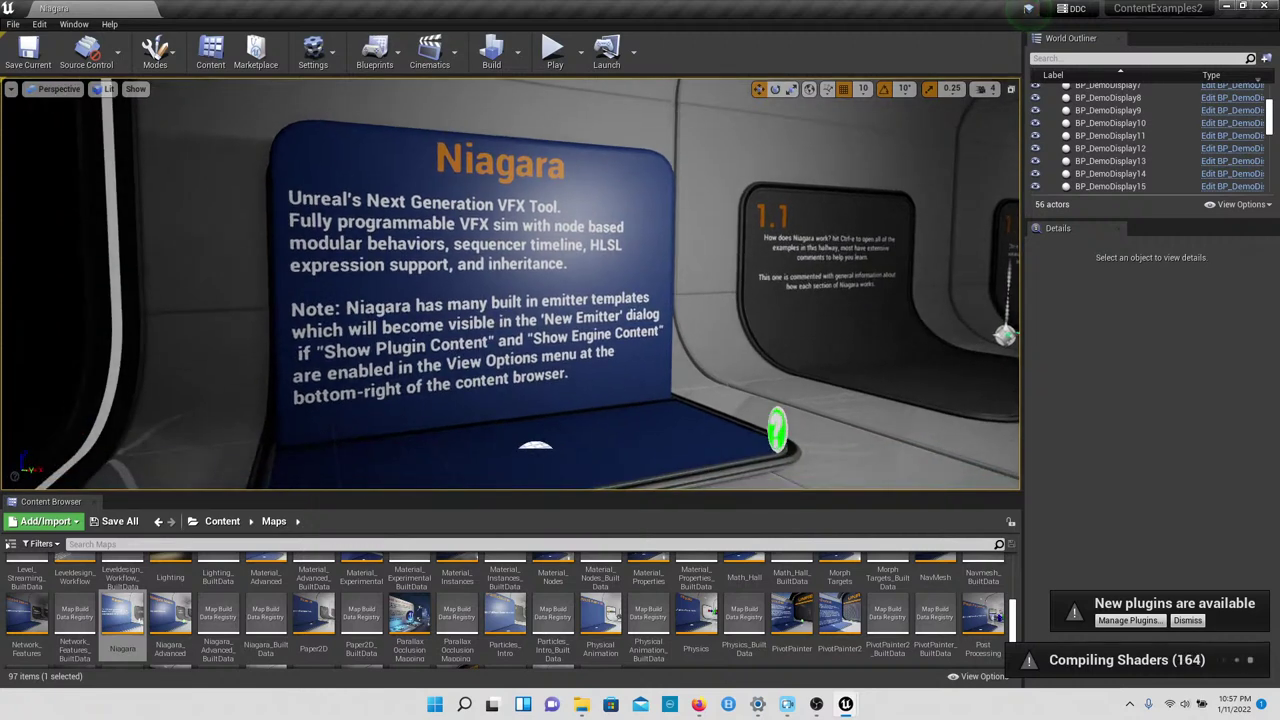
right_drag(350, 360, 304, 350)
key(w)
key(w)
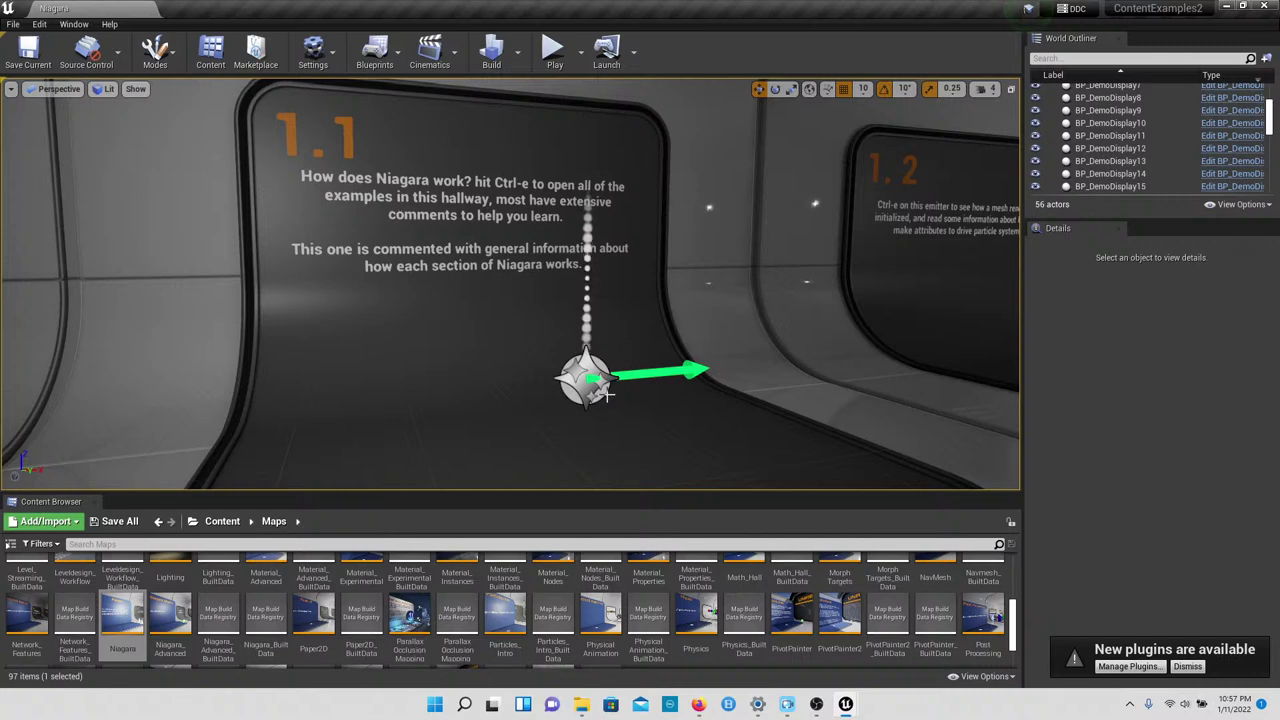
right_drag(586, 377, 561, 355)
scroll(666, 355, up, 3)
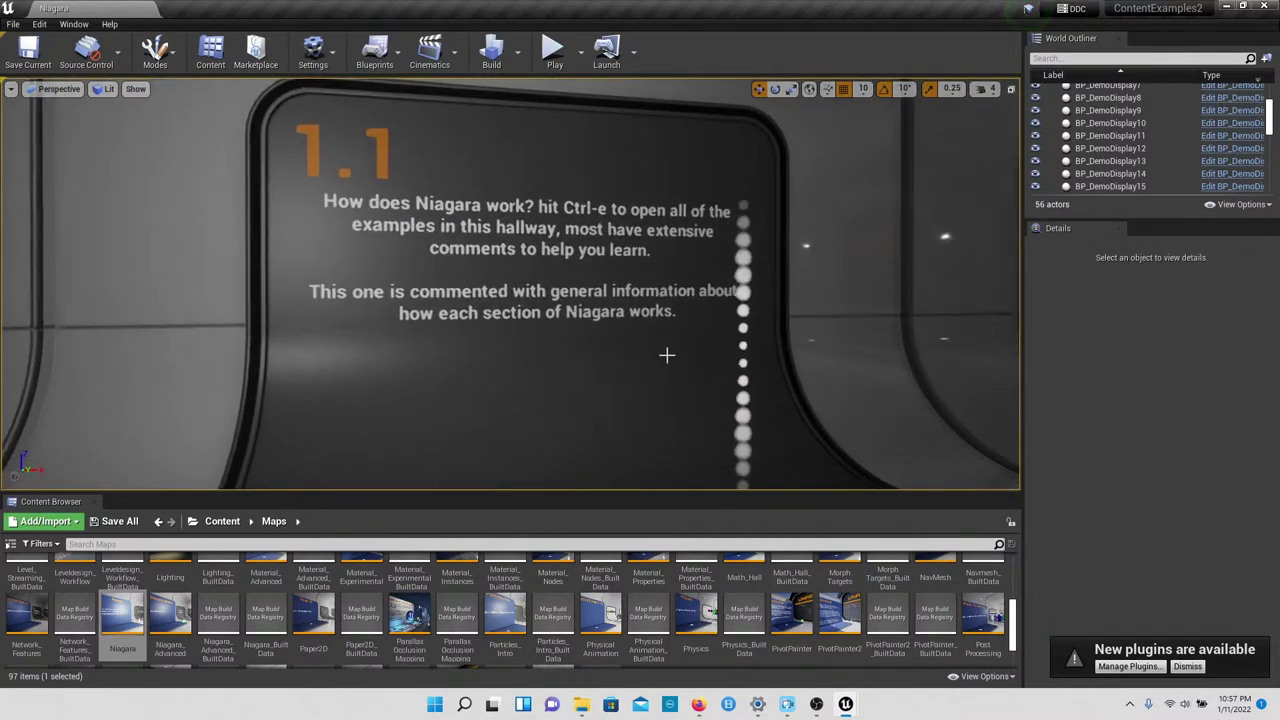
scroll(680, 372, down, 4)
Step: Inspect the 1.1 exhibit's Simple_system particle emitter in the Niagara editor, and close that editor
click(638, 407)
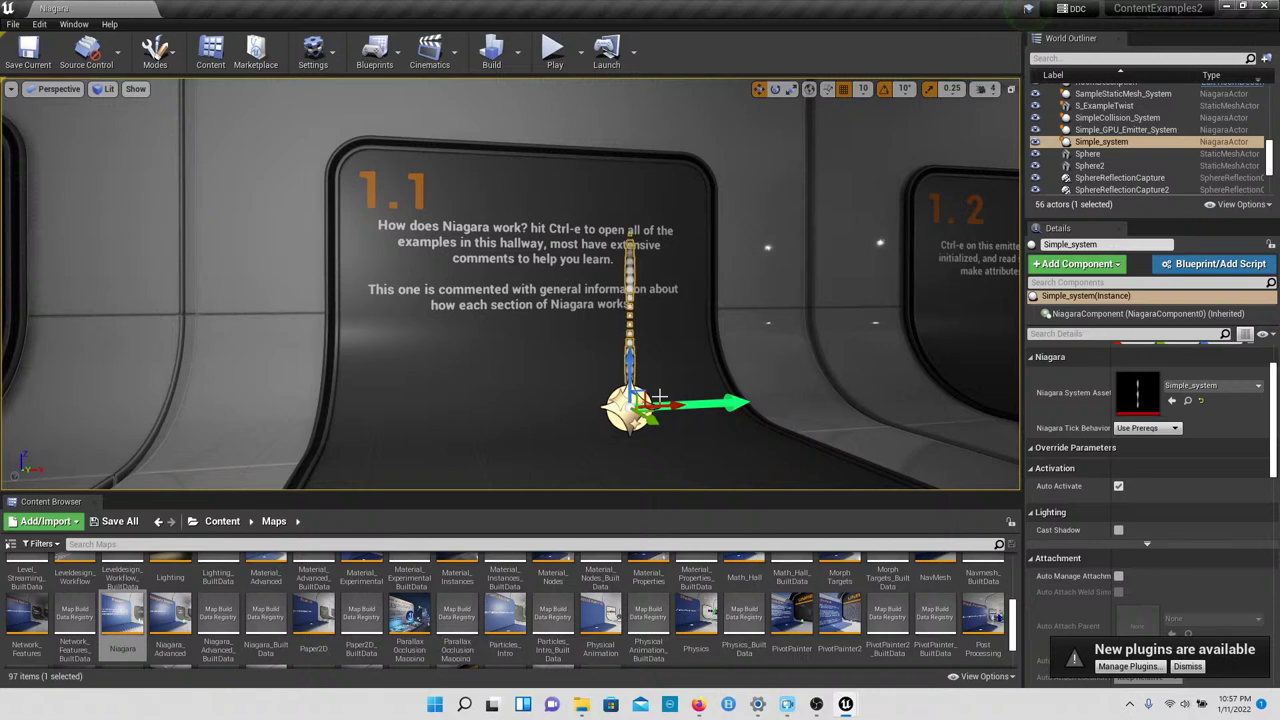
key(ctrl+e)
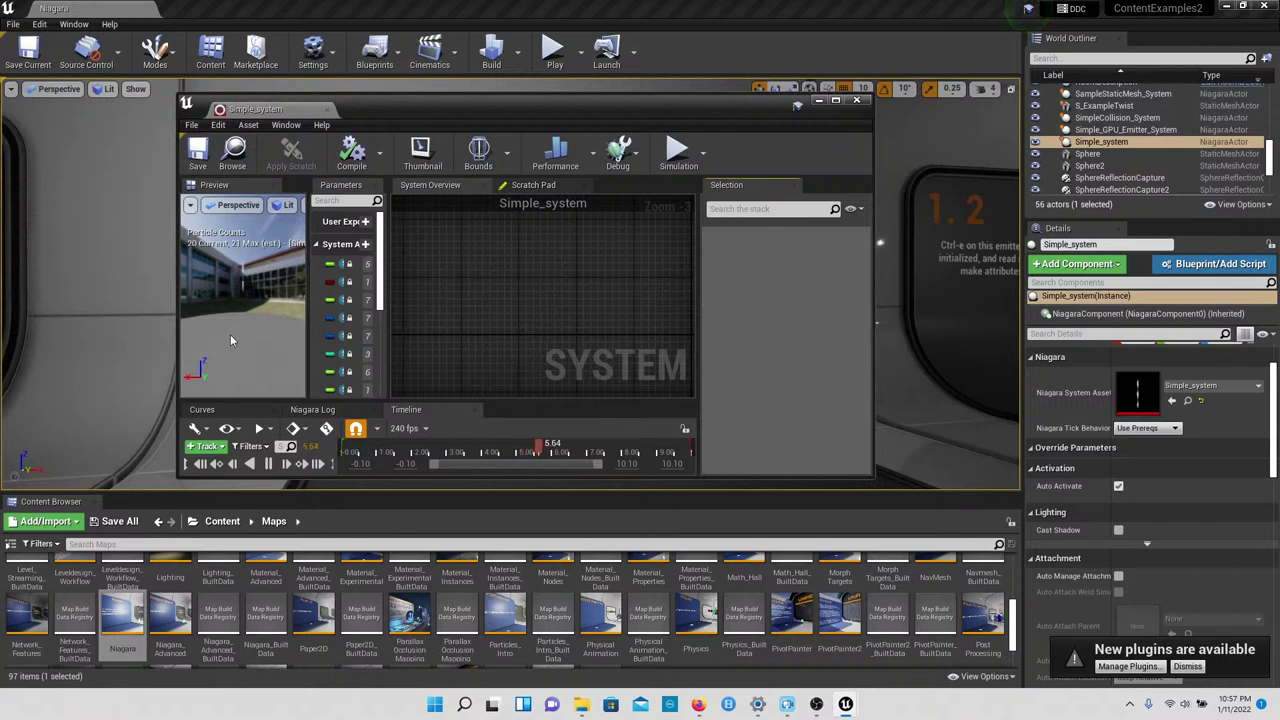
click(680, 160)
click(856, 101)
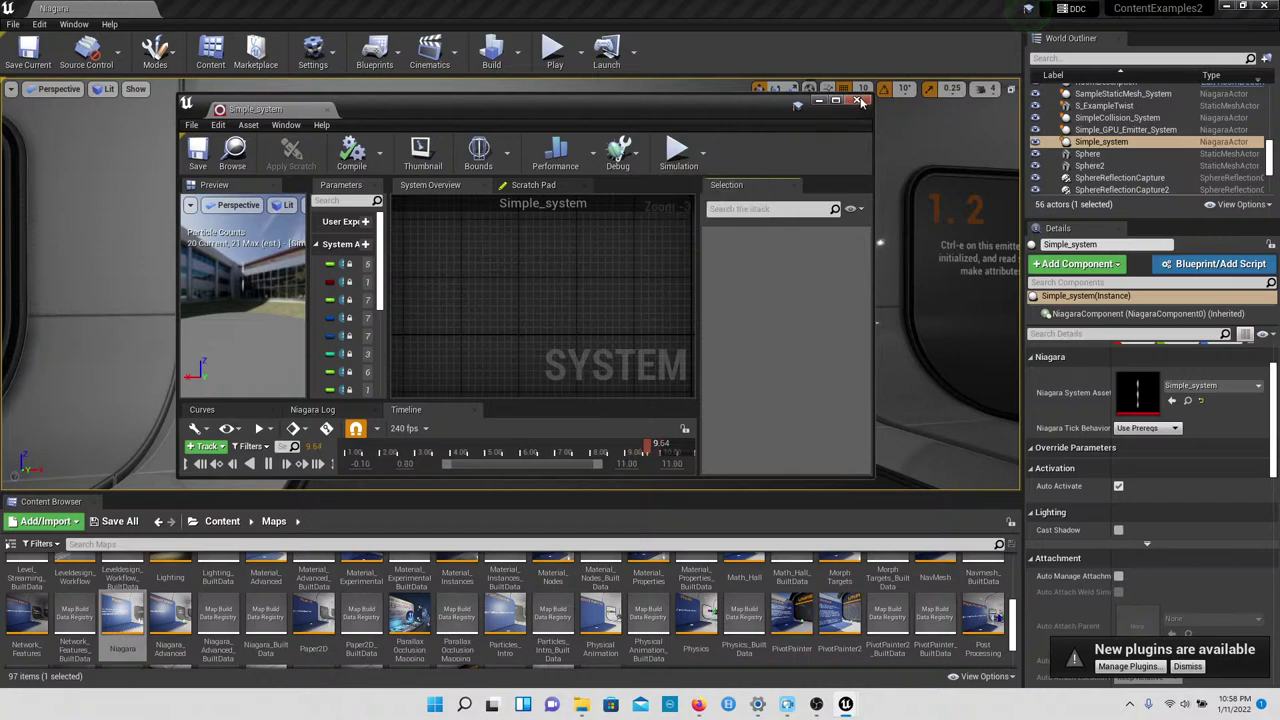
click(856, 101)
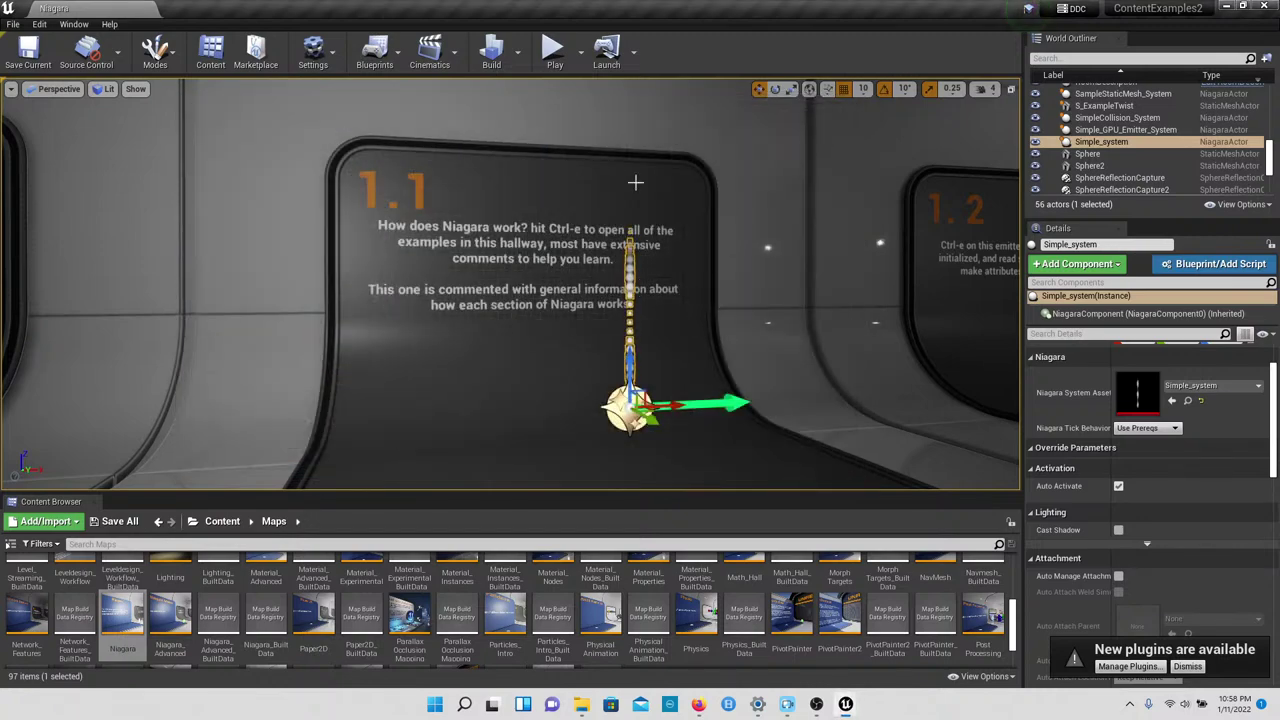
Step: Play the Niagara level and walk down the hallway past the intro panel and the 1.1 exhibit
click(553, 55)
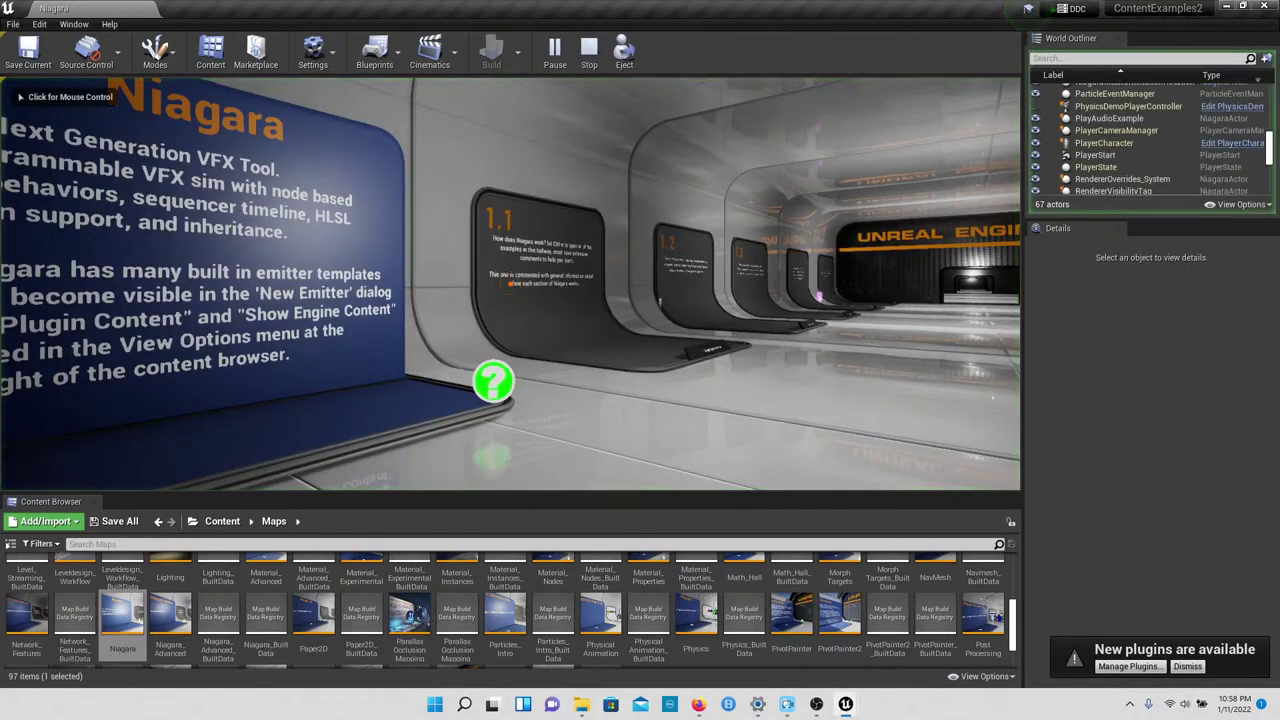
key(w)
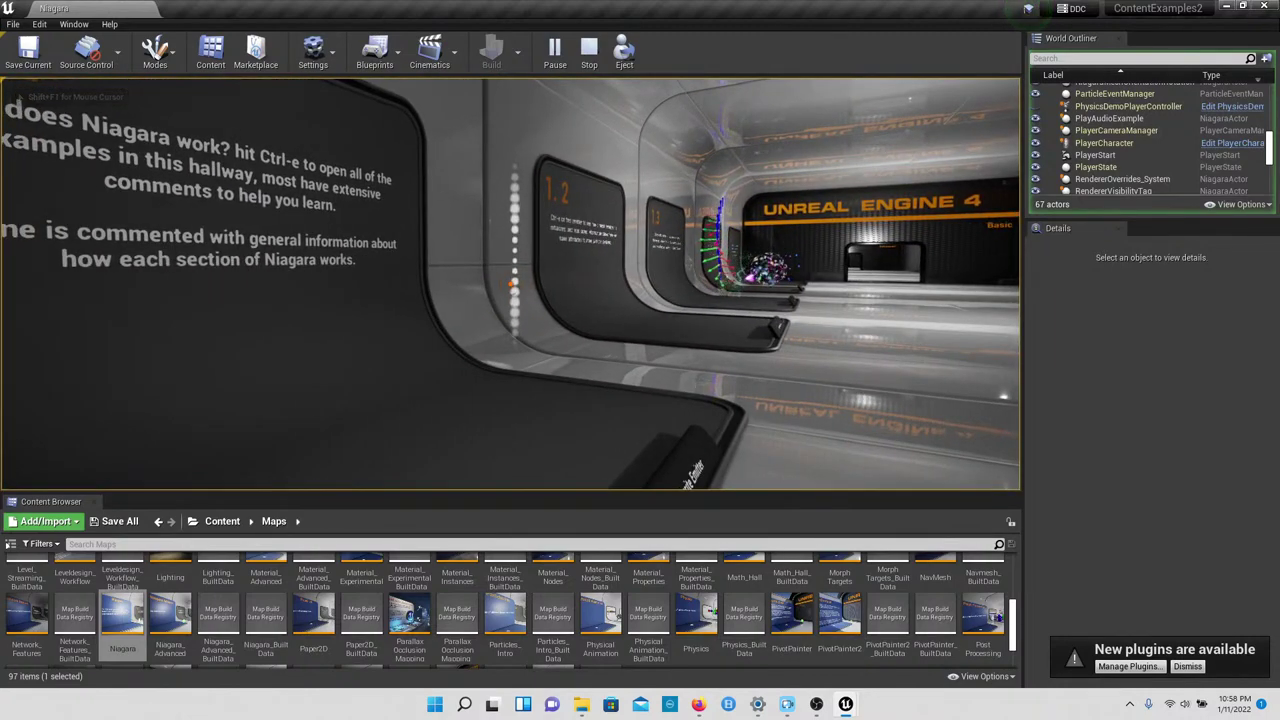
key(w)
key(w)
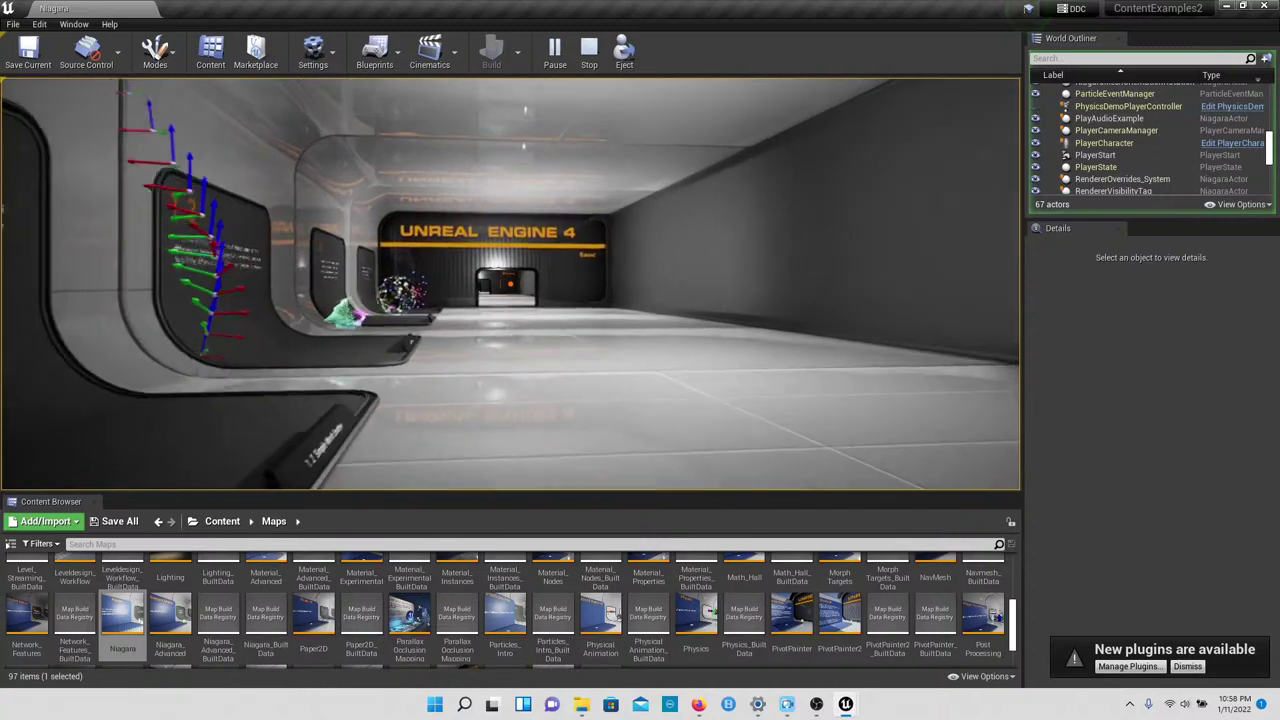
Step: Examine the 1.2 Simple Mesh Emitter exhibit in play mode and walk on to the 1.3 Simple GPU Emitter
key(a)
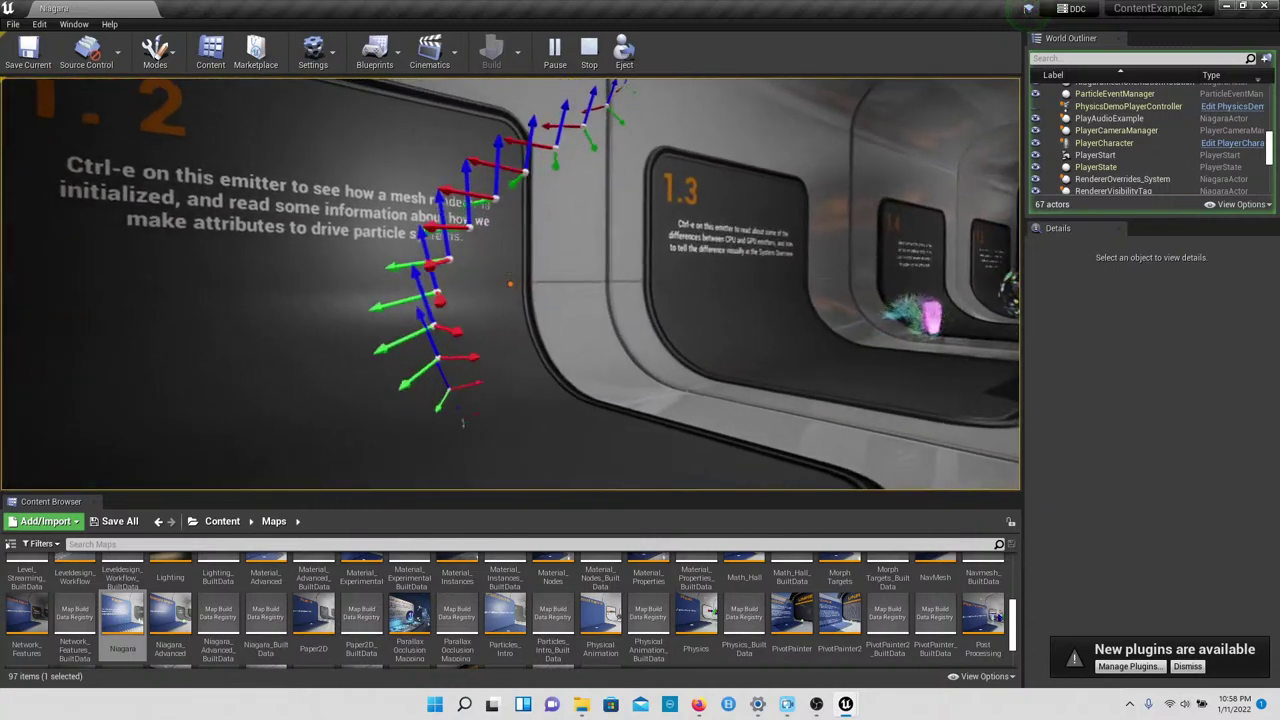
key(s)
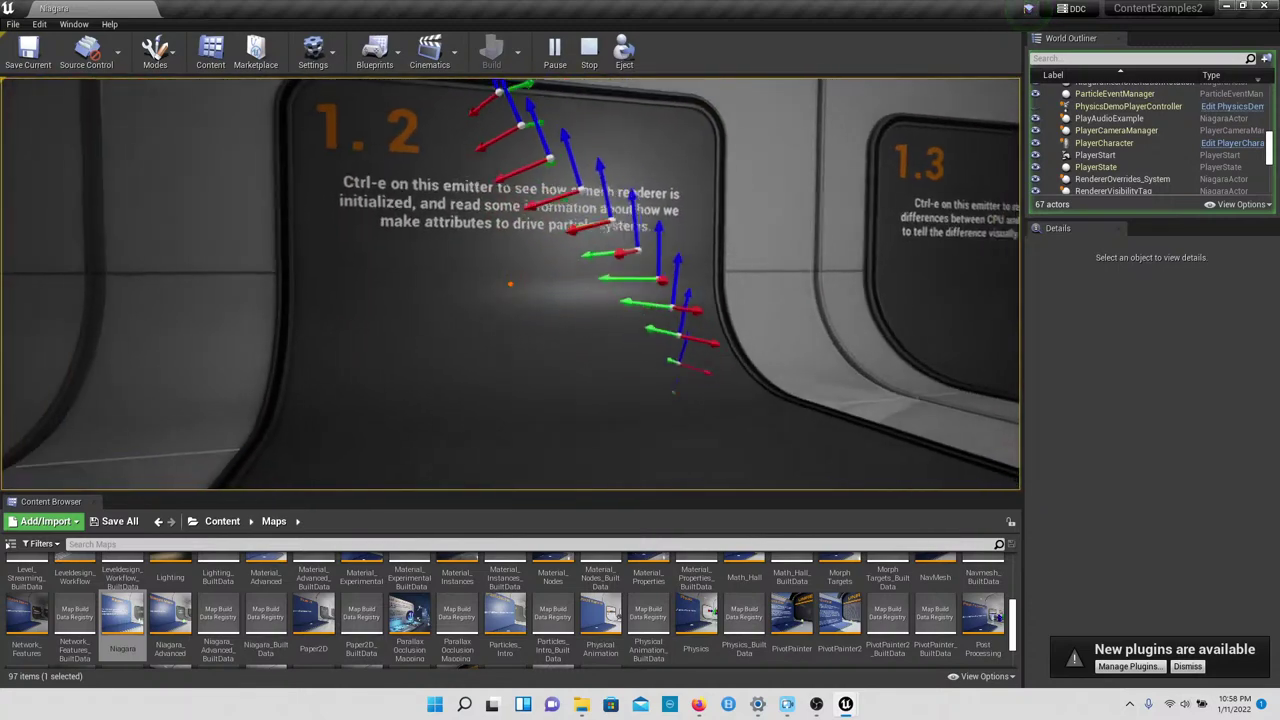
key(d)
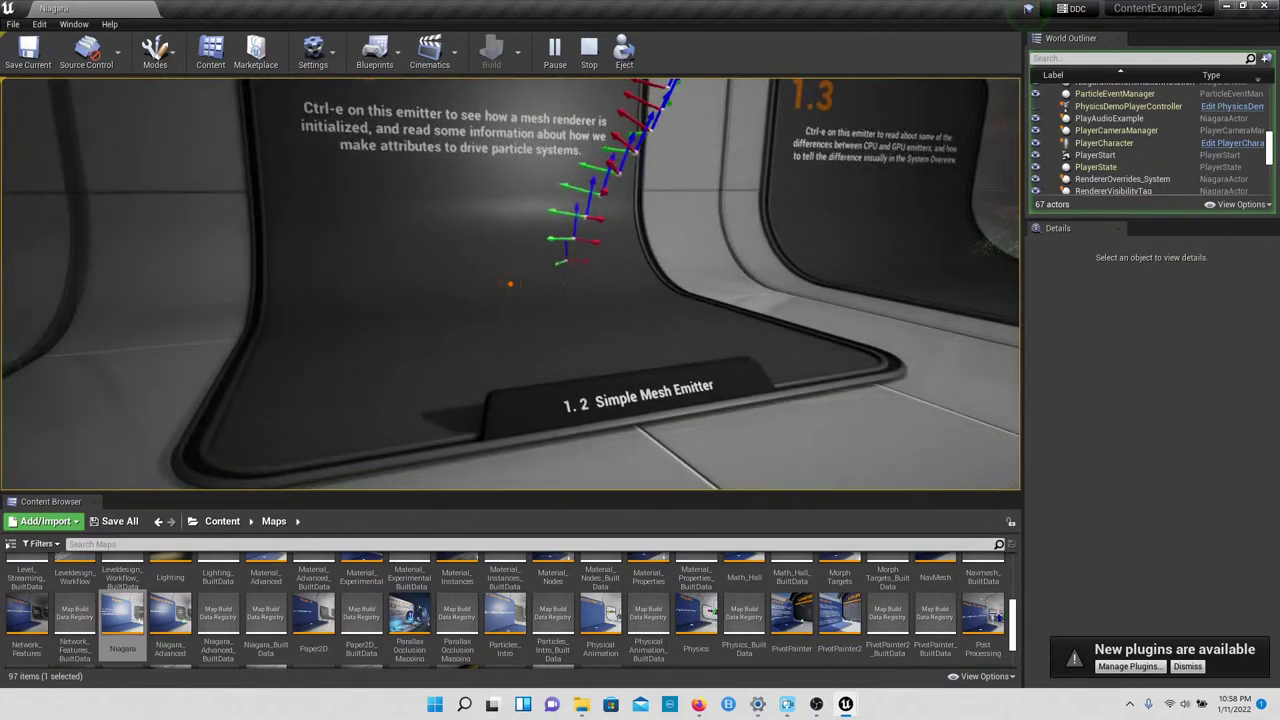
key(s)
key(w)
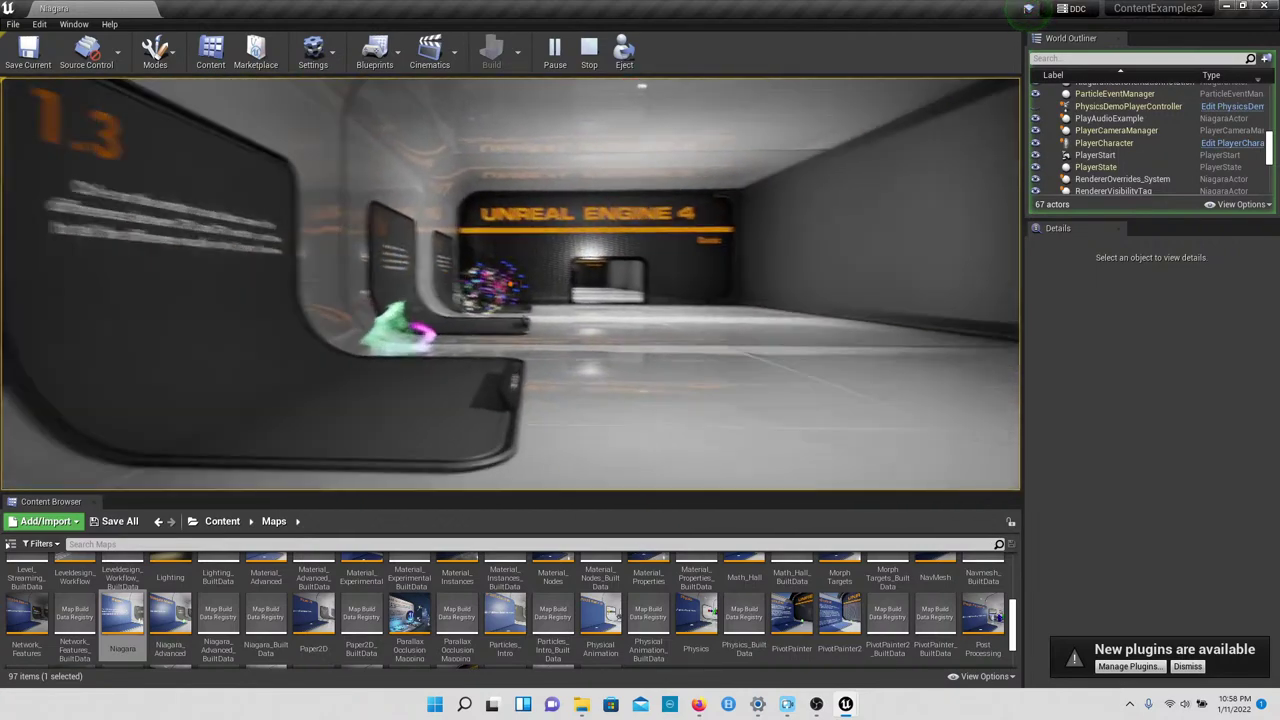
key(w)
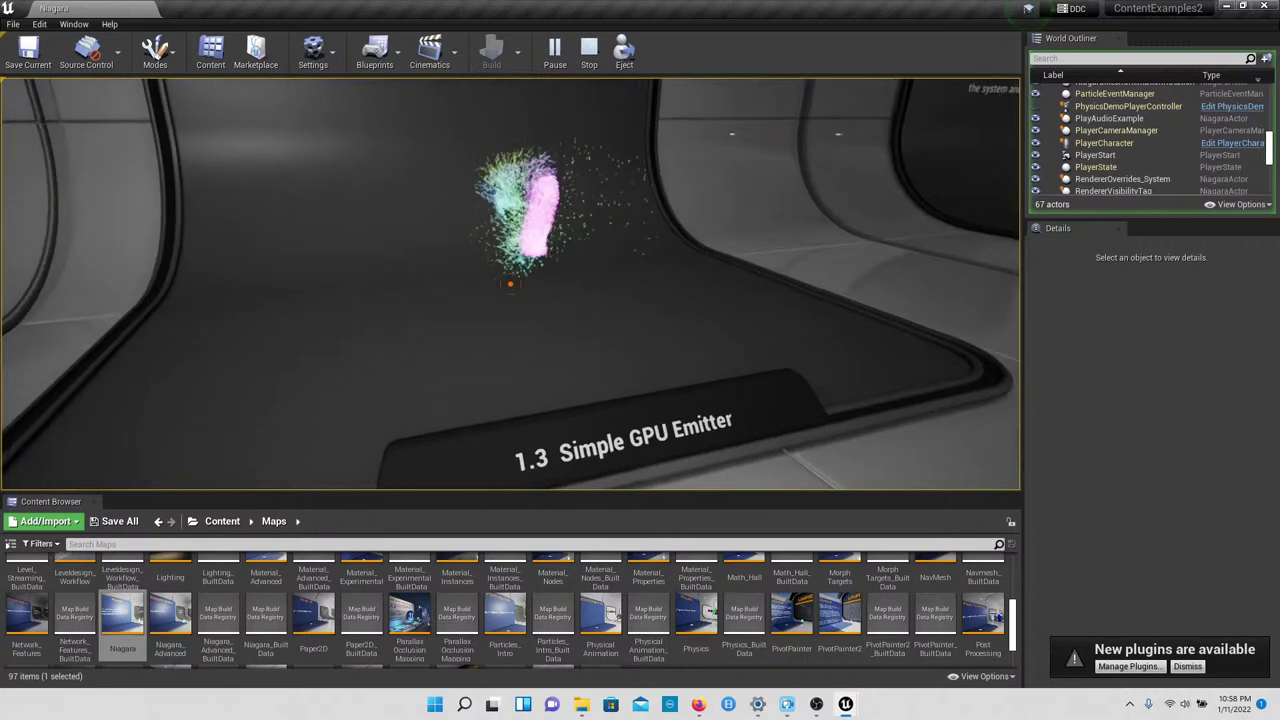
Step: Examine the 1.3 Simple GPU Emitter exhibit in play mode and walk on to the 1.4 exhibit about sprite facing
key(w)
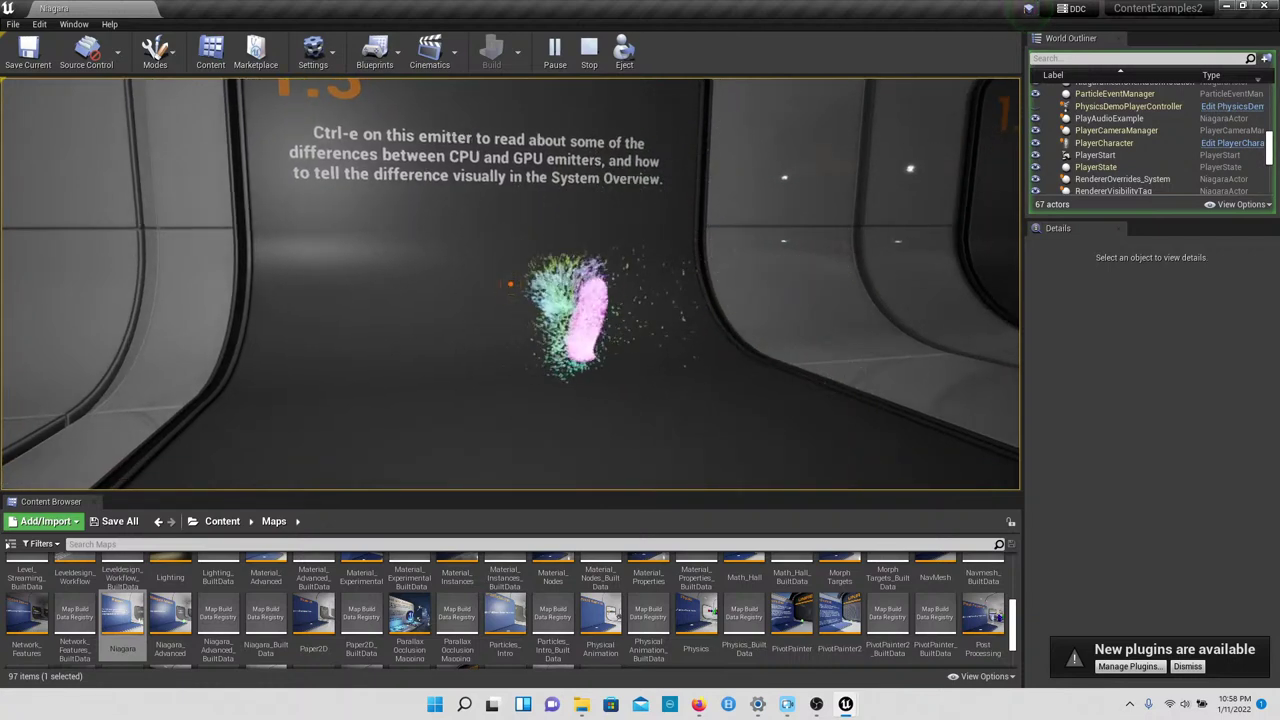
key(s)
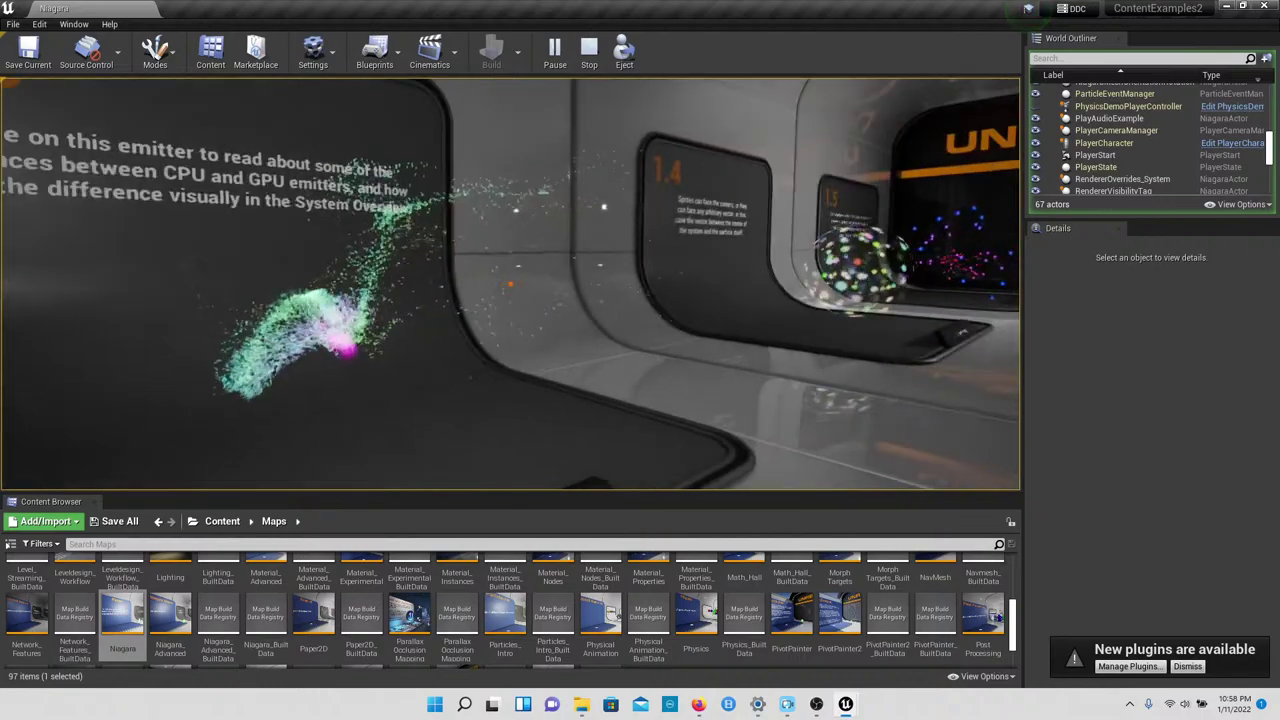
key(w)
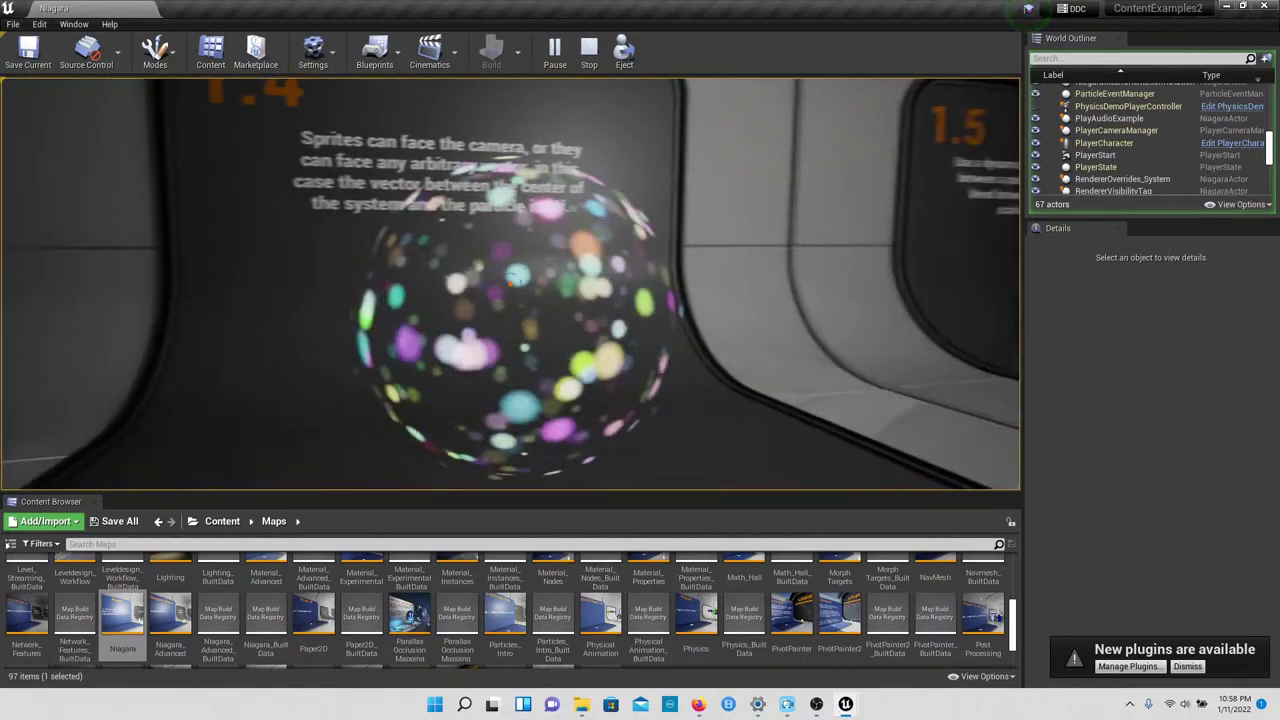
key(w)
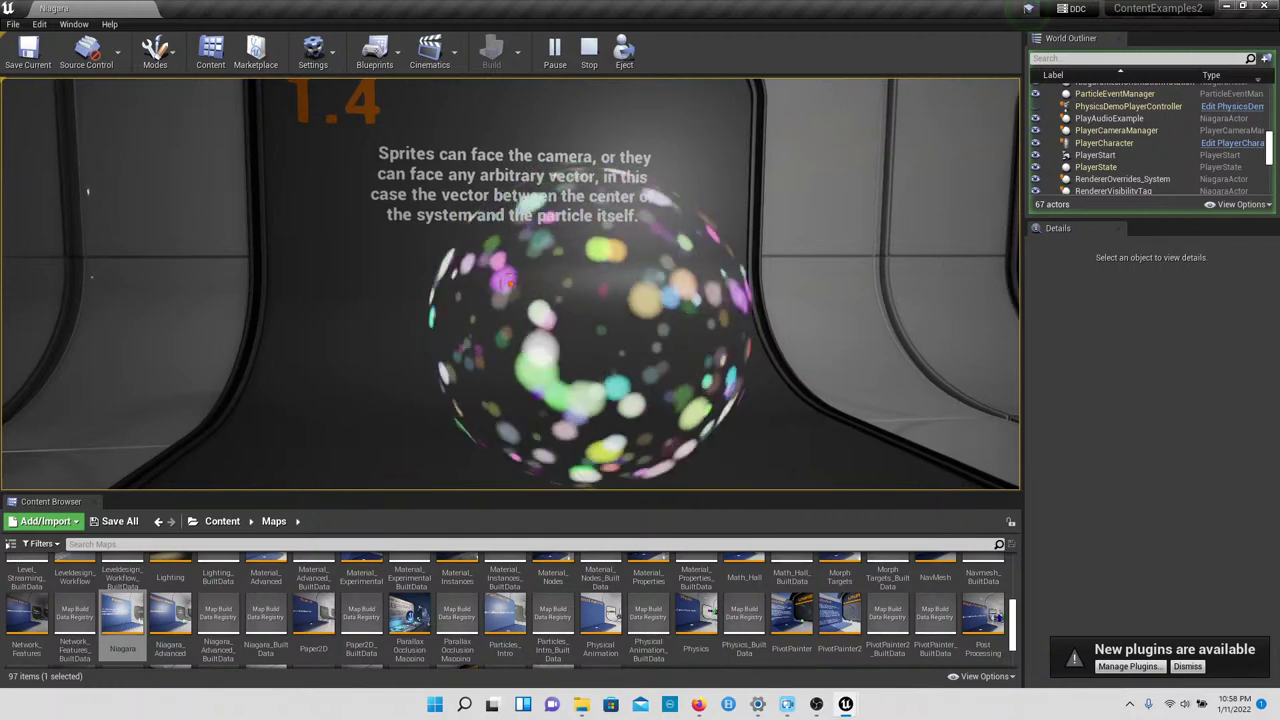
key(s)
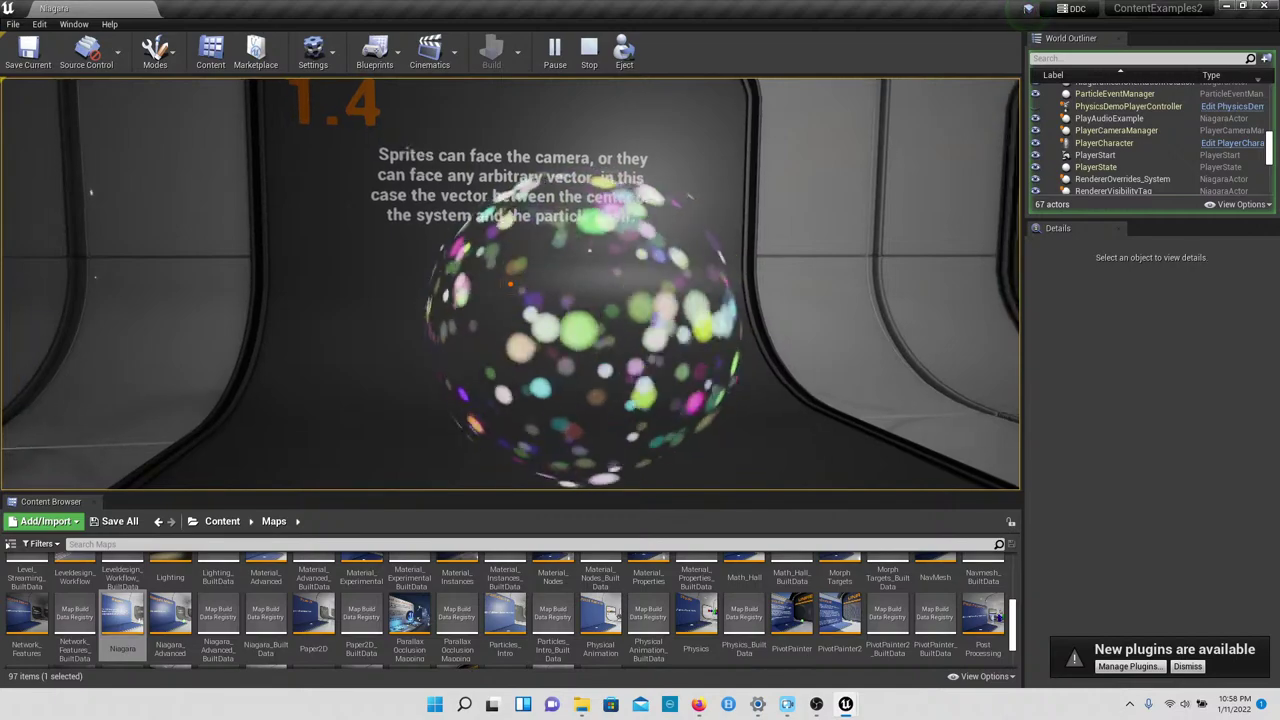
Step: Walk on to the 1.5 Blend Attributes by Value exhibit and examine its text and particles from both sides
key(w)
key(w)
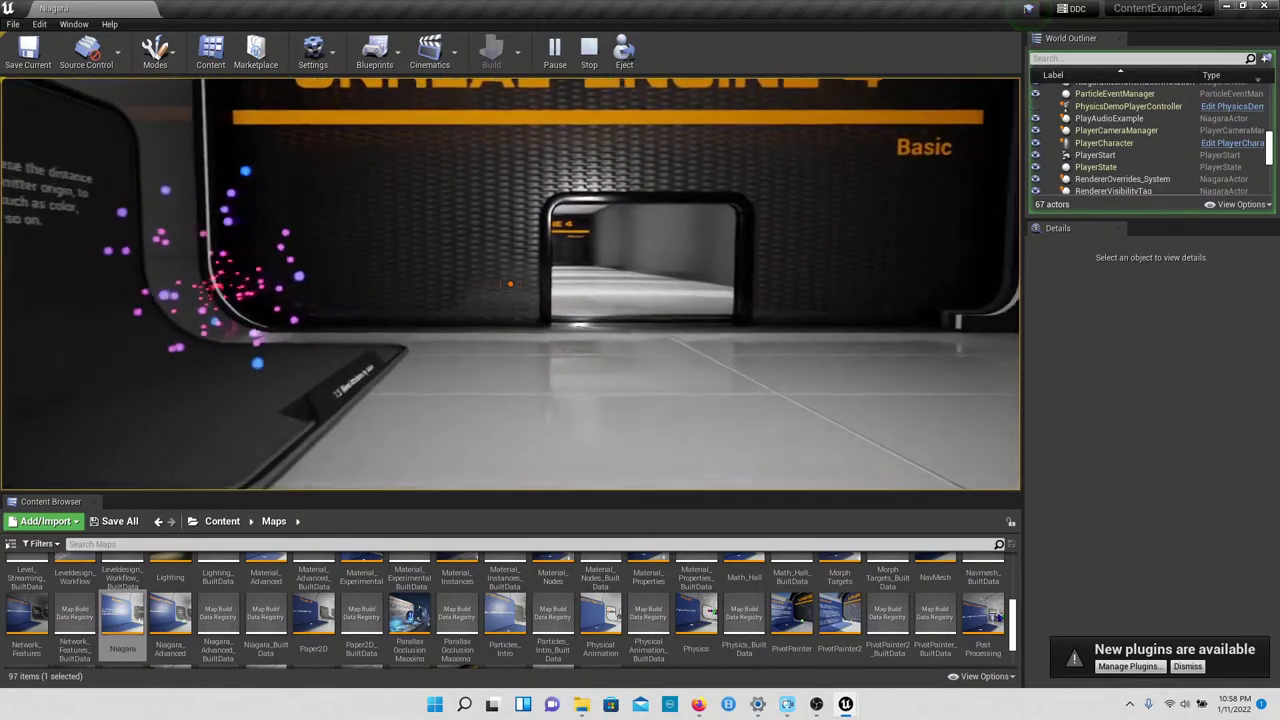
key(s)
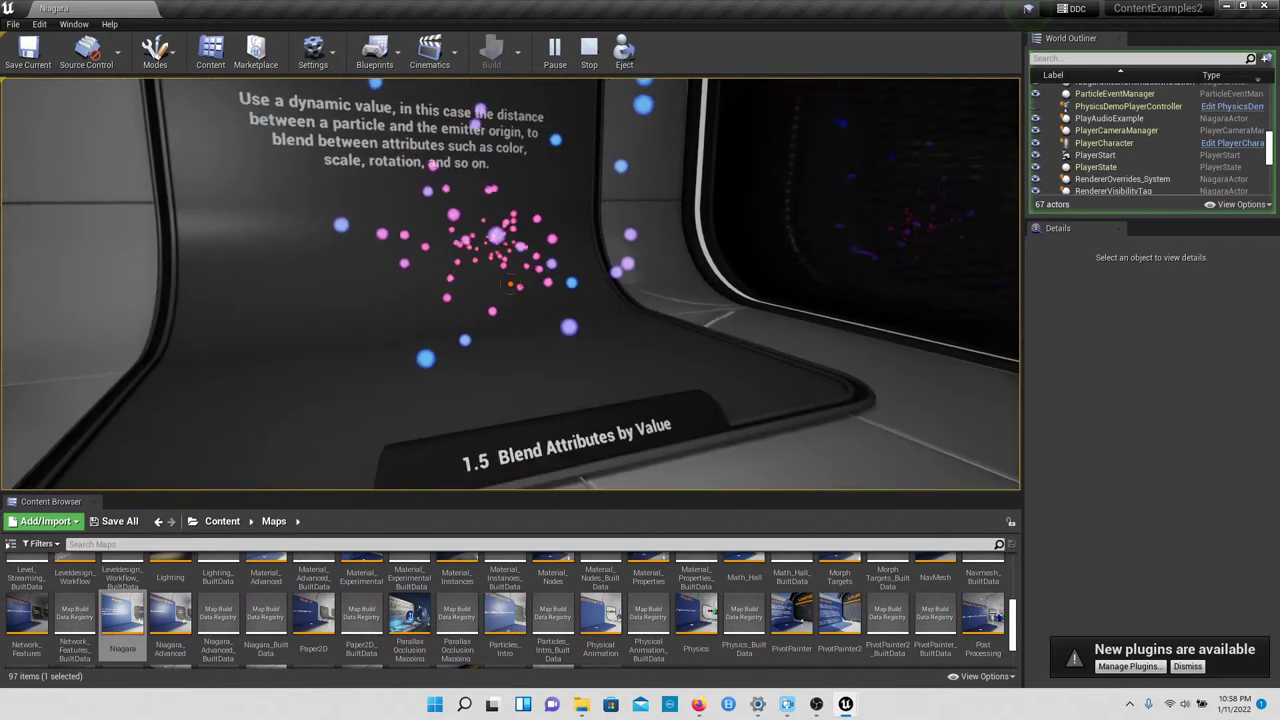
key(s)
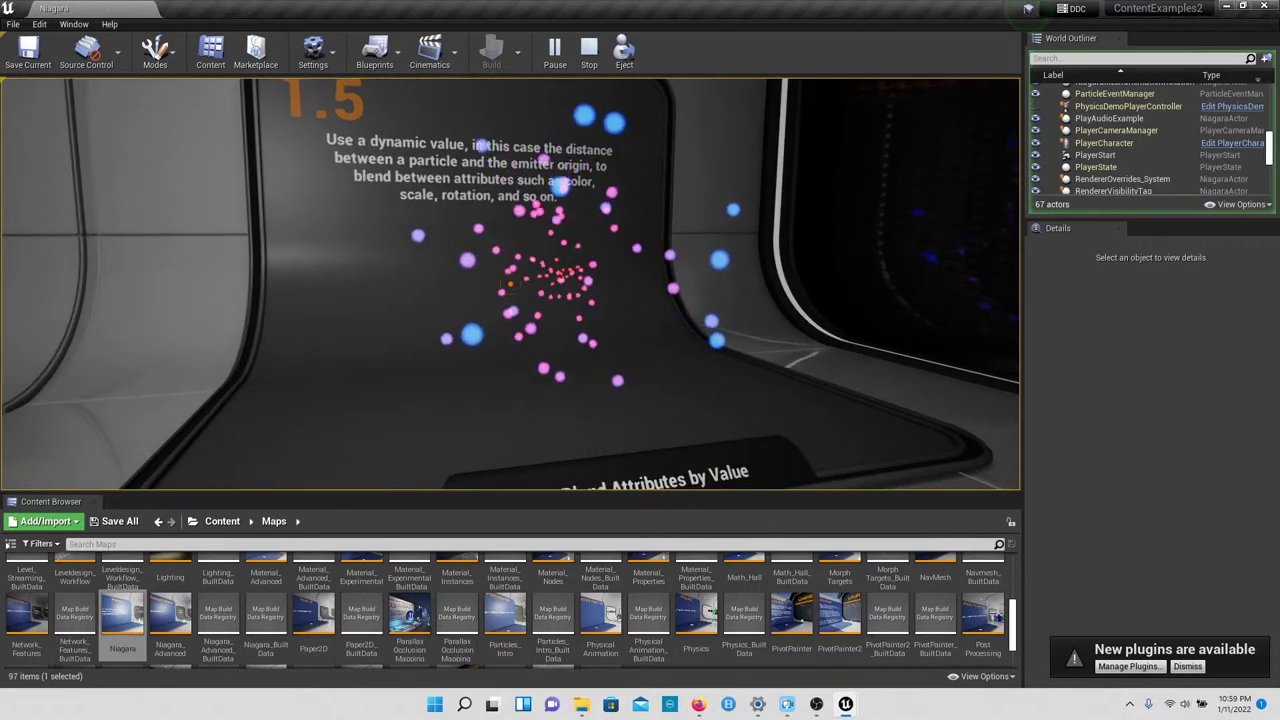
key(w)
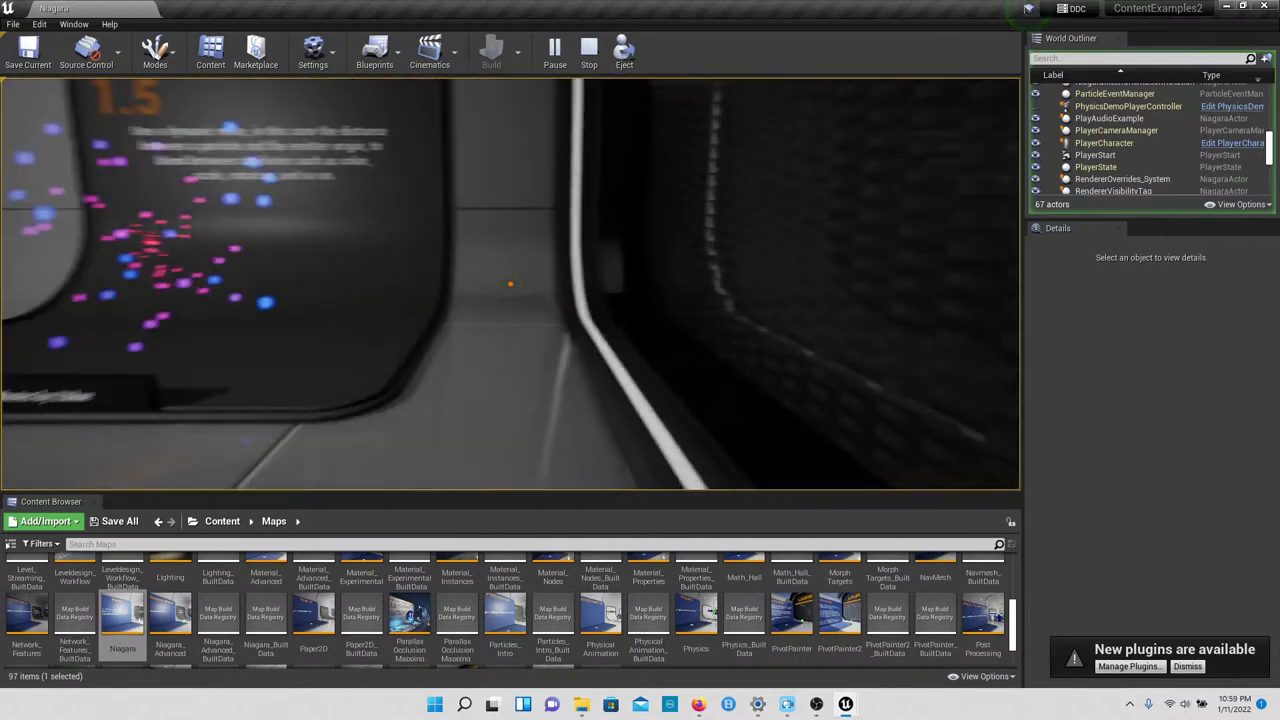
key(w)
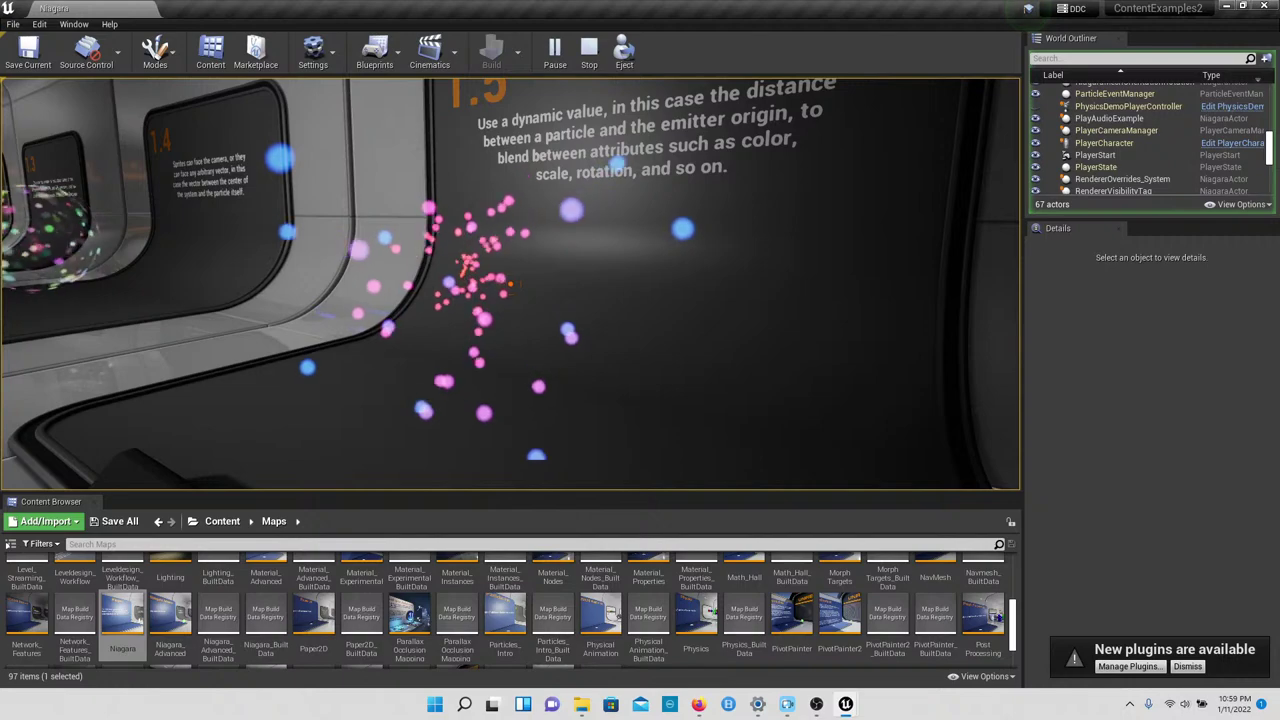
Step: Enter the next hallway, examine the 2.2 Dynamic Beams exhibit and walk on past 2.3
key(w)
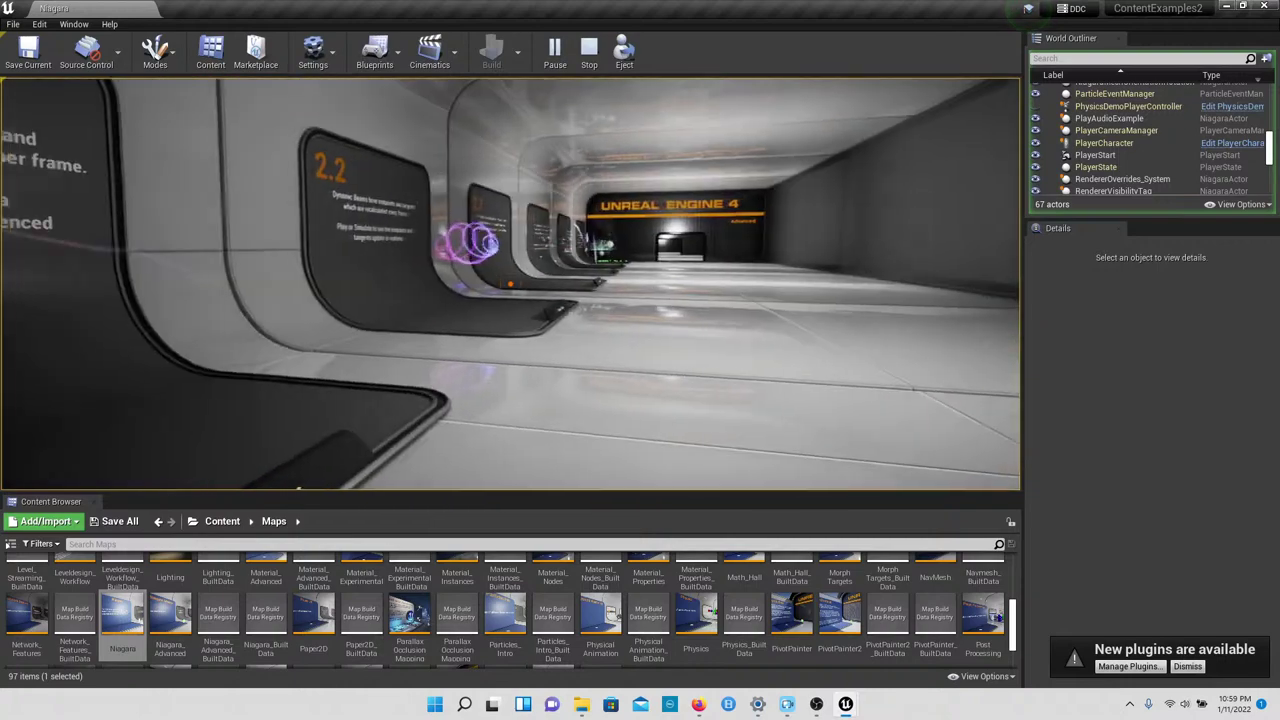
key(w)
key(w)
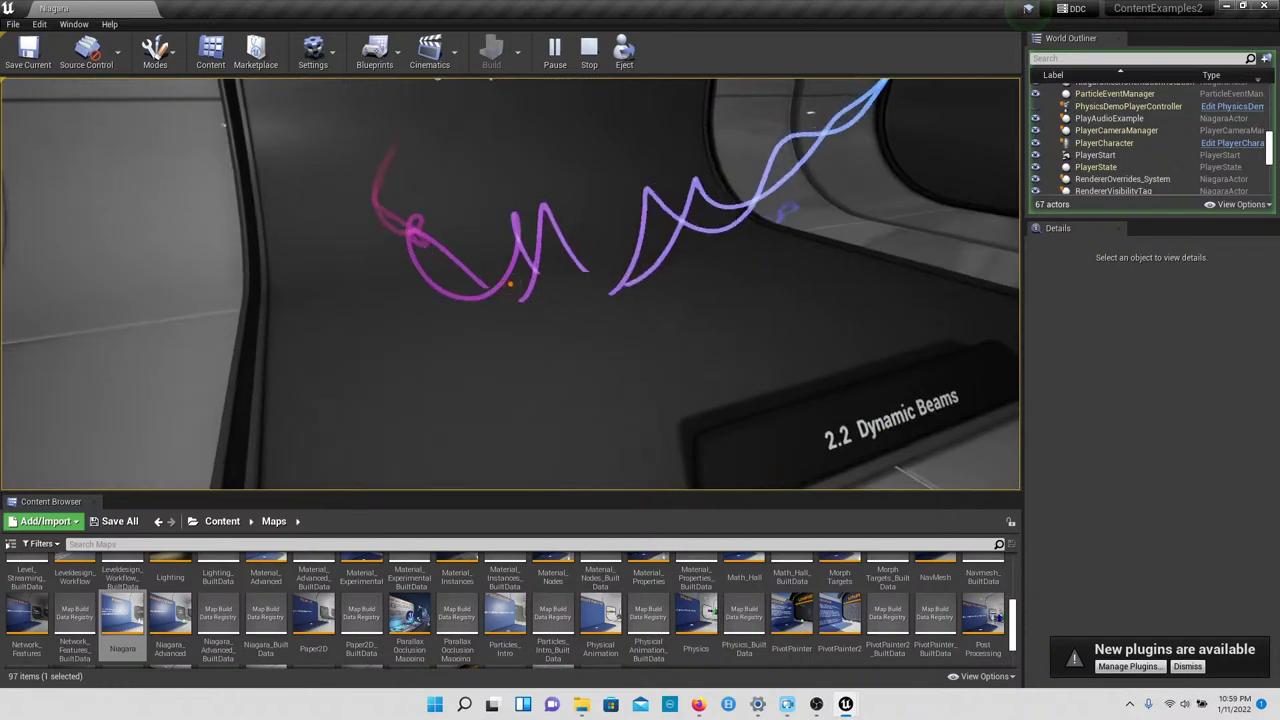
key(w)
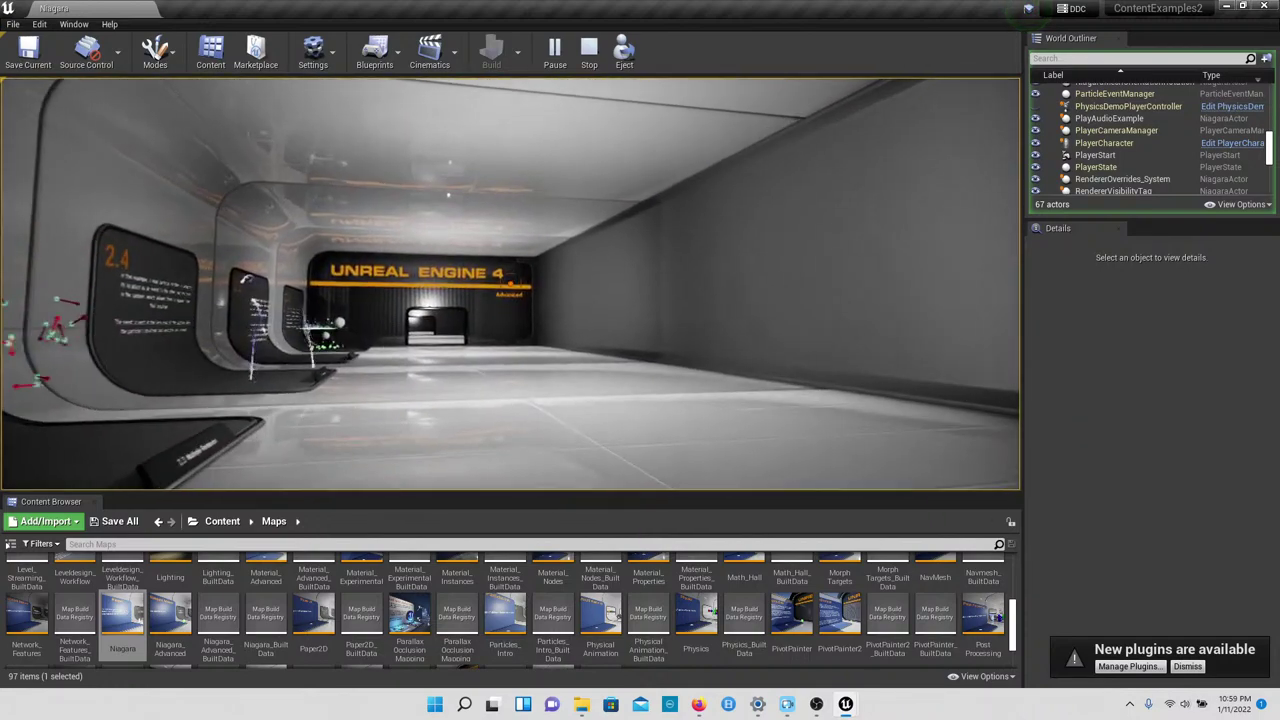
key(s)
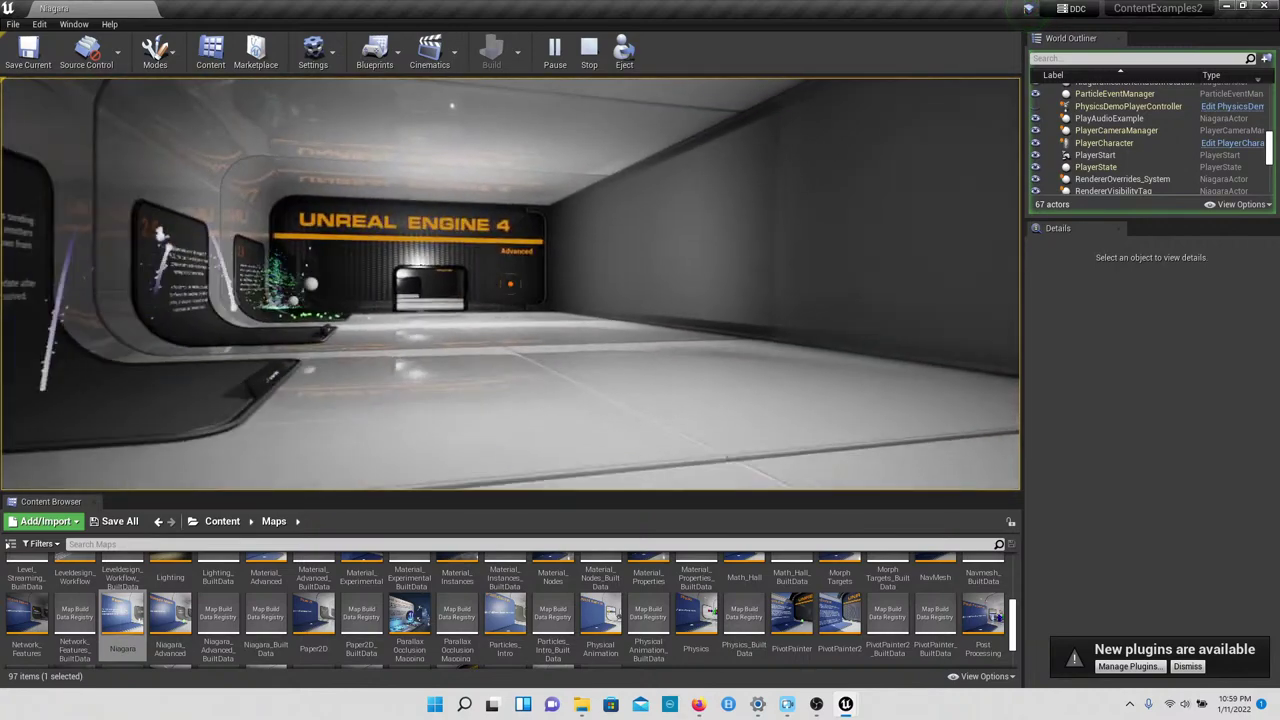
Step: Examine the text and particle trails of the 2.4 Location Events exhibit and turn towards 2.5
key(w)
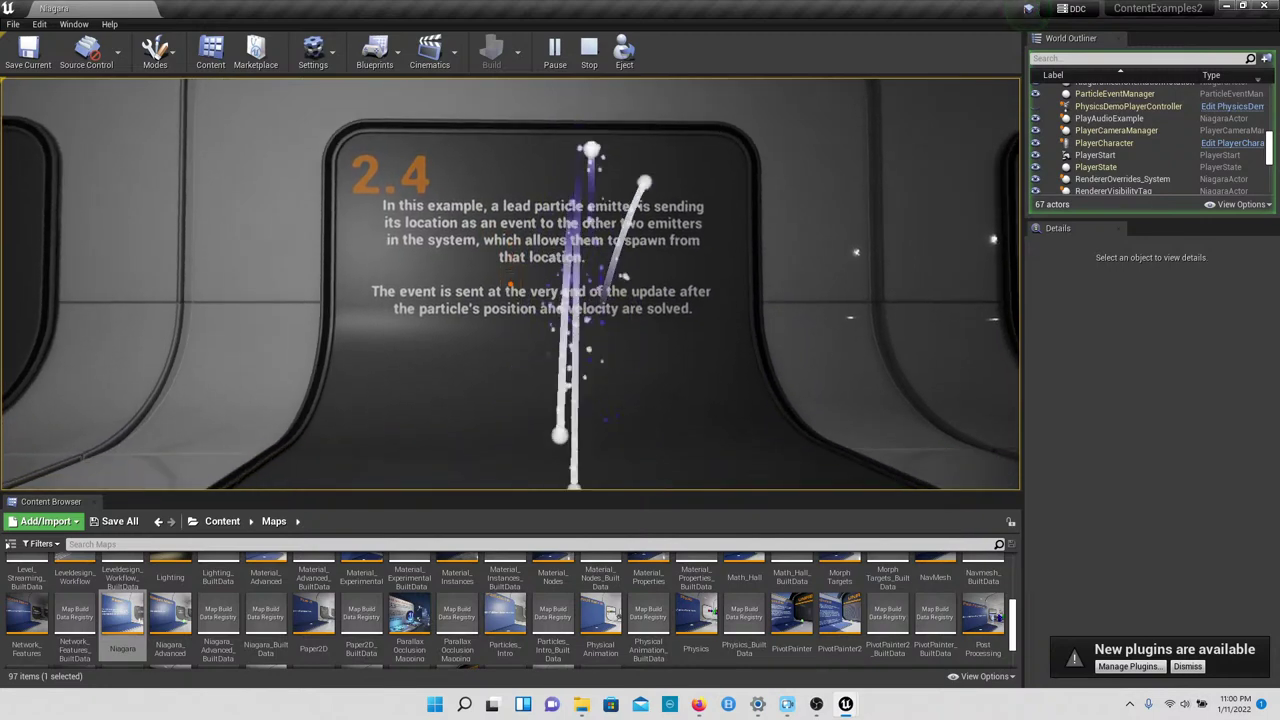
key(s)
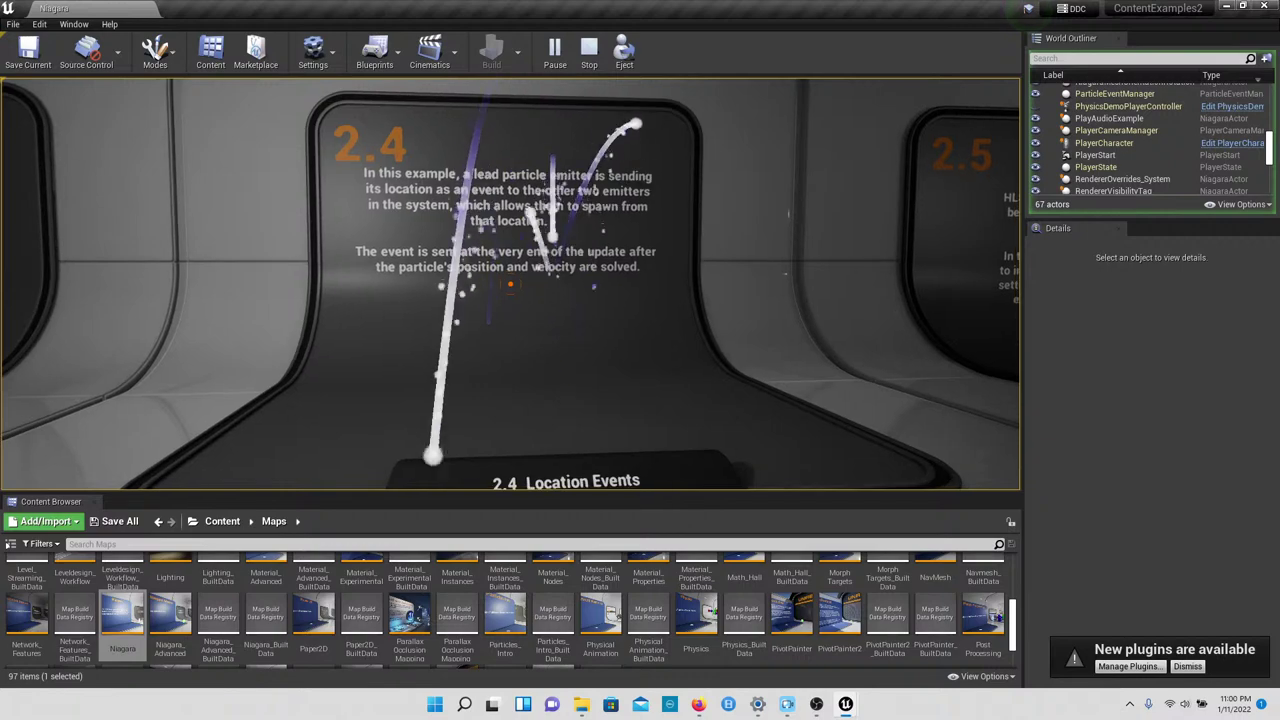
key(w)
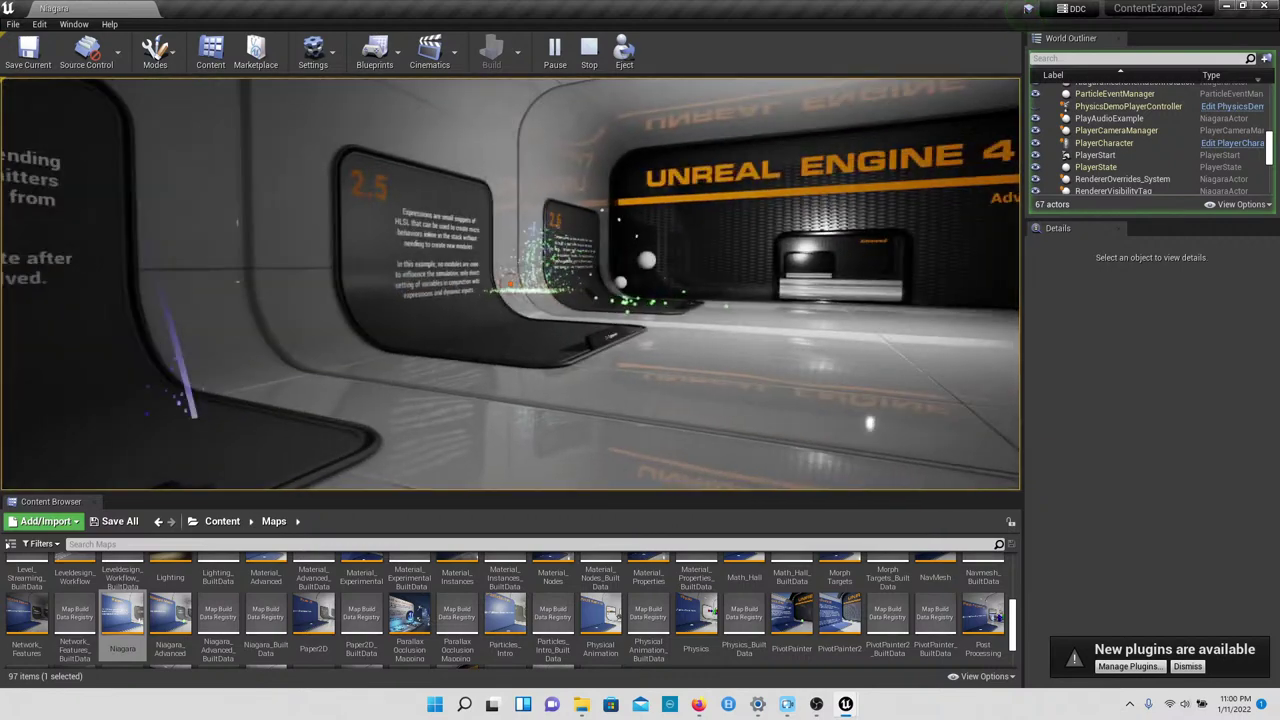
Step: Examine the 2.5 Expressions exhibit, reading its panel up close and viewing its particles from farther back
key(w)
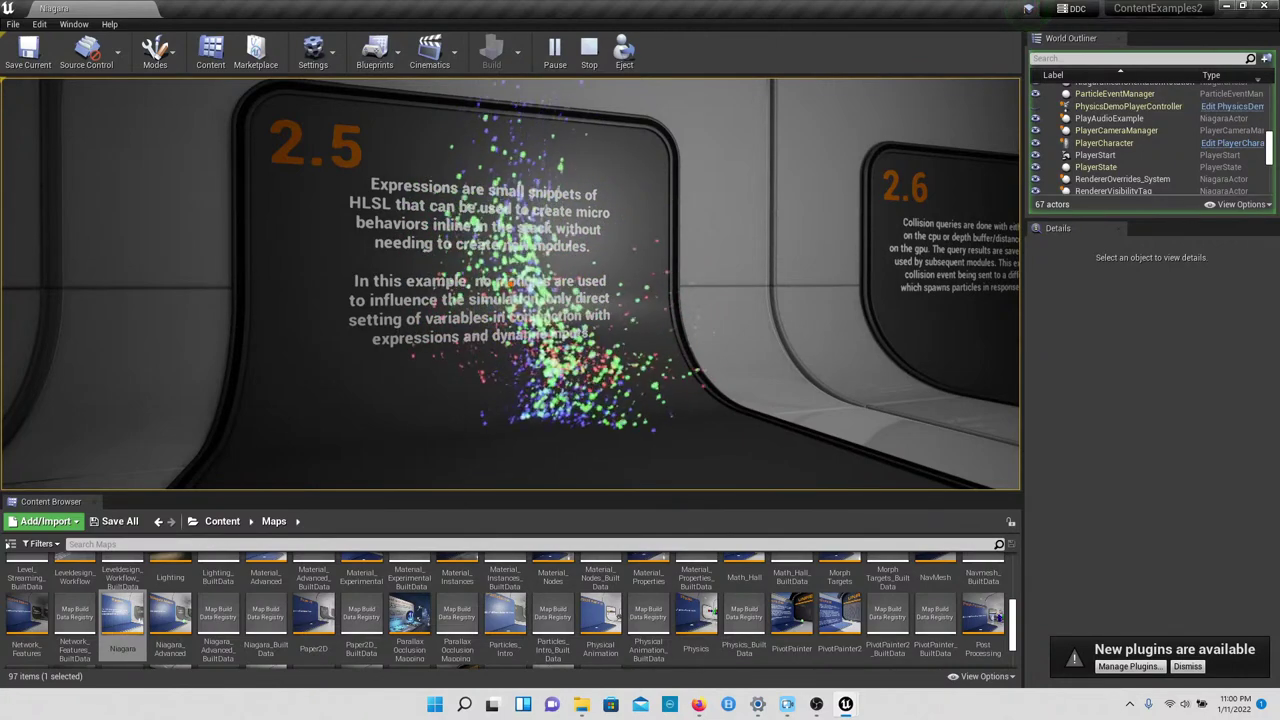
key(w)
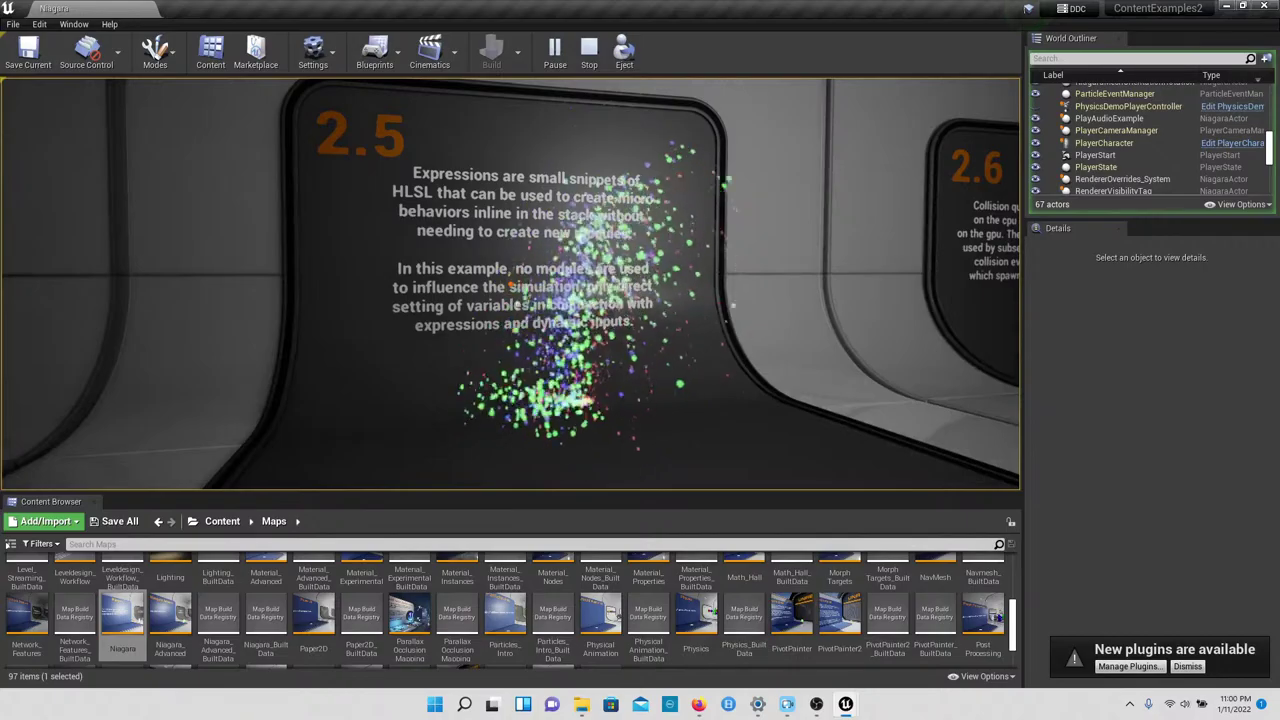
key(w)
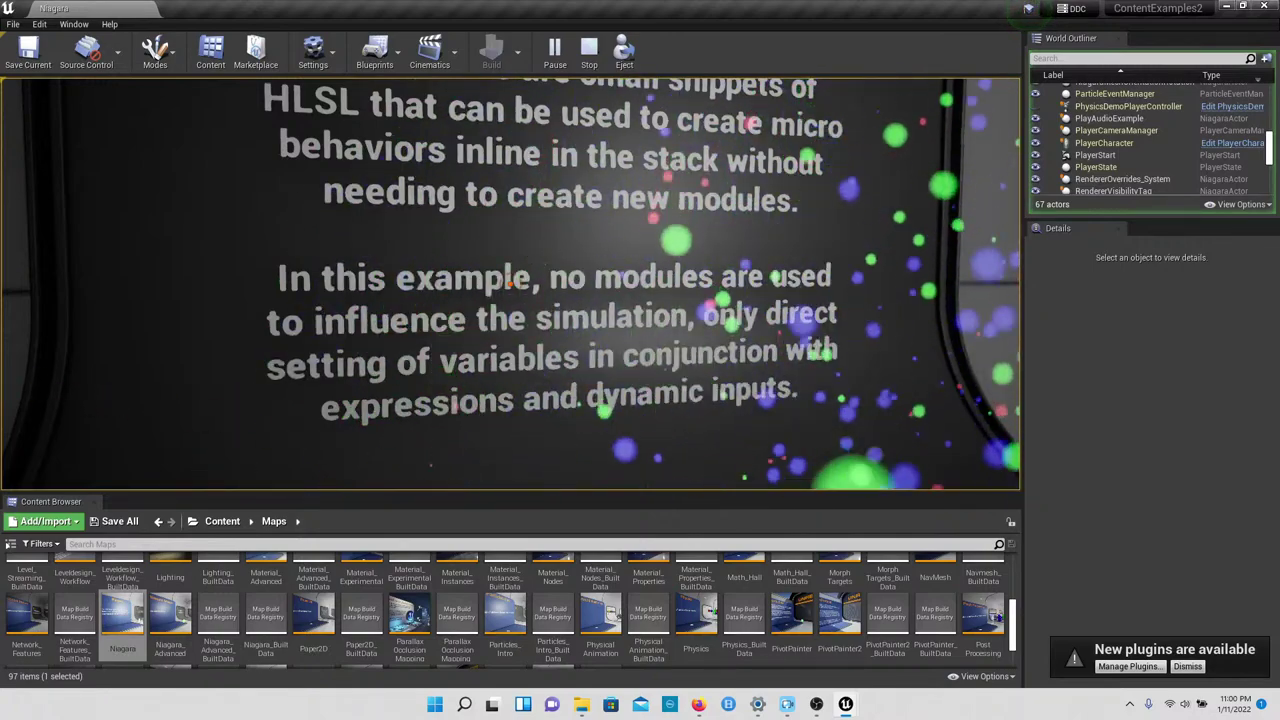
key(s)
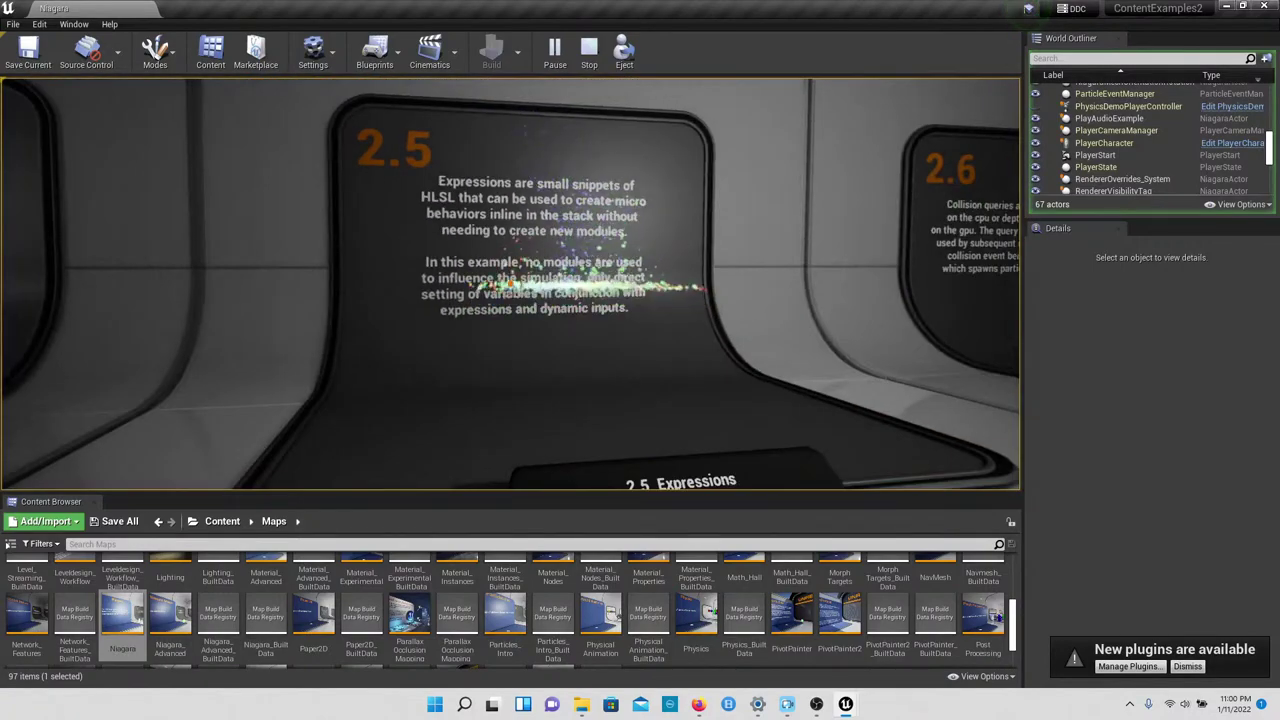
Step: Examine the 2.6 collision query exhibit and walk on to the doorway of the next hallway
key(w)
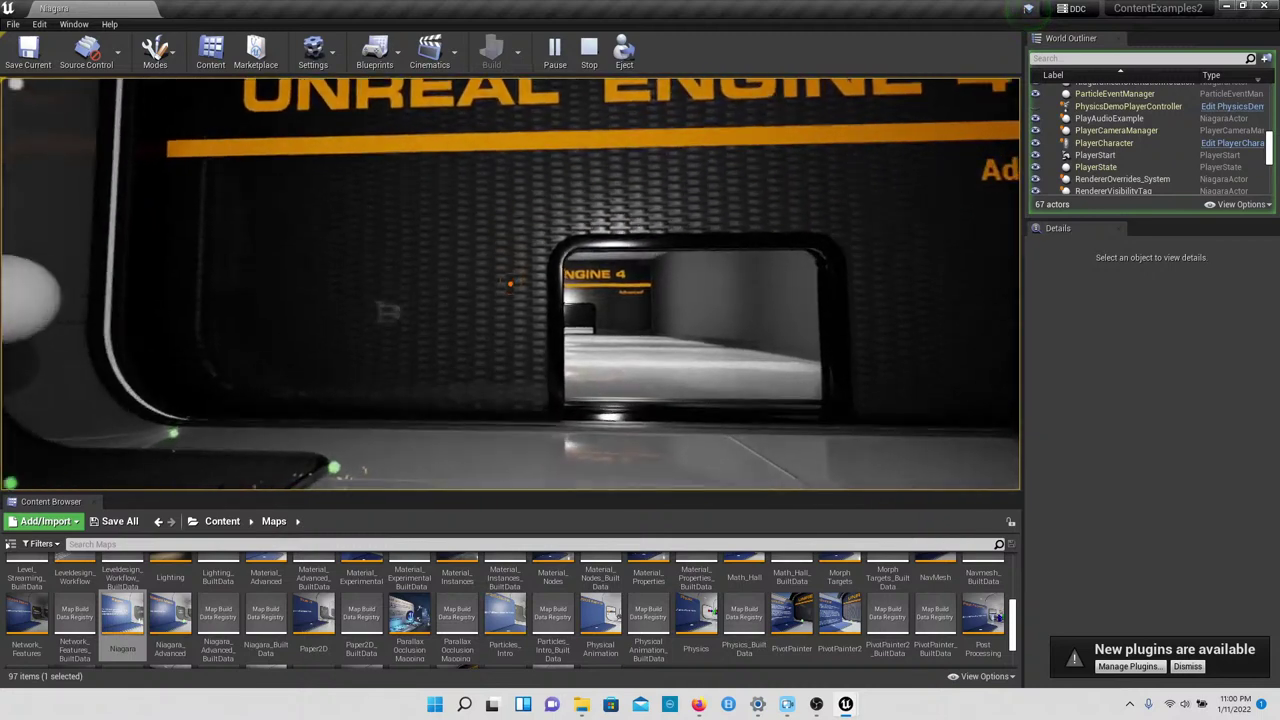
key(w)
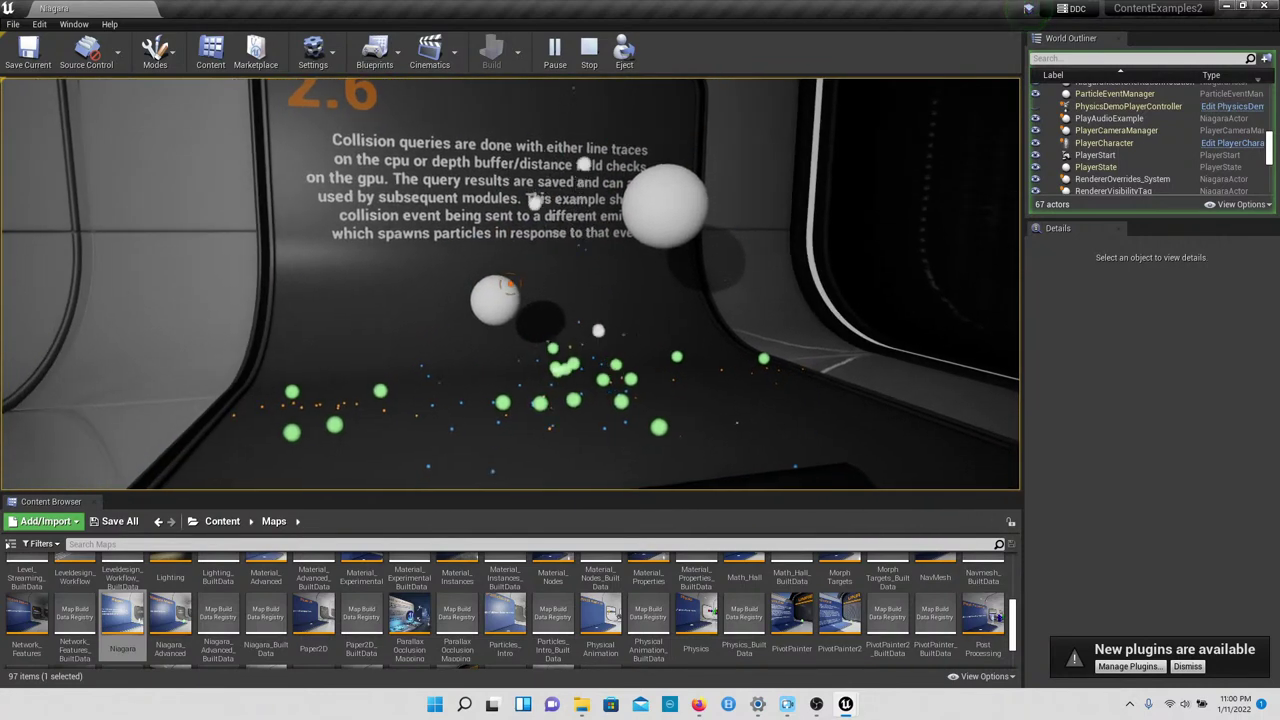
key(w)
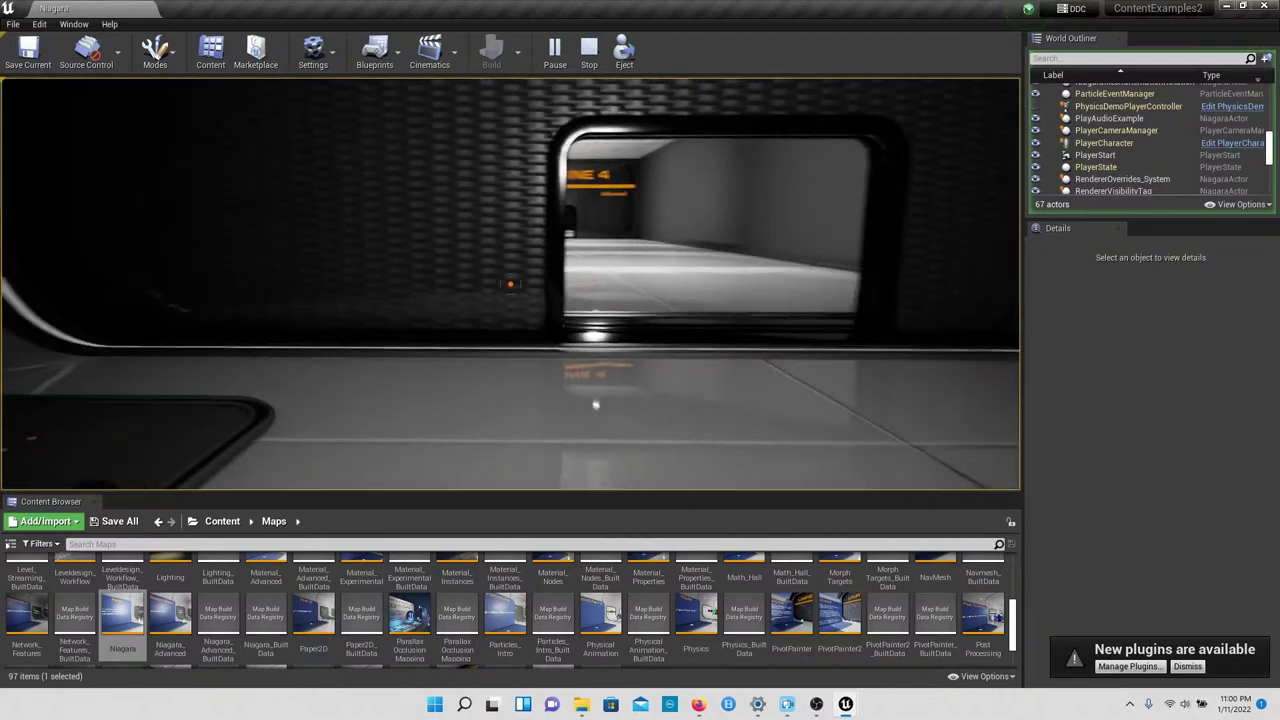
Step: Enter the next hallway and examine the 3.1 Static Mesh Sampling exhibit up close and from farther back
key(w)
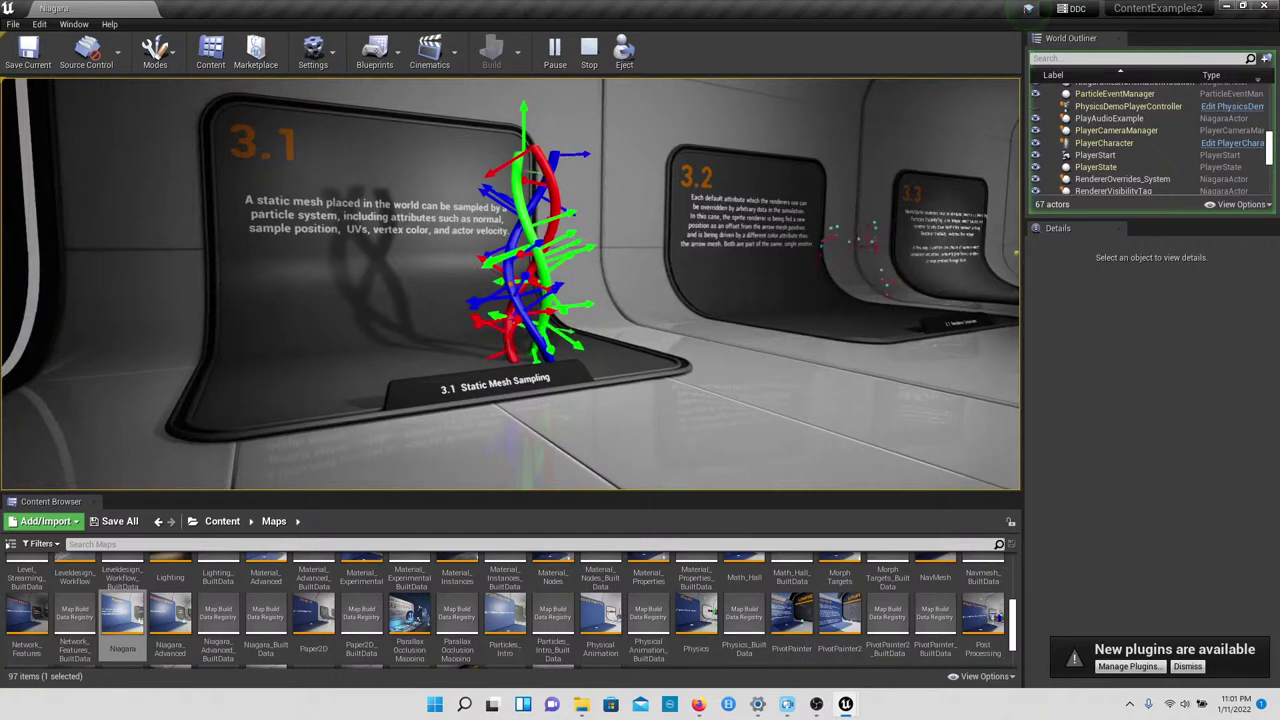
key(w)
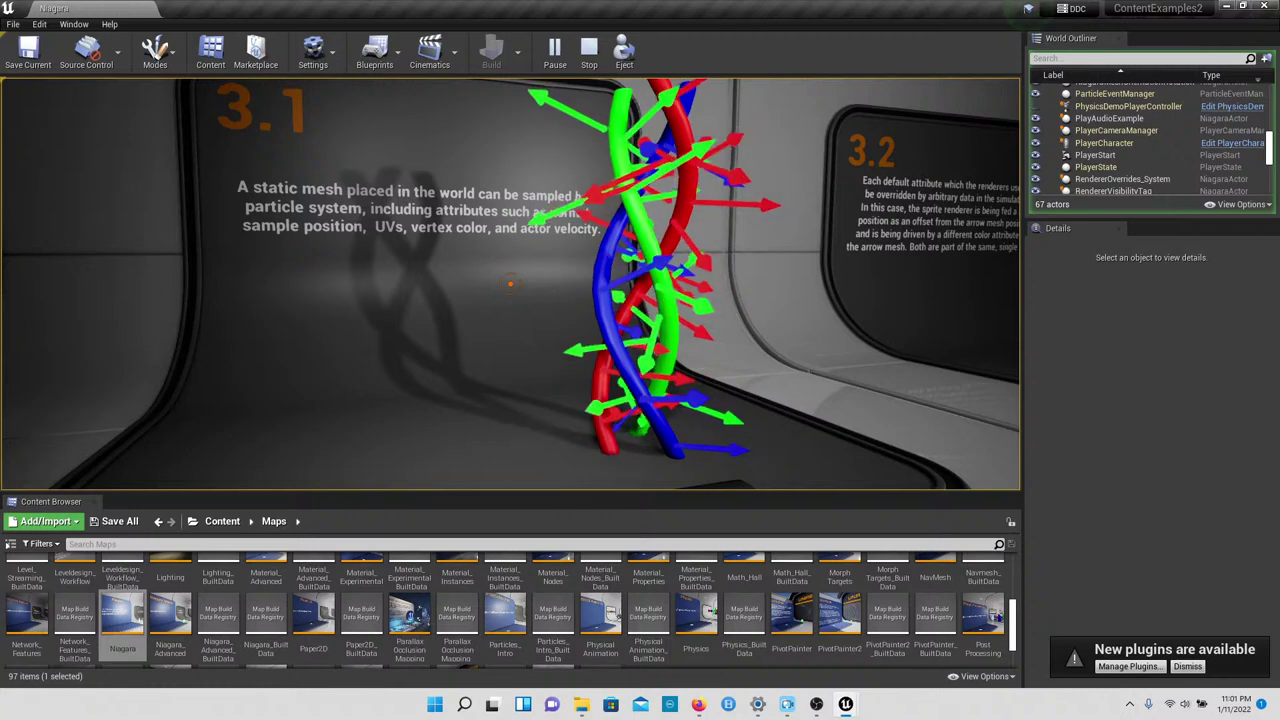
key(s)
key(d)
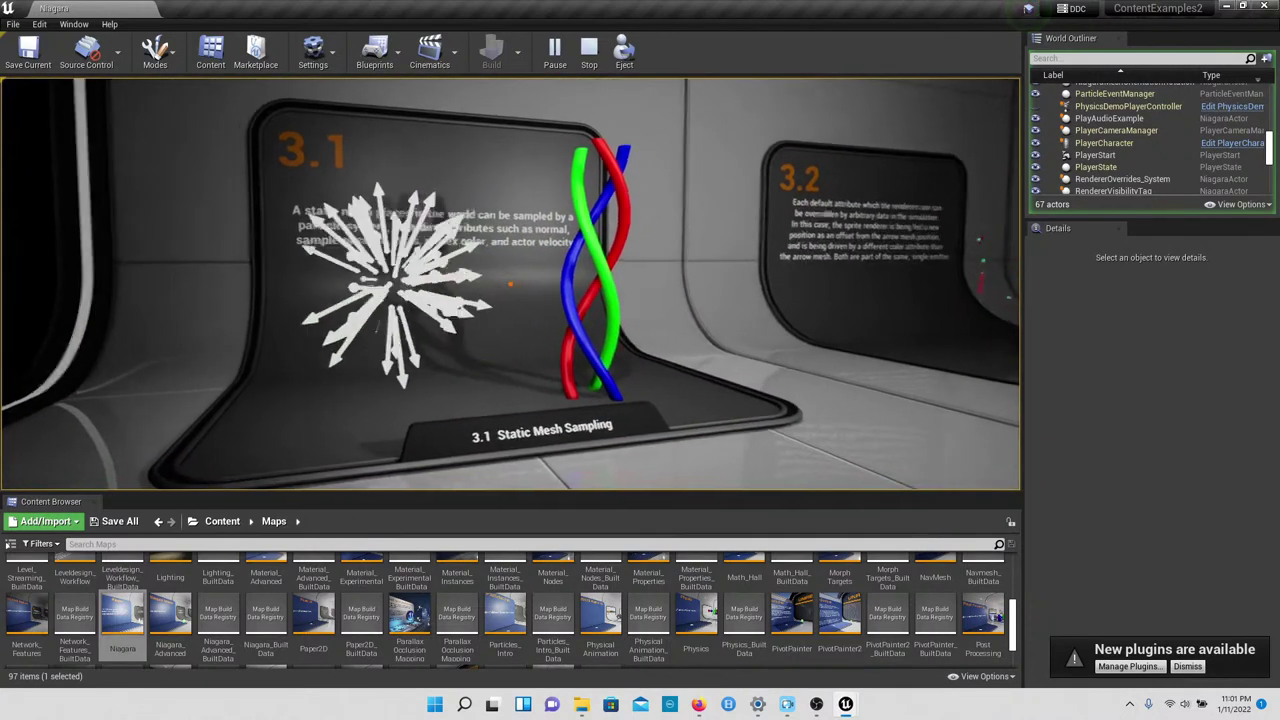
Step: Walk on to the 3.2 exhibit and examine its renderer override text and arrow particles
key(w)
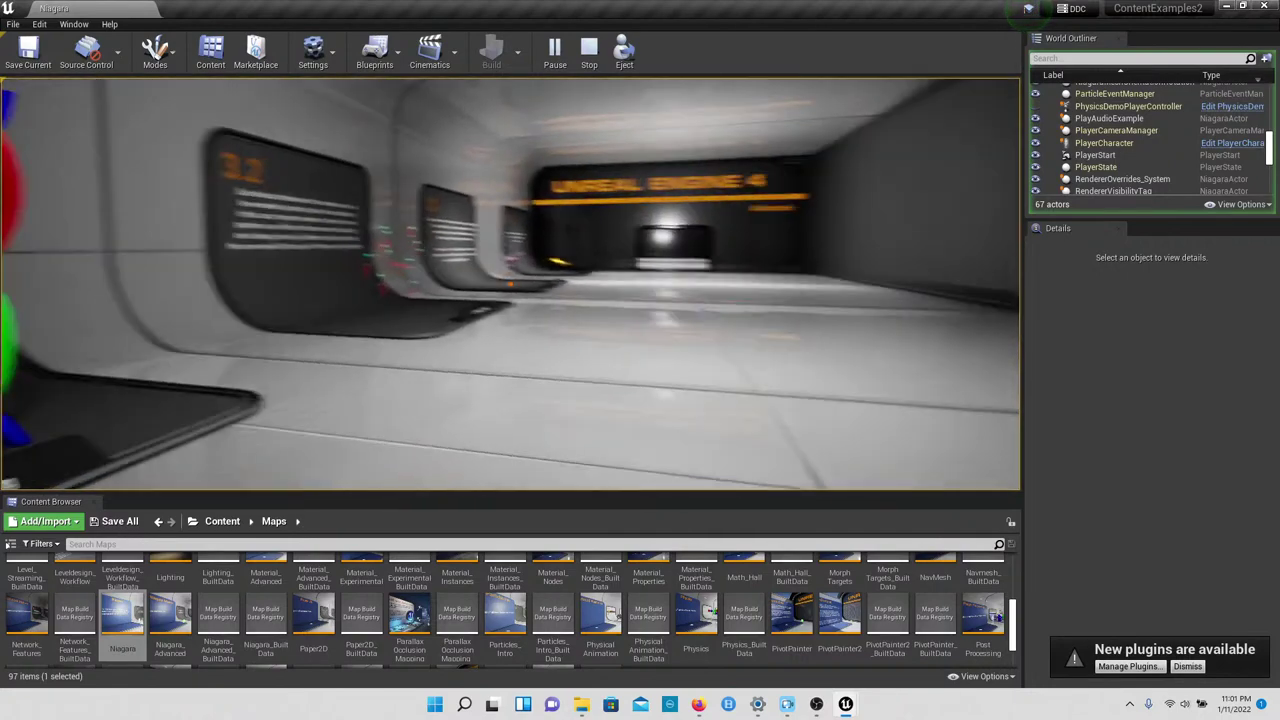
key(s)
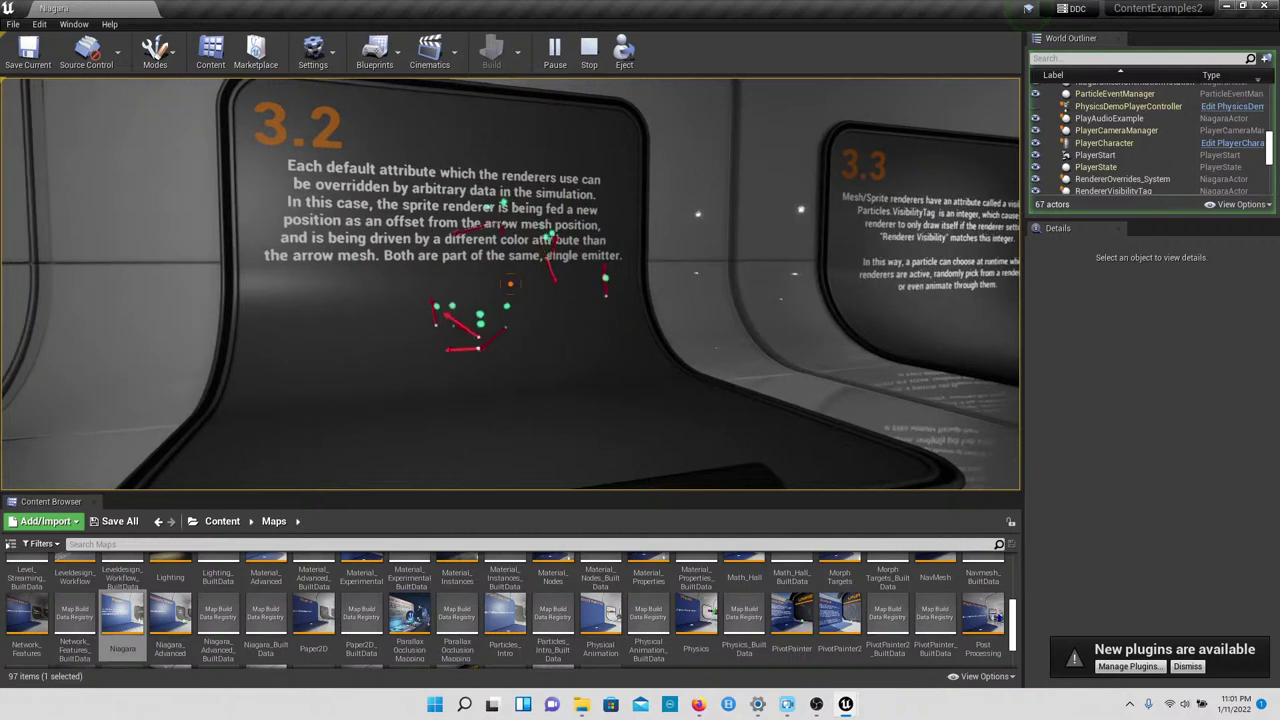
key(d)
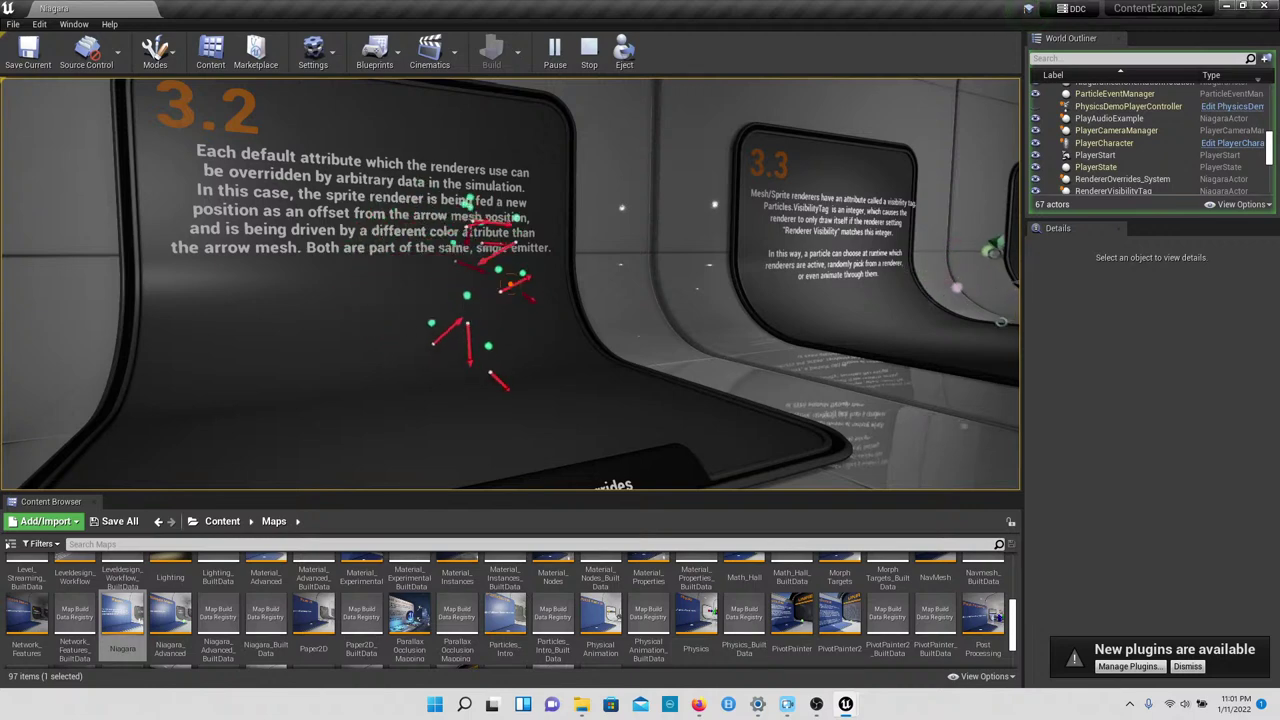
Step: Walk on to the 3.3 exhibit and examine its renderer visibility tag text and changing mesh and sprite particles
key(w)
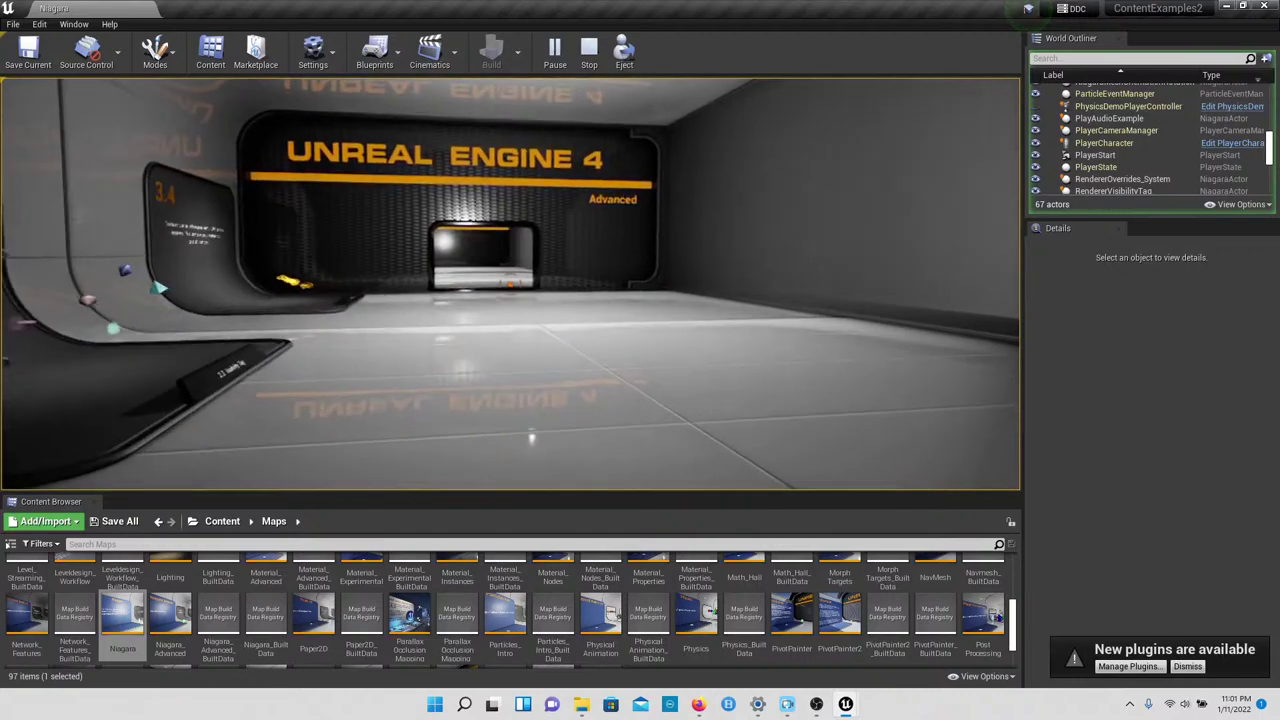
key(w)
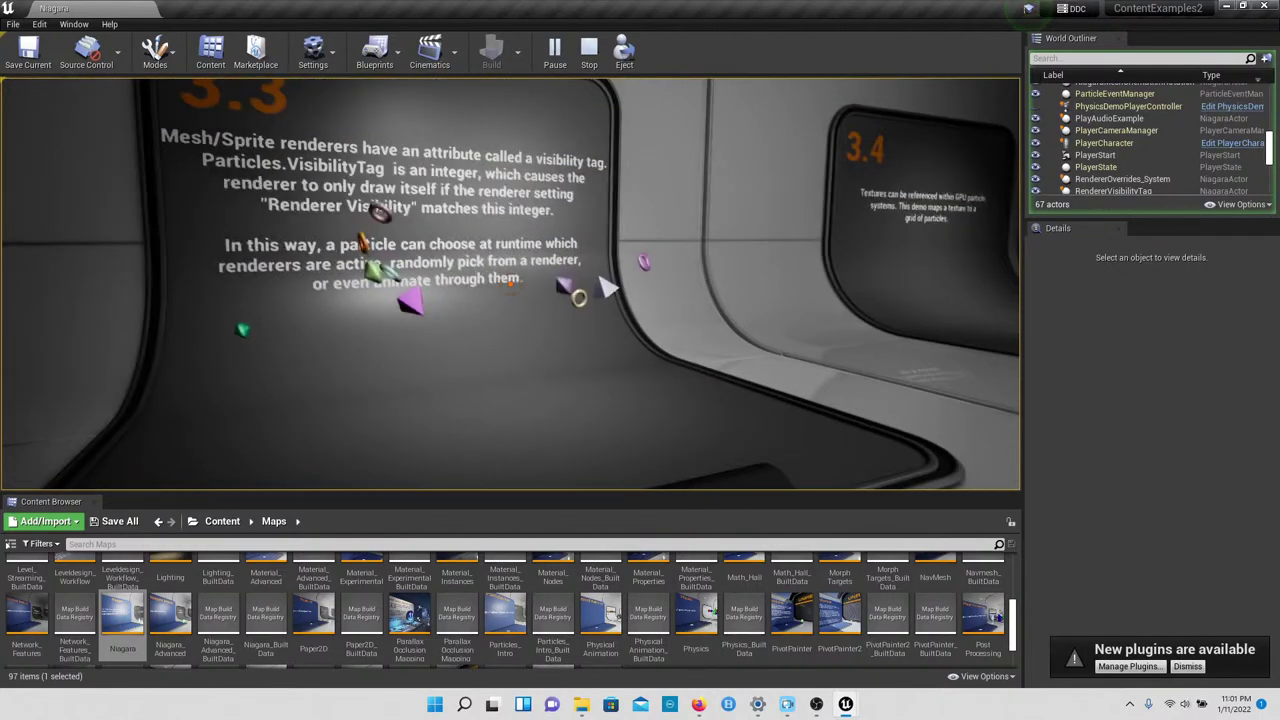
key(s)
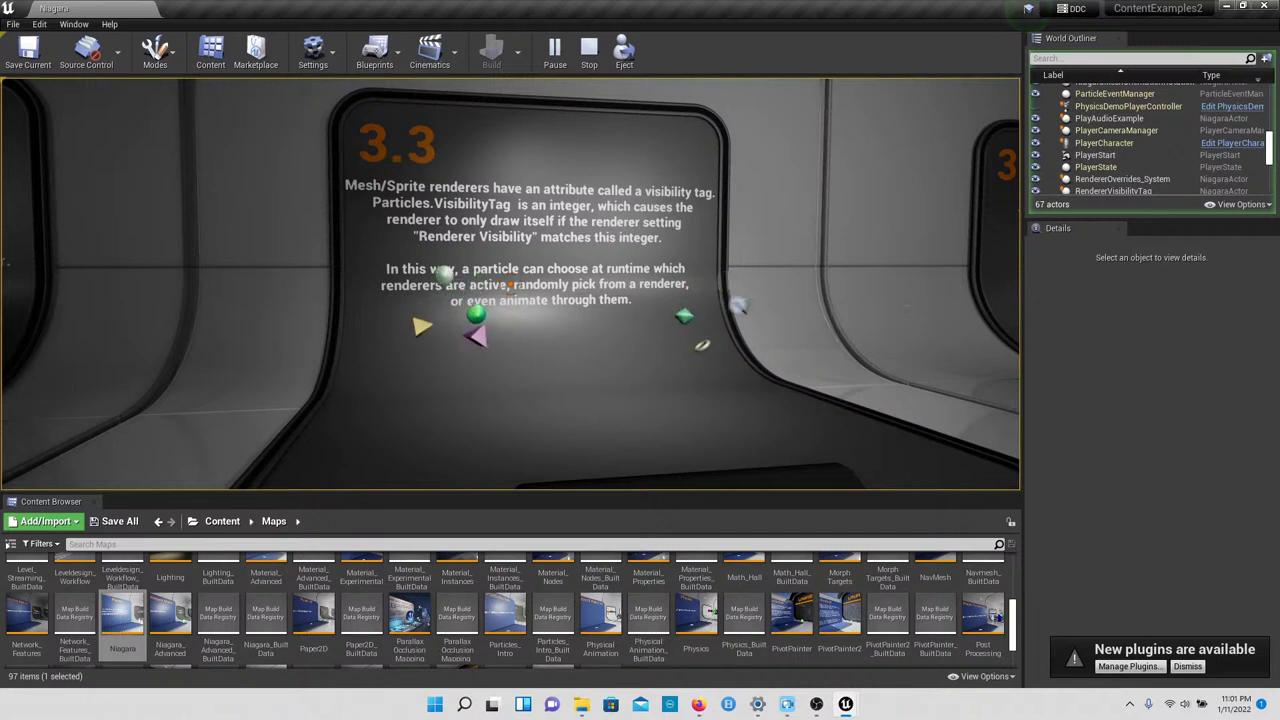
key(d)
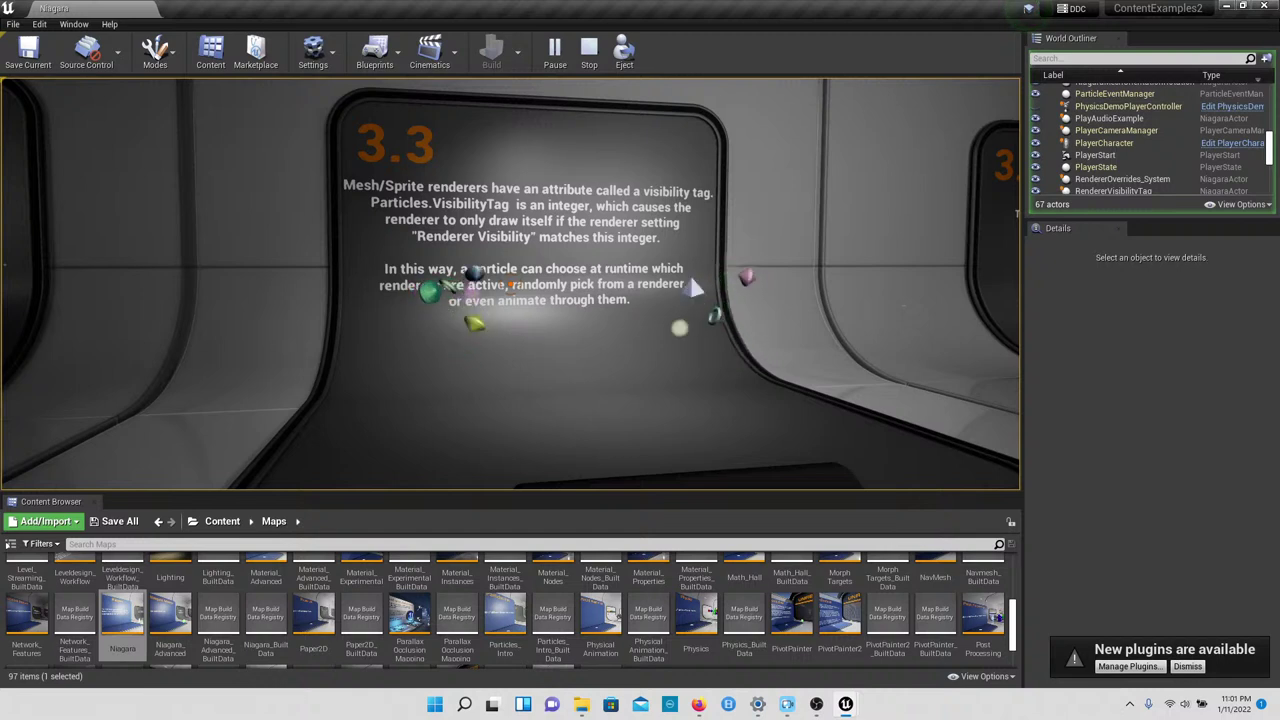
key(d)
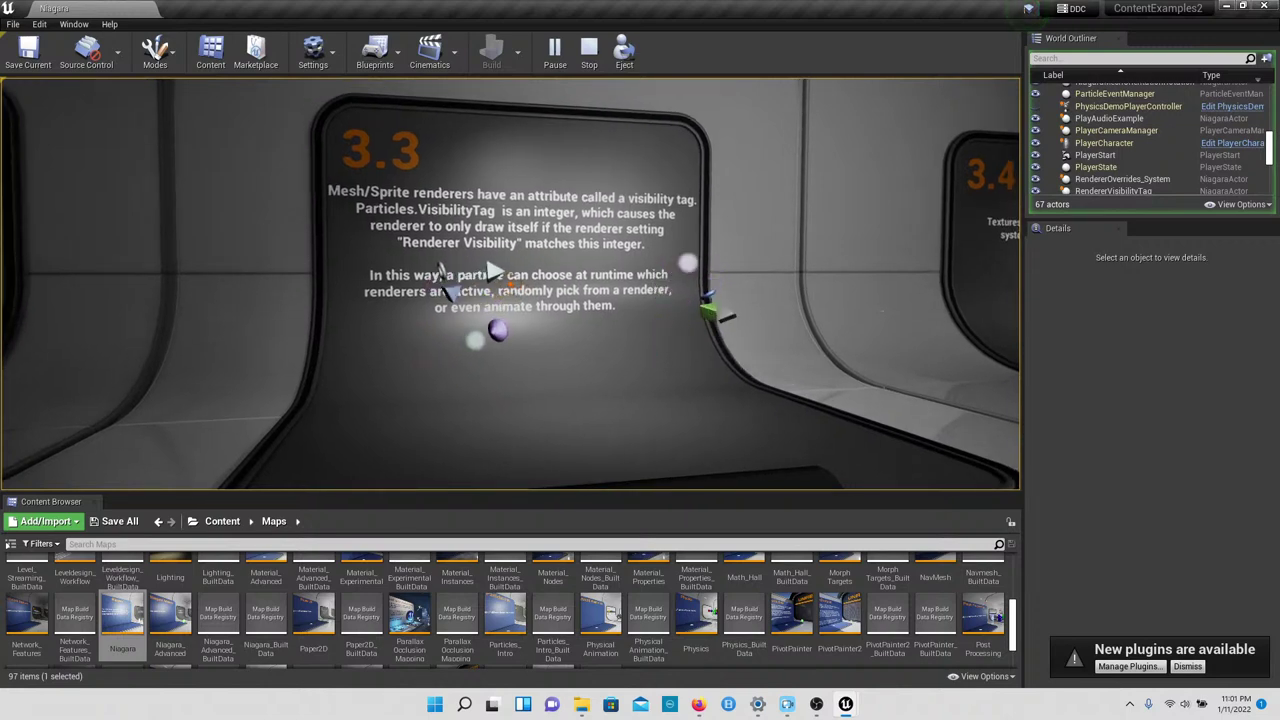
Step: Walk on to the 3.4 Texture Sampling exhibit and examine its description and textured grid of particles
key(d)
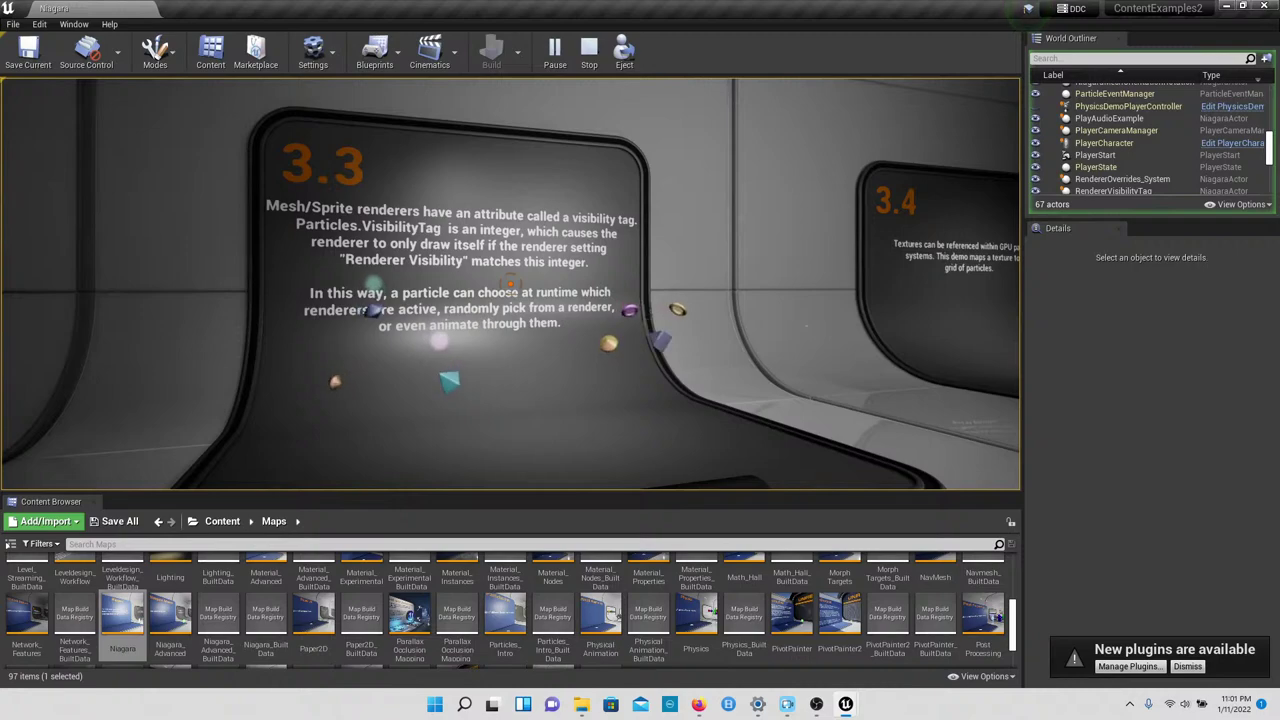
key(w)
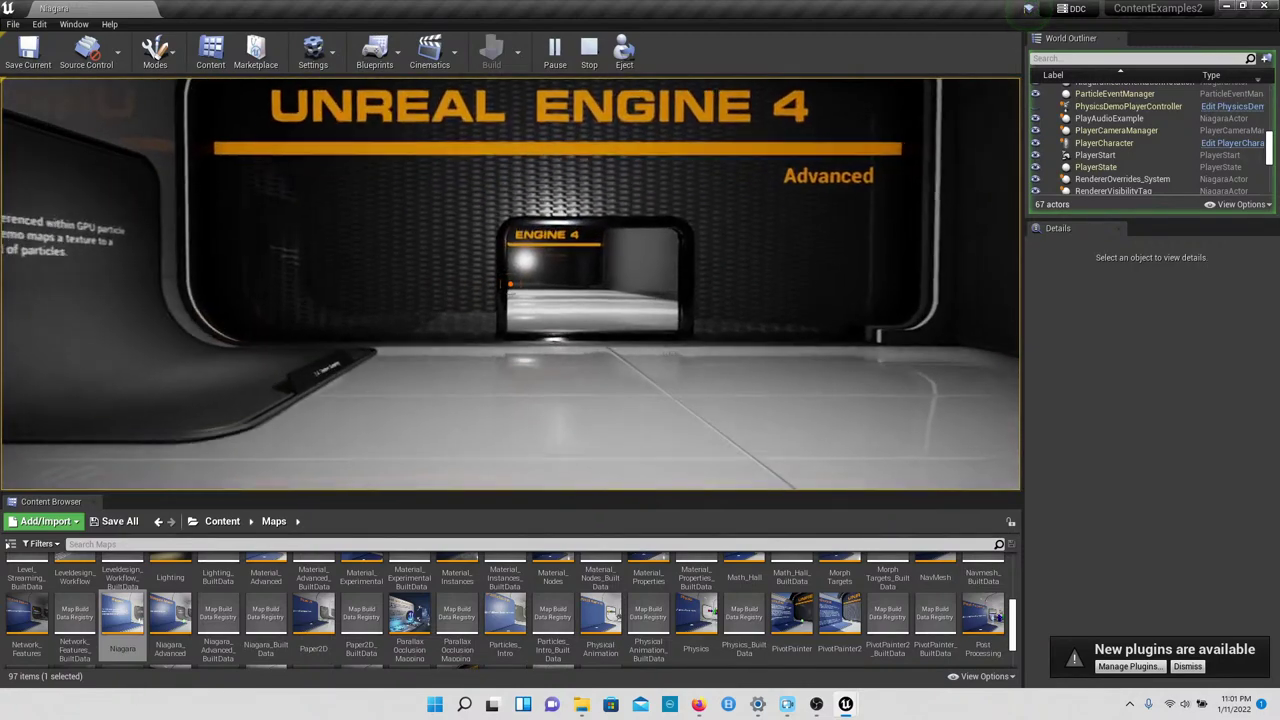
key(w)
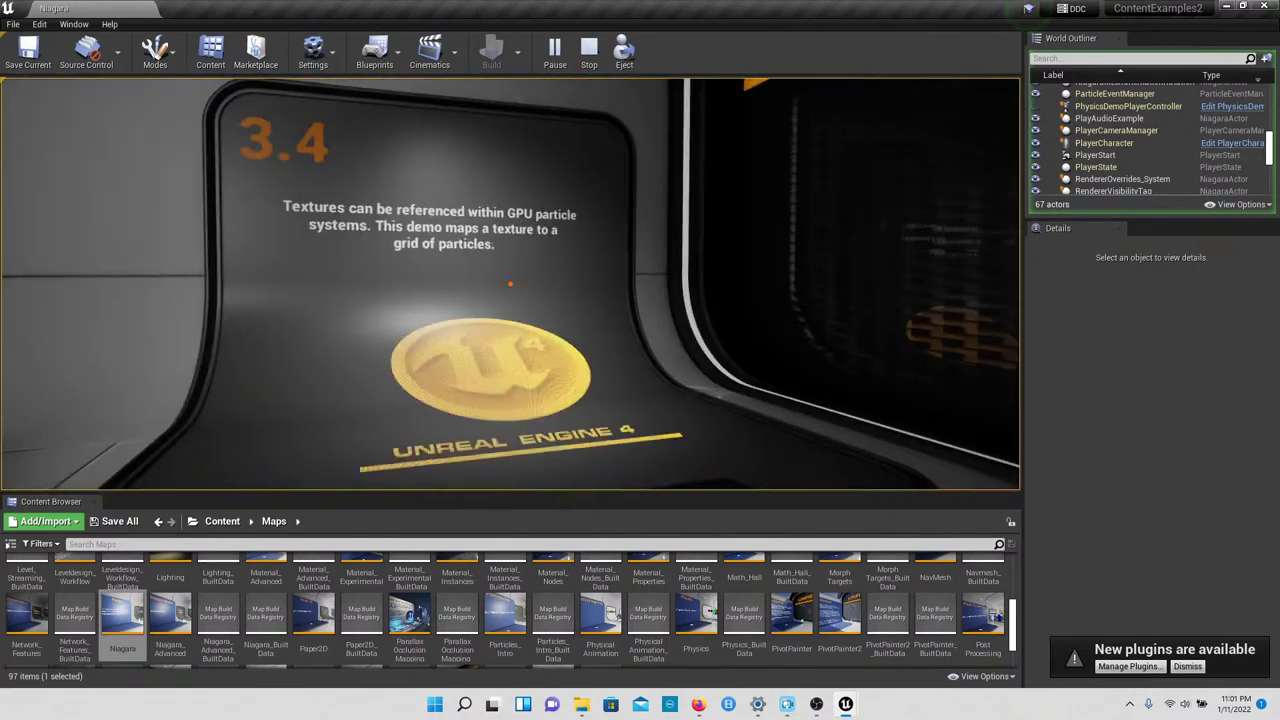
key(w)
key(w)
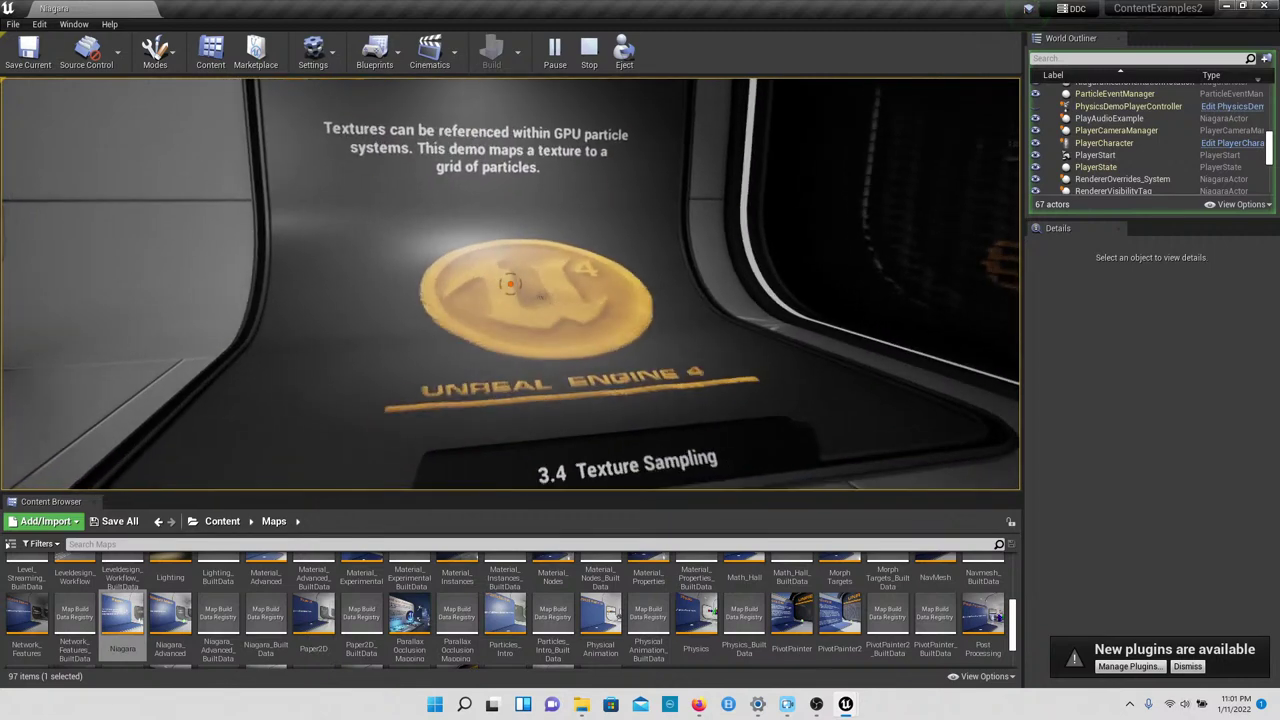
Step: Go through the doorway into the next hallway and examine the 4.1 Play Audio Per Particle exhibit
key(a)
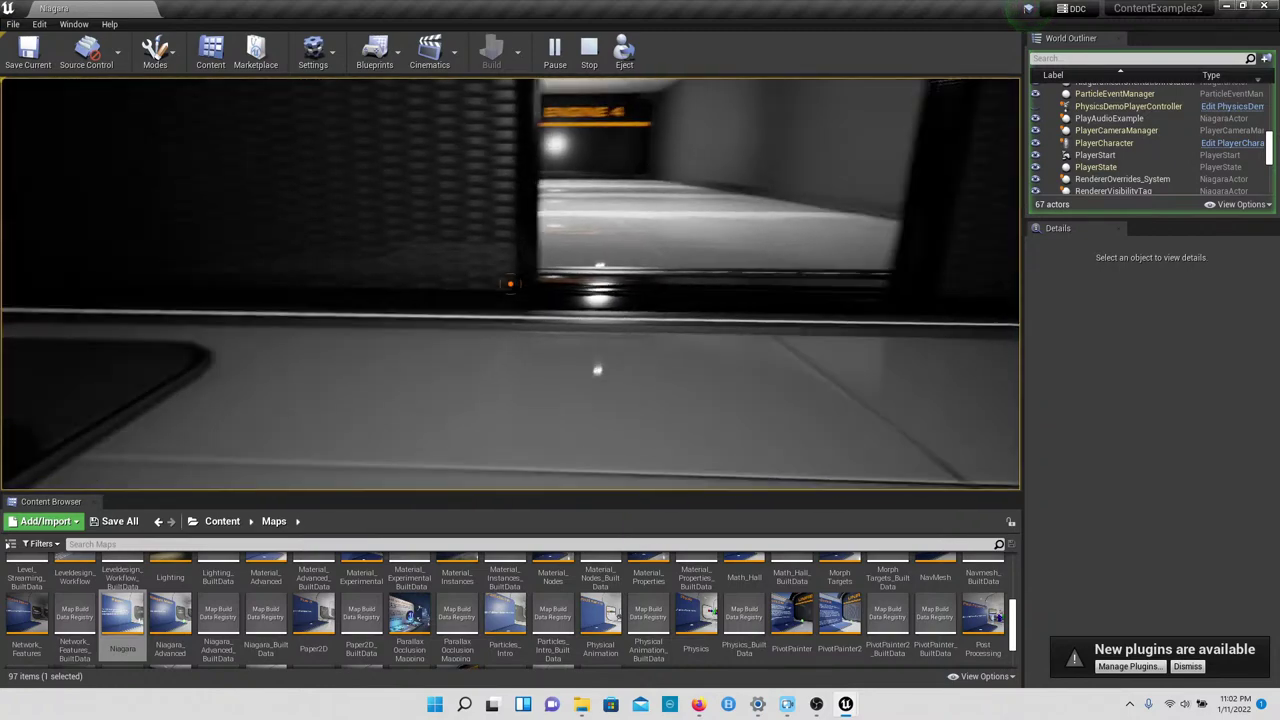
key(w)
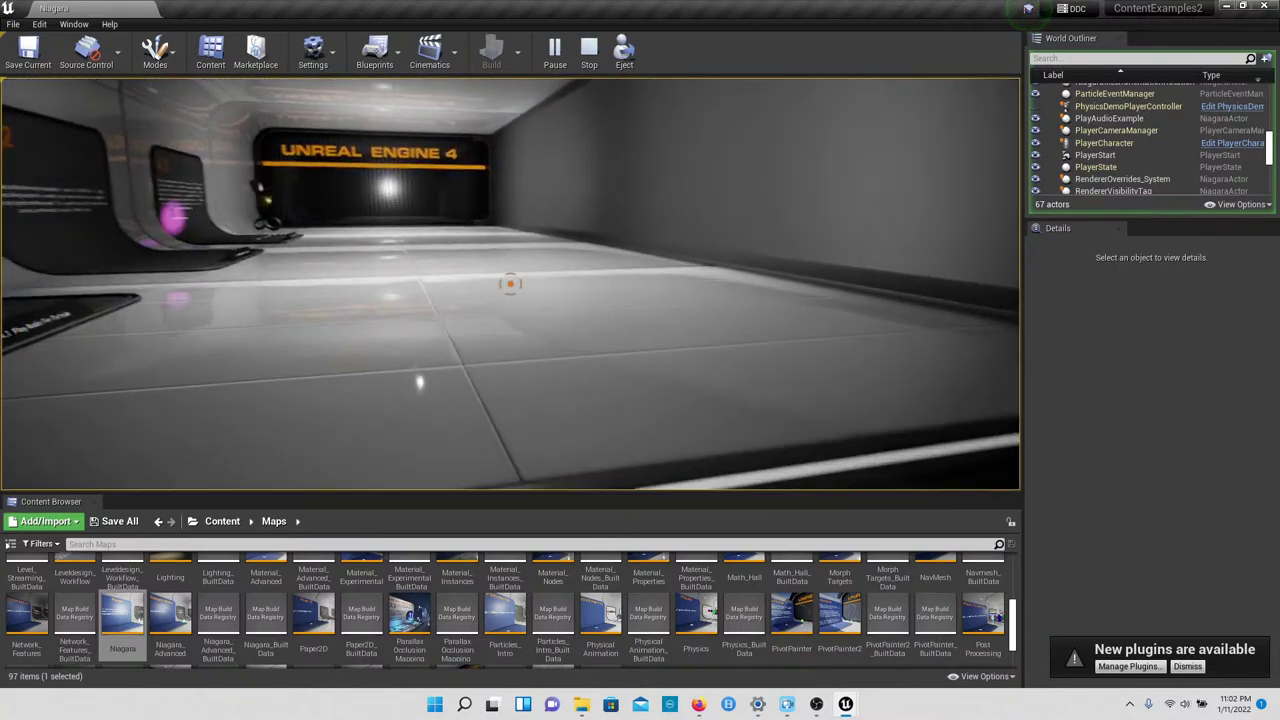
key(w)
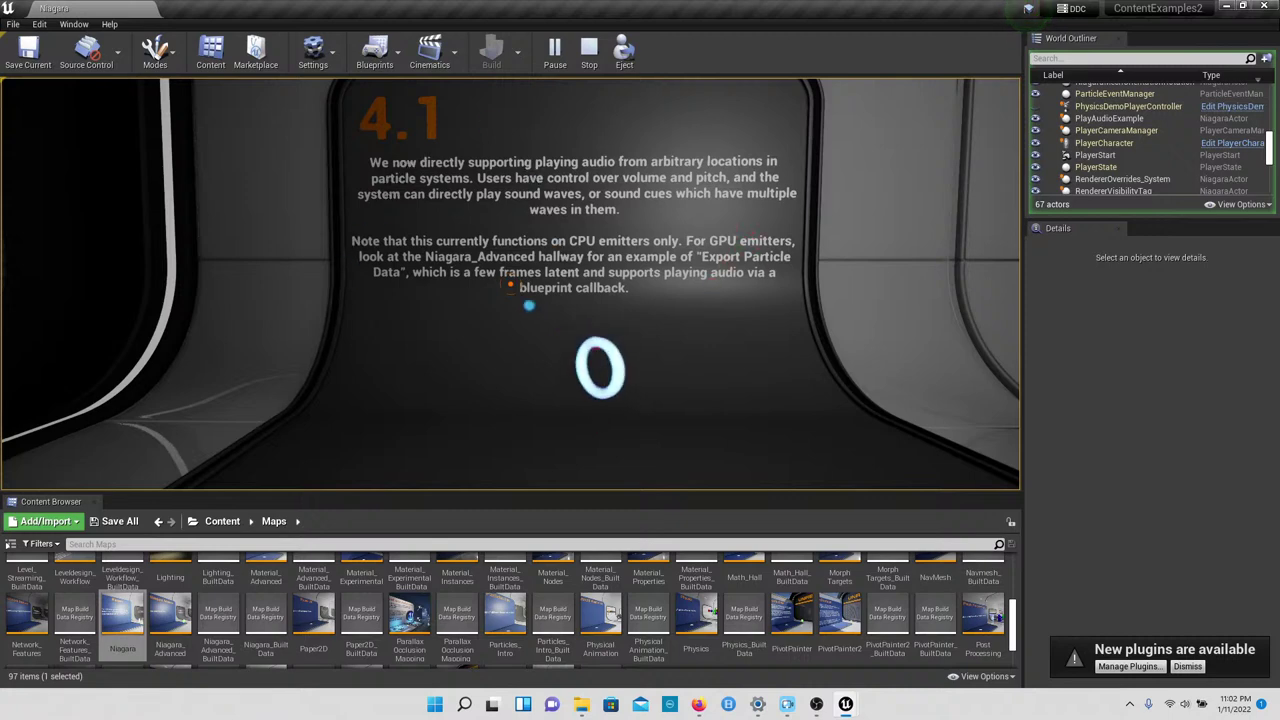
key(w)
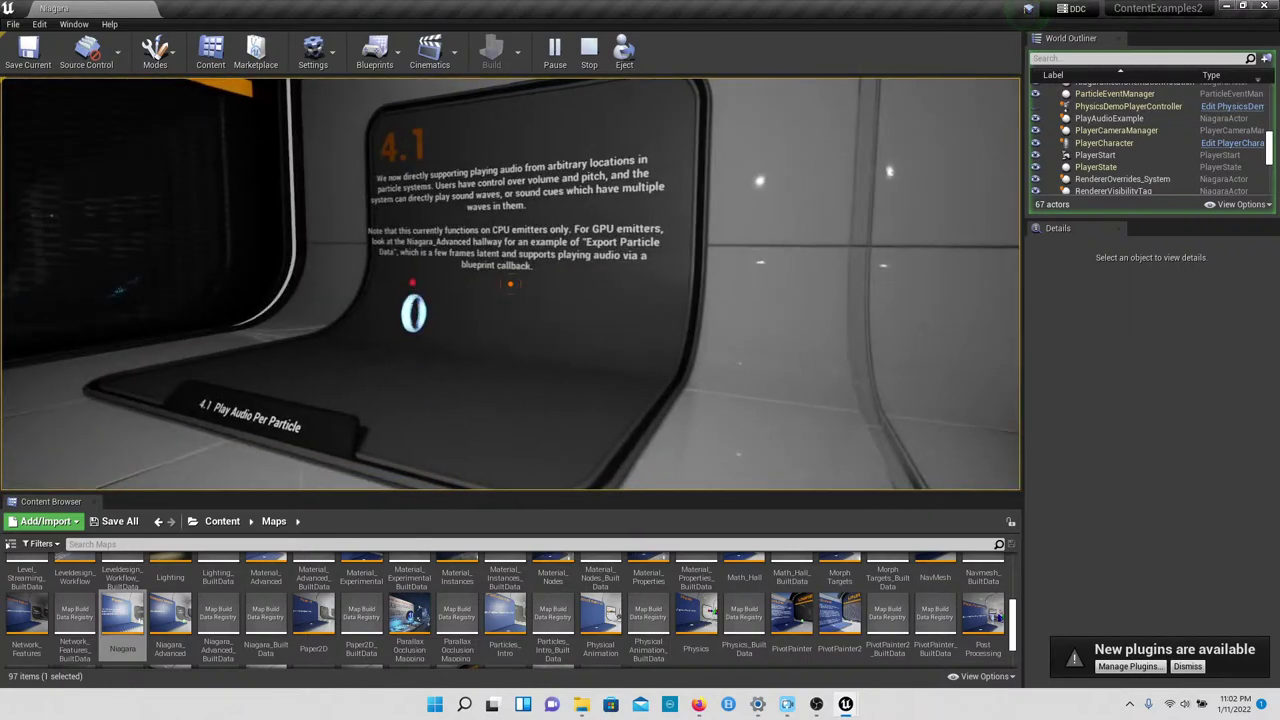
Step: Walk on to the 4.2 Renderers With No Particles exhibit and examine its text and colour-changing sprite
key(w)
key(w)
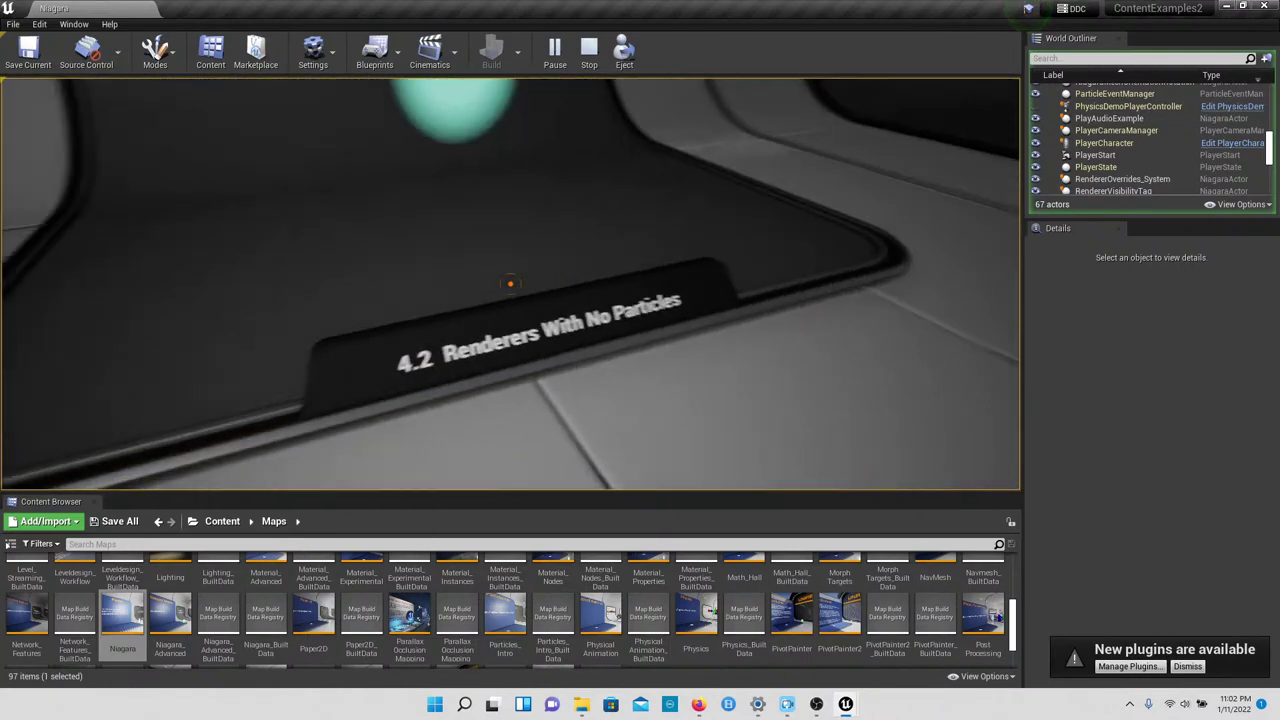
key(w)
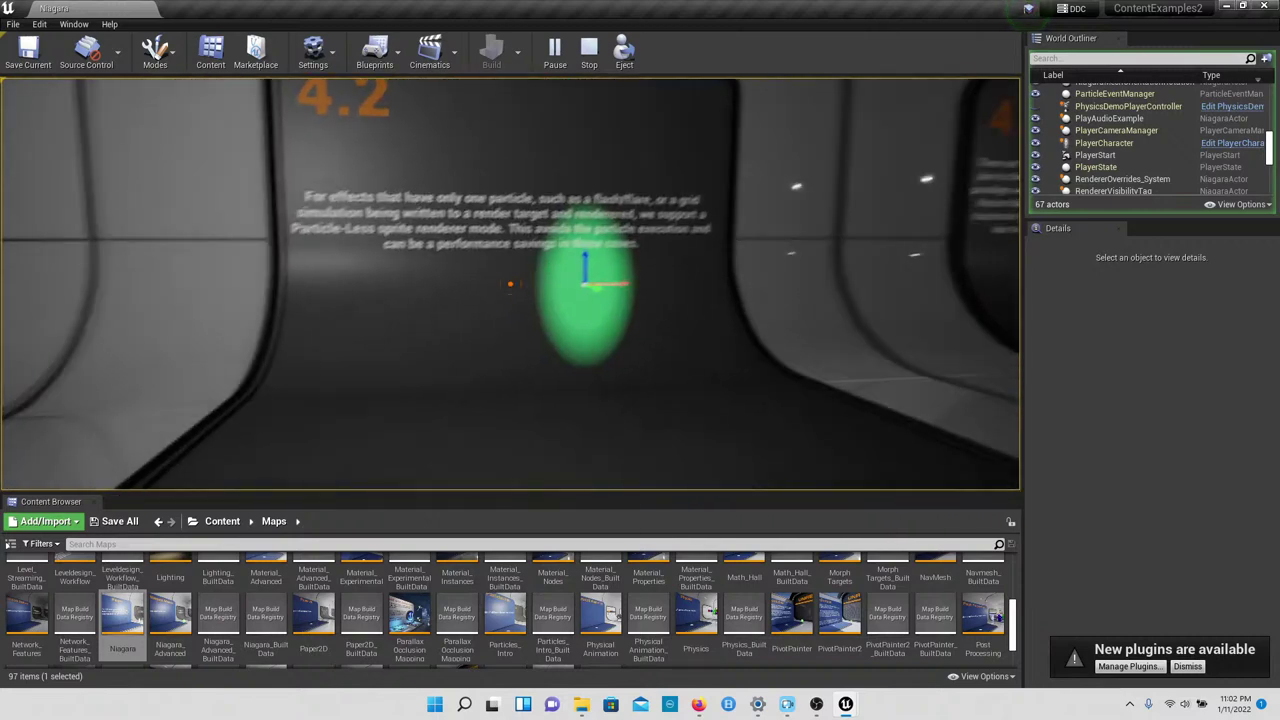
key(d)
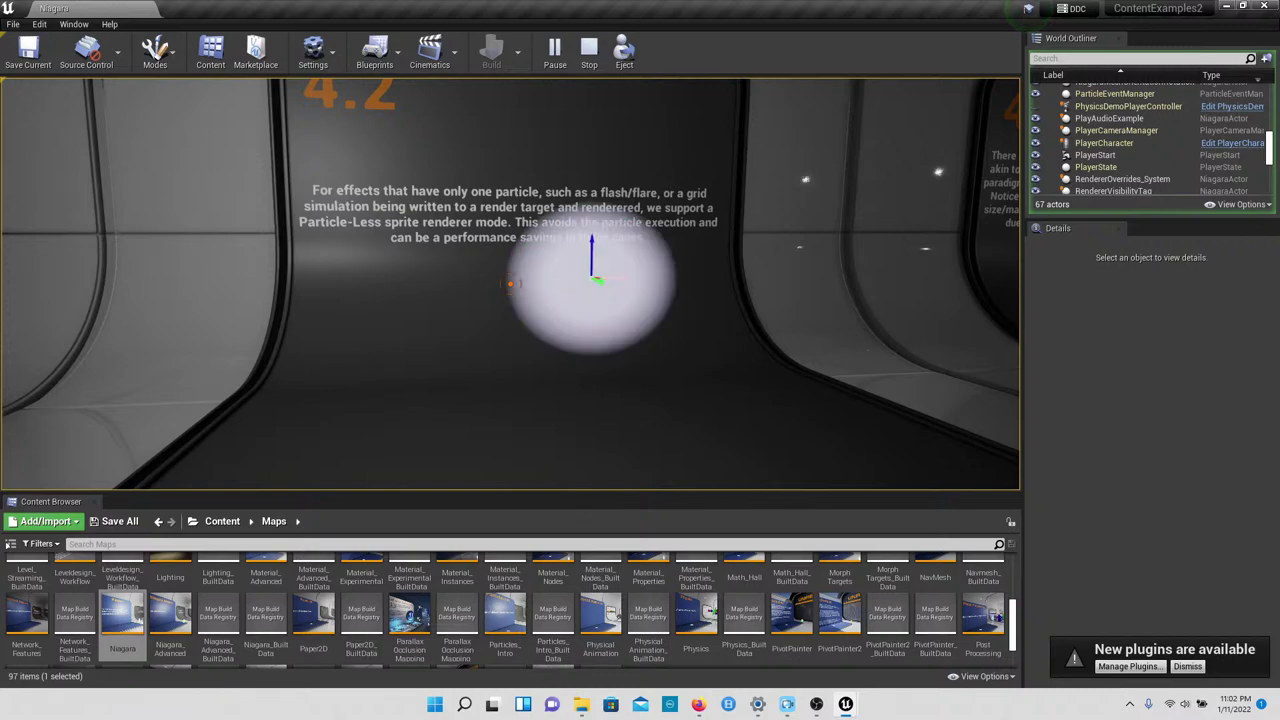
Step: Walk on to the 4.3 Mesh Orientation vs. Rotational Force exhibit and examine its text and rotating meshes from several positions
key(w)
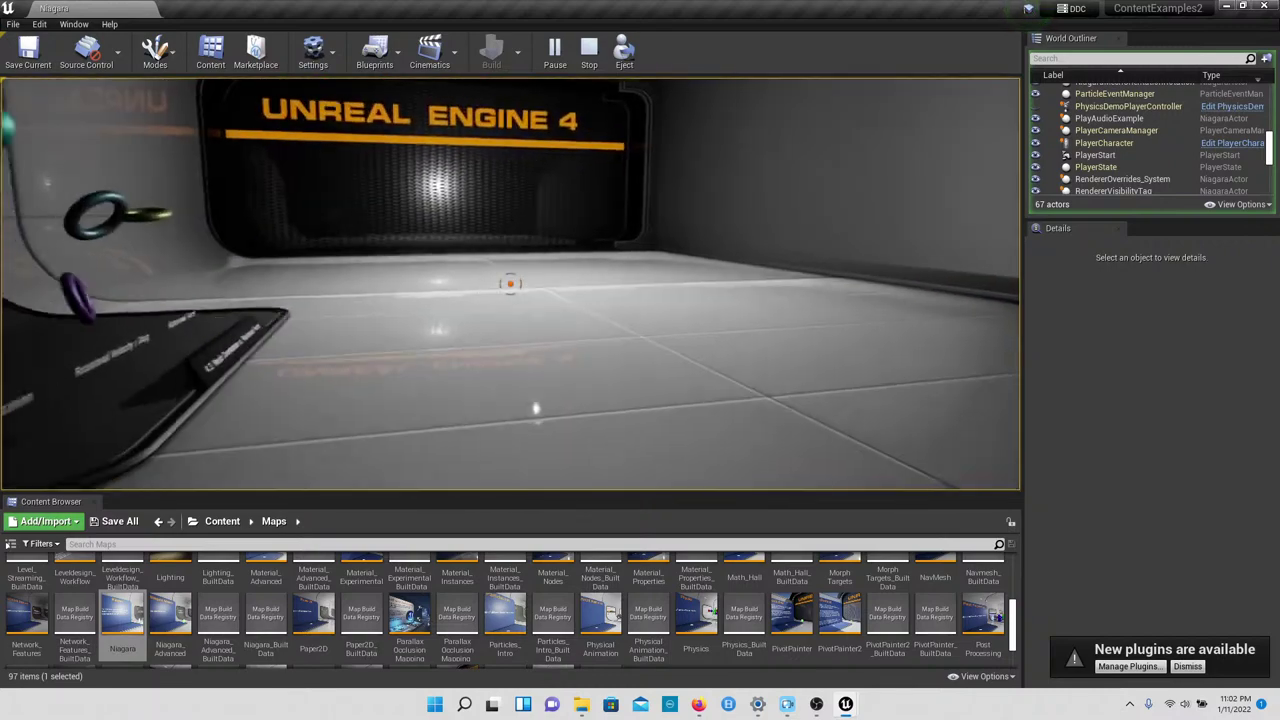
key(a)
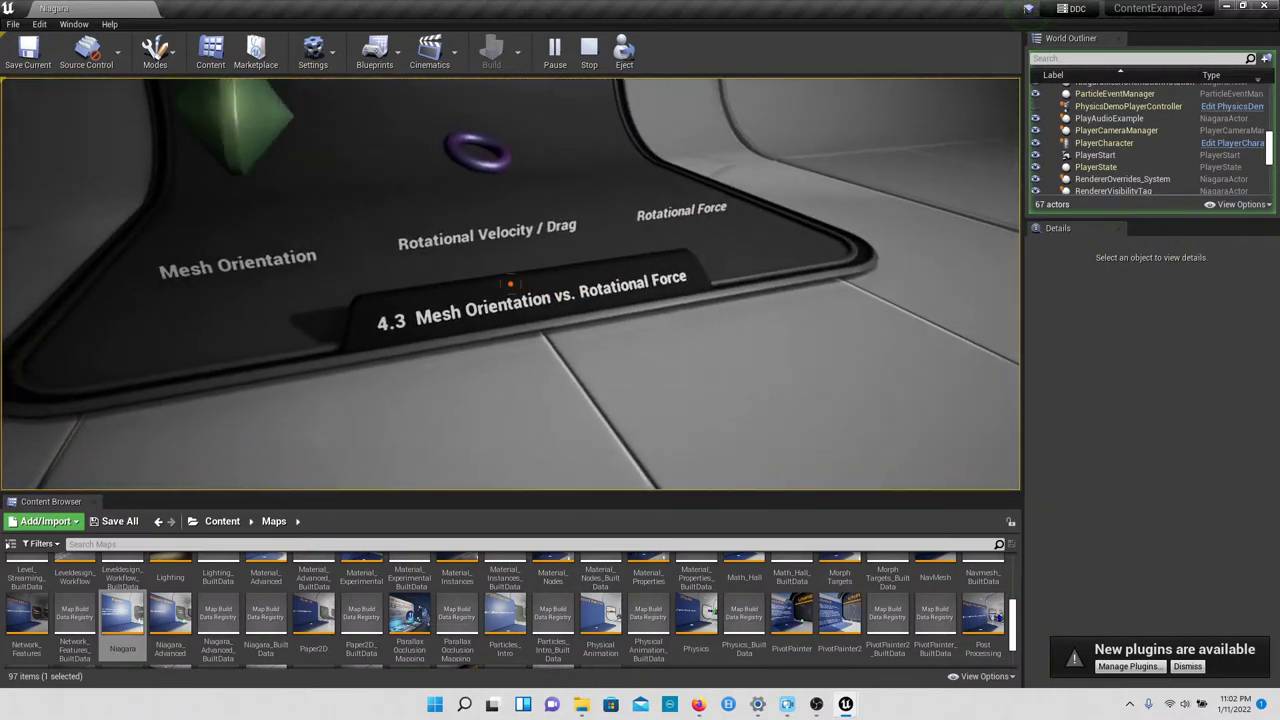
key(w)
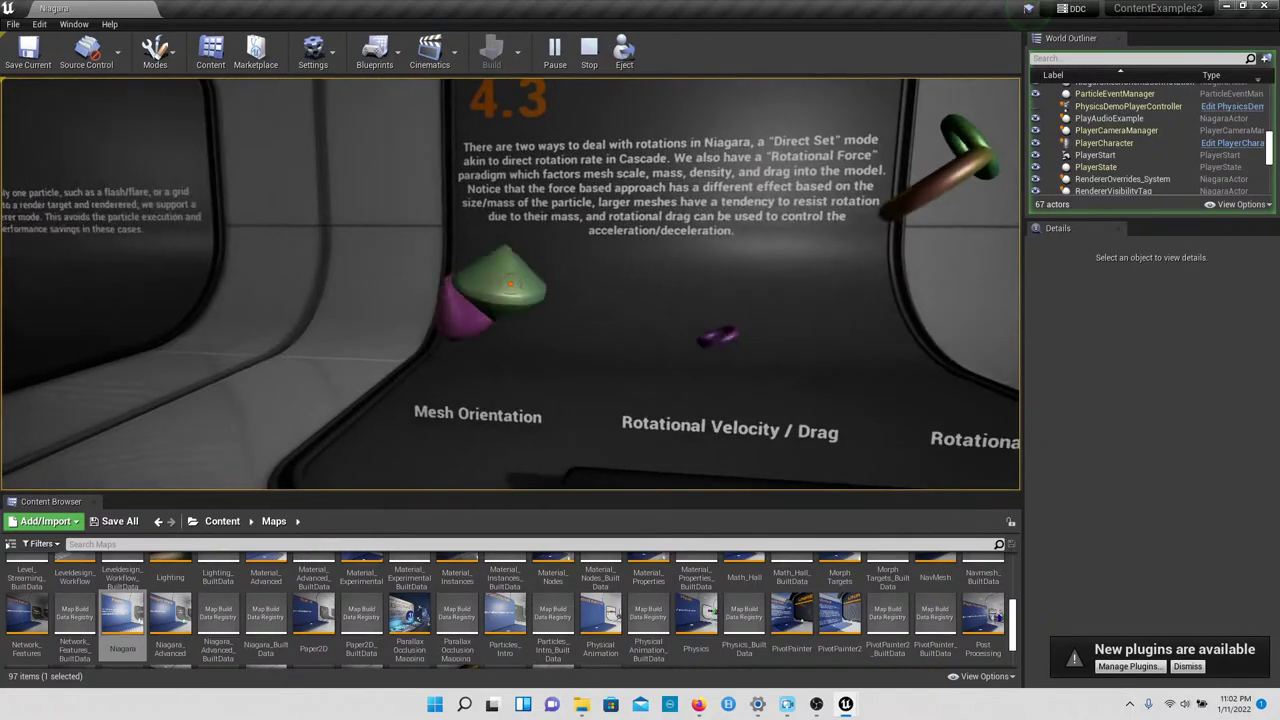
key(s)
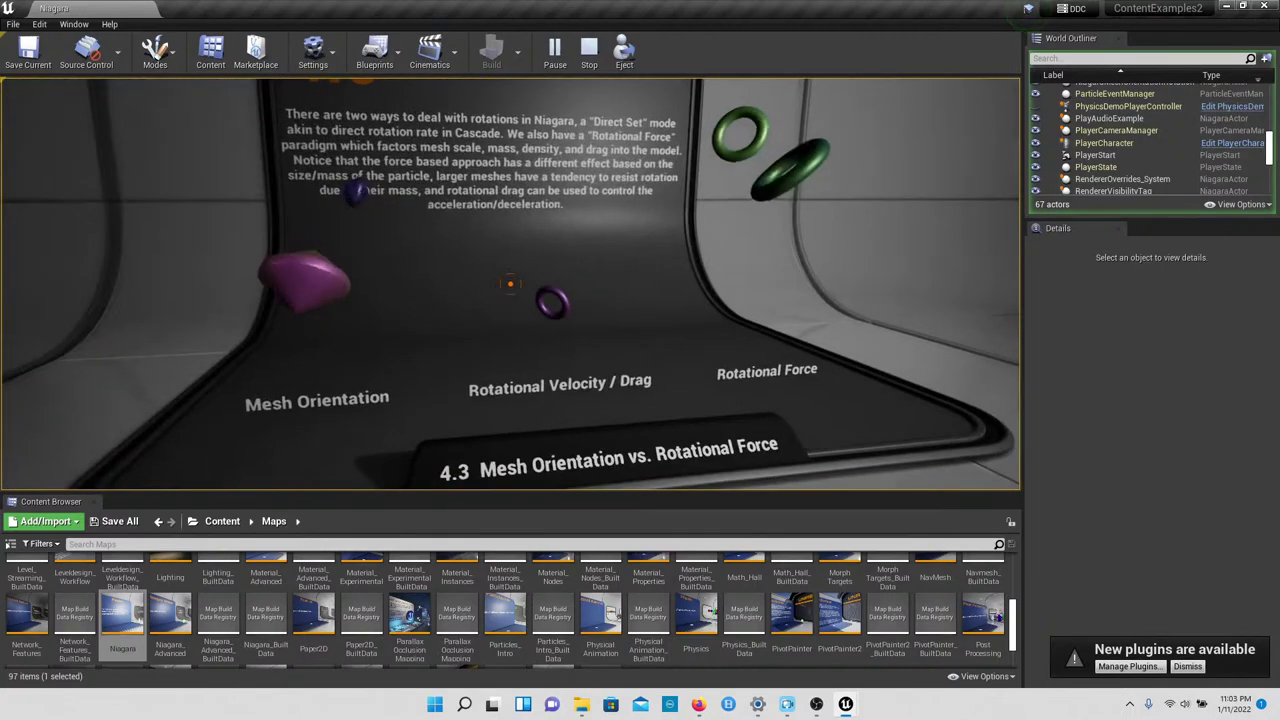
key(w)
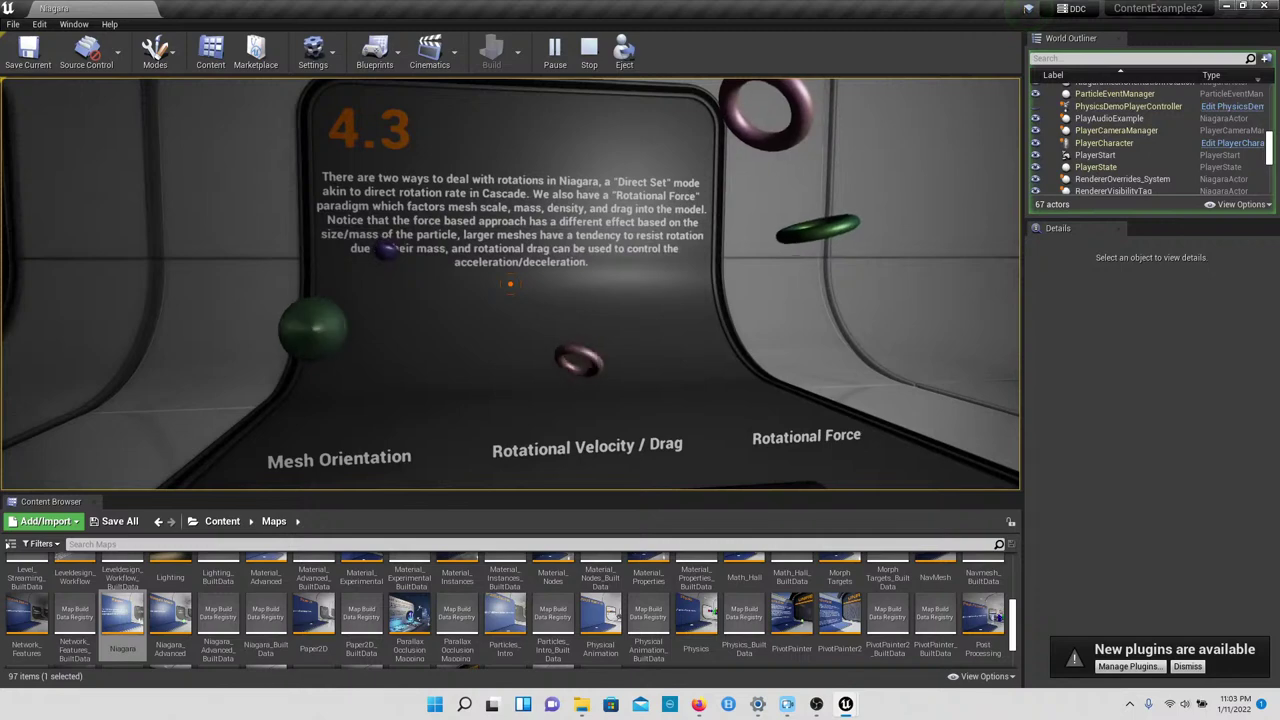
key(w)
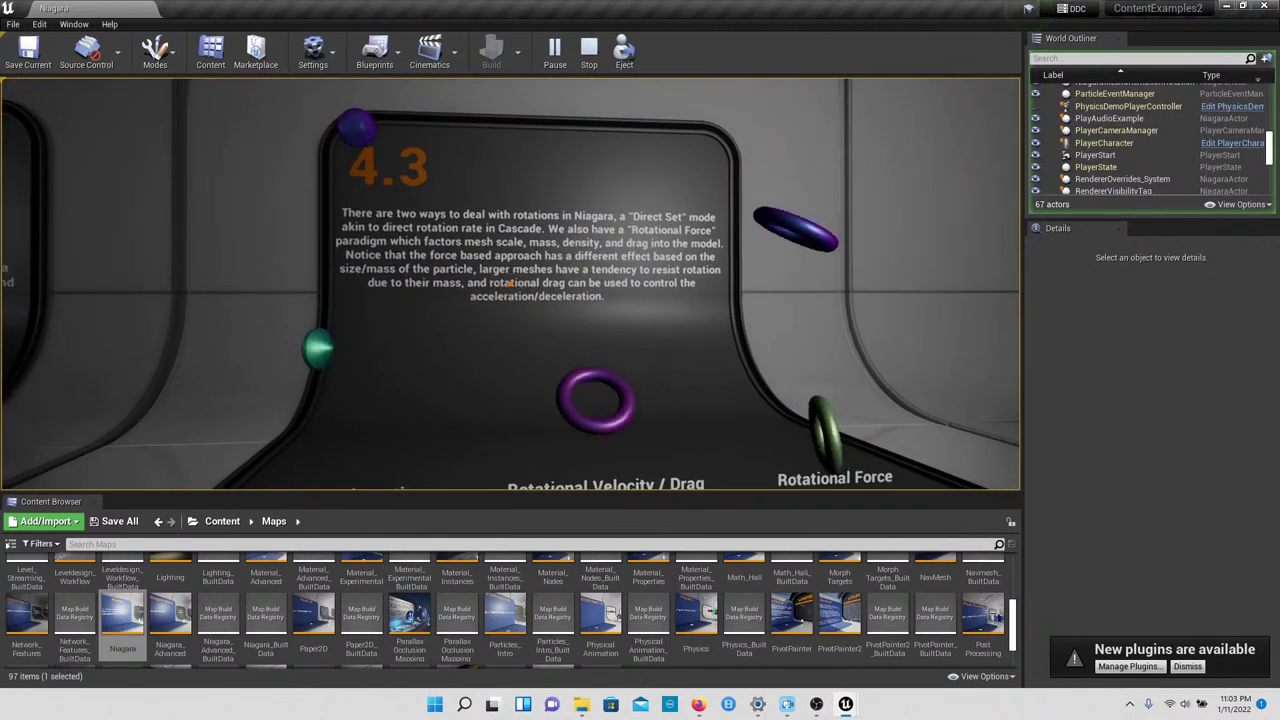
key(a)
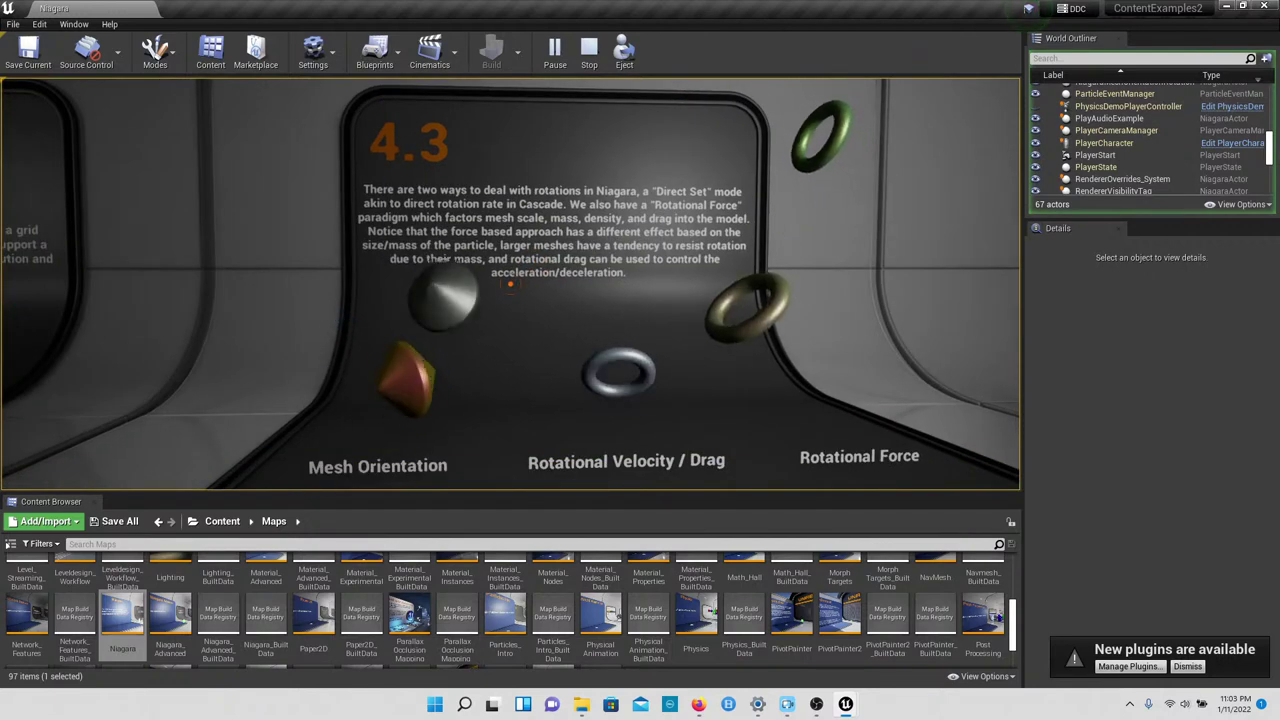
key(Right)
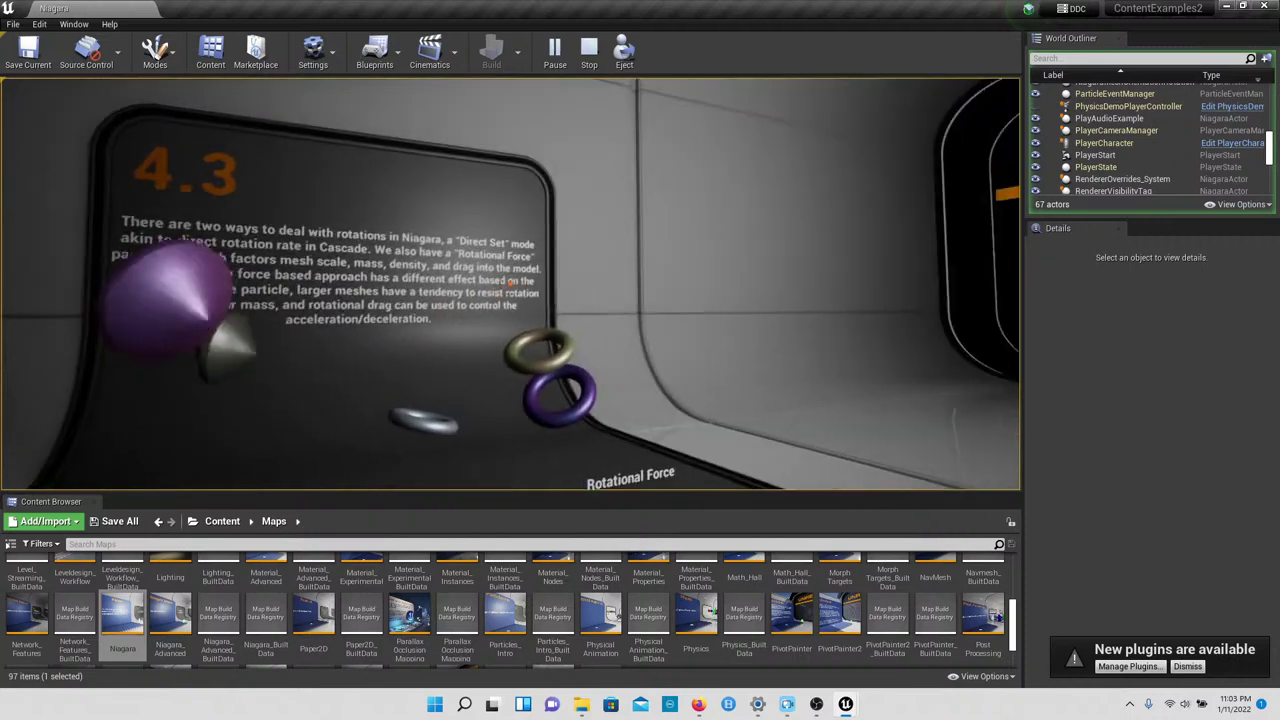
key(Left)
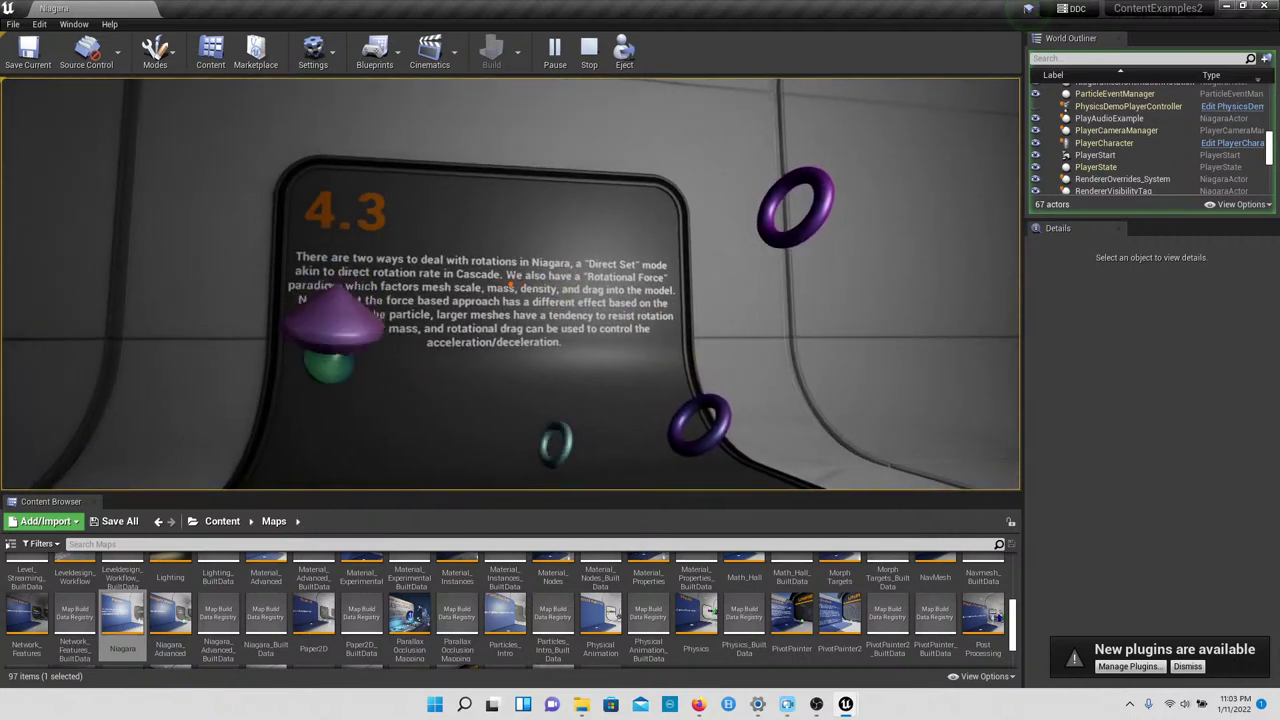
Step: End the play session and open the Niagara_Advanced map without saving the LevelScripting_Master changes
key(Escape)
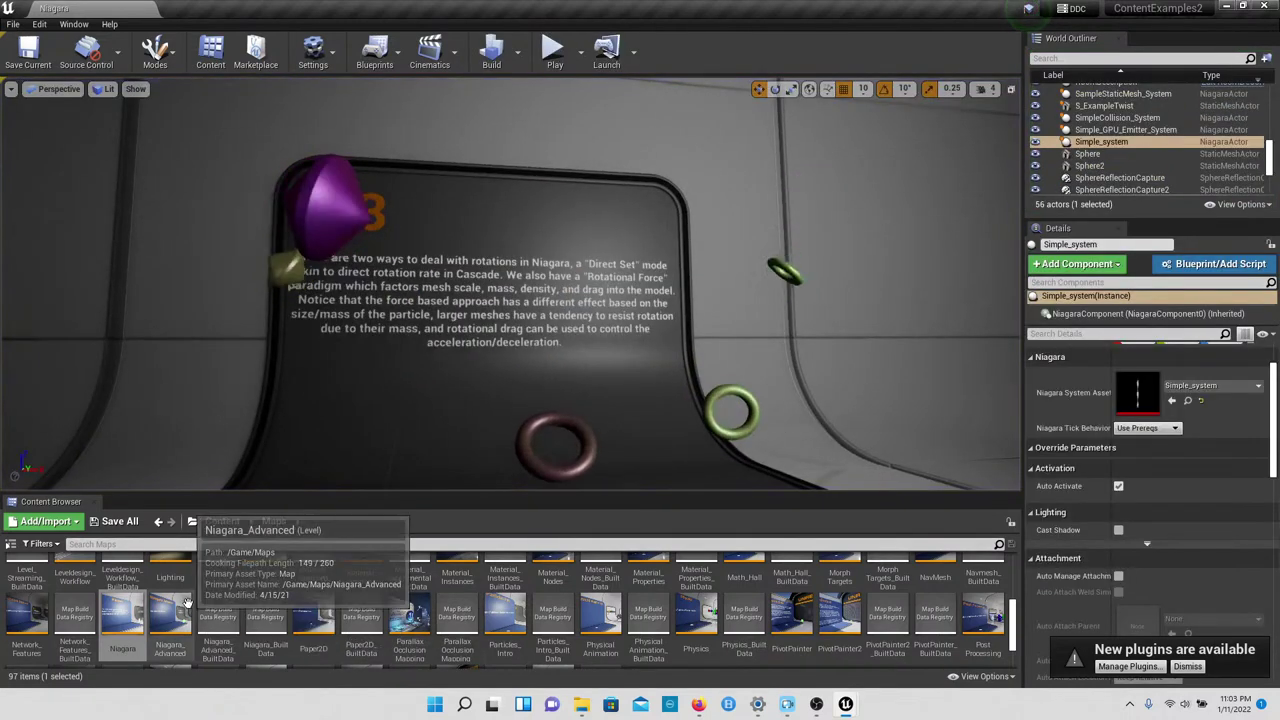
double_click(177, 619)
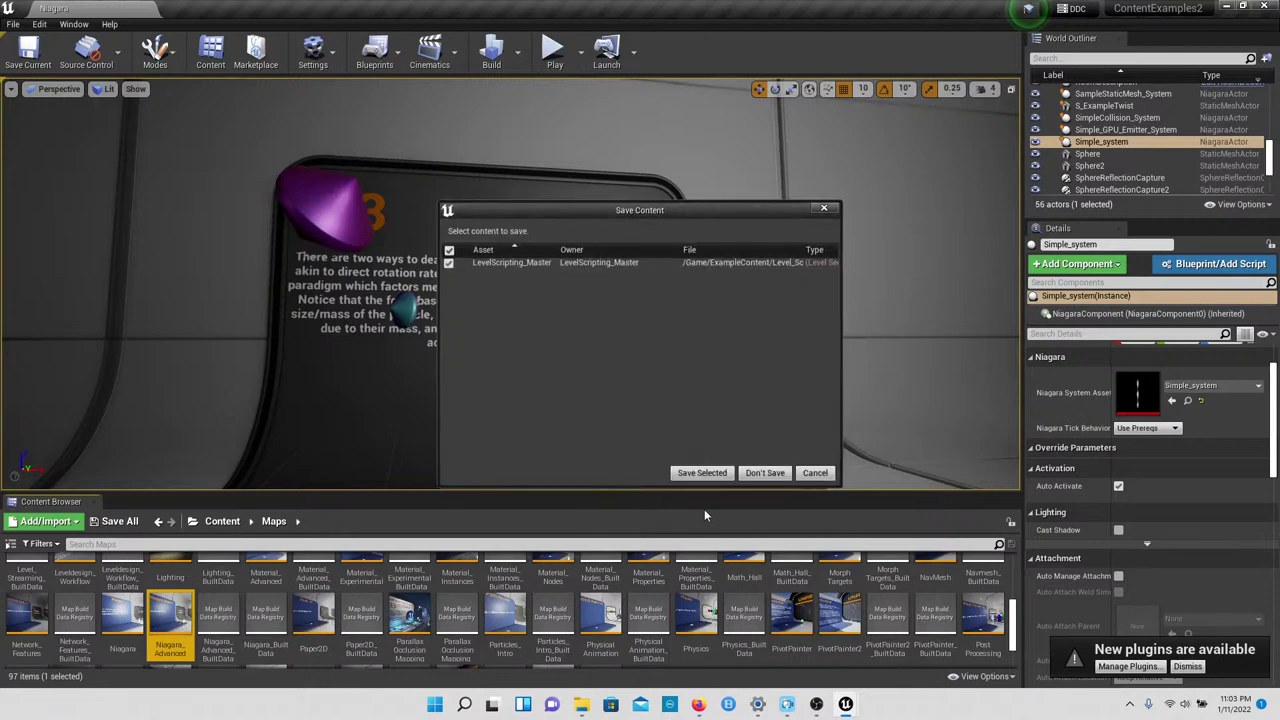
click(758, 477)
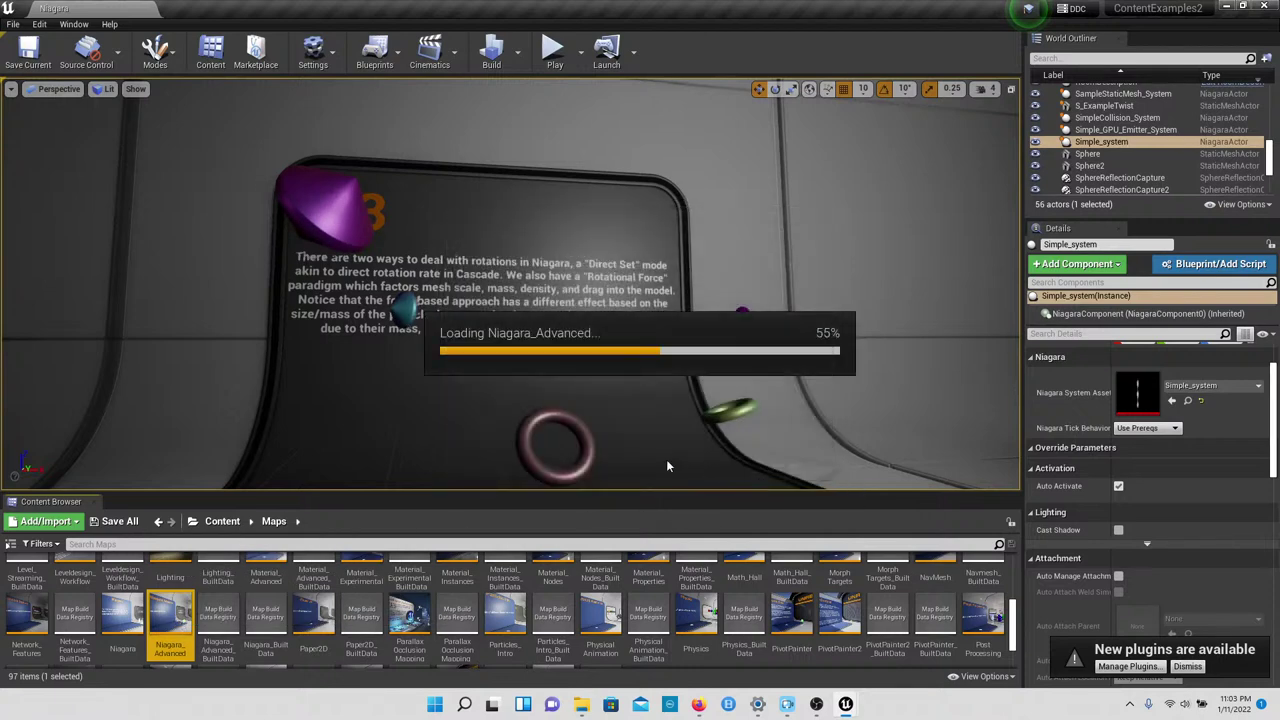
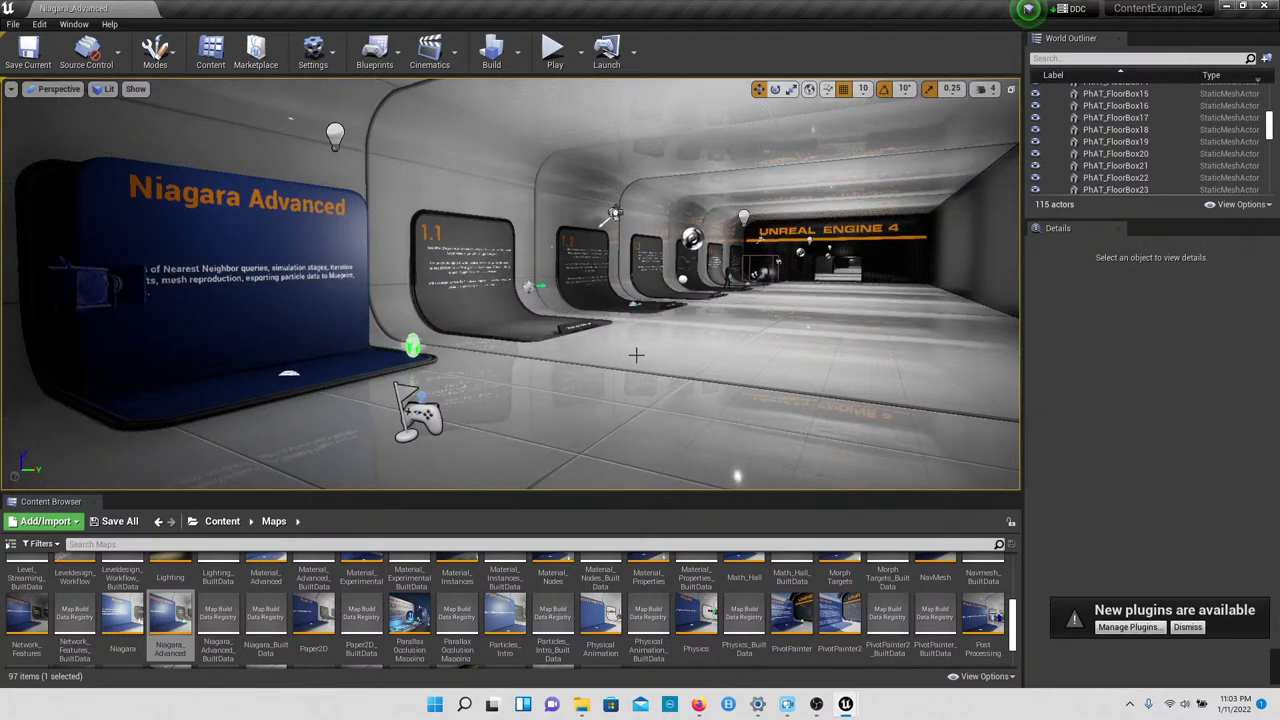
Step: Examine the hallway, the Niagara Advanced introduction board and the 1.1 simulation stages exhibit in the editor viewport
right_drag(636, 355, 722, 336)
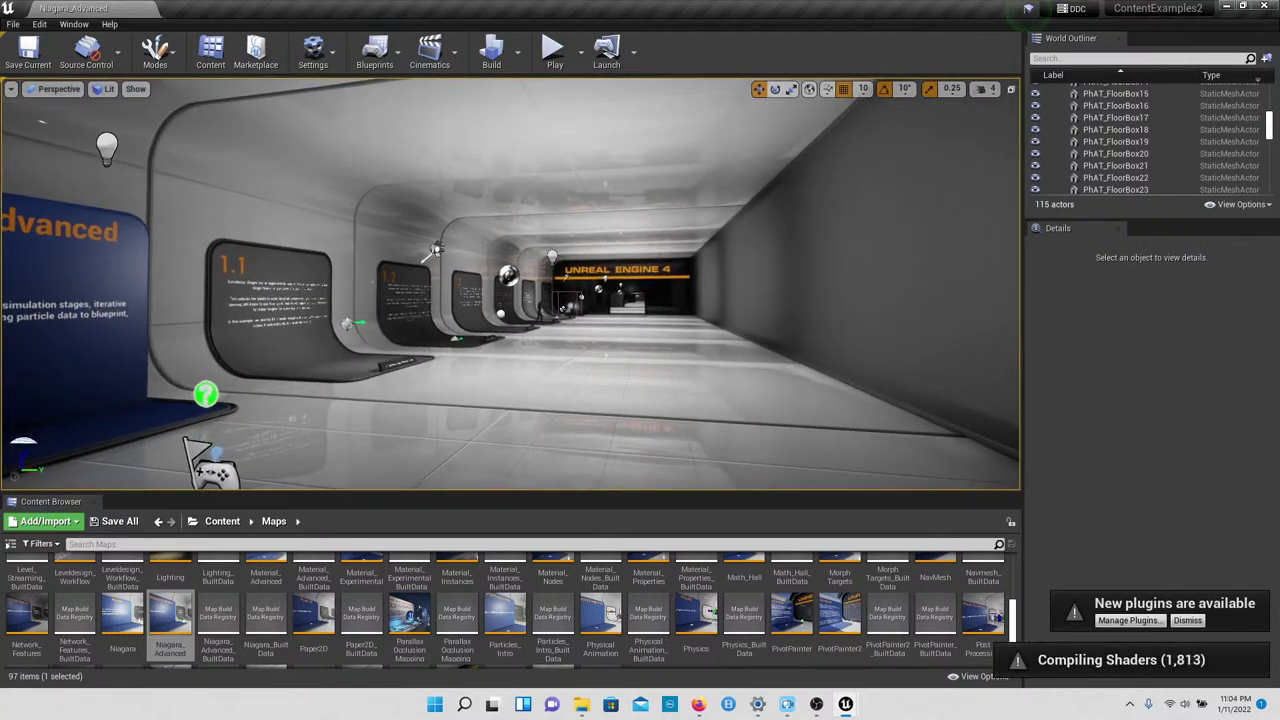
right_drag(722, 336, 514, 350)
key(w)
drag(494, 296, 520, 296)
right_drag(520, 296, 482, 300)
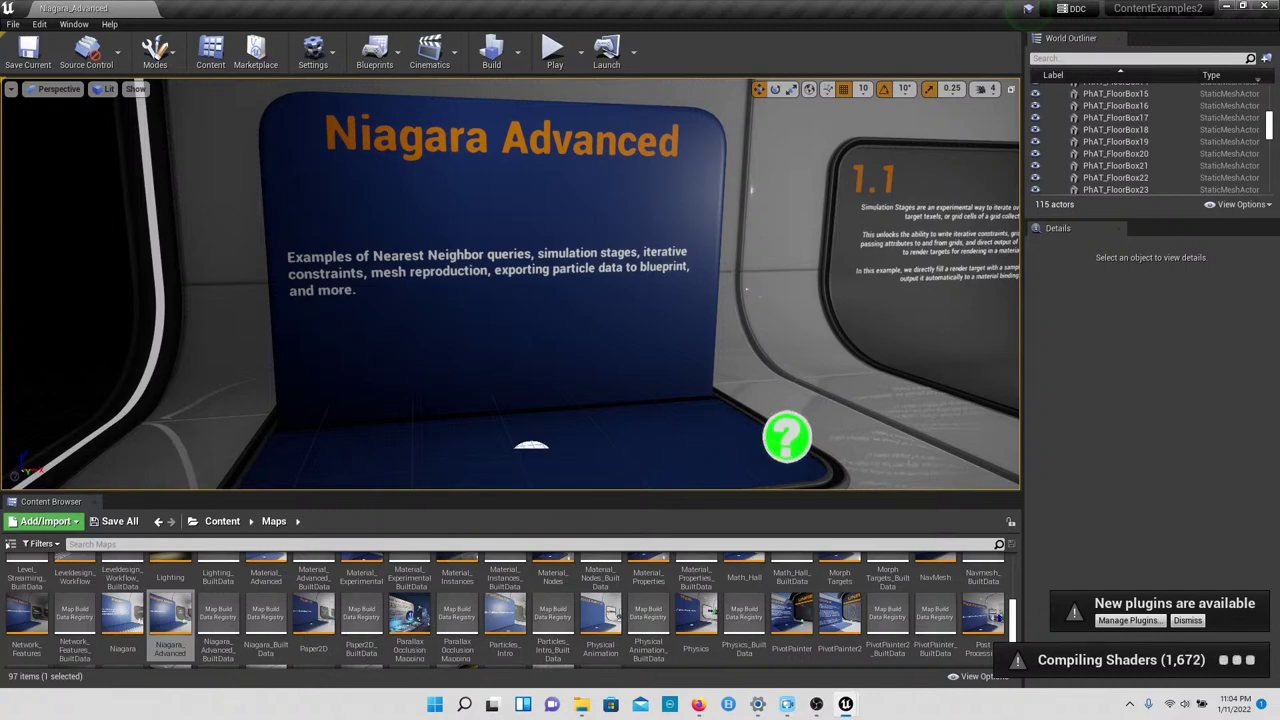
right_drag(510, 290, 571, 292)
key(w)
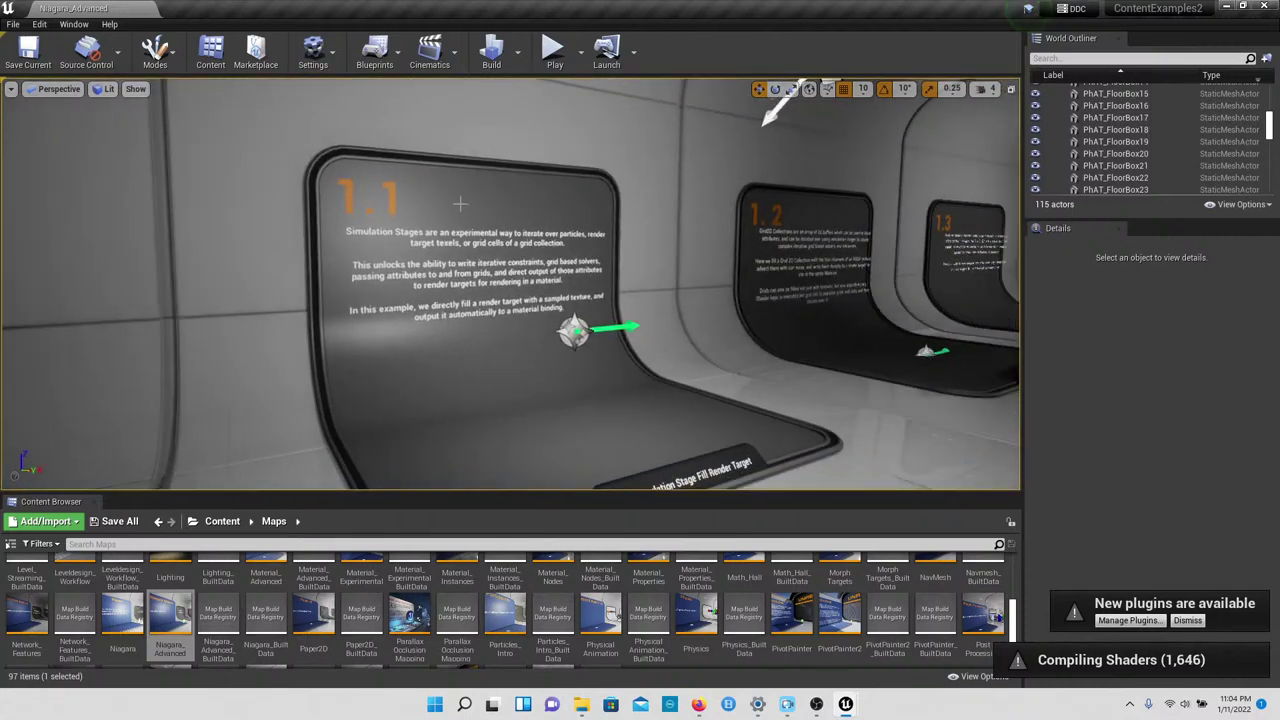
Step: Play the Niagara_Advanced level and examine the 1.1 Simulation Stage Fill Render Target exhibit
click(554, 52)
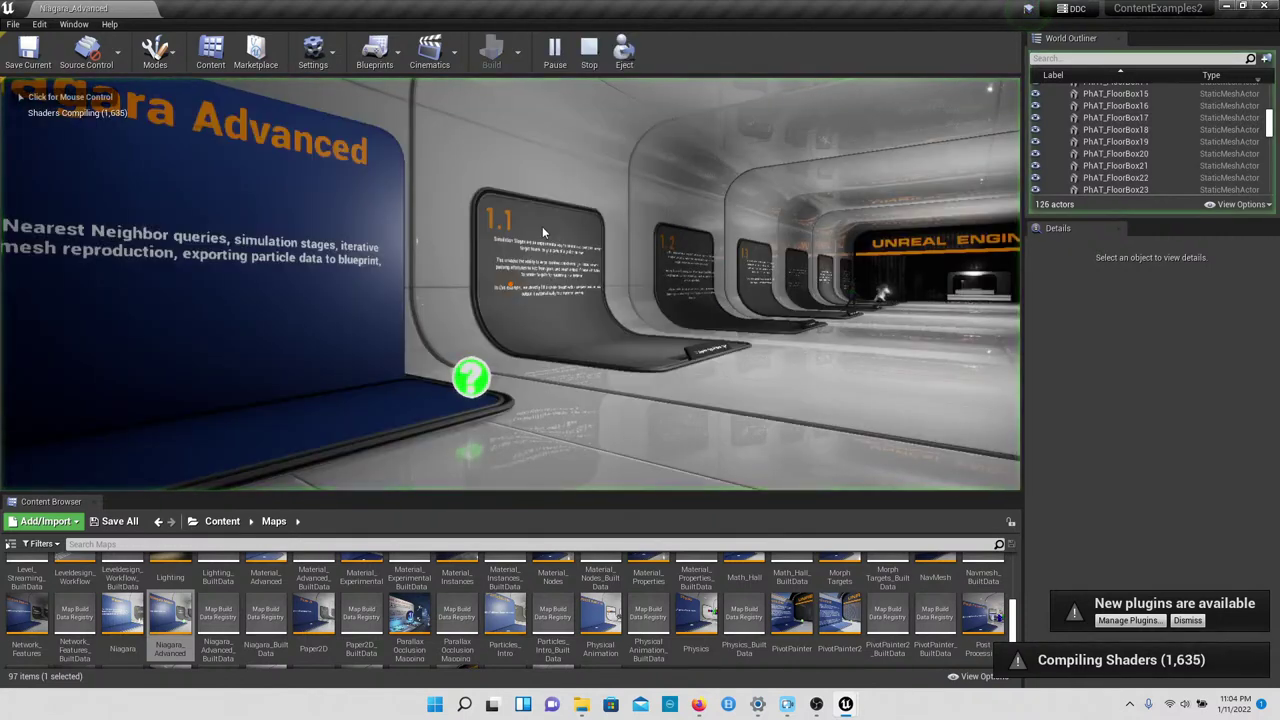
key(w)
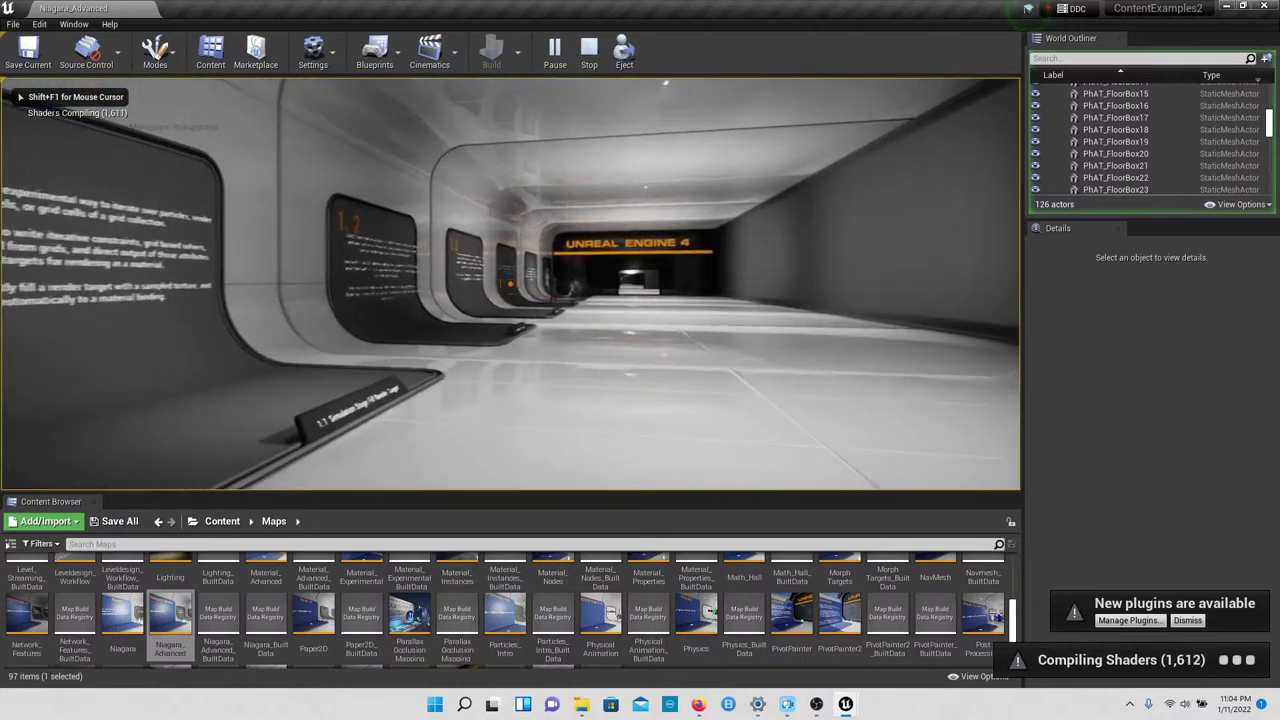
key(s)
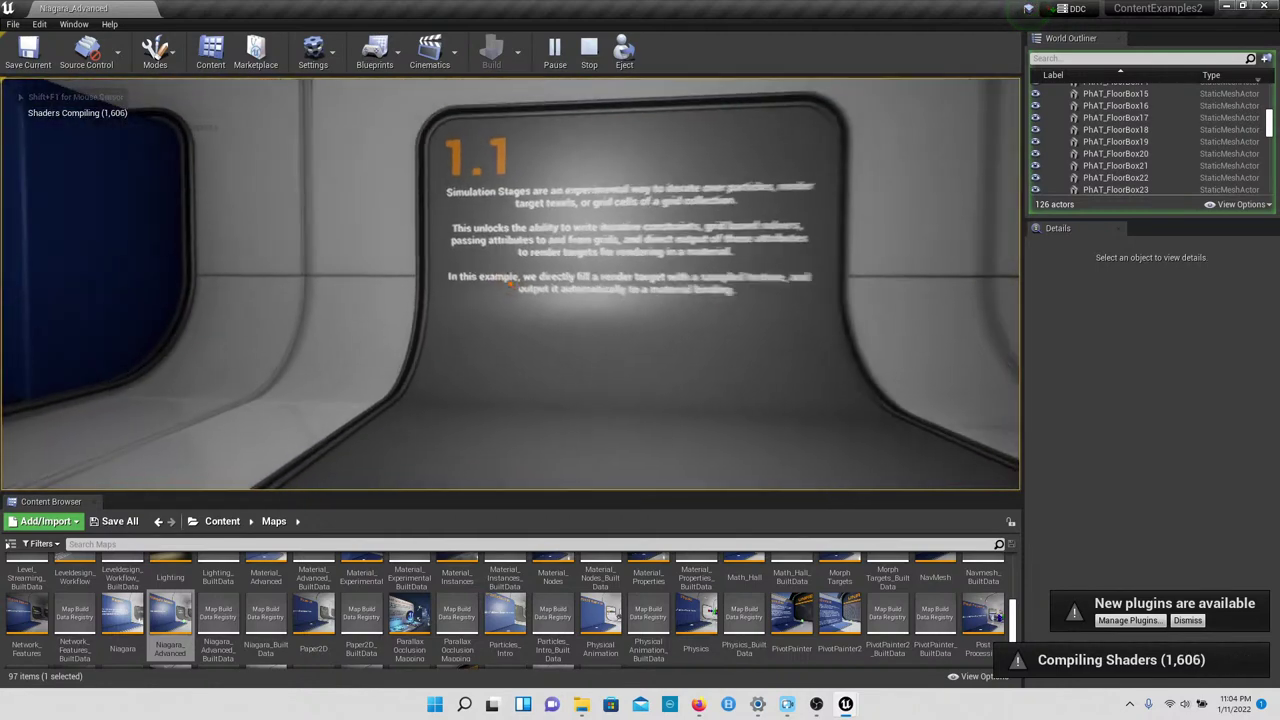
mouse_move(510, 284)
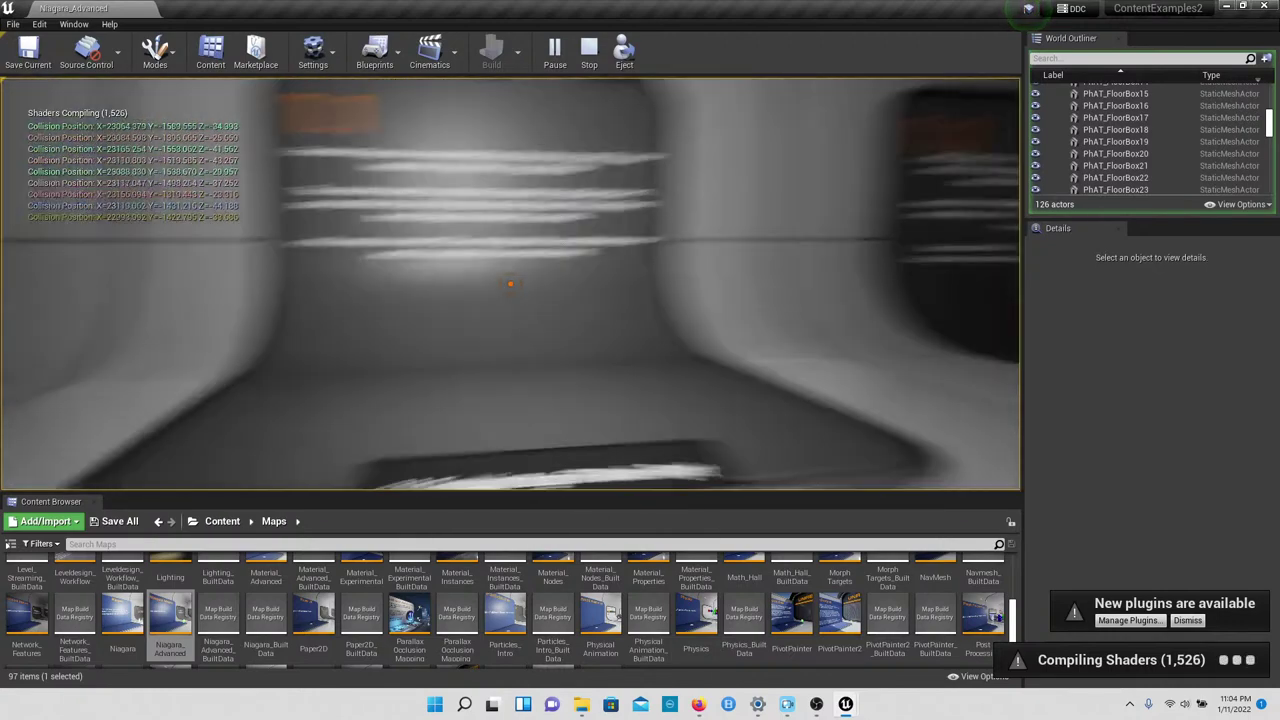
Step: Walk down the hallway to the 1.4 exhibit and examine its Gbuffer sampling text and animated character
key(w)
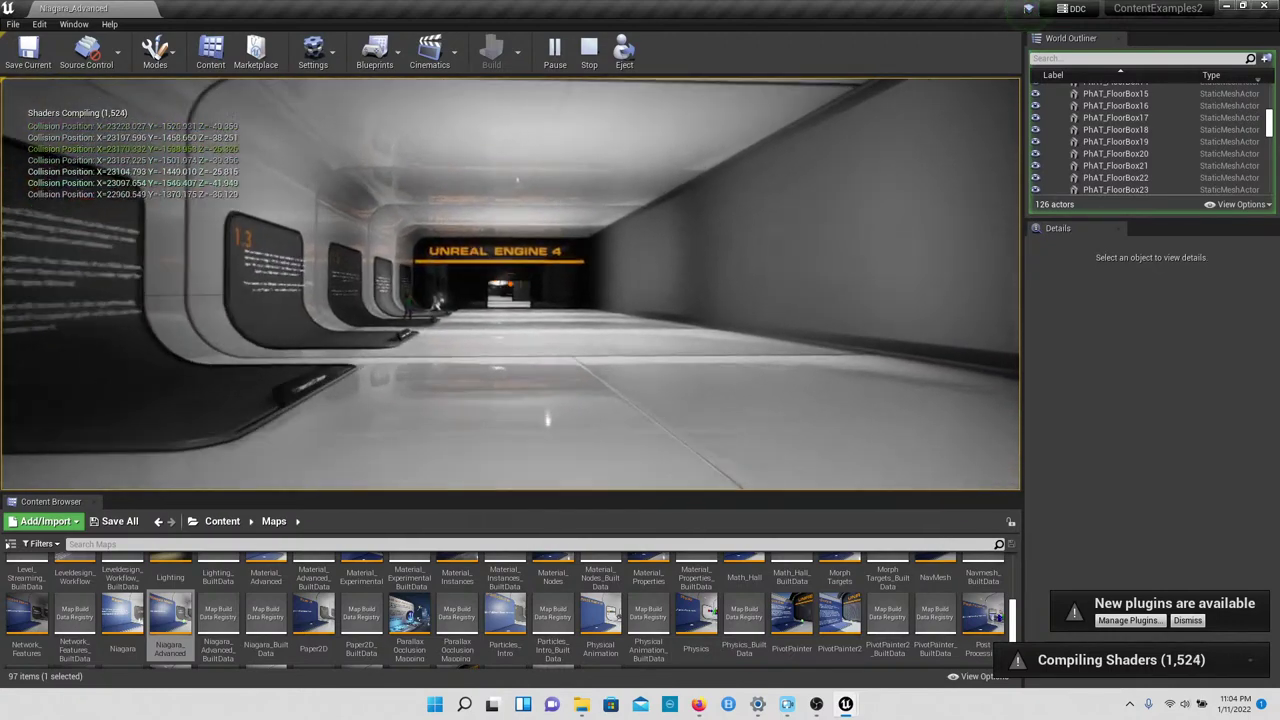
key(w)
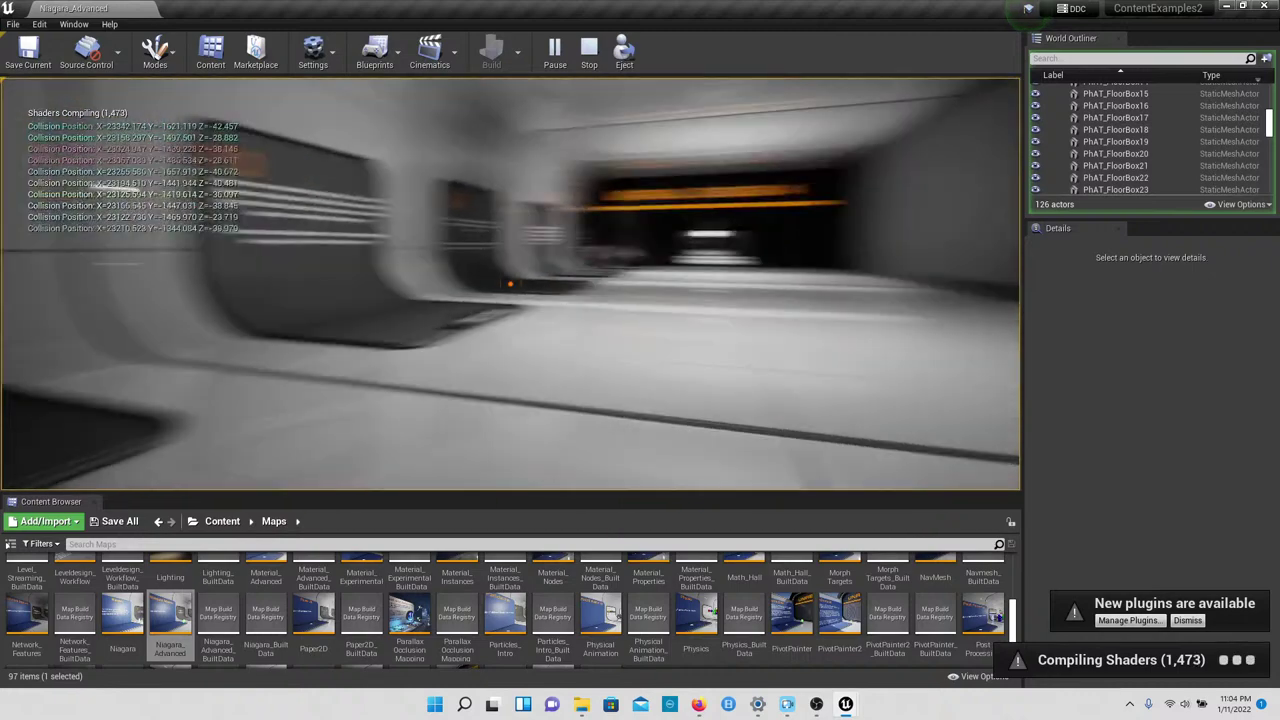
key(w)
key(w)
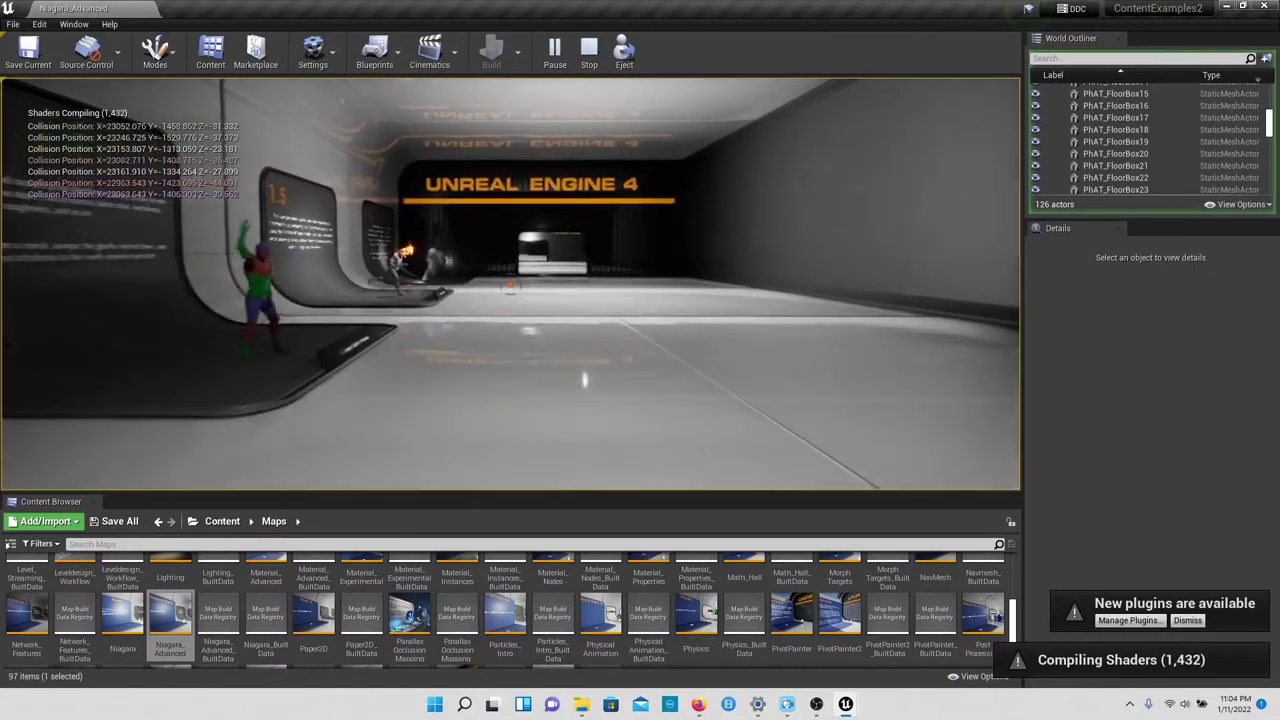
key(s)
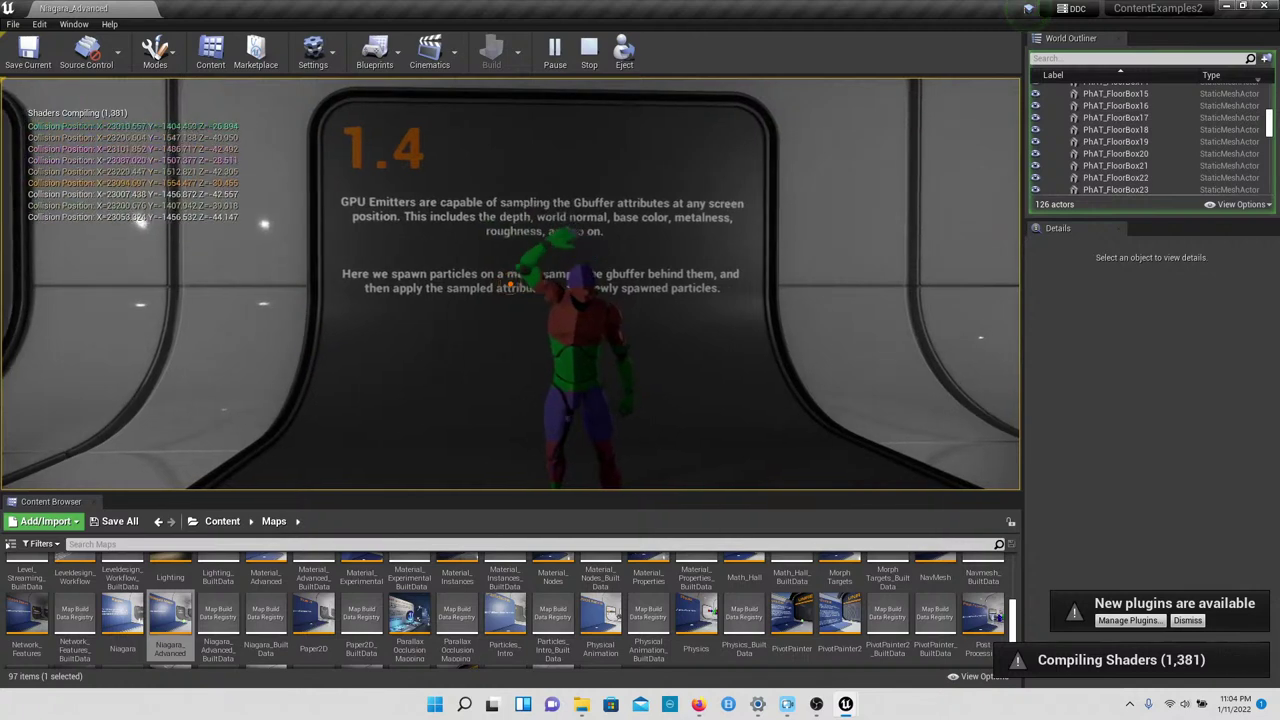
Step: Examine the 1.4 Sample GBuffer Attributes exhibit, then walk on to the 1.5 sprite-based mesh reproduction exhibit and examine its burning character
key(s)
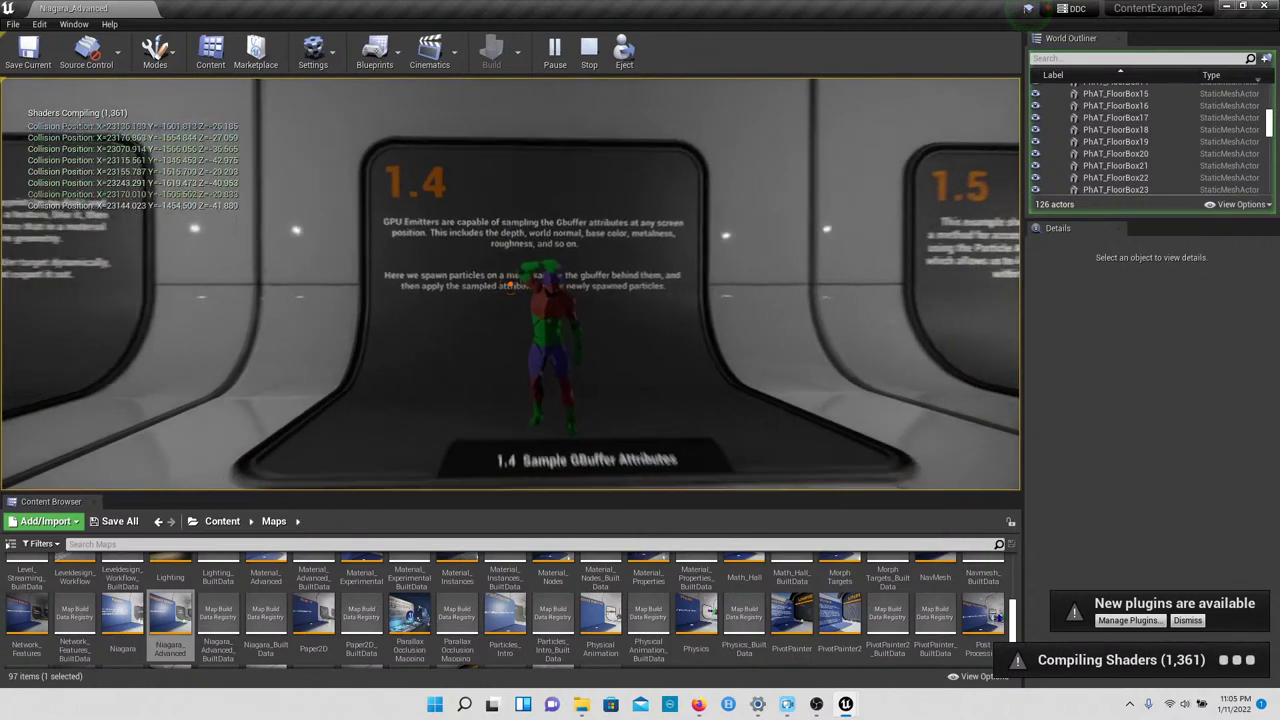
key(w)
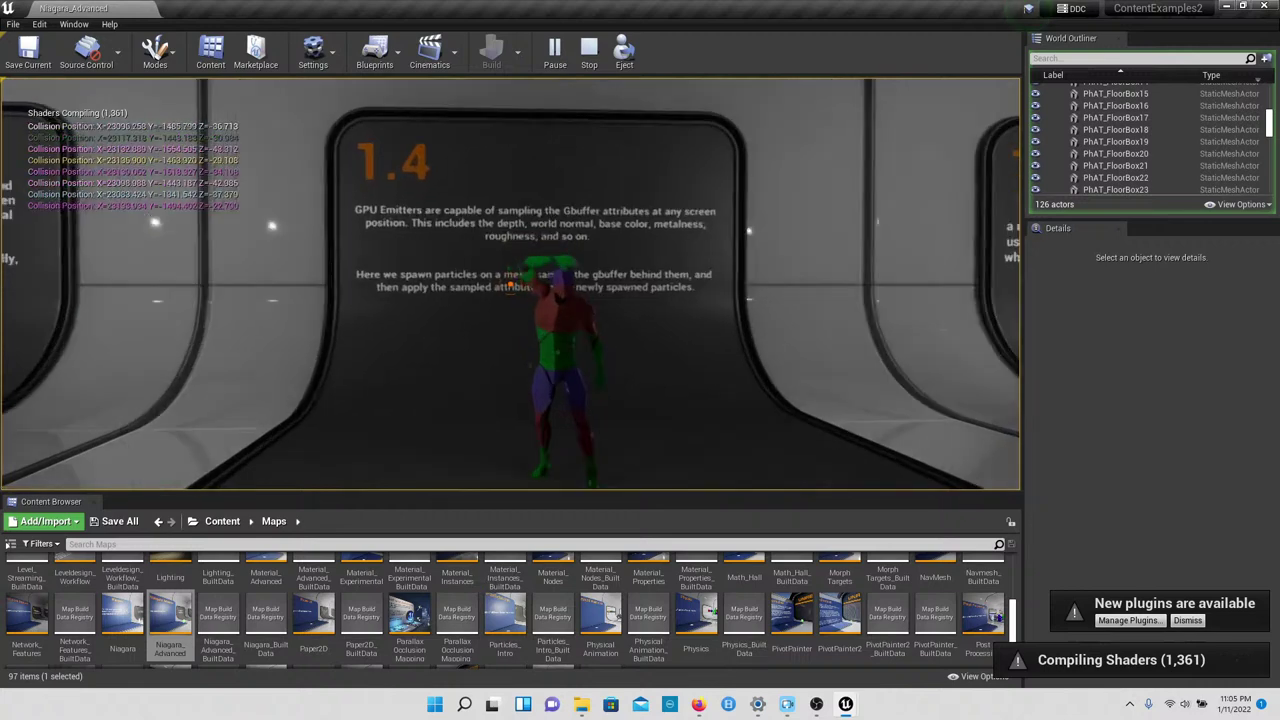
key(w)
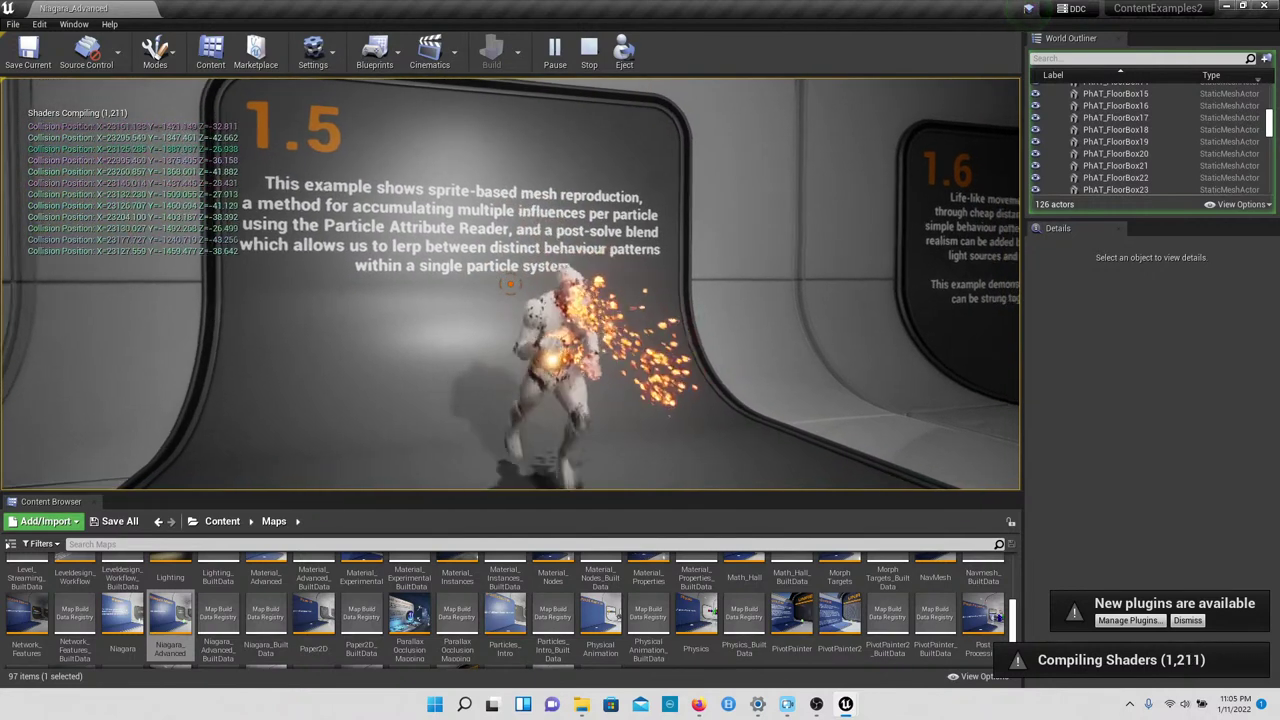
key(w)
key(w)
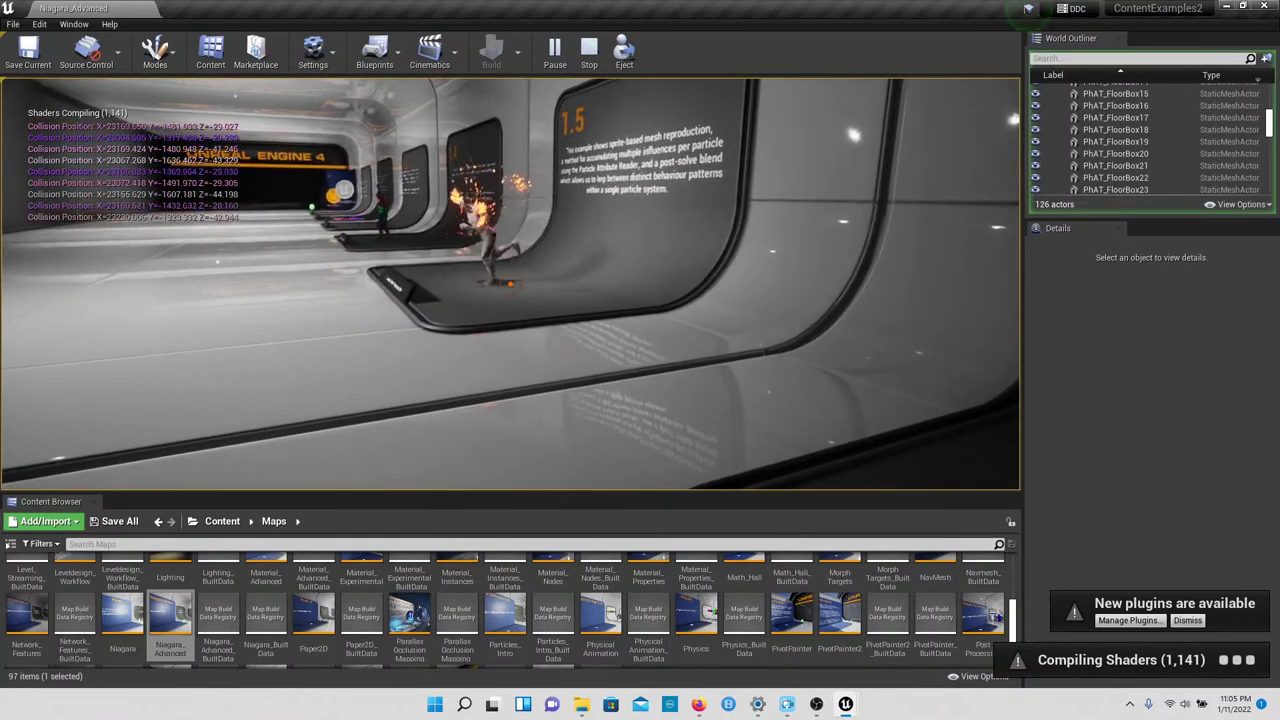
Step: Walk back down the hallway past the 1.4, 1.2 and 1.1 exhibits to the opening into the Attribute Reader section
key(w)
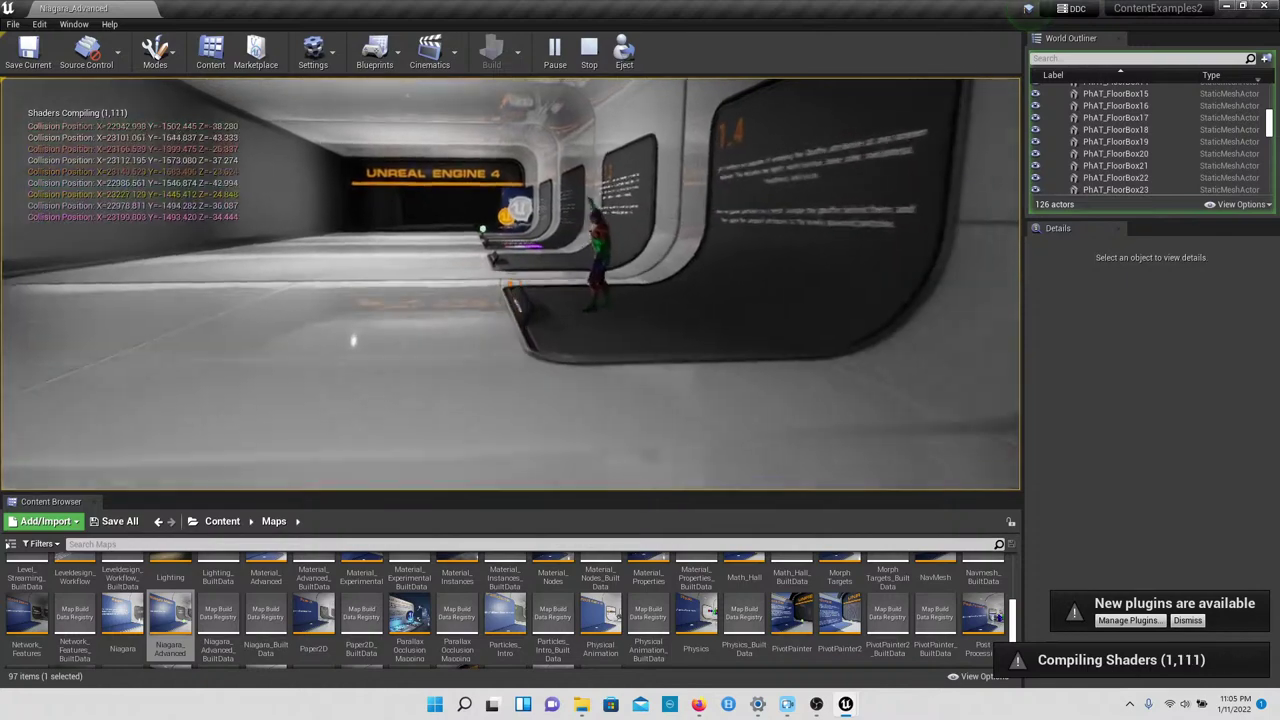
key(w)
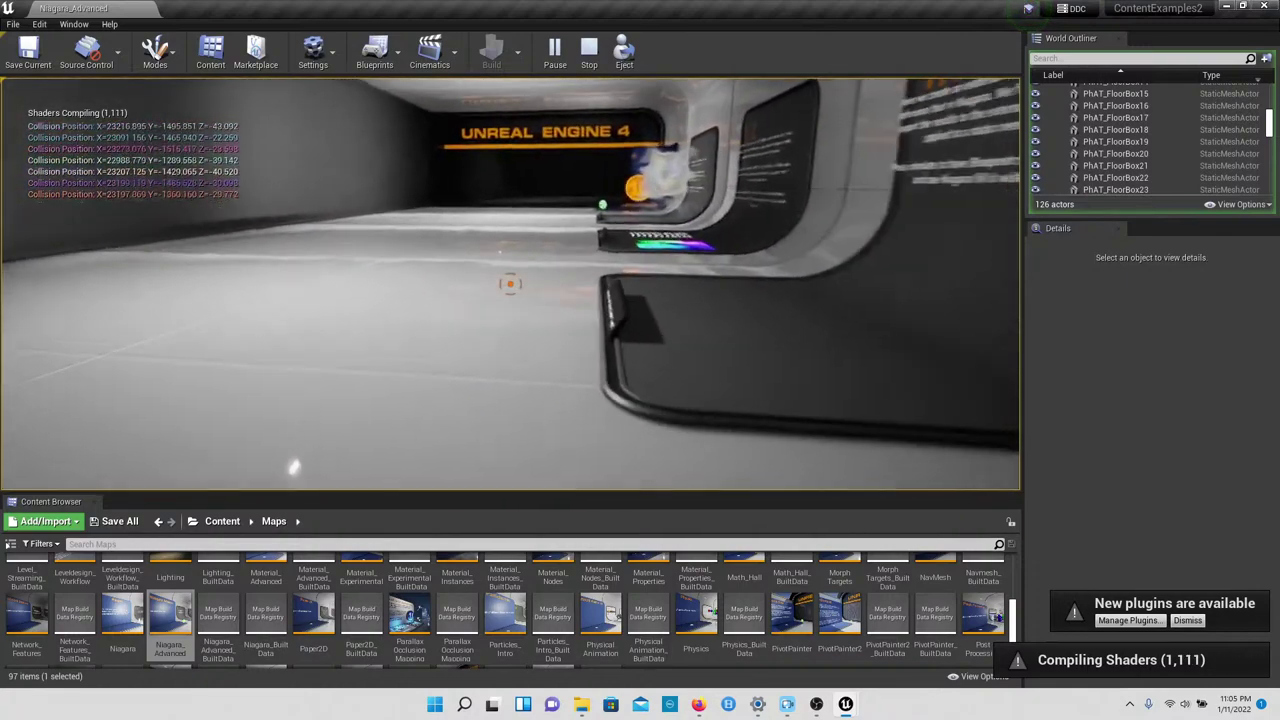
key(w)
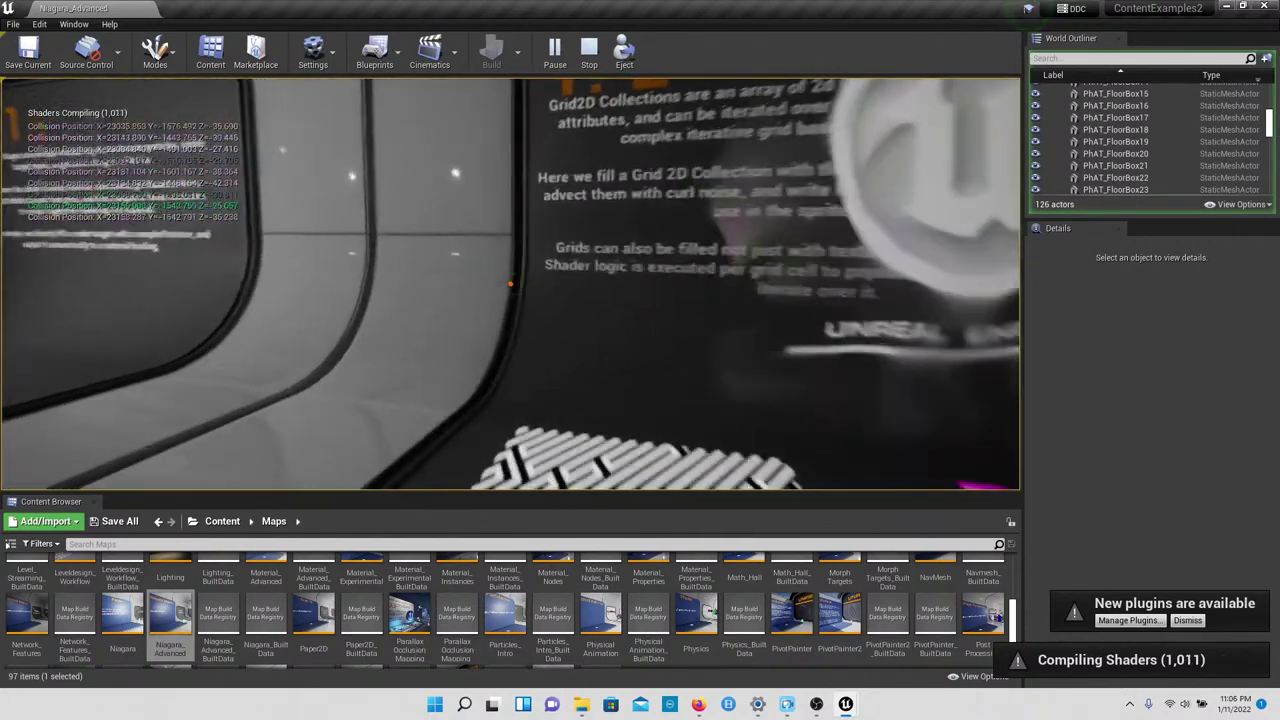
key(w)
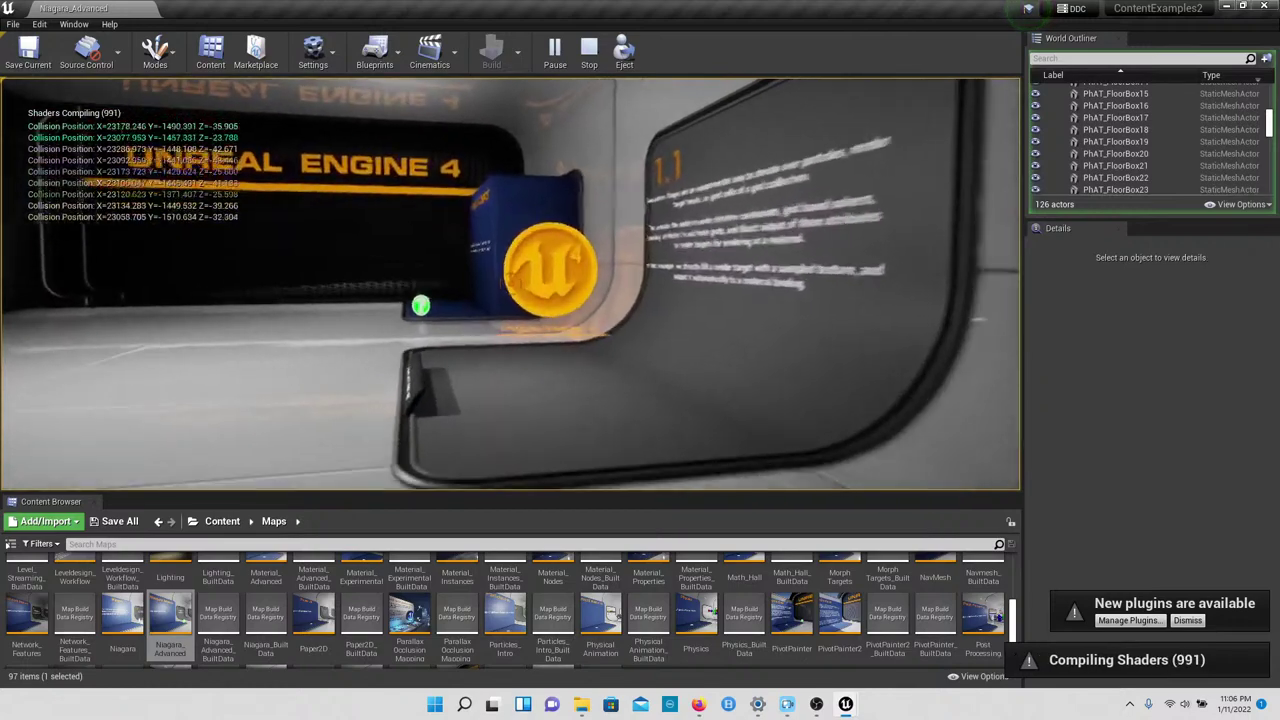
key(w)
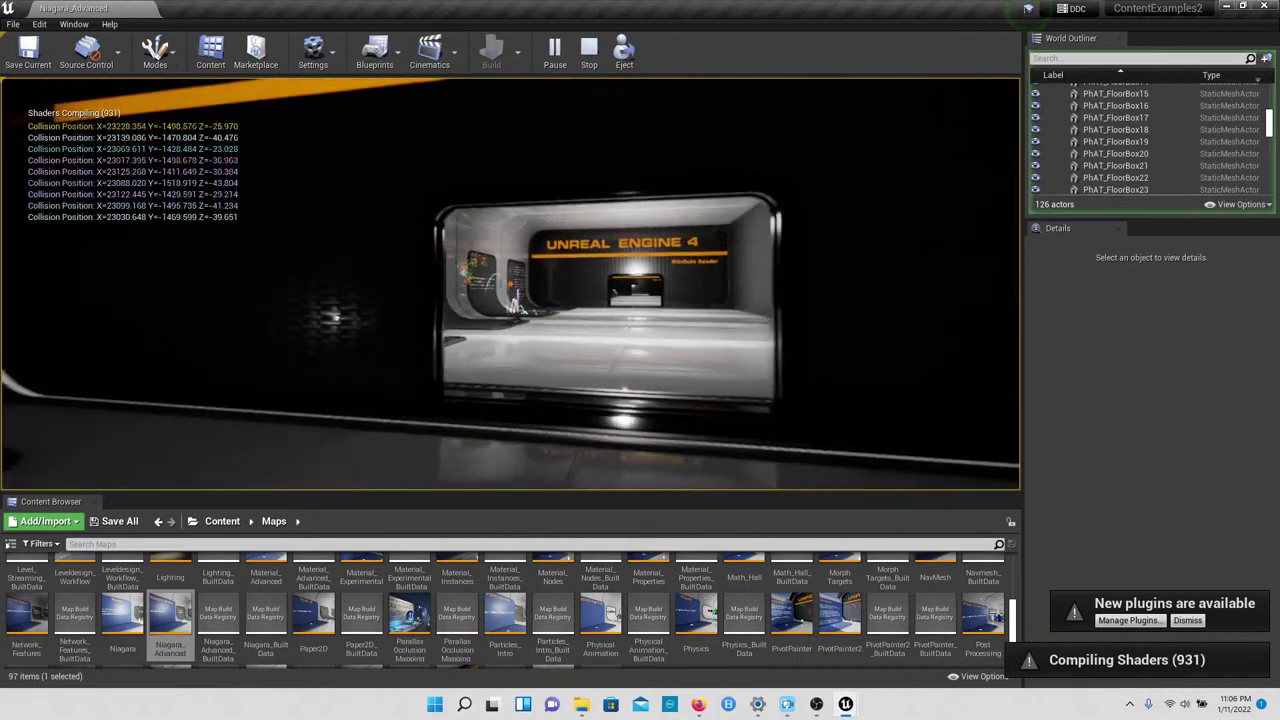
Step: Enter the Attribute Reader section and examine the 2.1 exhibit's Particle Attribute Reader text and particle ring
key(w)
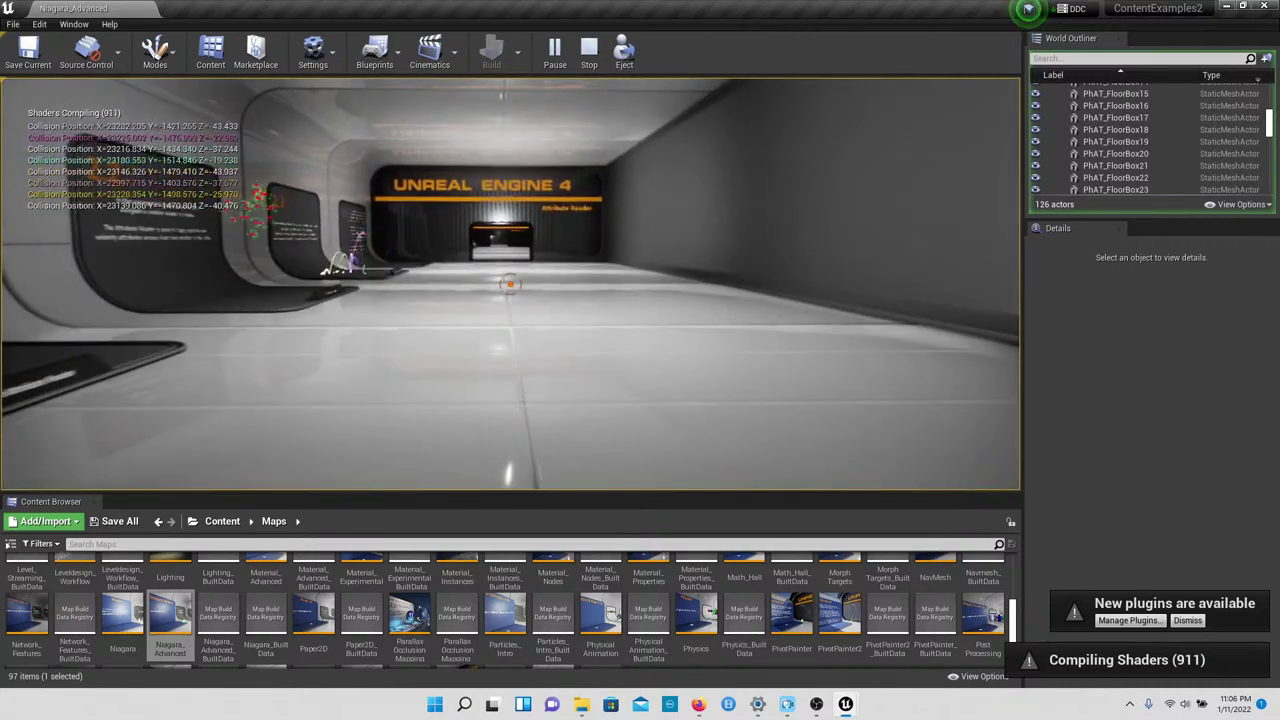
key(w)
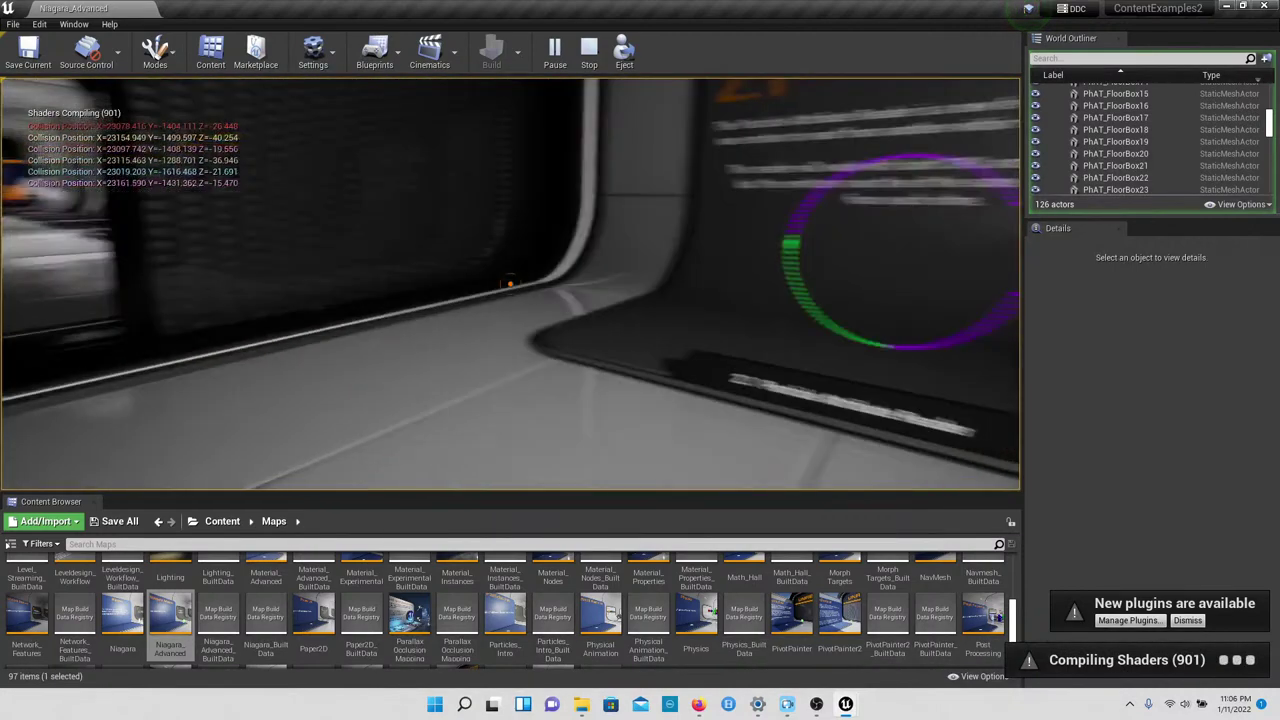
key(w)
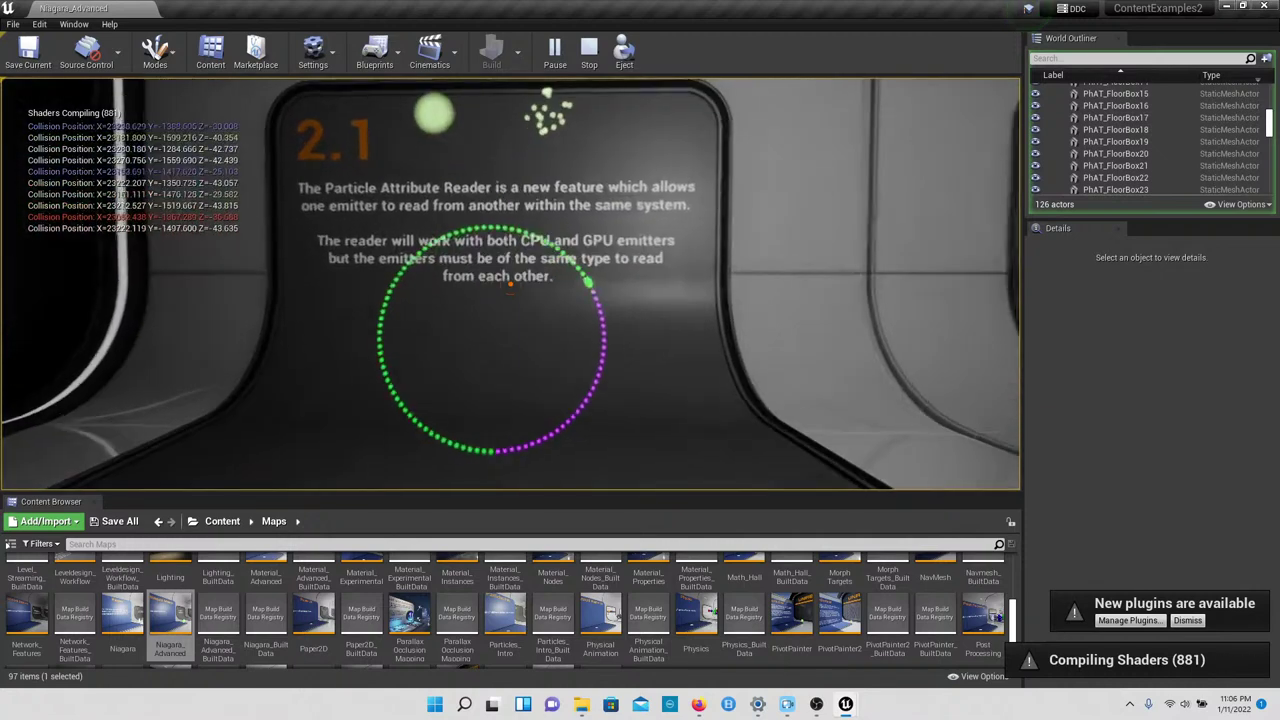
key(w)
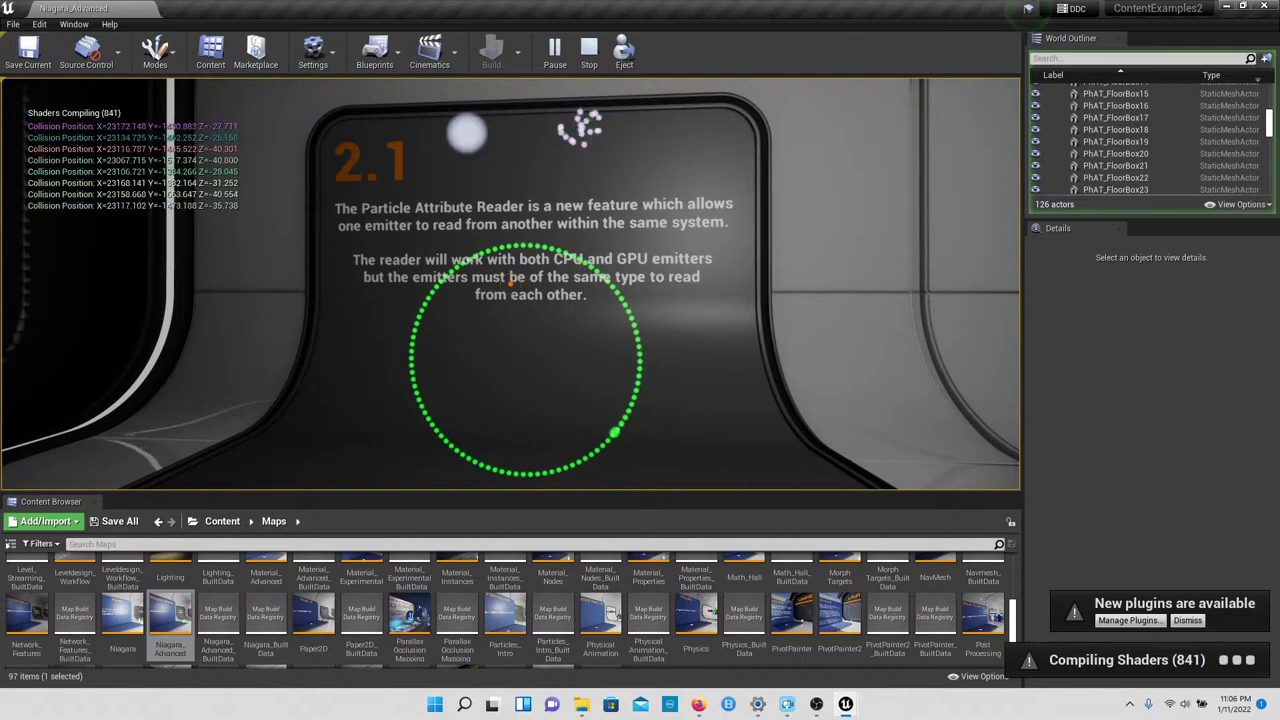
Step: Examine the 2.2 leader-following particles, the 2.3 Spawn Particles From Another Emitter and the 2.4 chain constraint exhibits
key(s)
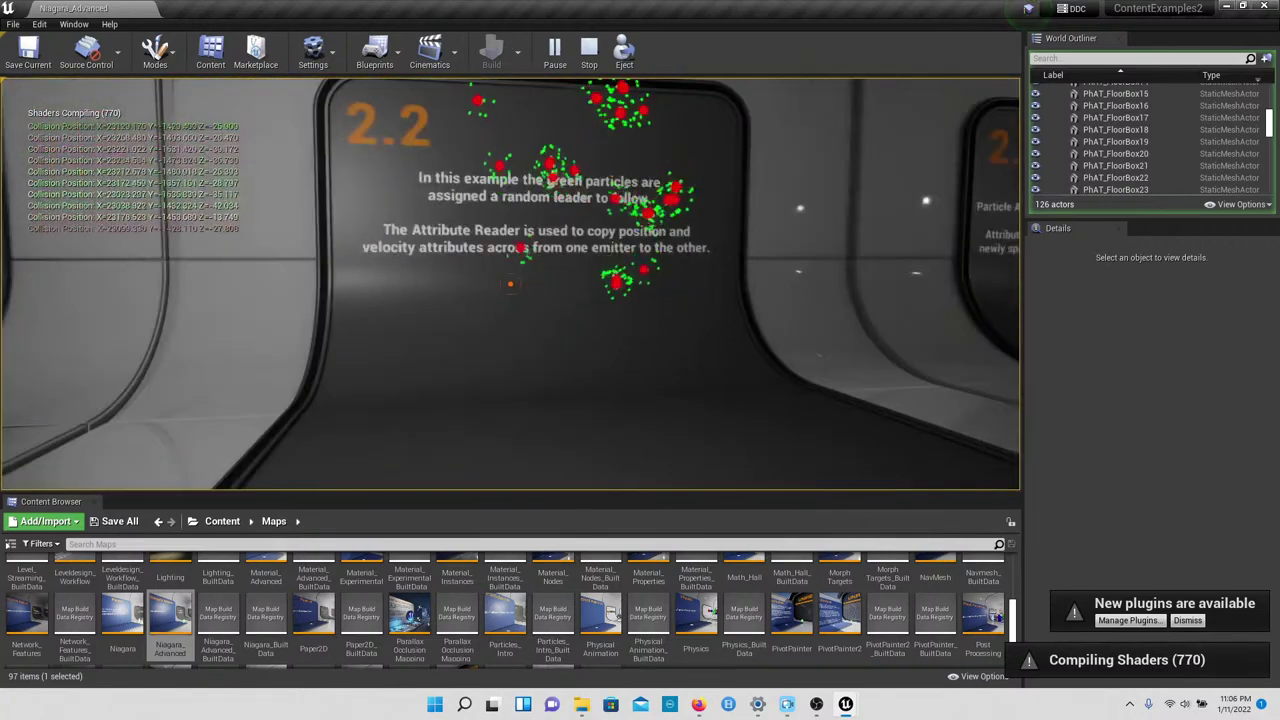
key(s)
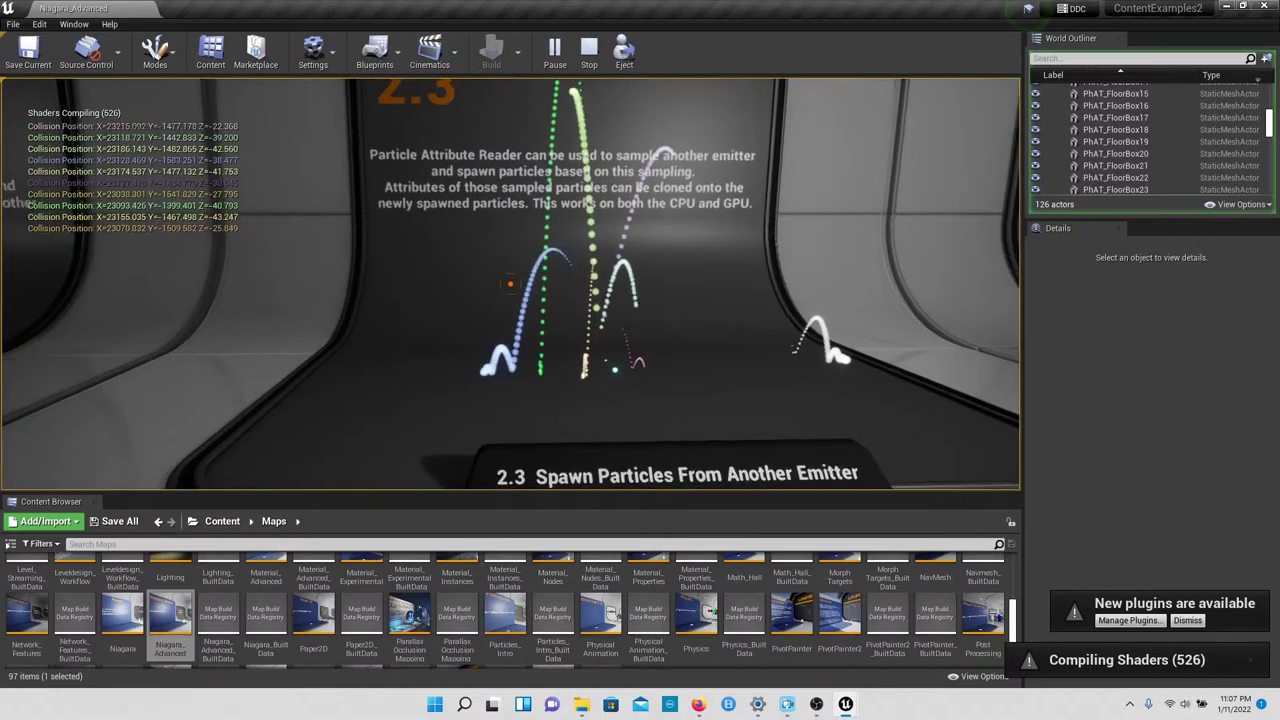
key(w)
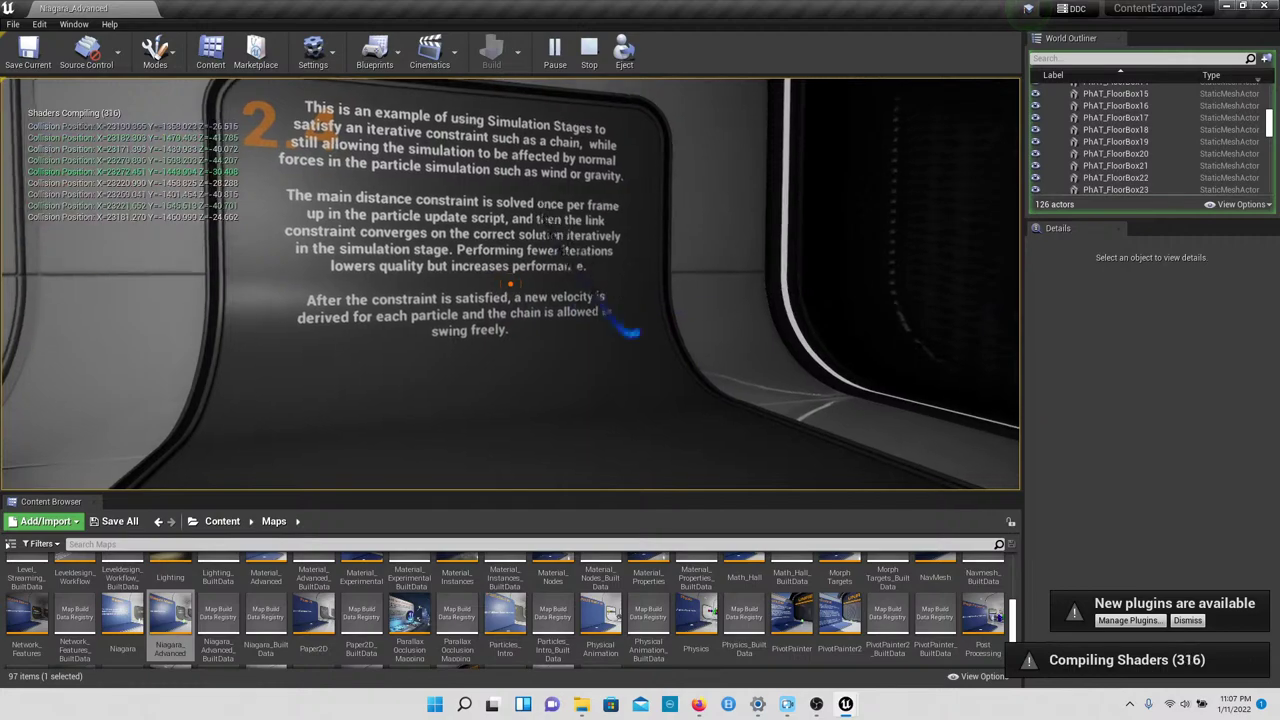
Step: Walk into the next section past its first exhibit and examine the 3.2 grid transform exhibit with its rotating green grid
key(w)
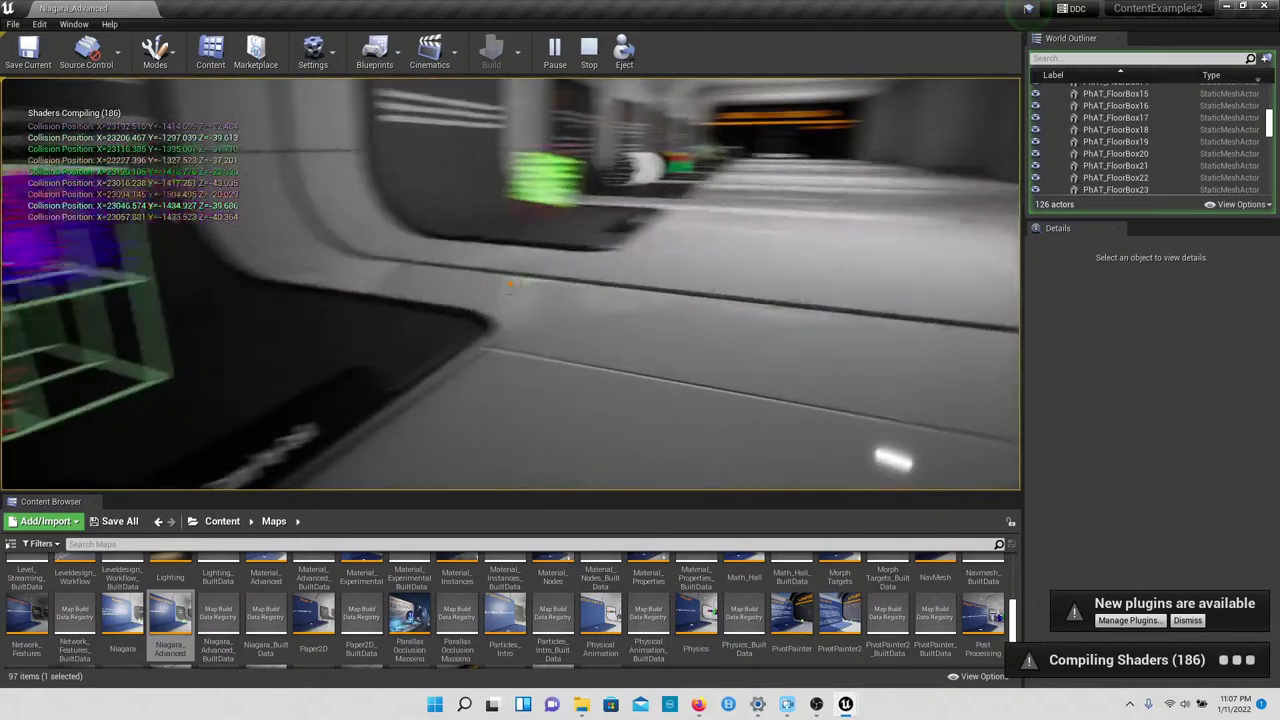
key(w)
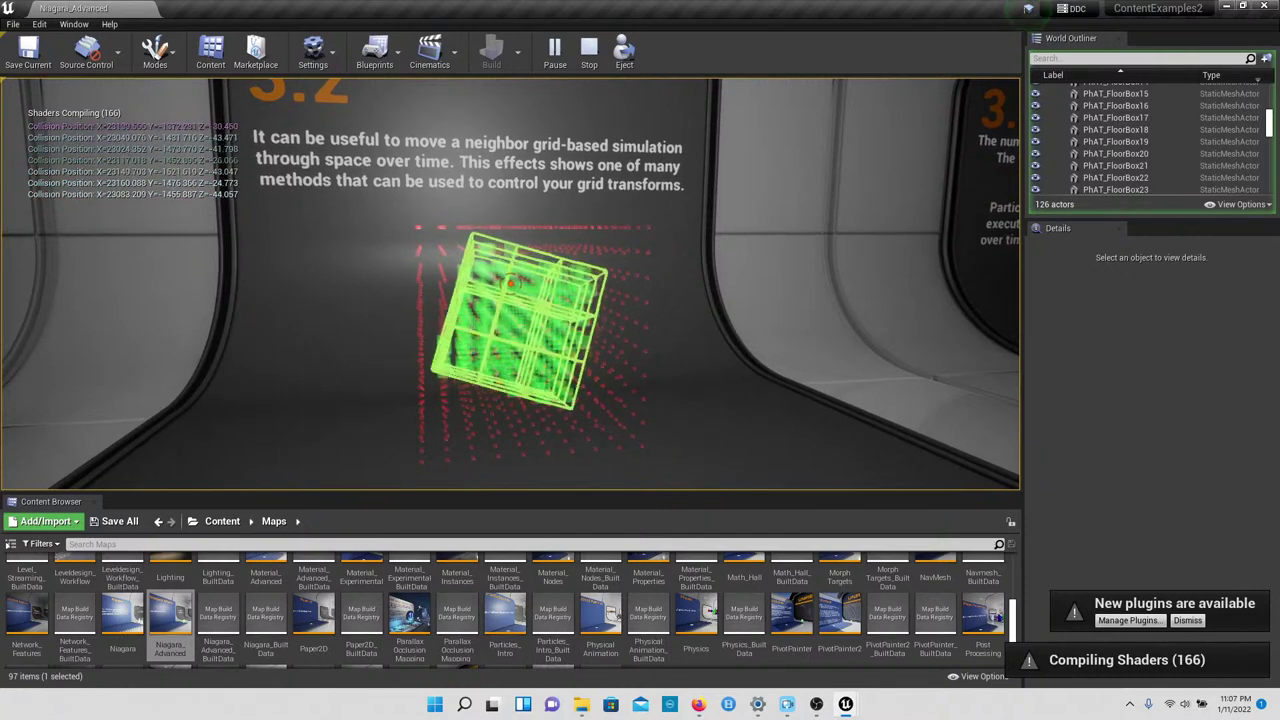
key(s)
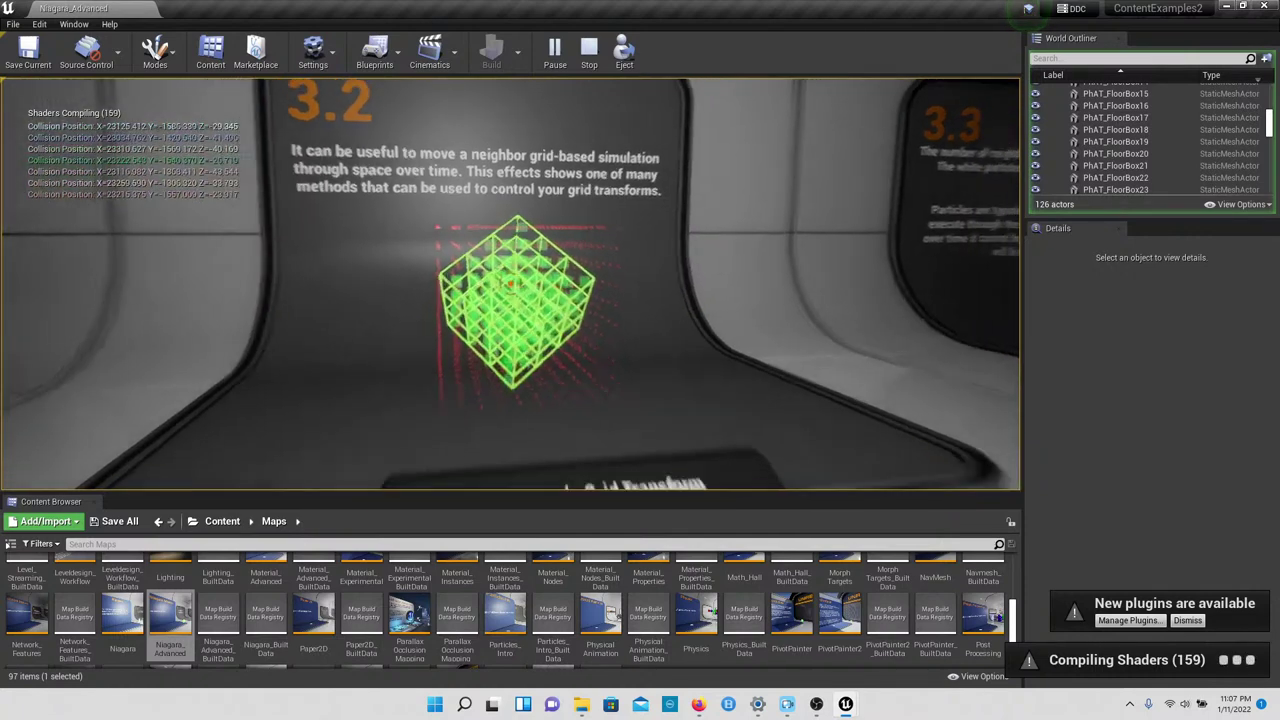
Step: Examine the 3.3 Max Neighbors Per Cell exhibit, comparing its spheres for 1, 5 and 25 max neighbors
key(w)
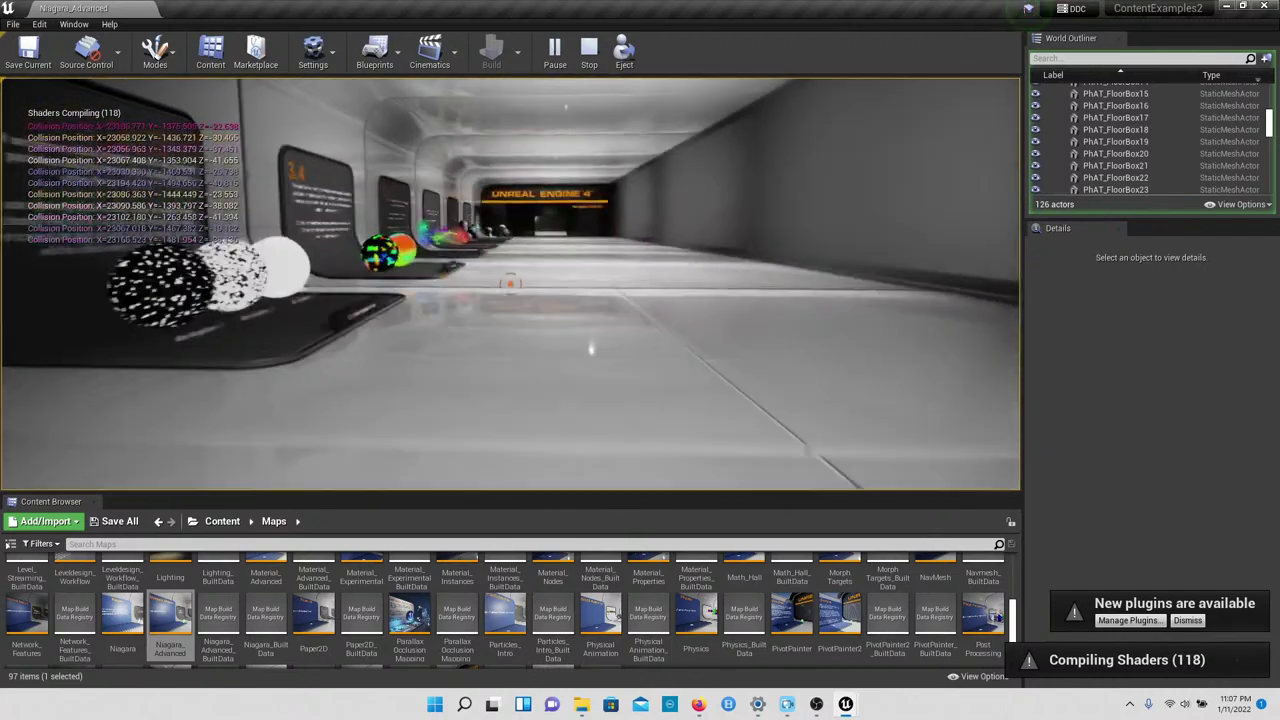
key(w)
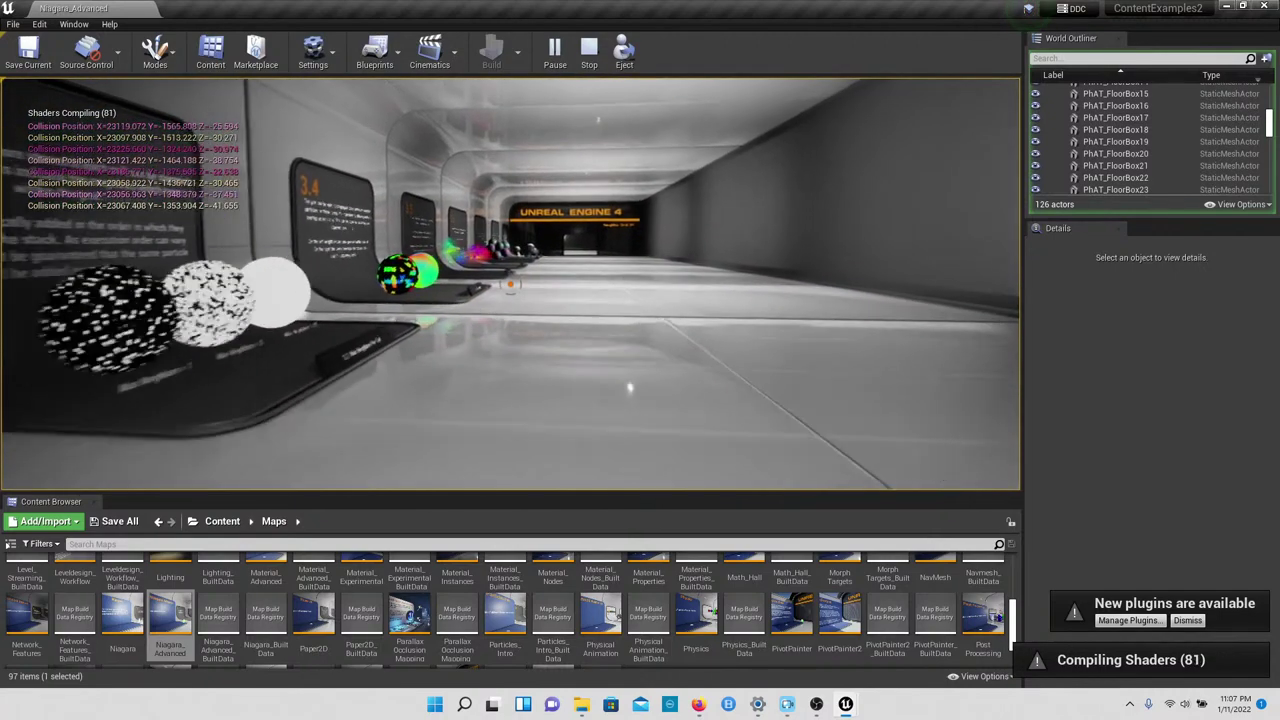
key(w)
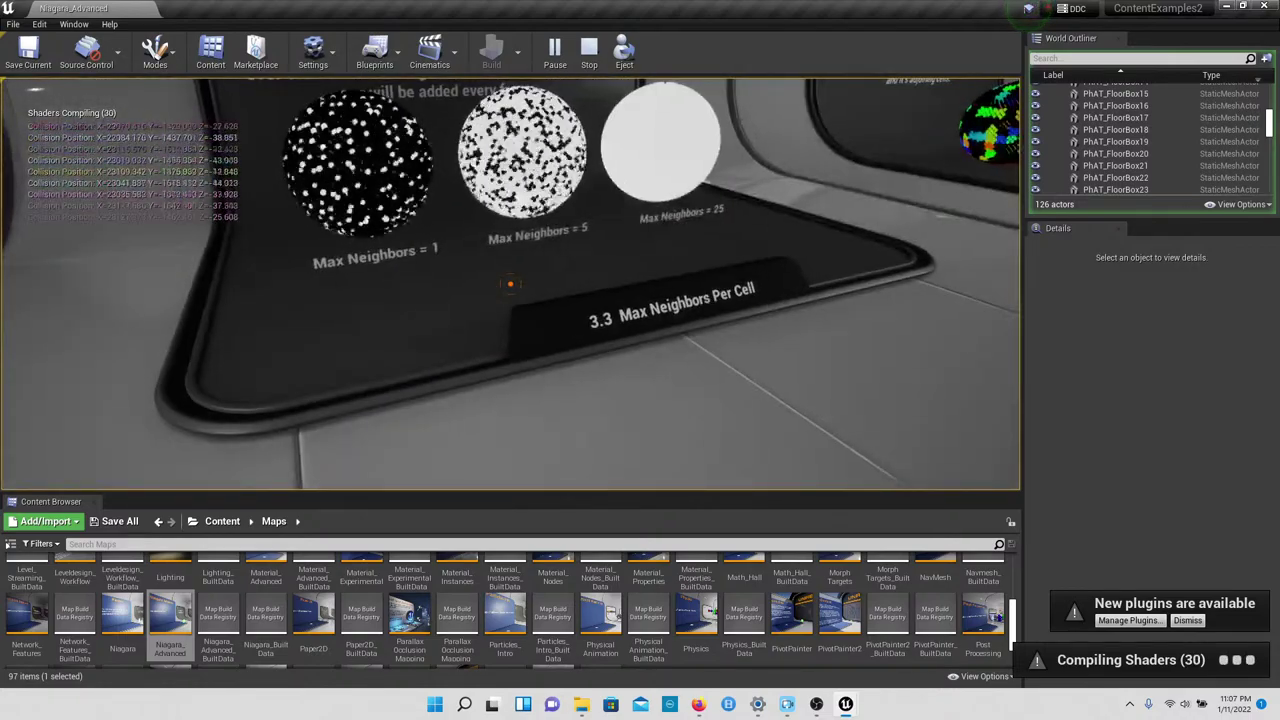
key(w)
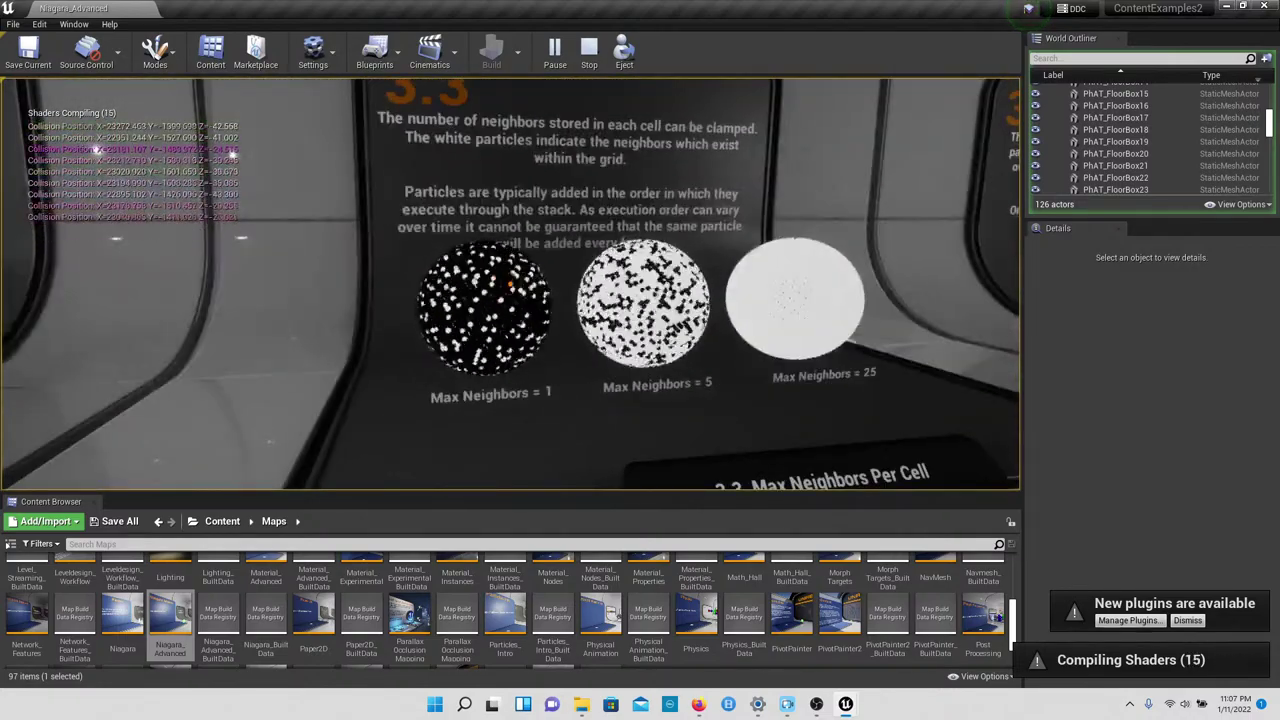
key(w)
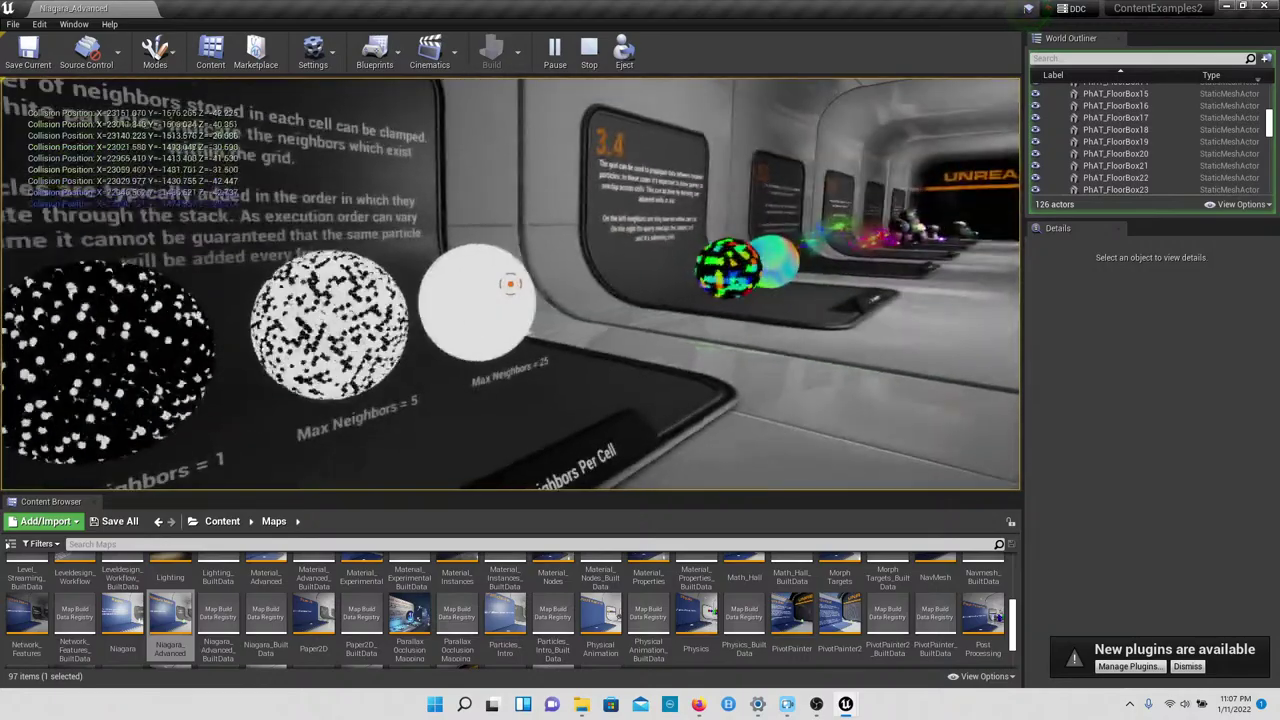
key(d)
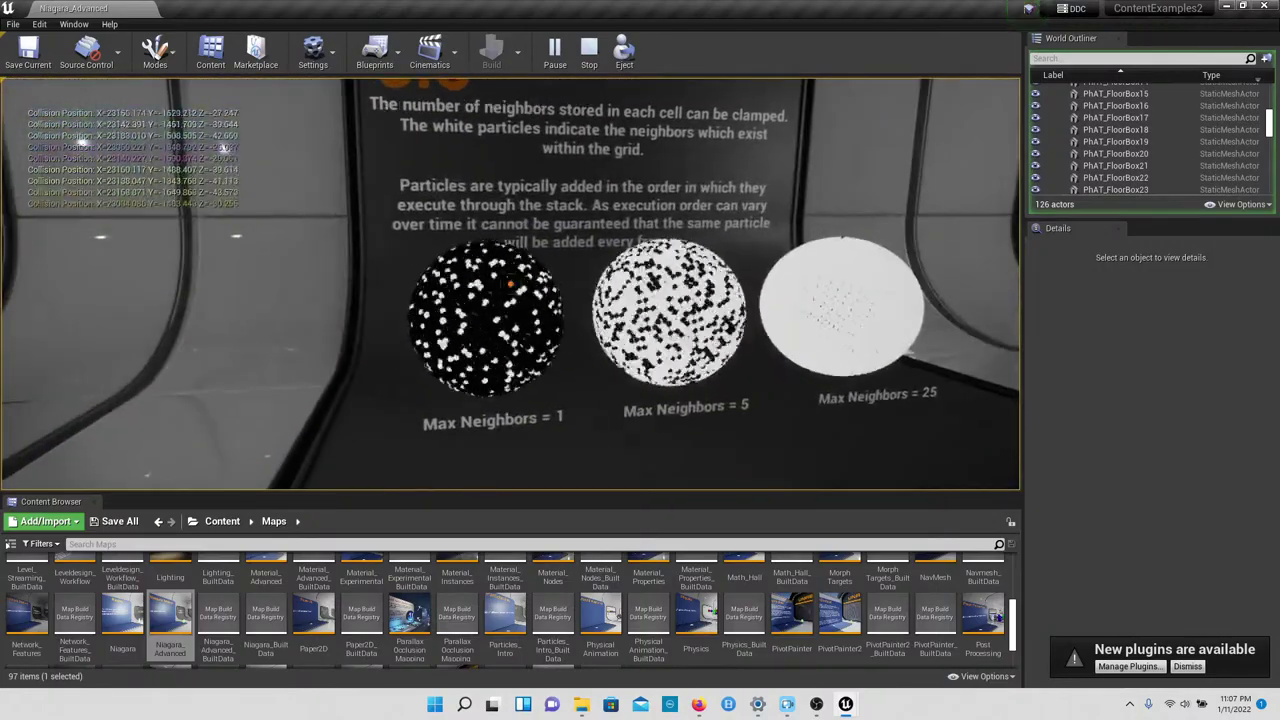
key(s)
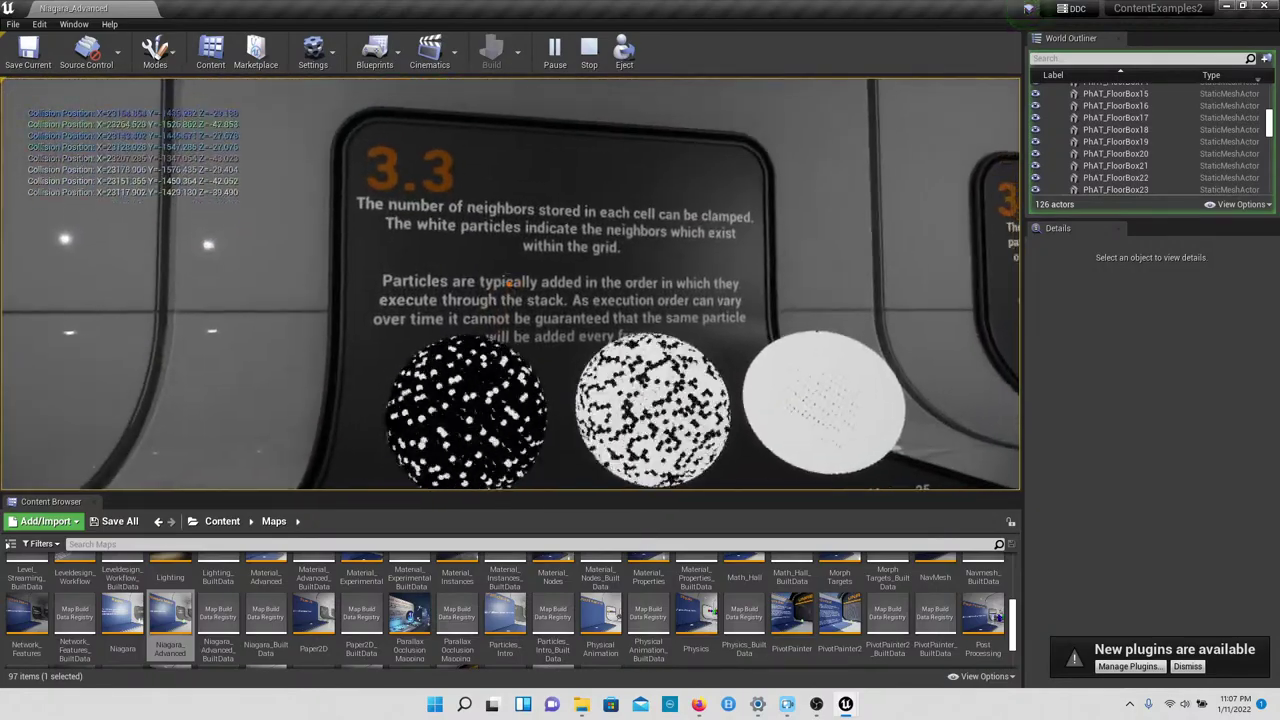
key(w)
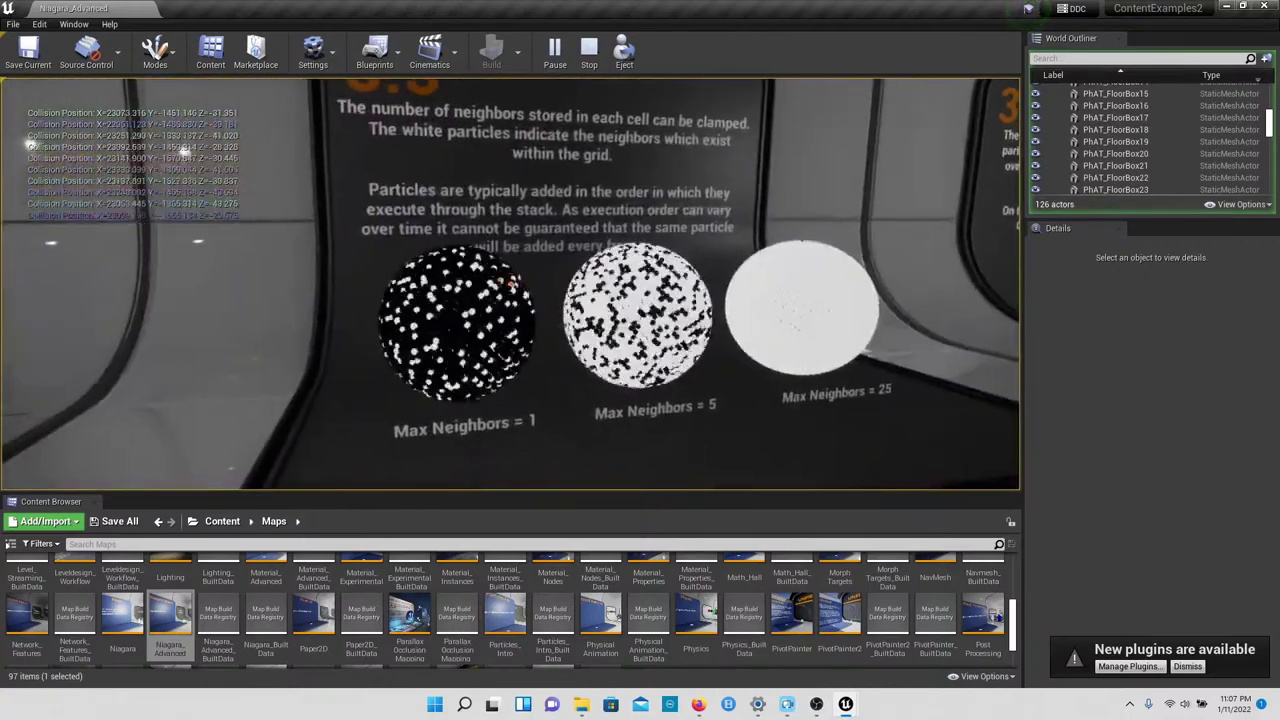
Step: Examine the 3.4 neighbor data propagation spheres and the 3.5 exhibit's swirling leader particles
key(w)
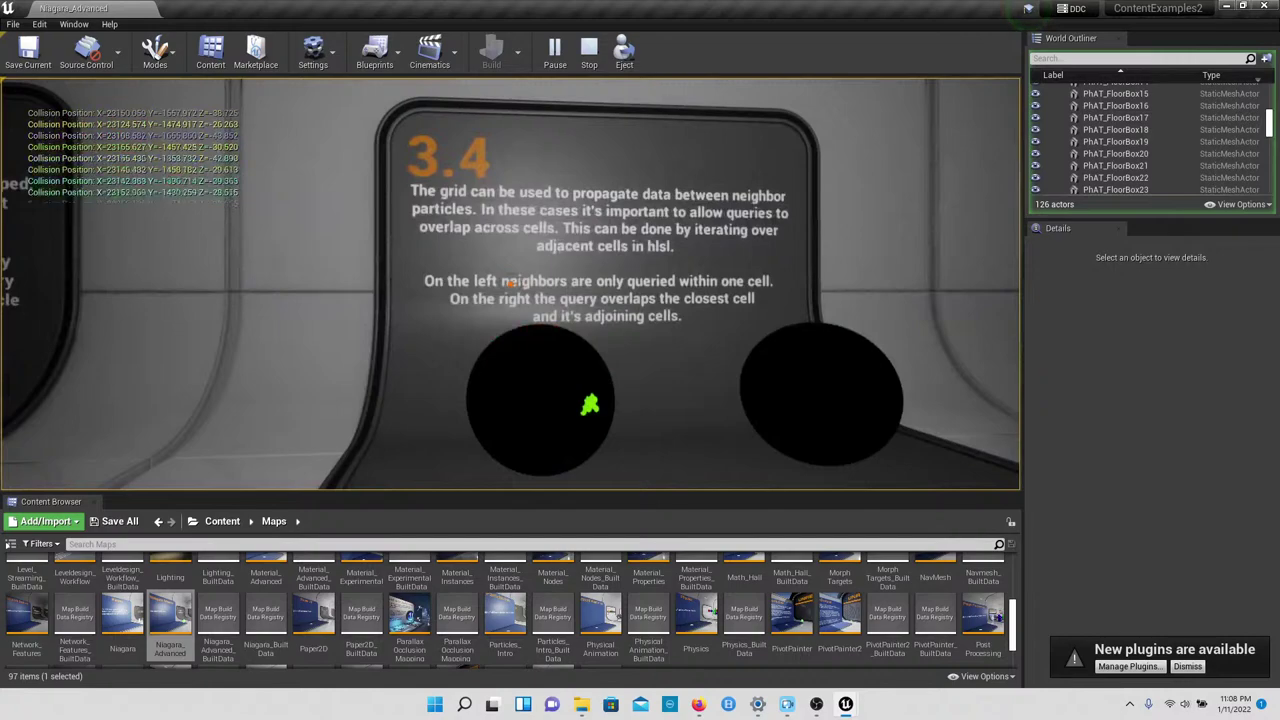
key(a)
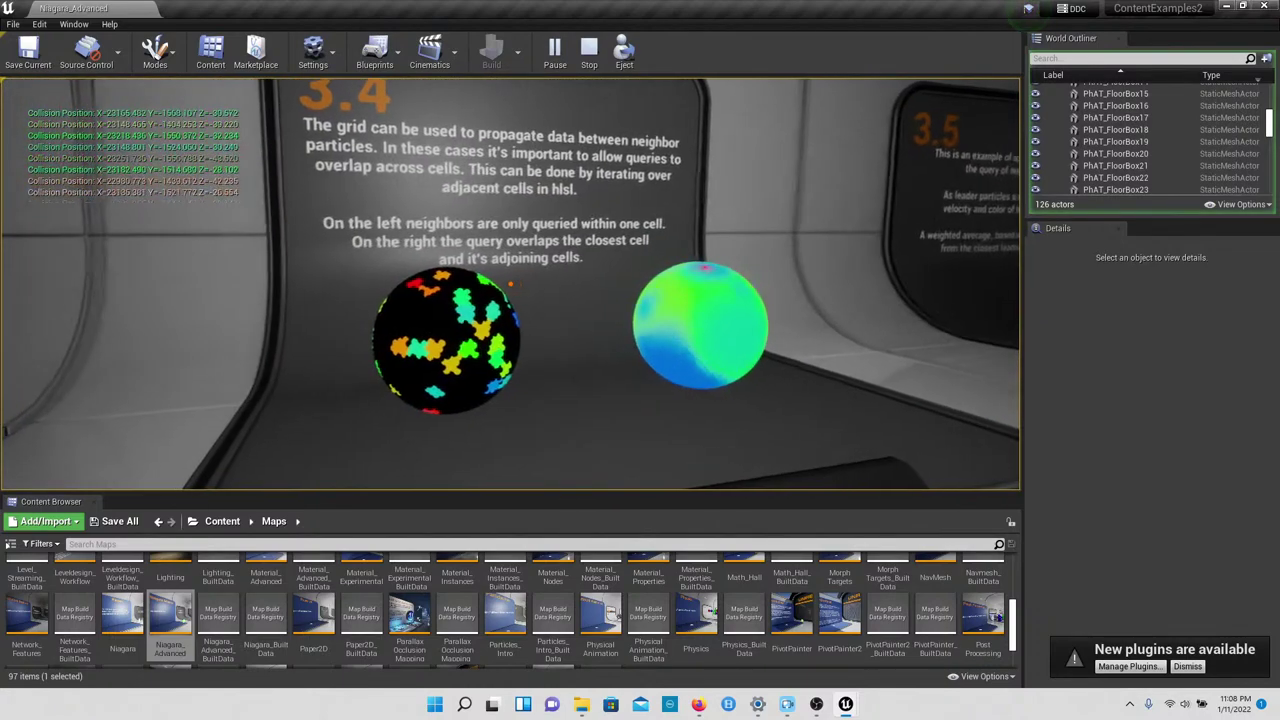
key(w)
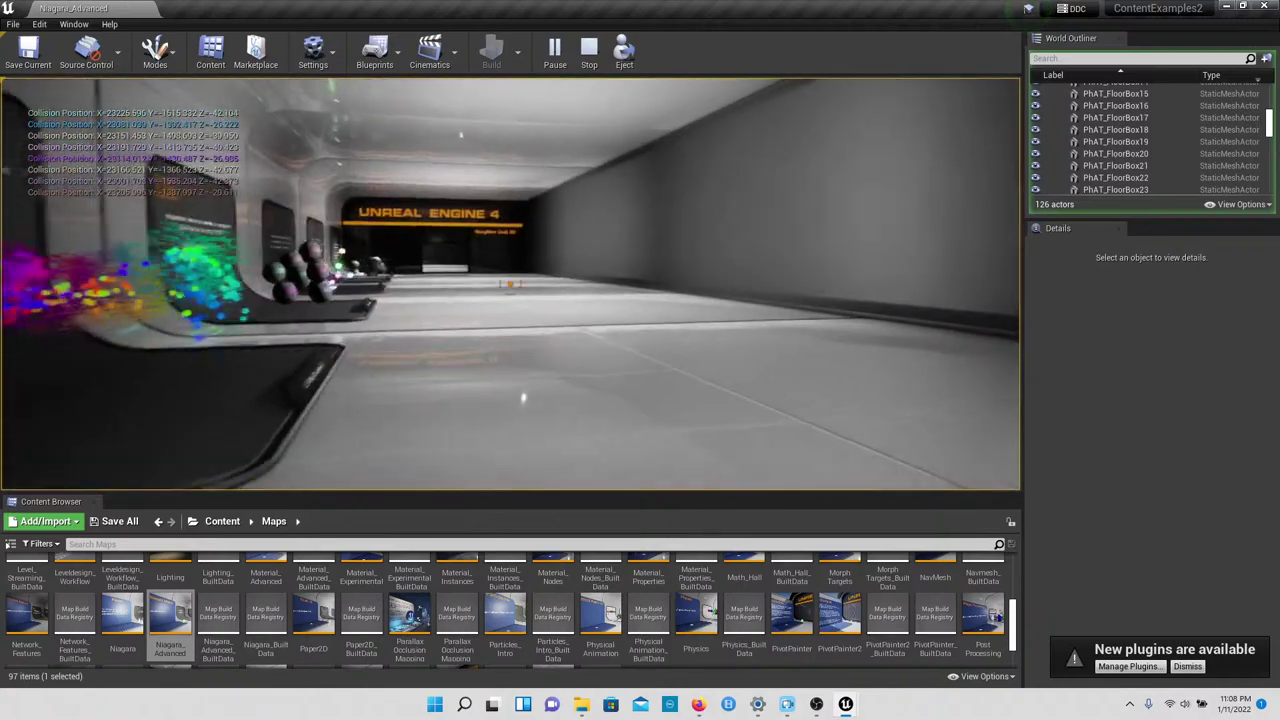
key(w)
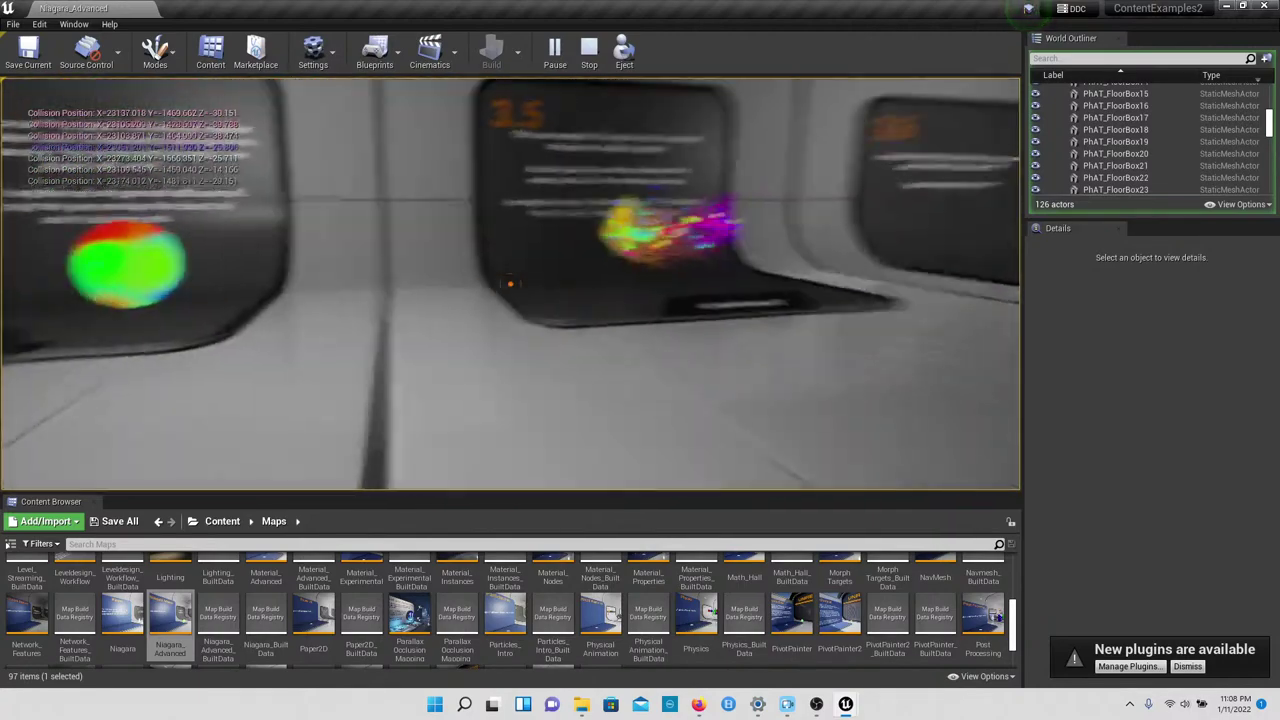
key(w)
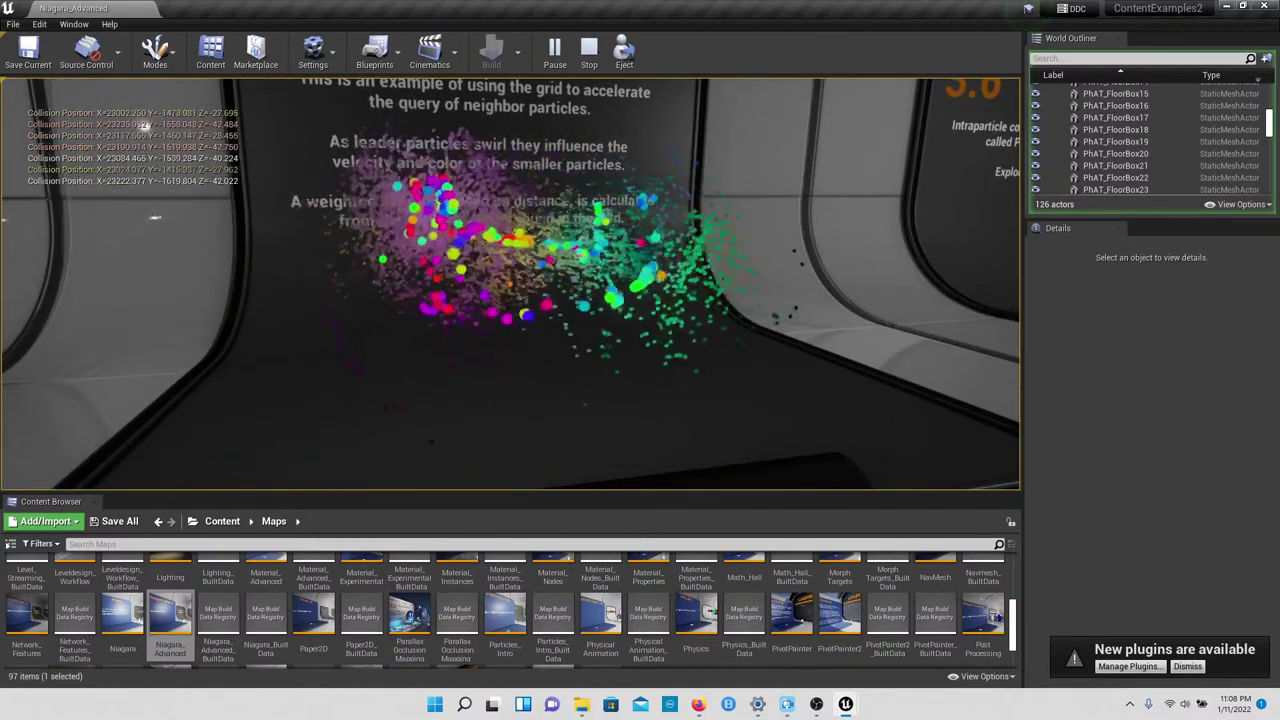
Step: Walk on to the 3.6 Position Based Dynamics and 3.7 nearest-neighbor line exhibits and examine their particles
key(w)
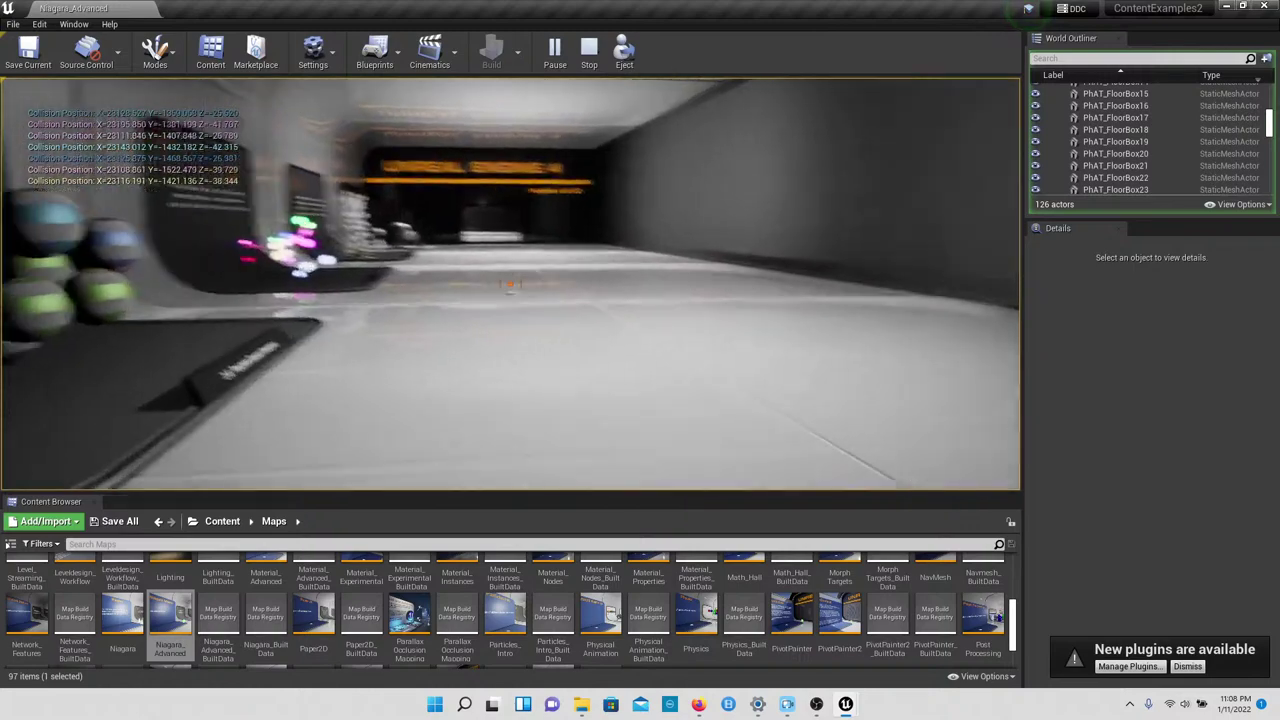
key(w)
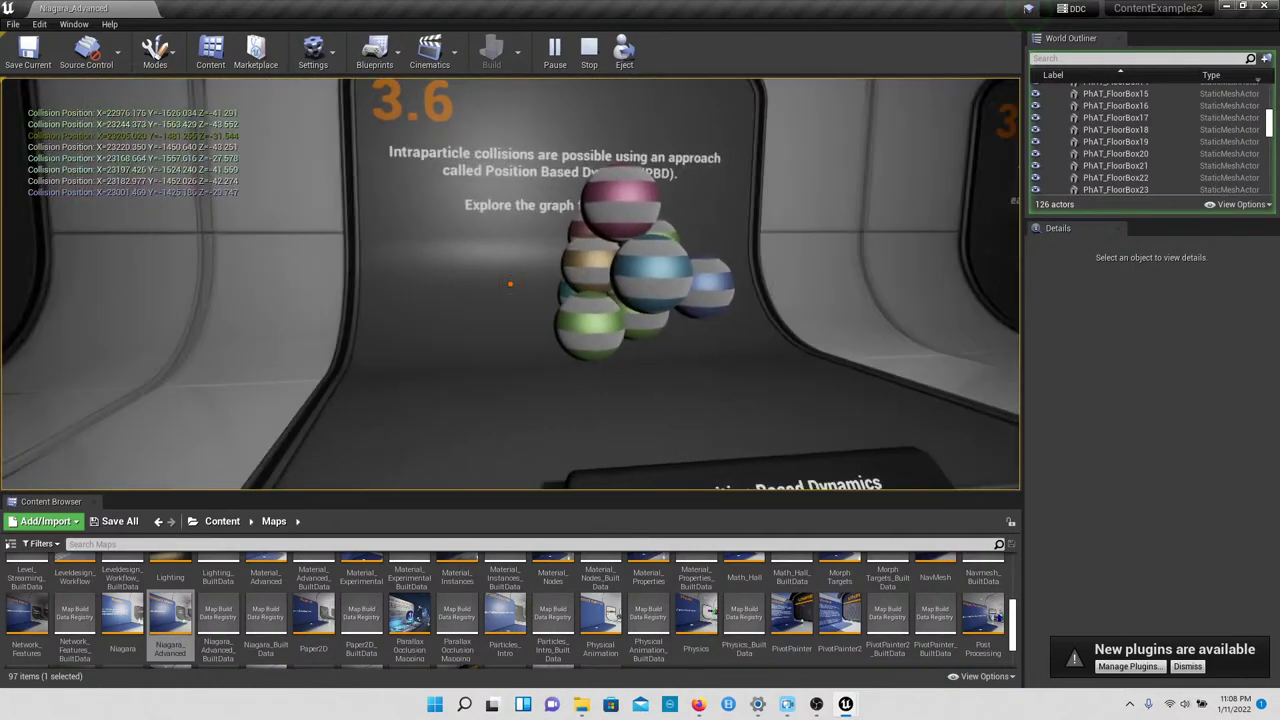
key(s)
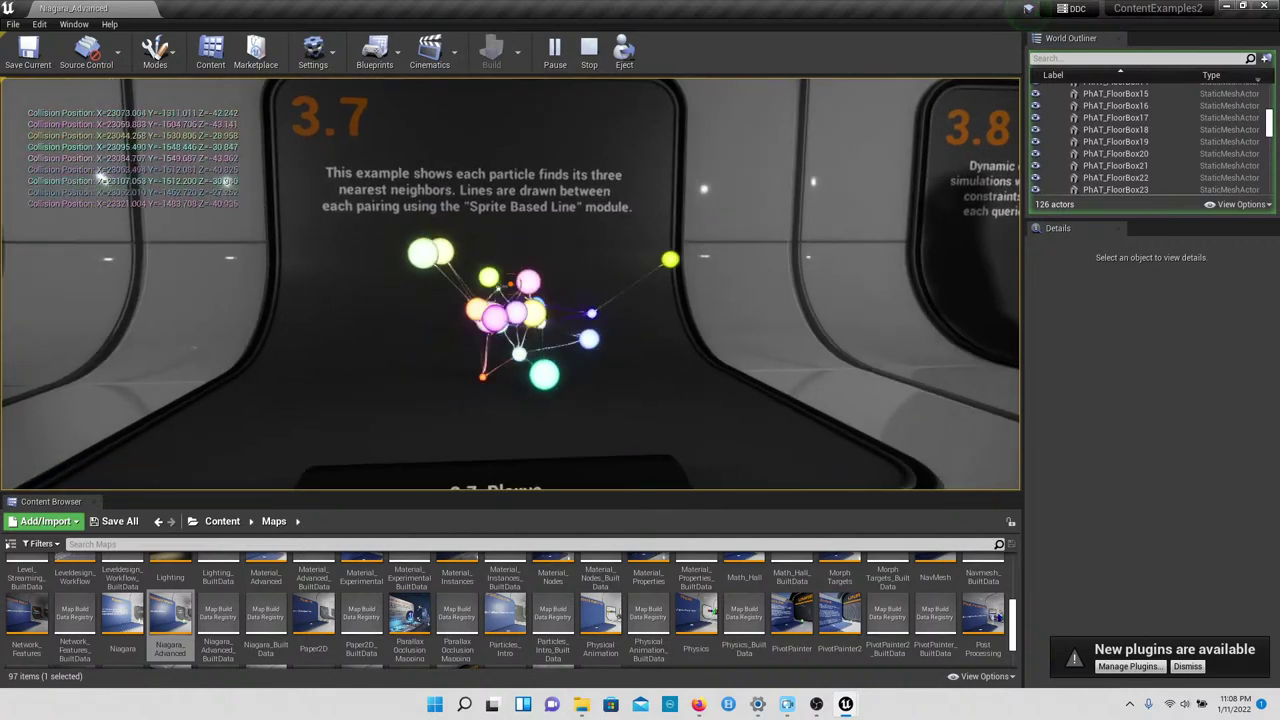
Step: Step back from the 3.7 Plexus exhibit and examine the 3.8 exhibit's particle structures with their support lines and realtime constraints
key(s)
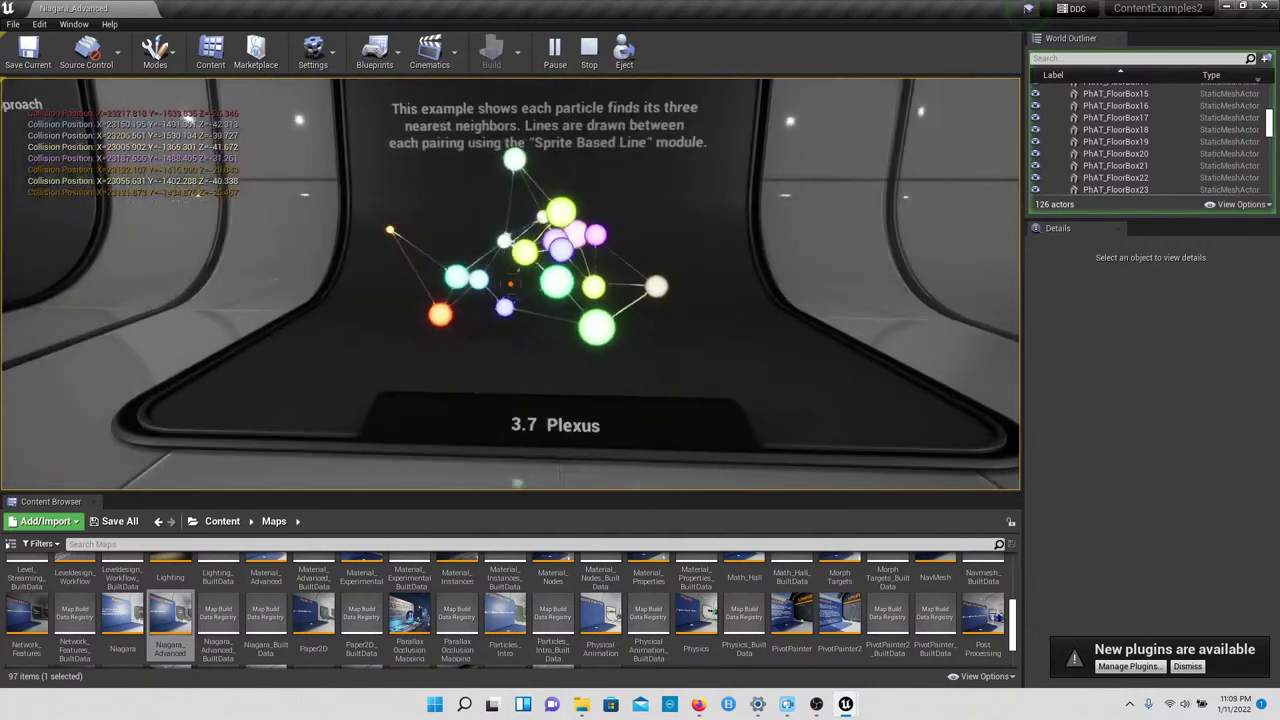
key(w)
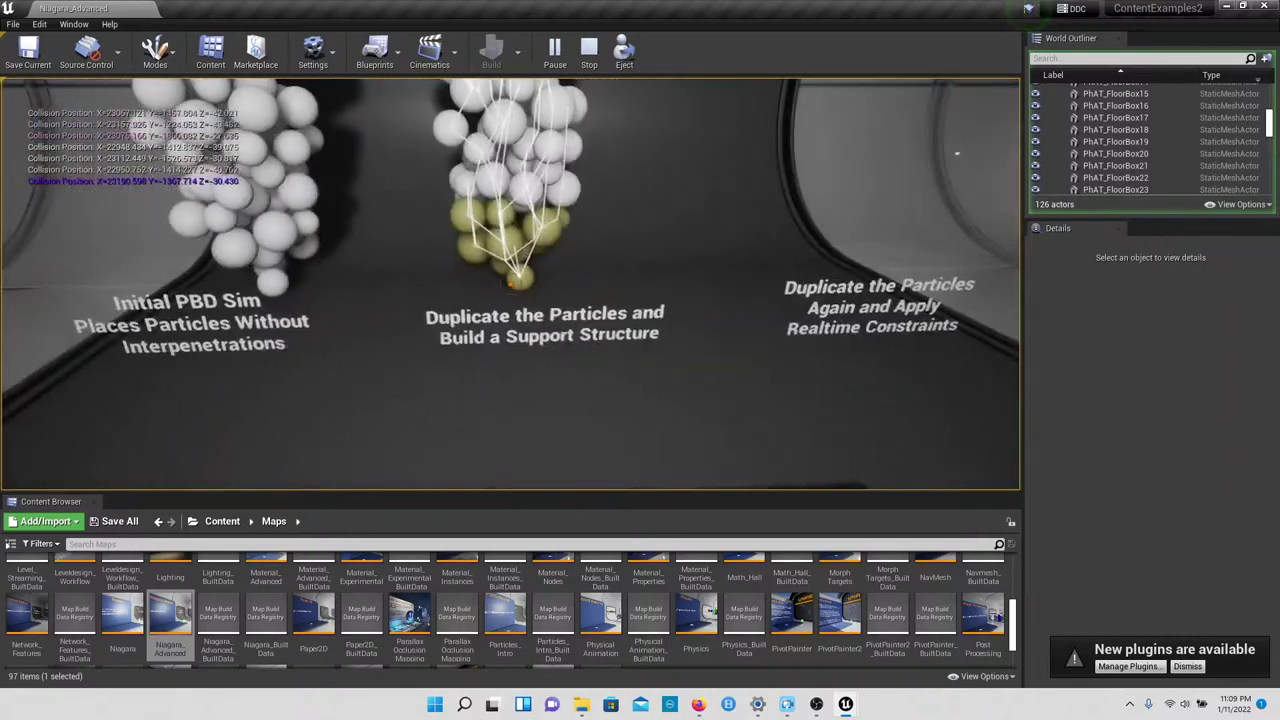
key(s)
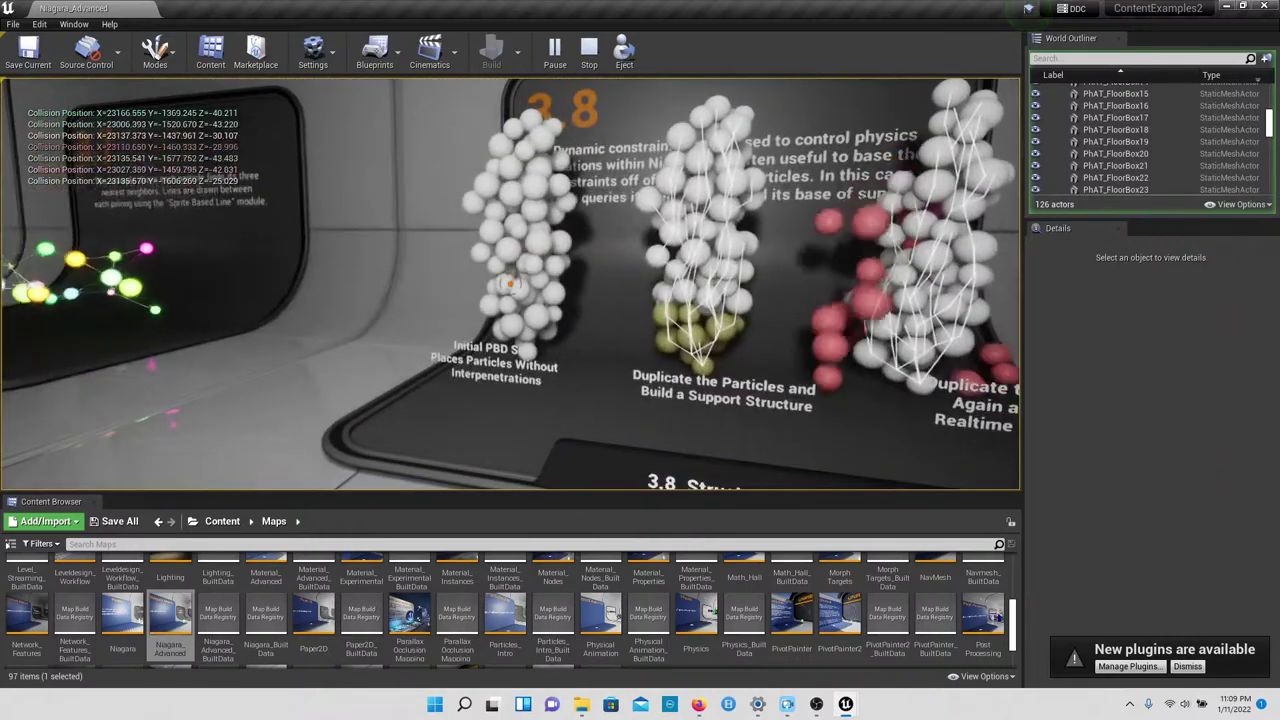
key(d)
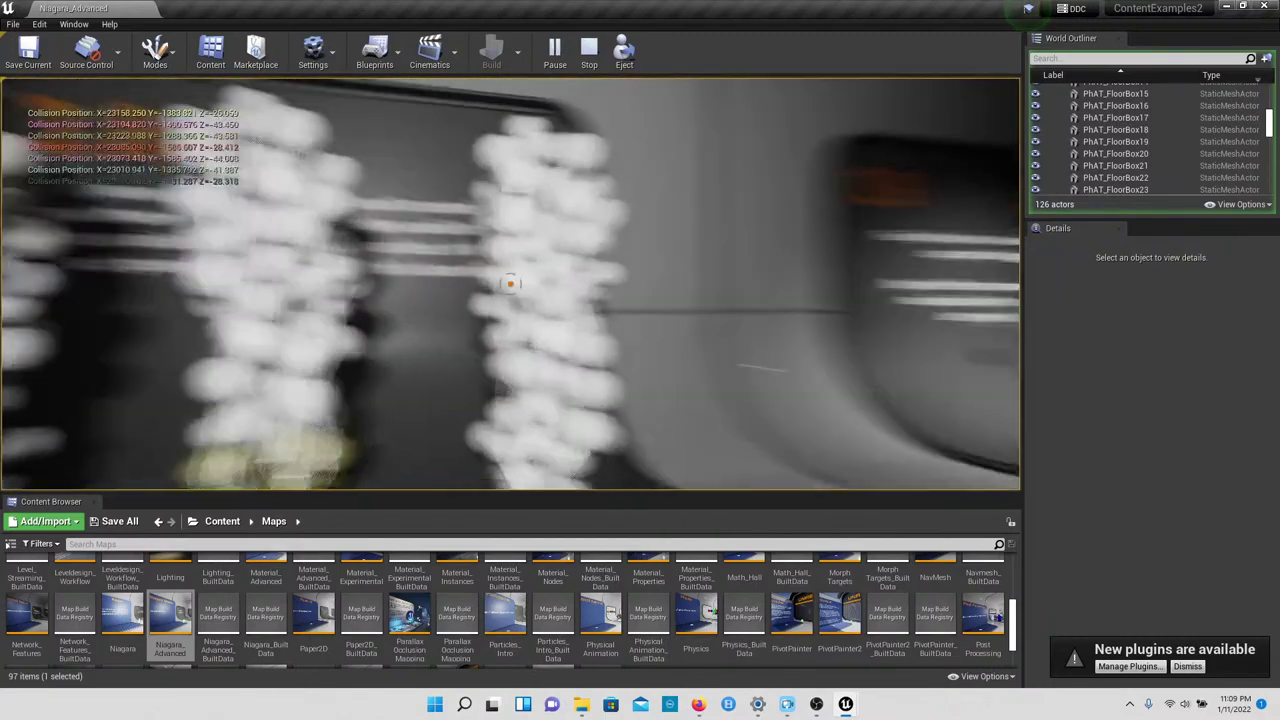
Step: Walk on to the fourth section and examine the 4.4 Collisions in Simulation Stages and 4.5 Dynamic Distance Fields exhibits
key(w)
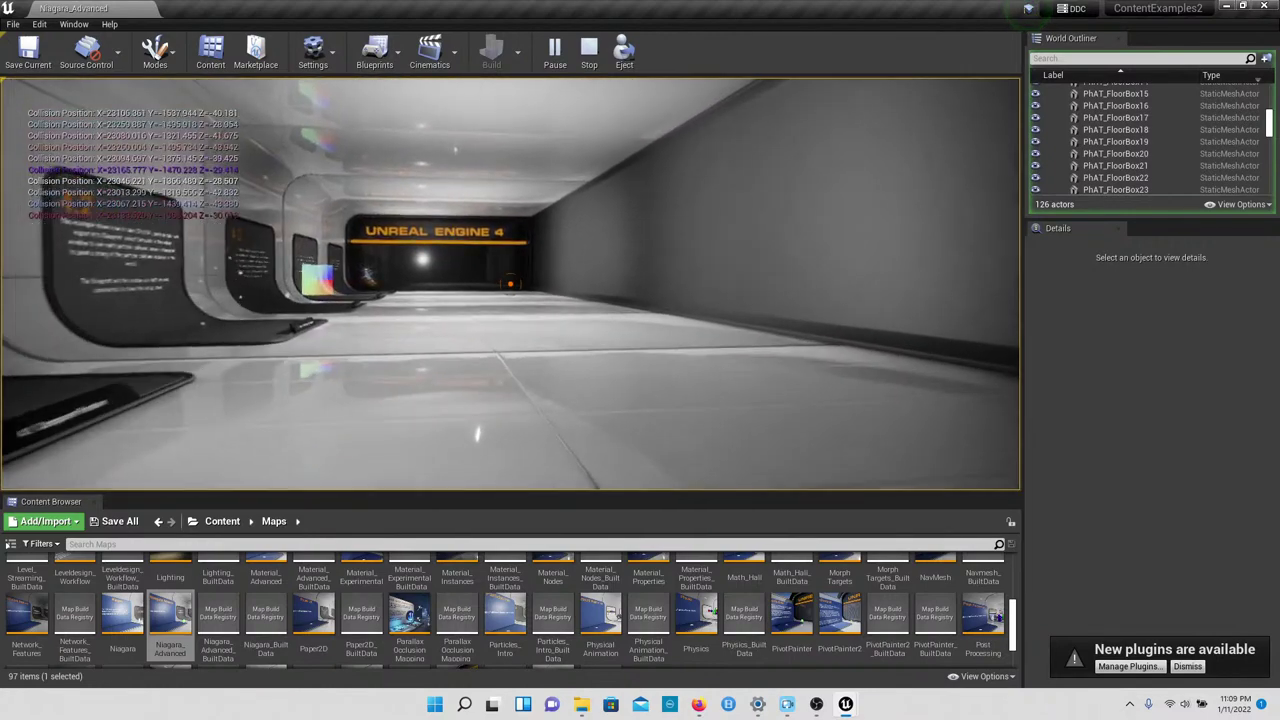
key(w)
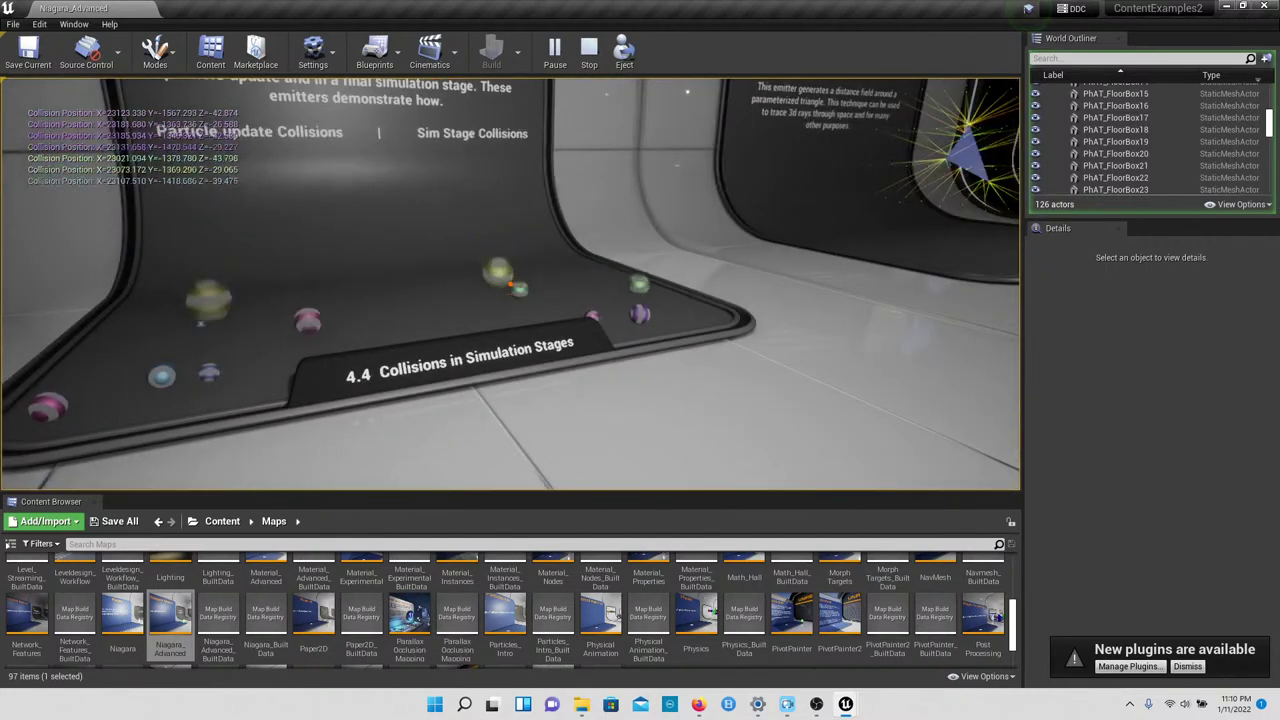
key(d)
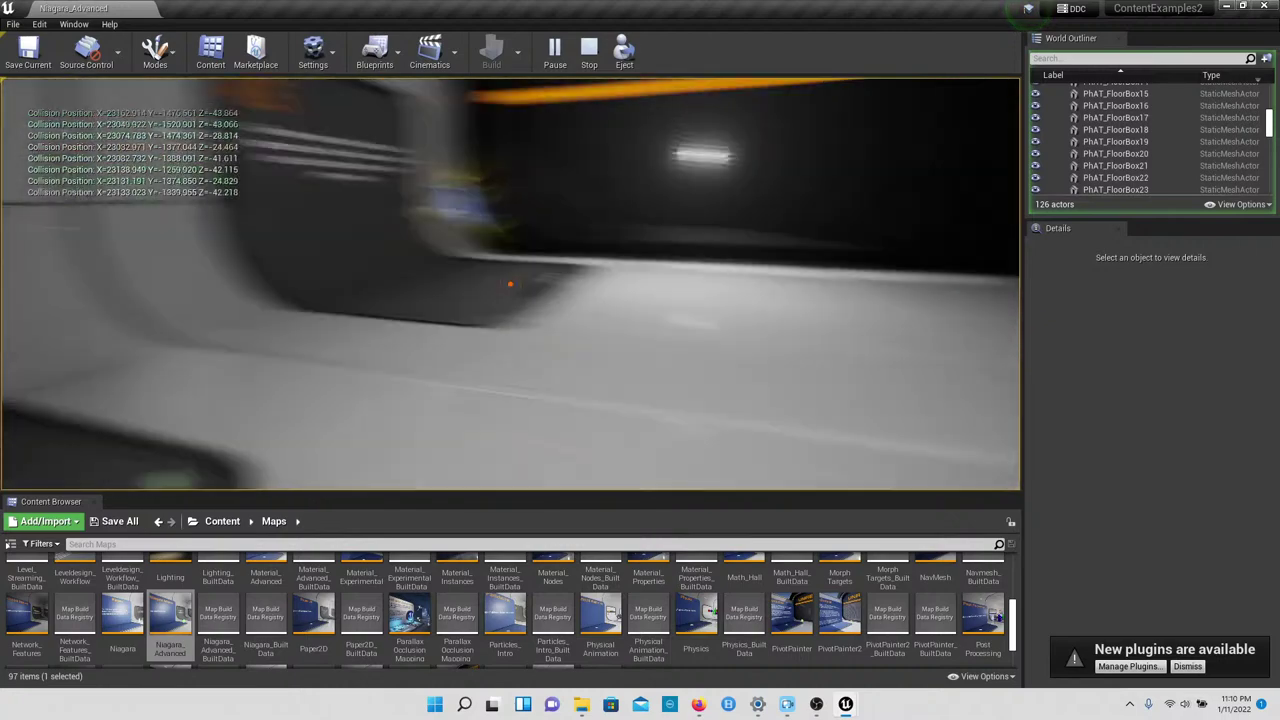
key(w)
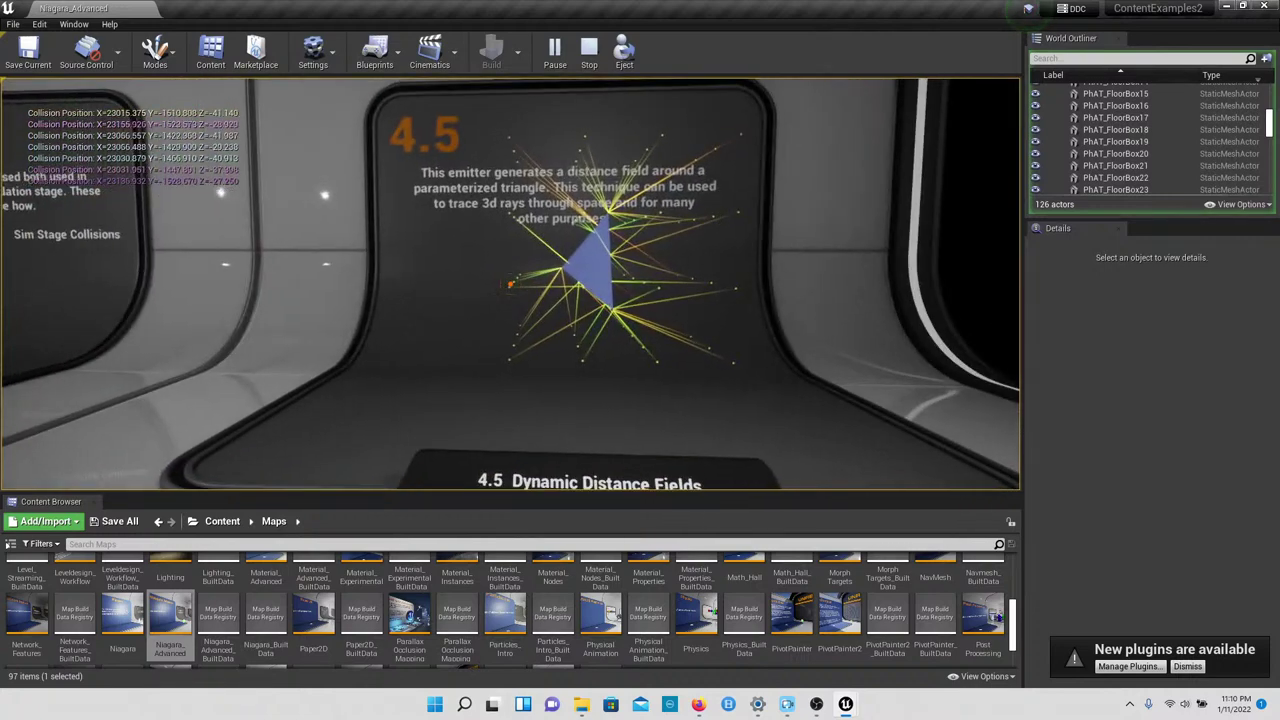
Step: Stop play mode and open the Paper2D level without saving the pending LevelScripting_Master changes
key(Escape)
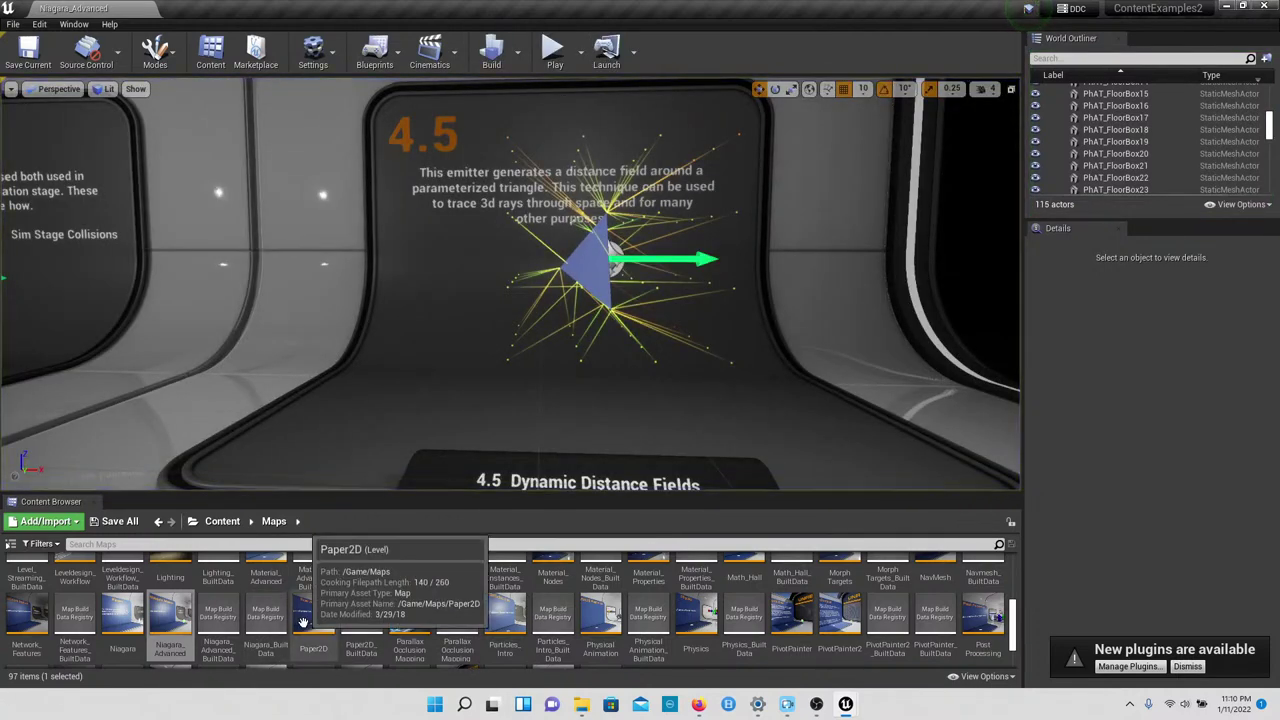
double_click(304, 622)
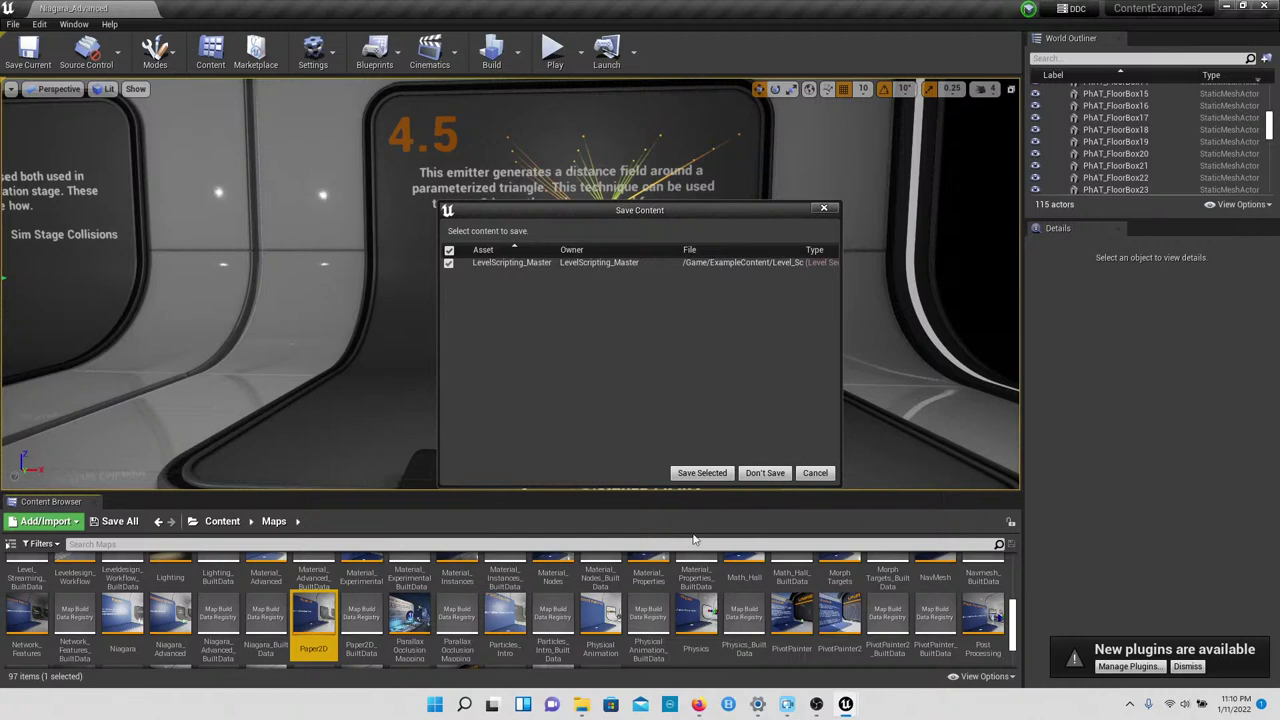
click(752, 475)
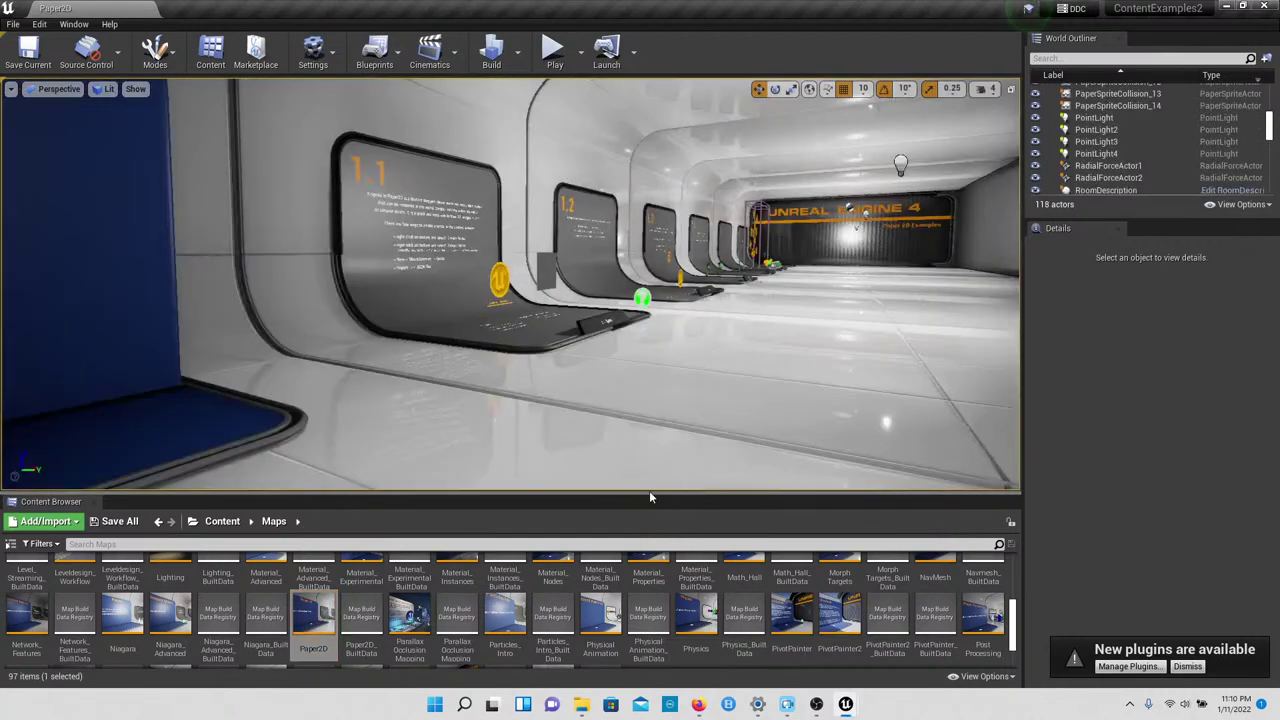
scroll(480, 605, down, 1)
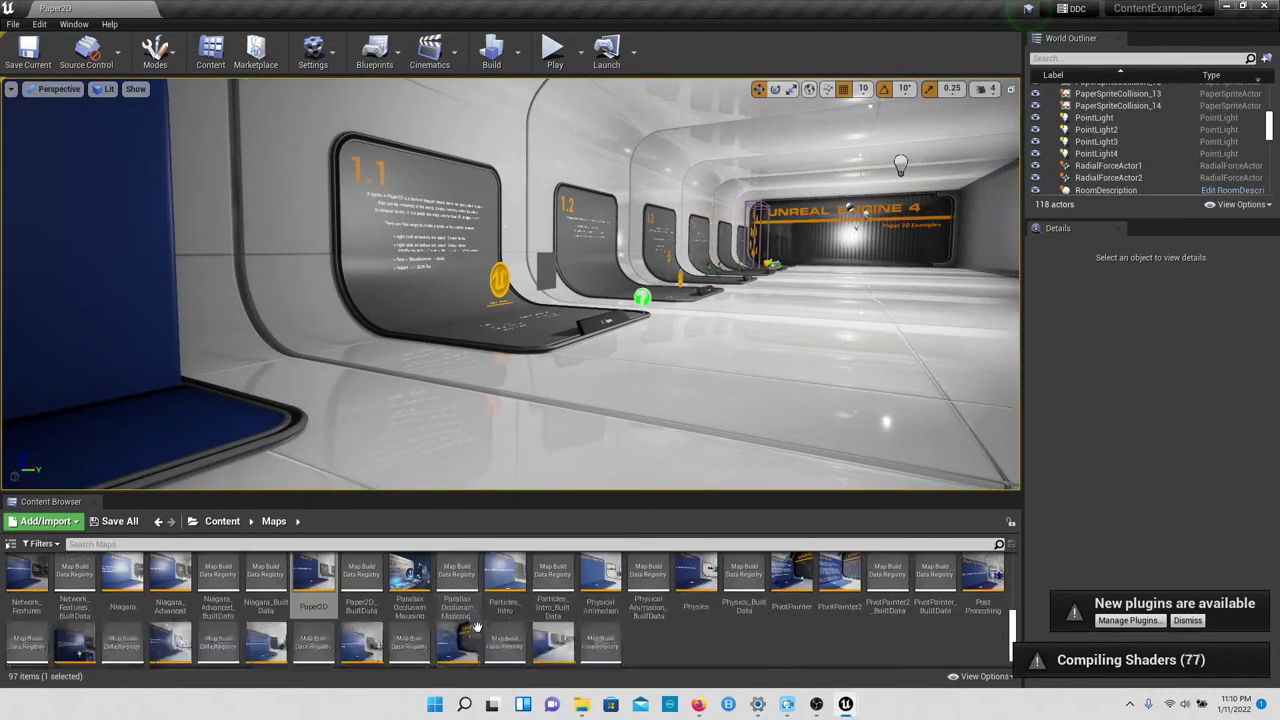
scroll(480, 619, up, 1)
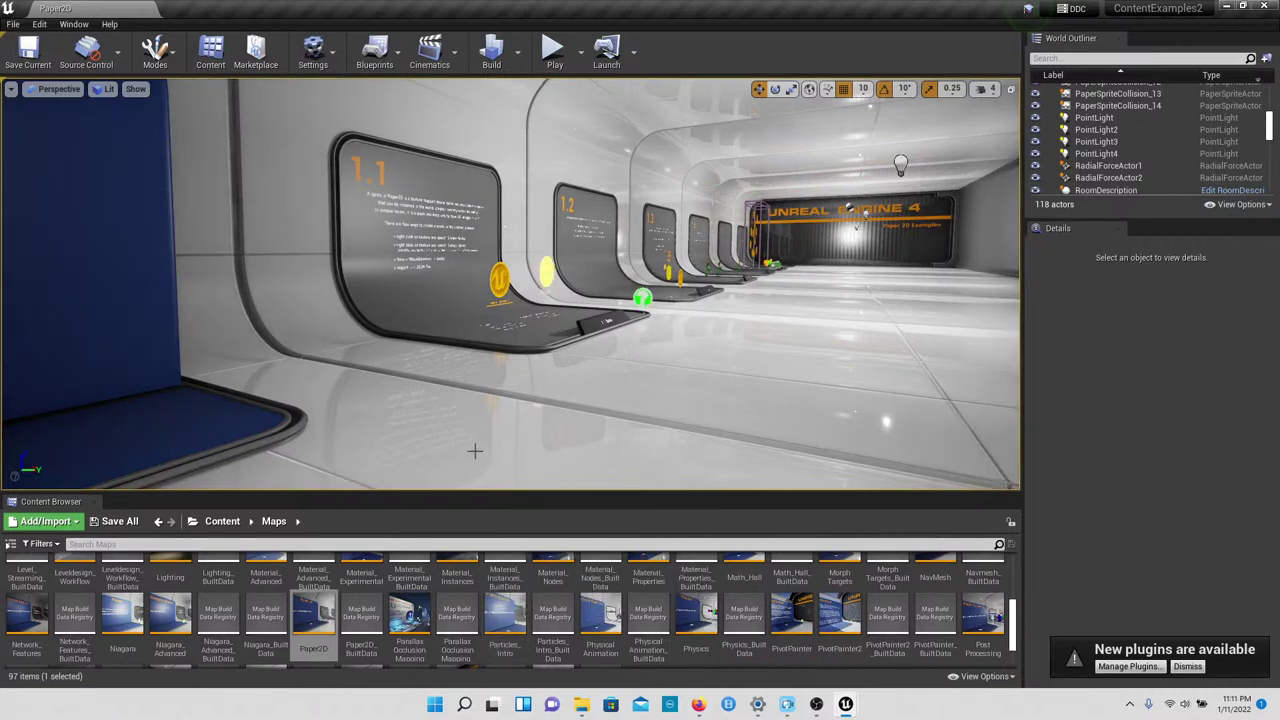
Step: Go down the Paper2D hall to the 1.3 Flipbooks exhibit and examine its two animated sprites
right_drag(474, 449, 533, 408)
key(w)
key(w)
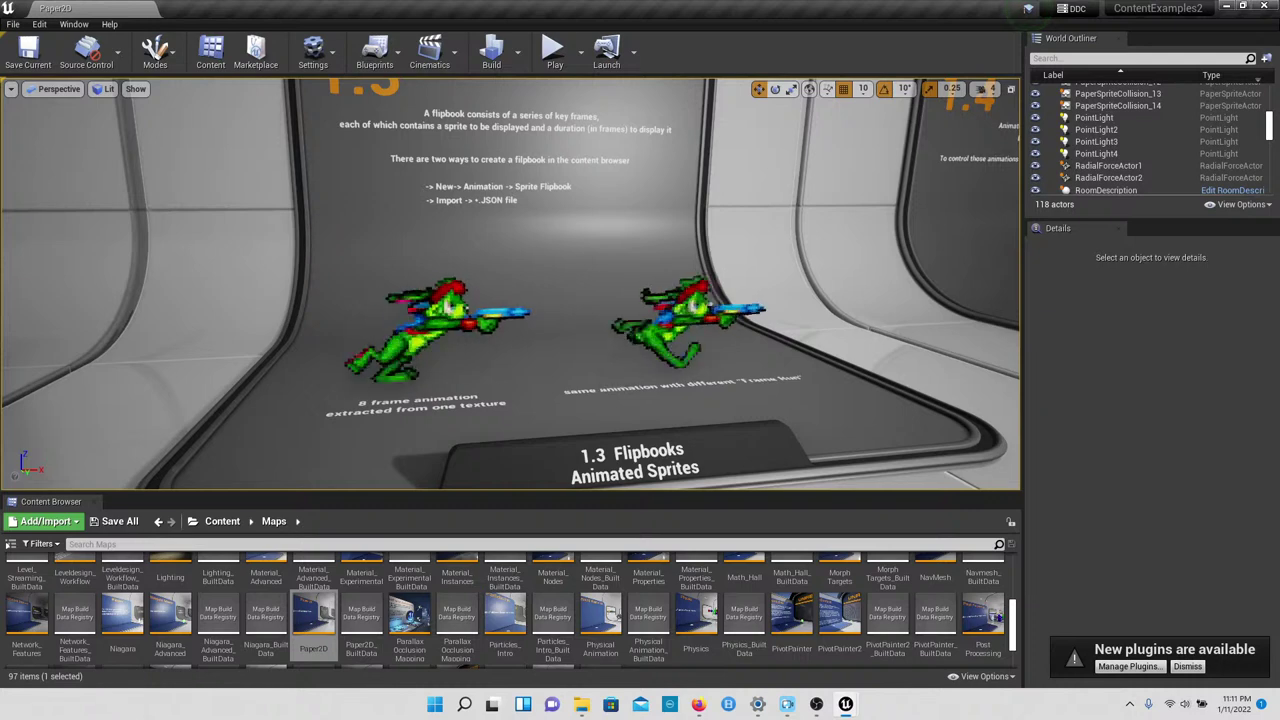
right_drag(533, 408, 575, 395)
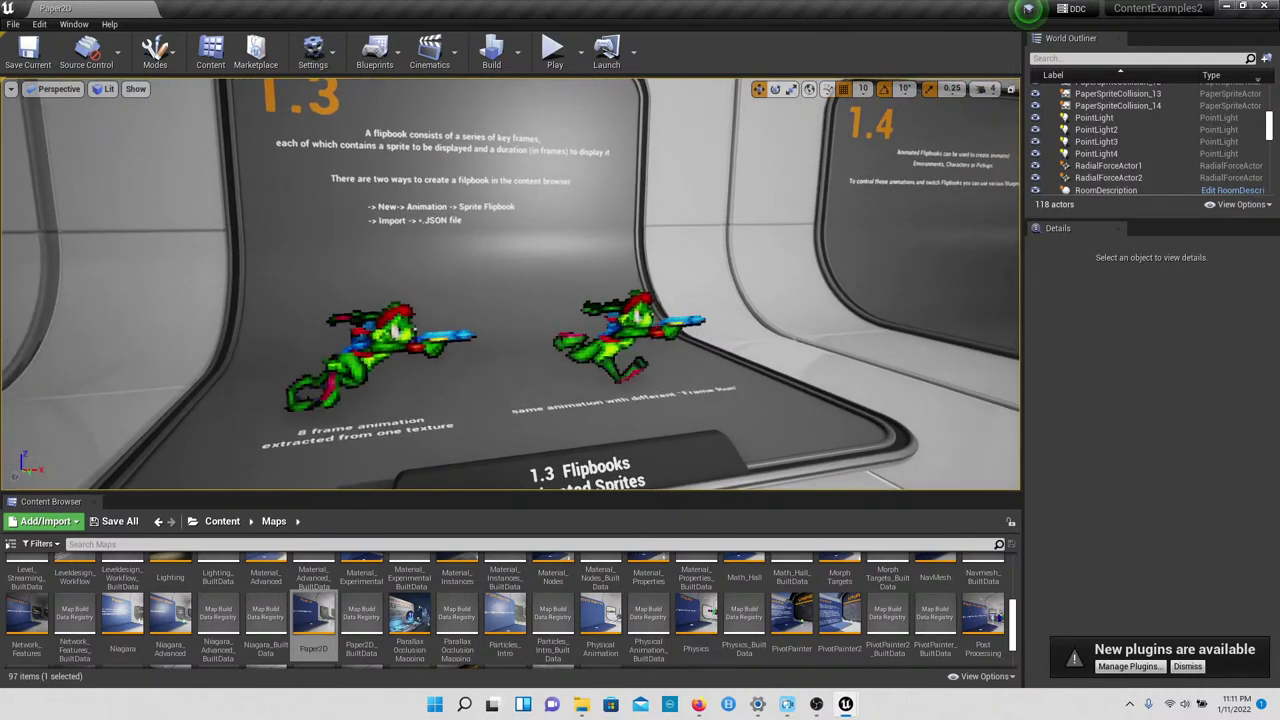
Step: Try the WalkAnim and IdleAnim source flipbooks on the 8-frame animation sprite, ending with RunAnim2
click(376, 366)
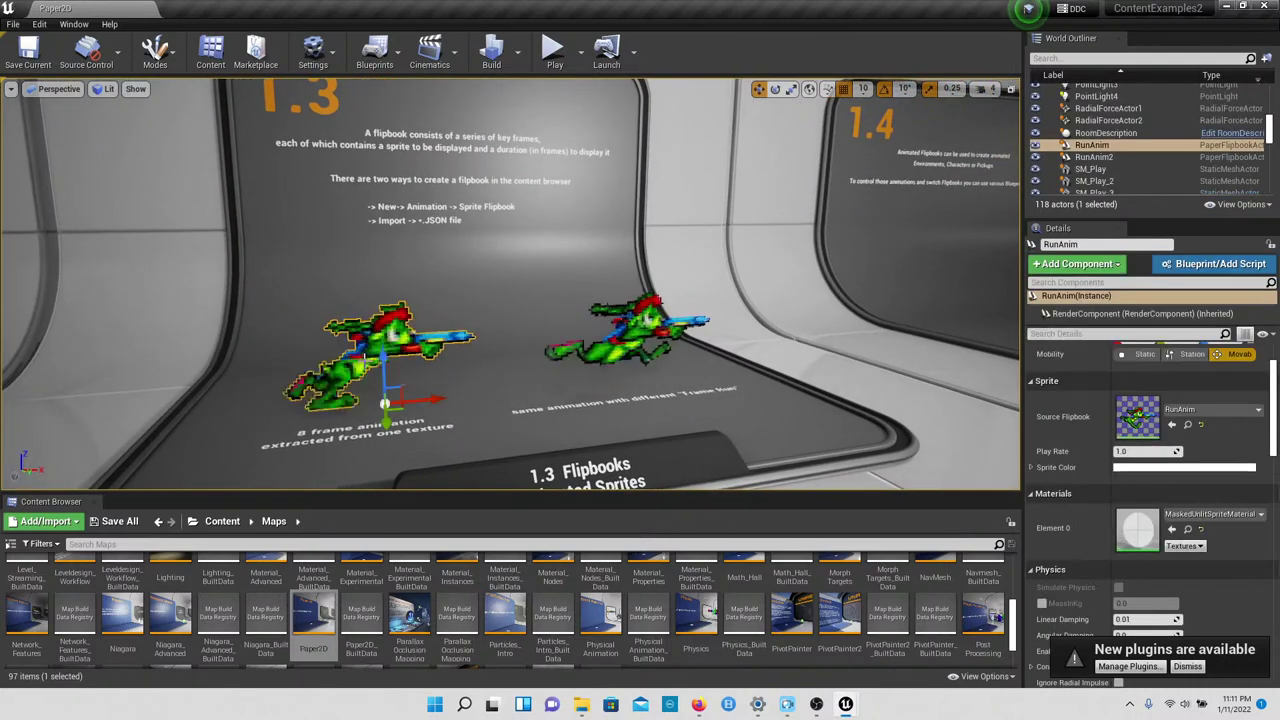
click(1176, 416)
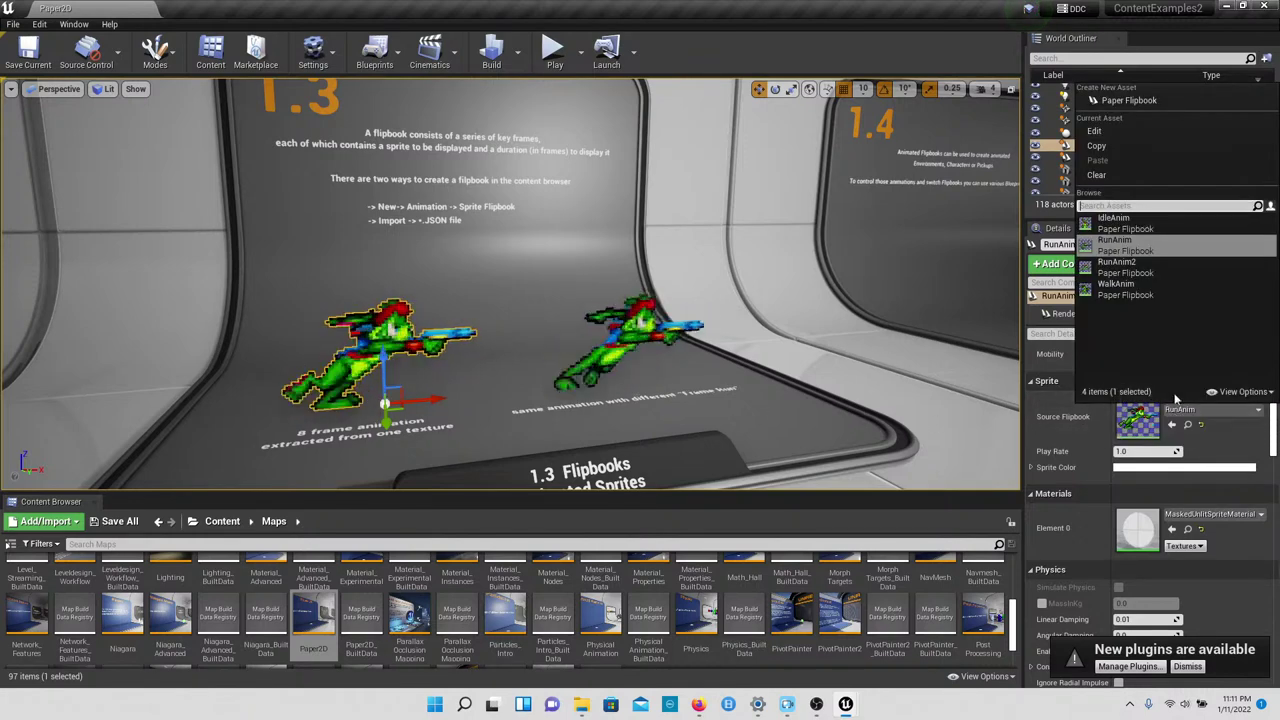
click(1141, 292)
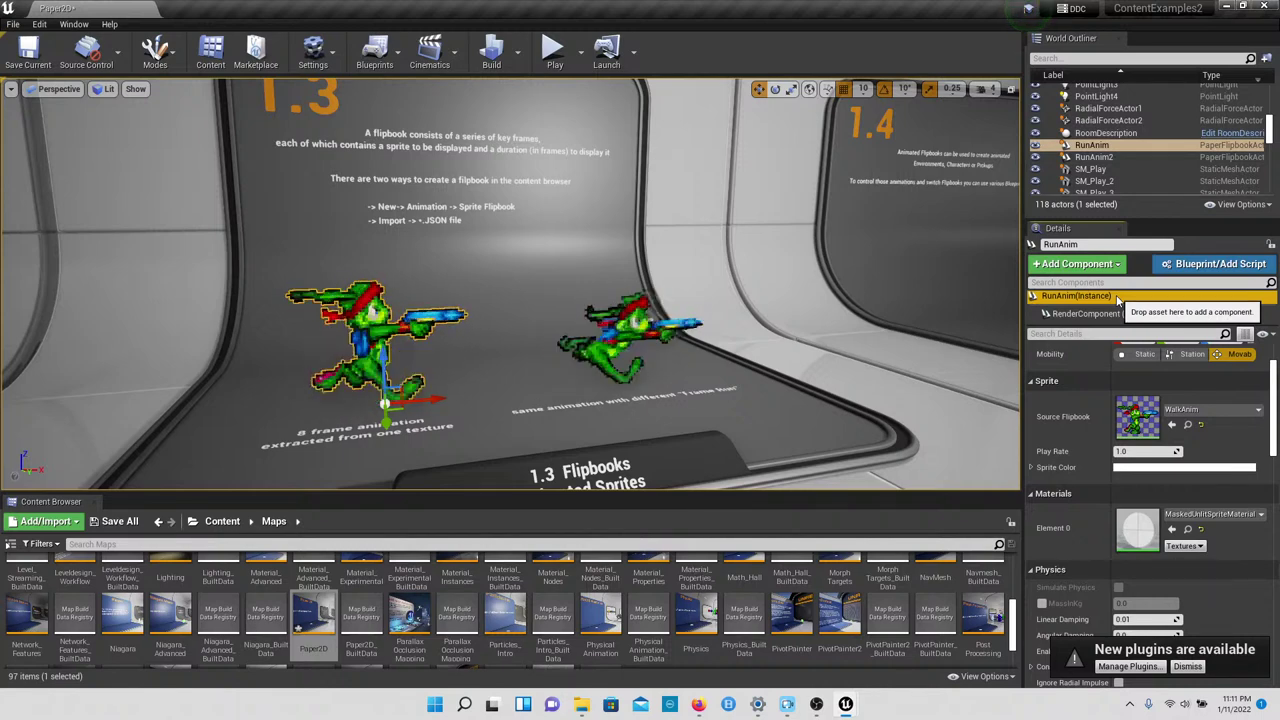
click(1210, 409)
click(1127, 226)
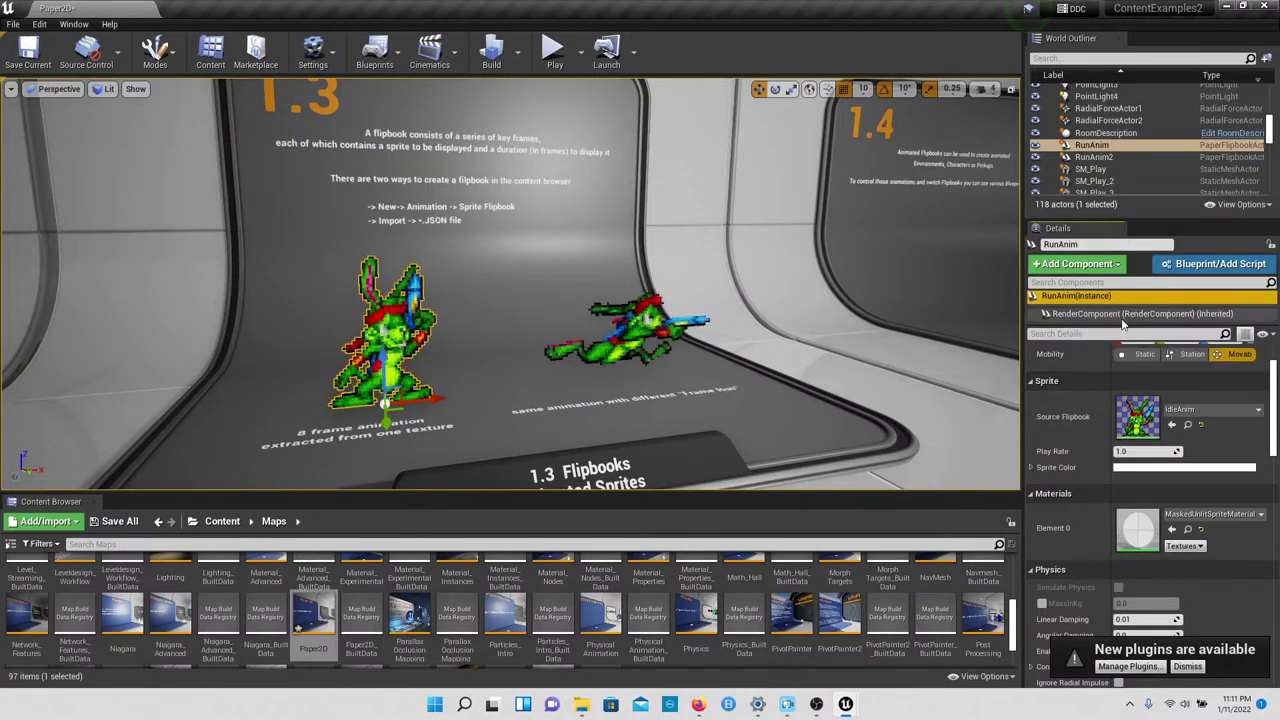
click(1183, 410)
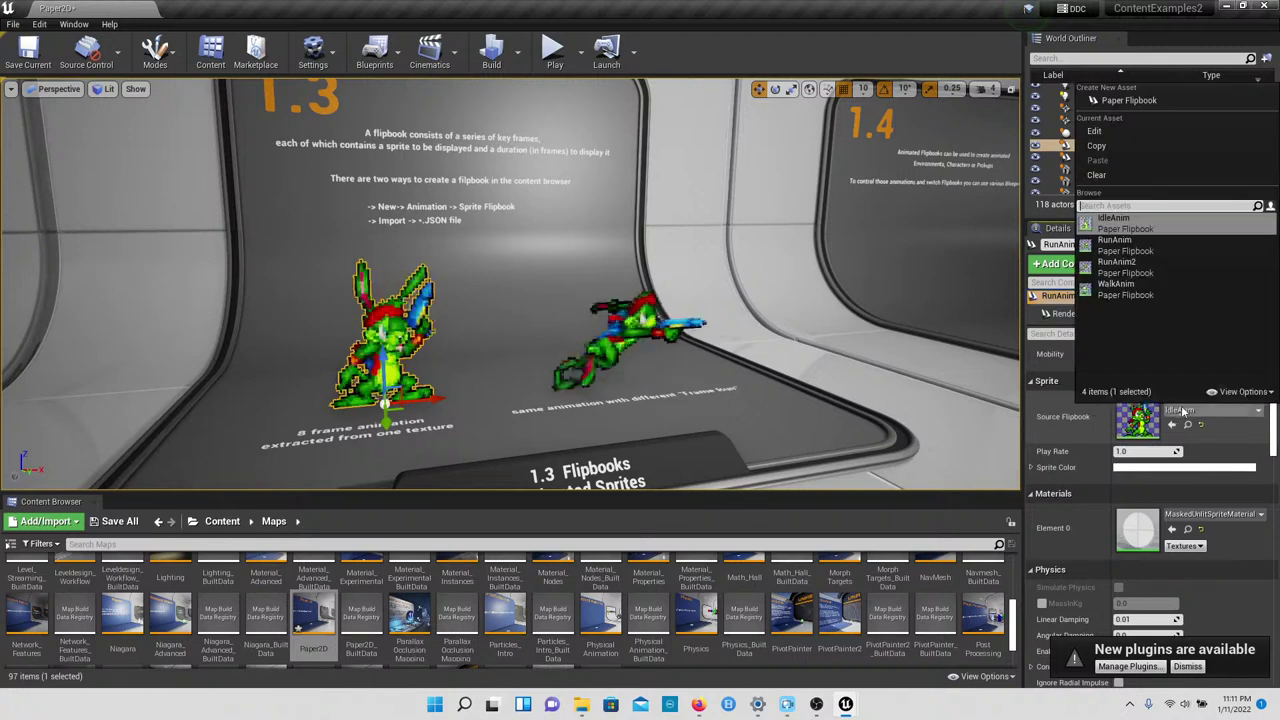
click(1116, 263)
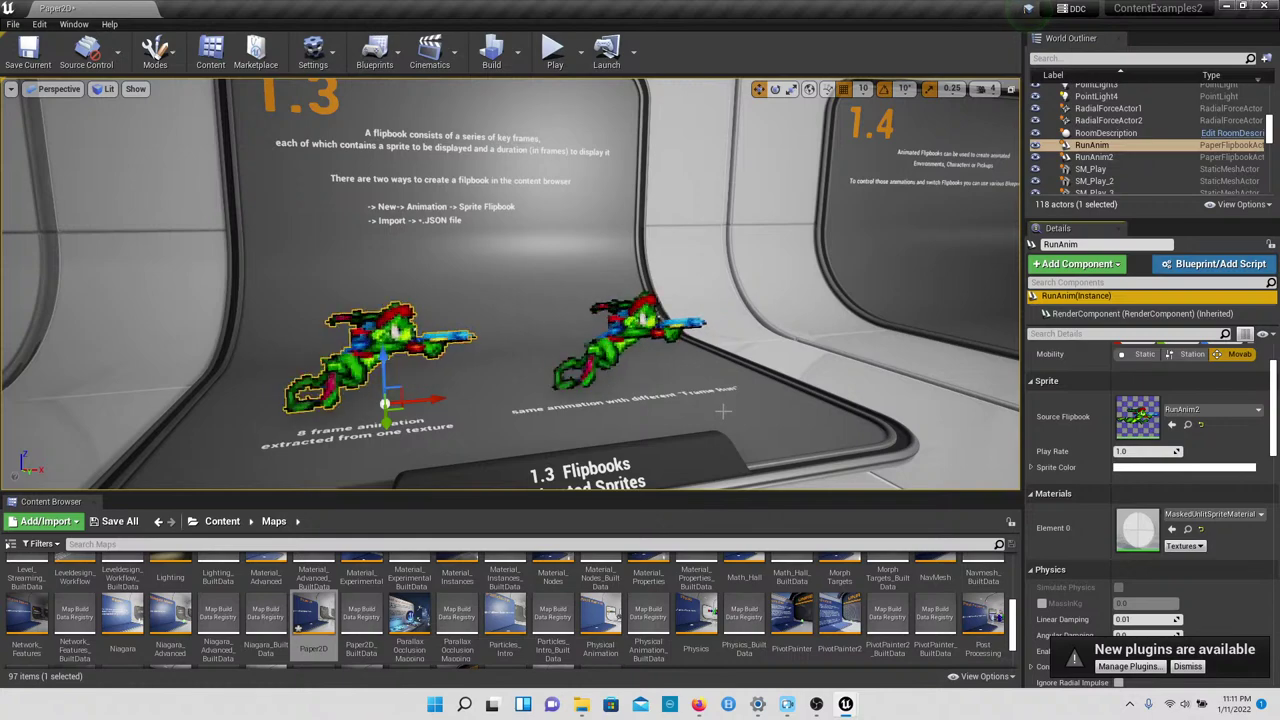
Step: Examine the 1.4 Flipbook Blueprint control exhibit and select the trigger box in front of its right-pointing arrow
right_click(722, 410)
click(658, 385)
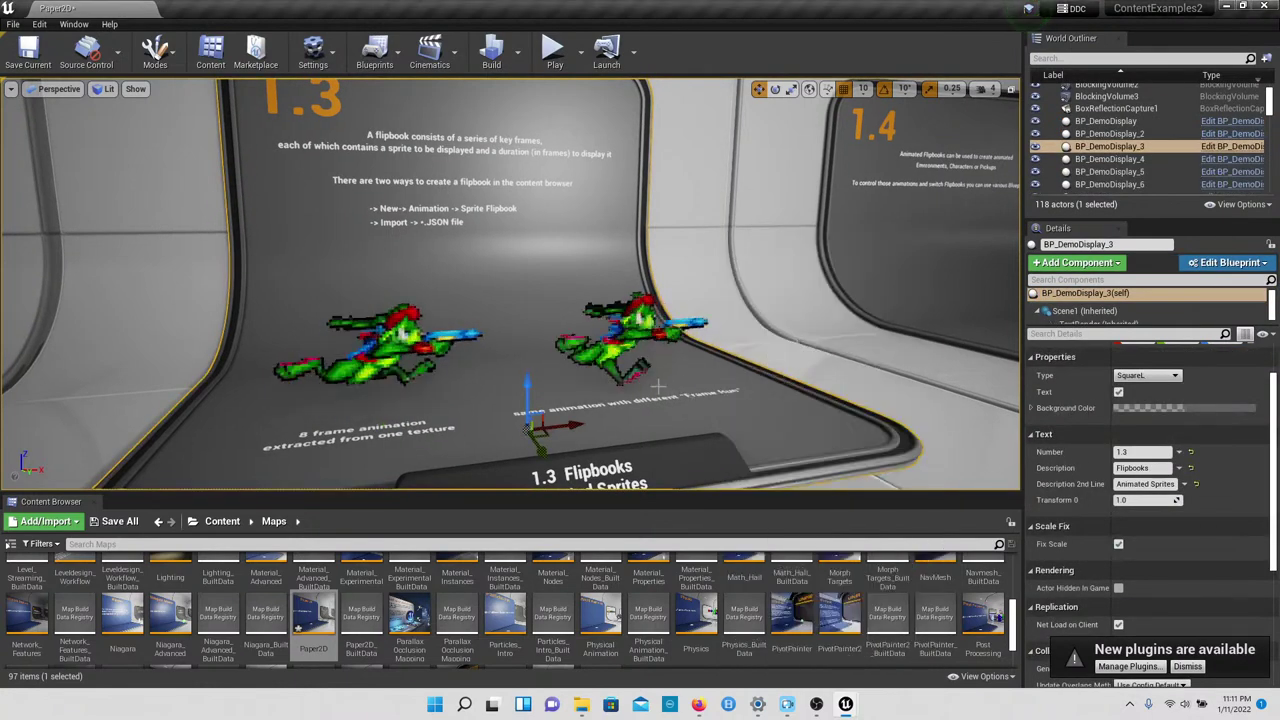
right_drag(658, 386, 744, 452)
key(w)
right_drag(665, 365, 541, 200)
right_drag(510, 285, 420, 283)
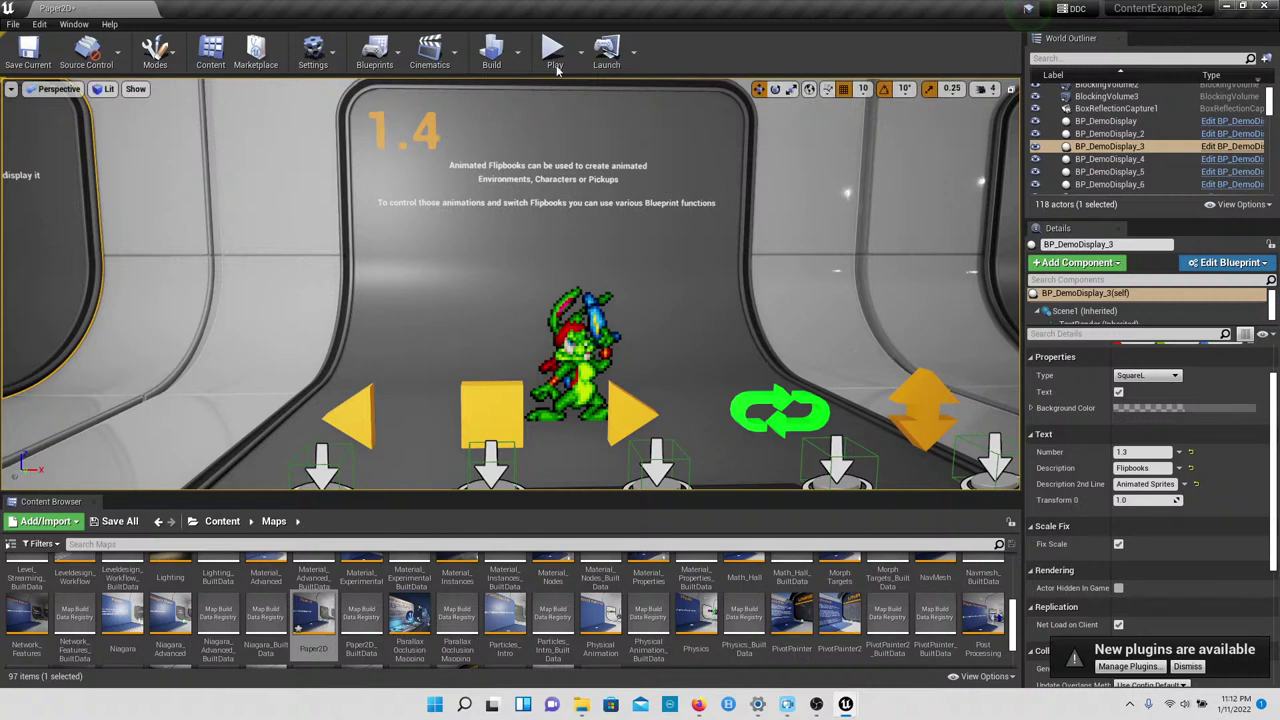
scroll(476, 376, down, 3)
right_drag(499, 318, 502, 345)
click(603, 346)
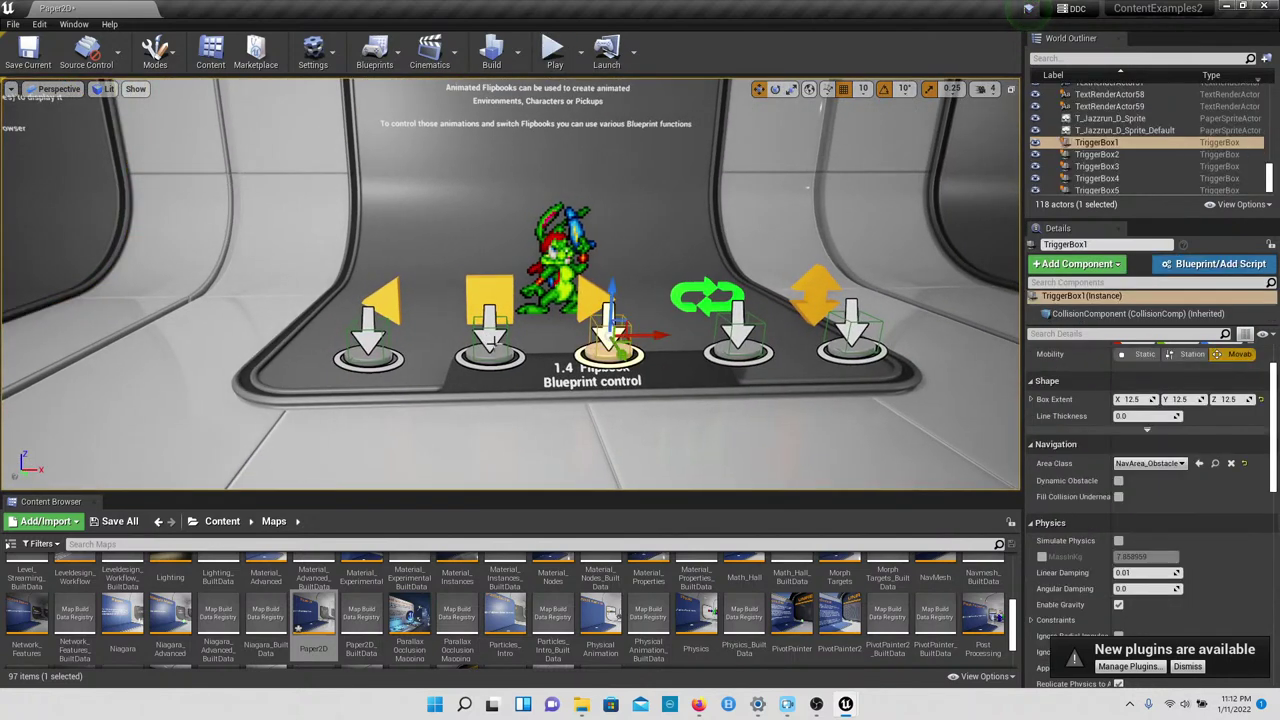
Step: Play the Paper2D level and walk down the hall to examine the coins of the 1.5 Physics exhibit
click(553, 50)
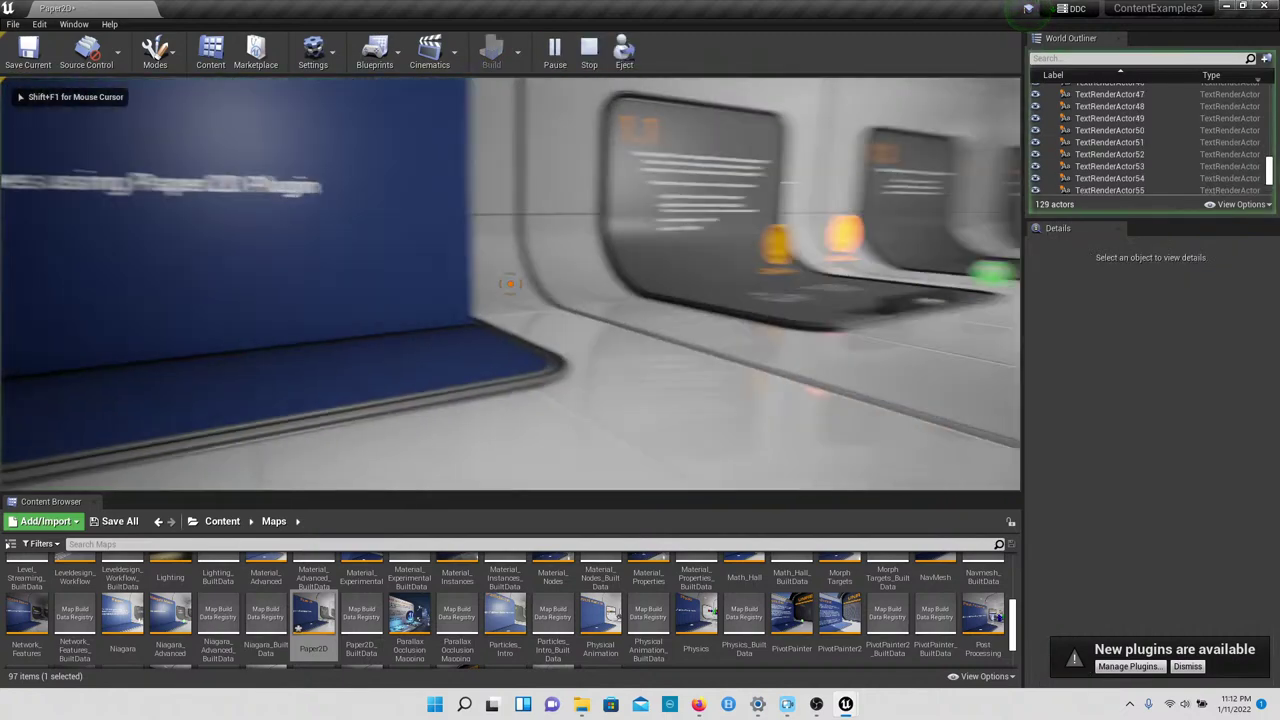
key(w)
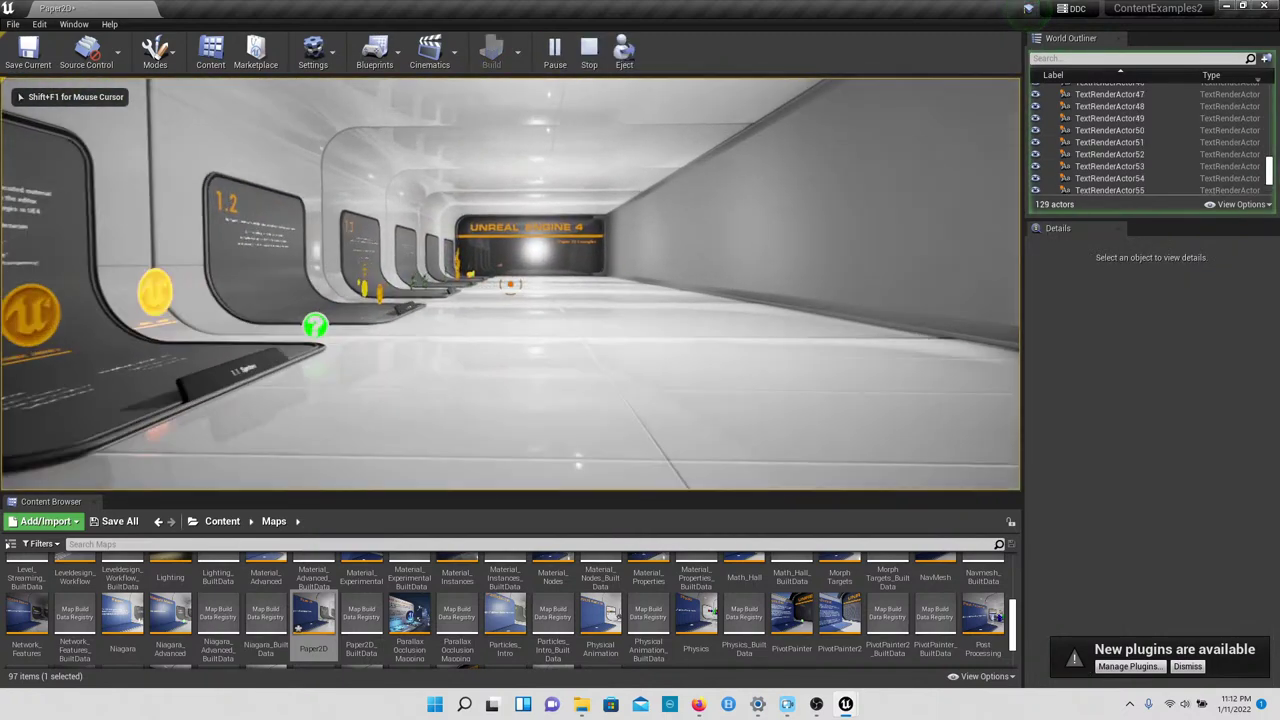
key(w)
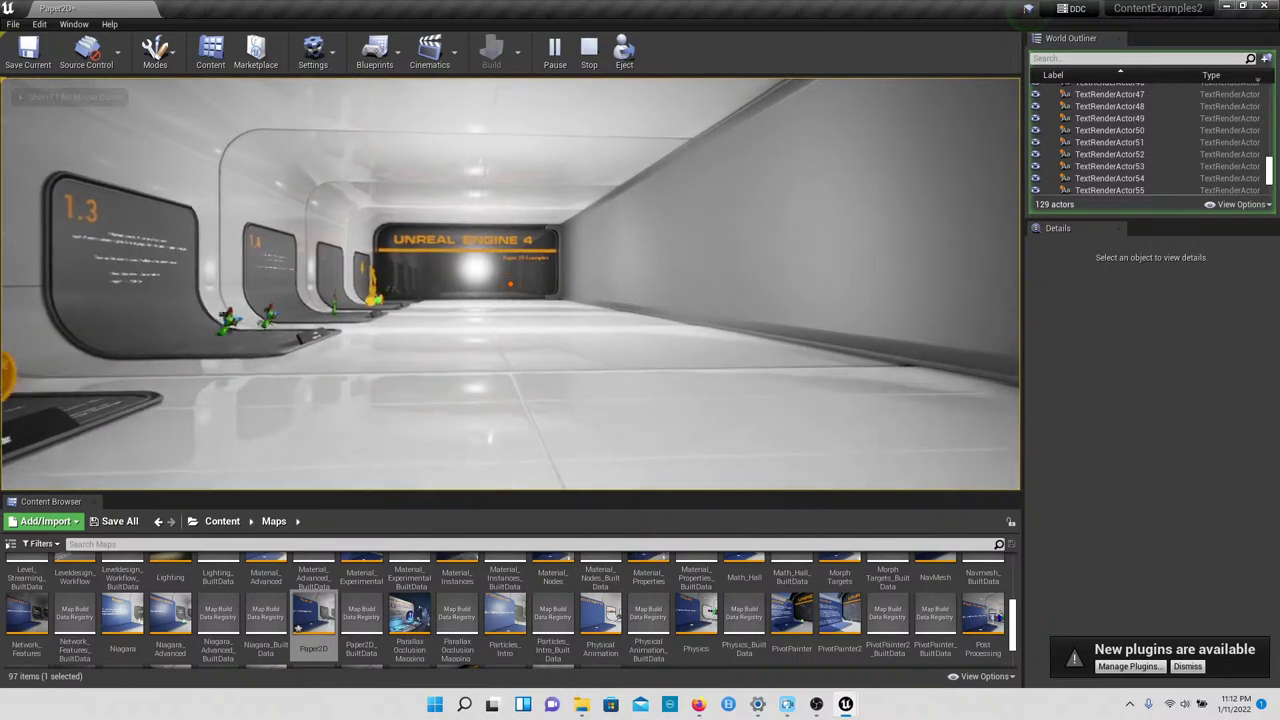
key(w)
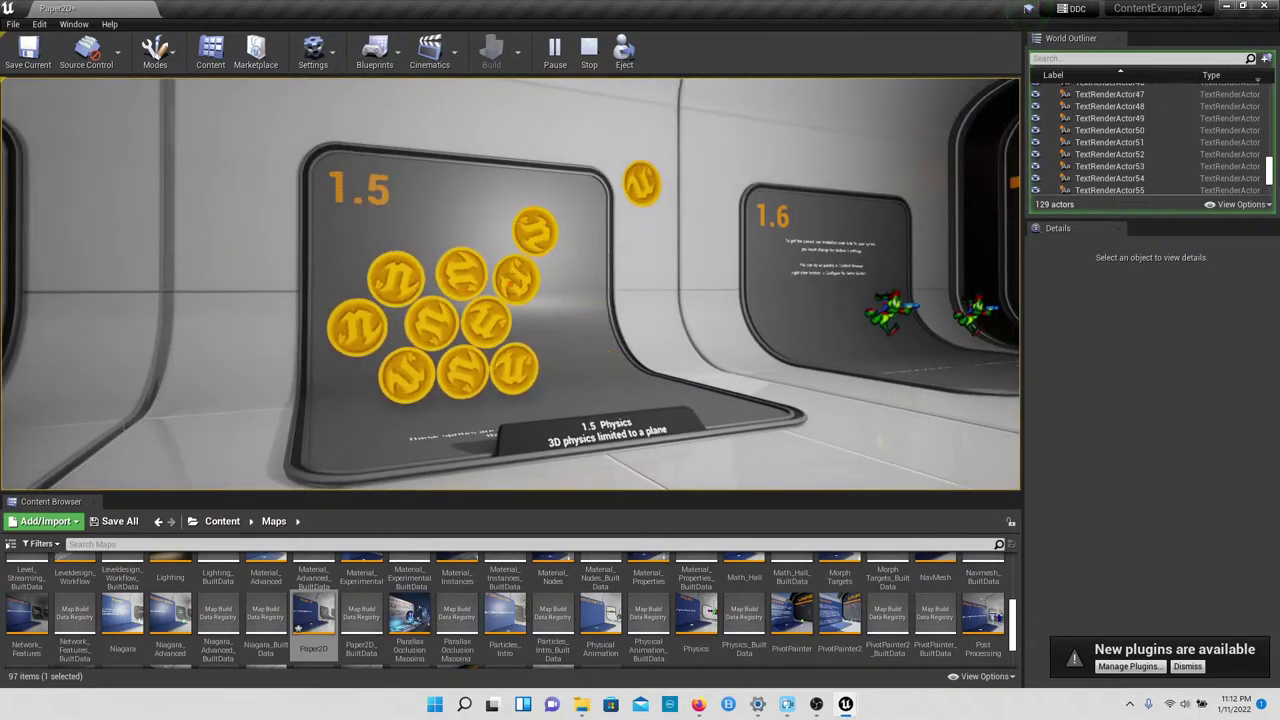
Step: Walk to the 1.6 Classic Pixel Sprites exhibit and compare the default-settings sprite with the one configured for the classic pixel look
key(w)
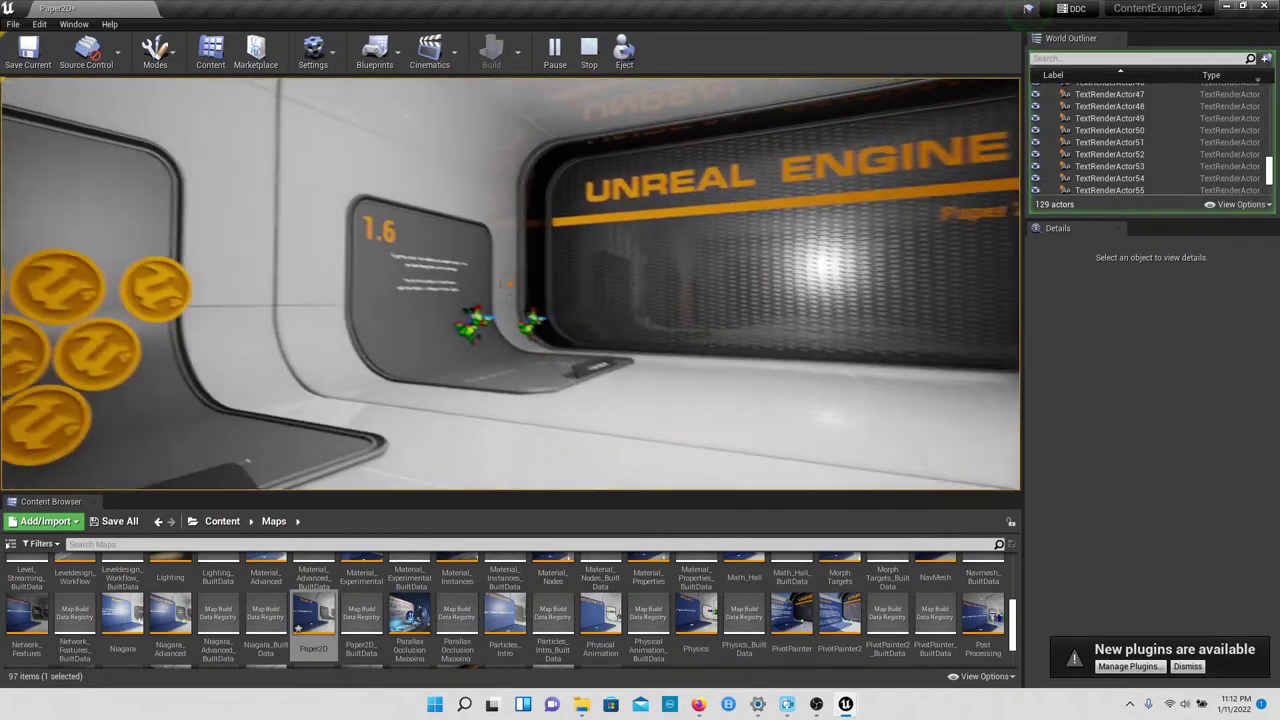
key(w)
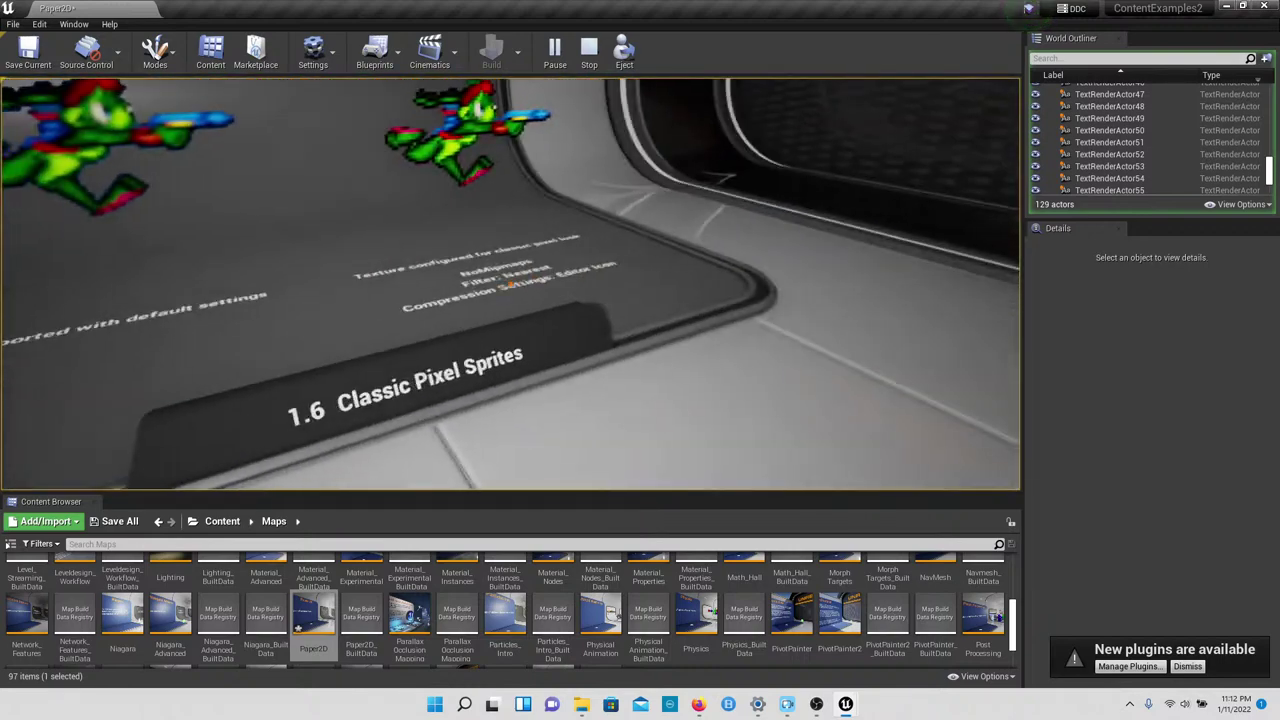
key(s)
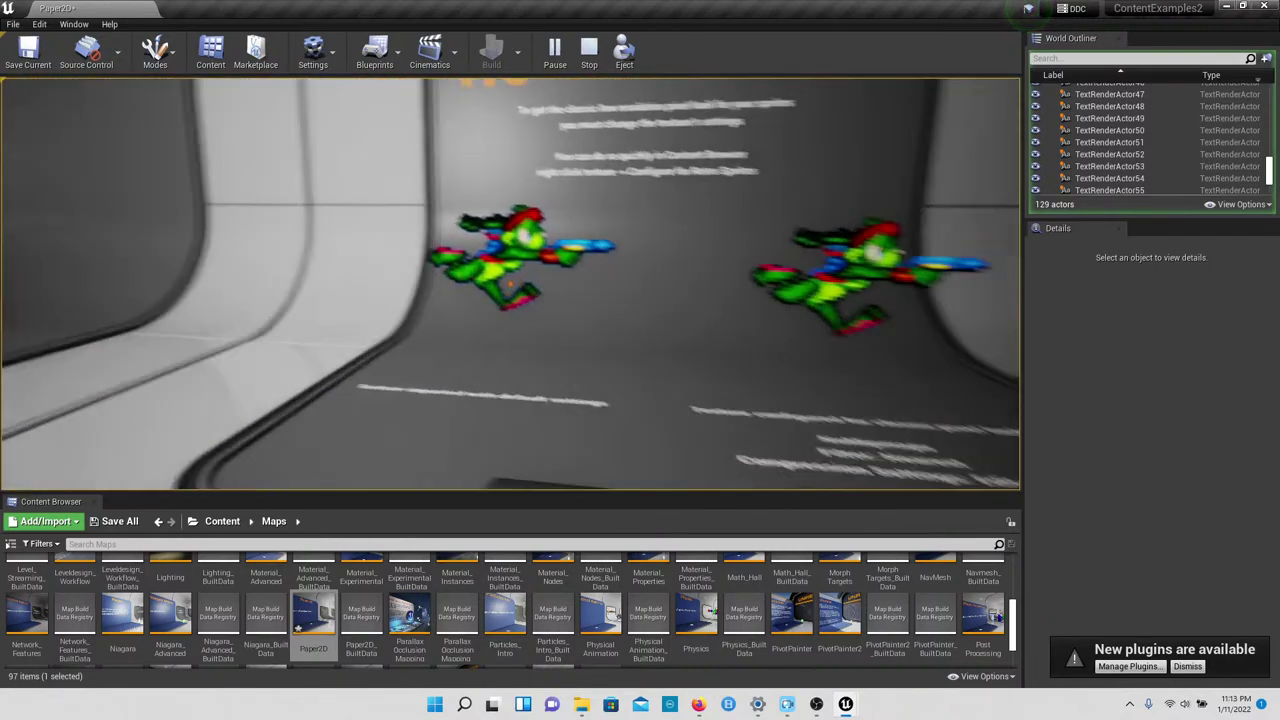
key(w)
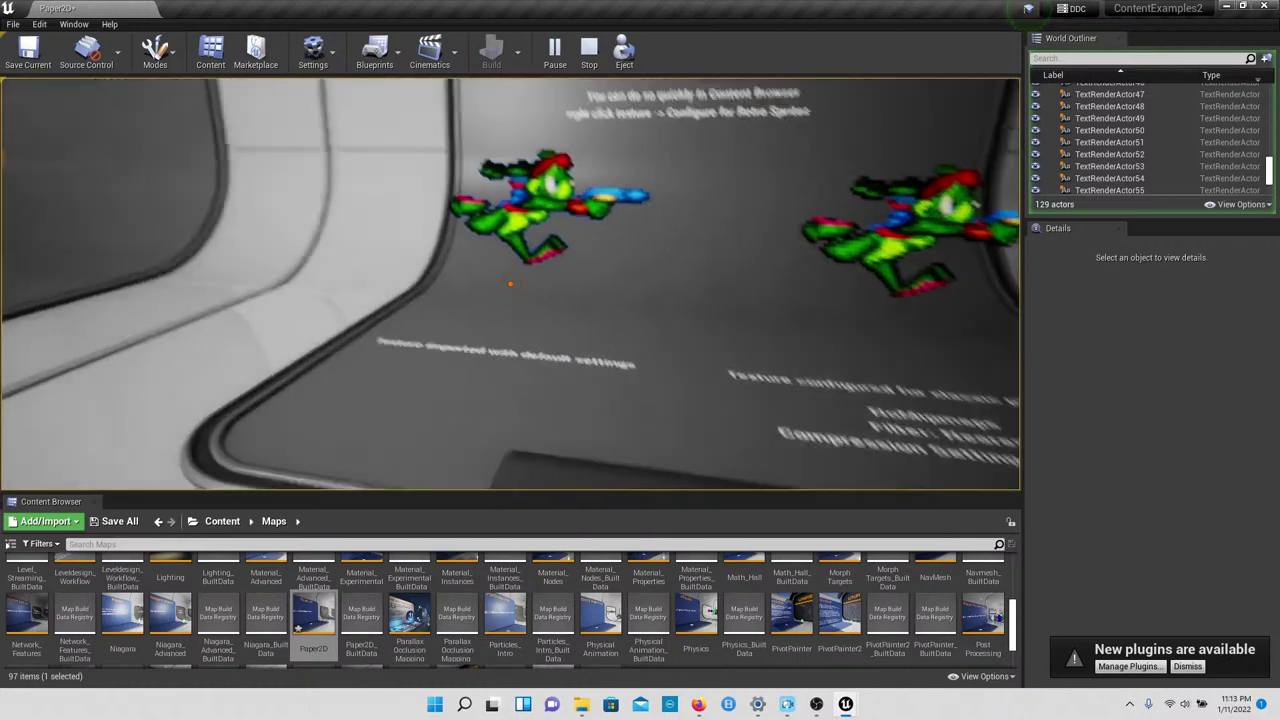
key(w)
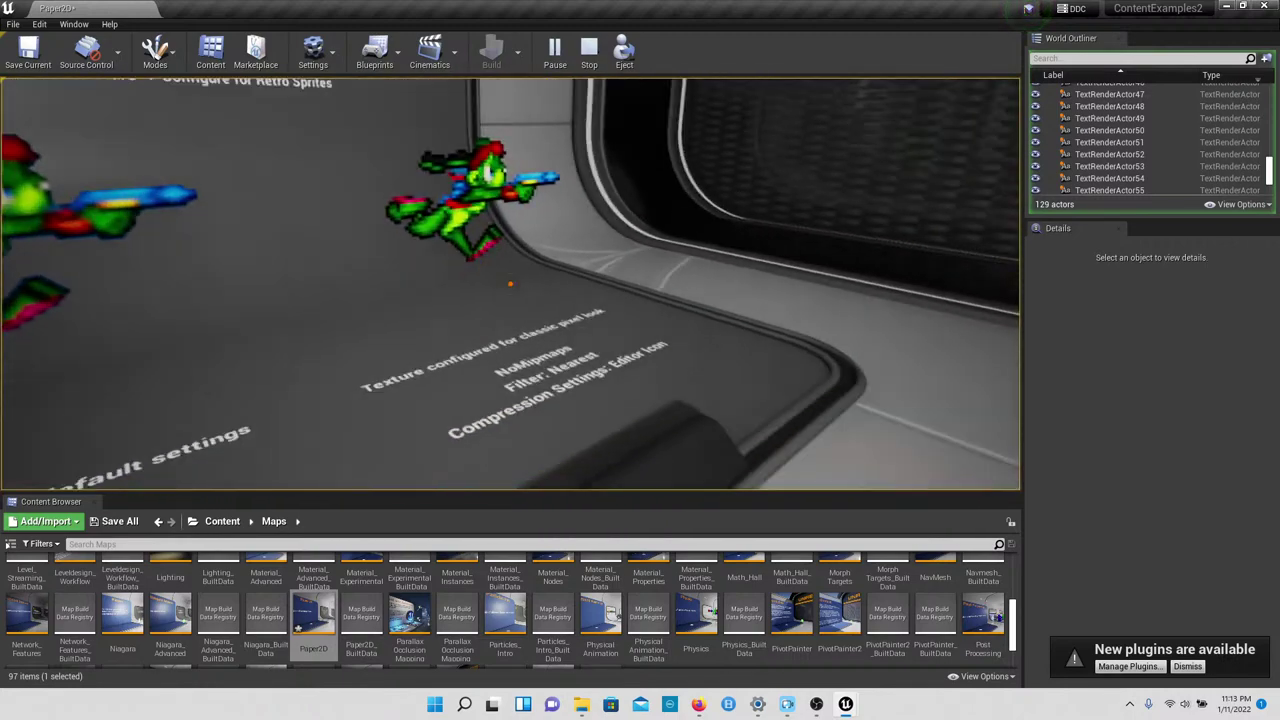
key(w)
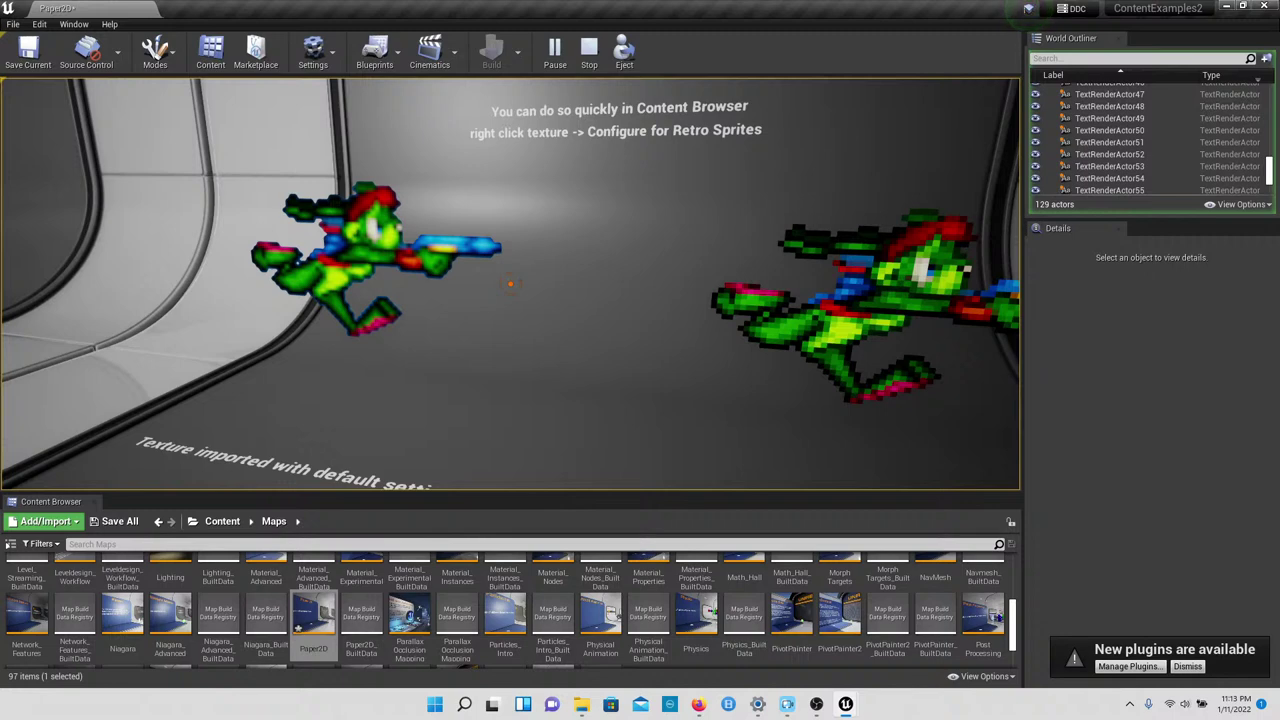
key(a)
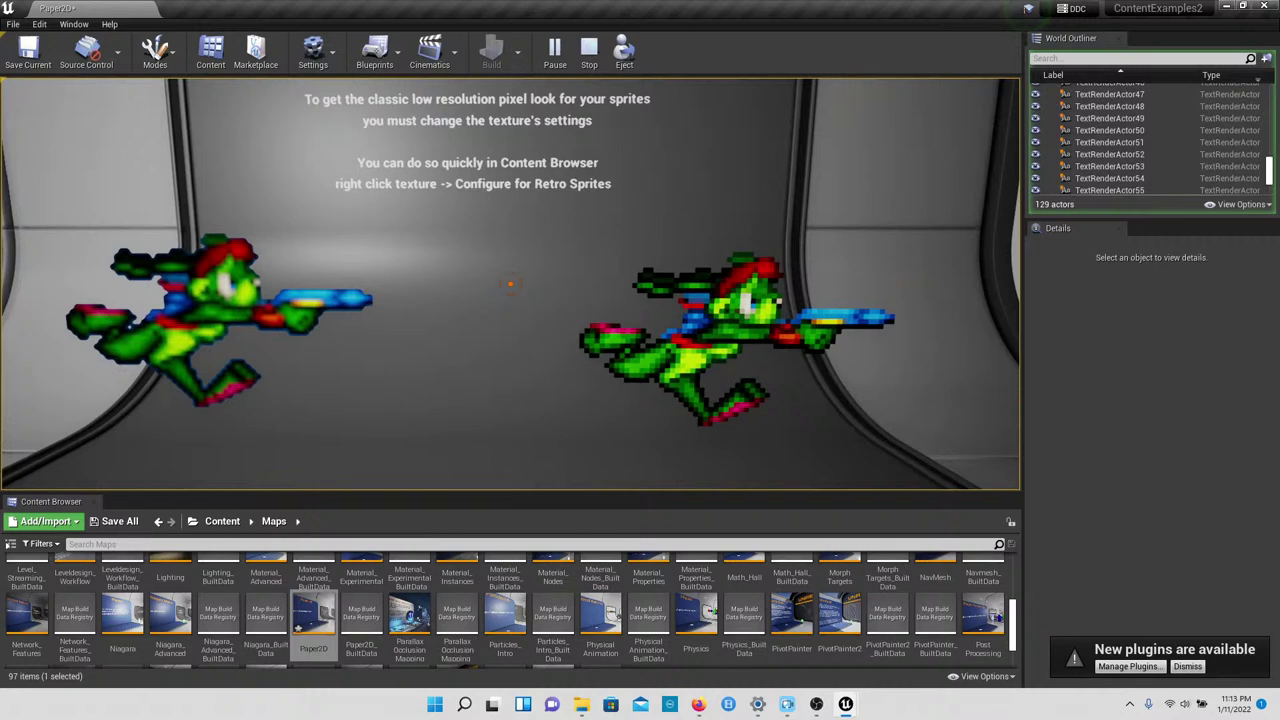
Step: Stop play mode, open the ParallaxOcclusionMapping level without saving the changed content, and dismiss the map check log
key(Escape)
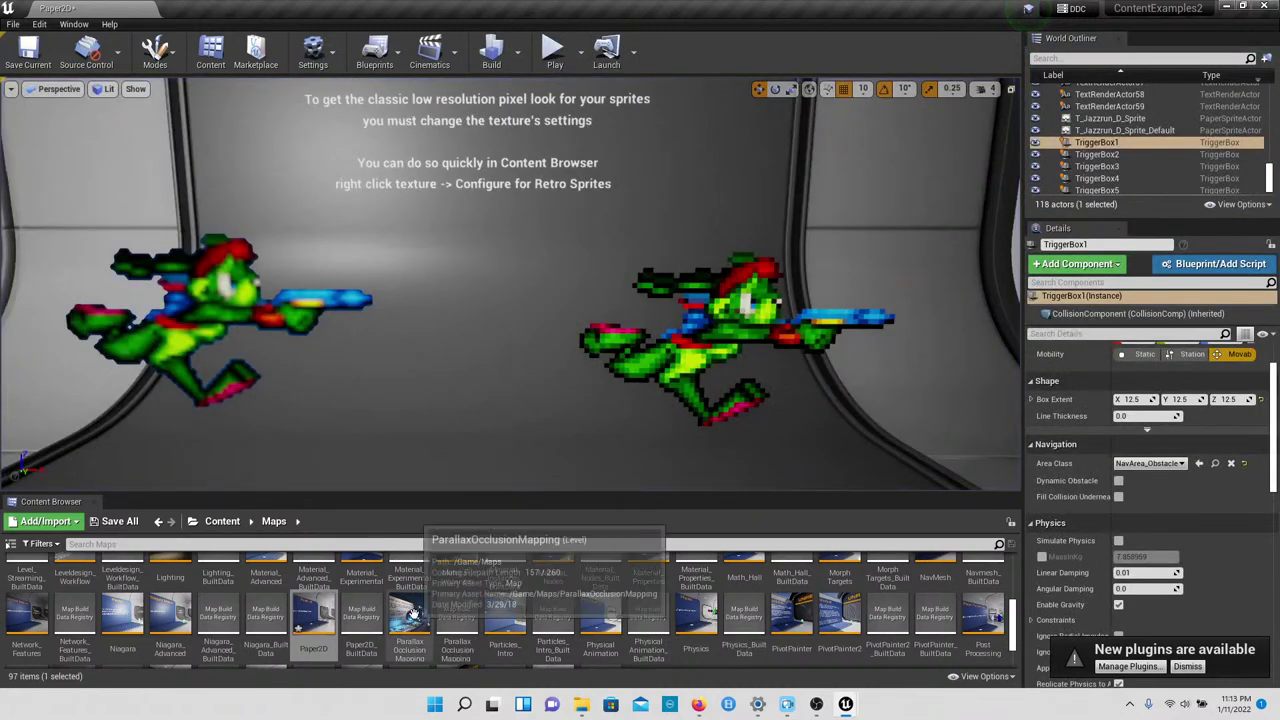
click(410, 615)
double_click(412, 616)
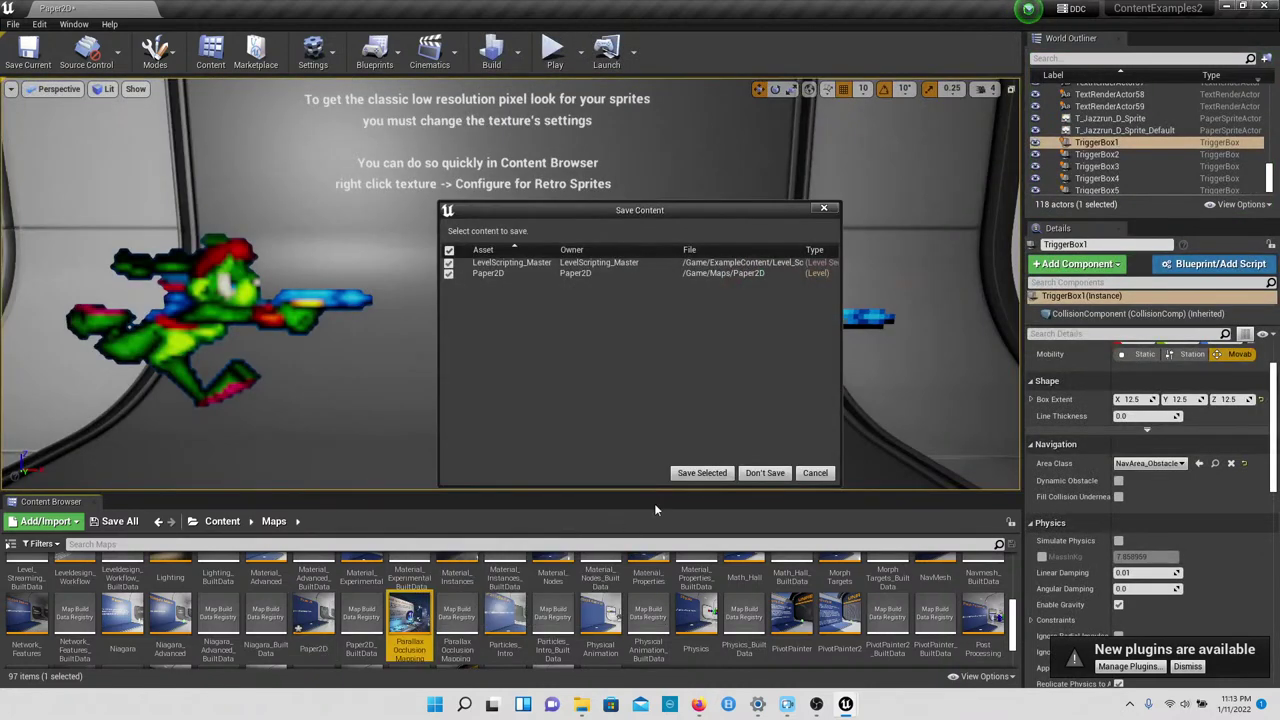
click(762, 473)
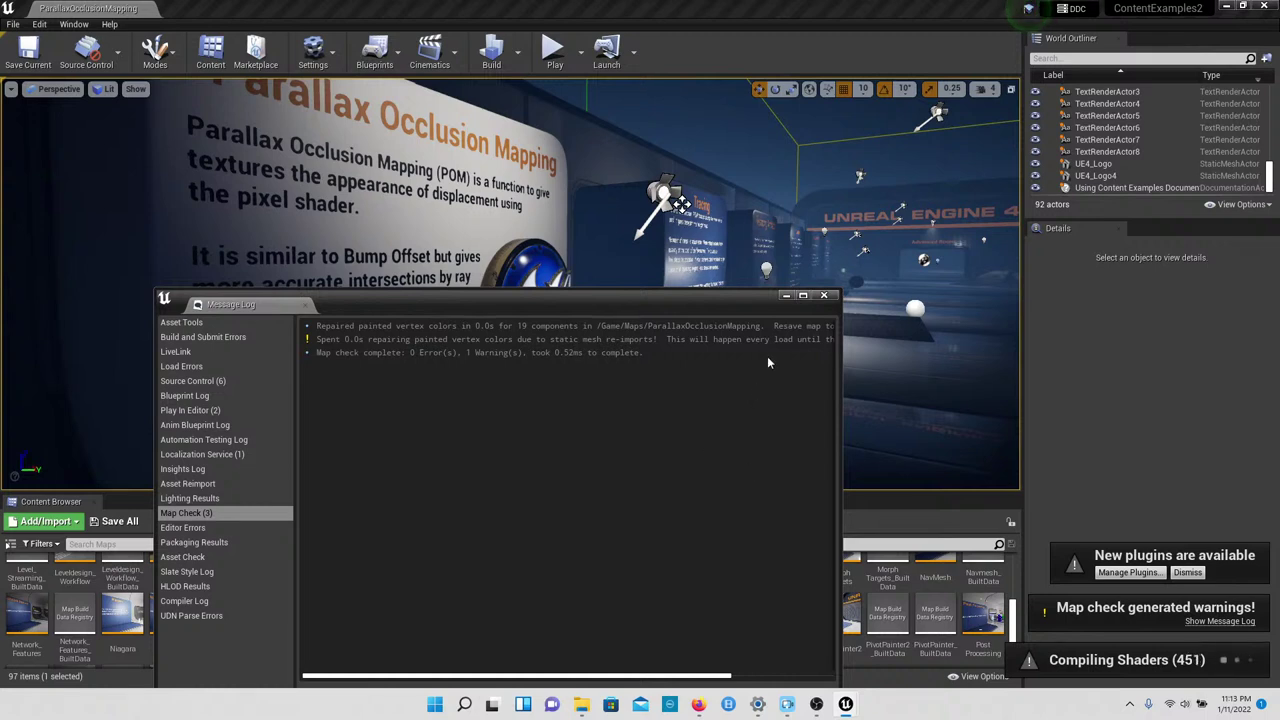
click(788, 296)
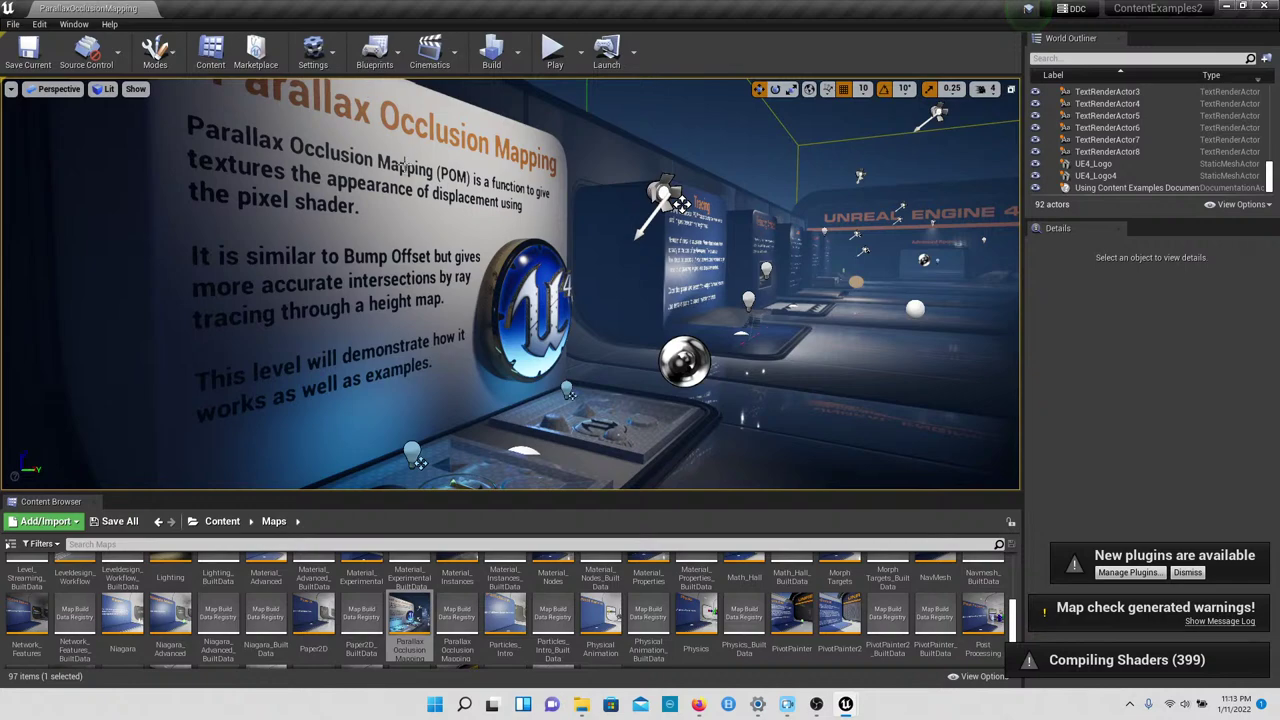
Step: Play the ParallaxOcclusionMapping level and examine the height map graph and text of the Tracing exhibit
mouse_move(512, 284)
right_down()
mouse_move(541, 300)
mouse_move(536, 334)
mouse_move(608, 350)
mouse_move(760, 305)
mouse_move(700, 268)
mouse_move(615, 286)
mouse_move(592, 318)
mouse_move(760, 314)
mouse_move(510, 318)
mouse_move(430, 300)
mouse_move(600, 300)
mouse_move(470, 300)
mouse_move(520, 300)
right_up()
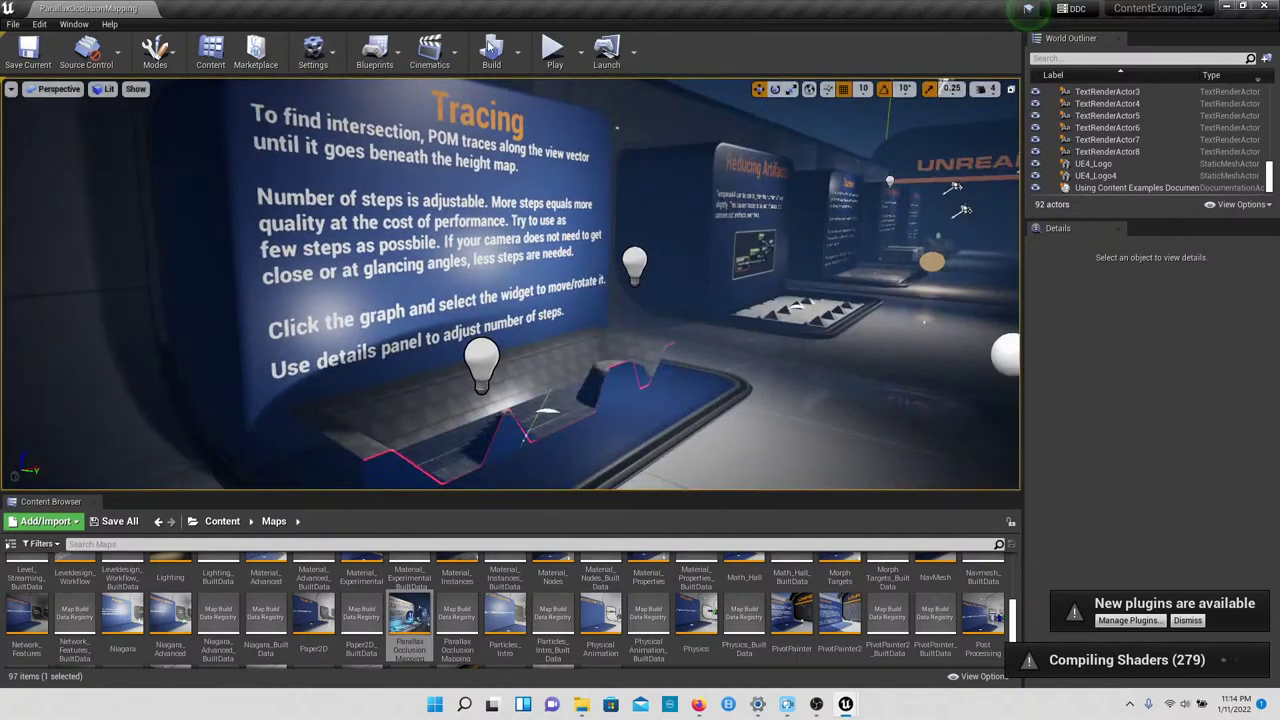
click(555, 50)
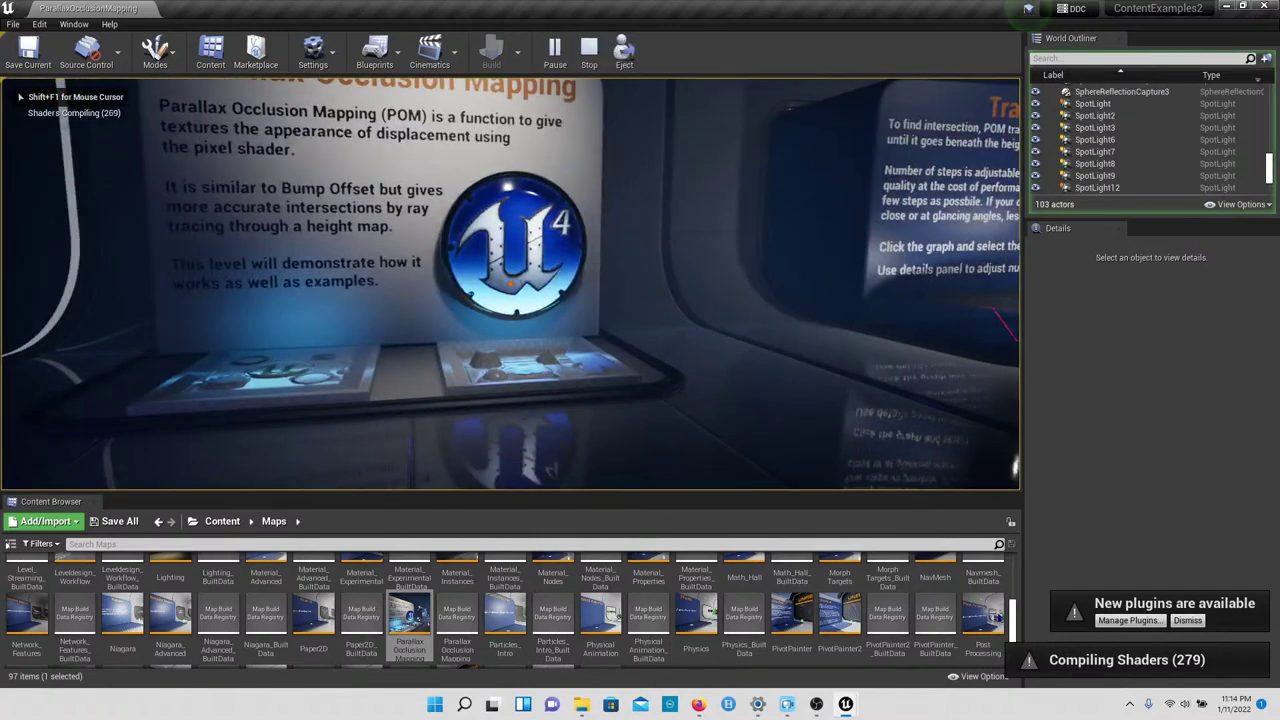
key(w)
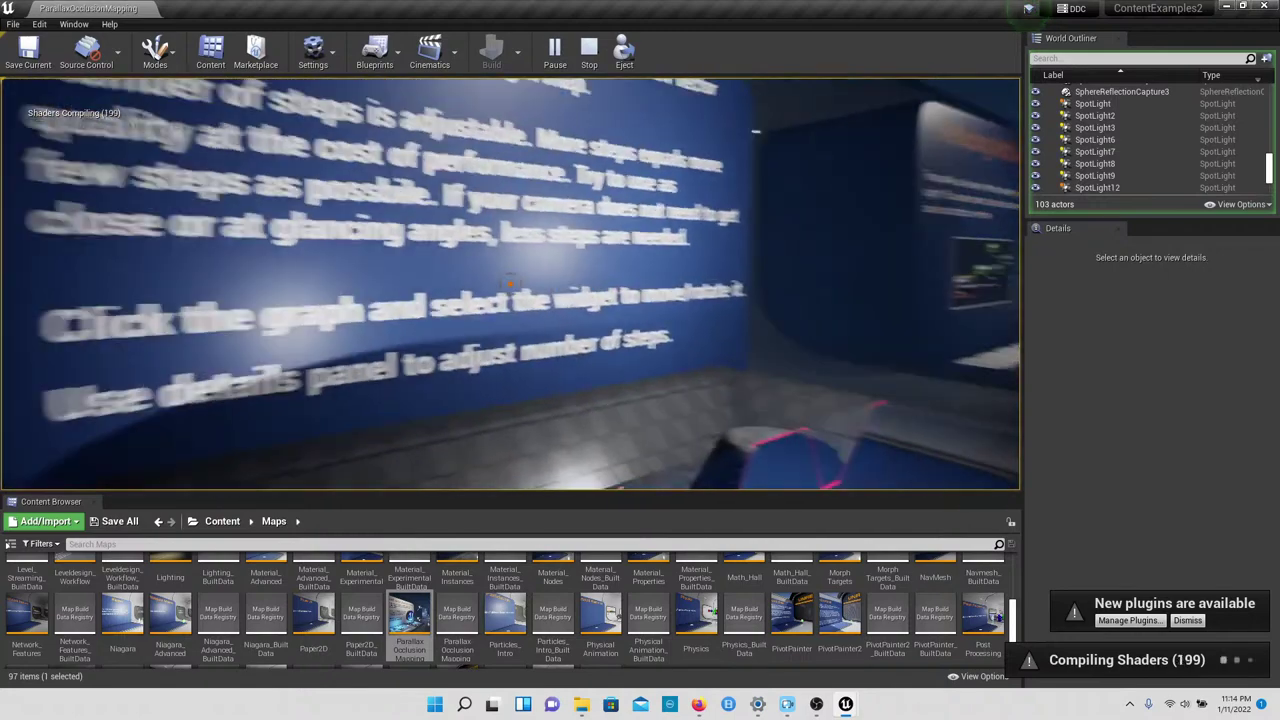
key(s)
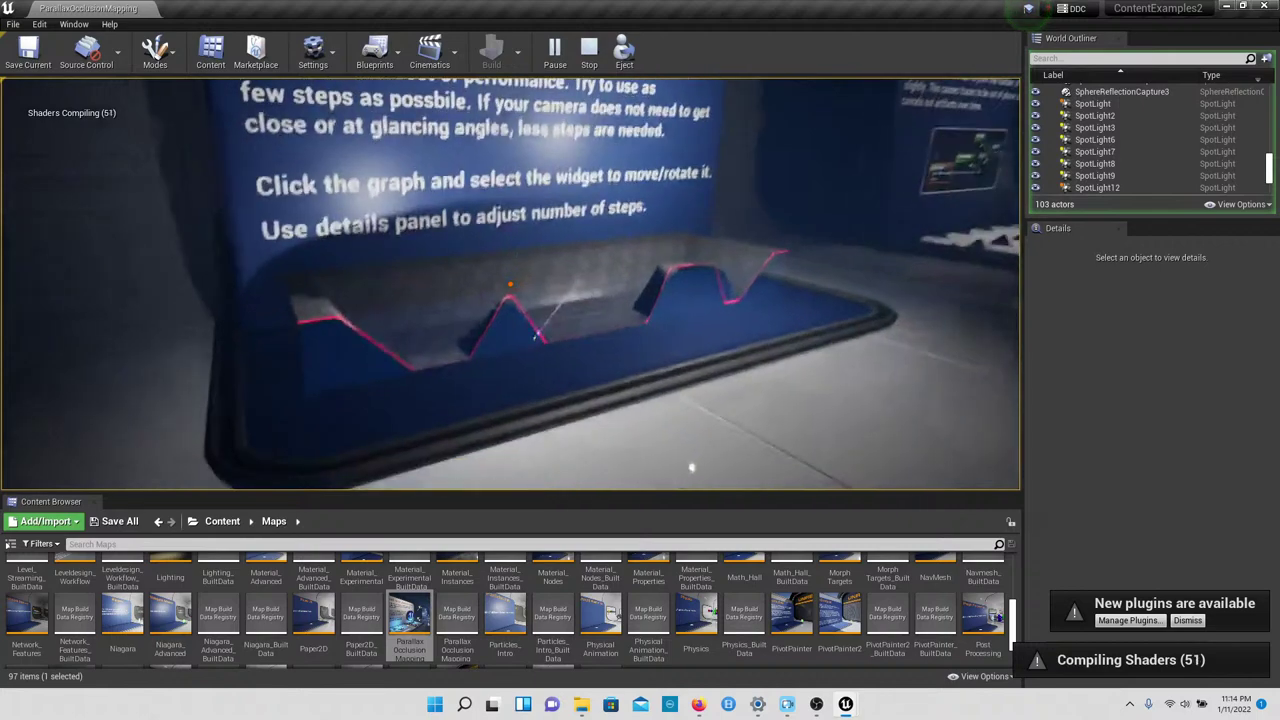
key(w)
key(w)
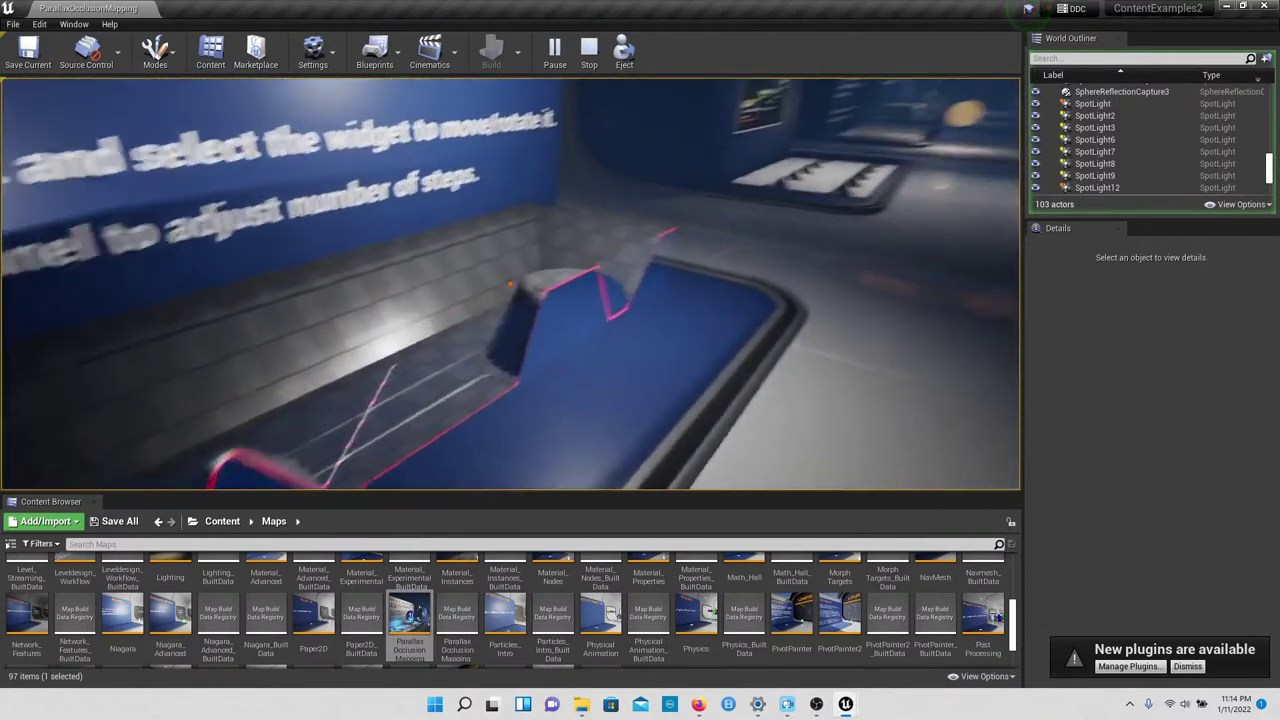
Step: Walk to the Reducing Artifacts exhibit and examine its DitherTemporalAA node graph and the pyramid-textured panels
key(w)
key(w)
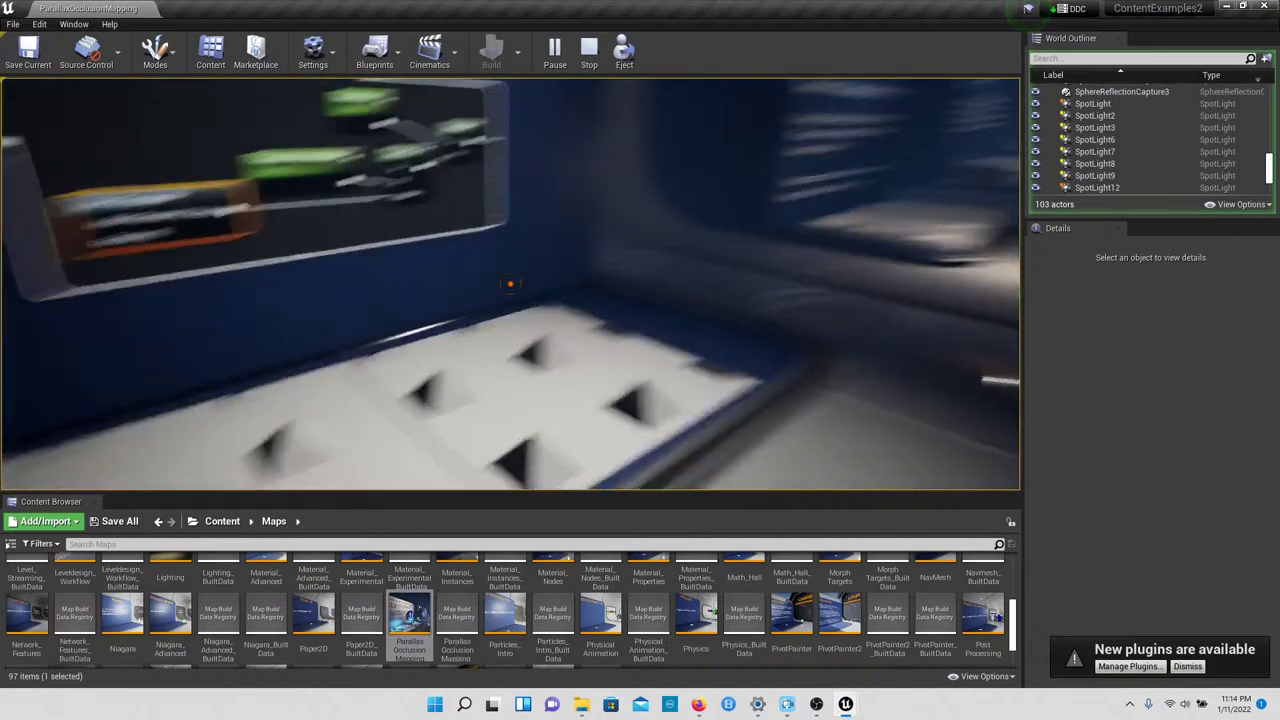
key(w)
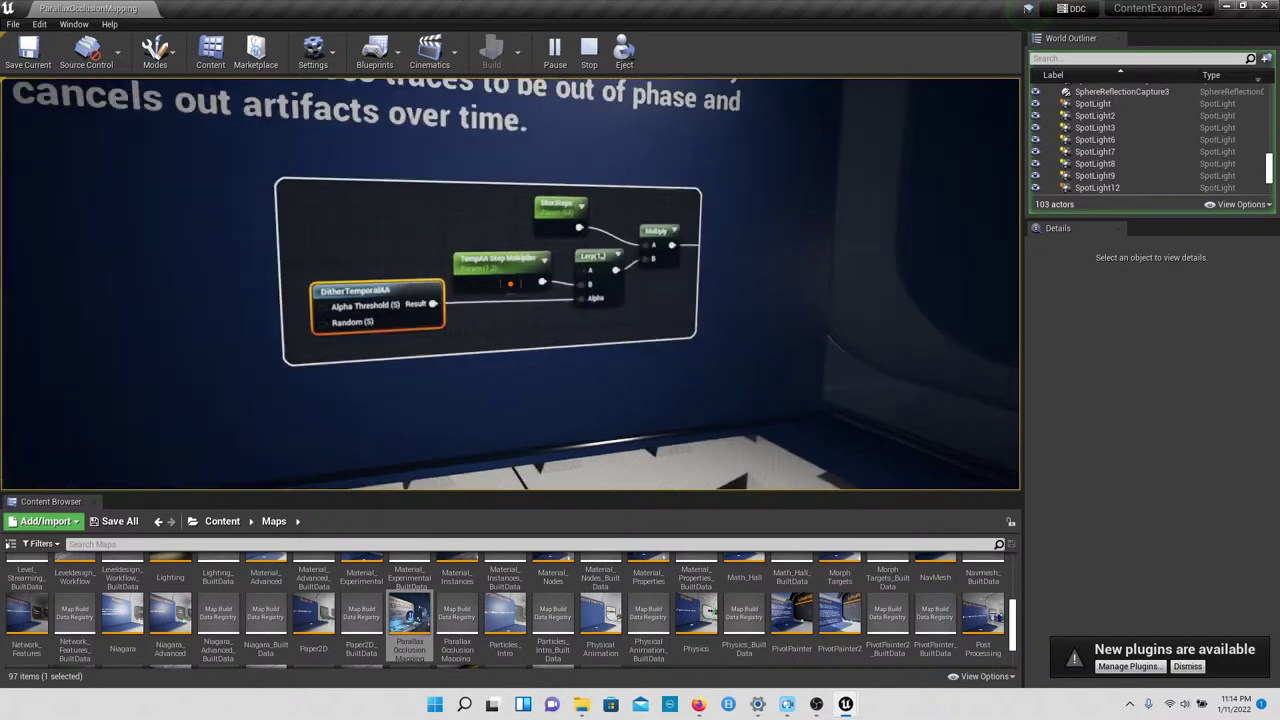
key(s)
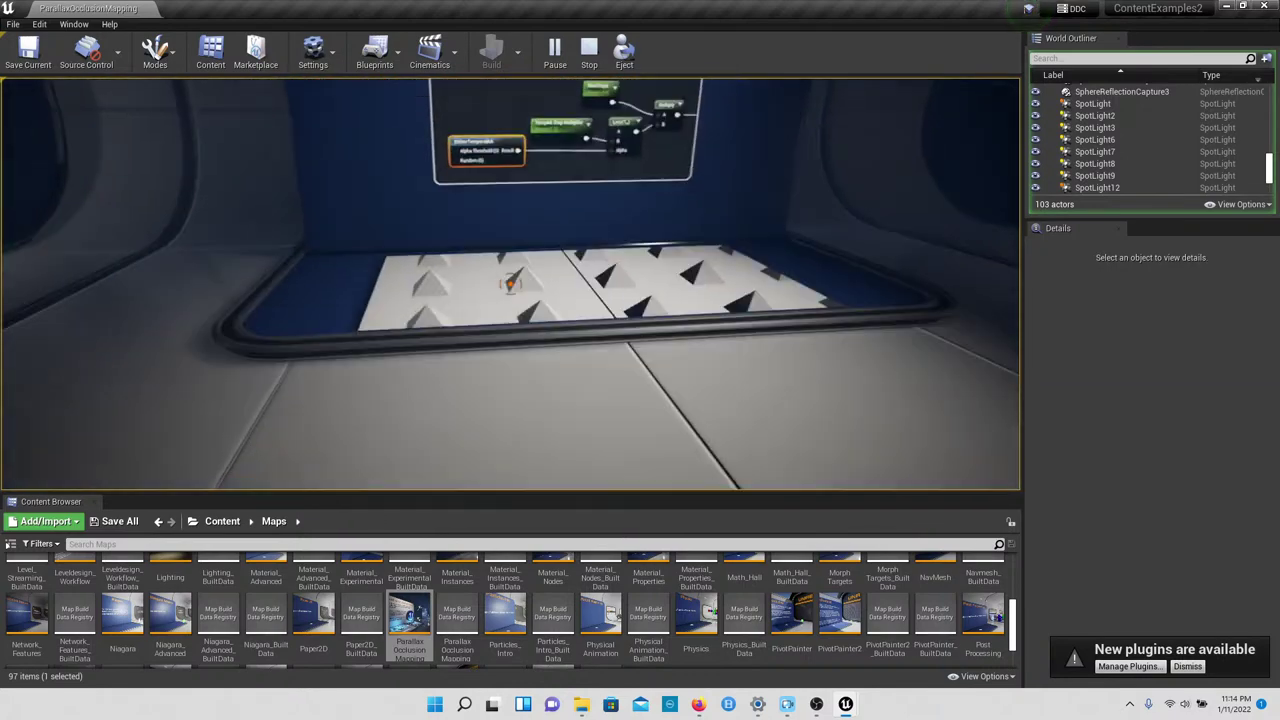
Step: Walk past the light vector exhibit and compare the PDO ON and PDO OFF boxes, reading the note on shadow casting
key(w)
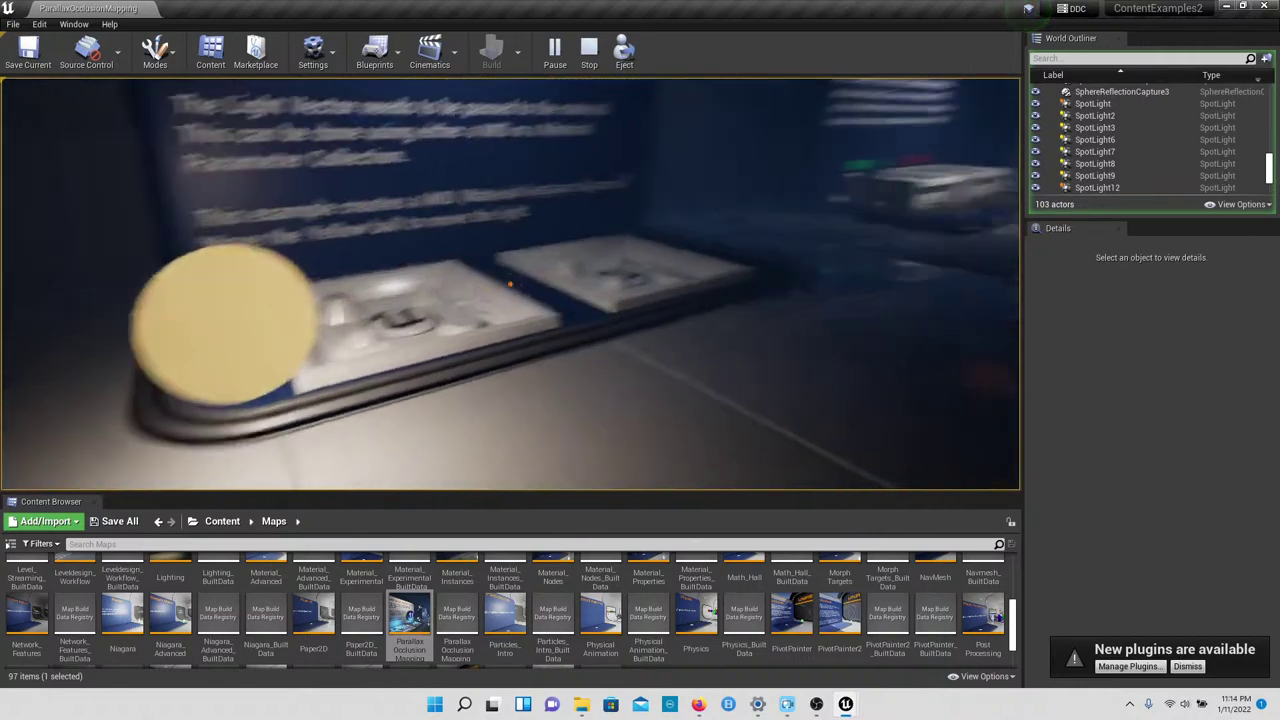
key(w)
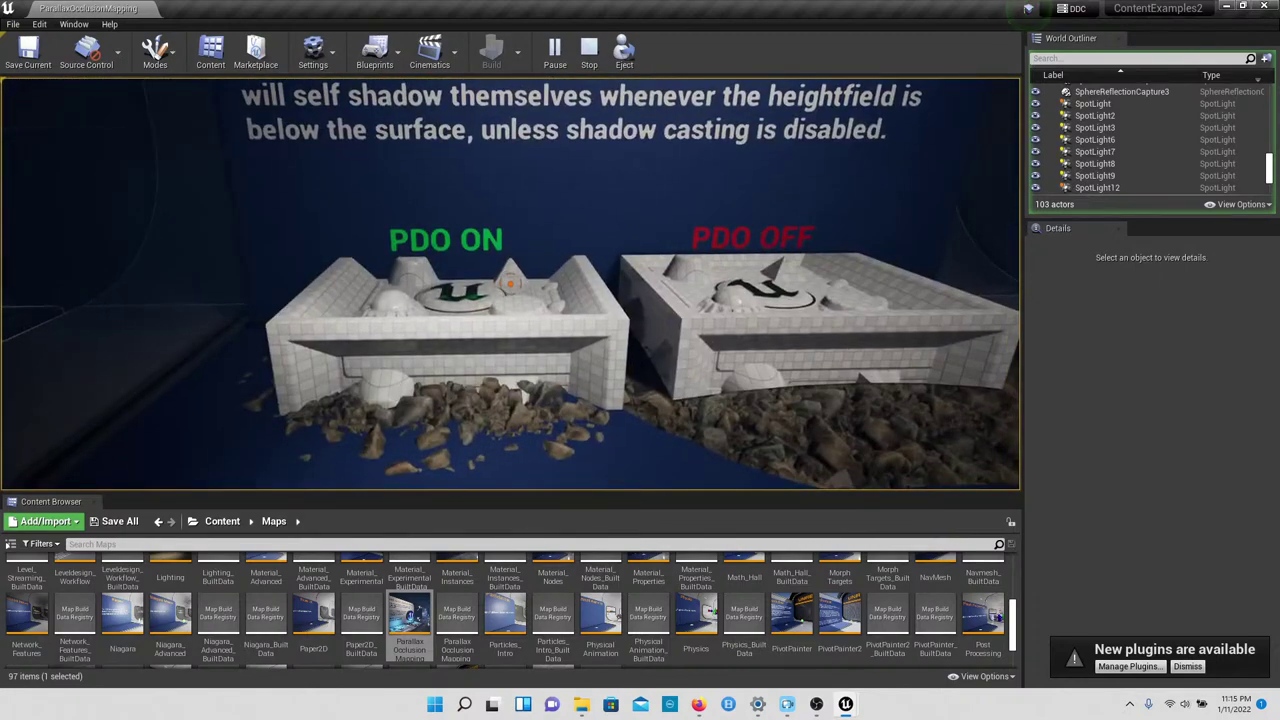
key(w)
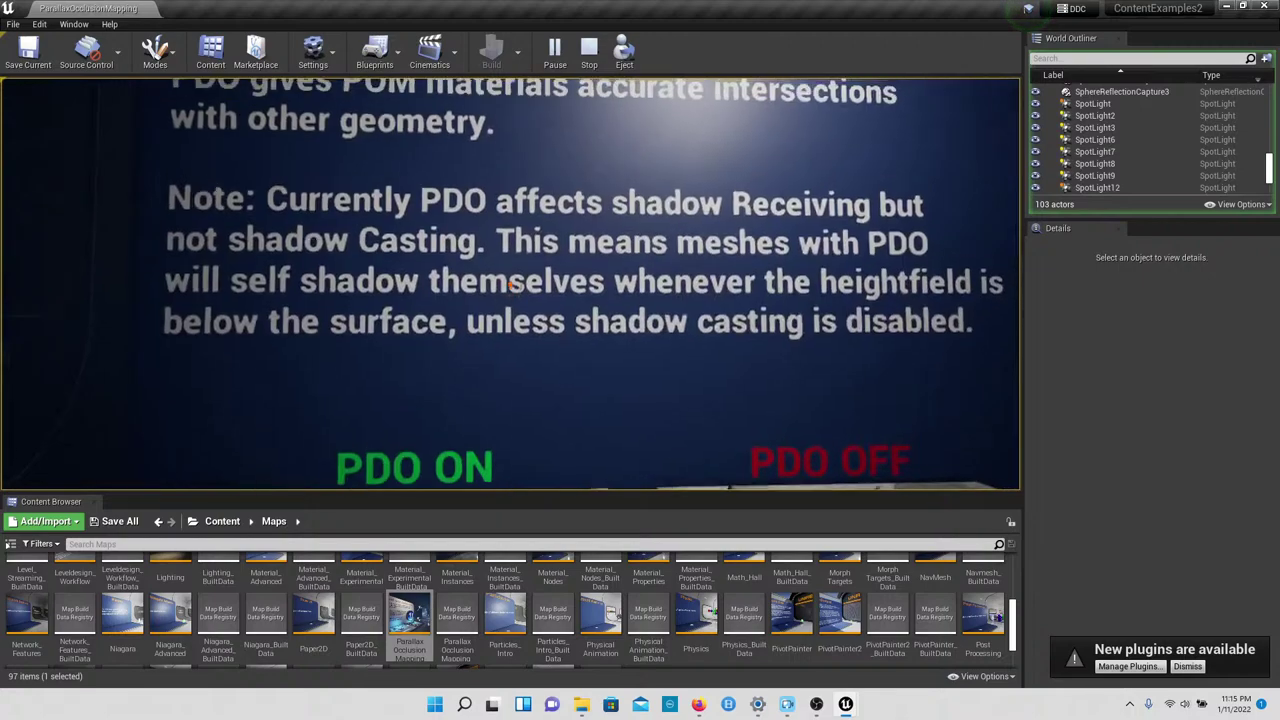
key(s)
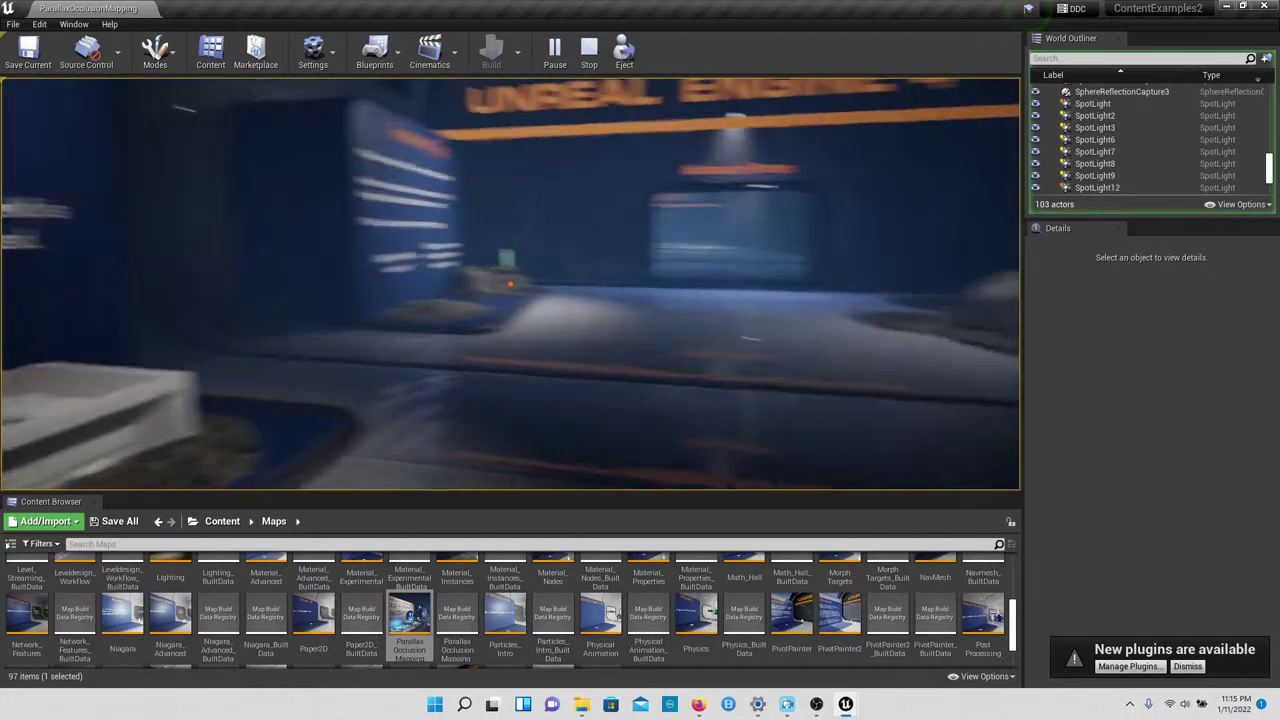
Step: Examine the rocks on curved geometry, and read the Fixing Stretching exhibit and inspect its two steep heightmap pits
key(w)
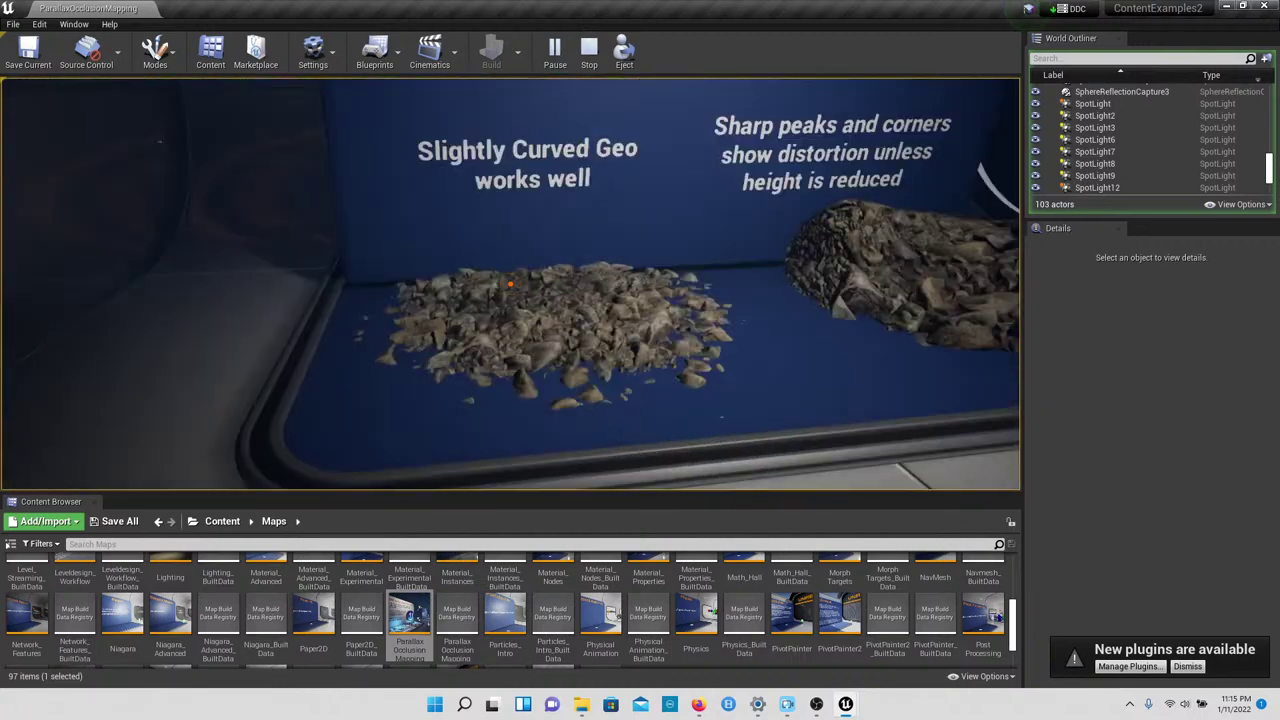
key(s)
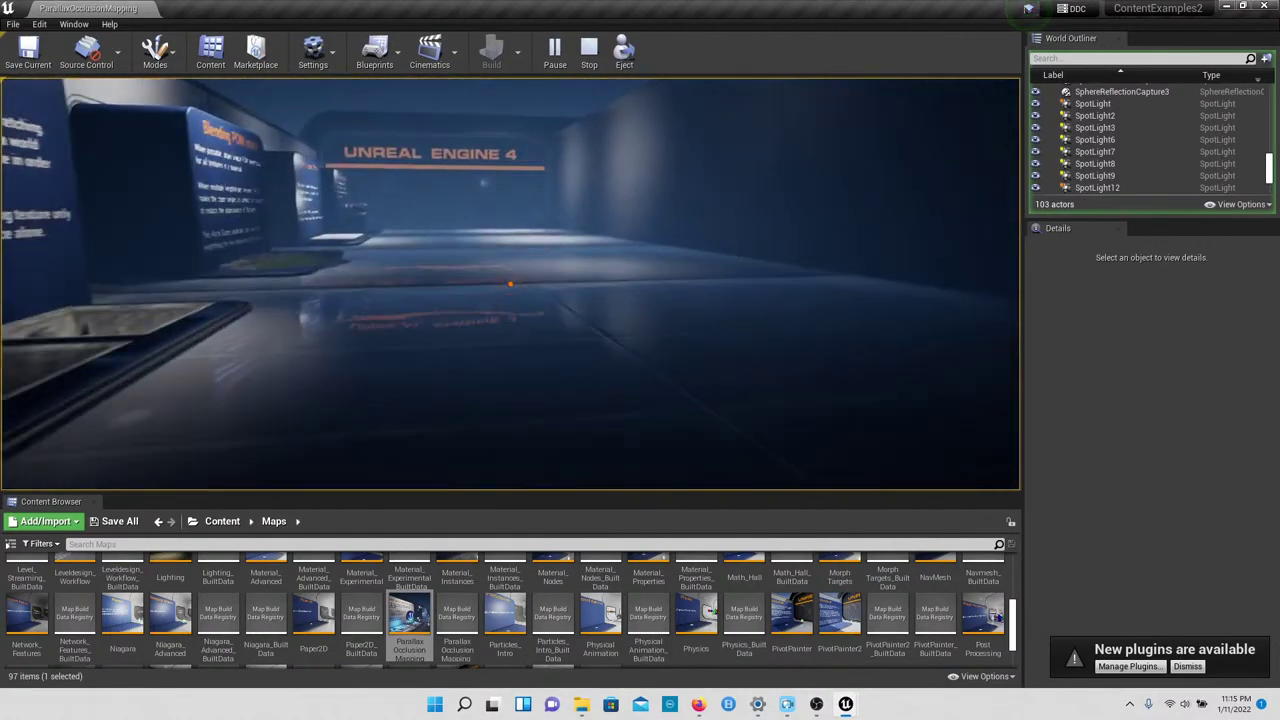
key(w)
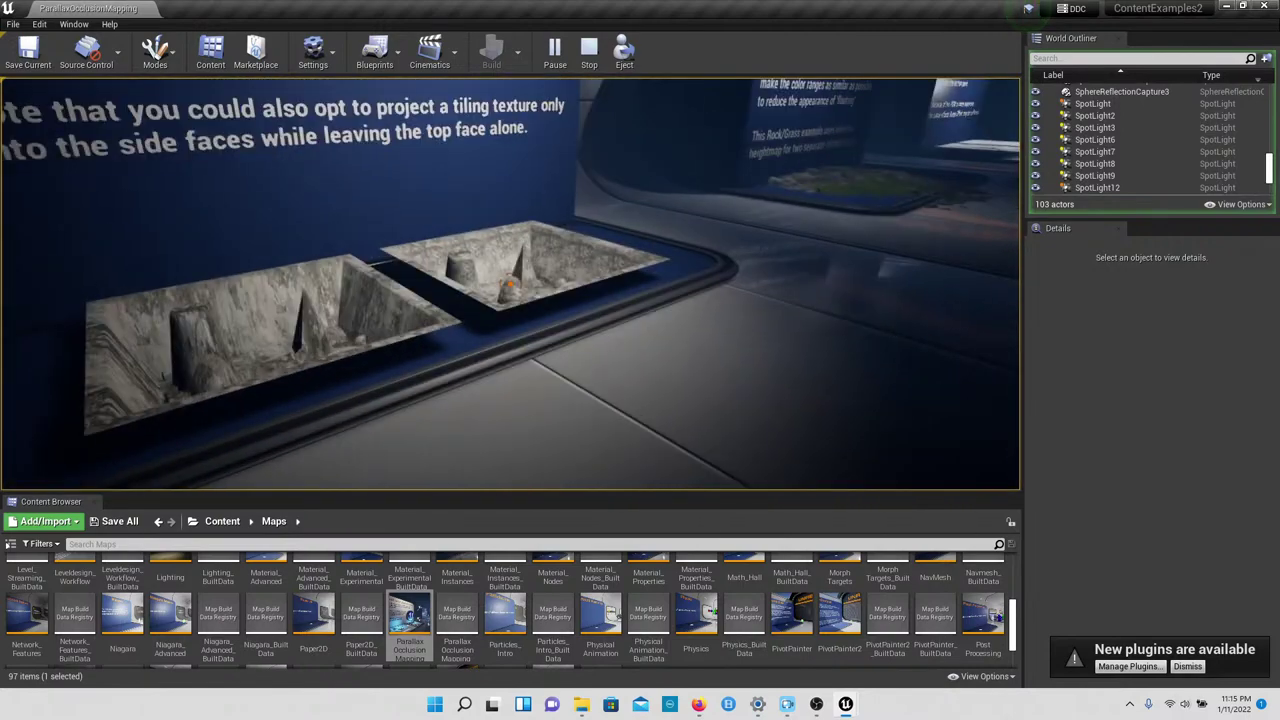
key(w)
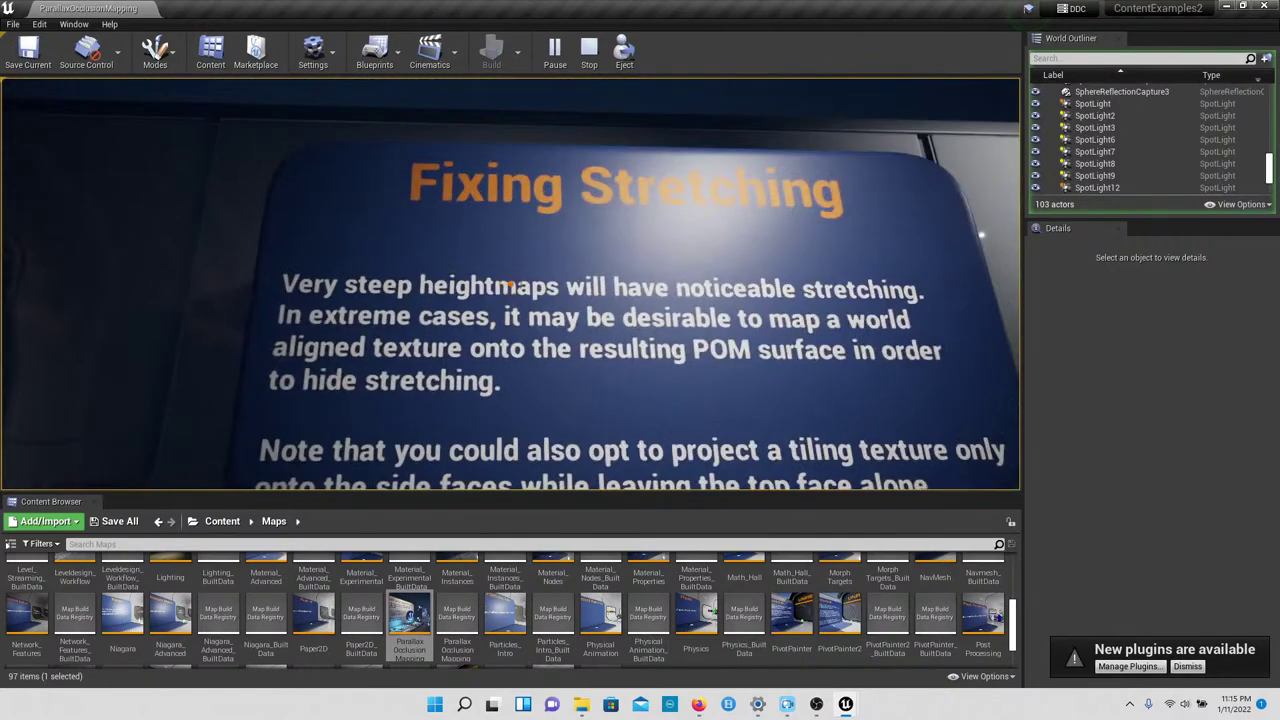
key(s)
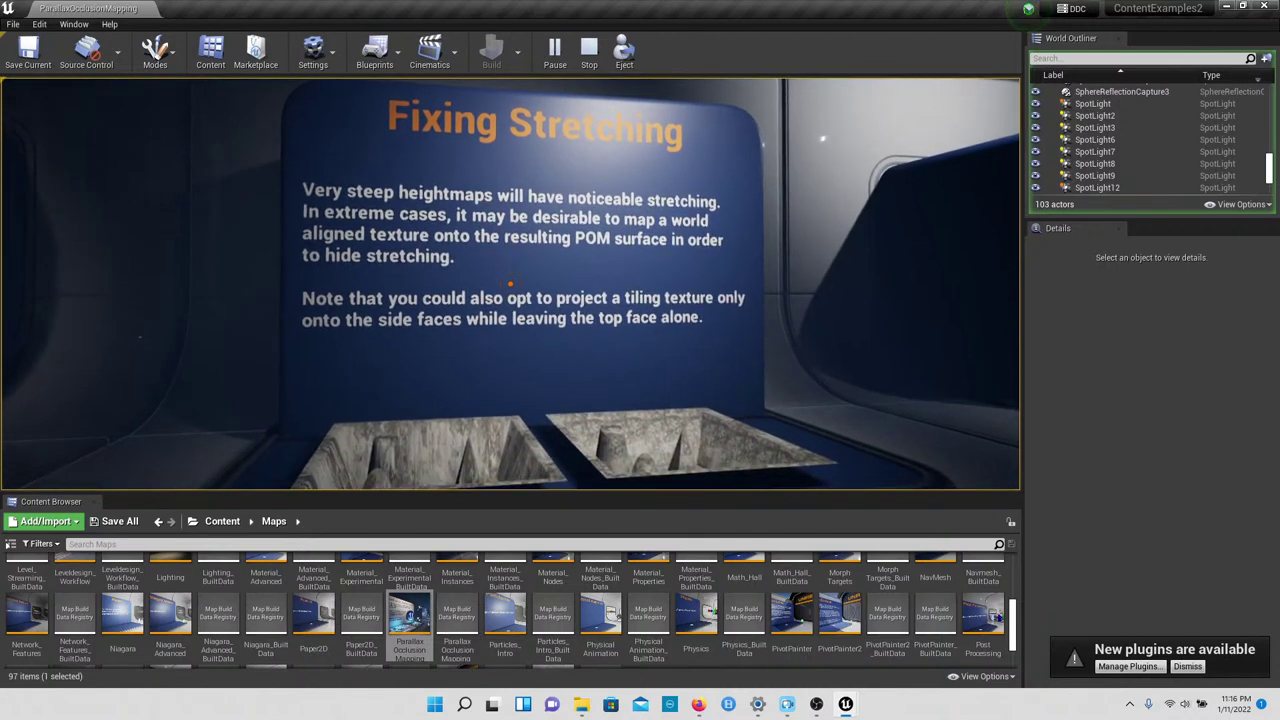
key(w)
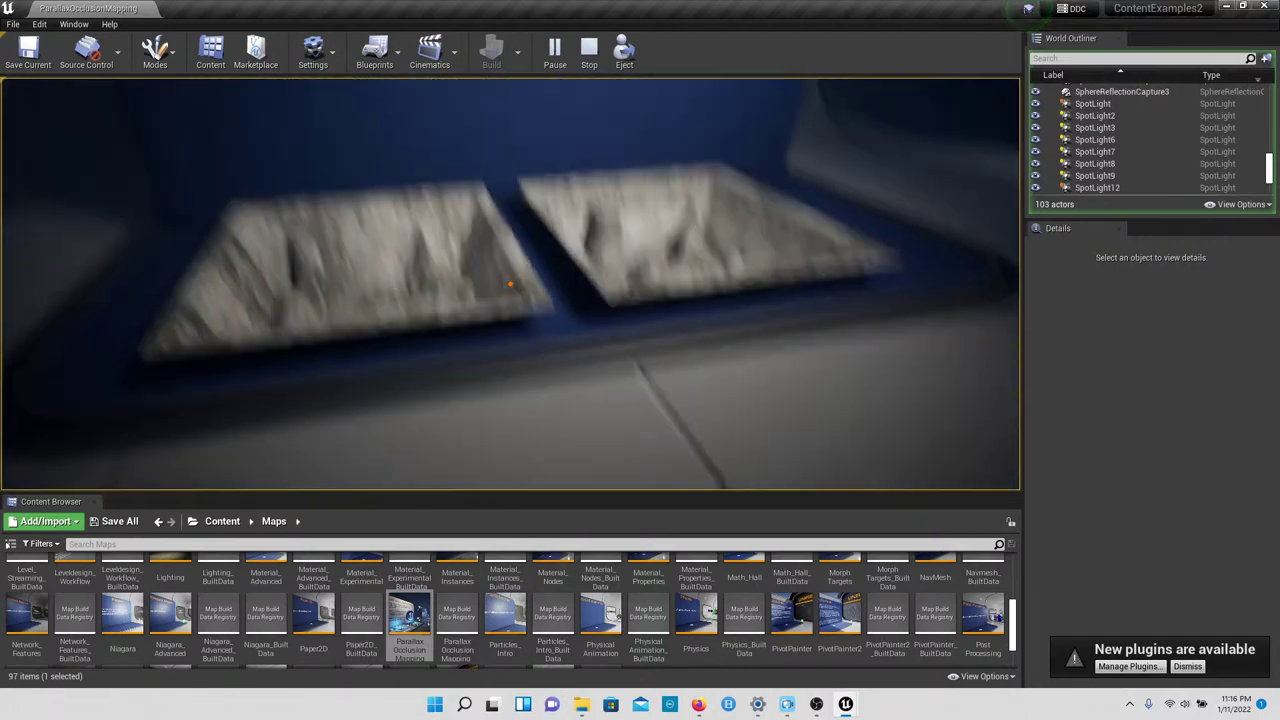
Step: Walk past the rock and grass blending exhibit and compare the two panels of the POM vs Bump Offset exhibit
key(w)
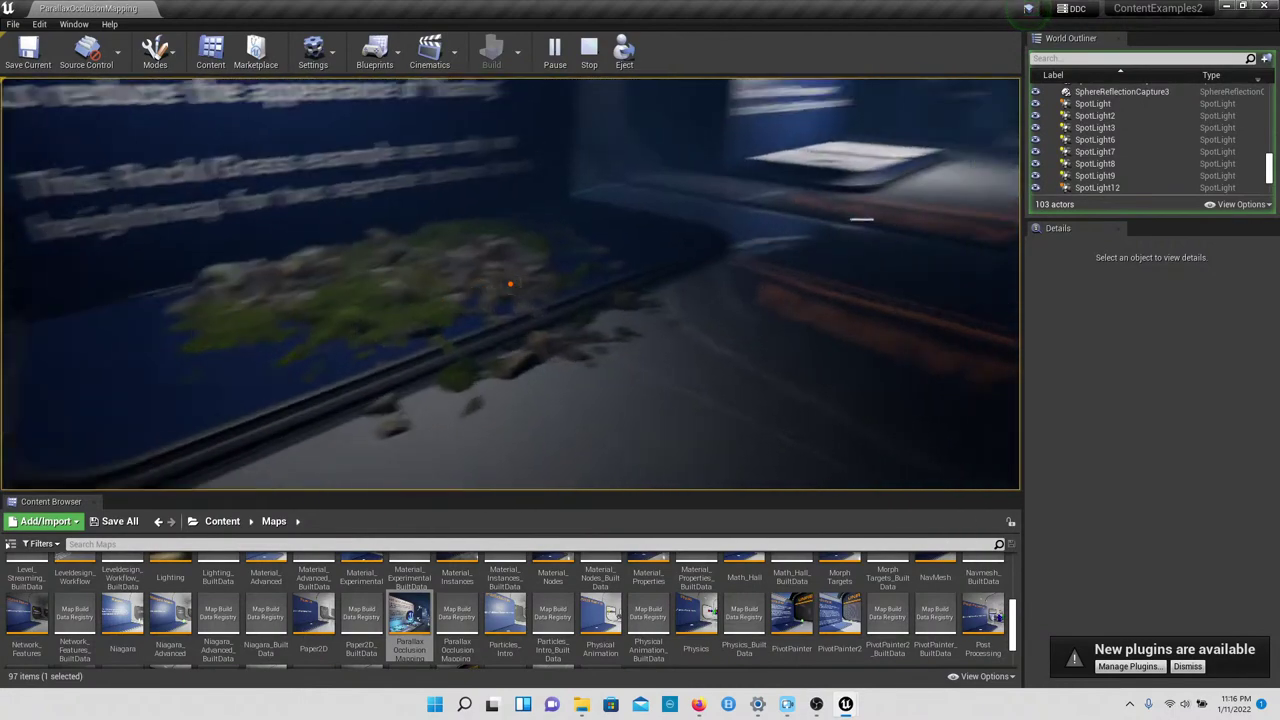
key(w)
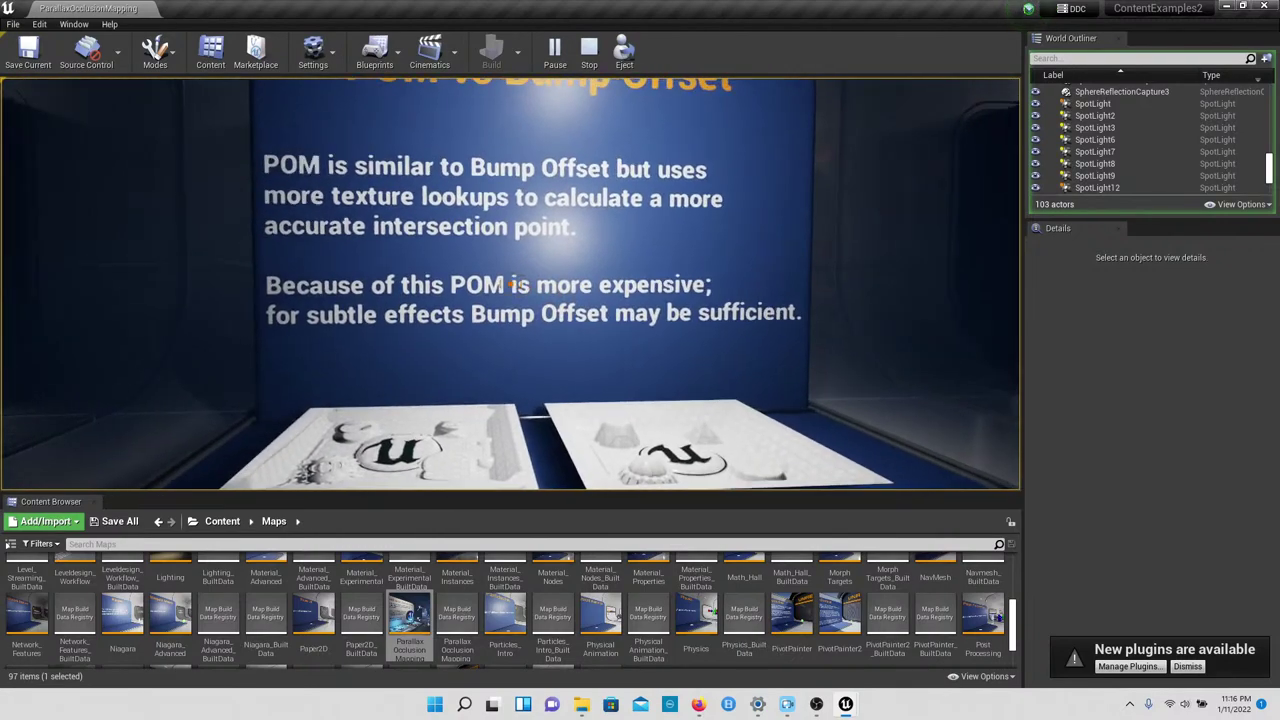
key(w)
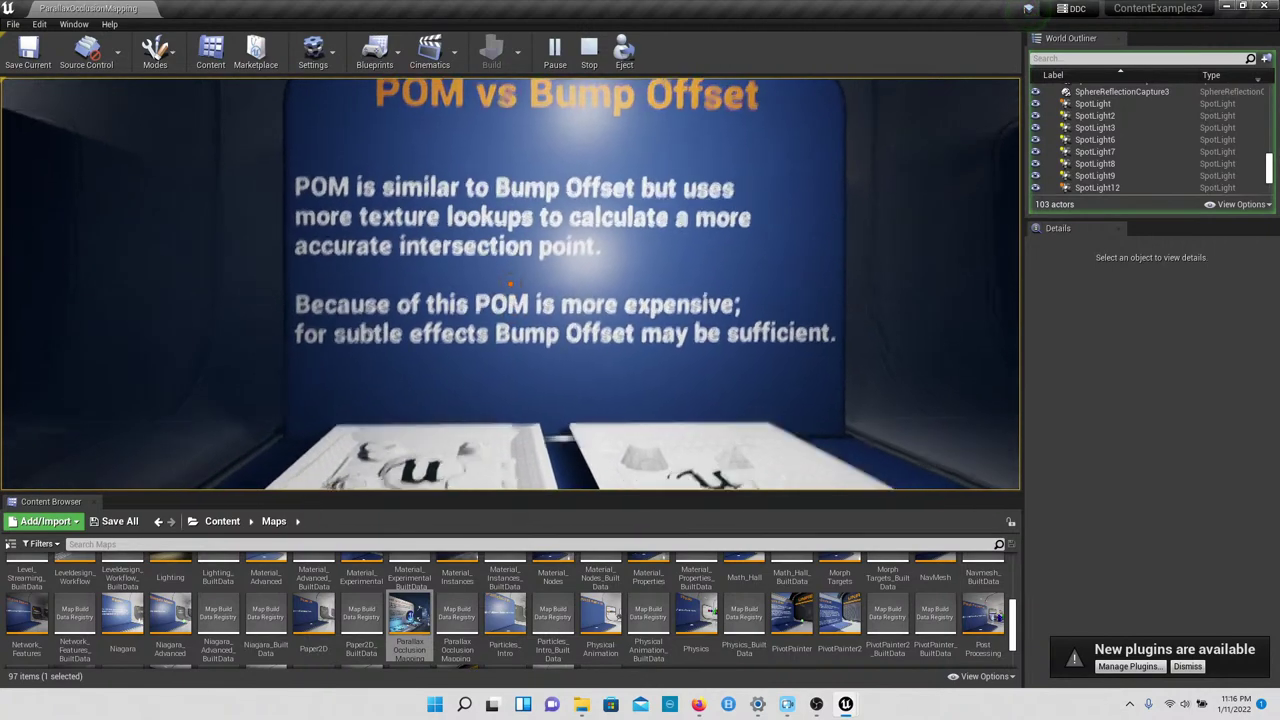
key(w)
key(w)
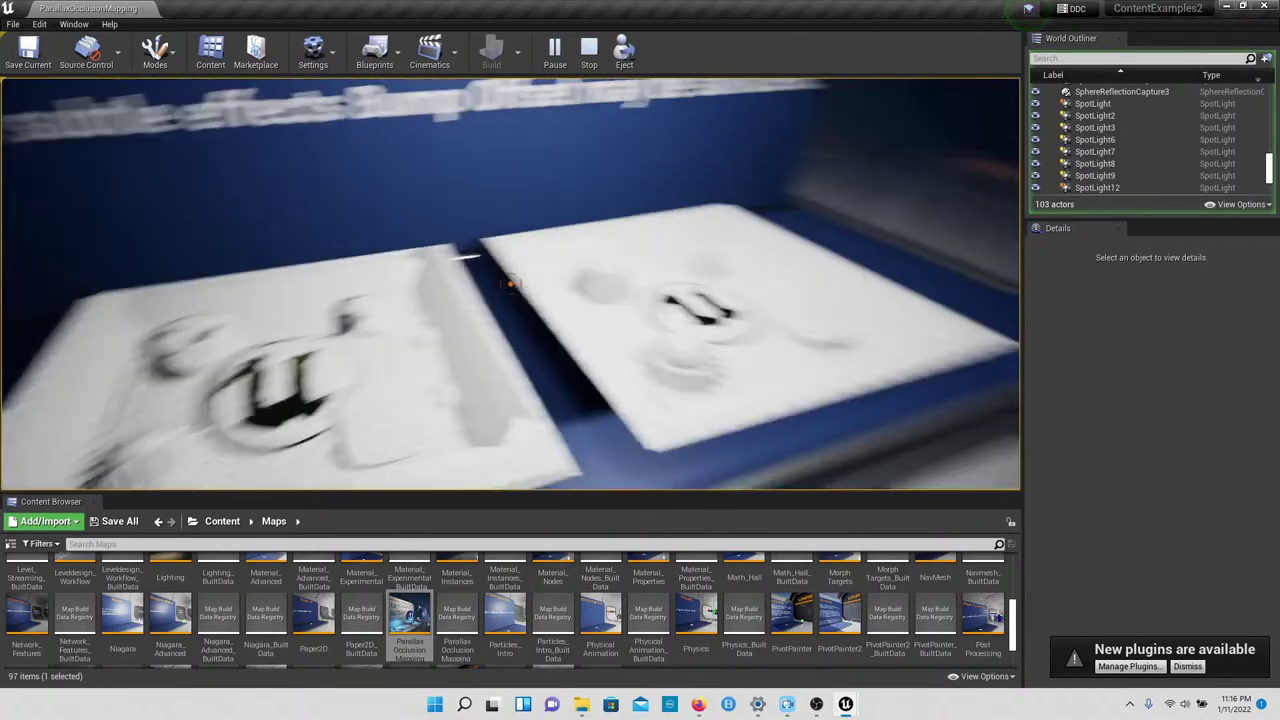
key(w)
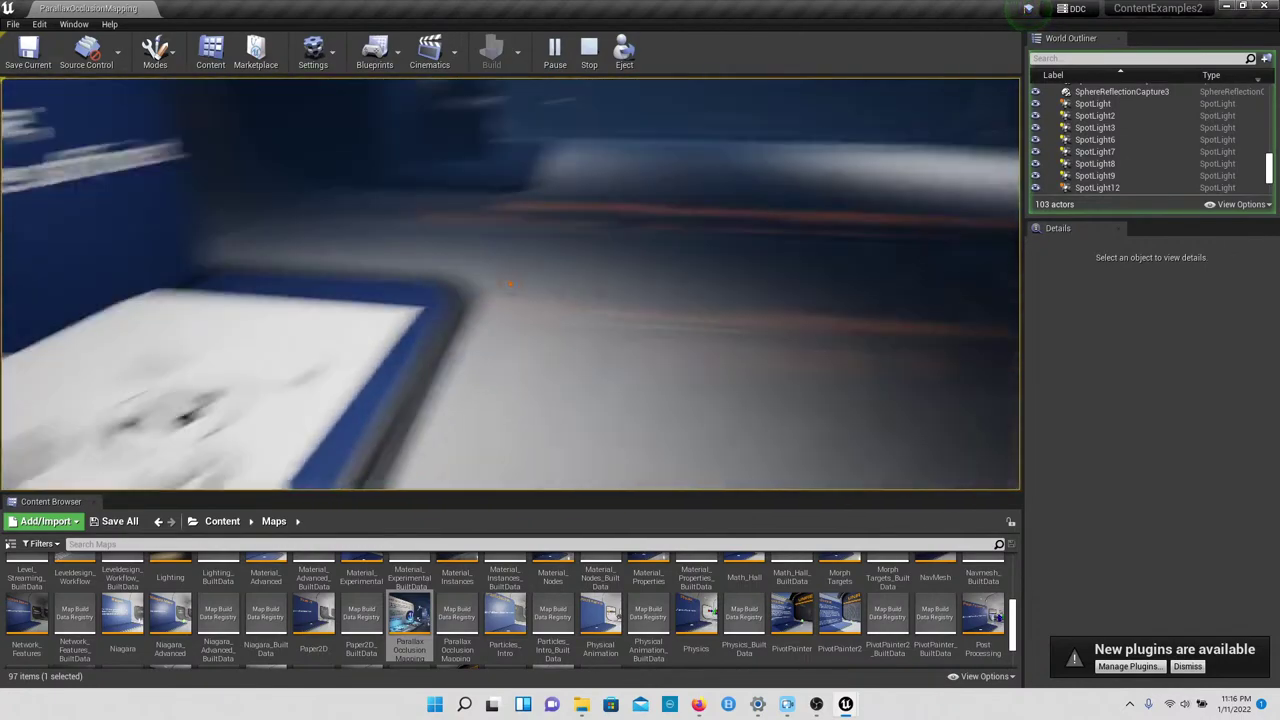
key(s)
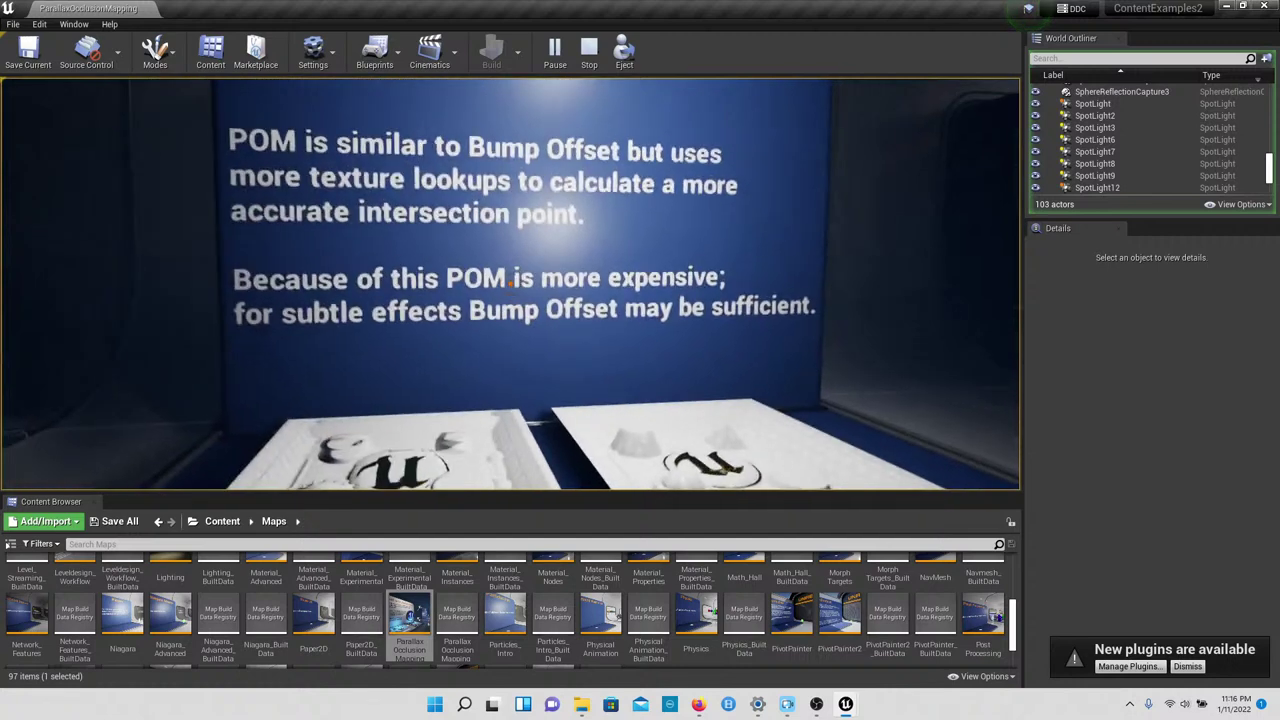
key(w)
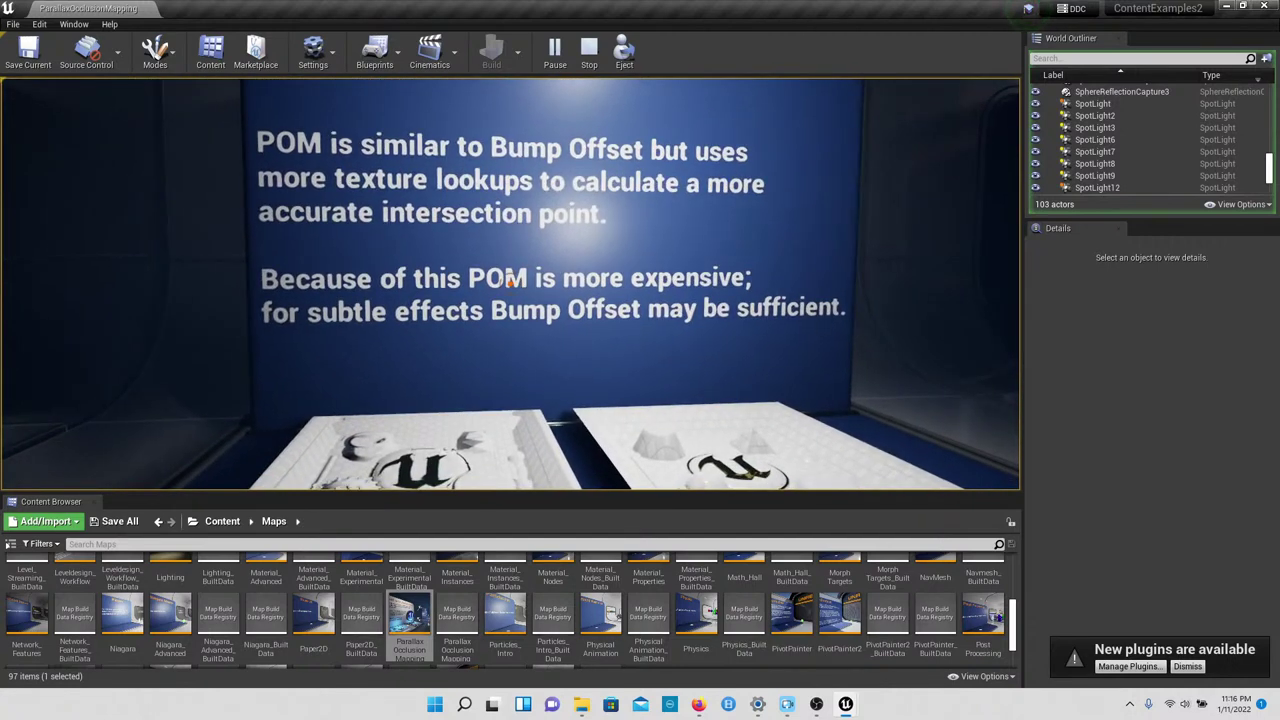
key(w)
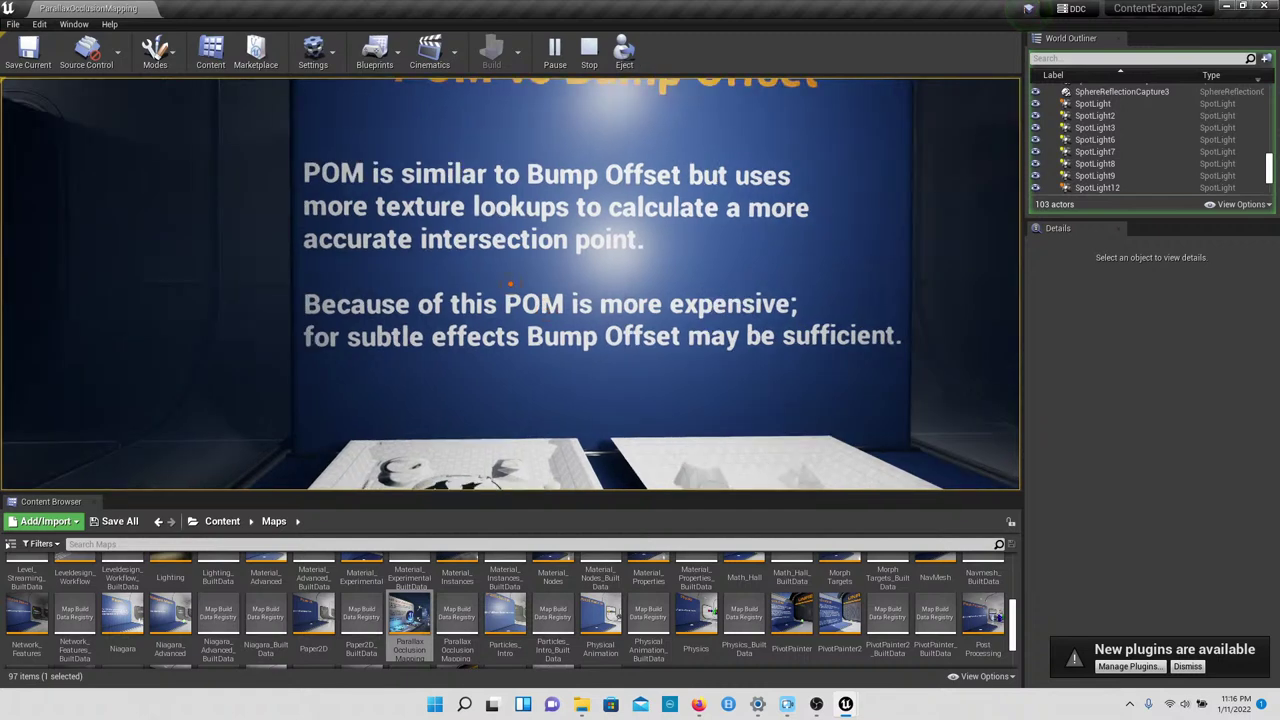
Step: Walk to the POM Curvature Experiment exhibit at the end of the hall and examine its ring-shaped trace diagram
key(d)
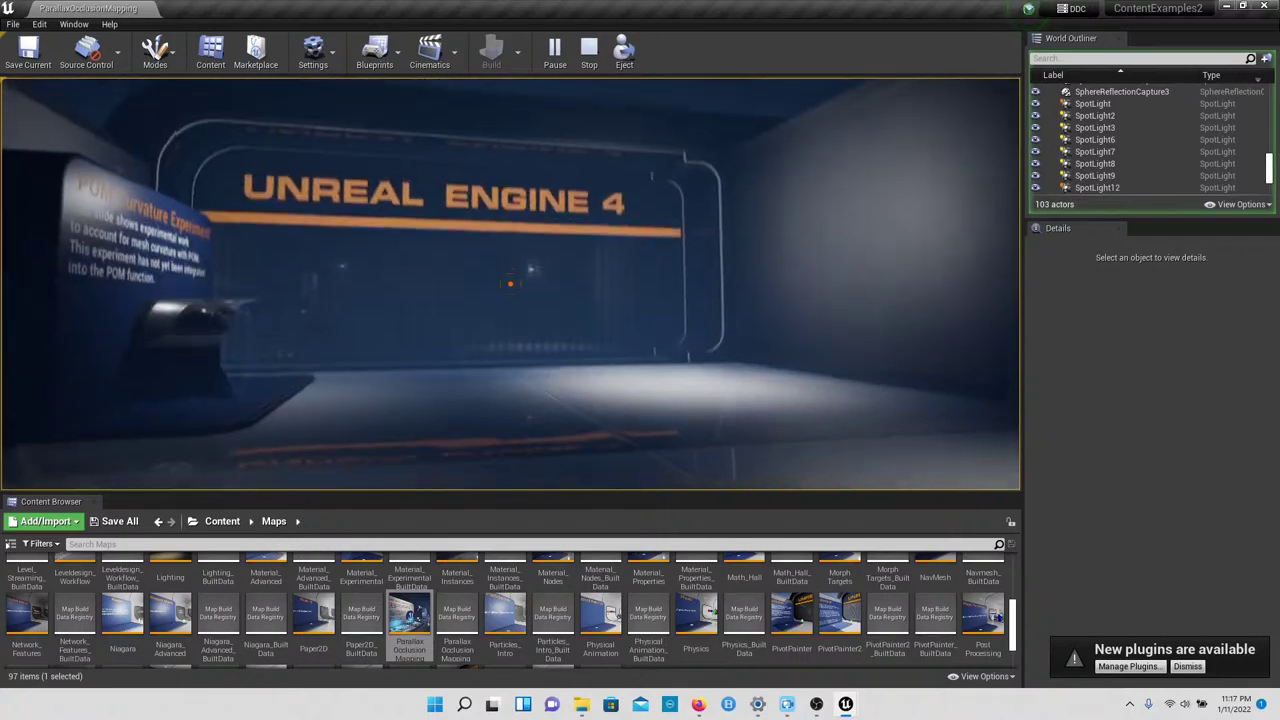
key(w)
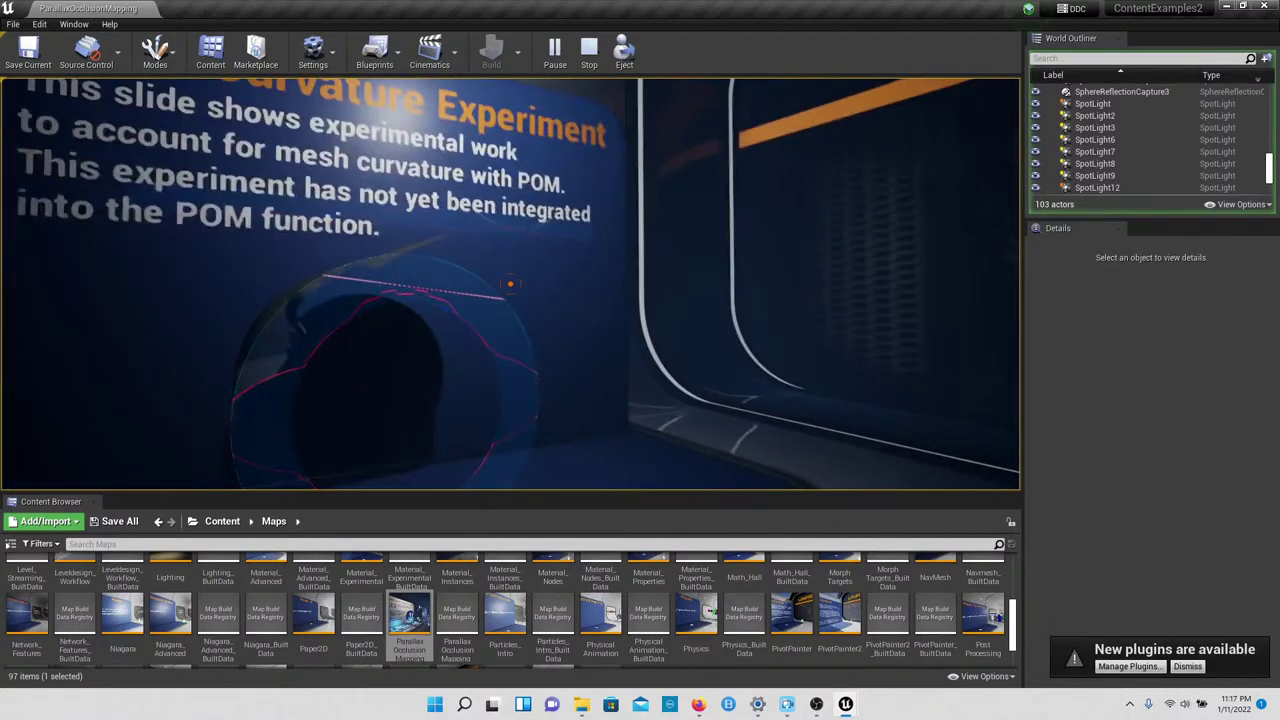
key(w)
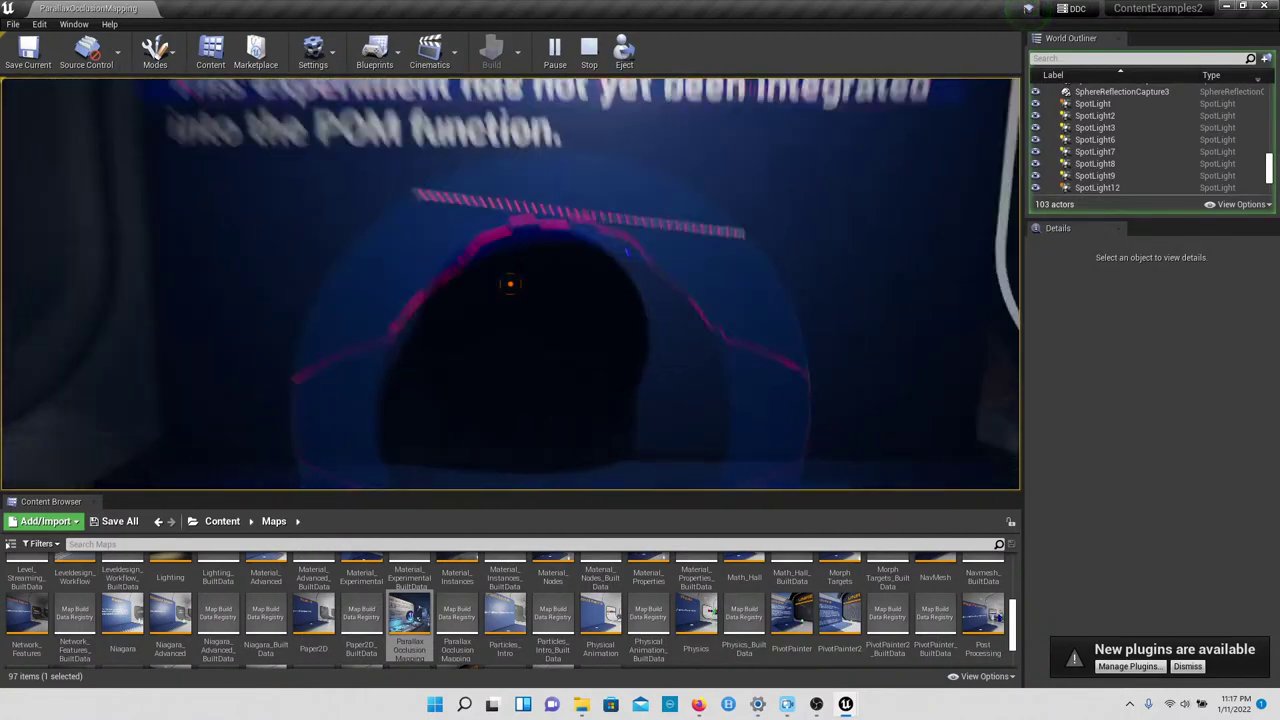
key(s)
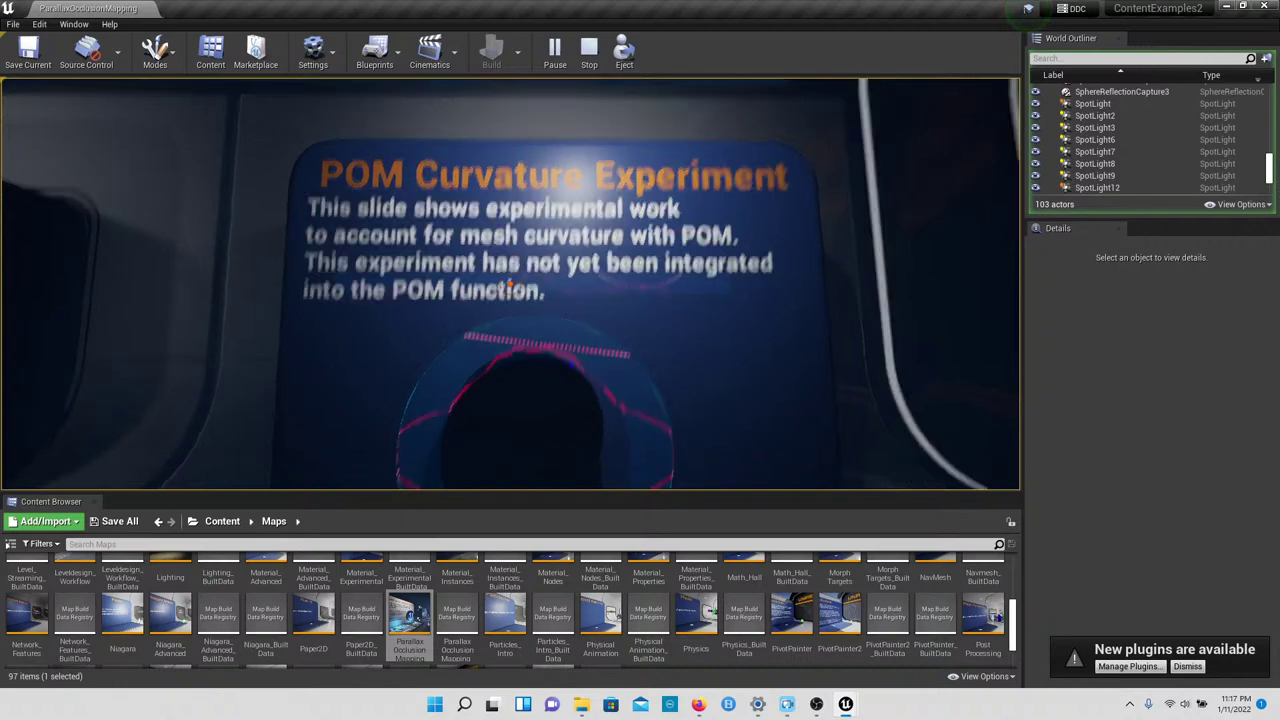
key(w)
key(s)
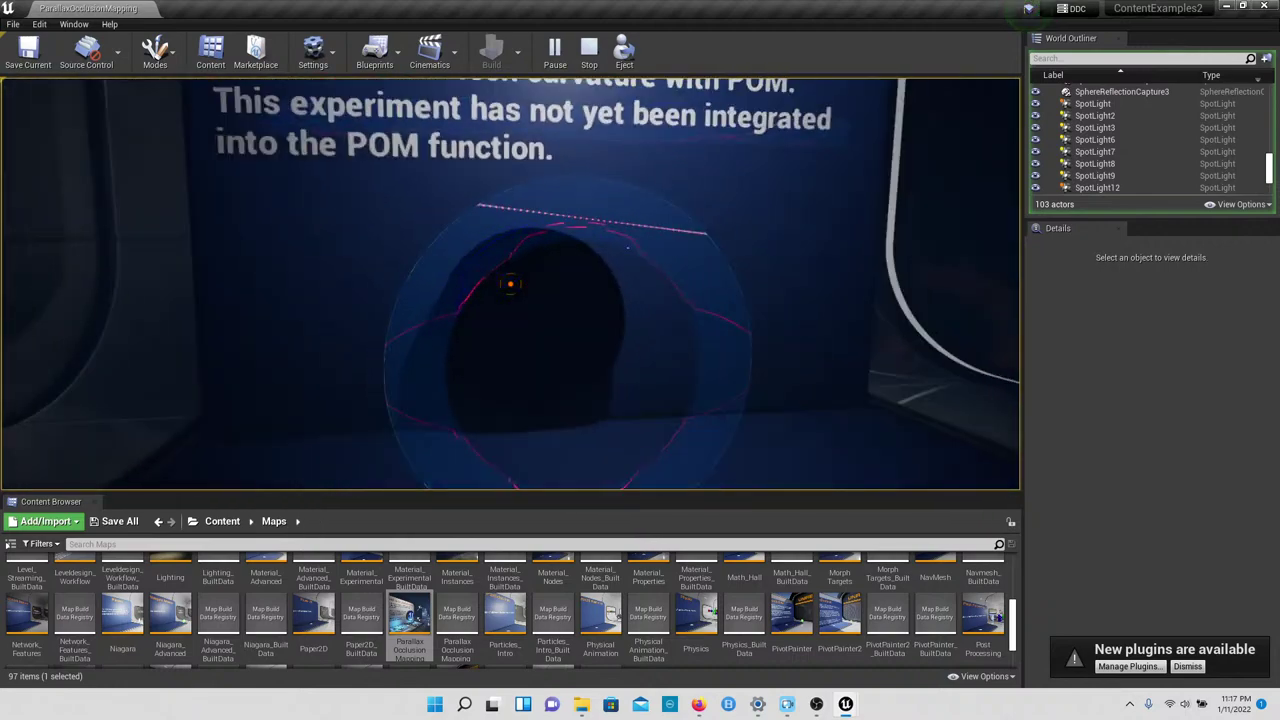
Step: Examine the POM curvature experiment's ring-shaped trace diagram from near and far, including its lower edge, and end the play session
key(w)
key(s)
key(w)
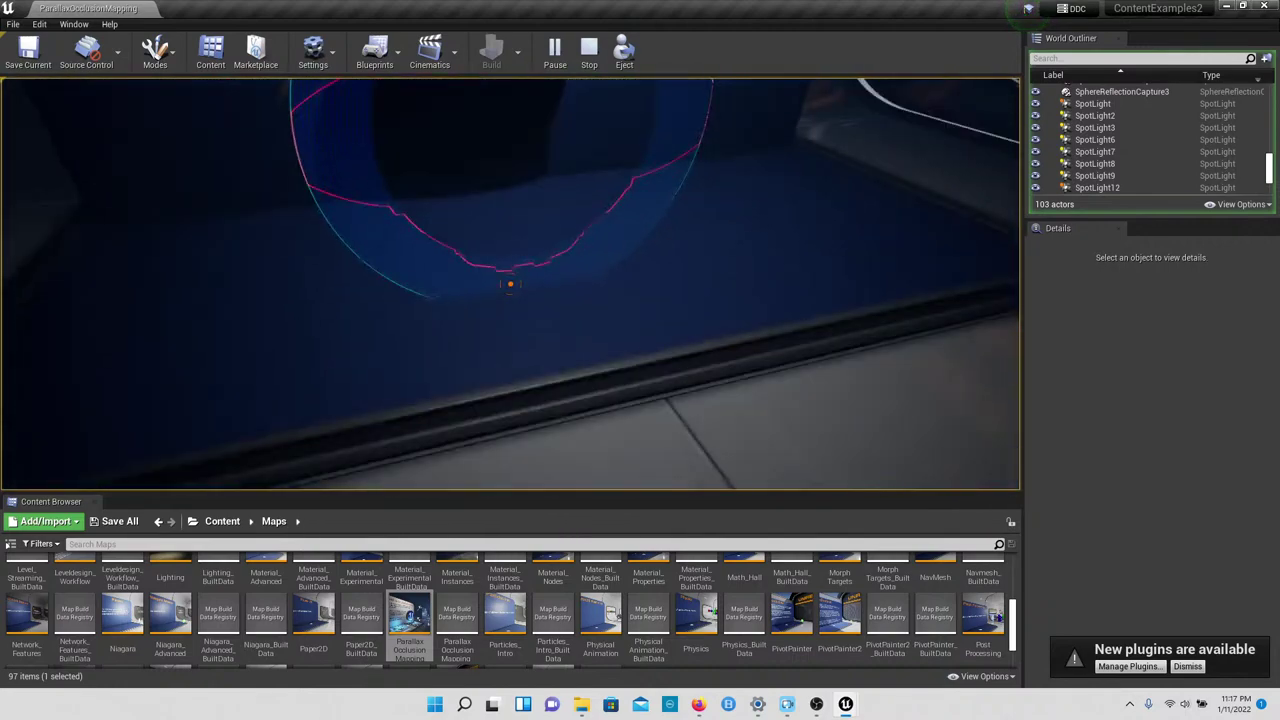
key(s)
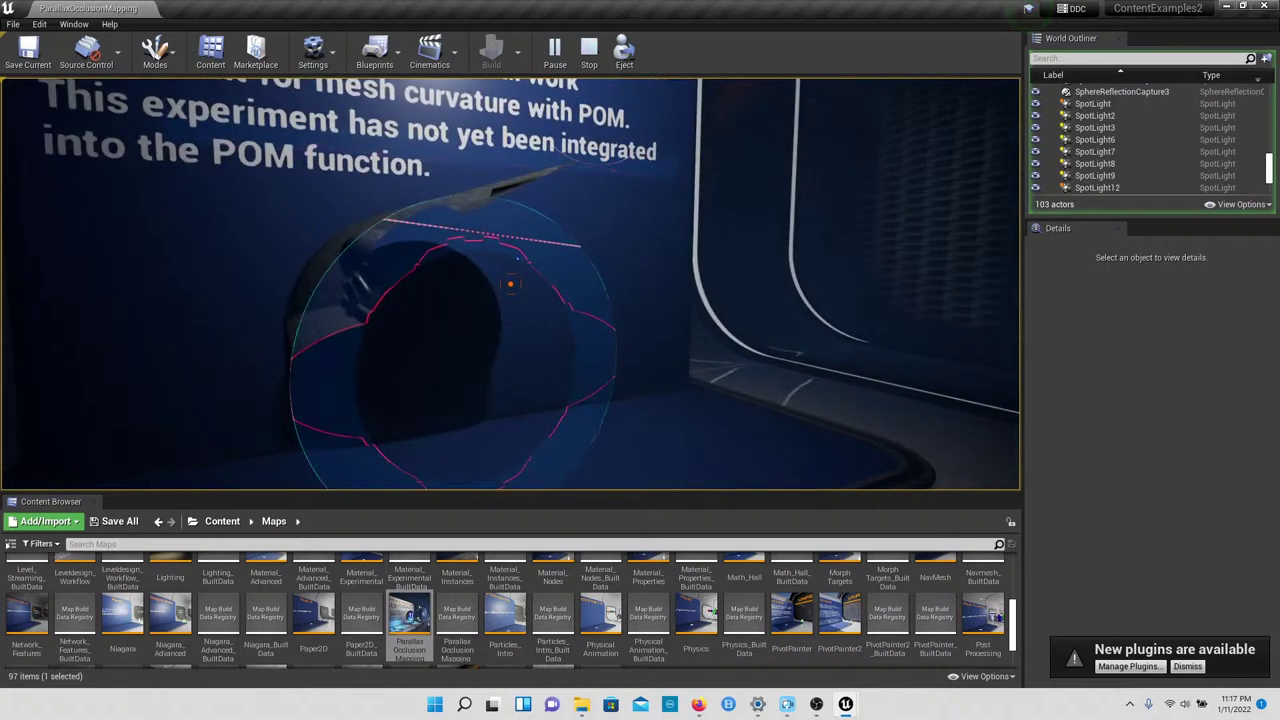
key(Escape)
Step: Open the Particles_Intro map without saving the pending content
scroll(410, 600, down, 1)
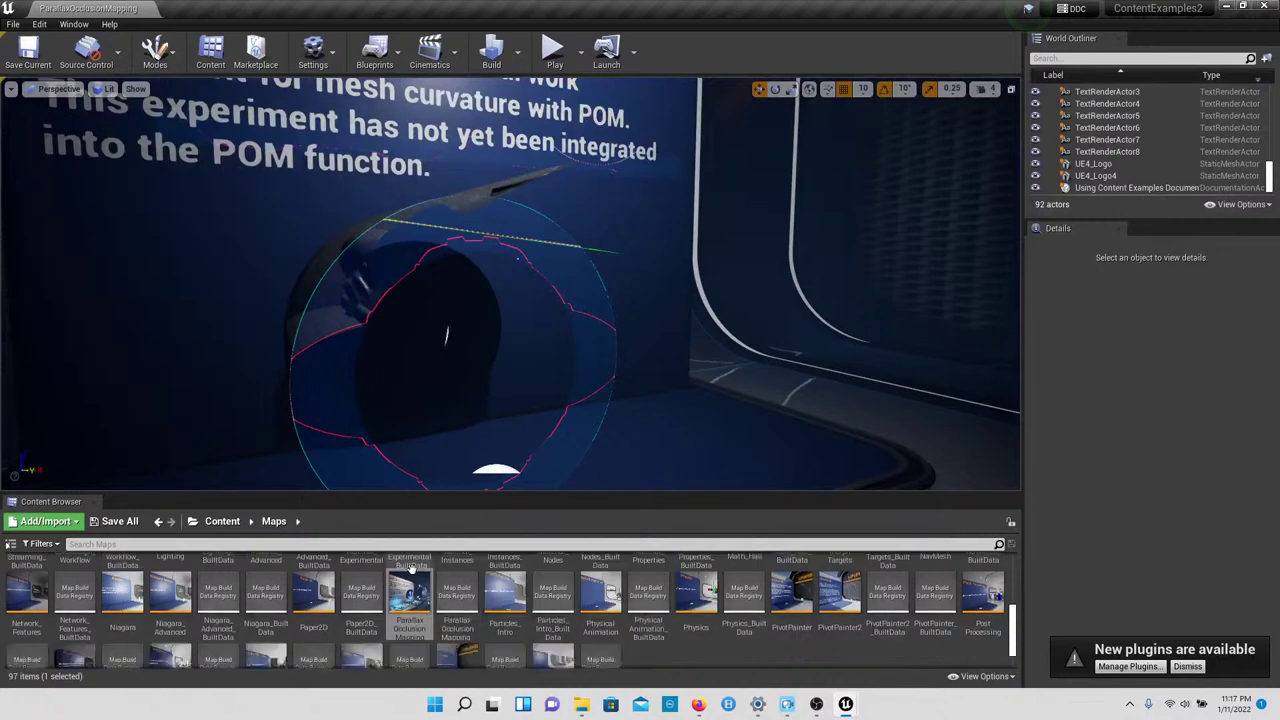
double_click(523, 597)
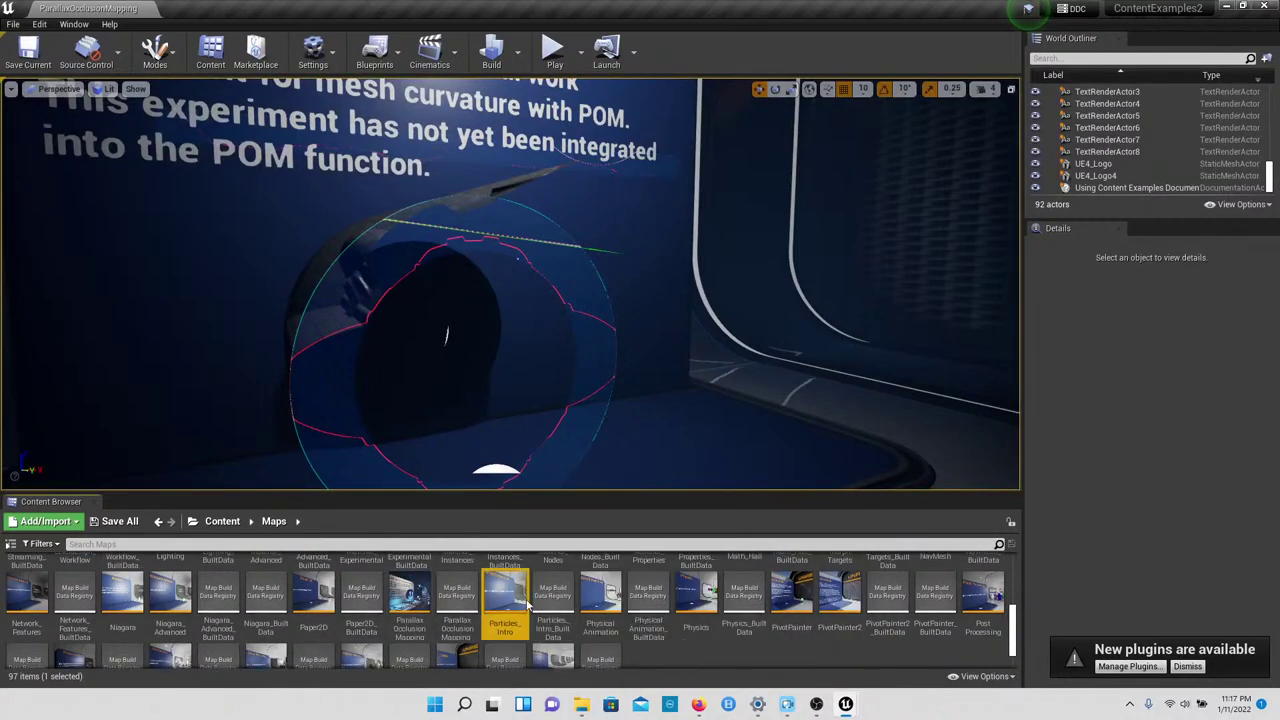
click(756, 472)
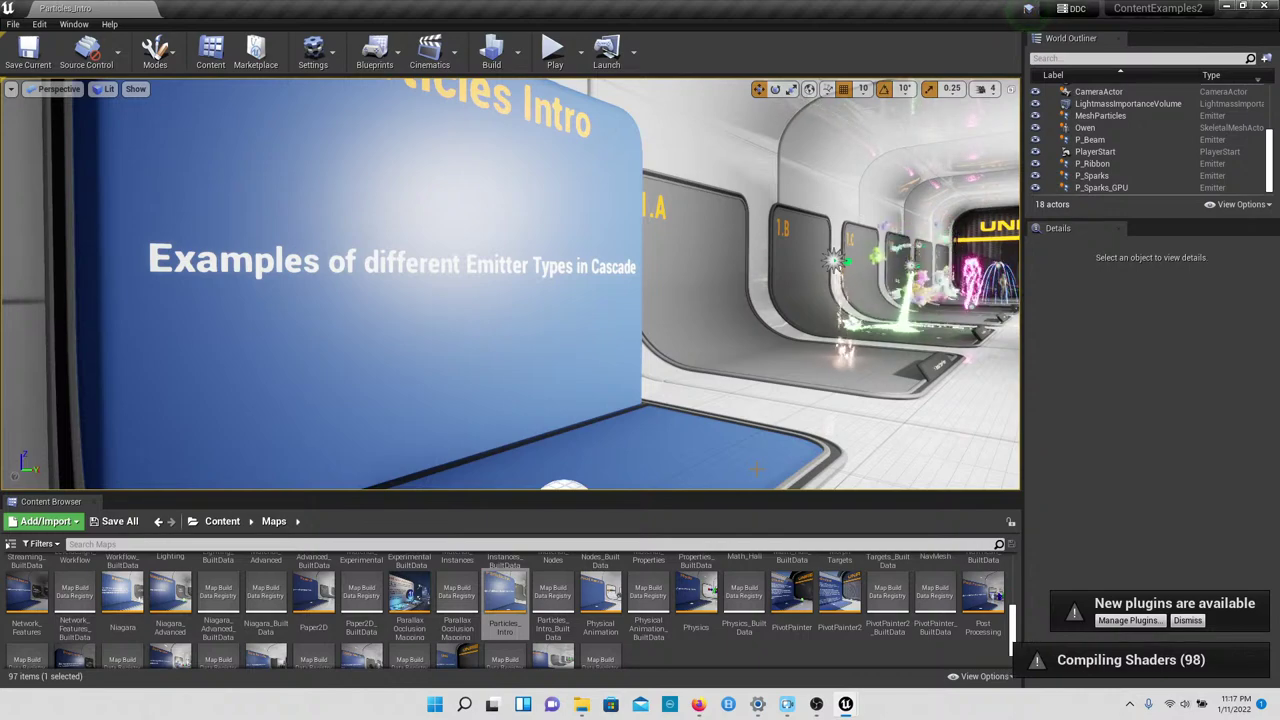
Step: Move through the Particles Intro hall past the first emitter exhibits to the cow mesh particles at 1.C
right_drag(621, 380, 480, 412)
right_drag(570, 372, 850, 330)
right_drag(730, 372, 655, 346)
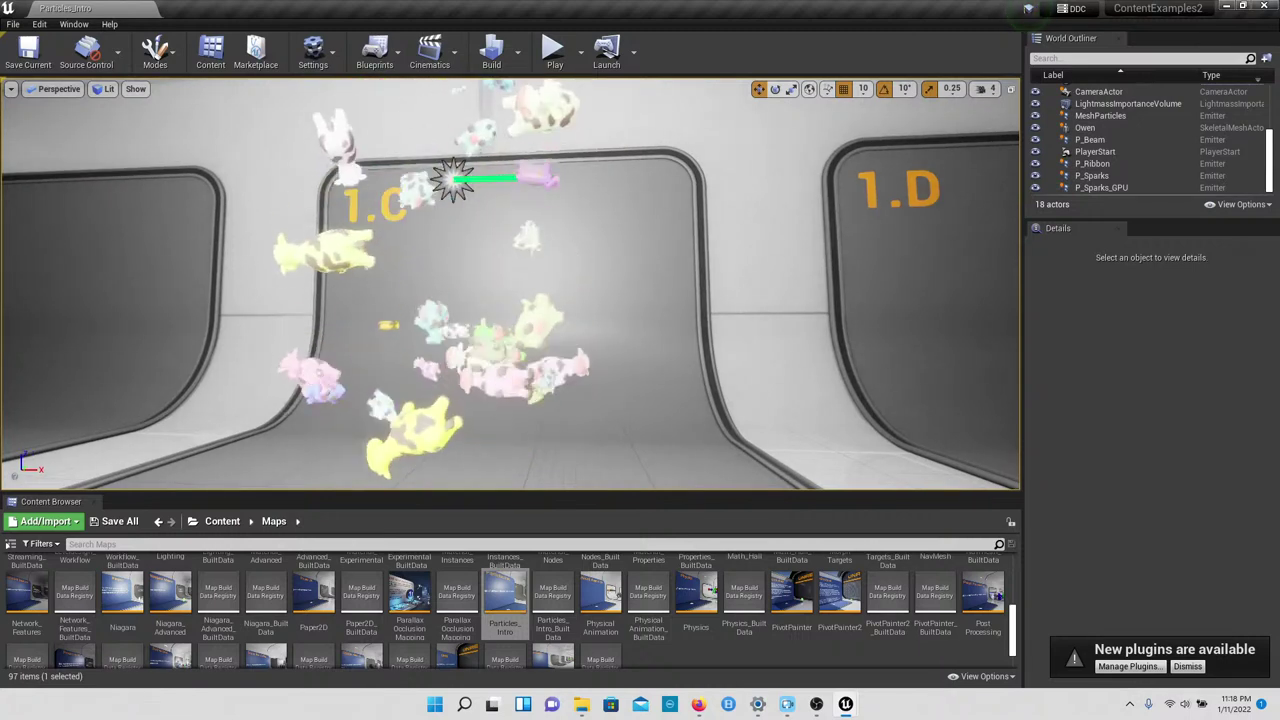
mouse_move(655, 346)
right_down()
mouse_move(755, 348)
mouse_move(640, 353)
right_up()
Step: Select the MeshParticles emitter at exhibit 1.C and review its transform, particle and material properties
right_click(556, 356)
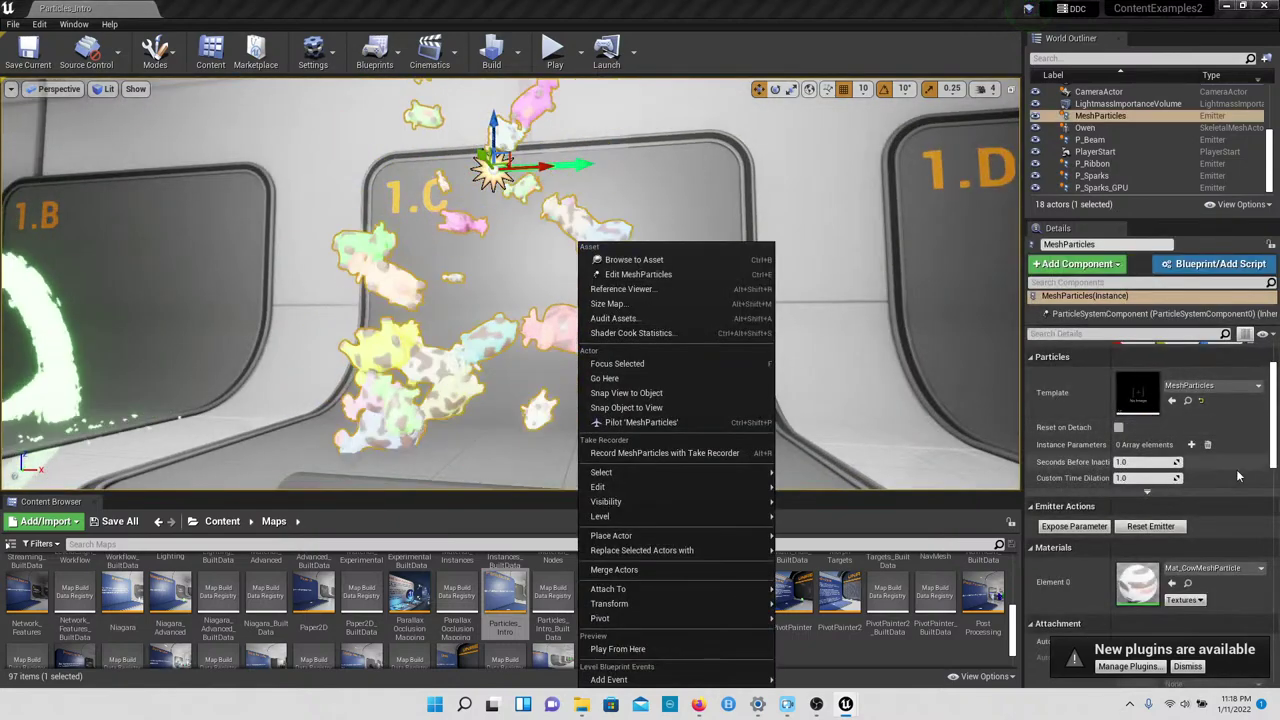
click(1266, 464)
scroll(1250, 450, up, 2)
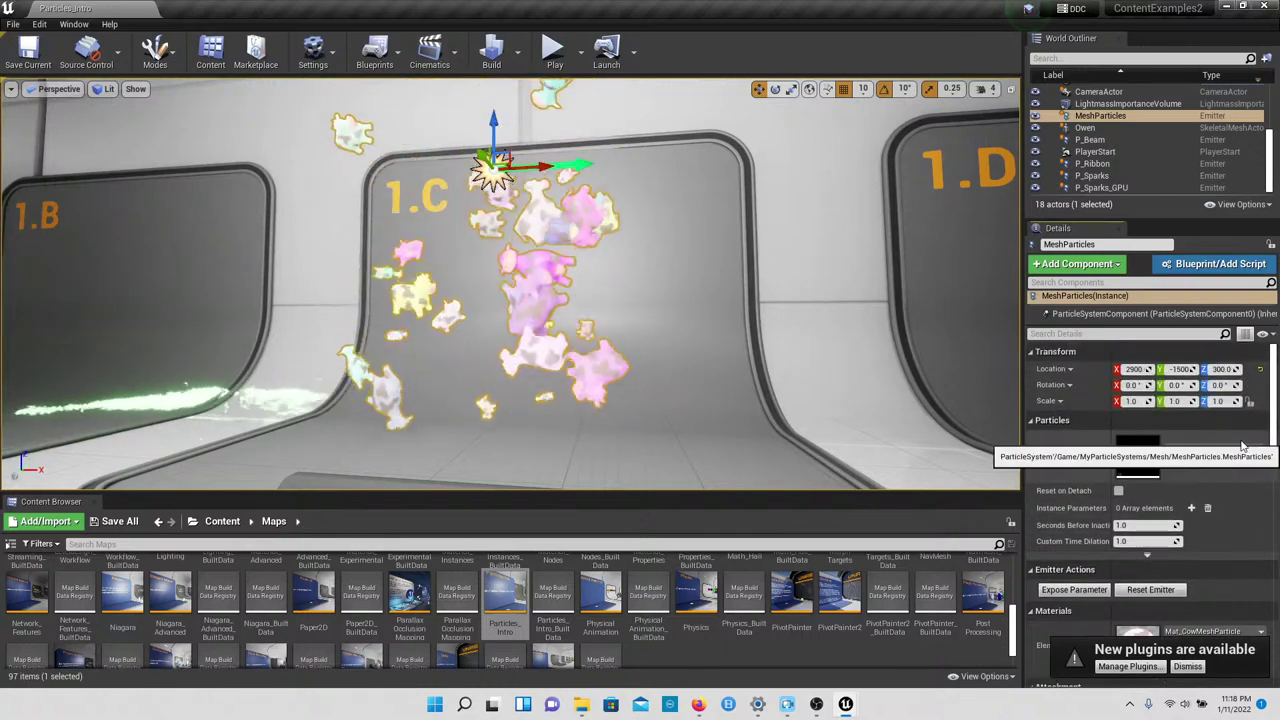
scroll(1242, 446, down, 2)
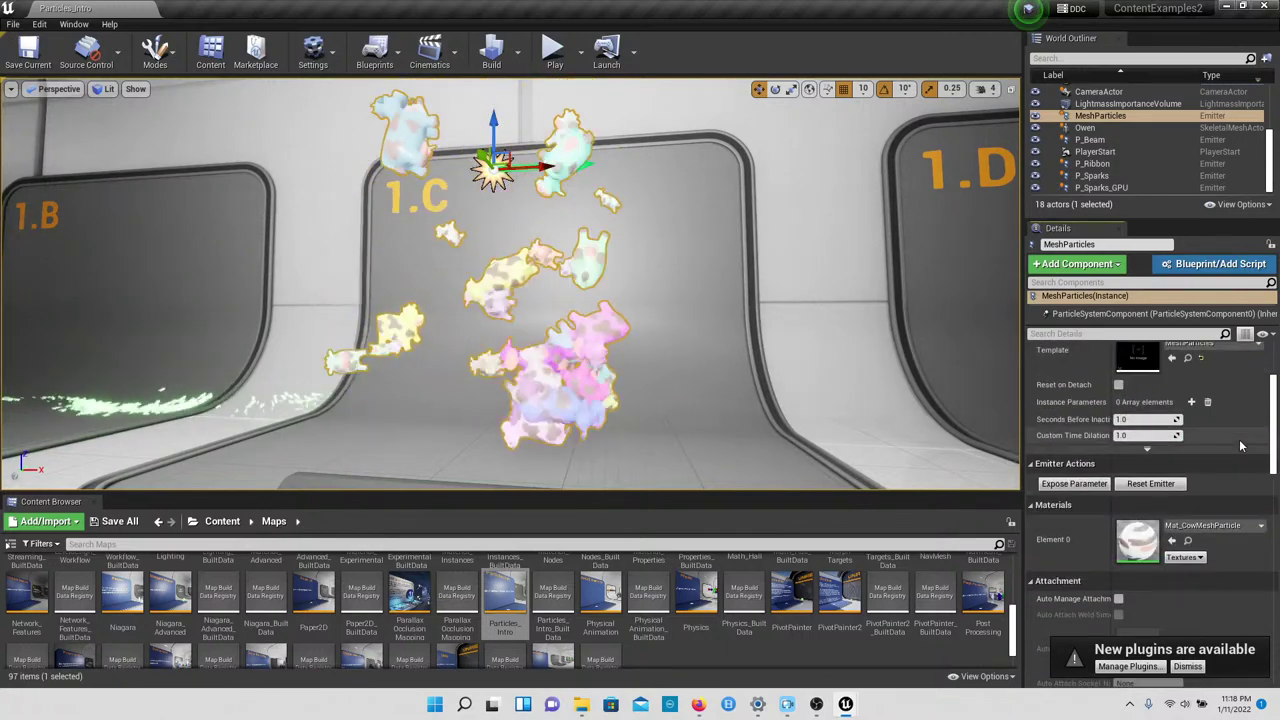
Step: Browse the materials available for Element 0 of the MeshParticles emitter without assigning a different one
click(1203, 527)
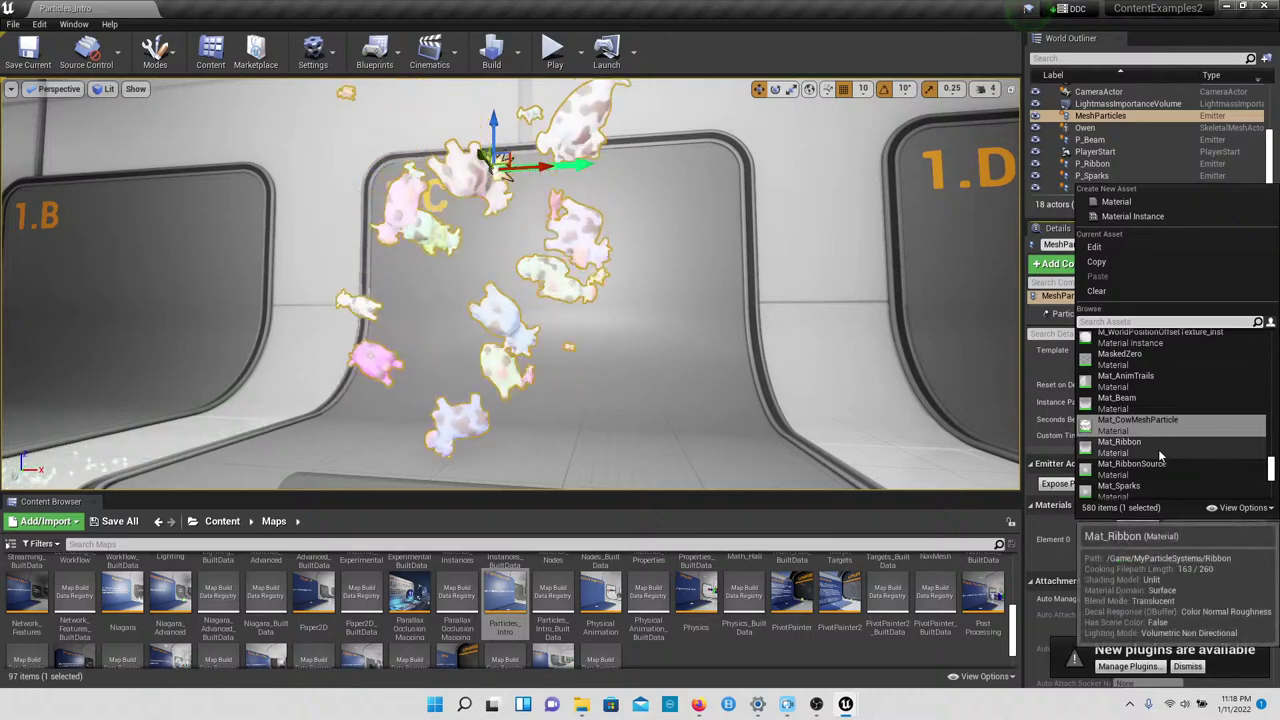
key(Escape)
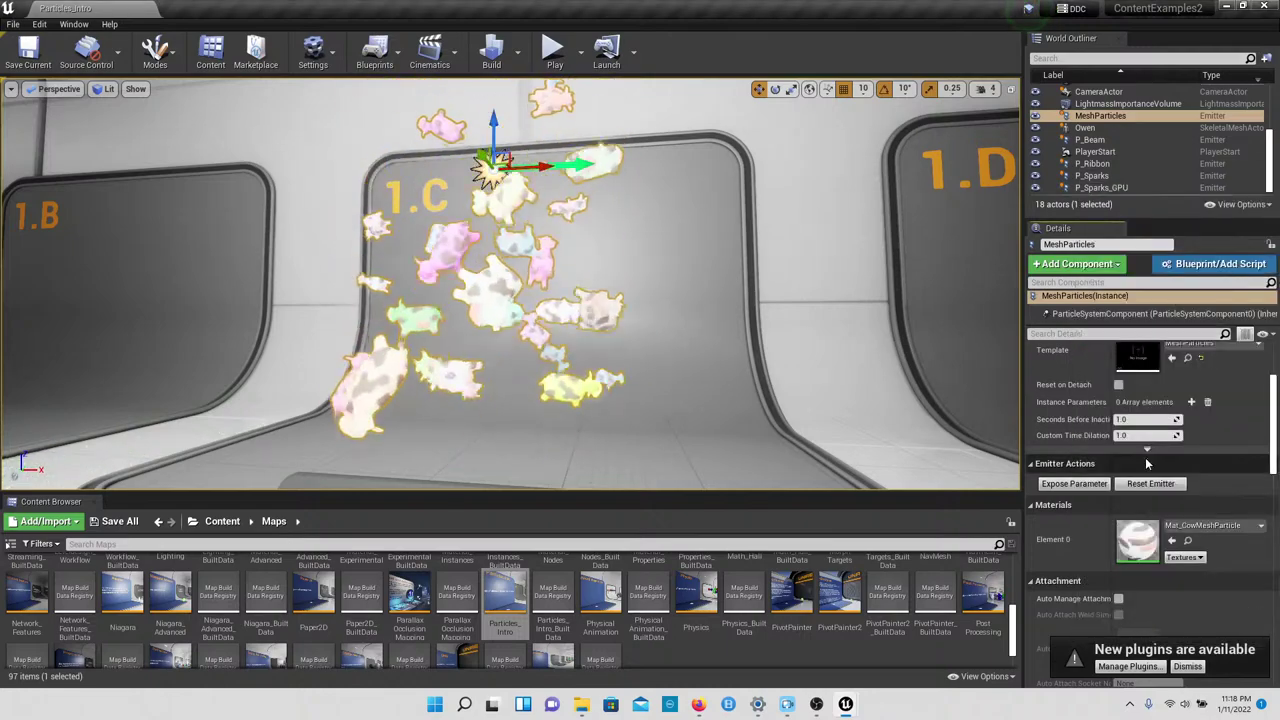
click(1208, 525)
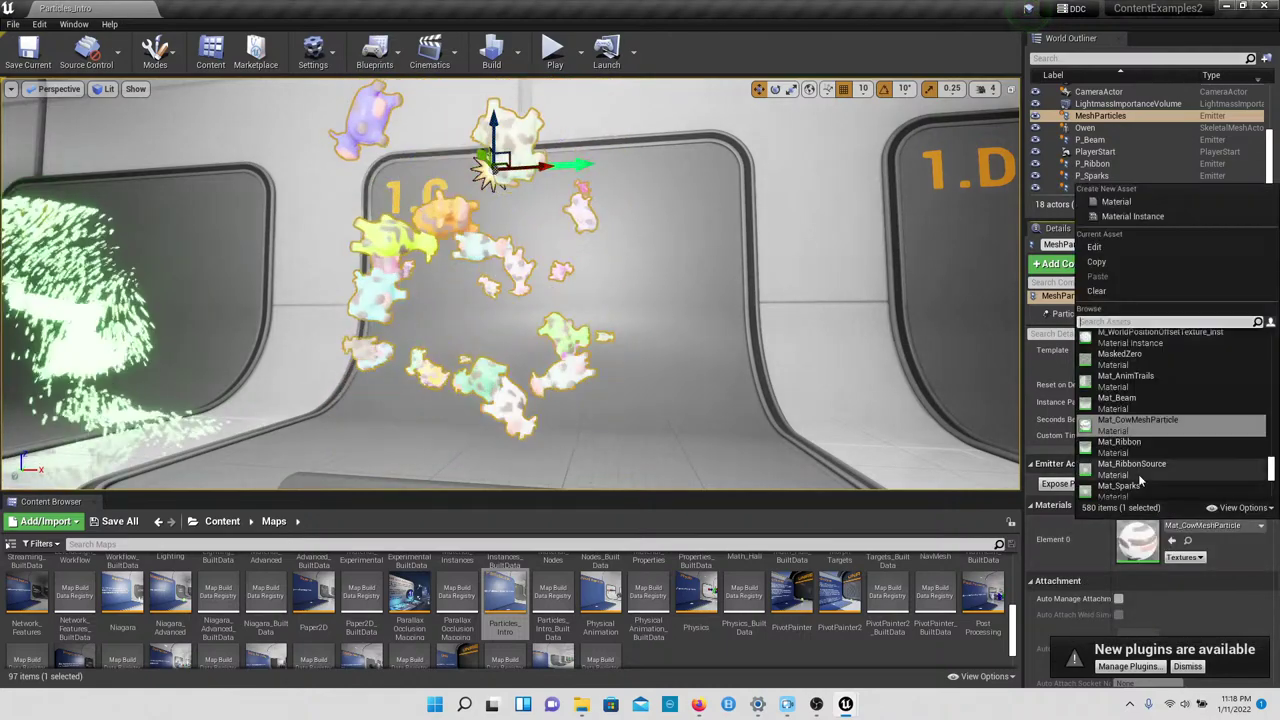
scroll(1110, 372, up, 1)
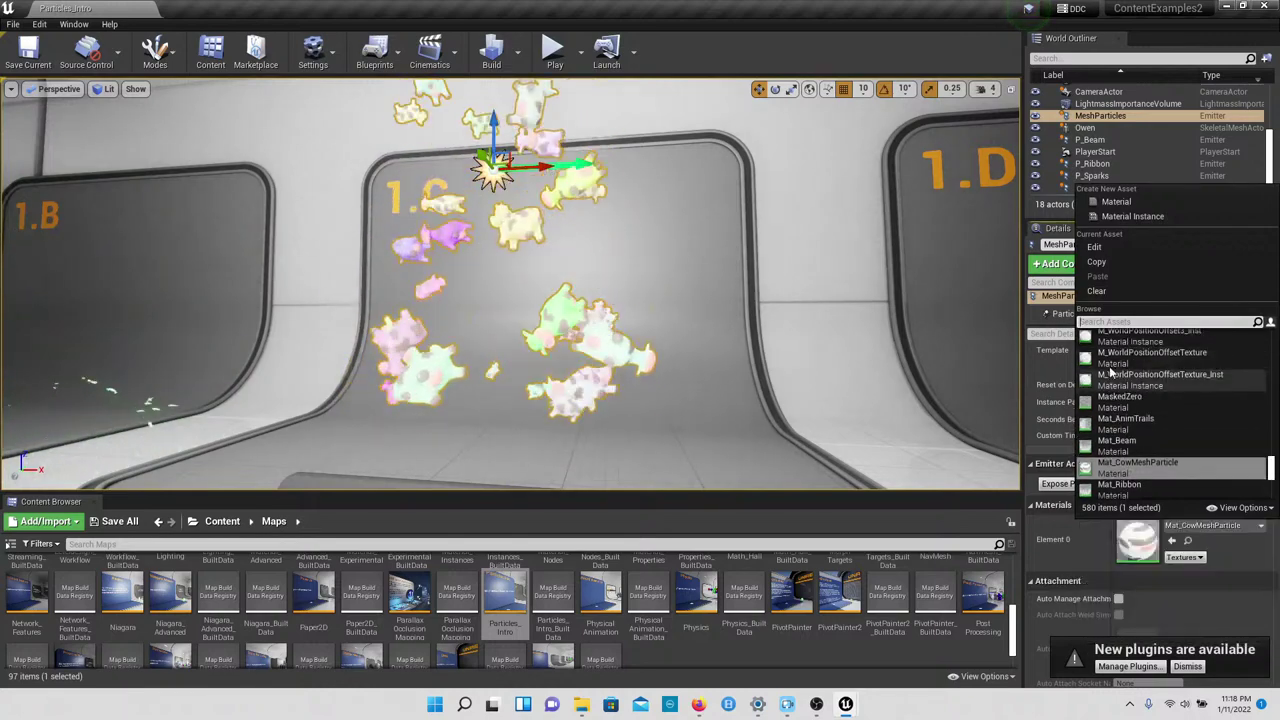
scroll(1110, 372, up, 1)
click(1110, 365)
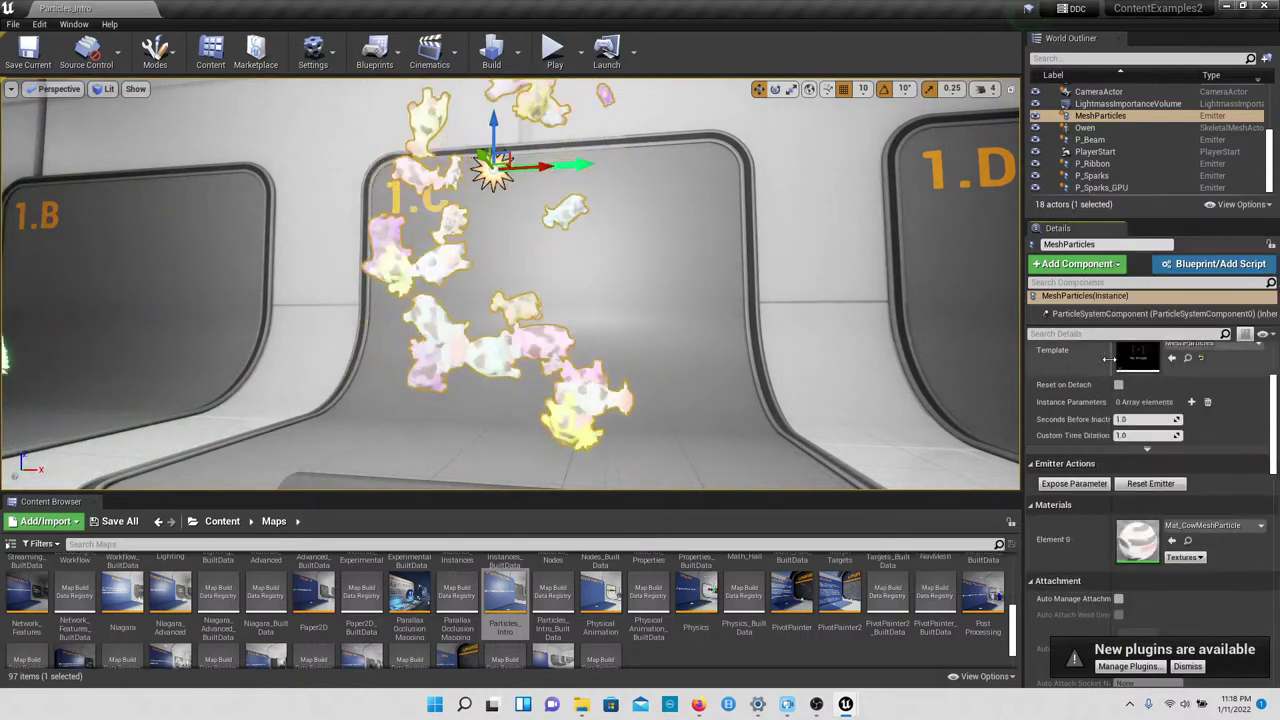
Step: Move to exhibit 1.D and select the pink P_Beam emitter to view its properties
click(802, 381)
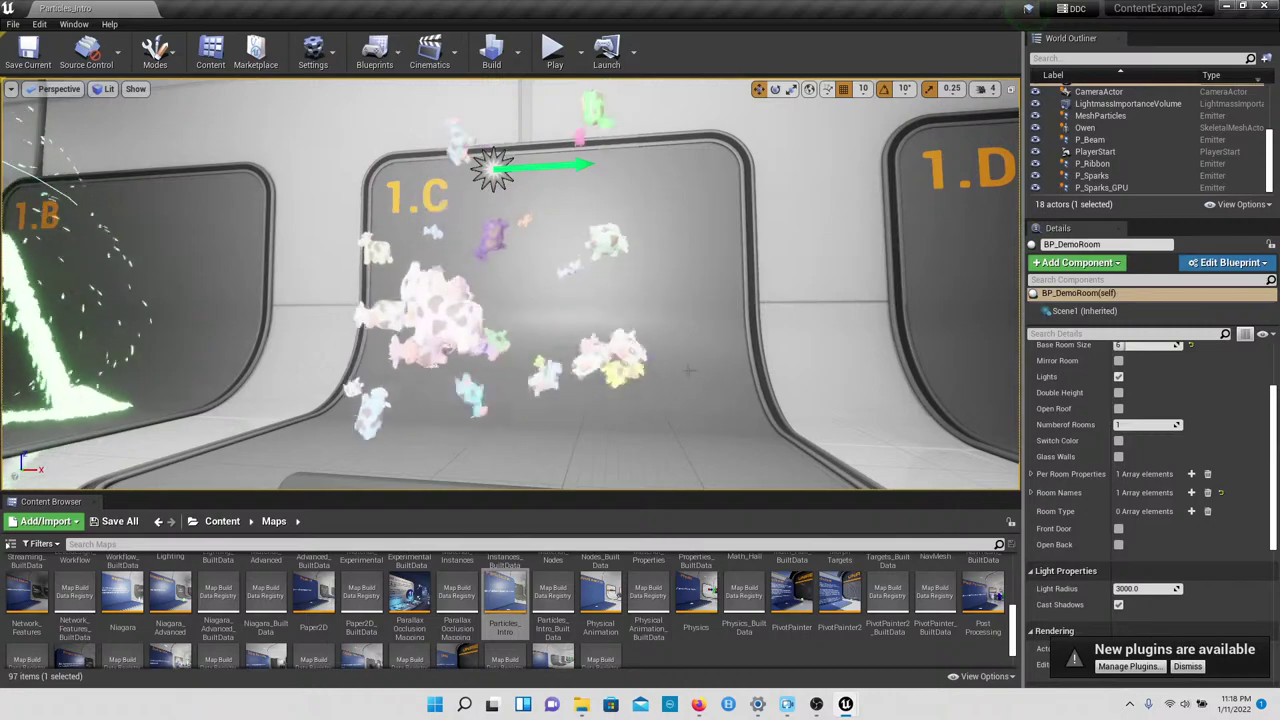
right_drag(802, 381, 958, 378)
click(681, 287)
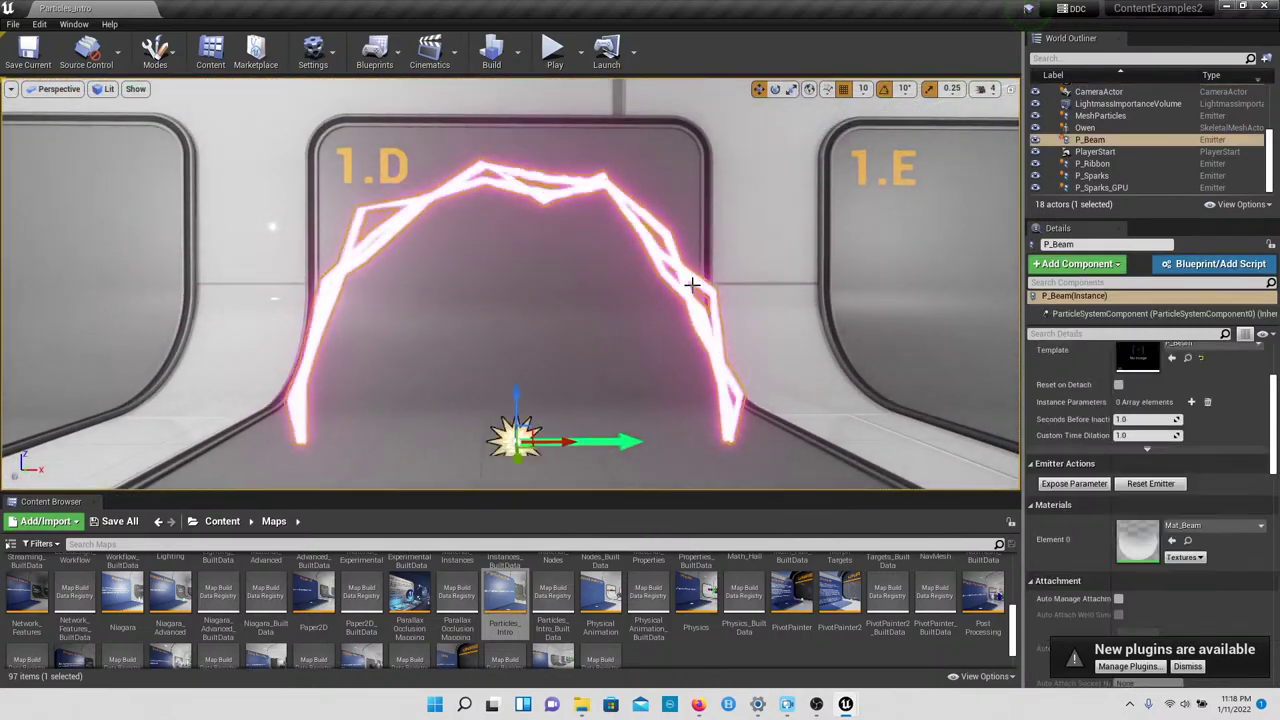
scroll(1165, 435, down, 1)
Step: Look through the materials offered for P_Beam's Element 0, keeping Mat_Beam, and skim the emitter's remaining properties
click(1180, 484)
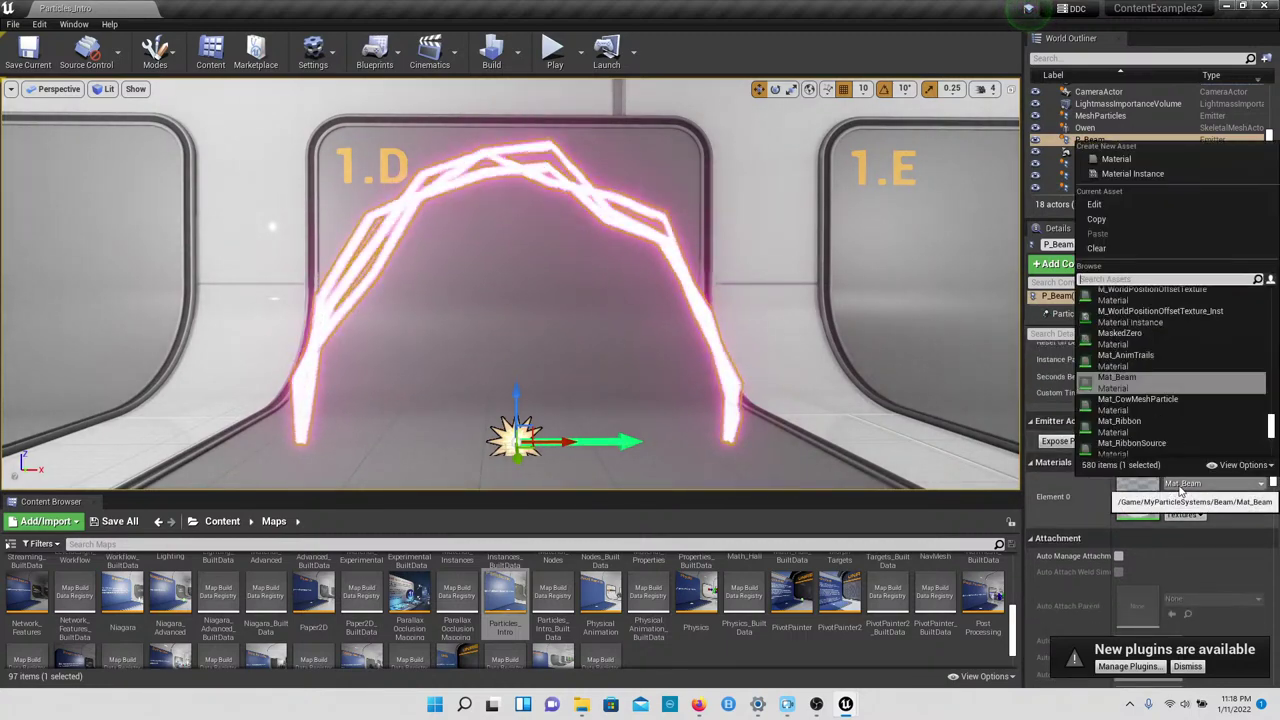
click(1140, 398)
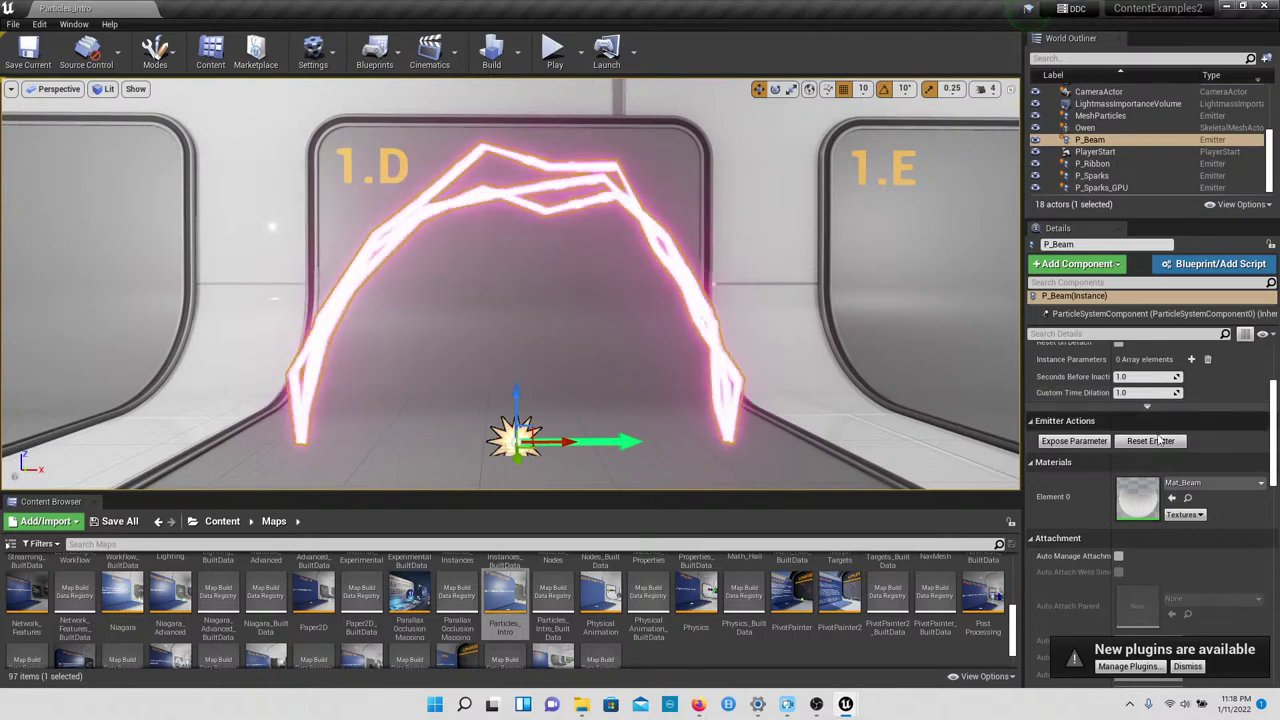
click(1196, 484)
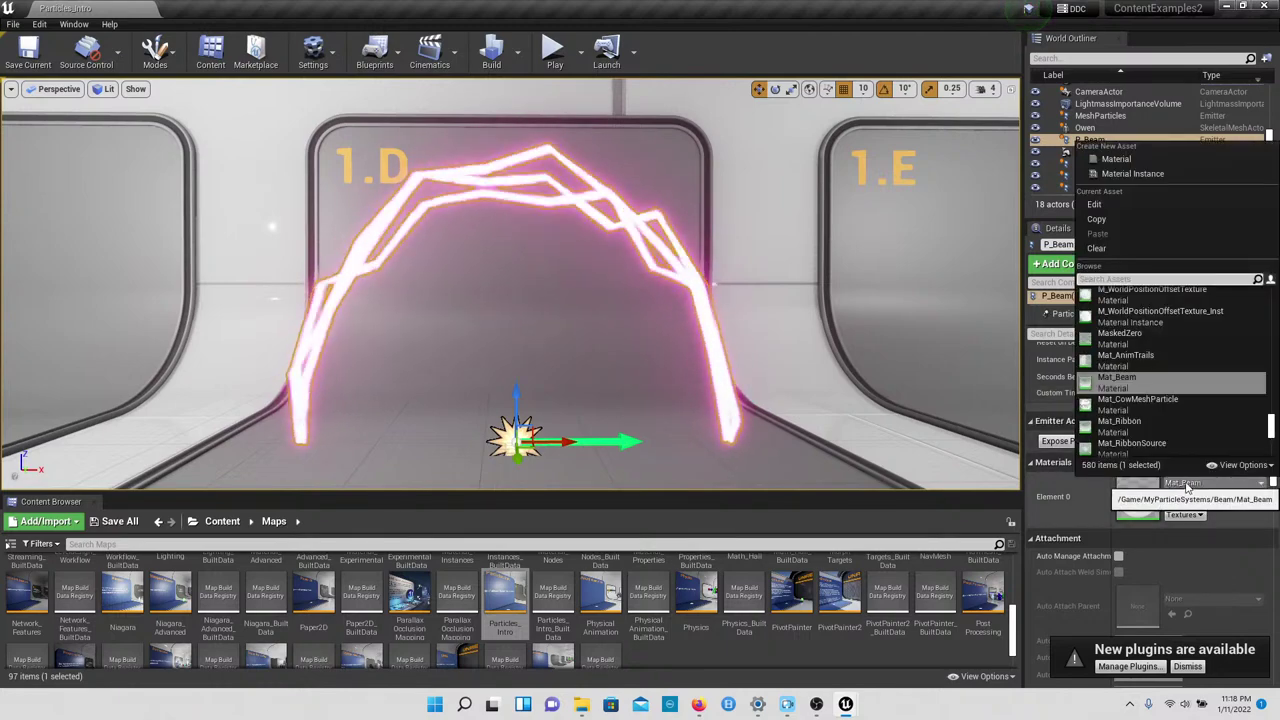
key(Escape)
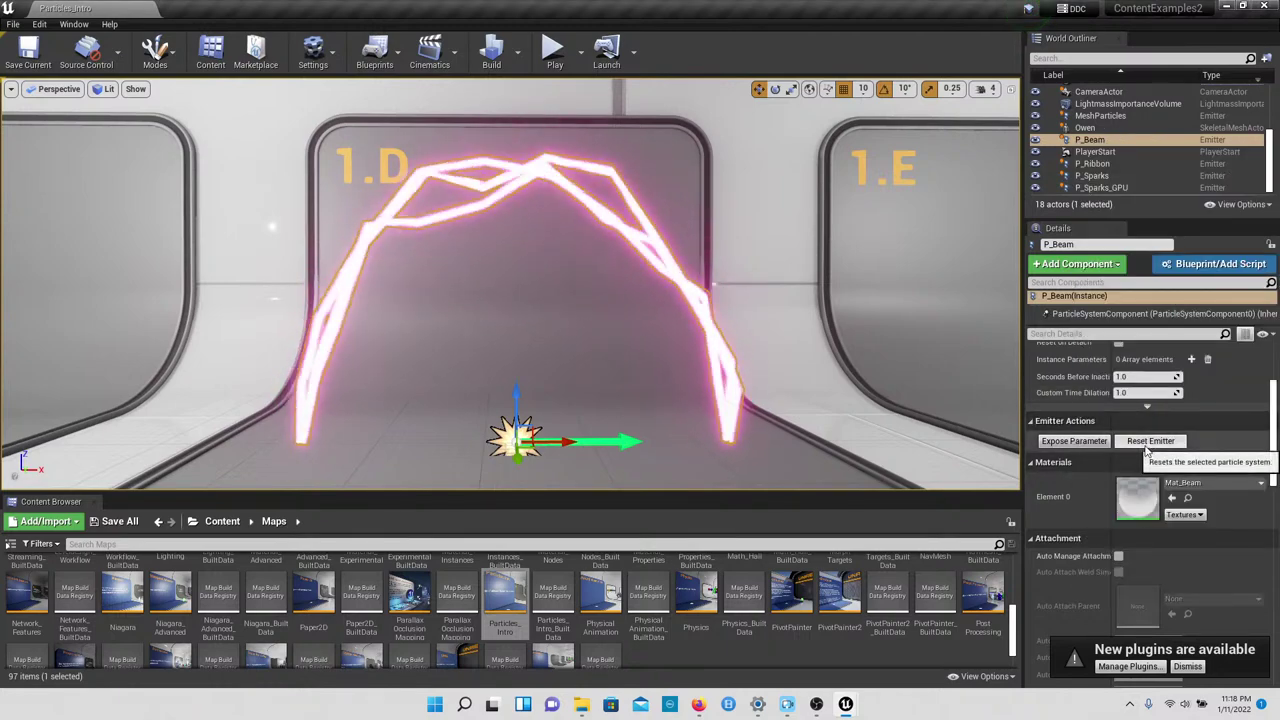
scroll(1158, 498, down, 5)
scroll(1157, 504, up, 5)
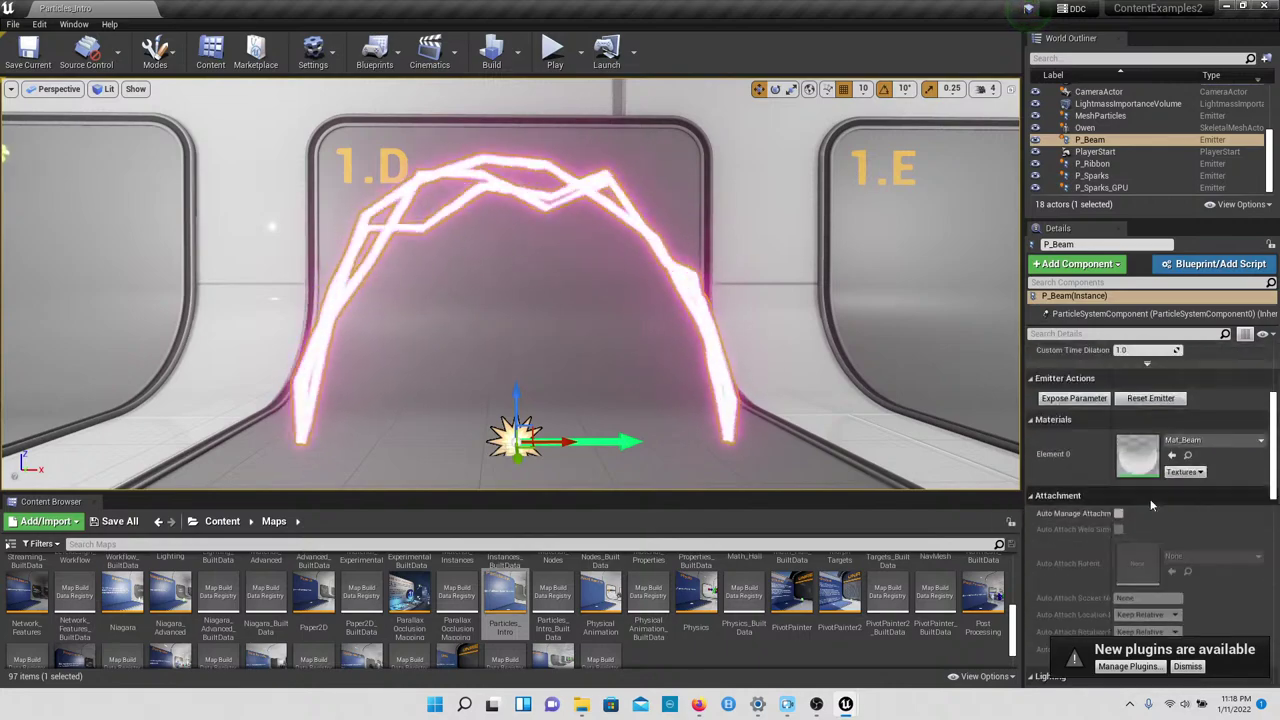
Step: Move past exhibit 1.E and inspect the character in the long coat at exhibit 1.F
right_drag(898, 398, 905, 445)
key(w)
right_drag(560, 300, 680, 288)
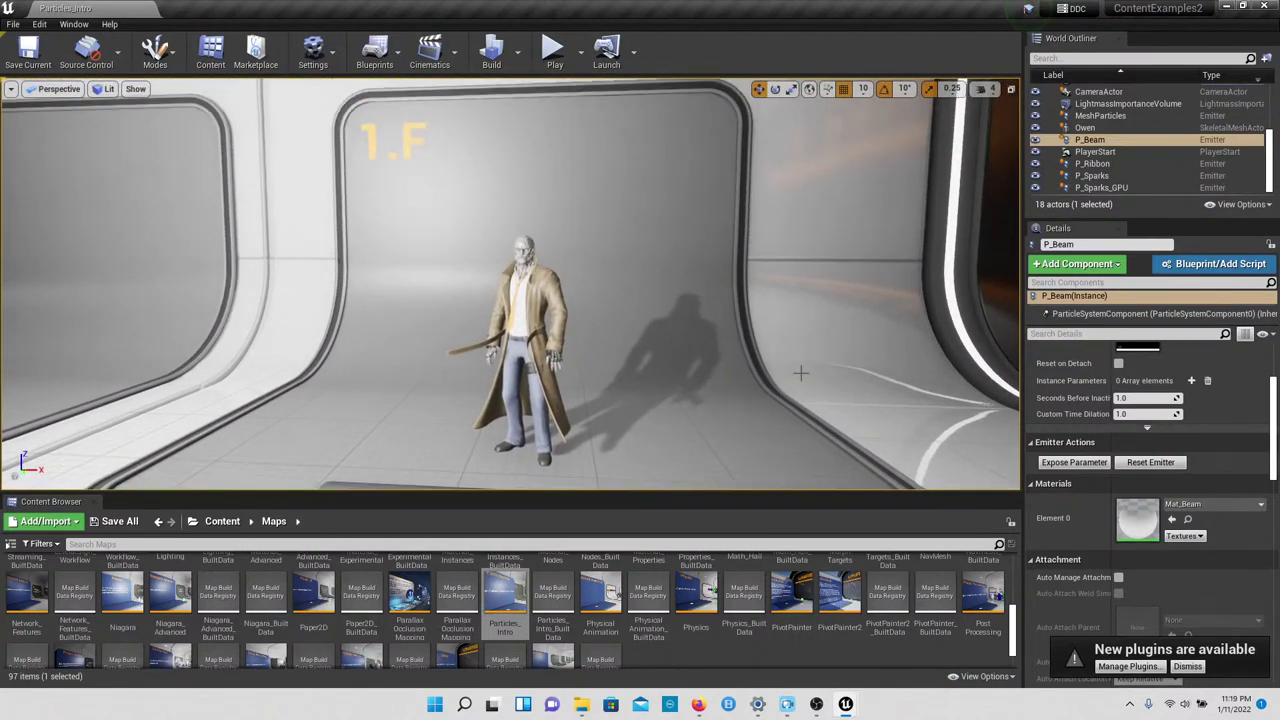
Step: Play the Particles Intro level, walk through its exhibits up to the character at 1.F, and end the play session
click(553, 55)
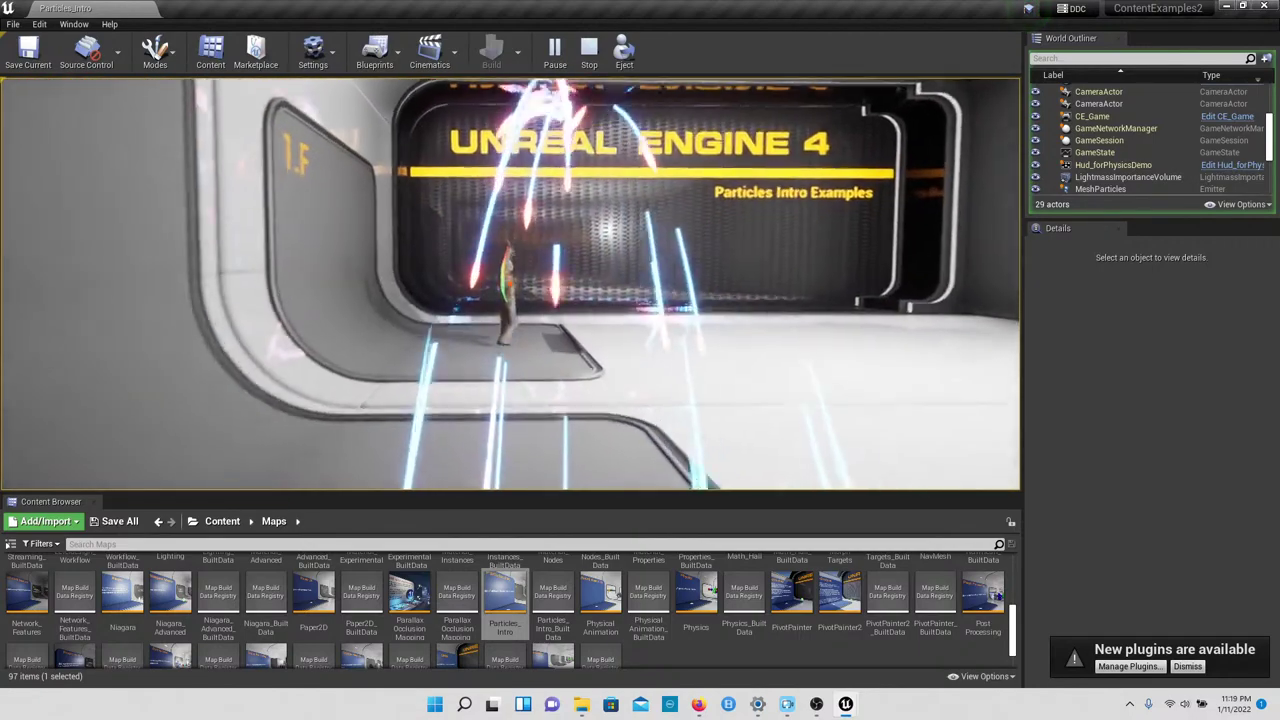
key(w)
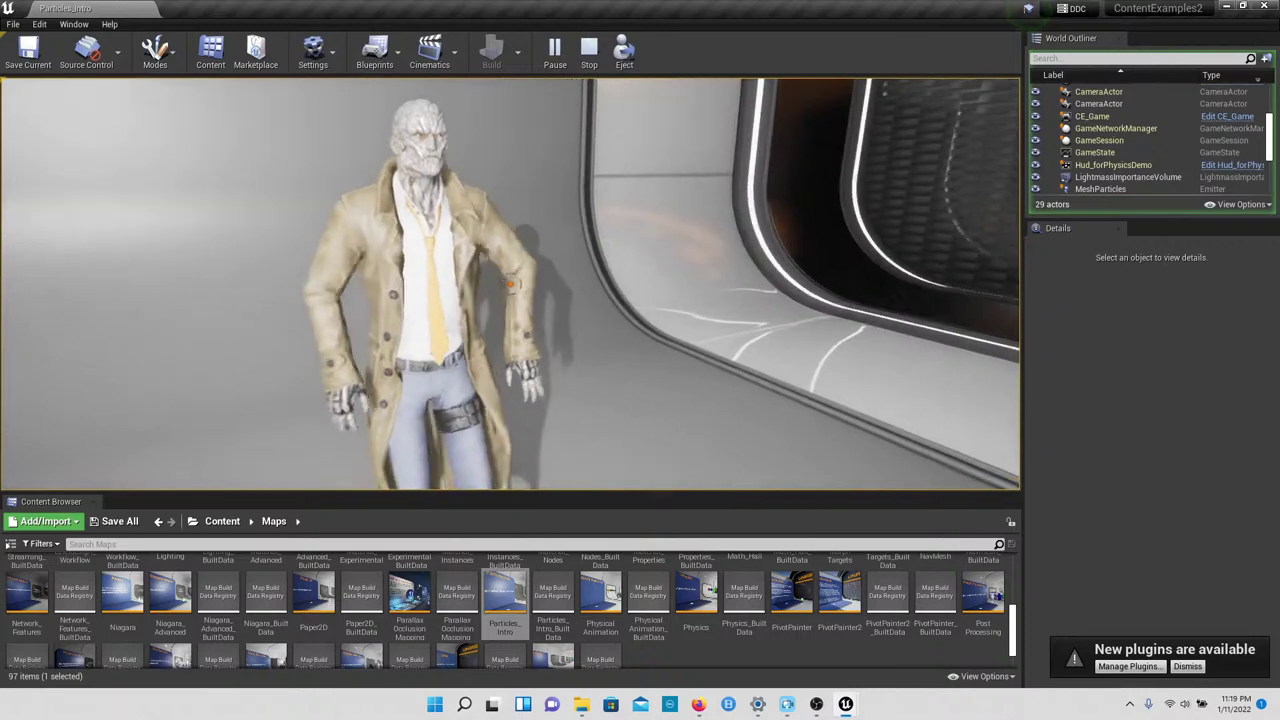
key(Escape)
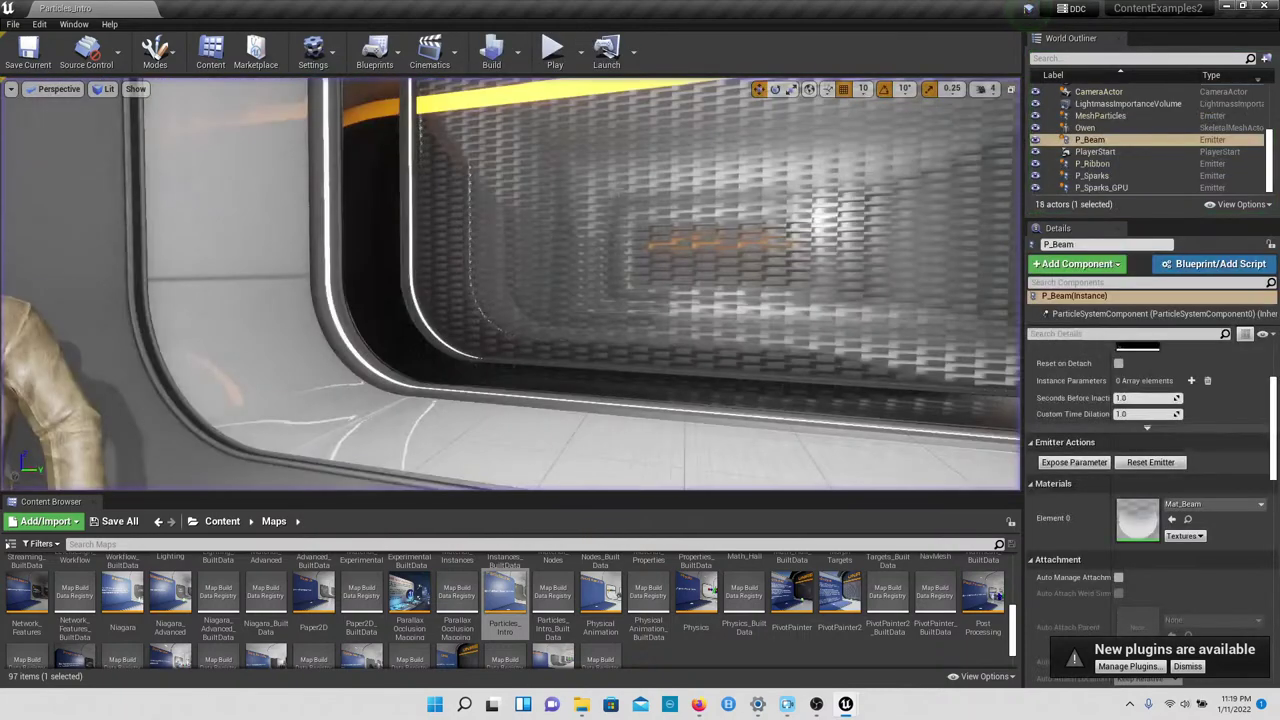
Step: Open the PhysicalAnimation map without saving LevelScripting_Master, and bring the physics blend weight exhibit 1.1 into view
double_click(600, 597)
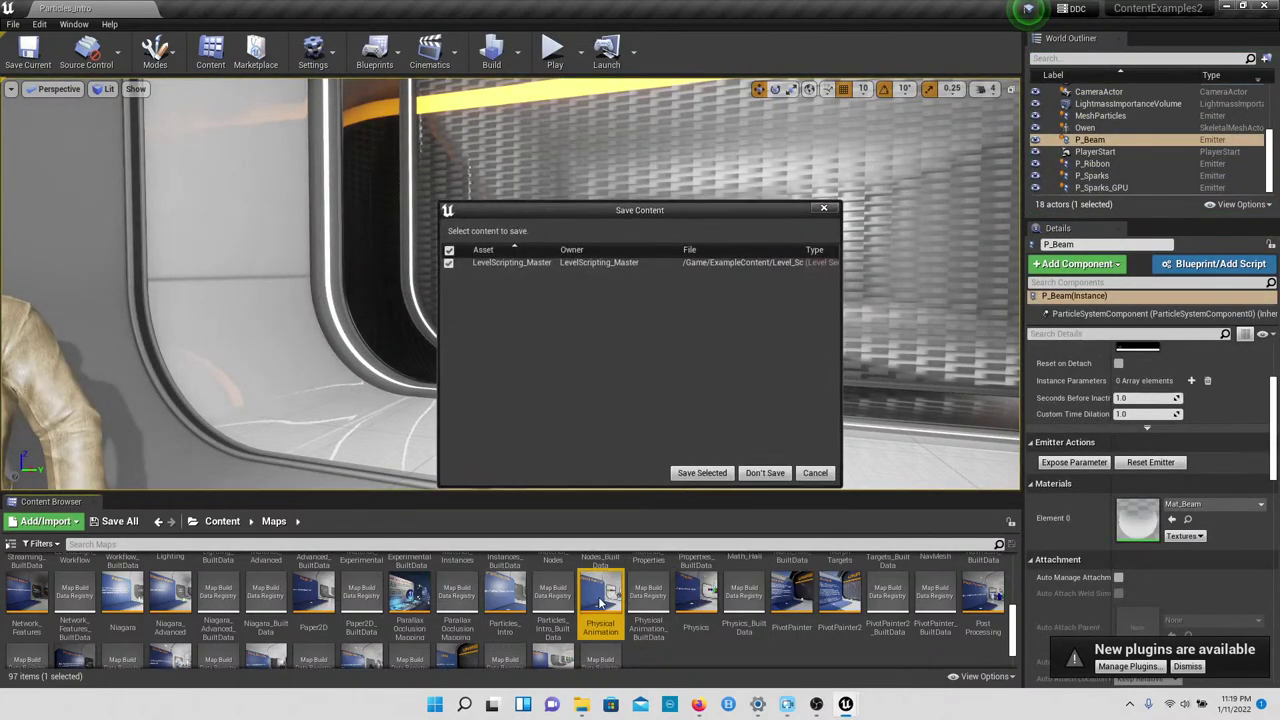
click(752, 473)
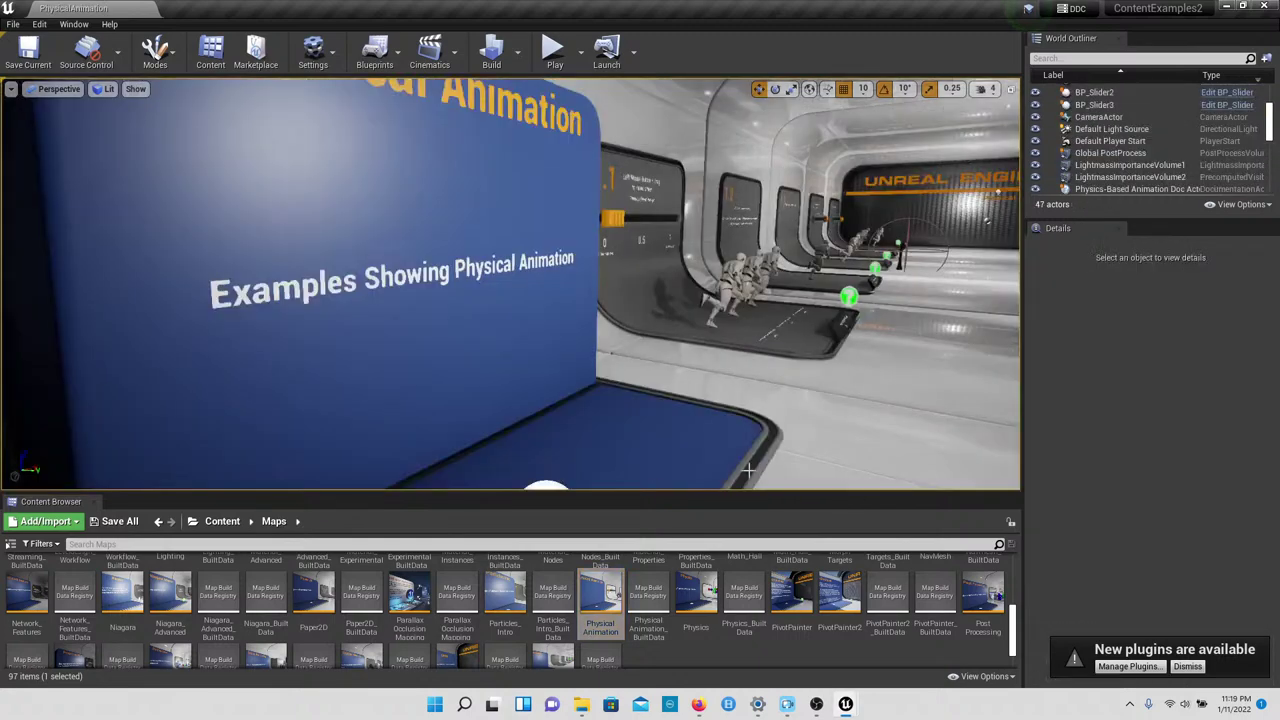
right_drag(513, 381, 370, 318)
key(s)
key(w)
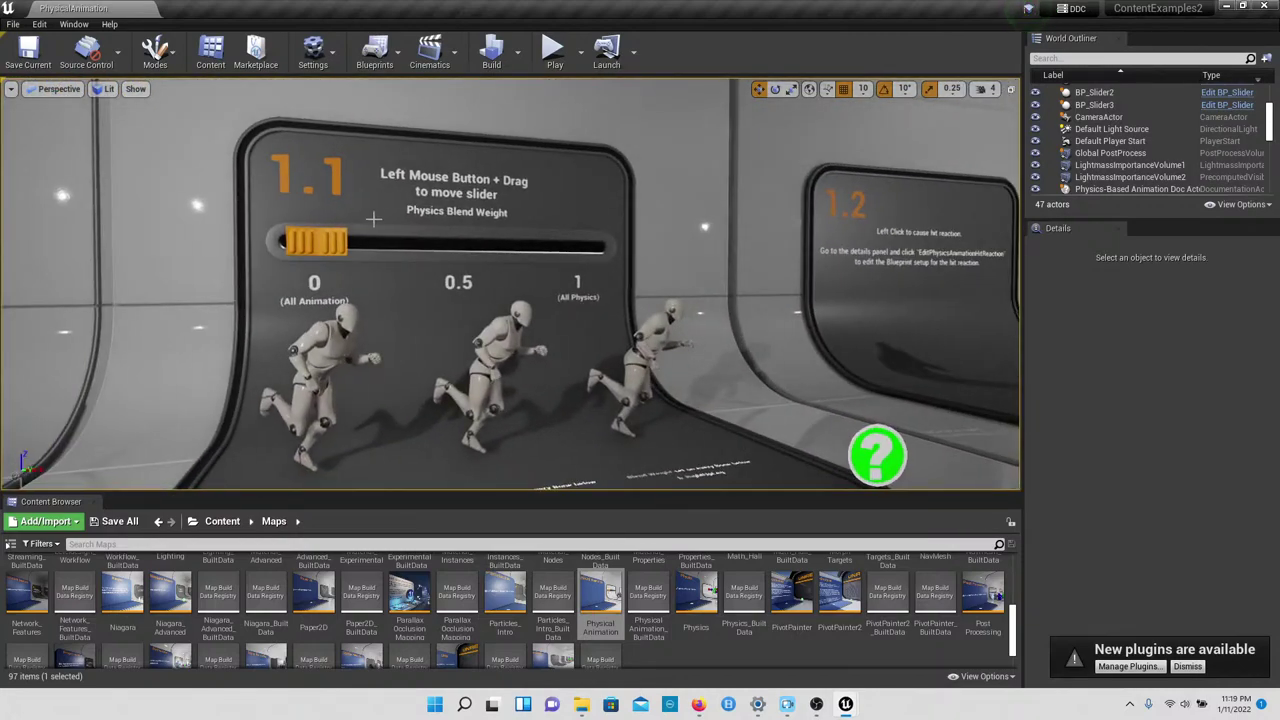
Step: Select the blend weight slider and the first running mannequin at exhibit 1.1, and review the mannequin's Bone Name, Slider and other properties
click(318, 241)
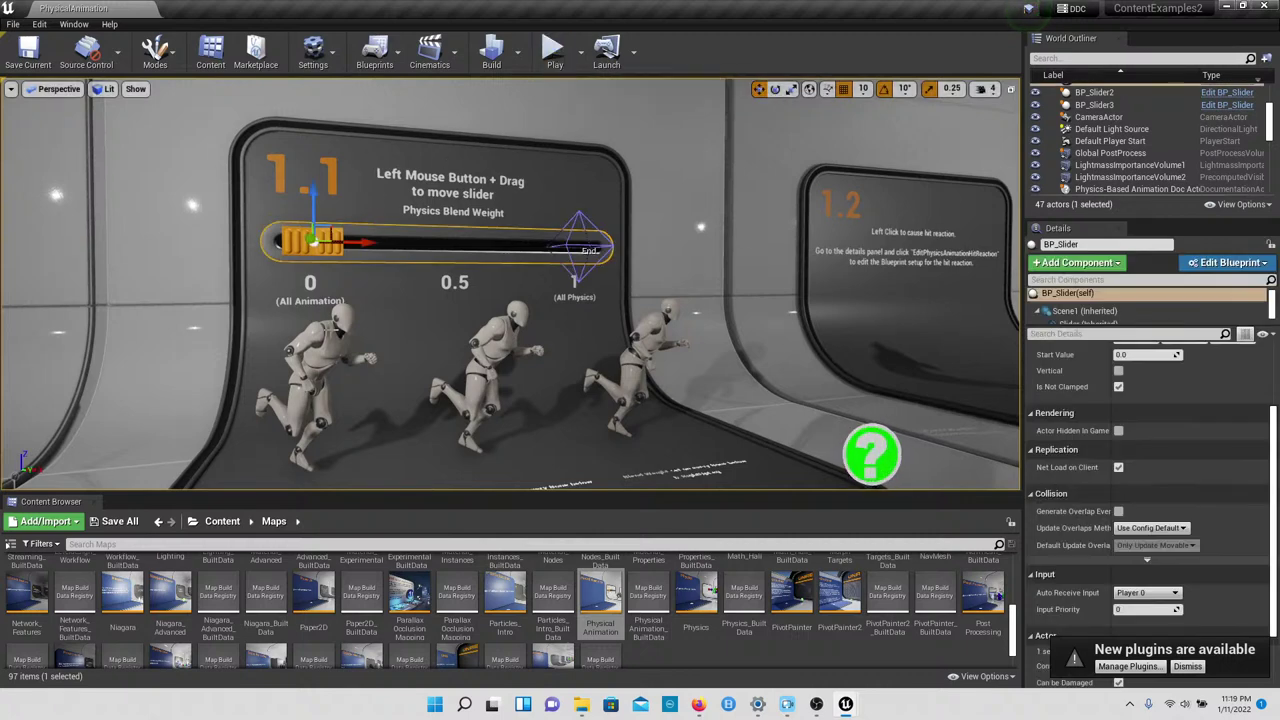
click(333, 338)
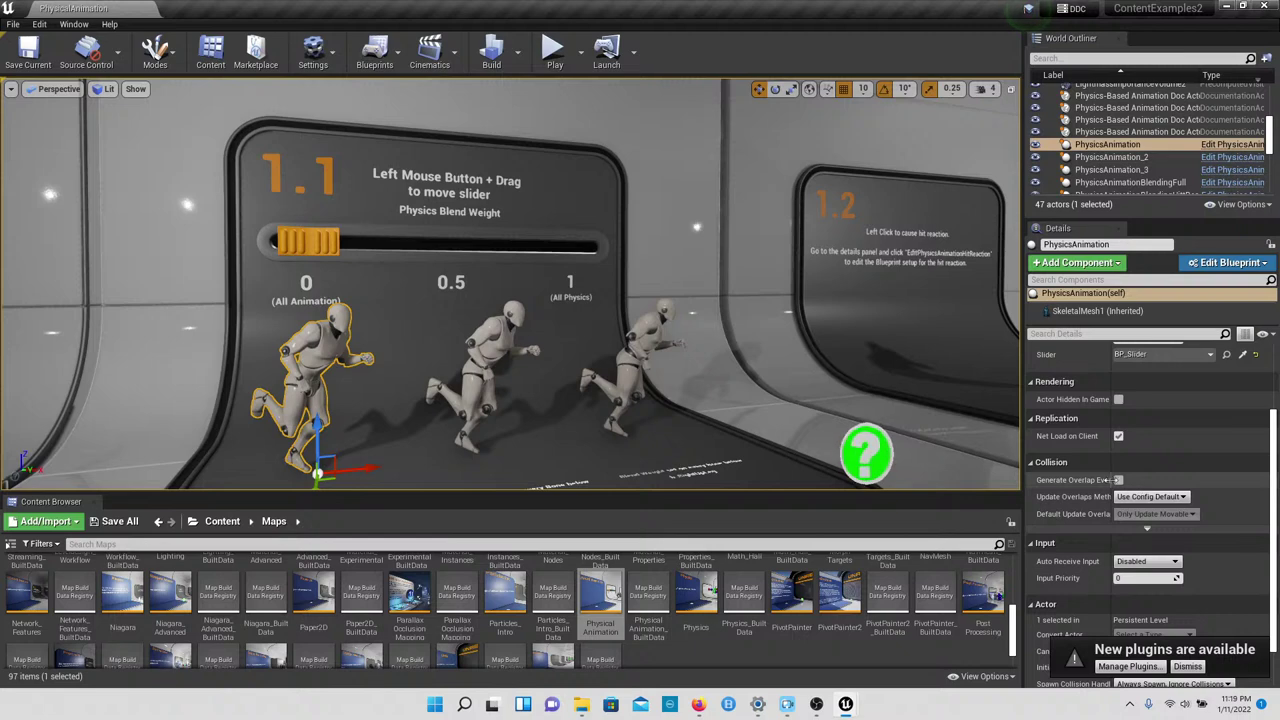
scroll(1150, 438, up, 2)
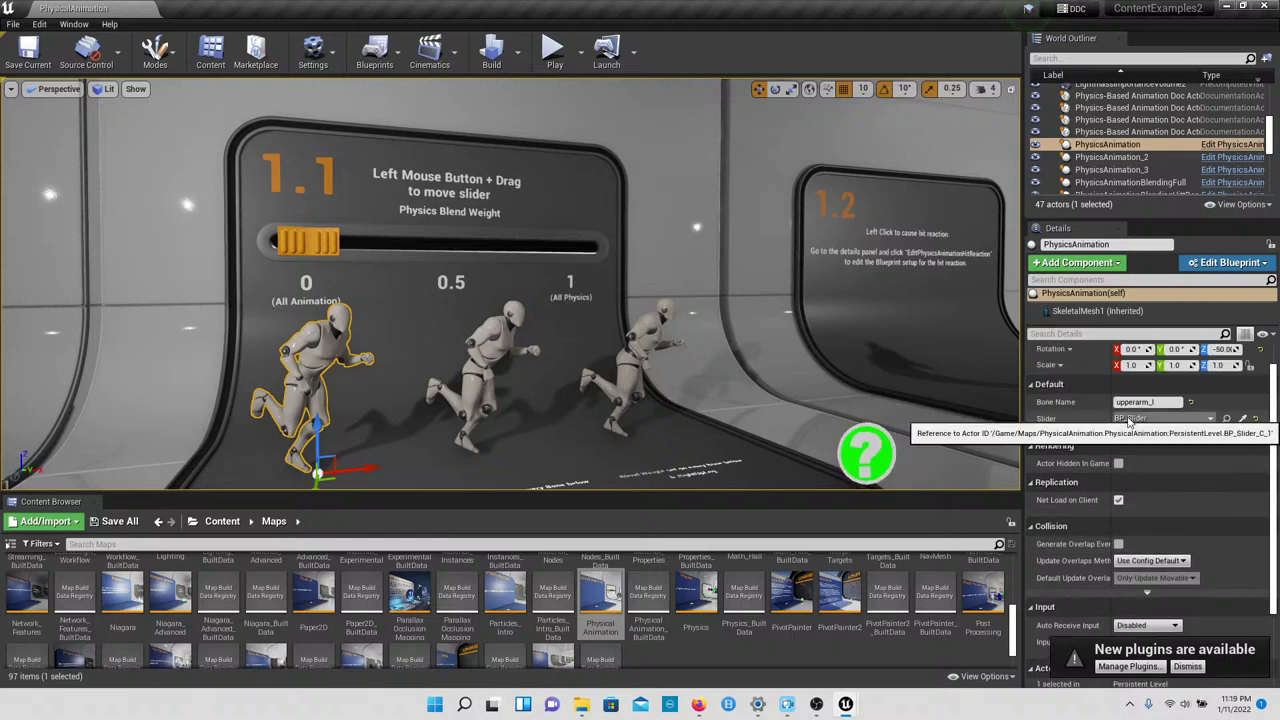
scroll(1128, 428, down, 3)
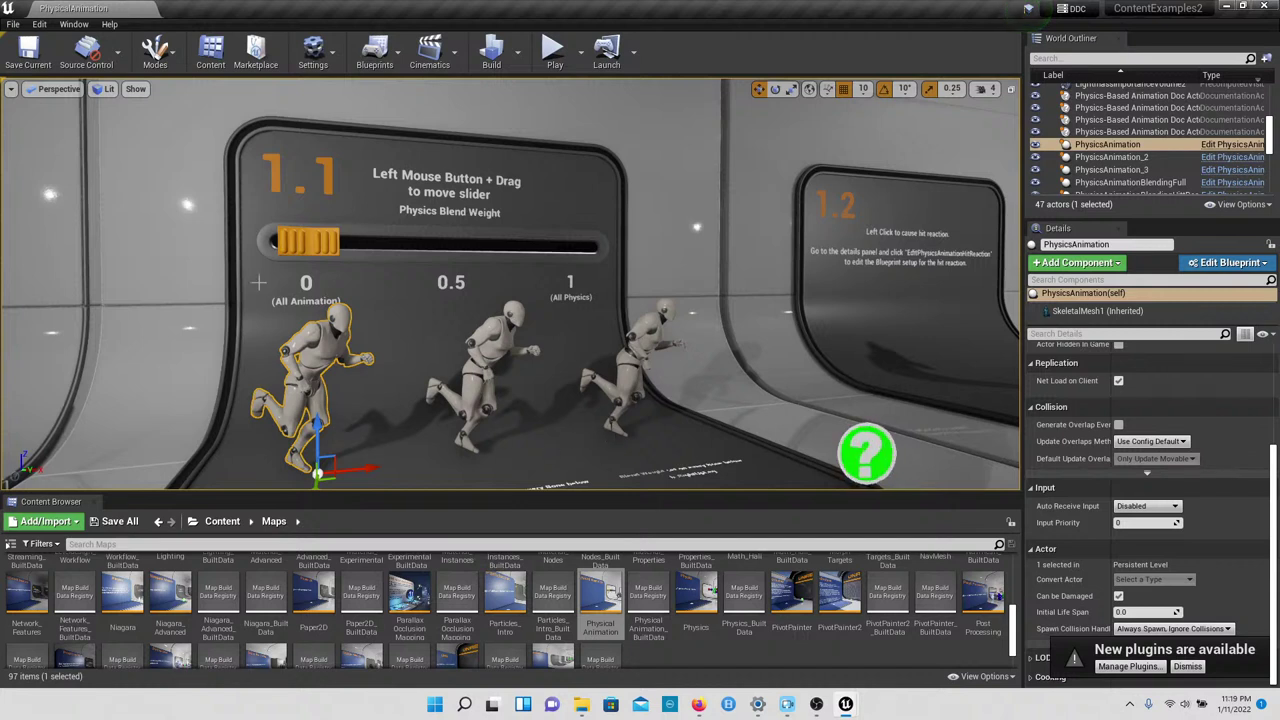
Step: Play the PhysicalAnimation level and walk up to the three running mannequins at exhibit 1.1, Physics Animation Blending
click(555, 58)
click(556, 190)
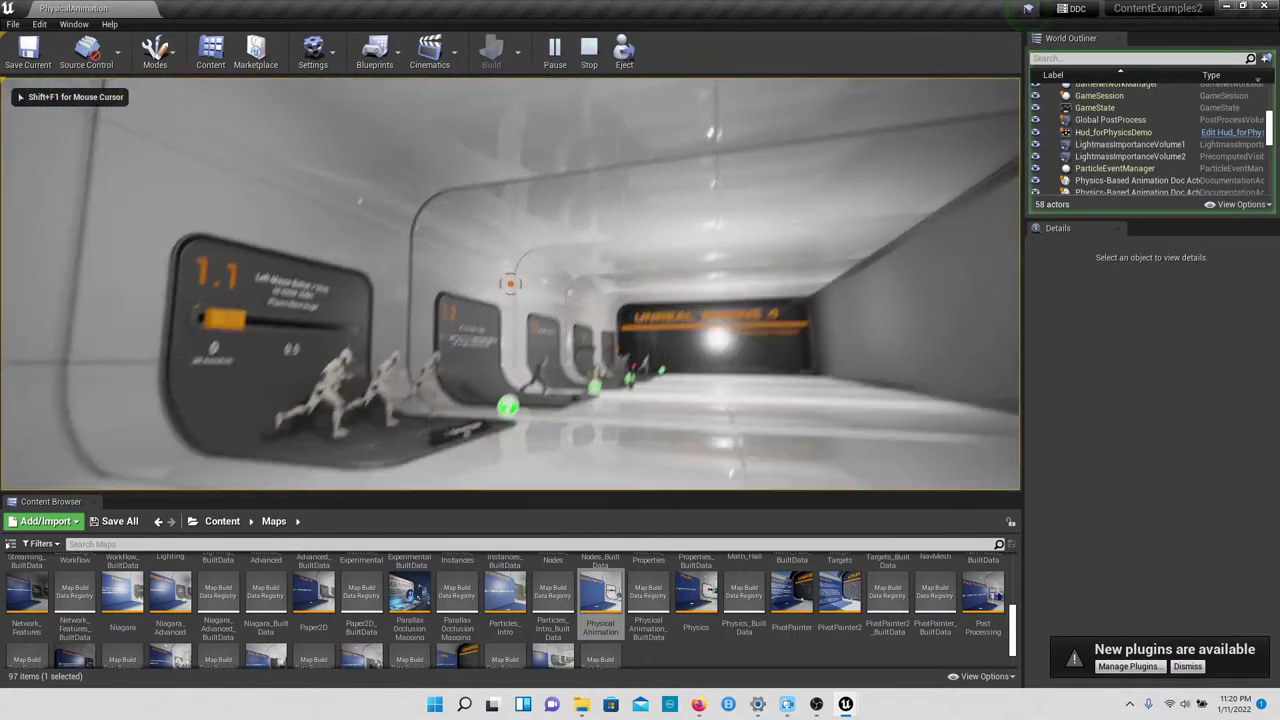
key(w)
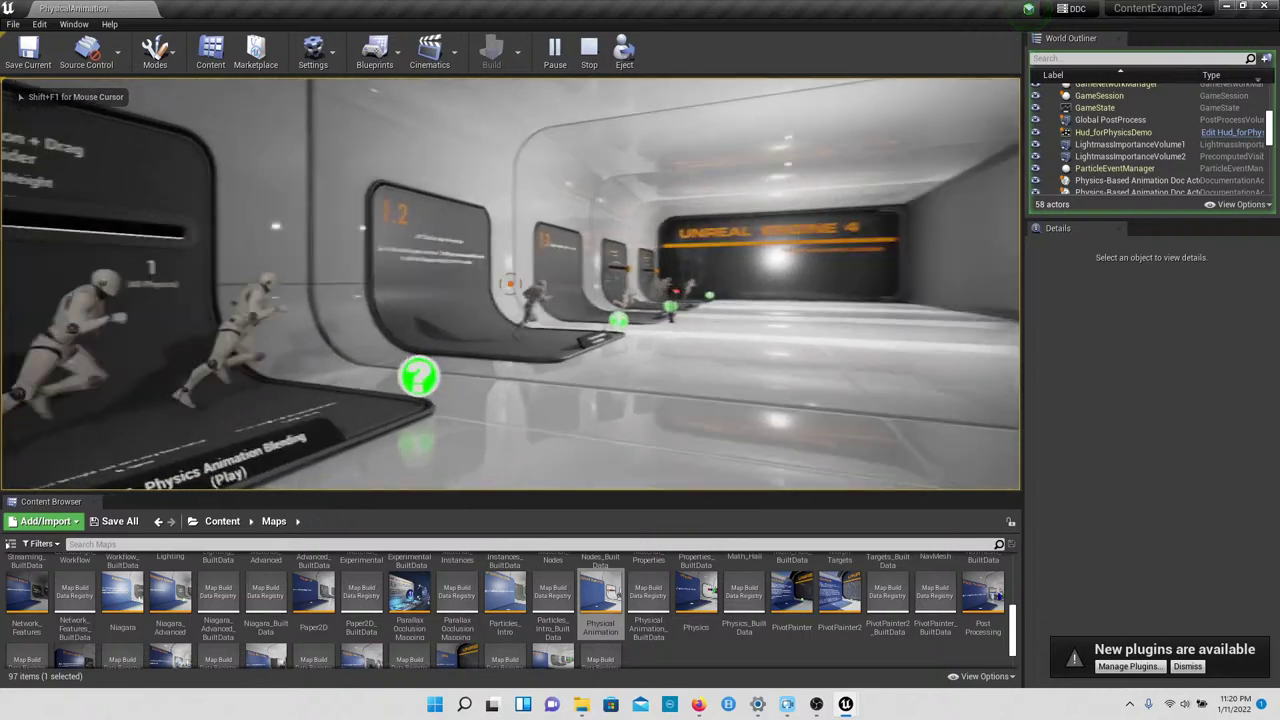
key(s)
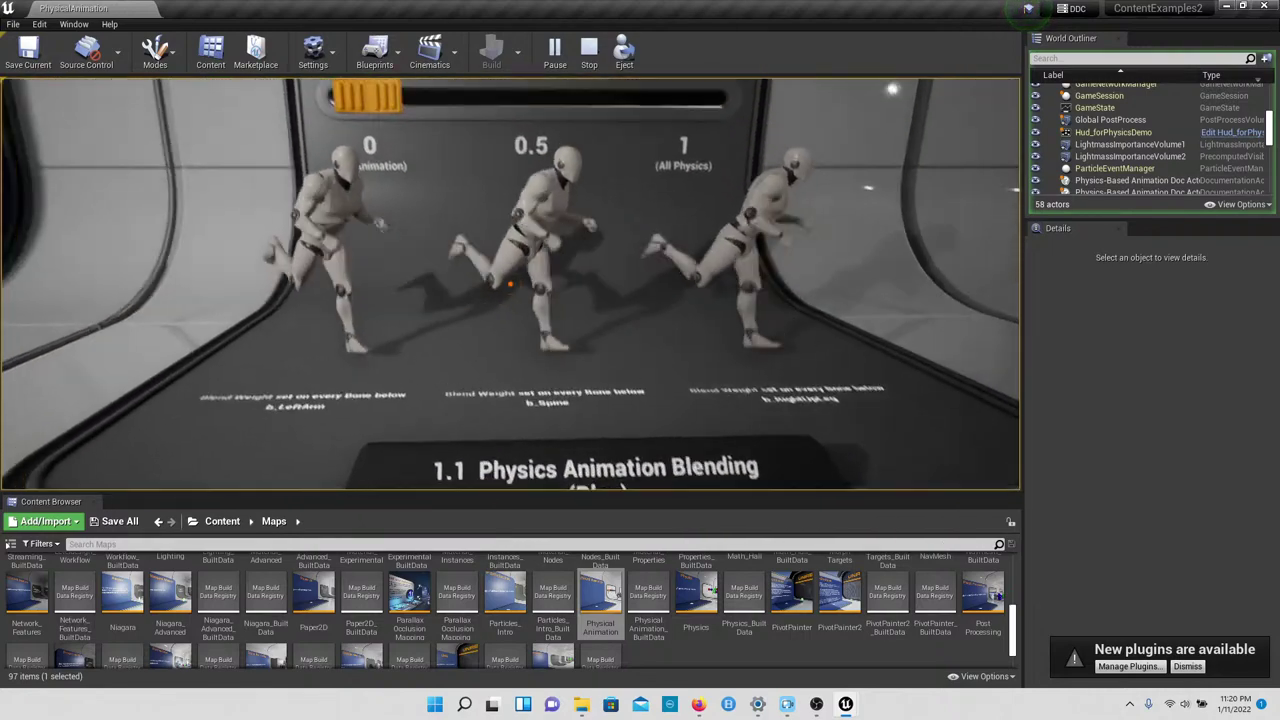
Step: Move the Physics Blend Weight slider at exhibit 1.1 to 1 (All Physics) and examine the three running mannequins
key(w)
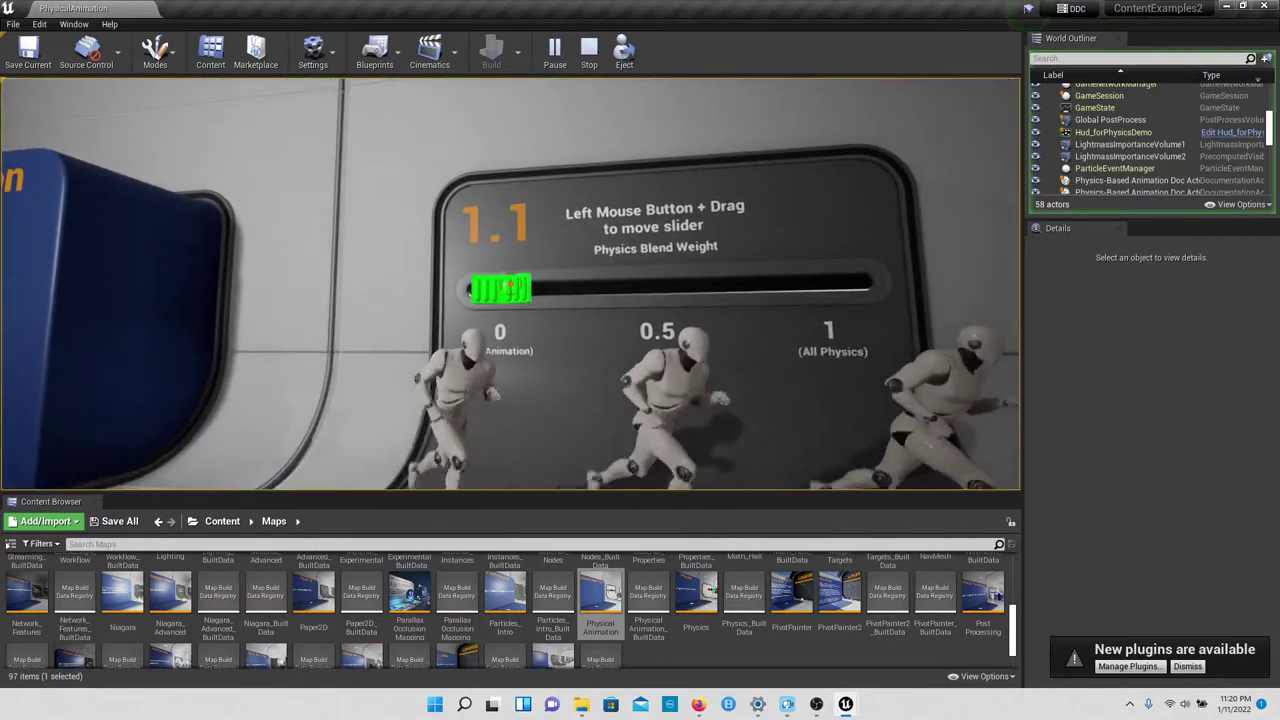
drag(510, 284, 606, 284)
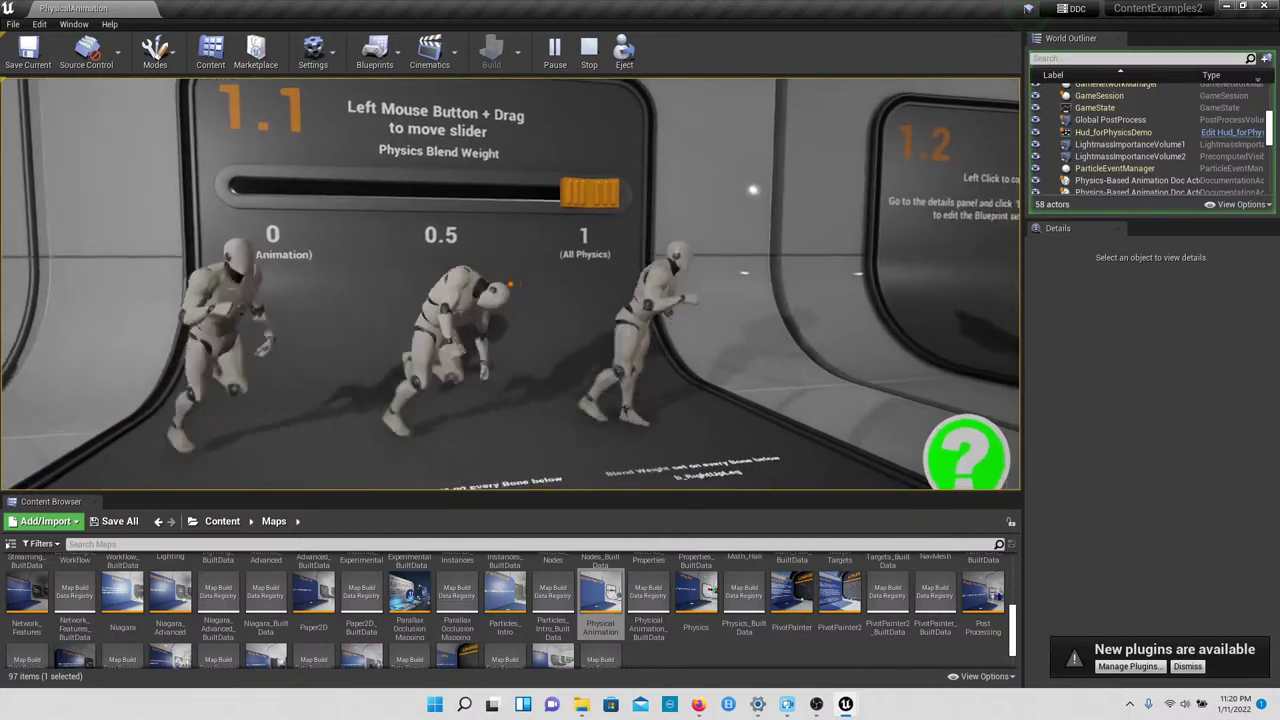
key(s)
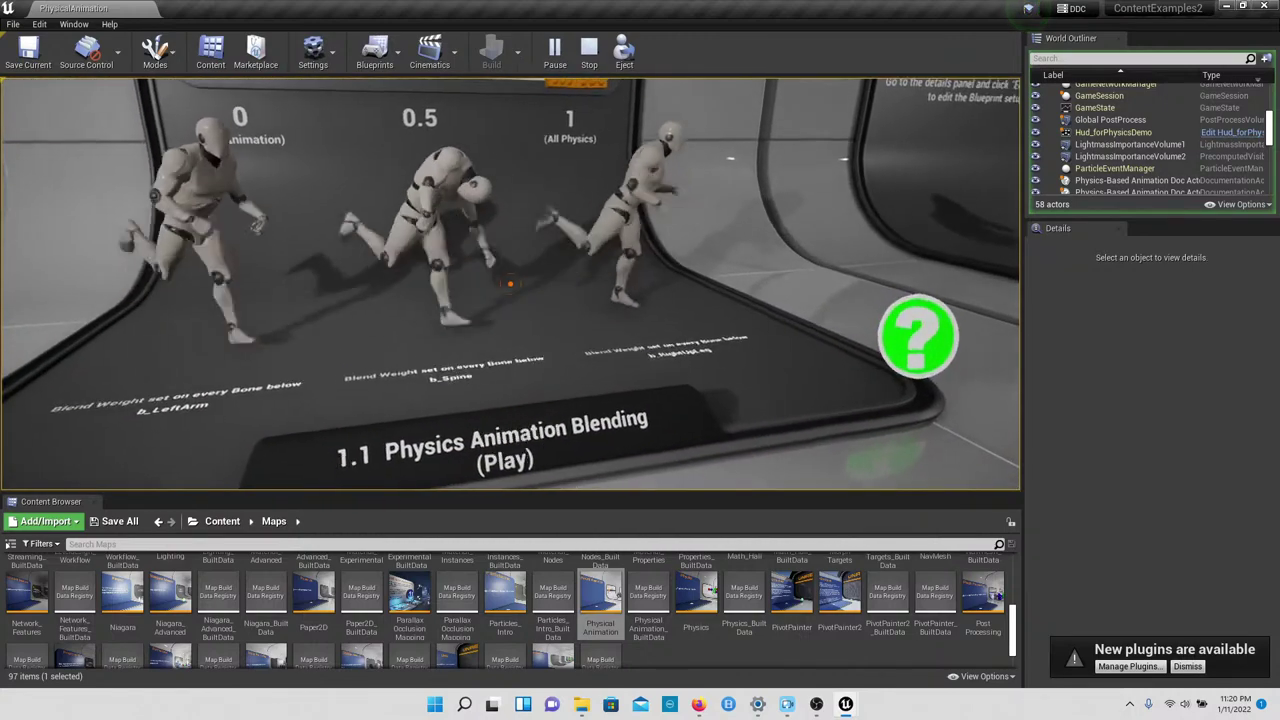
key(w)
key(d)
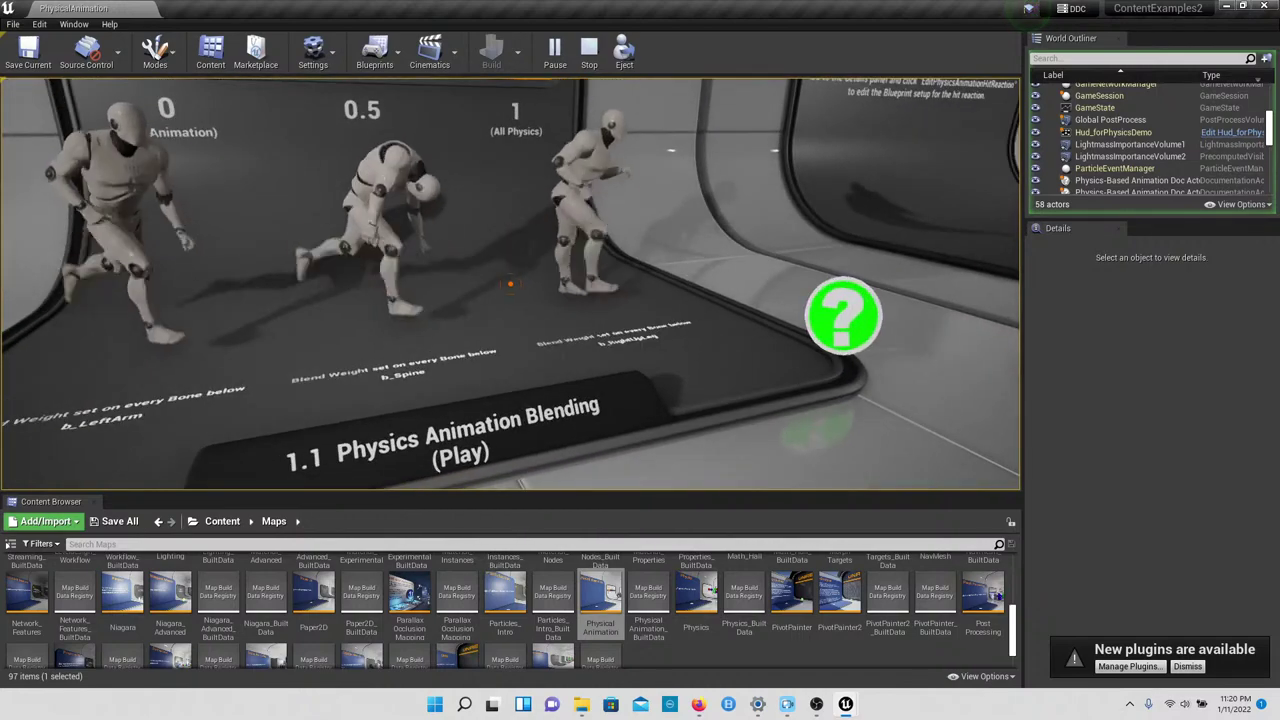
key(a)
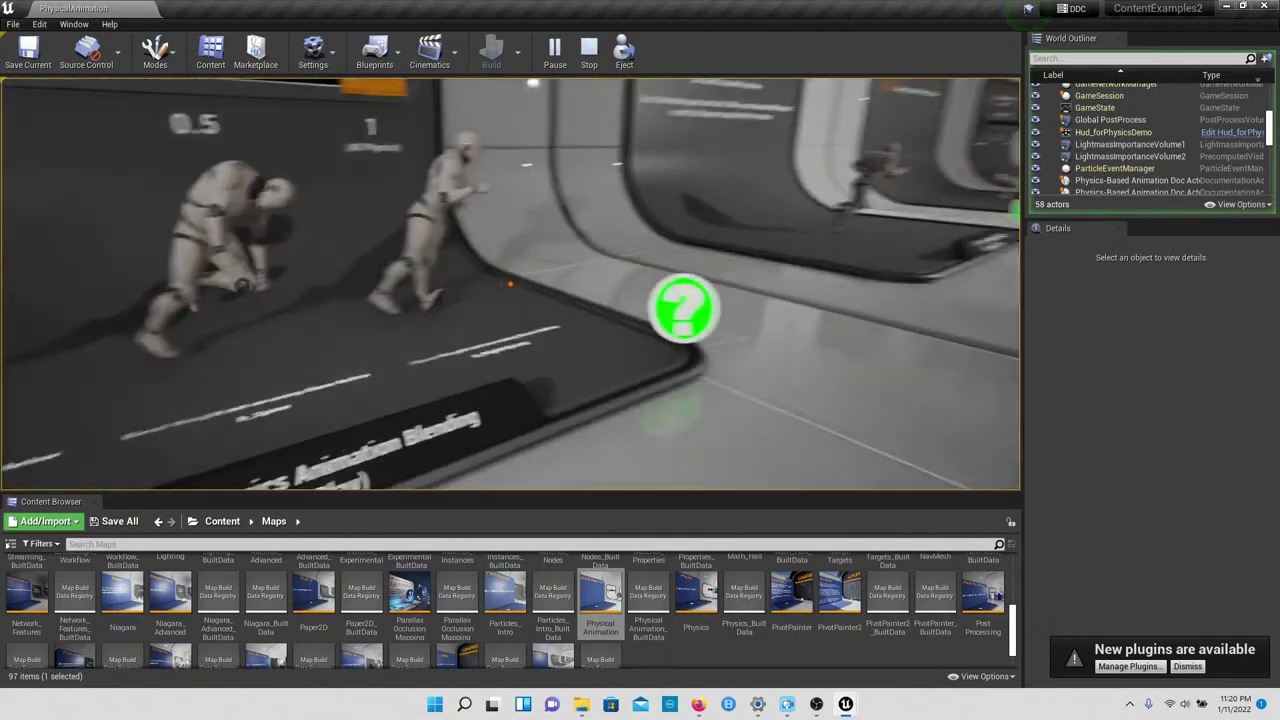
Step: Walk to the hit reaction mannequin at exhibit 1.2, examine the exhibit, and end the play session
key(w)
key(w)
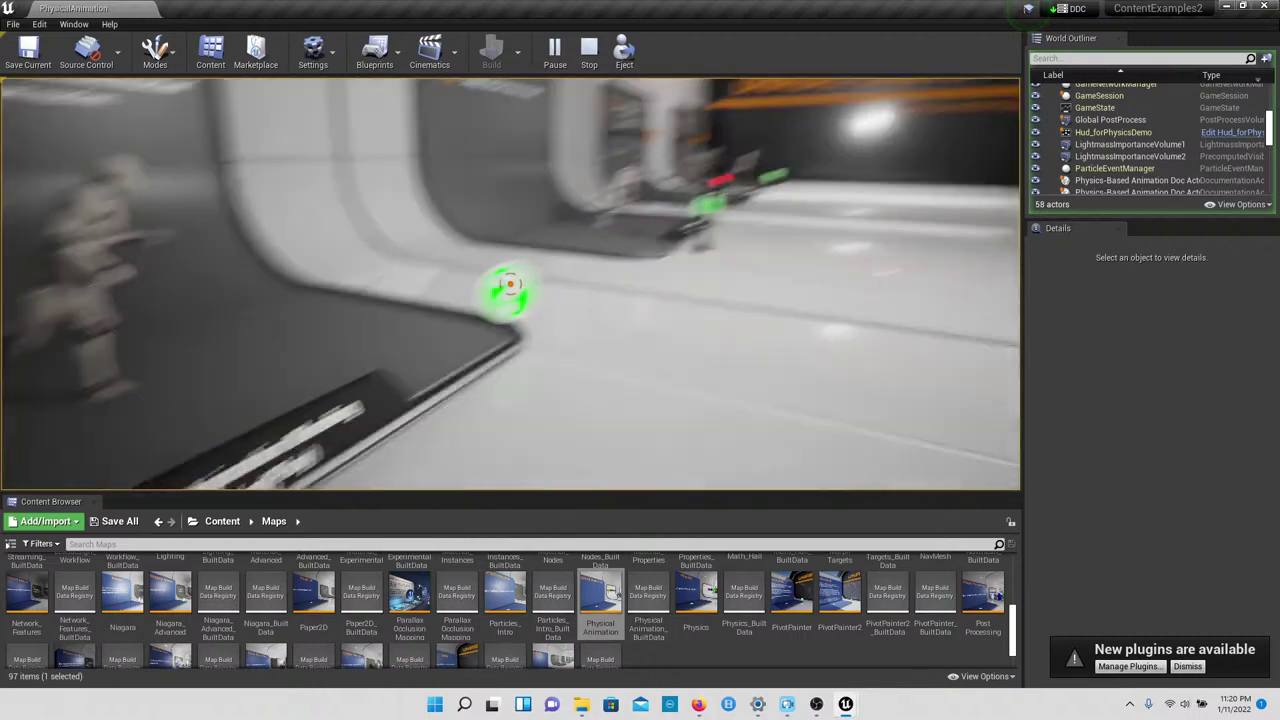
key(d)
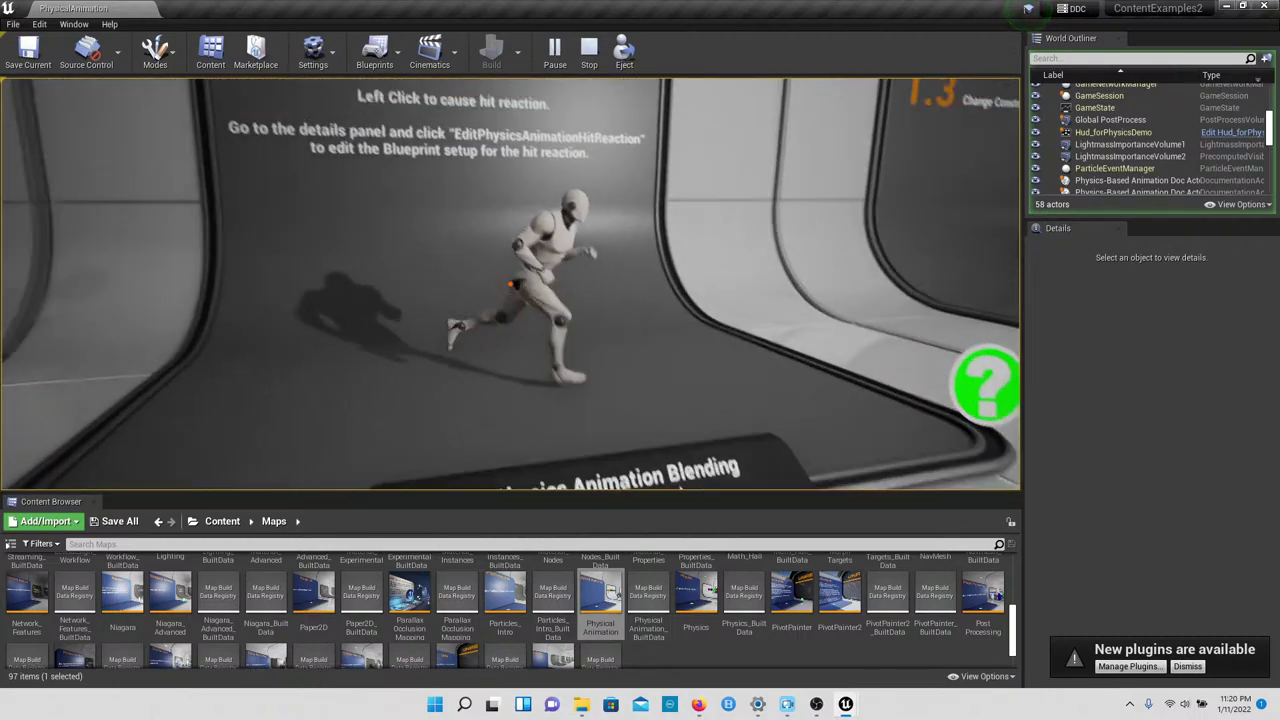
key(s)
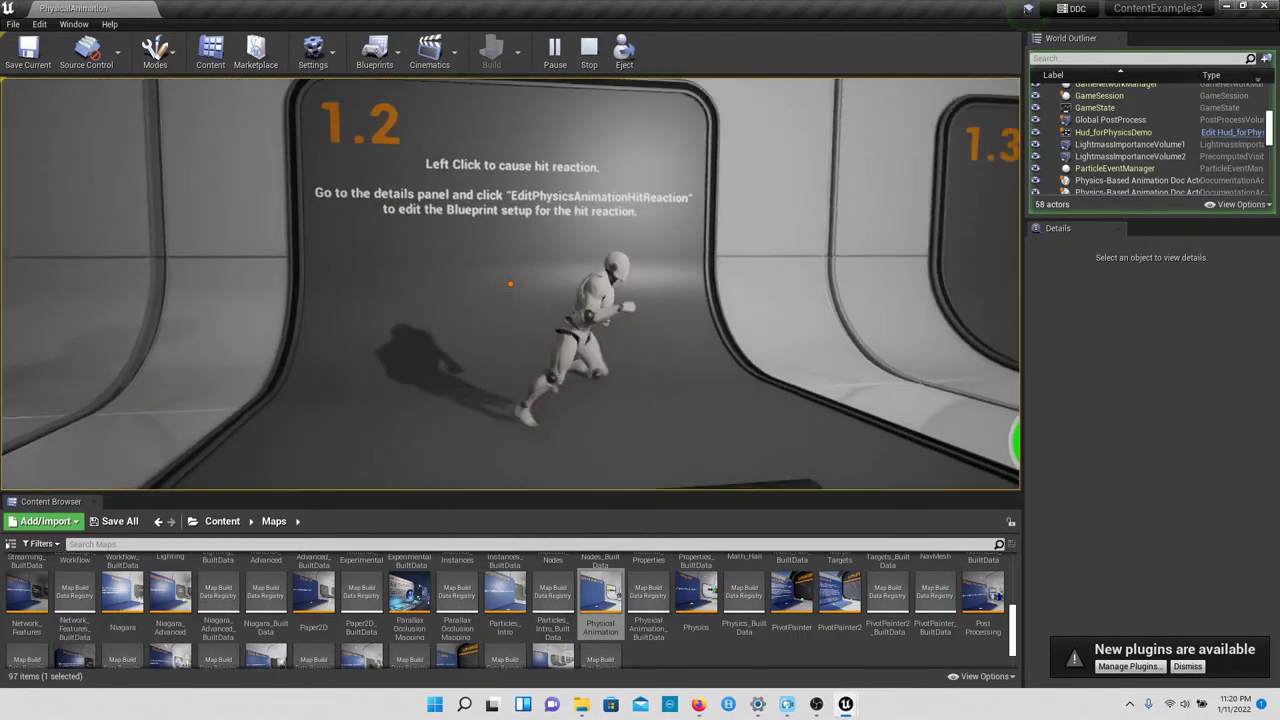
key(a)
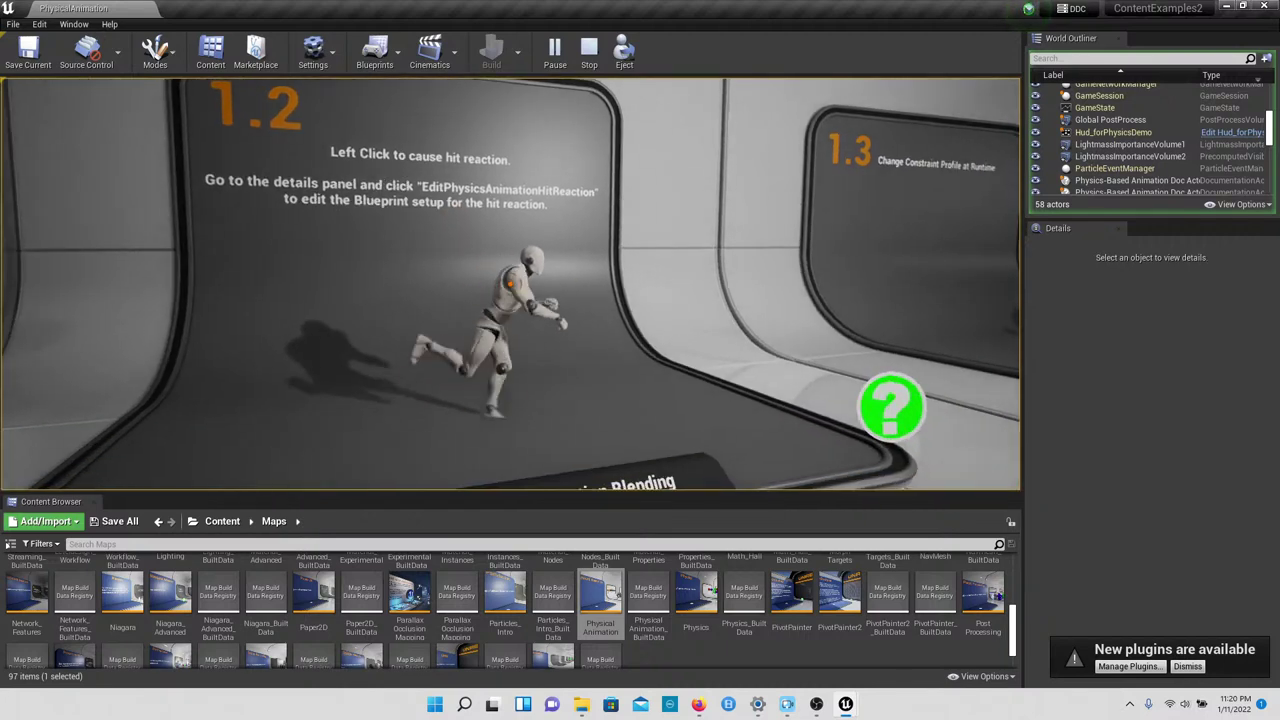
key(Escape)
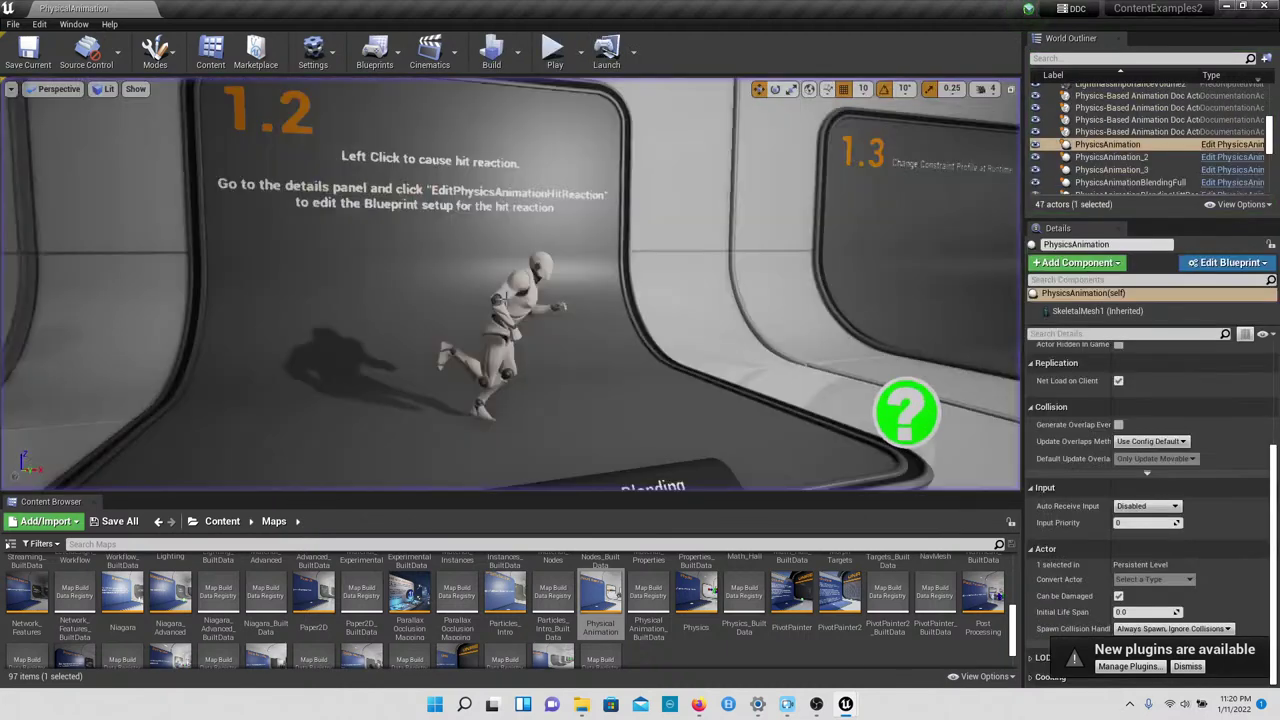
Step: Select the mannequin at exhibit 1.2, review its properties, and browse the Anim to Play choices of its SkeletalMesh1 component
click(512, 300)
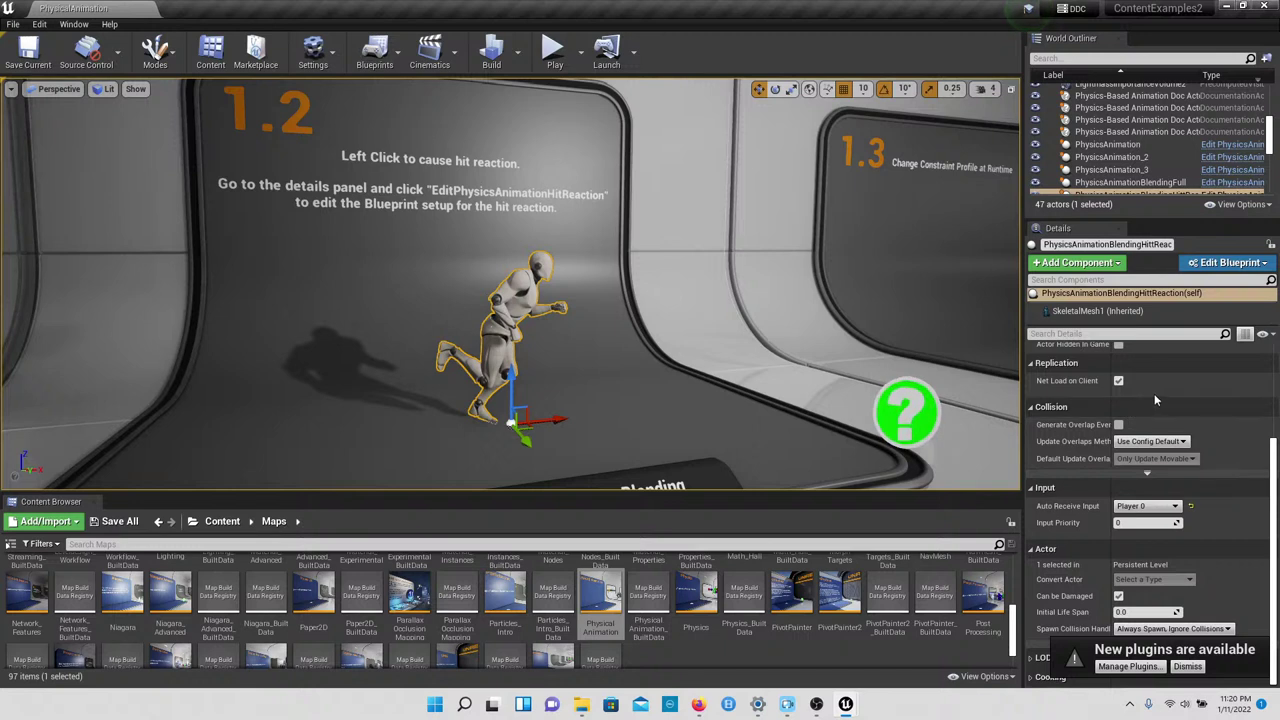
scroll(1196, 424, up, 5)
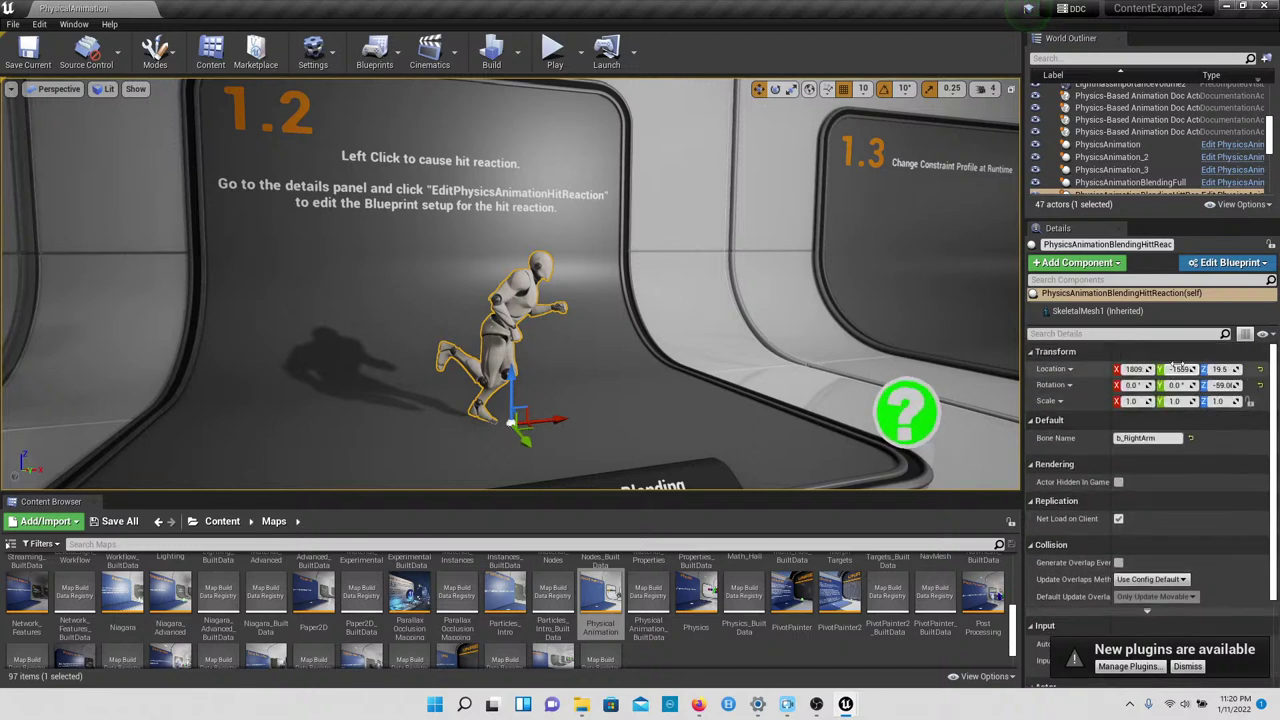
click(1117, 310)
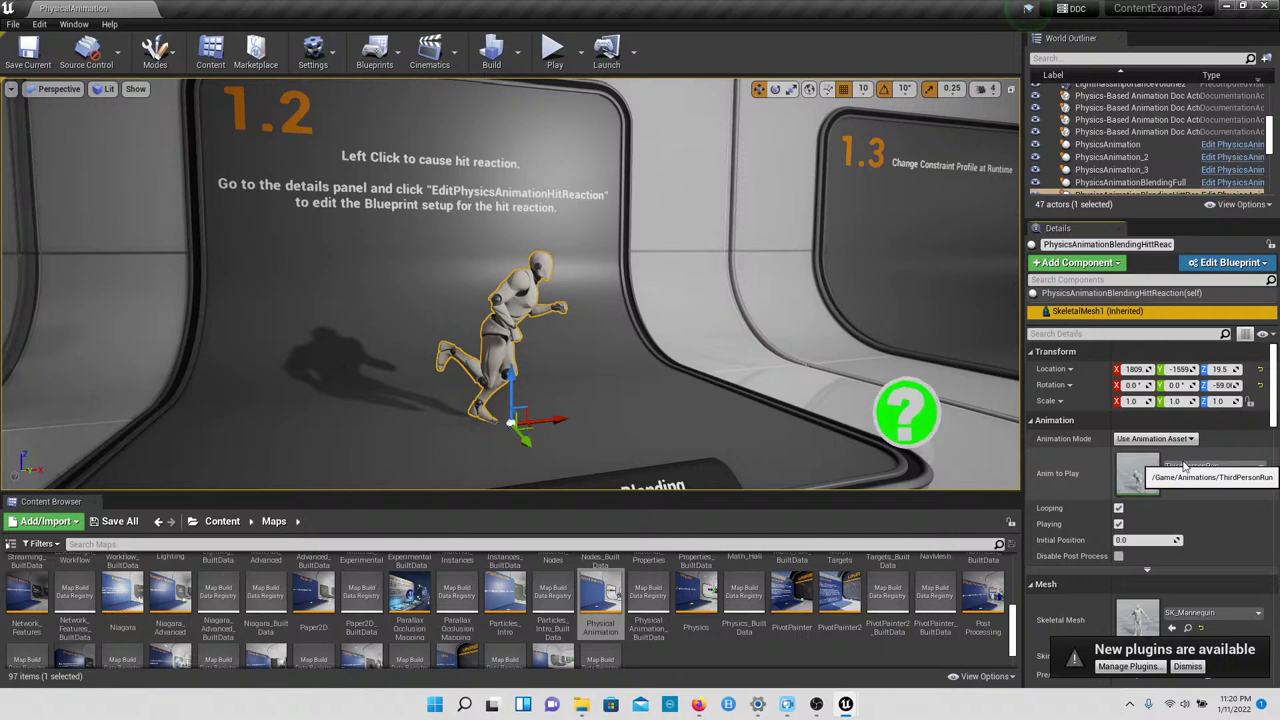
click(1184, 466)
scroll(1140, 410, down, 2)
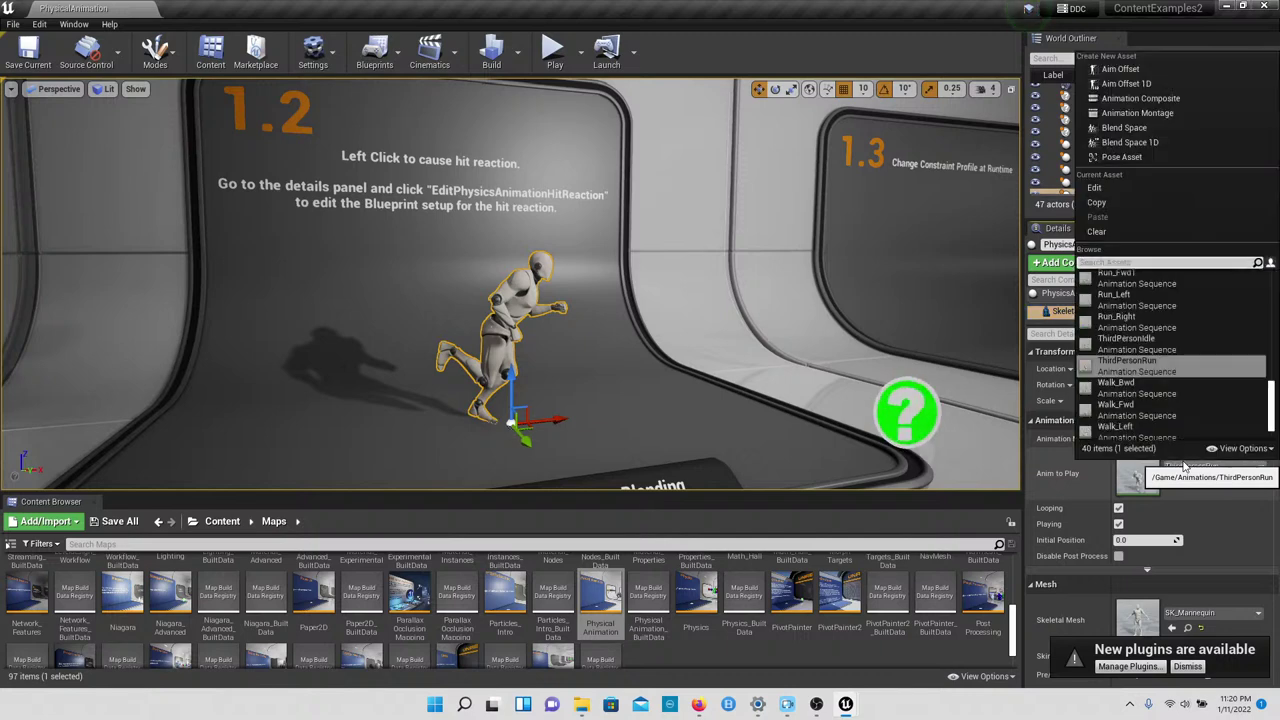
Step: Set the Anim to Play of the exhibit 1.2 hit-reaction mannequin to Walk_Fwd
click(1122, 415)
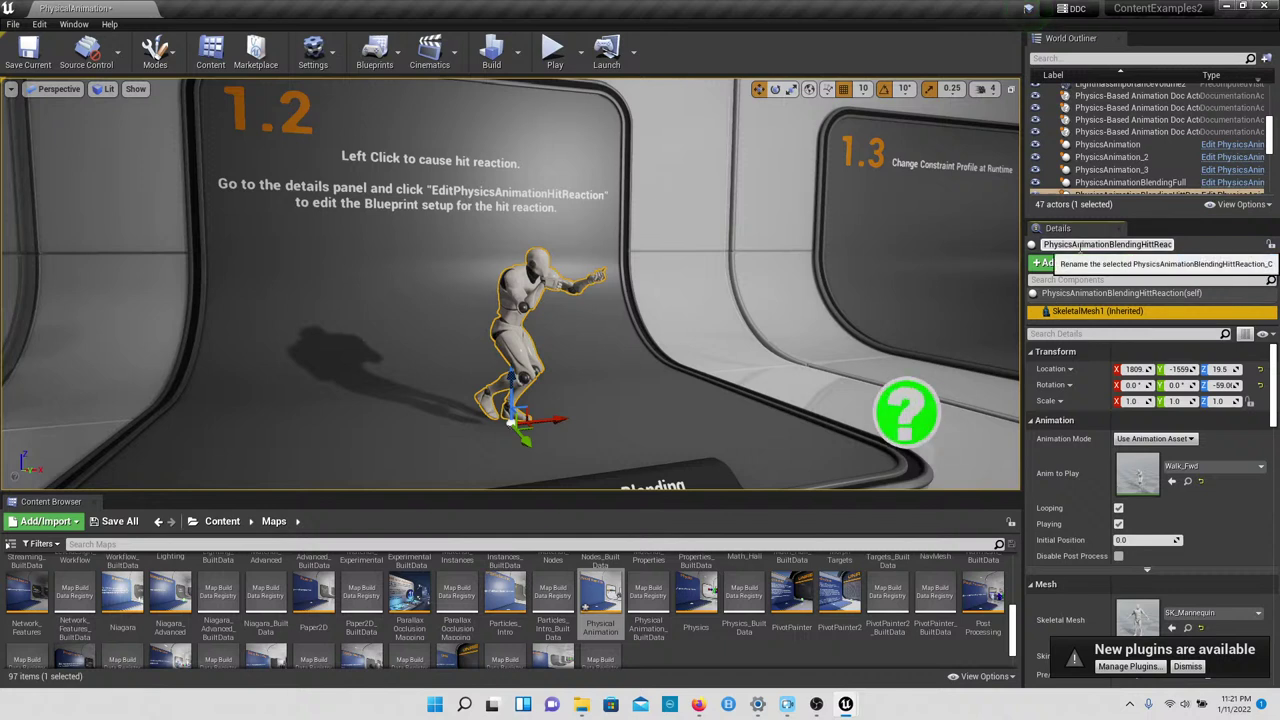
click(1136, 440)
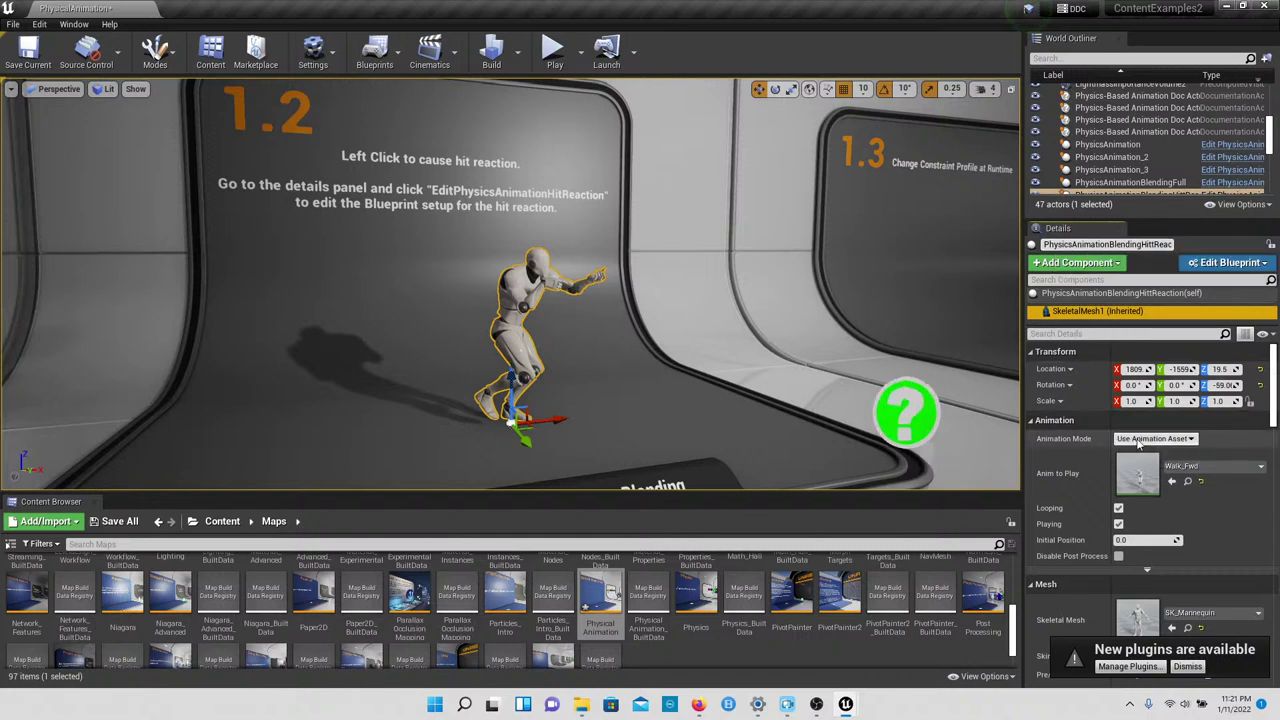
click(1210, 514)
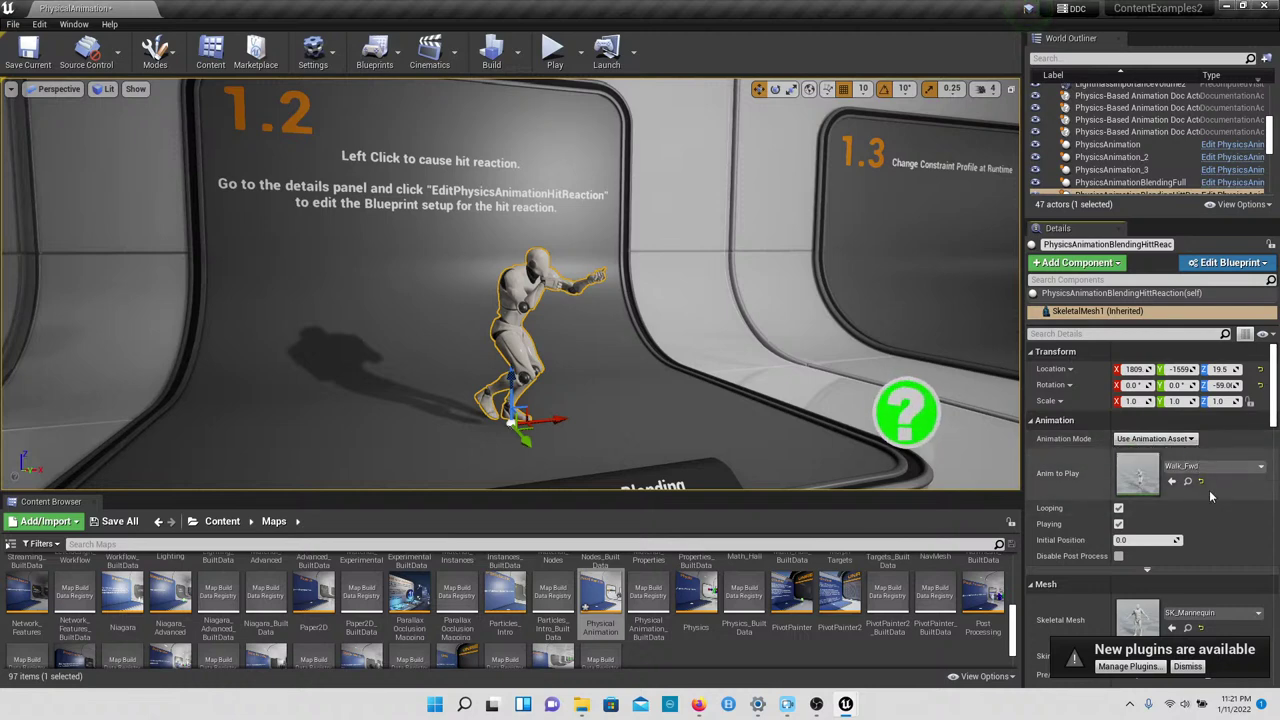
Step: Search the animation assets, the World Outliner and the selected actor's components for "edit"
click(1202, 466)
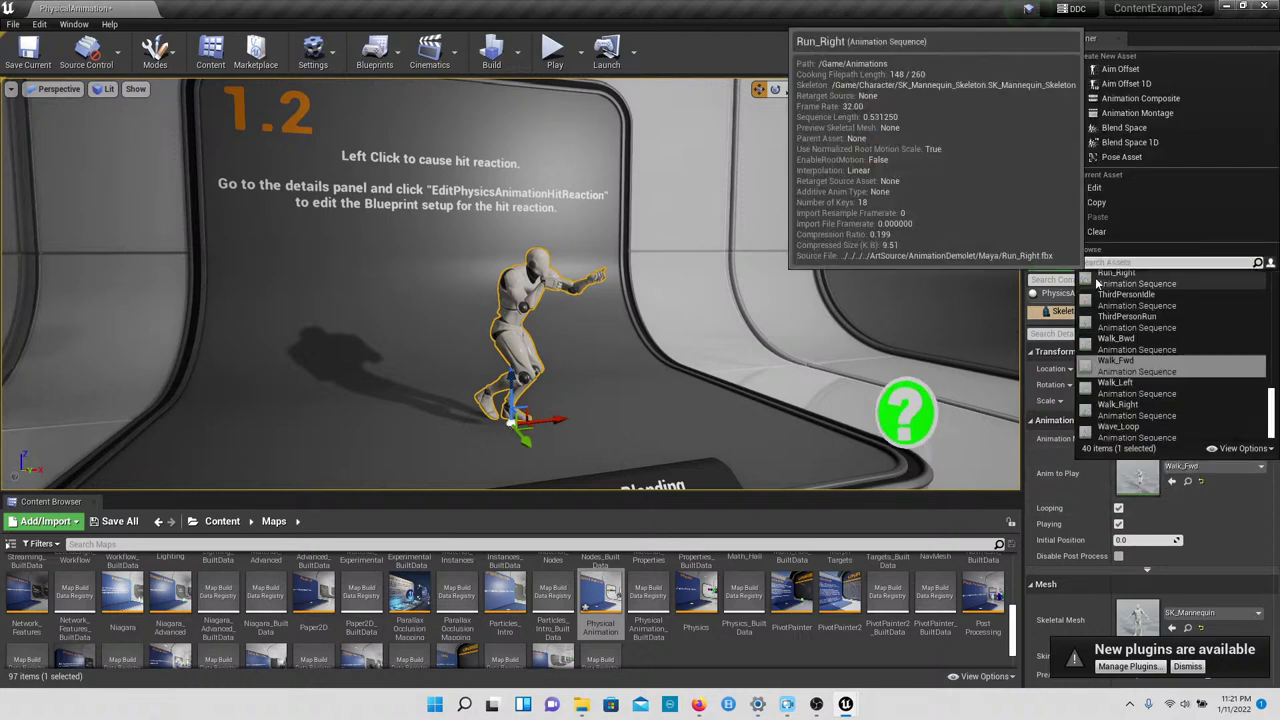
text(ei)
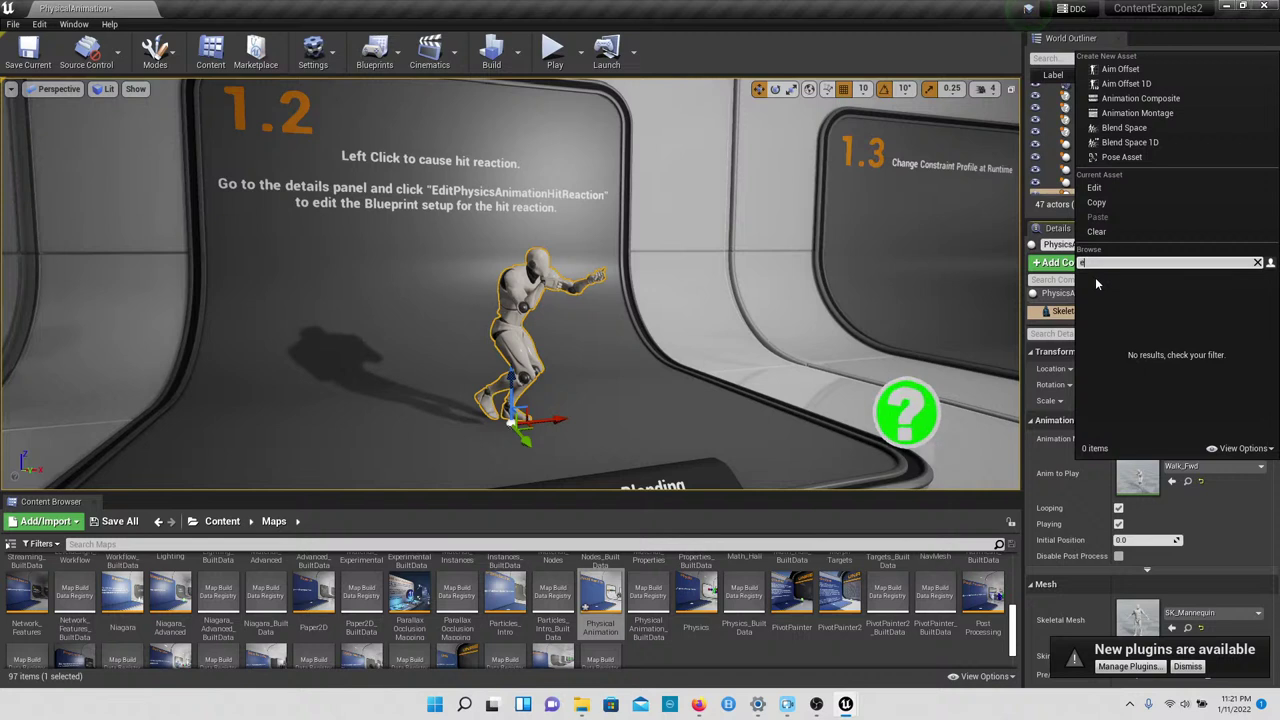
click(1224, 498)
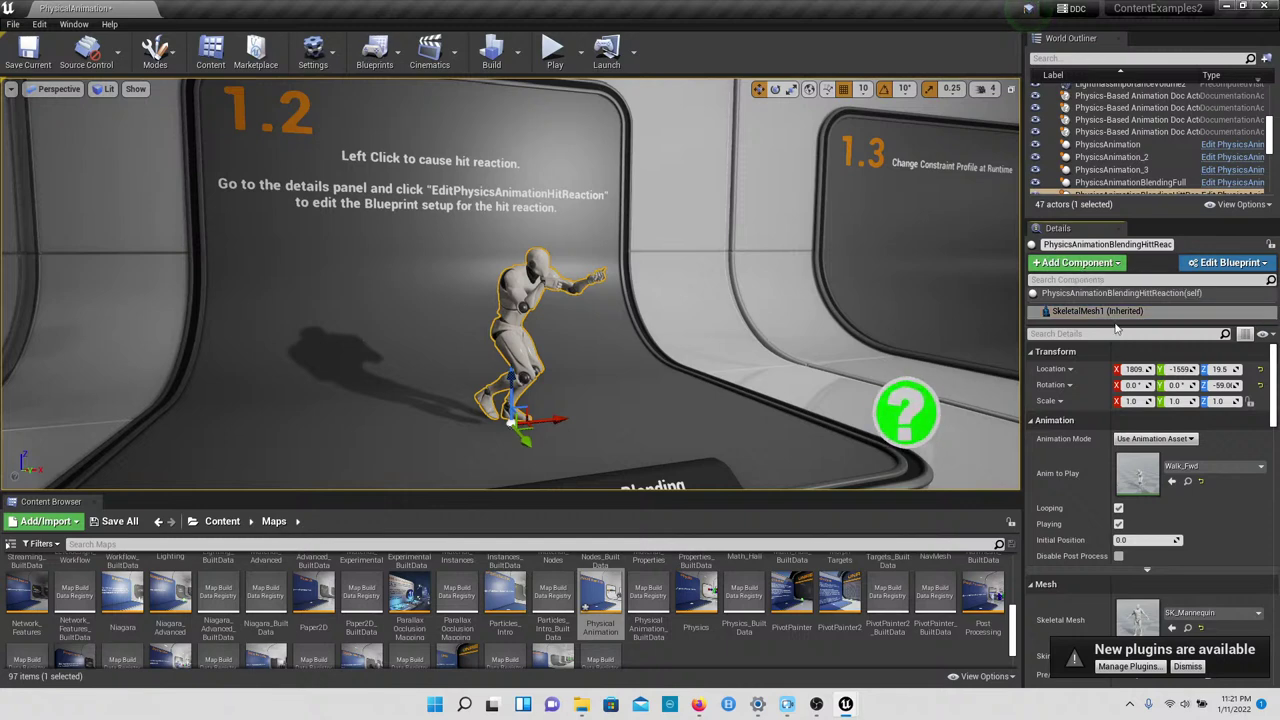
scroll(1110, 130, up, 10)
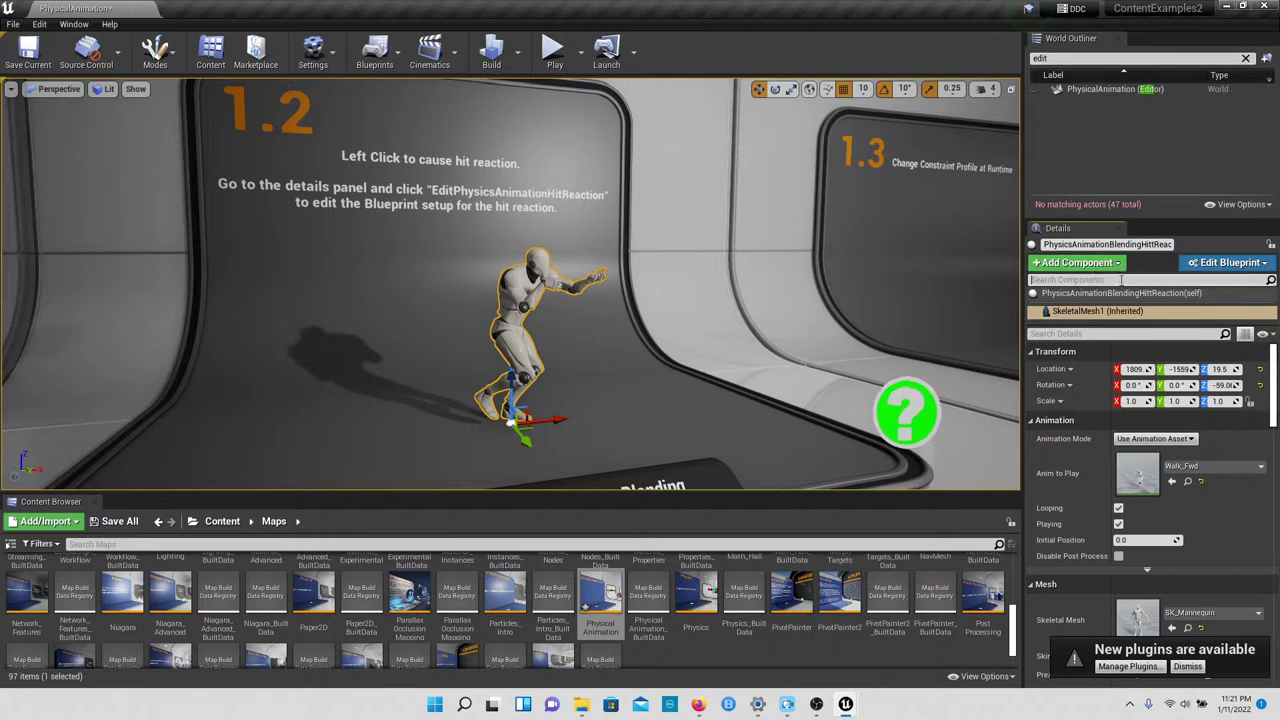
click(1121, 281)
text(edit)
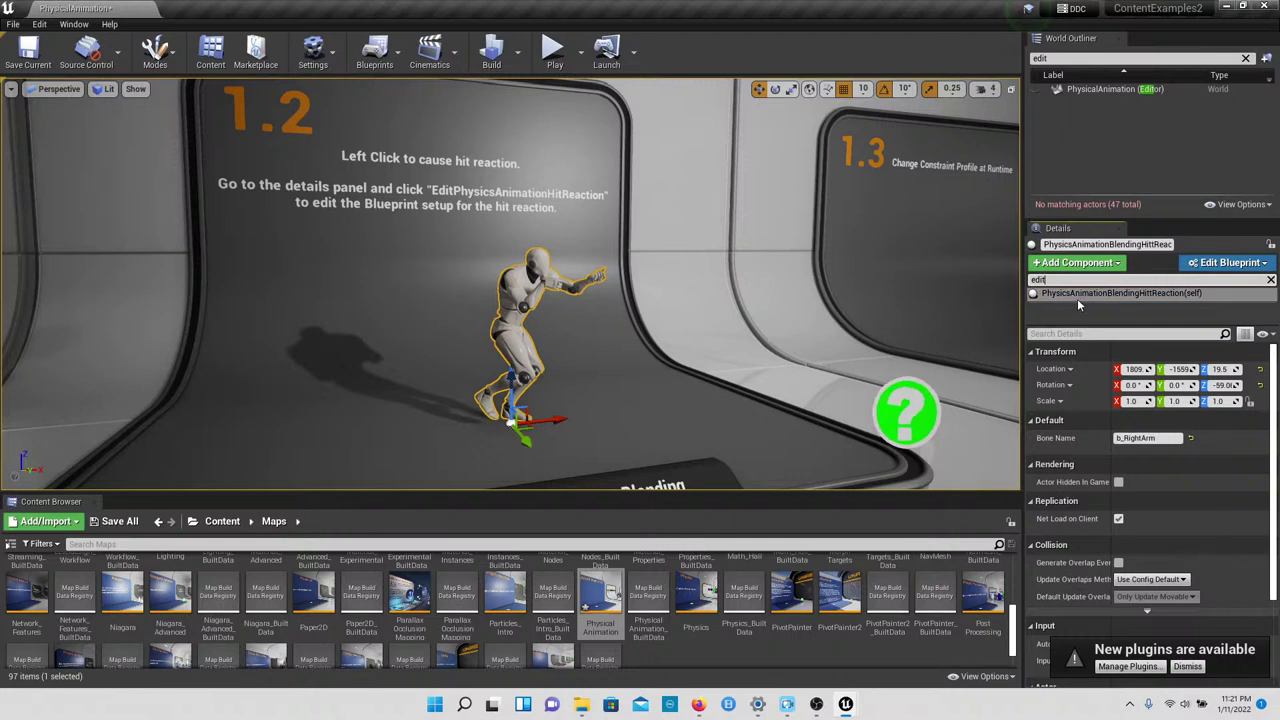
Step: Select the hit-reaction actor's root entry and examine its Default, Replication, Collision, Input and Actor properties
click(1036, 295)
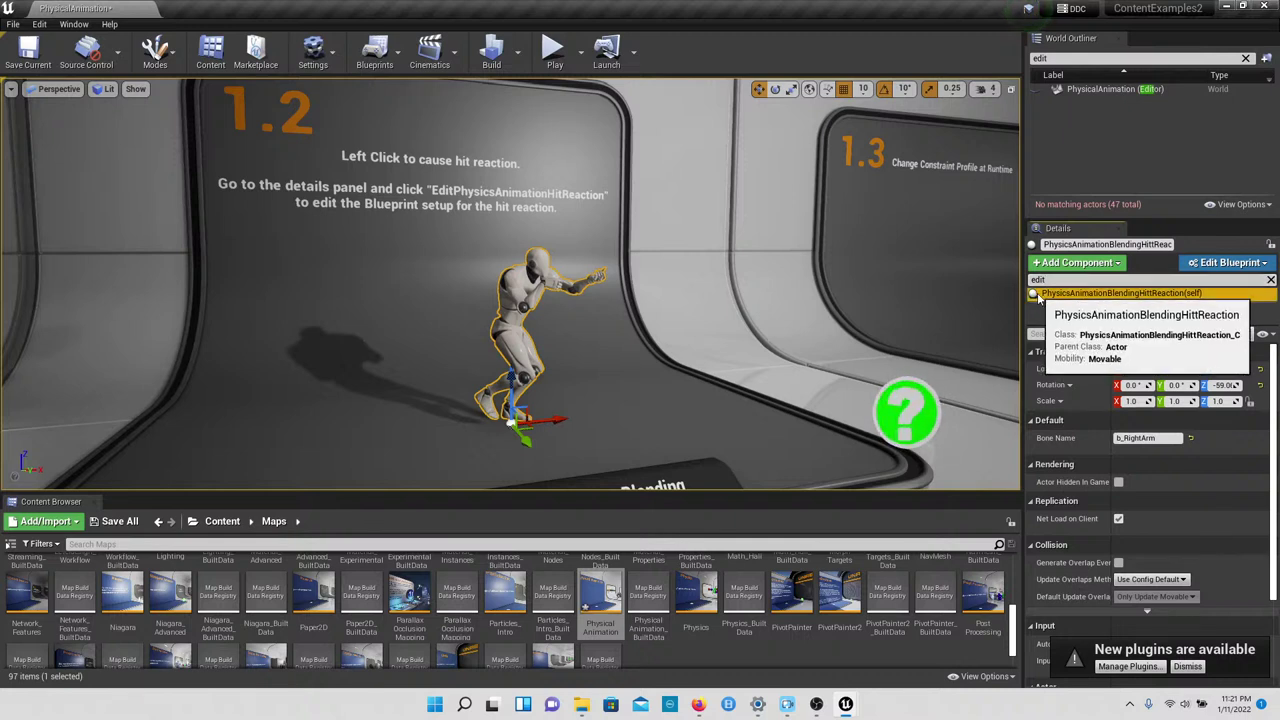
click(1051, 296)
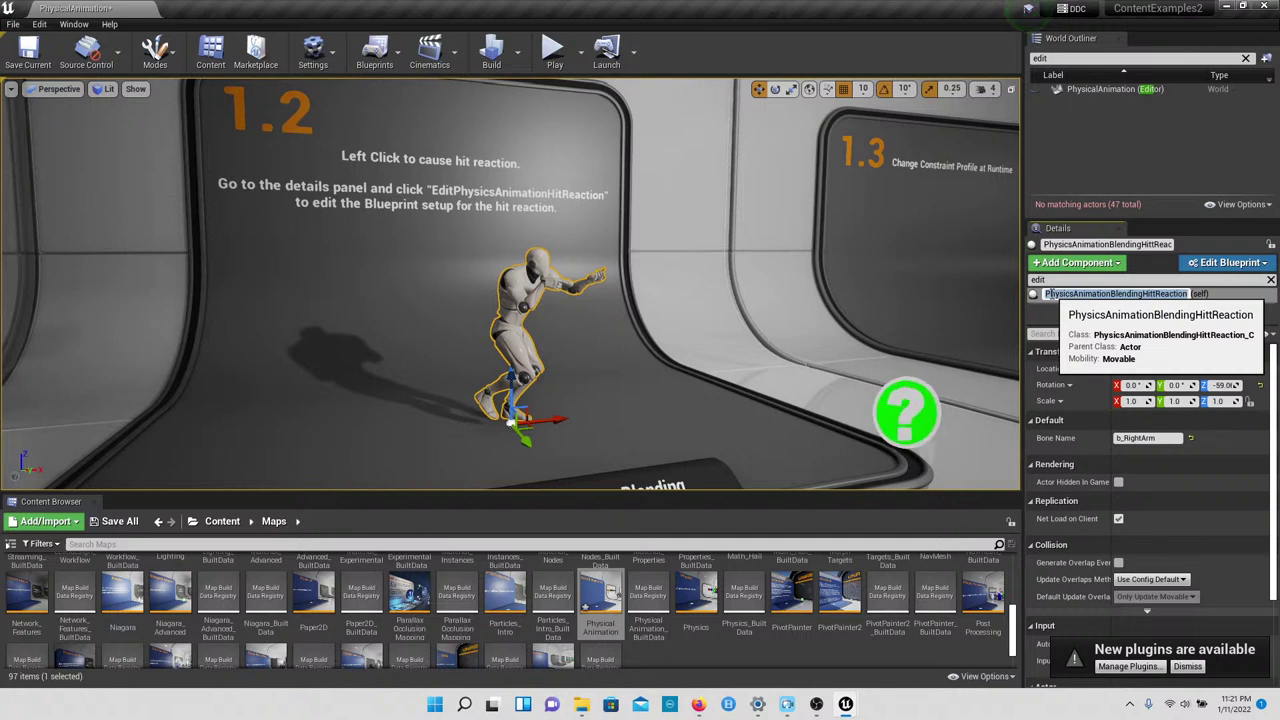
click(1051, 296)
scroll(1170, 472, down, 1)
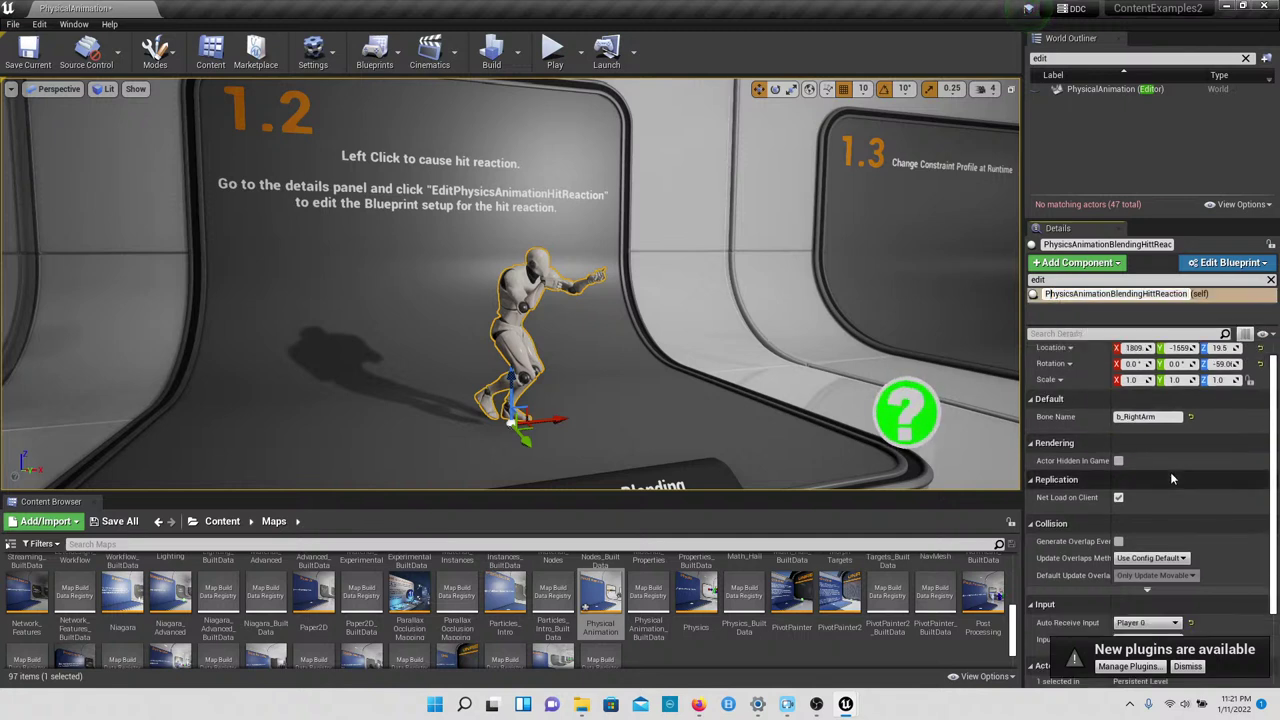
scroll(1162, 518, down, 1)
click(1156, 516)
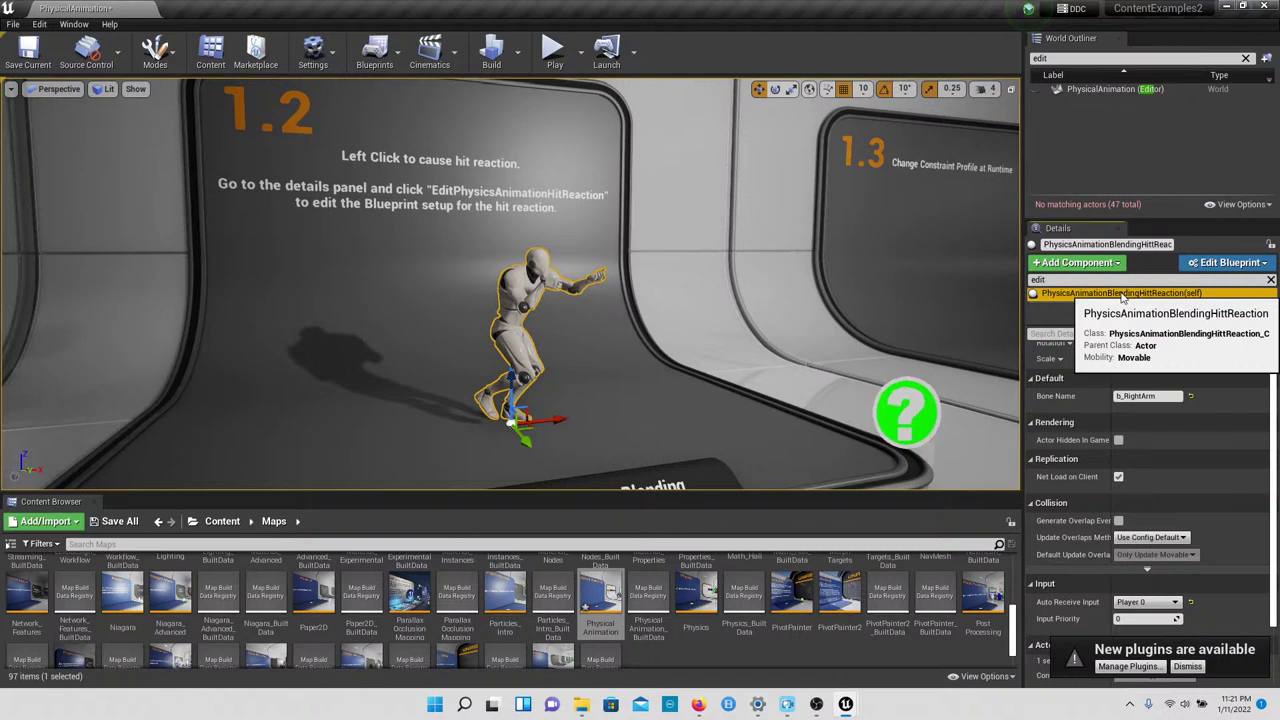
scroll(1121, 297, up, 2)
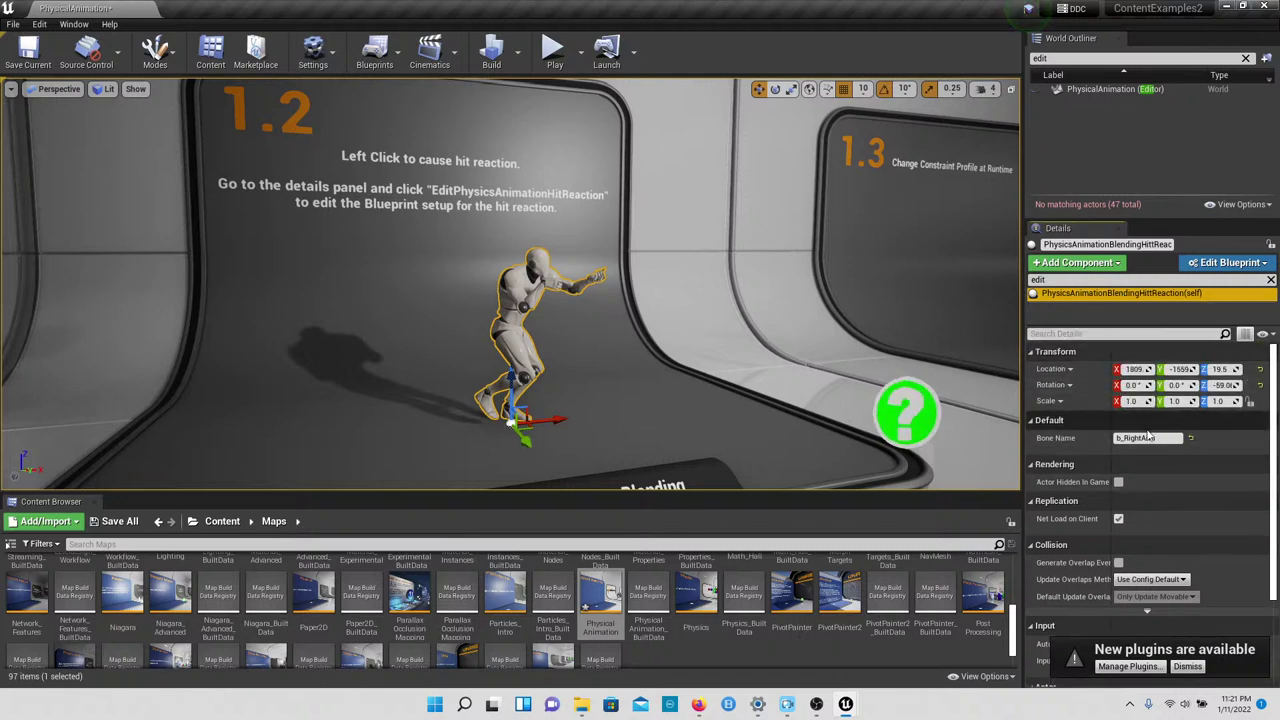
scroll(1143, 490, down, 3)
scroll(1145, 491, down, 3)
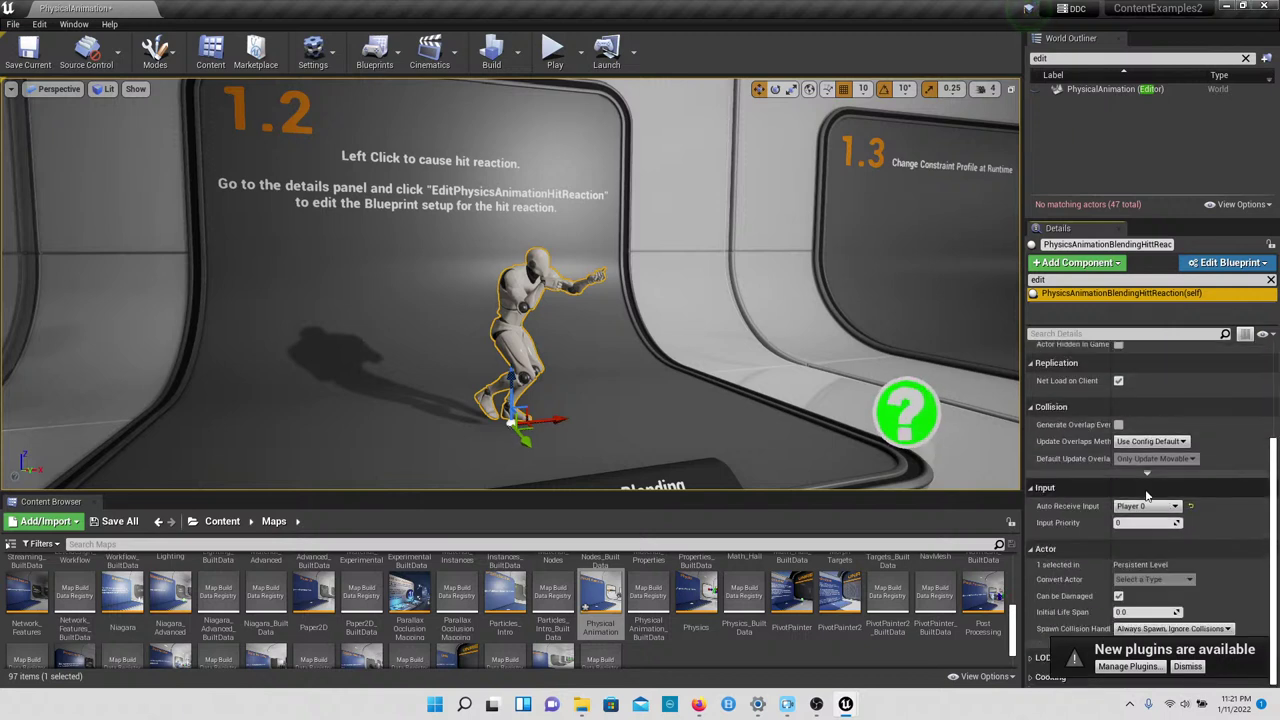
scroll(1141, 495, up, 6)
scroll(1141, 495, down, 6)
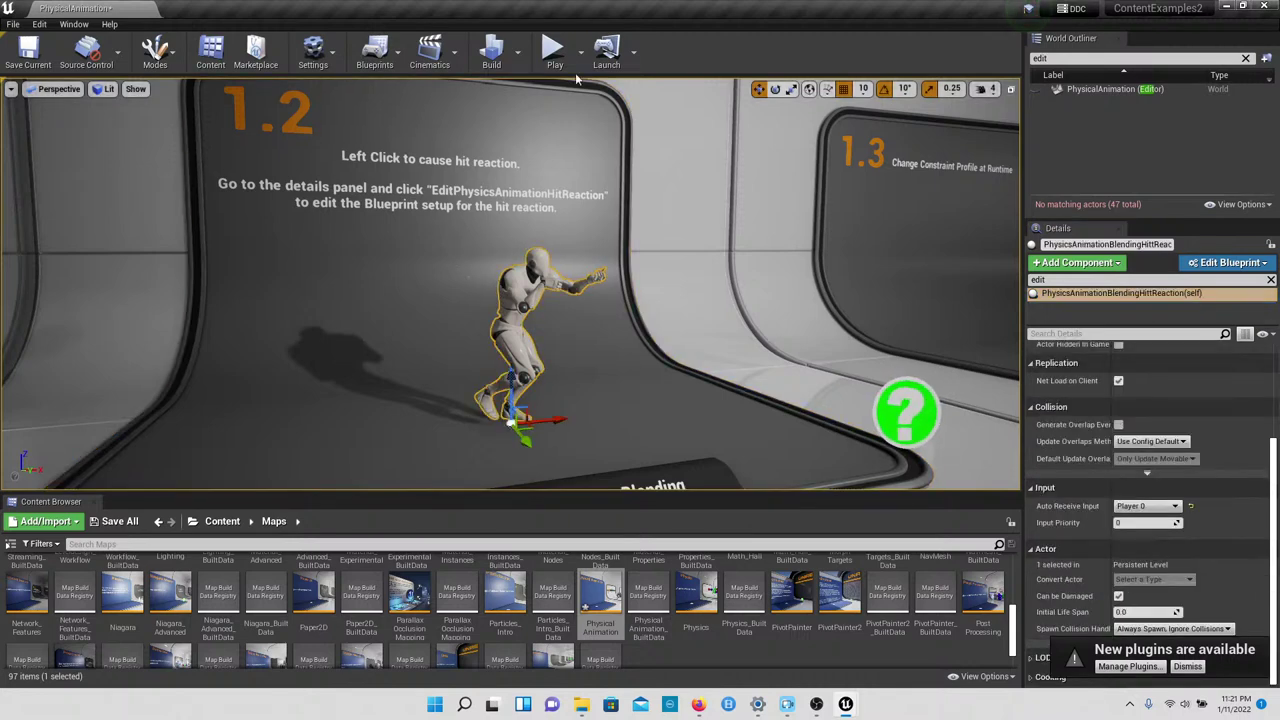
Step: Select the running mannequin at exhibit 1.3, Change Constraint Profile at Runtime
right_drag(564, 260, 560, 400)
key(w)
right_drag(510, 284, 545, 148)
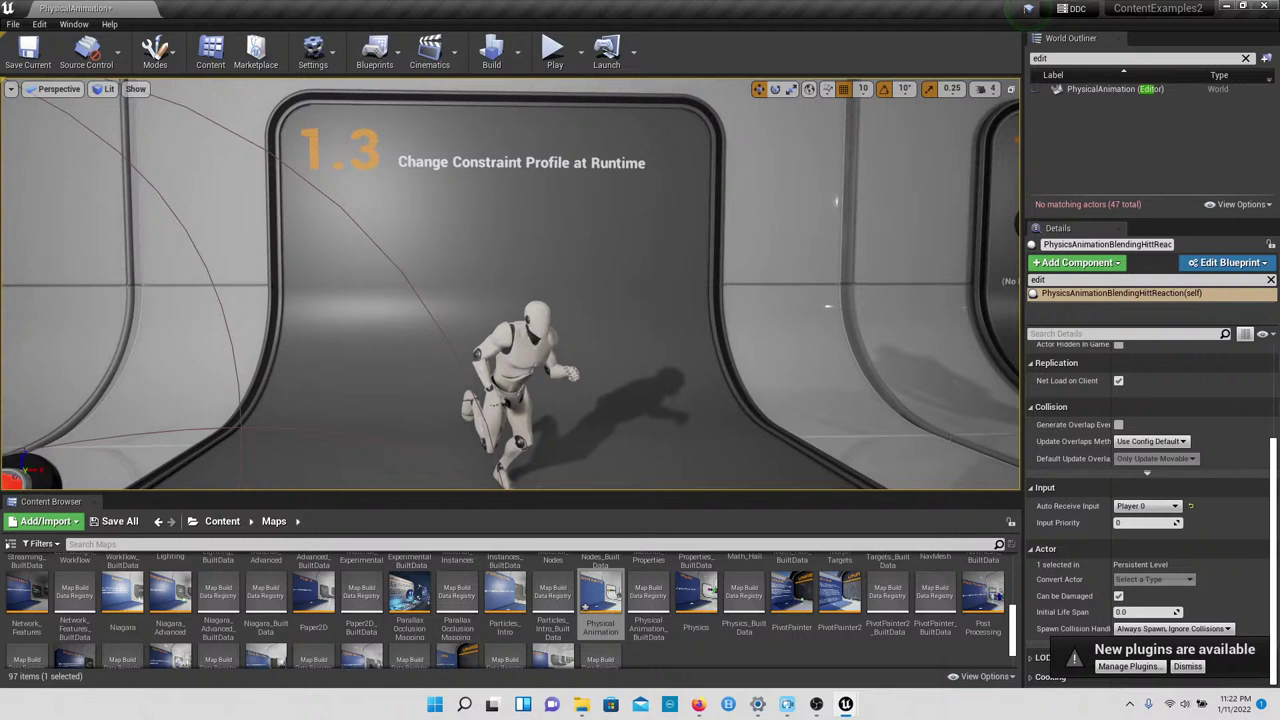
right_drag(510, 284, 500, 340)
click(547, 273)
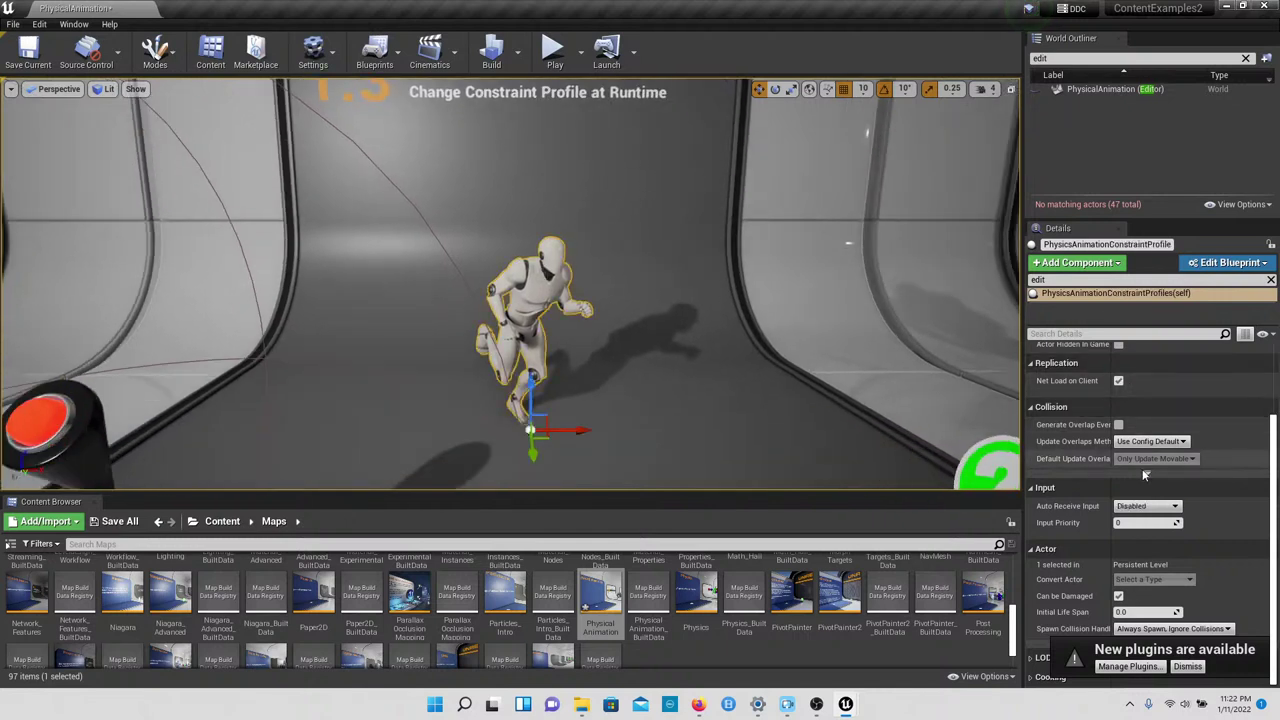
Step: Play the level and walk to exhibit 1.4 to read the floor labels about the bones using physical animation
right_drag(823, 427, 1000, 396)
right_drag(665, 432, 555, 350)
key(s)
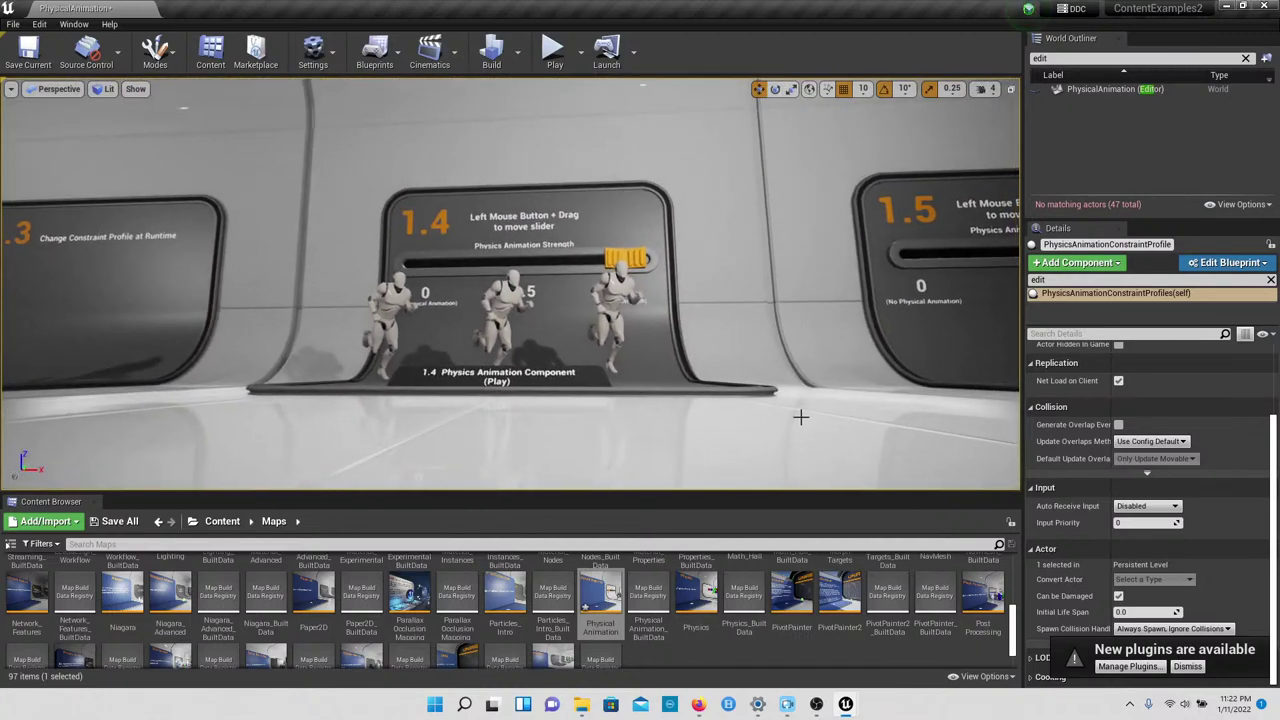
click(563, 62)
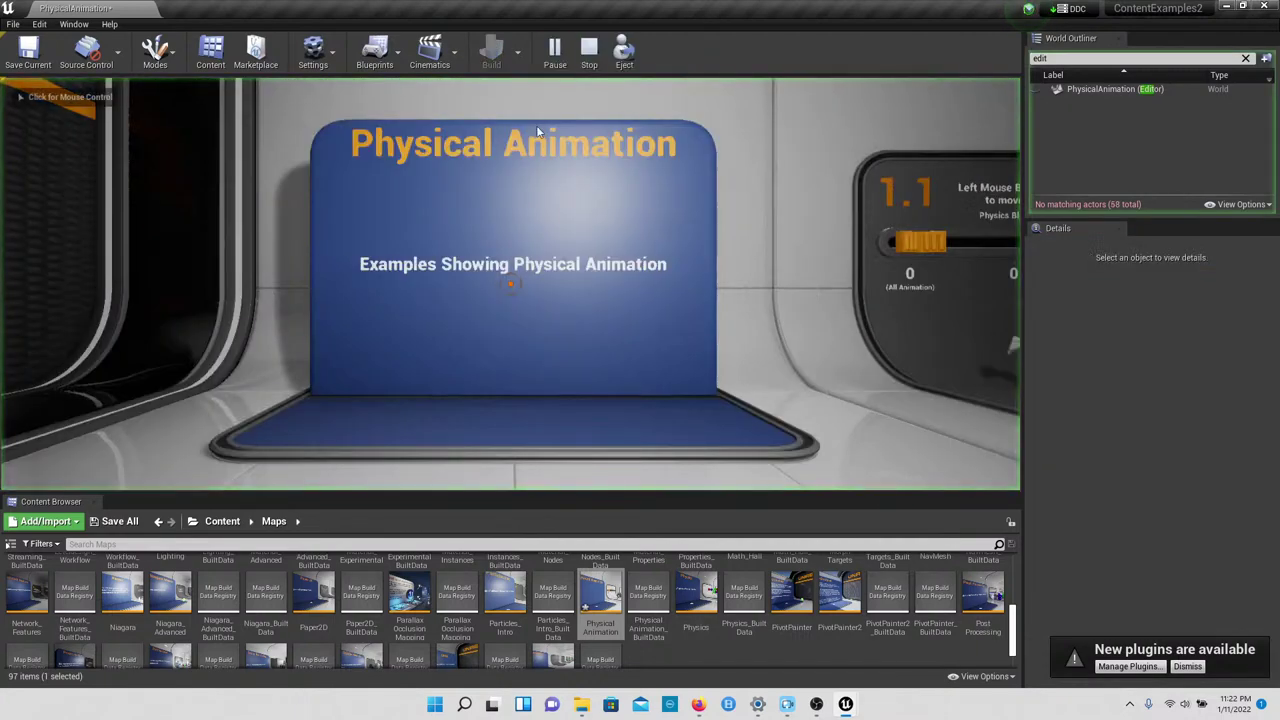
key(w)
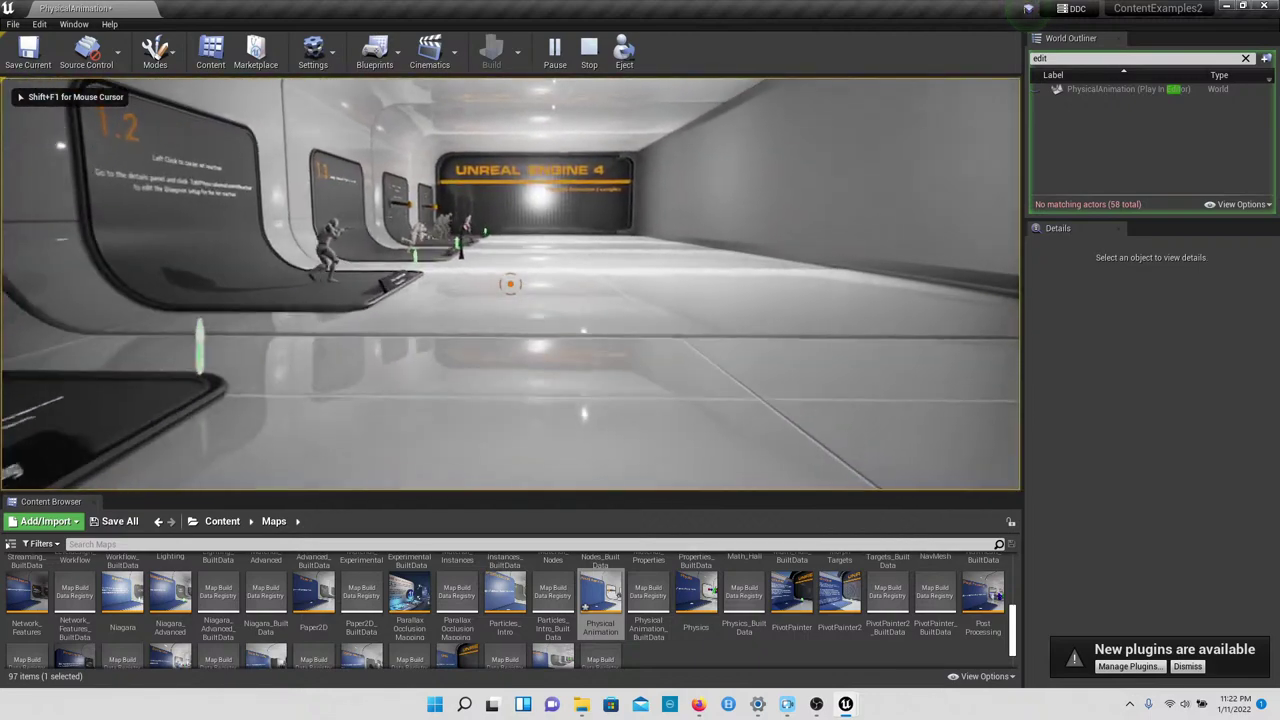
key(w)
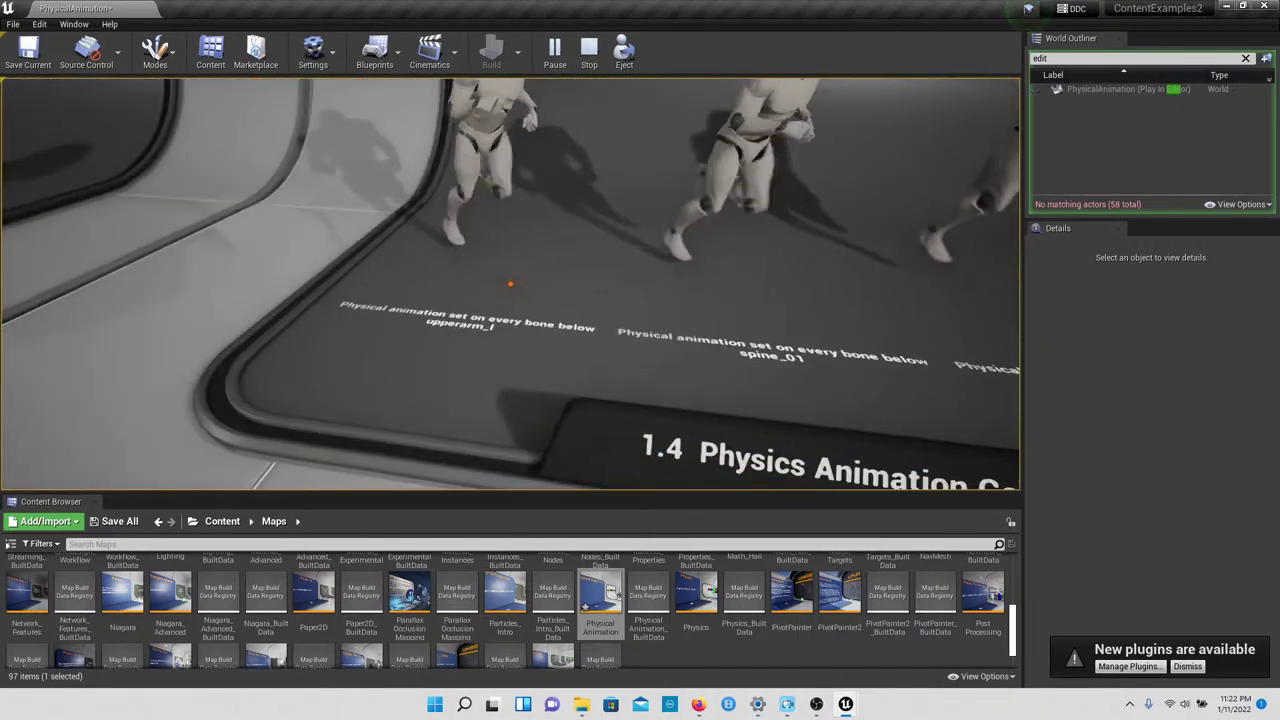
key(w)
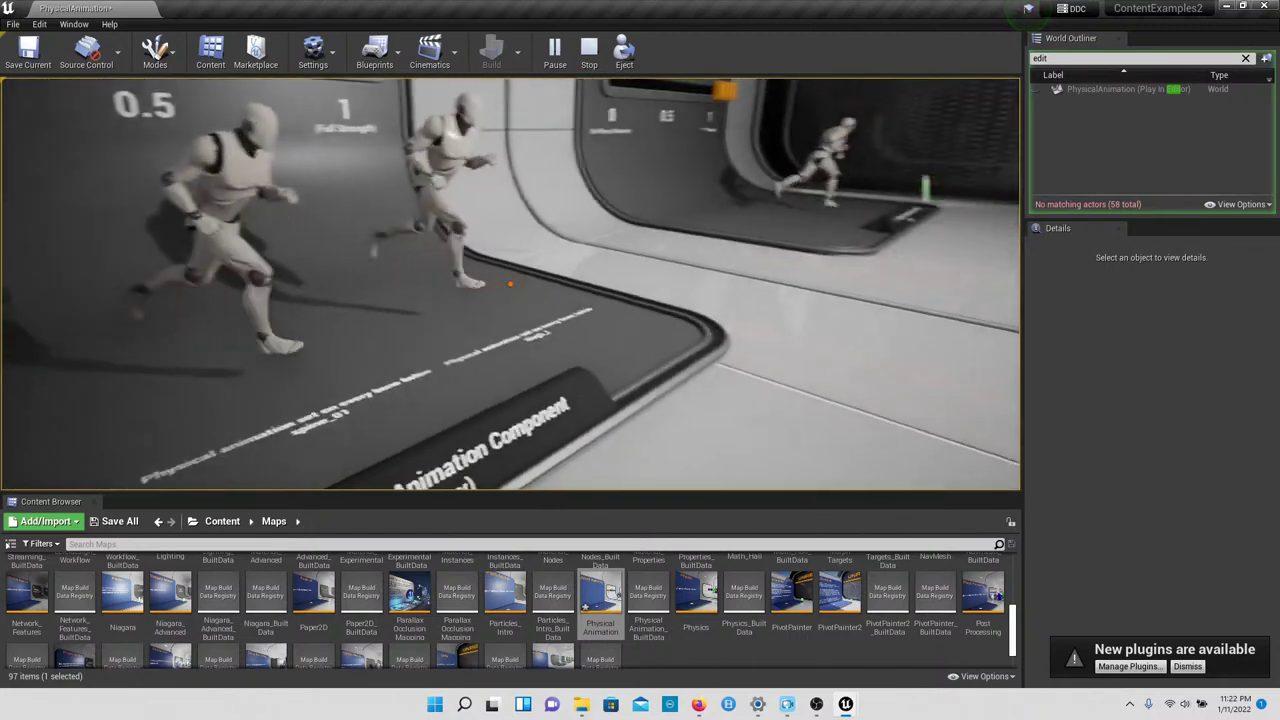
key(w)
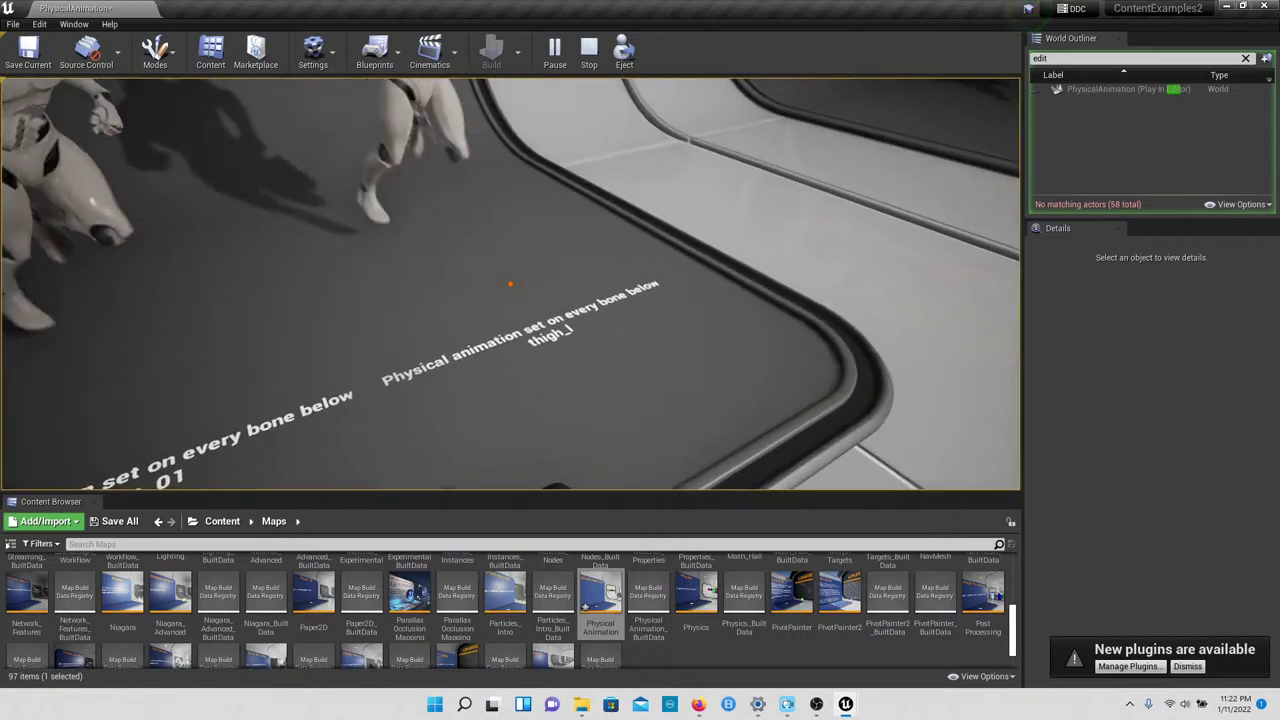
Step: Lower the Physics Animation Strength slider at exhibit 1.4 to 0 to test the three running mannequins
key(s)
key(s)
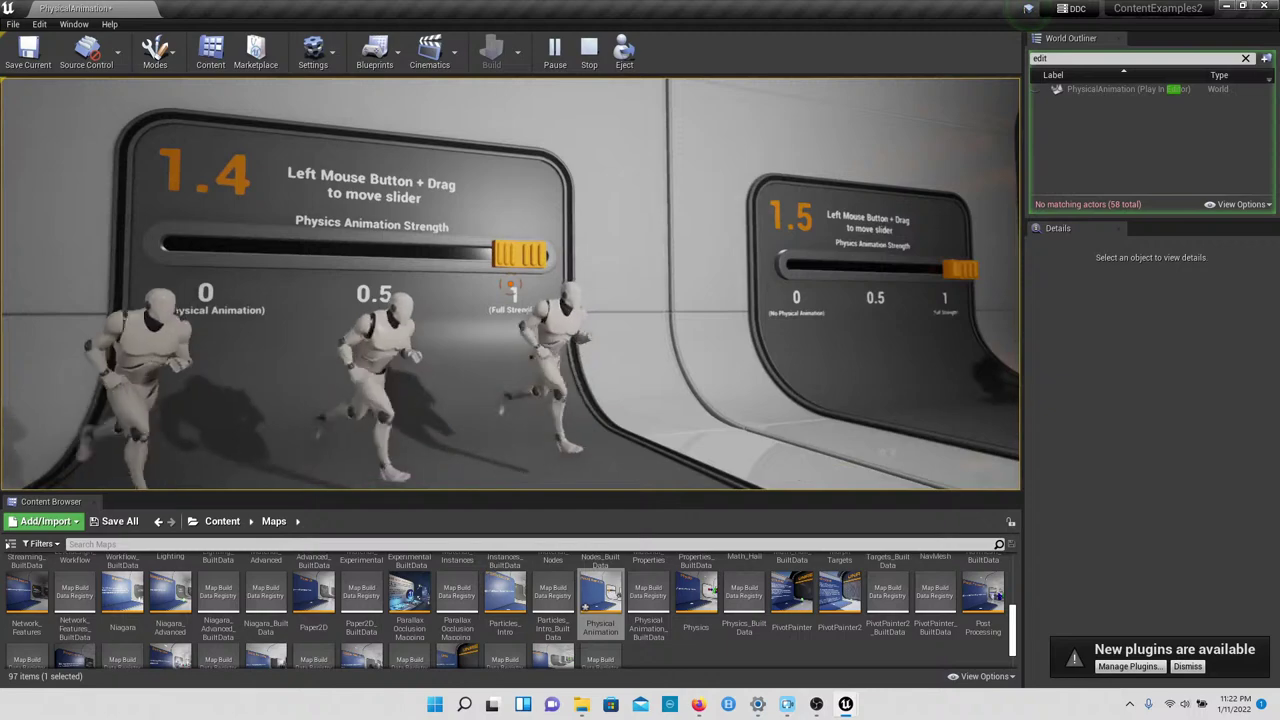
drag(510, 283, 387, 282)
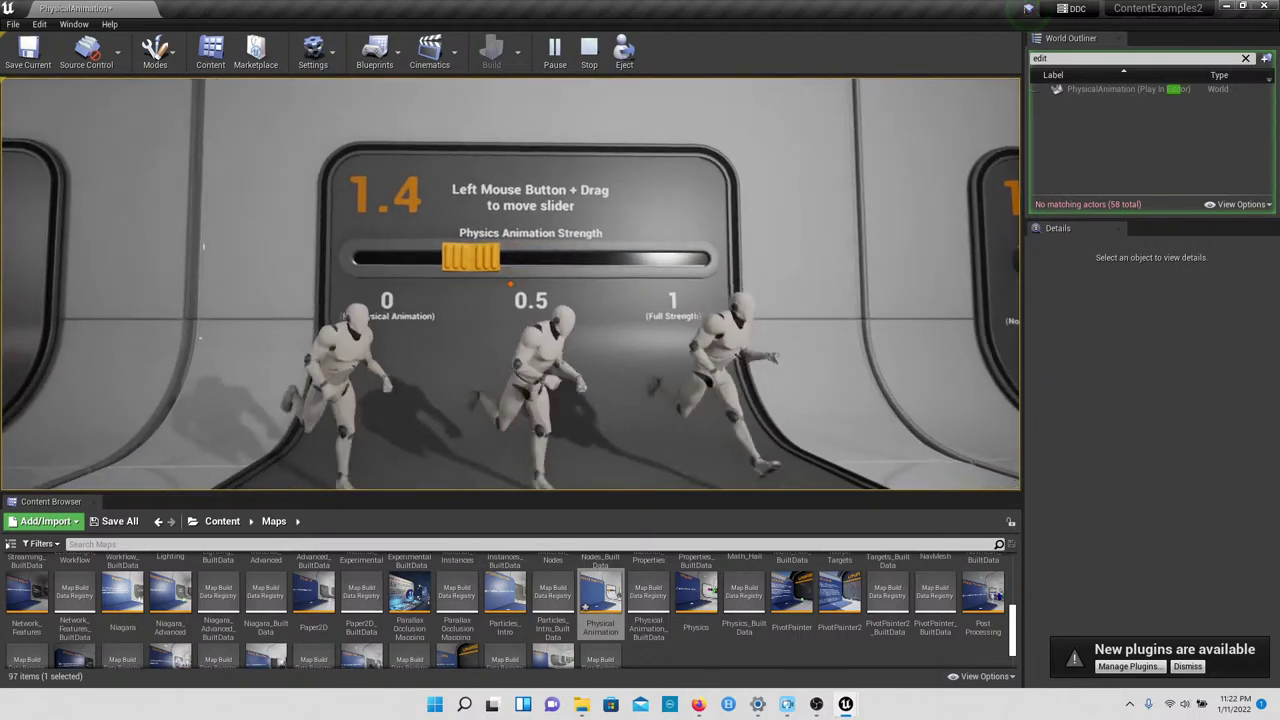
drag(510, 283, 290, 283)
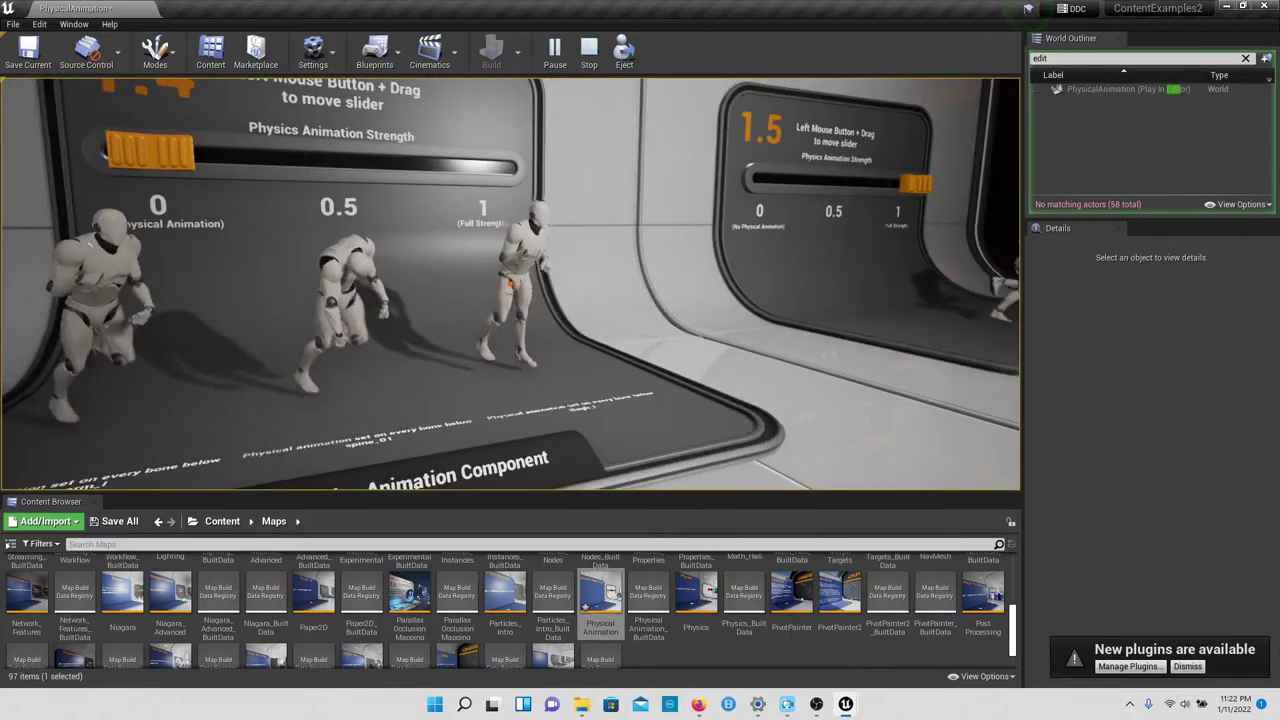
Step: Test exhibit 1.5 by lowering its Physics Animation Strength slider to 0, and end the play session
key(w)
key(w)
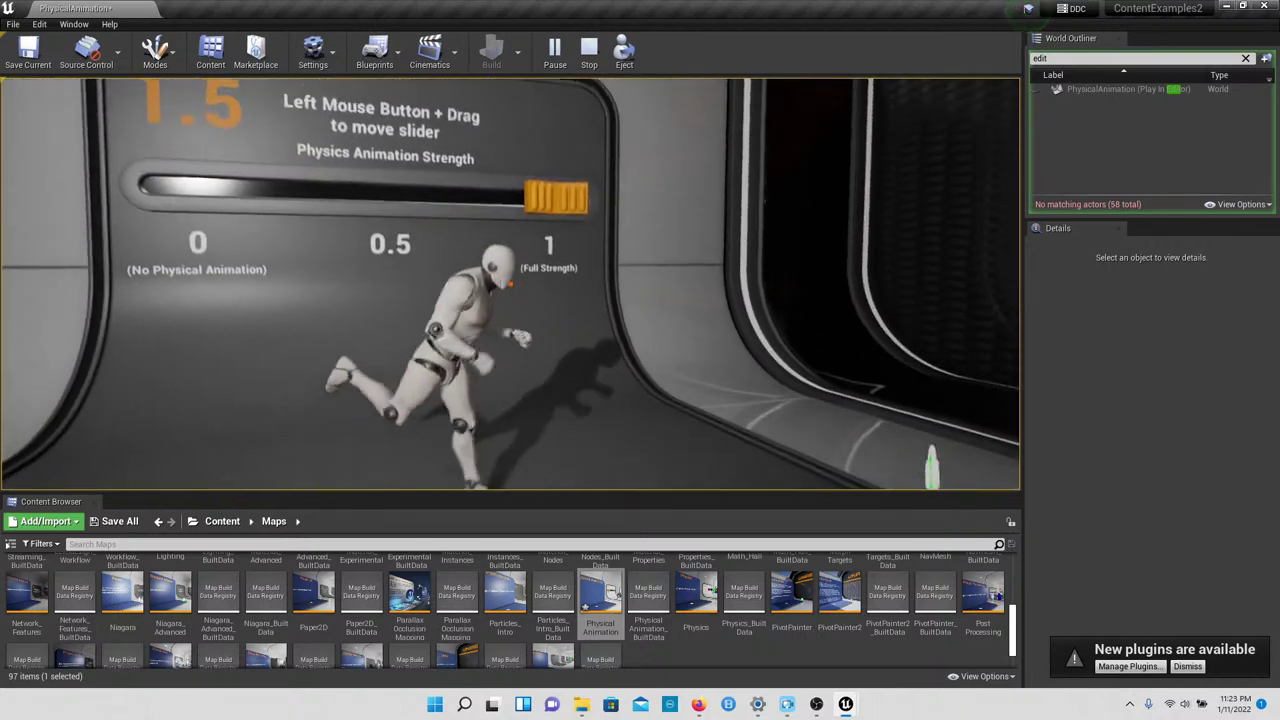
drag(510, 284, 373, 259)
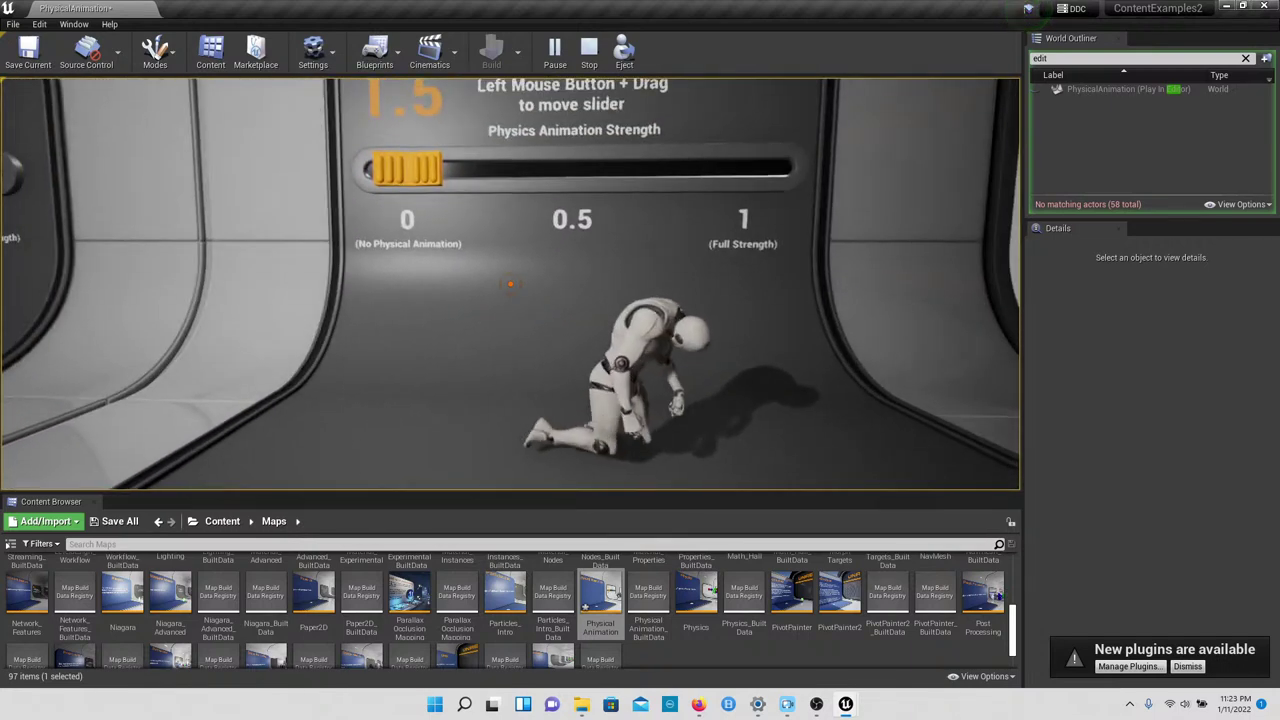
drag(510, 284, 510, 284)
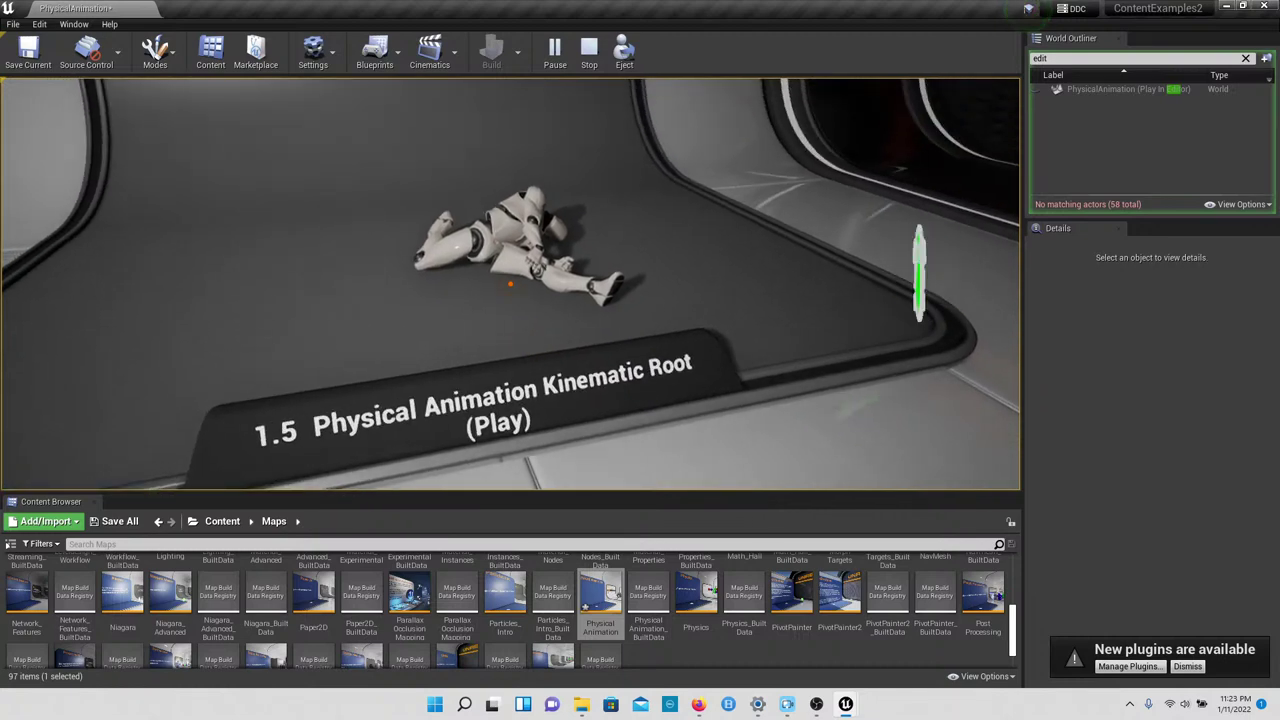
key(Escape)
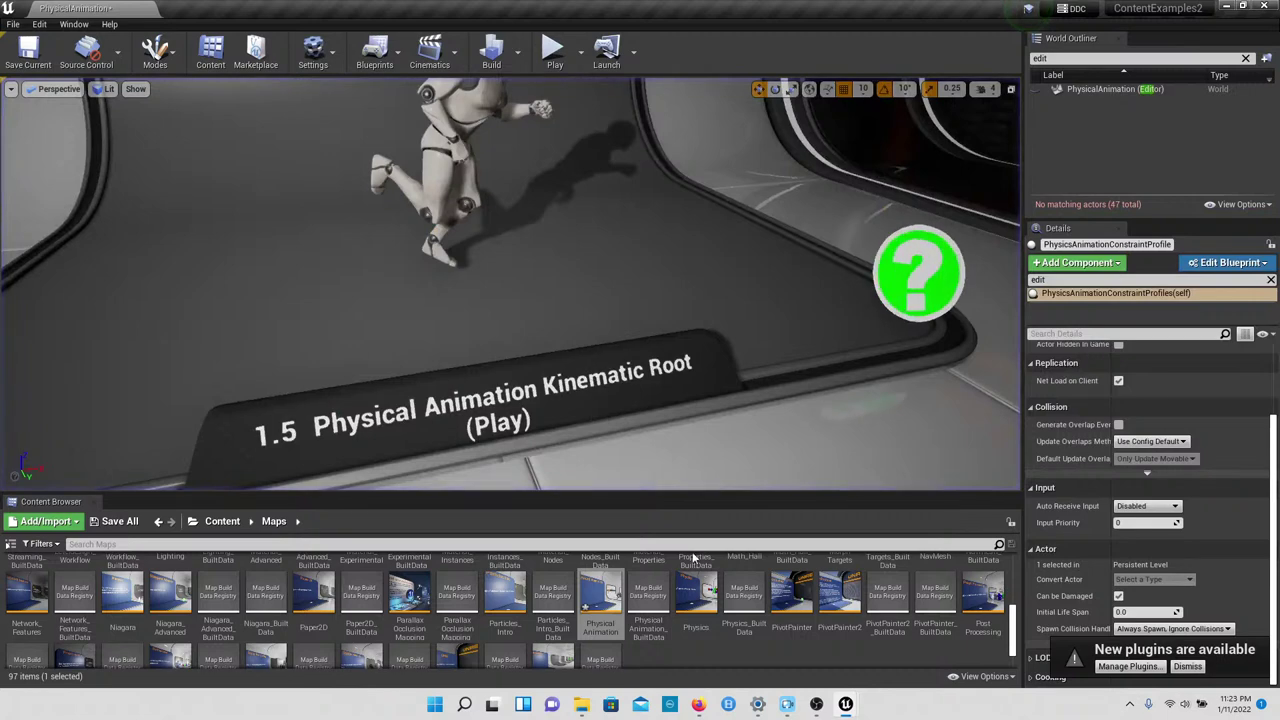
Step: Open the Physics map without saving the changes to the PhysicalAnimation level
click(700, 586)
double_click(700, 586)
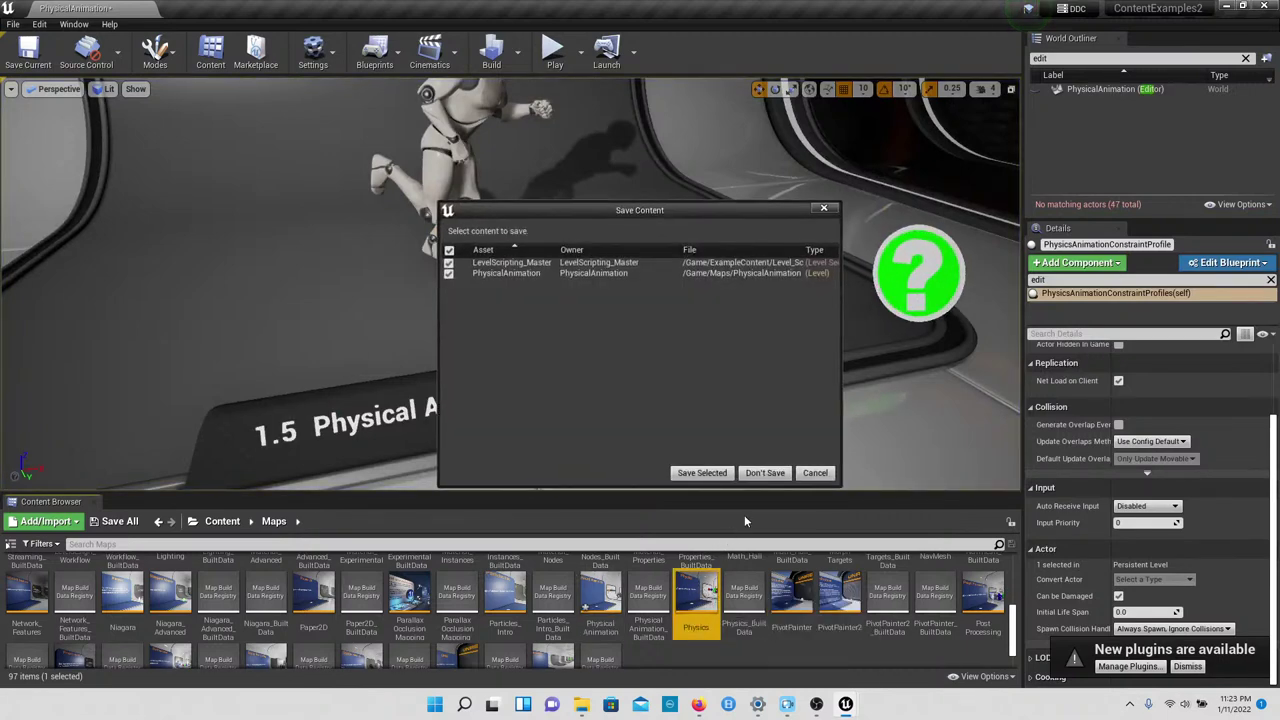
click(752, 476)
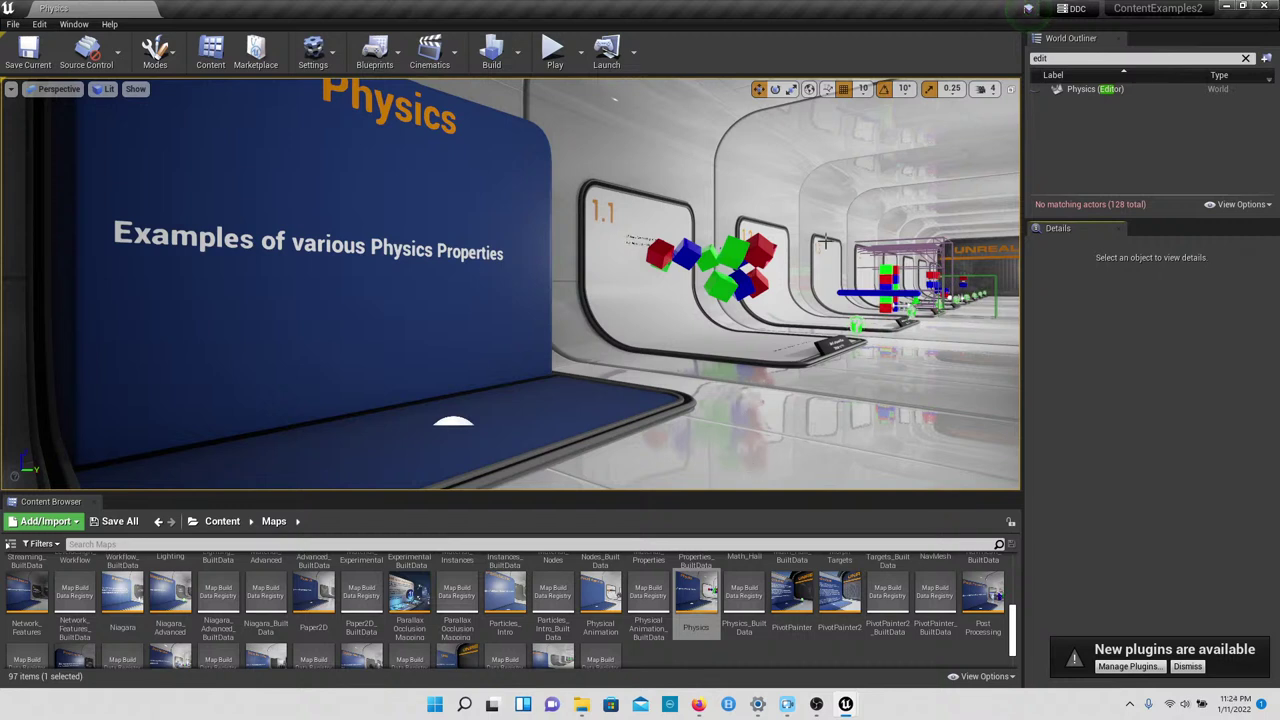
Step: Select a blue demo cube at exhibit 1.1, Object Simulating Physics, to show its physics properties
right_drag(520, 322, 390, 335)
key(w)
key(s)
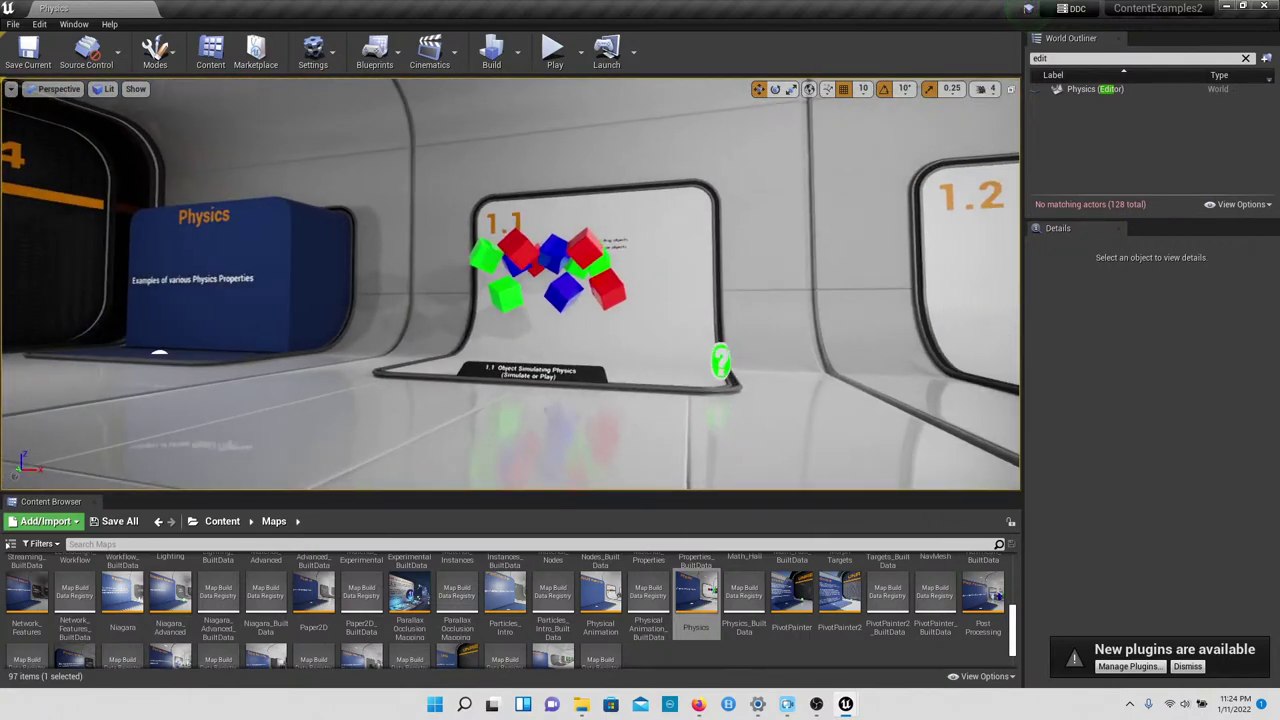
right_drag(390, 335, 381, 332)
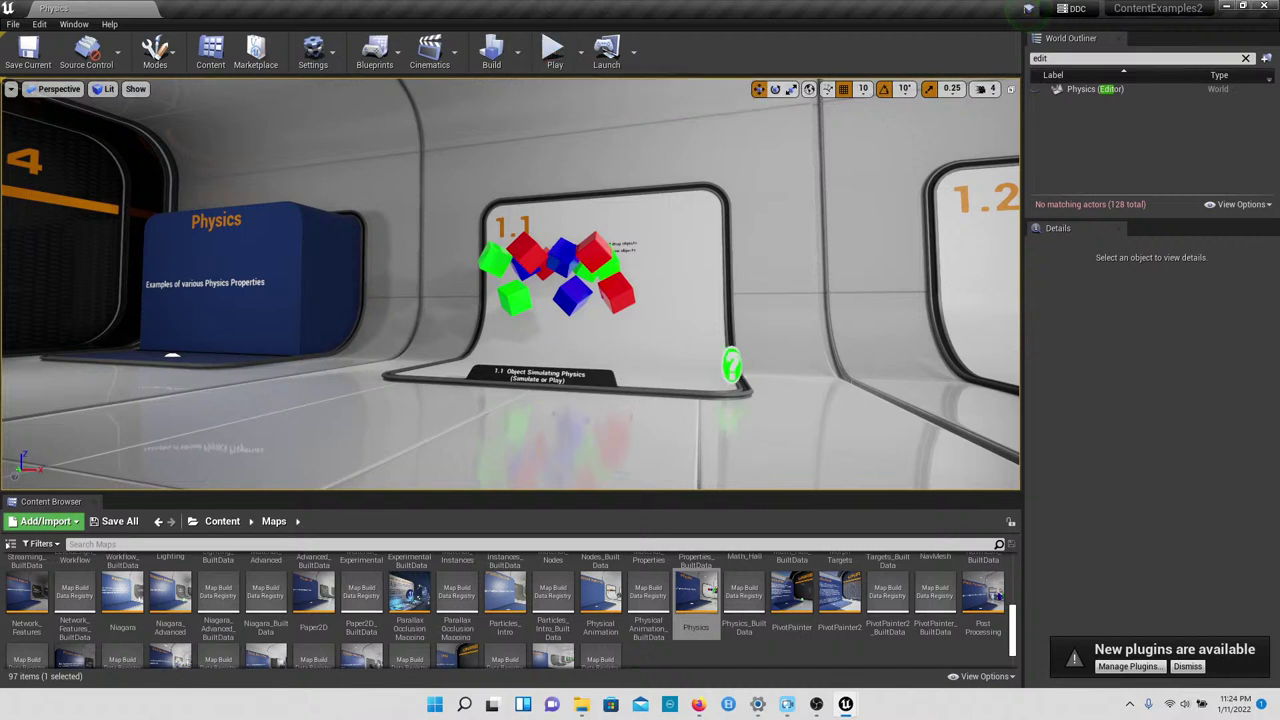
click(564, 253)
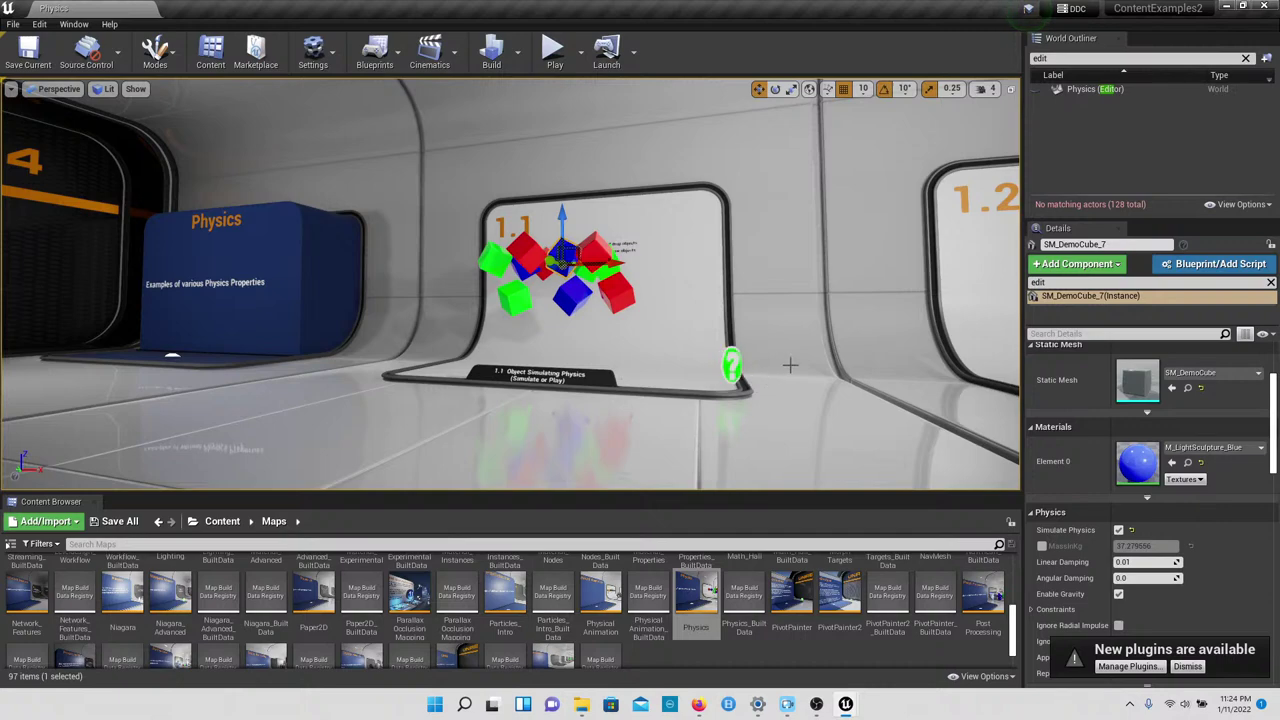
Step: Select the blue rigid-body skeletal mesh at exhibit 1.2 and review its mesh, clothing and physics properties
right_drag(781, 365, 1022, 375)
key(w)
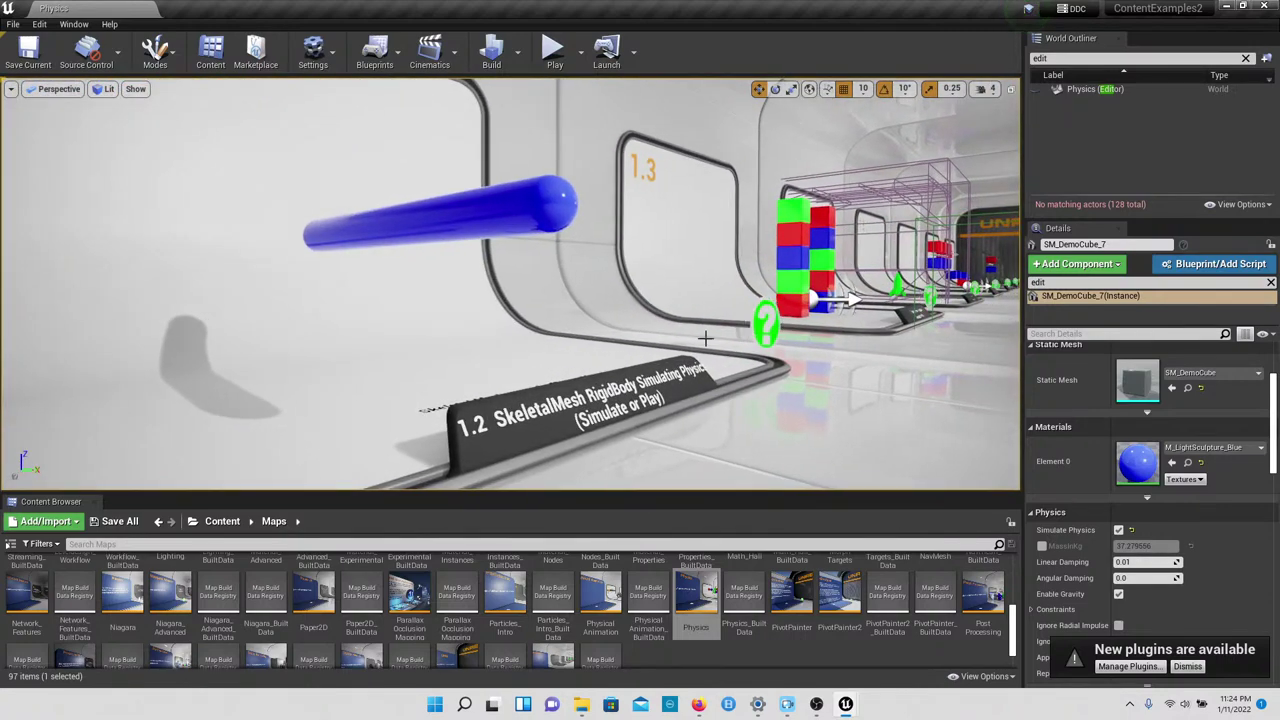
click(545, 217)
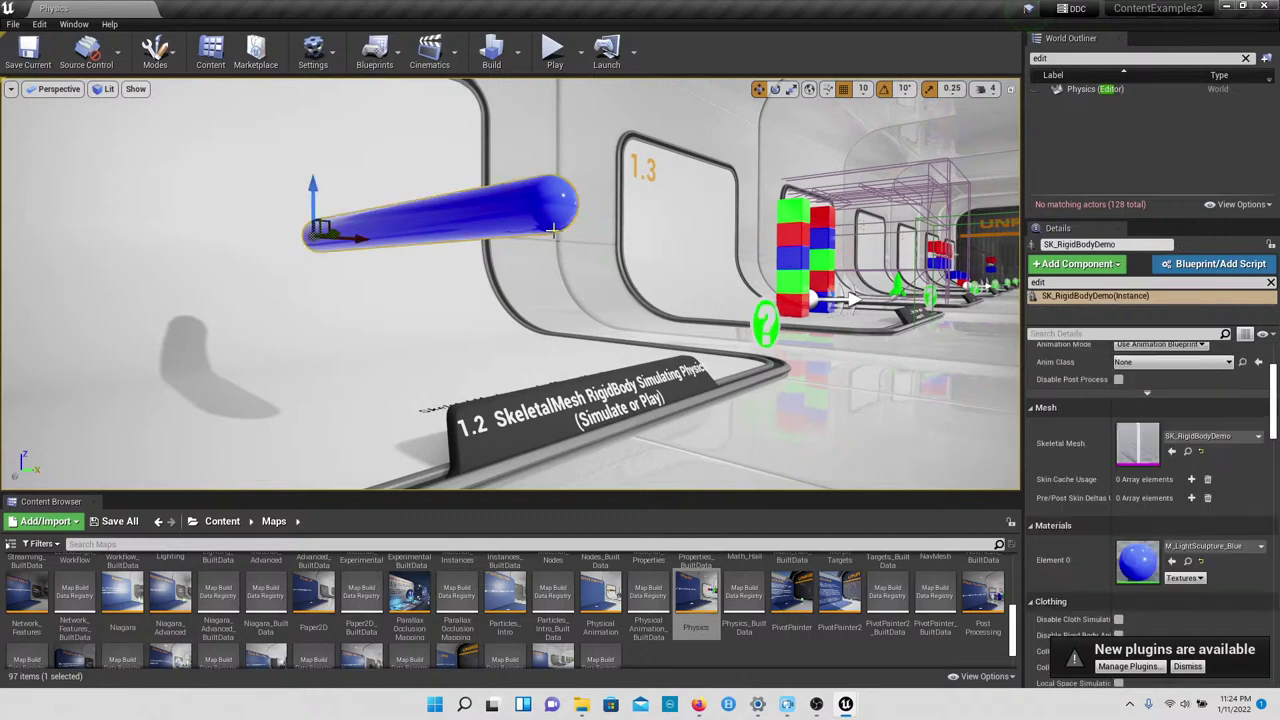
scroll(618, 297, down, 6)
key(w)
right_drag(706, 314, 582, 337)
key(s)
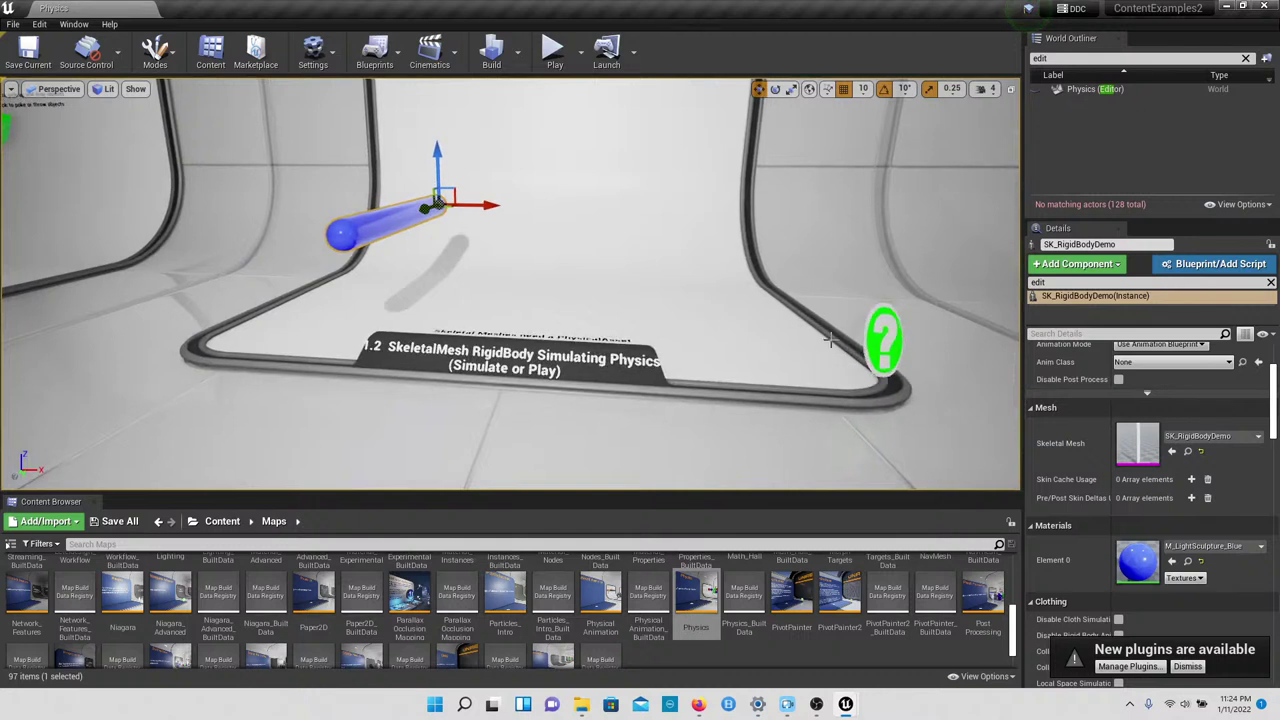
scroll(1096, 510, down, 1)
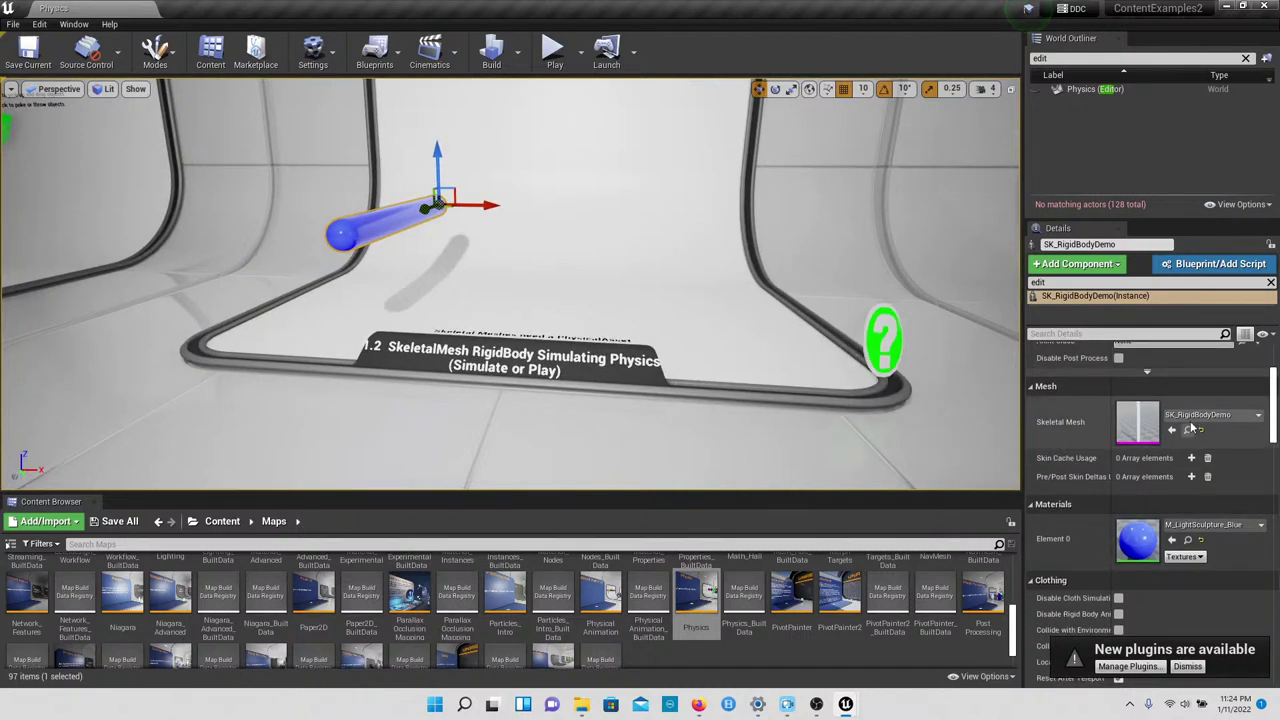
scroll(1156, 576, down, 5)
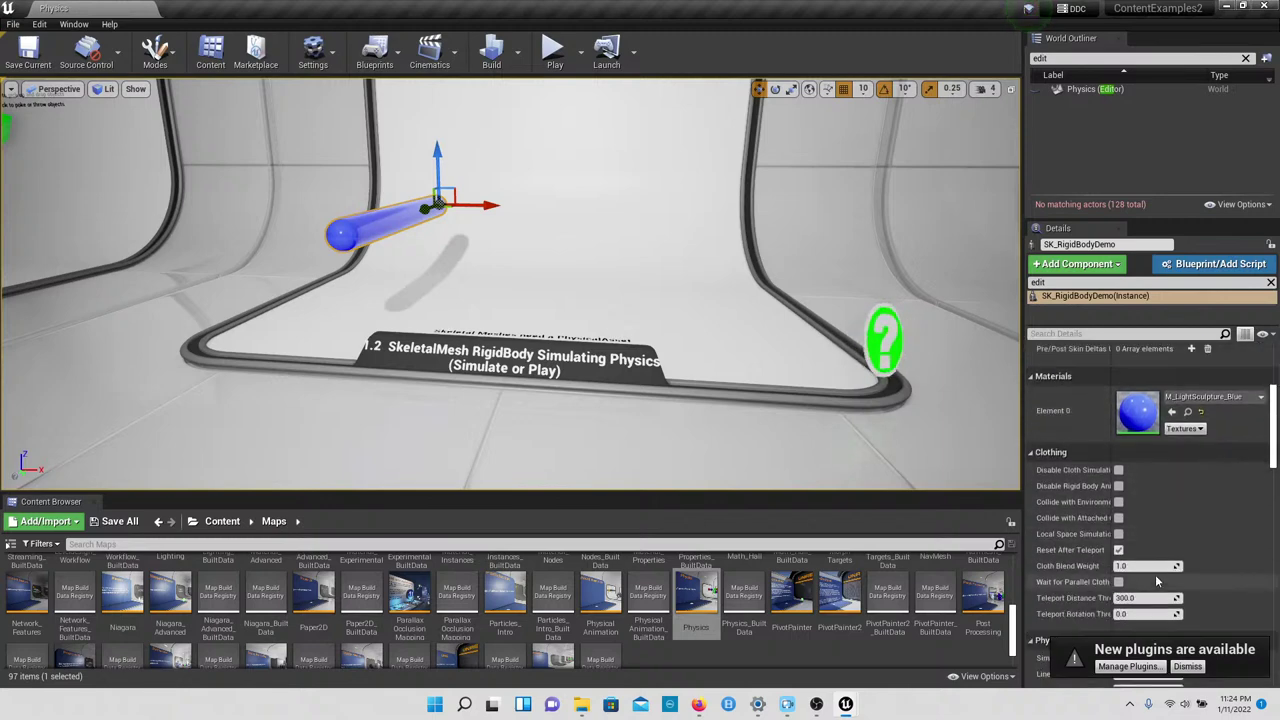
scroll(1155, 574, down, 7)
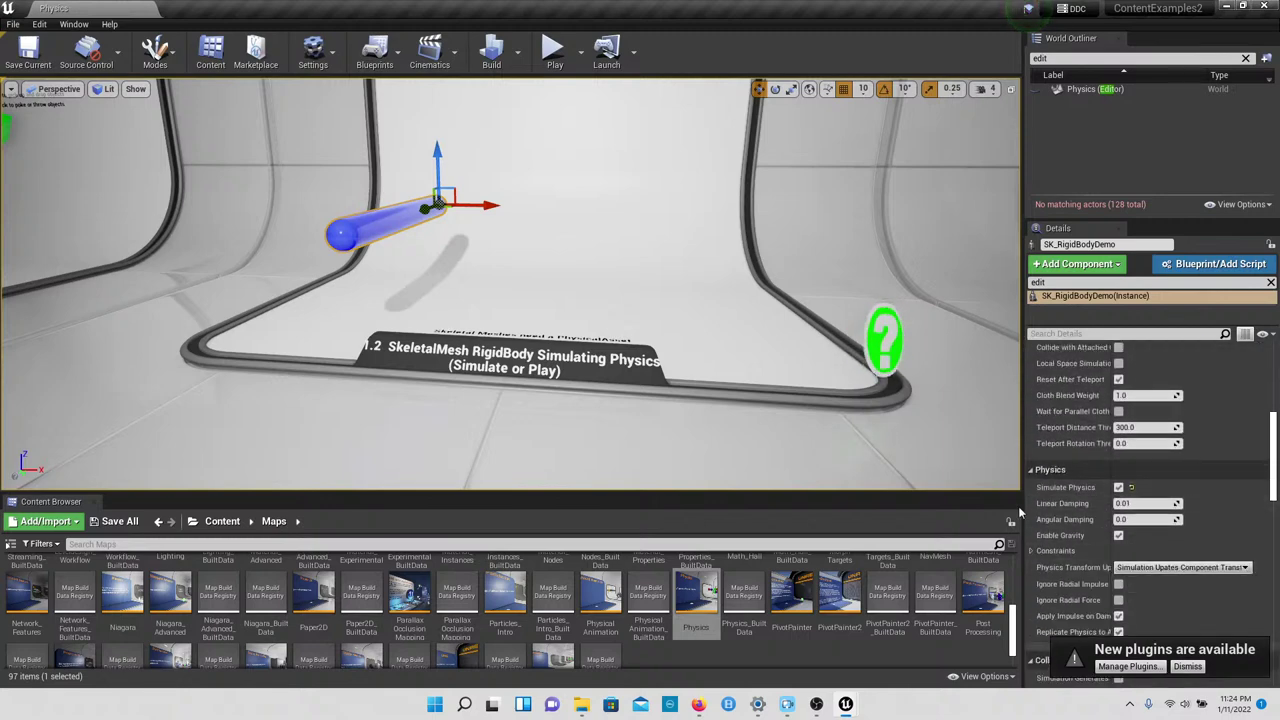
Step: Return to the demo cubes at exhibit 1.1 and start a play session to simulate the physics
right_drag(820, 440, 845, 430)
key(w)
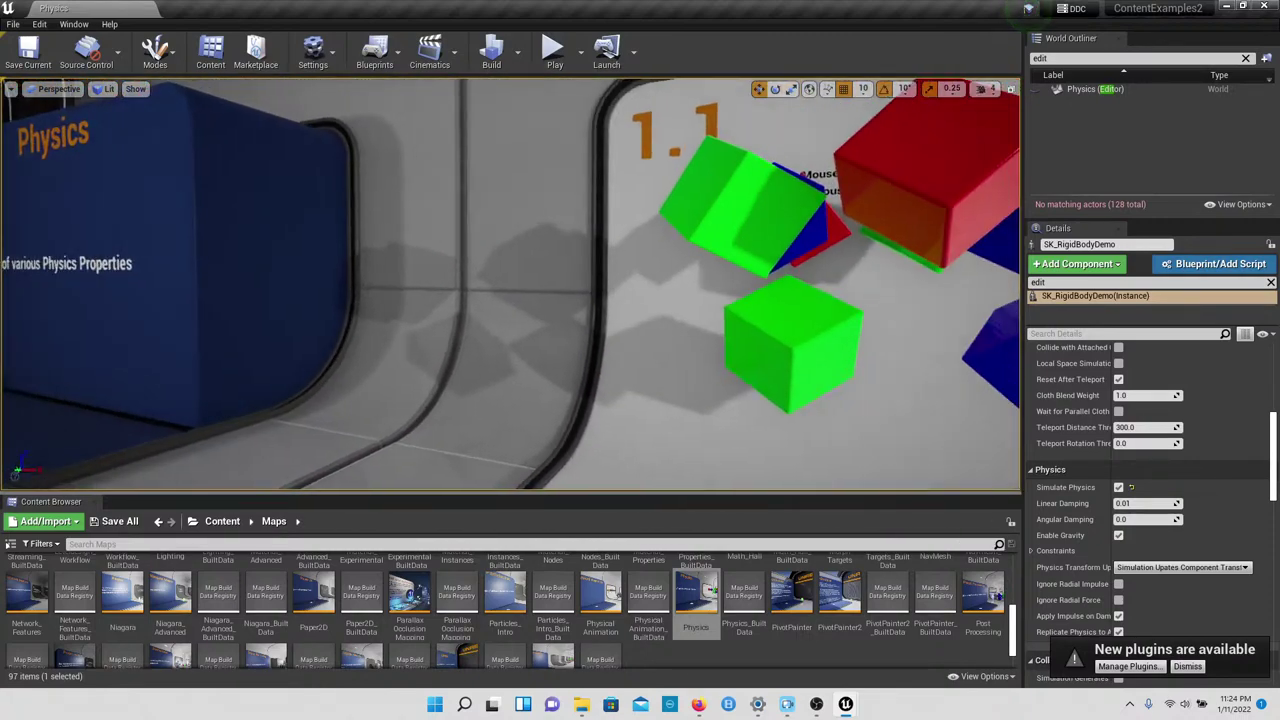
right_drag(1000, 480, 677, 266)
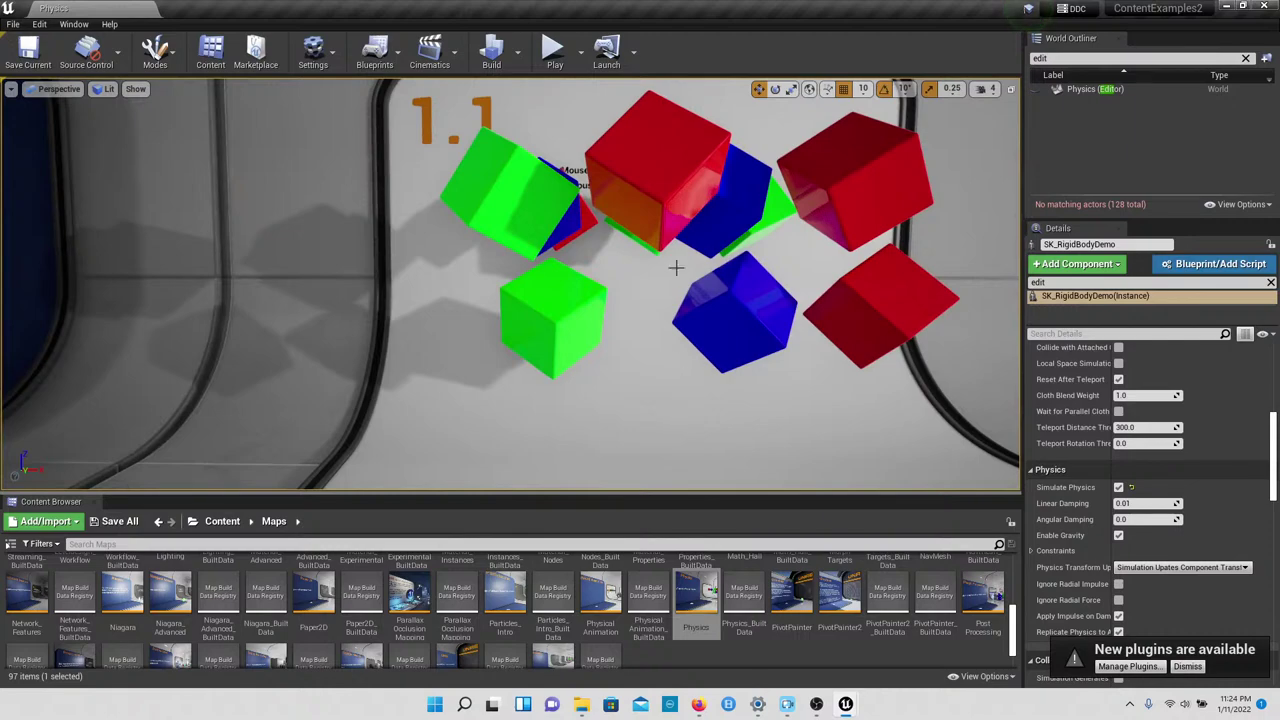
click(565, 55)
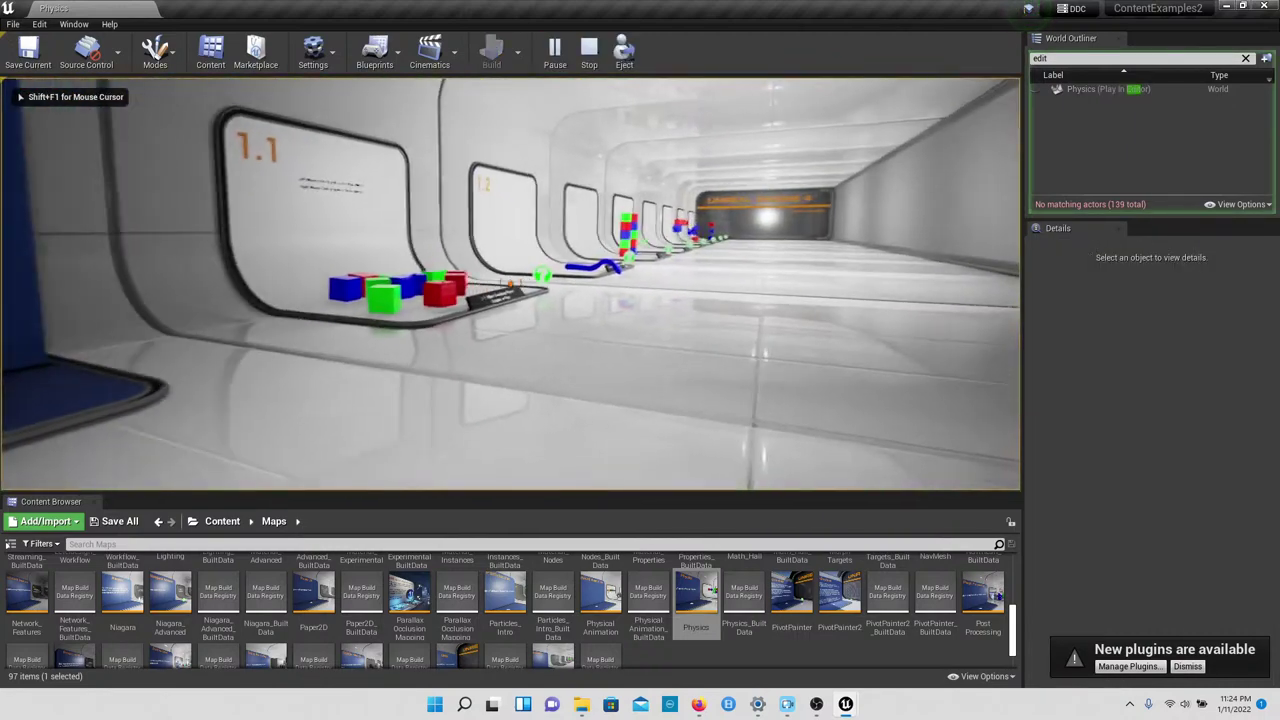
Step: Walk past exhibit 1.2 to exhibit 1.3, Radial Force / Impulse, and watch how the stacked cubes react
key(w)
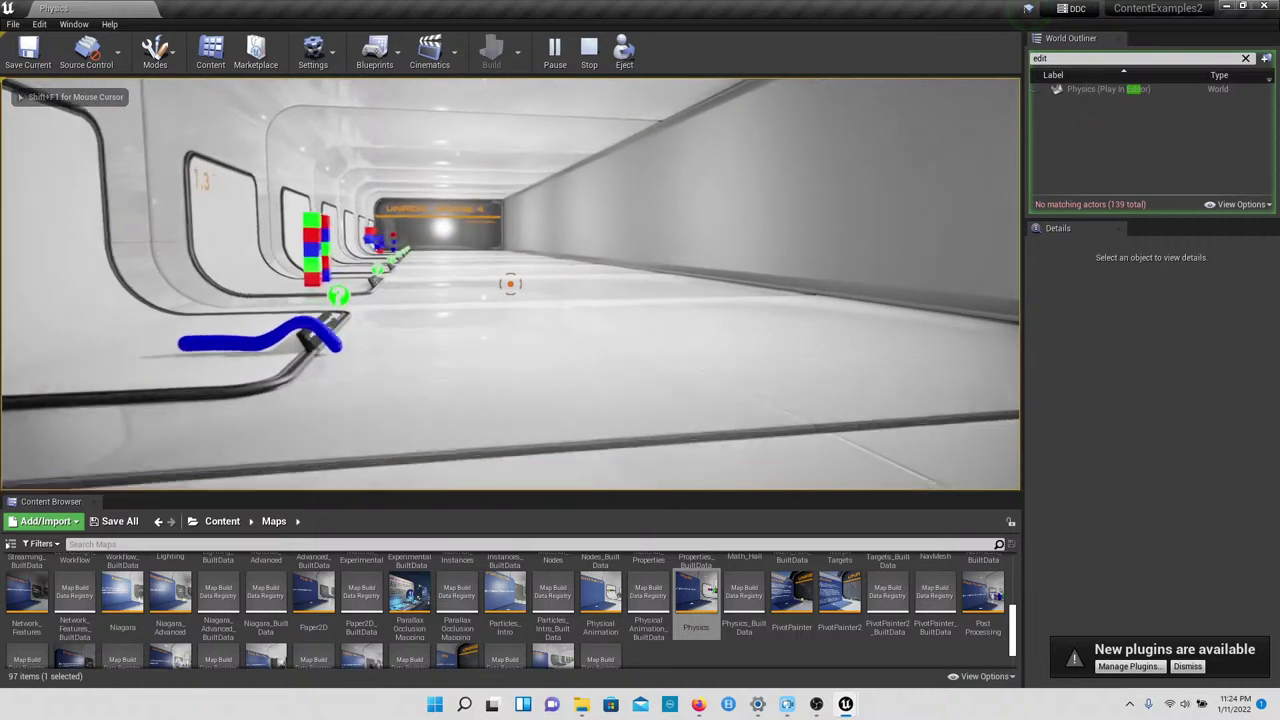
key(w)
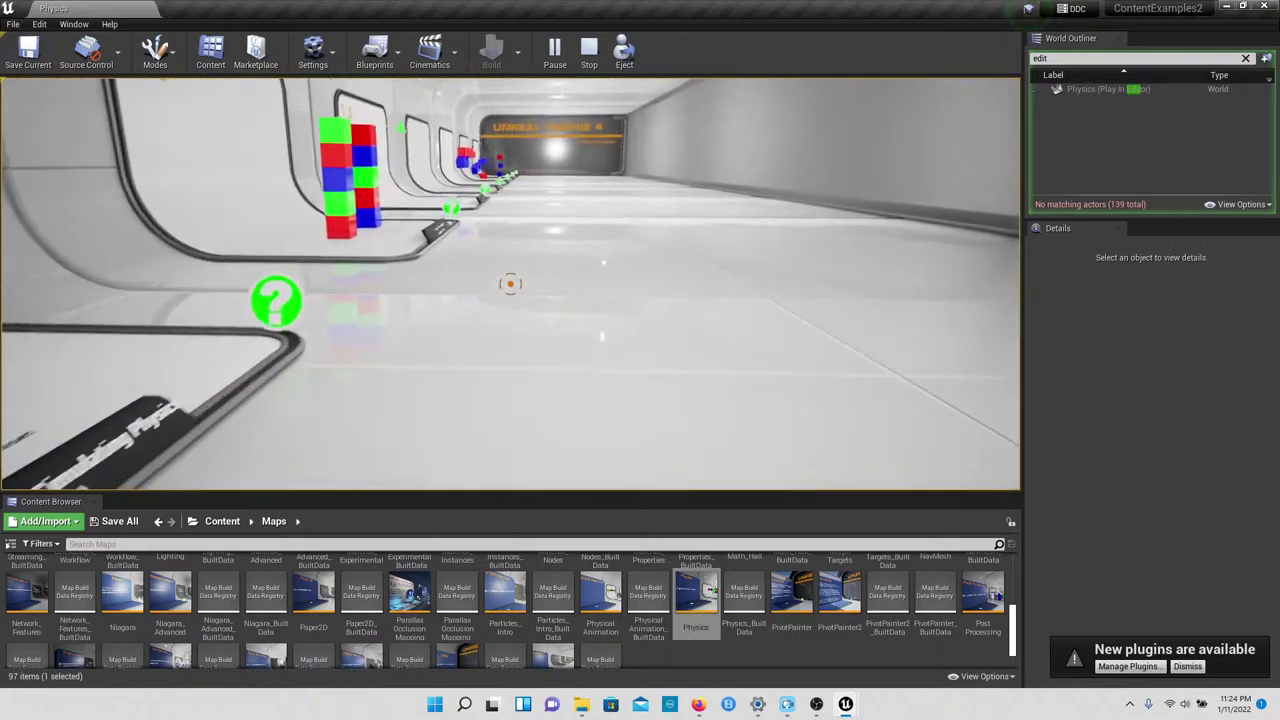
key(w)
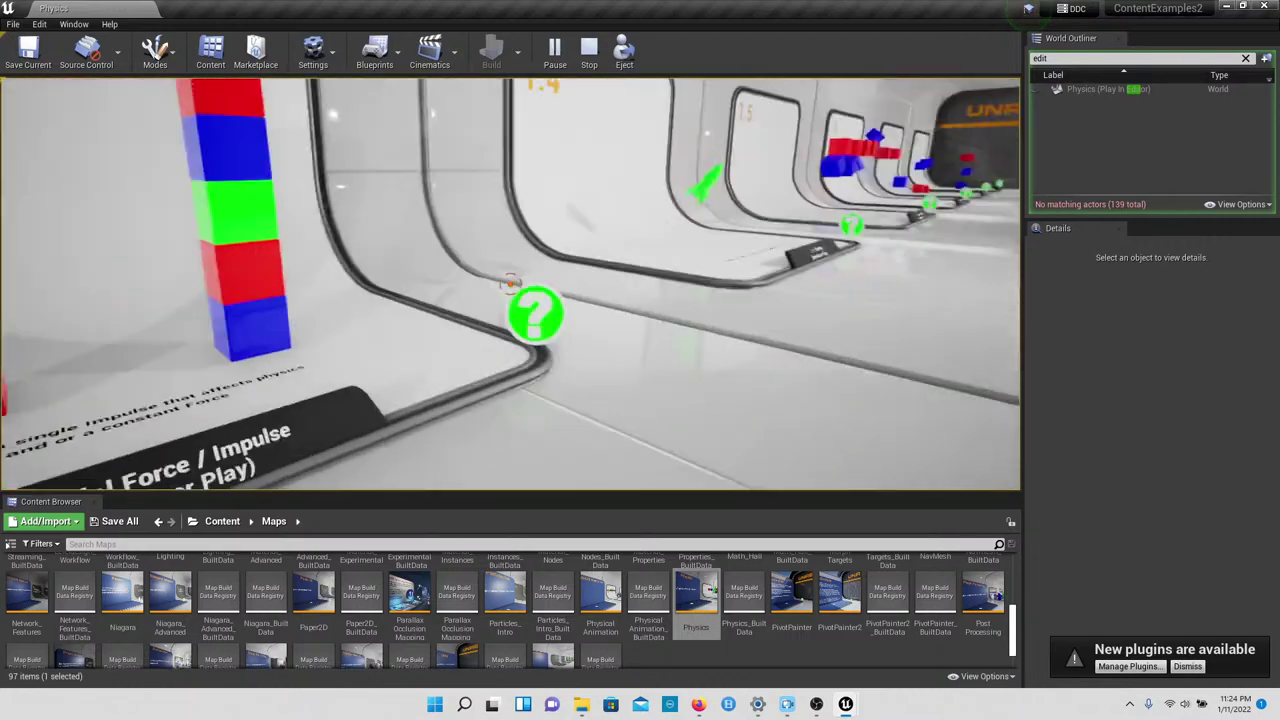
key(s)
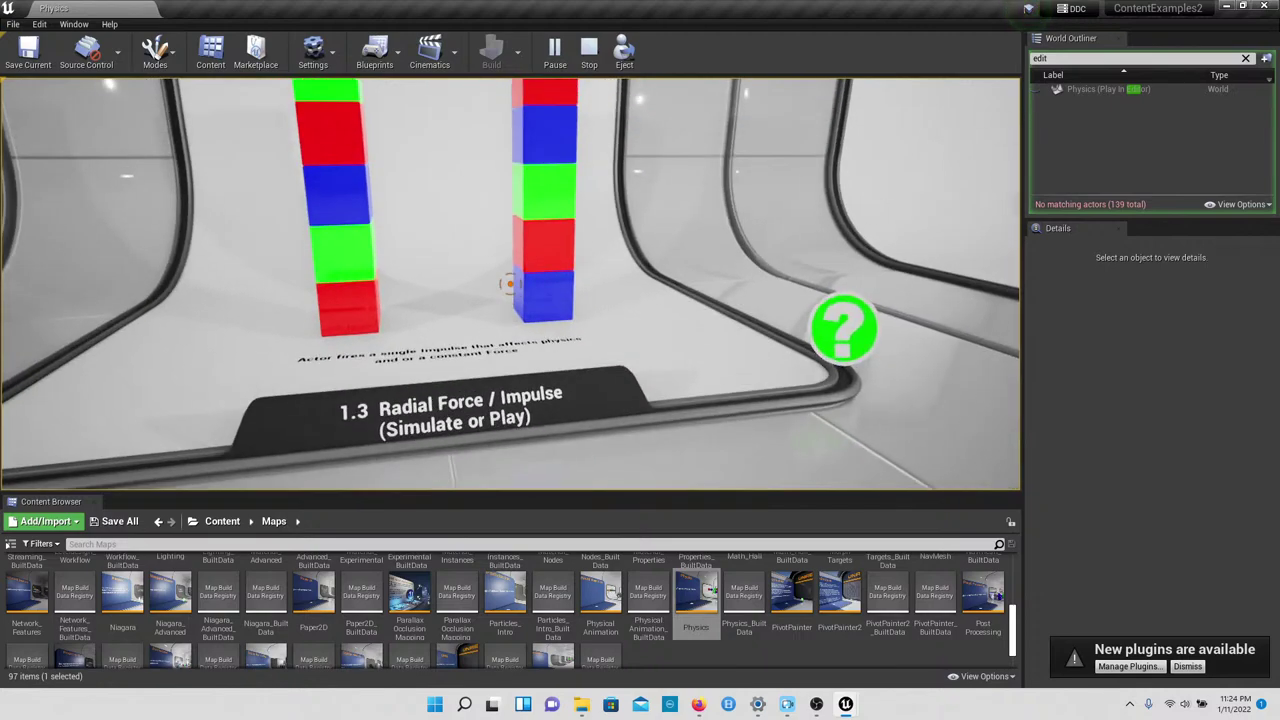
key(s)
key(w)
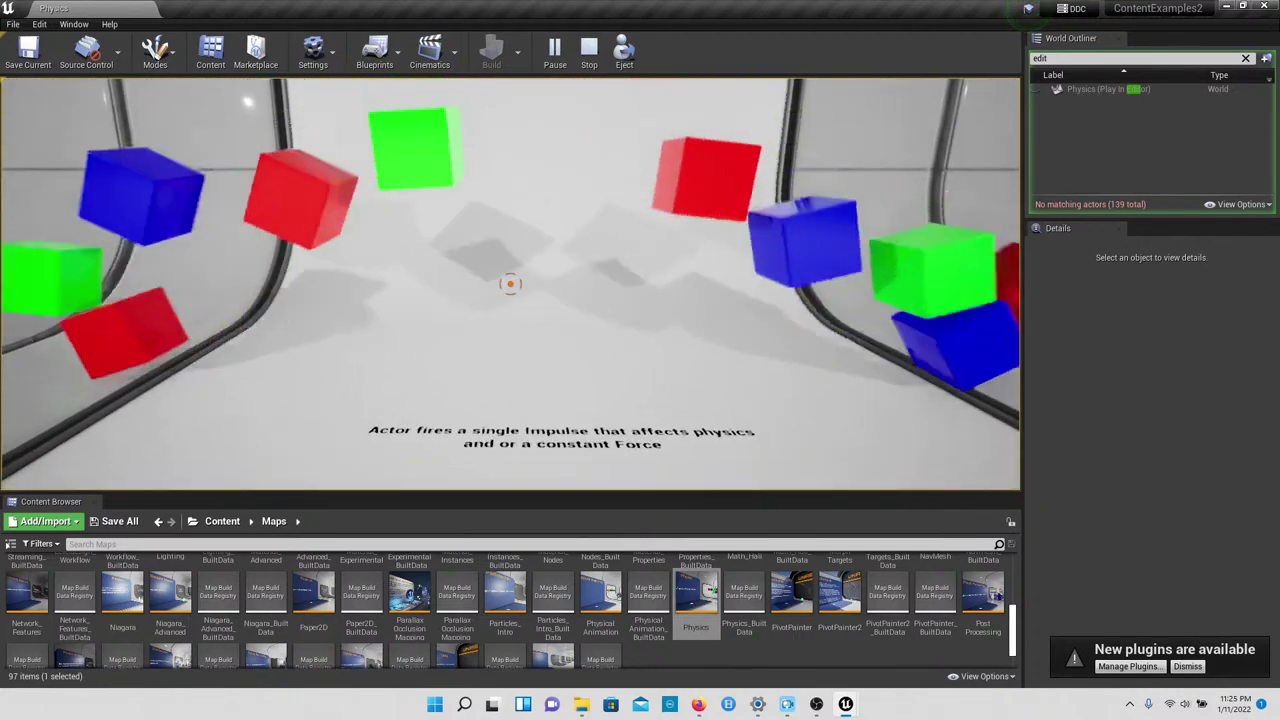
Step: Walk to exhibit 1.4, Thruster, to examine the green rocket and the note about its blocking volumes
key(w)
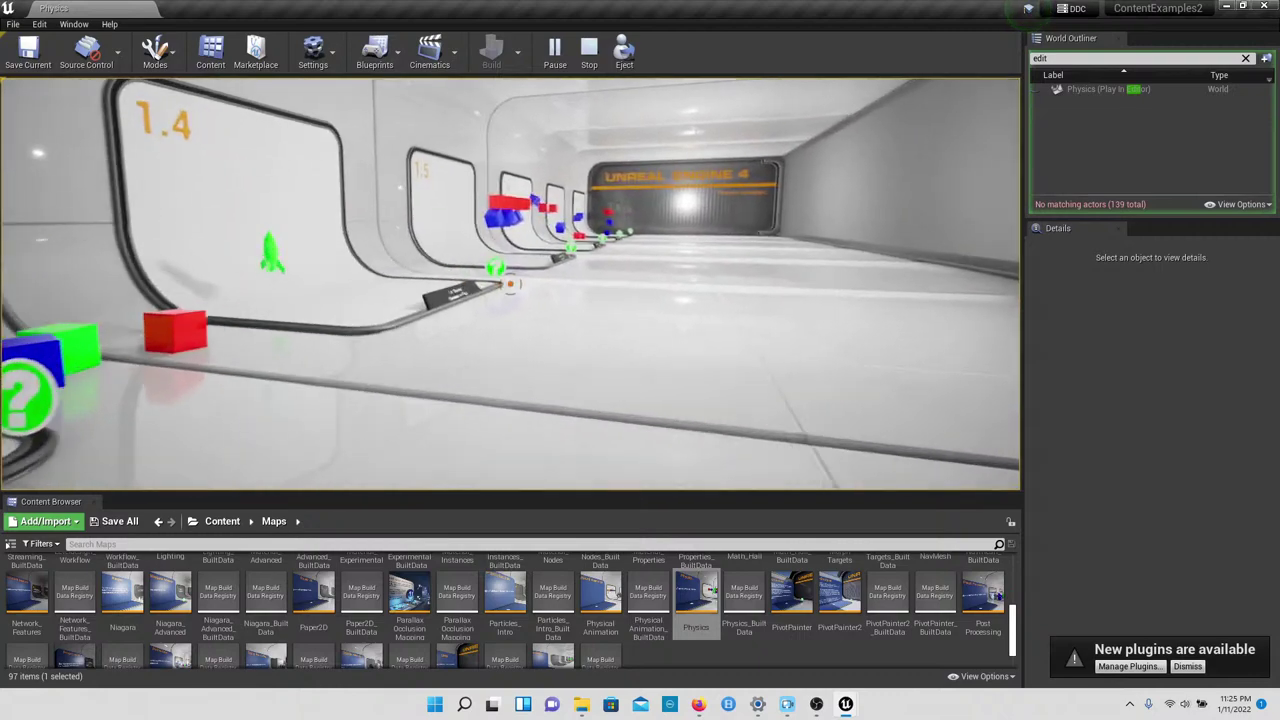
key(w)
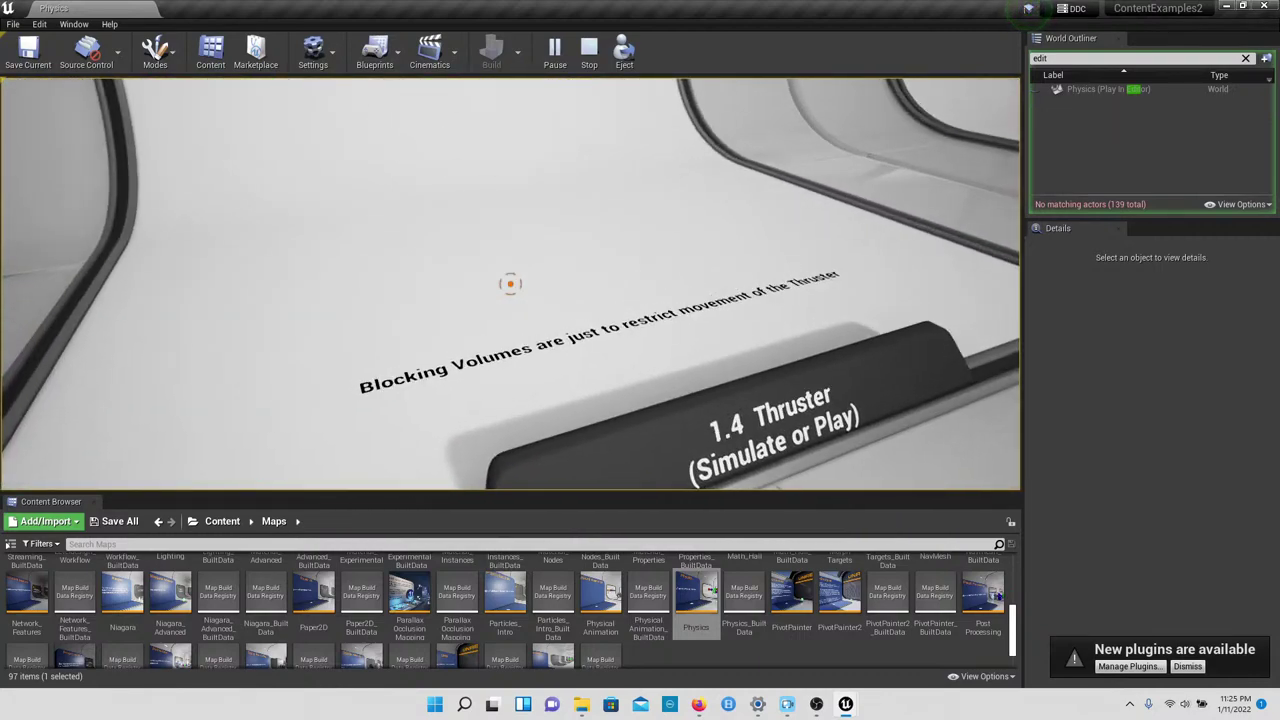
key(s)
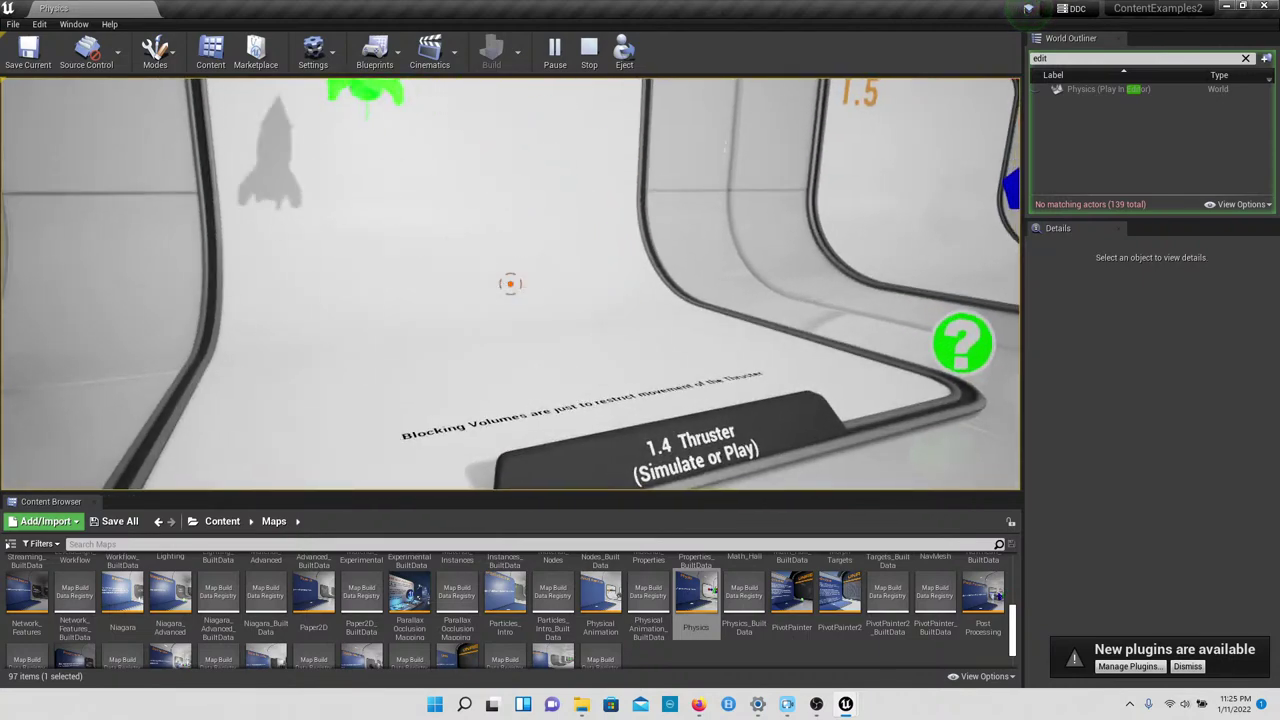
Step: Examine the linked red and blue cubes and the sign text at exhibit 1.5, PhysicsConstraints
key(w)
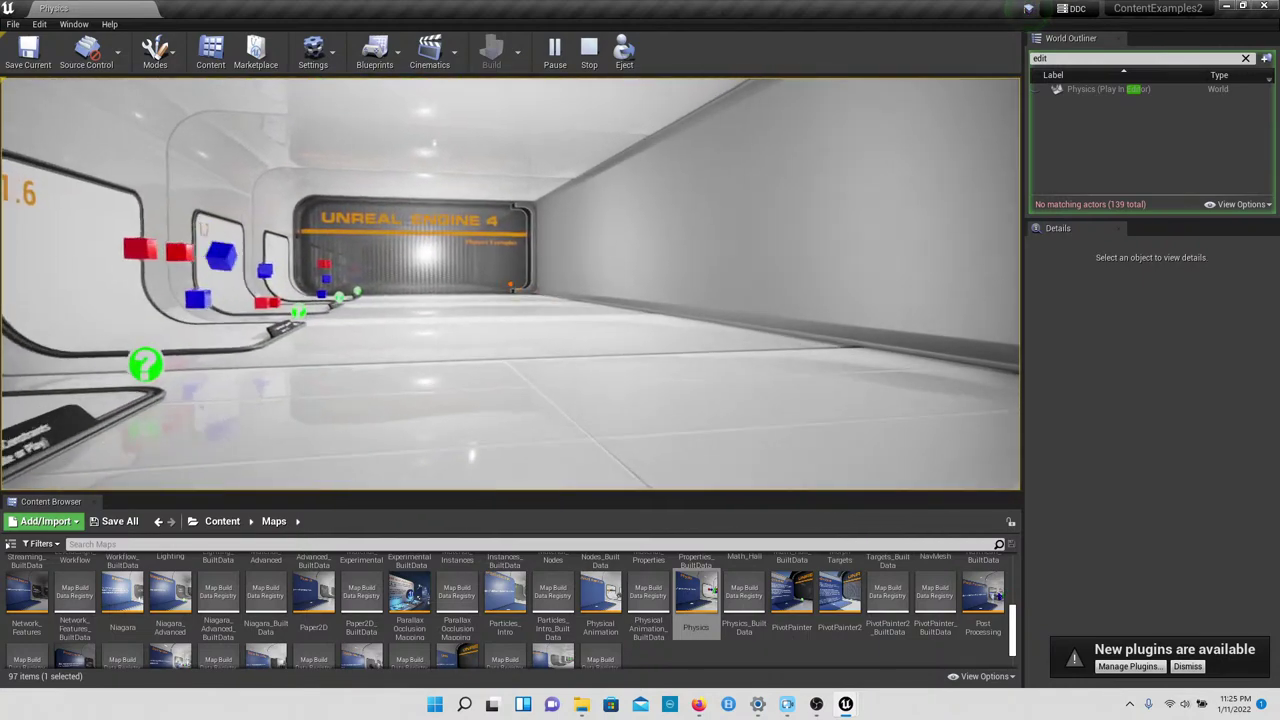
key(w)
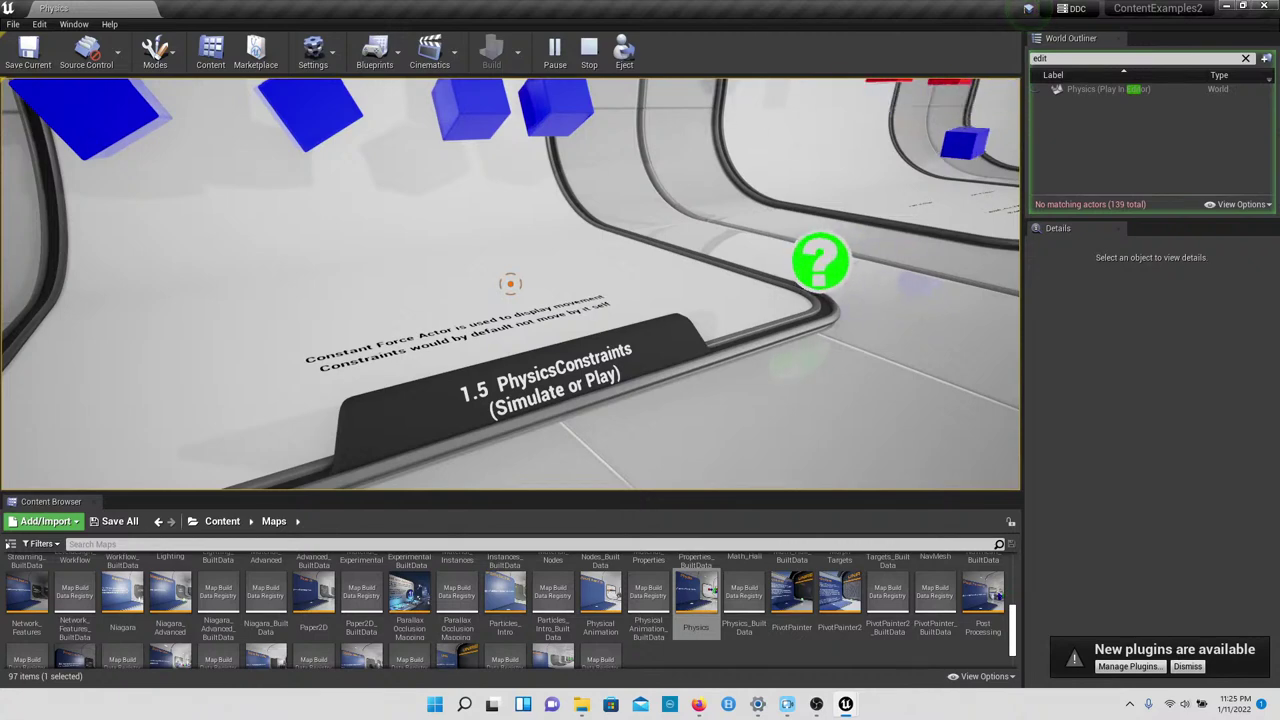
key(w)
key(w)
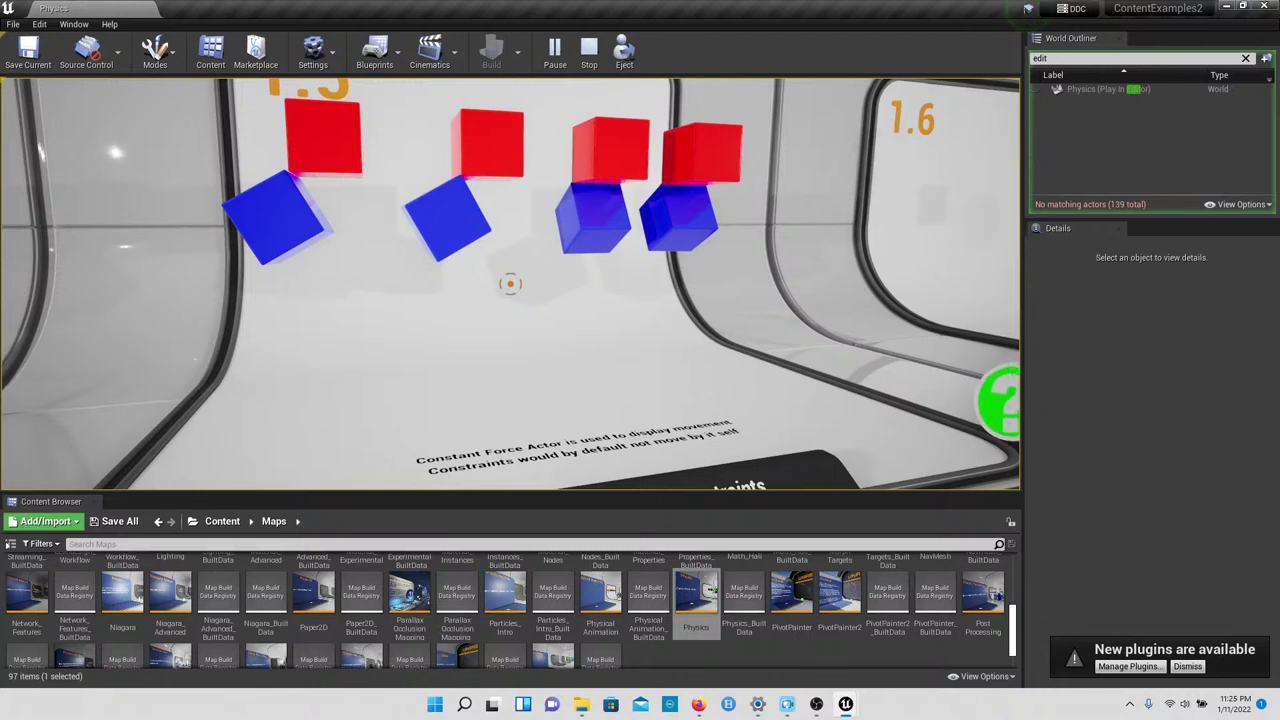
key(s)
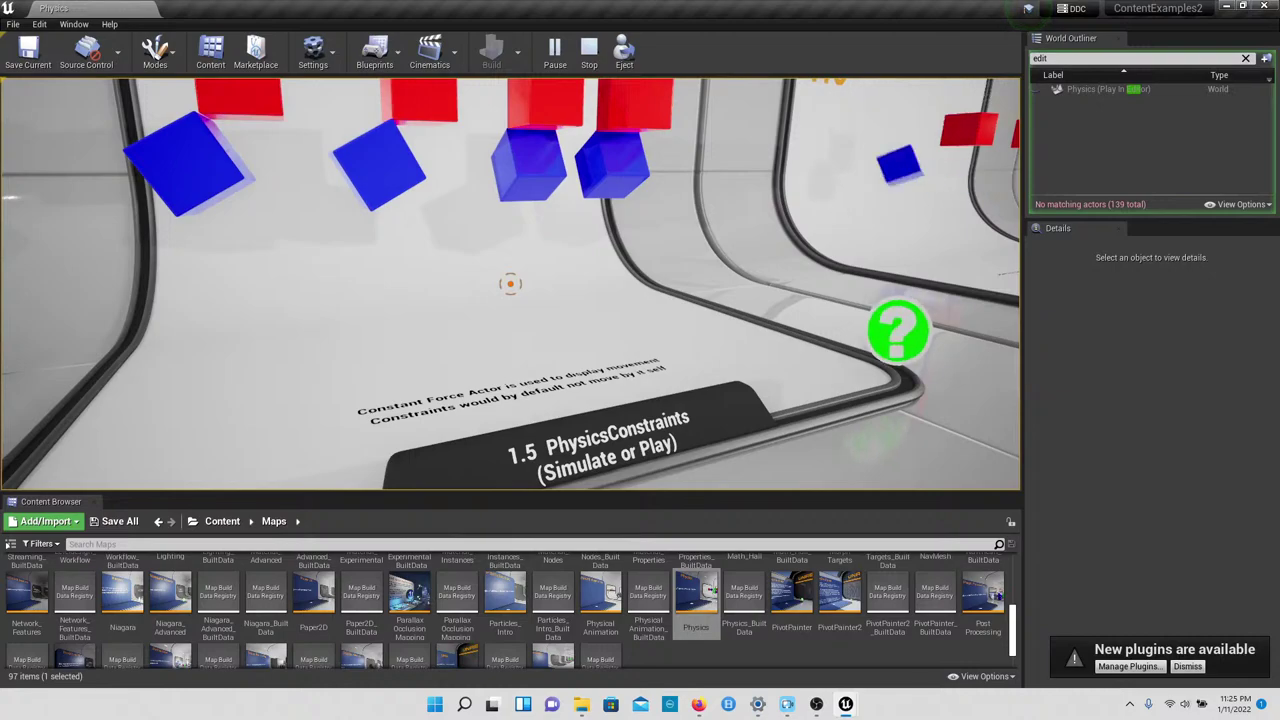
key(a)
Step: Move on to exhibit 1.6, PhysicsConstraints Angular Motors, and examine its moving cubes and sign text
key(w)
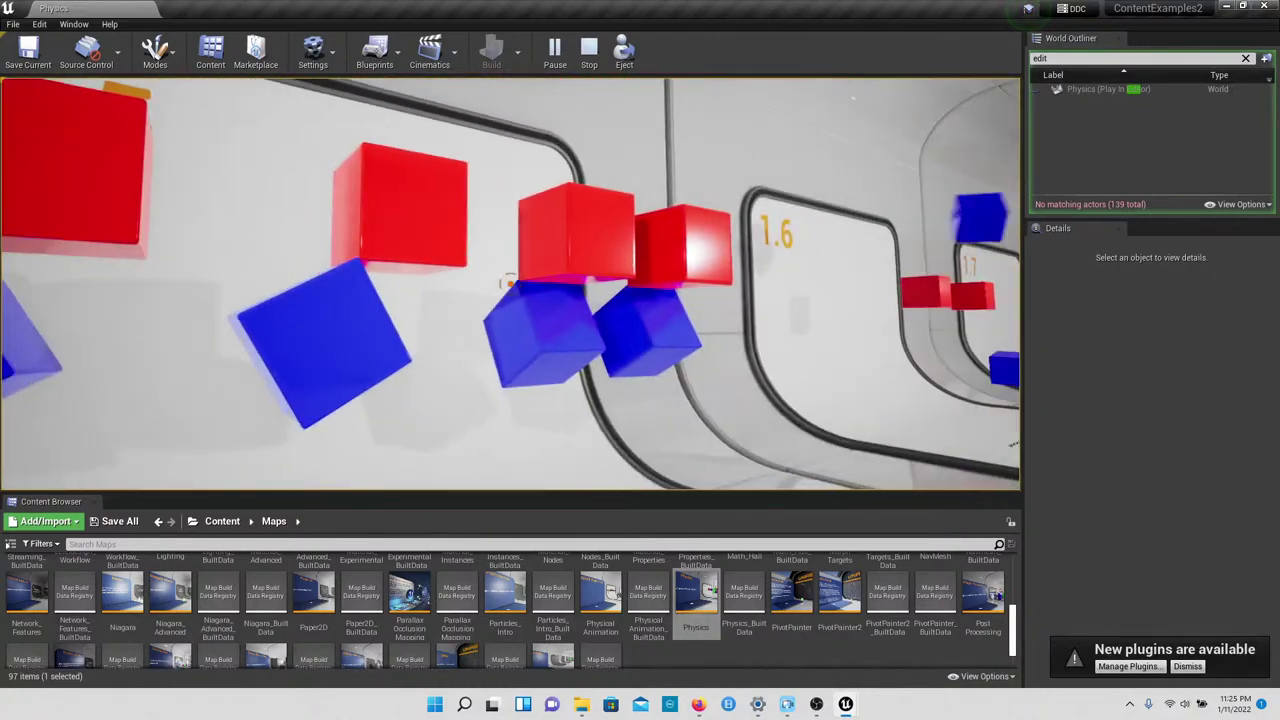
key(w)
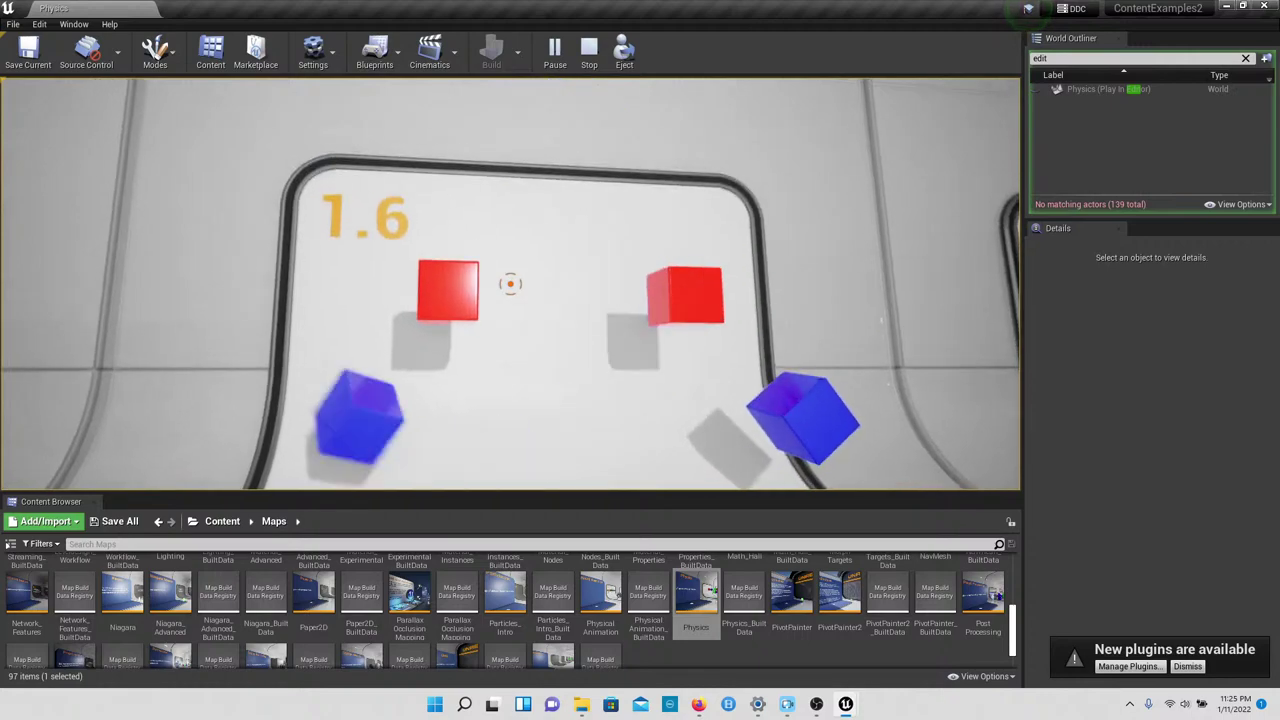
key(s)
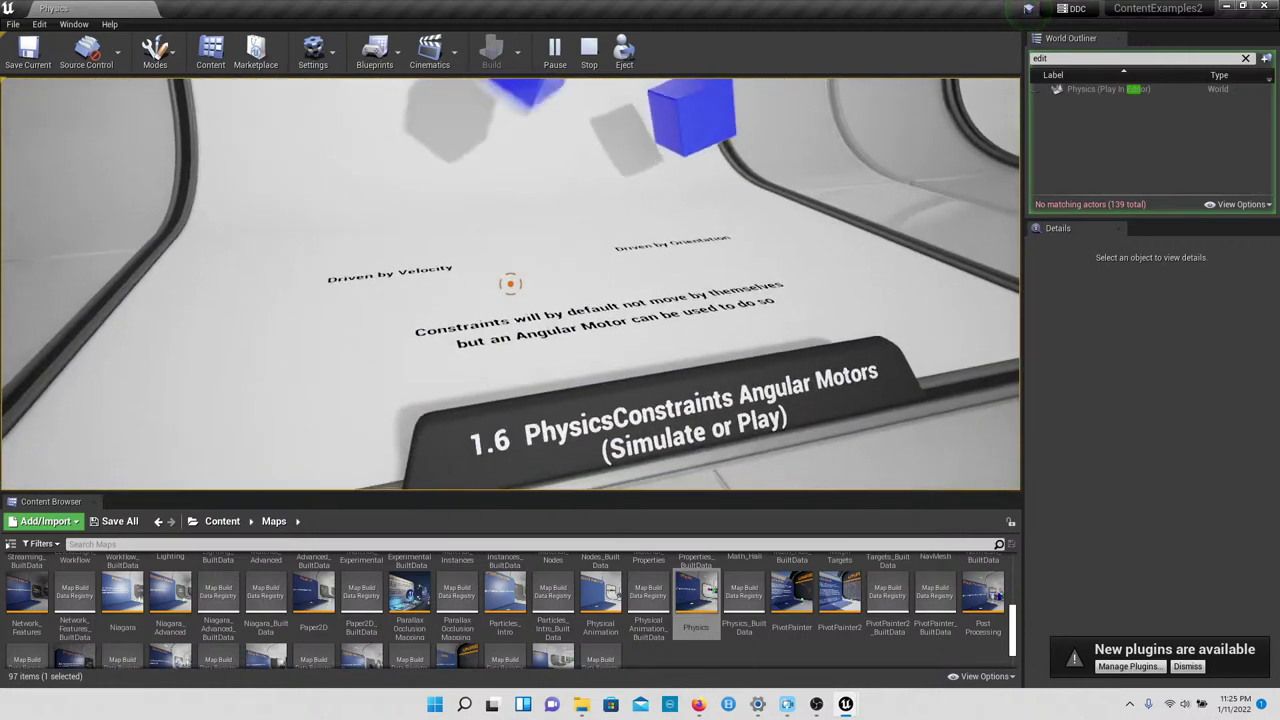
Step: Examine the breakable constraint cubes and instructions at exhibit 1.8, PhysicsConstraints Breakable, and end the play session
key(w)
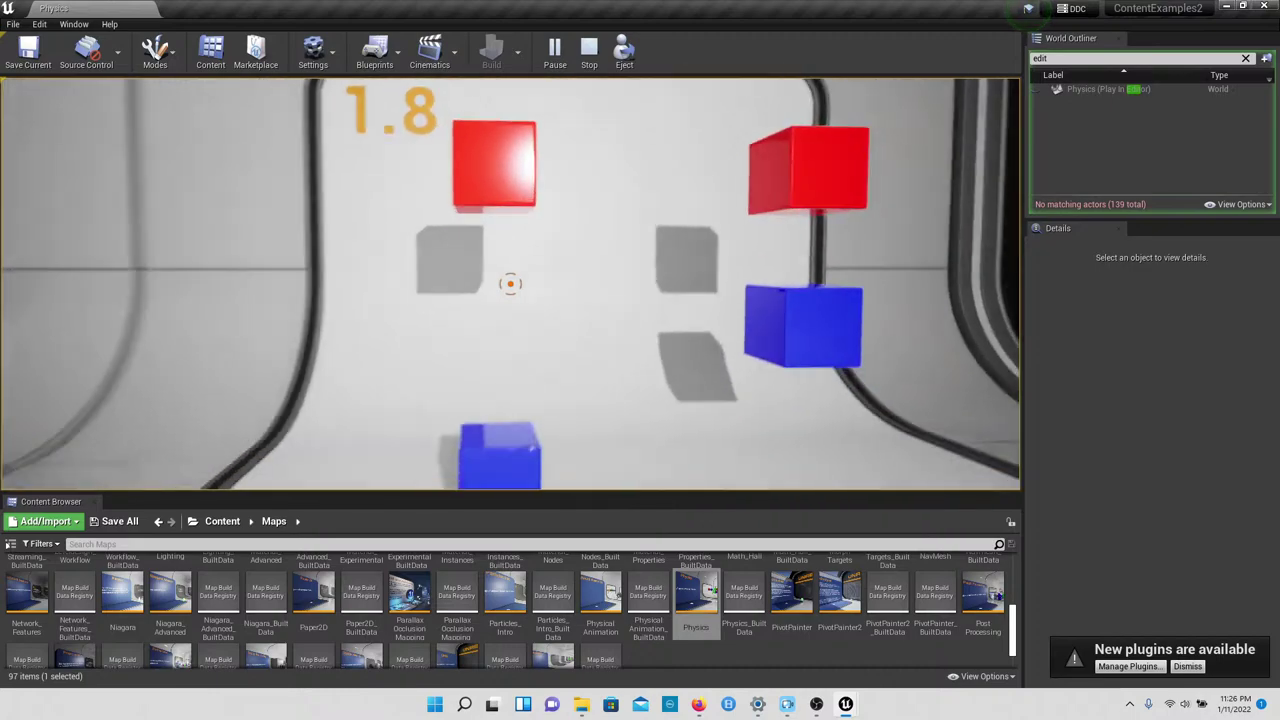
key(w)
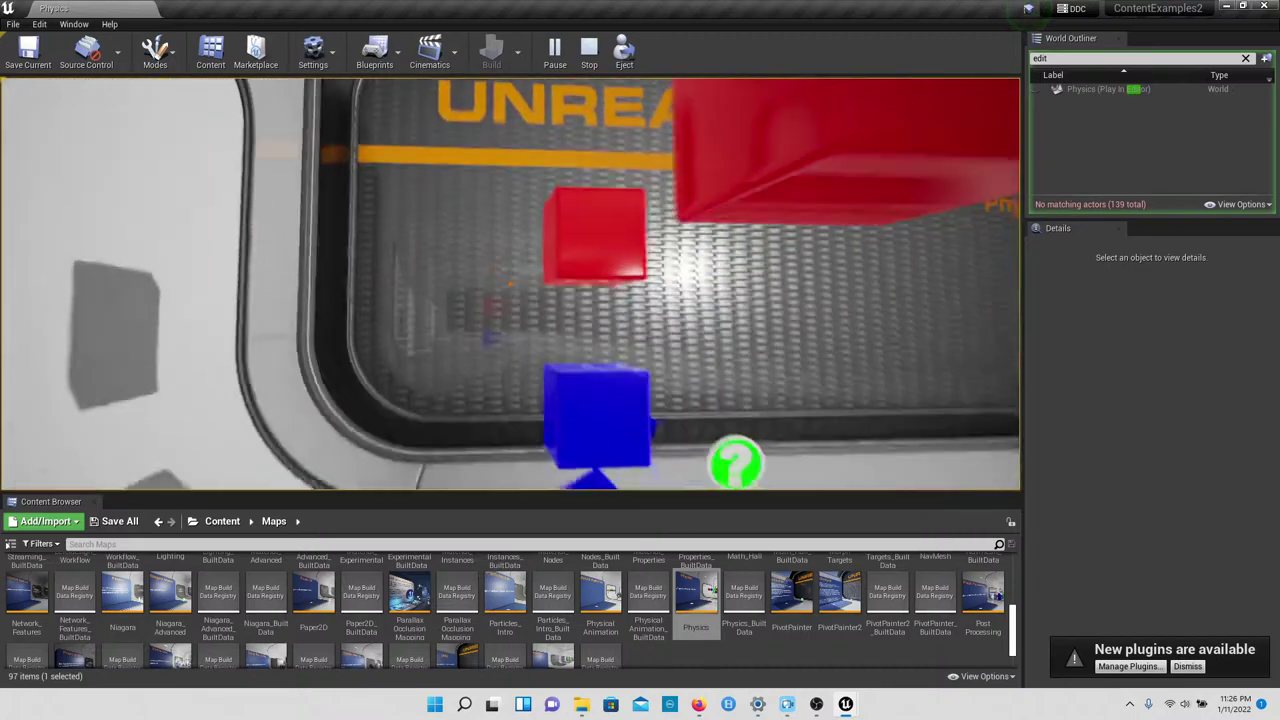
key(s)
key(w)
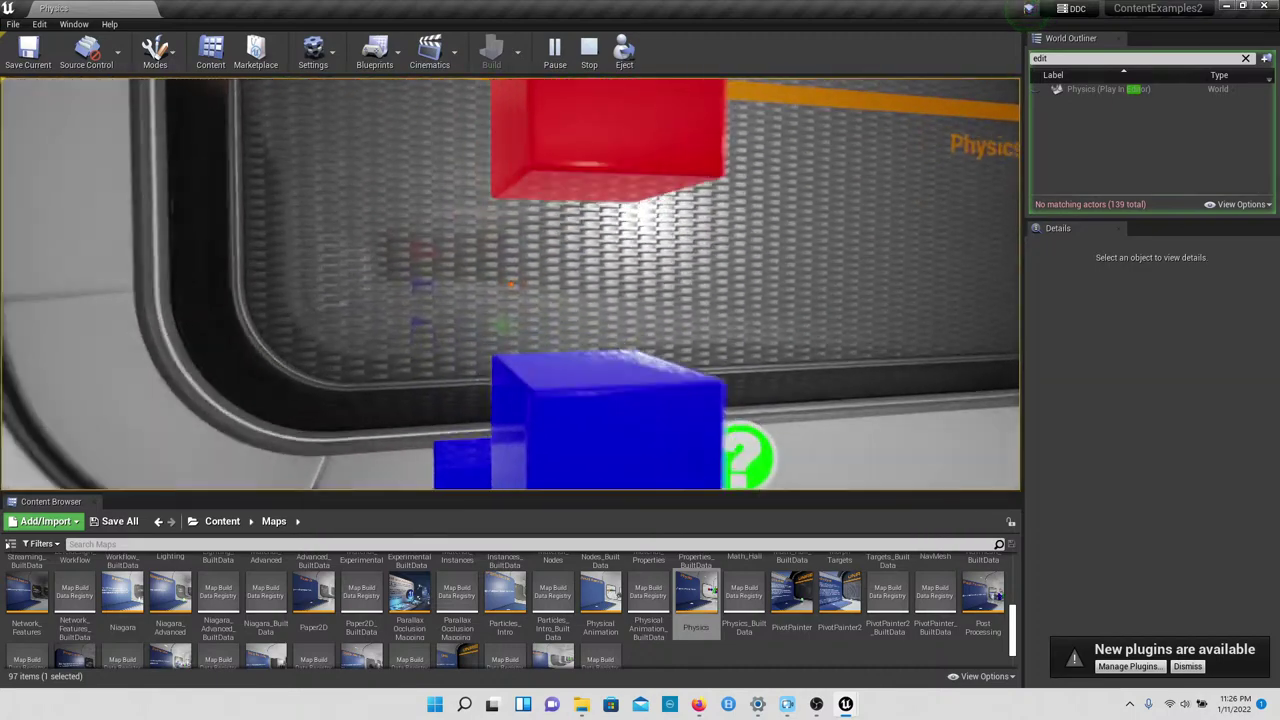
key(w)
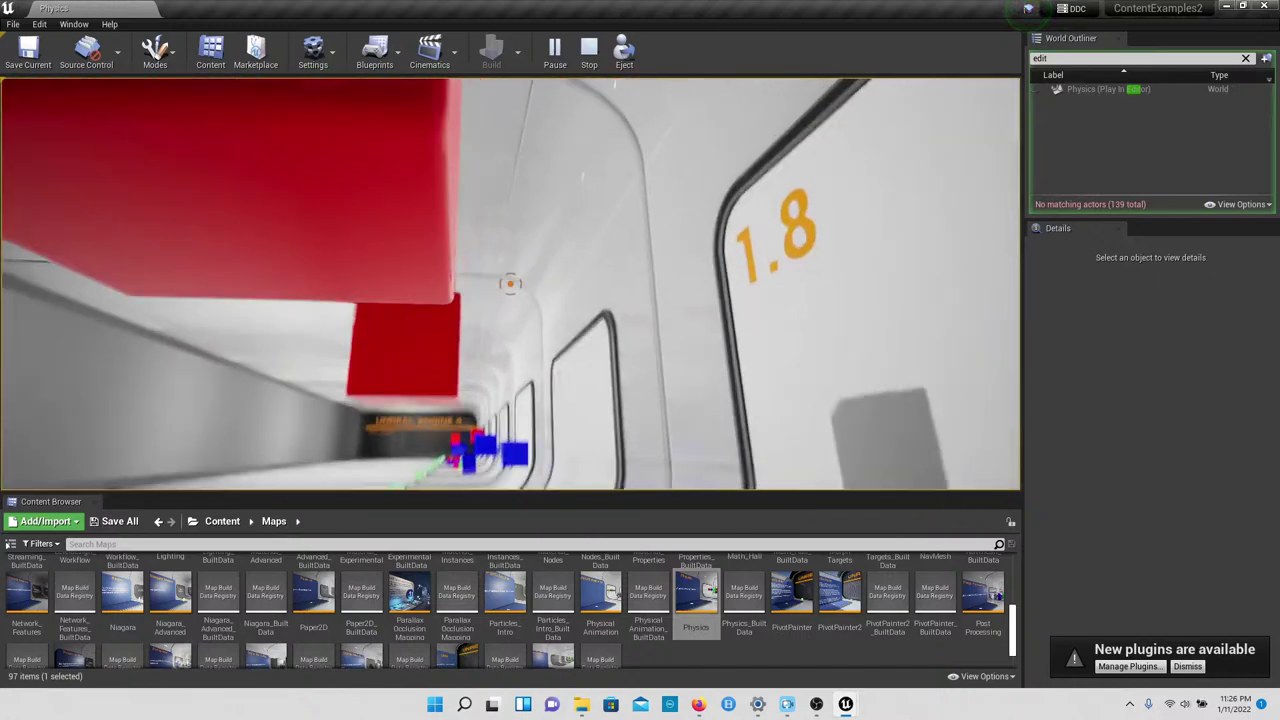
key(w)
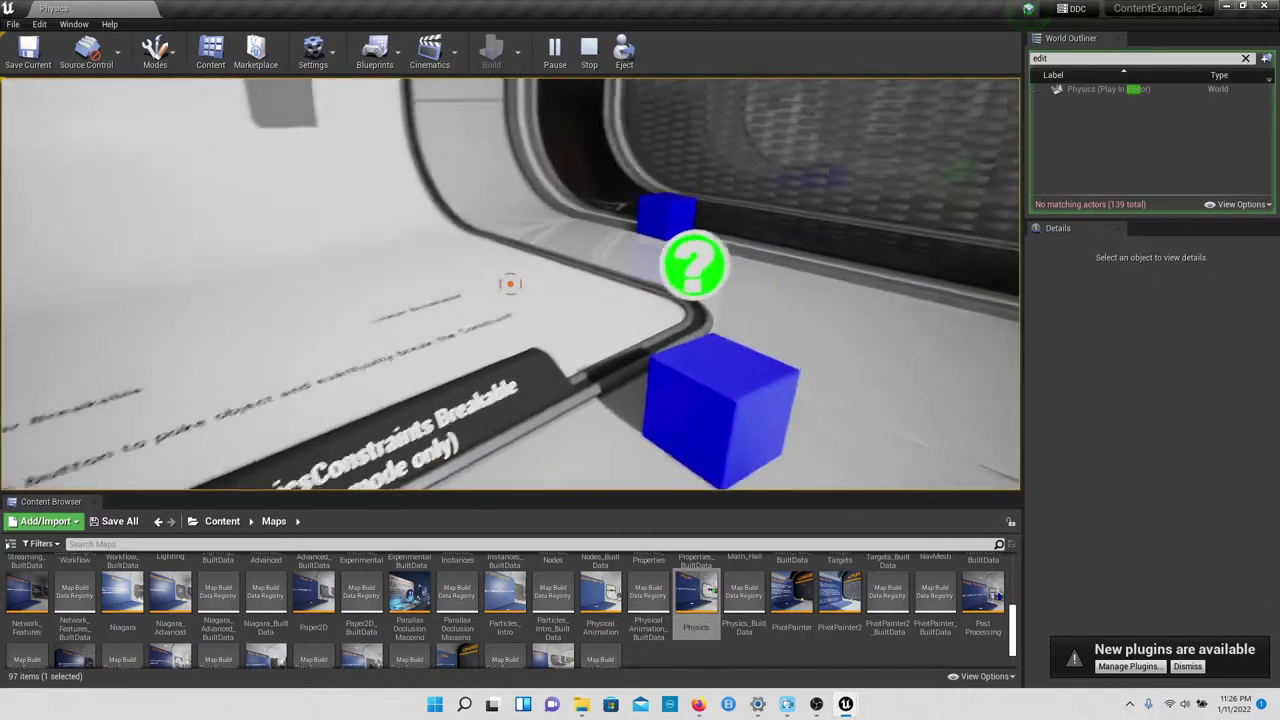
key(w)
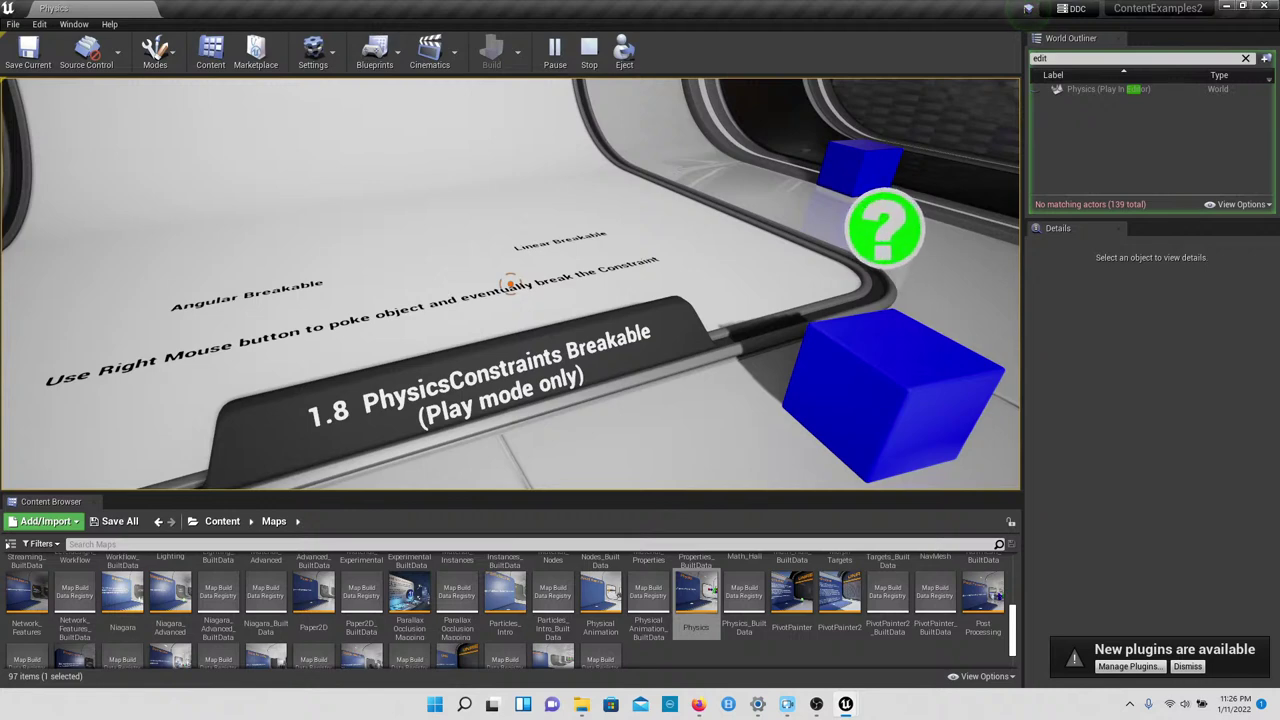
key(Escape)
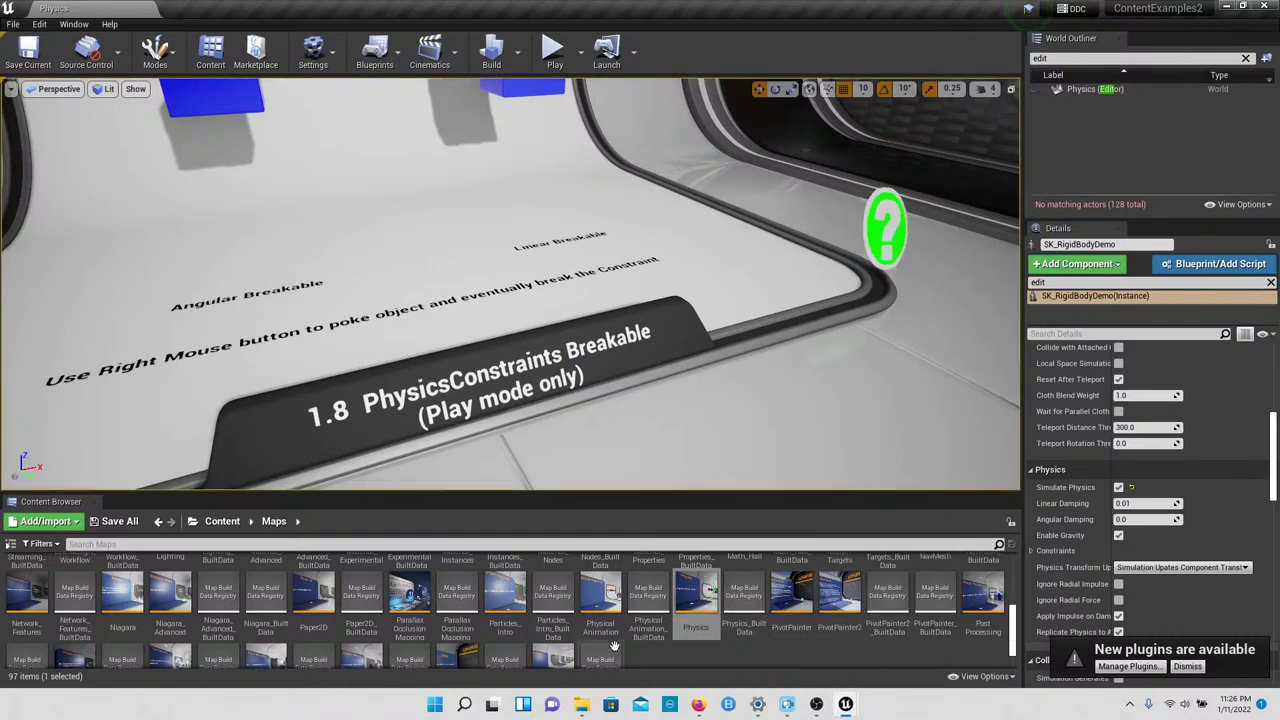
Step: Open the PivotPainter map from the Maps folder without saving the changes to LevelScripting_Master
scroll(617, 645, down, 1)
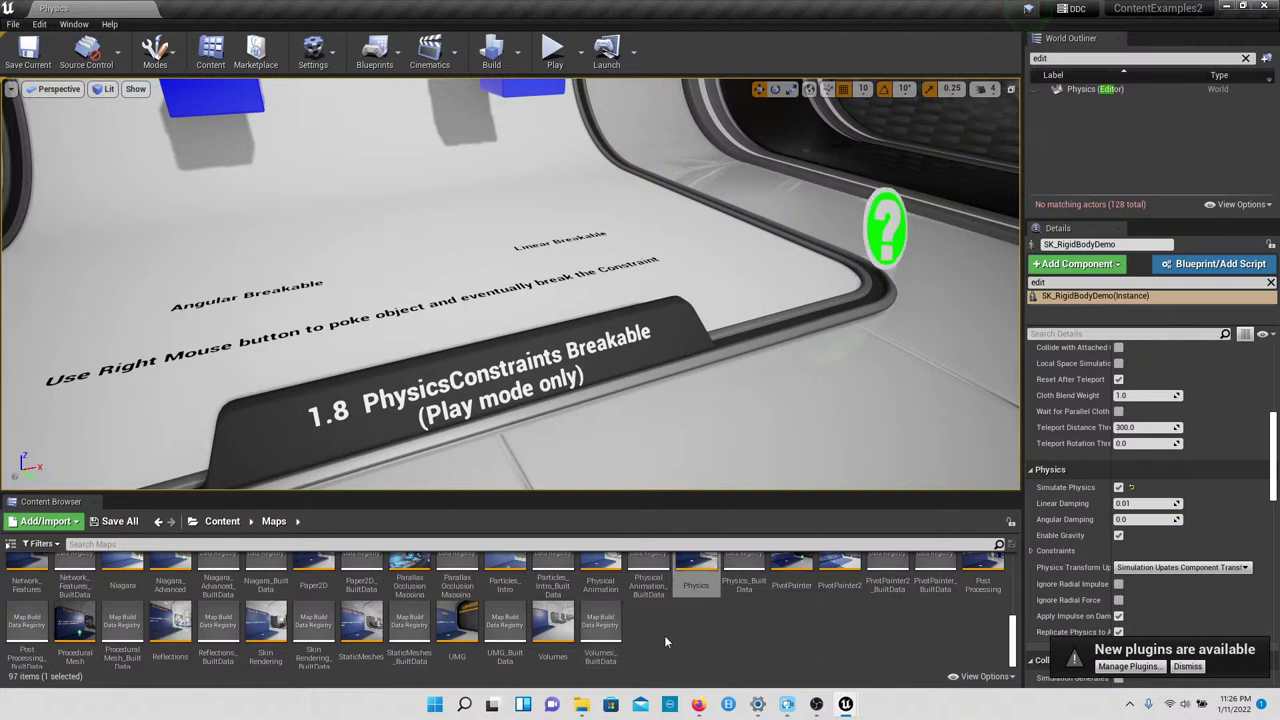
scroll(707, 636, up, 1)
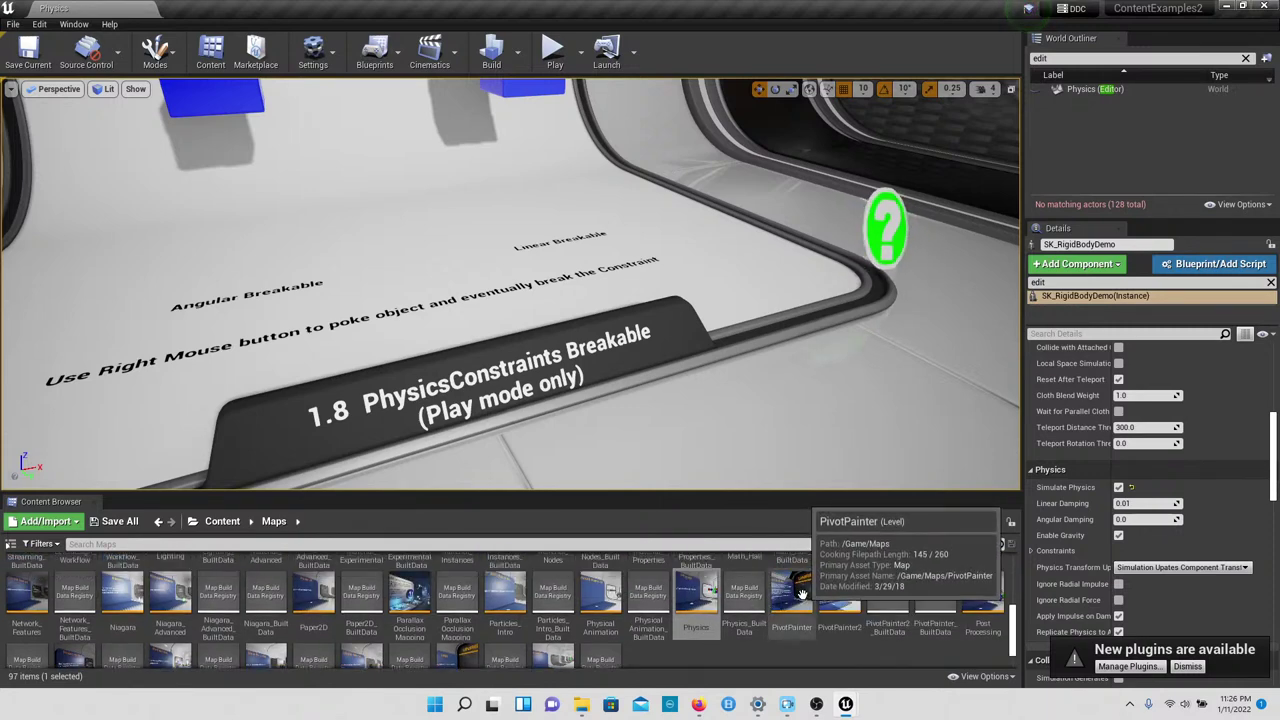
click(800, 593)
double_click(800, 593)
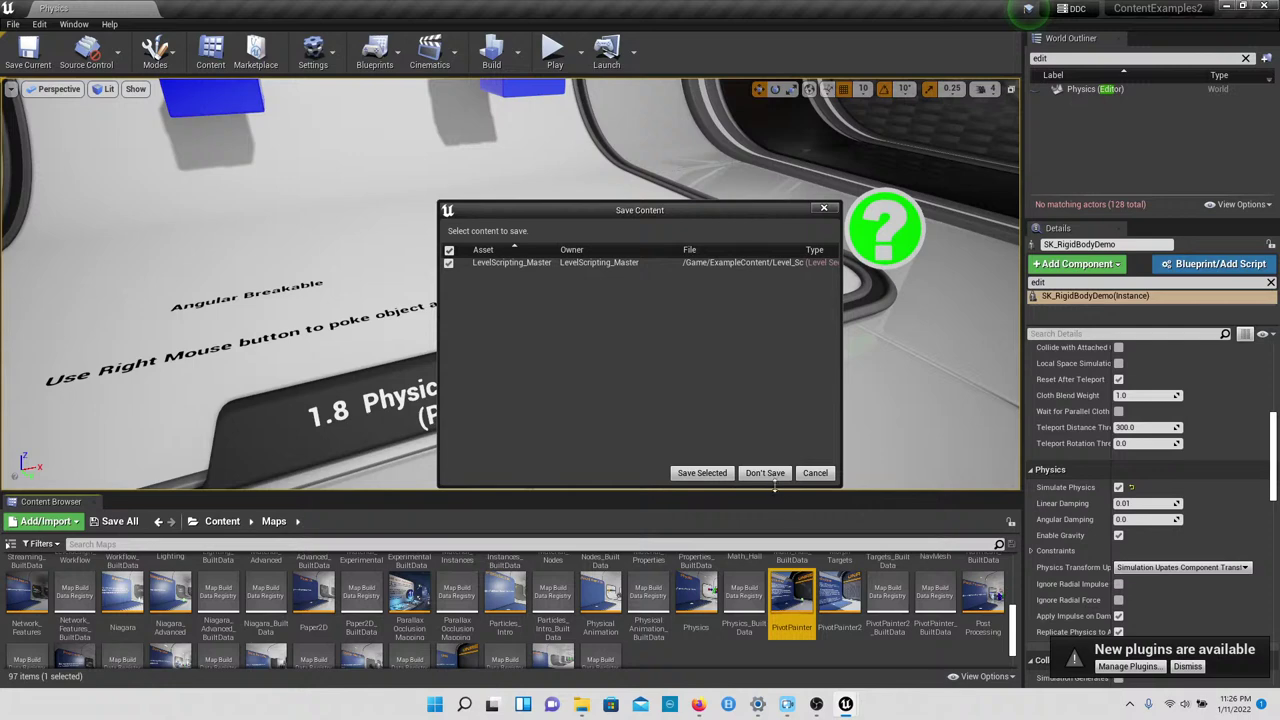
click(768, 472)
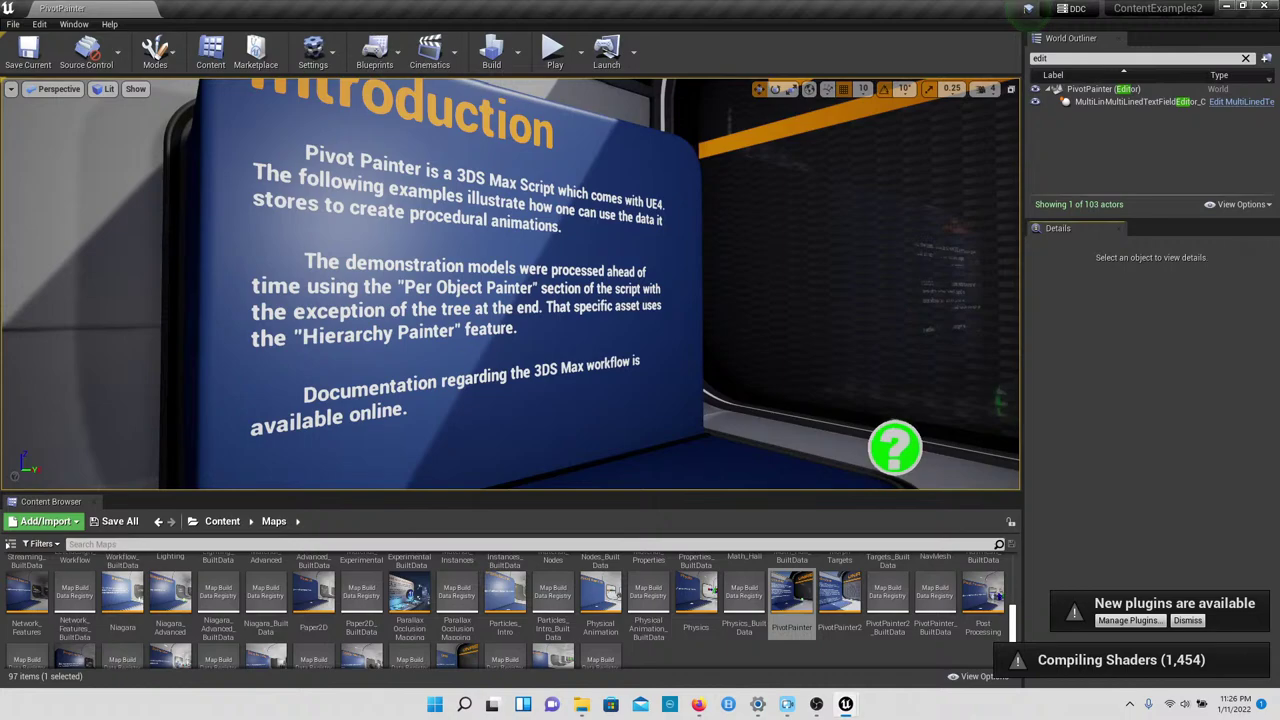
Step: Look over the Introduction sign and the first exhibit of the PivotPainter map
right_drag(467, 352, 640, 312)
right_drag(717, 366, 640, 318)
right_drag(580, 272, 575, 270)
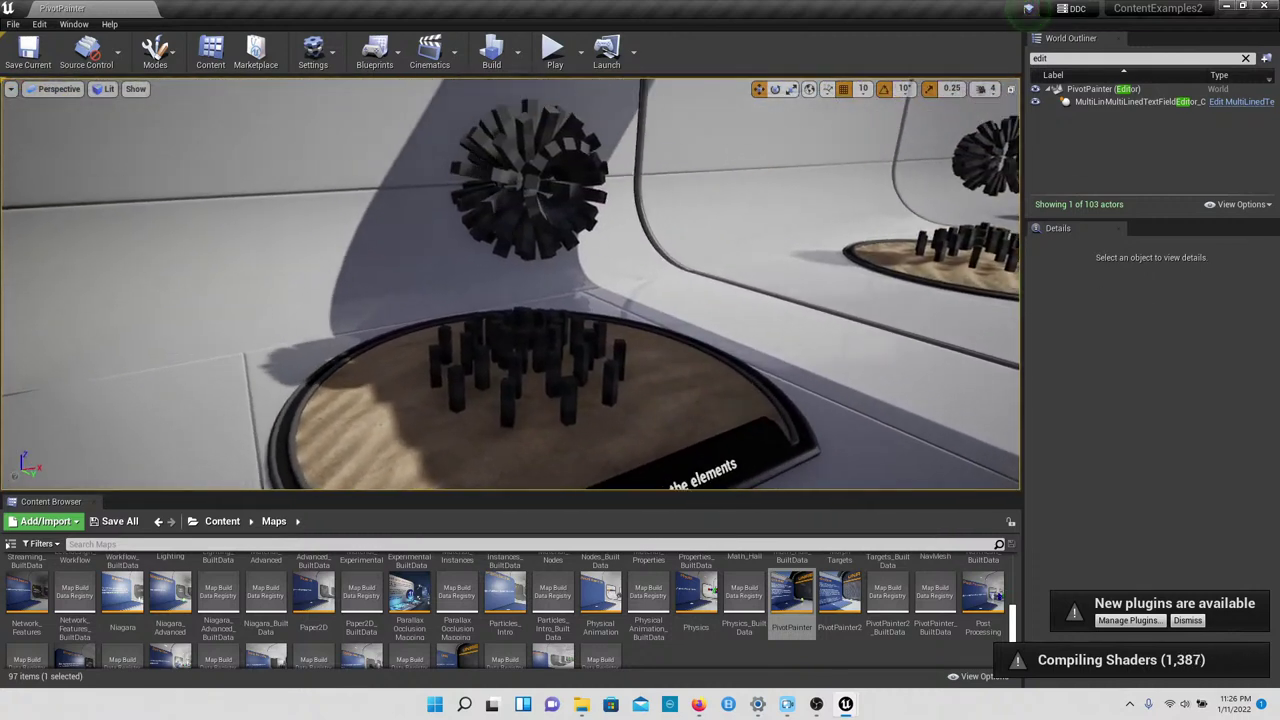
Step: Start a play session and examine the scaling blocks at exhibit 1.1, Scale the elements
click(553, 57)
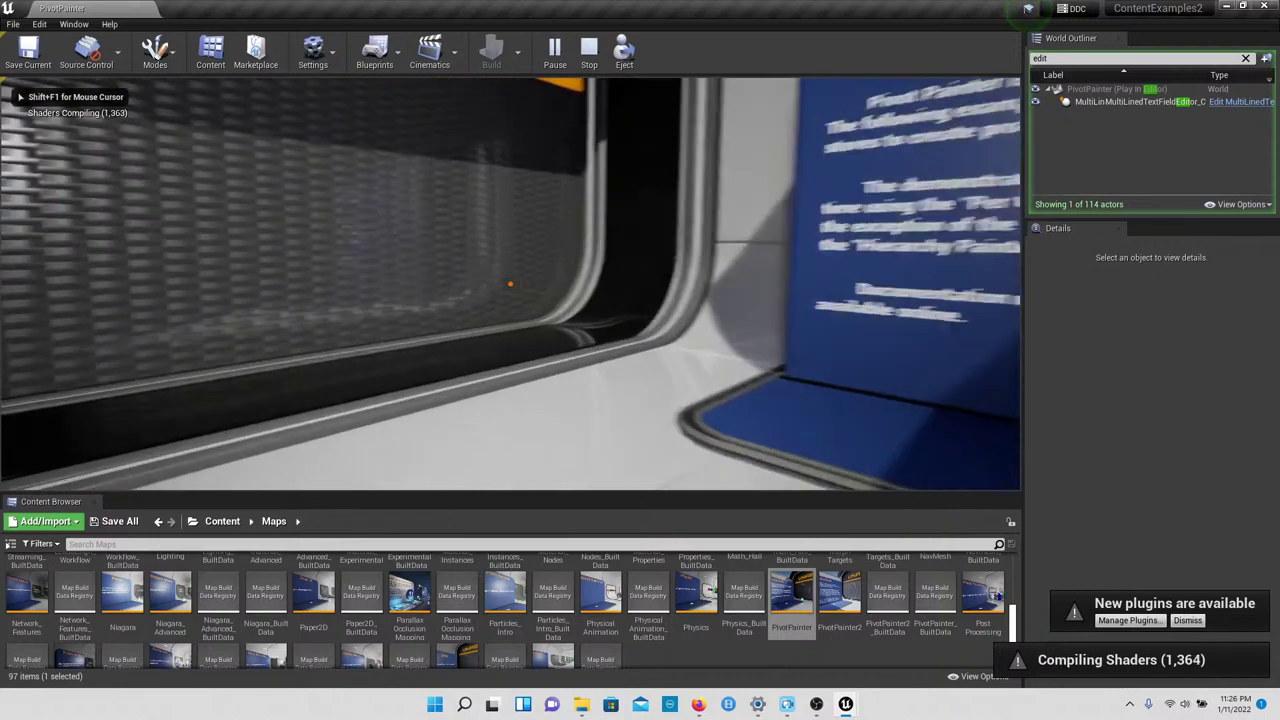
key(w)
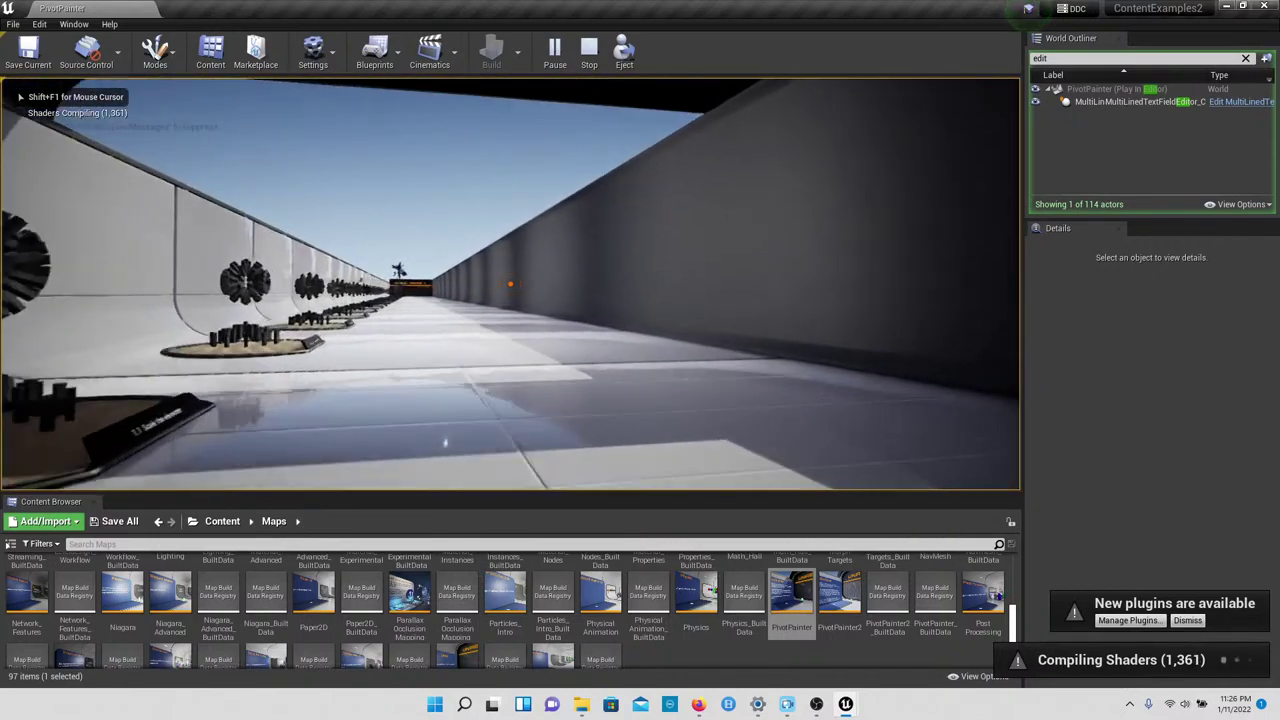
key(w)
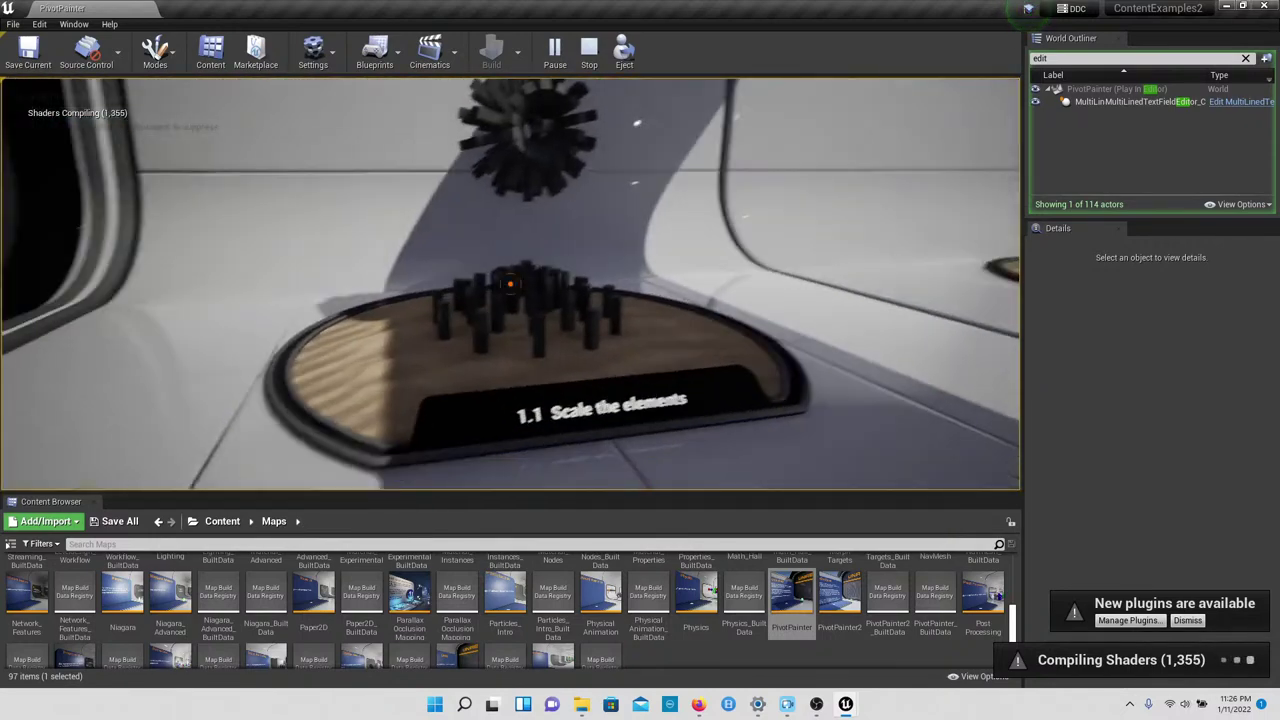
key(w)
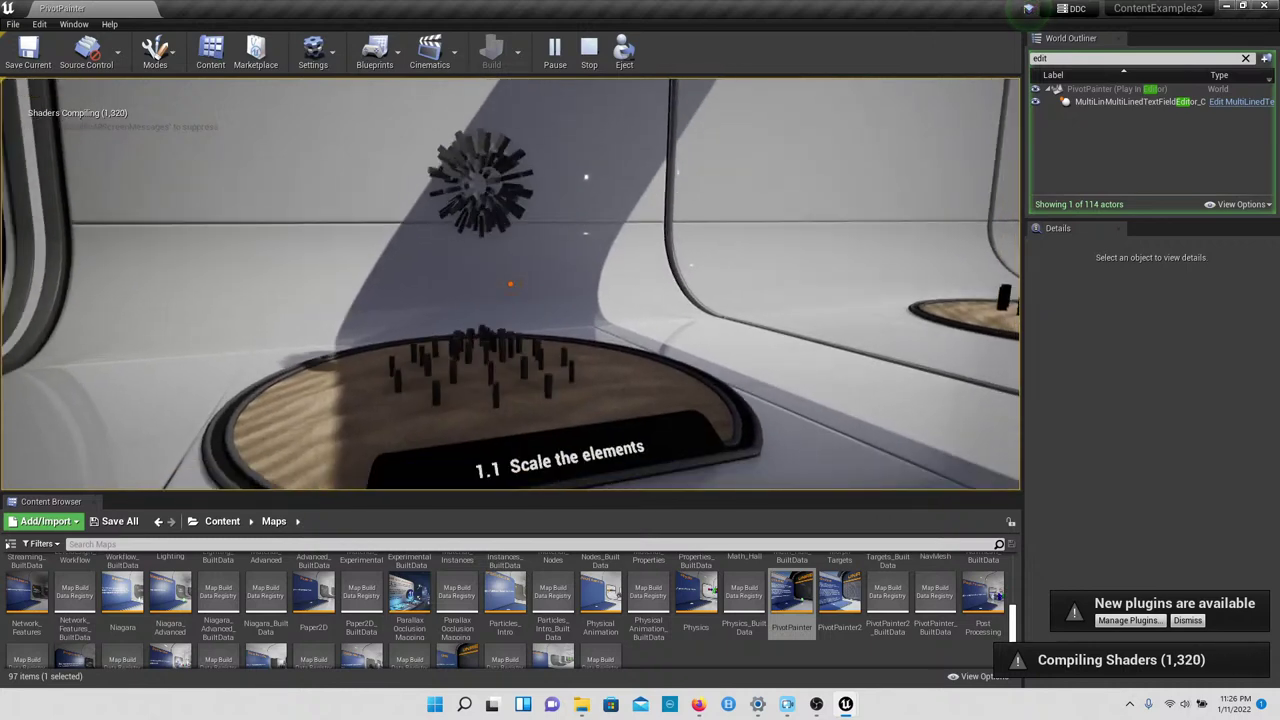
key(w)
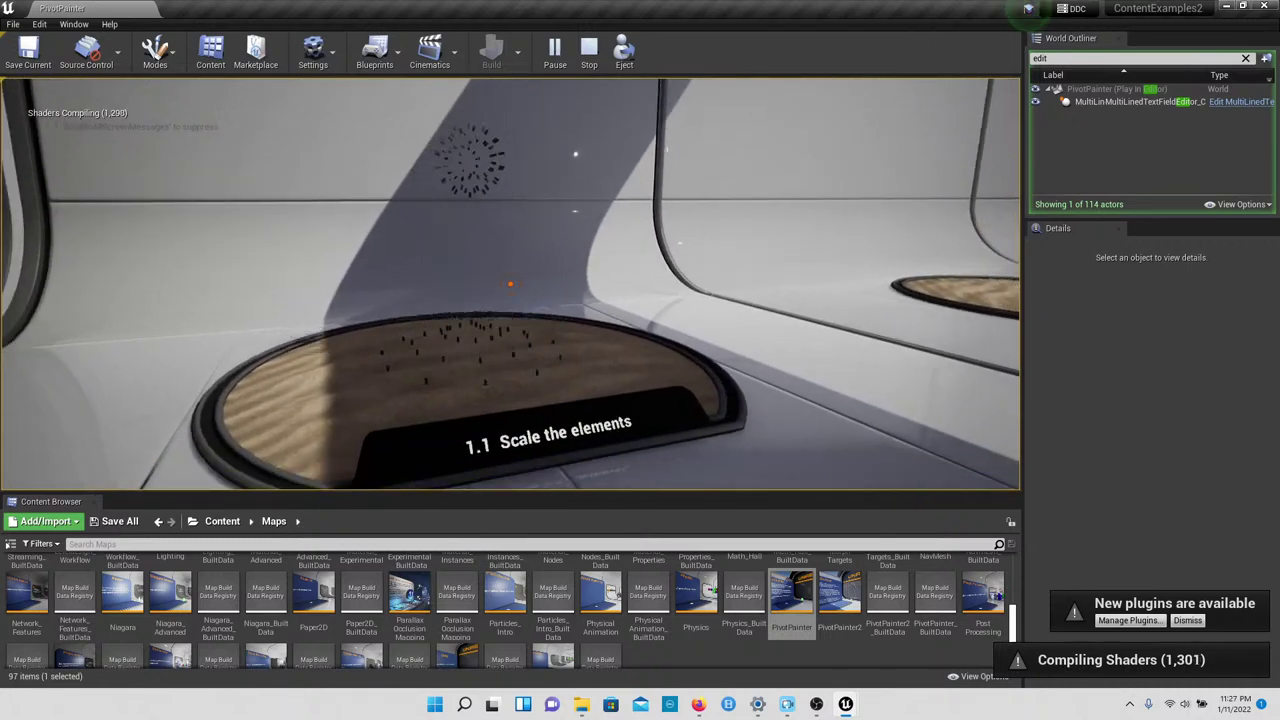
Step: Walk to exhibit 1.2, Scale using camera distance, and view its blocks from different distances
key(w)
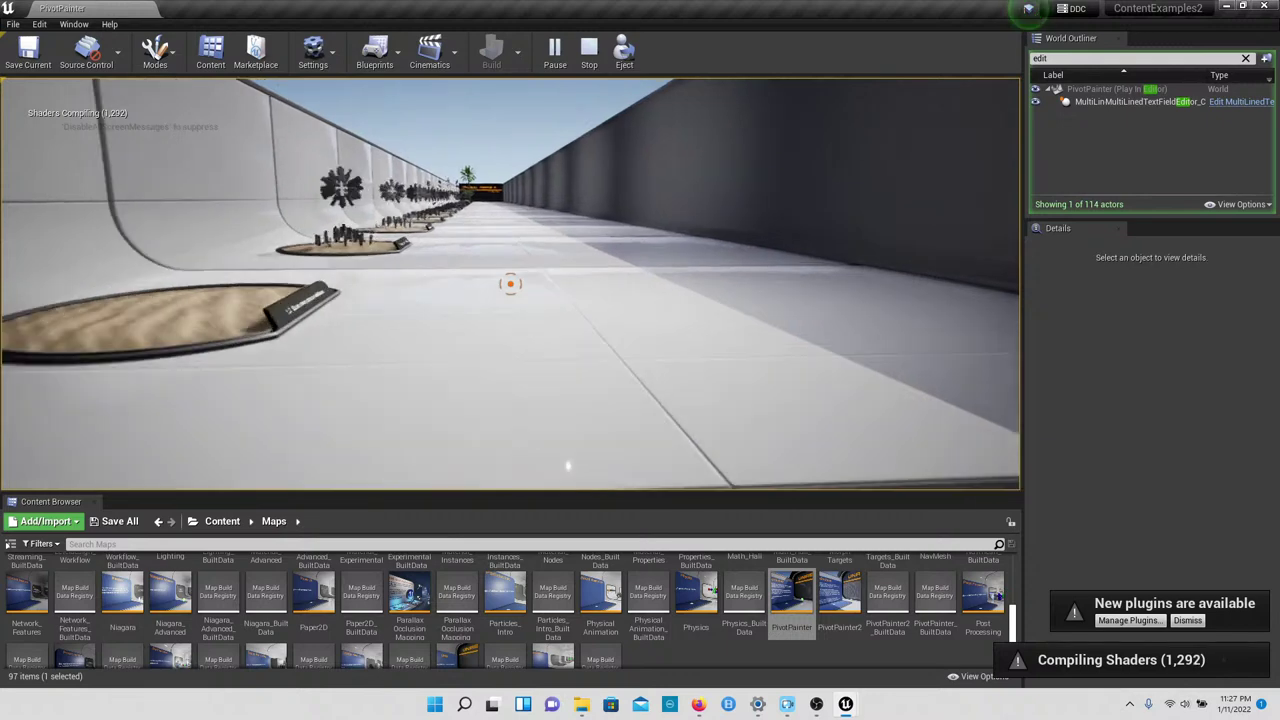
key(w)
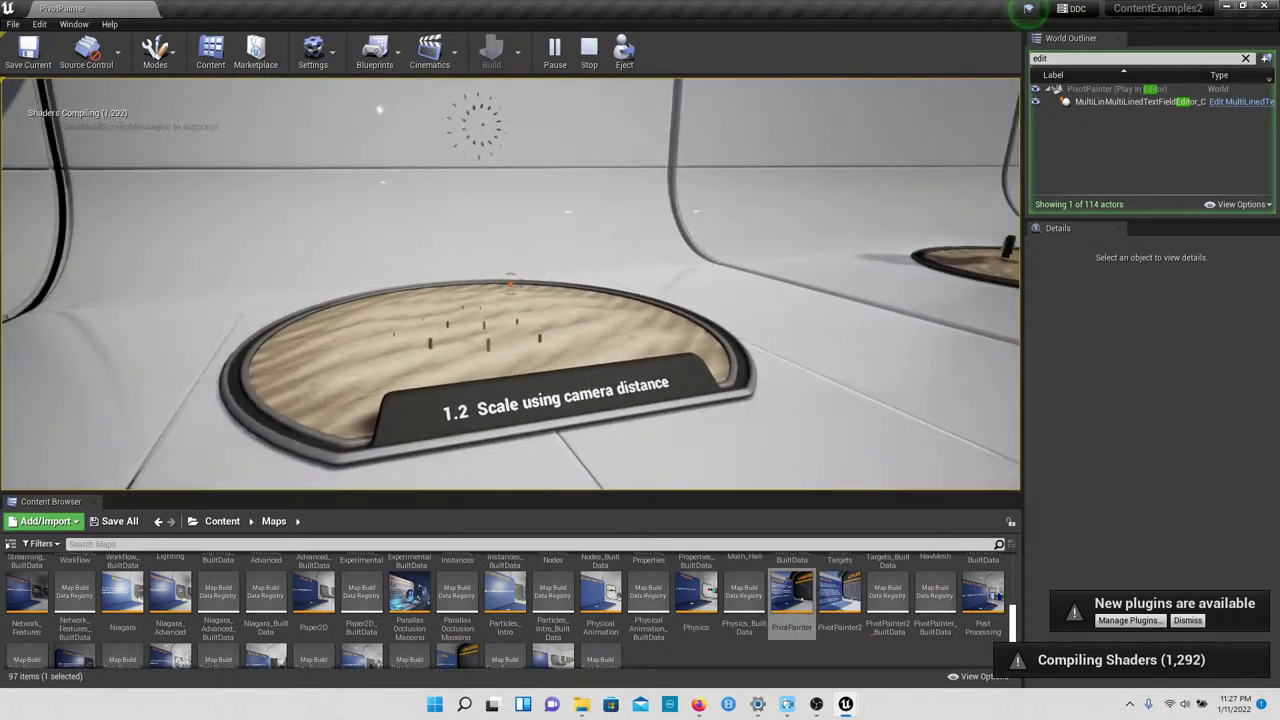
key(w)
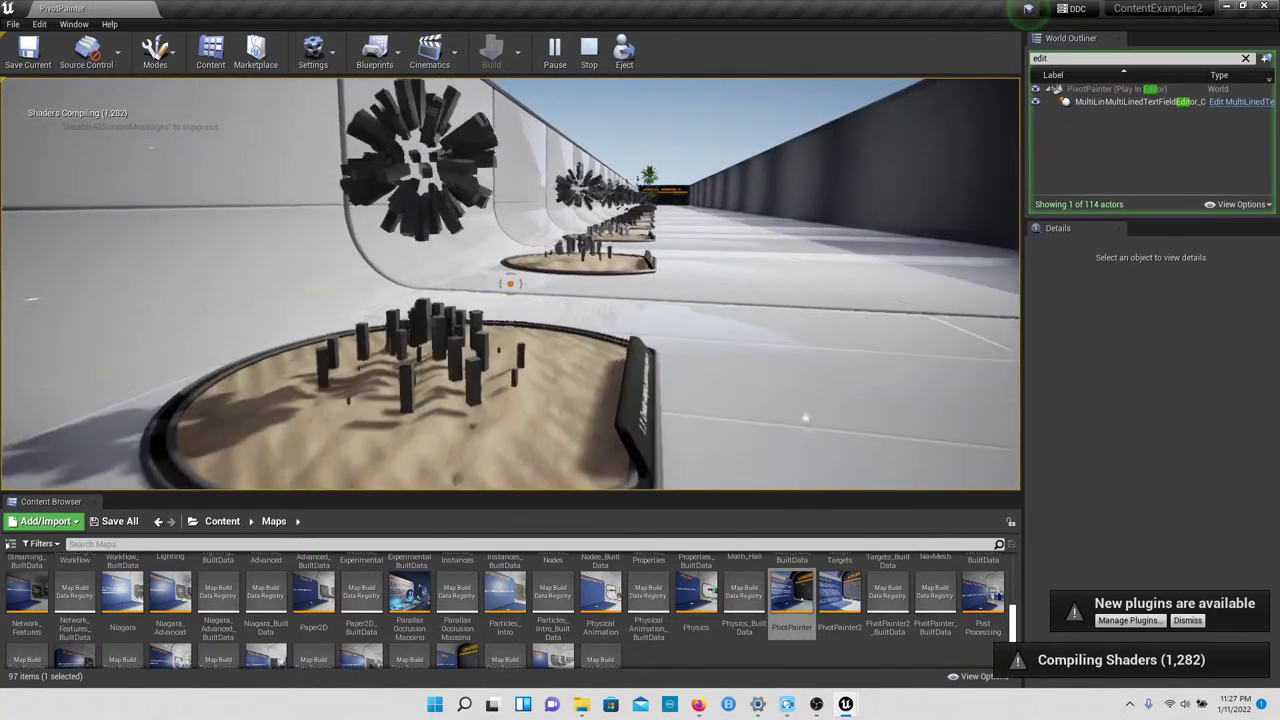
key(w)
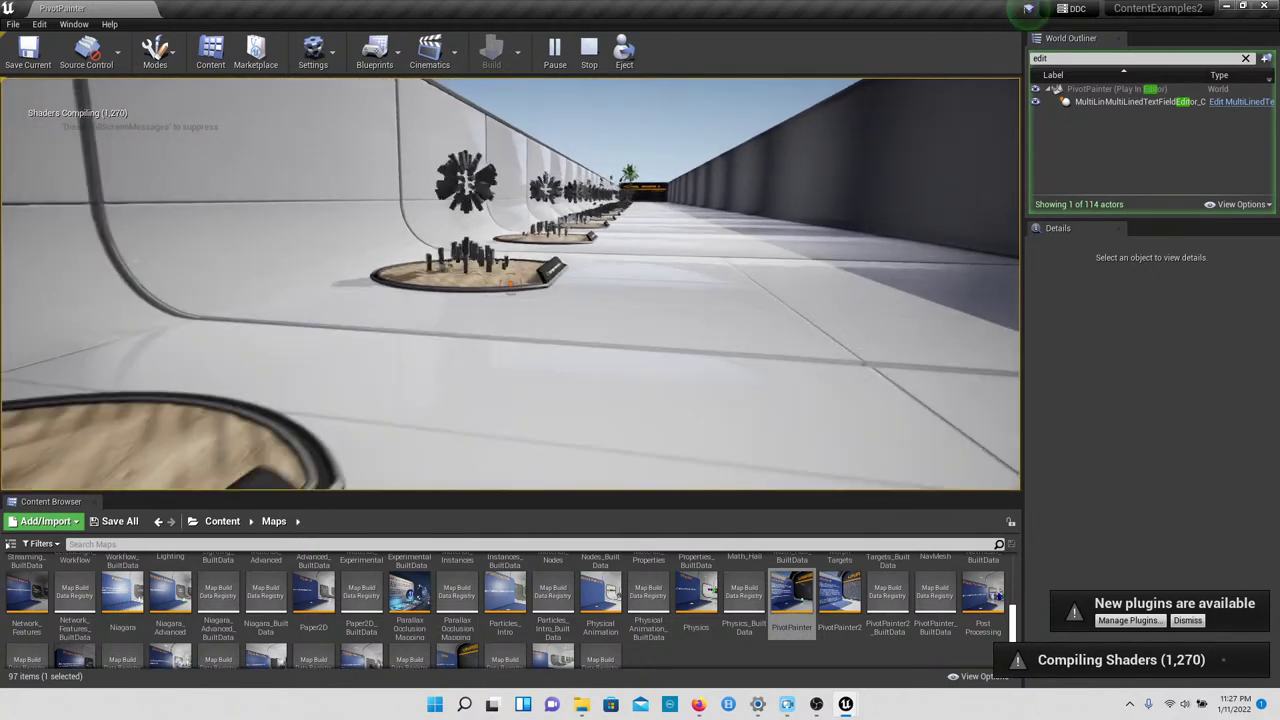
key(w)
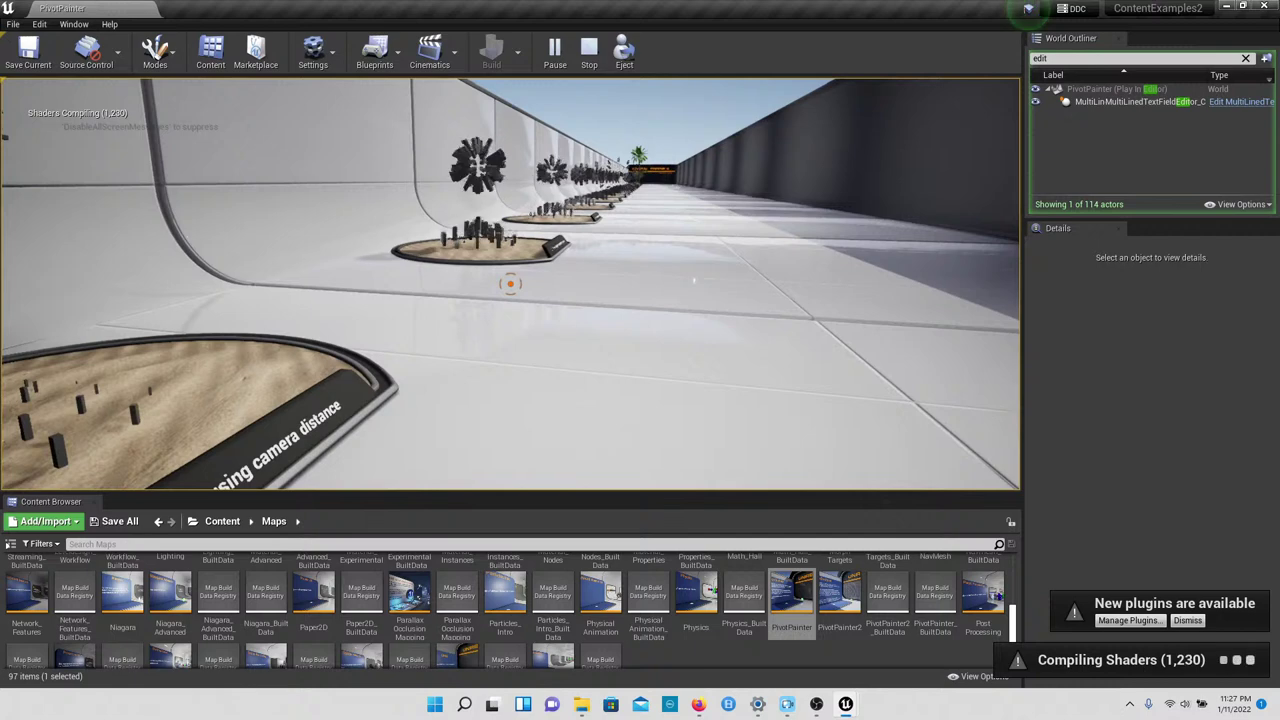
key(w)
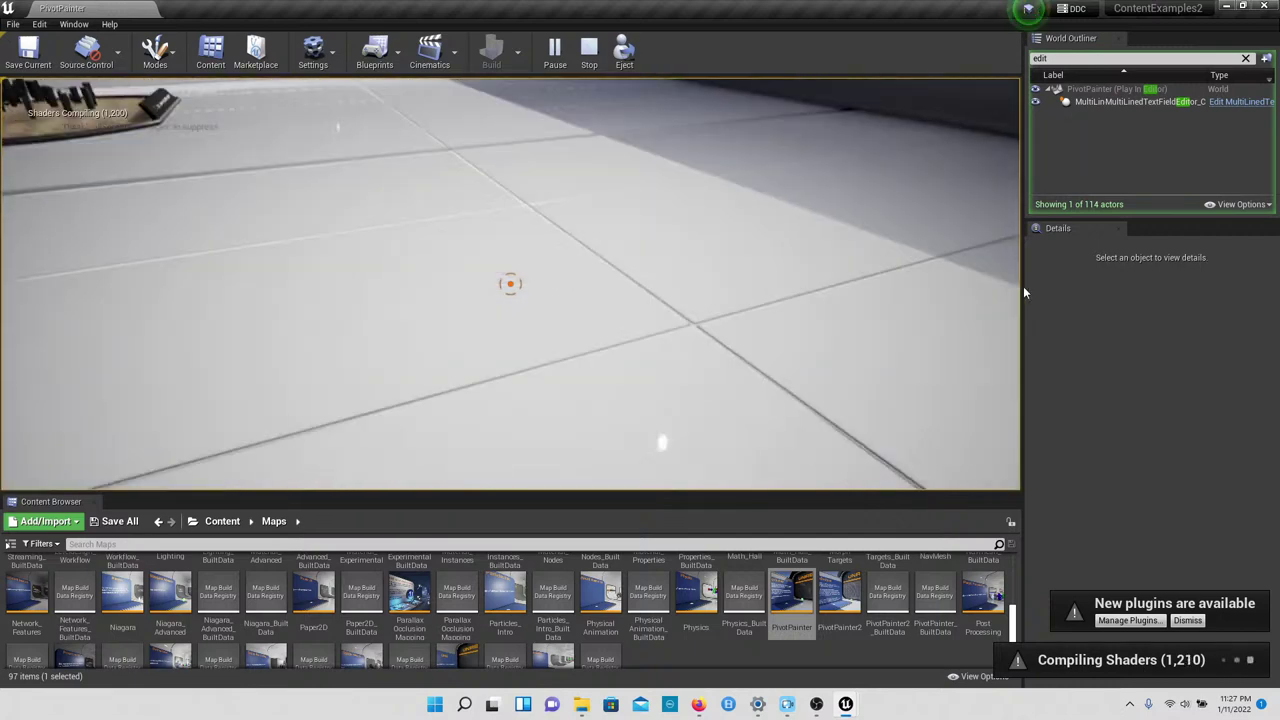
Step: End the play session and open the PostProcessing map from the Maps folder
key(Escape)
double_click(983, 592)
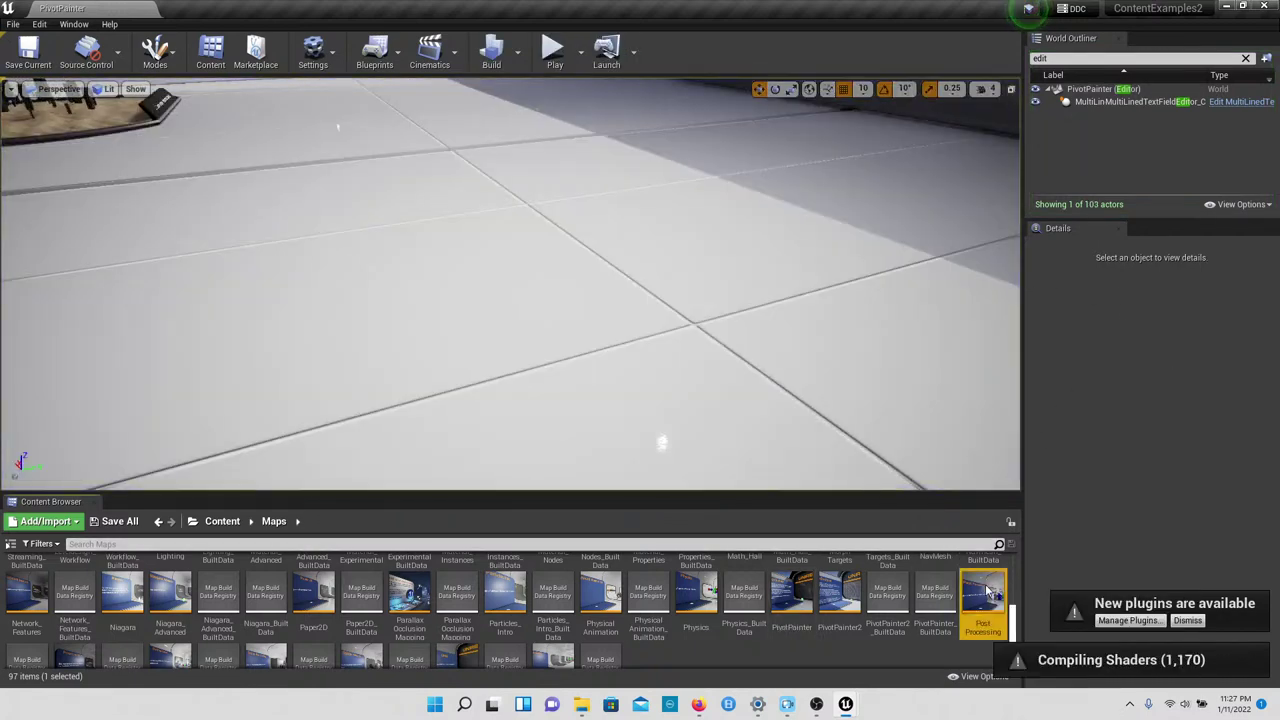
click(777, 480)
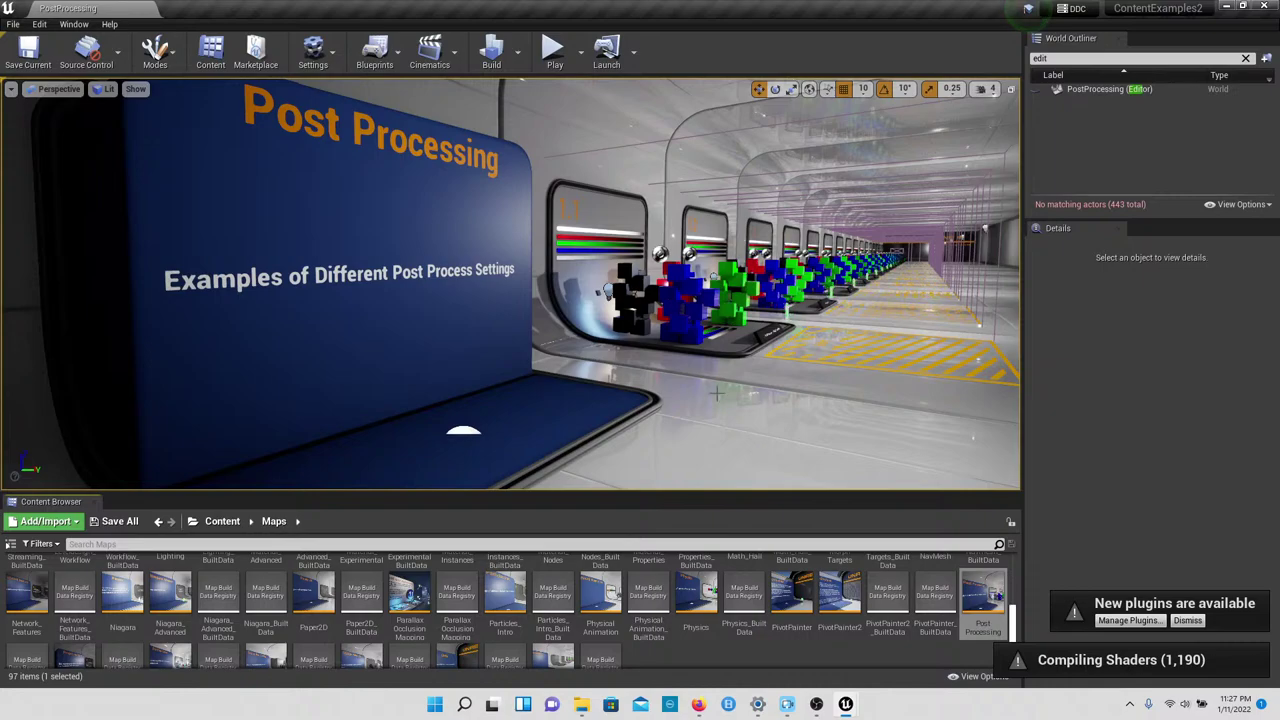
Step: Inspect exhibit 1.1 of the PostProcessing map by selecting each of its two sphere reflection captures in turn
right_drag(765, 472, 562, 418)
key(w)
key(s)
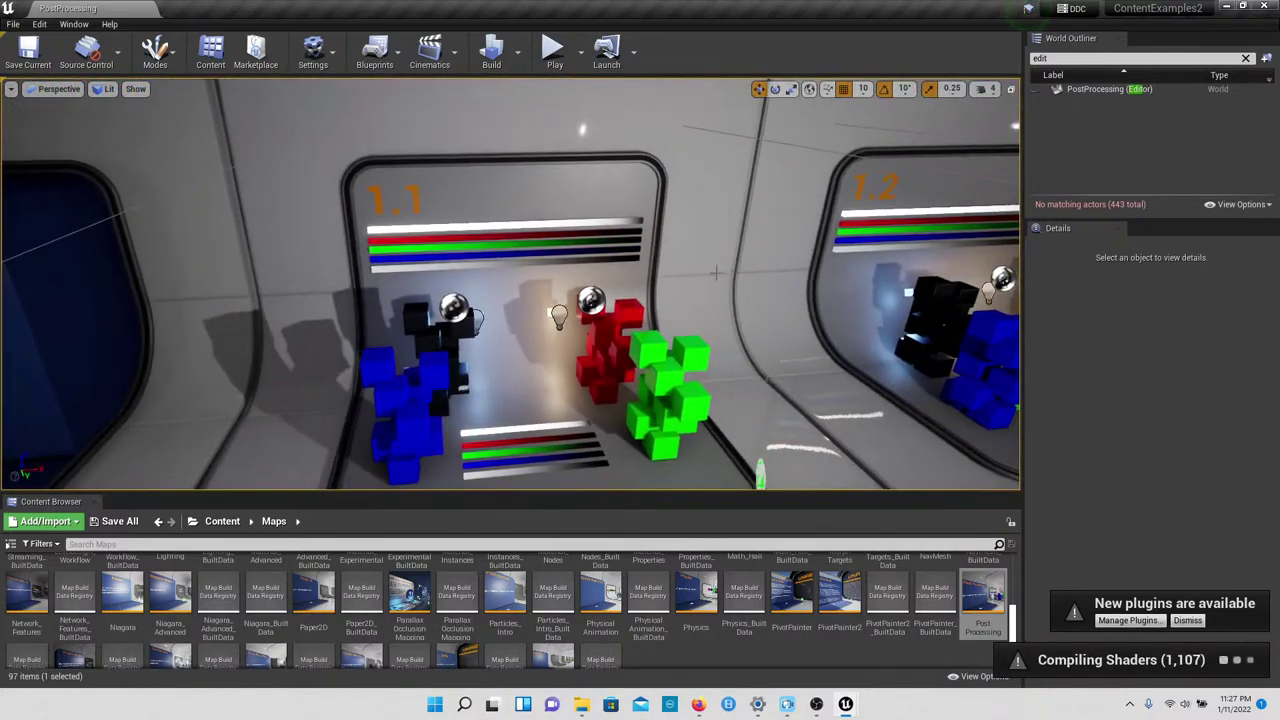
click(455, 308)
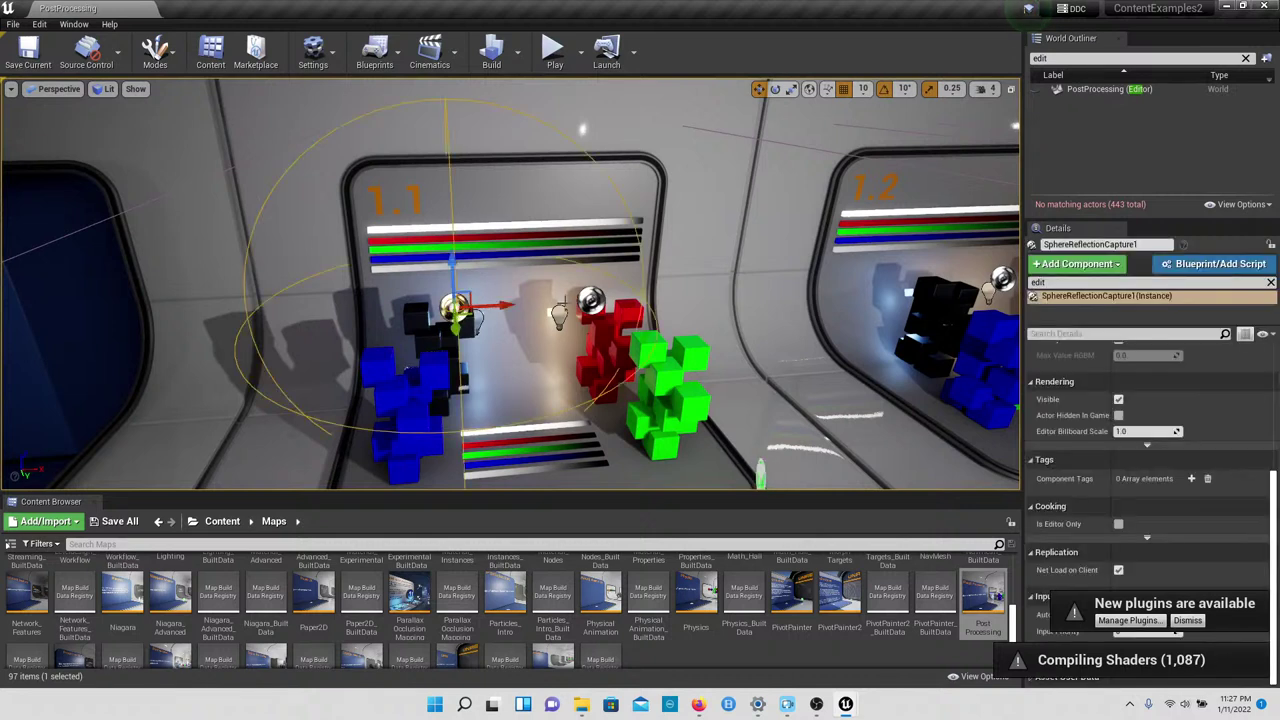
click(585, 302)
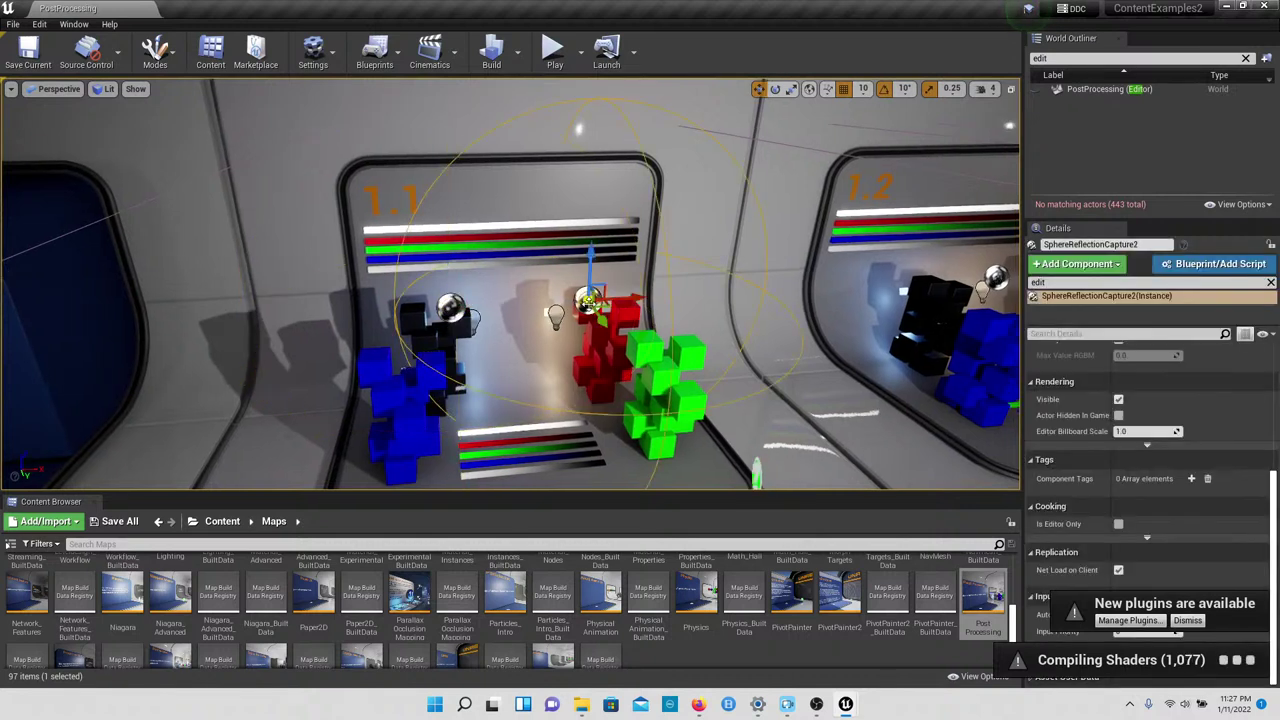
Step: Start a play session and examine the colored cubes at exhibit 1.1, PostProcessing Default Settings
click(554, 50)
click(556, 149)
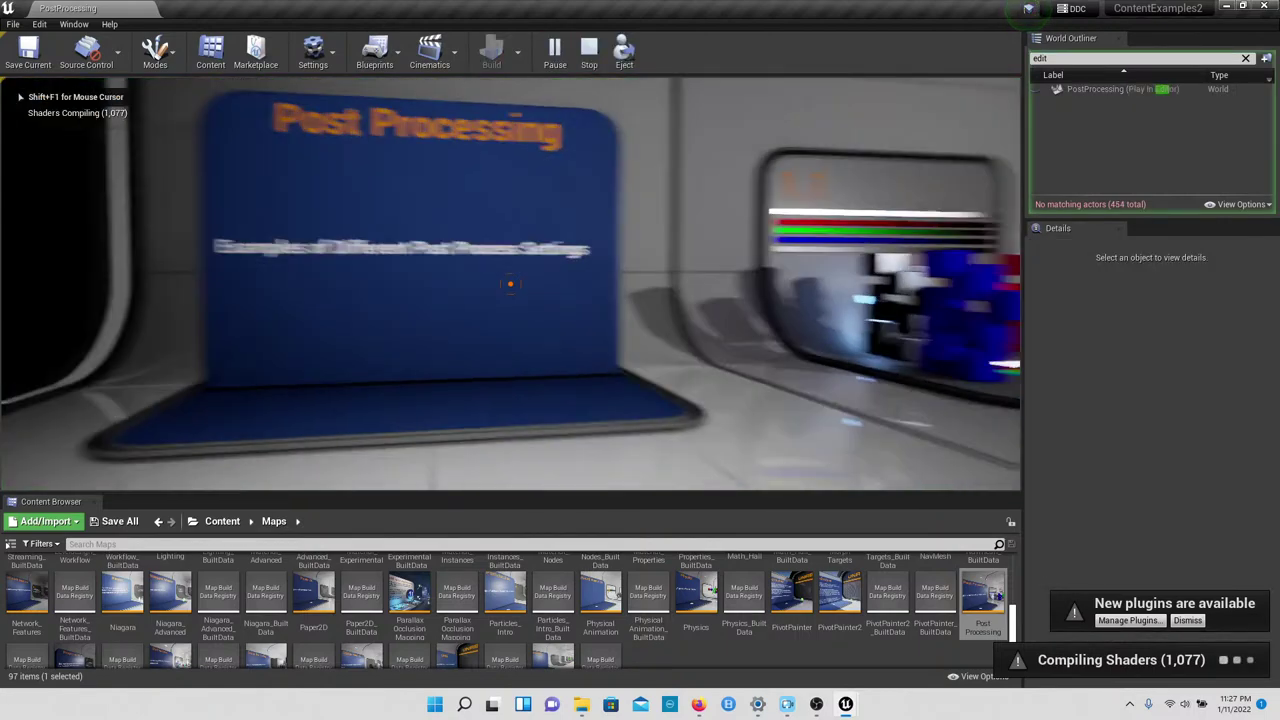
key(w)
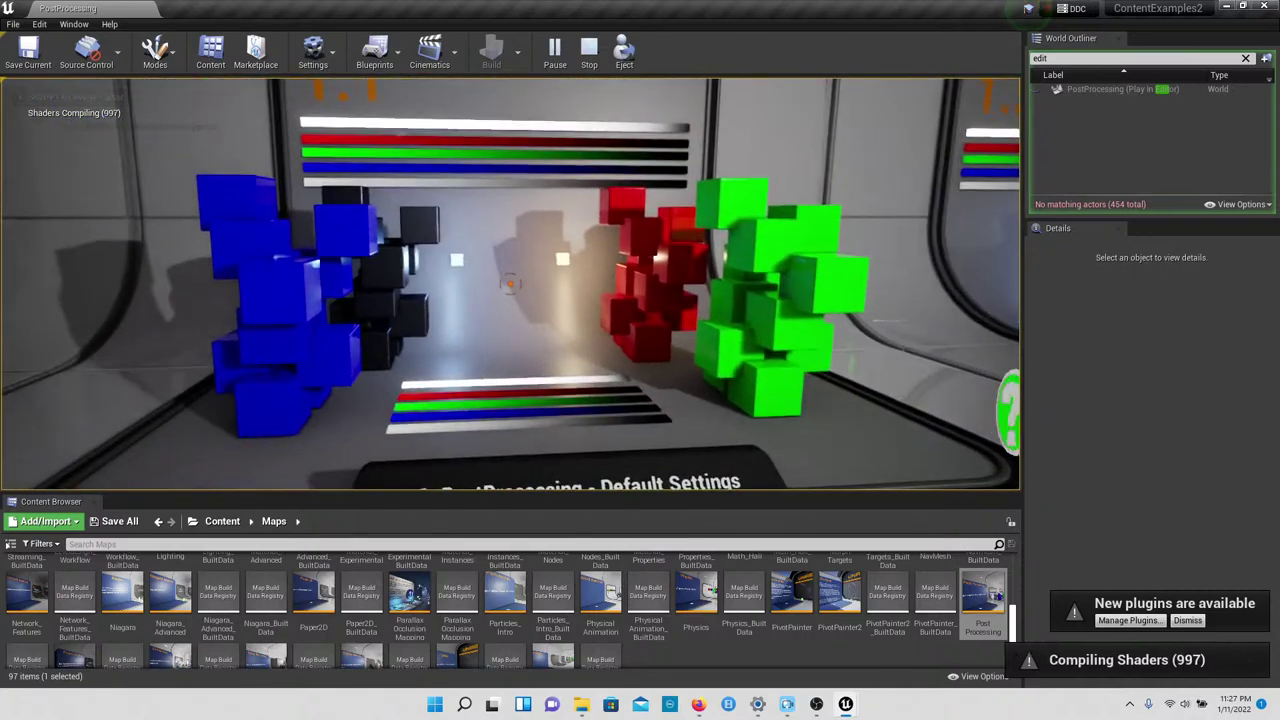
Step: Walk through the Film zones at exhibit 1.2, PostProcessing Film, and compare their effects on the scene
key(w)
key(w)
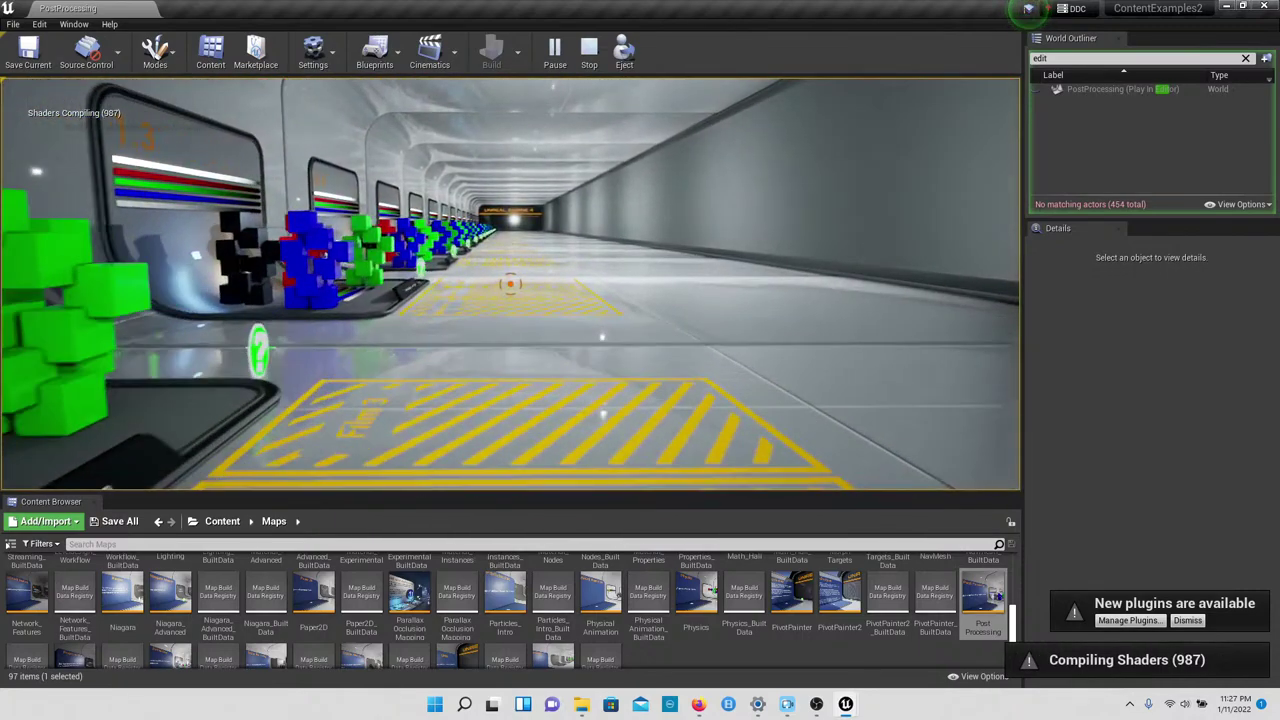
key(s)
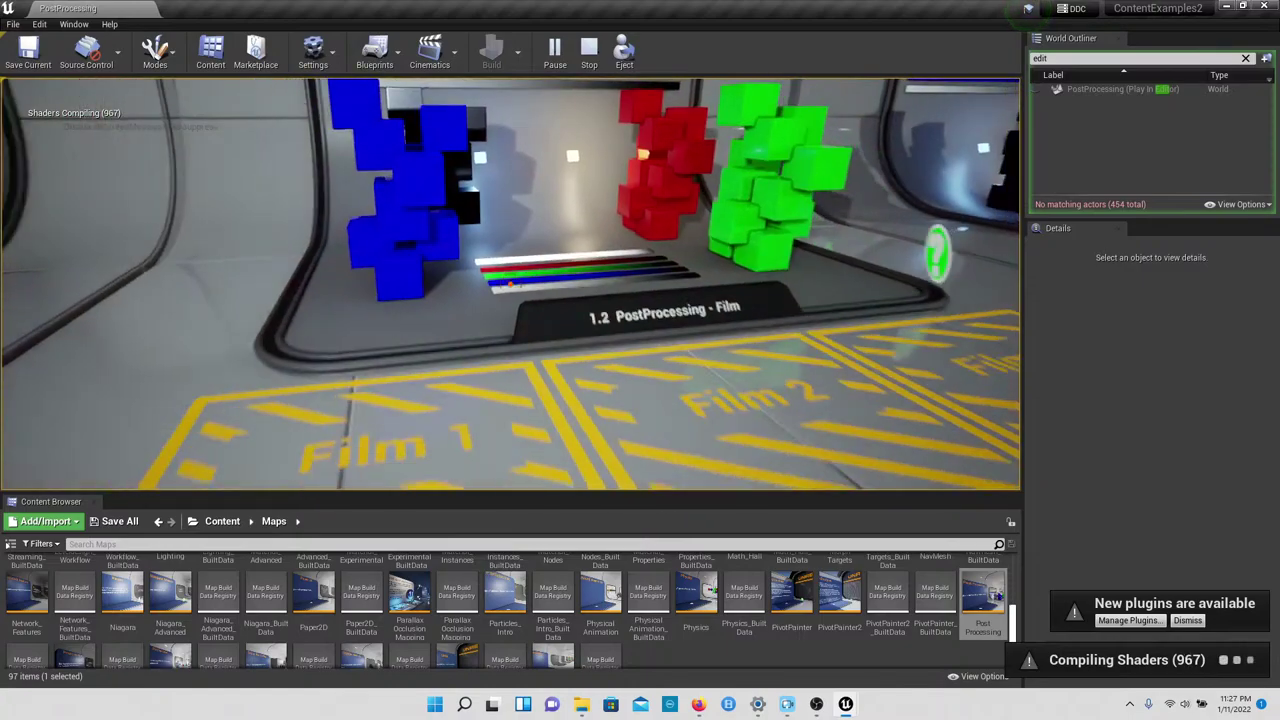
key(w)
key(d)
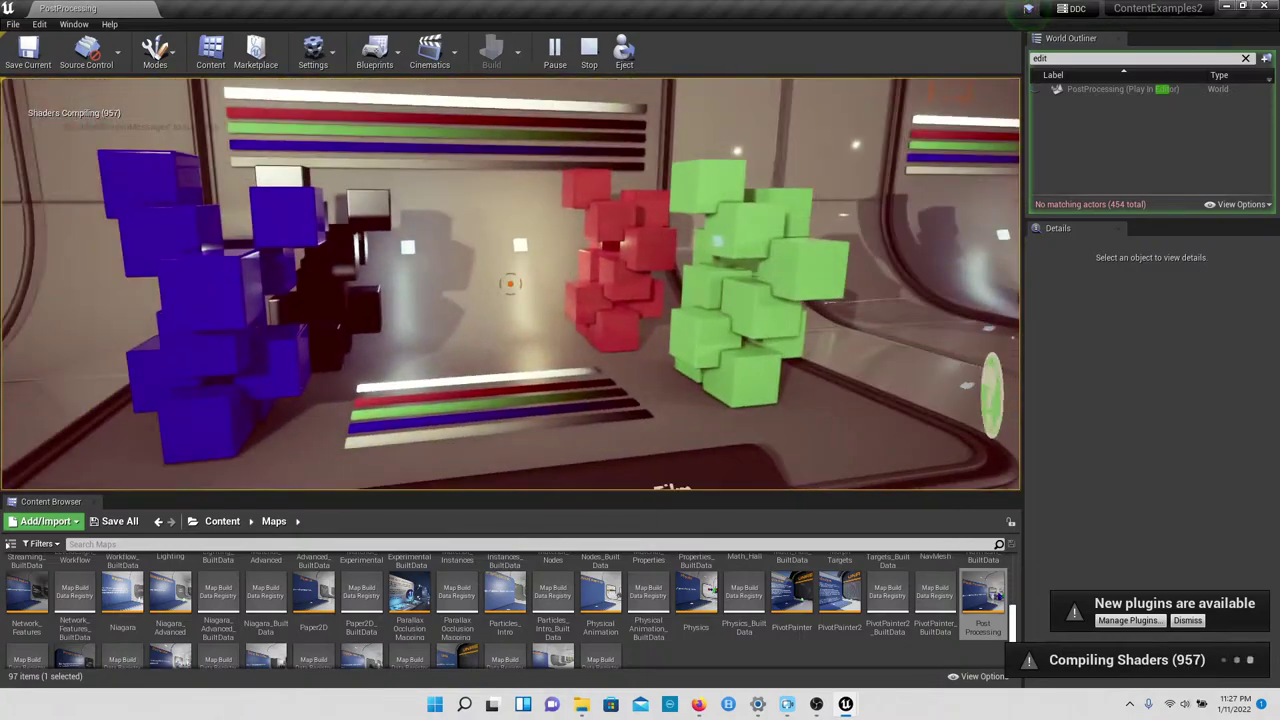
key(w)
key(s)
key(s)
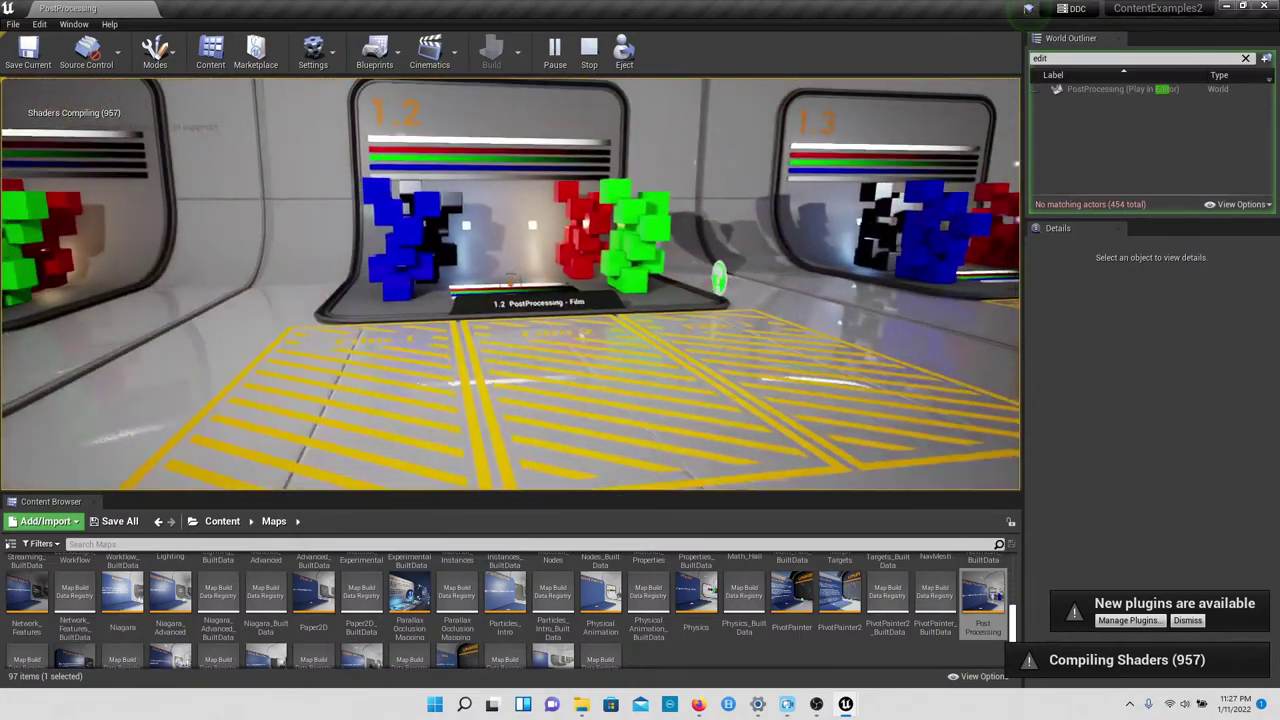
key(w)
key(s)
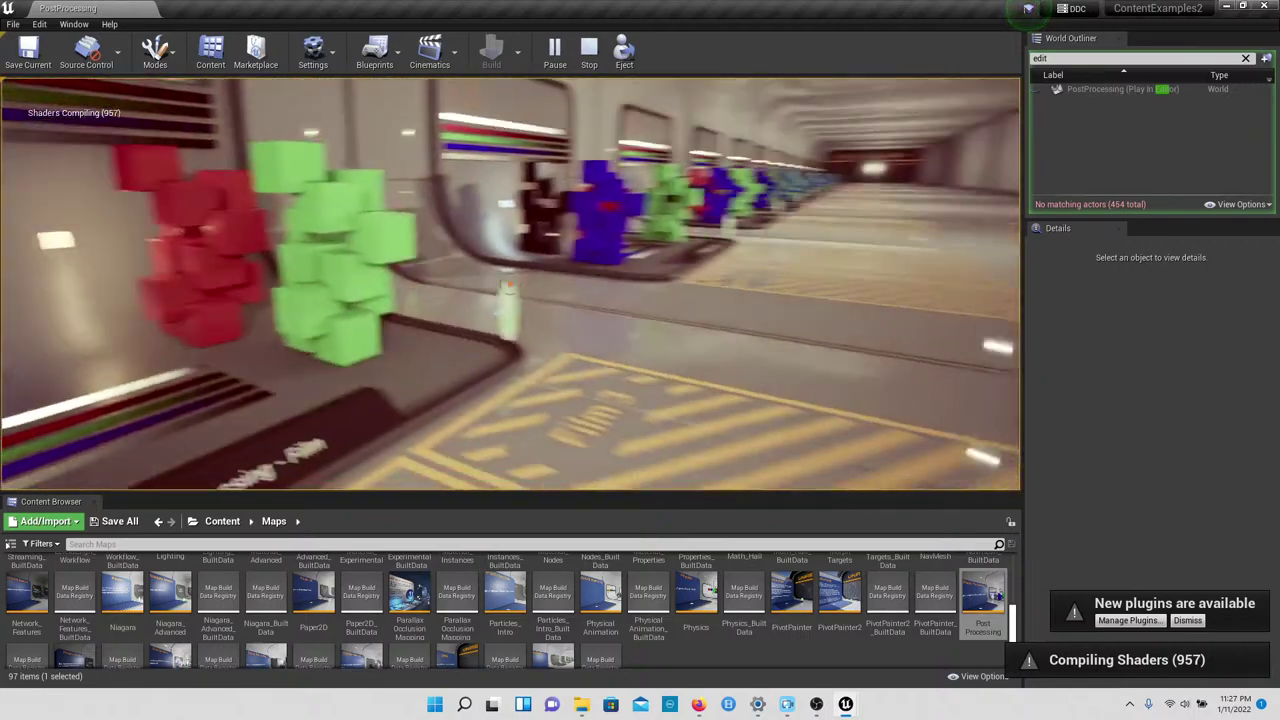
Step: Move on to exhibit 1.3, PostProcessing SceneColor, and examine its effect on the cubes and hallway
key(w)
key(w)
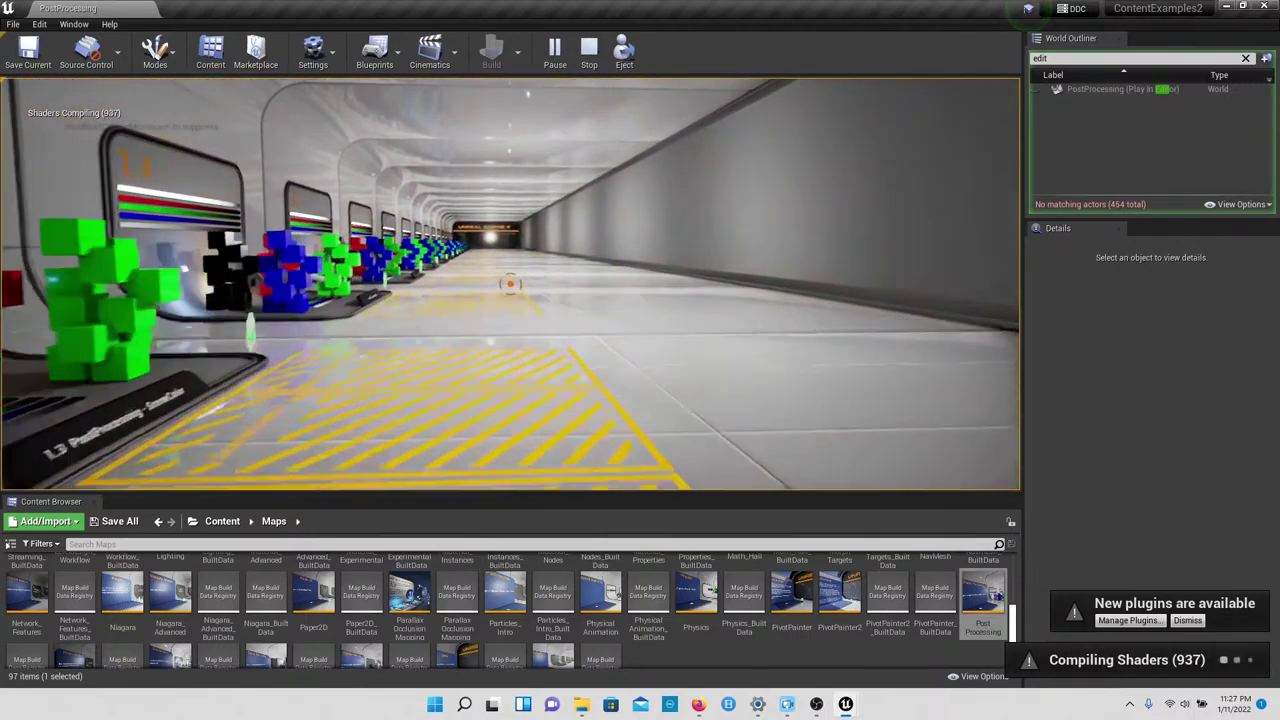
key(w)
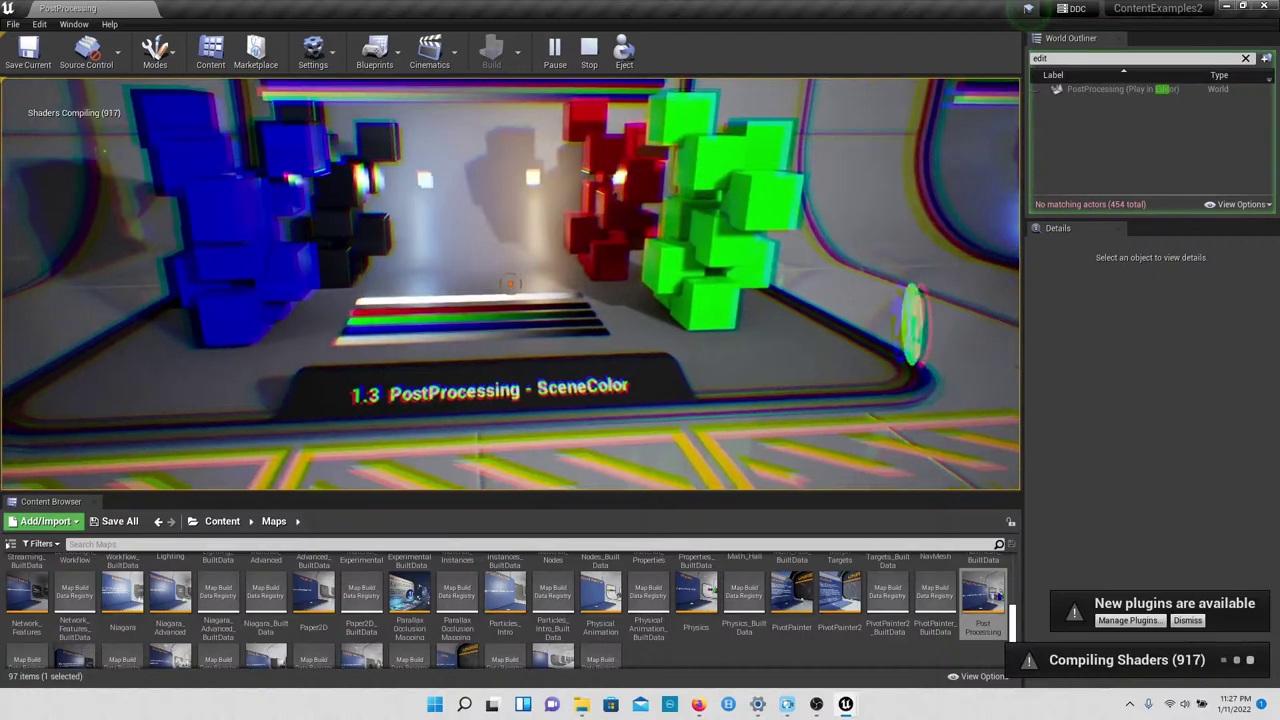
key(Right)
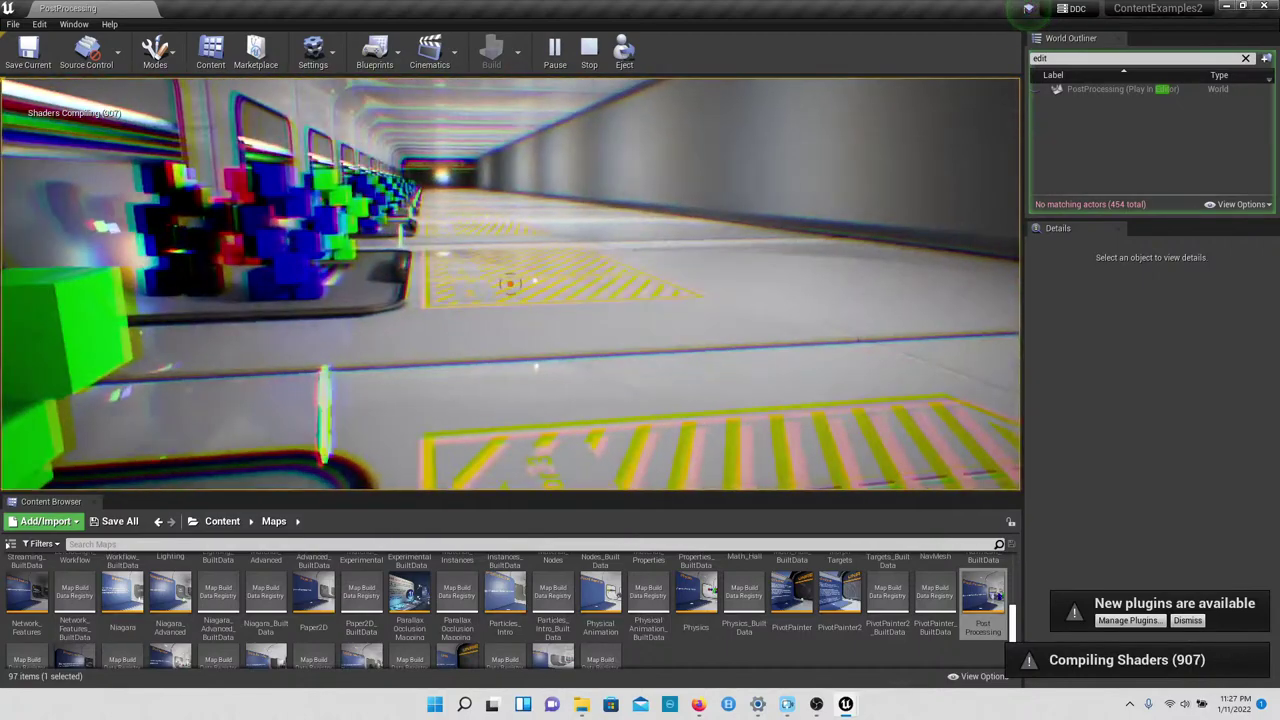
Step: Move on to exhibit 1.4, PostProcessing Bloom, and examine the glow on its cubes and color bars
key(w)
key(Right)
key(w)
key(Left)
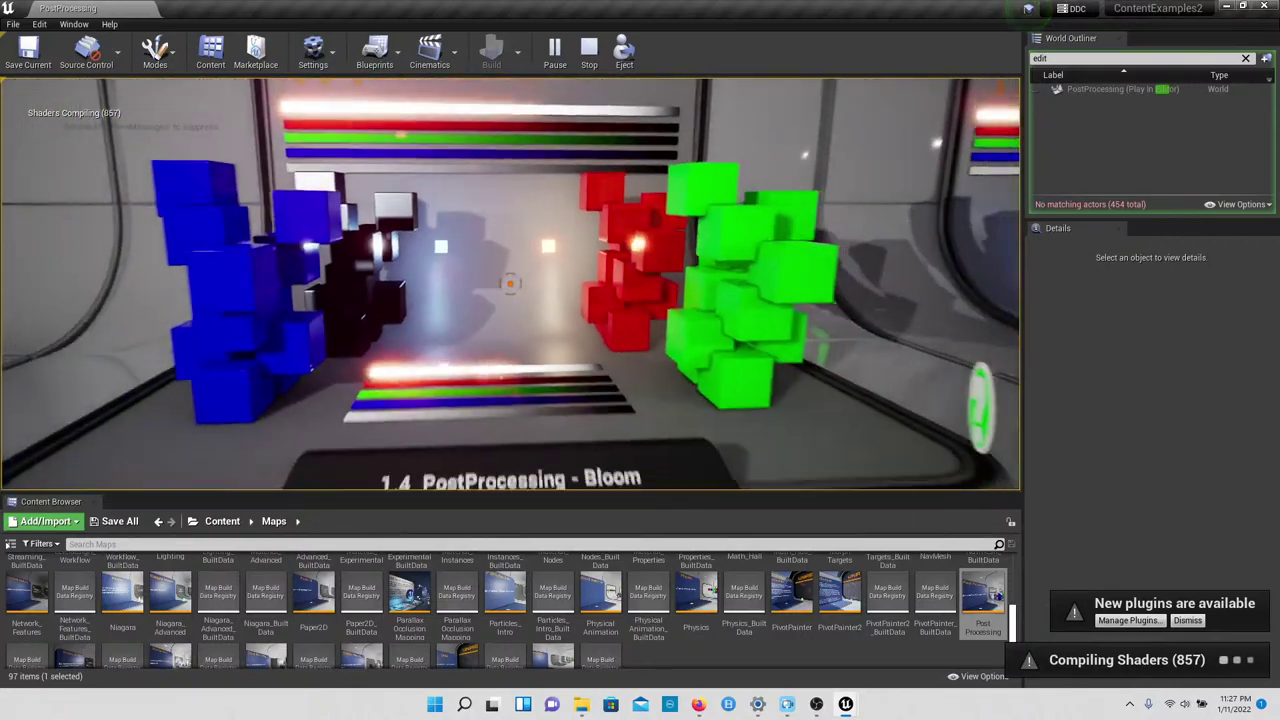
Step: Move on to exhibit 1.5, PostProcessing Ambient Cubemap, and examine the lighting on its cubes
key(w)
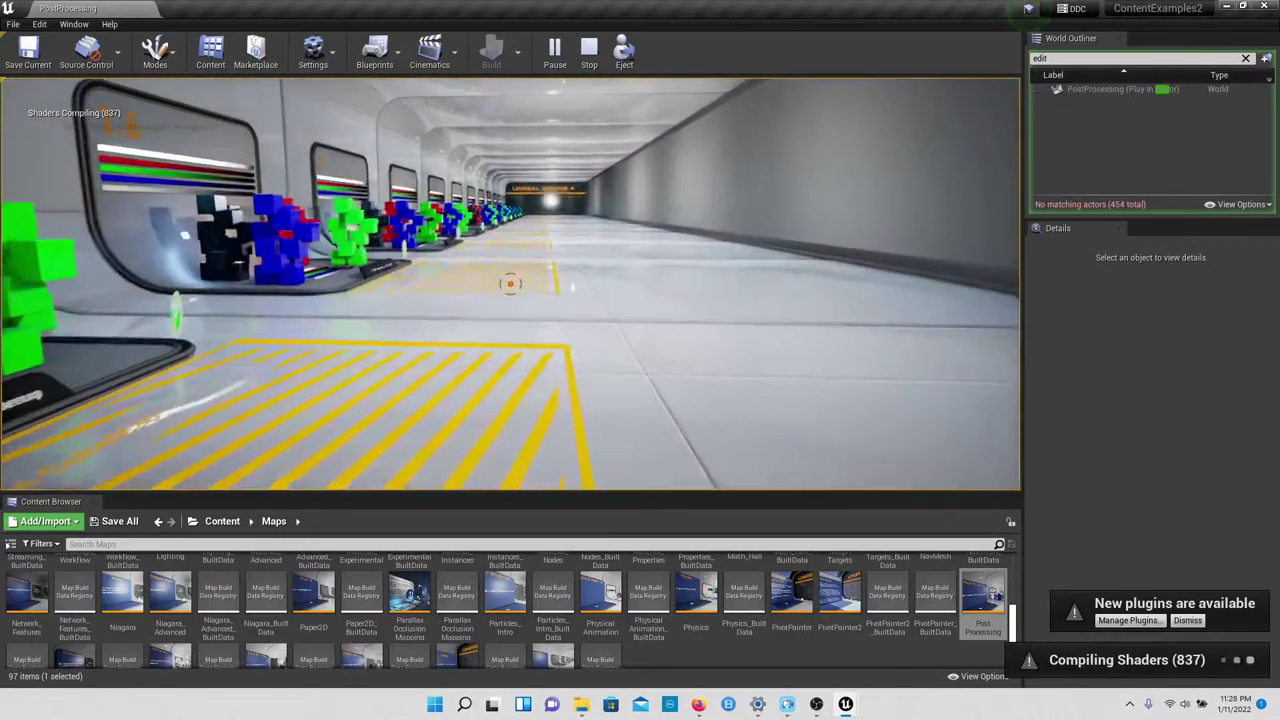
key(w)
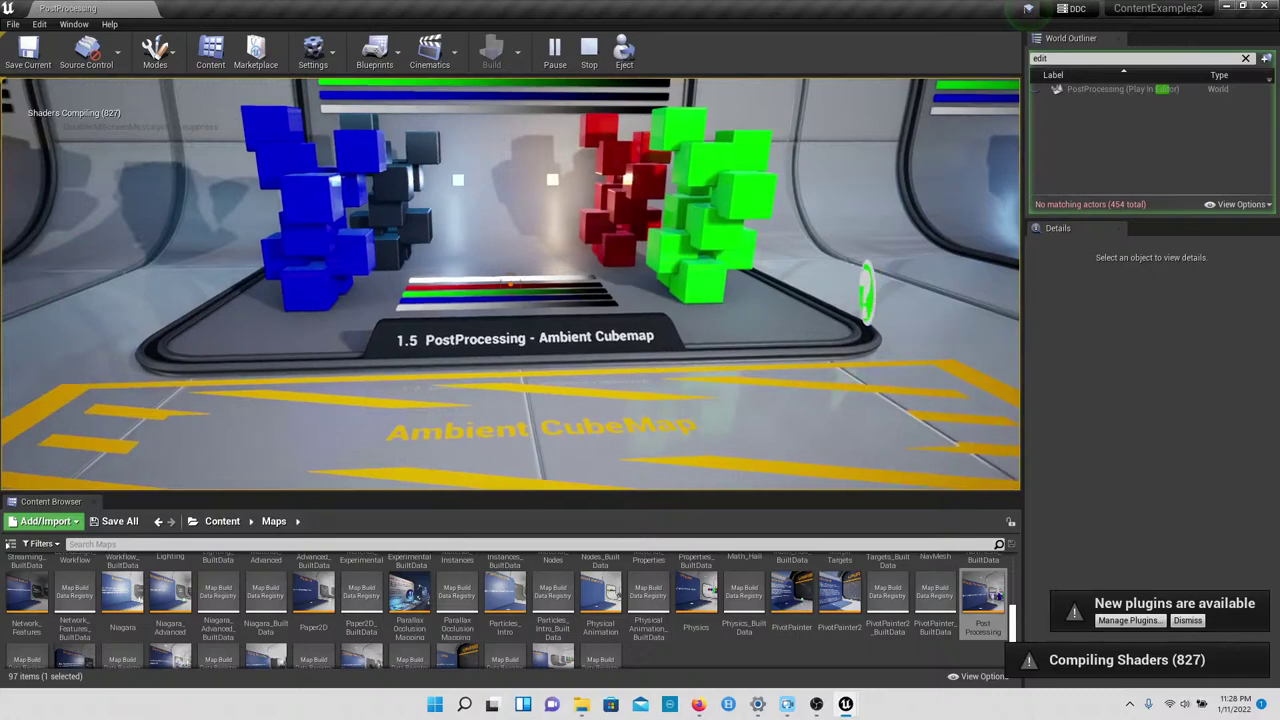
key(s)
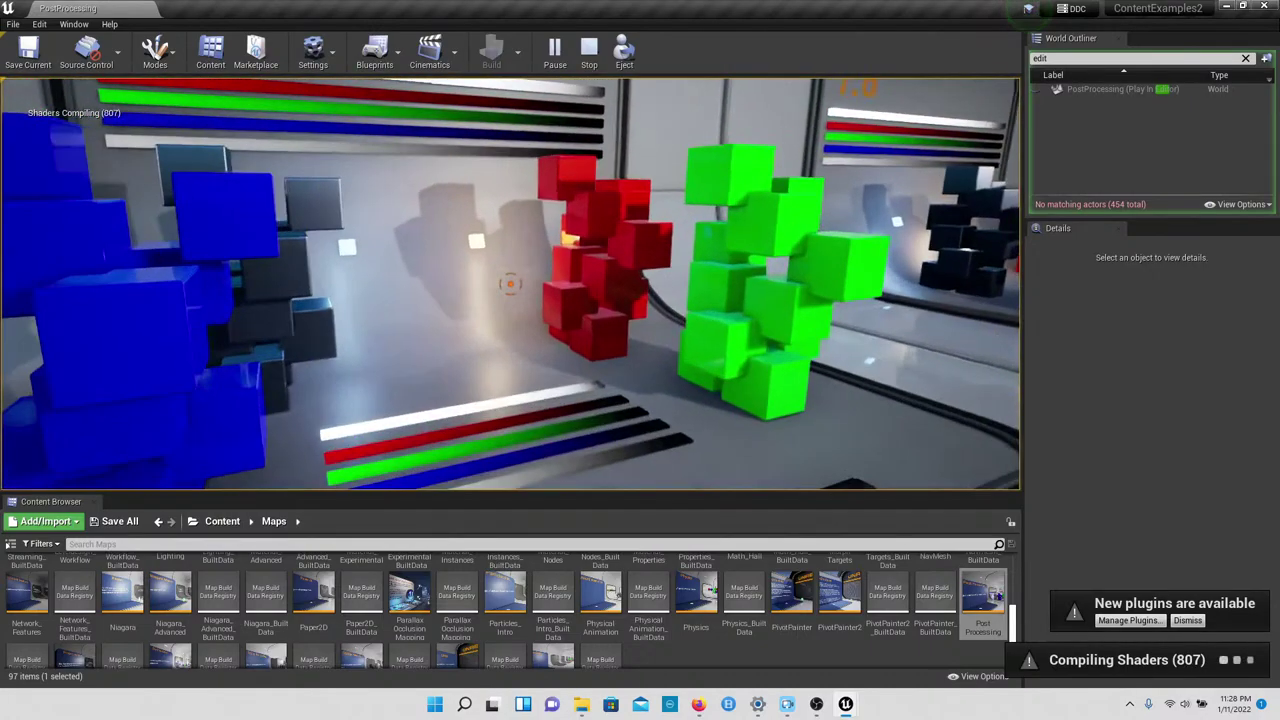
Step: Move on to exhibit 1.6, PostProcessing Auto Exposure, and examine the scene brightness up close and from its marked zones
key(Right)
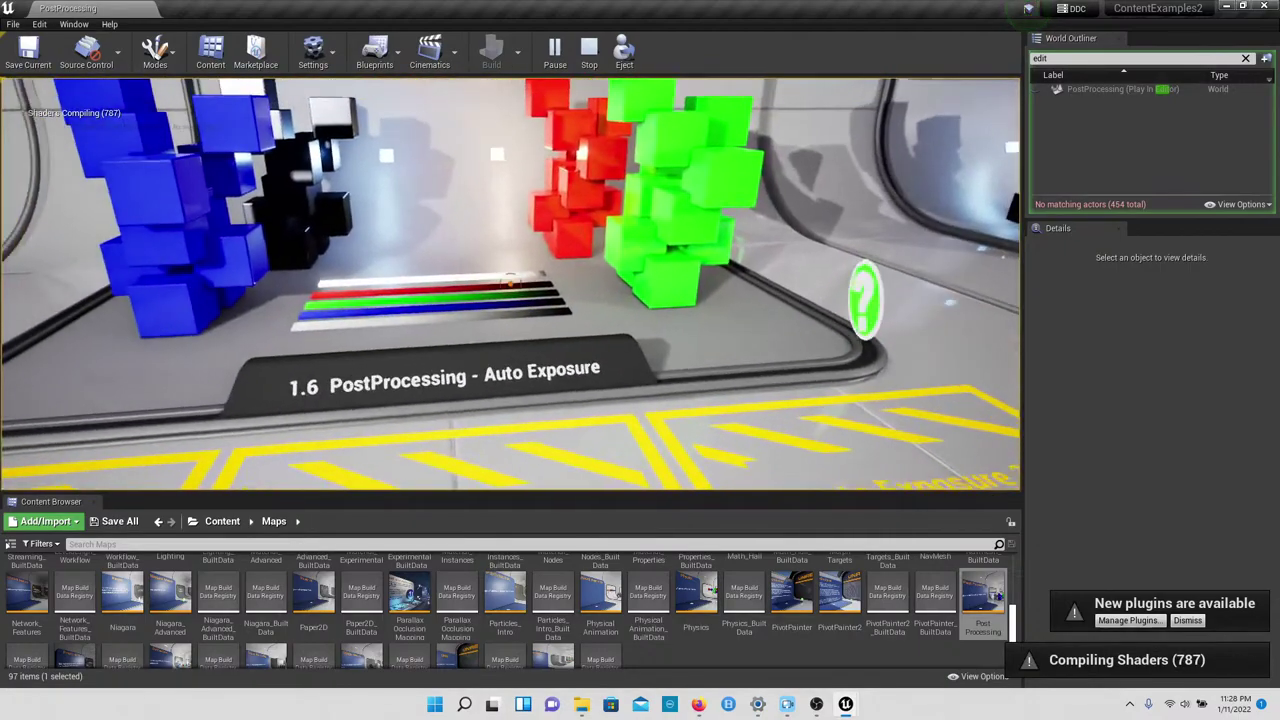
key(w)
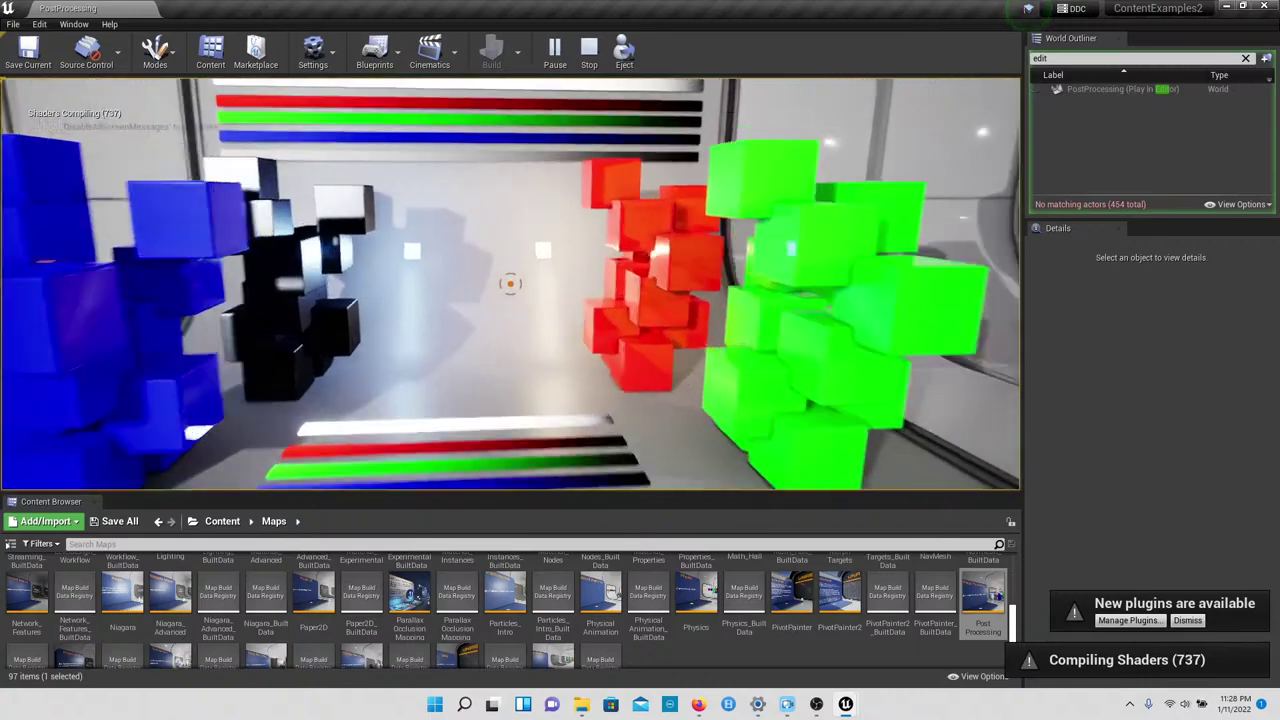
key(s)
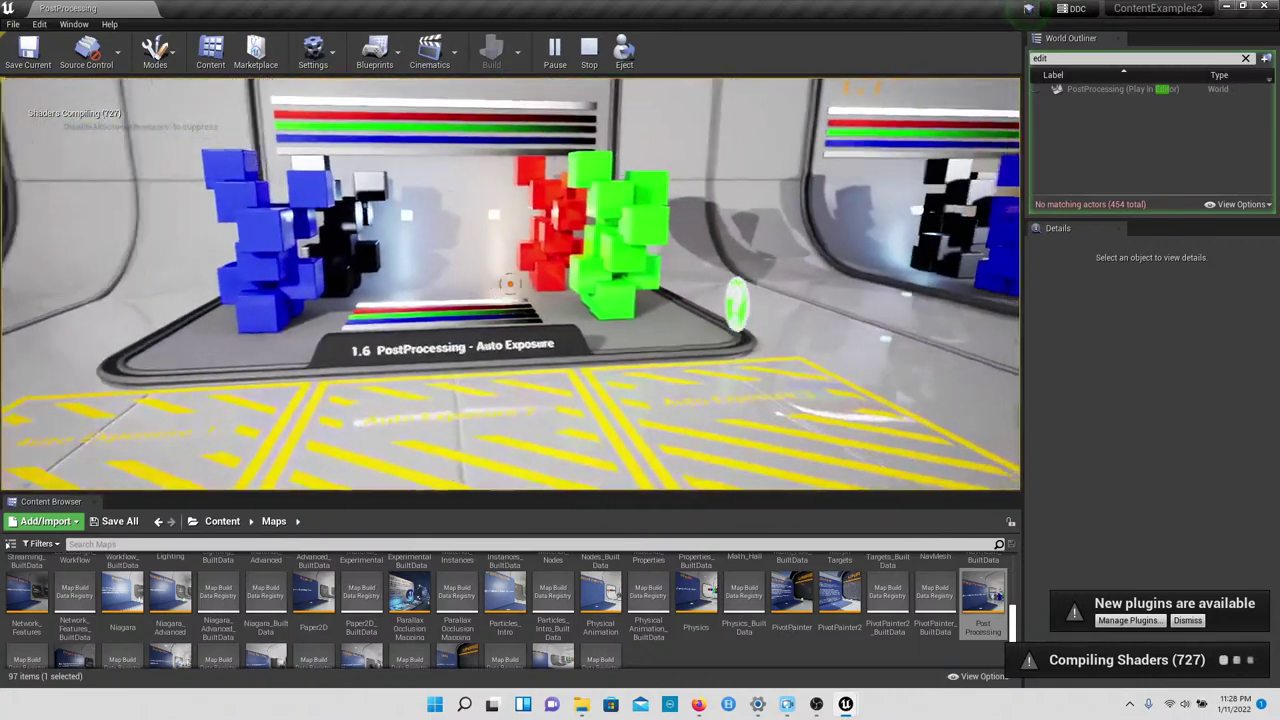
Step: Move on to exhibit 1.7, PostProcessing Lens Flares, and examine the flares over its cubes and color bars
key(w)
key(Left)
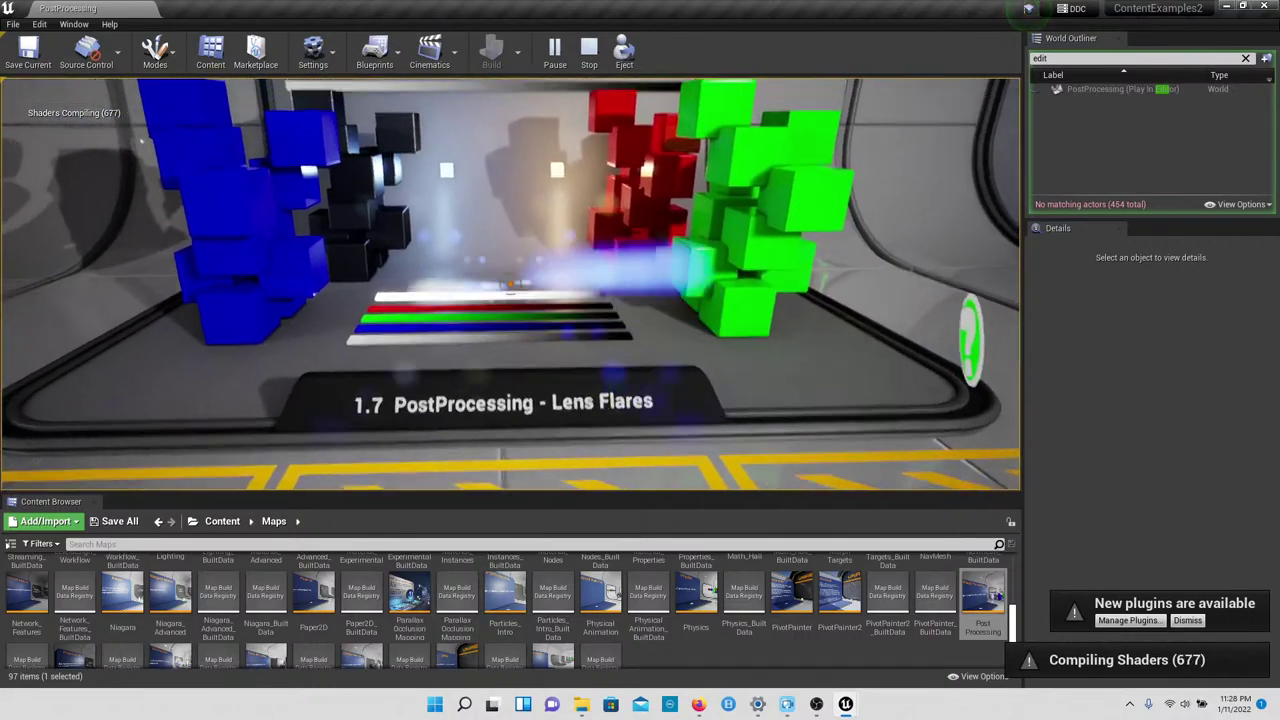
key(Left)
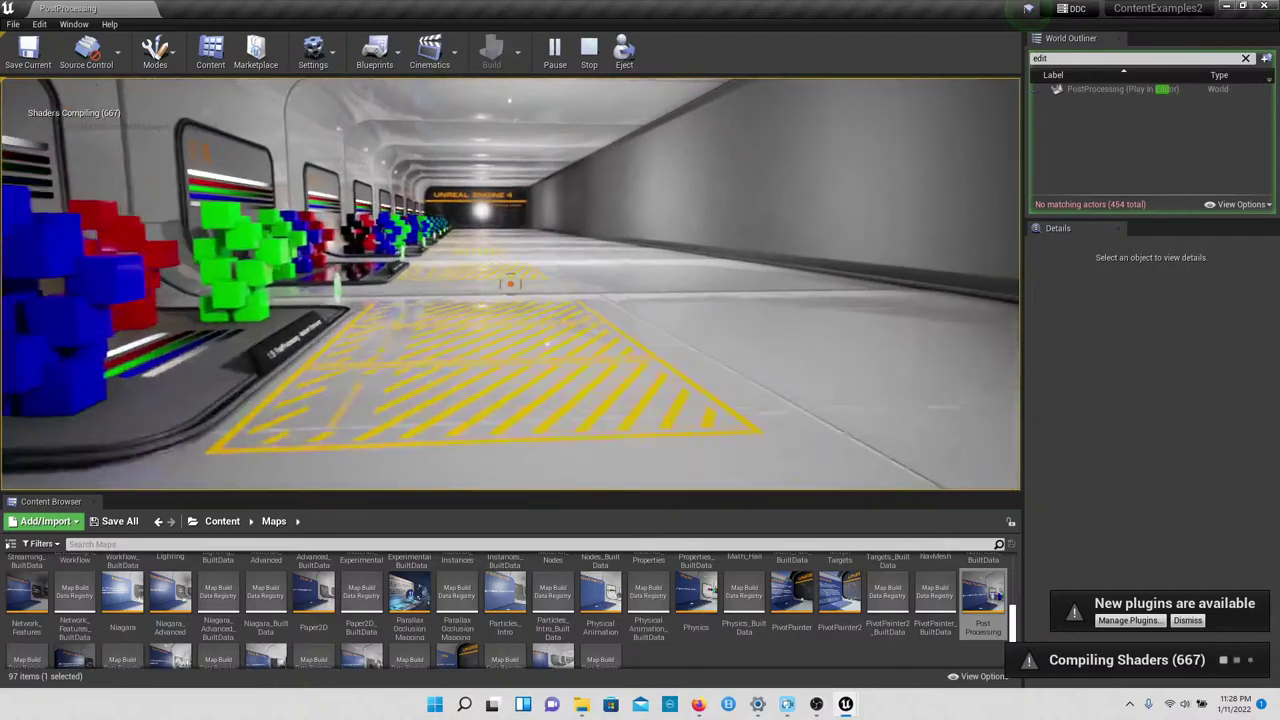
Step: Move on to exhibit 1.8, PostProcessing Ambient Occlusion, and examine the shading around its cubes up close
key(w)
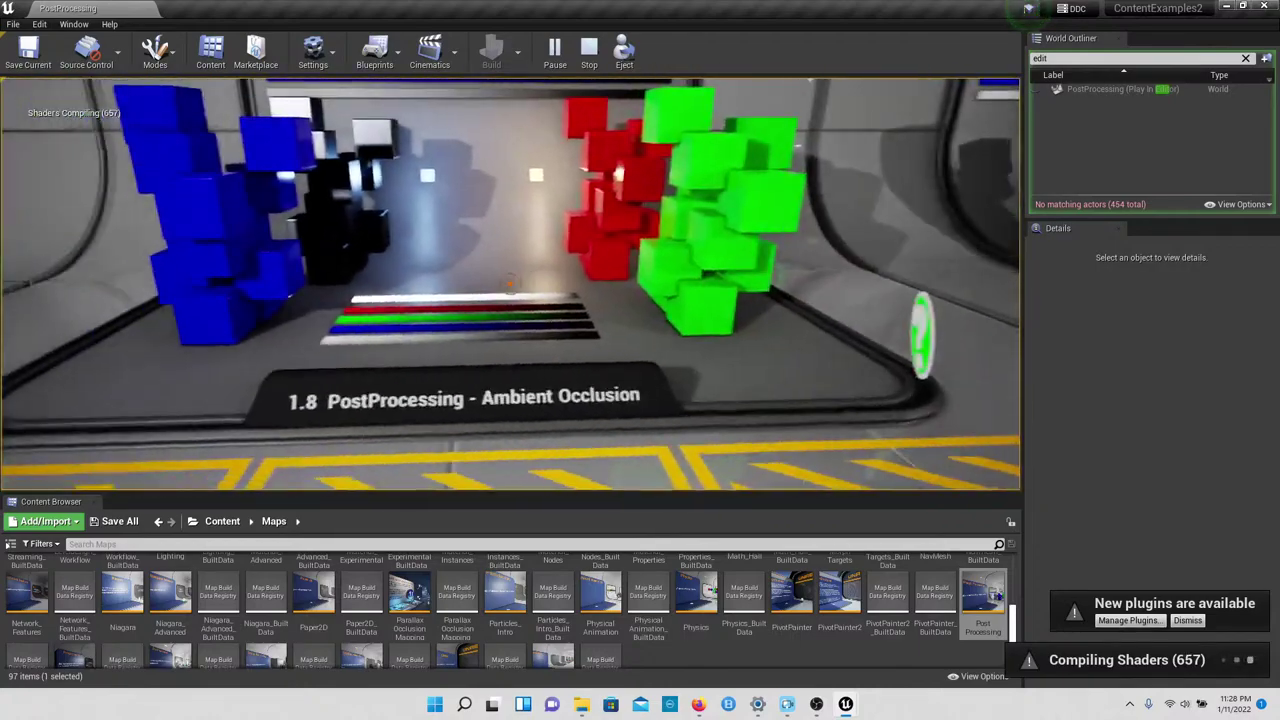
key(w)
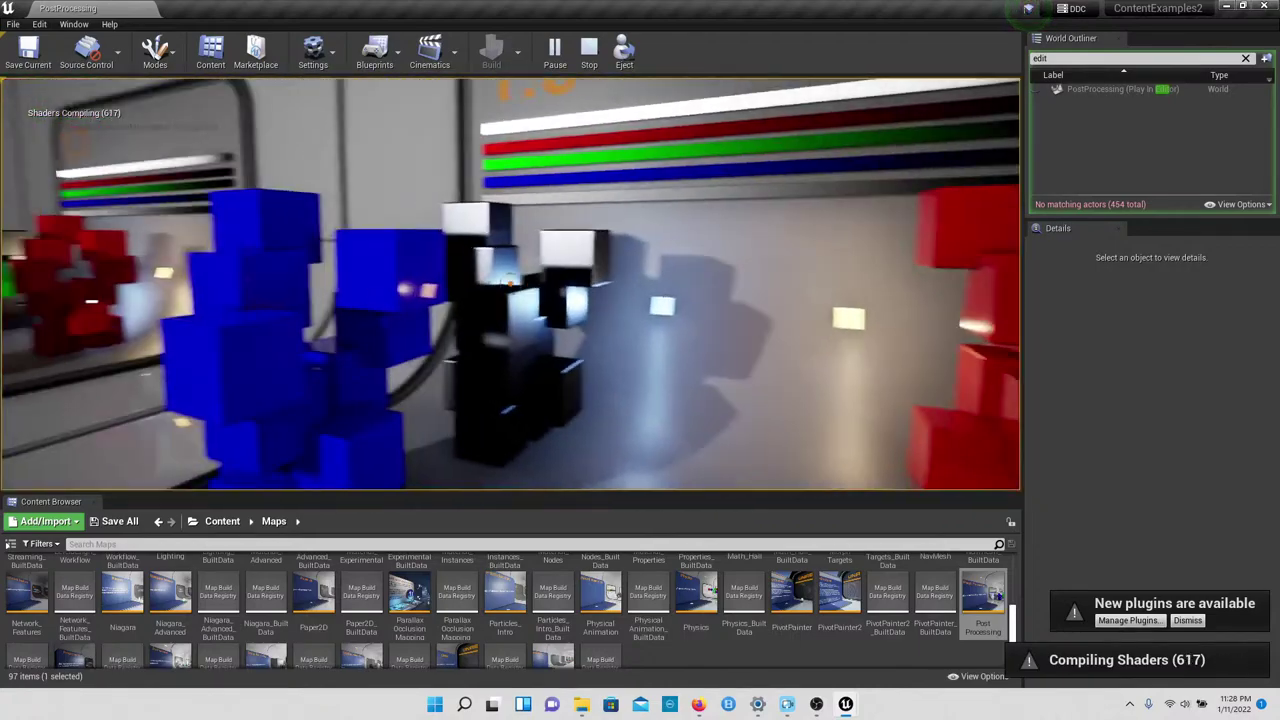
key(w)
Step: Move on to exhibit 1.9, PostProcessing Screenspace Reflection, and examine the cubes' reflections from near and farther back
key(w)
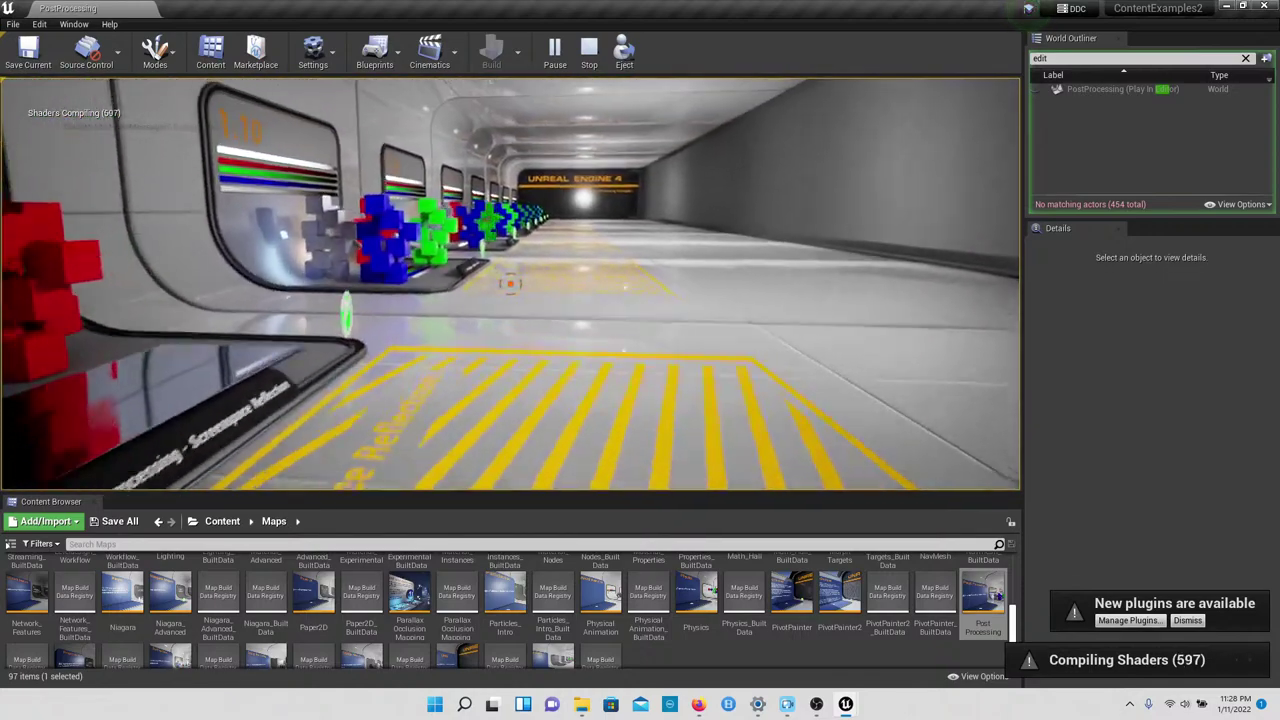
key(s)
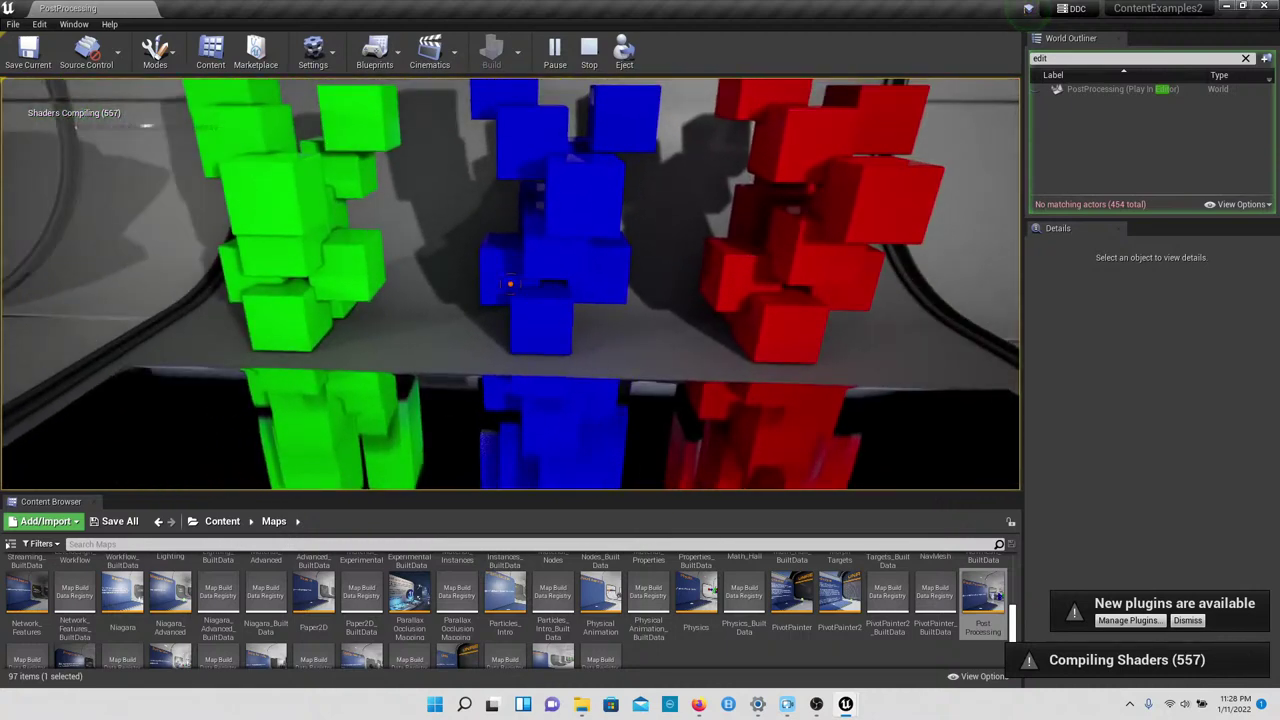
key(Right)
key(Right)
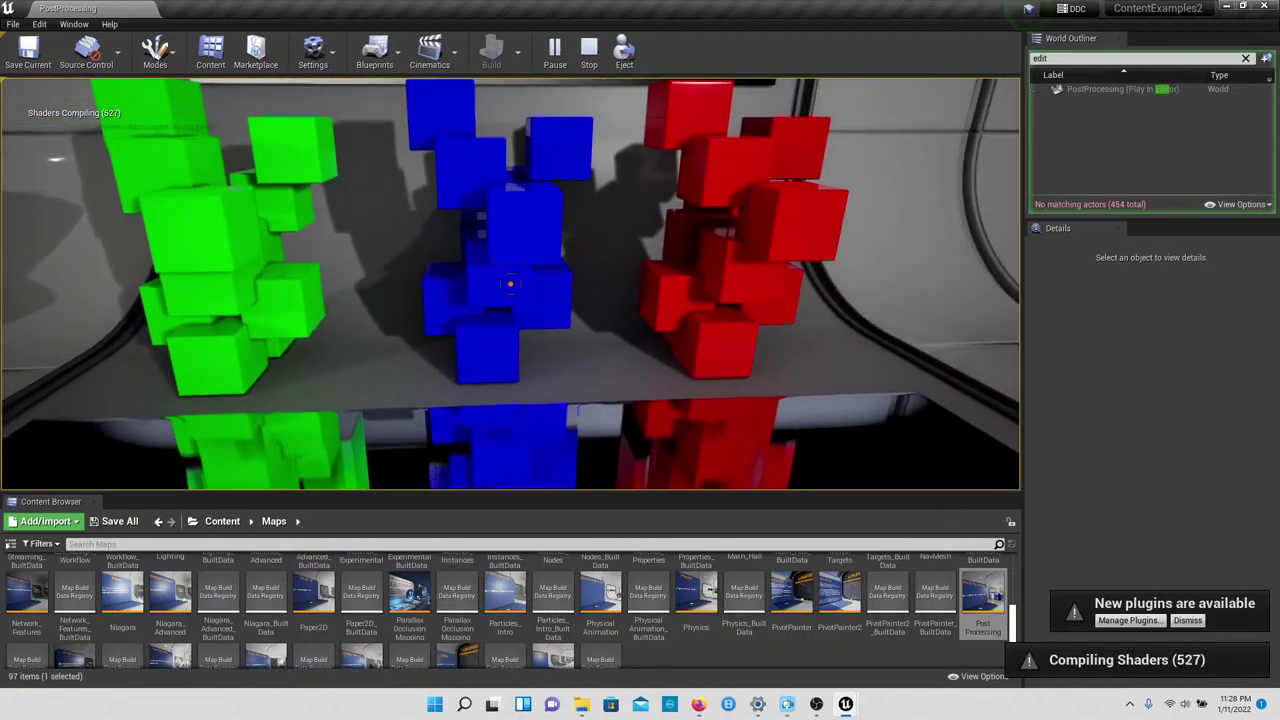
key(s)
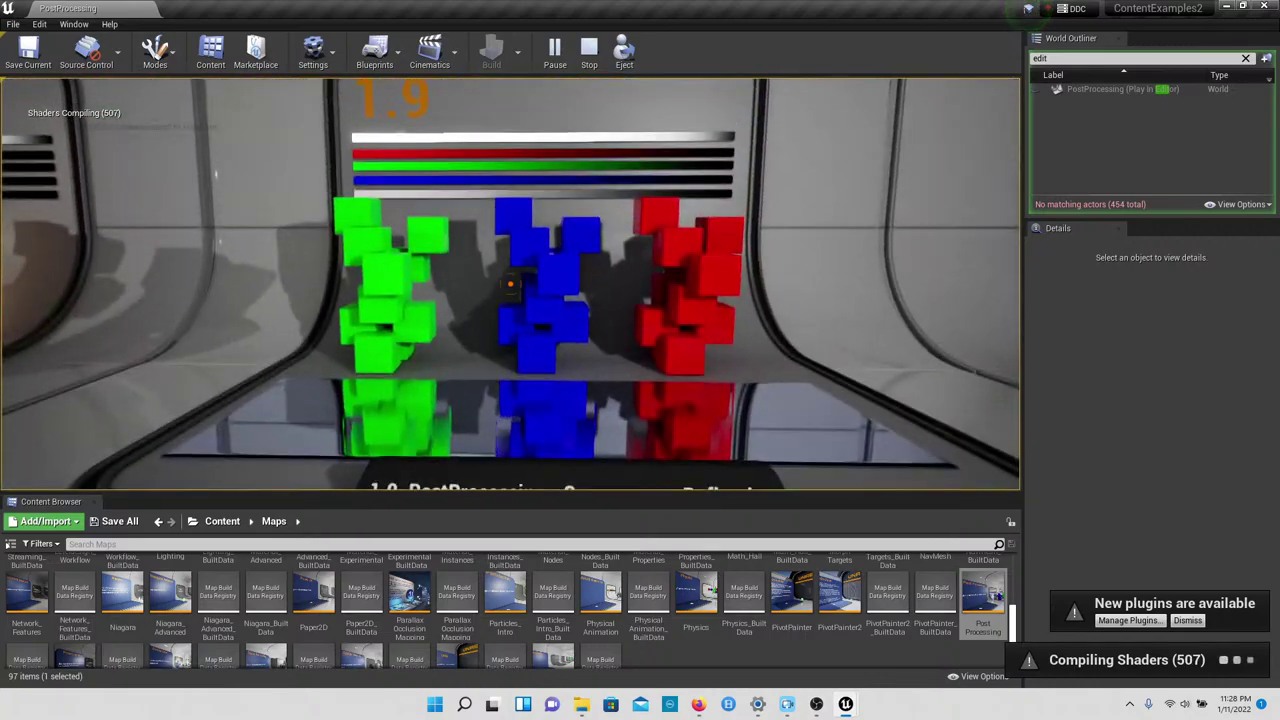
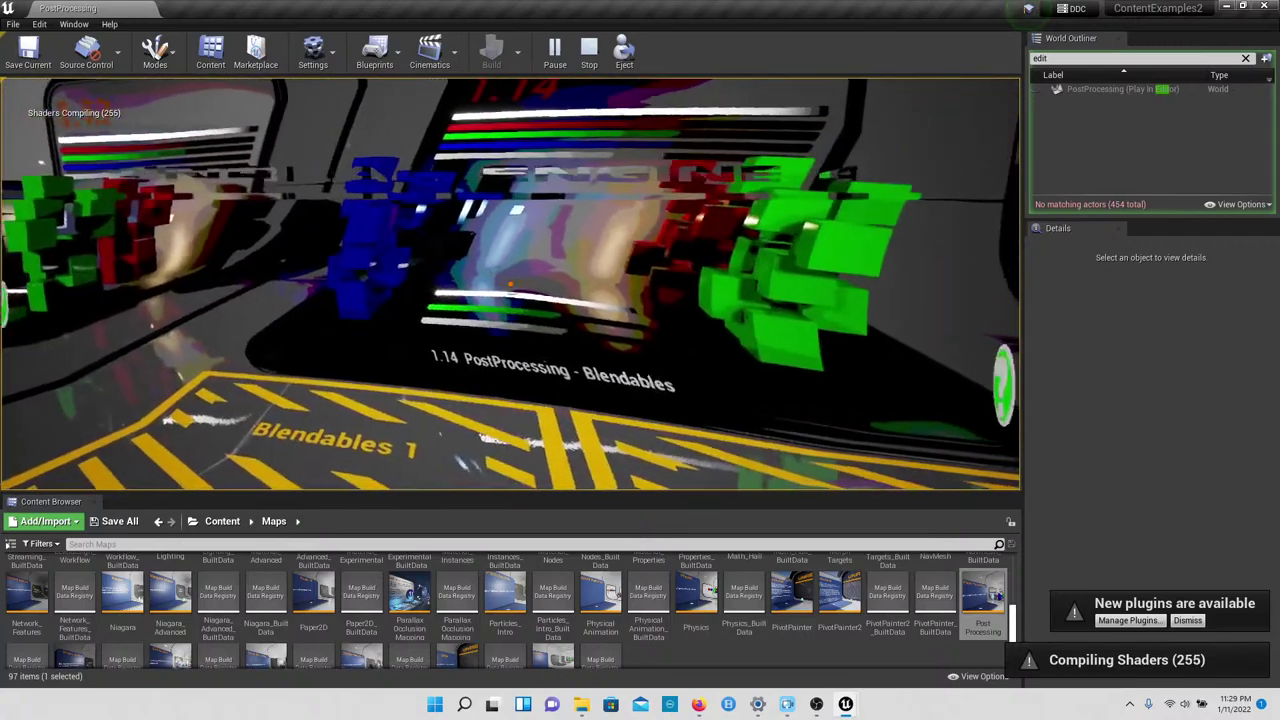
Step: Continue from exhibit 1.14, Blendables, past exhibit 1.16 to exhibit 1.17, PostProcessing Unbound, and examine it from several distances
key(w)
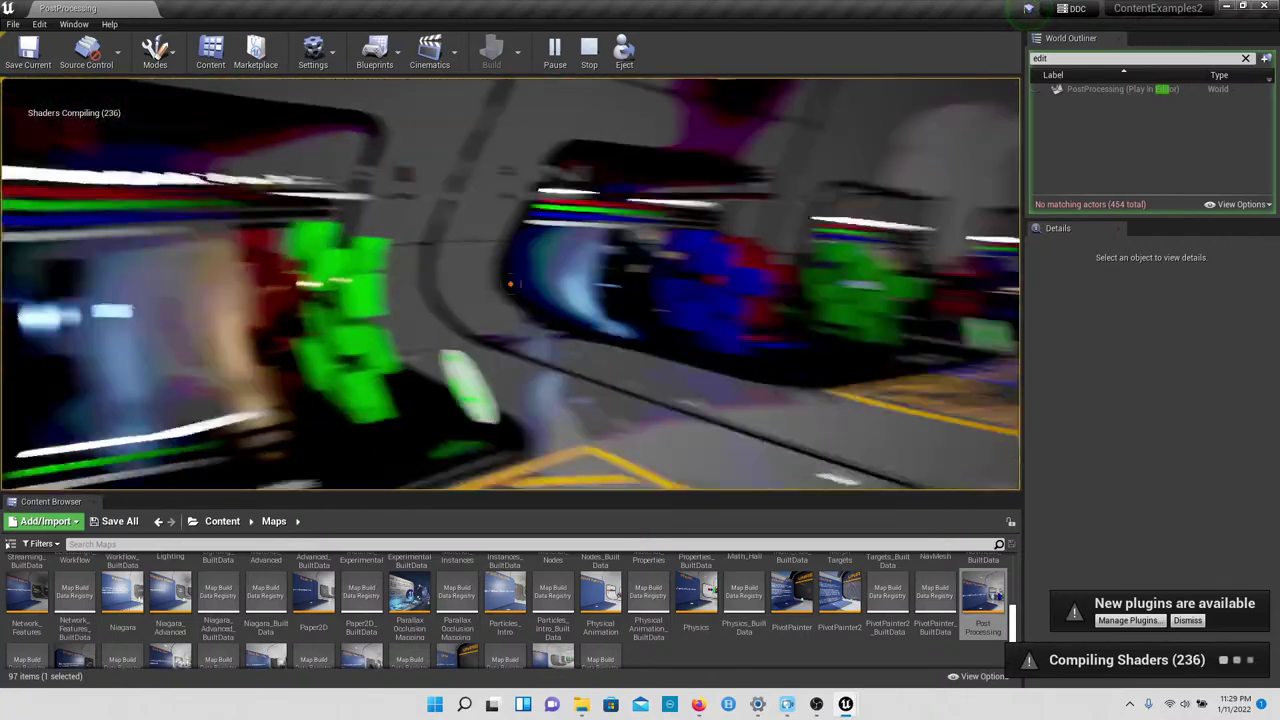
key(w)
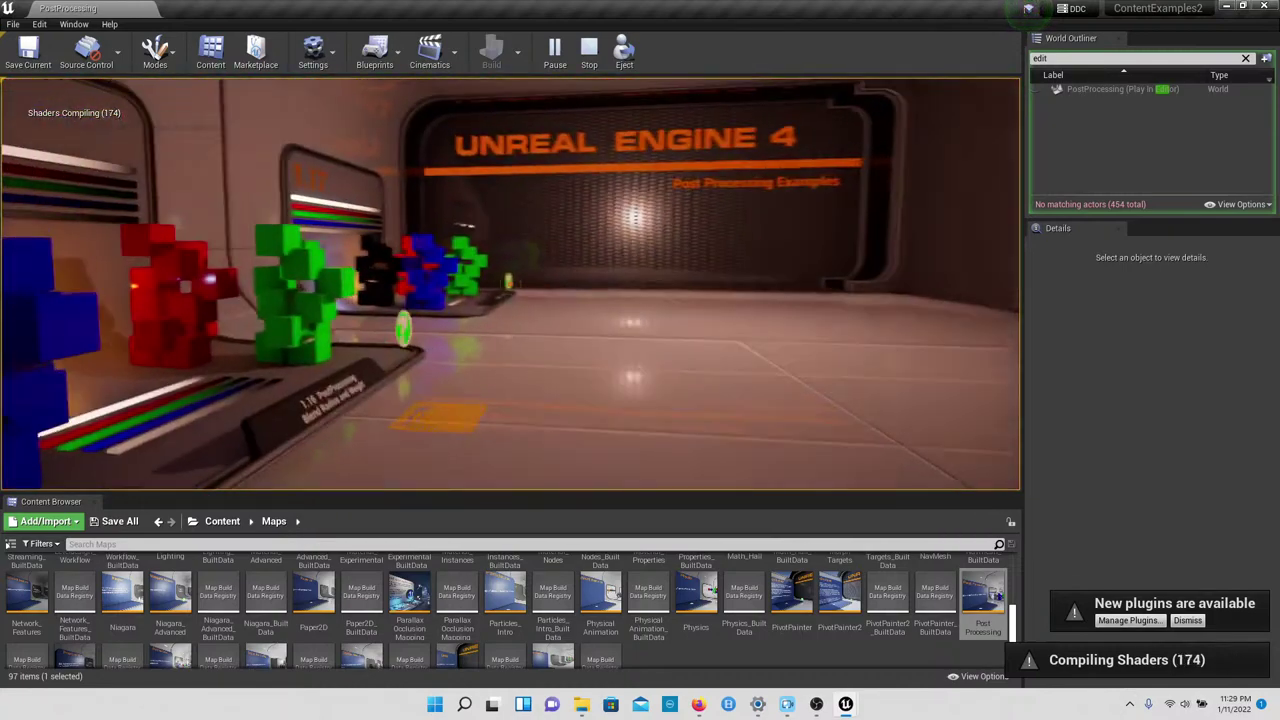
key(w)
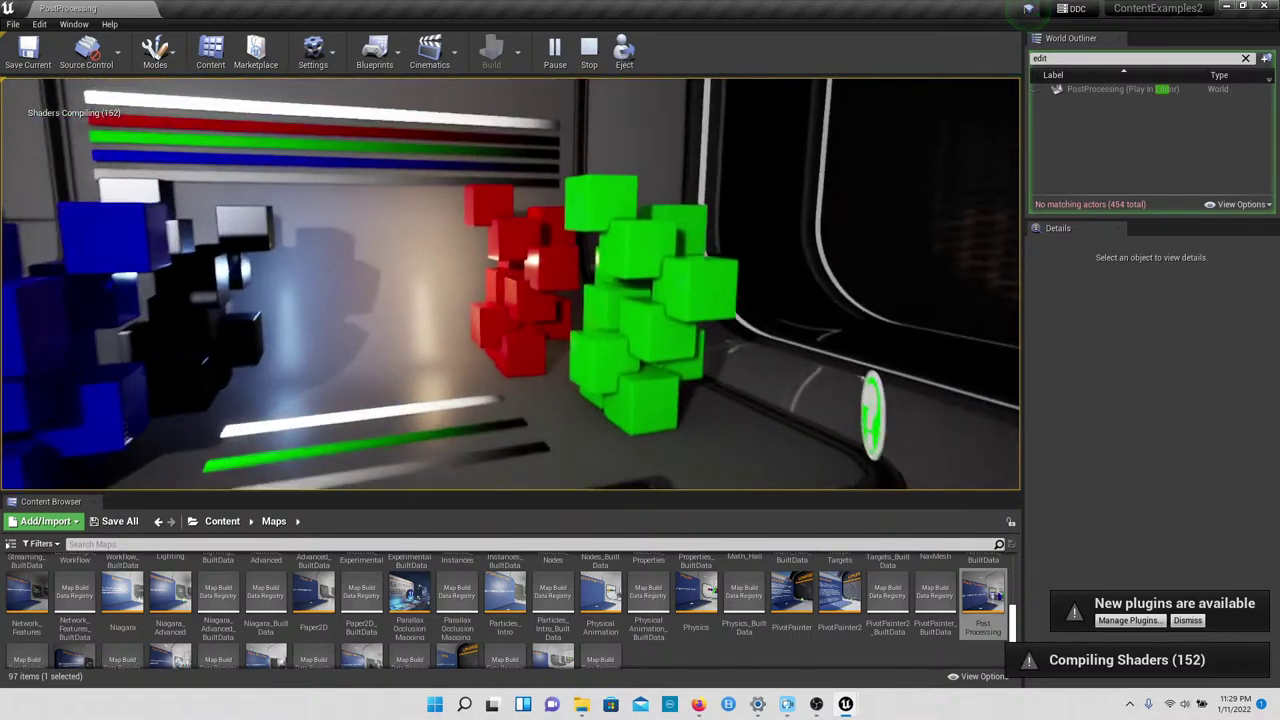
key(s)
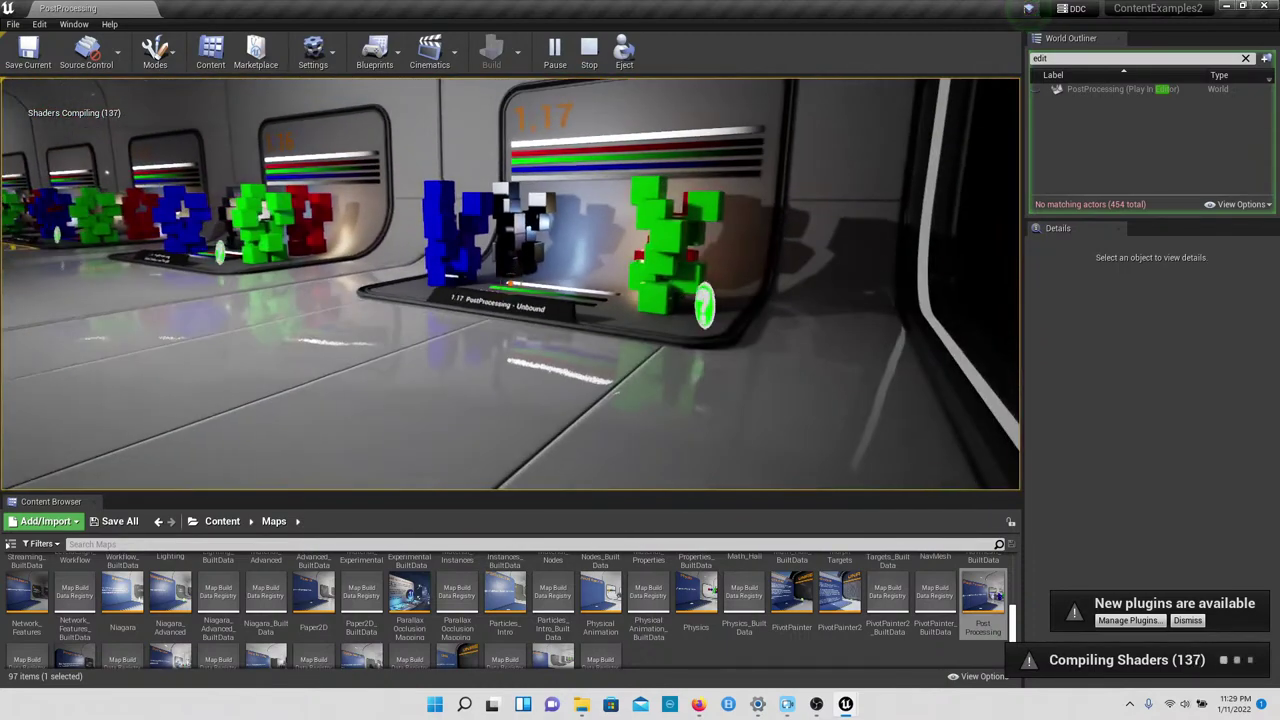
key(w)
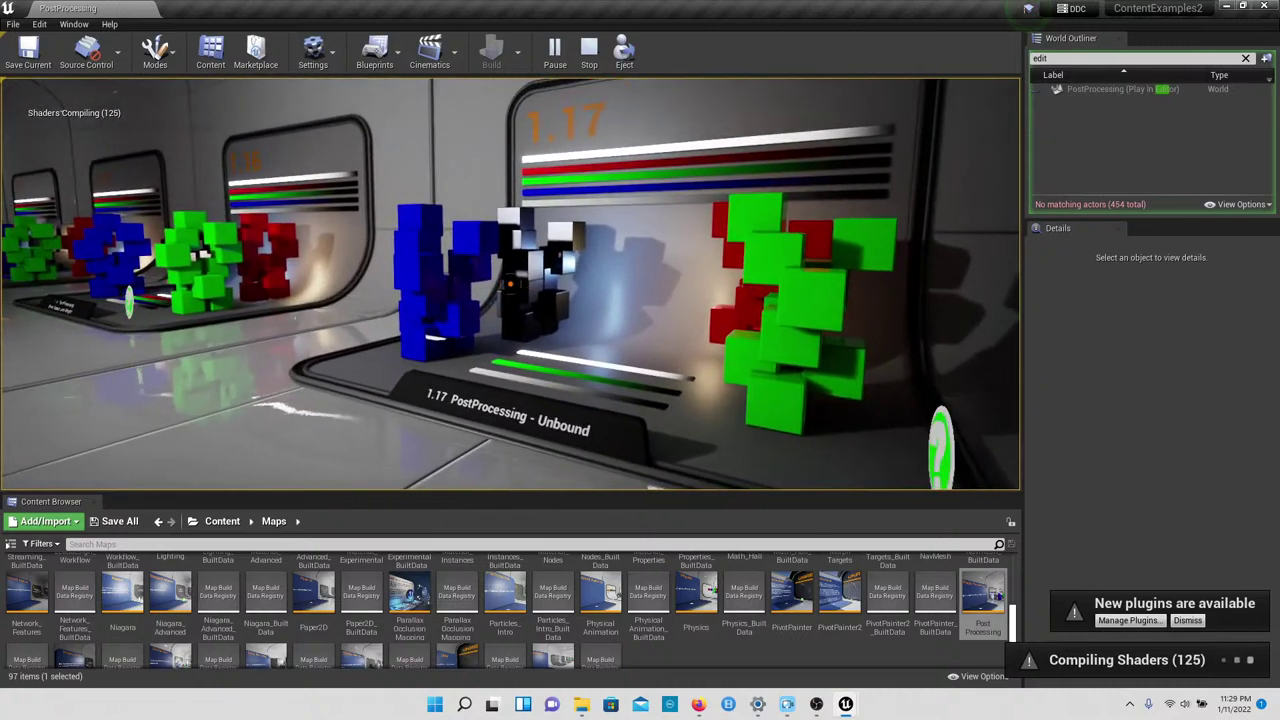
key(d)
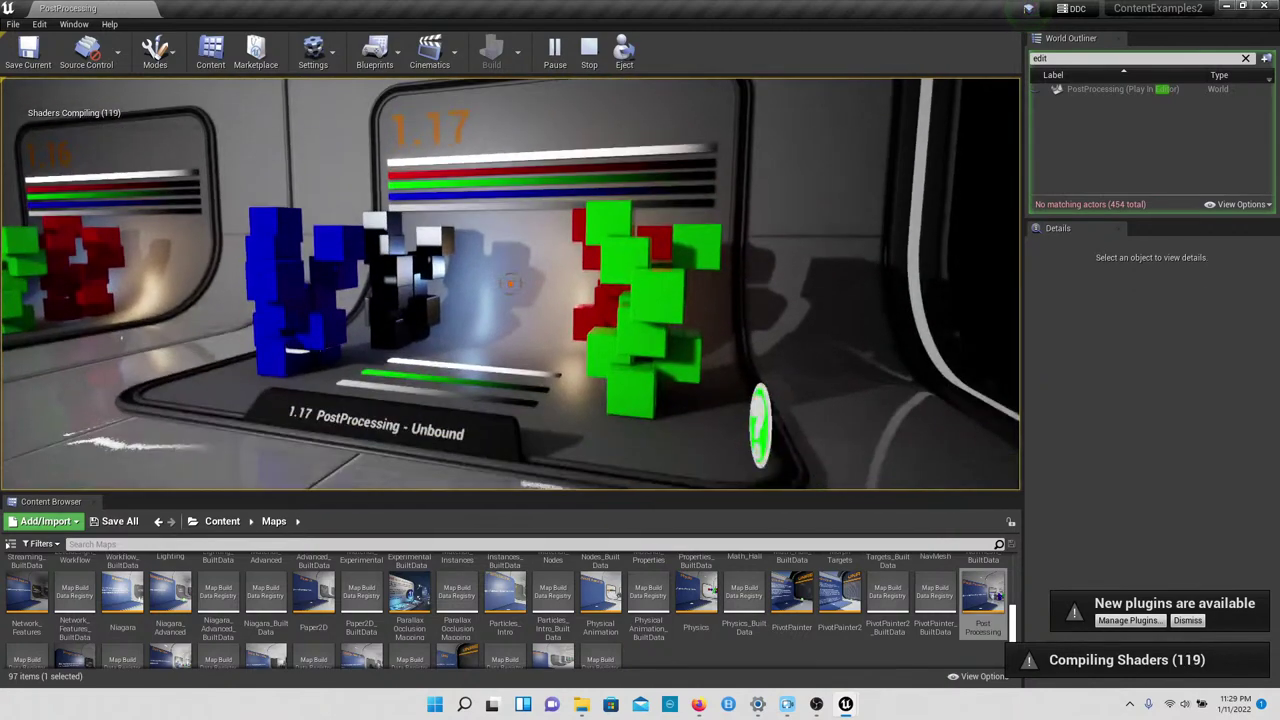
Step: End the play session and open the ProceduralMesh map from the Maps folder
key(Escape)
scroll(155, 628, down, 1)
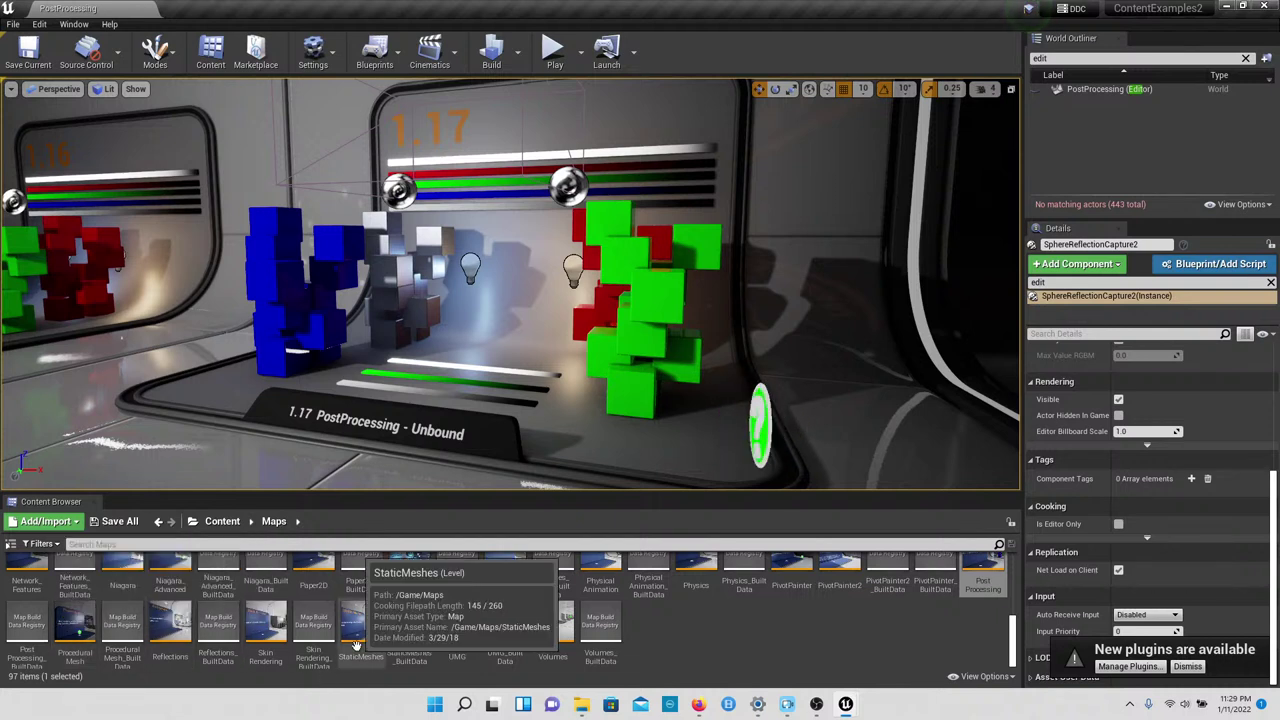
double_click(72, 627)
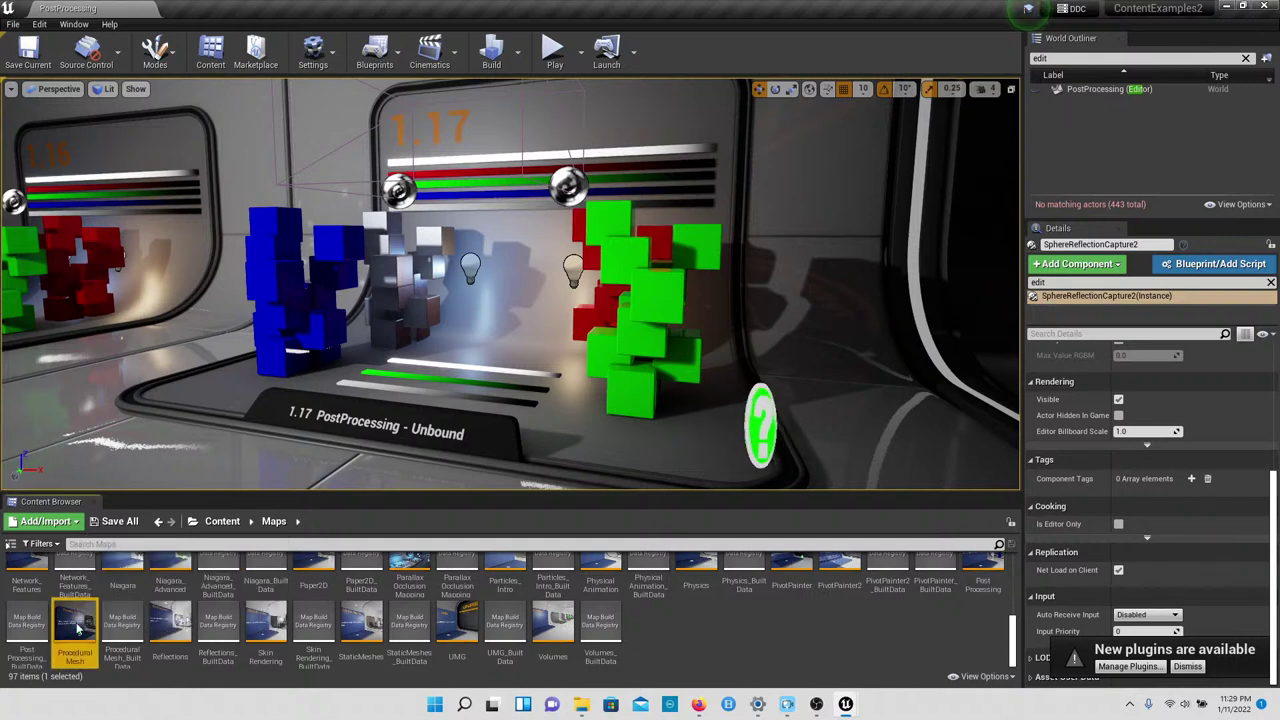
click(765, 473)
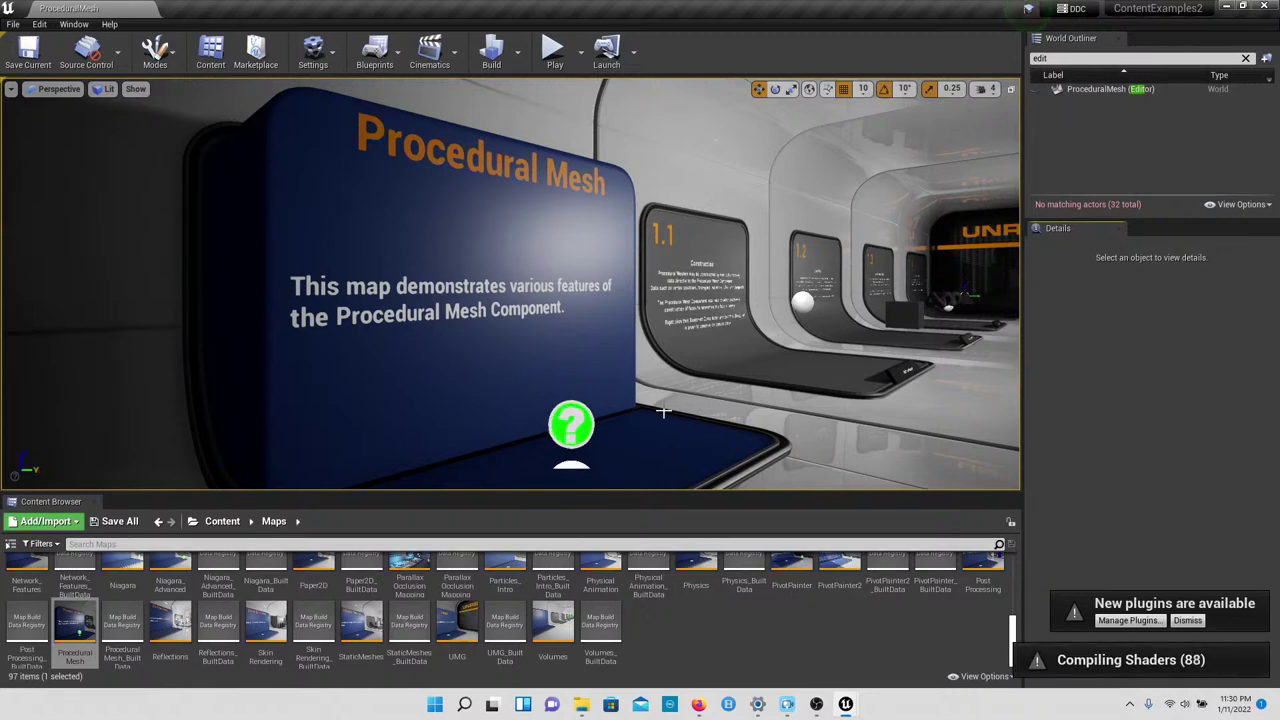
Step: Approach exhibit 1.1 in the ProceduralMesh map and read its Construction panel behind the colored triangle
mouse_move(663, 411)
right_down()
mouse_move(920, 460)
mouse_move(910, 445)
mouse_move(640, 435)
mouse_move(670, 410)
right_up()
key(w)
right_drag(820, 400, 756, 380)
key(s)
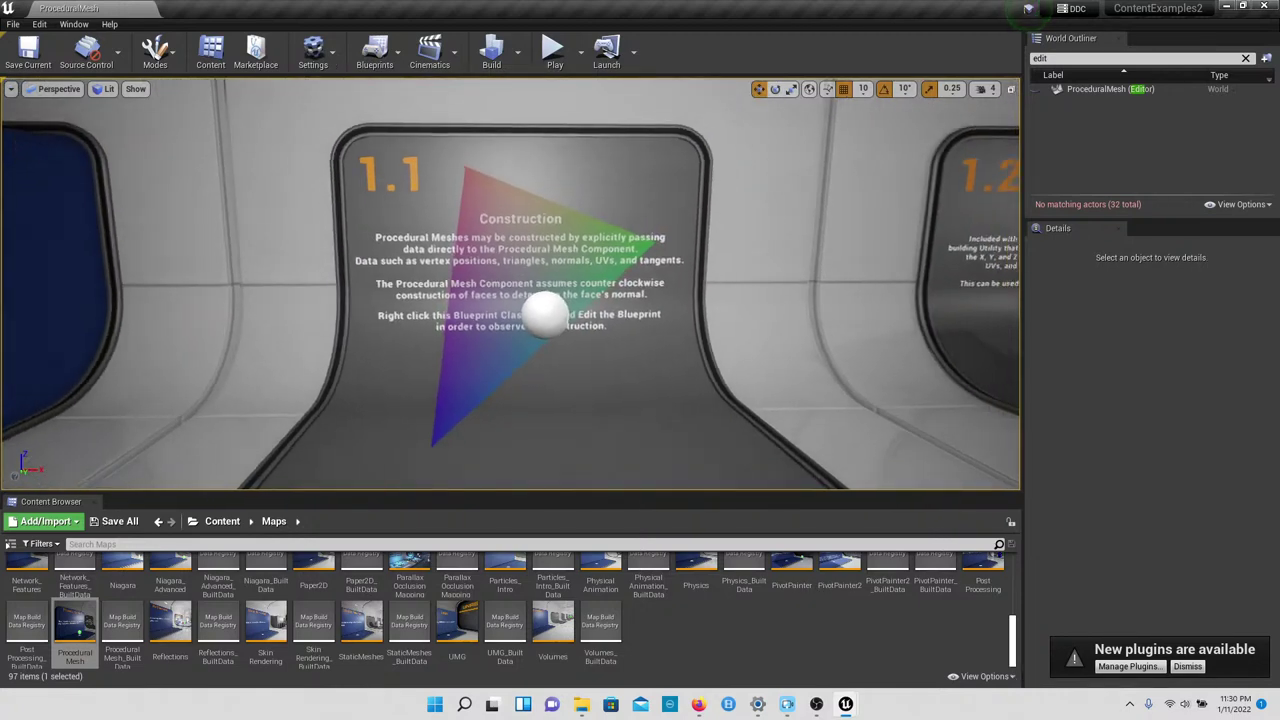
key(w)
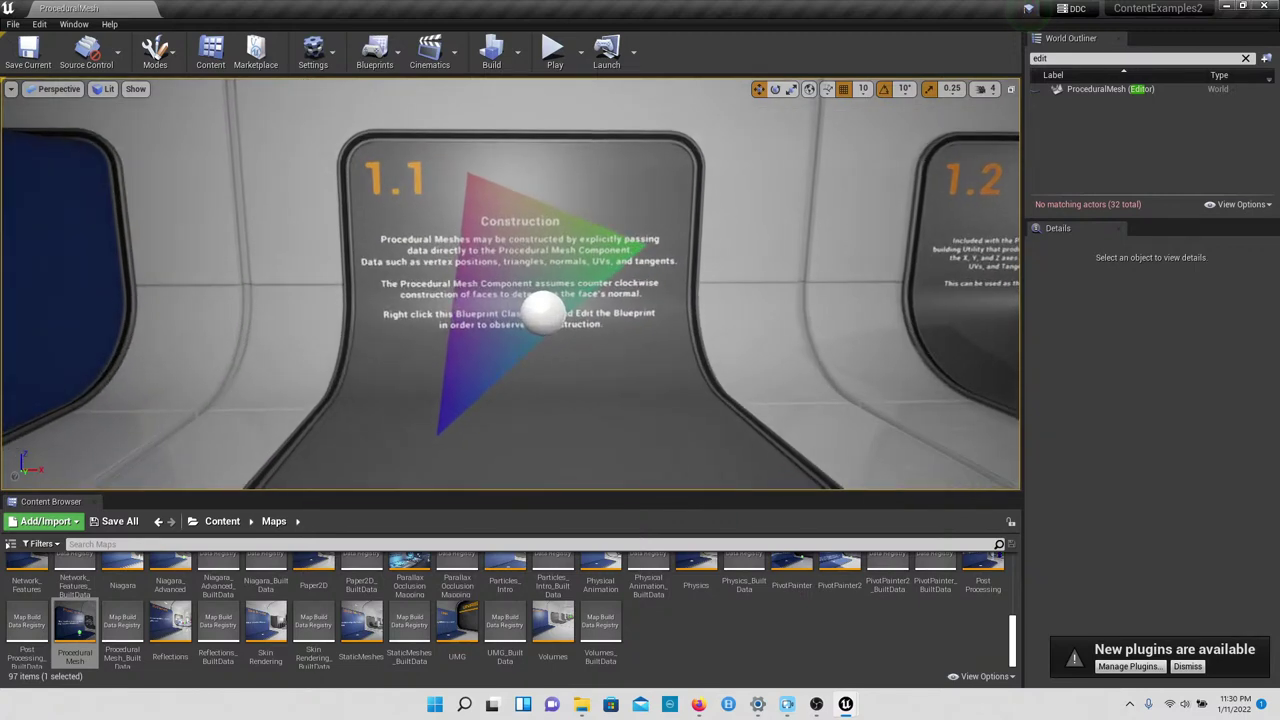
key(w)
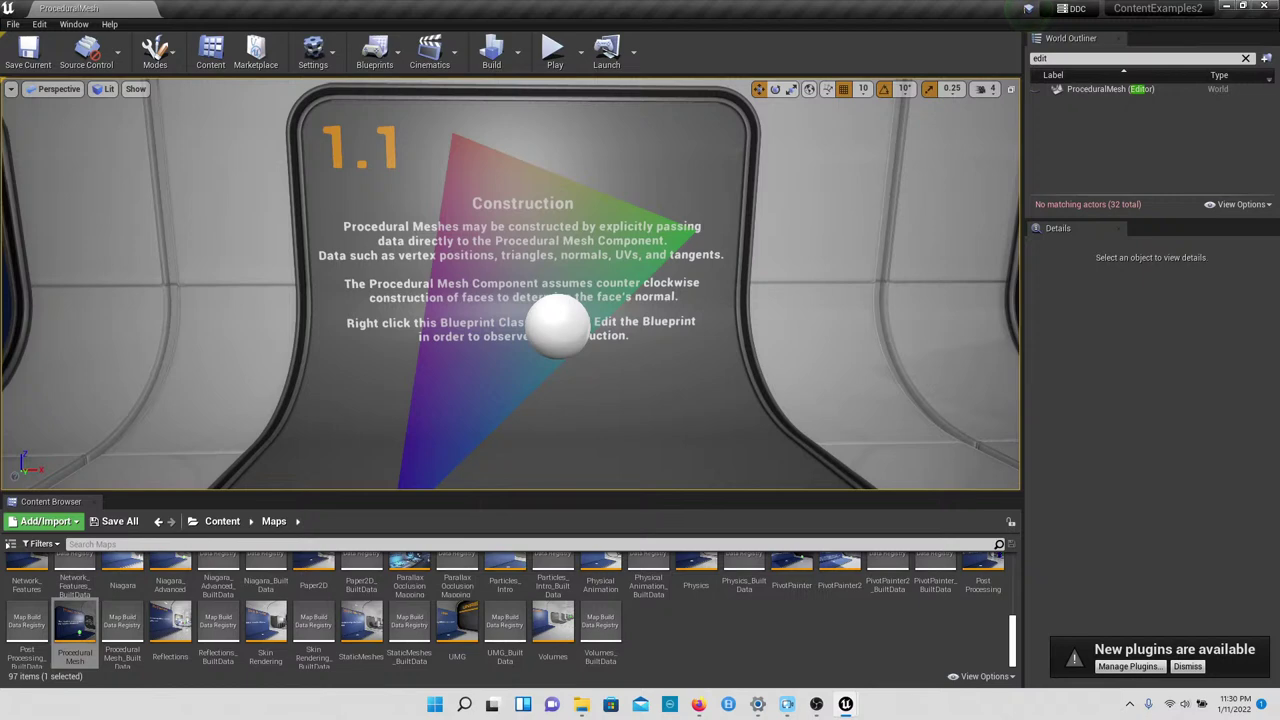
Step: Bring the full Mesh Construction exhibit into view and select its BP_ProceduralMesh_1-1 actor to inspect its details
right_drag(510, 284, 515, 342)
key(s)
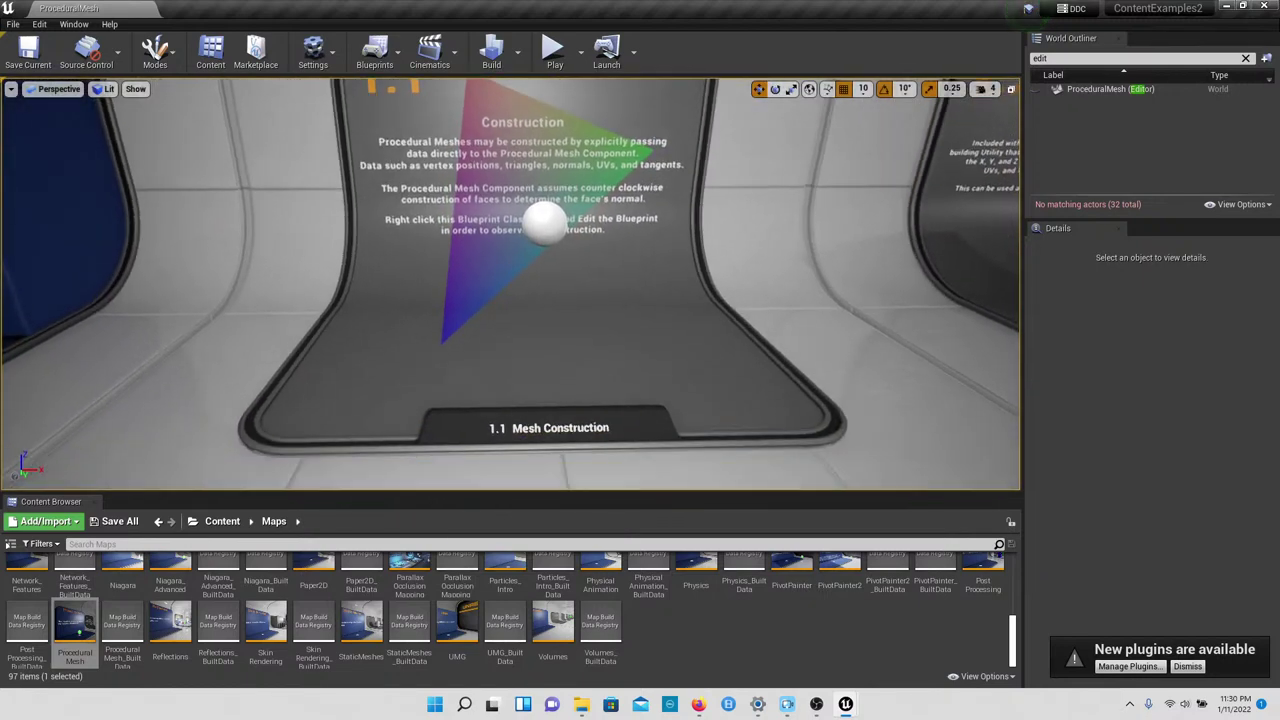
click(539, 225)
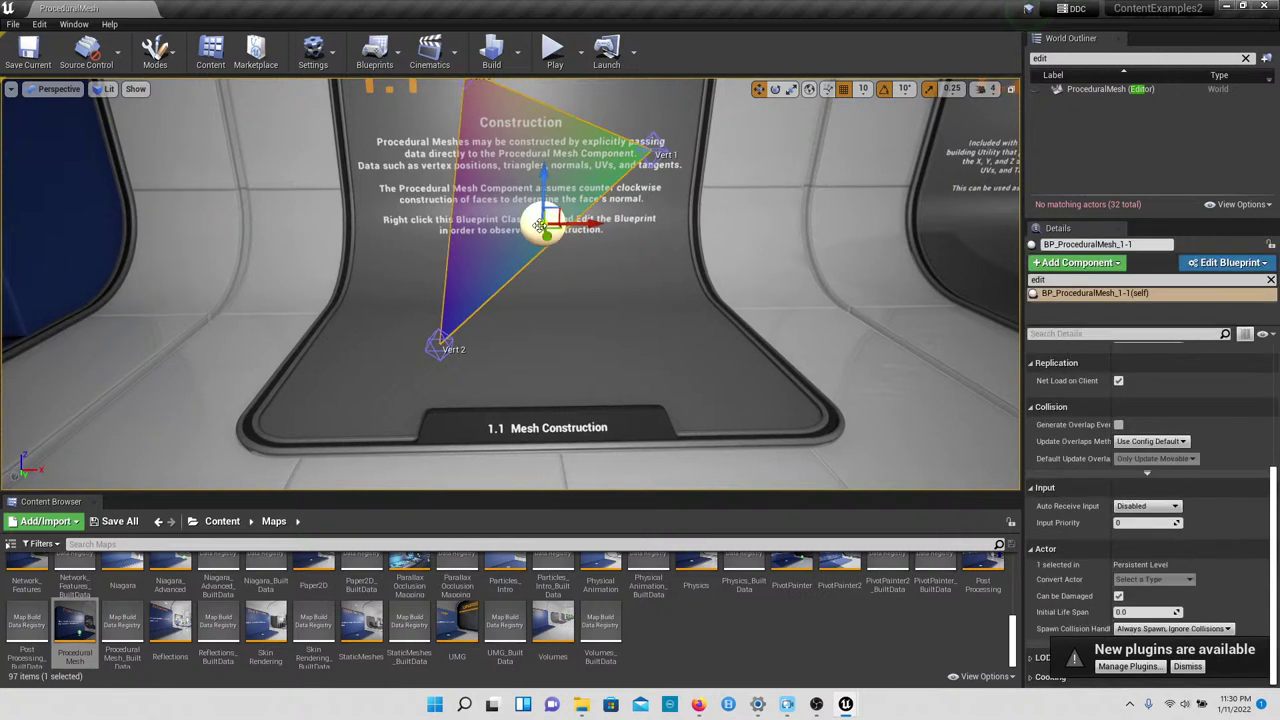
click(1144, 295)
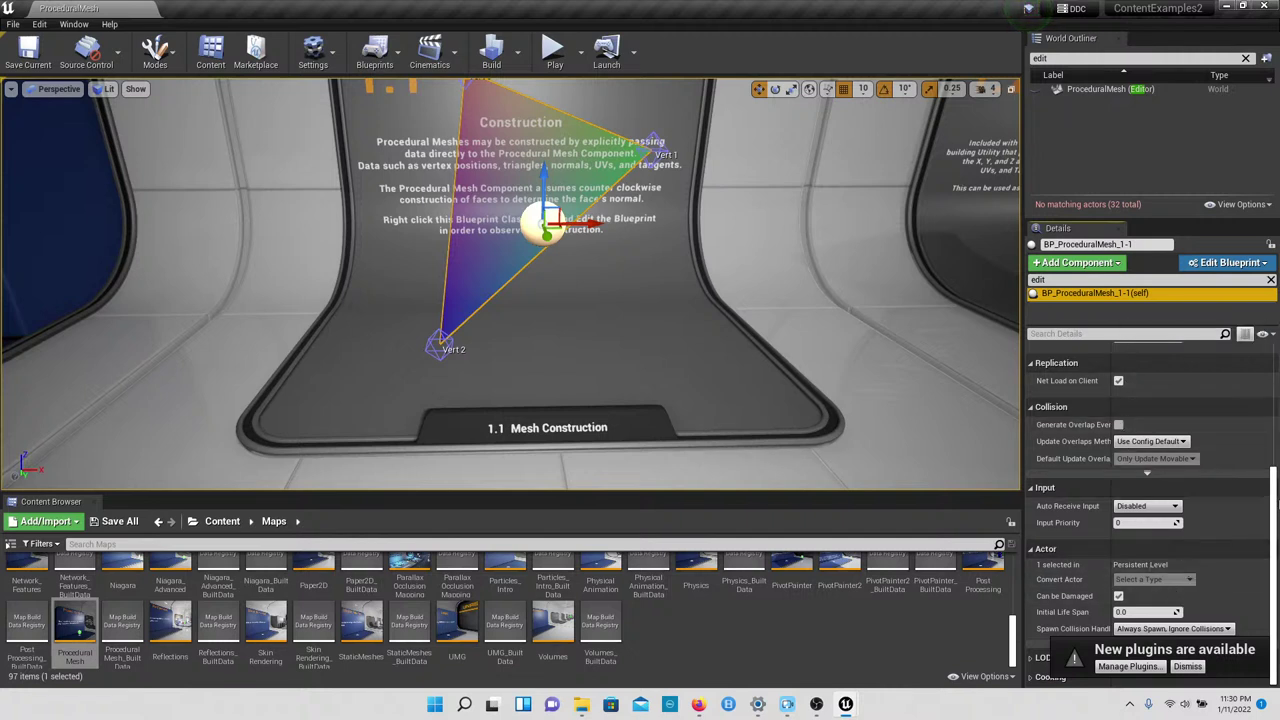
Step: Start playing the ProceduralMesh map and examine the colored triangle and Construction text at exhibit 1.1
click(552, 50)
click(535, 190)
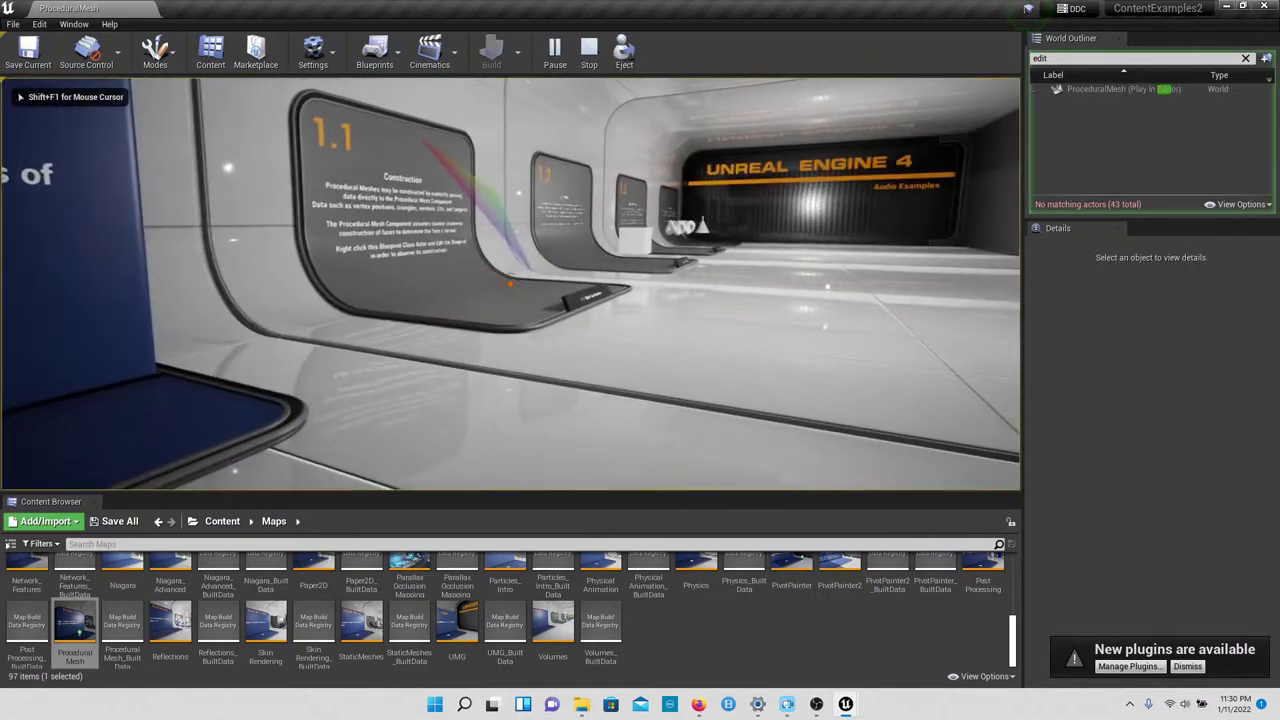
key(w)
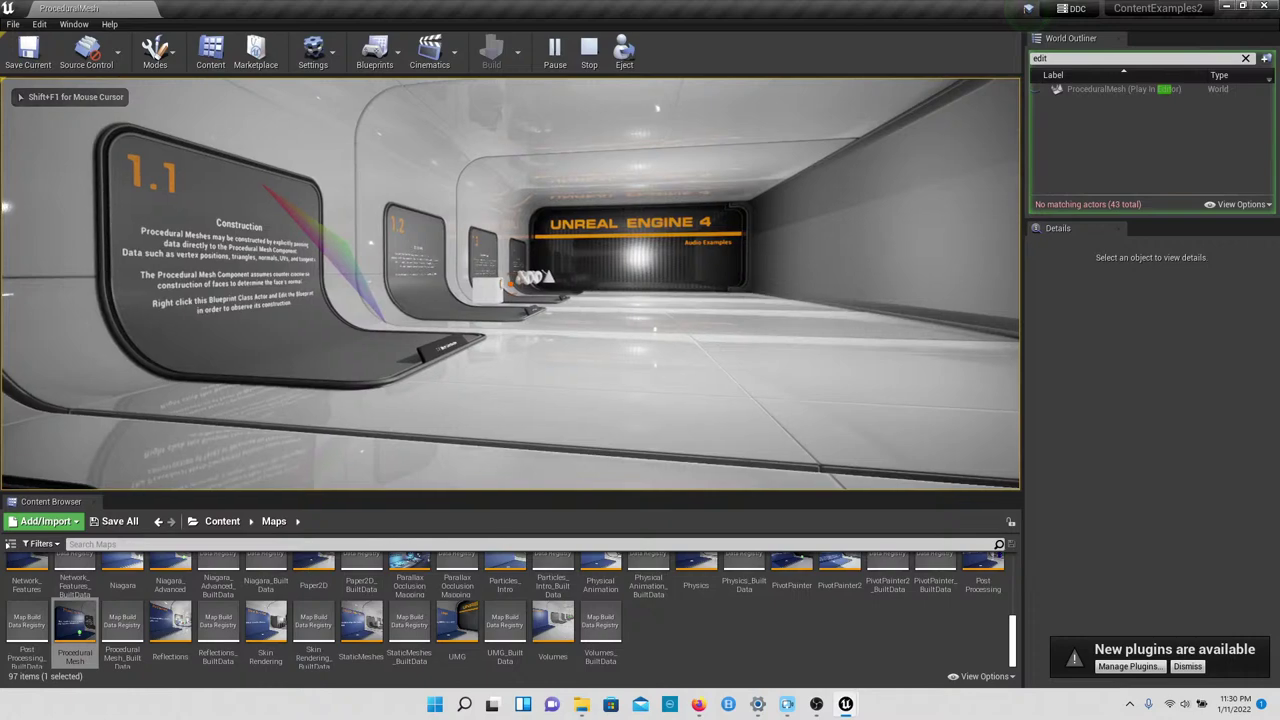
key(w)
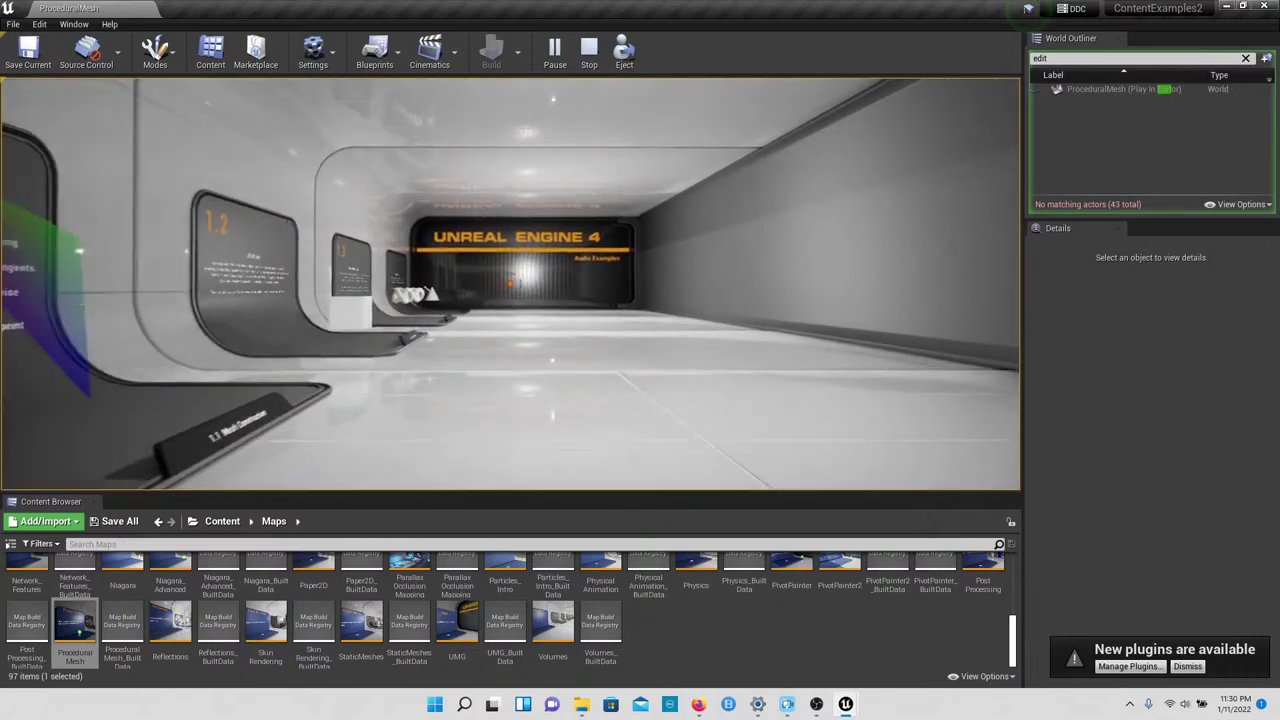
key(w)
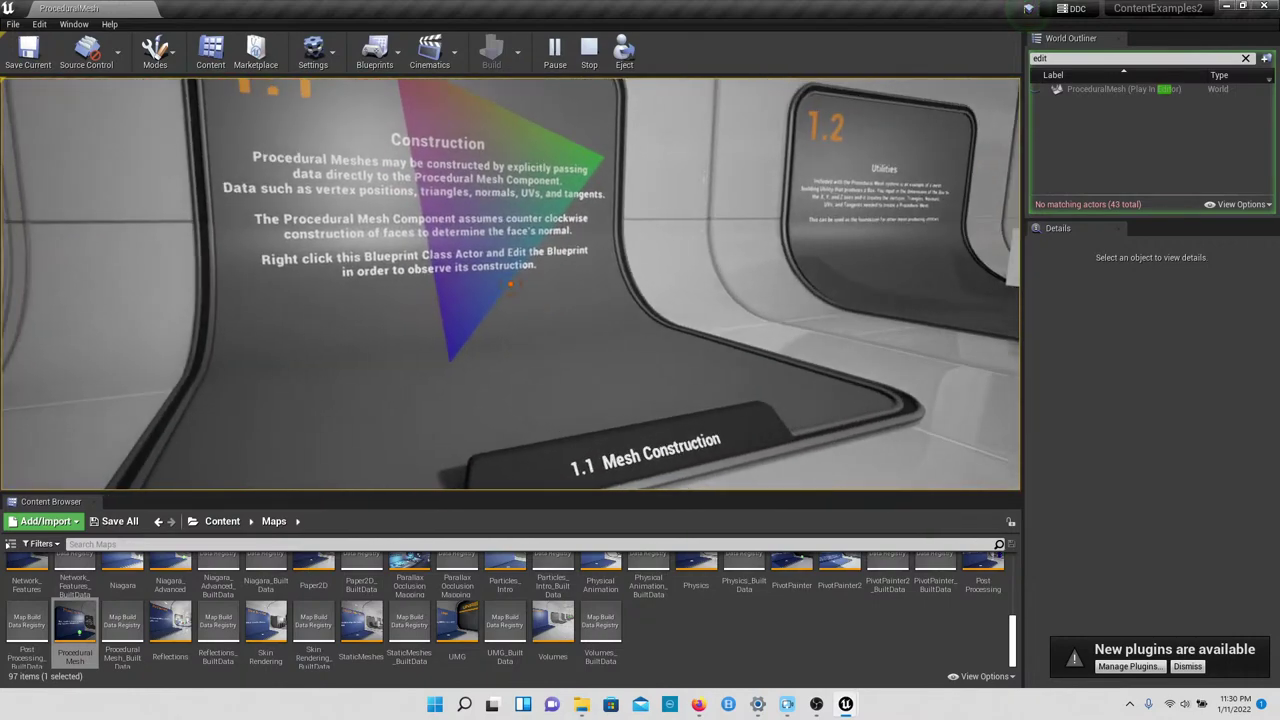
key(s)
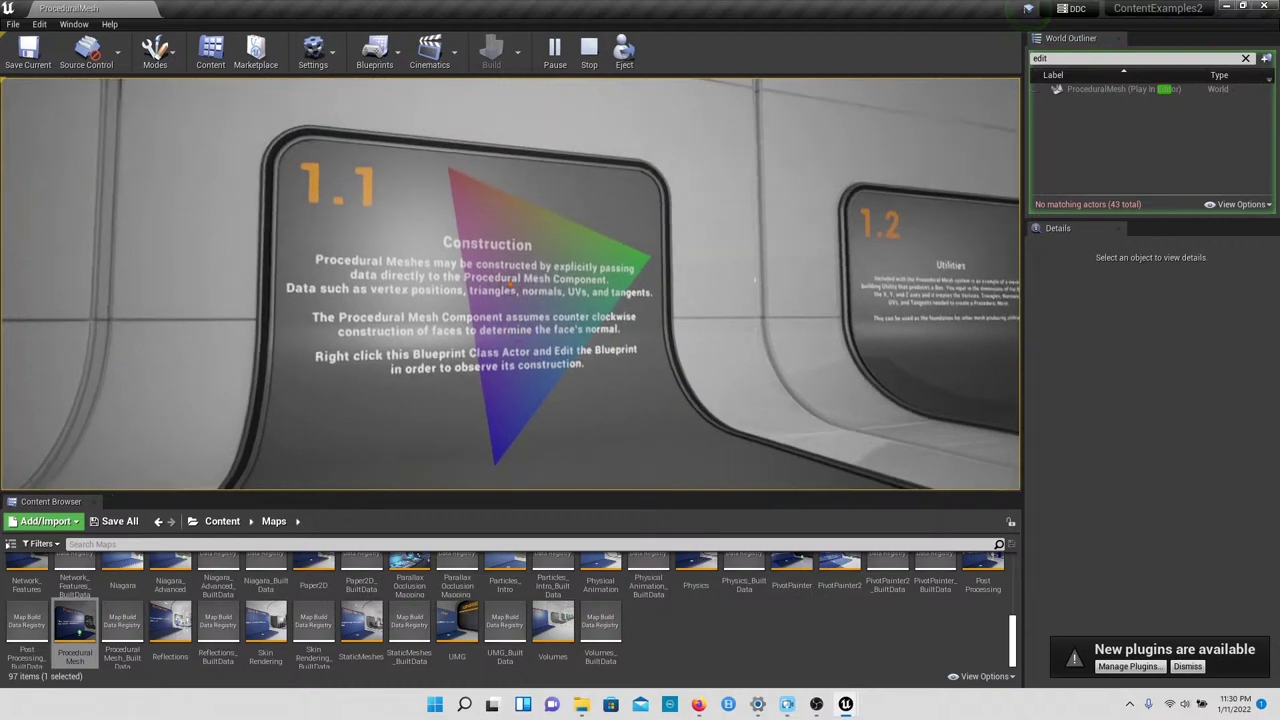
Step: Move on to exhibit 1.2, Generate Box Mesh, and examine its white box and Utilities text
key(w)
key(w)
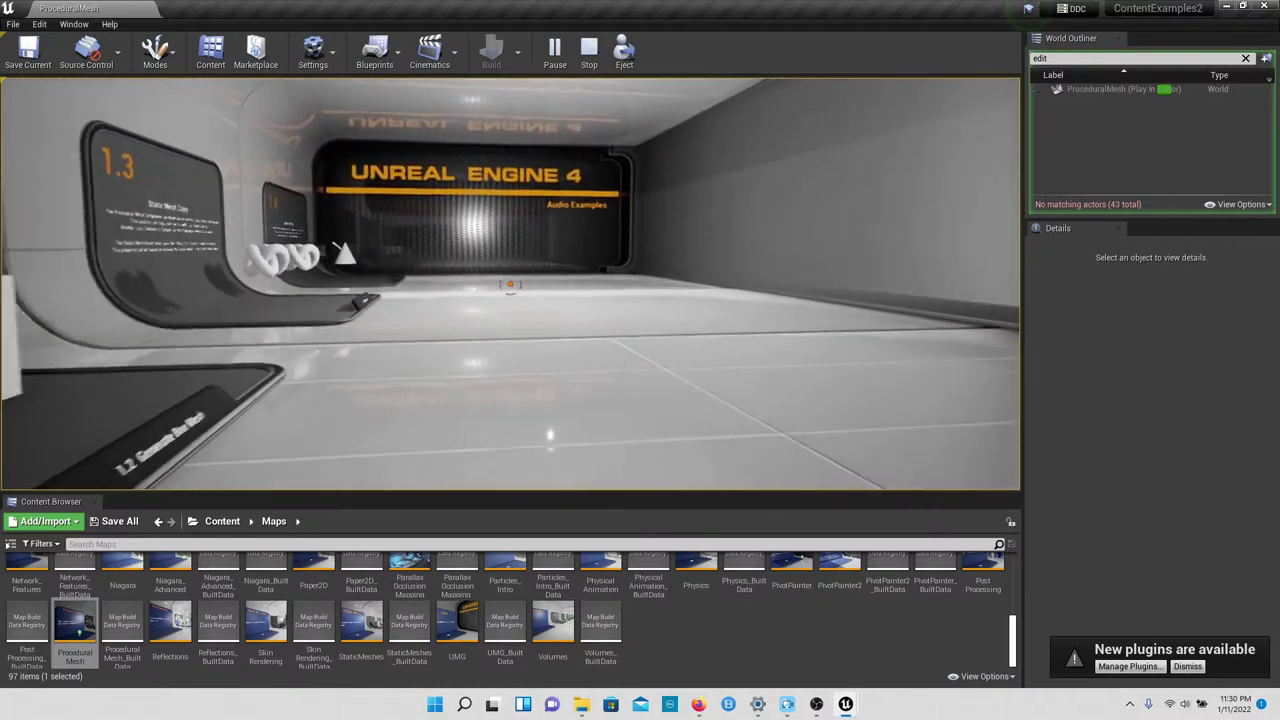
key(a)
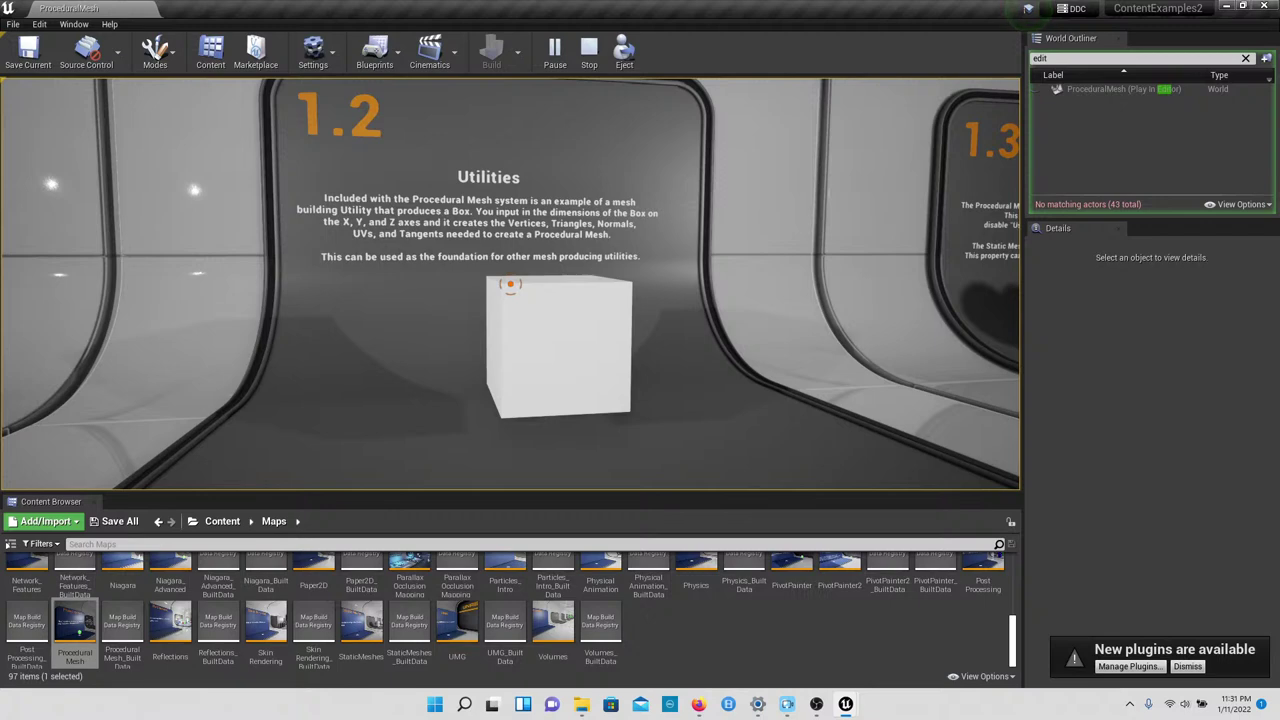
Step: Move on to exhibit 1.3, Static Mesh Copy, and compare its static and procedural knot meshes
key(d)
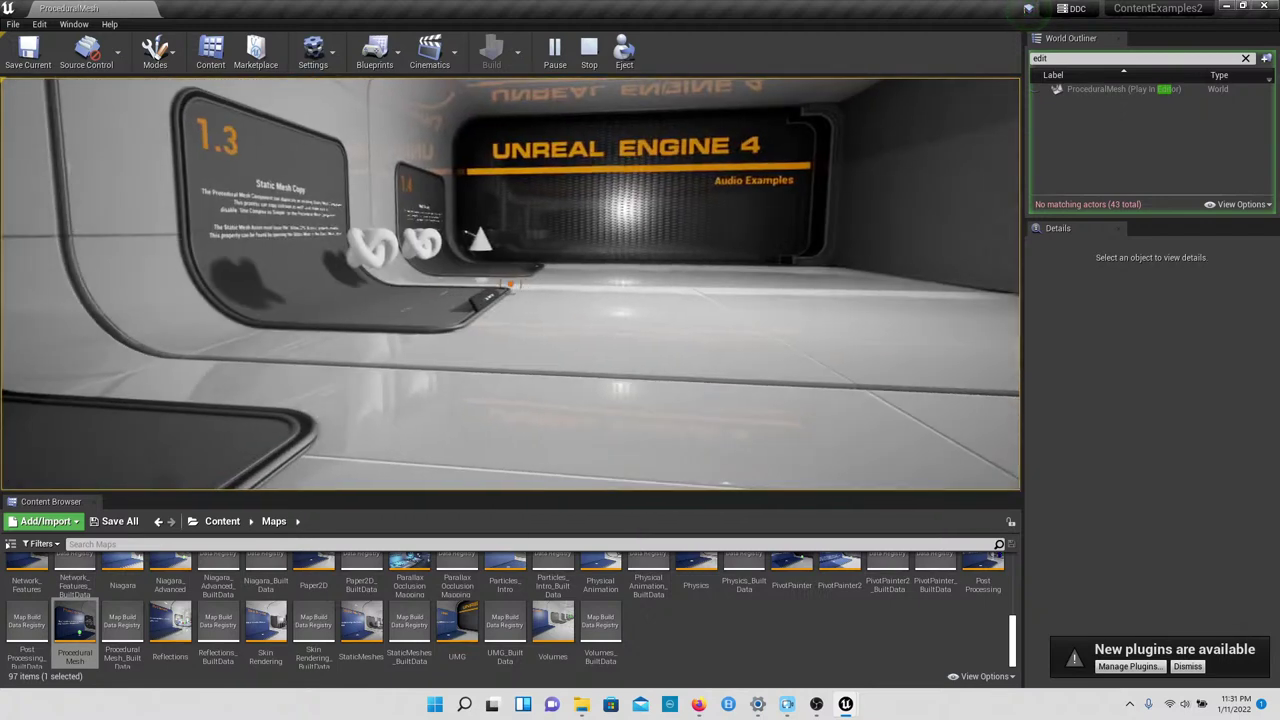
key(d)
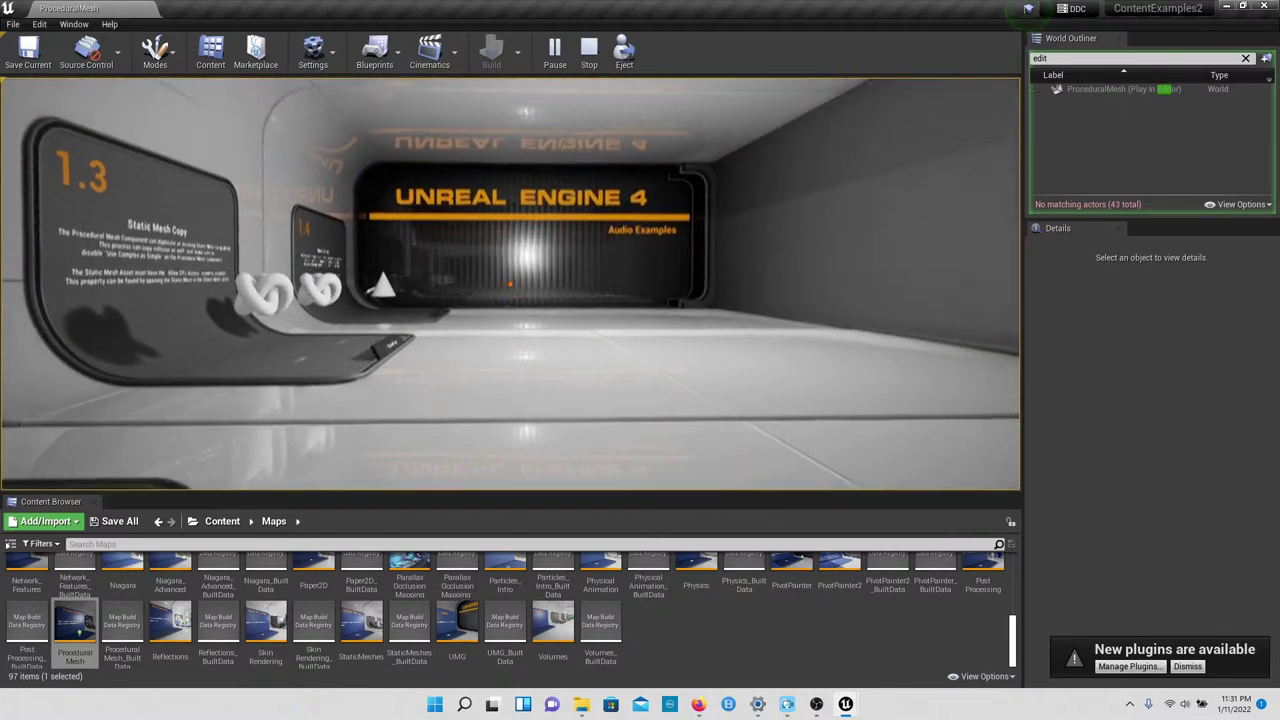
key(w)
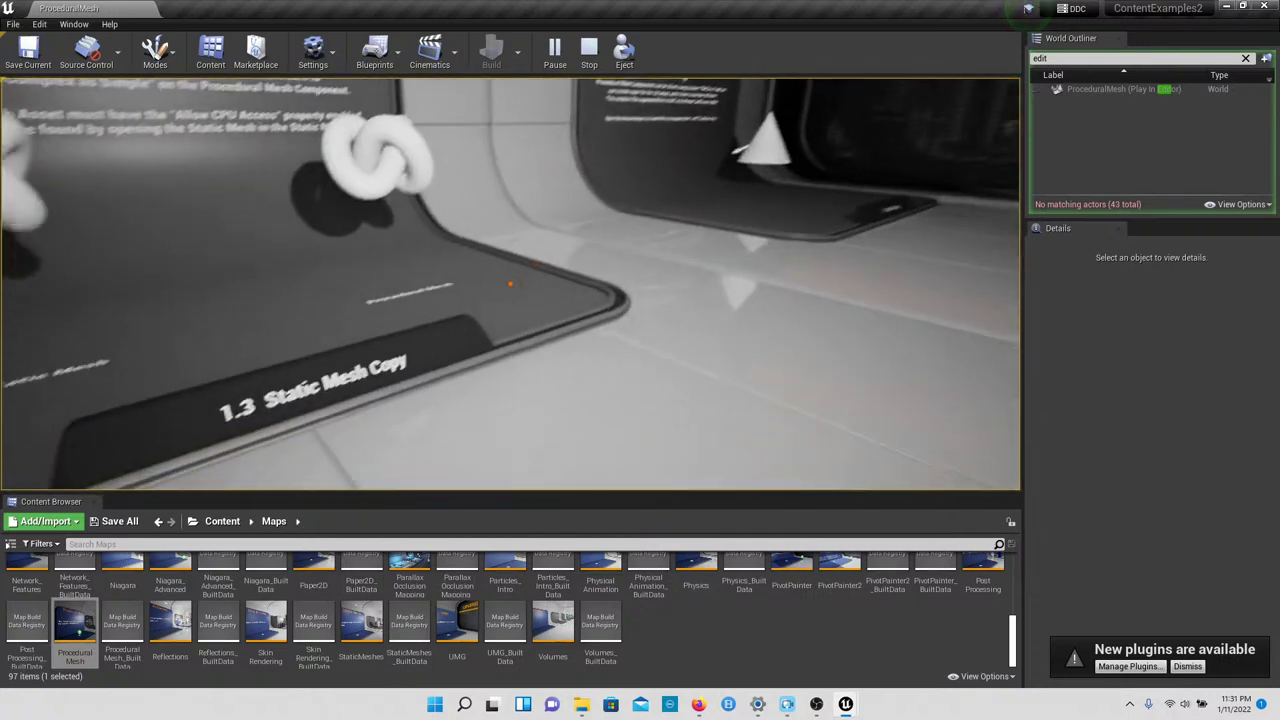
key(w)
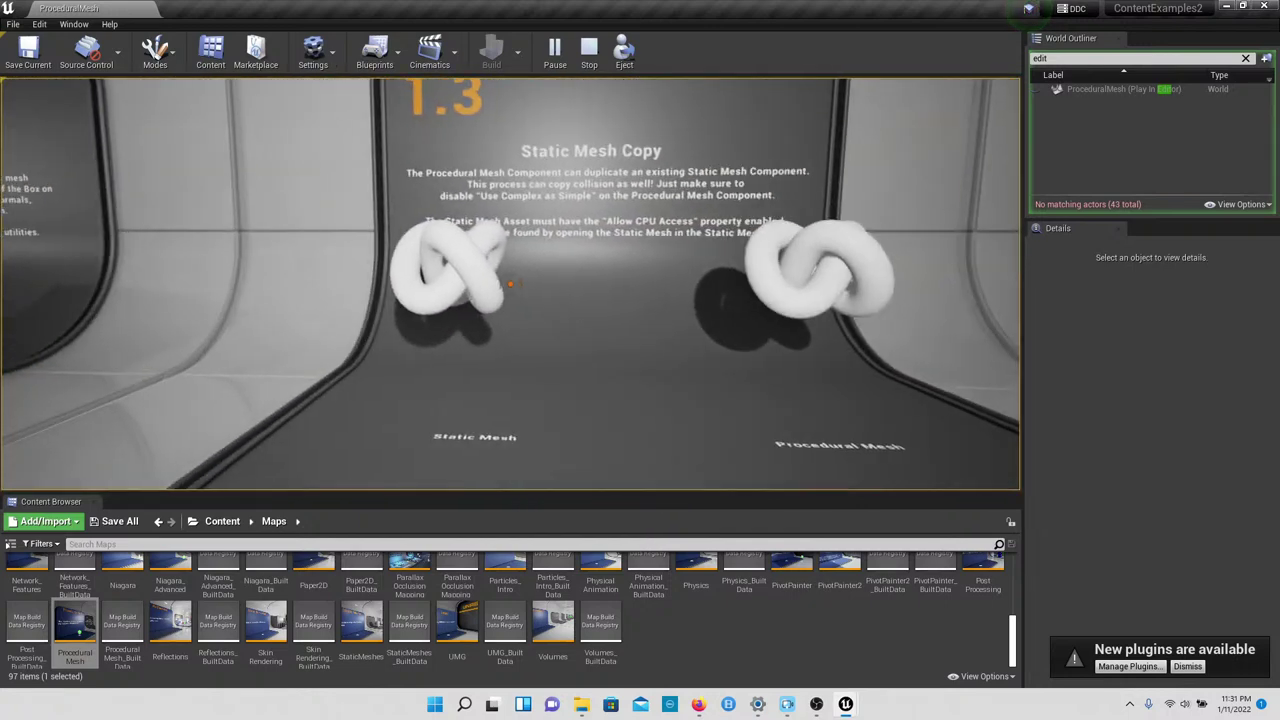
Step: Move on from exhibit 1.3 to exhibit 1.4, Mesh Slicing, and examine its white cone and slicing instructions
key(w)
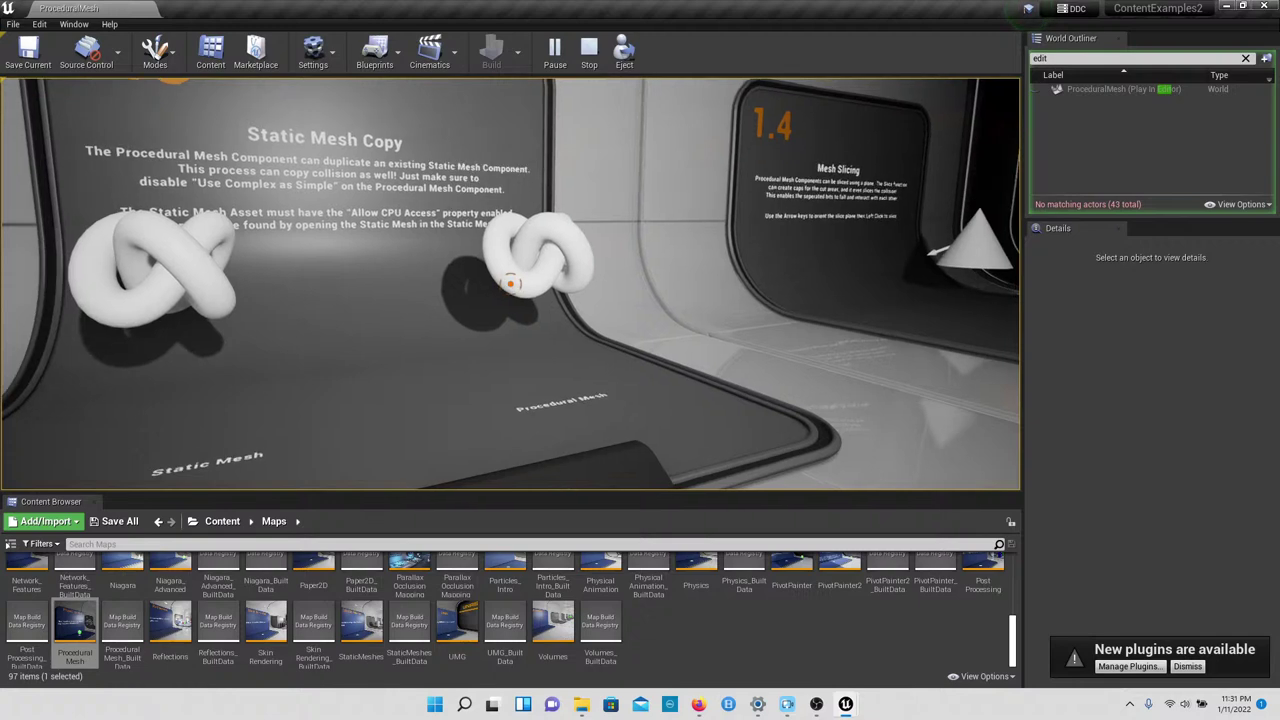
key(a)
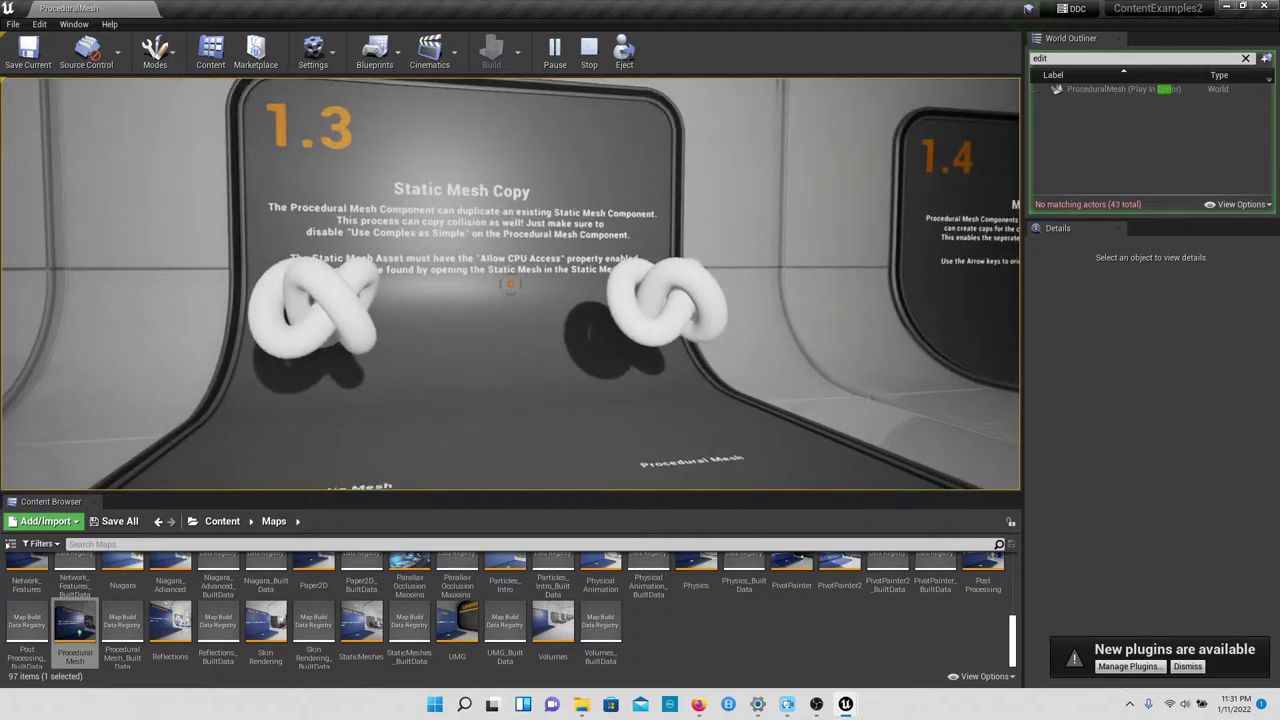
key(d)
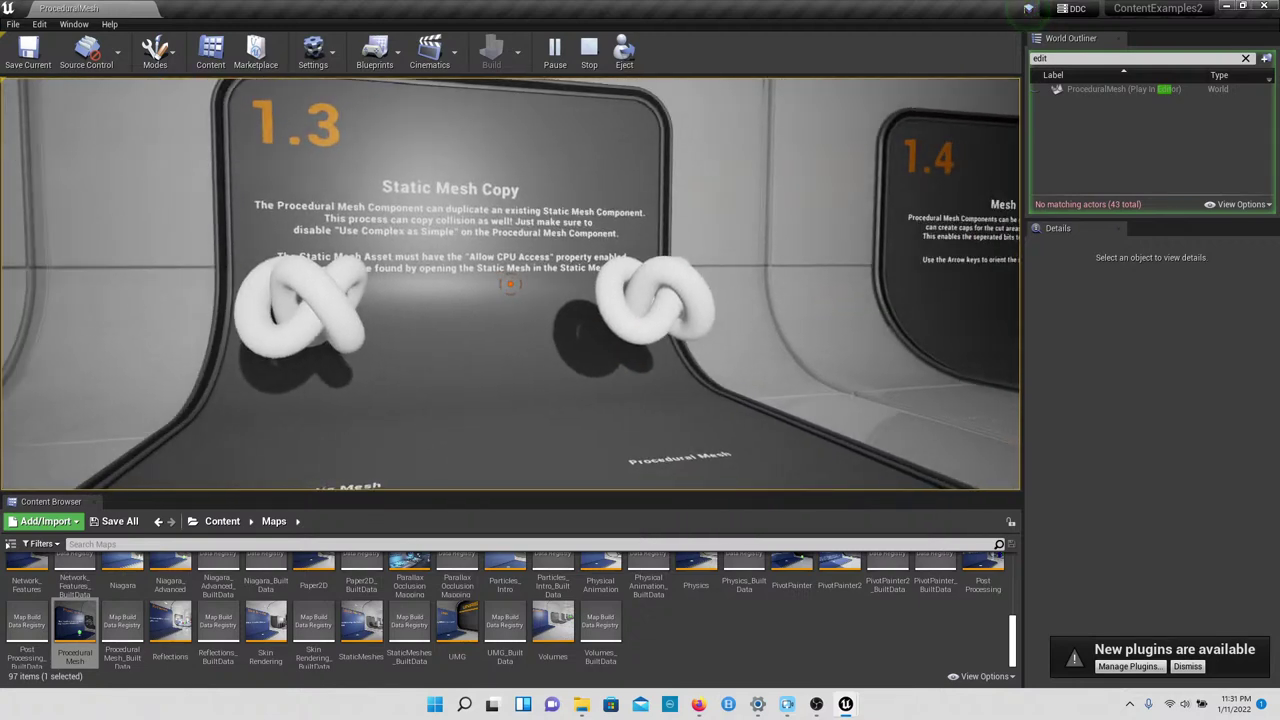
key(d)
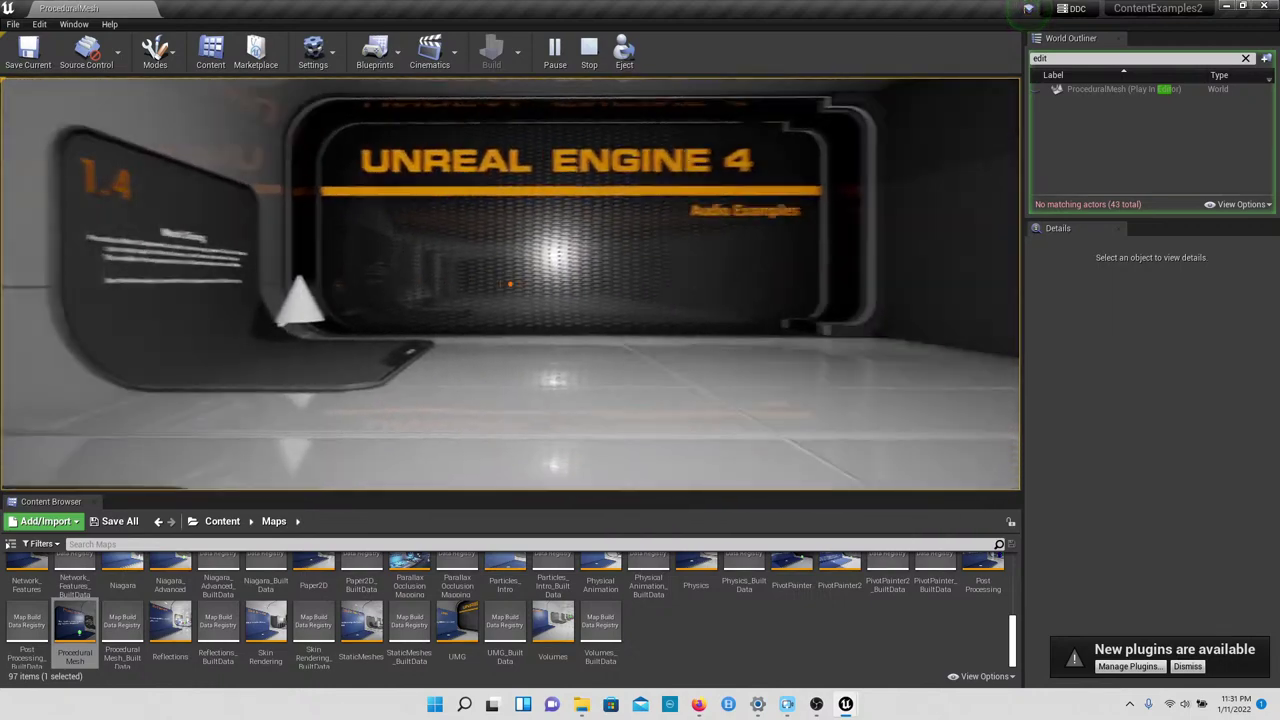
key(w)
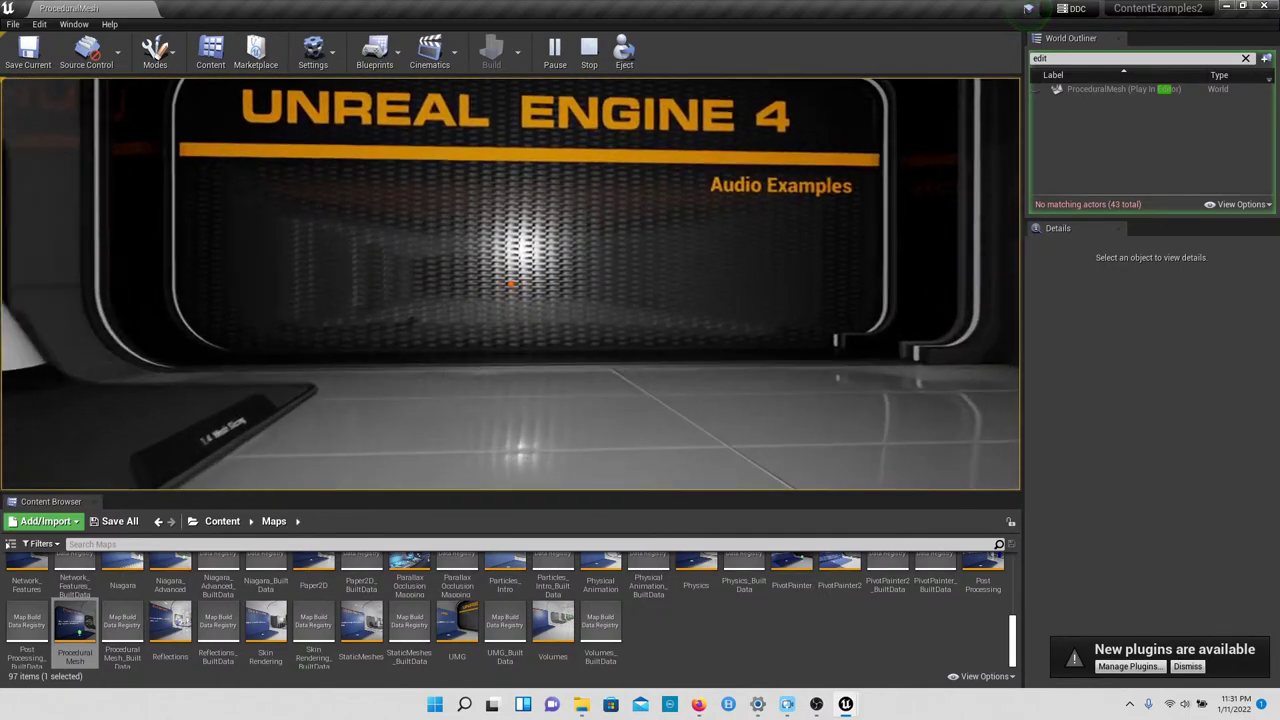
key(a)
key(s)
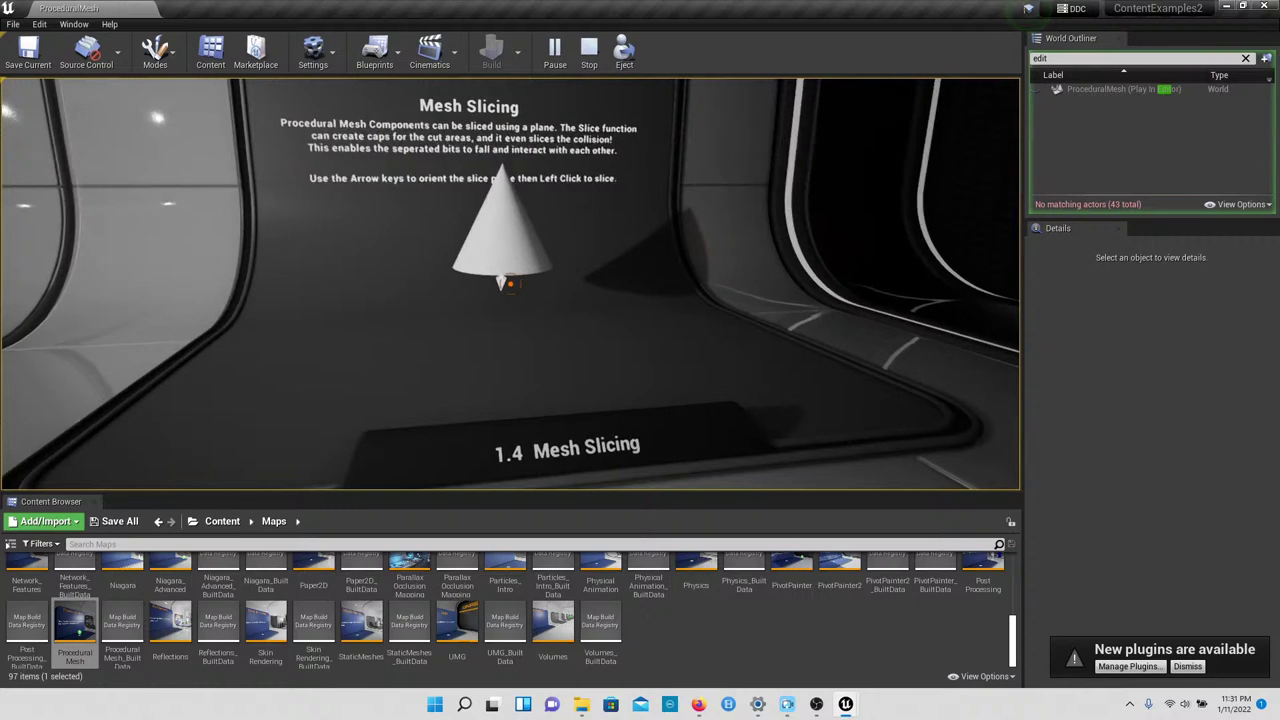
key(w)
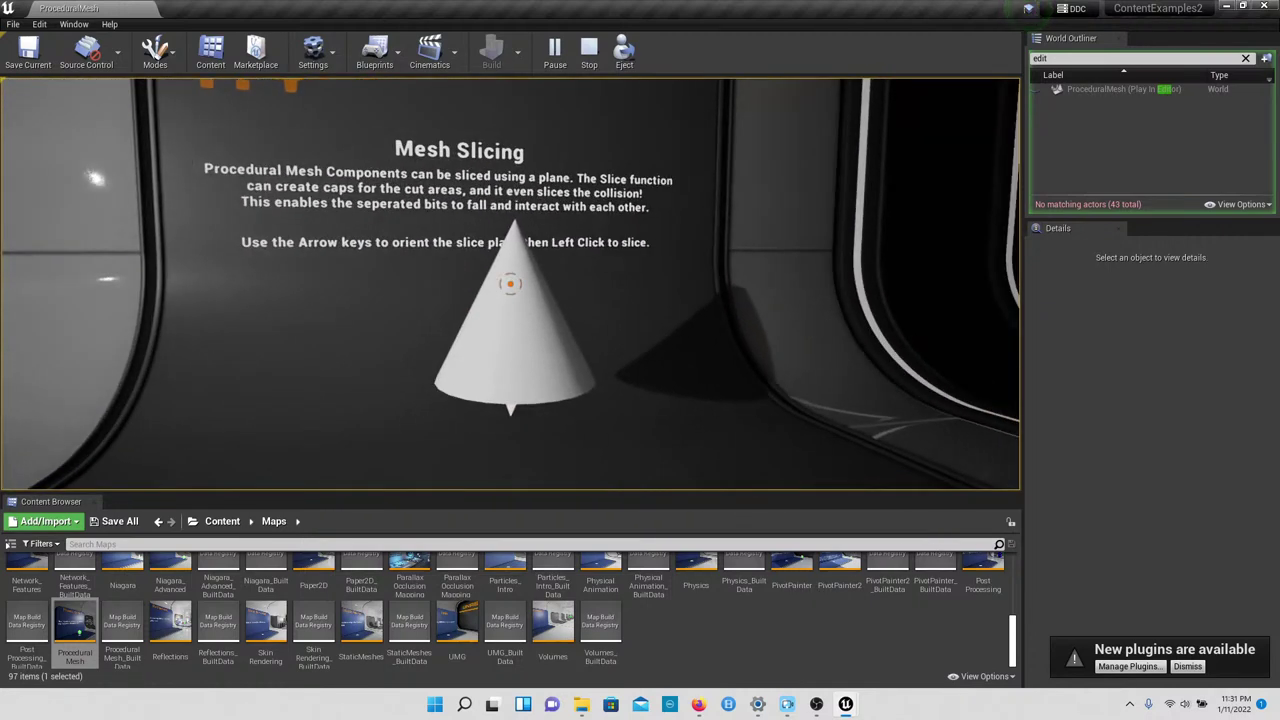
key(a)
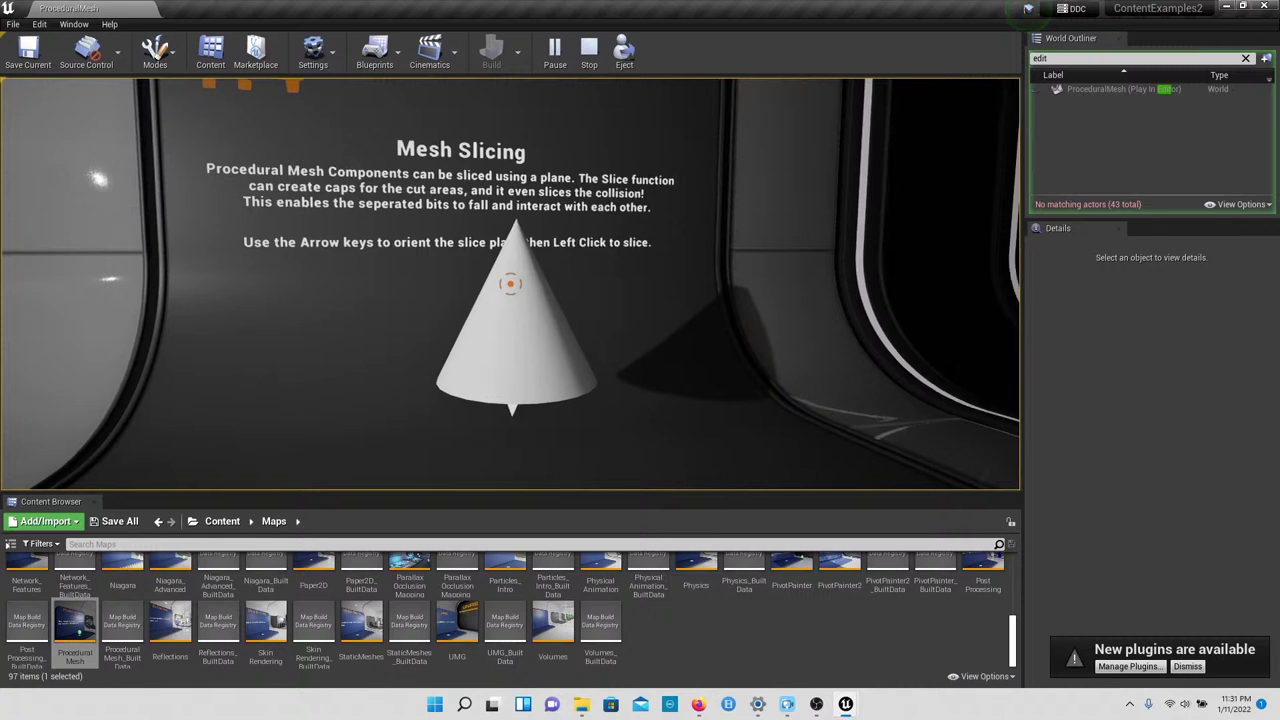
key(a)
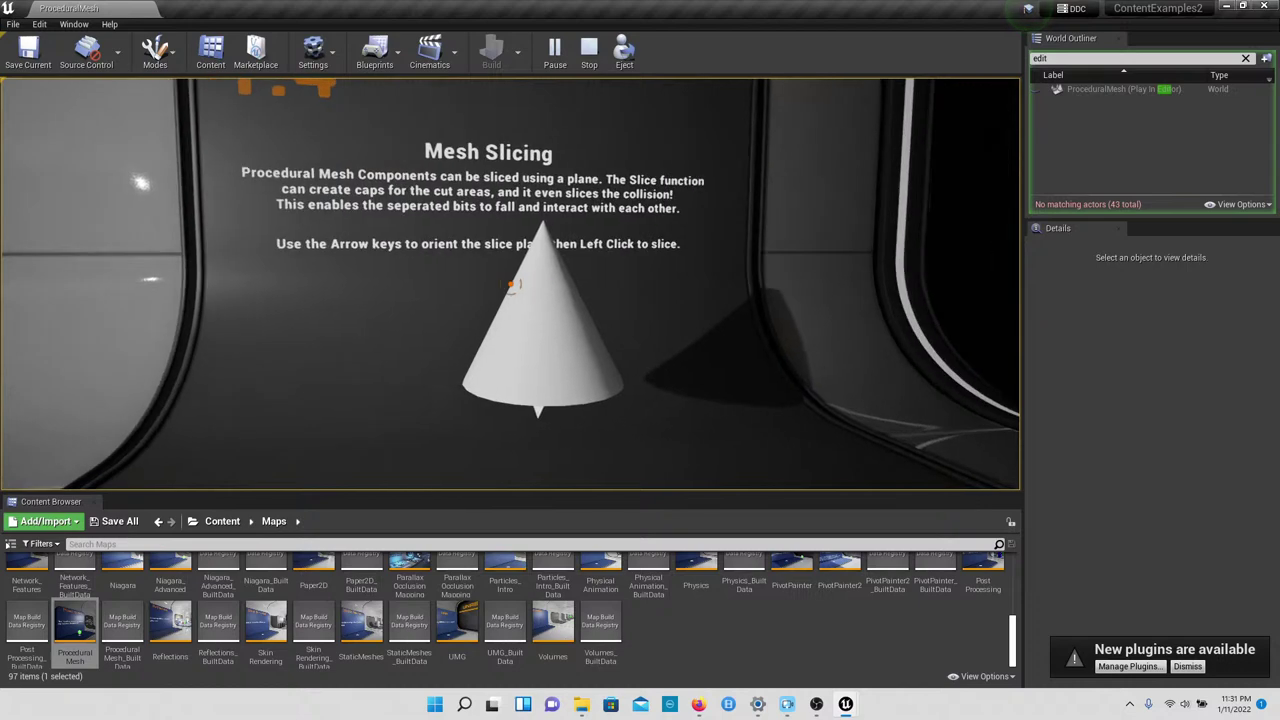
Step: Reorient the slice plane at exhibit 1.4 and slice the white cone into several pieces
key(Up)
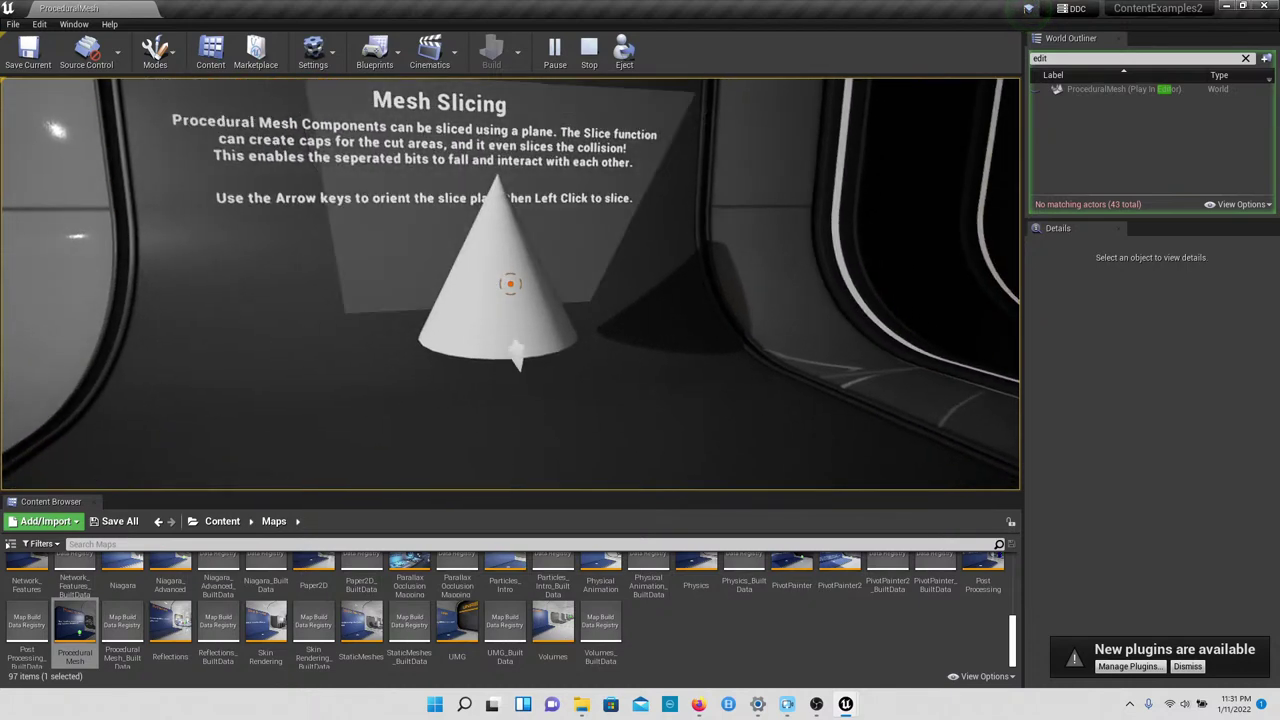
key(Down)
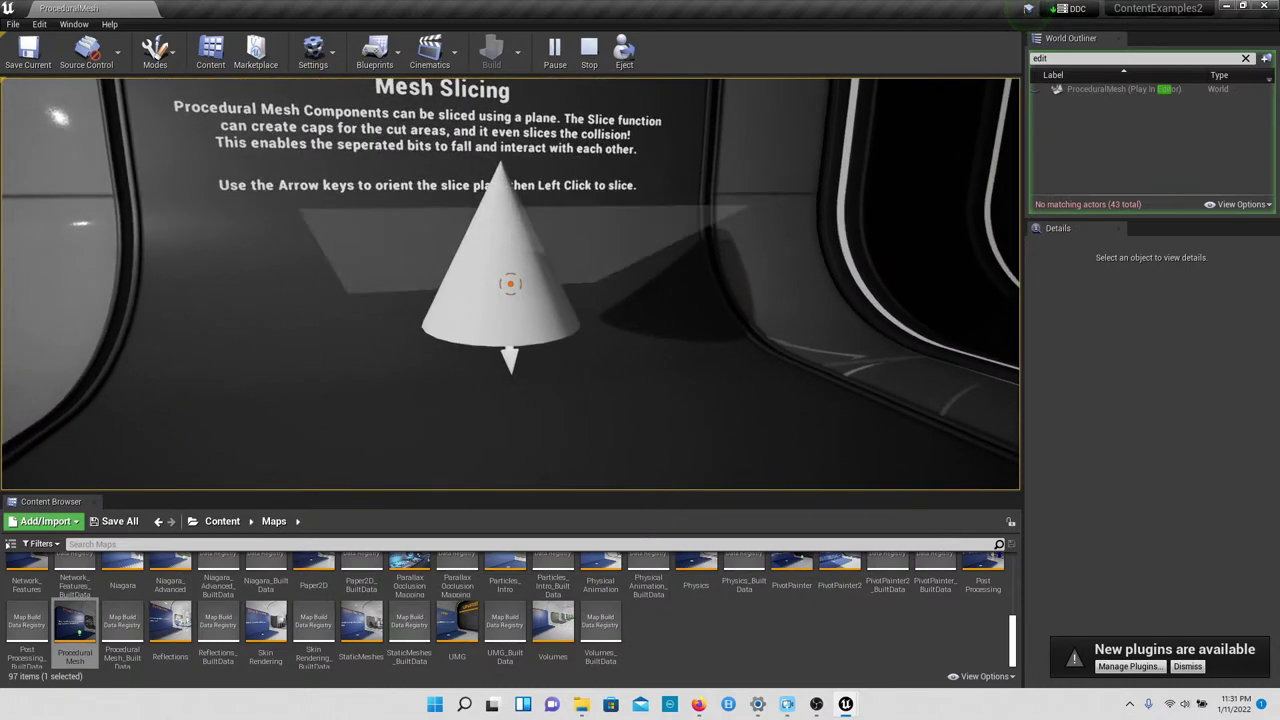
key(Down)
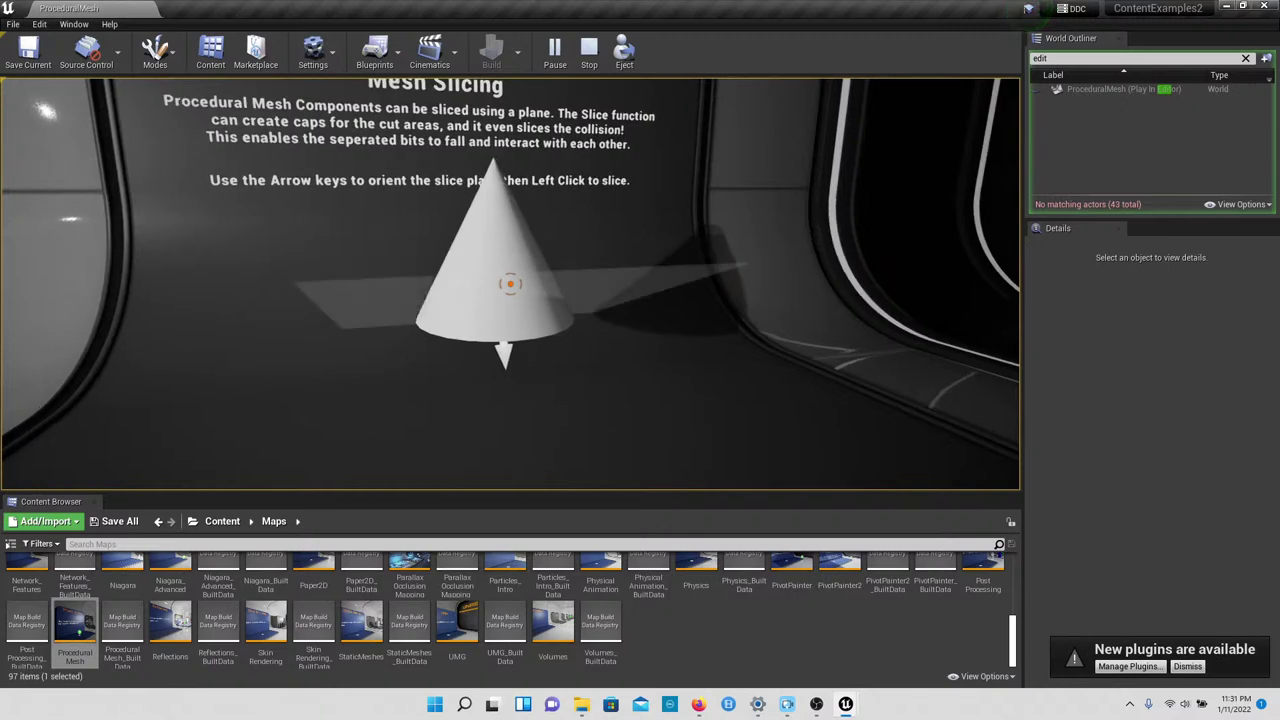
click(510, 283)
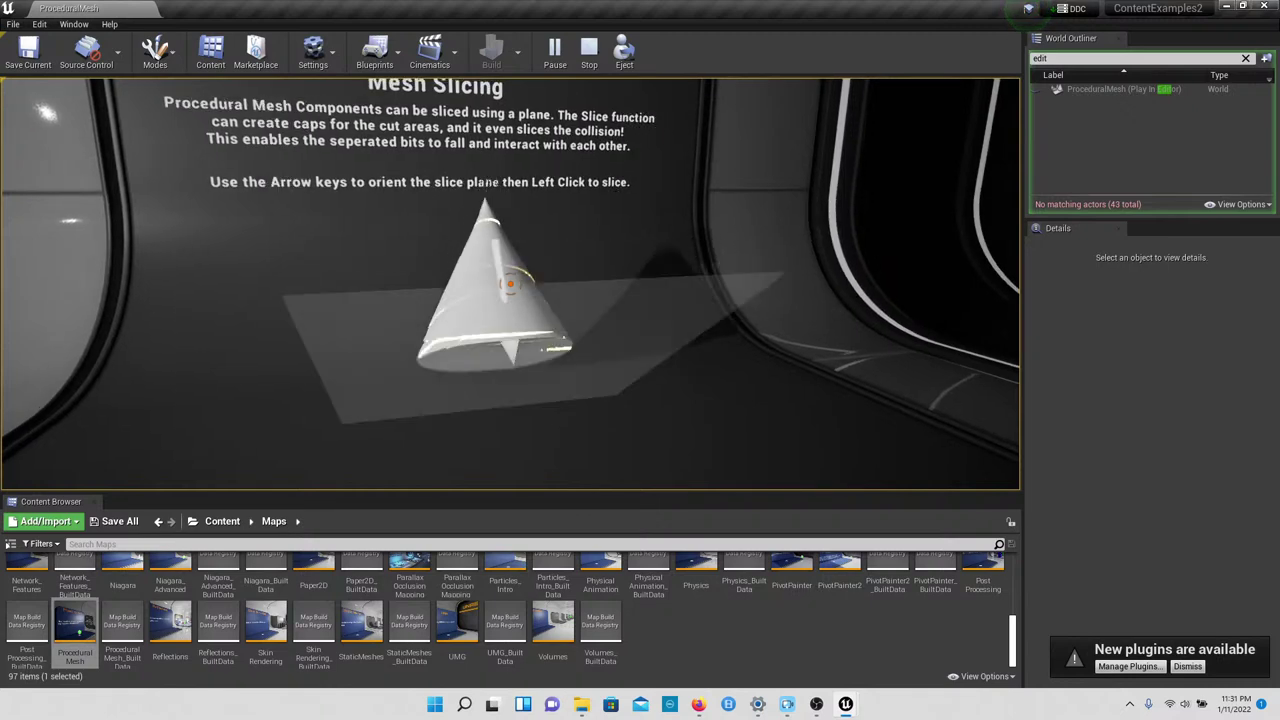
click(510, 284)
key(Down)
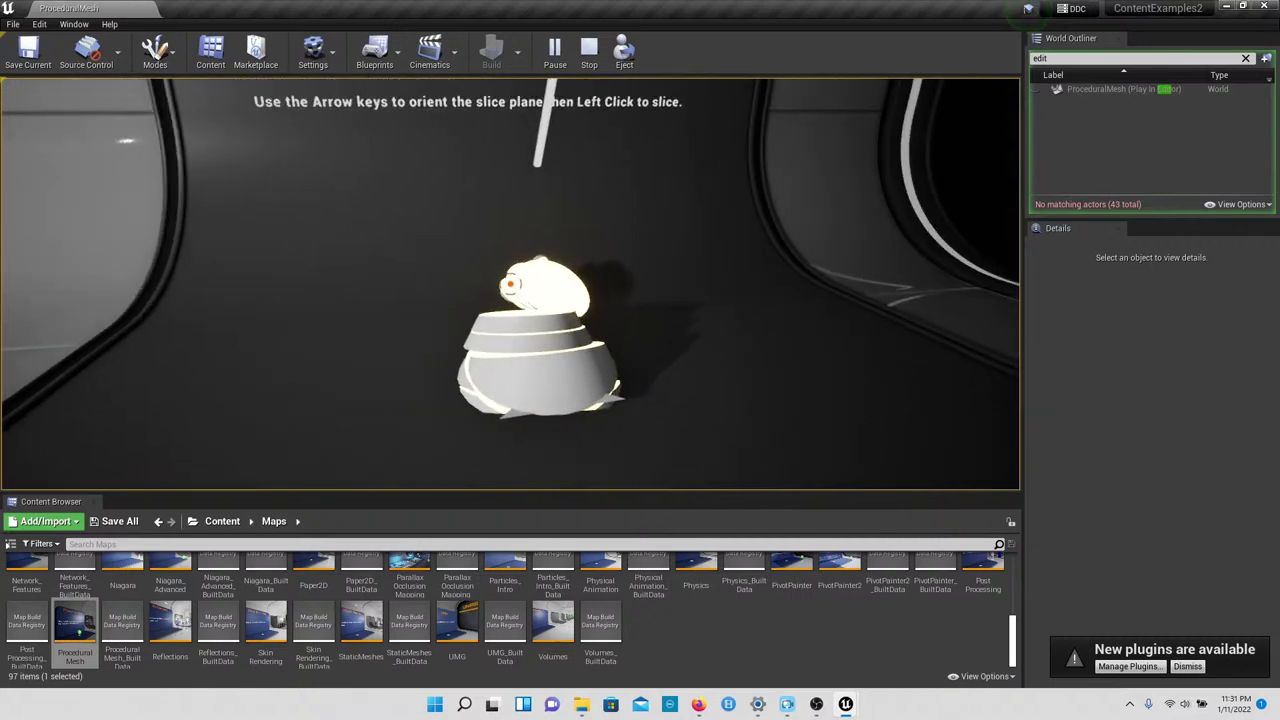
key(w)
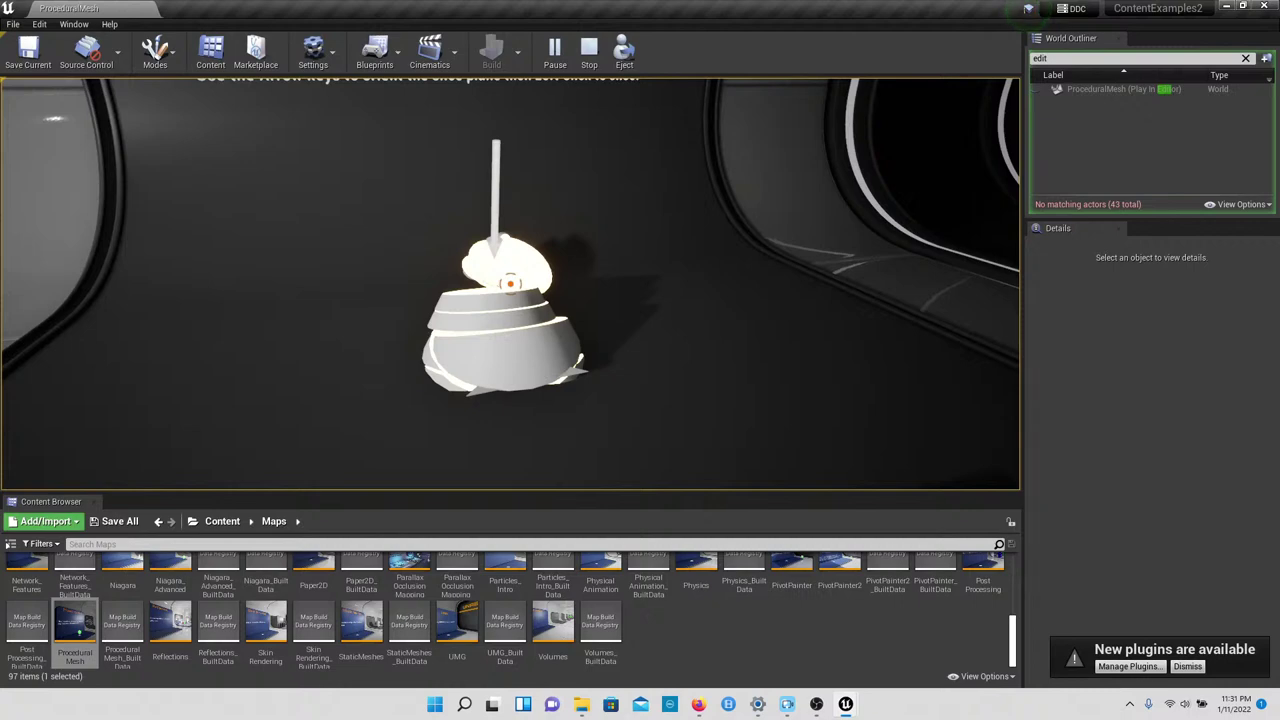
Step: Stop playing the ProceduralMesh map, review the details of BP_ProceduralMesh_1-1, and view the Mesh Slicing cone up close
key(Escape)
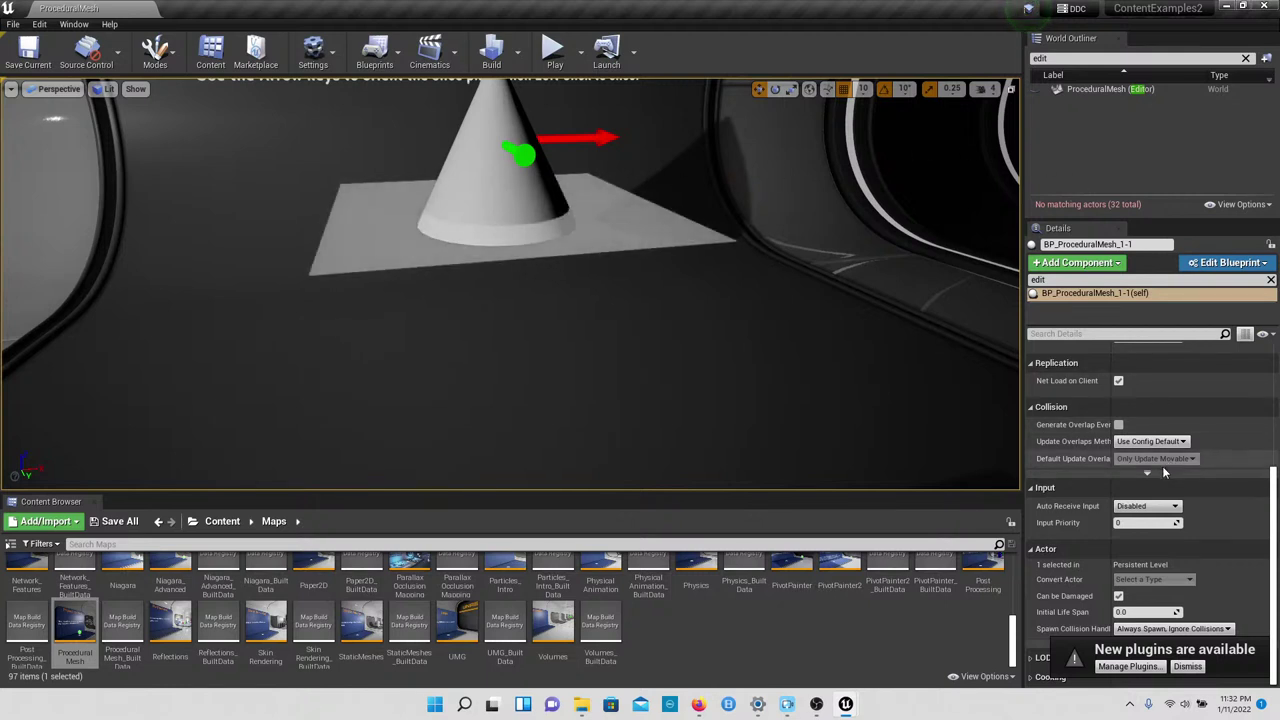
scroll(1162, 466, up, 5)
scroll(1164, 440, up, 1)
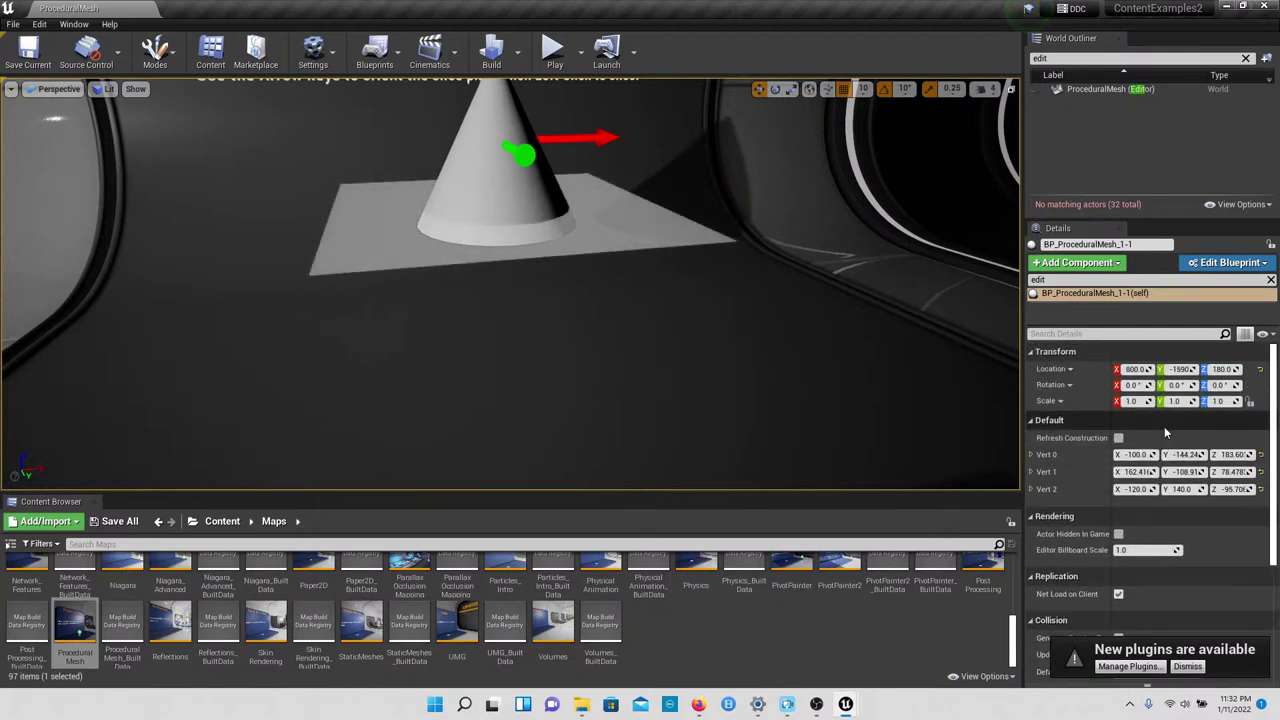
scroll(1164, 426, down, 2)
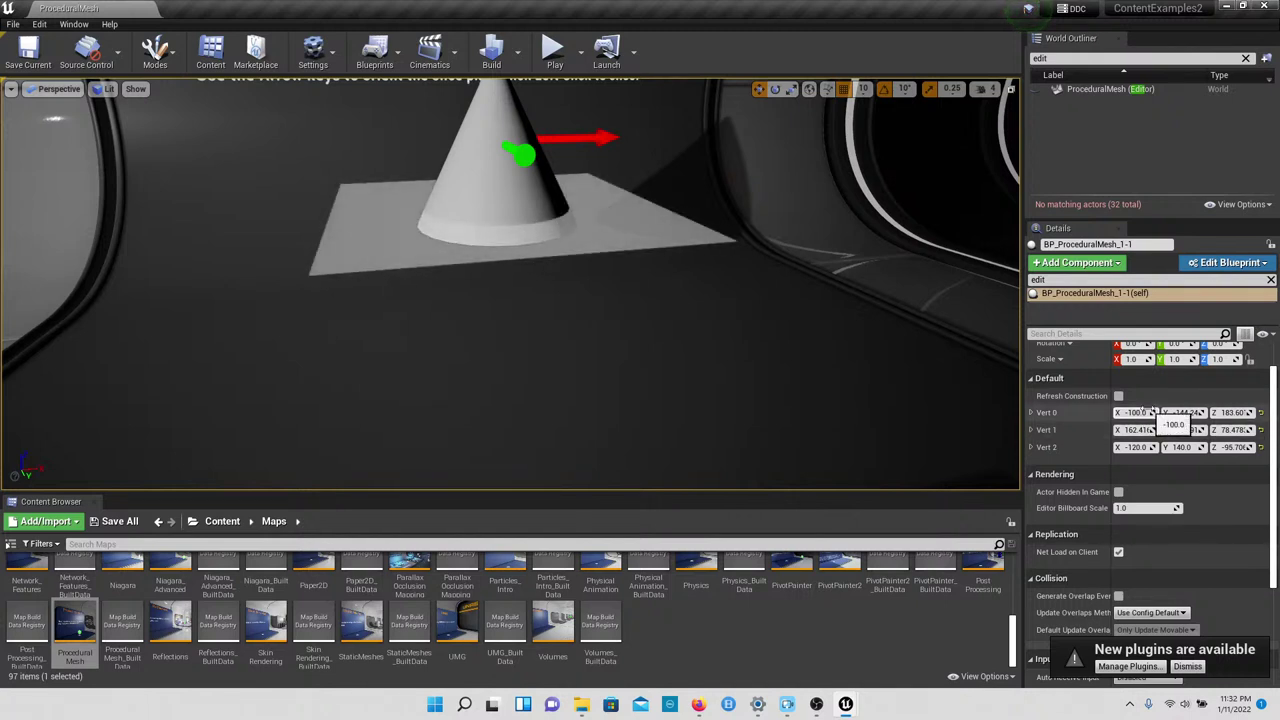
scroll(1160, 420, down, 5)
scroll(1160, 408, down, 3)
scroll(1170, 400, up, 6)
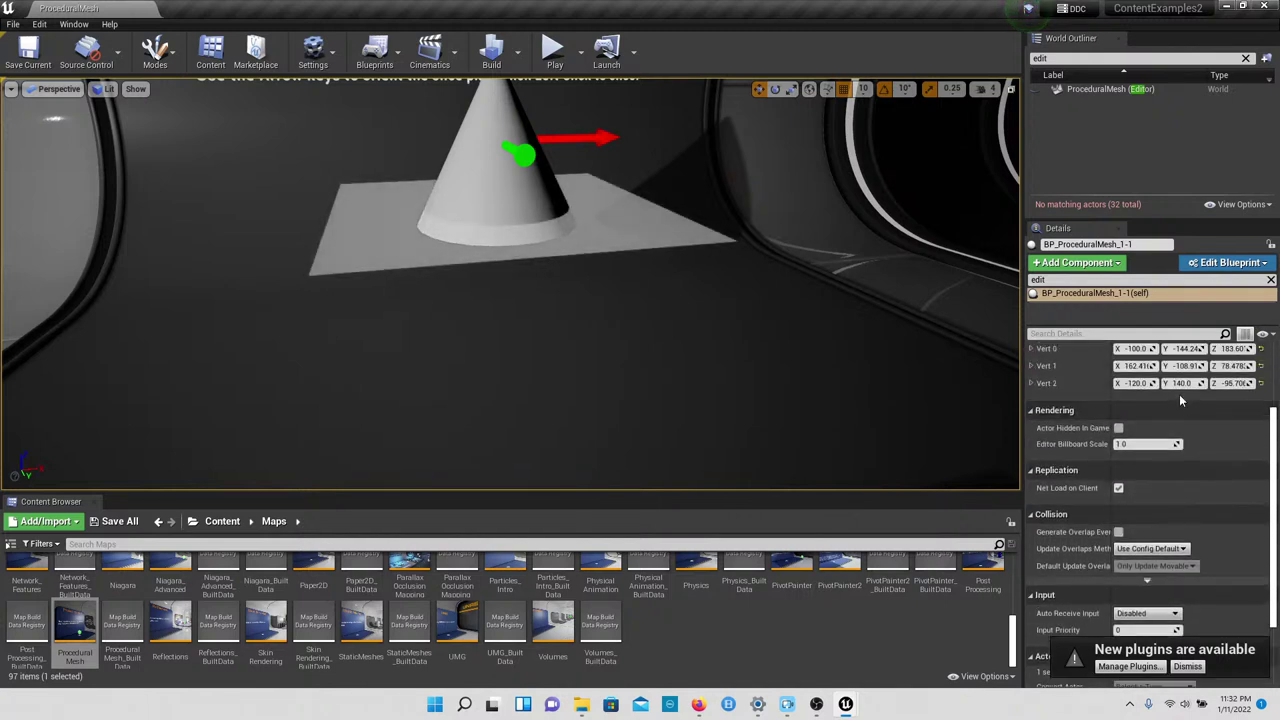
scroll(1179, 396, up, 2)
scroll(1182, 402, down, 8)
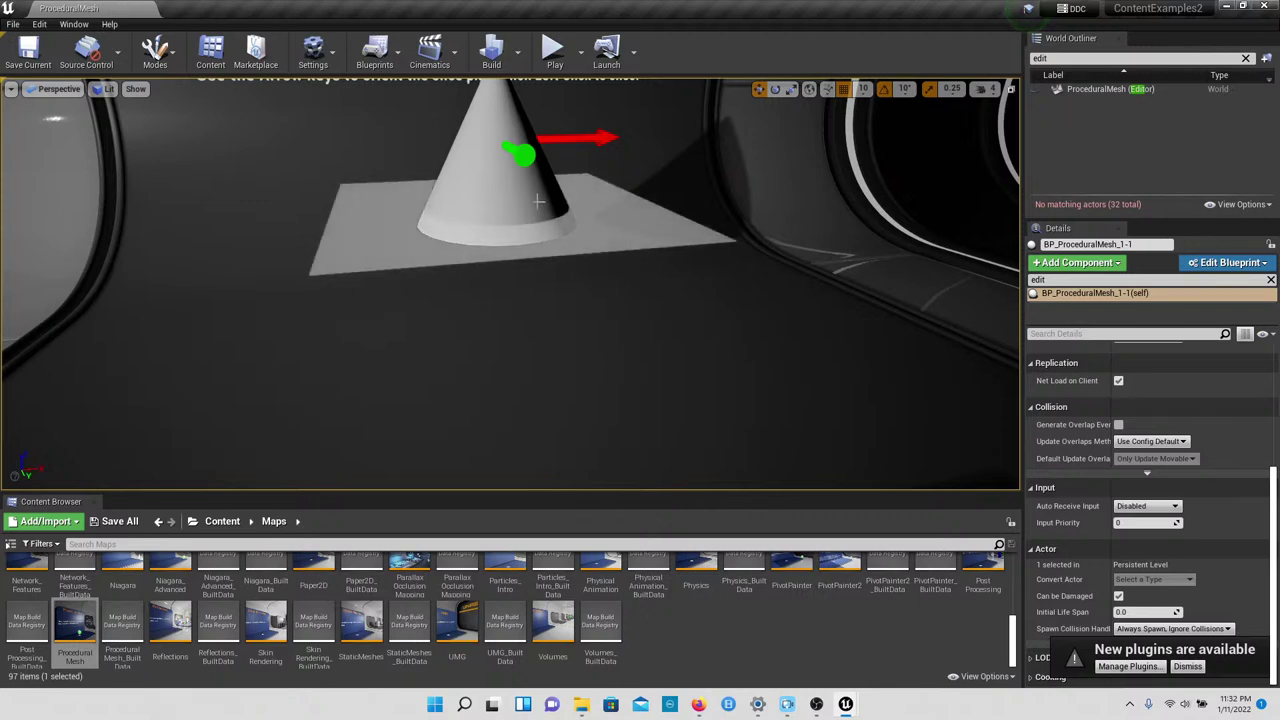
drag(539, 201, 500, 160)
drag(640, 190, 600, 145)
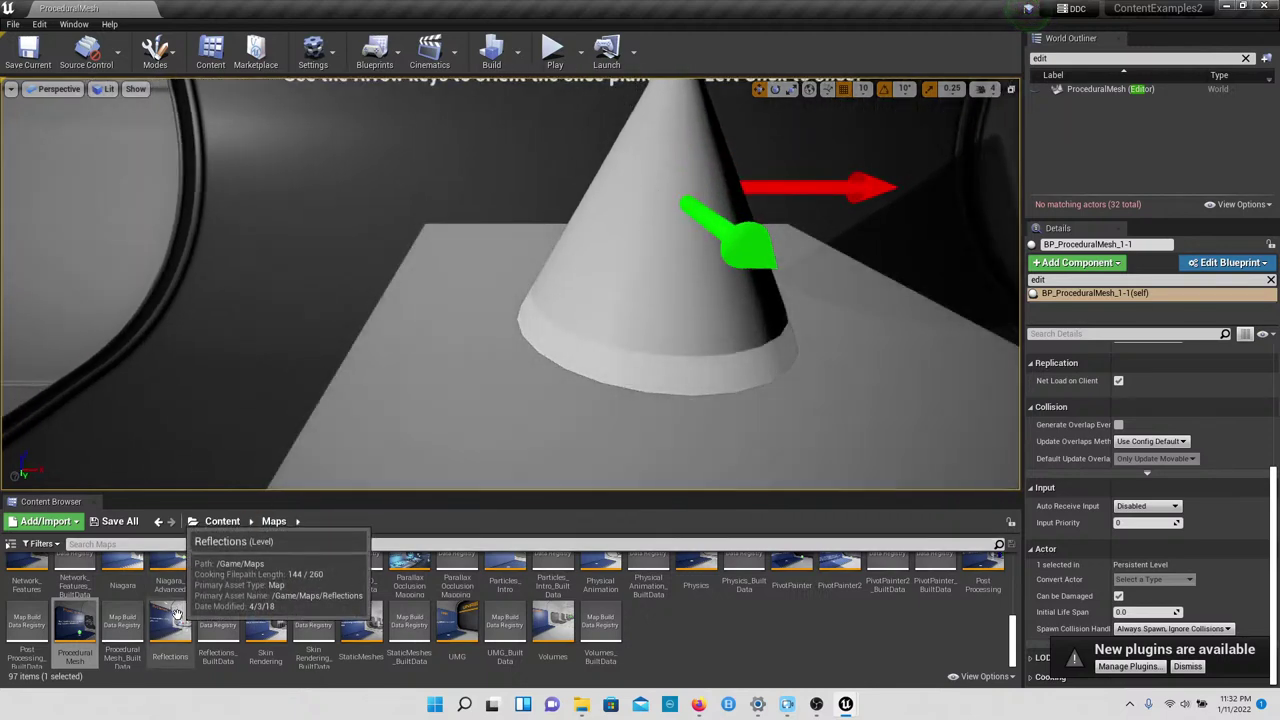
Step: Open the Reflections map and bring exhibit 1.1, Reflections Metallic Materials, into full view
click(173, 620)
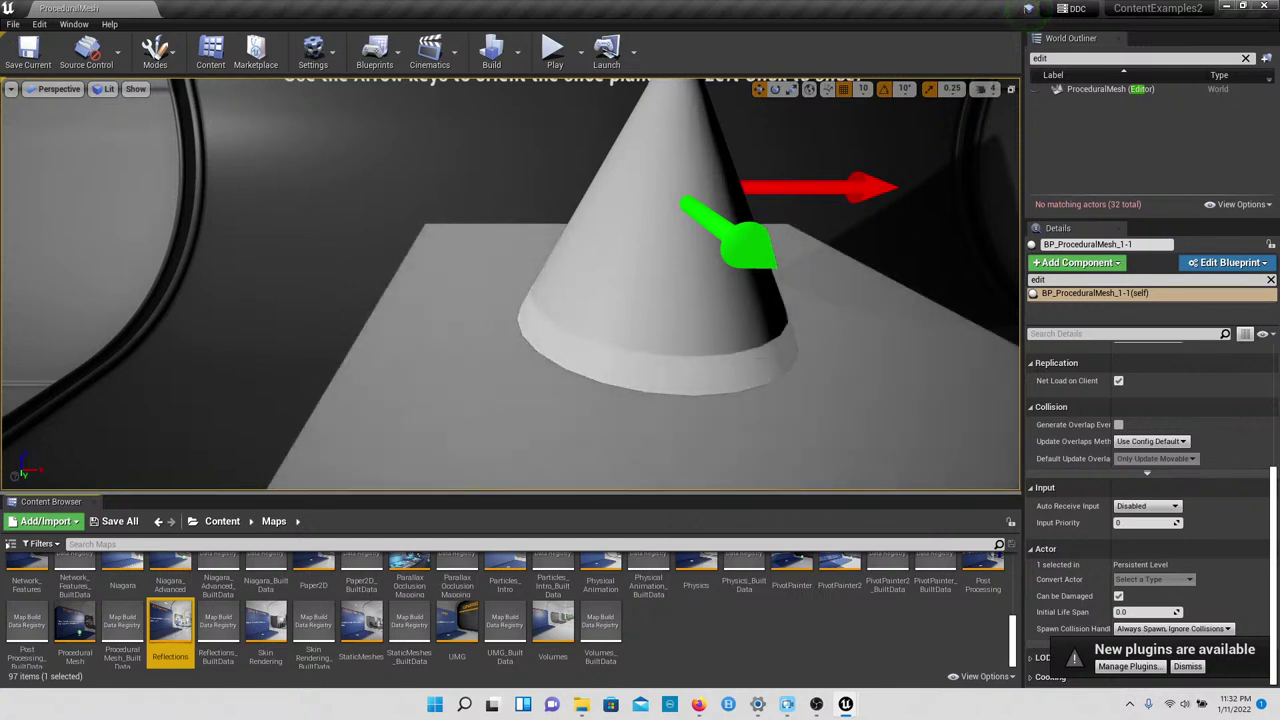
double_click(165, 625)
click(770, 471)
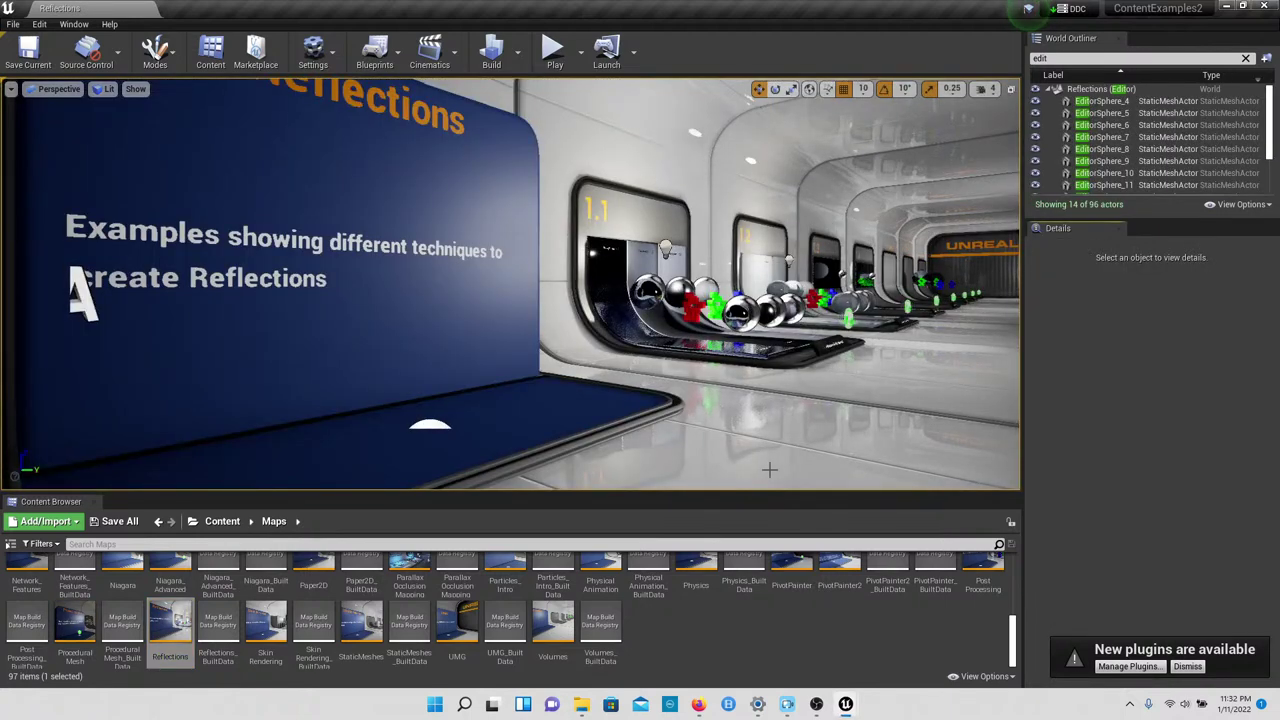
right_drag(797, 425, 677, 452)
key(w)
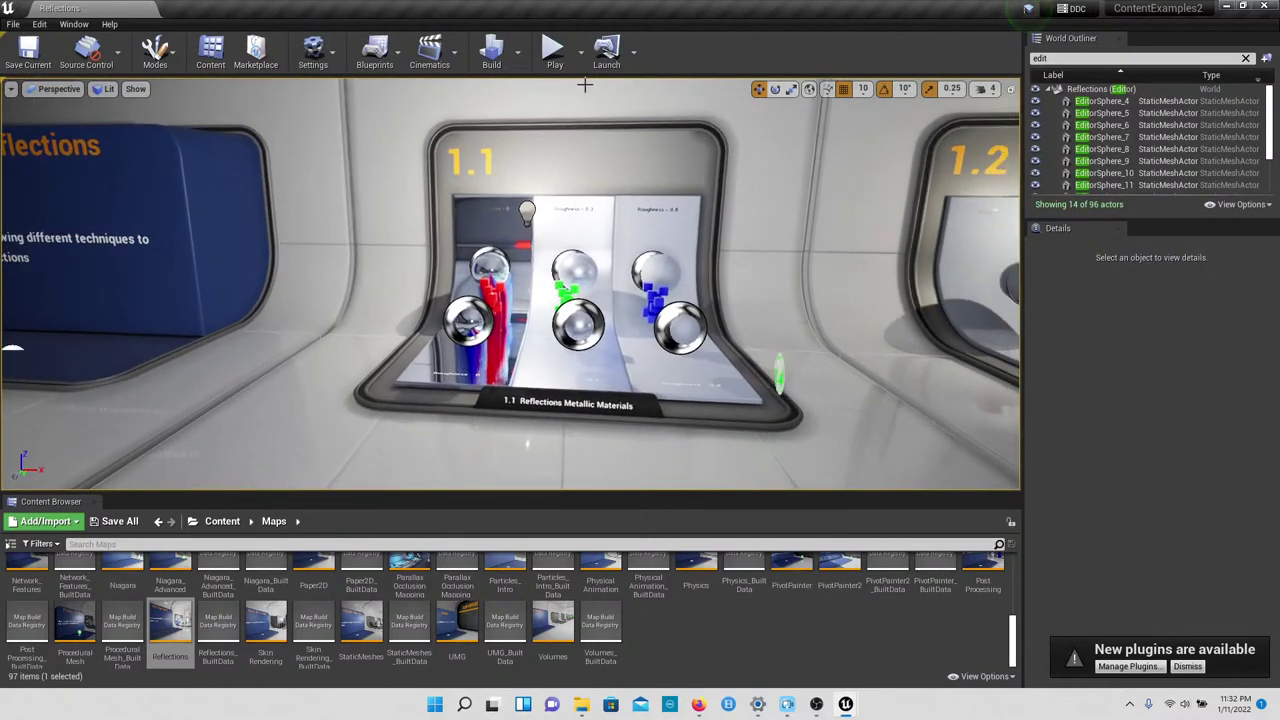
Step: Select the middle front sphere at exhibit 1.1 and inspect its details and available materials without changing its material
click(578, 321)
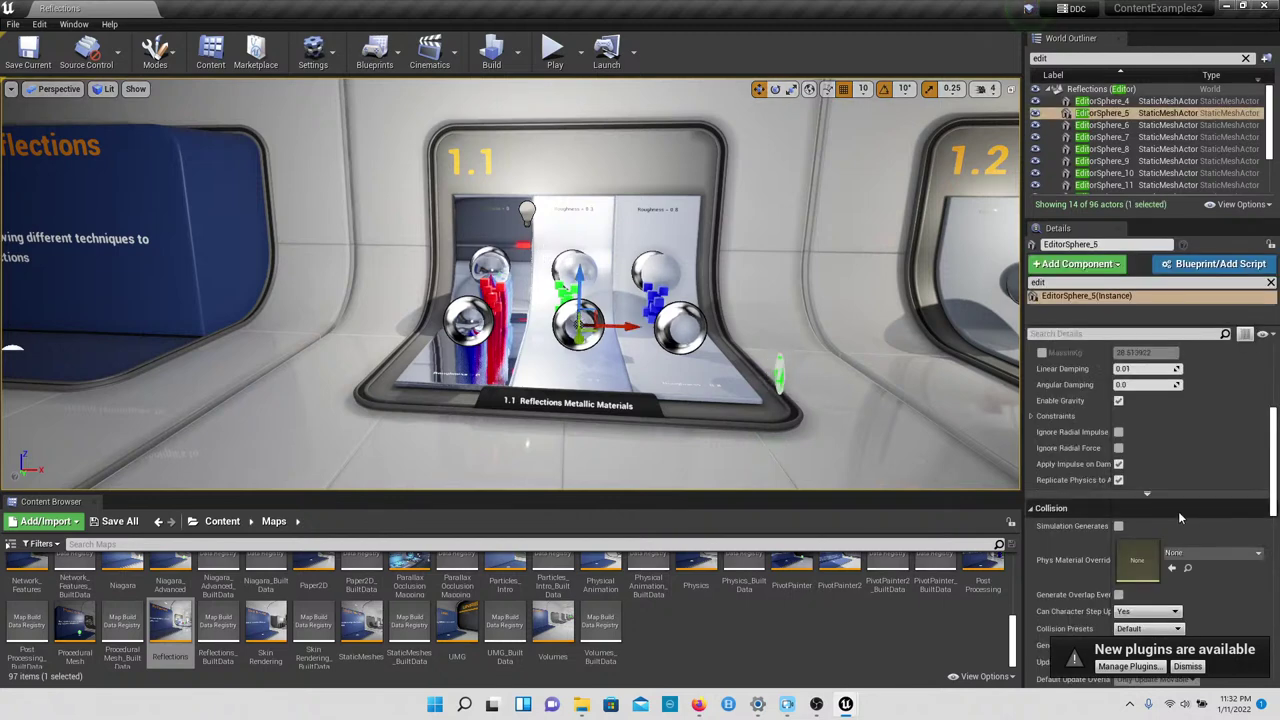
scroll(1245, 480, up, 4)
scroll(1250, 472, up, 3)
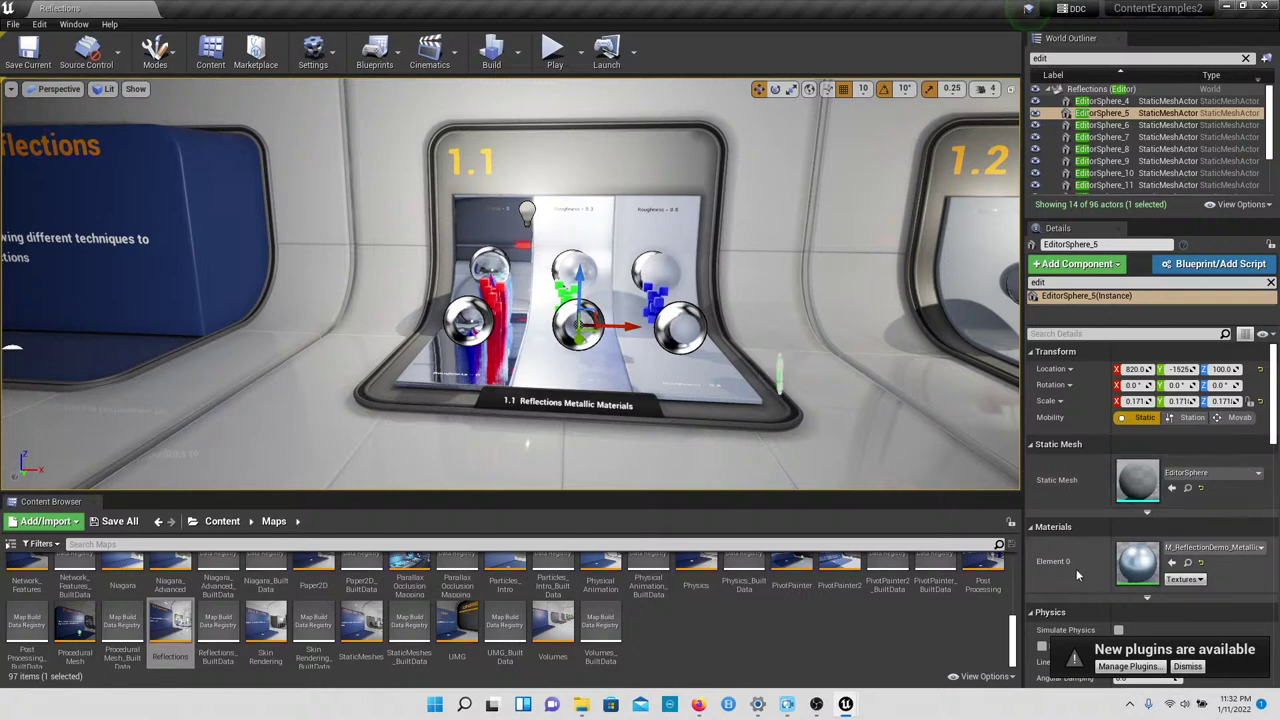
click(1212, 547)
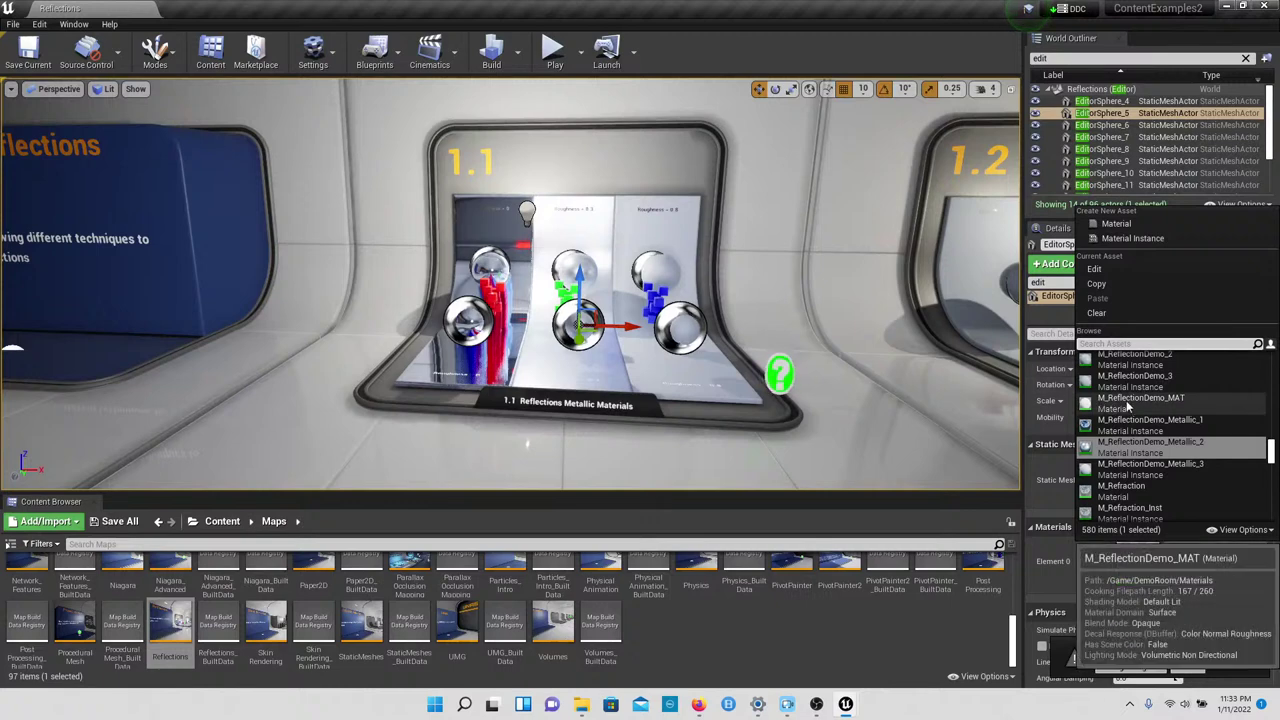
click(901, 387)
click(904, 388)
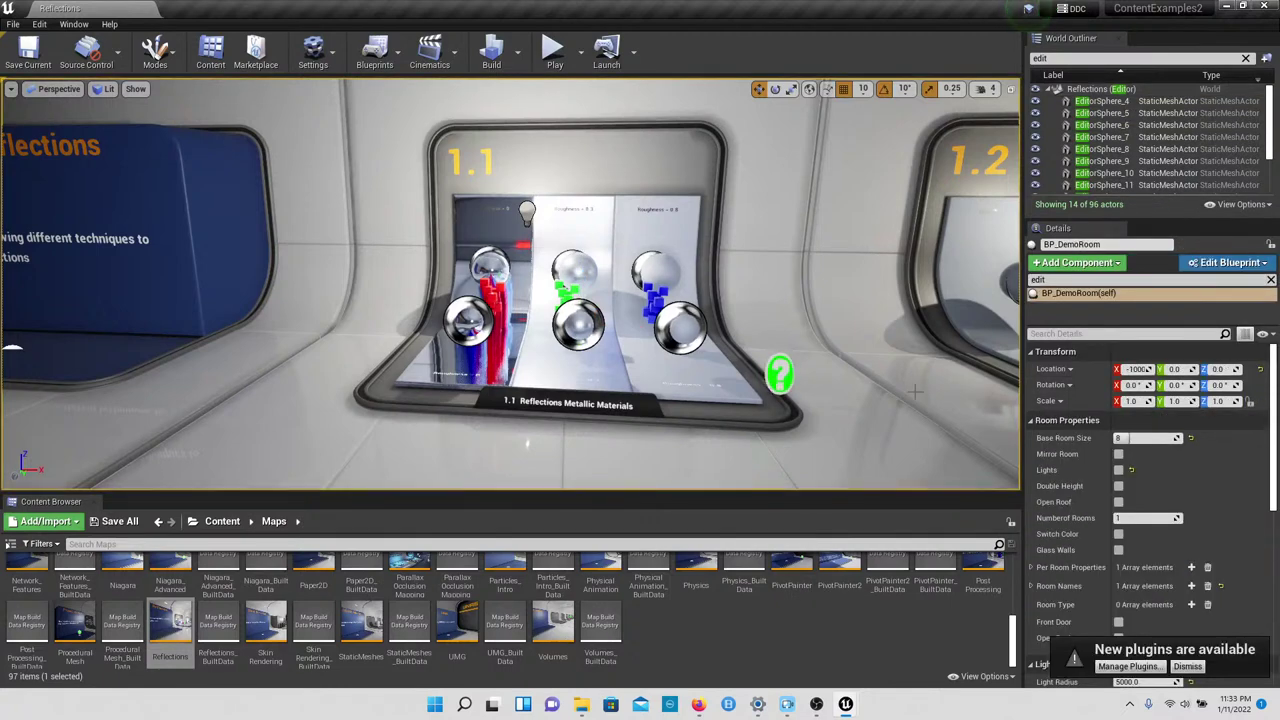
Step: Start playing the Reflections map and walk through the exhibits to examine the reflective sphere at 1.5
click(554, 50)
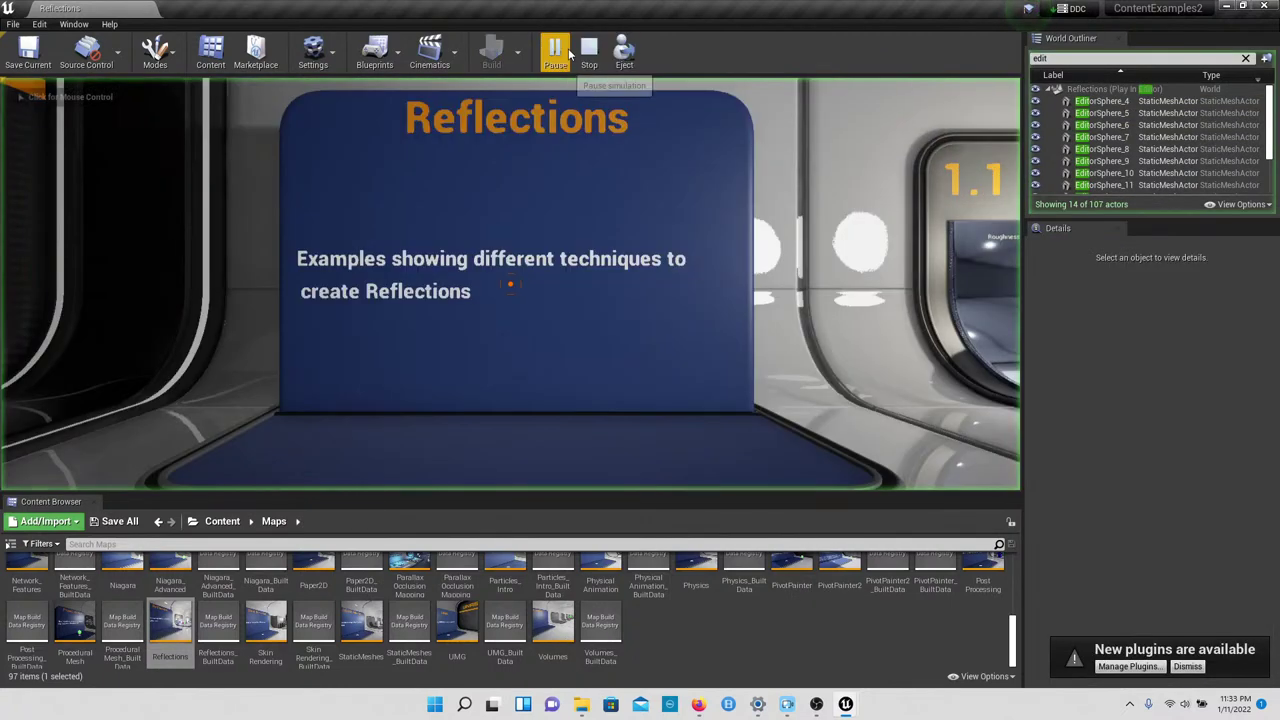
key(w)
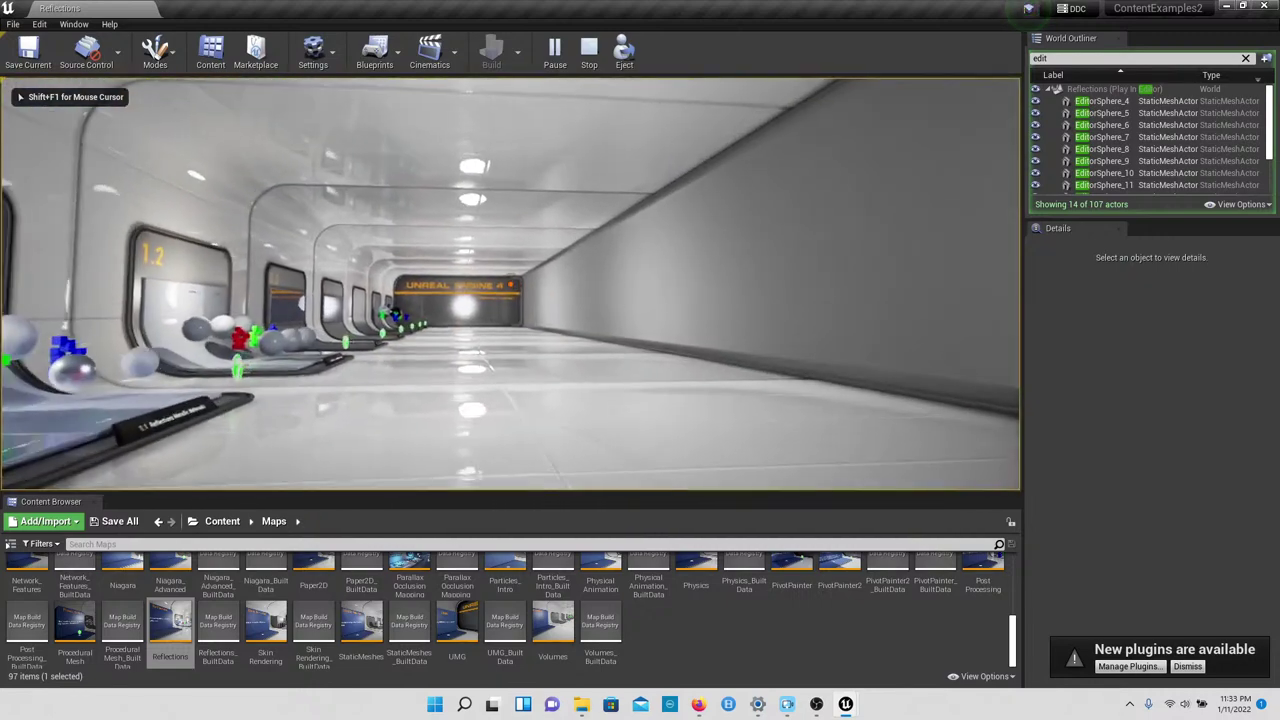
key(w)
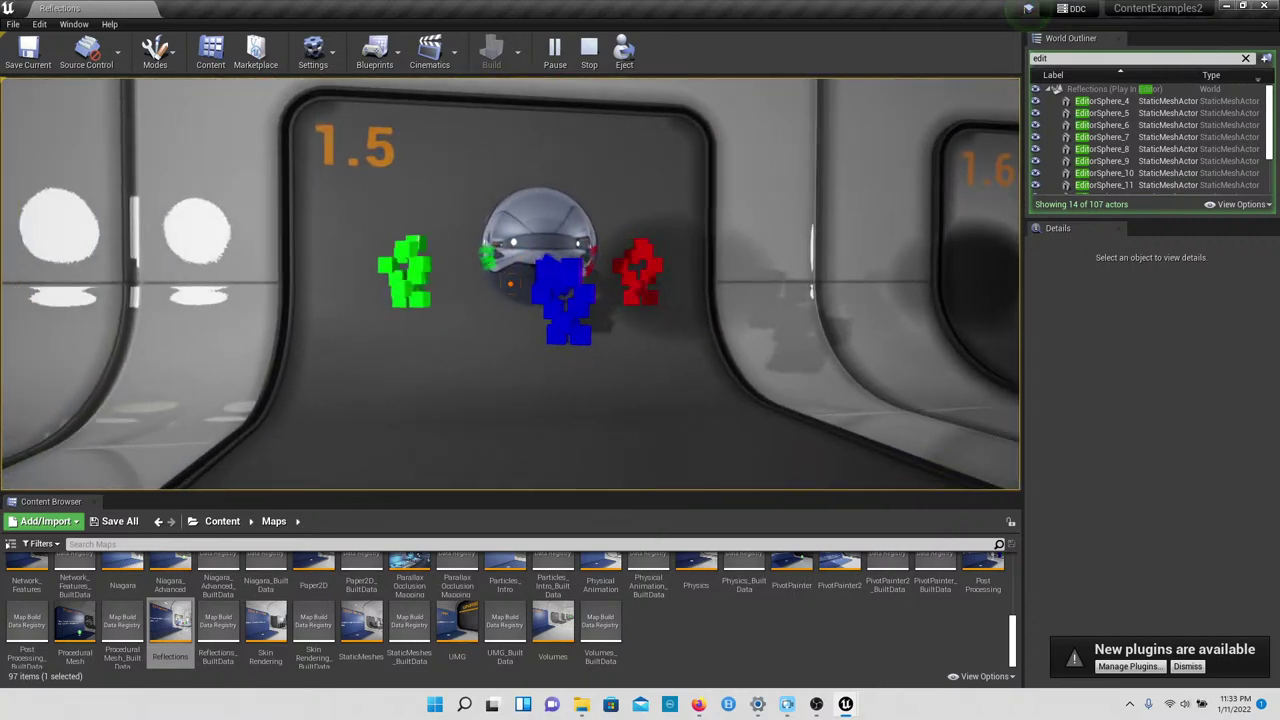
Step: Move on to exhibit 1.6, Scene Capture Cube (Dynamic), and examine its black sphere and colored block figures
key(w)
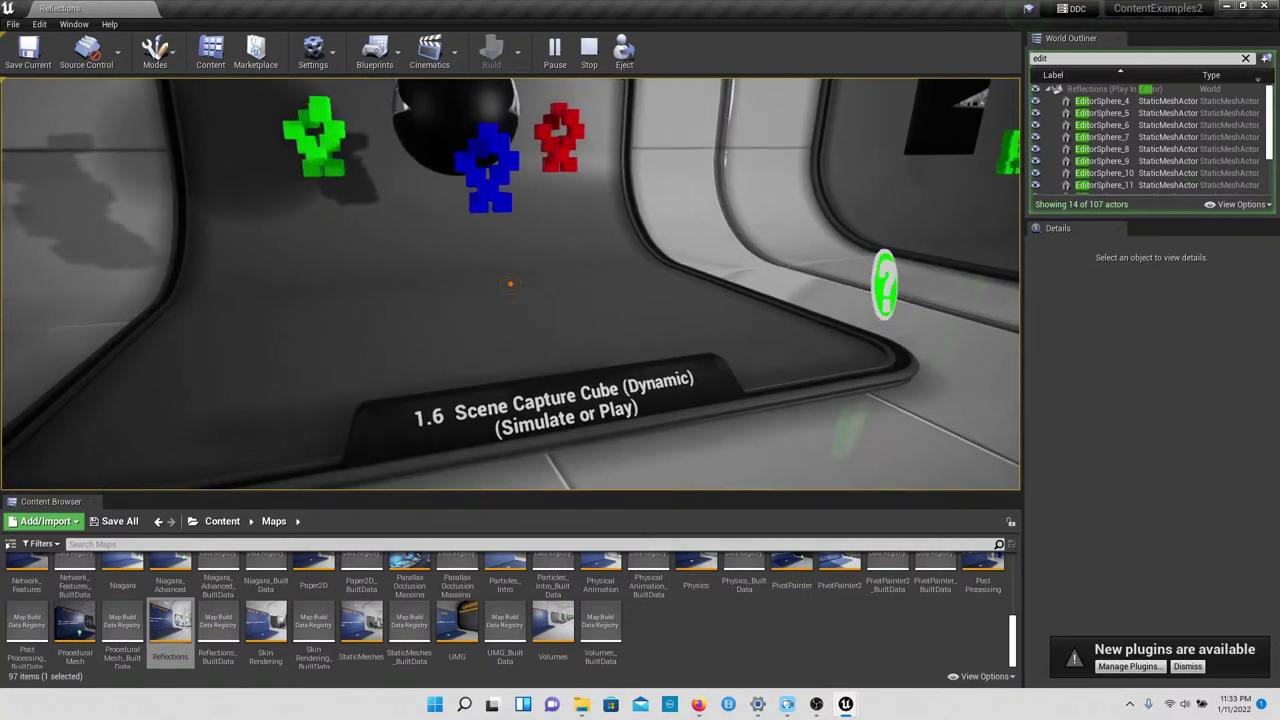
key(w)
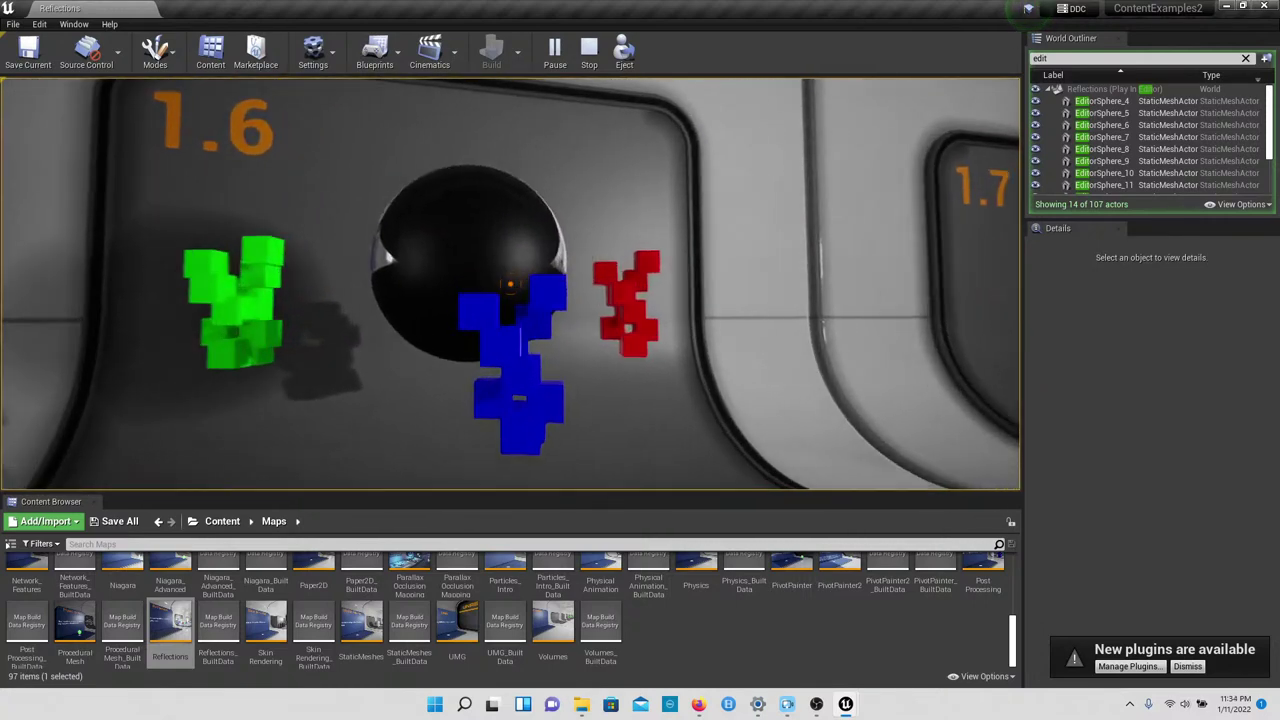
key(s)
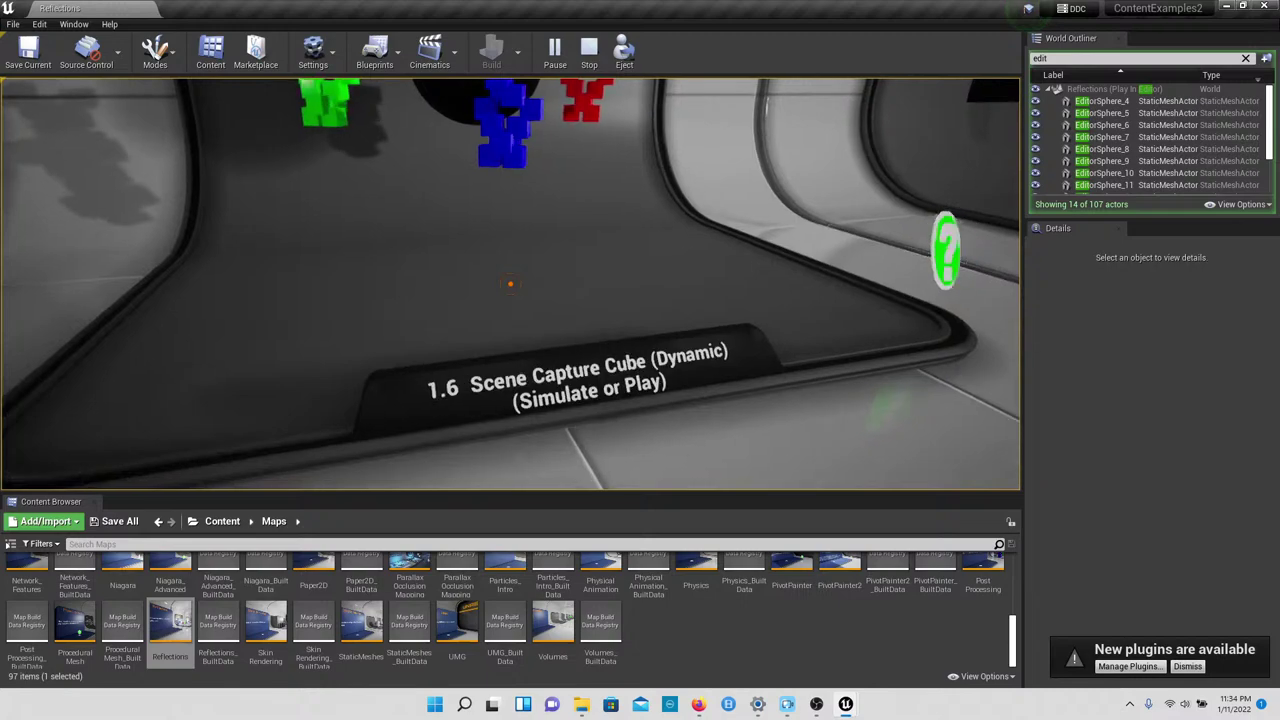
key(w)
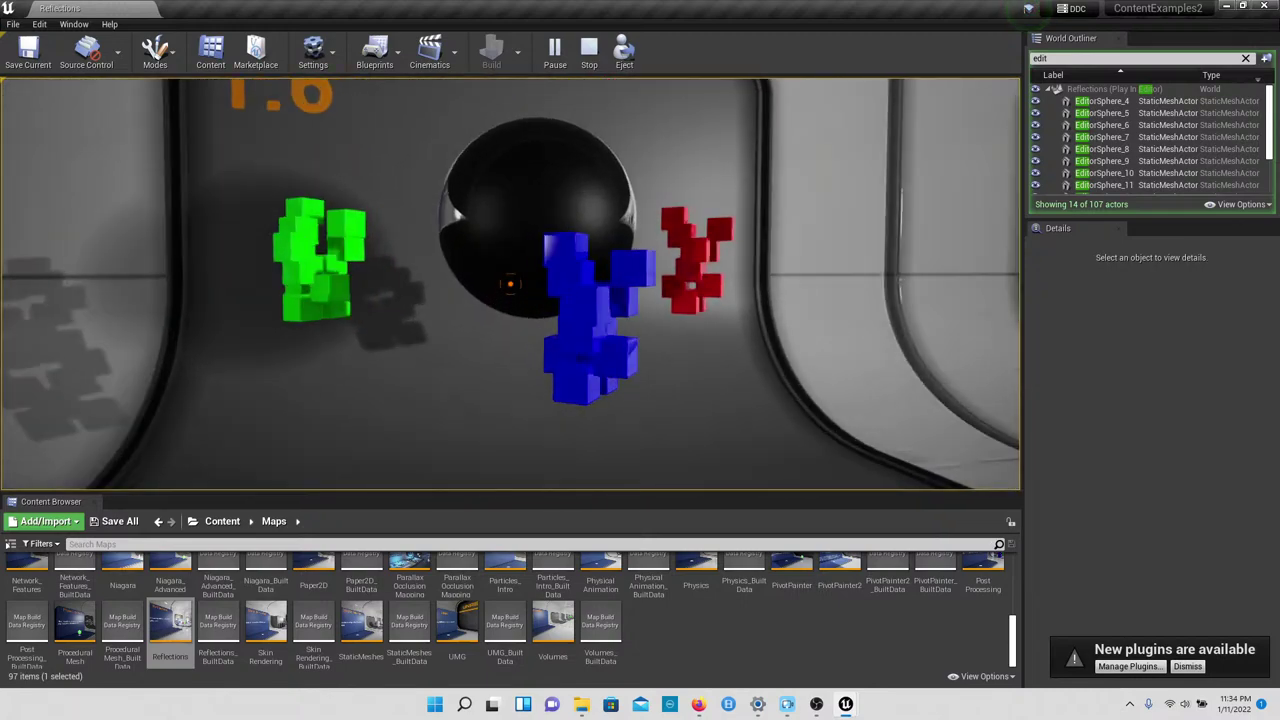
Step: Walk to exhibit 1.7, Scene Capture 2D (Dynamic), examine its capture screen and colored block figures, and end the play session
key(s)
key(w)
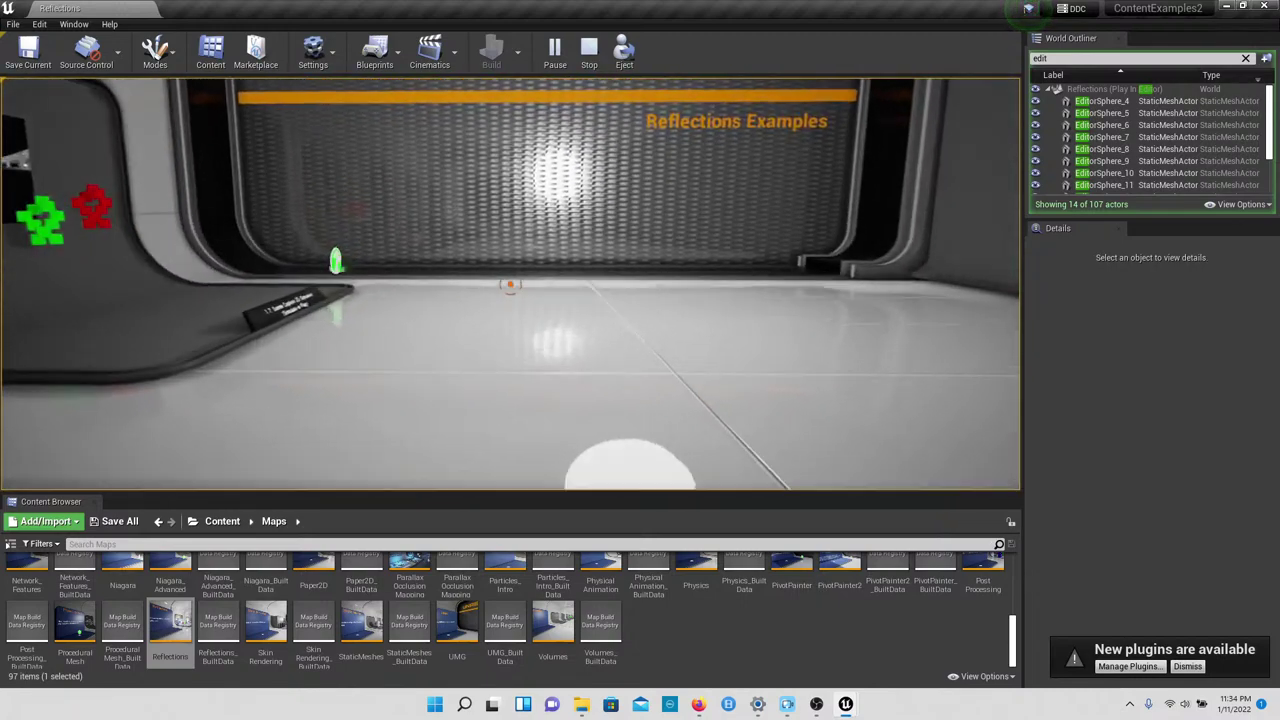
key(w)
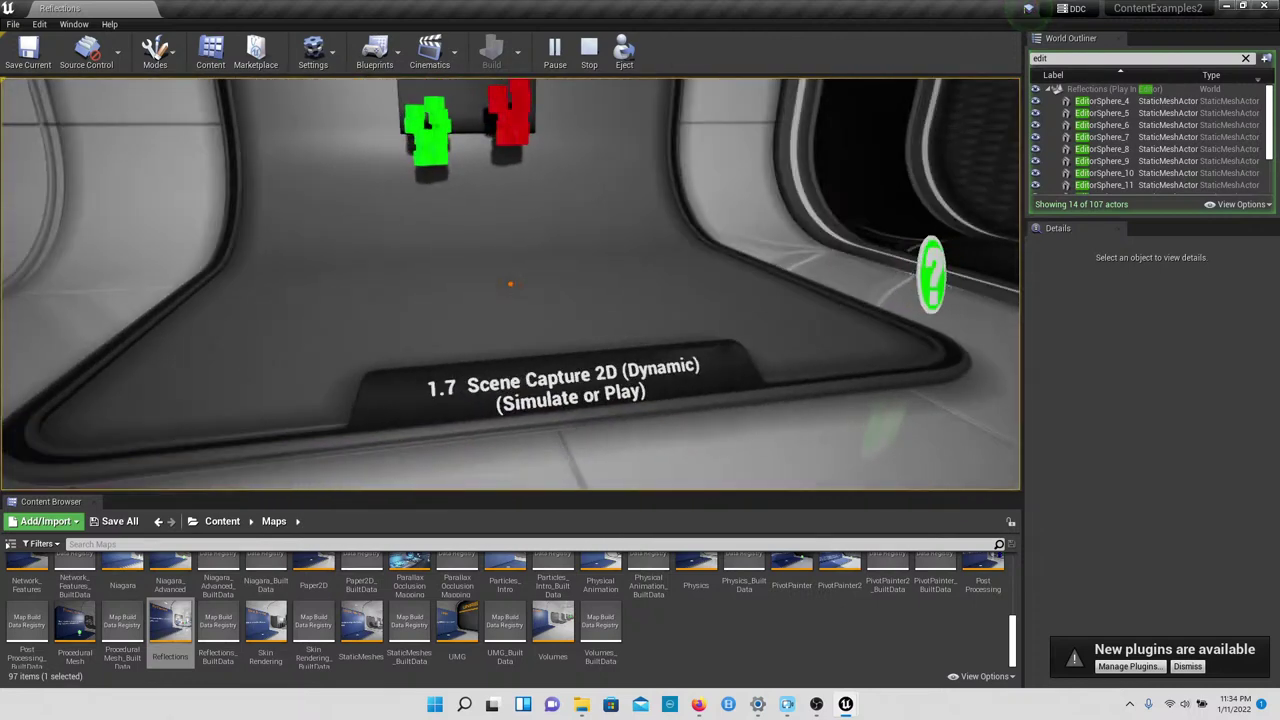
key(w)
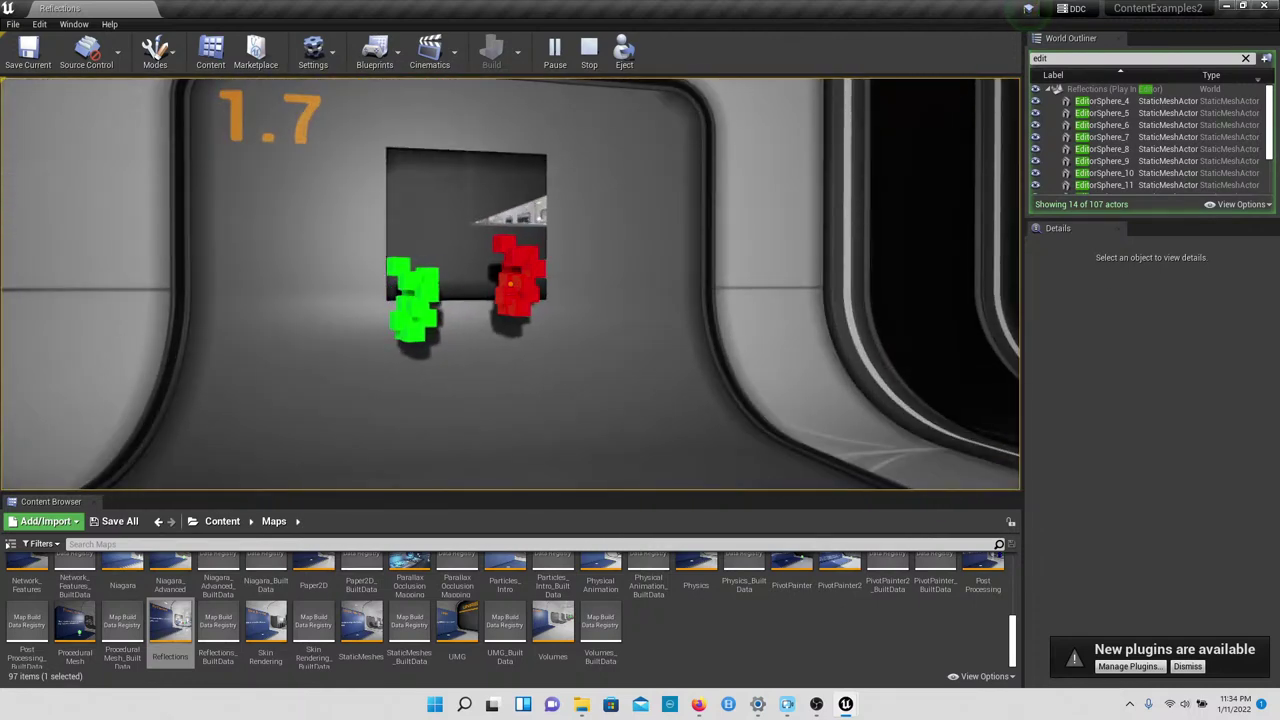
key(w)
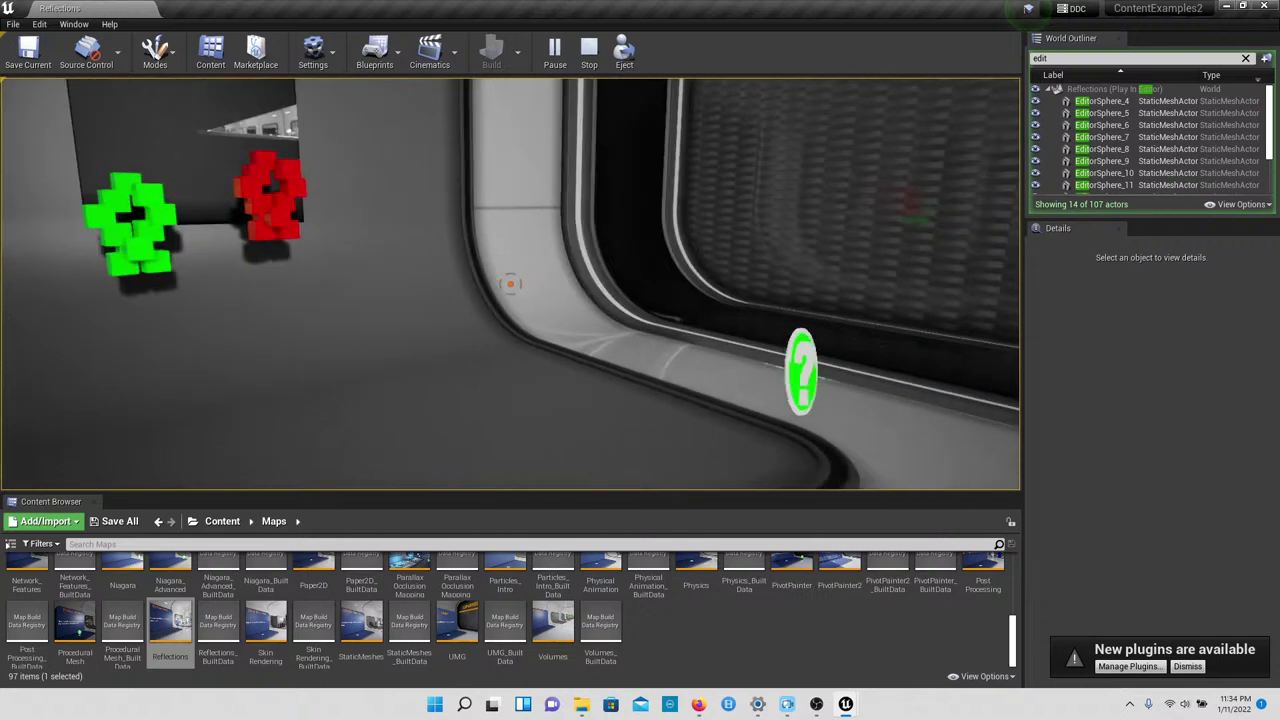
key(a)
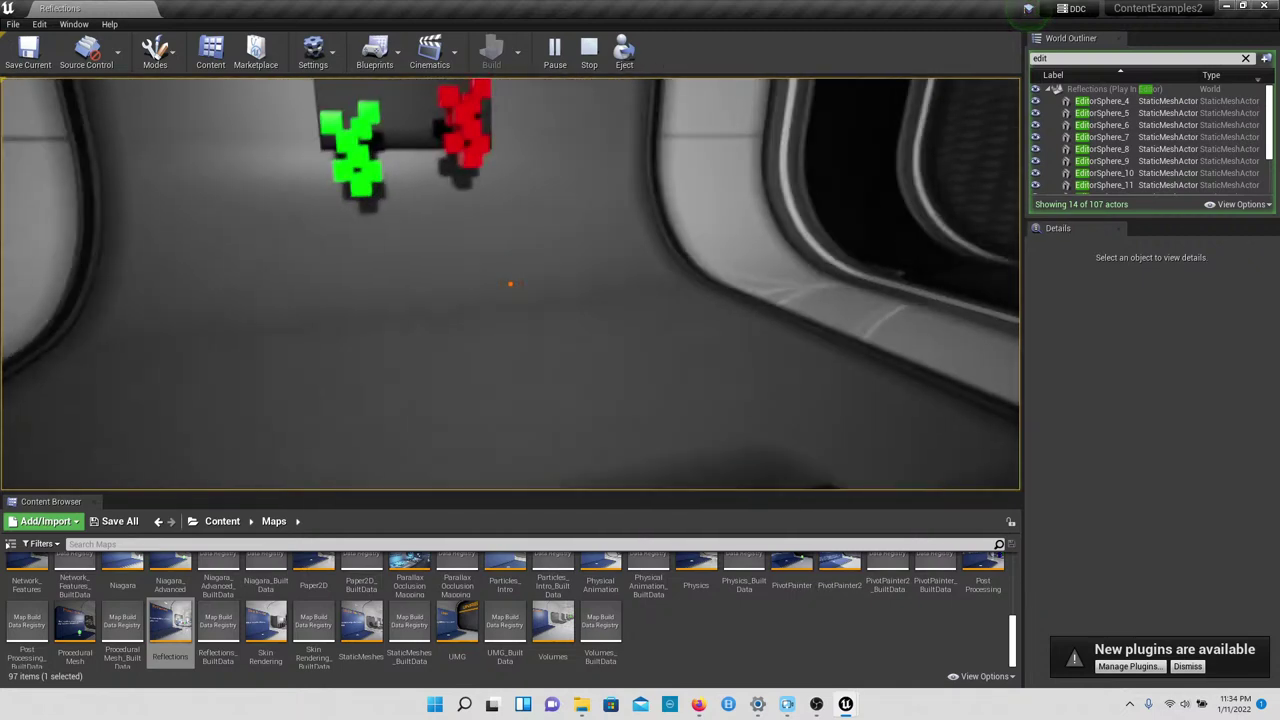
key(d)
key(Escape)
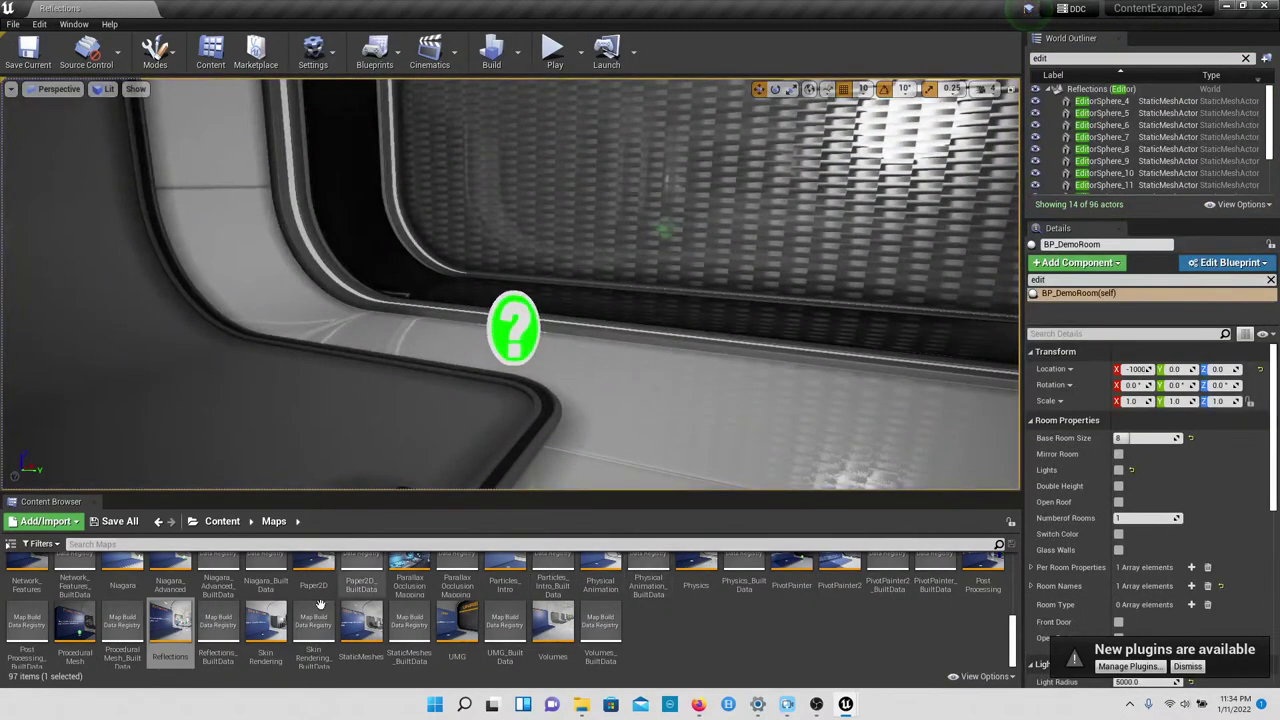
Step: Open the SkinRendering map without saving LevelScripting_Master and bring exhibit 1.1 with its three busts into full view
double_click(266, 625)
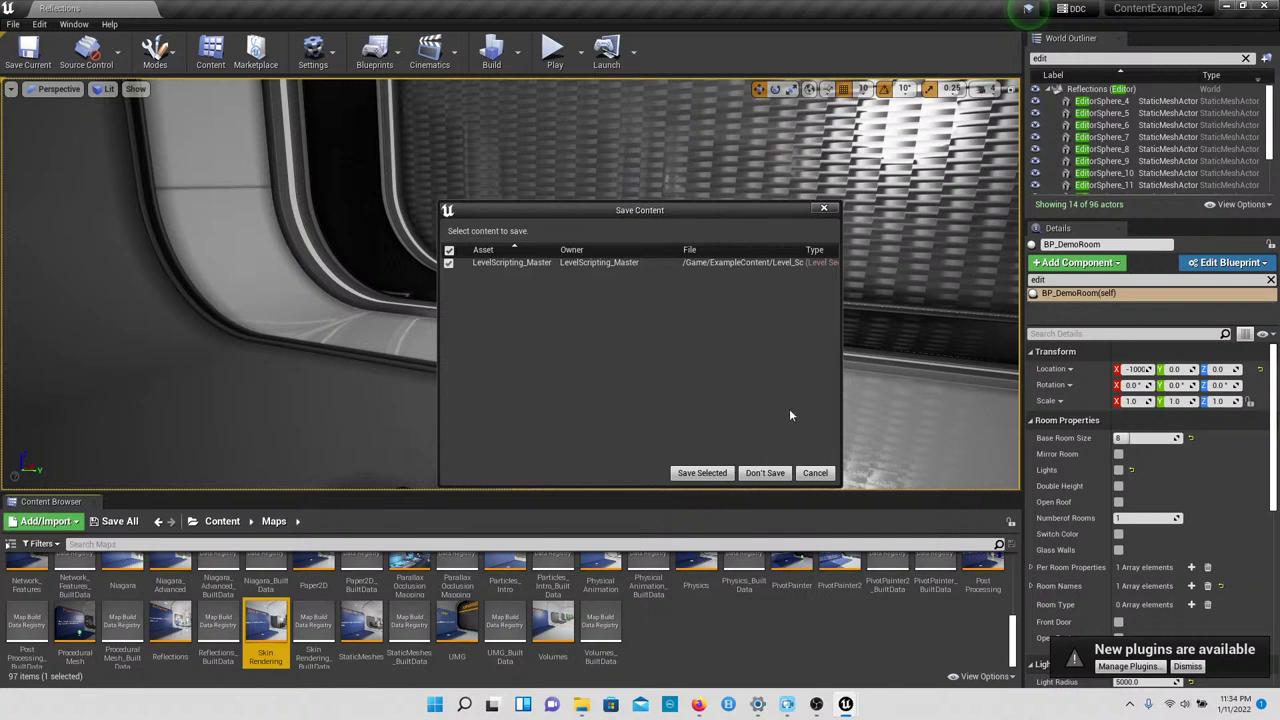
click(753, 477)
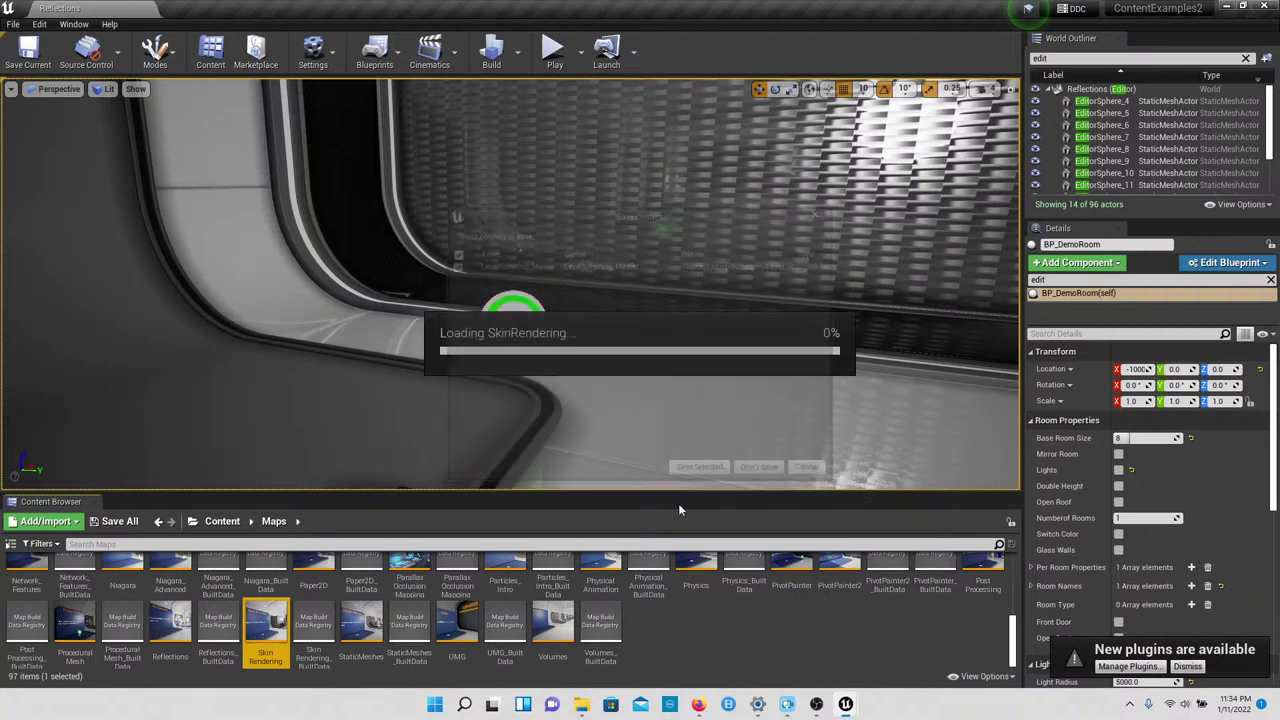
click(263, 628)
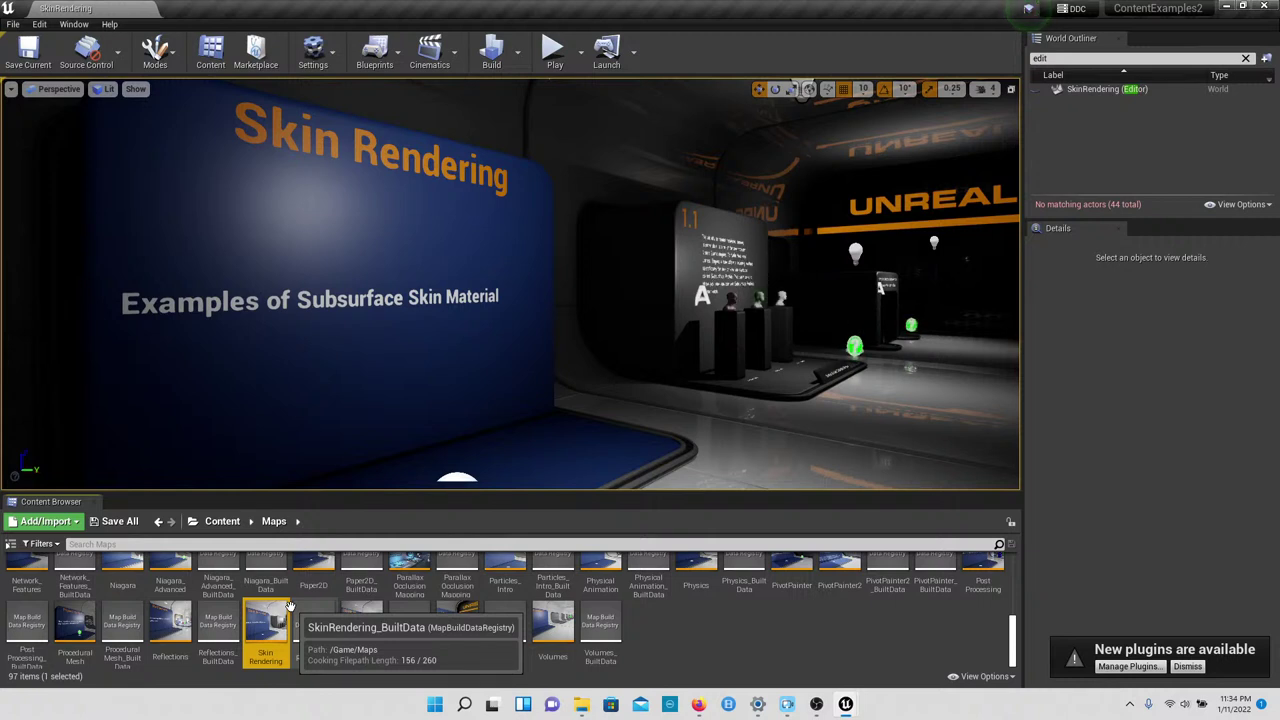
right_drag(265, 336, 110, 342)
drag(130, 292, 290, 292)
key(w)
right_drag(290, 292, 163, 286)
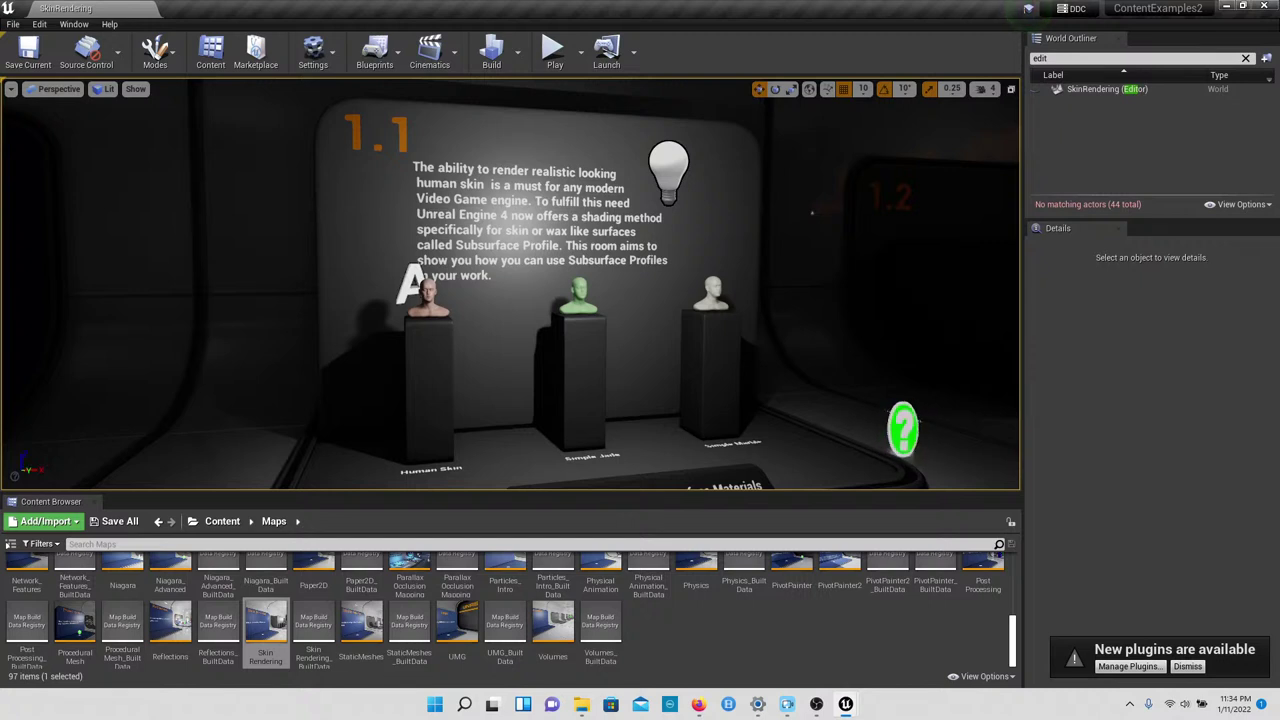
drag(272, 217, 270, 217)
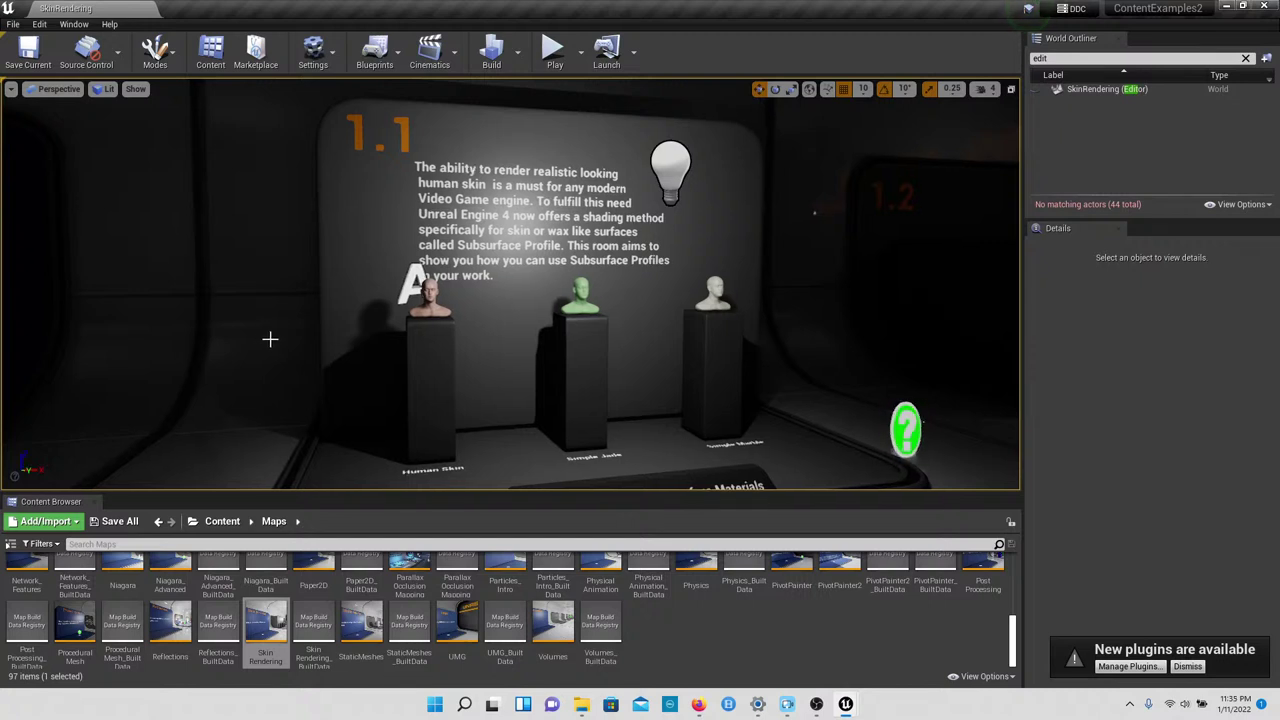
mouse_move(340, 349)
right_down()
mouse_move(316, 345)
mouse_move(345, 340)
right_up()
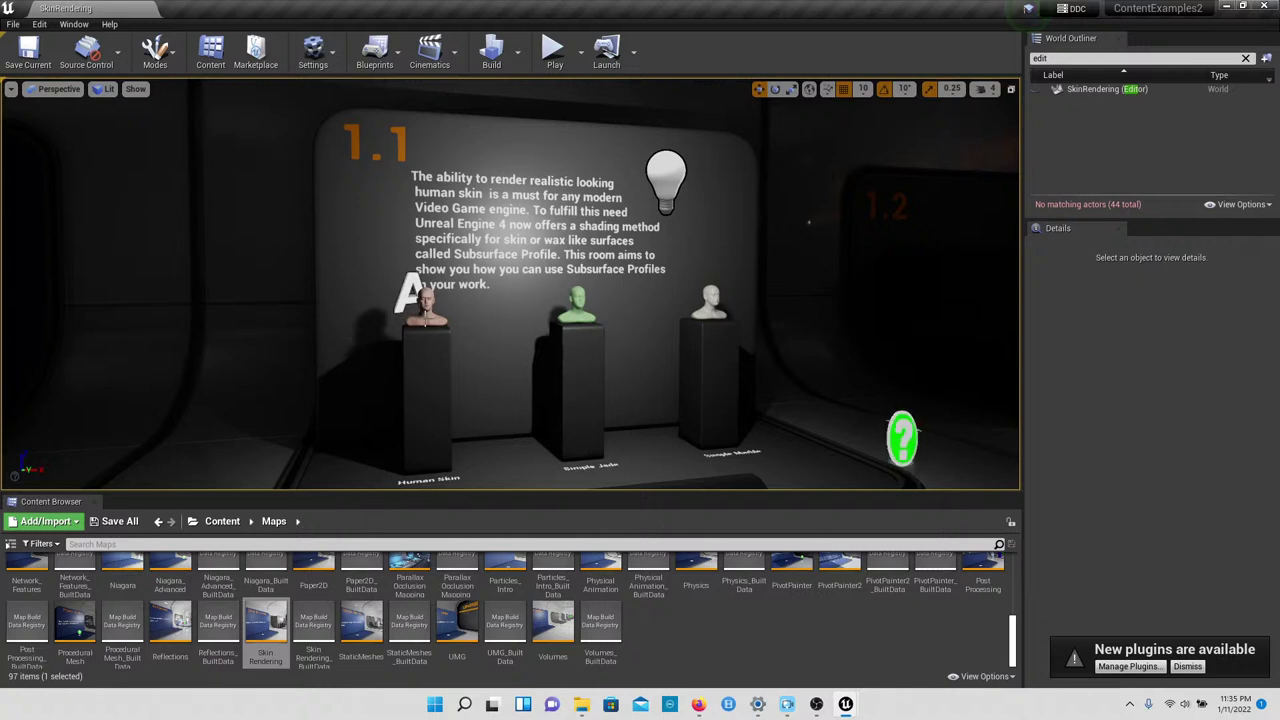
right_drag(477, 306, 450, 312)
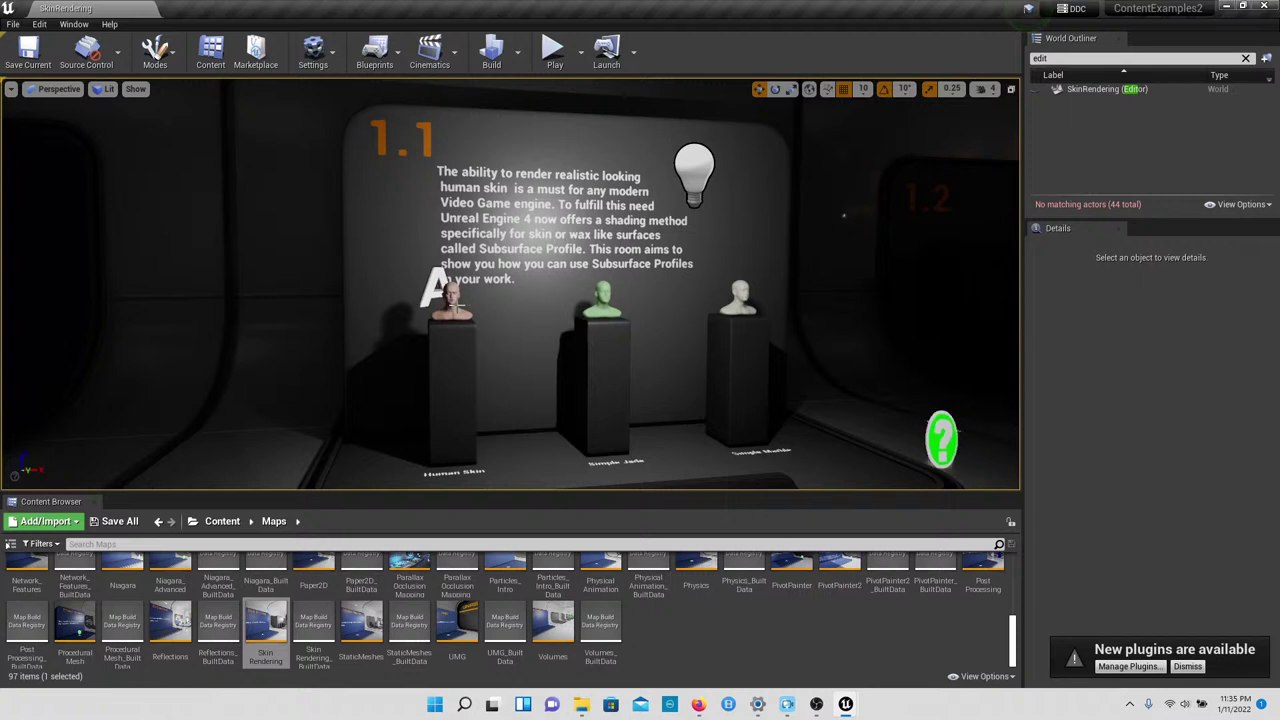
Step: Select exhibit 1.1's display stand and inspect its properties and the localization options of its description text
click(458, 306)
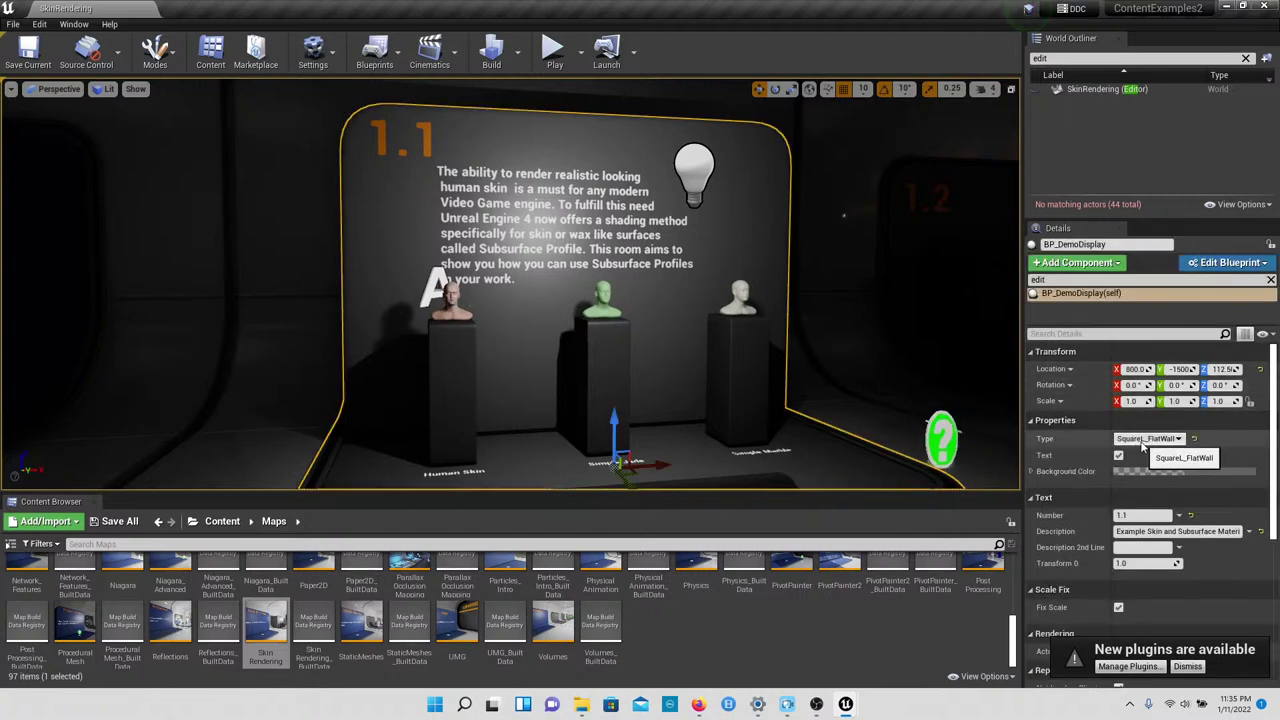
scroll(1150, 470, down, 2)
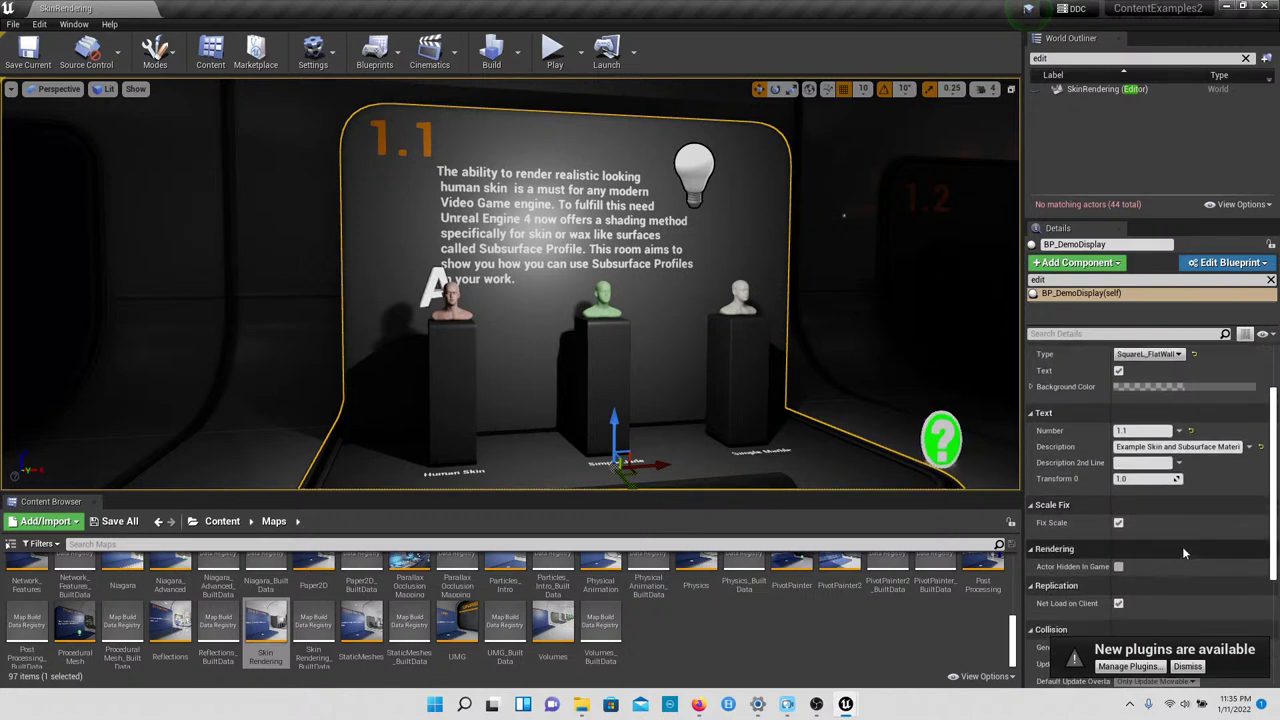
click(1248, 449)
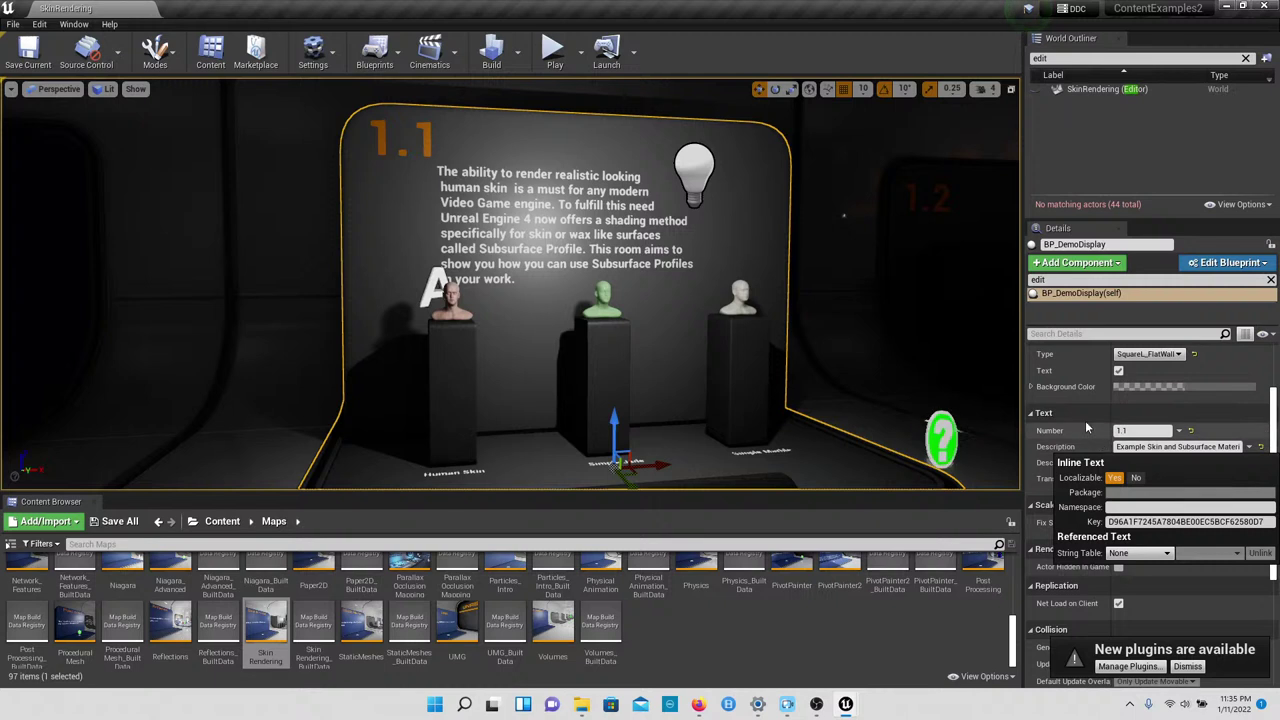
click(1154, 407)
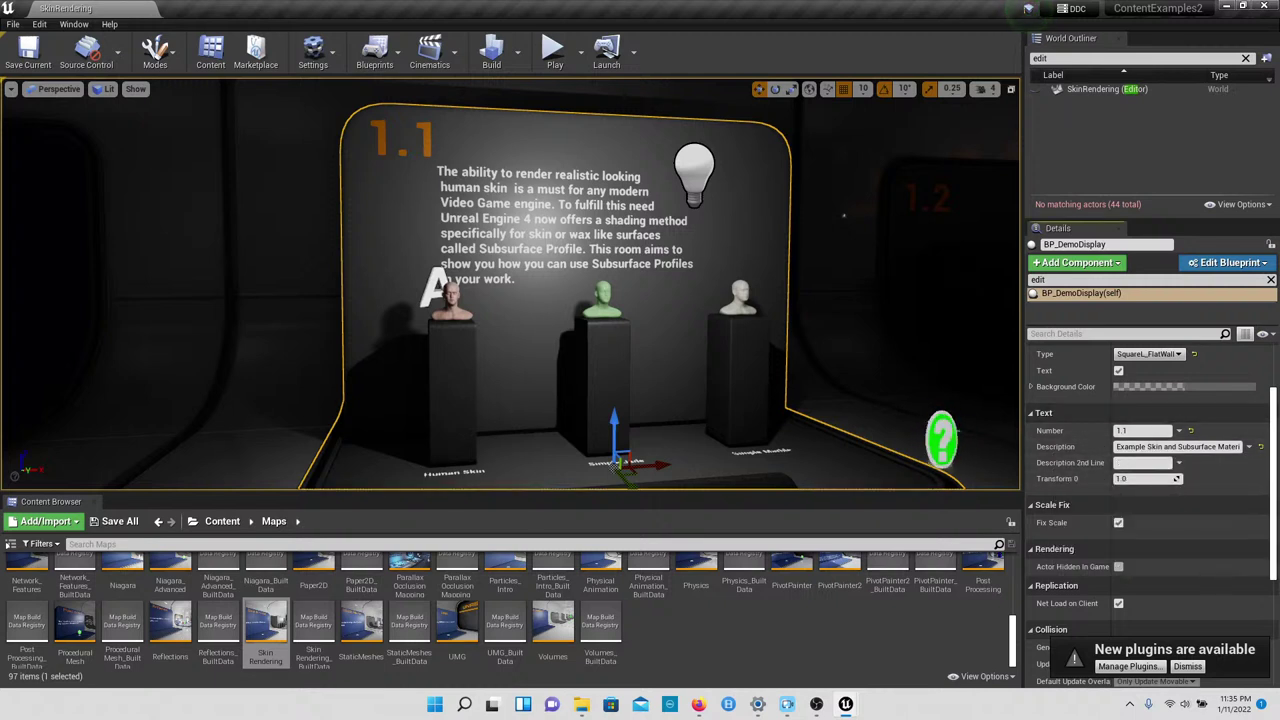
Step: Start playing the SkinRendering map and examine the Human Skin, Simple Jade and Simple Marble busts at exhibit 1.1
click(550, 55)
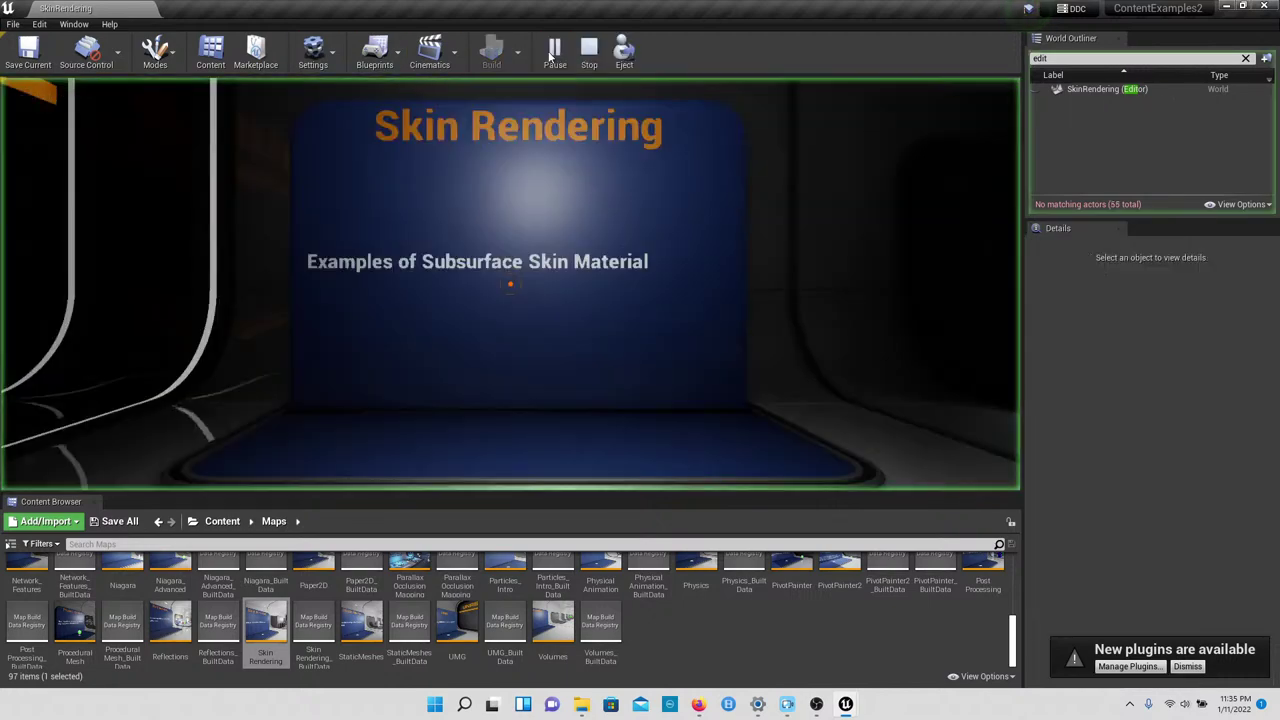
click(549, 281)
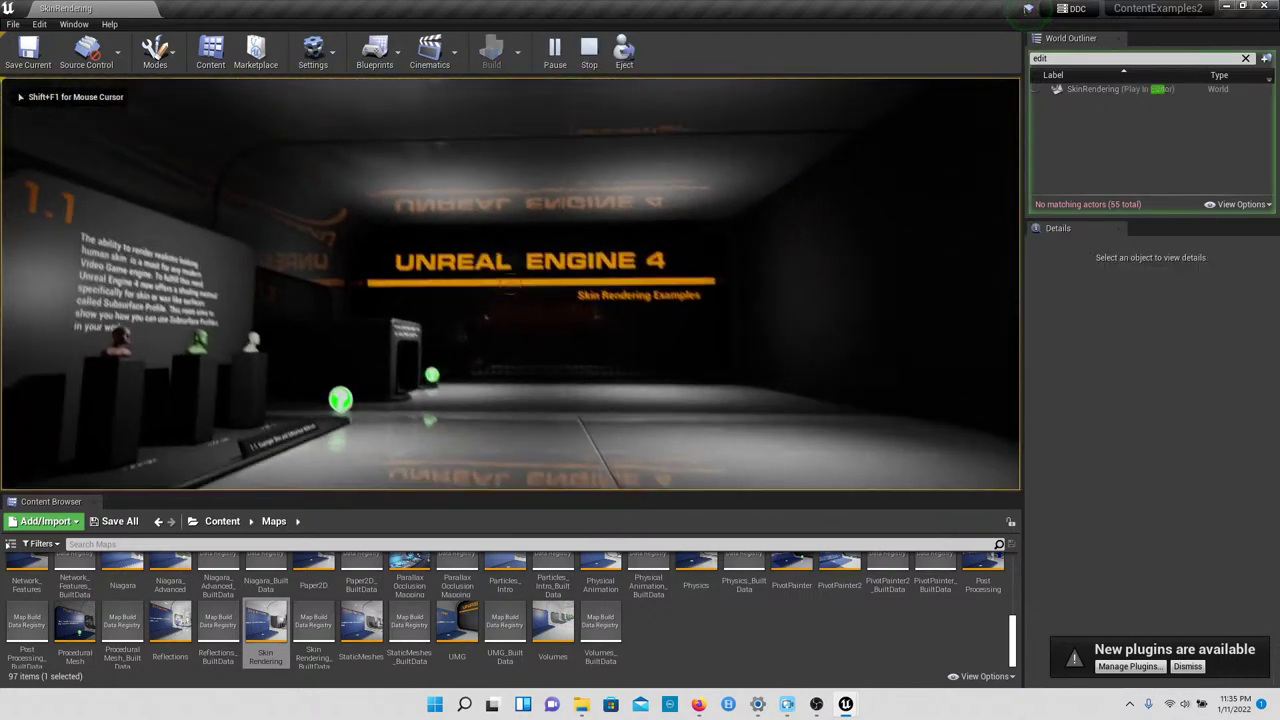
key(w)
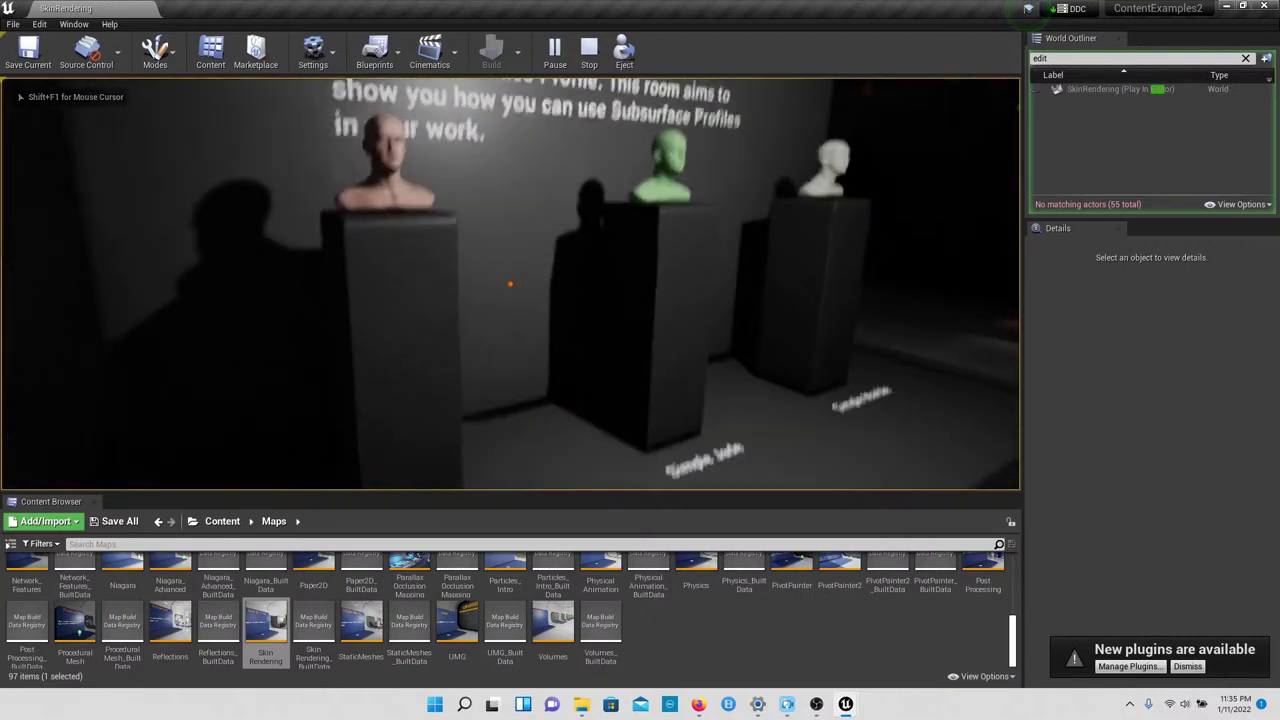
key(w)
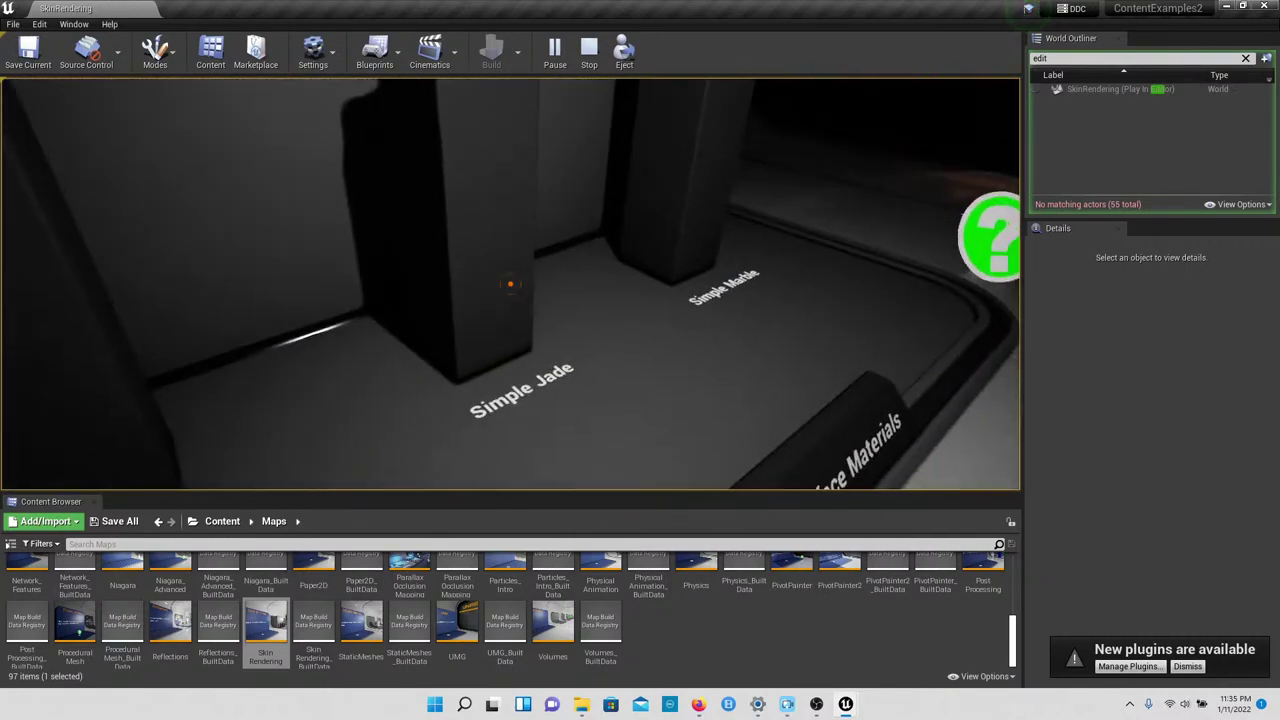
key(w)
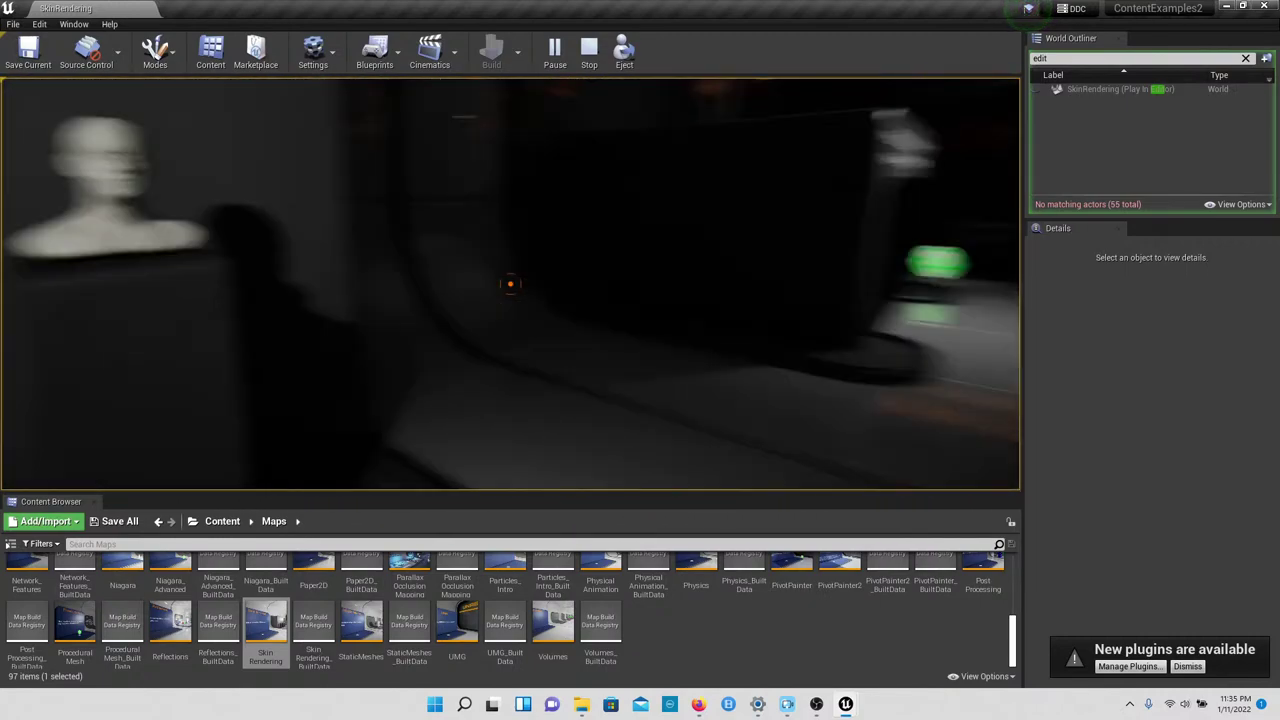
key(w)
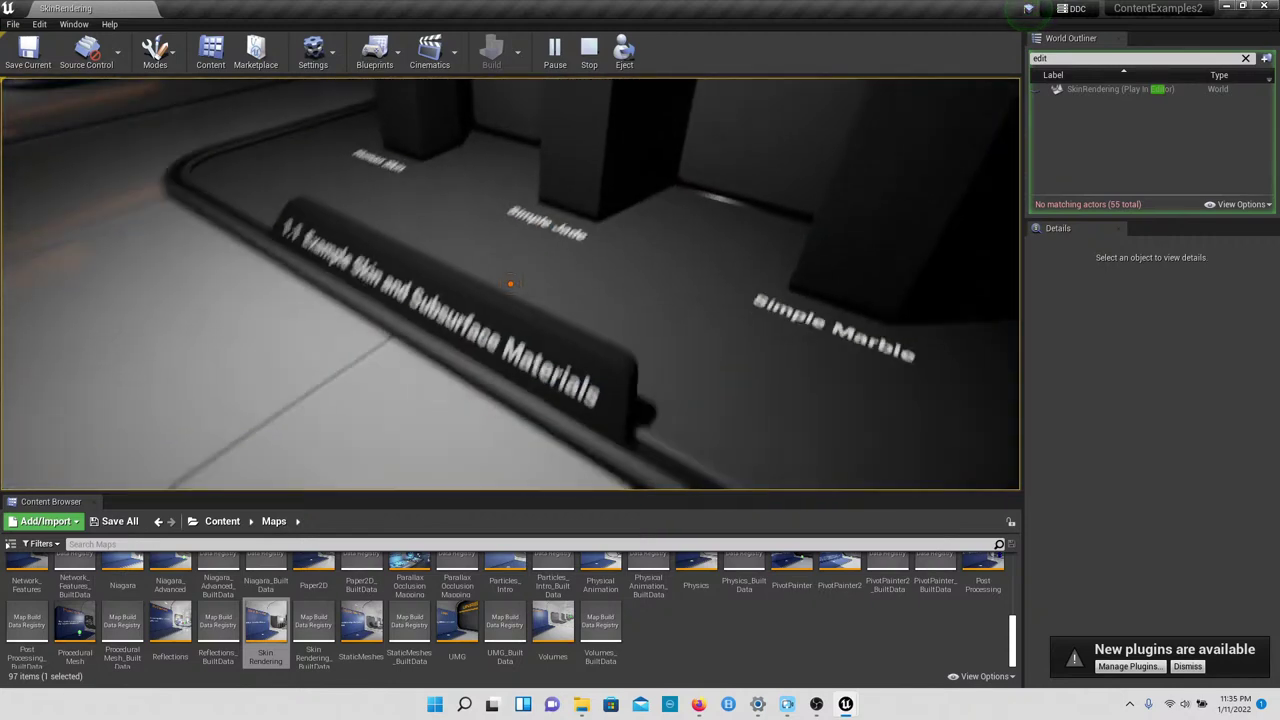
key(w)
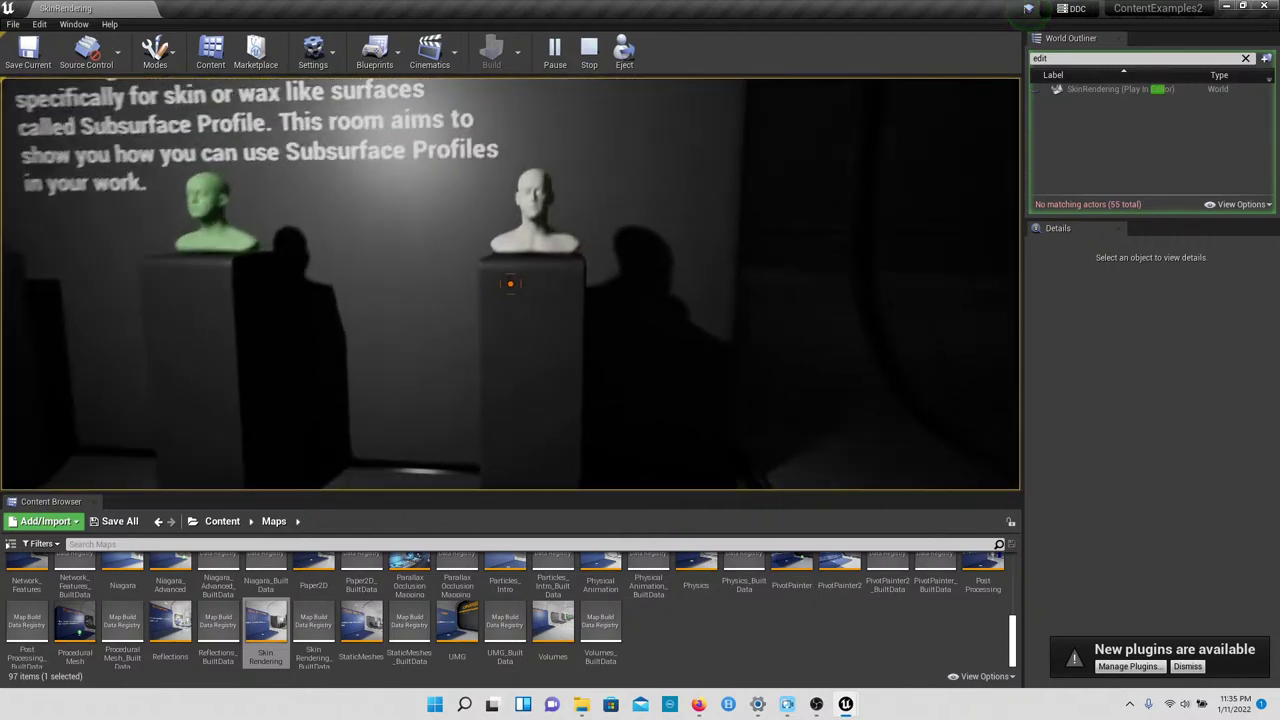
key(w)
key(w)
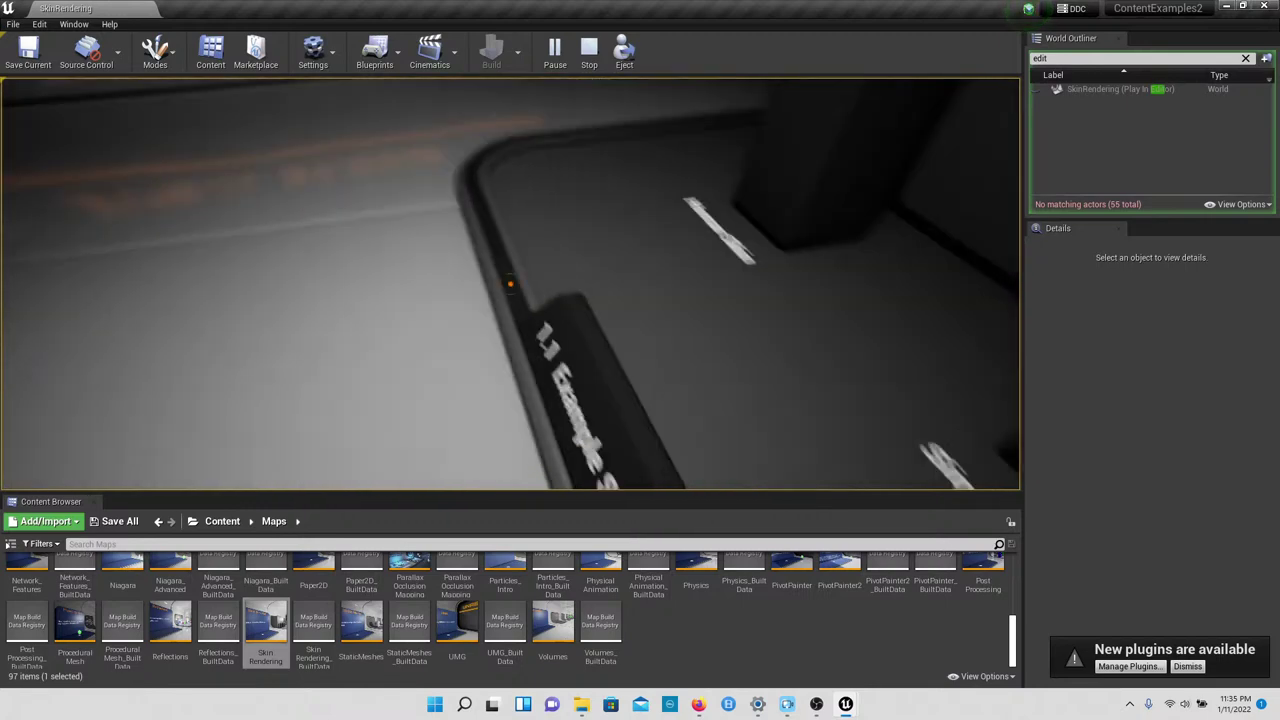
key(s)
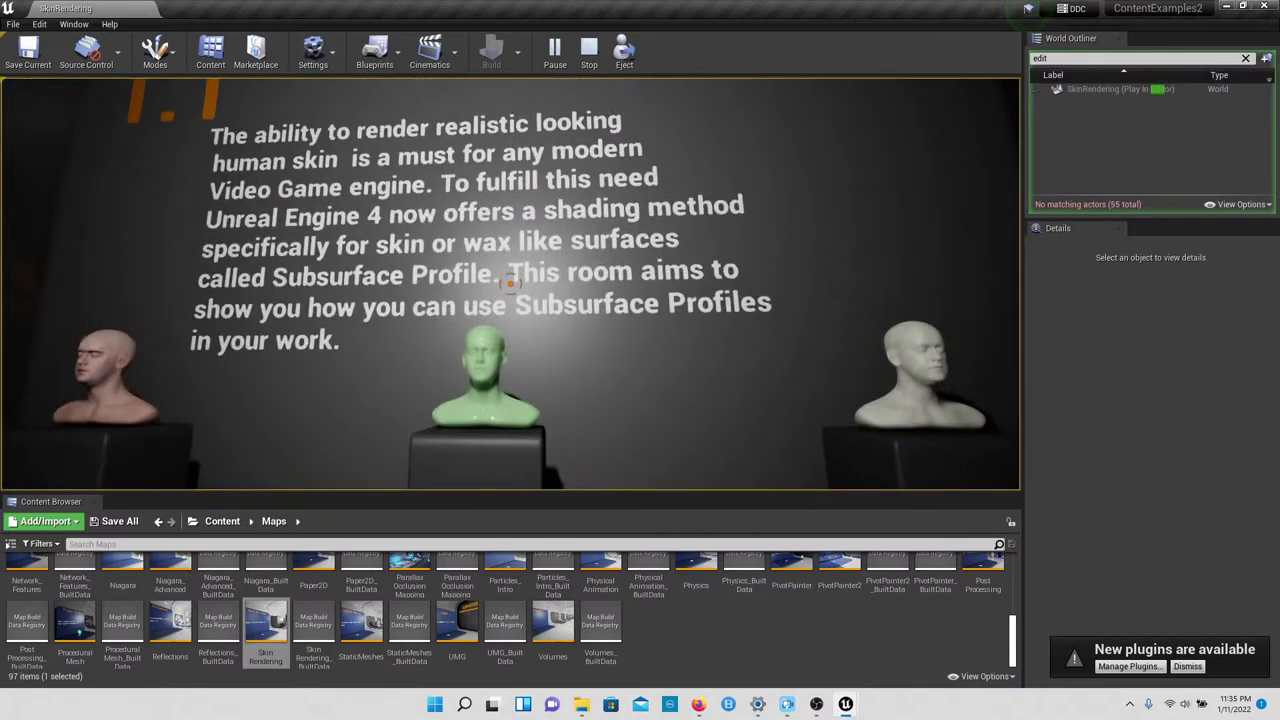
key(w)
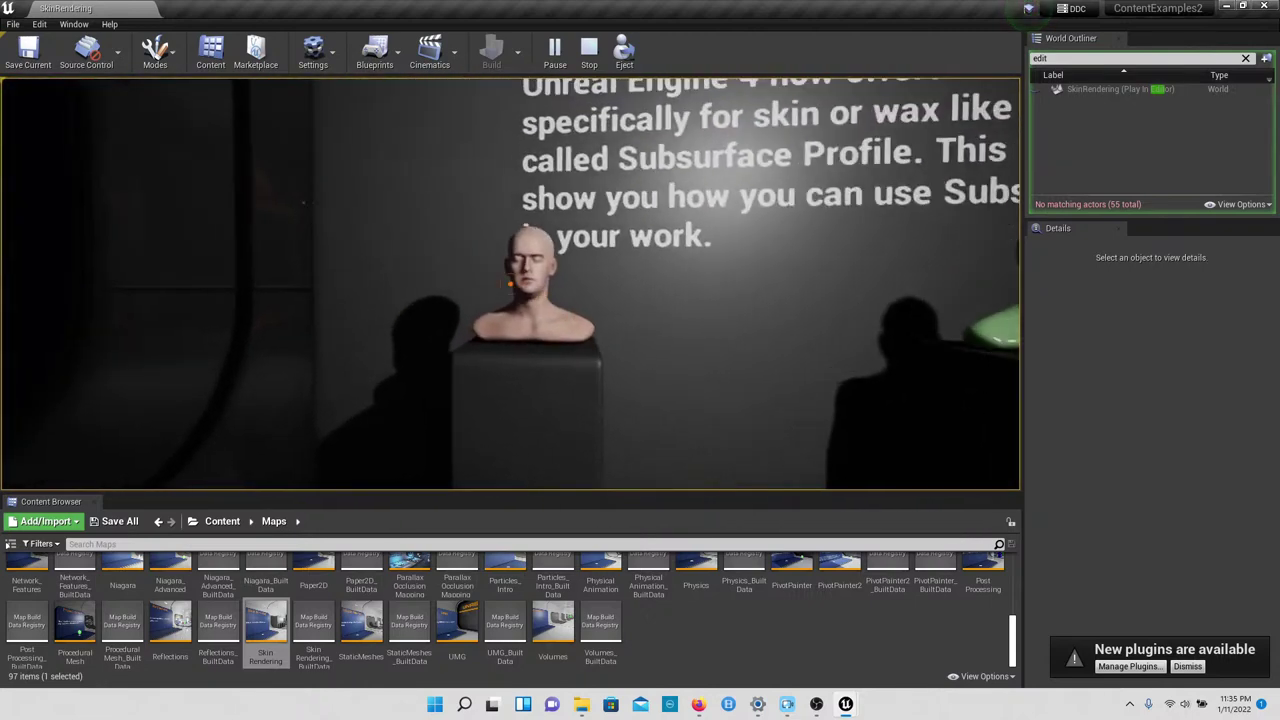
Step: Move on to exhibit 1.2 and examine how the three skin busts react under different light conditions
key(w)
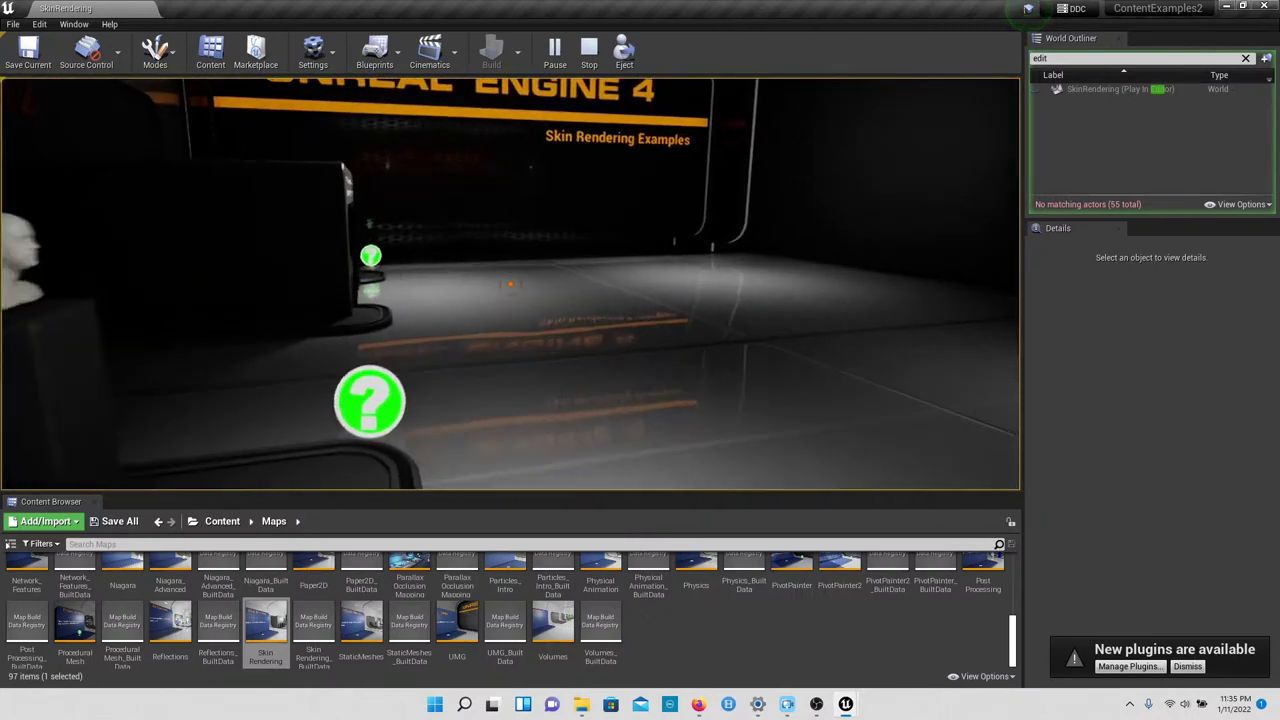
key(w)
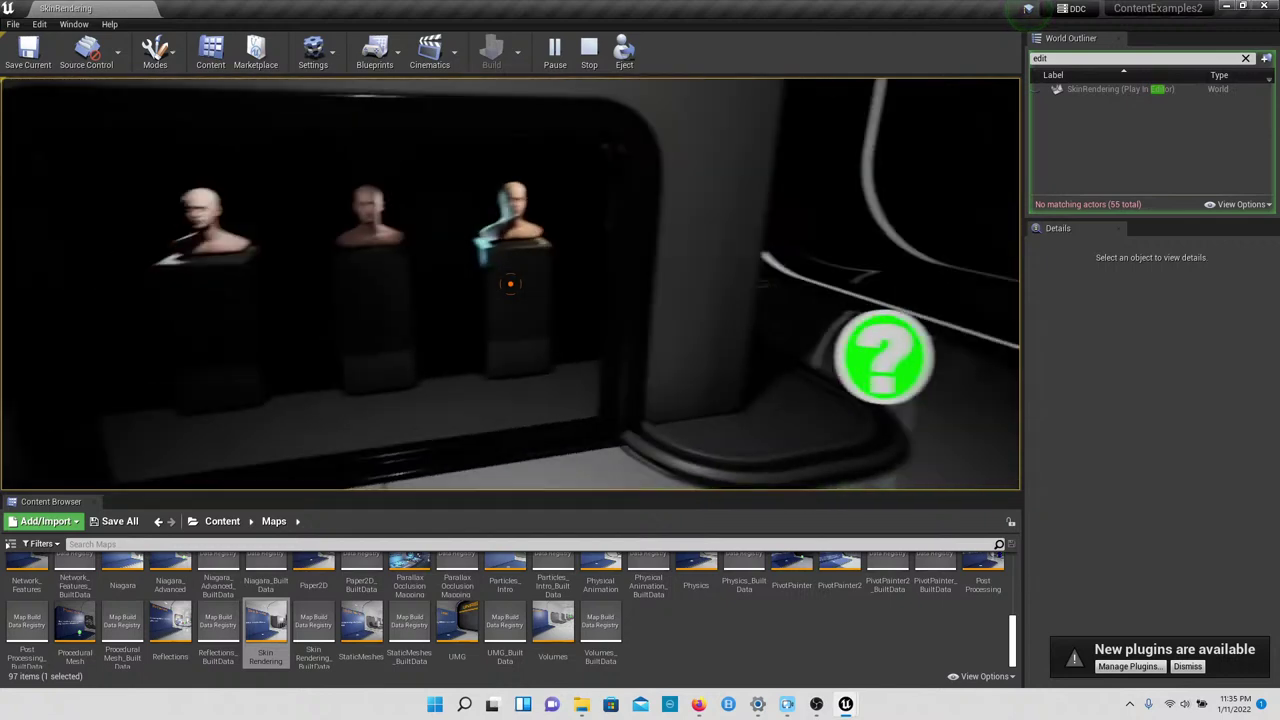
key(s)
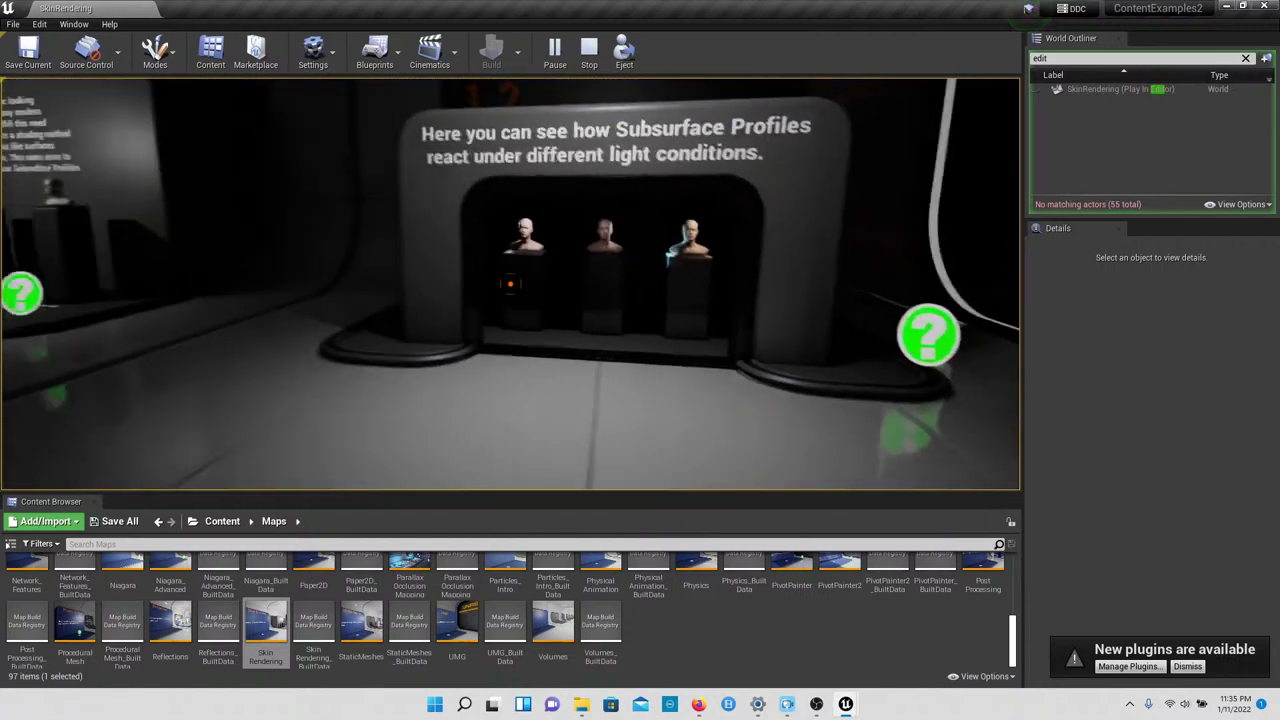
key(s)
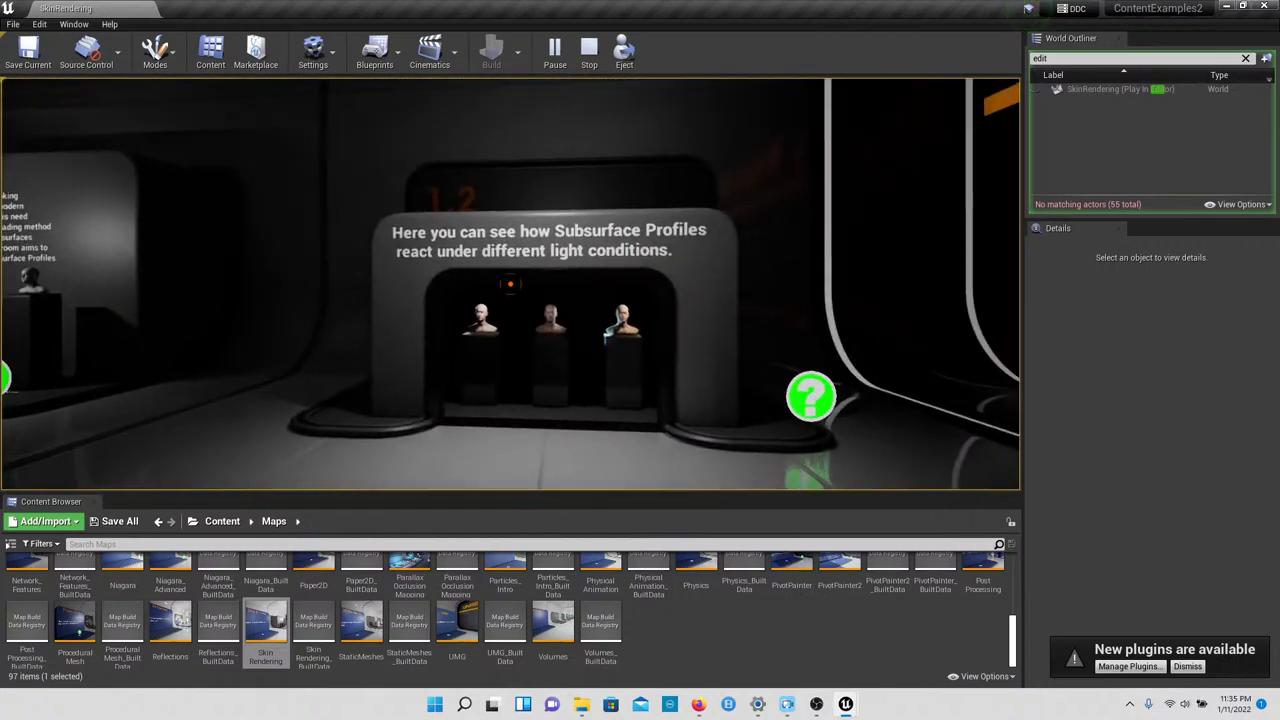
key(w)
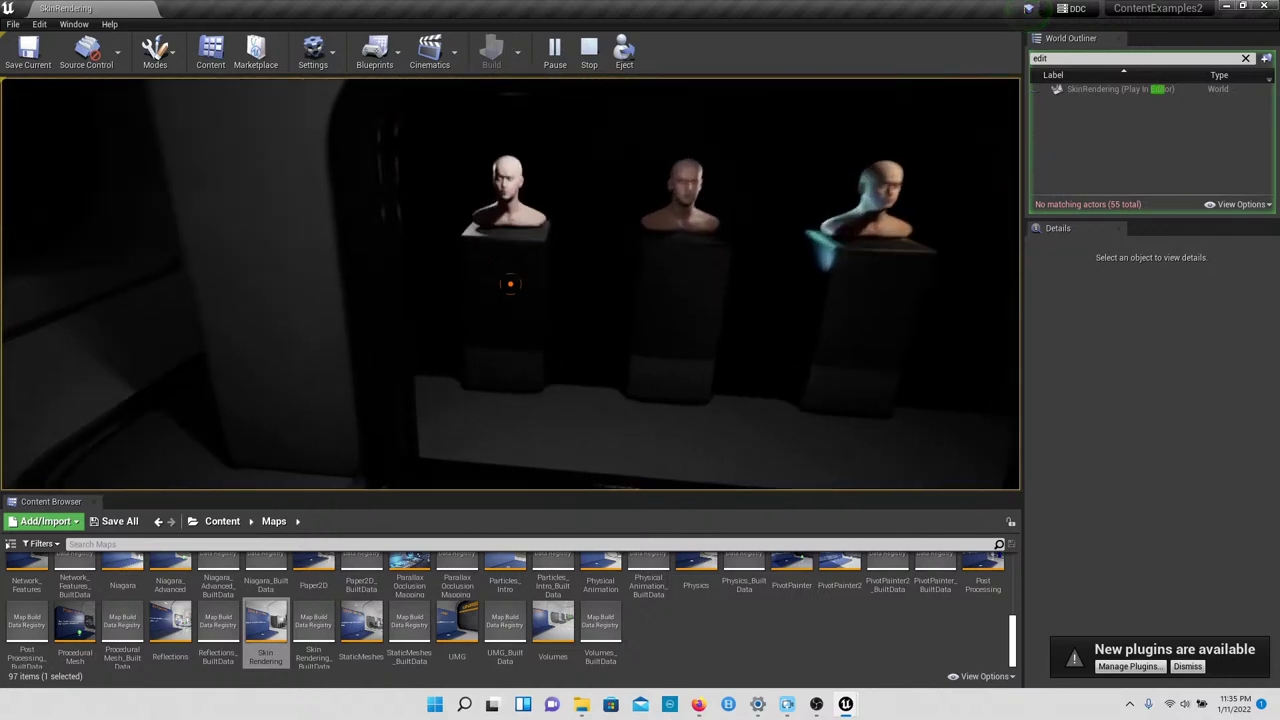
key(w)
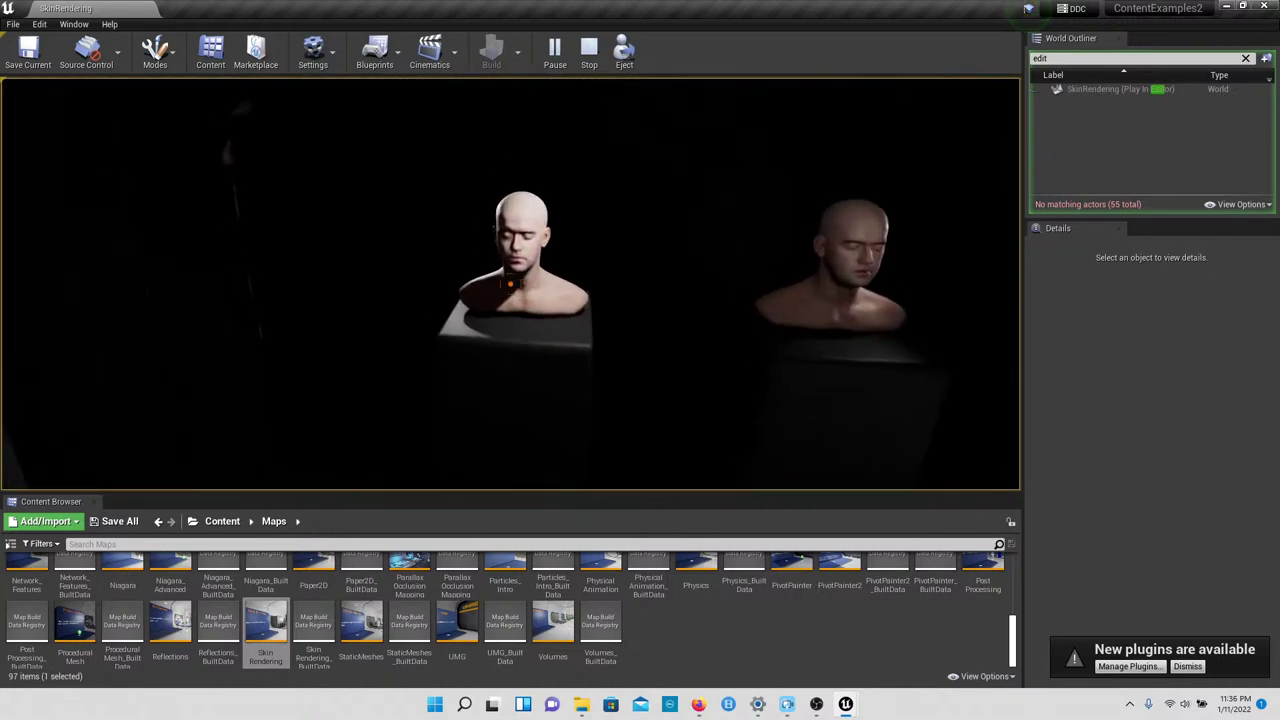
key(Right)
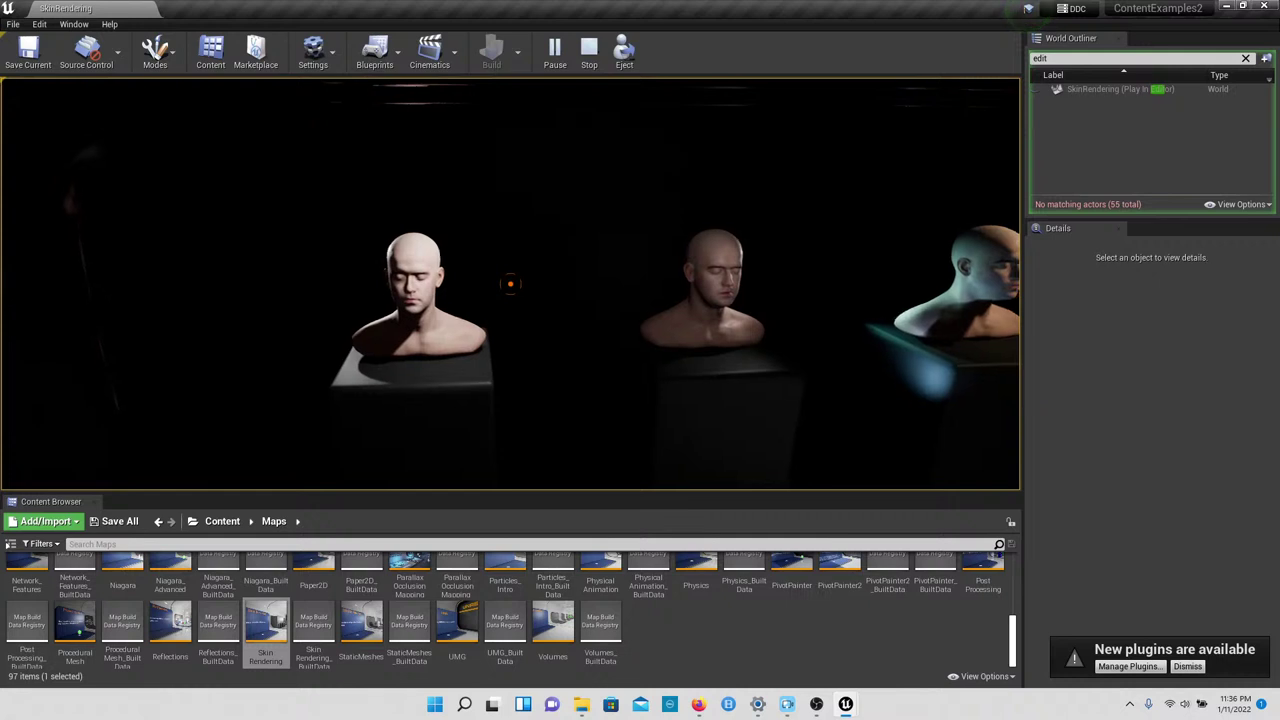
key(Left)
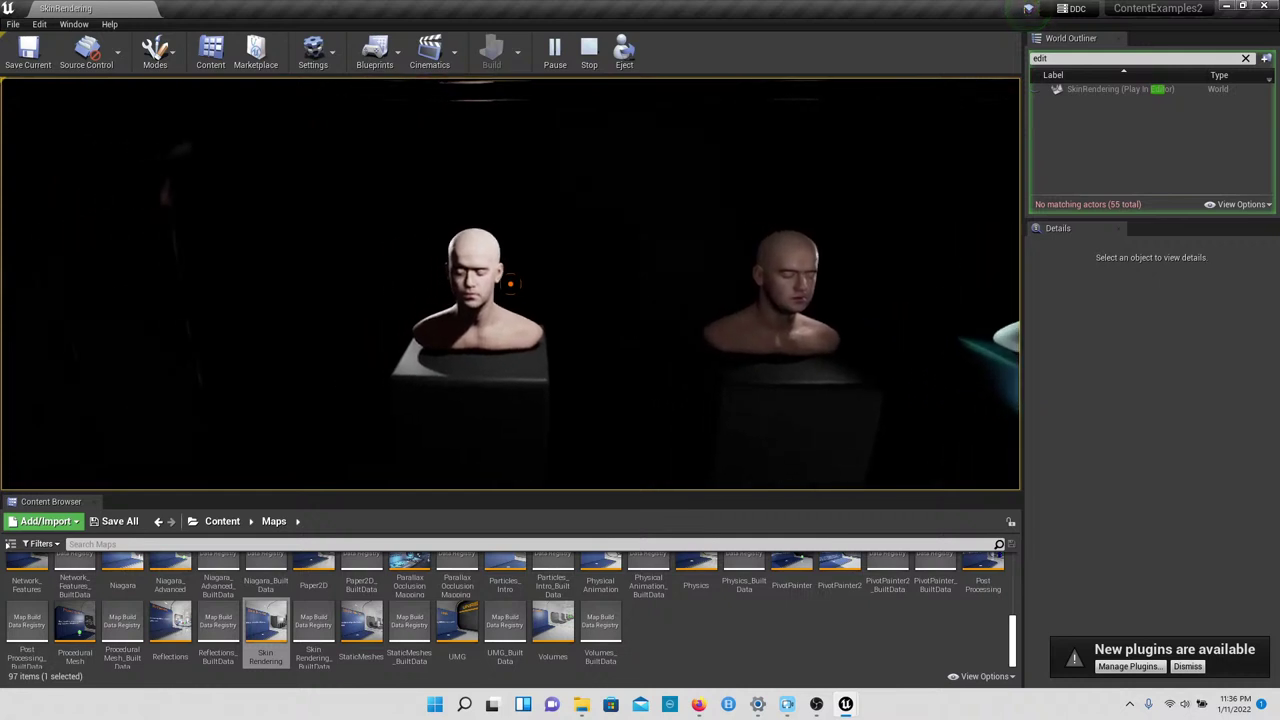
Step: Examine the differently lit skin busts at exhibit 1.2 from several angles and stop playing the SkinRendering map
key(a)
key(d)
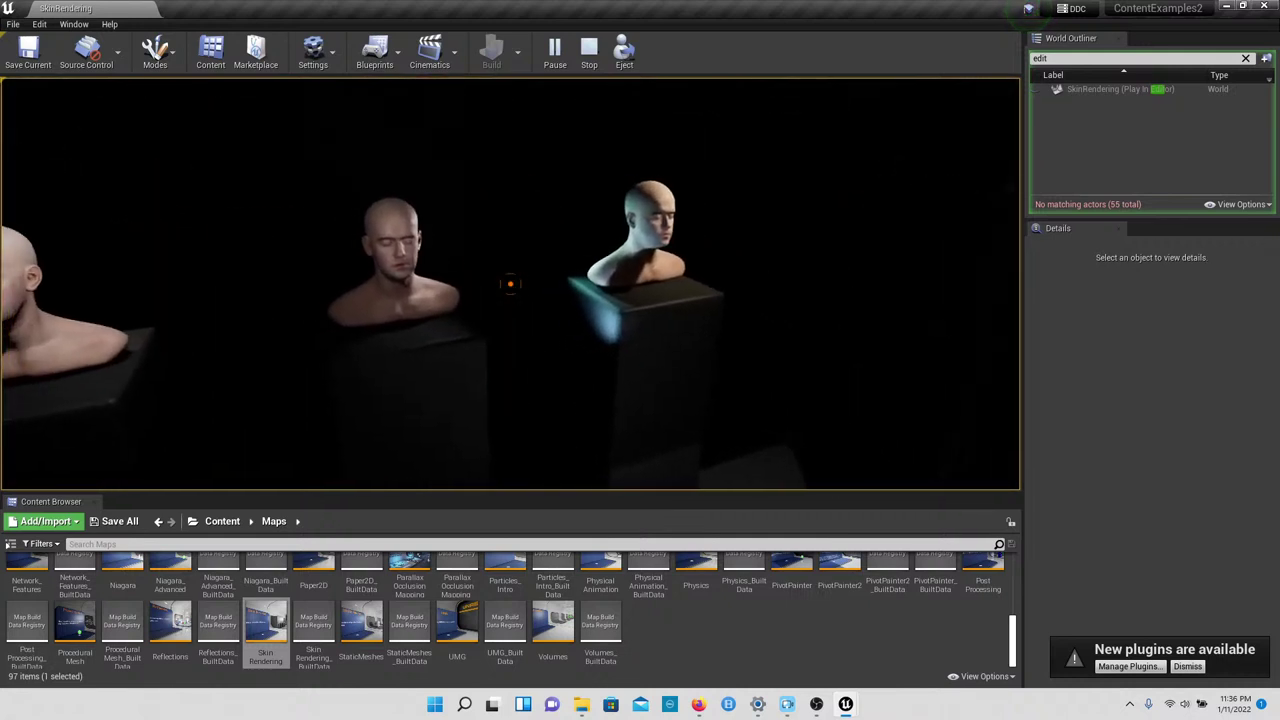
key(d)
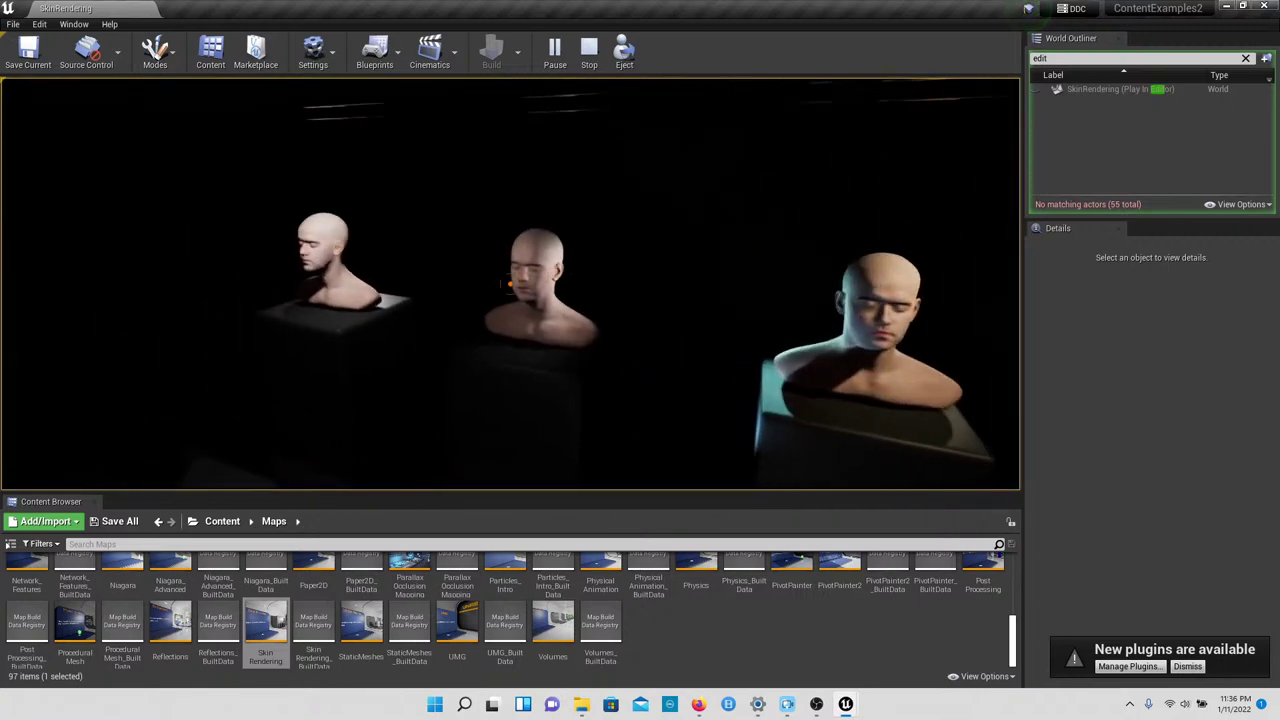
key(s)
key(w)
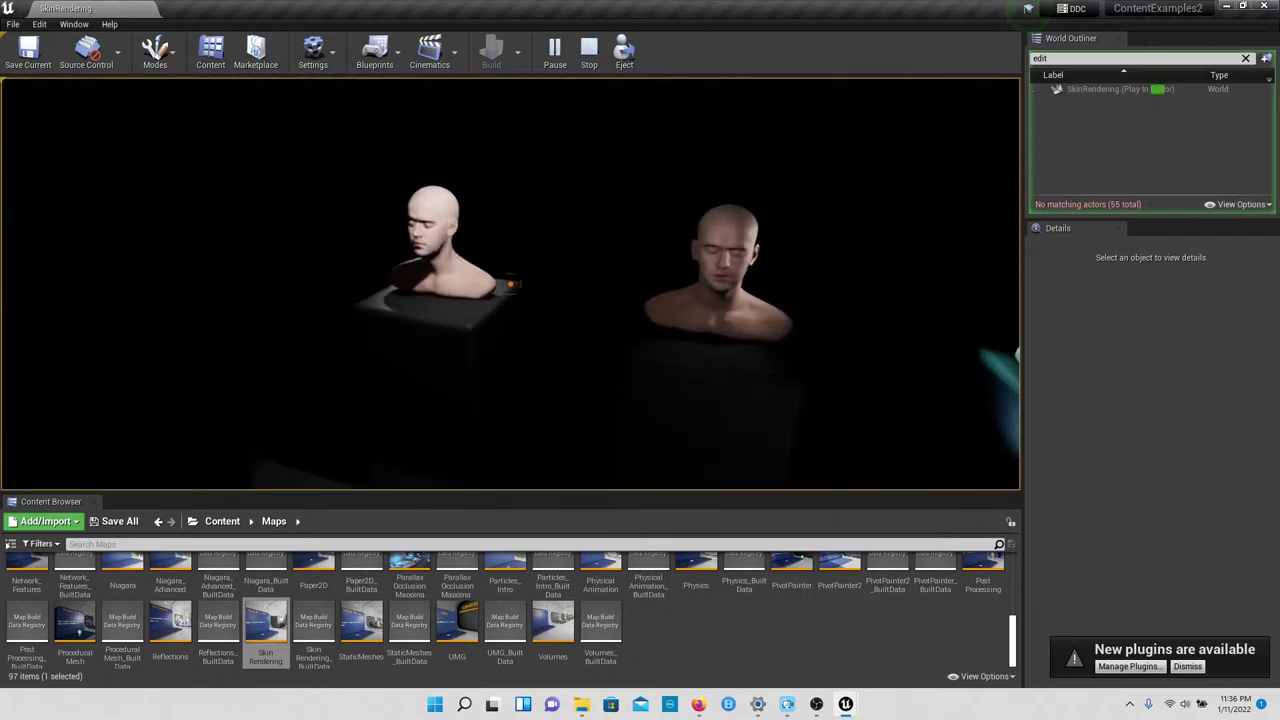
key(s)
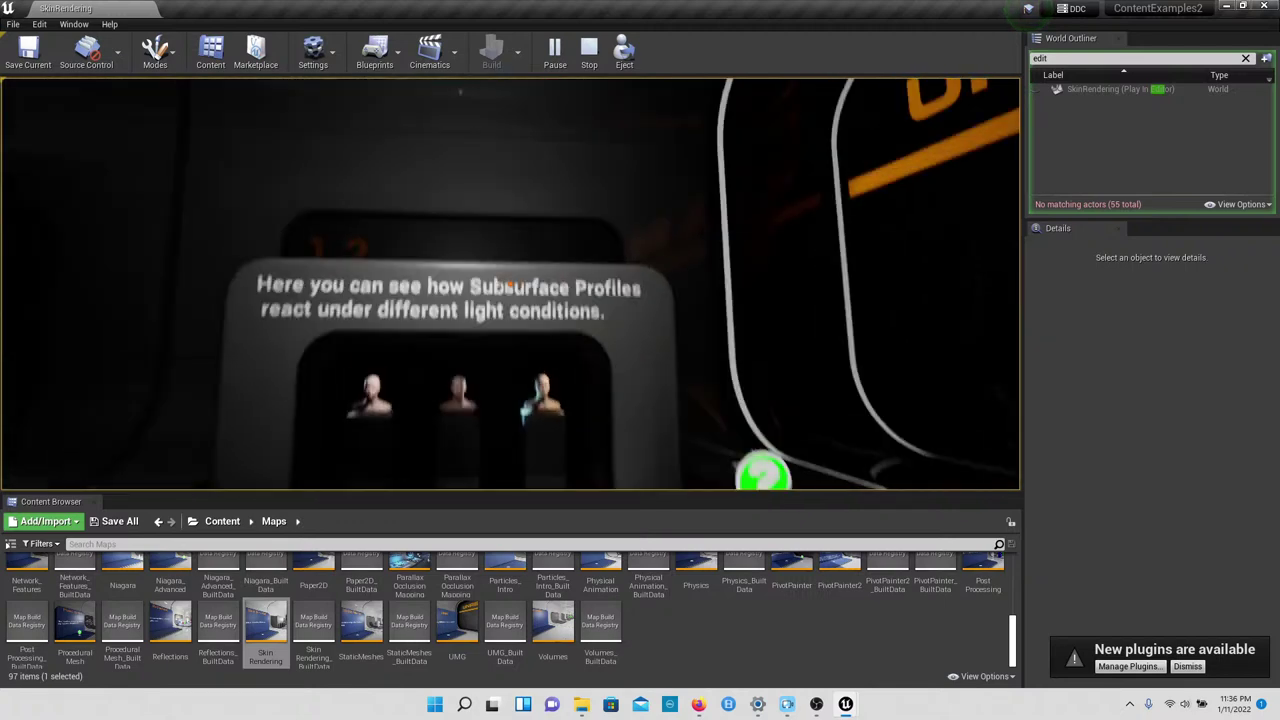
key(w)
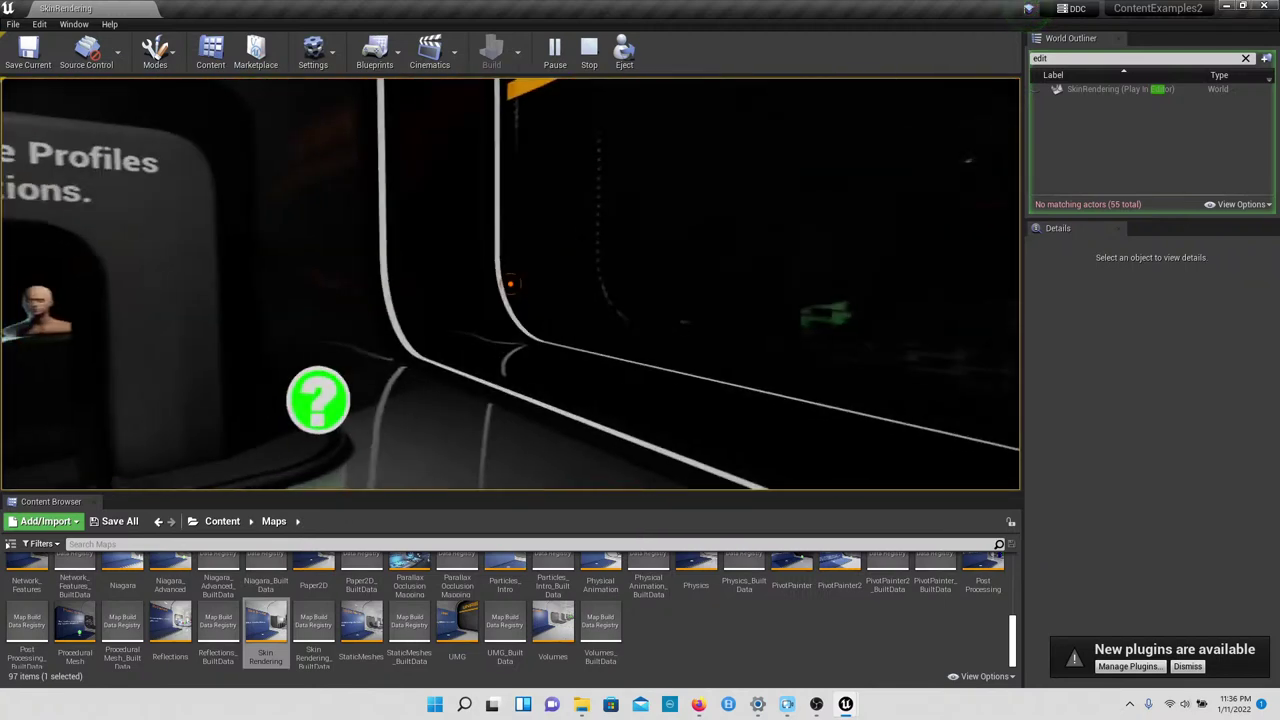
key(Right)
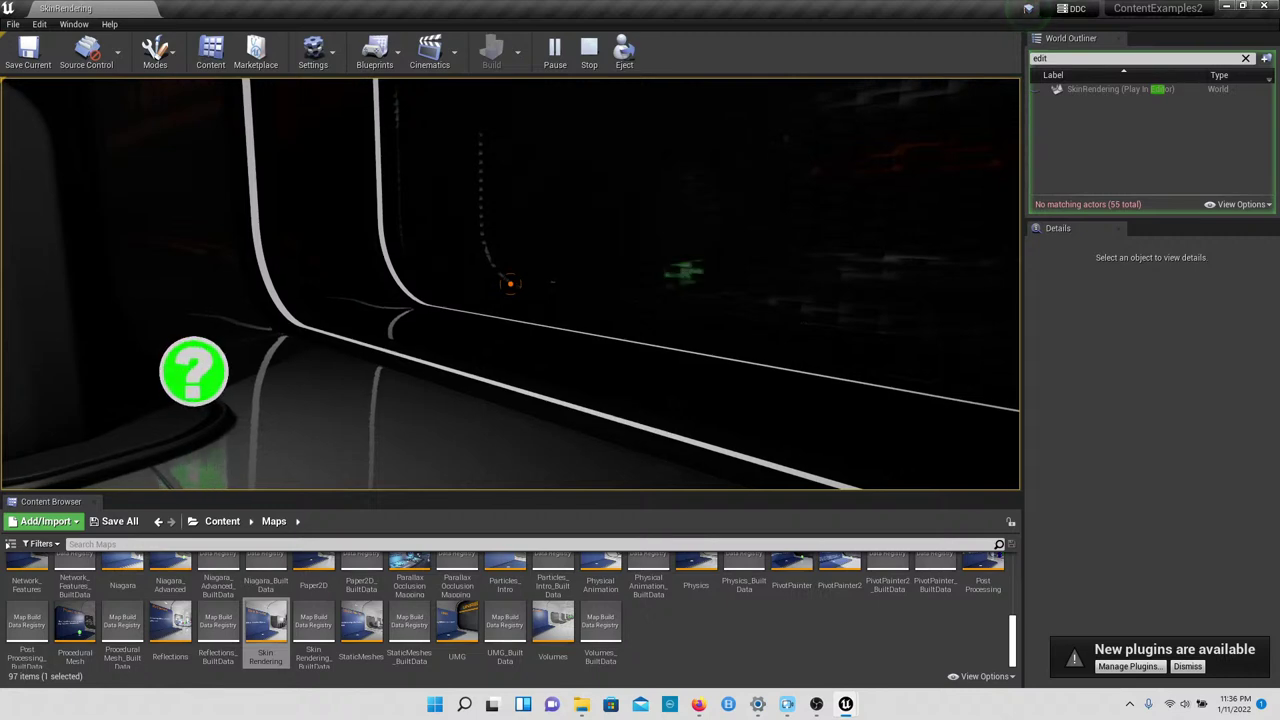
key(d)
key(Escape)
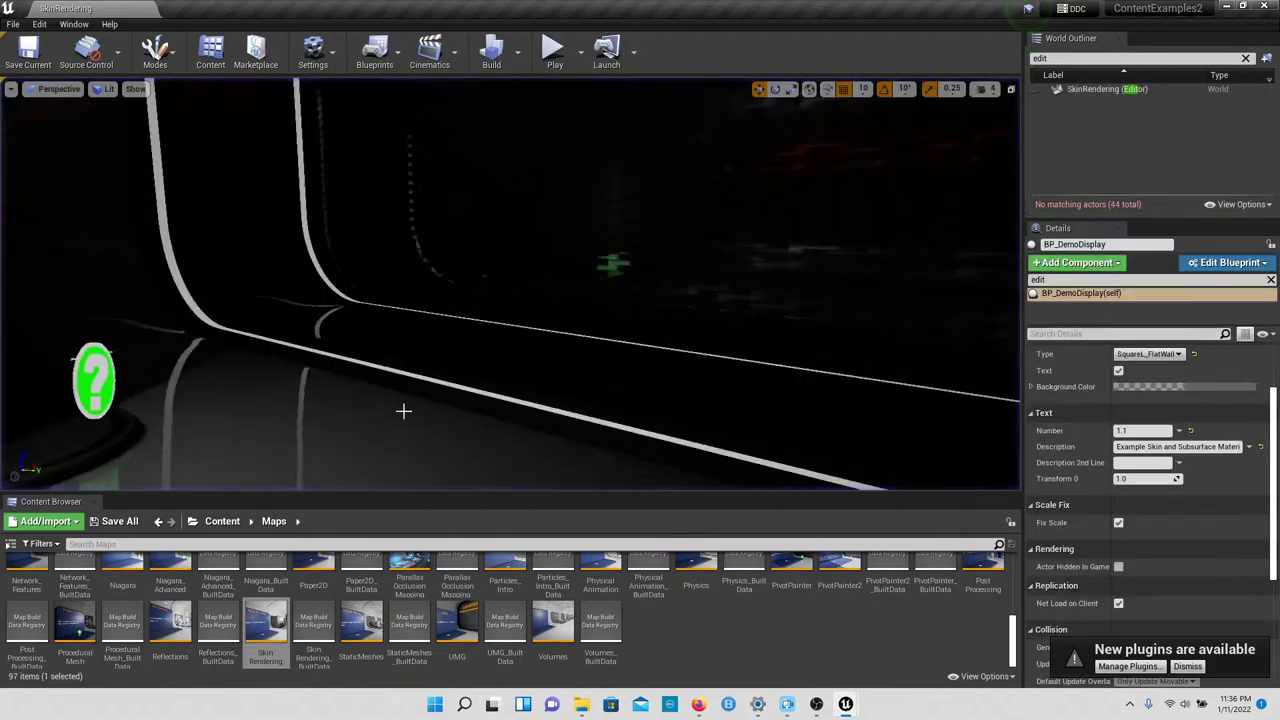
Step: Open the StaticMeshes map without saving LevelScripting_Master, dismiss the message log, and bring exhibit 1.1's mesh into close view
double_click(362, 610)
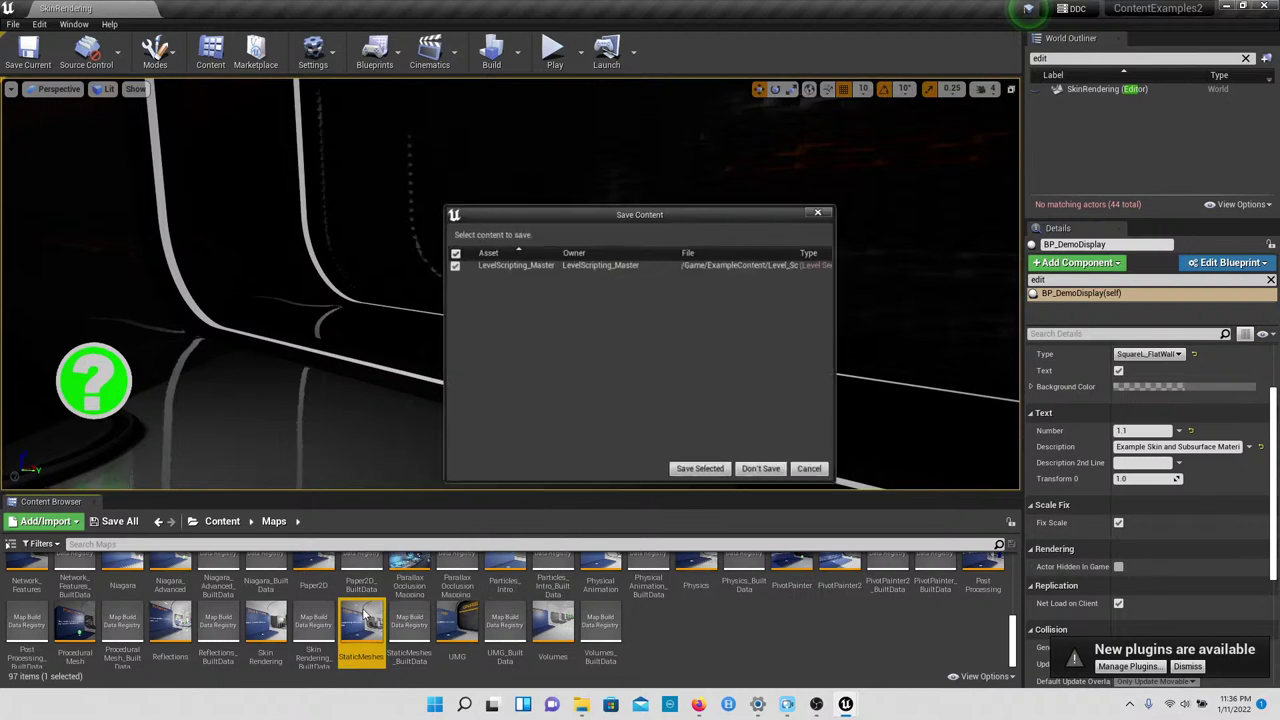
click(765, 473)
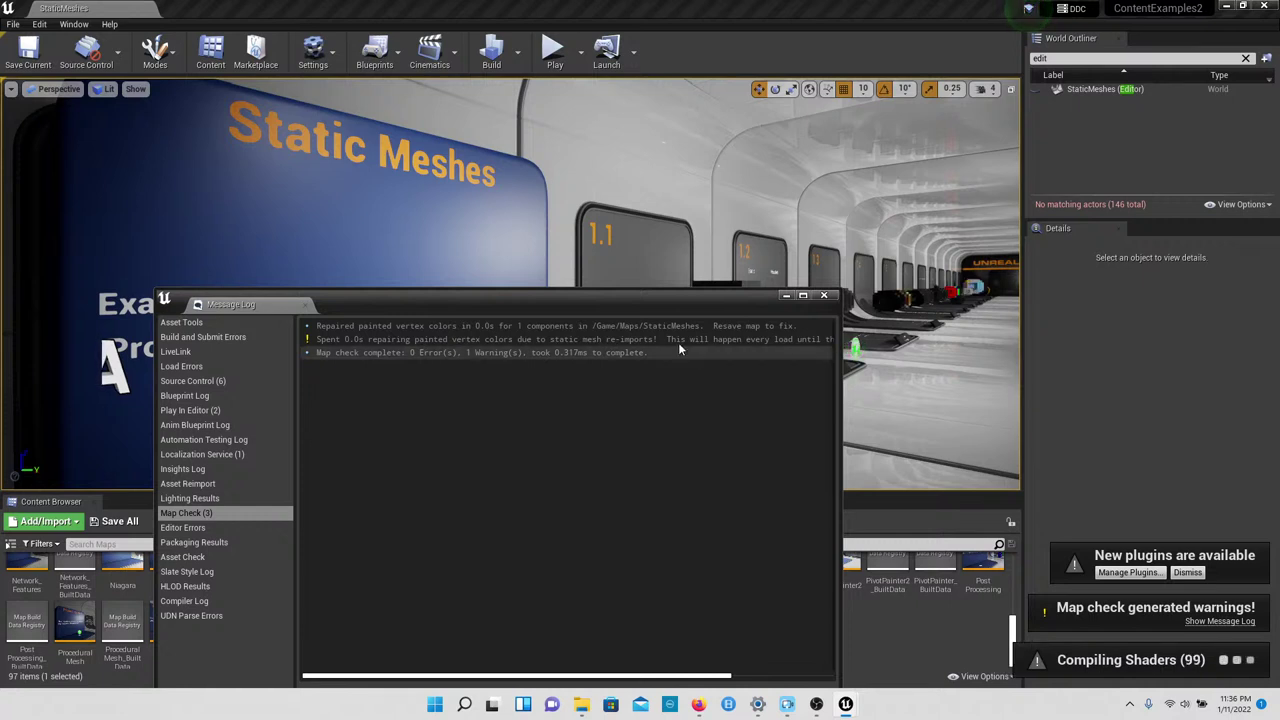
click(824, 296)
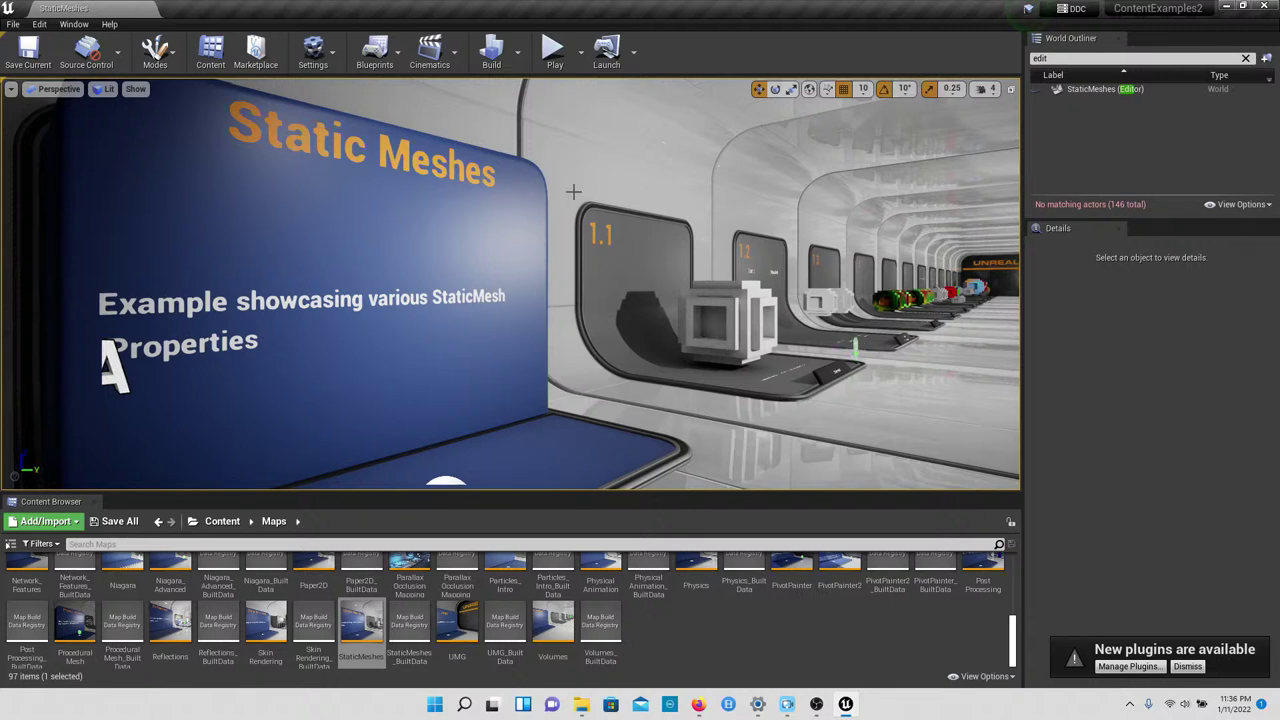
right_drag(511, 215, 630, 251)
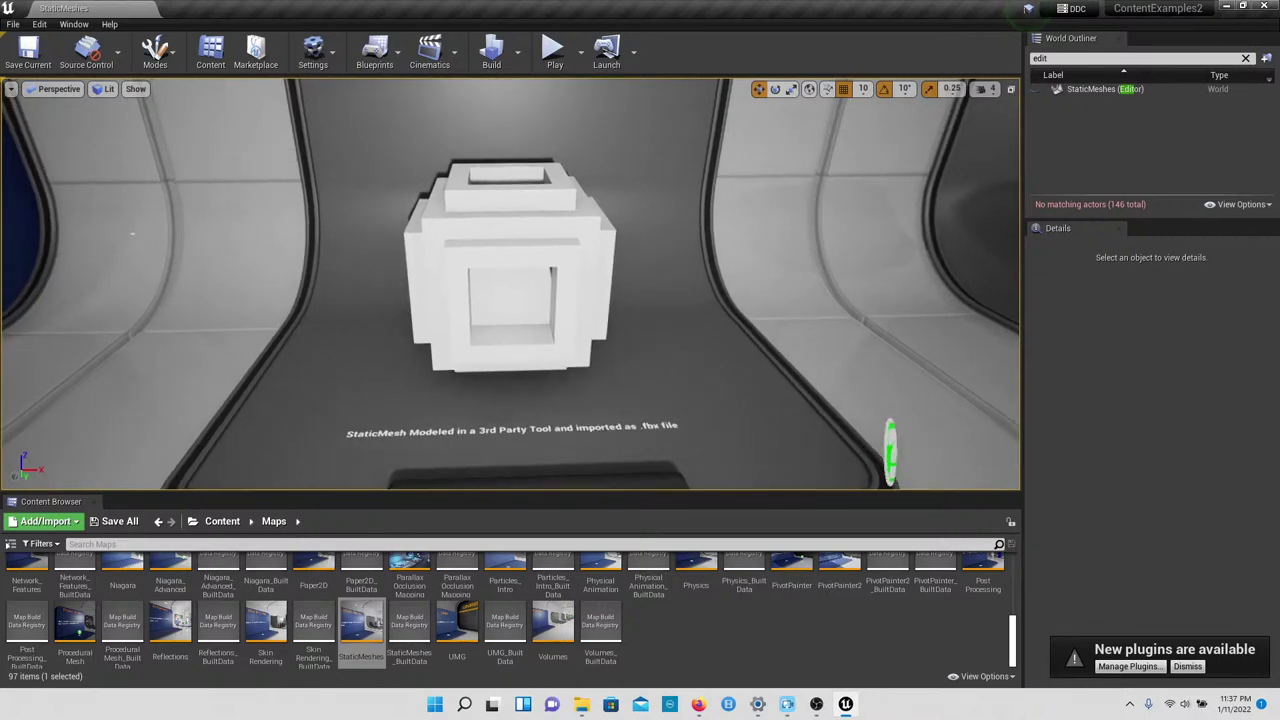
mouse_move(502, 198)
right_down()
mouse_move(512, 213)
mouse_move(490, 263)
mouse_move(497, 209)
right_up()
Step: Try SM_Ocean as the static mesh of exhibit 1.1's Basic_Asset and undo the replacement
click(497, 201)
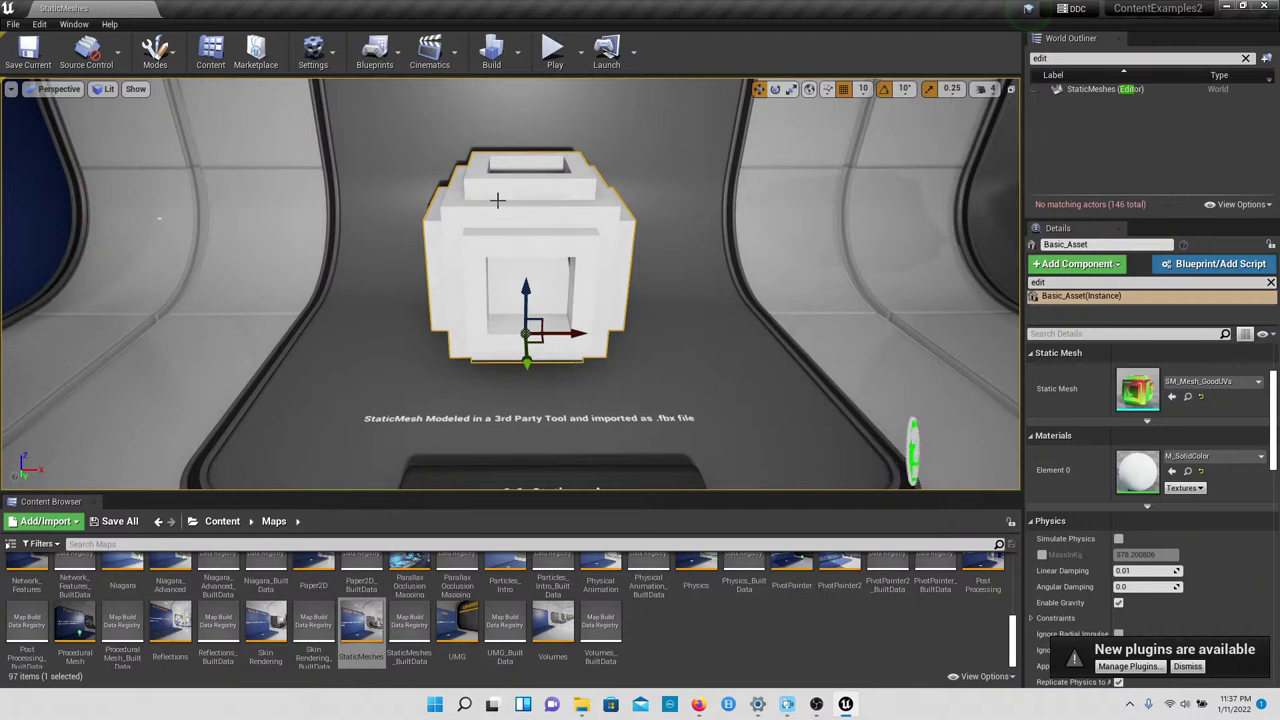
click(1190, 386)
scroll(1138, 551, down, 5)
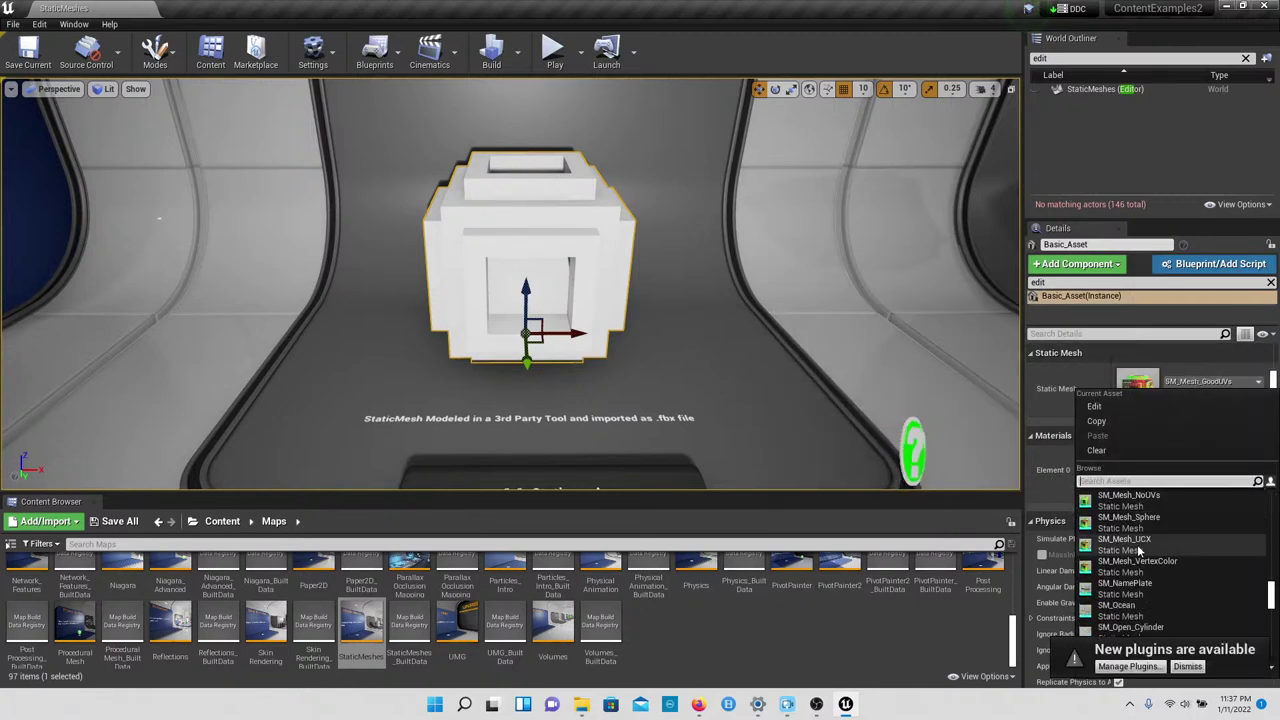
scroll(1138, 551, down, 2)
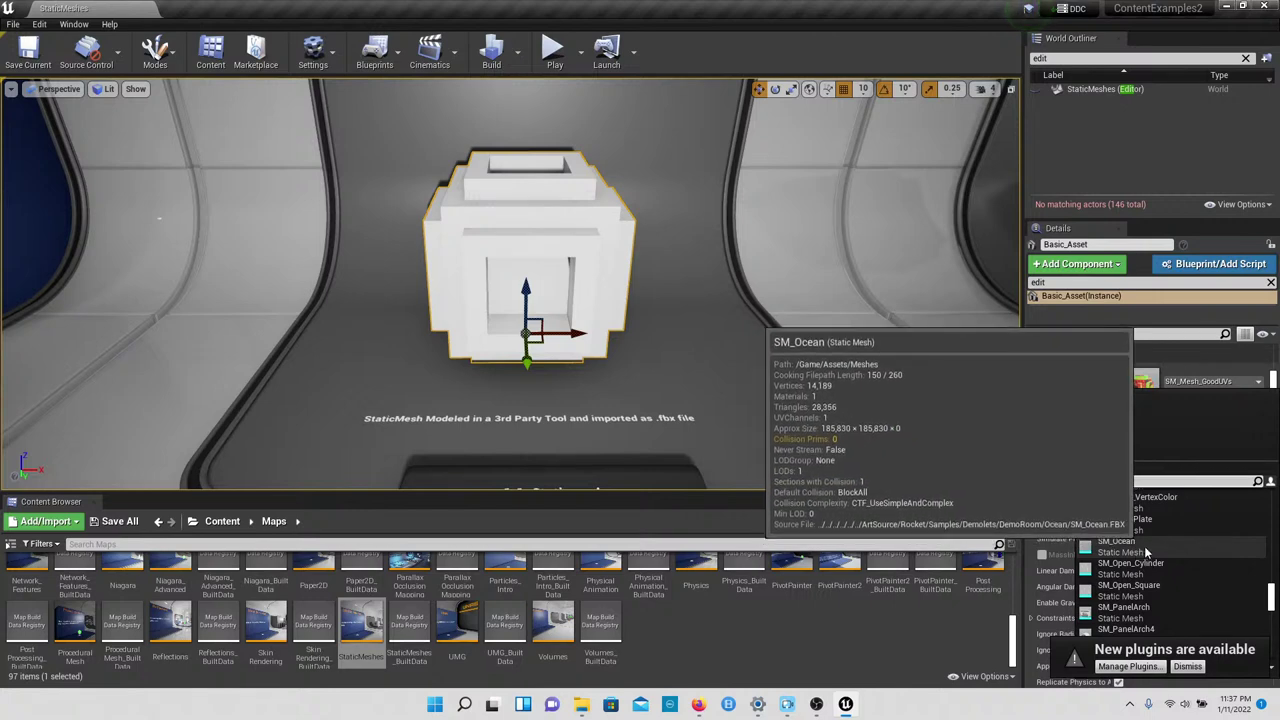
click(1117, 541)
right_drag(578, 318, 600, 326)
key(ctrl+z)
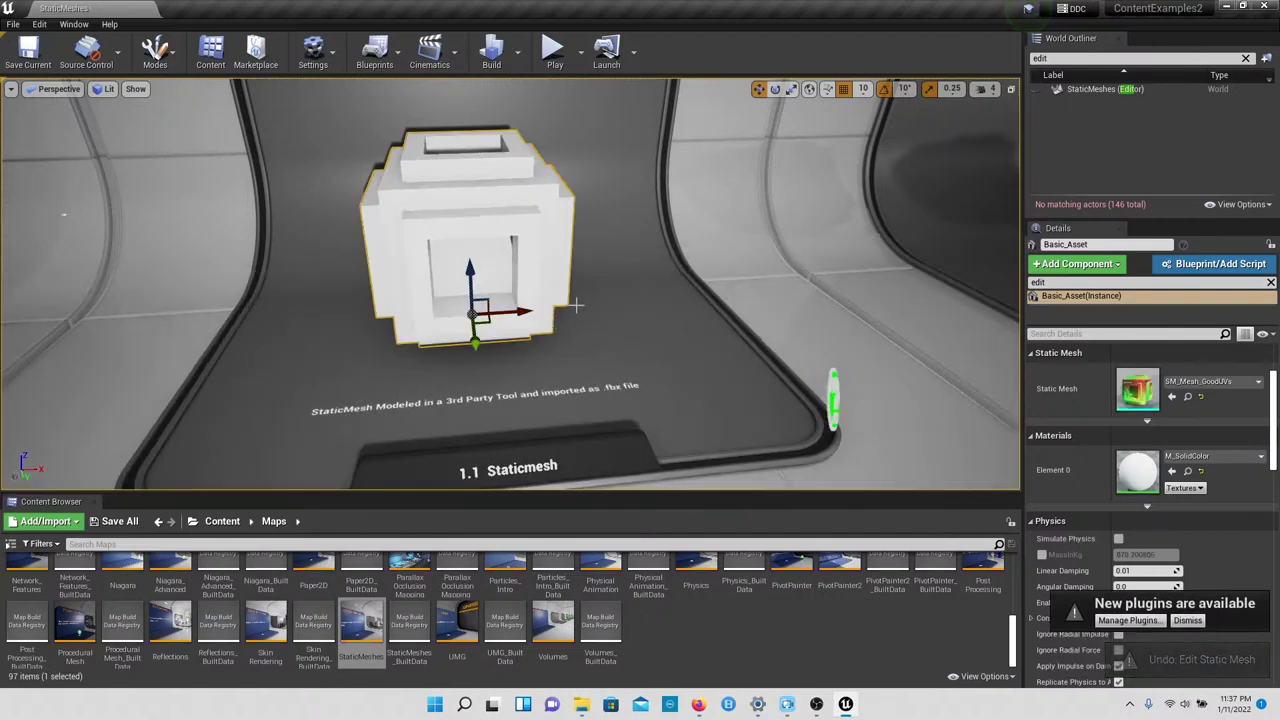
Step: Select the Movable mesh at exhibit 1.2 and inspect its physics, collision, rendering and mobility properties
right_drag(576, 306, 444, 312)
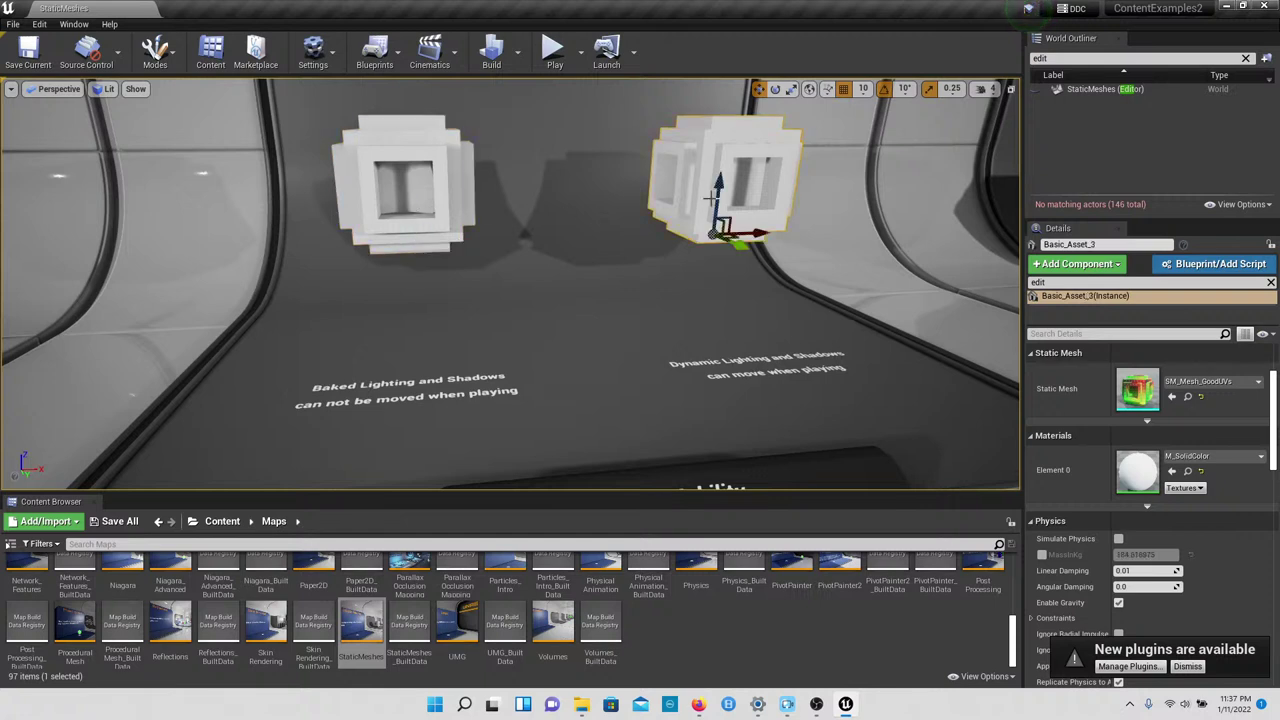
scroll(1189, 461, down, 5)
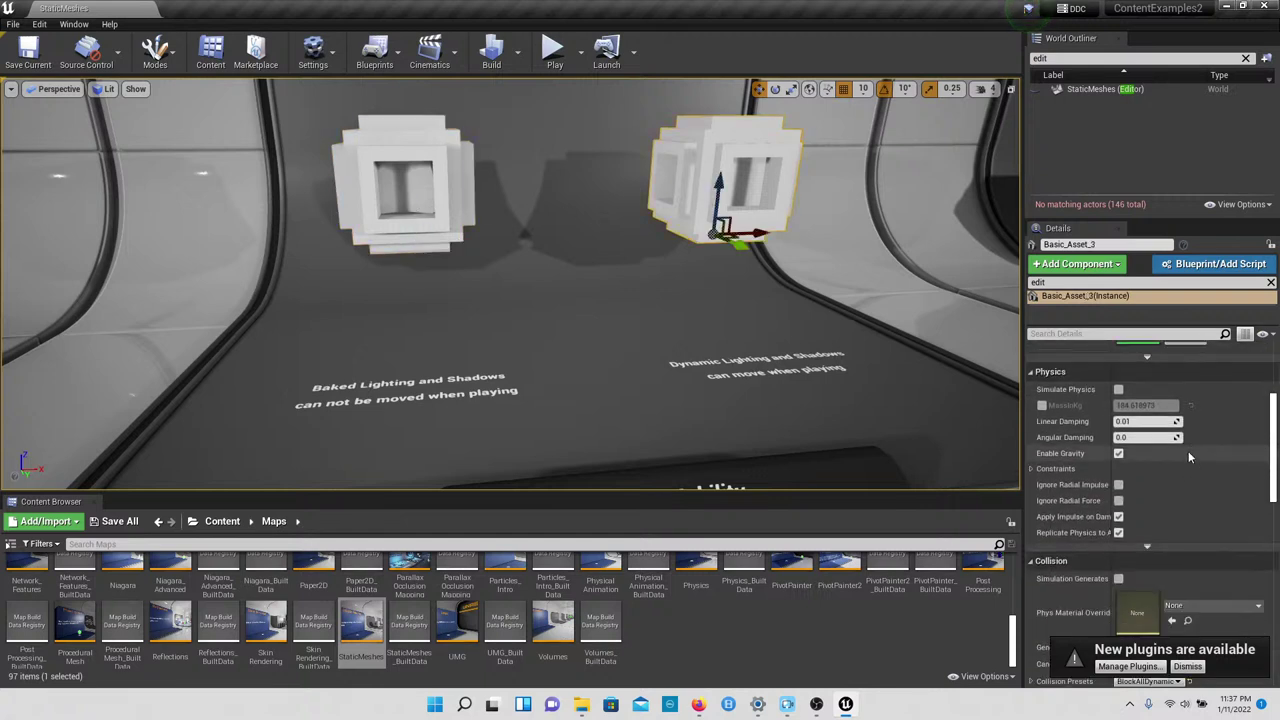
scroll(1189, 461, down, 3)
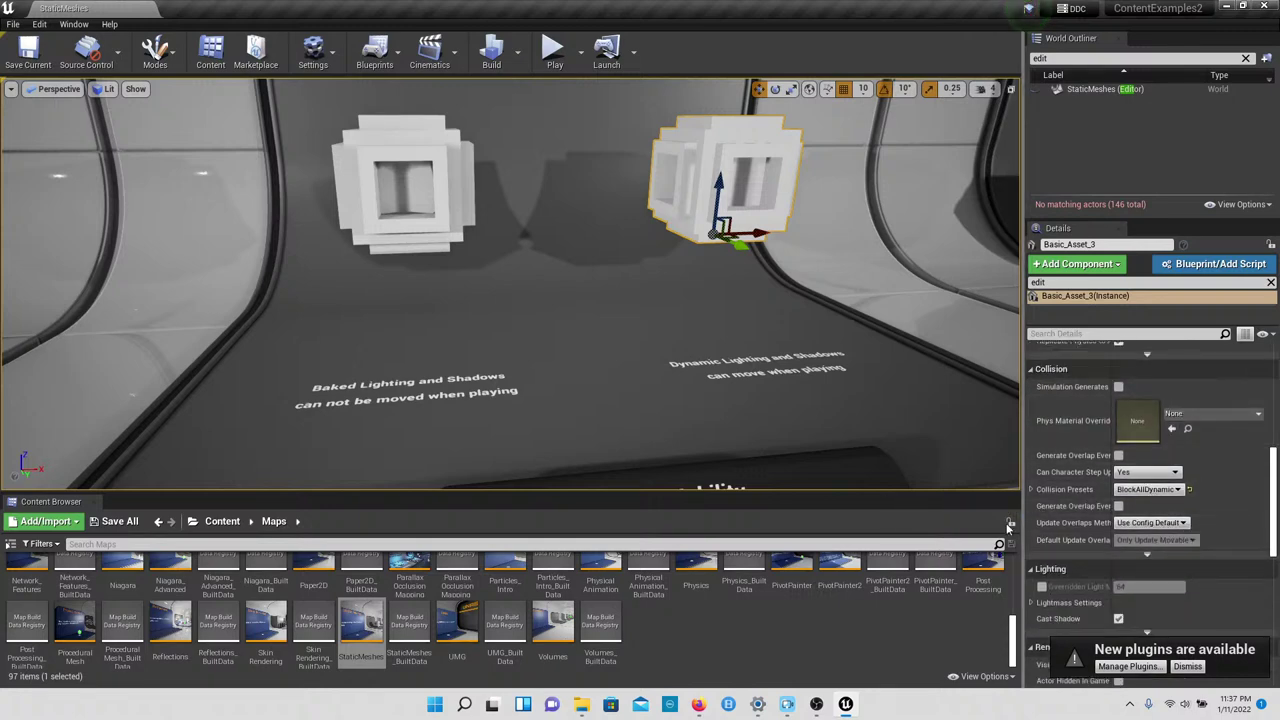
scroll(852, 387, down, 5)
scroll(835, 374, down, 2)
scroll(1150, 578, down, 2)
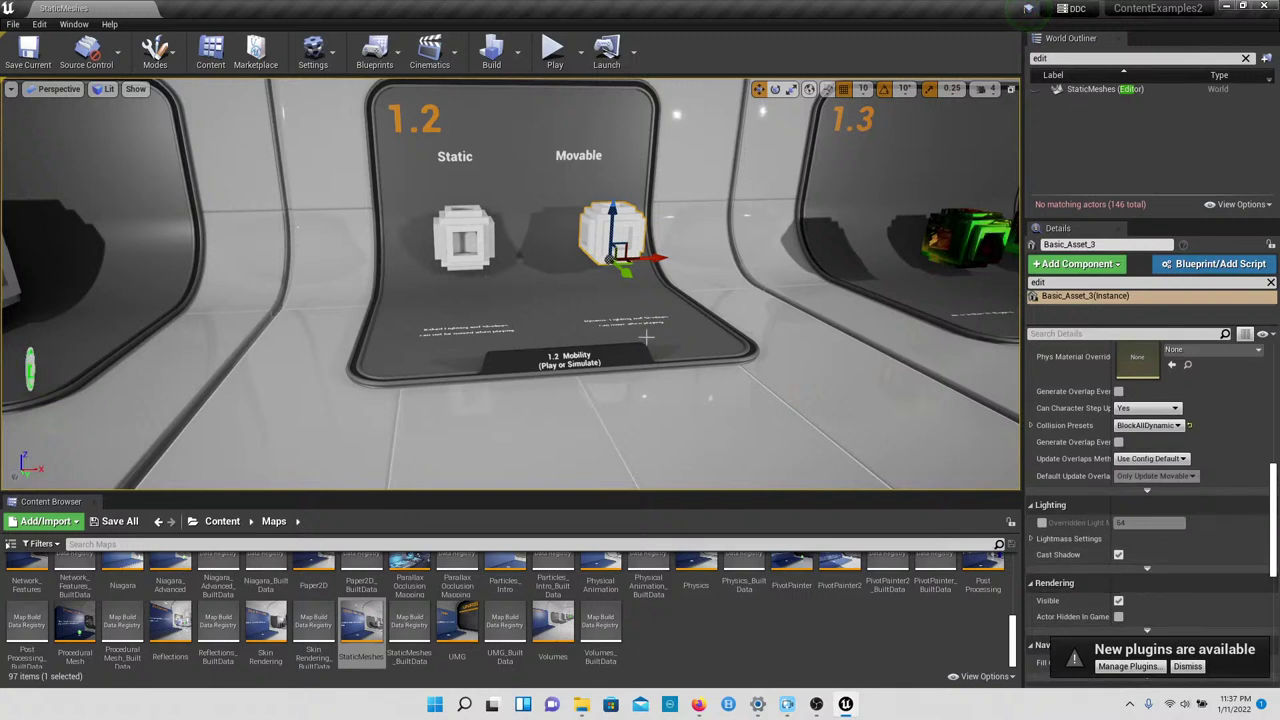
scroll(1150, 508, down, 2)
scroll(1100, 512, down, 10)
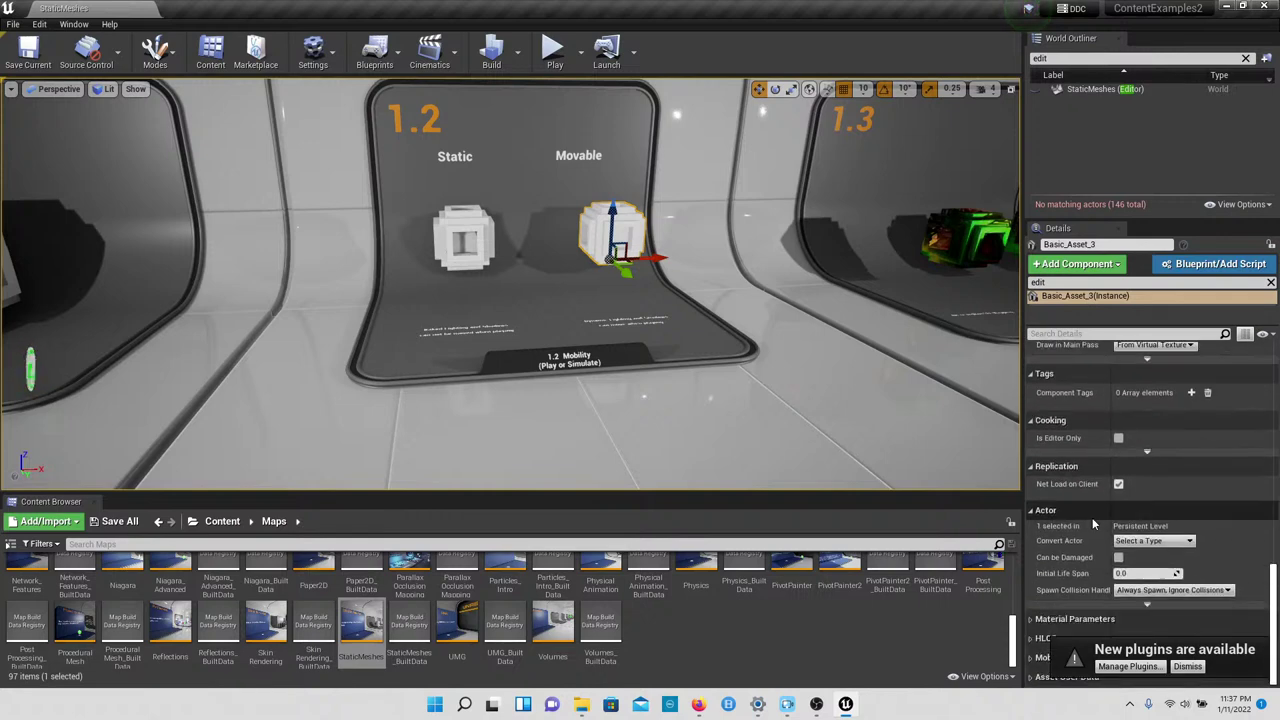
scroll(1122, 467, up, 9)
scroll(1122, 467, up, 20)
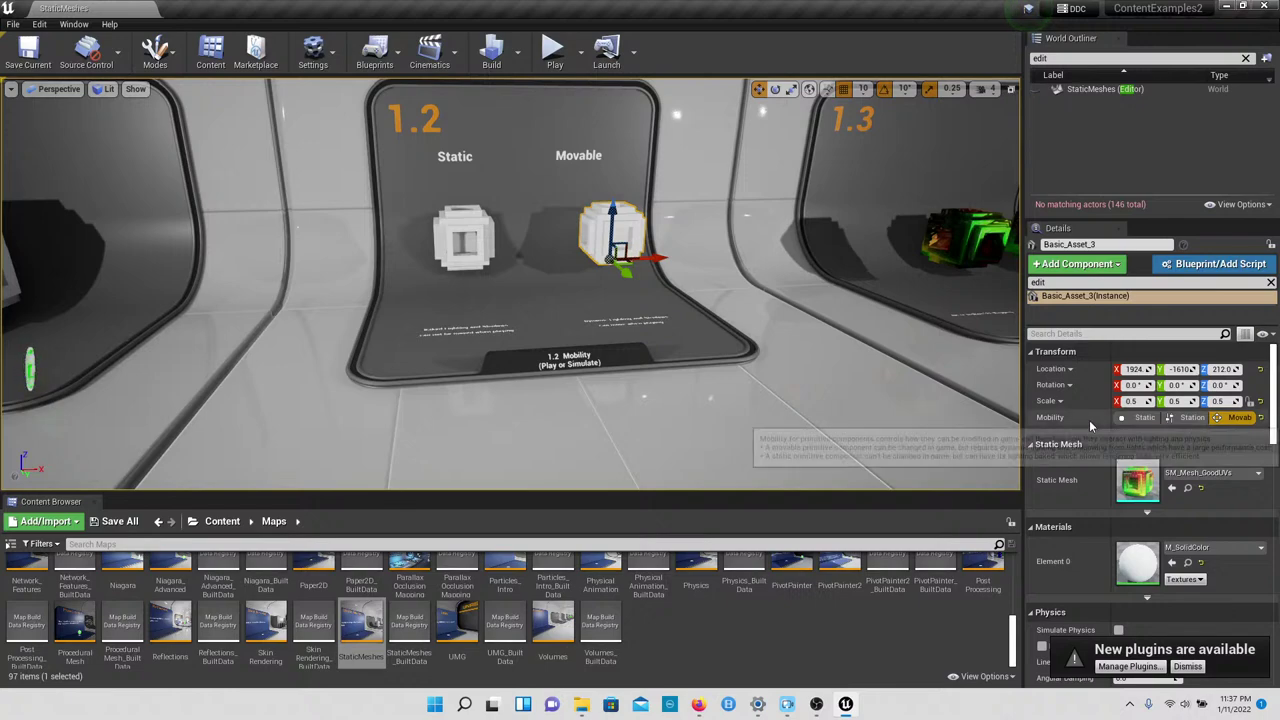
Step: Start playing the StaticMeshes map and walk past the Mobility exhibit to exhibit 1.3 on UV mapping
click(554, 50)
key(w)
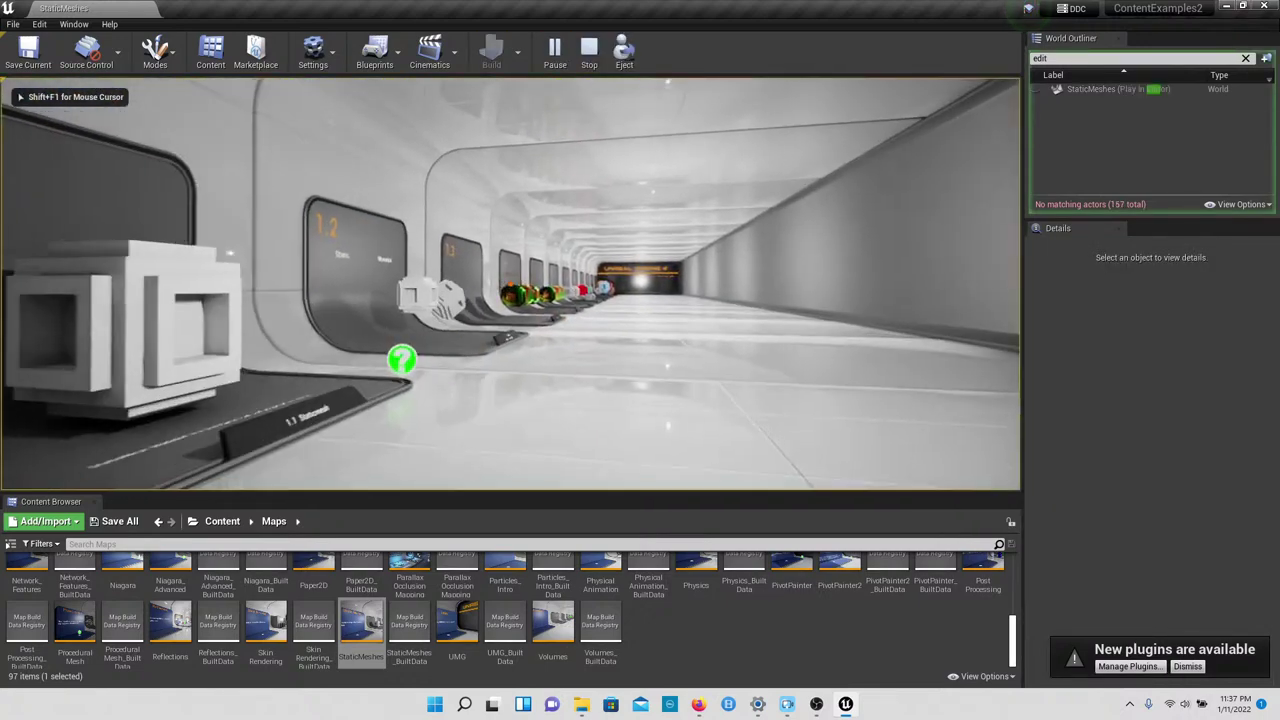
key(w)
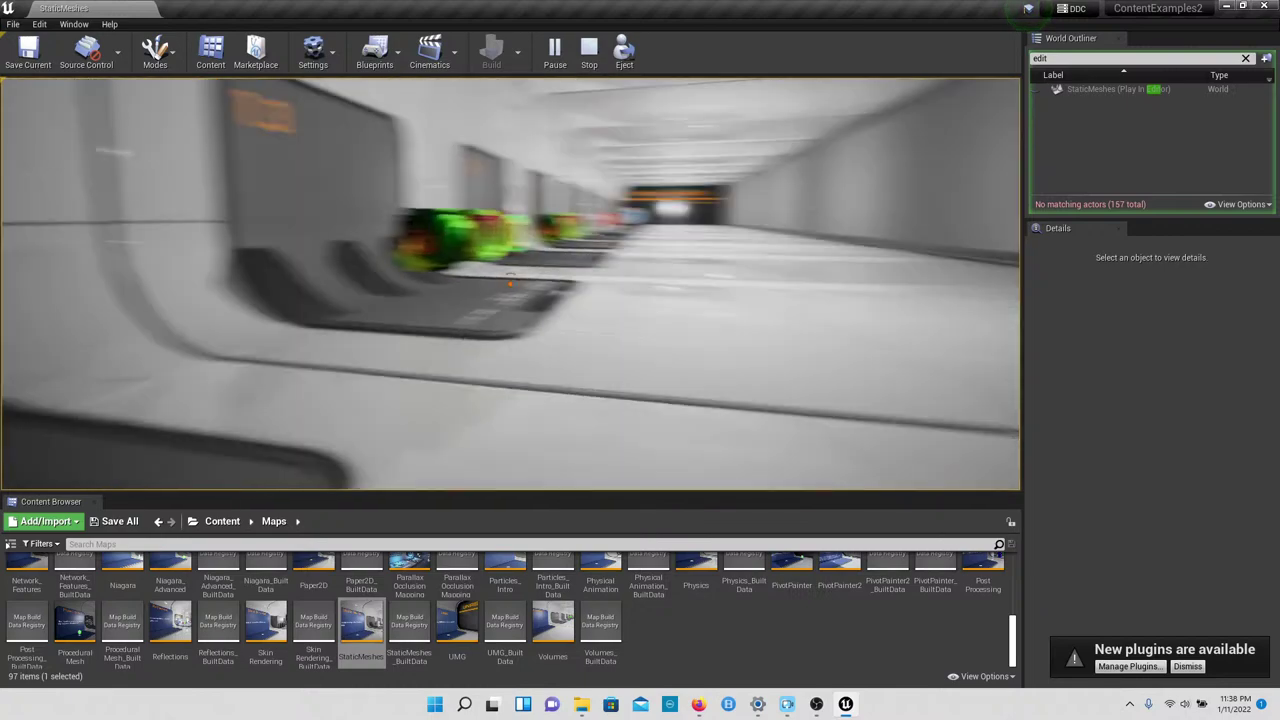
key(w)
key(w)
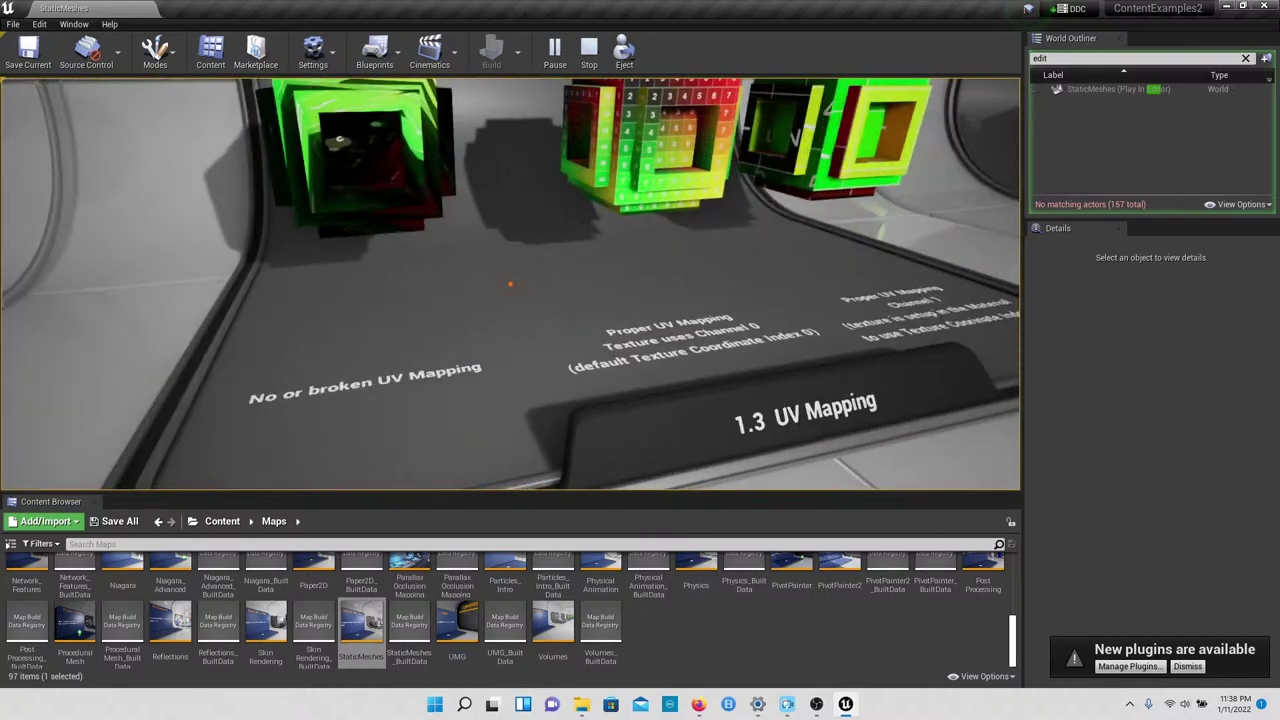
Step: Examine the Channel 0 and Channel 1 UV mapping meshes and their captions at exhibit 1.3
key(s)
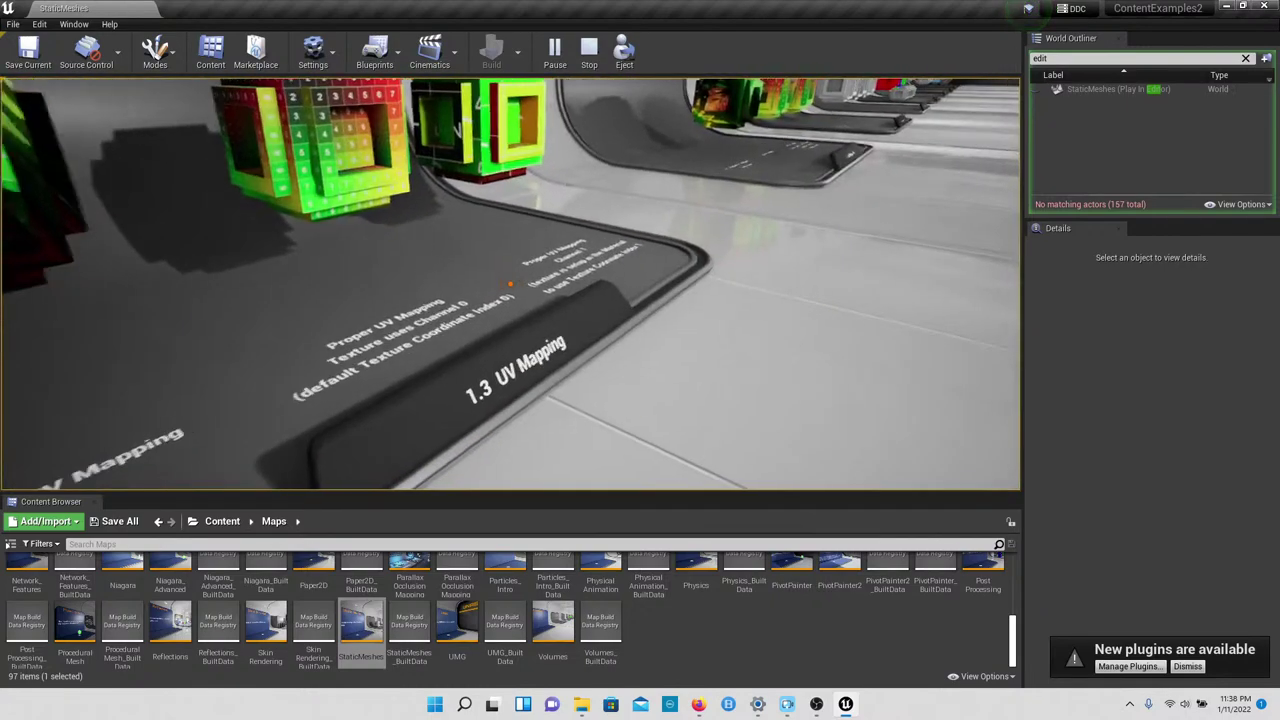
key(w)
key(w)
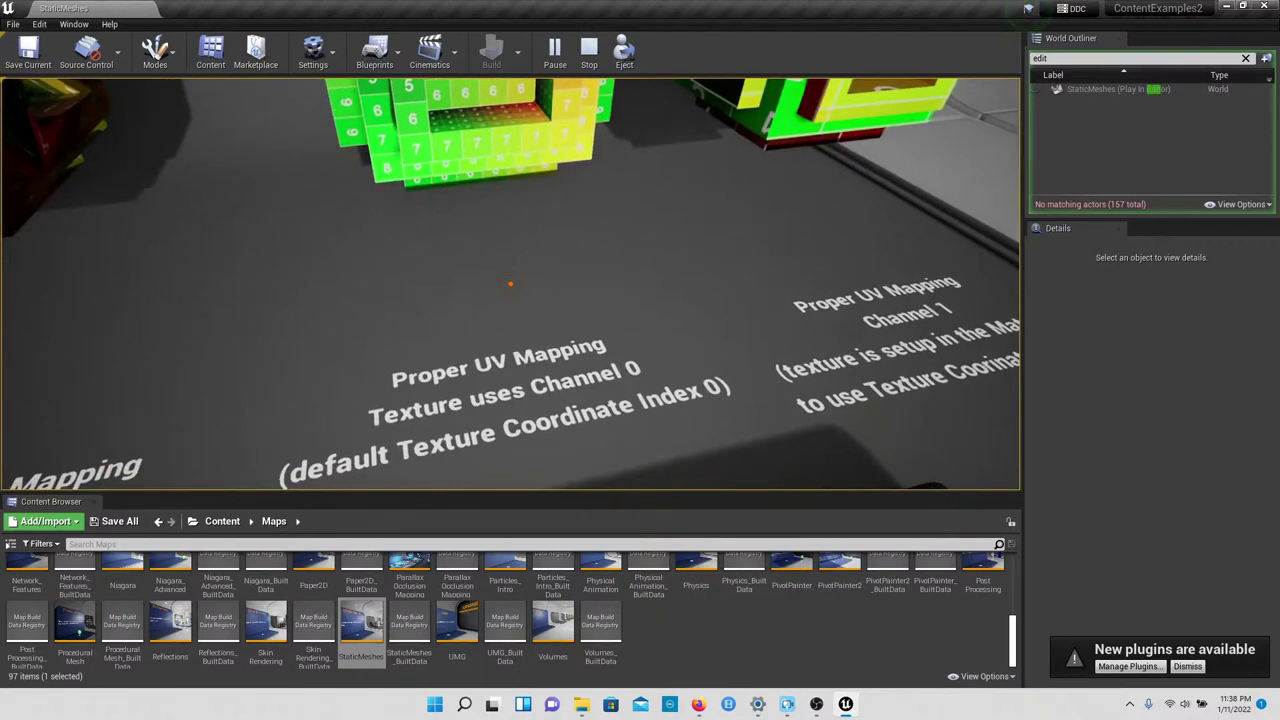
key(s)
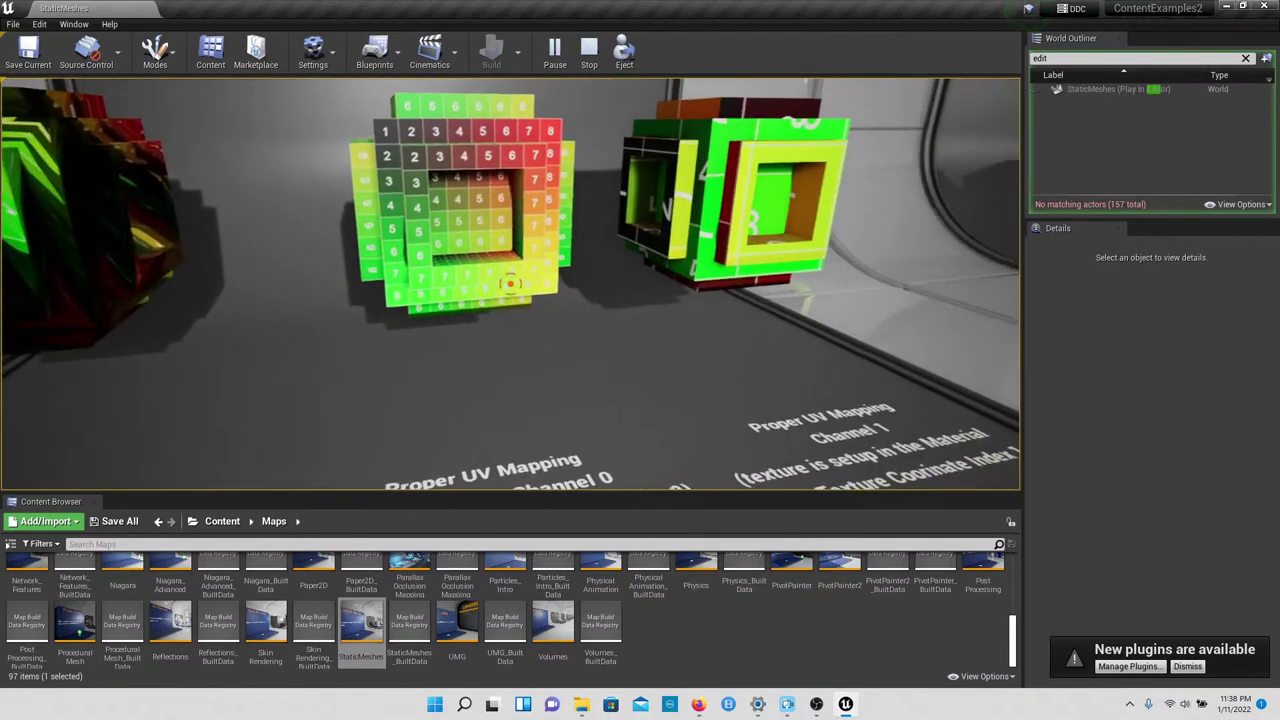
key(w)
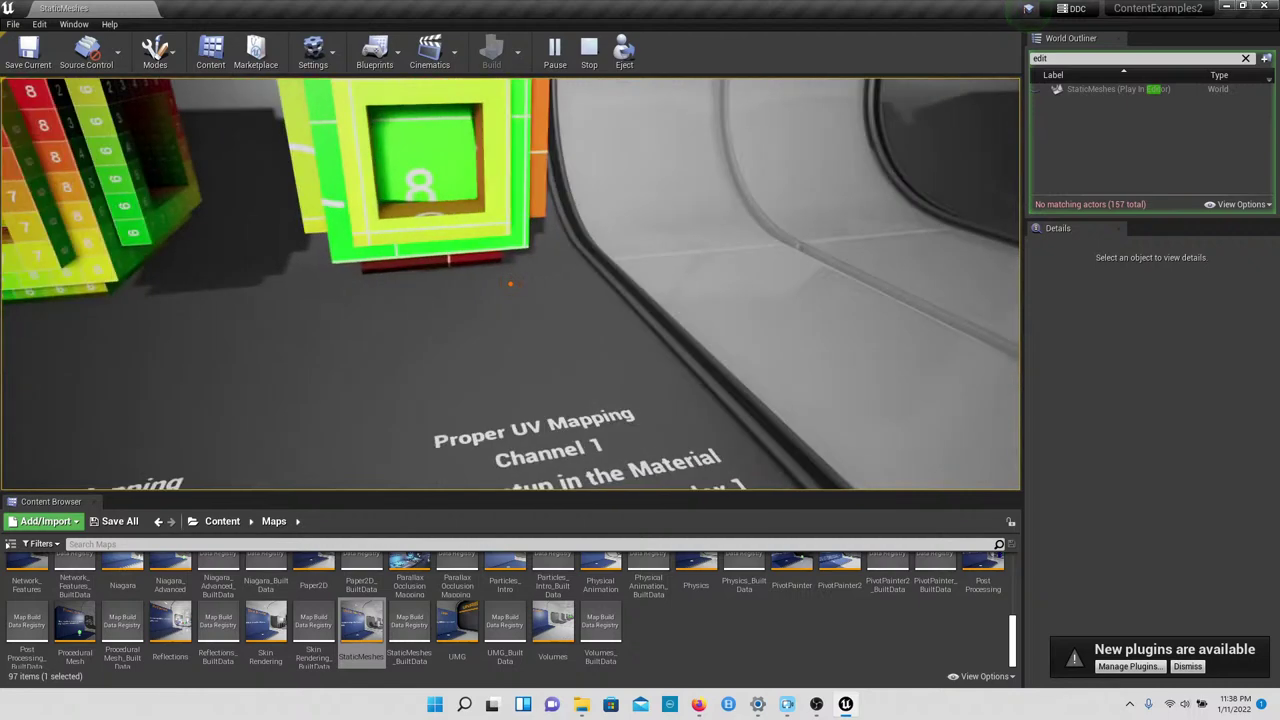
key(s)
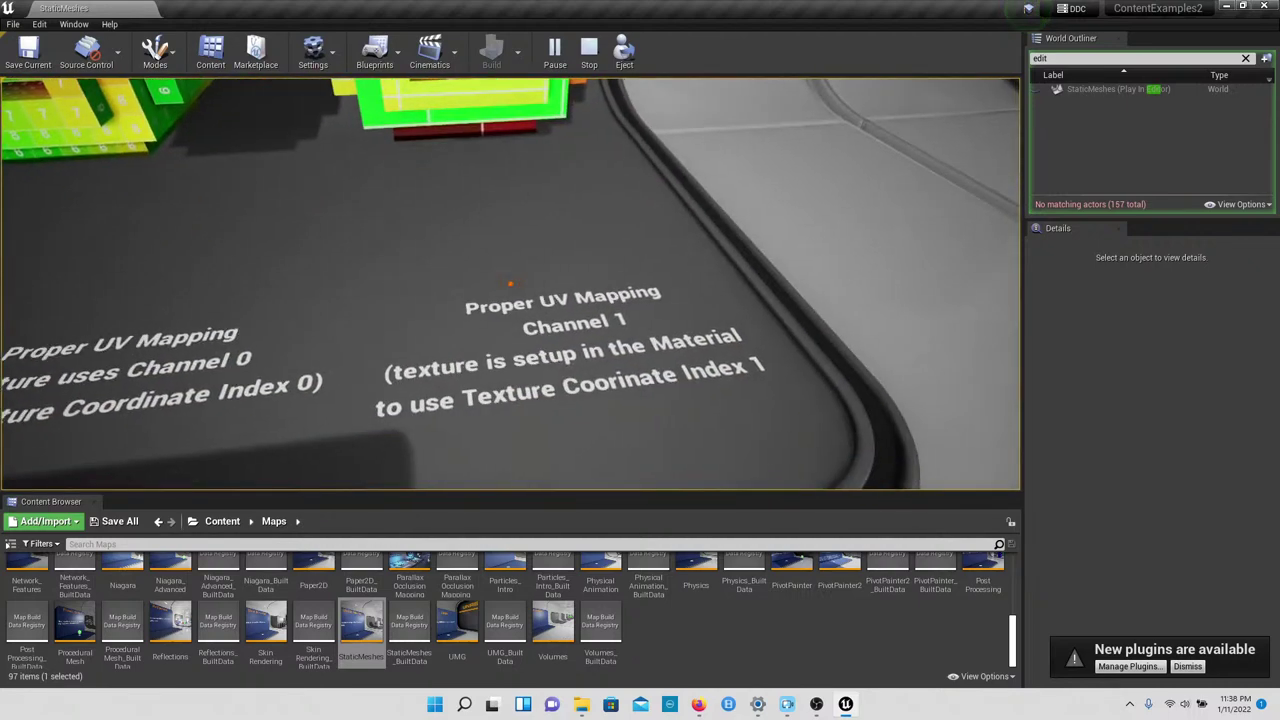
key(w)
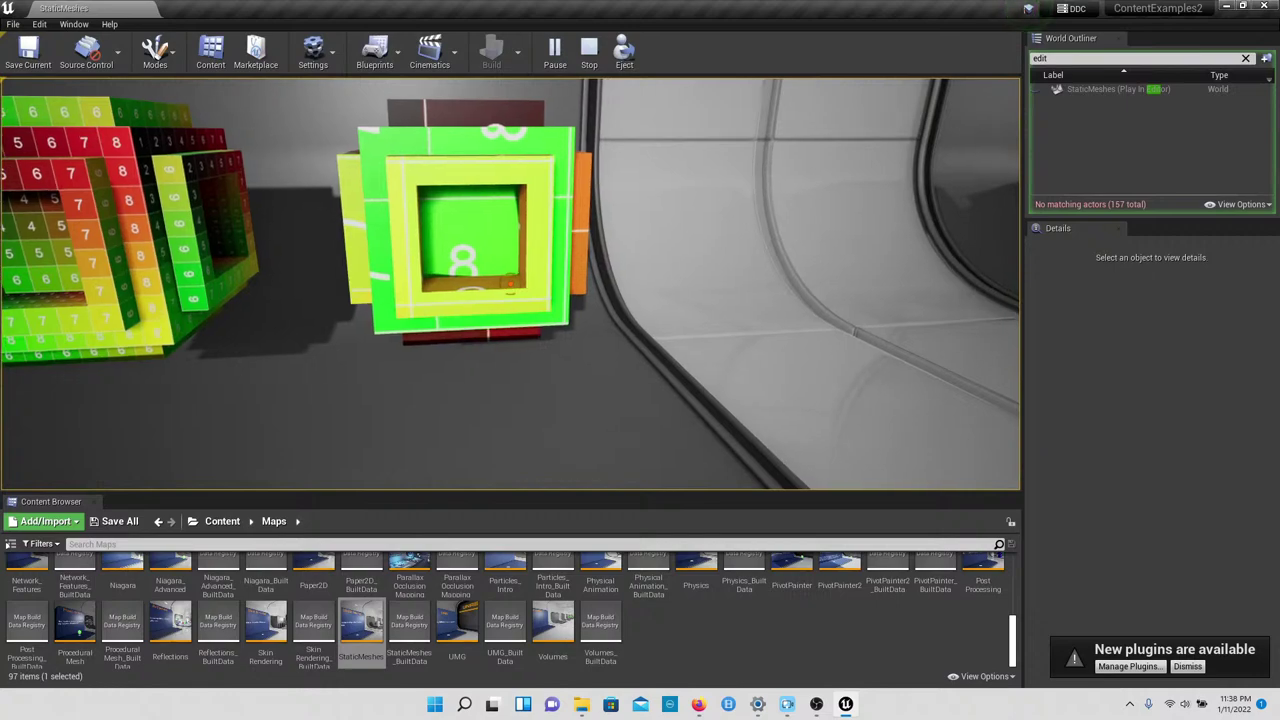
Step: Walk past the broken, bad and good UV mapping meshes to exhibit 1.5, Generate Unique UVs
key(w)
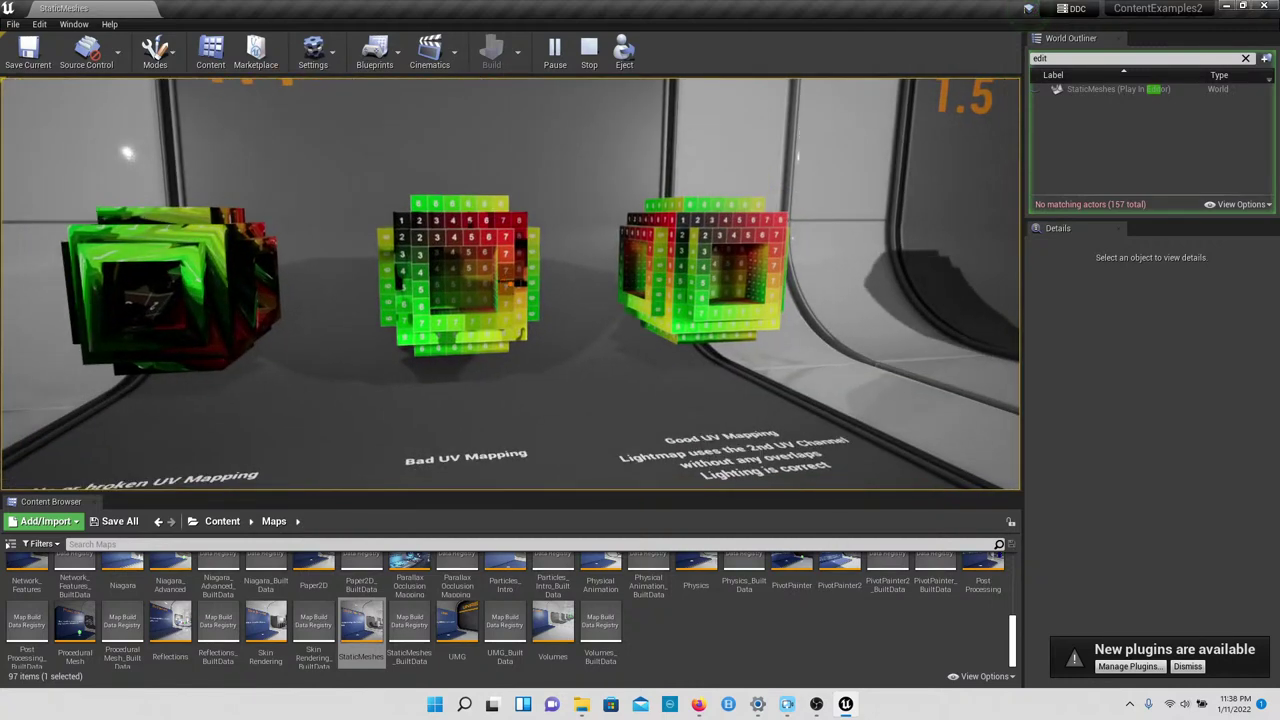
key(w)
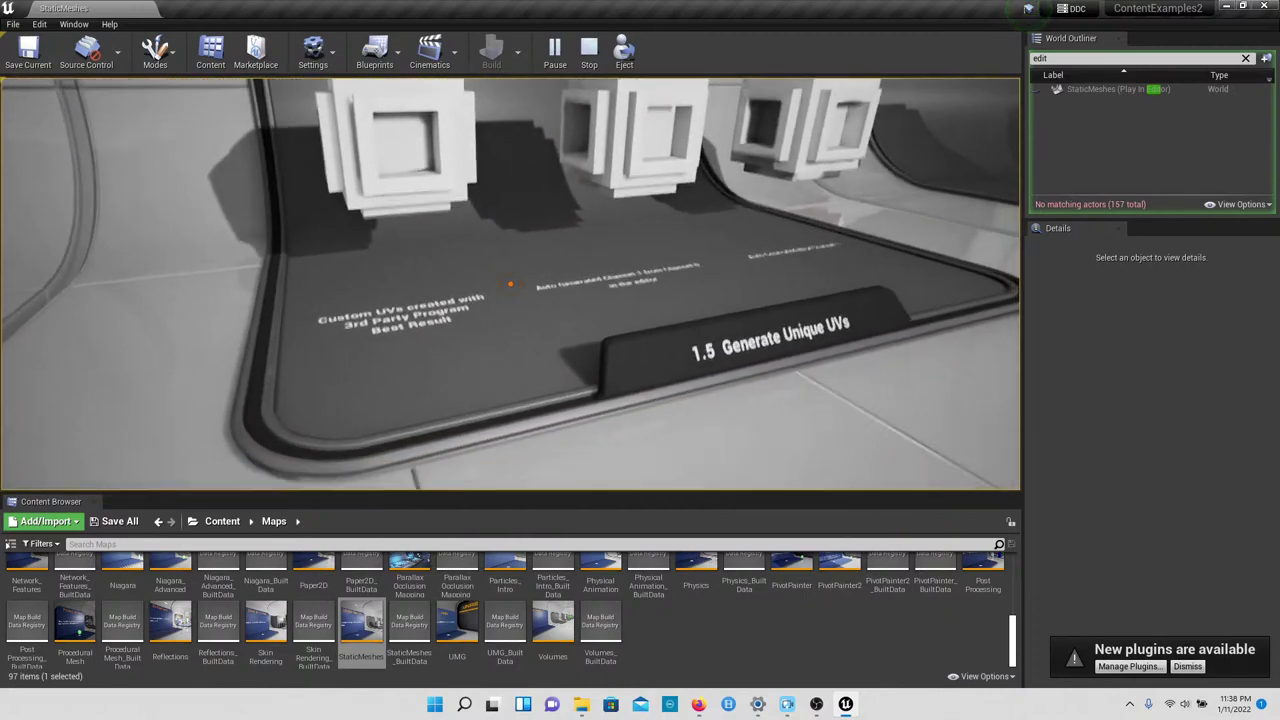
key(w)
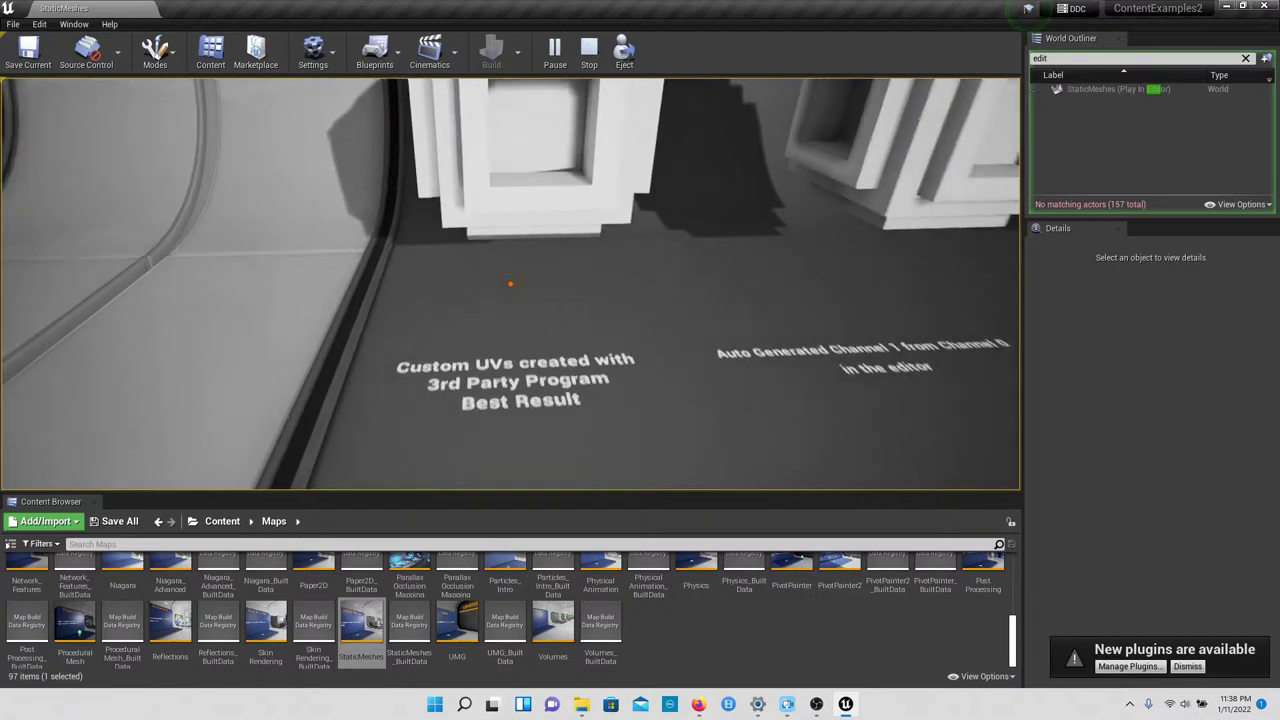
Step: Compare the custom, auto-generated from Channel 0 and auto-generated new Channel 1 meshes and captions at exhibit 1.5
key(w)
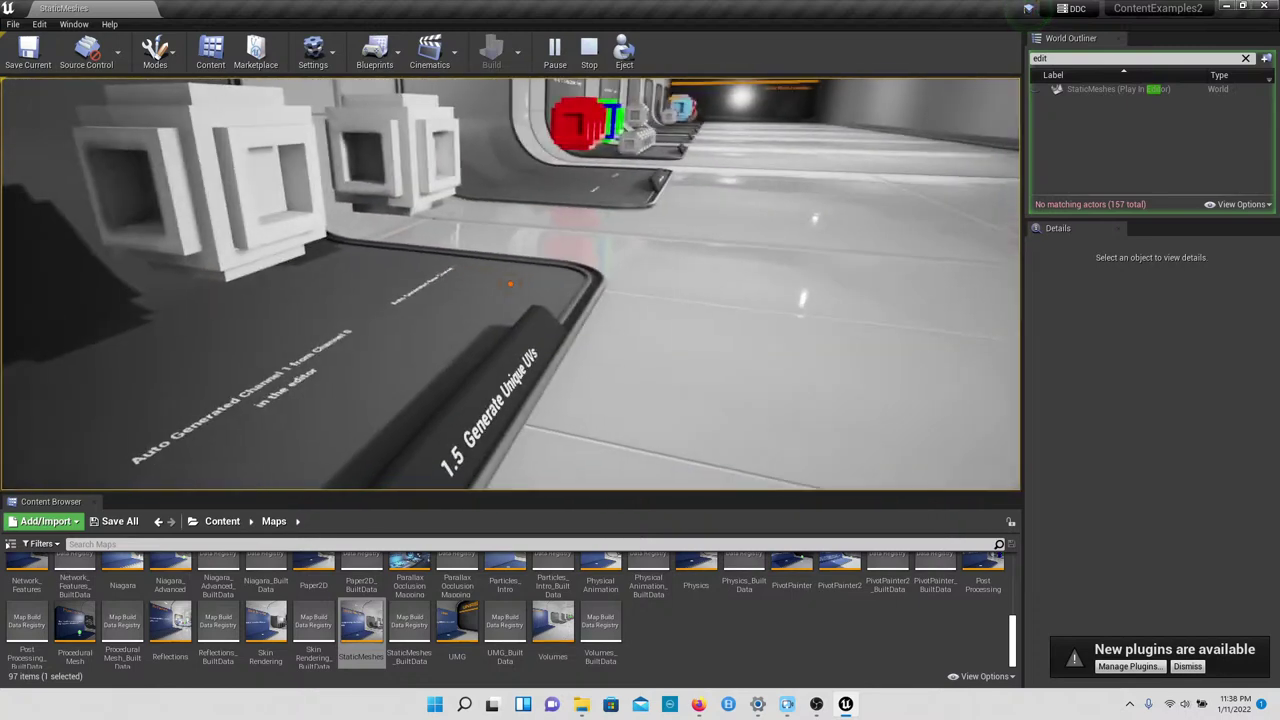
key(w)
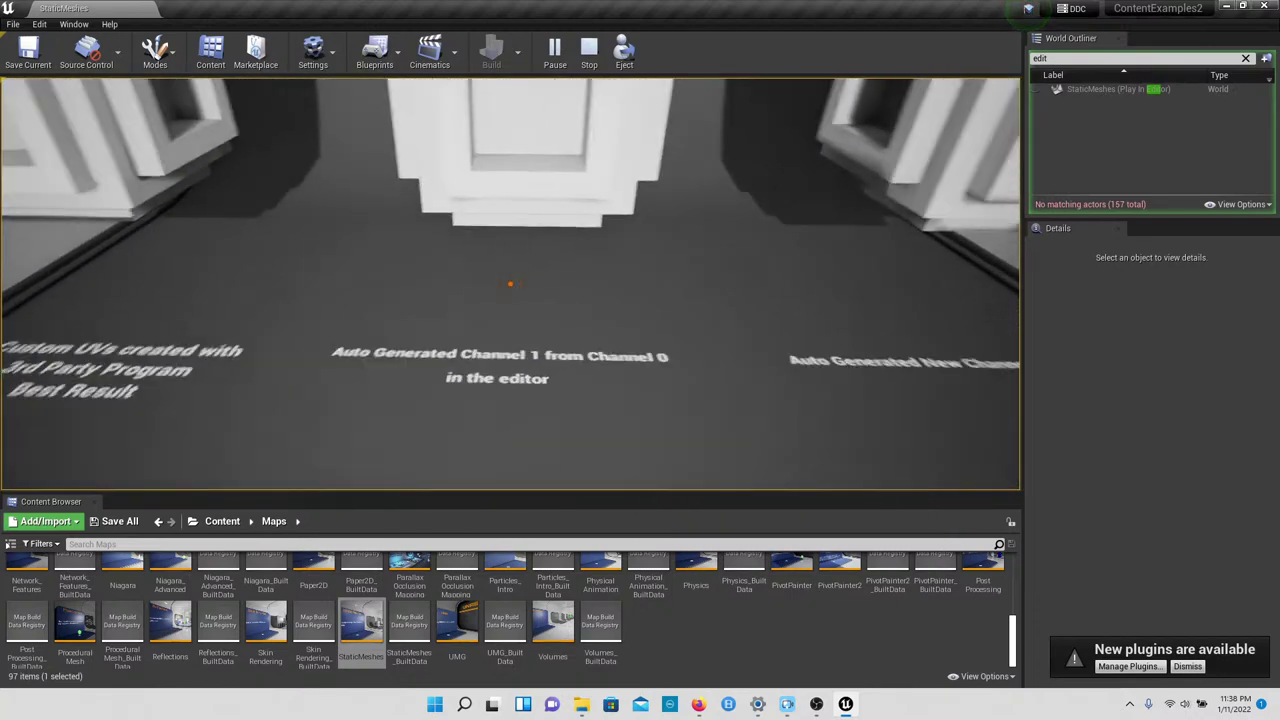
key(w)
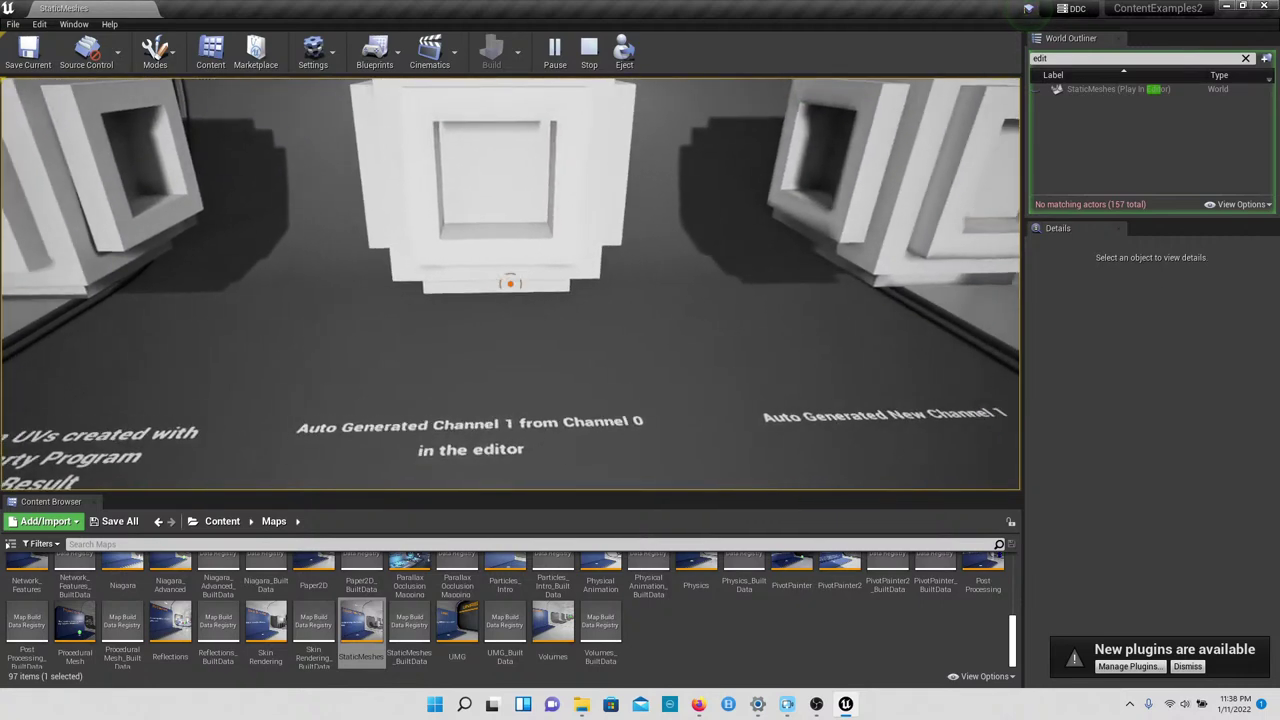
key(s)
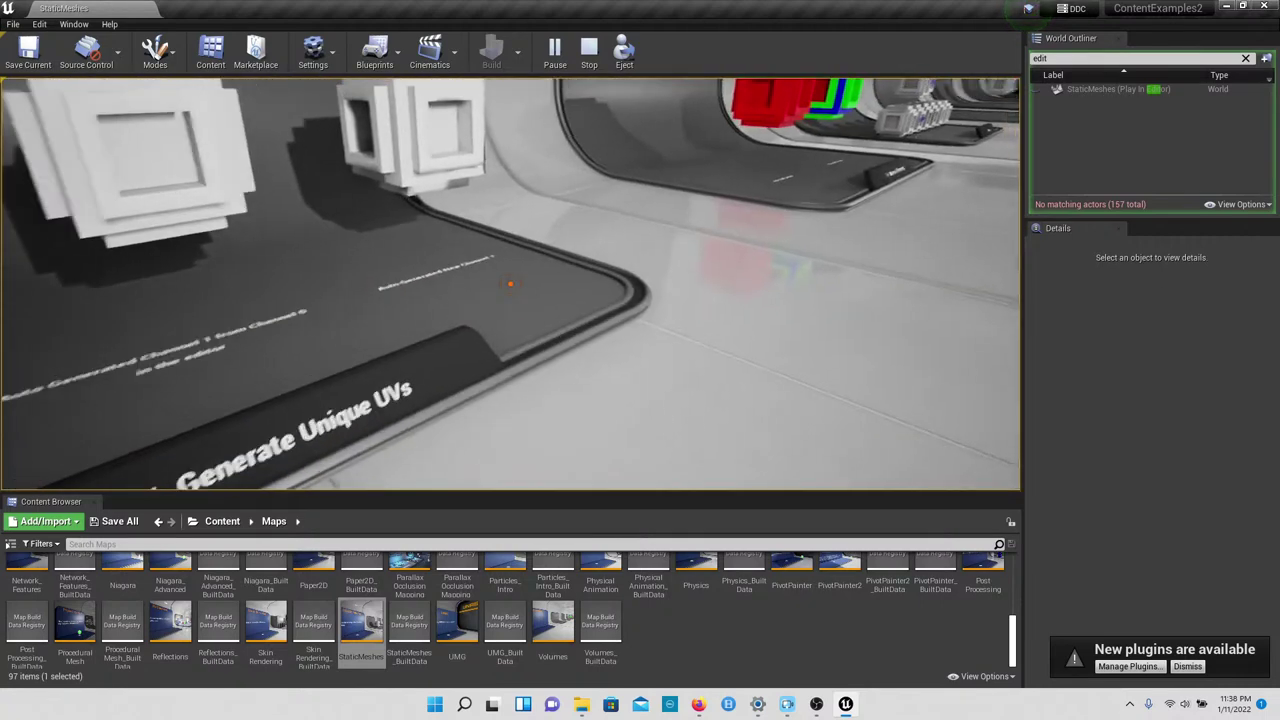
key(w)
key(s)
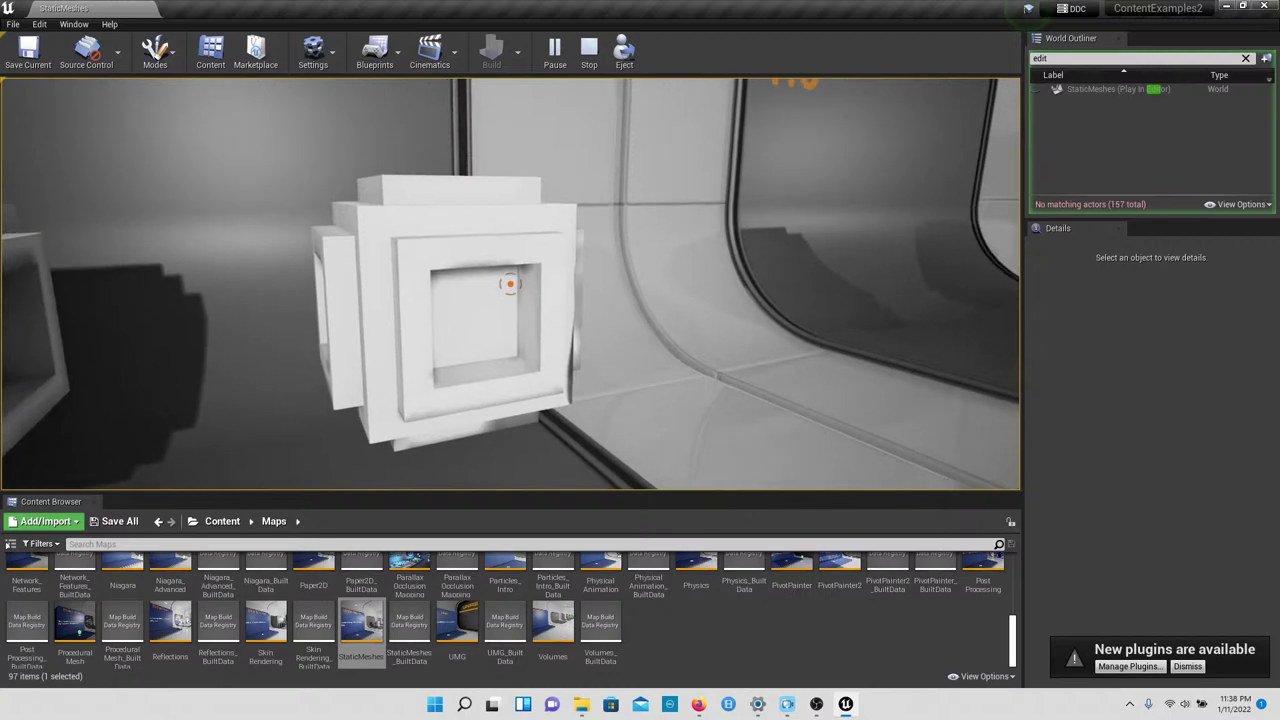
key(s)
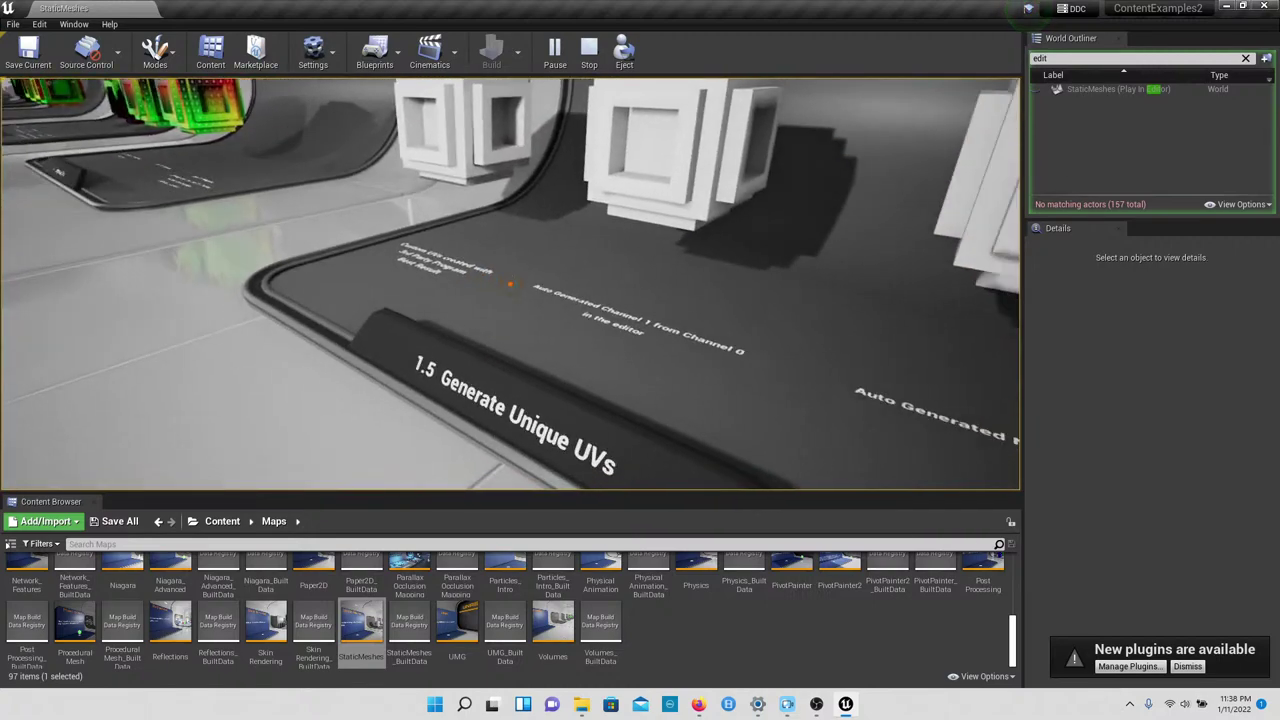
key(s)
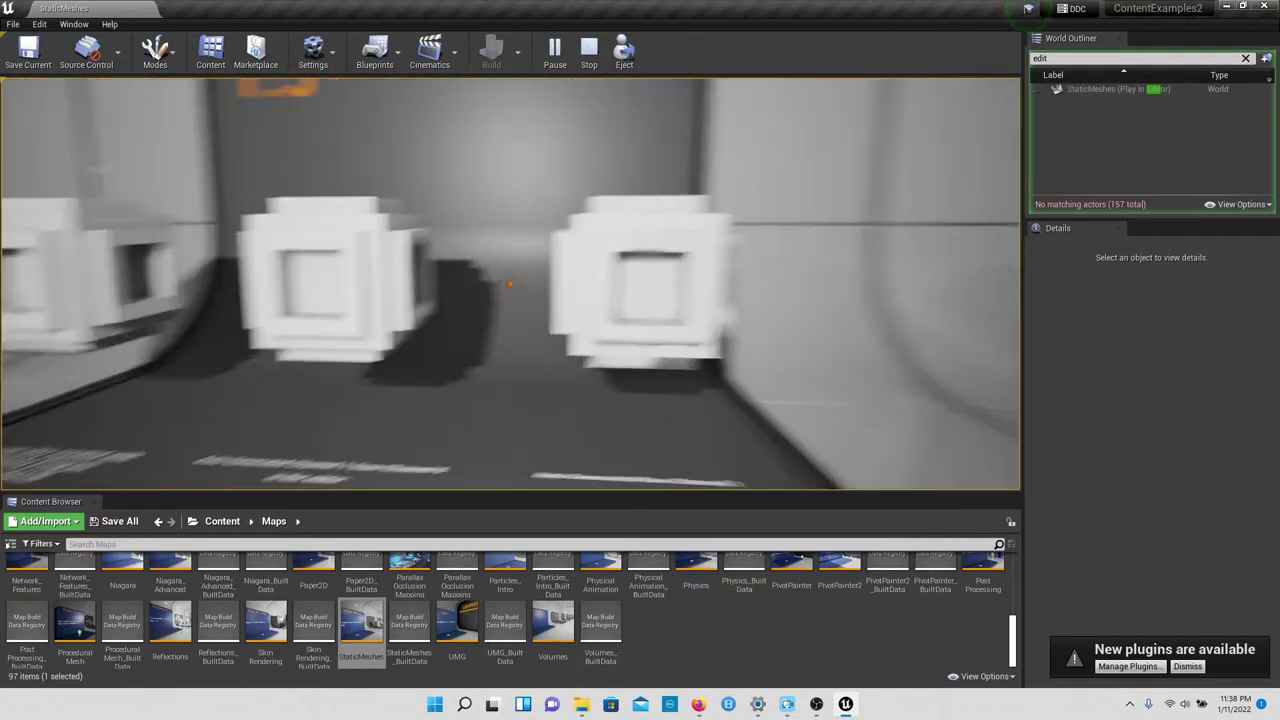
Step: Walk to exhibit 1.6, Material Elements, and examine the meshes with 1 and 3 material elements
key(w)
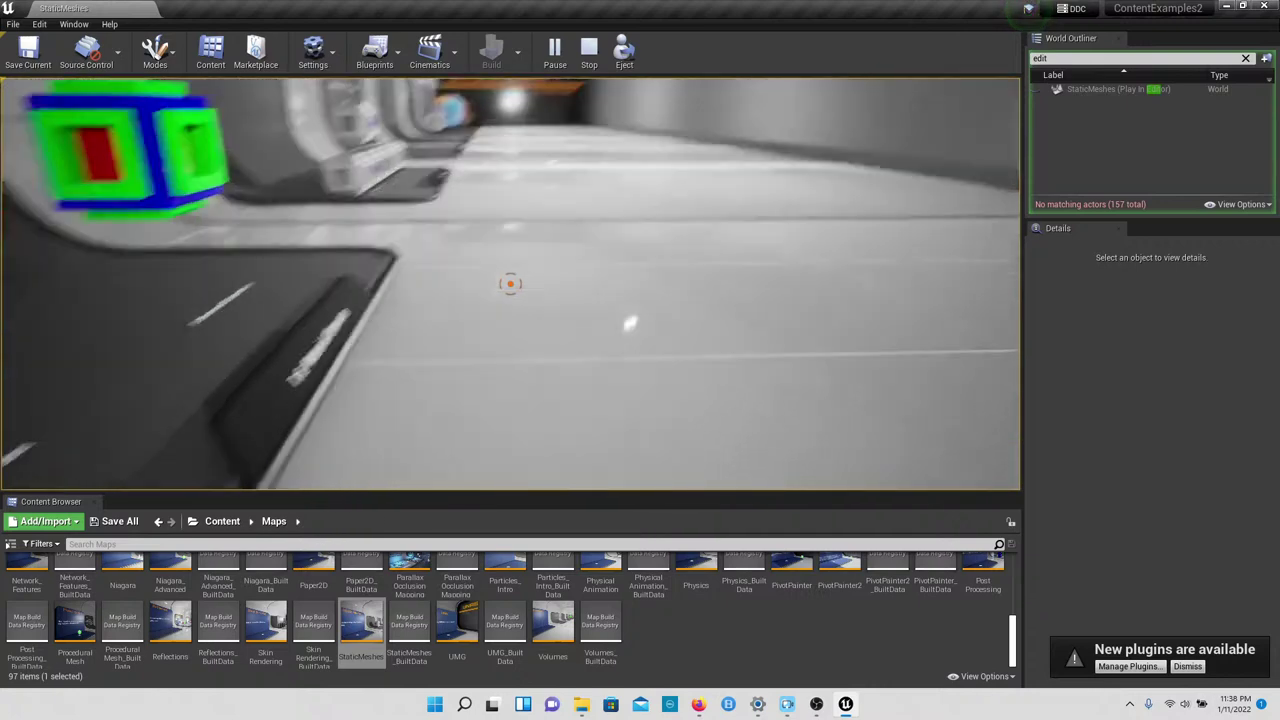
key(s)
key(w)
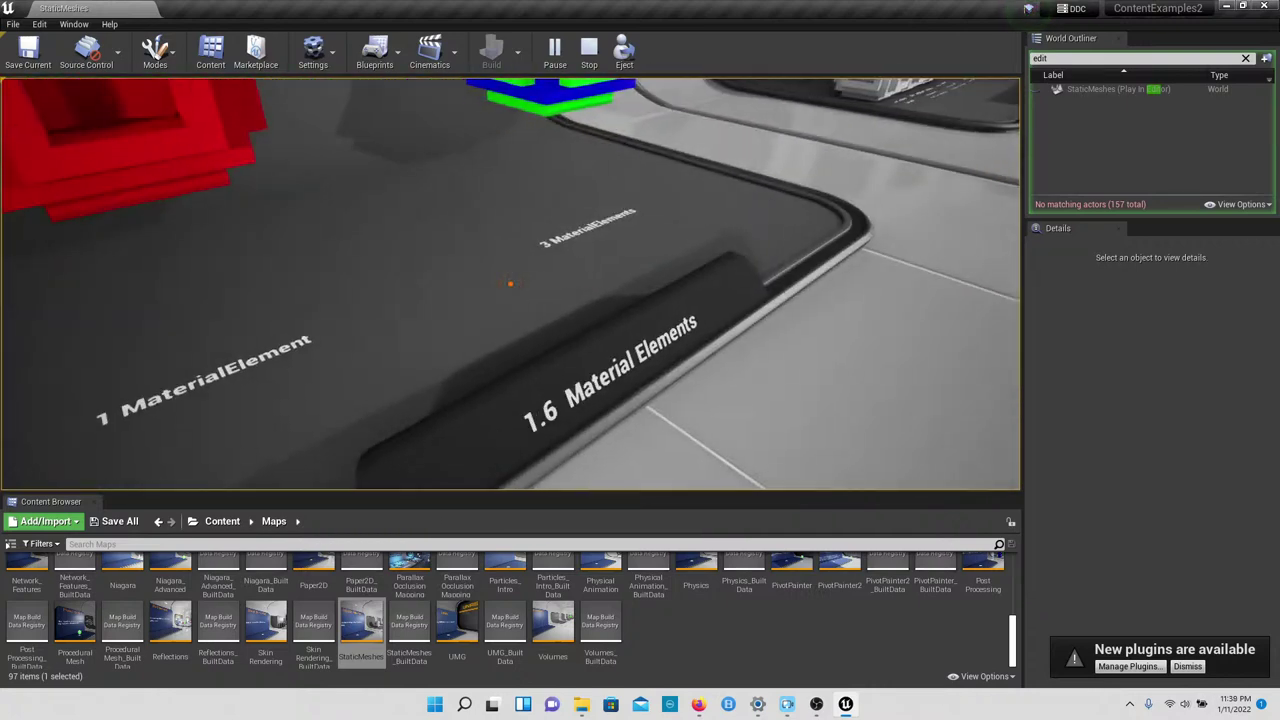
key(s)
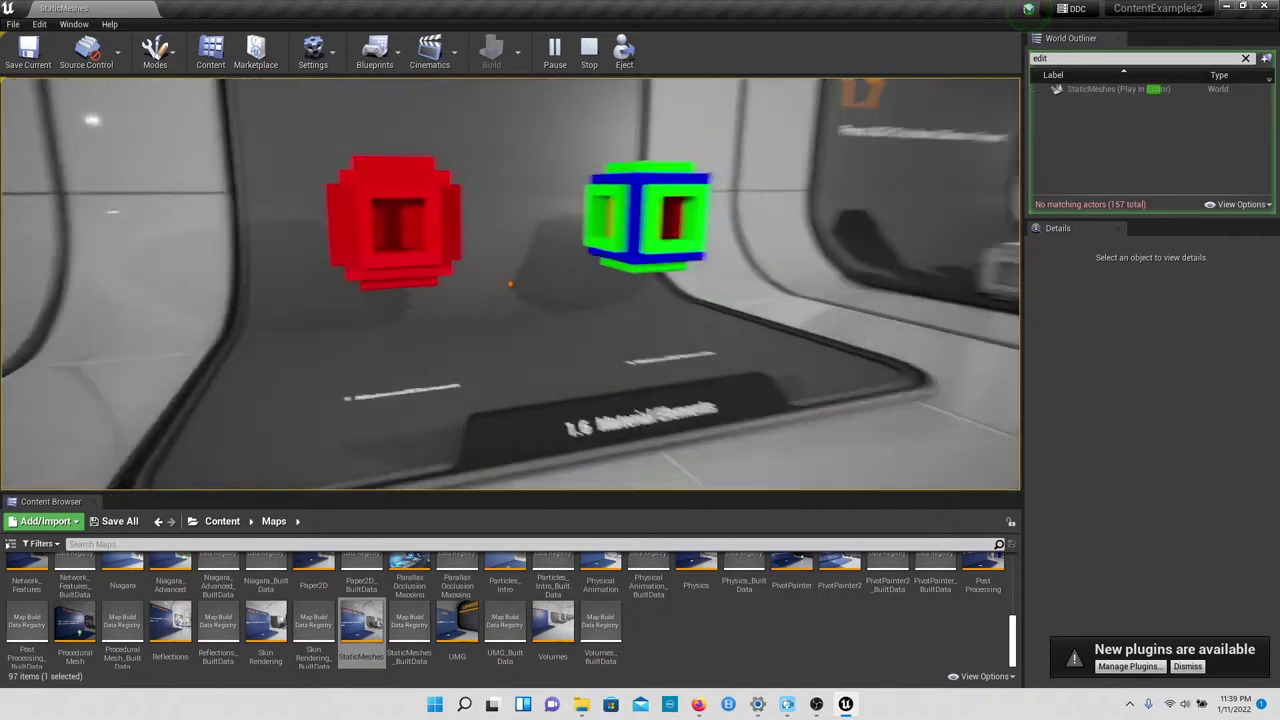
key(w)
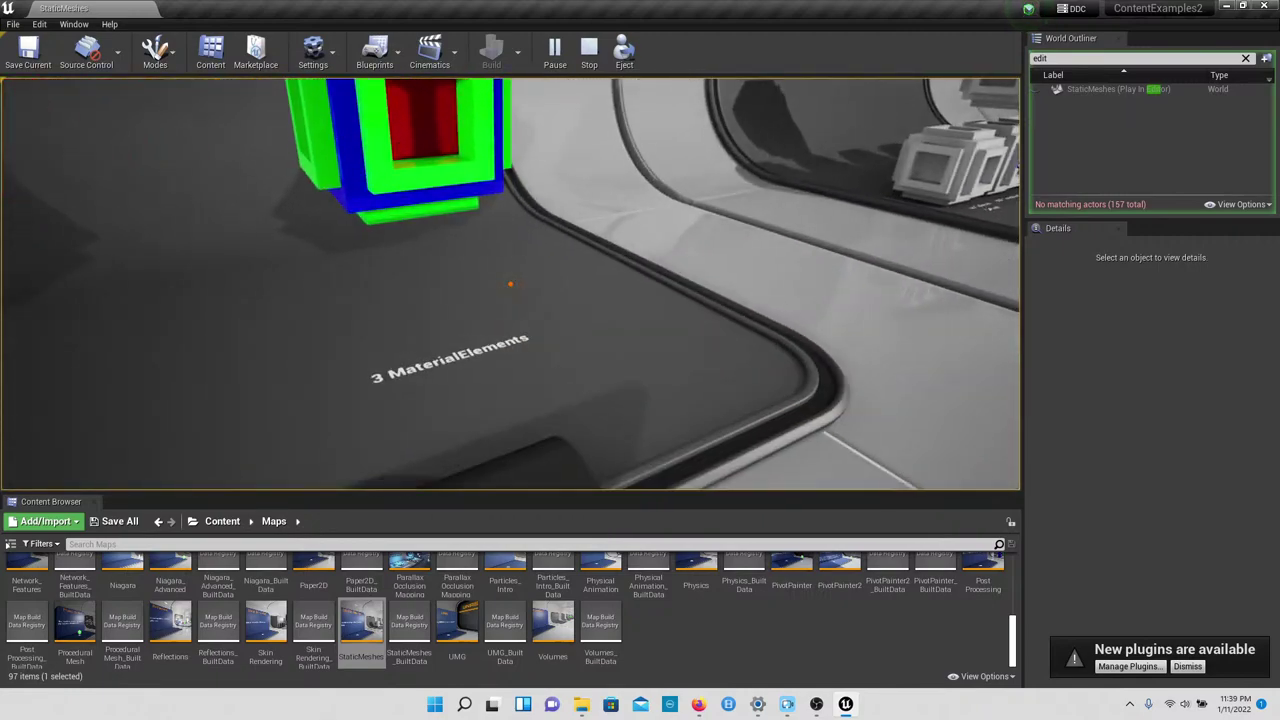
key(w)
Step: Go to exhibit 1.7 and examine its collision types, from No Collision and DOP to Complex as Simple
key(w)
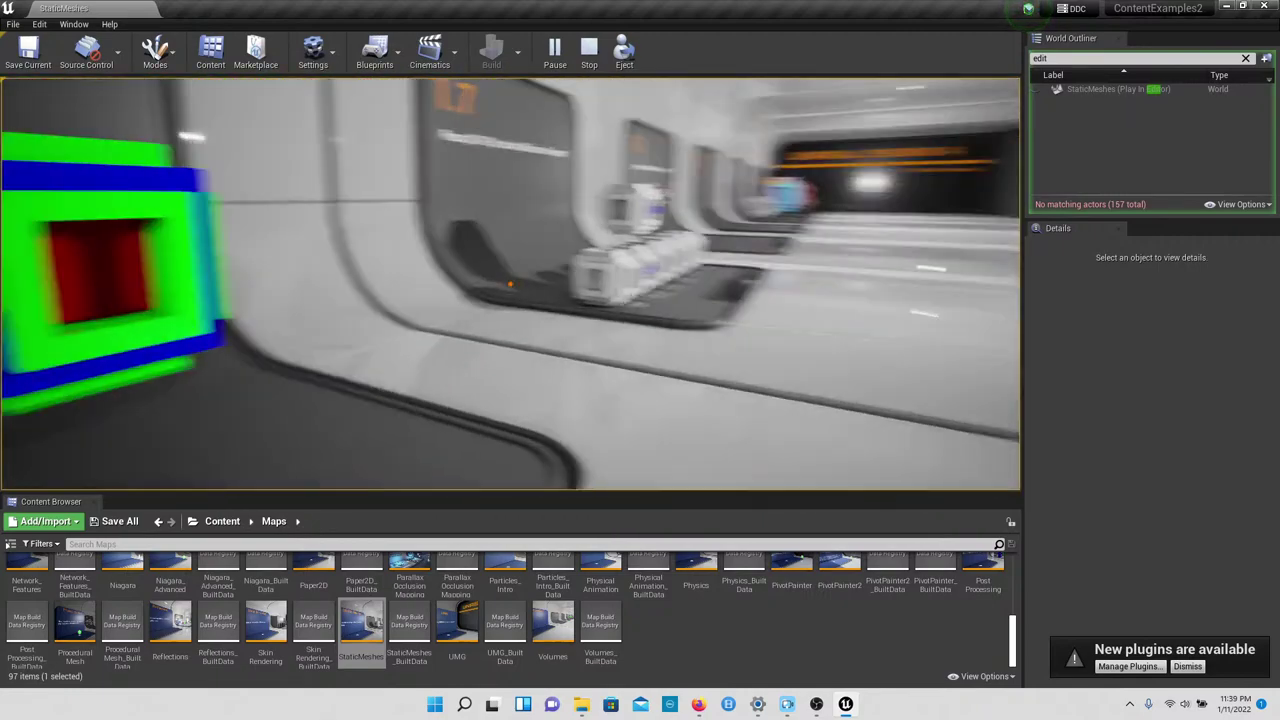
key(w)
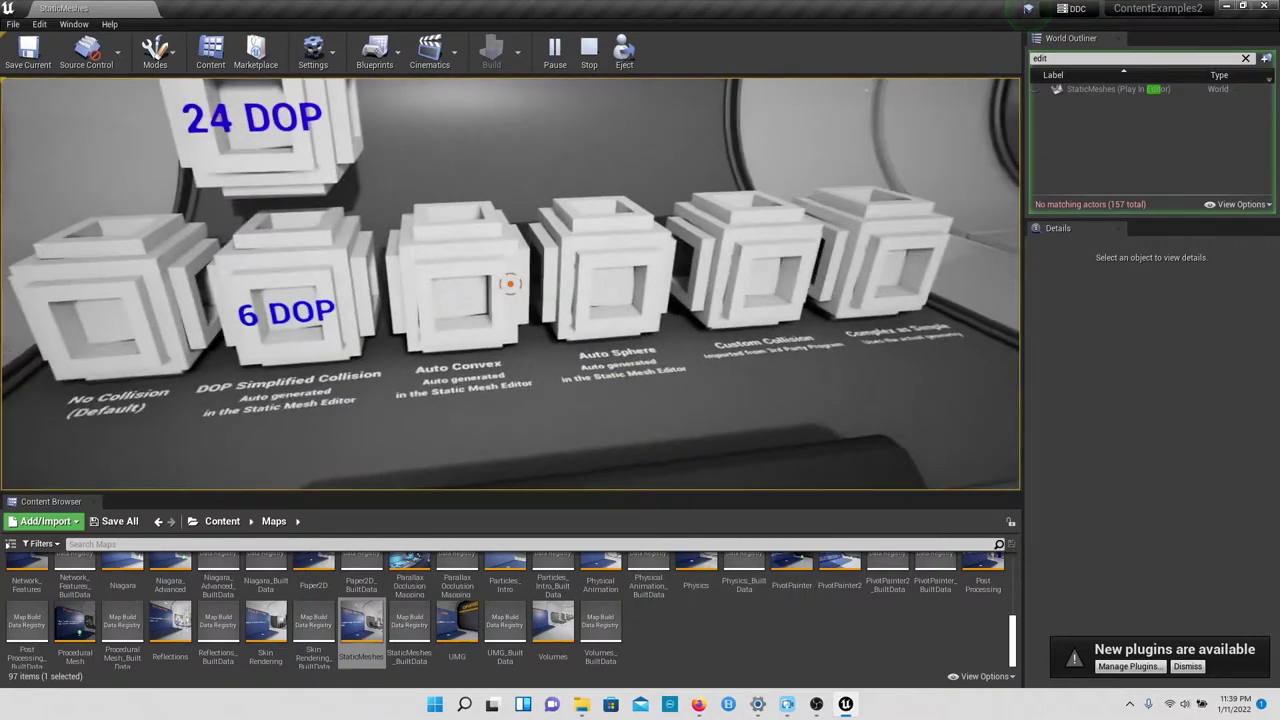
key(s)
key(Left)
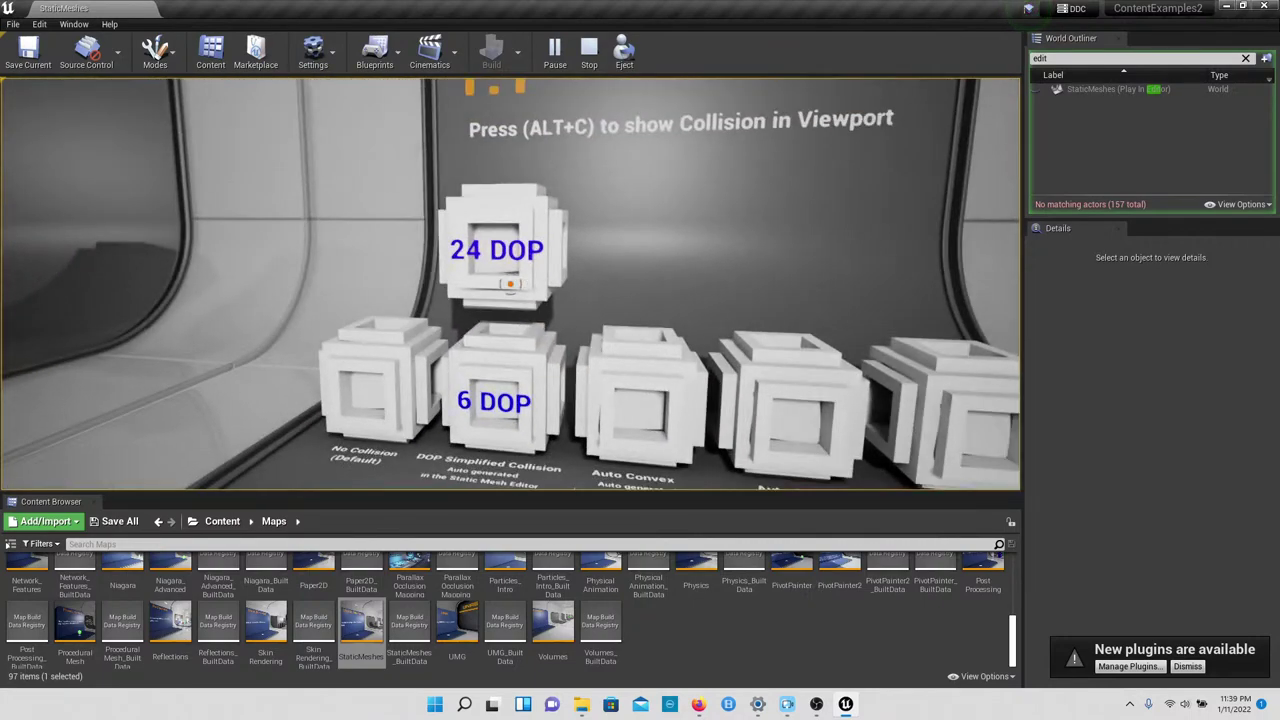
key(w)
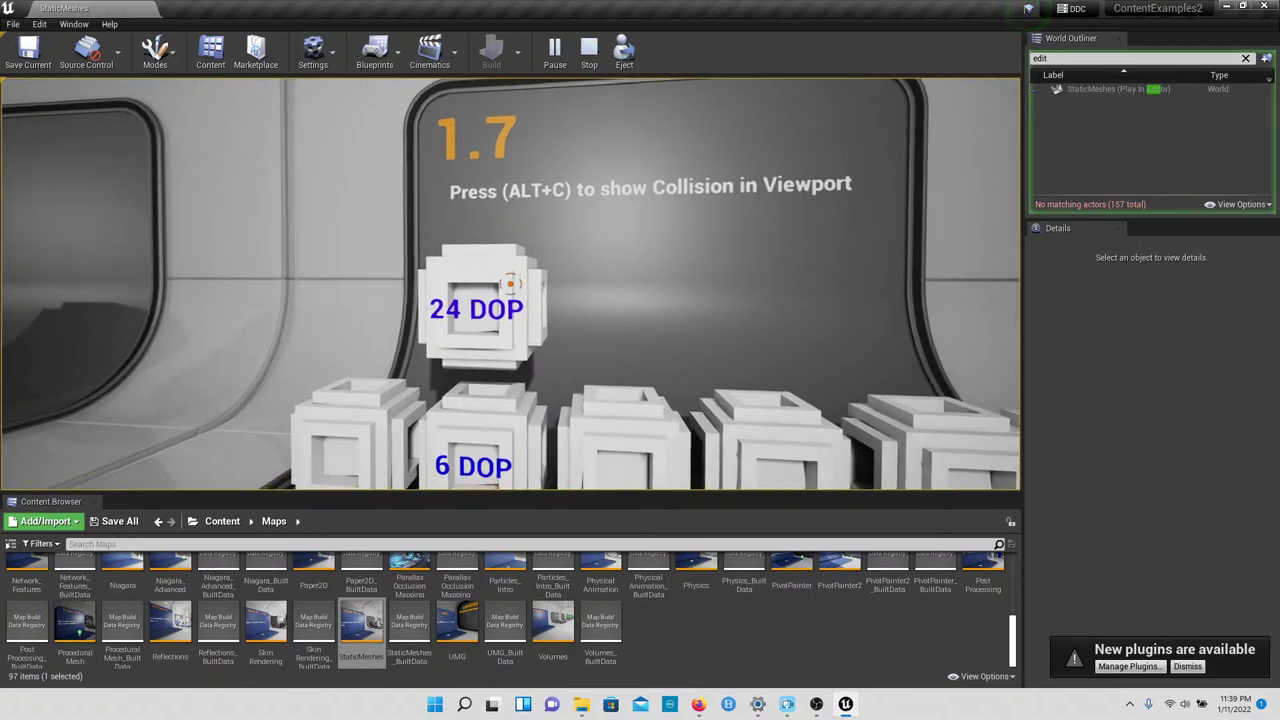
key(w)
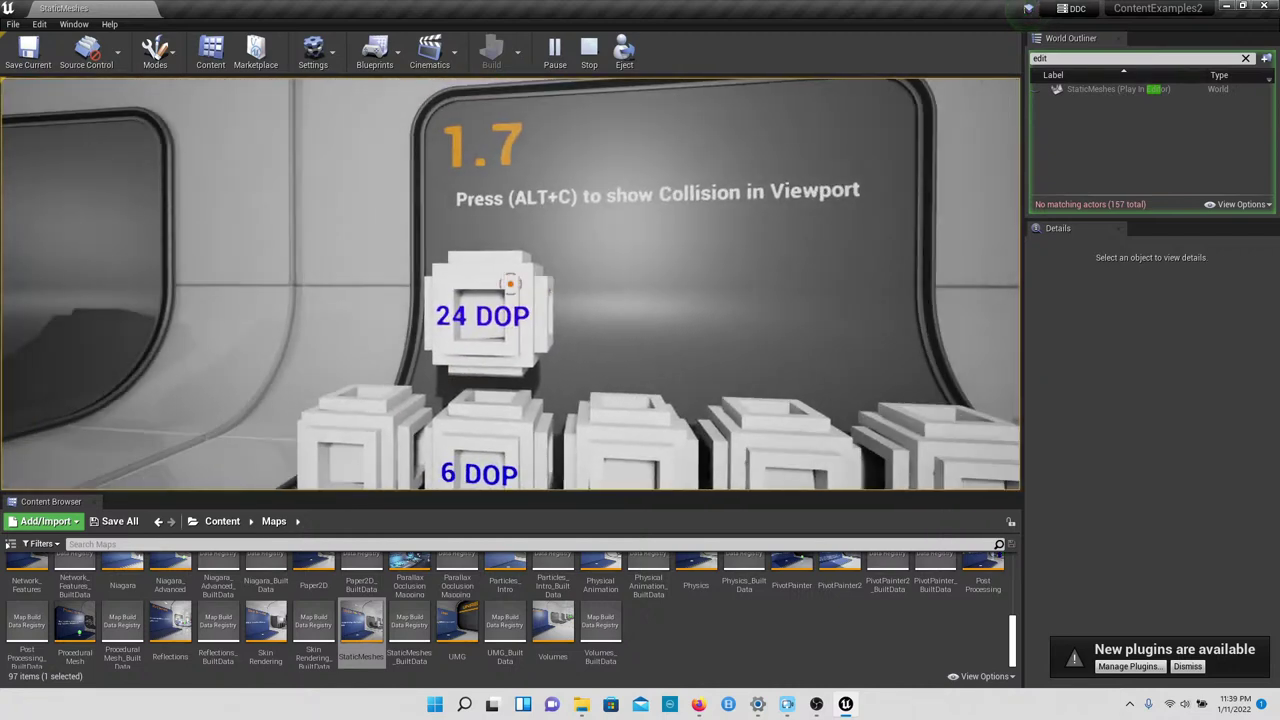
key(a)
key(s)
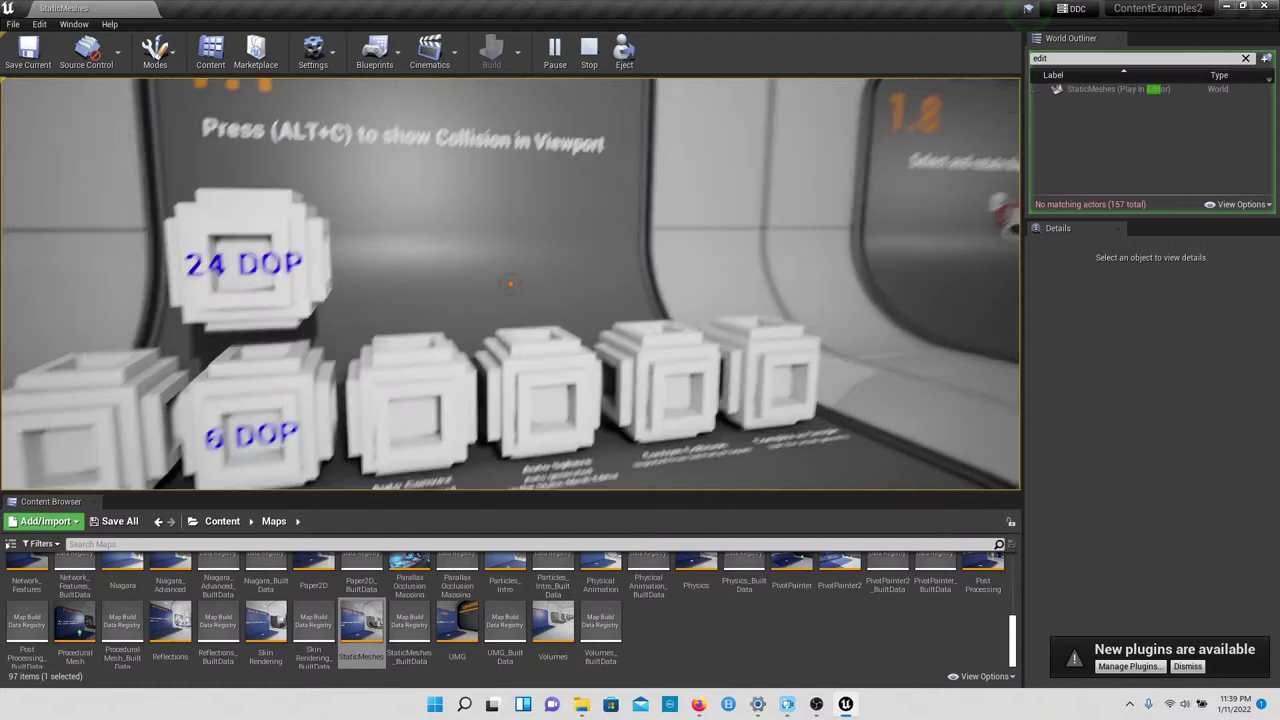
Step: Walk on to exhibit 1.8 and view the mesh with the red bracket and its rotation instruction
key(w)
key(w)
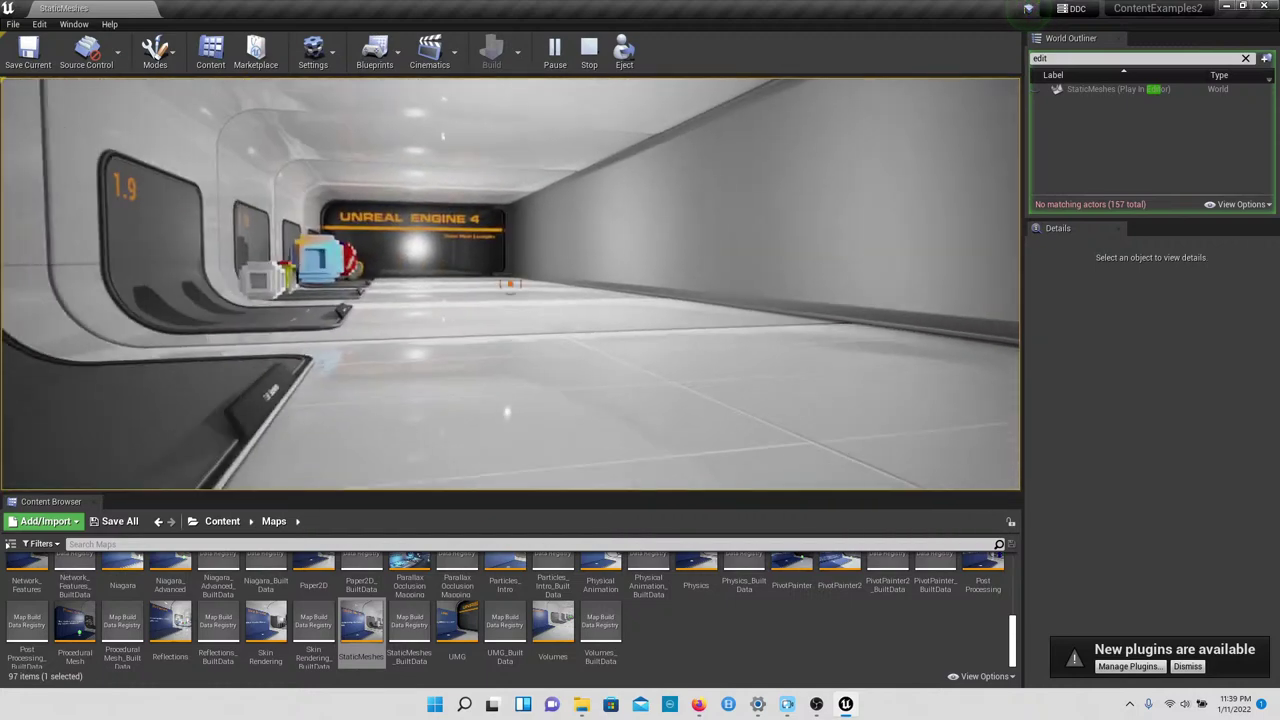
key(w)
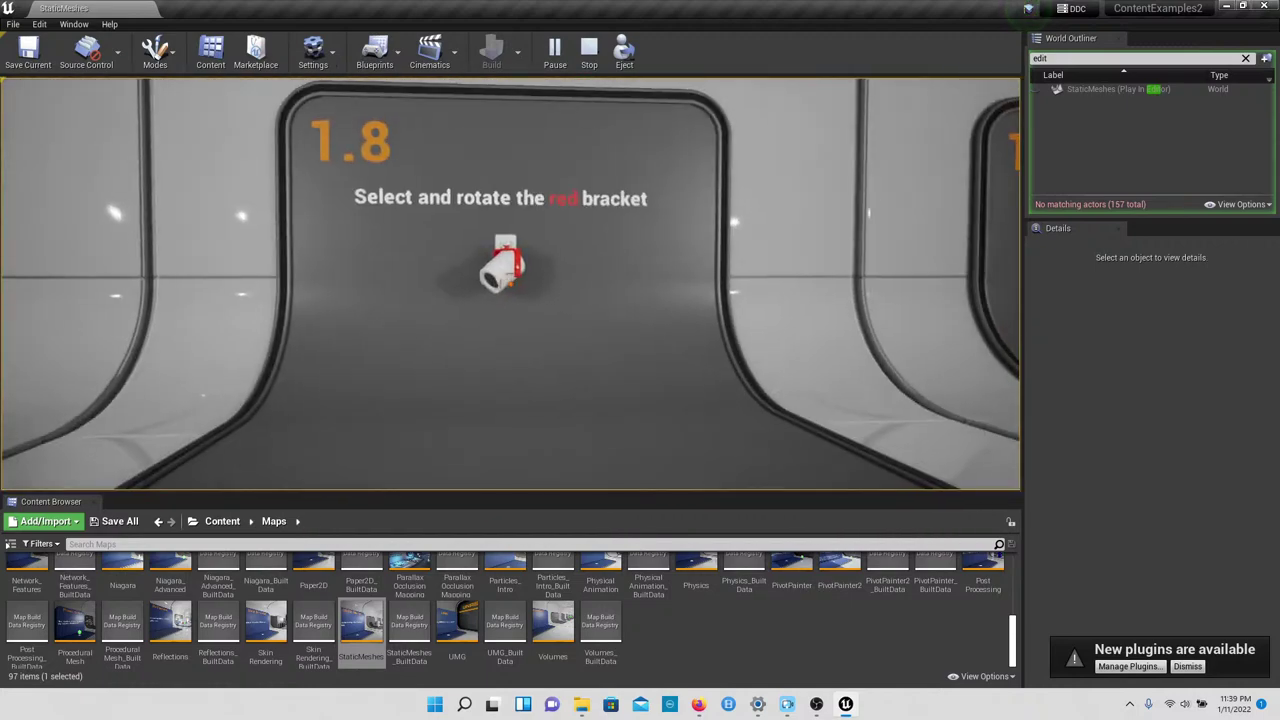
key(w)
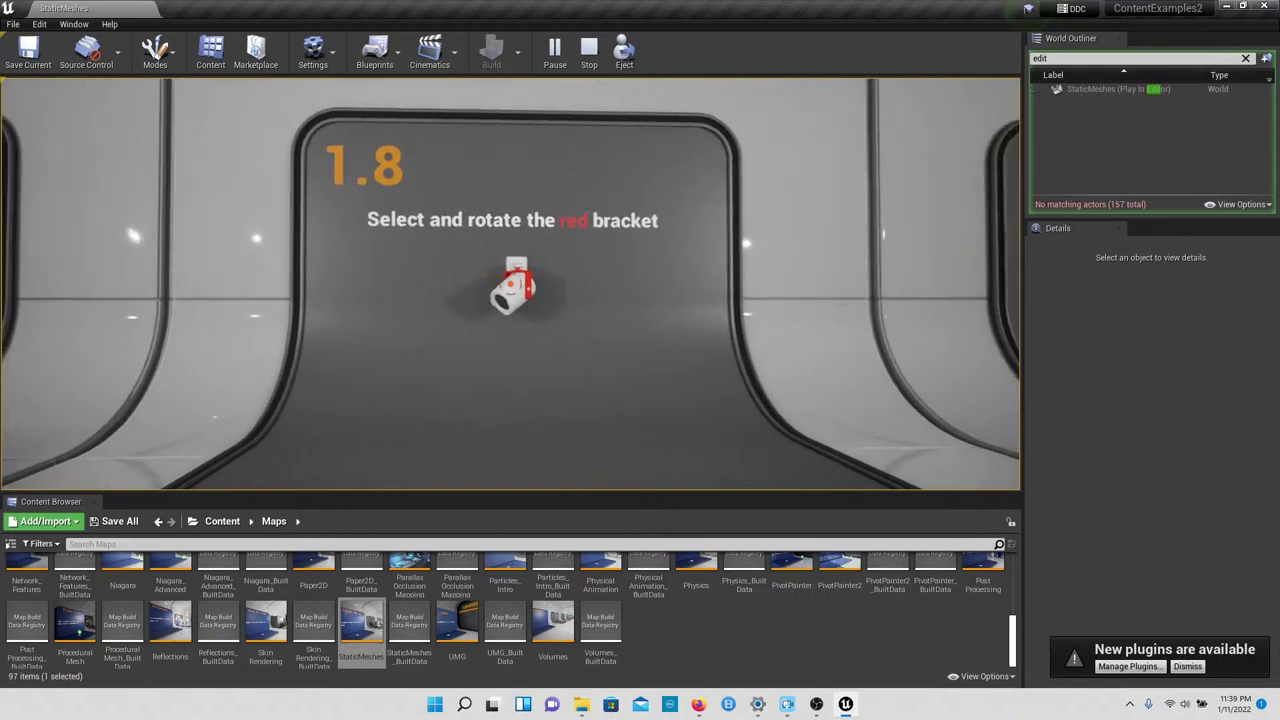
key(s)
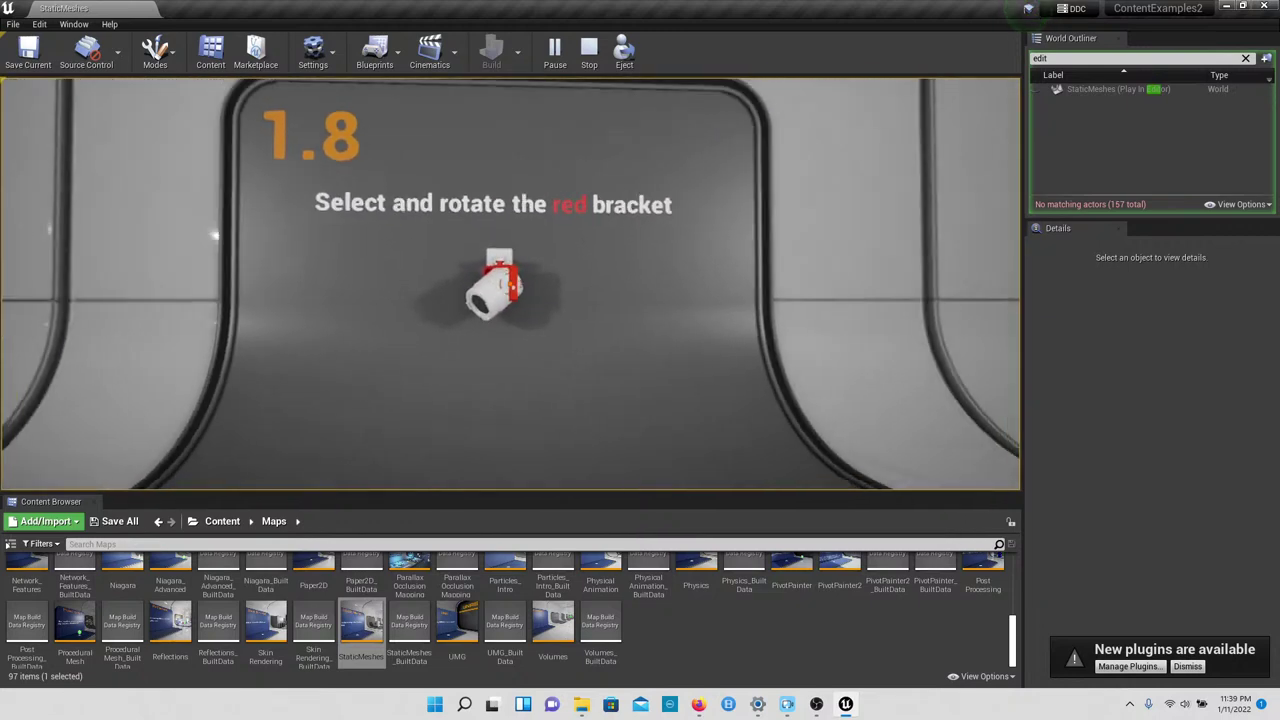
Step: View the VertexColors meshes at exhibit 1.9 and the vertex-painted mesh at exhibit 1.10
key(w)
key(w)
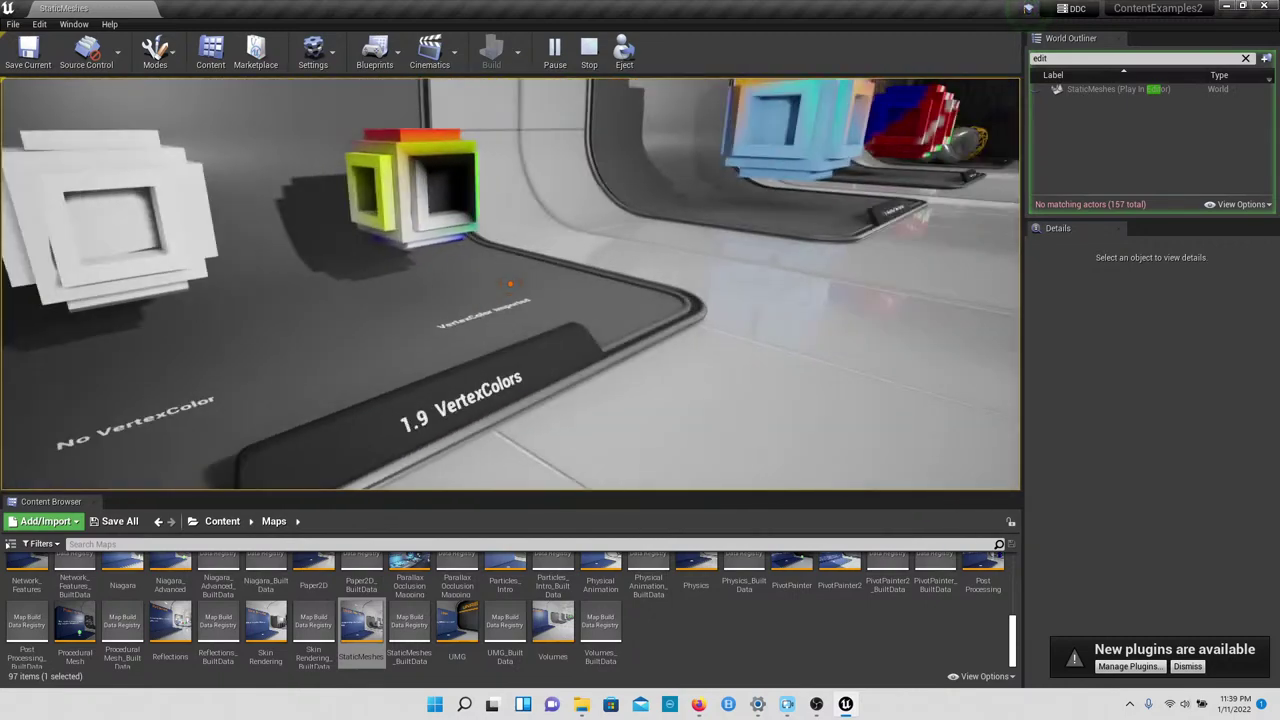
key(w)
key(w)
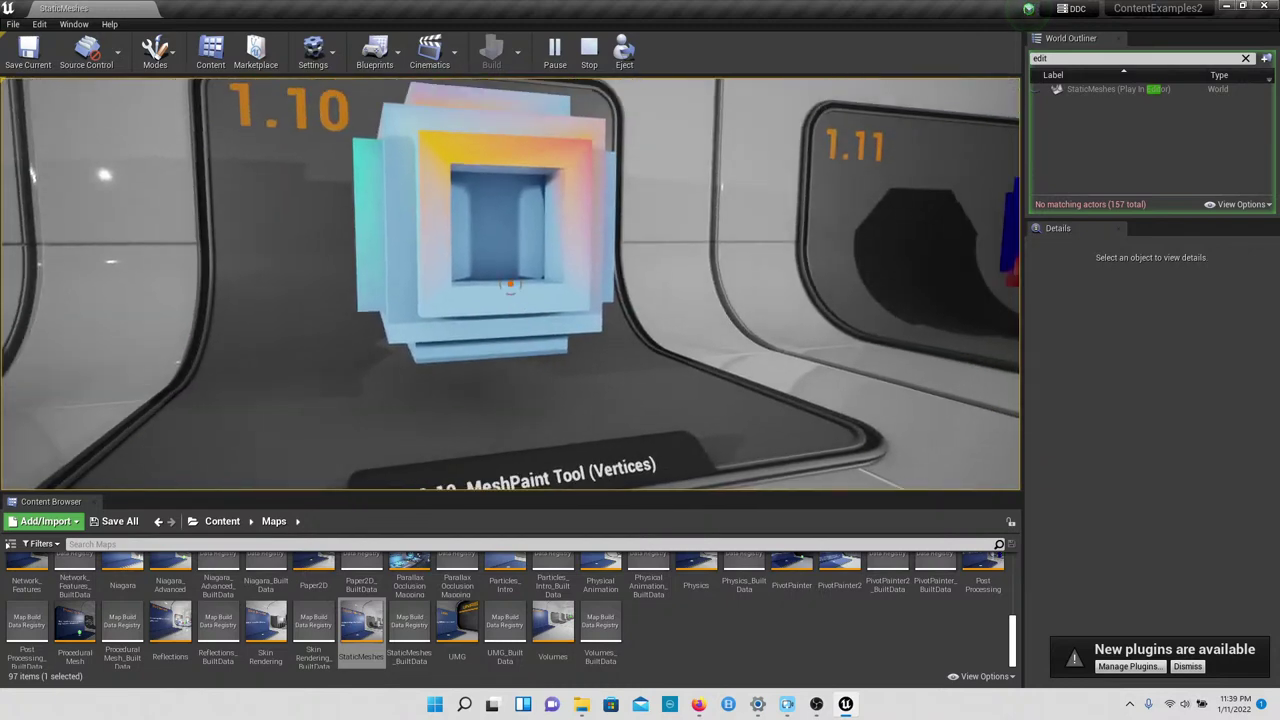
Step: Continue down the hall to exhibit 1.11 and view its painted mesh from the front
key(s)
key(w)
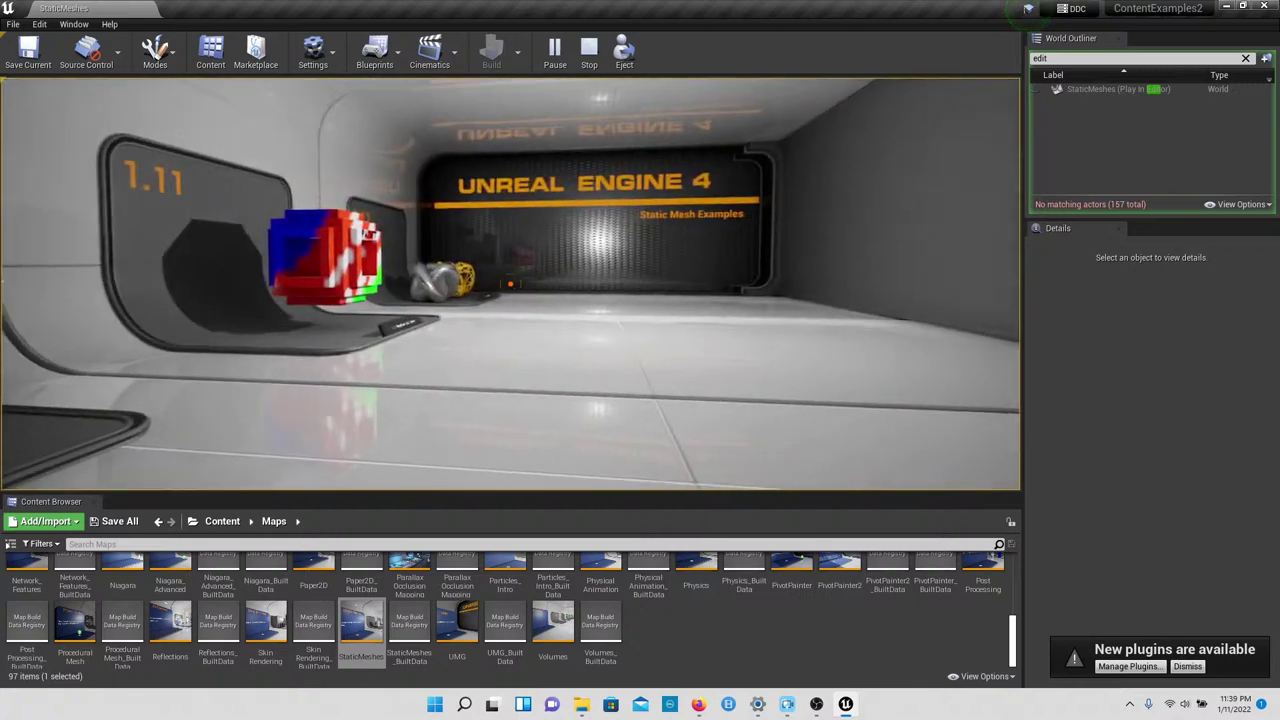
key(w)
key(w)
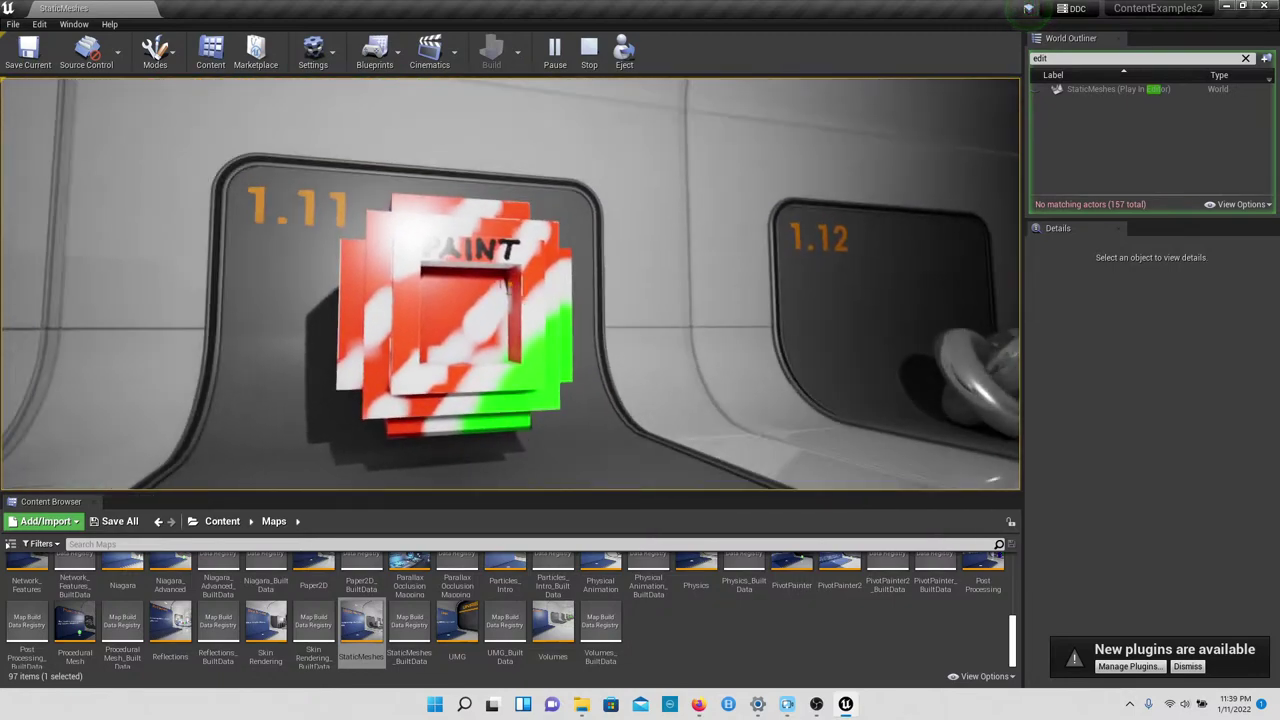
Step: Walk to exhibit 1.12, LOD (Level of Detail), and view the solid and wireframe knot meshes from different distances
key(w)
key(w)
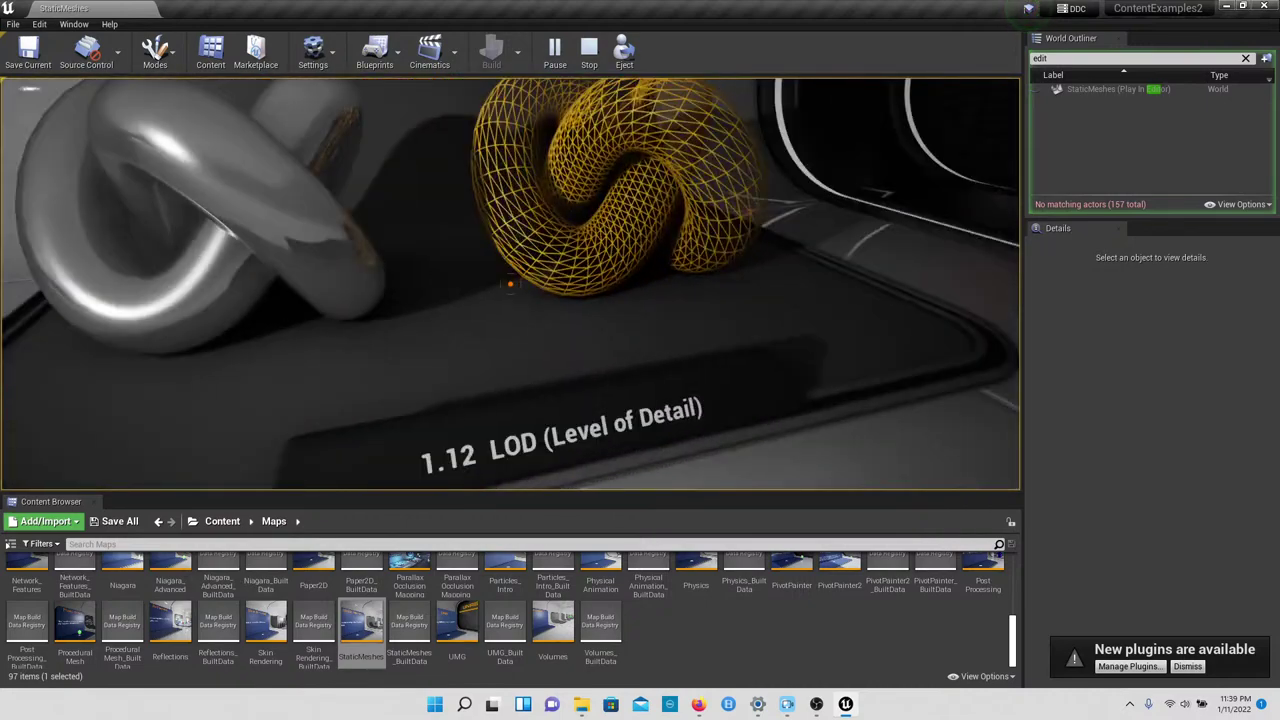
key(s)
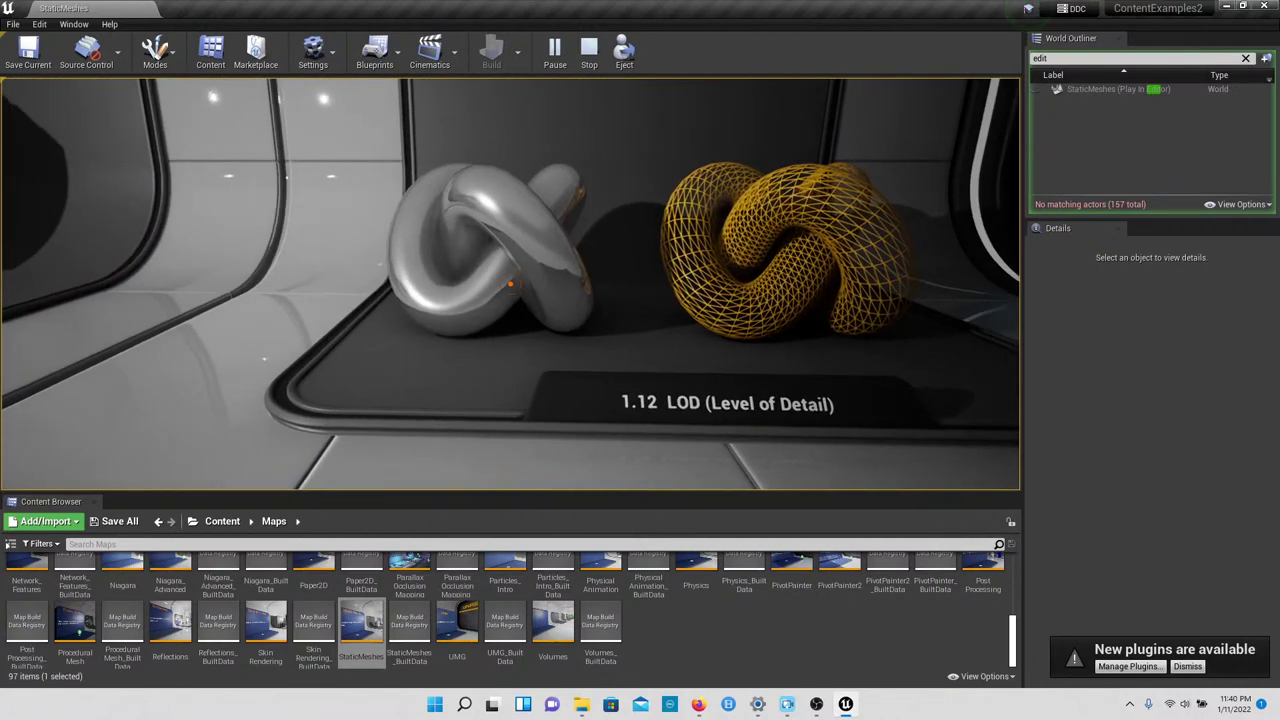
key(w)
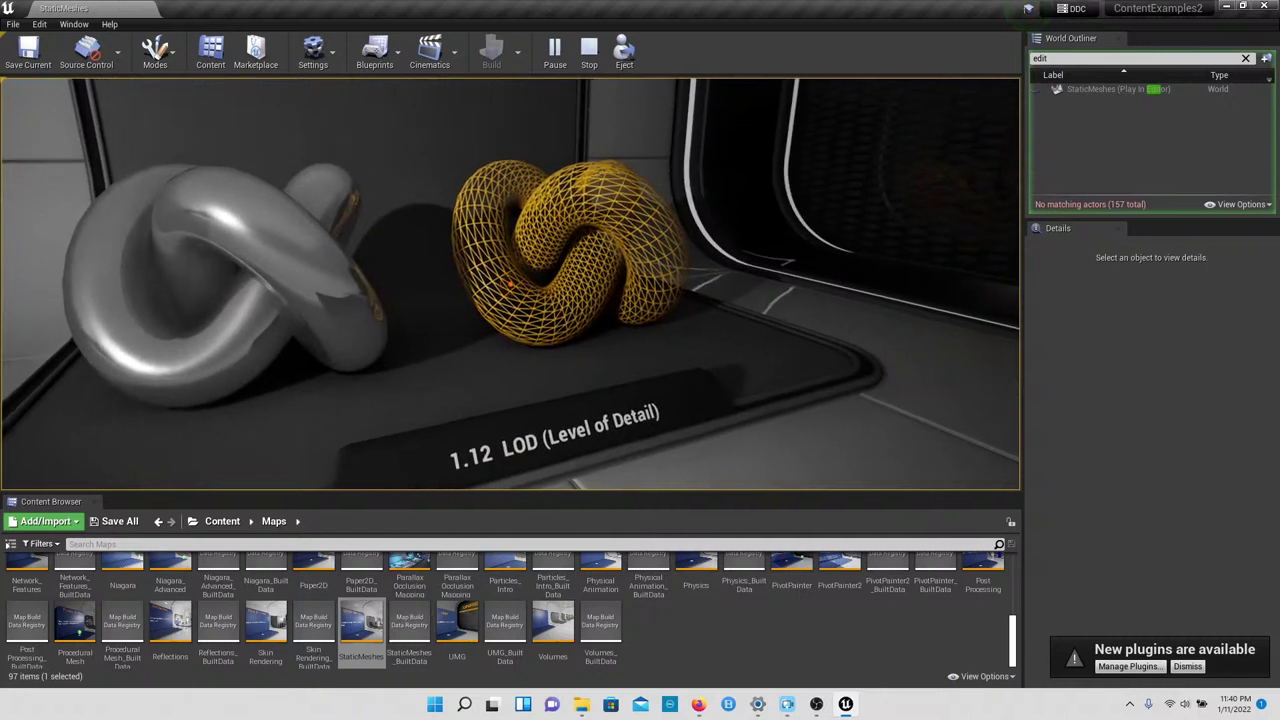
Step: Stop playing the map, select the wireframe knot at exhibit 1.12 and inspect its collision, lighting and rendering properties
key(Escape)
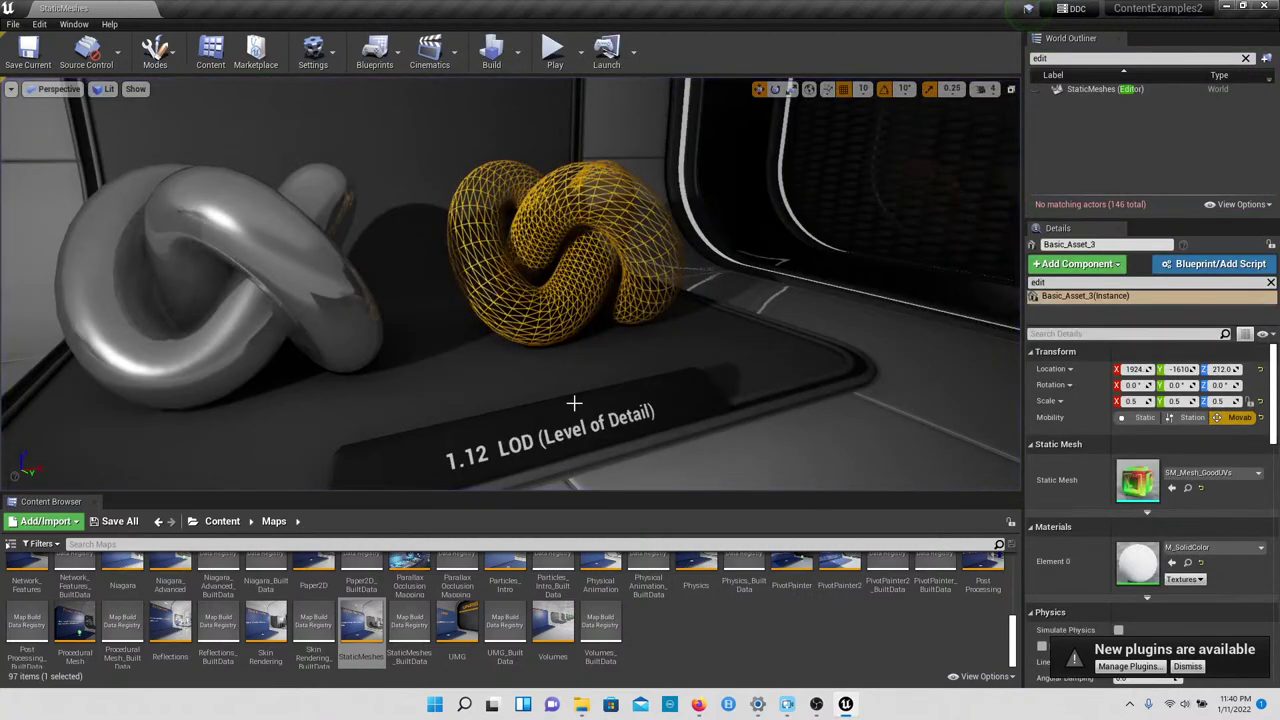
click(479, 333)
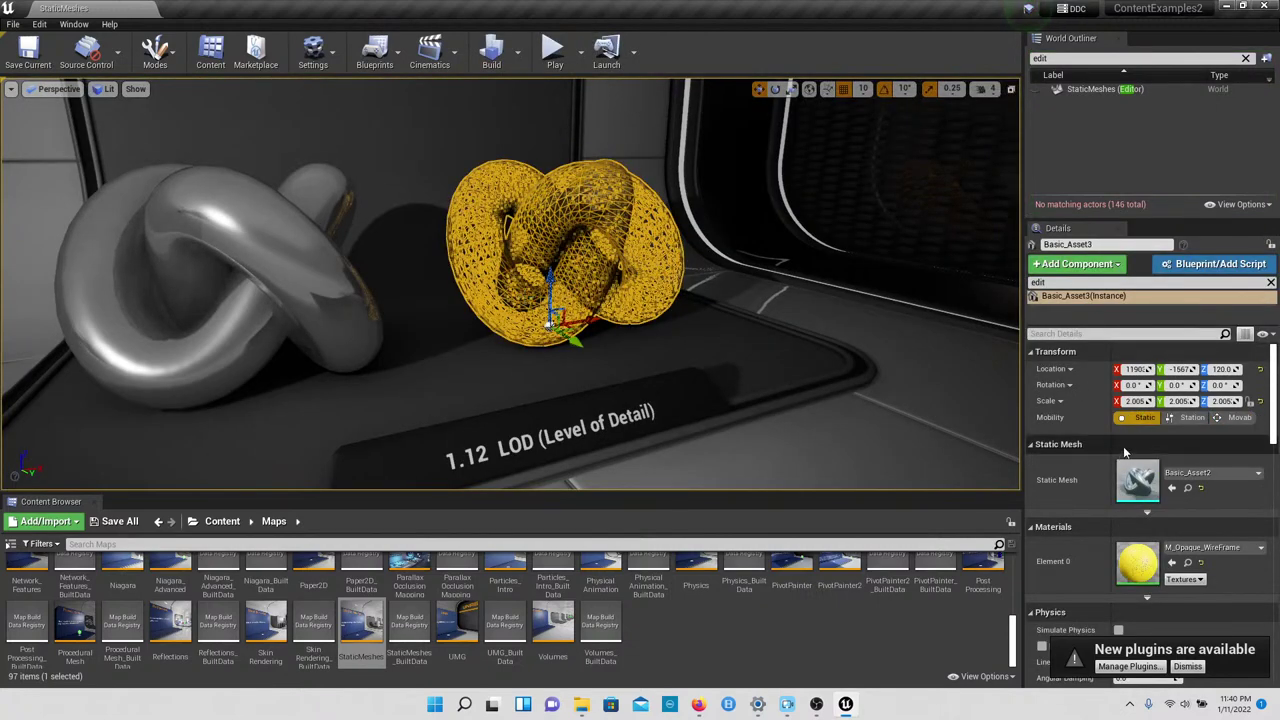
scroll(1124, 452, down, 8)
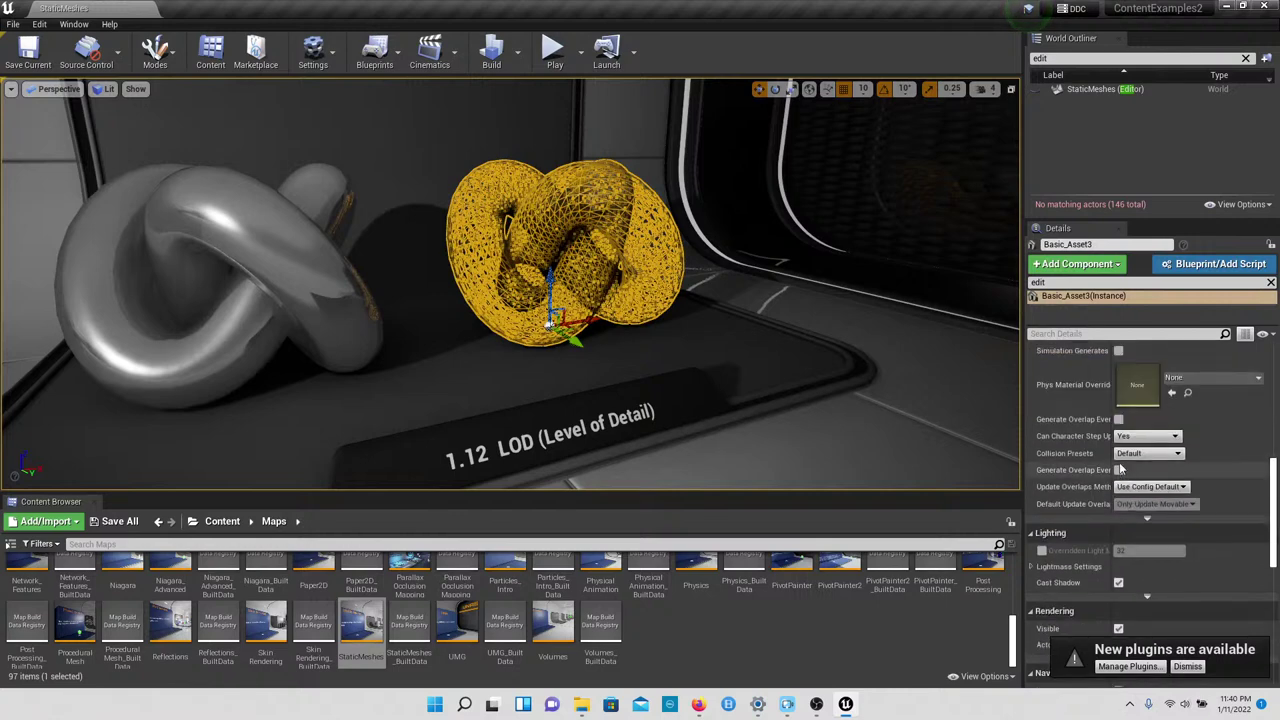
scroll(1120, 468, down, 3)
scroll(1120, 468, up, 3)
scroll(1118, 470, down, 3)
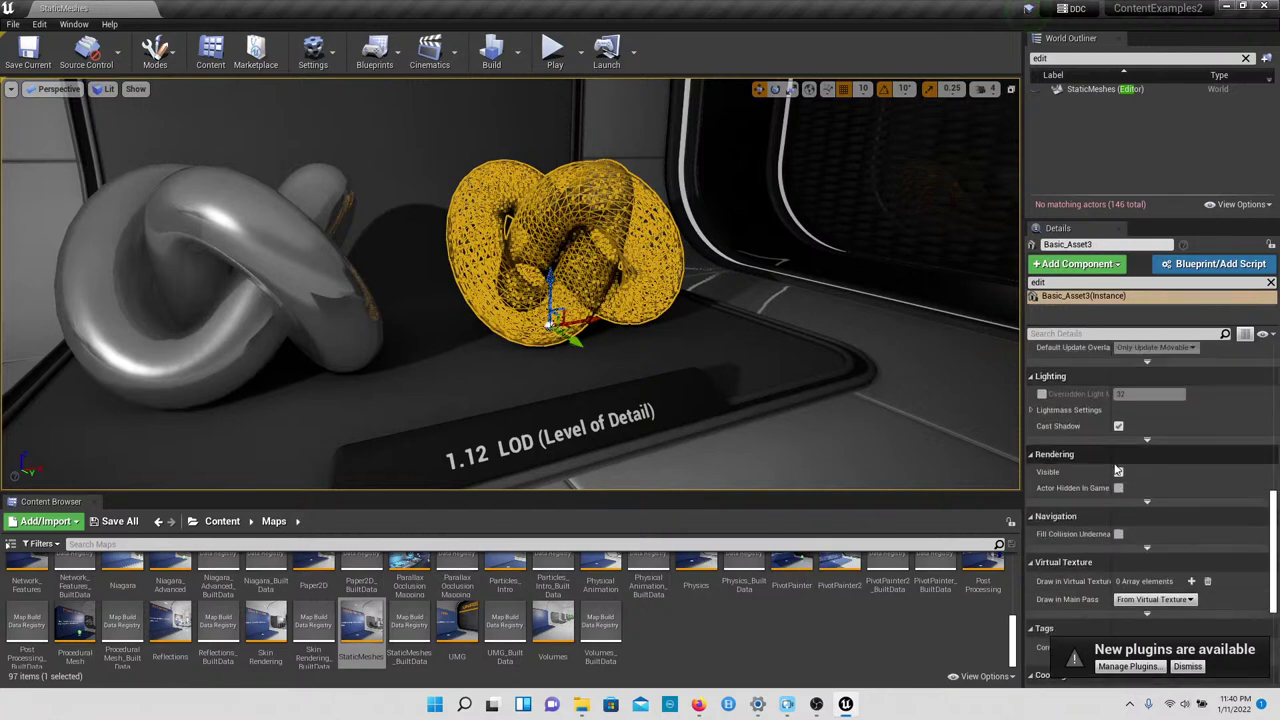
Step: Review the wireframe knot's remaining properties down to its actor settings, and open the UMG map
scroll(1118, 470, down, 2)
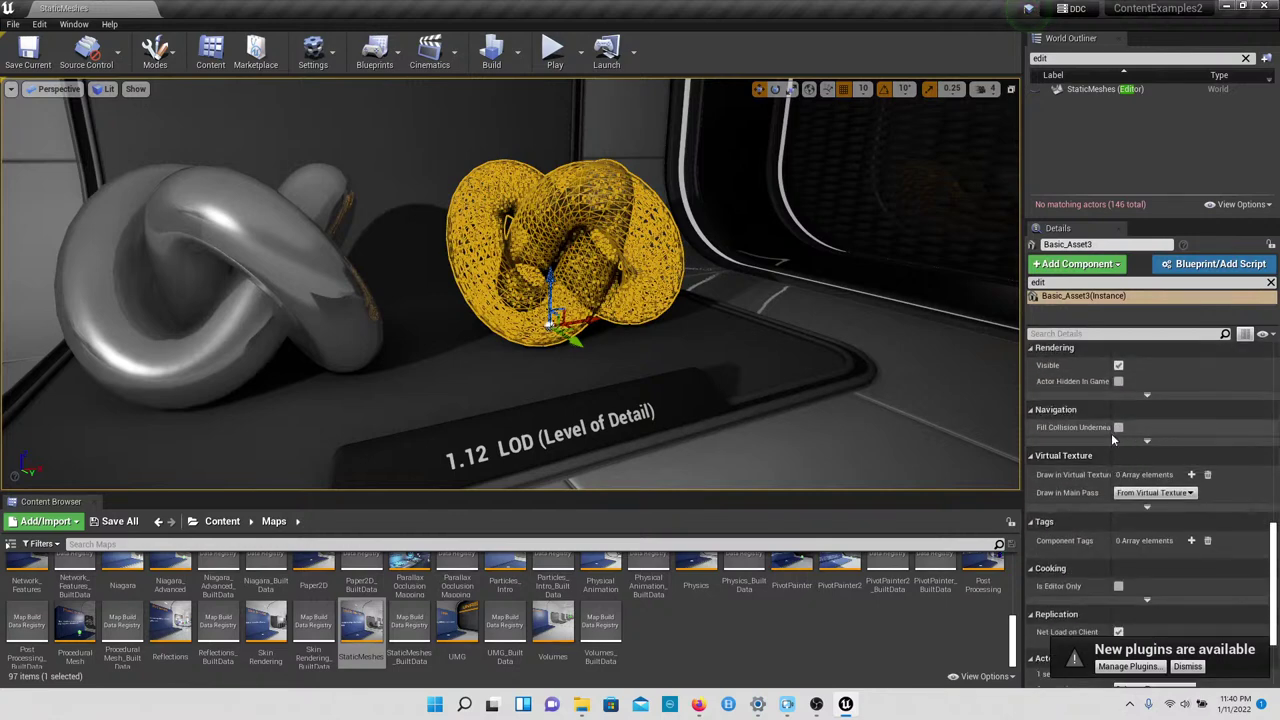
scroll(1100, 460, down, 3)
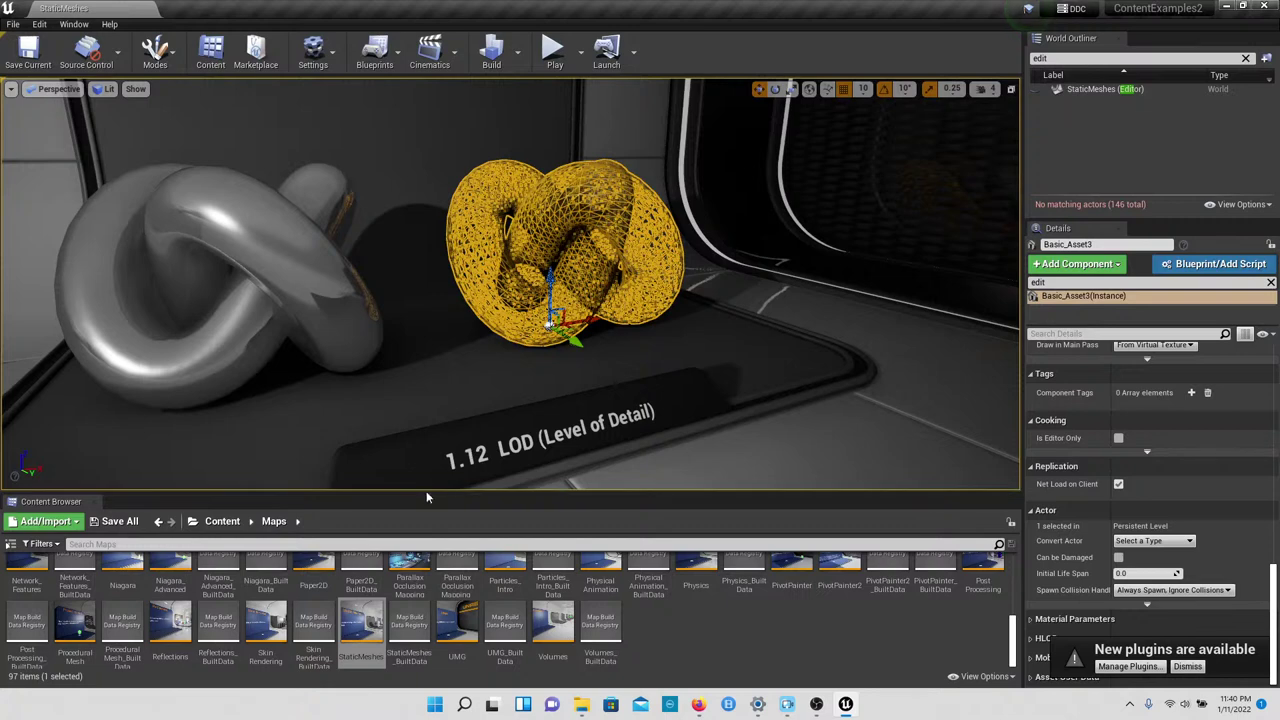
click(461, 625)
double_click(466, 612)
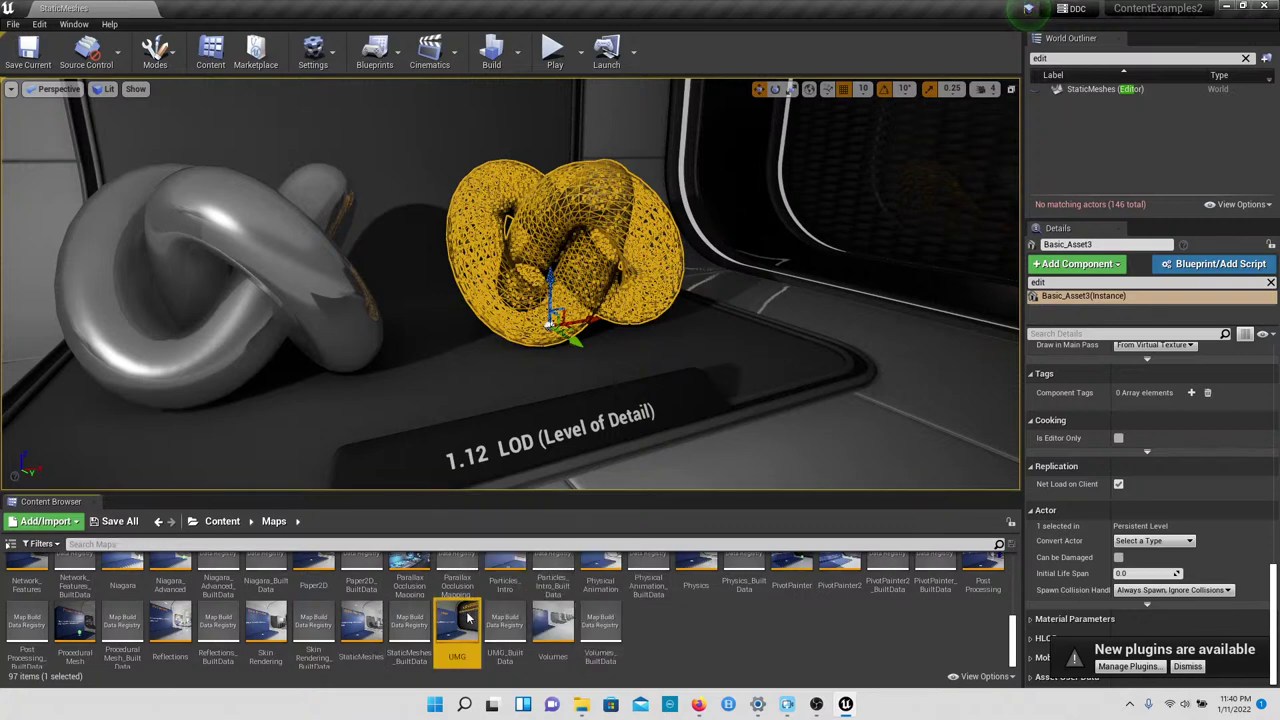
click(765, 472)
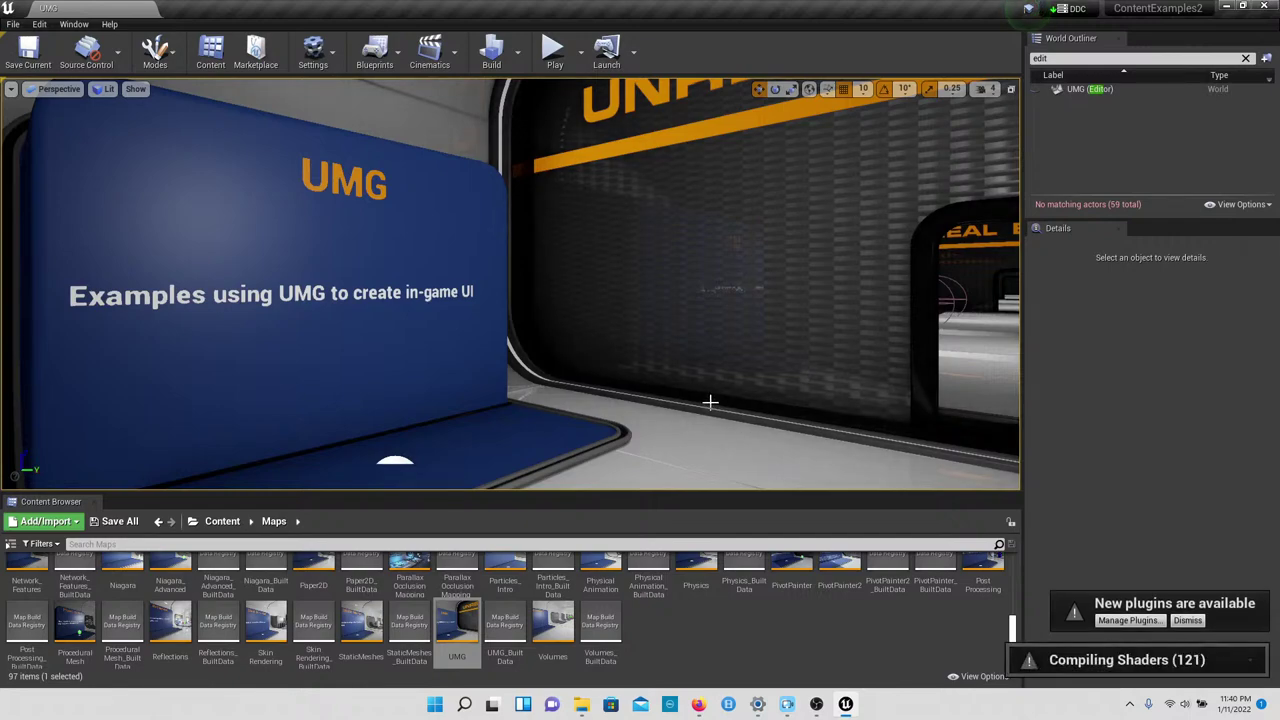
Step: Fly the viewport to exhibit 1.1, Sliders, and select its trigger post to inspect the properties
right_drag(677, 363, 667, 401)
key(w)
key(w)
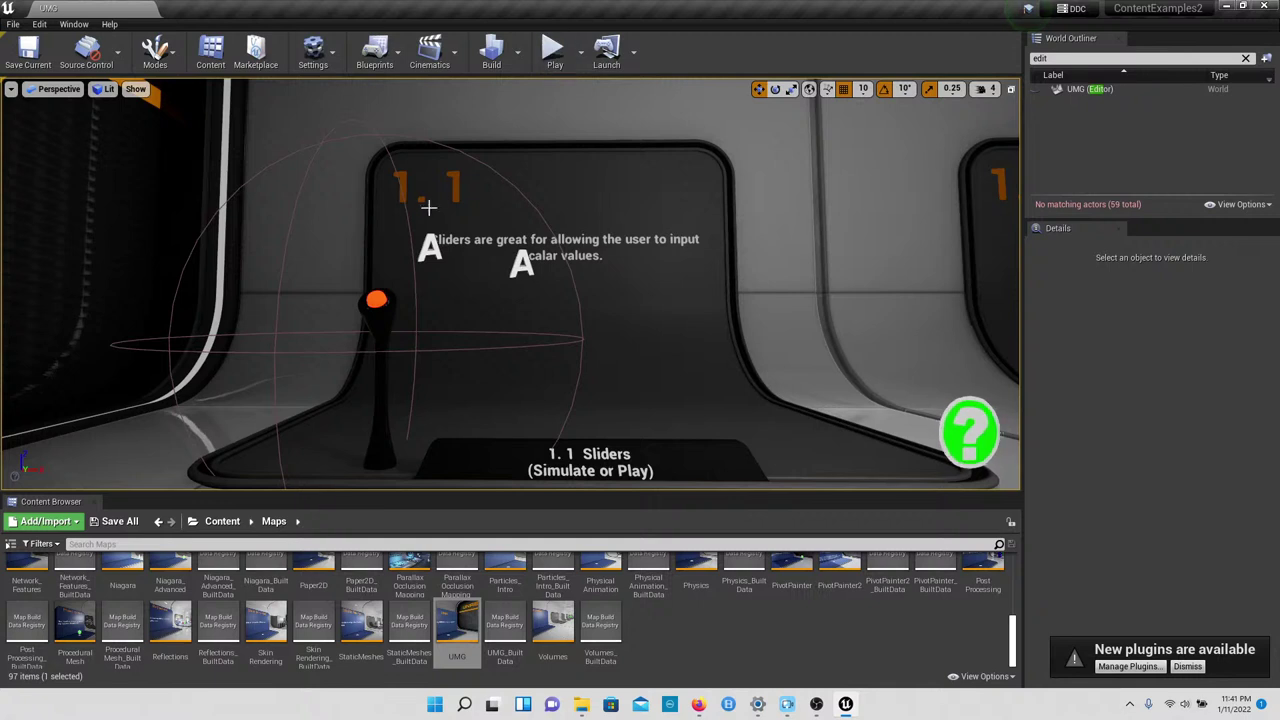
click(390, 308)
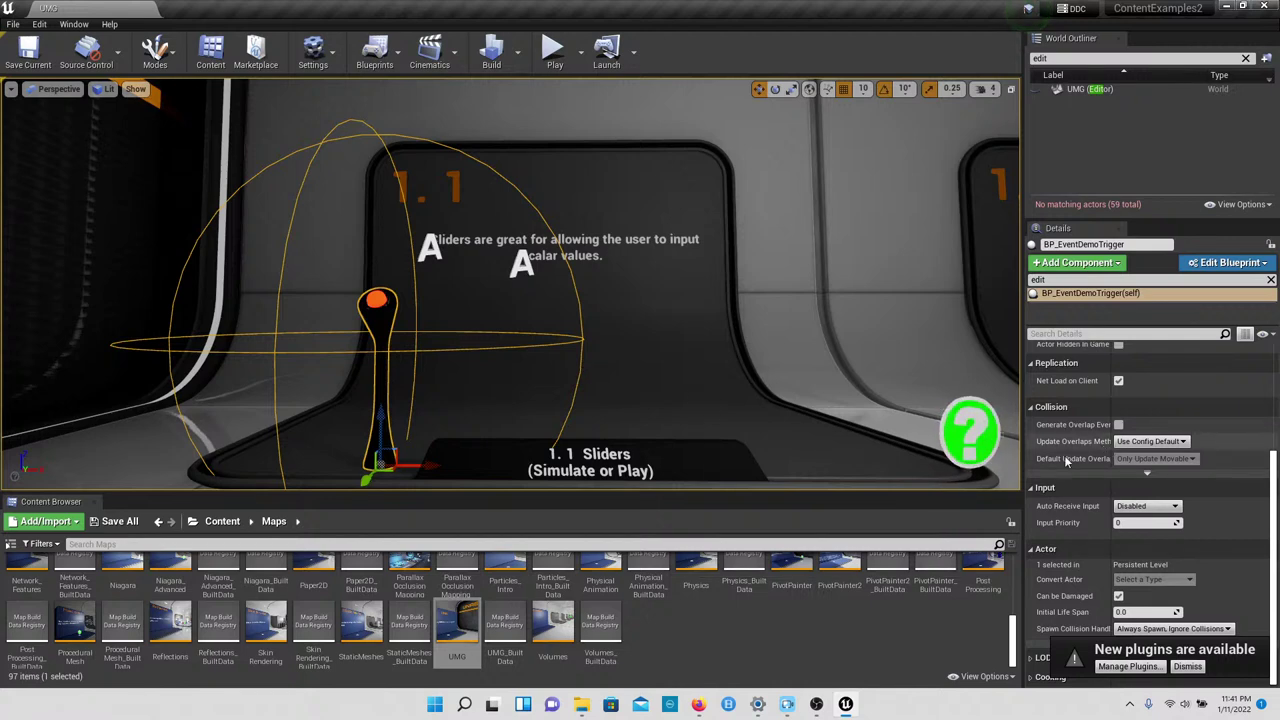
Step: Play the UMG map, walk to the exhibit 1.1 trigger to view the Red, Green and Blue sliders widget, and exit the widget
click(550, 52)
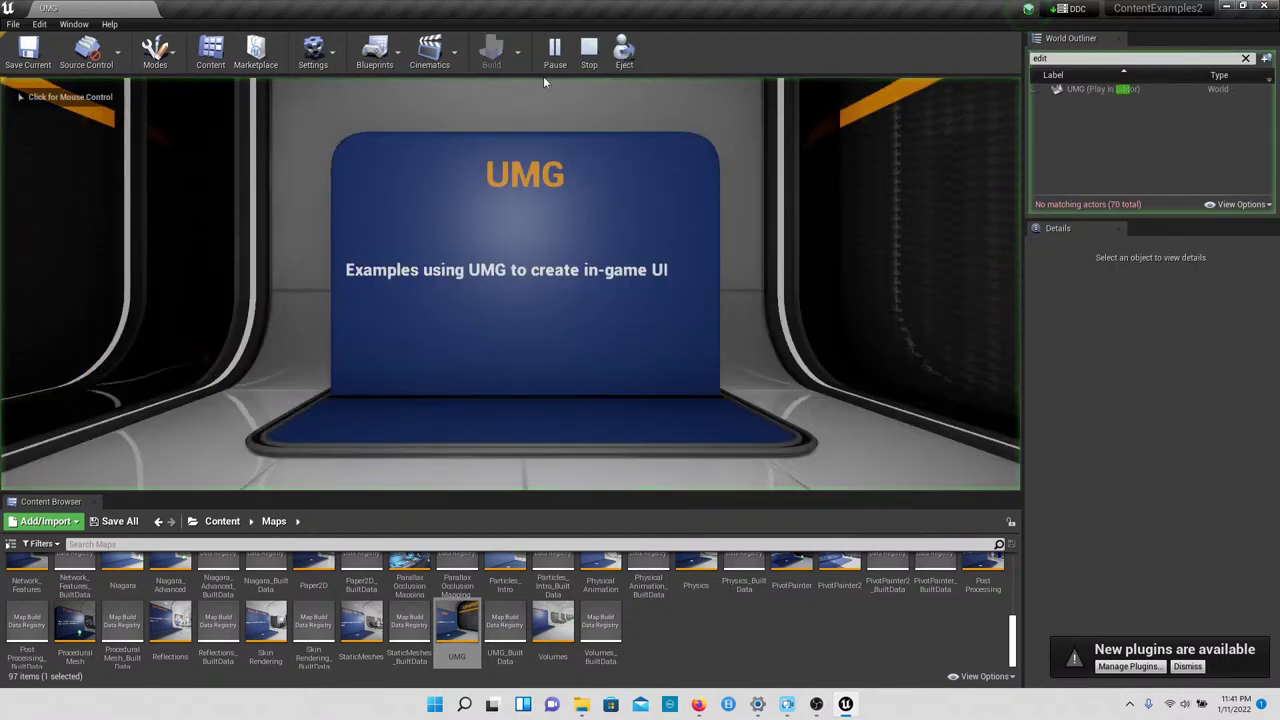
click(694, 117)
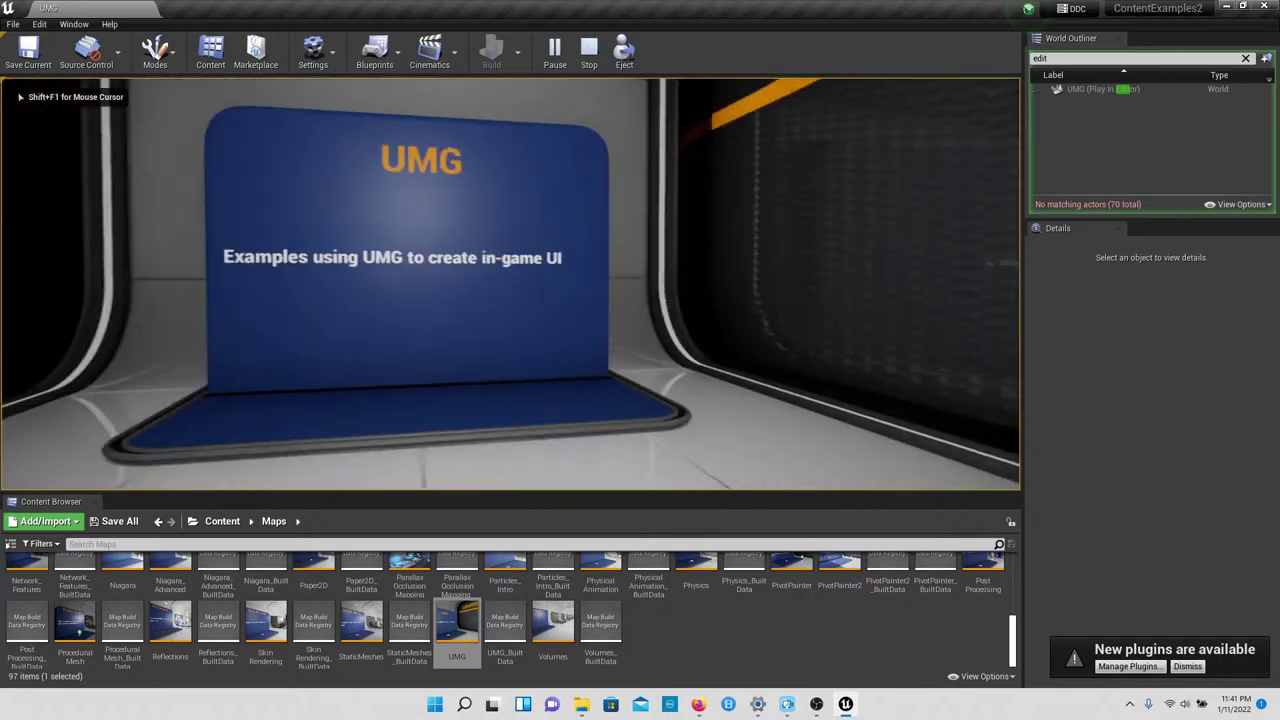
key(w)
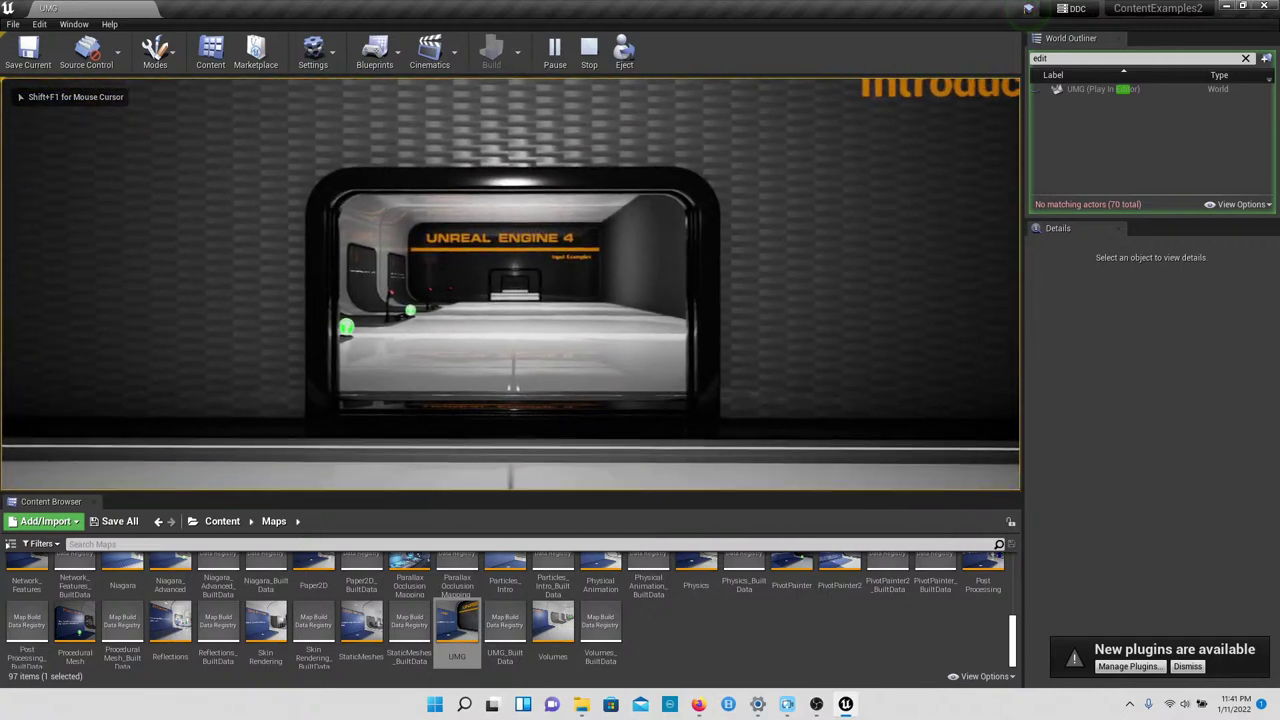
key(w)
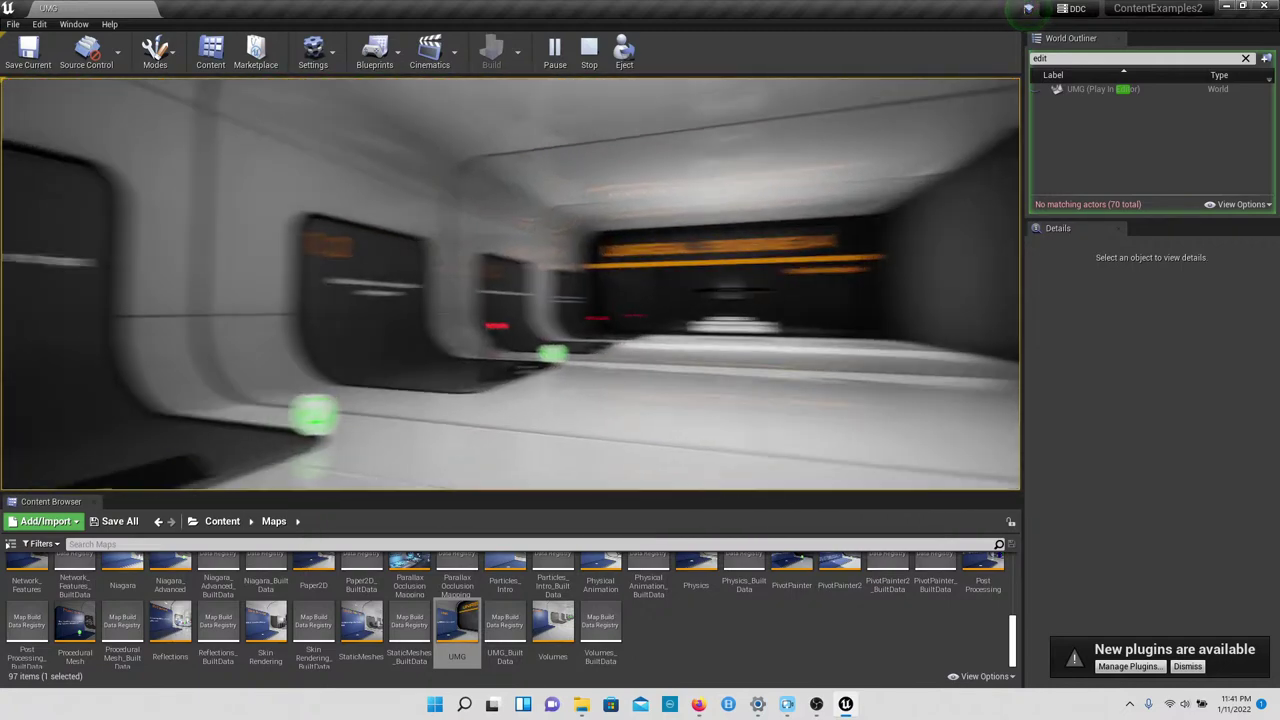
key(w)
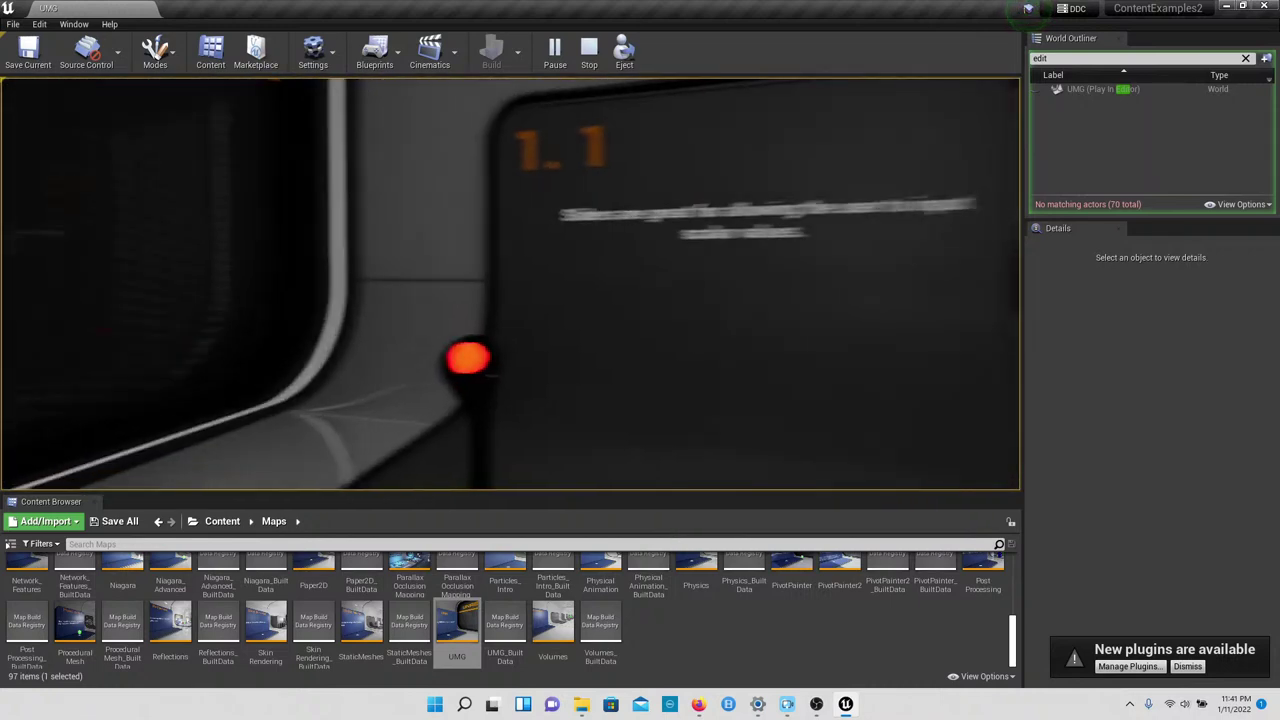
key(w)
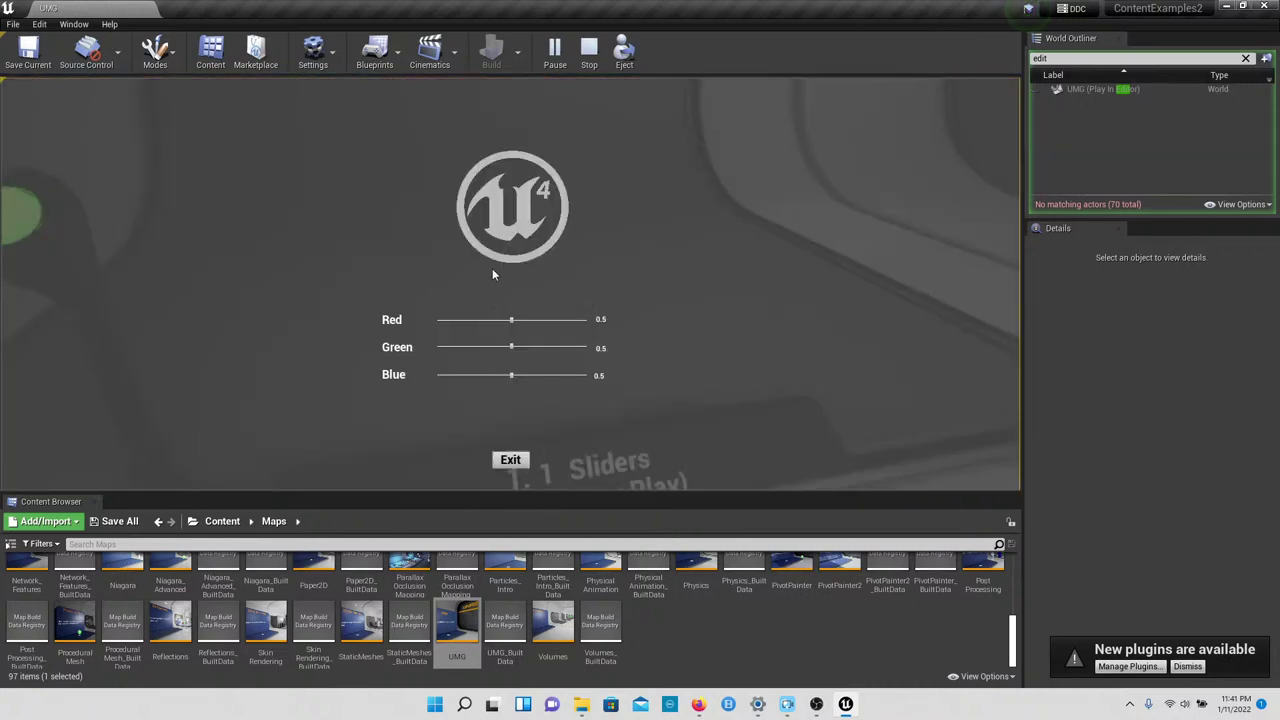
click(510, 458)
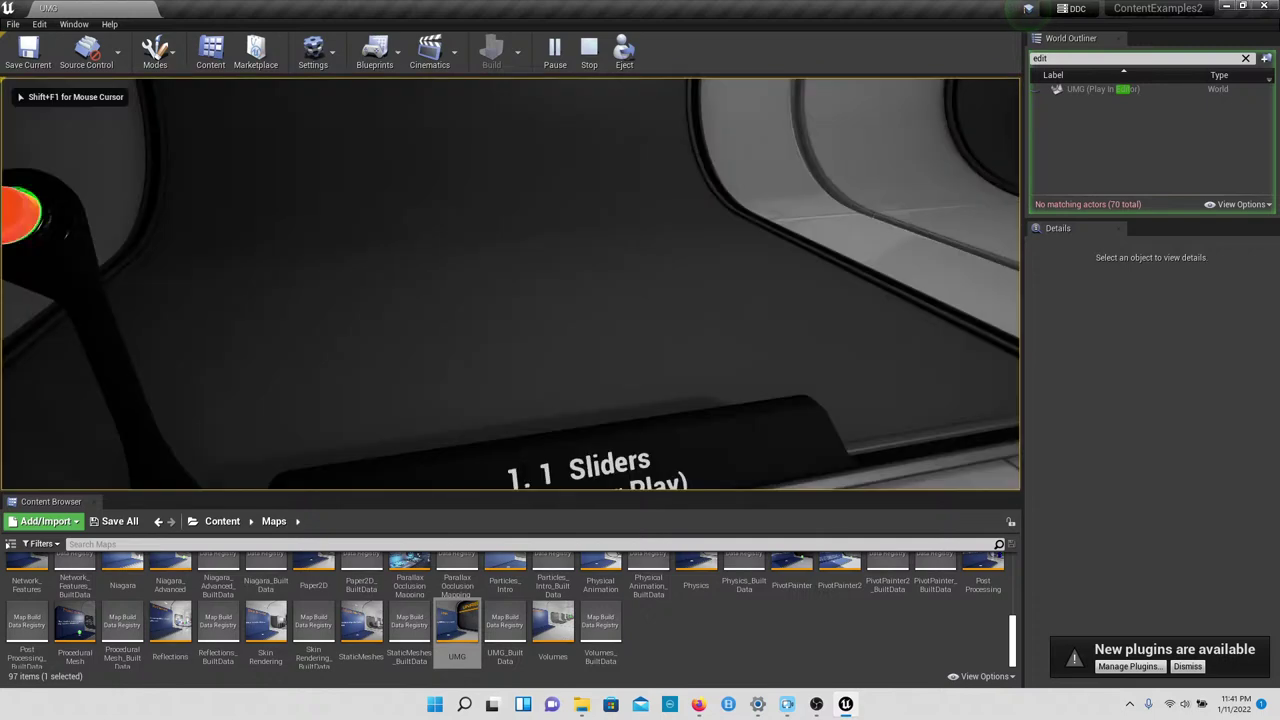
Step: Walk to the button exhibit next to 1.1, trigger its Click Me! button repeatedly, and exit the widget
key(w)
key(w)
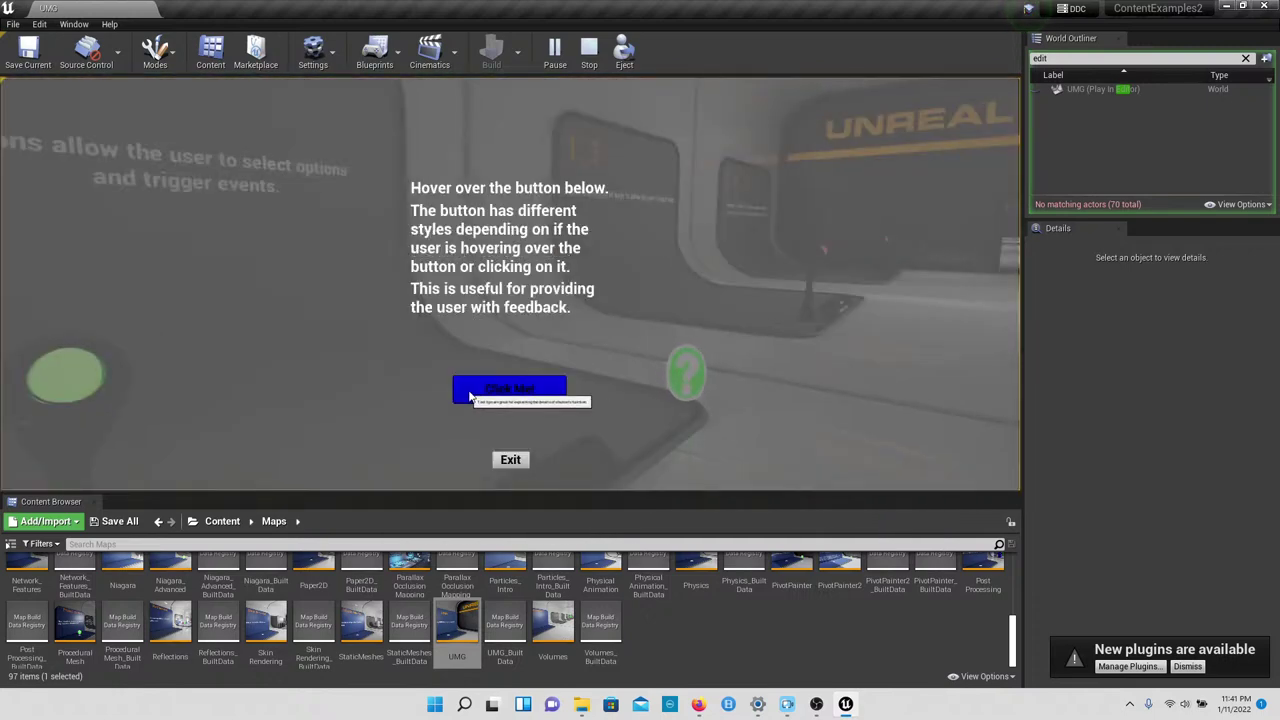
click(468, 393)
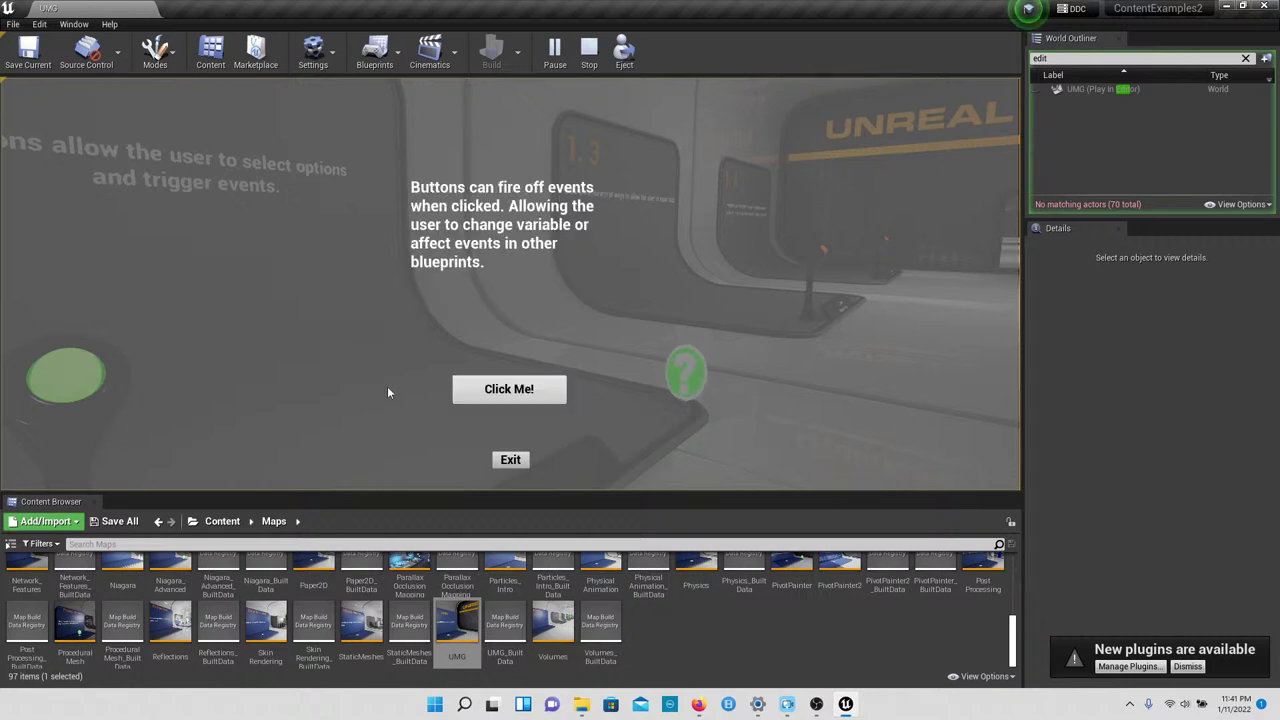
click(478, 393)
click(476, 391)
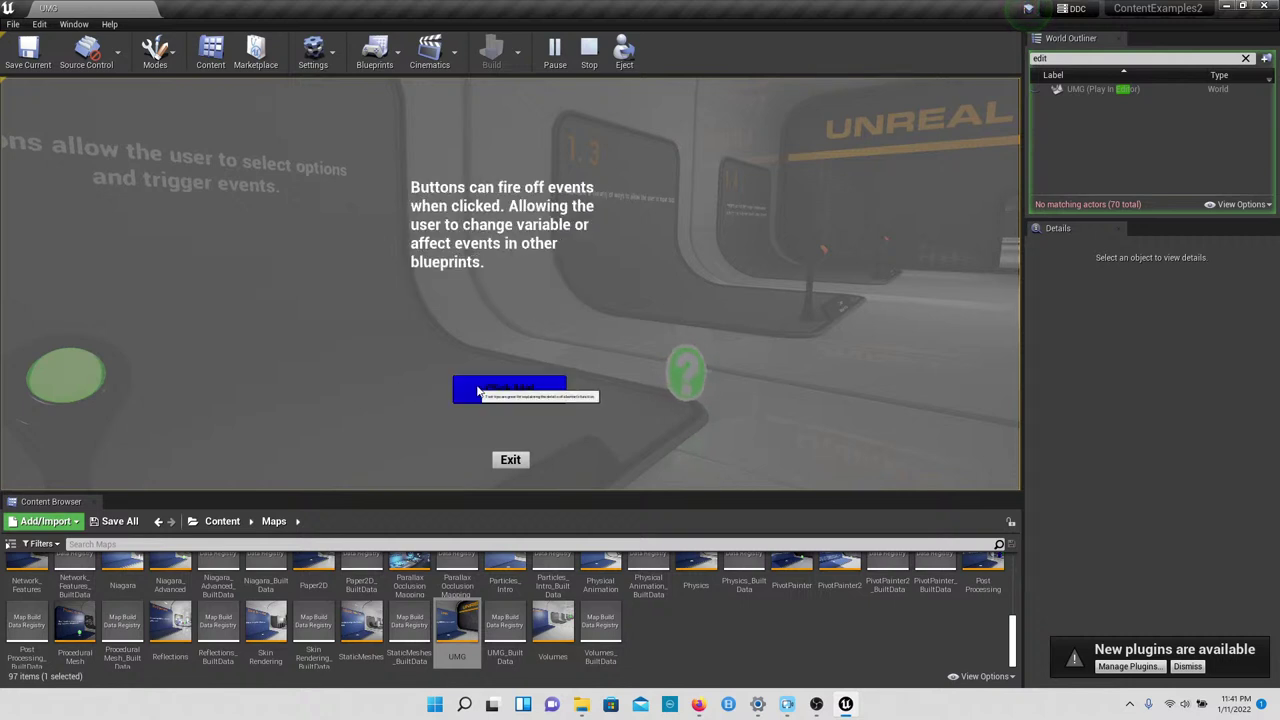
click(478, 392)
click(478, 392)
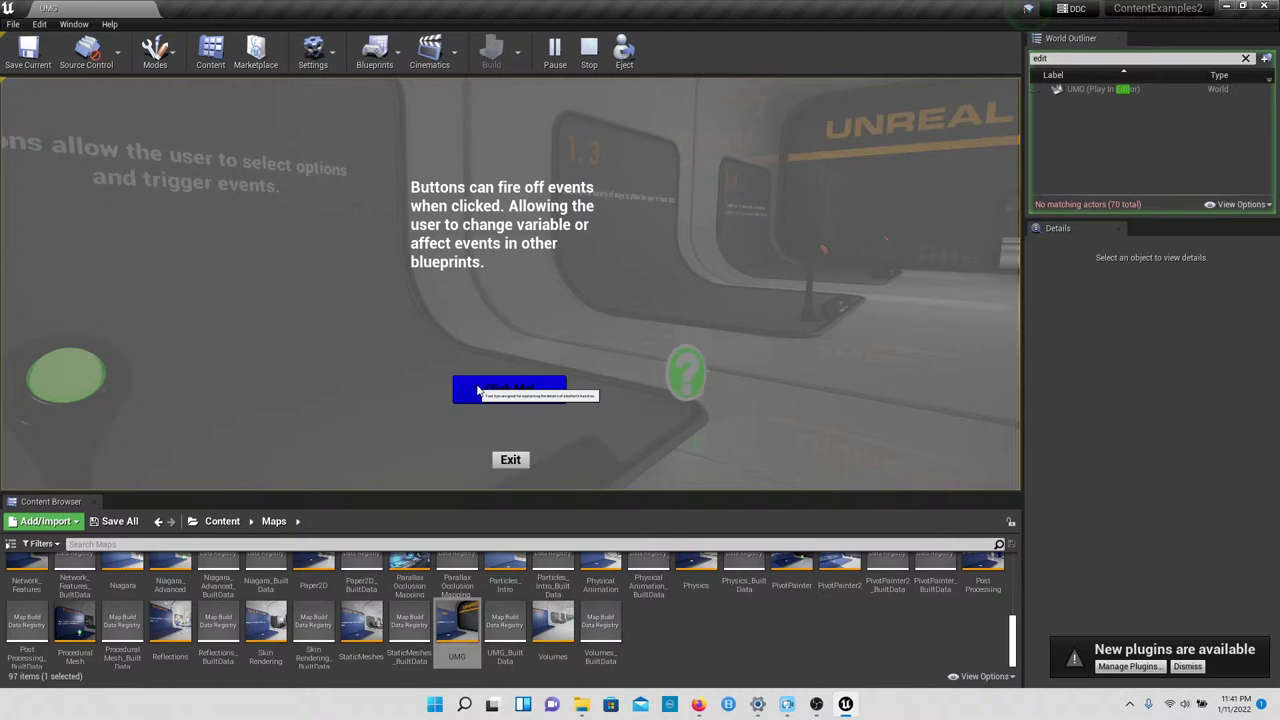
click(478, 392)
click(478, 392)
click(478, 392)
click(478, 392)
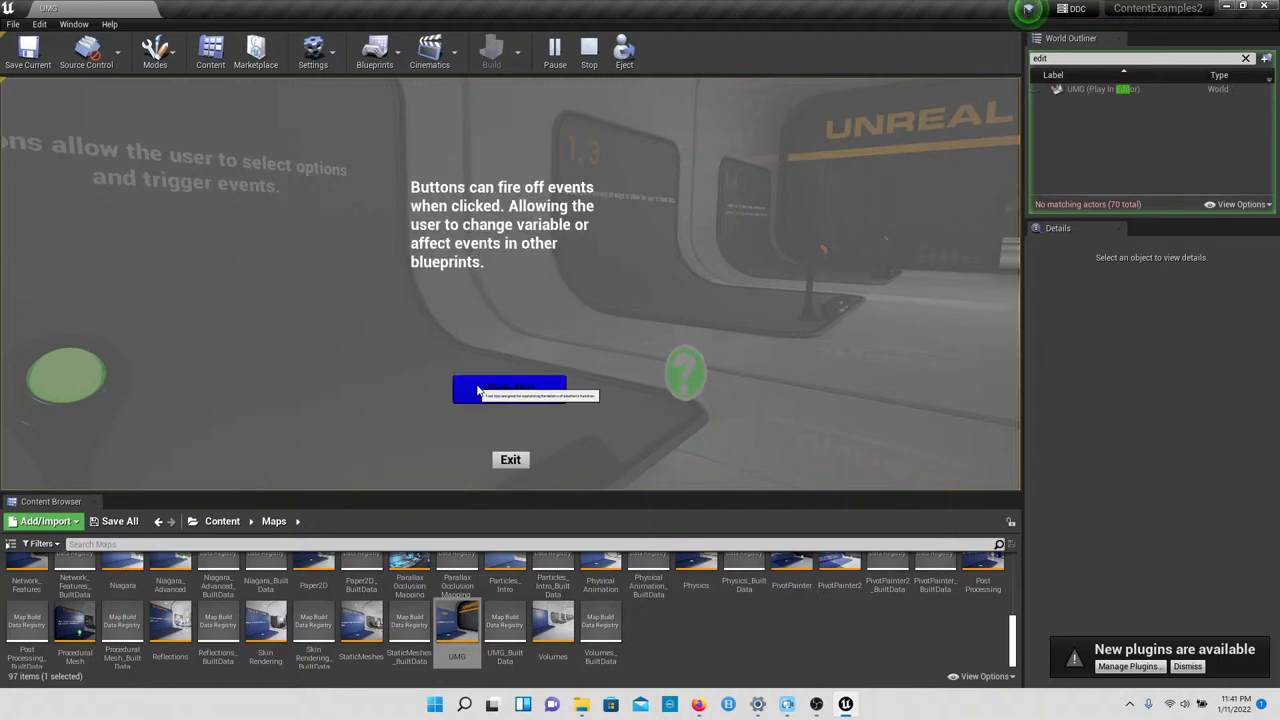
click(510, 459)
Step: Walk to exhibit 1.3, enter "pizza" and 1.0 in its input widget with Show Result enabled, and update the text
key(w)
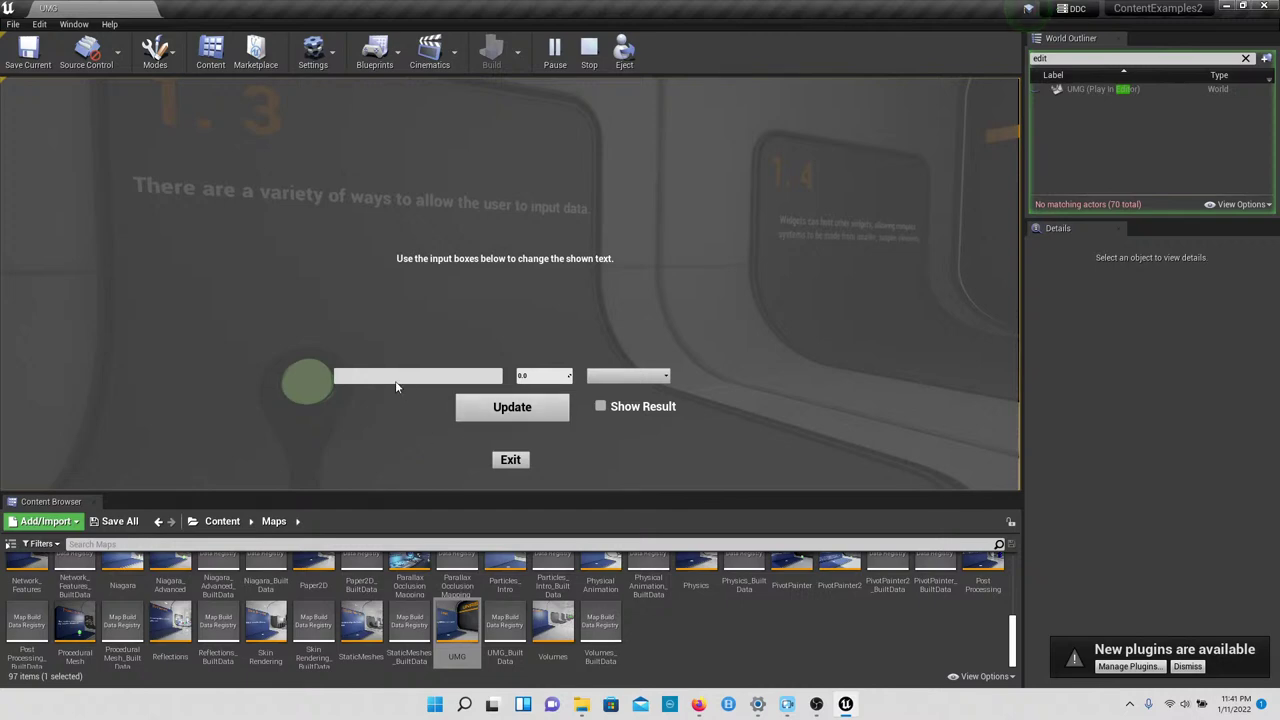
click(510, 459)
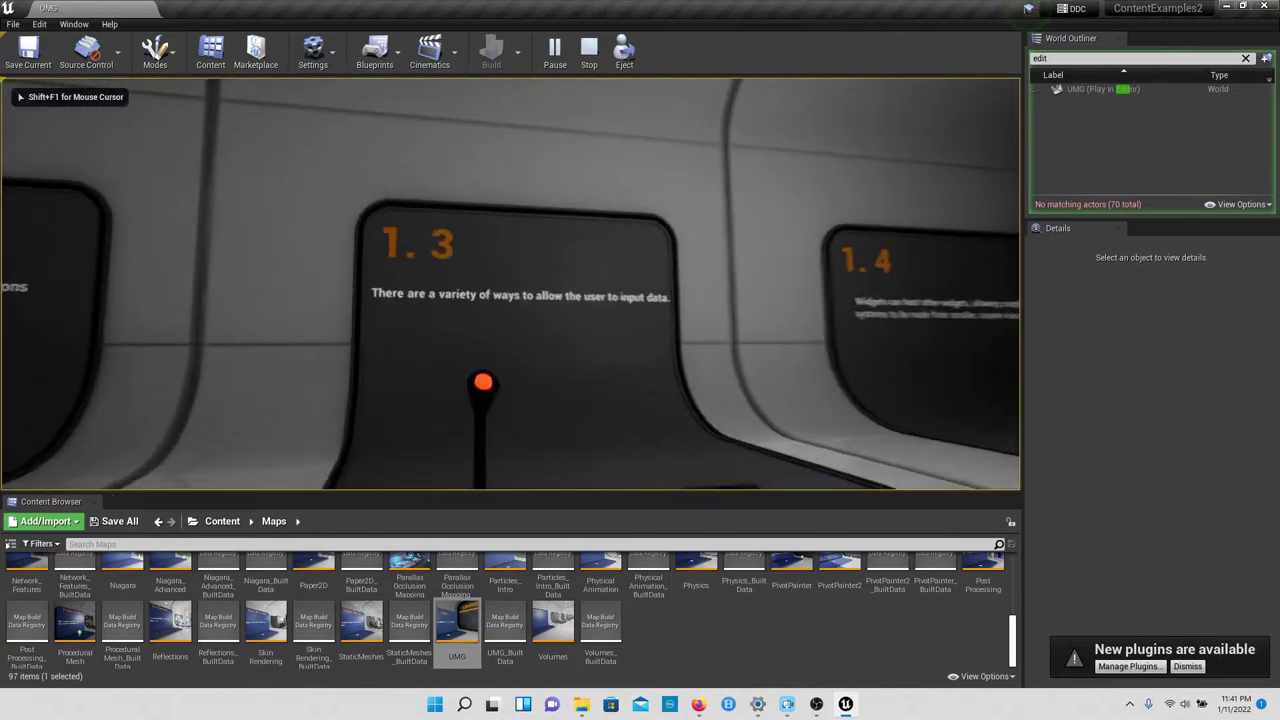
key(w)
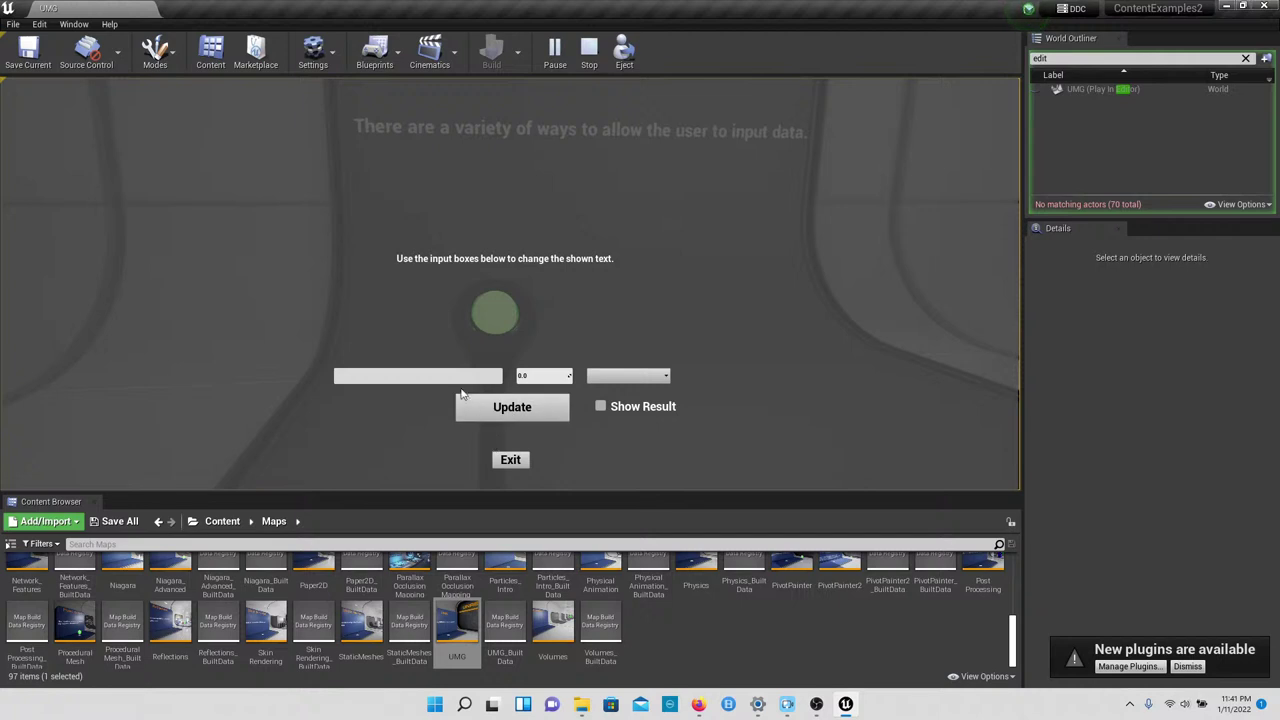
click(453, 378)
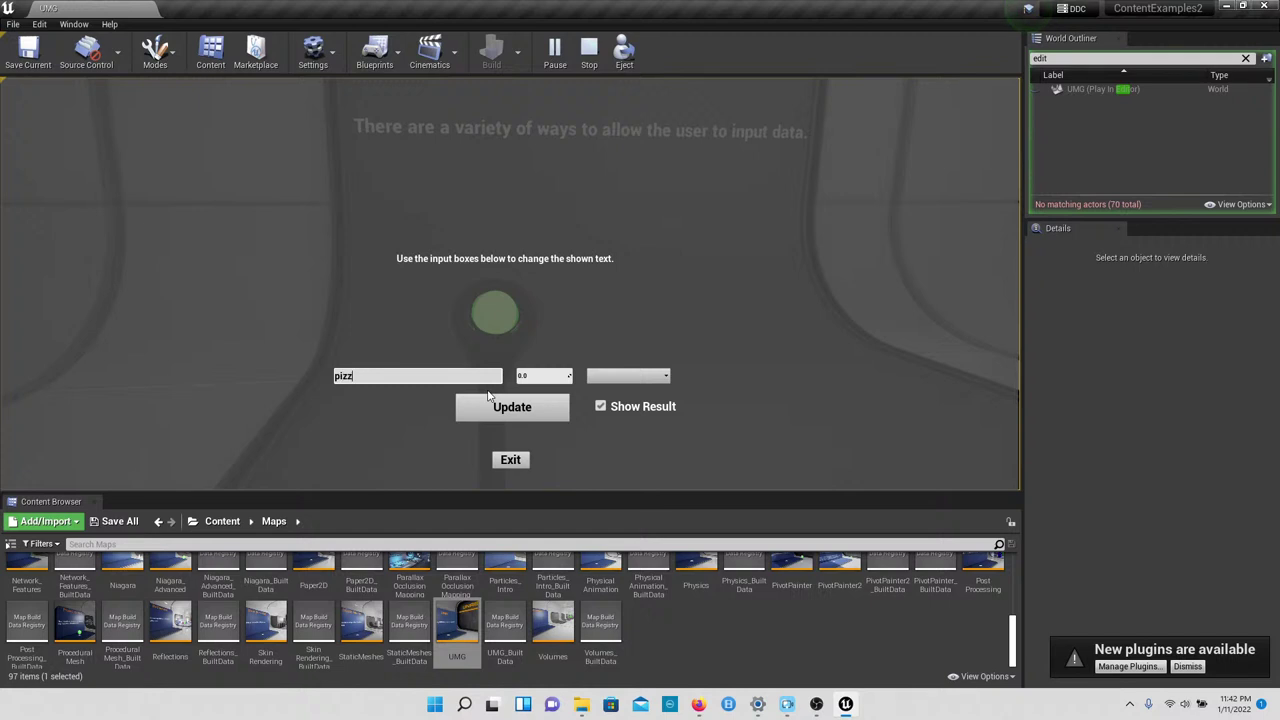
click(561, 375)
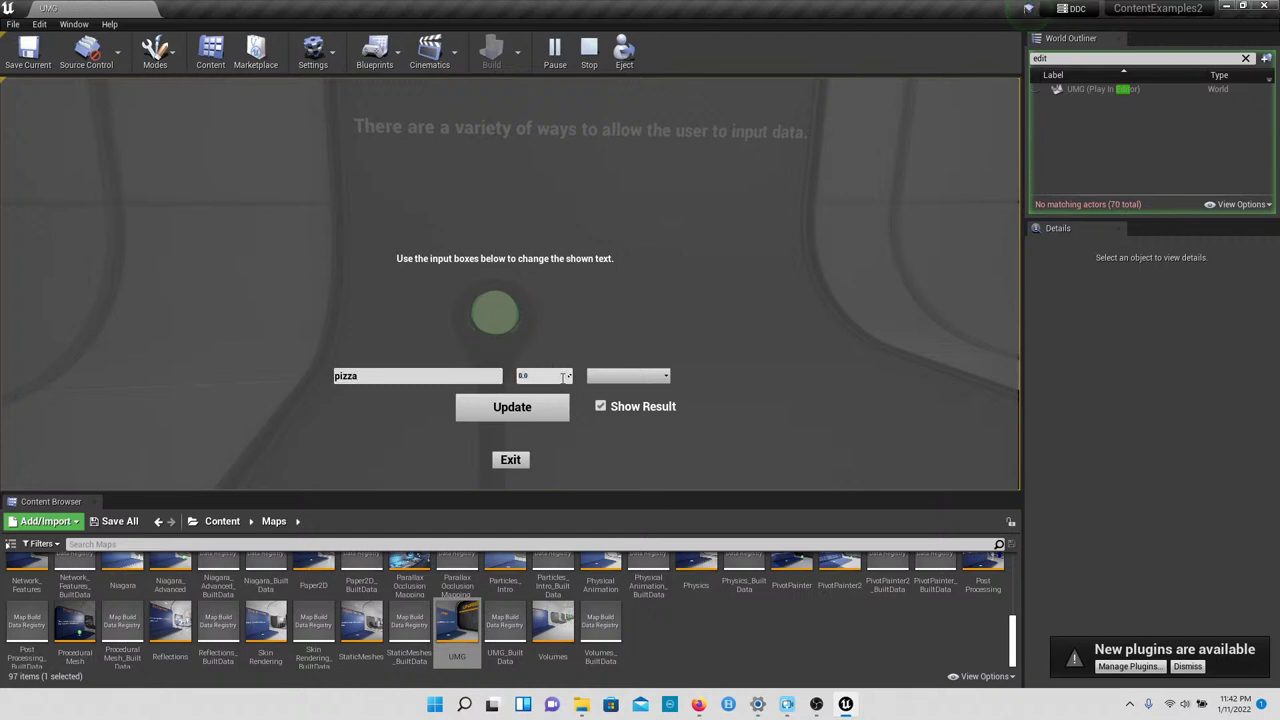
click(566, 376)
click(515, 412)
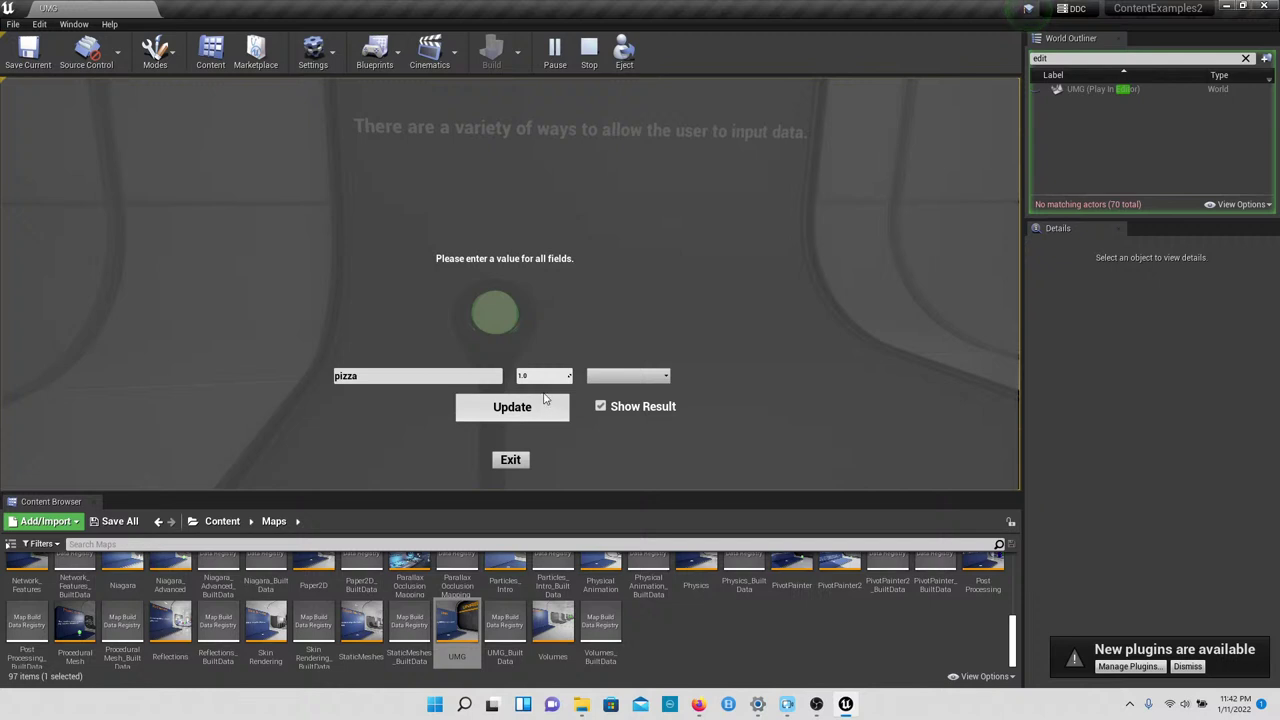
Step: Choose Apples as the remaining option in the exhibit 1.3 widget, update the shown text and exit the widget
click(613, 377)
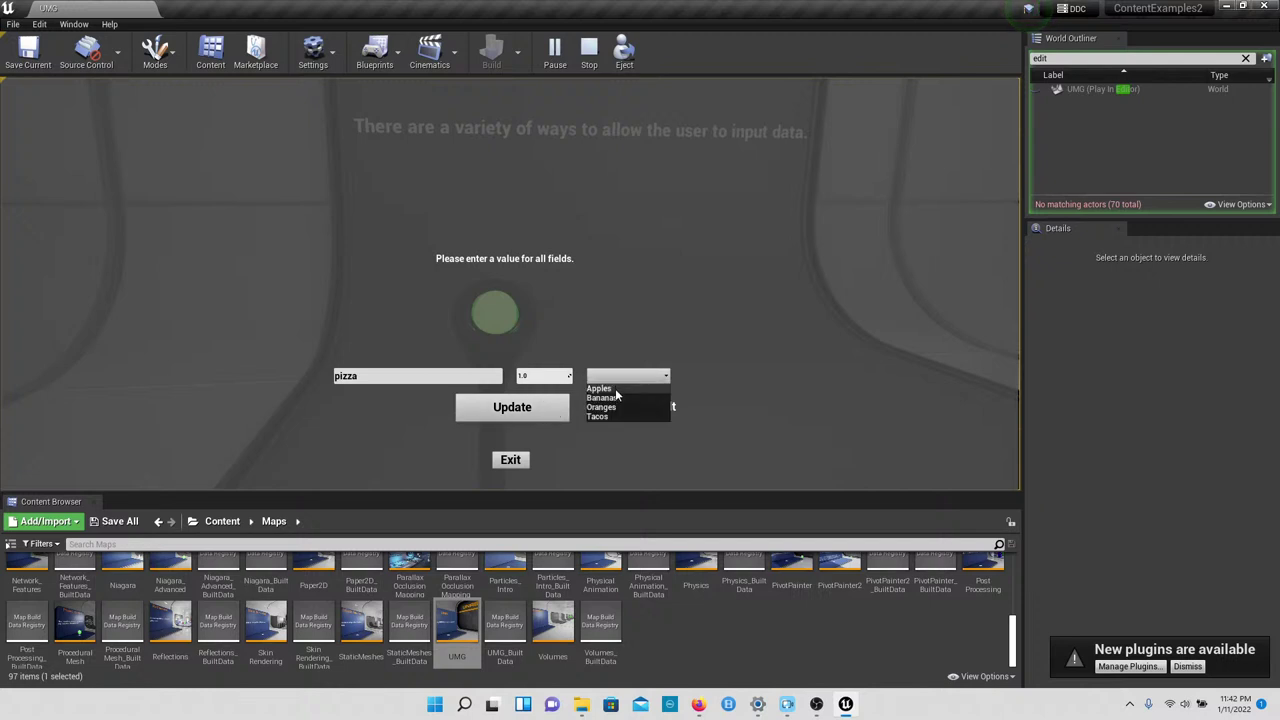
click(610, 389)
click(553, 416)
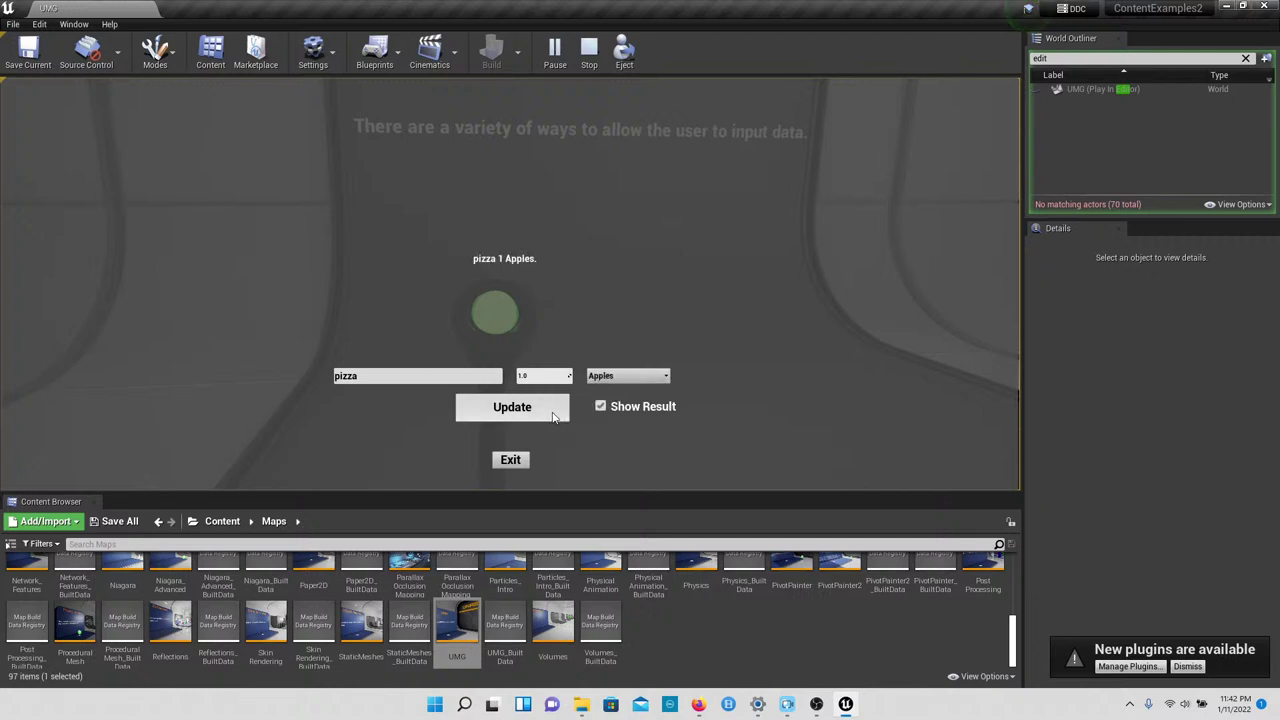
click(511, 460)
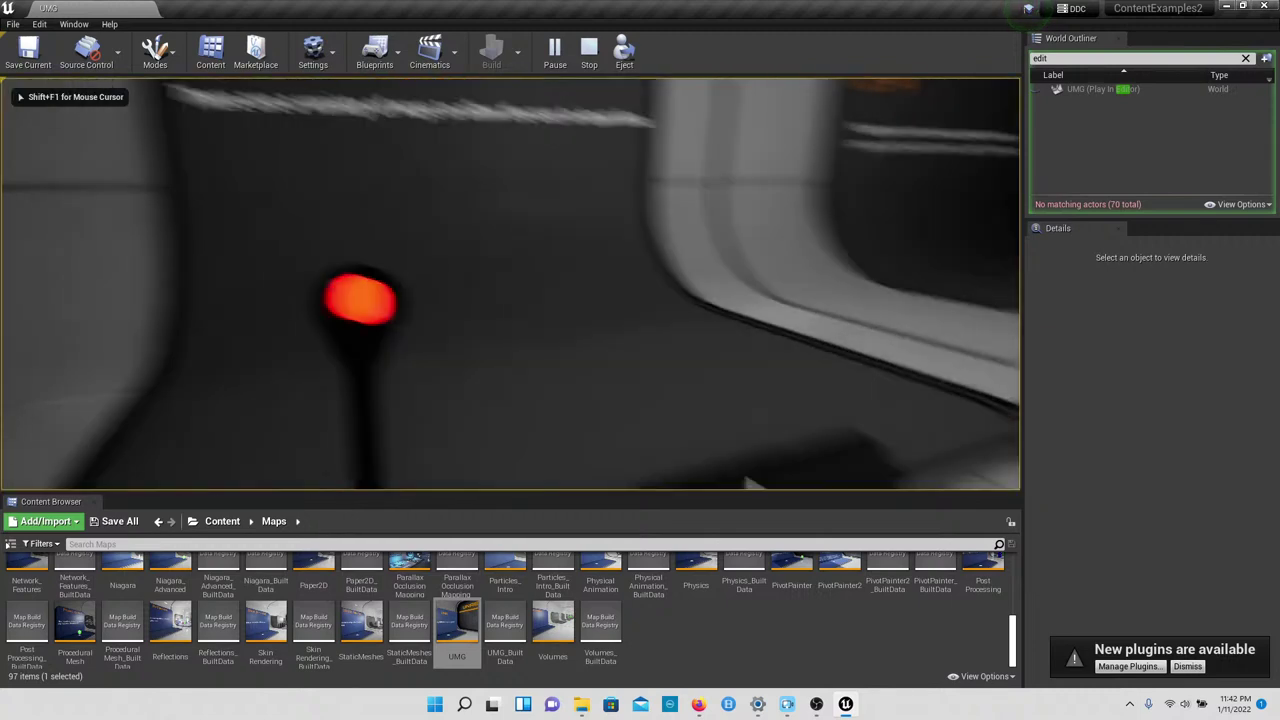
Step: View the Character Info widget at exhibit 1.4 and the internal-variable progress bar widget at exhibit 2.1, exiting each
key(w)
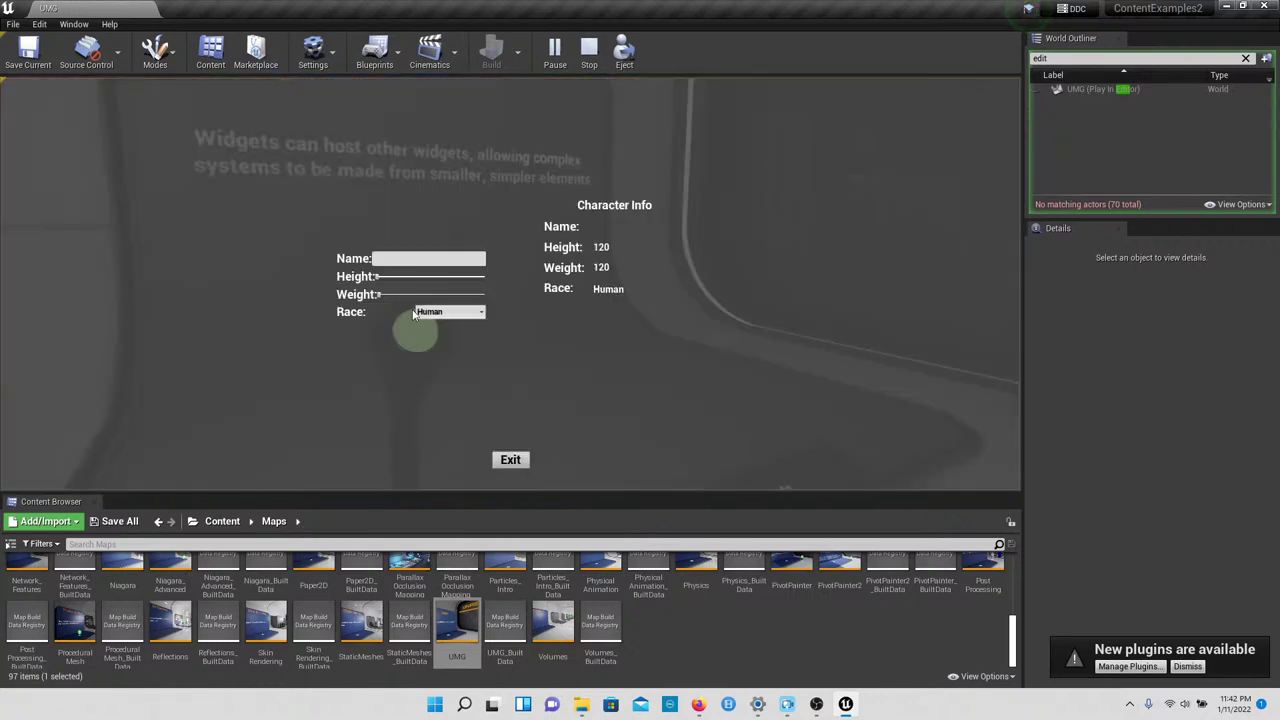
click(511, 461)
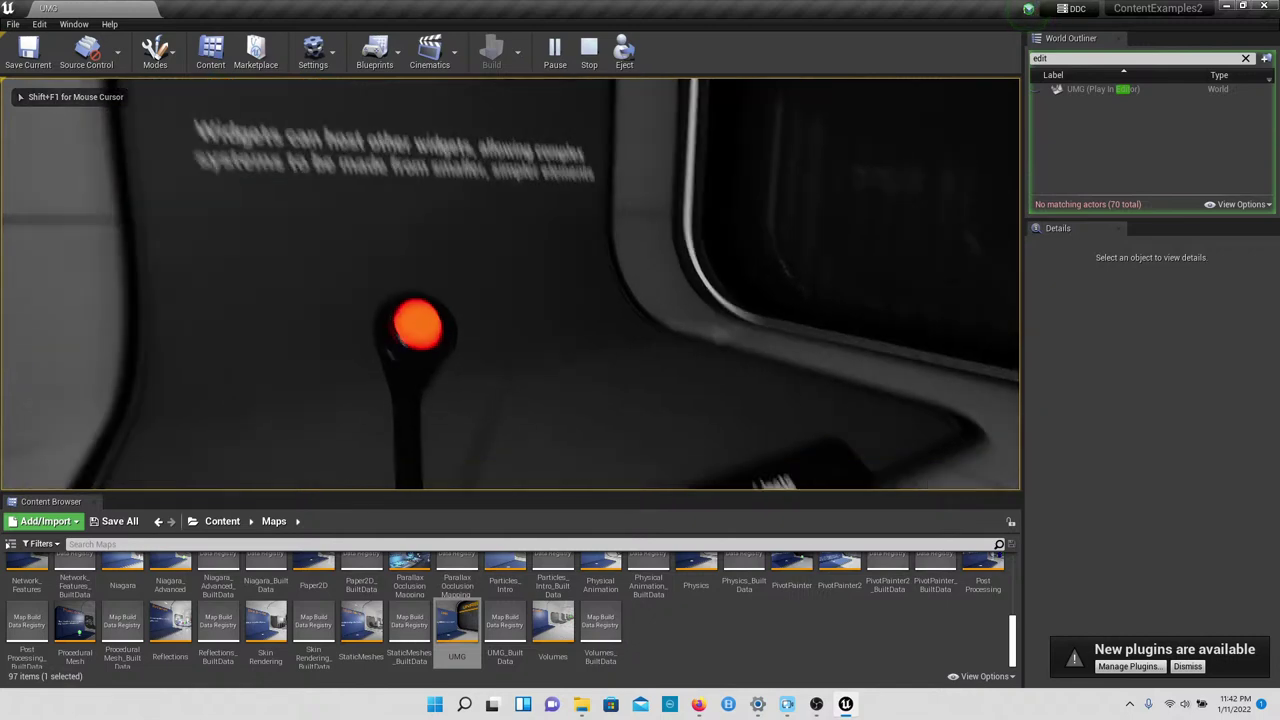
key(w)
key(w)
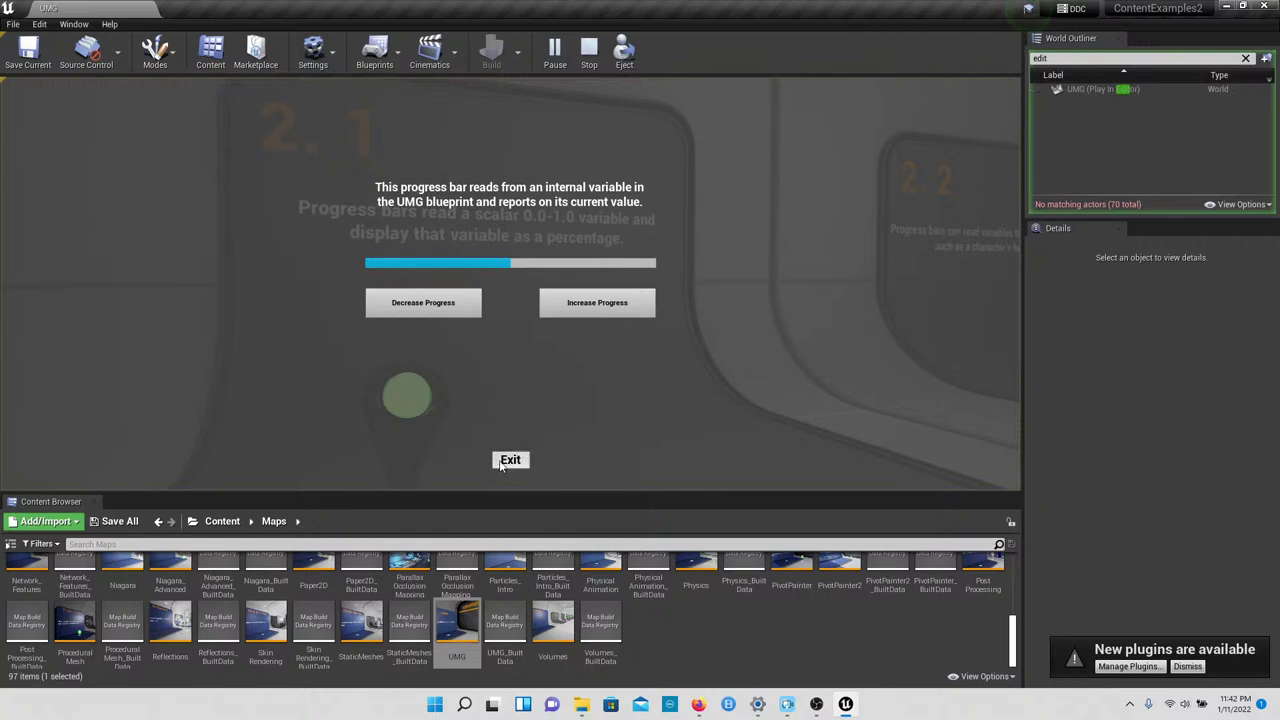
click(508, 460)
Step: Walk to exhibit 2.2, view the Health progress bar widget and exit it
key(w)
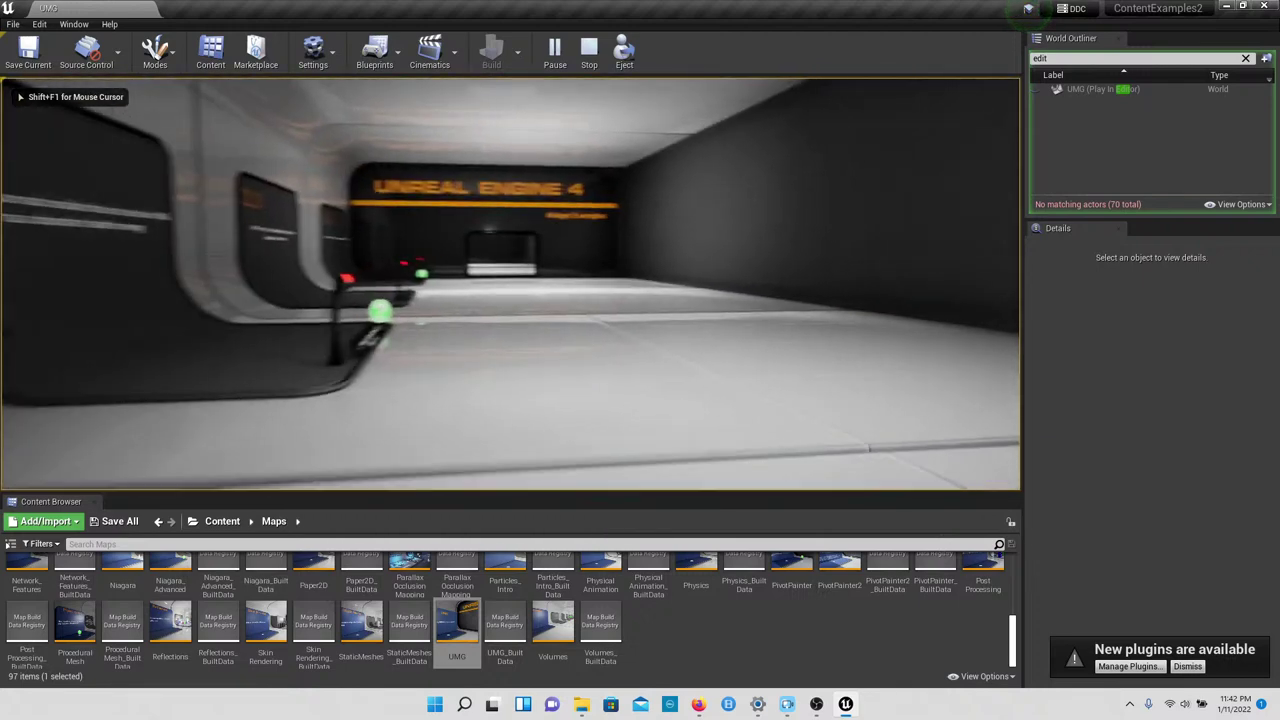
key(w)
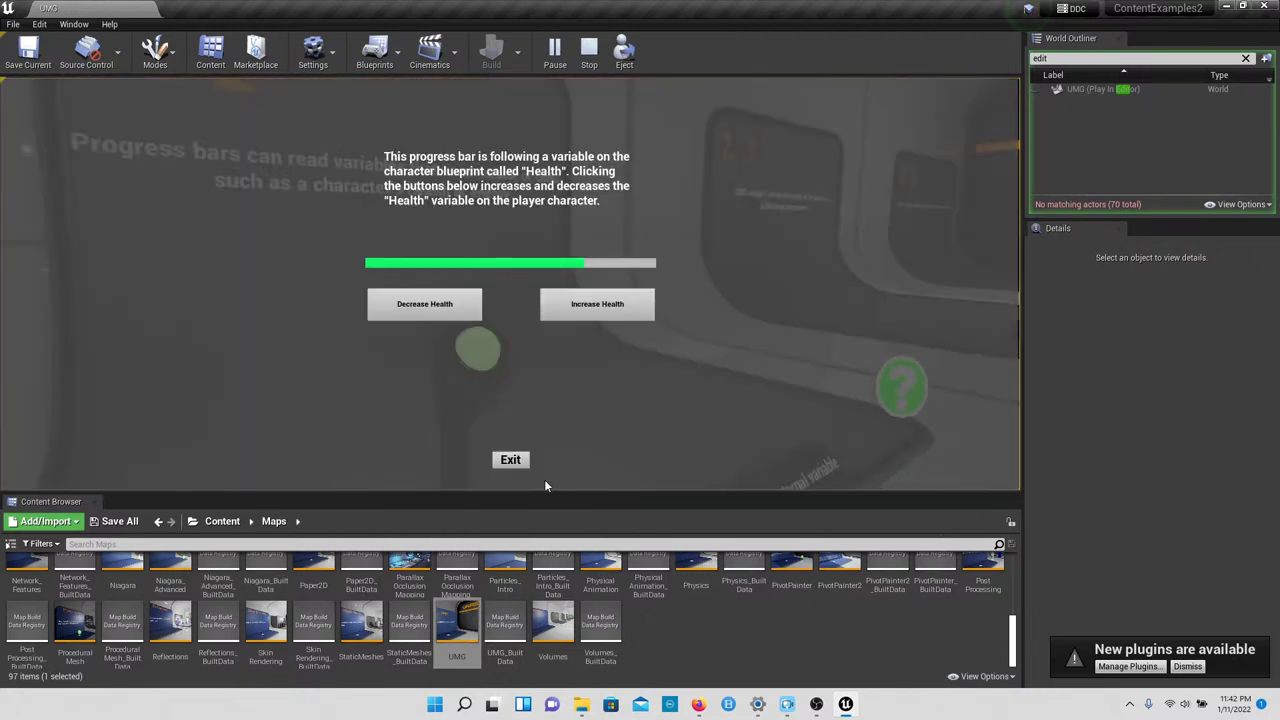
click(525, 462)
Step: Walk to exhibit 2.3 and move in and out of the trigger's range to view the 3D-space UMG widget
key(w)
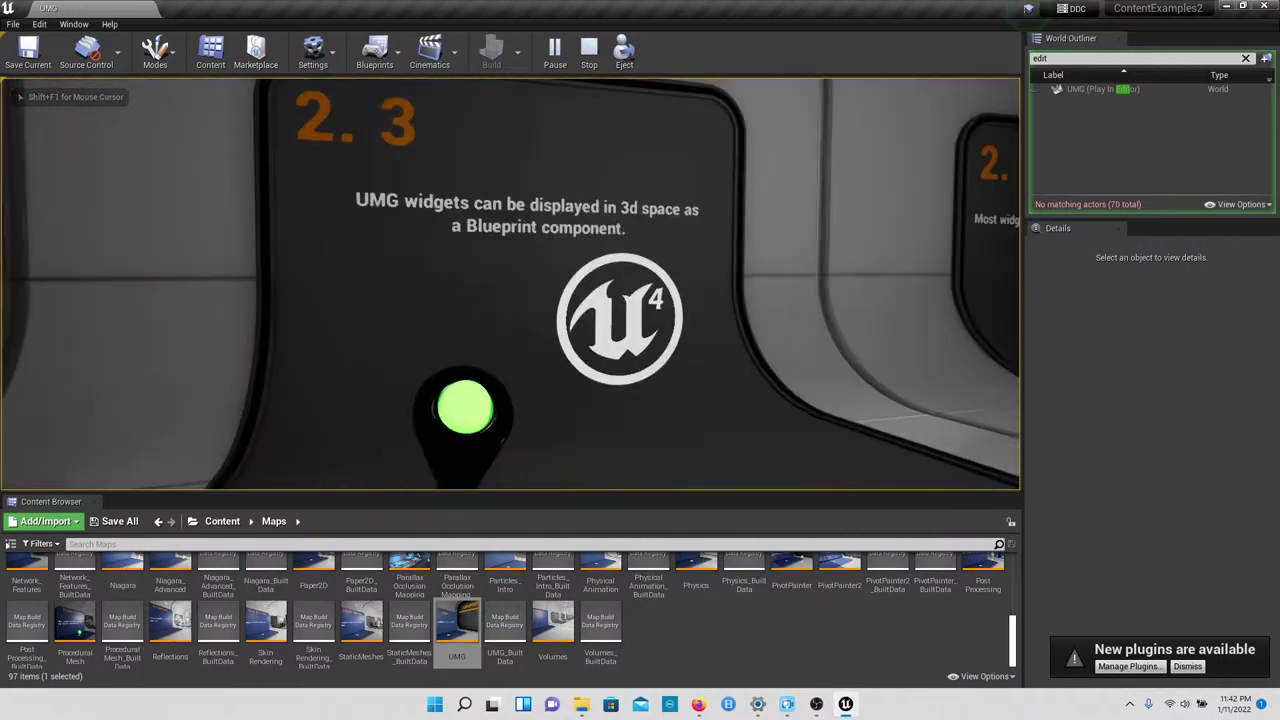
key(w)
key(s)
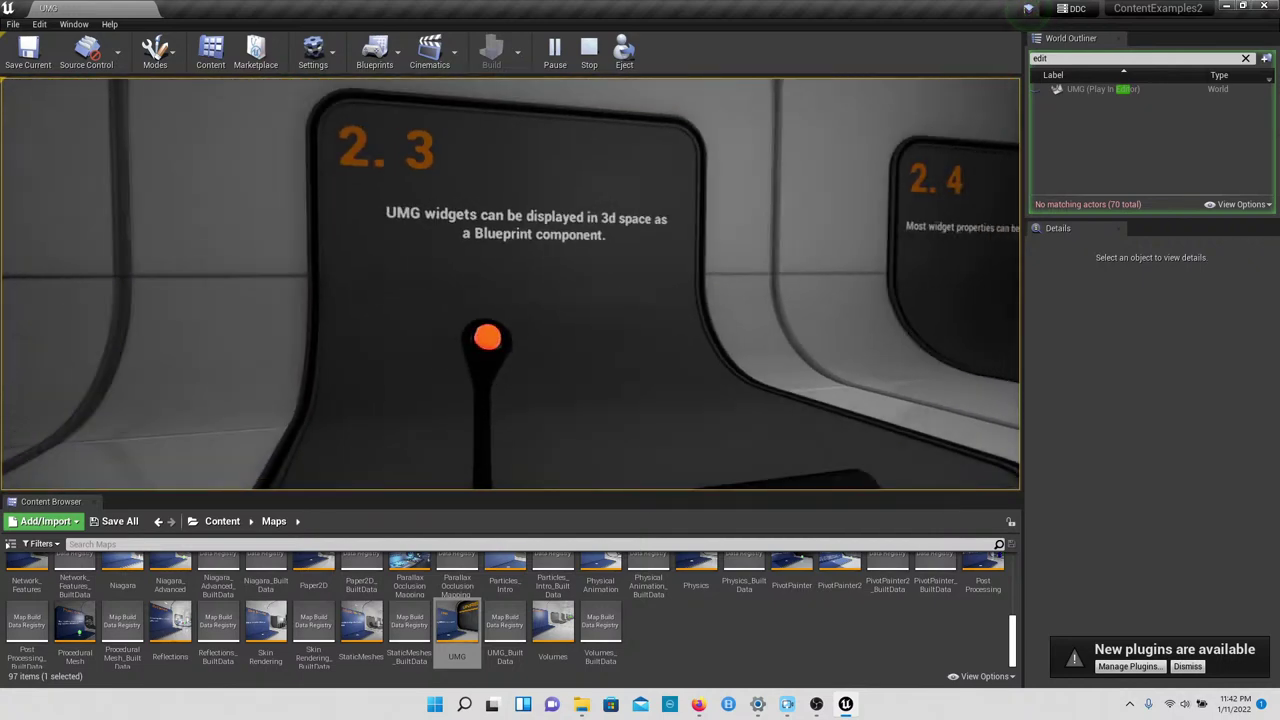
key(w)
key(s)
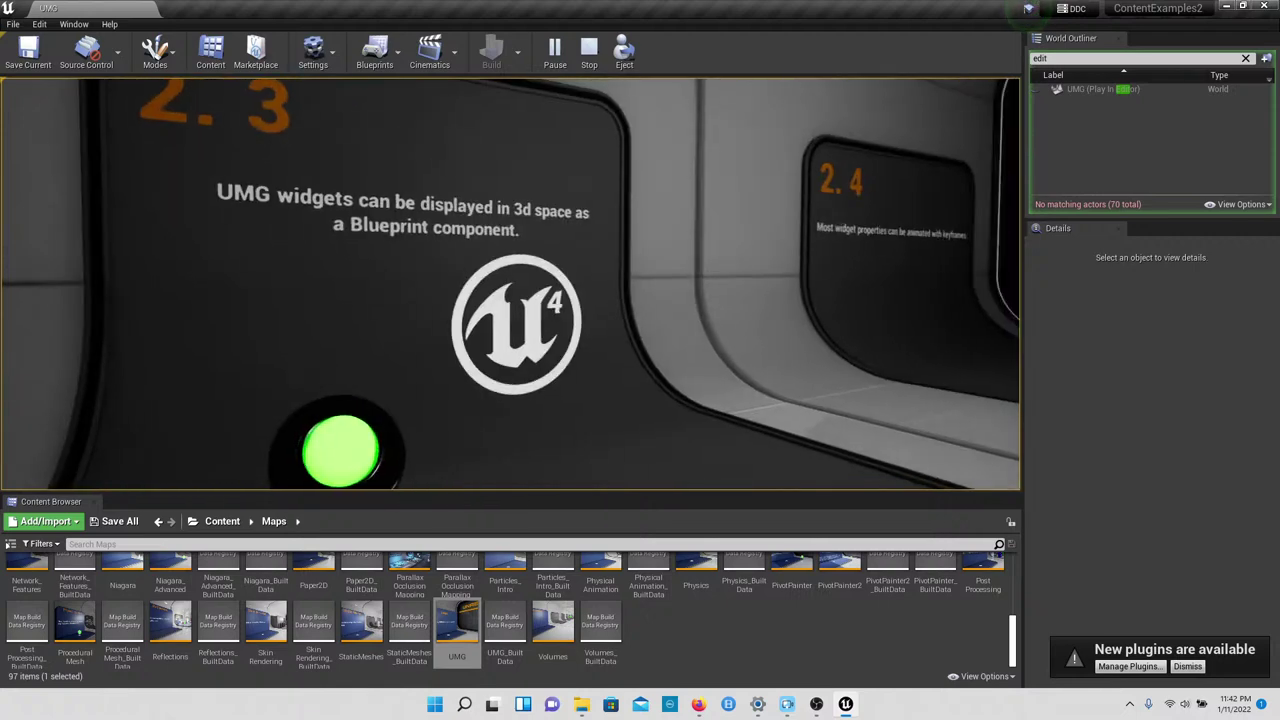
Step: Walk to exhibit 2.4, play the Move! animation in the keyframe animation widget and exit it
key(w)
key(s)
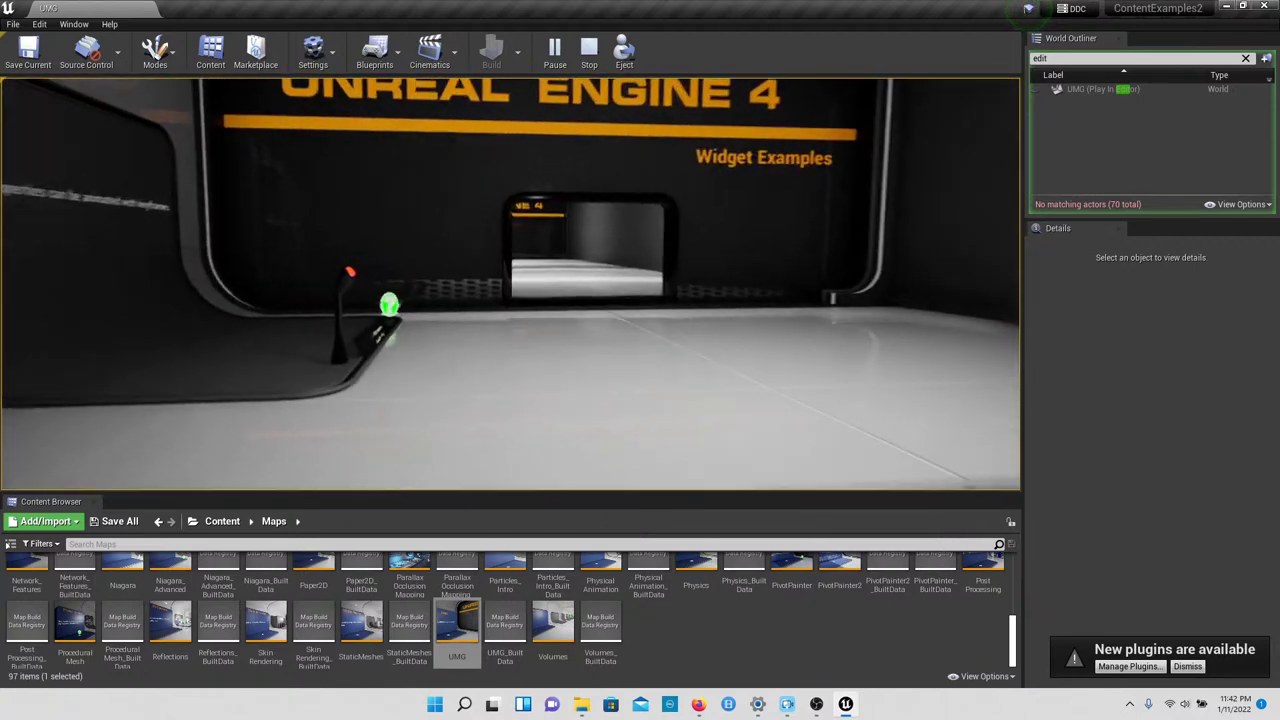
key(w)
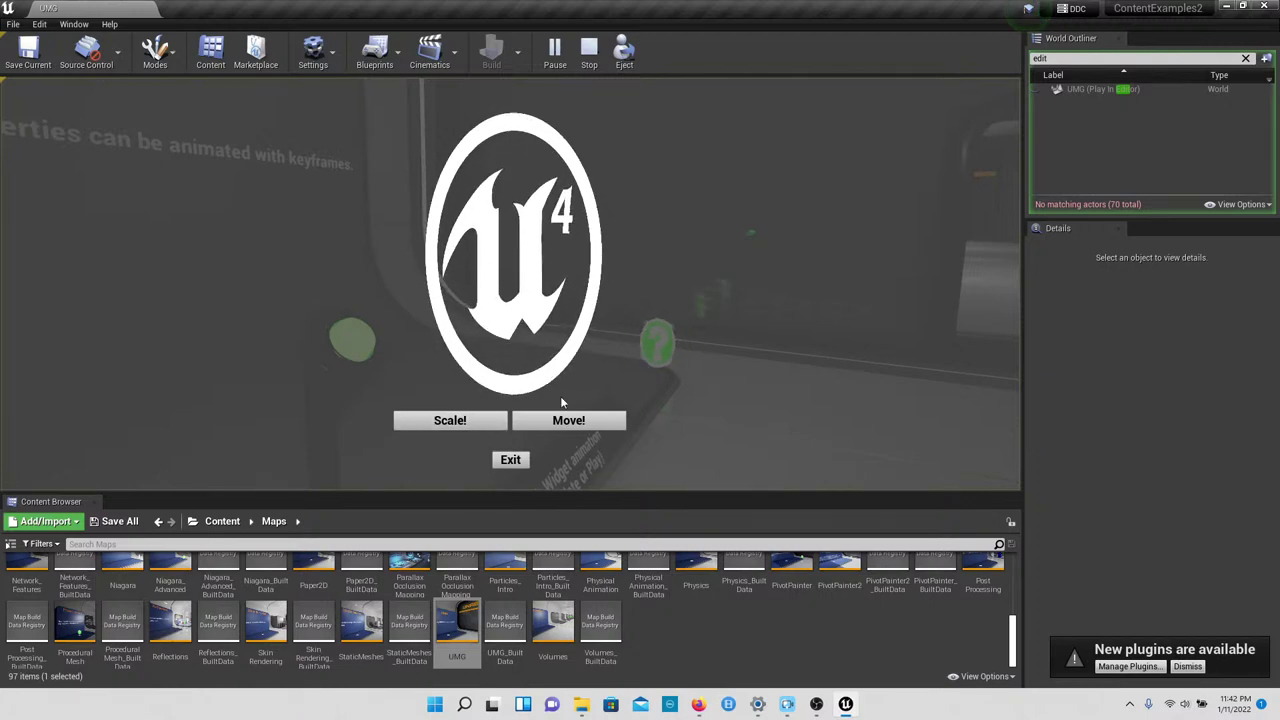
click(566, 420)
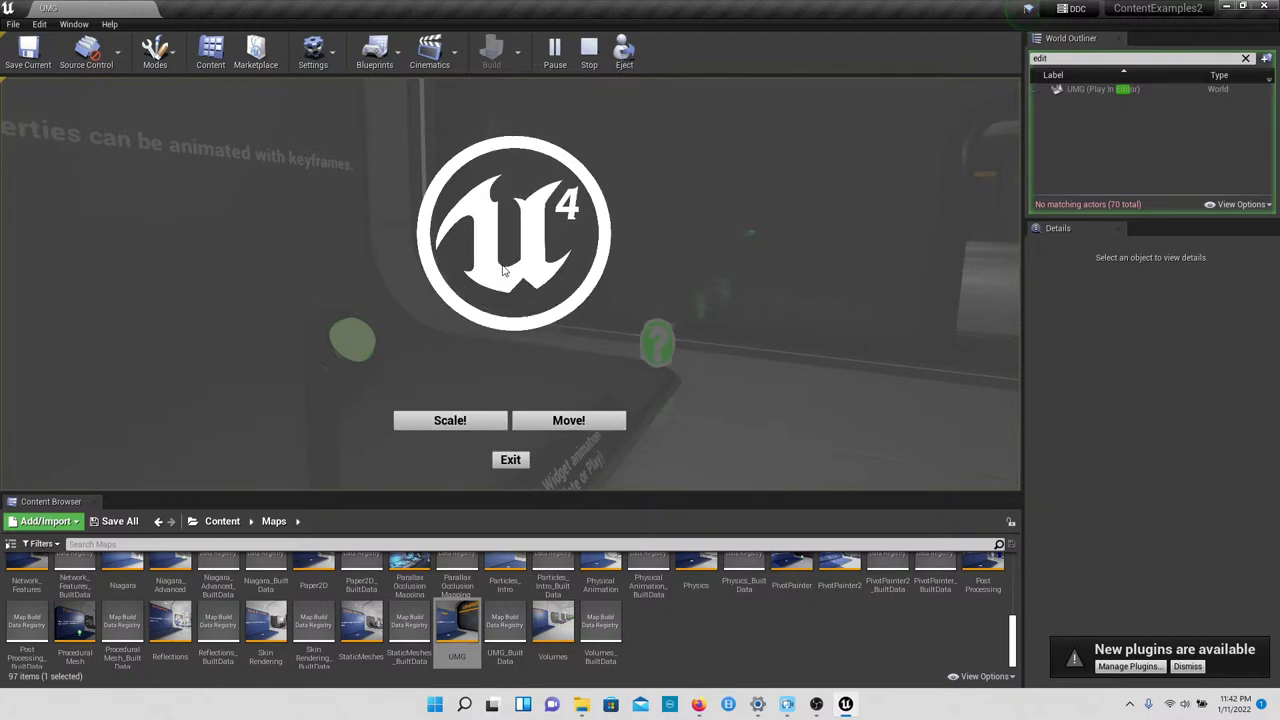
click(512, 459)
Step: Walk to exhibit 3.1, view the scene capture image widget twice and exit it each time
key(w)
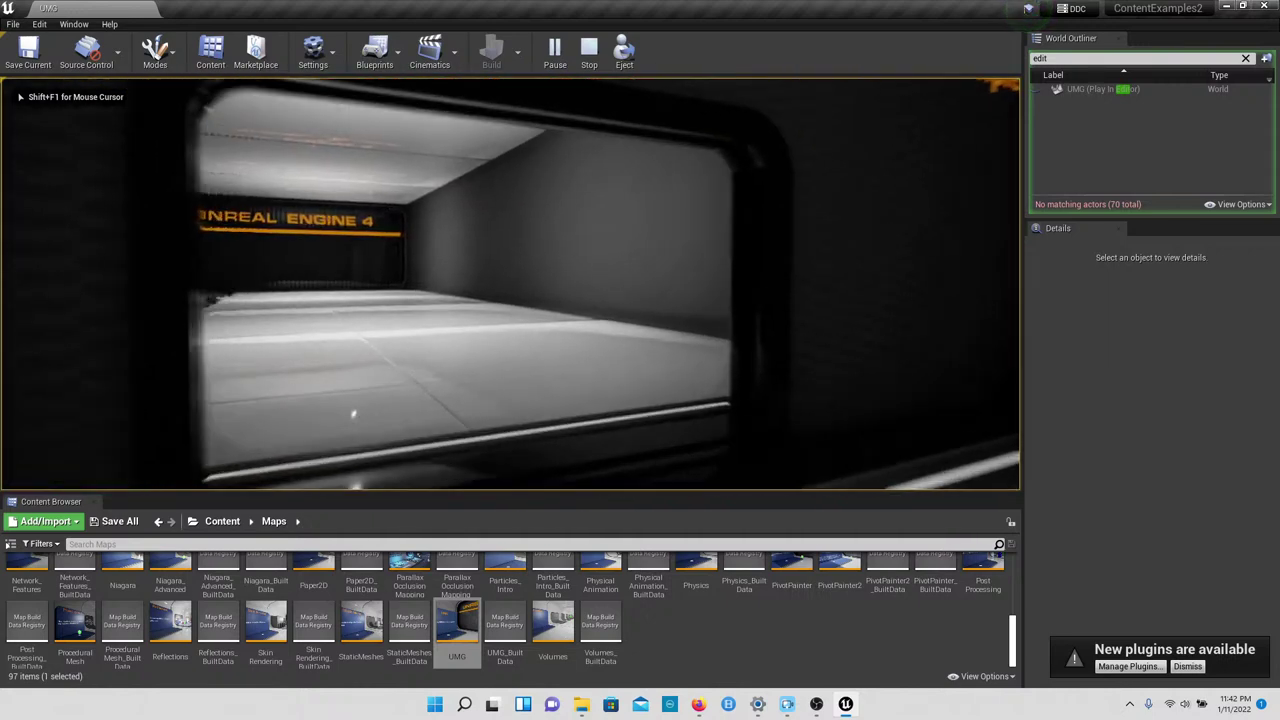
key(w)
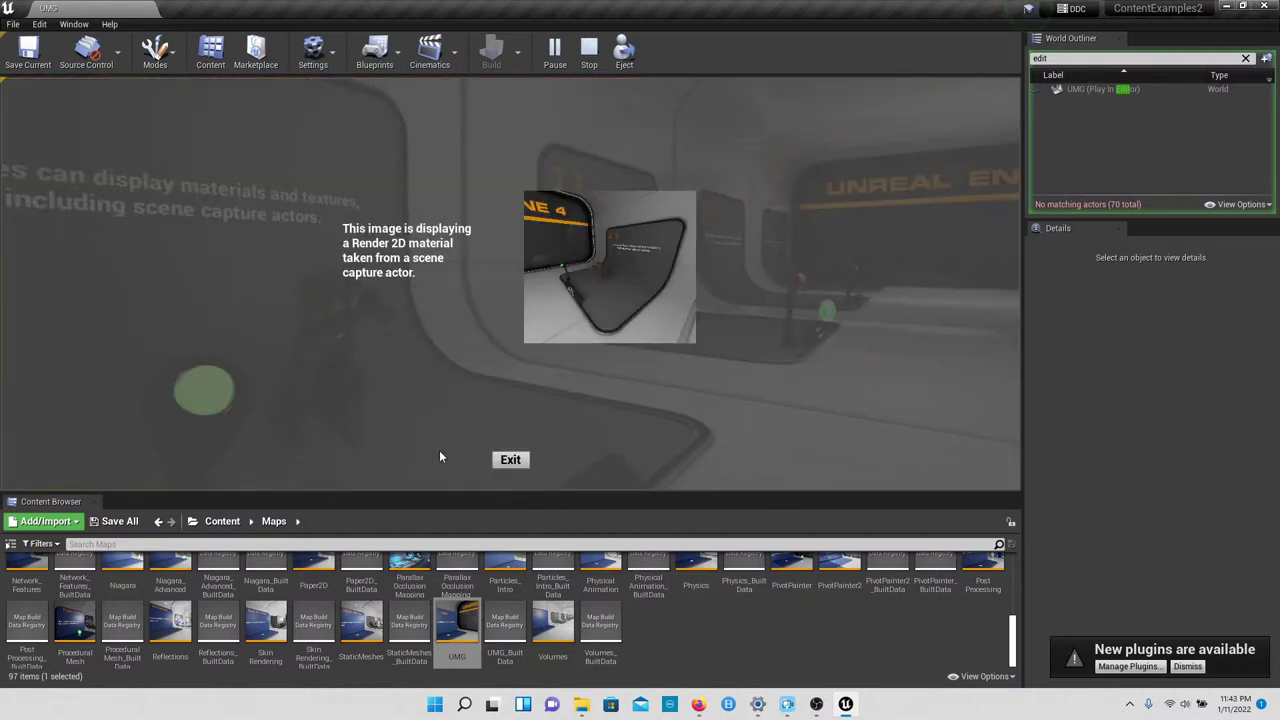
click(509, 460)
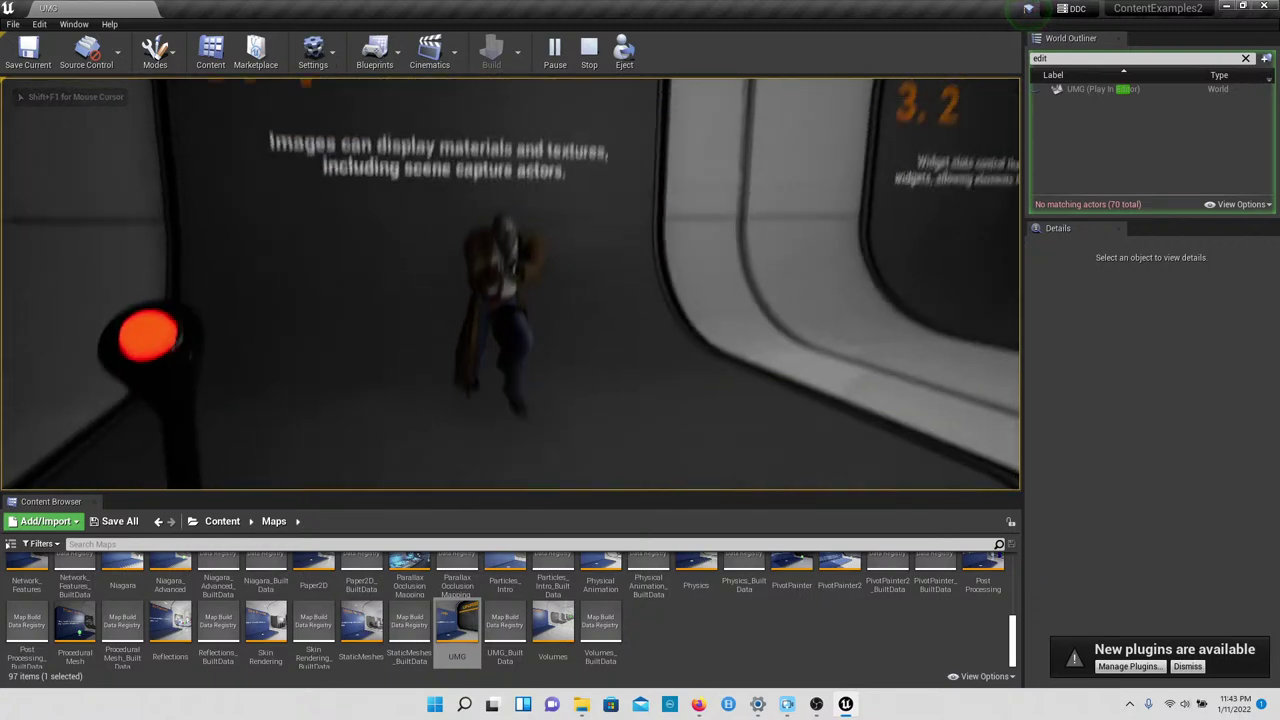
key(e)
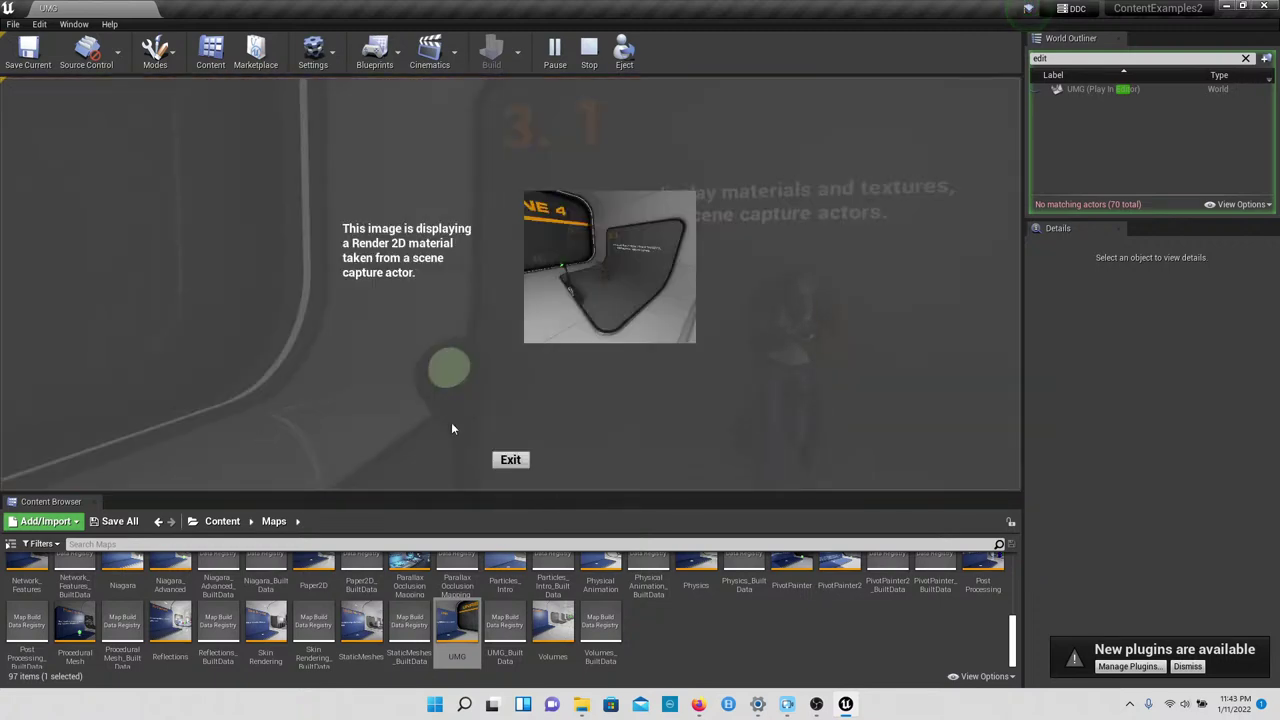
click(510, 459)
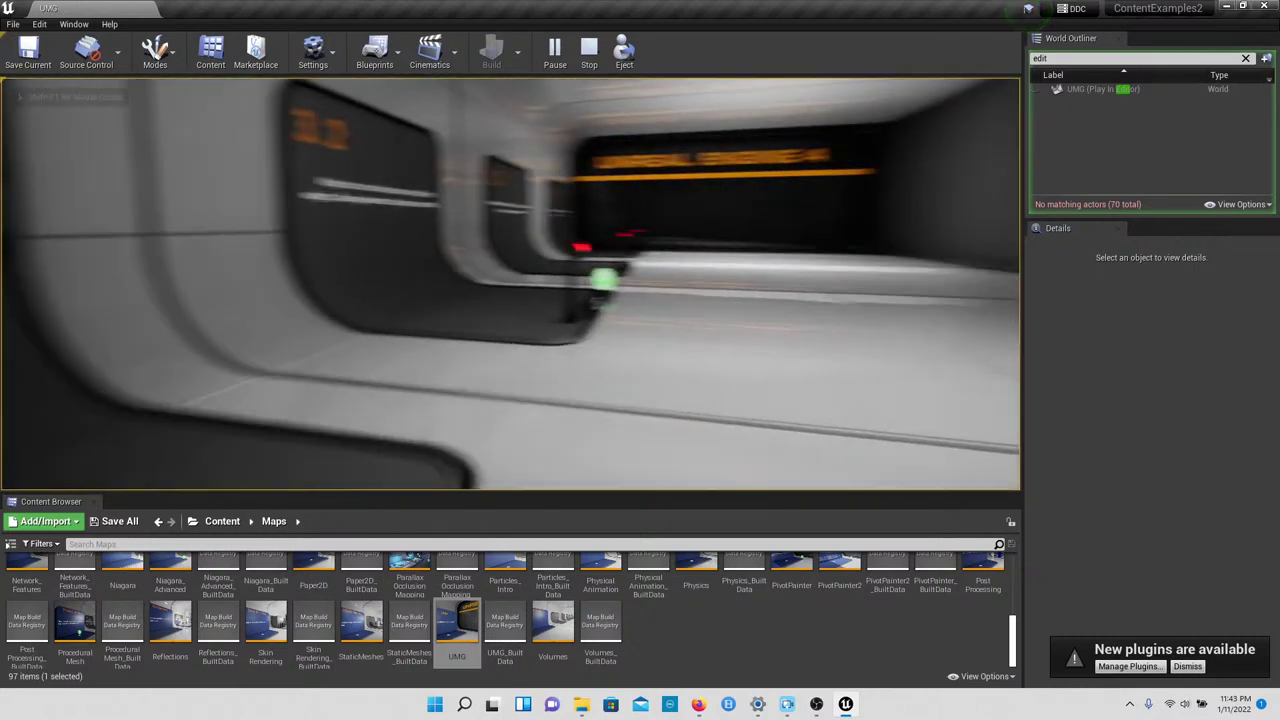
Step: Anchor the logo right and then left in the exhibit 3.2 widget slots demo, and exit the widget
key(e)
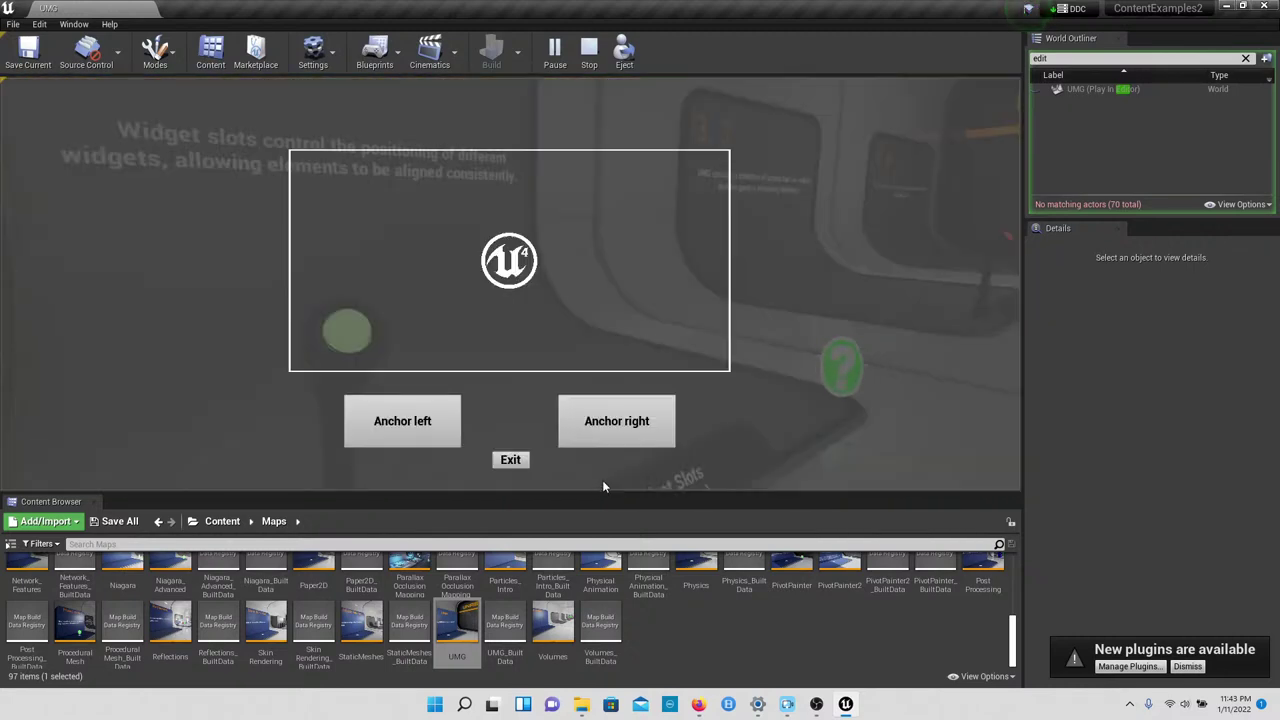
click(605, 426)
click(430, 428)
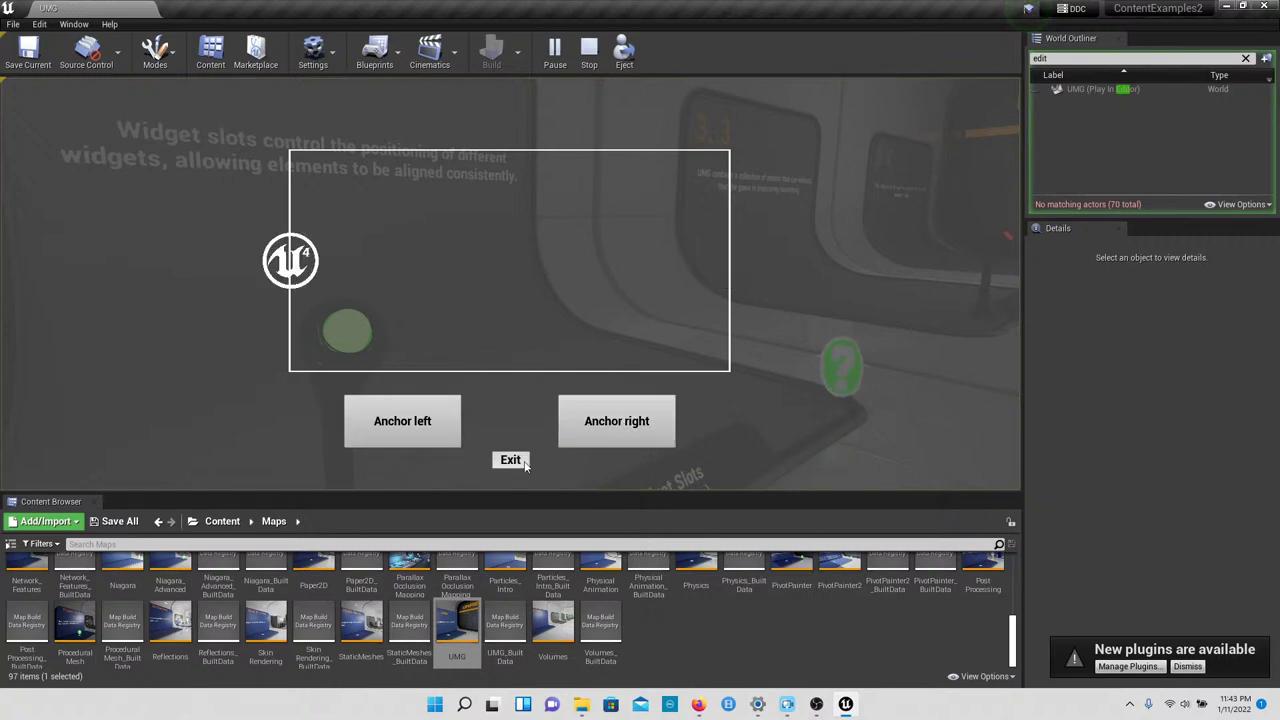
click(511, 460)
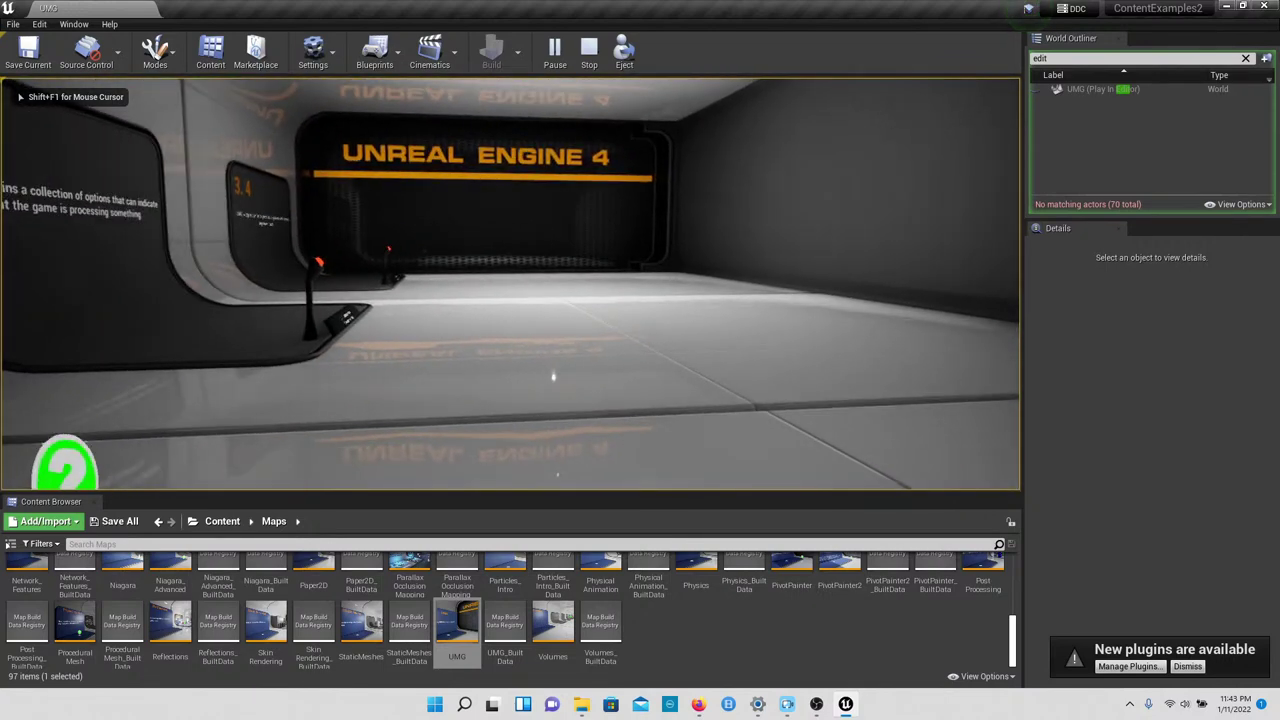
Step: Stop play mode and load the Volumes map without saving LevelScripting_Master
key(w)
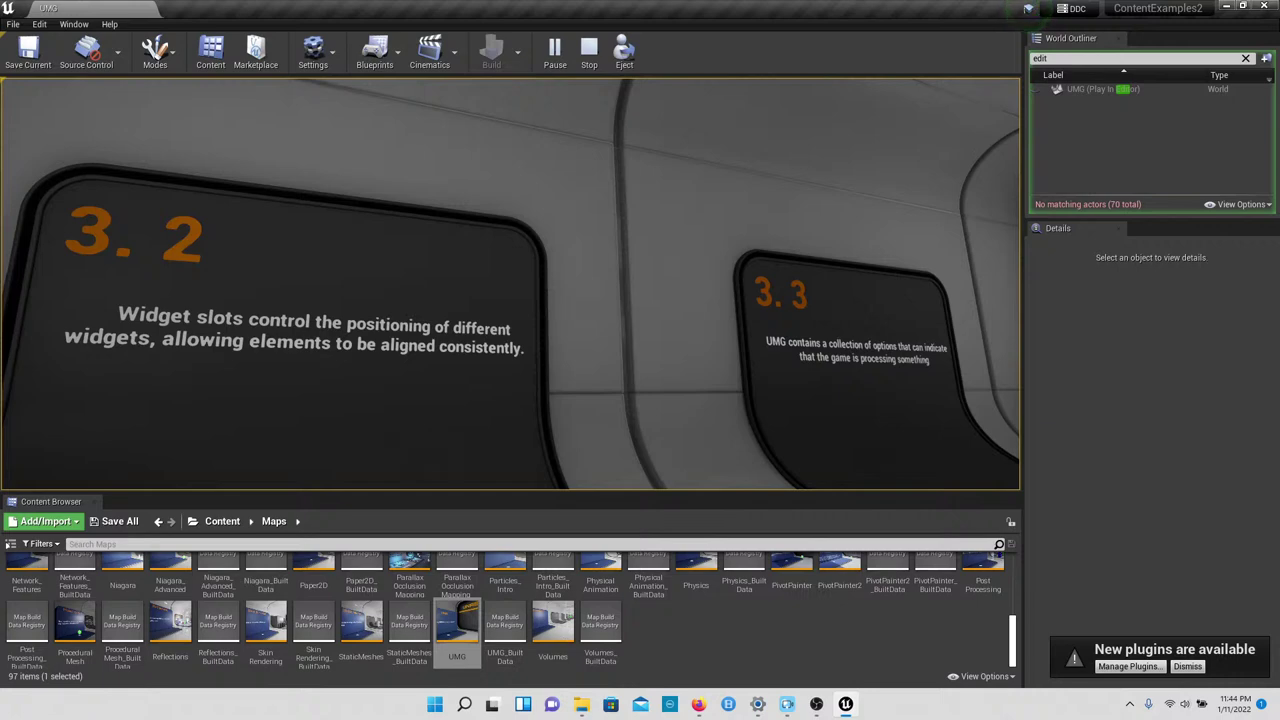
key(Escape)
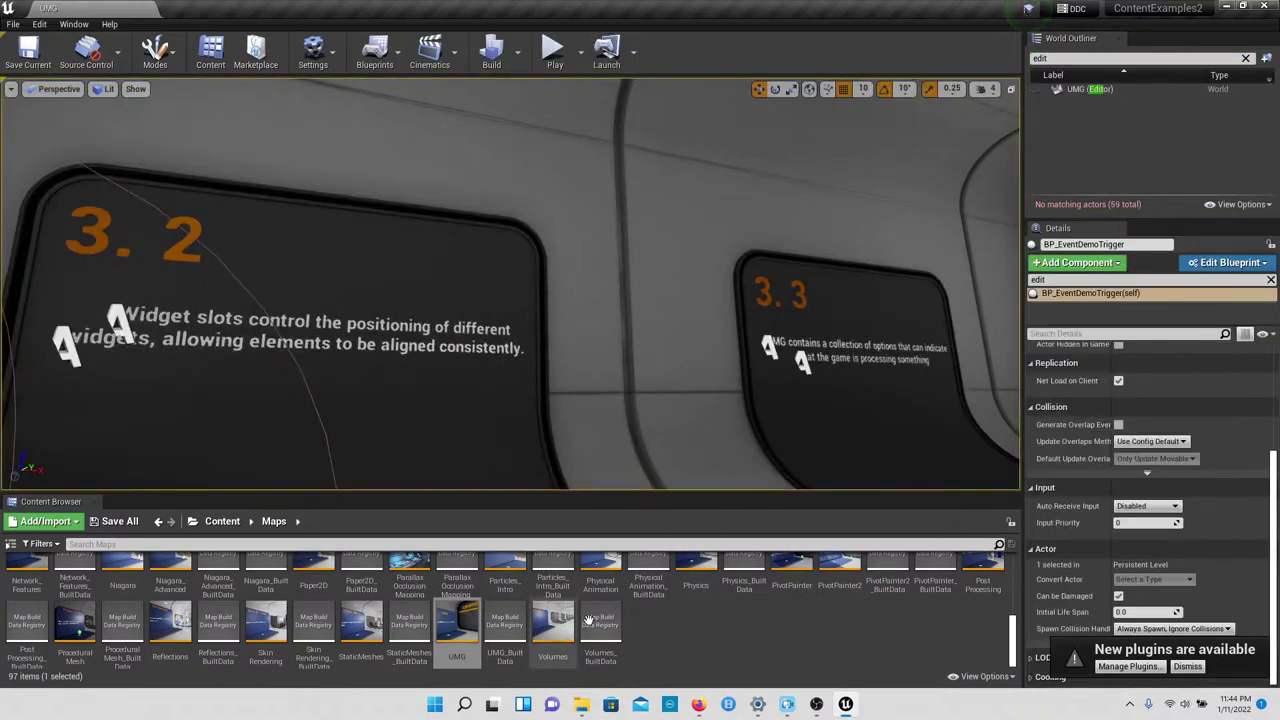
double_click(565, 615)
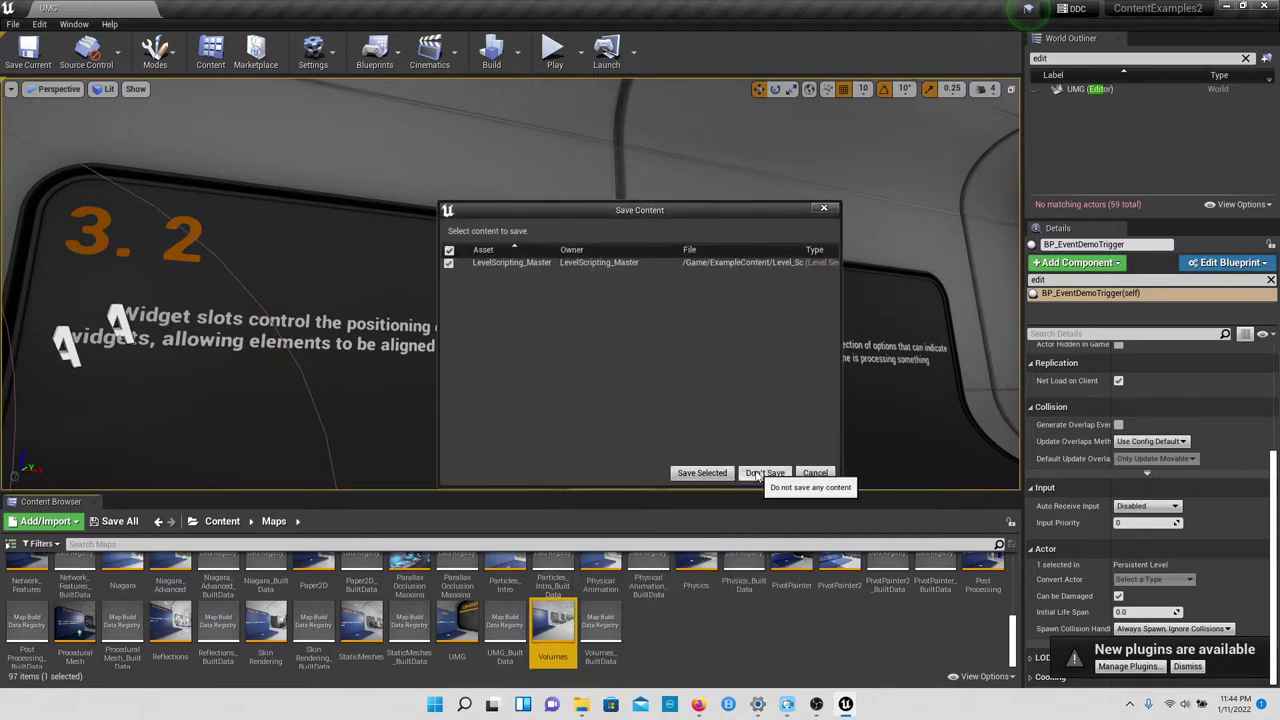
click(762, 473)
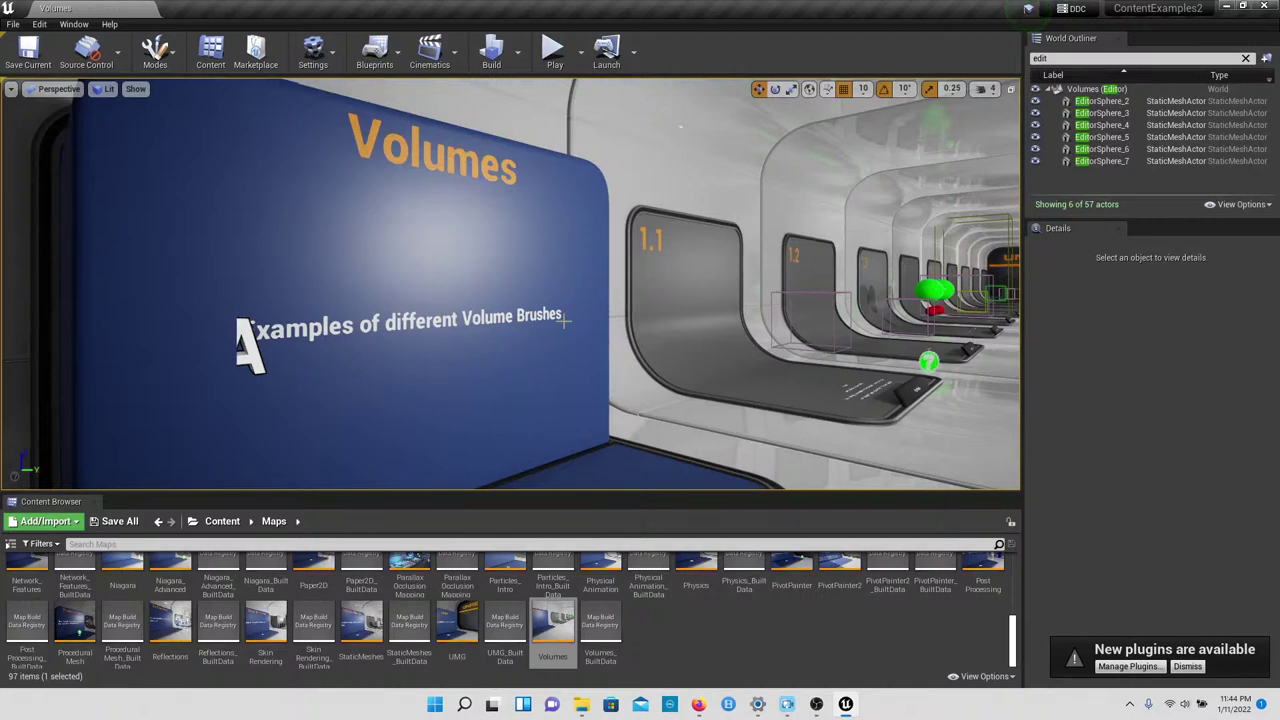
Step: Select the Placement display at exhibit 1.1 and move on to view exhibit 1.2's invisible collision volume
right_drag(567, 273, 596, 346)
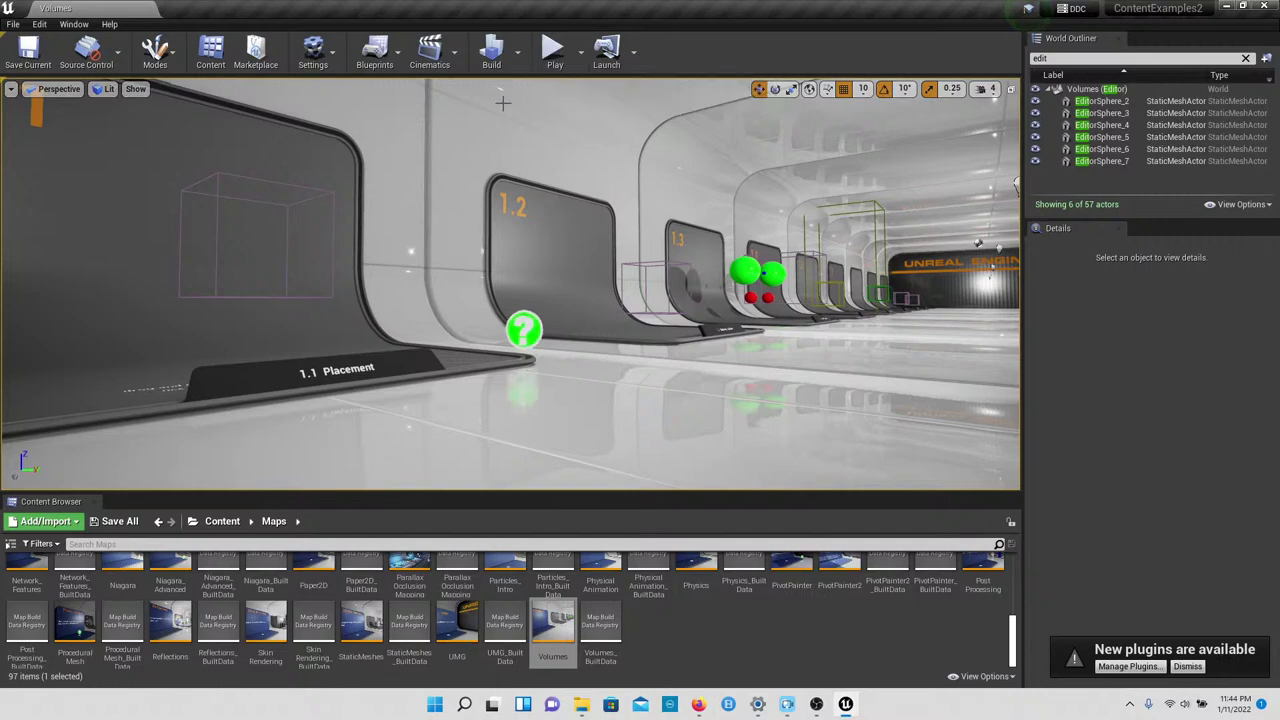
click(330, 325)
right_drag(330, 325, 232, 322)
key(w)
key(w)
key(s)
key(s)
key(w)
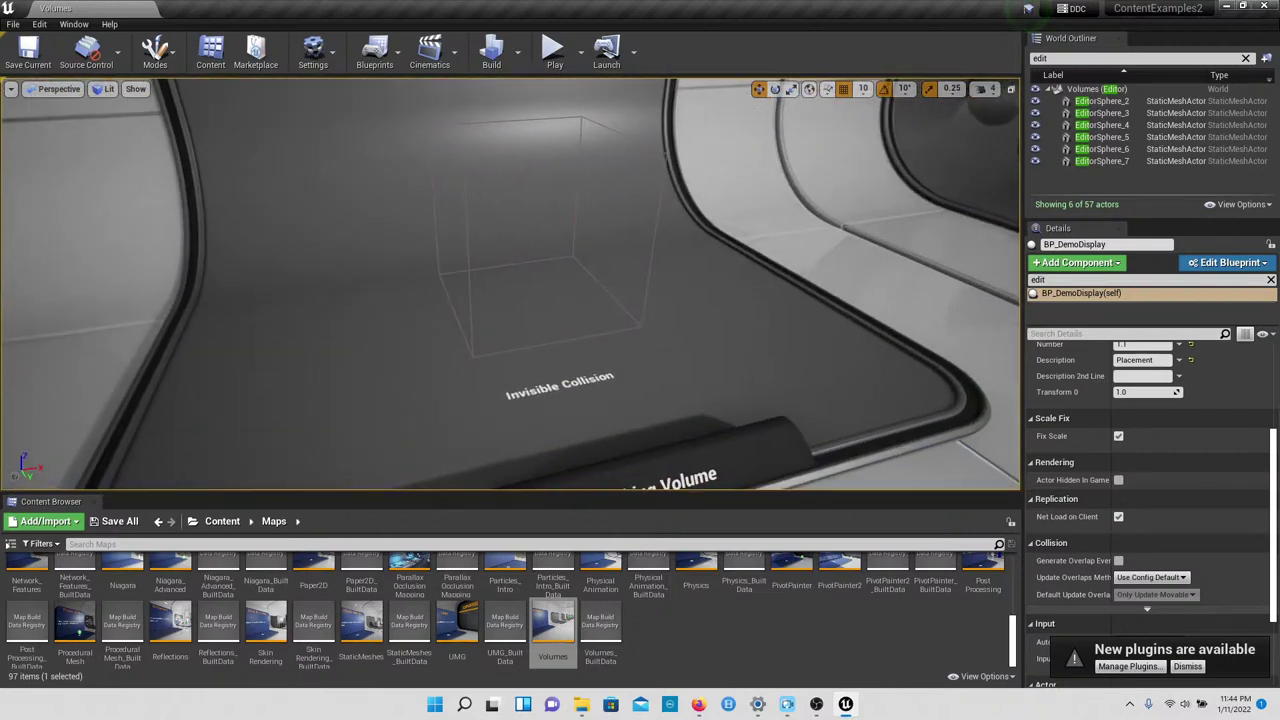
Step: Select the Blocking Volume display at exhibit 1.2 and move on to view the spheres at exhibit 1.3
click(500, 228)
key(s)
right_drag(511, 237, 430, 268)
key(w)
key(s)
right_drag(545, 288, 517, 207)
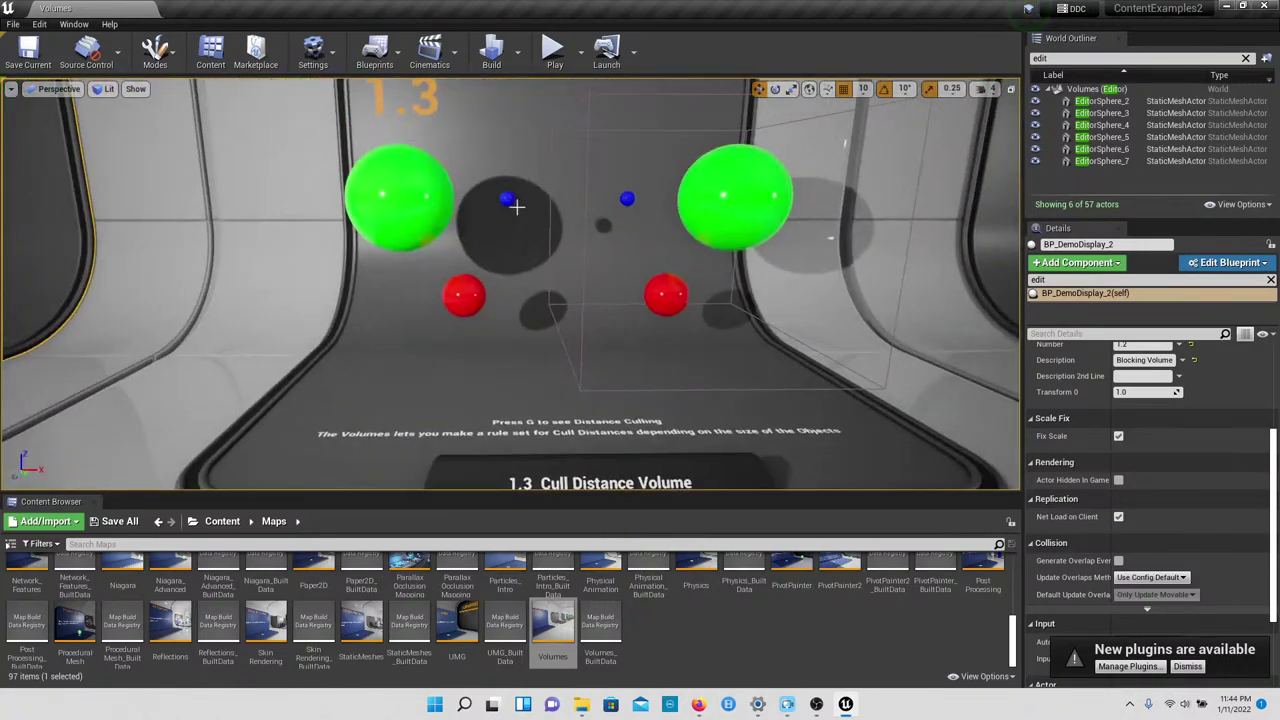
Step: Play the Volumes map and walk toward and away from exhibit 1.3 to watch the spheres' distance culling
click(552, 55)
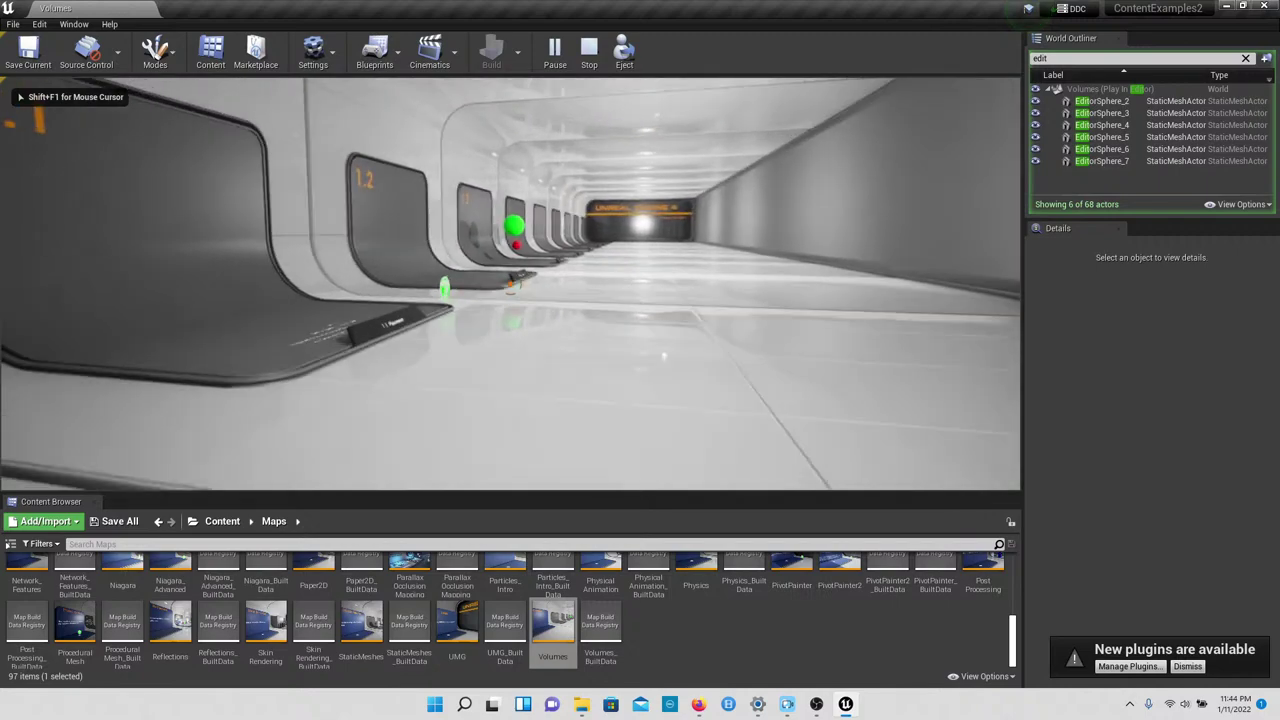
key(w)
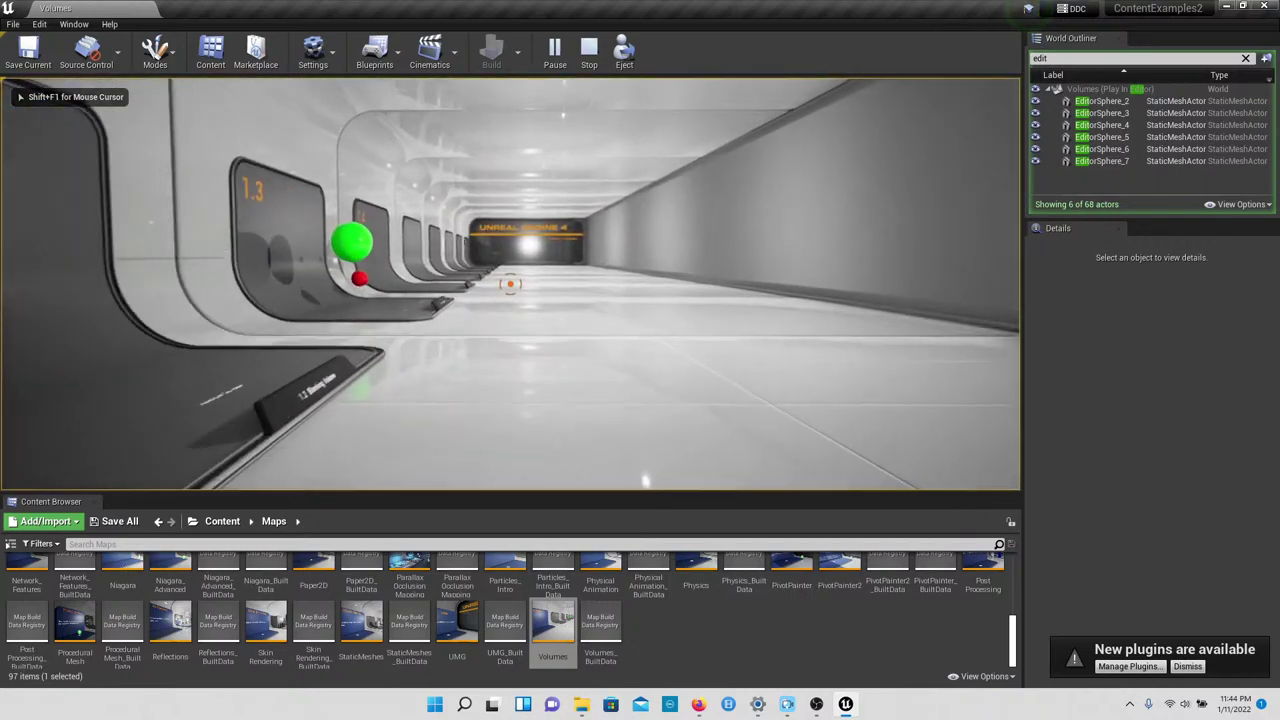
key(w)
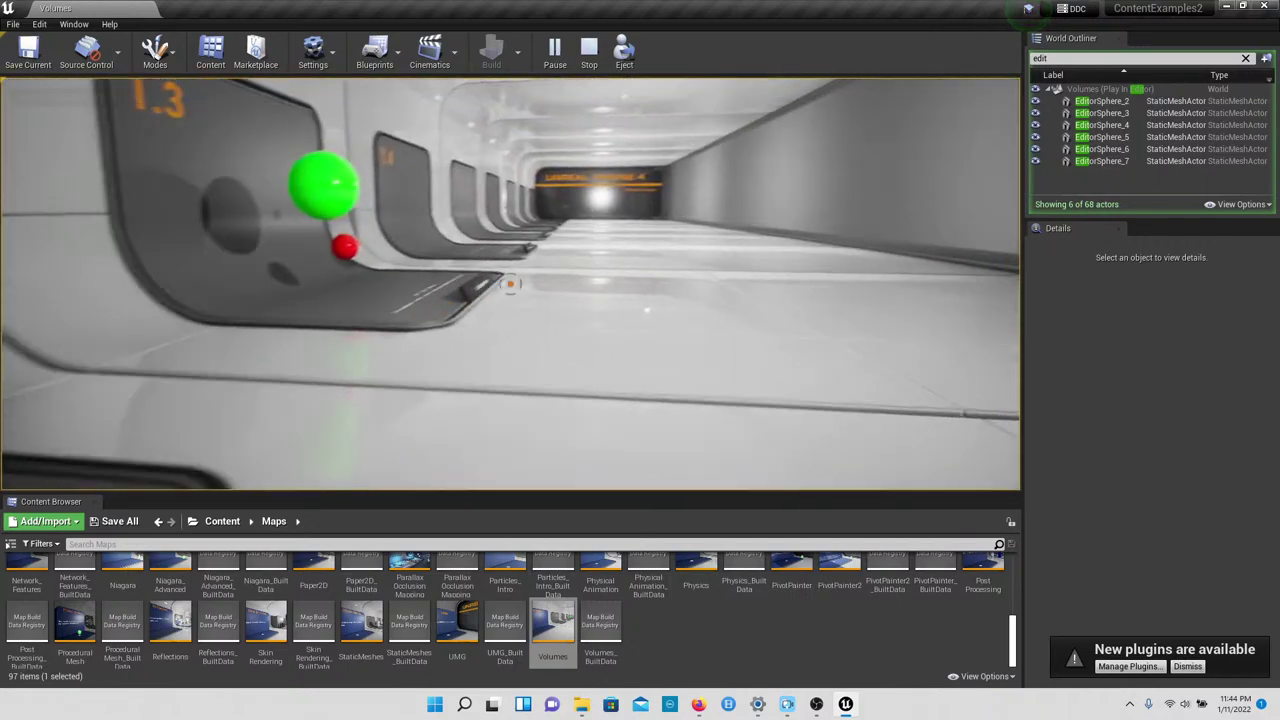
key(w)
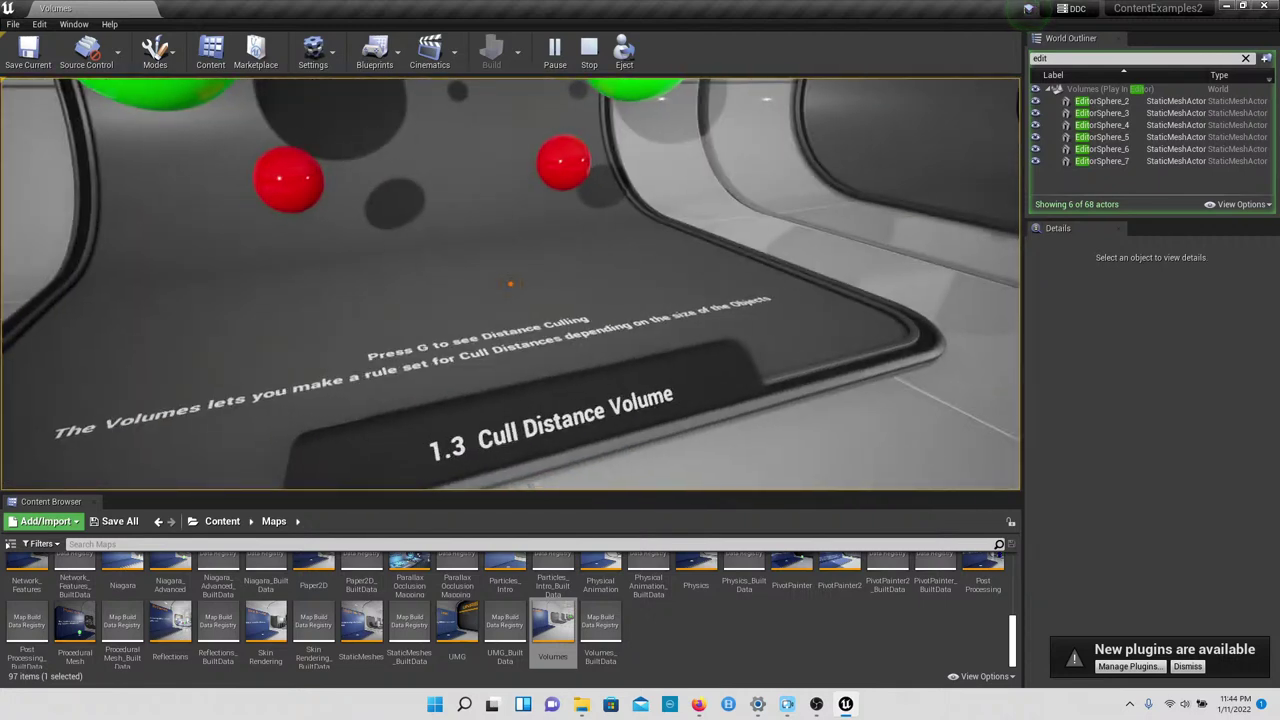
key(s)
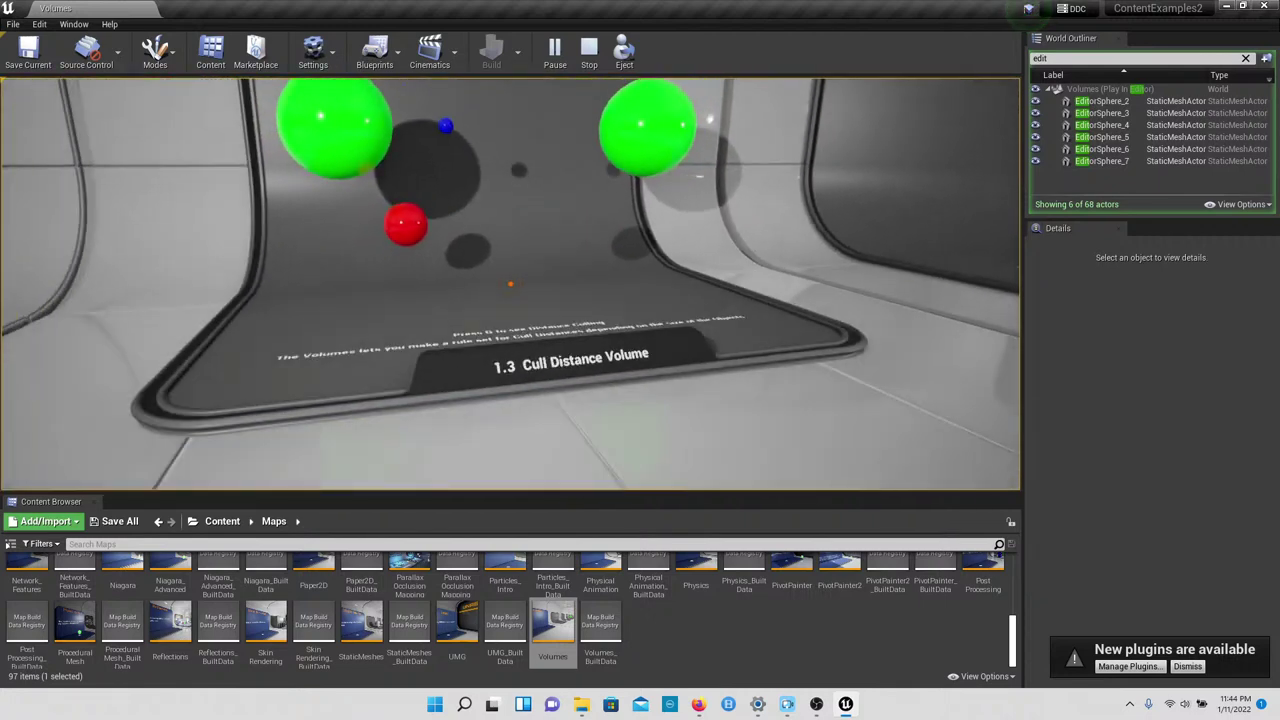
key(w)
key(w)
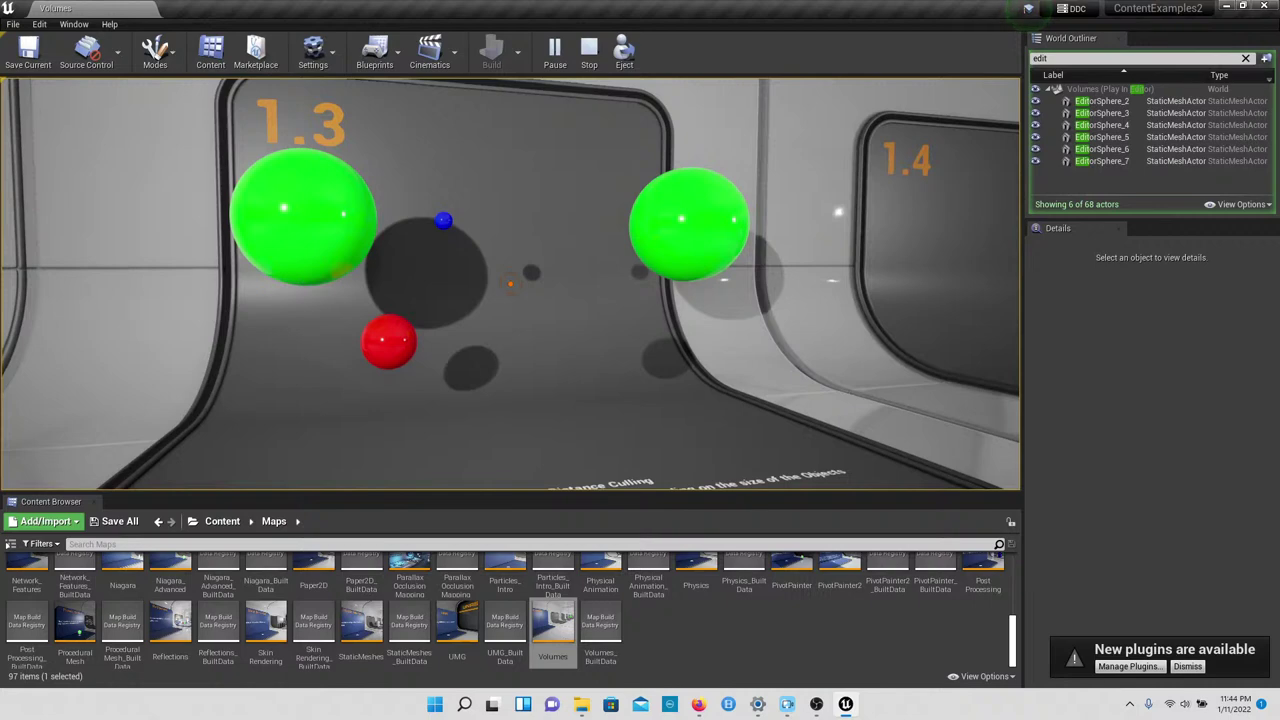
Step: Walk to exhibit 1.4, read its floor text, stop play mode and select the Lightmass Importance Volume display
key(w)
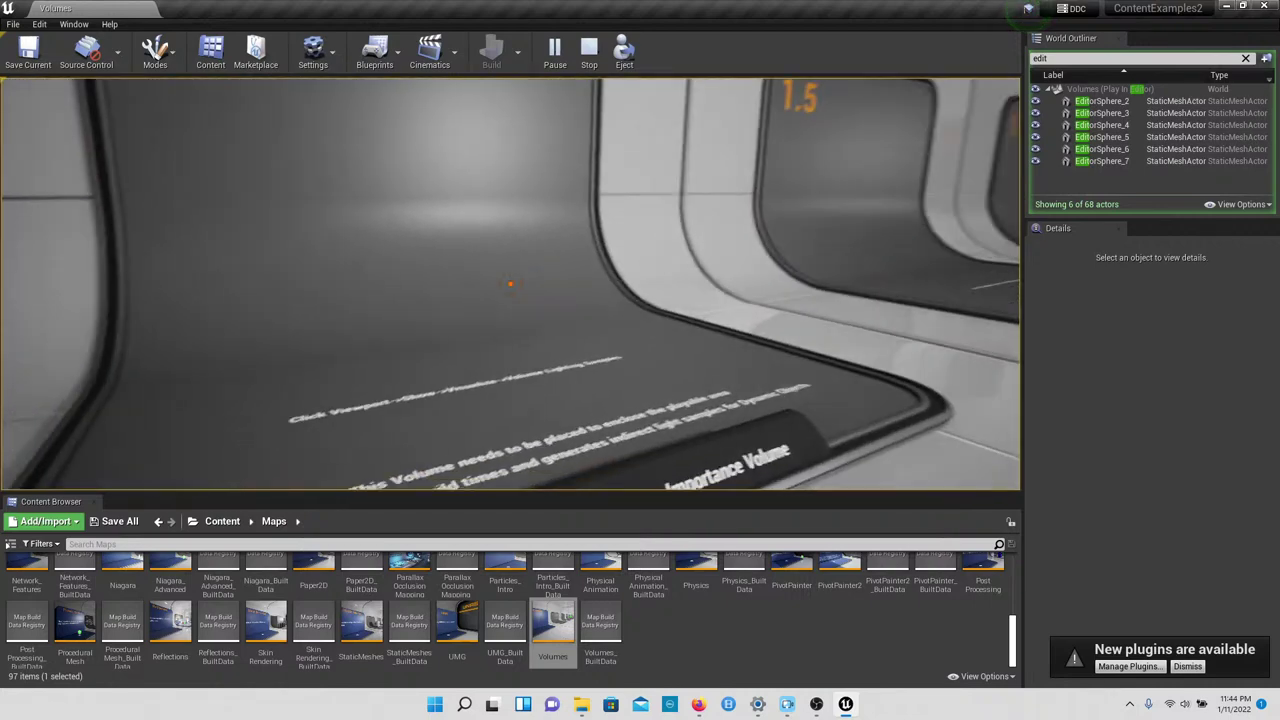
key(s)
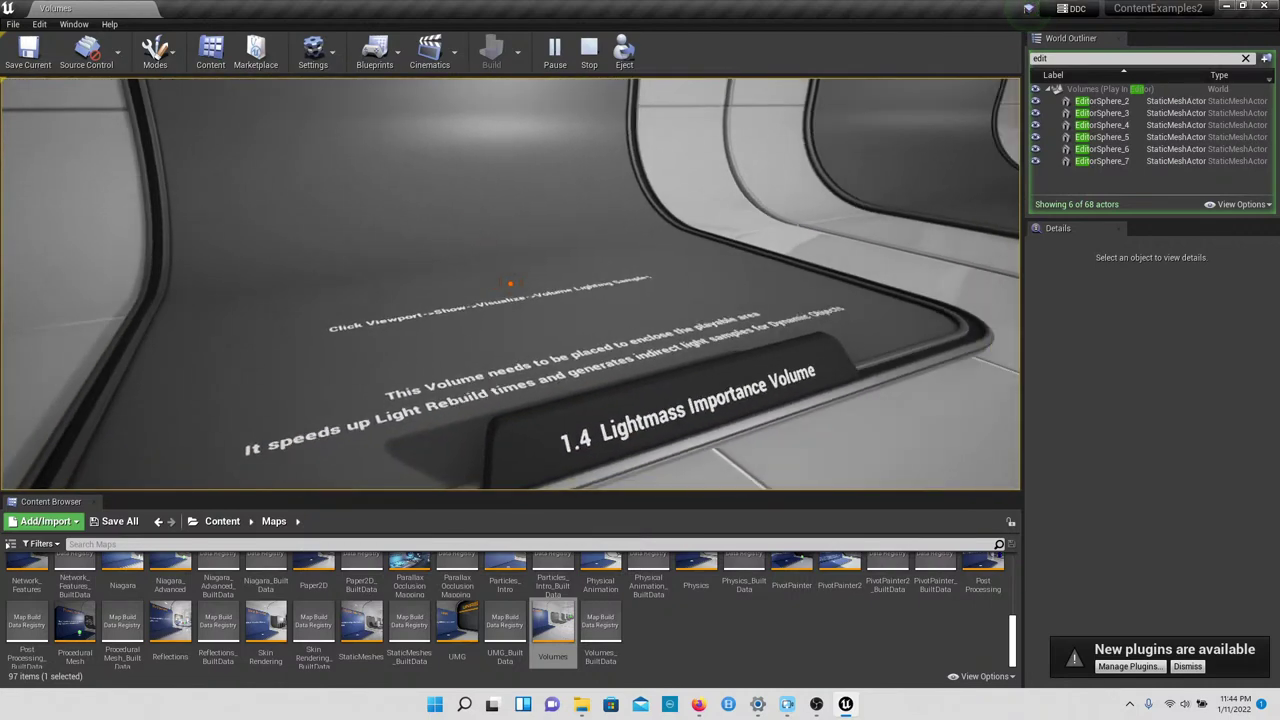
key(w)
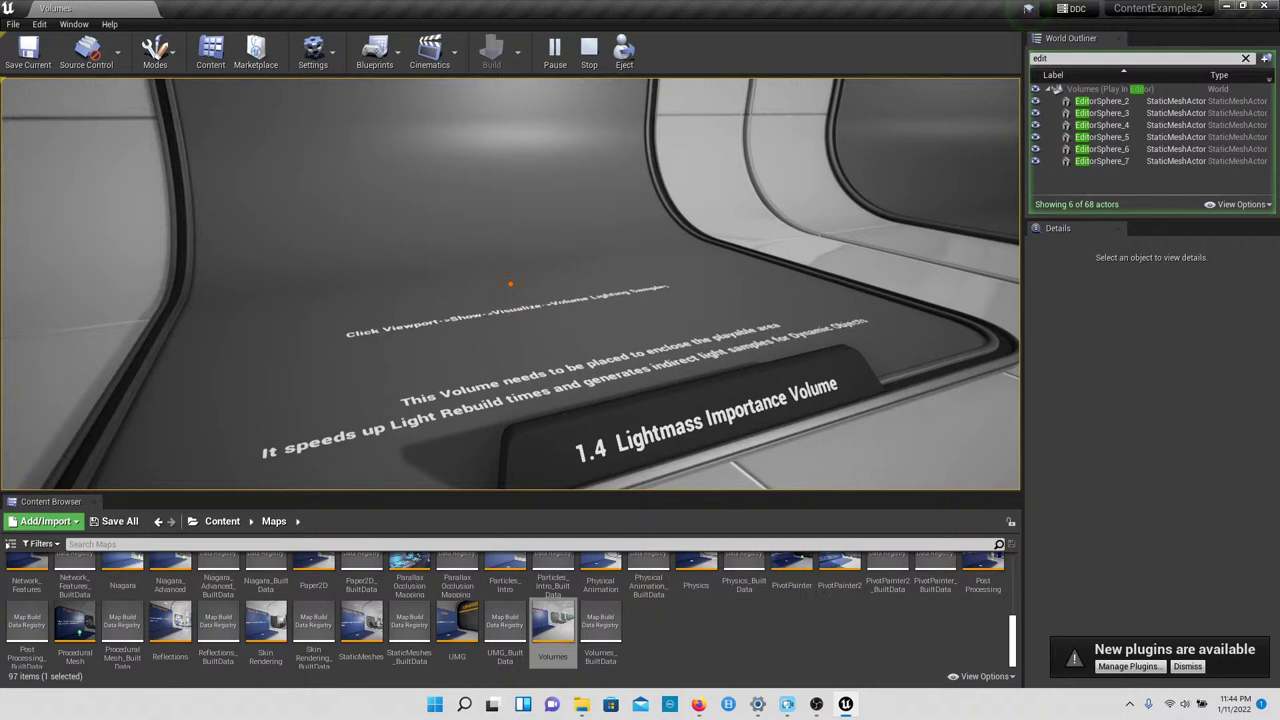
key(Escape)
click(543, 308)
right_click(594, 280)
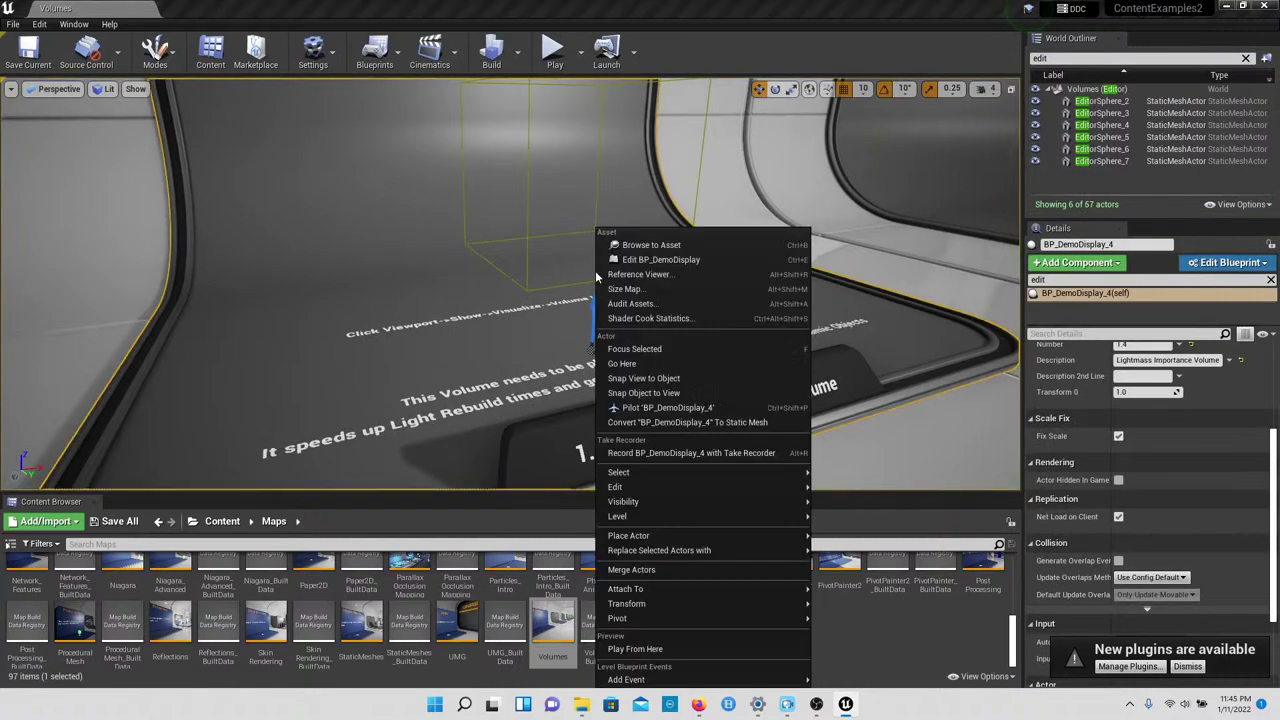
click(546, 202)
right_drag(546, 202, 569, 232)
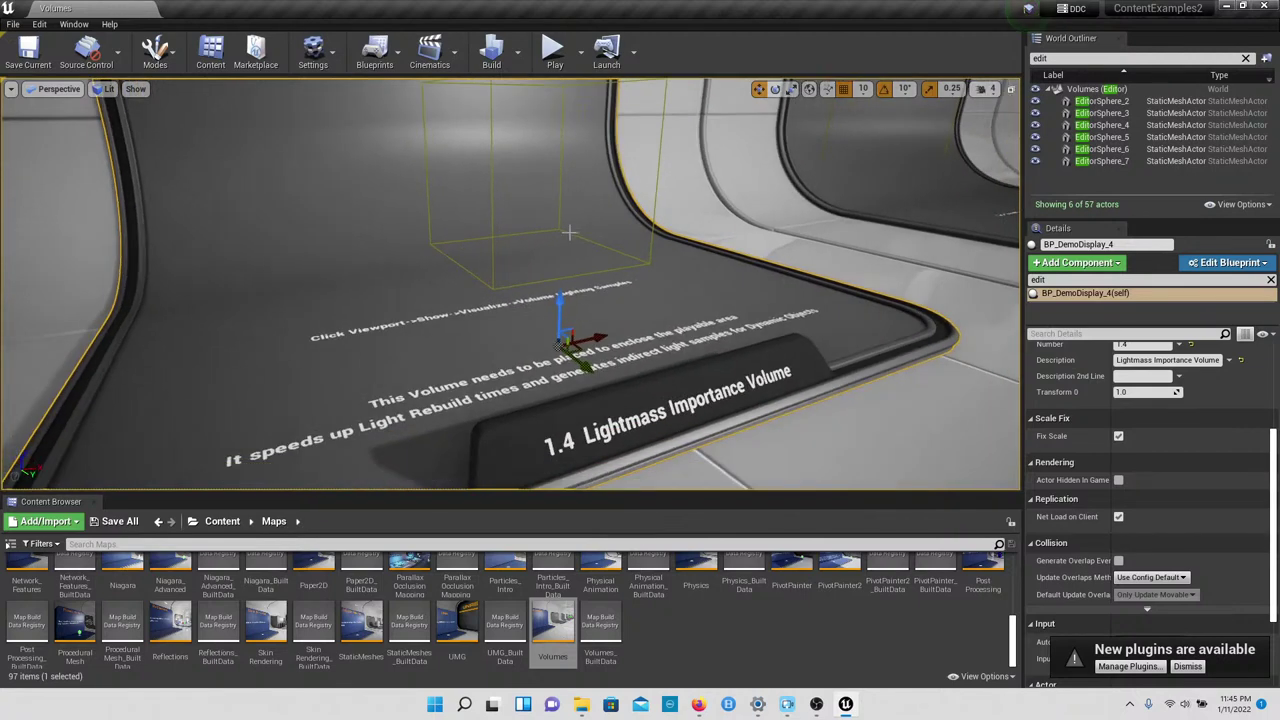
Step: Raise the Lightmass Importance Volume display along its vertical axis and lower it back to the floor
mouse_move(562, 324)
mouse_down()
mouse_move(558, 232)
mouse_move(558, 314)
mouse_up()
right_drag(560, 316, 560, 316)
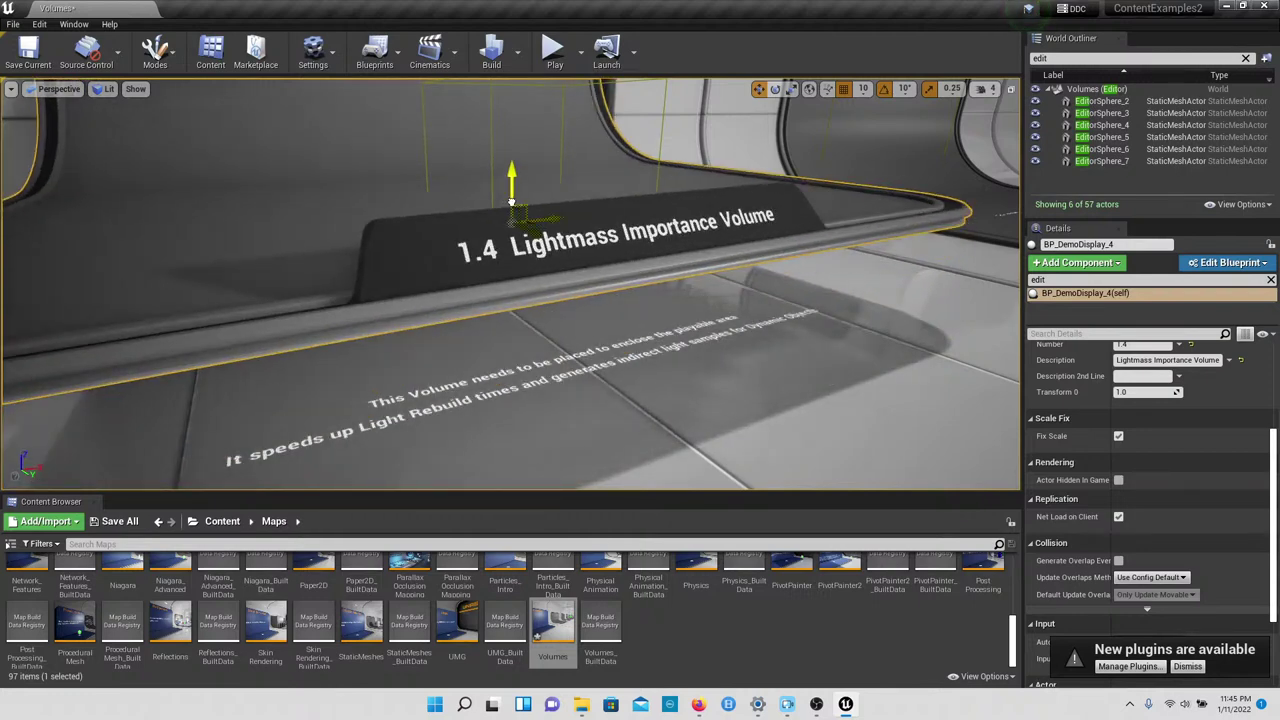
drag(512, 203, 498, 324)
Step: Return to exhibit 1.3 in the editor and select its Cull Distance Volume to inspect its settings
mouse_move(498, 324)
right_down()
mouse_move(300, 326)
mouse_move(325, 302)
mouse_move(425, 322)
mouse_move(513, 383)
mouse_move(491, 338)
right_up()
key(w)
key(s)
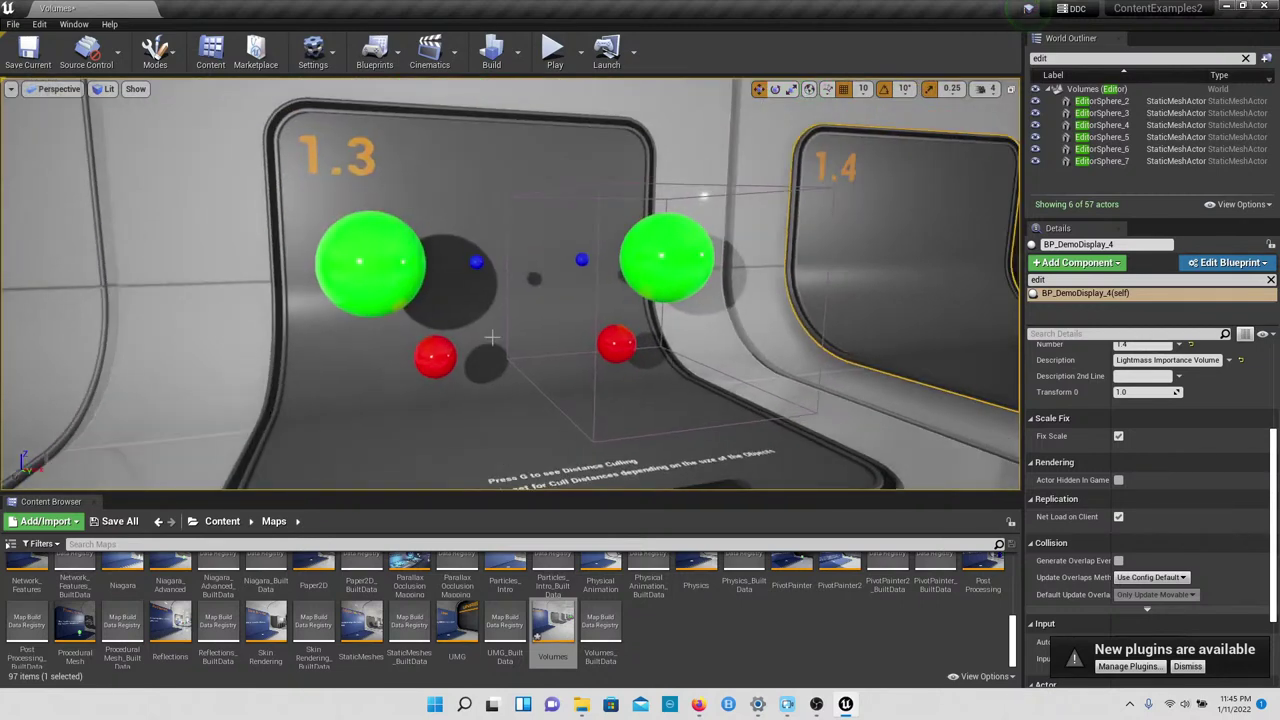
right_drag(628, 276, 628, 276)
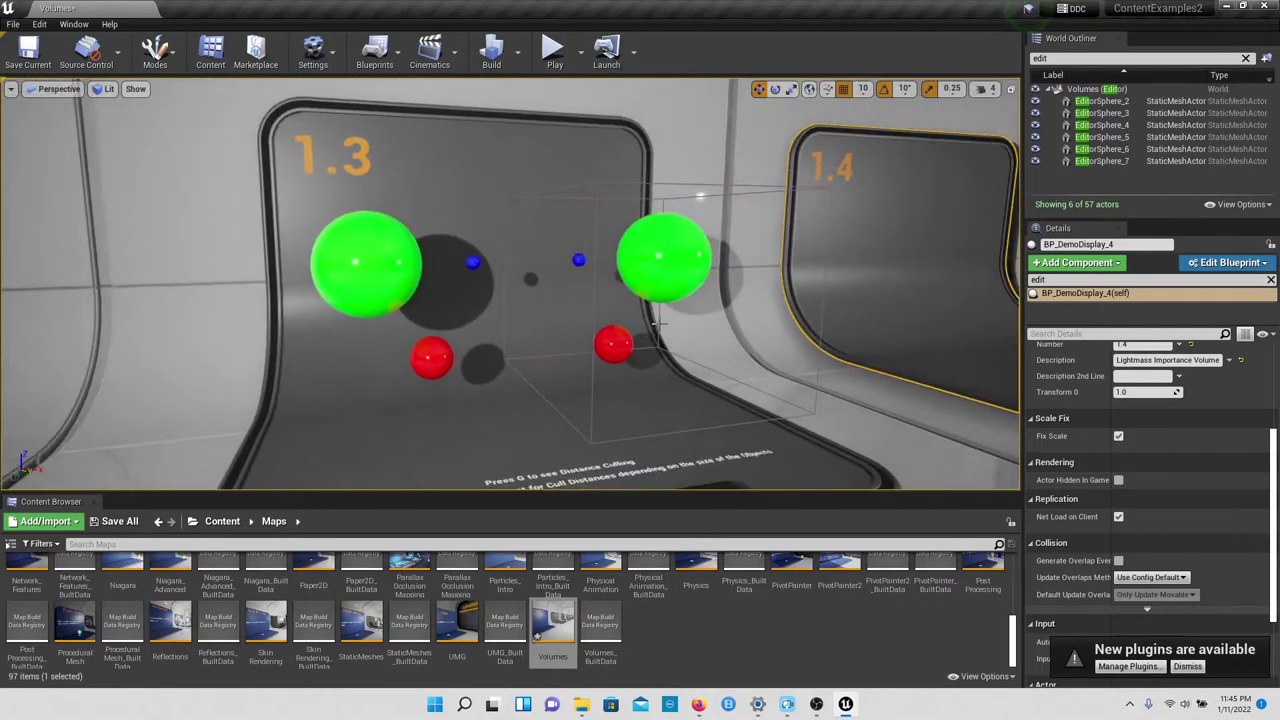
click(652, 308)
Step: Fly along the hall to exhibit 1.8 and select the Physics Volume display
right_drag(664, 326, 600, 385)
key(w)
key(w)
right_drag(770, 330, 672, 380)
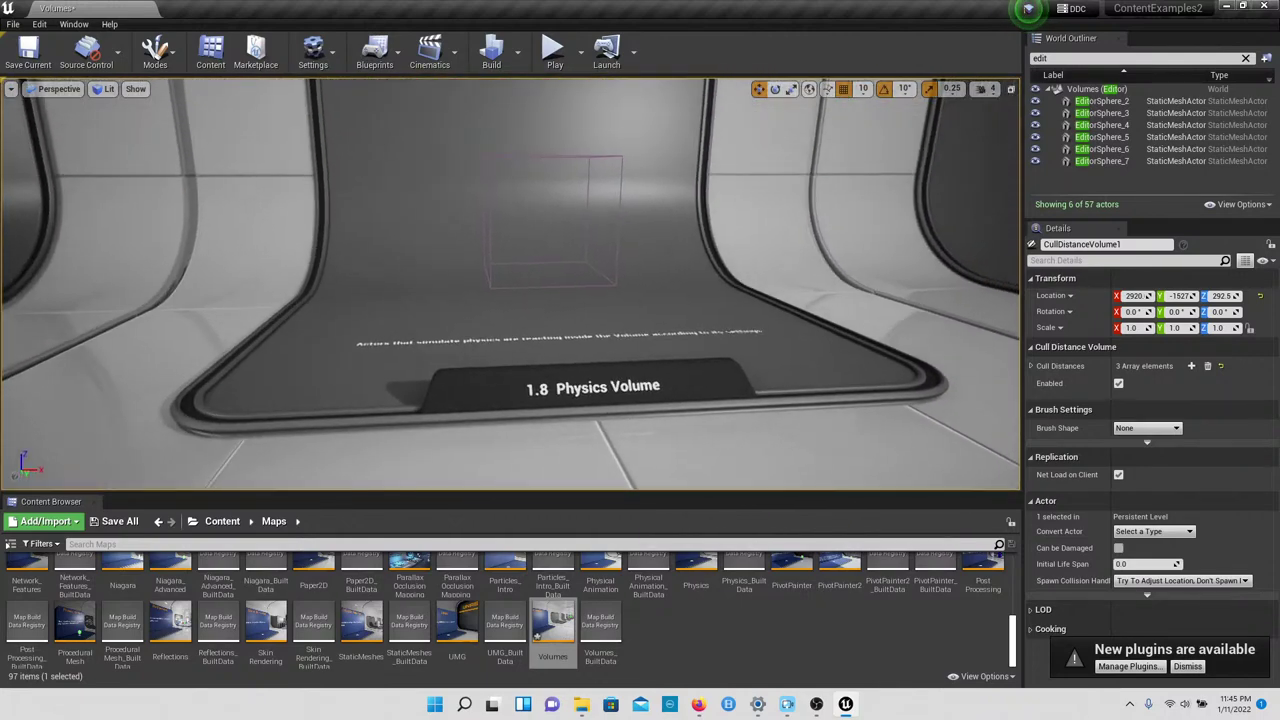
click(605, 275)
Step: Move on to exhibit 1.9, select the Pain Causing Volume display and view it from the front
mouse_move(609, 291)
right_down()
mouse_move(575, 258)
mouse_move(605, 345)
mouse_move(640, 347)
mouse_move(652, 345)
mouse_move(646, 255)
mouse_move(870, 252)
mouse_move(680, 262)
mouse_move(650, 315)
mouse_move(609, 281)
right_up()
key(w)
key(s)
key(w)
key(s)
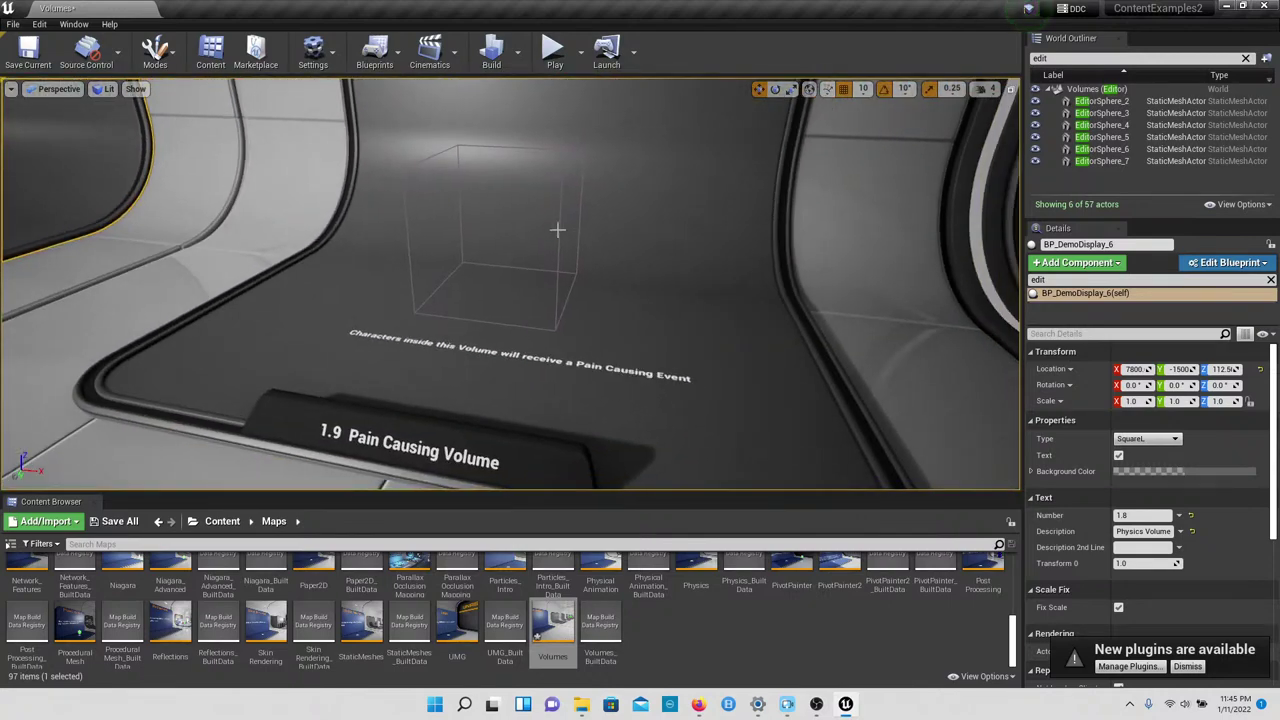
click(550, 238)
right_drag(499, 336, 620, 340)
right_drag(517, 366, 454, 366)
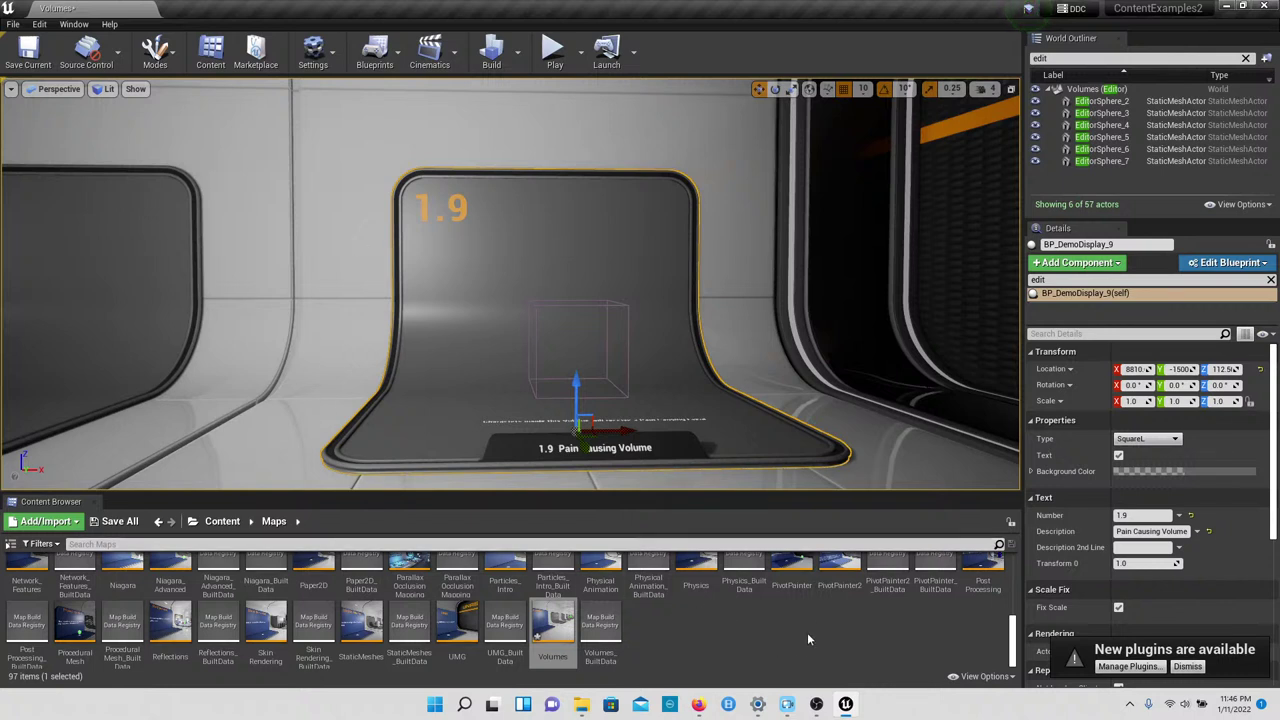
Step: Close the Unreal Editor without saving the changes to the LevelScripting_Master and Volumes levels
click(1262, 8)
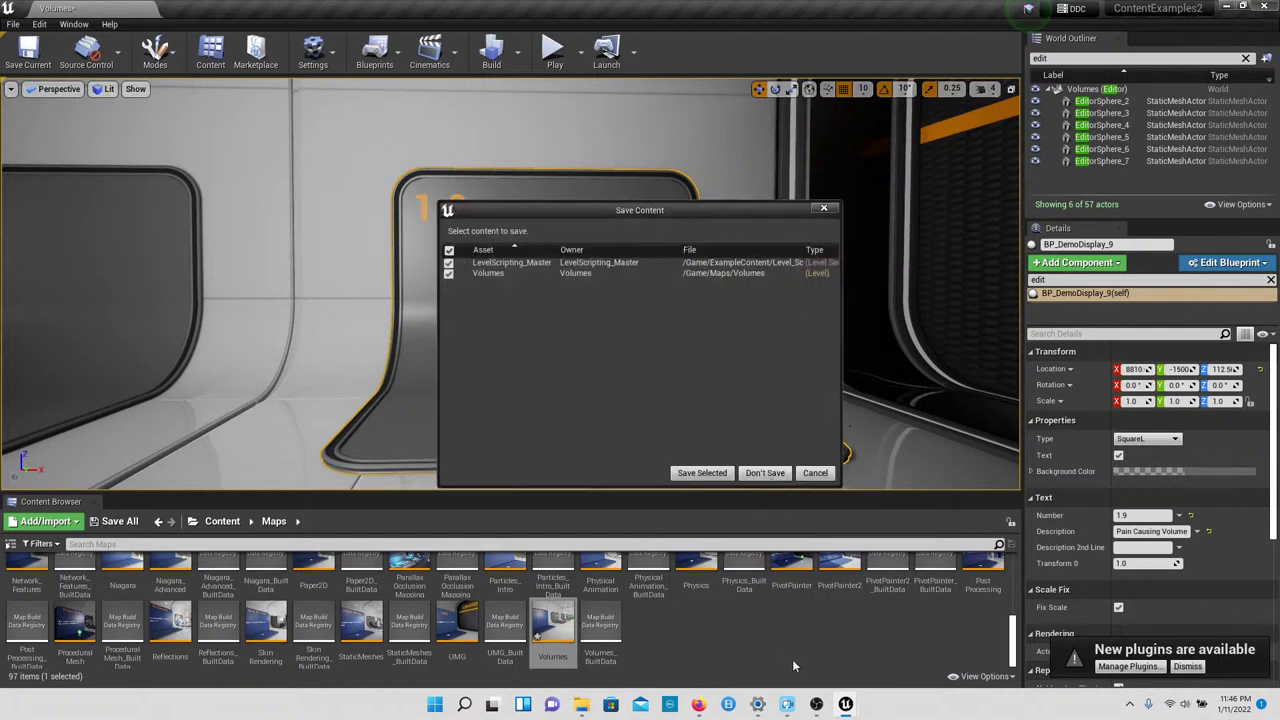
mouse_move(846, 706)
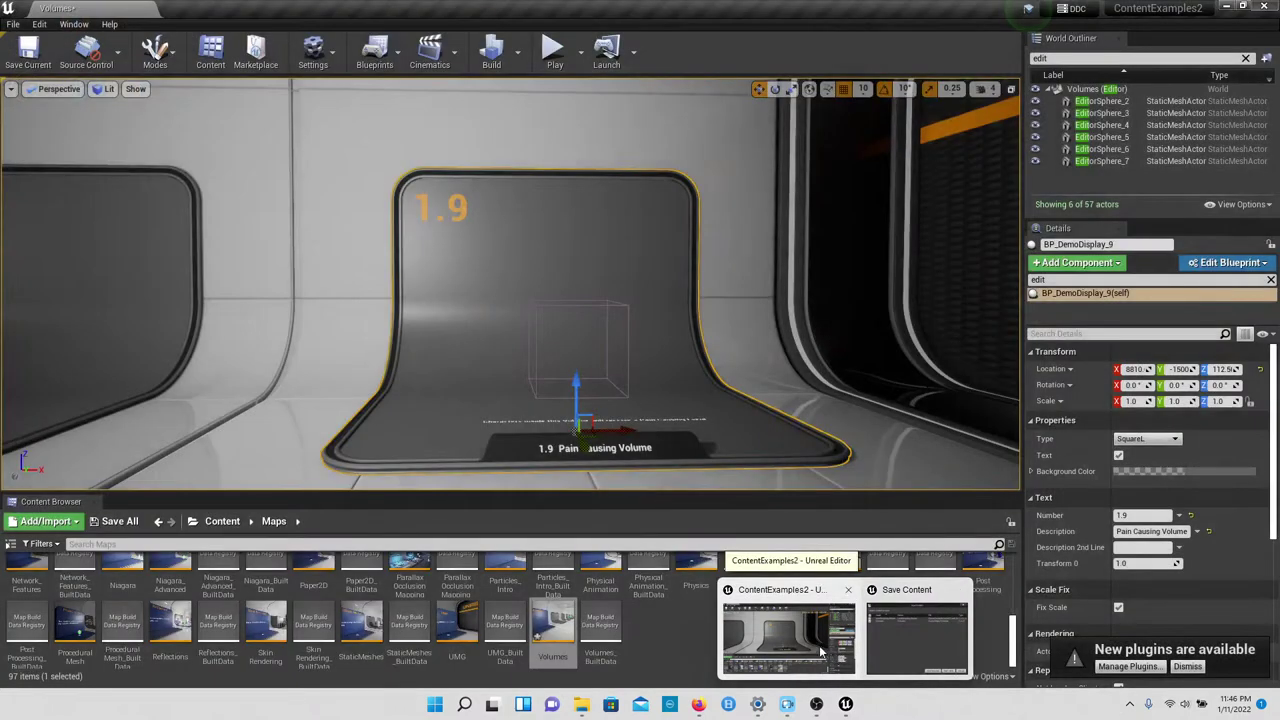
click(819, 652)
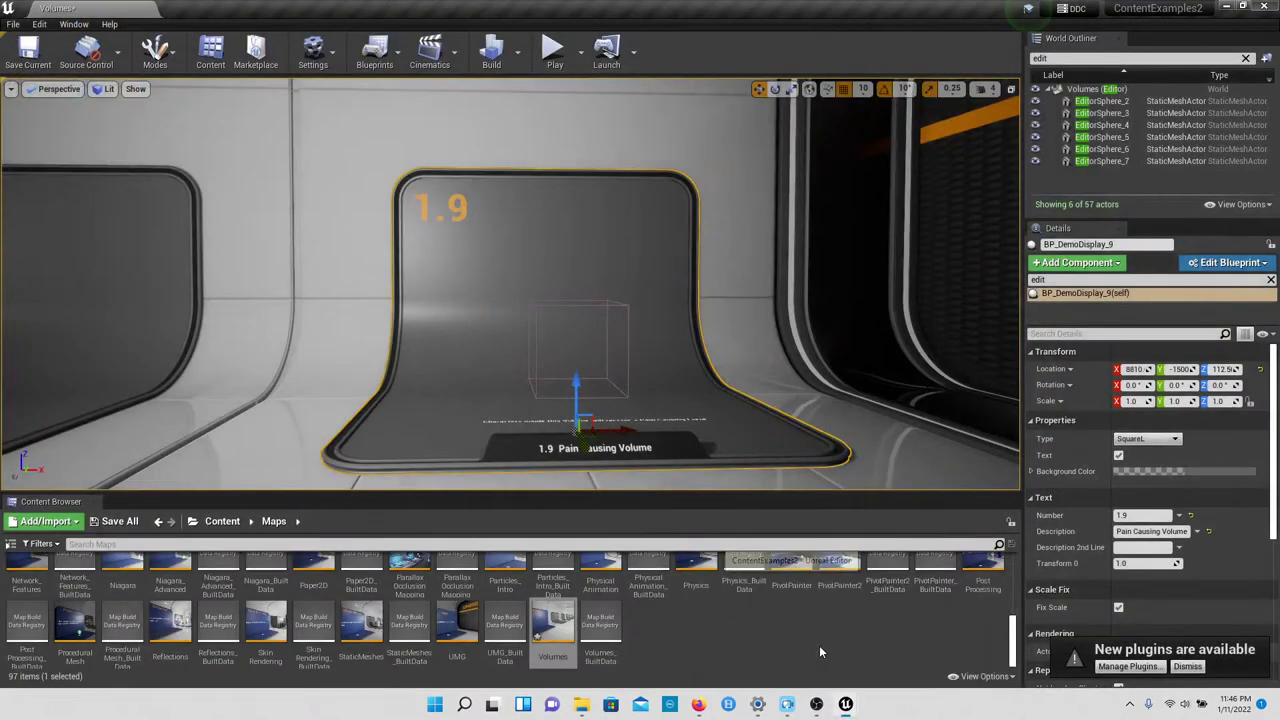
click(768, 476)
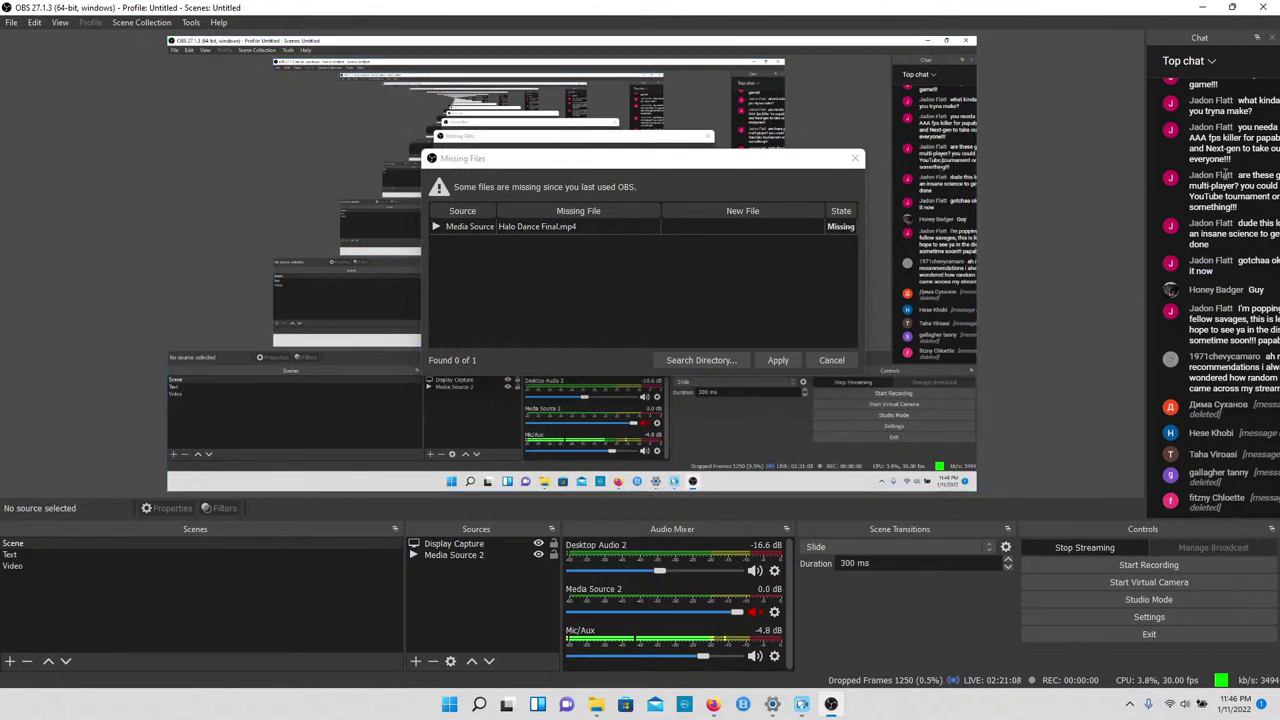
Step: Switch to the Epic Games Launcher and view the Unreal Engine library with its engine versions, projects and vault
mouse_move(815, 706)
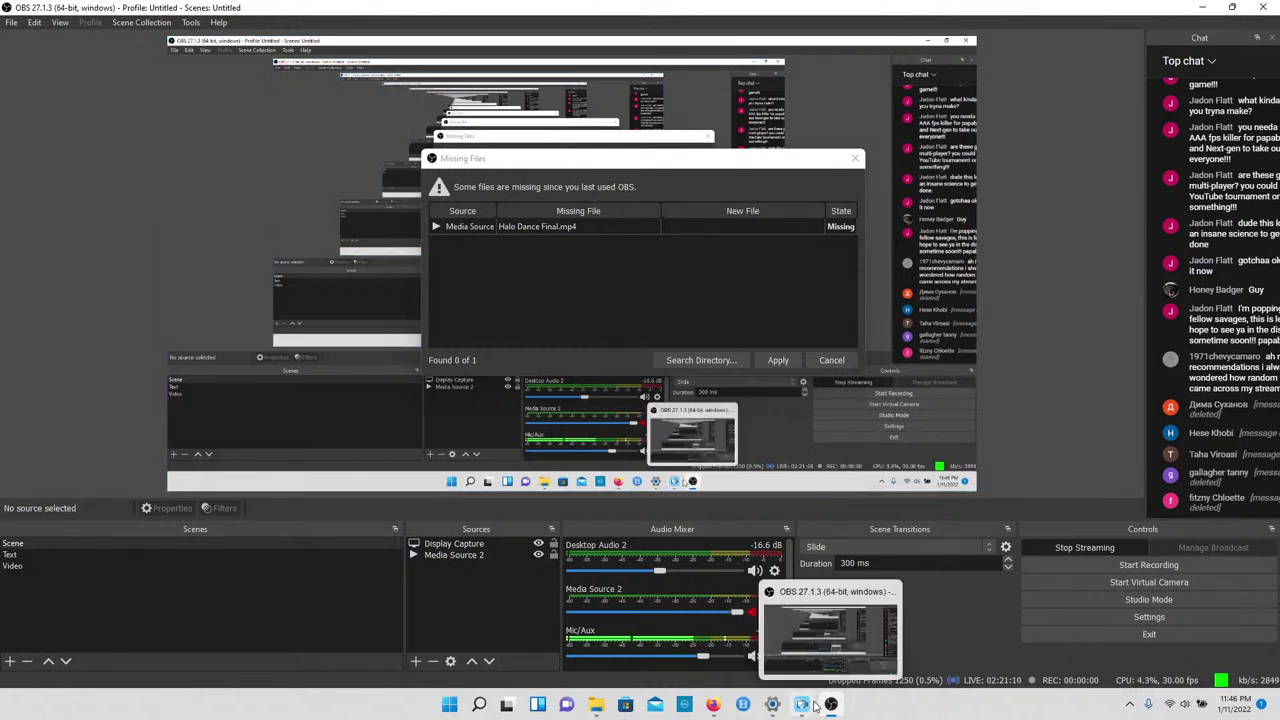
click(848, 706)
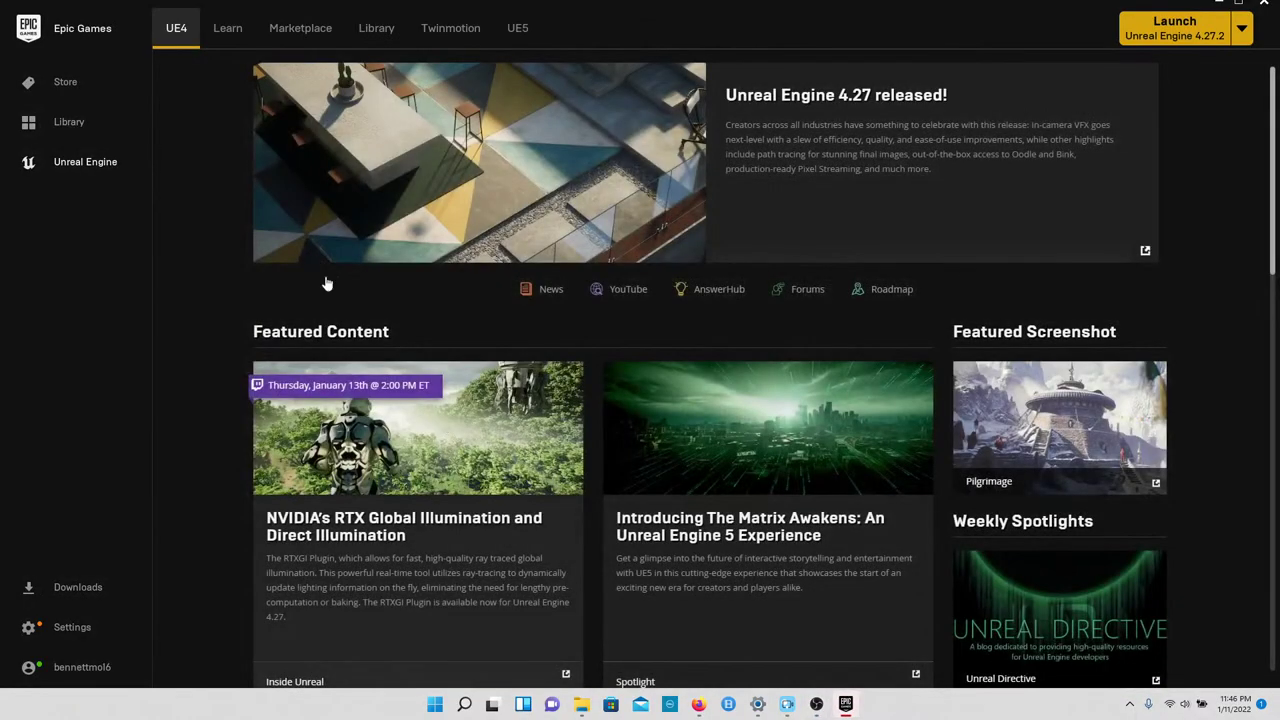
click(386, 36)
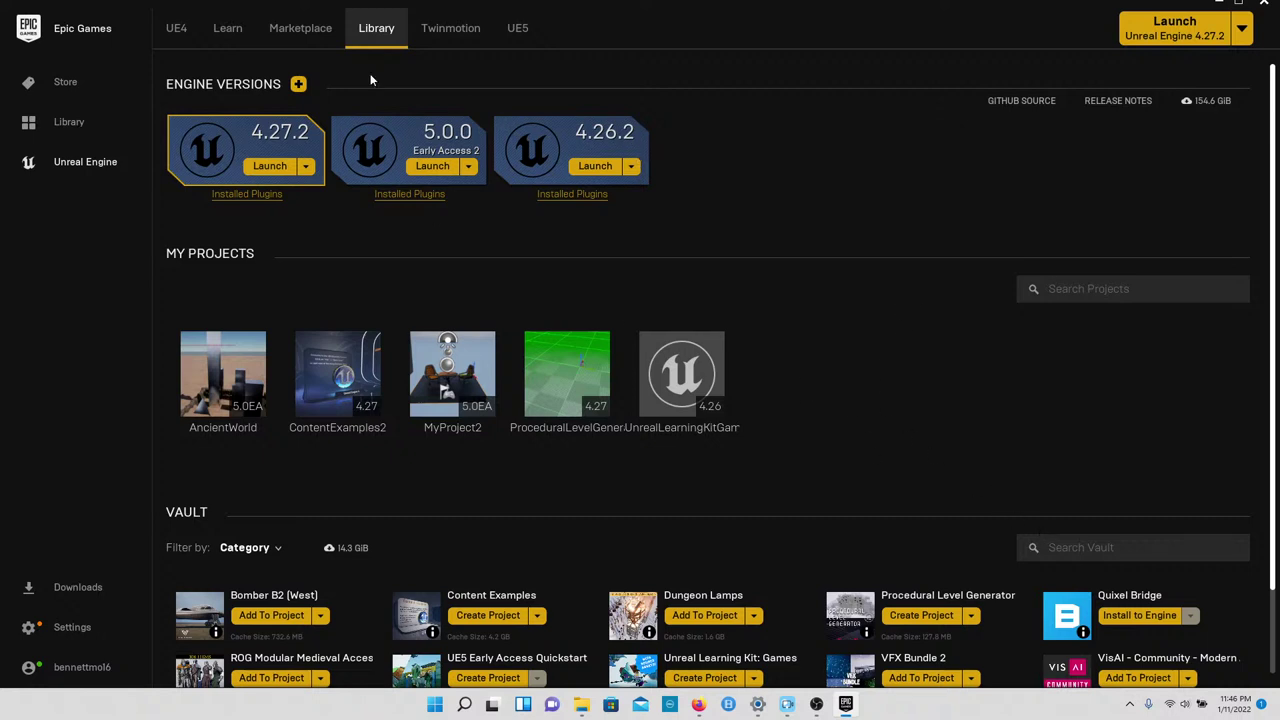
Step: Open the Unreal Engine Marketplace home page and look over the Showcase and Free For The Month products
click(284, 33)
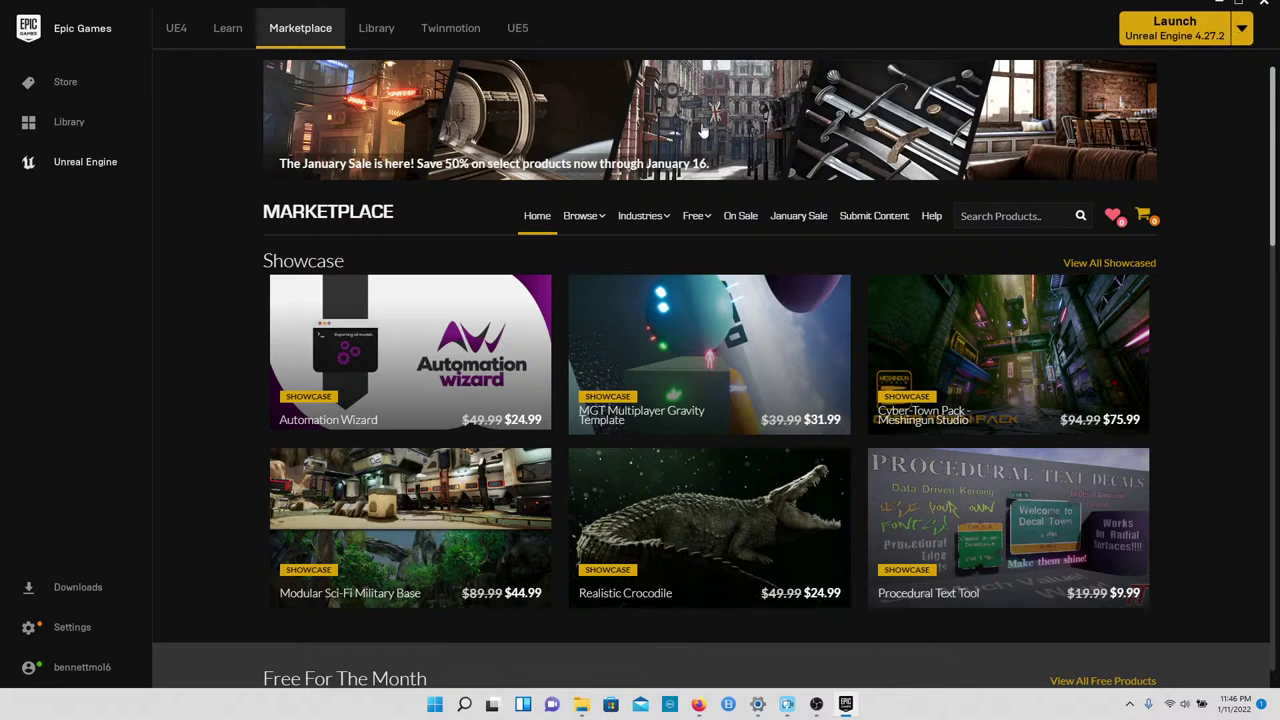
mouse_move(535, 307)
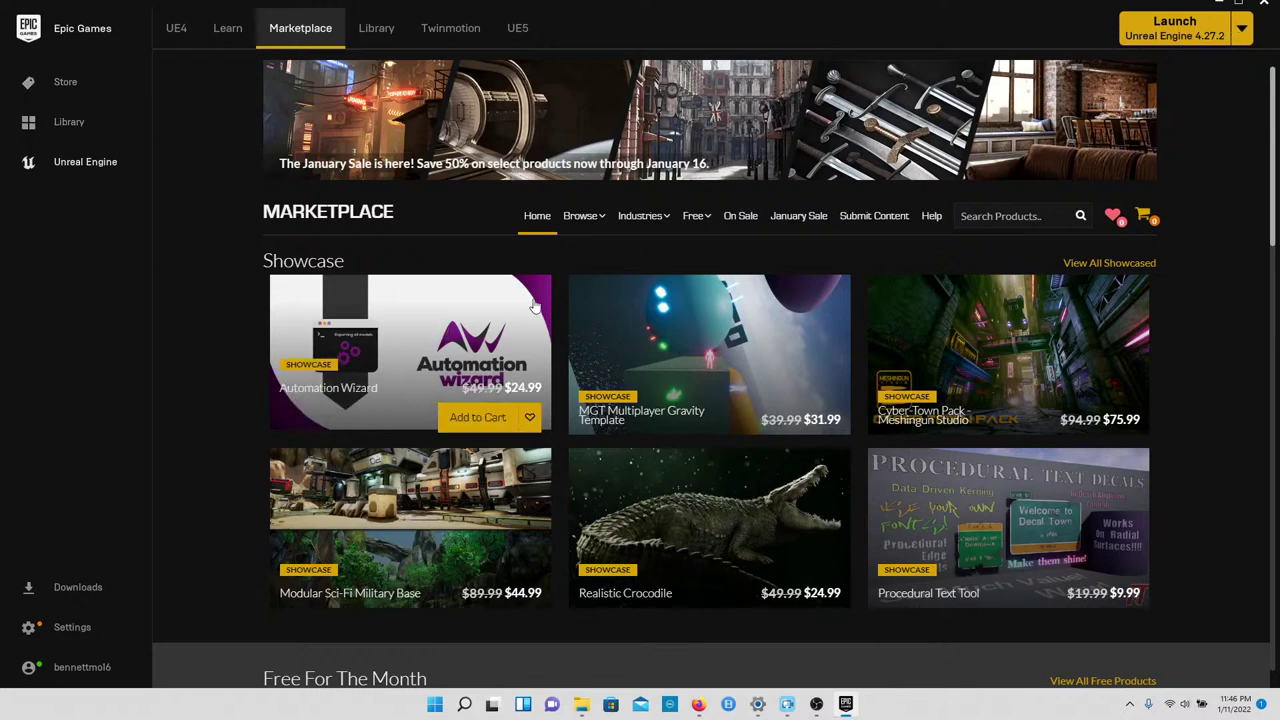
scroll(540, 450, down, 3)
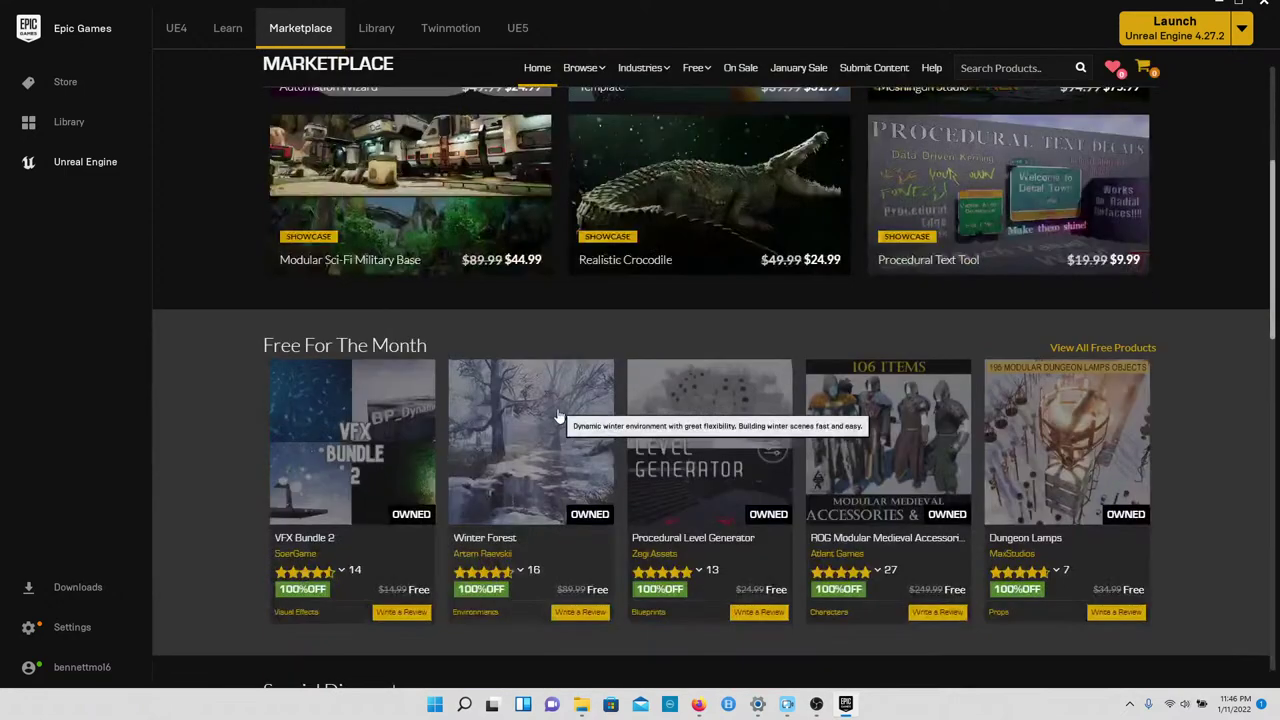
scroll(558, 416, up, 3)
Step: Search the Marketplace for "content" and open the Content Examples product page
mouse_move(697, 218)
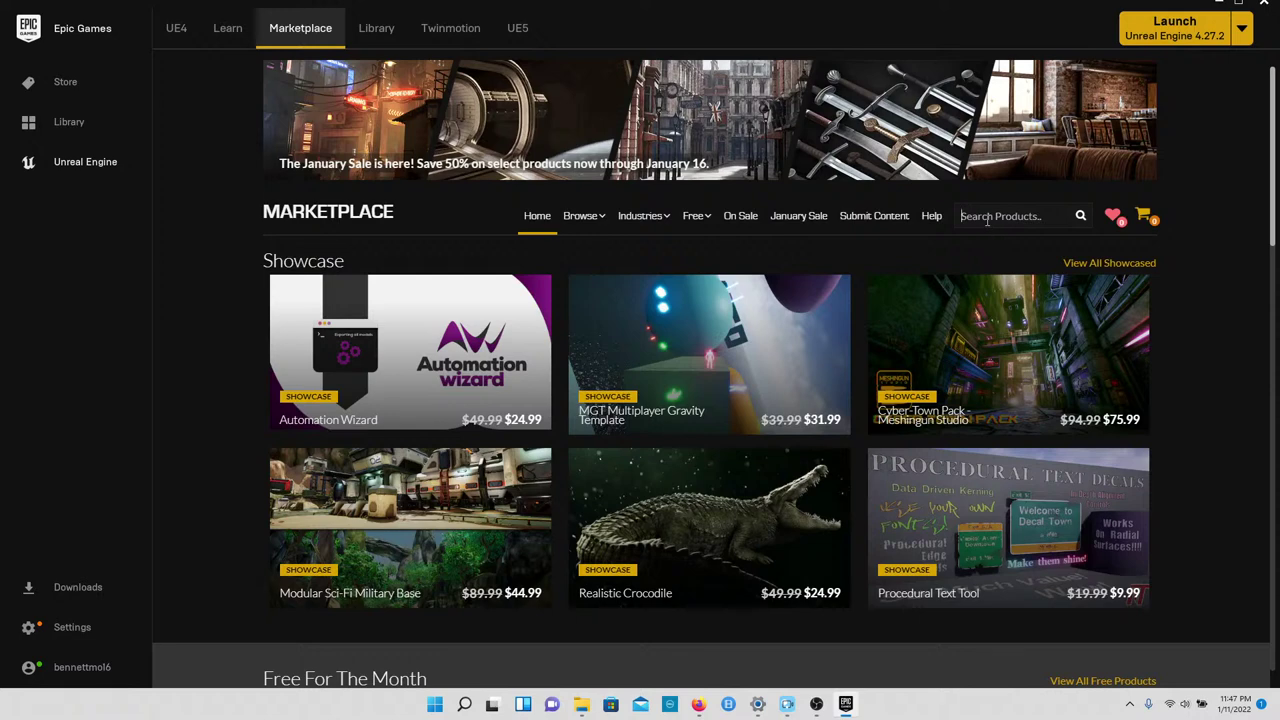
text(content)
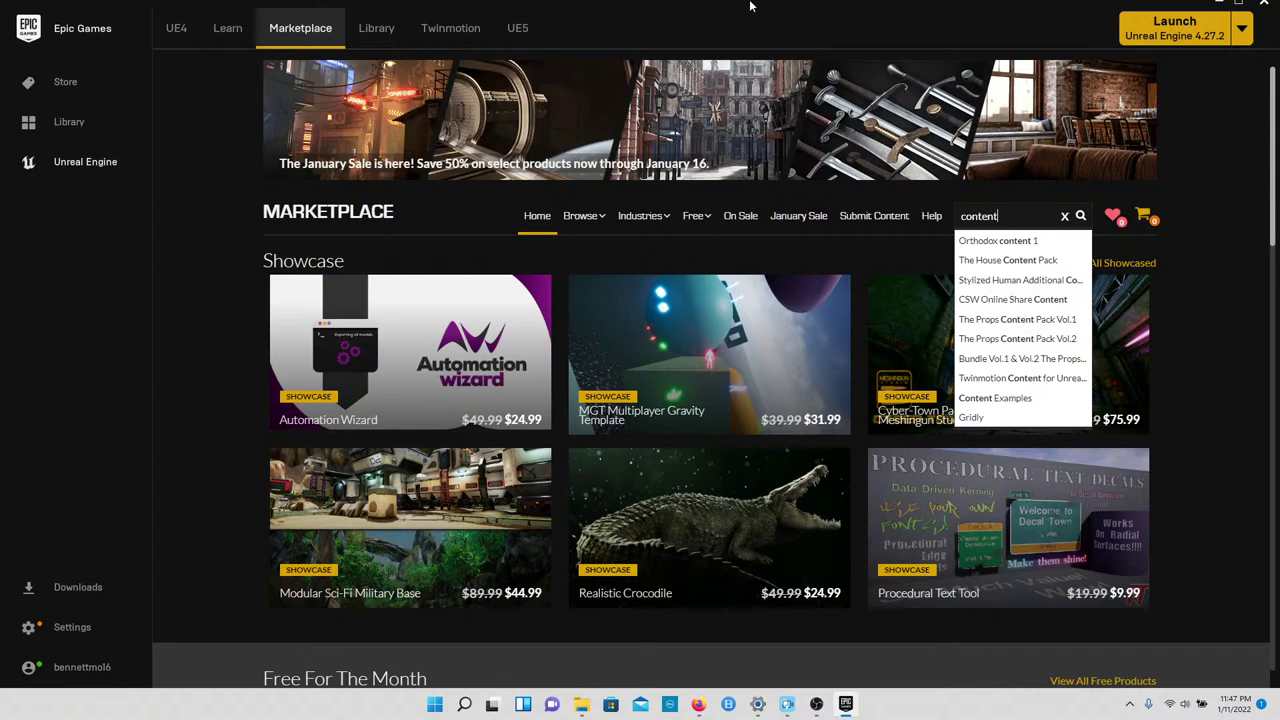
click(1014, 399)
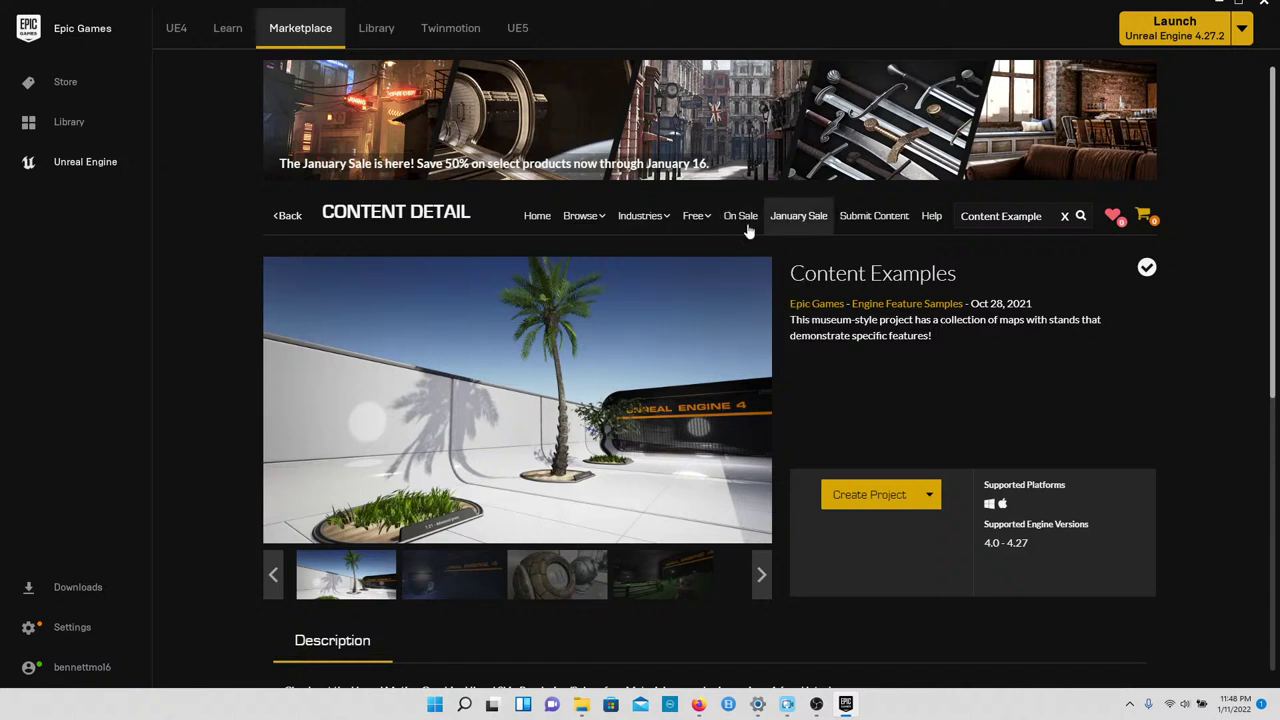
Step: View the Marketplace's Submit Content page in the browser and close the Publisher Portal page
click(706, 220)
click(860, 219)
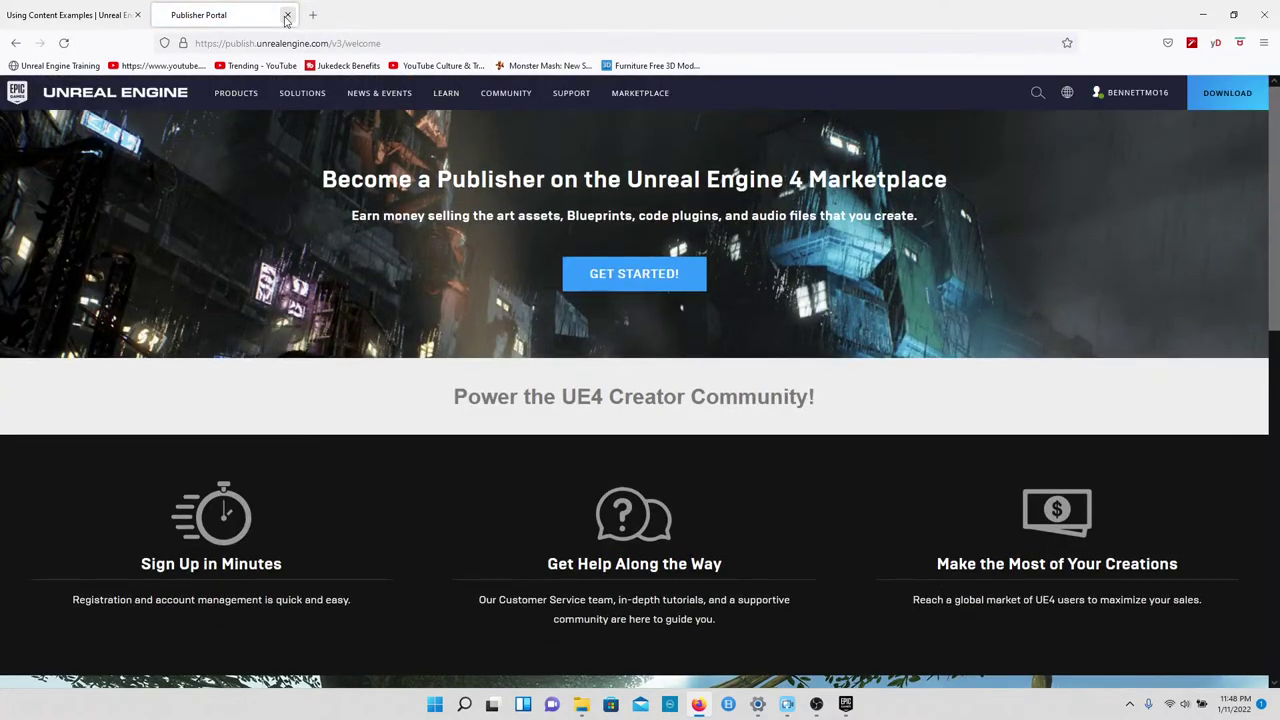
click(287, 14)
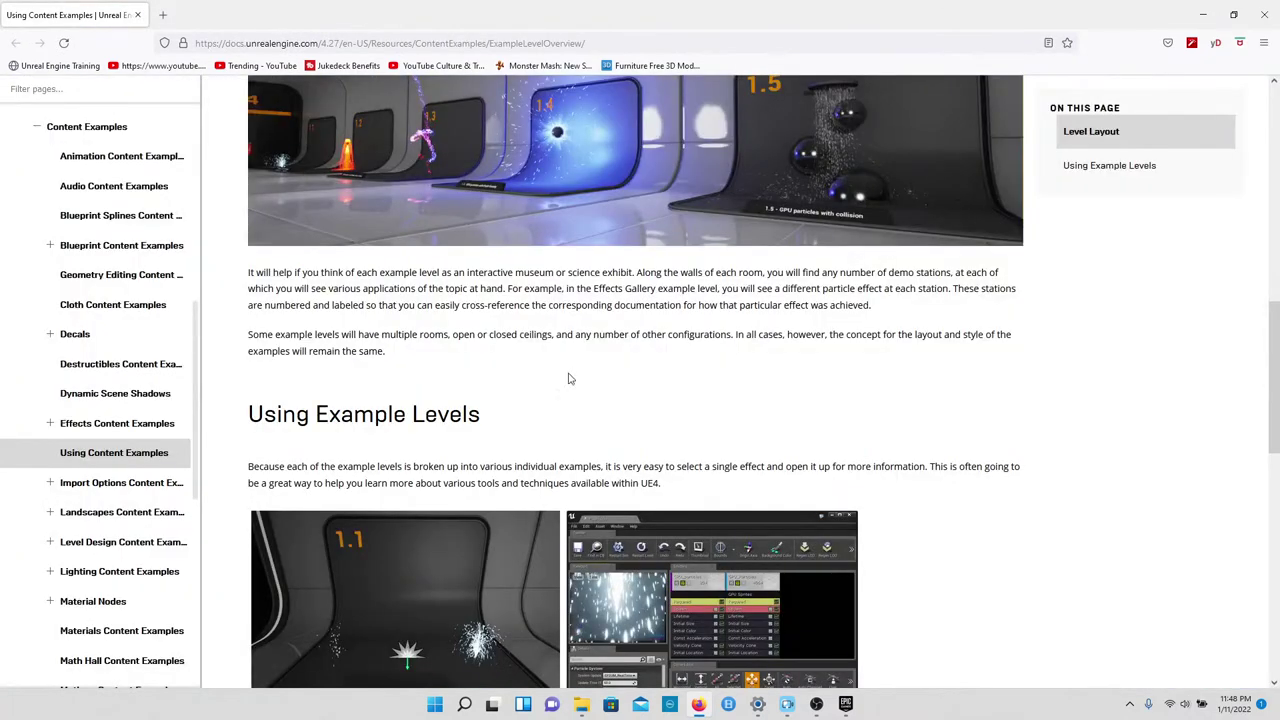
Step: Open the Understanding the Basics section of the Unreal Engine 4.27 documentation and browse its topics
scroll(110, 310, up, 10)
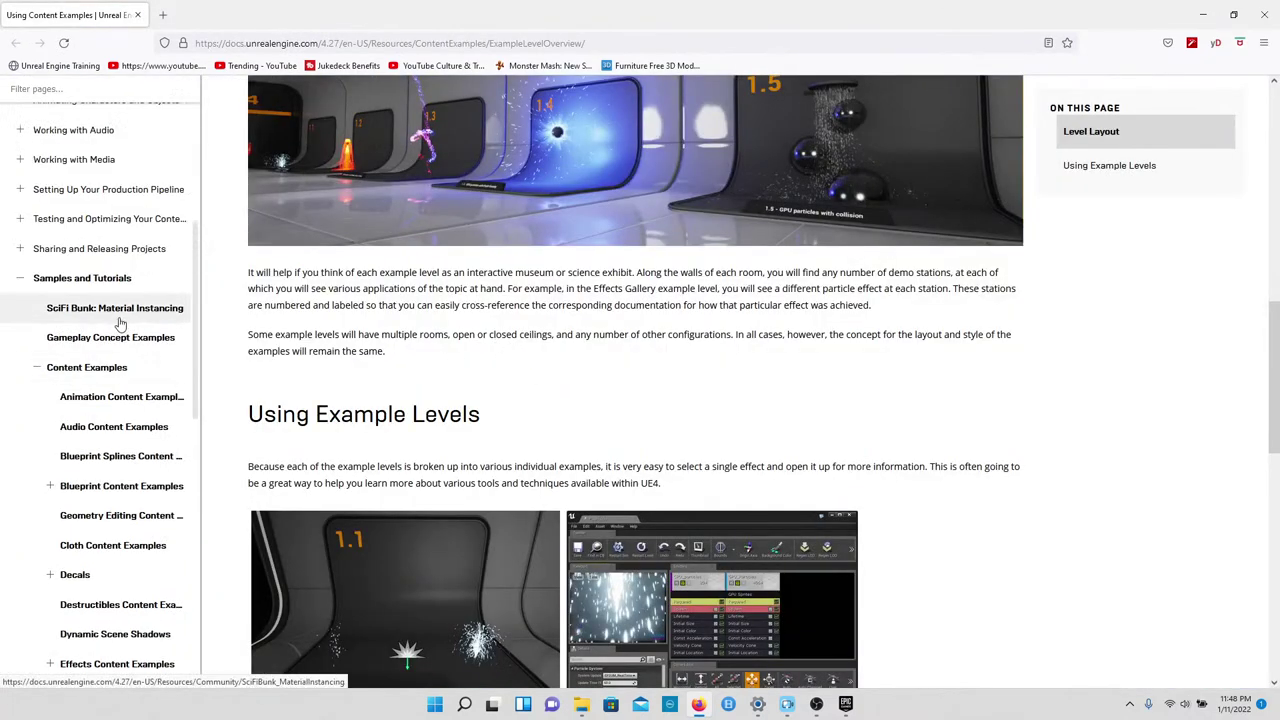
click(95, 279)
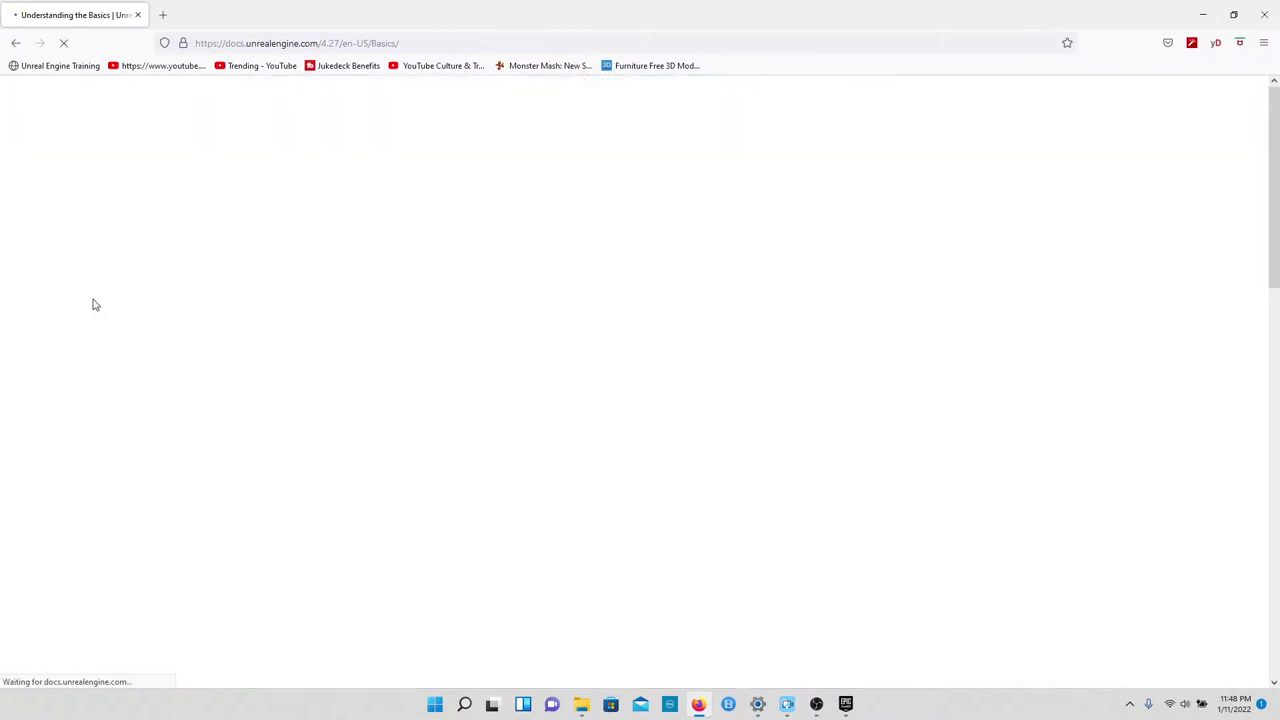
scroll(460, 457, down, 3)
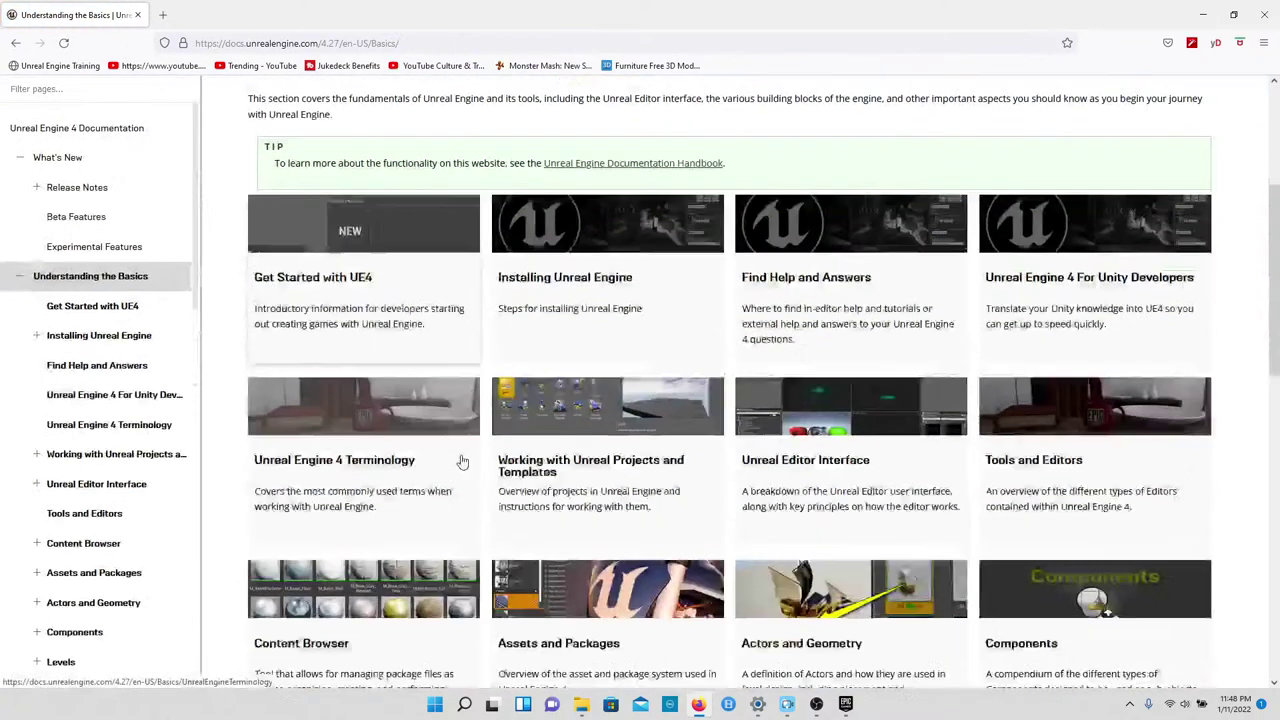
scroll(462, 456, down, 1)
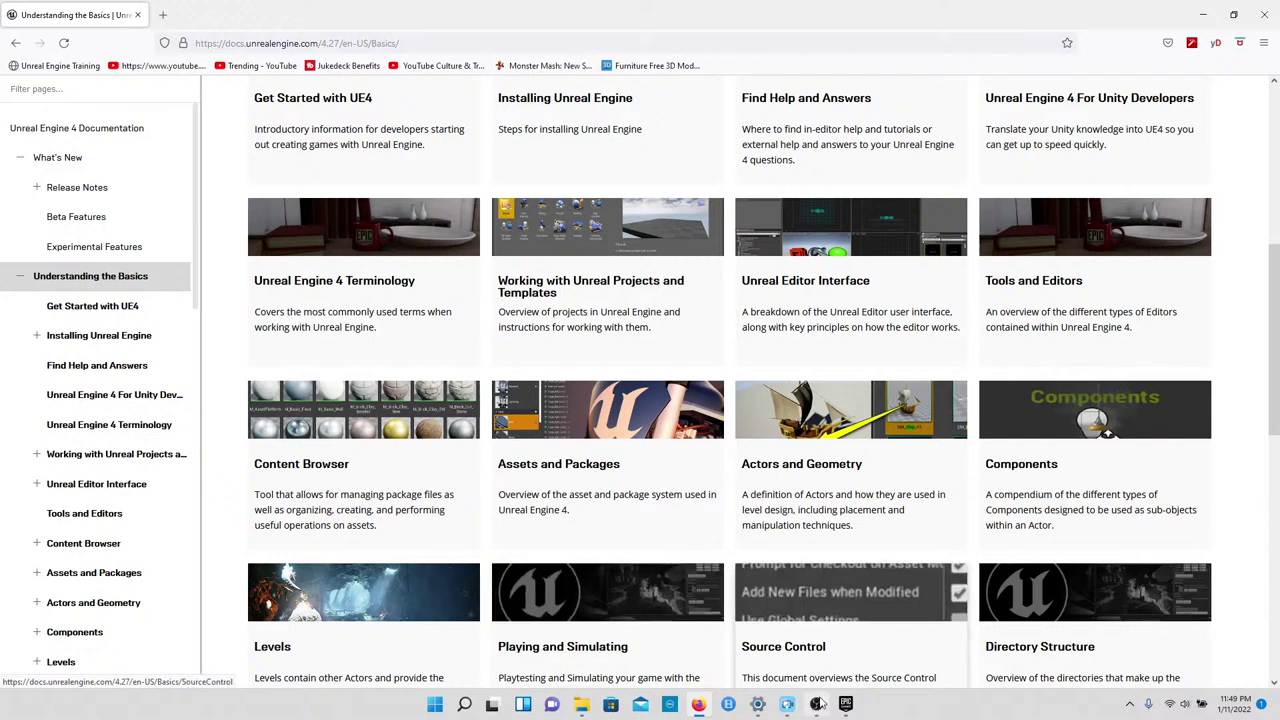
Step: Switch to the OBS Studio window
mouse_move(817, 705)
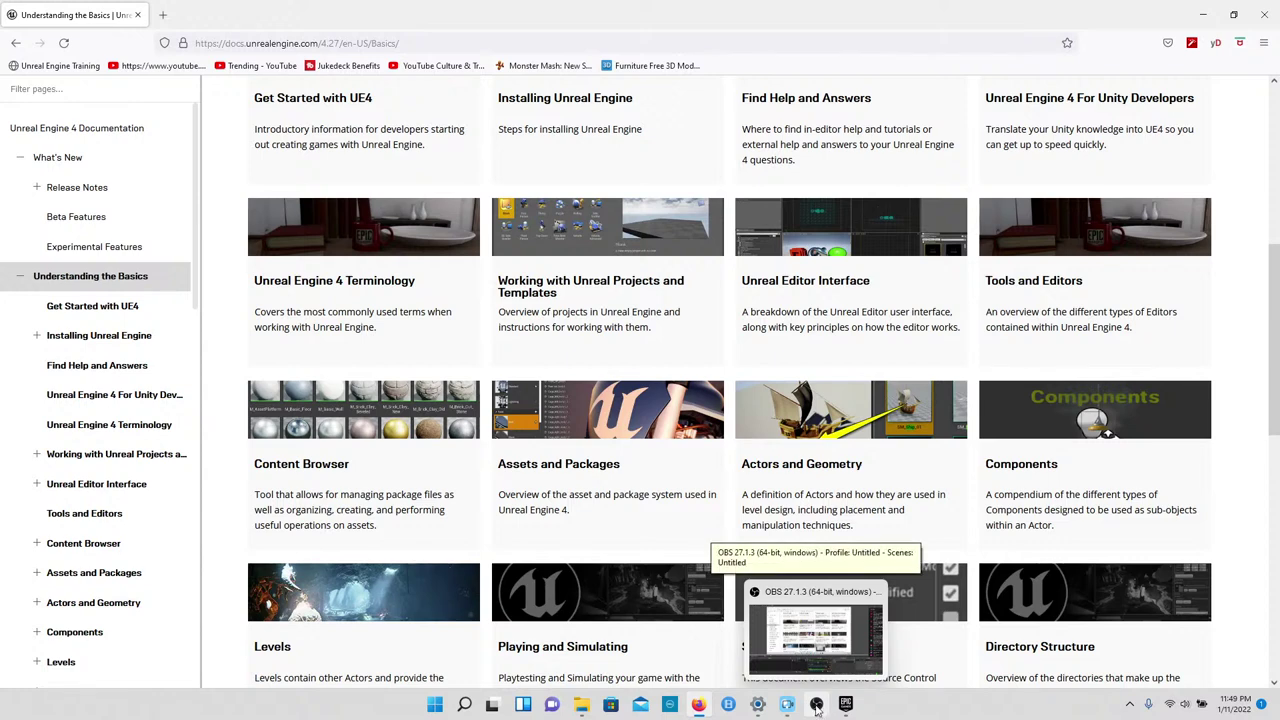
click(817, 705)
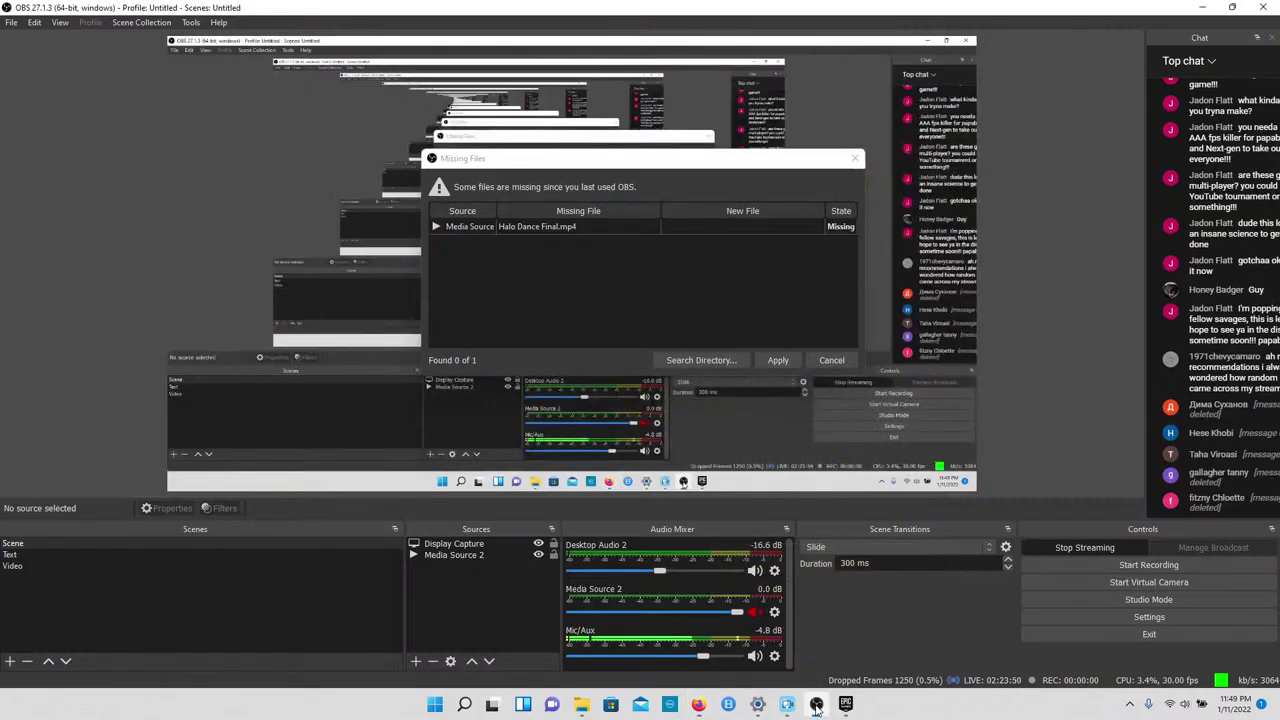